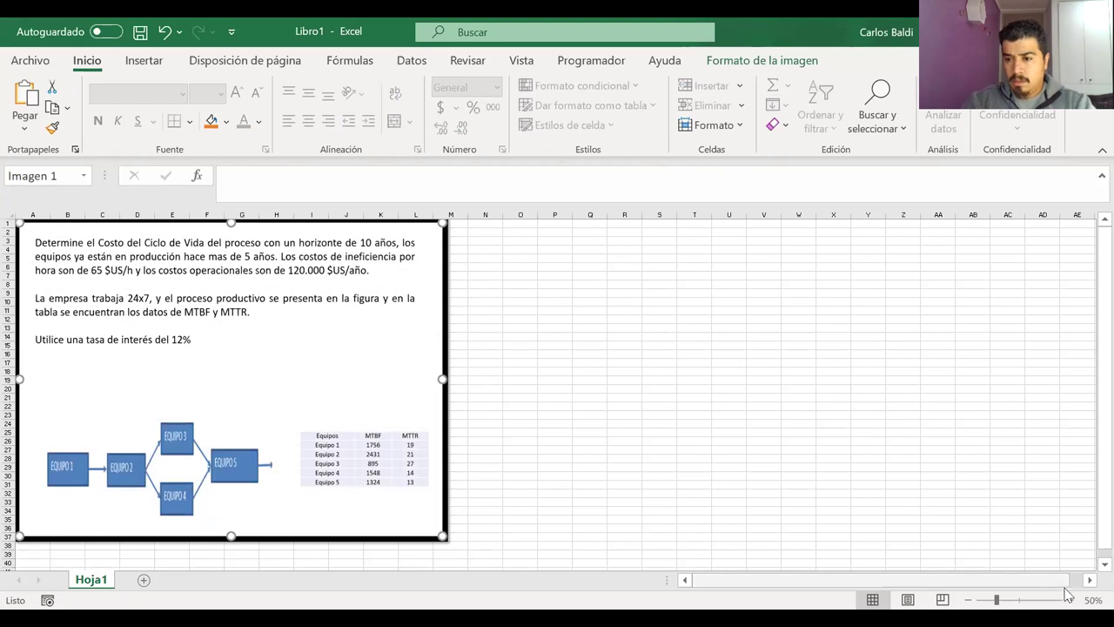
pyautogui.click(1070, 600)
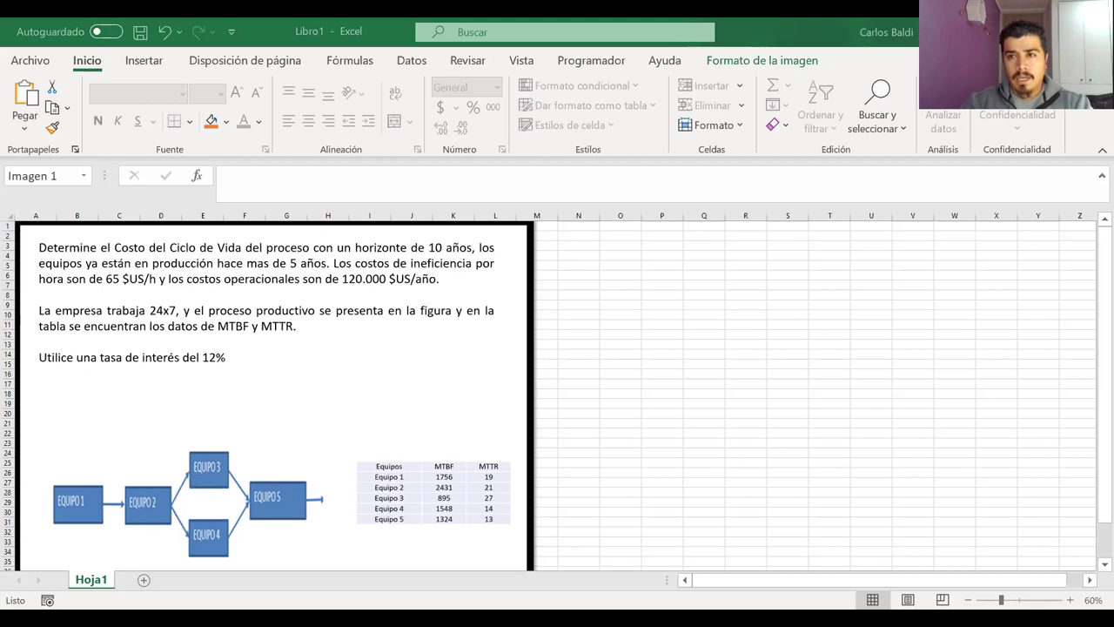
pyautogui.hotkey('alt', 'Tab')
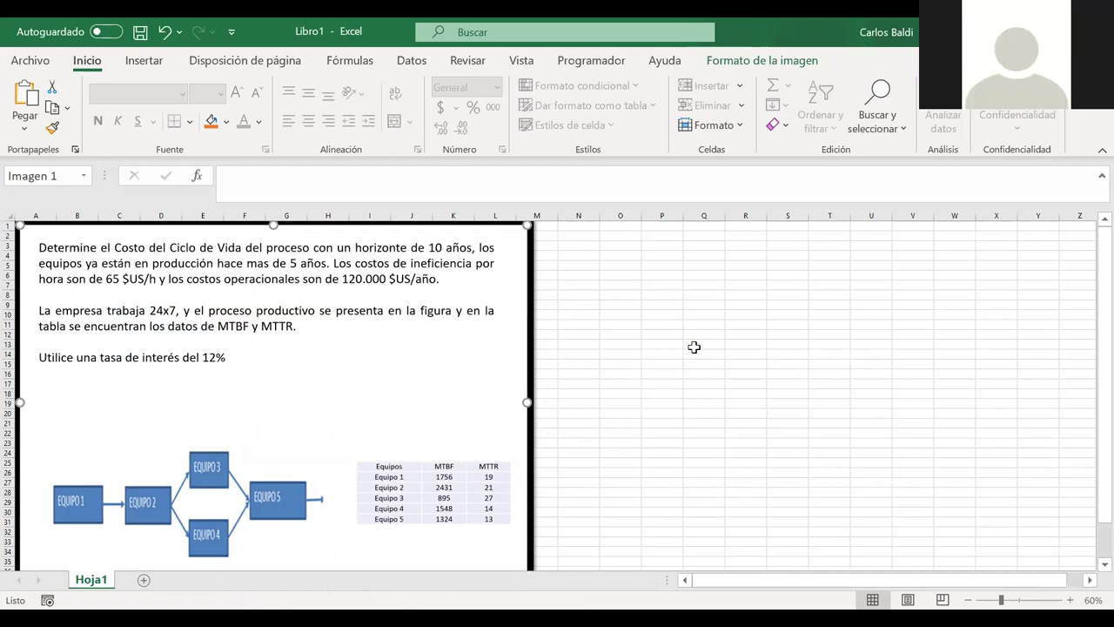
# Enter the heading EQUIPOS in cell O4, beside the problem statement picture
pyautogui.click(583, 231)
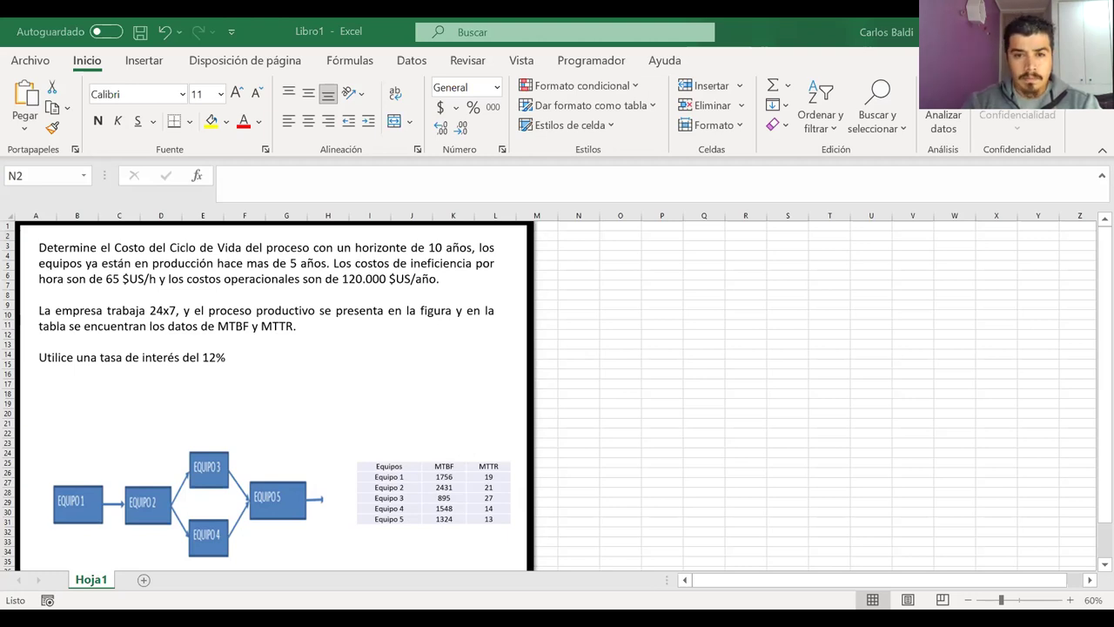
pyautogui.moveTo(590, 255); pyautogui.dragTo(599, 264)
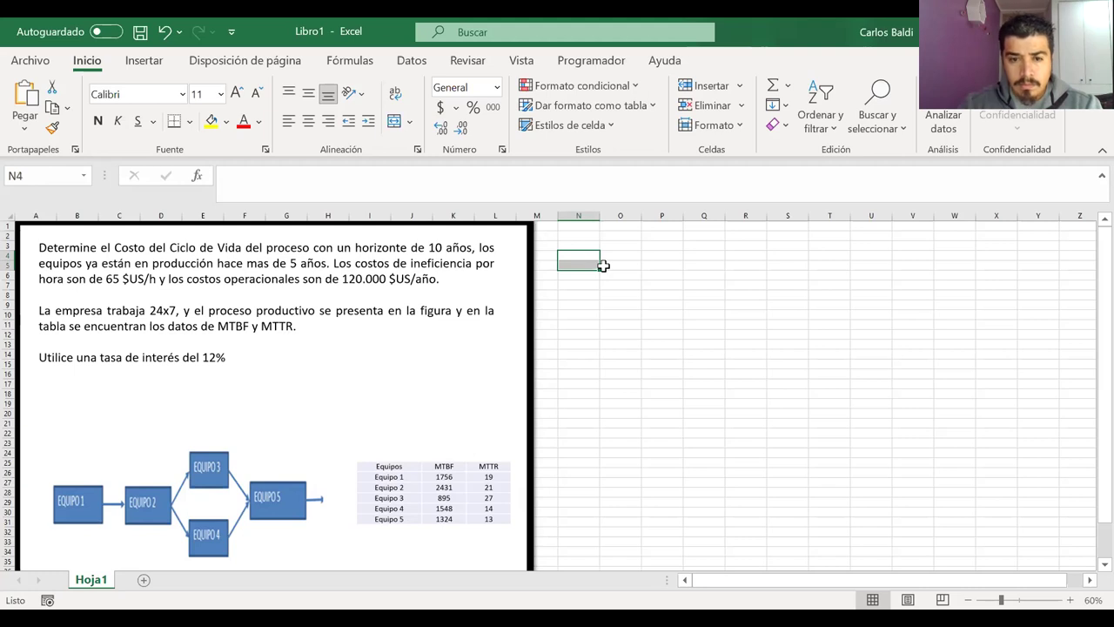
pyautogui.click(603, 265)
pyautogui.press('Up')
pyautogui.write('E')
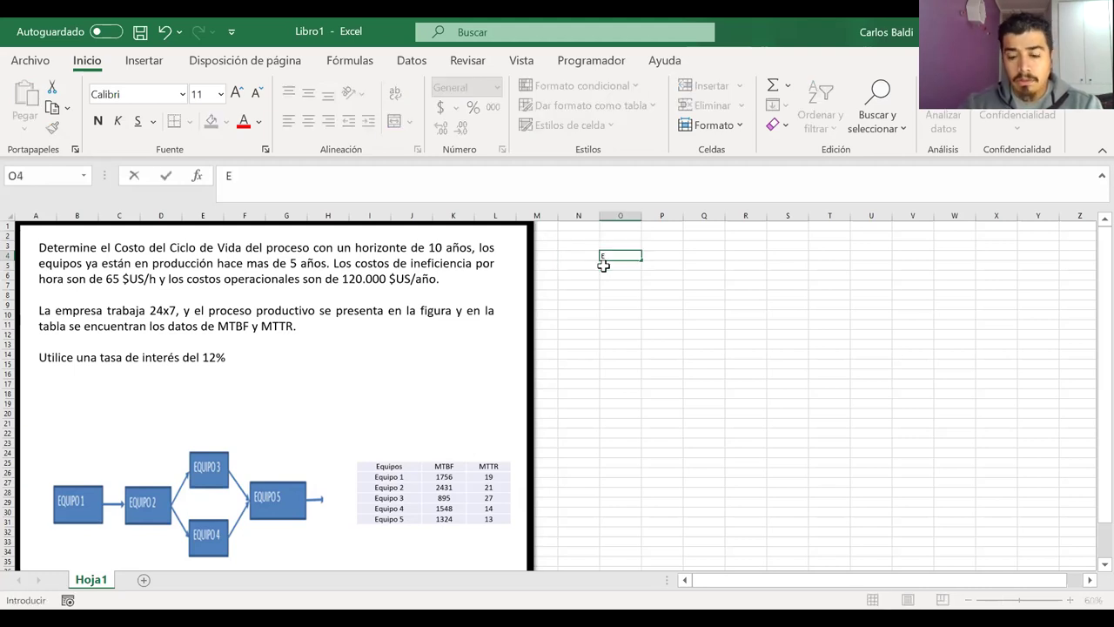
pyautogui.write('QUIPOS')
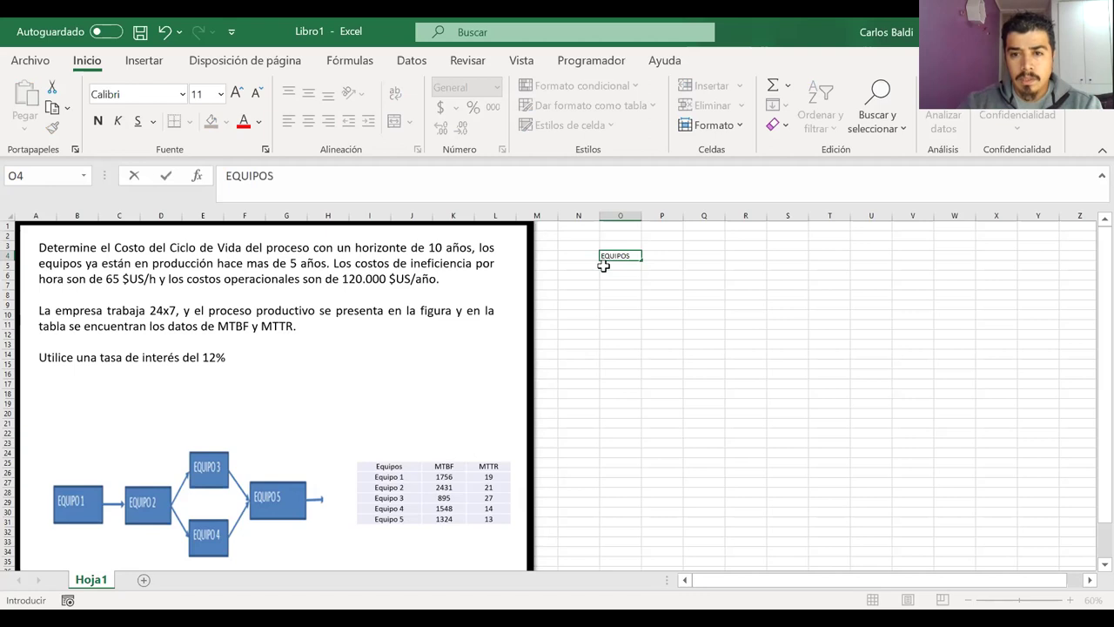
pyautogui.press('Return')
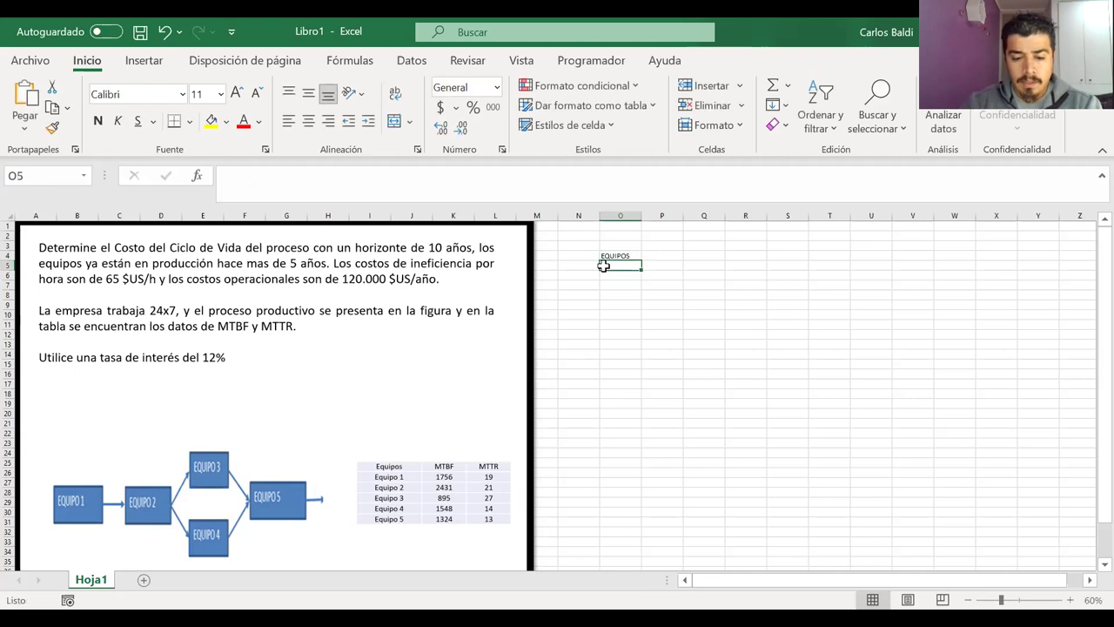
# Enter Equipo 1 in O5 and fill the series down to Equipo 5 in O9
pyautogui.write('Equipo')
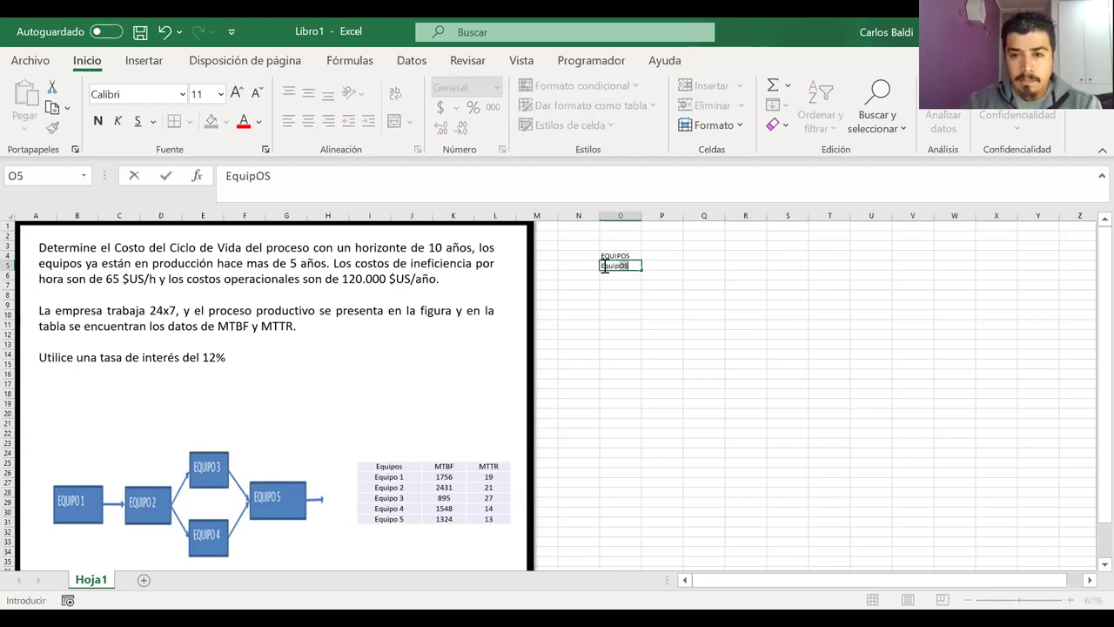
pyautogui.write(' 1')
pyautogui.press('Return')
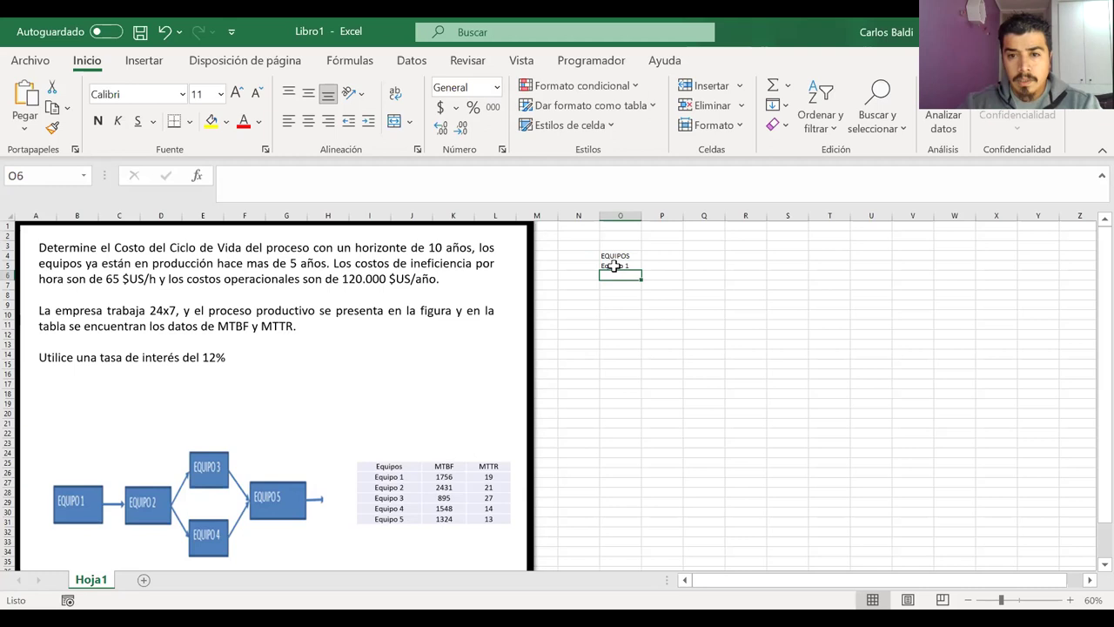
pyautogui.moveTo(639, 258); pyautogui.dragTo(696, 305)
pyautogui.click(636, 263)
# Give the table range O4:Q9 a light blue-grey fill and apply all borders to its cells
pyautogui.click(615, 256)
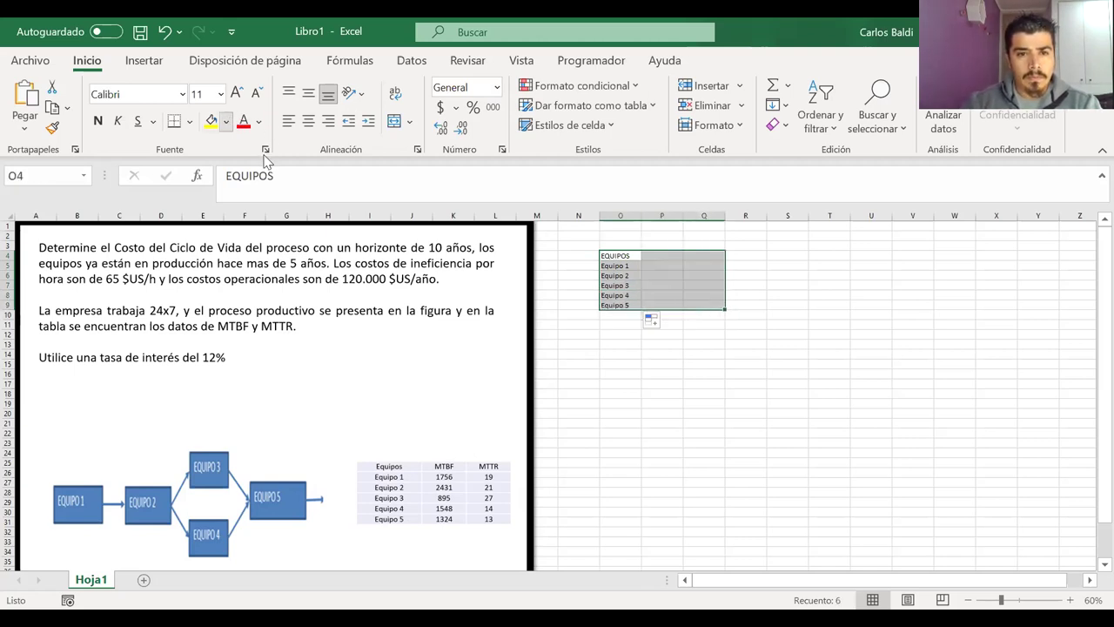
pyautogui.click(225, 121)
pyautogui.click(255, 192)
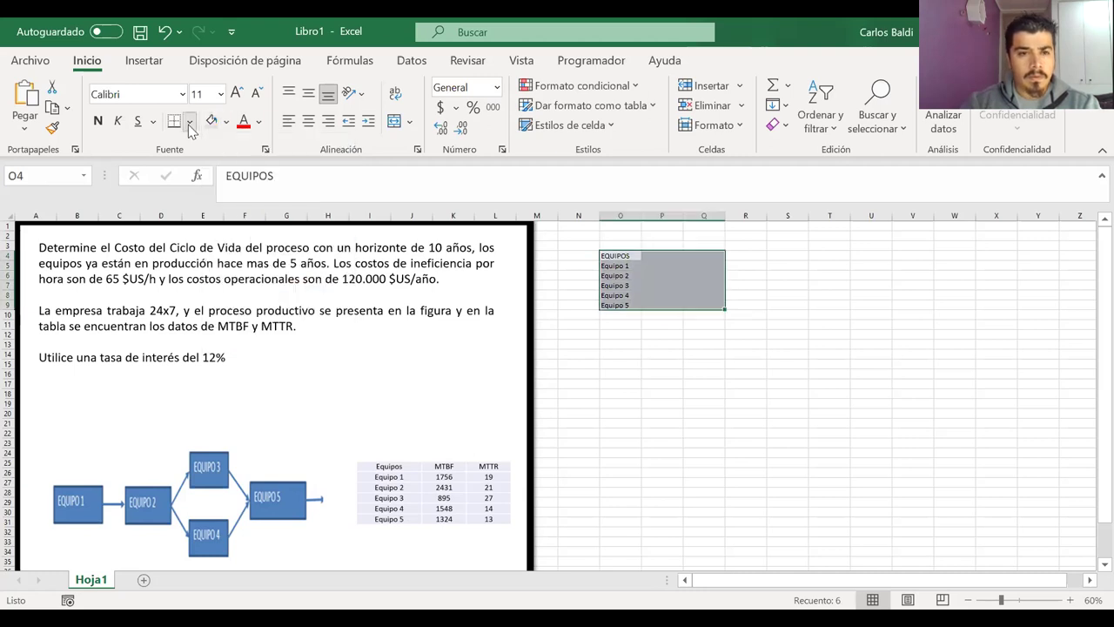
pyautogui.click(189, 121)
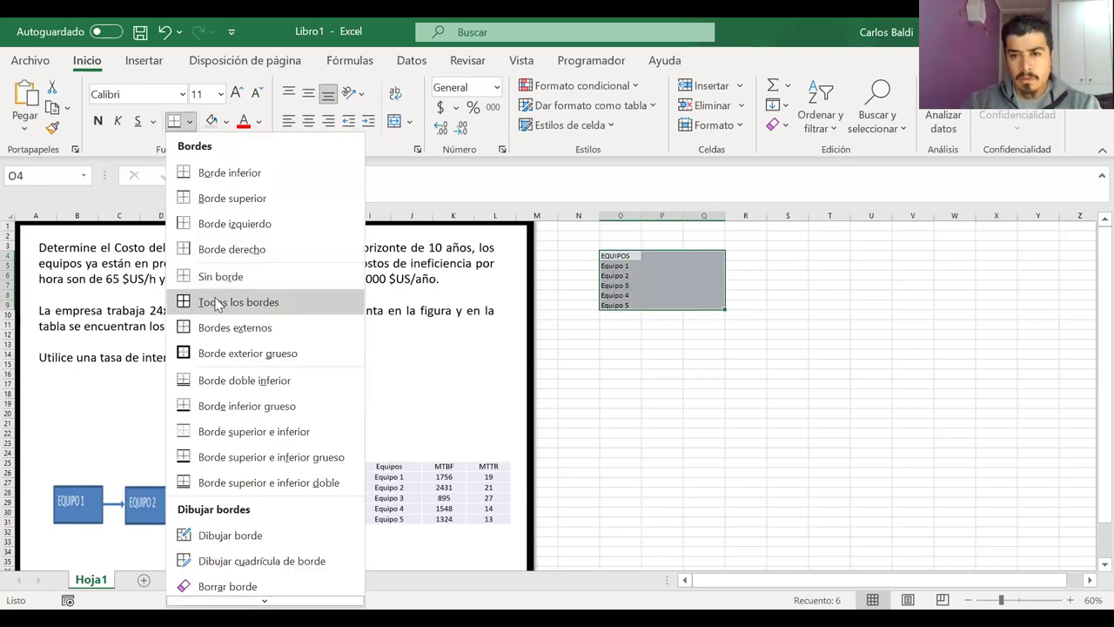
pyautogui.click(216, 302)
# Shrink the problem statement picture so that it ends at about column L and row 32
pyautogui.click(1070, 600)
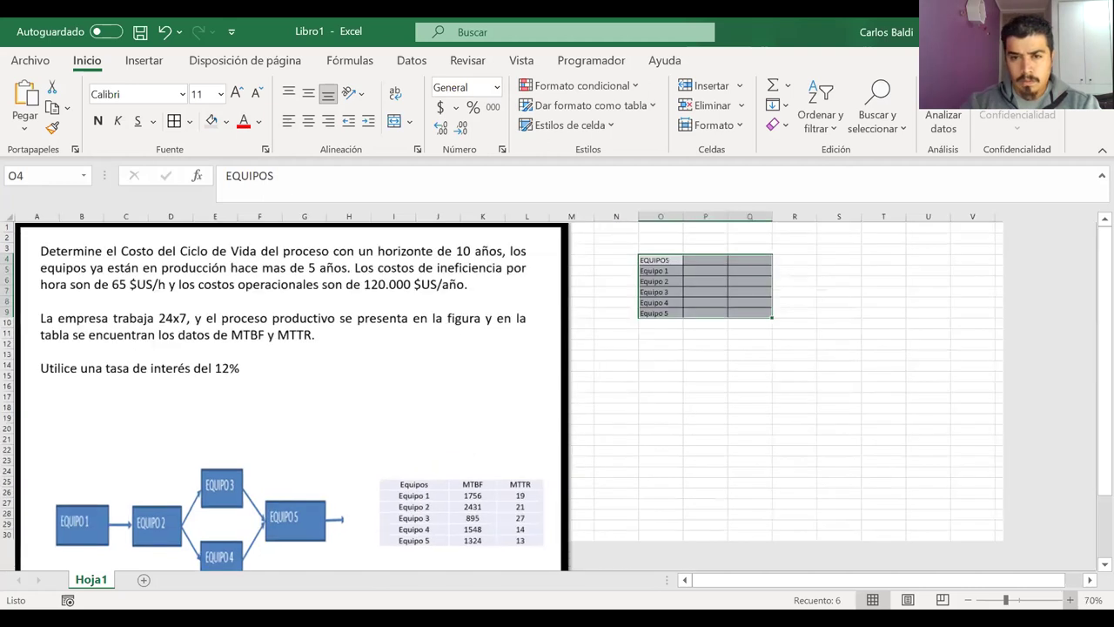
pyautogui.click(729, 480)
pyautogui.click(550, 423)
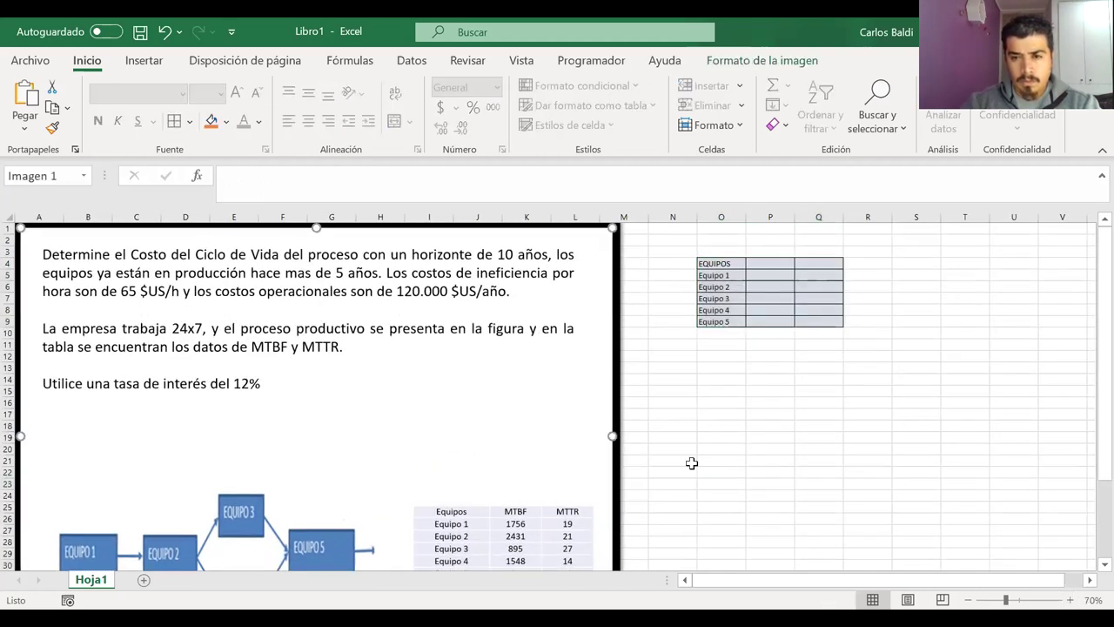
pyautogui.scroll(-4, 692, 463)
pyautogui.moveTo(614, 503); pyautogui.dragTo(566, 440)
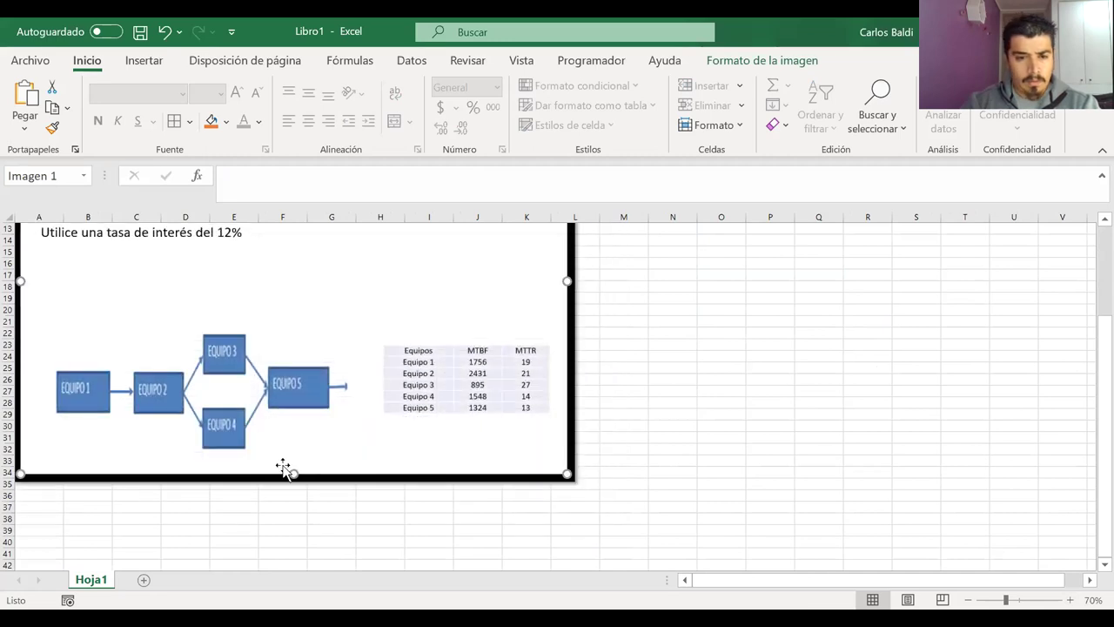
pyautogui.moveTo(292, 471); pyautogui.dragTo(293, 449)
pyautogui.click(633, 424)
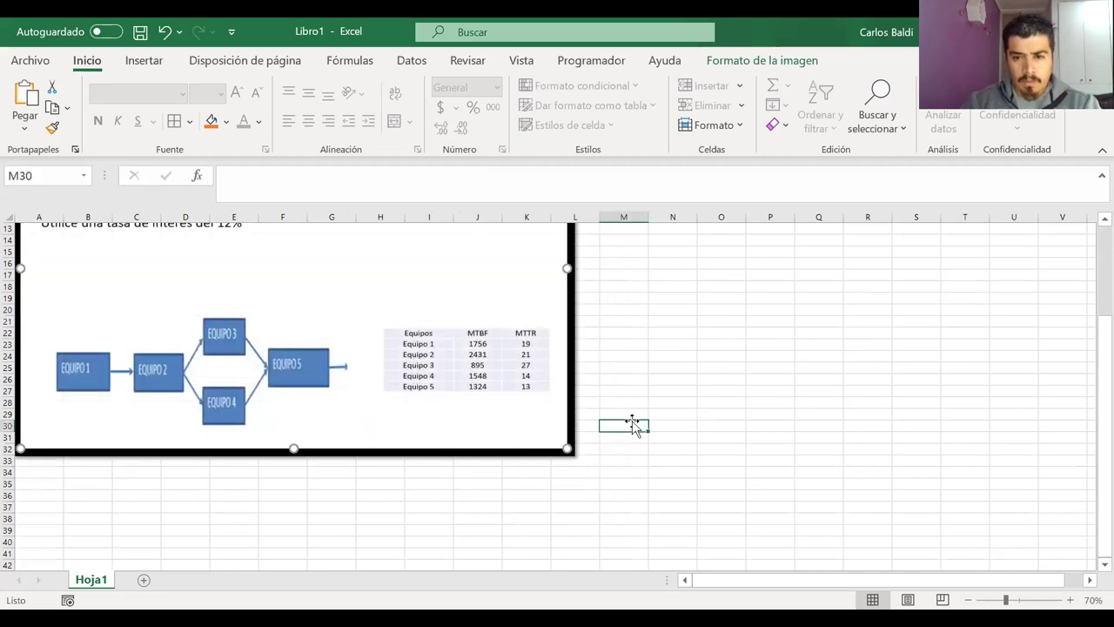
# Add the column headings MTBF in P4 and MTTR in Q4, and centre the contents of P4:Q9
pyautogui.scroll(4, 633, 424)
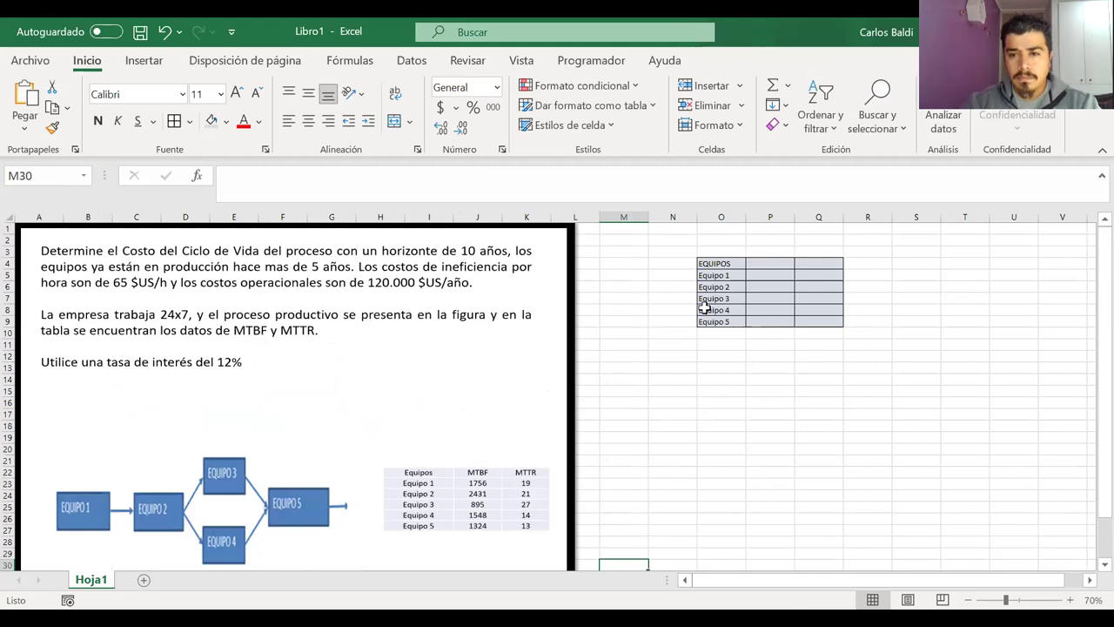
pyautogui.click(764, 263)
pyautogui.write('MT')
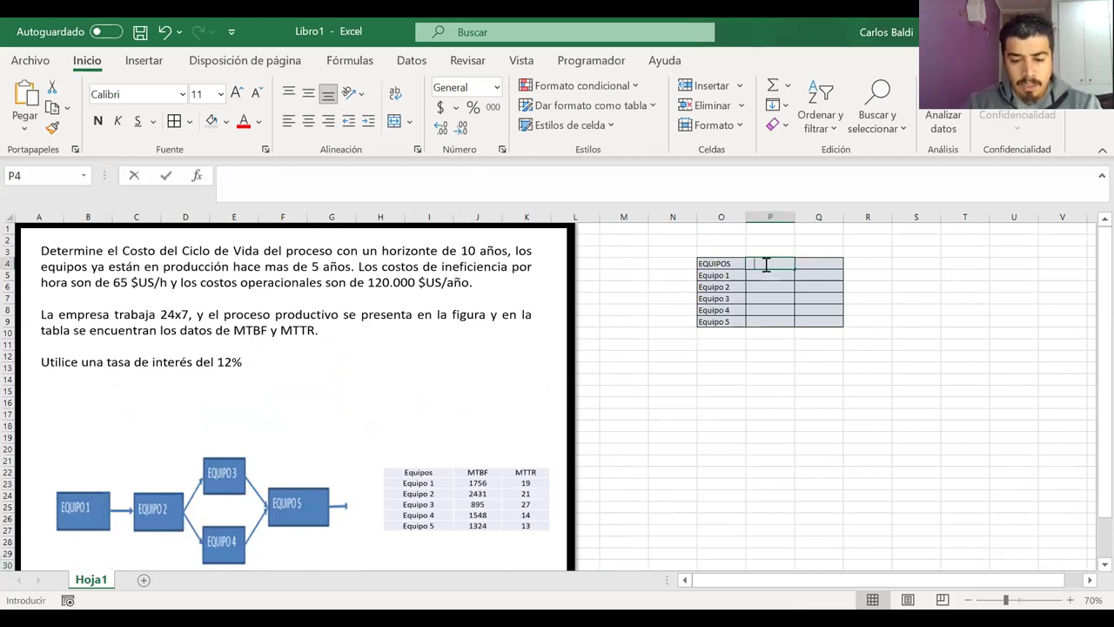
pyautogui.write('BF')
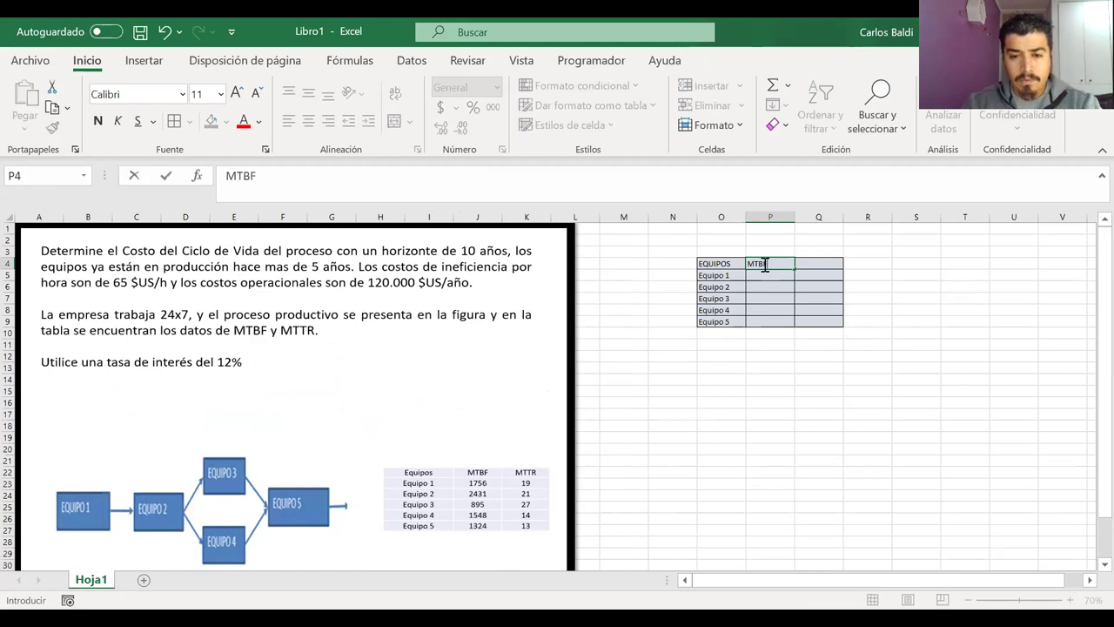
pyautogui.moveTo(792, 263); pyautogui.dragTo(808, 320)
pyautogui.click(310, 123)
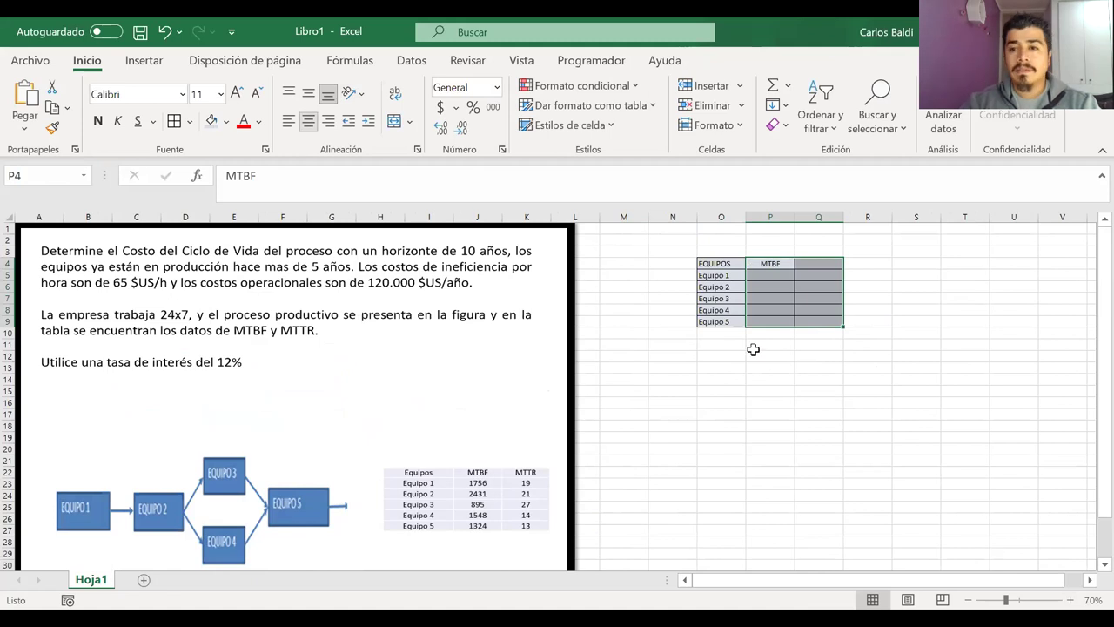
pyautogui.click(814, 261)
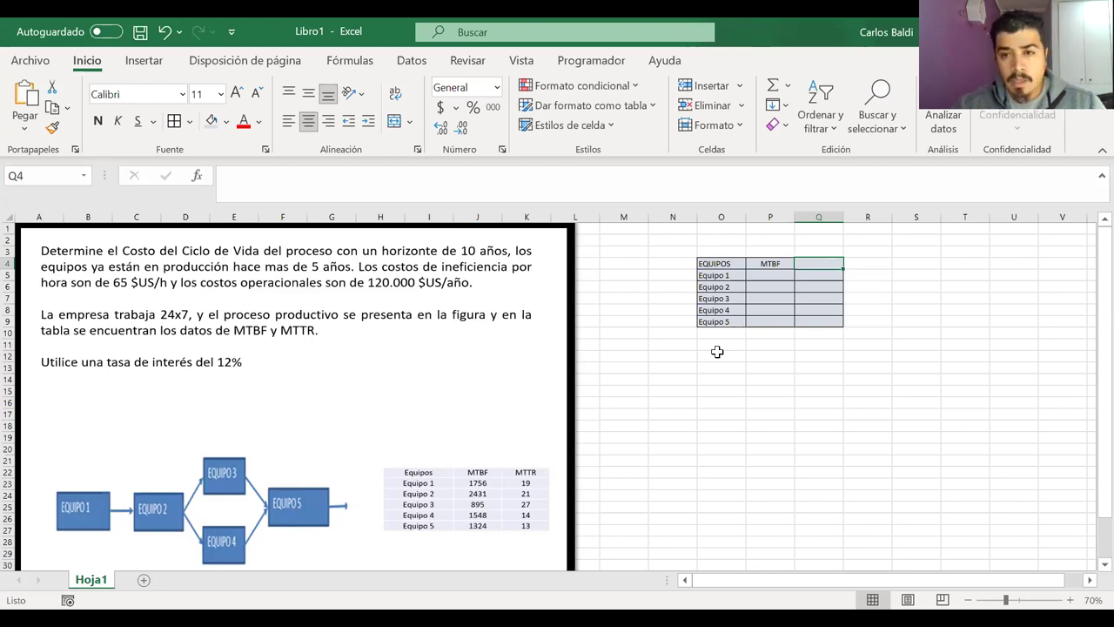
pyautogui.write('MTTR')
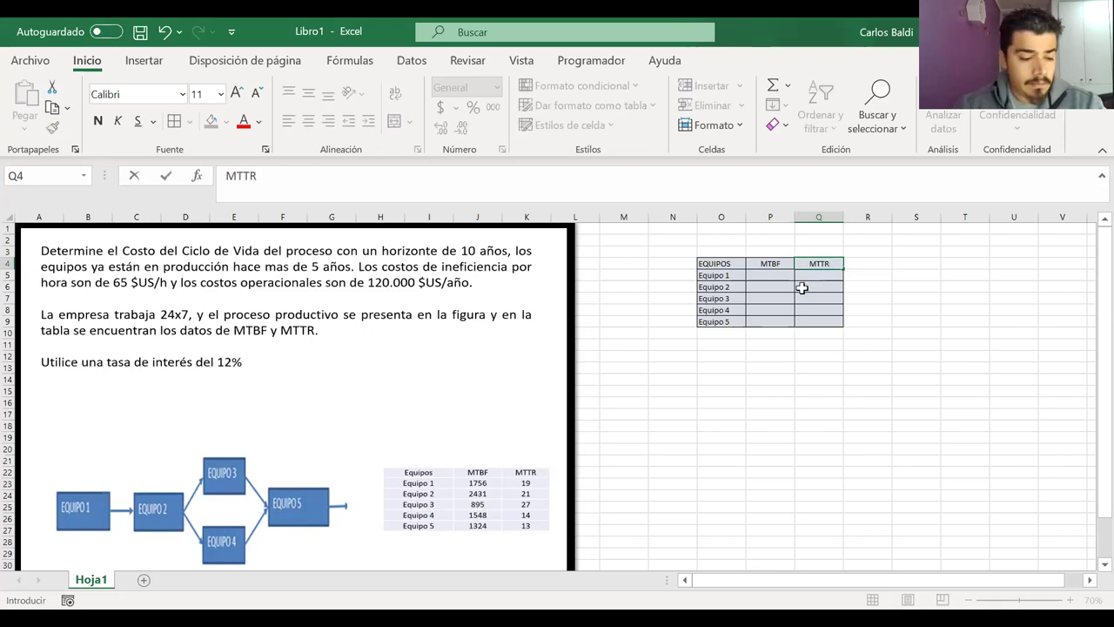
# Enter the MTBF values 1756 for Equipo 1 and 2431 for Equipo 2
pyautogui.click(767, 275)
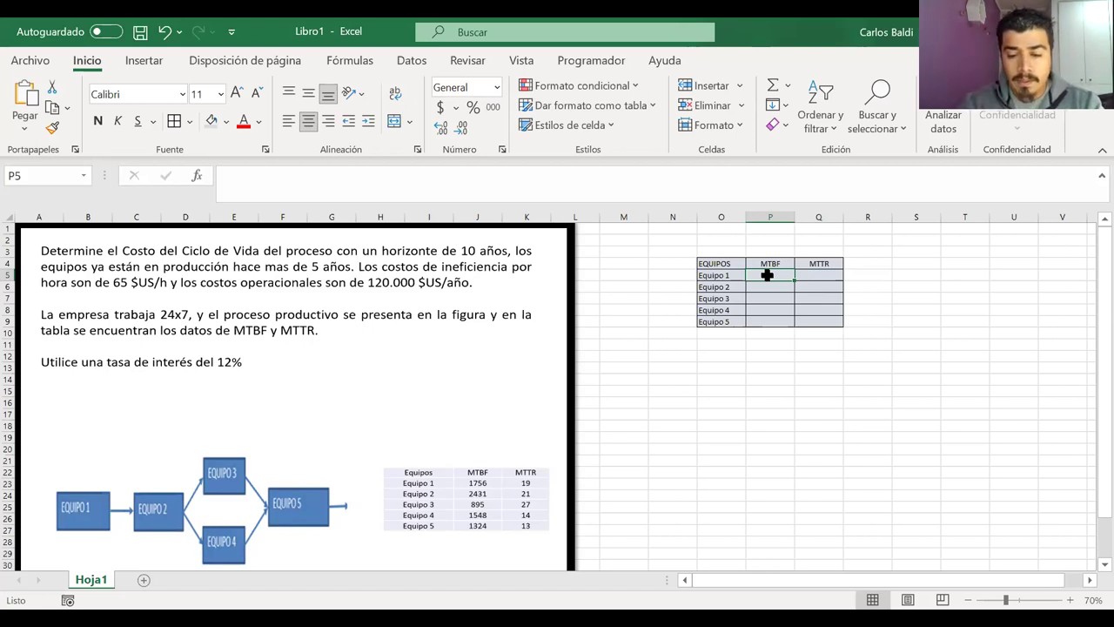
pyautogui.write('1756')
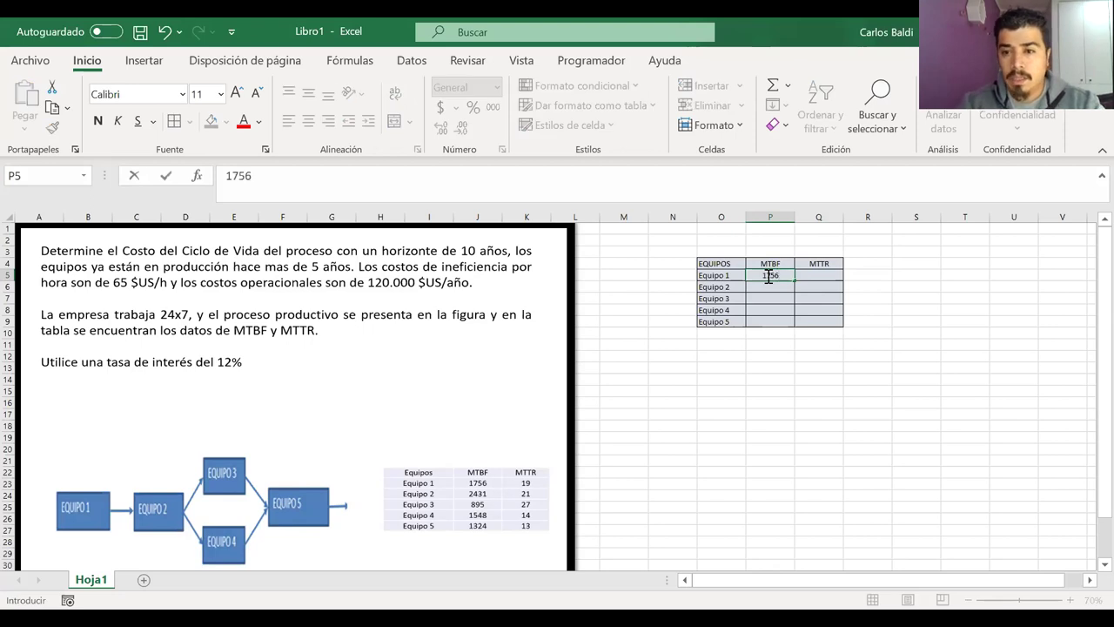
pyautogui.click(753, 390)
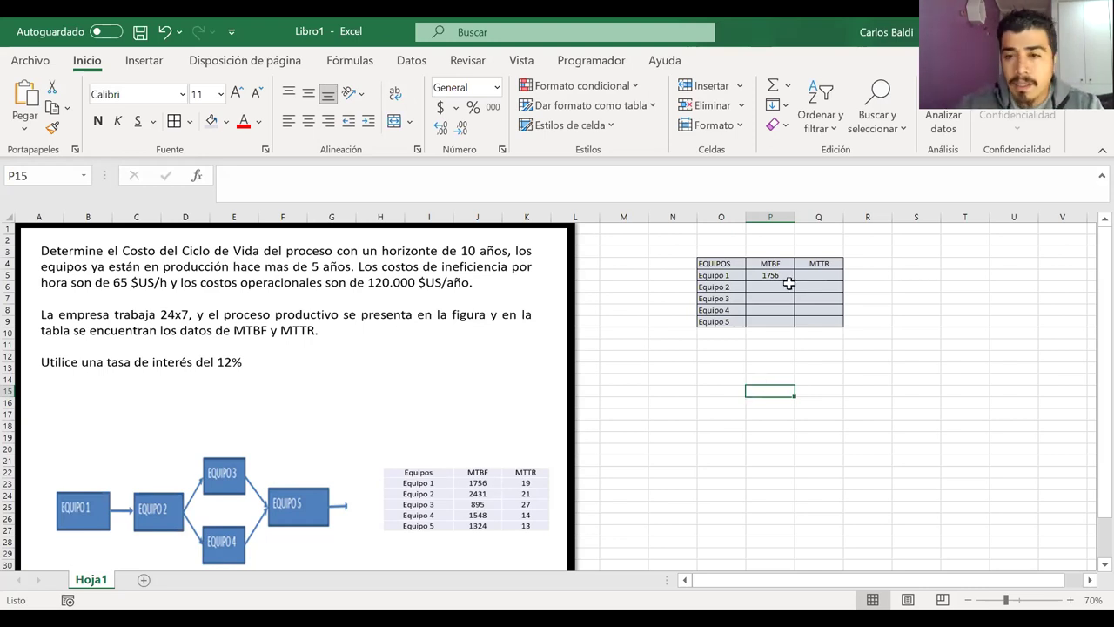
pyautogui.click(774, 287)
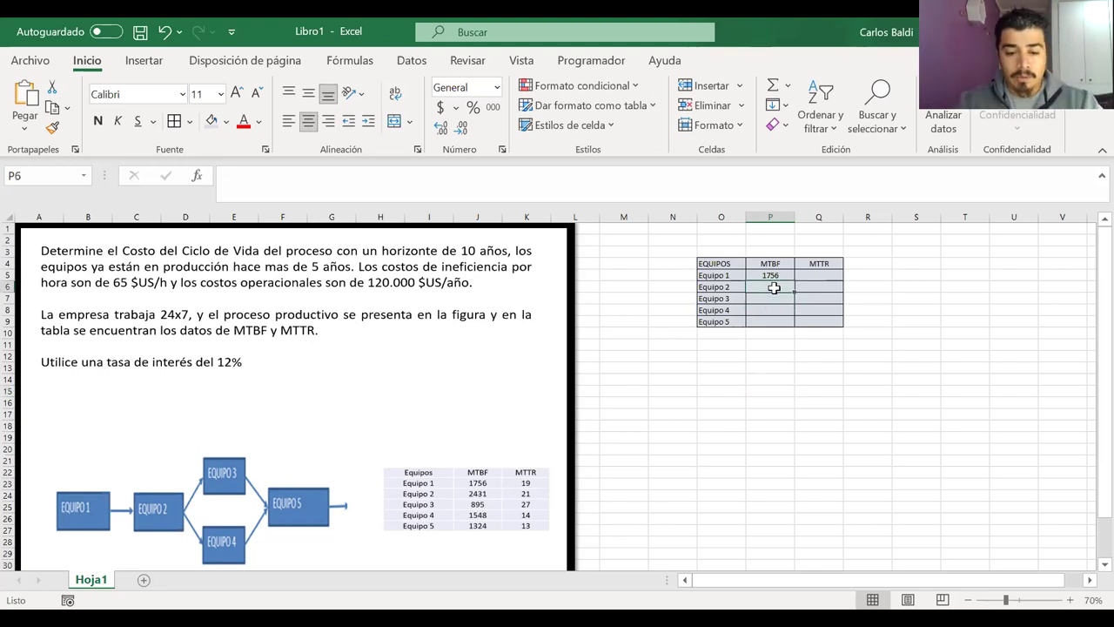
pyautogui.write('24')
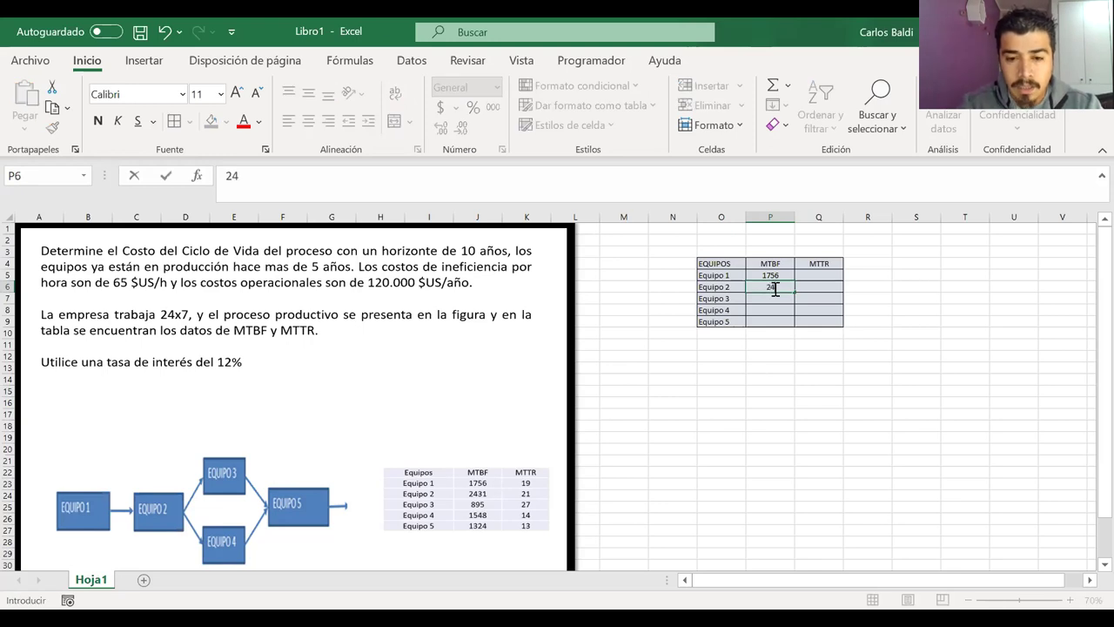
pyautogui.write('31')
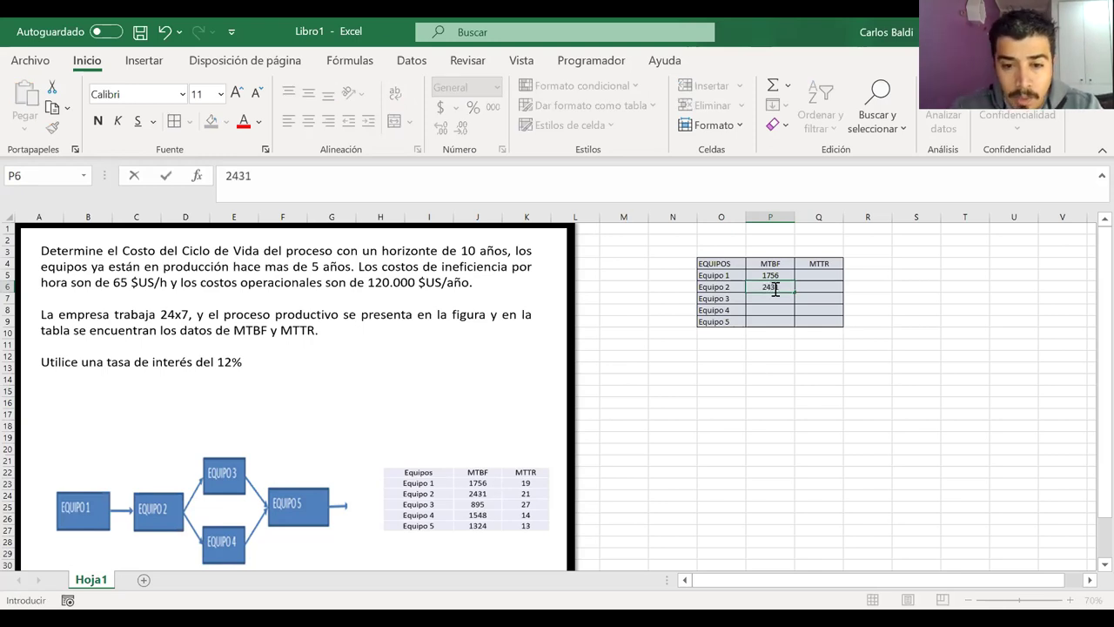
pyautogui.press('Return')
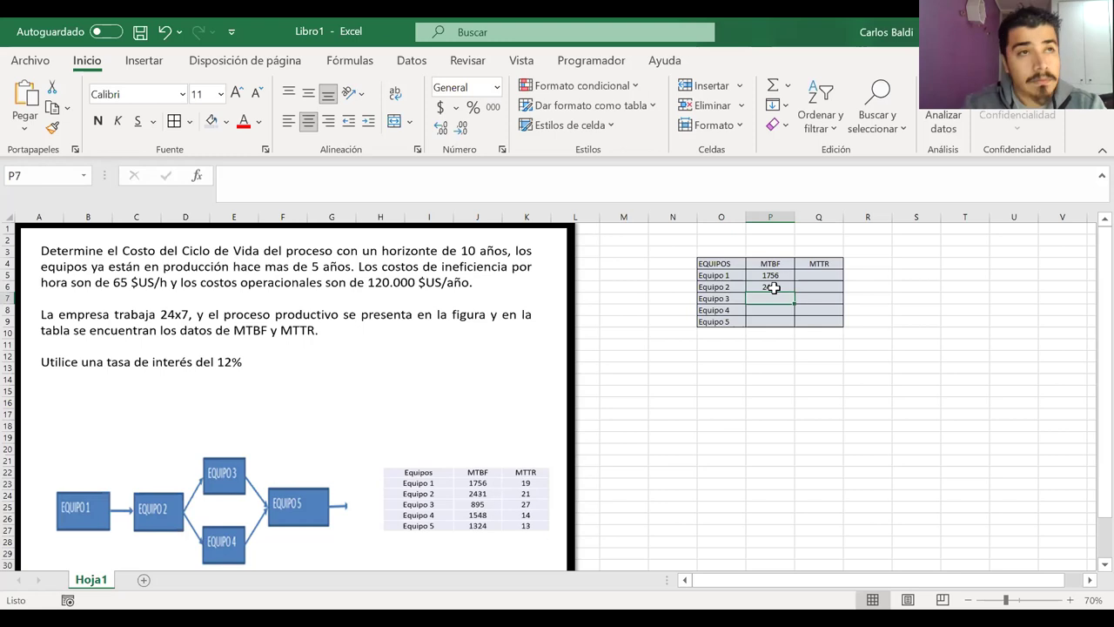
# Enter the MTBF values 895 for Equipo 3, 1548 for Equipo 4 and 1324 for Equipo 5
pyautogui.write('8')
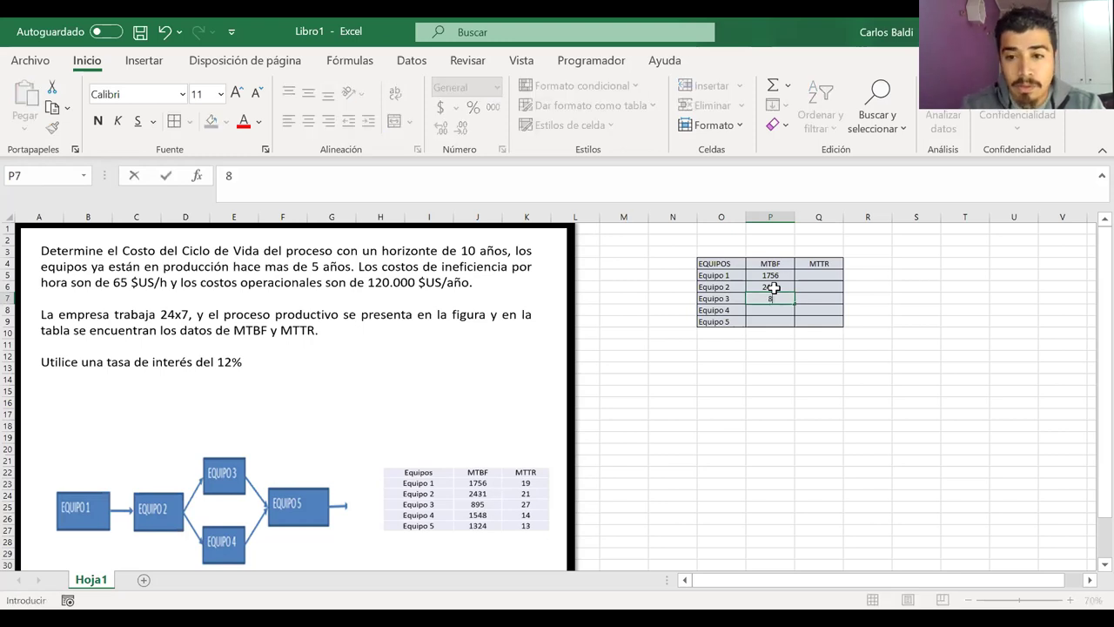
pyautogui.write('95')
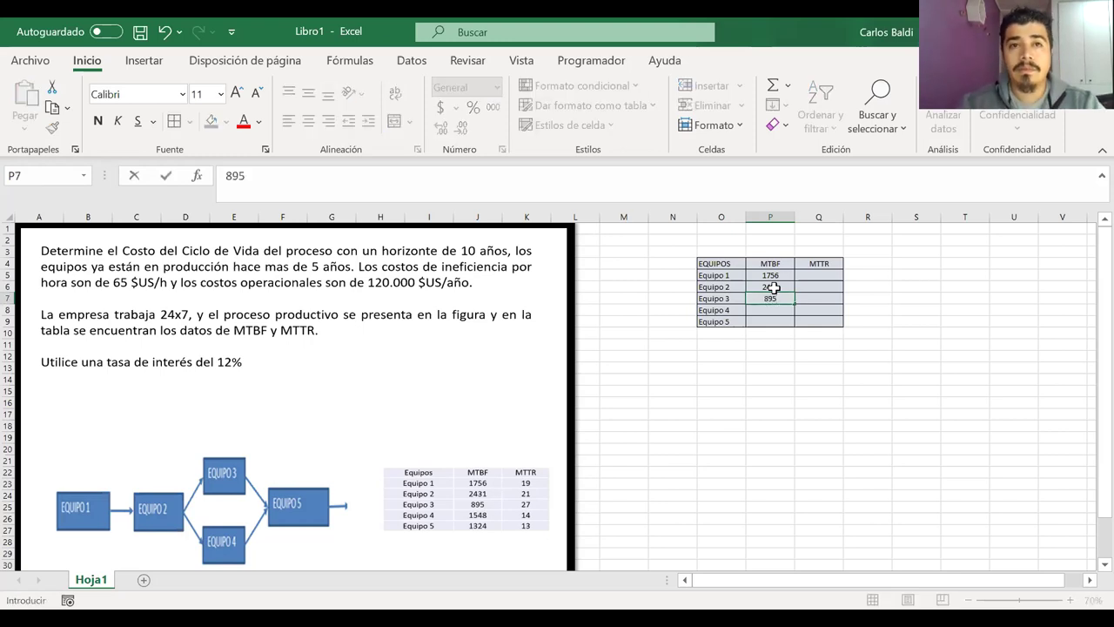
pyautogui.press('Return')
pyautogui.write('1548')
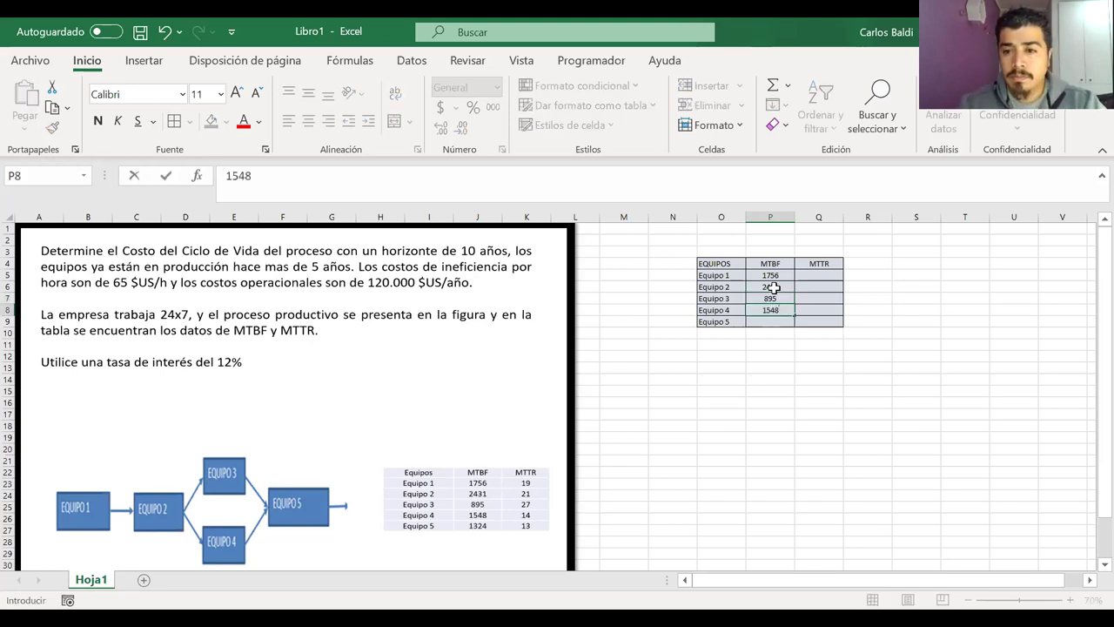
pyautogui.press('Return')
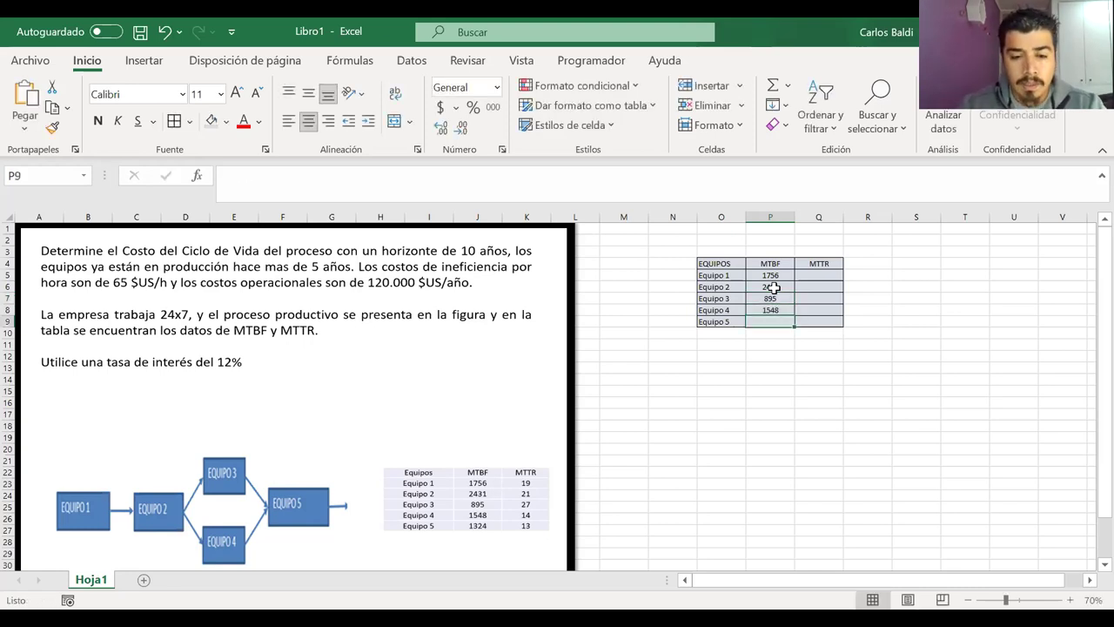
pyautogui.write('1324')
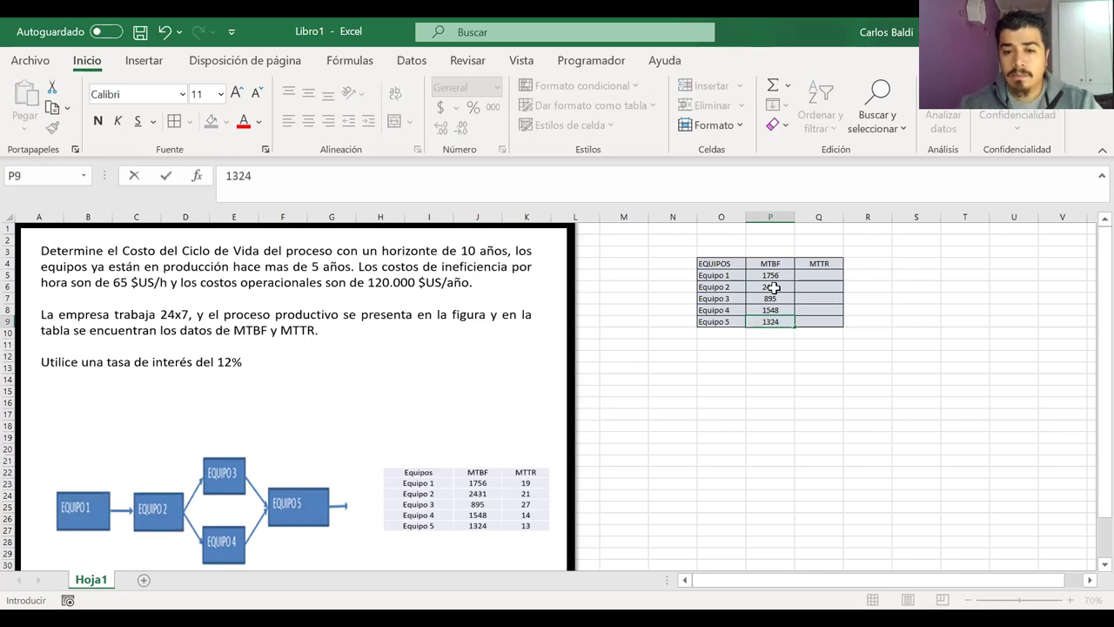
pyautogui.press('Return')
# Enter the MTTR values 19 for Equipo 1 and 21 for Equipo 2
pyautogui.click(821, 275)
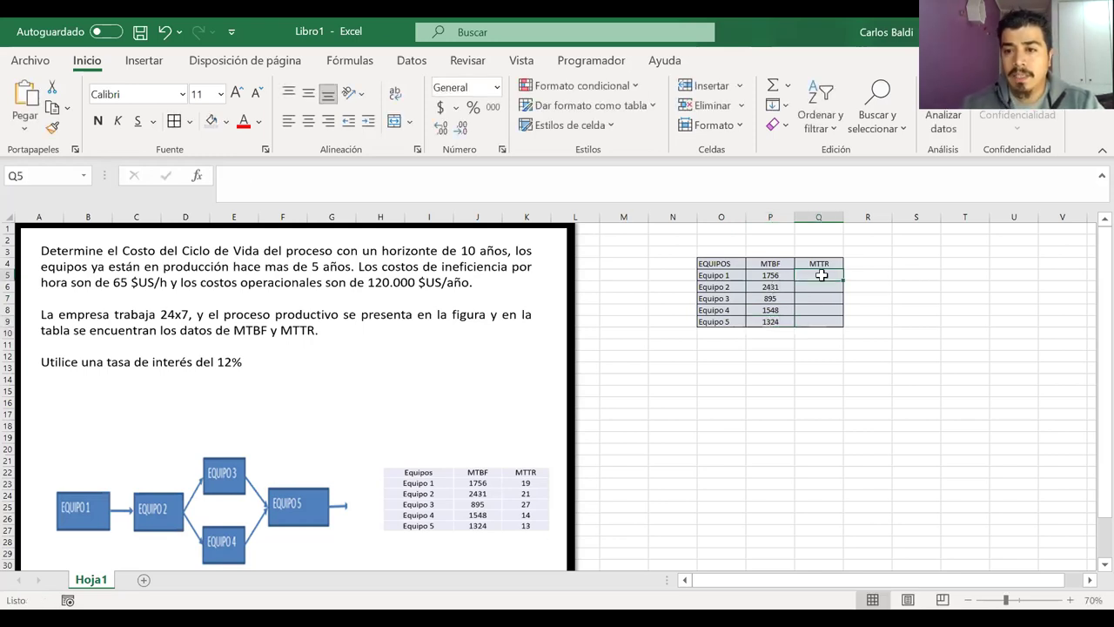
pyautogui.write('18')
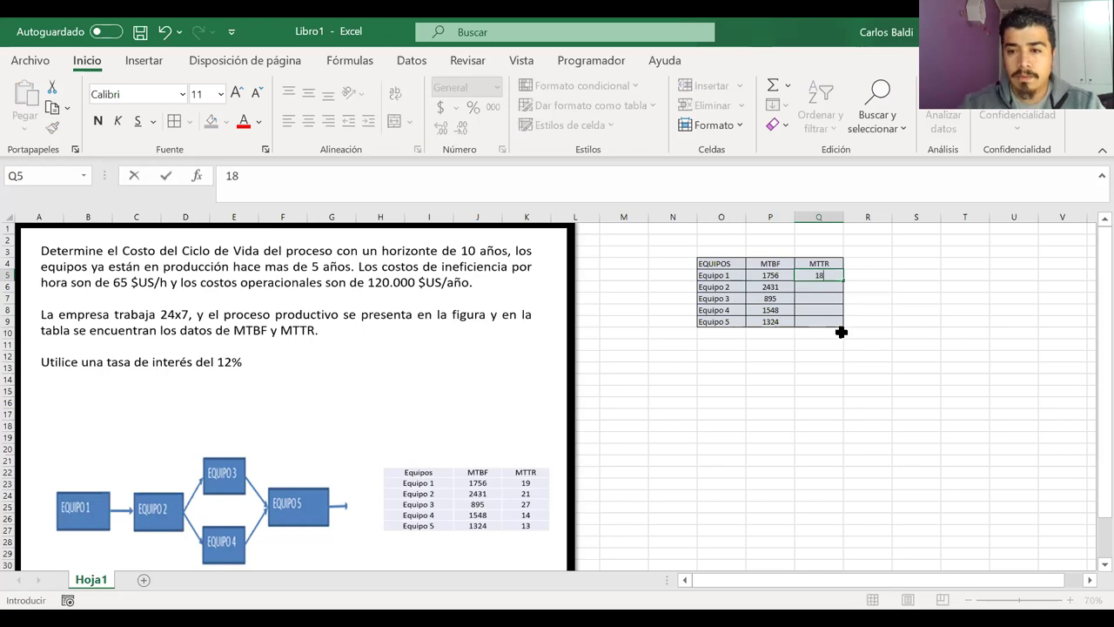
pyautogui.press('BackSpace')
pyautogui.write('9')
pyautogui.press('Return')
pyautogui.write('21')
pyautogui.press('Return')
# Enter the MTTR values 27 for Equipo 3, 14 for Equipo 4 and 13 for Equipo 5
pyautogui.write('27')
pyautogui.press('Return')
pyautogui.write('14')
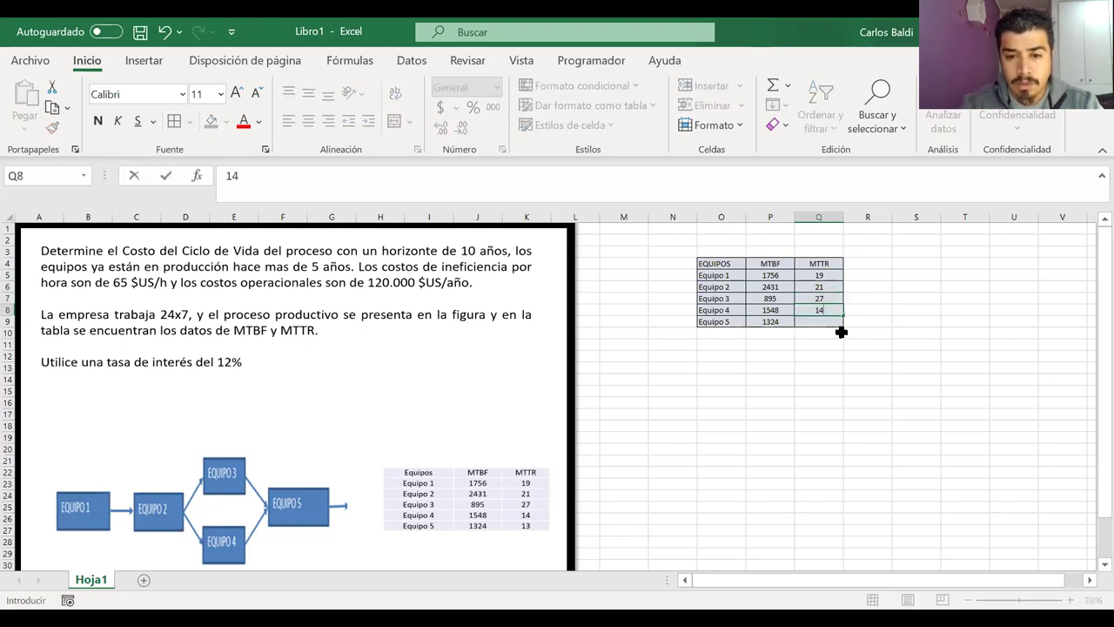
pyautogui.press('Return')
pyautogui.write('13')
pyautogui.press('Return')
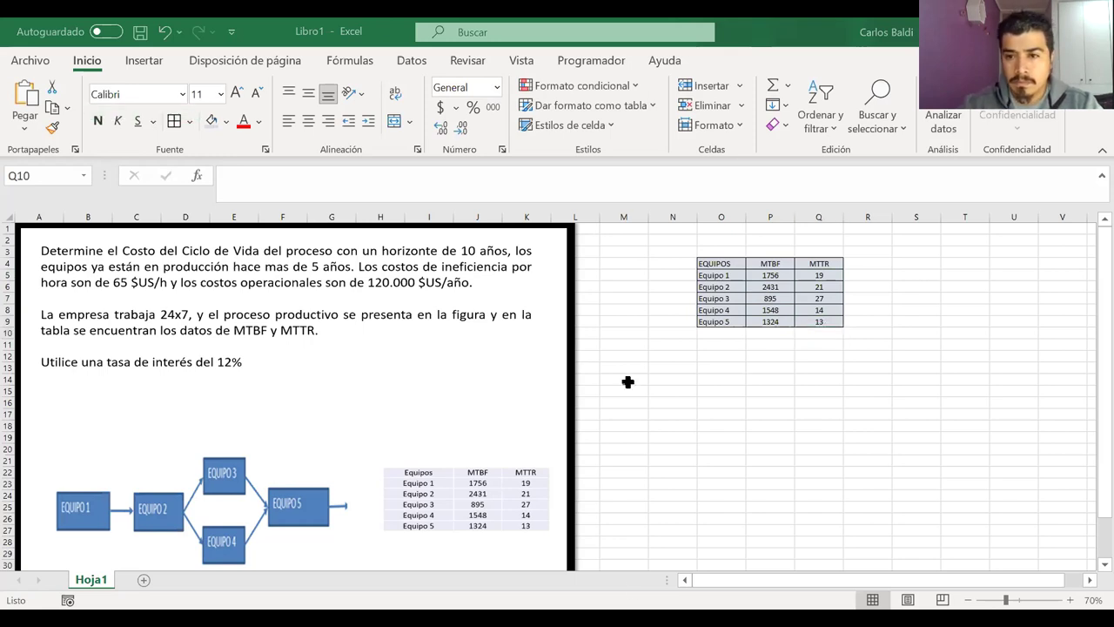
# Move the equipment table from O4:Q9 so that its EQUIPOS heading sits in M6
pyautogui.click(724, 427)
pyautogui.moveTo(716, 261); pyautogui.dragTo(816, 321)
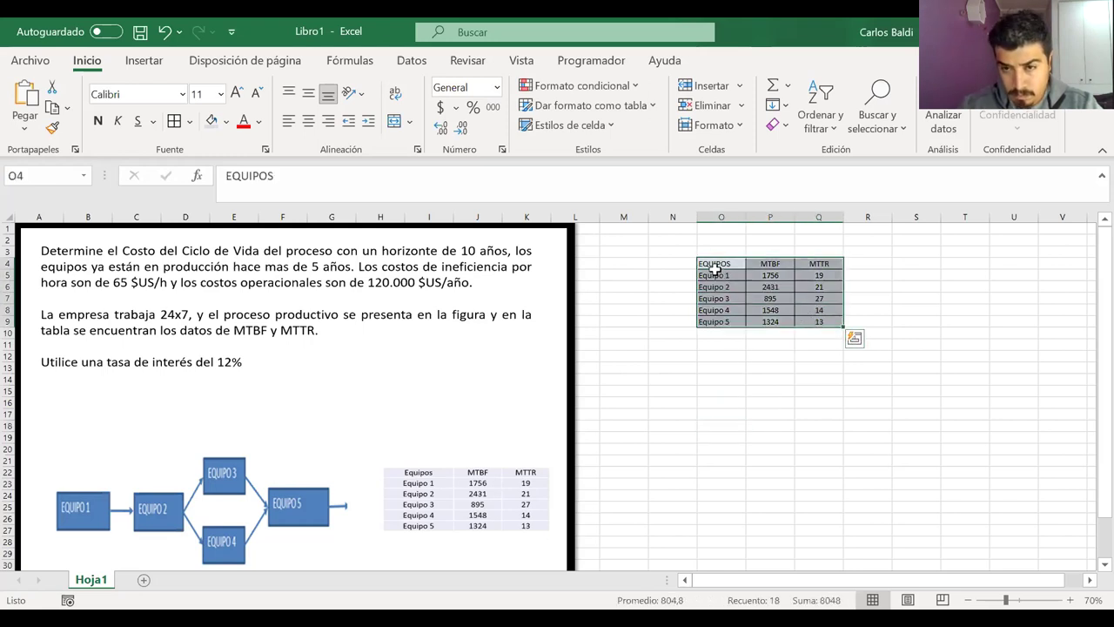
pyautogui.moveTo(713, 267); pyautogui.dragTo(626, 303)
pyautogui.click(807, 331)
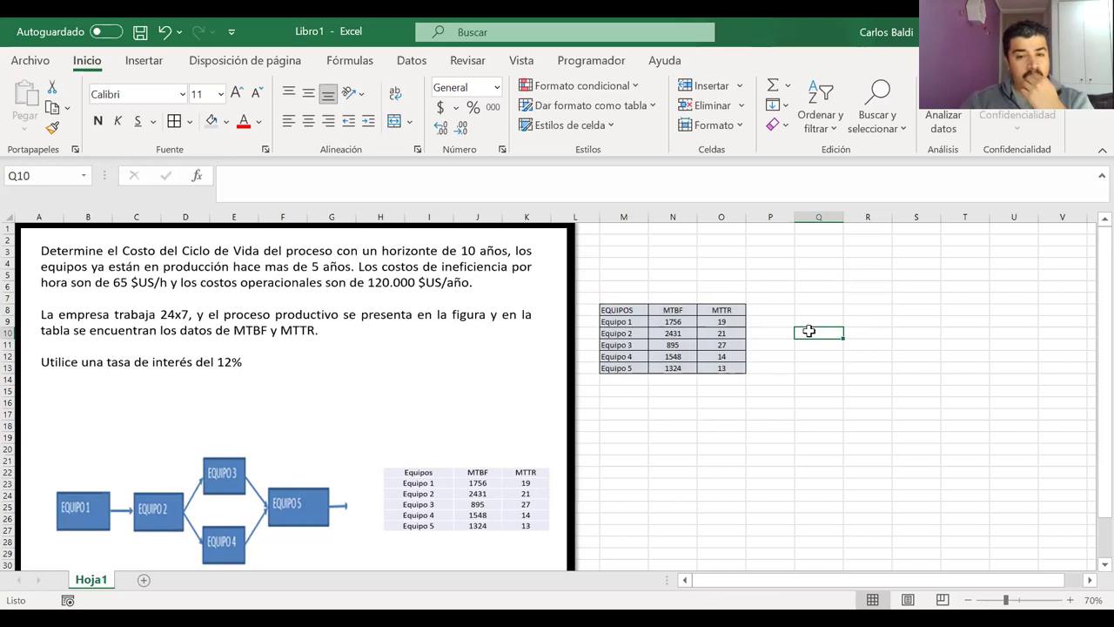
pyautogui.click(636, 394)
pyautogui.moveTo(636, 310); pyautogui.dragTo(714, 369)
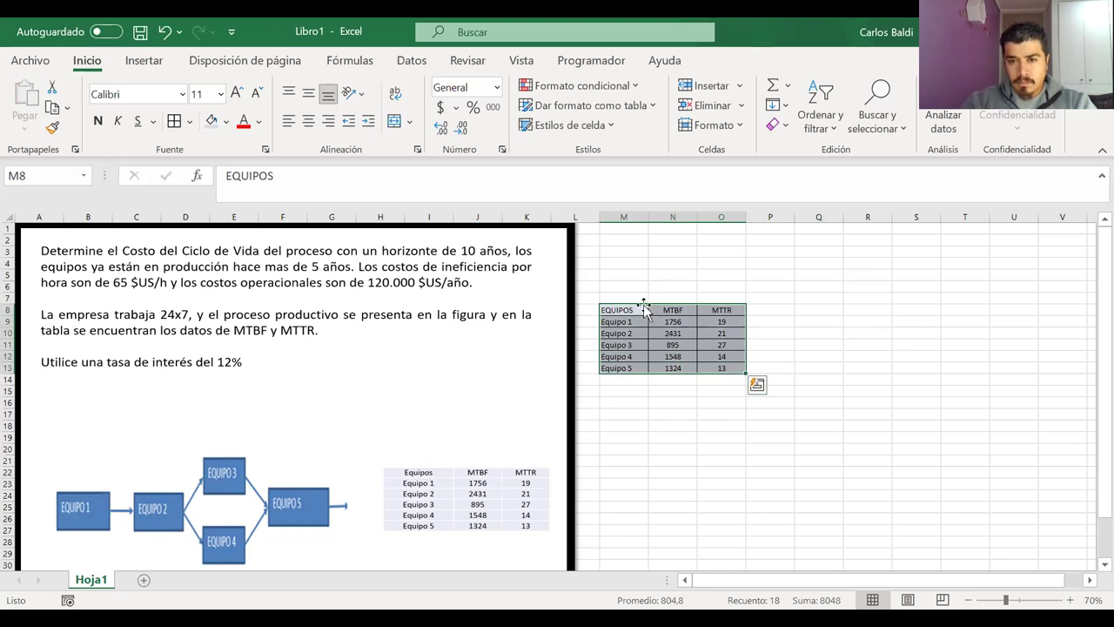
pyautogui.moveTo(641, 288); pyautogui.dragTo(642, 288)
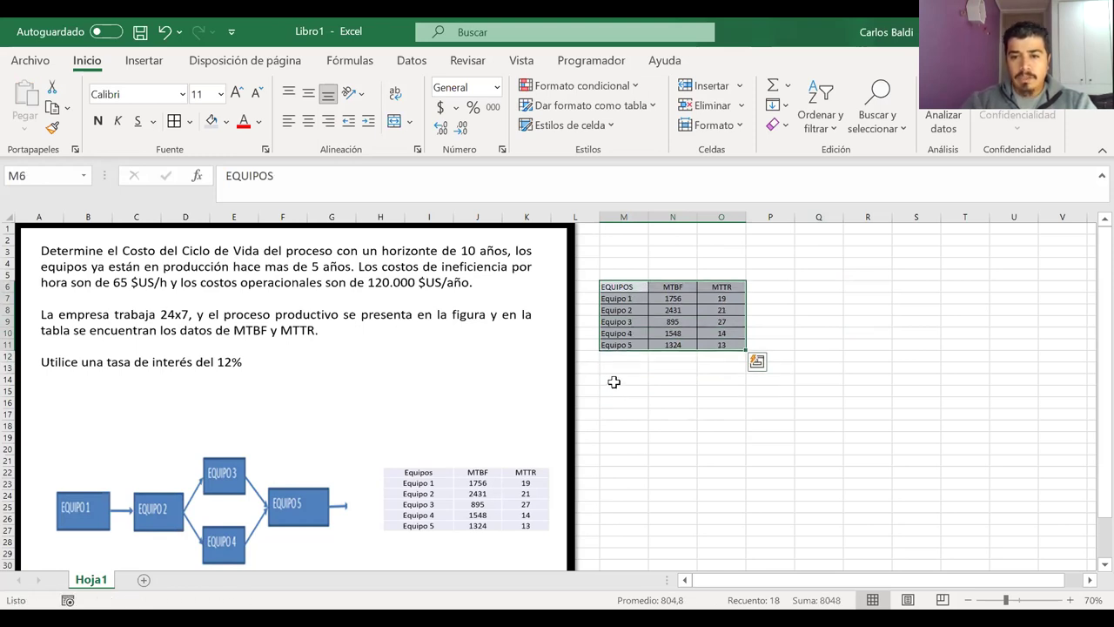
pyautogui.click(614, 380)
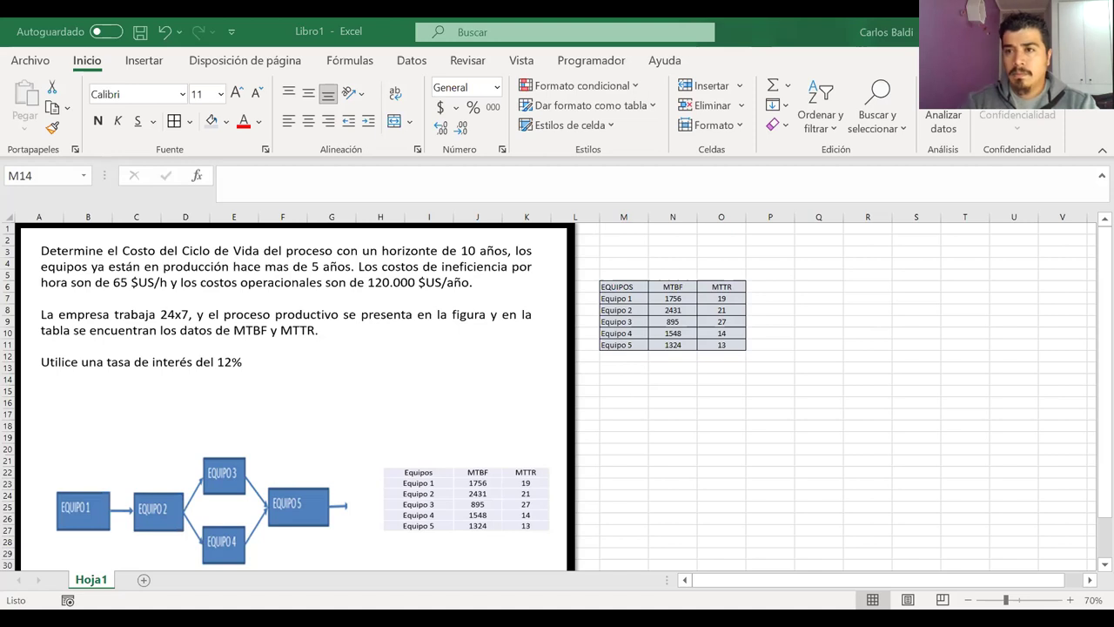
# Paste the copied Costos Global (LCCA) formula picture below the interest rate text and shrink it to fit within the problem statement picture
pyautogui.click(149, 410)
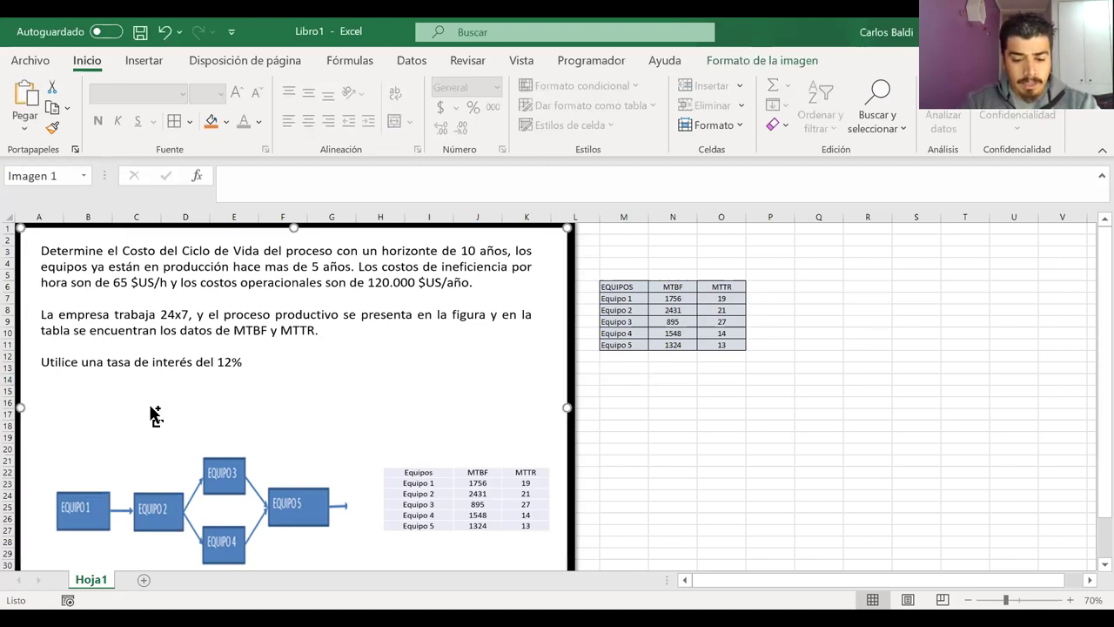
pyautogui.hotkey('ctrl', 'v')
pyautogui.moveTo(169, 237); pyautogui.dragTo(178, 406)
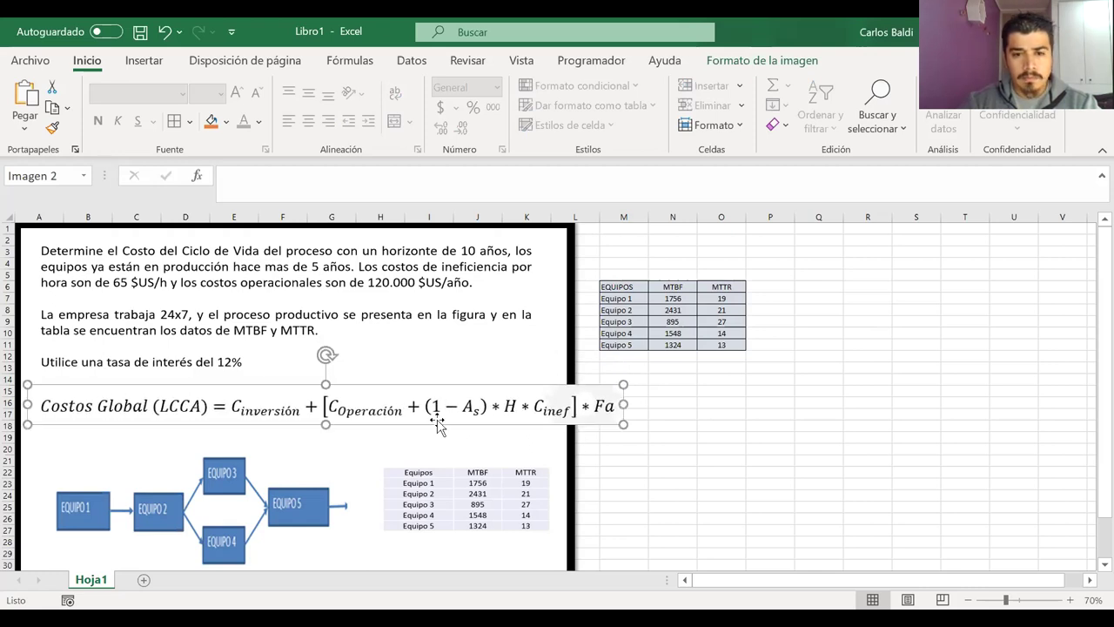
pyautogui.moveTo(623, 424); pyautogui.dragTo(554, 420)
pyautogui.click(623, 438)
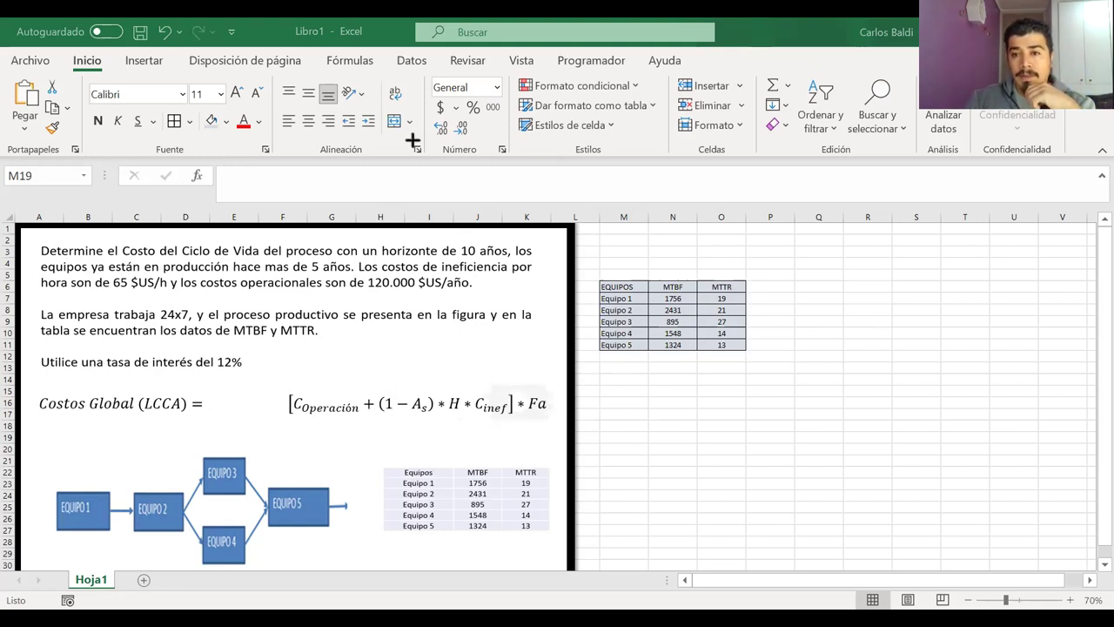
pyautogui.moveTo(314, 399)
pyautogui.mouseDown()
pyautogui.moveTo(275, 386)
pyautogui.moveTo(562, 422)
pyautogui.moveTo(541, 390)
pyautogui.mouseUp()
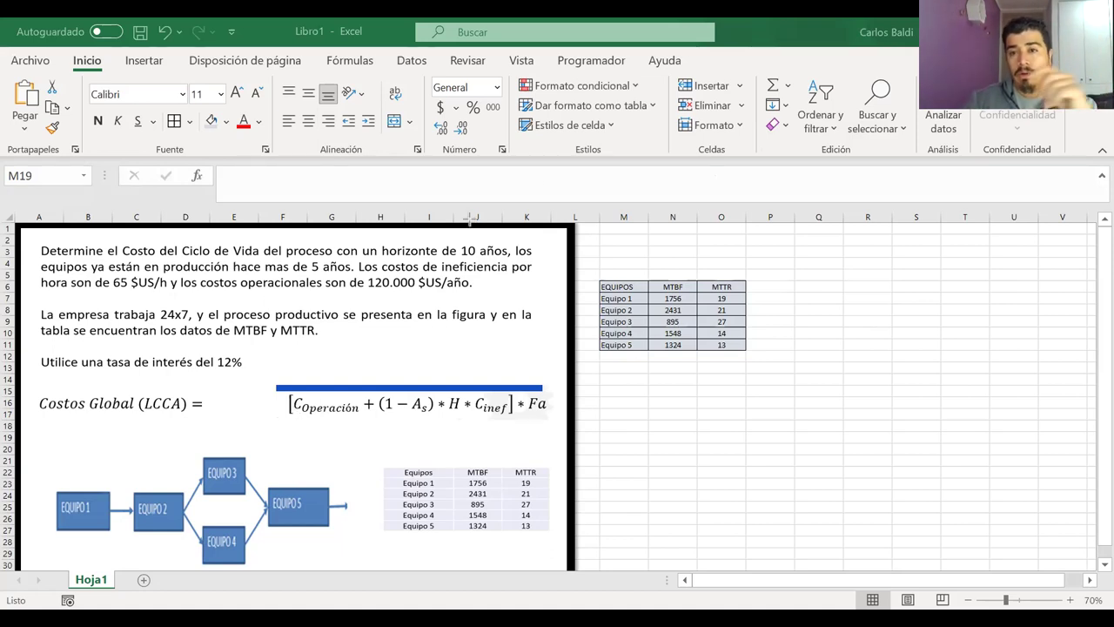
pyautogui.click(479, 383)
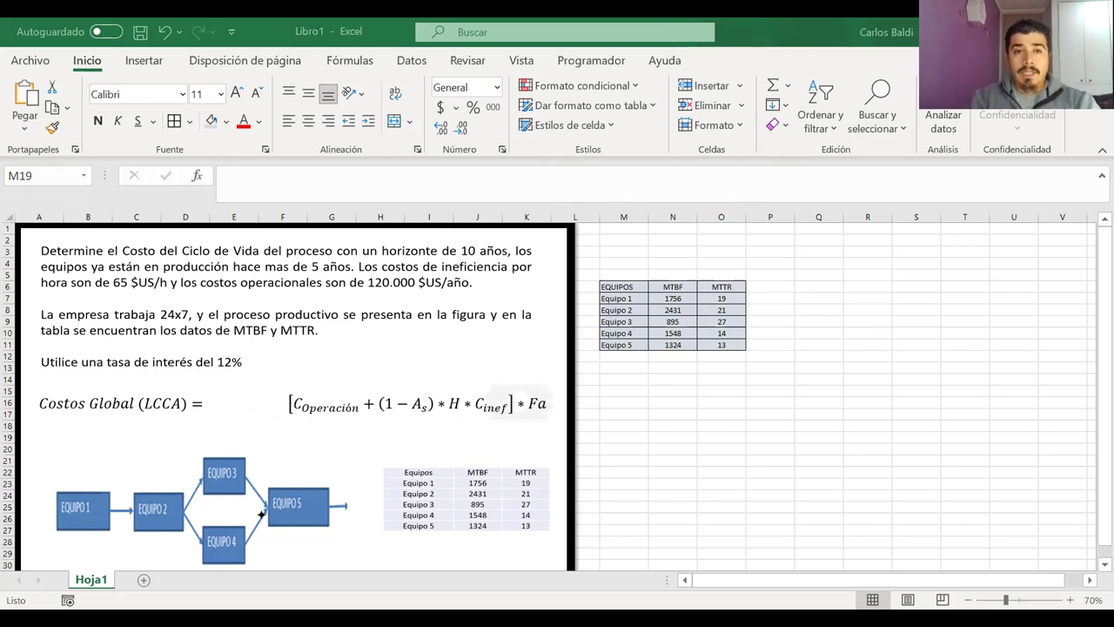
pyautogui.click(620, 377)
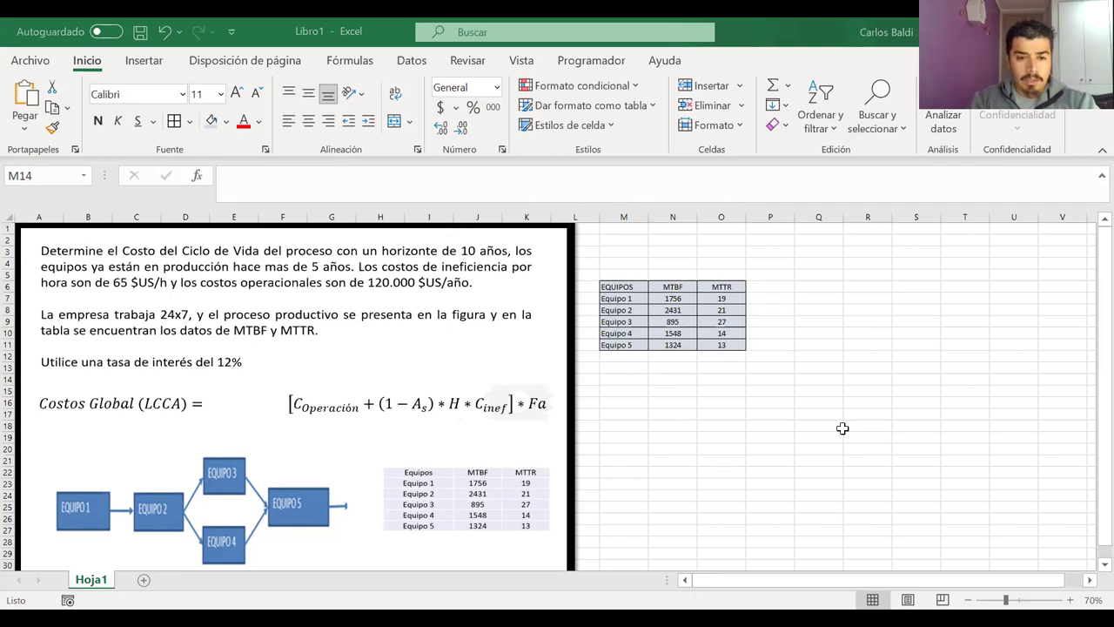
pyautogui.keyDown('shift'); pyautogui.click(771, 325); pyautogui.keyUp('shift')
# Enter the label Nper in M14, two rows below the equipment table
pyautogui.click(626, 379)
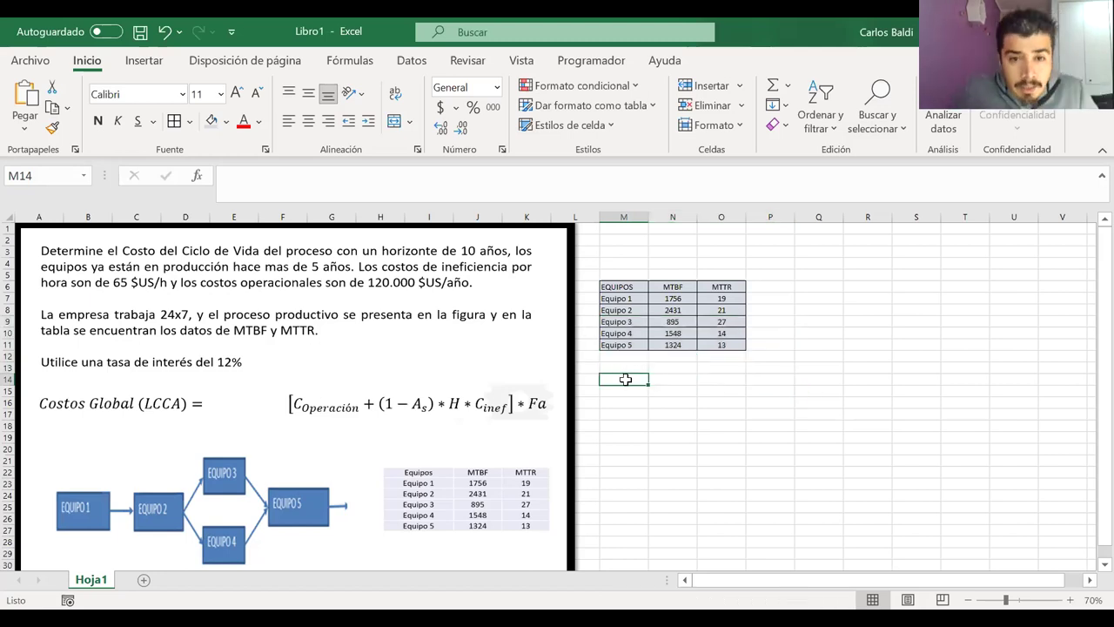
pyautogui.write('nPER')
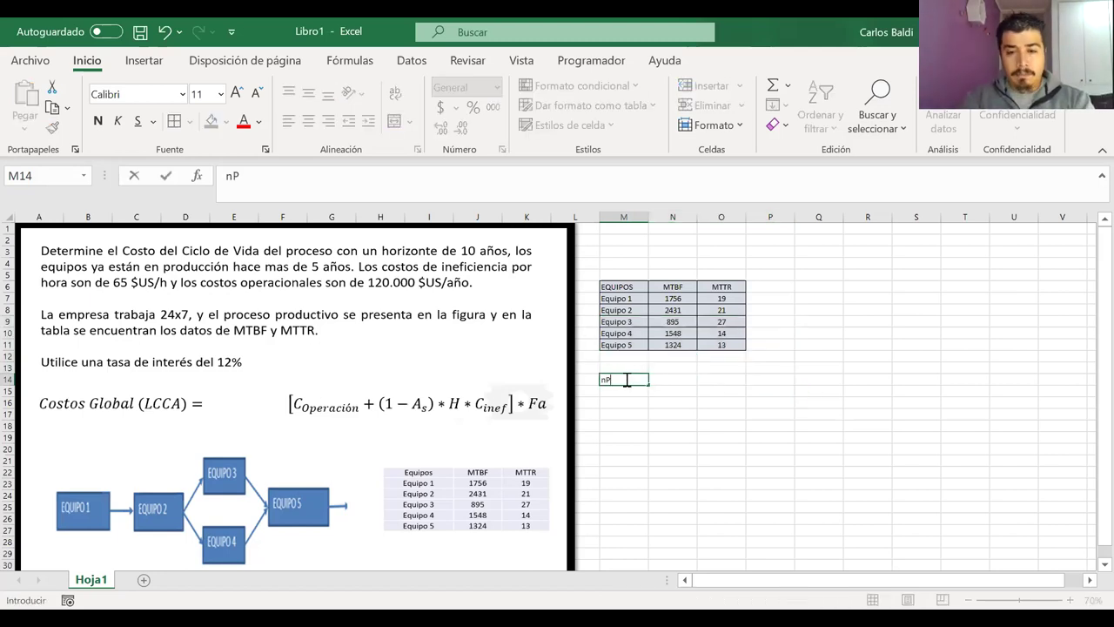
pyautogui.press('BackSpace')
pyautogui.press('BackSpace')
pyautogui.press('BackSpace')
pyautogui.press('BackSpace')
pyautogui.write('Npr')
pyautogui.press('BackSpace')
pyautogui.write('er')
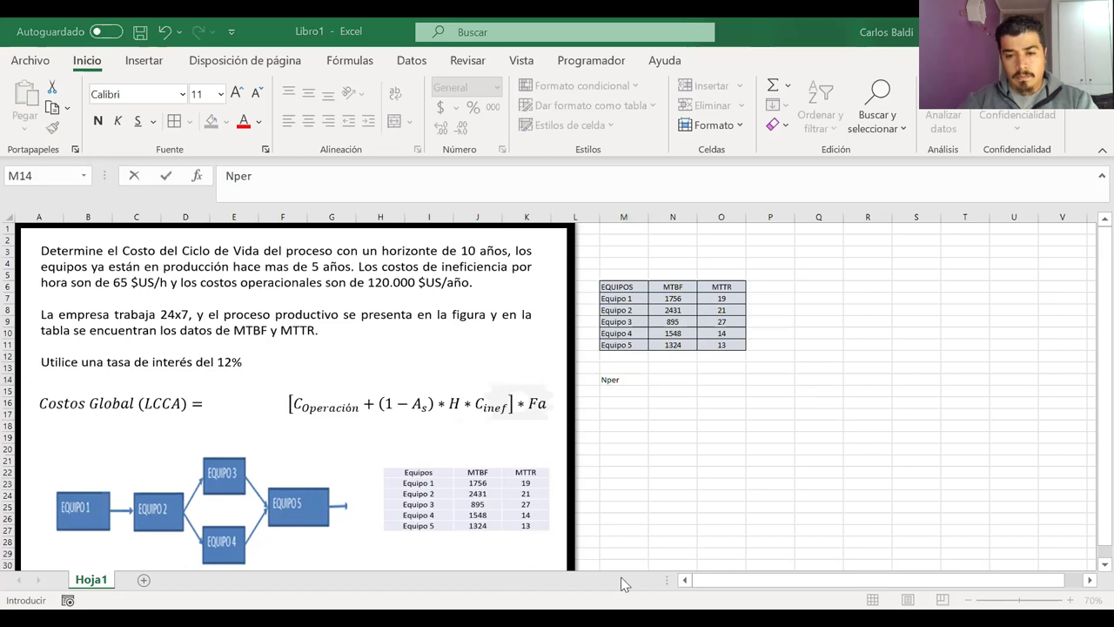
pyautogui.hotkey('ctrl', 'Return')
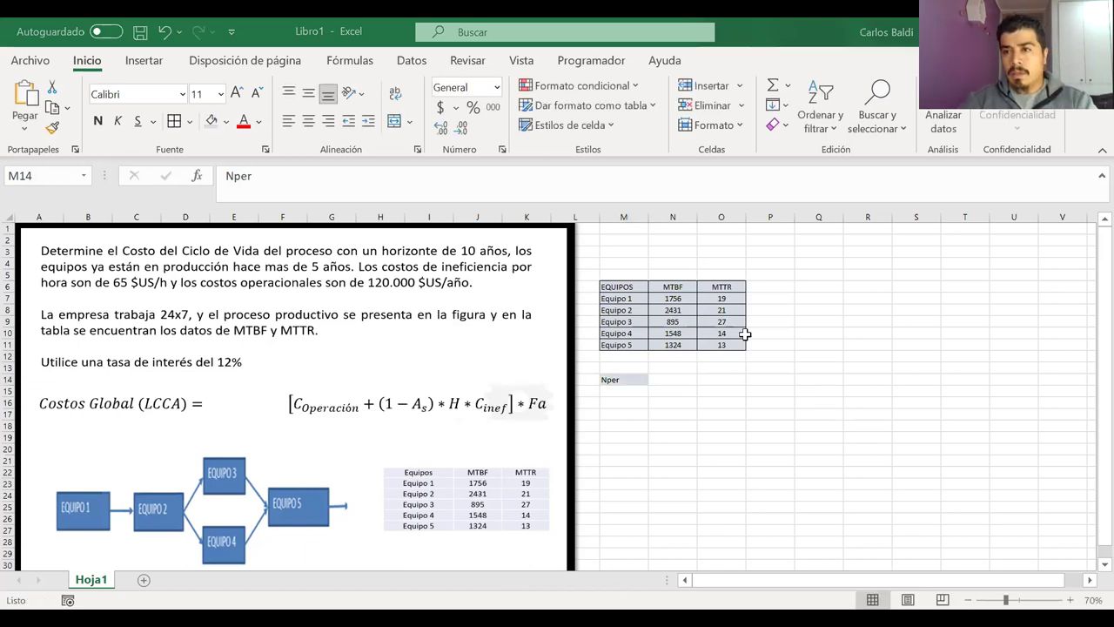
# Add an equals sign to the label in M14 so that it reads "Nper ="
pyautogui.click(638, 381)
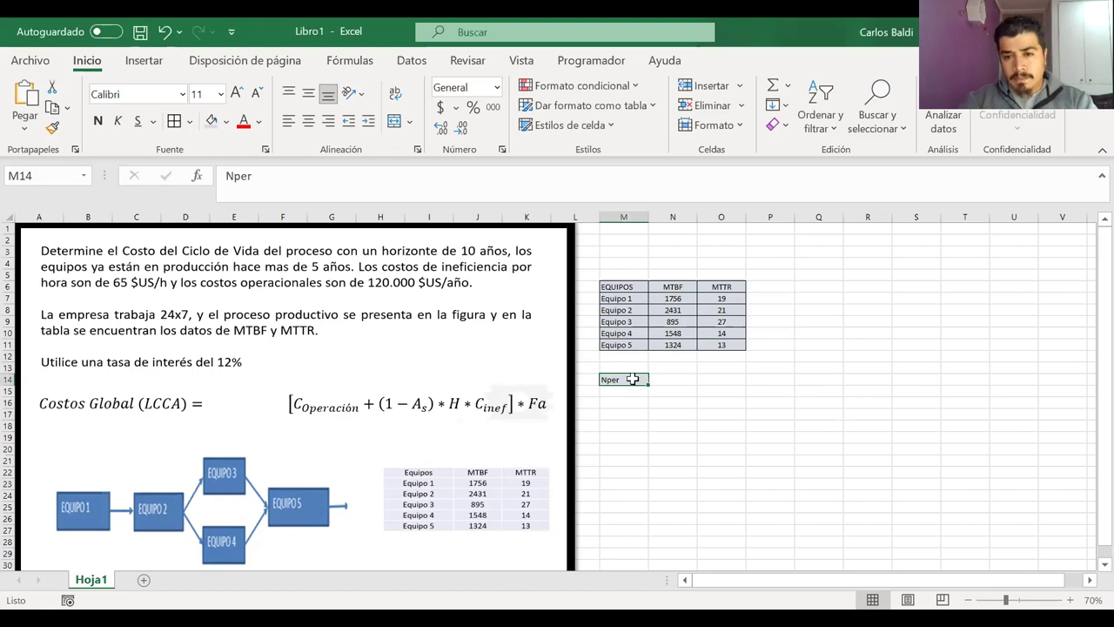
pyautogui.doubleClick(641, 378)
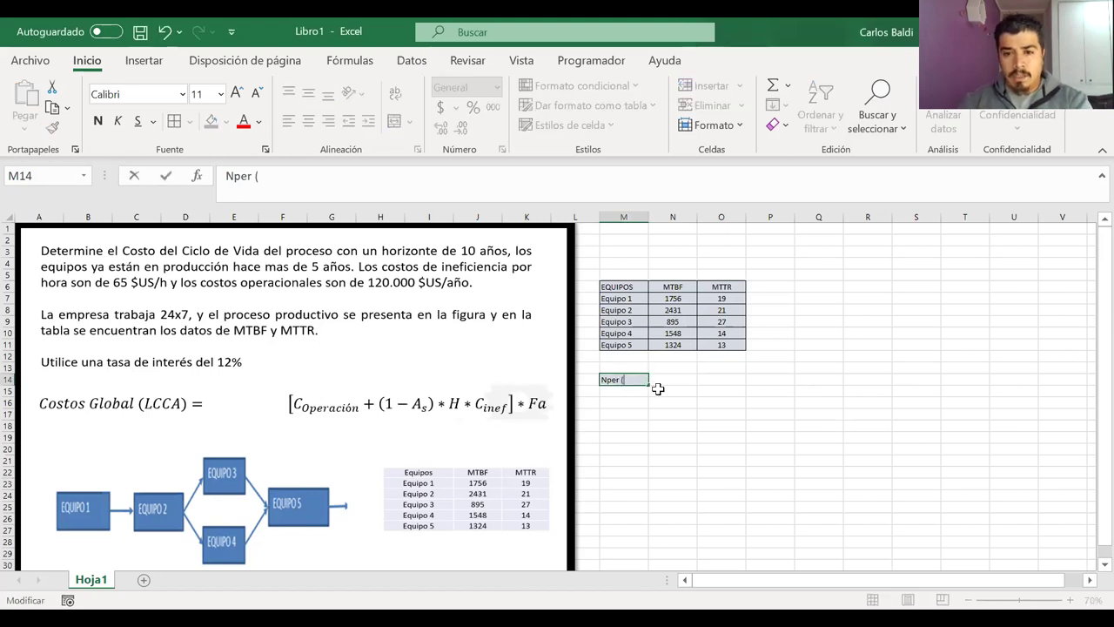
pyautogui.write('=')
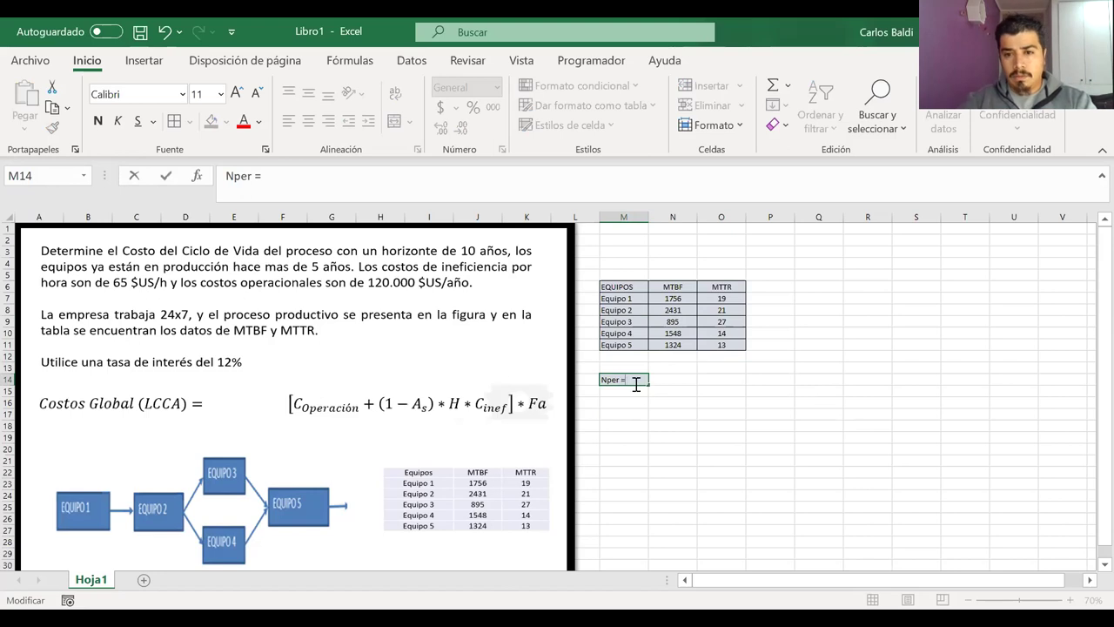
pyautogui.press('Return')
# Attach a note to M14 with the text "Horizonte del proyecto"
pyautogui.click(618, 381)
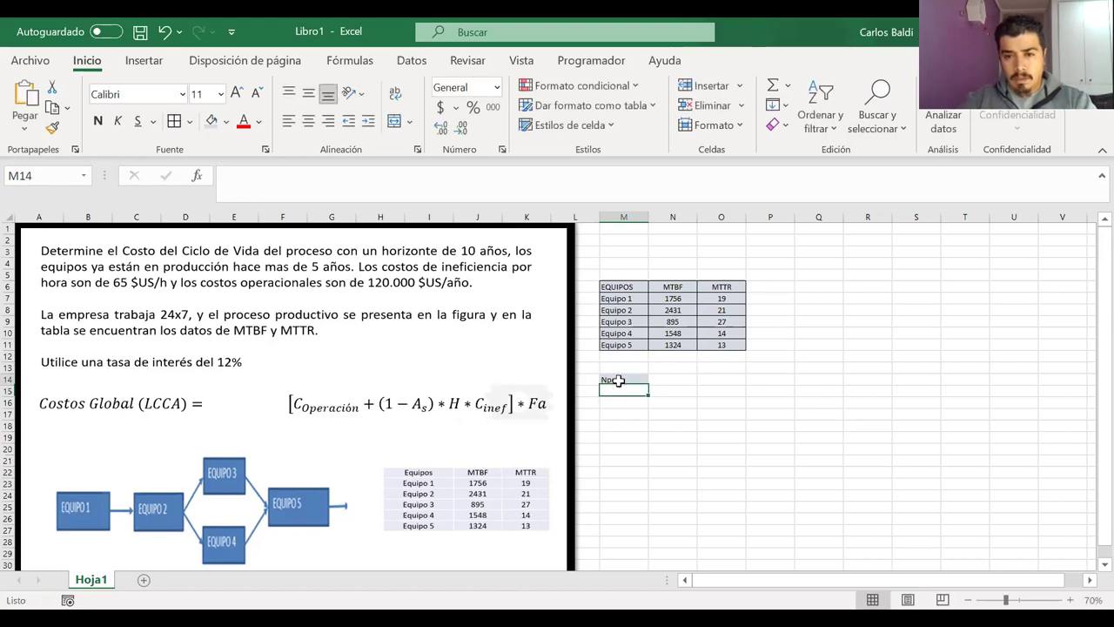
pyautogui.rightClick(620, 387)
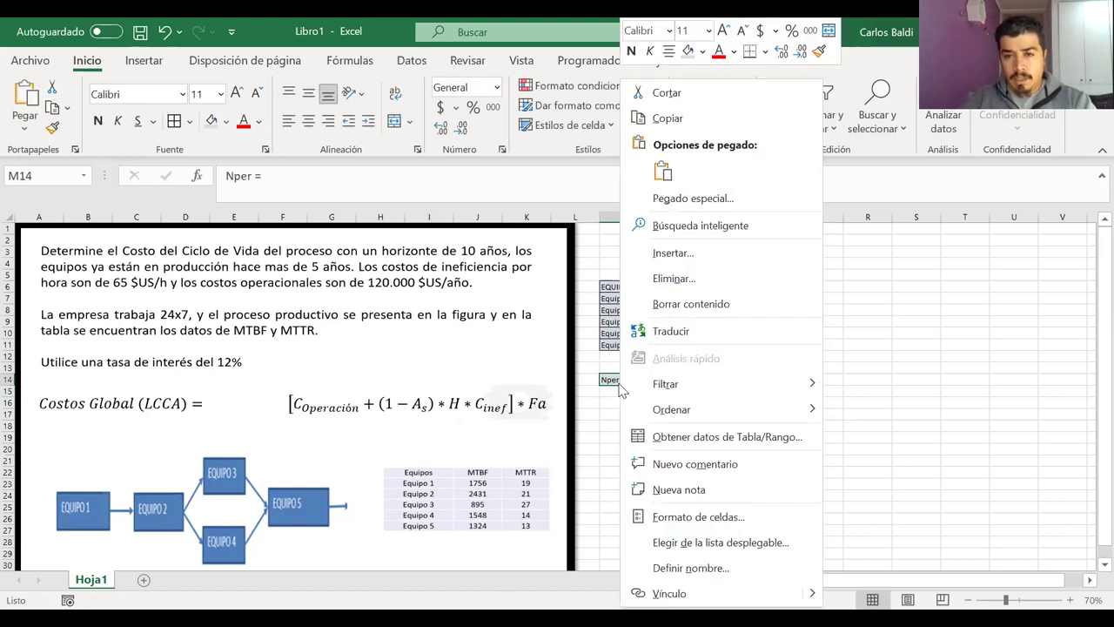
pyautogui.click(694, 490)
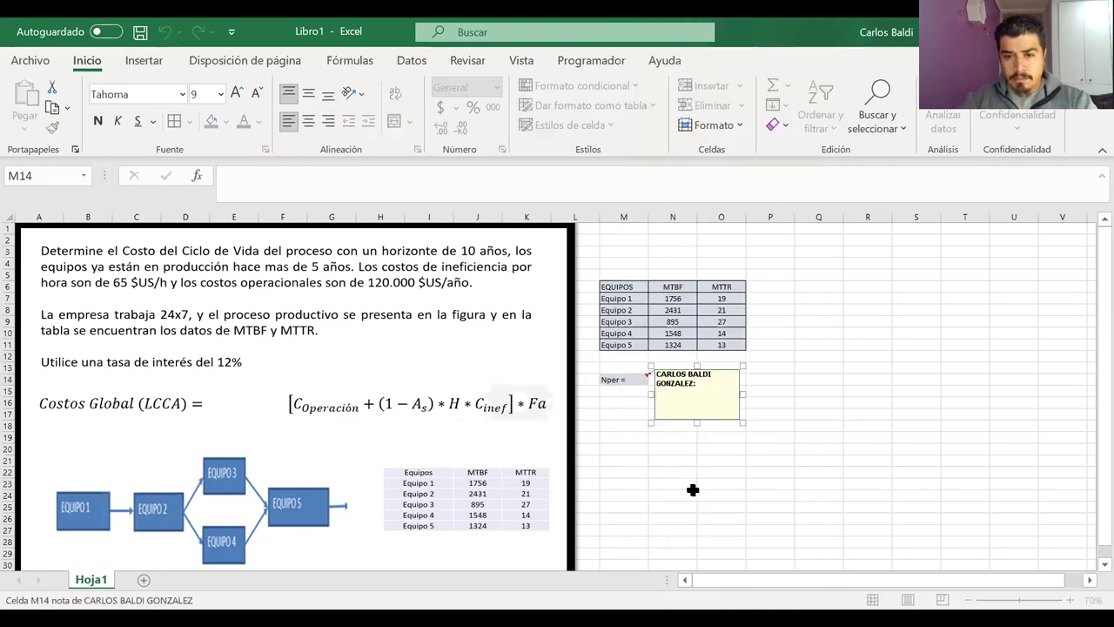
pyautogui.write('Hori')
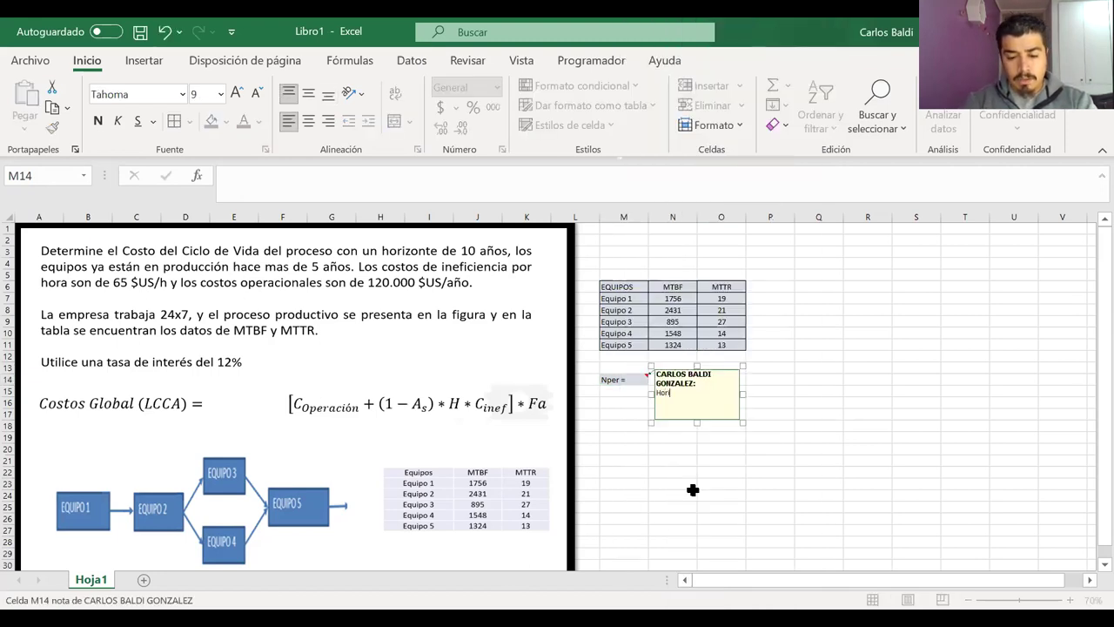
pyautogui.write('zonte del proyecto')
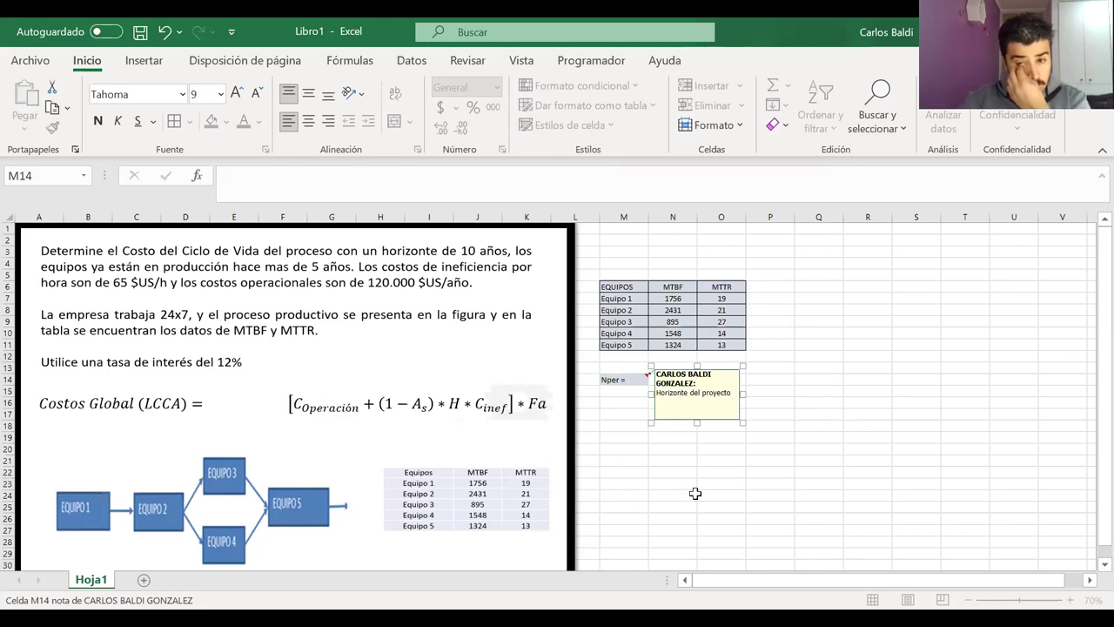
pyautogui.click(695, 493)
# Enter the project horizon of 10 in N14 and its unit Años in O14
pyautogui.click(663, 381)
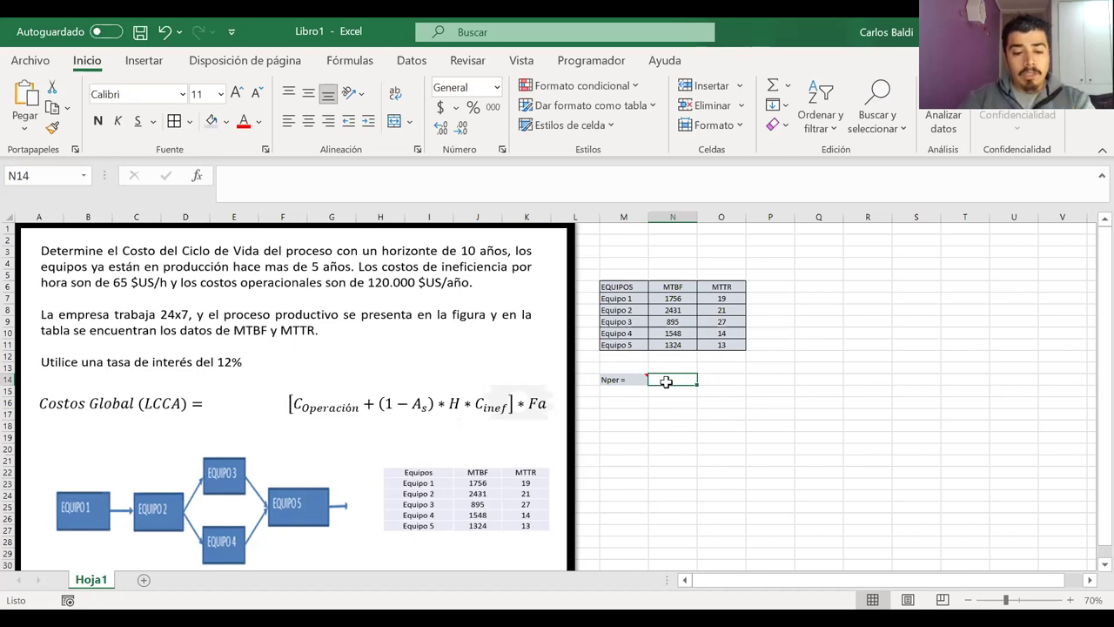
pyautogui.write('10')
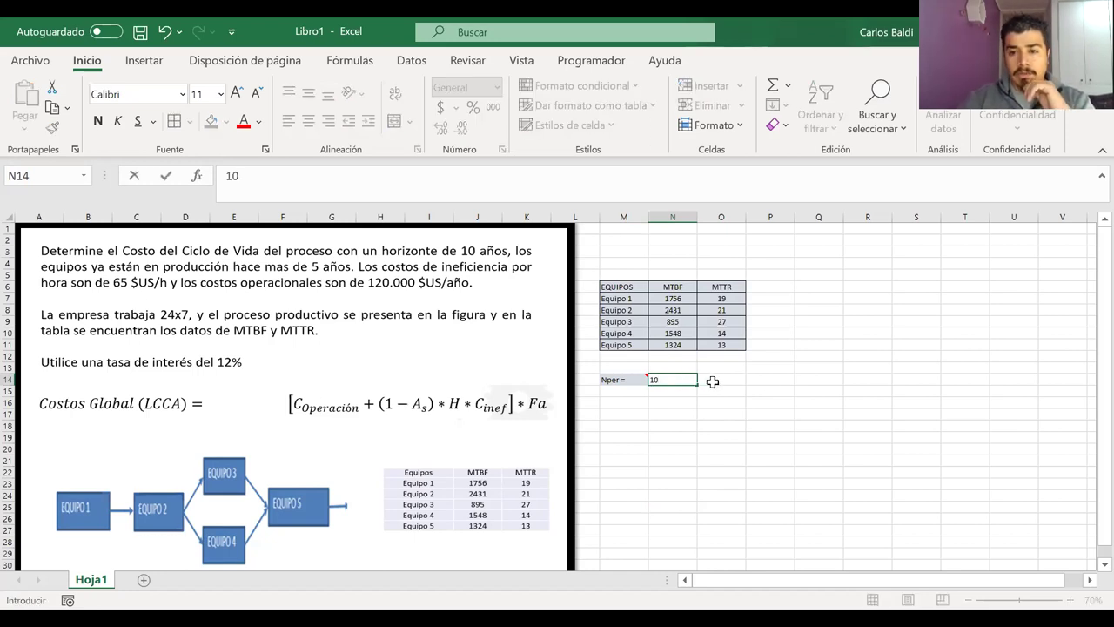
pyautogui.click(712, 382)
pyautogui.write('Años')
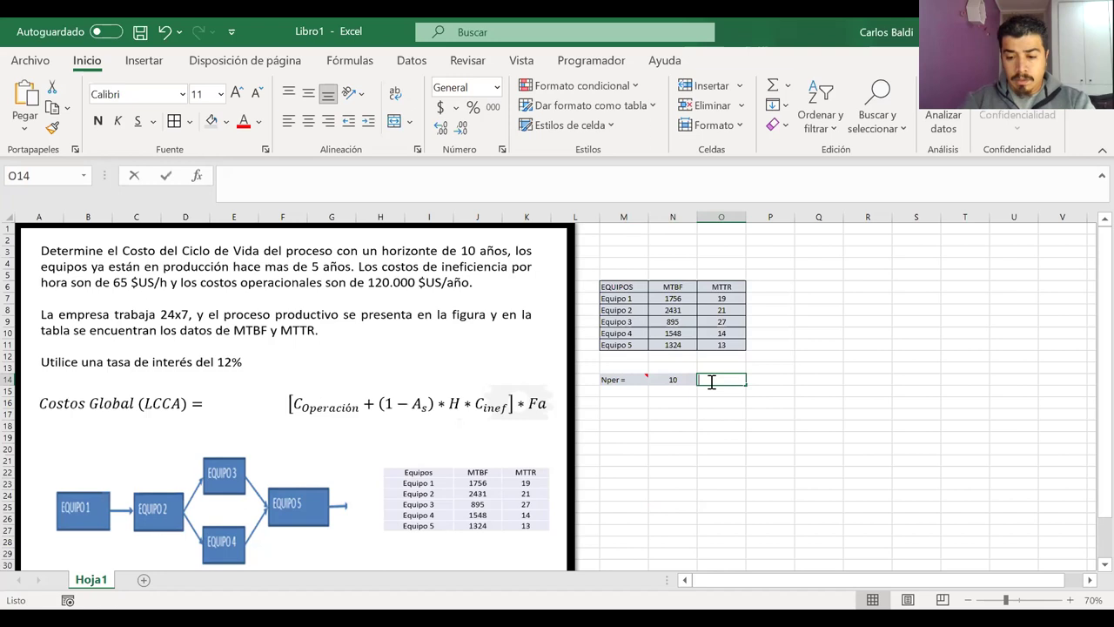
pyautogui.press('Return')
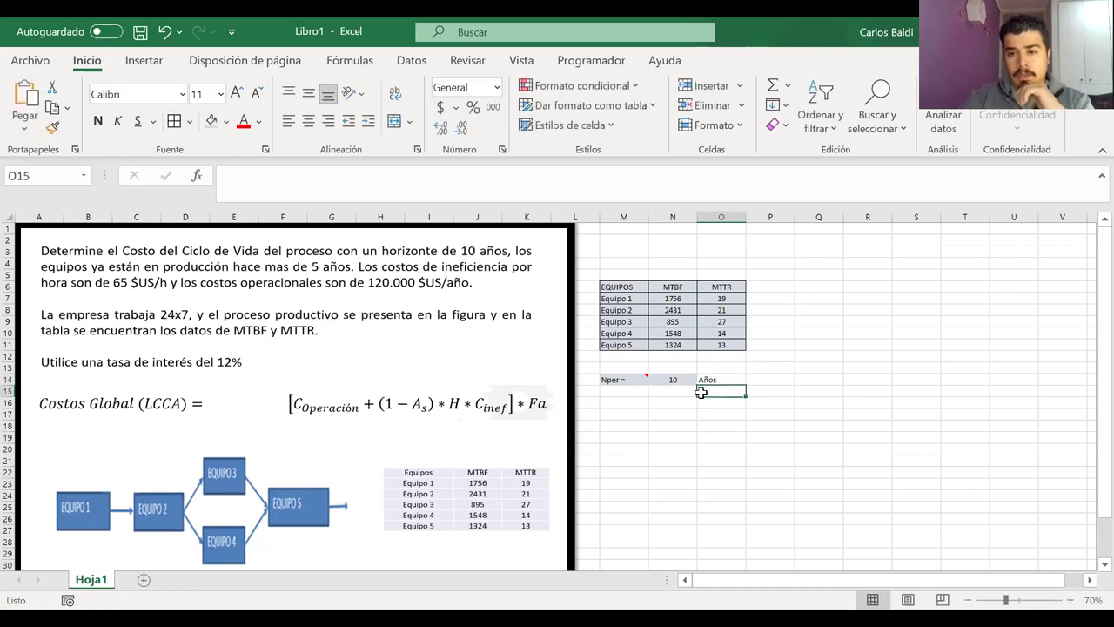
# Fill the Nper row M14:O14 with the lightest orange theme colour
pyautogui.click(708, 380)
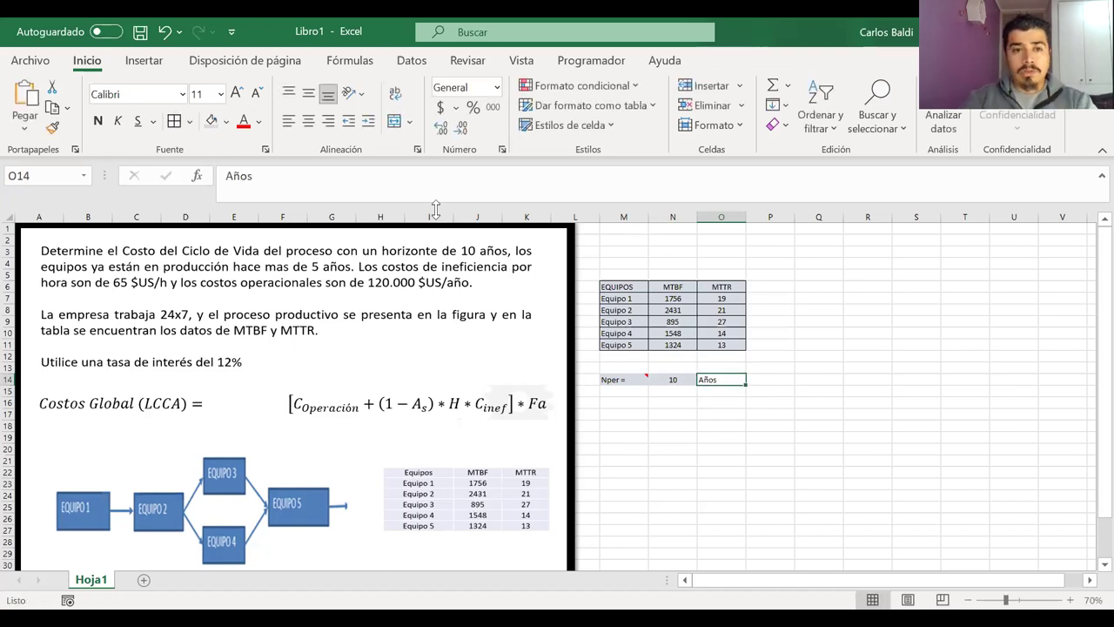
pyautogui.moveTo(644, 380); pyautogui.dragTo(722, 379)
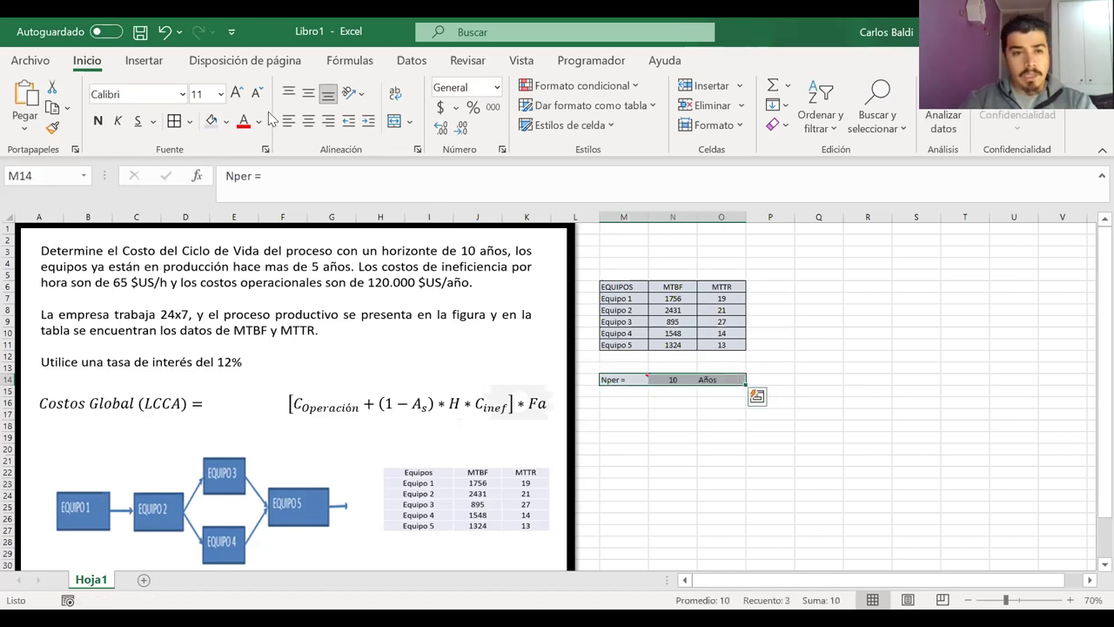
pyautogui.click(225, 121)
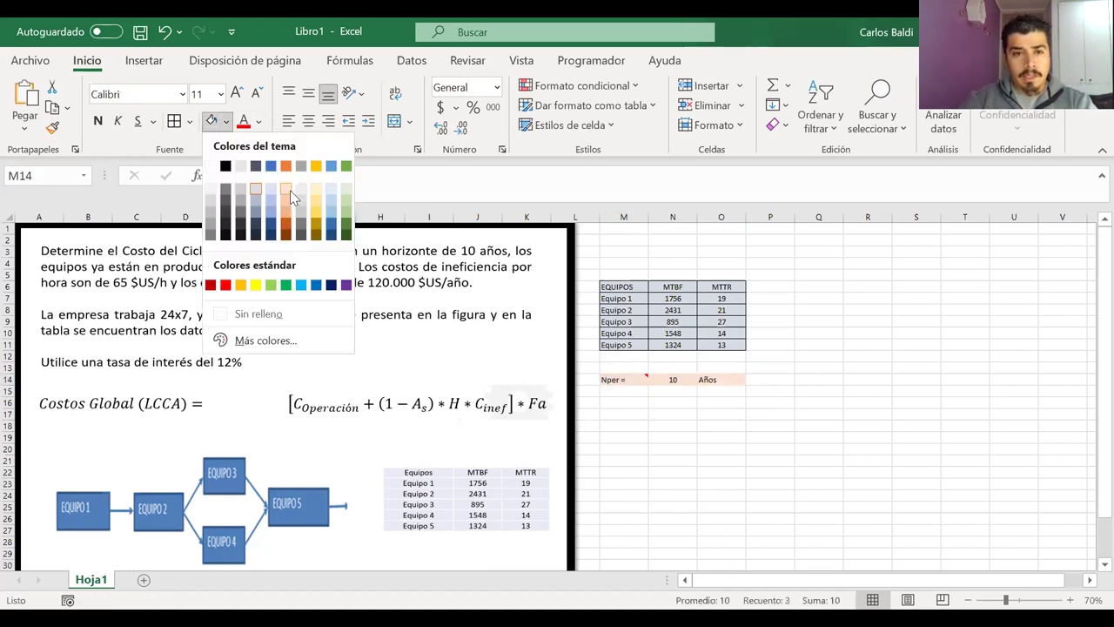
pyautogui.click(288, 189)
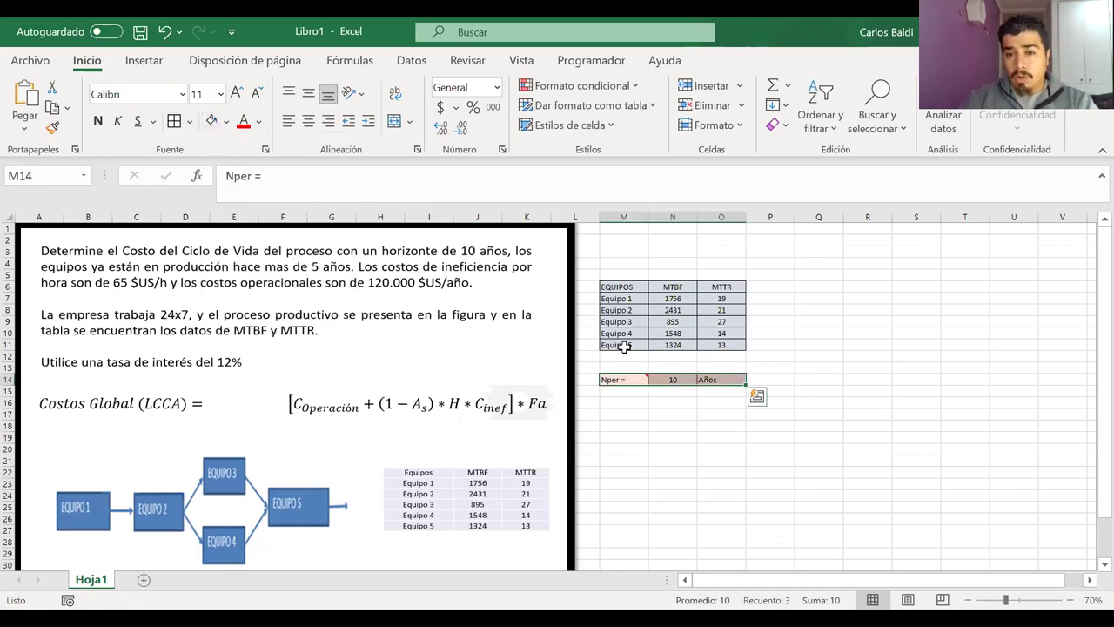
# Enter the inefficiency cost label "Cinficiencia" in M15, directly below the Nper row
pyautogui.click(614, 391)
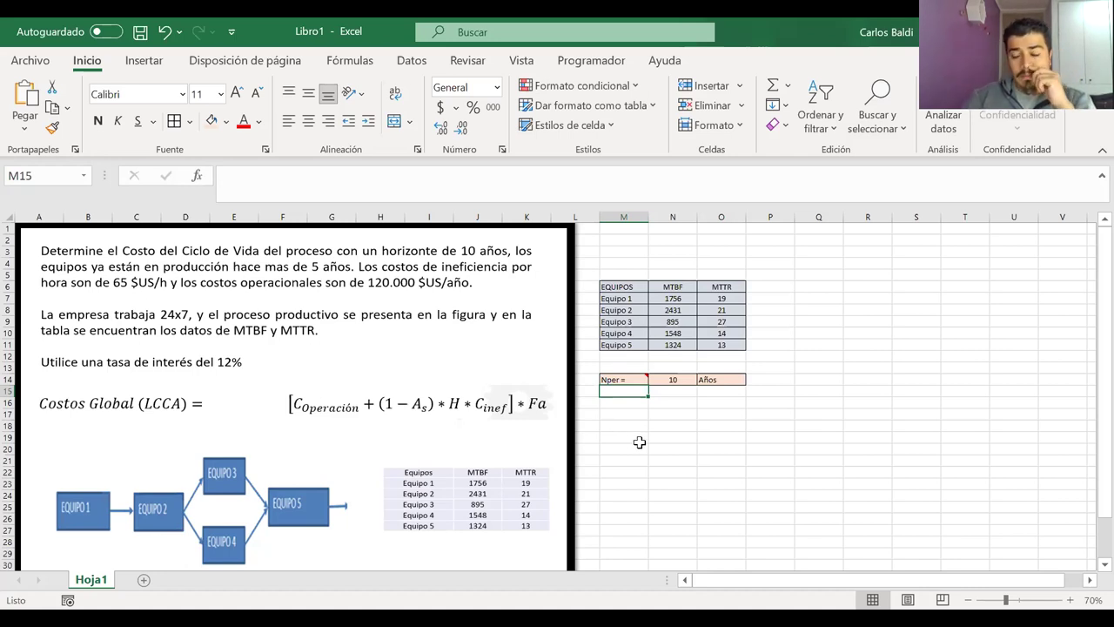
pyautogui.write('C')
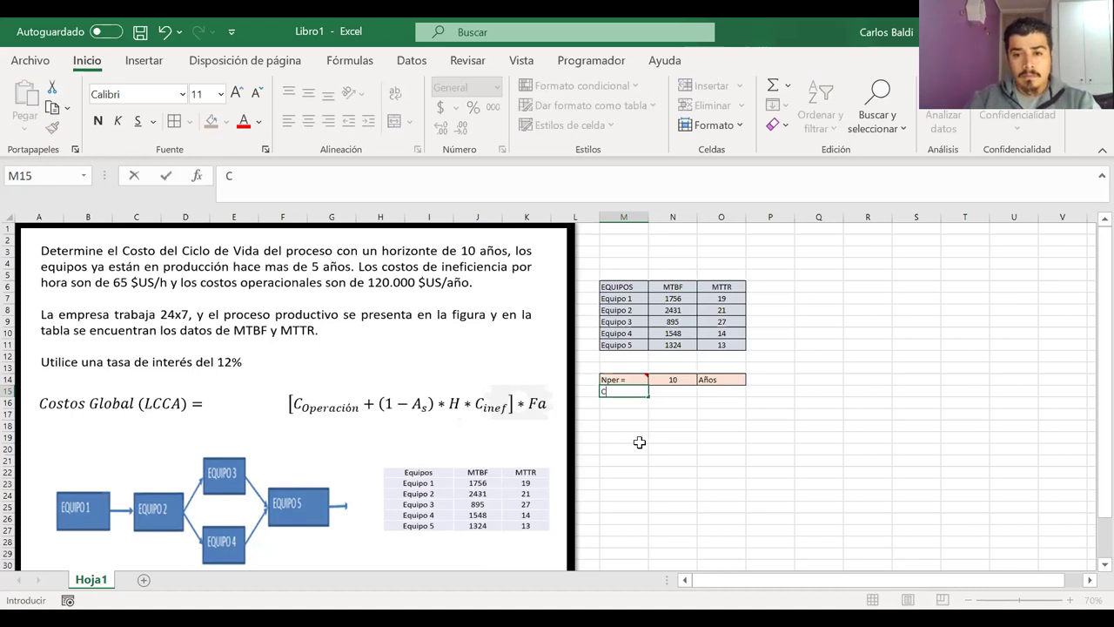
pyautogui.write('infici')
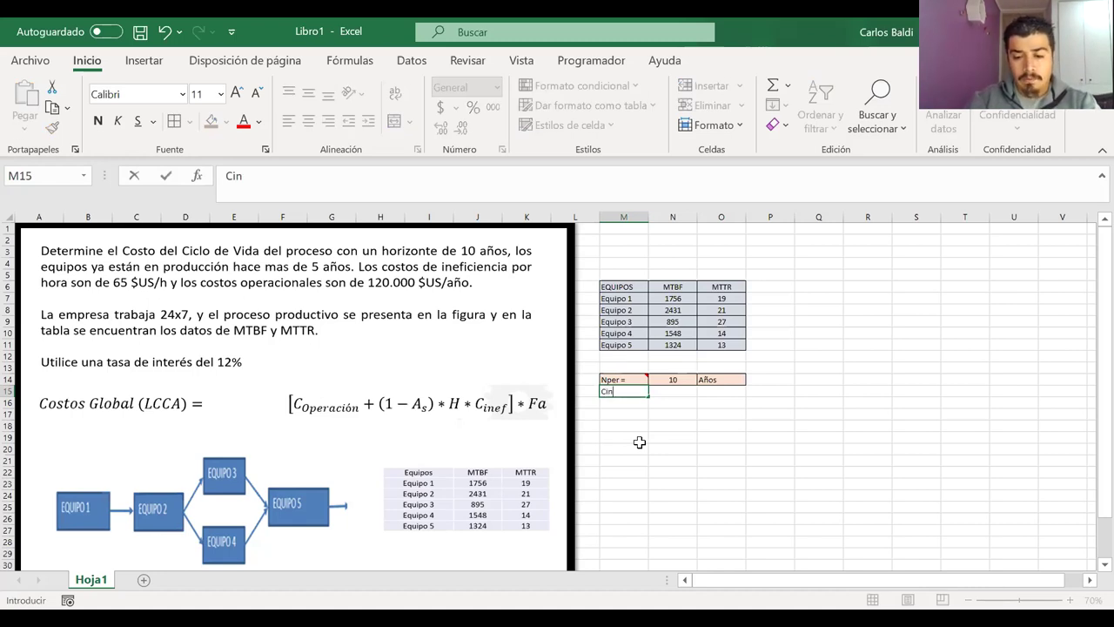
pyautogui.write('encia')
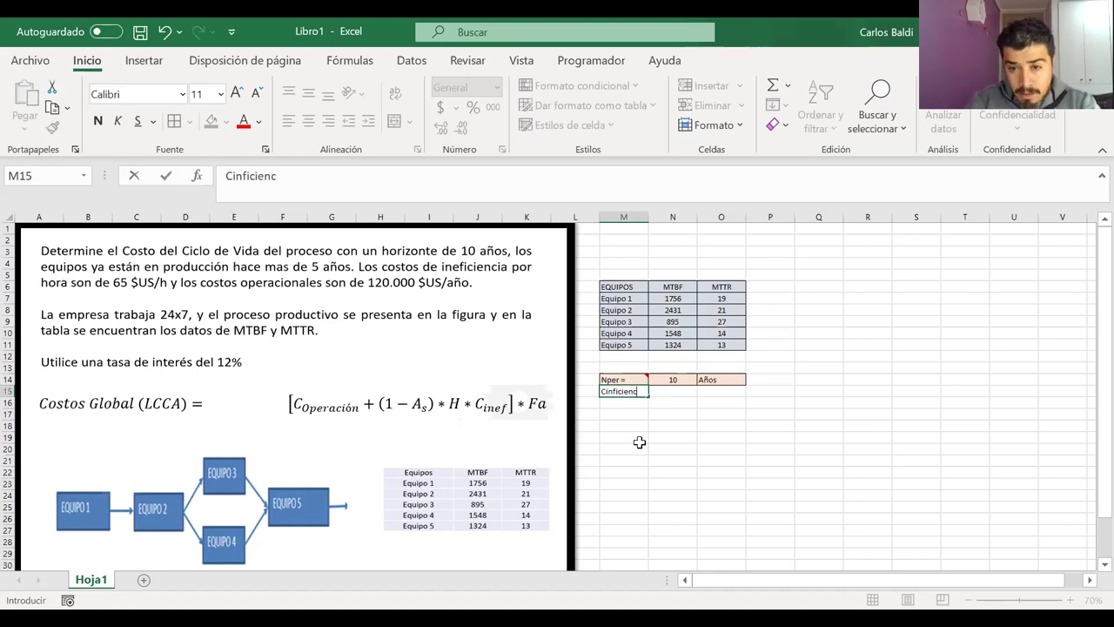
# Make only the initial C of the label in M15 bold and enlarge it to size 14
pyautogui.click(608, 392)
pyautogui.click(611, 365)
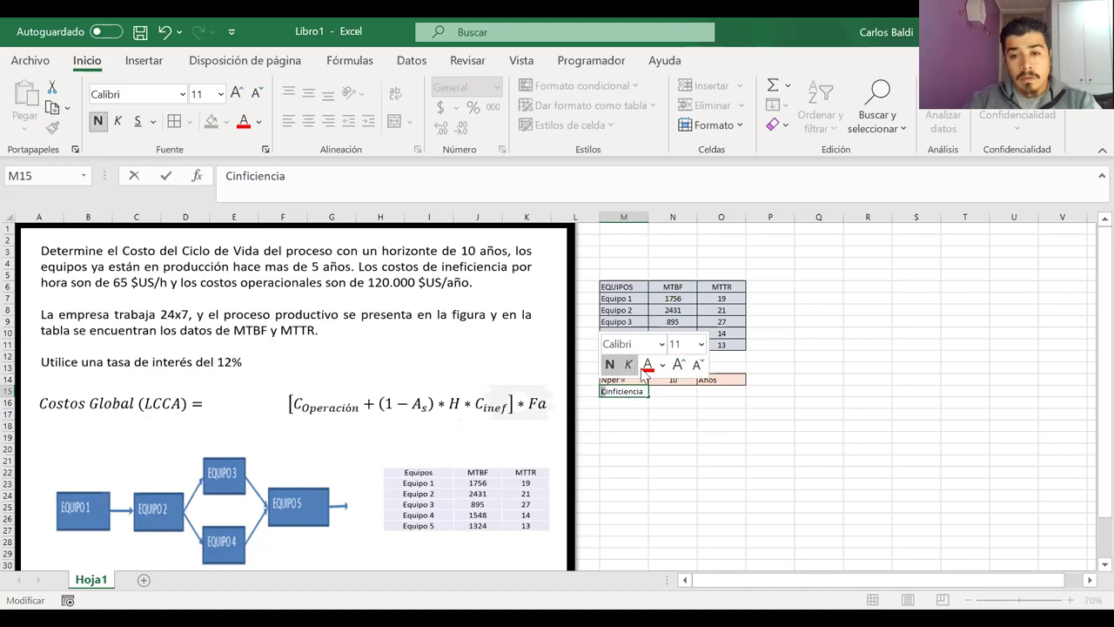
pyautogui.click(677, 364)
pyautogui.click(678, 363)
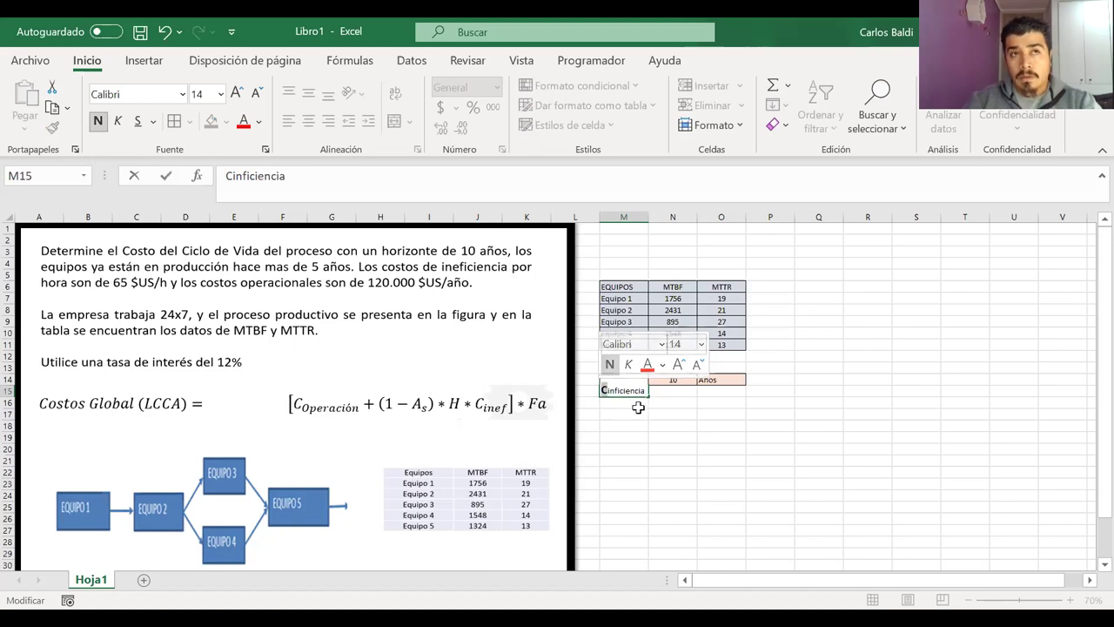
pyautogui.press('Return')
# Add an equals sign to the label in M15 so that it reads "Cinficiencia ="
pyautogui.doubleClick(609, 394)
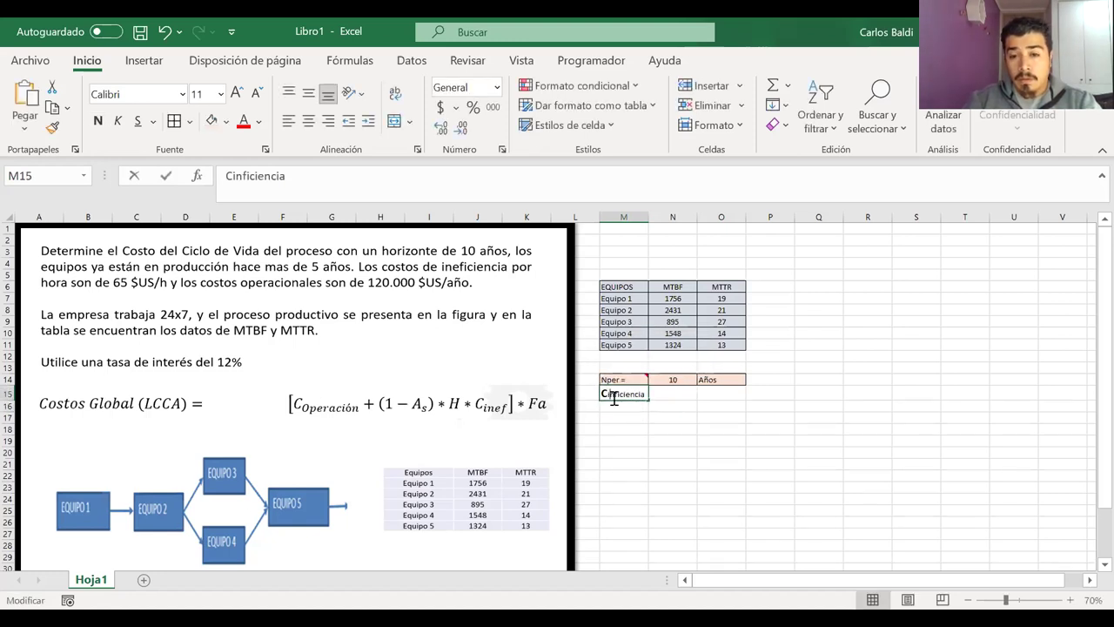
pyautogui.write('=')
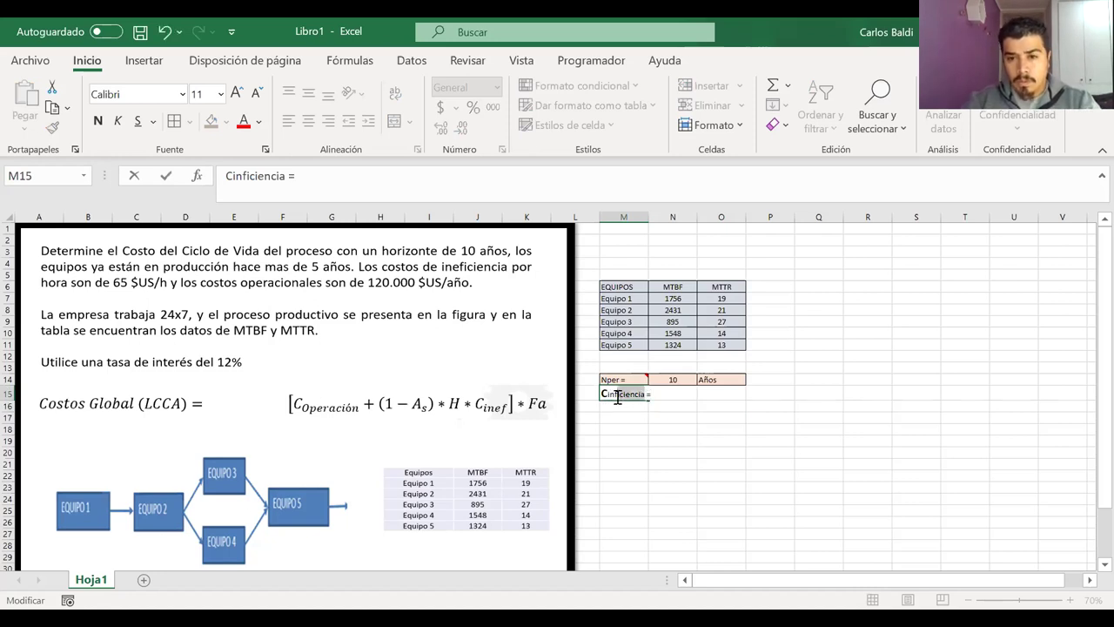
pyautogui.click(704, 370)
pyautogui.click(683, 413)
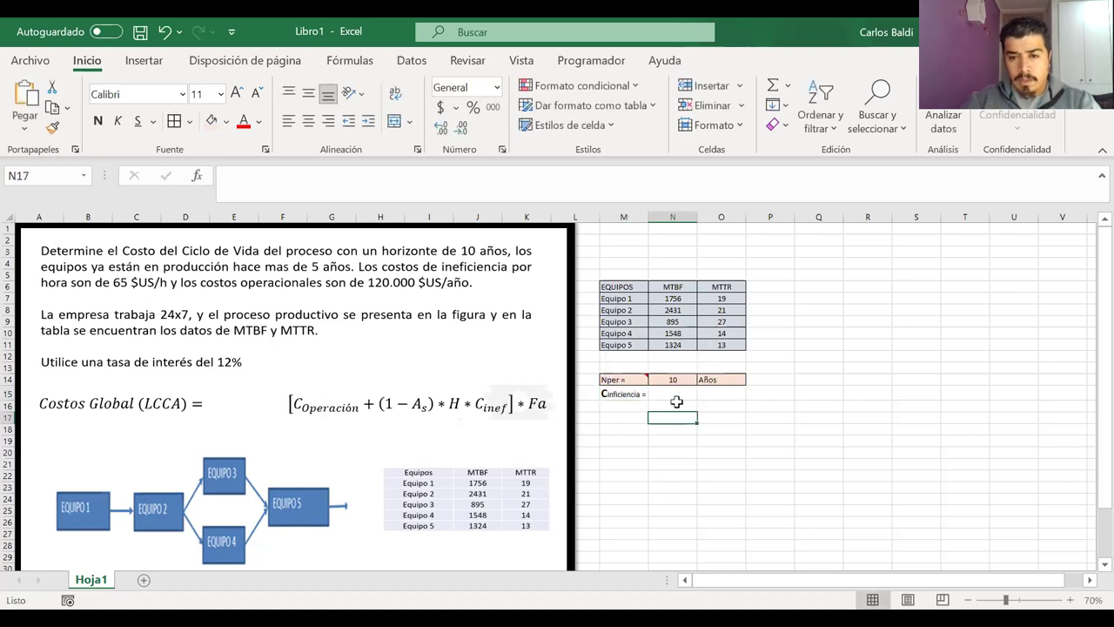
# Enter the inefficiency cost of 65 in N15 and its unit $US/h in O15
pyautogui.click(691, 394)
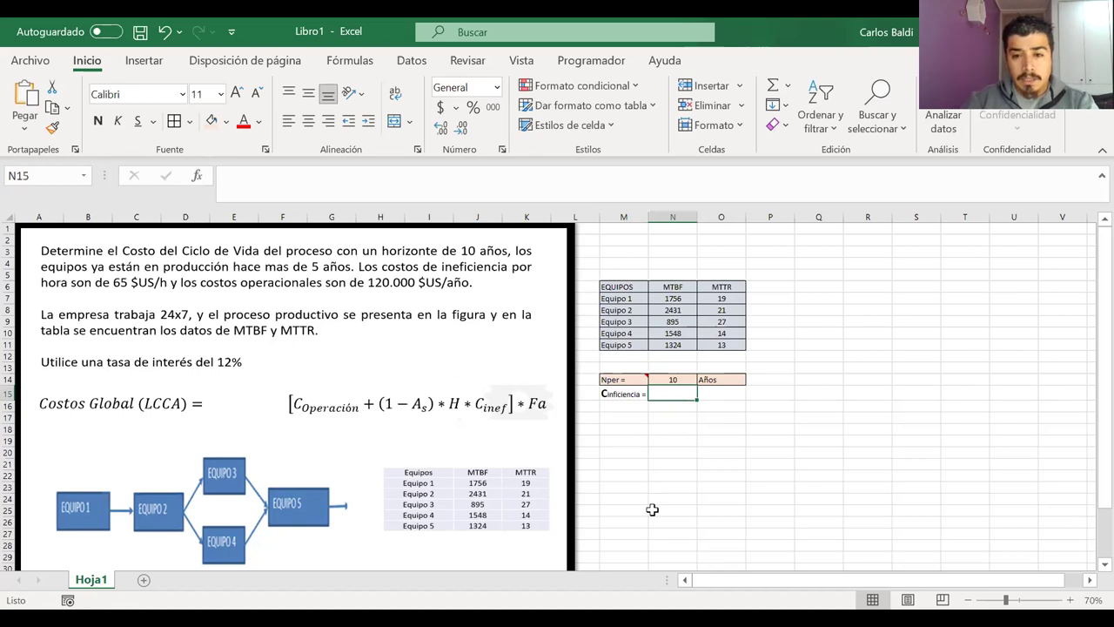
pyautogui.write('65')
pyautogui.click(721, 396)
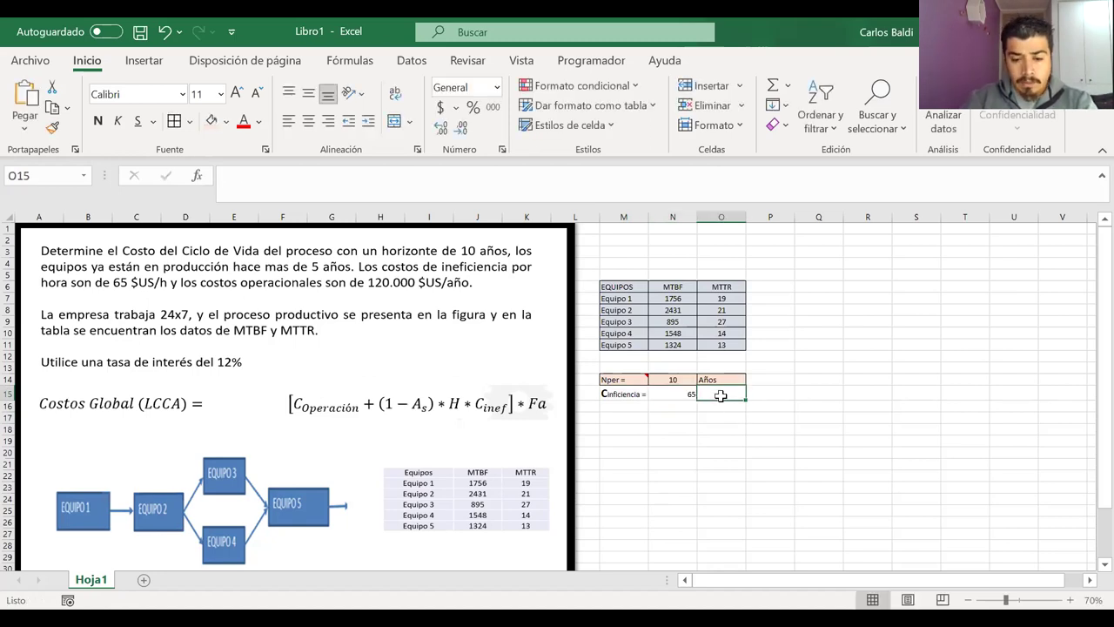
pyautogui.write('$US')
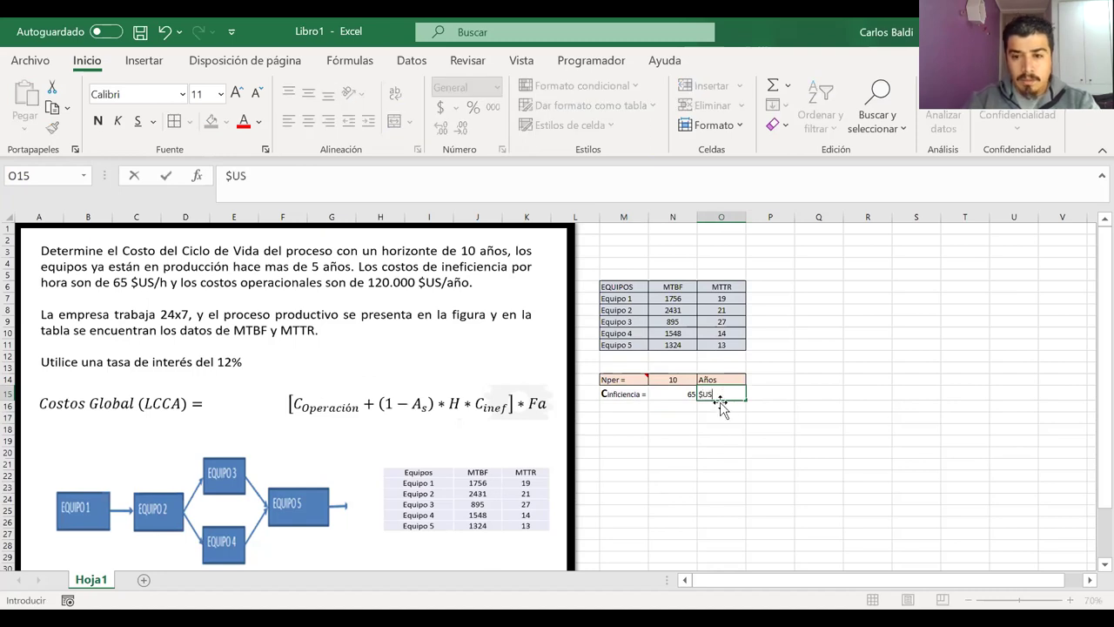
pyautogui.write('/h')
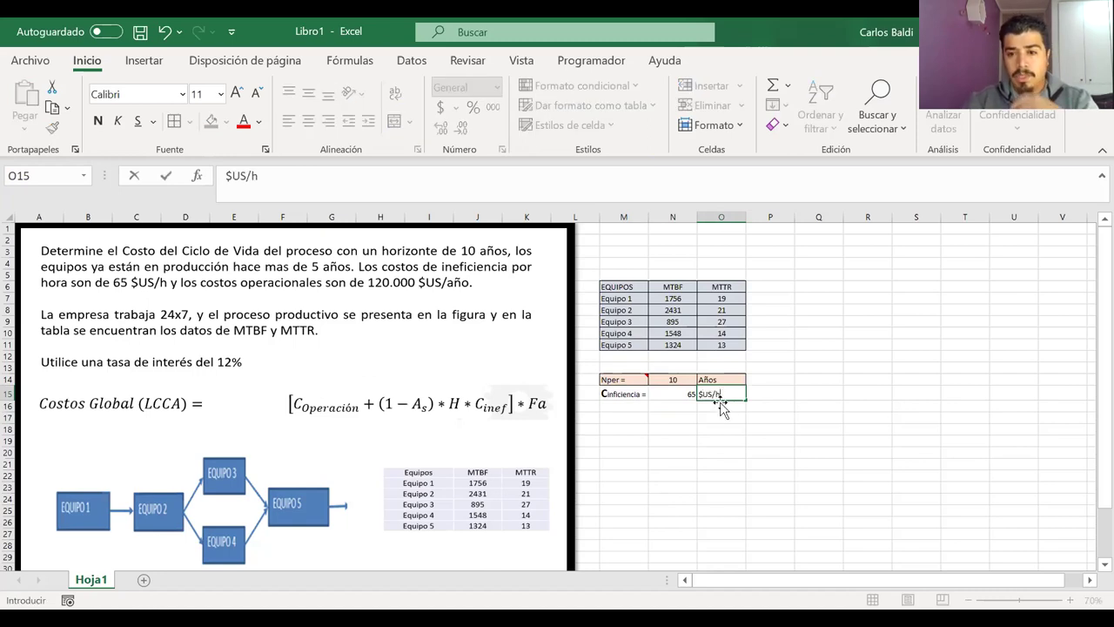
# Give the inefficiency cost row M15:O15 the same light orange fill and cell borders as the Nper row
pyautogui.moveTo(627, 393); pyautogui.dragTo(709, 394)
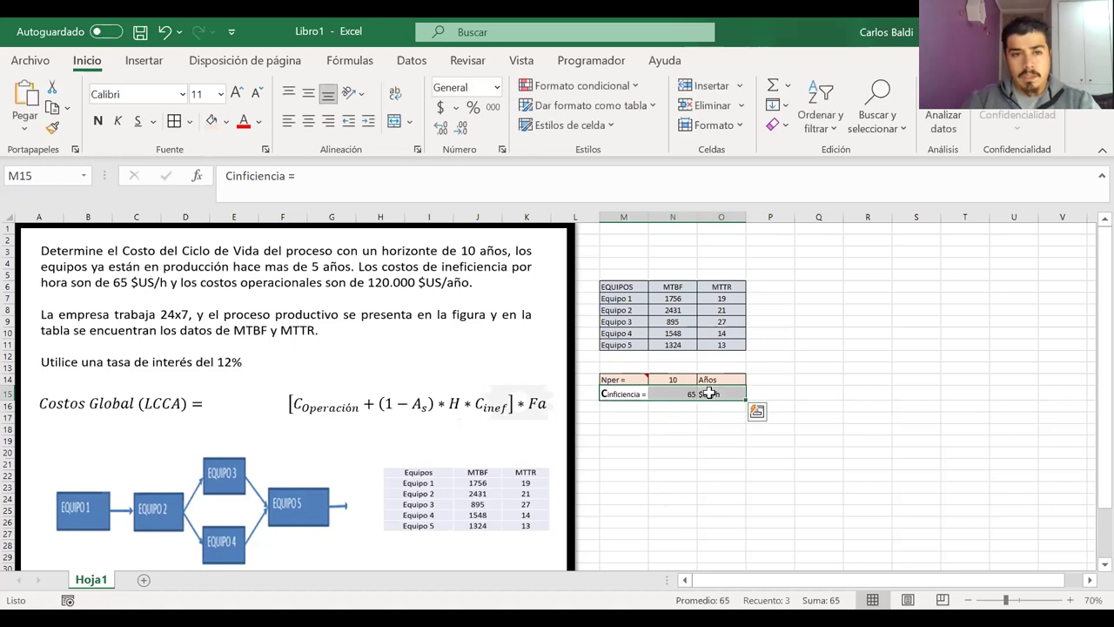
pyautogui.click(210, 124)
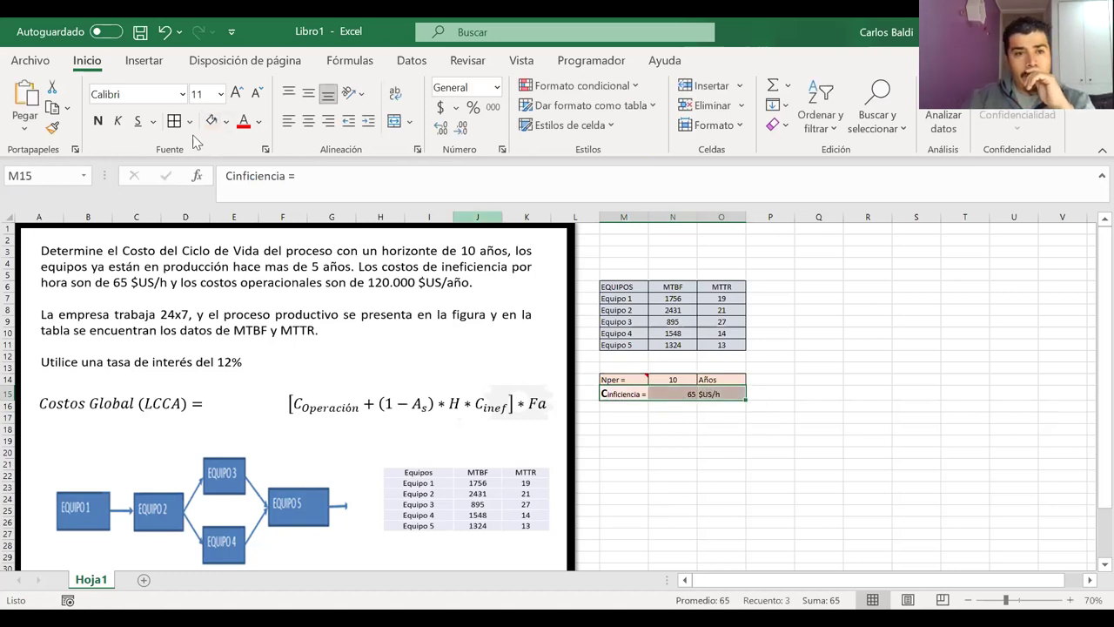
pyautogui.click(659, 427)
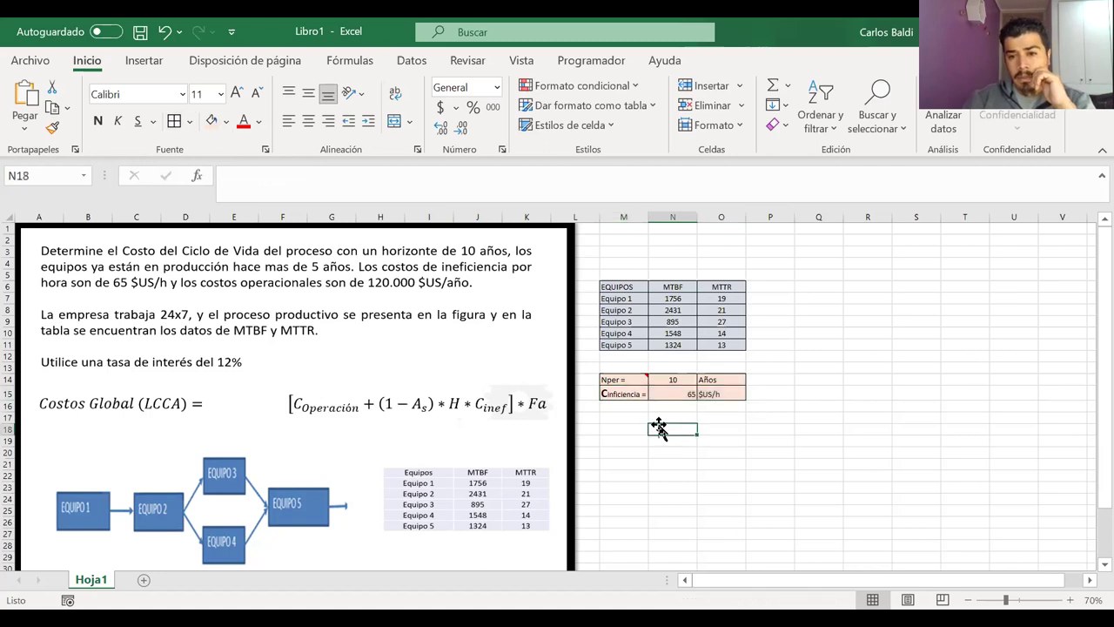
# Centre the inefficiency cost value horizontally in N15
pyautogui.click(658, 394)
pyautogui.click(309, 121)
pyautogui.click(869, 440)
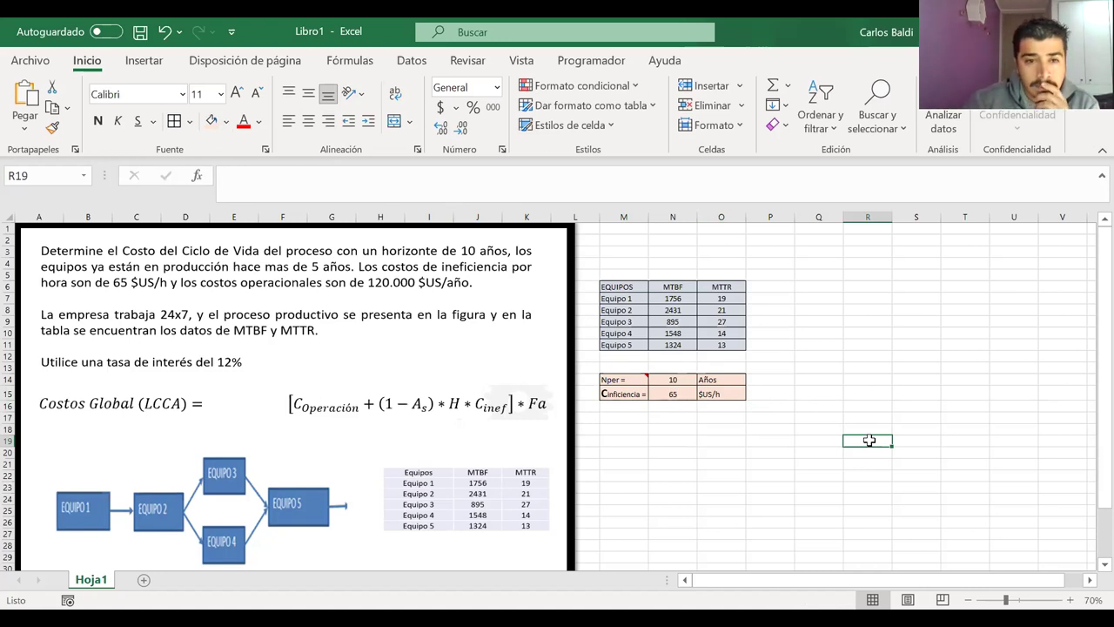
# Copy the label cell M15 with its formatting down into M16
pyautogui.click(627, 405)
pyautogui.click(633, 394)
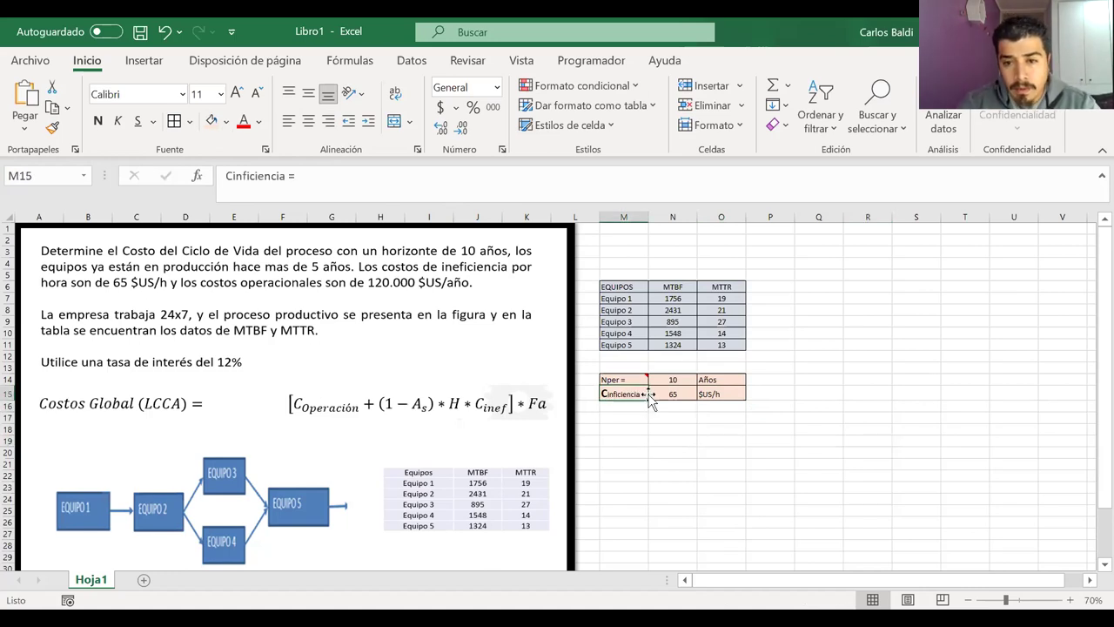
pyautogui.moveTo(648, 404); pyautogui.dragTo(648, 416)
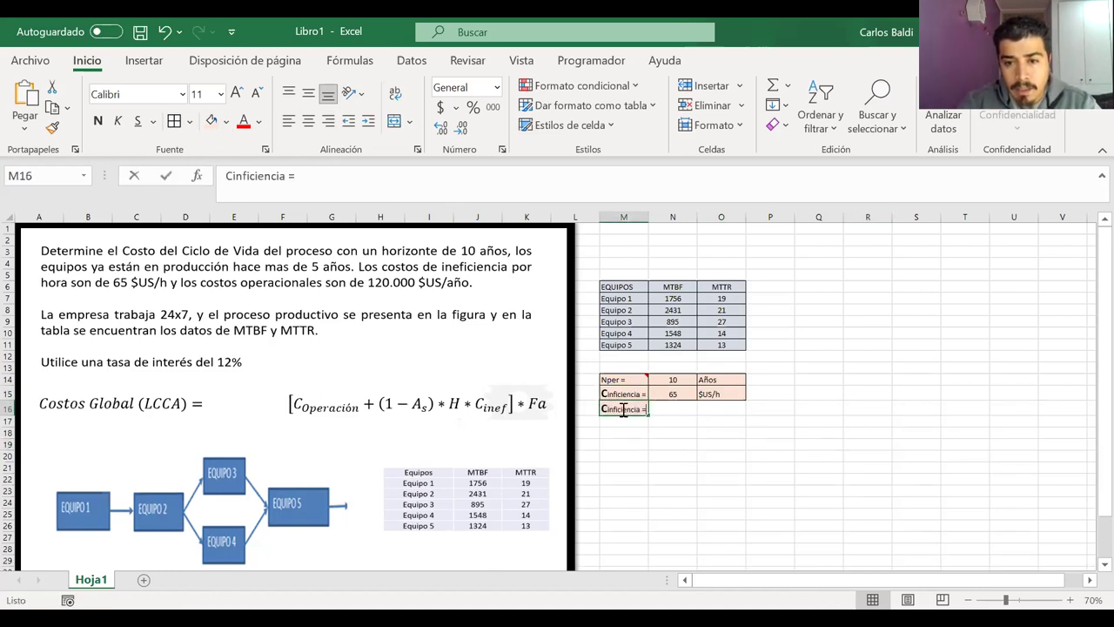
# Change the label in M16 to "Coperacionales =", keeping the large bold C, and fit column M's width to its contents
pyautogui.doubleClick(607, 411)
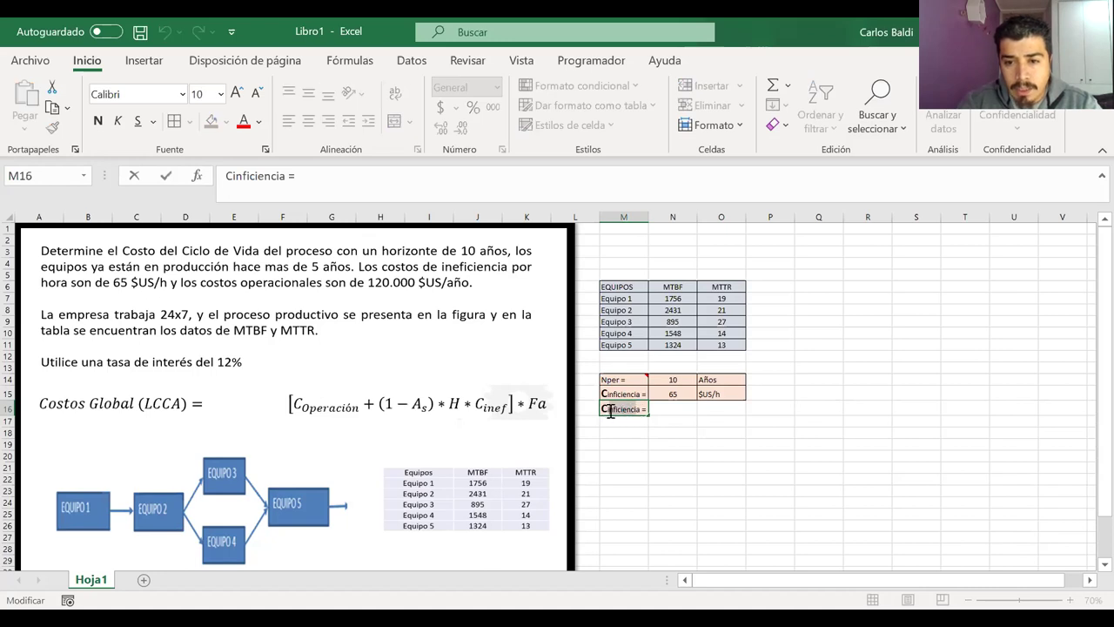
pyautogui.press('Delete')
pyautogui.press('Delete')
pyautogui.press('Delete')
pyautogui.press('Delete')
pyautogui.press('Delete')
pyautogui.press('Delete')
pyautogui.press('Delete')
pyautogui.press('Delete')
pyautogui.press('Delete')
pyautogui.press('Delete')
pyautogui.write('oa')
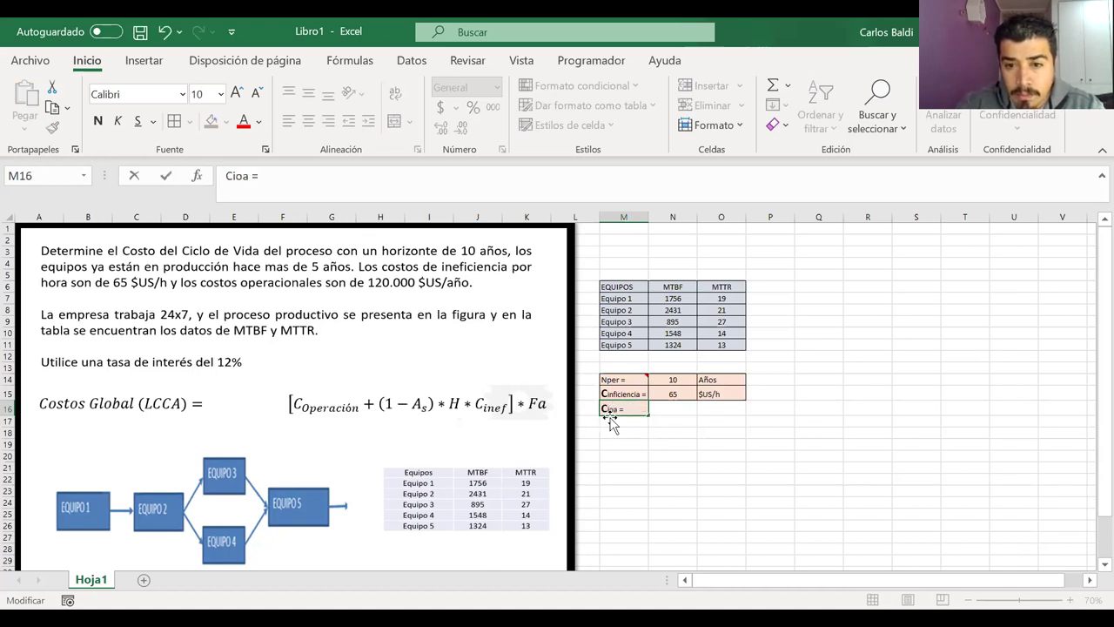
pyautogui.press('Left')
pyautogui.press('Left')
pyautogui.press('BackSpace')
pyautogui.write('peraciona')
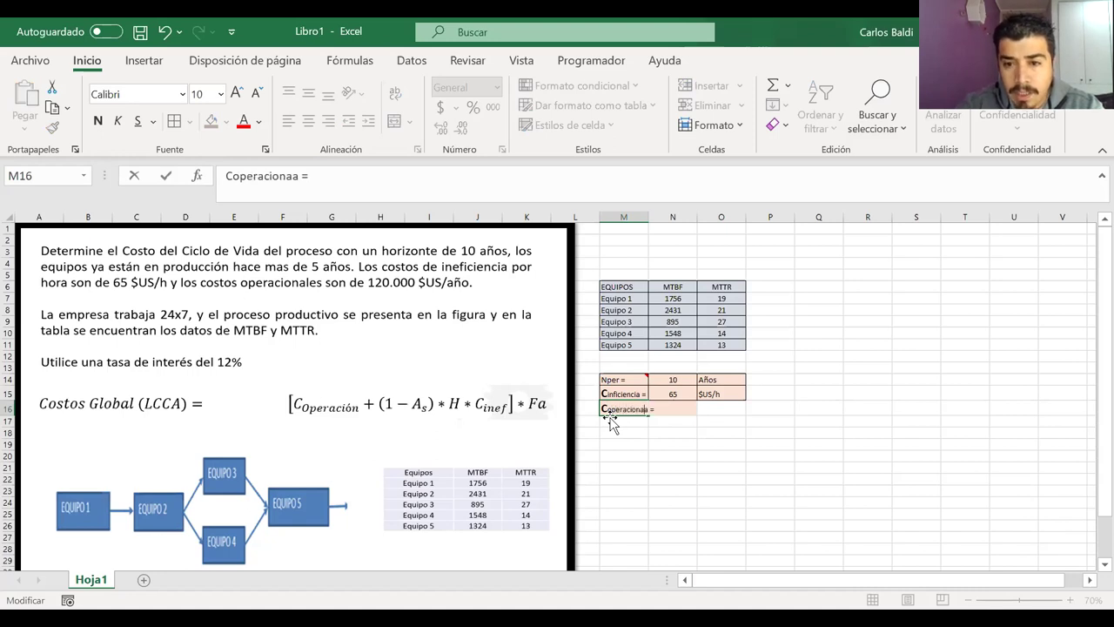
pyautogui.write('les')
pyautogui.press('Delete')
pyautogui.press('Return')
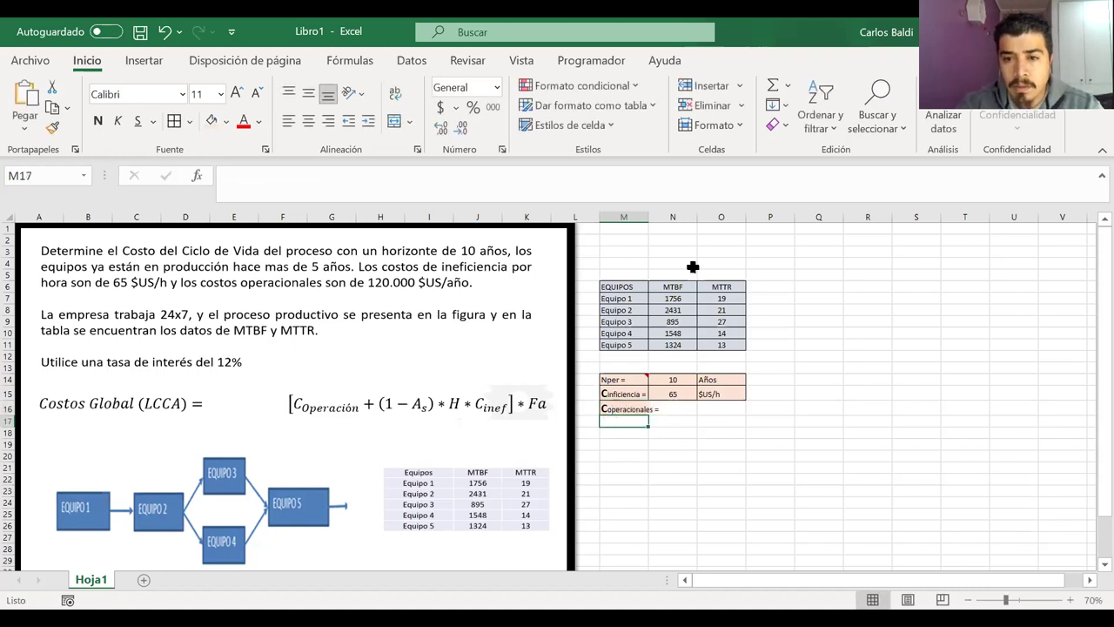
pyautogui.doubleClick(648, 214)
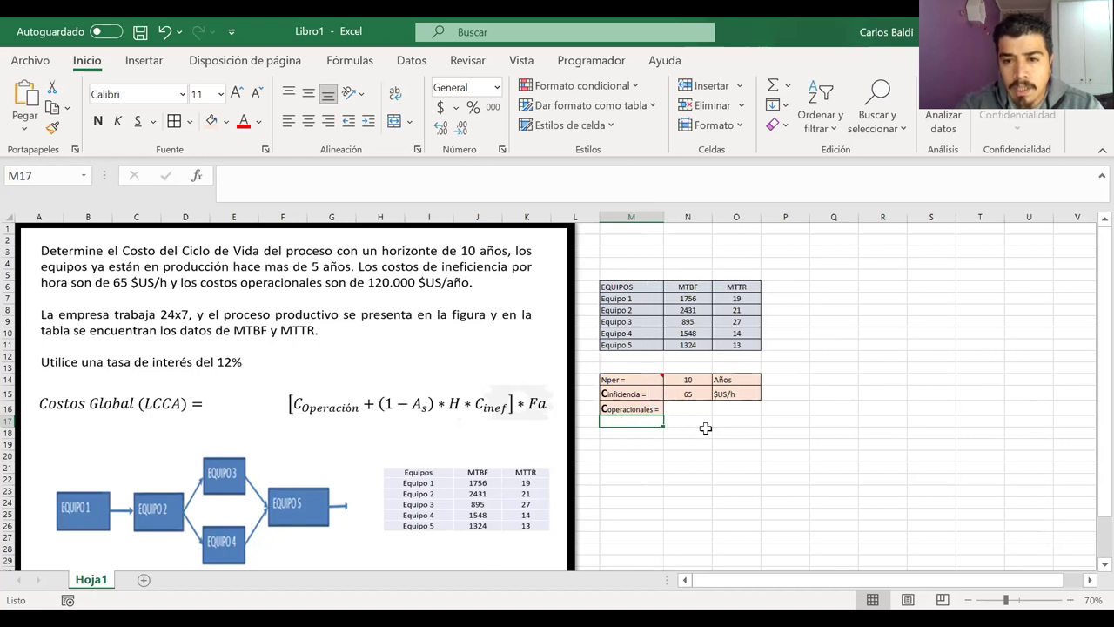
# Copy the formatting of N15:O15 onto N16:O16
pyautogui.moveTo(688, 393); pyautogui.dragTo(737, 394)
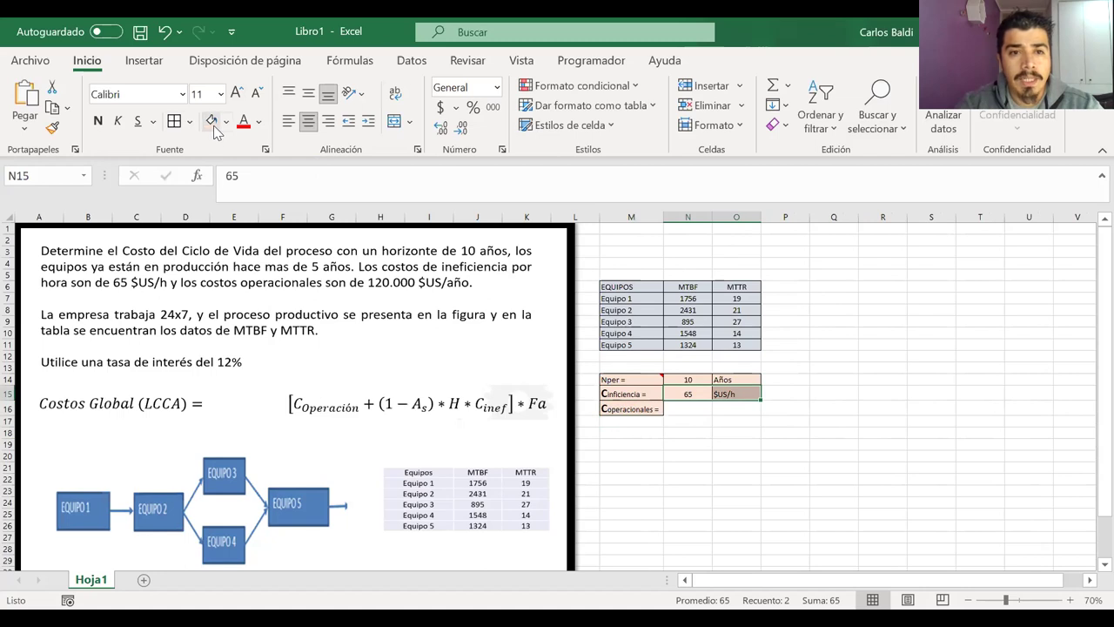
pyautogui.click(52, 128)
pyautogui.moveTo(703, 406); pyautogui.dragTo(724, 406)
# Enter the operational cost of 120000 in N16 and its unit $US/año in O16
pyautogui.click(690, 408)
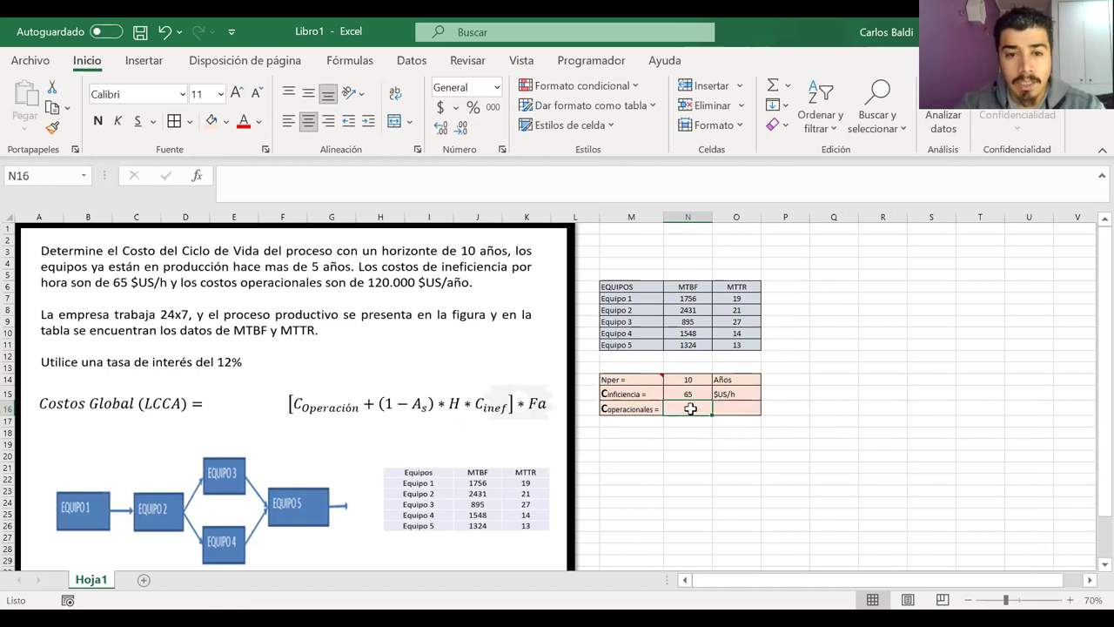
pyautogui.write('120')
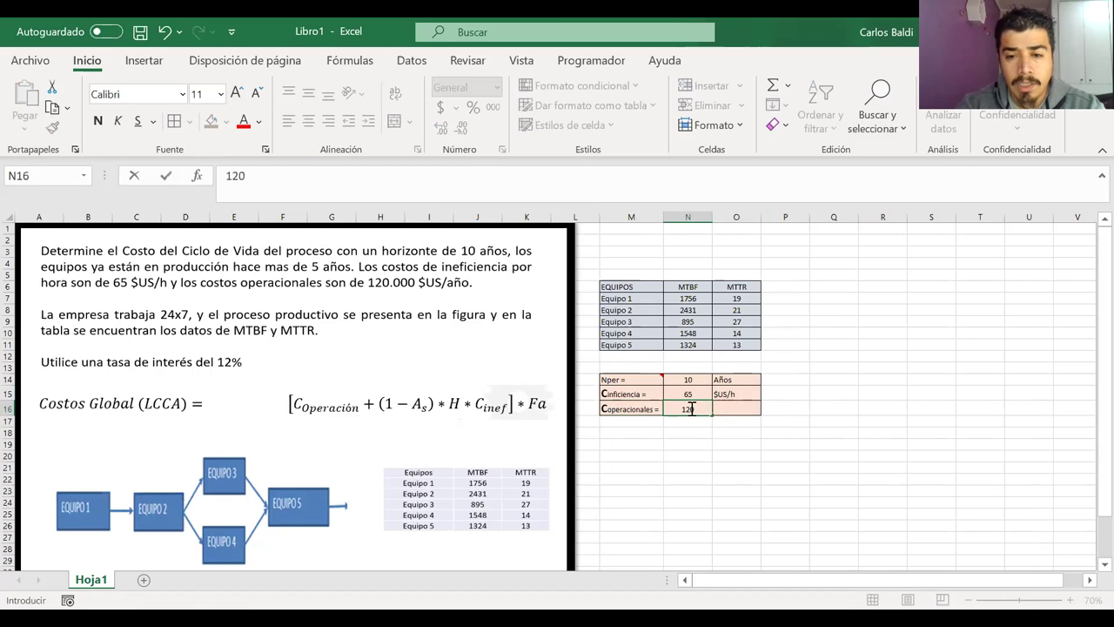
pyautogui.write('000')
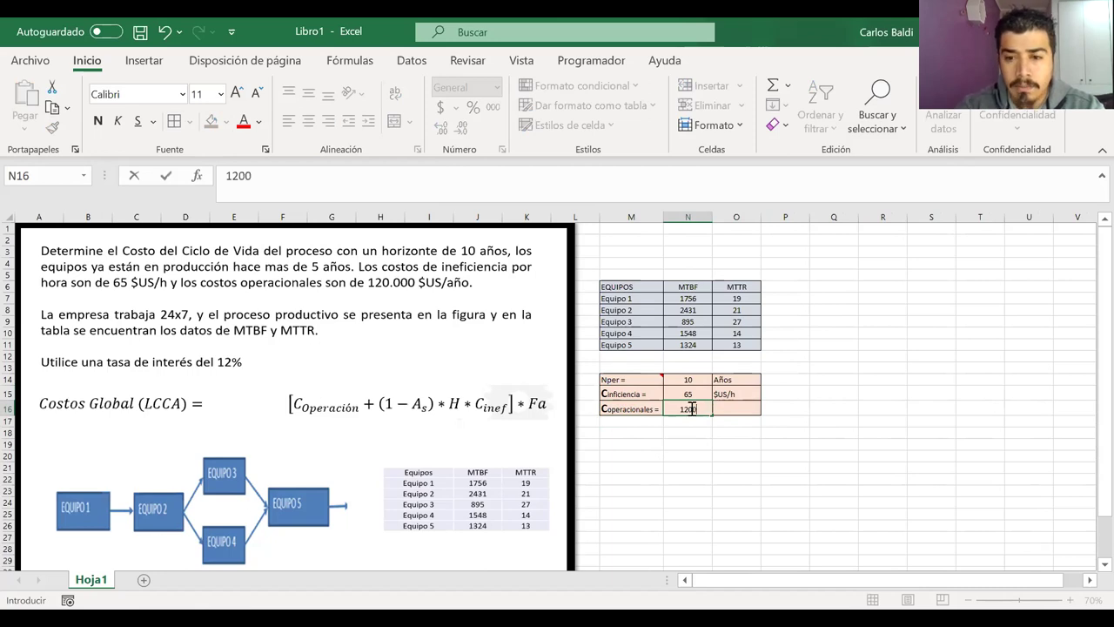
pyautogui.click(727, 408)
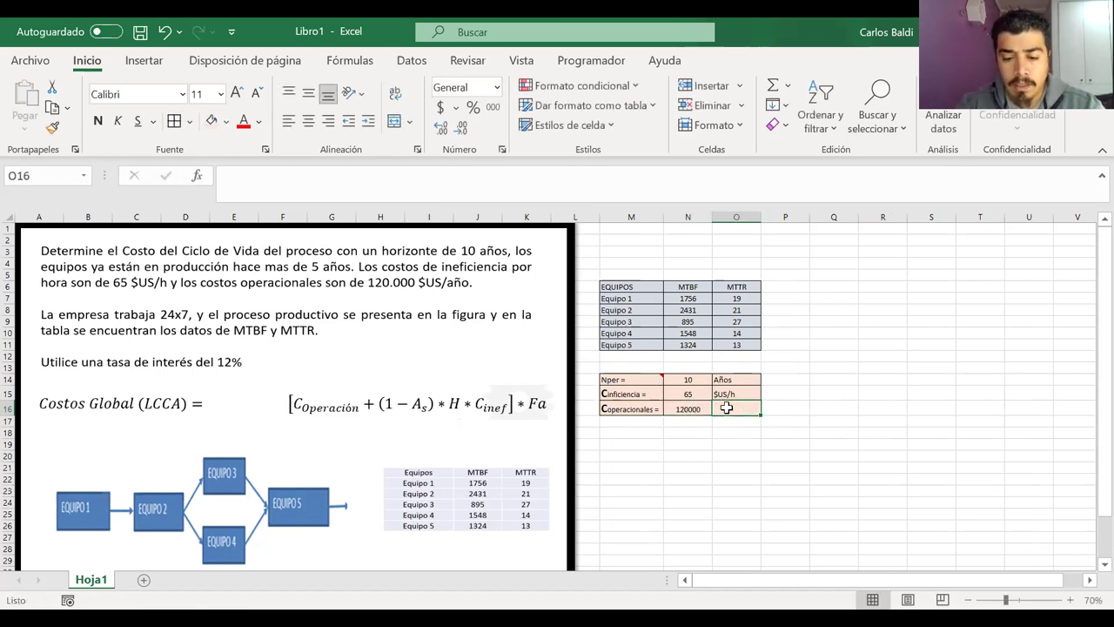
pyautogui.write('$')
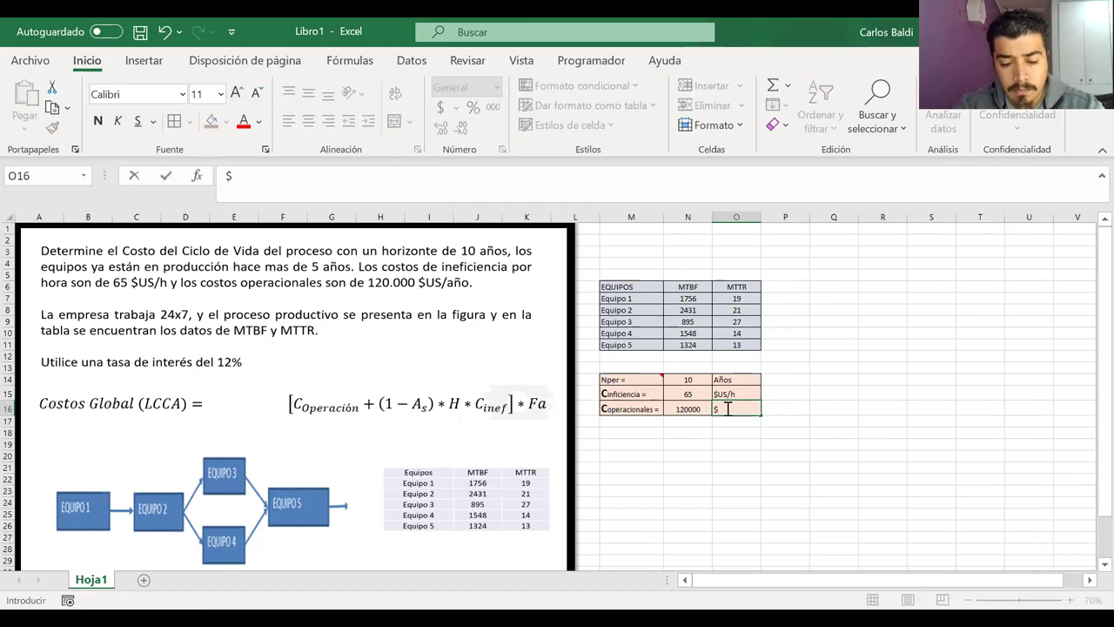
pyautogui.write('US/año')
pyautogui.click(797, 408)
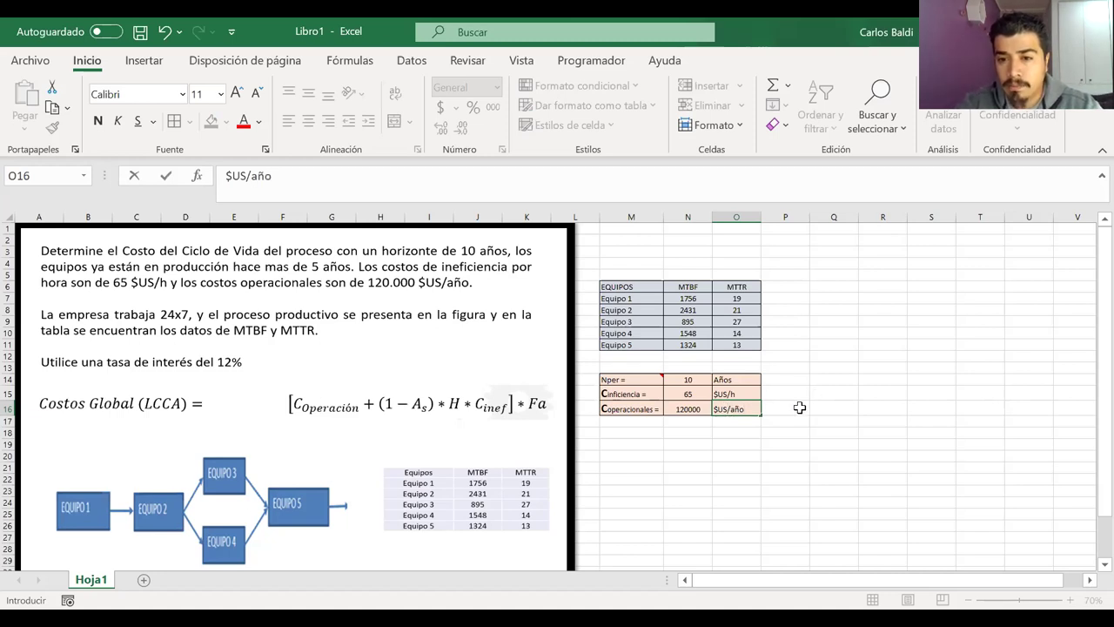
# Format the cost values in N15:N16 with a thousands separator and no decimals
pyautogui.moveTo(694, 393); pyautogui.dragTo(690, 409)
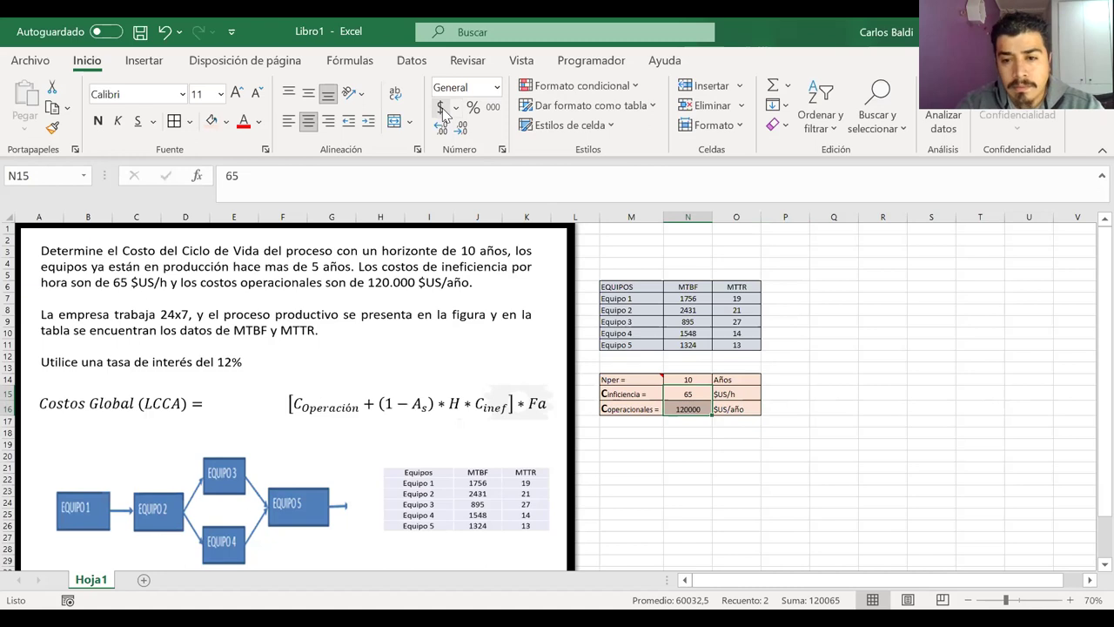
pyautogui.click(492, 109)
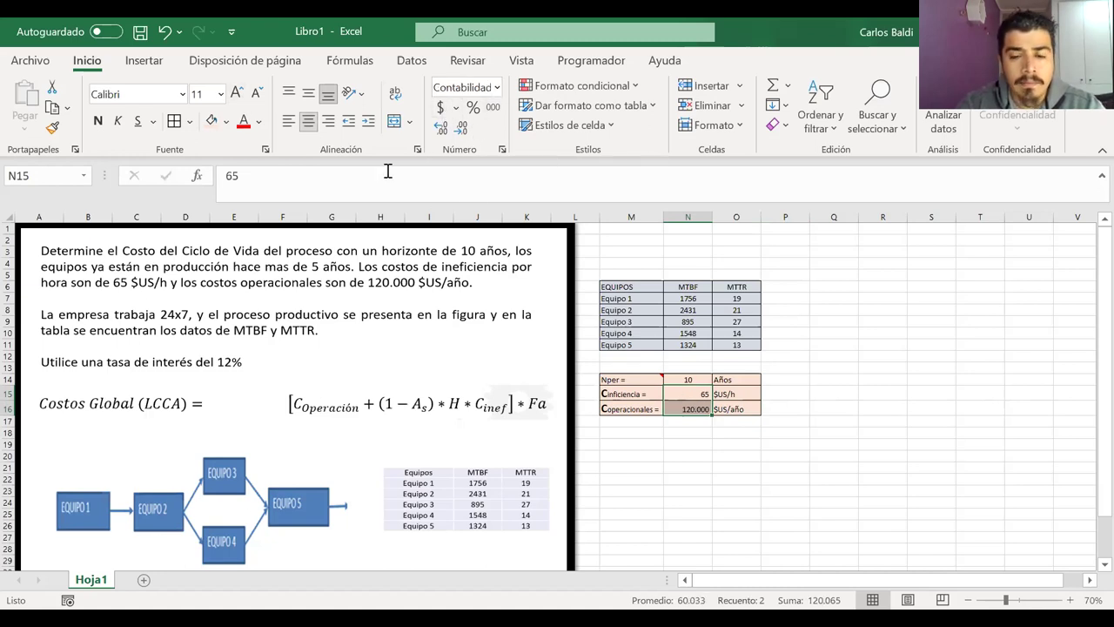
pyautogui.click(694, 445)
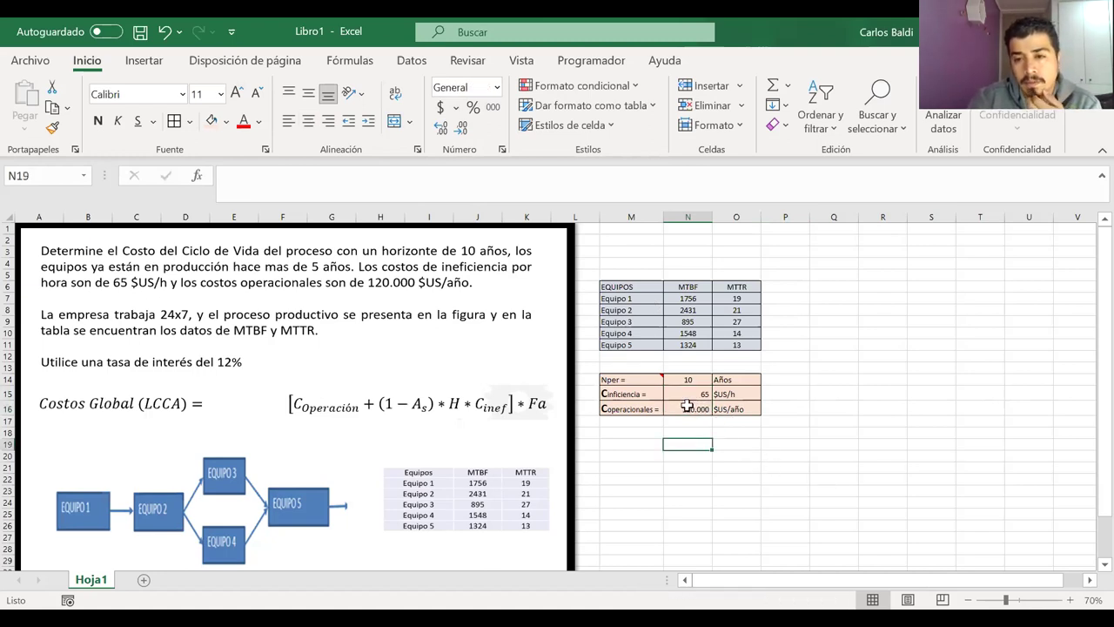
pyautogui.moveTo(687, 406); pyautogui.dragTo(687, 392)
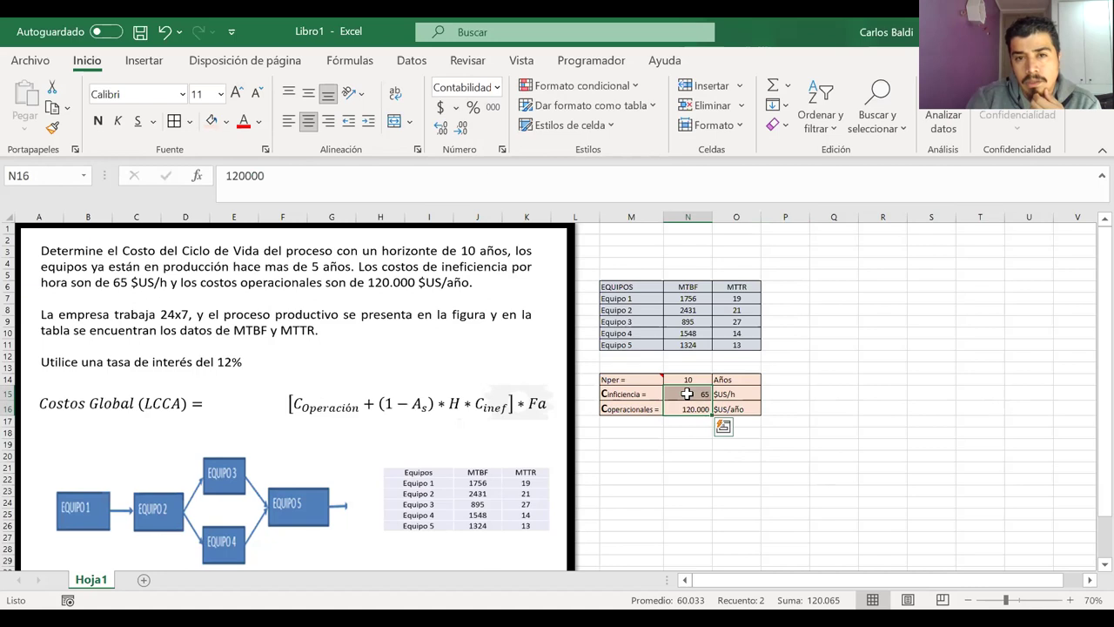
pyautogui.rightClick(456, 109)
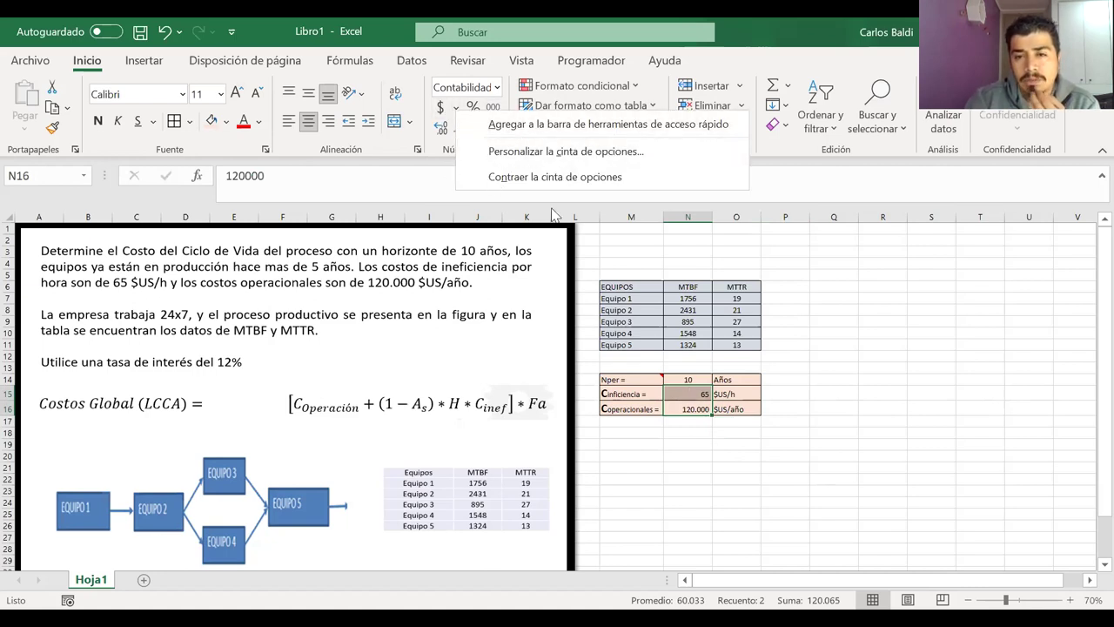
pyautogui.click(724, 427)
pyautogui.click(721, 393)
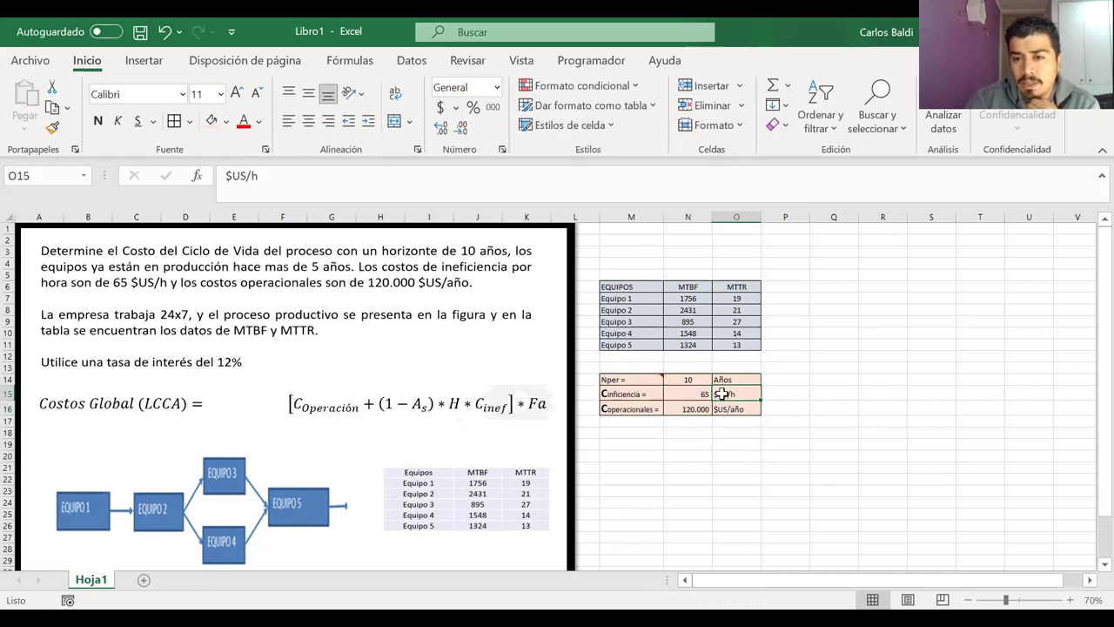
pyautogui.click(722, 409)
pyautogui.click(693, 396)
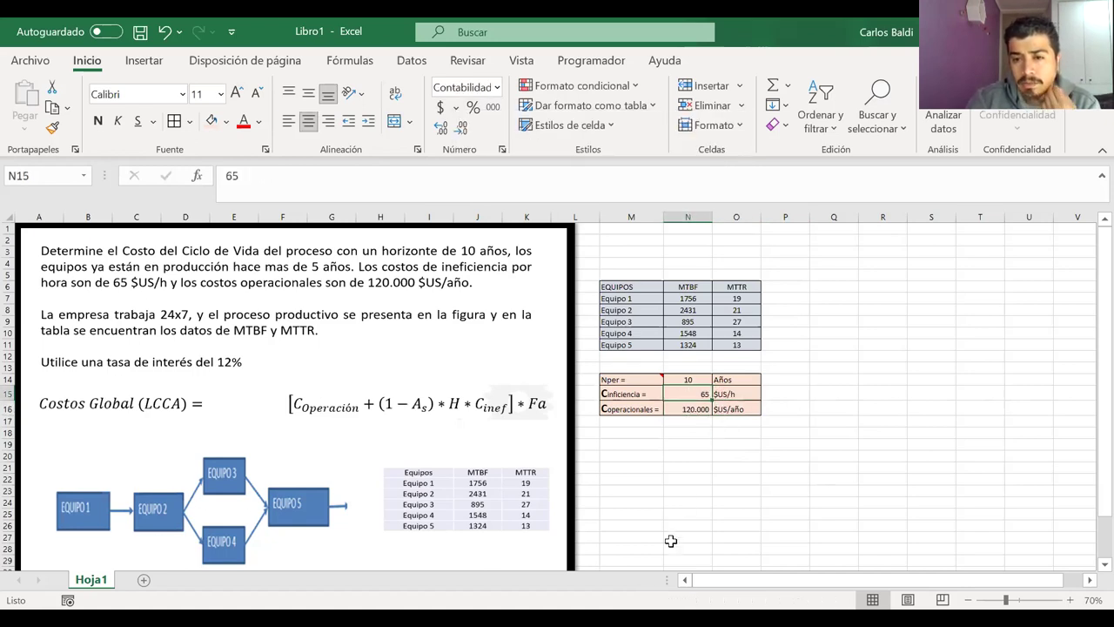
pyautogui.click(707, 410)
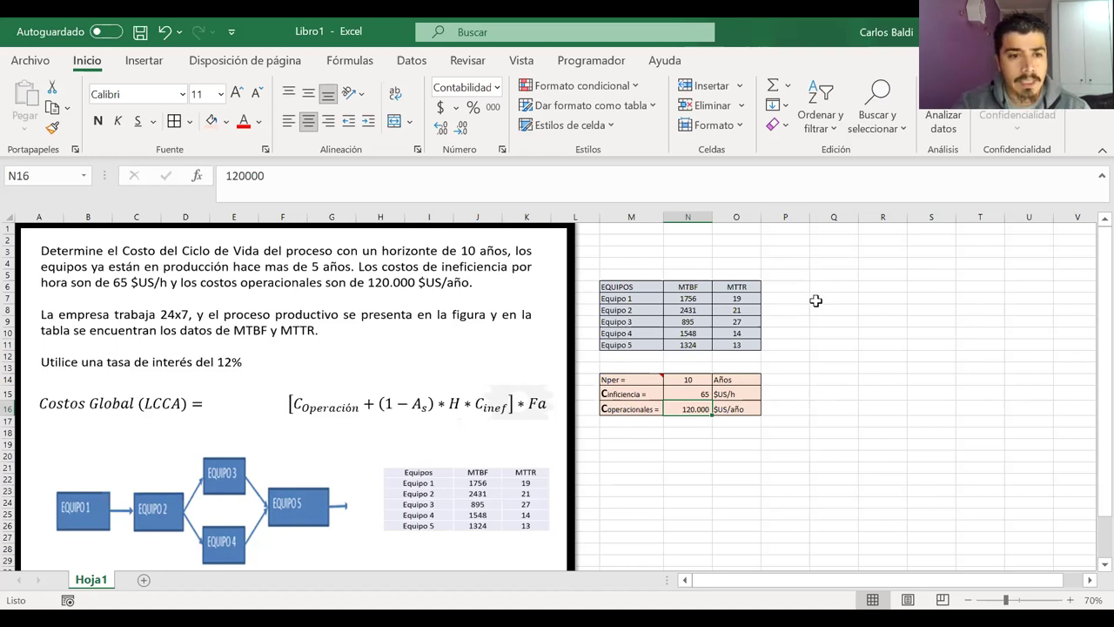
# Enter the label "H=" in M17 and make it bold at font size 12
pyautogui.click(620, 421)
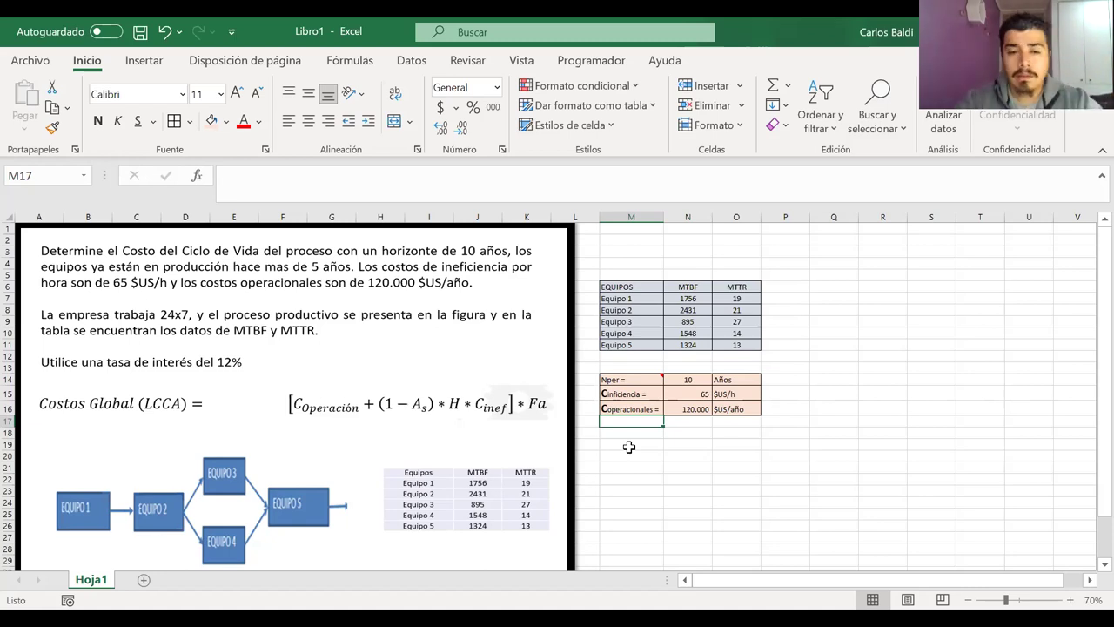
pyautogui.write('H')
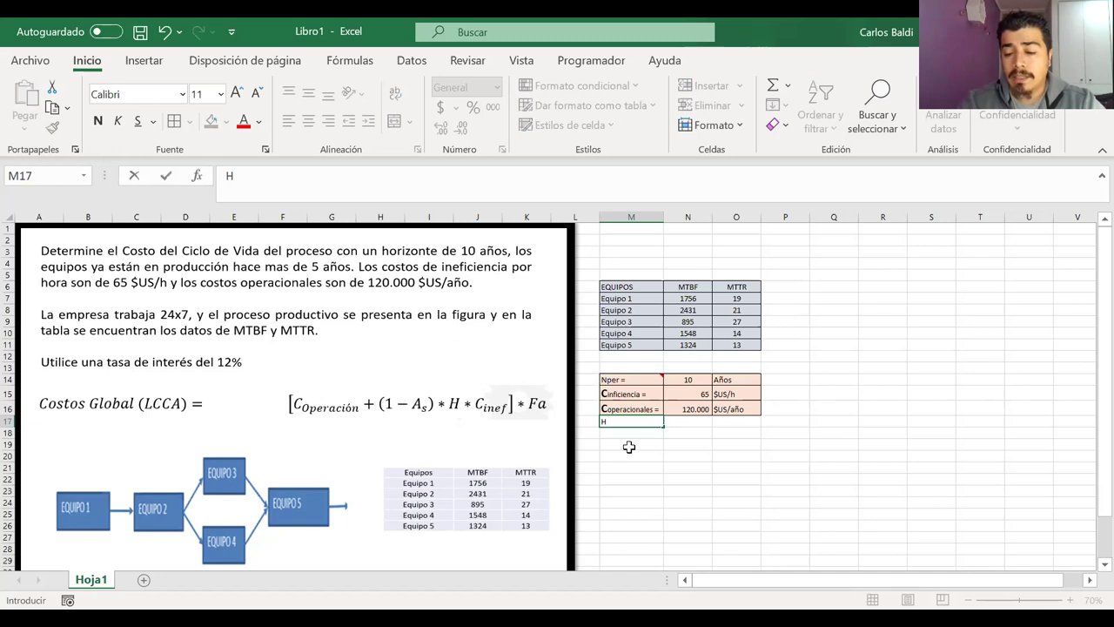
pyautogui.write('=')
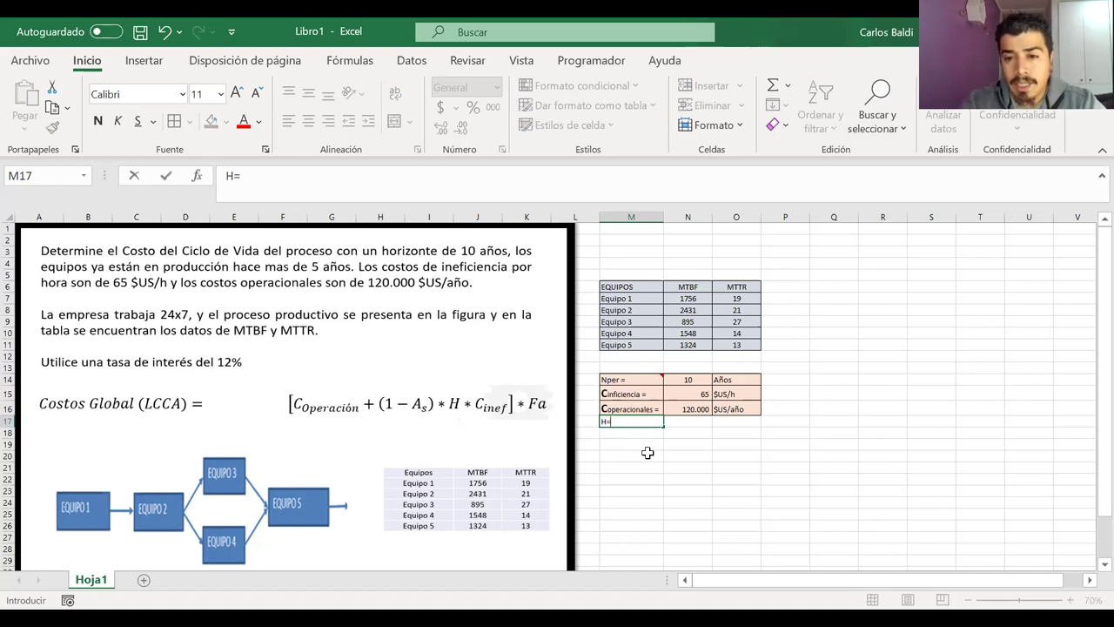
pyautogui.click(647, 453)
pyautogui.click(623, 422)
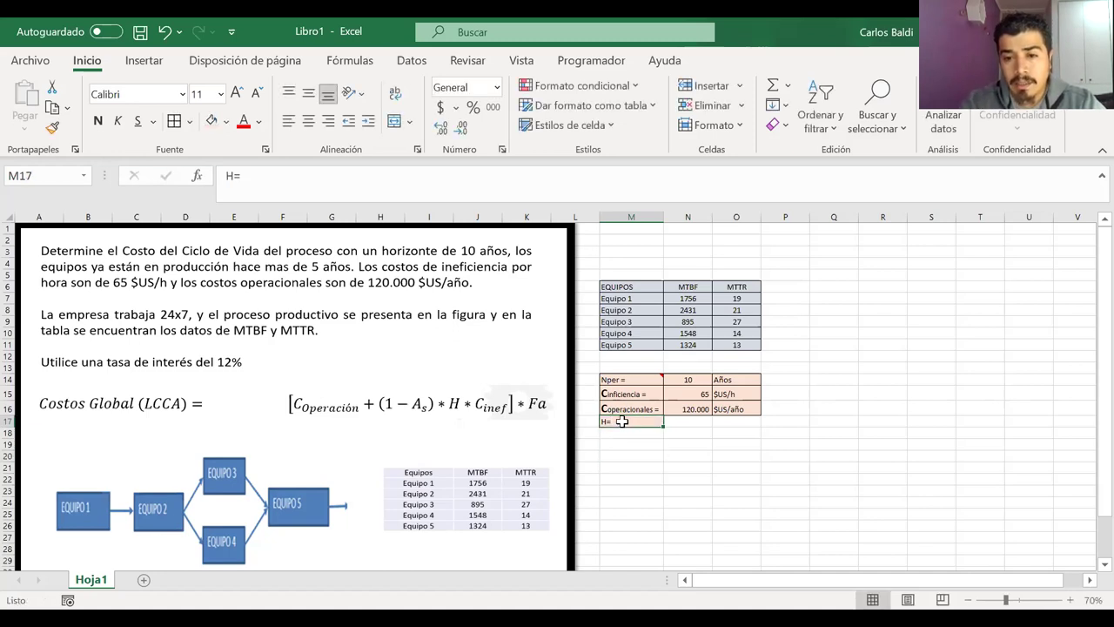
pyautogui.click(236, 92)
pyautogui.click(98, 121)
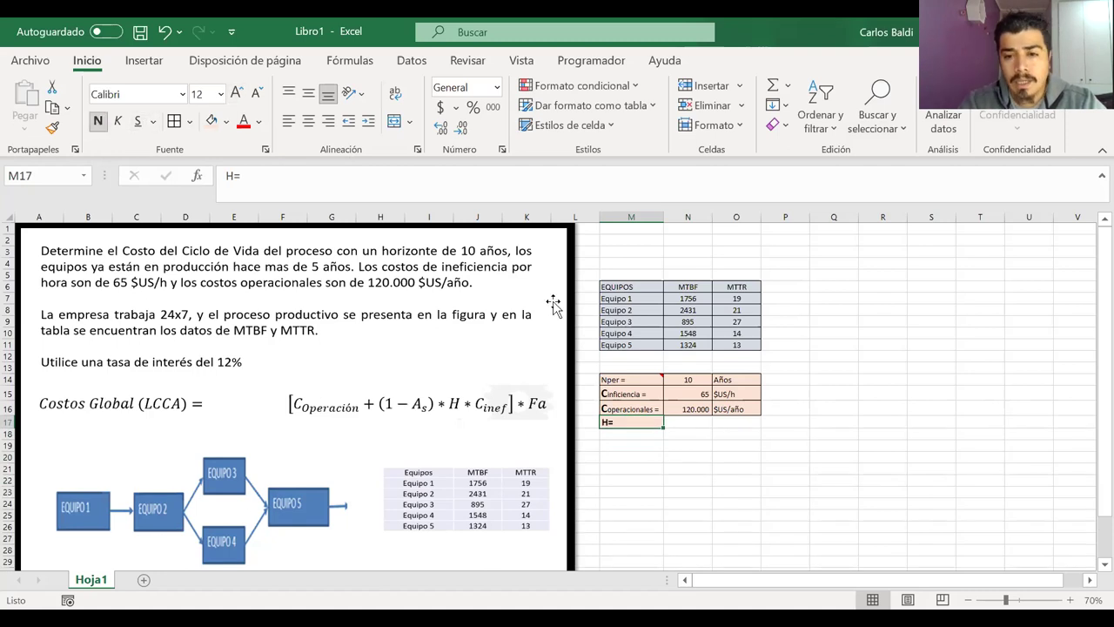
# Calculate the yearly operating hours in N17 with =24*365 and enter the unit h in O17
pyautogui.click(689, 423)
pyautogui.write('=')
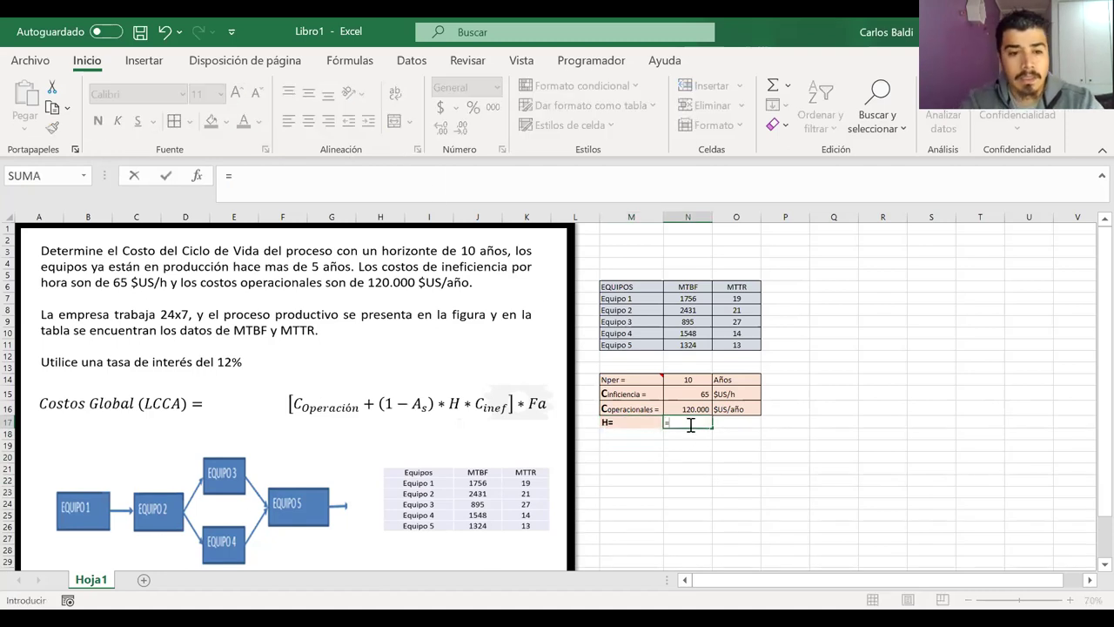
pyautogui.write('2')
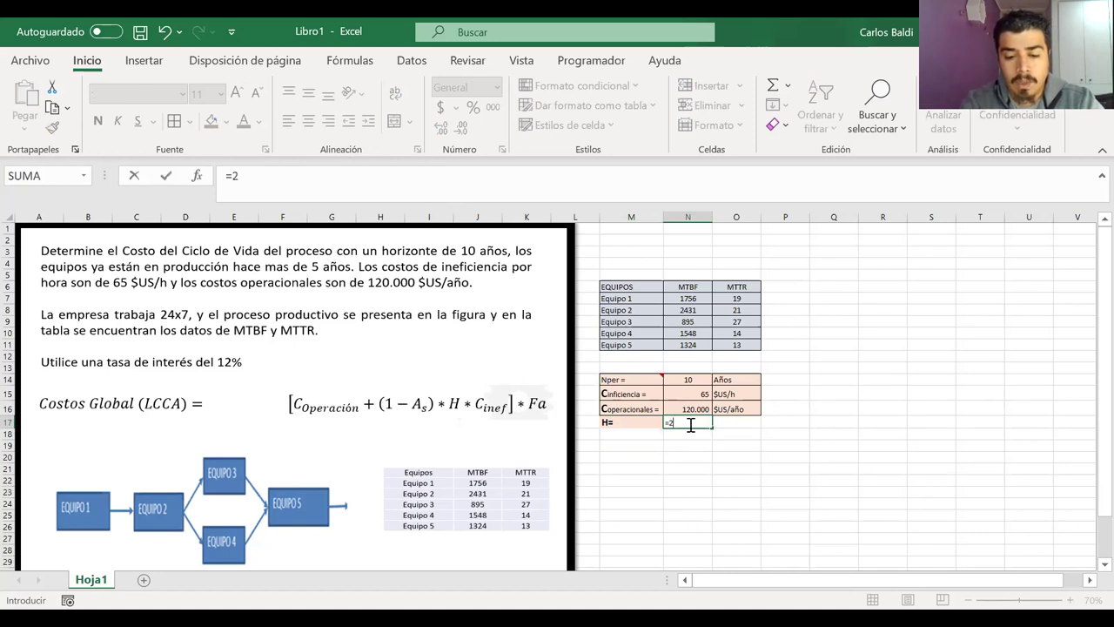
pyautogui.write('4*')
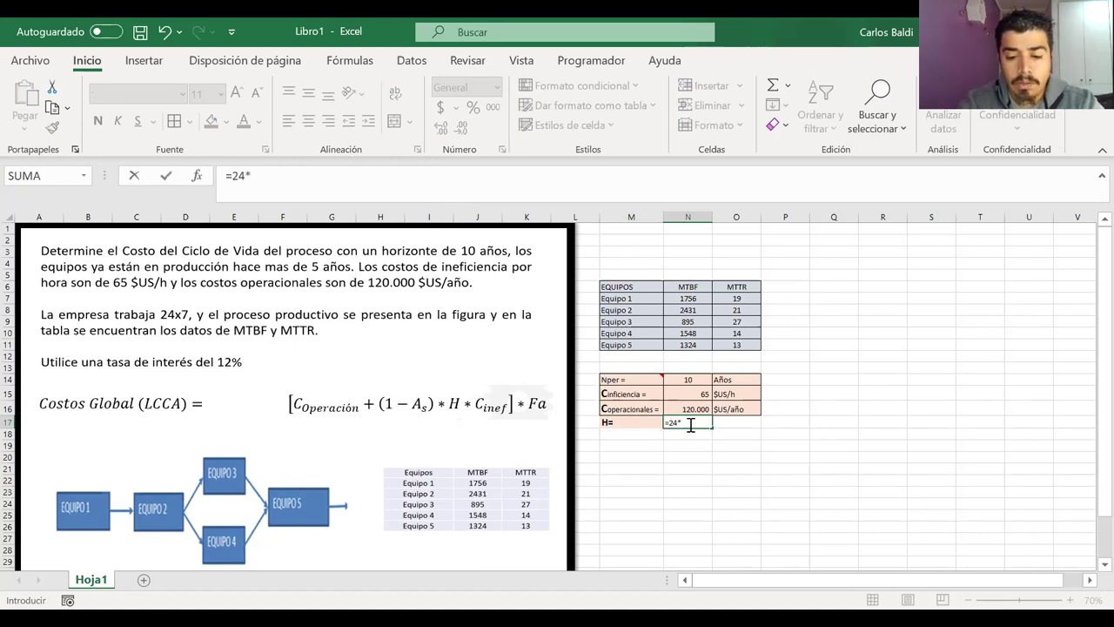
pyautogui.write('365')
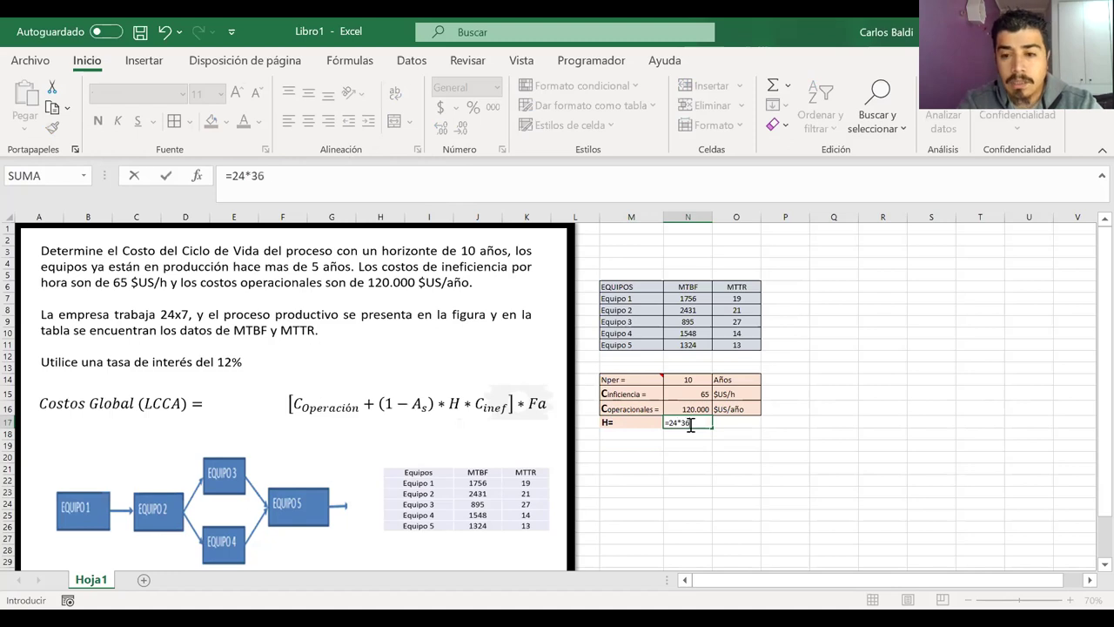
pyautogui.press('Return')
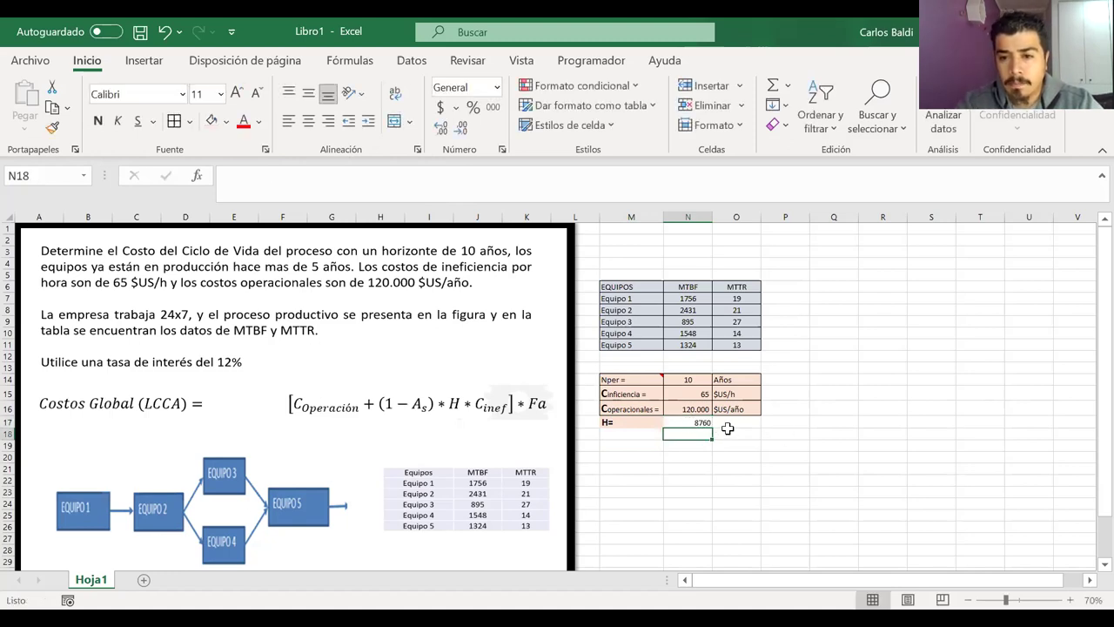
pyautogui.click(730, 423)
pyautogui.write('h')
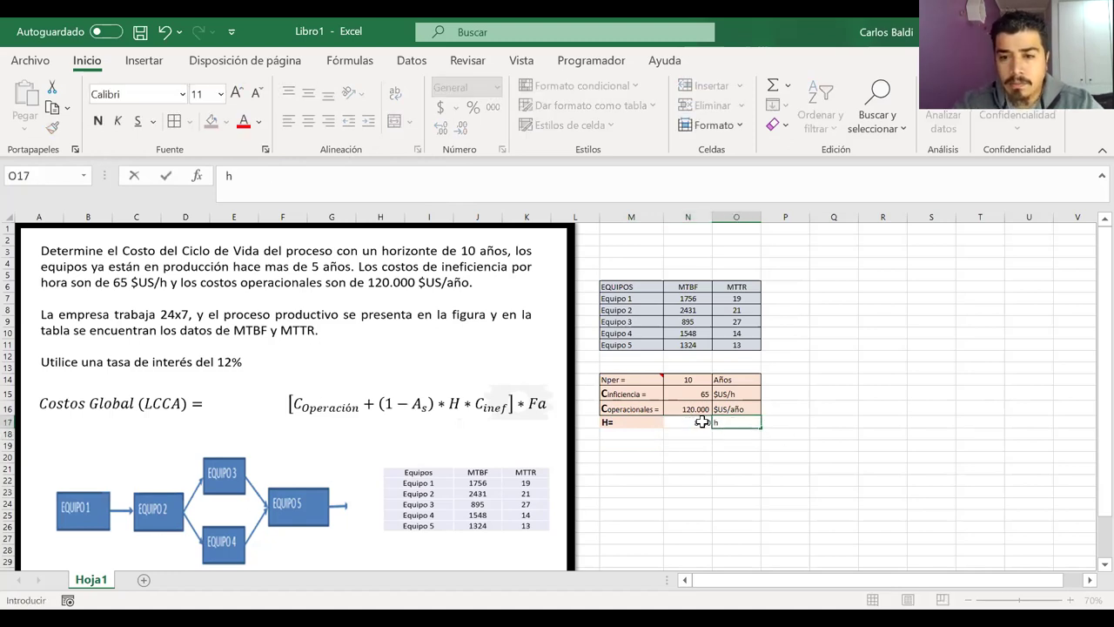
# Copy the formatting of M16:O16 onto M17:O17
pyautogui.moveTo(654, 409); pyautogui.dragTo(721, 410)
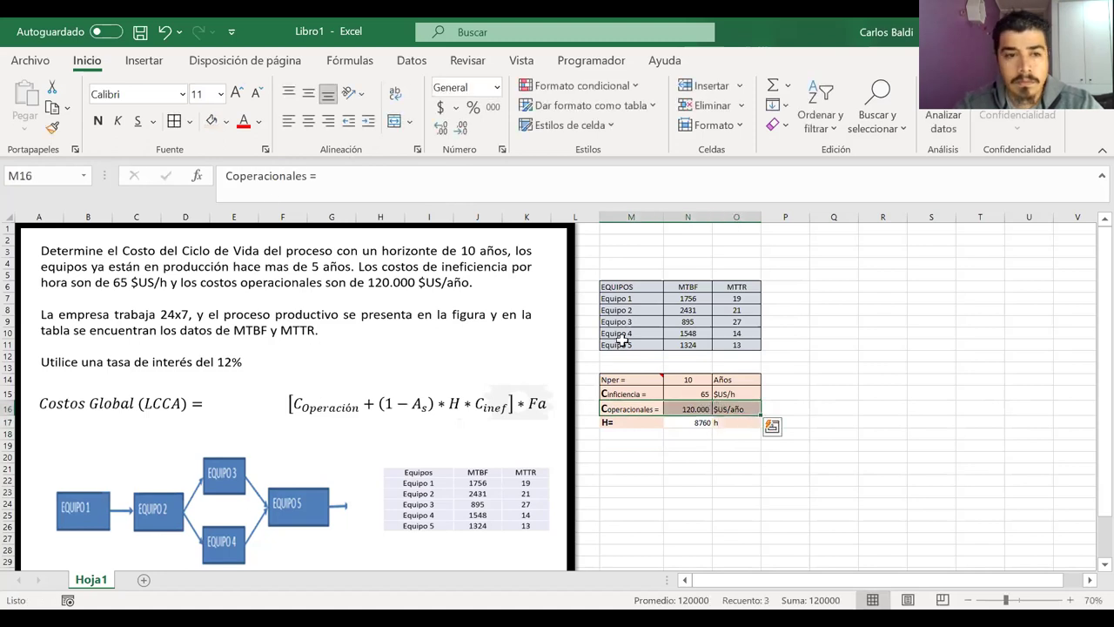
pyautogui.click(52, 129)
pyautogui.moveTo(620, 424); pyautogui.dragTo(719, 426)
# Make the "H=" label in M17 bold and enlarge its font by two size increments
pyautogui.click(633, 423)
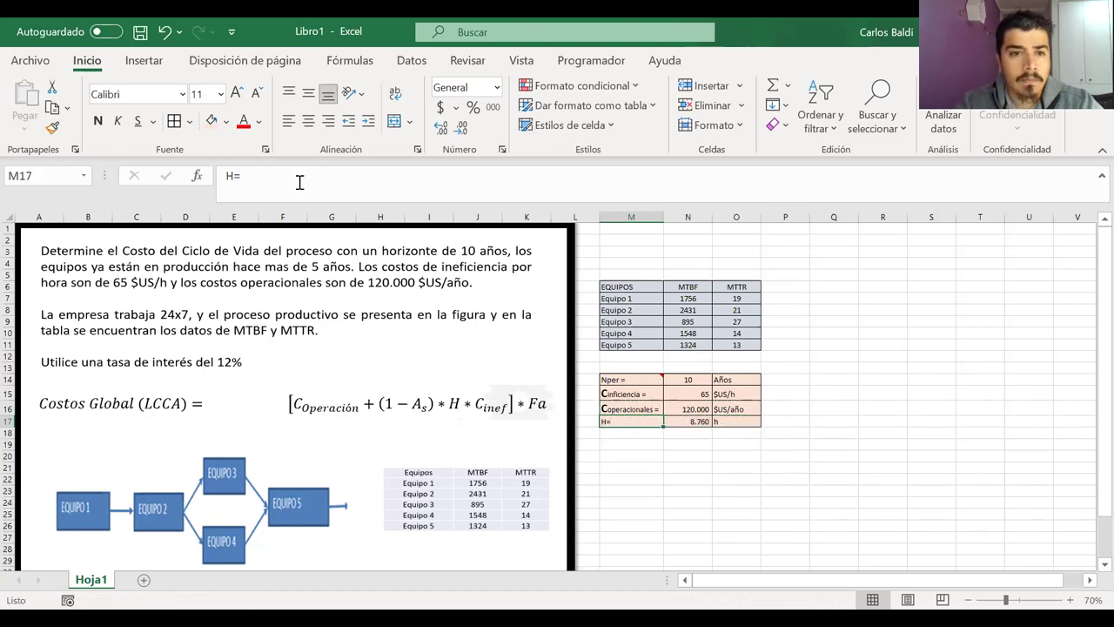
pyautogui.click(668, 435)
pyautogui.click(634, 422)
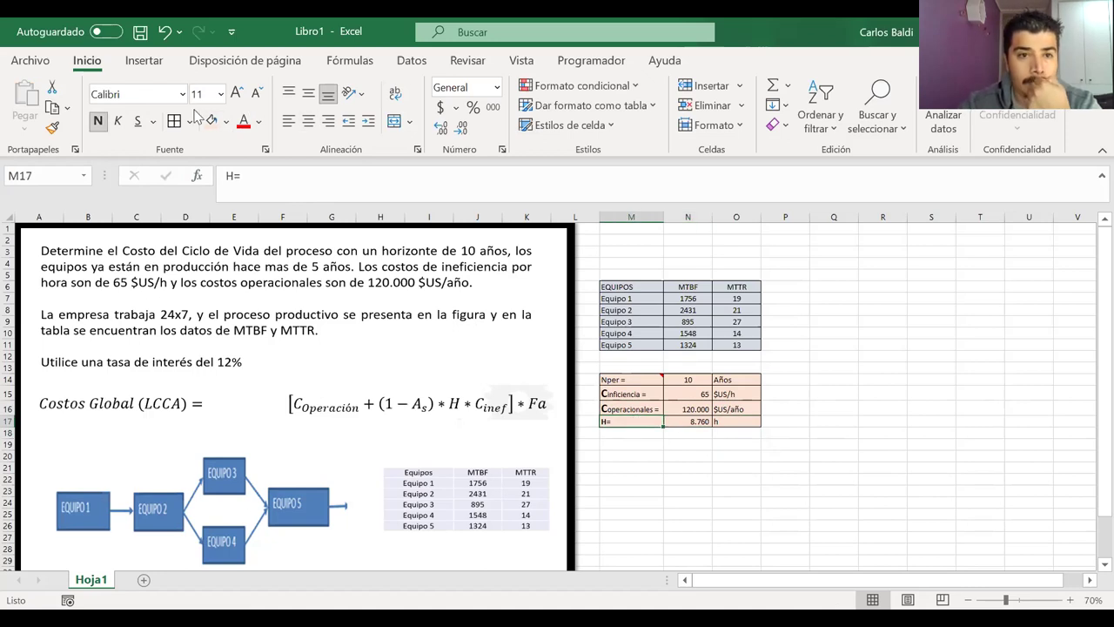
pyautogui.click(237, 93)
pyautogui.click(237, 92)
pyautogui.click(753, 459)
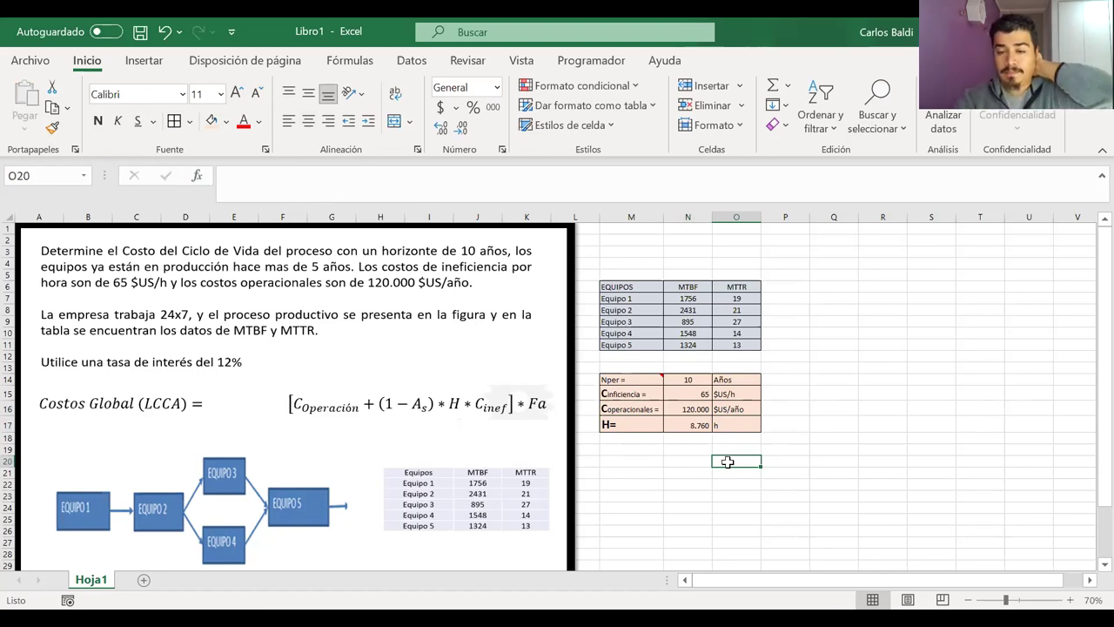
# Make the initial N of the "Nper =" label in M14 bold at font size 14
pyautogui.doubleClick(609, 380)
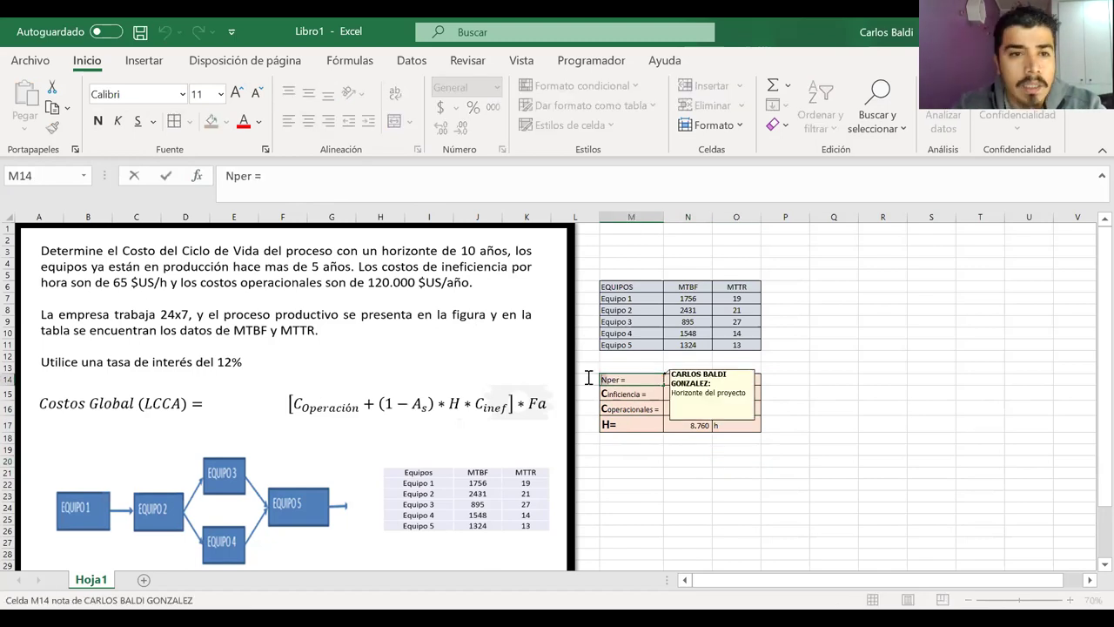
pyautogui.click(236, 92)
pyautogui.click(236, 92)
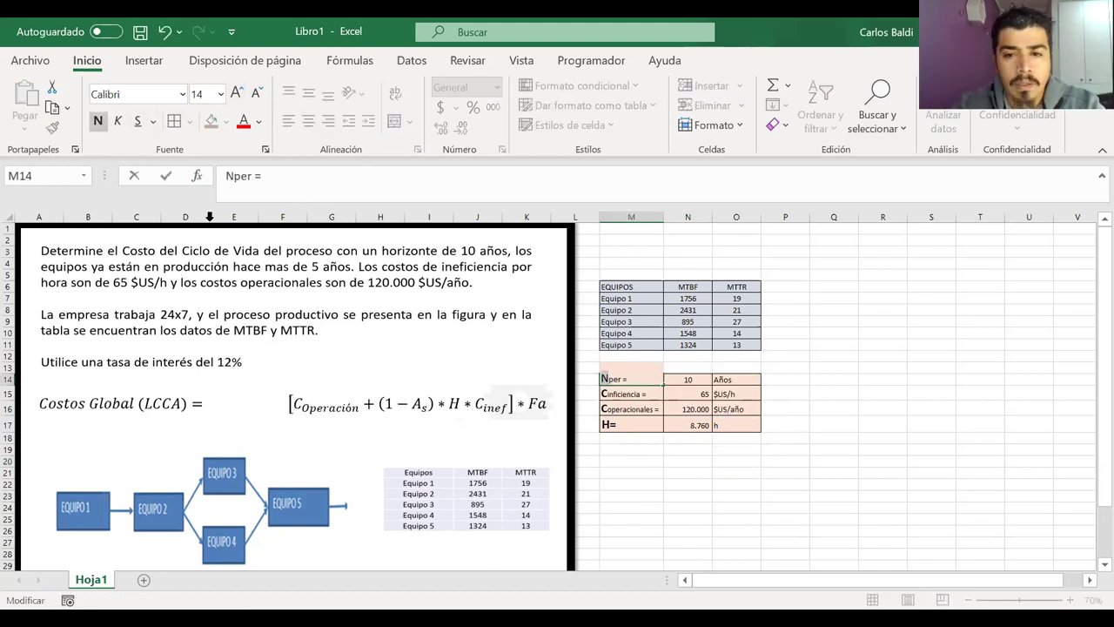
pyautogui.press('Return')
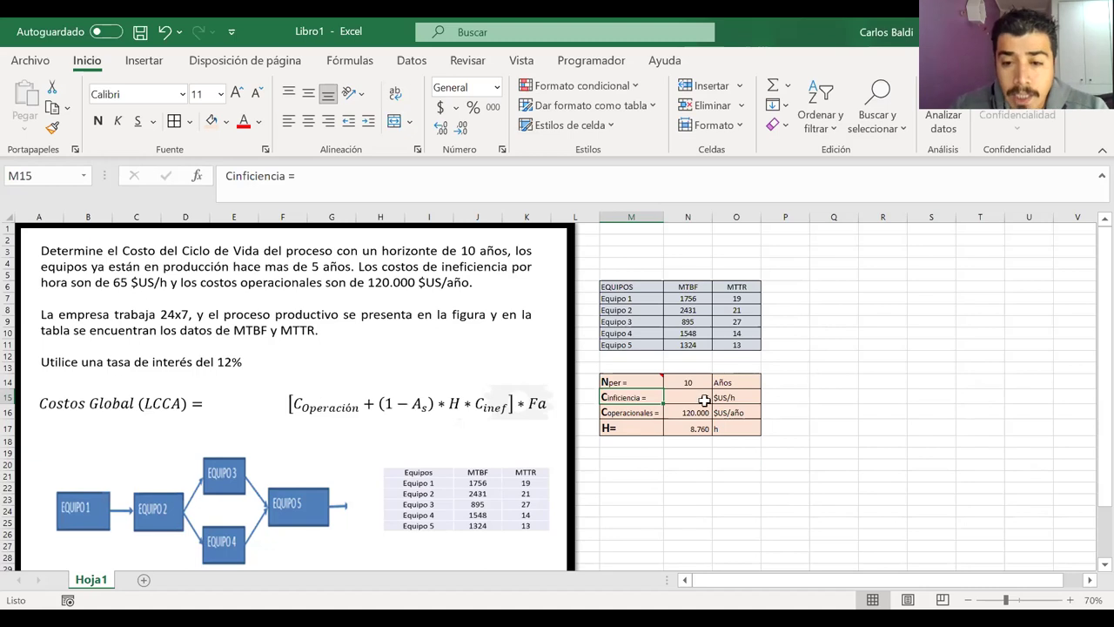
# Enter the interest rate label "r (tasa)" in M18
pyautogui.click(618, 442)
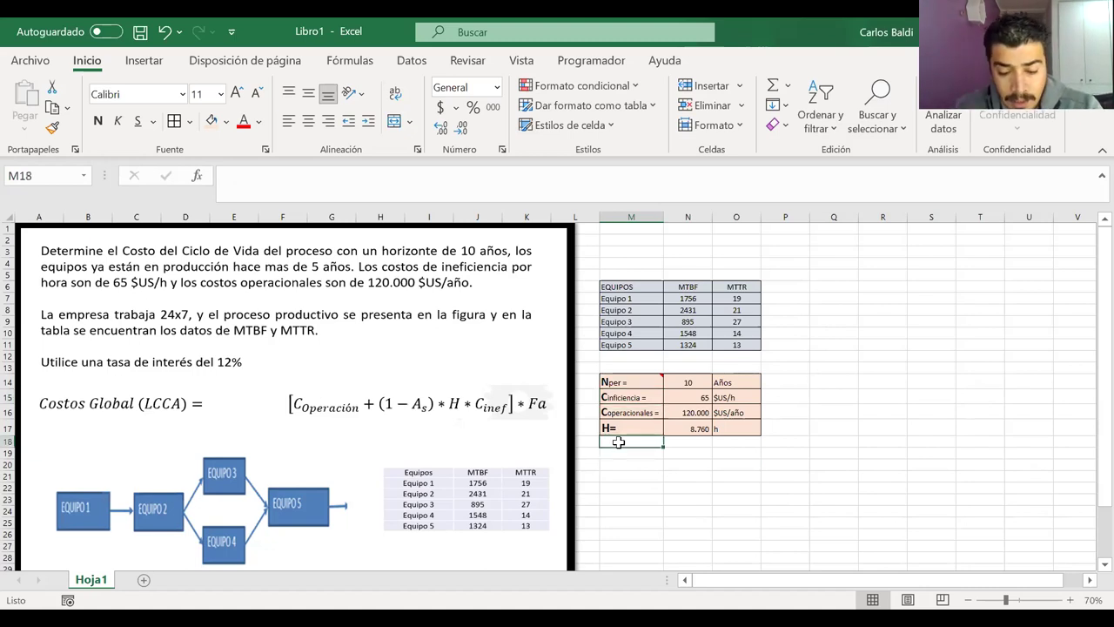
pyautogui.write('t')
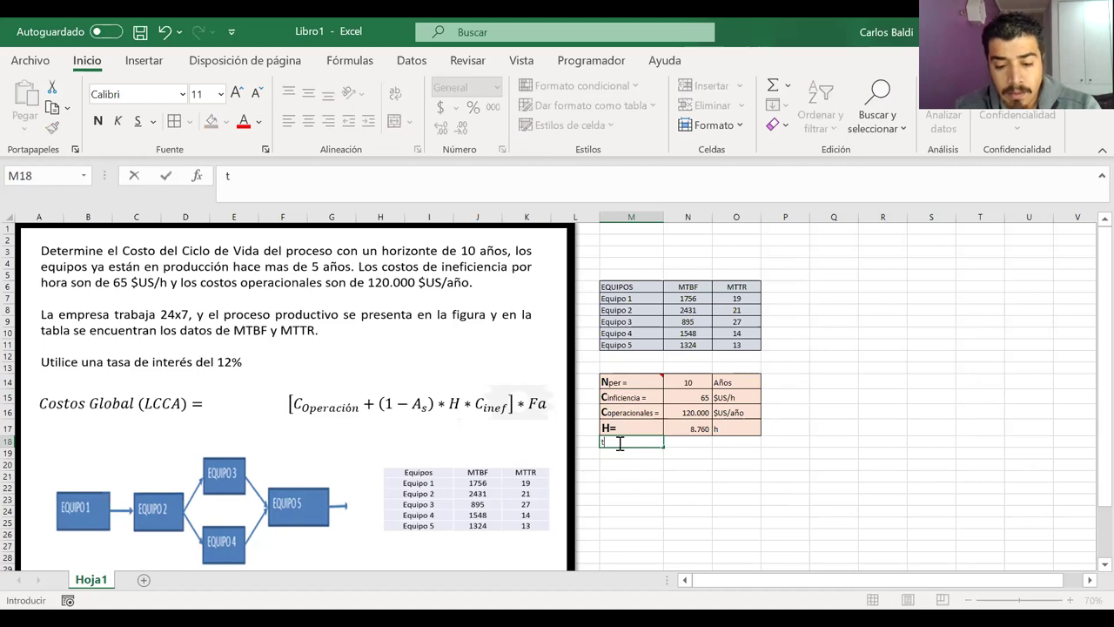
pyautogui.write(' (')
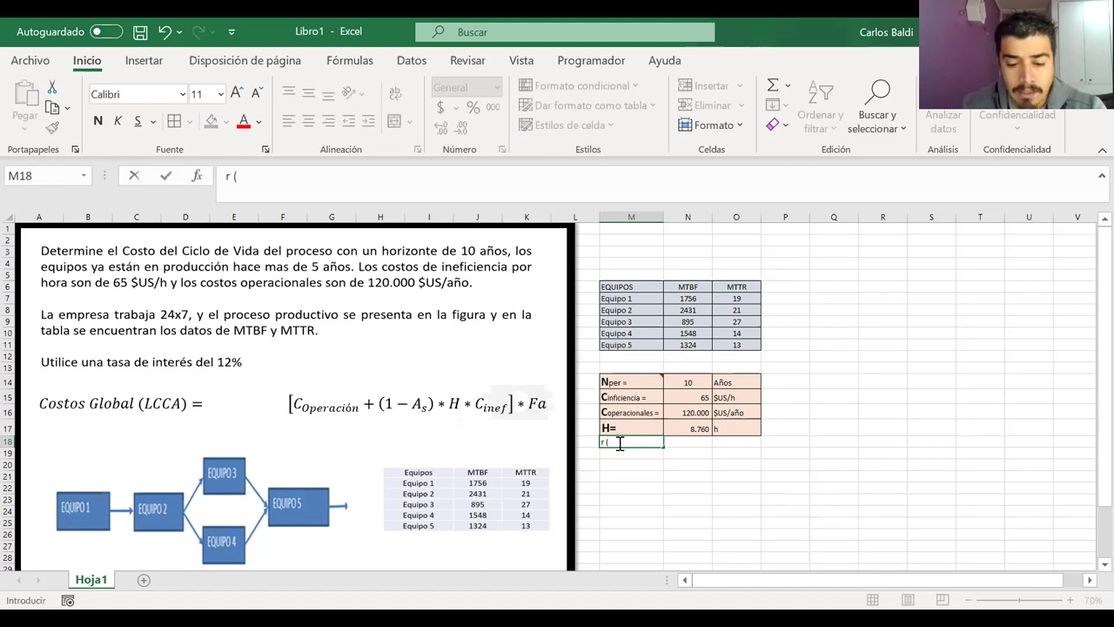
pyautogui.write('tasa')
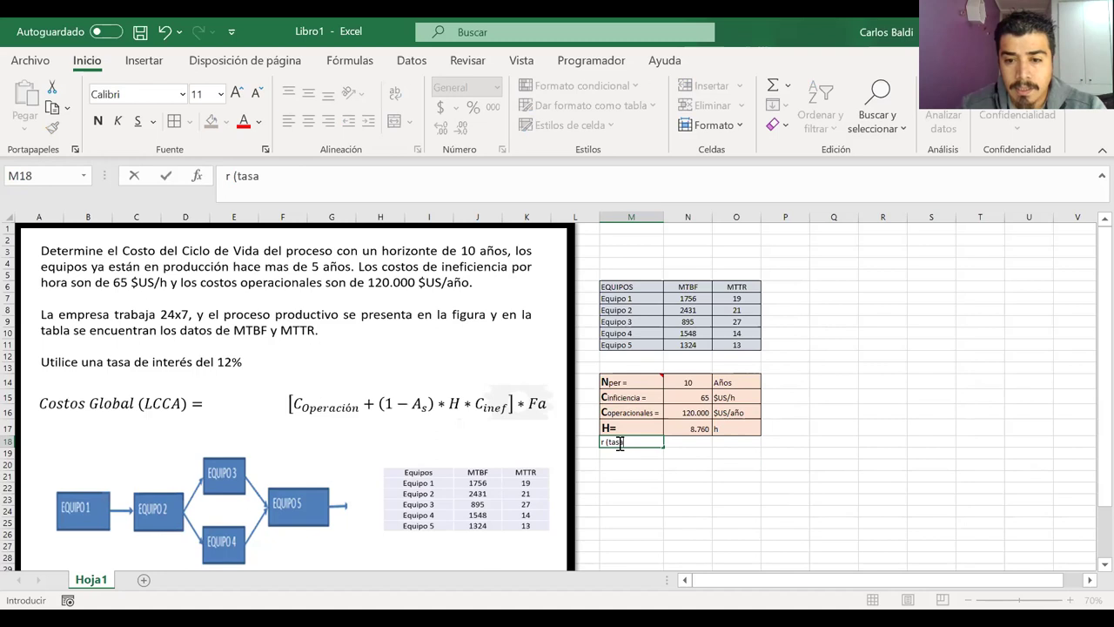
pyautogui.write(')')
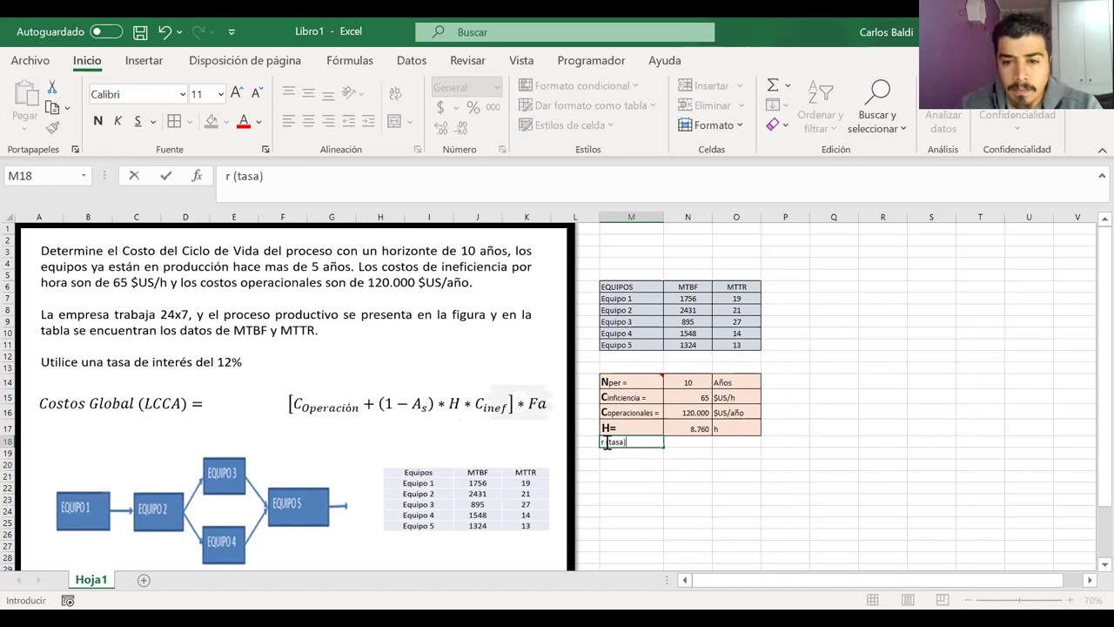
# Make the r in M18 bold at font size 14 and extend the label to "r (tasa) ="
pyautogui.click(607, 445)
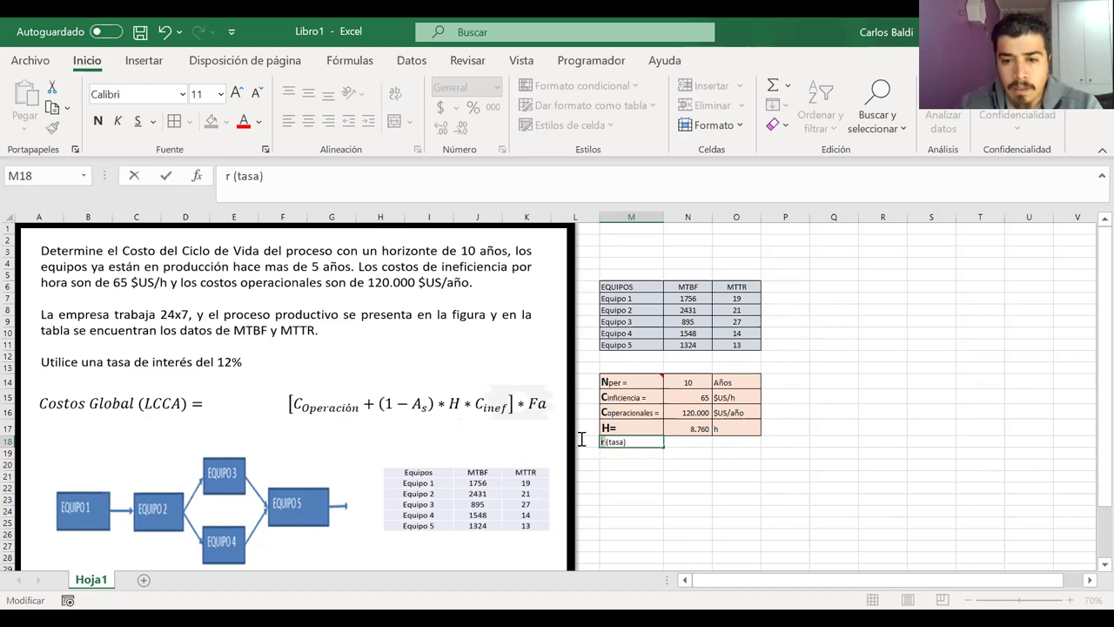
pyautogui.click(236, 93)
pyautogui.click(236, 93)
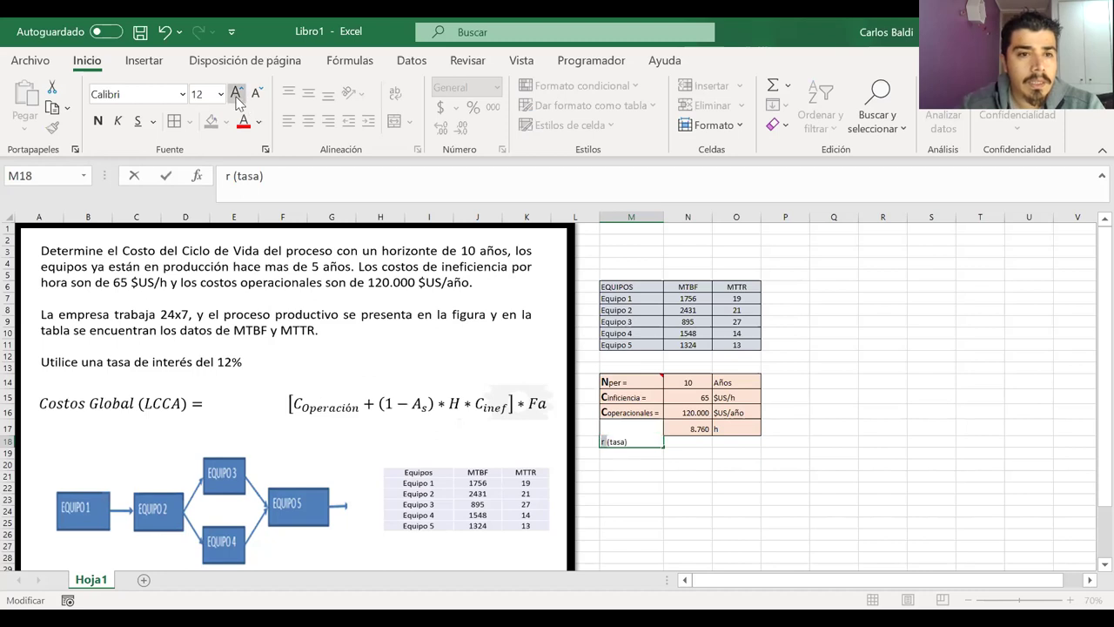
pyautogui.click(98, 122)
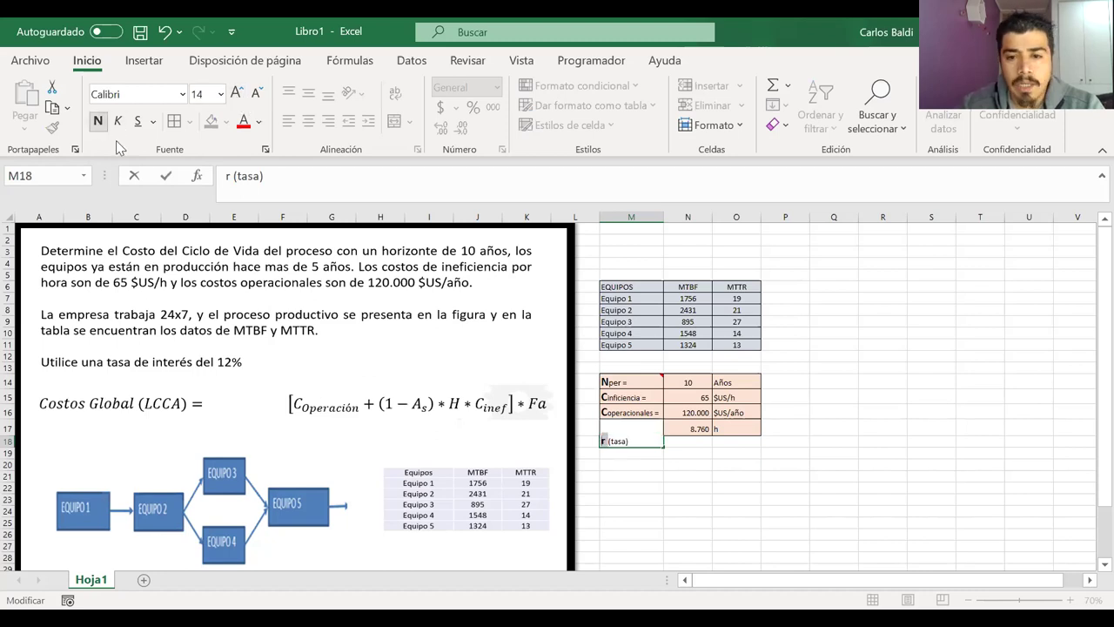
pyautogui.click(655, 441)
pyautogui.write('=')
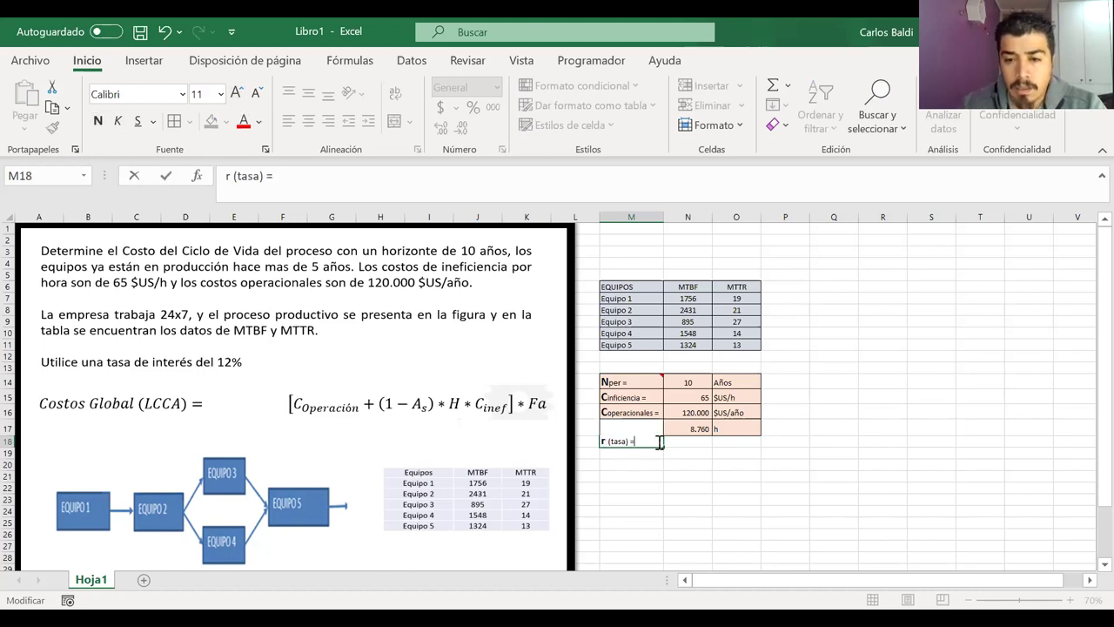
pyautogui.press('Return')
# Give M18:O18 the same light orange fill and borders as the rows above, and enter the 12% rate in N18
pyautogui.moveTo(623, 442); pyautogui.dragTo(714, 446)
pyautogui.click(211, 120)
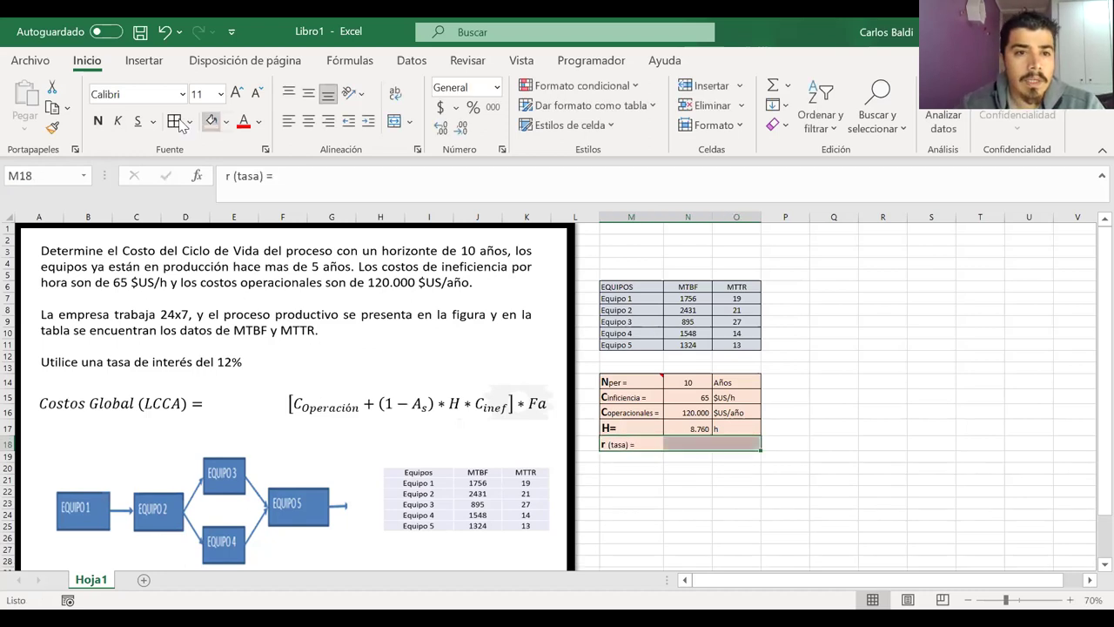
pyautogui.click(701, 442)
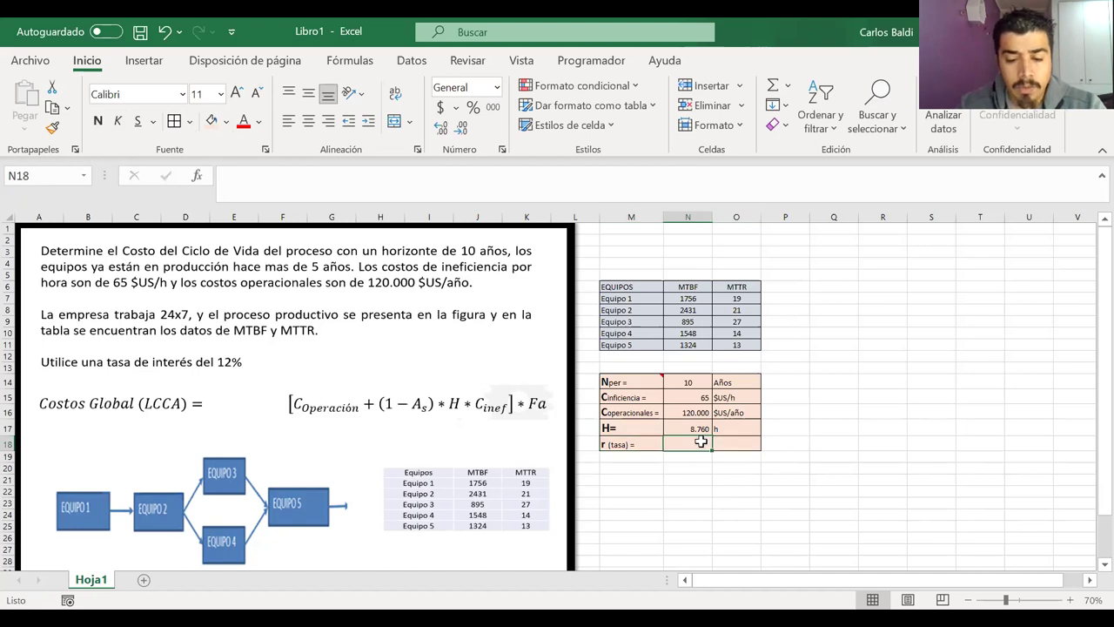
pyautogui.write('12%')
pyautogui.press('Return')
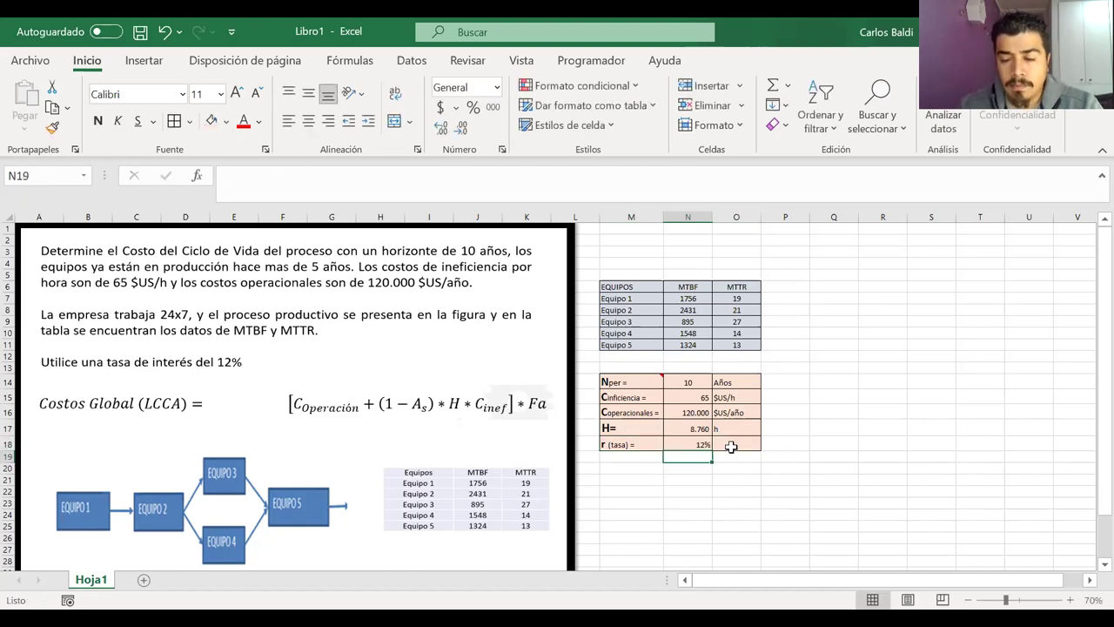
# Clear all contents and formatting from the empty cell O18 beside the interest rate
pyautogui.rightClick(731, 444)
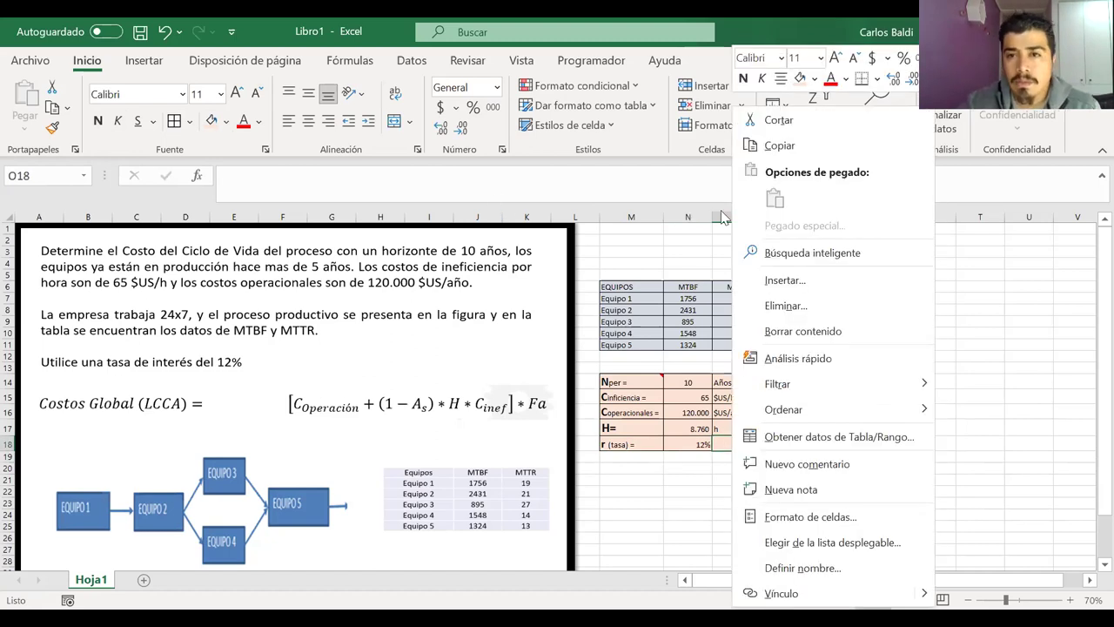
pyautogui.click(143, 63)
pyautogui.click(88, 63)
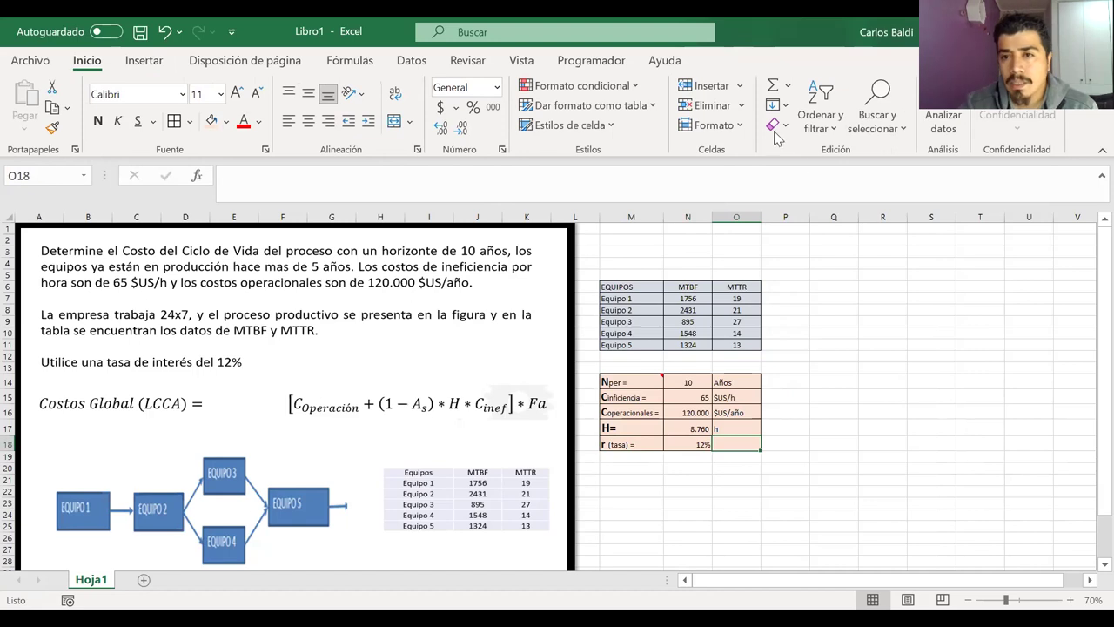
pyautogui.click(773, 125)
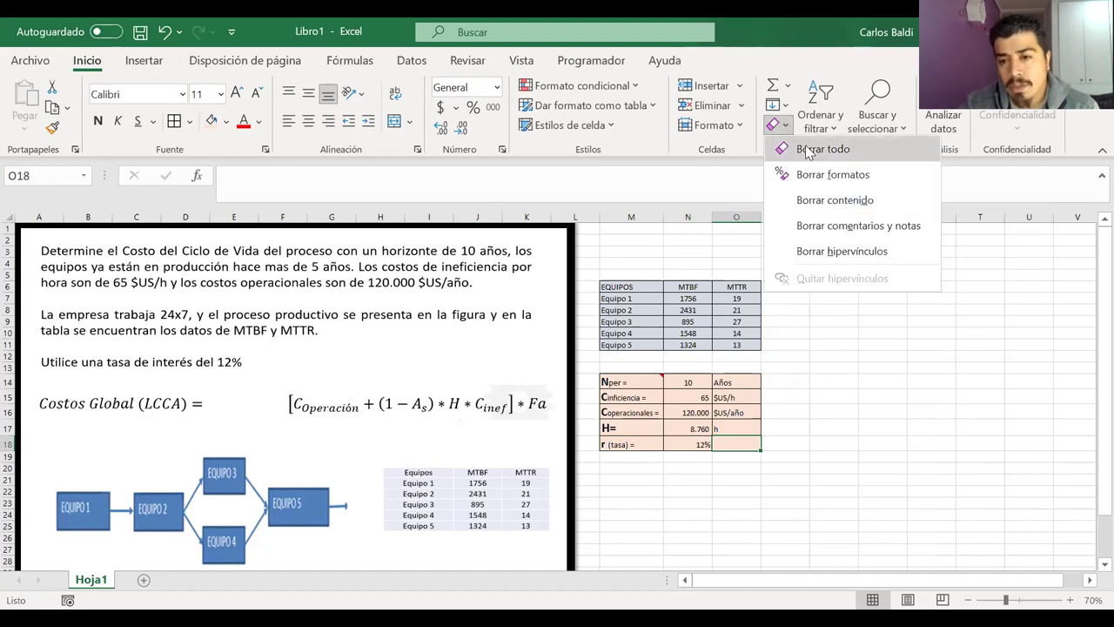
pyautogui.press('Escape')
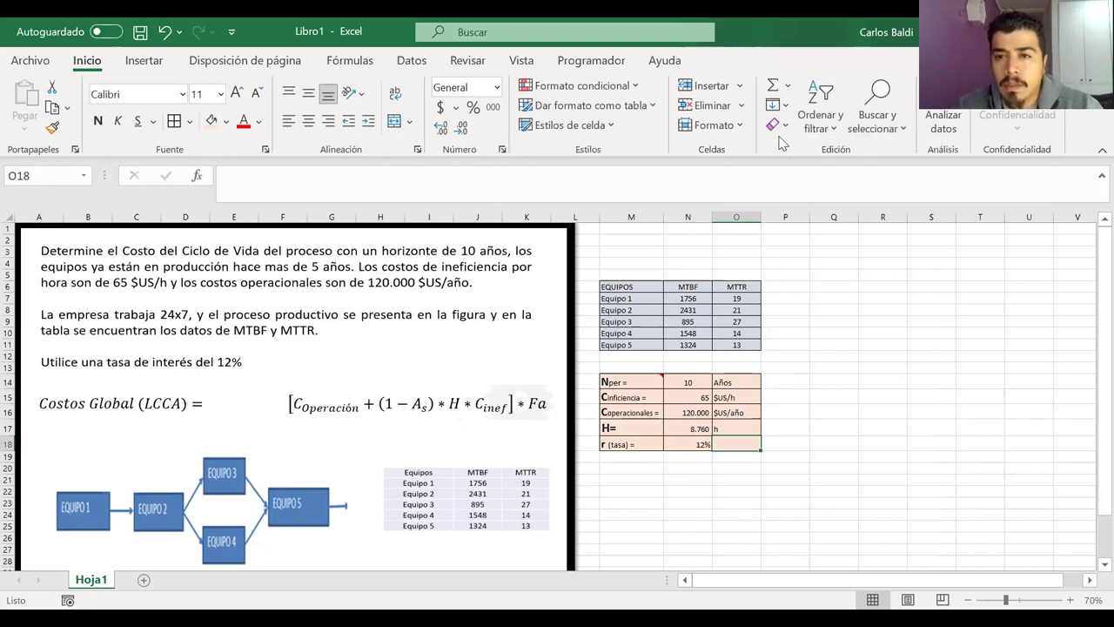
pyautogui.click(773, 124)
pyautogui.click(814, 152)
pyautogui.click(782, 412)
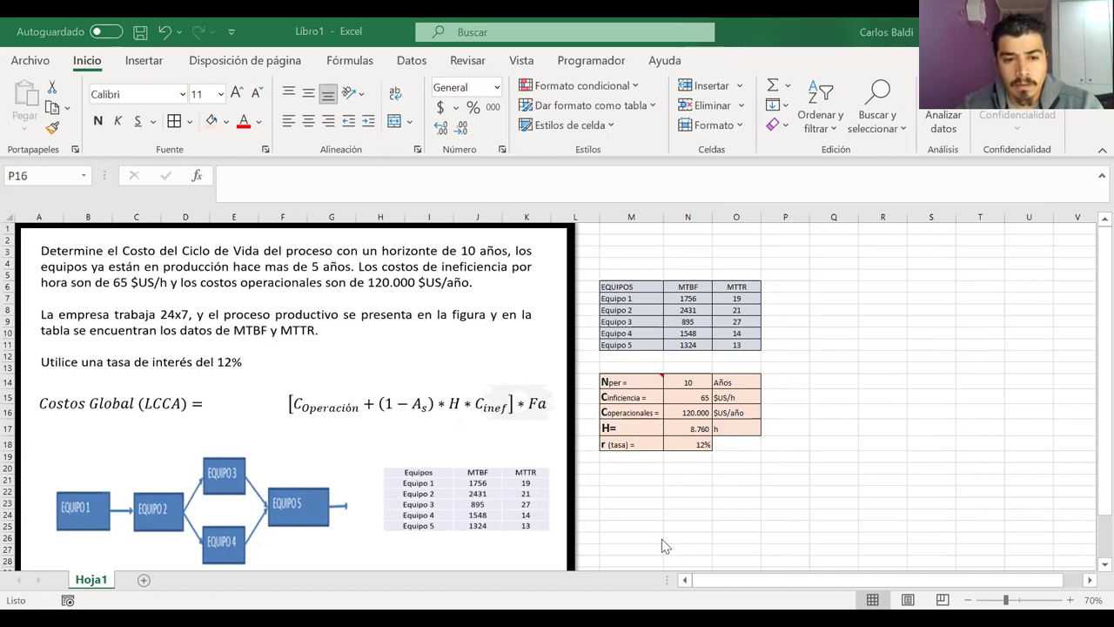
# Enter the label "Fa =" in M19 with its initial F bold at font size 14
pyautogui.hotkey('alt', 'Tab')
pyautogui.hotkey('alt', 'Tab')
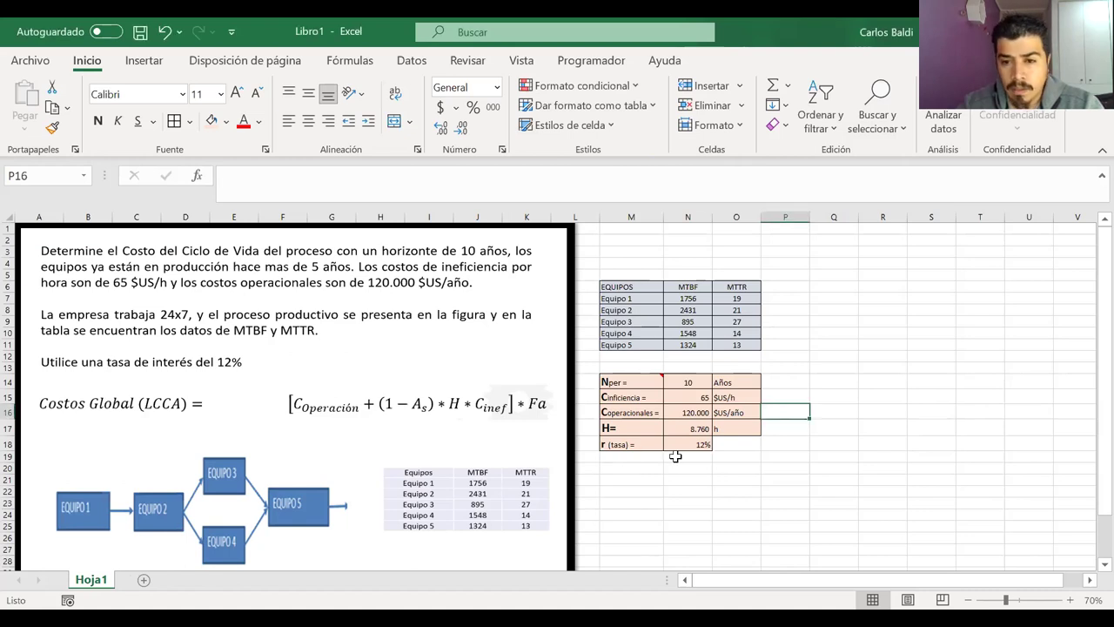
pyautogui.click(642, 456)
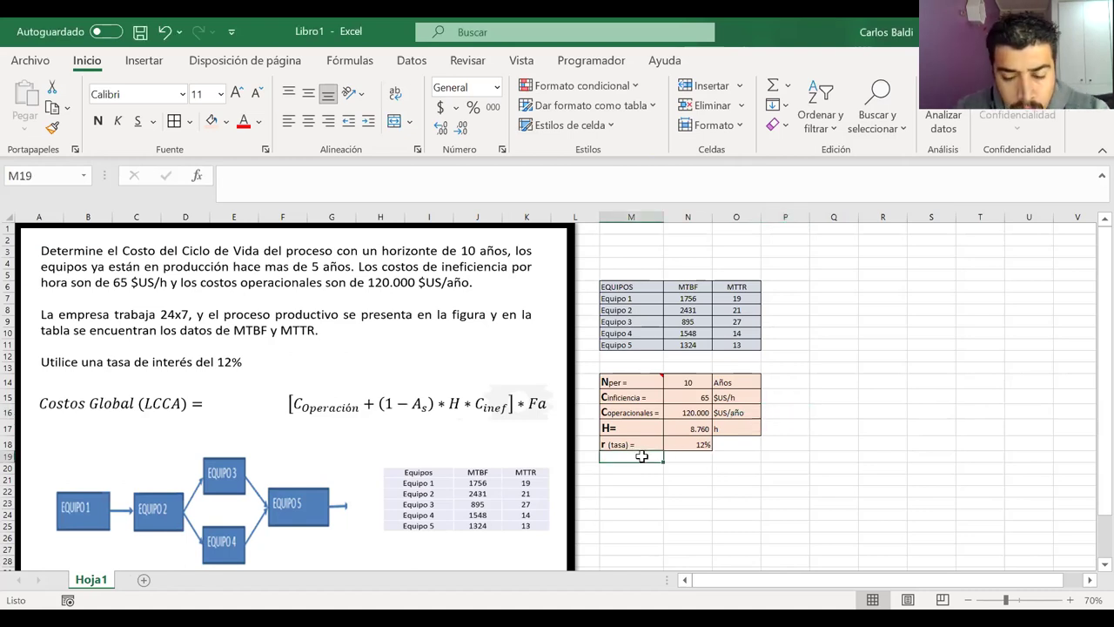
pyautogui.write('Fa =')
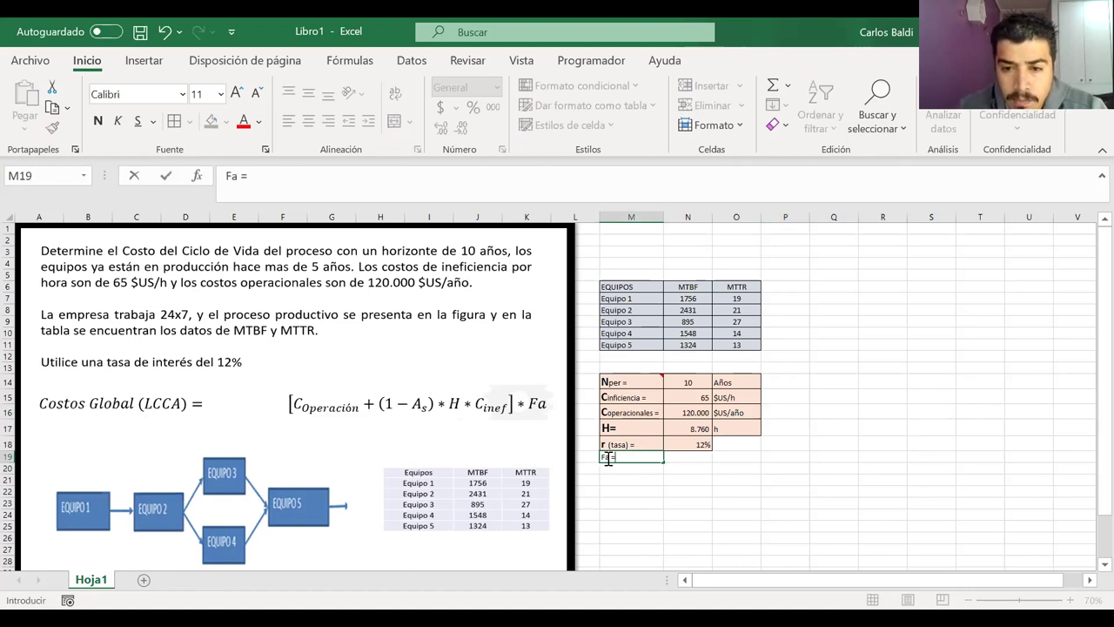
pyautogui.press('F2')
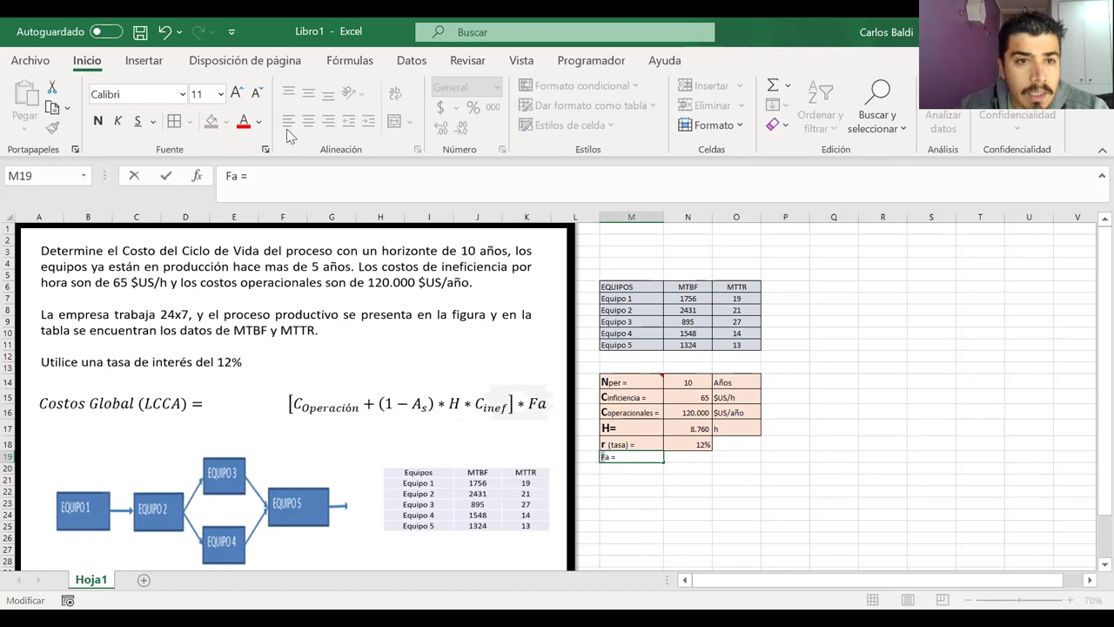
pyautogui.click(237, 94)
pyautogui.click(236, 94)
pyautogui.click(97, 121)
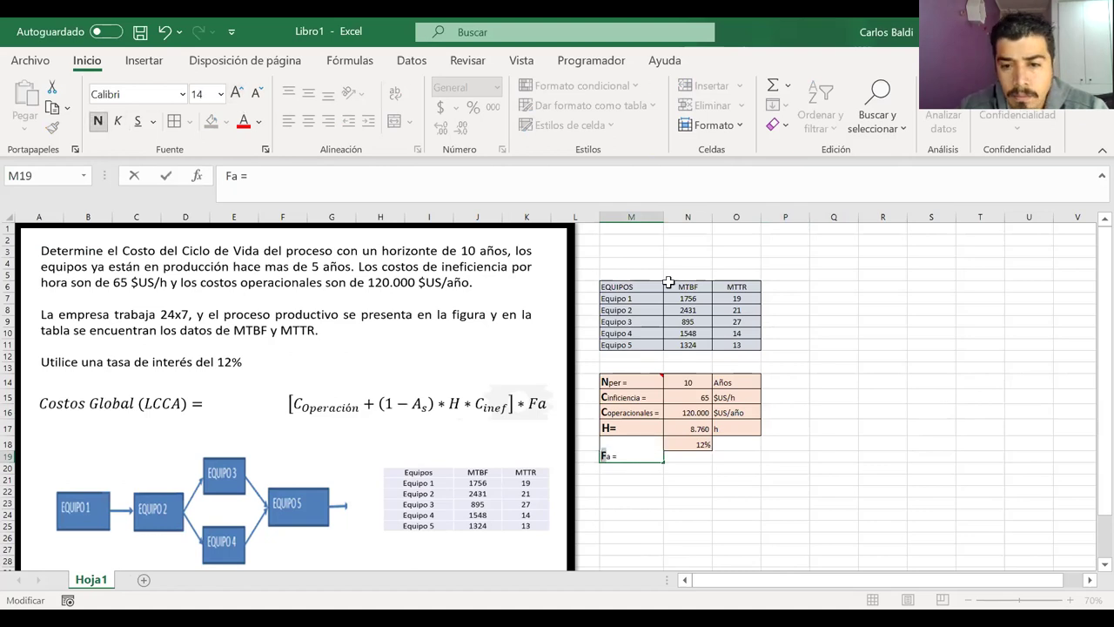
pyautogui.press('Return')
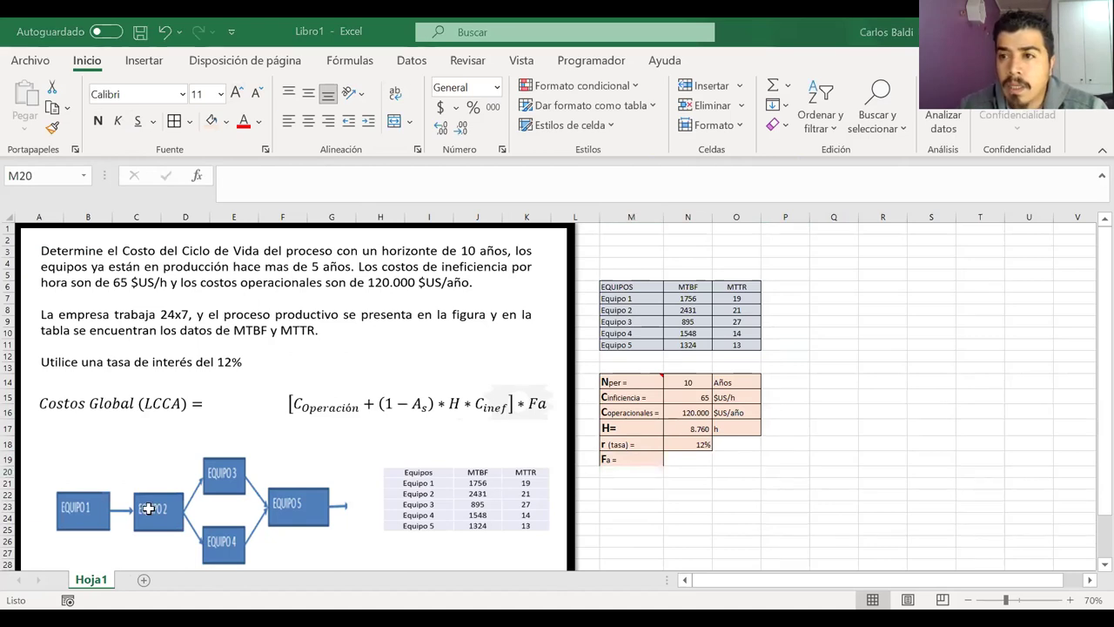
pyautogui.click(686, 460)
pyautogui.write('=V')
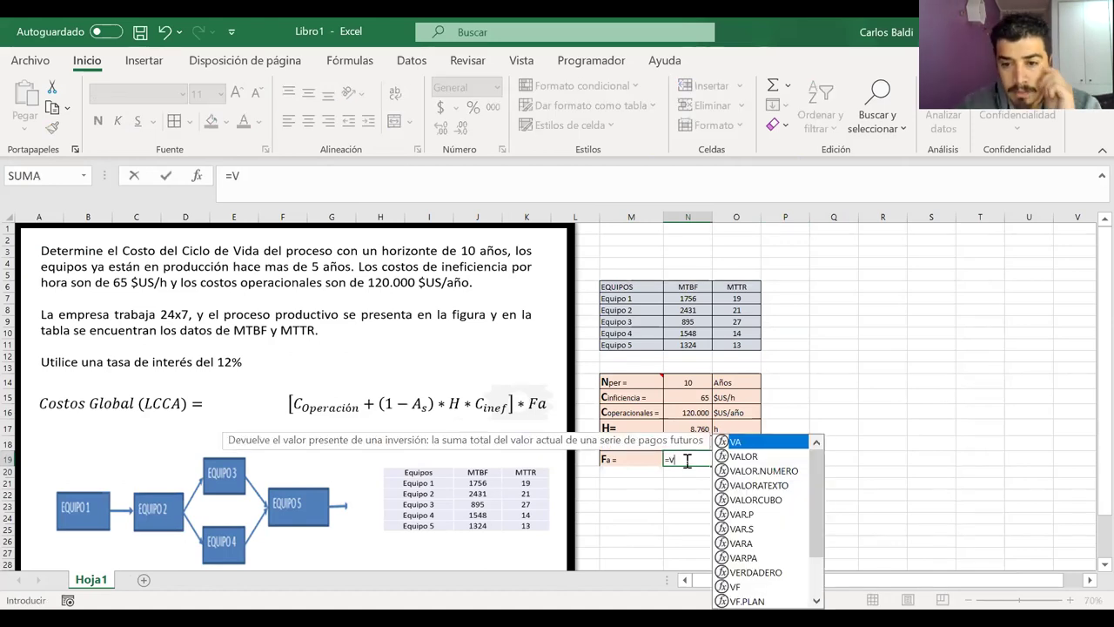
pyautogui.write('a')
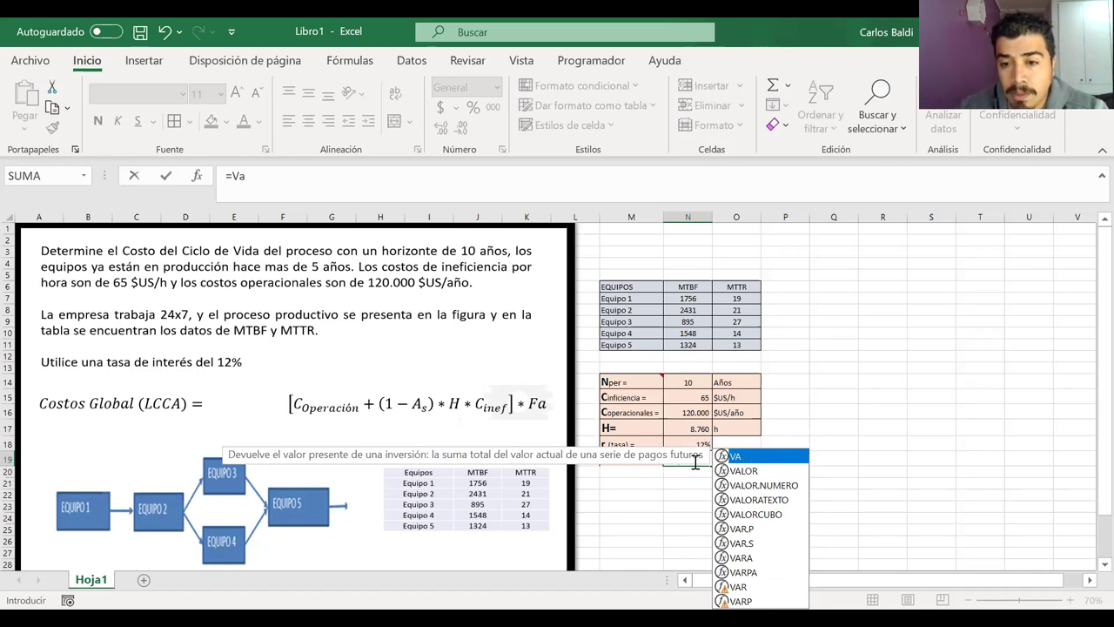
pyautogui.press('Tab')
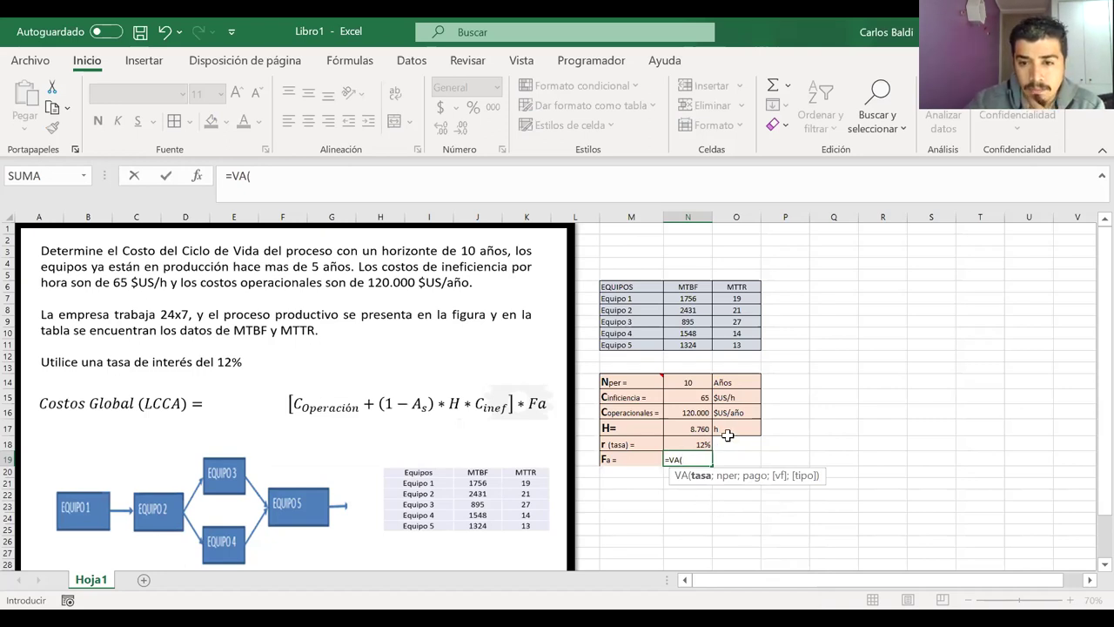
pyautogui.click(679, 443)
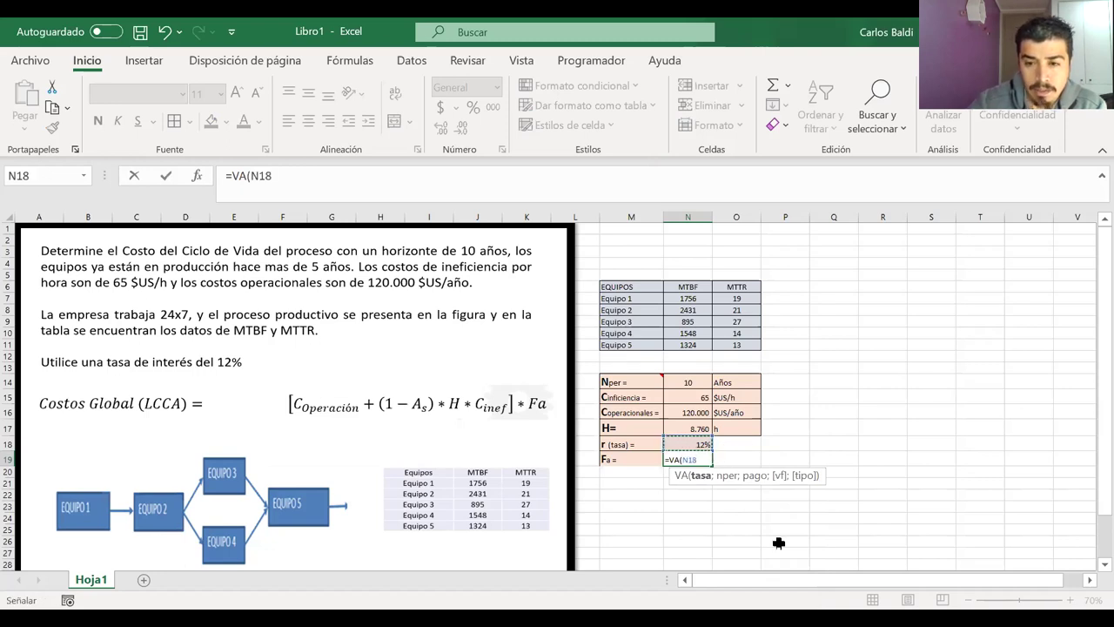
pyautogui.write(';')
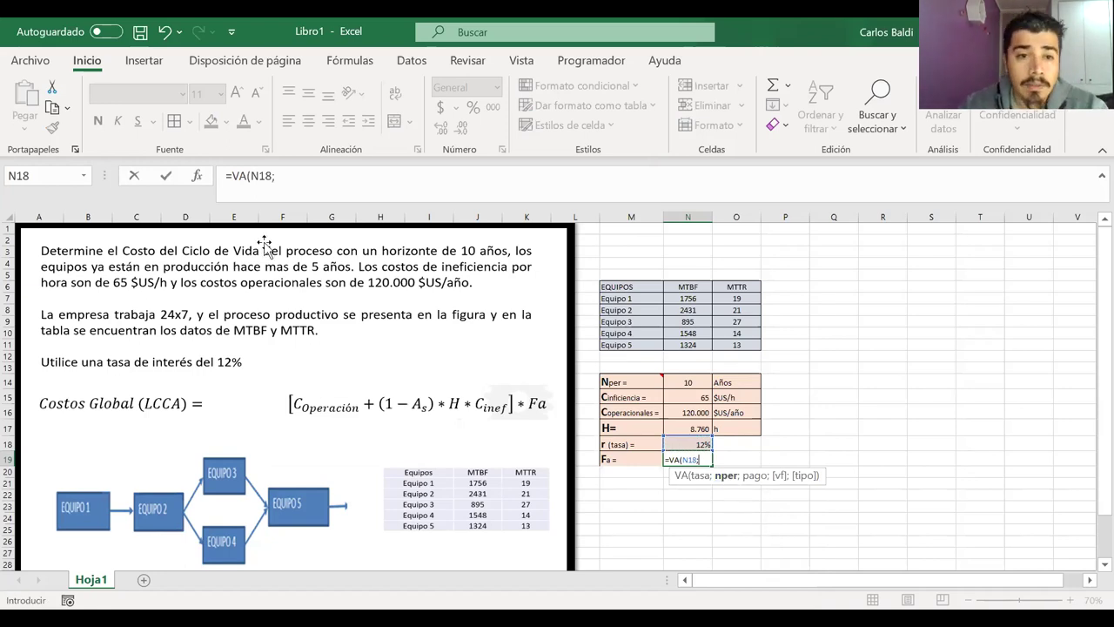
pyautogui.click(197, 178)
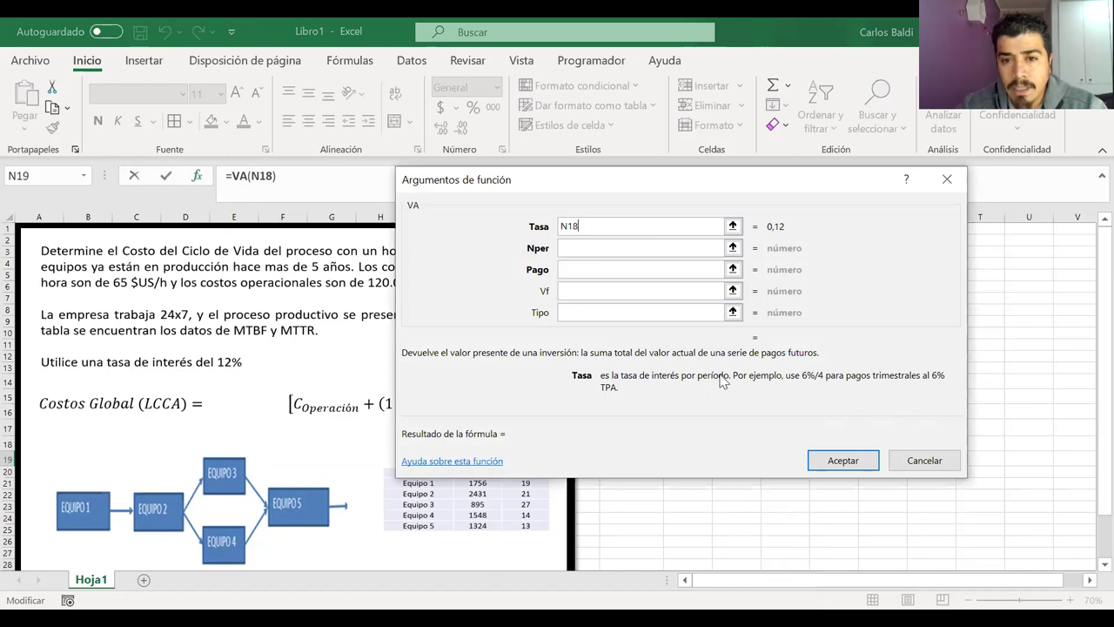
pyautogui.click(577, 245)
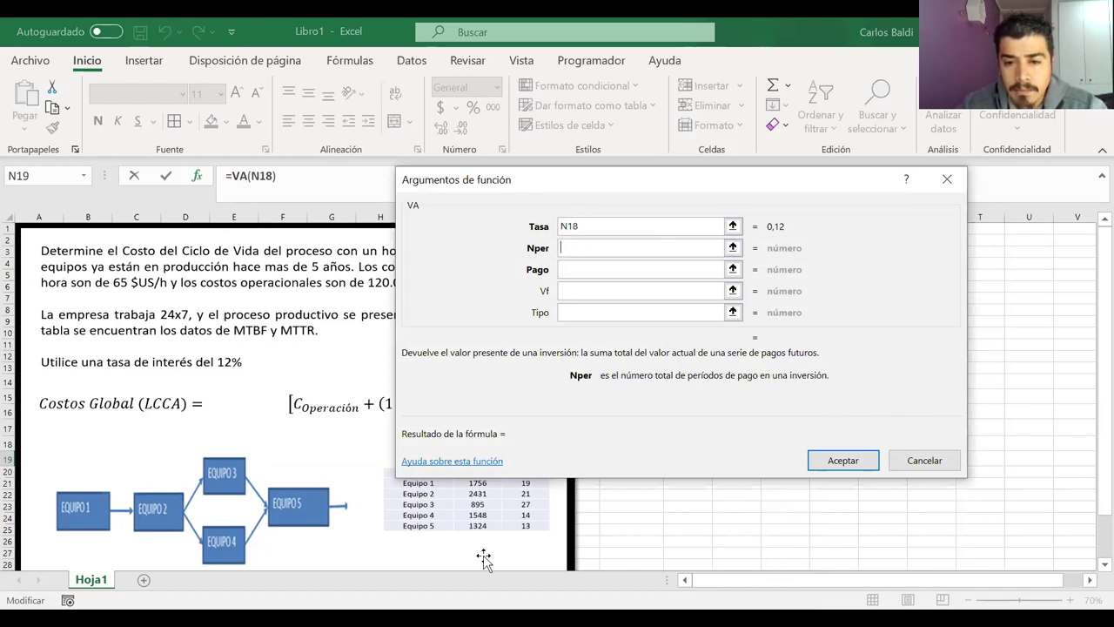
pyautogui.click(482, 619)
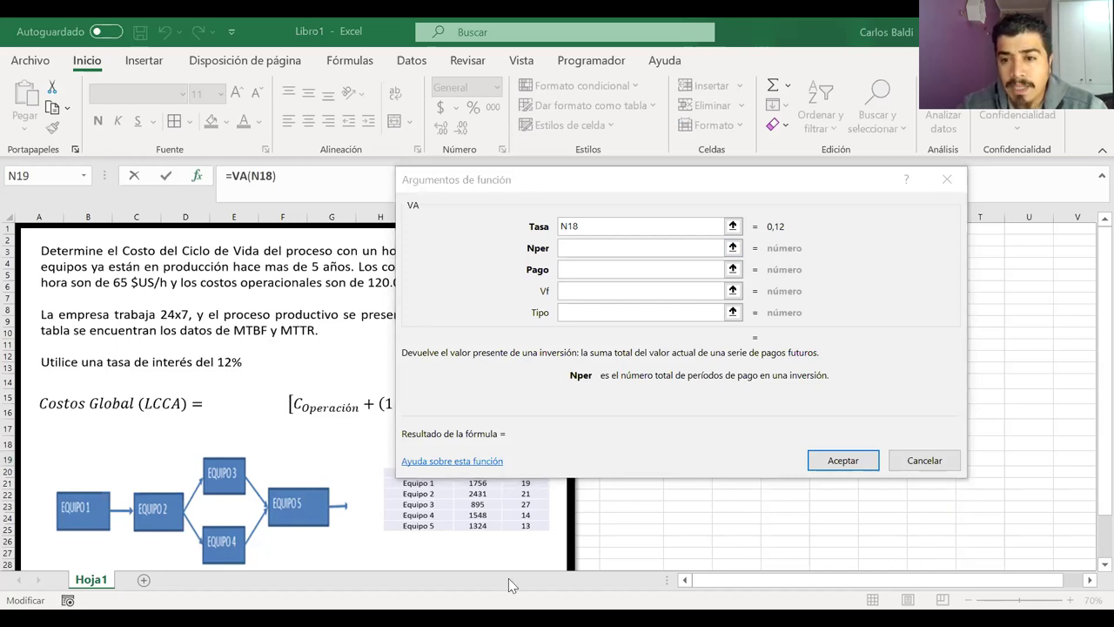
pyautogui.click(634, 578)
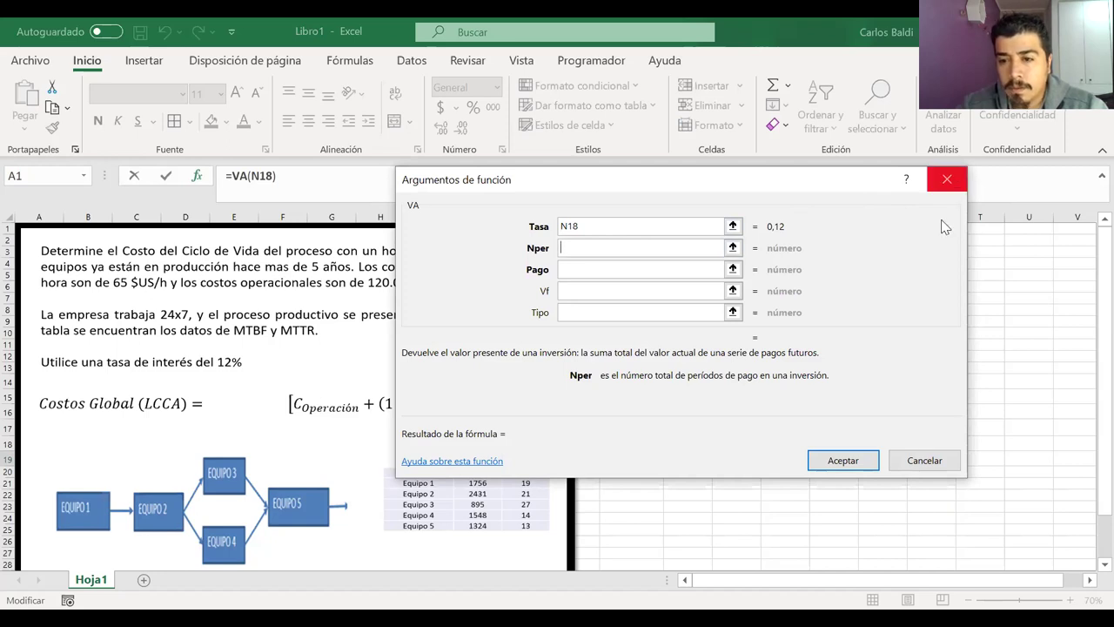
pyautogui.click(913, 465)
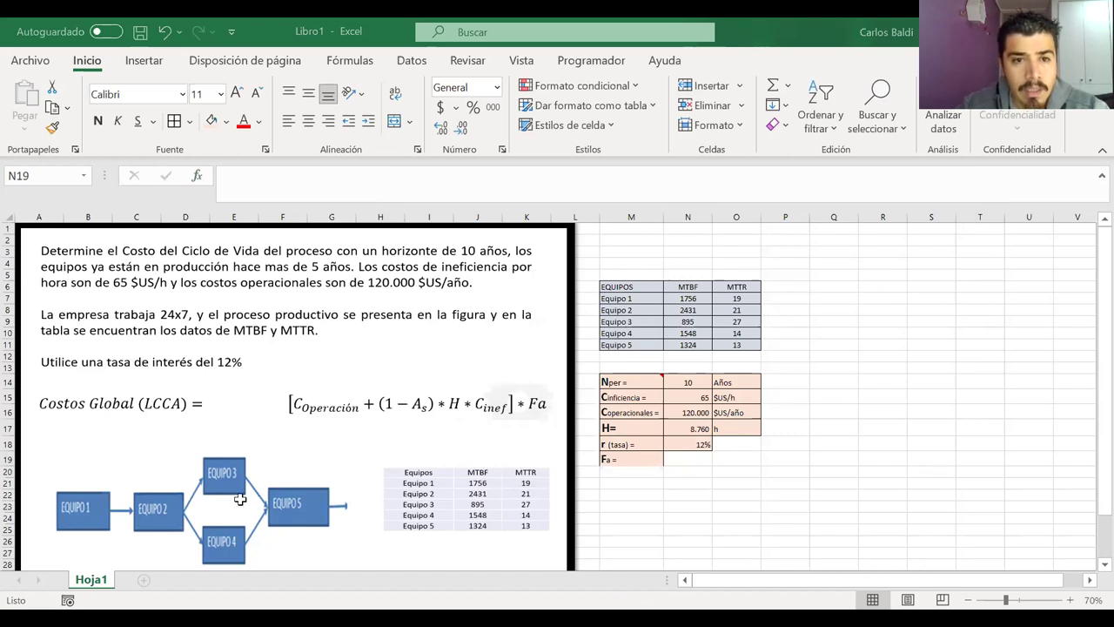
# Calculate the Fa factor in N19 with the present value formula =VA(N18;N14;-1)
pyautogui.hotkey('alt', 'Tab')
pyautogui.hotkey('alt', 'Tab')
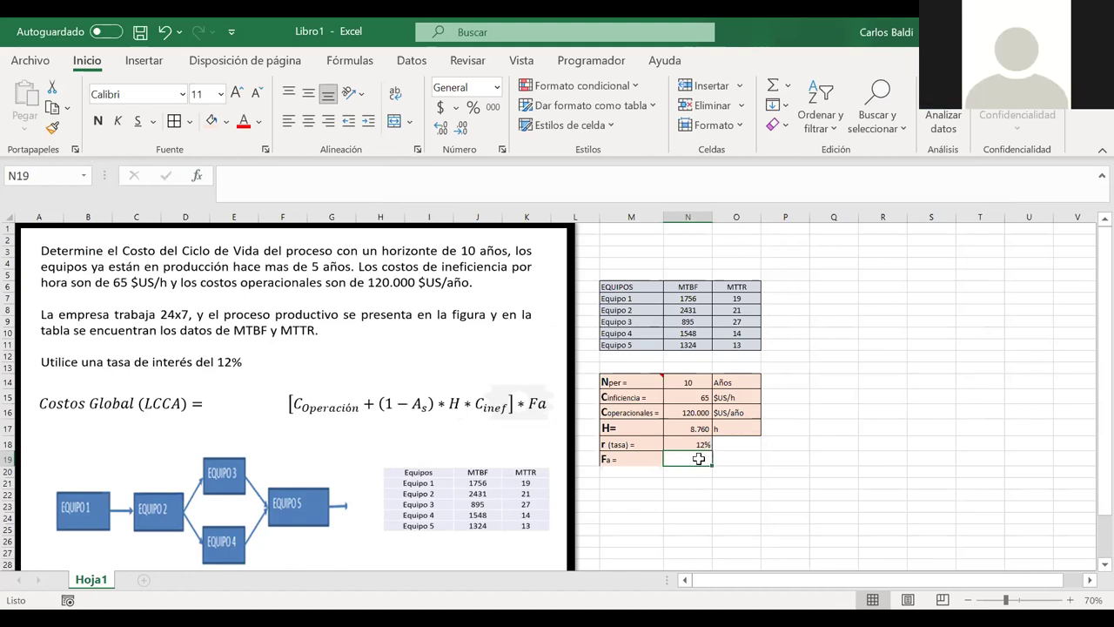
pyautogui.write('=')
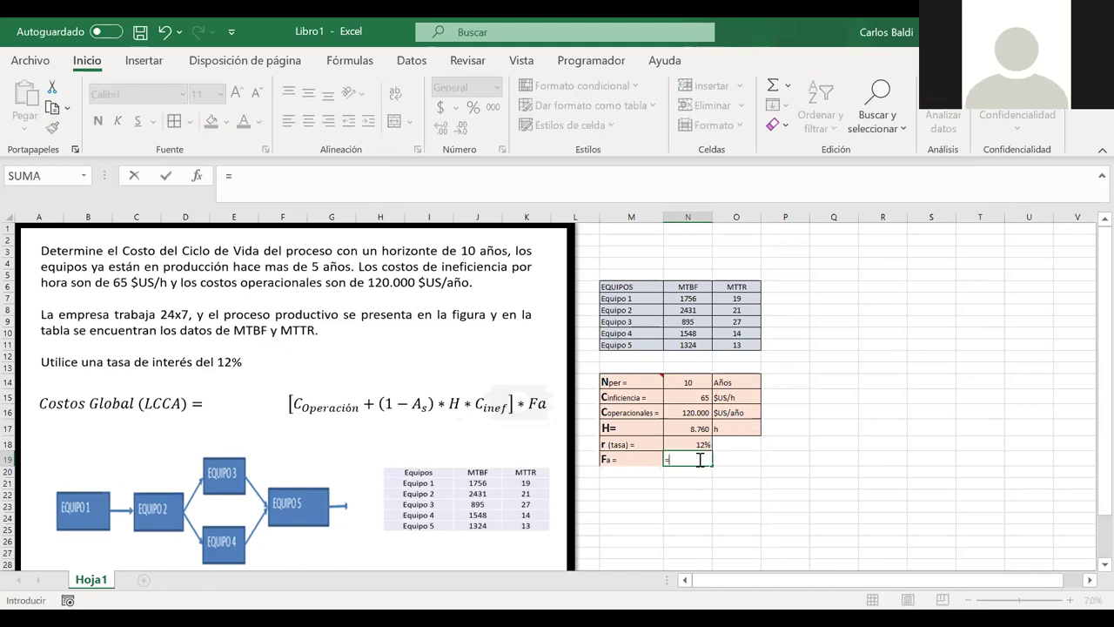
pyautogui.write('VA')
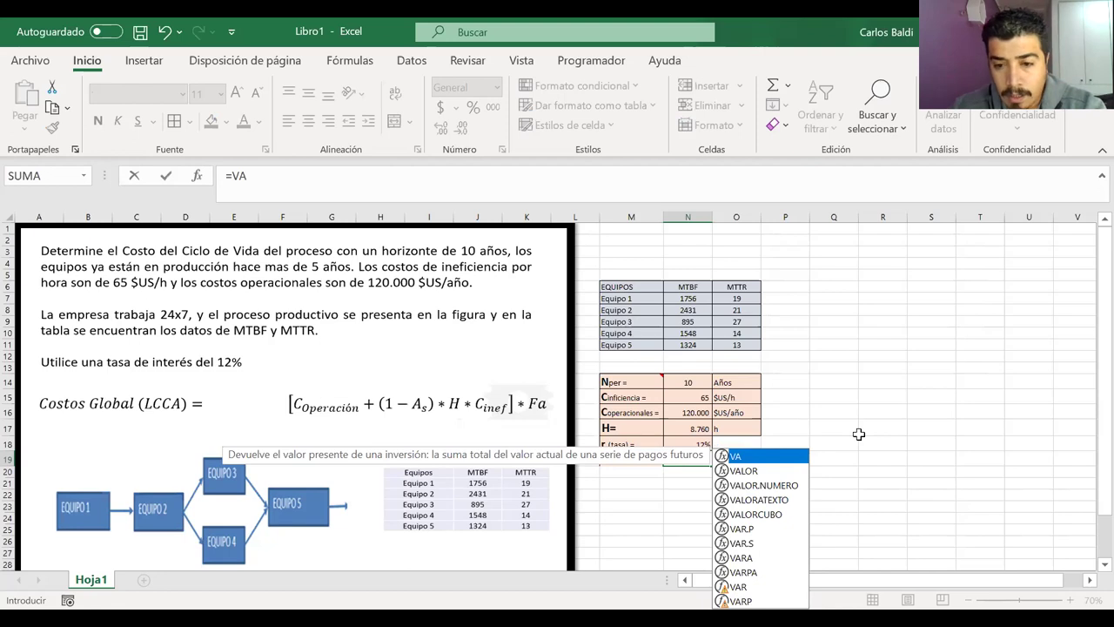
pyautogui.write('(')
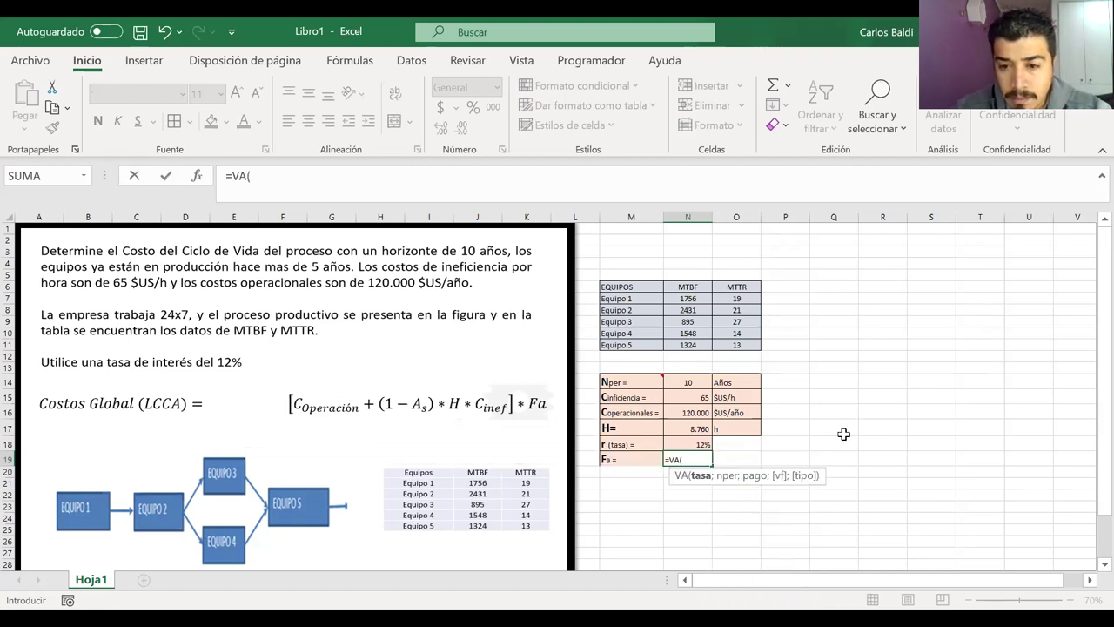
pyautogui.click(684, 445)
pyautogui.write(';')
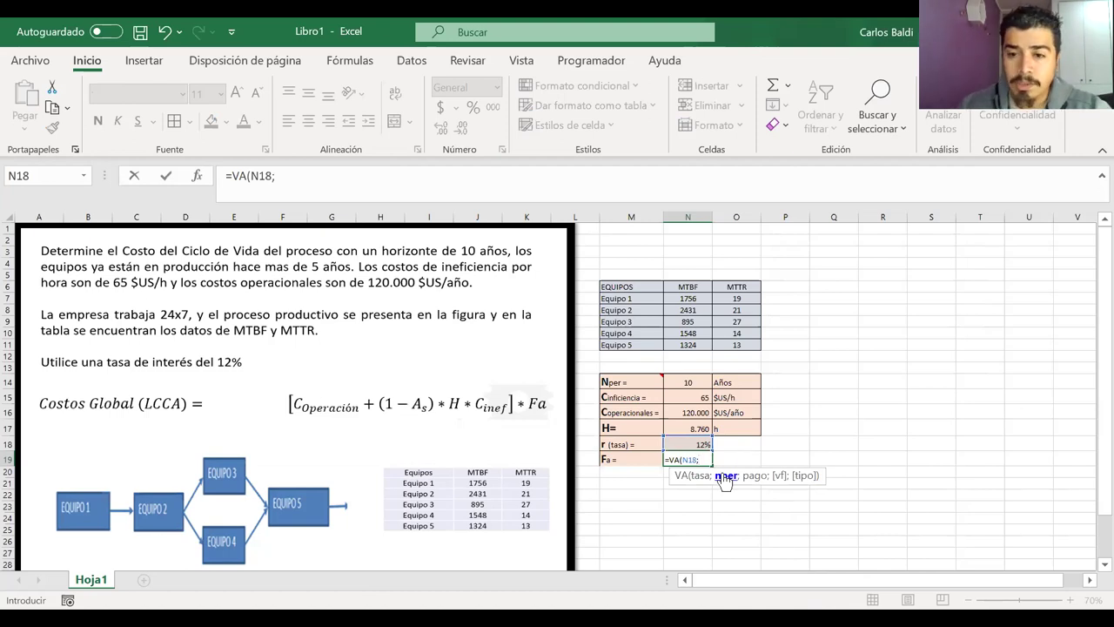
pyautogui.click(691, 383)
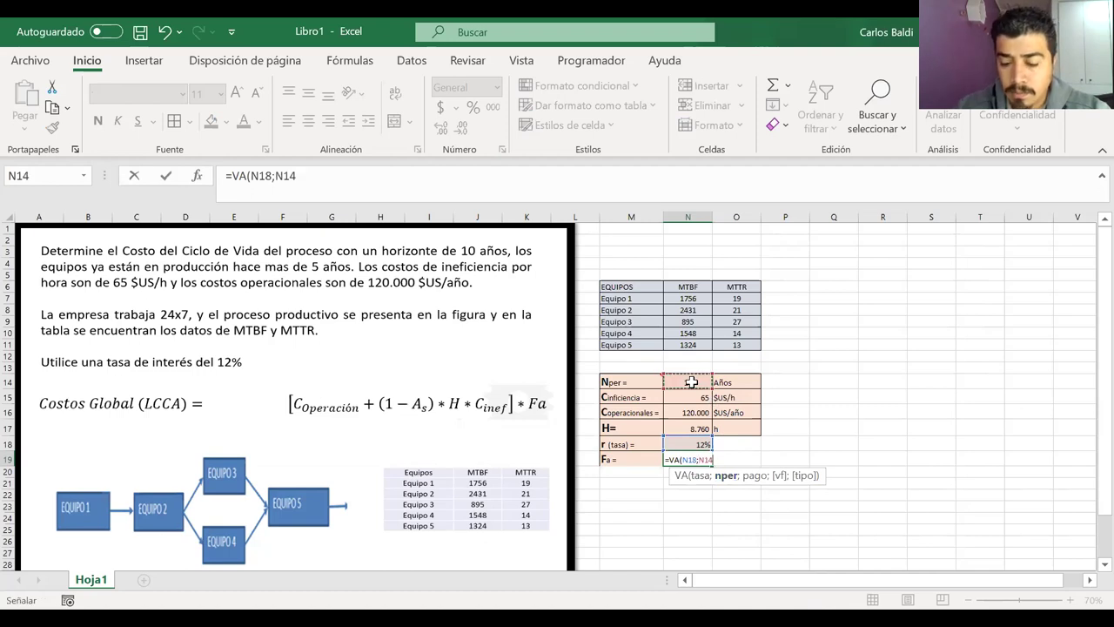
pyautogui.write(';')
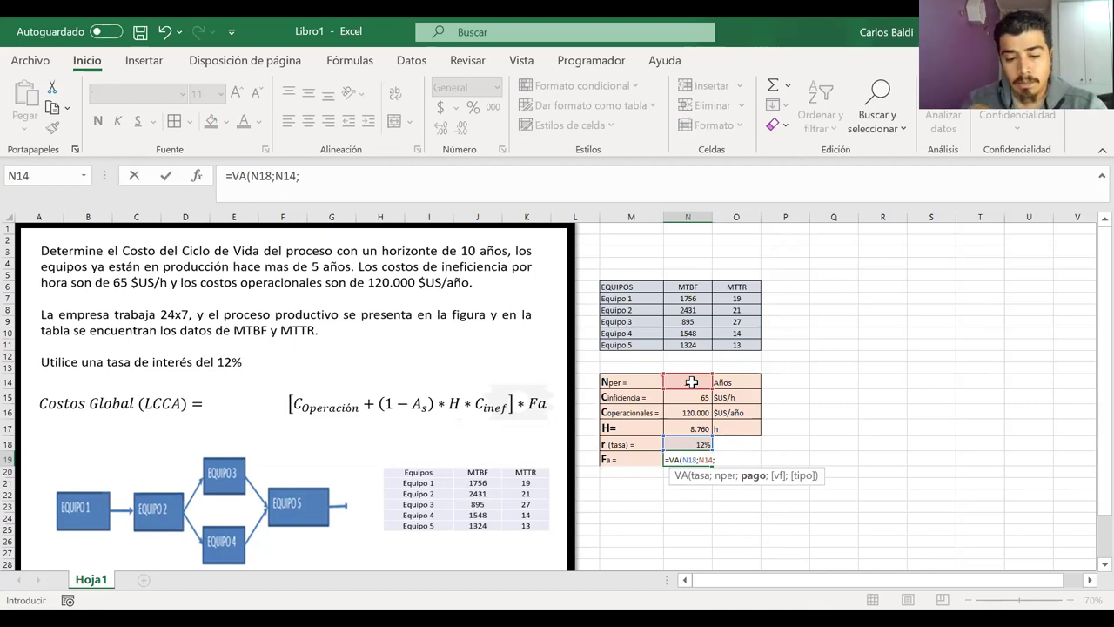
pyautogui.write('1')
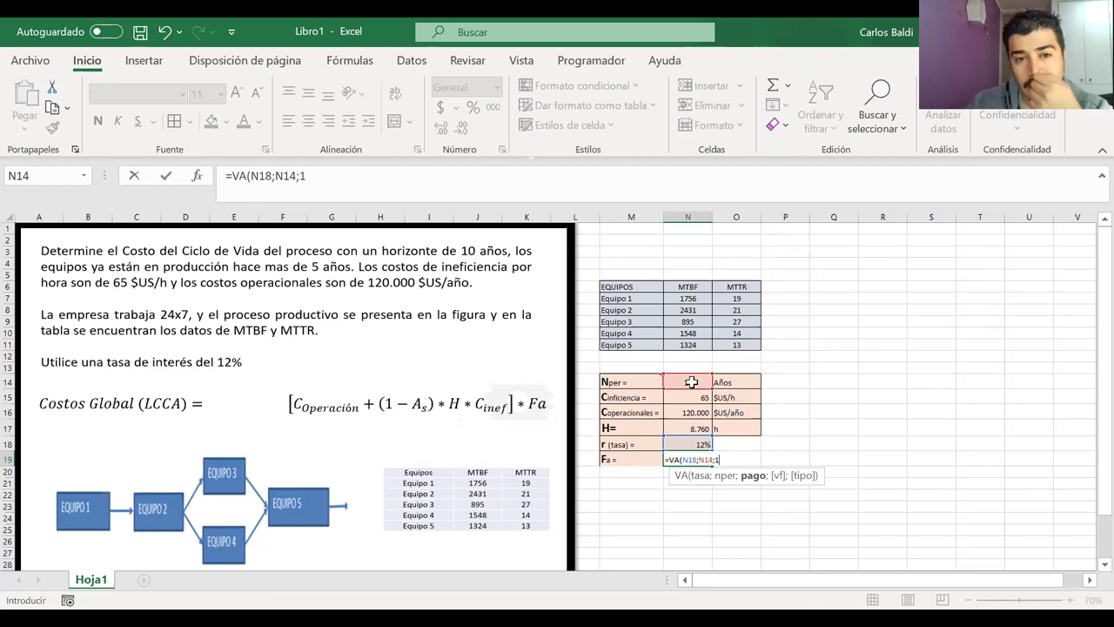
pyautogui.click(300, 176)
pyautogui.write('-1')
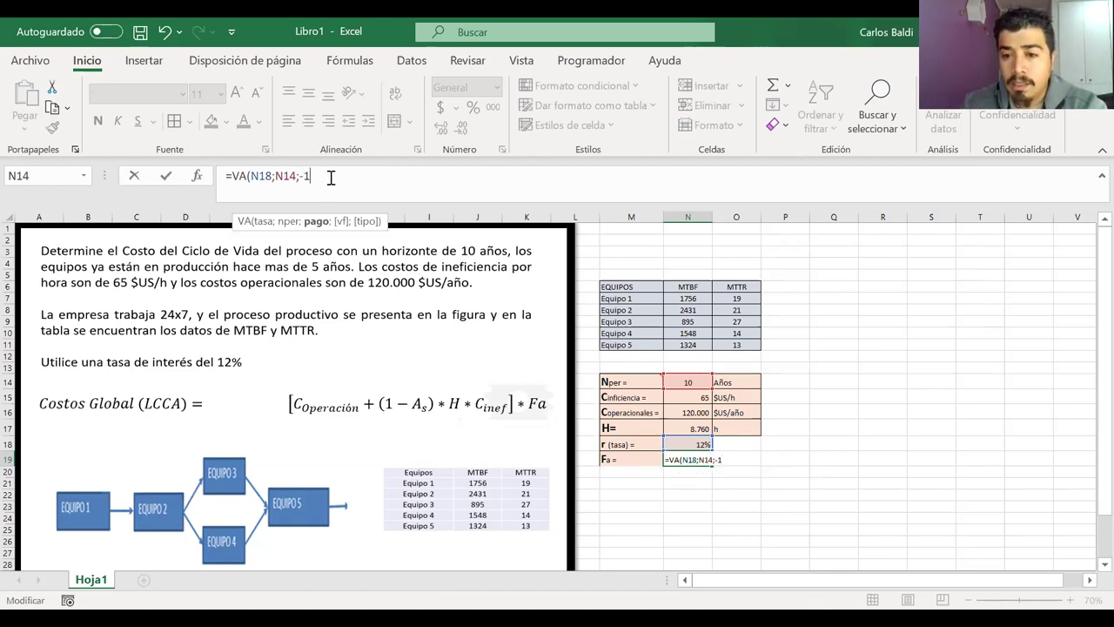
pyautogui.write(')')
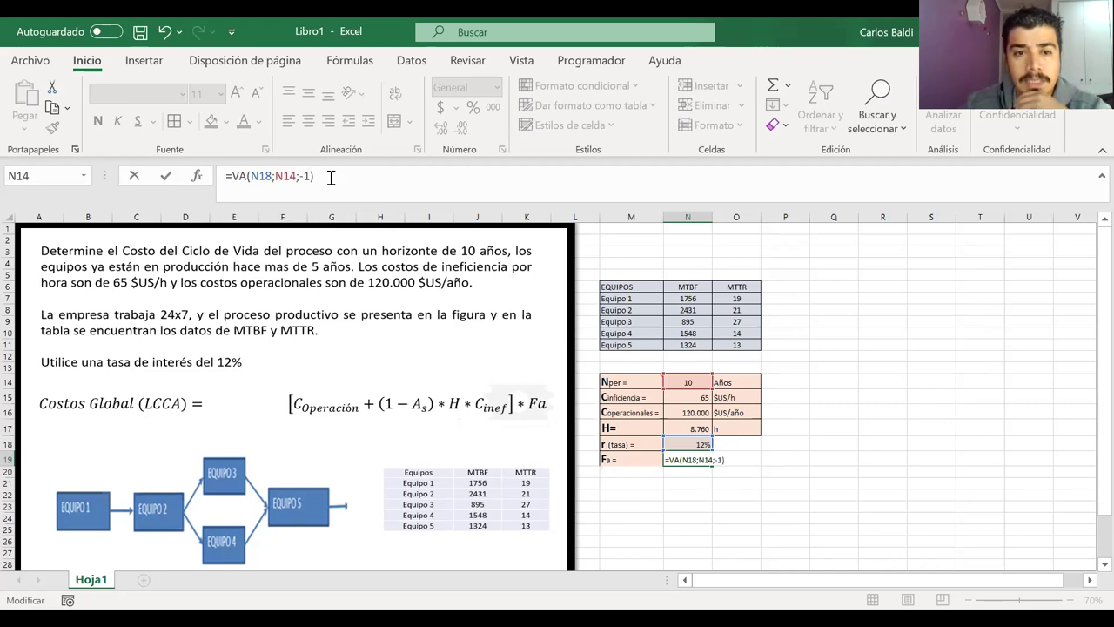
pyautogui.press('Return')
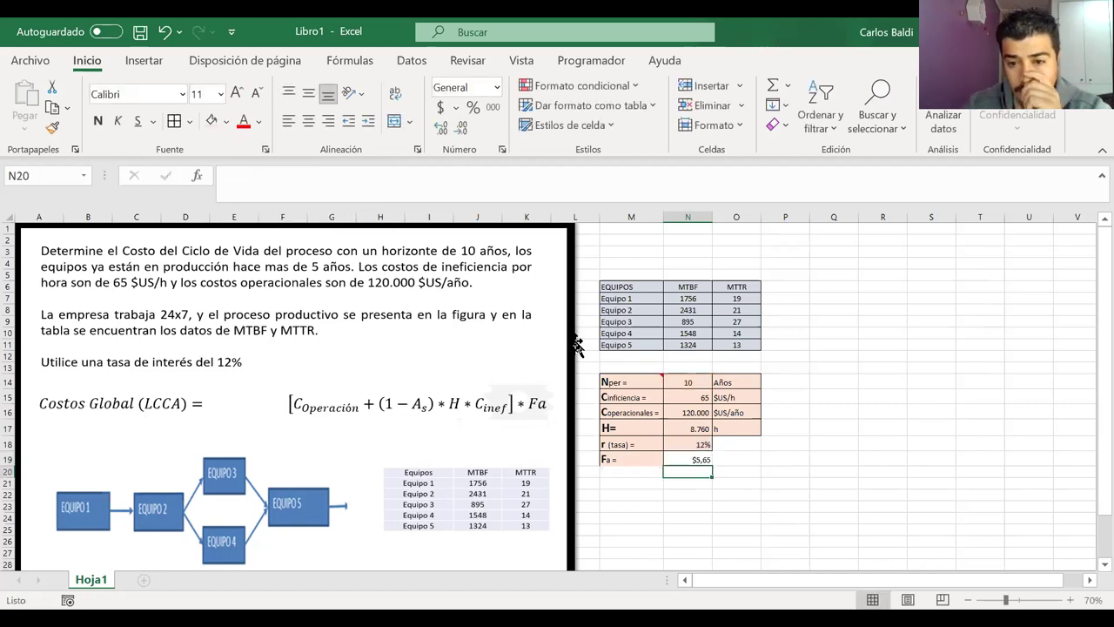
# Apply the thousands-separator accounting format without a currency symbol to the Fa value in N19
pyautogui.click(702, 459)
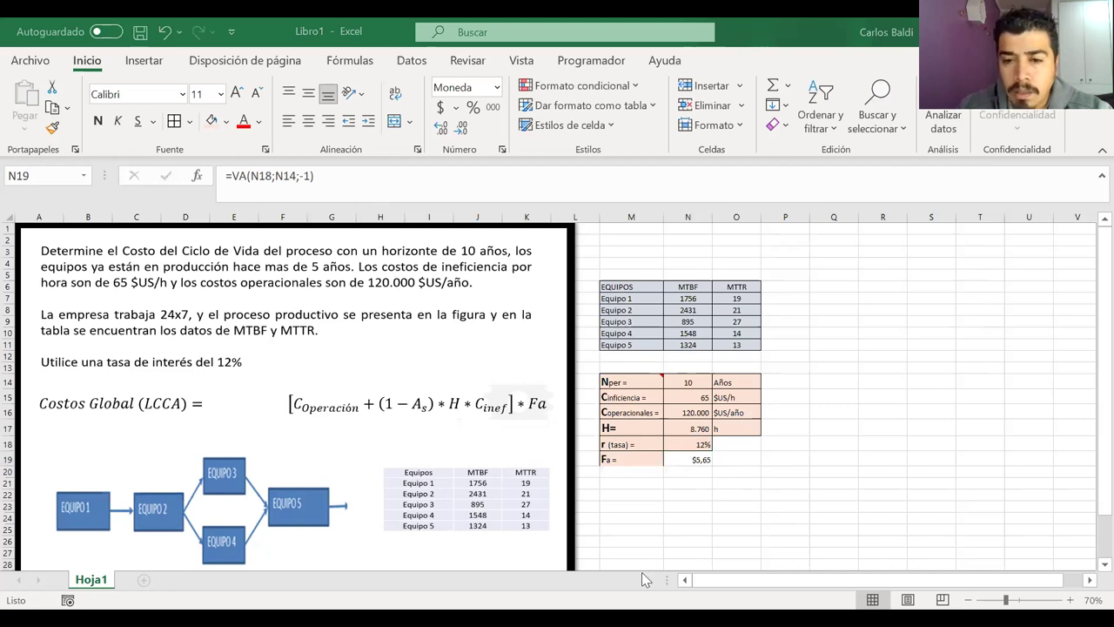
pyautogui.click(690, 459)
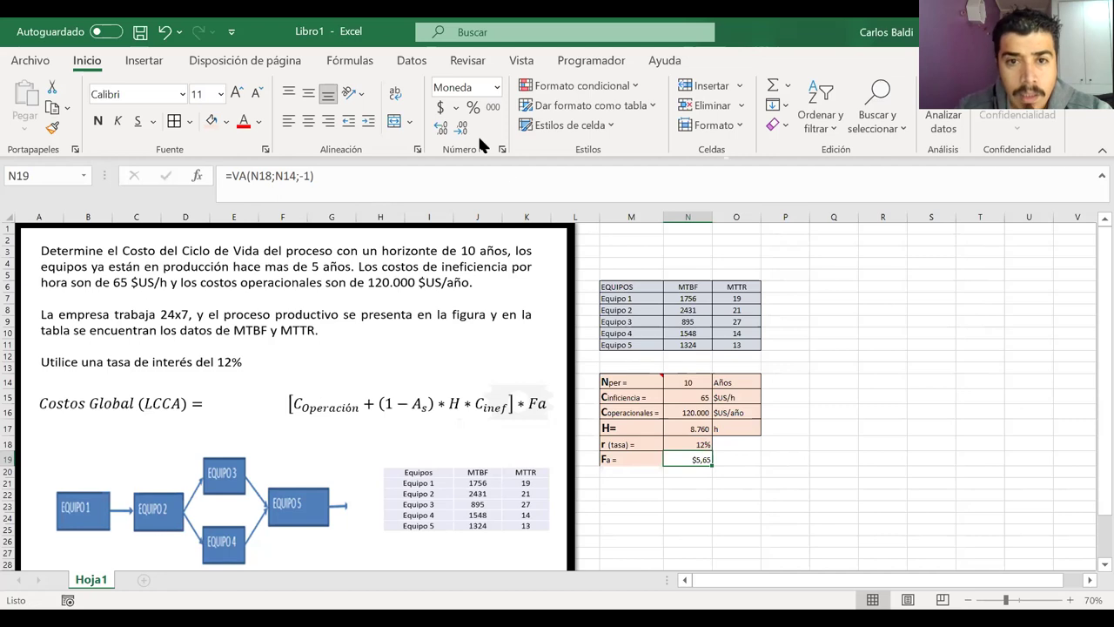
pyautogui.click(492, 107)
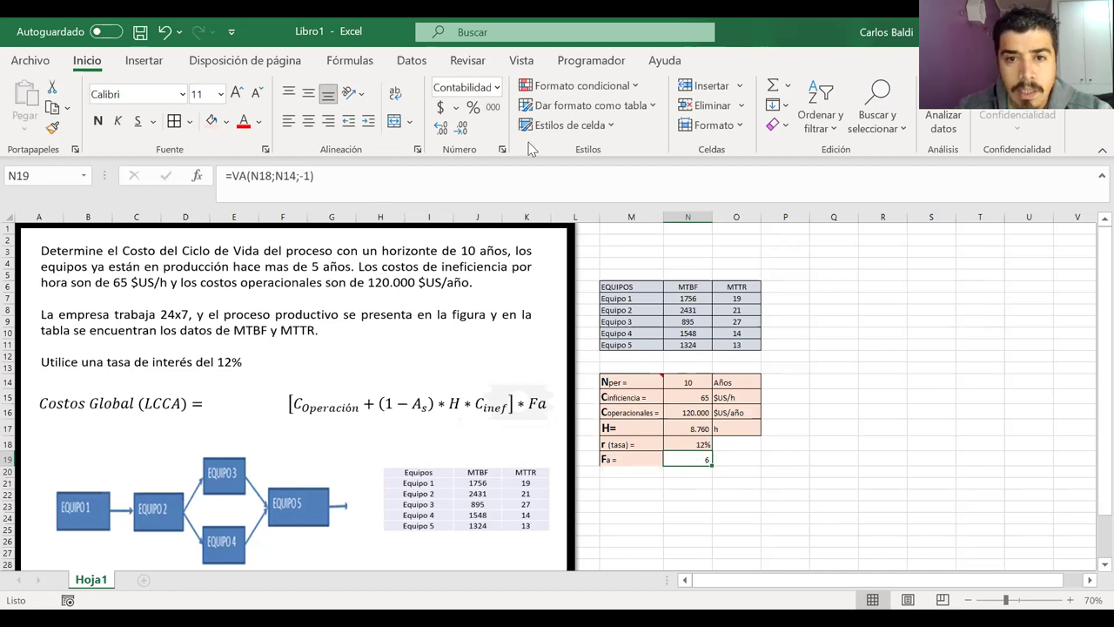
# Show the Fa value in N19 with two decimals and apply cell borders to M19:N19
pyautogui.click(441, 127)
pyautogui.click(442, 127)
pyautogui.click(814, 330)
pyautogui.moveTo(696, 455); pyautogui.dragTo(649, 458)
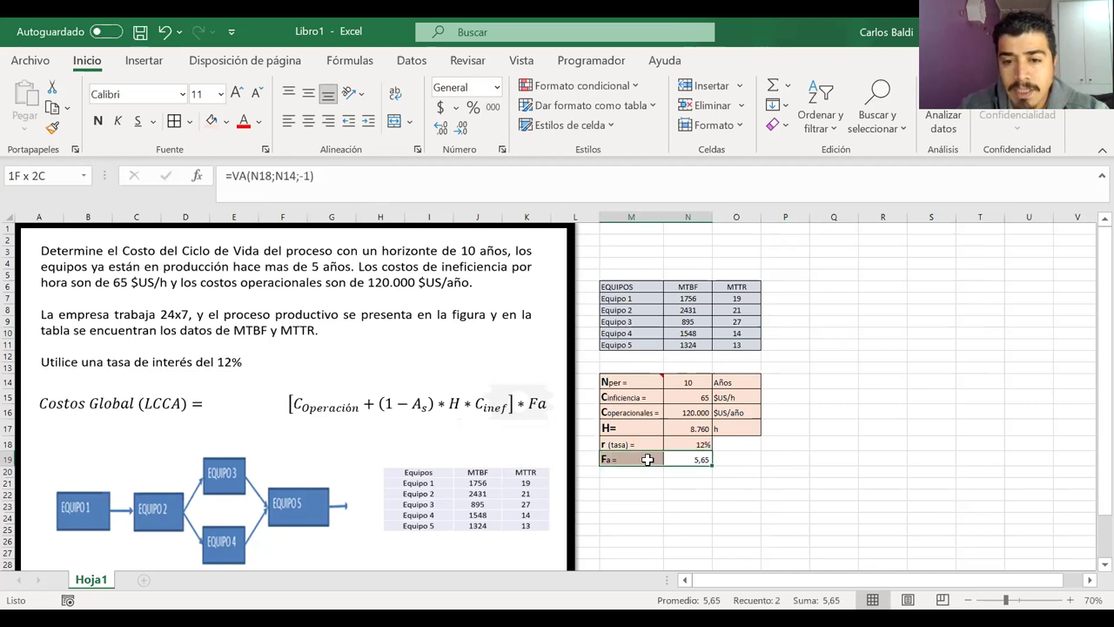
pyautogui.click(175, 122)
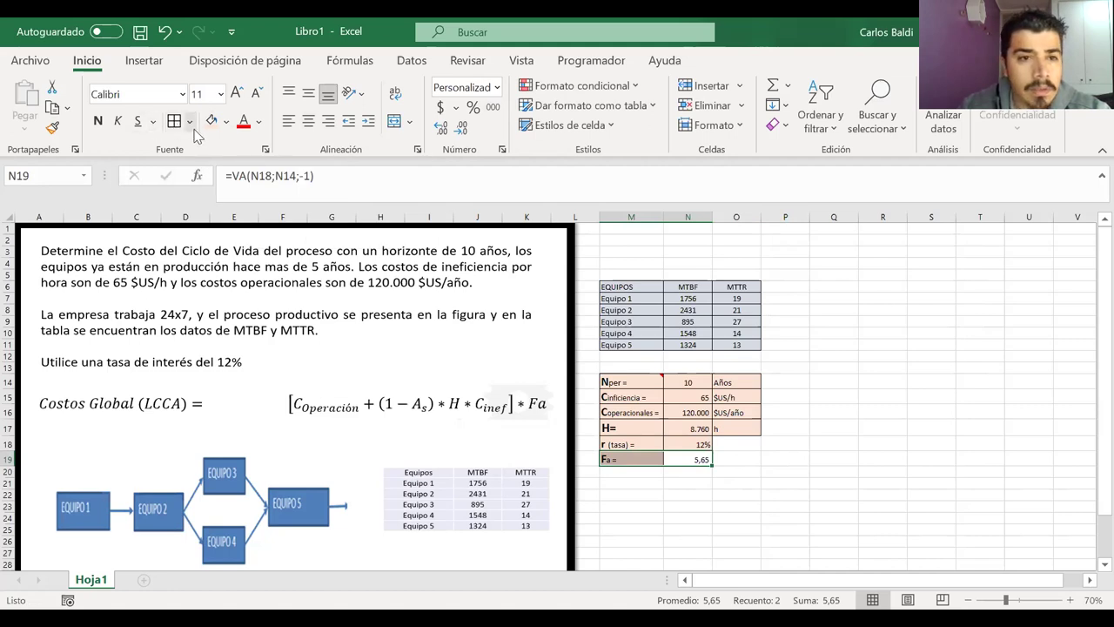
pyautogui.click(786, 459)
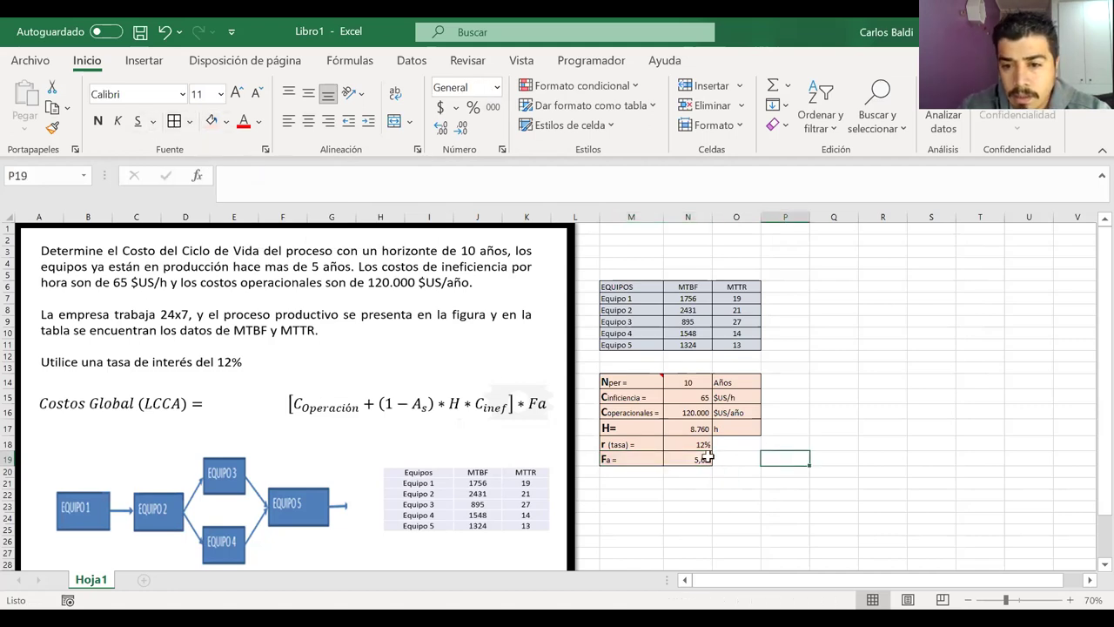
# Review the rate, period and payment arguments of the VA function in N19 without changing the formula
pyautogui.click(705, 459)
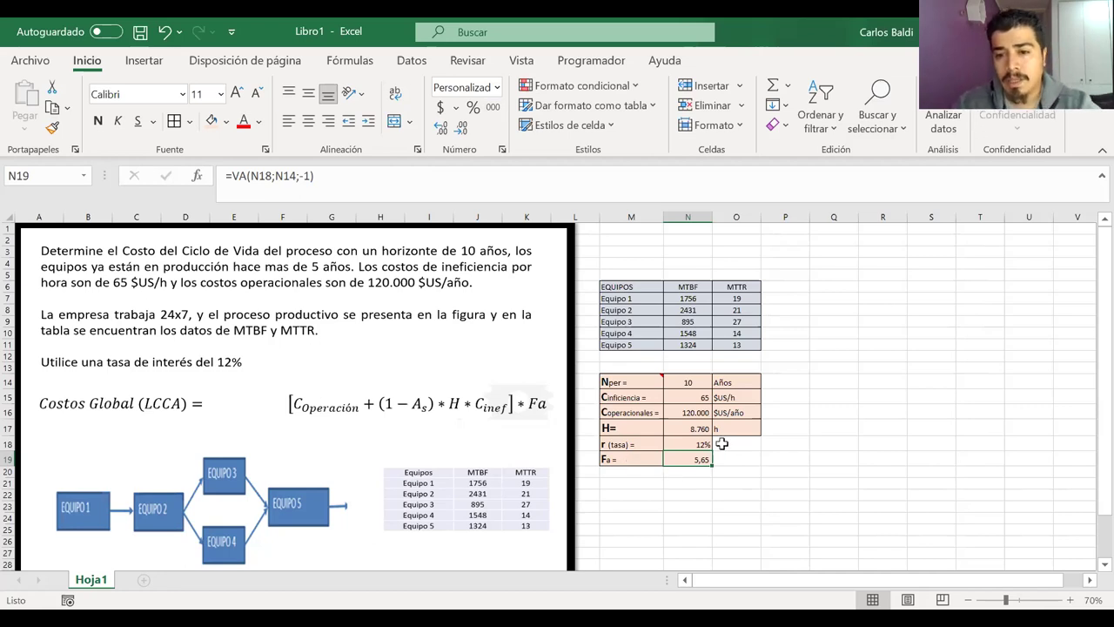
pyautogui.click(235, 177)
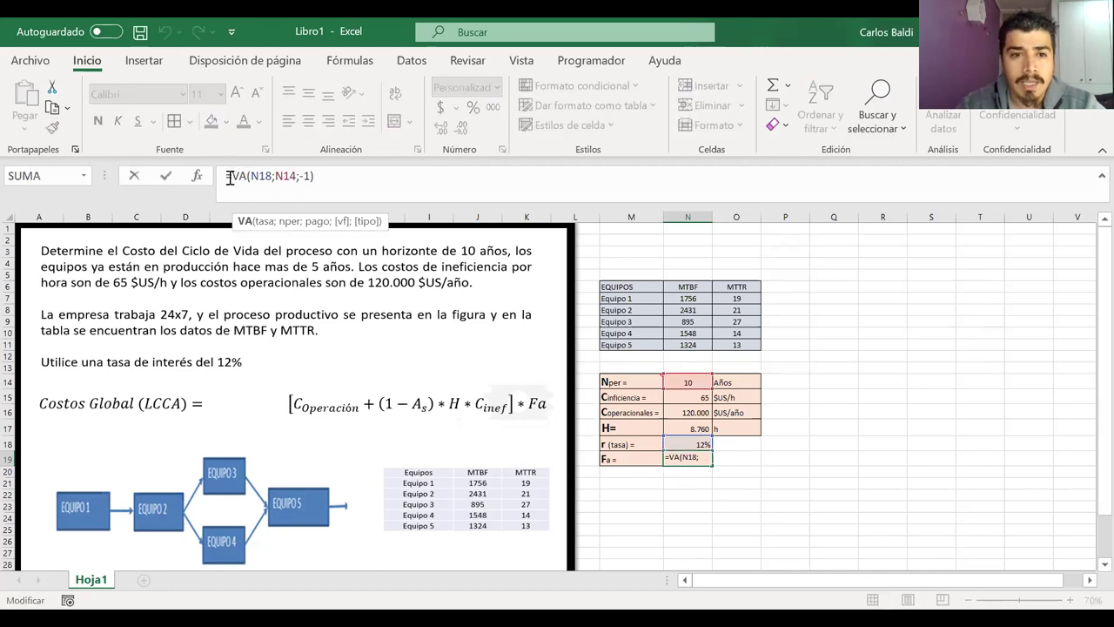
pyautogui.click(198, 176)
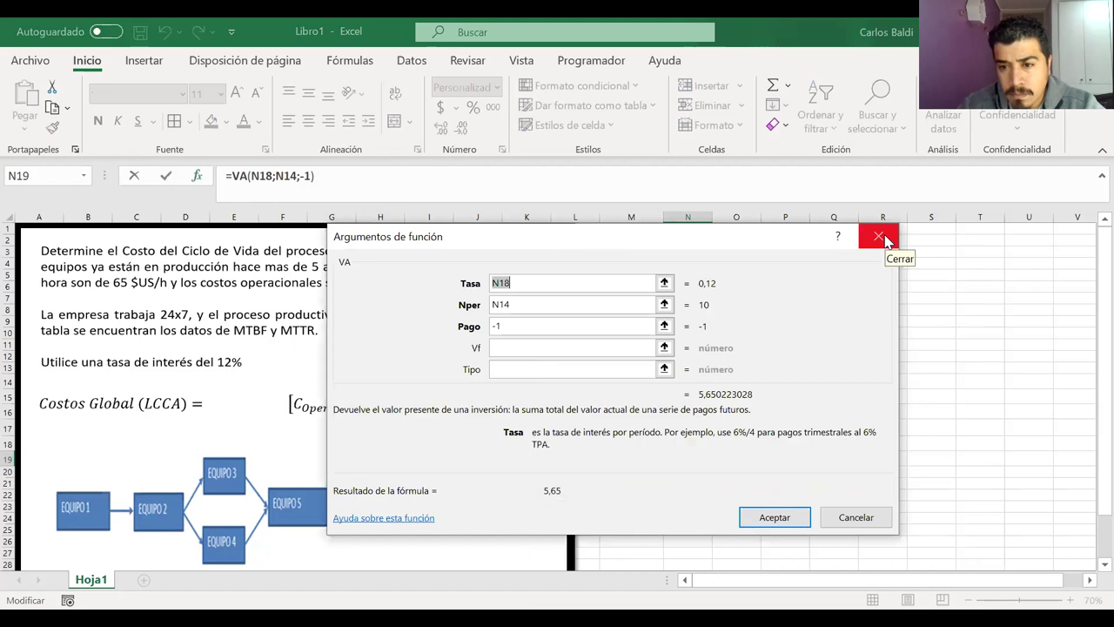
pyautogui.click(884, 235)
pyautogui.press('Return')
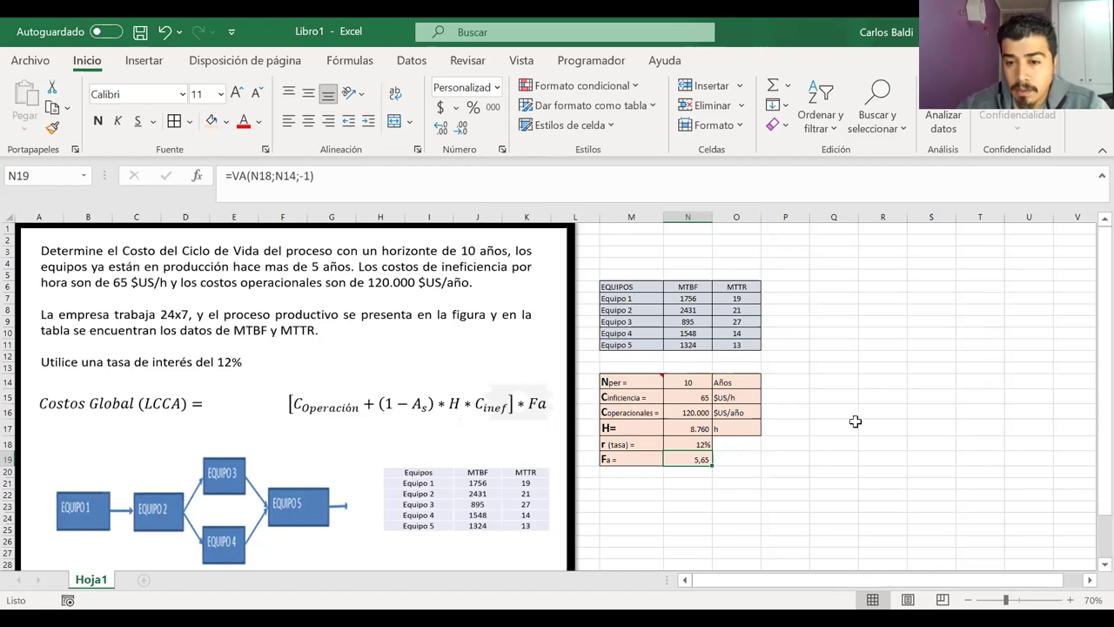
pyautogui.click(728, 458)
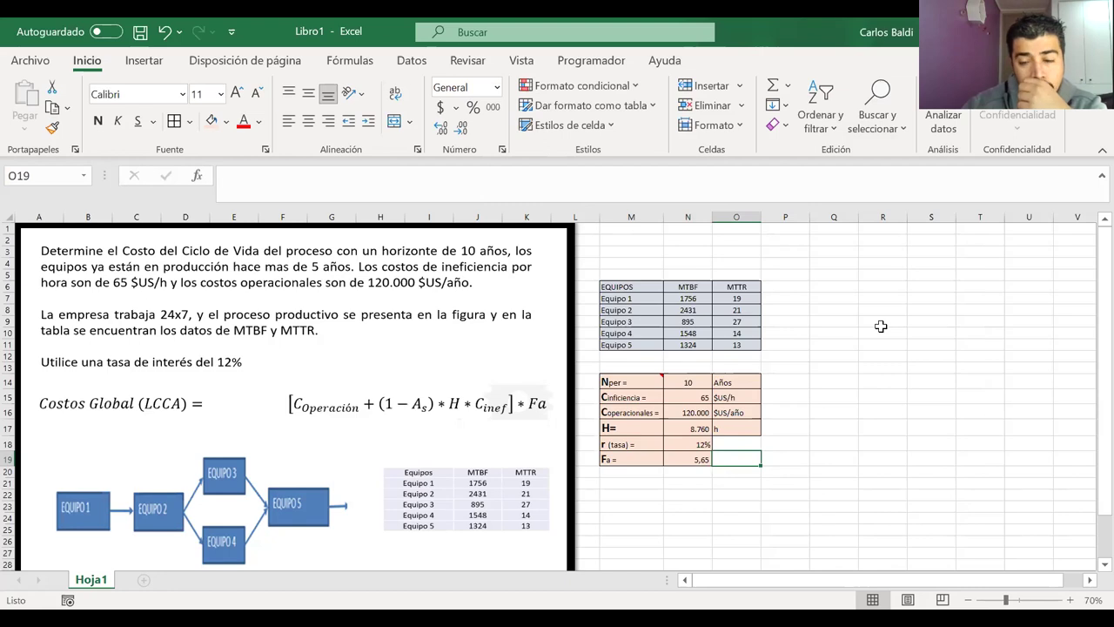
# Try a positive payment argument of 1 in the Fa formula in N19, and undo that change
pyautogui.click(691, 458)
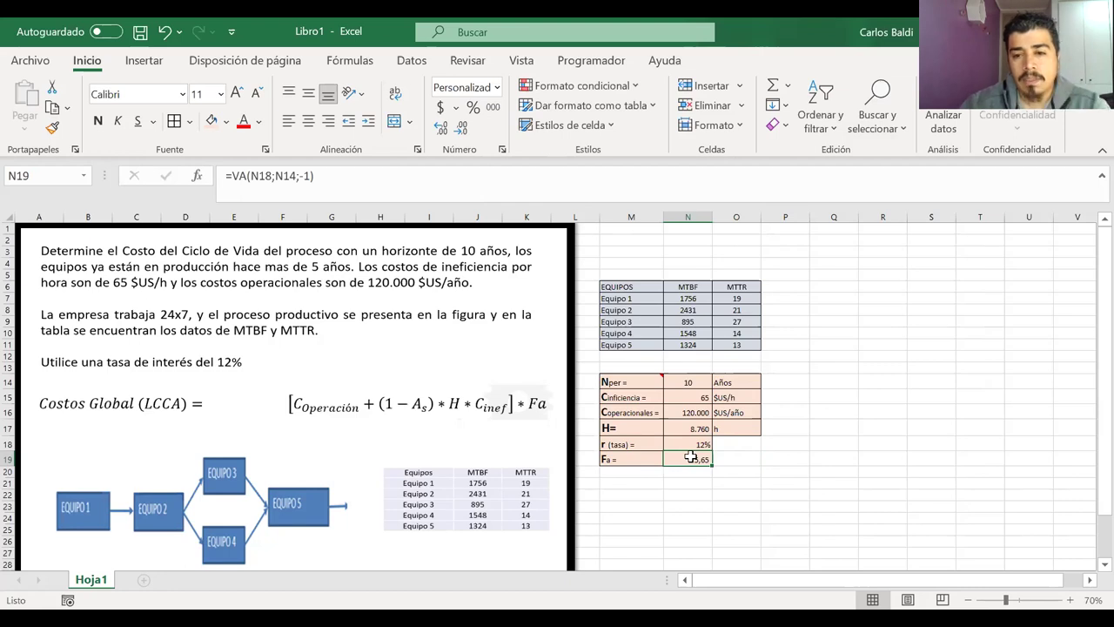
pyautogui.click(297, 175)
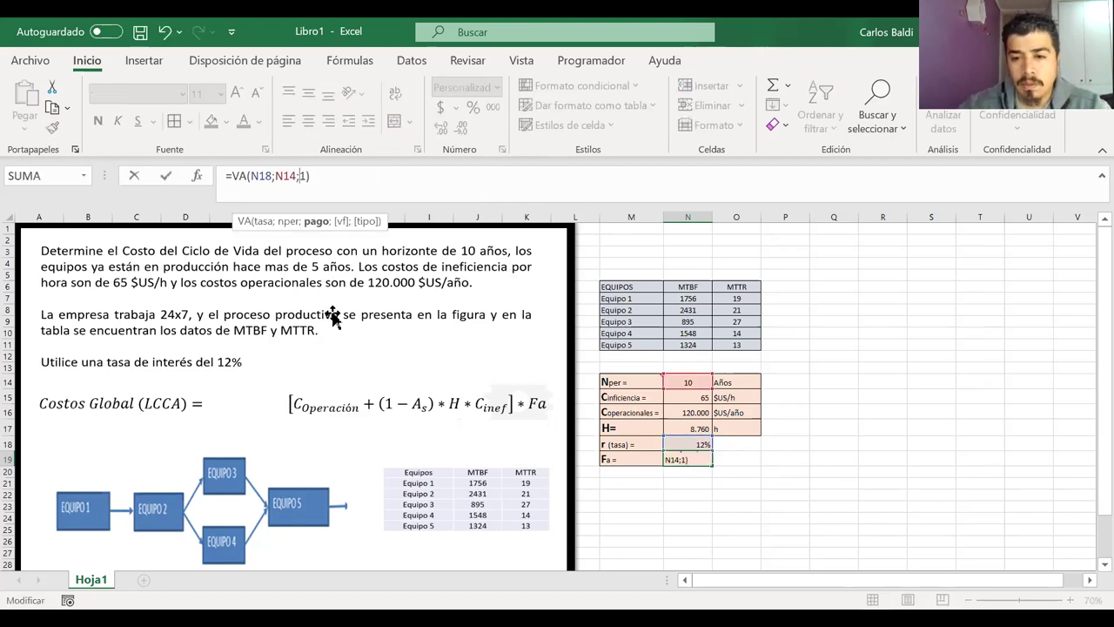
pyautogui.press('Return')
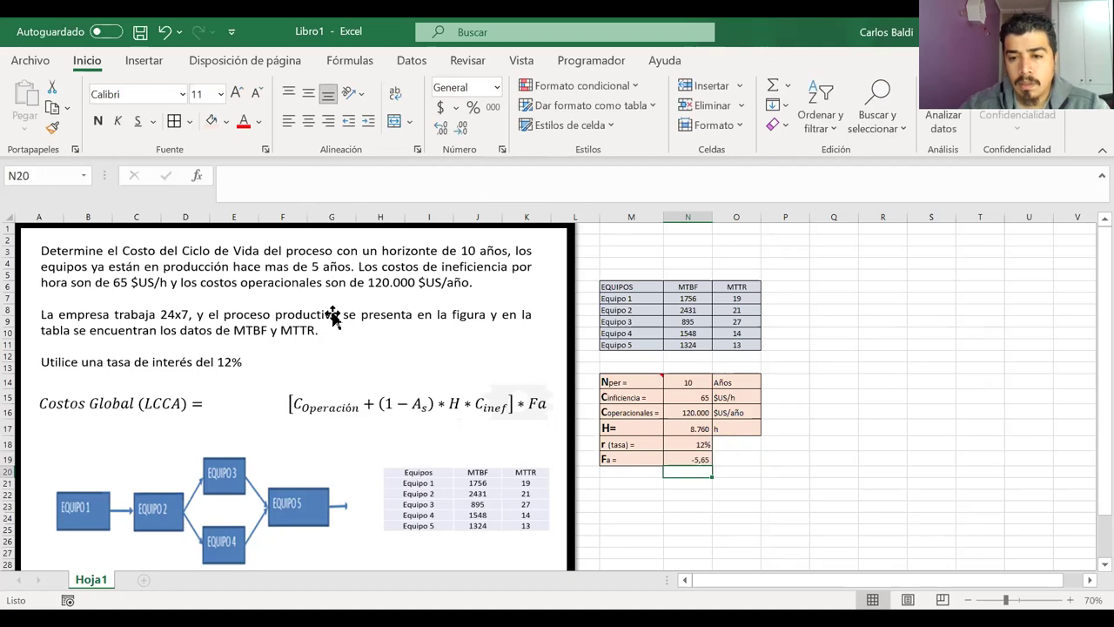
pyautogui.click(708, 459)
pyautogui.hotkey('ctrl', 'z')
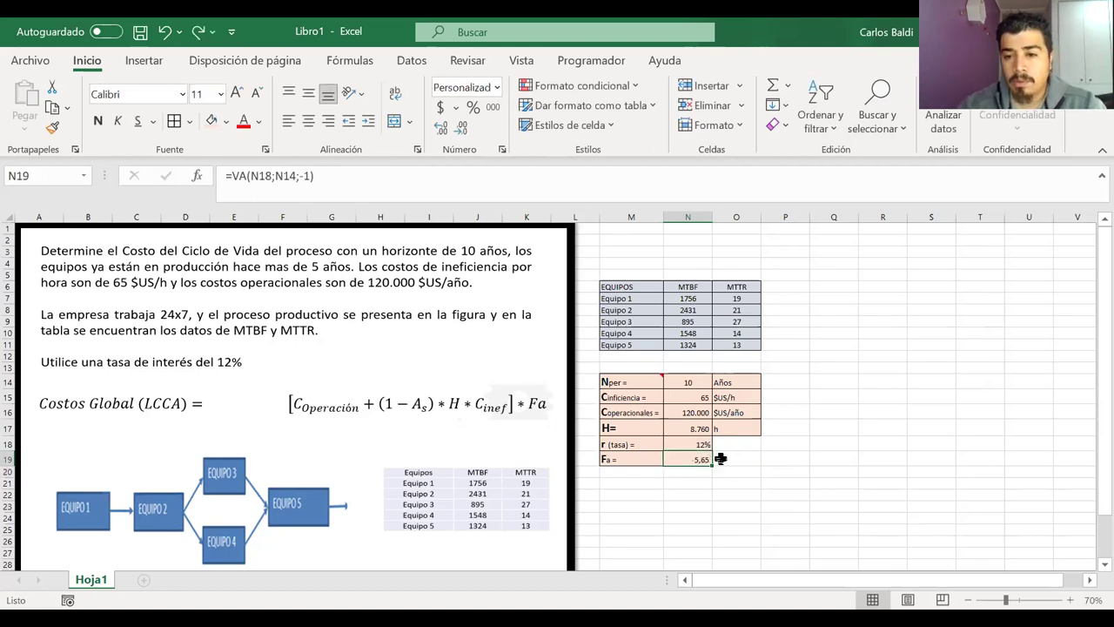
pyautogui.click(783, 456)
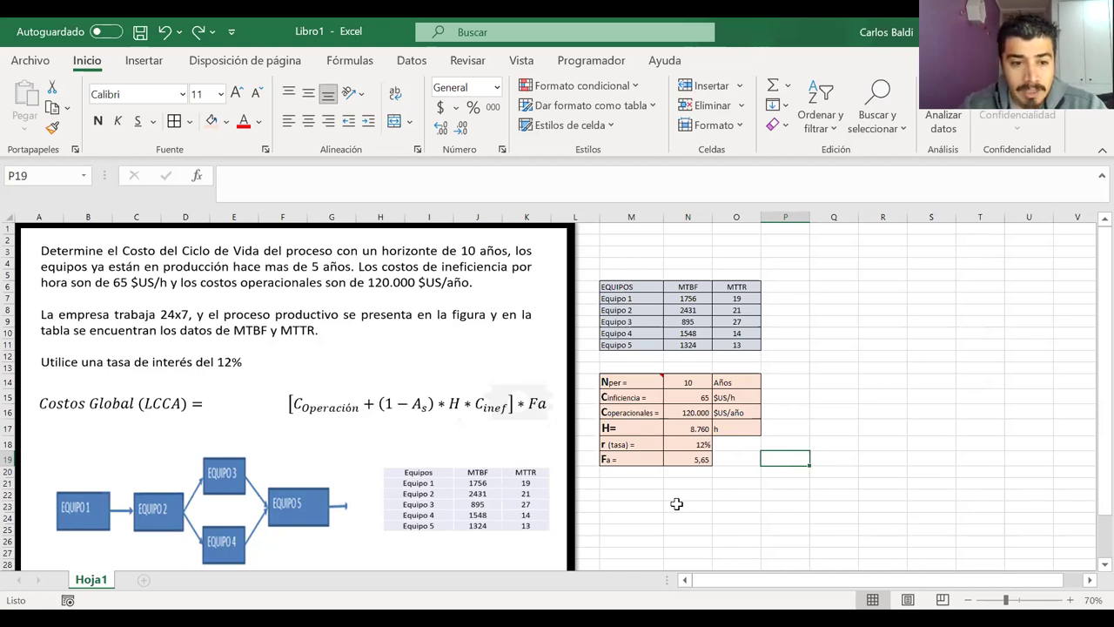
# Format the result row M22:O22 with a light green fill, cell borders, bold text and font size 16
pyautogui.click(637, 495)
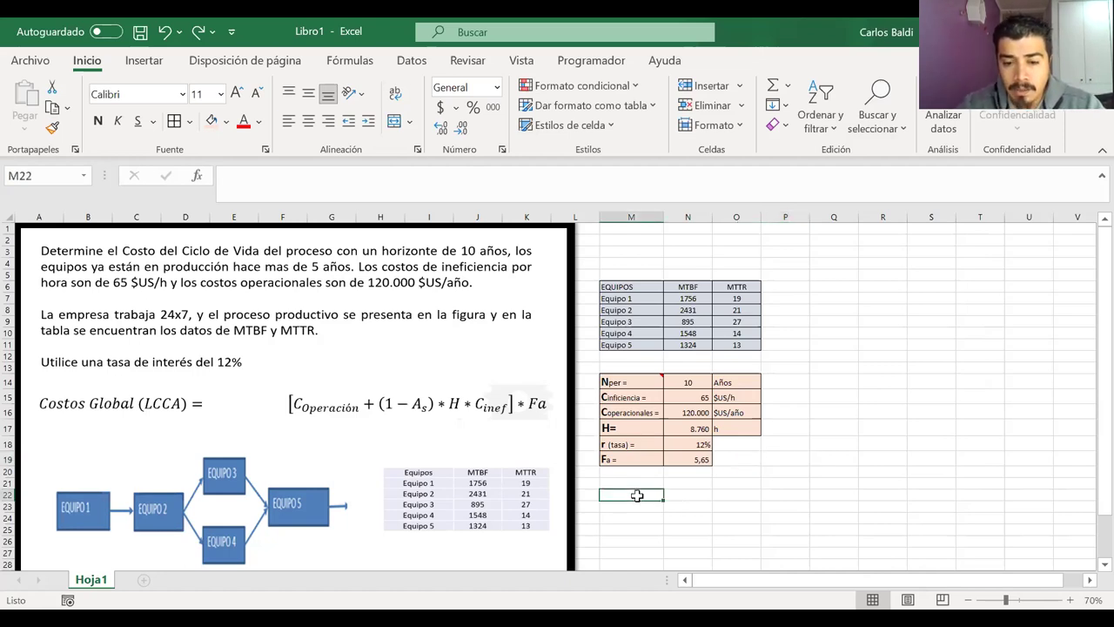
pyautogui.moveTo(636, 496); pyautogui.dragTo(725, 494)
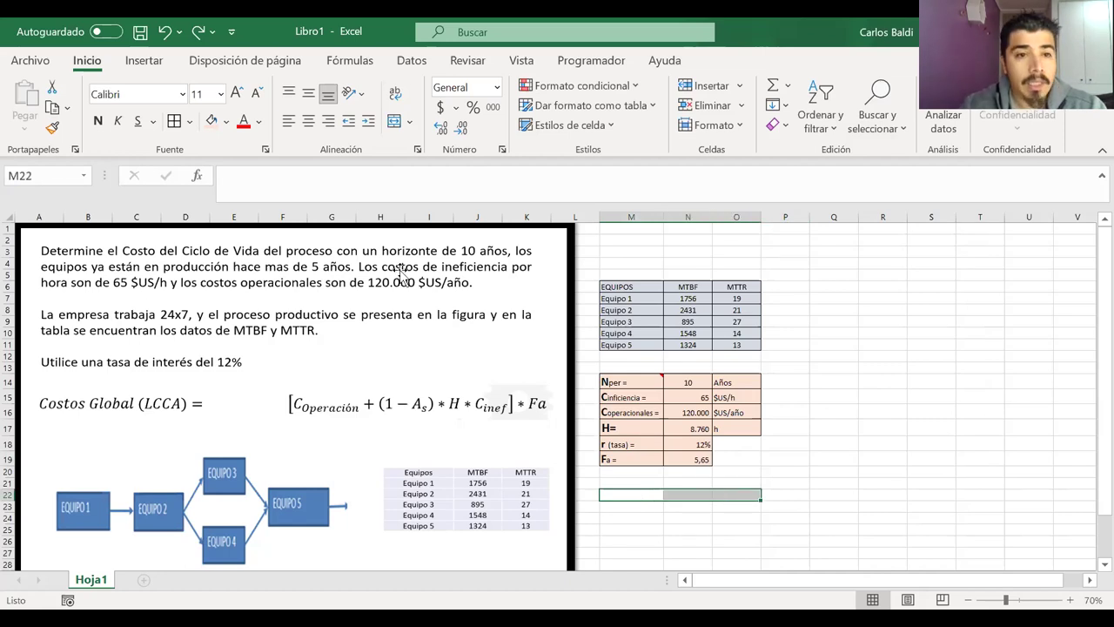
pyautogui.click(225, 123)
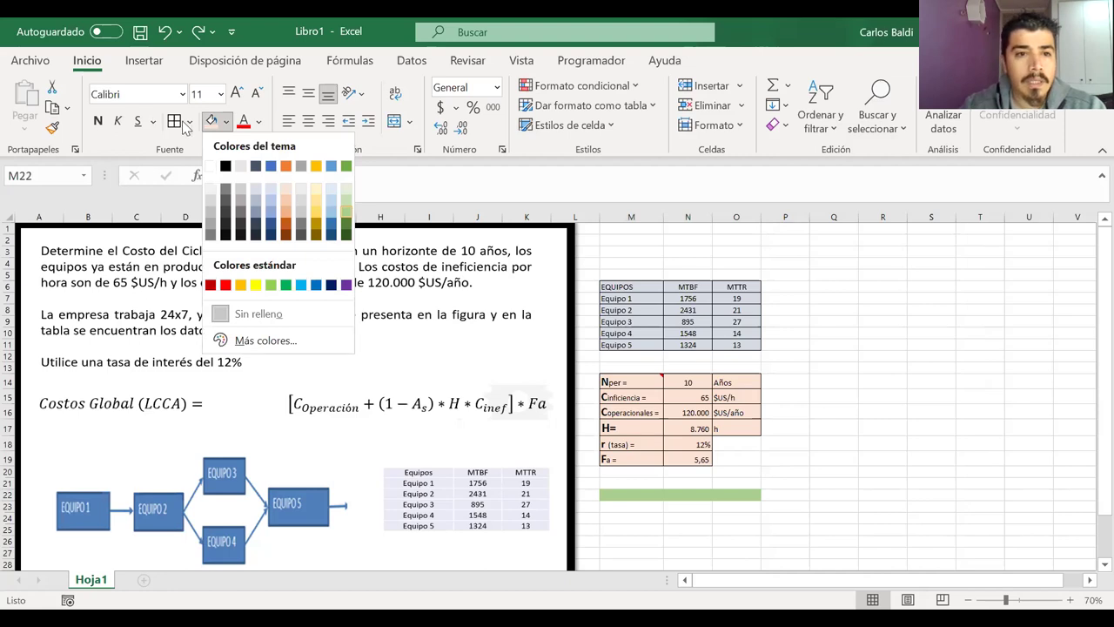
pyautogui.click(348, 207)
pyautogui.click(97, 121)
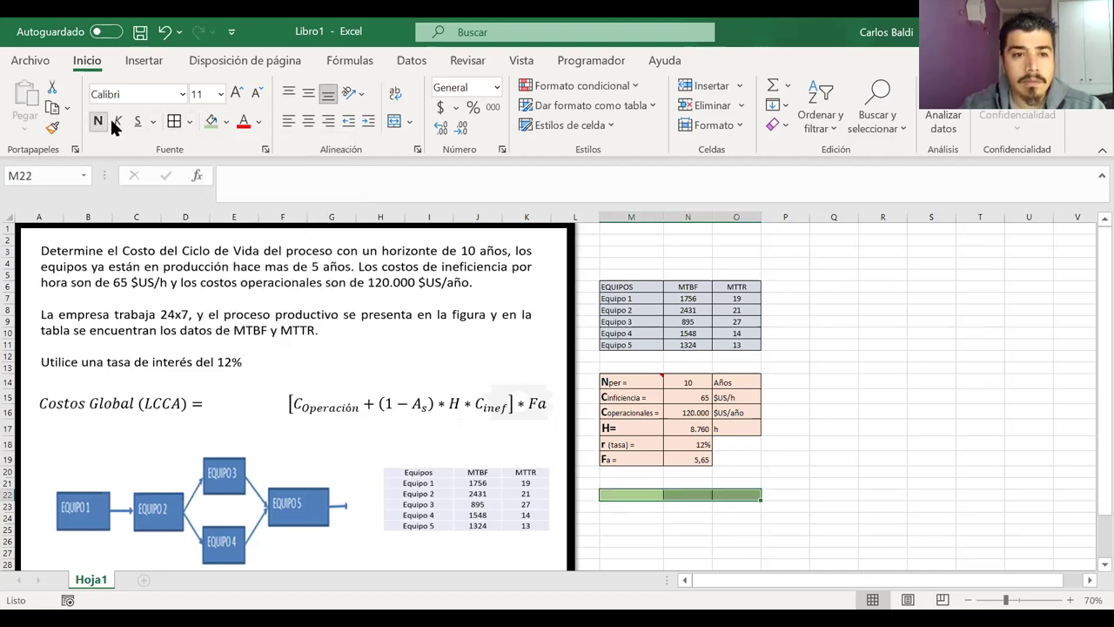
pyautogui.click(236, 93)
pyautogui.click(236, 93)
pyautogui.click(236, 93)
pyautogui.click(569, 497)
# Enter the label "LCCA =" in M22
pyautogui.click(651, 497)
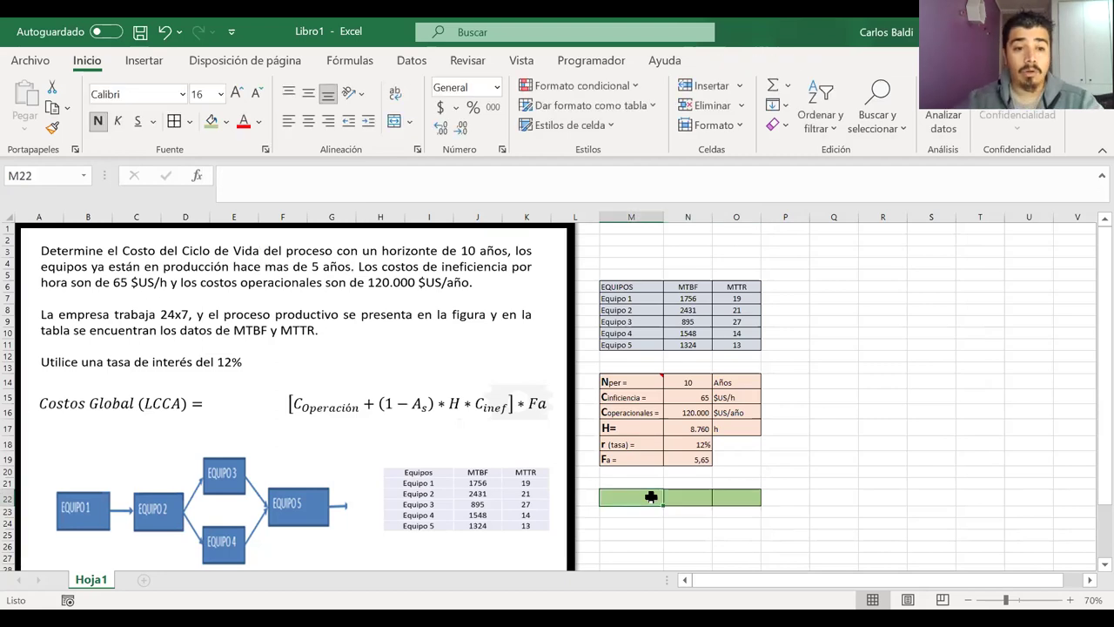
pyautogui.write('LCCA')
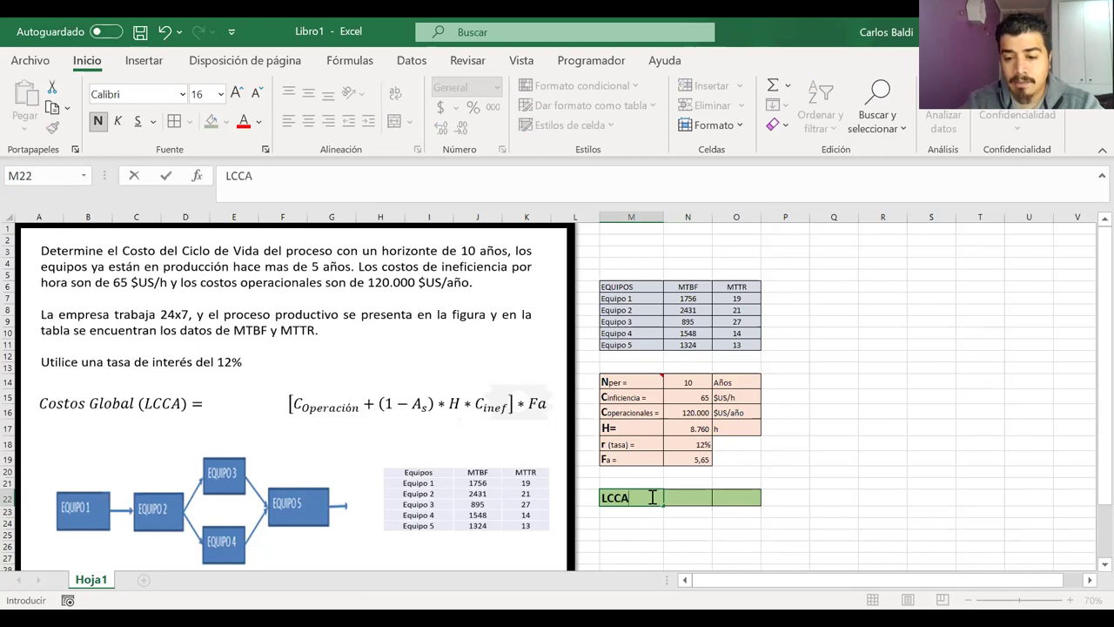
pyautogui.write(' =')
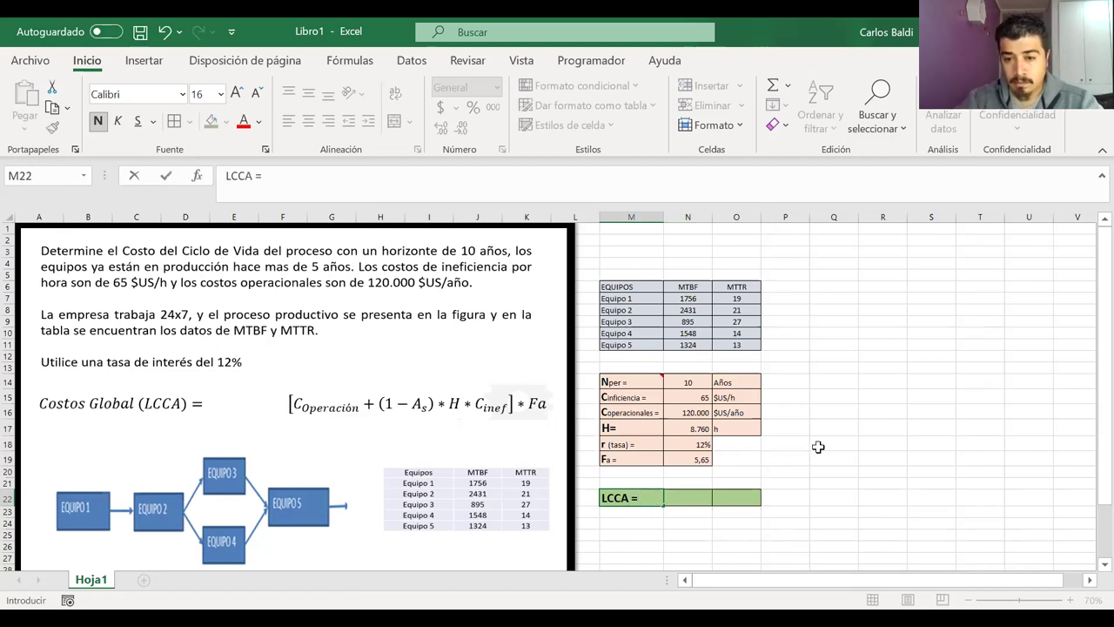
pyautogui.click(862, 455)
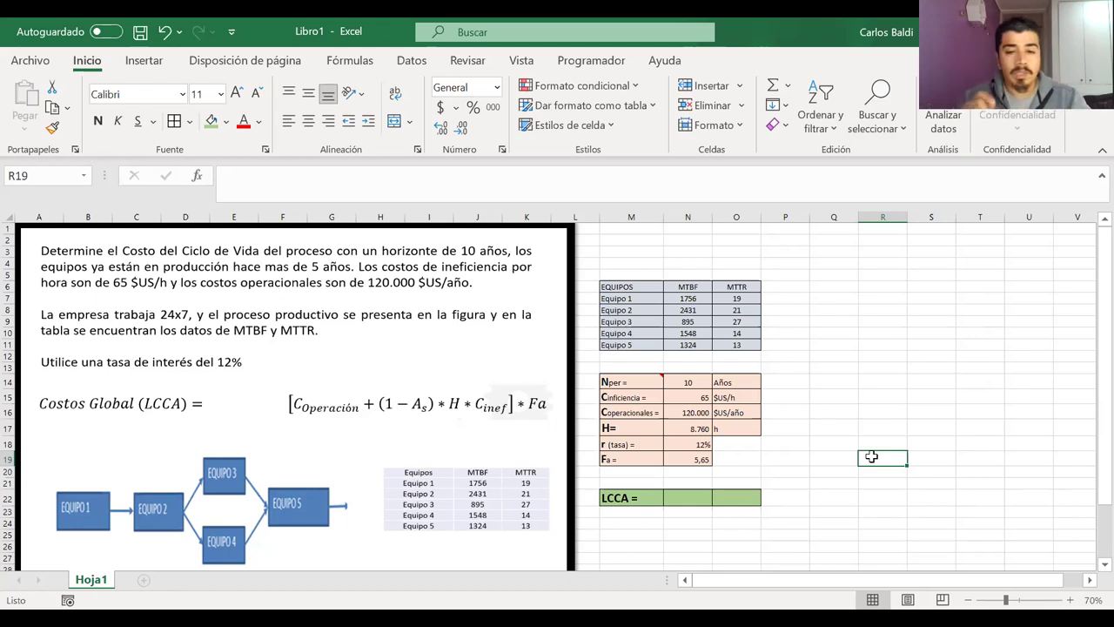
# Calculate the undiscounted ten-year operating cost in the empty cell R19 with the formula =120000*10
pyautogui.write('=2120')
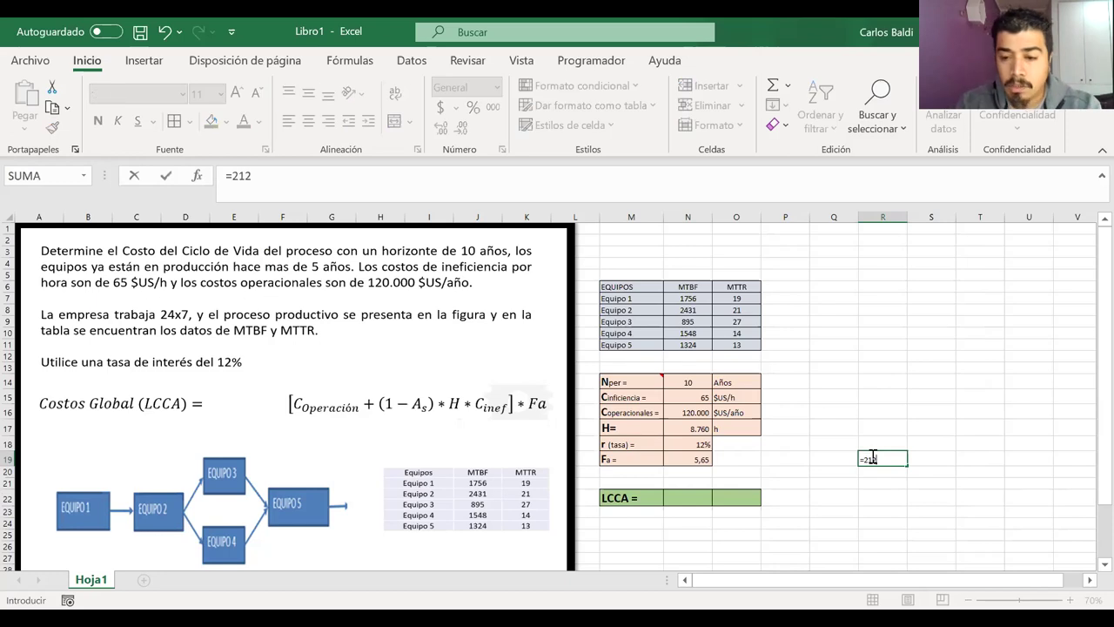
pyautogui.press('BackSpace')
pyautogui.press('BackSpace')
pyautogui.press('BackSpace')
pyautogui.press('BackSpace')
pyautogui.write('1200')
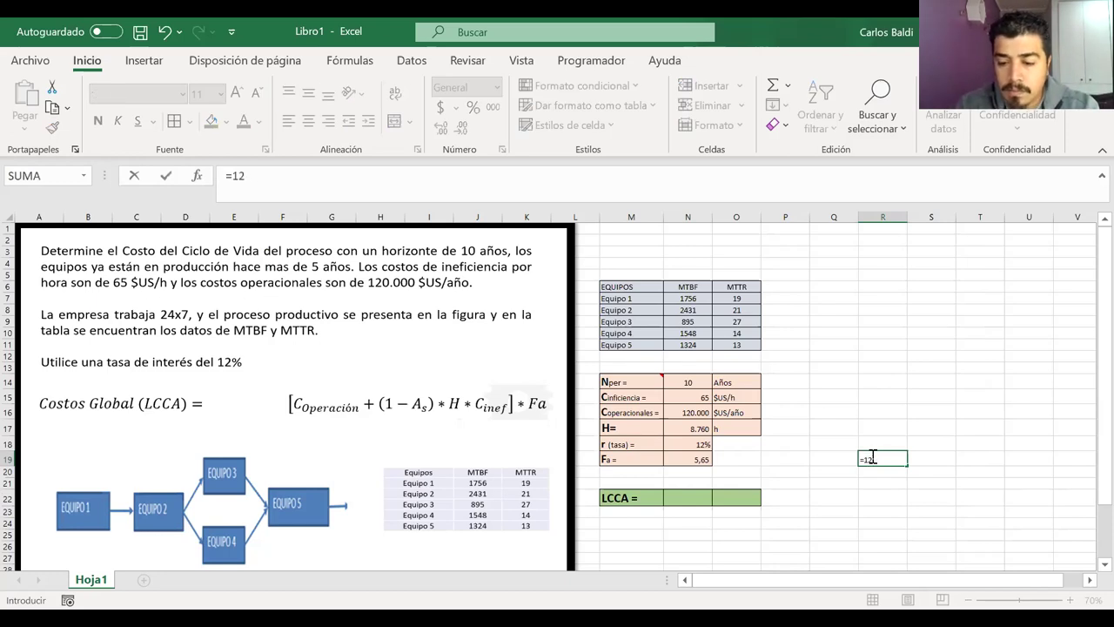
pyautogui.write('0')
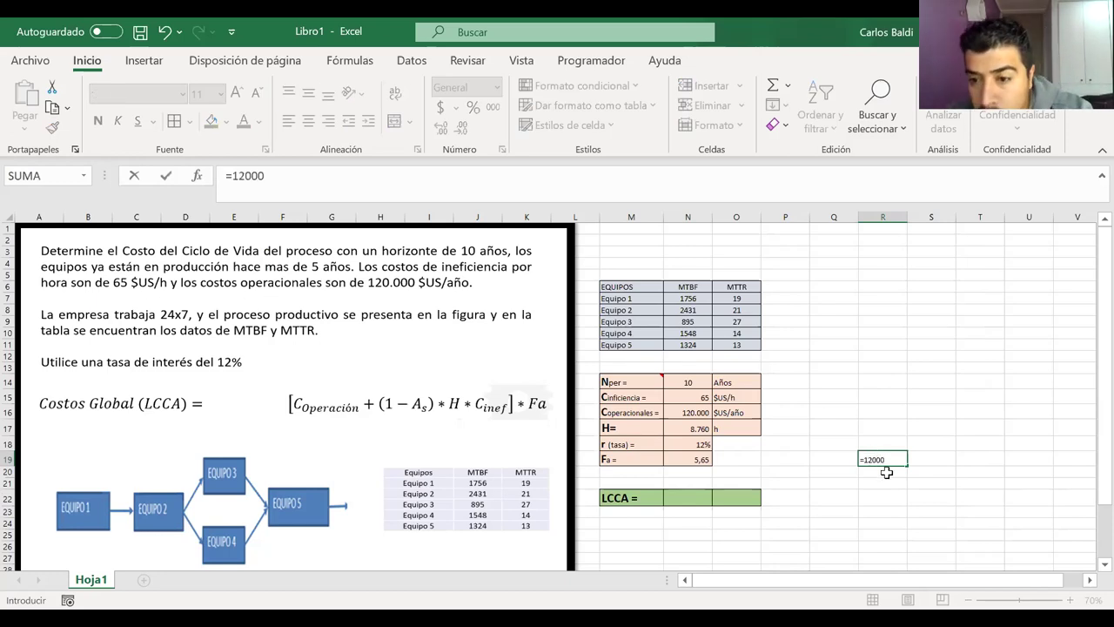
pyautogui.write('0')
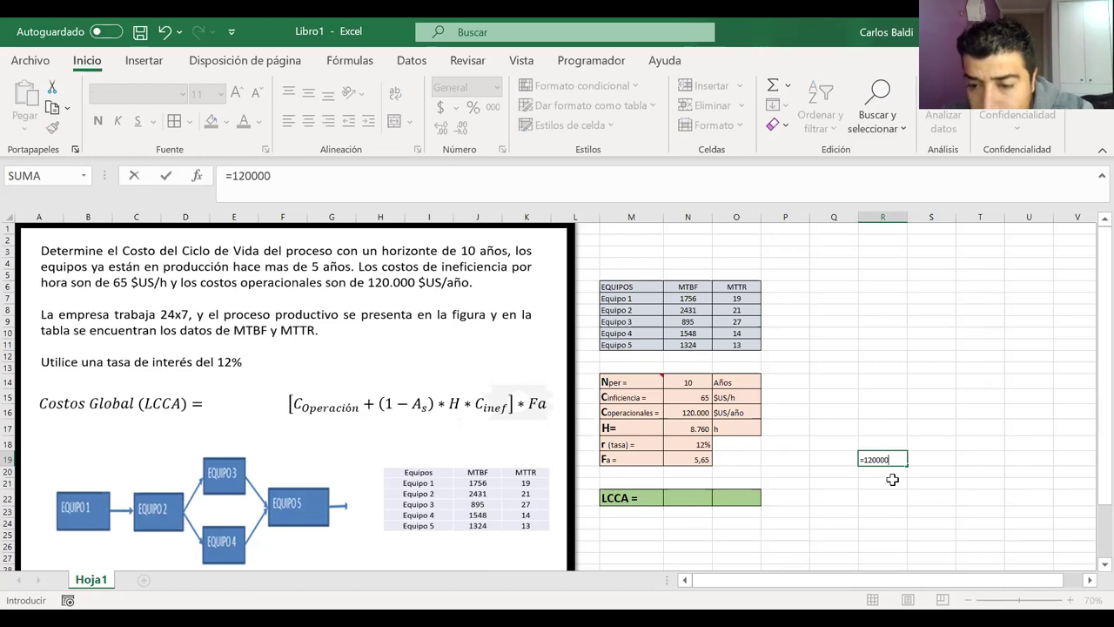
pyautogui.write('*')
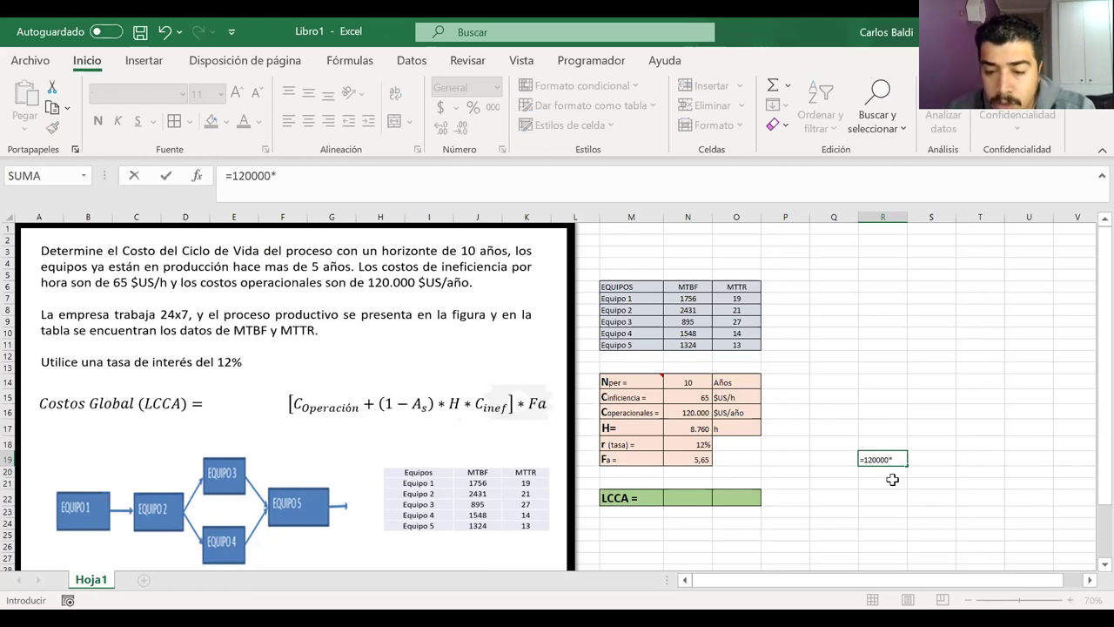
pyautogui.write('10')
pyautogui.press('Return')
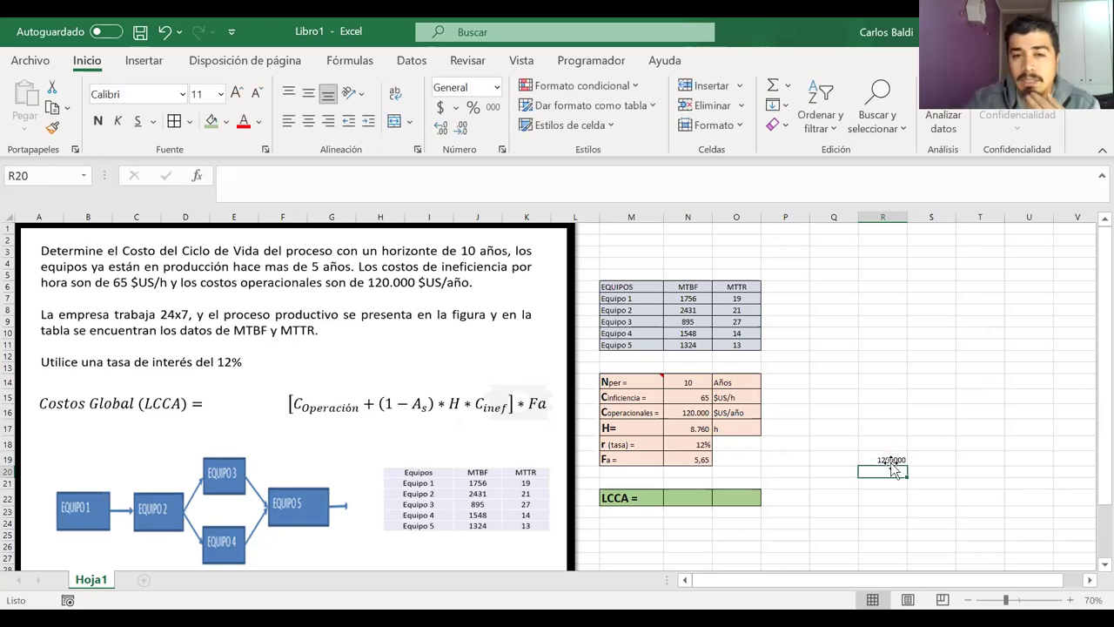
# Format the R19 result with thousands separators and no decimals, and delete the cell's contents
pyautogui.click(892, 460)
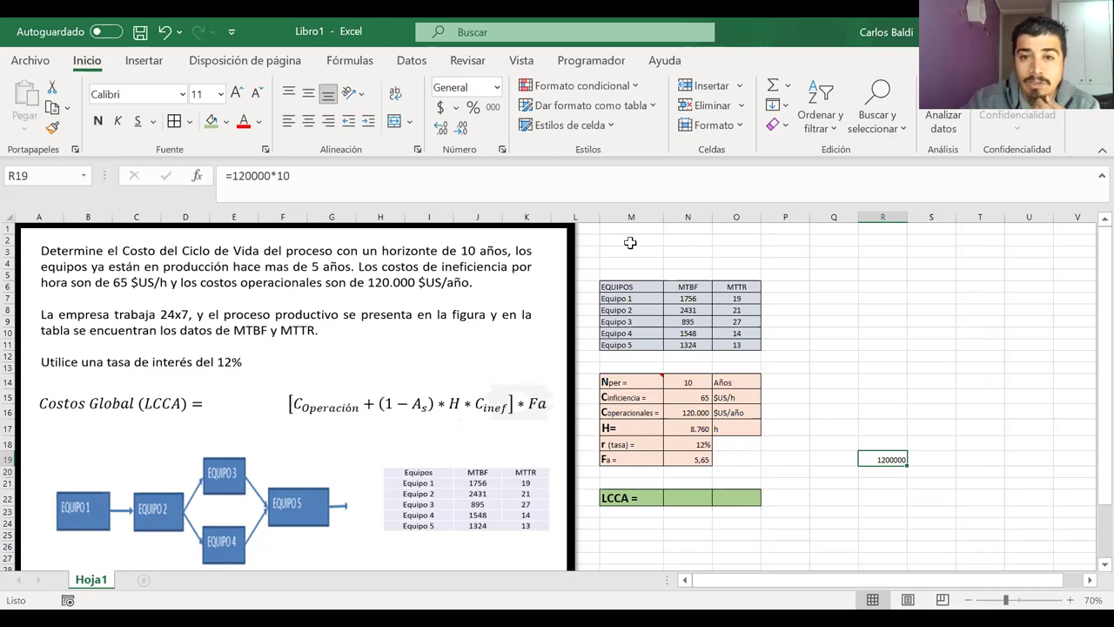
pyautogui.click(493, 106)
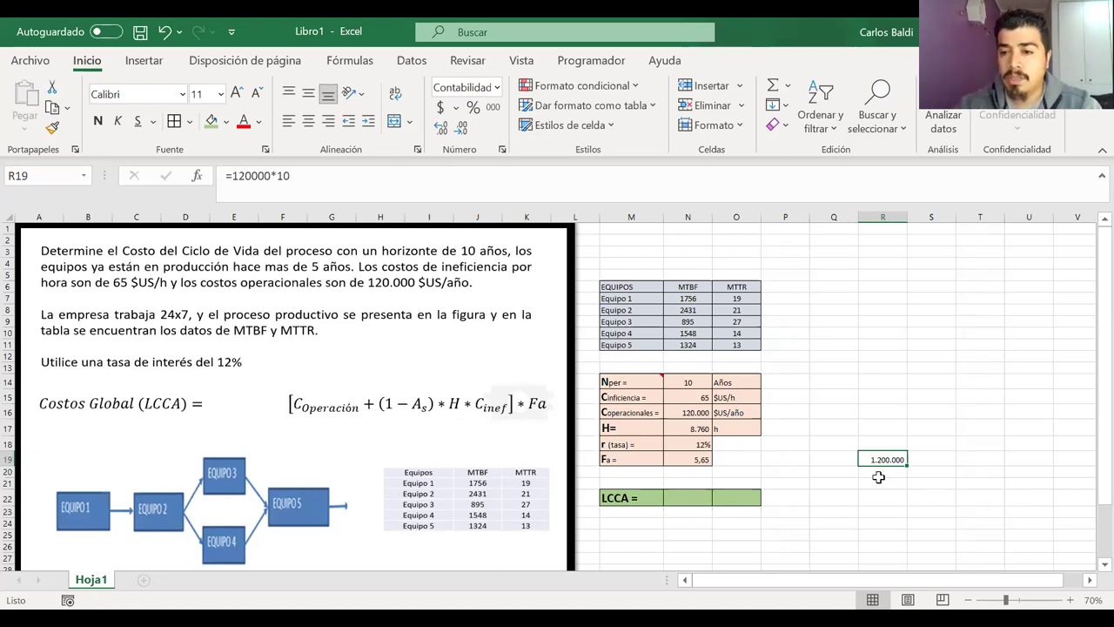
pyautogui.press('Delete')
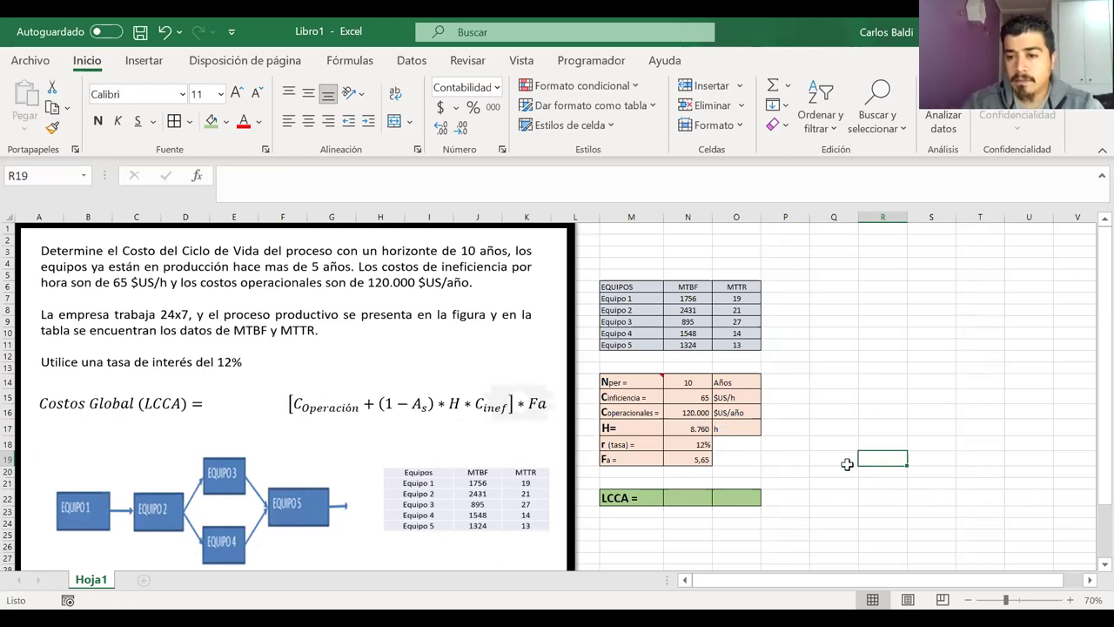
# Enter the label "As =" in M20, directly below the Fa label
pyautogui.click(707, 497)
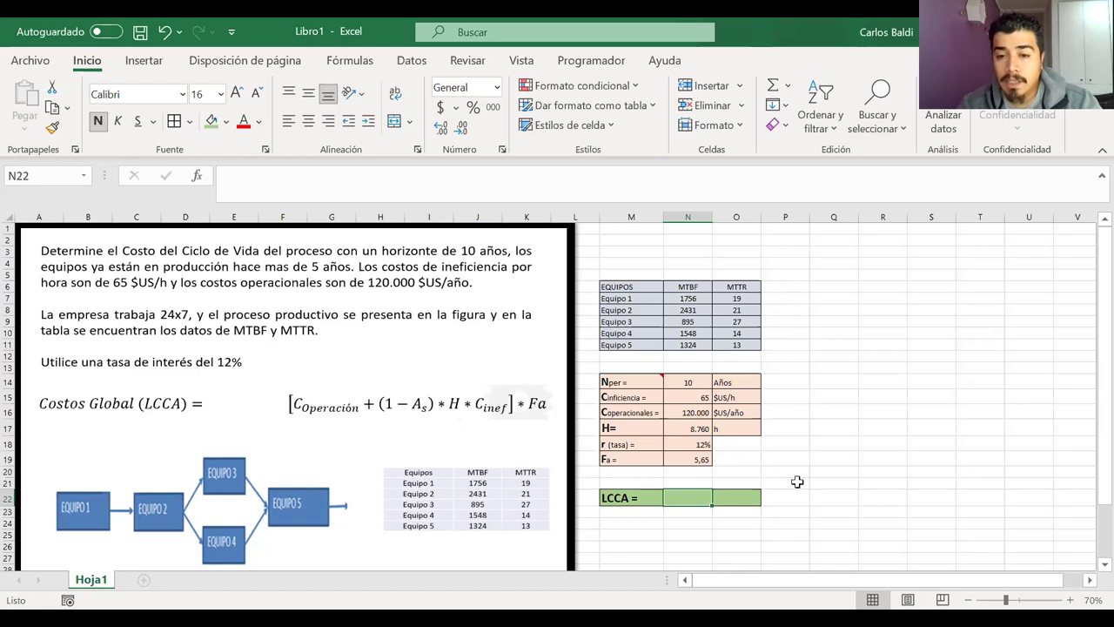
pyautogui.click(638, 475)
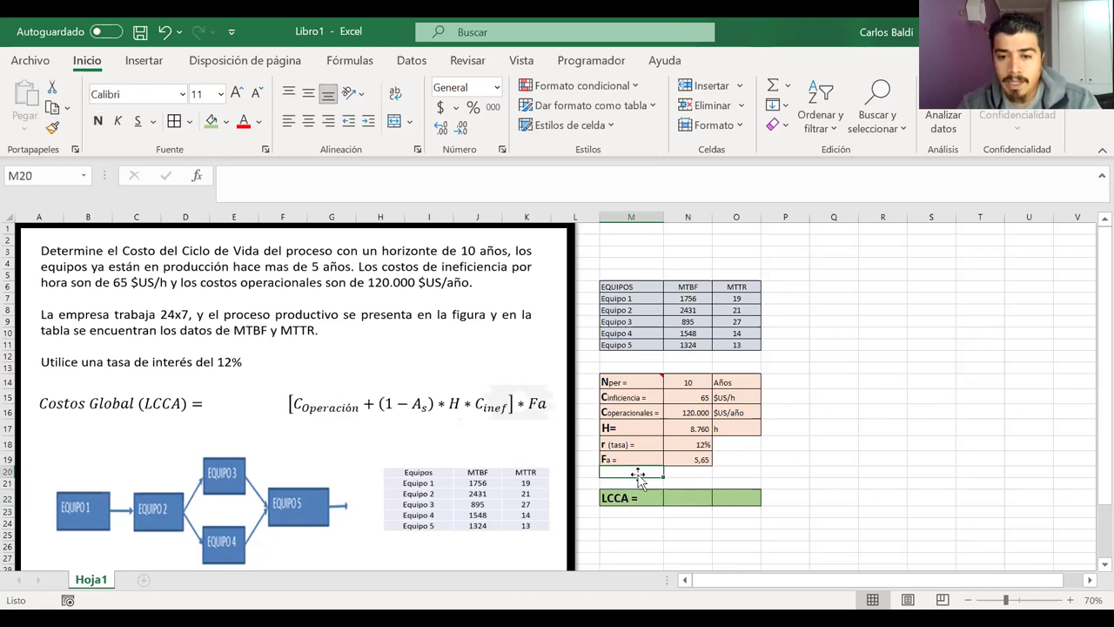
pyautogui.write('As =')
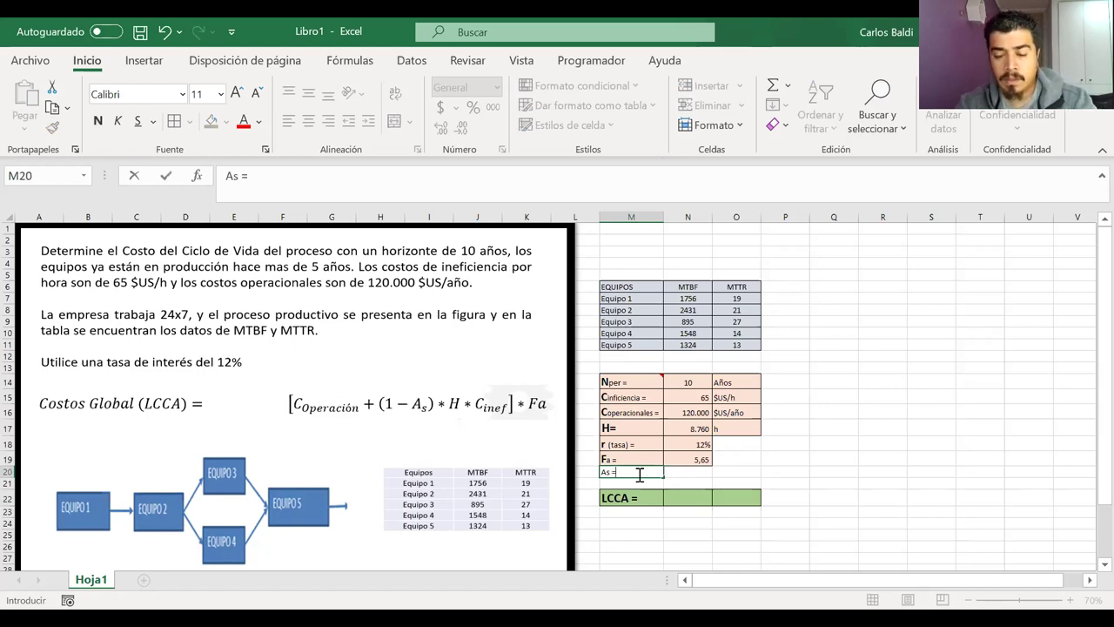
pyautogui.press('Return')
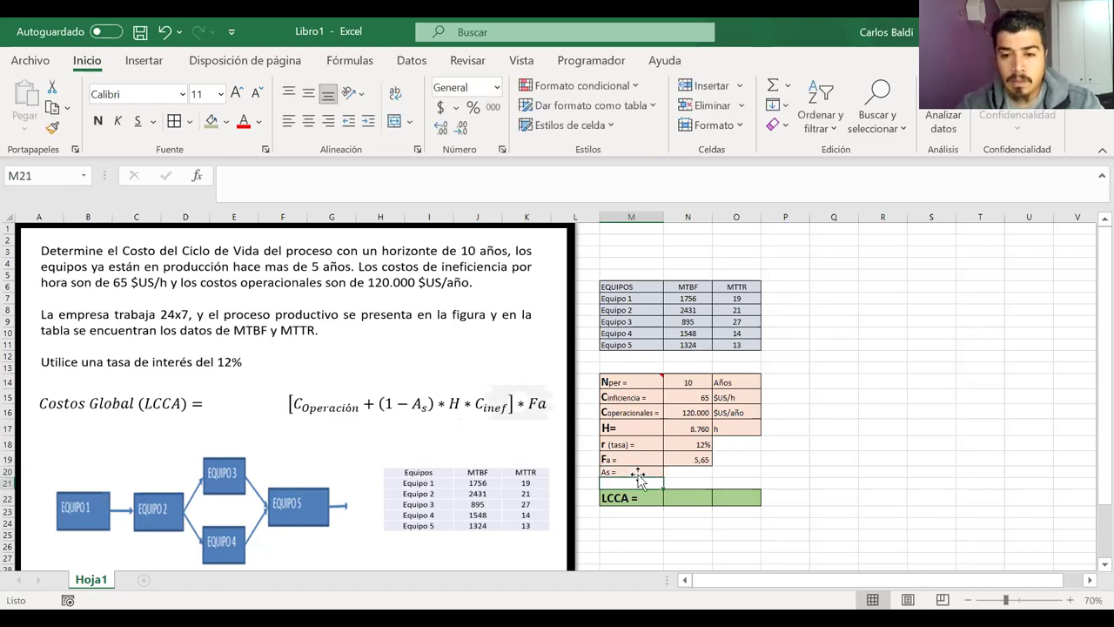
pyautogui.click(676, 470)
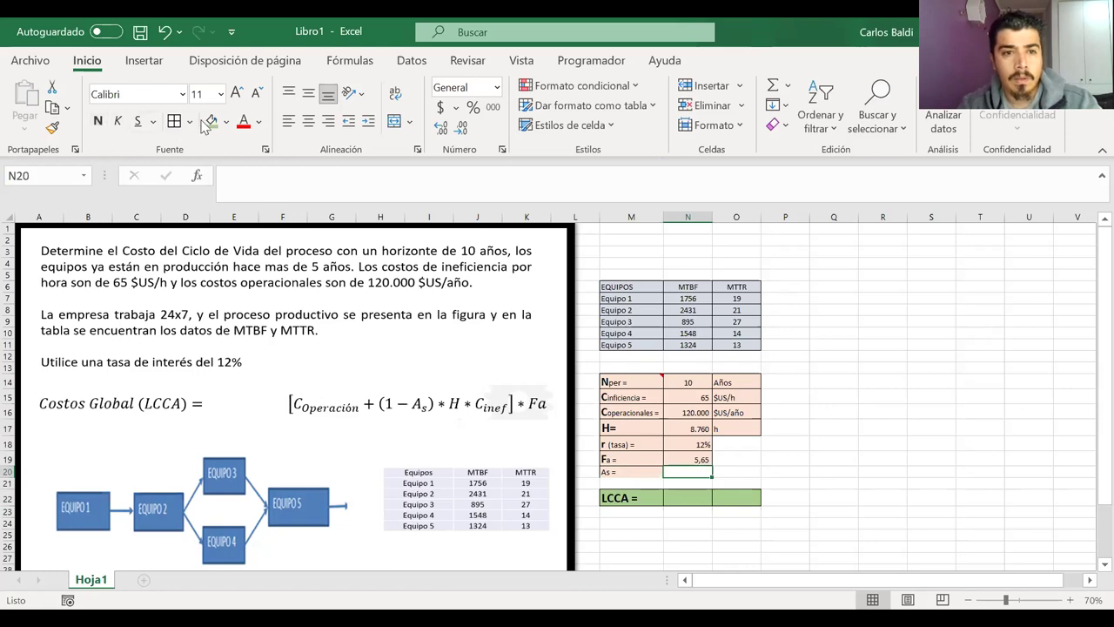
# Copy the formatting of the rate value cell N18 to N20 and apply all borders to M20:N20
pyautogui.press('Up')
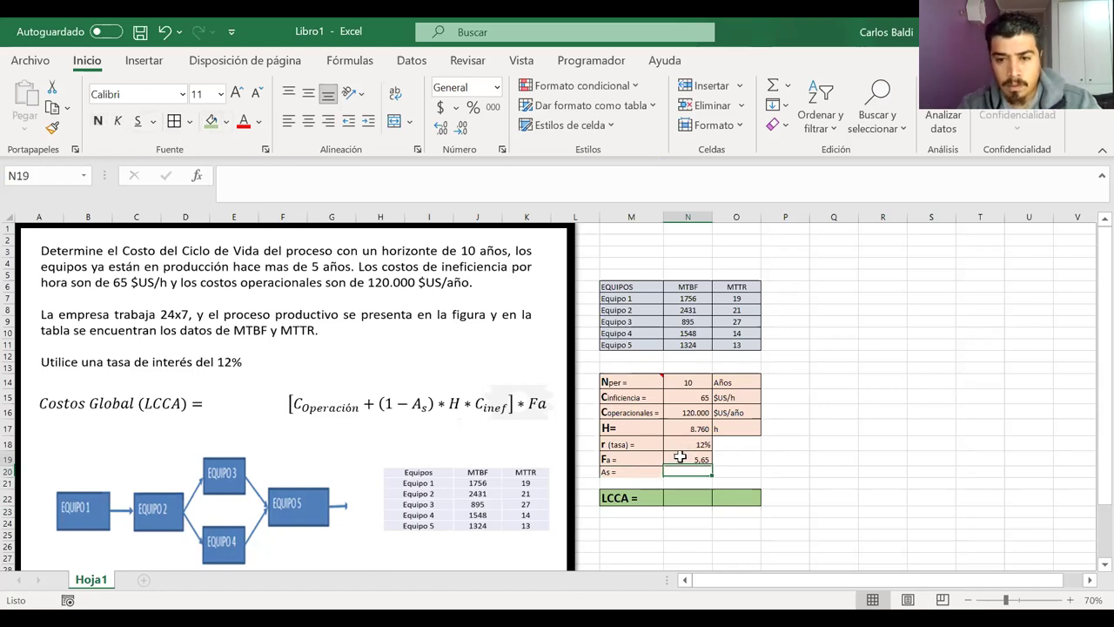
pyautogui.click(682, 444)
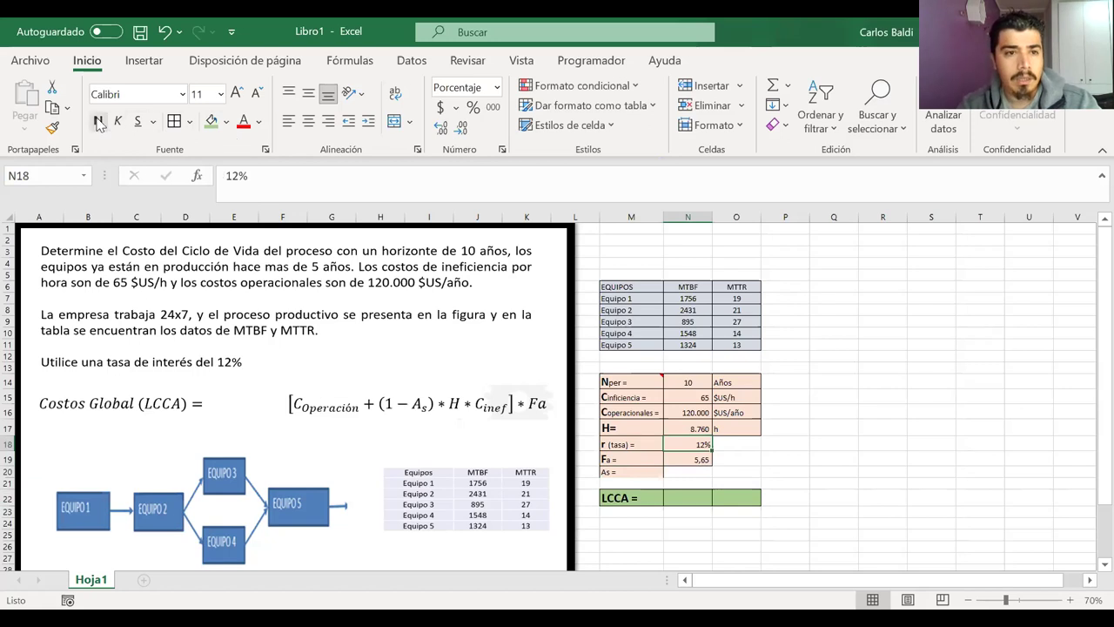
pyautogui.hotkey('ctrl', 'c')
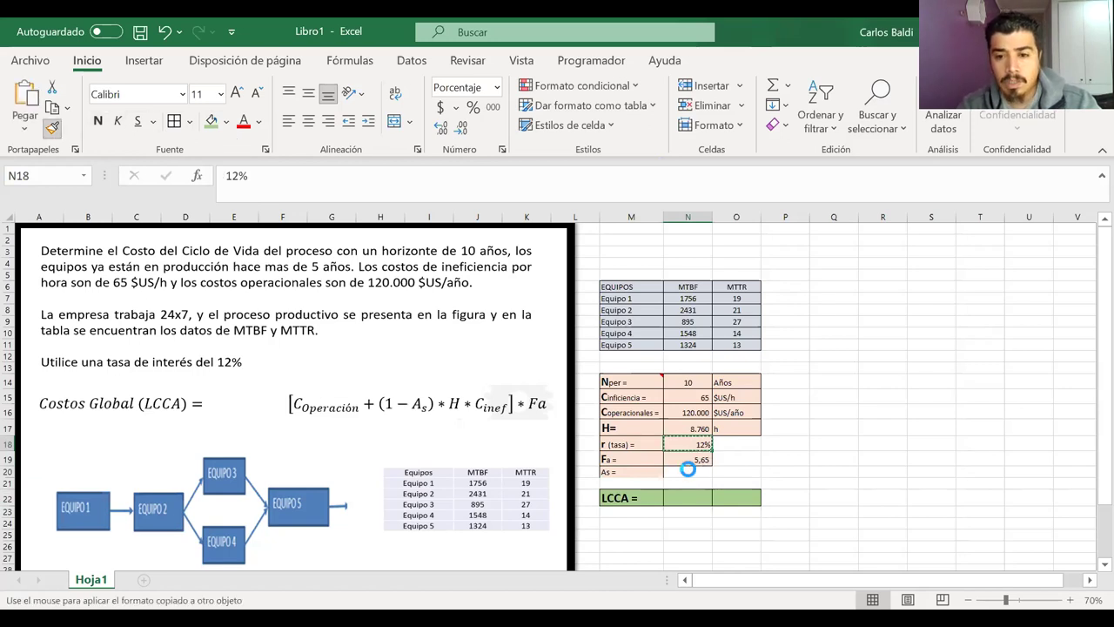
pyautogui.click(686, 471)
pyautogui.press('Escape')
pyautogui.moveTo(619, 475); pyautogui.dragTo(688, 471)
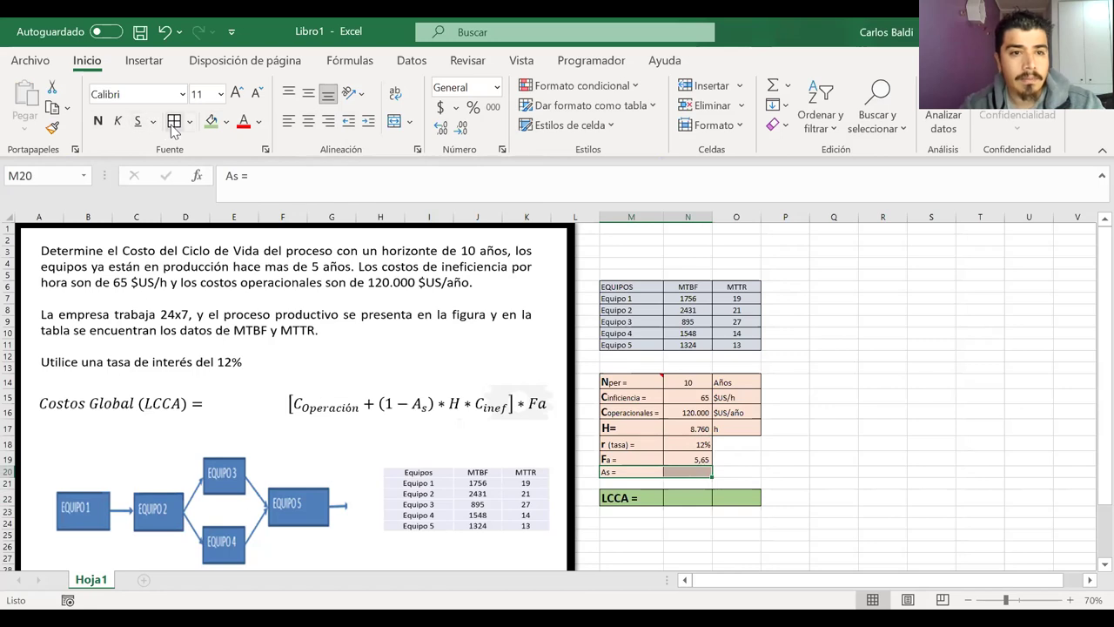
# Make the letter A of the "As =" label in M20 bold and enlarge it to size 16
pyautogui.click(609, 471)
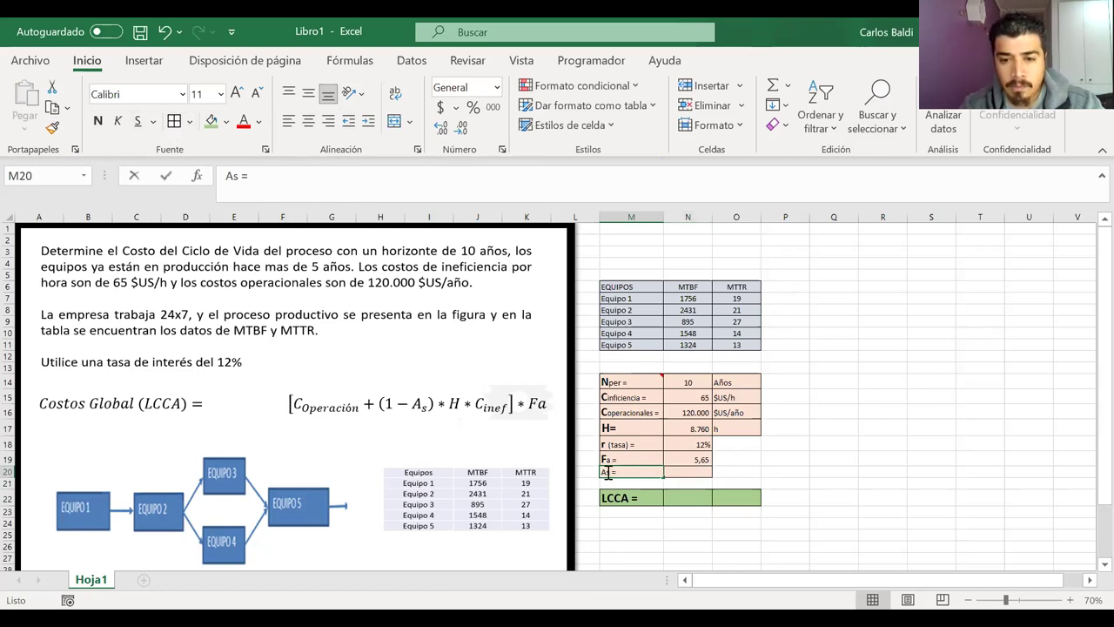
pyautogui.press('F2')
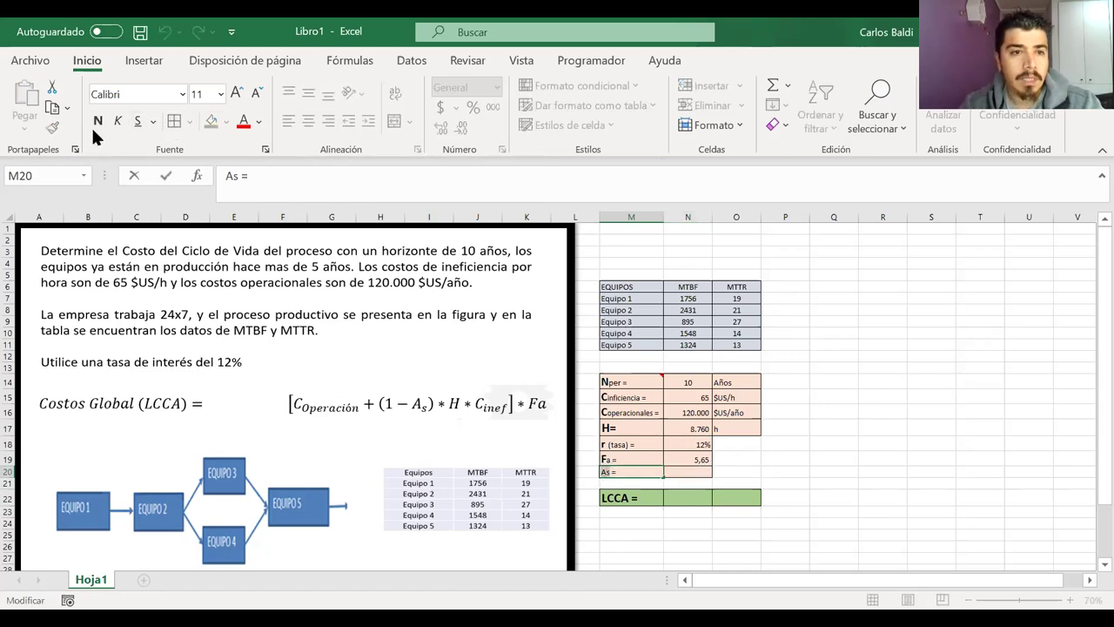
pyautogui.click(96, 122)
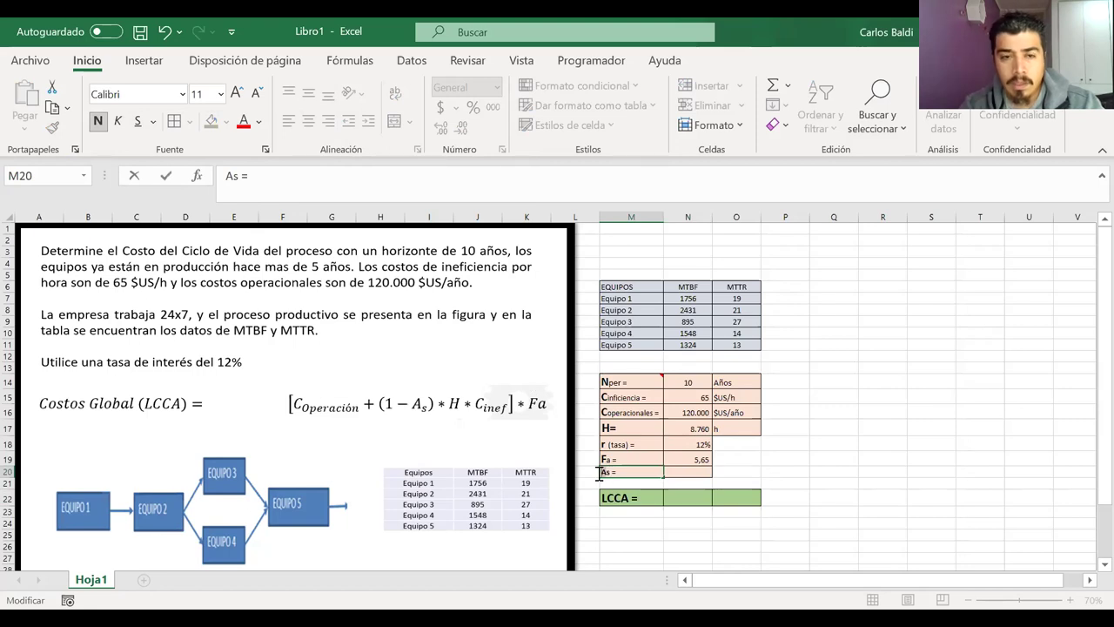
pyautogui.click(236, 93)
pyautogui.click(236, 93)
pyautogui.click(236, 93)
pyautogui.click(236, 93)
pyautogui.click(236, 93)
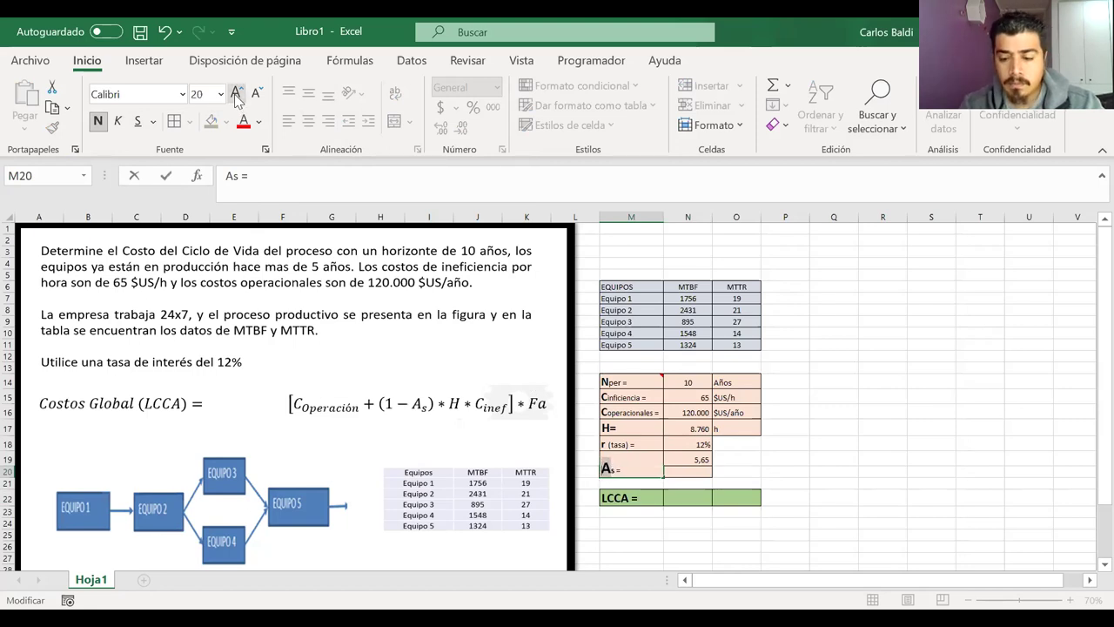
pyautogui.press('Return')
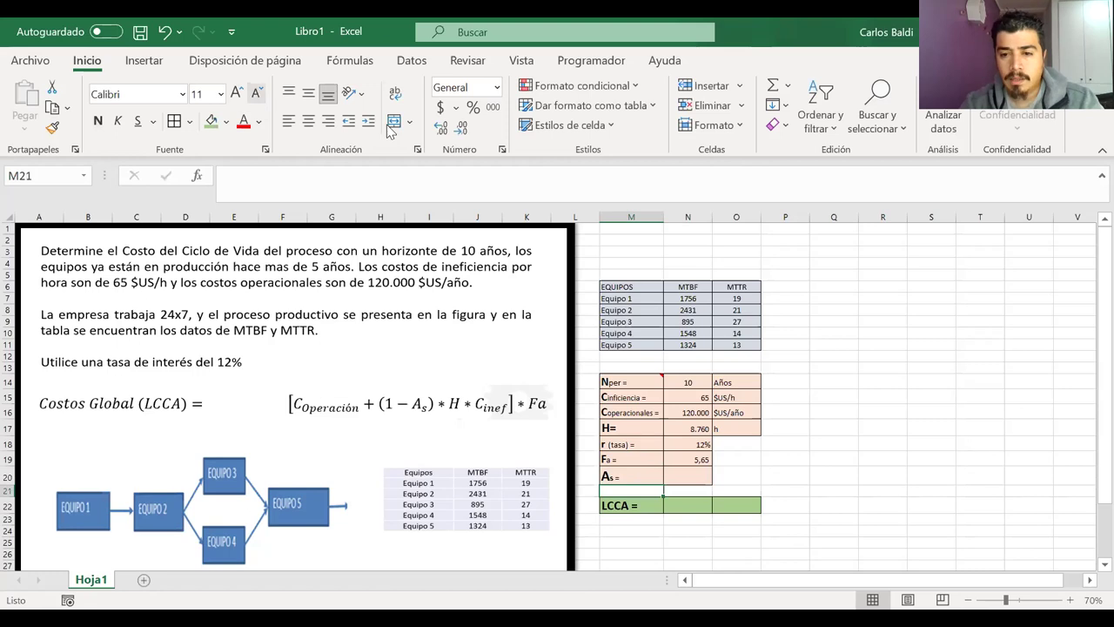
pyautogui.doubleClick(605, 478)
pyautogui.moveTo(601, 478); pyautogui.dragTo(611, 478)
pyautogui.click(694, 455)
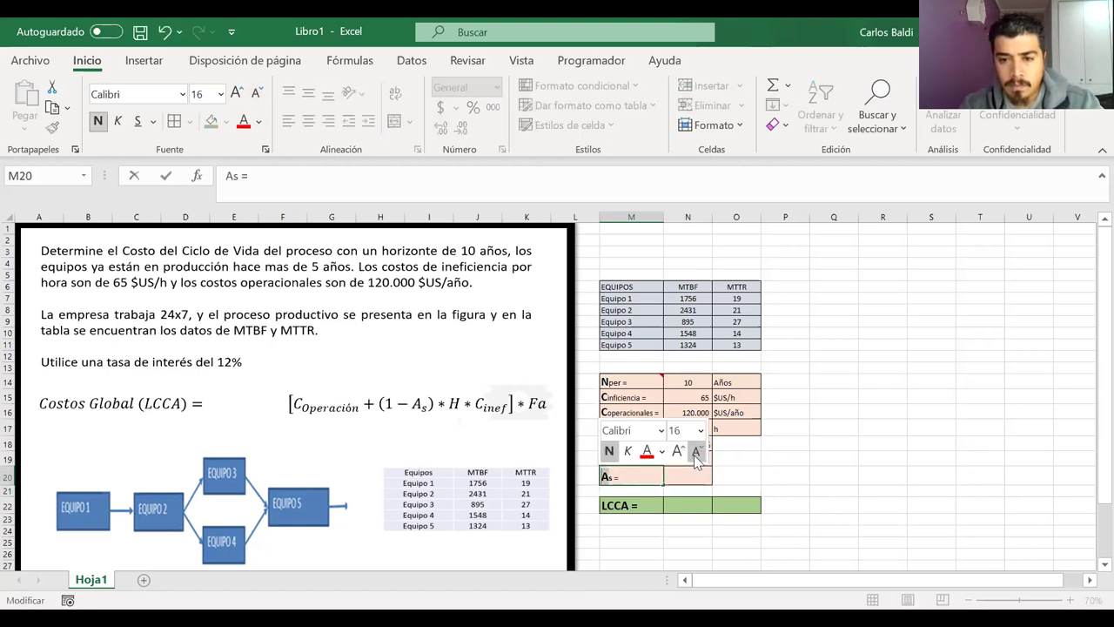
pyautogui.press('Return')
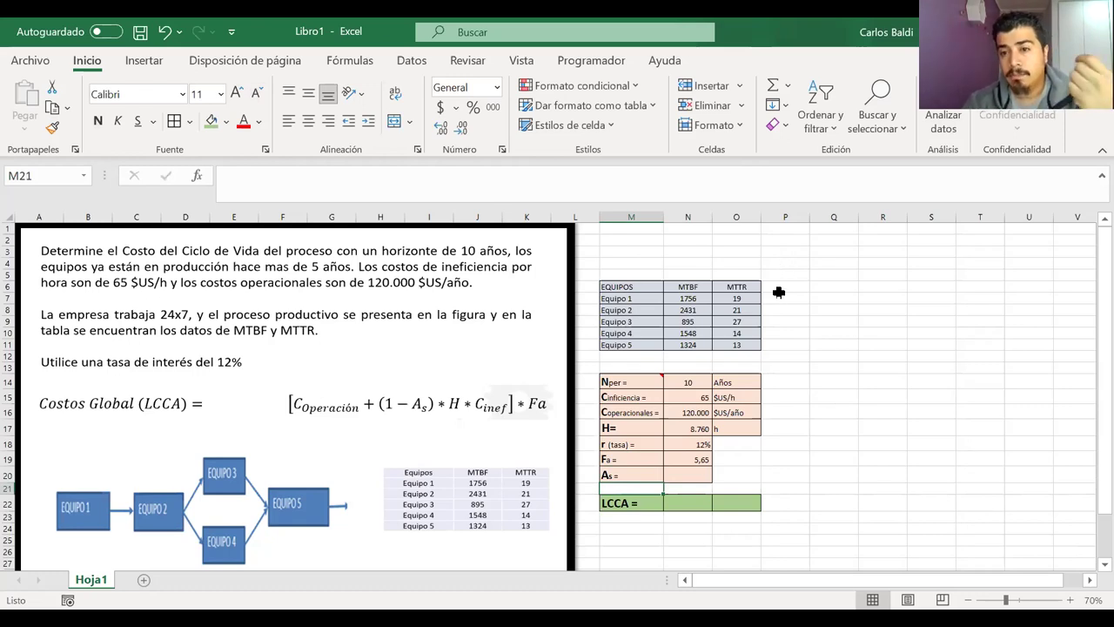
# Centre cell P6 and give P6:P11, beside the MTTR column, borders and a light gold fill
pyautogui.click(779, 292)
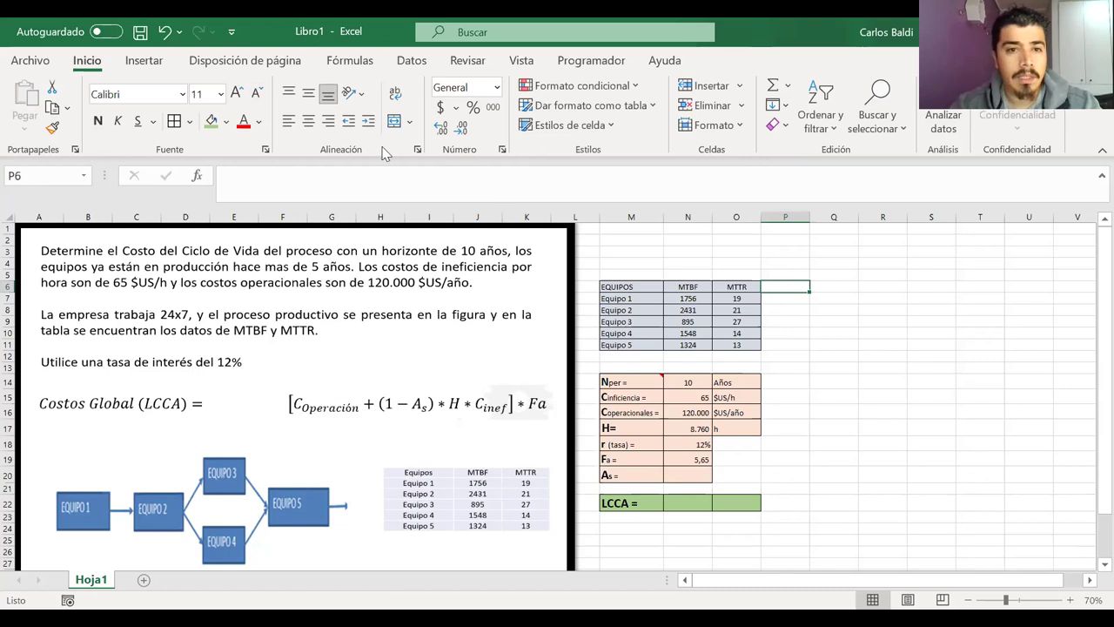
pyautogui.click(308, 121)
pyautogui.moveTo(784, 291); pyautogui.dragTo(781, 346)
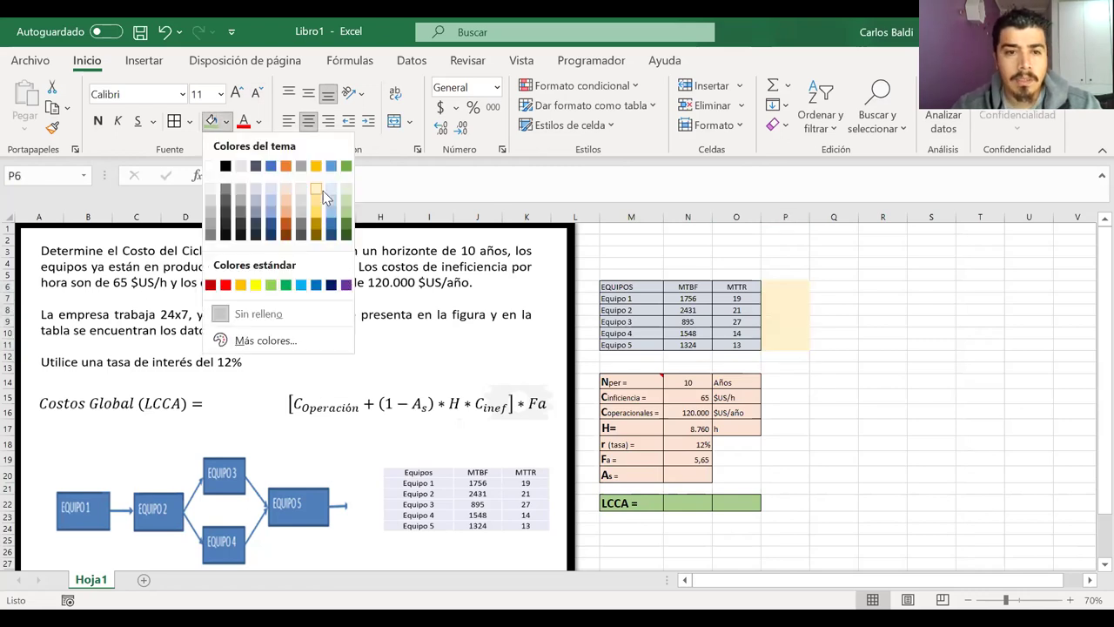
pyautogui.click(323, 191)
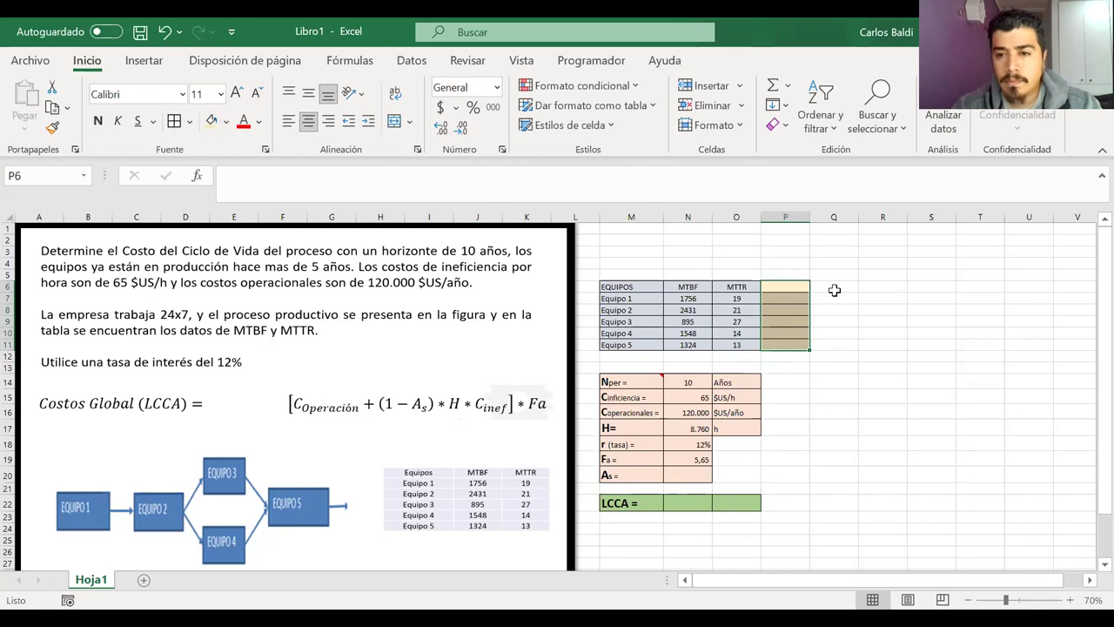
# Enter the header "Ai" in P6 and make its letter A bold and larger
pyautogui.click(786, 287)
pyautogui.write('Ai')
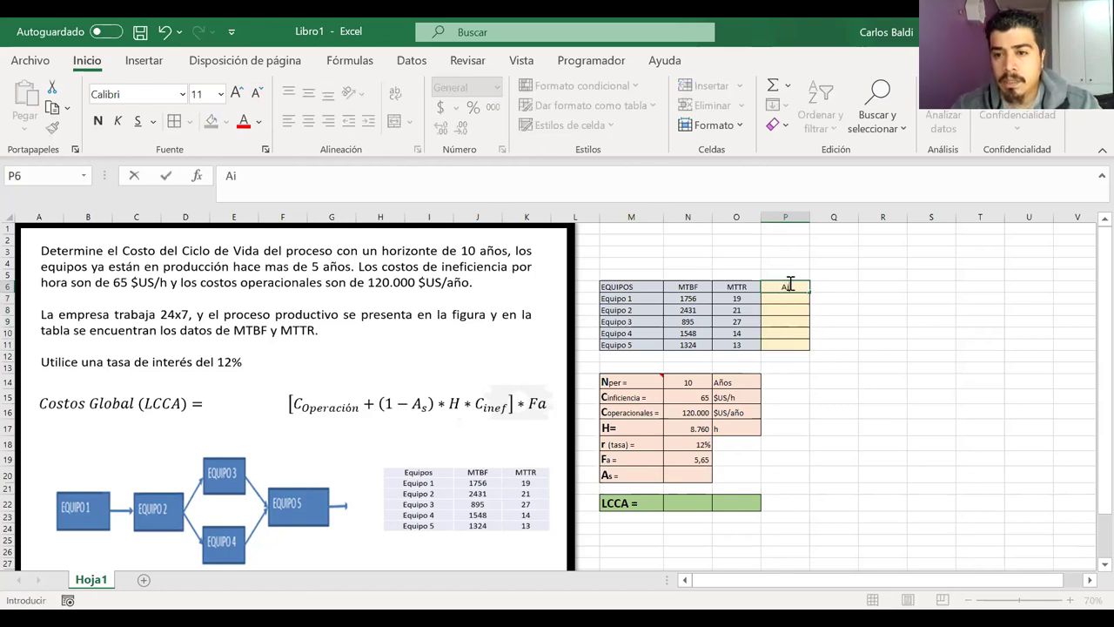
pyautogui.click(782, 288)
pyautogui.click(789, 258)
pyautogui.click(858, 259)
pyautogui.click(827, 404)
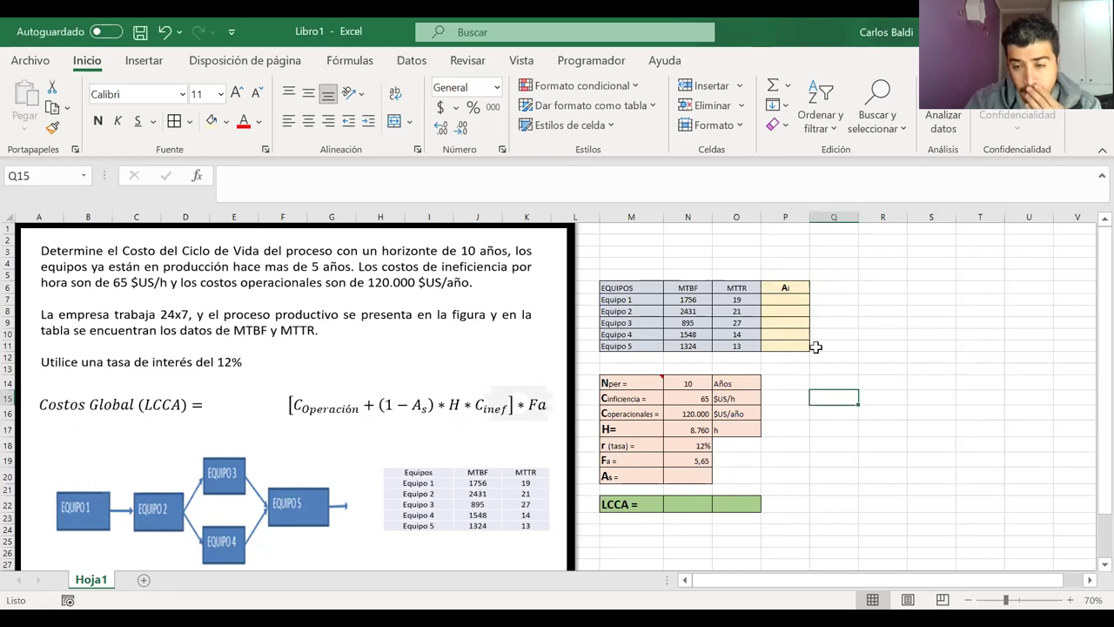
# Begin the availability formula for Equipo 1 in P7 with =N7/(N7+O7, dividing MTBF by the sum of MTBF and MTTR
pyautogui.click(785, 302)
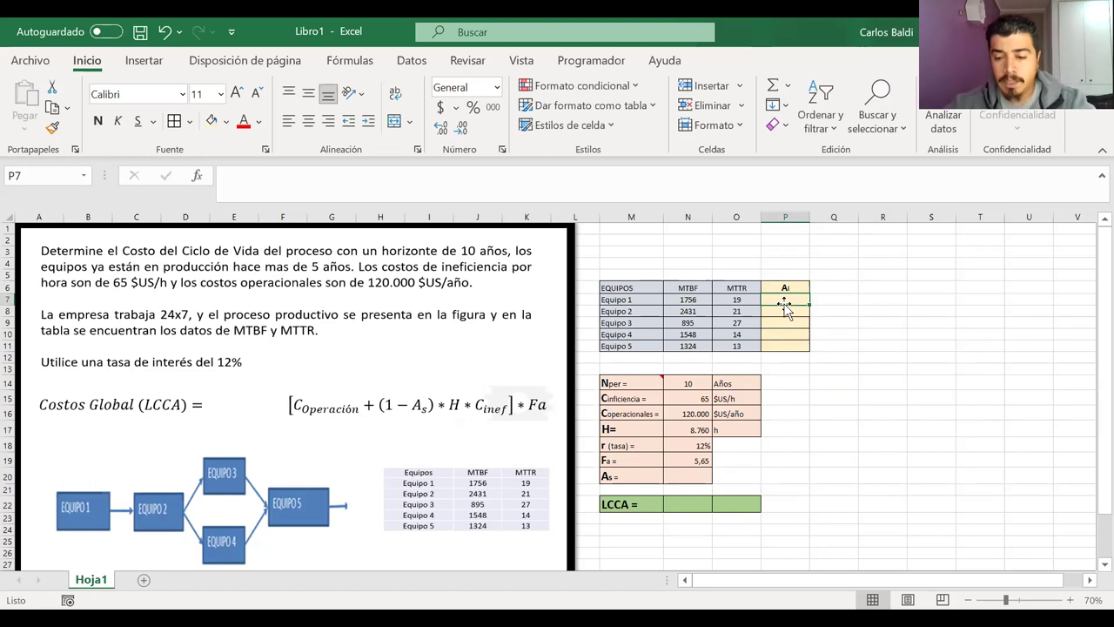
pyautogui.write('=')
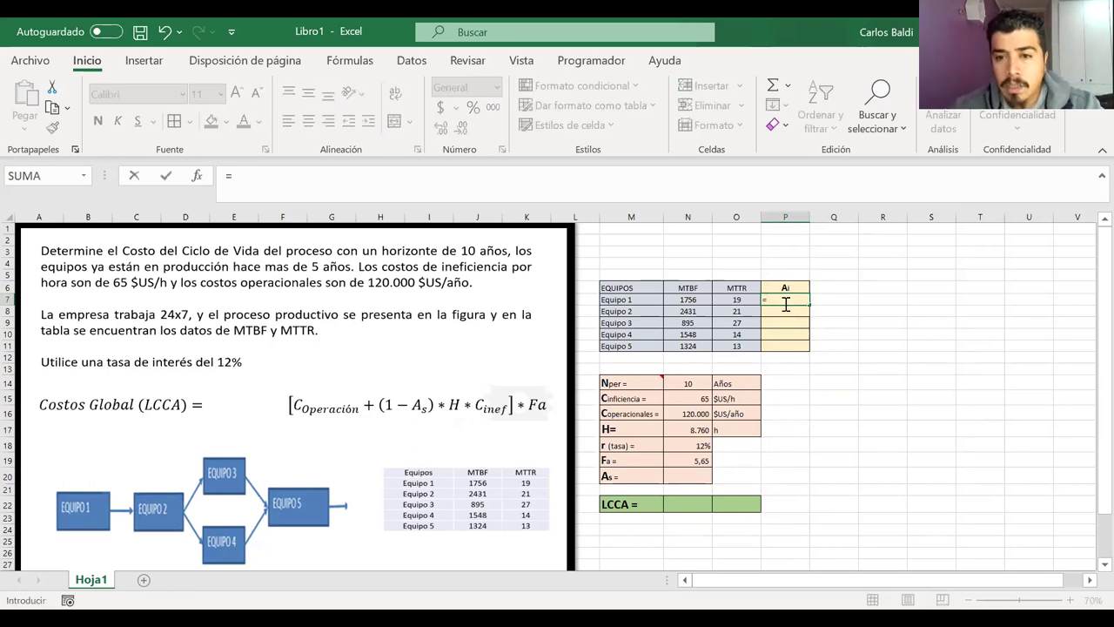
pyautogui.click(688, 300)
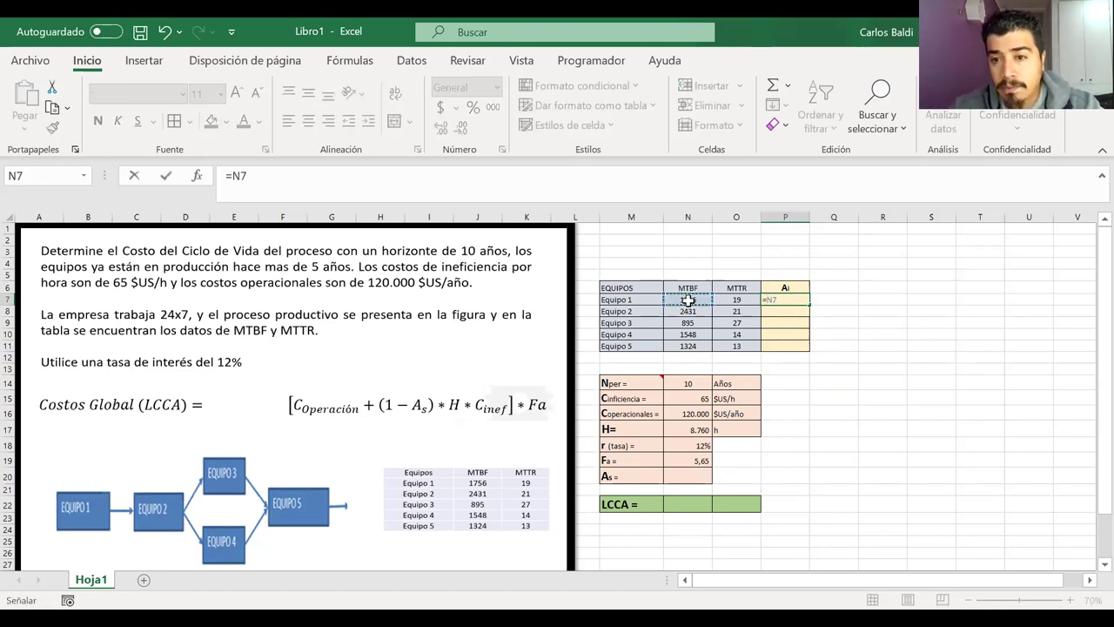
pyautogui.write('/(')
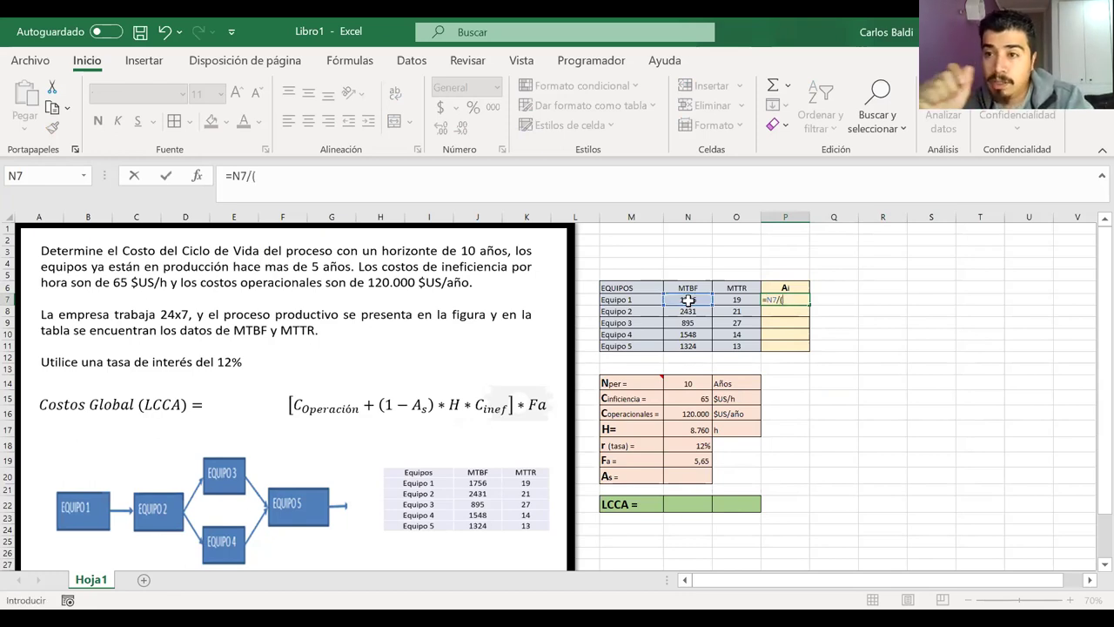
pyautogui.click(688, 300)
pyautogui.write('+')
pyautogui.click(722, 299)
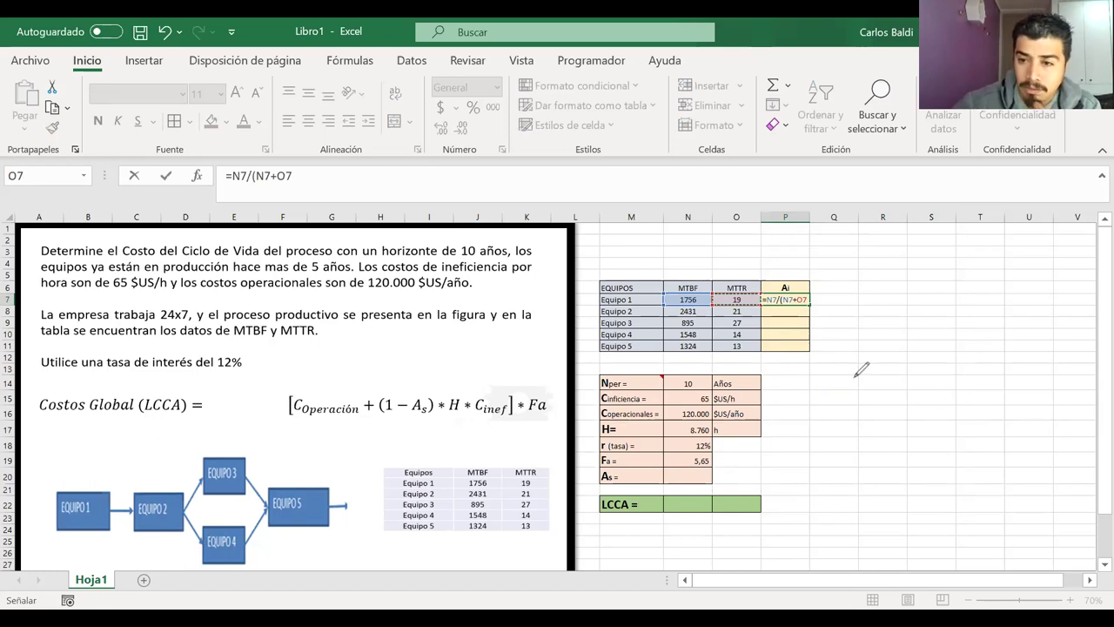
pyautogui.moveTo(856, 370); pyautogui.dragTo(872, 428)
pyautogui.moveTo(843, 416); pyautogui.dragTo(894, 395)
pyautogui.moveTo(883, 406); pyautogui.dragTo(897, 402)
pyautogui.moveTo(949, 376)
pyautogui.mouseDown()
pyautogui.moveTo(947, 350)
pyautogui.moveTo(986, 370)
pyautogui.mouseUp()
pyautogui.moveTo(968, 347)
pyautogui.mouseDown()
pyautogui.moveTo(1001, 338)
pyautogui.moveTo(1003, 357)
pyautogui.moveTo(1039, 320)
pyautogui.mouseUp()
pyautogui.moveTo(1023, 332)
pyautogui.mouseDown()
pyautogui.moveTo(1025, 360)
pyautogui.moveTo(1038, 339)
pyautogui.mouseUp()
pyautogui.moveTo(947, 410); pyautogui.dragTo(1064, 348)
pyautogui.moveTo(951, 458); pyautogui.dragTo(966, 453)
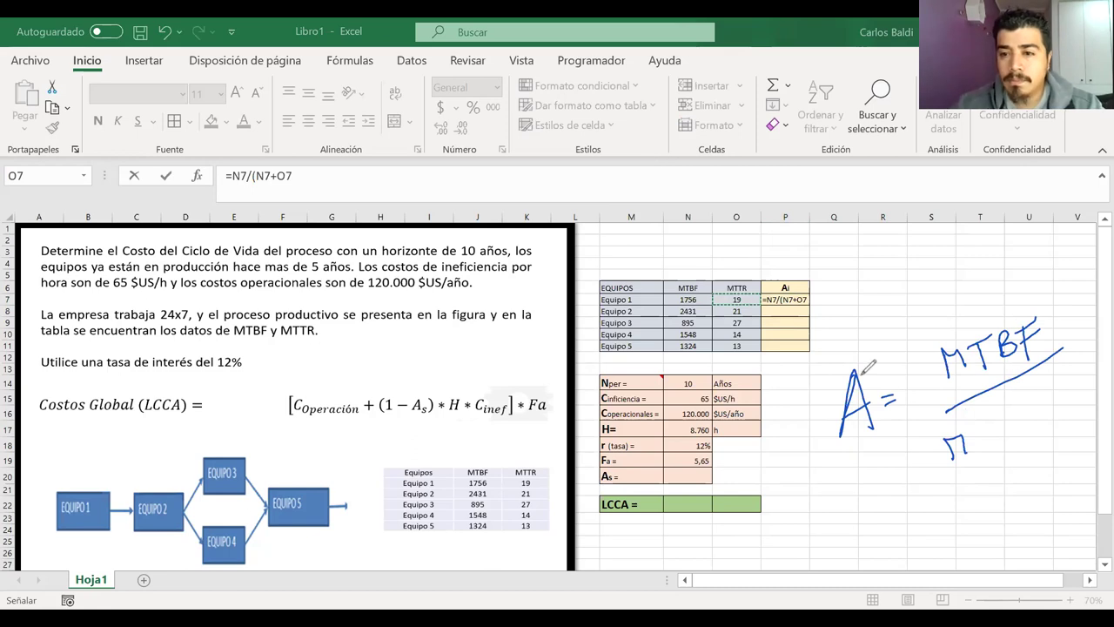
pyautogui.press('e')
pyautogui.moveTo(810, 431)
pyautogui.mouseDown()
pyautogui.moveTo(816, 396)
pyautogui.moveTo(833, 427)
pyautogui.mouseUp()
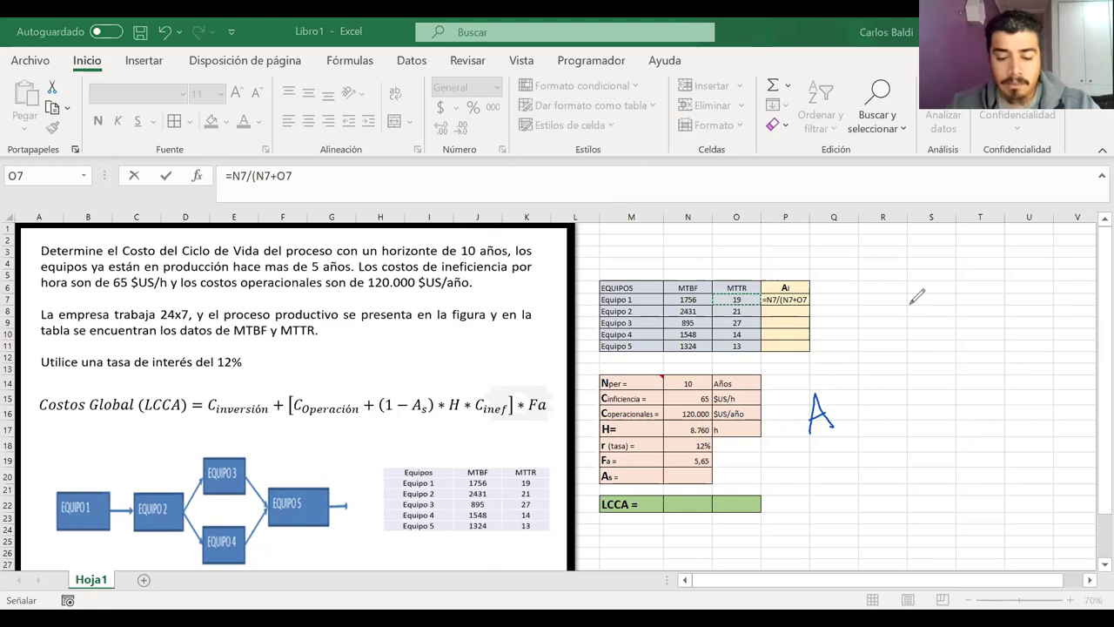
pyautogui.press('e')
# Handwrite the availability formula A = MTBF / (MTBF + MTTR) over the sheet, circle the P7 formula, and erase the annotations
pyautogui.moveTo(786, 429)
pyautogui.mouseDown()
pyautogui.moveTo(806, 400)
pyautogui.moveTo(812, 429)
pyautogui.mouseUp()
pyautogui.moveTo(790, 415); pyautogui.dragTo(837, 412)
pyautogui.moveTo(827, 419)
pyautogui.mouseDown()
pyautogui.moveTo(905, 392)
pyautogui.moveTo(926, 420)
pyautogui.moveTo(956, 391)
pyautogui.mouseUp()
pyautogui.moveTo(945, 392)
pyautogui.mouseDown()
pyautogui.moveTo(942, 419)
pyautogui.moveTo(961, 420)
pyautogui.mouseUp()
pyautogui.moveTo(962, 393)
pyautogui.mouseDown()
pyautogui.moveTo(959, 420)
pyautogui.moveTo(975, 420)
pyautogui.mouseUp()
pyautogui.moveTo(977, 394)
pyautogui.mouseDown()
pyautogui.moveTo(991, 389)
pyautogui.moveTo(985, 402)
pyautogui.mouseUp()
pyautogui.moveTo(860, 425); pyautogui.dragTo(1063, 431)
pyautogui.moveTo(864, 470)
pyautogui.mouseDown()
pyautogui.moveTo(867, 450)
pyautogui.moveTo(882, 470)
pyautogui.mouseUp()
pyautogui.moveTo(885, 451)
pyautogui.mouseDown()
pyautogui.moveTo(900, 449)
pyautogui.moveTo(891, 471)
pyautogui.mouseUp()
pyautogui.moveTo(900, 451)
pyautogui.mouseDown()
pyautogui.moveTo(900, 470)
pyautogui.moveTo(914, 470)
pyautogui.mouseUp()
pyautogui.moveTo(915, 451); pyautogui.dragTo(931, 449)
pyautogui.moveTo(915, 460); pyautogui.dragTo(928, 459)
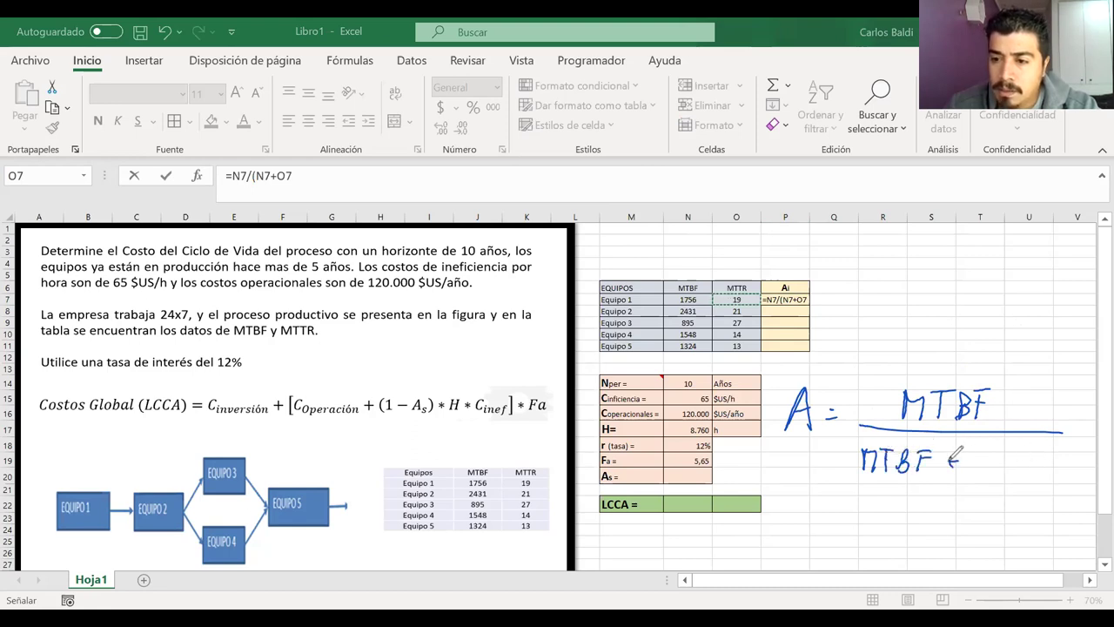
pyautogui.moveTo(978, 470)
pyautogui.mouseDown()
pyautogui.moveTo(981, 451)
pyautogui.moveTo(999, 470)
pyautogui.moveTo(1020, 449)
pyautogui.mouseUp()
pyautogui.moveTo(1011, 451)
pyautogui.mouseDown()
pyautogui.moveTo(1011, 470)
pyautogui.moveTo(1043, 449)
pyautogui.moveTo(1033, 470)
pyautogui.moveTo(1038, 451)
pyautogui.mouseUp()
pyautogui.moveTo(1038, 451); pyautogui.dragTo(1049, 472)
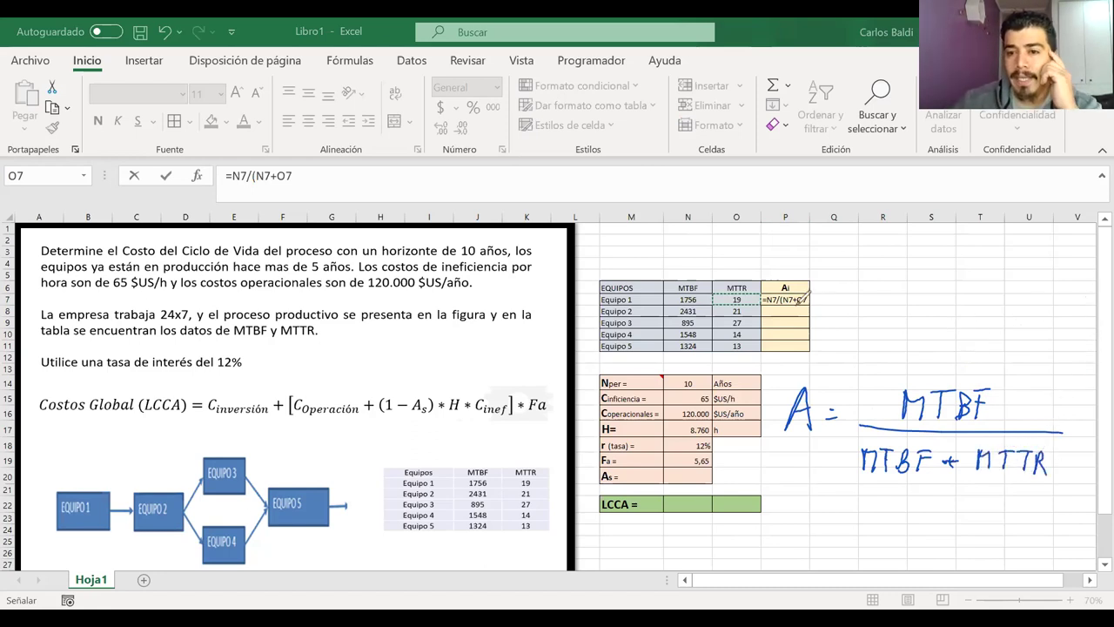
pyautogui.moveTo(811, 290)
pyautogui.mouseDown()
pyautogui.moveTo(800, 329)
pyautogui.moveTo(818, 294)
pyautogui.mouseUp()
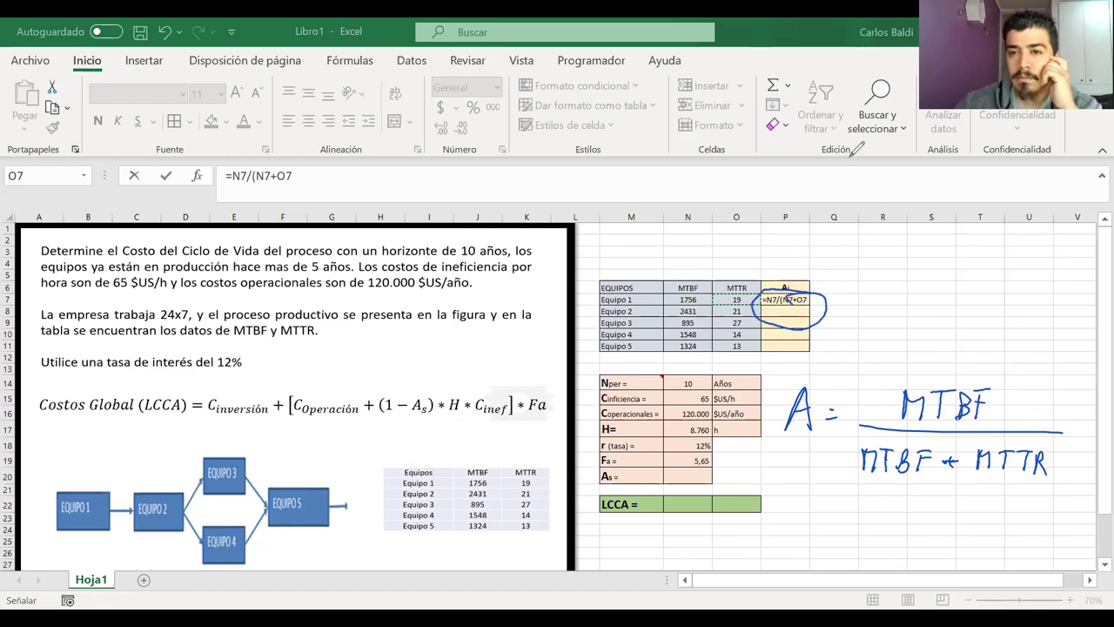
pyautogui.press('e')
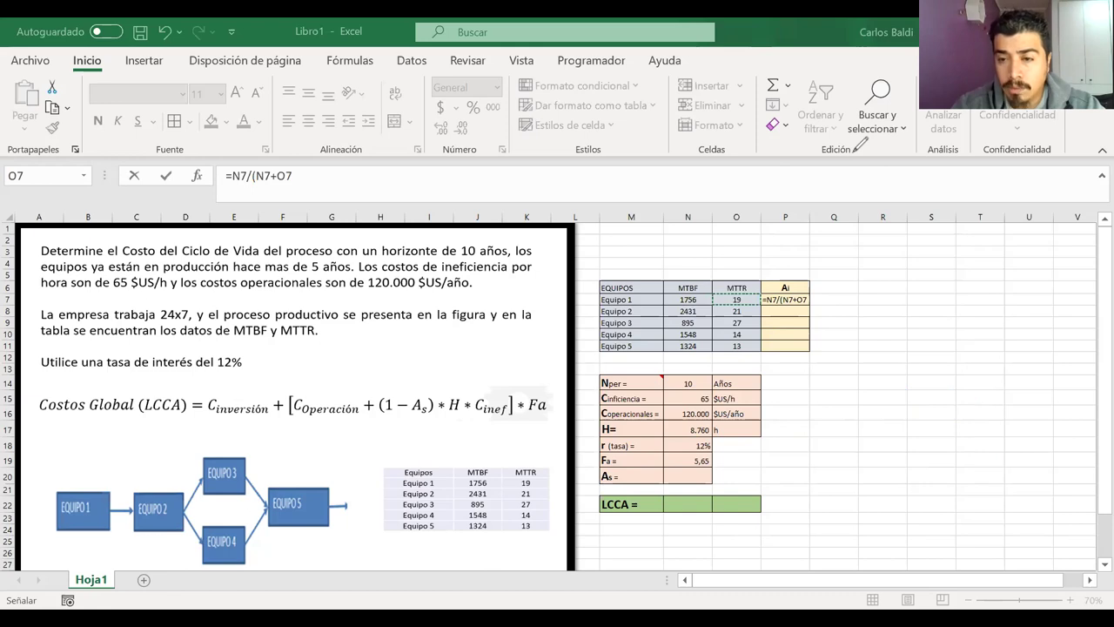
# Complete the Equipo 1 availability formula in P7 as =N7/(N7+O7)
pyautogui.click(411, 192)
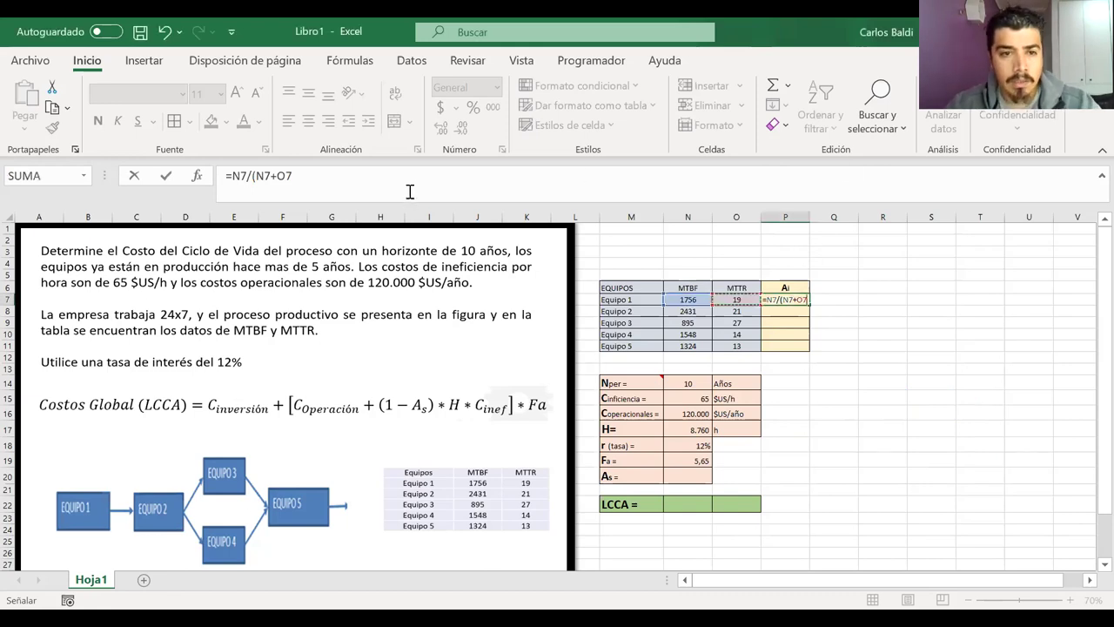
pyautogui.write(')')
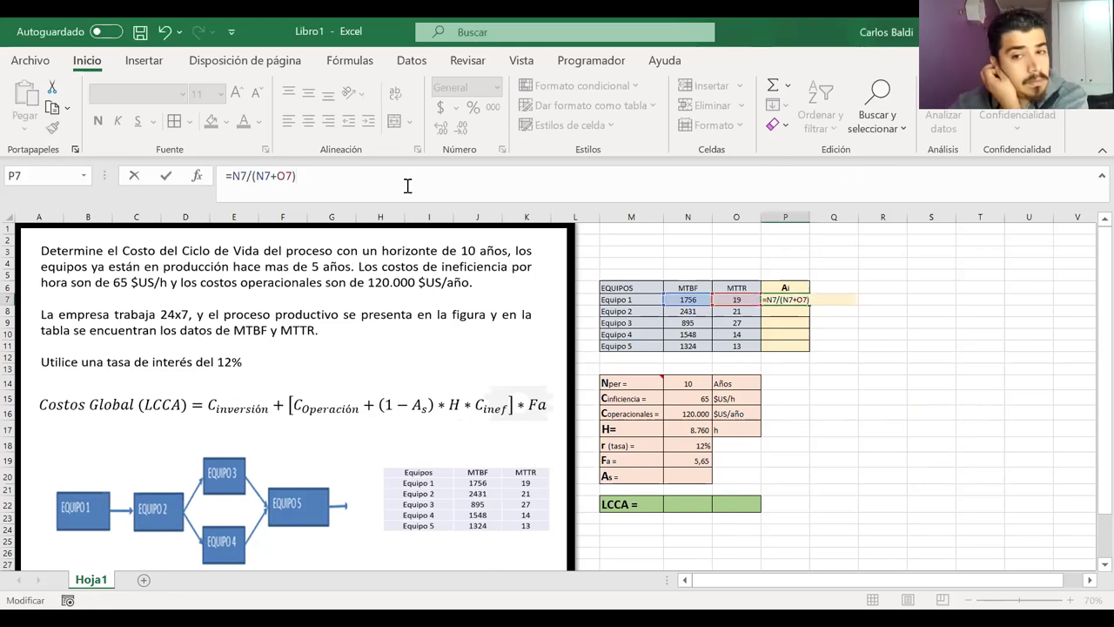
pyautogui.press('Return')
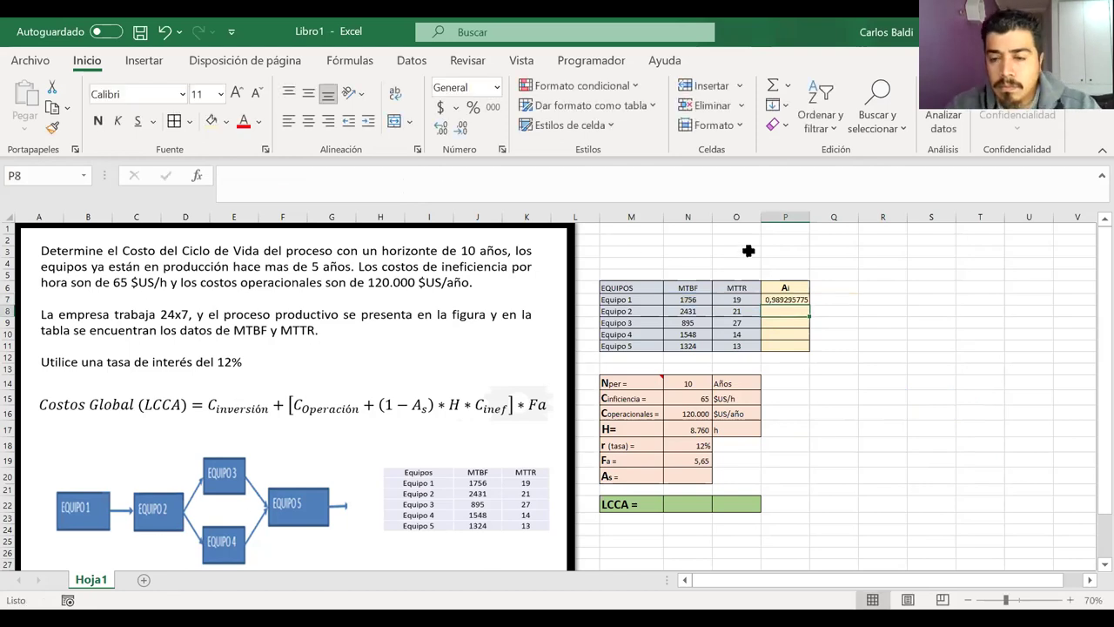
# Format the Equipo 1 availability in P7 as a percentage with two decimals
pyautogui.click(786, 301)
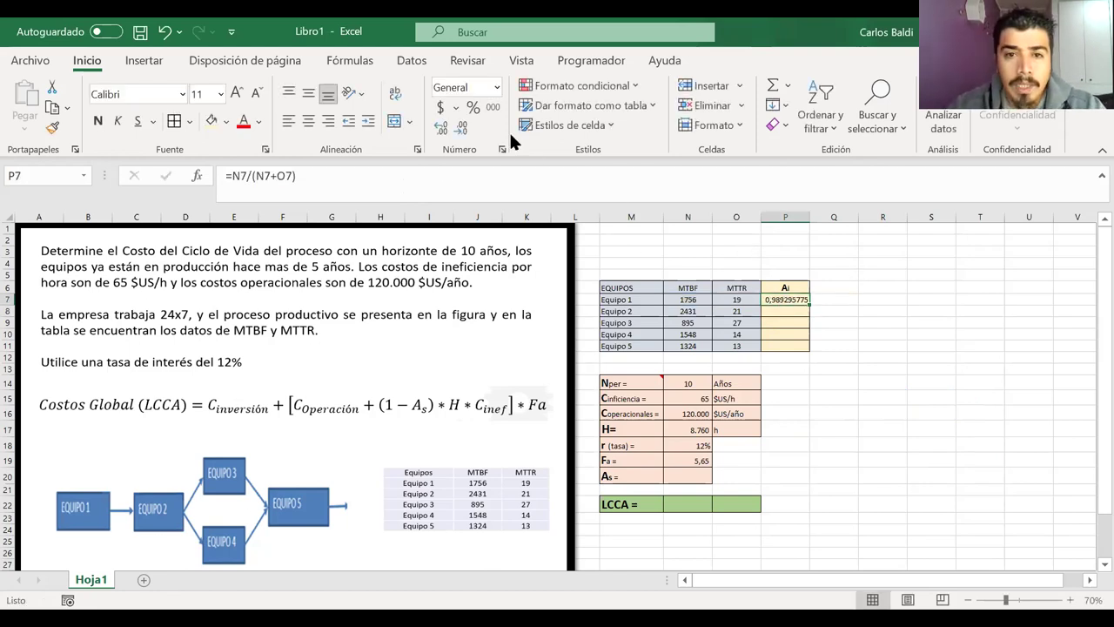
pyautogui.click(473, 107)
pyautogui.click(441, 128)
pyautogui.click(442, 128)
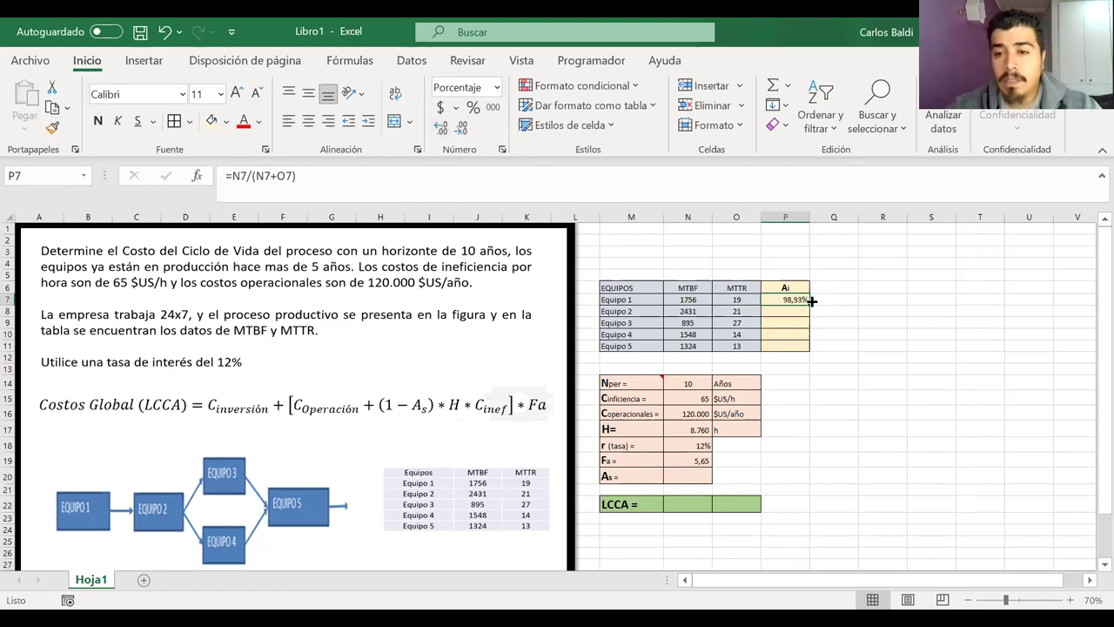
# Fill the P7 availability formula down to P11 for the other equipment and centre P7:P11
pyautogui.moveTo(811, 303); pyautogui.dragTo(788, 357)
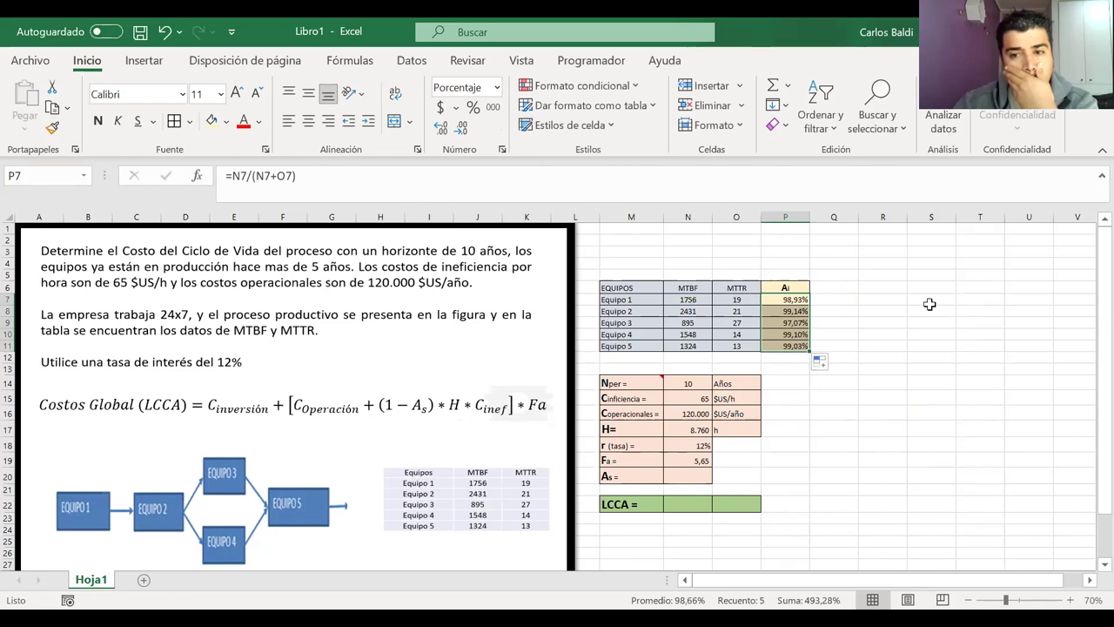
pyautogui.click(307, 124)
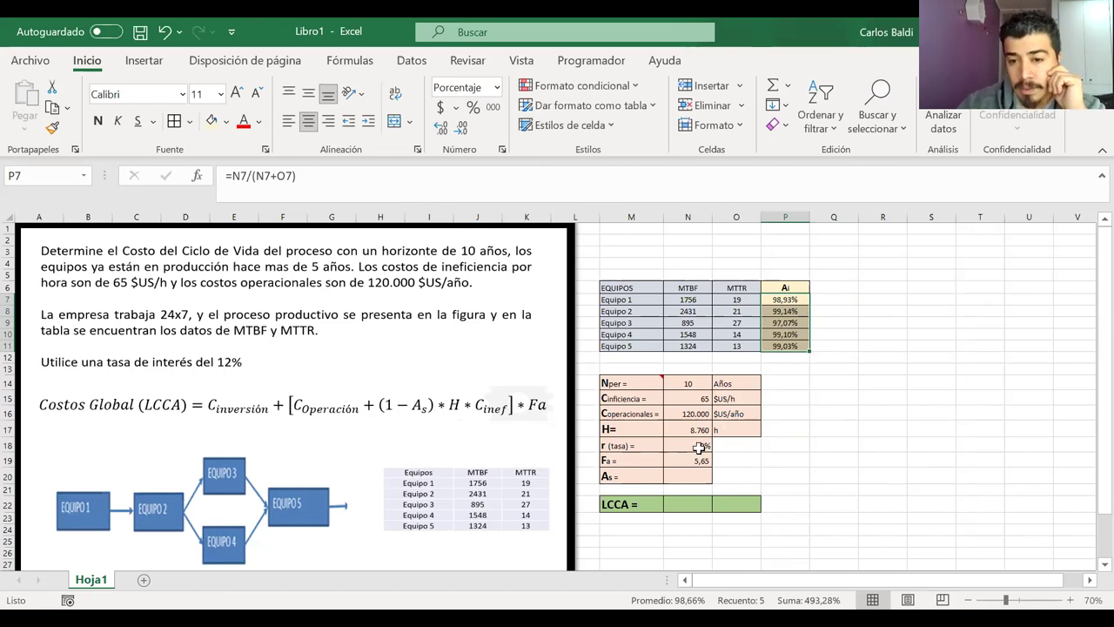
pyautogui.click(677, 476)
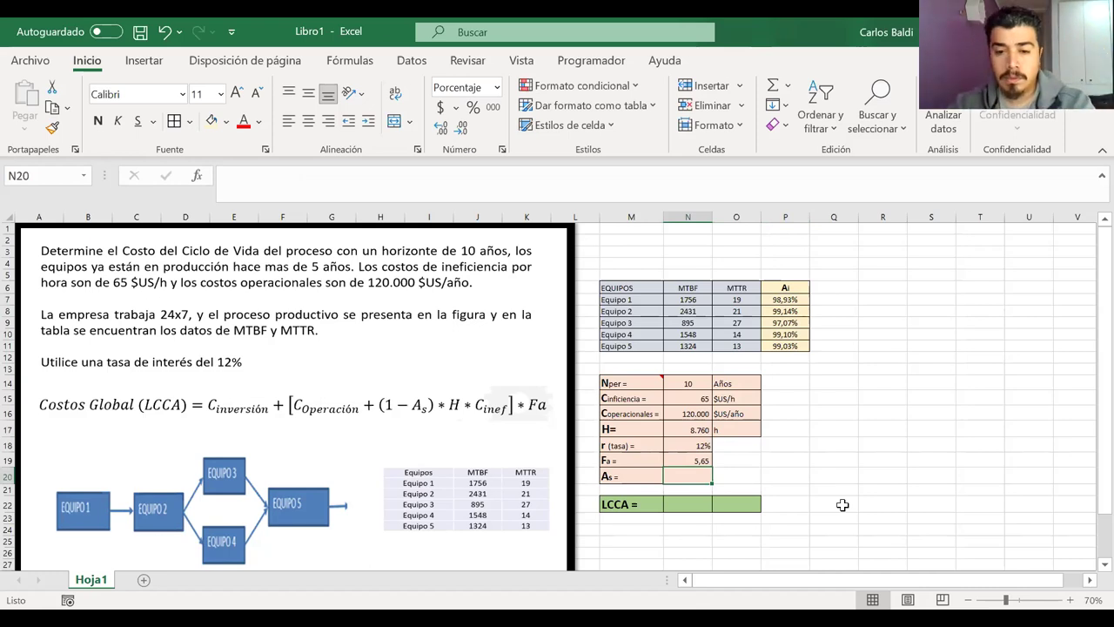
# Start the system availability formula in N20 with the series equipment, =P7*P8*, followed by an empty pair of parentheses
pyautogui.write('=')
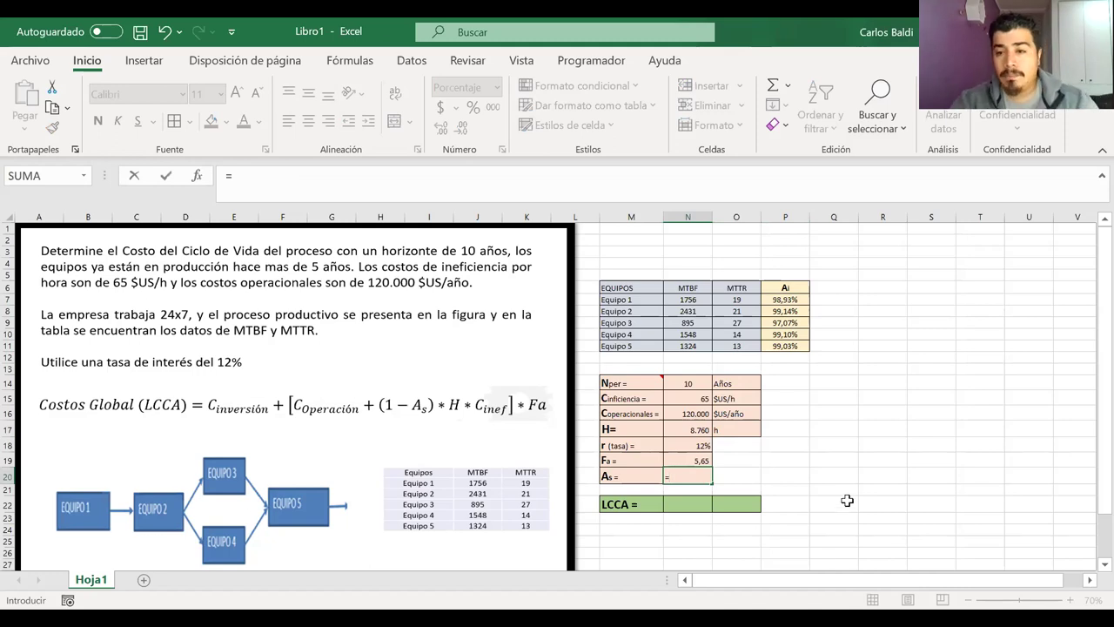
pyautogui.click(799, 299)
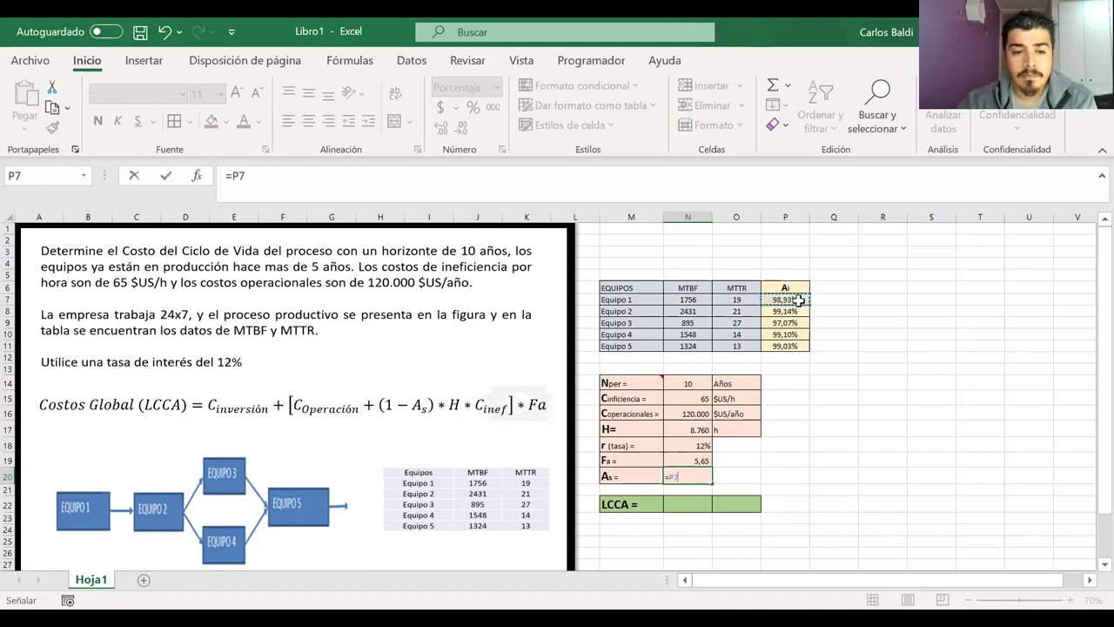
pyautogui.write('*')
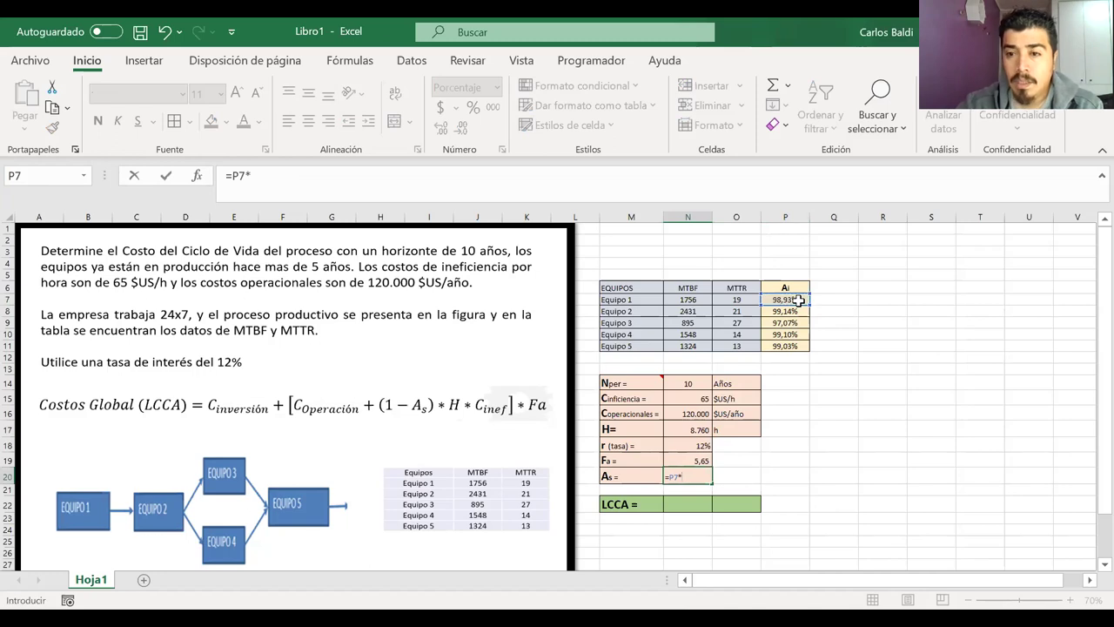
pyautogui.click(788, 311)
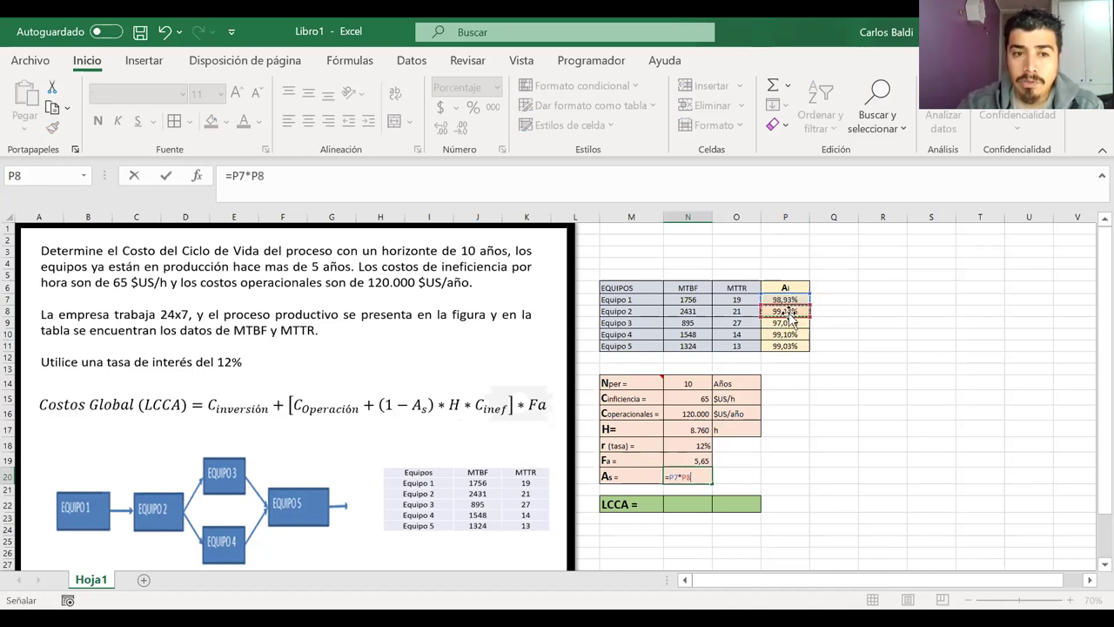
pyautogui.write('*')
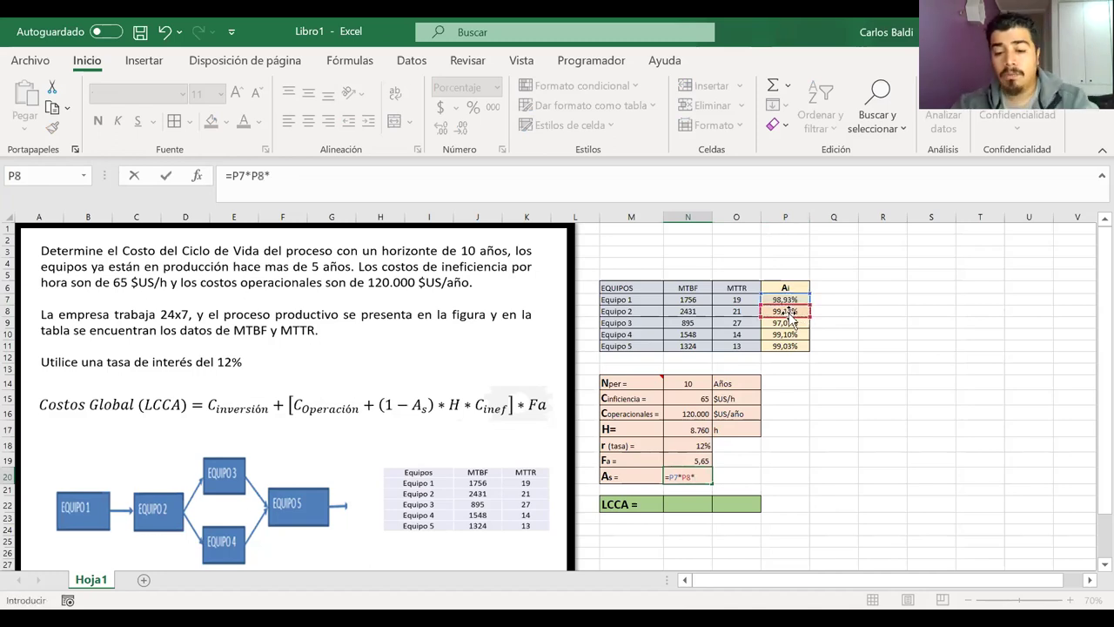
pyautogui.write('(')
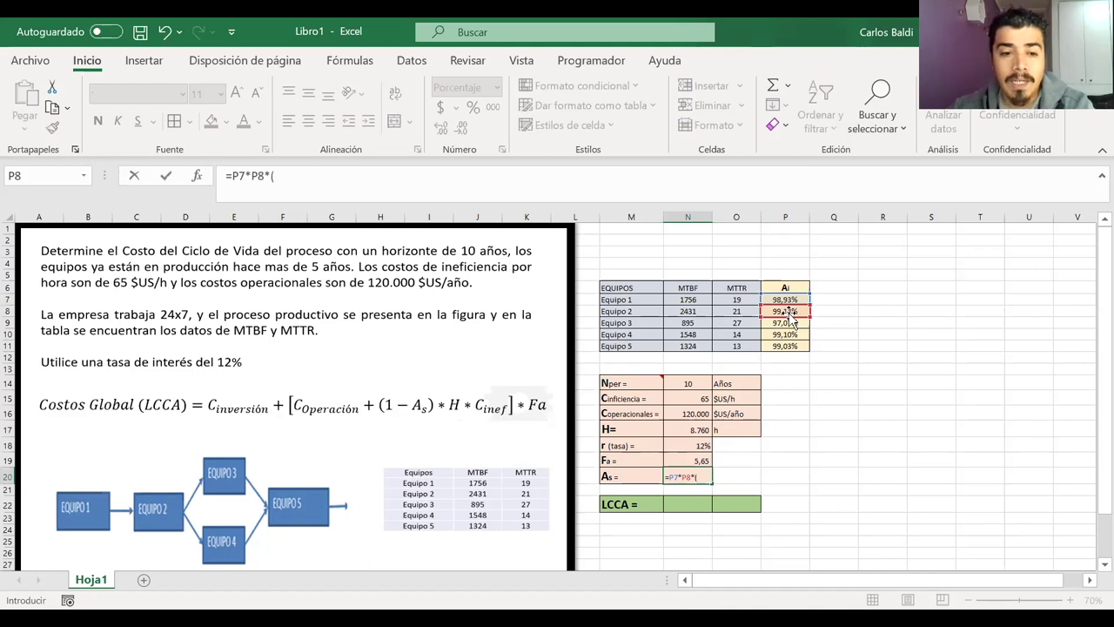
pyautogui.write(')')
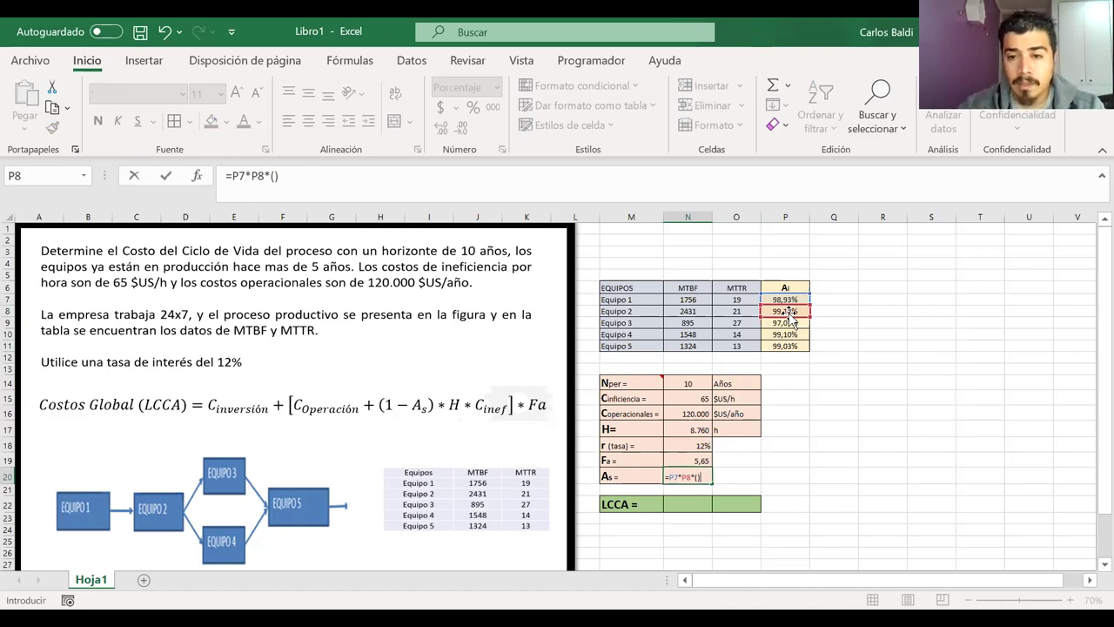
# Fill in the parallel term for Equipo 3 and Equipo 4 in the N20 formula as (1-(1-P9)*(1-P10))
pyautogui.click(277, 175)
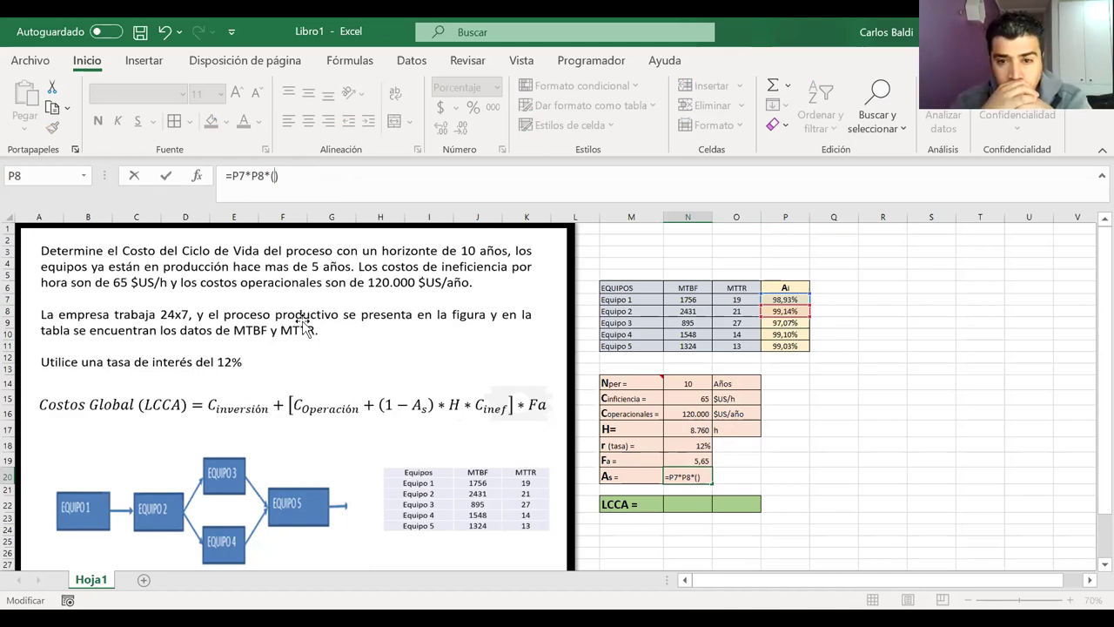
pyautogui.write('1-')
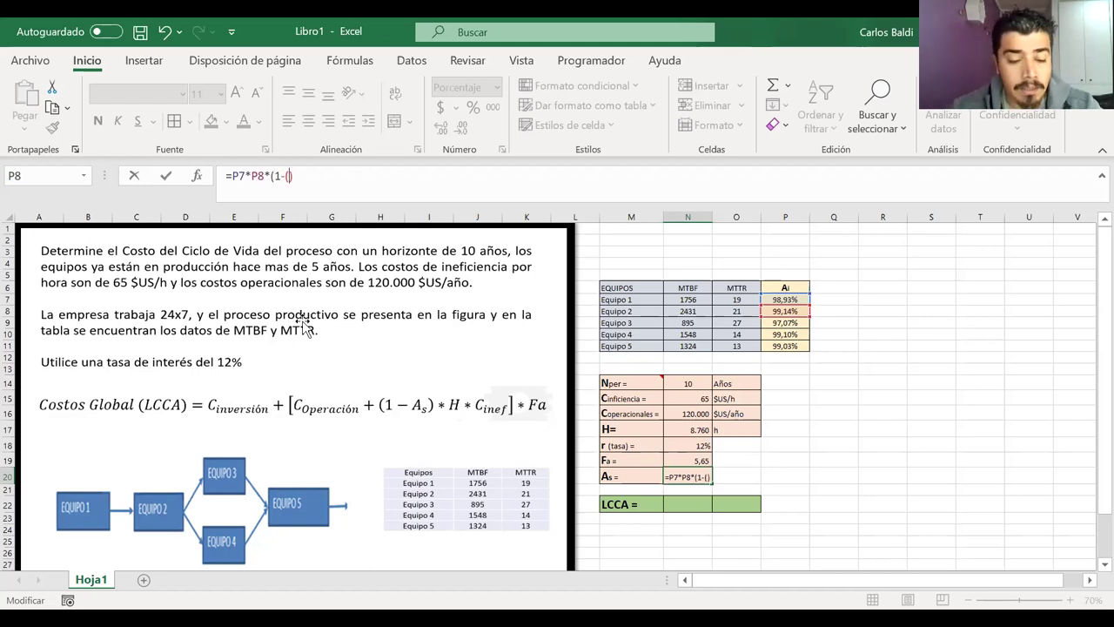
pyautogui.write('(1-')
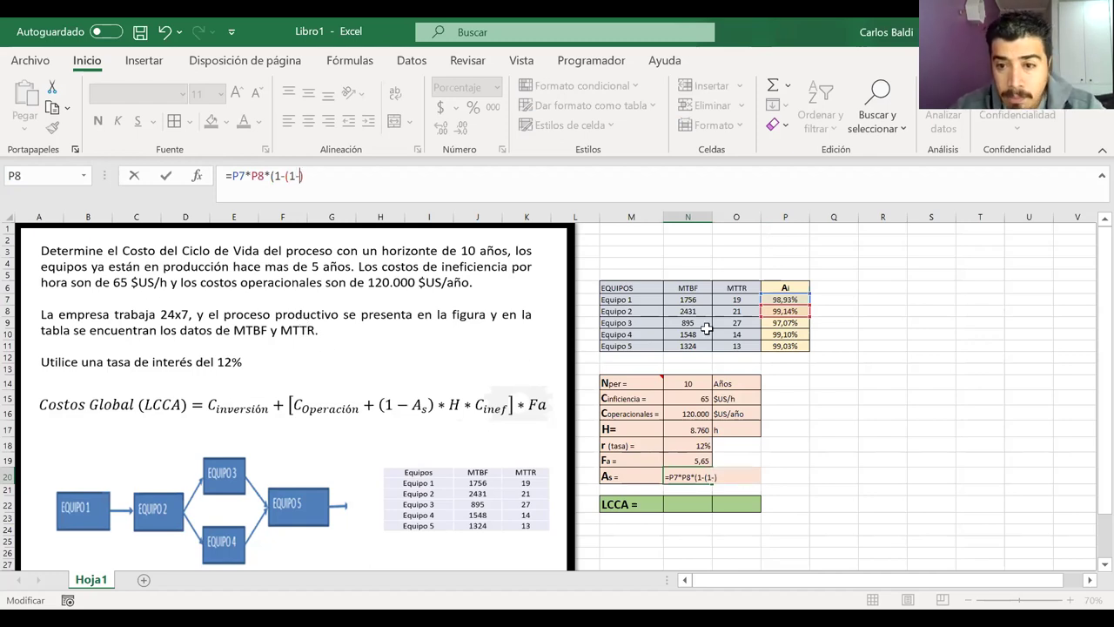
pyautogui.click(786, 323)
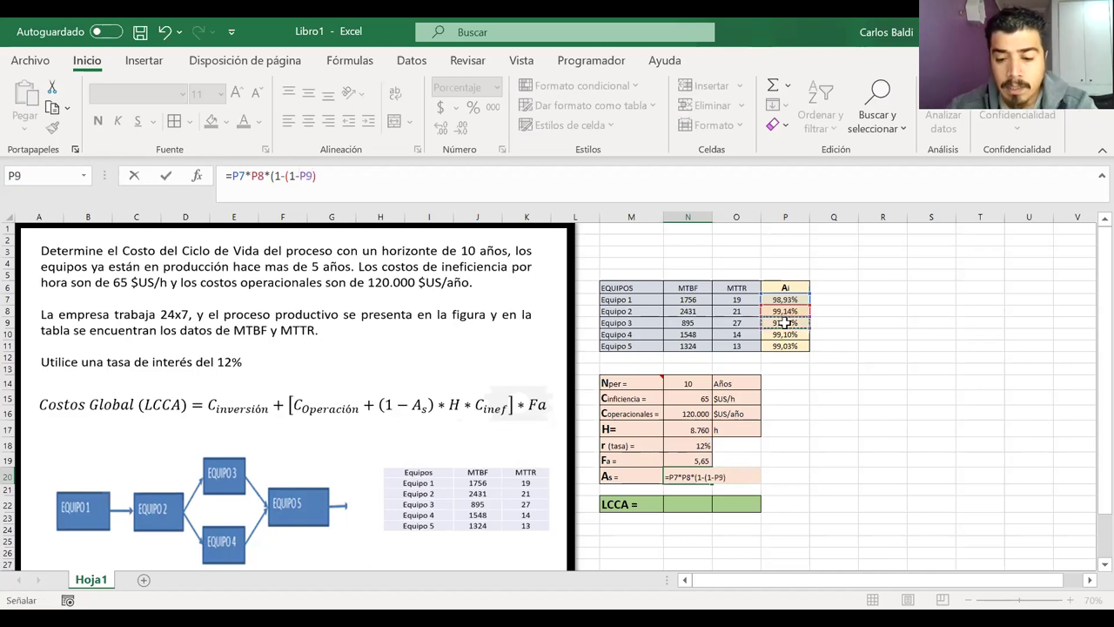
pyautogui.write('*)')
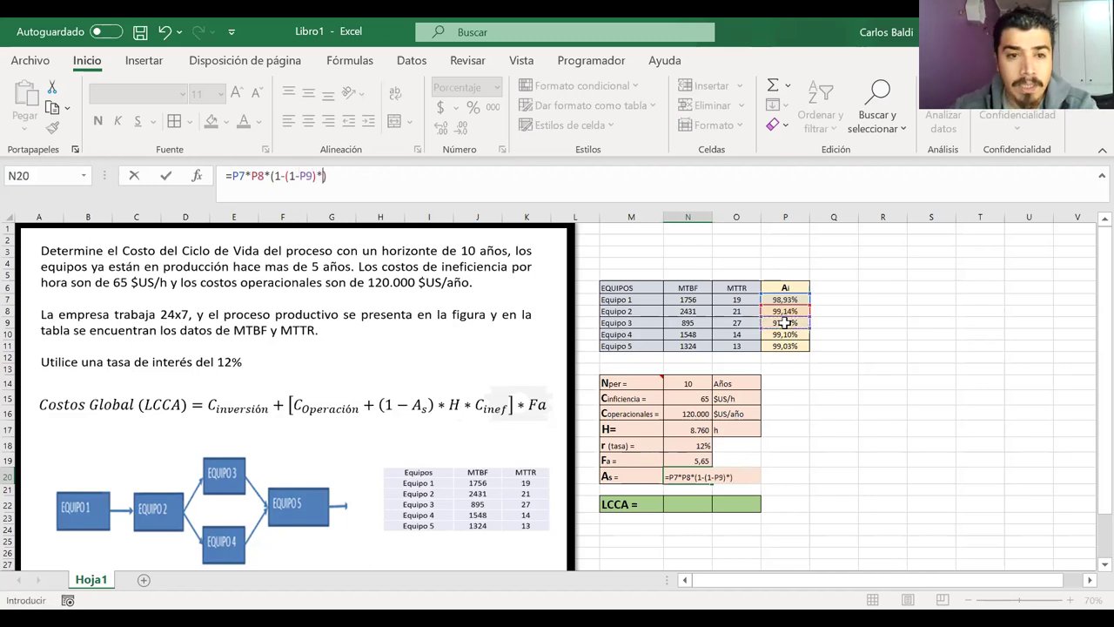
pyautogui.write('1)')
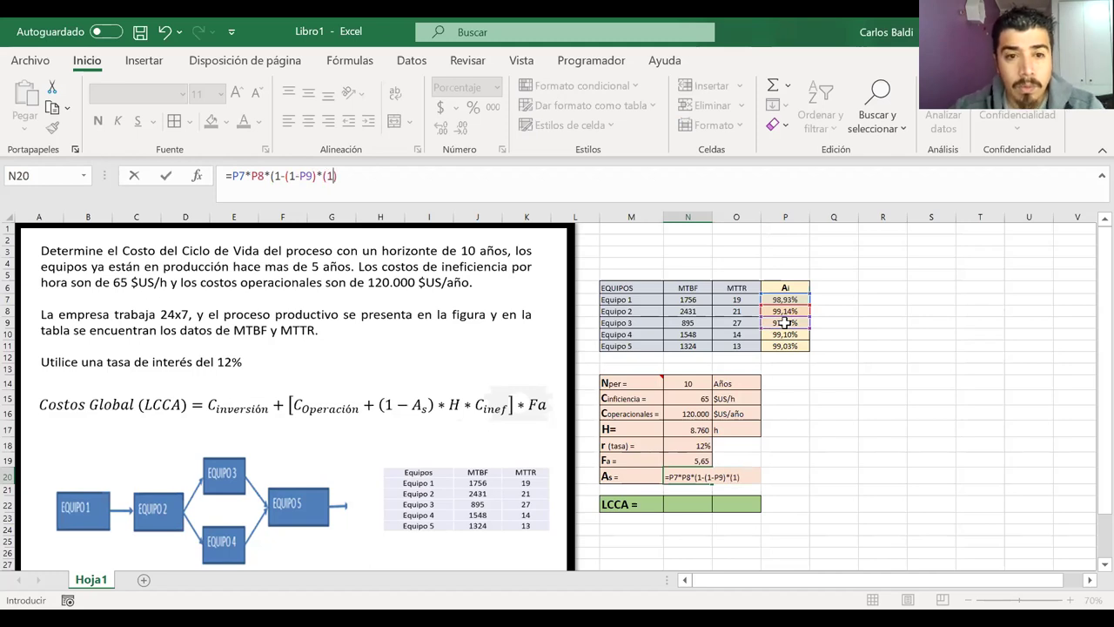
pyautogui.press('BackSpace')
pyautogui.write('-)')
pyautogui.click(786, 335)
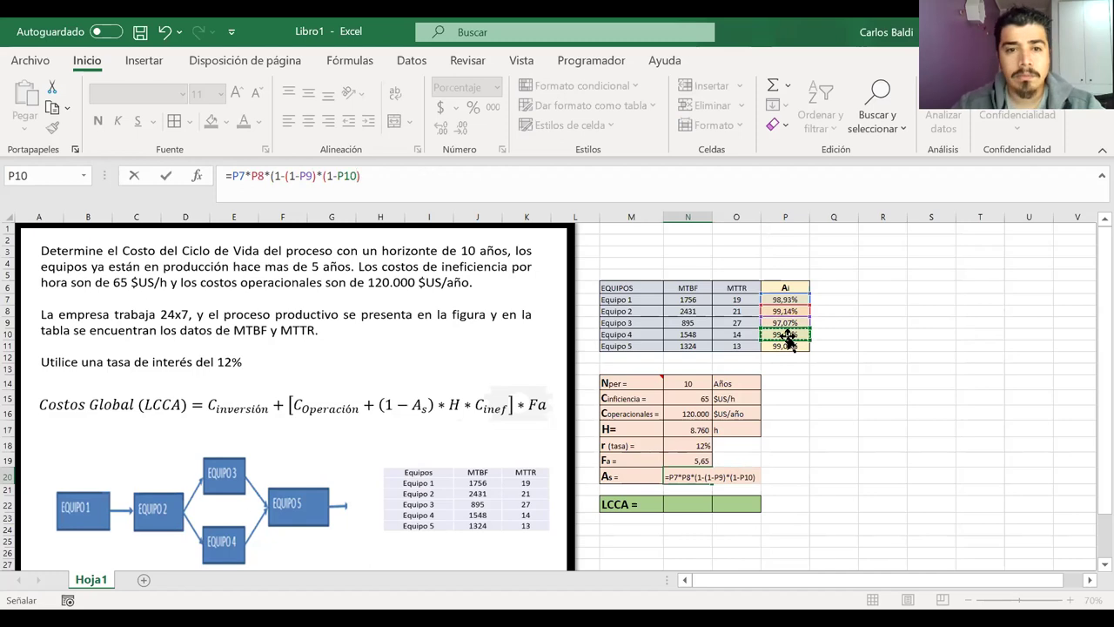
pyautogui.write(')')
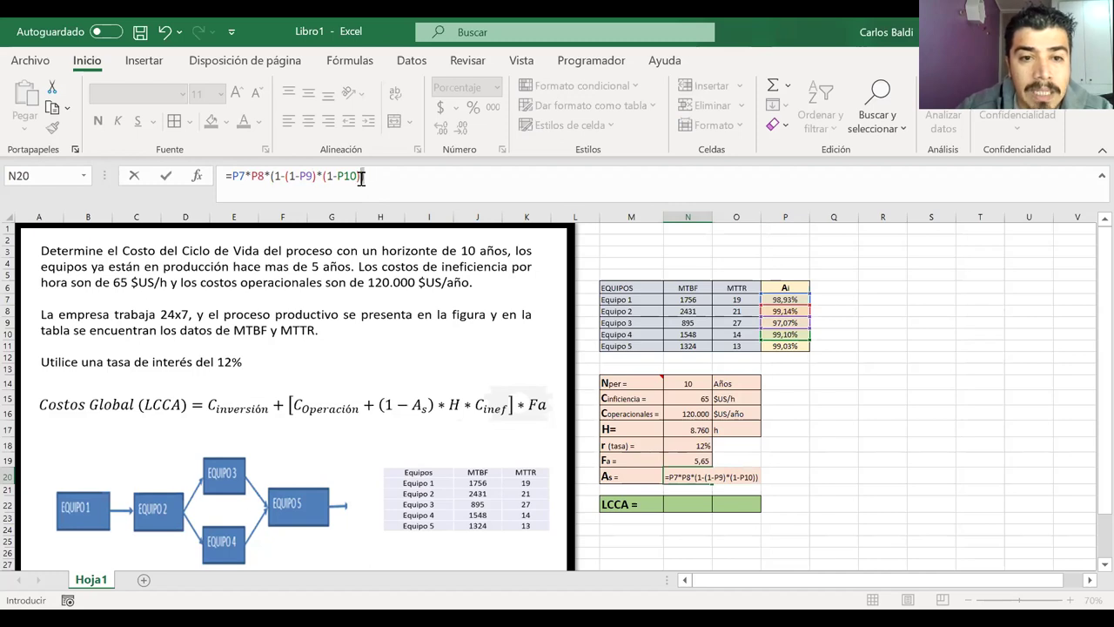
# Complete the system availability formula in N20 by multiplying it by P11: =P7*P8*(1-(1-P9)*(1-P10))*P11
pyautogui.moveTo(361, 176); pyautogui.dragTo(270, 174)
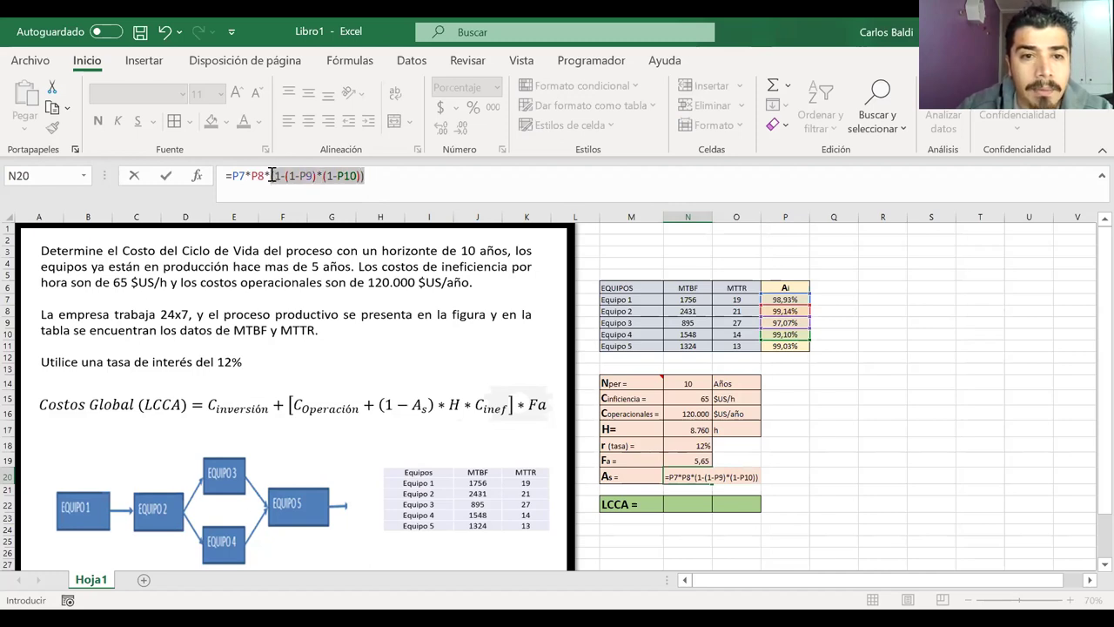
pyautogui.click(393, 175)
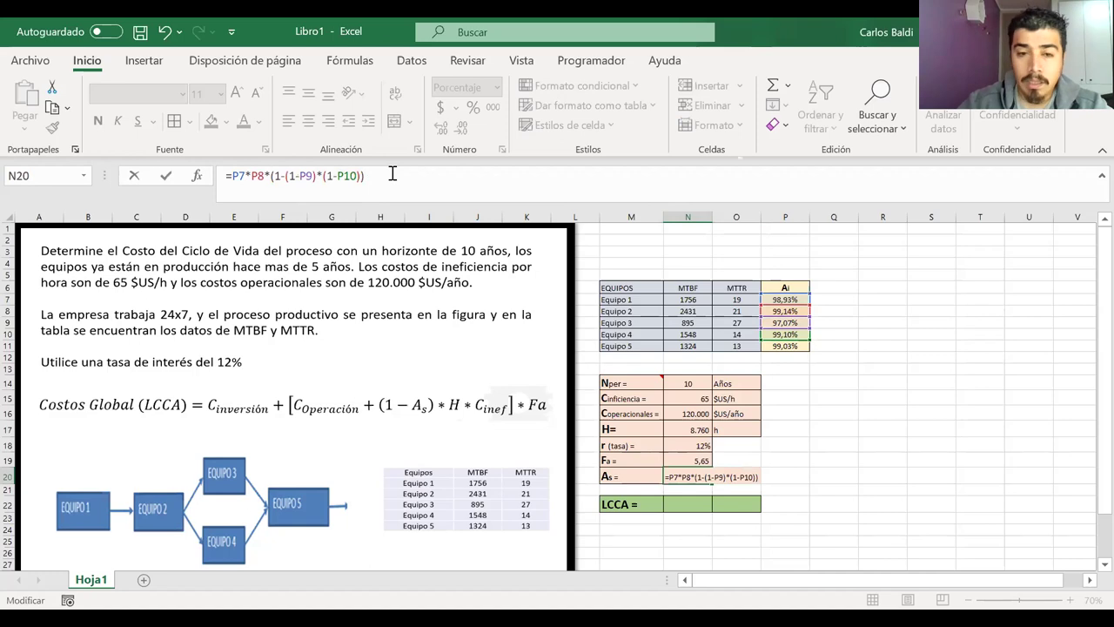
pyautogui.write('*')
pyautogui.moveTo(363, 176); pyautogui.dragTo(271, 176)
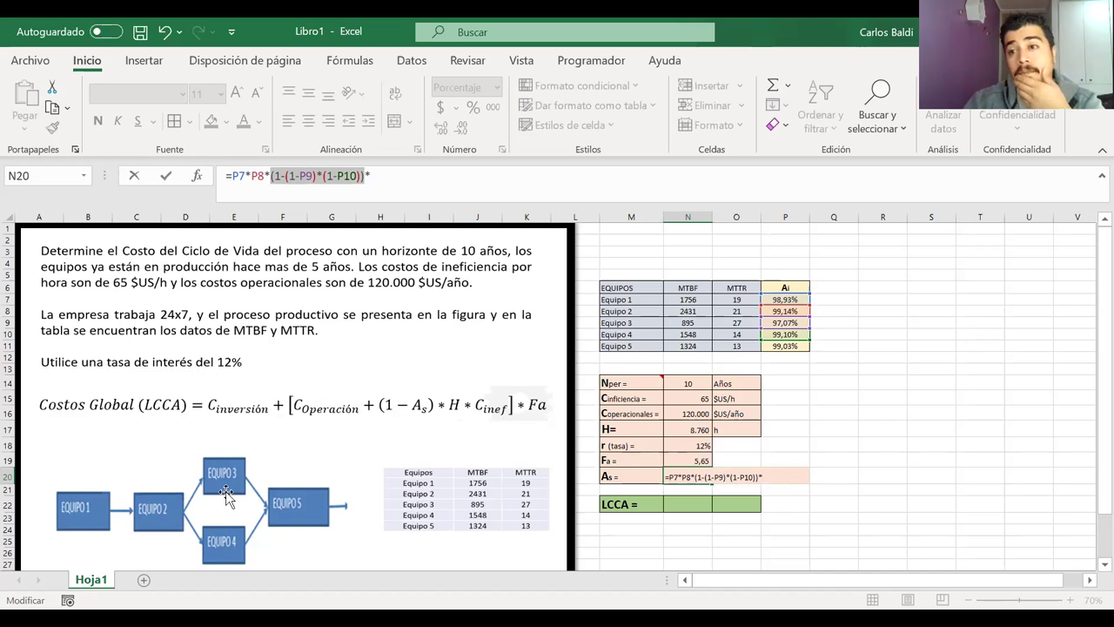
pyautogui.click(432, 177)
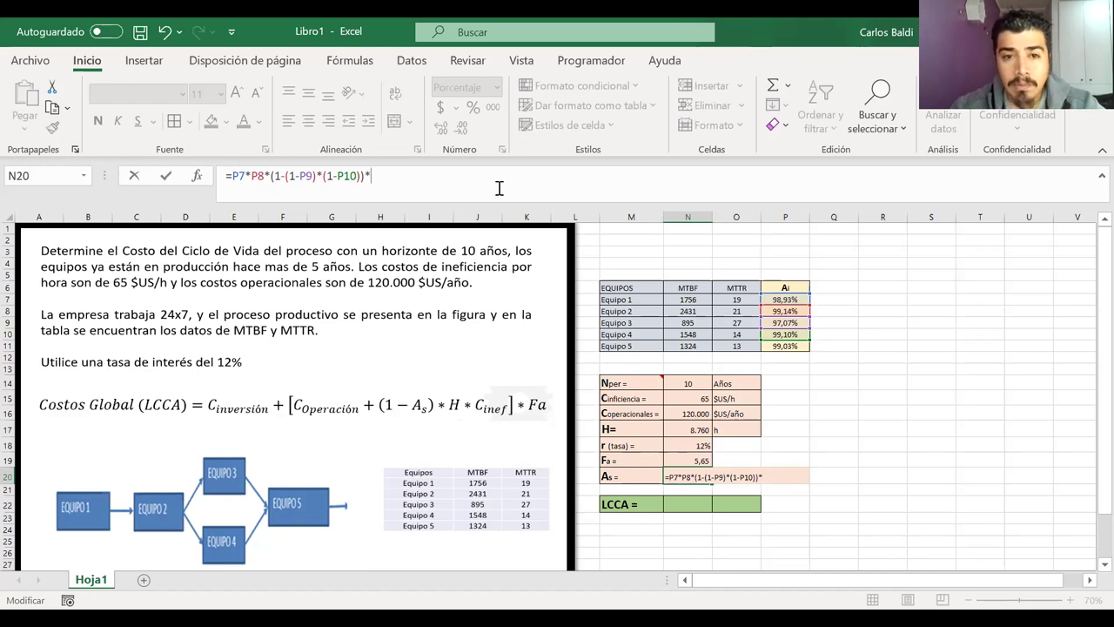
pyautogui.click(788, 346)
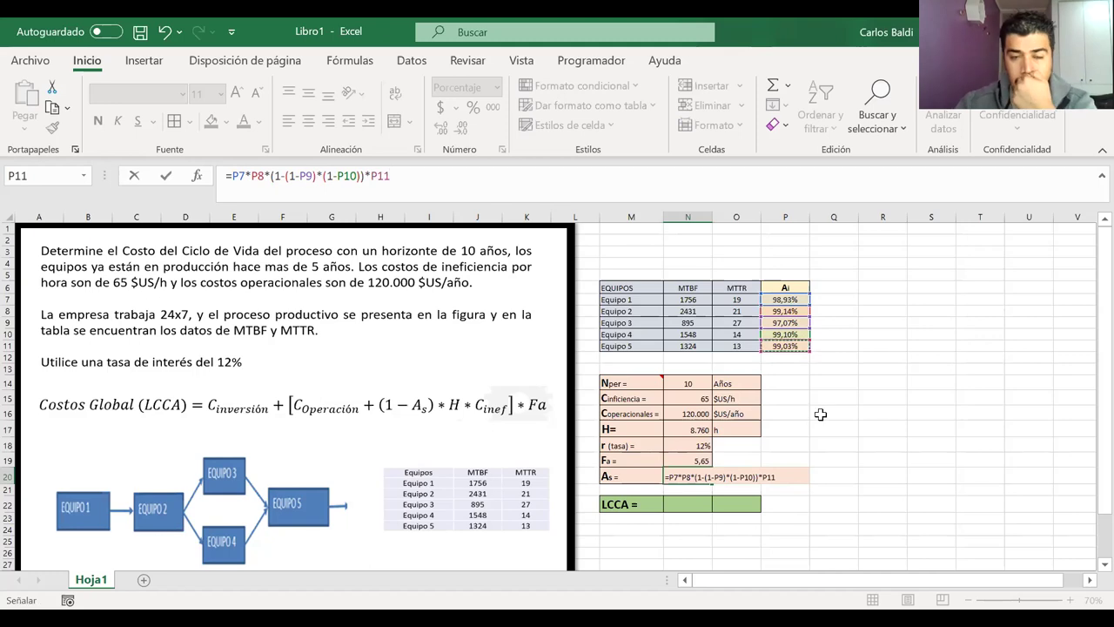
pyautogui.press('Return')
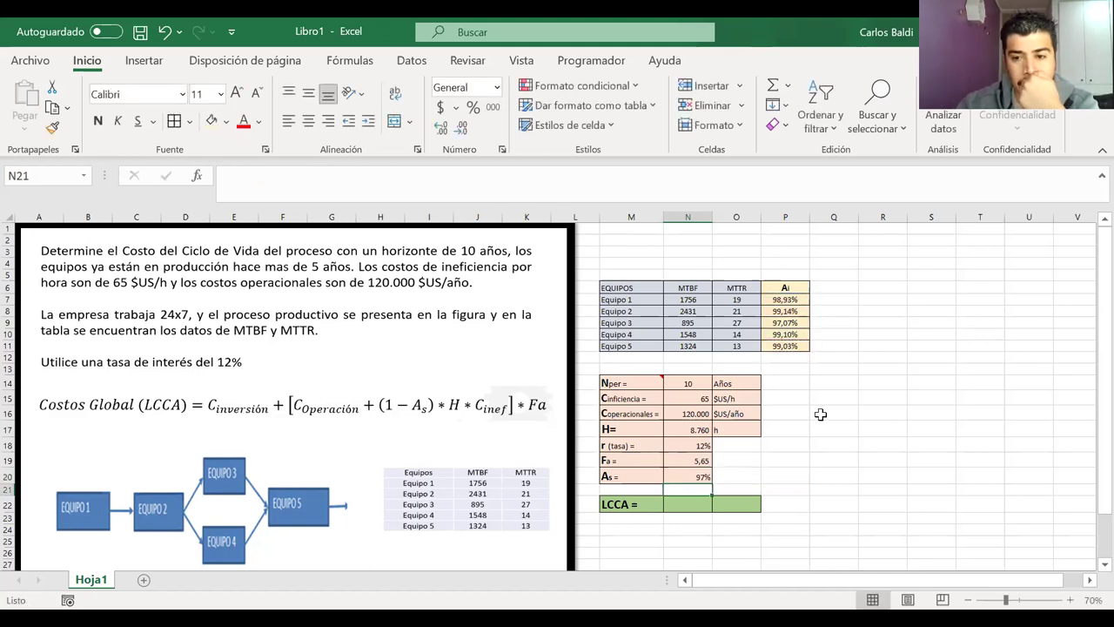
# Show the system availability percentage in N20 with two decimals
pyautogui.click(671, 477)
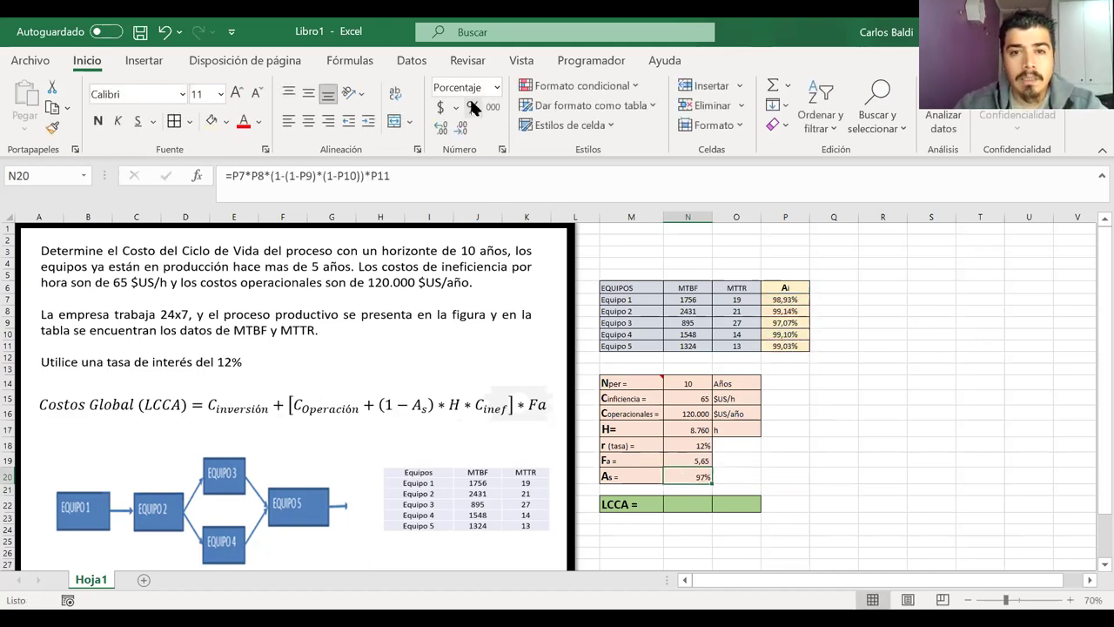
pyautogui.click(441, 129)
pyautogui.click(440, 129)
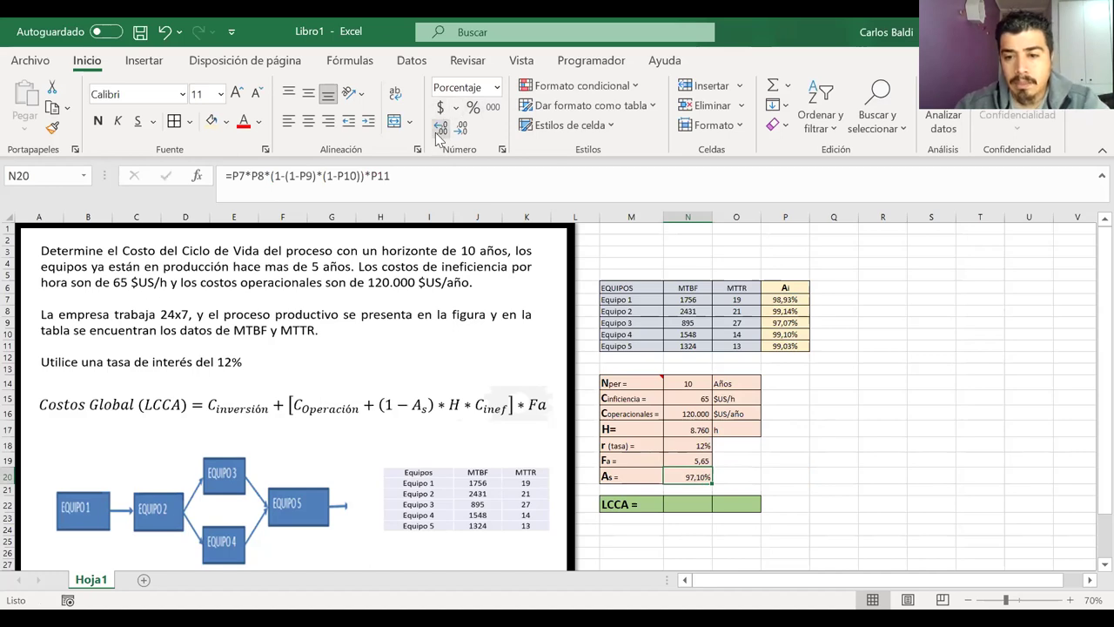
pyautogui.click(871, 416)
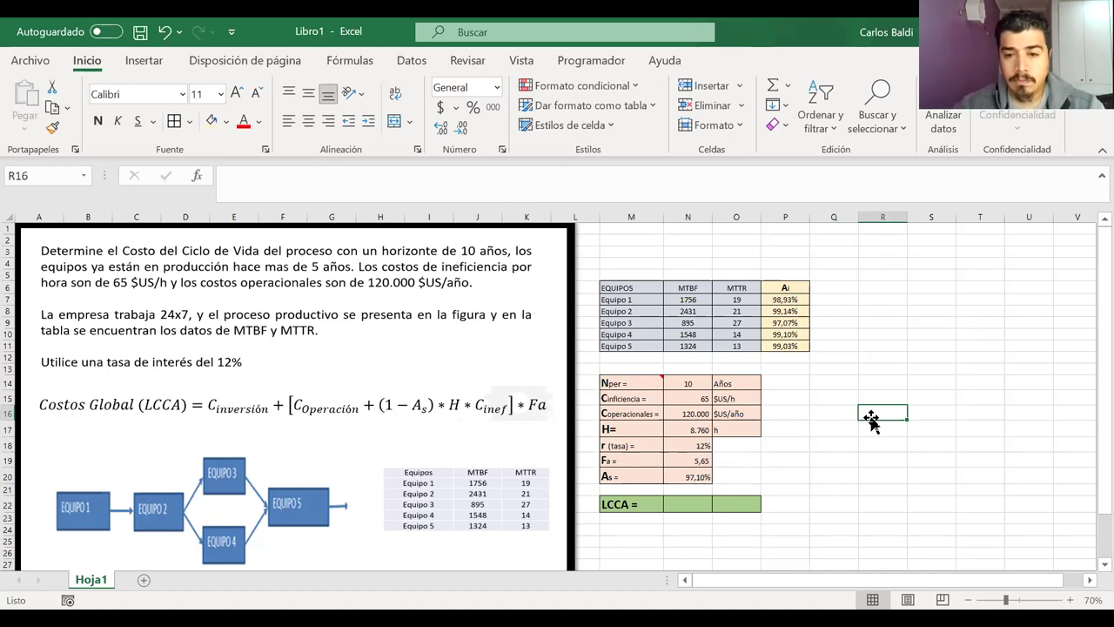
# Move the green LCCA row down to row 23 and enter the label "(1-As) =" in M21
pyautogui.moveTo(629, 504); pyautogui.dragTo(736, 504)
pyautogui.moveTo(670, 496); pyautogui.dragTo(667, 512)
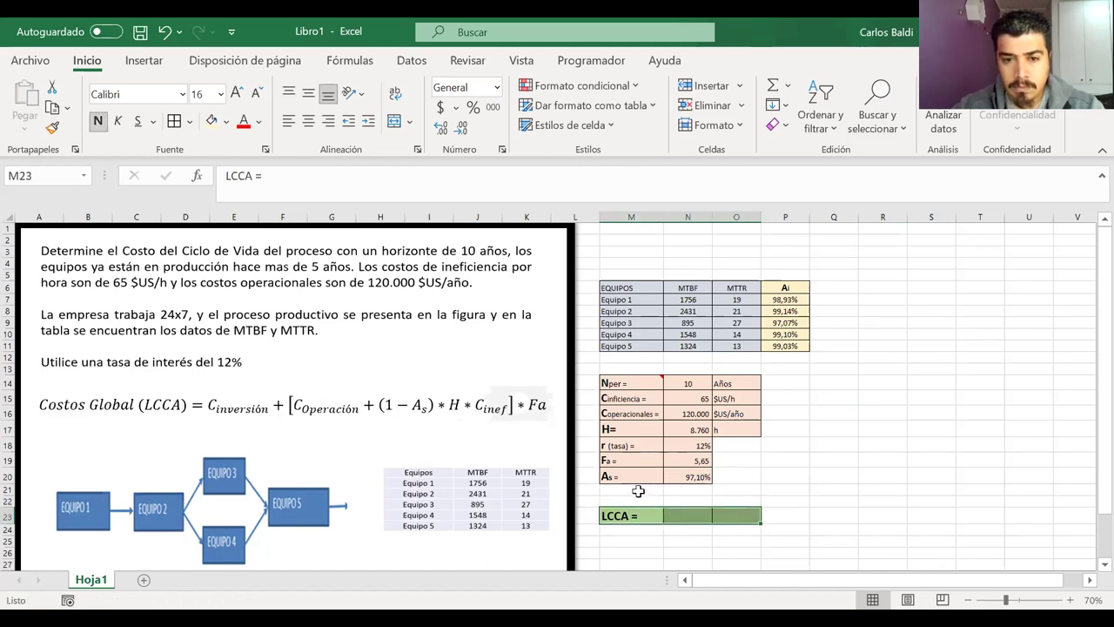
pyautogui.click(638, 492)
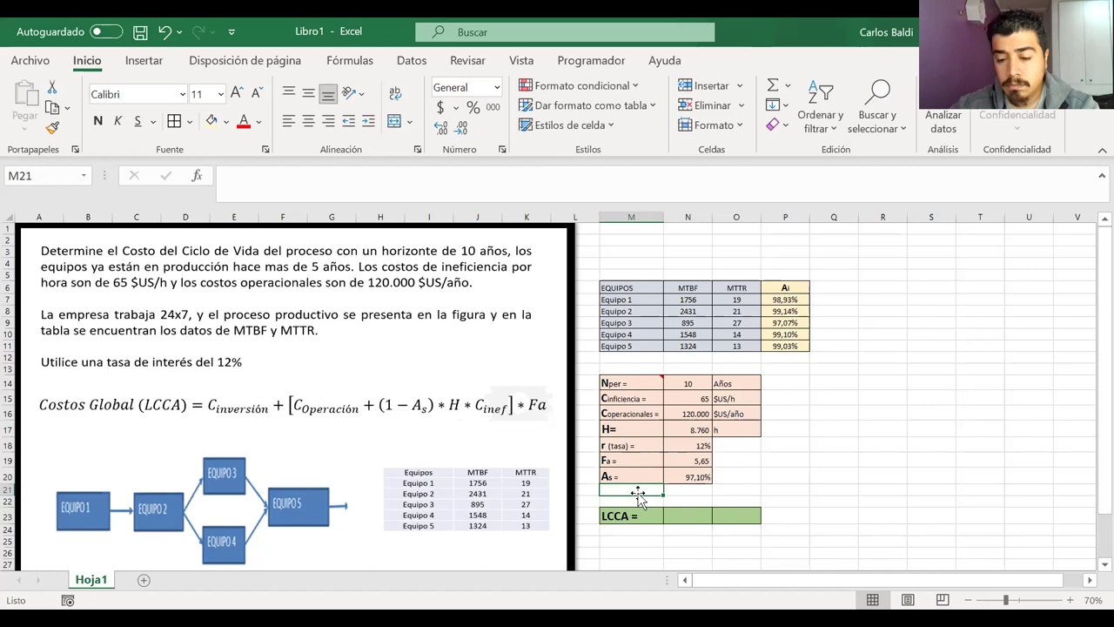
pyautogui.write('(1-As)')
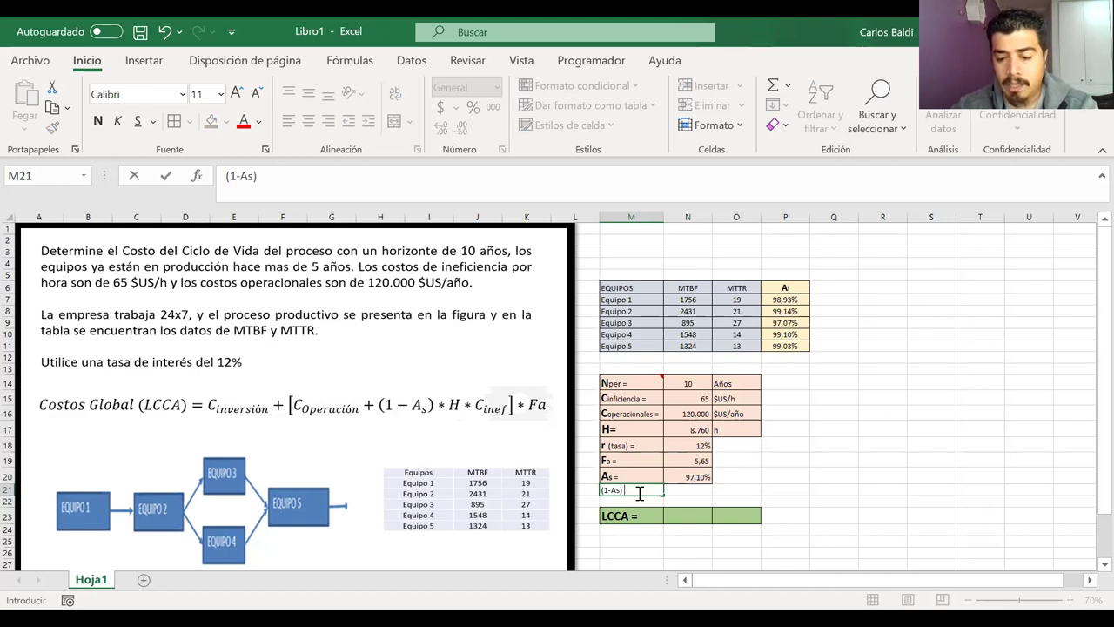
pyautogui.press('Tab')
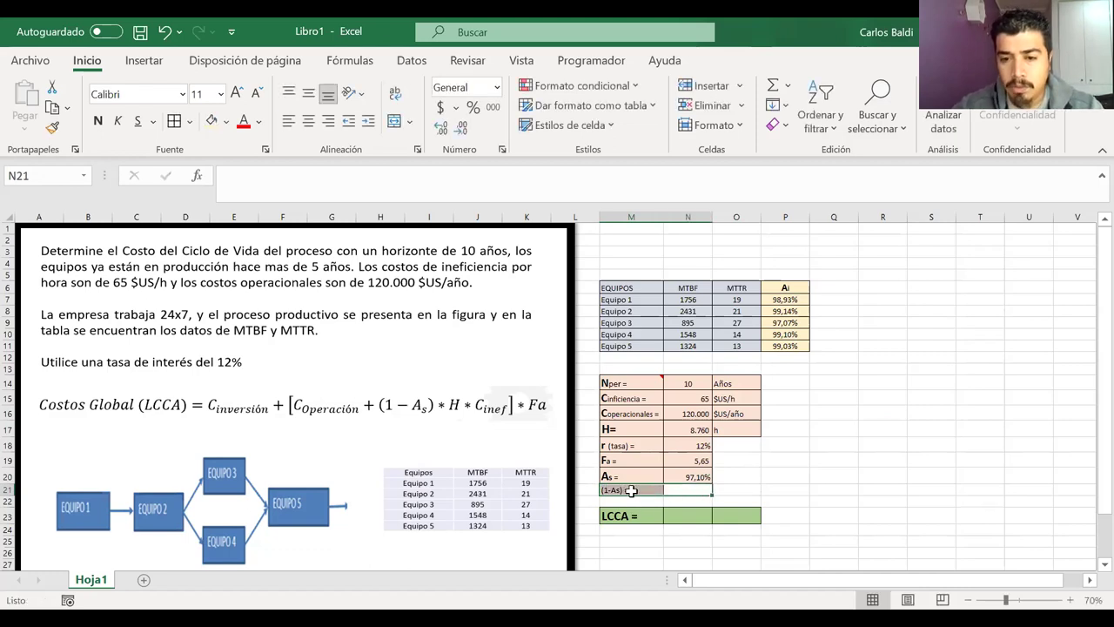
# Fill M21:N21 with the same light orange theme colour as the parameter rows above
pyautogui.click(631, 491)
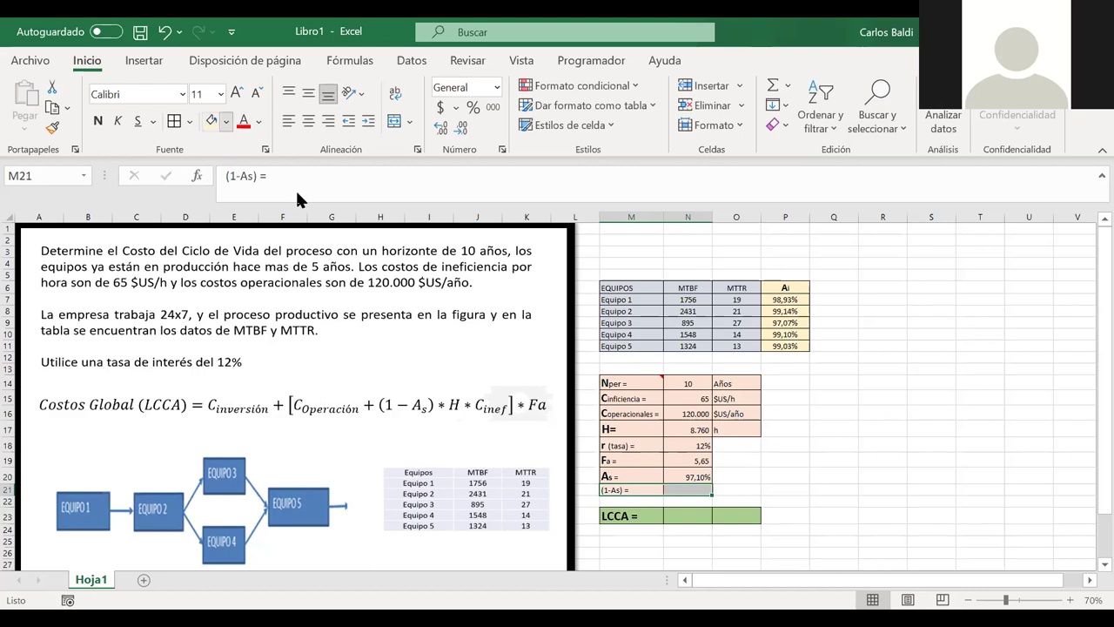
pyautogui.click(226, 121)
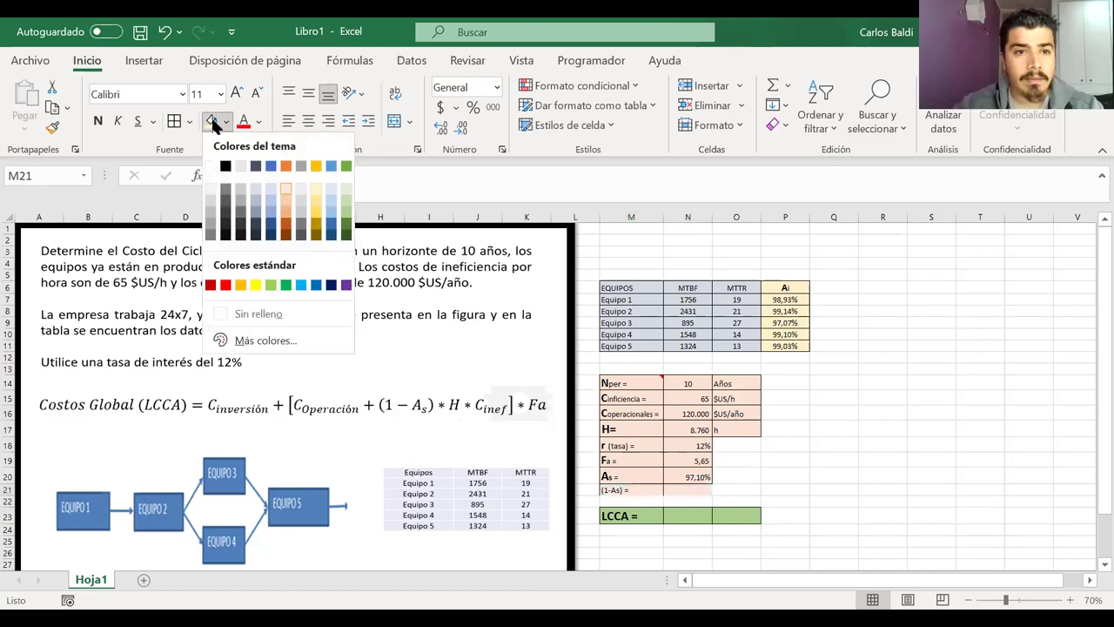
pyautogui.click(290, 192)
pyautogui.click(609, 564)
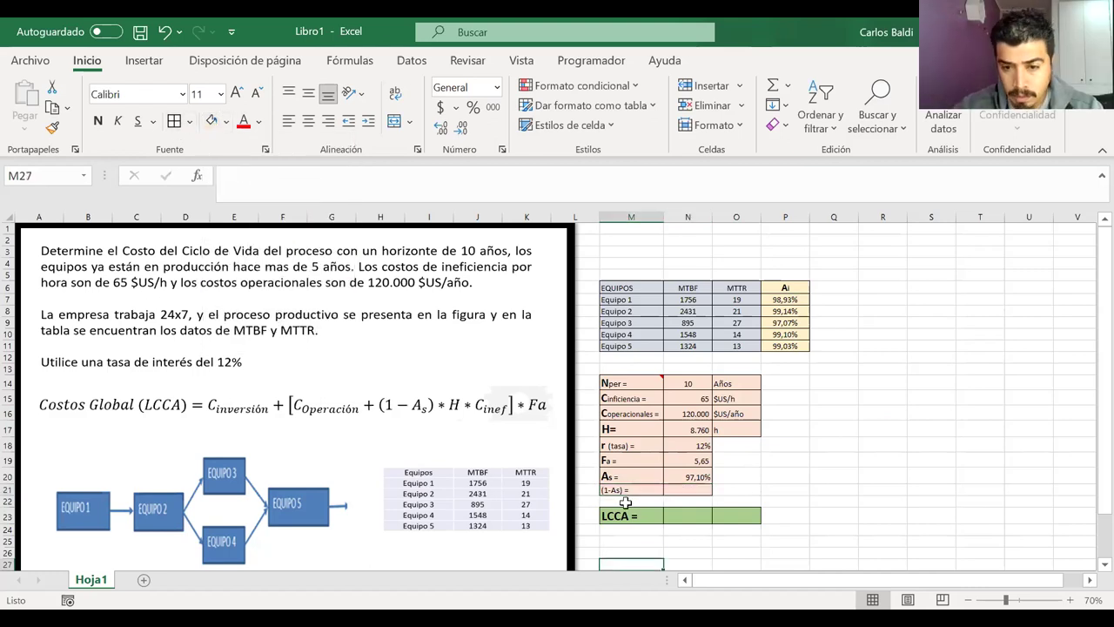
# Format the "(1-As) =" label in M21 at font size 14 with the letter A in bold
pyautogui.click(614, 490)
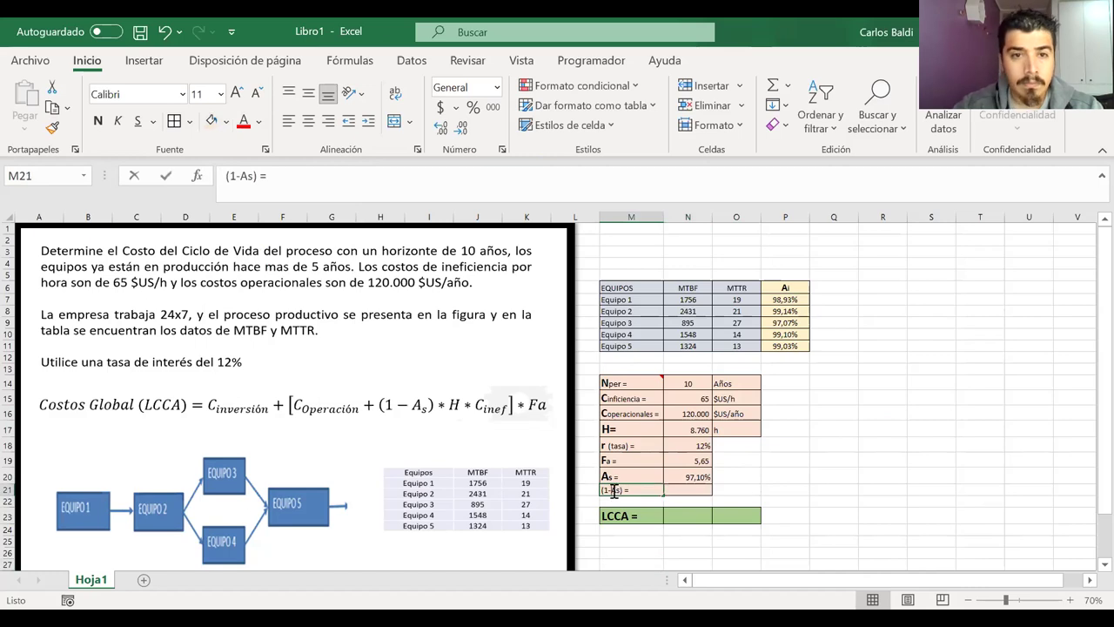
pyautogui.doubleClick(614, 490)
pyautogui.moveTo(612, 490); pyautogui.dragTo(618, 490)
pyautogui.click(237, 93)
pyautogui.click(237, 93)
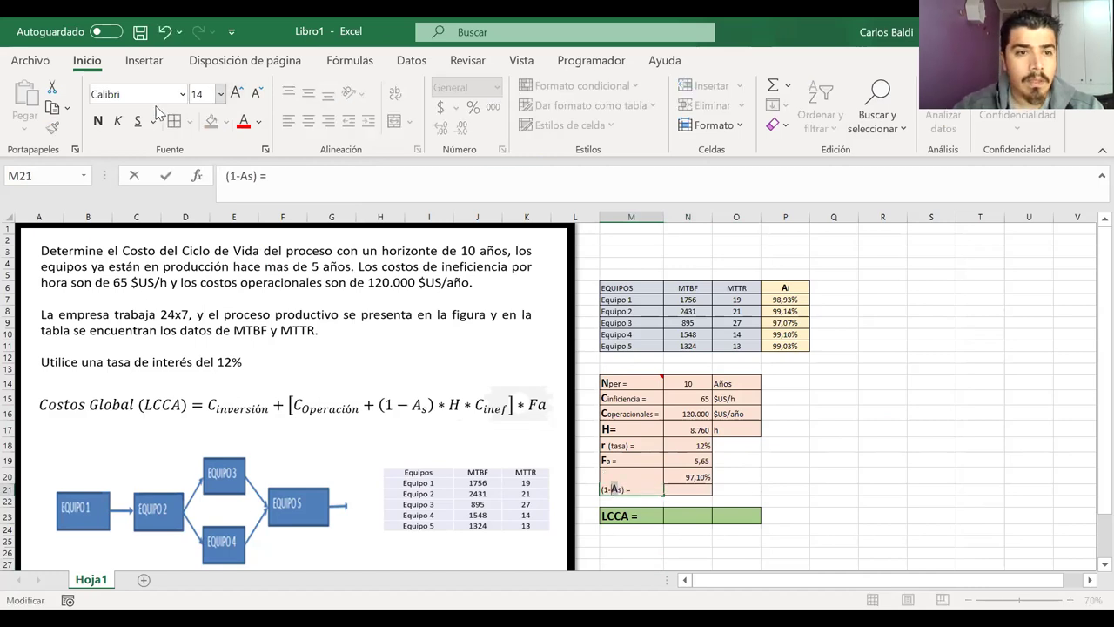
pyautogui.click(98, 121)
pyautogui.moveTo(620, 490); pyautogui.dragTo(615, 490)
pyautogui.click(237, 93)
pyautogui.click(237, 93)
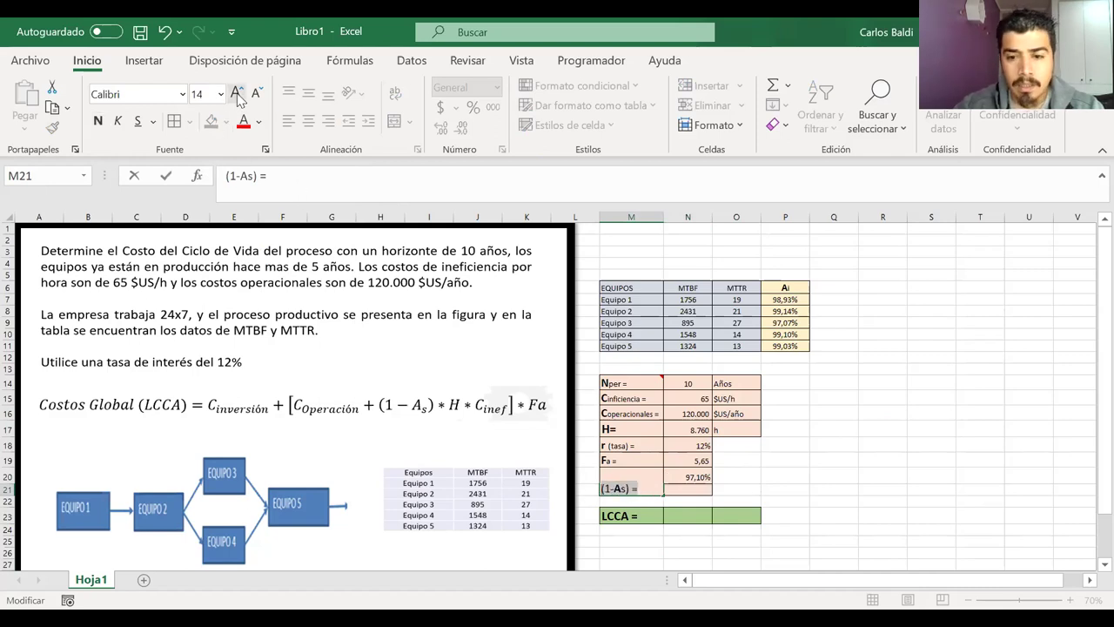
pyautogui.click(675, 474)
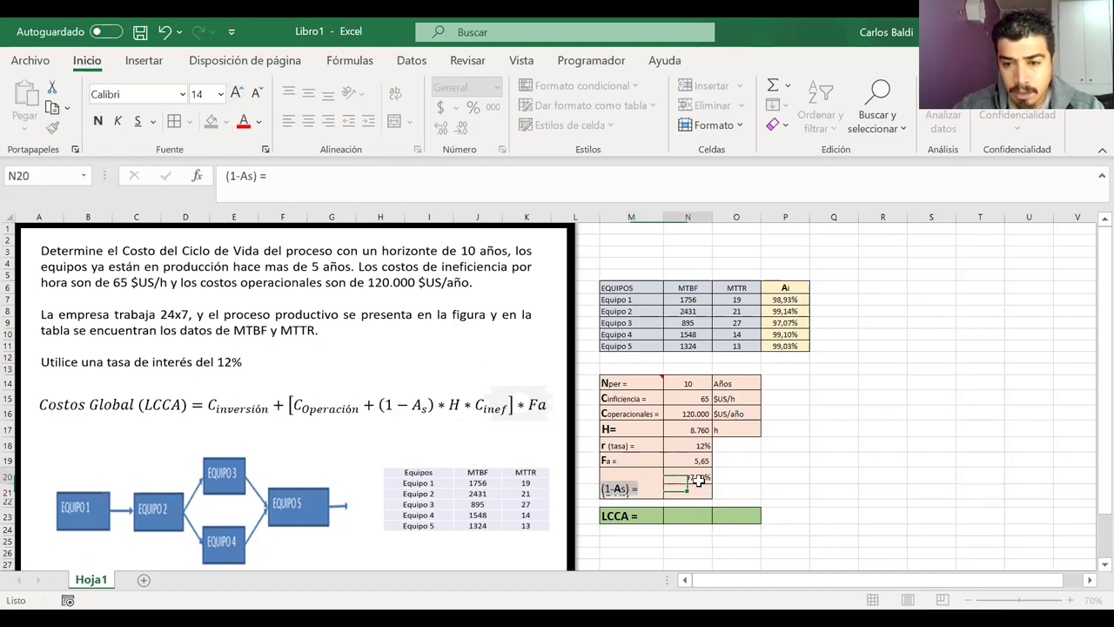
# Calculate the system unavailability (1-As) in N21 with the formula =1-N20
pyautogui.doubleClick(677, 476)
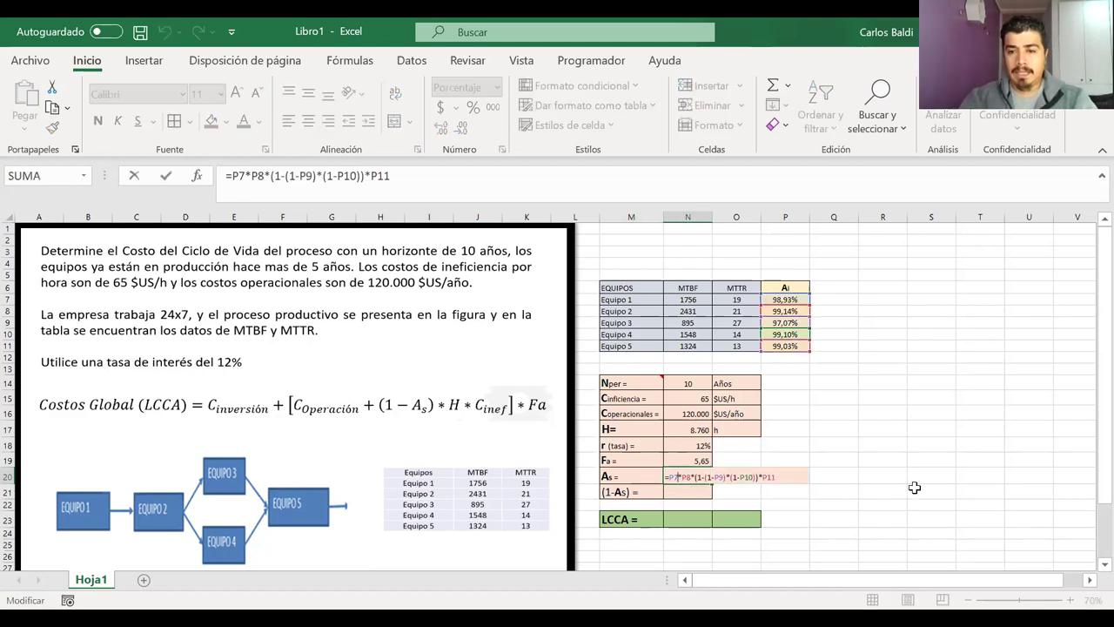
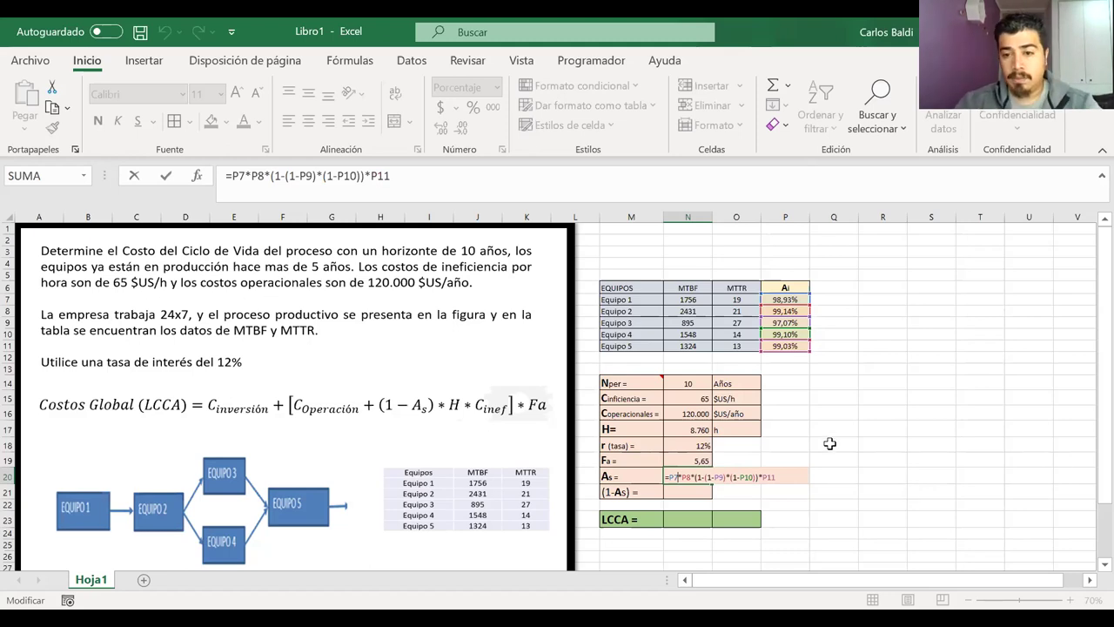
pyautogui.press('Return')
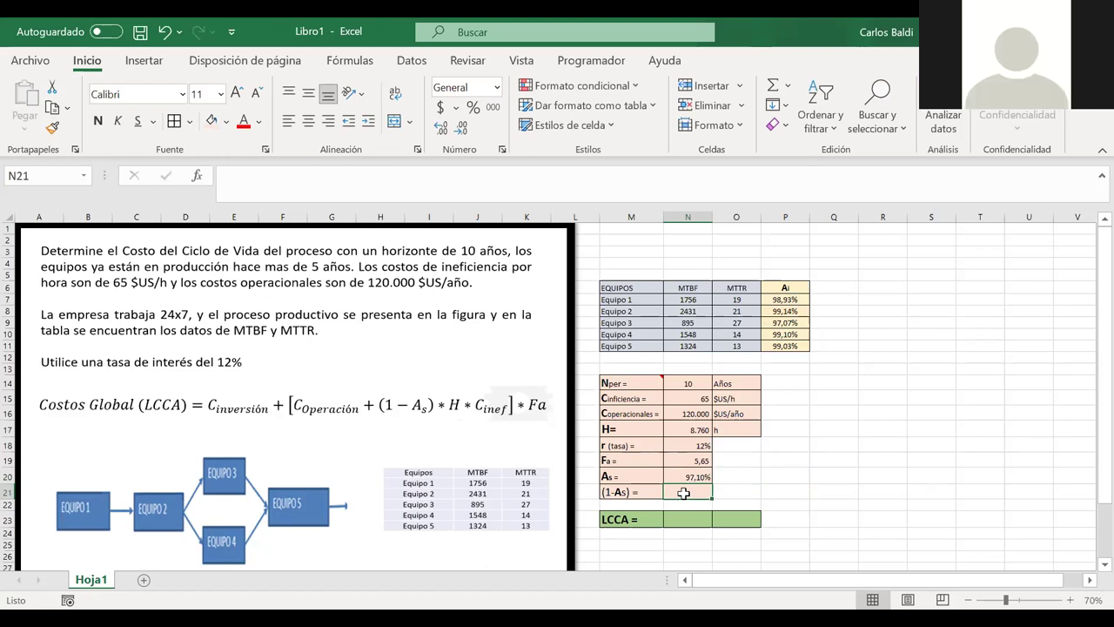
pyautogui.write('=')
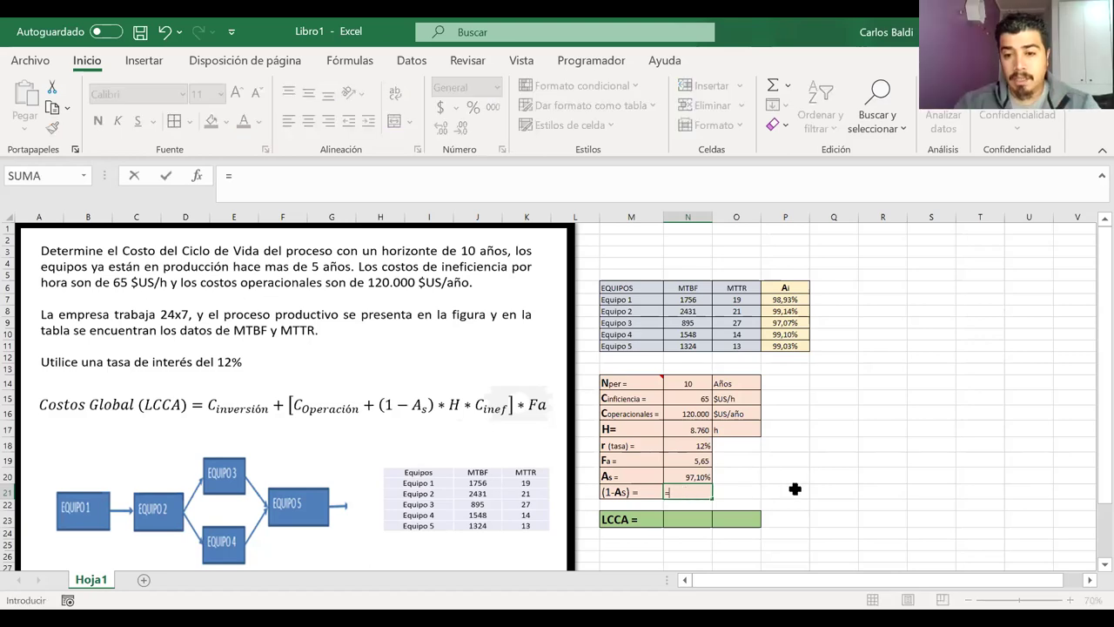
pyautogui.write('1')
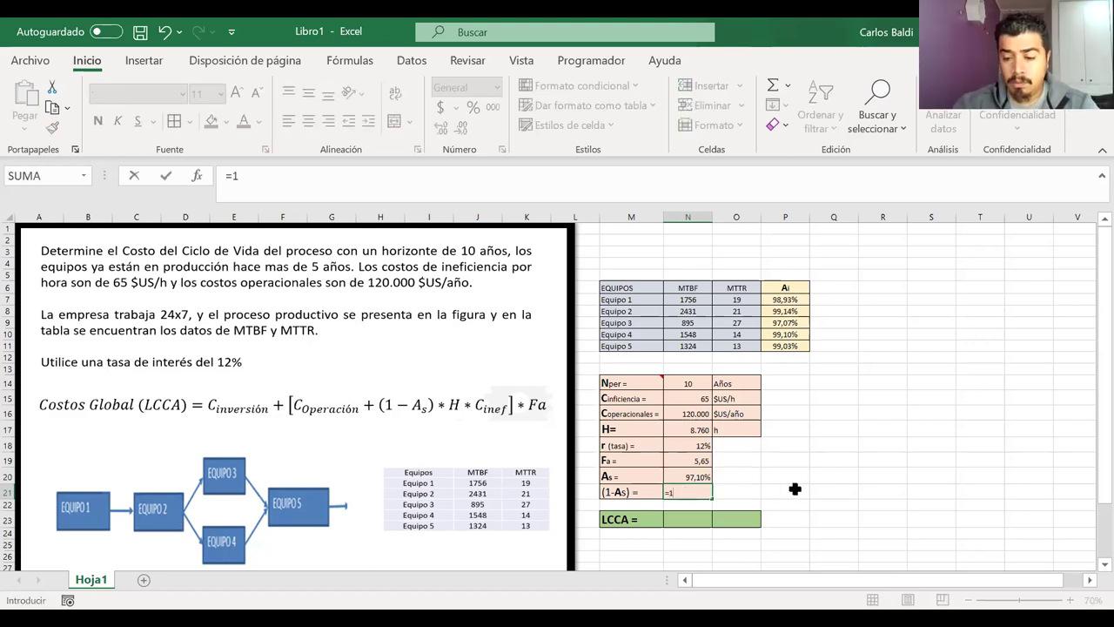
pyautogui.write('-')
pyautogui.click(698, 476)
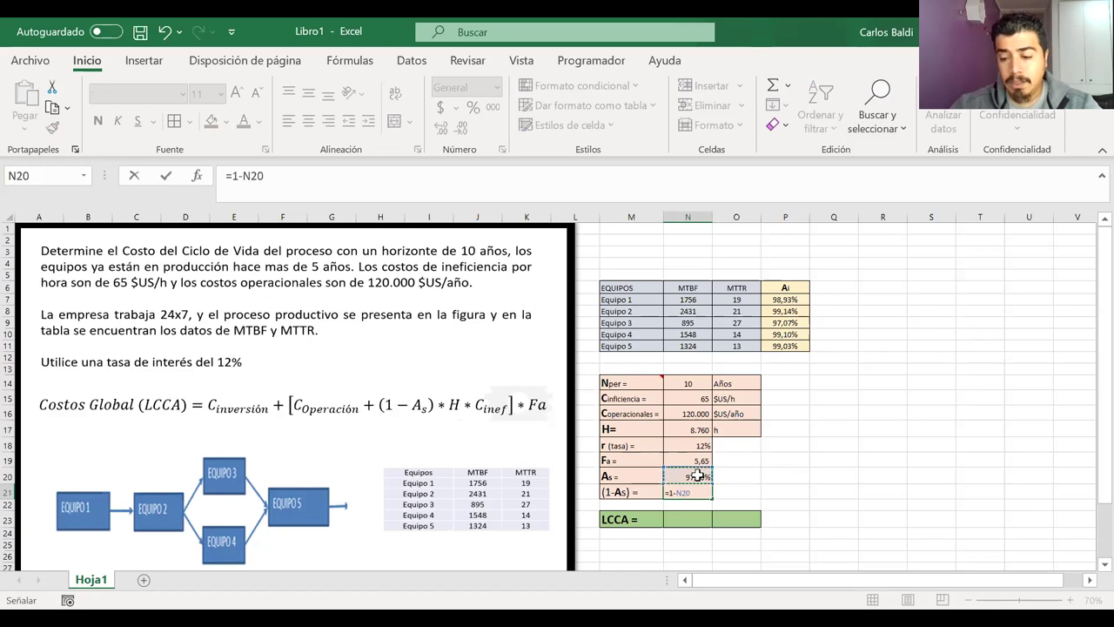
pyautogui.press('Return')
pyautogui.click(702, 492)
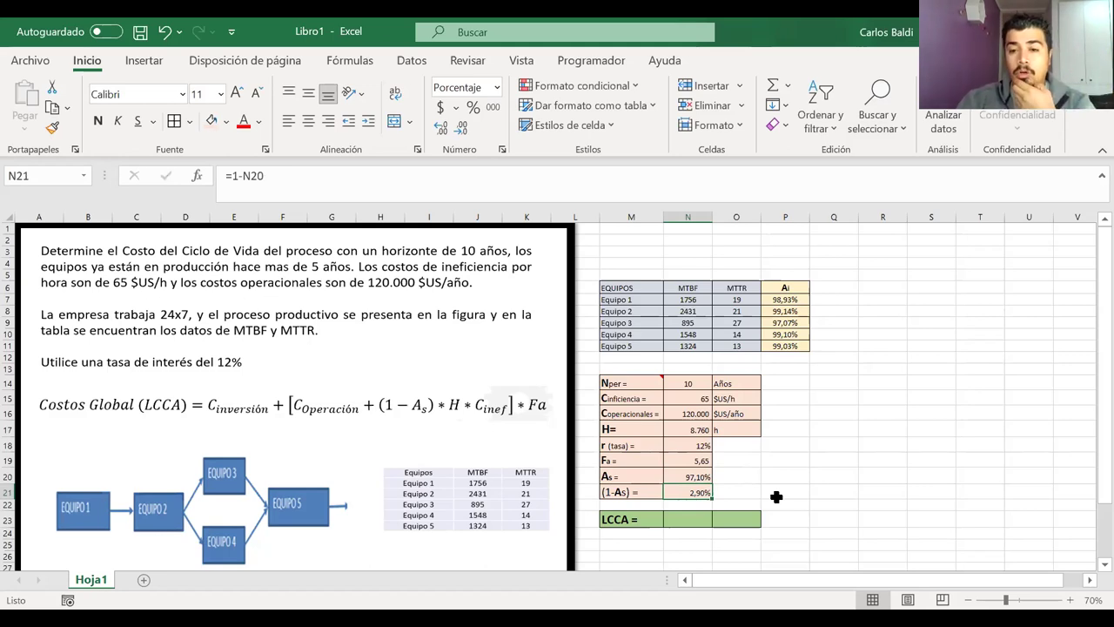
# Enter the header "(1-Ai)" in Q6 beside the Ai column and centre it
pyautogui.click(833, 288)
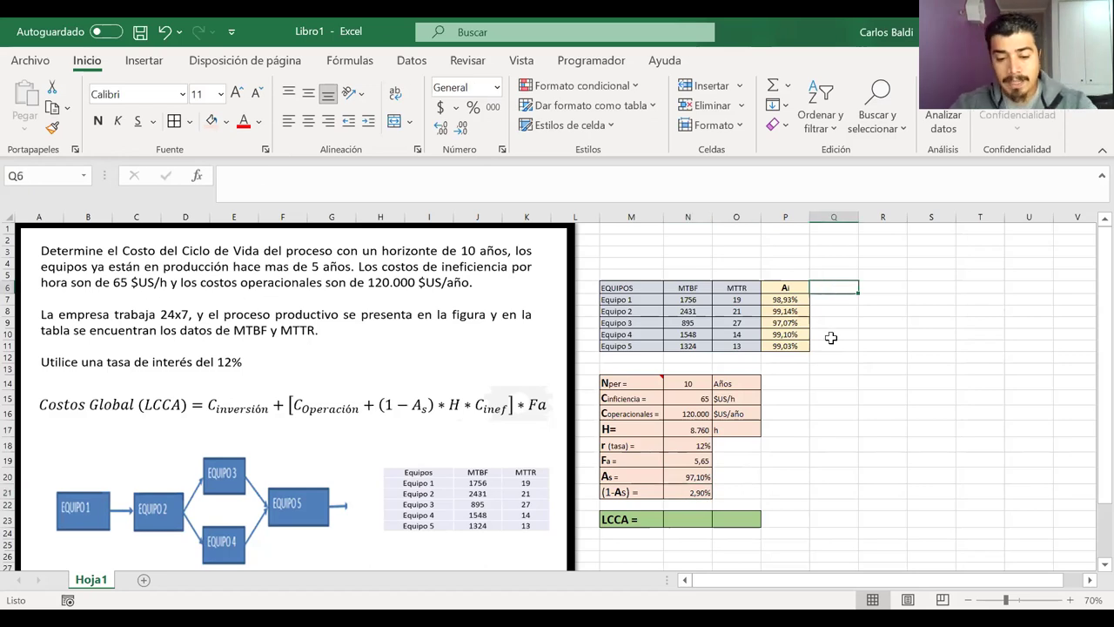
pyautogui.write('(1')
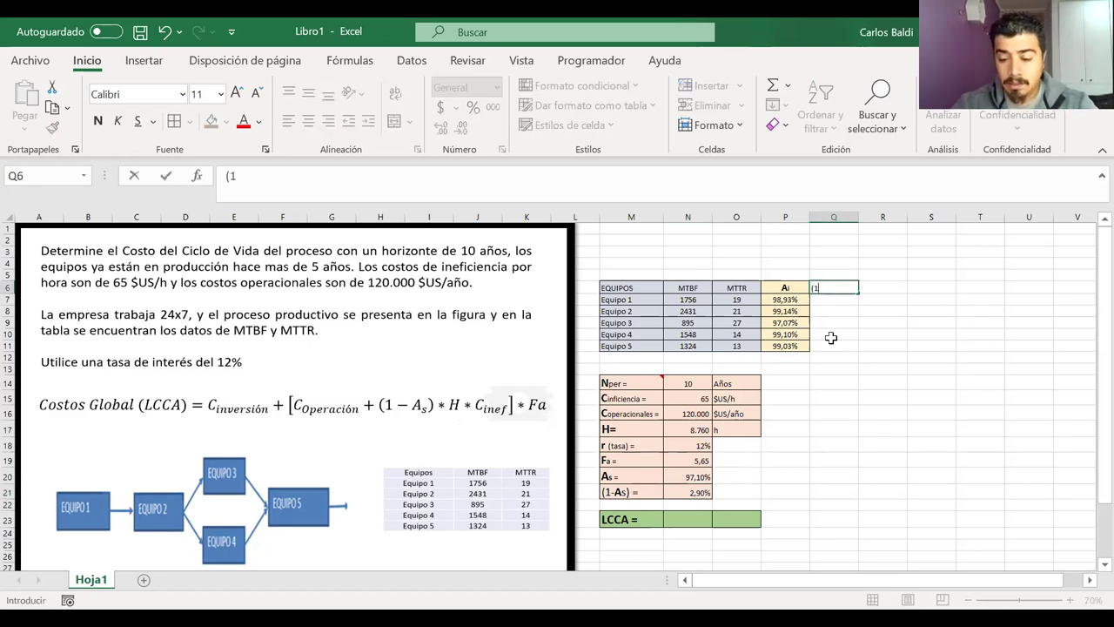
pyautogui.write('-A')
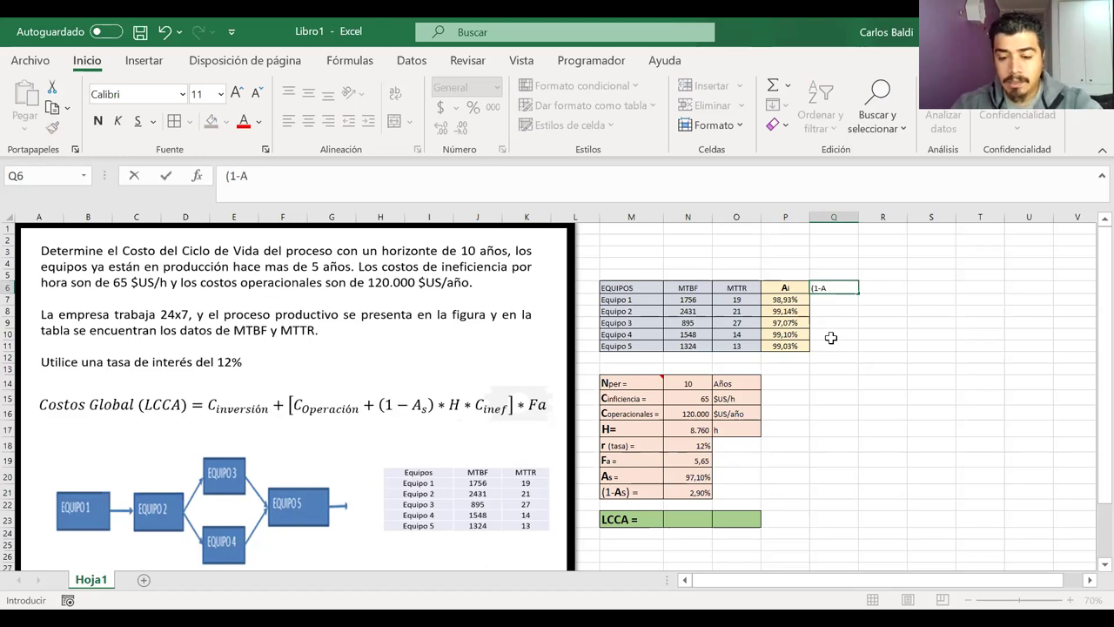
pyautogui.write('i)')
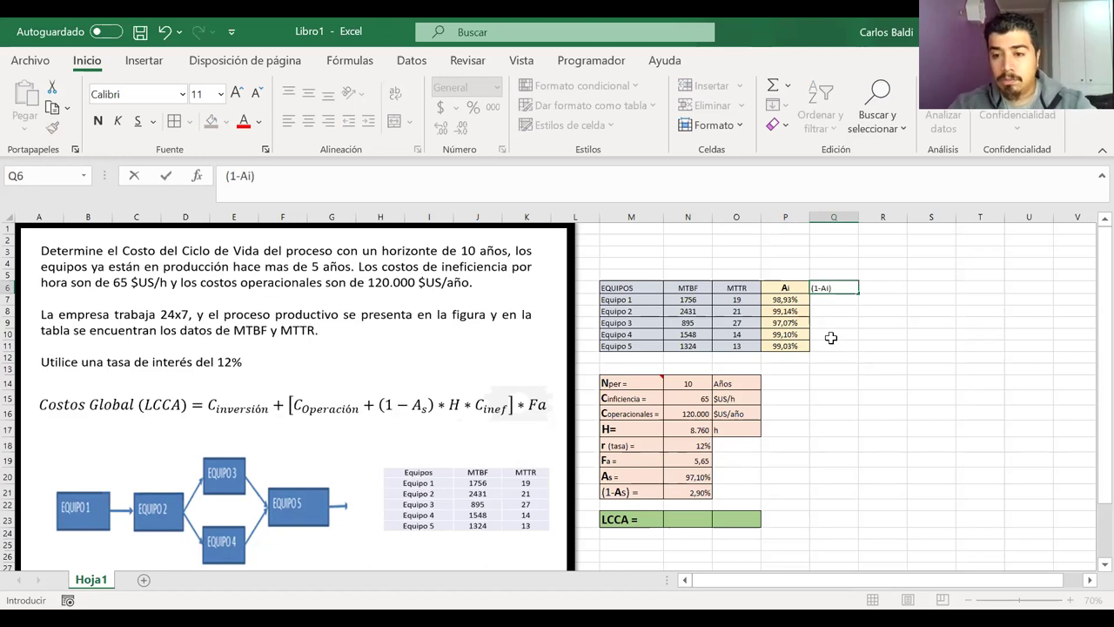
pyautogui.press('Return')
pyautogui.click(832, 288)
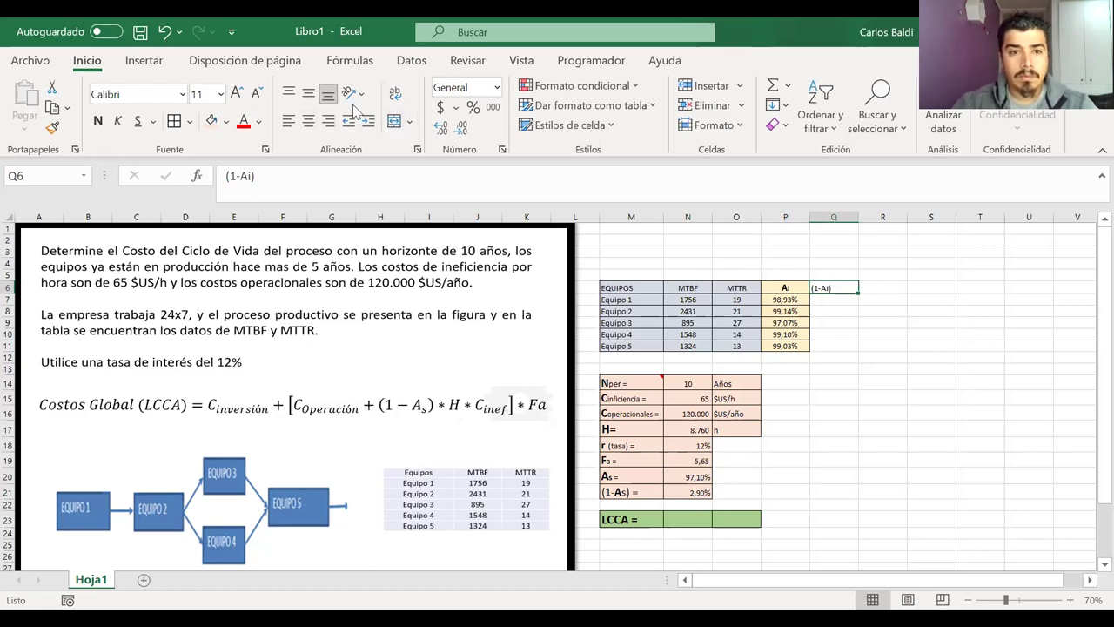
pyautogui.click(309, 121)
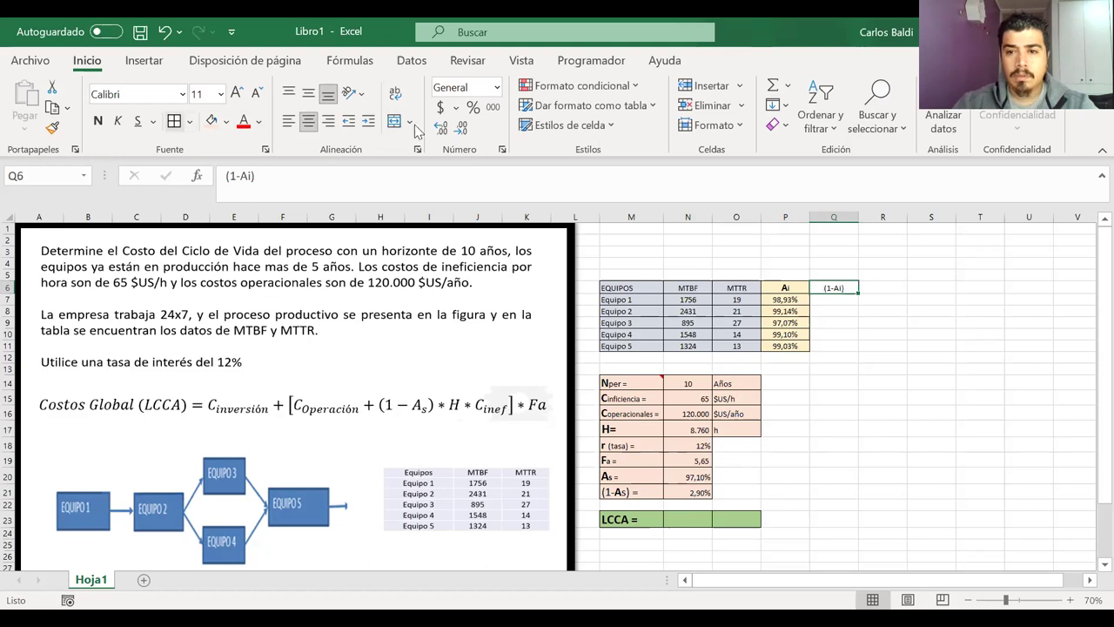
# Apply all borders and the light orange theme fill to Q6:R11
pyautogui.moveTo(836, 288); pyautogui.dragTo(859, 346)
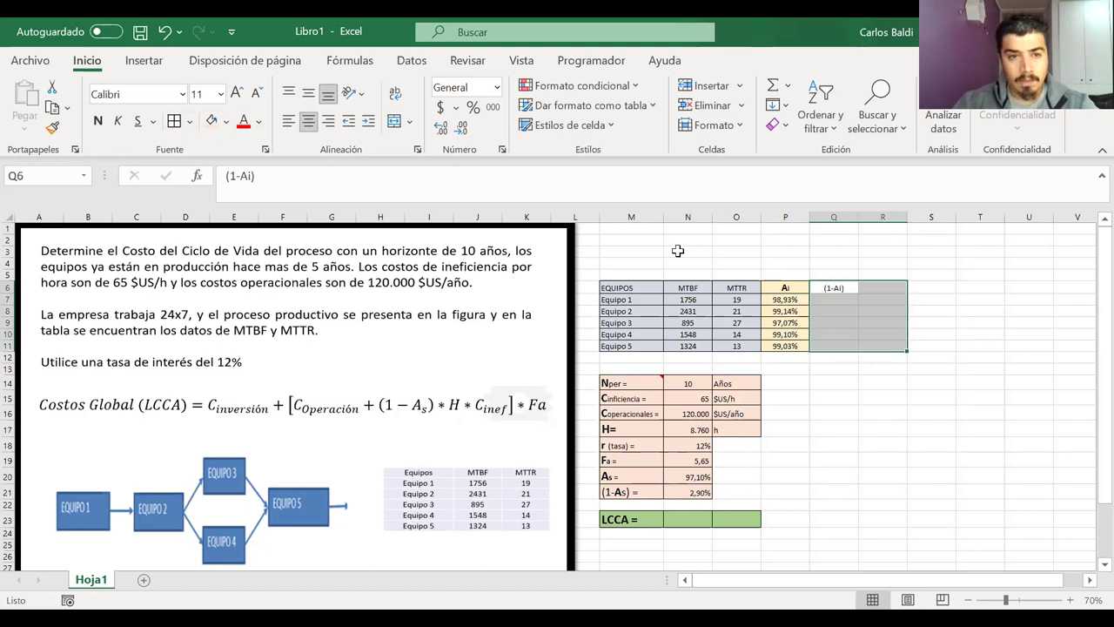
pyautogui.click(174, 122)
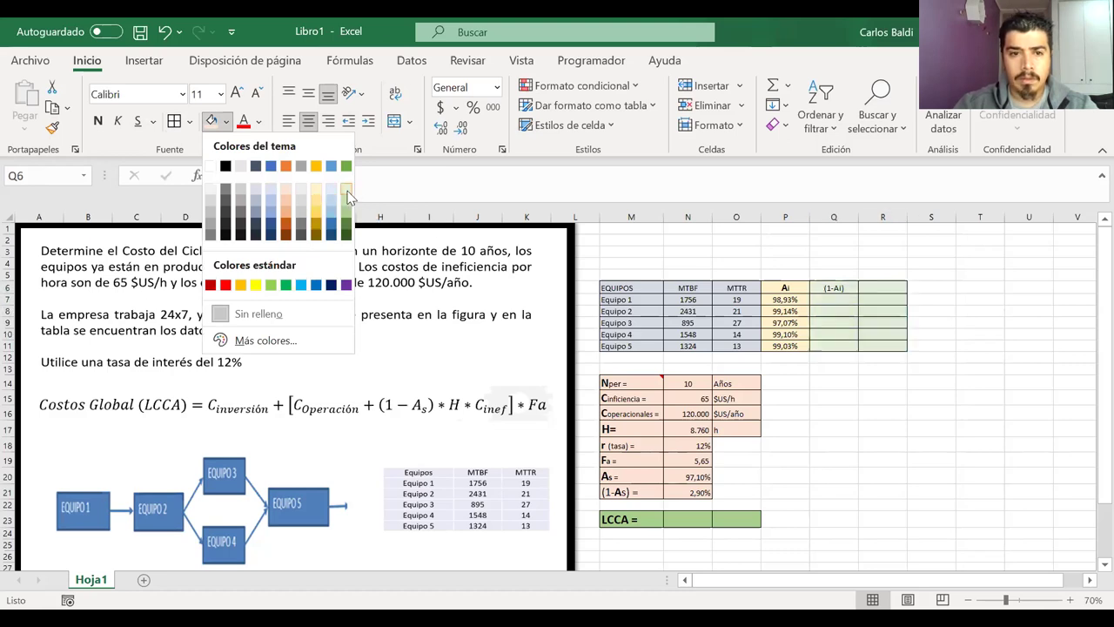
pyautogui.click(285, 188)
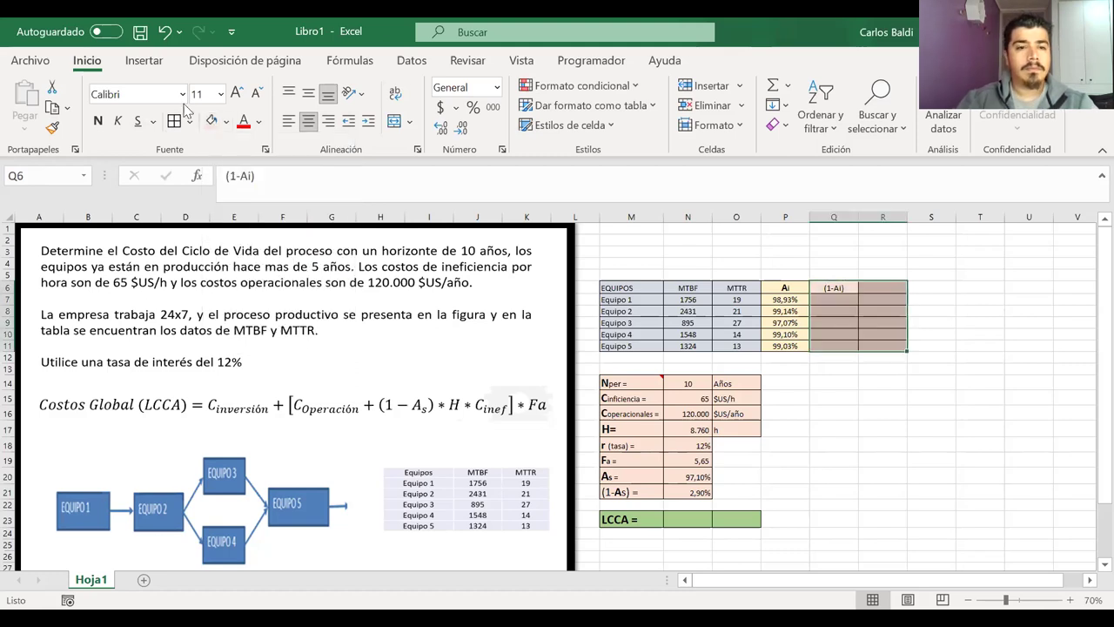
pyautogui.click(833, 288)
# Calculate (1-Ai) for the five equipment rows in Q7:Q11, starting with =1-P7 in Q7
pyautogui.click(840, 300)
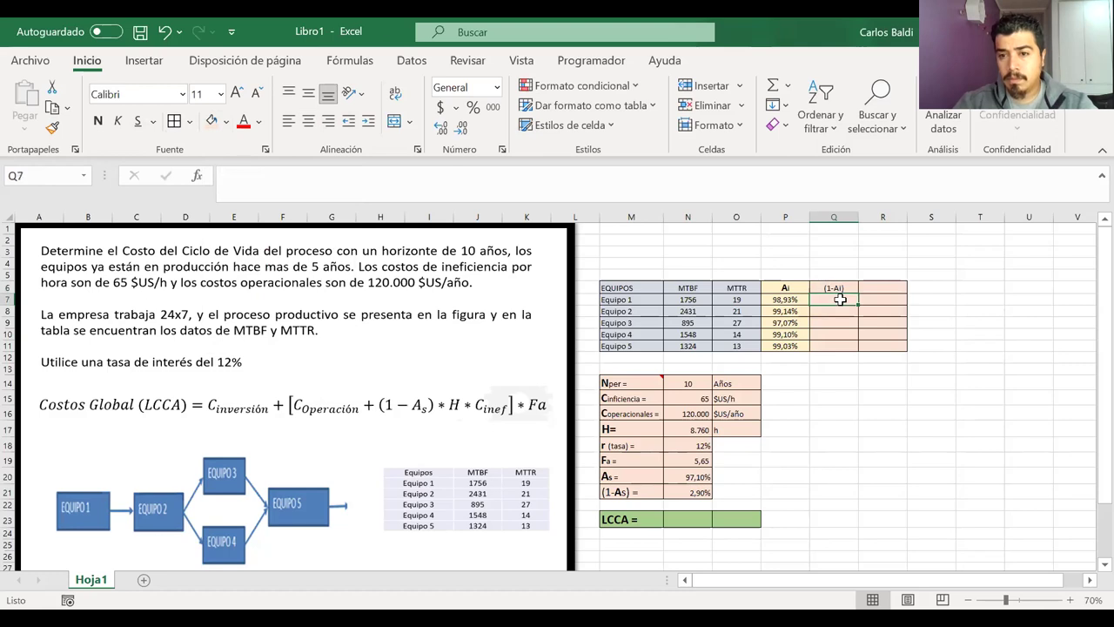
pyautogui.write('=1-')
pyautogui.click(787, 299)
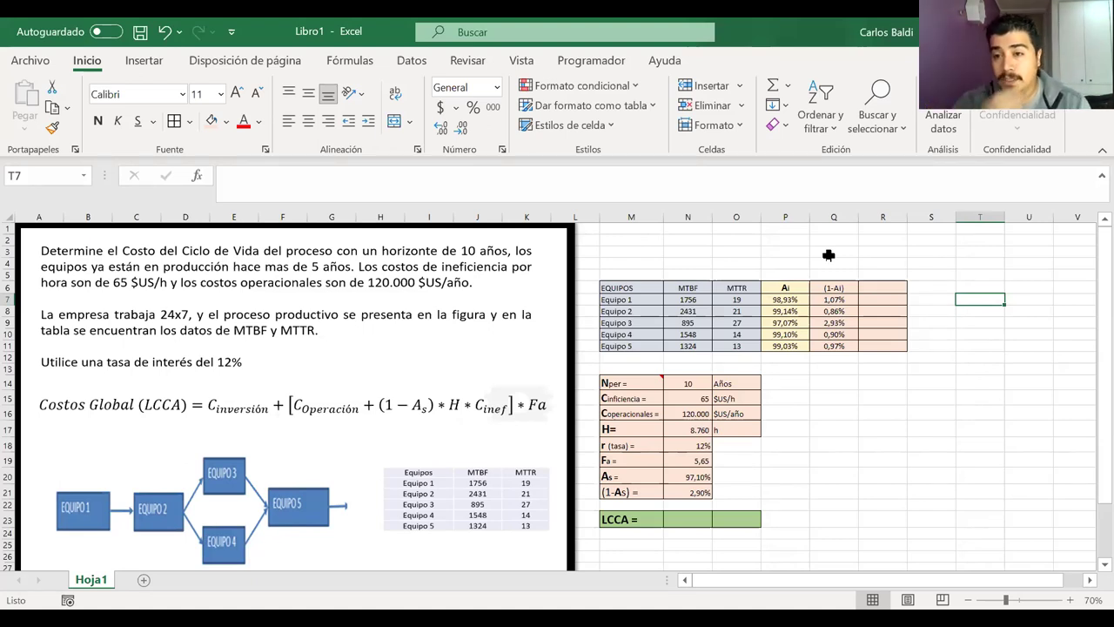
pyautogui.moveTo(821, 300); pyautogui.dragTo(639, 321)
pyautogui.hotkey('ctrl', 'v')
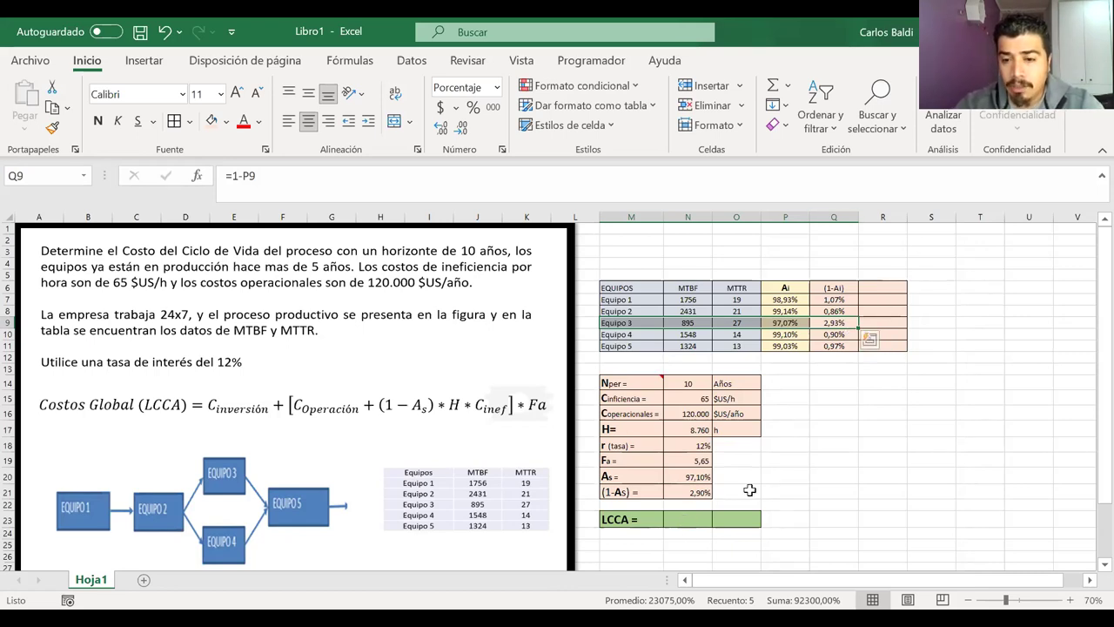
# Move the green LCCA row M23:O23 down to row 24
pyautogui.click(699, 518)
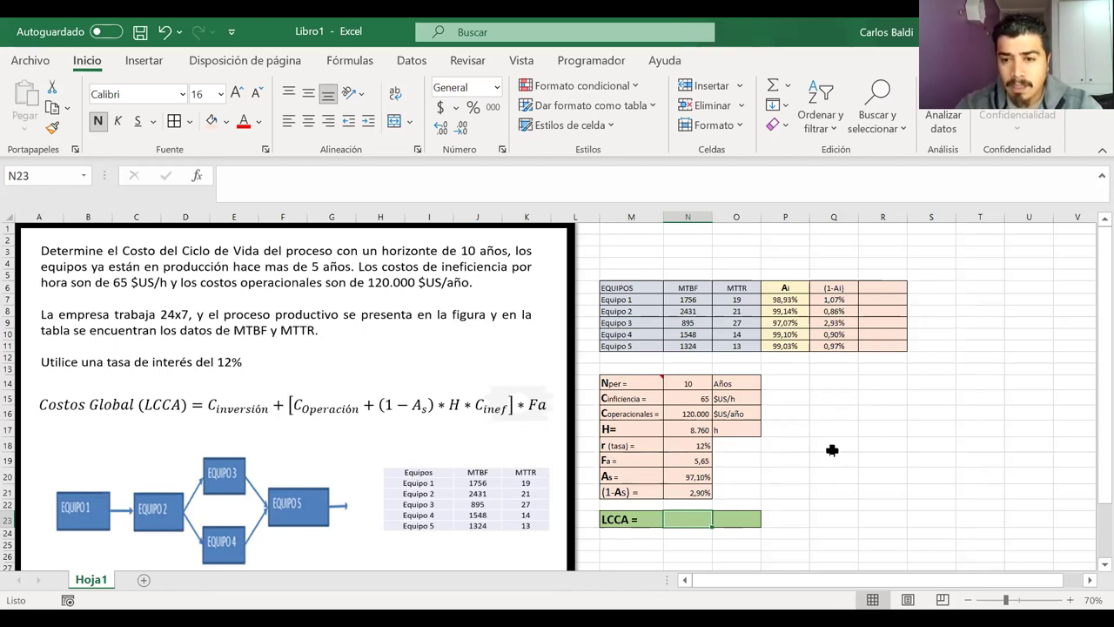
pyautogui.moveTo(609, 520); pyautogui.dragTo(723, 515)
pyautogui.moveTo(642, 517); pyautogui.dragTo(645, 532)
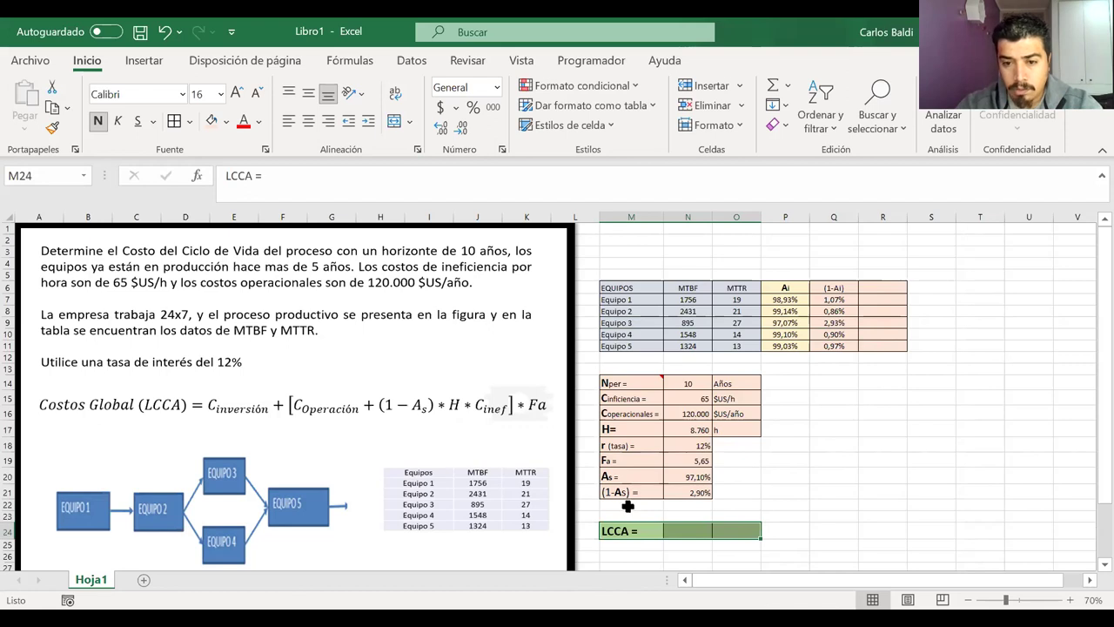
# Enter the label "Dest. Negocio =" in M22 below the (1-As) row
pyautogui.click(627, 506)
pyautogui.write('D')
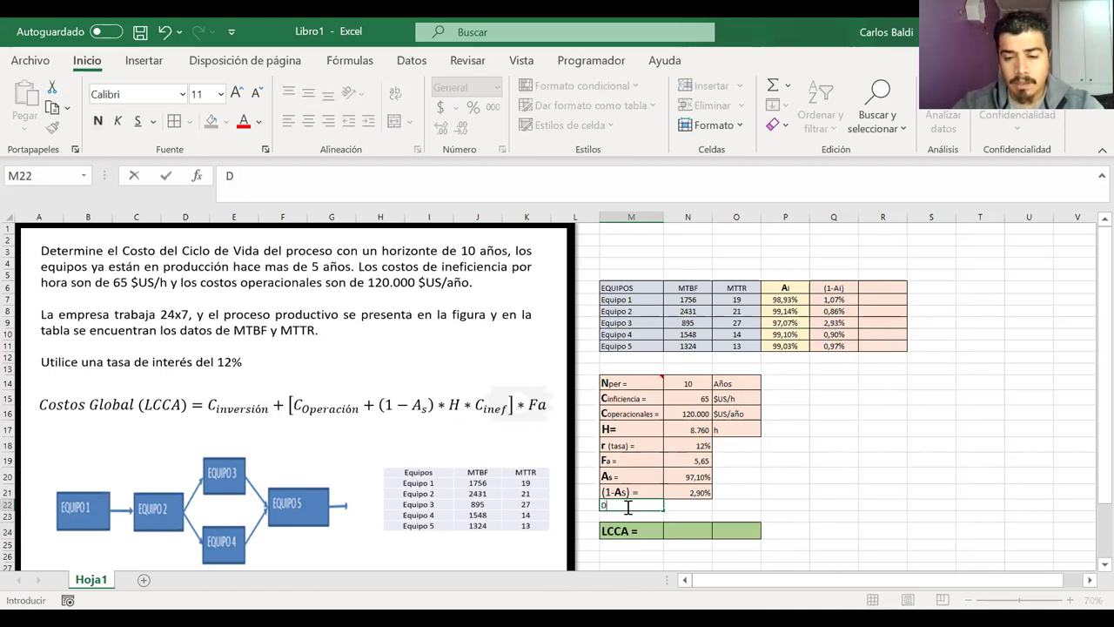
pyautogui.write('est.')
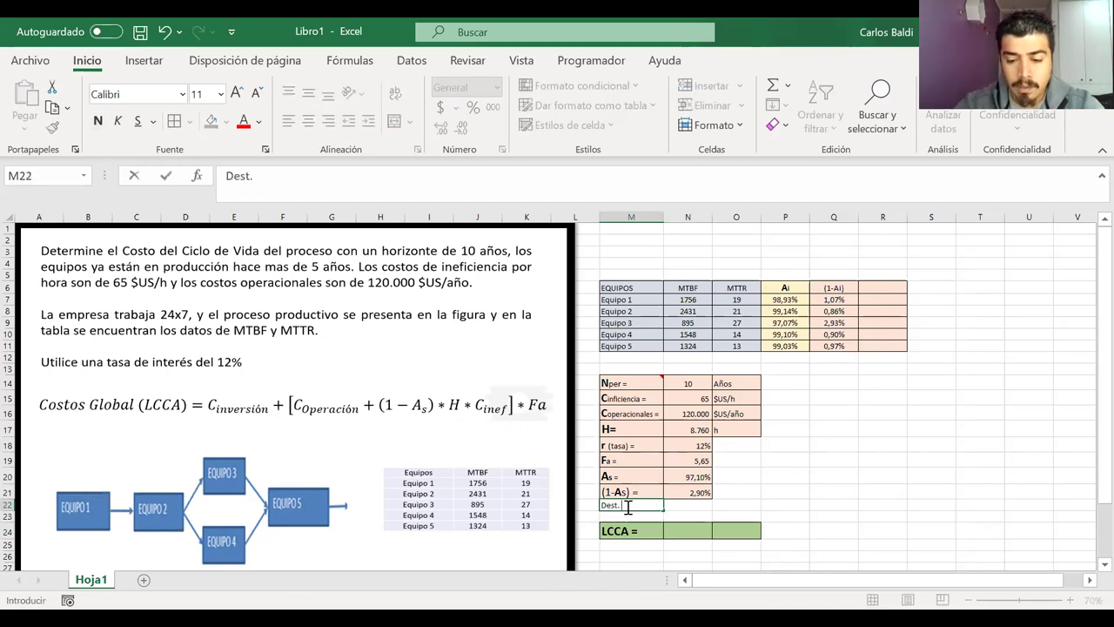
pyautogui.write(' Negocio')
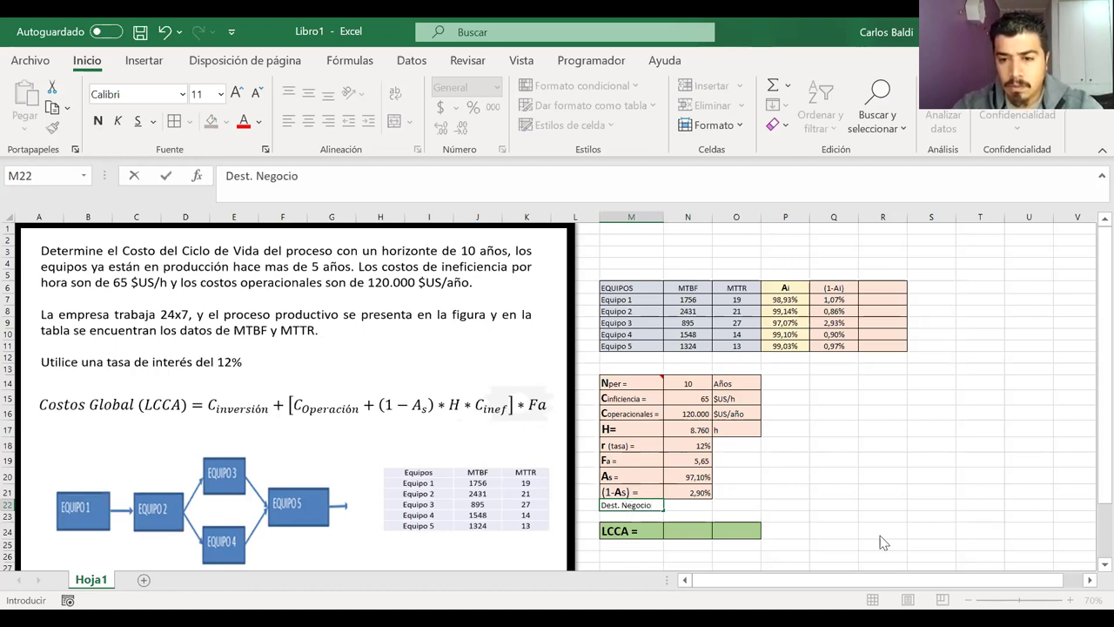
pyautogui.write(' =')
pyautogui.press('Return')
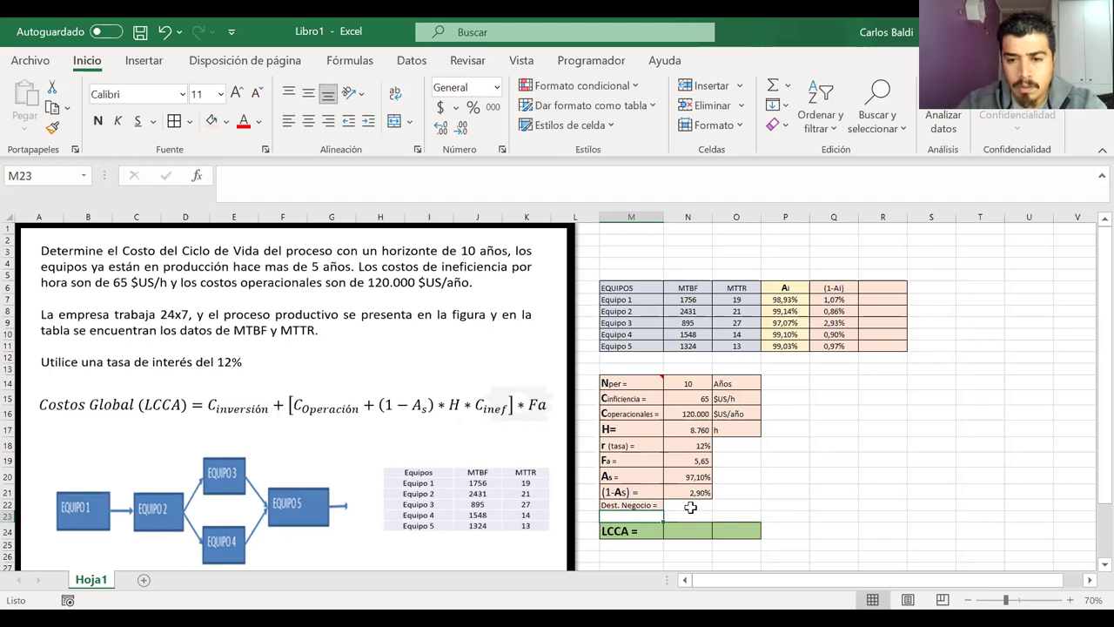
# Set the "Dest. Negocio =" label in M22 to font size 12
pyautogui.click(638, 505)
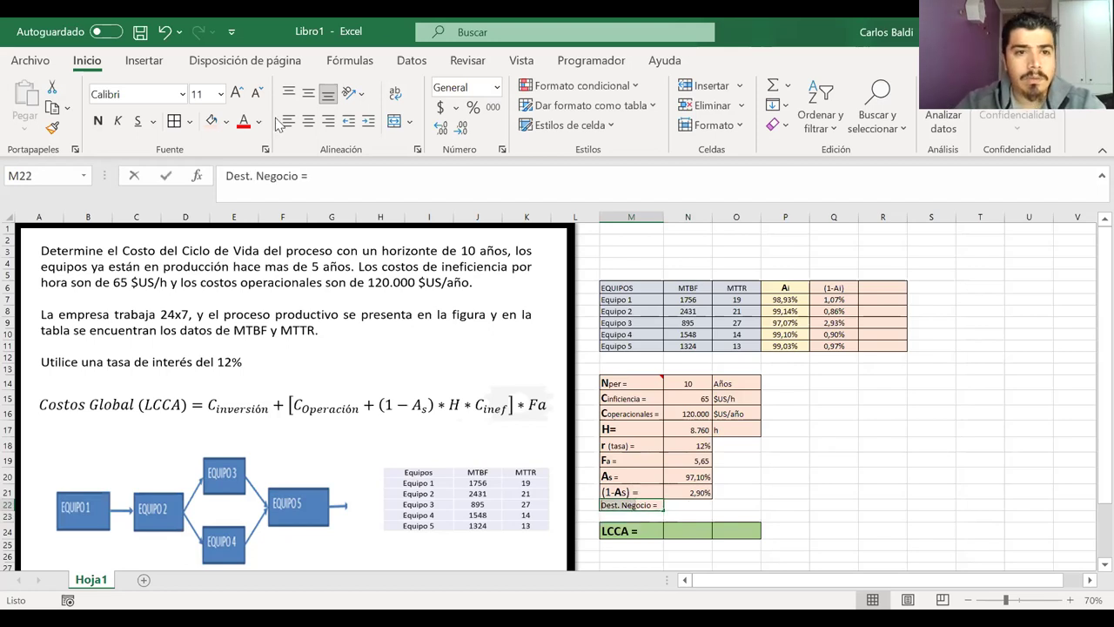
pyautogui.doubleClick(637, 505)
pyautogui.press('Return')
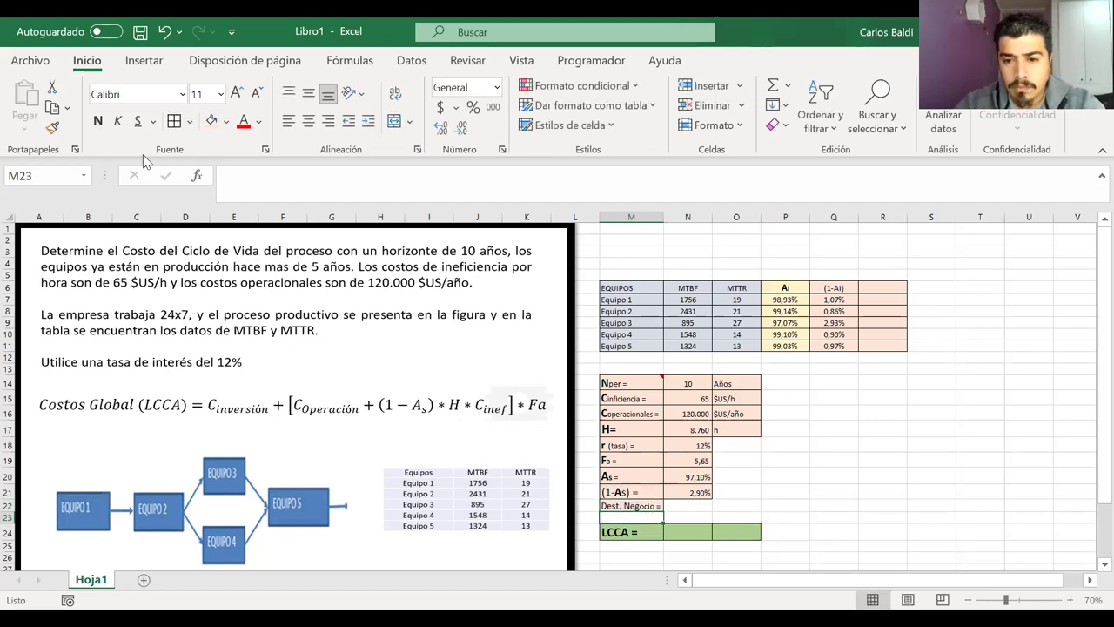
pyautogui.hotkey('ctrl', 'z')
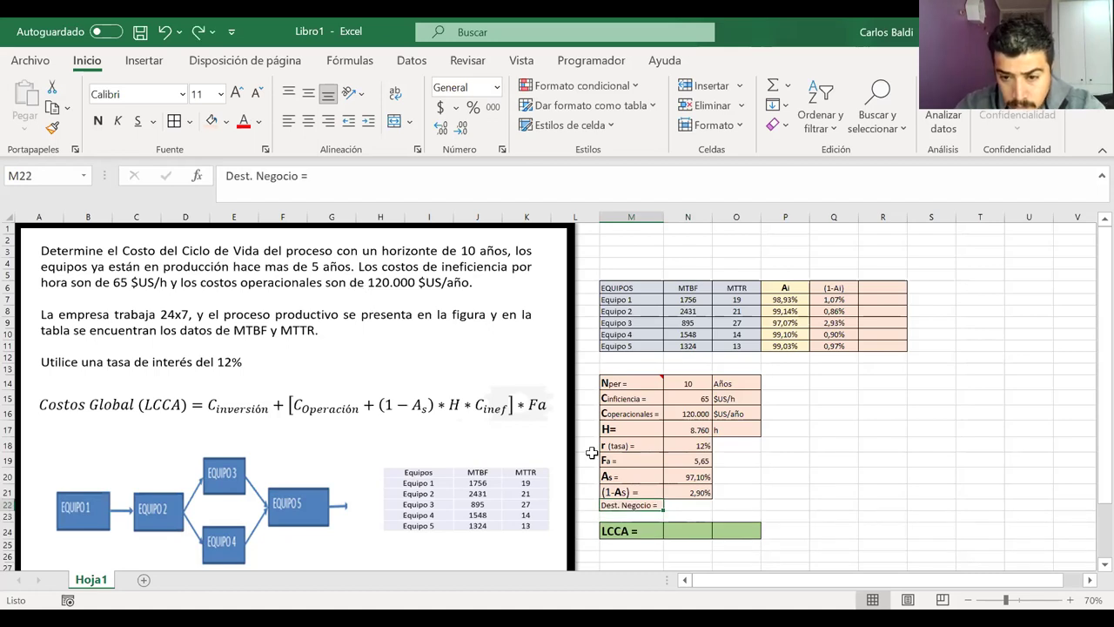
pyautogui.click(237, 92)
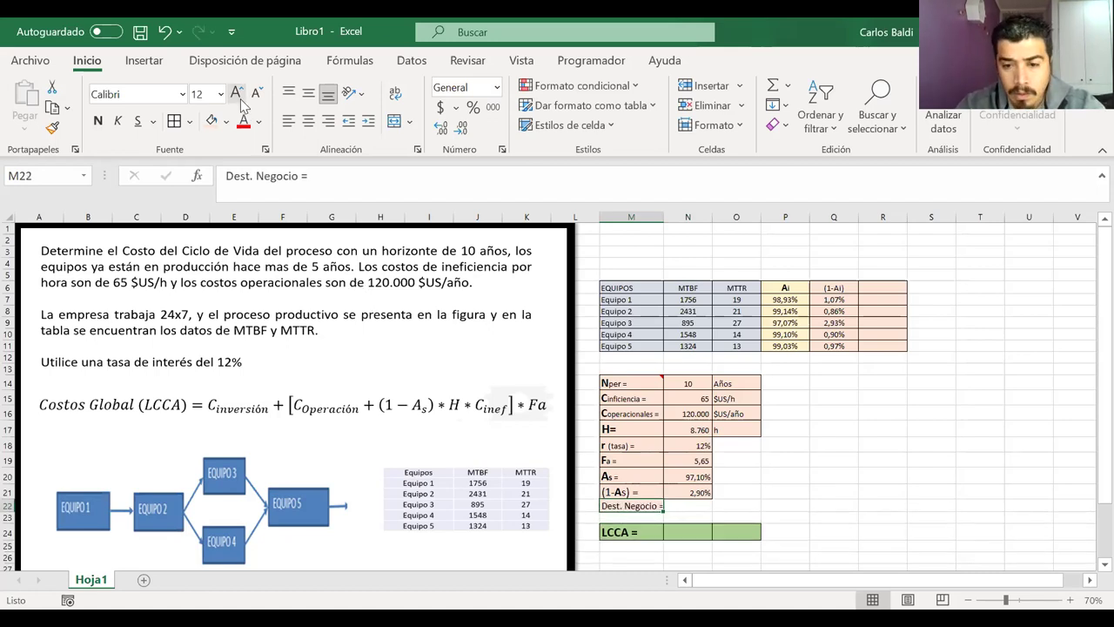
# Apply borders and the light orange fill to the "Dest. Negocio =" row in M22:O22
pyautogui.click(719, 494)
pyautogui.moveTo(693, 506); pyautogui.dragTo(658, 506)
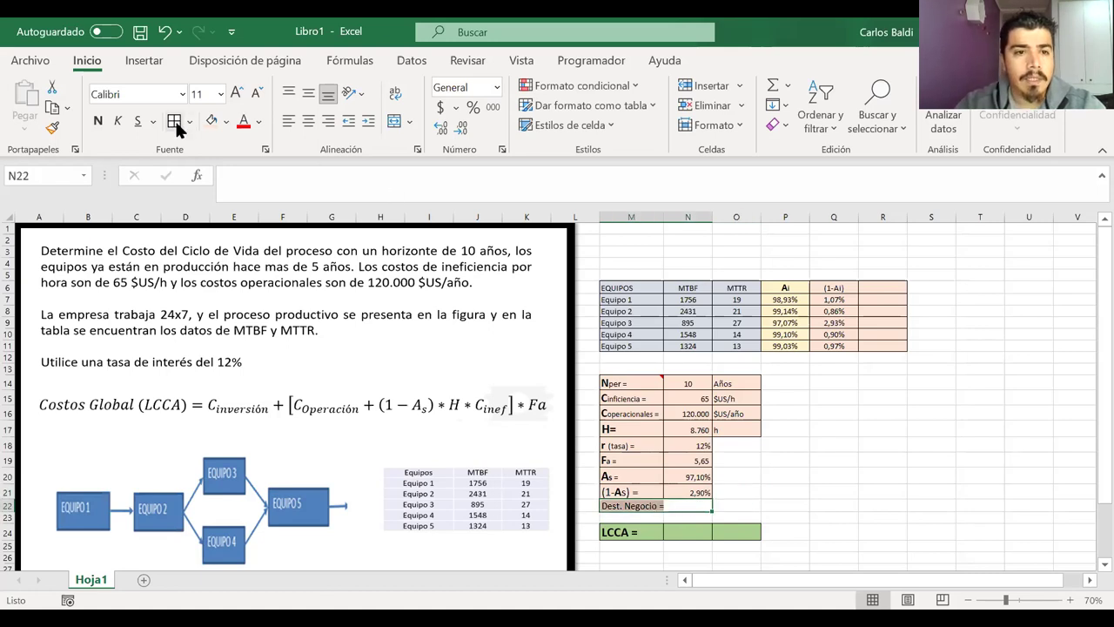
pyautogui.moveTo(726, 505); pyautogui.dragTo(653, 504)
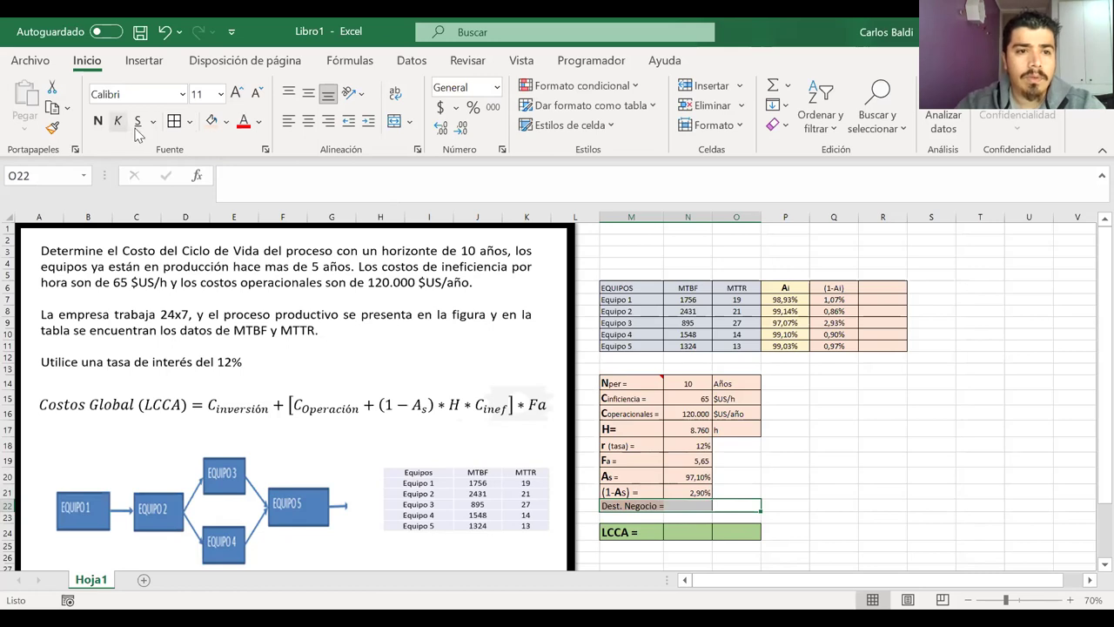
pyautogui.click(211, 120)
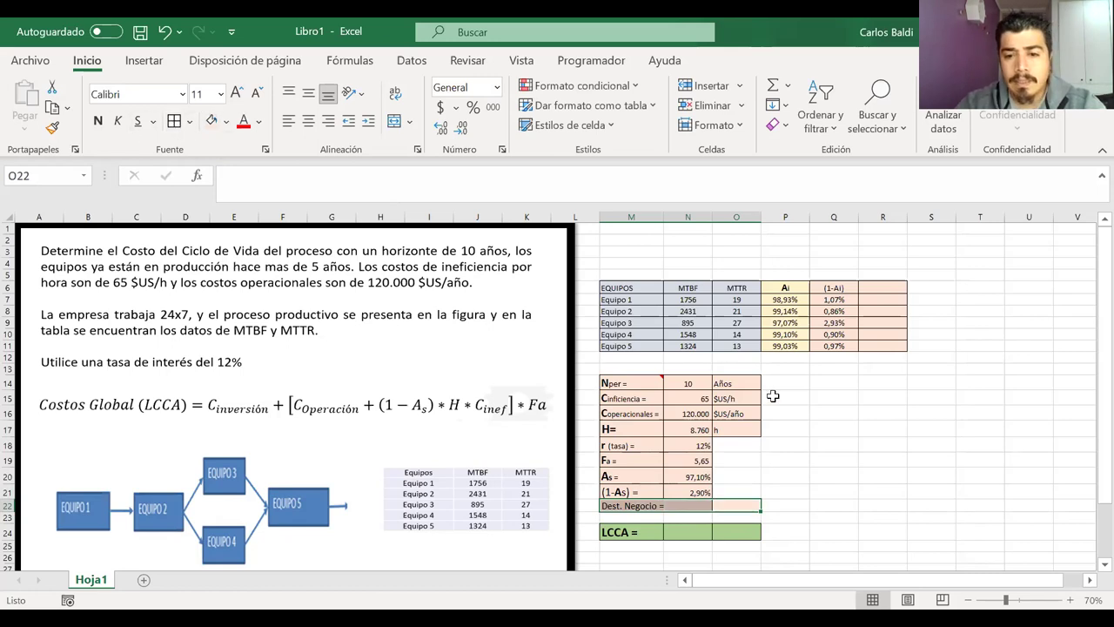
# Widen column M so the "Dest. Negocio =" label fits inside its cell
pyautogui.click(815, 472)
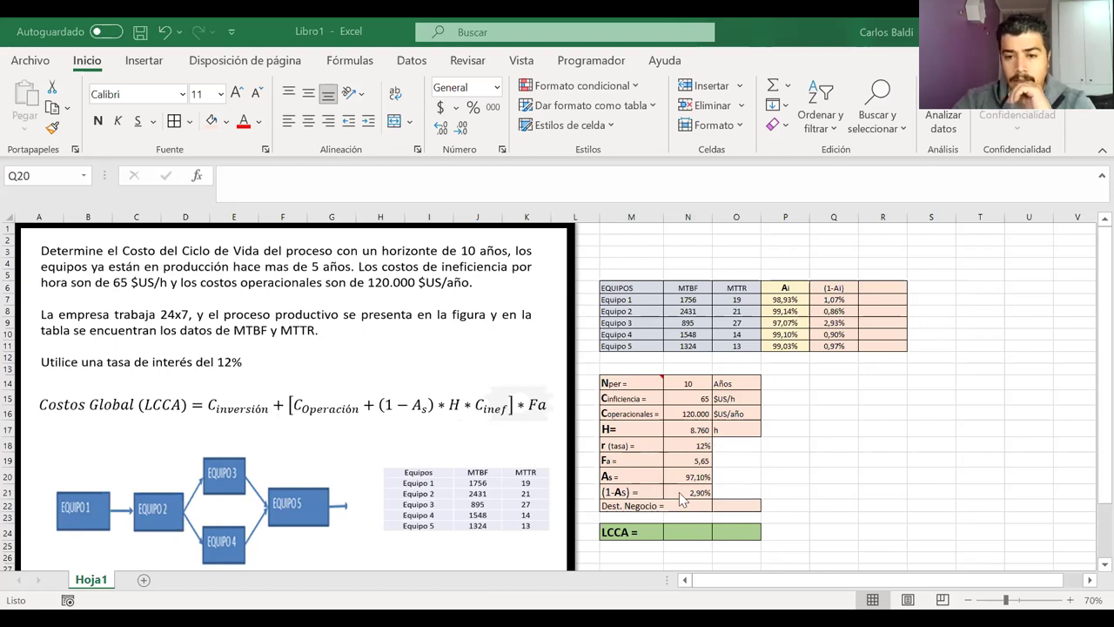
pyautogui.press('F2')
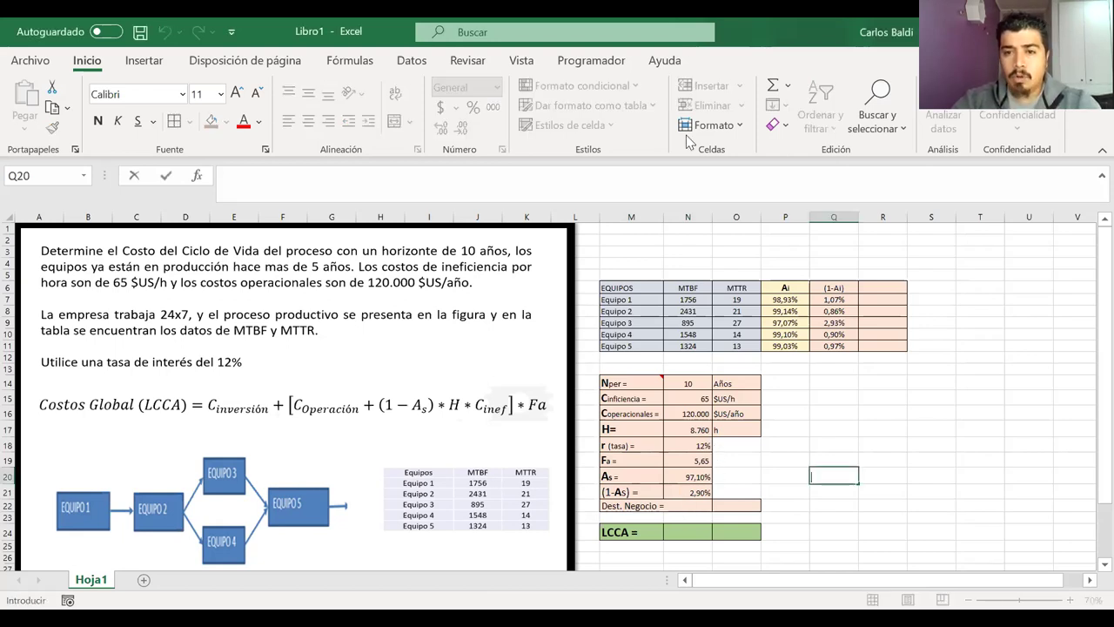
pyautogui.click(663, 216)
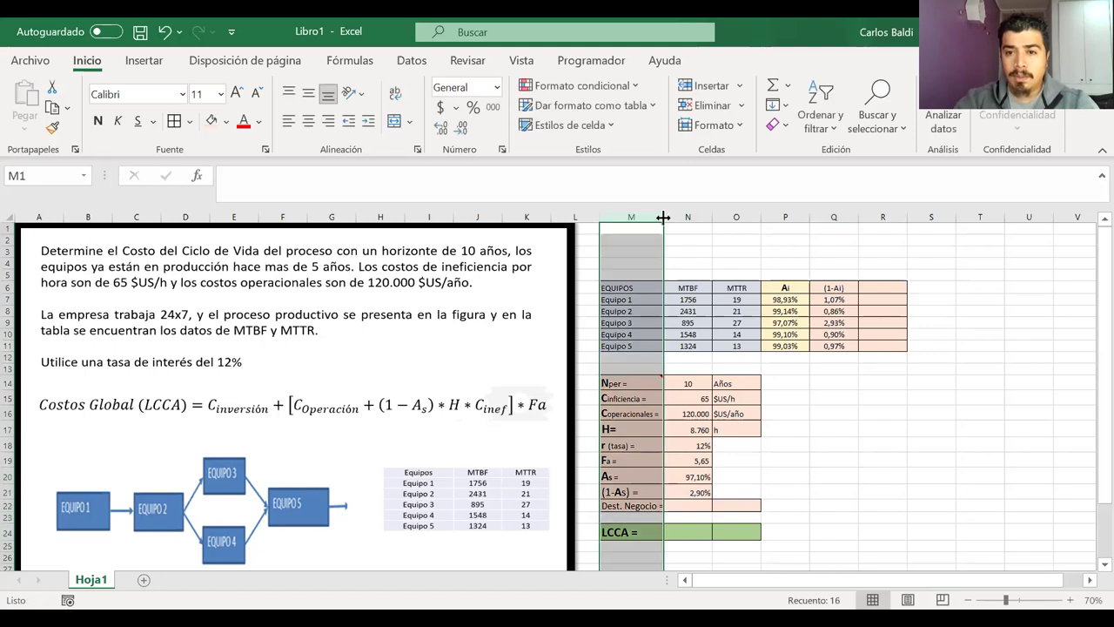
# Bracket the (1-As)*H*Cinef term of the LCCA formula with blue pen strokes
pyautogui.click(687, 505)
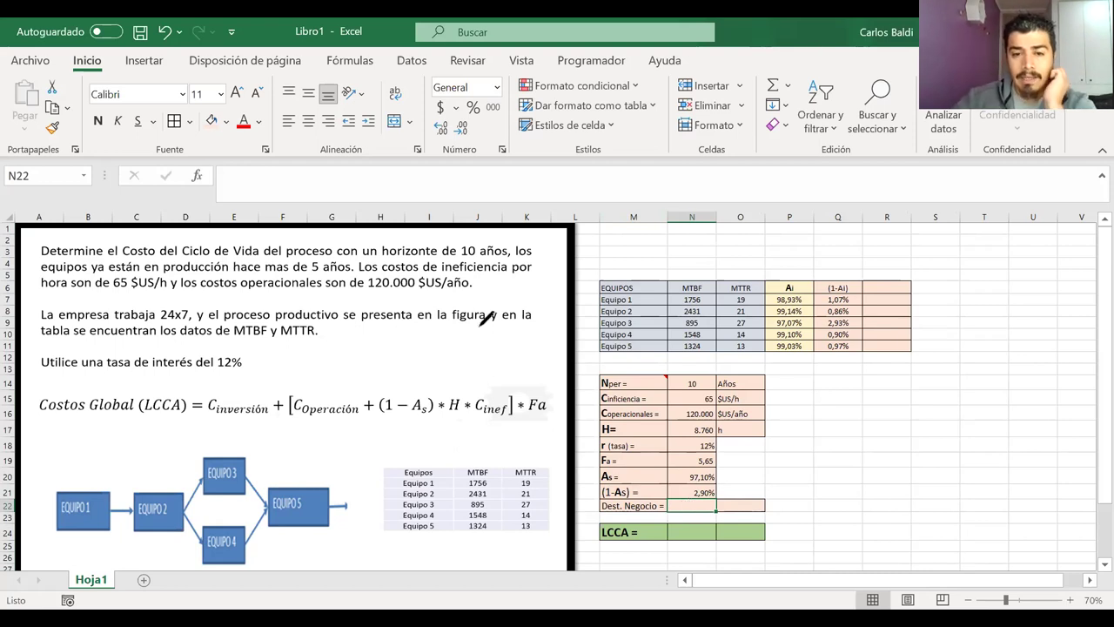
pyautogui.hotkey('ctrl', '2')
pyautogui.moveTo(375, 382)
pyautogui.mouseDown()
pyautogui.moveTo(386, 381)
pyautogui.moveTo(366, 421)
pyautogui.moveTo(392, 433)
pyautogui.mouseUp()
pyautogui.moveTo(501, 384); pyautogui.dragTo(488, 430)
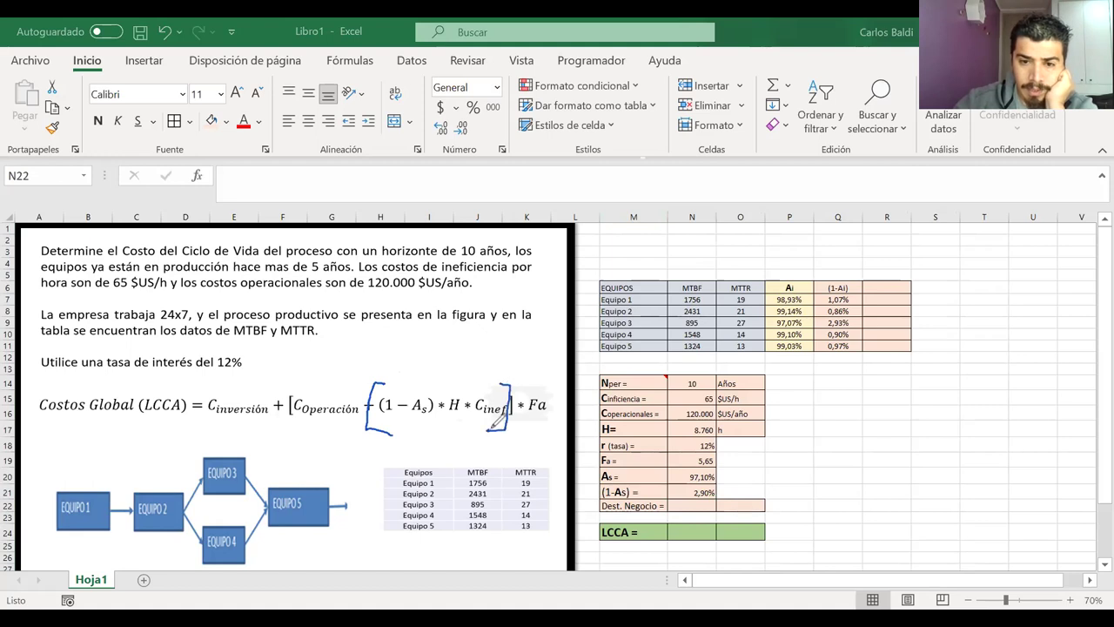
pyautogui.moveTo(400, 377); pyautogui.dragTo(499, 395)
pyautogui.hotkey('ctrl', 'z')
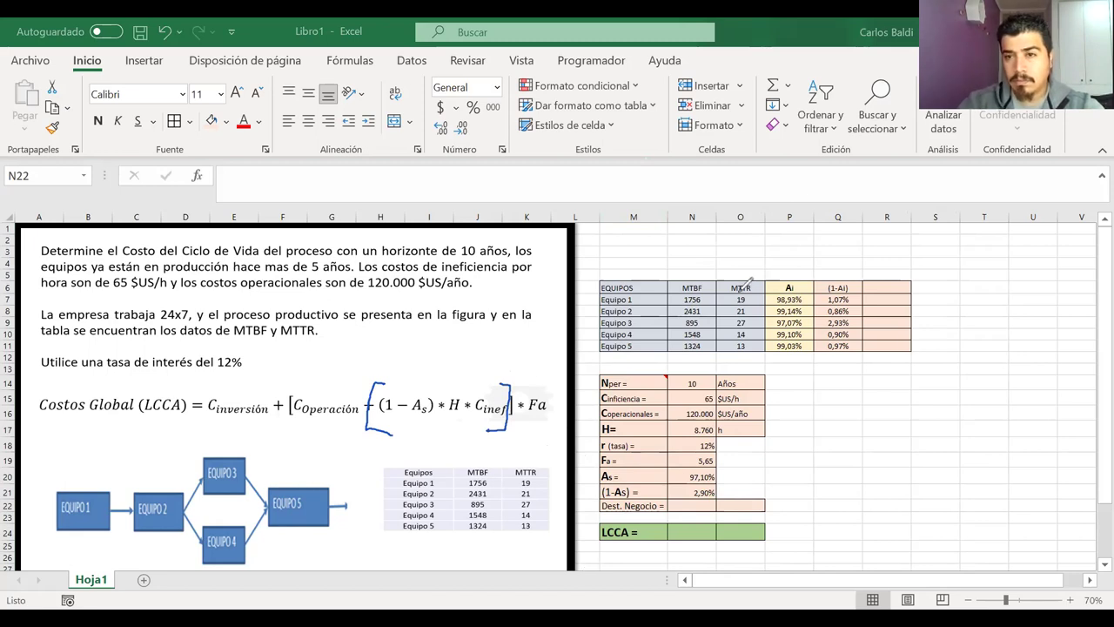
# Begin the "Dest. Negocio" formula in N22 with the (1-As) value from N21 and a multiplication sign
pyautogui.click(694, 513)
pyautogui.write('=')
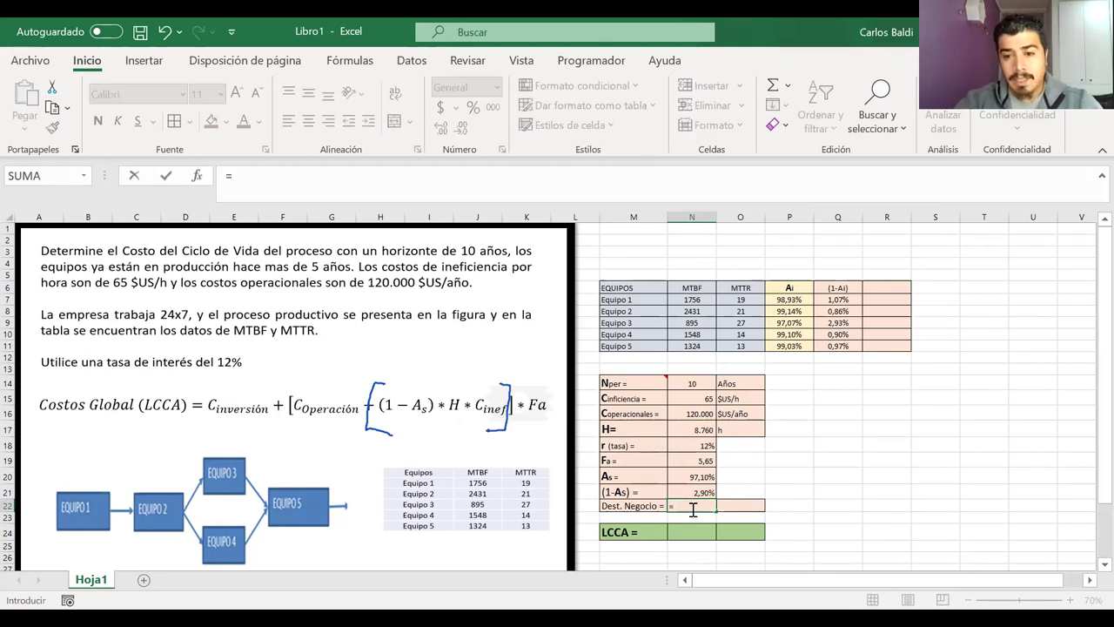
pyautogui.click(697, 490)
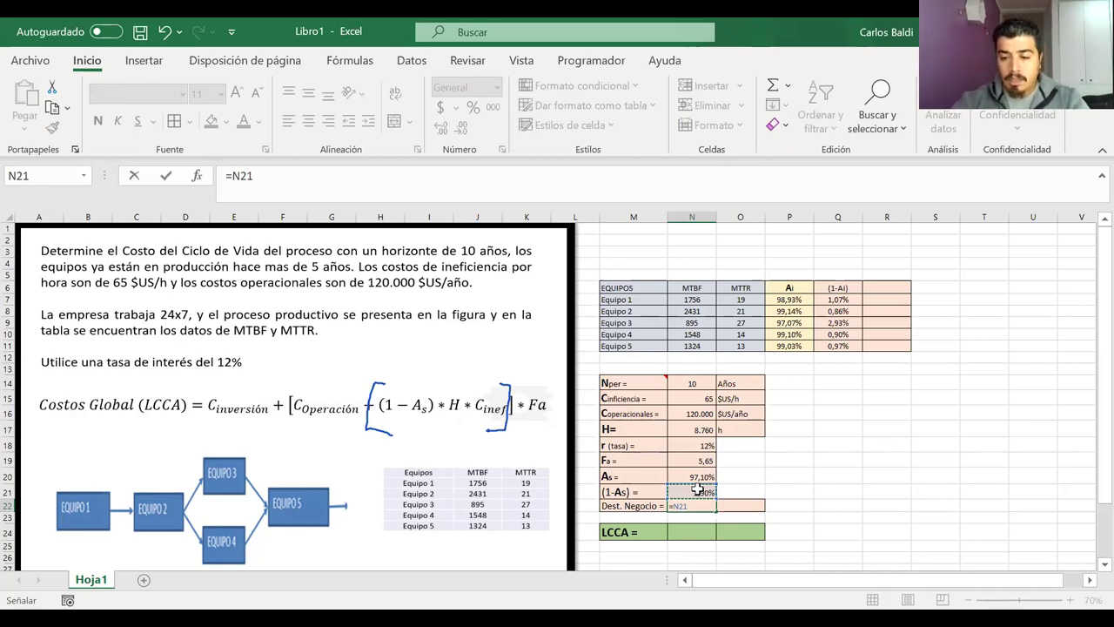
pyautogui.write('*')
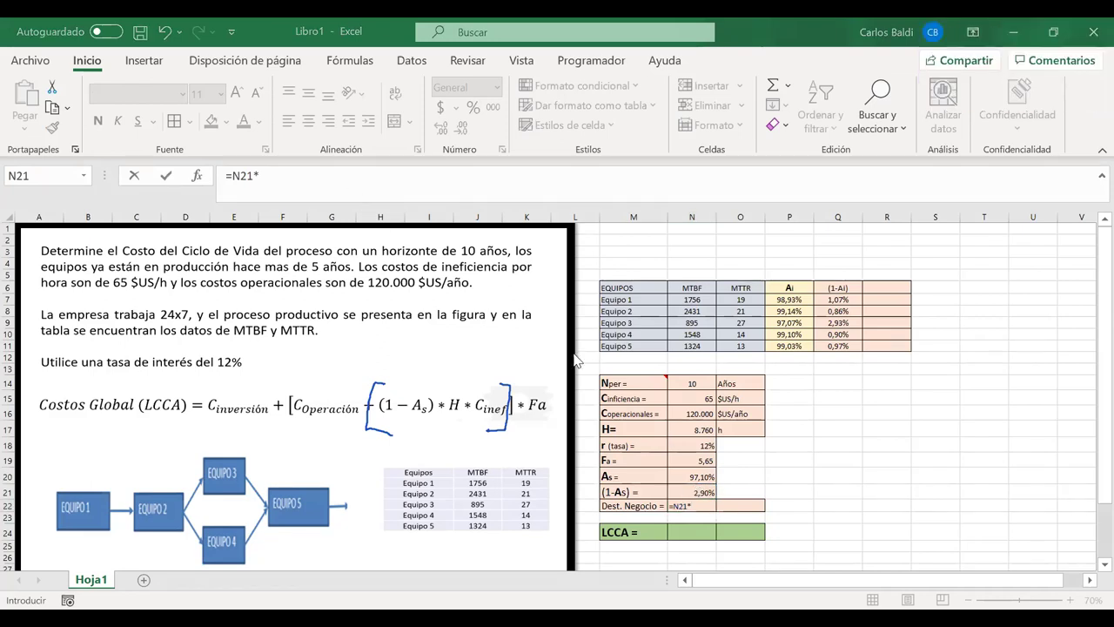
pyautogui.click(701, 503)
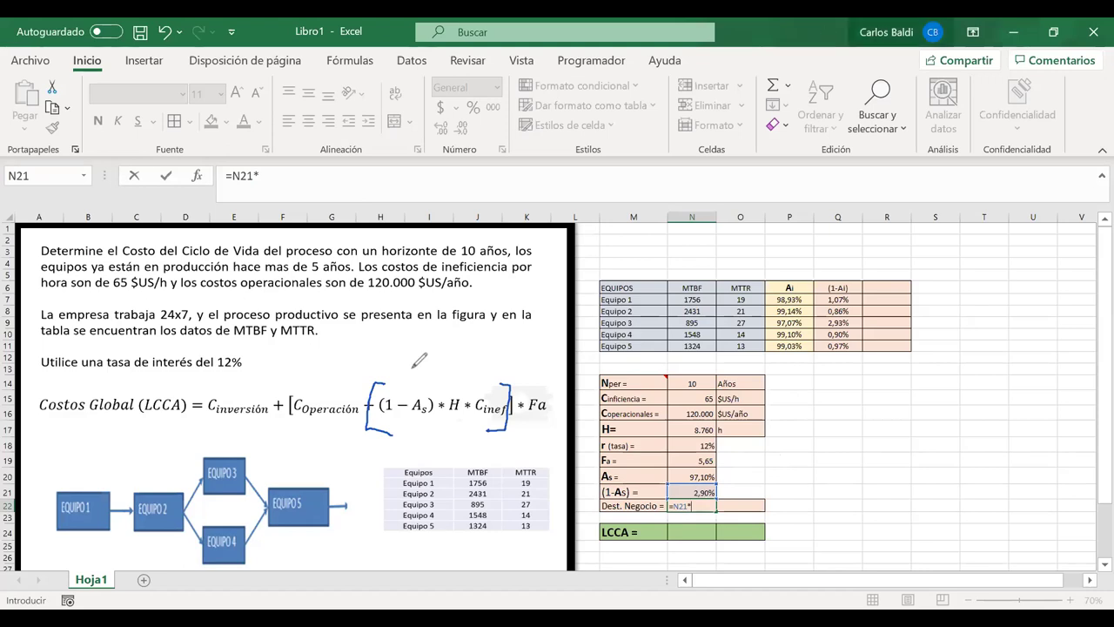
# Draw a wavy line over (1-As) and upward arrows over H and Cinef in the LCCA formula
pyautogui.click(392, 383)
pyautogui.moveTo(392, 383)
pyautogui.mouseDown()
pyautogui.moveTo(453, 391)
pyautogui.moveTo(456, 379)
pyautogui.mouseUp()
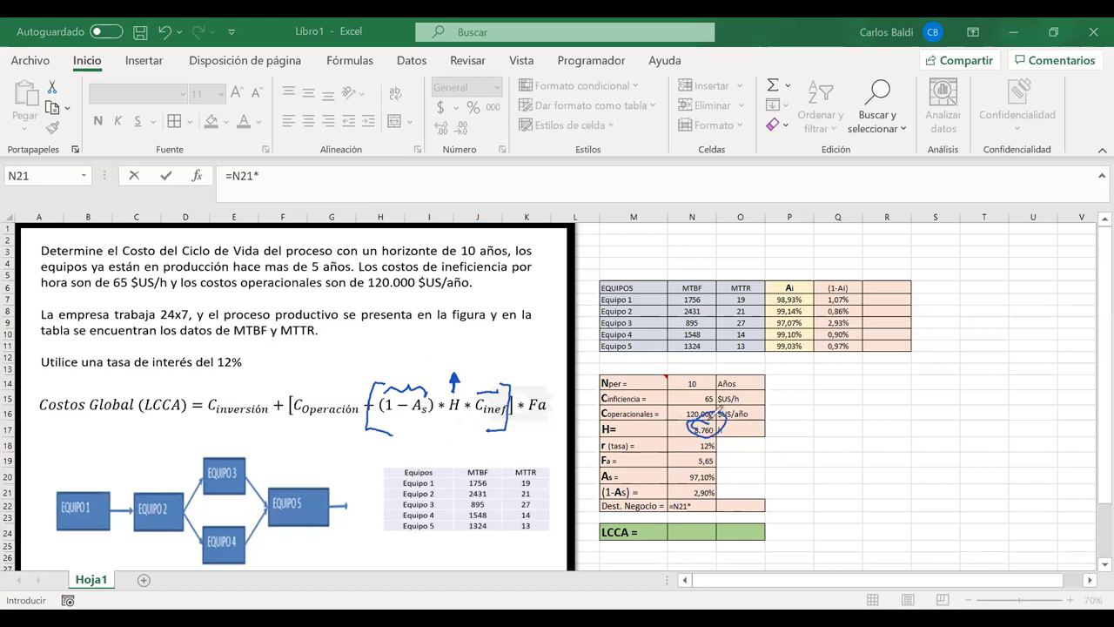
pyautogui.moveTo(486, 393); pyautogui.dragTo(486, 372)
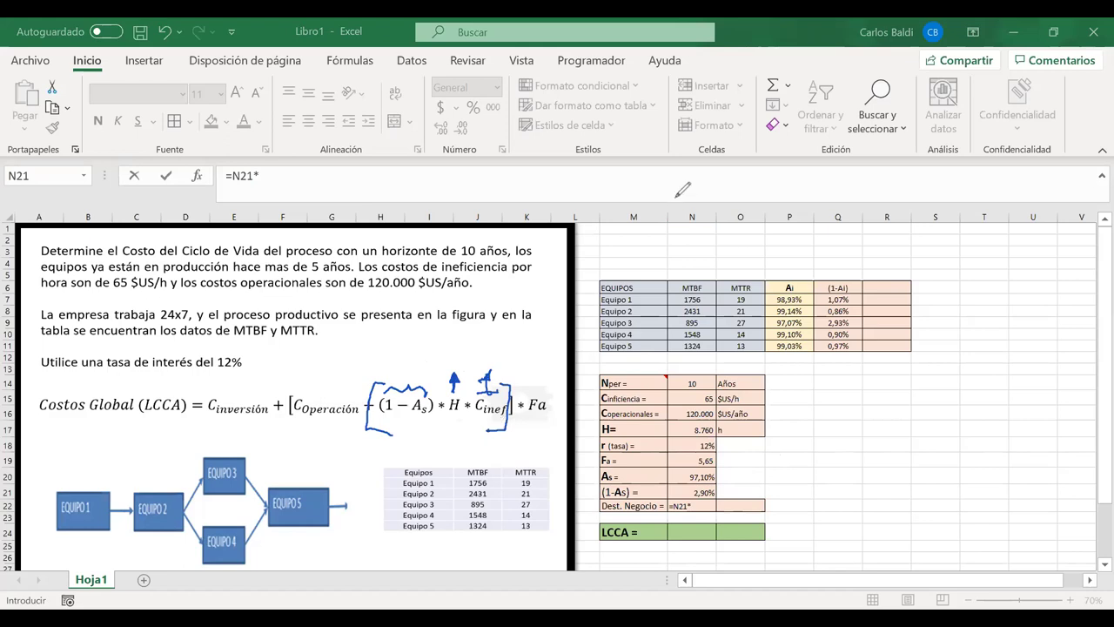
# Complete the "Dest. Negocio" formula in N22 as =N21*N17*N15, multiplying by H and the inefficiency cost
pyautogui.click(703, 506)
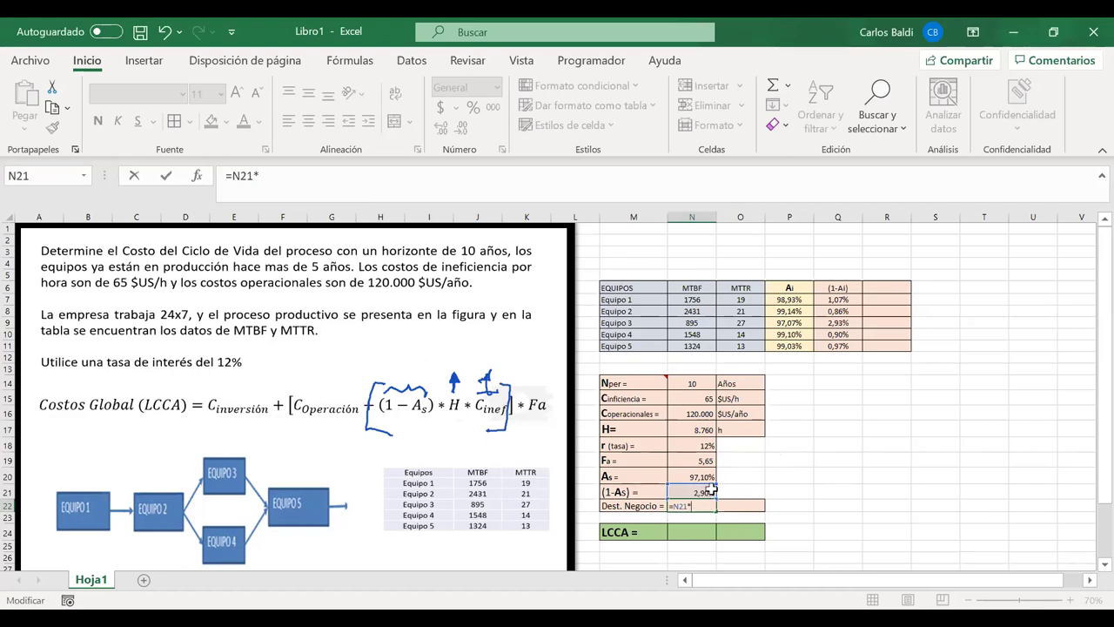
pyautogui.click(690, 431)
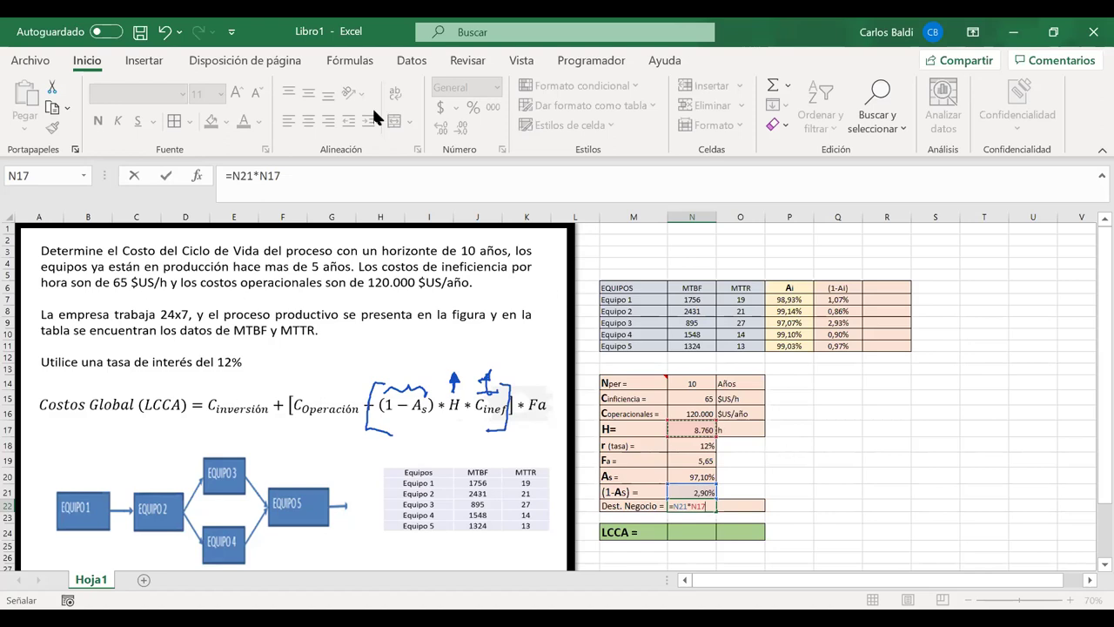
pyautogui.press('Return')
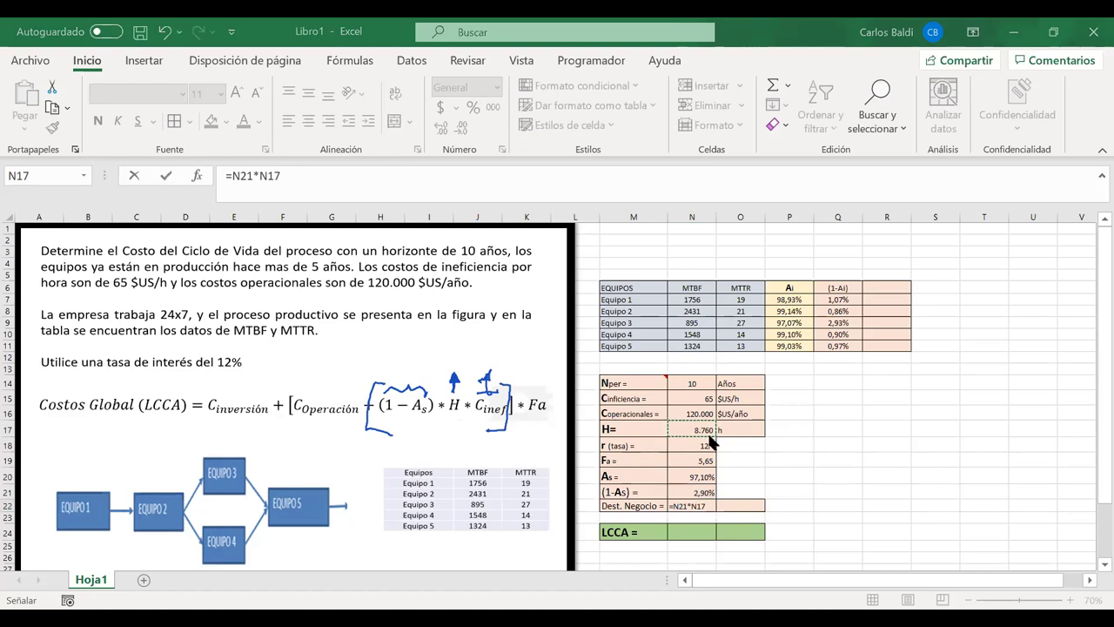
pyautogui.doubleClick(709, 508)
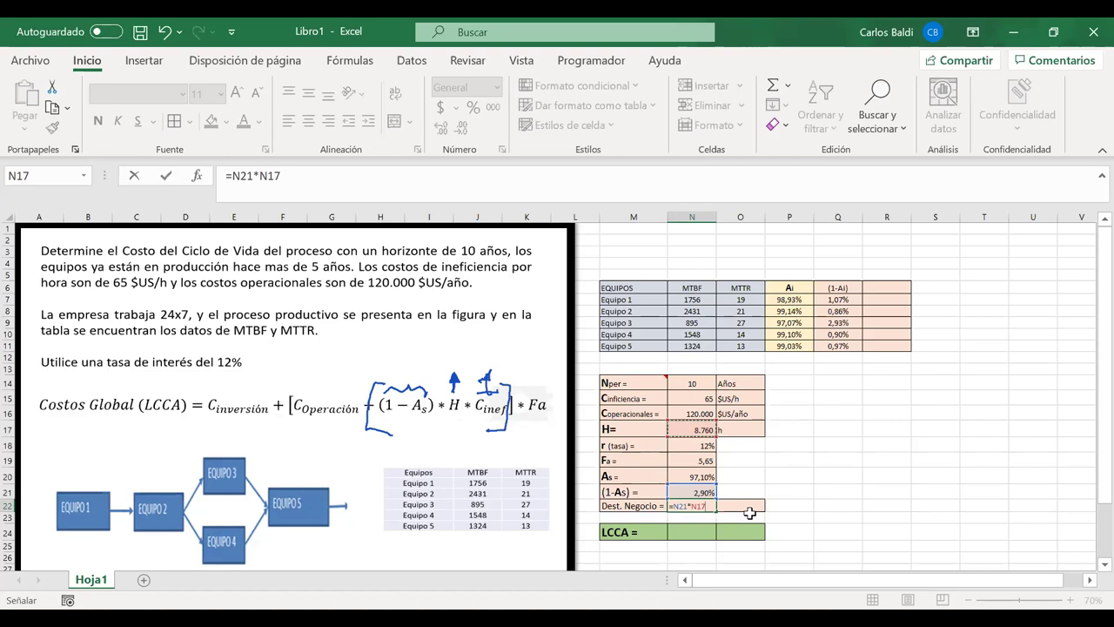
pyautogui.write('*')
pyautogui.click(693, 397)
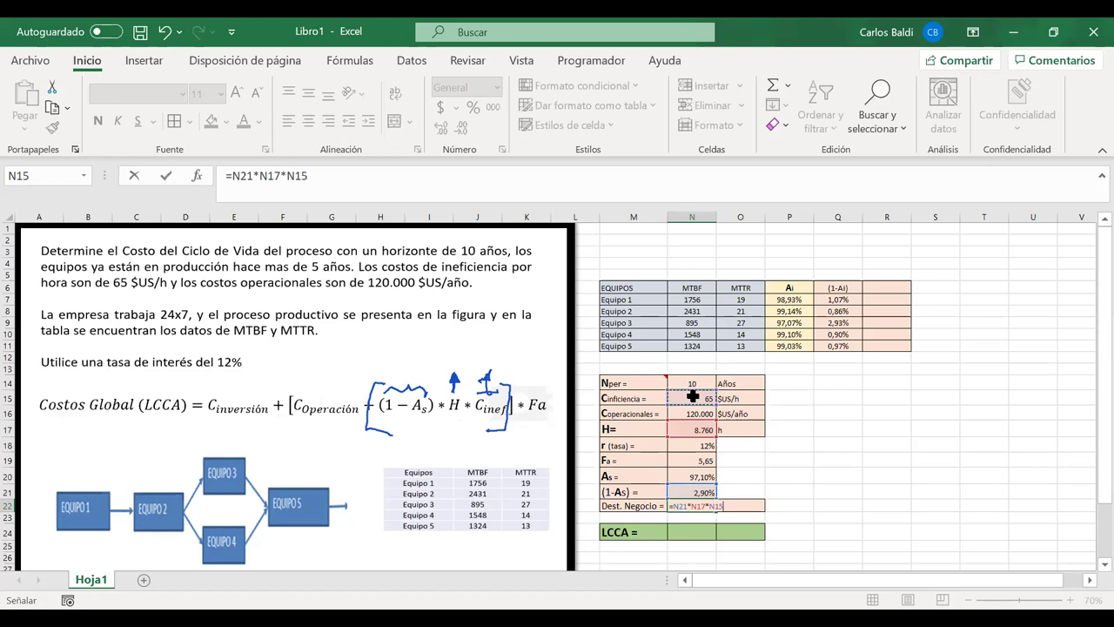
pyautogui.press('Return')
pyautogui.click(681, 506)
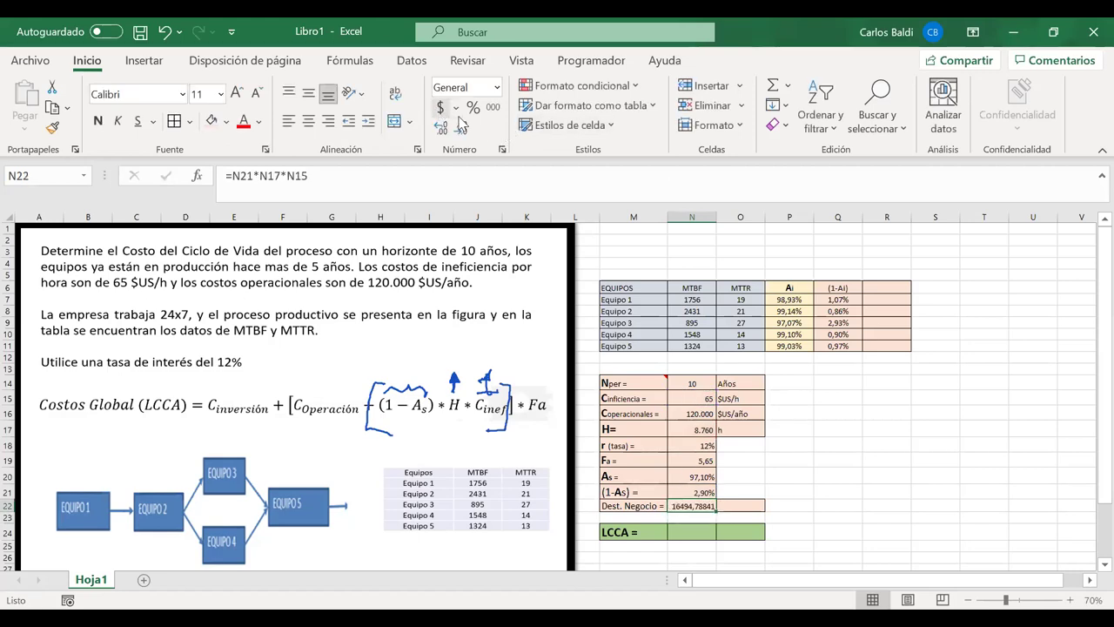
# Format the Dest. Negocio value in N22 with thousands separators and one decimal, and enter the unit $US/año in O22
pyautogui.click(493, 106)
pyautogui.click(460, 128)
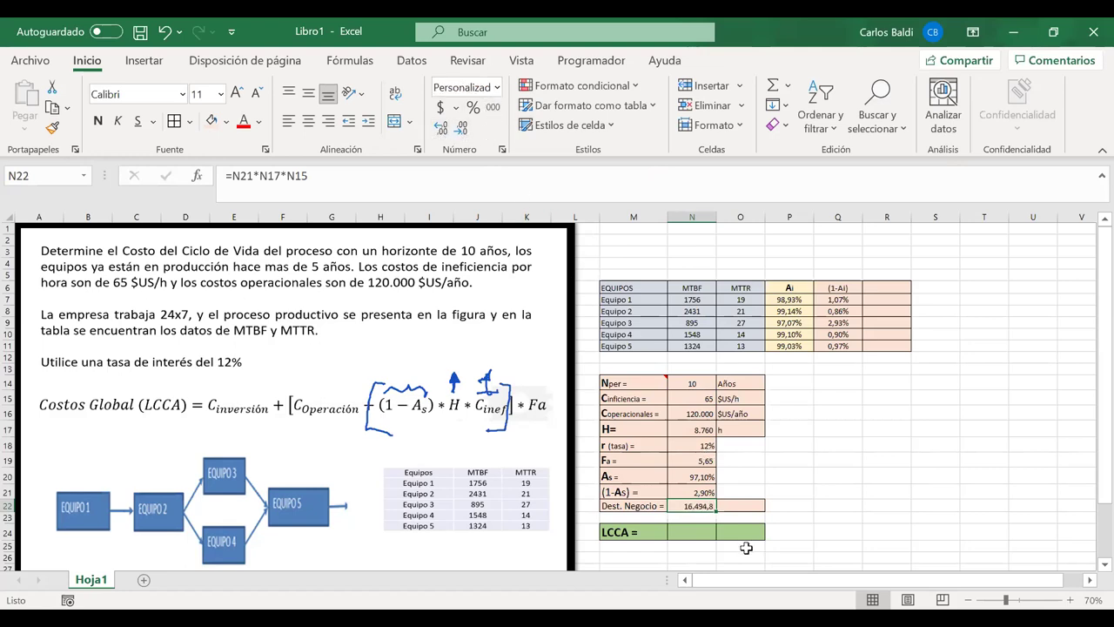
pyautogui.click(734, 506)
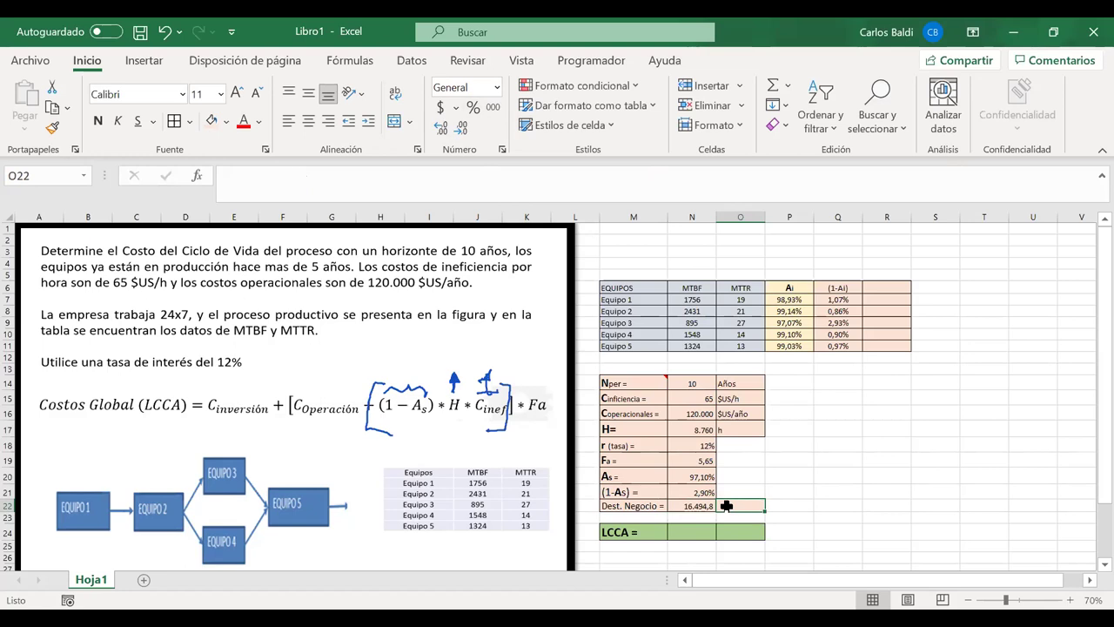
pyautogui.write('$U')
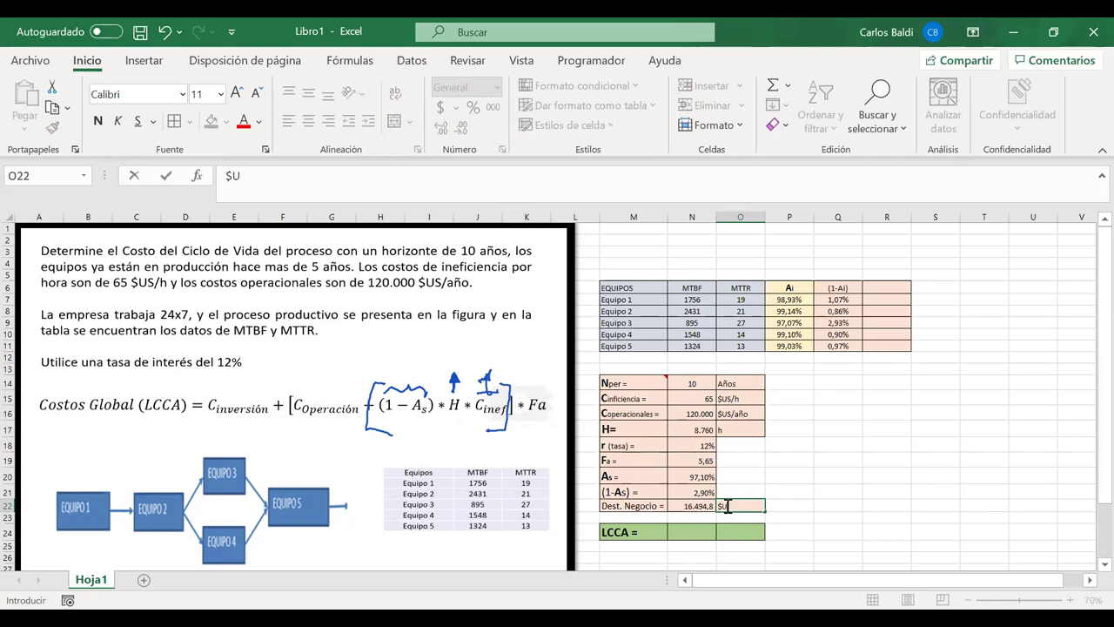
pyautogui.write('S/')
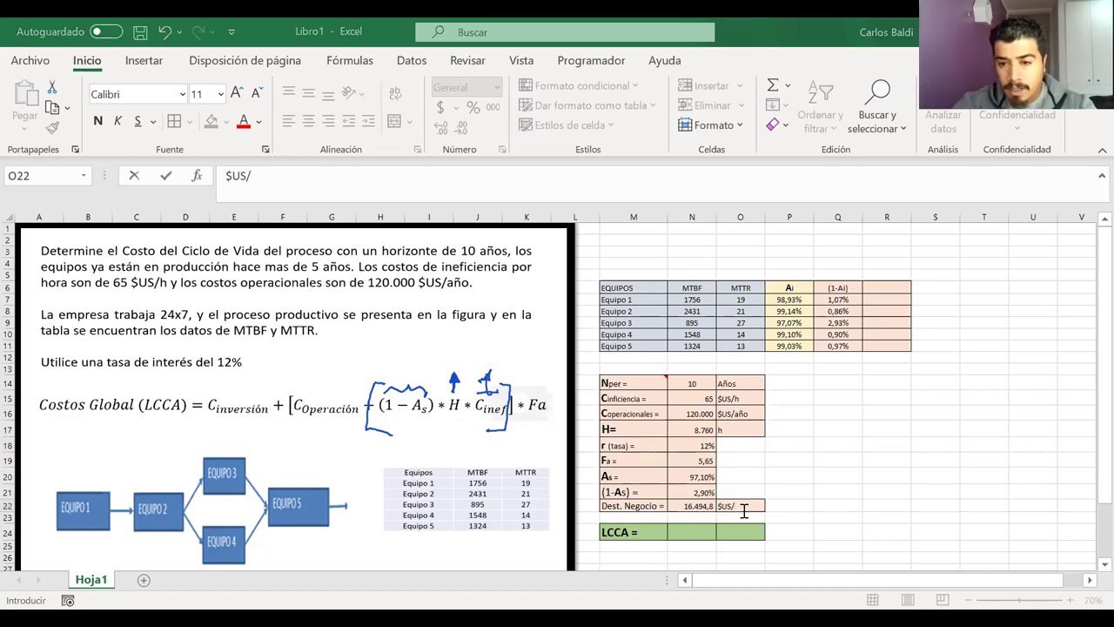
pyautogui.write('año')
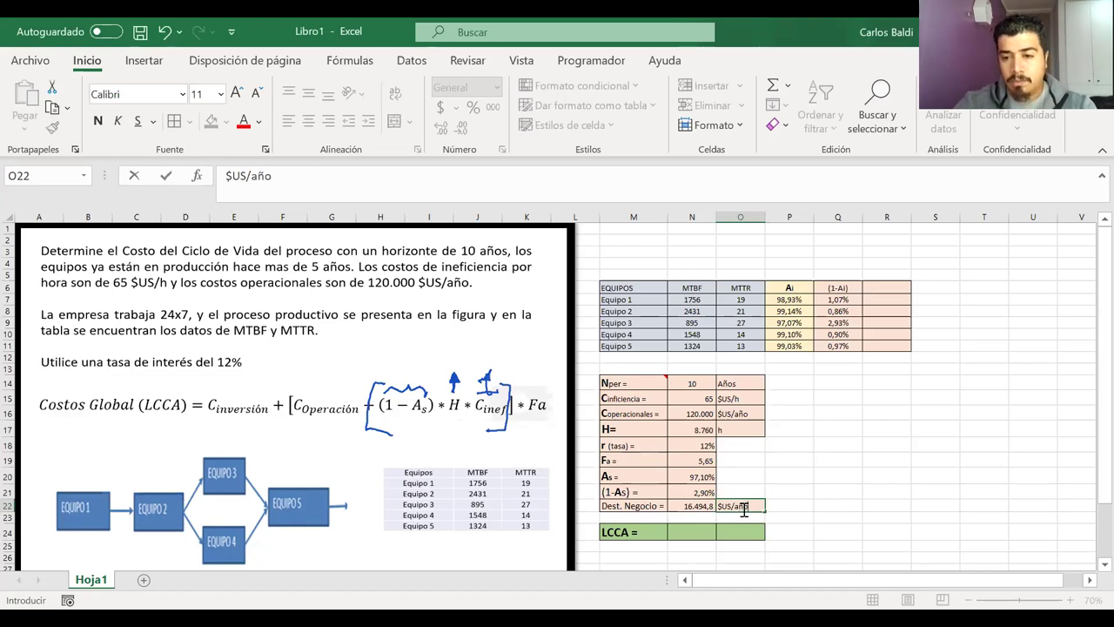
pyautogui.click(893, 492)
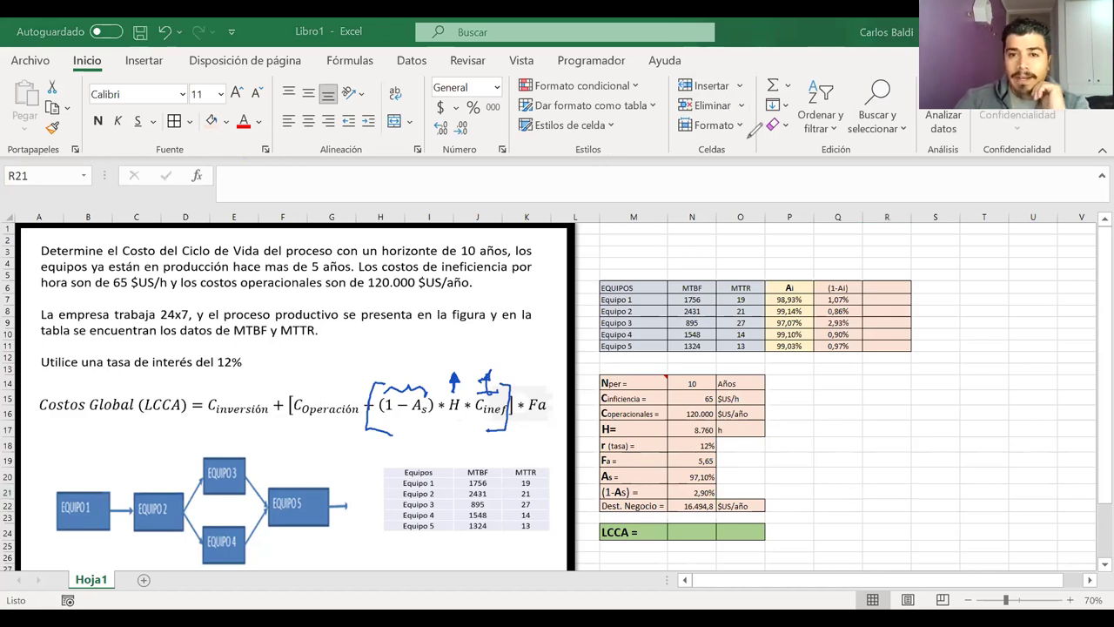
# Erase the handwritten ink marks drawn over the Costos Global (LCCA) formula
pyautogui.click(361, 403)
pyautogui.click(487, 393)
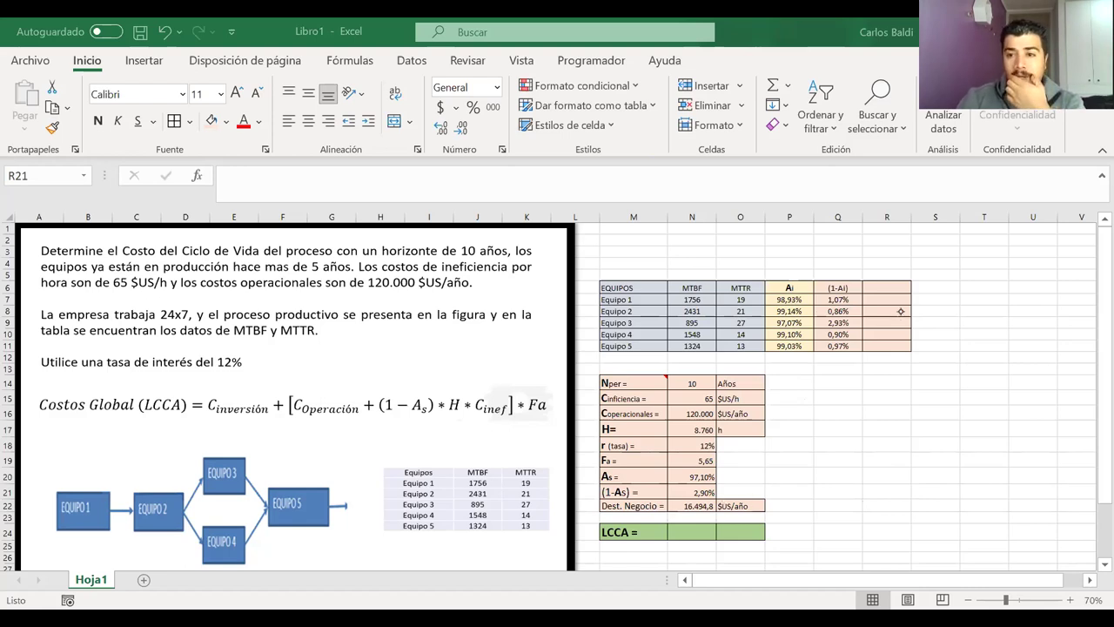
# Enter the header Destr.Negocio in R6 of the equipment table and fit column R's width to it
pyautogui.click(894, 287)
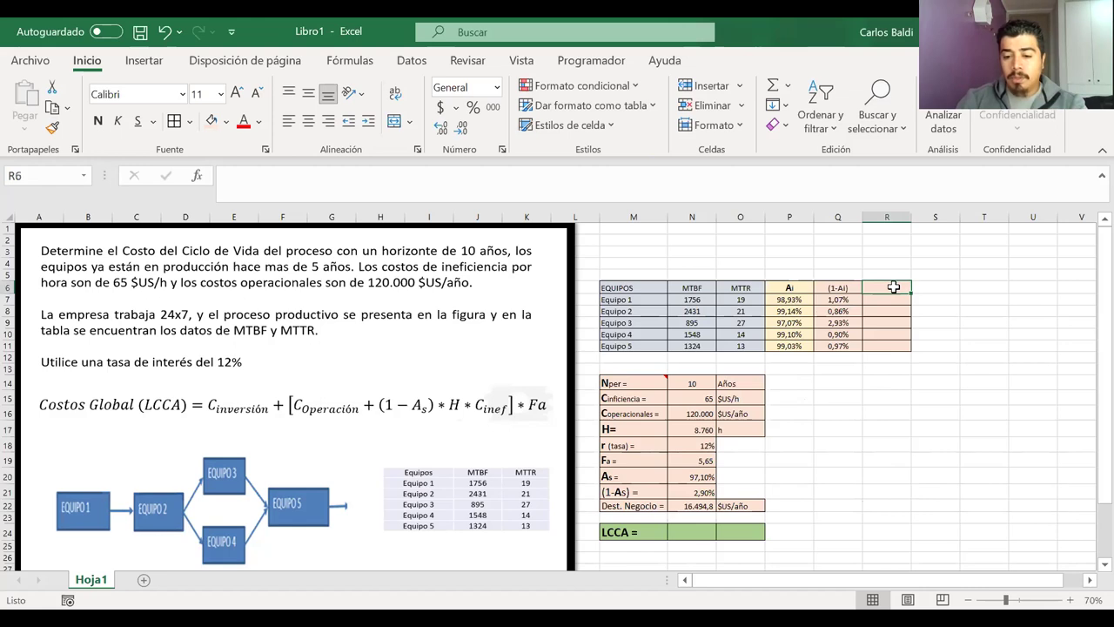
pyautogui.write('=')
pyautogui.press('BackSpace')
pyautogui.write('destr')
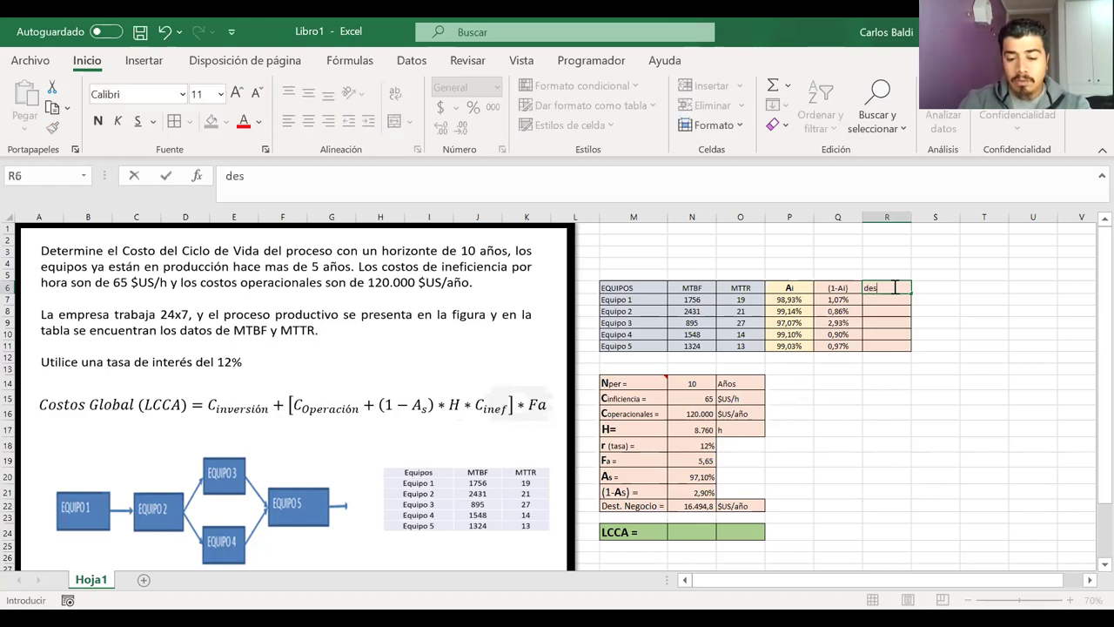
pyautogui.press('BackSpace')
pyautogui.press('BackSpace')
pyautogui.press('BackSpace')
pyautogui.press('BackSpace')
pyautogui.press('BackSpace')
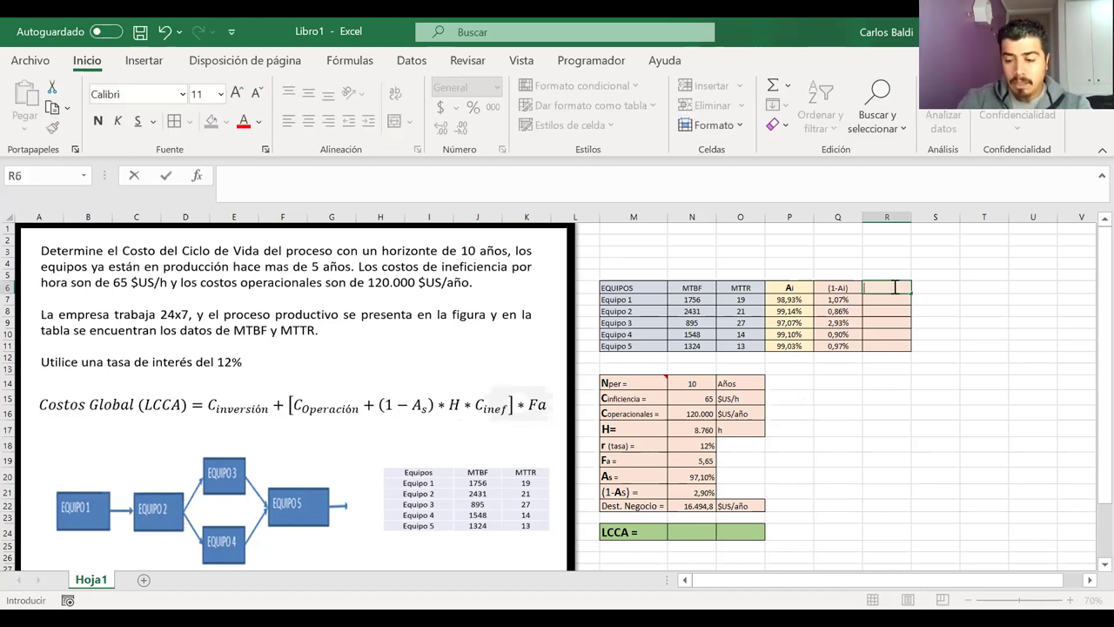
pyautogui.write('D')
pyautogui.press('BackSpace')
pyautogui.write('Des')
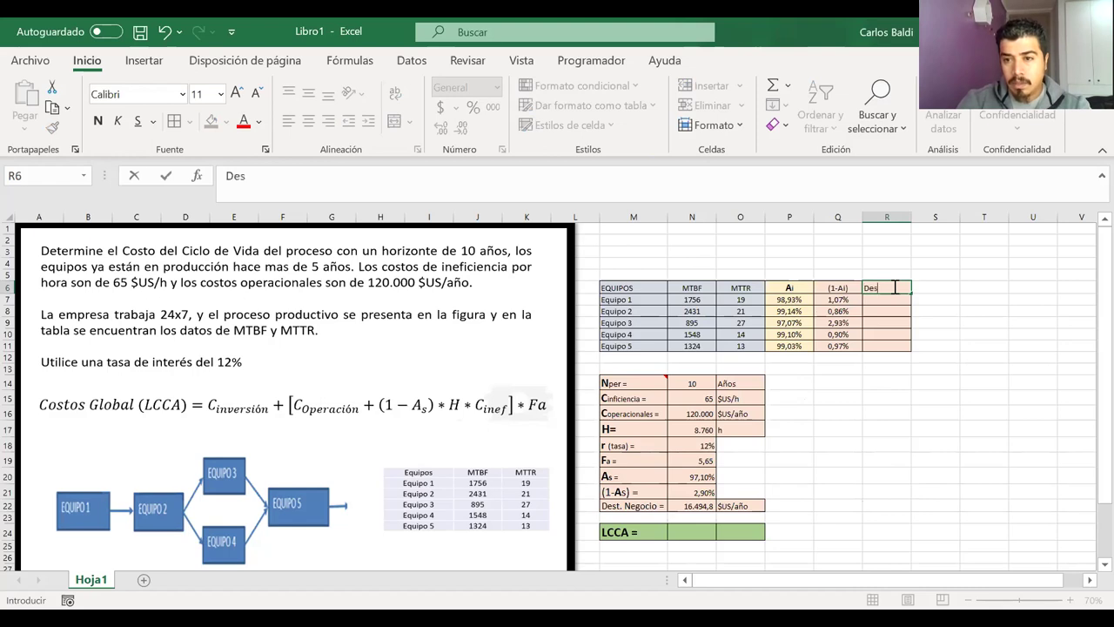
pyautogui.write('tr.Negocia')
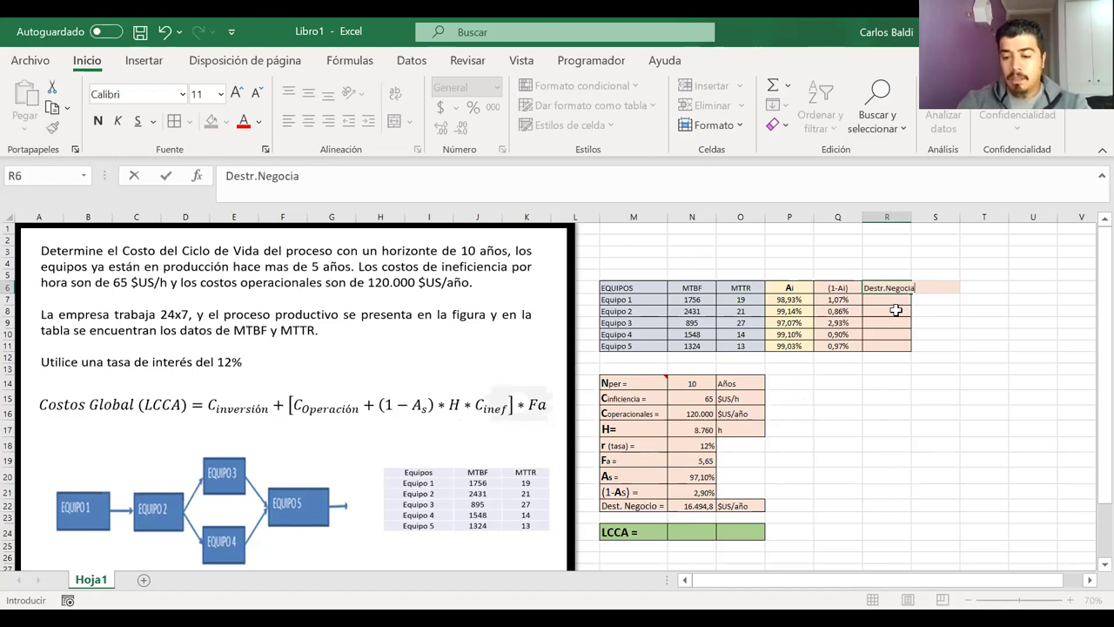
pyautogui.press('BackSpace')
pyautogui.write('ocio')
pyautogui.press('Return')
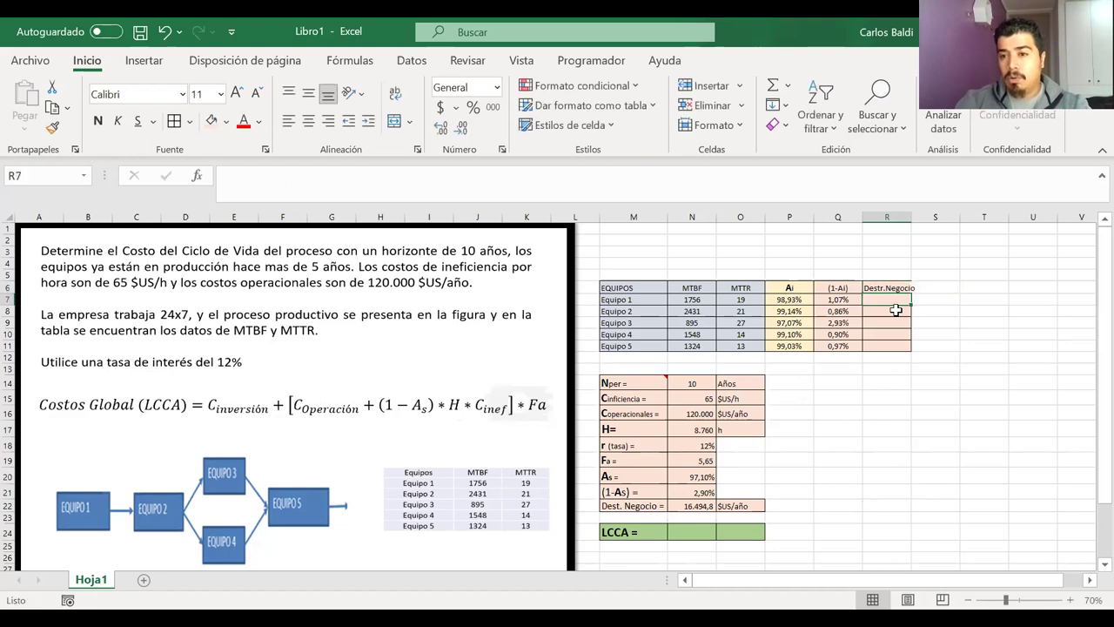
pyautogui.doubleClick(912, 221)
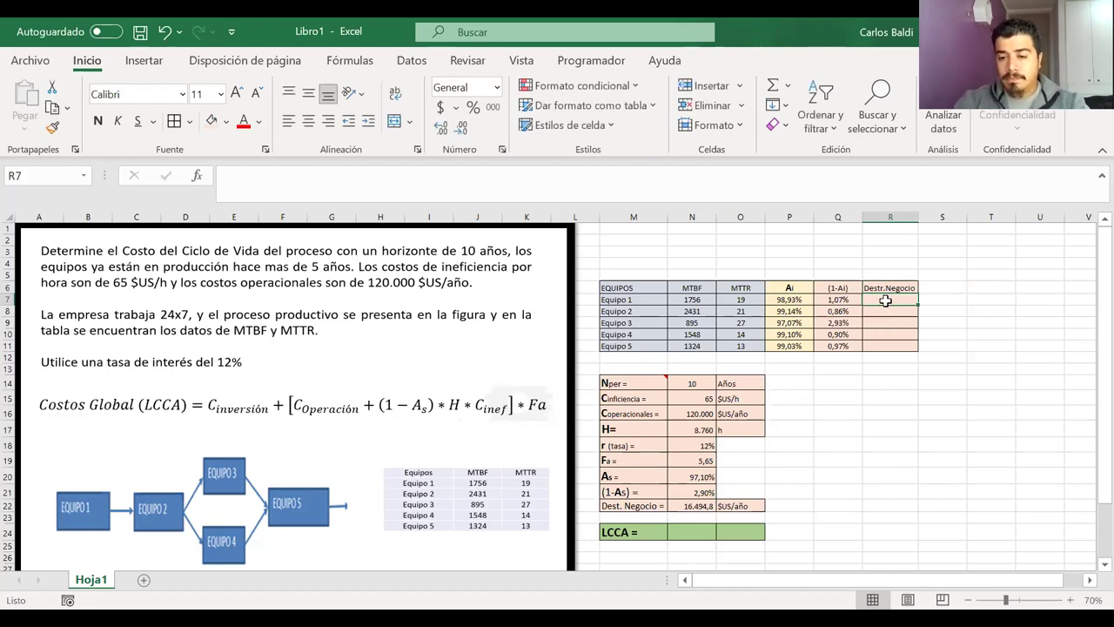
# Calculate Equipo 1's business destruction cost in R7 with the formula =Q7*N17*N15
pyautogui.write('=')
pyautogui.press('Escape')
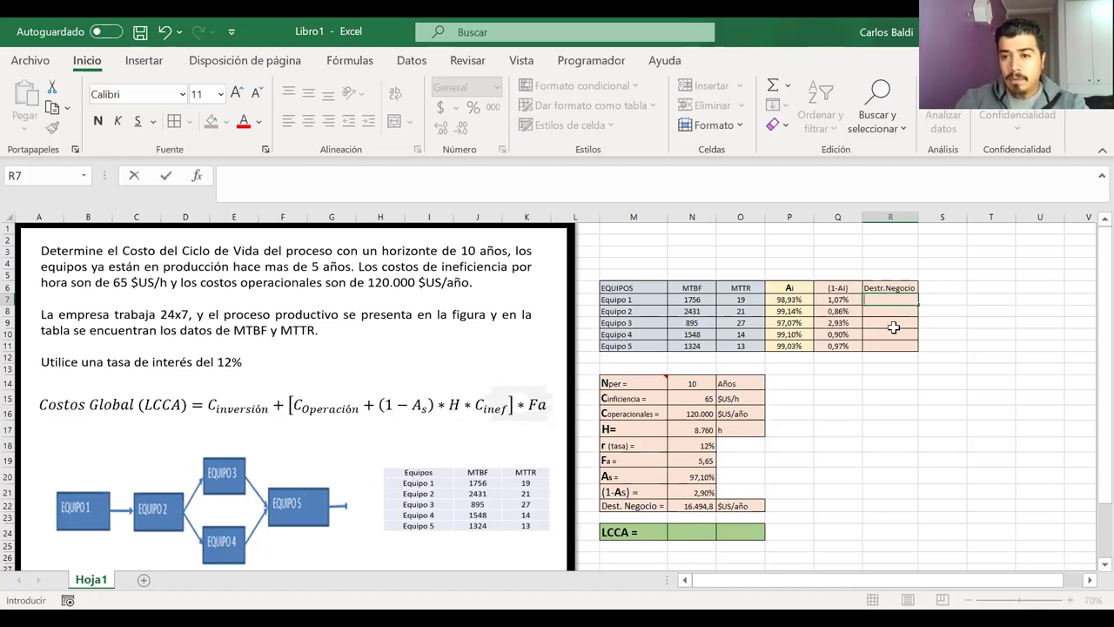
pyautogui.write('=')
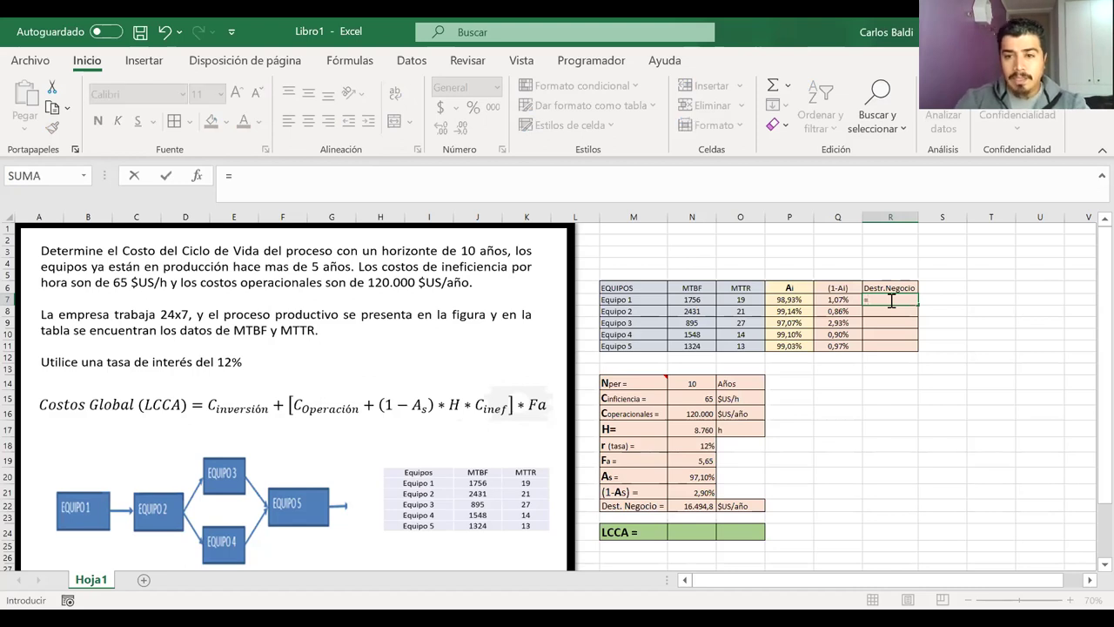
pyautogui.write('(1')
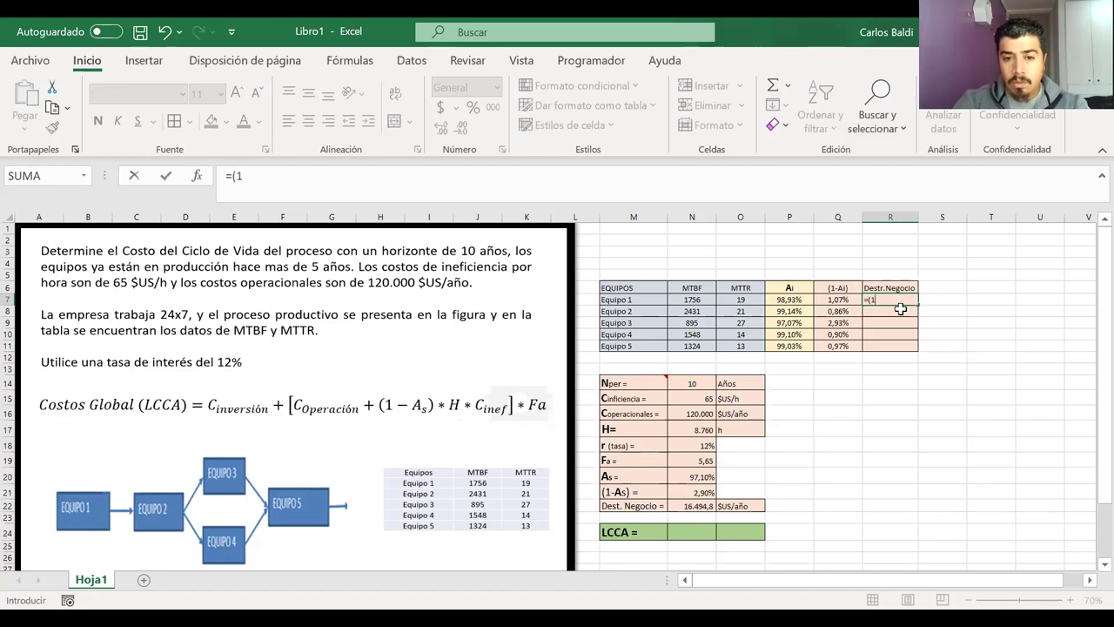
pyautogui.write('-')
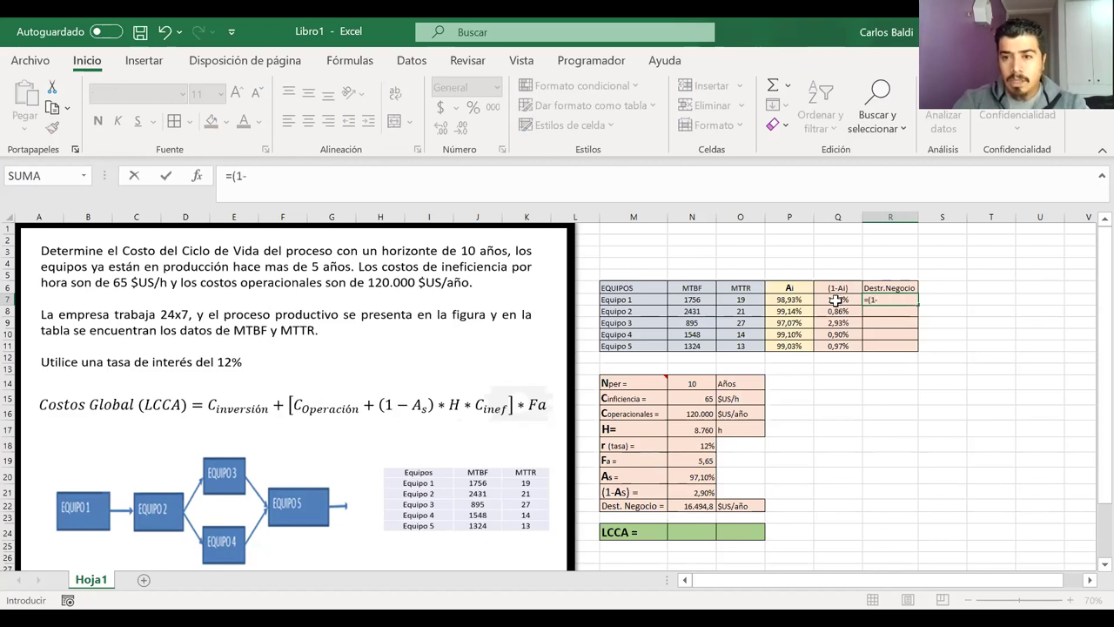
pyautogui.click(798, 299)
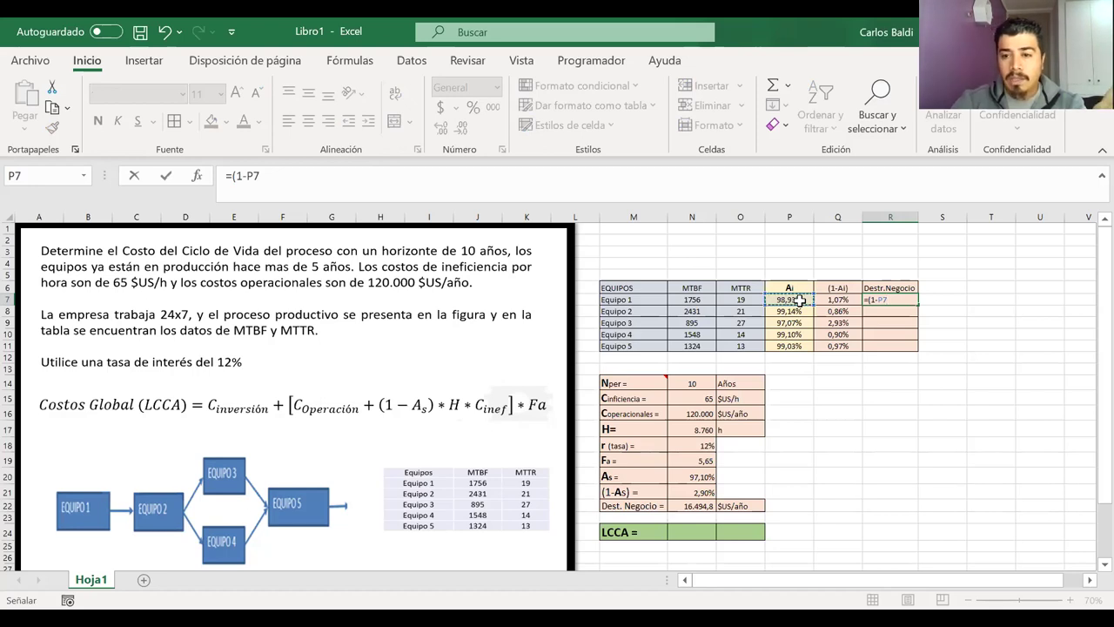
pyautogui.press('BackSpace')
pyautogui.press('BackSpace')
pyautogui.press('BackSpace')
pyautogui.click(819, 299)
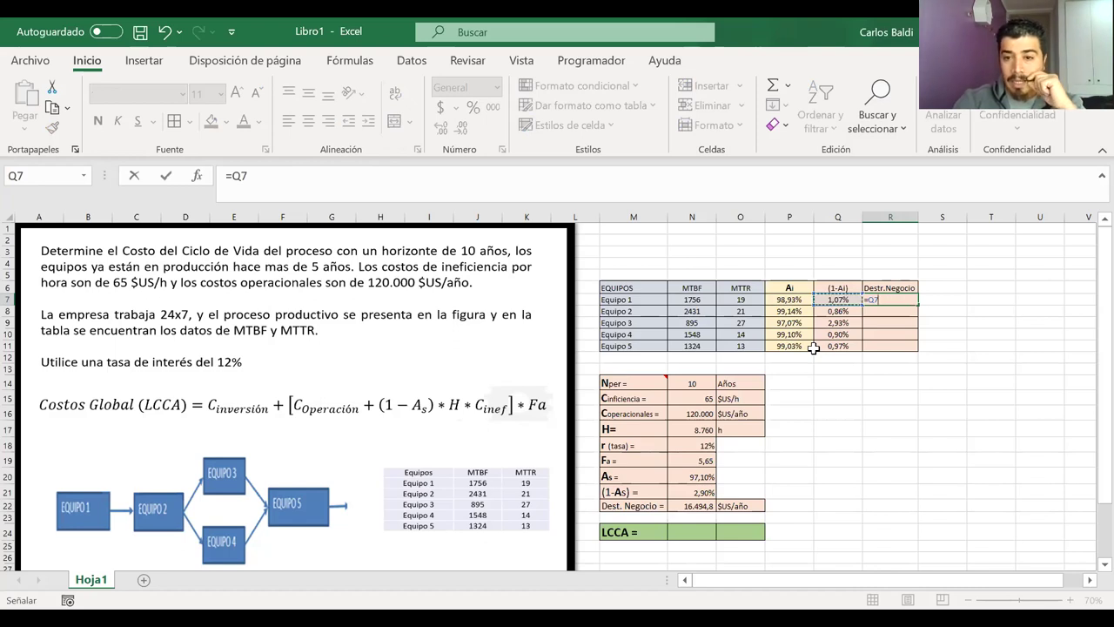
pyautogui.write('*')
pyautogui.click(700, 429)
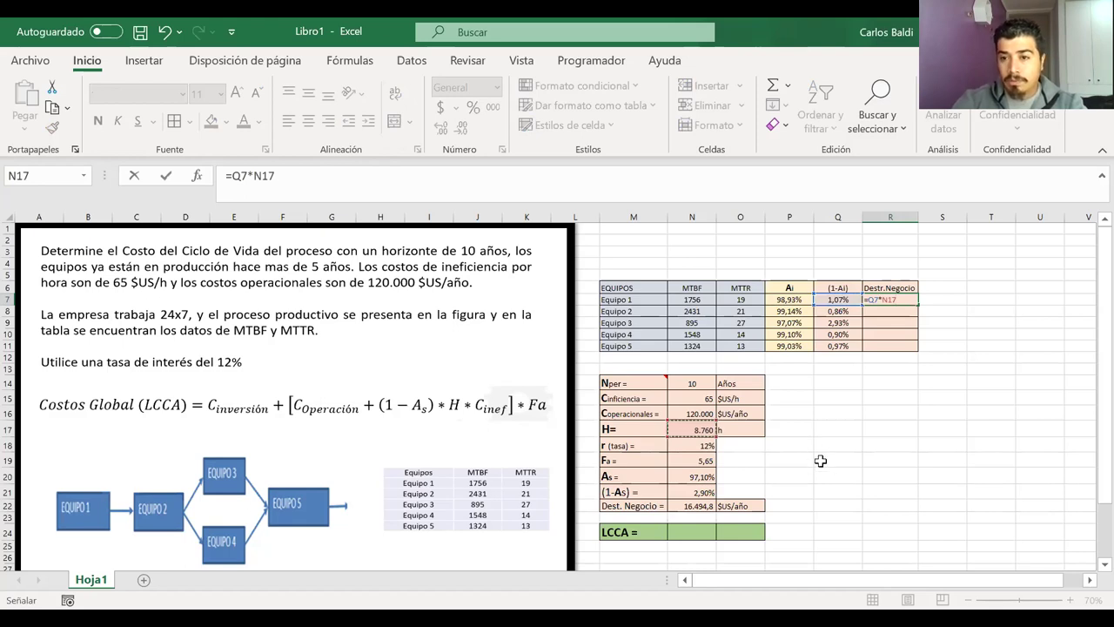
pyautogui.write('*')
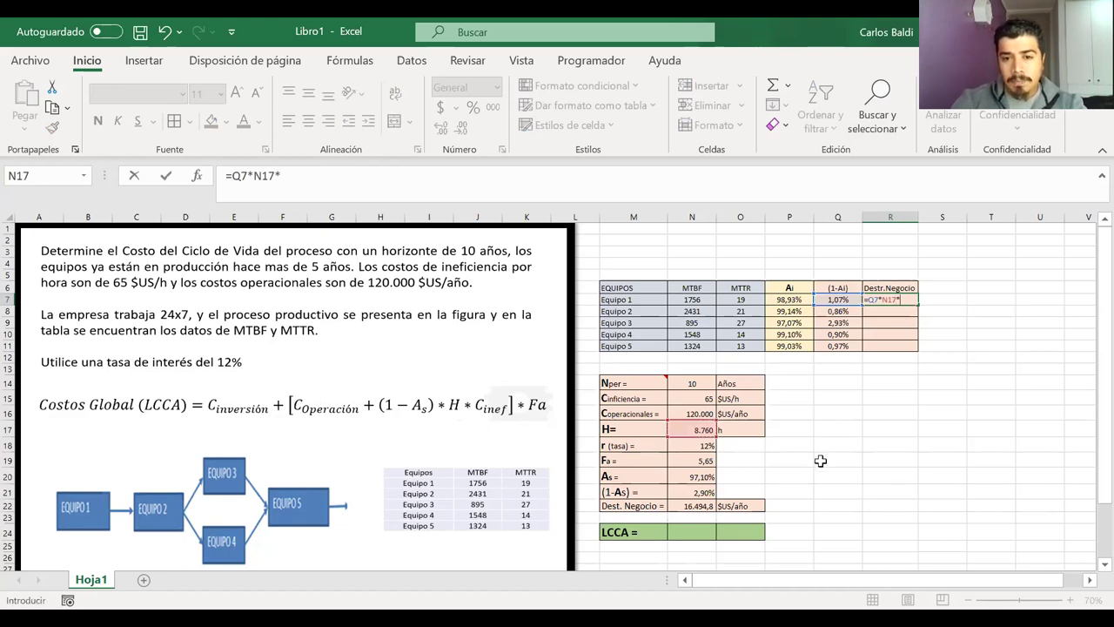
pyautogui.click(694, 396)
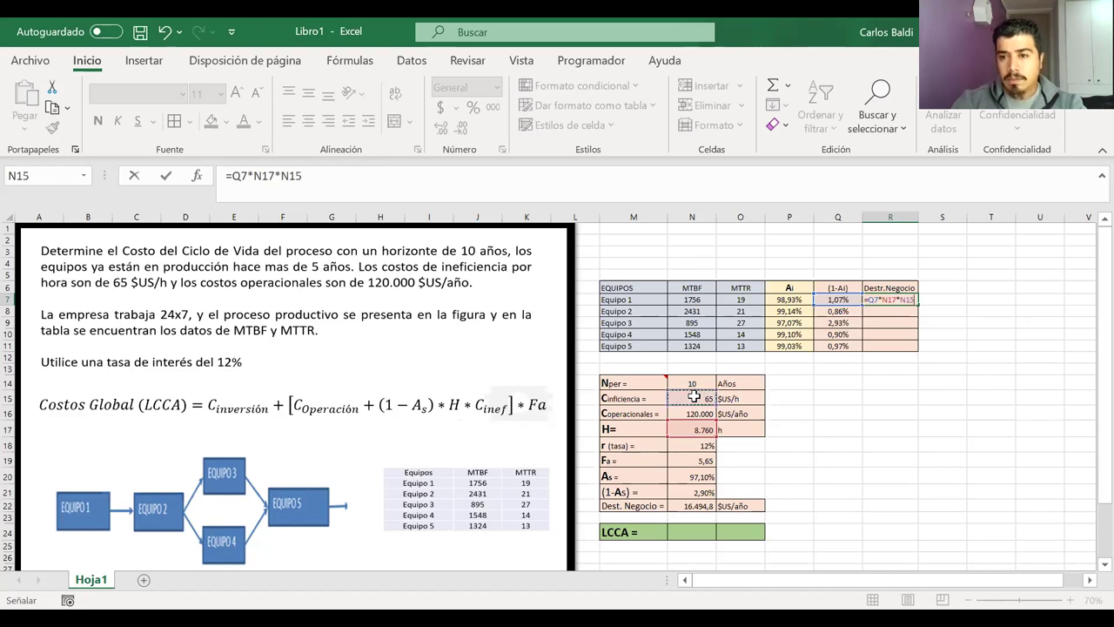
pyautogui.press('Return')
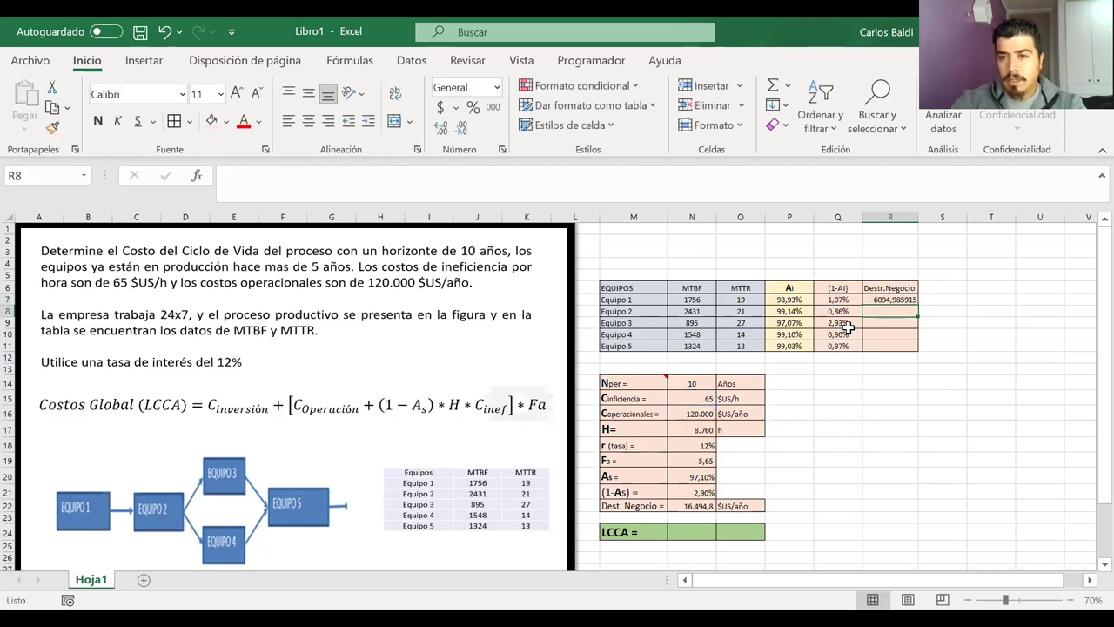
# Format R7 with thousands separators and one decimal, and fill its formula down to R11
pyautogui.click(903, 300)
pyautogui.click(493, 108)
pyautogui.click(442, 128)
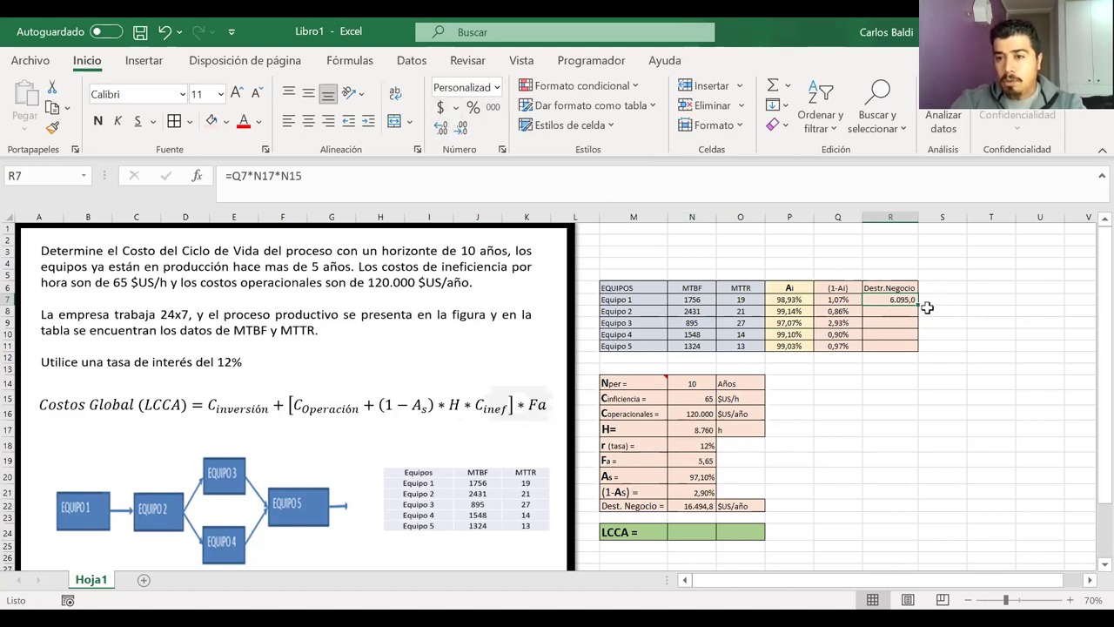
pyautogui.moveTo(918, 306); pyautogui.dragTo(908, 357)
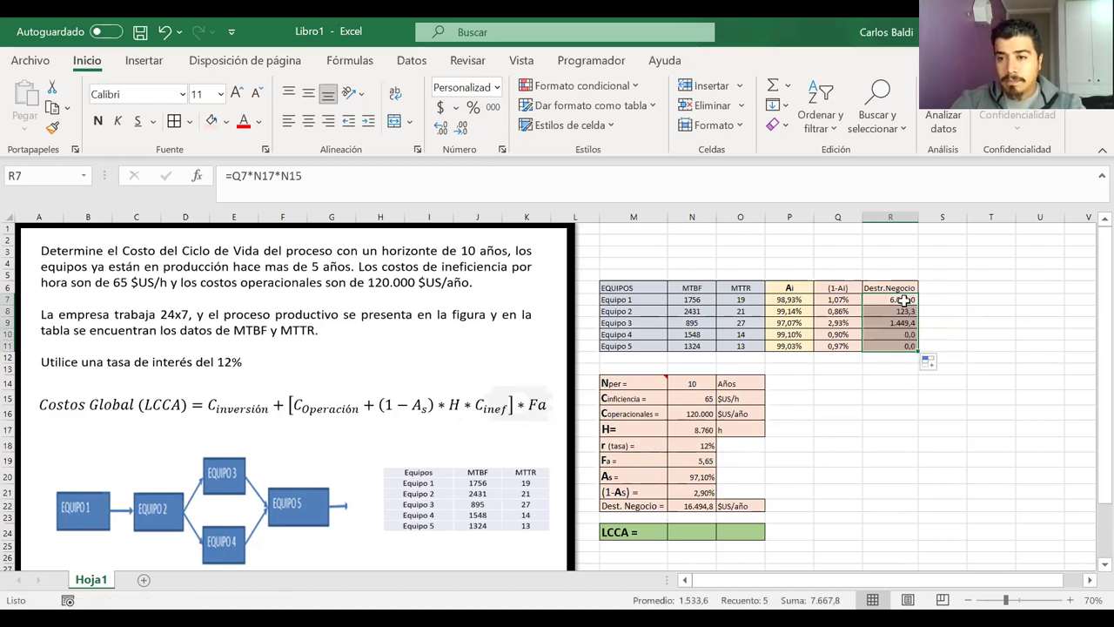
# Make the N15 and N17 references in R7 absolute, so the formula reads =Q7*$N$17*$N$15
pyautogui.click(900, 300)
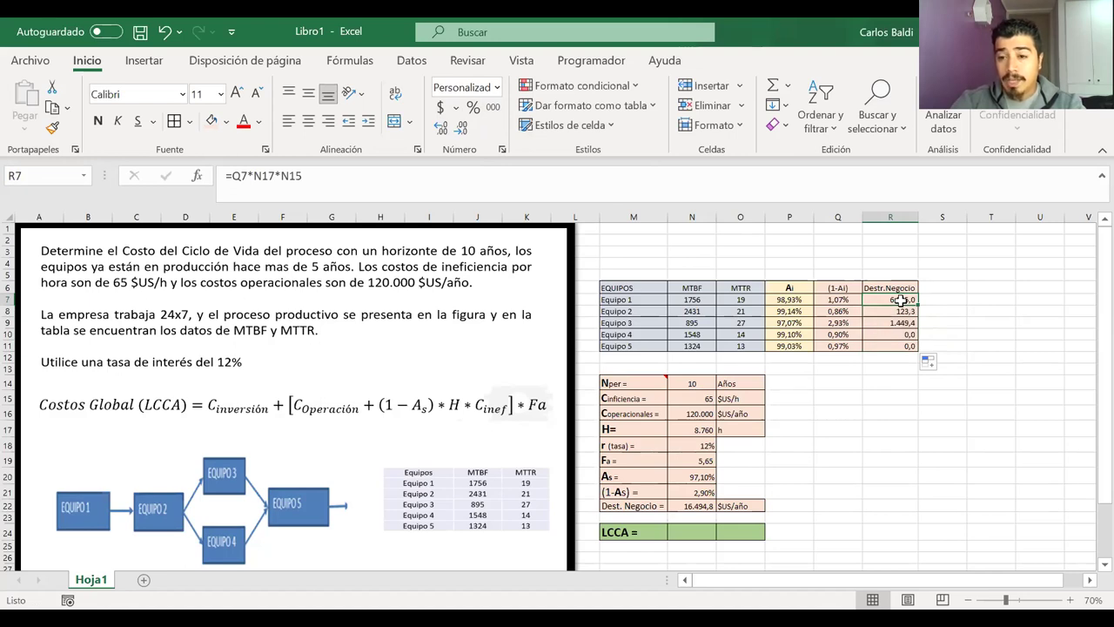
pyautogui.doubleClick(901, 299)
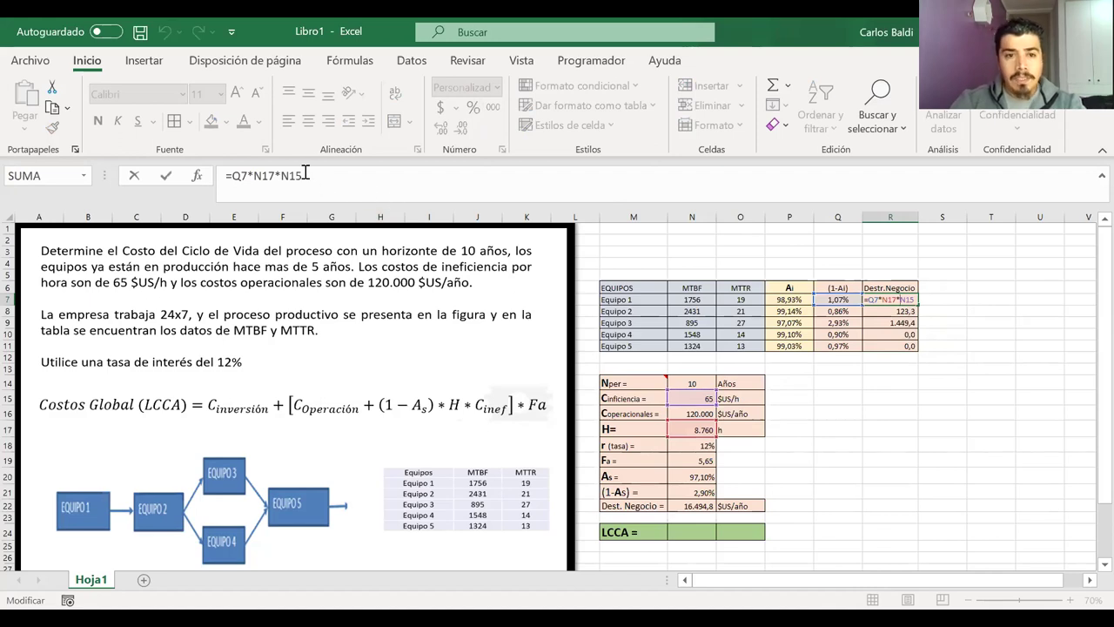
pyautogui.moveTo(302, 176); pyautogui.dragTo(284, 176)
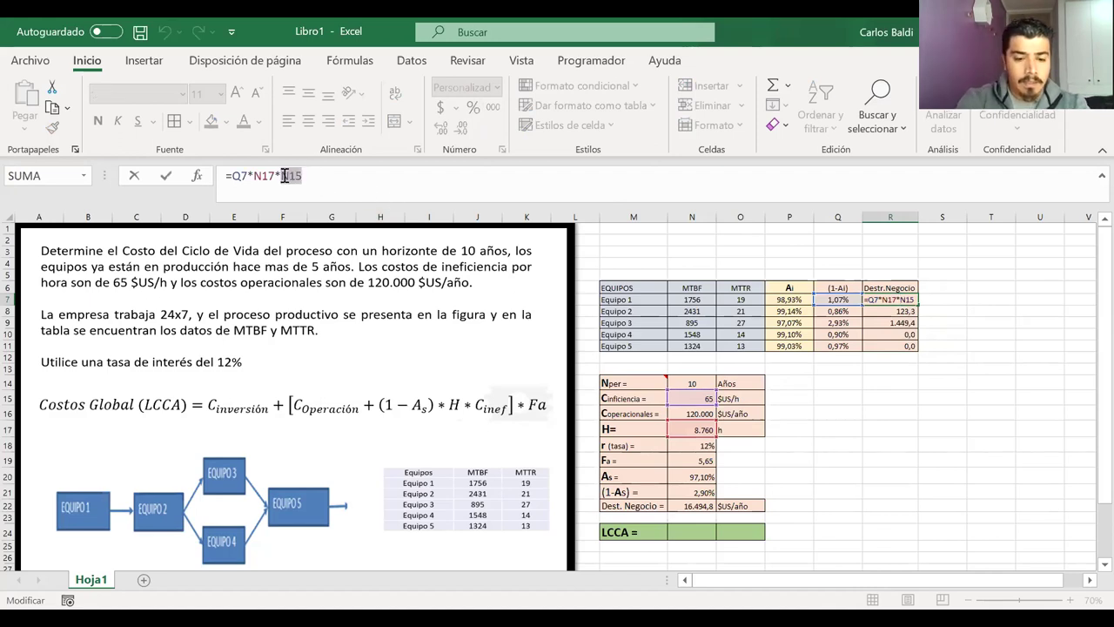
pyautogui.press('F4')
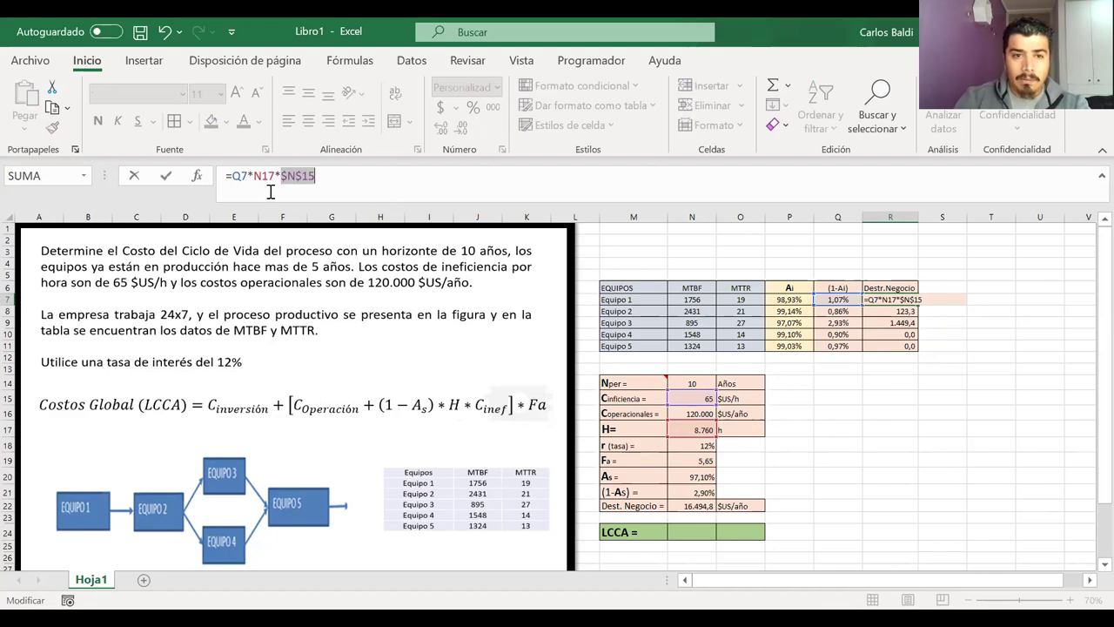
pyautogui.moveTo(276, 176); pyautogui.dragTo(255, 177)
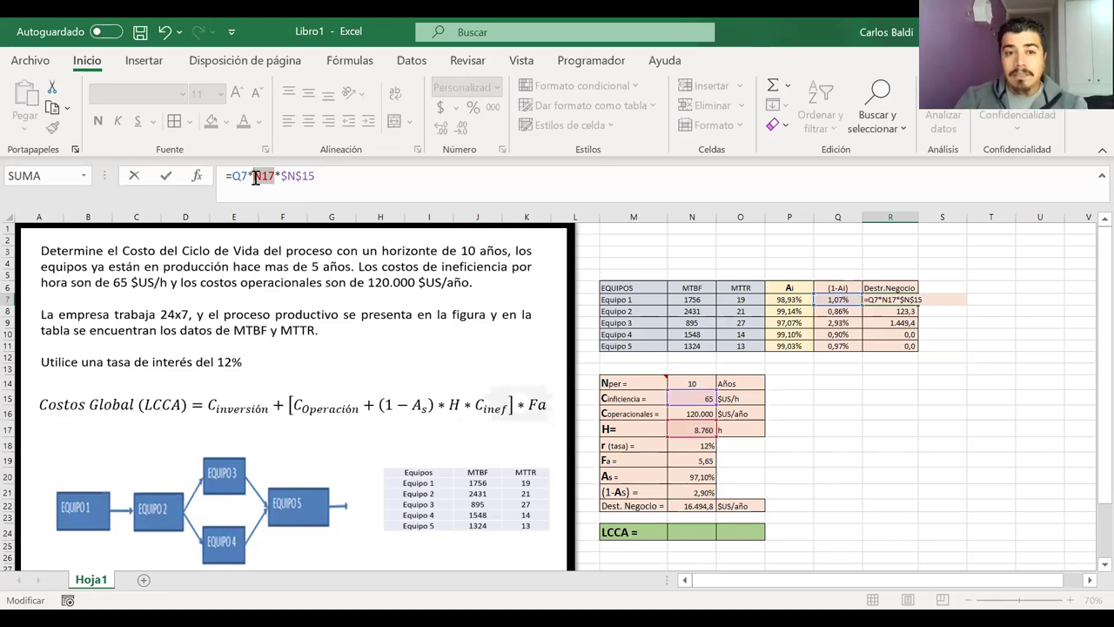
pyautogui.press('F4')
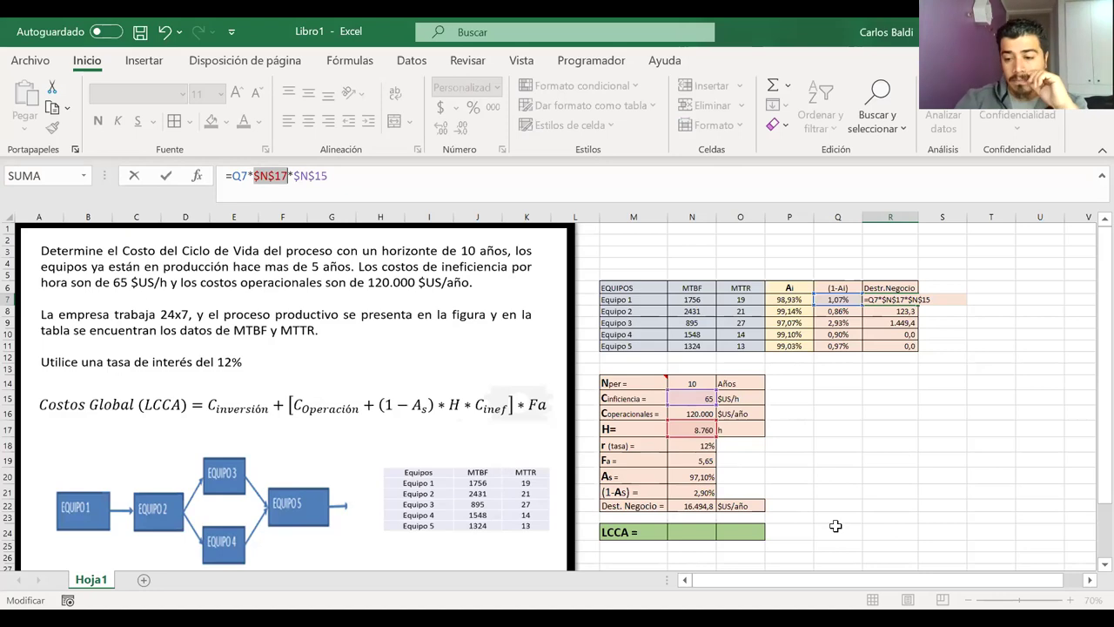
pyautogui.press('Return')
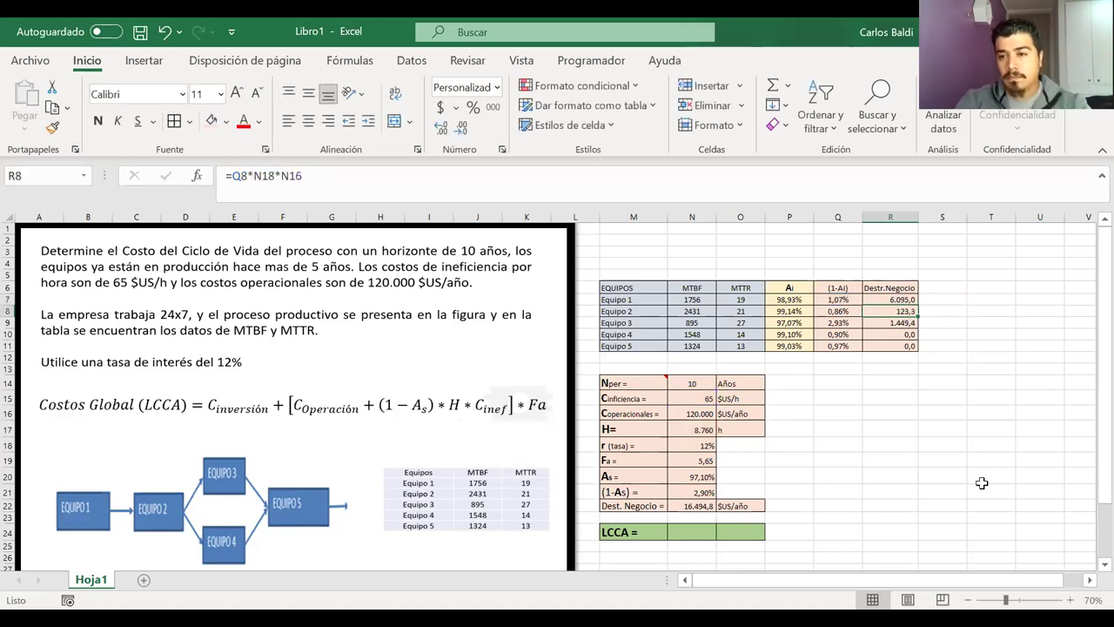
# Fill the R7 formula with its absolute references down through R11 for the remaining equipment
pyautogui.click(909, 299)
pyautogui.doubleClick(917, 305)
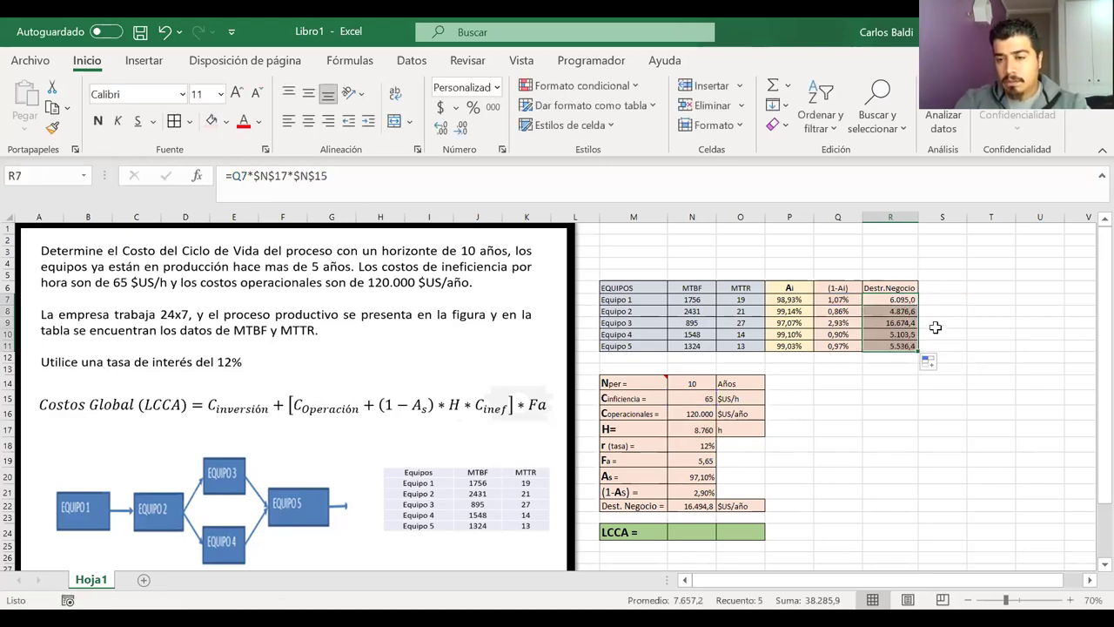
pyautogui.click(914, 408)
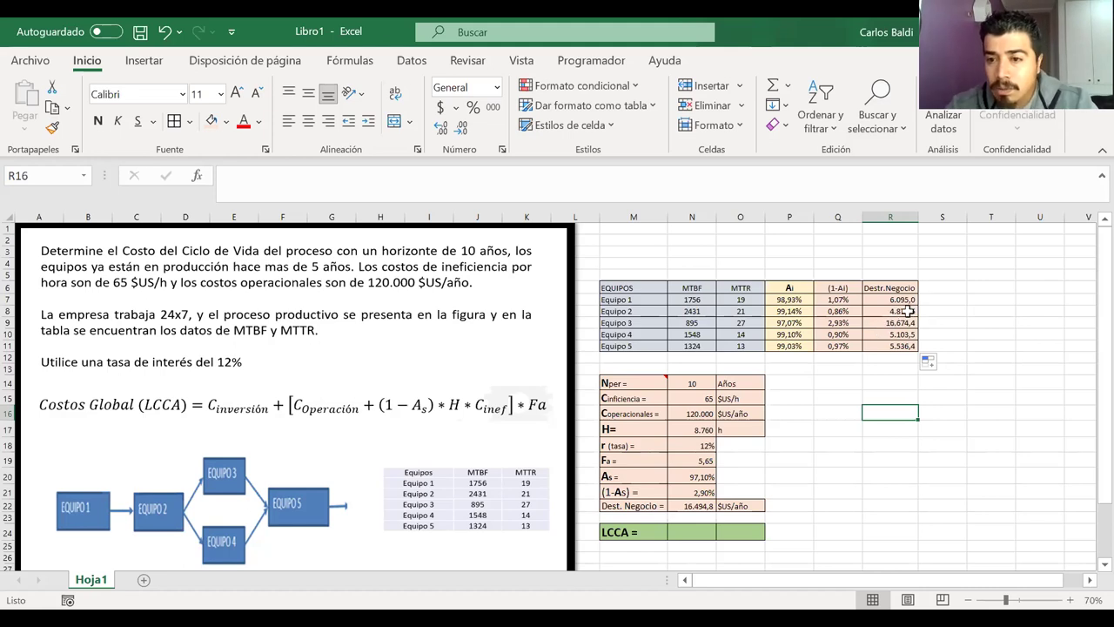
# Total the equipment's business destruction costs in R12 with the formula =SUMA(R7:R11)
pyautogui.click(881, 323)
pyautogui.moveTo(879, 323); pyautogui.dragTo(658, 322)
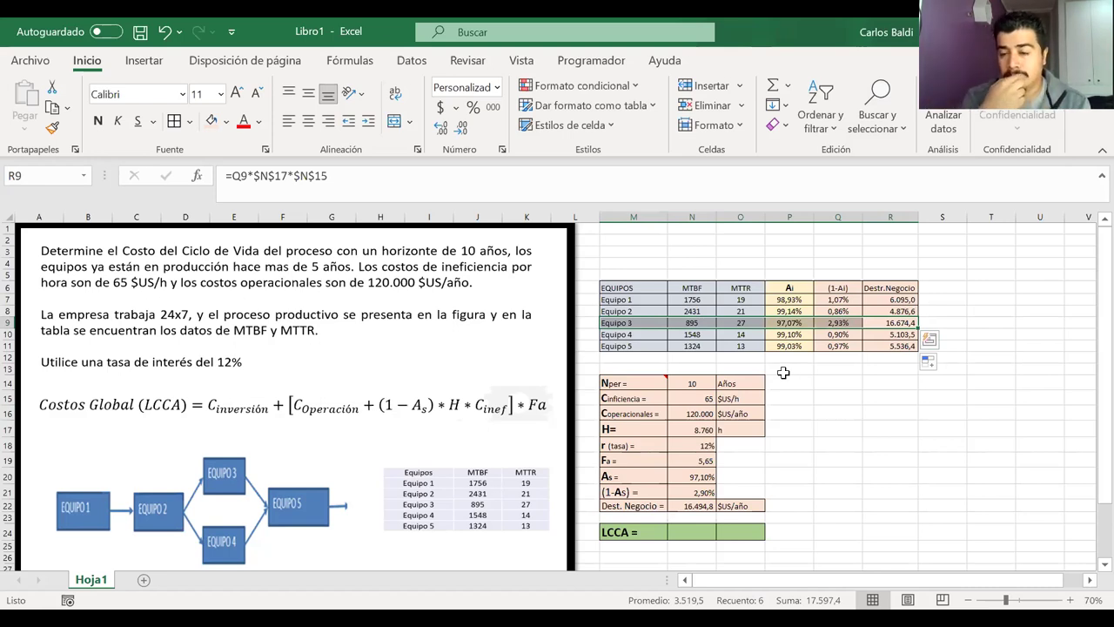
pyautogui.click(888, 358)
pyautogui.write('=')
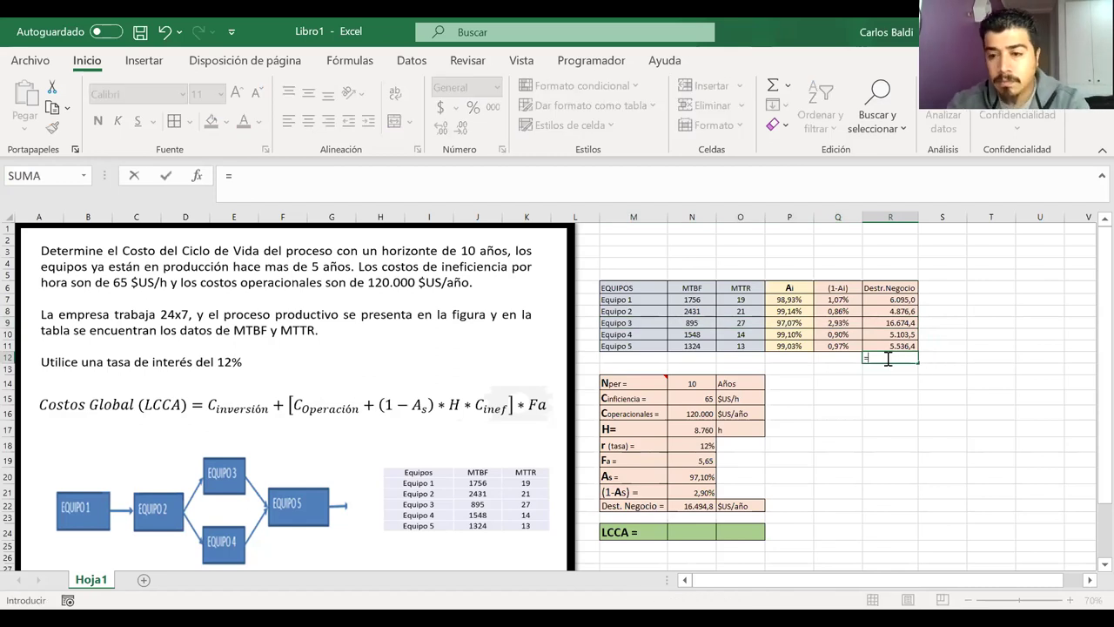
pyautogui.write('suma(')
pyautogui.click(880, 299)
pyautogui.moveTo(879, 300); pyautogui.dragTo(883, 346)
pyautogui.press('Return')
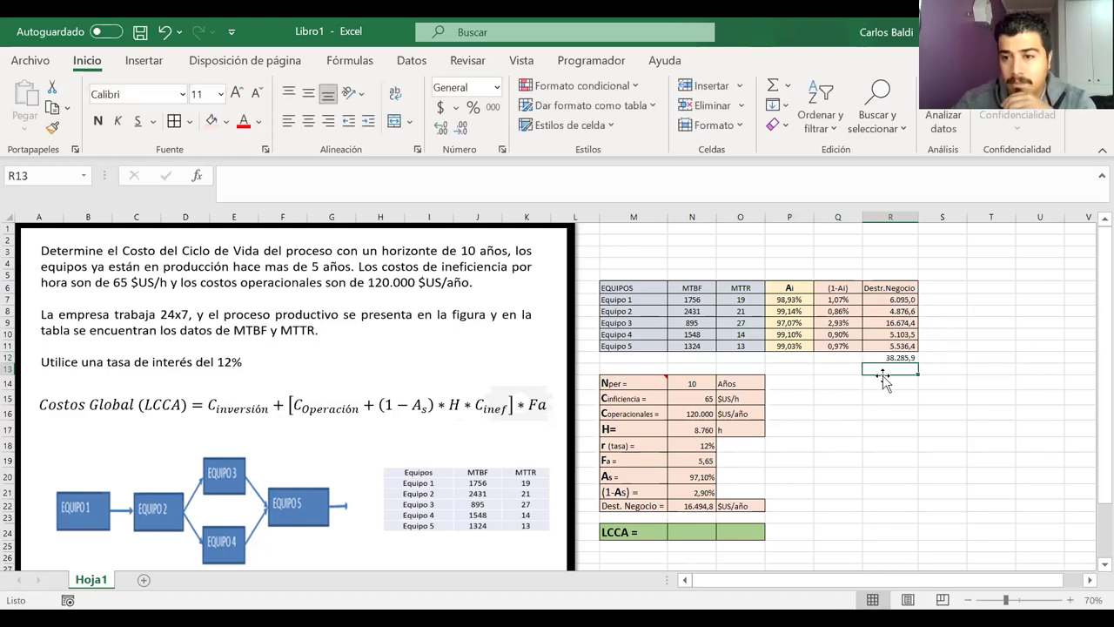
# Review the total in R12, the Destr.Negocio column and Equipo 1's formula in R7
pyautogui.click(889, 358)
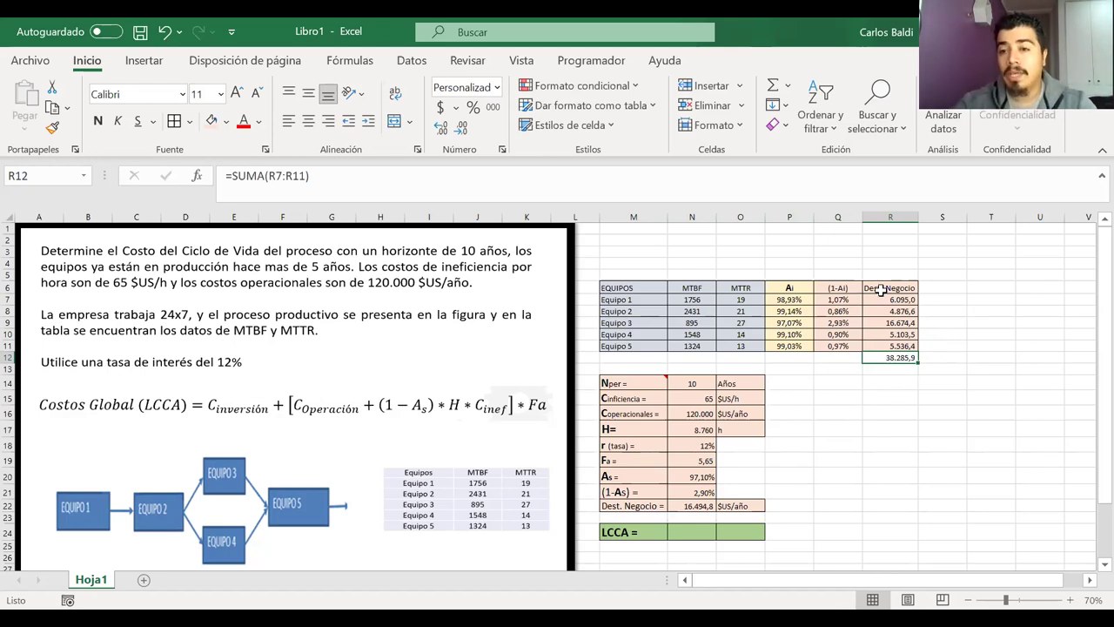
pyautogui.moveTo(881, 290); pyautogui.dragTo(888, 354)
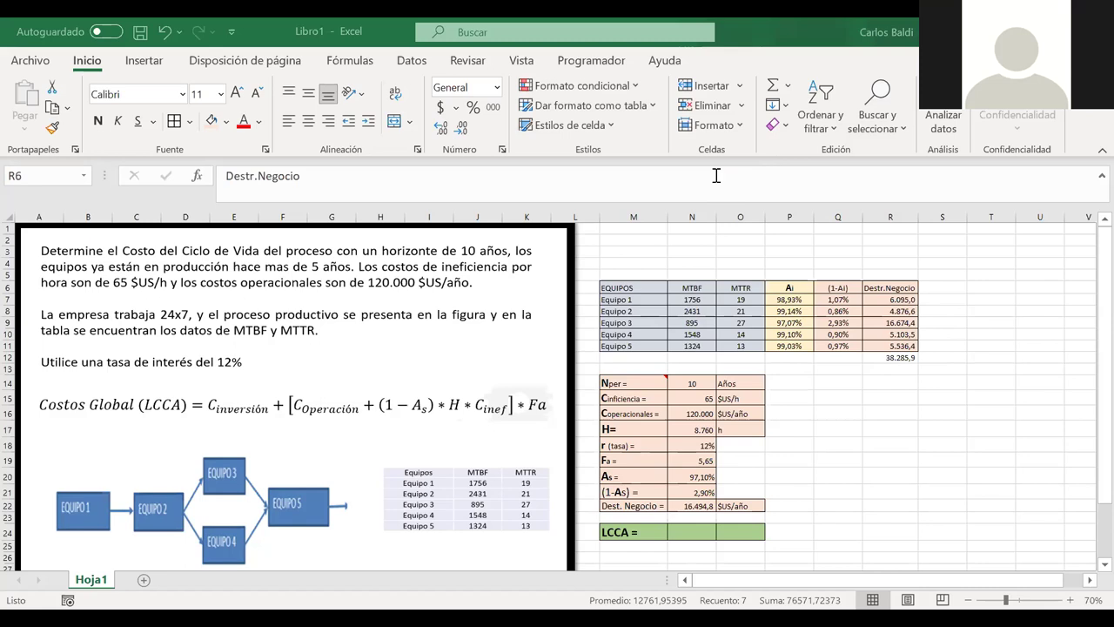
pyautogui.doubleClick(893, 299)
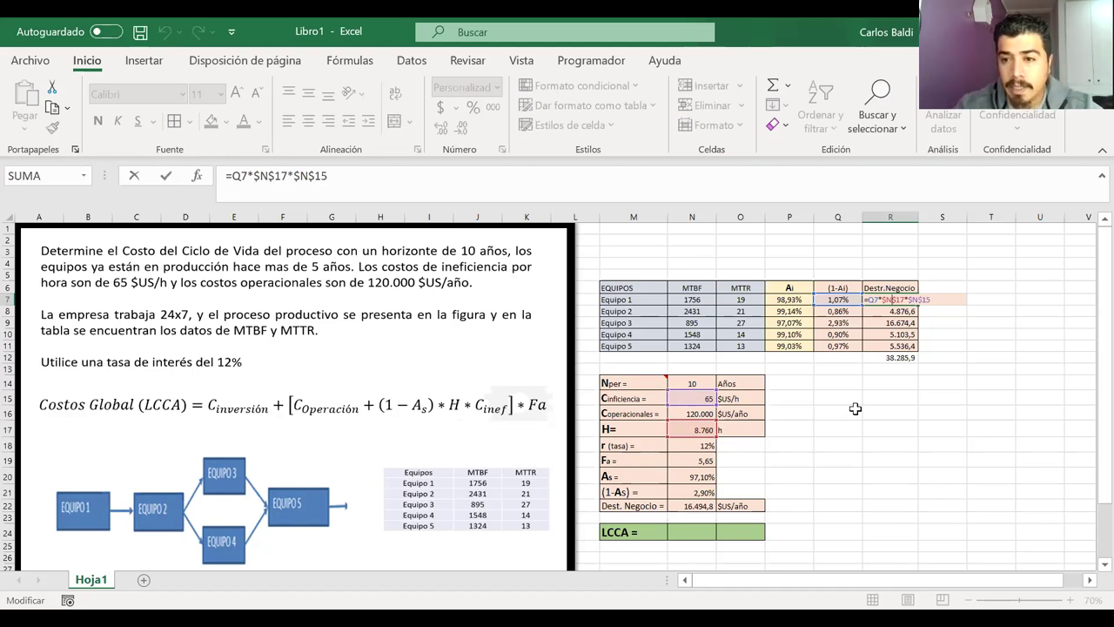
pyautogui.press('Return')
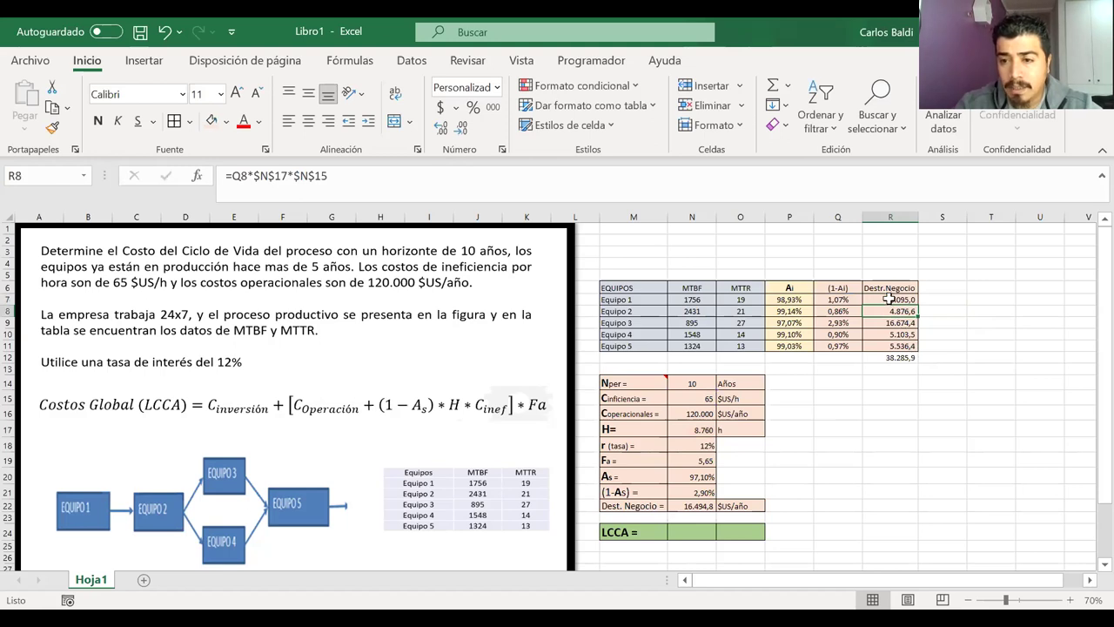
# Fill the Destr.Negocio column from its header in R6 to the total in R12 with standard red
pyautogui.moveTo(889, 288); pyautogui.dragTo(889, 358)
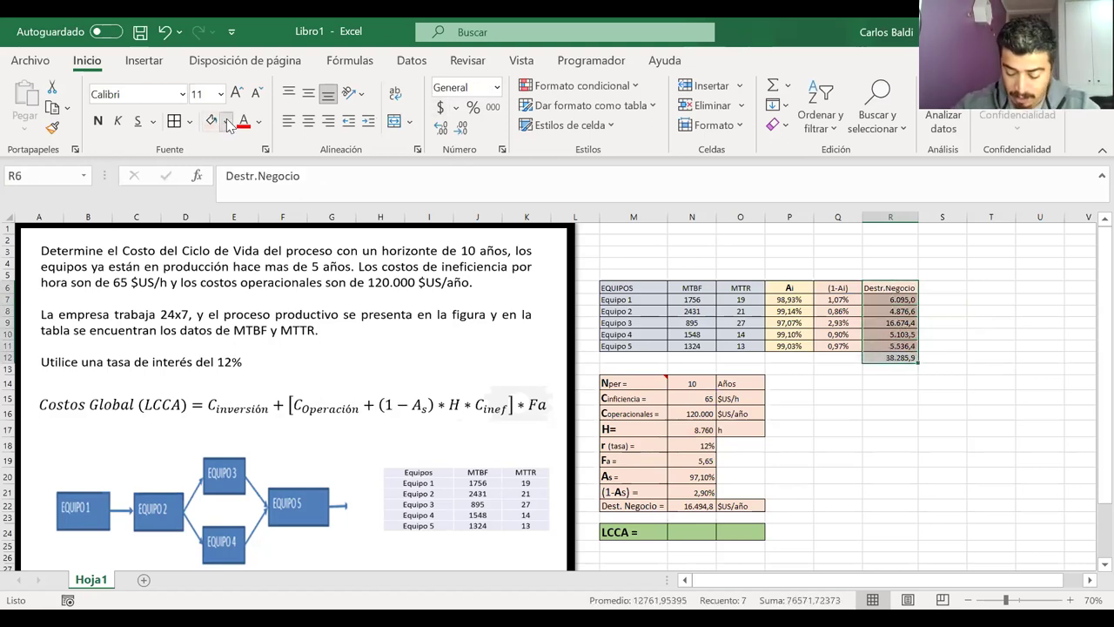
pyautogui.click(227, 122)
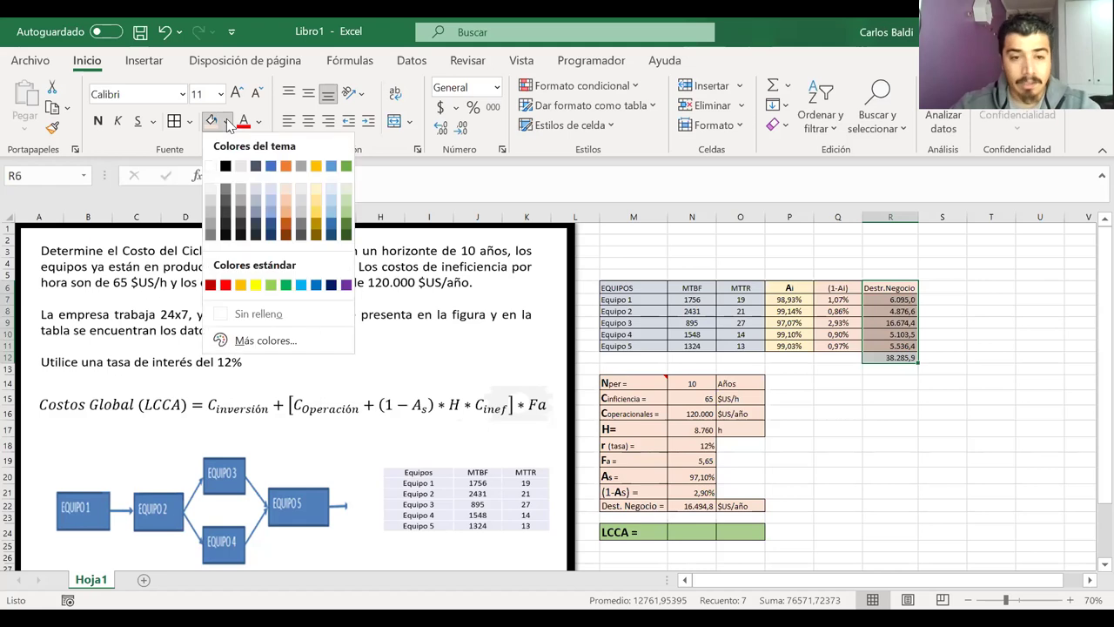
pyautogui.click(226, 285)
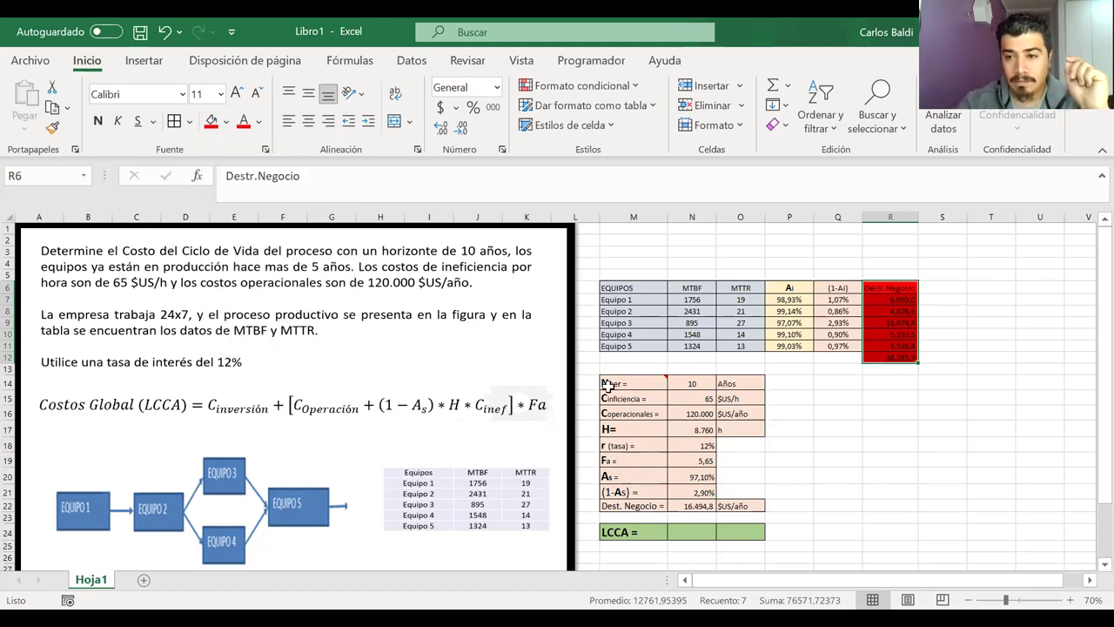
pyautogui.click(892, 357)
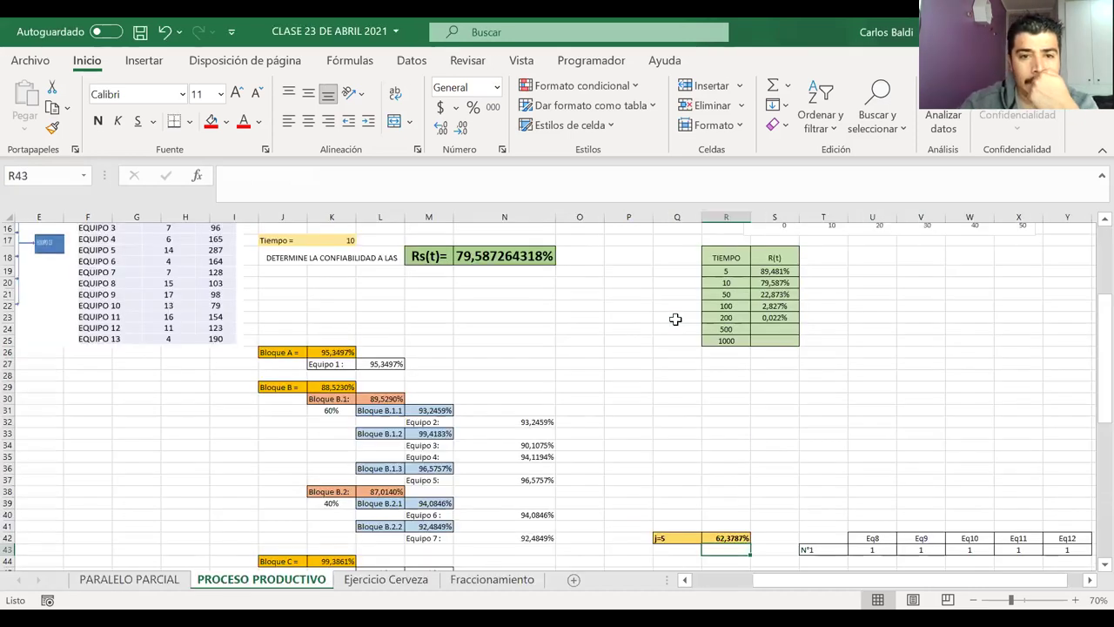
# Examine the PROCESO PRODUCTIVO sheet of the CLASE 23 DE ABRIL 2021 workbook, including the process diagram and the reliability calculations for blocks A to D
pyautogui.scroll(3, 677, 319)
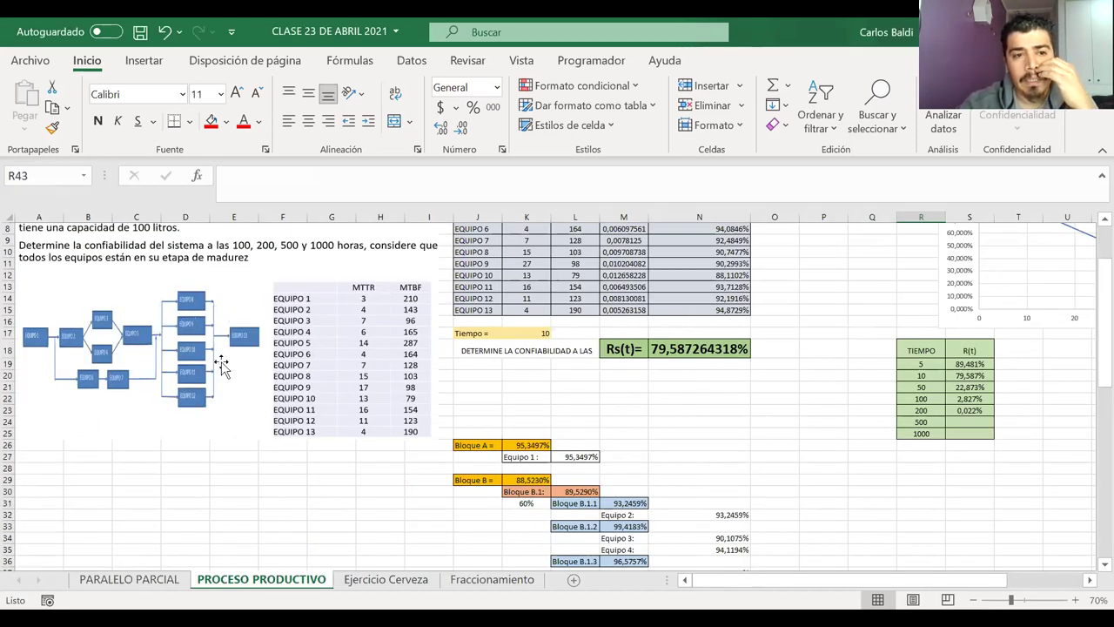
pyautogui.scroll(2, 177, 322)
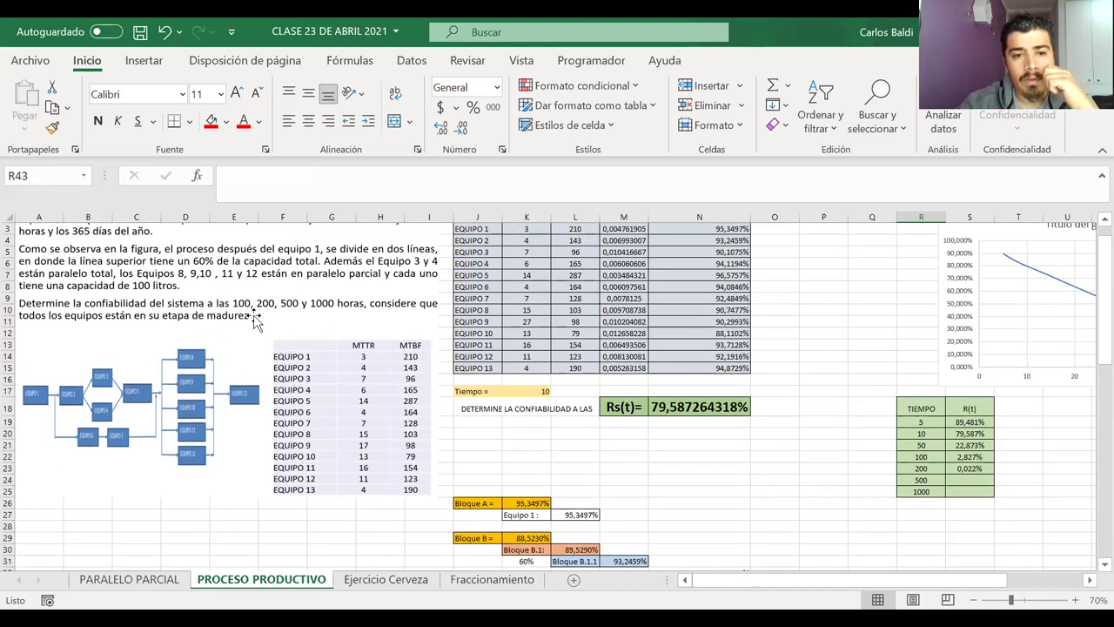
pyautogui.scroll(-4, 244, 442)
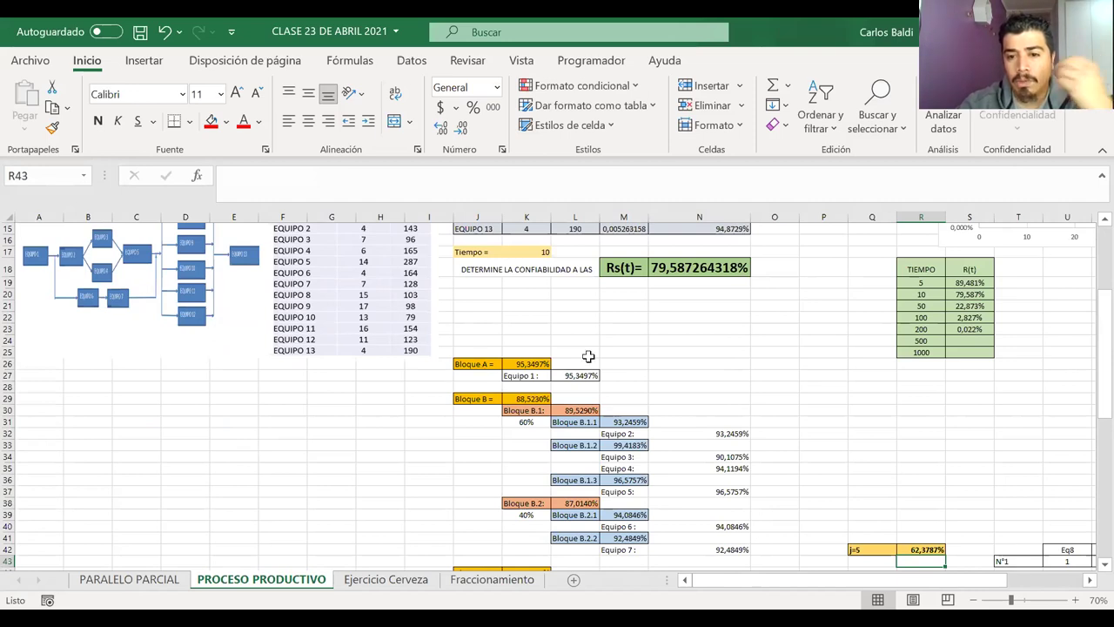
pyautogui.scroll(-1, 589, 356)
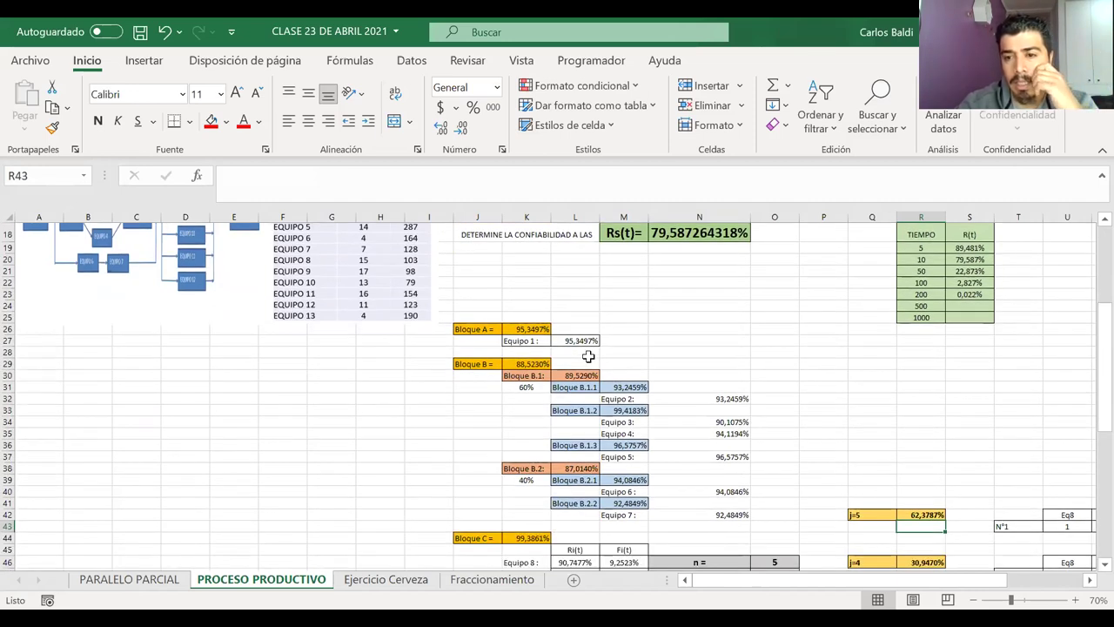
pyautogui.scroll(6, 589, 356)
pyautogui.hscroll(5, 589, 356)
pyautogui.hscroll(-1, 588, 364)
pyautogui.scroll(-12, 589, 364)
pyautogui.scroll(-1, 588, 364)
pyautogui.hscroll(-5, 588, 364)
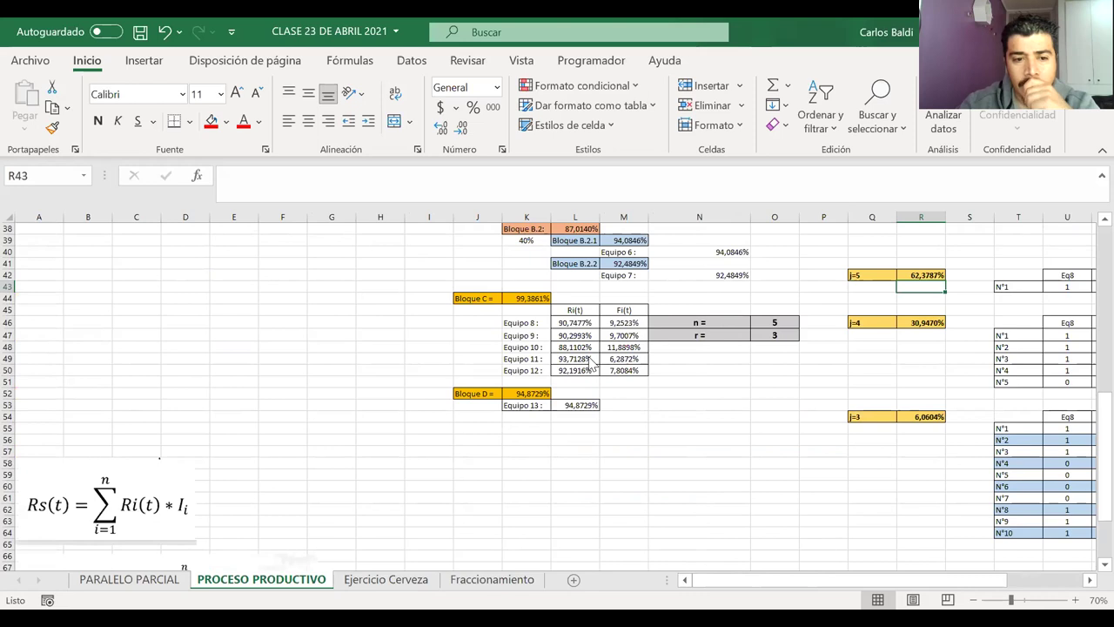
# Open the Ejercicio Cerveza sheet and examine its loss-per-block table and the brewery process diagram
pyautogui.click(370, 581)
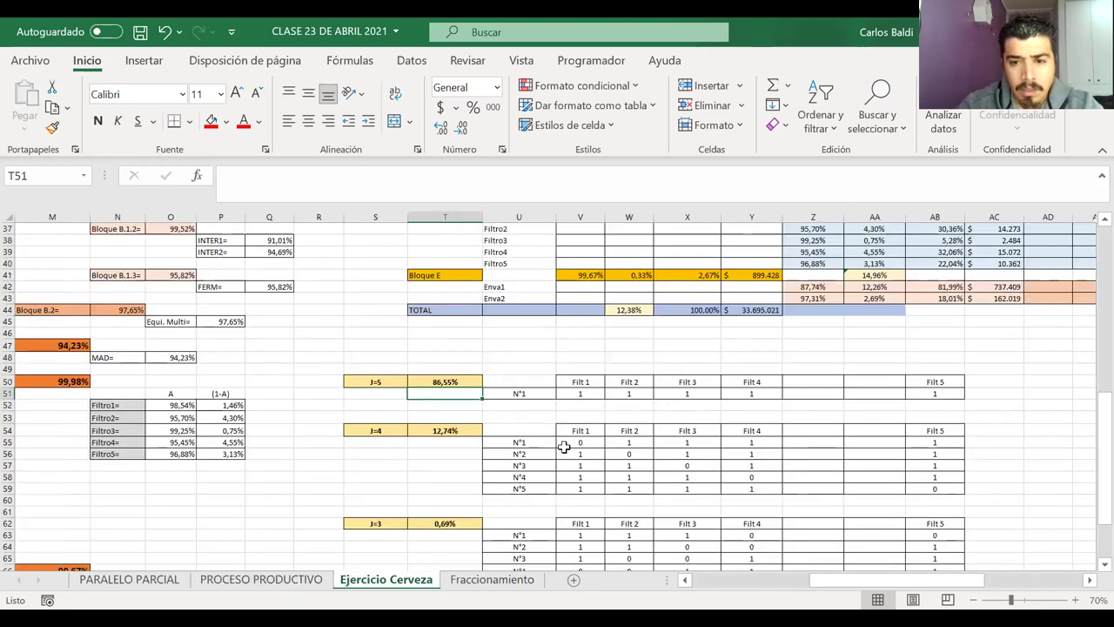
pyautogui.scroll(6, 563, 446)
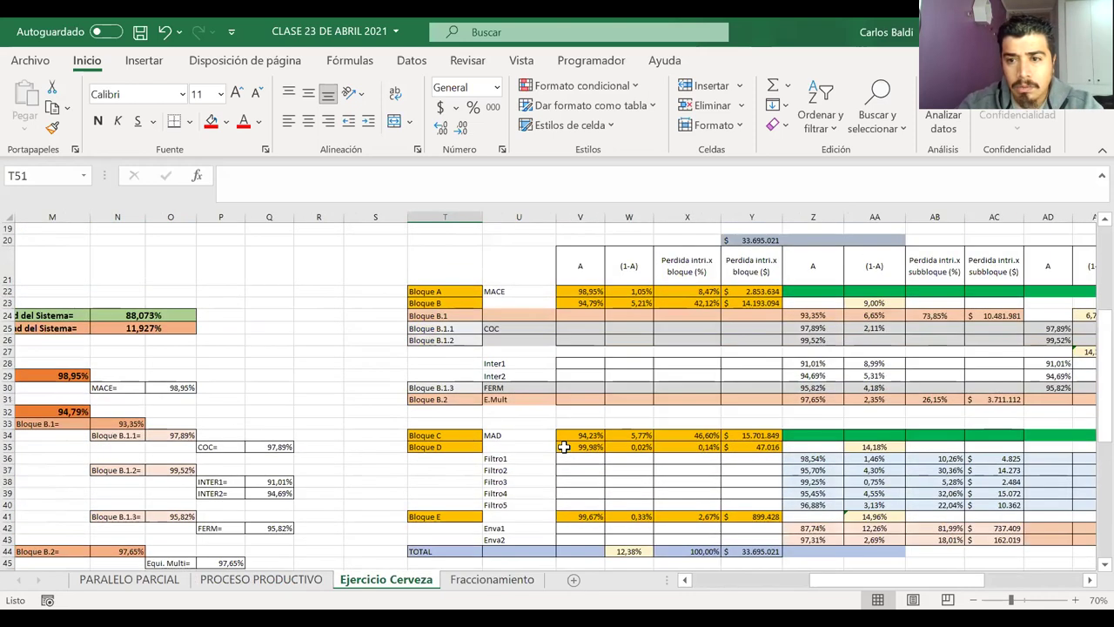
pyautogui.hscroll(3, 564, 446)
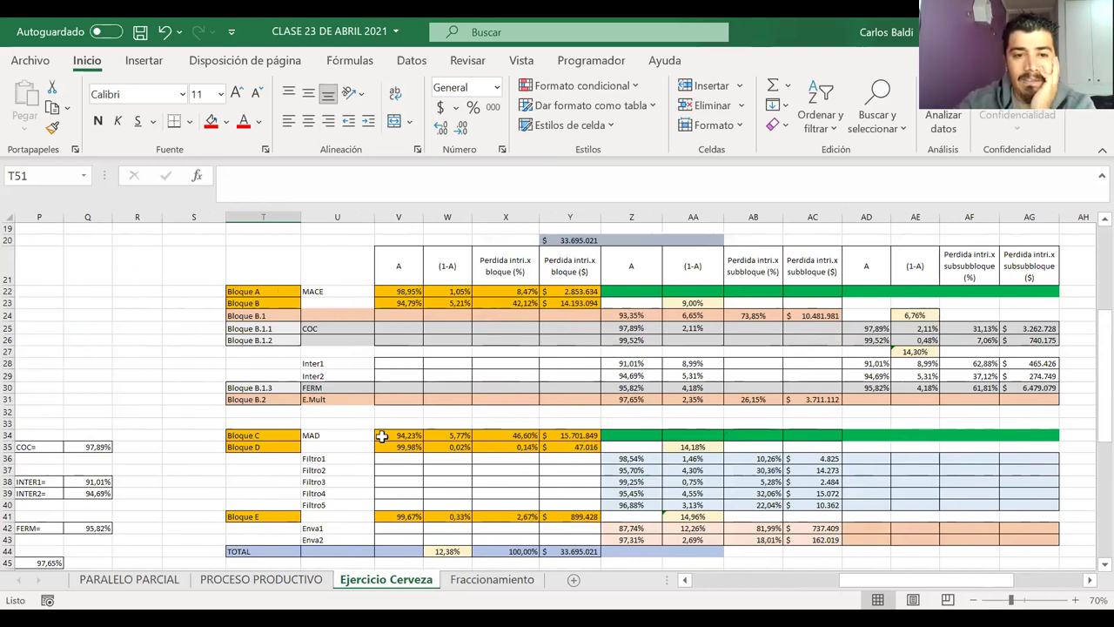
pyautogui.hscroll(-10, 383, 436)
pyautogui.scroll(1, 381, 436)
pyautogui.hscroll(-3, 381, 436)
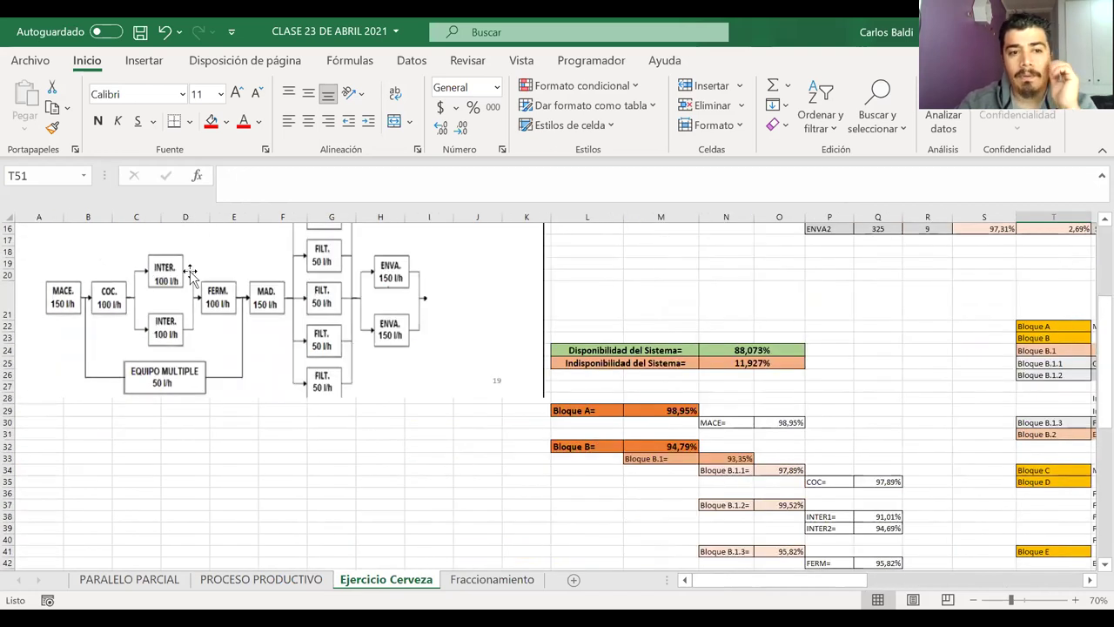
pyautogui.scroll(2, 444, 378)
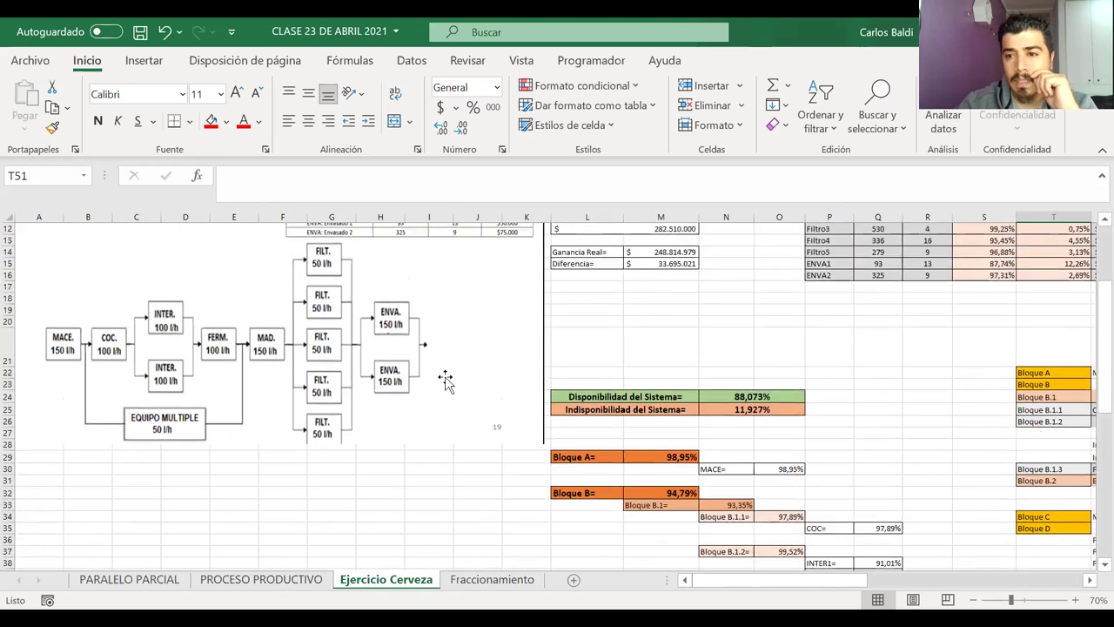
# Examine the brewery's work schedule, equipment availability data and block loss breakdown, through to the Destrucción del Negocio table
pyautogui.scroll(4, 462, 468)
pyautogui.hscroll(6, 462, 467)
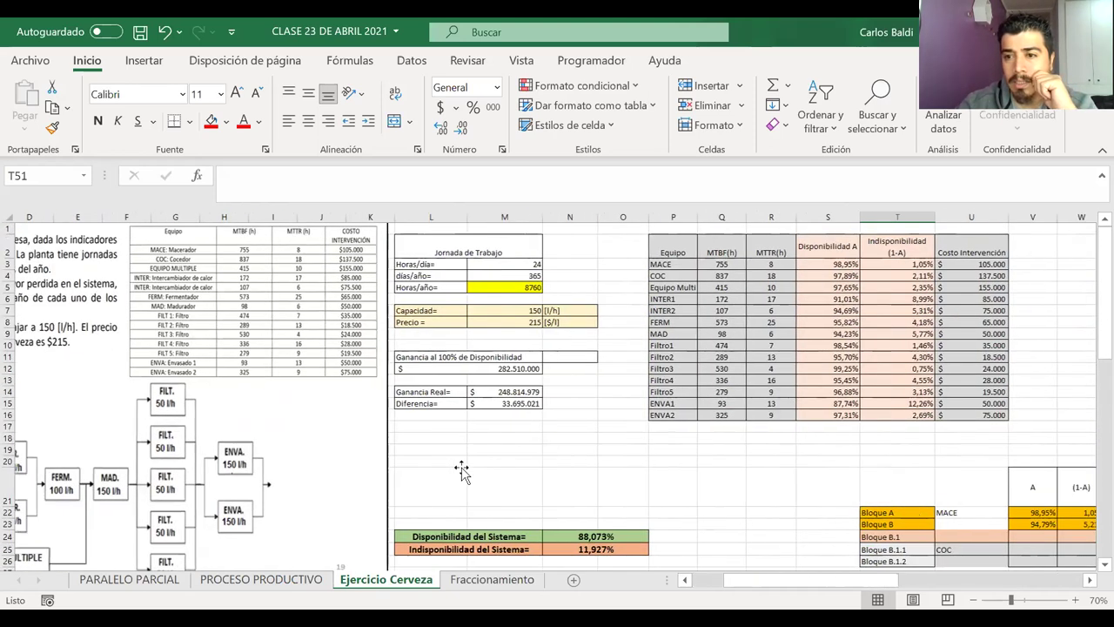
pyautogui.hscroll(2, 557, 391)
pyautogui.scroll(-2, 713, 412)
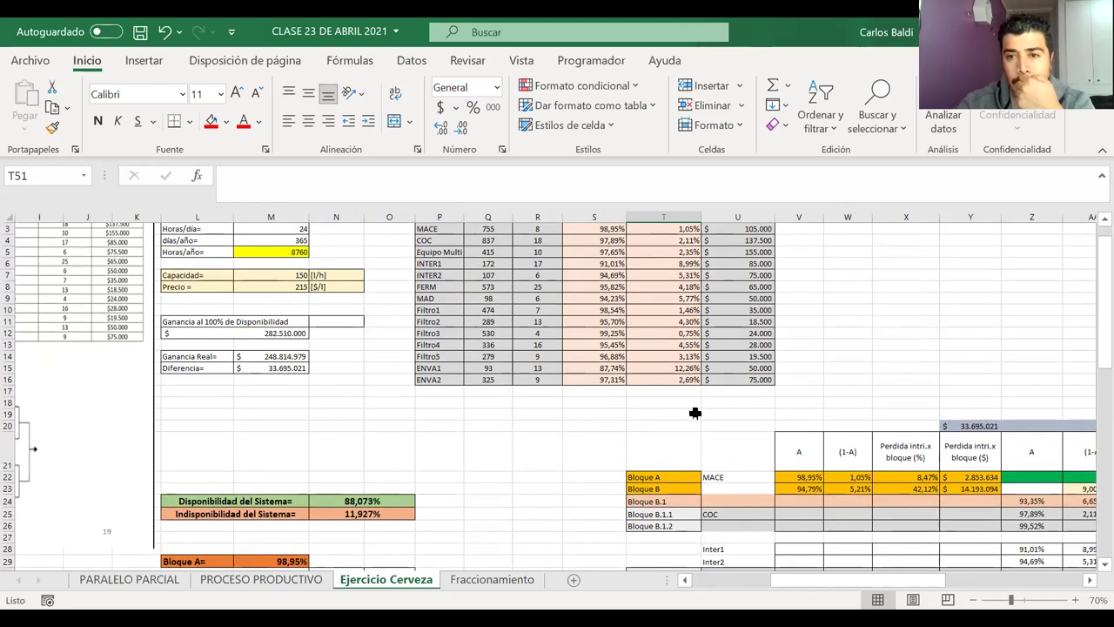
pyautogui.scroll(-3, 695, 413)
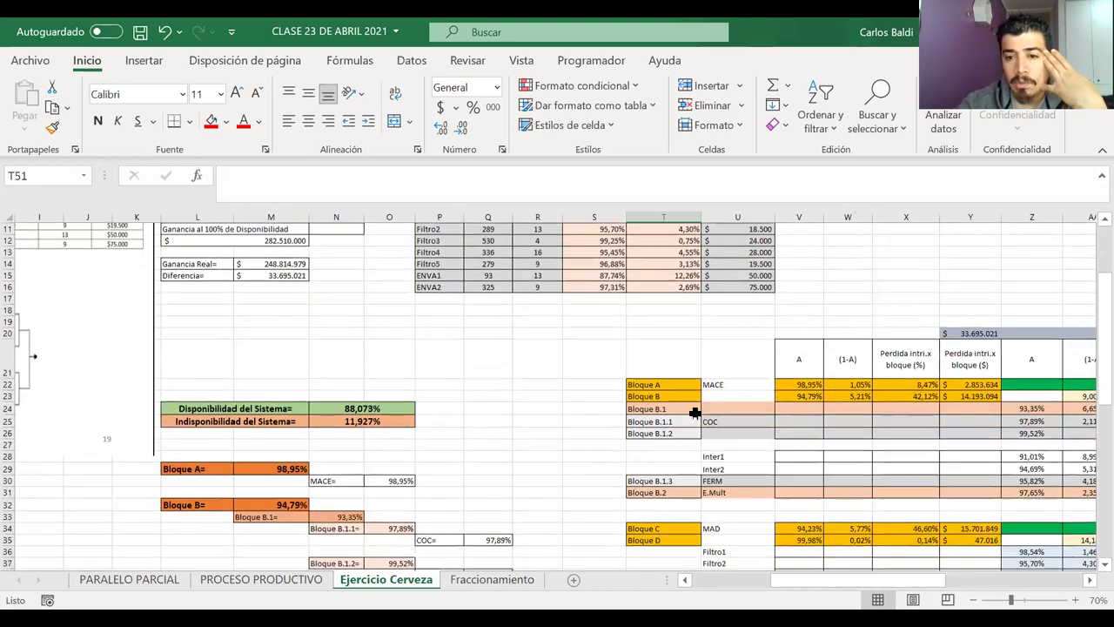
pyautogui.hscroll(3, 695, 413)
pyautogui.hscroll(4, 695, 412)
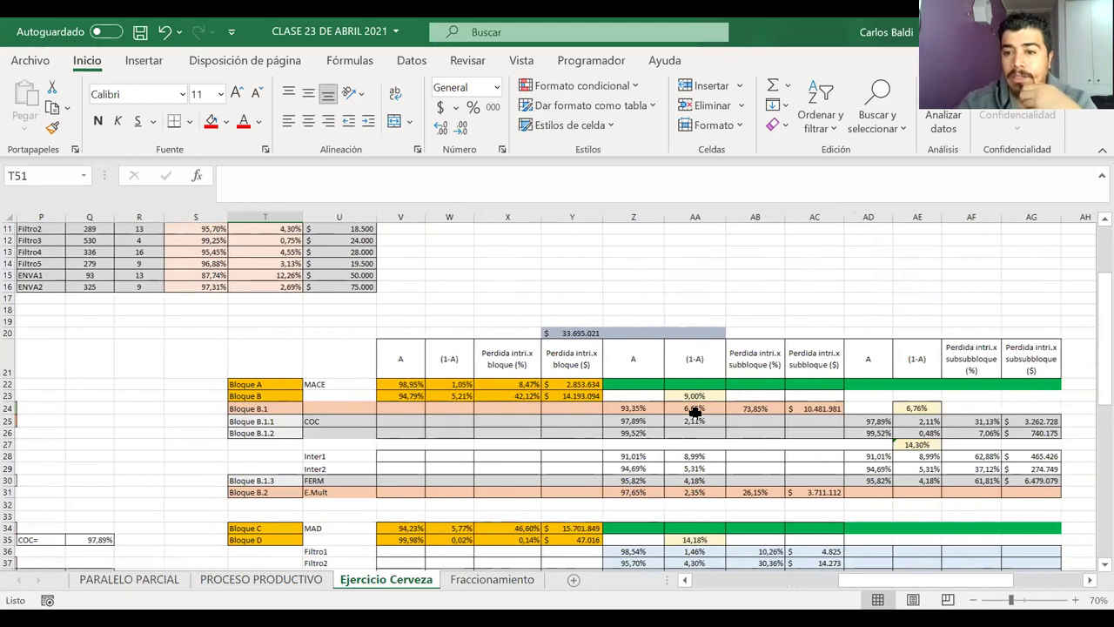
pyautogui.hscroll(2, 694, 413)
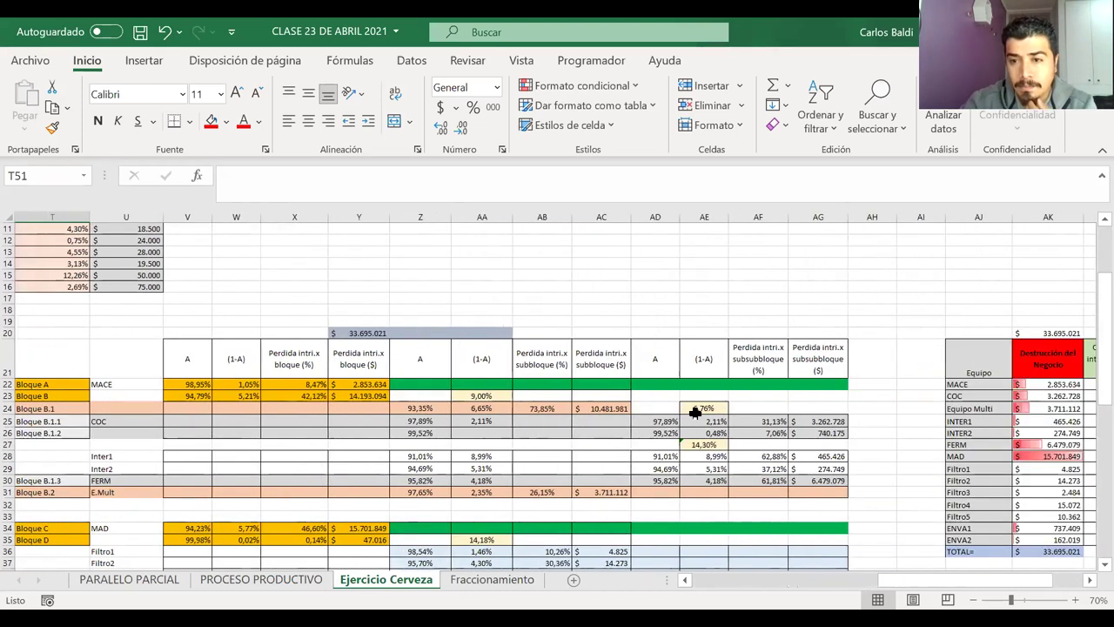
pyautogui.scroll(-2, 695, 412)
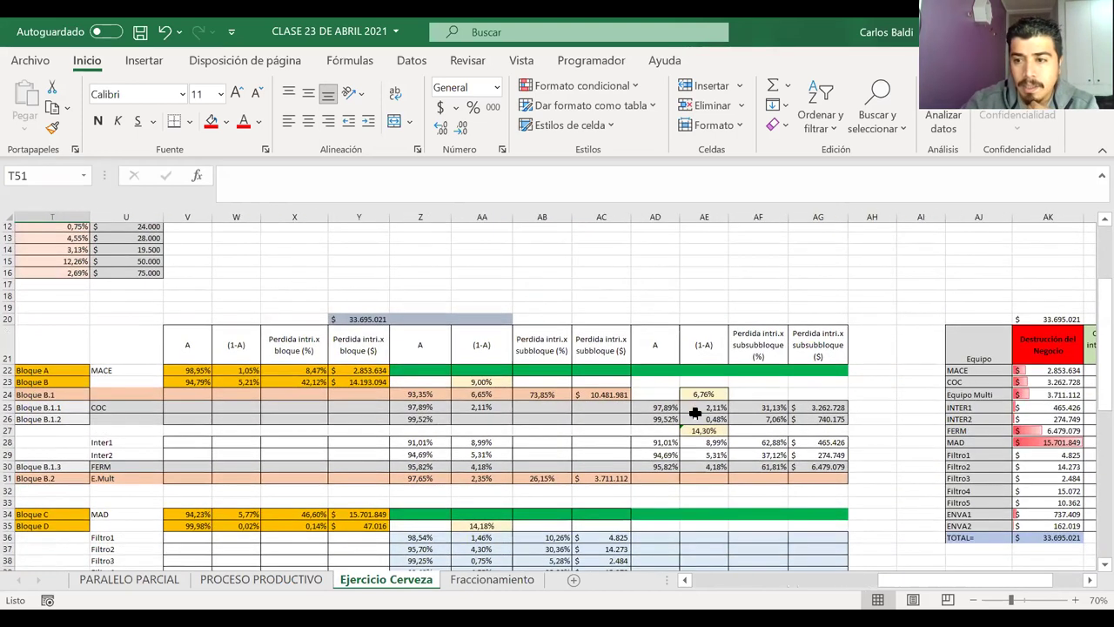
pyautogui.hscroll(1, 694, 413)
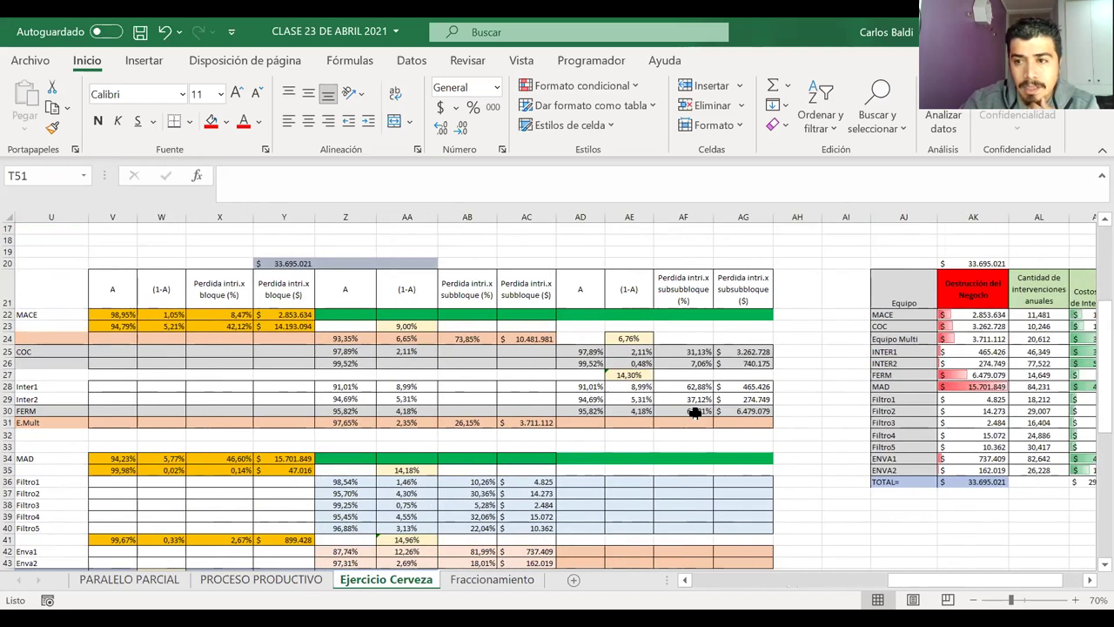
# Inspect the Destrucción del Negocio column, checking its total formula and trace the source cell of the MAD value
pyautogui.click(975, 292)
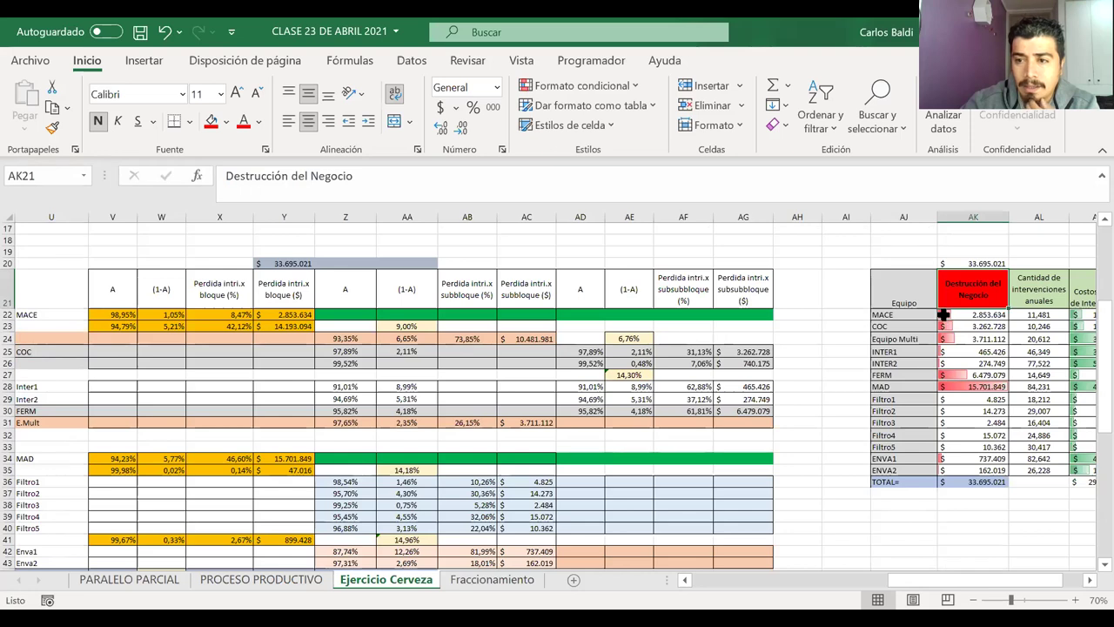
pyautogui.hotkey('ctrl', 'Down')
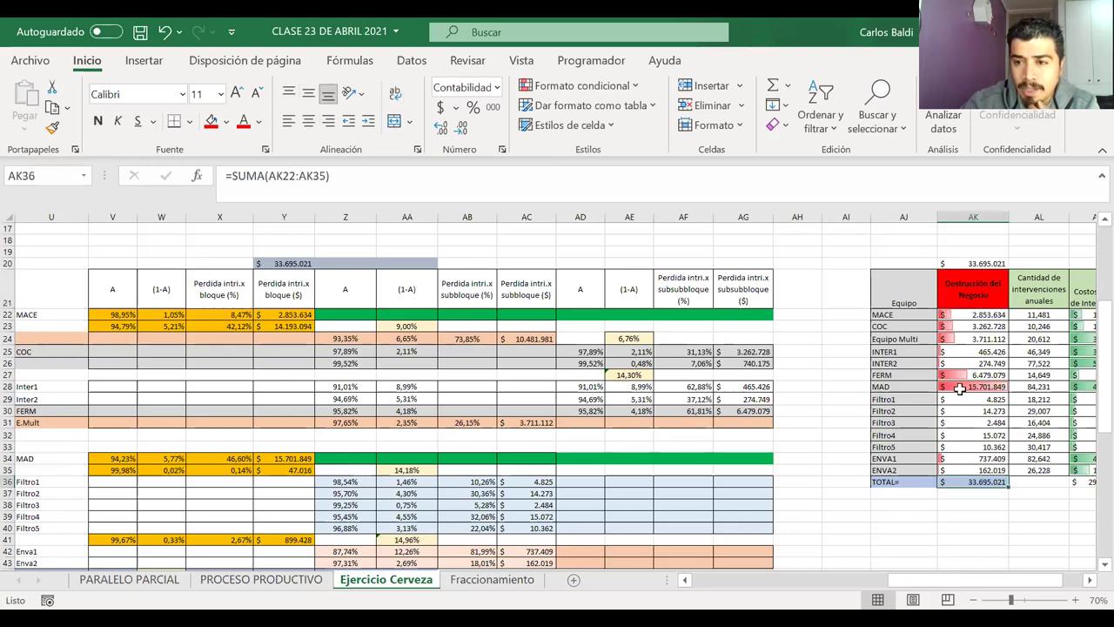
pyautogui.doubleClick(957, 387)
pyautogui.hscroll(-3, 791, 389)
pyautogui.hscroll(1, 791, 389)
pyautogui.hscroll(1, 791, 389)
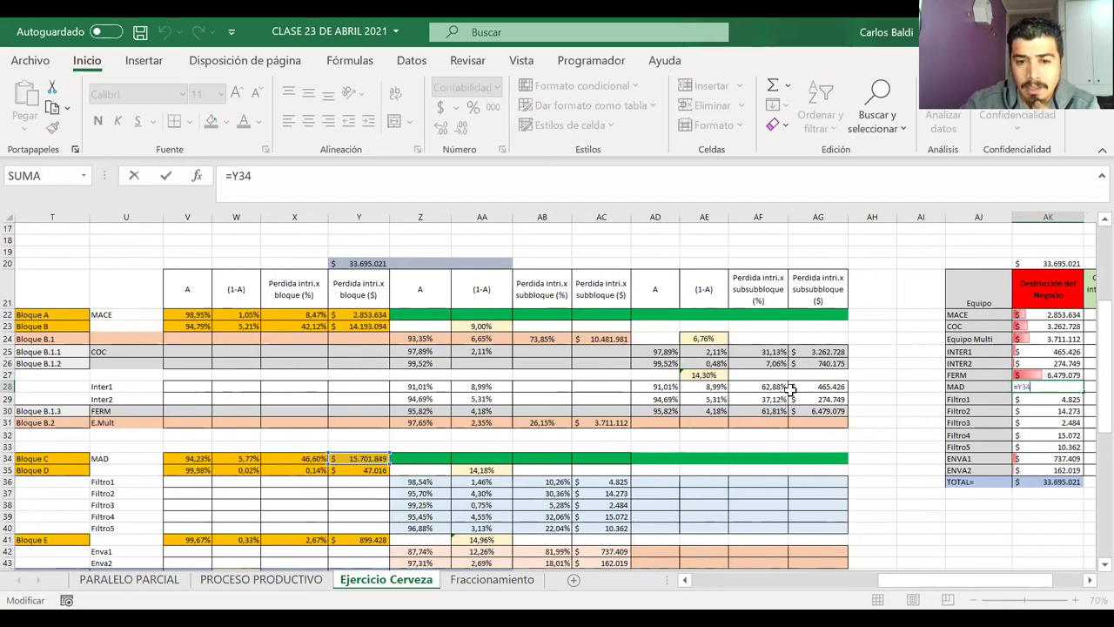
pyautogui.press('Return')
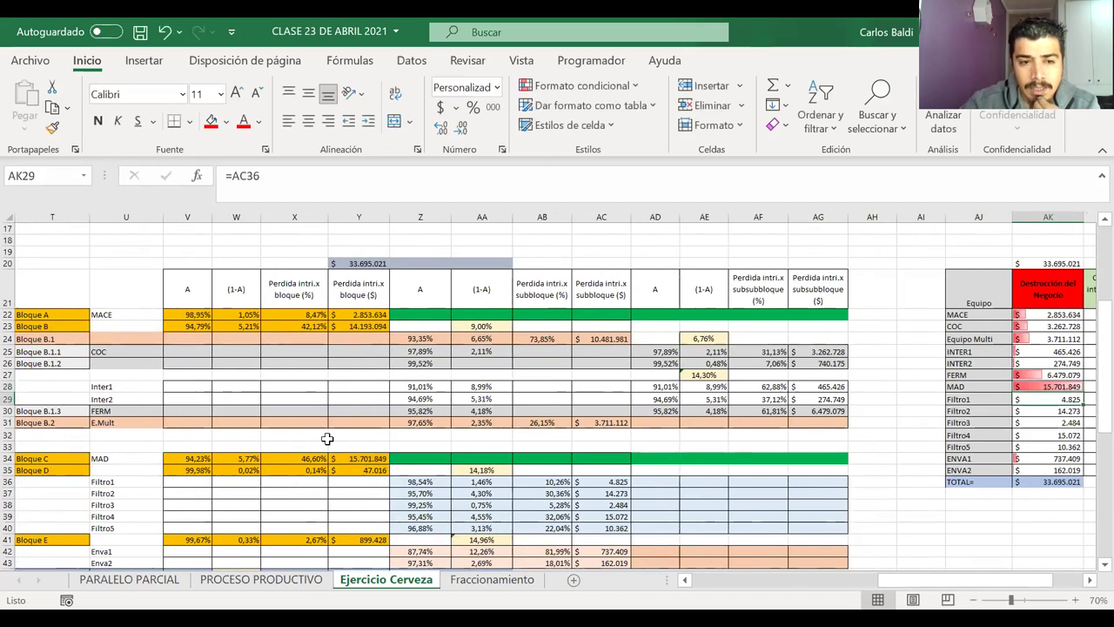
# Inspect the formulas for Bloque B.1's availability in Z24 and its unavailability in AA24
pyautogui.hscroll(-2, 327, 438)
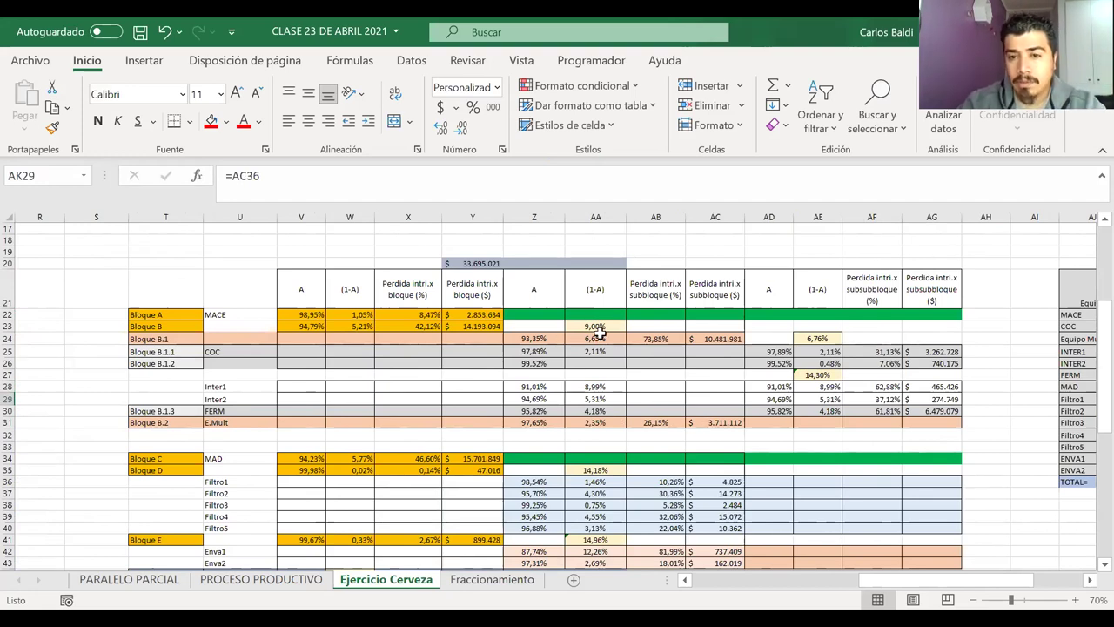
pyautogui.click(542, 340)
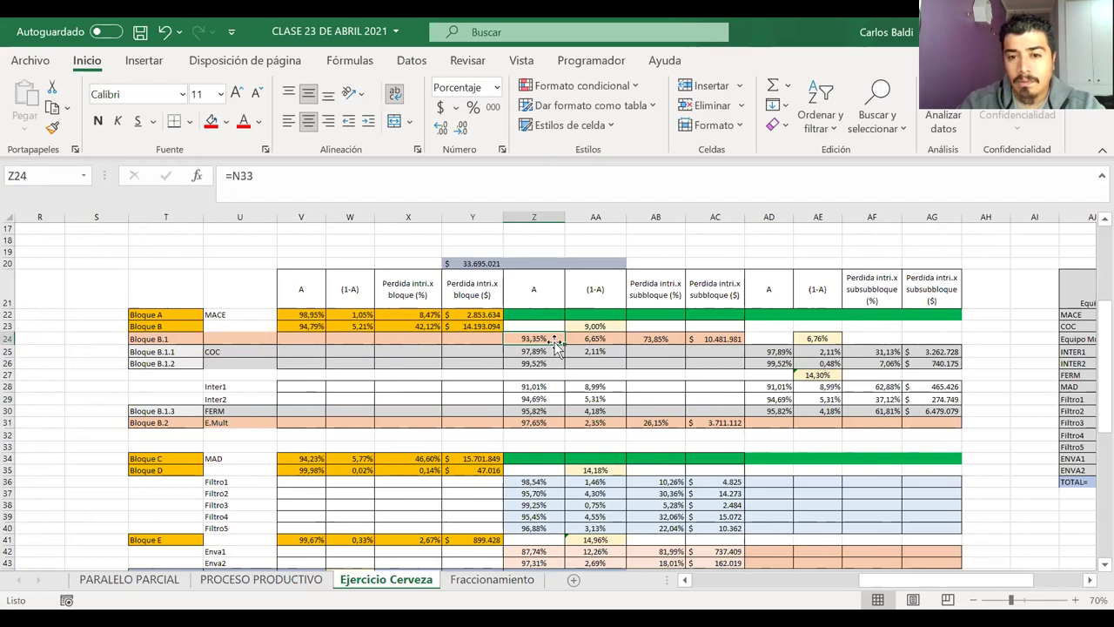
pyautogui.click(582, 340)
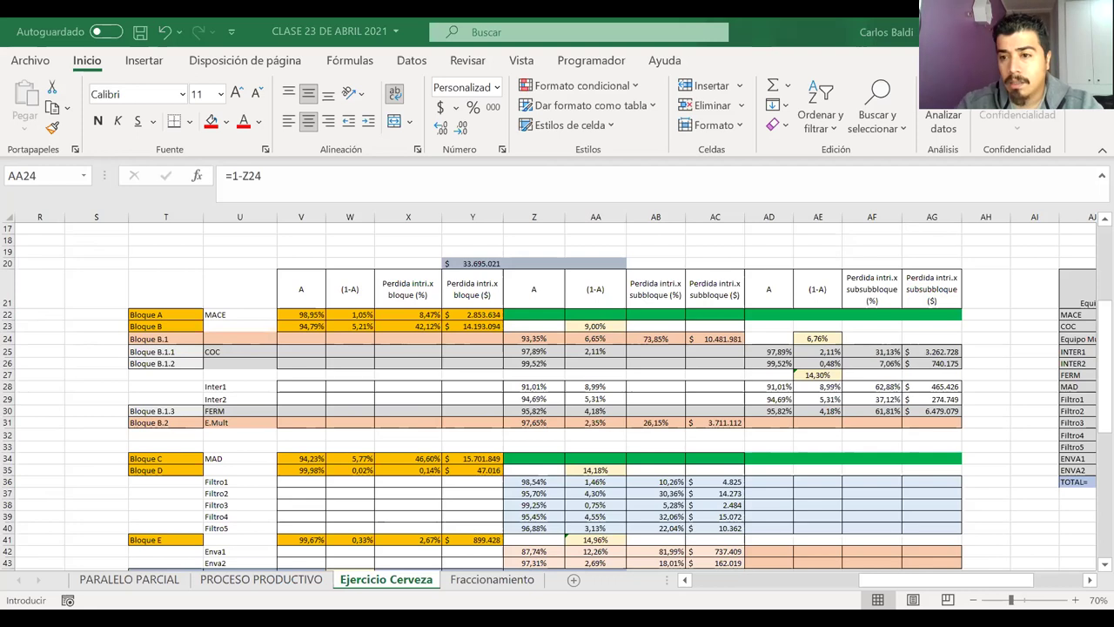
pyautogui.press('Escape')
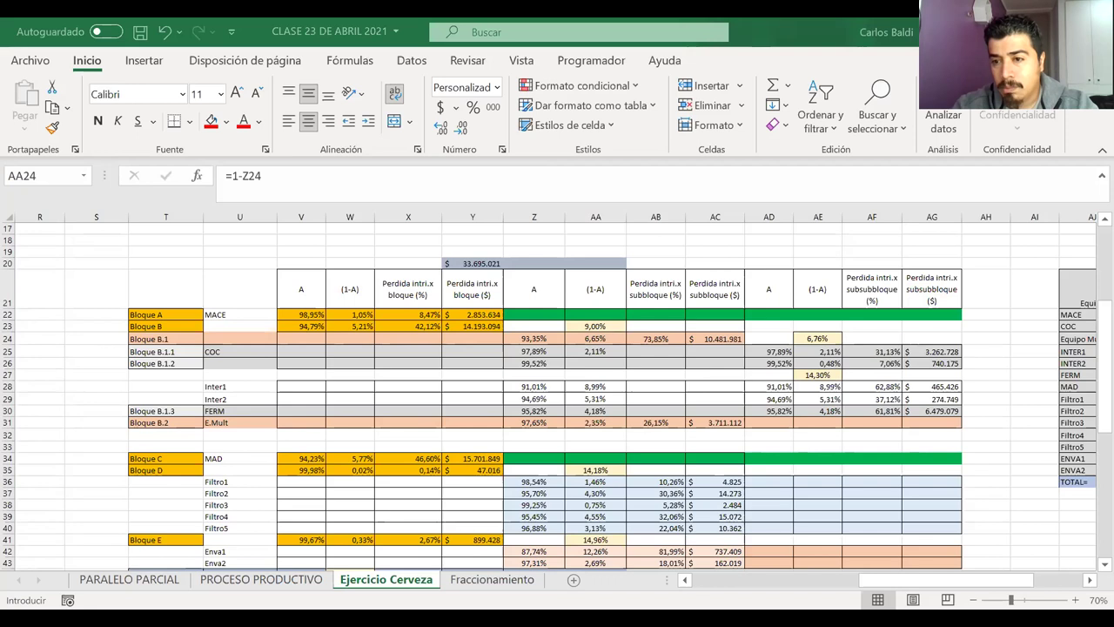
pyautogui.press('Escape')
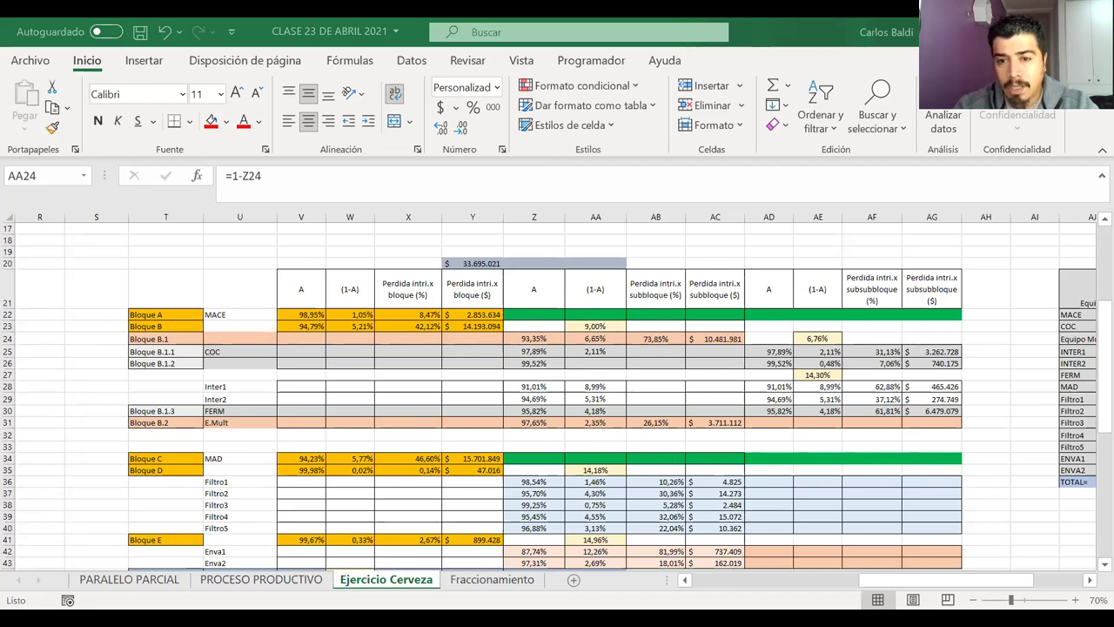
pyautogui.hotkey('ctrl', 'v')
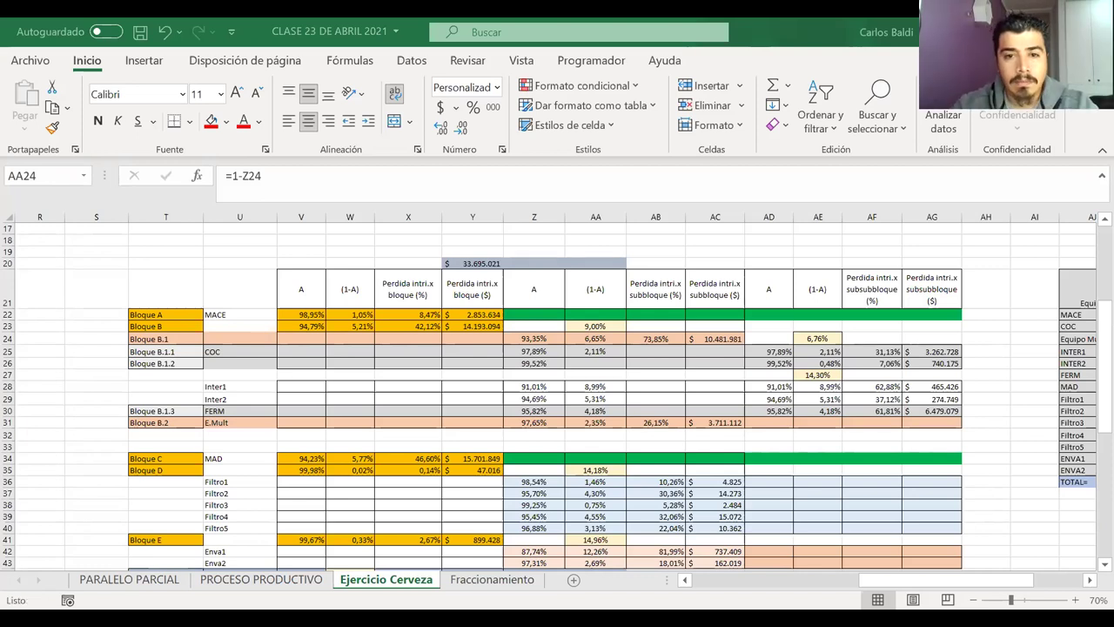
# Switch to the Libro1 workbook and review which equipment rows belong to blocks A, B, C and D
pyautogui.hotkey('alt', 'Tab')
pyautogui.click(943, 299)
pyautogui.click(977, 299)
pyautogui.press('Delete')
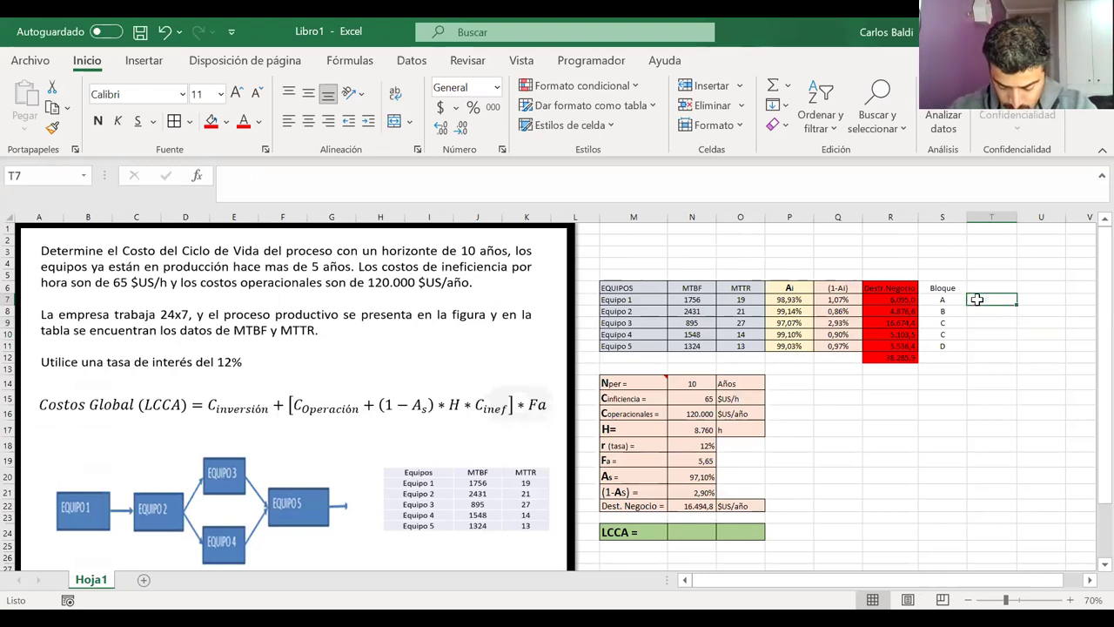
pyautogui.moveTo(943, 299); pyautogui.dragTo(652, 299)
pyautogui.moveTo(942, 311); pyautogui.dragTo(890, 311)
pyautogui.moveTo(581, 301); pyautogui.dragTo(620, 311)
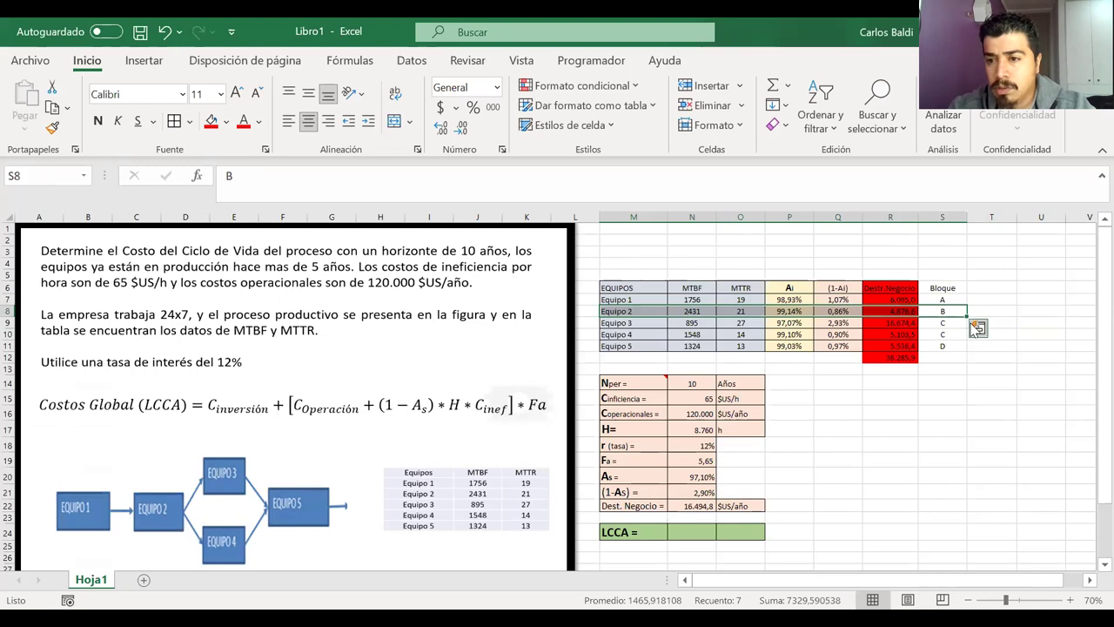
pyautogui.moveTo(949, 323); pyautogui.dragTo(645, 334)
pyautogui.click(942, 345)
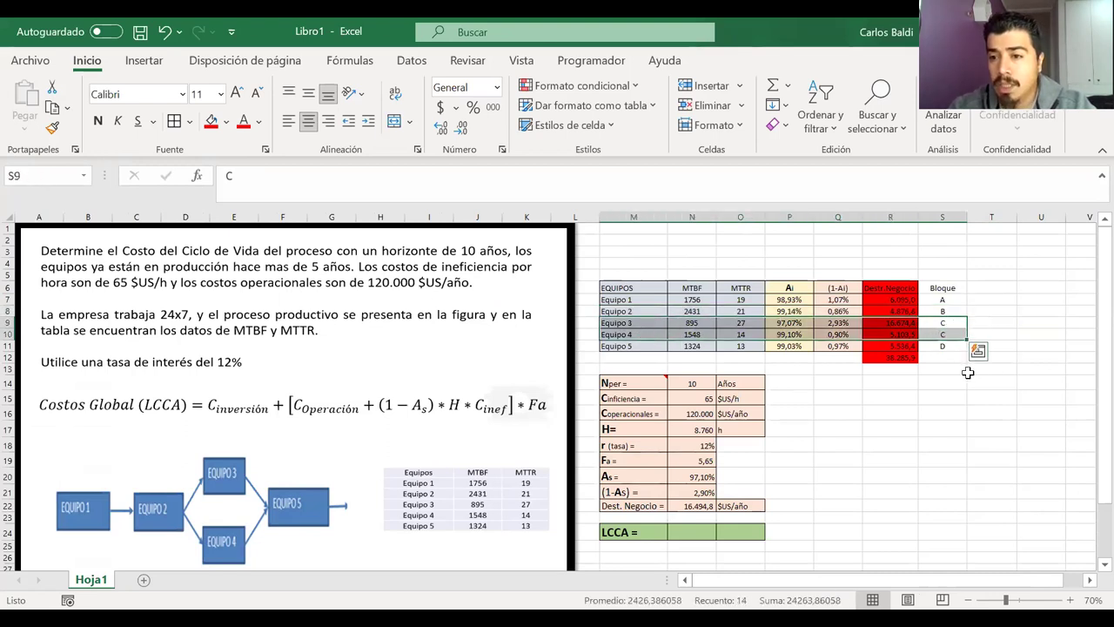
pyautogui.moveTo(681, 319); pyautogui.dragTo(633, 346)
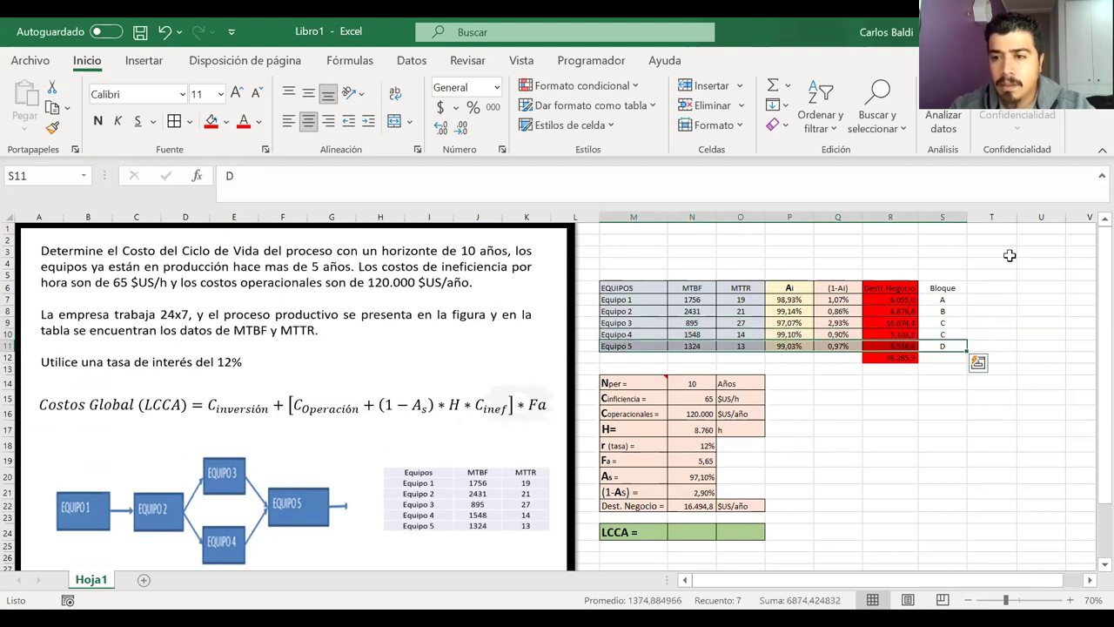
# Inspect the availability (Ai) formulas of Equipo 1, Equipo 2 and the parallel pair Equipo 3 and Equipo 4
pyautogui.click(986, 298)
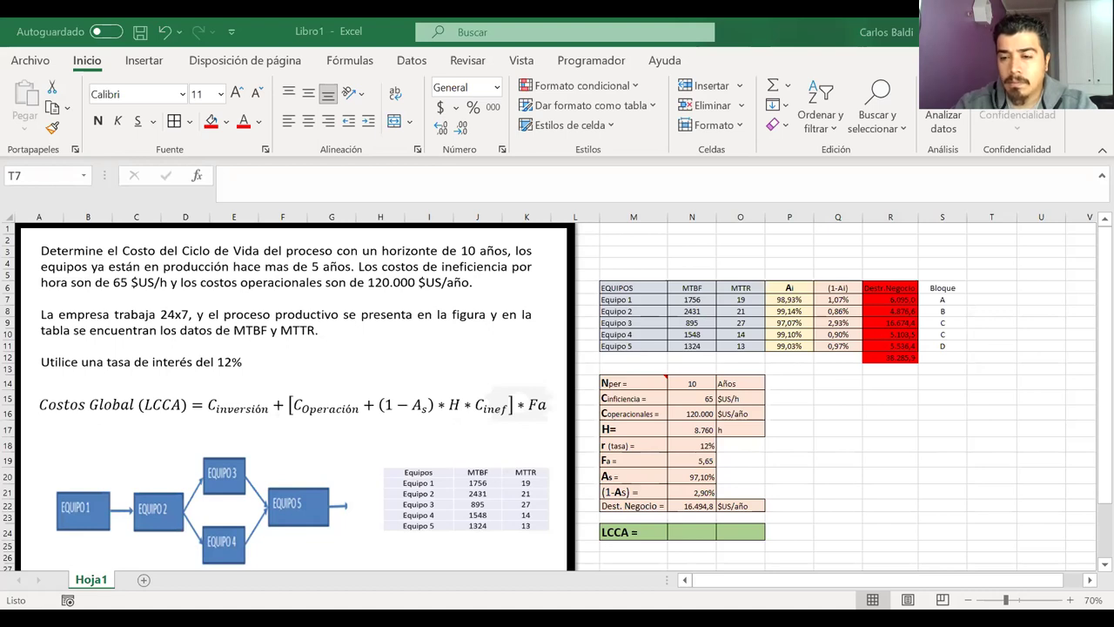
pyautogui.click(973, 301)
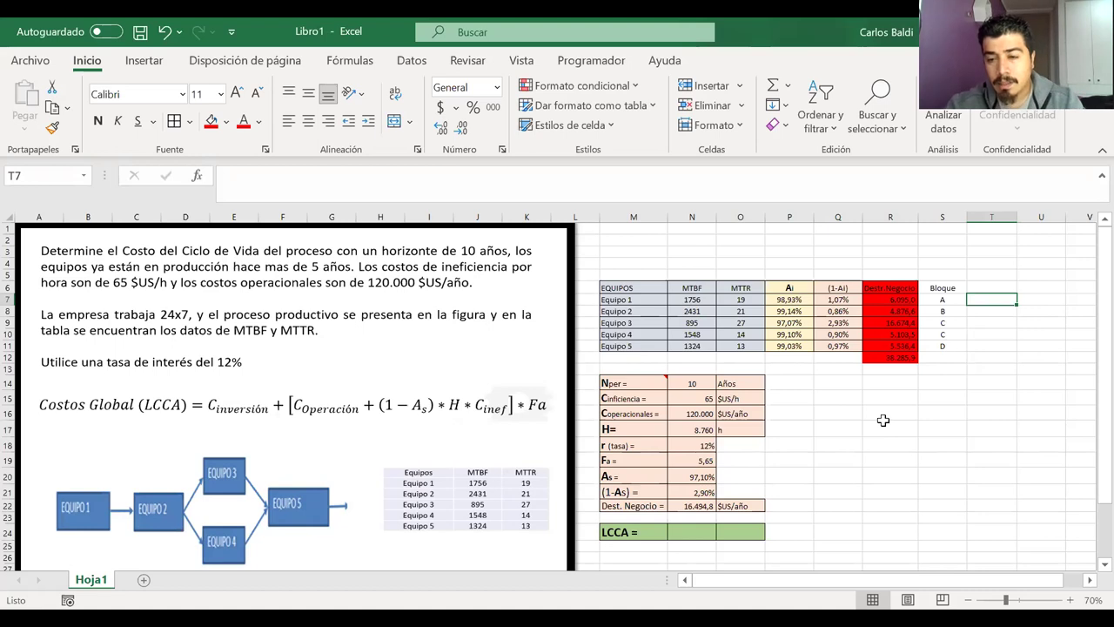
pyautogui.click(790, 300)
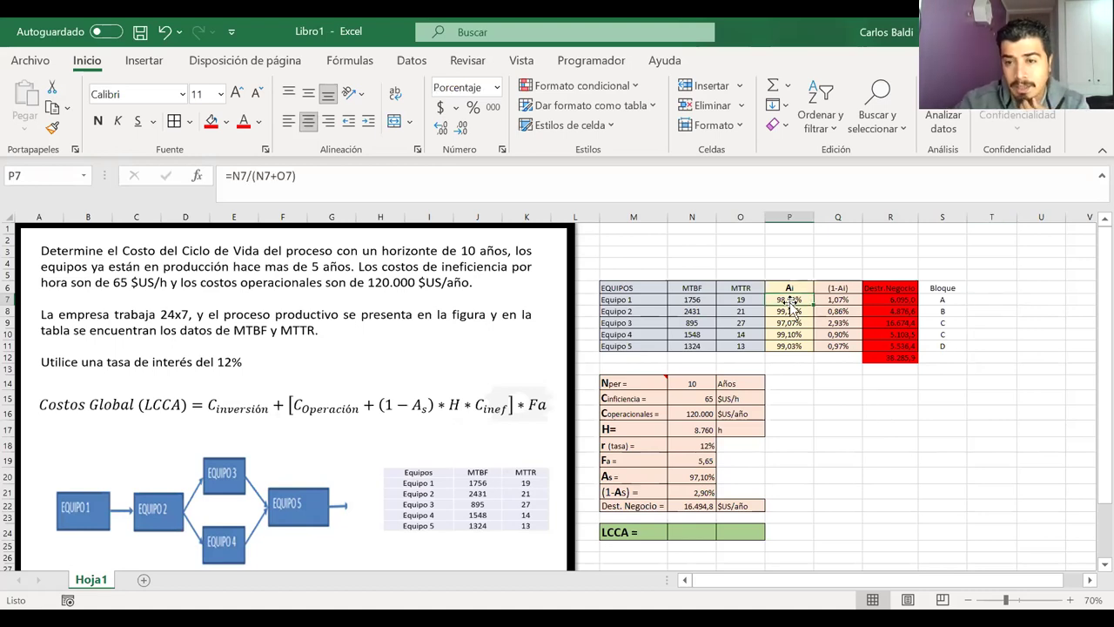
pyautogui.click(792, 312)
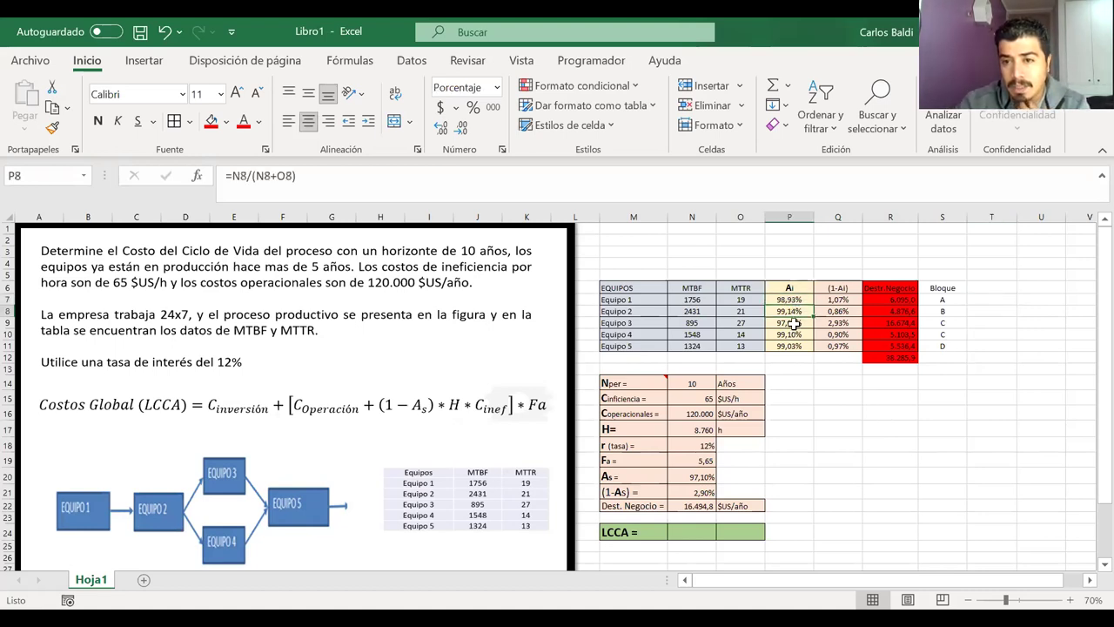
pyautogui.moveTo(794, 323); pyautogui.dragTo(792, 336)
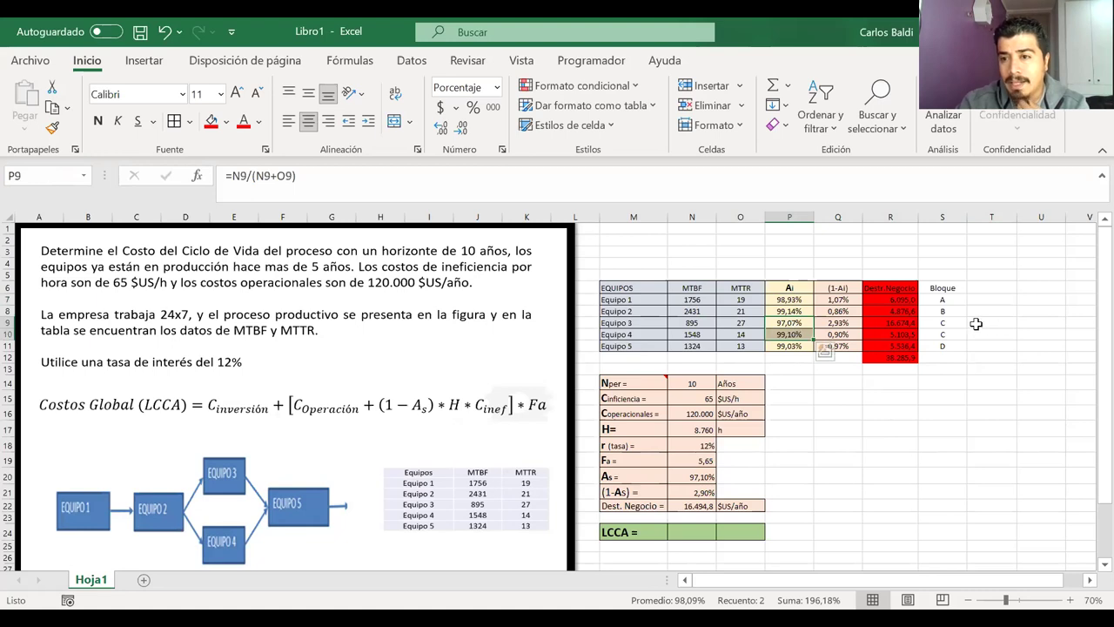
# Calculate block C's parallel availability in T9 with the formula =1-(1-P9)*(1-P10)
pyautogui.click(976, 324)
pyautogui.write('=')
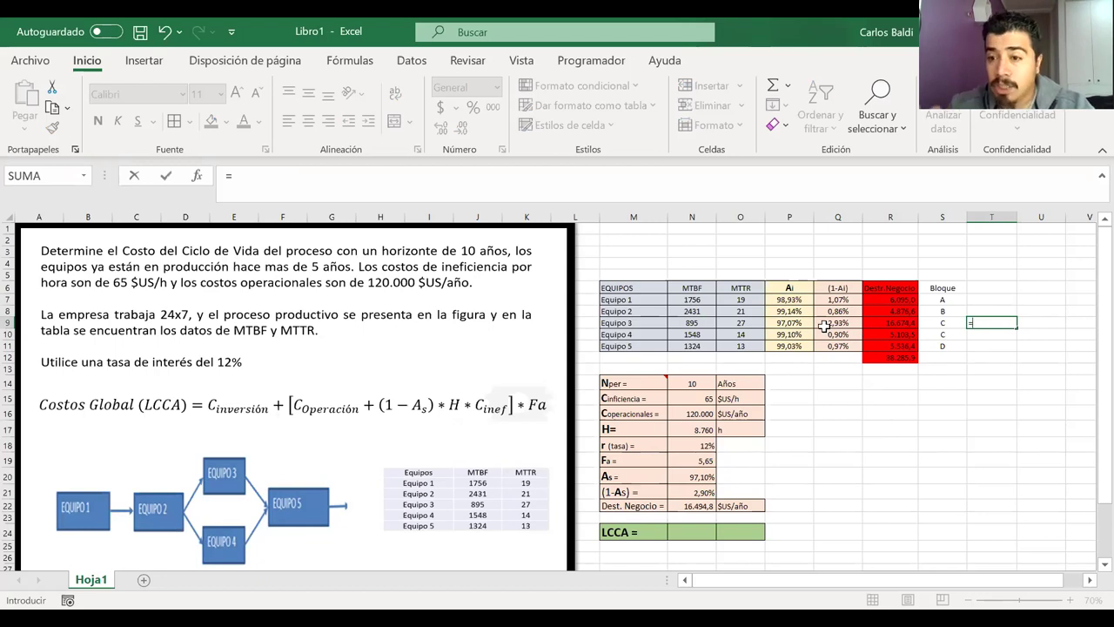
pyautogui.write('1')
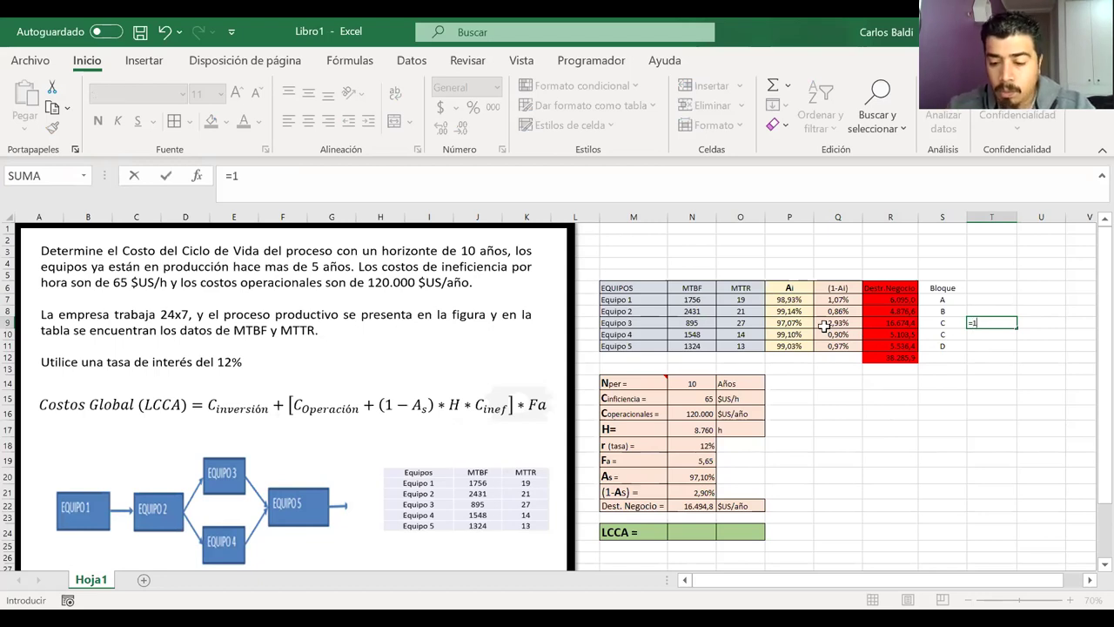
pyautogui.write('-(1-')
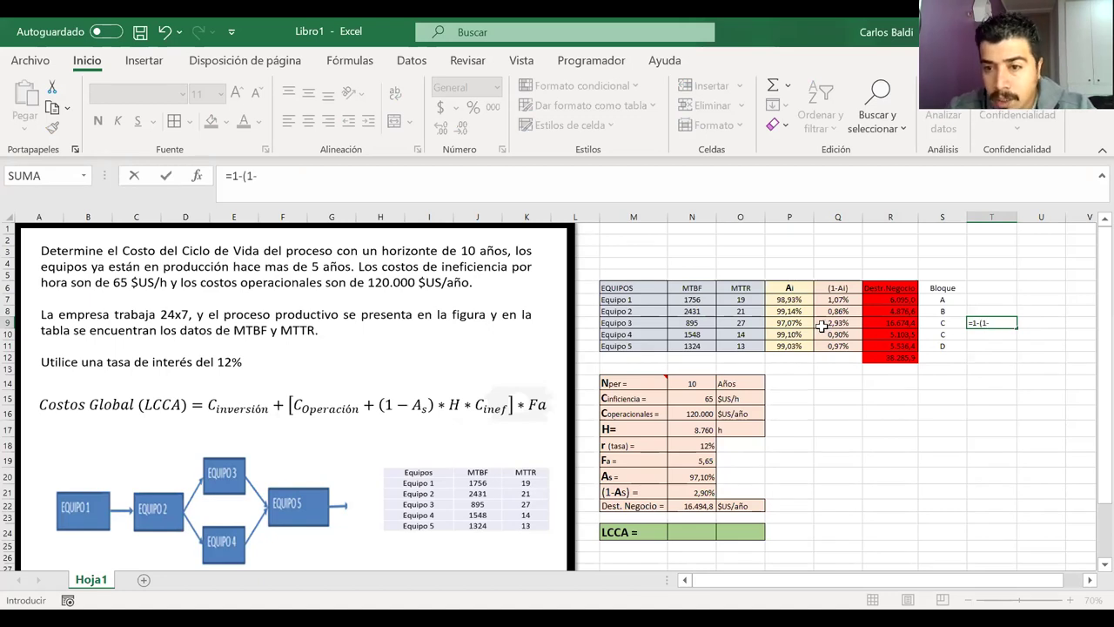
pyautogui.click(790, 325)
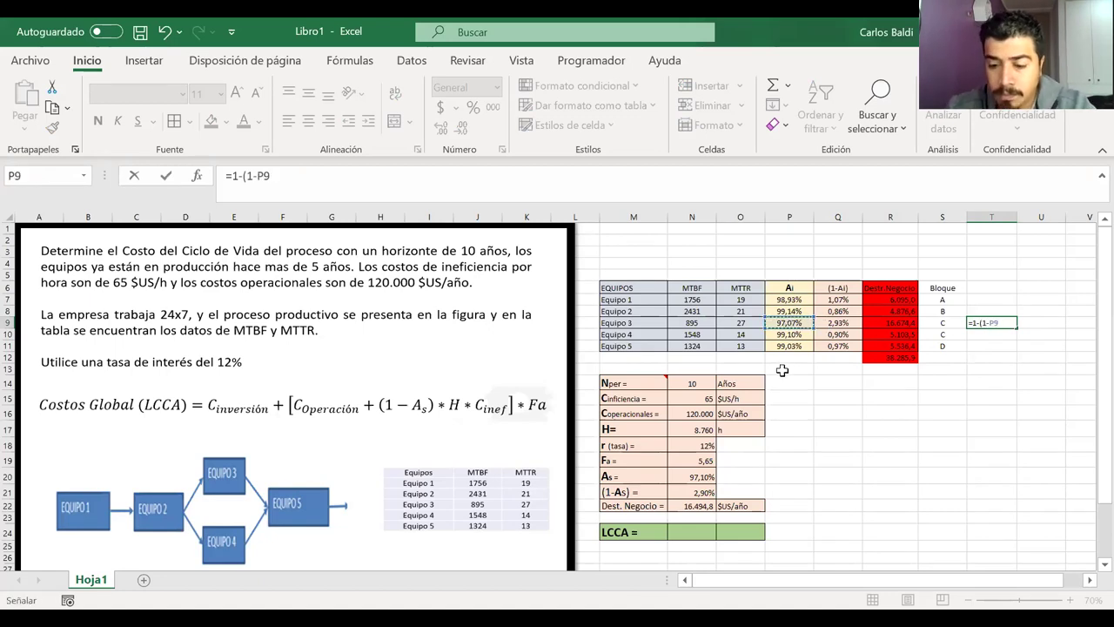
pyautogui.write(')*')
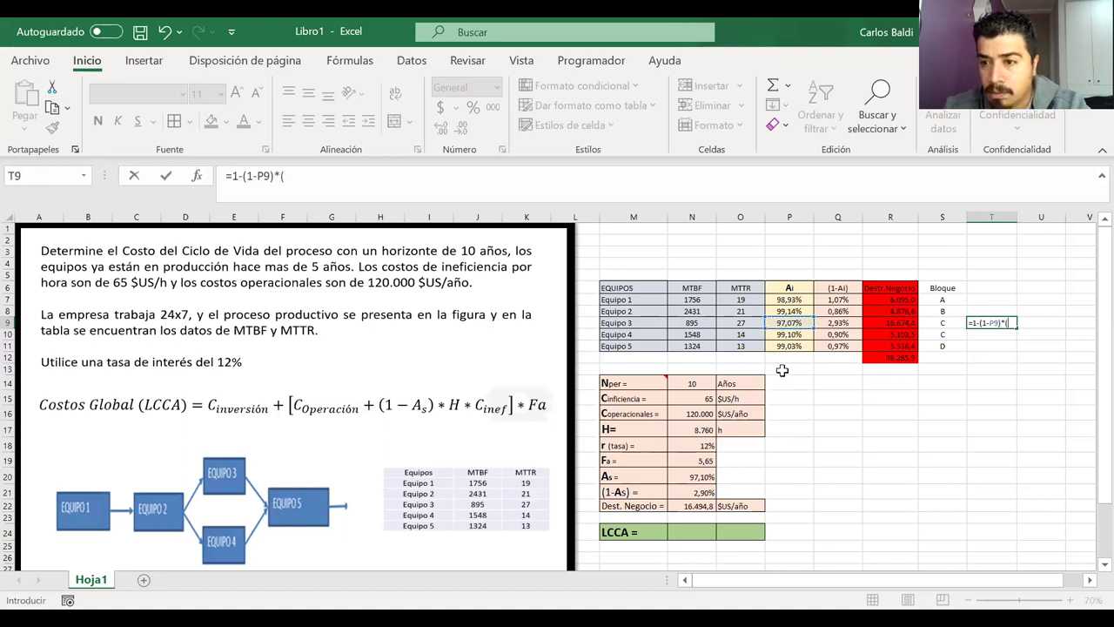
pyautogui.write('(1-')
pyautogui.click(794, 336)
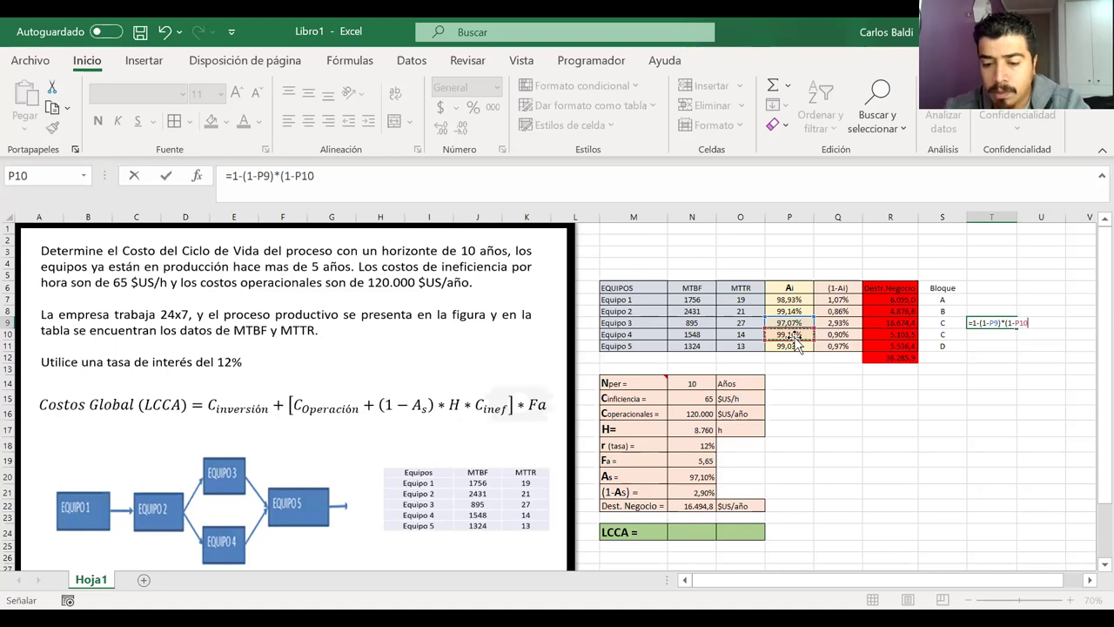
pyautogui.write(')')
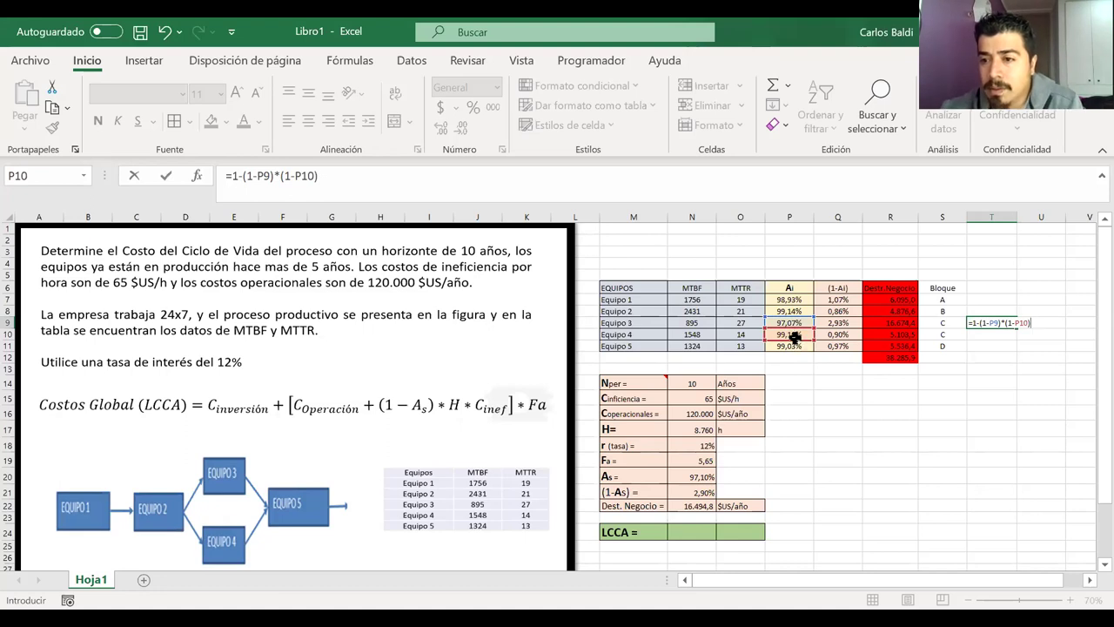
pyautogui.press('Return')
# Clear the duplicate C in S10 and give S9:T10 cell borders and a light orange fill
pyautogui.click(952, 334)
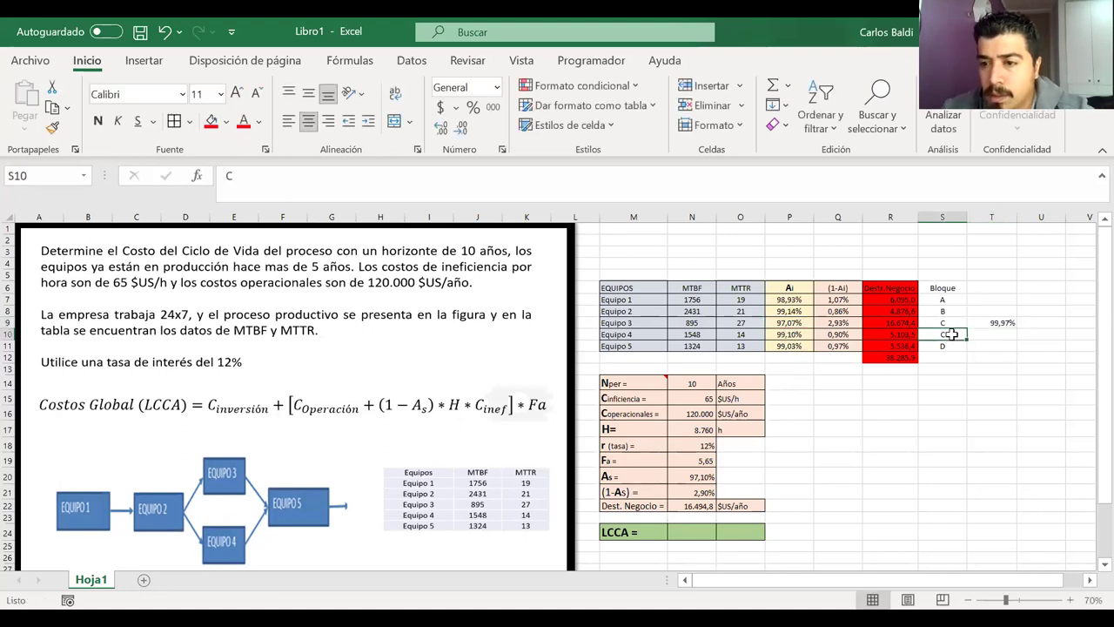
pyautogui.moveTo(942, 322); pyautogui.dragTo(977, 338)
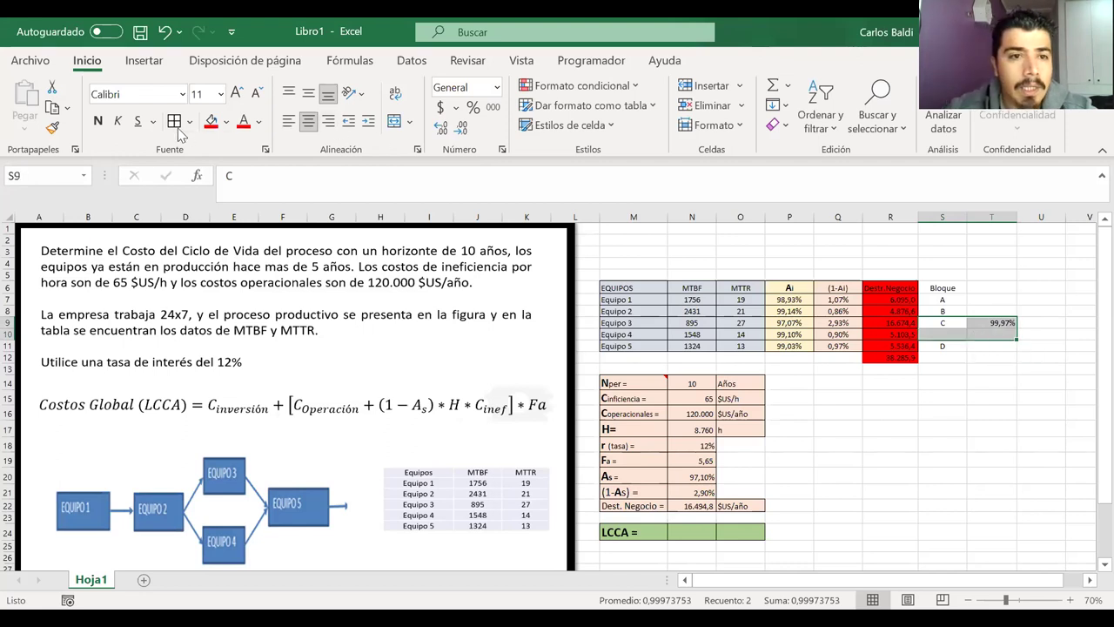
pyautogui.click(225, 121)
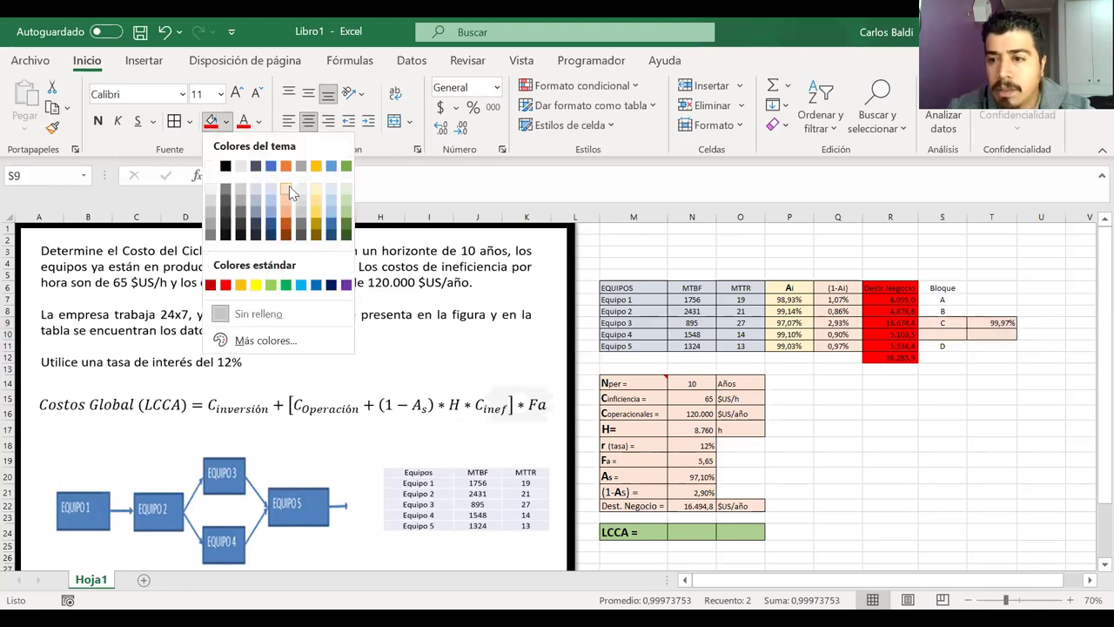
pyautogui.press('Escape')
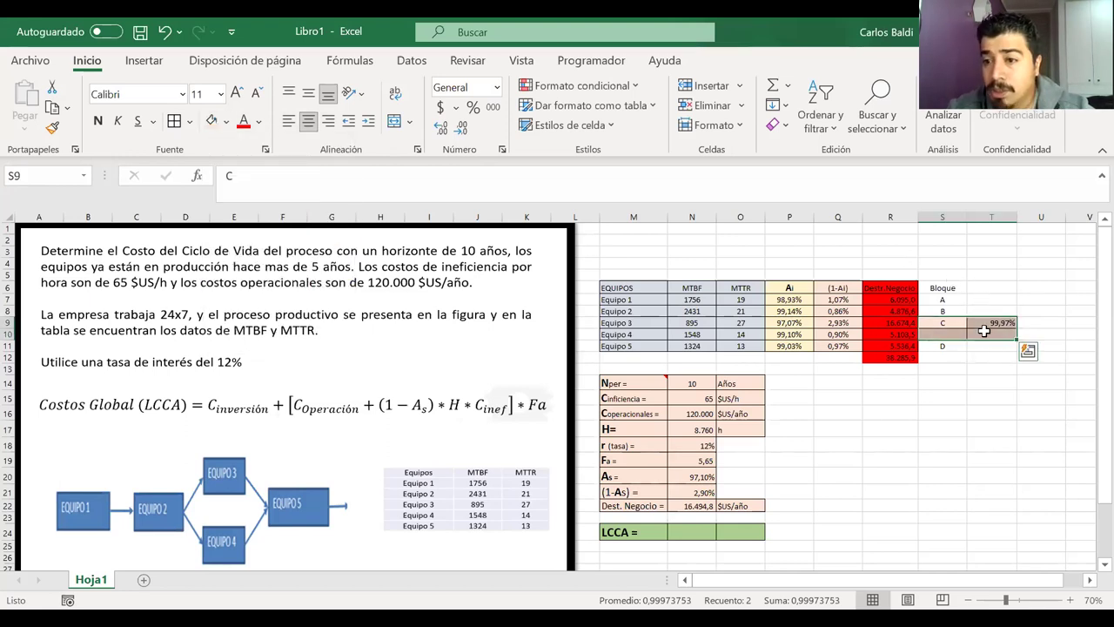
# Merge S9:S10 into a single block C cell and centre its label vertically
pyautogui.moveTo(944, 323); pyautogui.dragTo(943, 335)
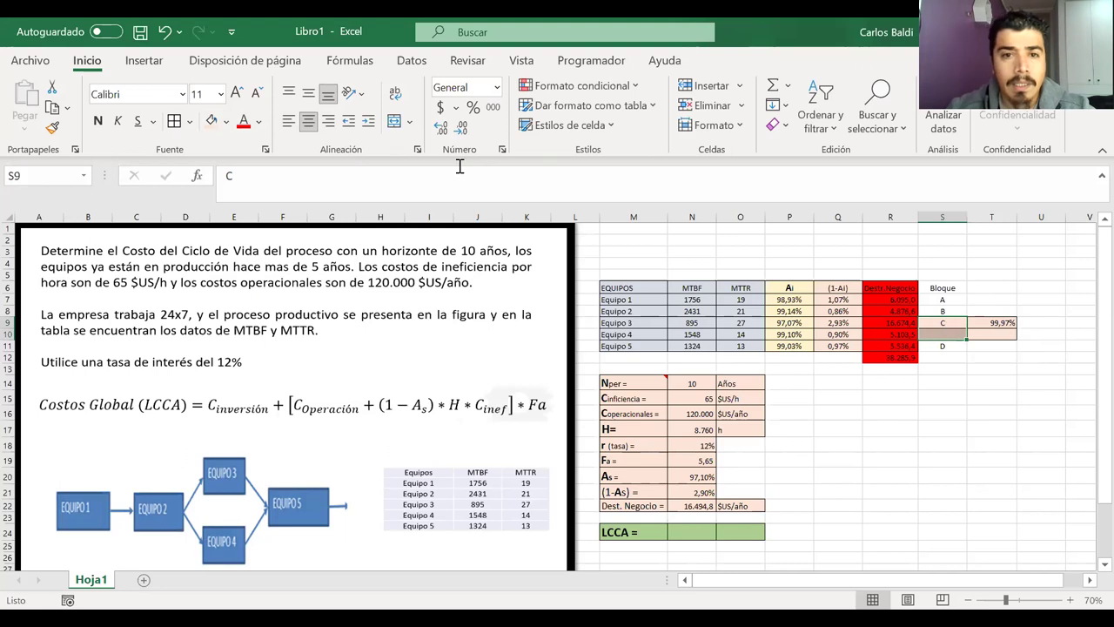
pyautogui.click(392, 123)
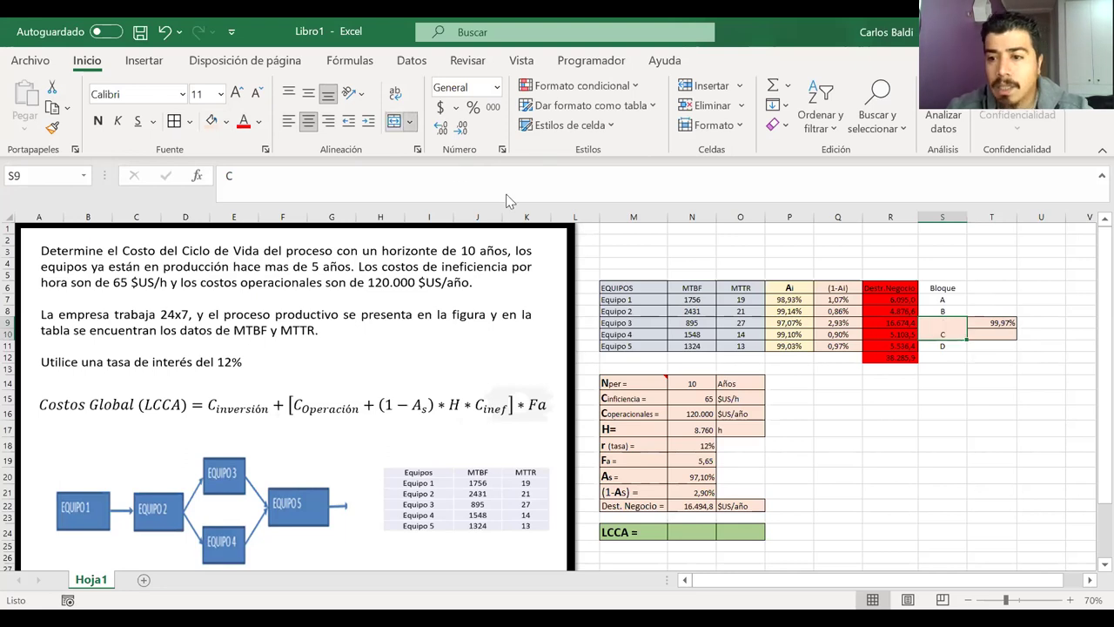
pyautogui.click(310, 94)
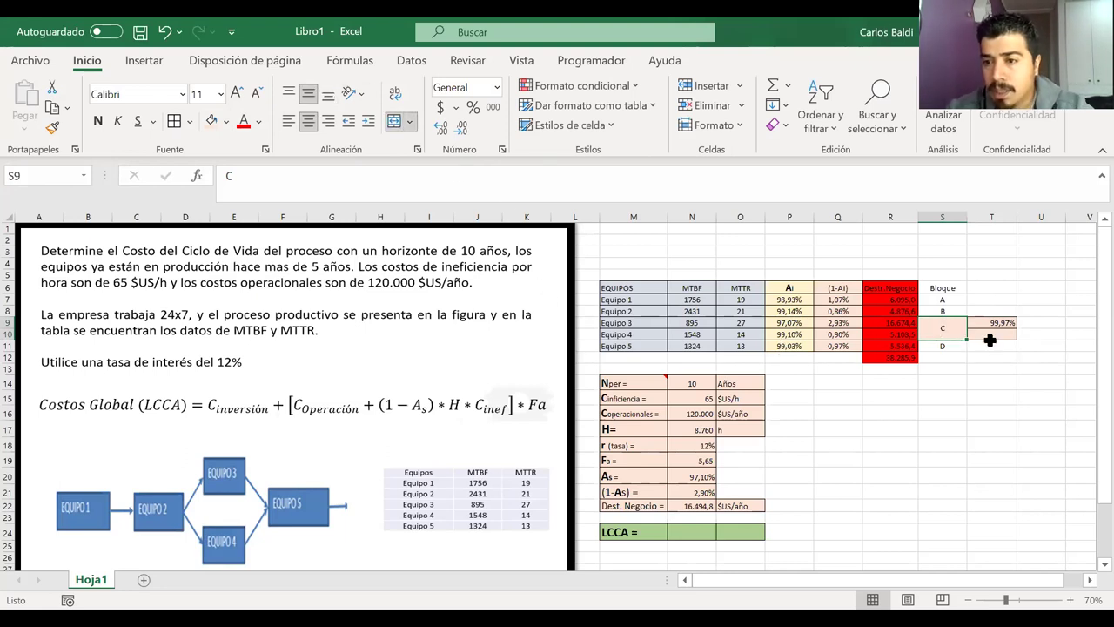
pyautogui.moveTo(987, 334); pyautogui.dragTo(986, 323)
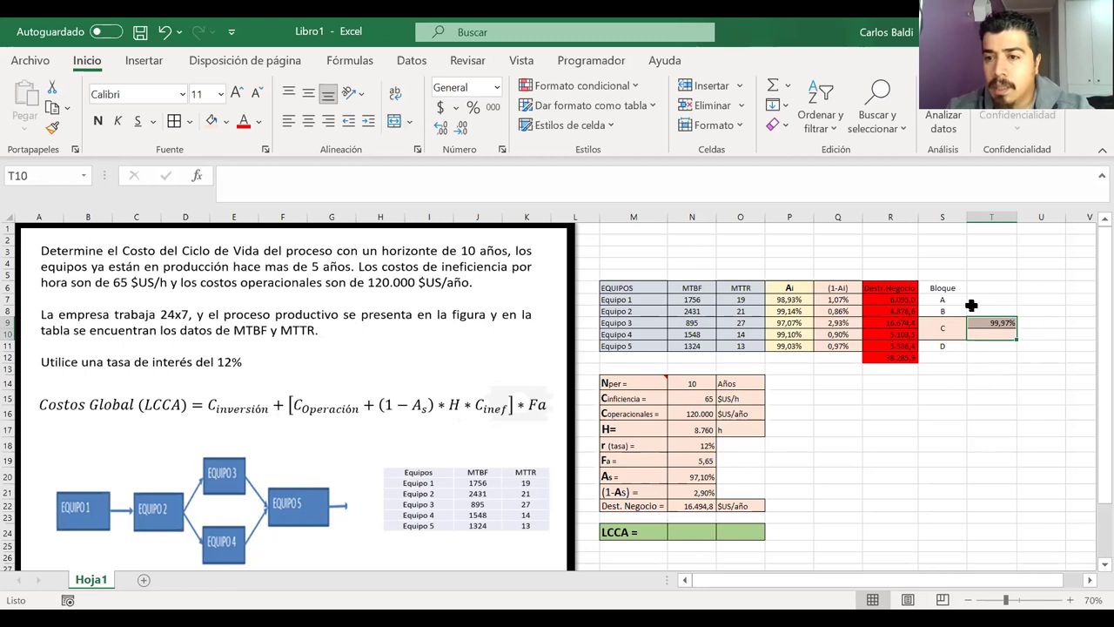
# Enter the availabilities of blocks A, B and D in T7, T8 and T11 as references to P7, P8 and P11
pyautogui.click(973, 300)
pyautogui.write('=')
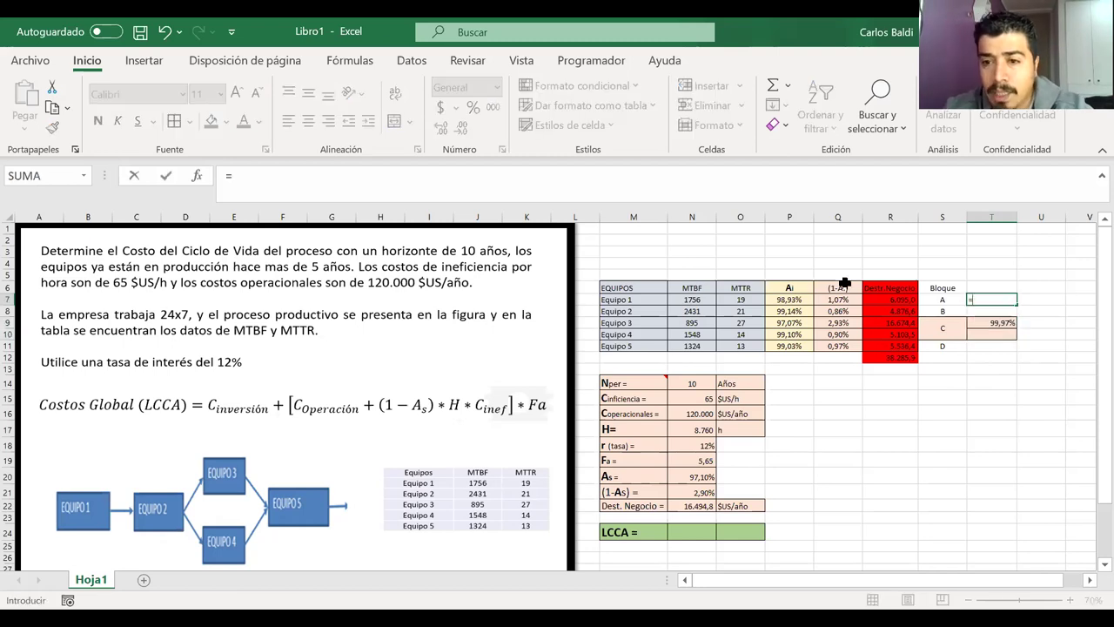
pyautogui.click(792, 301)
pyautogui.press('Return')
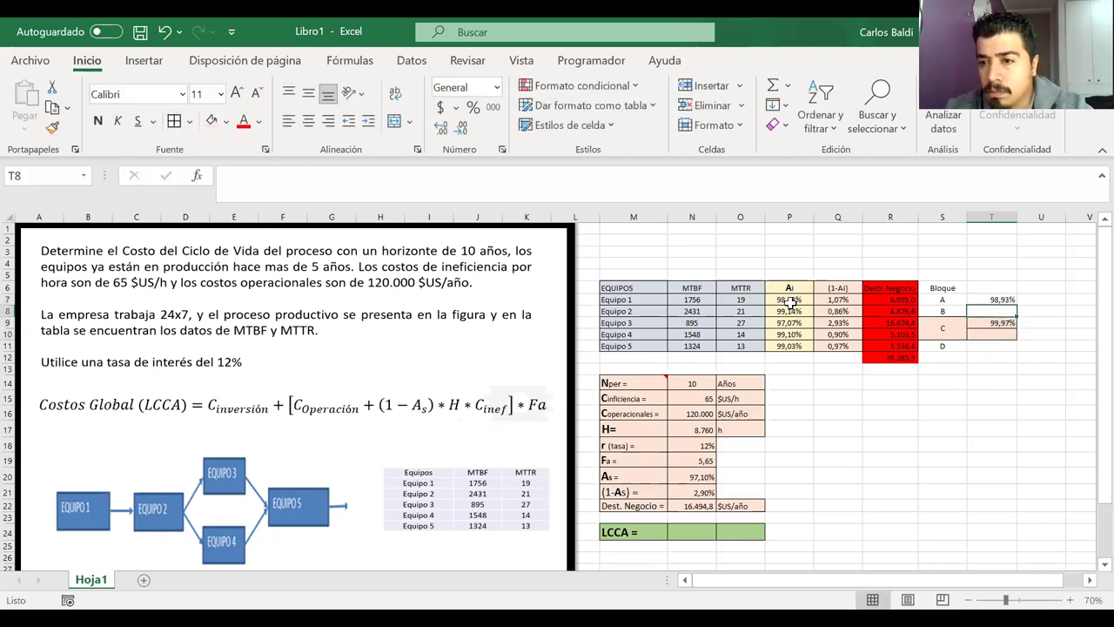
pyautogui.write('=')
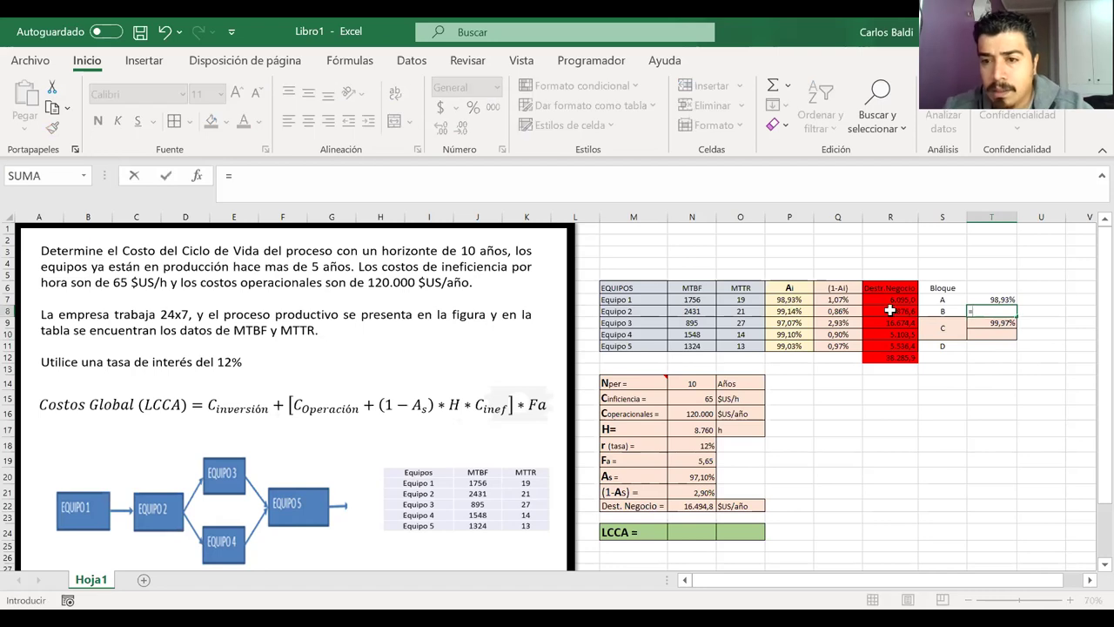
pyautogui.click(791, 311)
pyautogui.press('Return')
pyautogui.click(990, 347)
pyautogui.write('=')
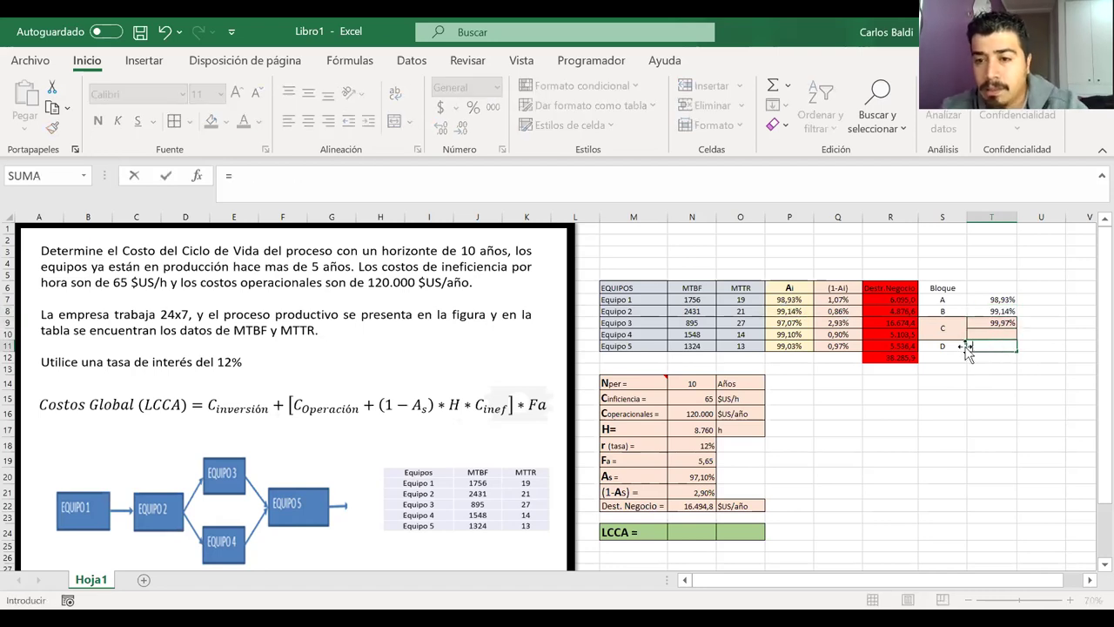
pyautogui.click(789, 345)
pyautogui.press('Return')
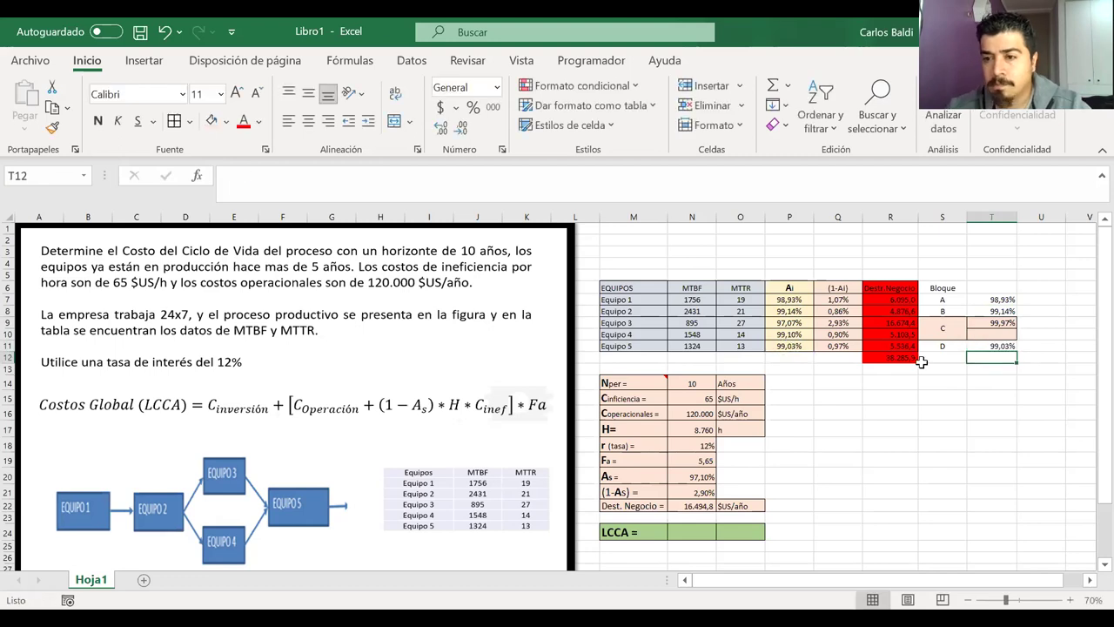
# Calculate the system availability in T13 by multiplying the block availabilities with the formula =T7*T8*T9*T11
pyautogui.click(994, 370)
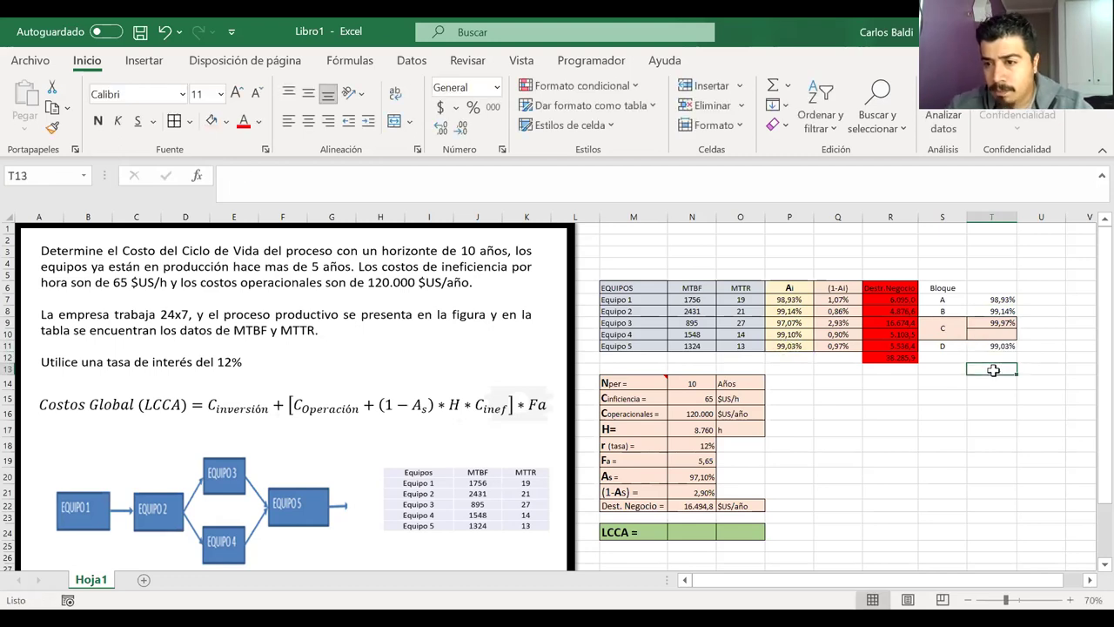
pyautogui.write('=')
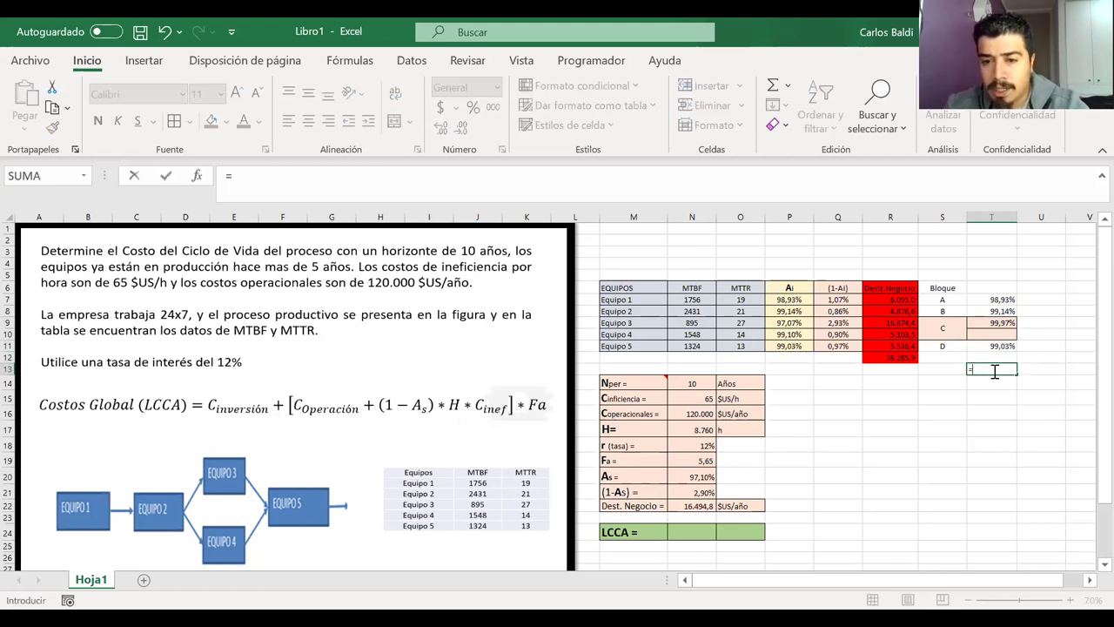
pyautogui.click(984, 299)
pyautogui.write('*')
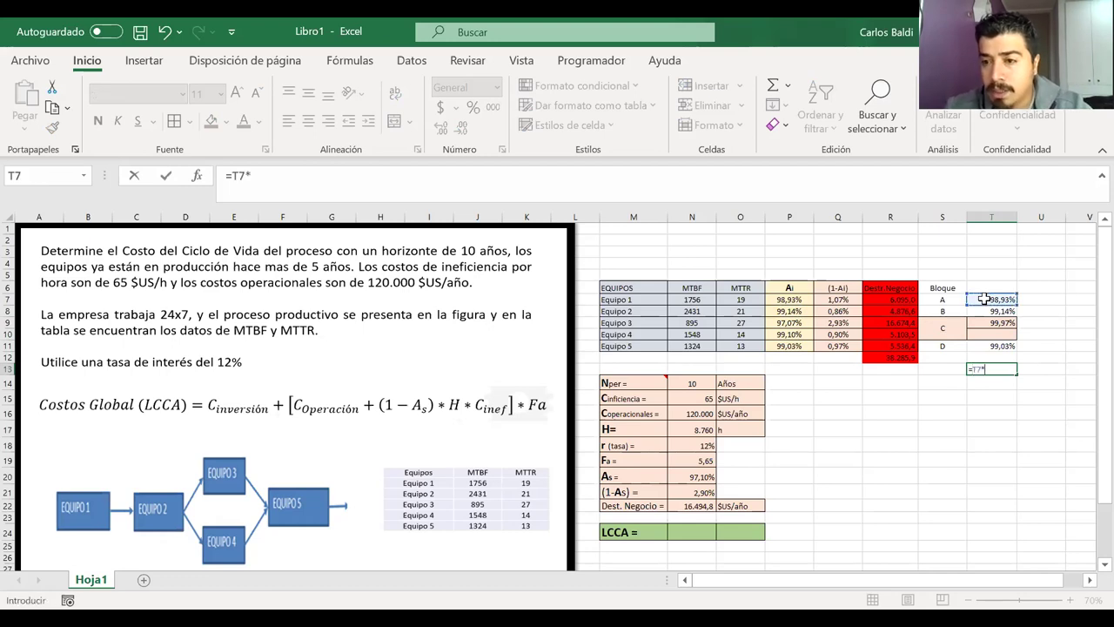
pyautogui.click(984, 311)
pyautogui.write('*')
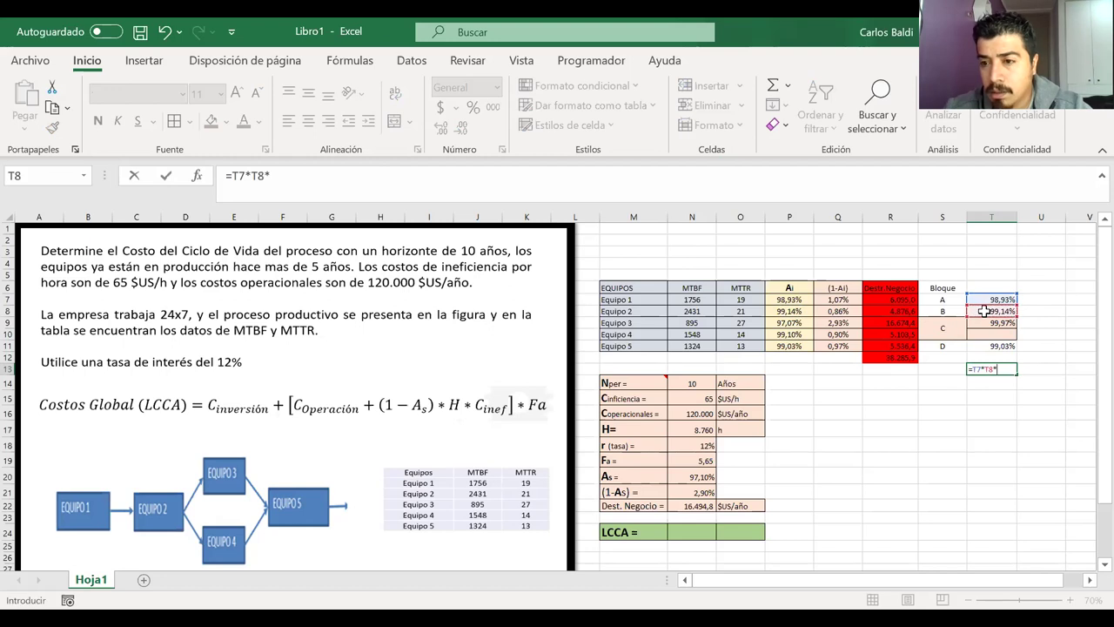
pyautogui.click(983, 322)
pyautogui.write('*')
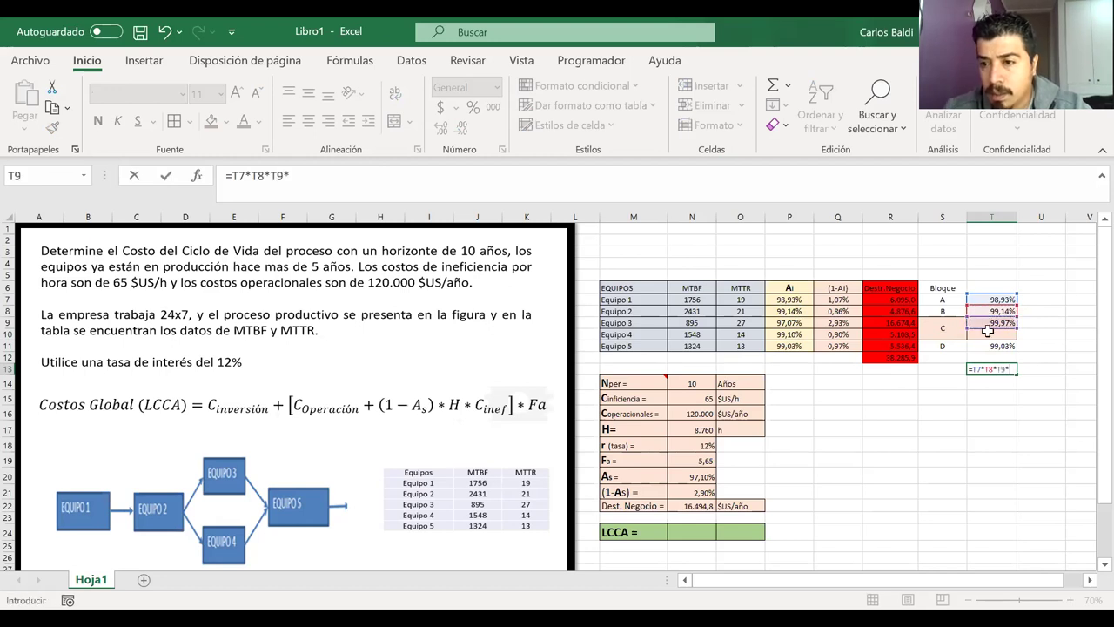
pyautogui.click(987, 345)
pyautogui.press('Return')
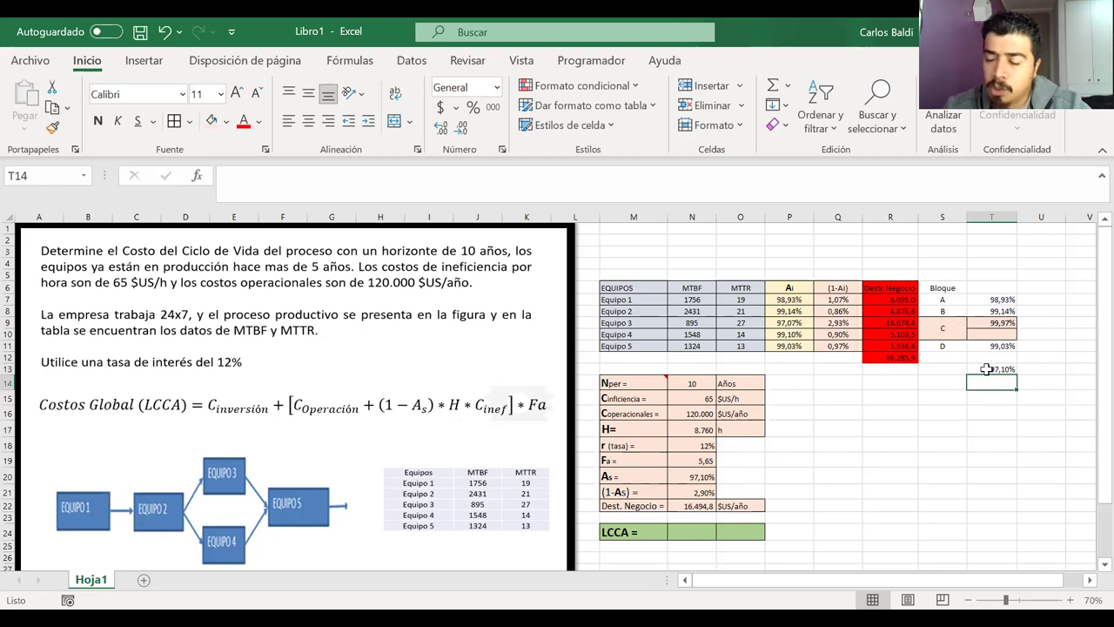
# Compare the block-based availability formula in T13 with the As formula in N20 and block C's formula in T9
pyautogui.click(986, 369)
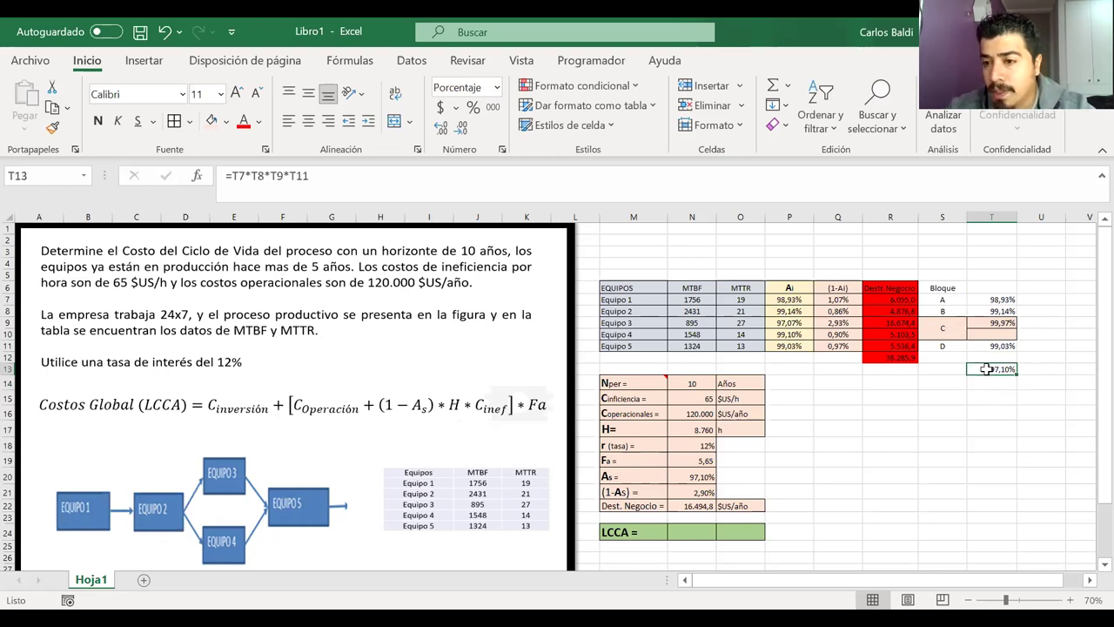
pyautogui.moveTo(632, 477); pyautogui.dragTo(690, 475)
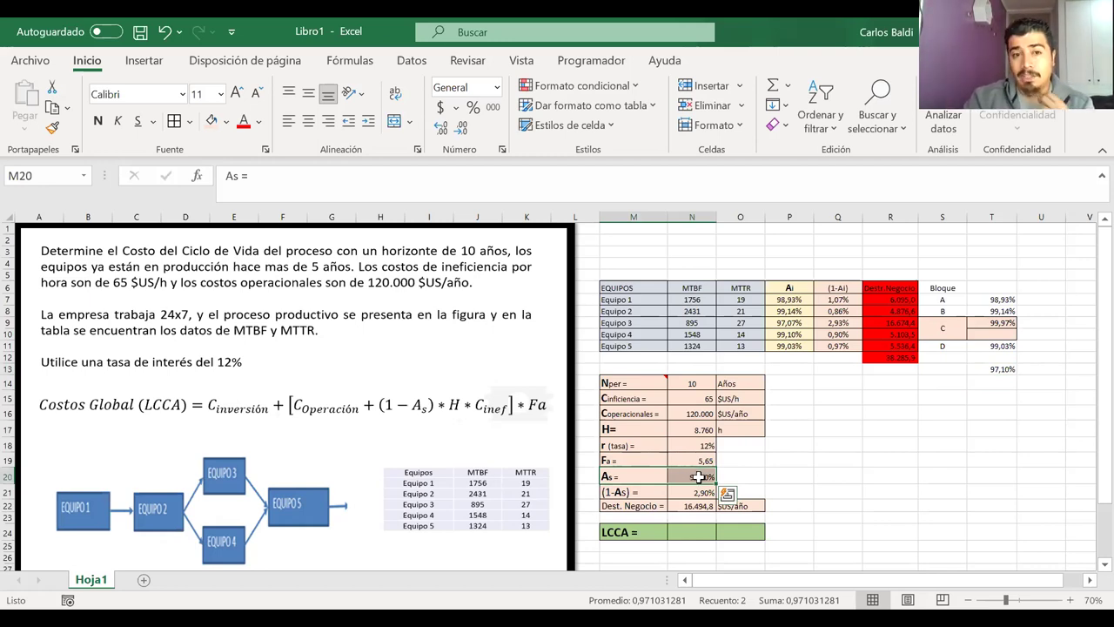
pyautogui.doubleClick(699, 477)
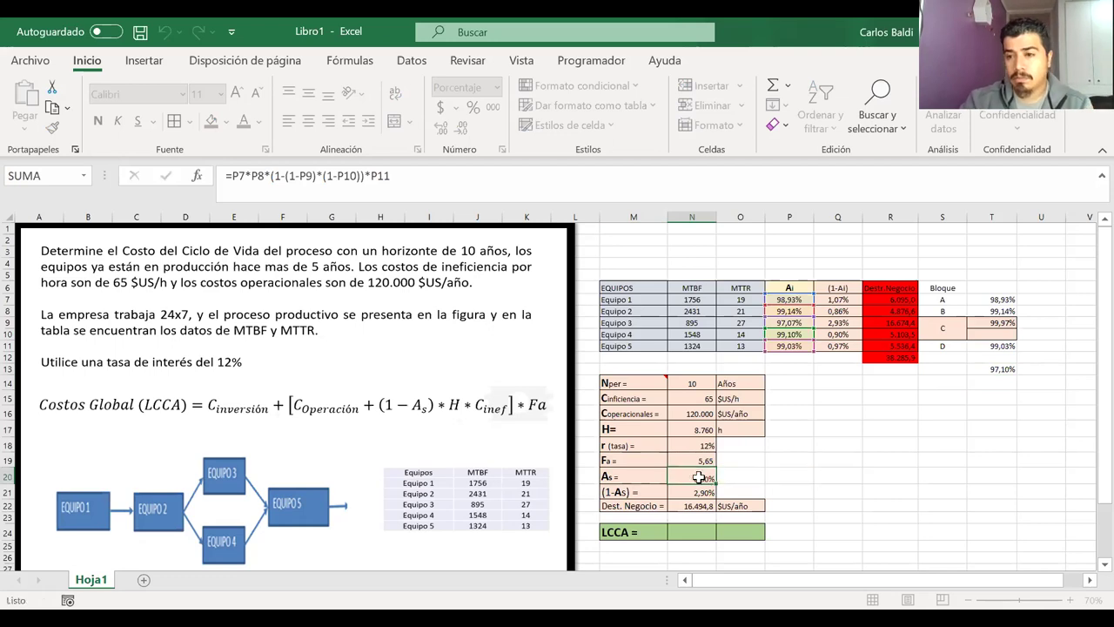
pyautogui.press('Return')
pyautogui.click(993, 322)
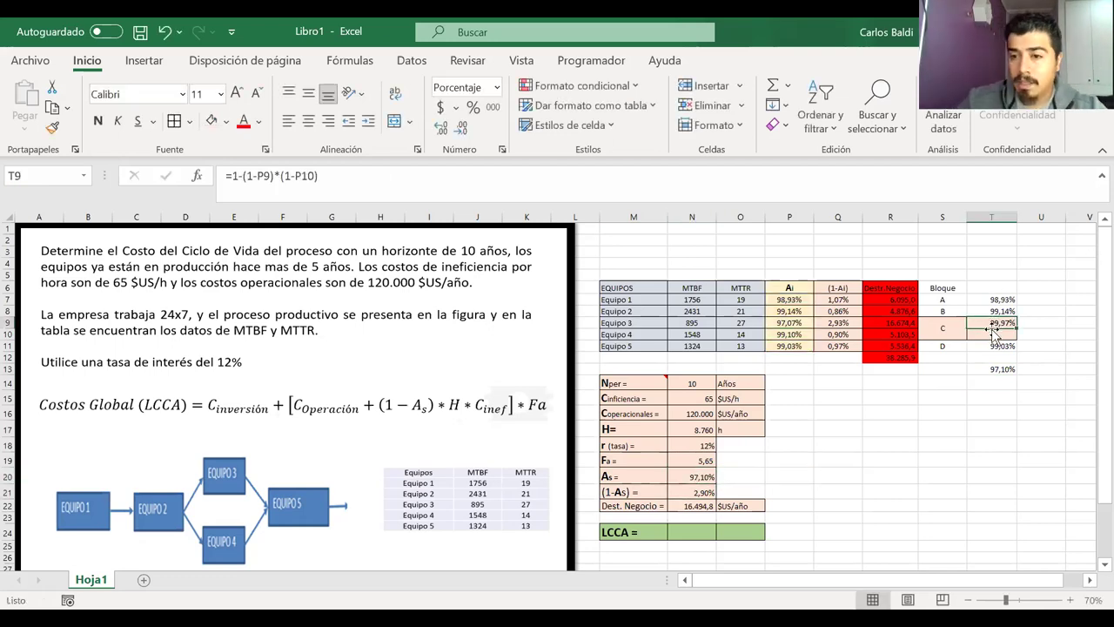
pyautogui.click(988, 369)
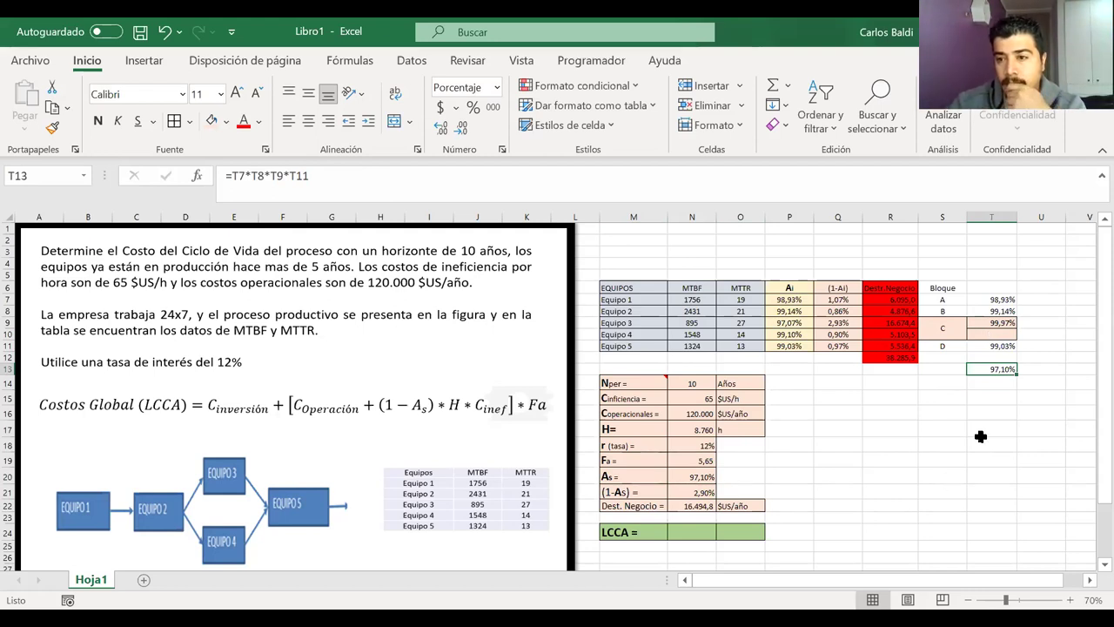
# Calculate the unavailabilities of blocks A and B in U7 and U8 with the formulas =1-T7 and =1-T8
pyautogui.click(1038, 299)
pyautogui.write('=')
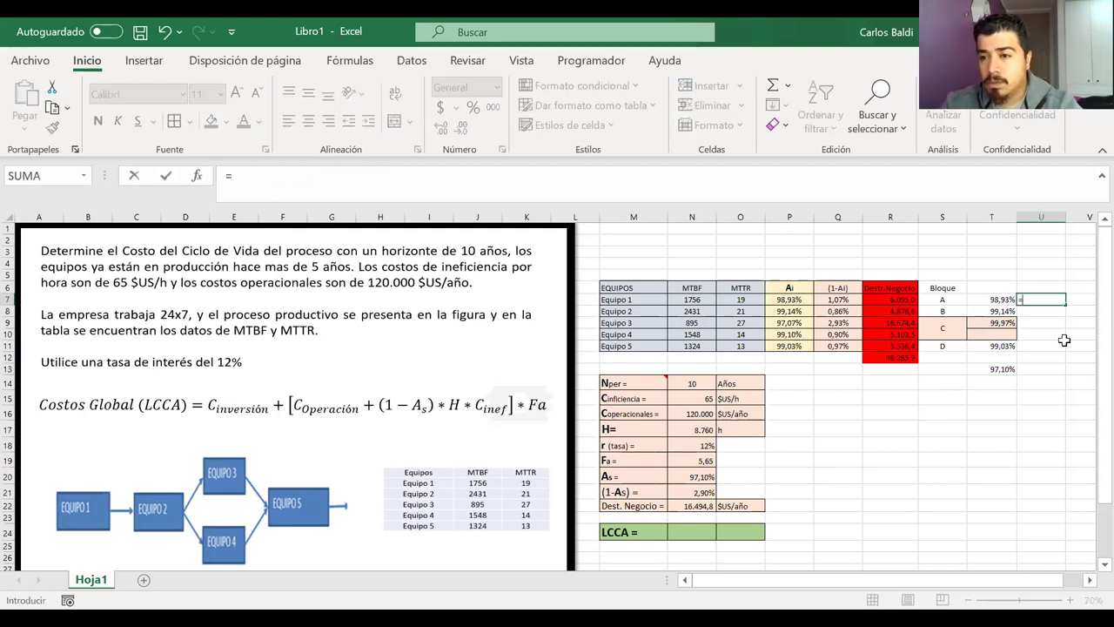
pyautogui.write('1-')
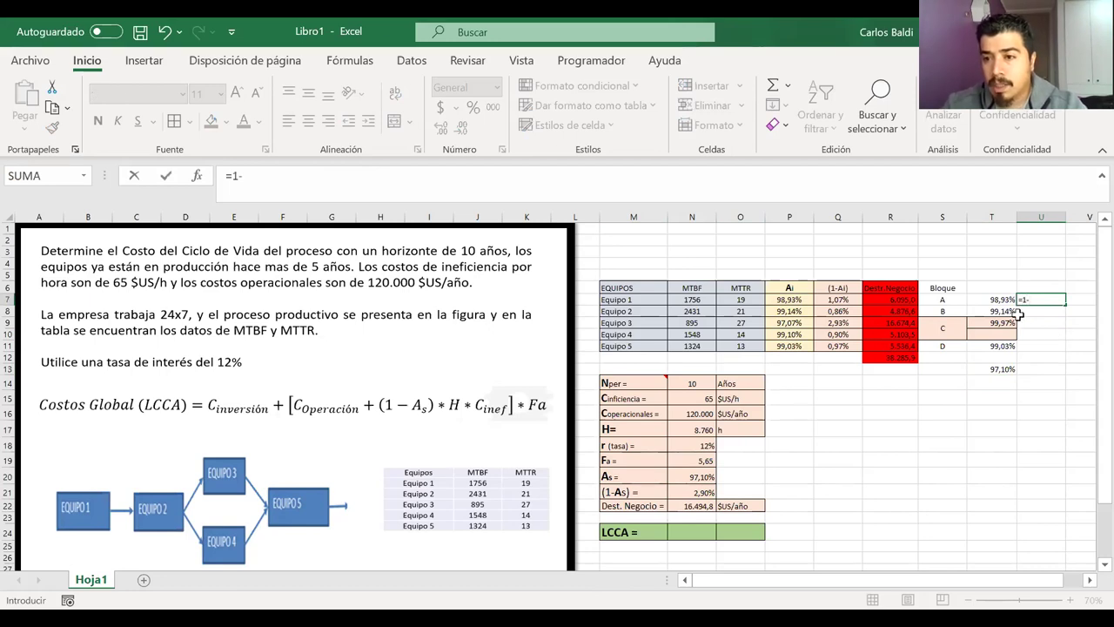
pyautogui.click(1003, 299)
pyautogui.press('Return')
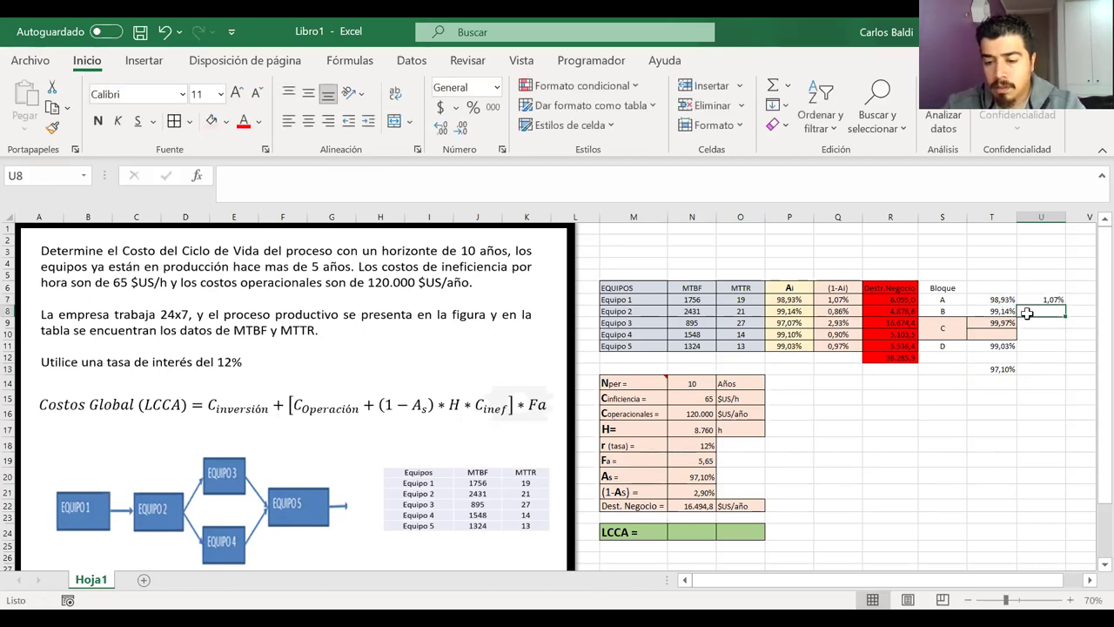
pyautogui.write('=1-')
pyautogui.click(997, 311)
pyautogui.press('Return')
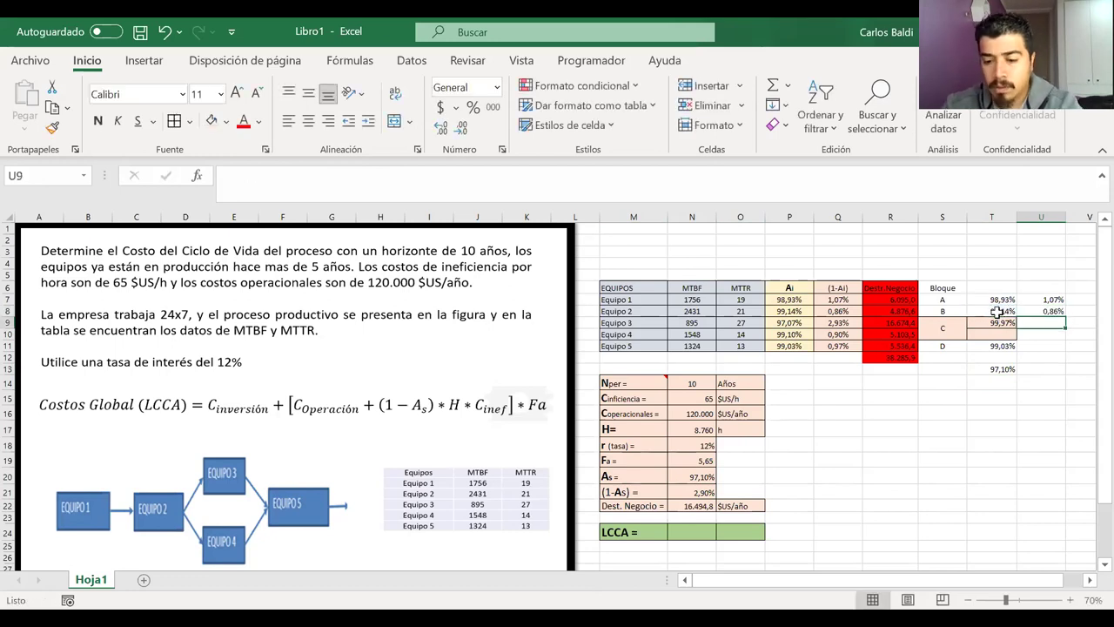
# Calculate the unavailabilities of blocks C and D in U9 and U11 with the formulas =1-T9 and =1-T11
pyautogui.write('=1')
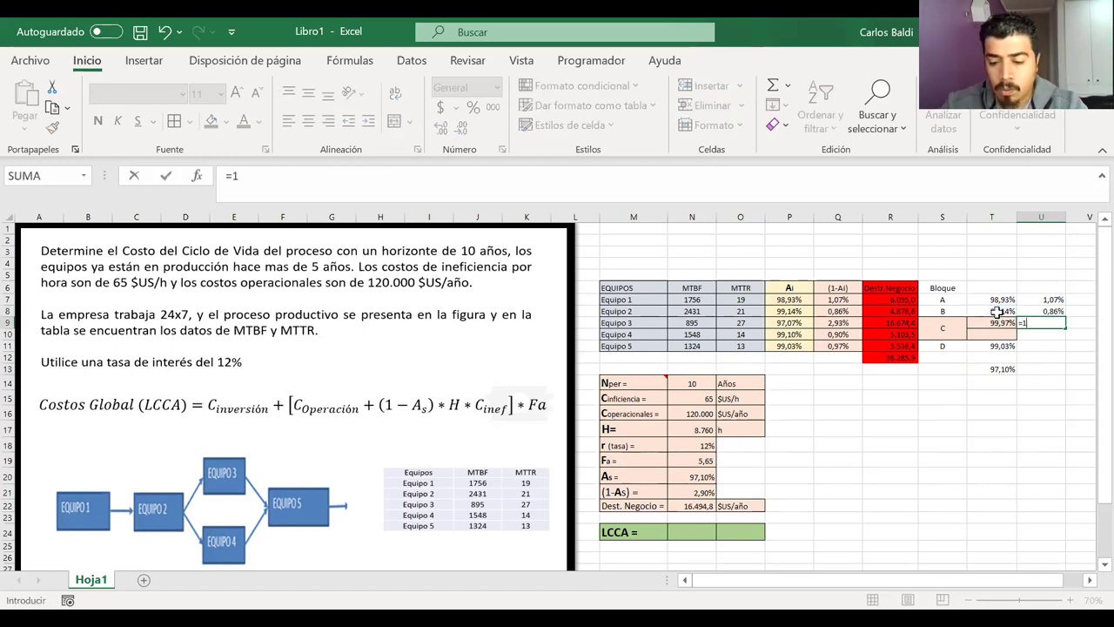
pyautogui.write('-')
pyautogui.click(992, 322)
pyautogui.press('Return')
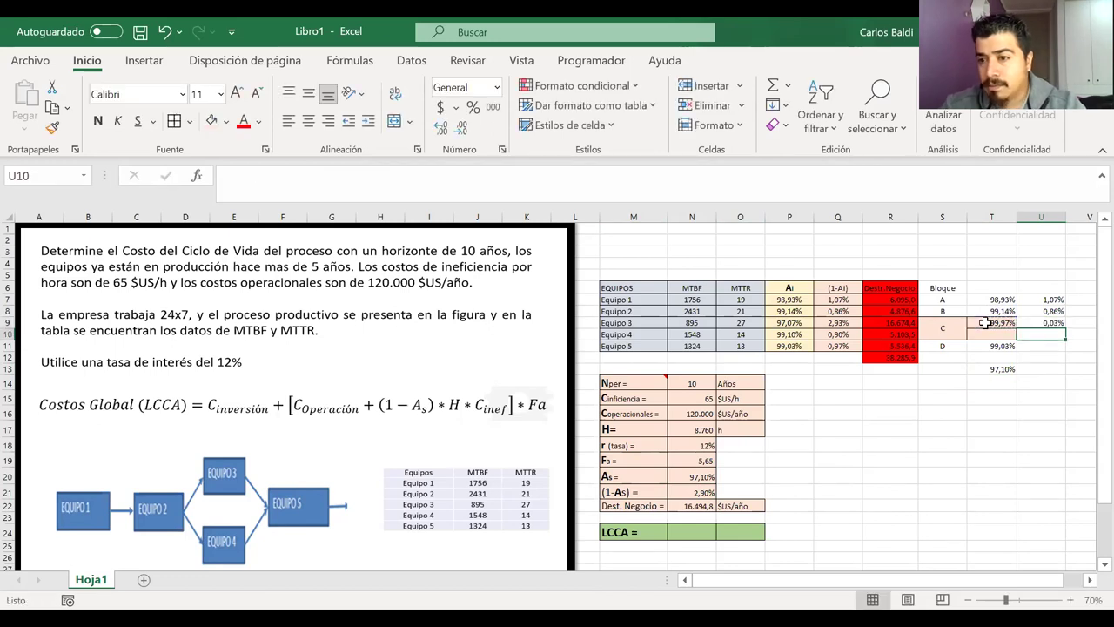
pyautogui.click(1032, 346)
pyautogui.write('1')
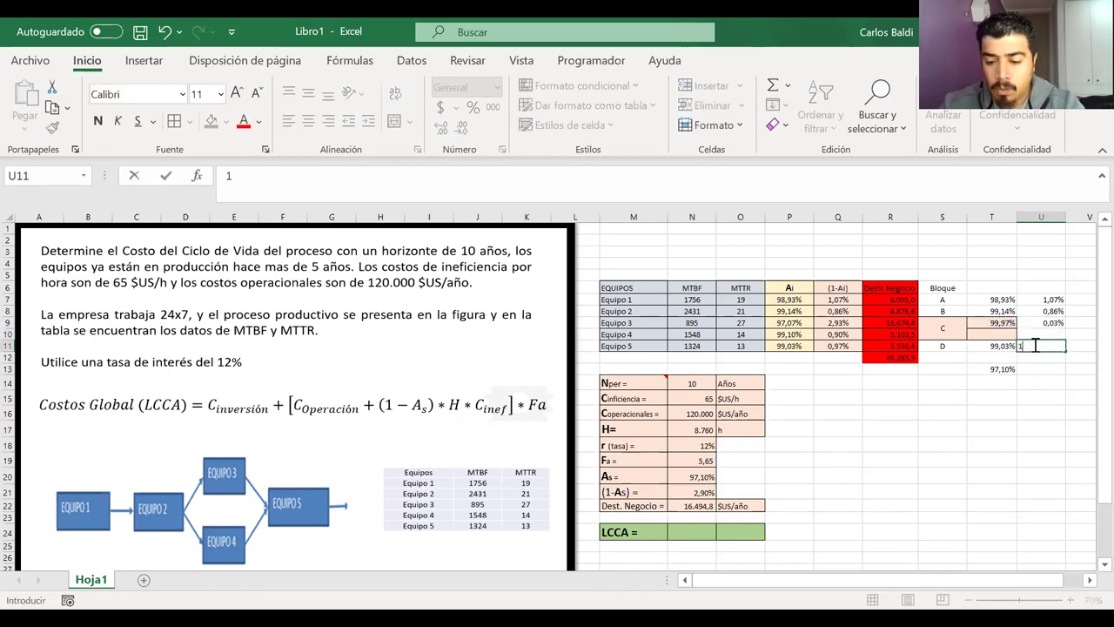
pyautogui.write('=1-')
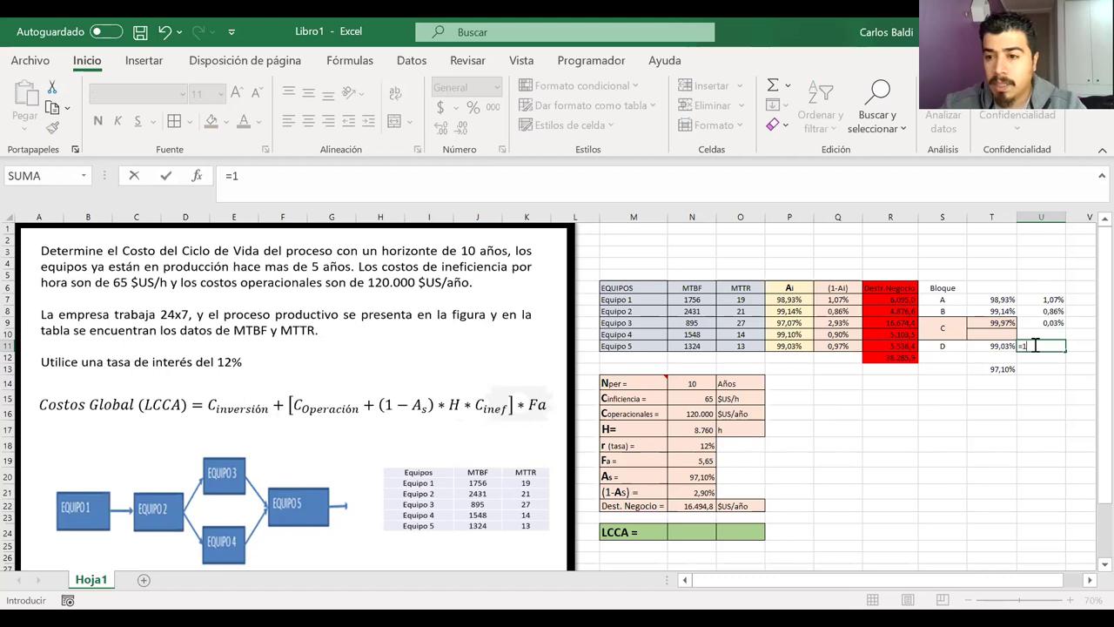
pyautogui.click(1004, 346)
pyautogui.press('Return')
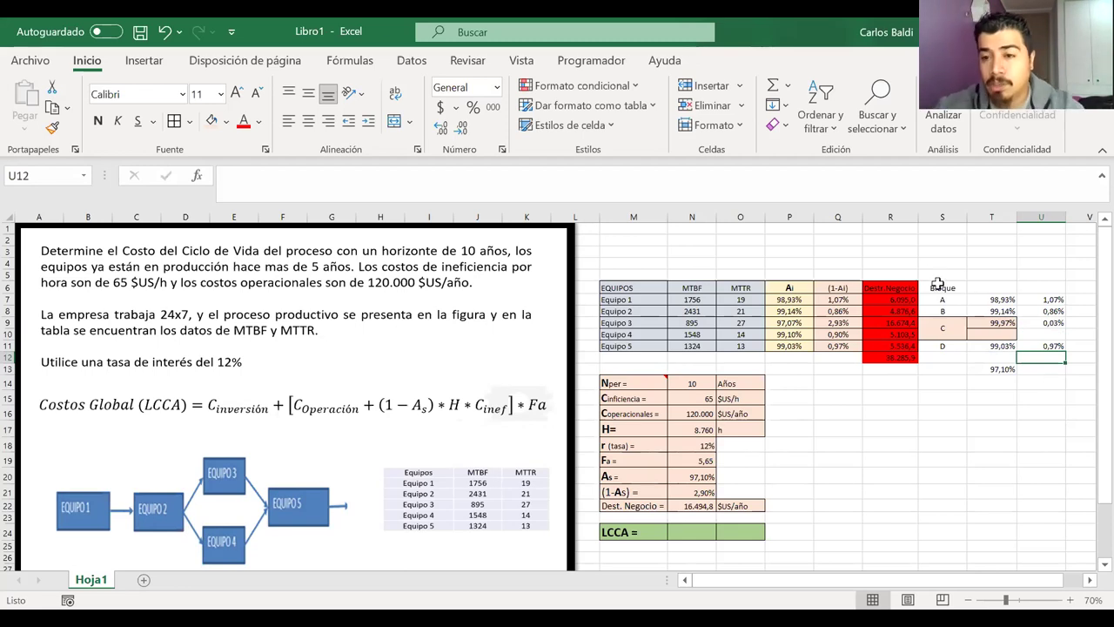
# Review the equipment business destruction costs in R6:R12 against the system's Dest. Negocio formula in N22
pyautogui.moveTo(896, 287); pyautogui.dragTo(876, 359)
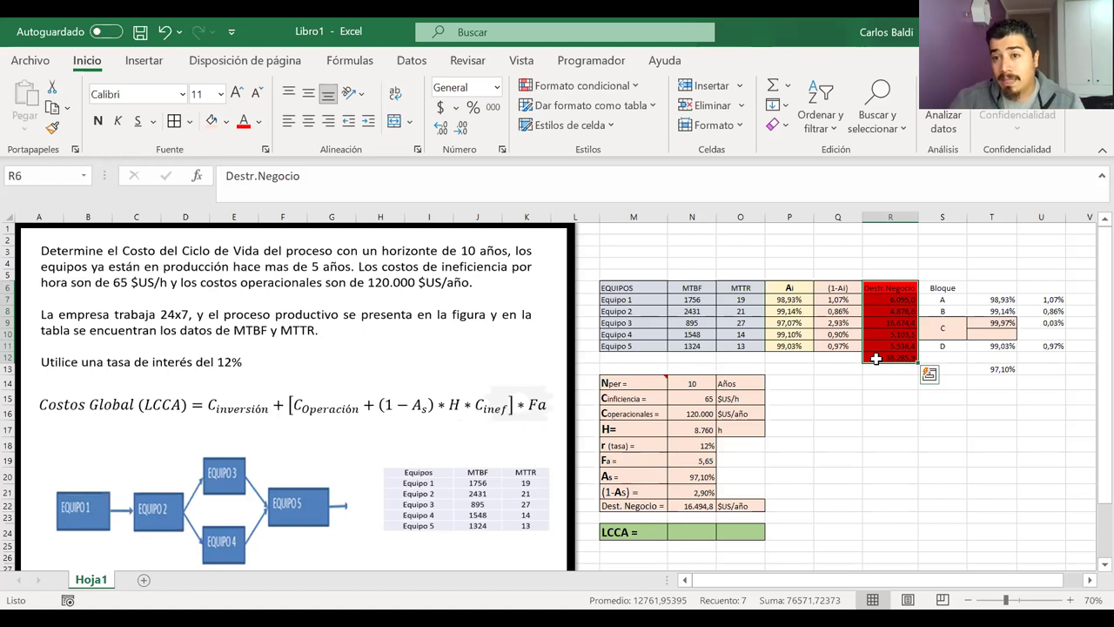
pyautogui.hscroll(1, 876, 359)
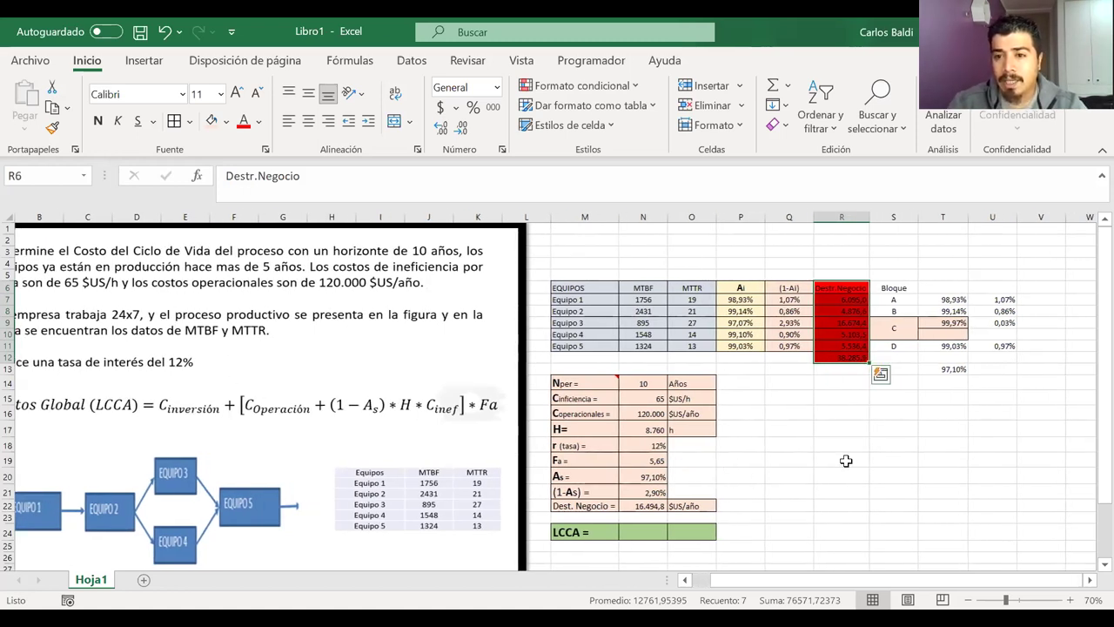
pyautogui.click(636, 506)
pyautogui.hotkey('shift', 'F10')
pyautogui.press('Escape')
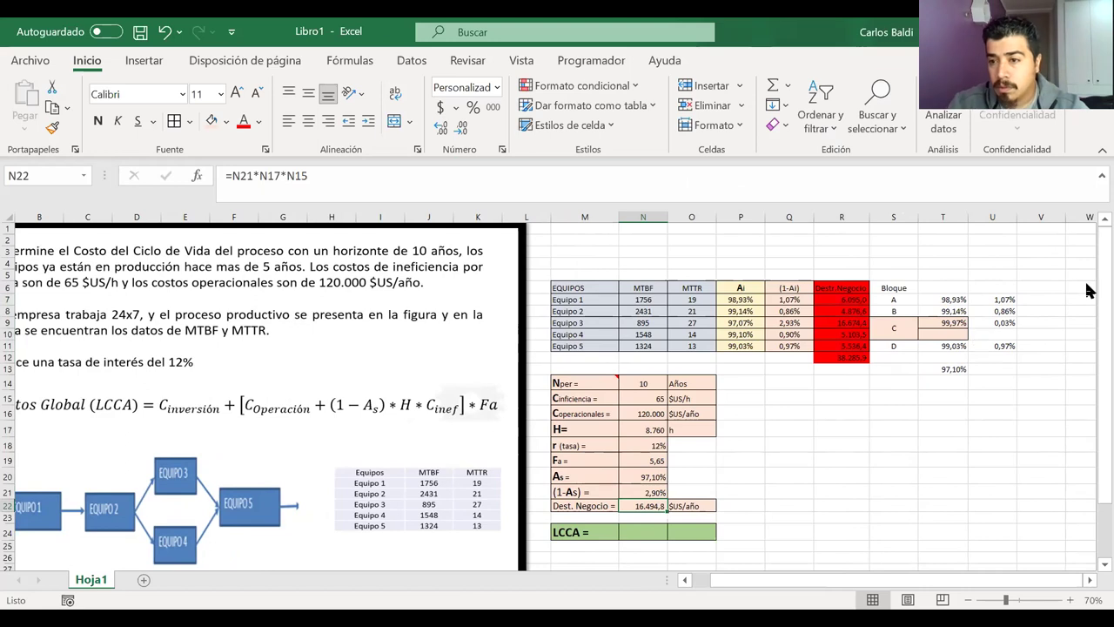
# Enter the header "Ai (bloque)" in T6 above the block availabilities
pyautogui.click(1047, 298)
pyautogui.click(946, 287)
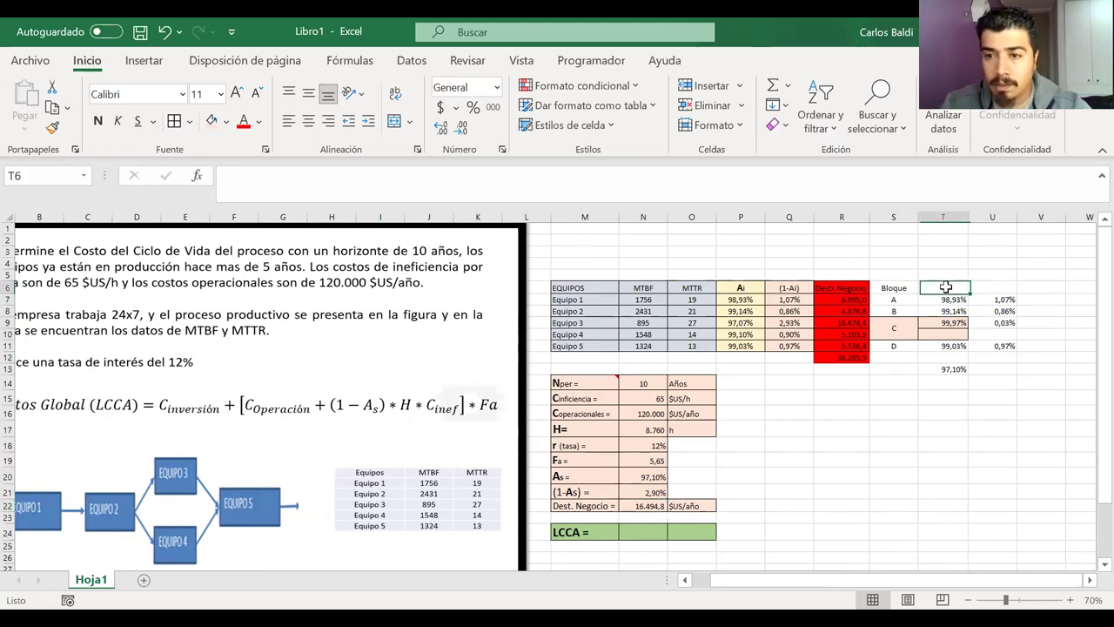
pyautogui.write('A')
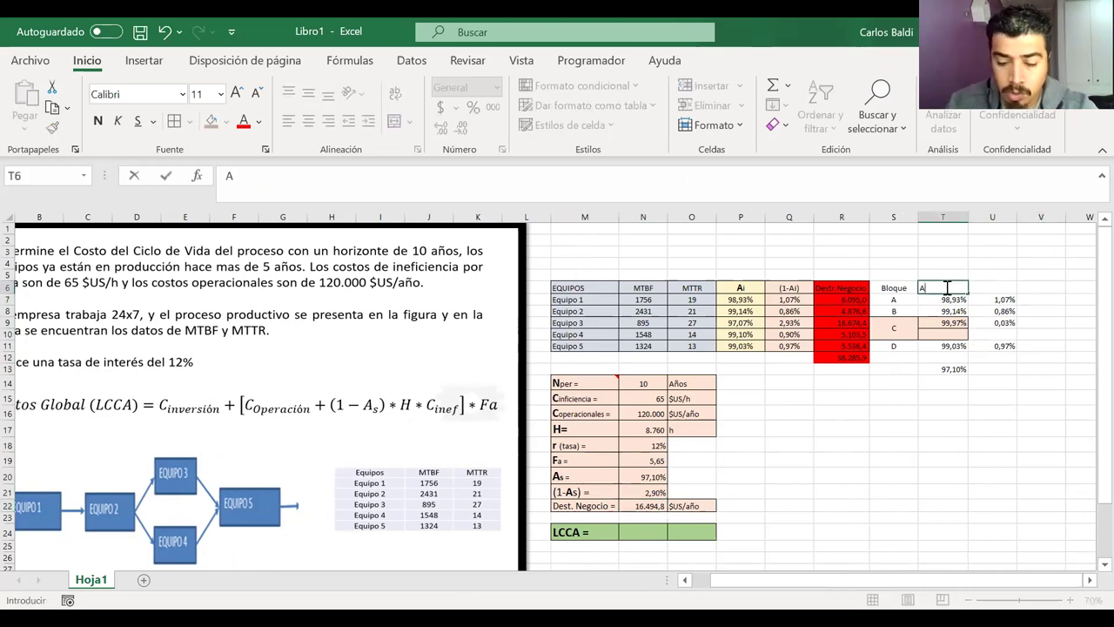
pyautogui.write('i (bloque')
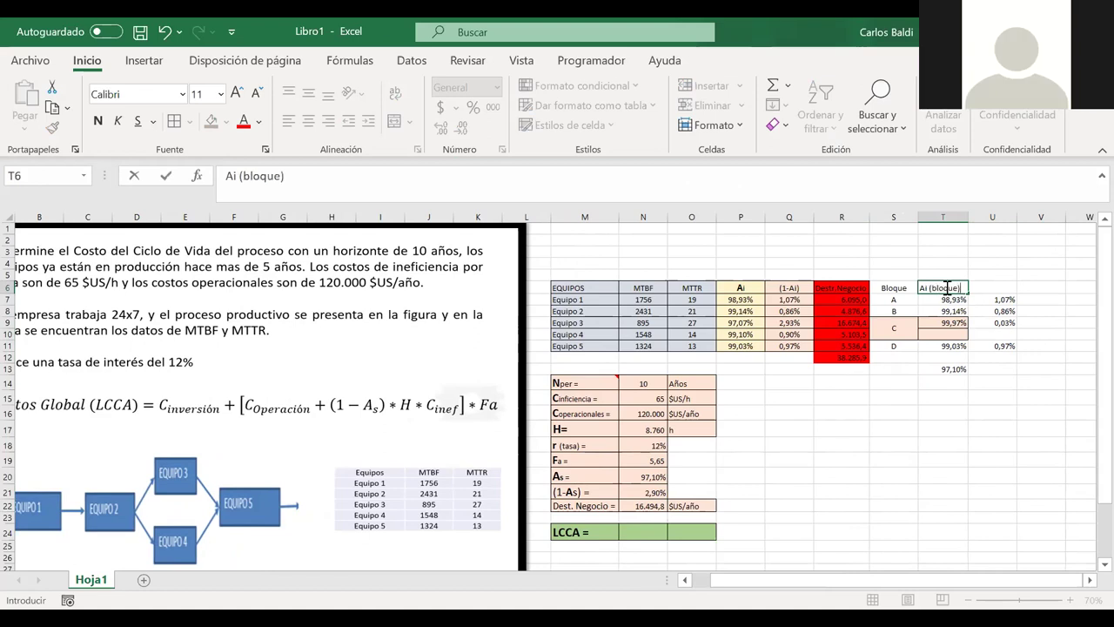
pyautogui.write(')')
pyautogui.press('Return')
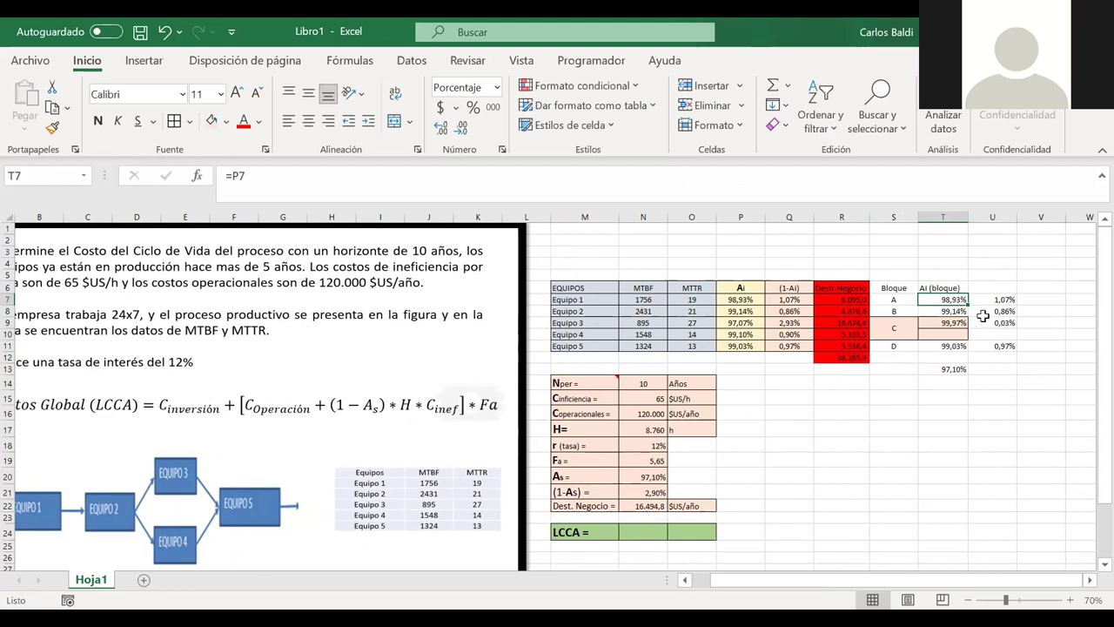
# Compare block C's availability formula in T9 with the parallel term (1-(1-P9)*(1-P10)) of the system availability formula in N20
pyautogui.click(955, 322)
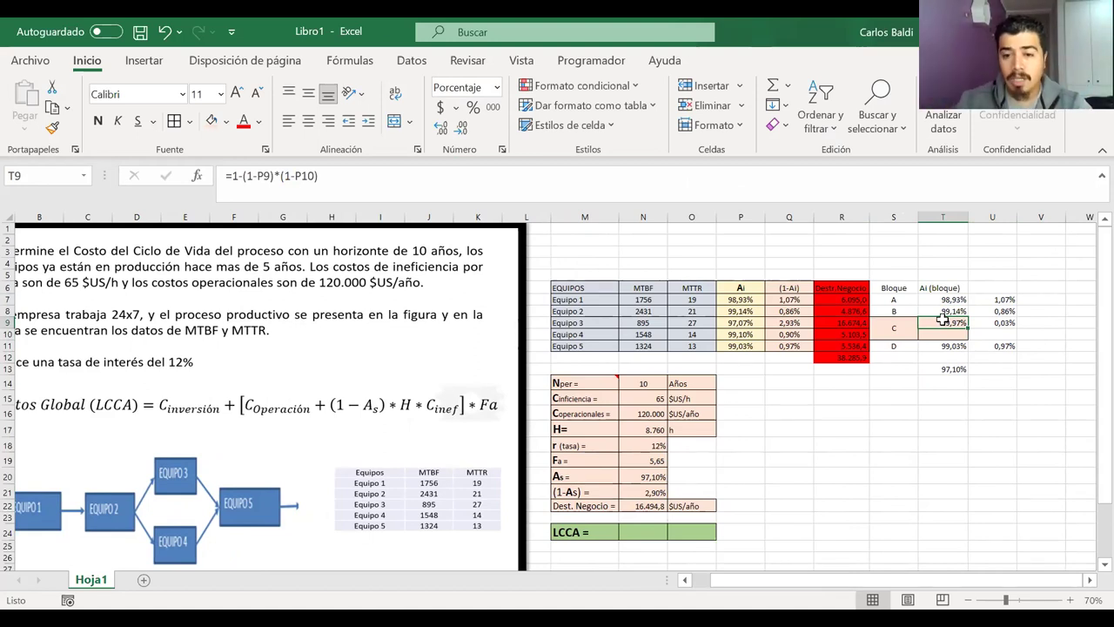
pyautogui.click(625, 473)
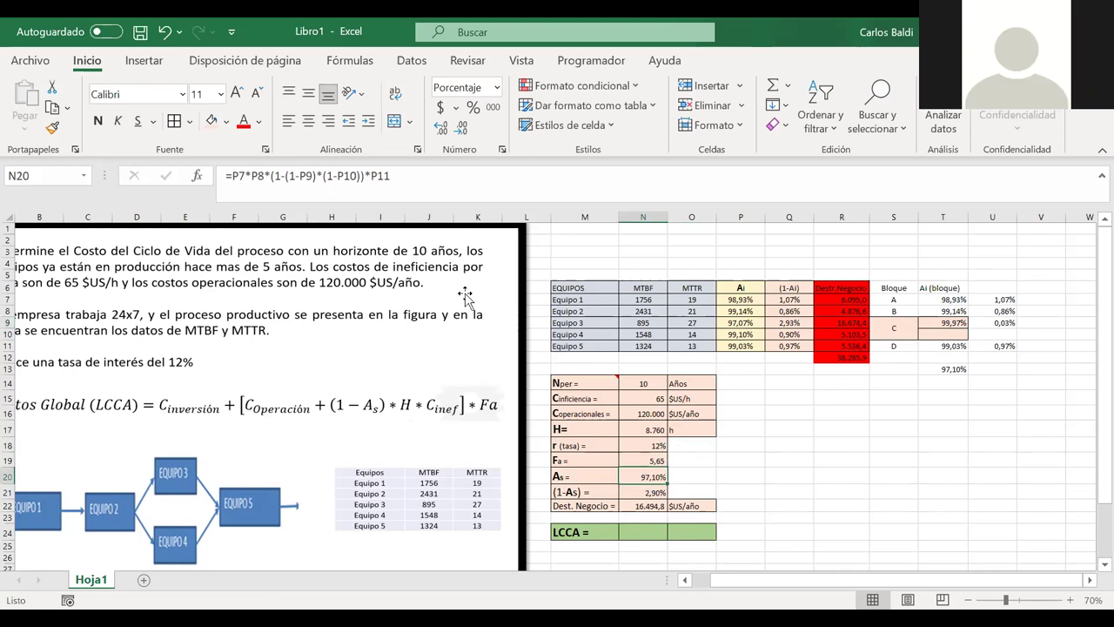
pyautogui.click(366, 176)
pyautogui.moveTo(367, 175); pyautogui.dragTo(270, 176)
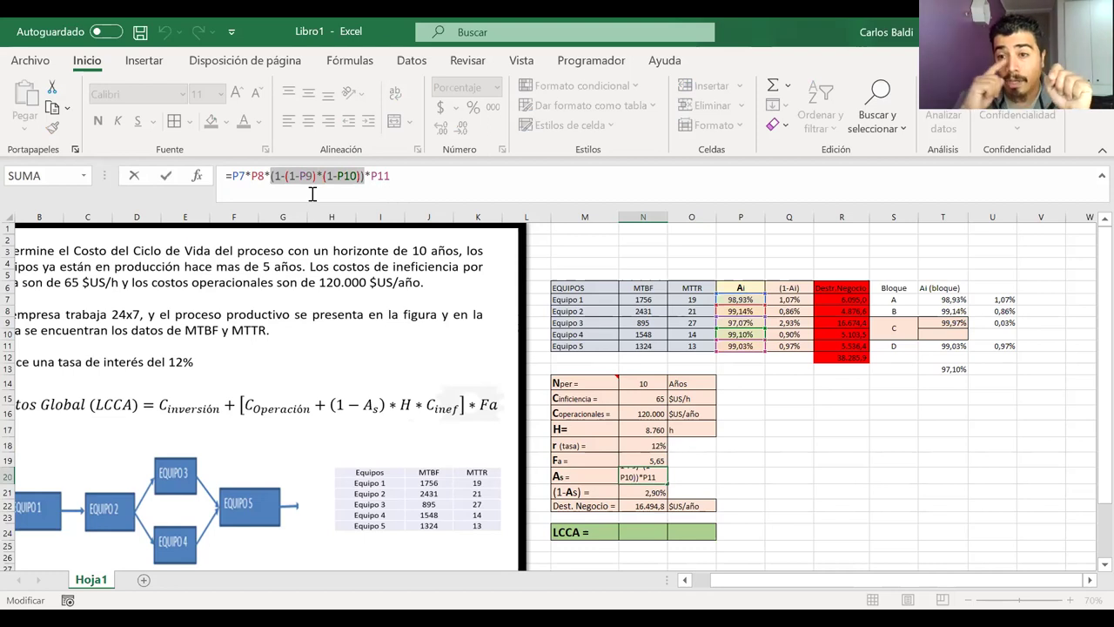
pyautogui.press('Return')
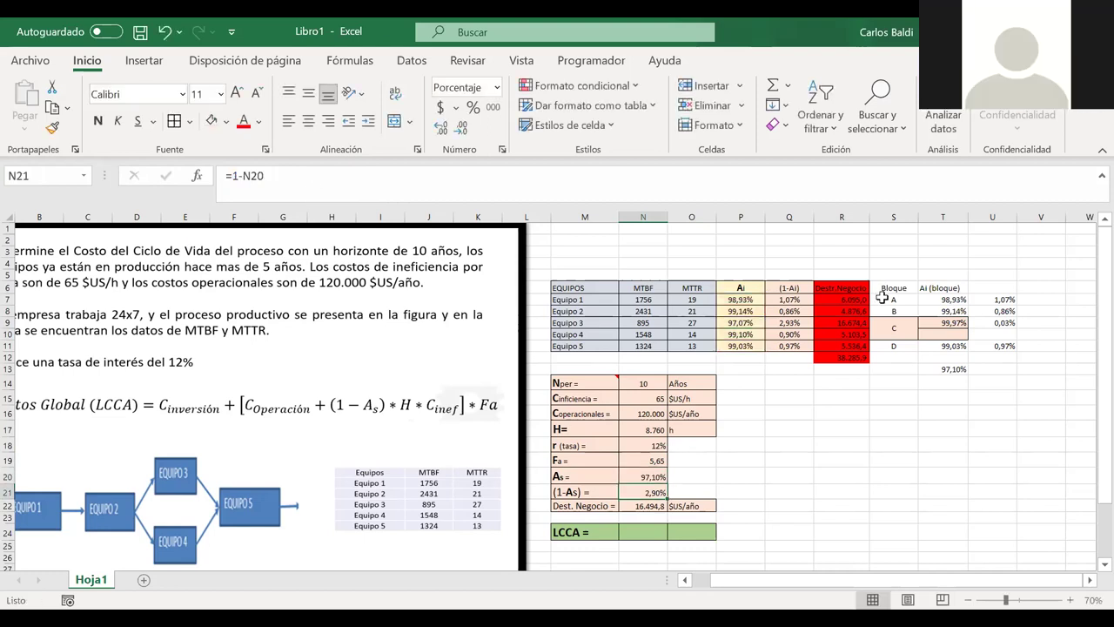
pyautogui.click(935, 324)
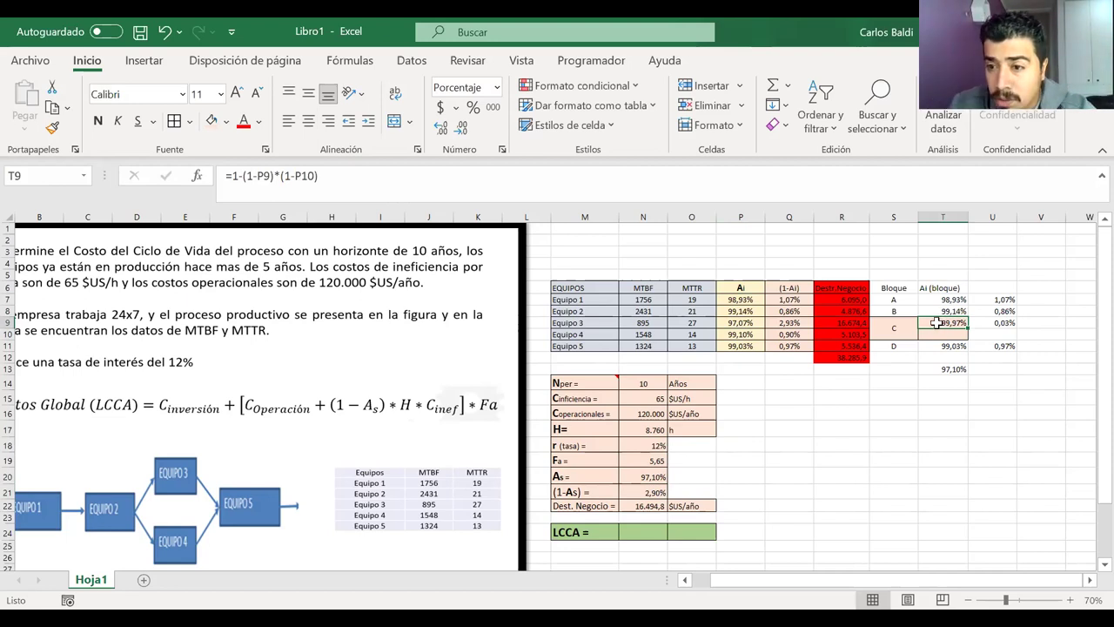
pyautogui.click(635, 477)
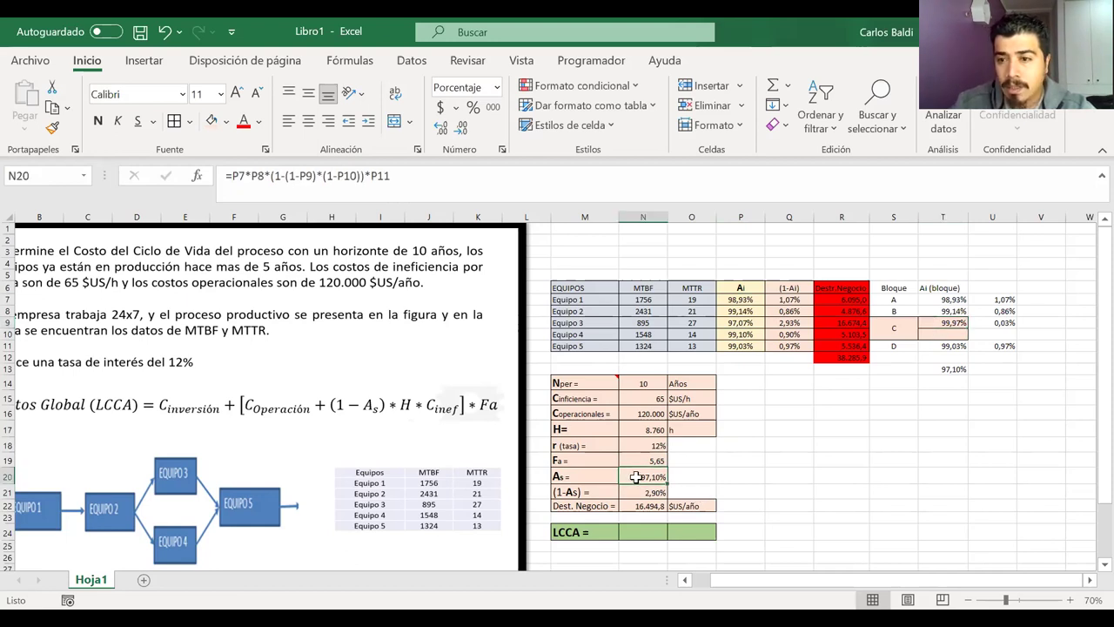
pyautogui.moveTo(365, 175); pyautogui.dragTo(271, 176)
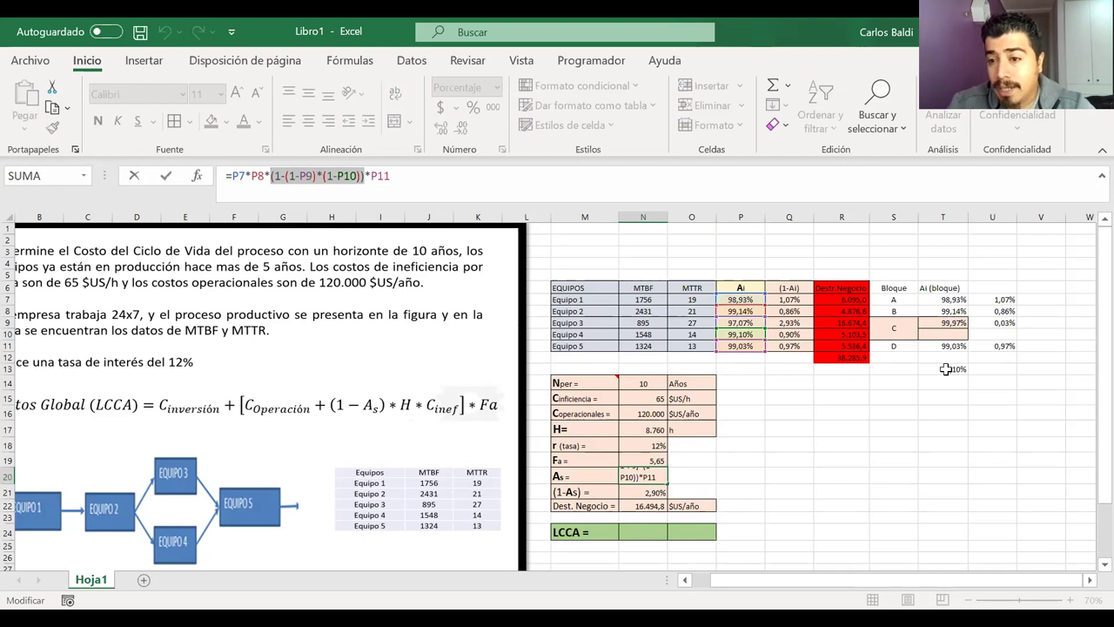
pyautogui.click(941, 367)
pyautogui.hotkey('ctrl', 'z')
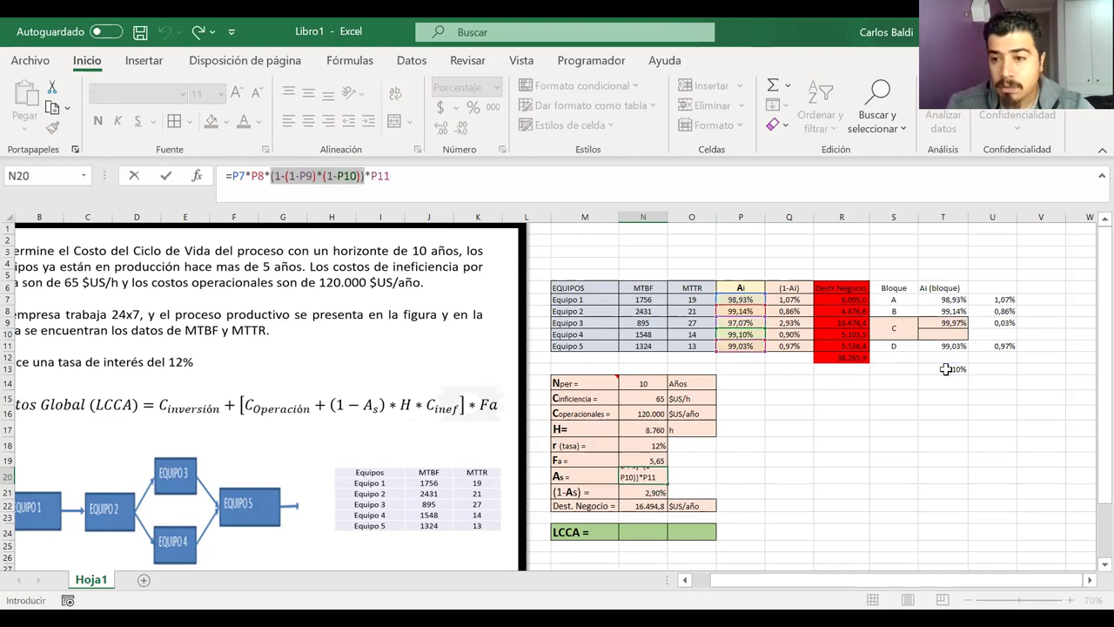
pyautogui.press('Return')
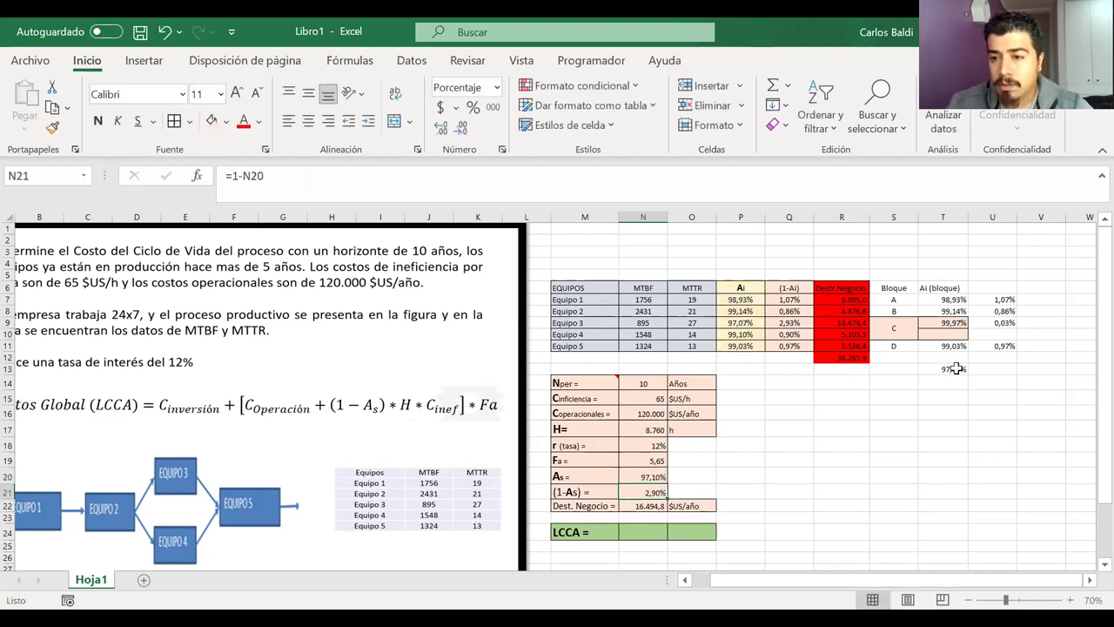
pyautogui.click(953, 370)
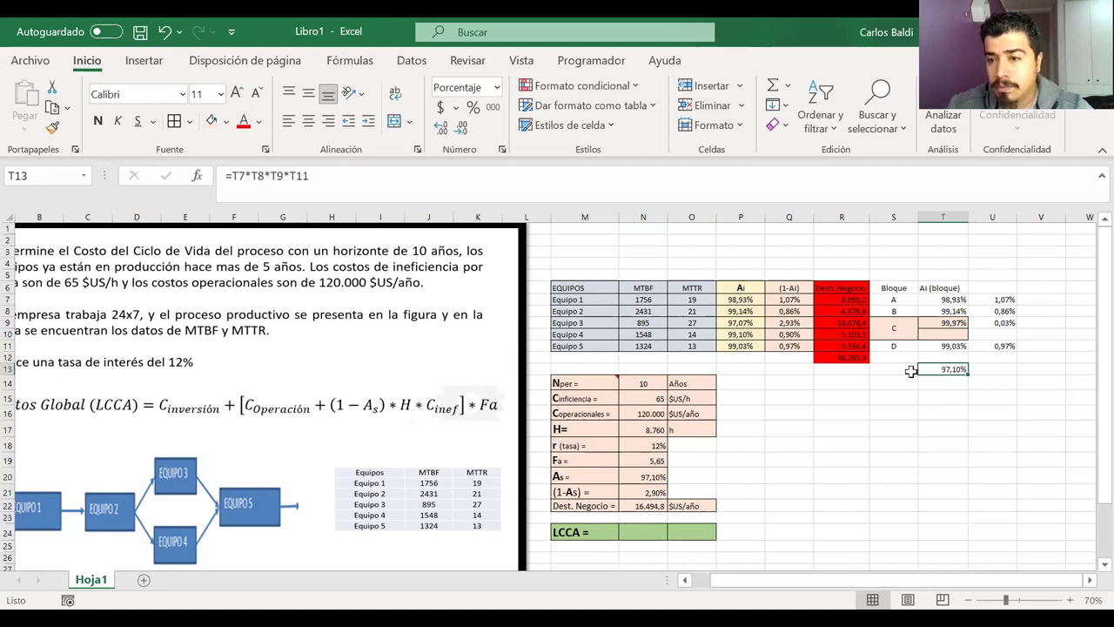
# Label the system availability with "As=" in S13 and fill S13:T13 light blue
pyautogui.click(913, 369)
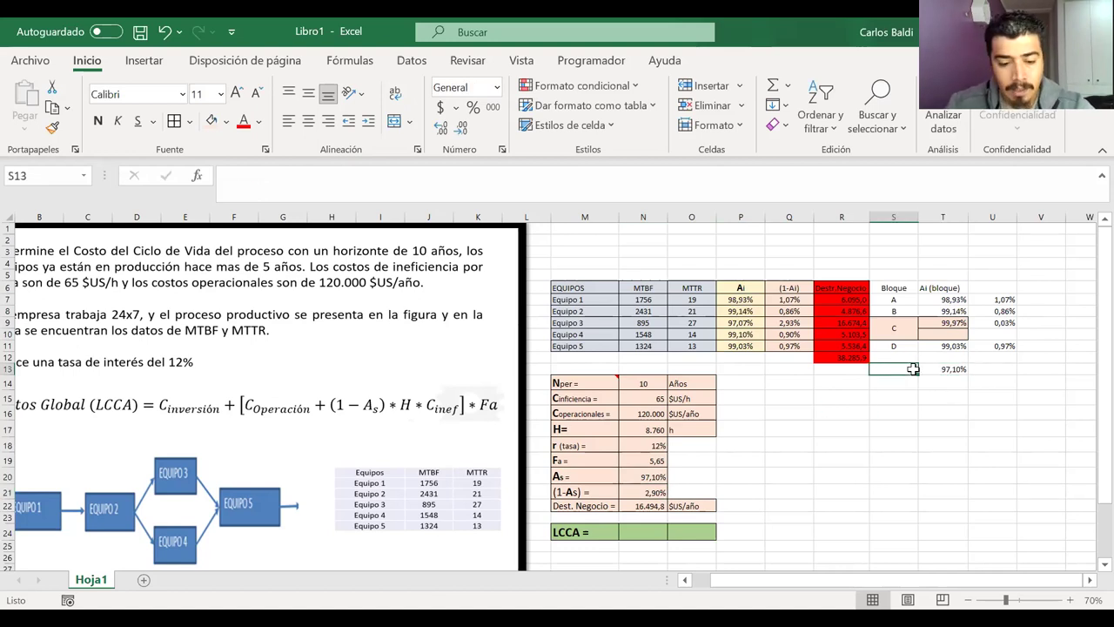
pyautogui.write('A')
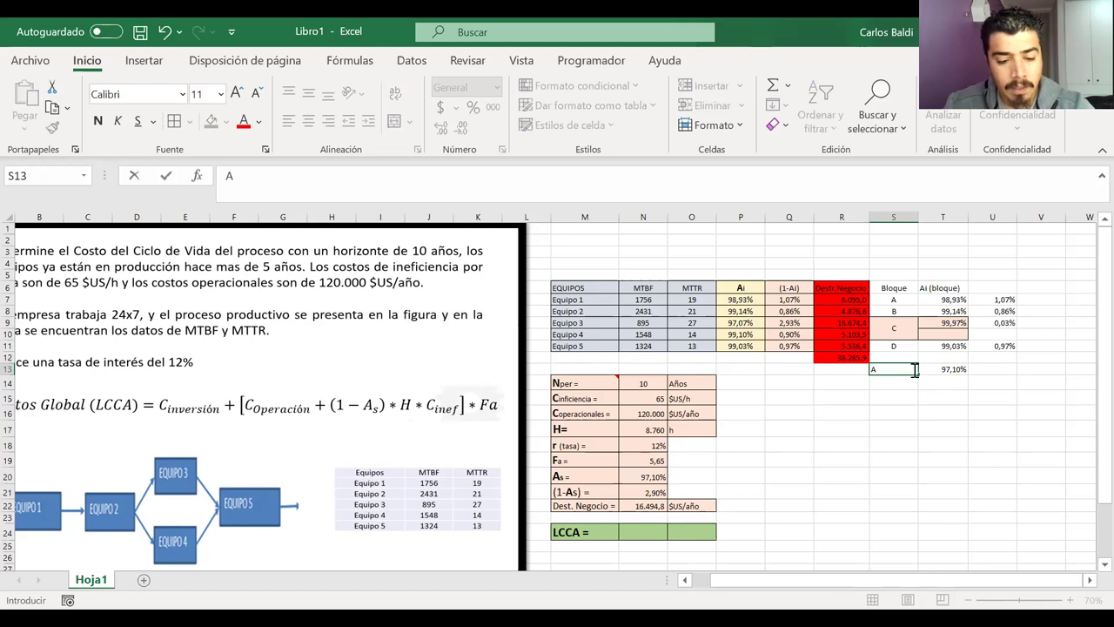
pyautogui.write('s=')
pyautogui.press('Return')
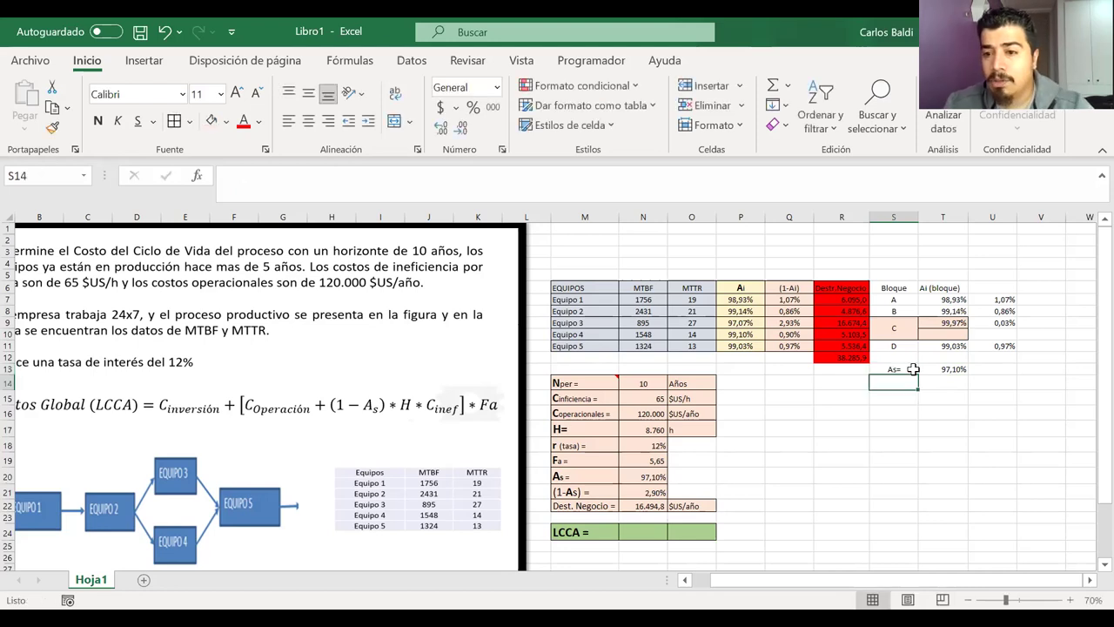
pyautogui.moveTo(901, 369); pyautogui.dragTo(938, 371)
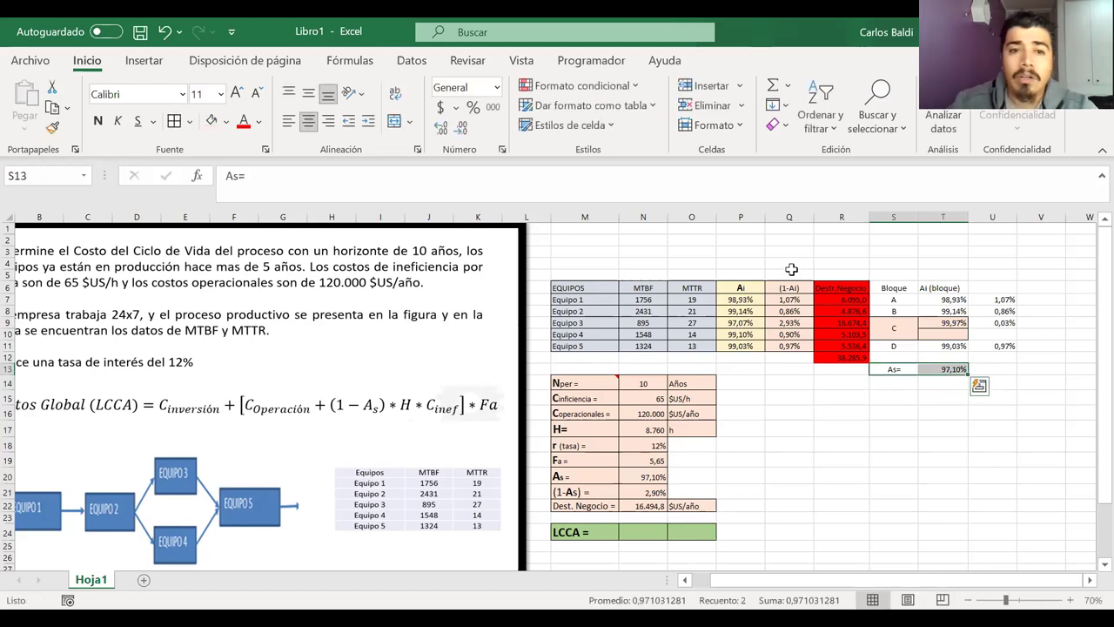
pyautogui.click(210, 120)
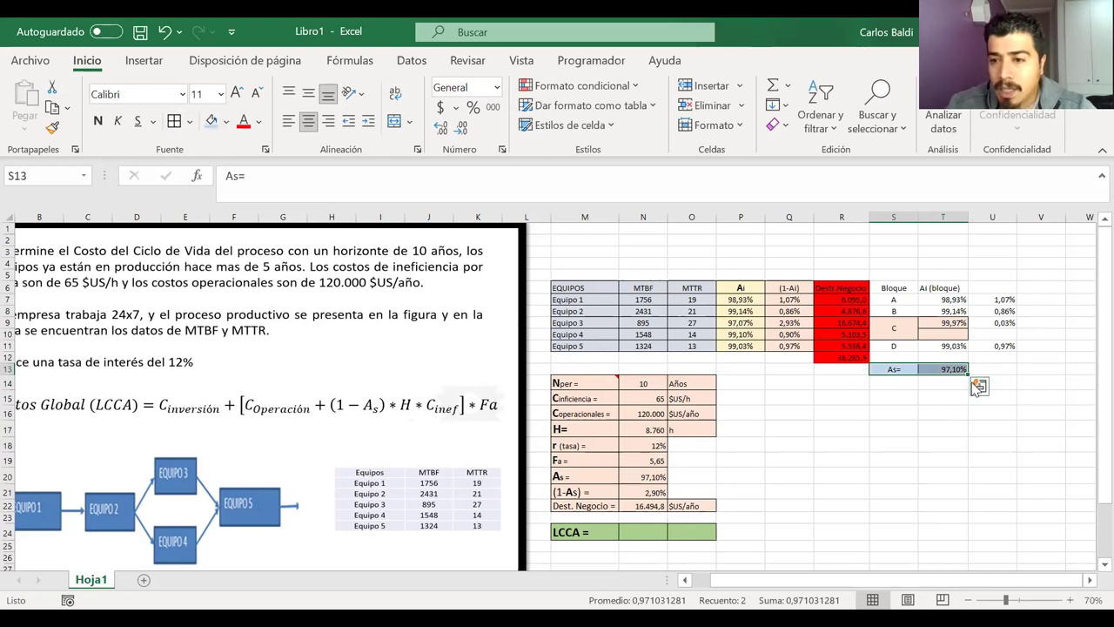
# Check the system availability in T13 against the As row of the parameter table and inspect which block cells its formula multiplies
pyautogui.click(899, 369)
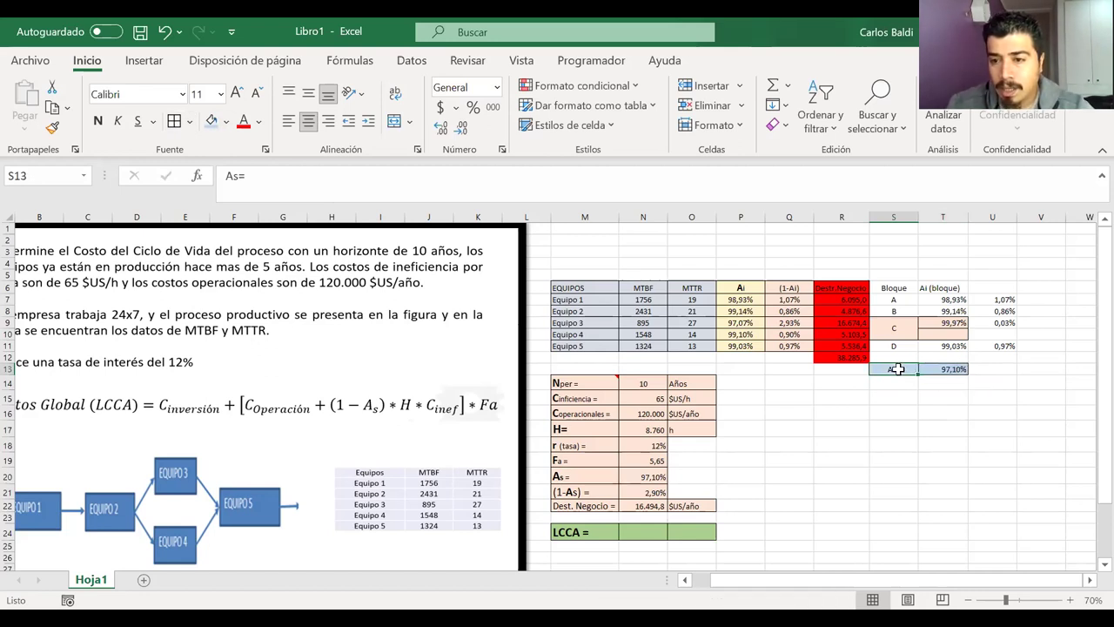
pyautogui.click(595, 481)
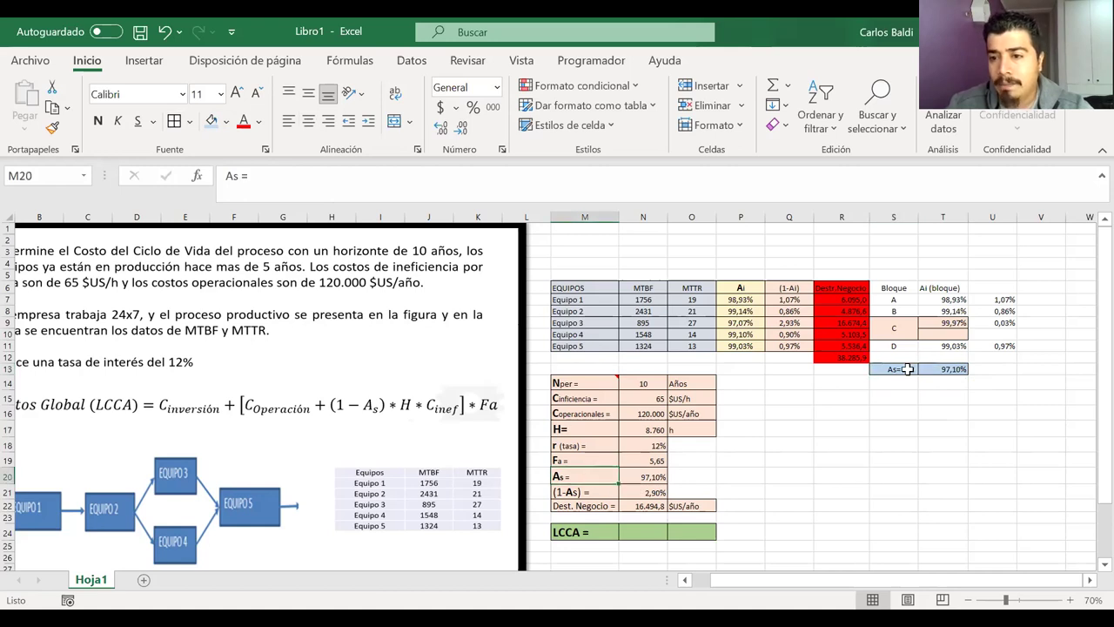
pyautogui.click(908, 369)
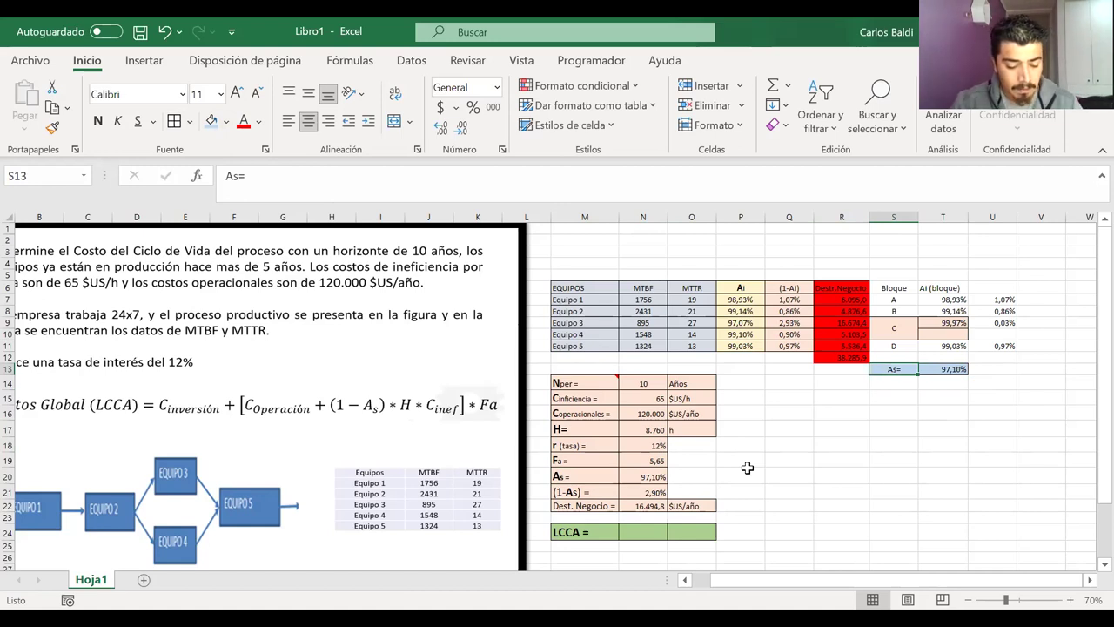
pyautogui.click(948, 369)
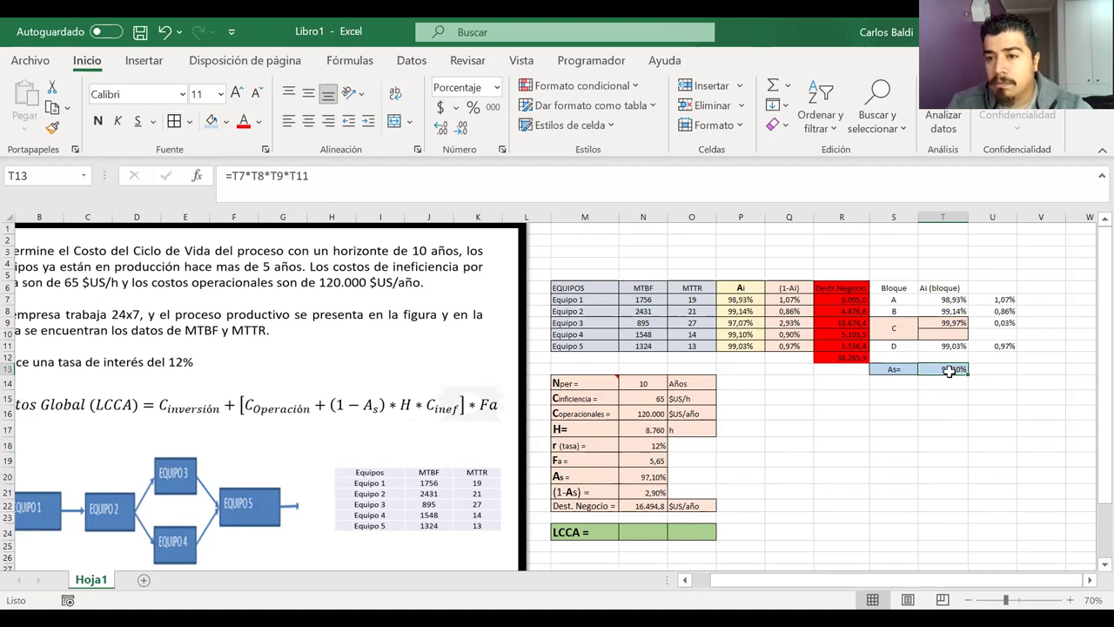
pyautogui.doubleClick(951, 370)
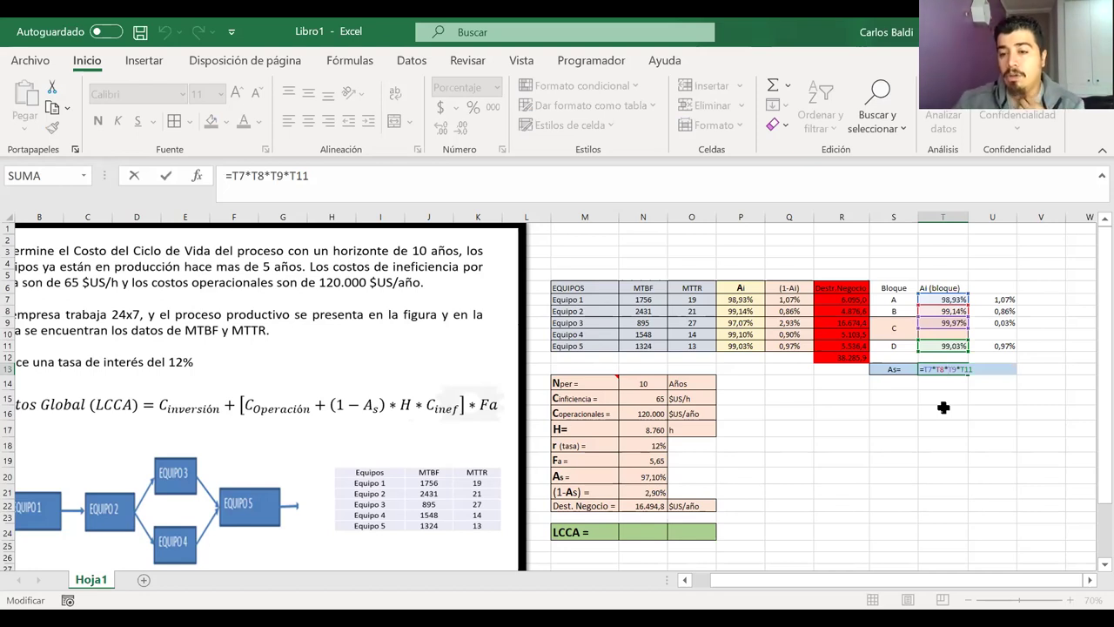
pyautogui.press('Return')
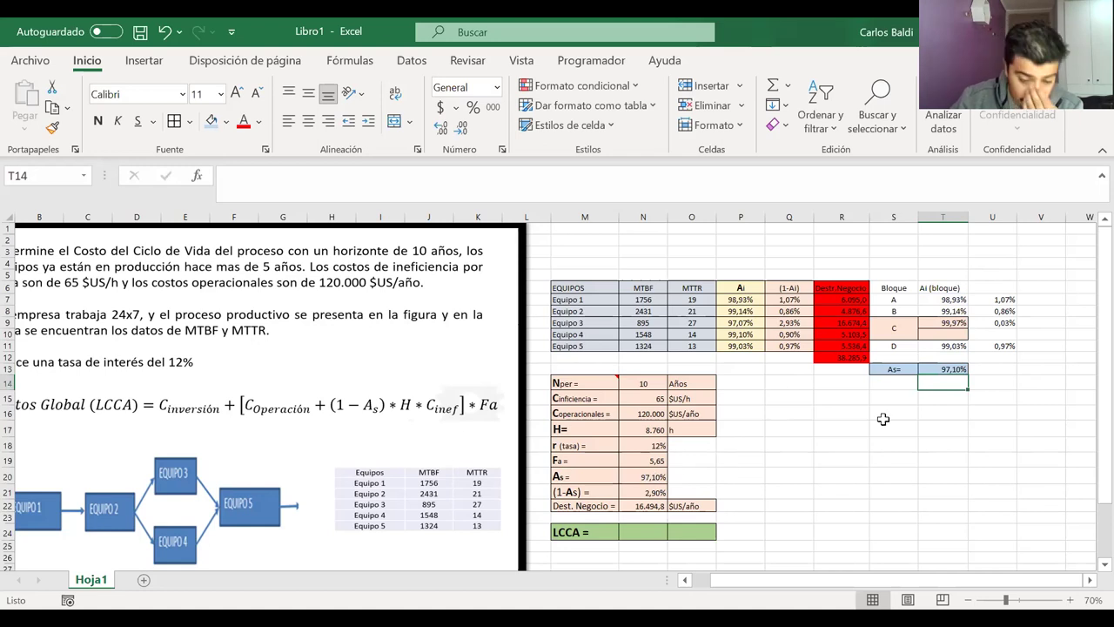
# Enter the header "(1- Ai) bloque" in U6 above the block unavailabilities and fit column U's width to it
pyautogui.click(988, 285)
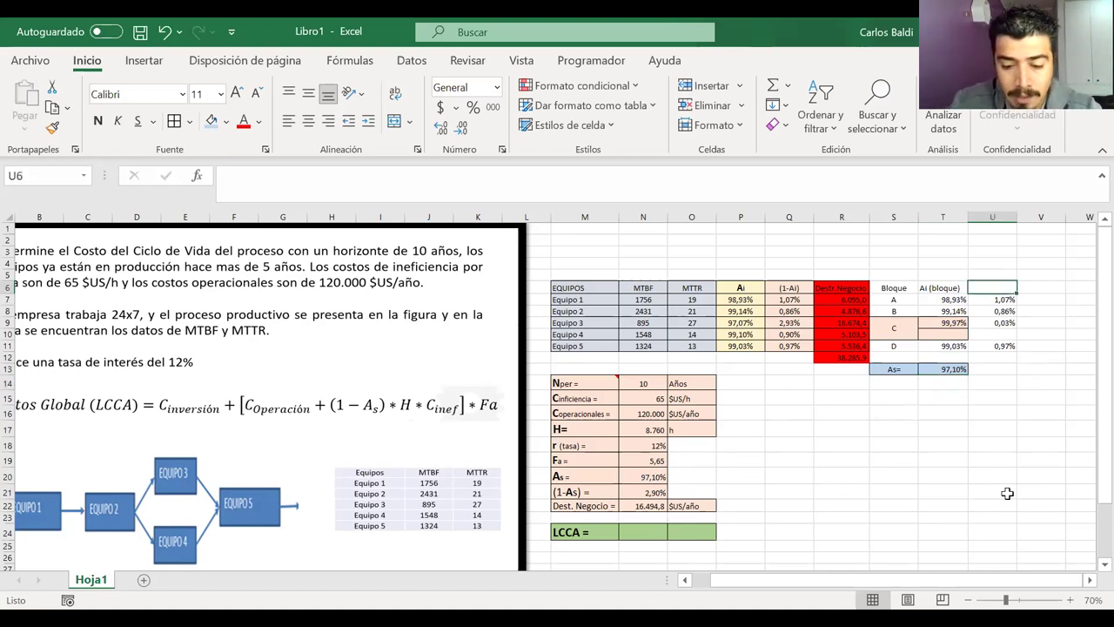
pyautogui.write(')')
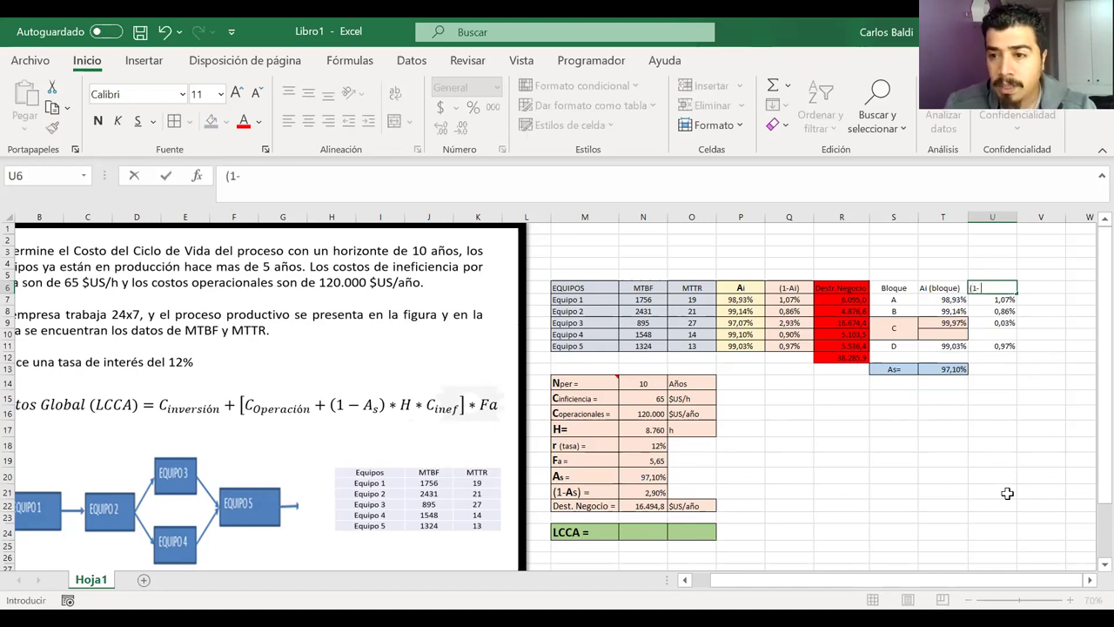
pyautogui.write('1- A')
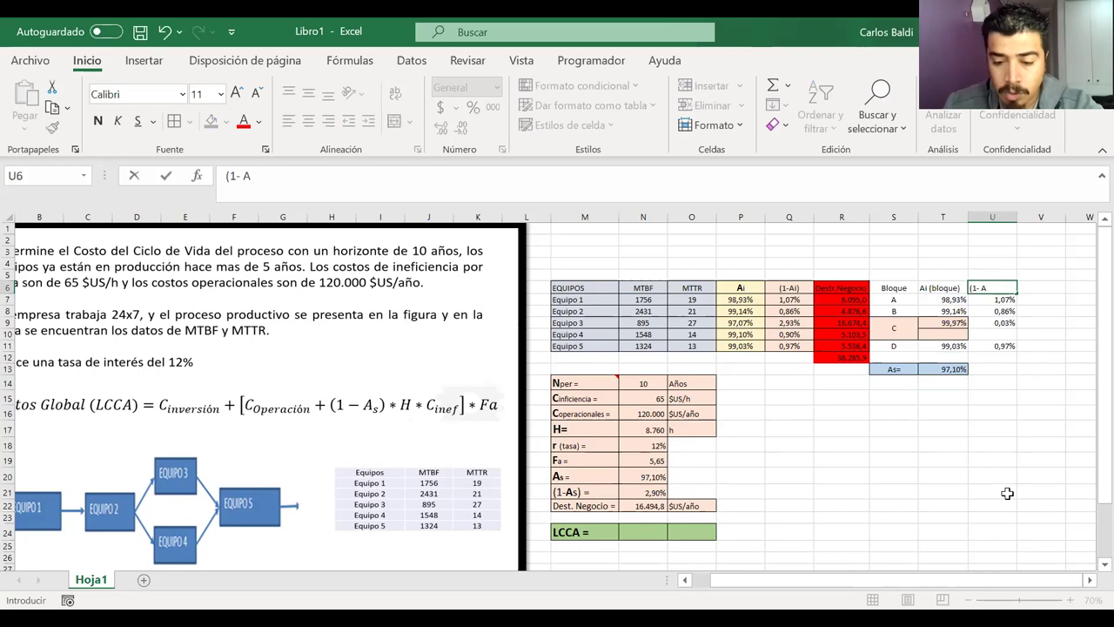
pyautogui.write('i) bloque')
pyautogui.press('Return')
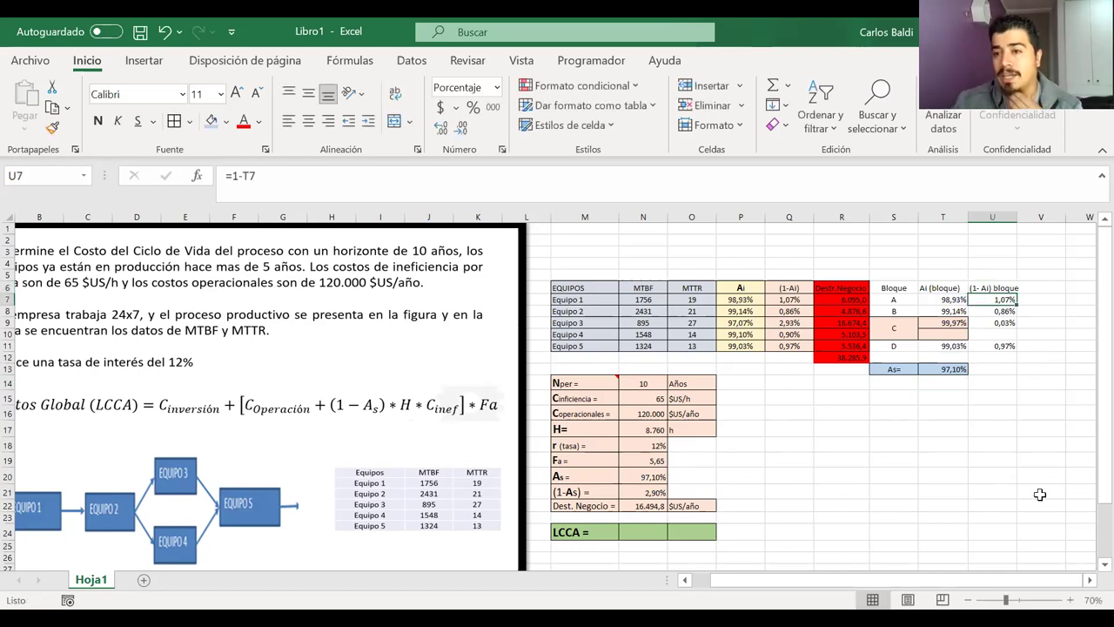
pyautogui.doubleClick(1017, 217)
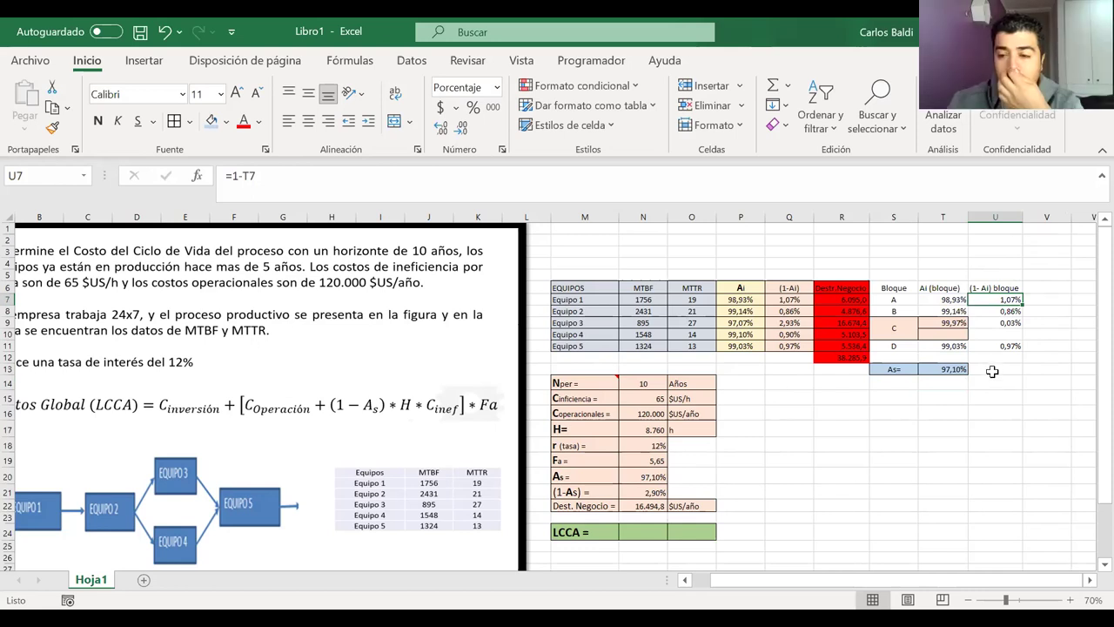
# Enter the header "Dest.Nego" in V6, beside the block unavailability column
pyautogui.moveTo(995, 300); pyautogui.dragTo(1001, 346)
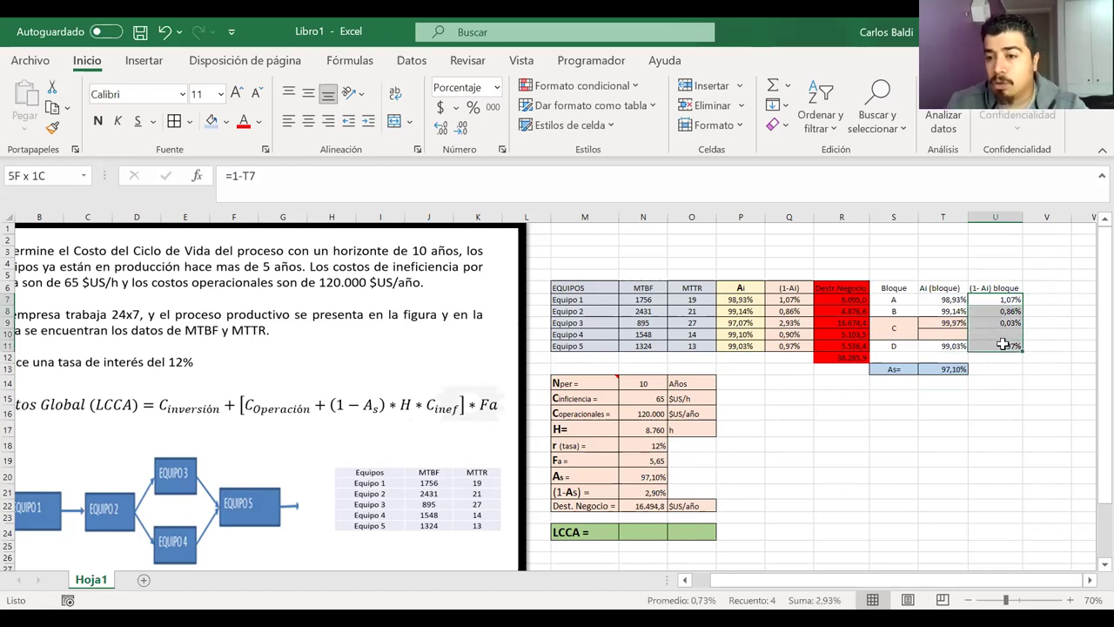
pyautogui.click(1049, 288)
pyautogui.write('Dest')
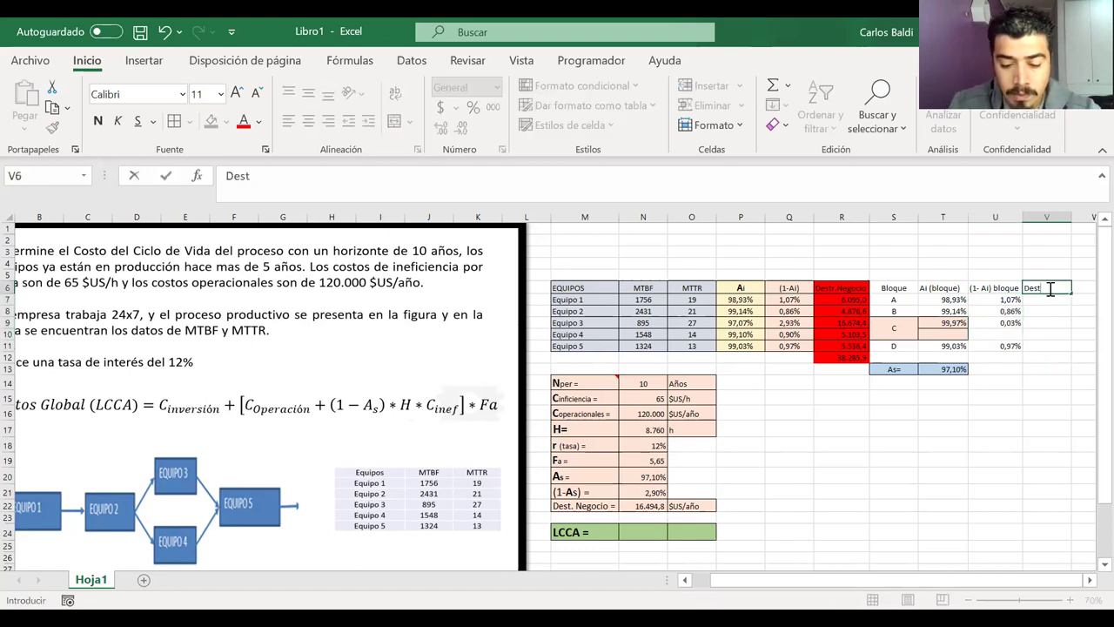
pyautogui.write('.Nego')
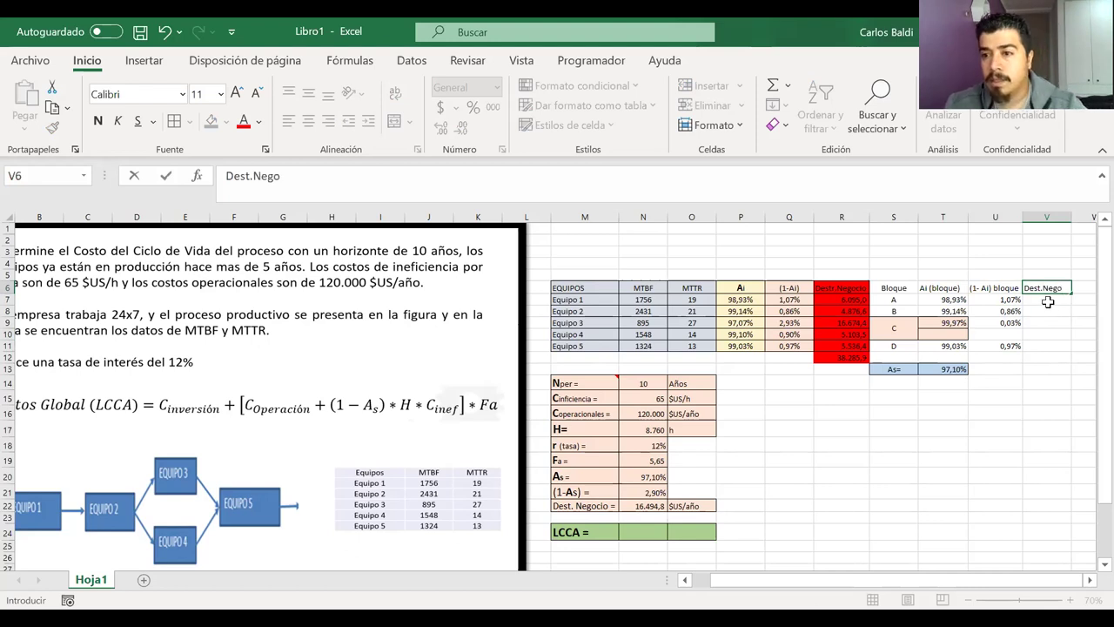
pyautogui.press('Return')
# Calculate block A's business destruction cost in V7 with the formula =U7*N17*N15
pyautogui.write('=')
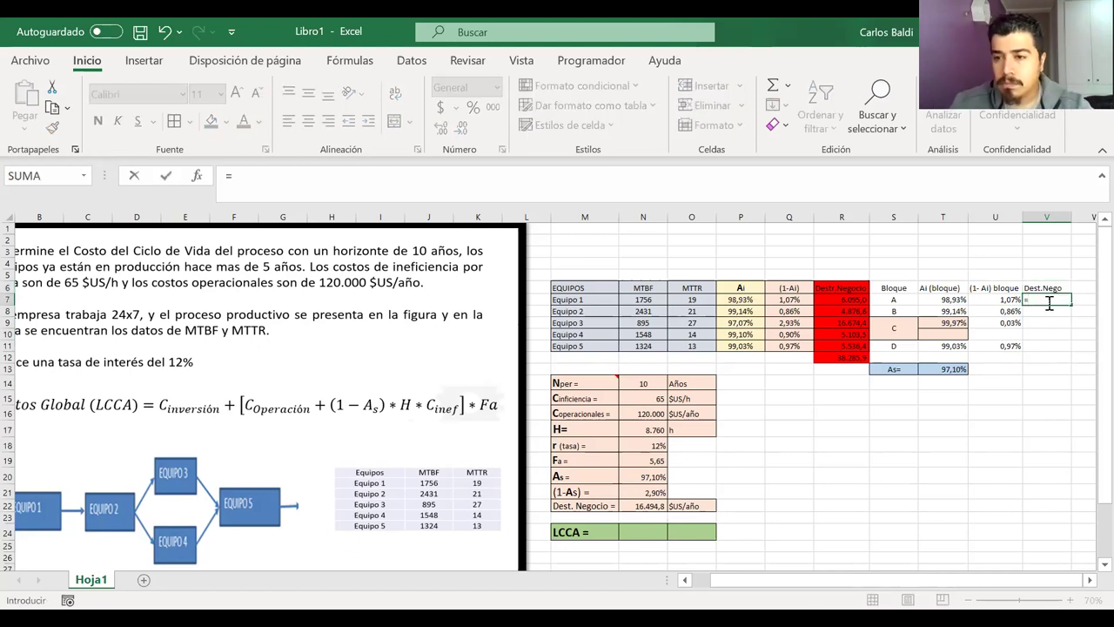
pyautogui.click(1010, 300)
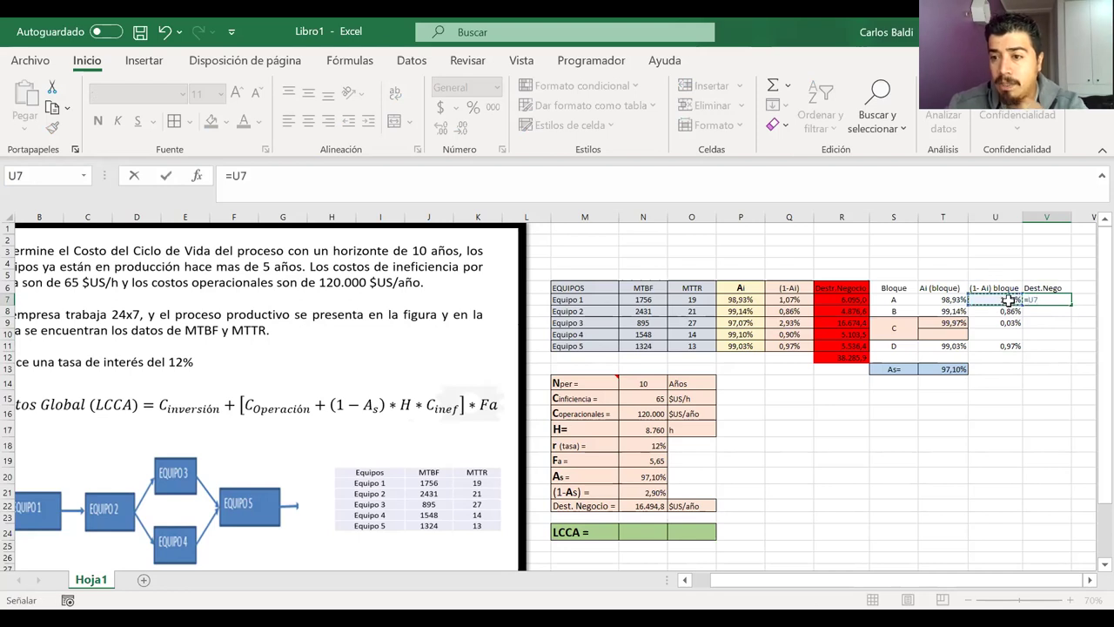
pyautogui.write('*')
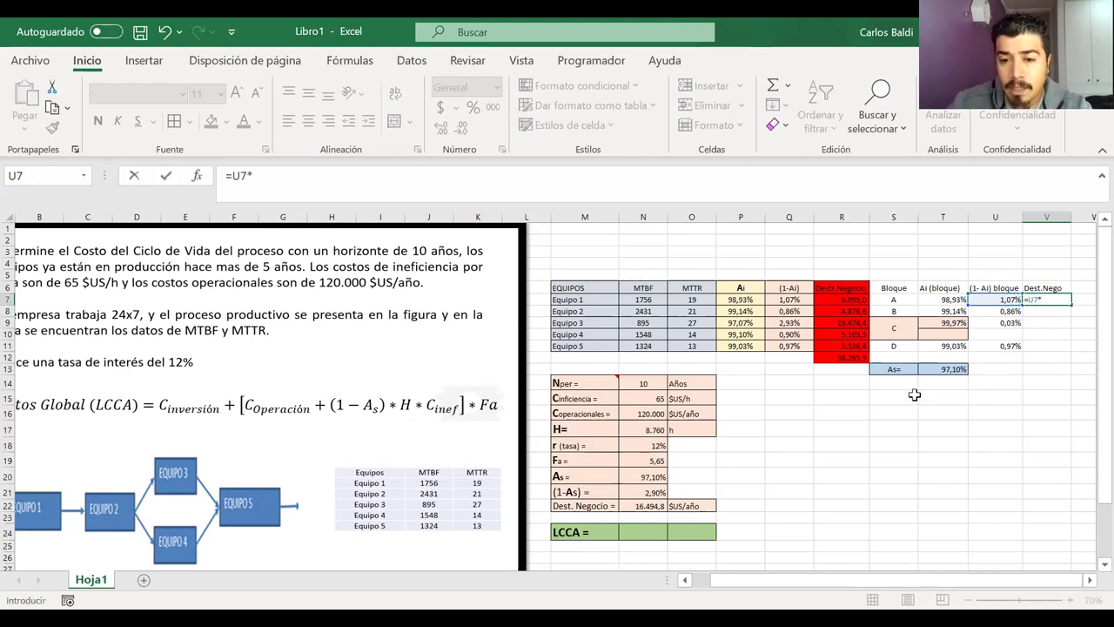
pyautogui.click(651, 433)
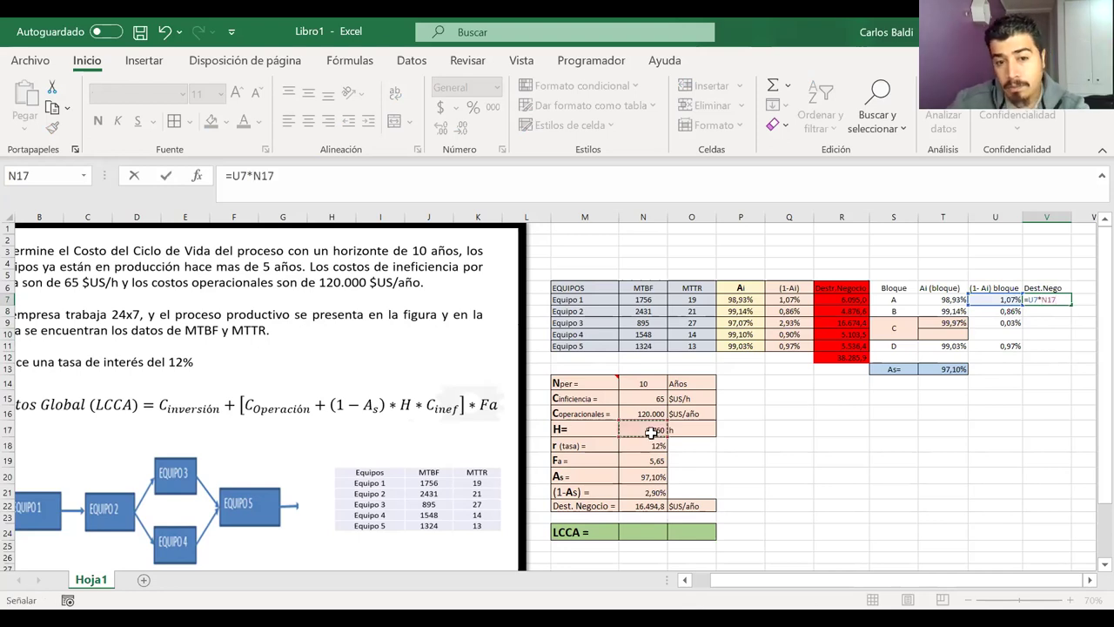
pyautogui.write('*')
pyautogui.click(649, 399)
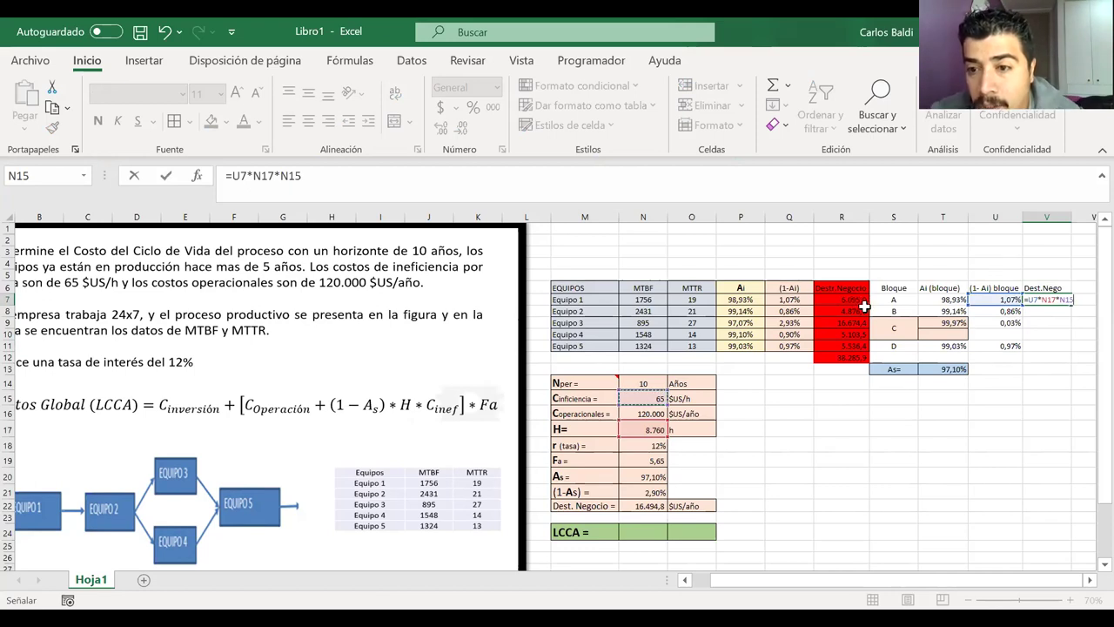
pyautogui.press('Return')
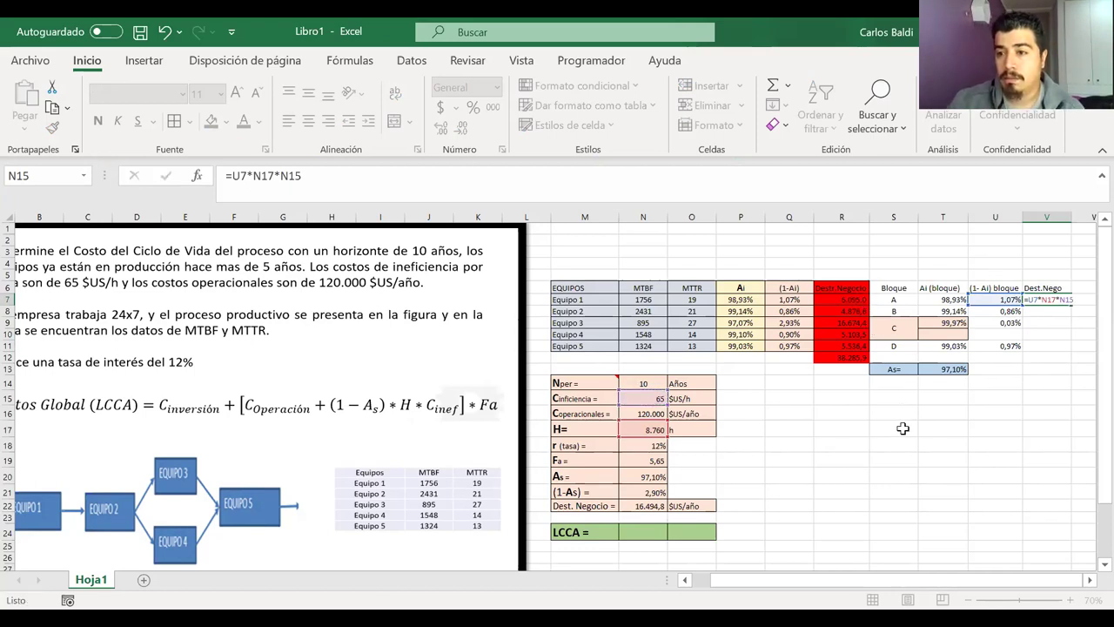
# Format block A's business destruction cost in V7 with a thousands separator and one decimal
pyautogui.click(1045, 299)
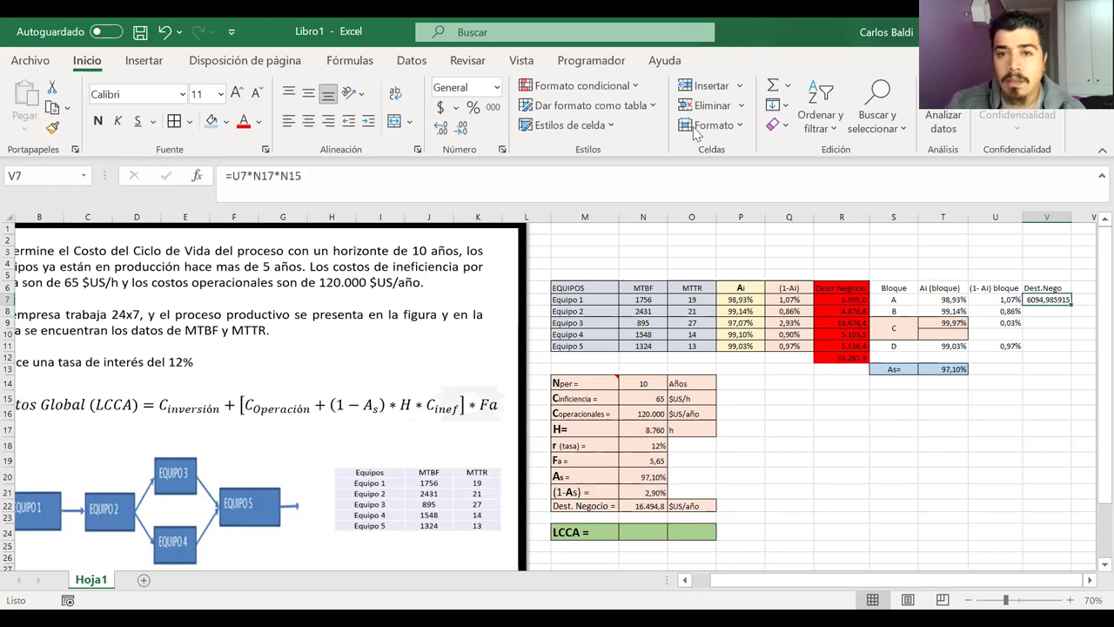
pyautogui.click(493, 107)
pyautogui.click(441, 127)
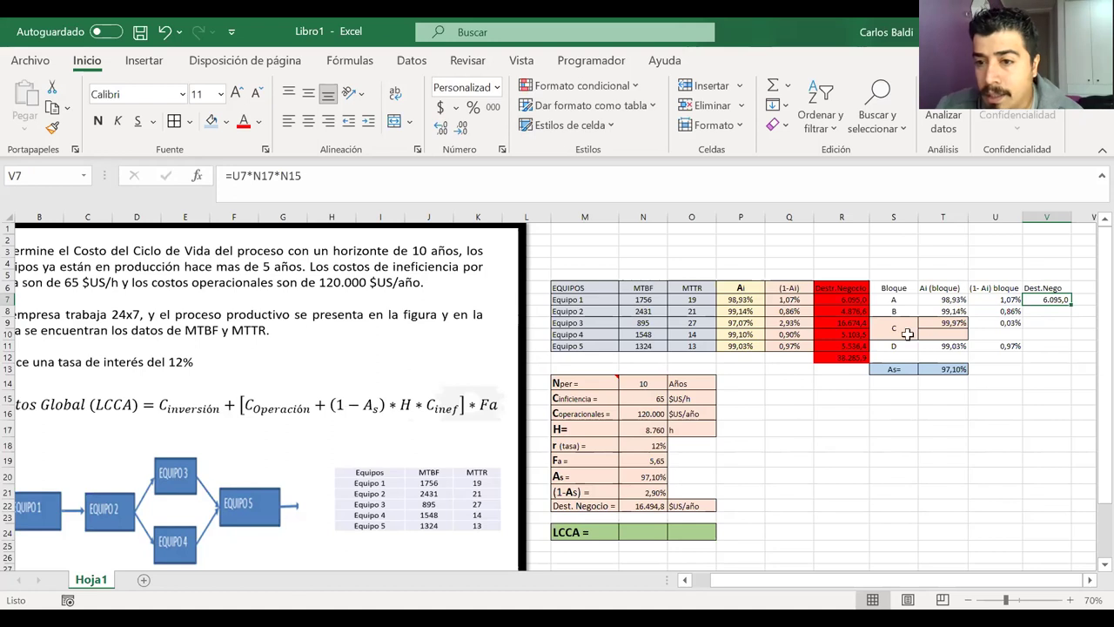
# Compare Equipo 1's destruction cost, unavailability and availability with block A's availability in T7
pyautogui.click(839, 301)
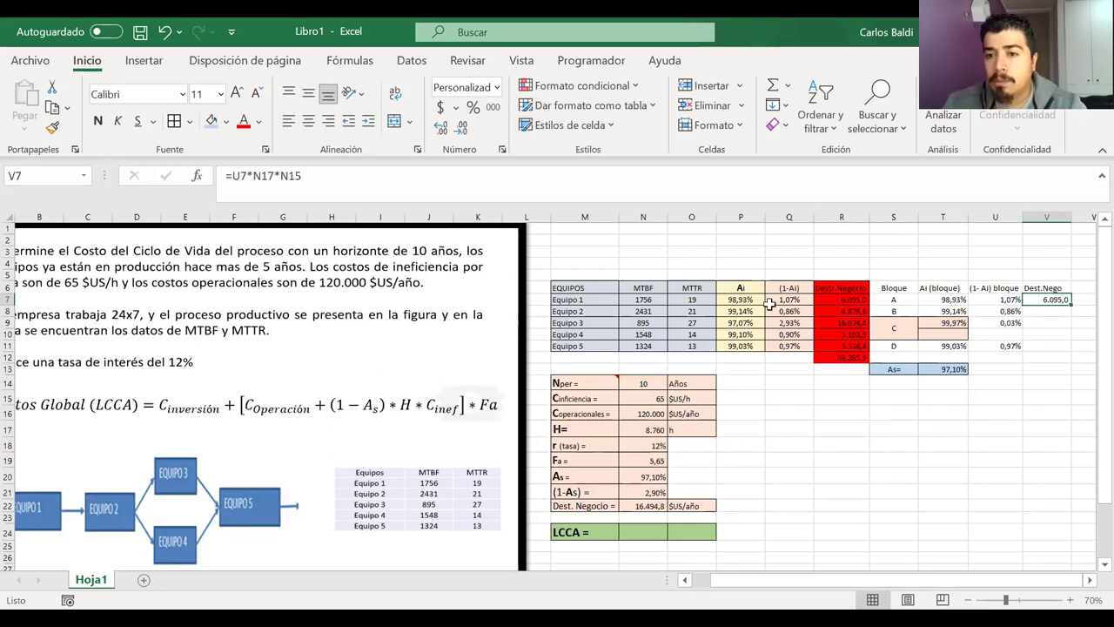
pyautogui.click(780, 299)
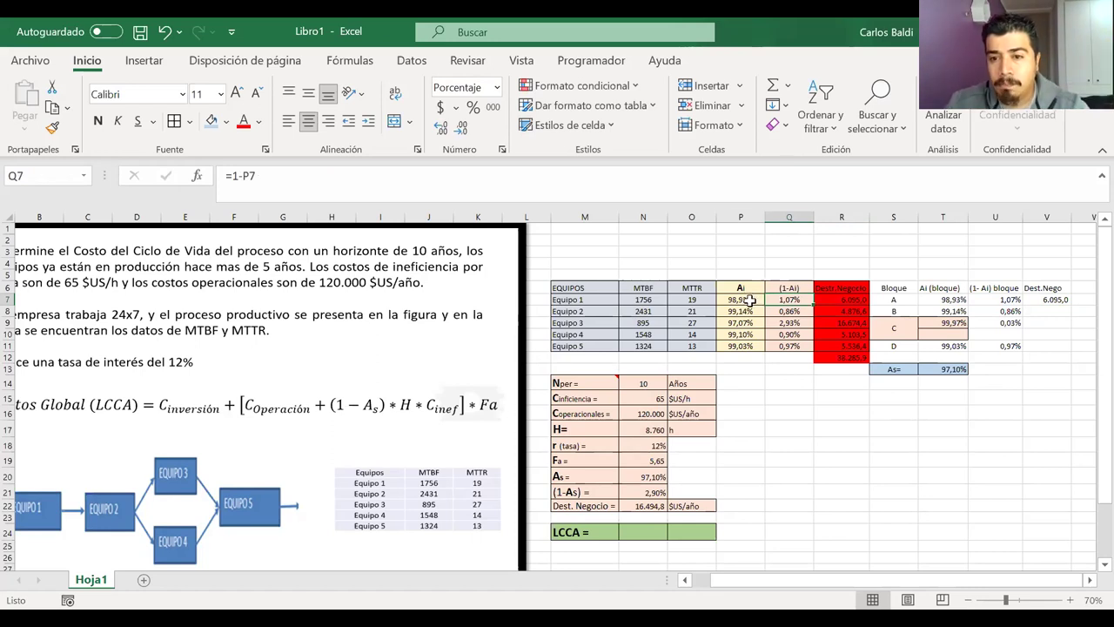
pyautogui.click(748, 300)
pyautogui.click(944, 300)
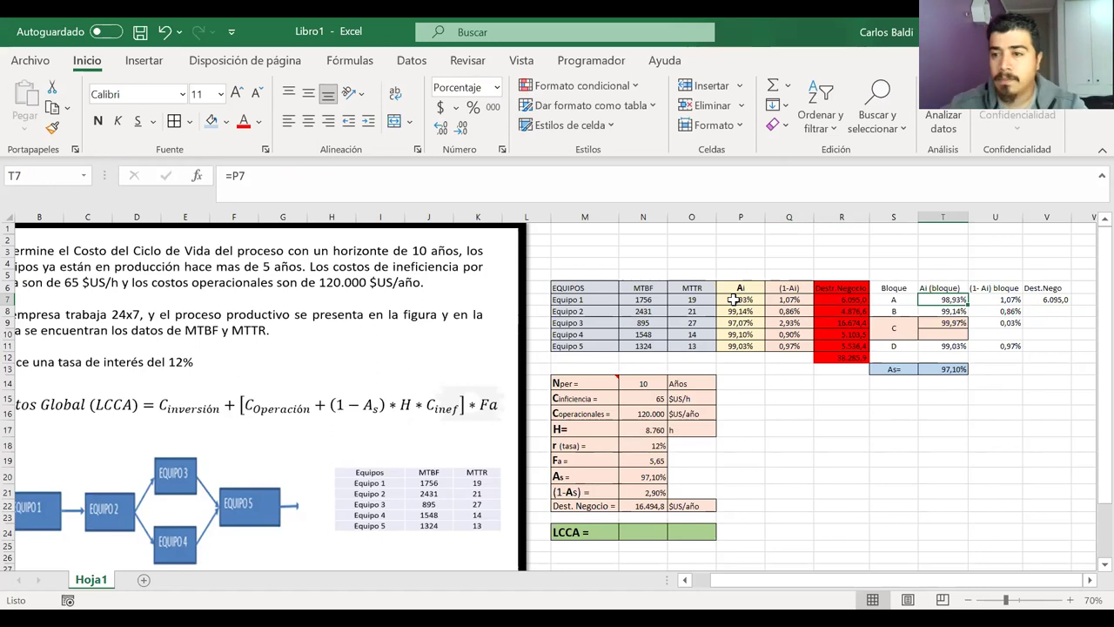
# Calculate block B's business destruction cost in V8 with the formula =U8*N17*N15
pyautogui.click(1042, 310)
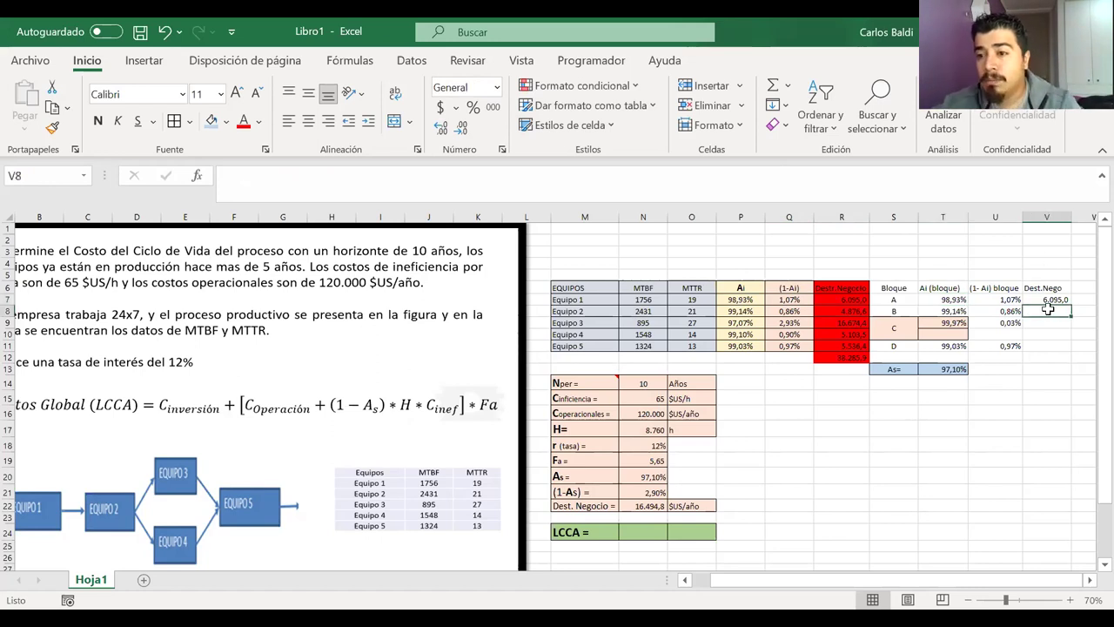
pyautogui.write('=')
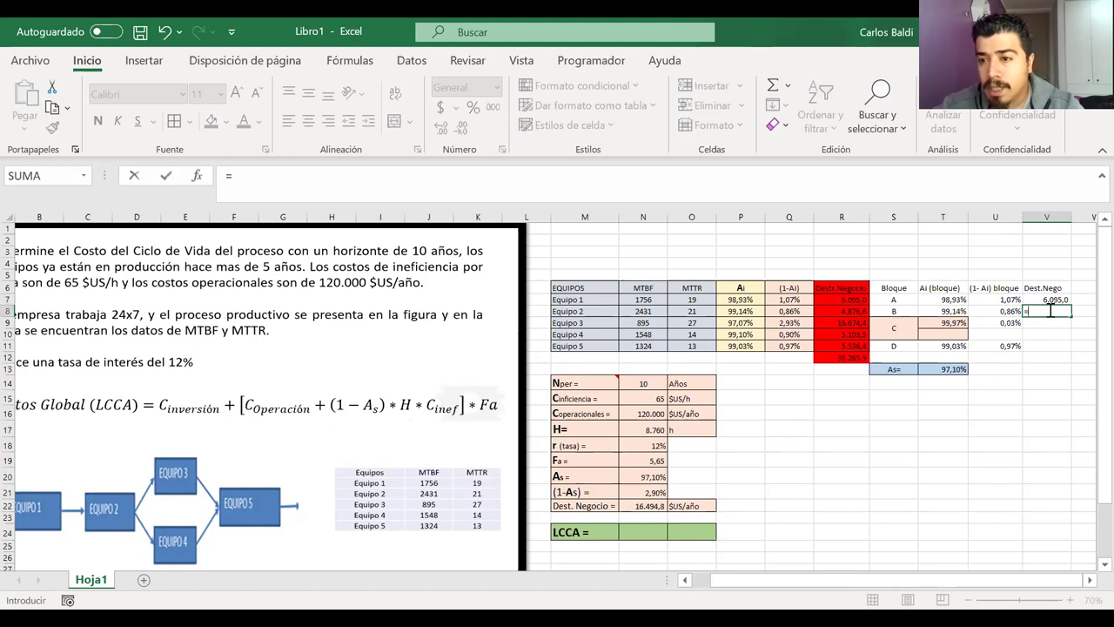
pyautogui.click(996, 310)
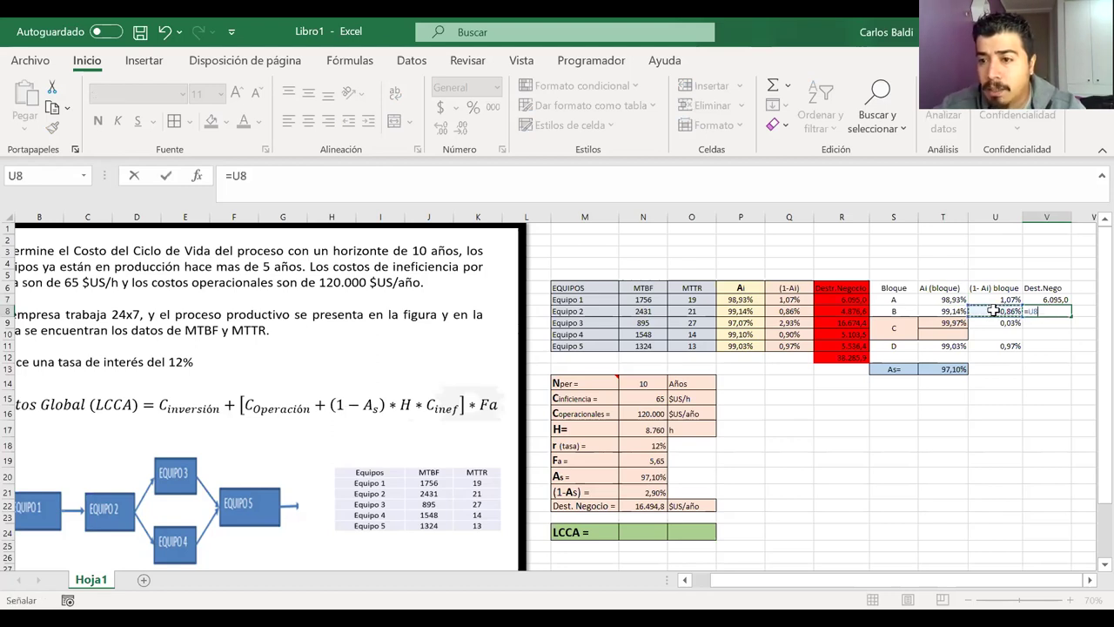
pyautogui.write('*')
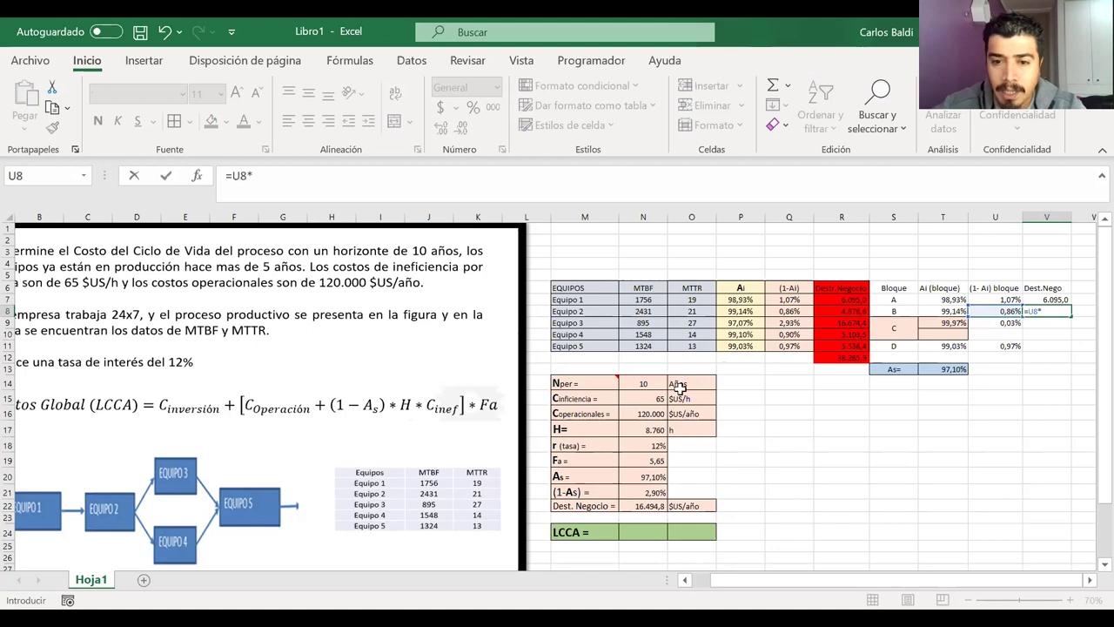
pyautogui.click(651, 429)
pyautogui.write('*')
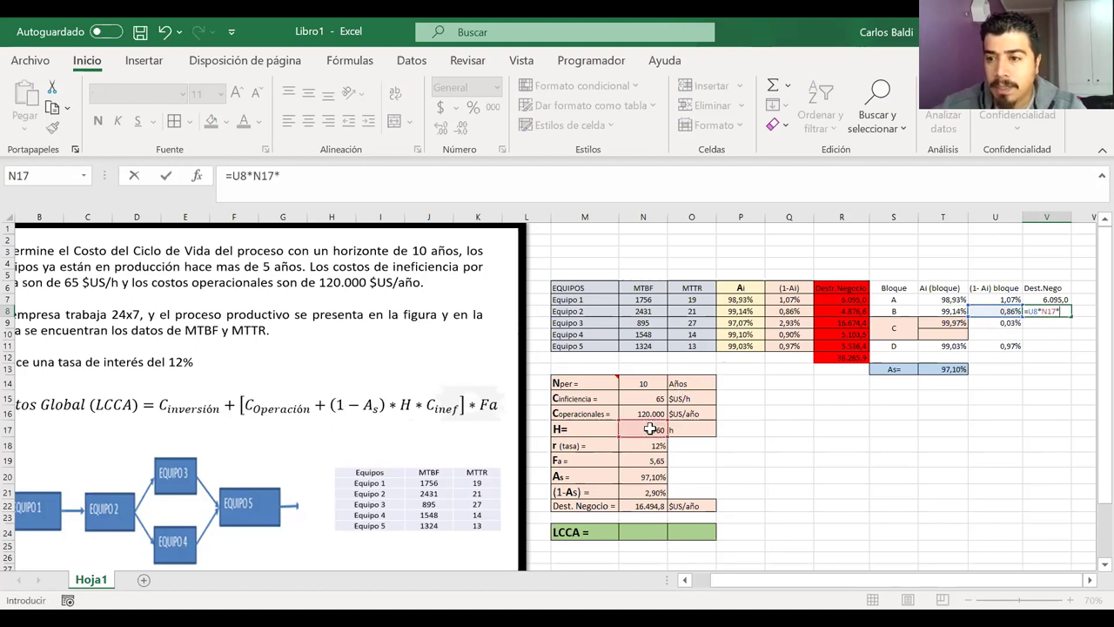
pyautogui.click(649, 400)
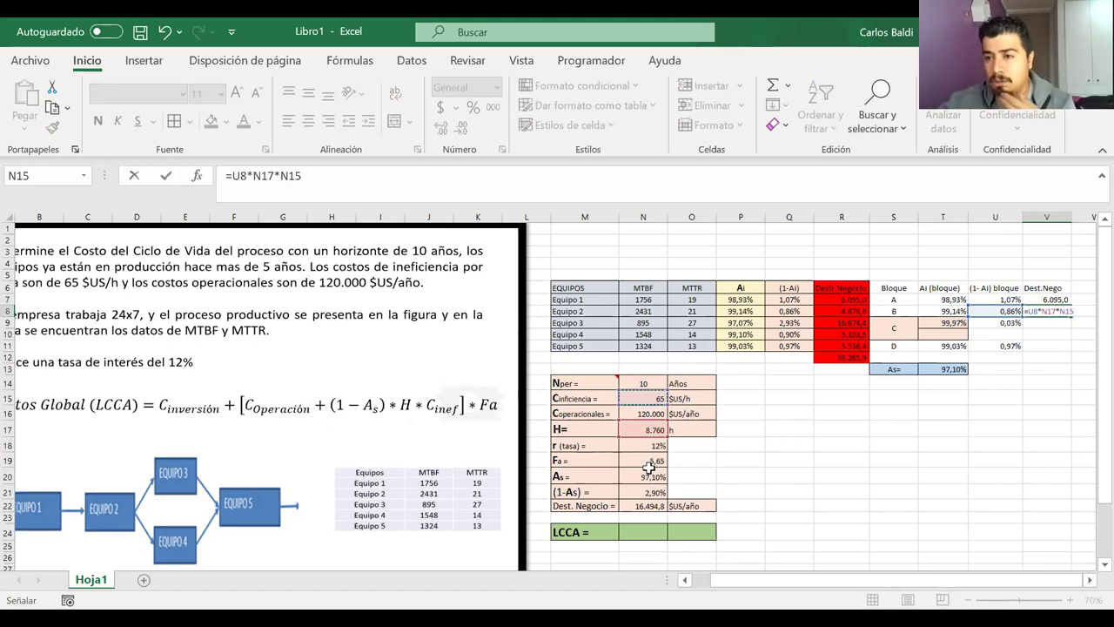
pyautogui.press('Return')
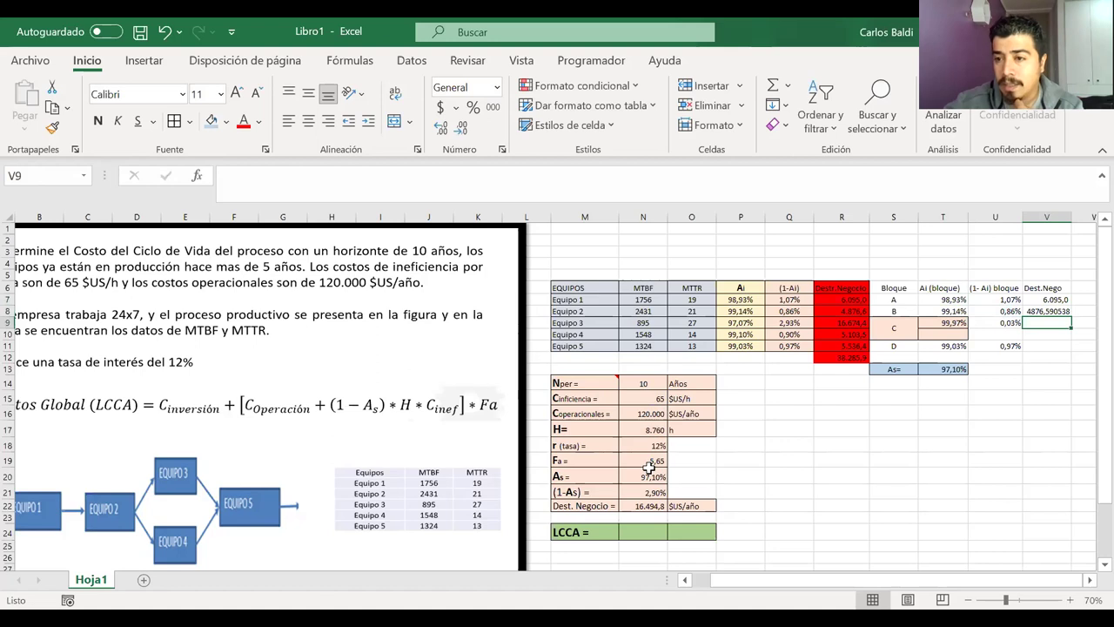
# Format block B's business destruction cost in V8 with a thousands separator and one decimal
pyautogui.click(1048, 311)
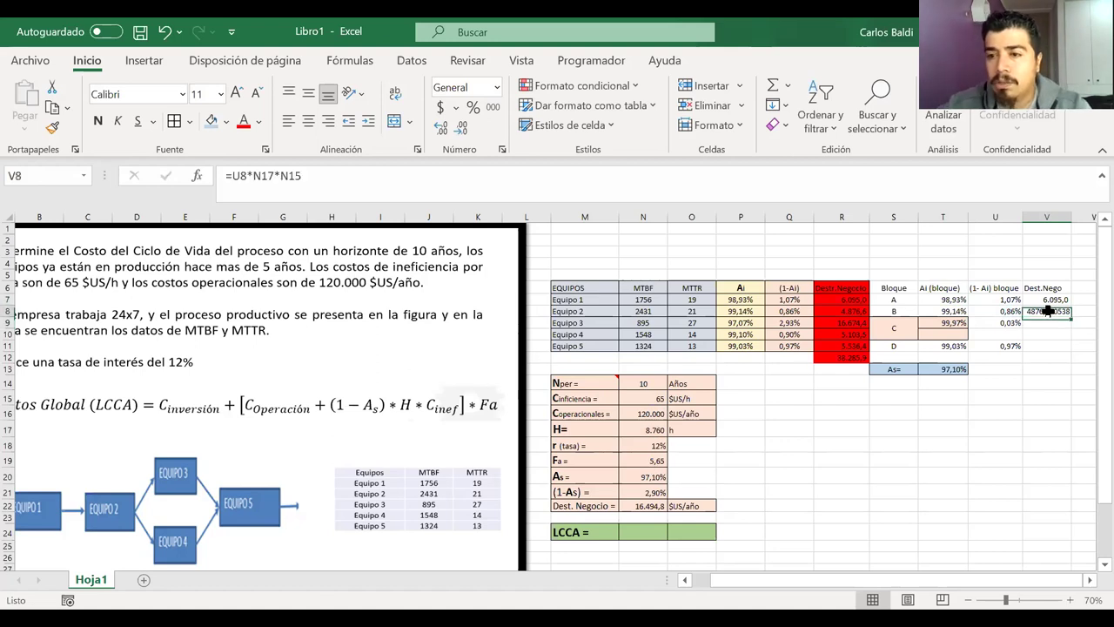
pyautogui.click(493, 106)
pyautogui.click(441, 133)
# Review the Dest.Nego column and compare the equipment cost total in R12 with the Dest. Negocio row in M22:O22
pyautogui.moveTo(1053, 290); pyautogui.dragTo(1055, 346)
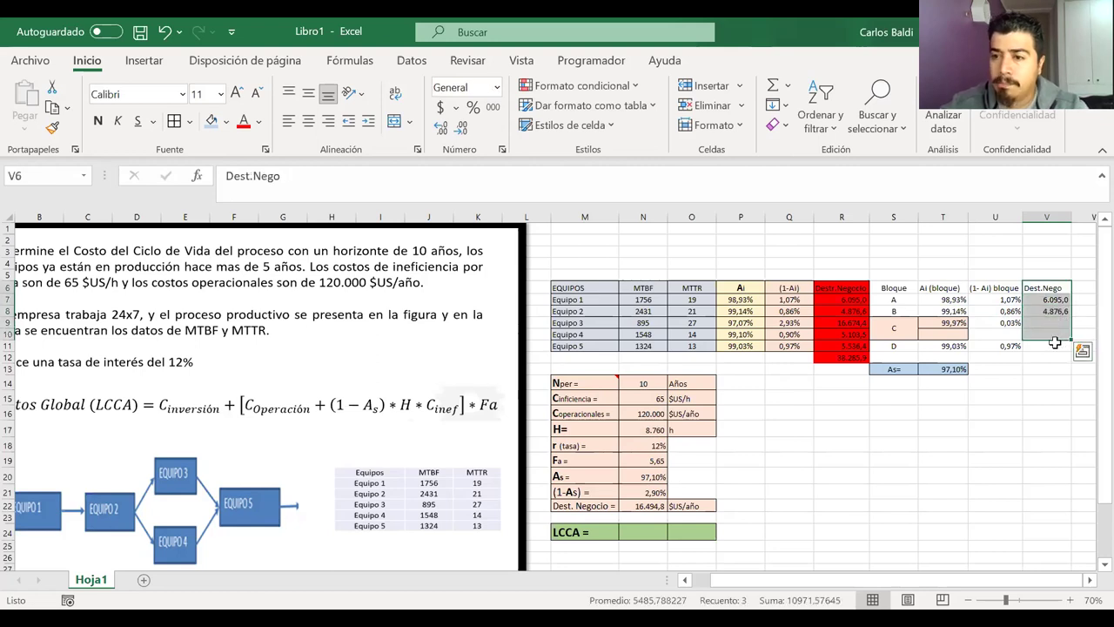
pyautogui.click(1048, 322)
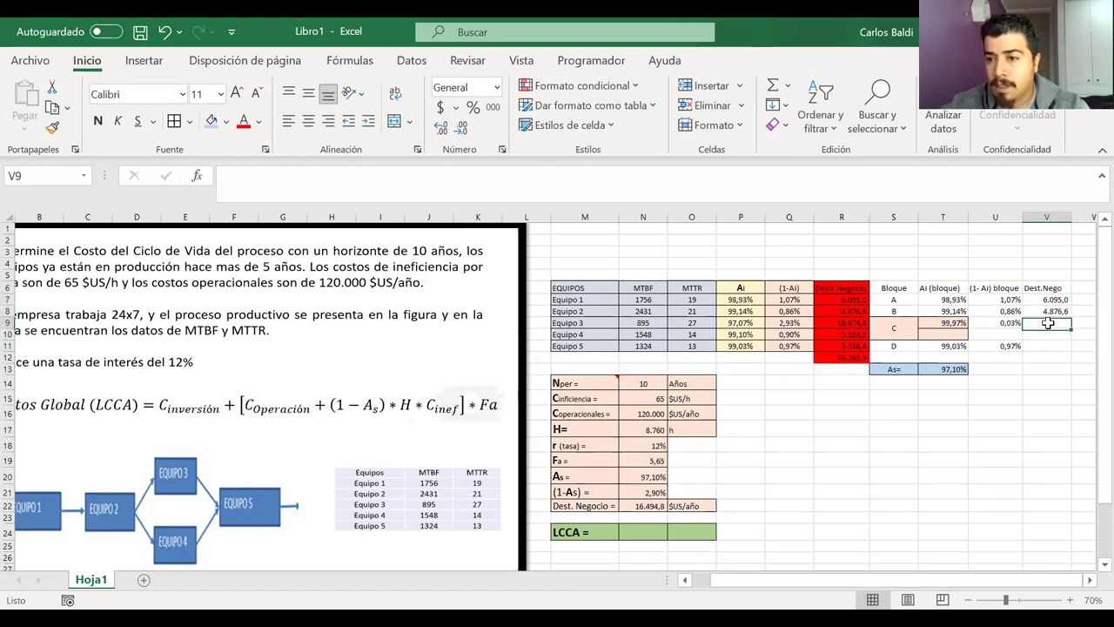
pyautogui.click(1045, 379)
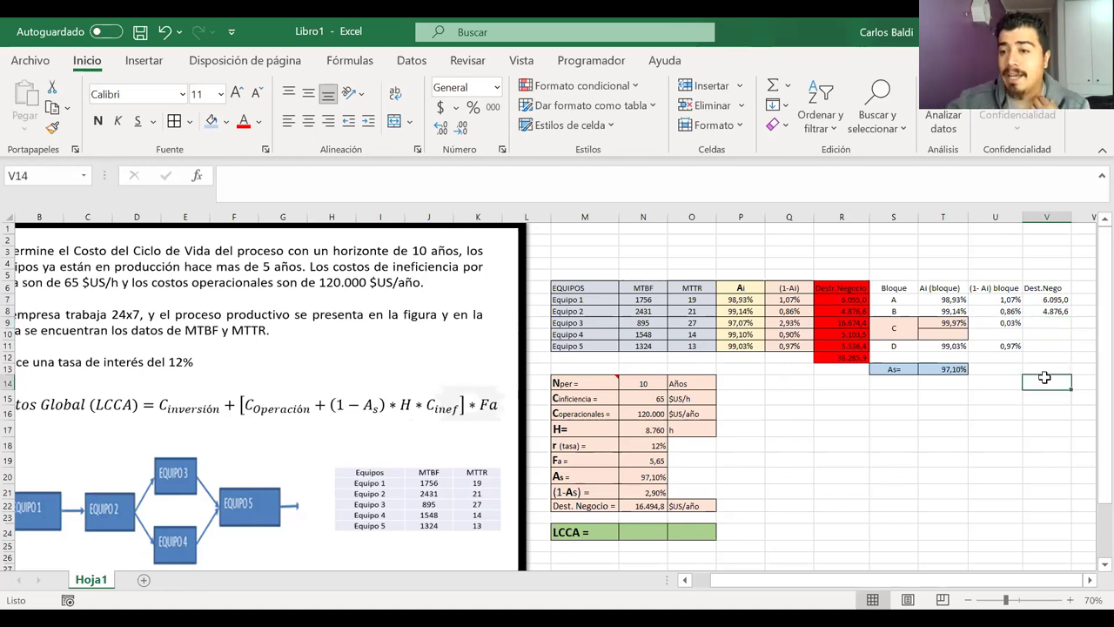
pyautogui.click(1033, 322)
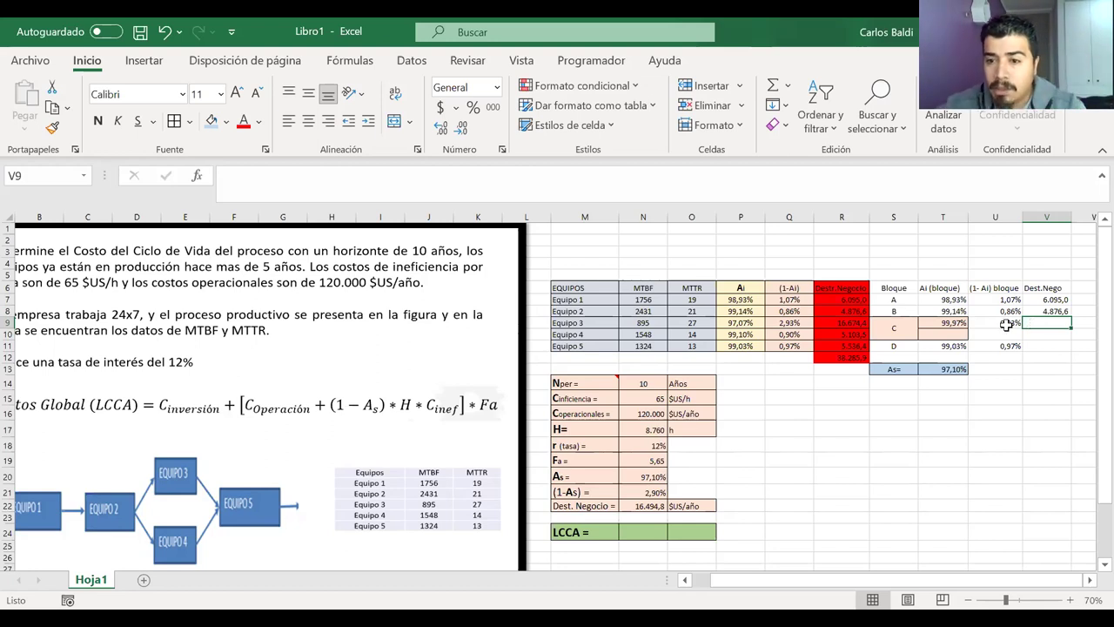
pyautogui.click(848, 359)
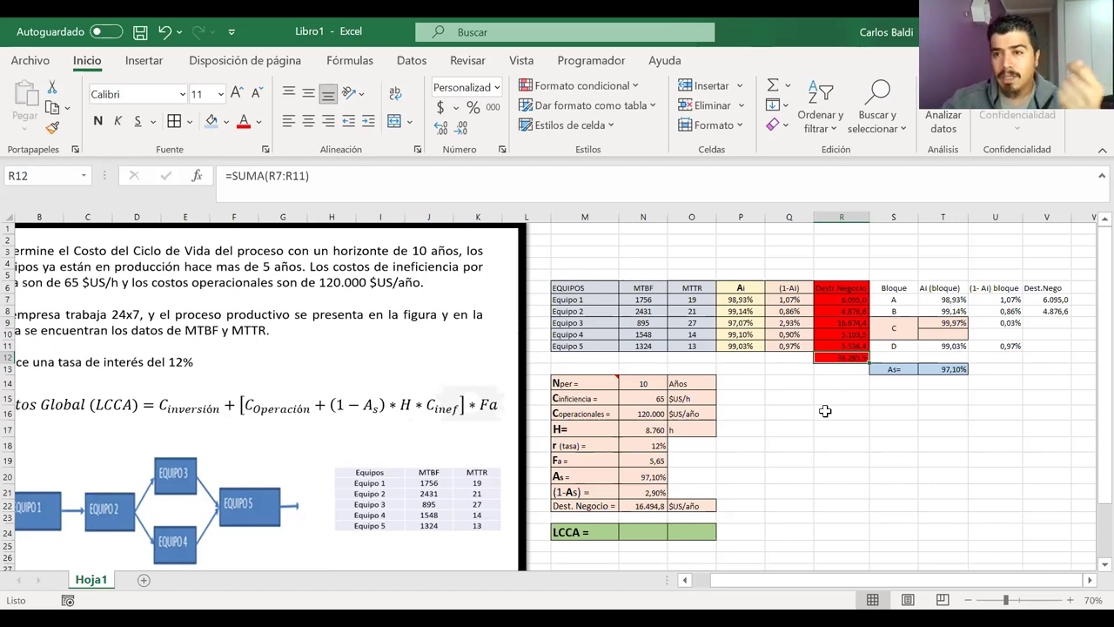
pyautogui.moveTo(592, 506); pyautogui.dragTo(701, 506)
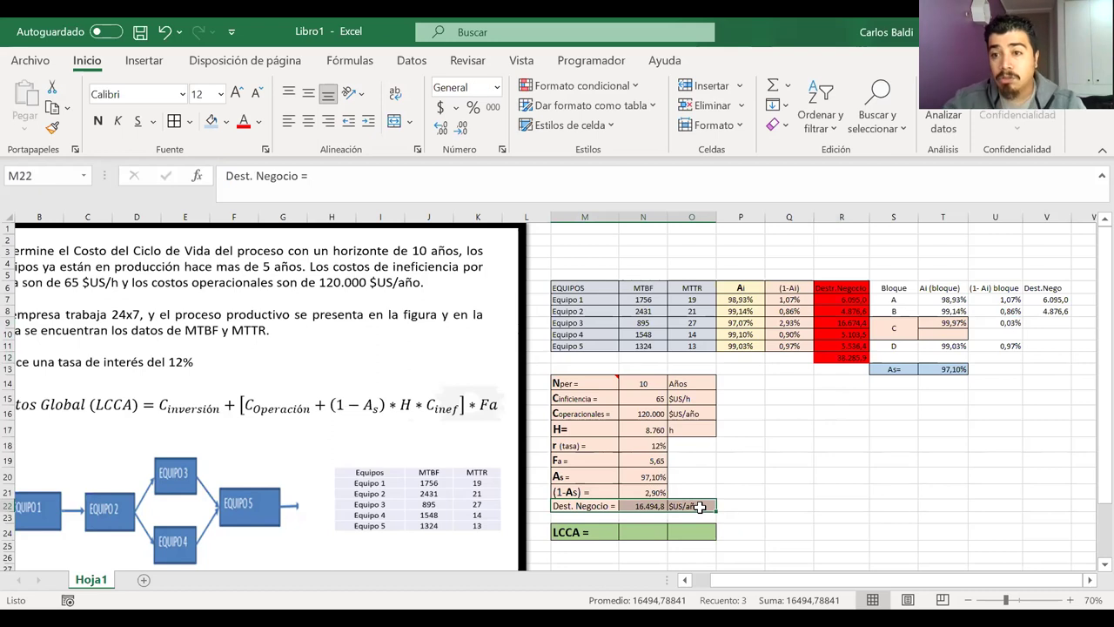
# Calculate block C's business destruction cost in V9 with the formula =U9*N17*N15
pyautogui.click(1049, 323)
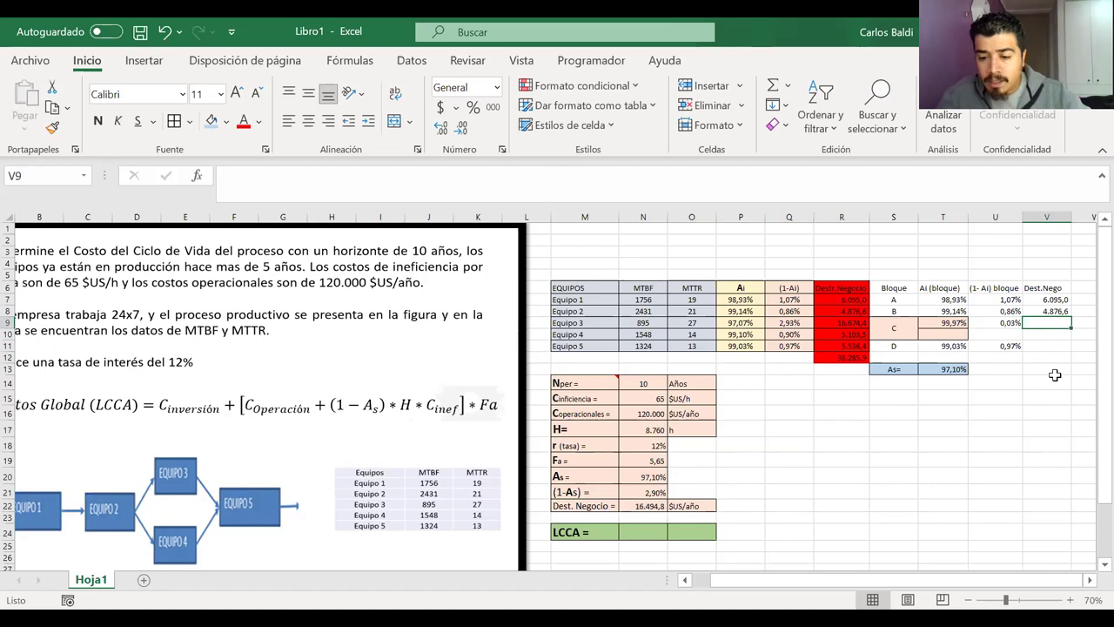
pyautogui.write('=')
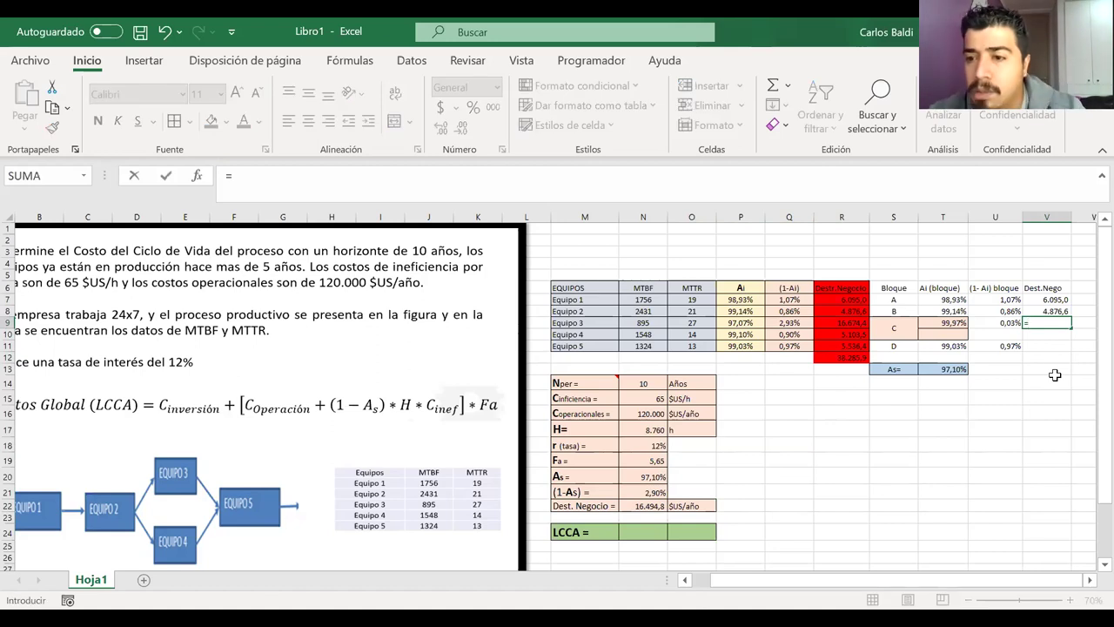
pyautogui.click(1006, 320)
pyautogui.write('*')
pyautogui.click(645, 433)
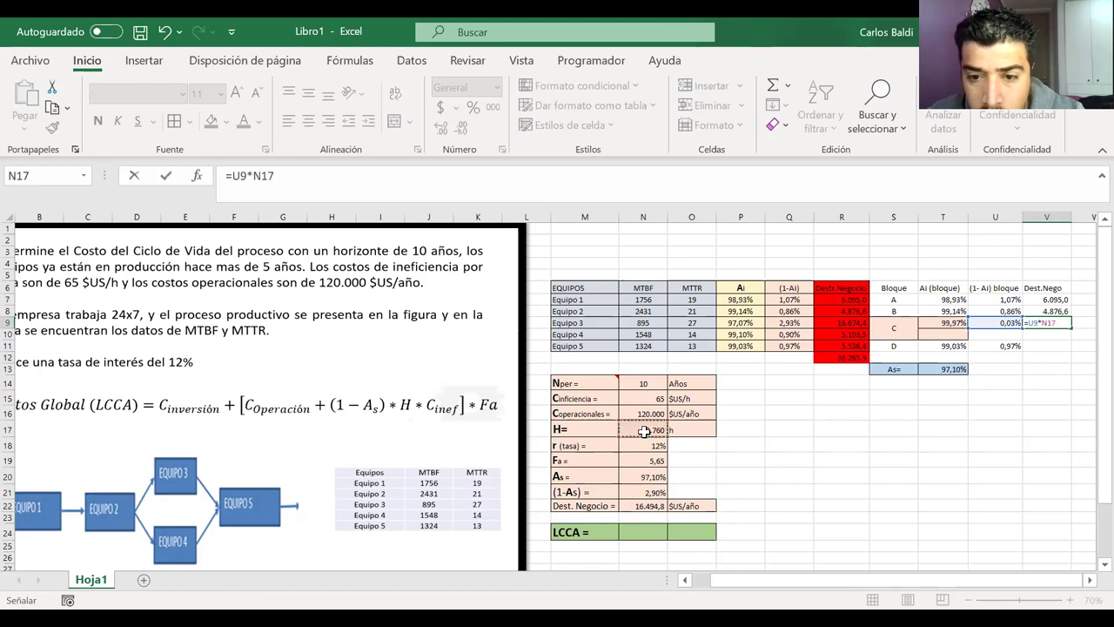
pyautogui.write('*')
pyautogui.click(657, 400)
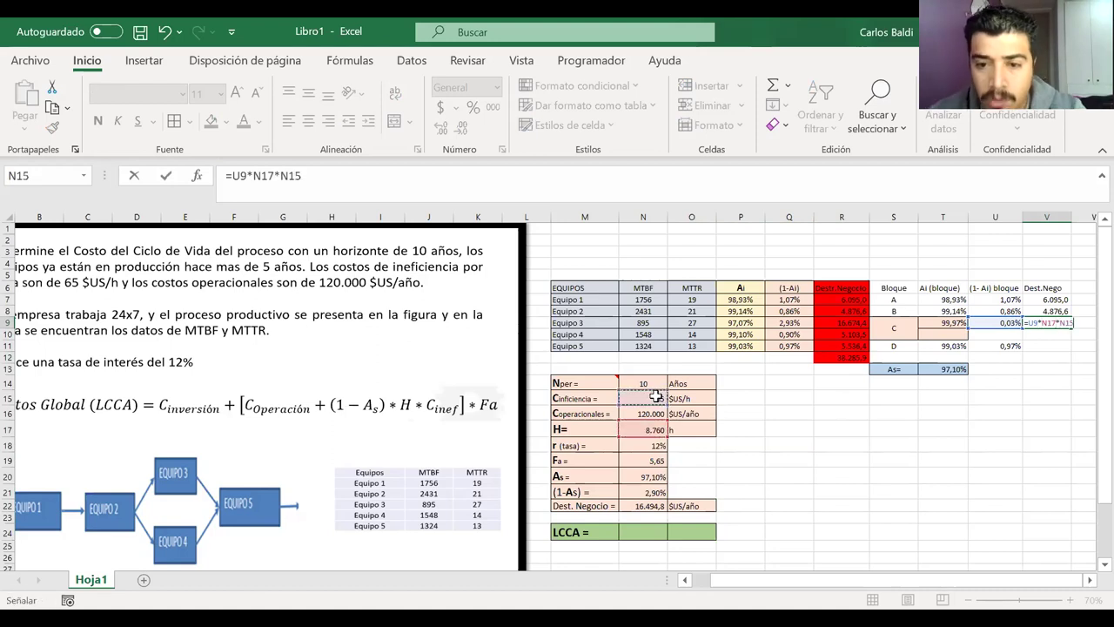
pyautogui.press('Return')
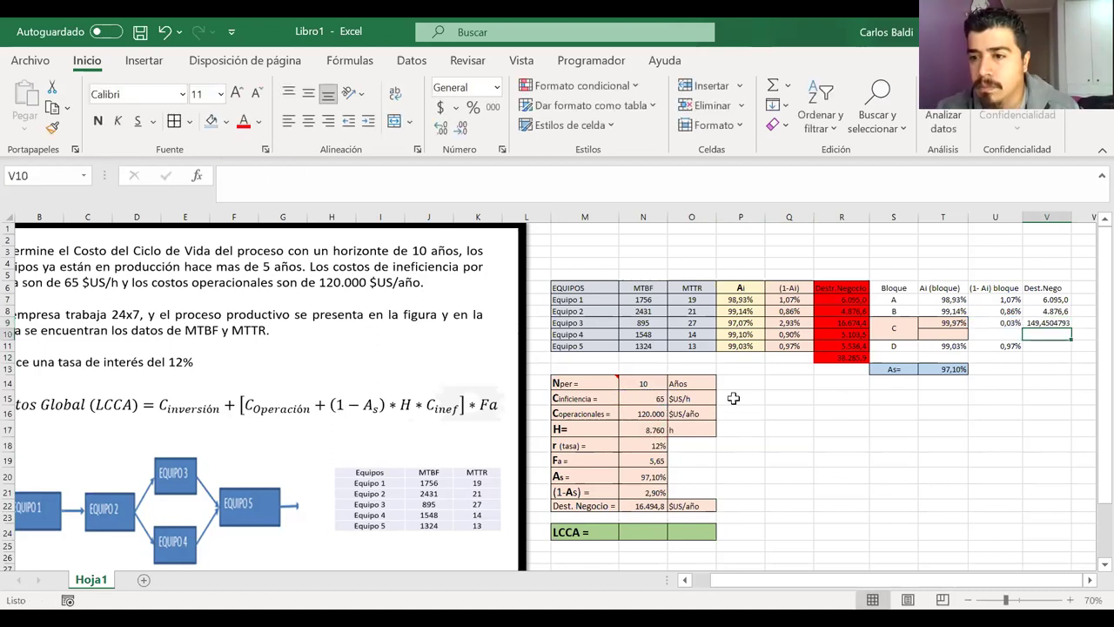
# Reduce the number format of block C's business destruction cost in V9 to one decimal
pyautogui.click(1039, 321)
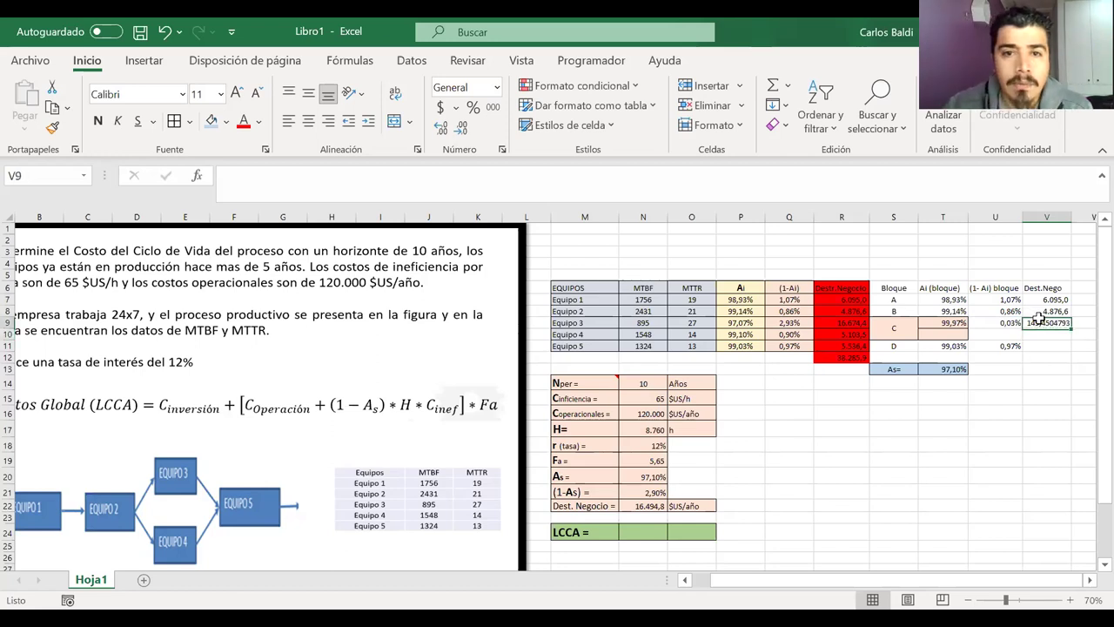
pyautogui.click(462, 128)
pyautogui.click(462, 128)
pyautogui.click(461, 128)
pyautogui.click(461, 128)
pyautogui.click(461, 128)
pyautogui.click(461, 128)
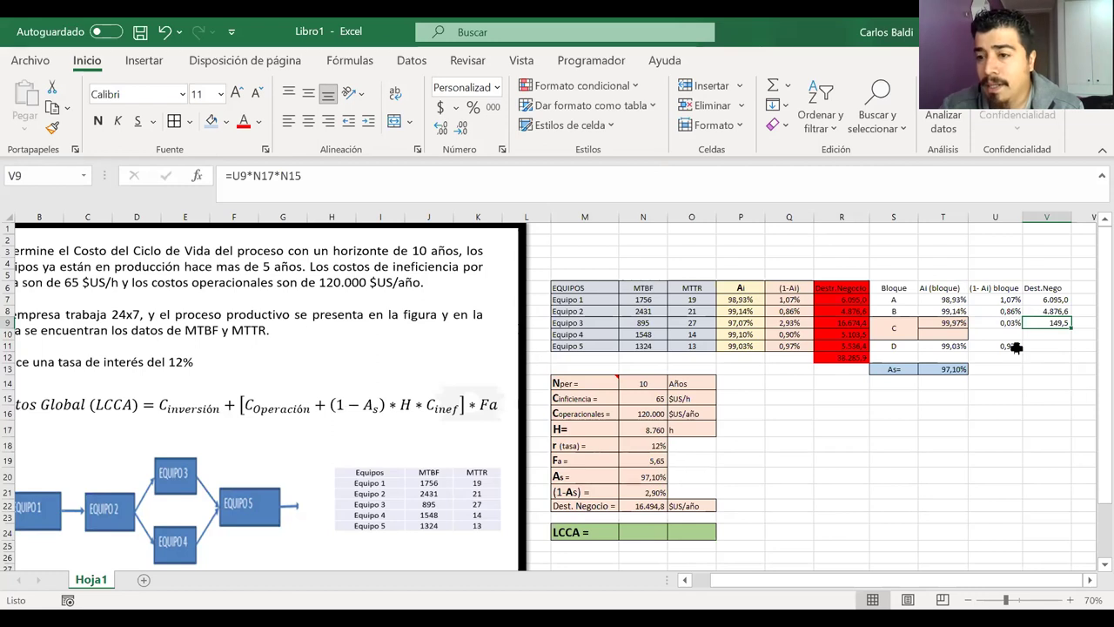
# Calculate block D's business destruction cost in V11 with the formula =U11*N17*N15 and compare it with the Equipo 5 row
pyautogui.click(1029, 347)
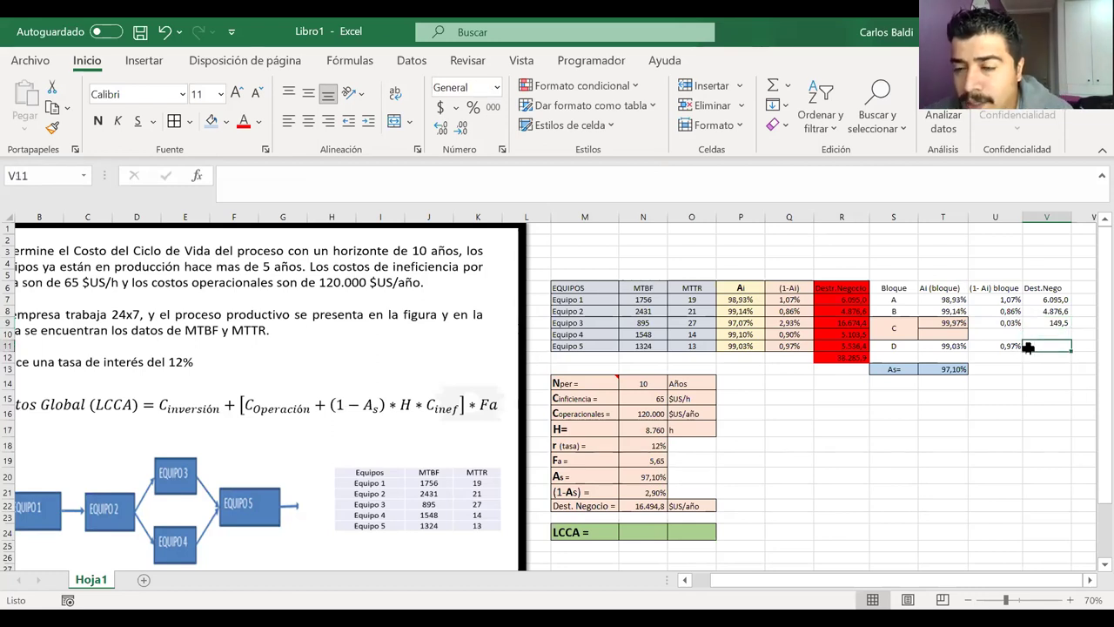
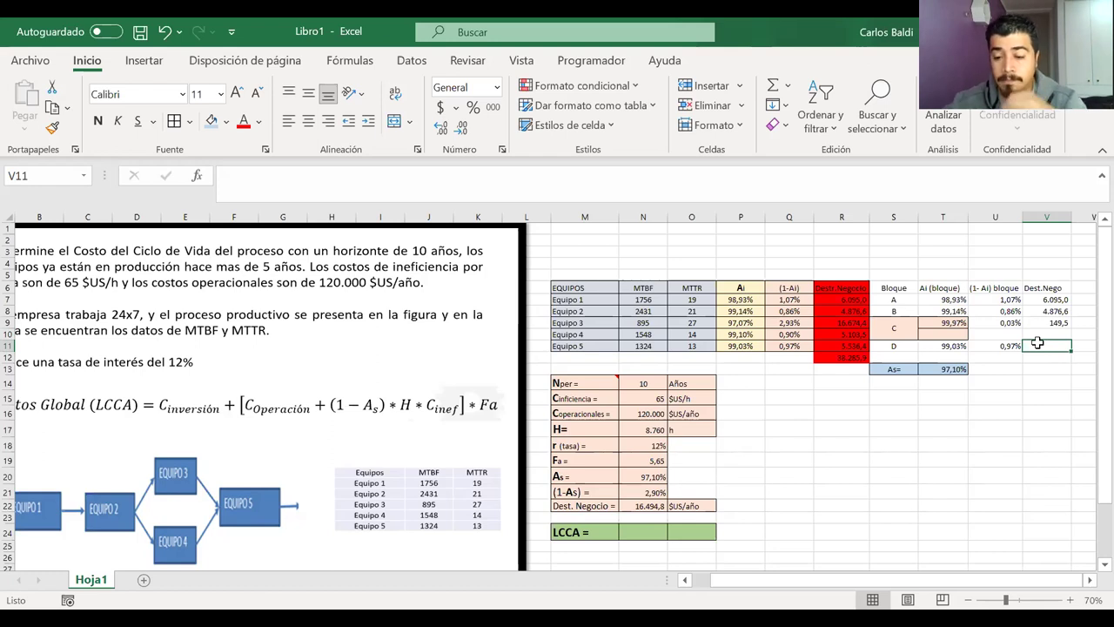
pyautogui.write('=')
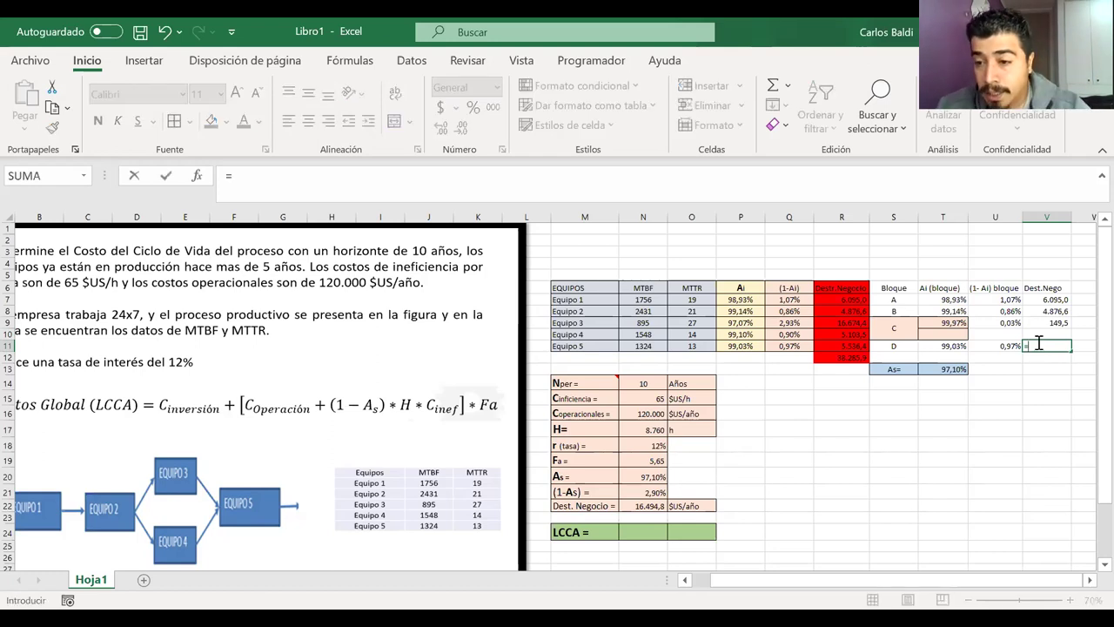
pyautogui.click(1001, 347)
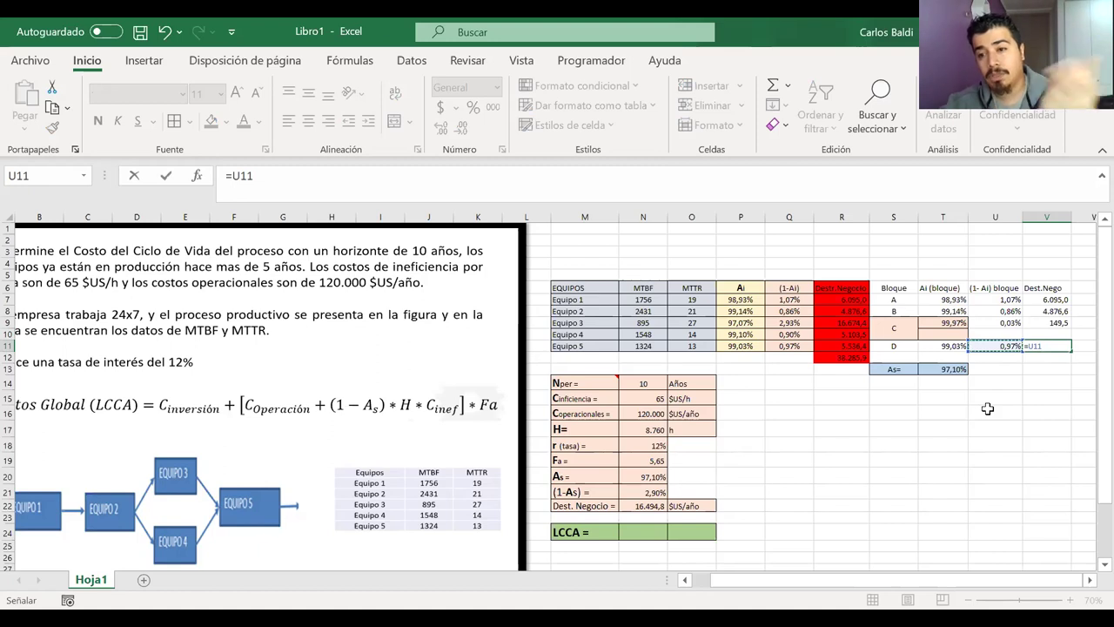
pyautogui.write('*')
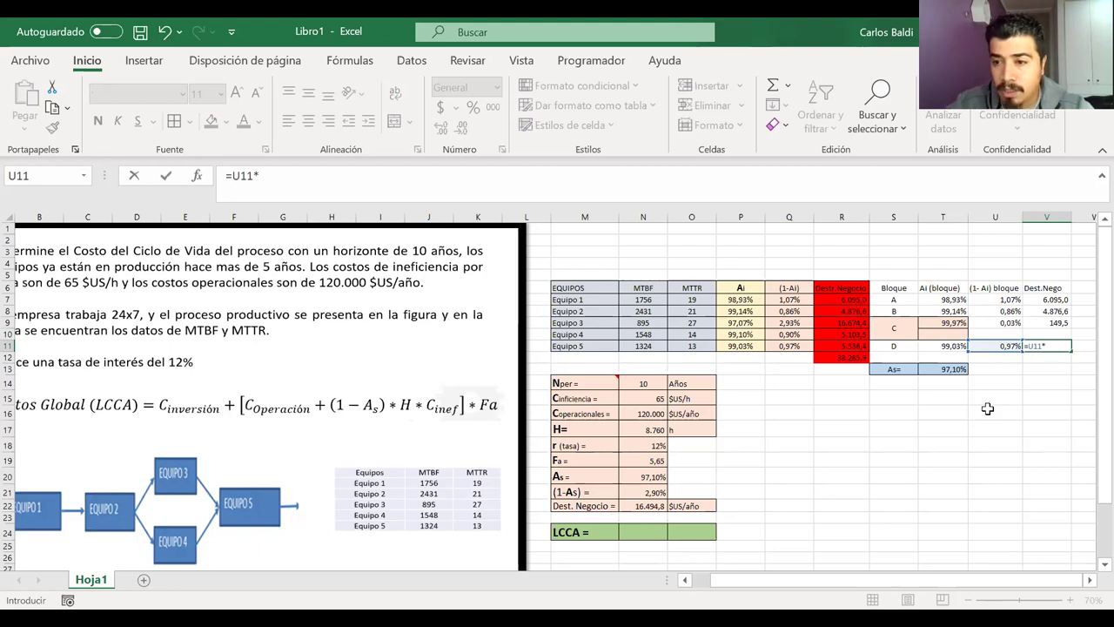
pyautogui.click(655, 429)
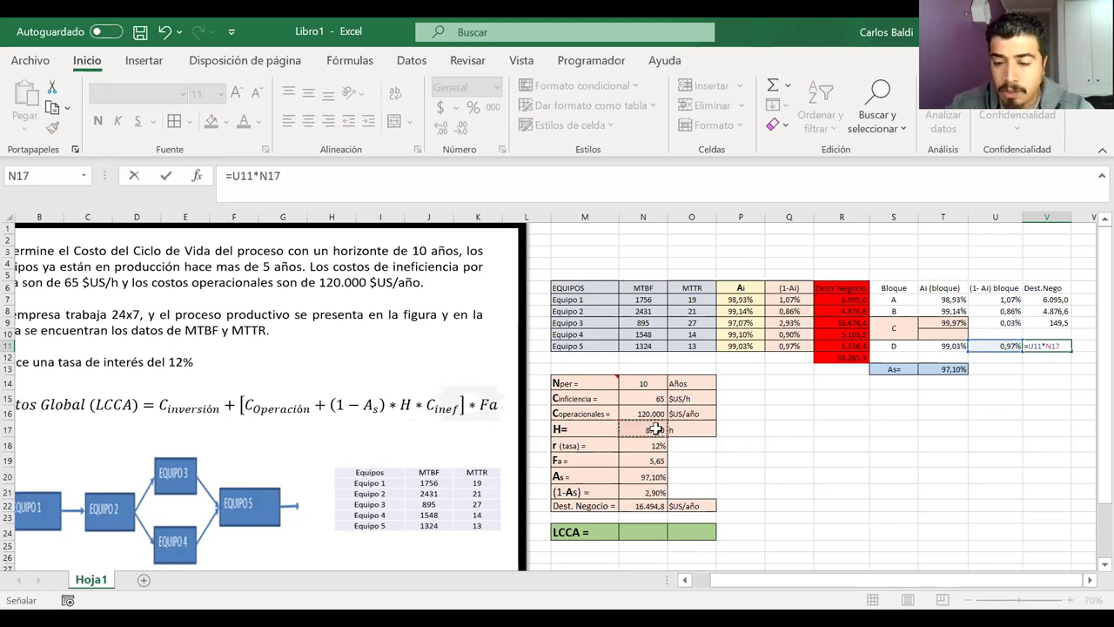
pyautogui.write('*')
pyautogui.click(644, 398)
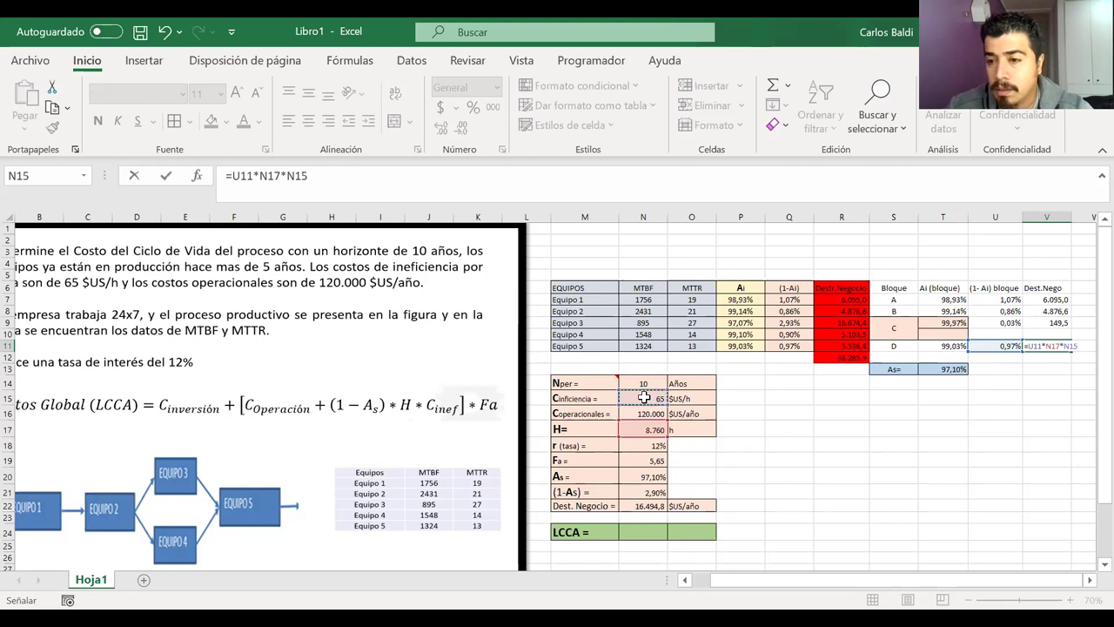
pyautogui.press('Return')
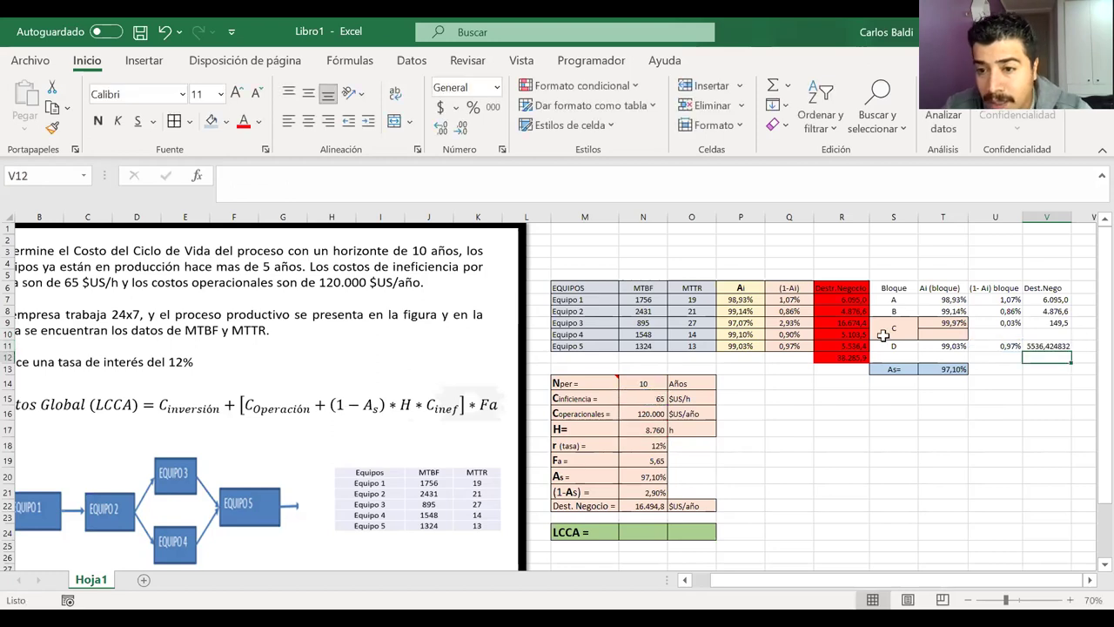
pyautogui.click(857, 346)
pyautogui.moveTo(835, 346); pyautogui.dragTo(595, 347)
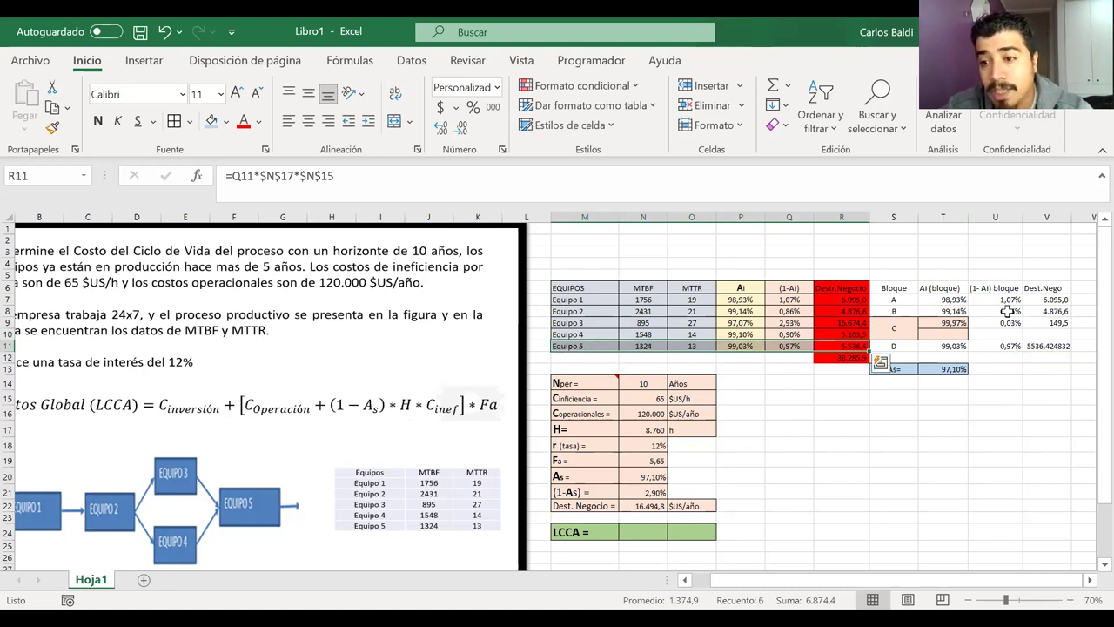
# Format block D's business destruction cost in V11 with a thousands separator and one decimal
pyautogui.click(905, 346)
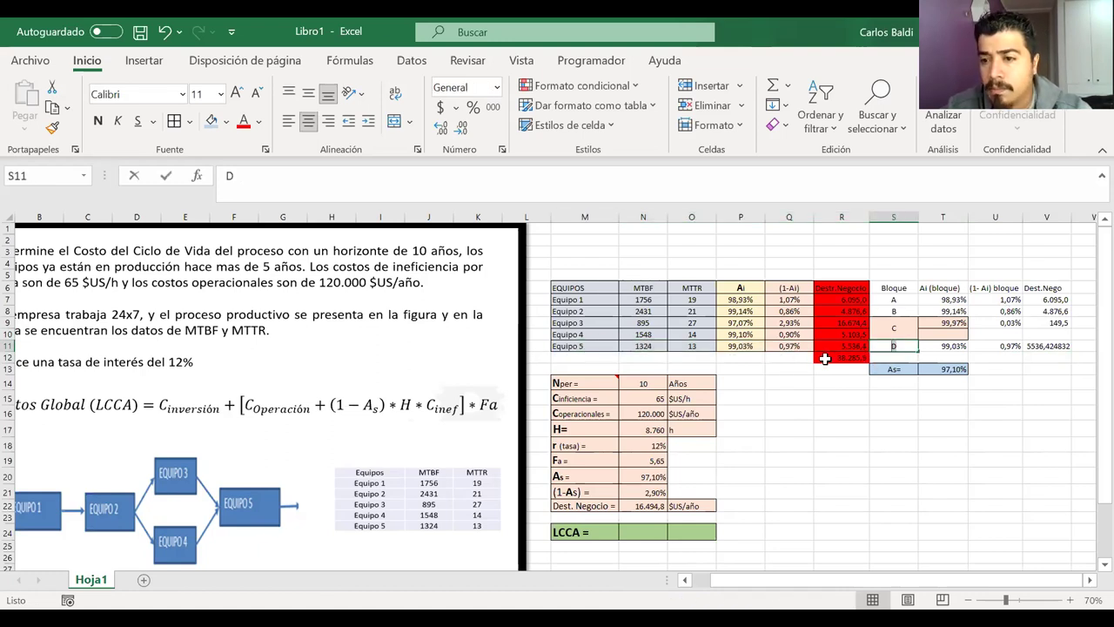
pyautogui.click(1050, 346)
pyautogui.click(492, 107)
pyautogui.click(461, 128)
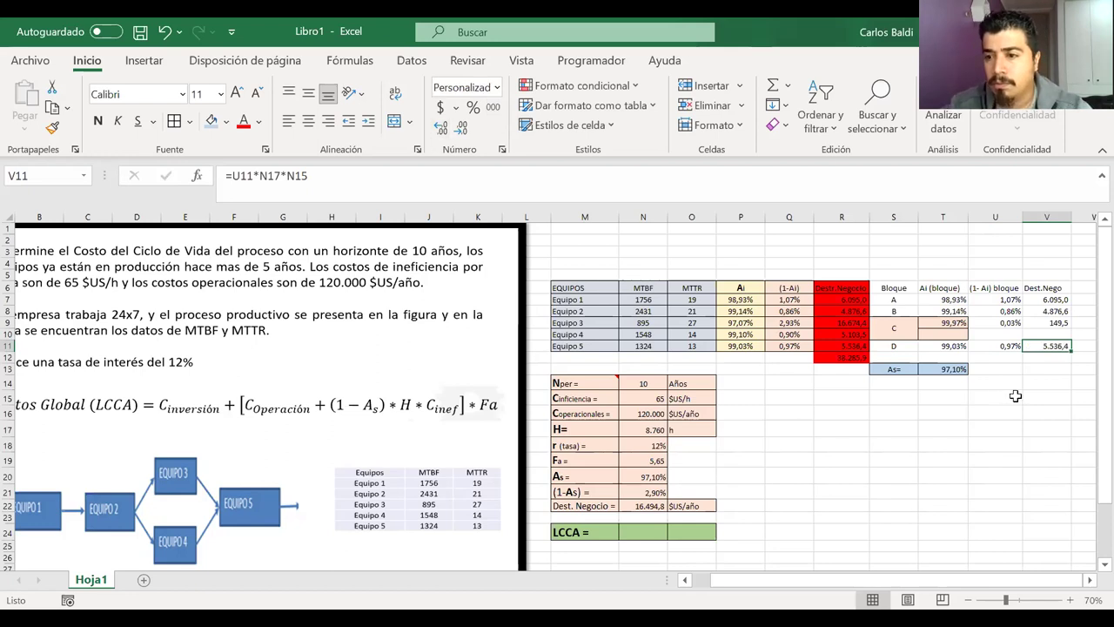
# Total the blocks' business destruction costs in V13 with the formula =SUMA(V7:V11)
pyautogui.click(1045, 366)
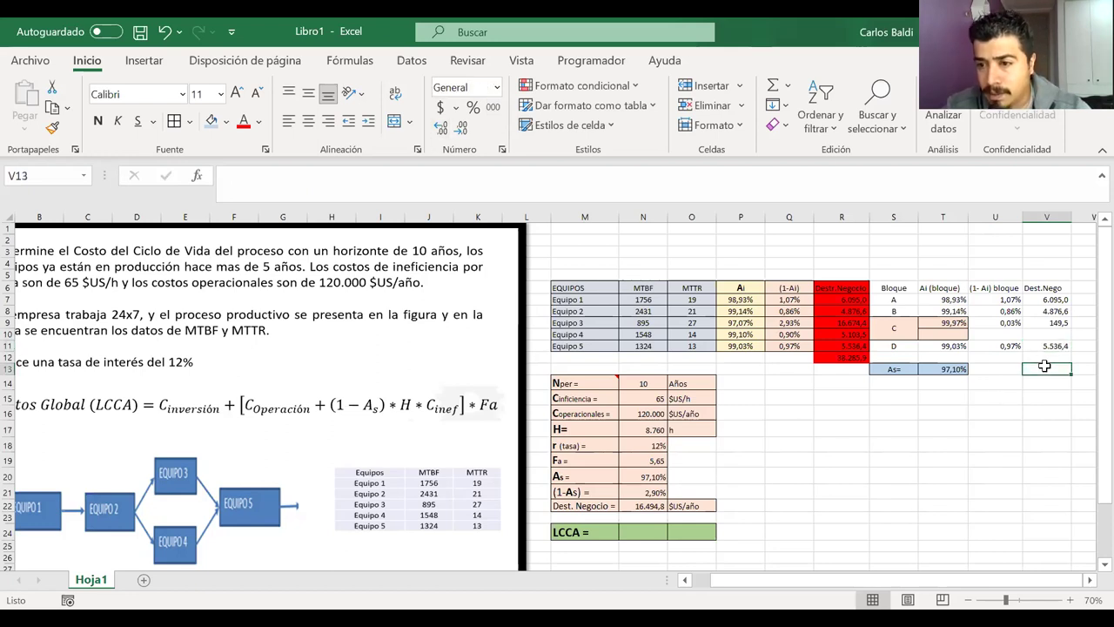
pyautogui.write('=')
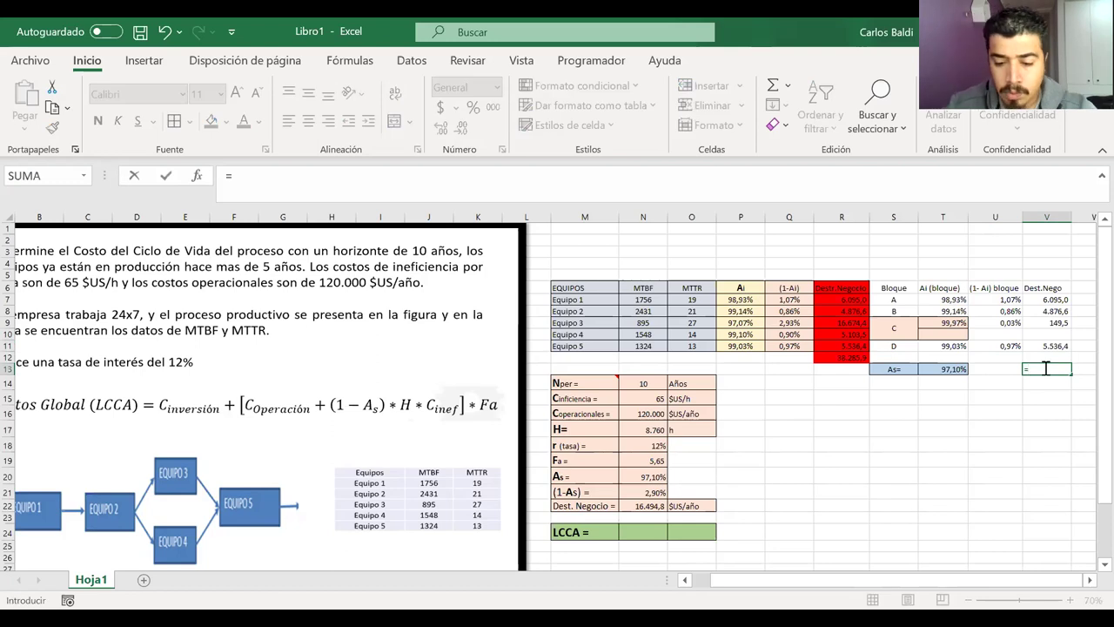
pyautogui.write('suma(')
pyautogui.click(1041, 300)
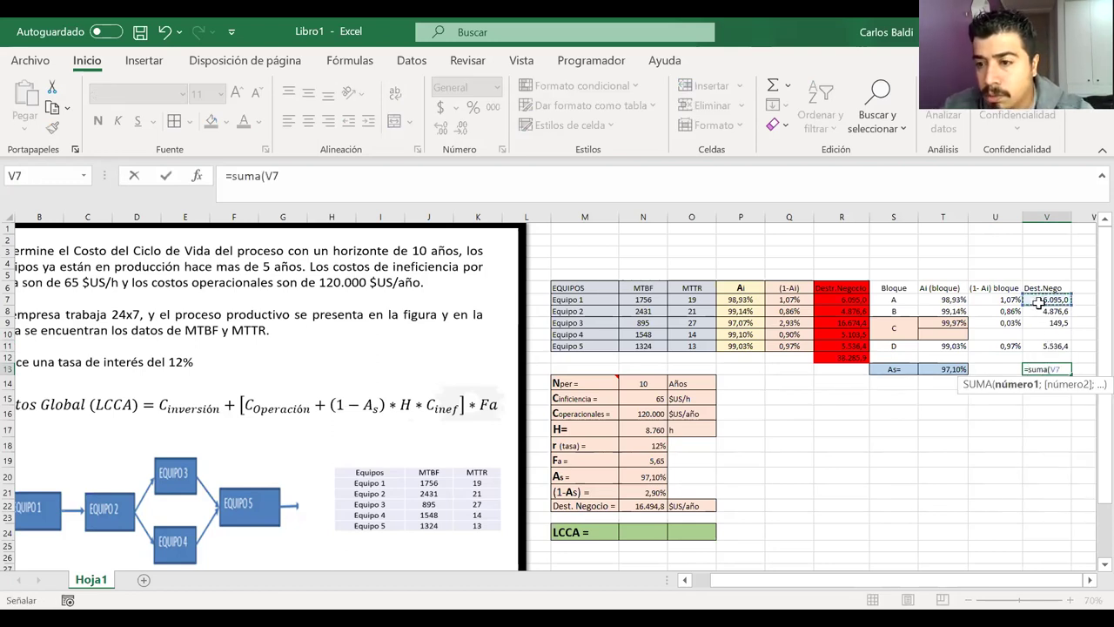
pyautogui.keyDown('shift'); pyautogui.click(1041, 346); pyautogui.keyUp('shift')
pyautogui.write(')')
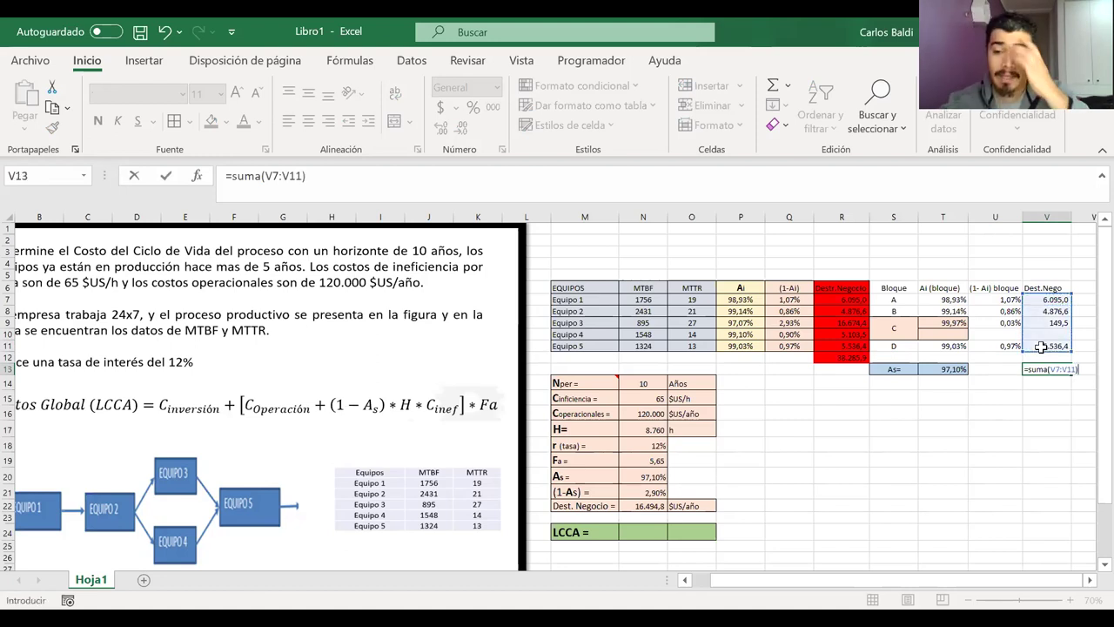
pyautogui.press('Return')
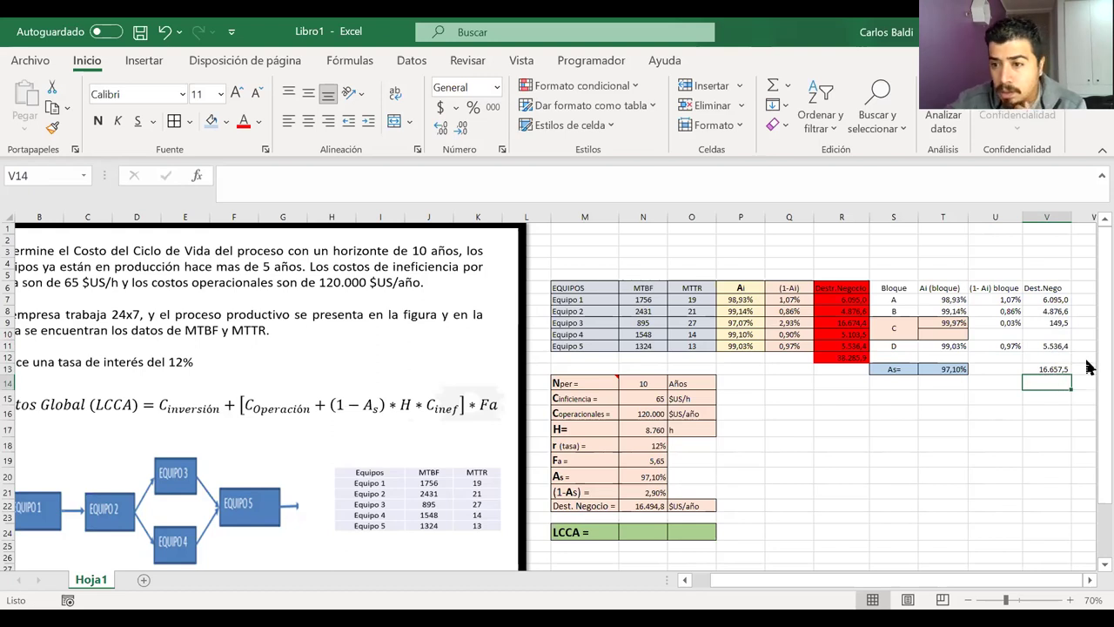
pyautogui.click(1064, 370)
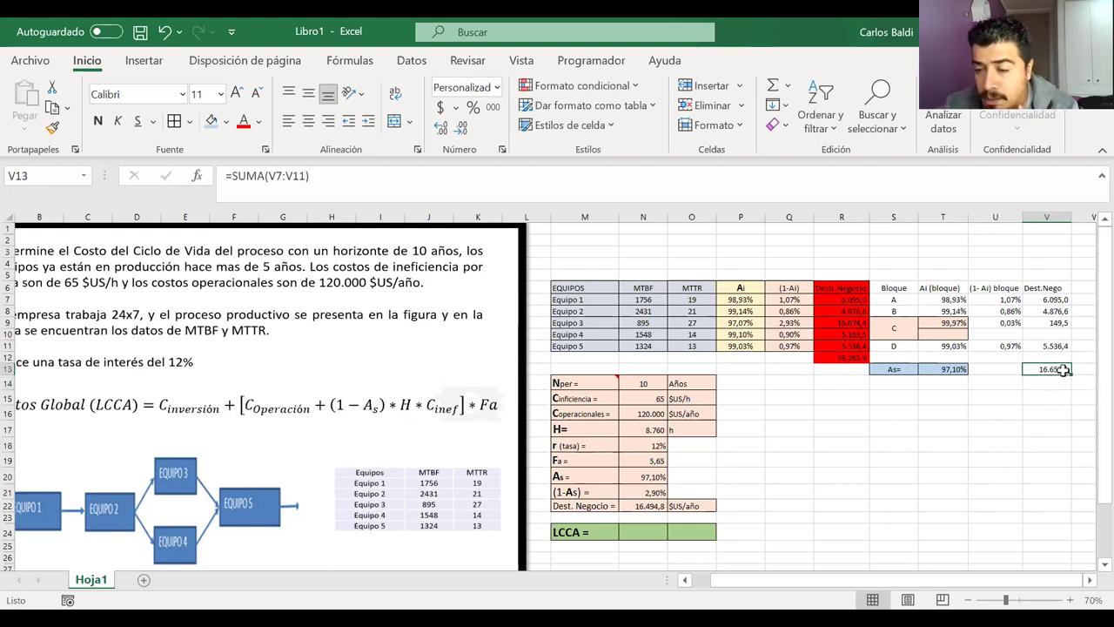
pyautogui.doubleClick(1063, 370)
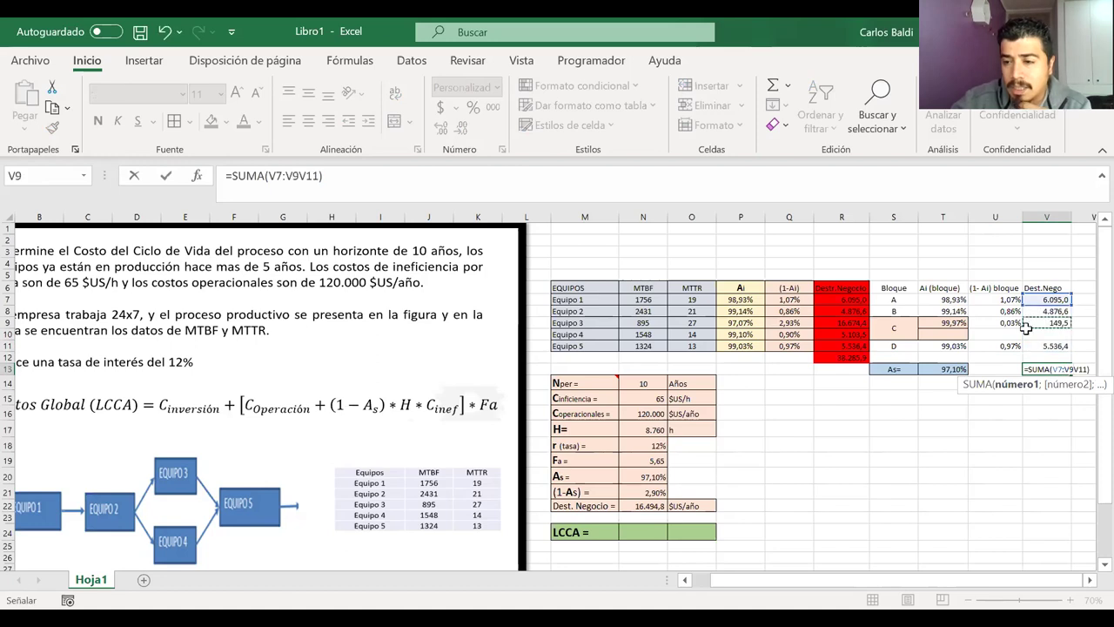
pyautogui.press('Return')
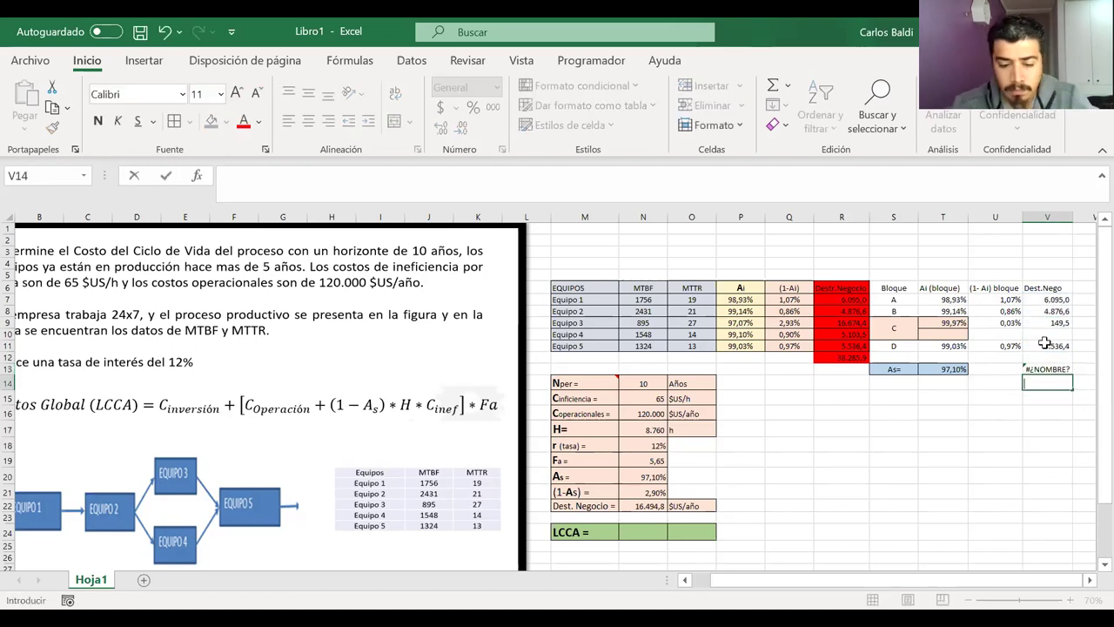
pyautogui.hotkey('ctrl', 'z')
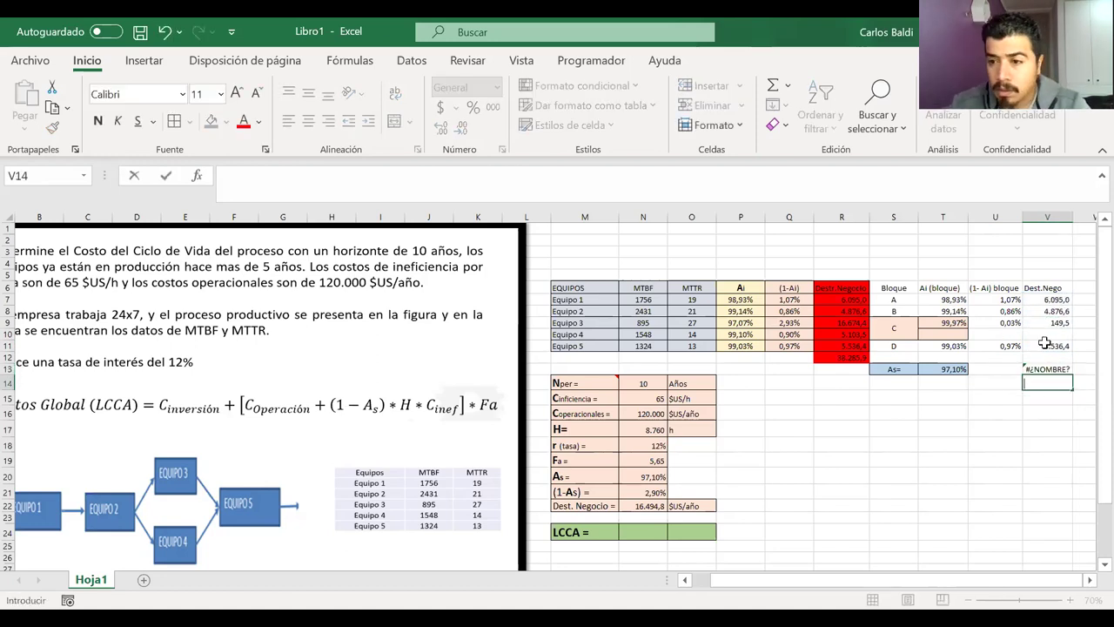
pyautogui.click(1049, 396)
pyautogui.hotkey('ctrl', 'z')
pyautogui.hotkey('ctrl', 'z')
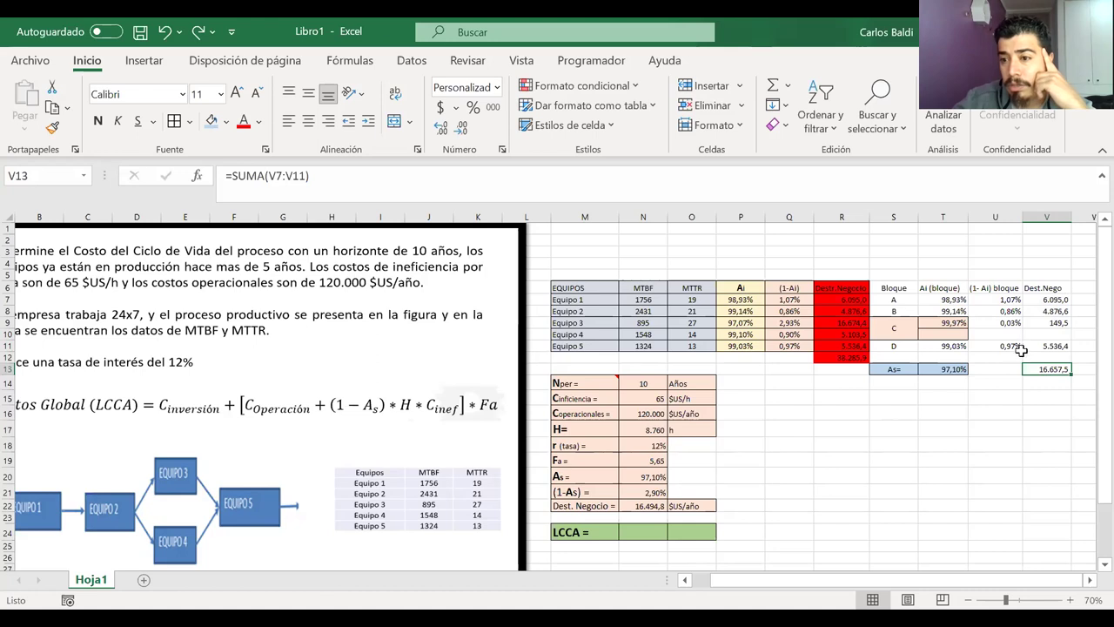
# Review block C's business destruction cost in V9 and compare the block total in V13 with the Dest. Negocio row
pyautogui.click(1030, 323)
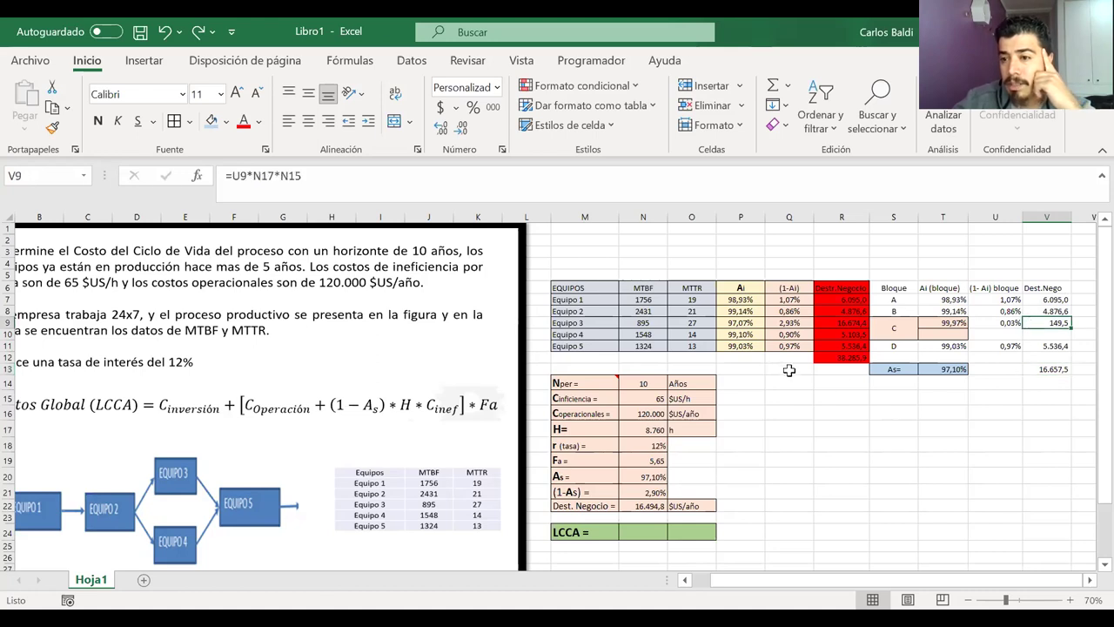
pyautogui.hscroll(1, 840, 383)
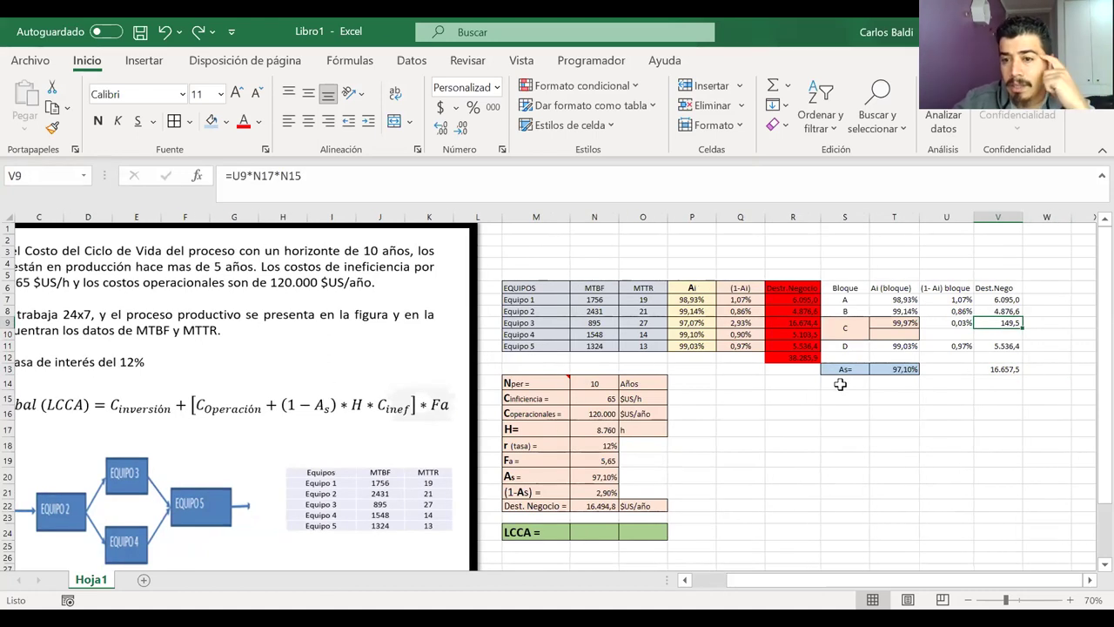
pyautogui.hscroll(-2, 840, 384)
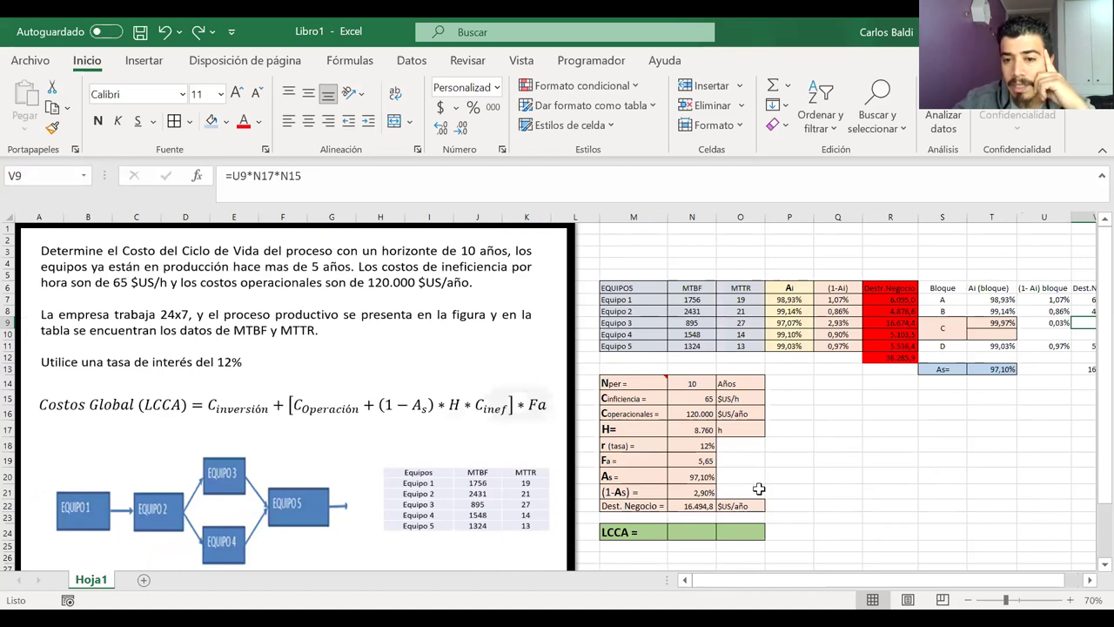
pyautogui.hscroll(1, 888, 433)
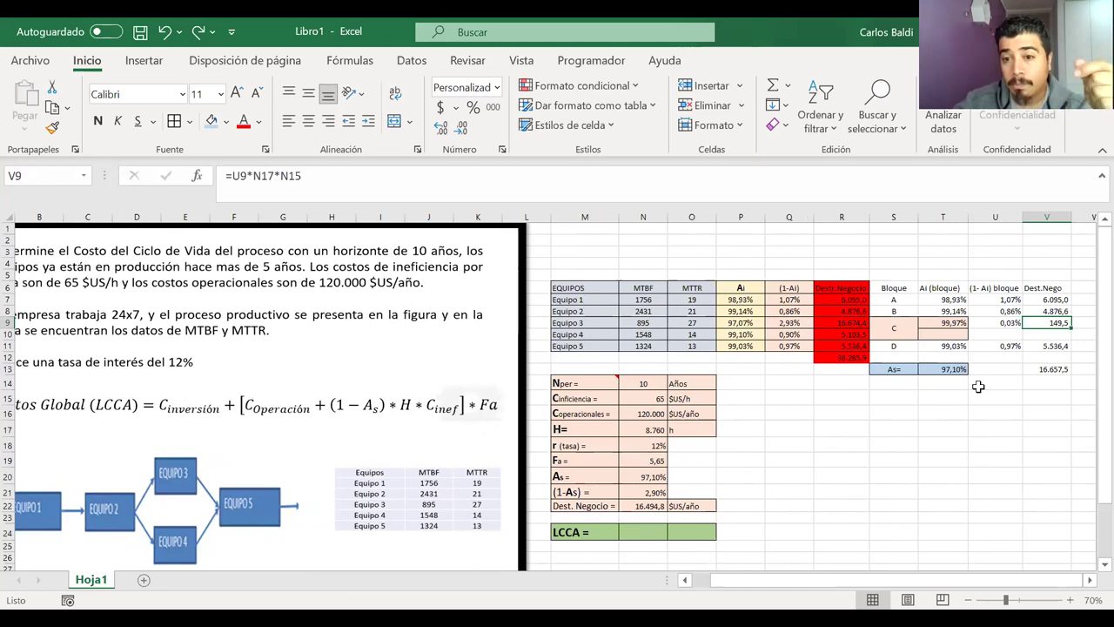
pyautogui.hscroll(-1, 979, 386)
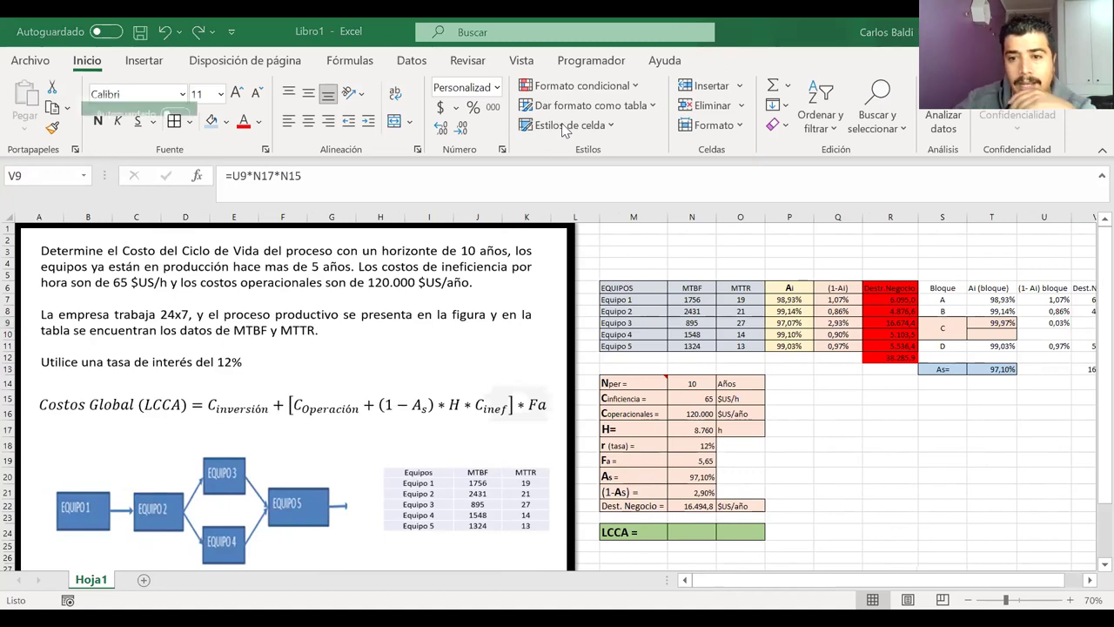
# Switch to the workbook CLASE 23 DE ABRIL 2021 and inspect the (1-A) sum in AE24 and the sub-subblock values feeding it
pyautogui.hotkey('alt', 'Tab')
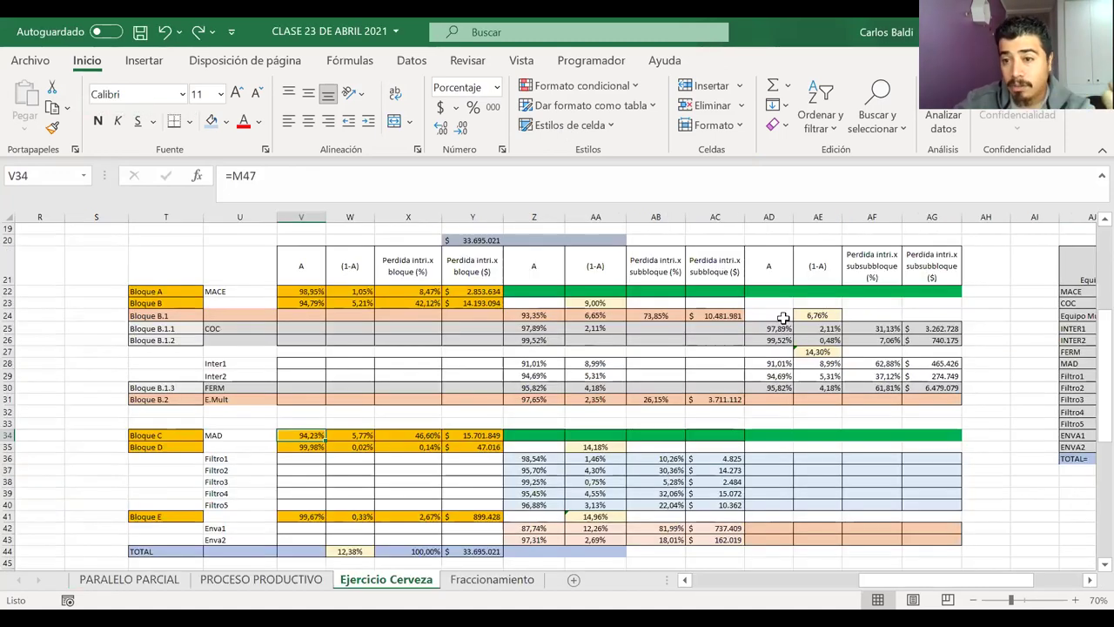
pyautogui.hscroll(3, 784, 318)
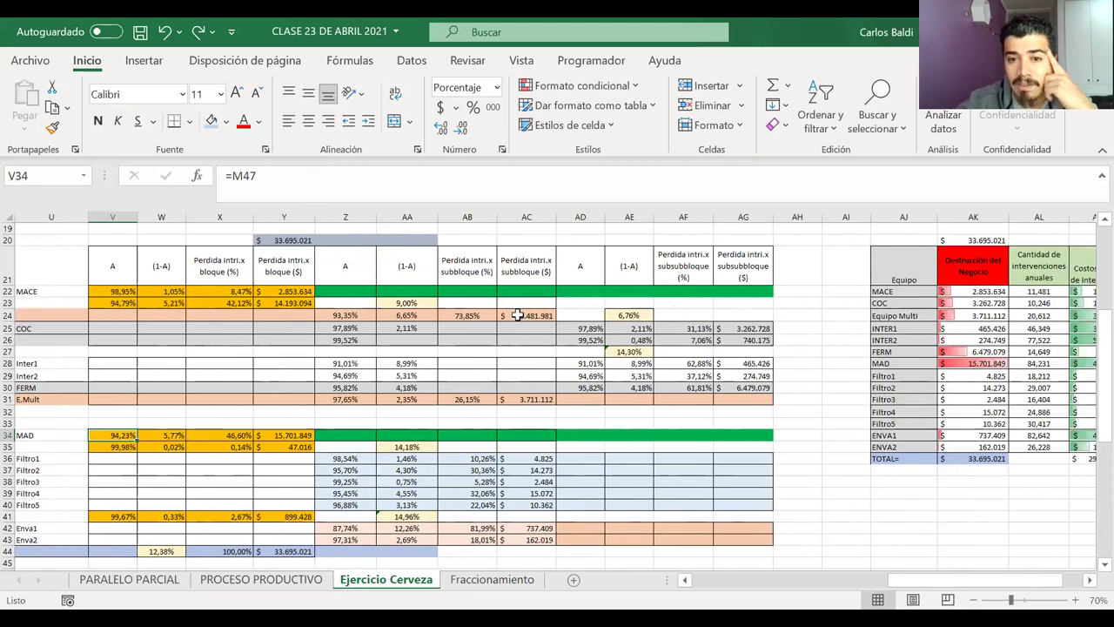
pyautogui.click(629, 315)
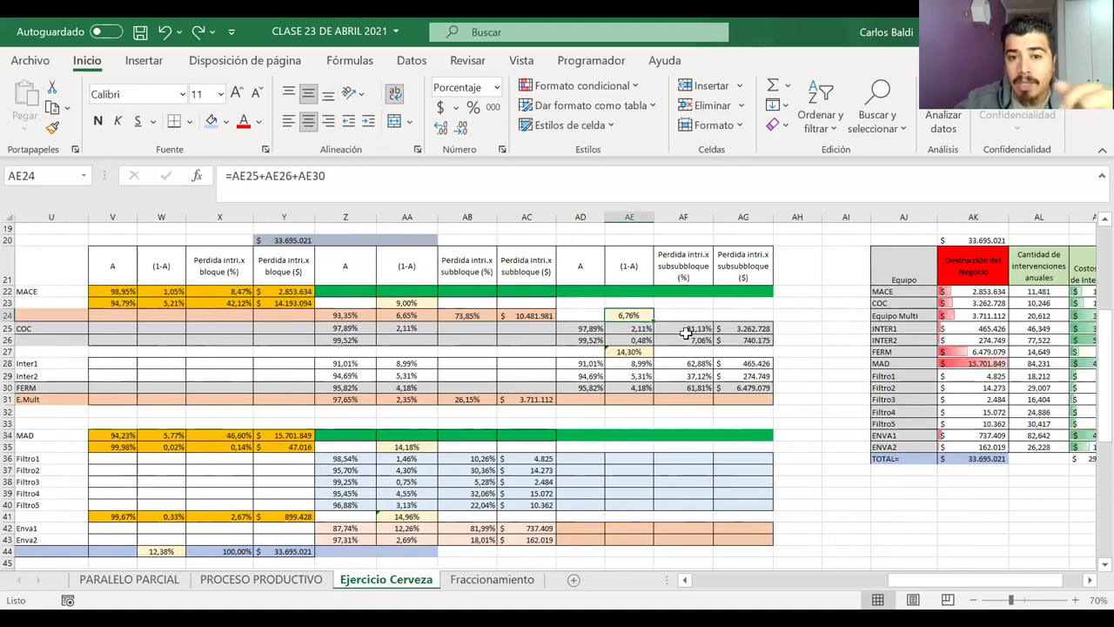
pyautogui.click(640, 329)
pyautogui.doubleClick(640, 329)
pyautogui.press('Return')
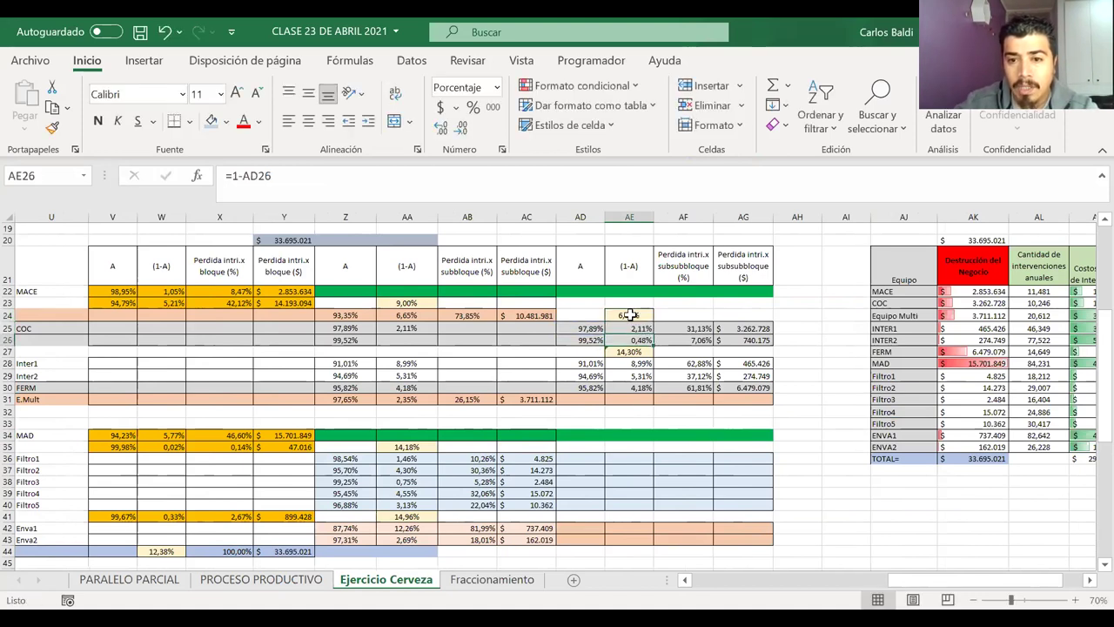
pyautogui.click(629, 315)
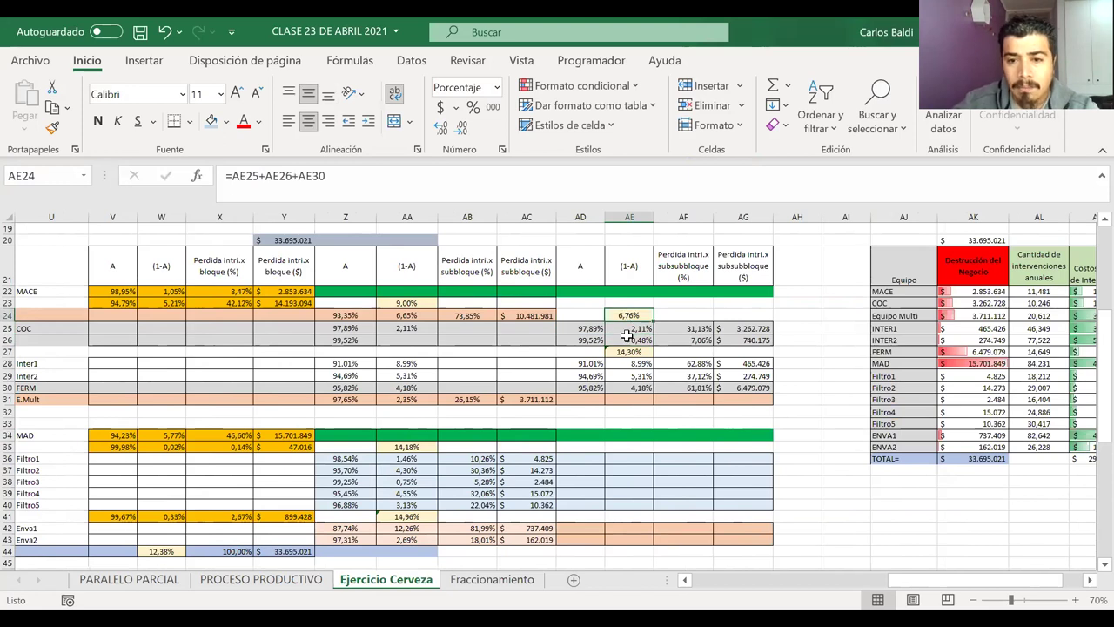
# Examine how the subblock loss percentage in AB24 is derived from the (1-A) values in AA24 and AA23
pyautogui.click(400, 304)
pyautogui.click(408, 315)
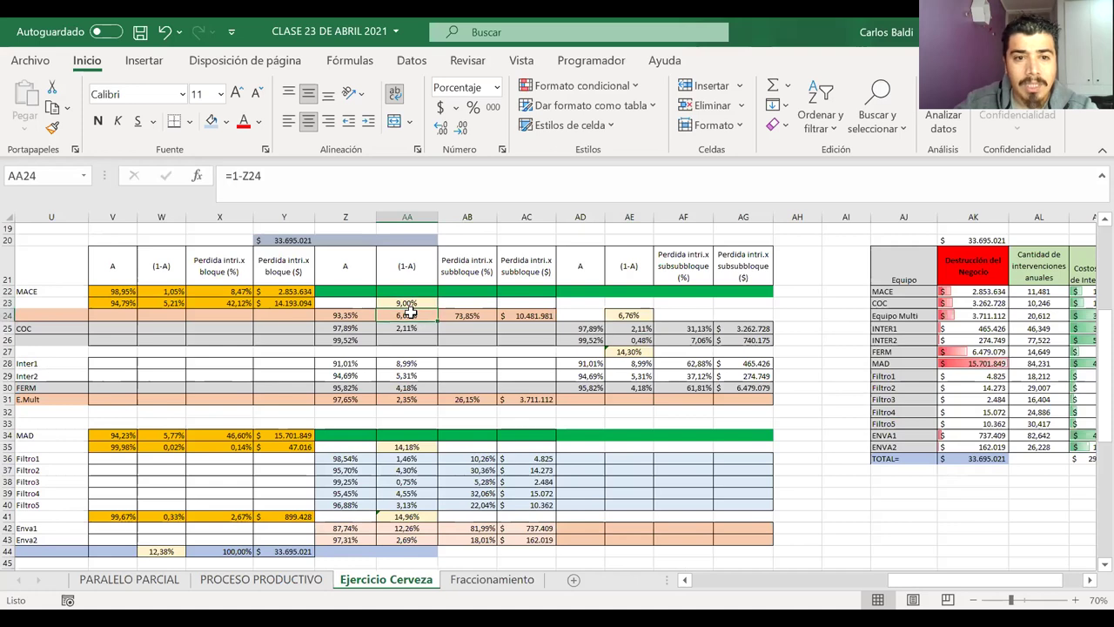
pyautogui.click(351, 316)
pyautogui.click(363, 329)
pyautogui.click(394, 330)
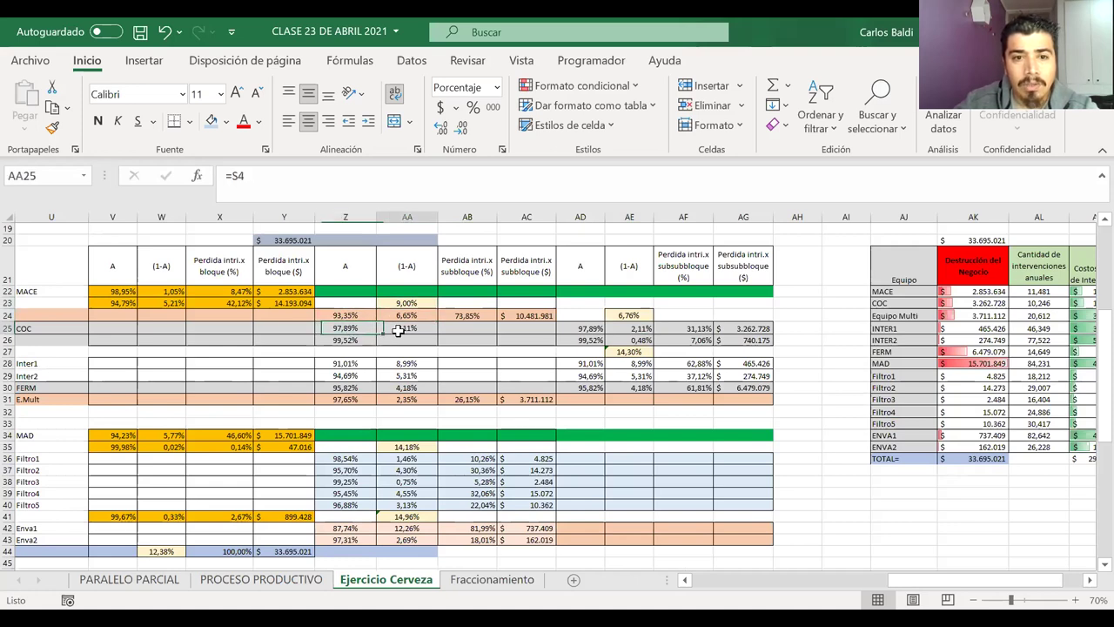
pyautogui.click(462, 316)
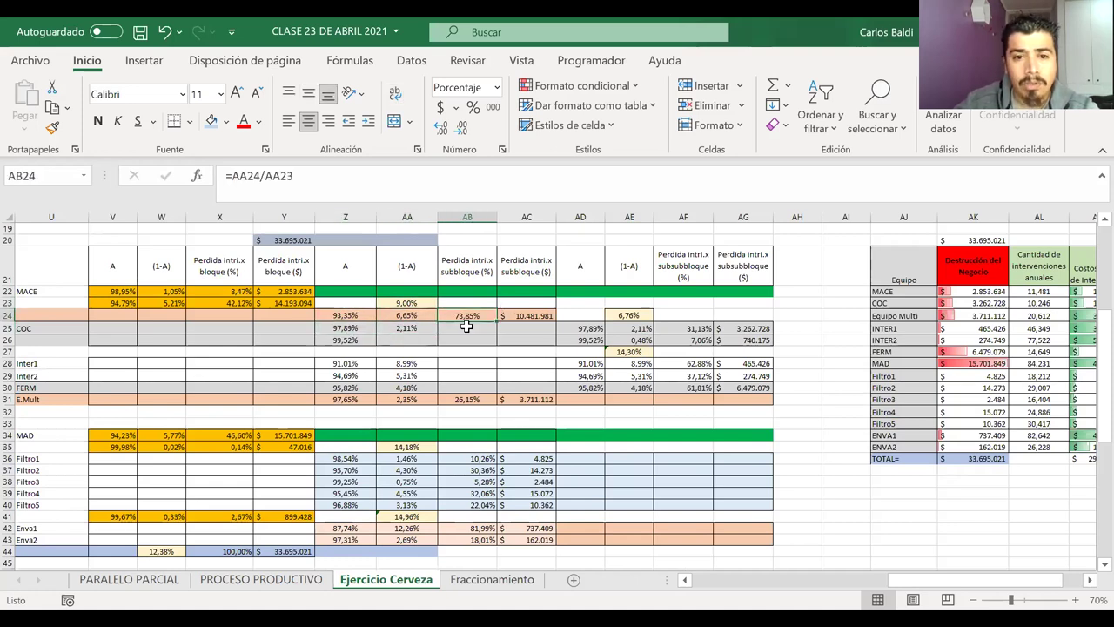
pyautogui.doubleClick(475, 314)
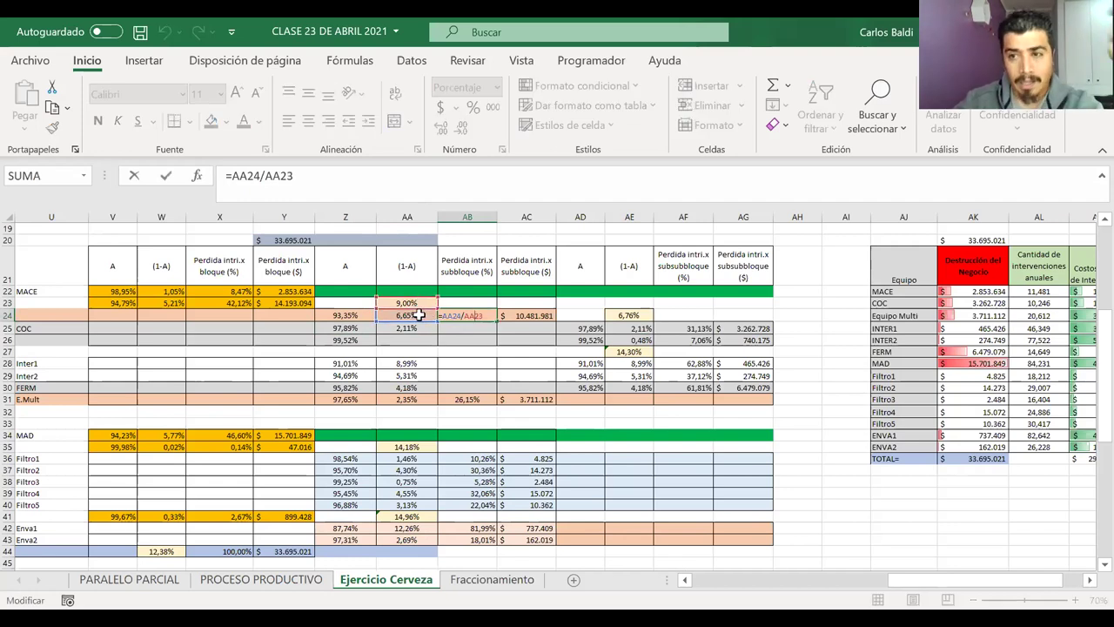
pyautogui.press('Return')
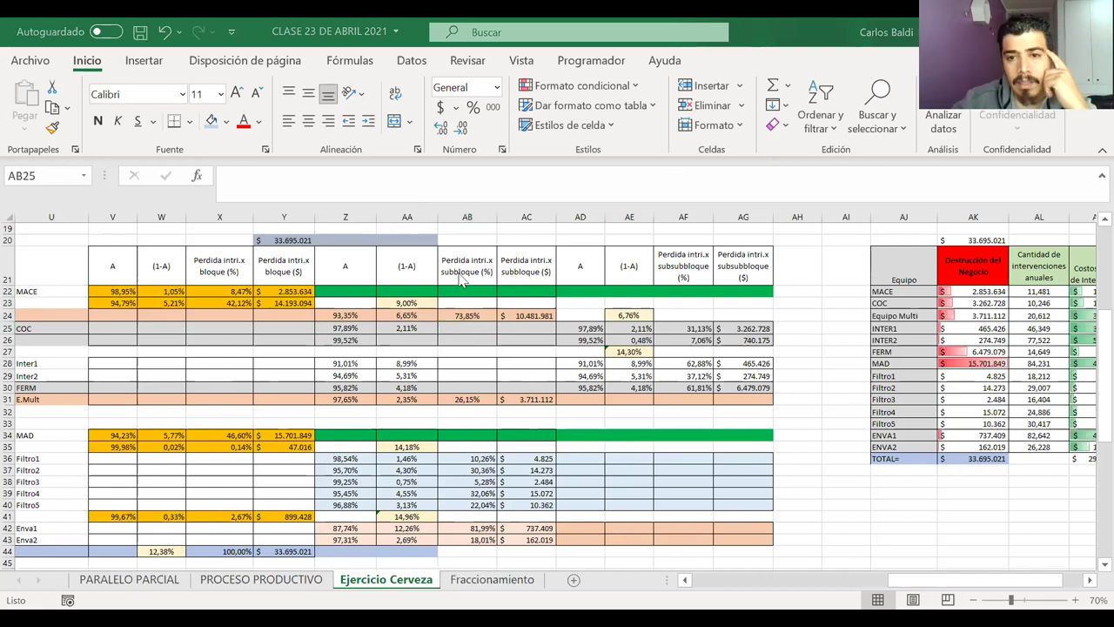
# Switch back to the Libro1 workbook and review the block costs alongside the problem statement and LCCA equation
pyautogui.hotkey('alt', 'Tab')
pyautogui.hscroll(1, 987, 410)
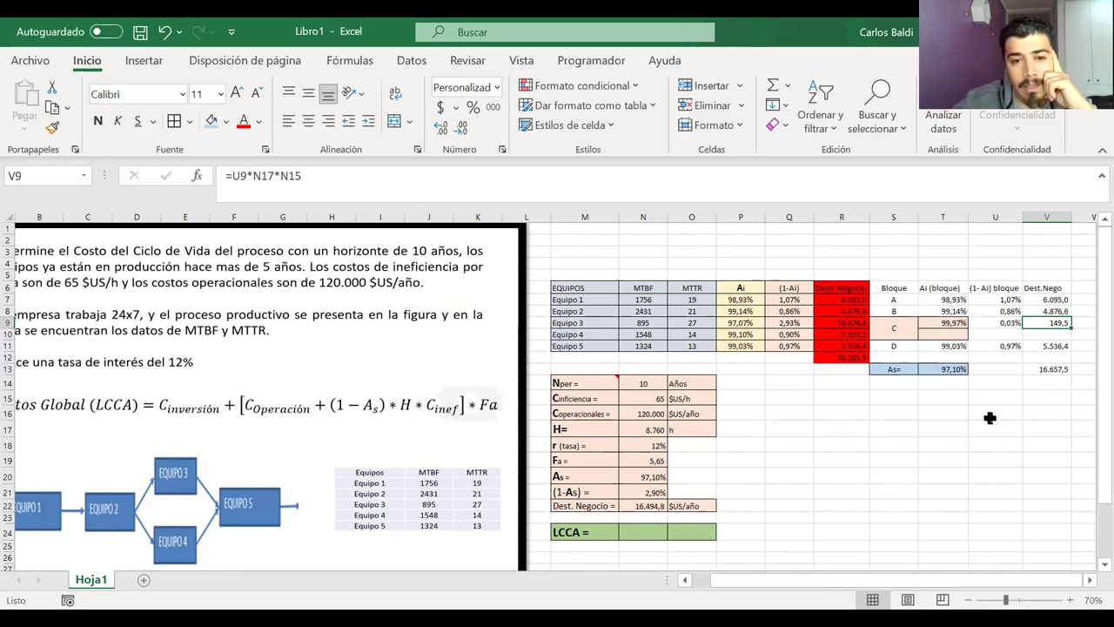
pyautogui.hscroll(-1, 990, 418)
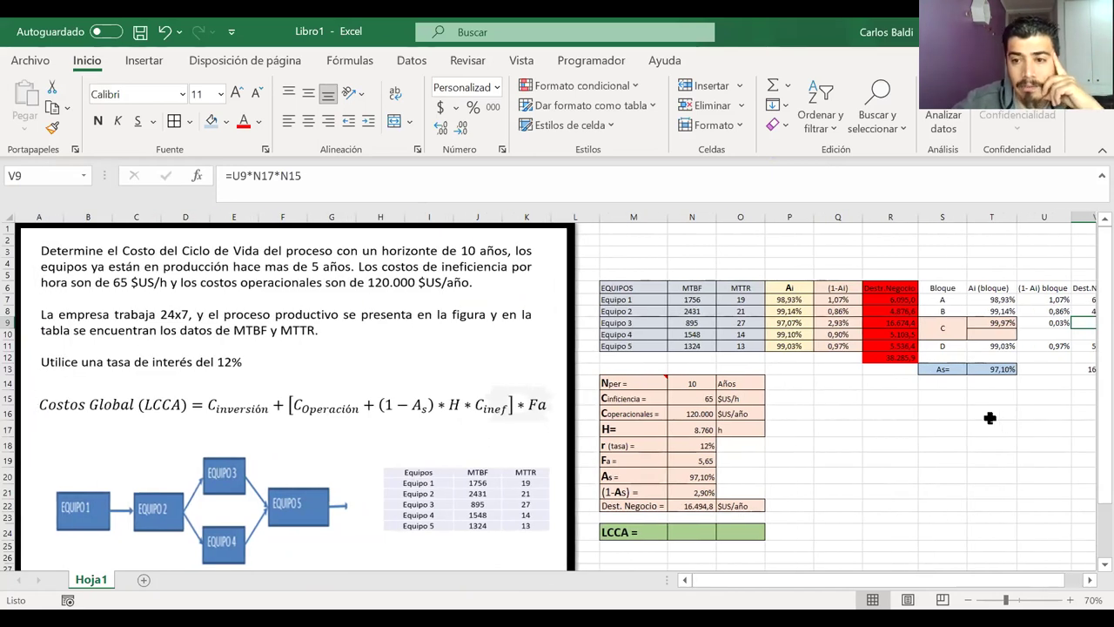
pyautogui.scroll(-1, 990, 418)
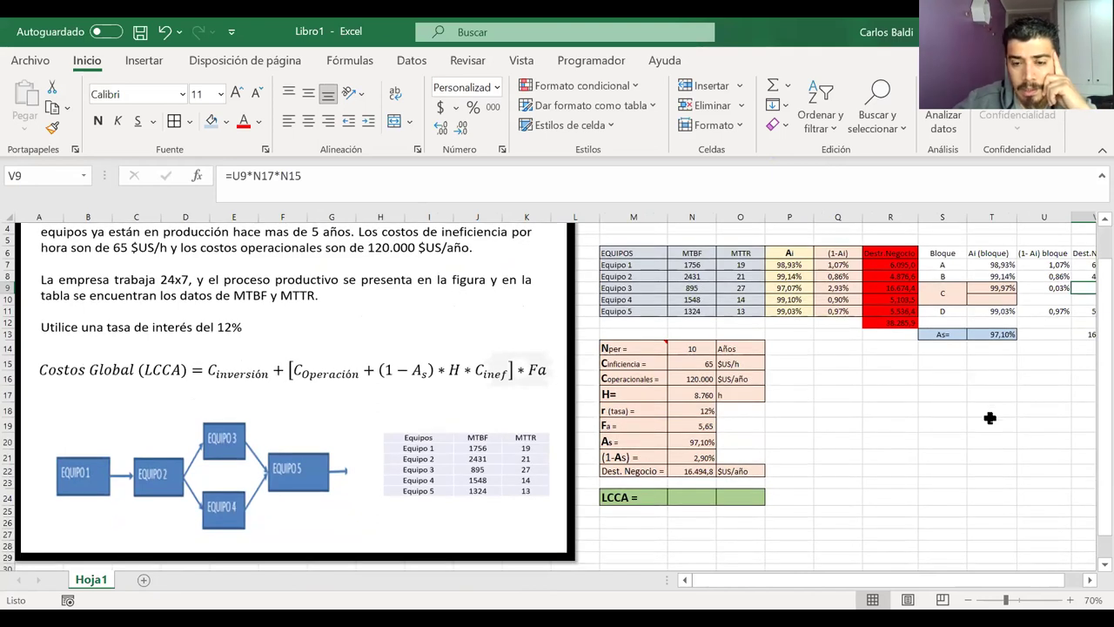
pyautogui.scroll(1, 990, 418)
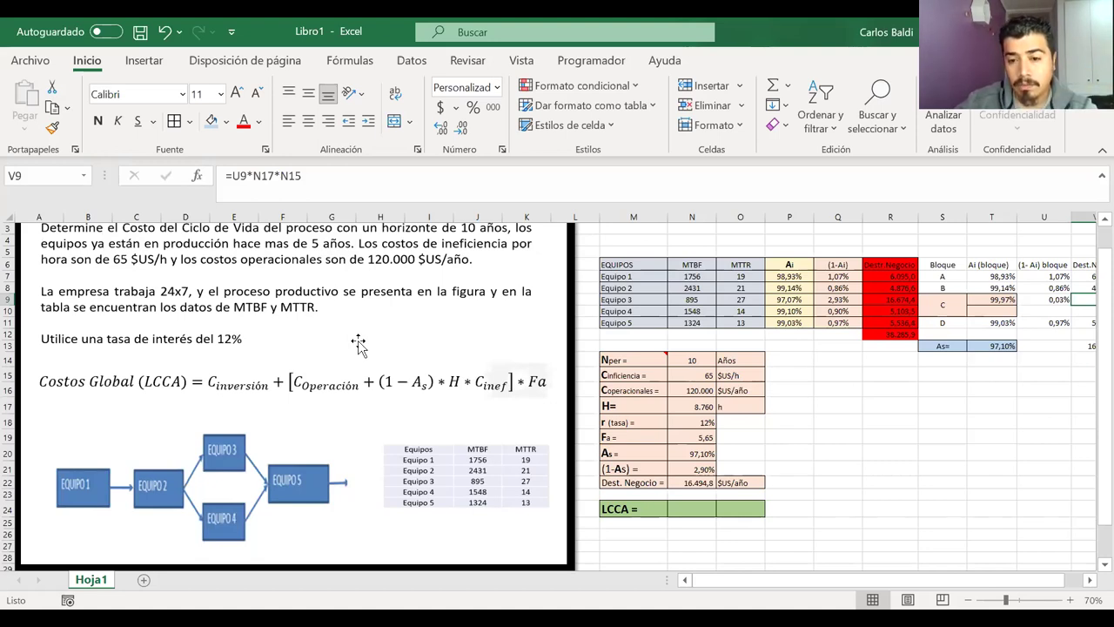
# Widen column N slightly and calculate the LCCA in N24 with the formula =(N16+N22)*N19
pyautogui.click(694, 513)
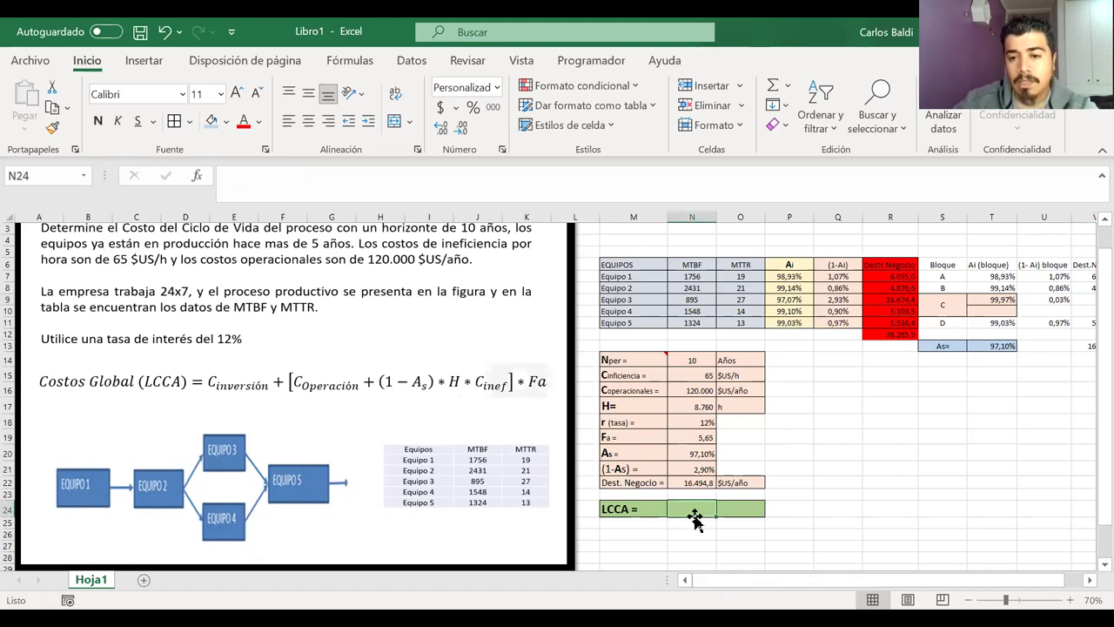
pyautogui.moveTo(716, 219); pyautogui.dragTo(732, 218)
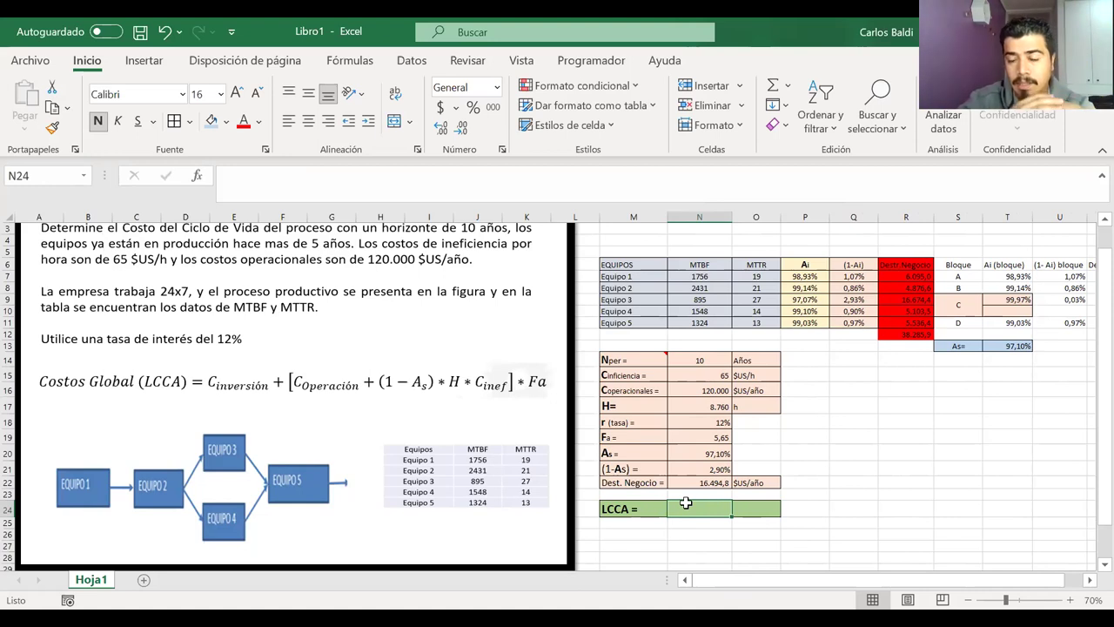
pyautogui.write('=')
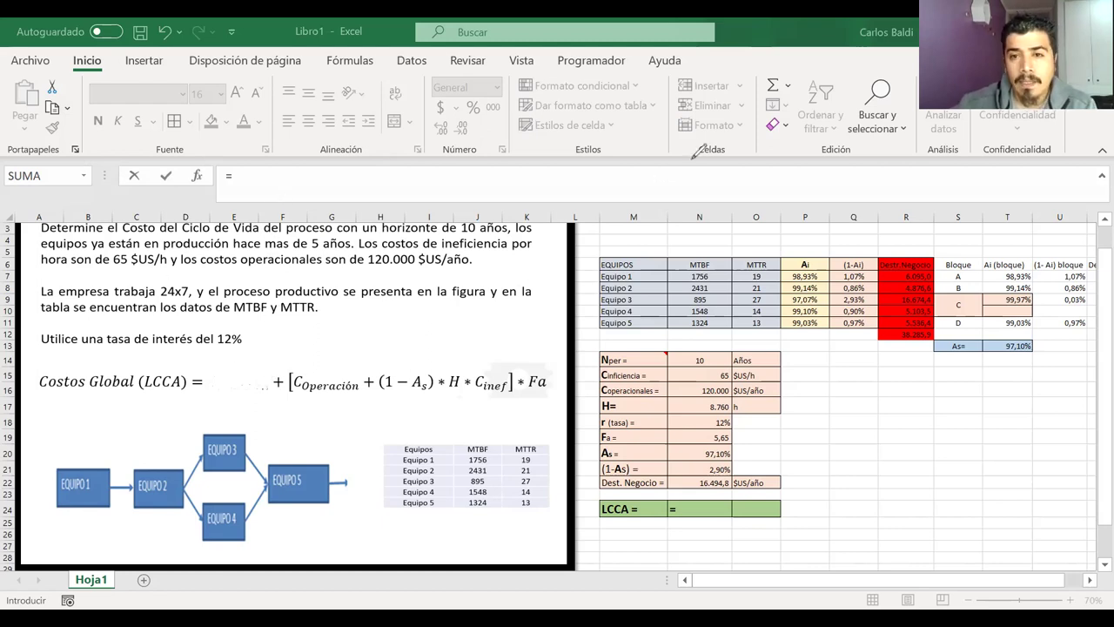
pyautogui.moveTo(301, 402); pyautogui.dragTo(492, 411)
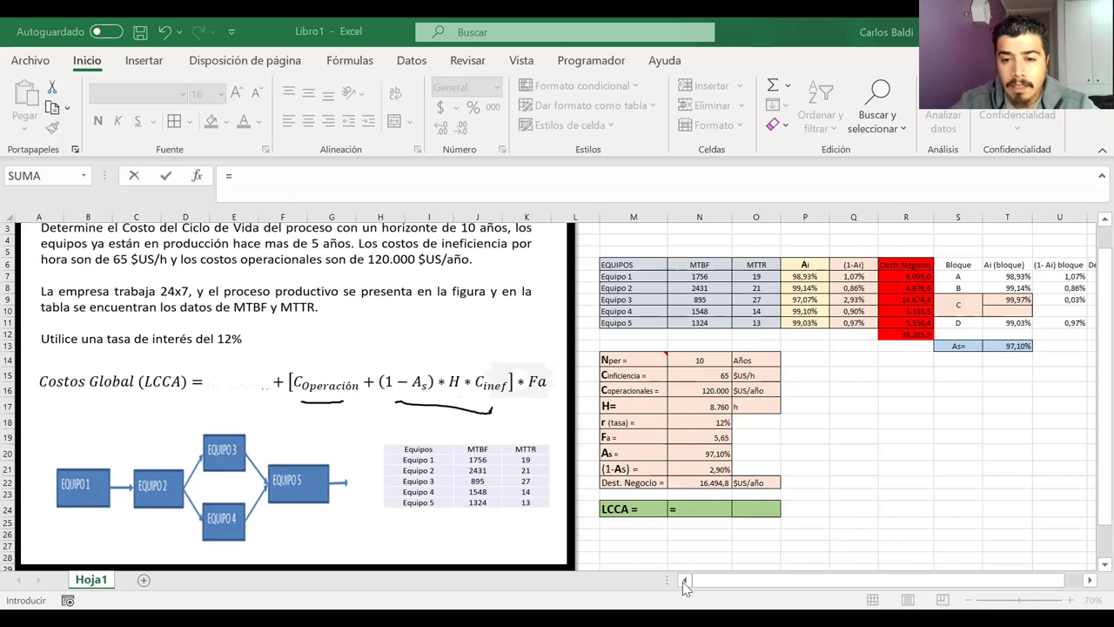
pyautogui.write('(')
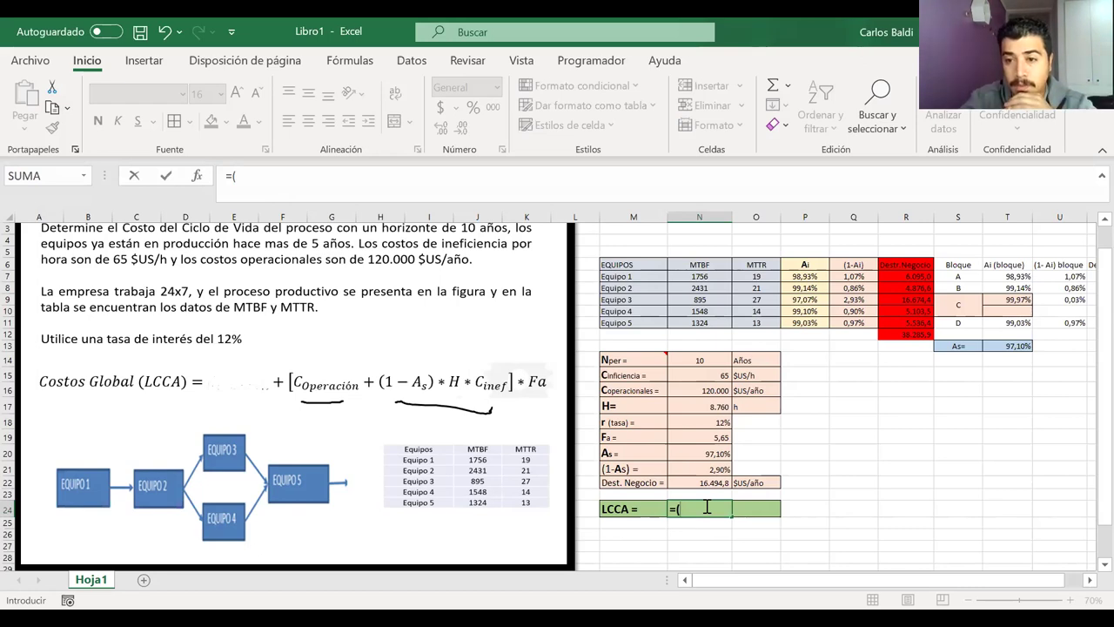
pyautogui.click(700, 391)
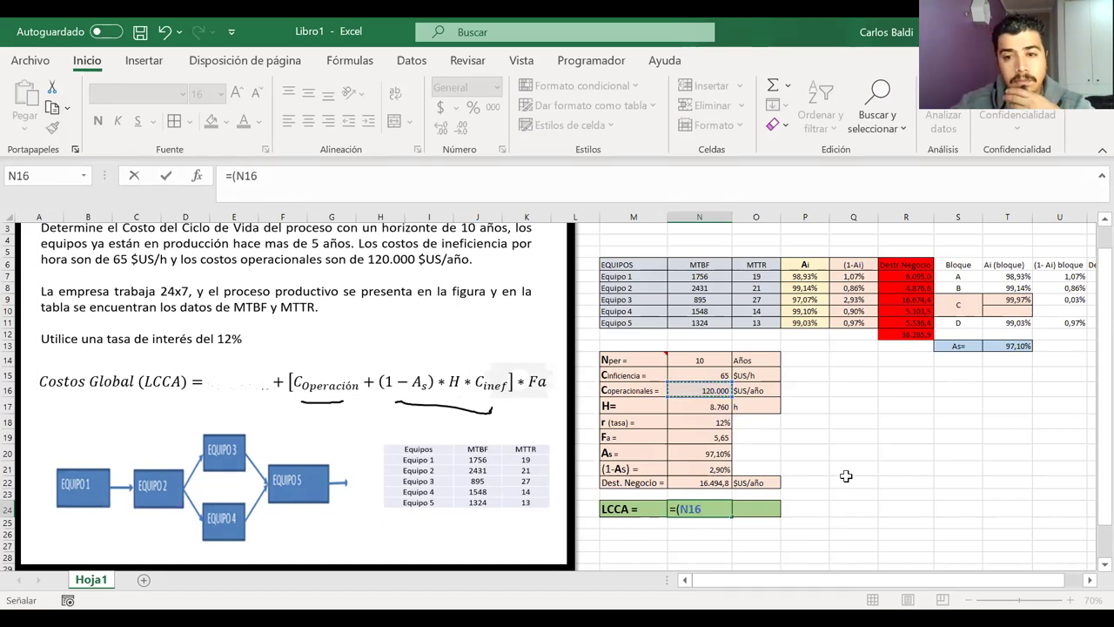
pyautogui.write('+')
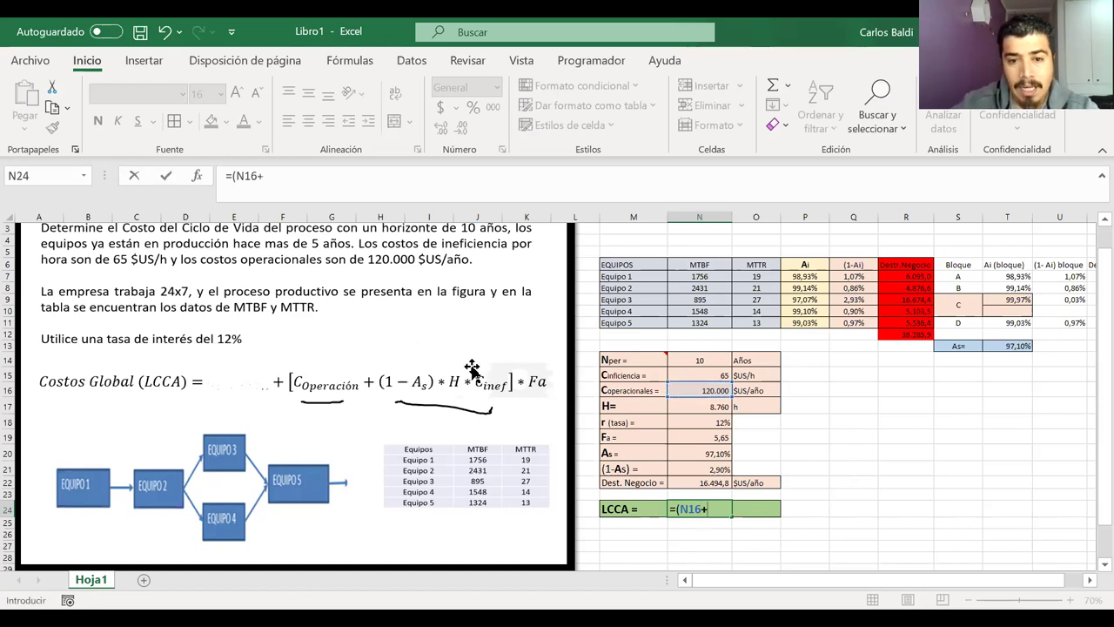
pyautogui.click(688, 484)
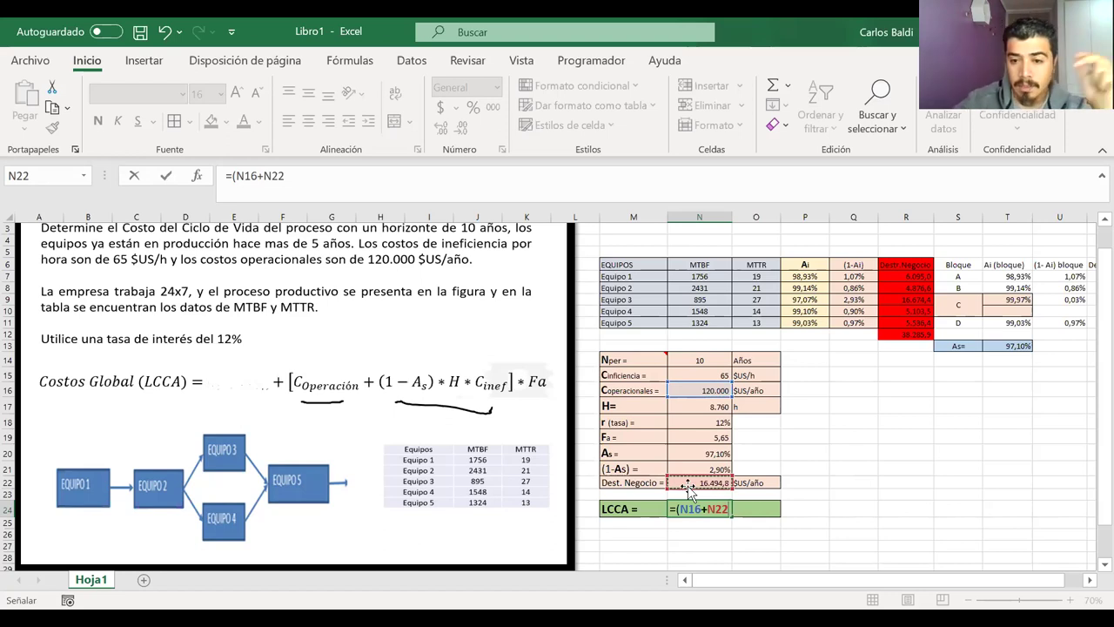
pyautogui.write(')')
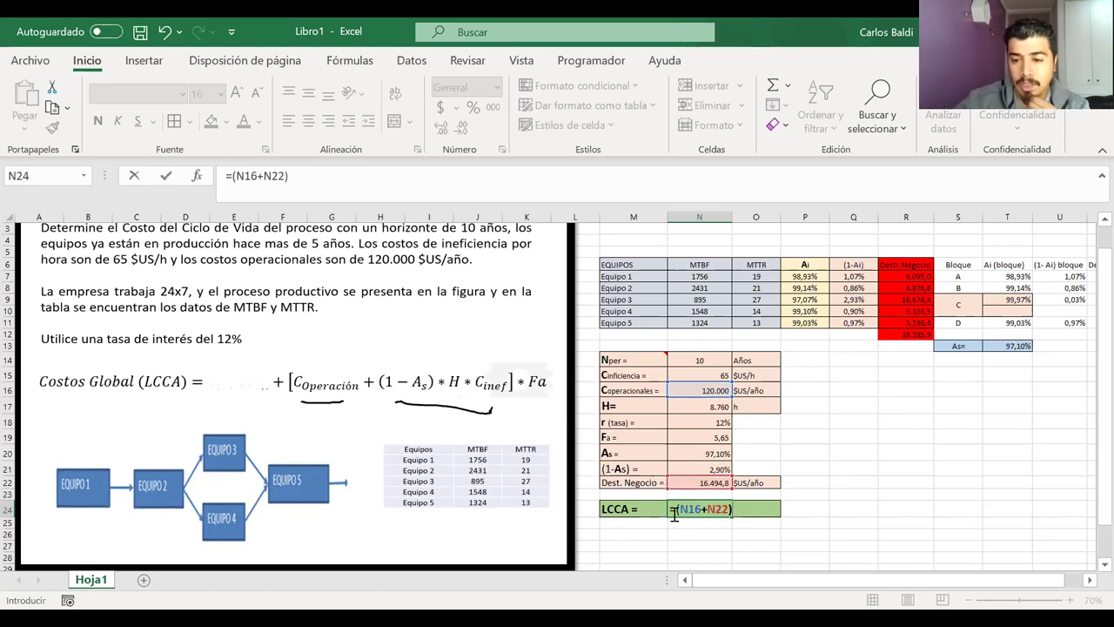
pyautogui.write('*')
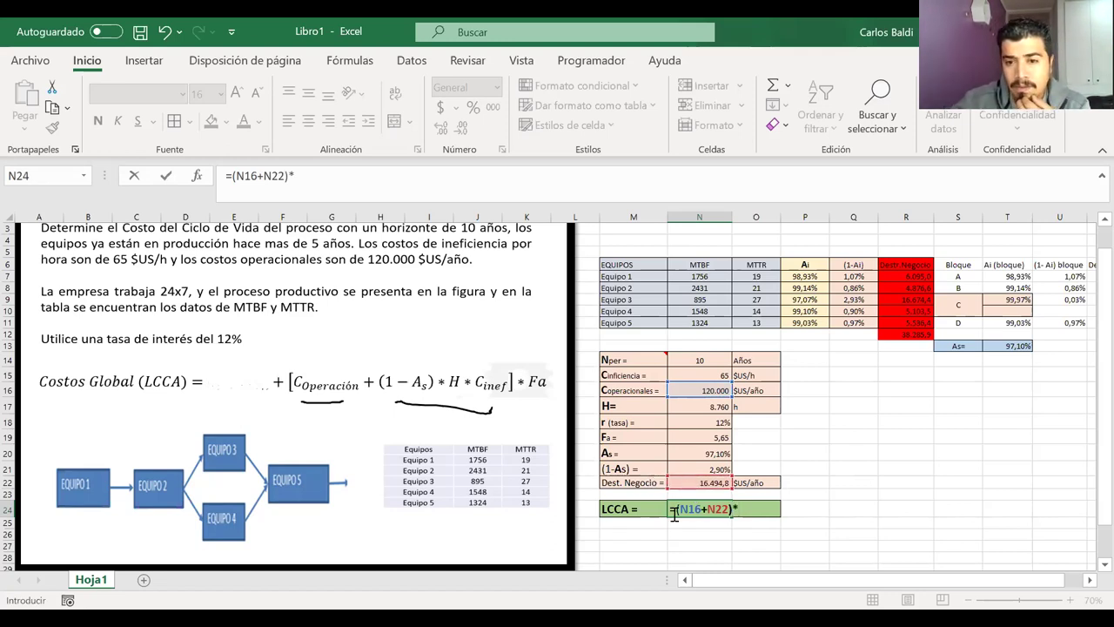
pyautogui.click(689, 434)
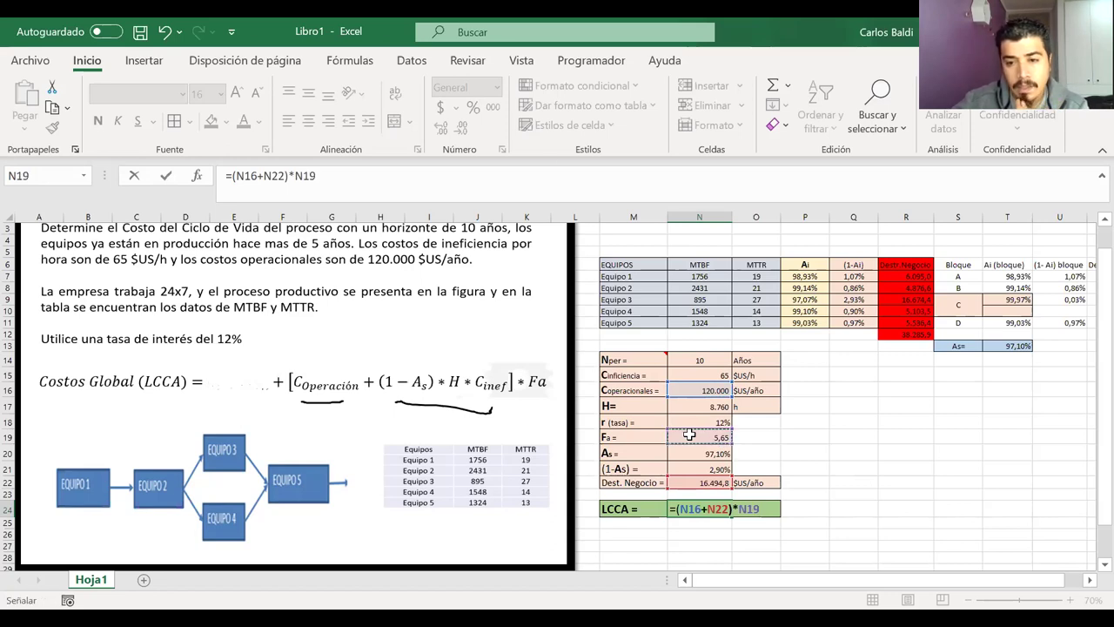
pyautogui.press('Return')
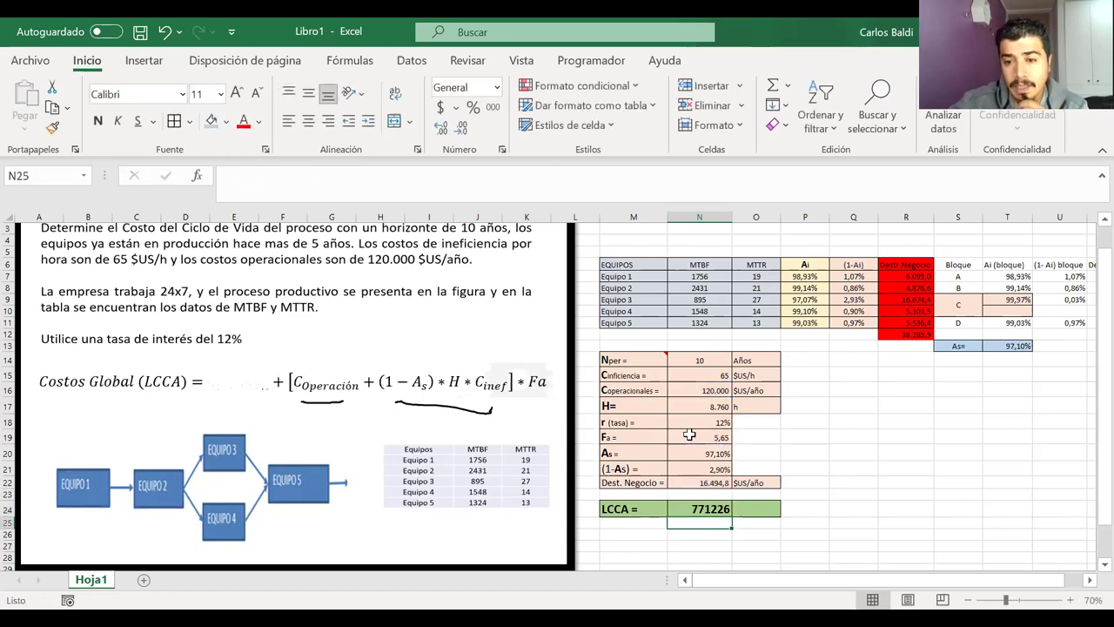
# Format the LCCA value in N24 with a thousands separator and no decimals, and adjust column N's width to suit
pyautogui.click(694, 509)
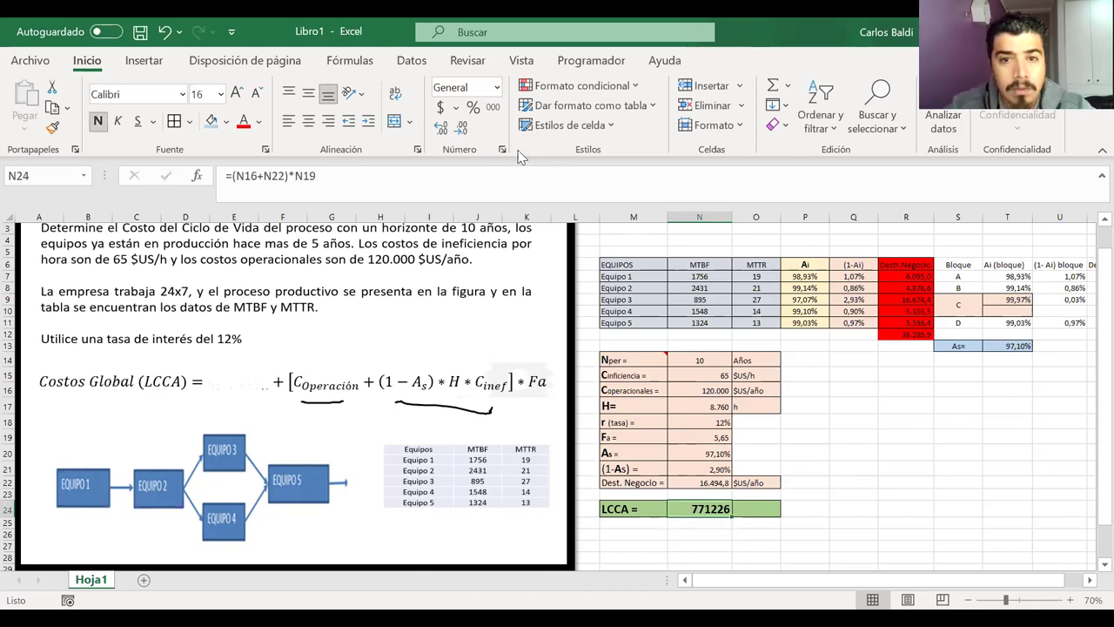
pyautogui.click(493, 106)
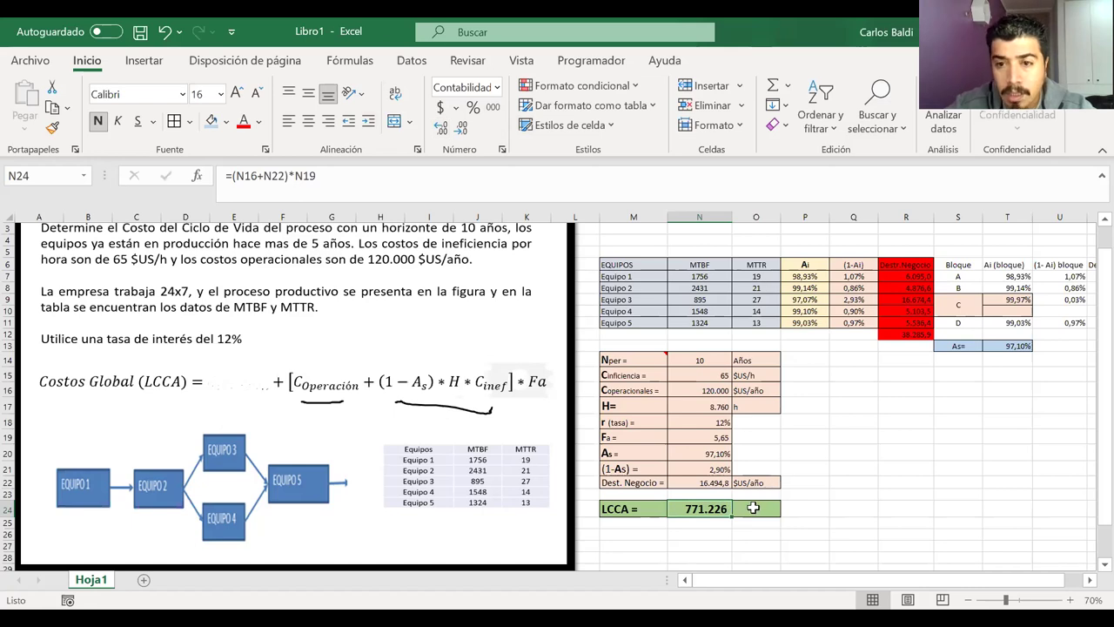
pyautogui.doubleClick(731, 217)
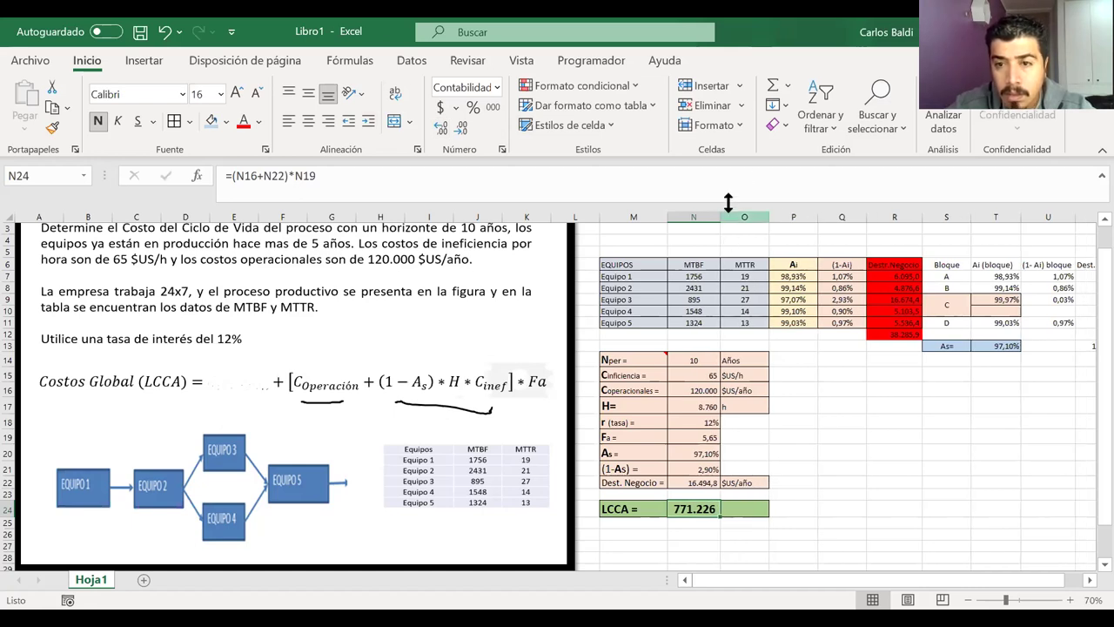
pyautogui.moveTo(721, 217); pyautogui.dragTo(740, 216)
# Enter the currency unit $US in O24 beside the LCCA value
pyautogui.click(754, 511)
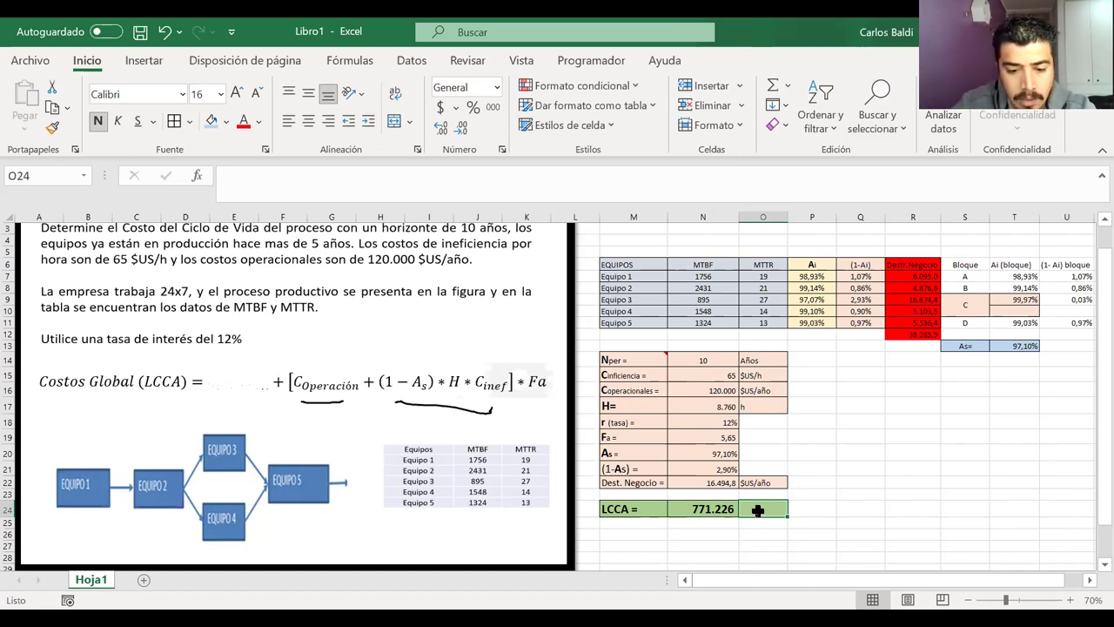
pyautogui.write('=')
pyautogui.press('BackSpace')
pyautogui.write('$us')
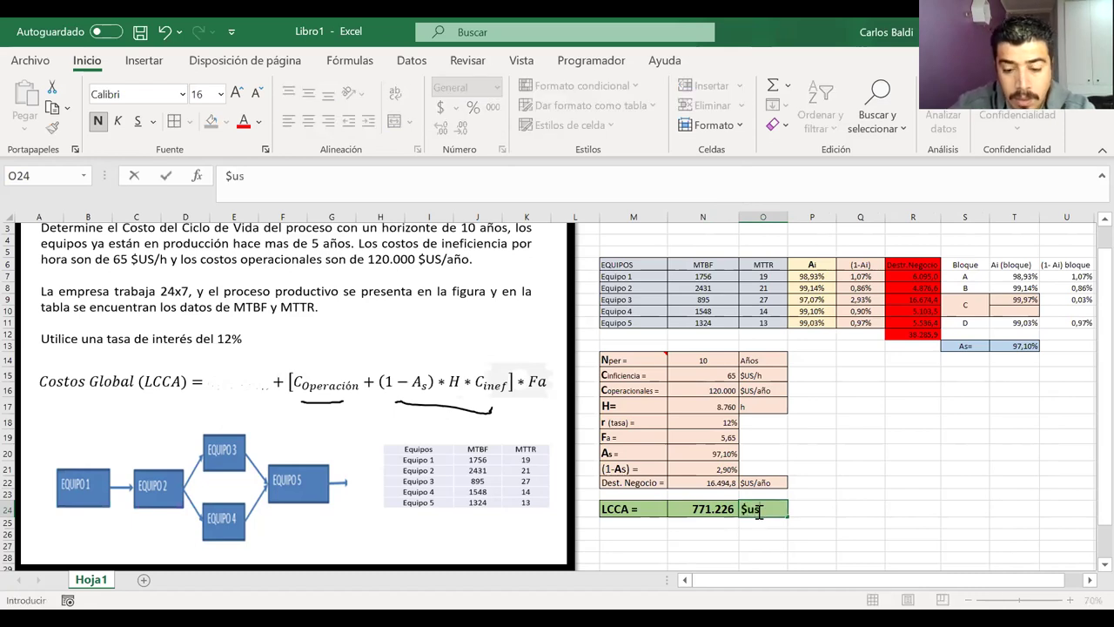
pyautogui.press('BackSpace')
pyautogui.press('BackSpace')
pyautogui.write('US')
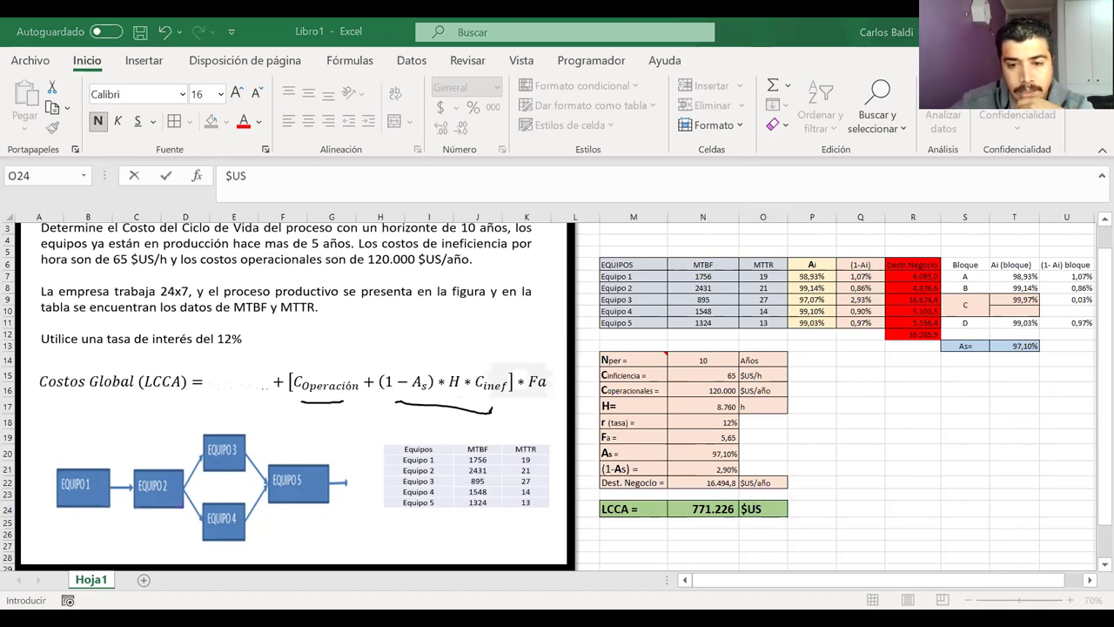
pyautogui.hotkey('ctrl', 'Return')
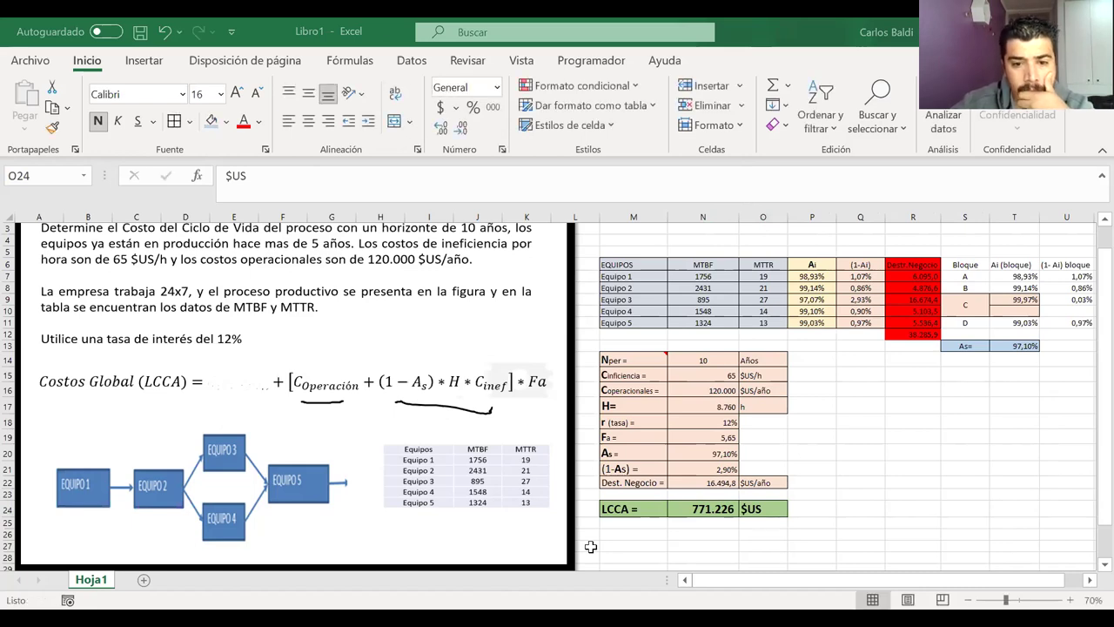
pyautogui.press('F2')
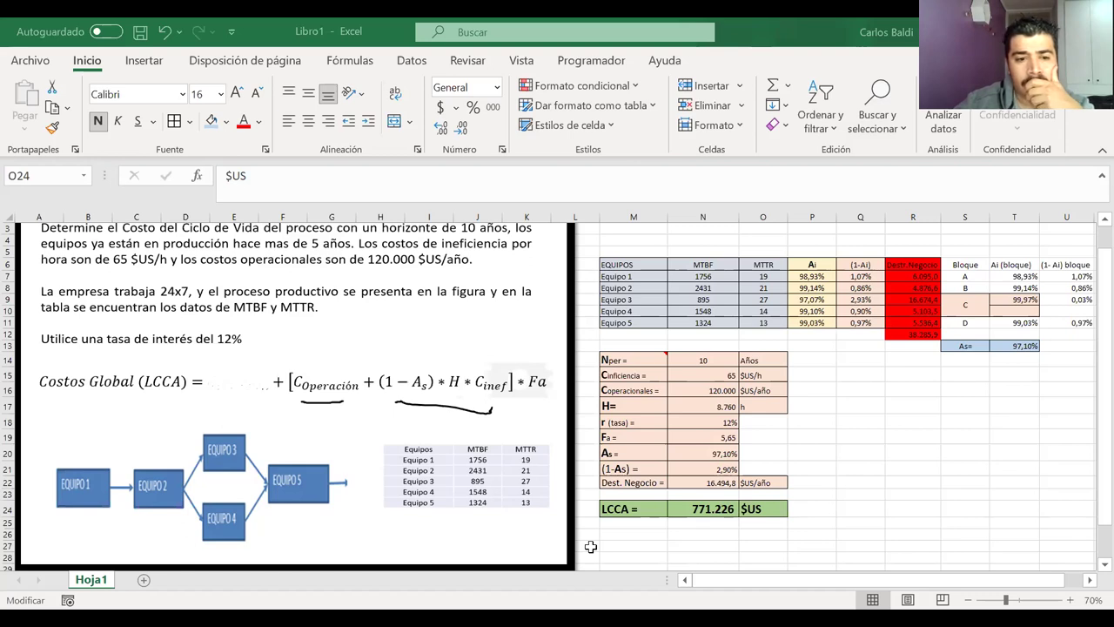
pyautogui.press('Escape')
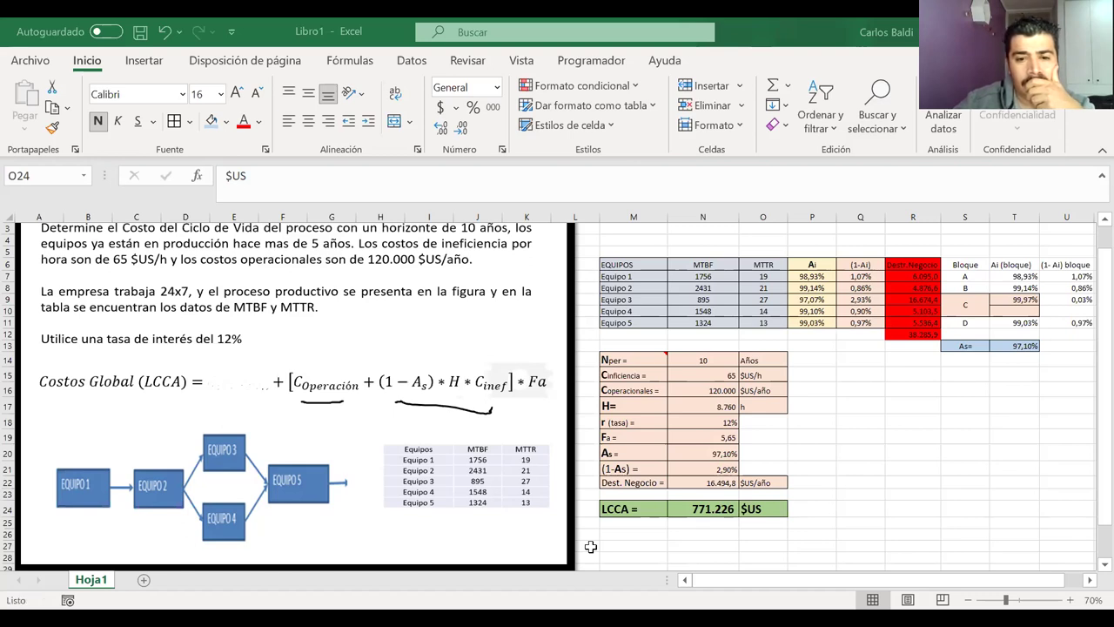
pyautogui.press('F2')
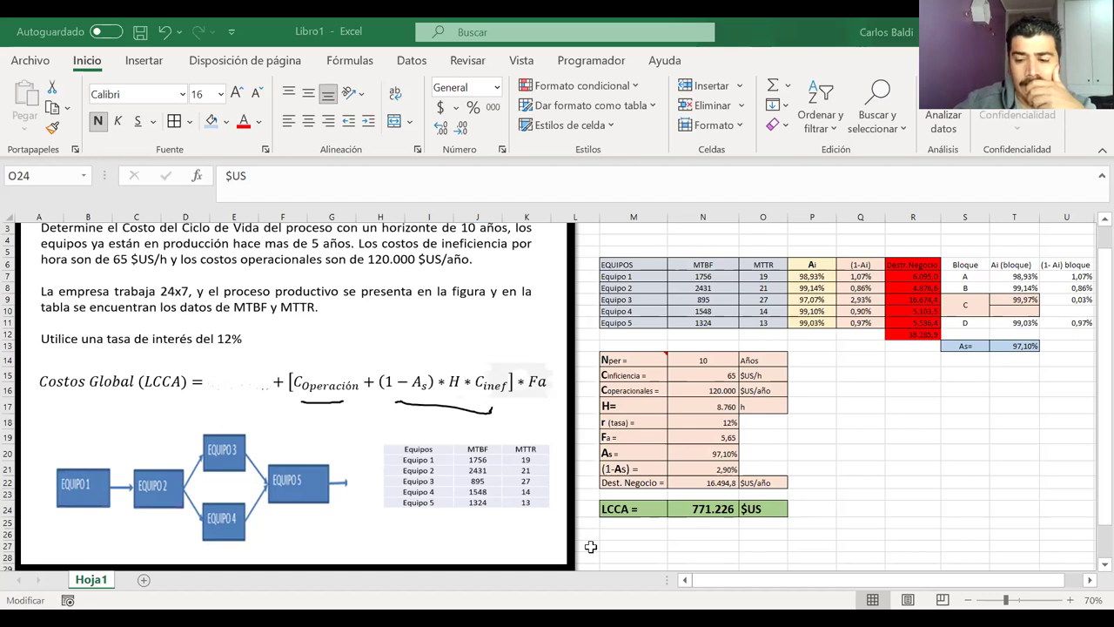
pyautogui.press('Escape')
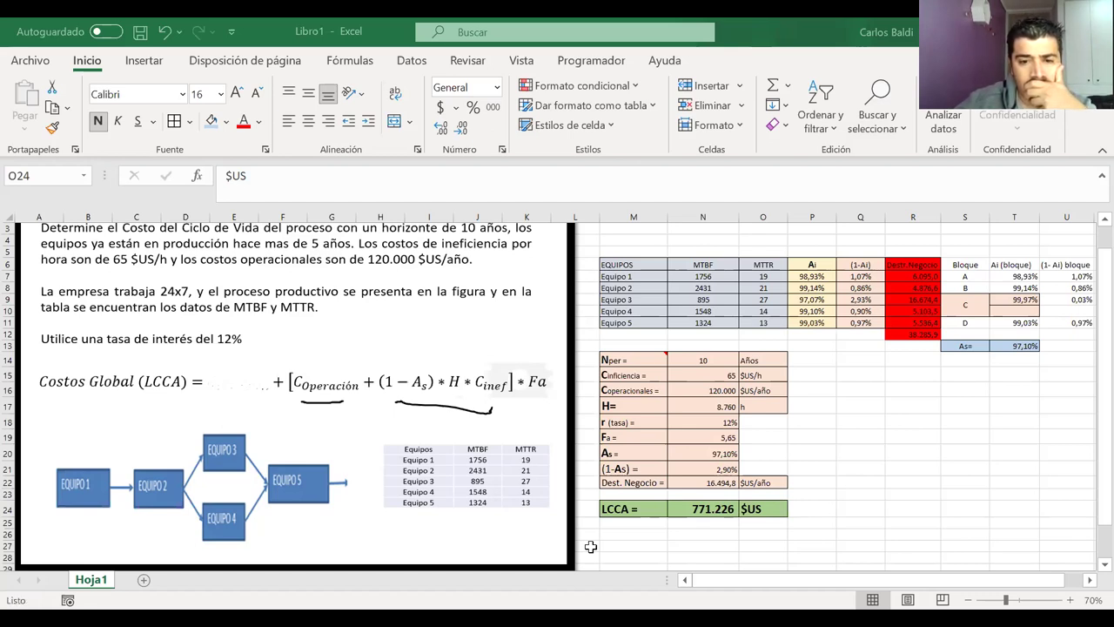
pyautogui.press('F2')
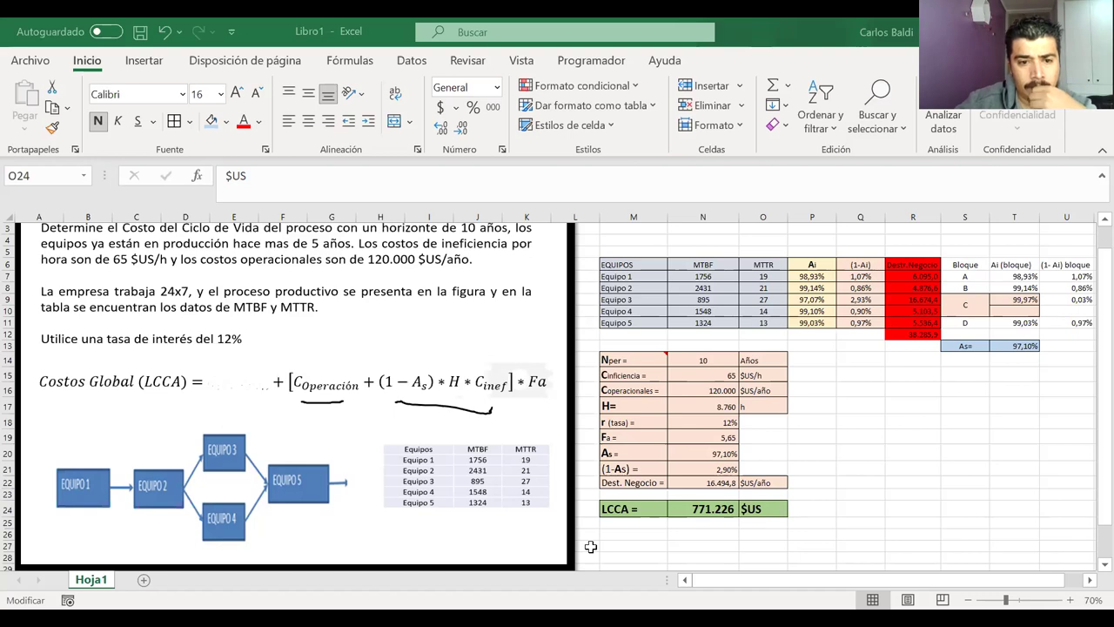
pyautogui.press('Escape')
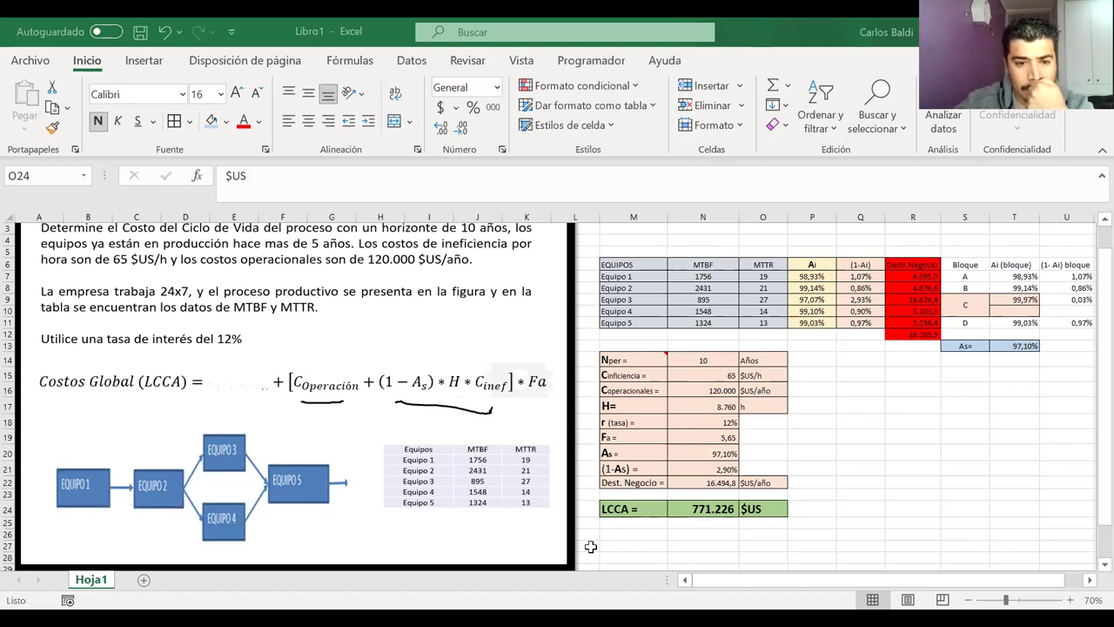
pyautogui.press('F2')
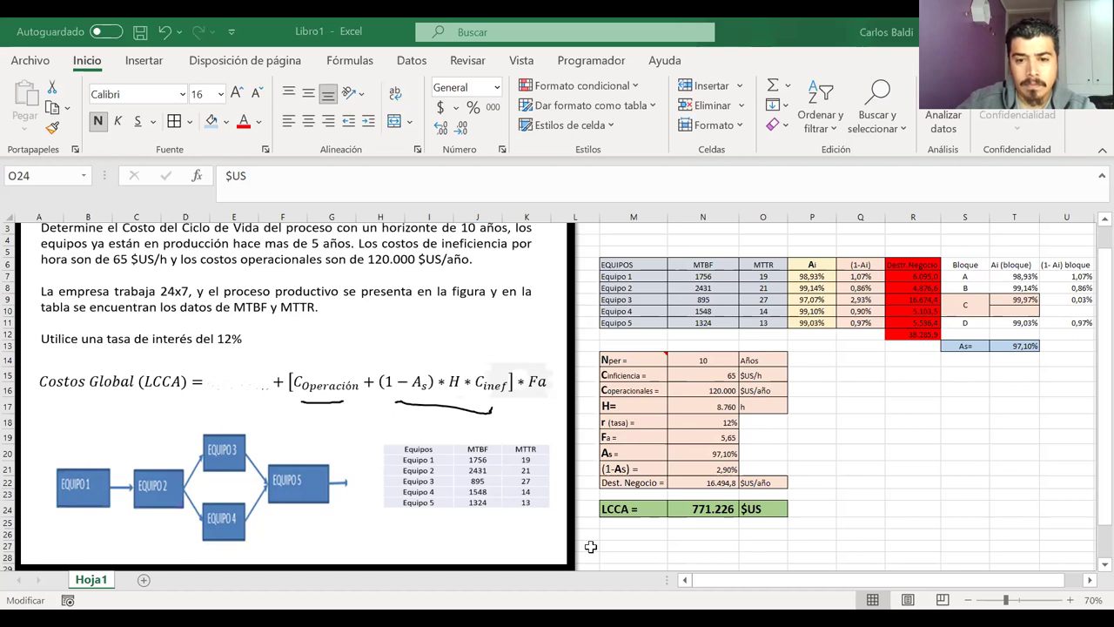
pyautogui.doubleClick(693, 508)
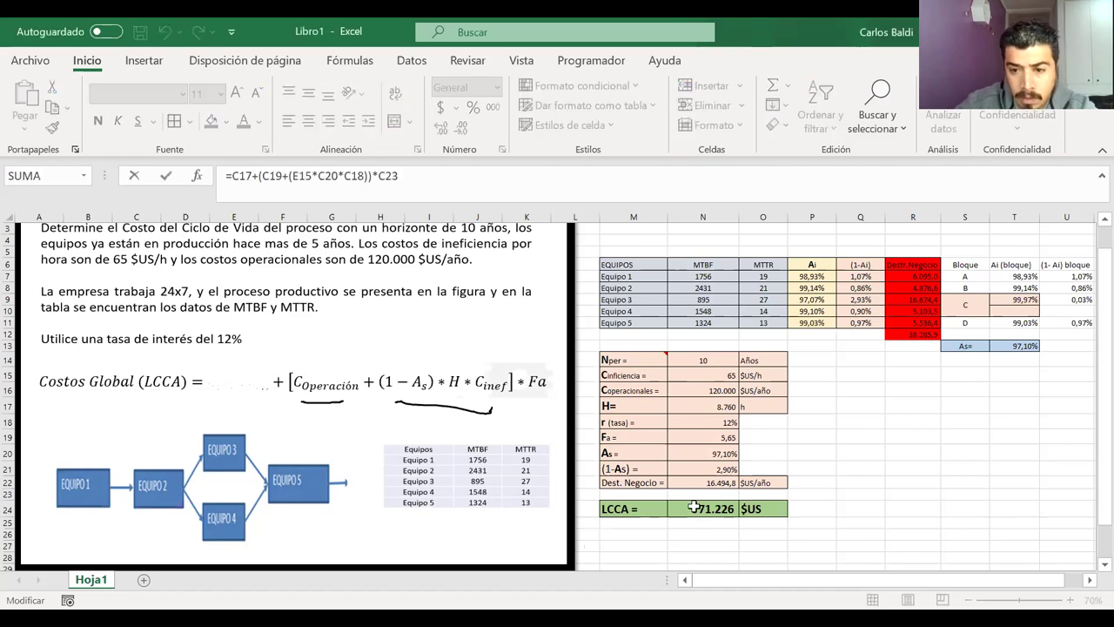
pyautogui.press('Escape')
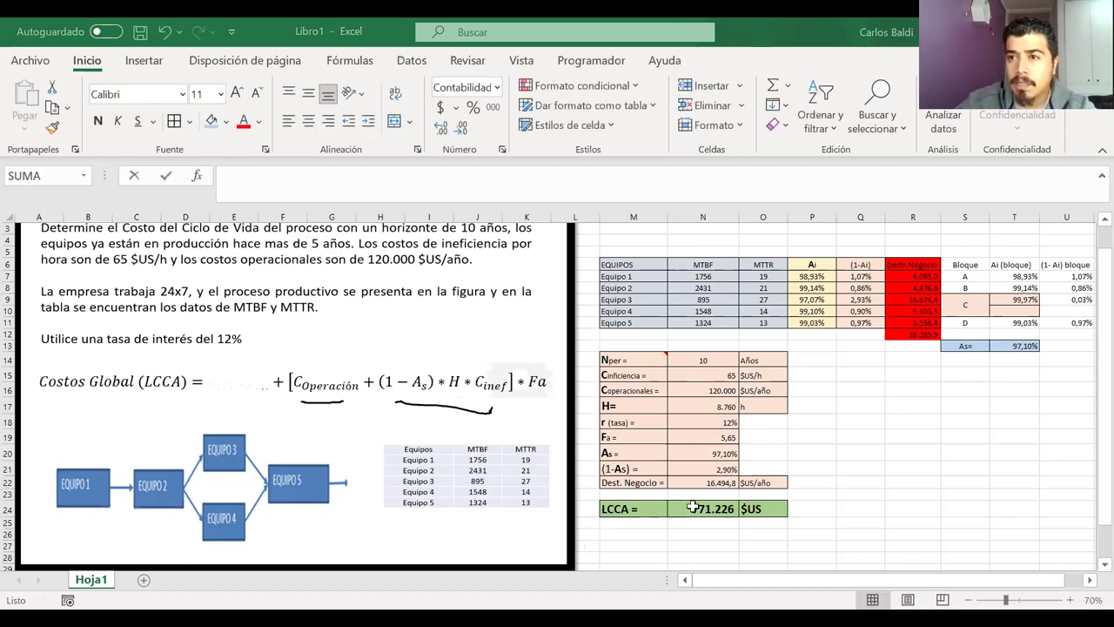
# Replace the N22 term in the LCCA formula in N24 with the unavailability term (1-N20)
pyautogui.click(712, 514)
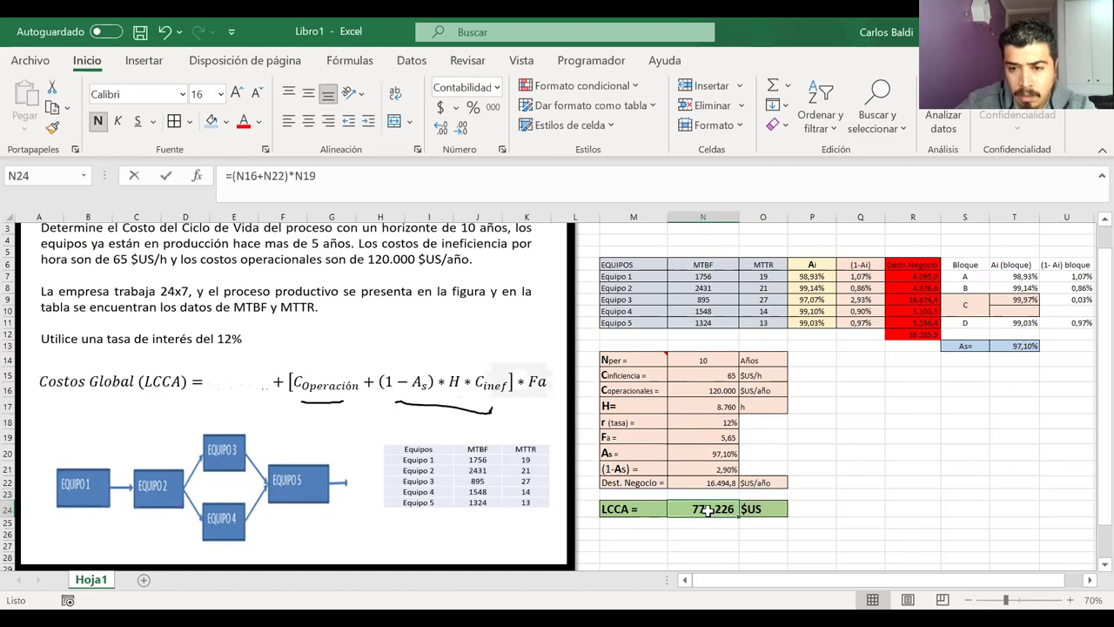
pyautogui.doubleClick(714, 512)
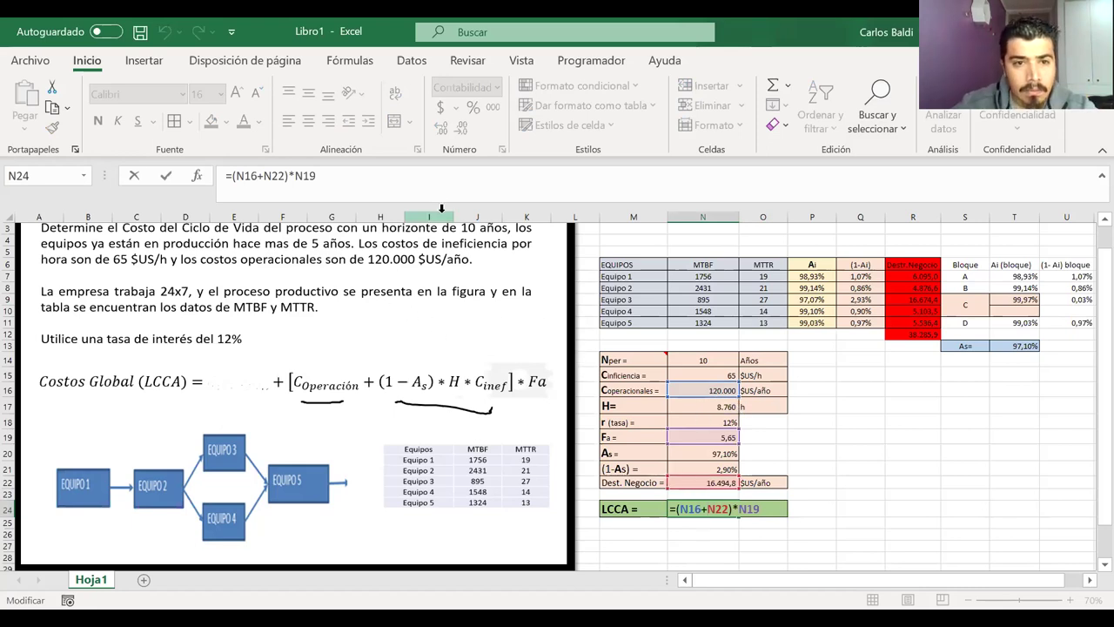
pyautogui.moveTo(264, 176); pyautogui.dragTo(285, 176)
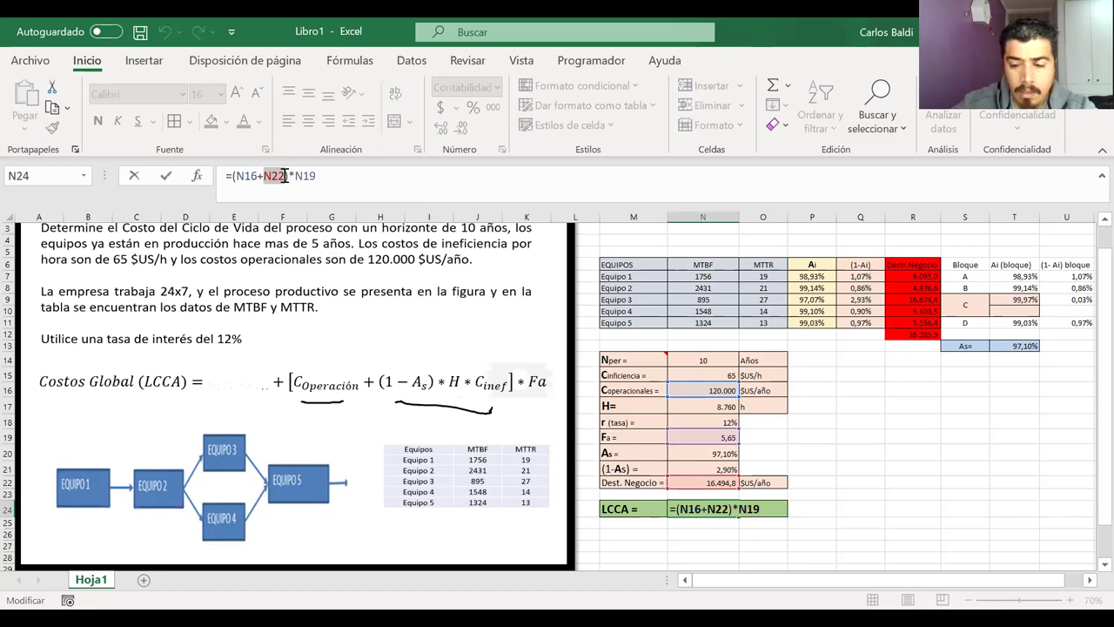
pyautogui.write('()')
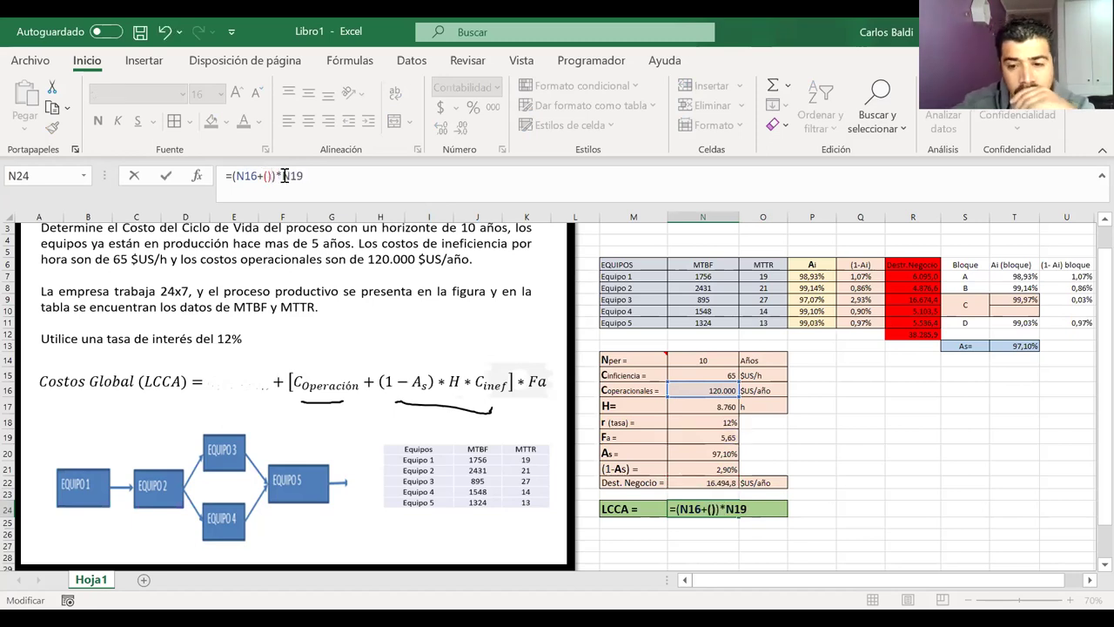
pyautogui.click(268, 176)
pyautogui.write('1-')
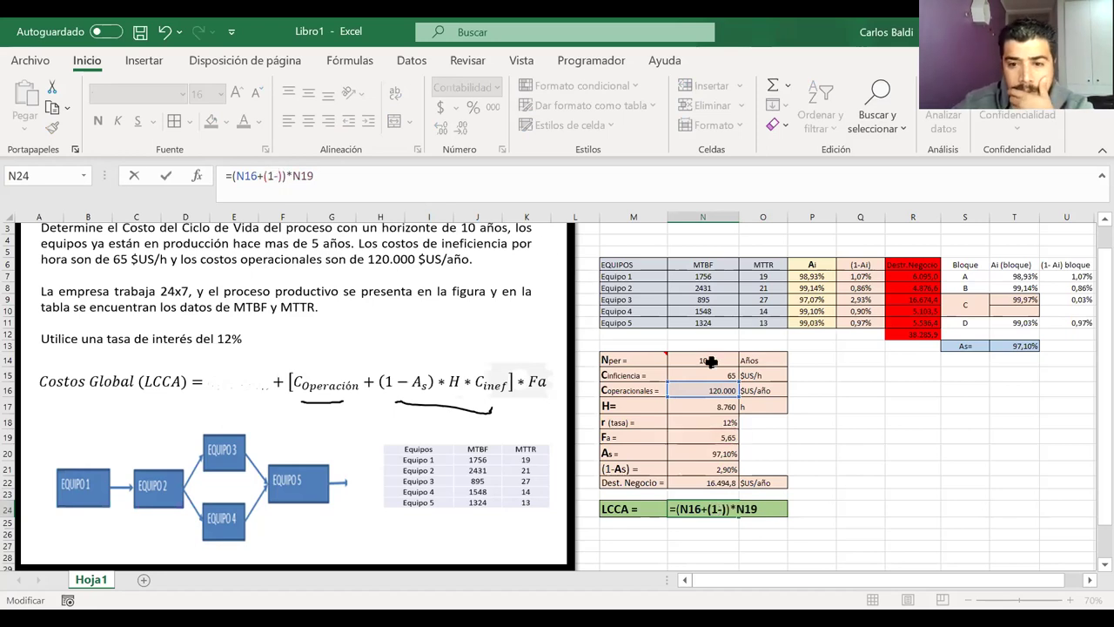
pyautogui.click(701, 453)
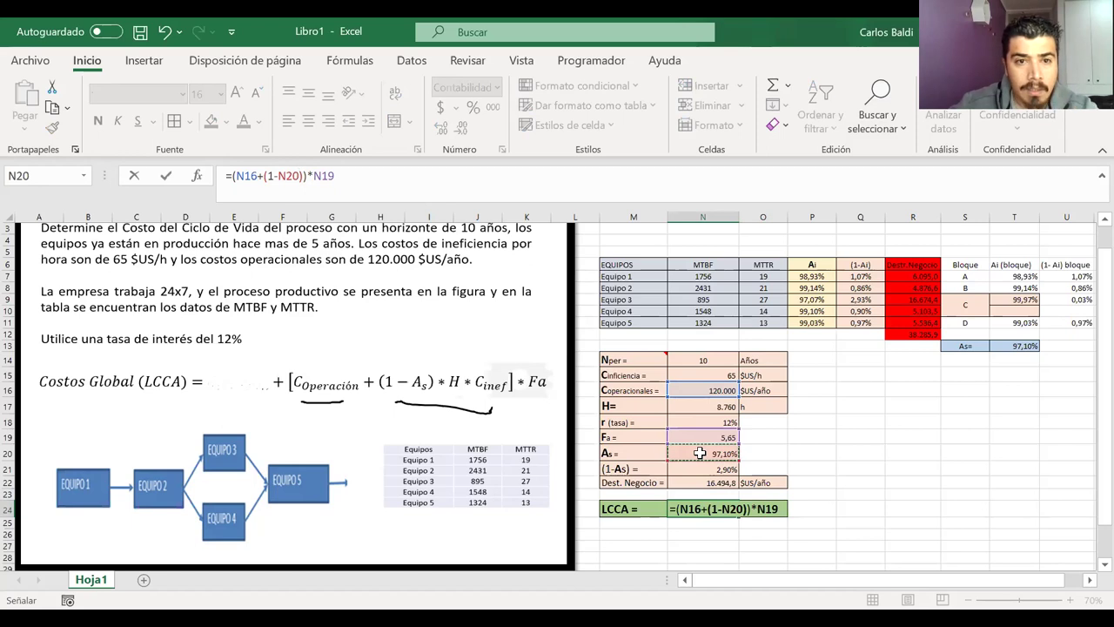
pyautogui.press('Right')
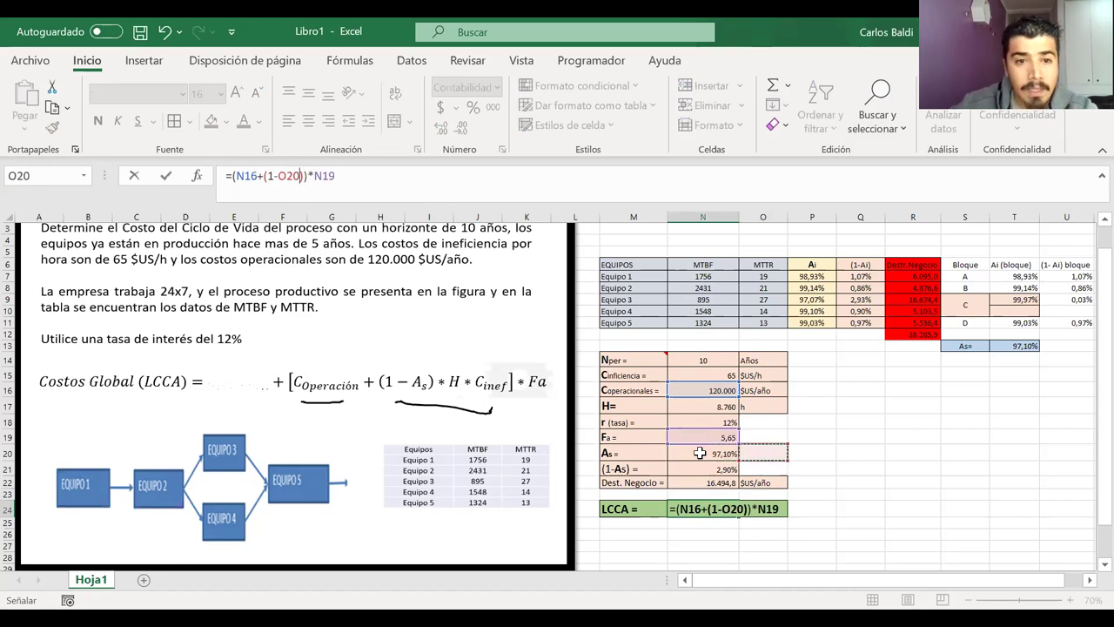
pyautogui.press('Left')
# Multiply the (1-N20) term by N17 and N15 to complete the N24 formula as =(N16+(1-N20)*N17*N15)*N19
pyautogui.click(303, 177)
pyautogui.write('*')
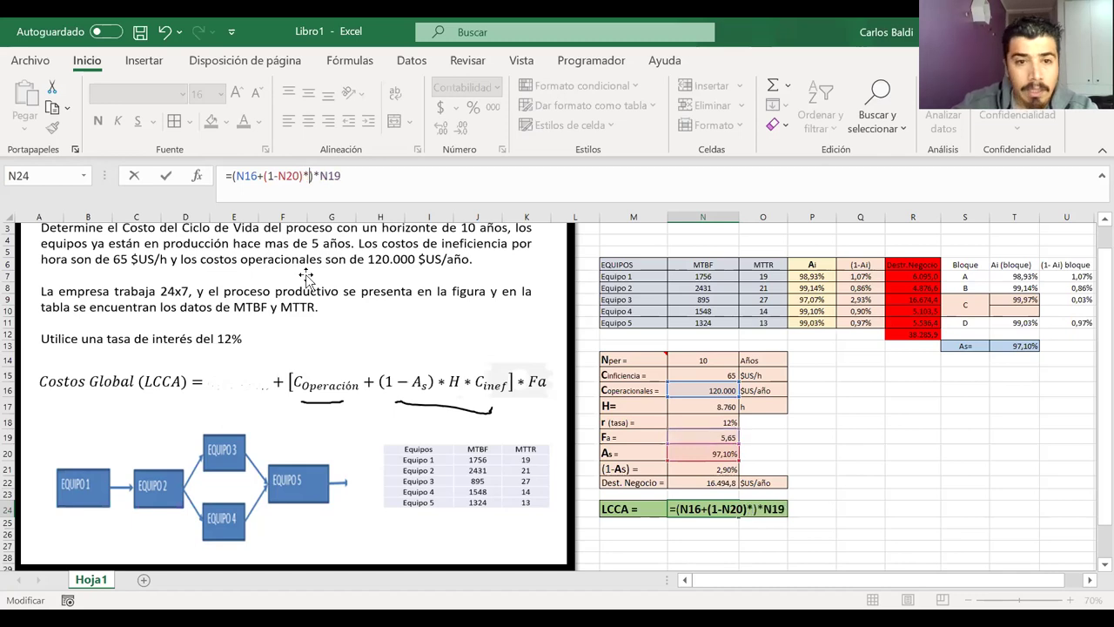
pyautogui.click(695, 407)
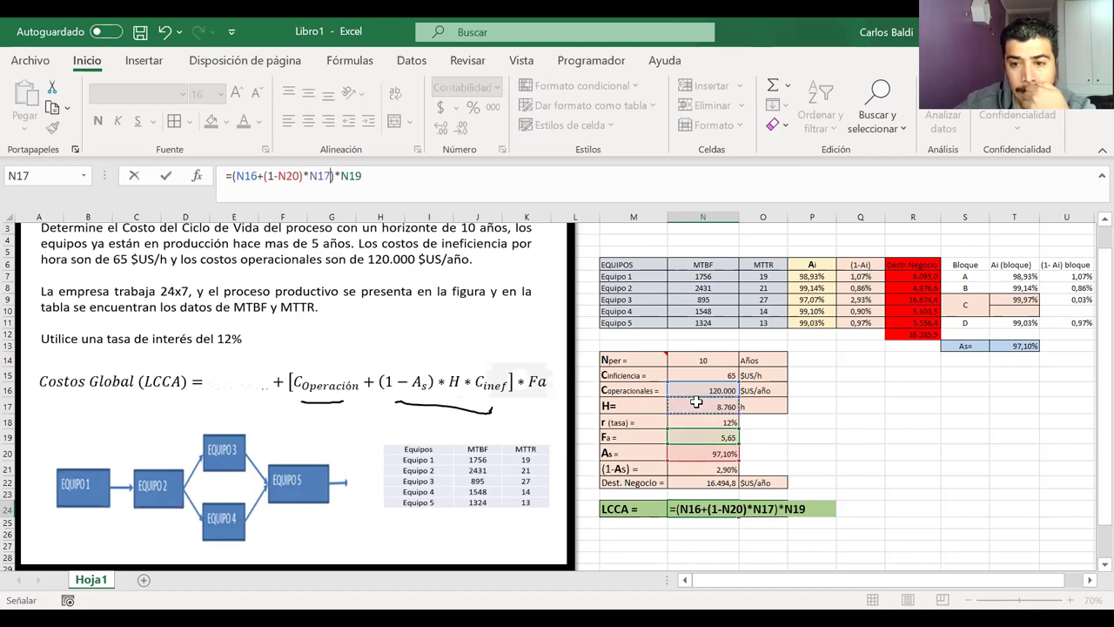
pyautogui.write('*')
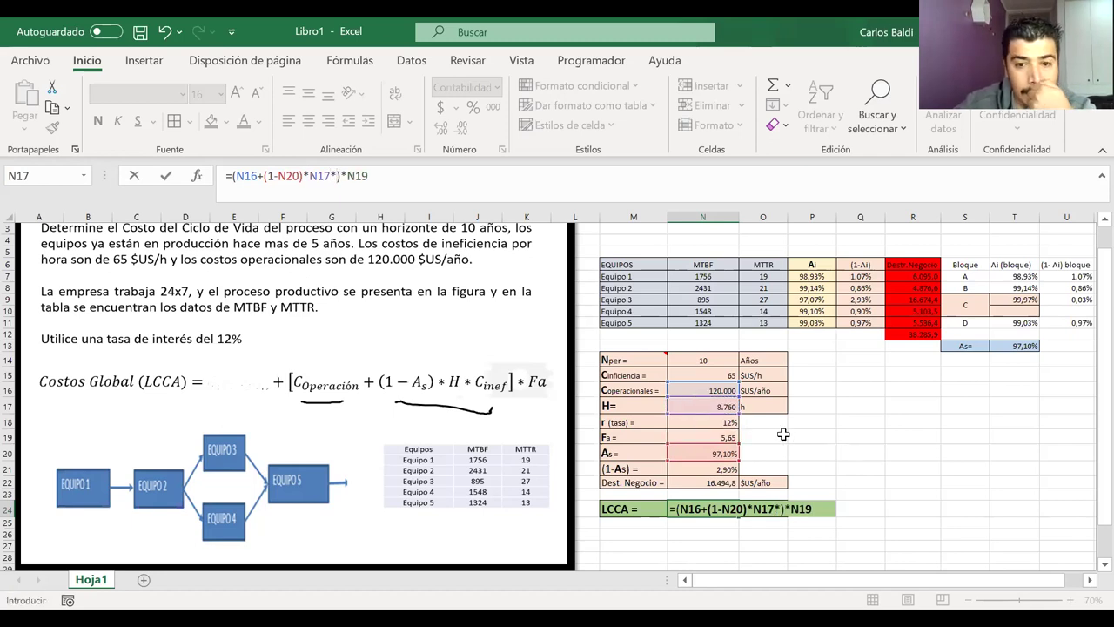
pyautogui.click(707, 374)
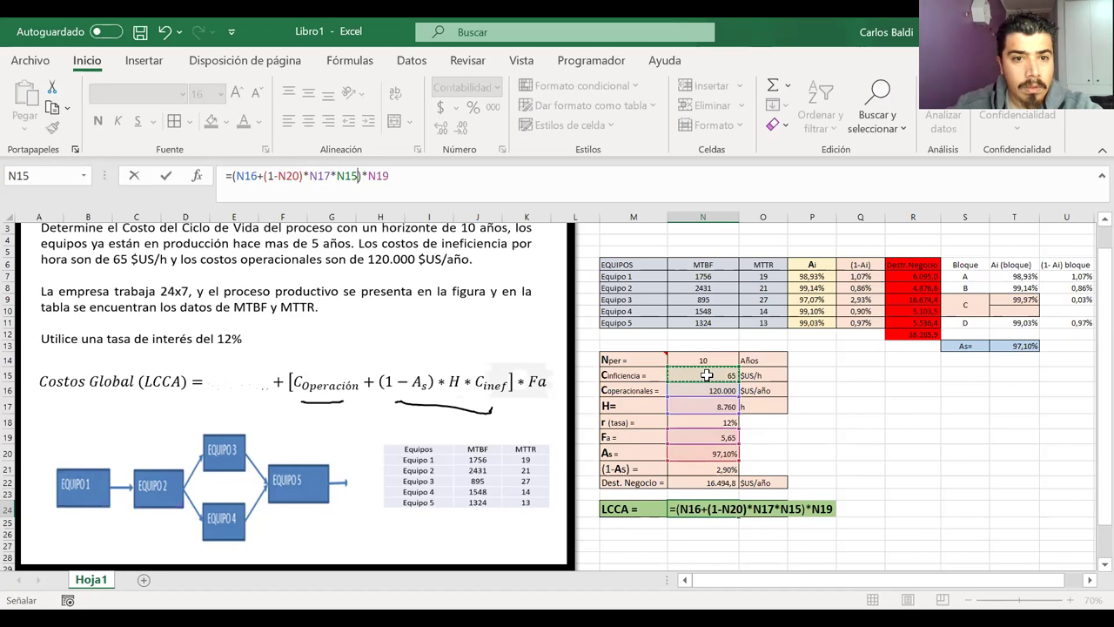
pyautogui.press('Return')
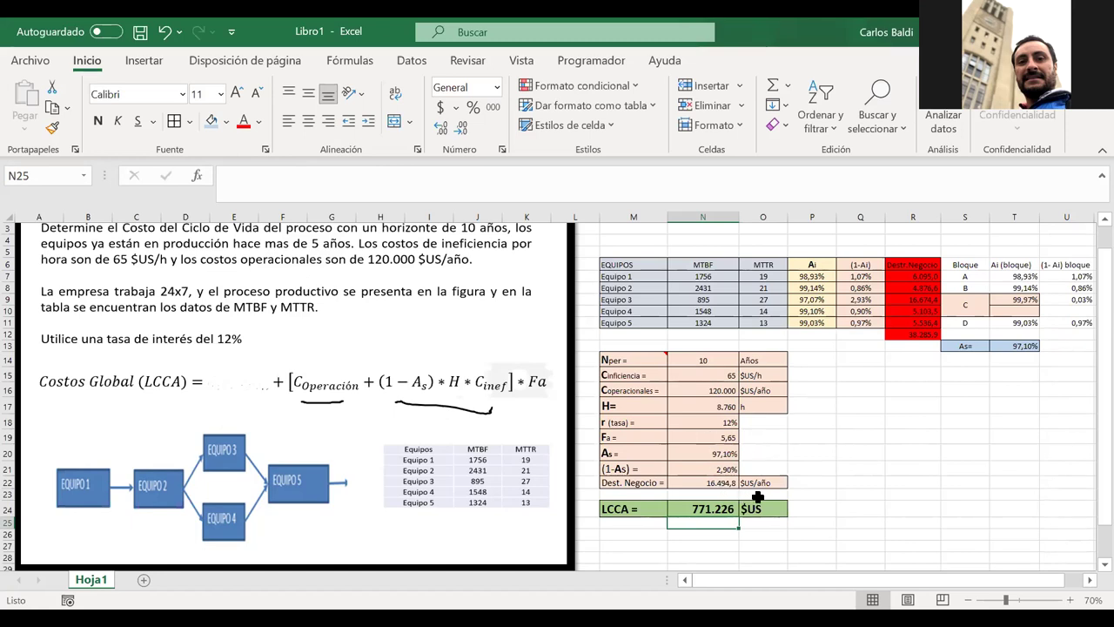
pyautogui.click(695, 511)
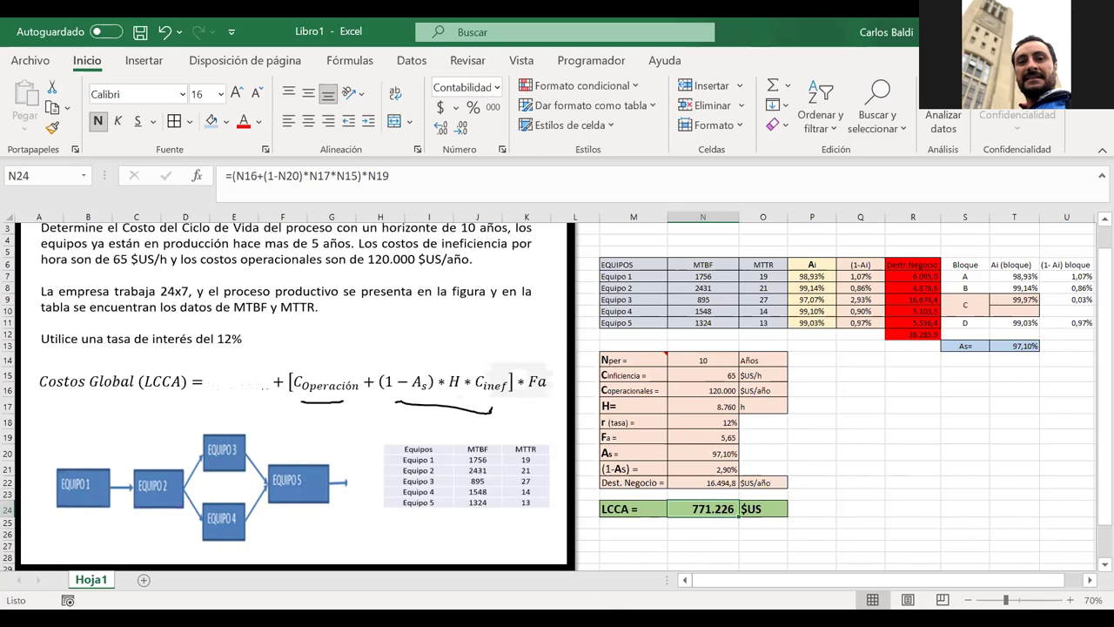
pyautogui.click(558, 545)
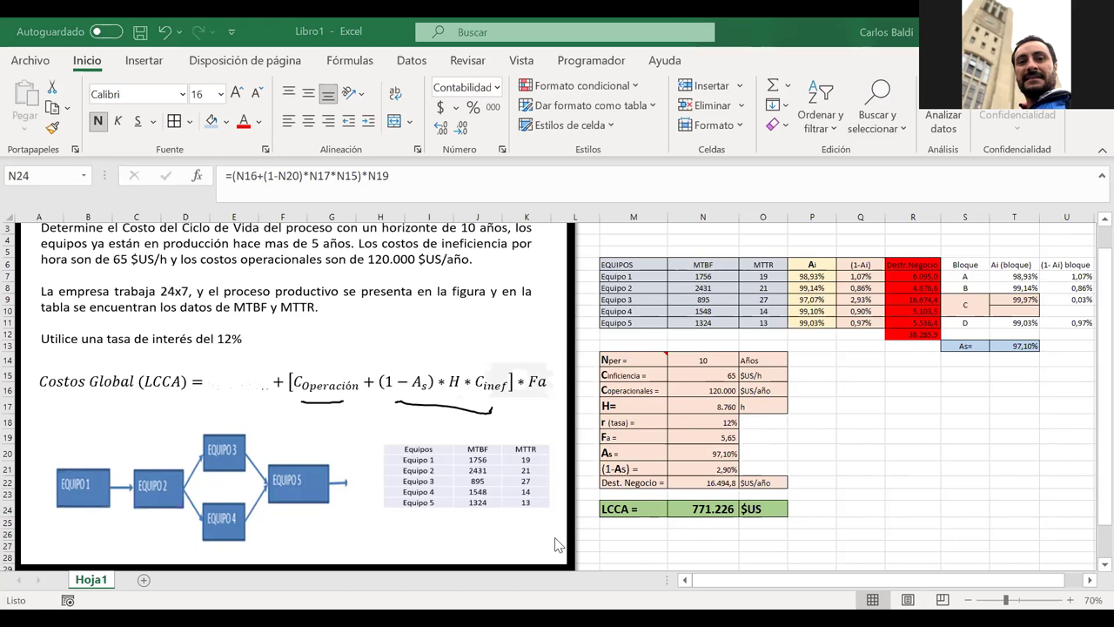
pyautogui.press('F2')
pyautogui.press('Escape')
pyautogui.press('F2')
pyautogui.click(693, 584)
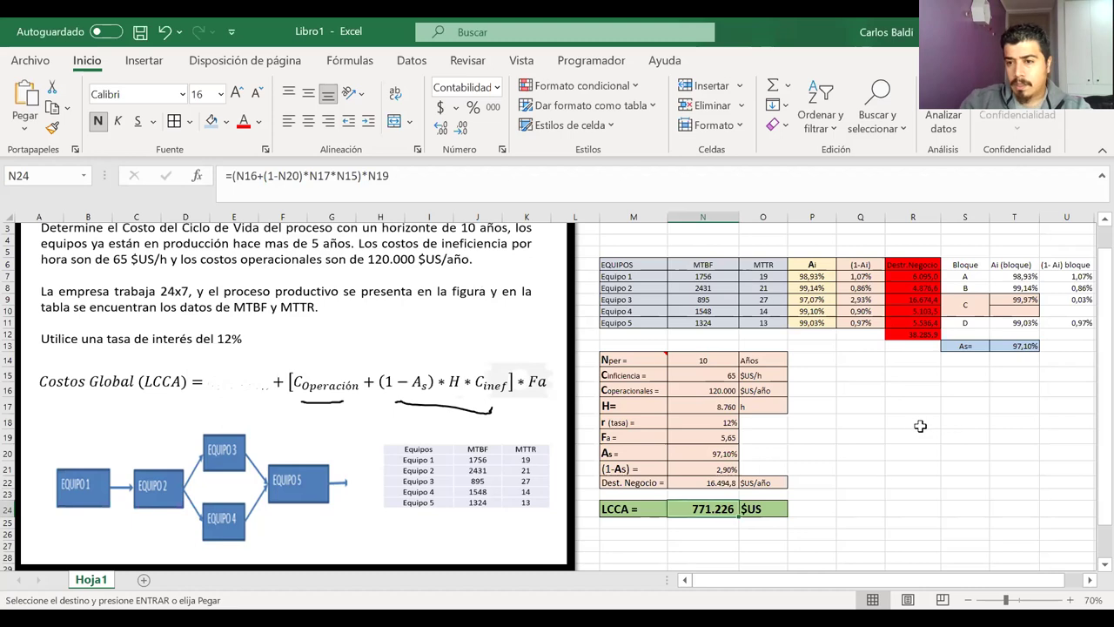
# Enter the label Precio in R18, in the empty area beside the parameter table
pyautogui.click(913, 423)
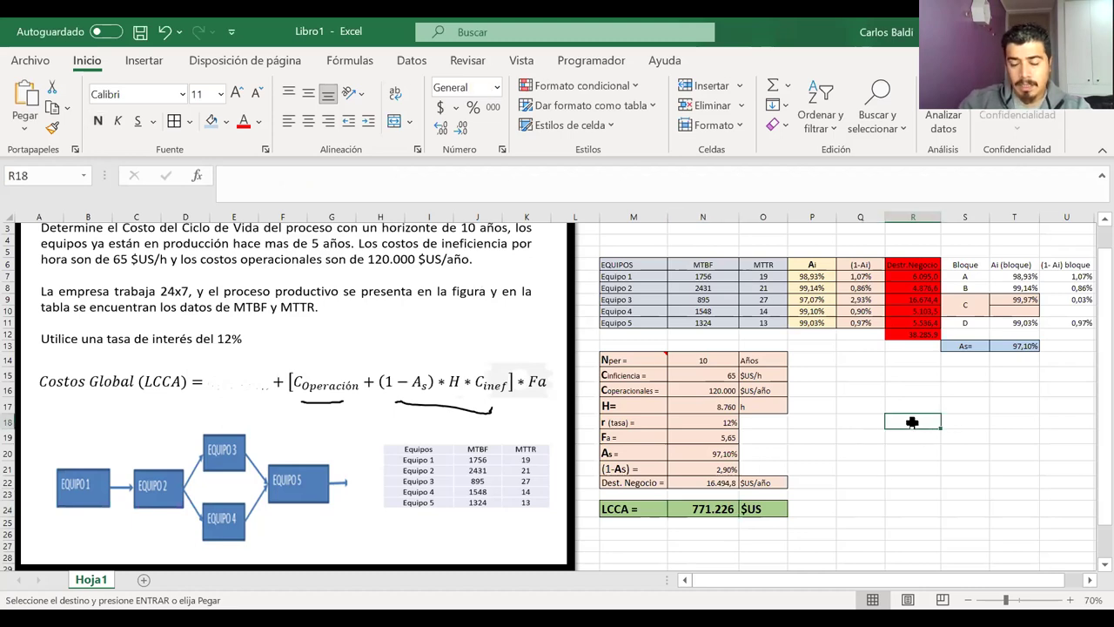
pyautogui.write('Precio')
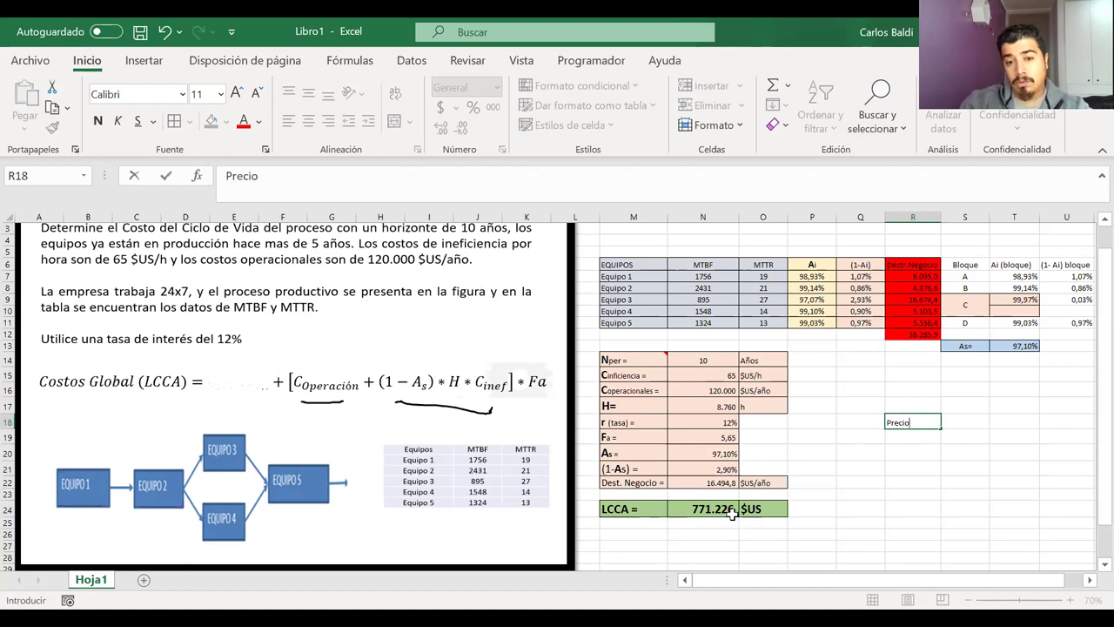
pyautogui.press('Return')
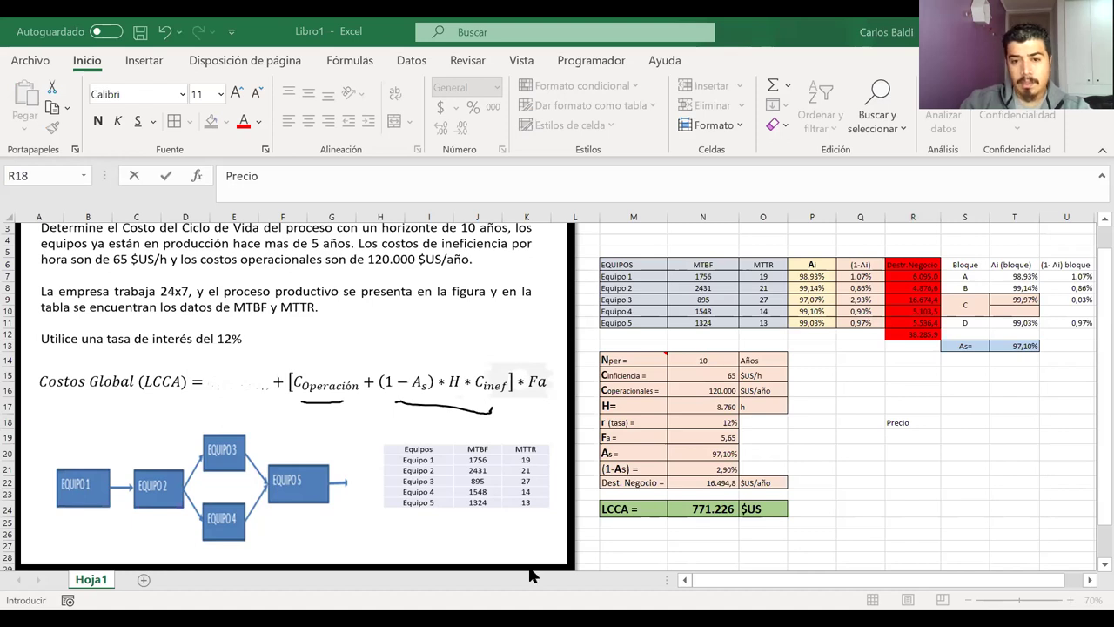
pyautogui.press('Escape')
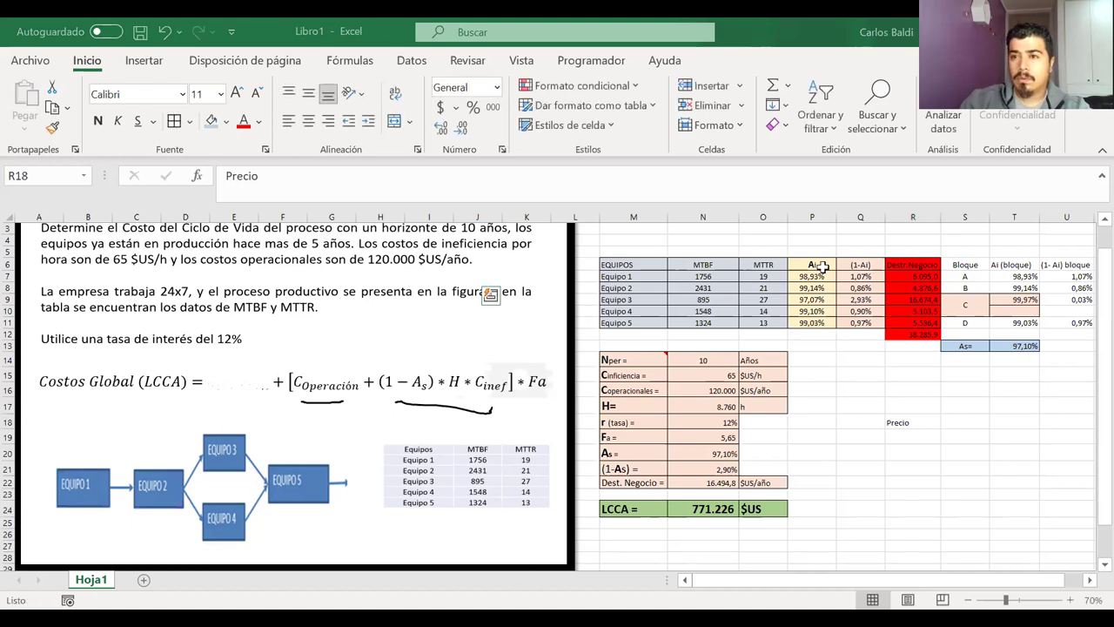
# Append the unit to the label in R18 so it reads Precio ($US/Uid)
pyautogui.click(912, 422)
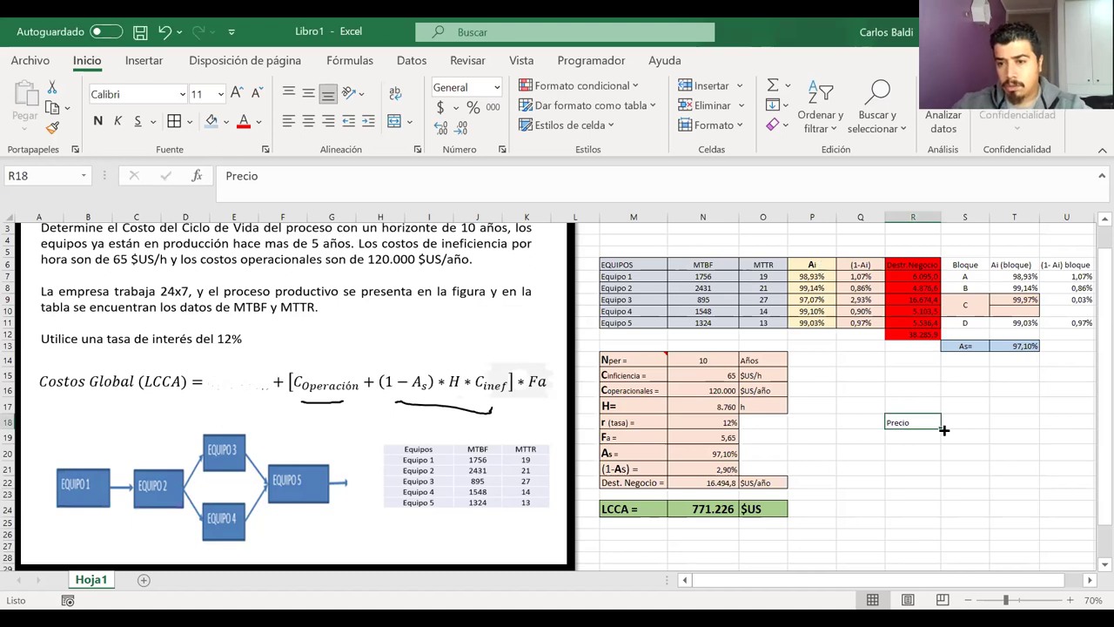
pyautogui.doubleClick(919, 422)
pyautogui.write('($')
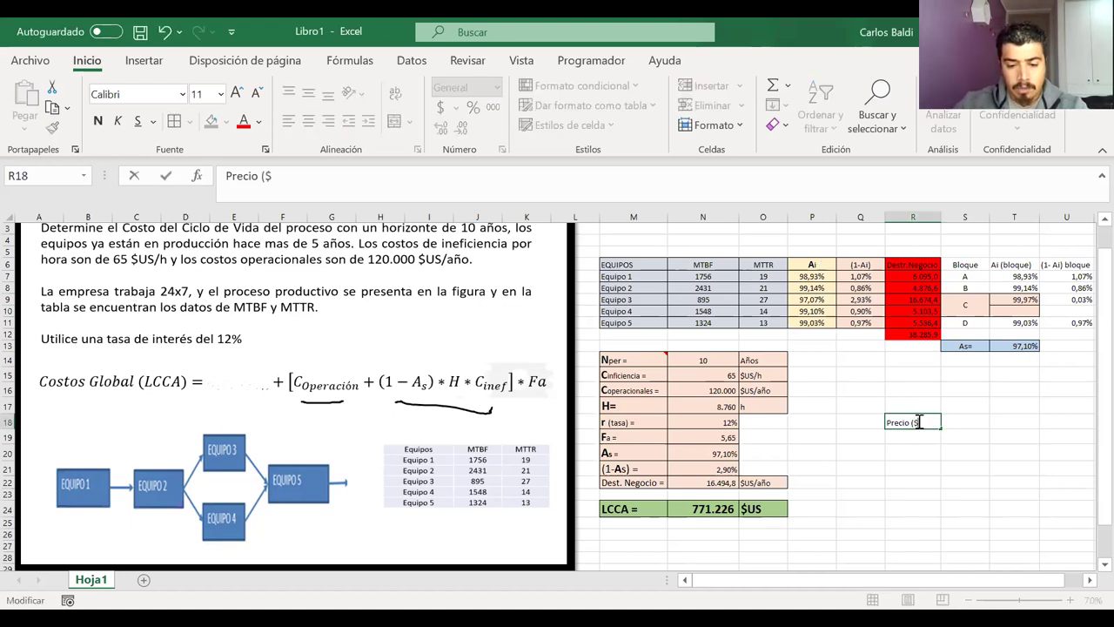
pyautogui.write('US/')
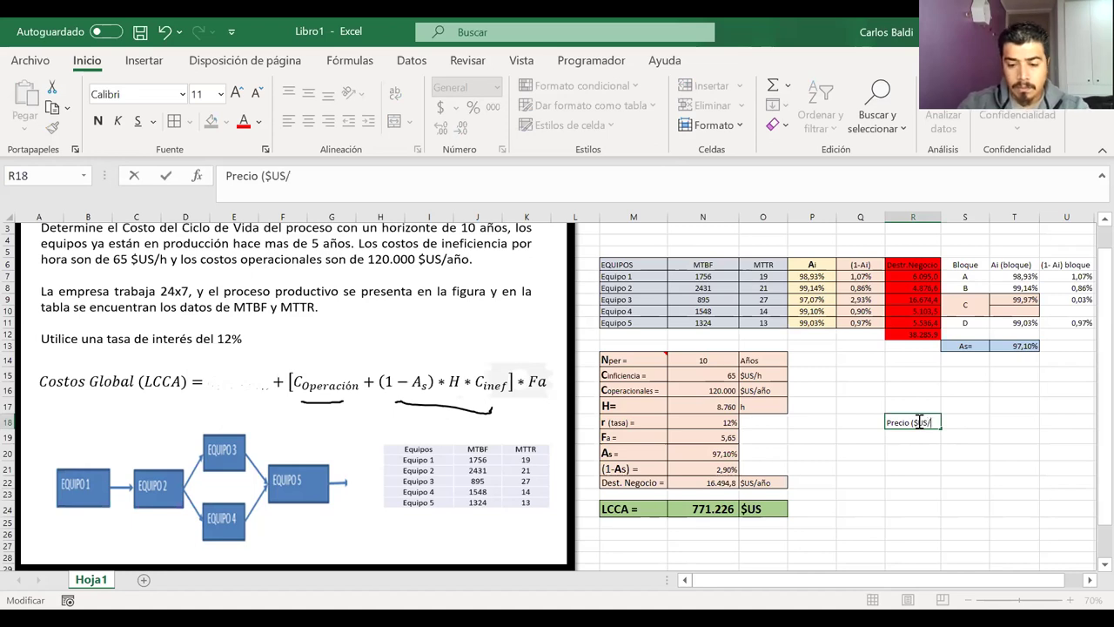
pyautogui.write('UN')
pyautogui.press('BackSpace')
pyautogui.write('id)')
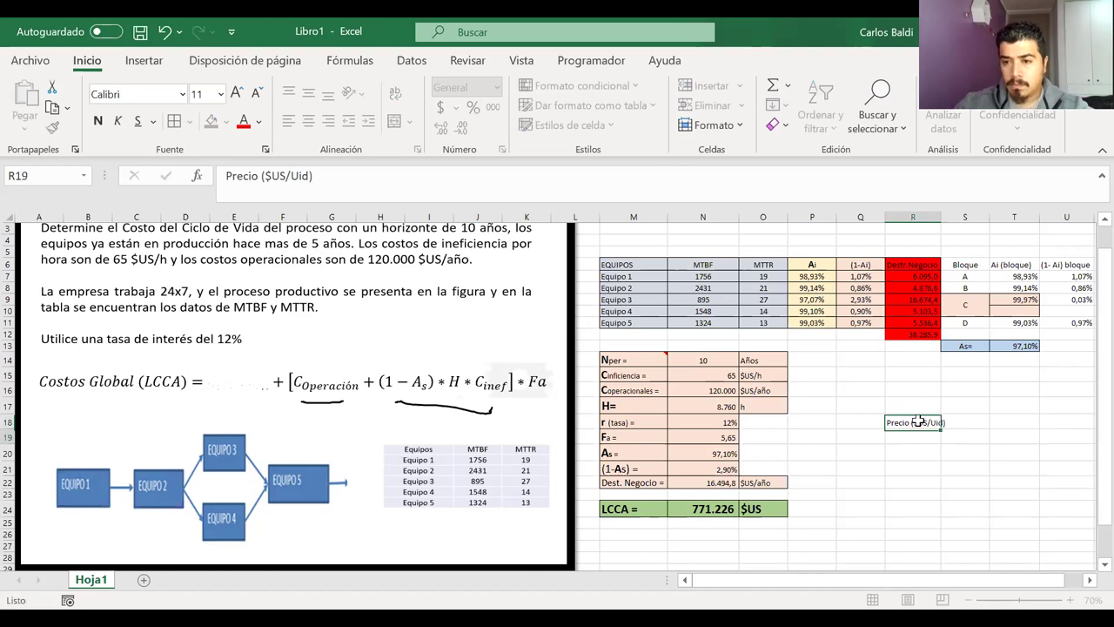
pyautogui.press('Return')
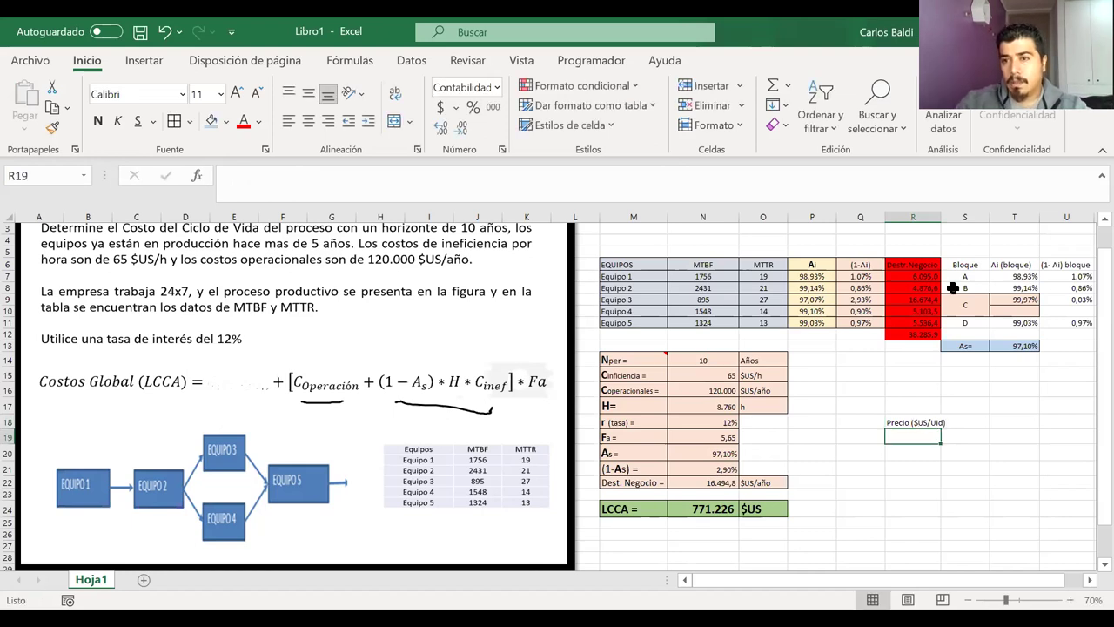
# Correct the label in R18 to Precio ($US/Unid) and autofit column R to its text
pyautogui.doubleClick(941, 217)
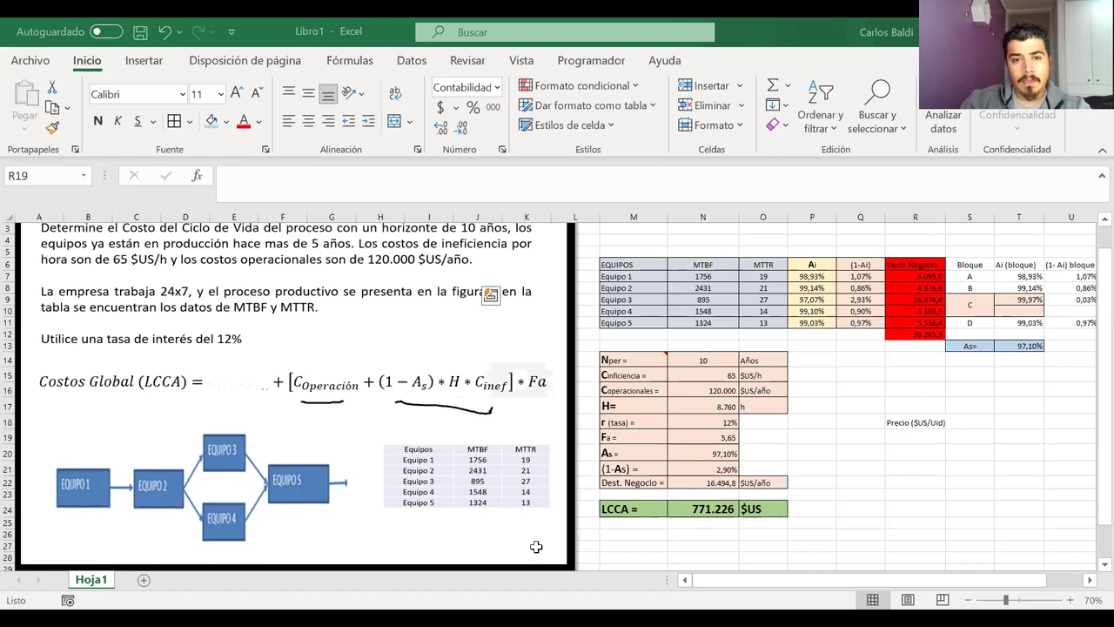
pyautogui.click(939, 422)
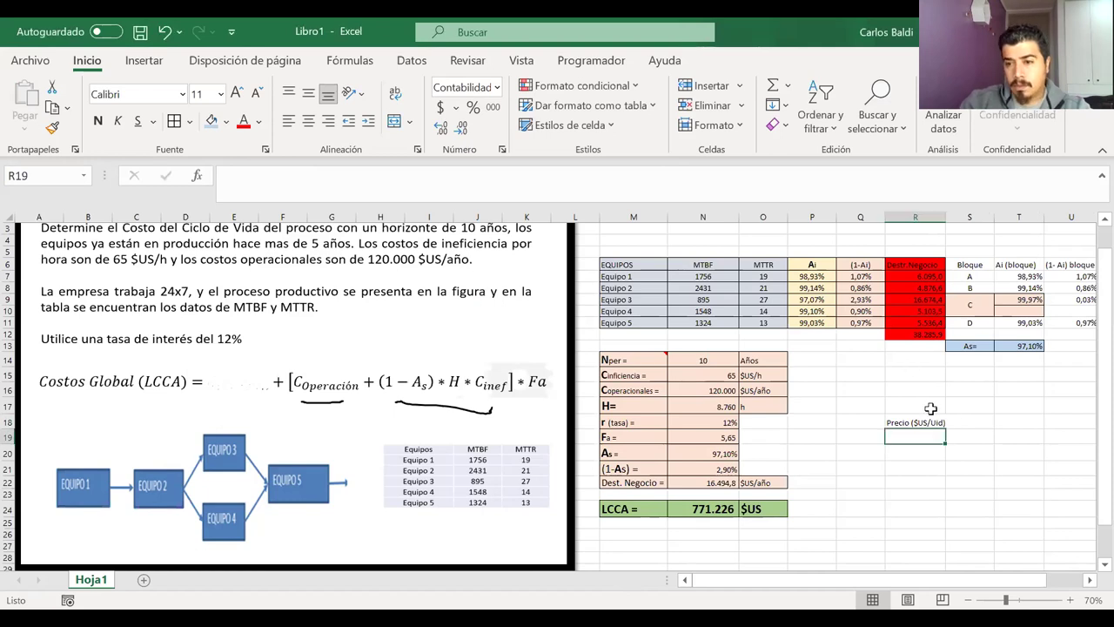
pyautogui.doubleClick(932, 422)
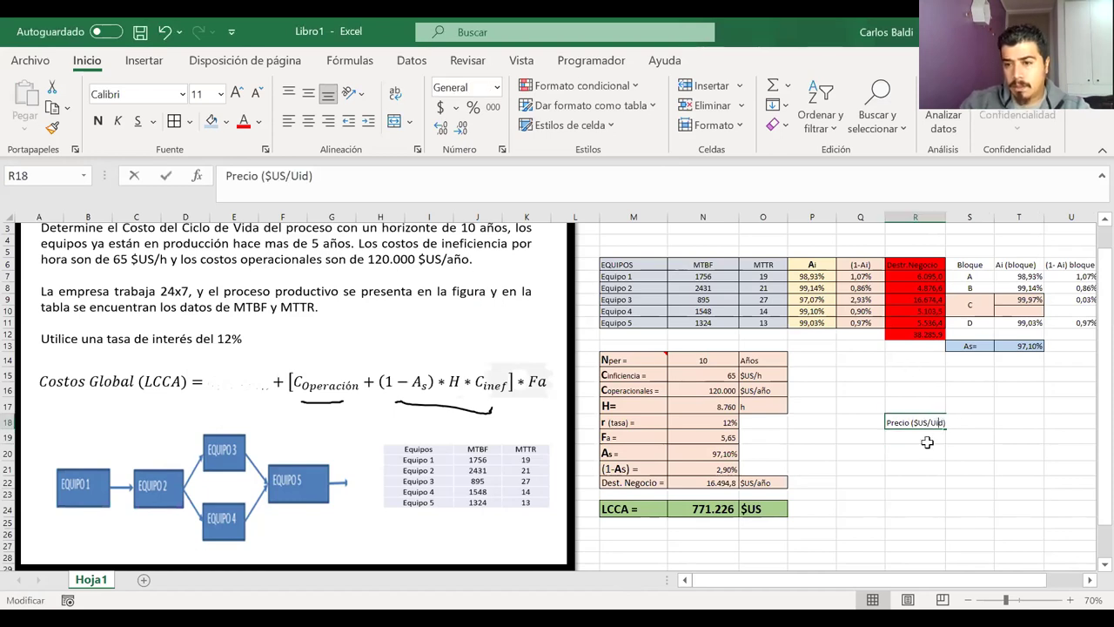
pyautogui.write('n')
pyautogui.press('Return')
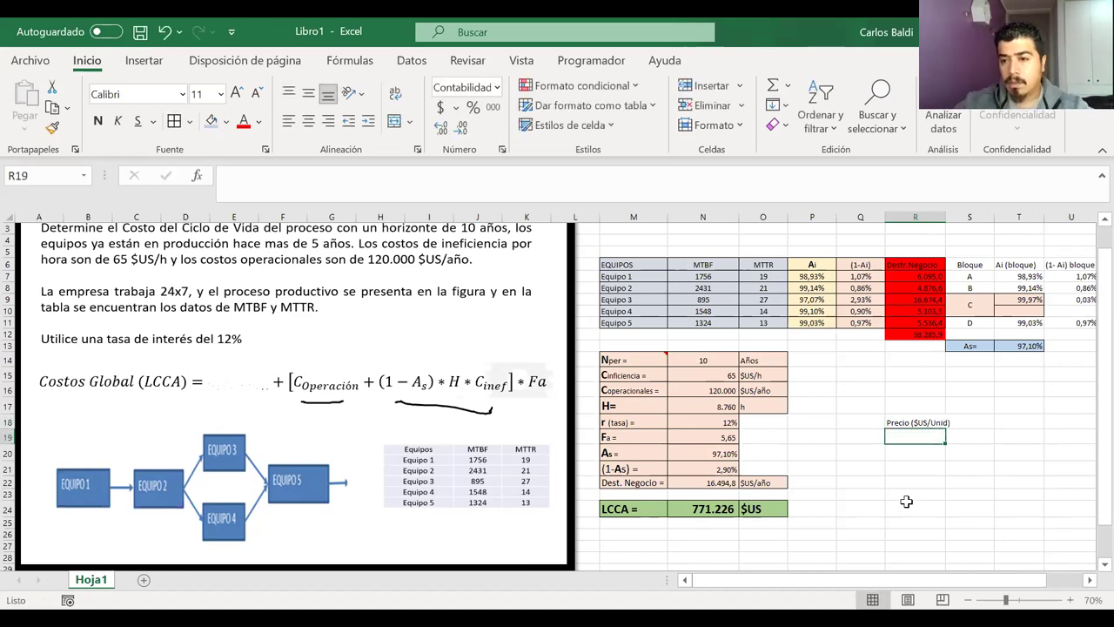
pyautogui.click(976, 421)
pyautogui.doubleClick(946, 217)
# Enter the label Producción (Unid/hora) in S18 beside the price label
pyautogui.doubleClick(983, 422)
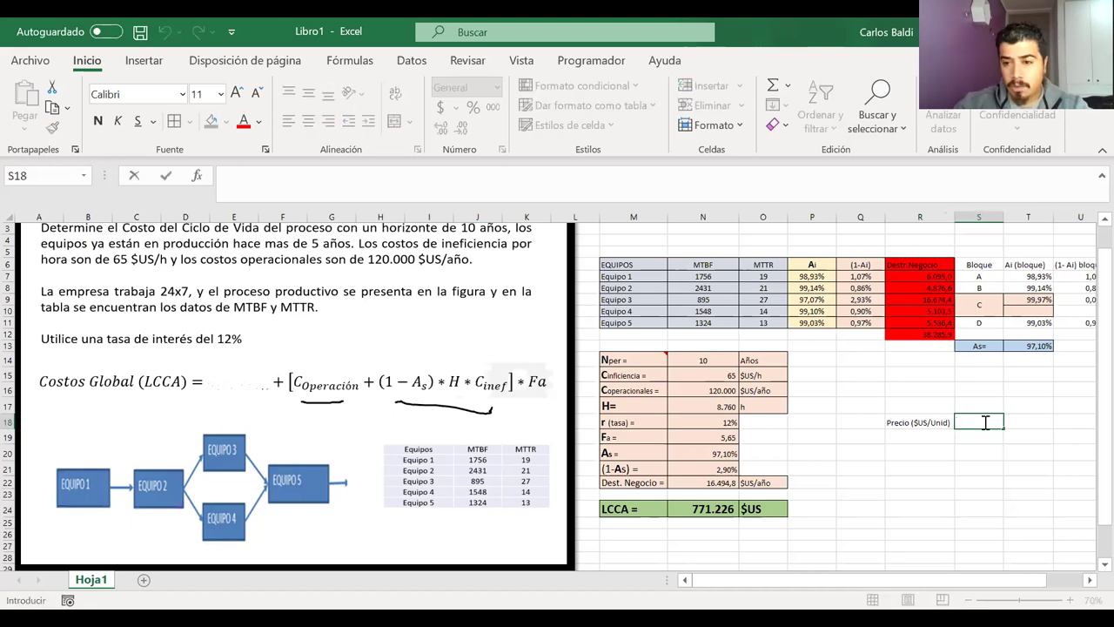
pyautogui.write('Producci')
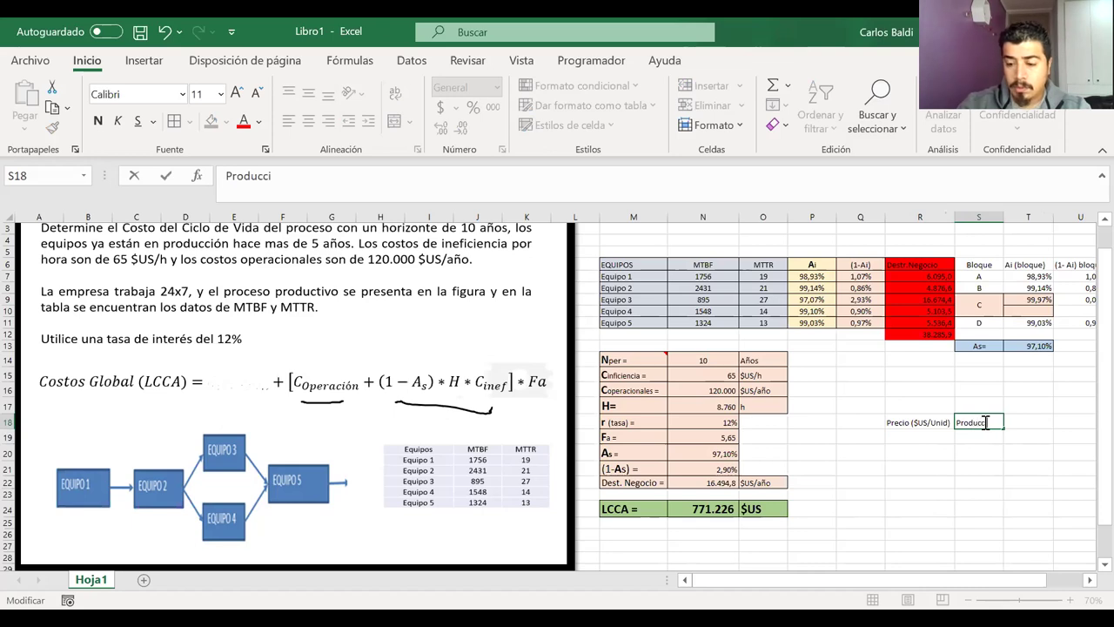
pyautogui.write('ón')
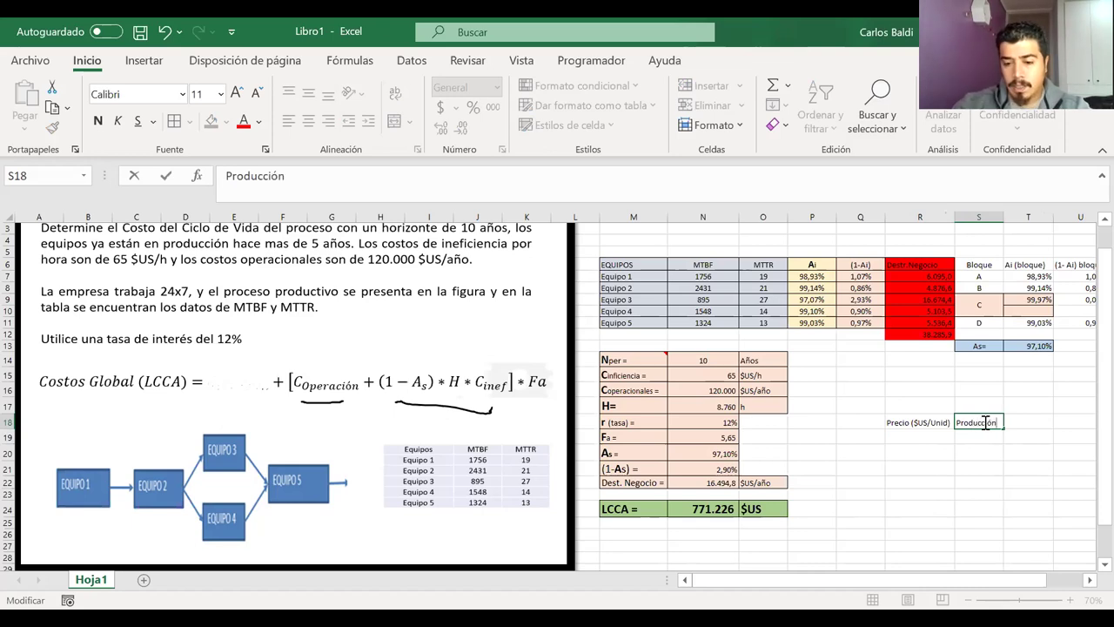
pyautogui.write(' (Unid')
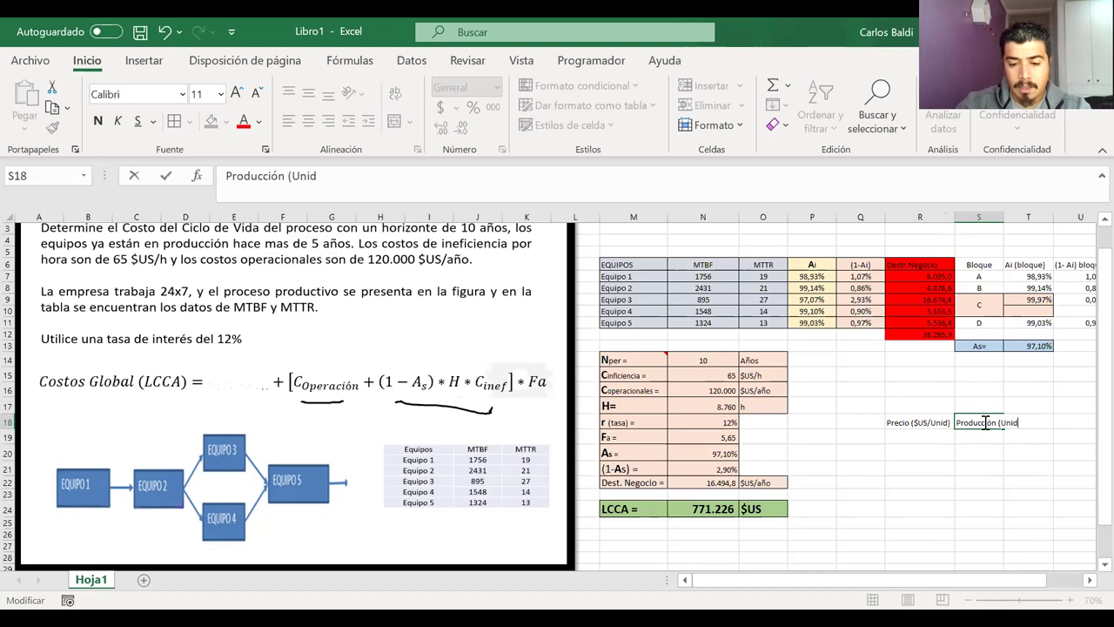
pyautogui.write('/ho')
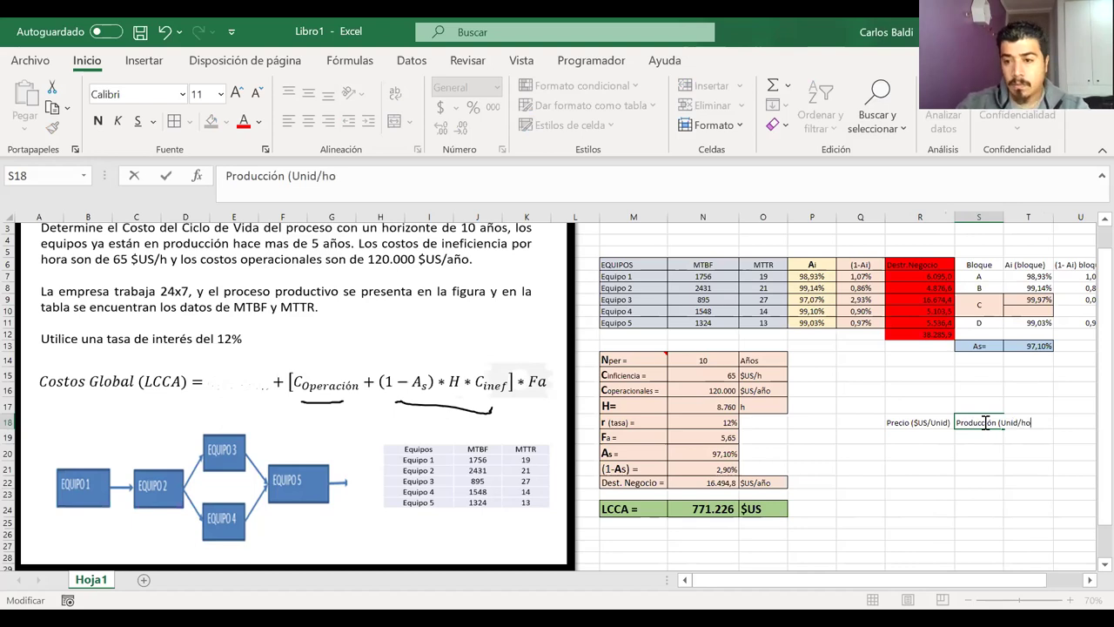
pyautogui.write('ra)')
pyautogui.press('Return')
# Wrap the text of the price and production labels in R18:S18
pyautogui.click(986, 424)
pyautogui.moveTo(958, 420); pyautogui.dragTo(941, 418)
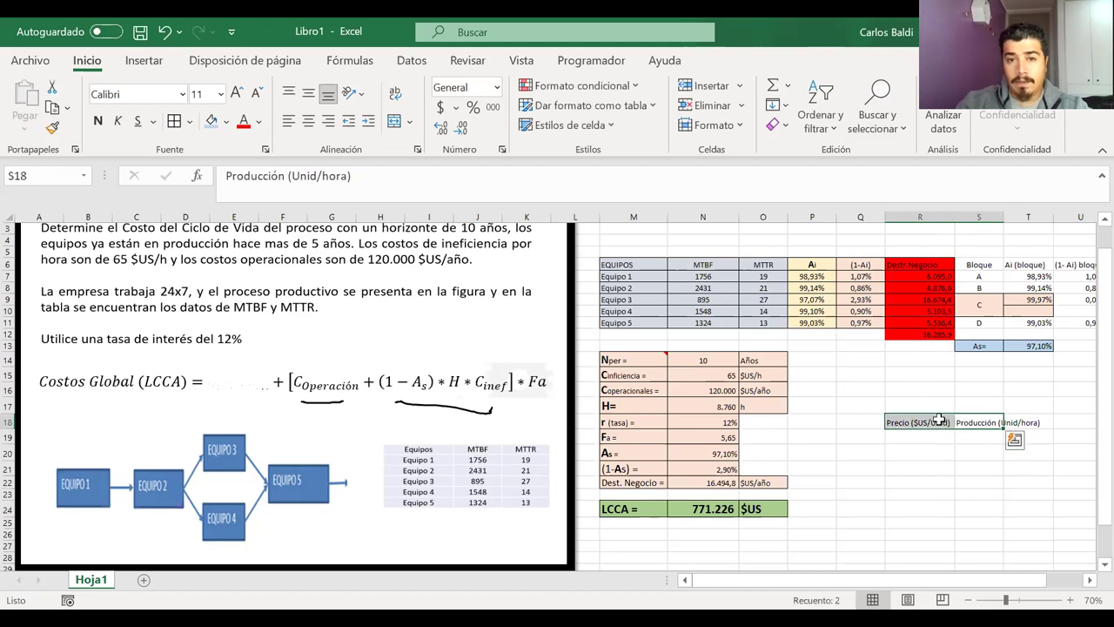
pyautogui.click(393, 95)
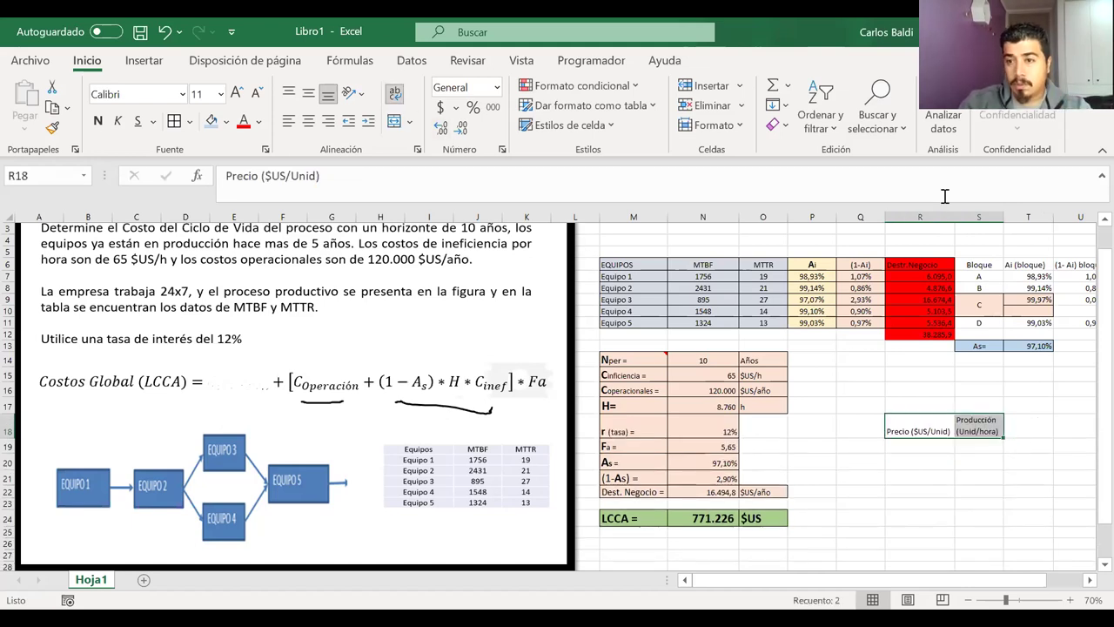
# Narrow column R and centre the labels in R18:S18 both horizontally and vertically
pyautogui.moveTo(955, 215); pyautogui.dragTo(937, 214)
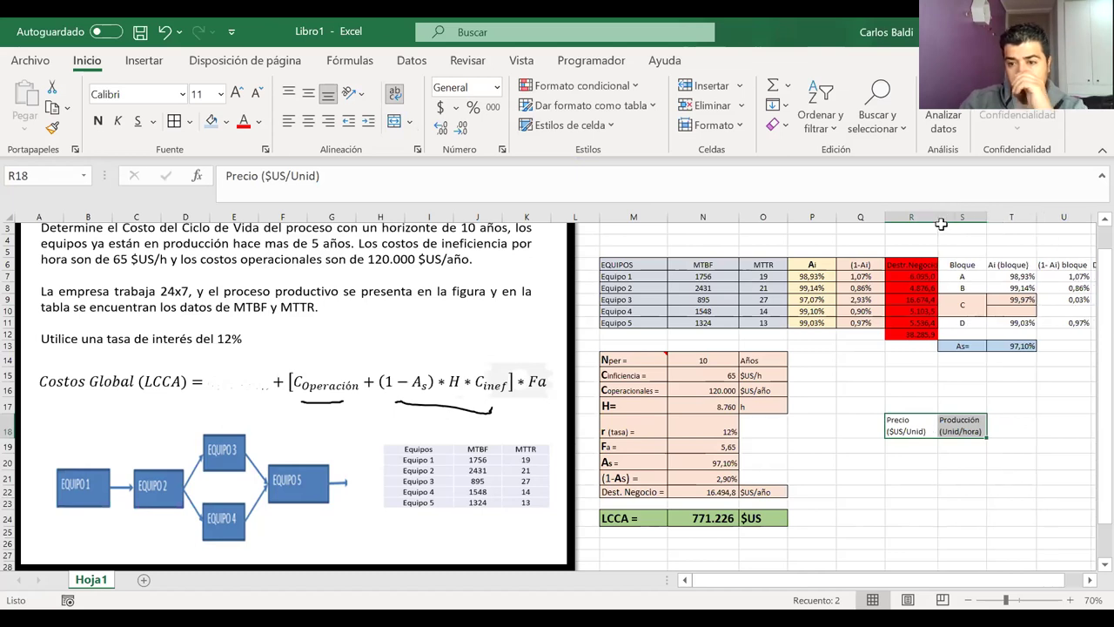
pyautogui.click(309, 93)
pyautogui.click(308, 121)
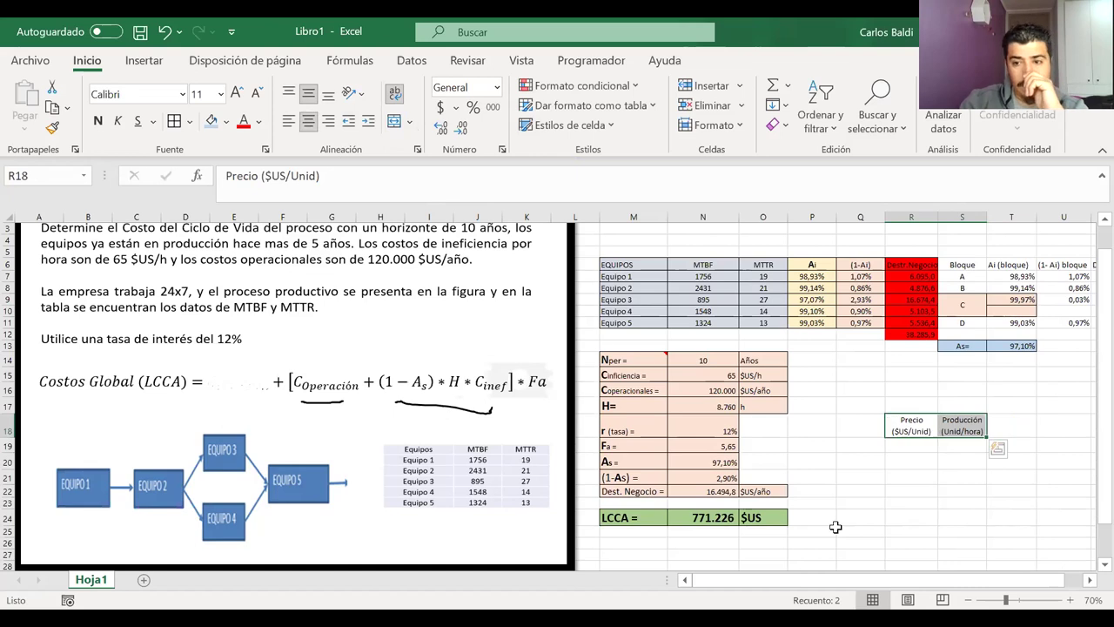
pyautogui.click(938, 502)
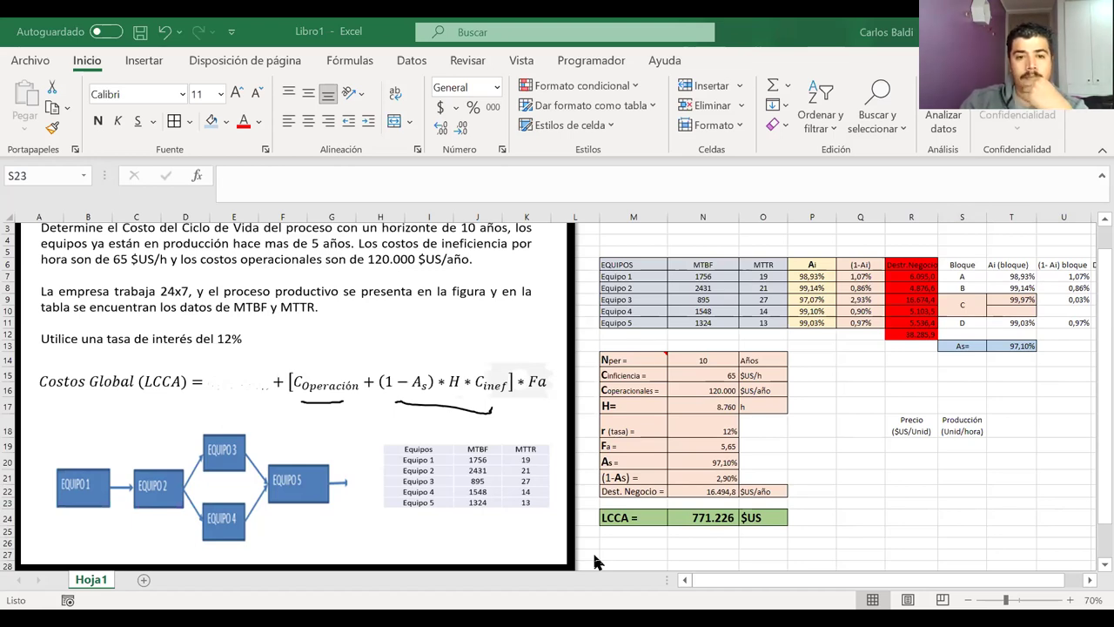
pyautogui.click(962, 502)
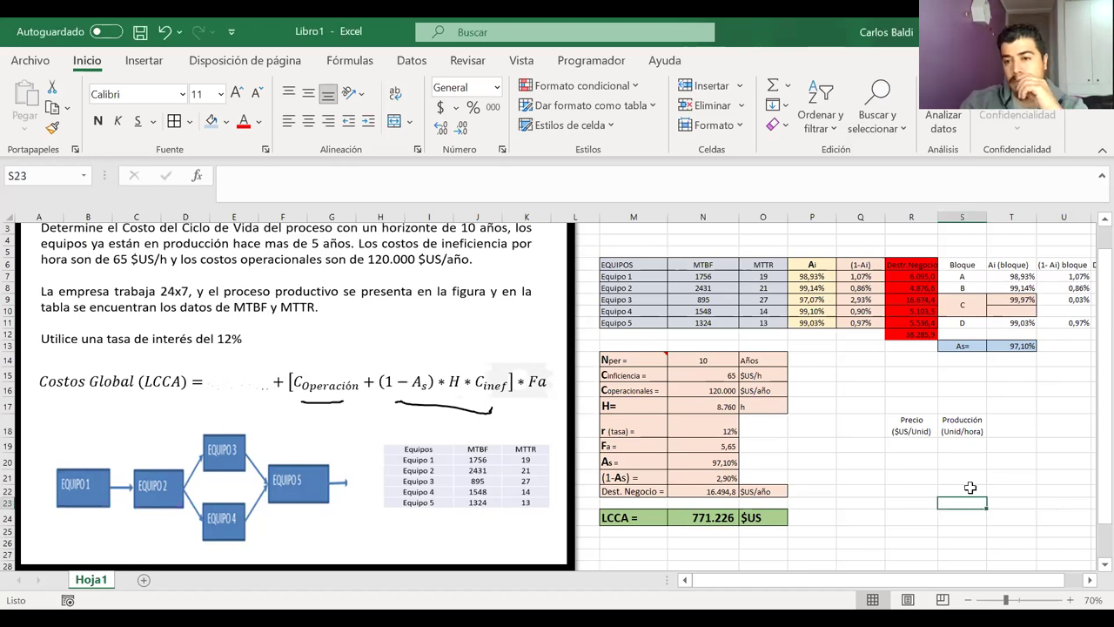
pyautogui.click(1010, 433)
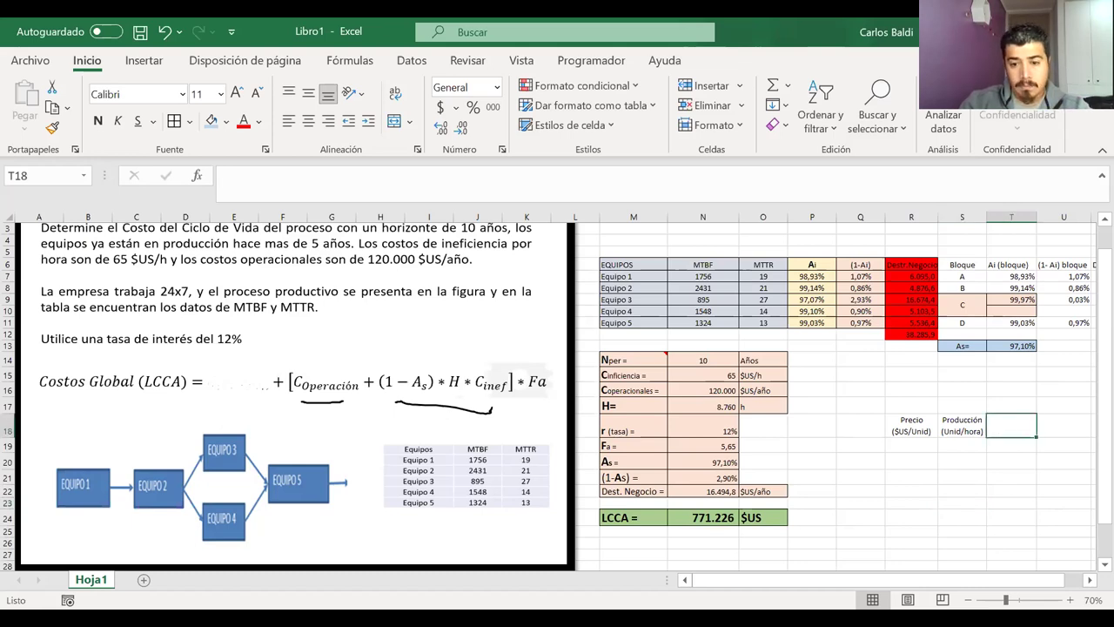
pyautogui.hotkey('alt', 'Tab')
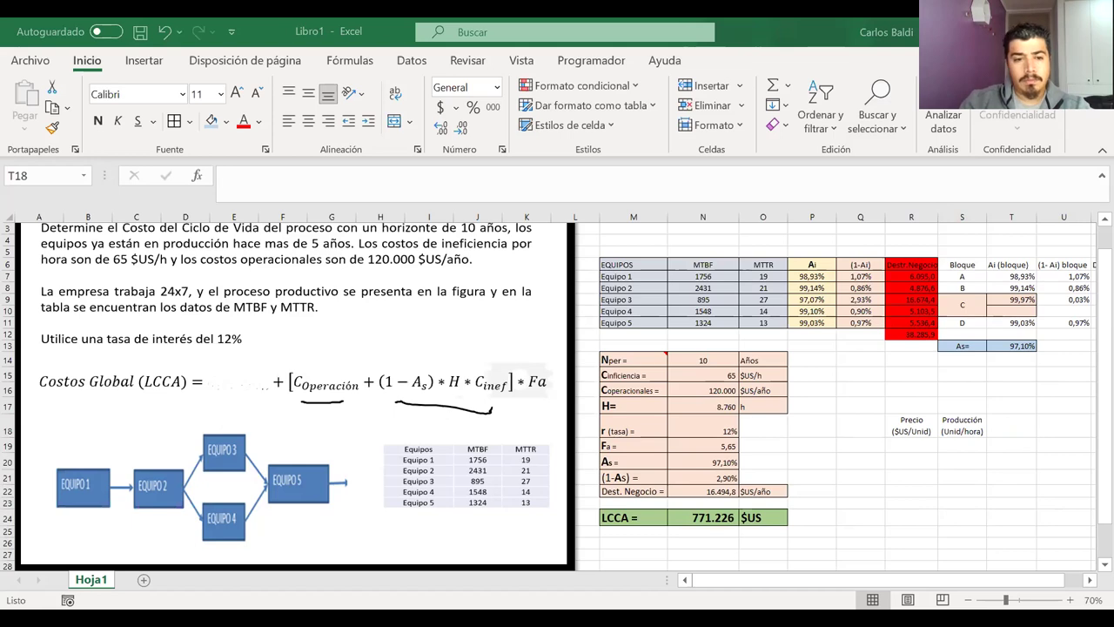
# Enter the label Costo Variables in T18 beside the production label
pyautogui.click(1017, 427)
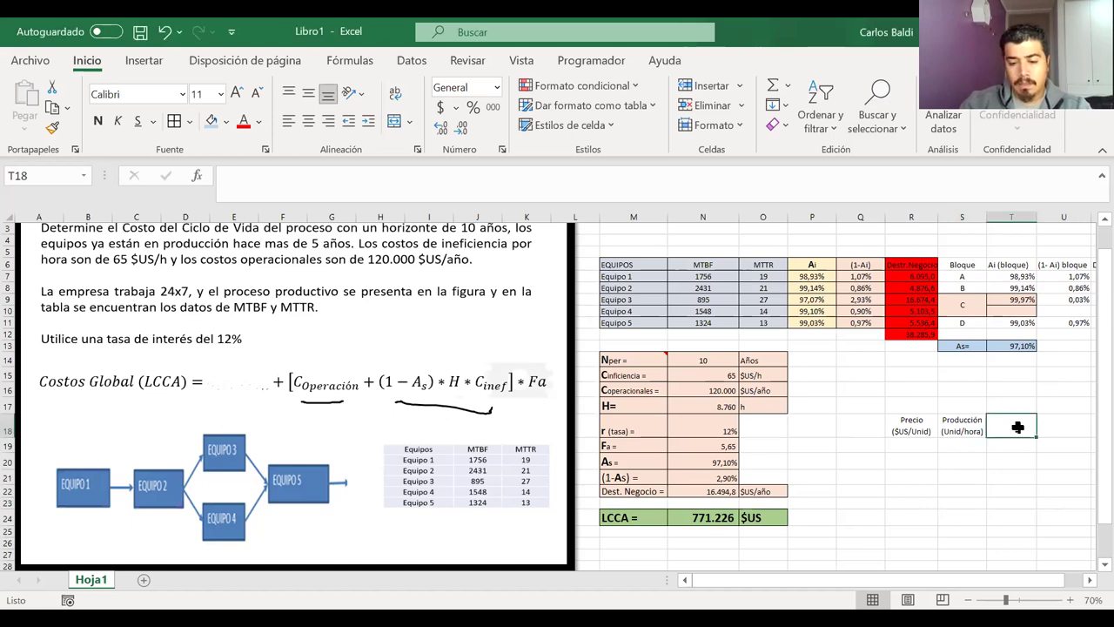
pyautogui.write('Csota')
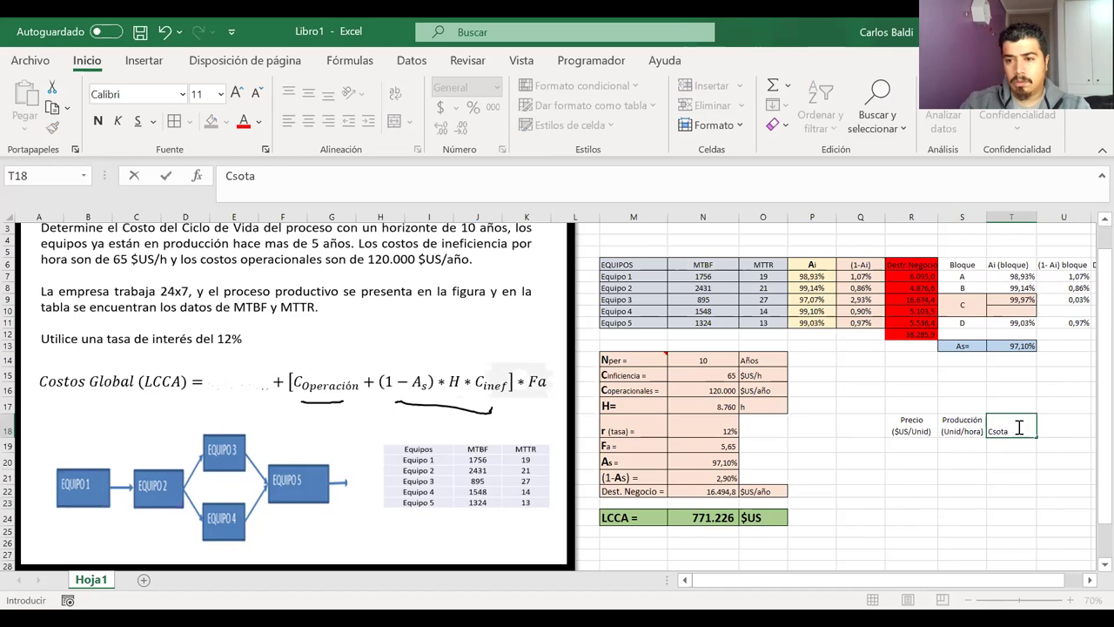
pyautogui.press('BackSpace')
pyautogui.press('BackSpace')
pyautogui.press('BackSpace')
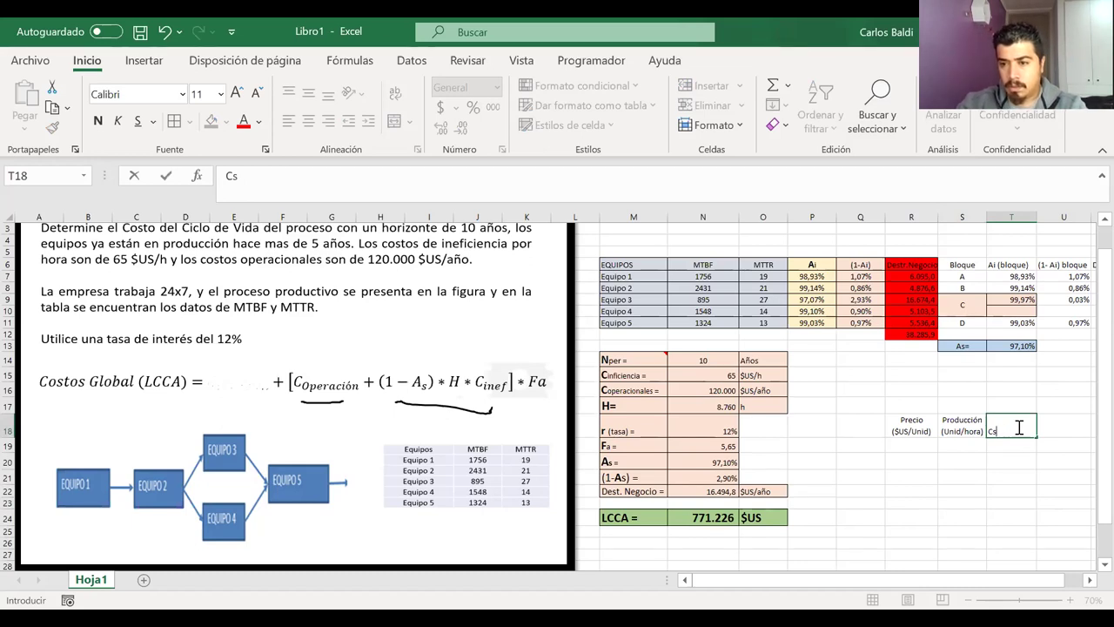
pyautogui.write('osto (varia')
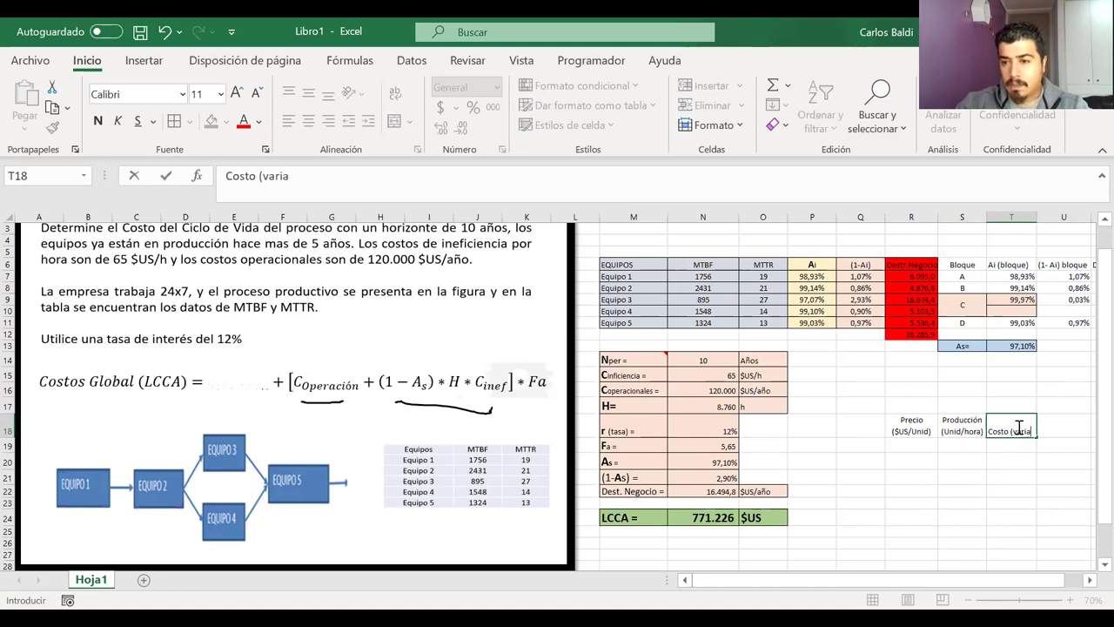
pyautogui.write('bles')
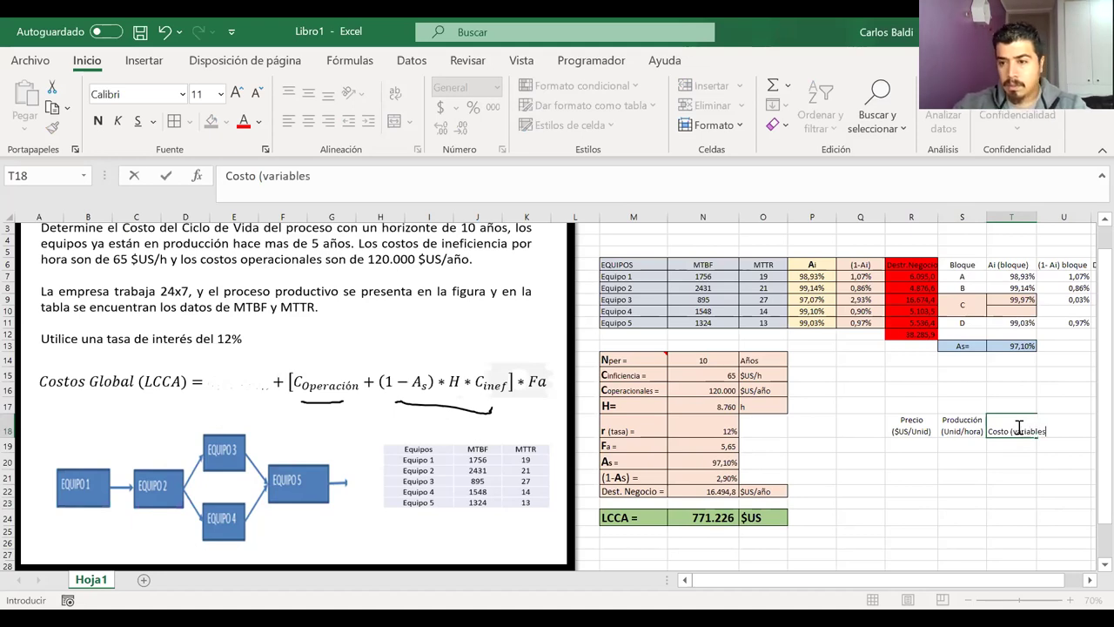
pyautogui.click(1017, 431)
pyautogui.press('BackSpace')
pyautogui.press('BackSpace')
pyautogui.write('V')
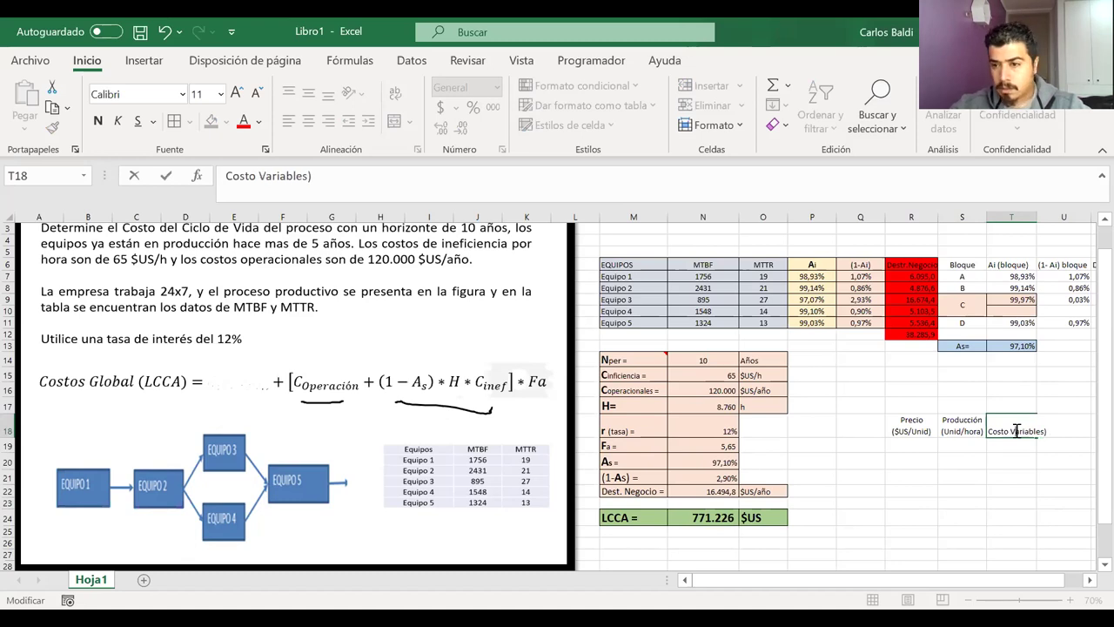
pyautogui.press('BackSpace')
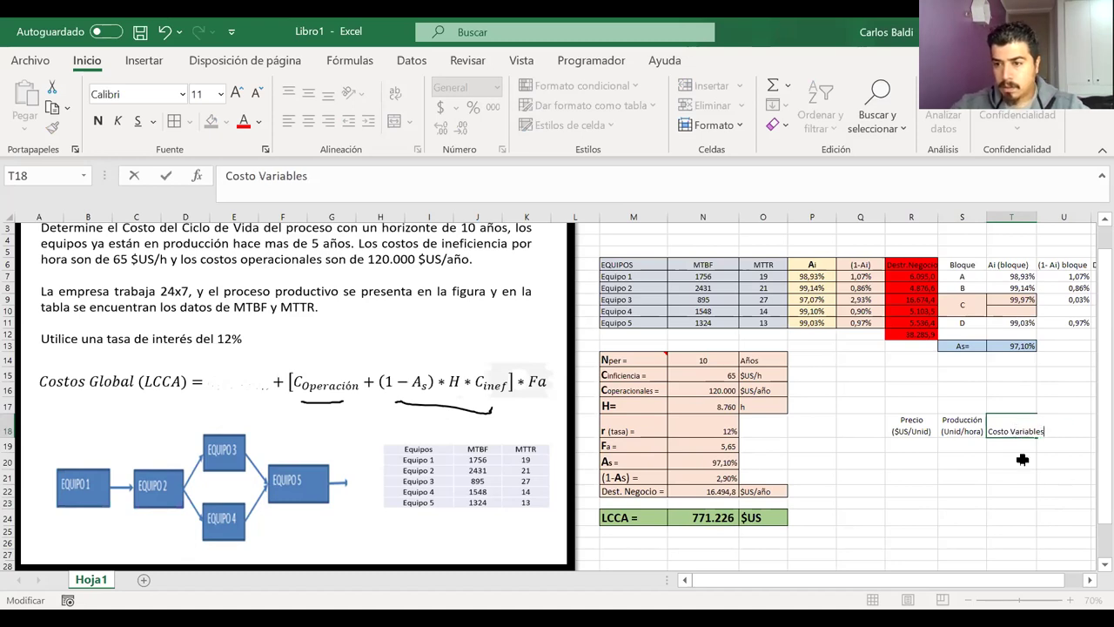
pyautogui.press('Return')
# Centre the Costo Variables label in T18 and wrap its text
pyautogui.click(1014, 433)
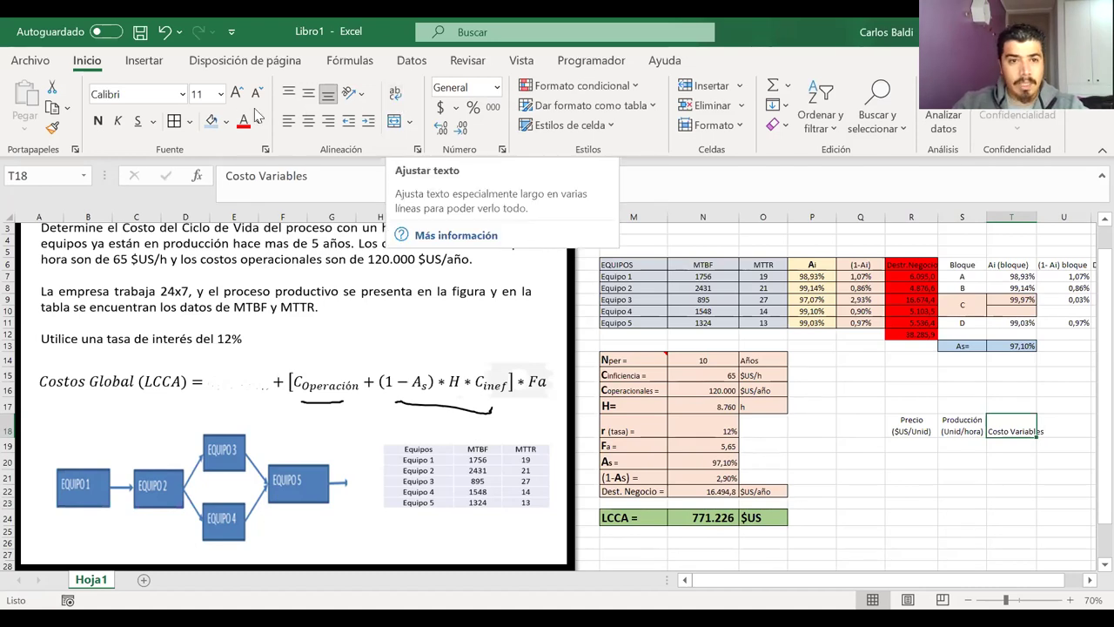
pyautogui.click(308, 123)
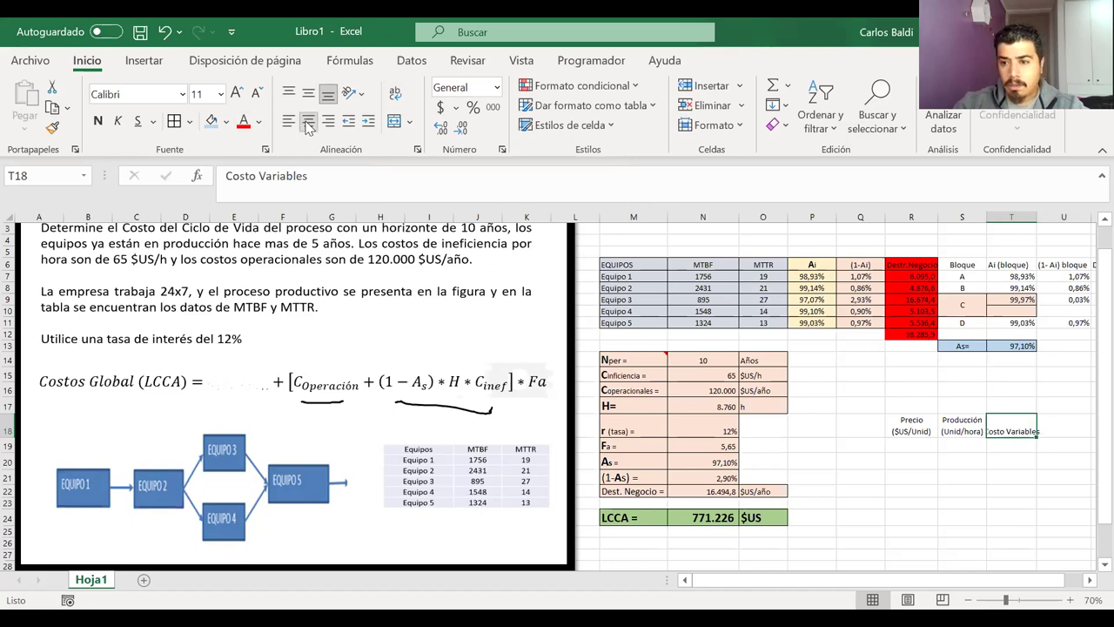
pyautogui.click(395, 95)
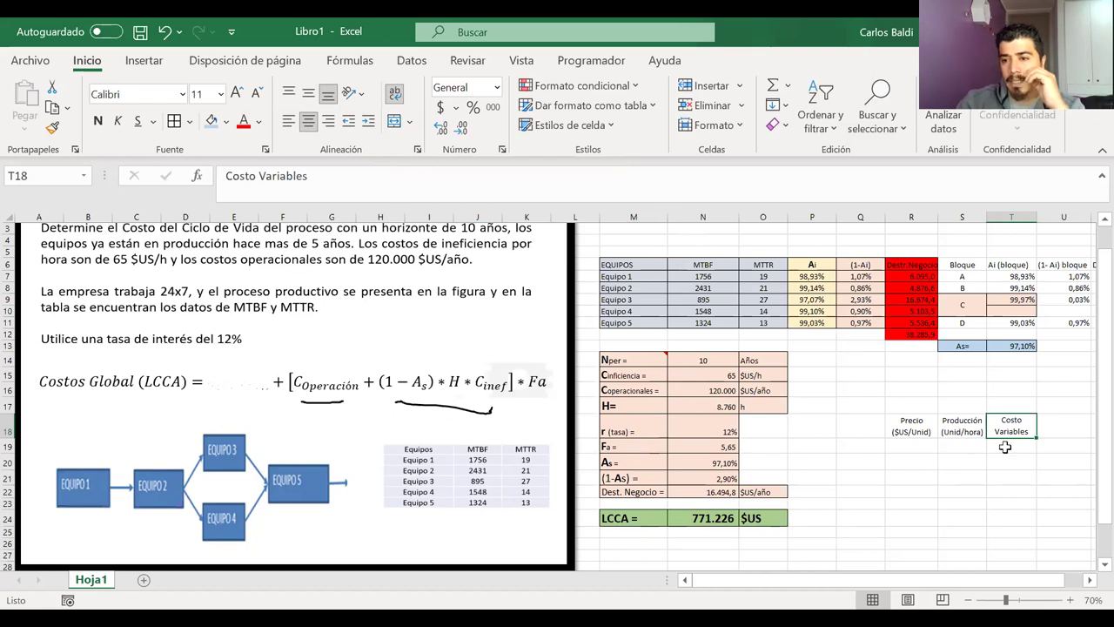
# Enter the unit price 2,1 in R19 below the price label
pyautogui.click(1009, 446)
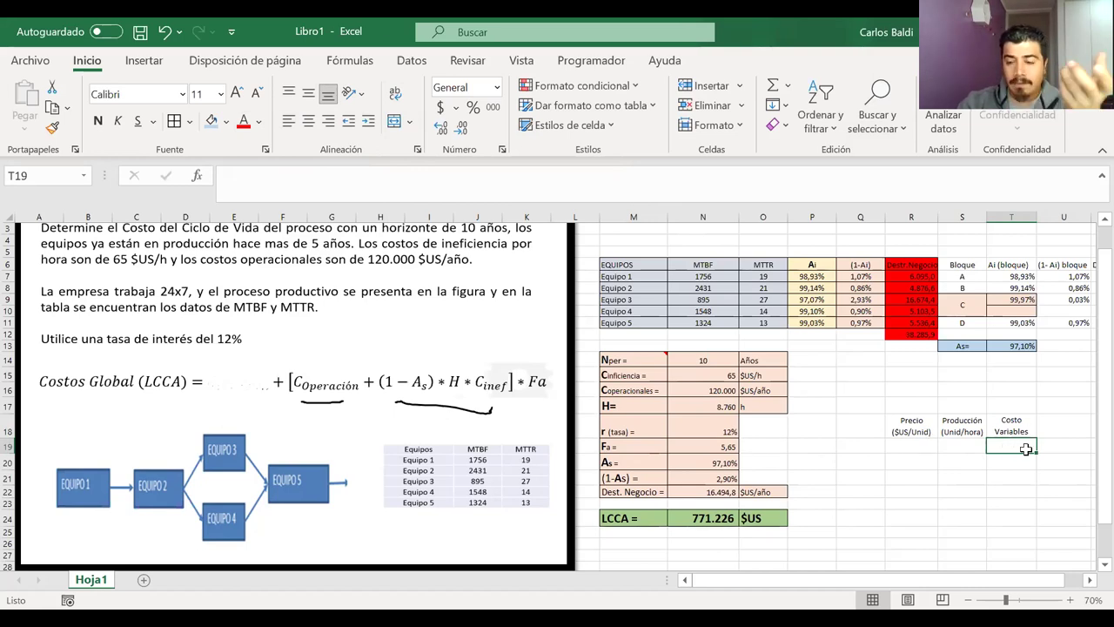
pyautogui.click(908, 446)
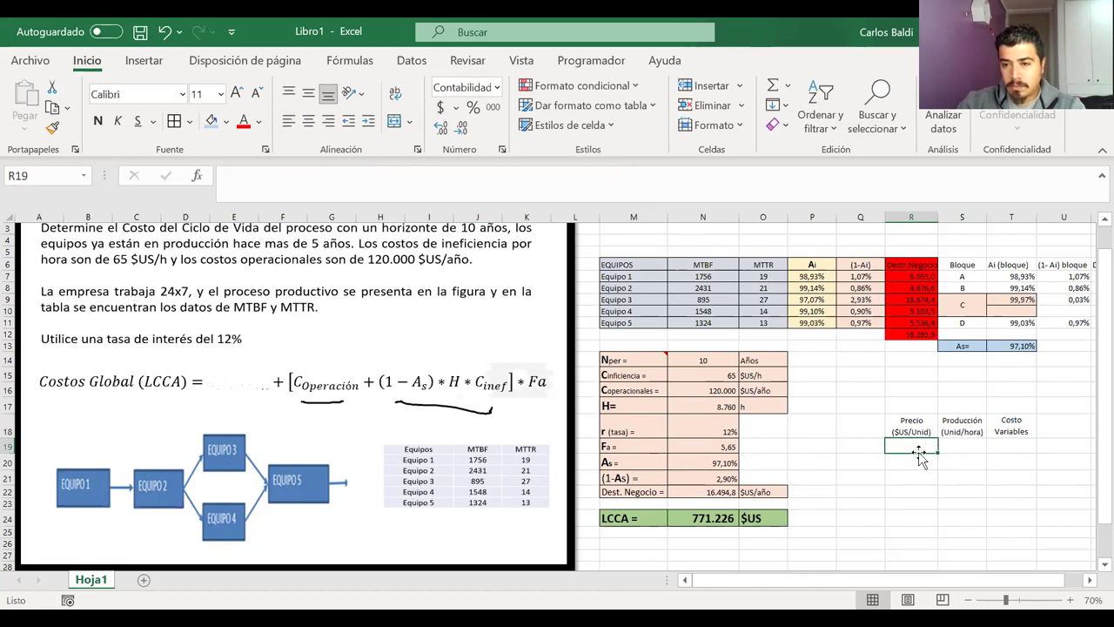
pyautogui.write('2')
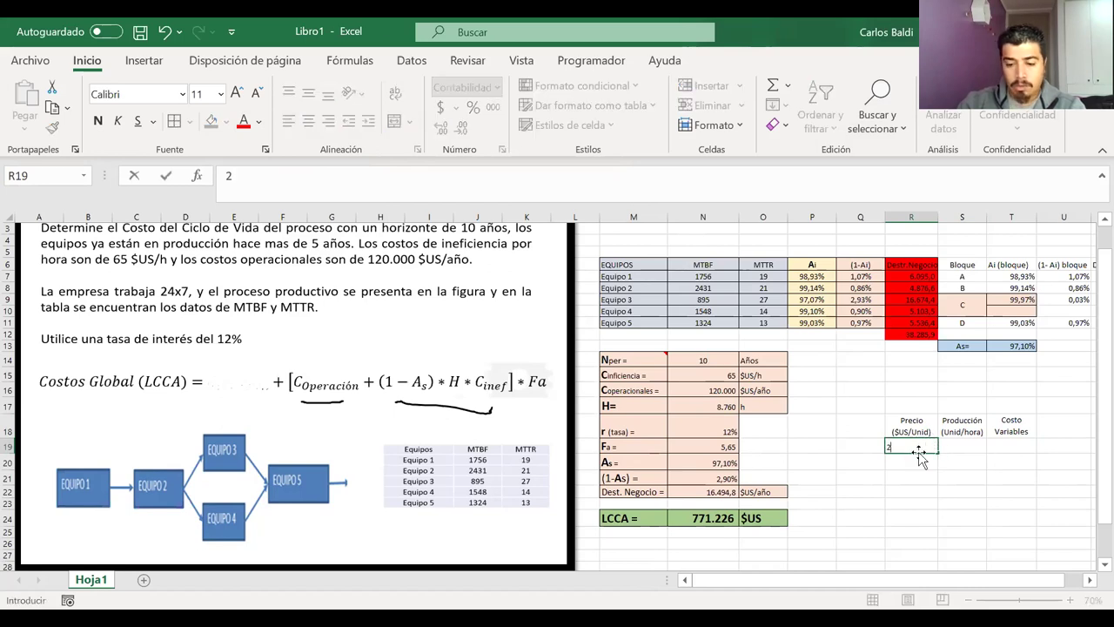
pyautogui.write(',1')
pyautogui.press('Return')
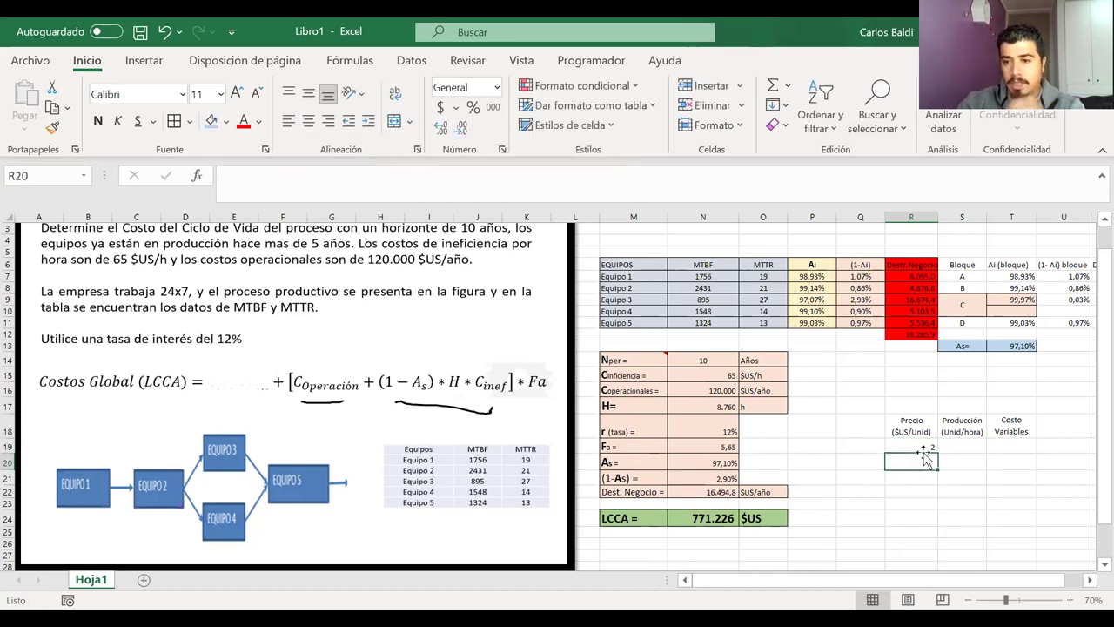
# Format R19:T19 to show two decimals and centre the cells horizontally and vertically
pyautogui.click(908, 446)
pyautogui.moveTo(908, 445); pyautogui.dragTo(1001, 446)
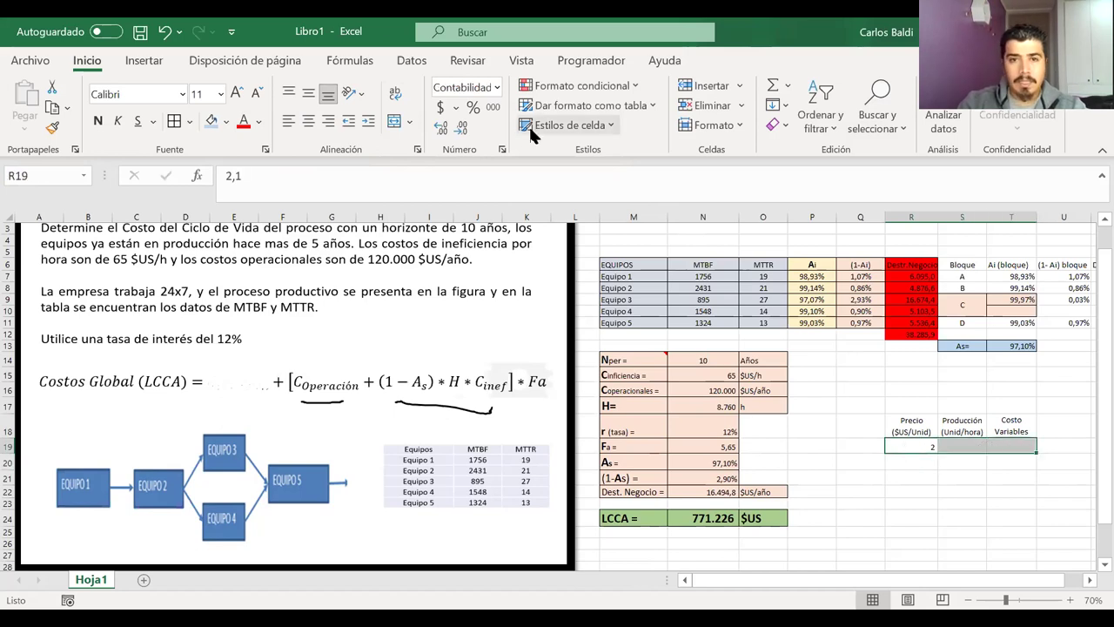
pyautogui.click(441, 128)
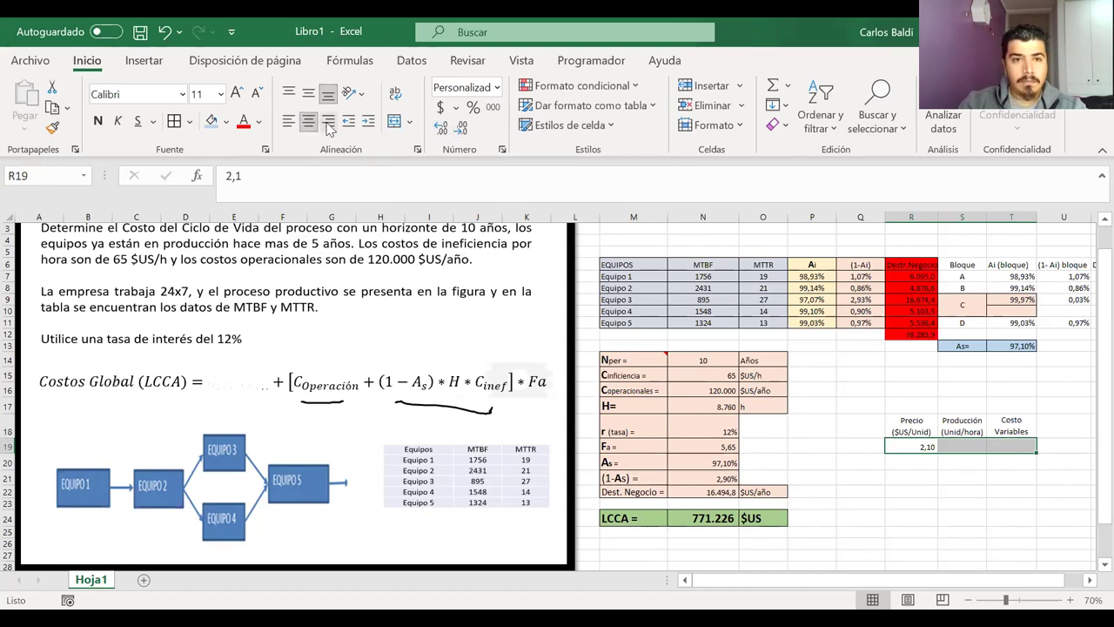
pyautogui.click(309, 94)
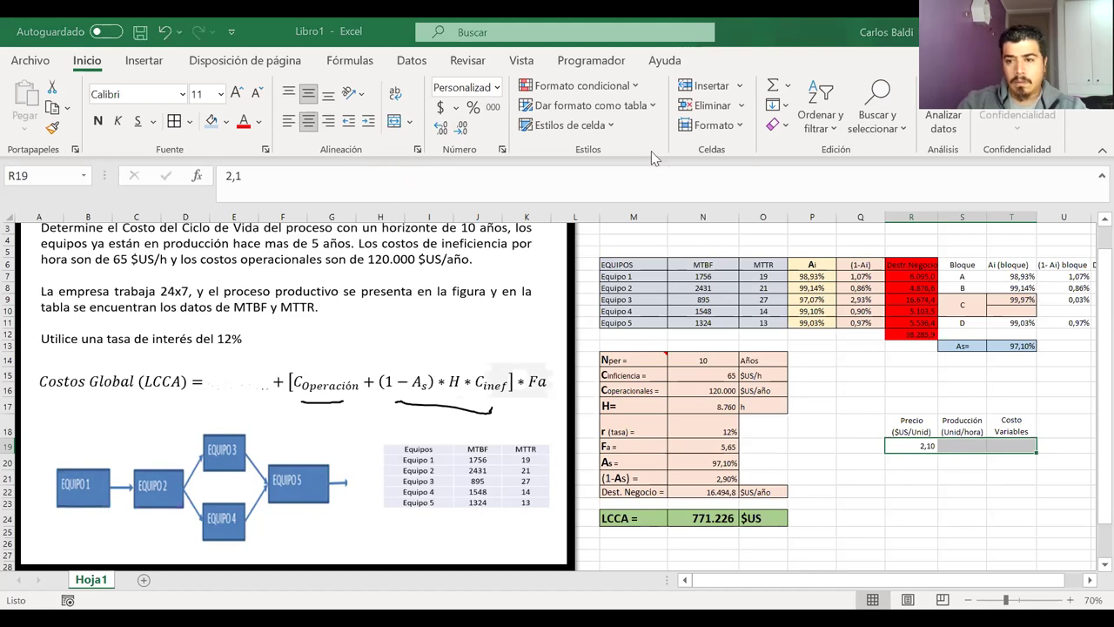
# Enter an hourly production of 30 in S19
pyautogui.click(963, 445)
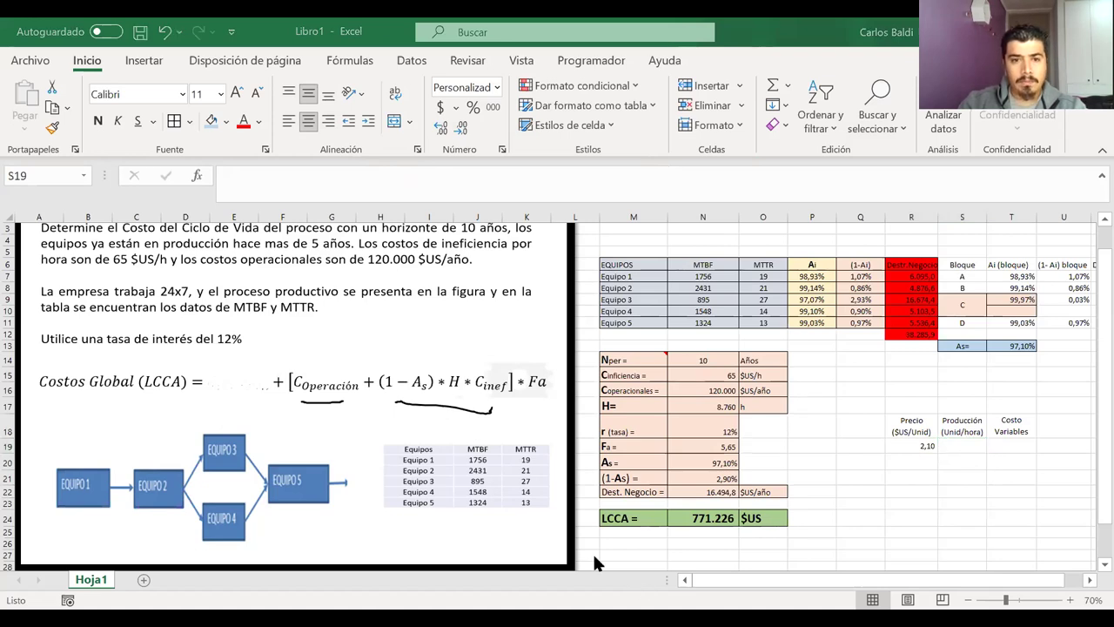
pyautogui.press('F2')
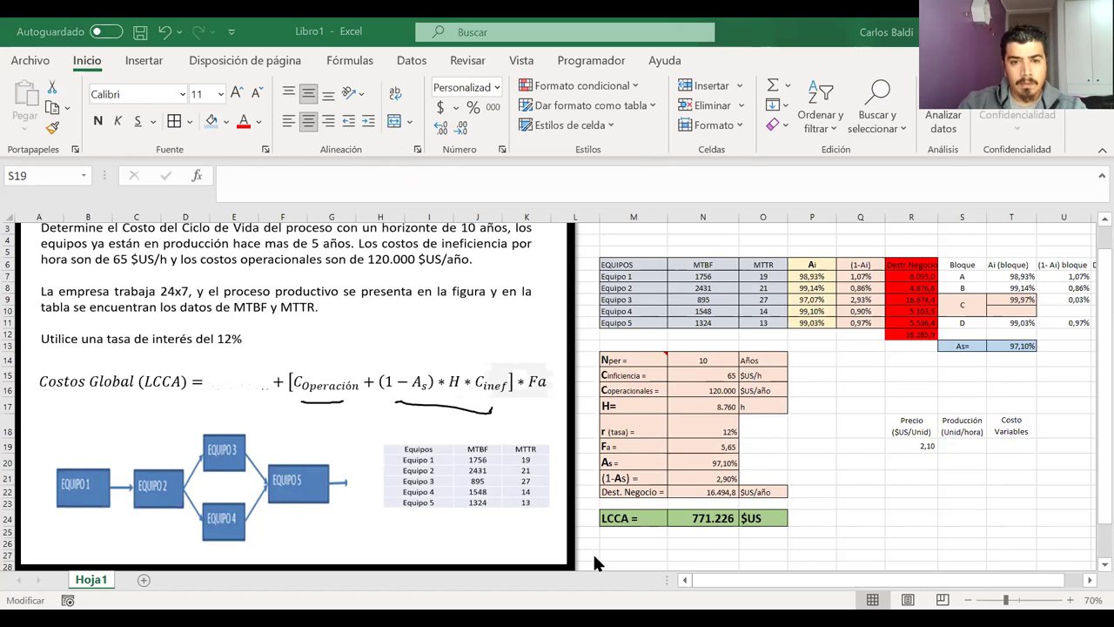
pyautogui.press('Escape')
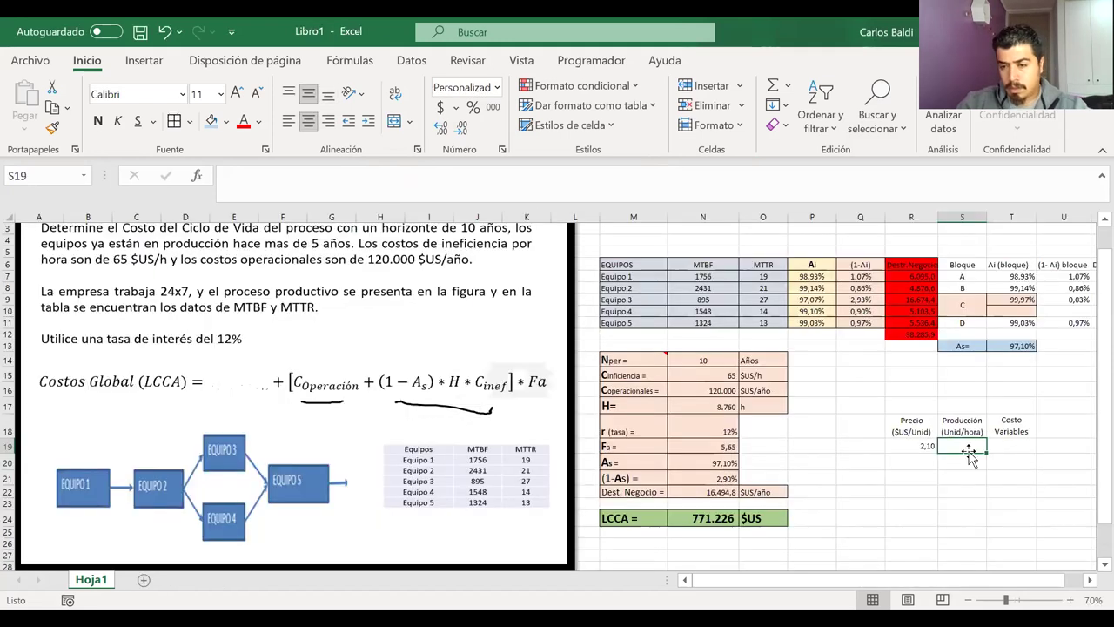
pyautogui.click(969, 453)
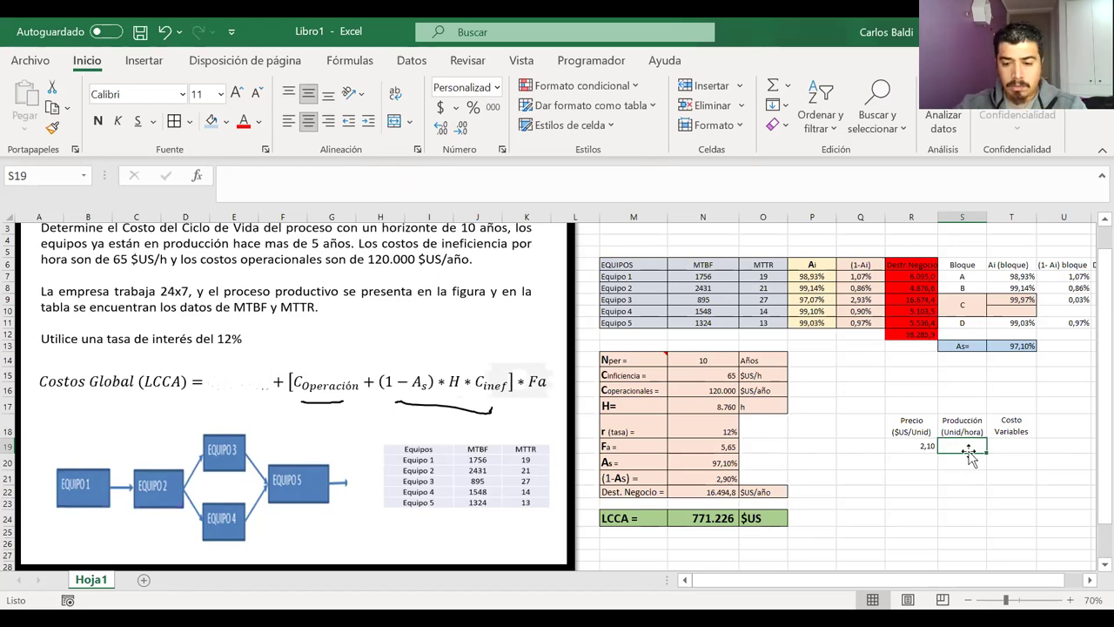
pyautogui.write('30')
# Enter 0,95 as the variable cost in T19 and add borders to all cells of R18:T19
pyautogui.click(1007, 448)
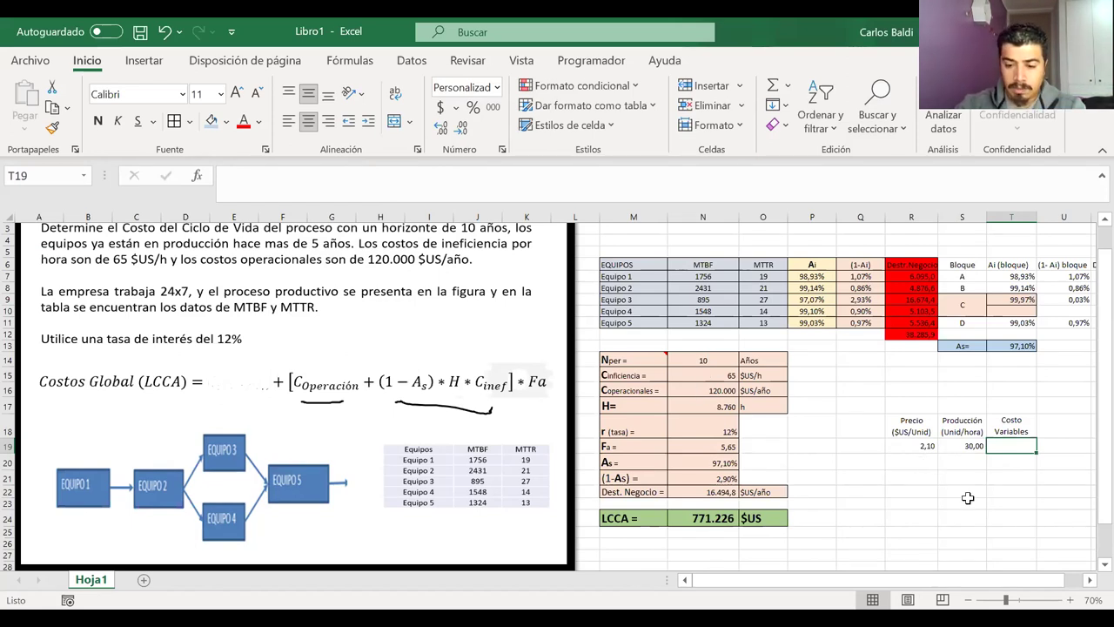
pyautogui.write('0.95')
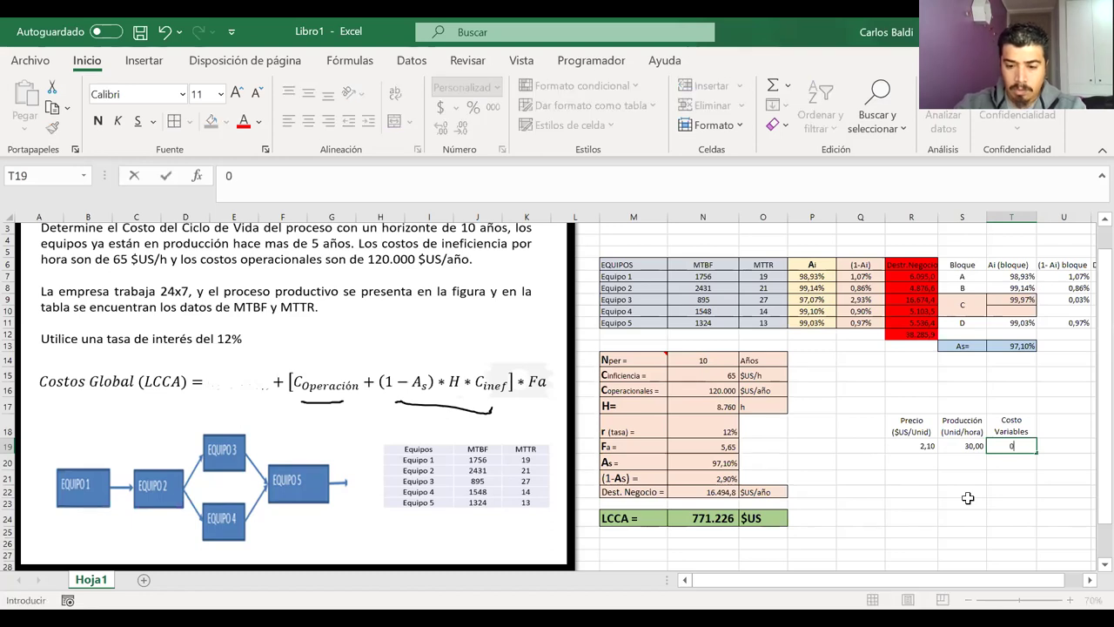
pyautogui.press('BackSpace')
pyautogui.press('BackSpace')
pyautogui.press('BackSpace')
pyautogui.write(',95')
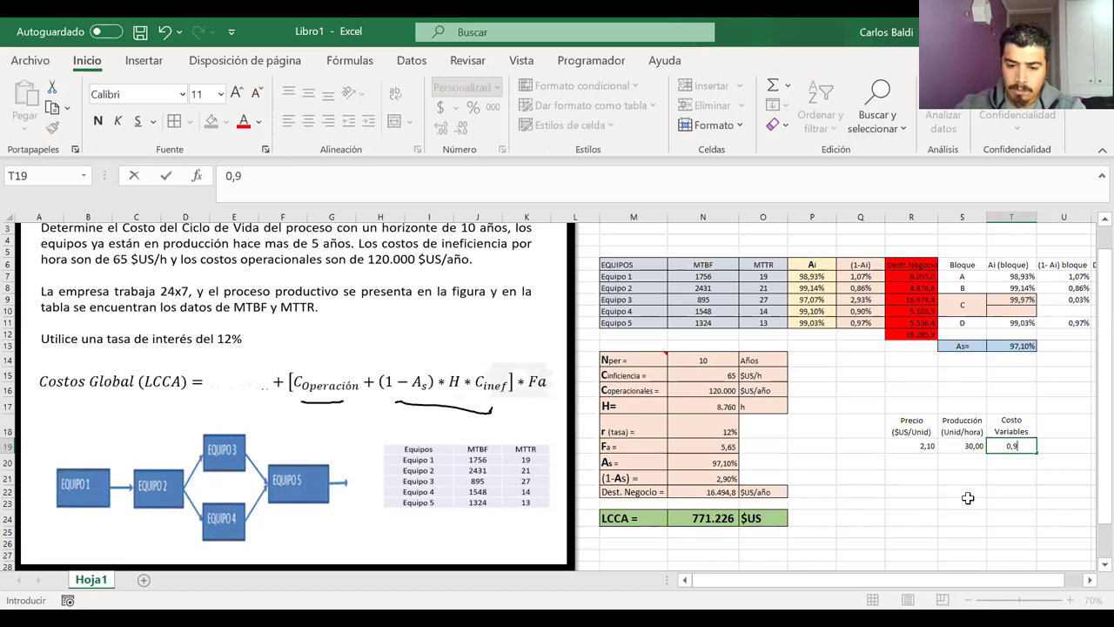
pyautogui.press('Return')
pyautogui.moveTo(1028, 425); pyautogui.dragTo(914, 446)
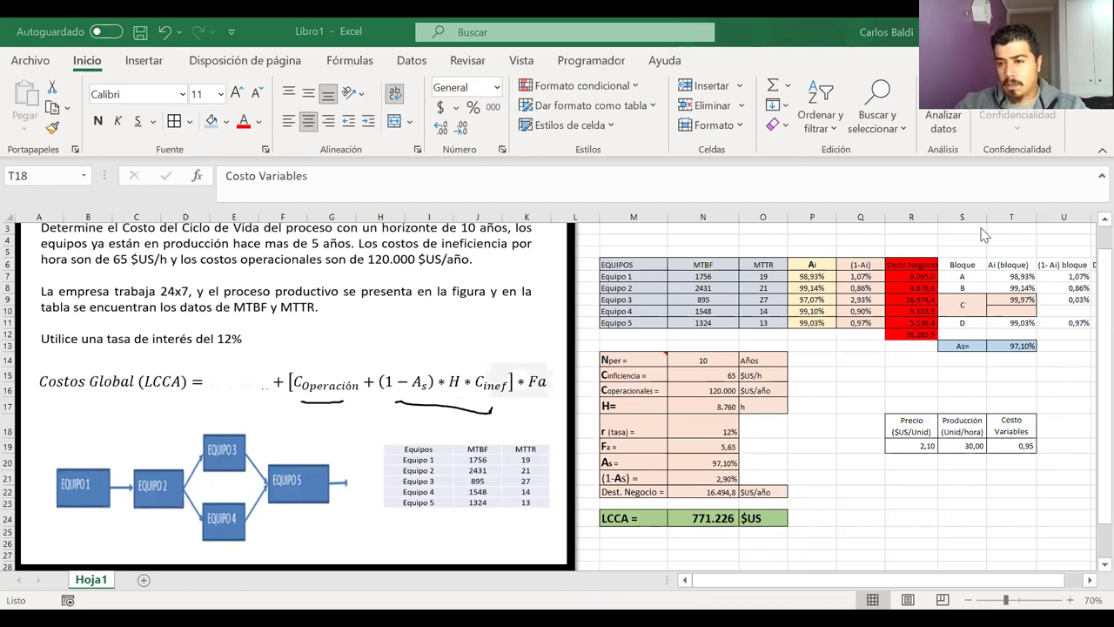
# Enter the label Ganancia Esperada in U18 and wrap its text
pyautogui.click(1069, 424)
pyautogui.write('Ganancia Esperada')
pyautogui.hotkey('ctrl', 'Return')
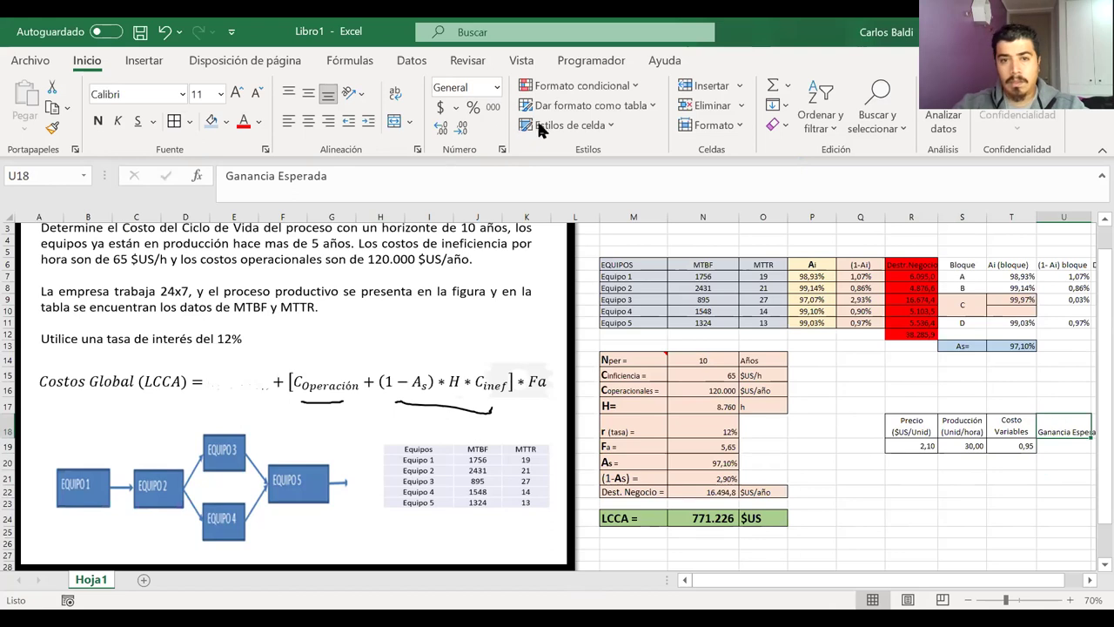
pyautogui.click(395, 94)
# Begin the expected profit formula in U19 with price minus variable cost, =(R19-T19
pyautogui.click(1081, 446)
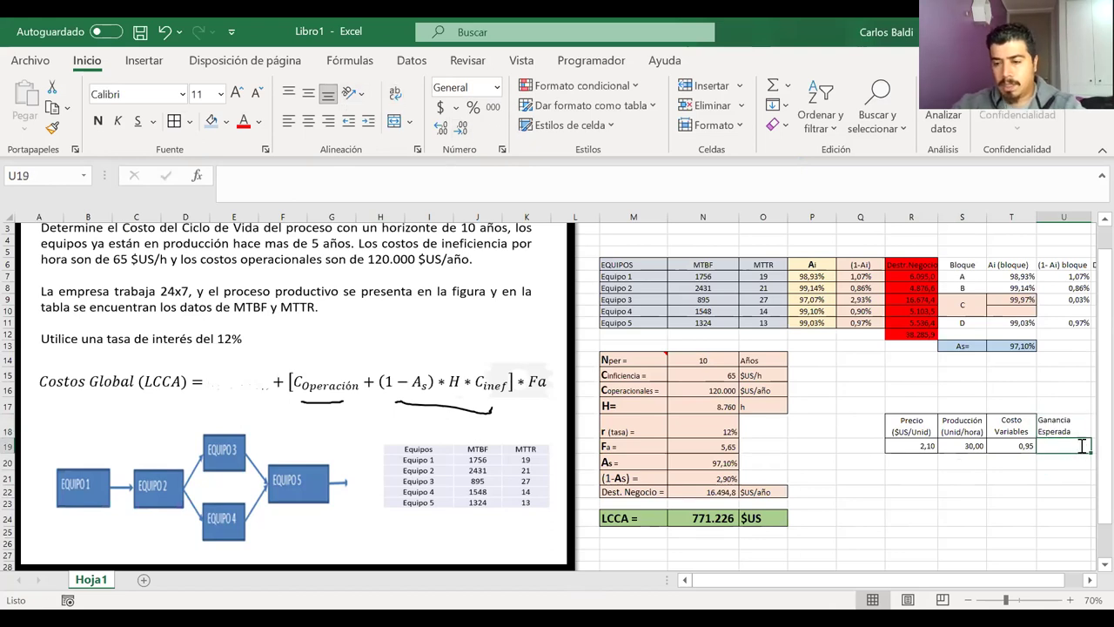
pyautogui.write('=')
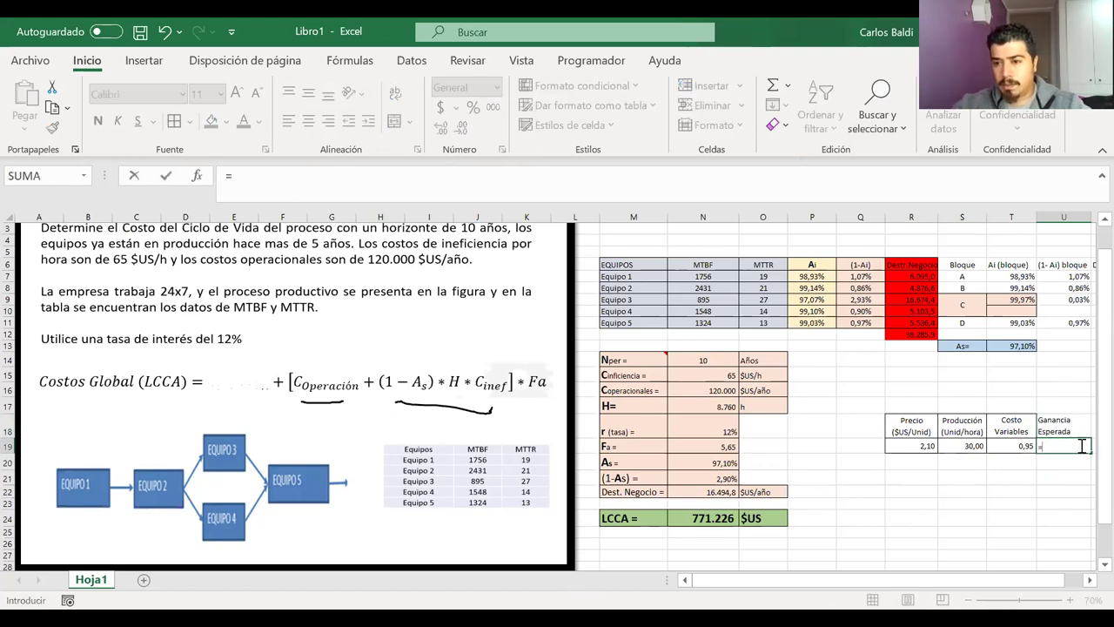
pyautogui.click(915, 445)
pyautogui.press('BackSpace')
pyautogui.press('BackSpace')
pyautogui.press('BackSpace')
pyautogui.click(914, 445)
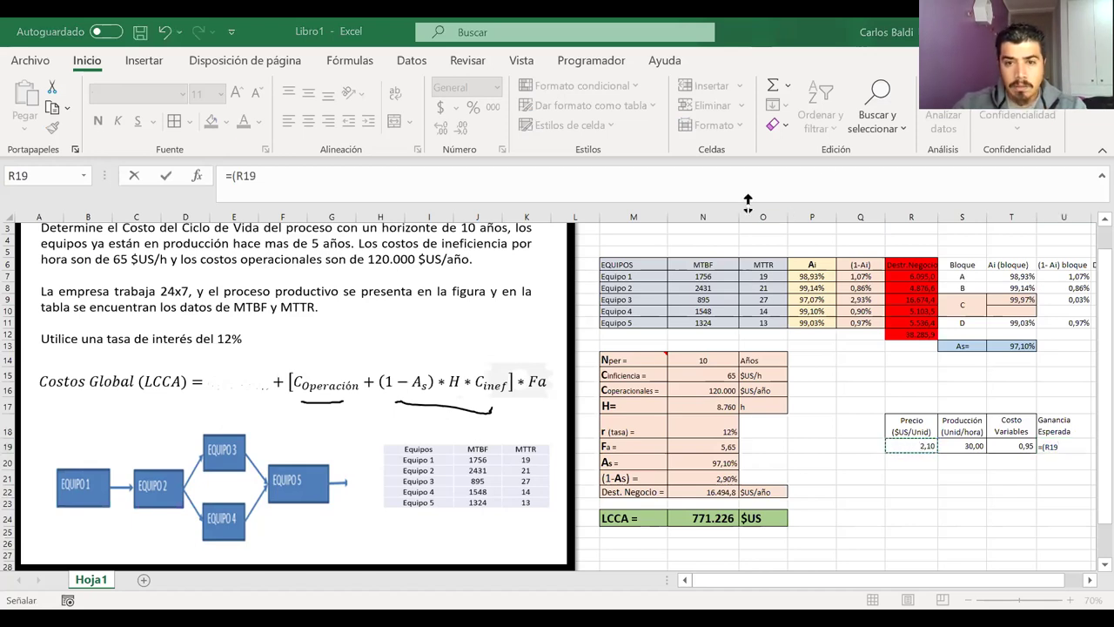
pyautogui.click(1063, 444)
pyautogui.write('-')
pyautogui.click(1017, 445)
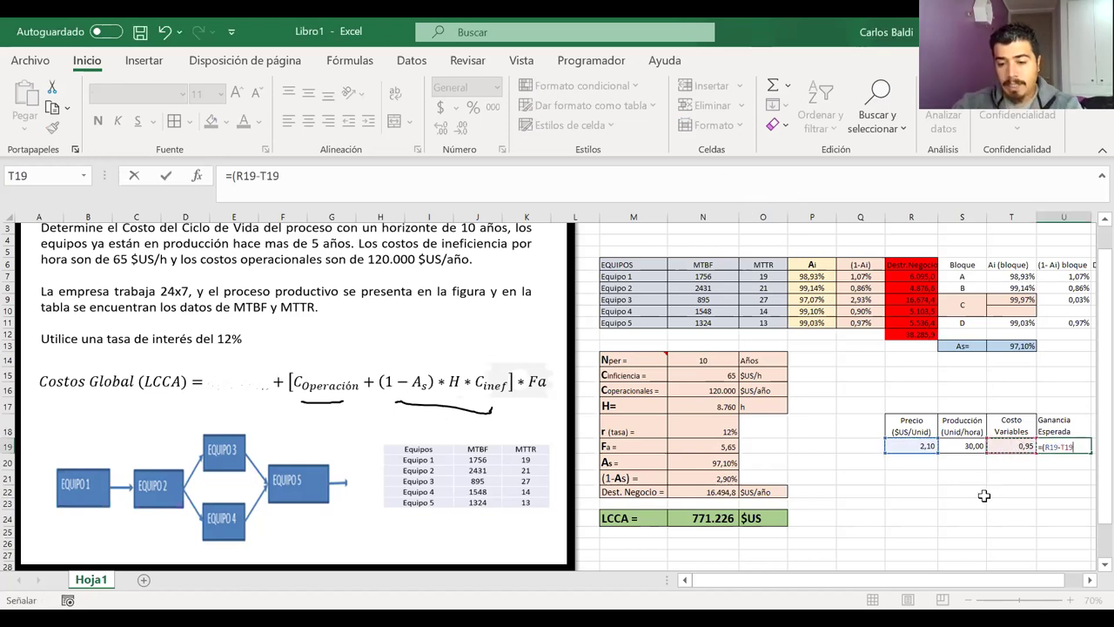
# Complete the expected gain formula in U19 as =(R19-T19)*S19, multiplying the unit margin by the hourly production
pyautogui.write(')*')
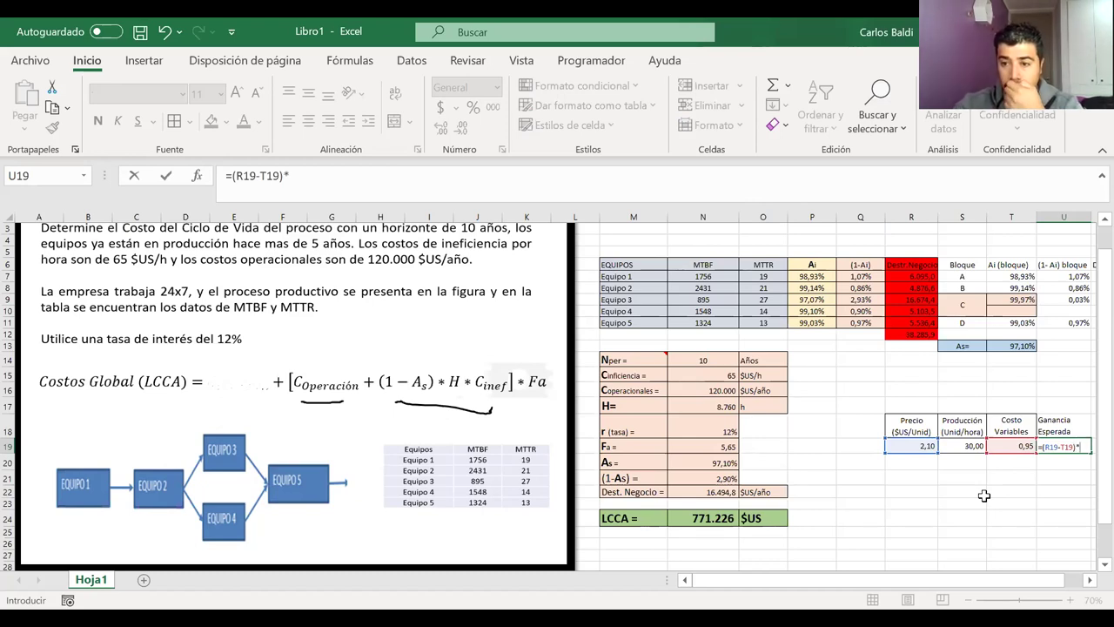
pyautogui.click(962, 445)
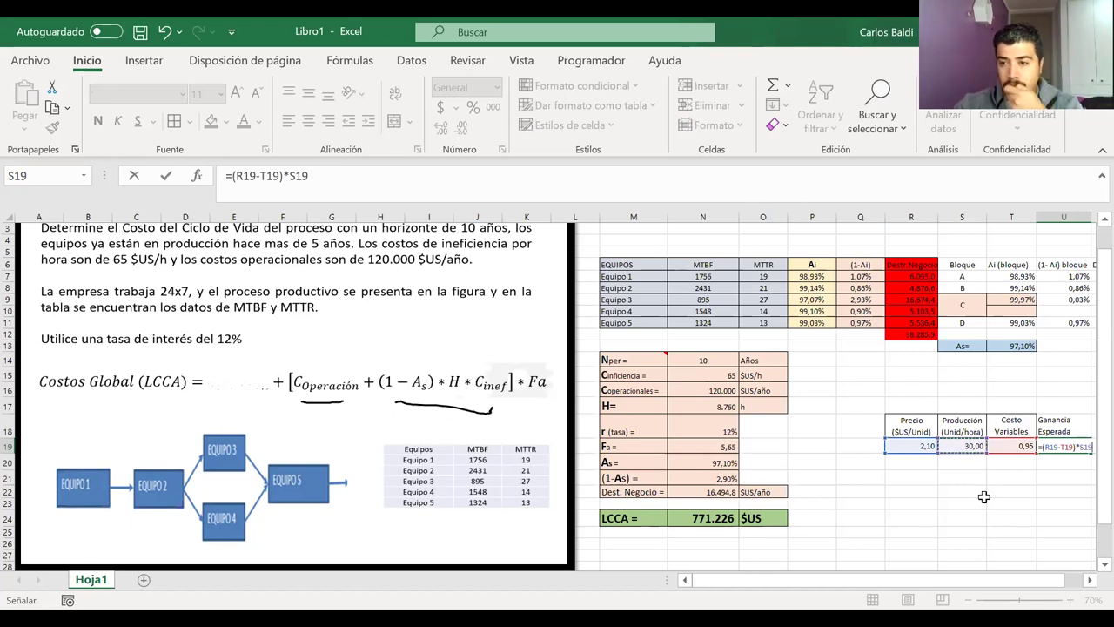
pyautogui.press('Return')
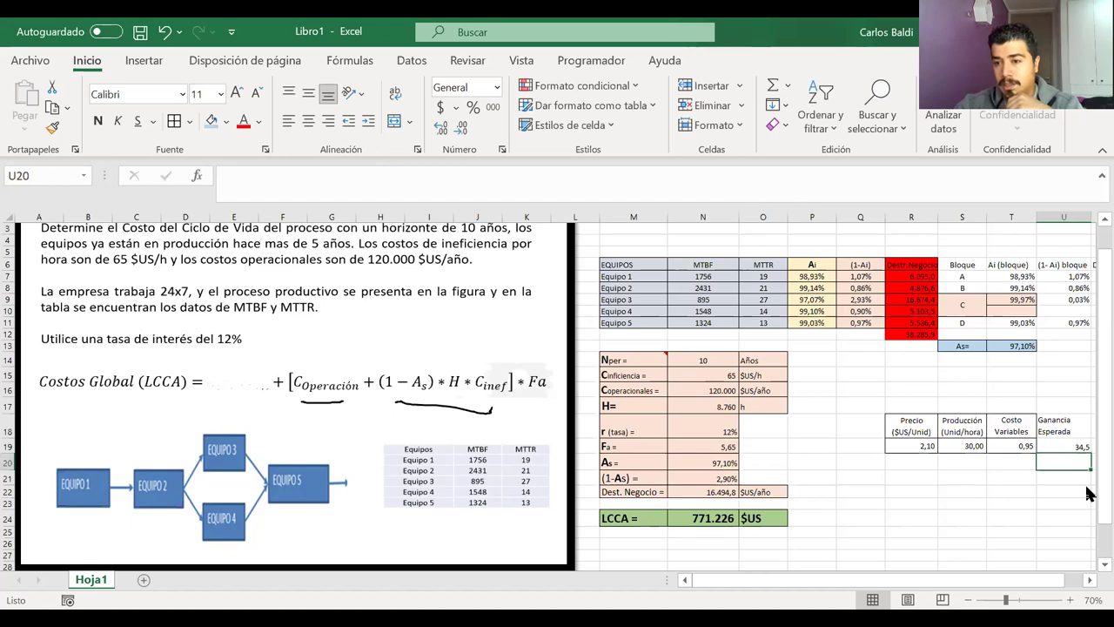
pyautogui.click(1074, 444)
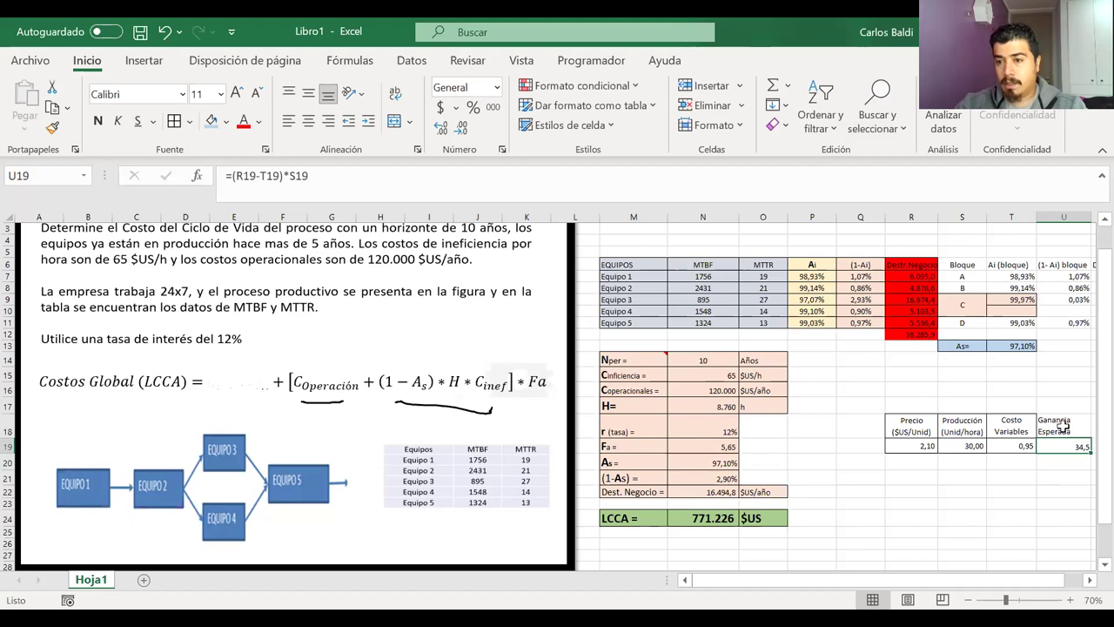
pyautogui.click(537, 171)
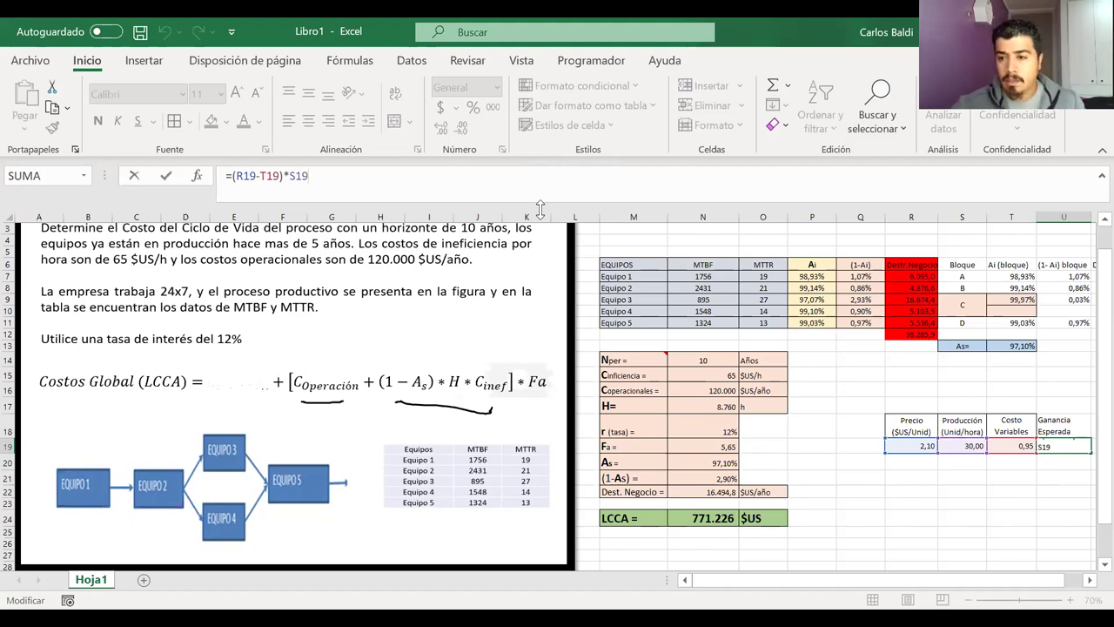
pyautogui.press('Return')
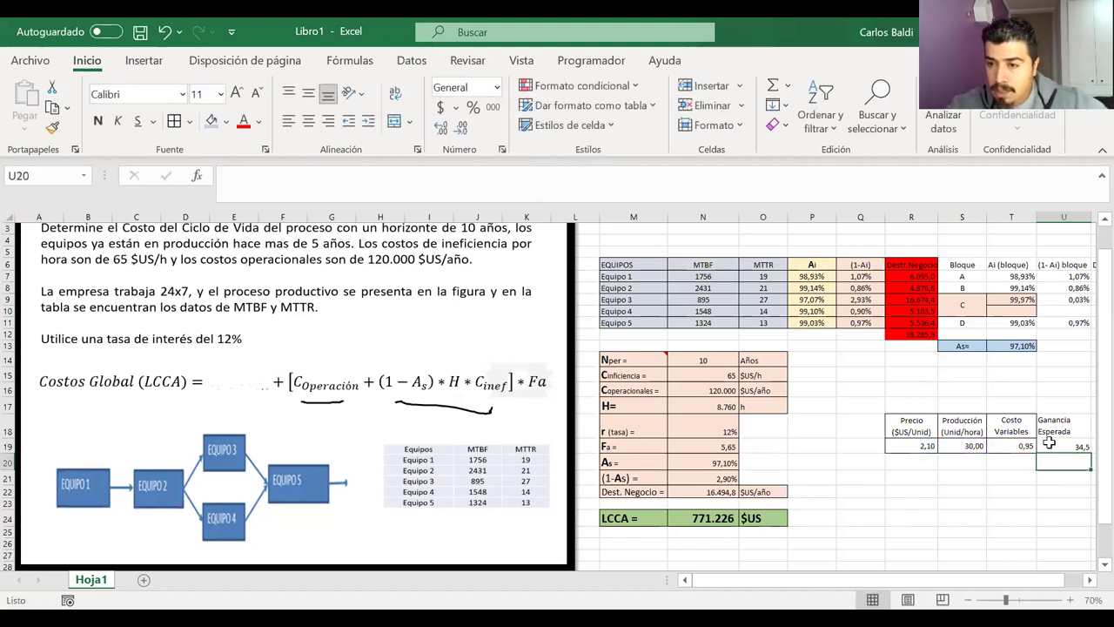
# Extend the expected gain formula in U19 to =(R19-T19)*S19*N17, multiplying it by the annual operating hours
pyautogui.click(1050, 444)
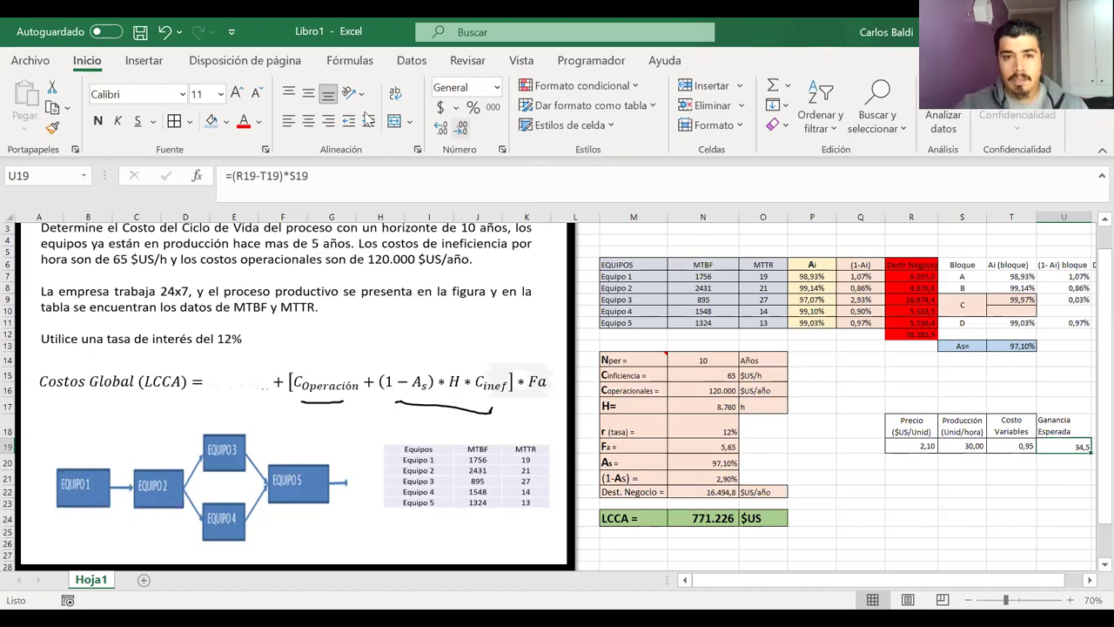
pyautogui.click(341, 182)
pyautogui.write('*')
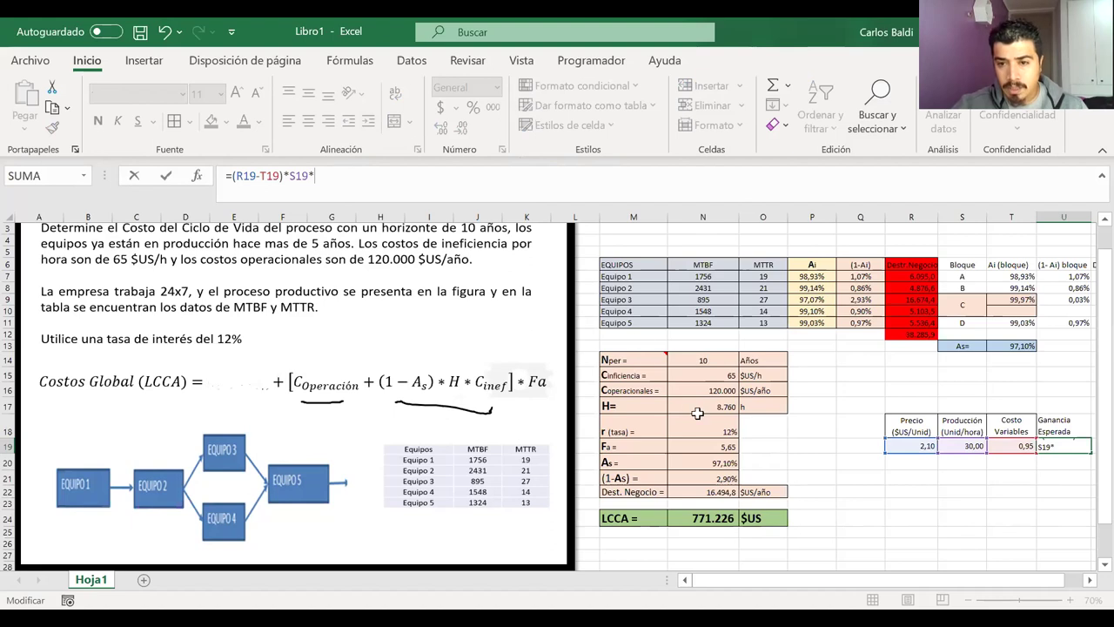
pyautogui.click(697, 409)
pyautogui.press('Return')
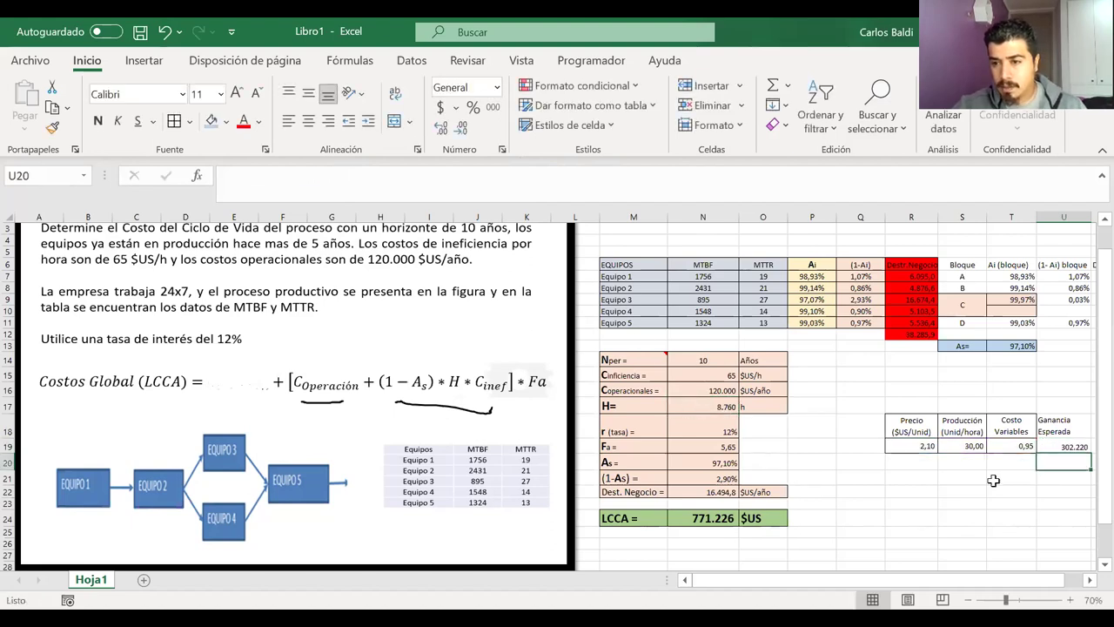
# Review the expected gain in U19 with its price, production and variable cost inputs, and compare it with the LCCA result in N24
pyautogui.click(1062, 446)
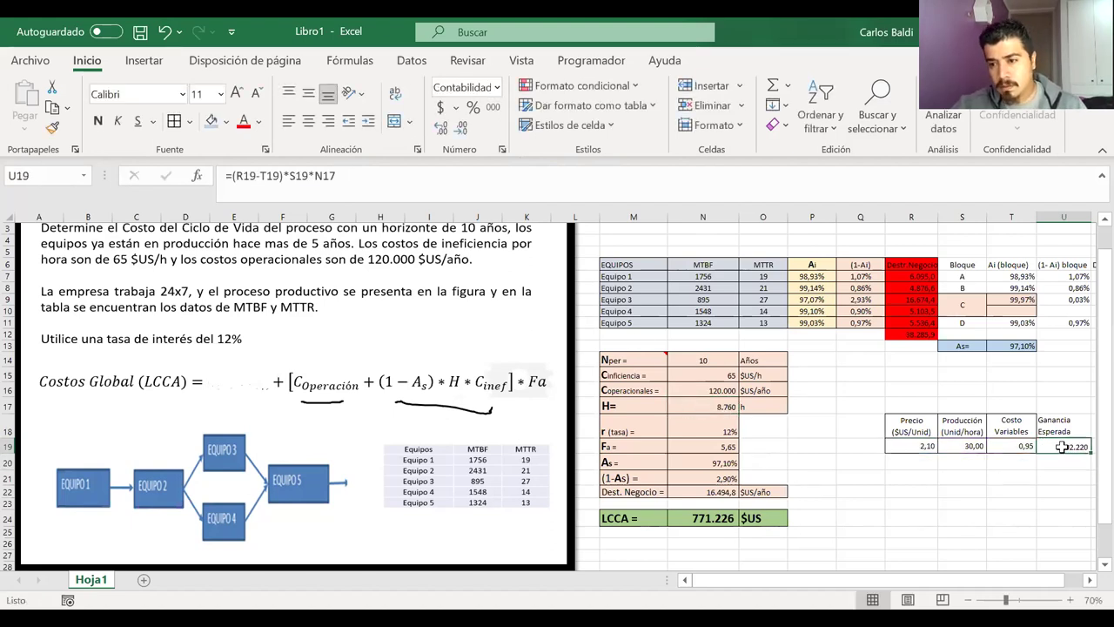
pyautogui.moveTo(1056, 426); pyautogui.dragTo(1055, 447)
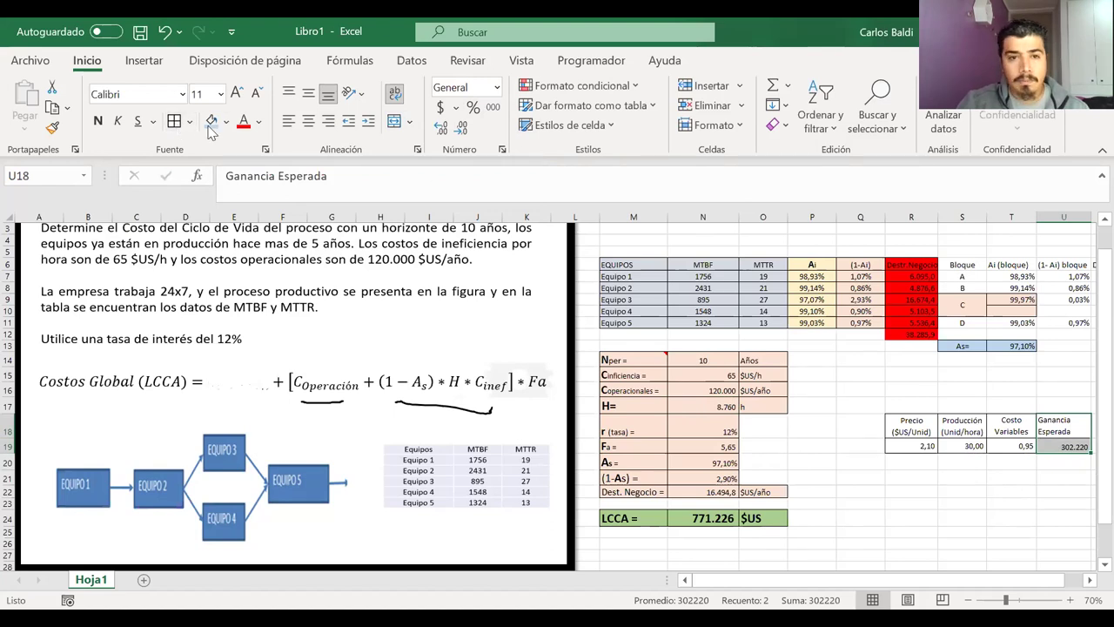
pyautogui.click(1062, 465)
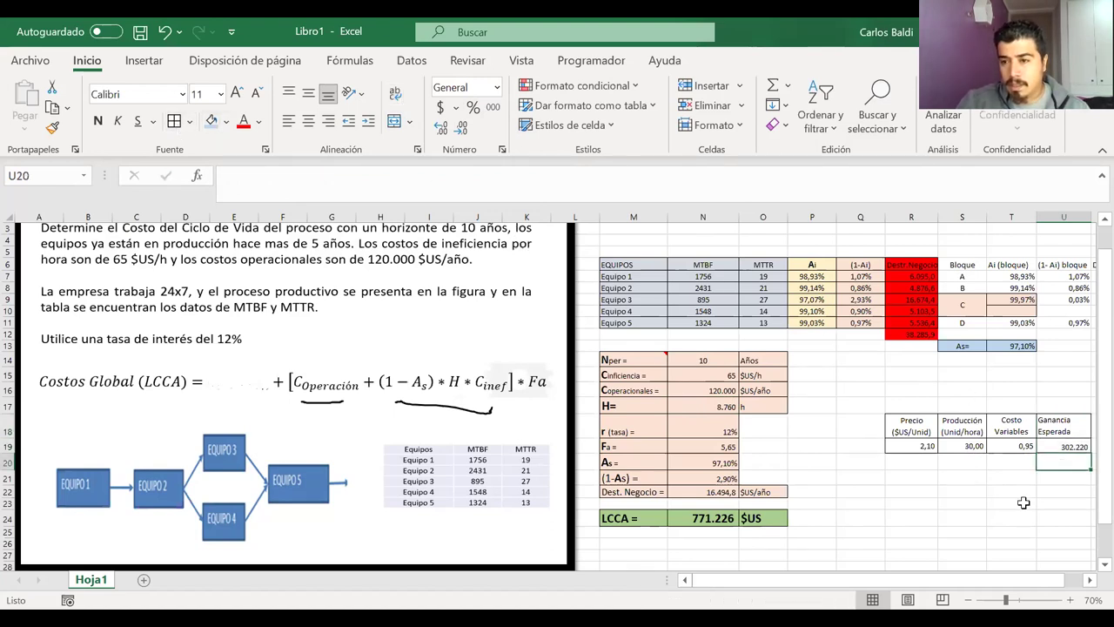
pyautogui.click(685, 518)
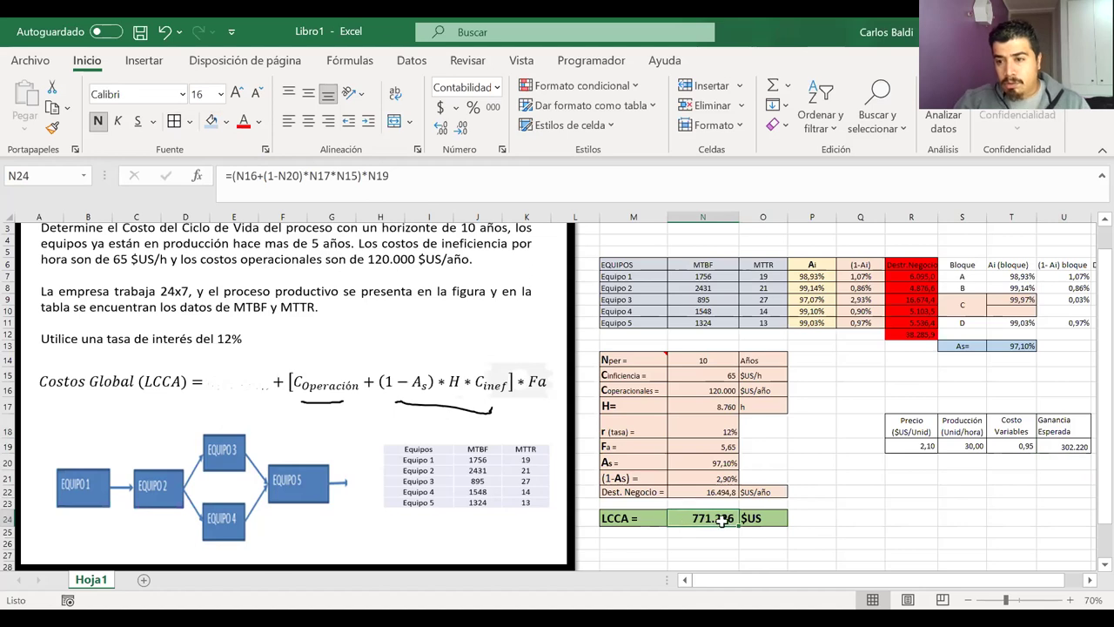
pyautogui.click(1060, 447)
pyautogui.moveTo(1060, 446)
pyautogui.mouseDown()
pyautogui.moveTo(962, 446)
pyautogui.moveTo(1073, 447)
pyautogui.mouseUp()
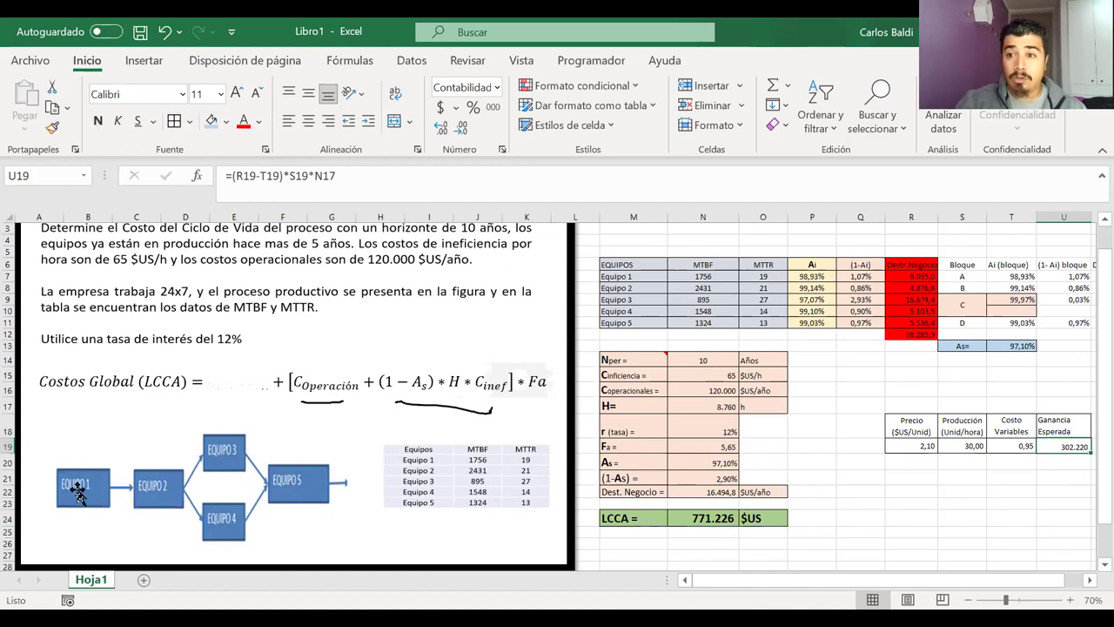
pyautogui.doubleClick(771, 518)
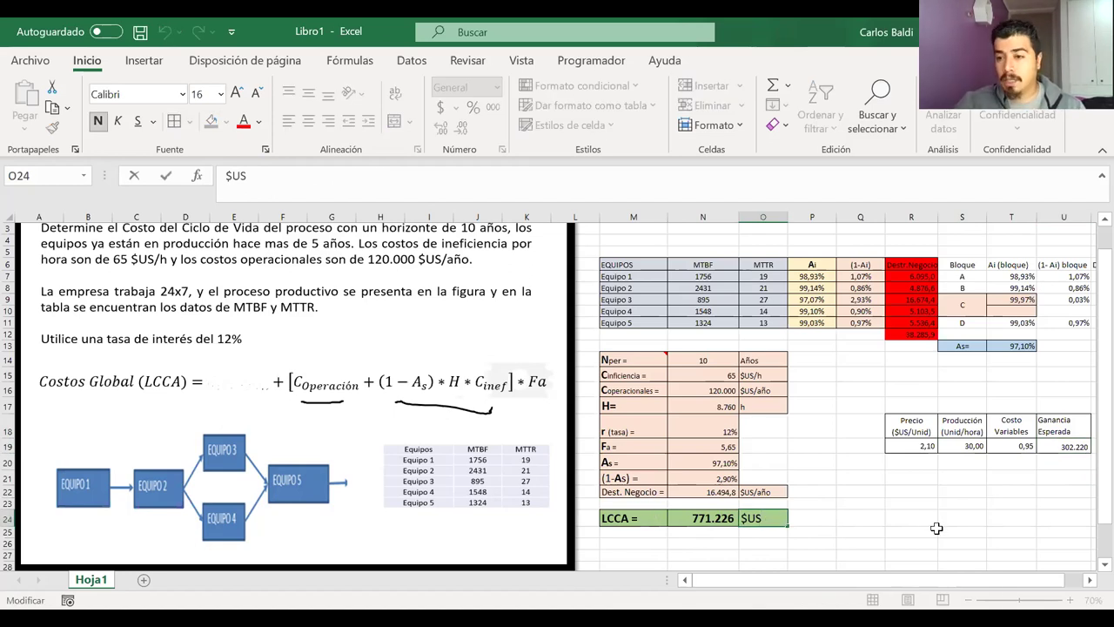
pyautogui.click(1057, 448)
pyautogui.moveTo(1053, 446); pyautogui.dragTo(919, 444)
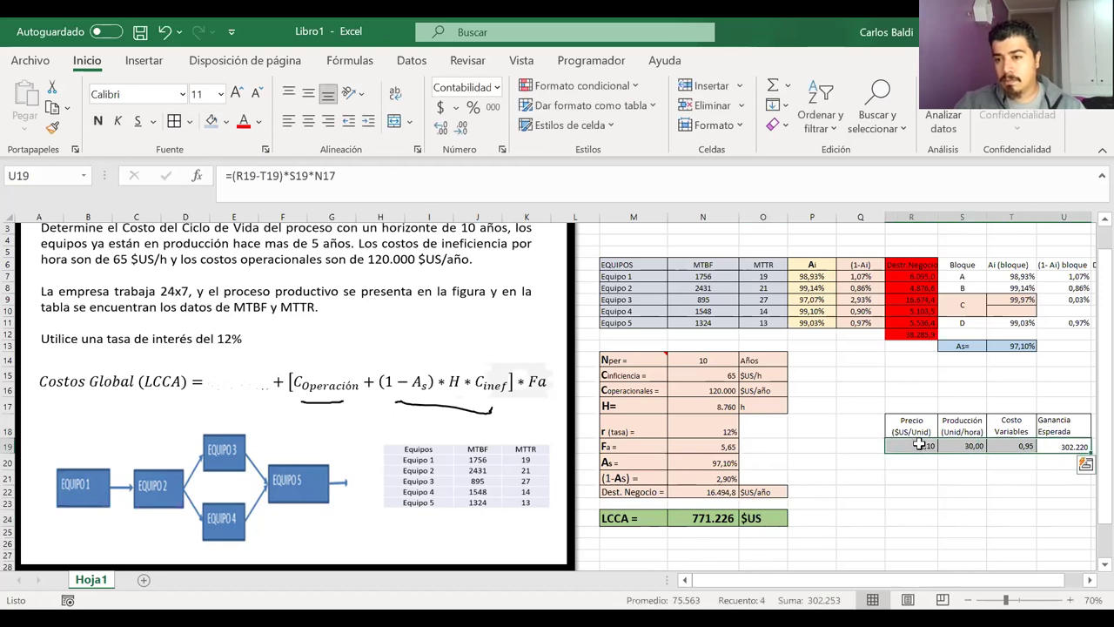
# Multiply the expected gain formula in U19 by the system availability As, making it =(R19-T19)*S19*N17*N20
pyautogui.click(1064, 446)
pyautogui.click(1064, 445)
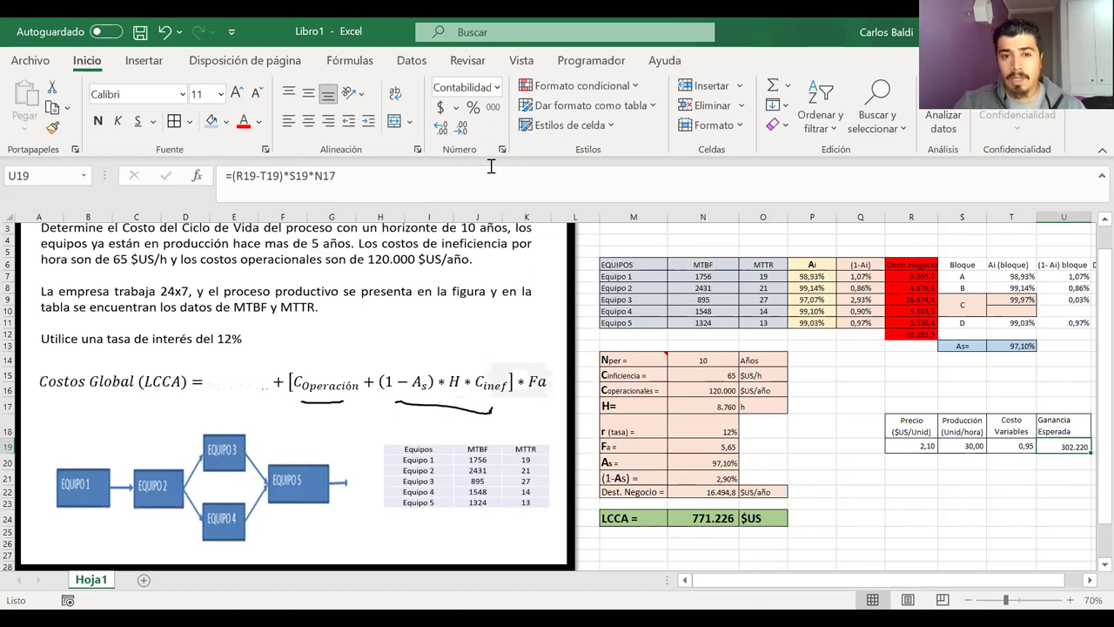
pyautogui.click(404, 186)
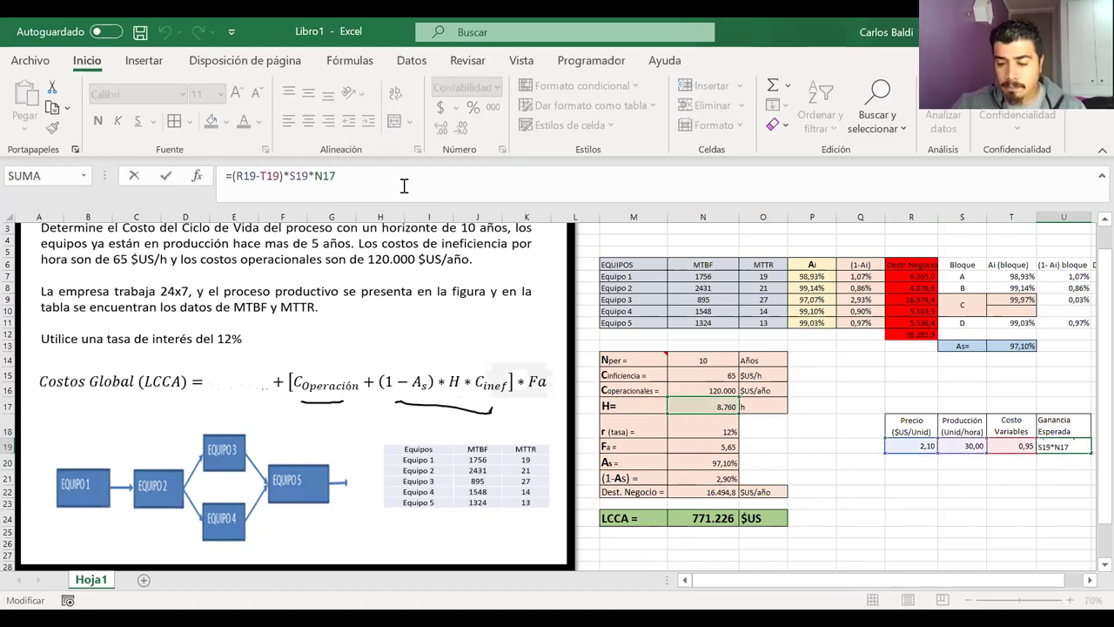
pyautogui.write('*')
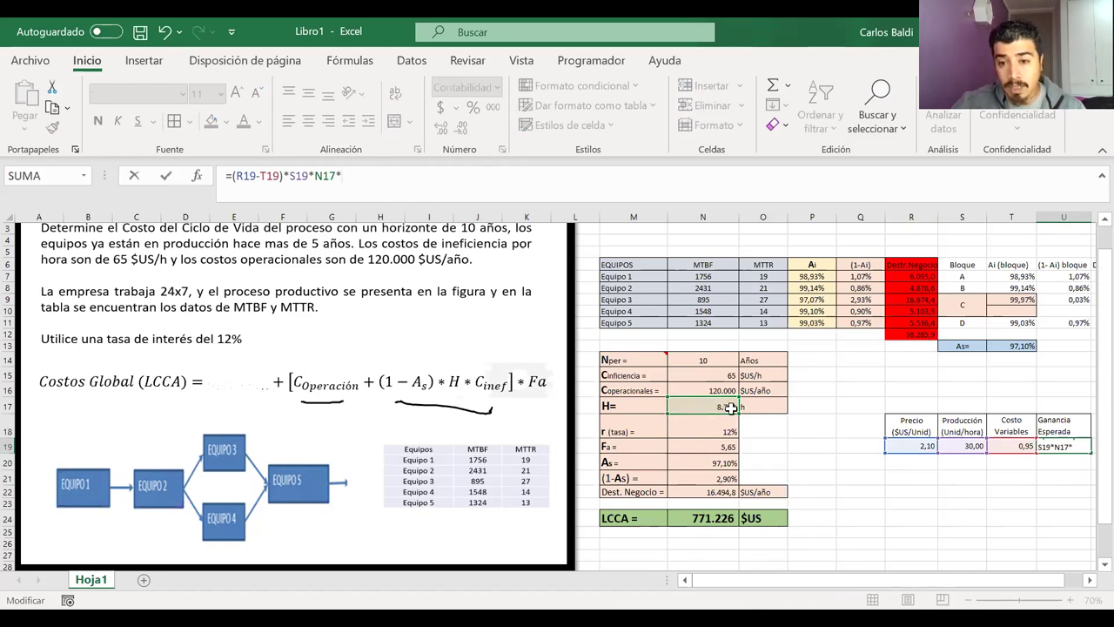
pyautogui.click(680, 463)
pyautogui.press('Return')
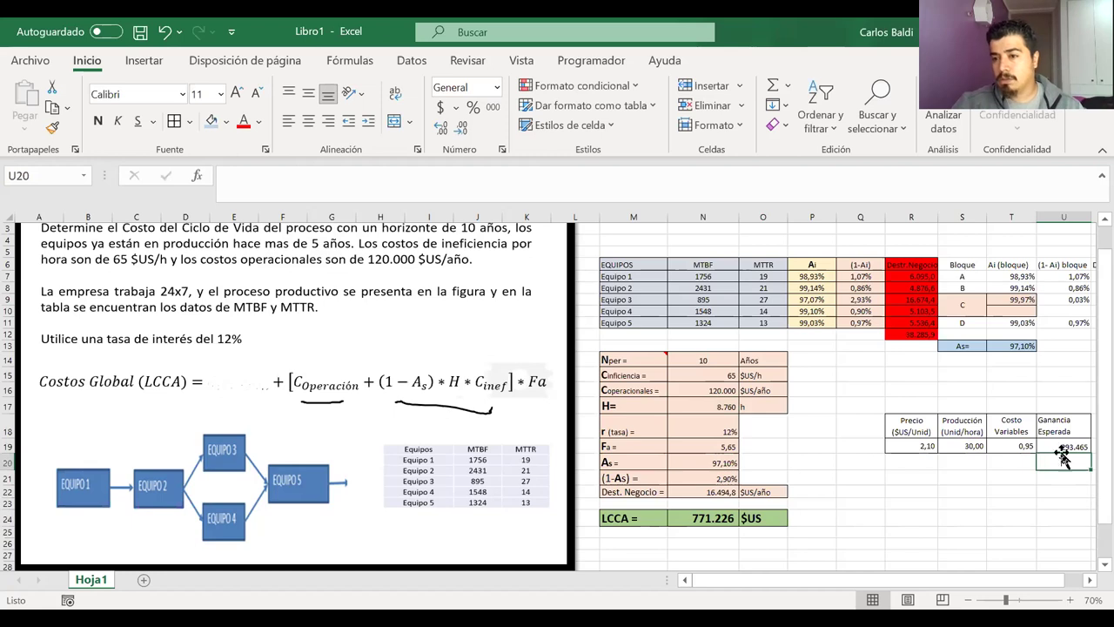
pyautogui.moveTo(1058, 445); pyautogui.dragTo(932, 444)
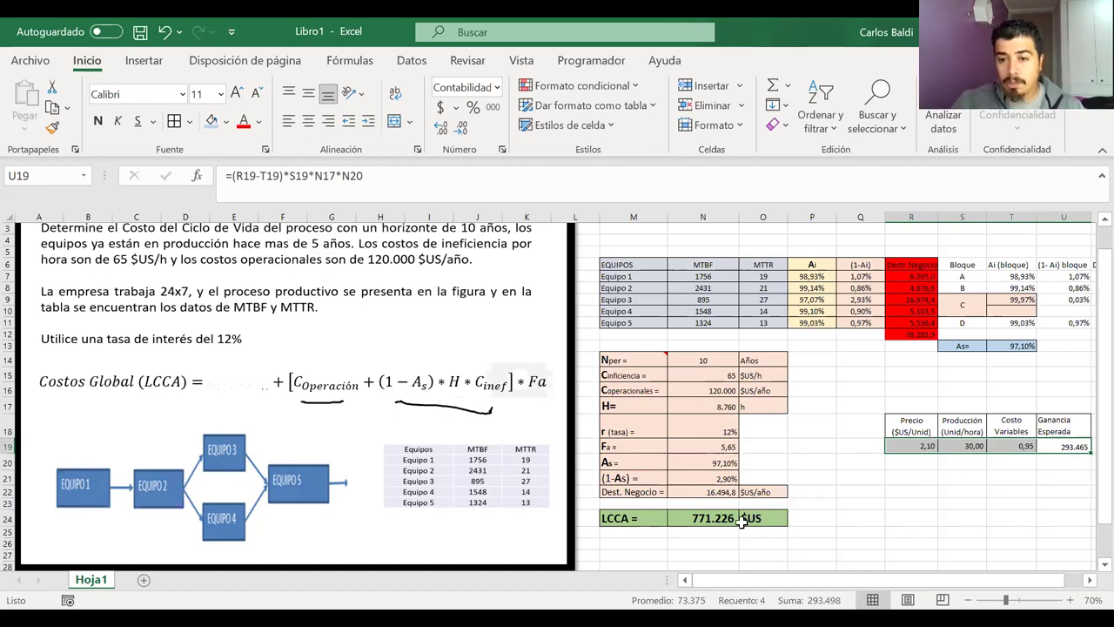
pyautogui.click(705, 518)
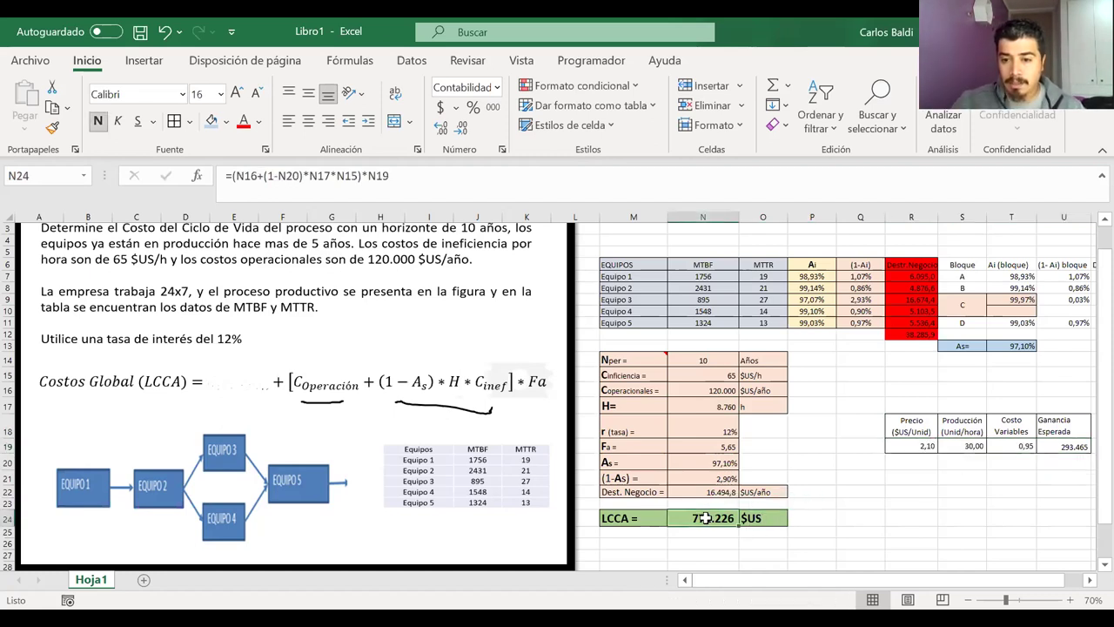
pyautogui.click(1045, 461)
# Label T21 "Horizonte" and calculate the gain over the full horizon in U21 with the formula =U19*N14
pyautogui.click(1020, 475)
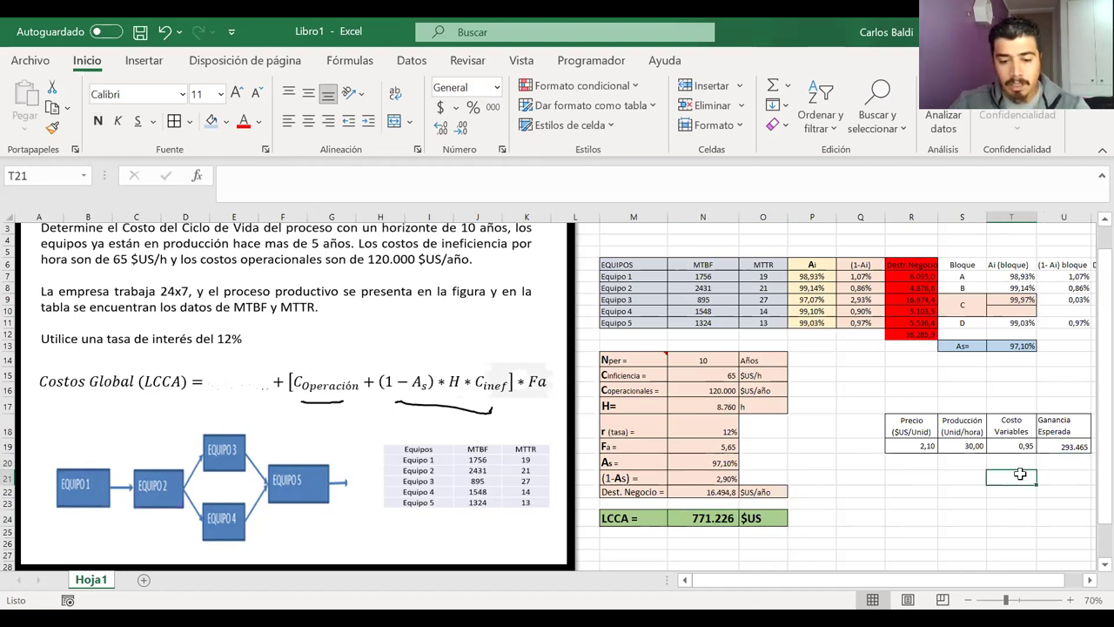
pyautogui.write('Horizonte')
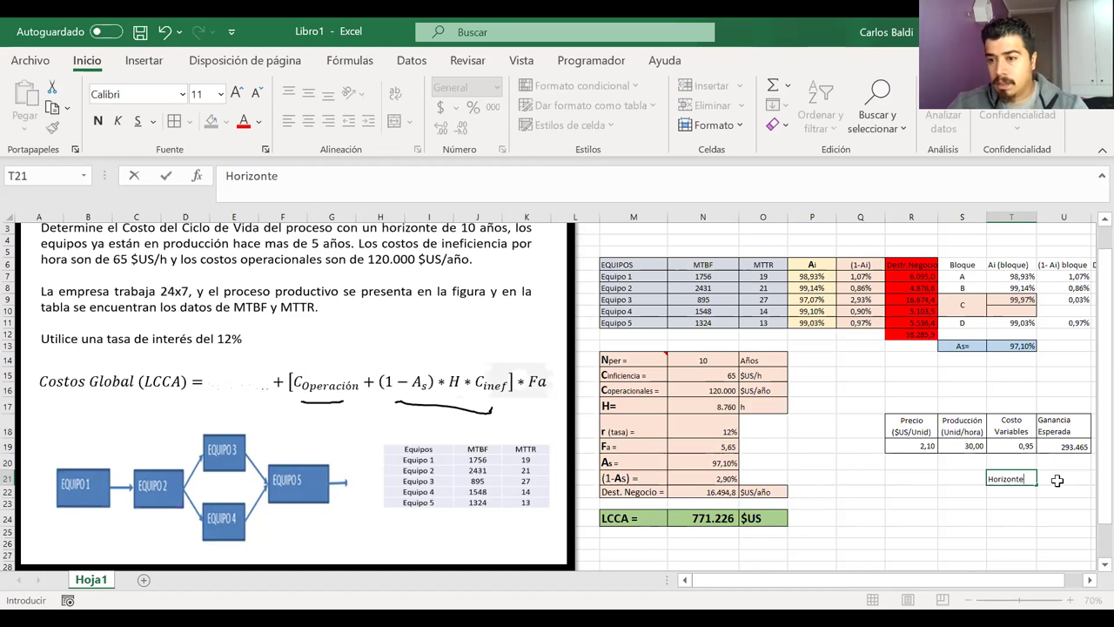
pyautogui.click(1058, 480)
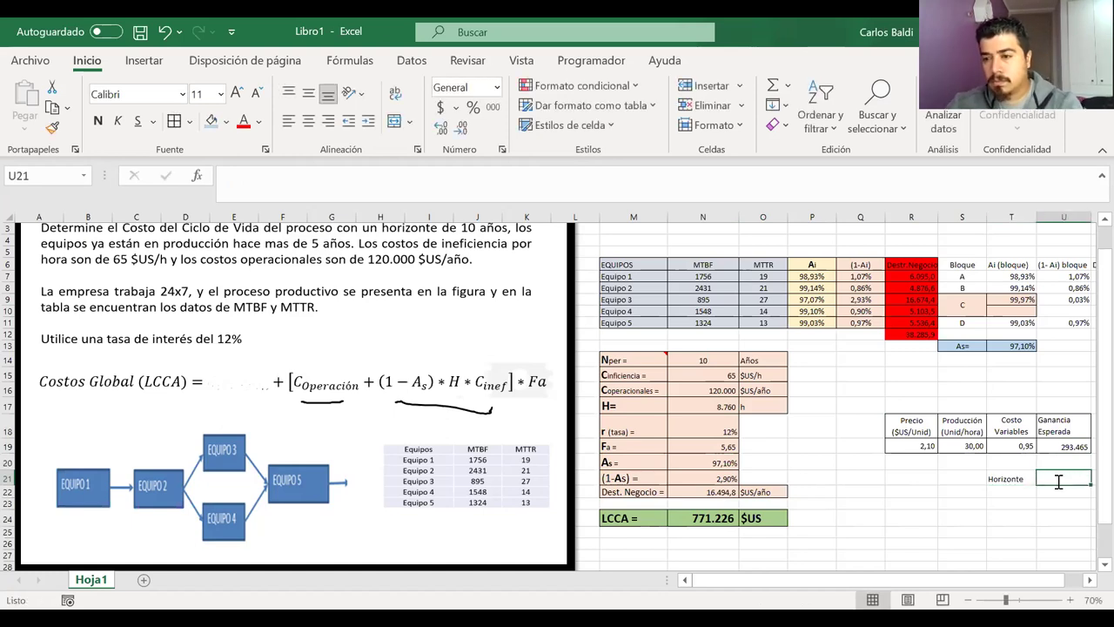
pyautogui.write('=')
pyautogui.click(1063, 448)
pyautogui.write('*')
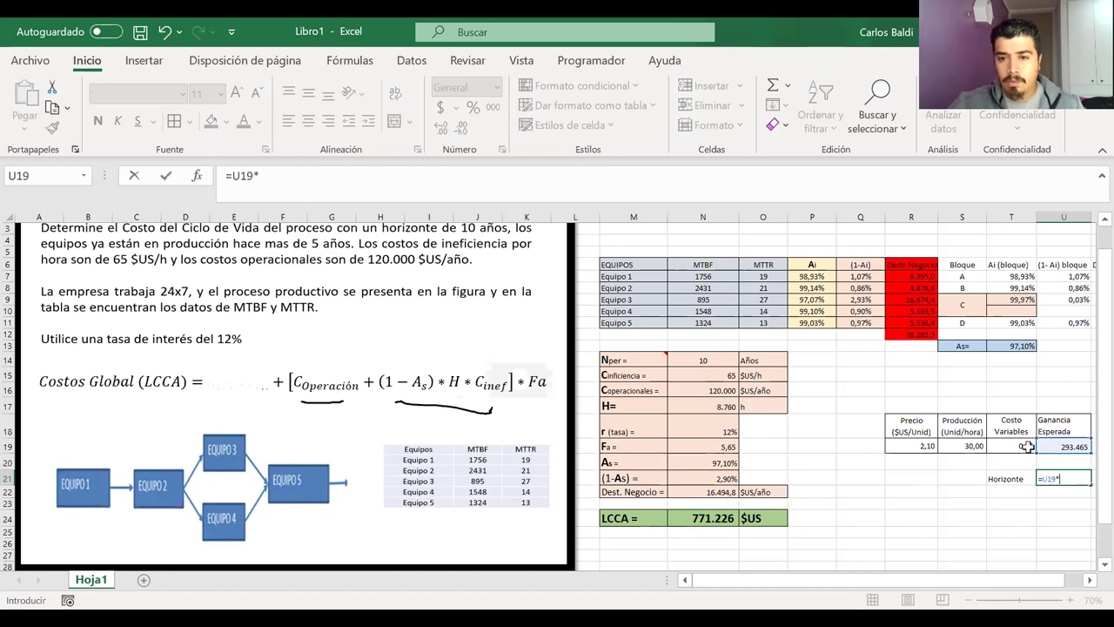
pyautogui.click(699, 360)
pyautogui.press('Return')
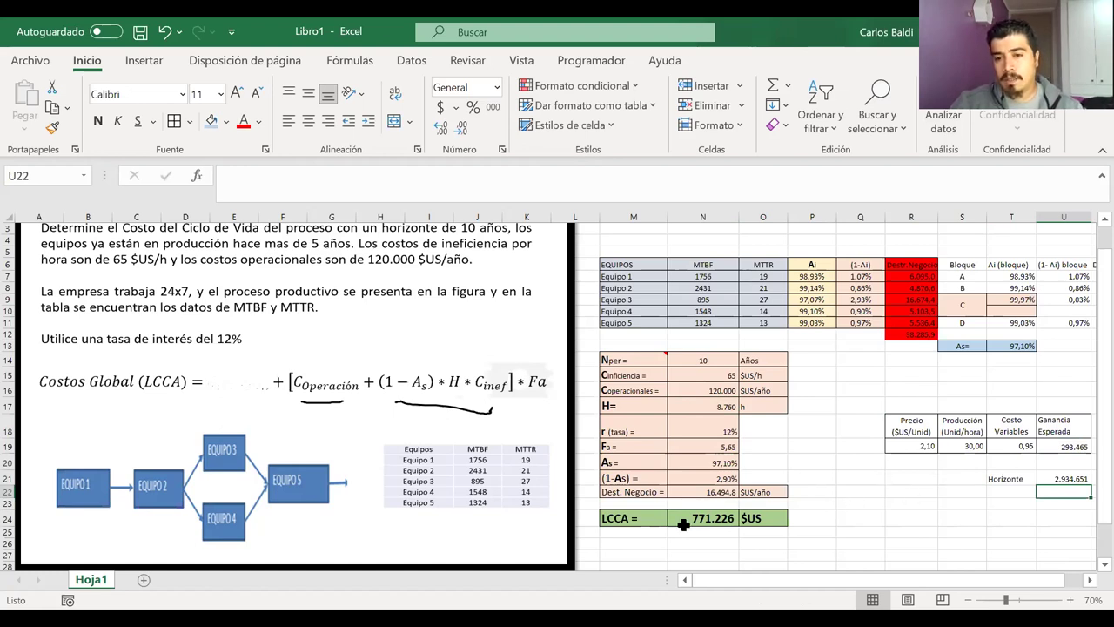
pyautogui.click(1041, 478)
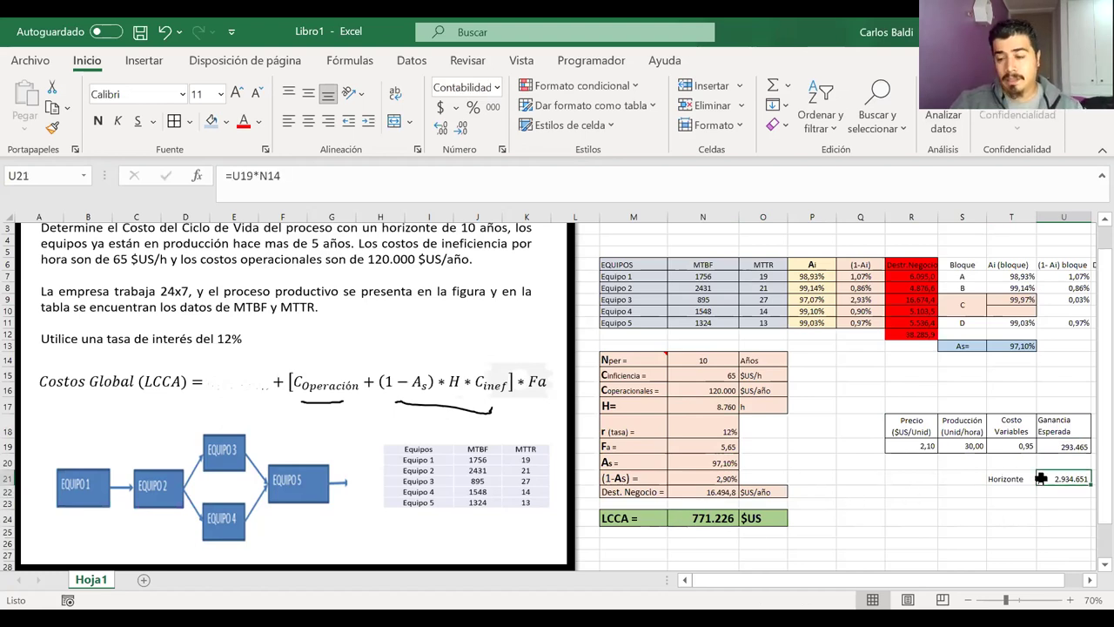
pyautogui.rightClick(1067, 475)
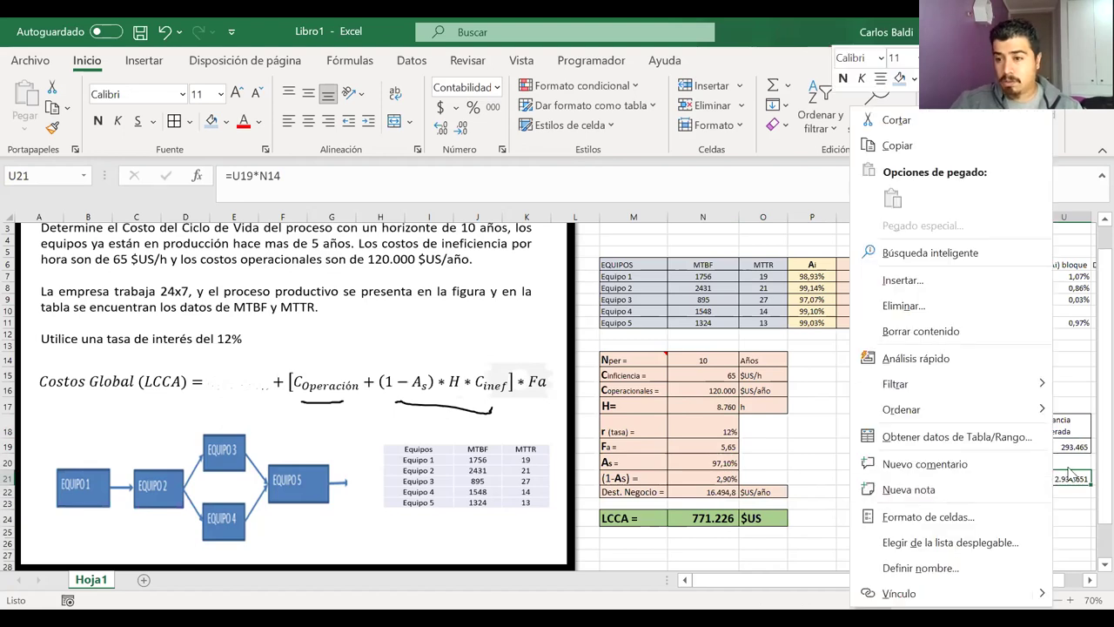
pyautogui.click(1069, 471)
pyautogui.moveTo(1065, 477); pyautogui.dragTo(1009, 478)
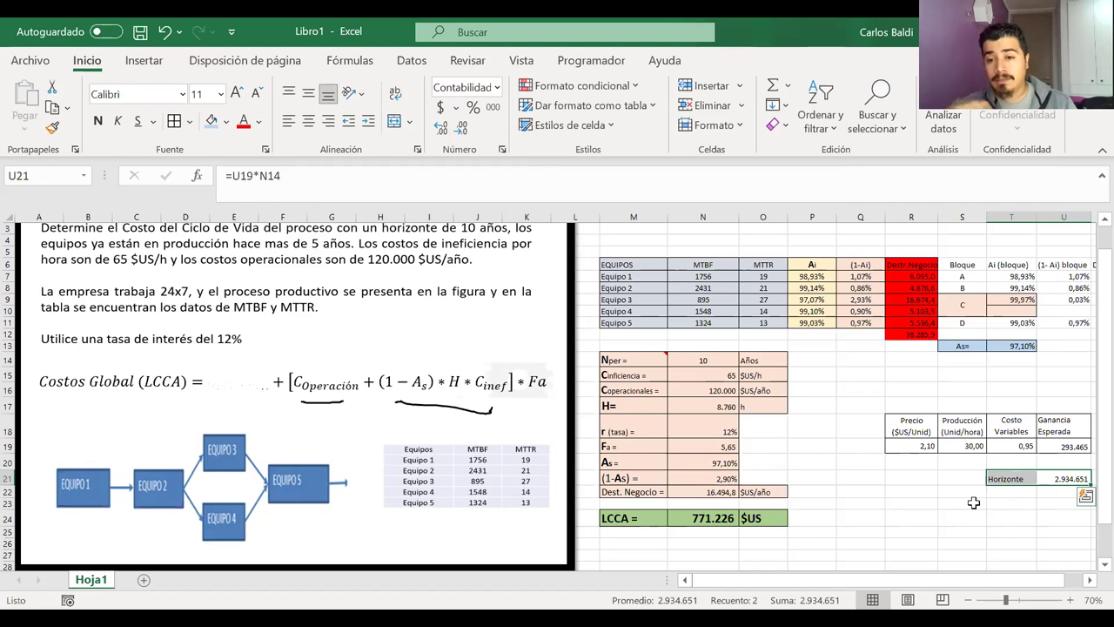
pyautogui.click(705, 516)
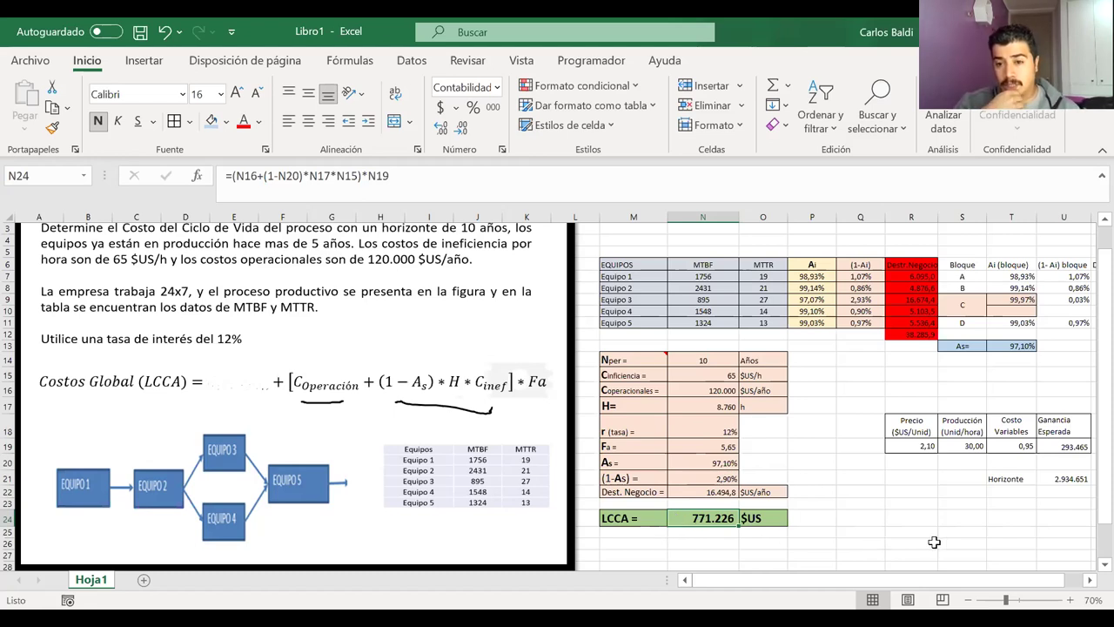
# Test the effect of the interest rate in N18 on the LCCA with 10% and 7%, and set it back to 12%
pyautogui.click(714, 424)
pyautogui.write('10')
pyautogui.press('Return')
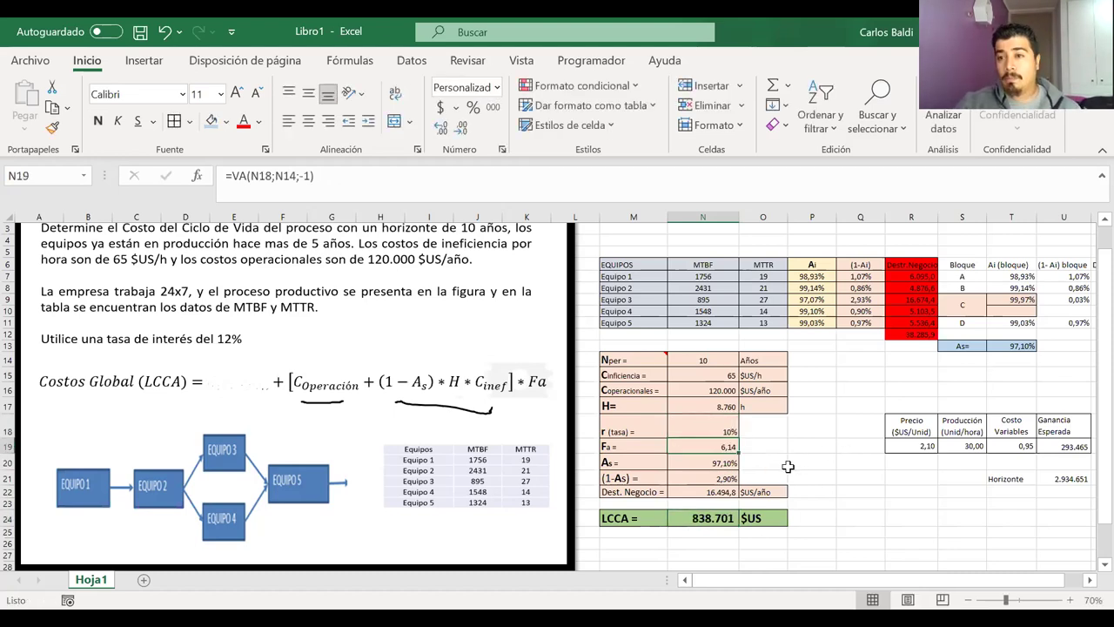
pyautogui.click(703, 428)
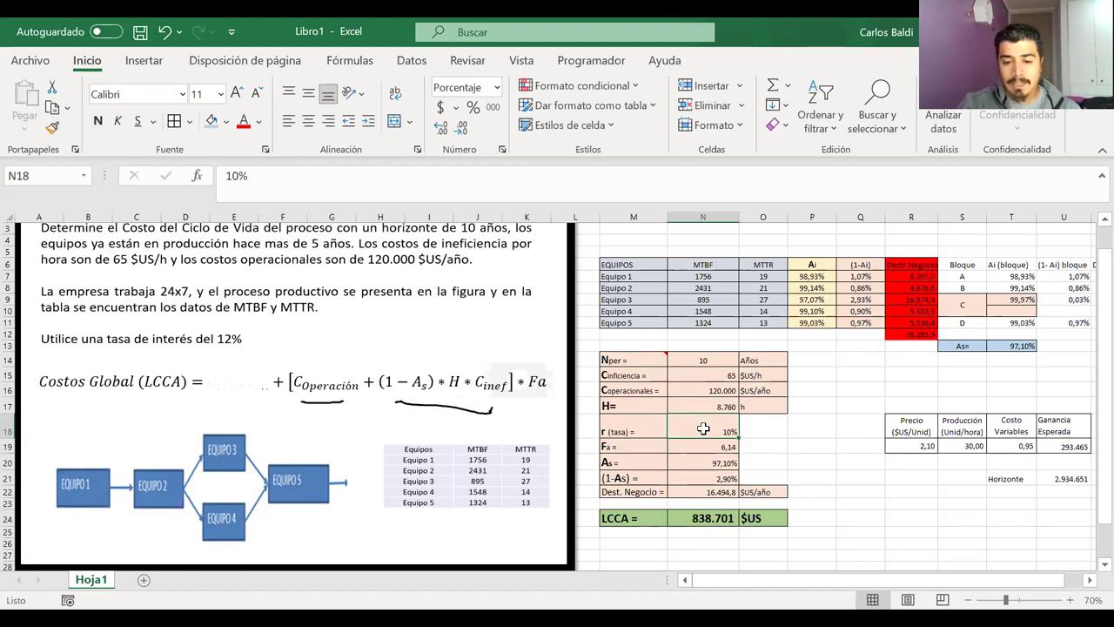
pyautogui.write('7')
pyautogui.press('Return')
pyautogui.click(703, 429)
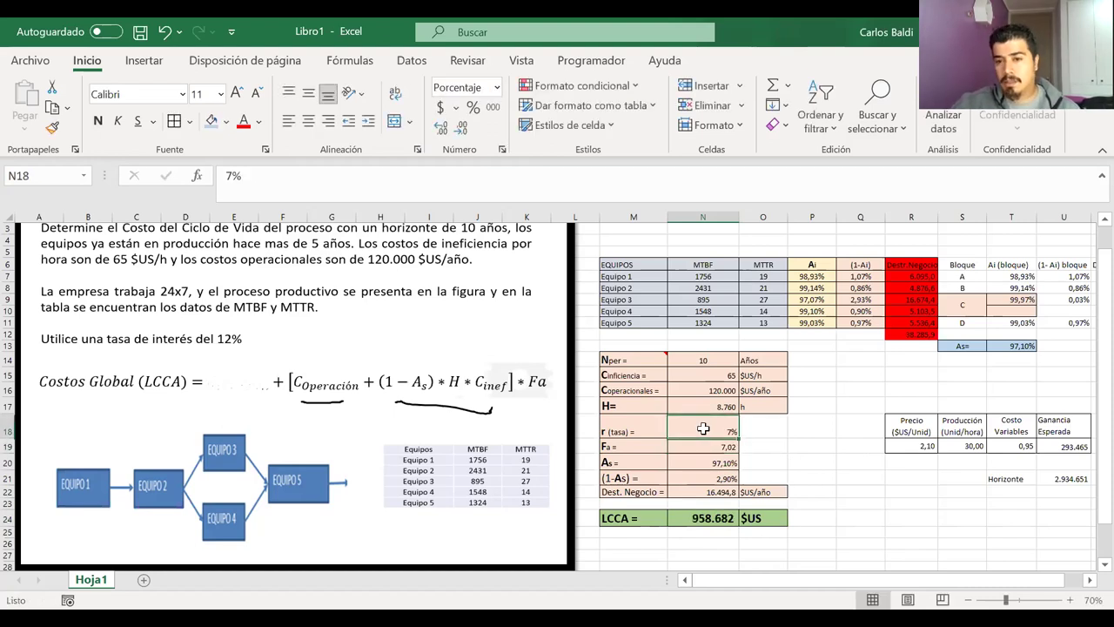
pyautogui.write('12')
pyautogui.press('Return')
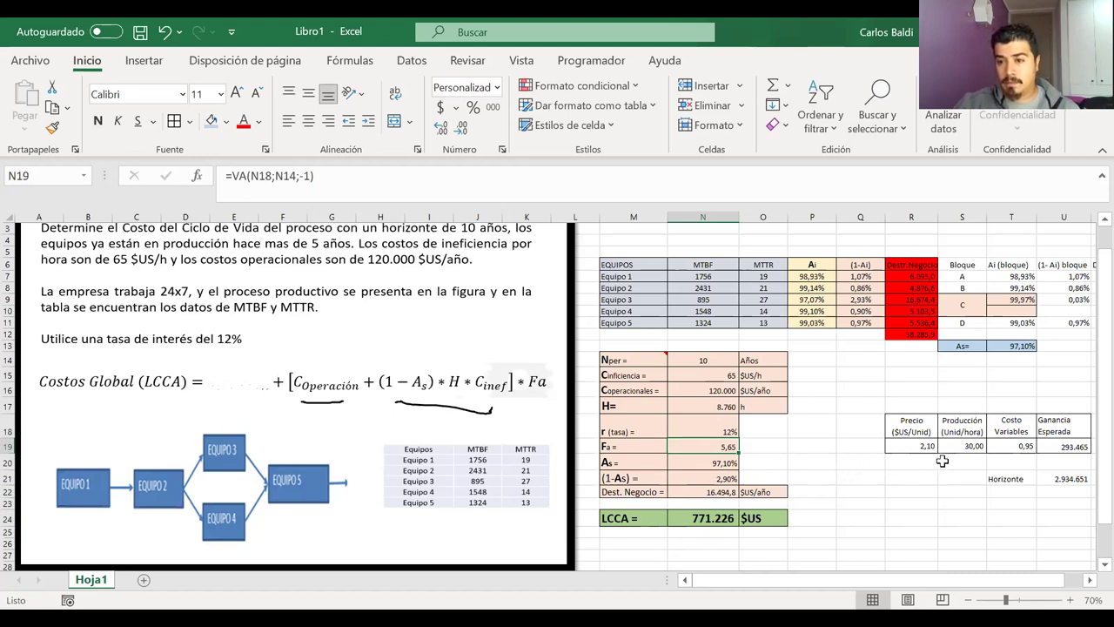
# Review the production and price inputs of the gain calculation, and shade the annual expected gain in U19 light blue
pyautogui.click(964, 445)
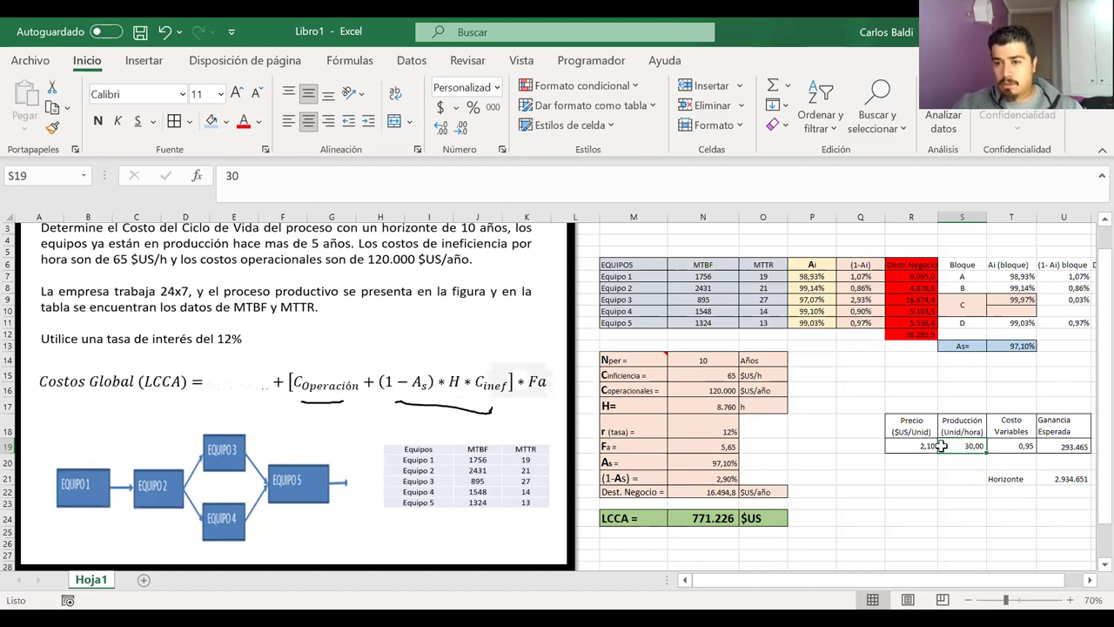
pyautogui.click(910, 446)
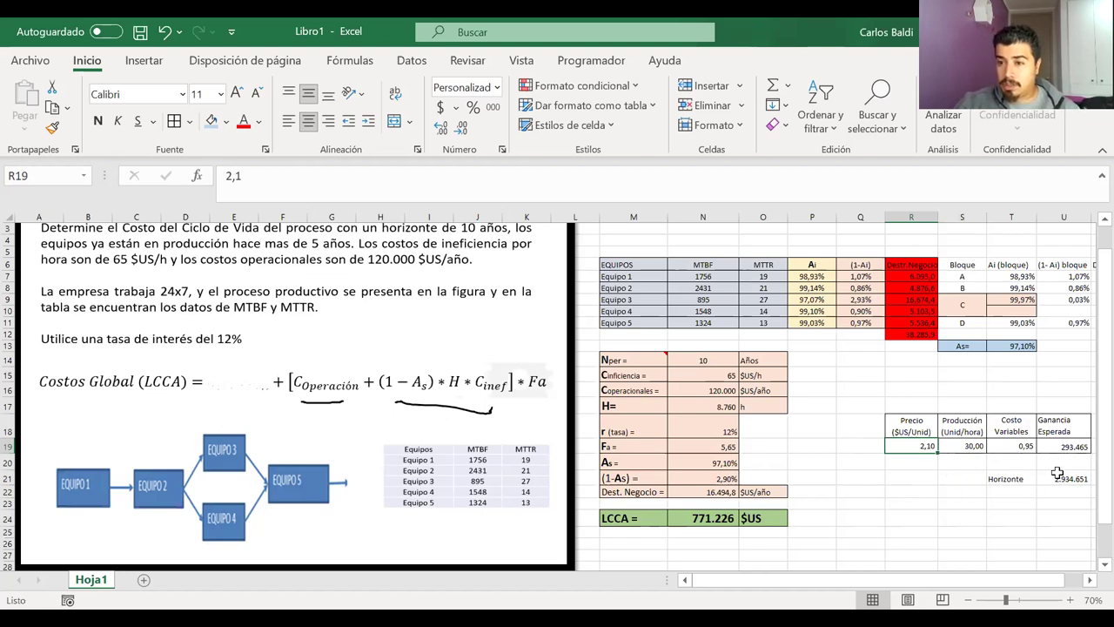
pyautogui.click(1057, 446)
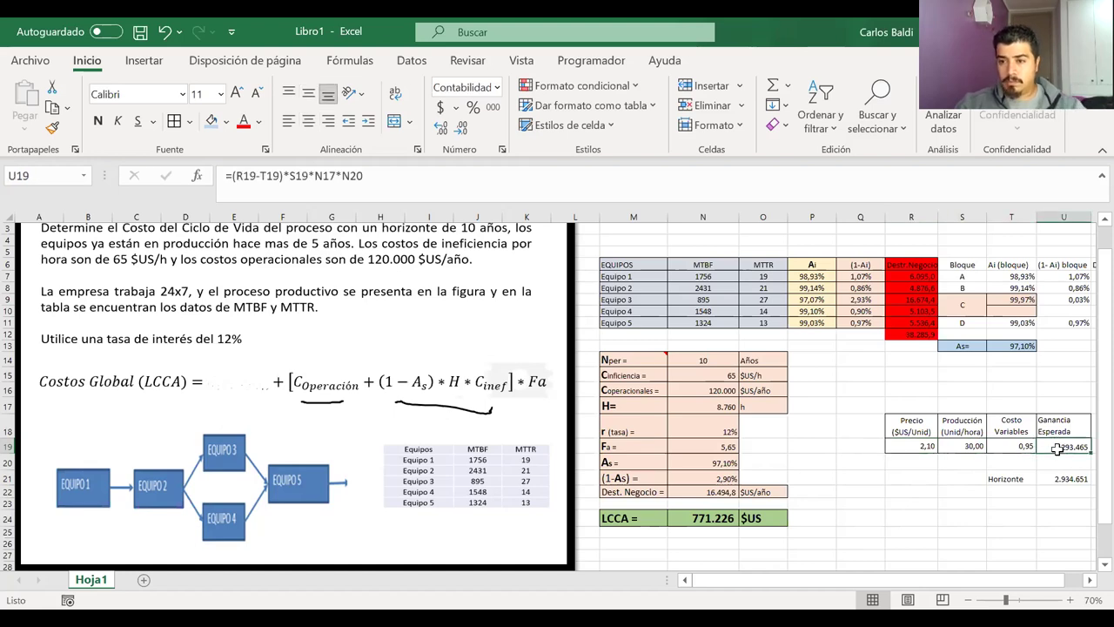
pyautogui.click(212, 123)
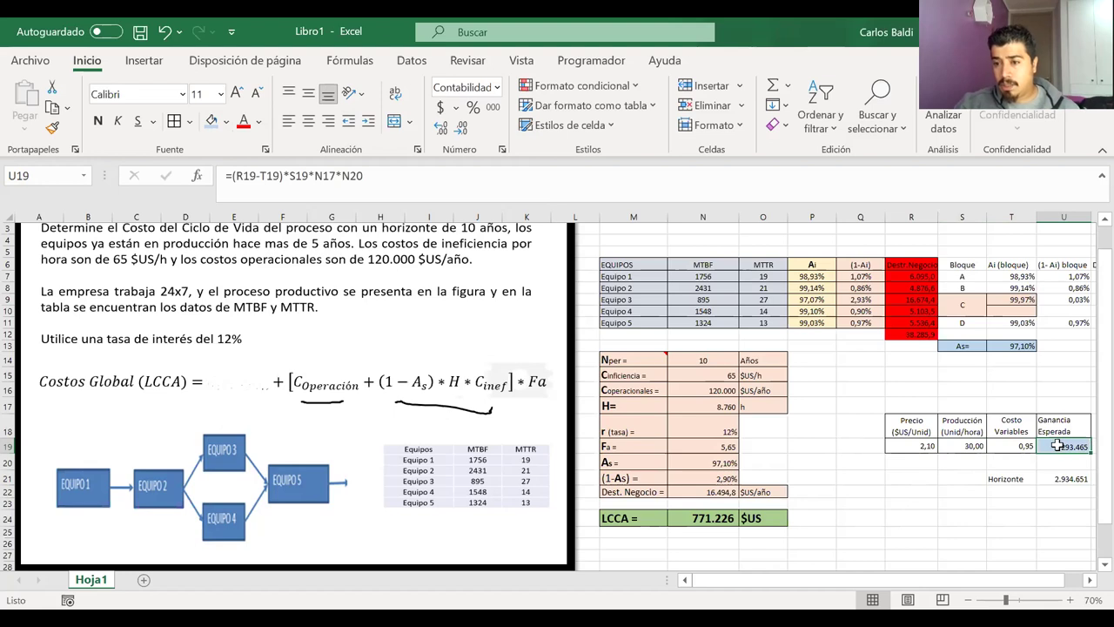
# Compare the LCCA result in row 24 with the annual expected gain in U19 and the horizon gain in U21
pyautogui.click(712, 518)
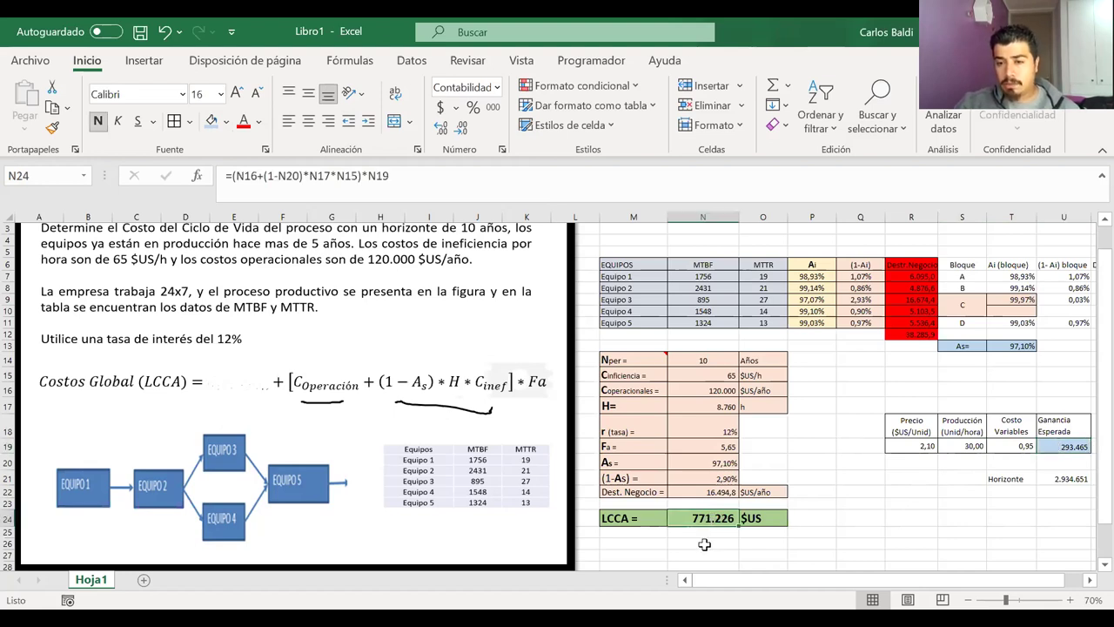
pyautogui.click(705, 531)
pyautogui.click(1073, 446)
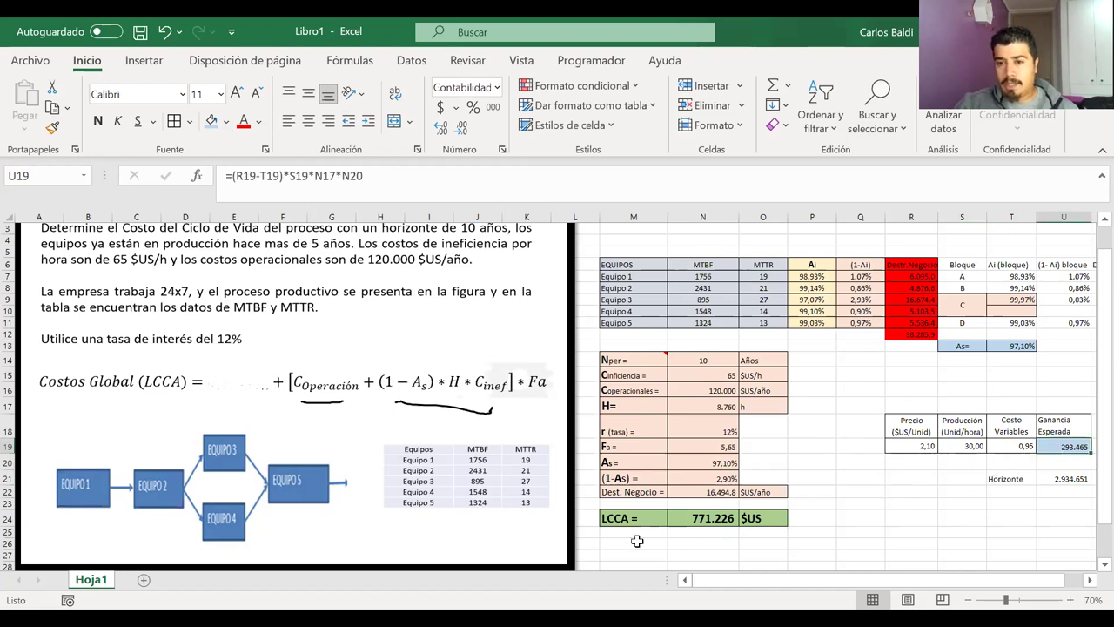
pyautogui.click(706, 520)
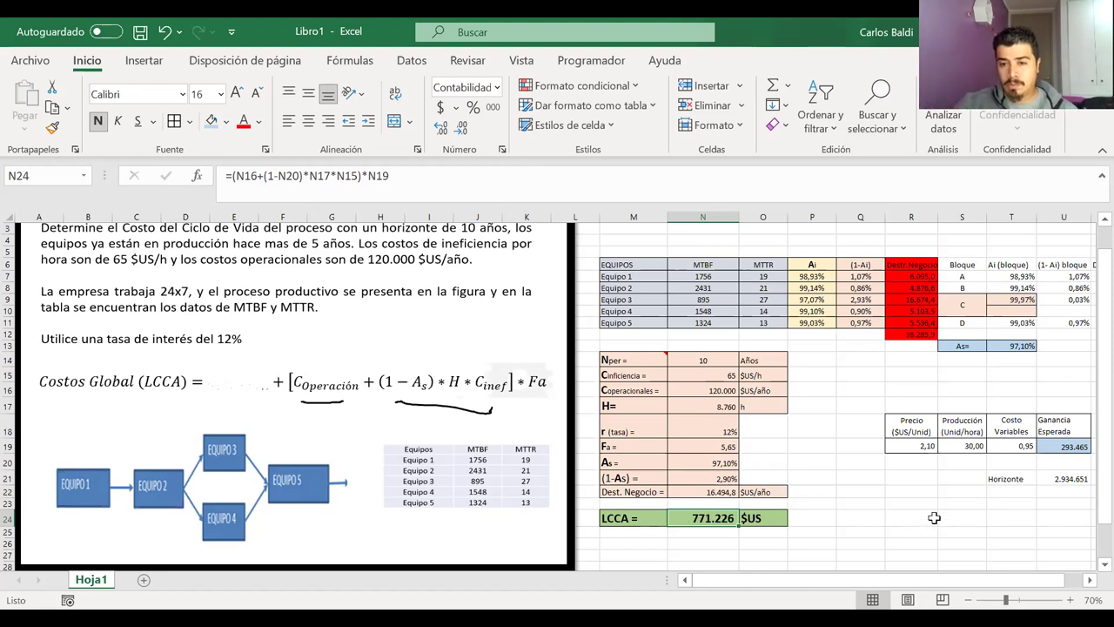
pyautogui.moveTo(763, 518); pyautogui.dragTo(648, 518)
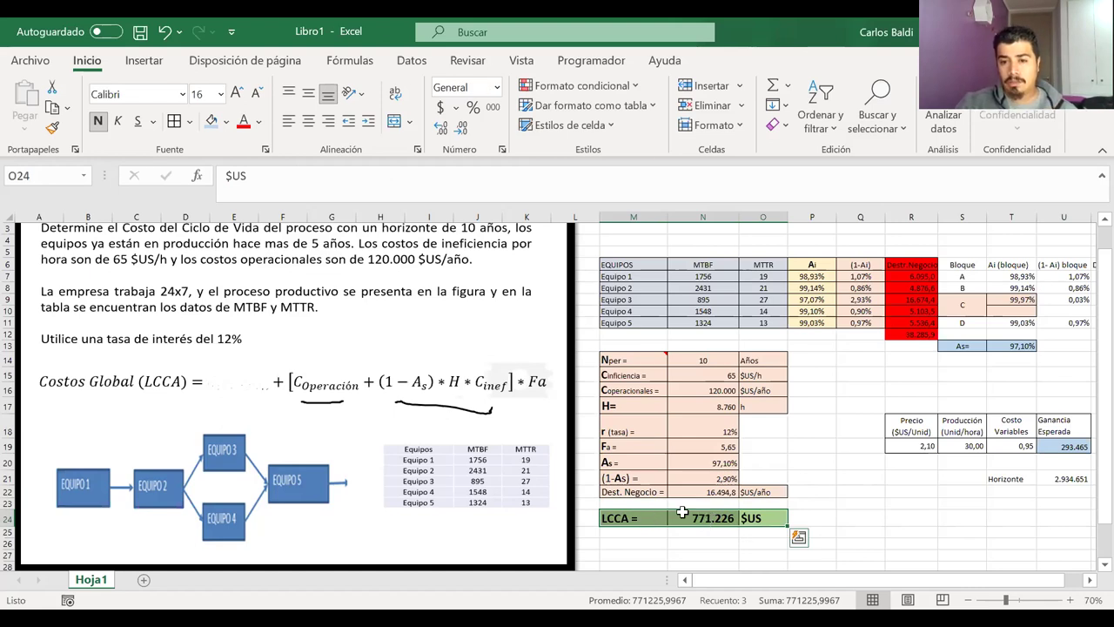
pyautogui.click(1062, 479)
pyautogui.rightClick(1073, 447)
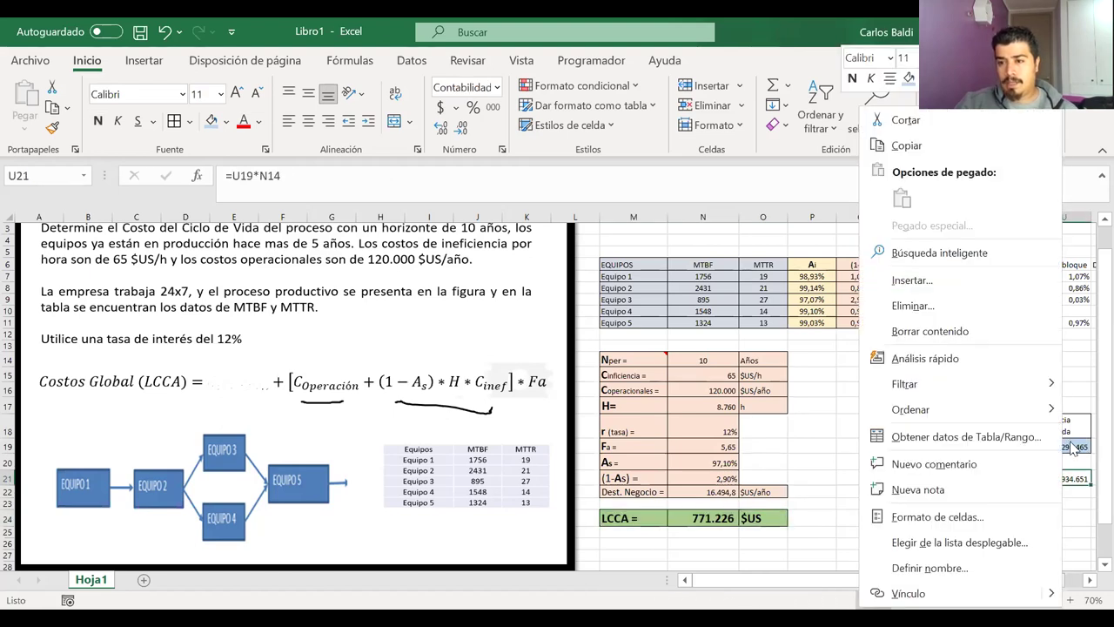
pyautogui.rightClick(1084, 450)
pyautogui.moveTo(750, 517); pyautogui.dragTo(661, 518)
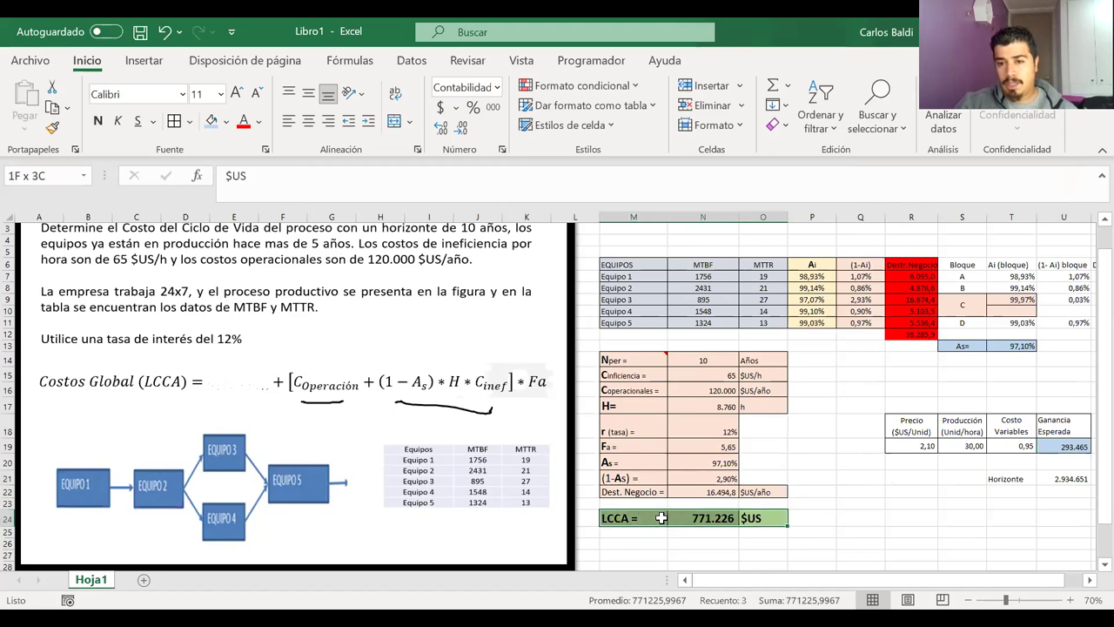
pyautogui.rightClick(1080, 448)
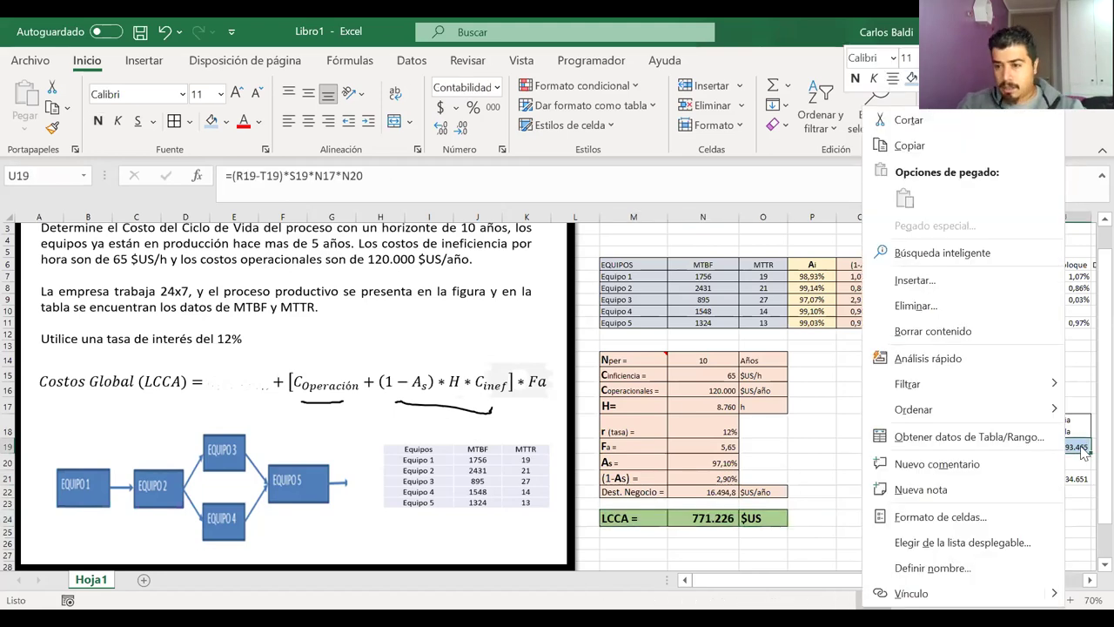
pyautogui.moveTo(1082, 449); pyautogui.dragTo(911, 446)
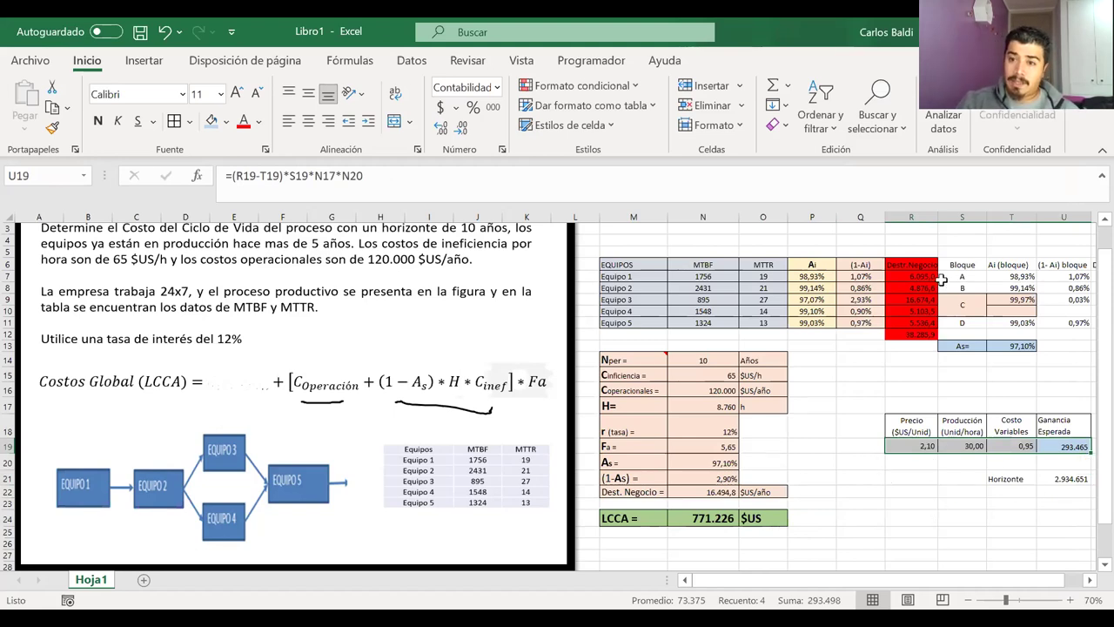
pyautogui.click(841, 409)
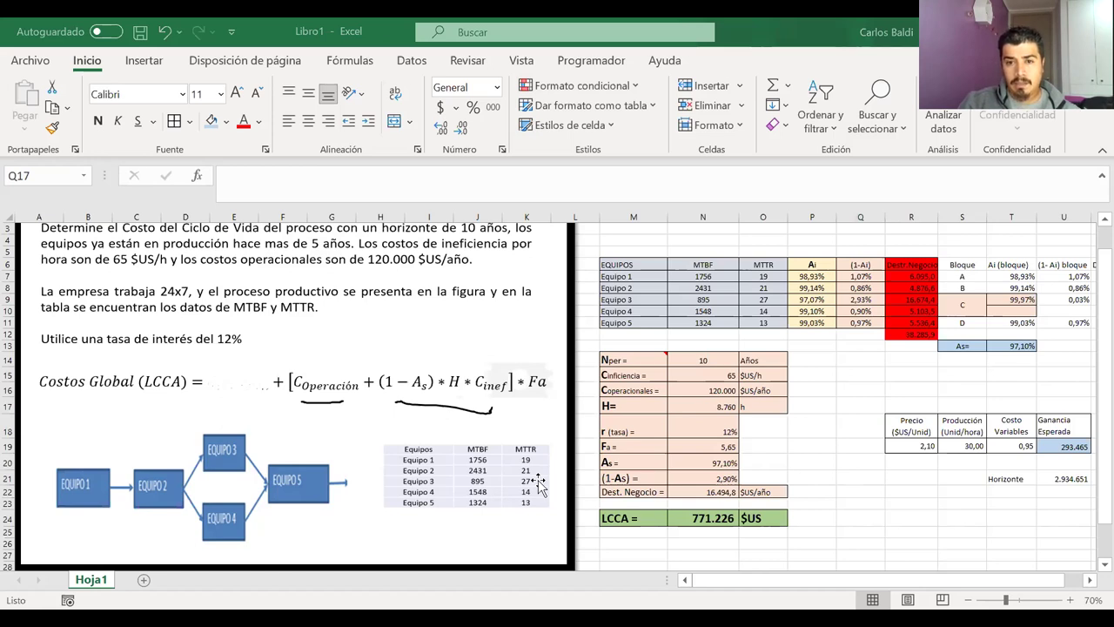
# Switch to the PowerPoint class presentation and go through the Montecarlo simulation slide to the Cristall-Ball slide
pyautogui.hotkey('alt', 'Tab')
pyautogui.press('Down')
pyautogui.press('Down')
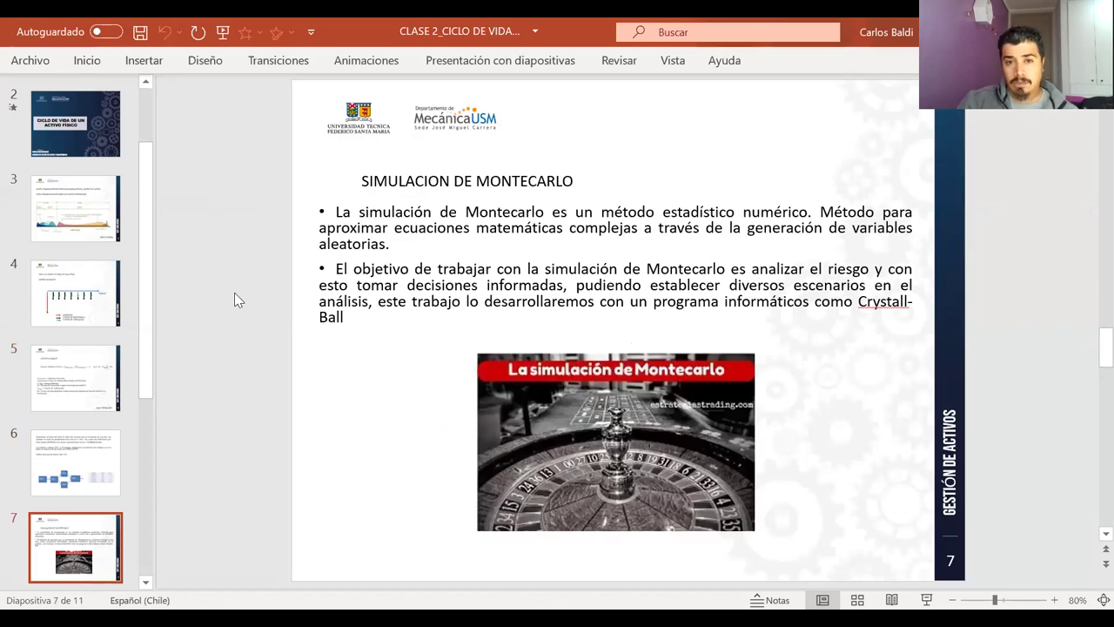
pyautogui.press('Down')
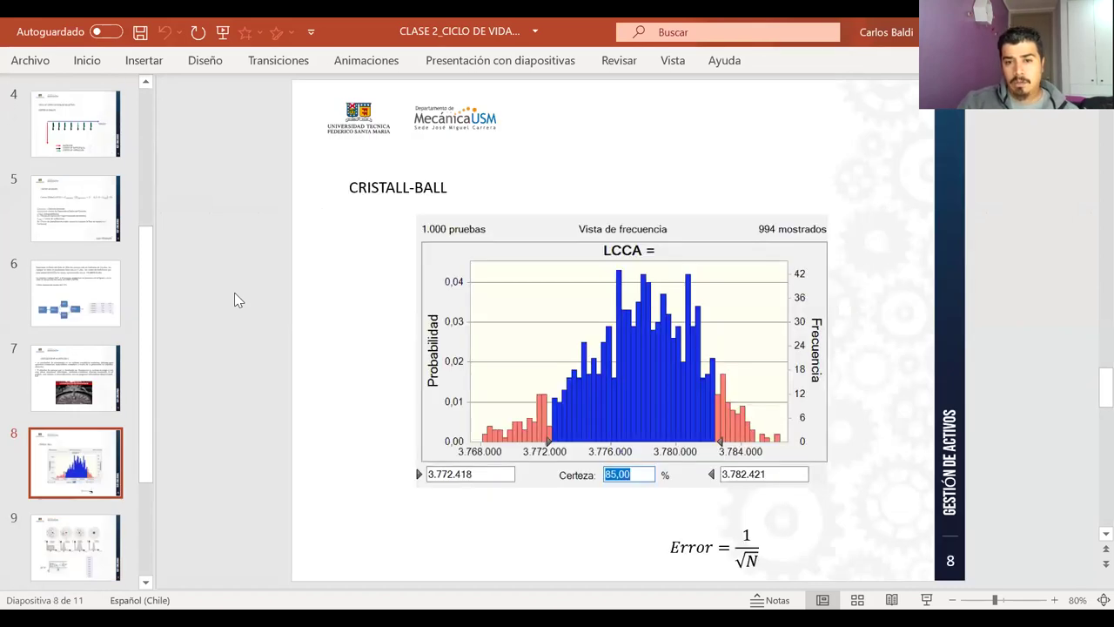
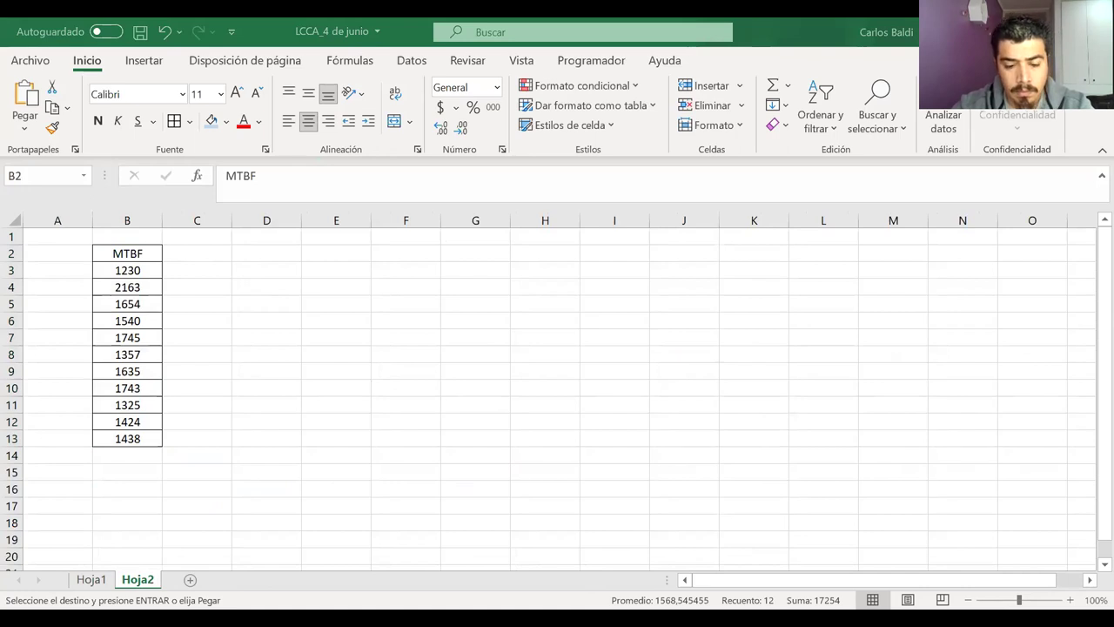
# Paste the standard deviation formula image into Hoja2, move it away from the MTBF data and shrink it to about columns J to L
pyautogui.press('Escape')
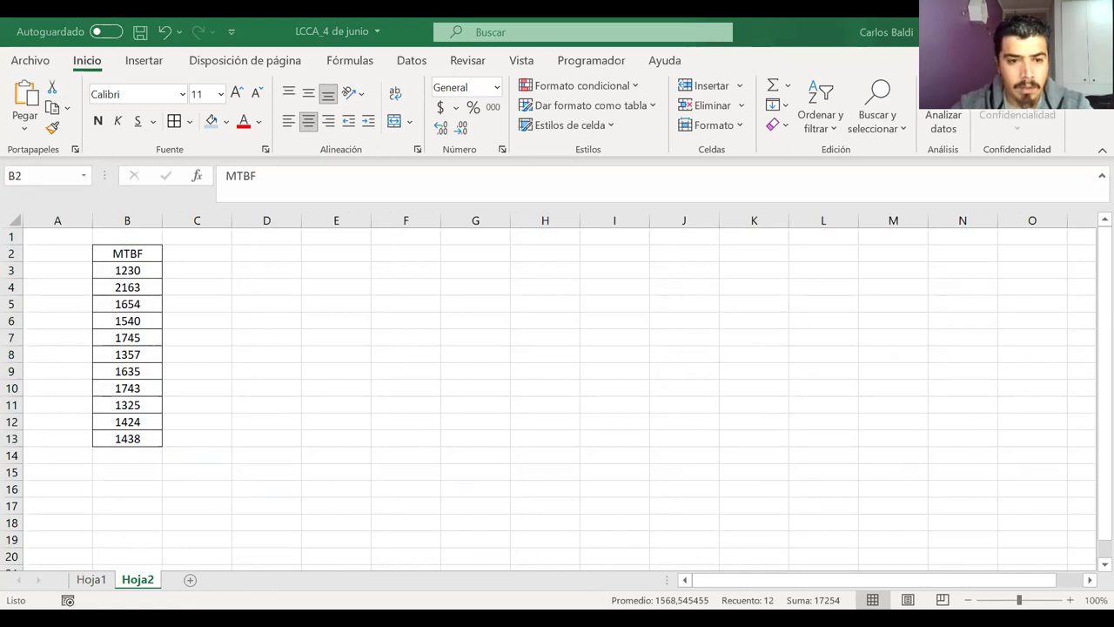
pyautogui.hotkey('ctrl', 'v')
pyautogui.moveTo(236, 312); pyautogui.dragTo(763, 296)
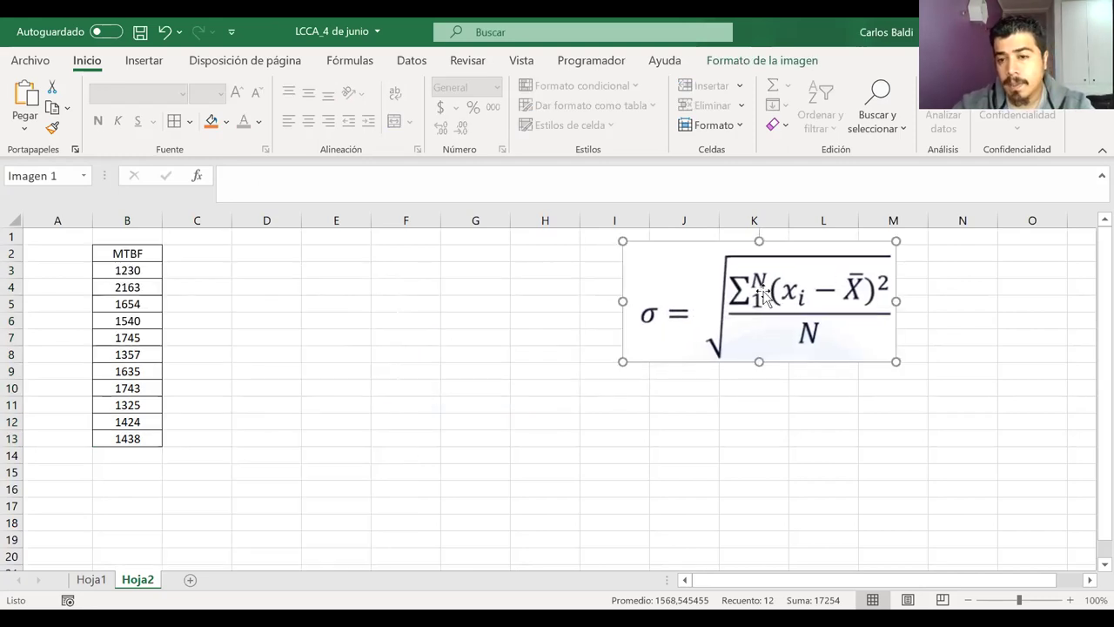
pyautogui.moveTo(897, 361); pyautogui.dragTo(781, 316)
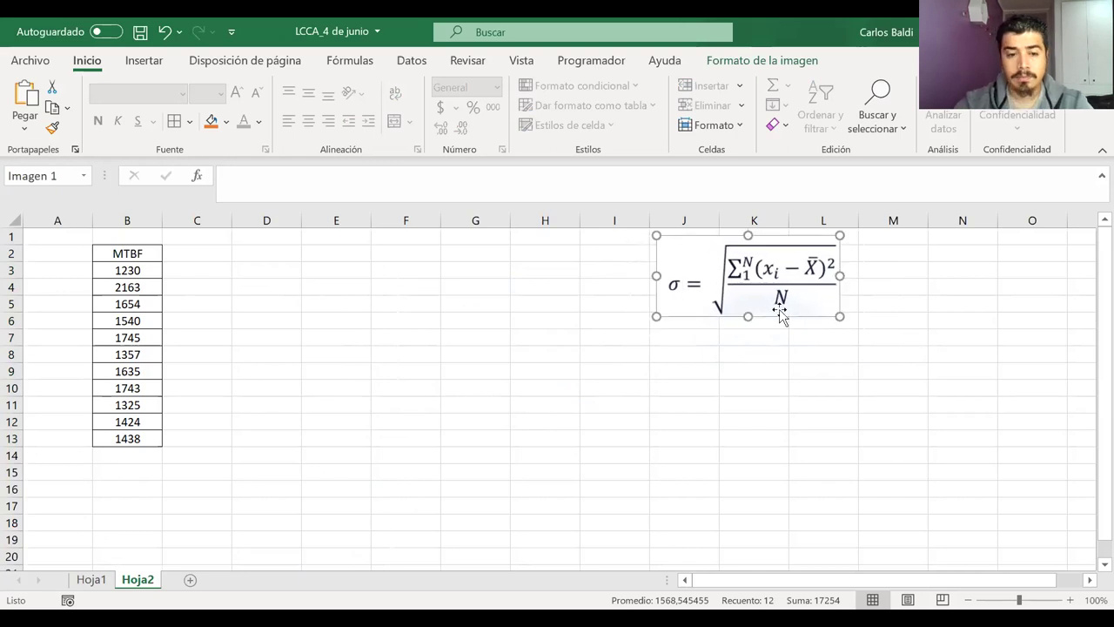
# Look at the LCCA calculation on Hoja1, return to Hoja2, and change the data header in B2 to "TBF"
pyautogui.click(103, 580)
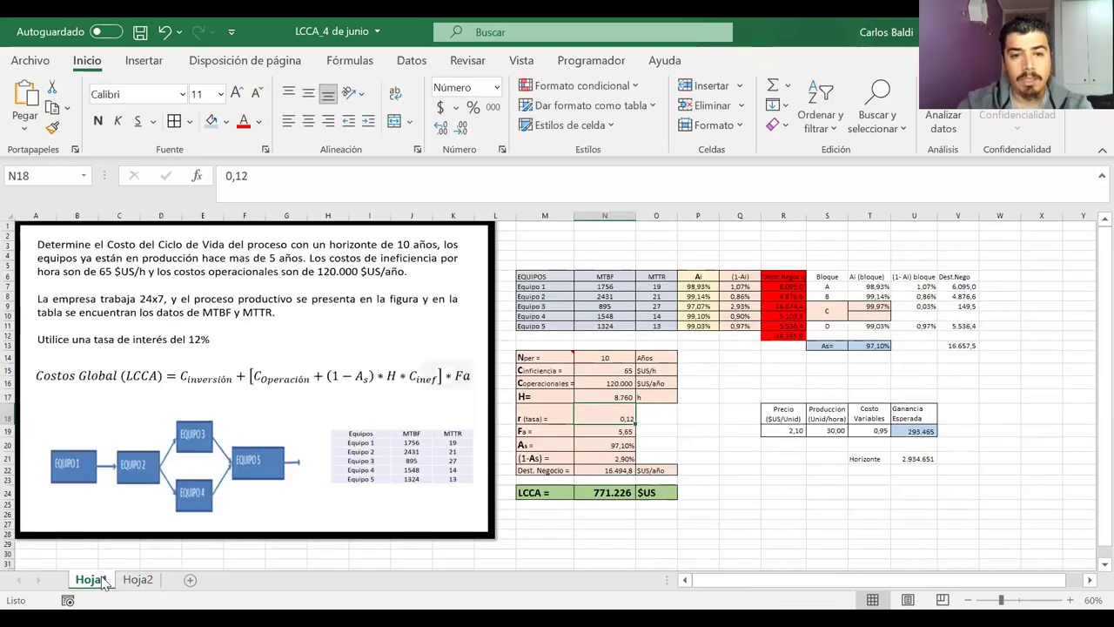
pyautogui.click(141, 580)
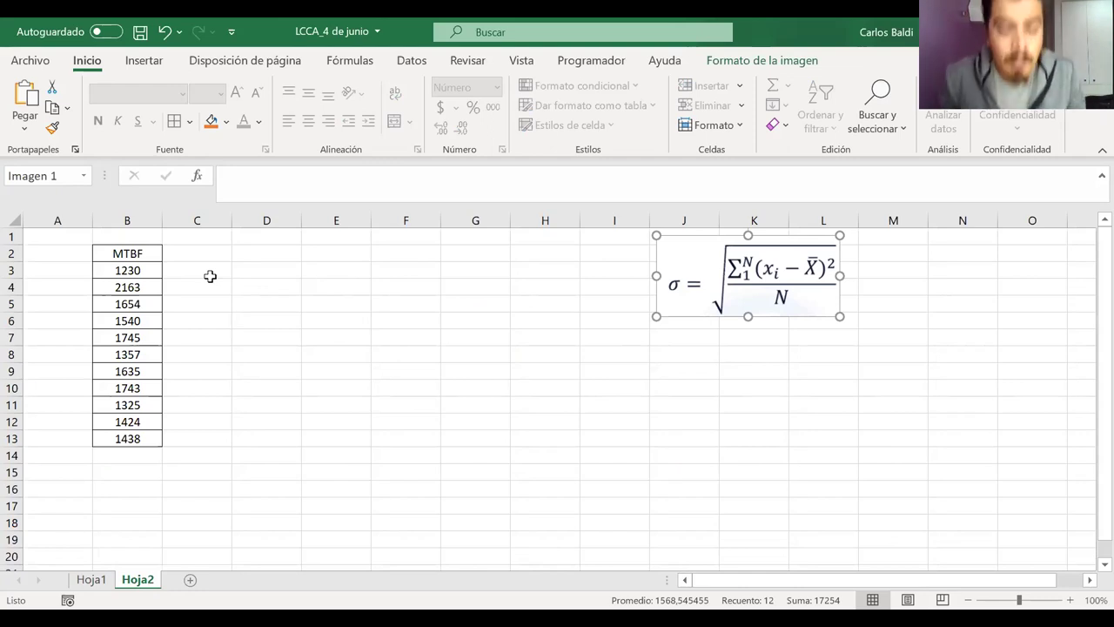
pyautogui.click(126, 253)
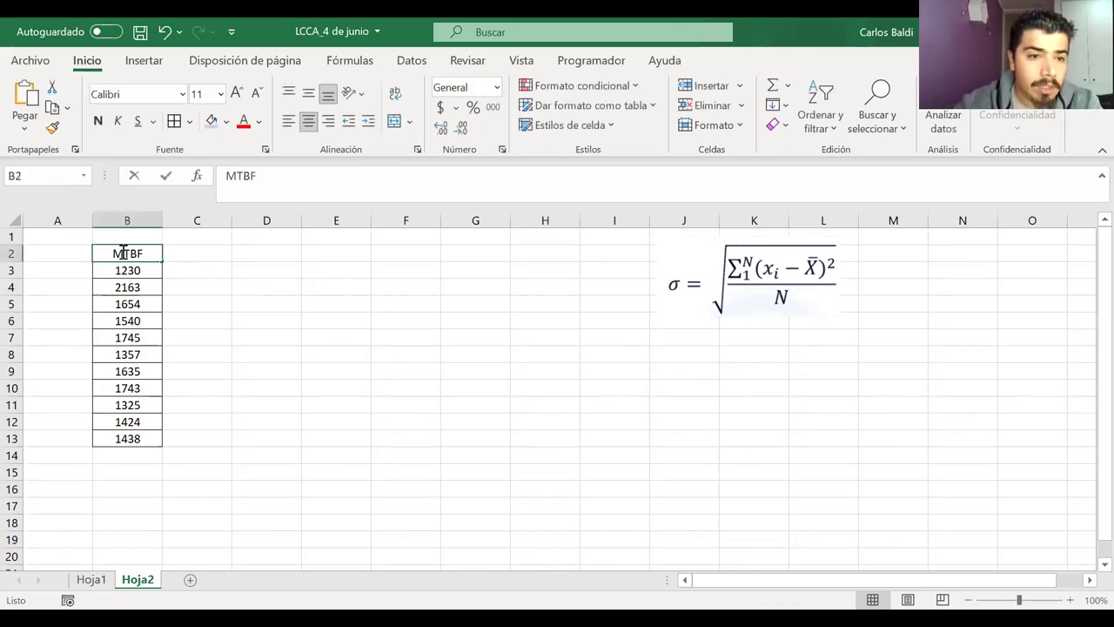
pyautogui.press('BackSpace')
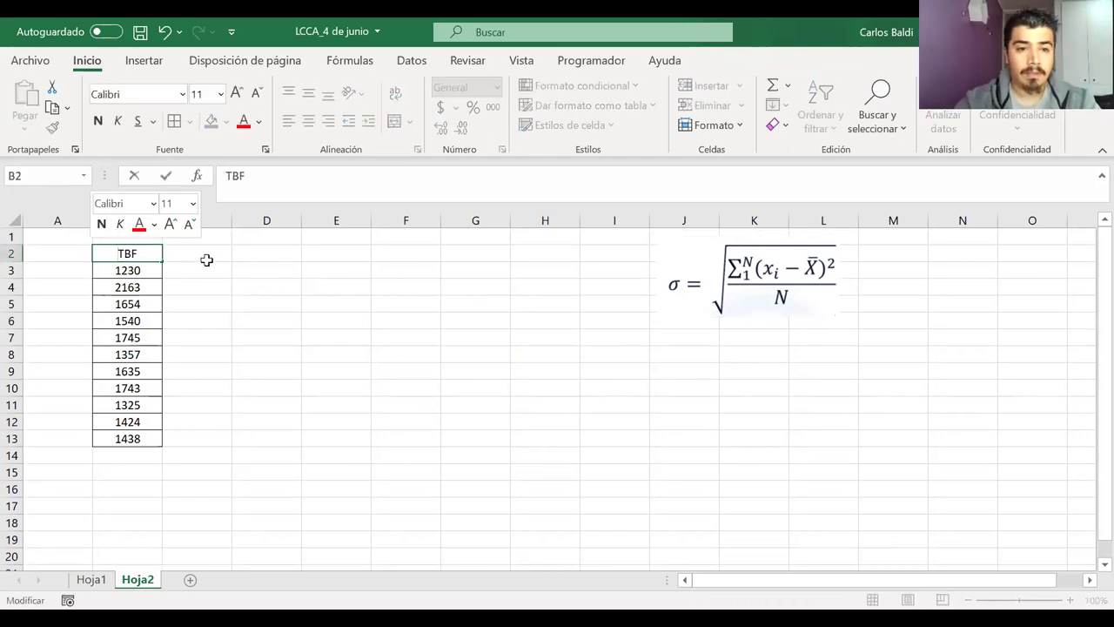
pyautogui.click(206, 261)
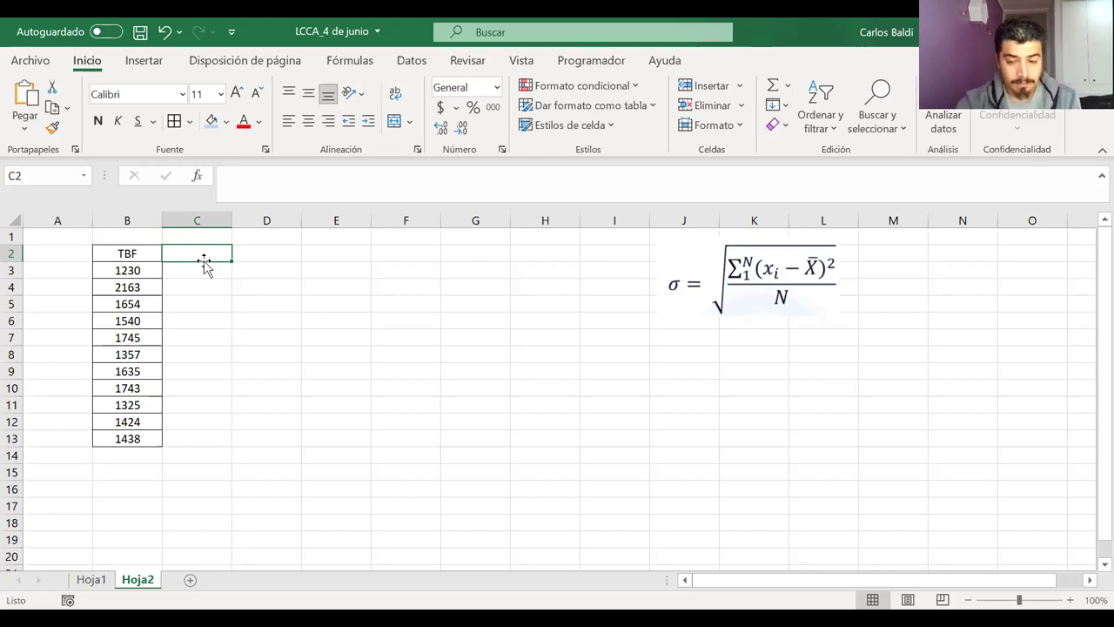
# Enter the label "N=" in A15, below the TBF data
pyautogui.click(65, 271)
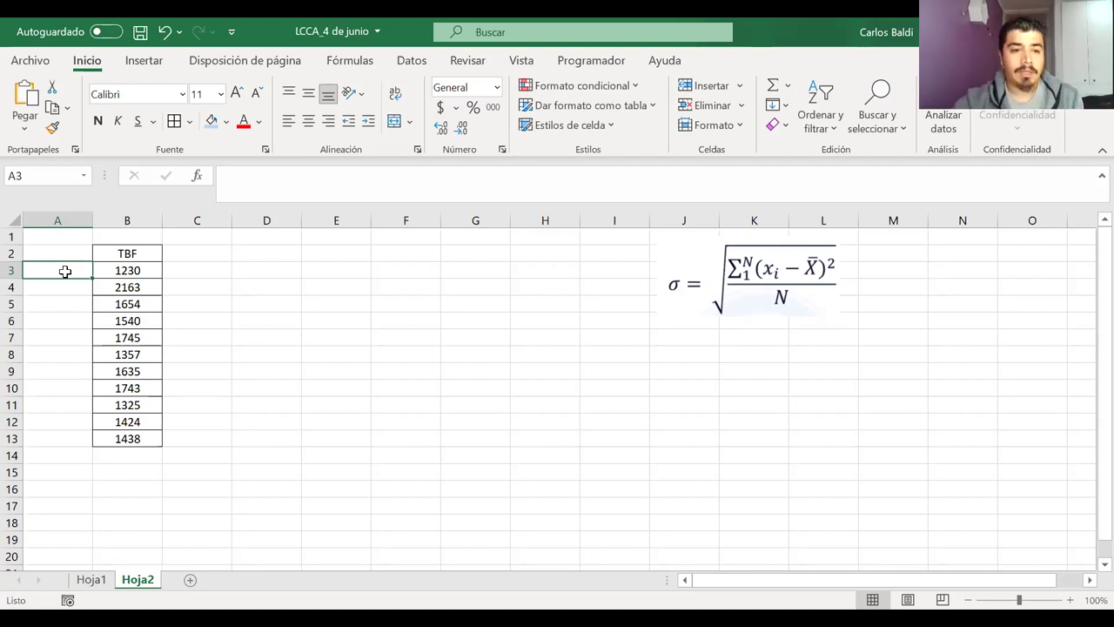
pyautogui.press('Down')
pyautogui.press('Down')
pyautogui.press('Down')
pyautogui.press('Down')
pyautogui.press('Down')
pyautogui.press('Down')
pyautogui.press('Down')
pyautogui.press('Down')
pyautogui.press('Down')
pyautogui.press('Down')
pyautogui.press('Down')
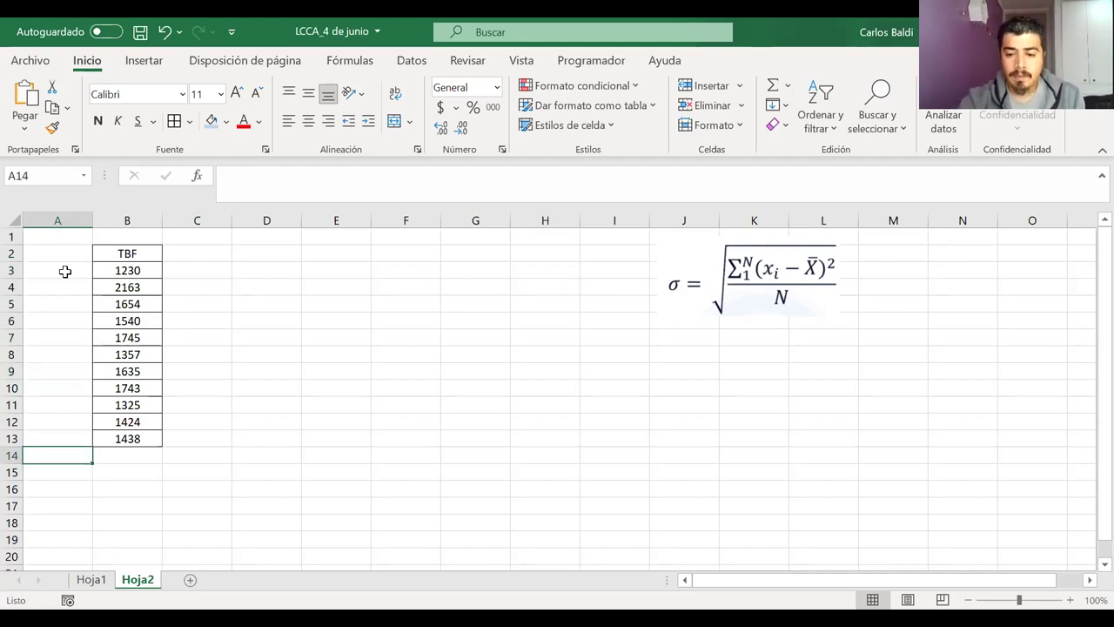
pyautogui.press('Down')
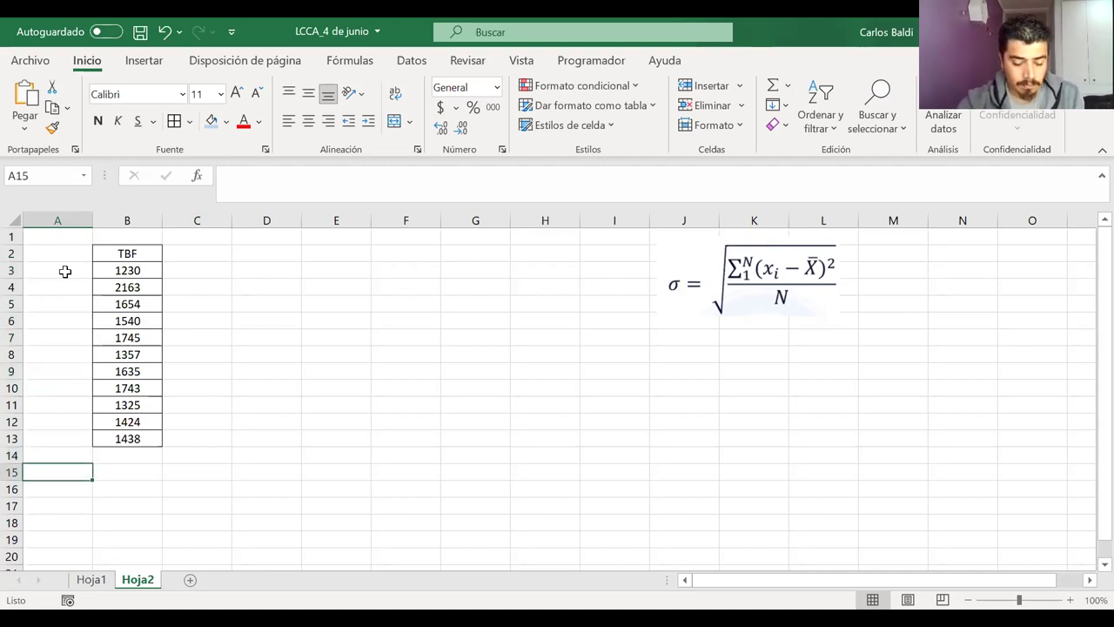
pyautogui.write('N=')
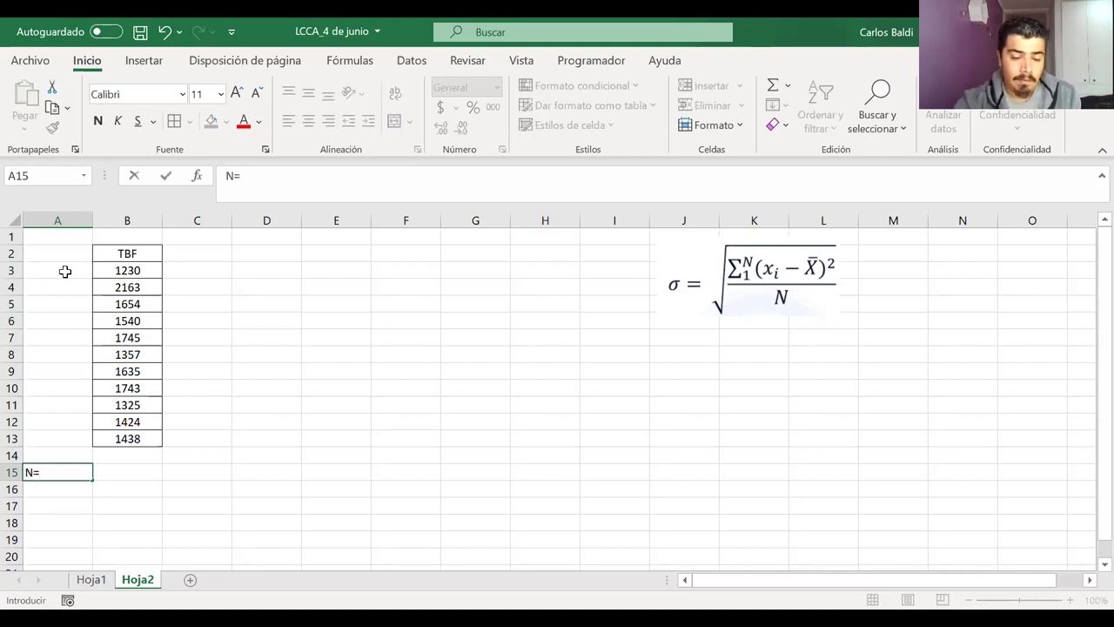
pyautogui.press('Tab')
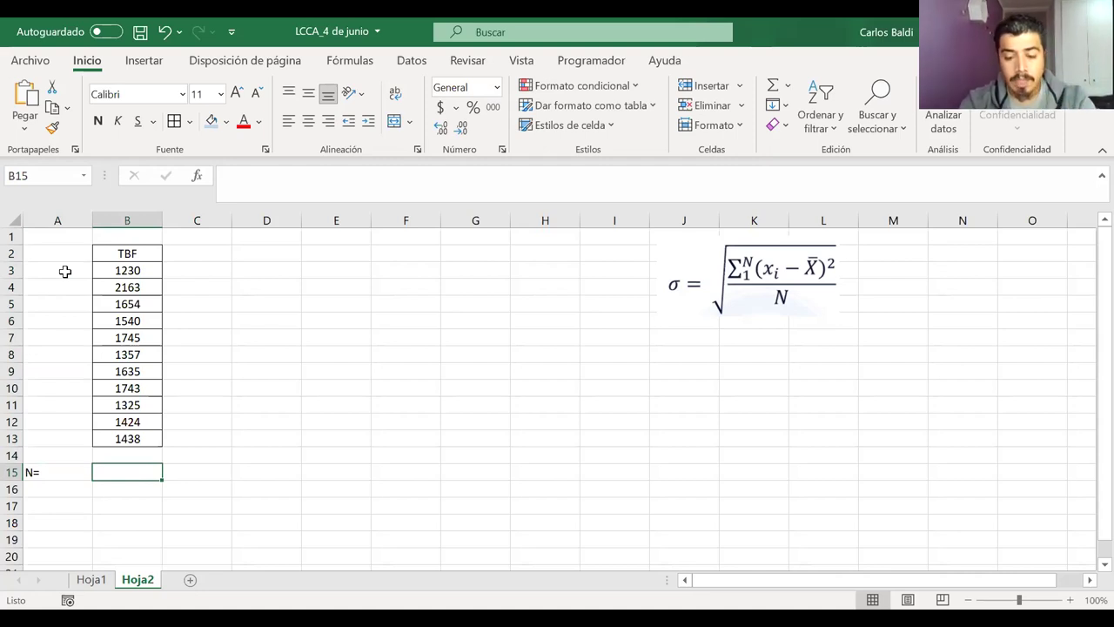
# Count the TBF values in B15 with the formula =CONTAR(B3:B13)
pyautogui.write('=')
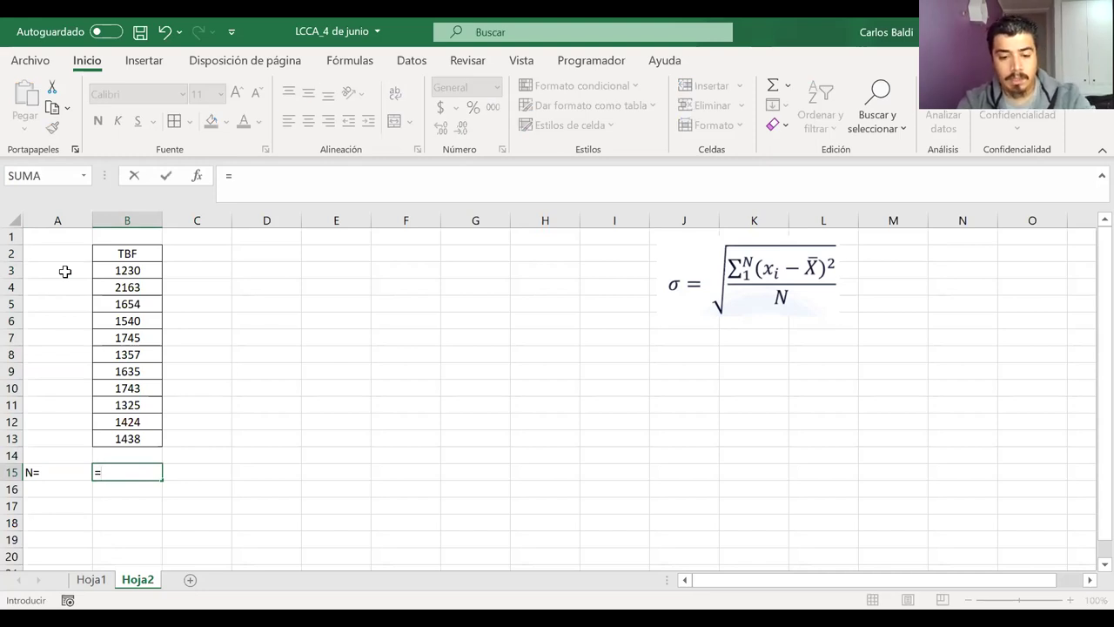
pyautogui.write('contar')
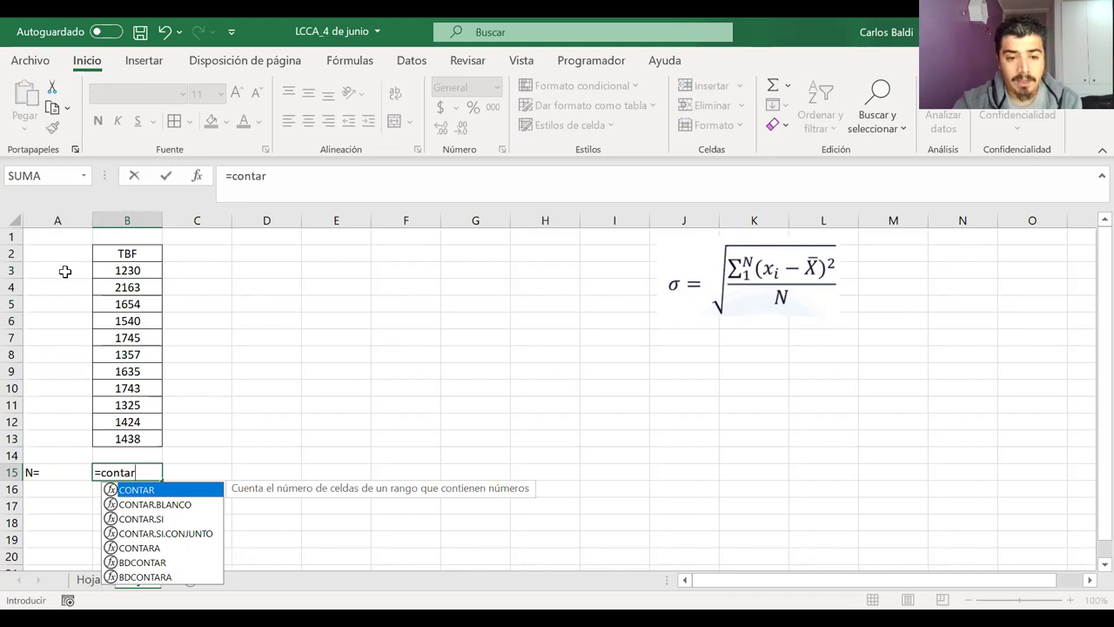
pyautogui.click(130, 271)
pyautogui.rightClick(125, 327)
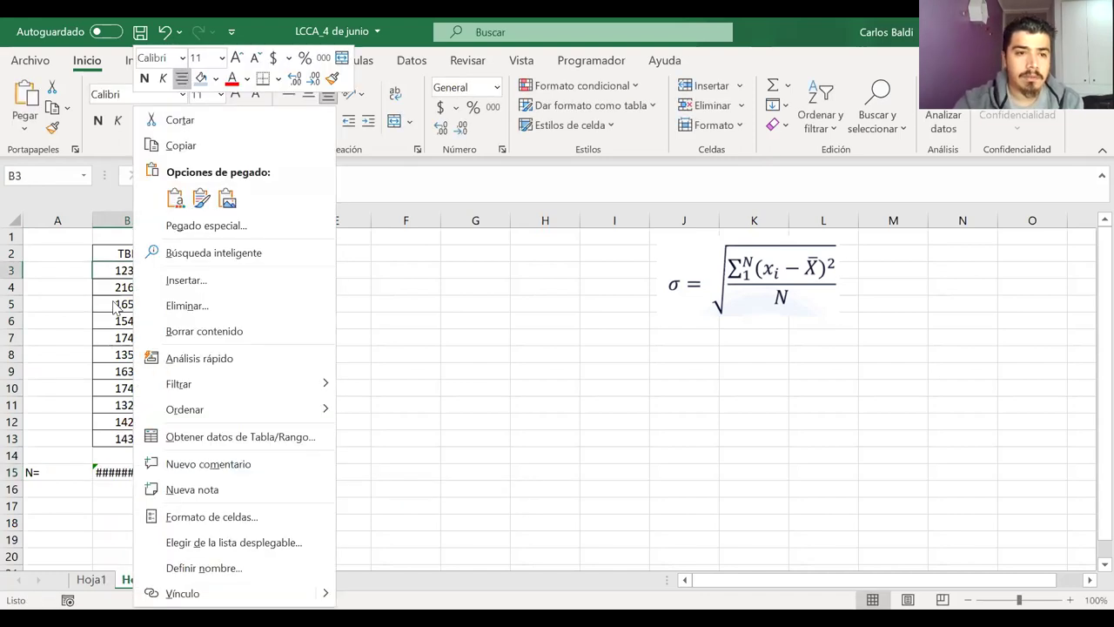
pyautogui.keyDown('shift'); pyautogui.click(110, 296); pyautogui.keyUp('shift')
pyautogui.moveTo(124, 487); pyautogui.dragTo(127, 472)
pyautogui.doubleClick(127, 472)
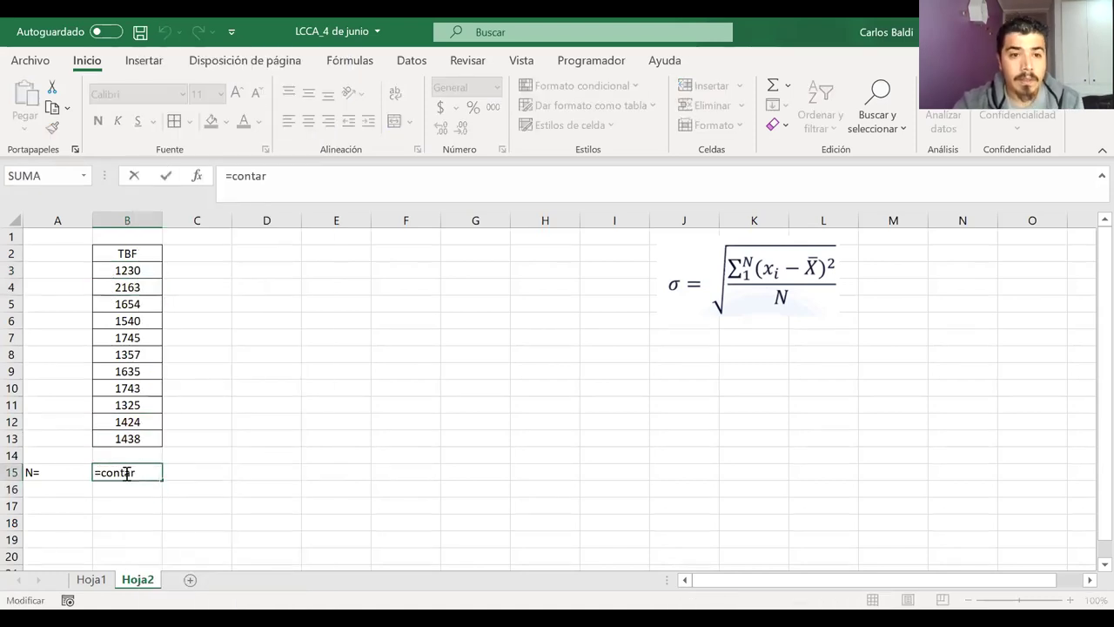
pyautogui.write('=contar')
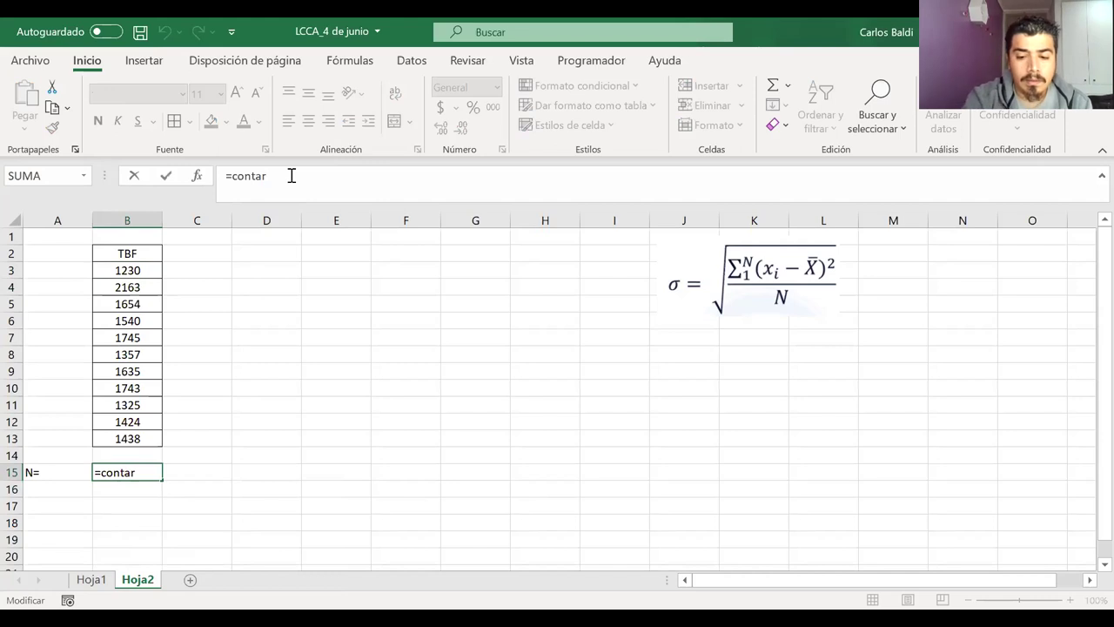
pyautogui.write('(')
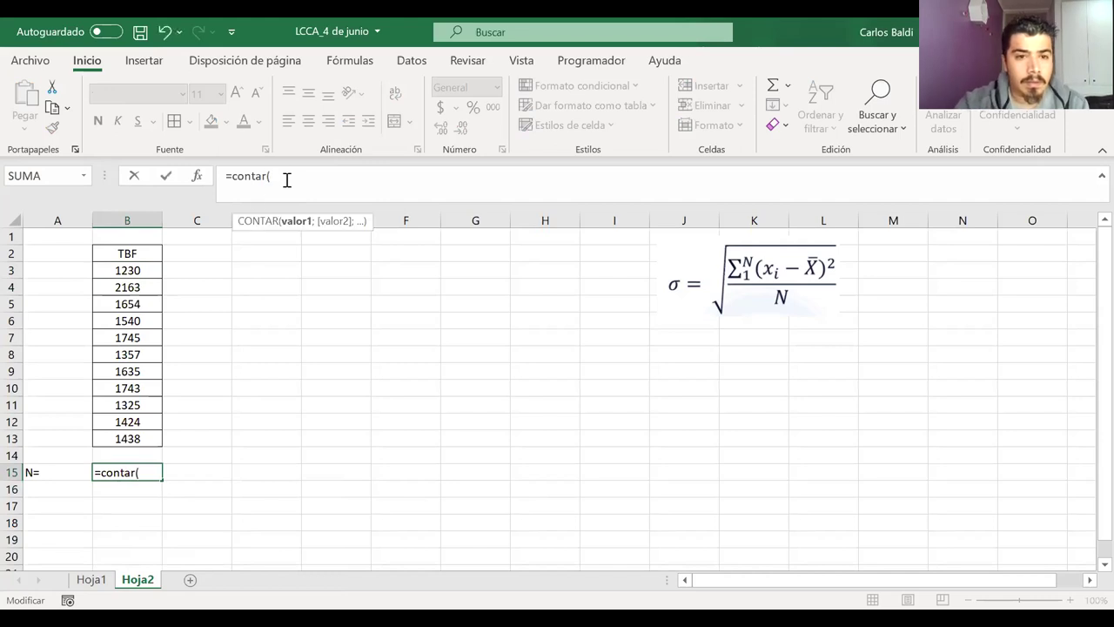
pyautogui.click(132, 271)
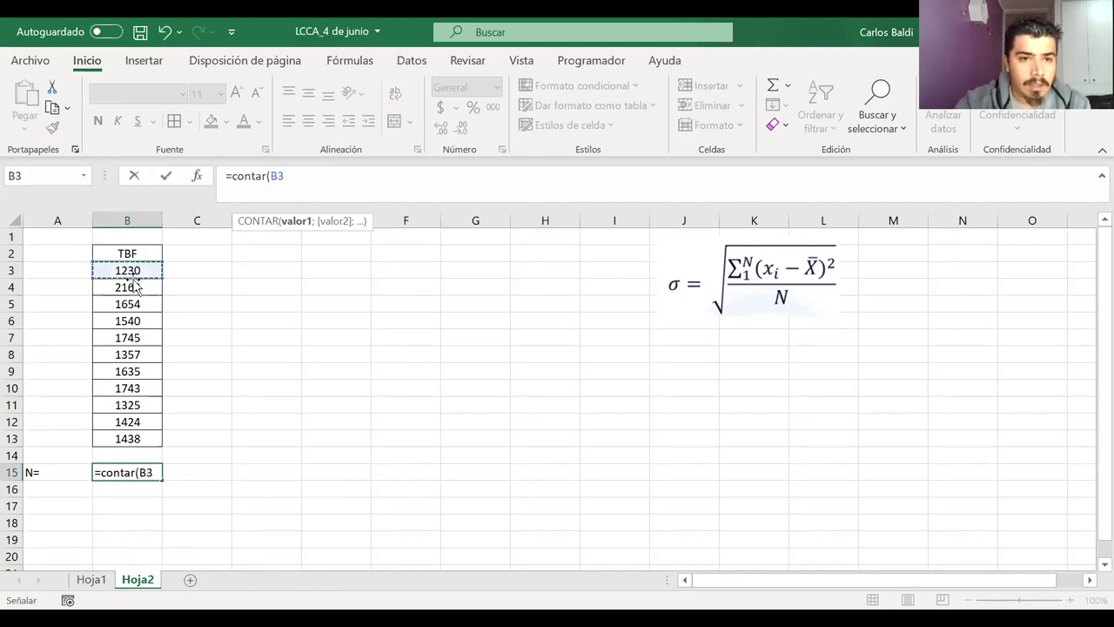
pyautogui.keyDown('shift'); pyautogui.click(127, 438); pyautogui.keyUp('shift')
pyautogui.press('Return')
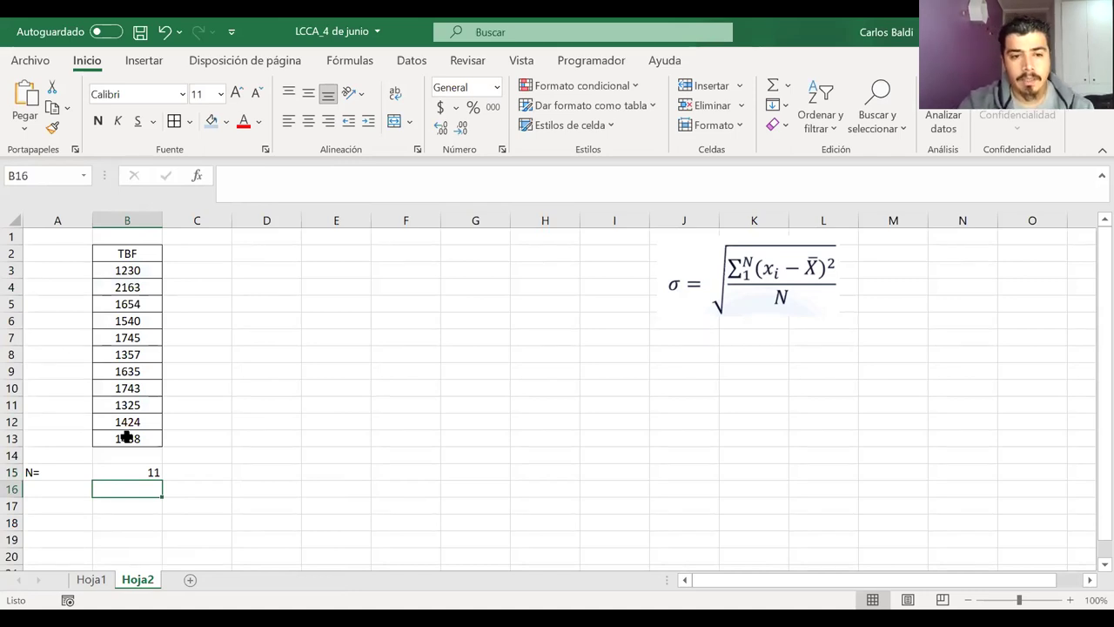
# Center the count in B15 and its "N=" label in A15 horizontally
pyautogui.click(142, 472)
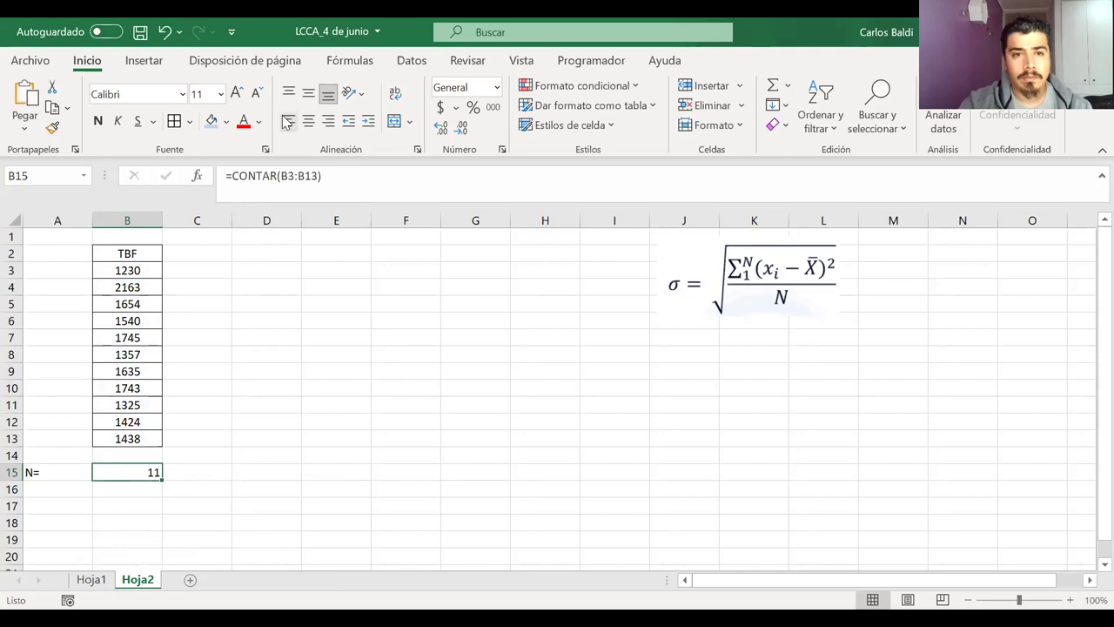
pyautogui.click(309, 122)
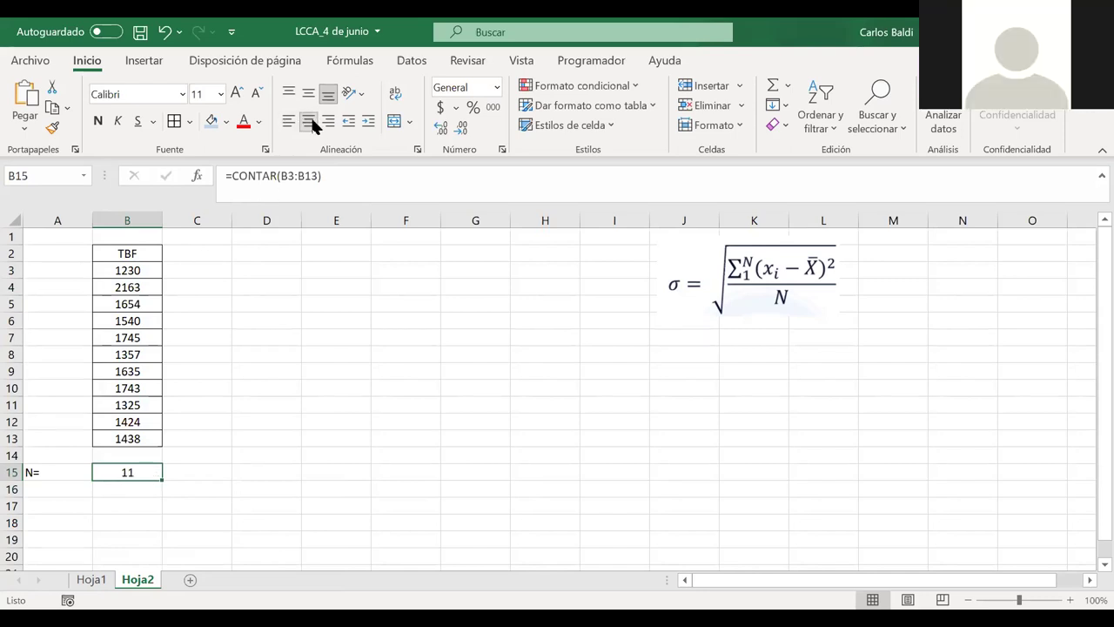
pyautogui.click(57, 469)
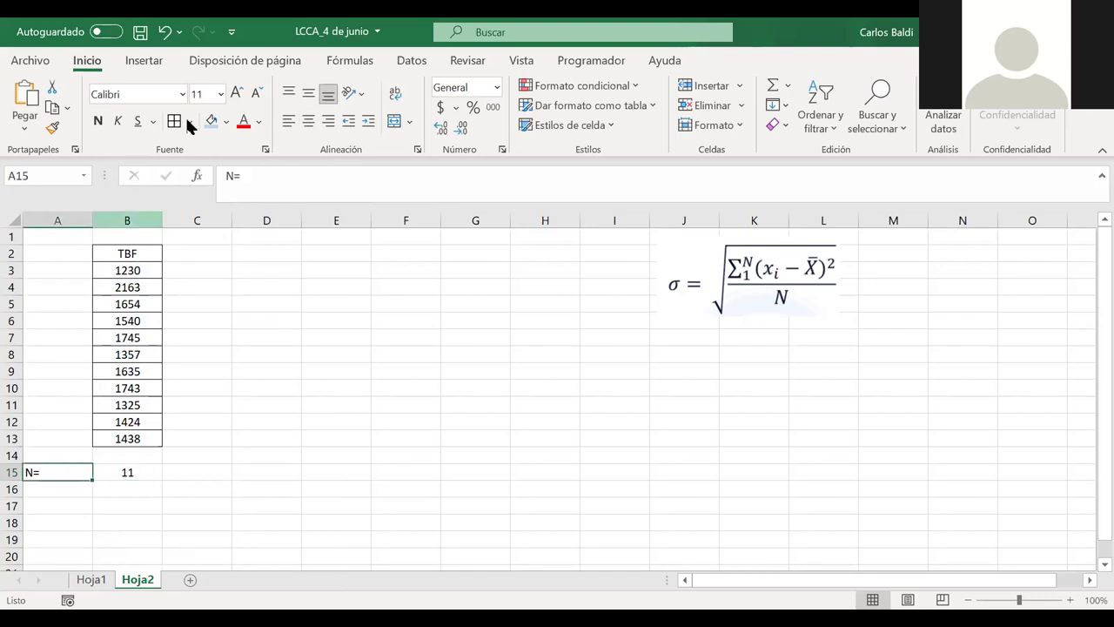
pyautogui.click(309, 121)
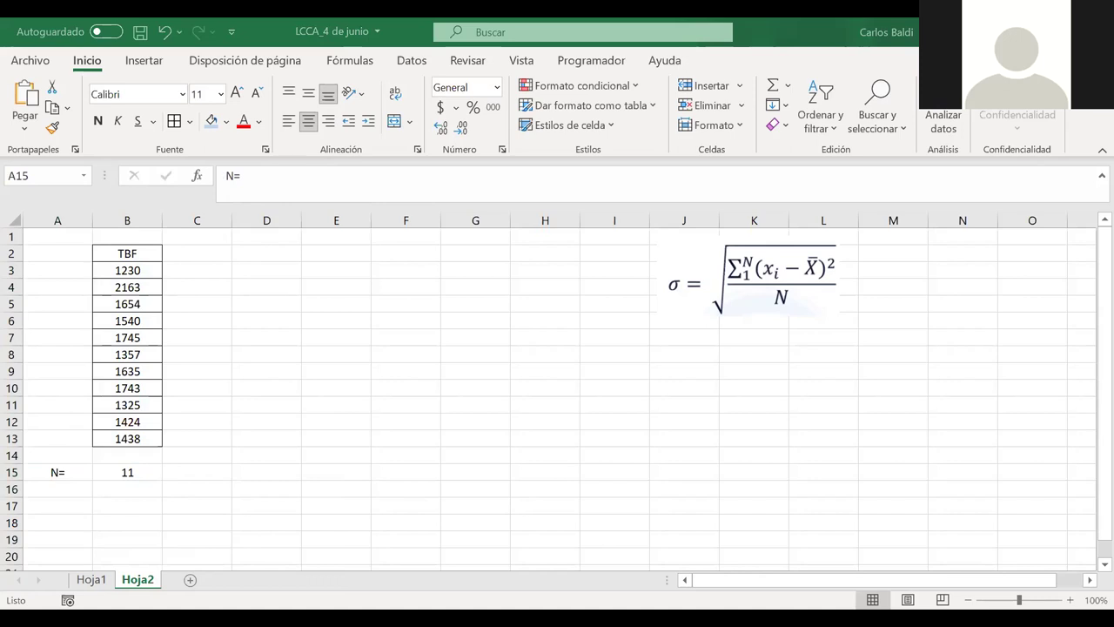
# Switch to the PowerPoint class presentation, change the data table's header on slide 9 to "TBF", and return to Hoja2 in Excel
pyautogui.hotkey('alt', 'Tab')
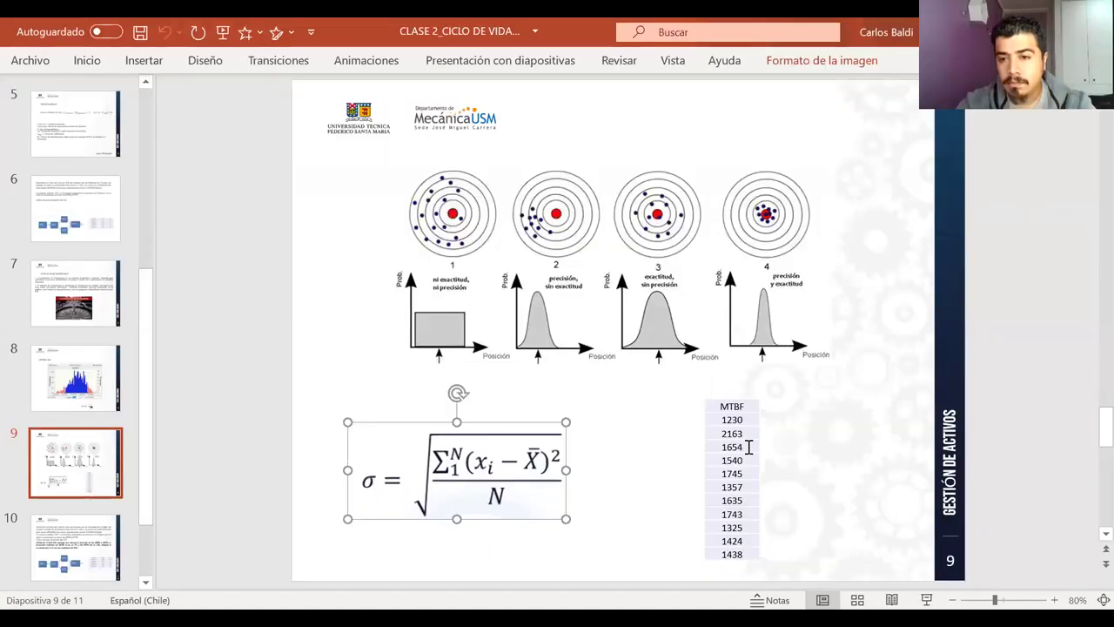
pyautogui.click(727, 407)
pyautogui.press('BackSpace')
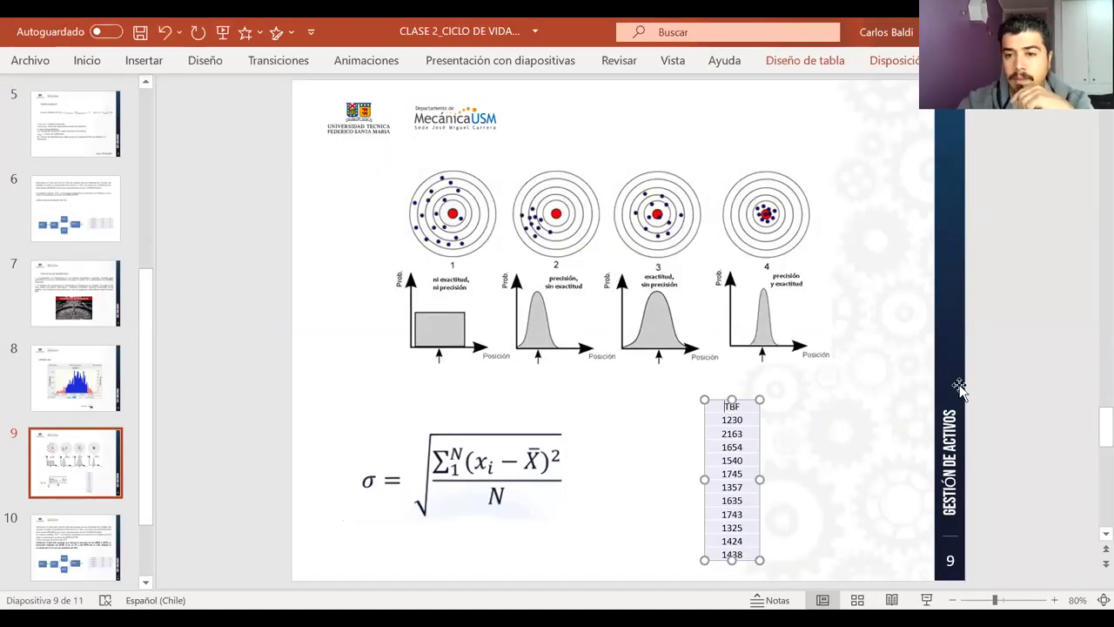
pyautogui.click(888, 391)
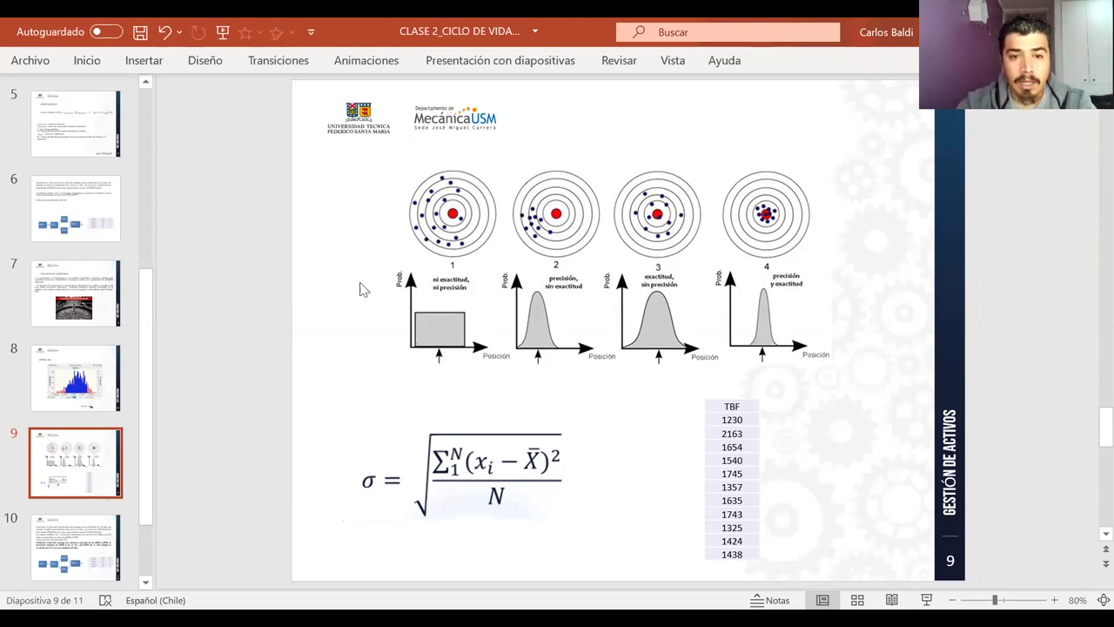
pyautogui.hotkey('alt', 'Tab')
pyautogui.click(464, 418)
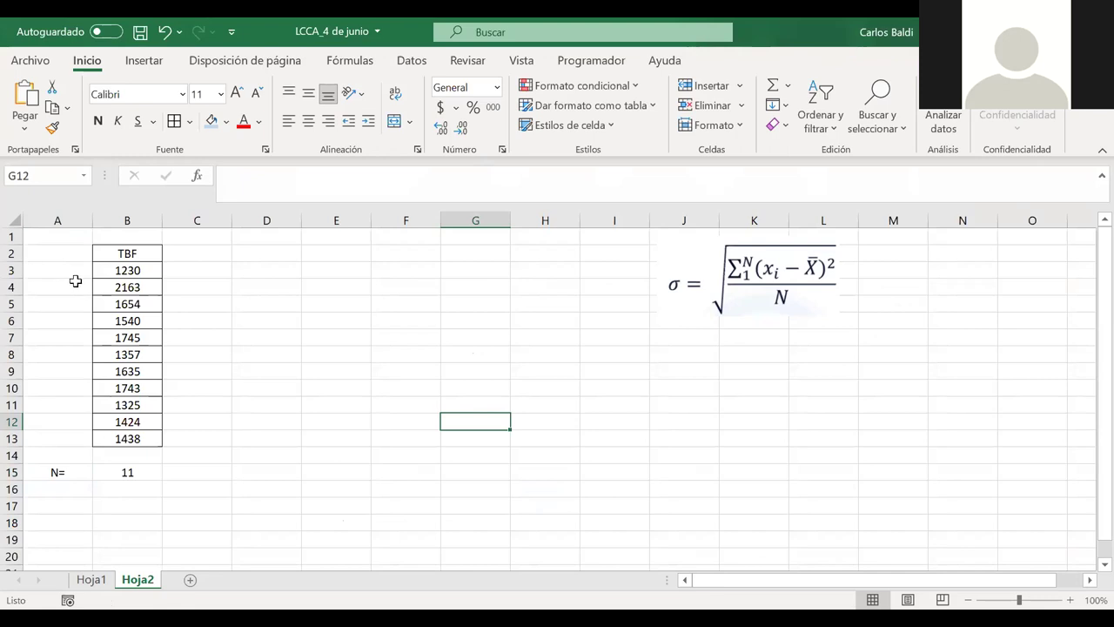
# Number the TBF values from 1 to 11 in A3:A13 by entering 1, 2, 3 and extending the series down
pyautogui.moveTo(121, 270); pyautogui.dragTo(111, 431)
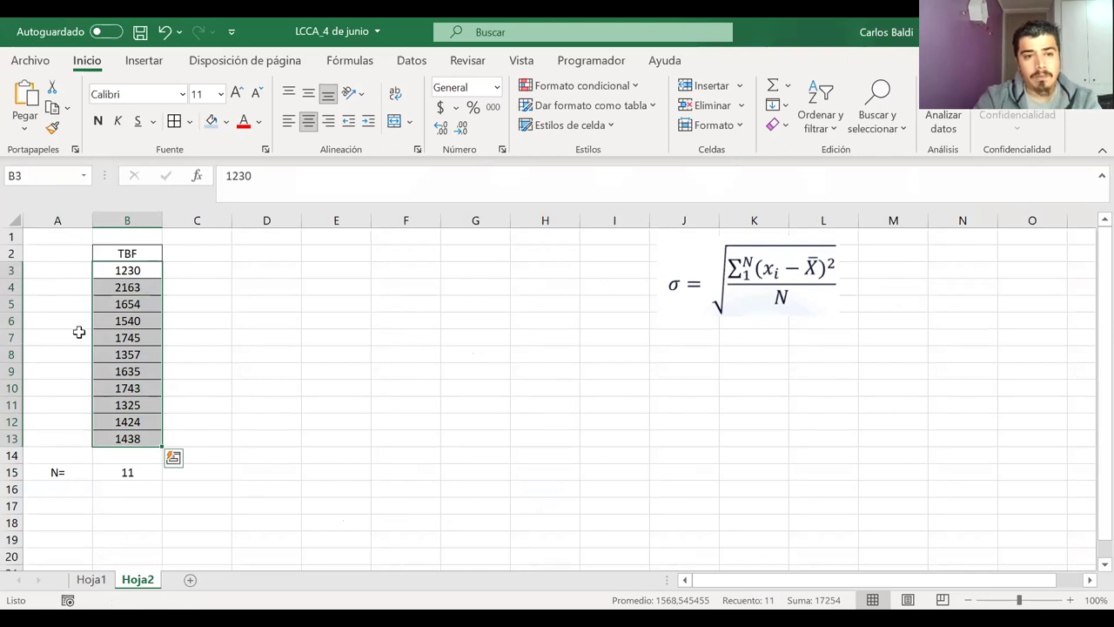
pyautogui.click(41, 271)
pyautogui.write('1')
pyautogui.press('Return')
pyautogui.write('2')
pyautogui.press('Return')
pyautogui.write('3')
pyautogui.press('Return')
pyautogui.moveTo(62, 269); pyautogui.dragTo(91, 439)
pyautogui.click(84, 438)
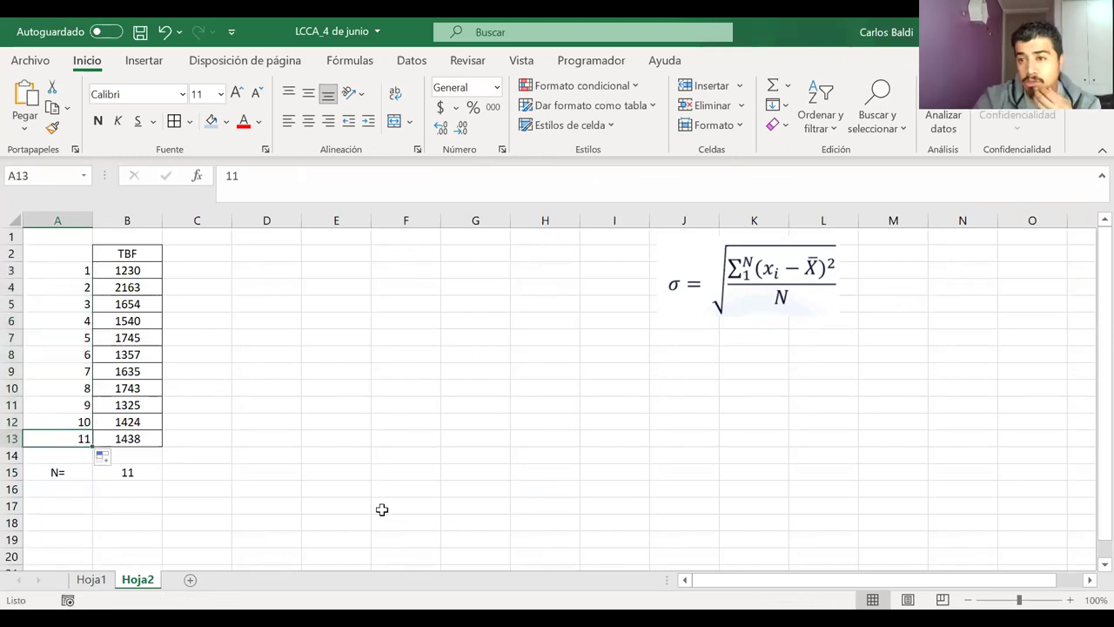
pyautogui.click(147, 473)
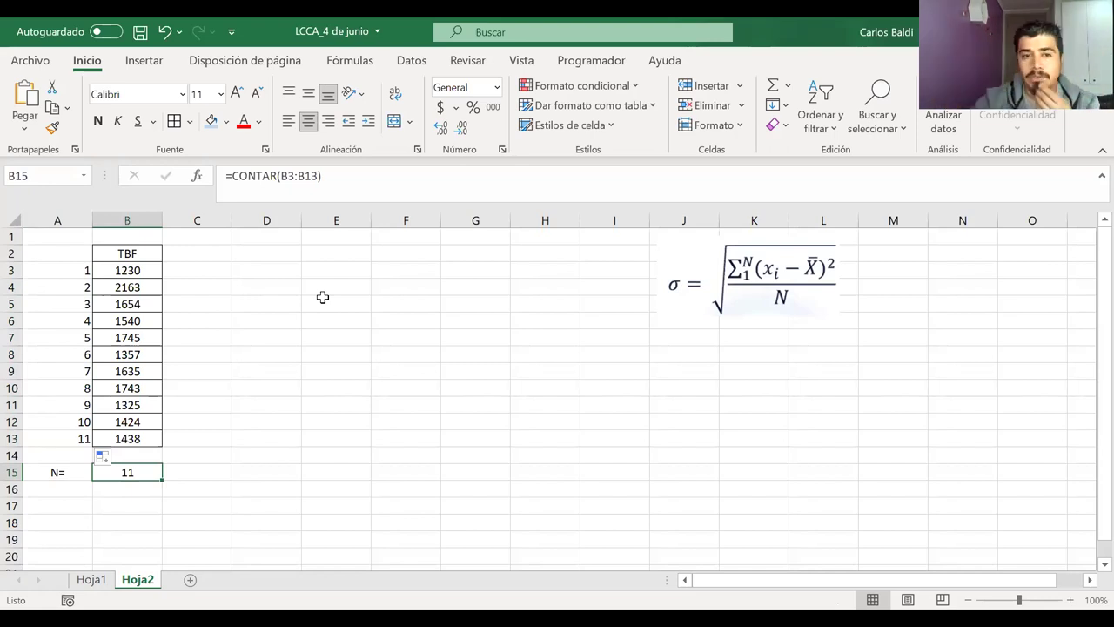
pyautogui.click(364, 316)
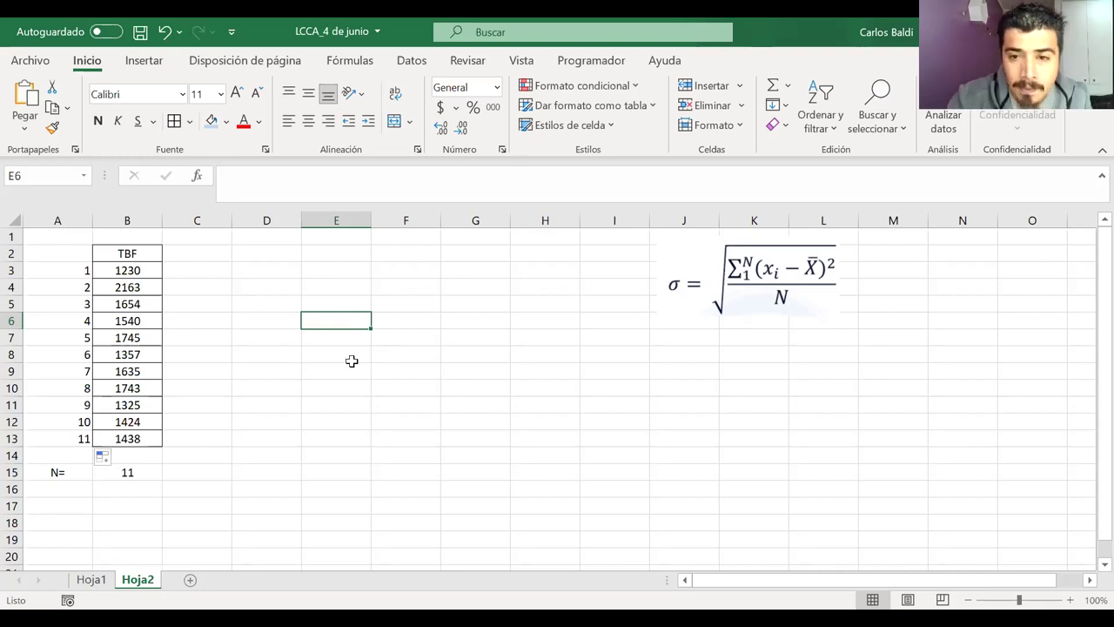
# Enter the header "(xi - X)" in C2 beside TBF, center it and give the cell a border
pyautogui.click(184, 251)
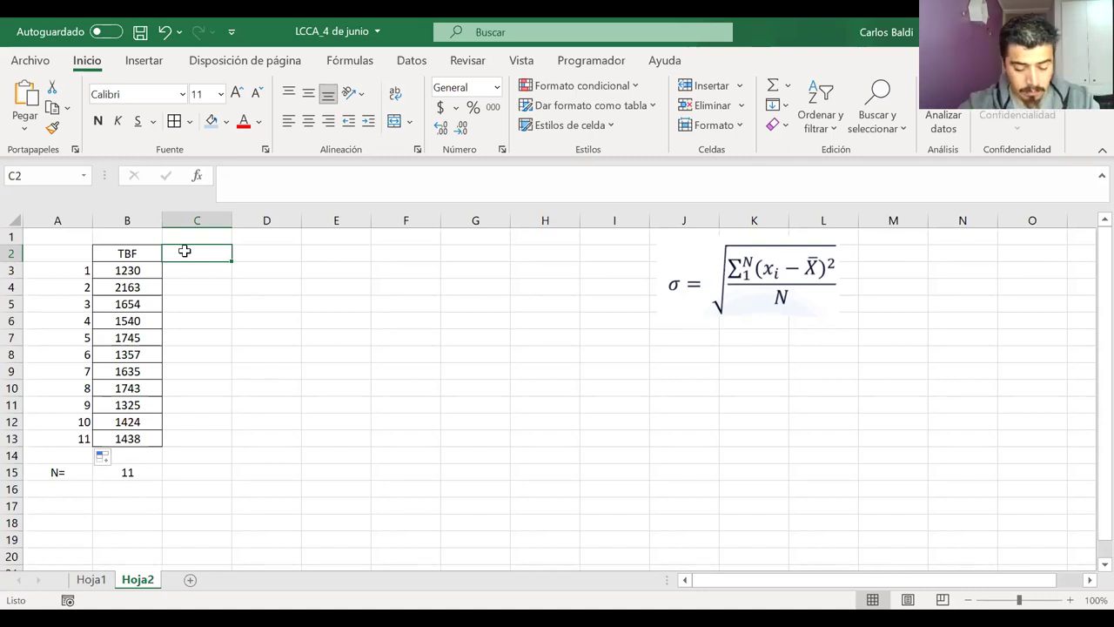
pyautogui.write('(xi')
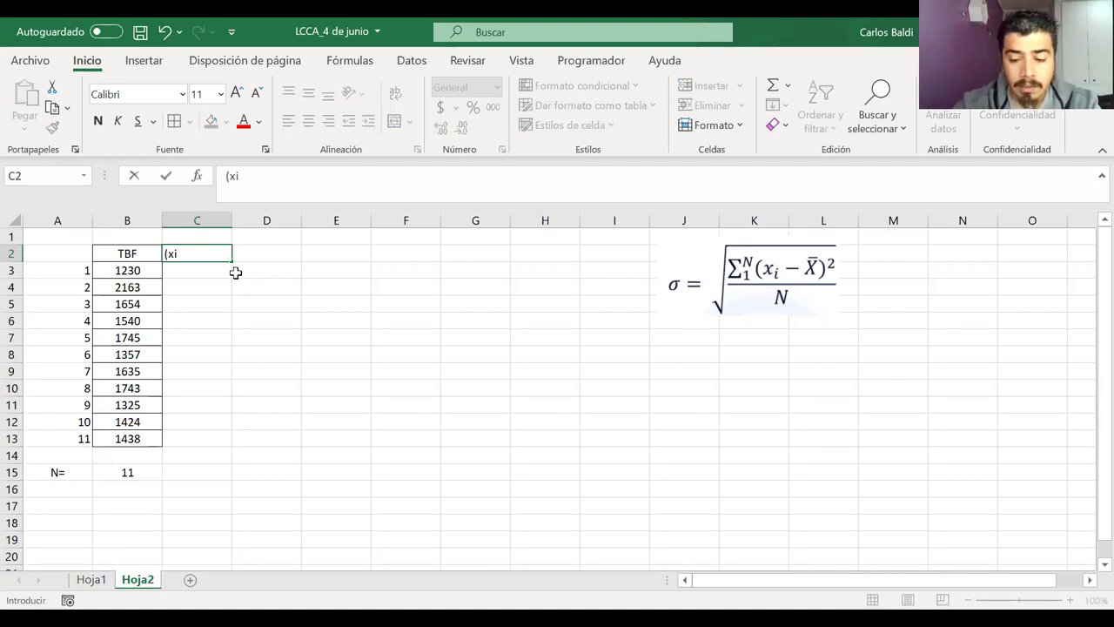
pyautogui.write(' - X)')
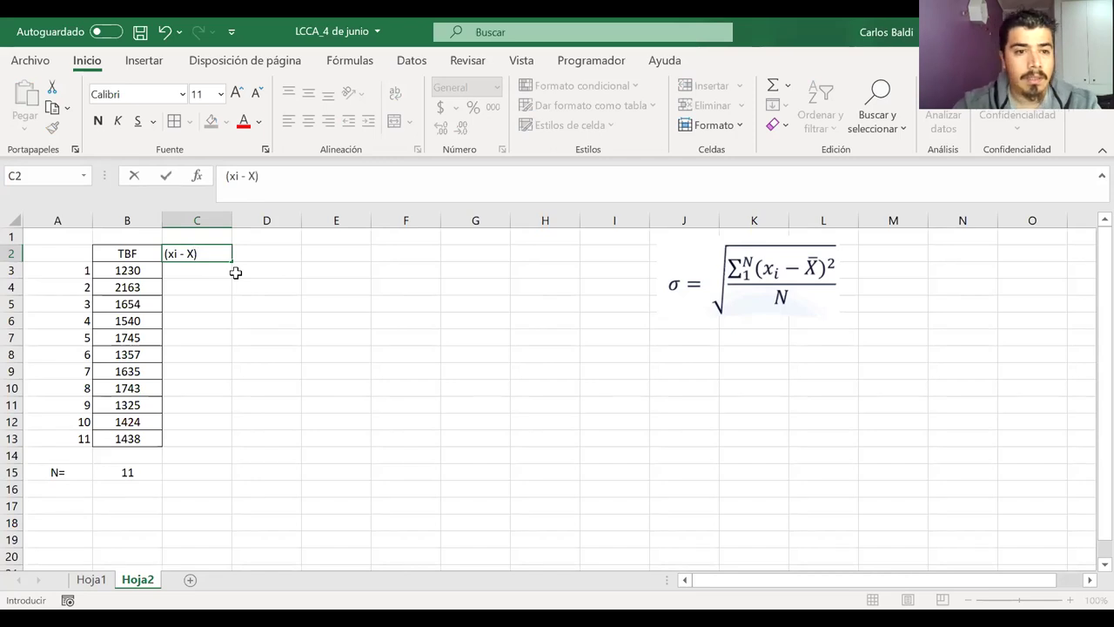
pyautogui.click(209, 268)
pyautogui.click(185, 253)
pyautogui.click(308, 121)
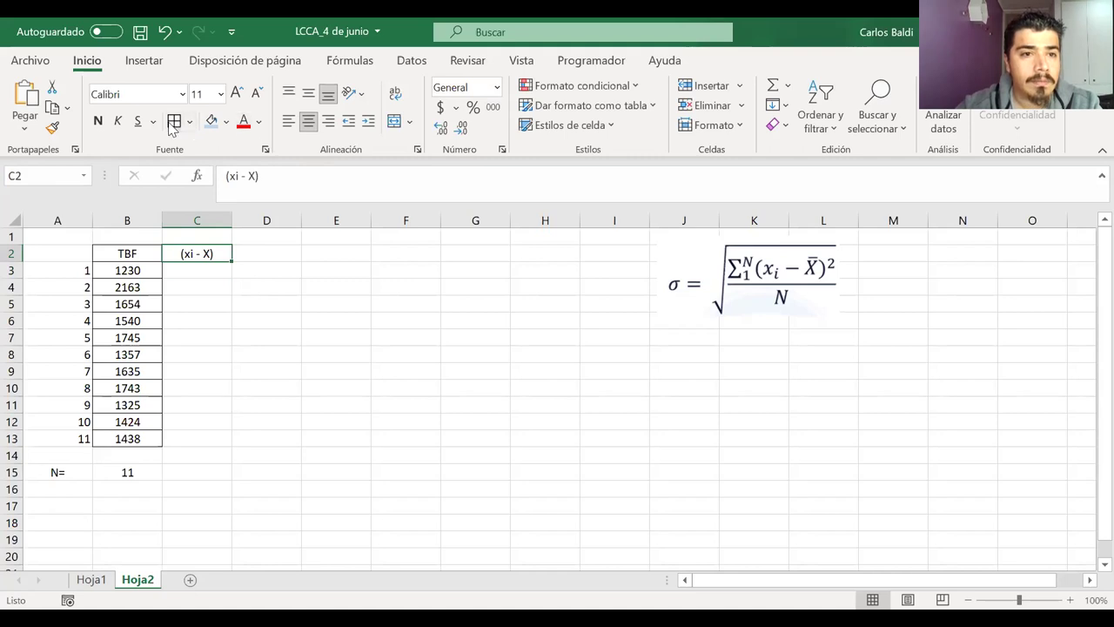
pyautogui.click(212, 387)
# Enter the label "X (promedio)=" in A16 and fit column A's width to its content
pyautogui.click(73, 490)
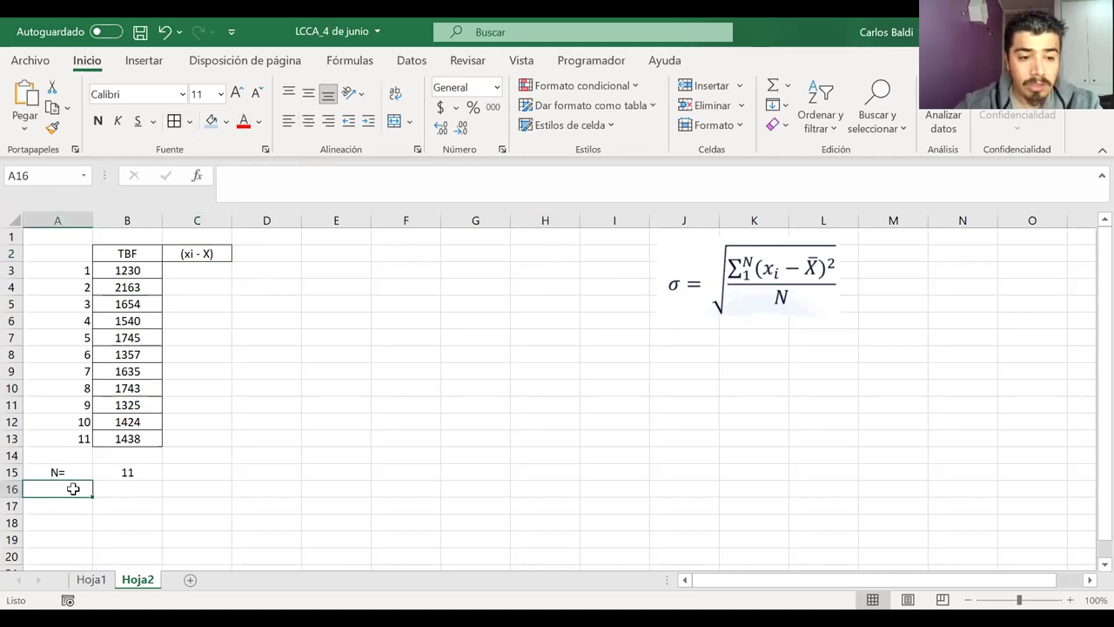
pyautogui.write('X')
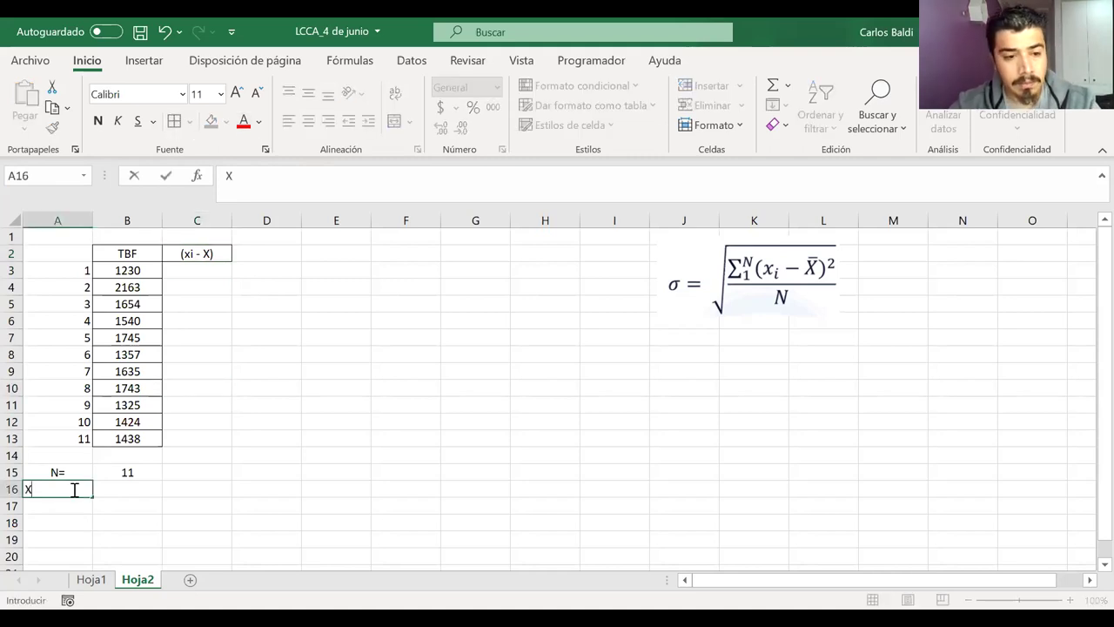
pyautogui.write(' (promedio)=')
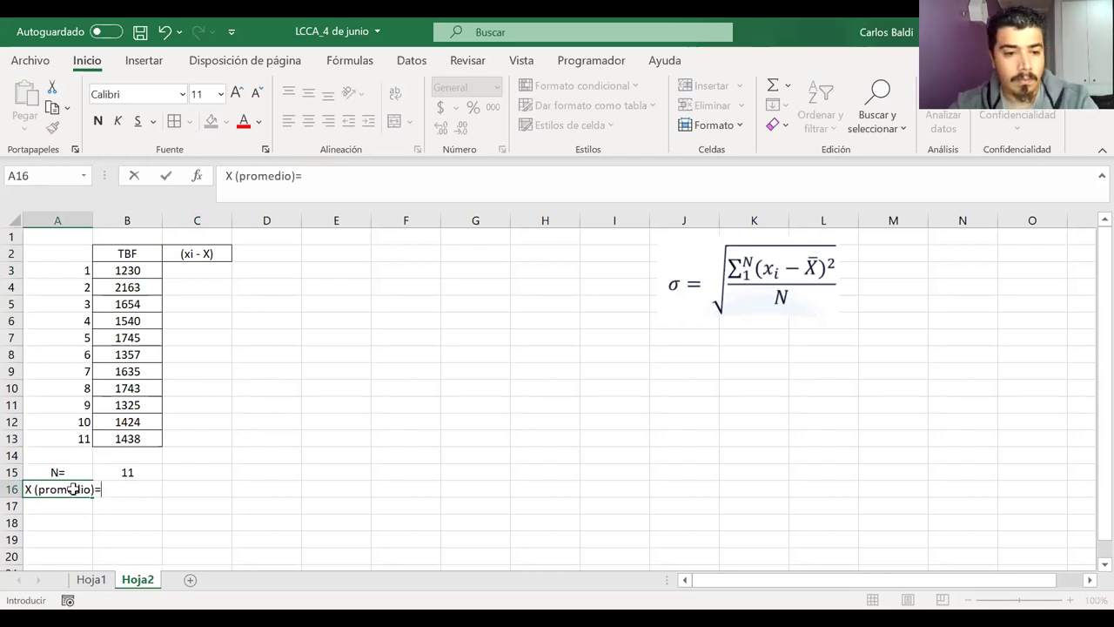
pyautogui.press('Return')
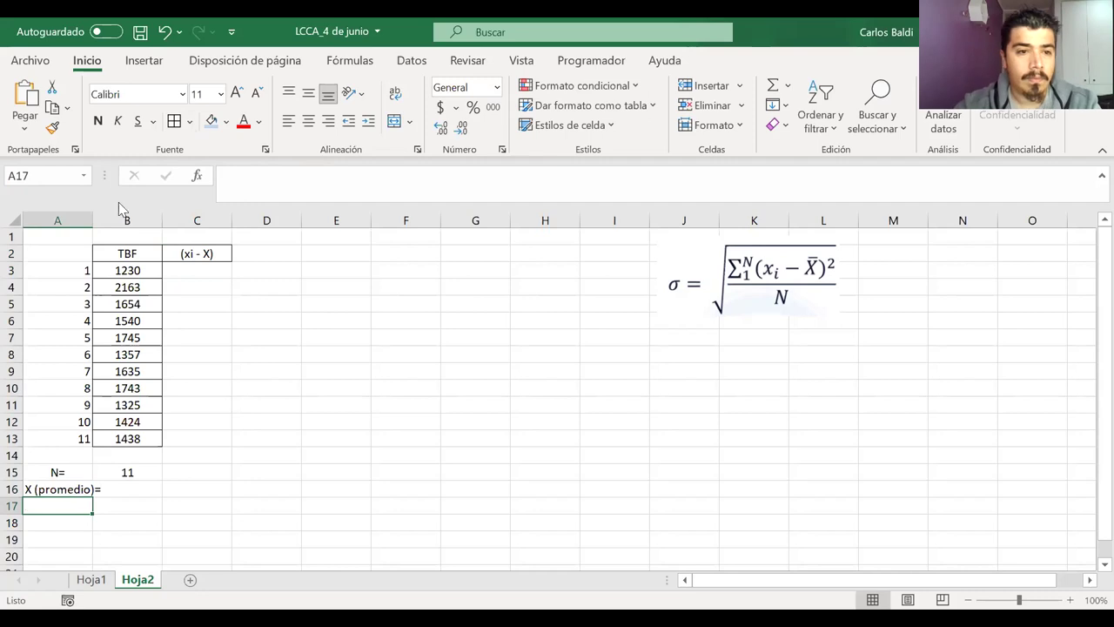
pyautogui.doubleClick(92, 218)
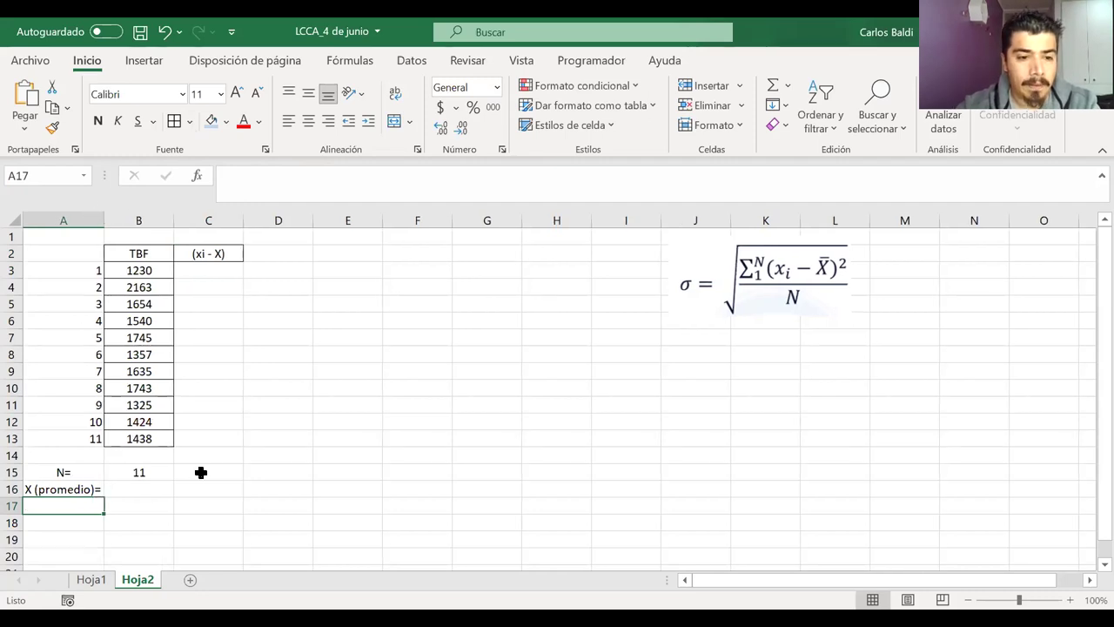
# Calculate the average of the TBF values in B16 with the formula =PROMEDIO(B3:B13)
pyautogui.click(147, 484)
pyautogui.write('P')
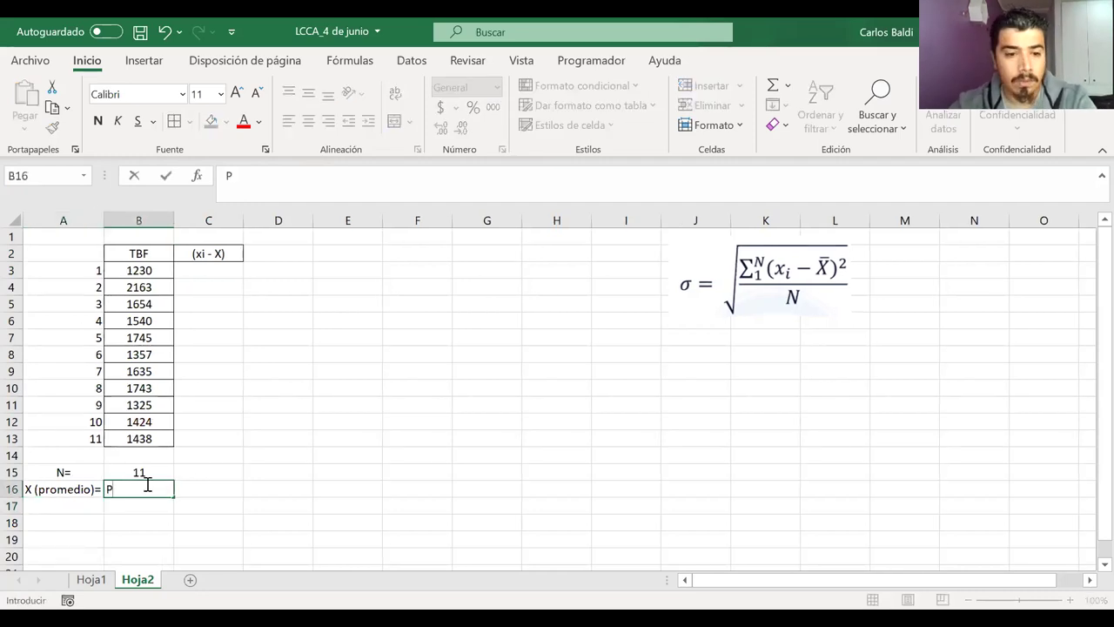
pyautogui.press('BackSpace')
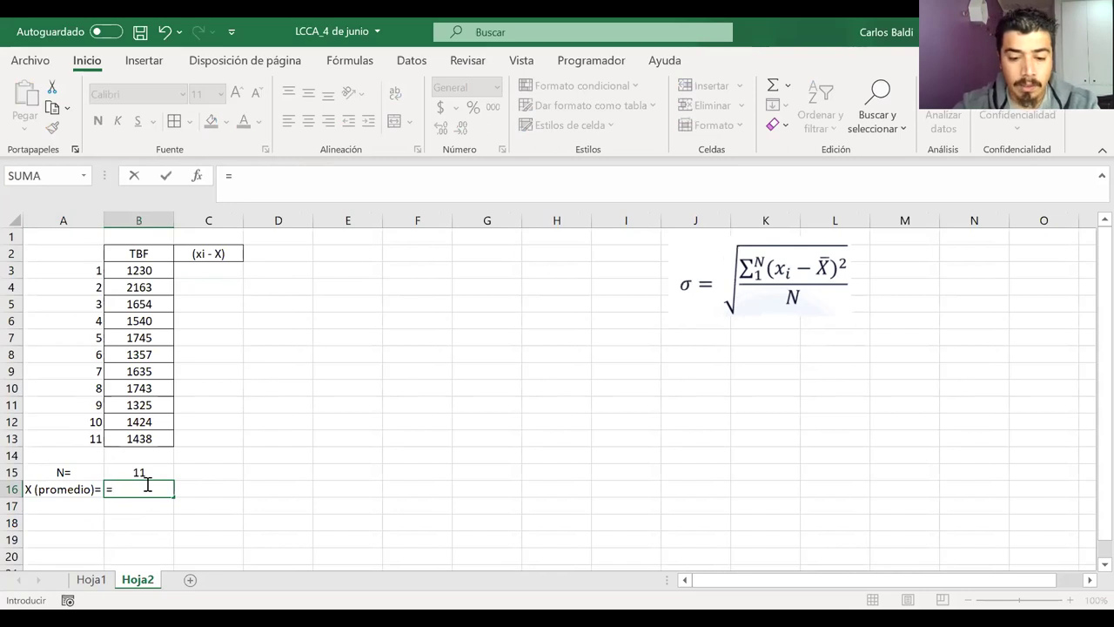
pyautogui.write('prome')
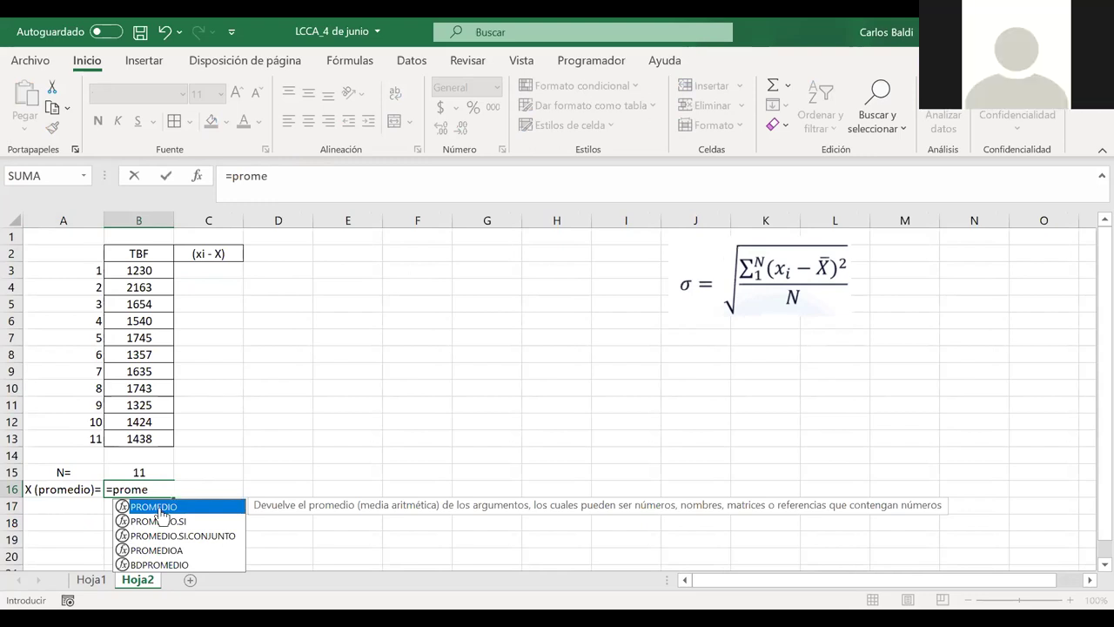
pyautogui.doubleClick(159, 509)
pyautogui.click(127, 270)
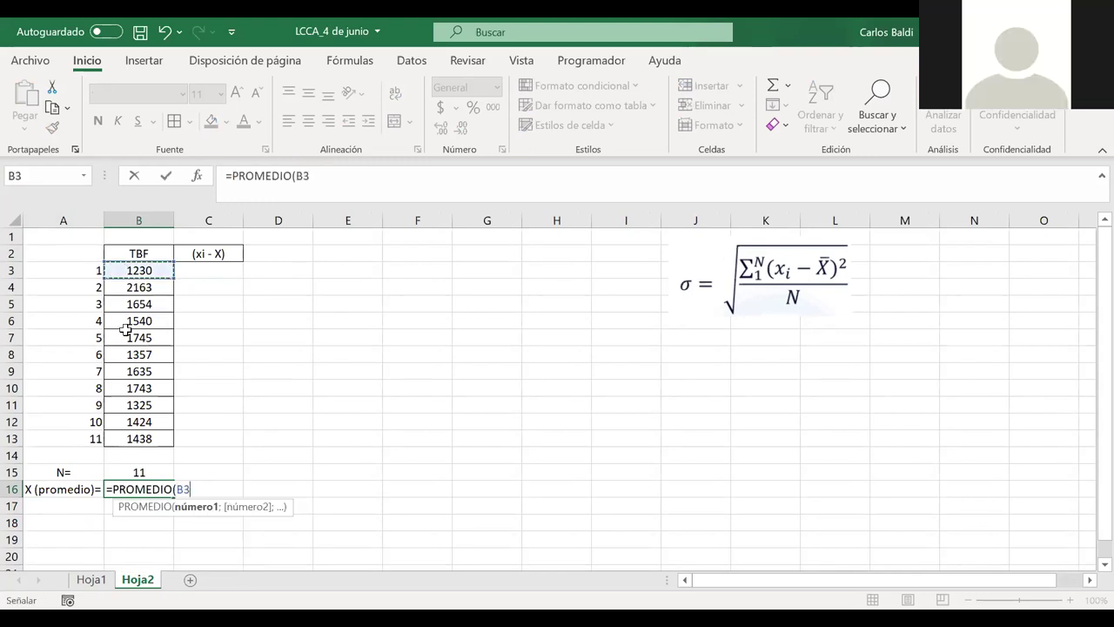
pyautogui.keyDown('shift'); pyautogui.click(127, 430); pyautogui.keyUp('shift')
pyautogui.write(')')
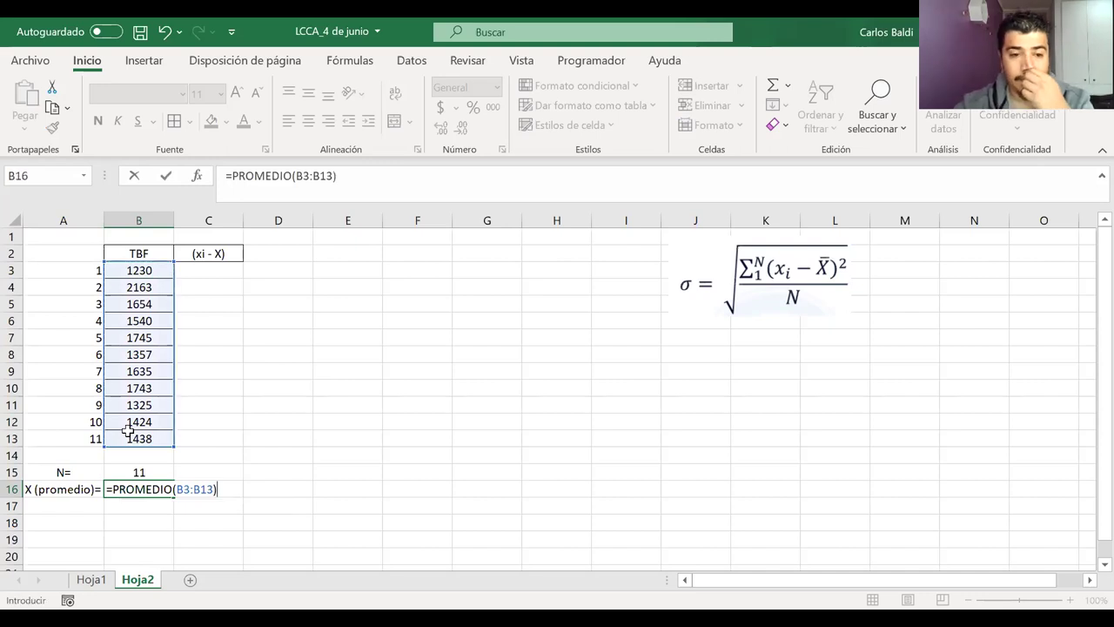
pyautogui.press('Return')
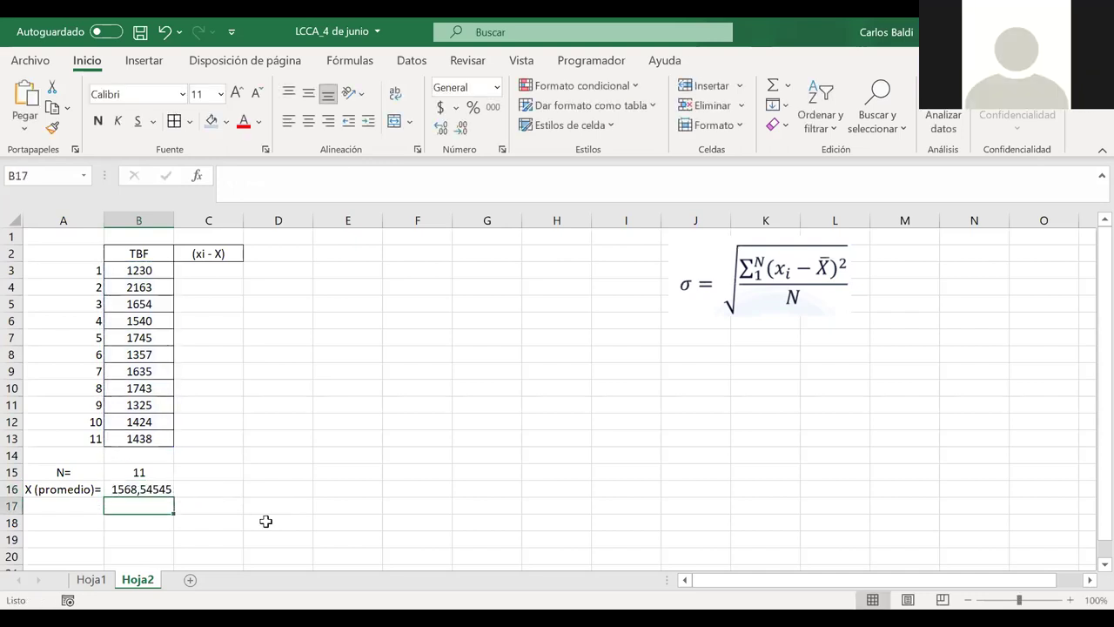
# Apply borders to the empty cells C3:C13 under the (xi - X) header
pyautogui.click(154, 488)
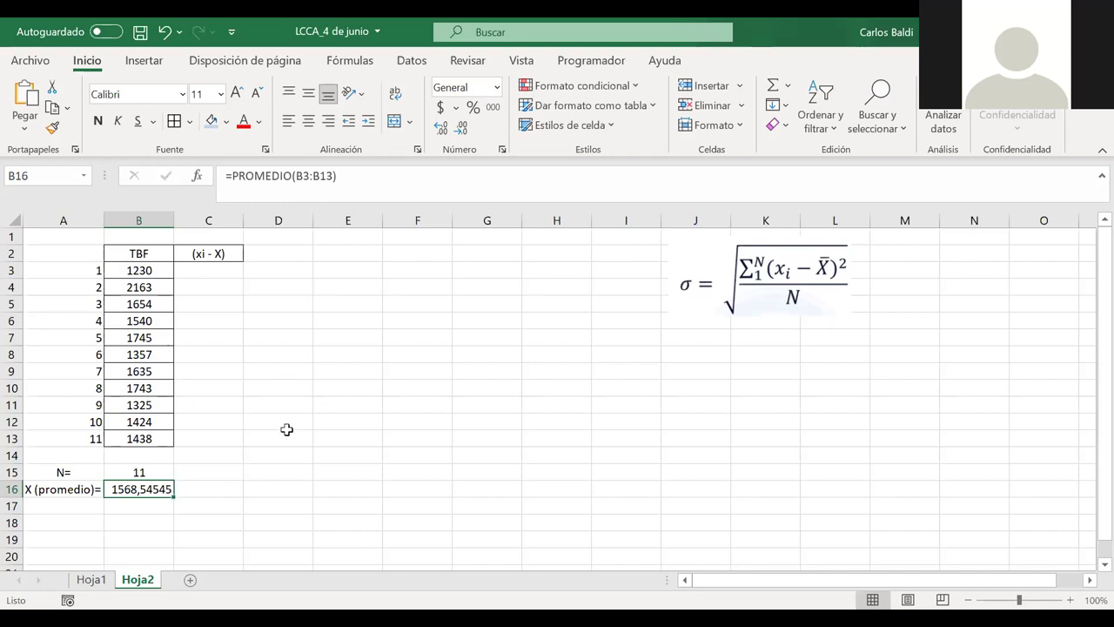
pyautogui.click(188, 266)
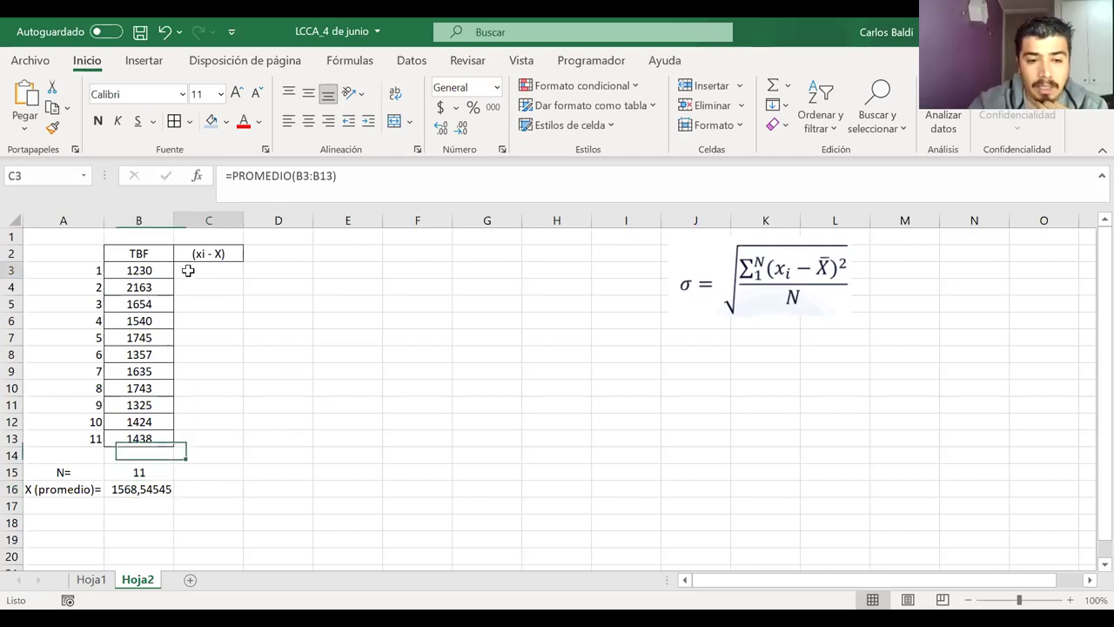
pyautogui.moveTo(201, 269); pyautogui.dragTo(200, 440)
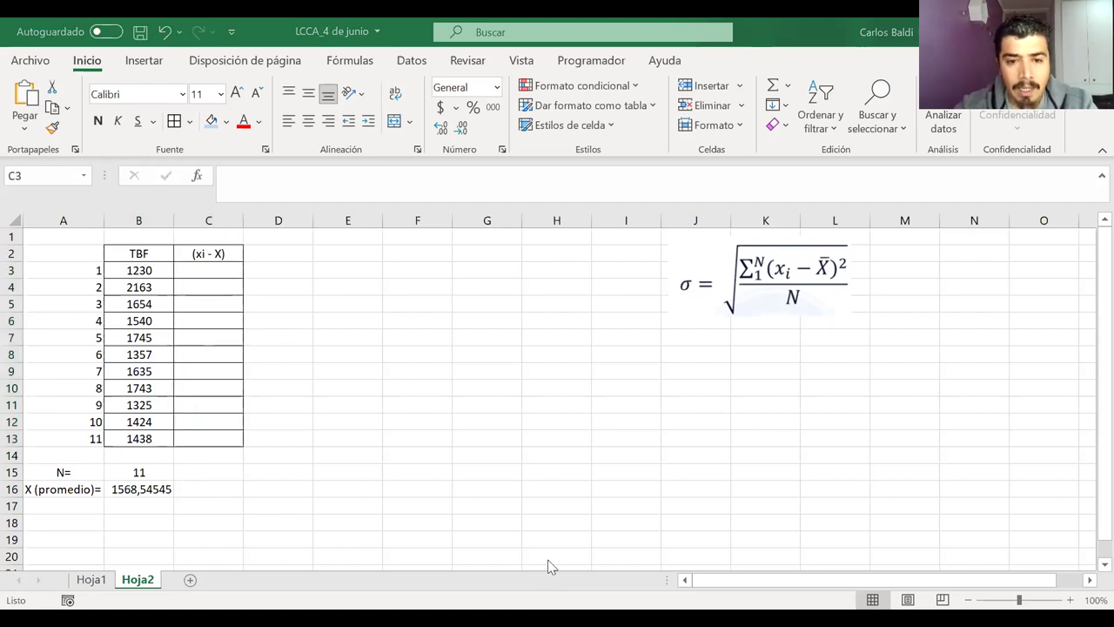
pyautogui.press('F2')
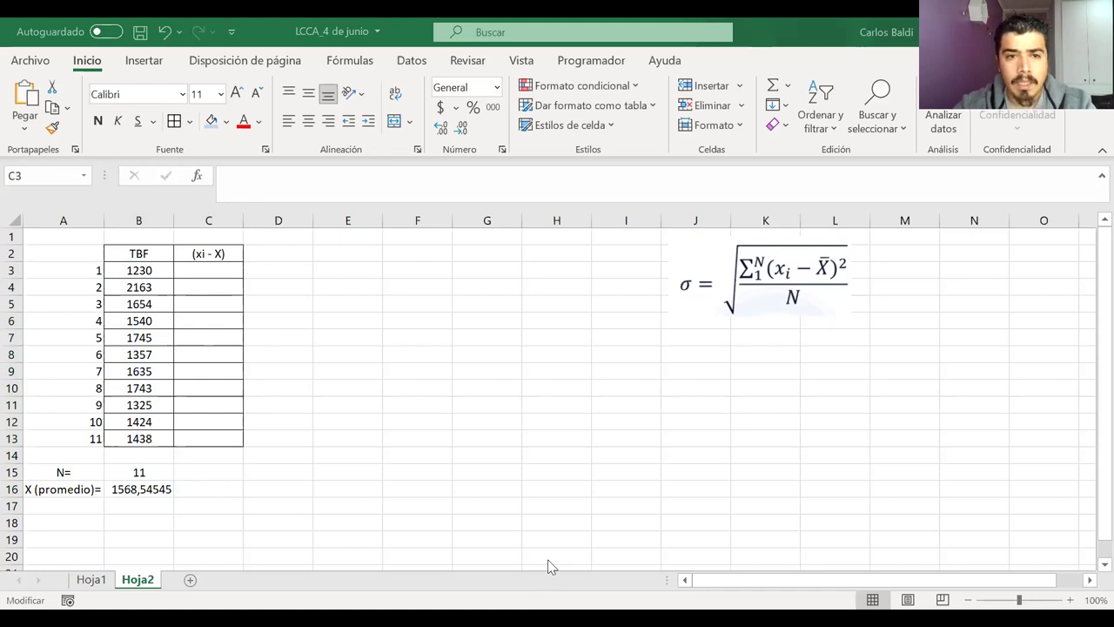
pyautogui.press('Escape')
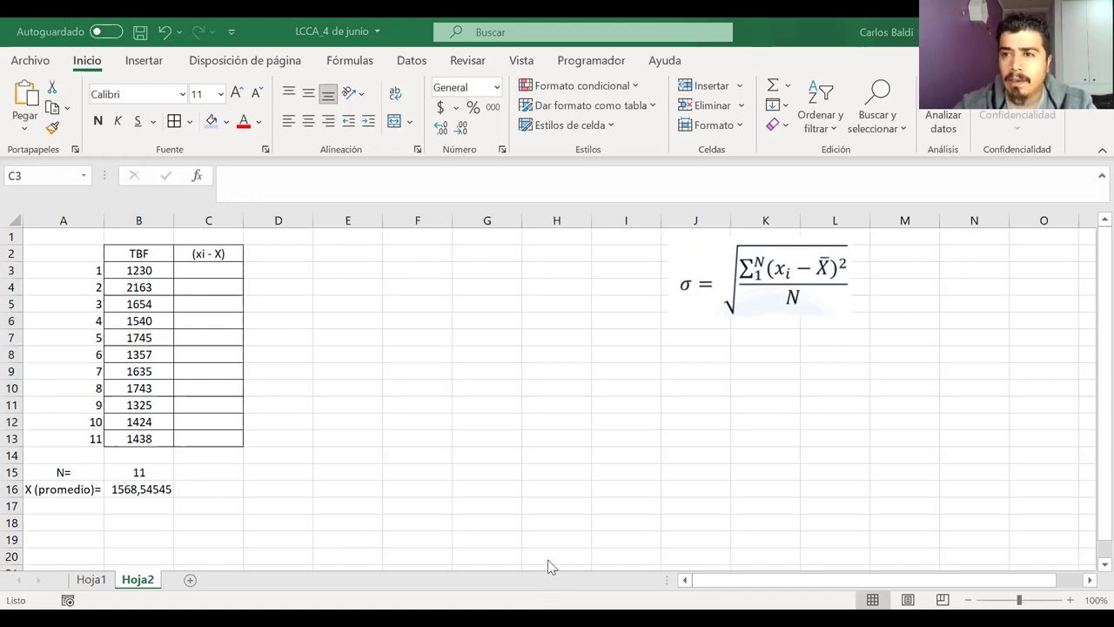
# Calculate the population standard deviation of the TBF values in G16 with the formula =DESVEST.P(B3:B13)
pyautogui.click(424, 474)
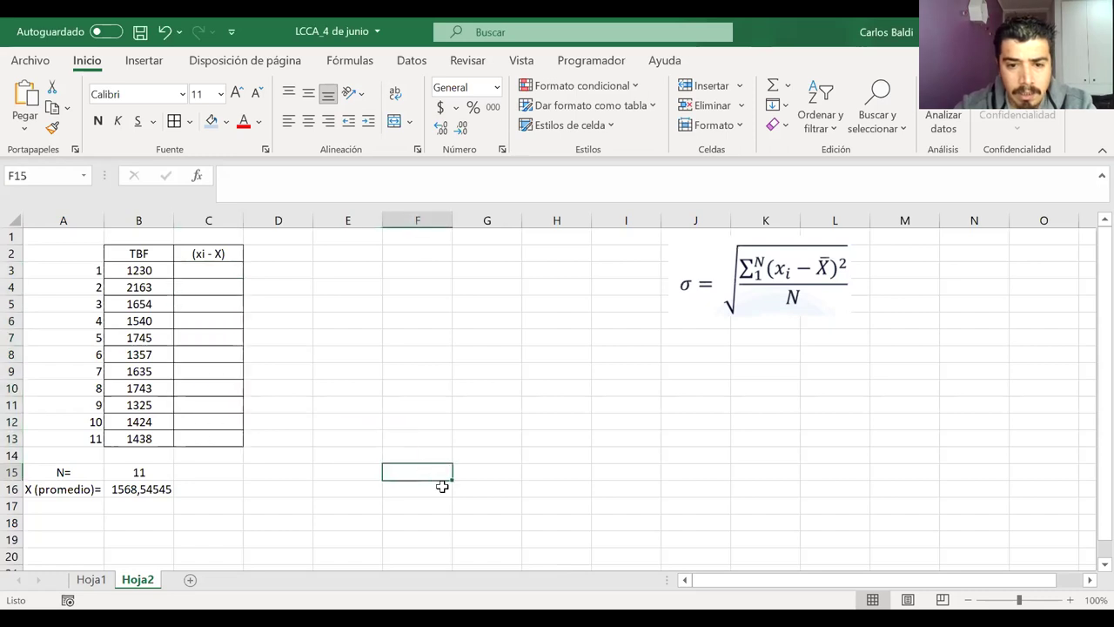
pyautogui.click(484, 490)
pyautogui.write('=')
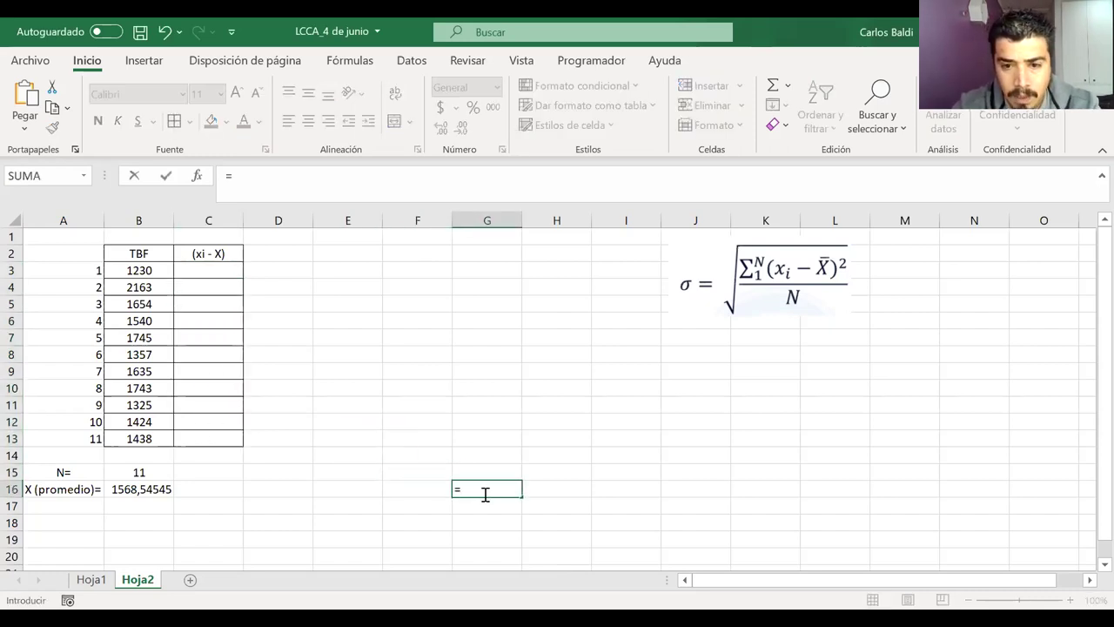
pyautogui.write('desv')
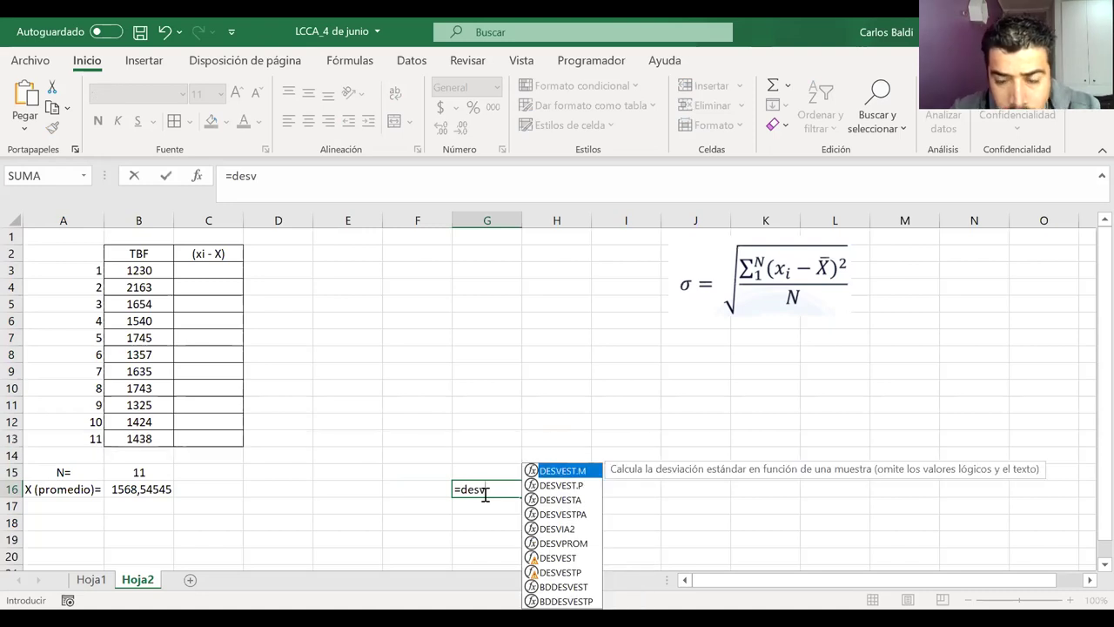
pyautogui.doubleClick(574, 487)
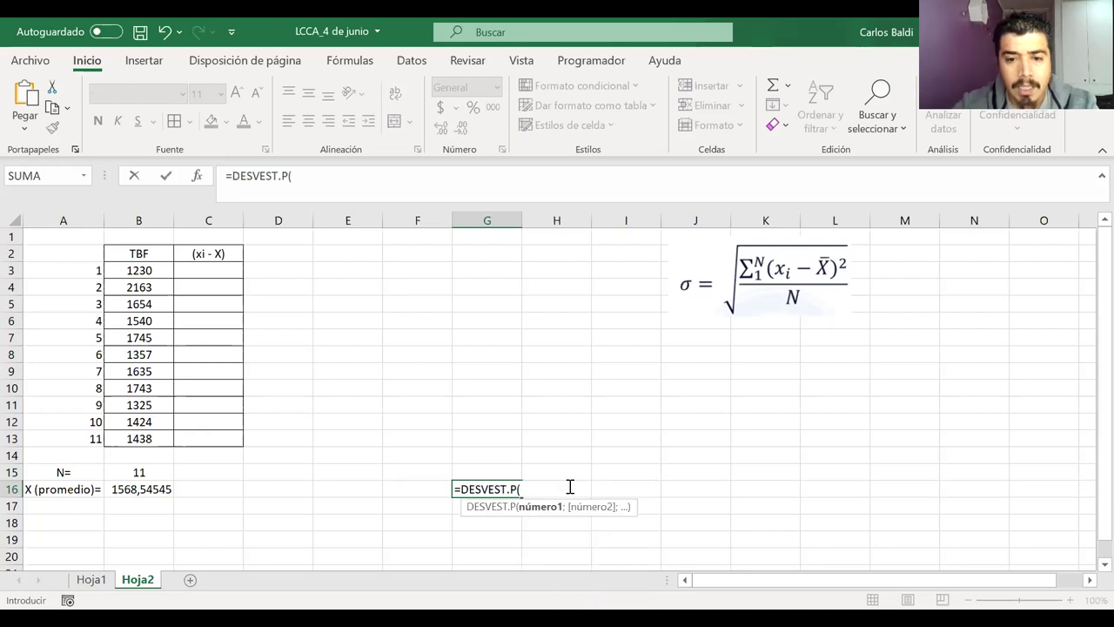
pyautogui.click(137, 271)
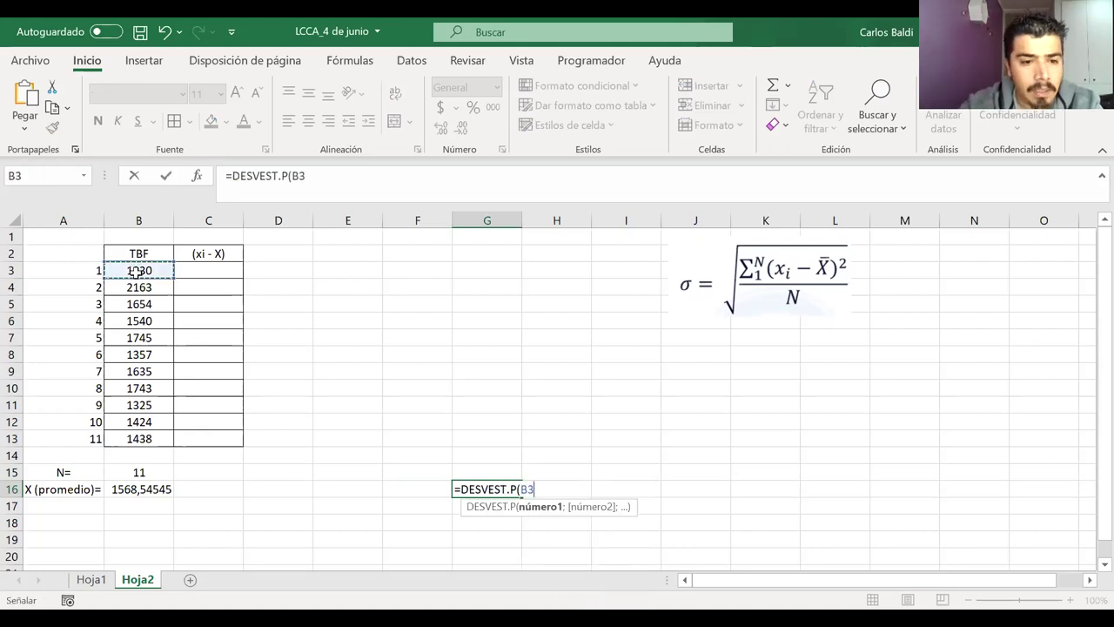
pyautogui.keyDown('shift'); pyautogui.click(140, 439); pyautogui.keyUp('shift')
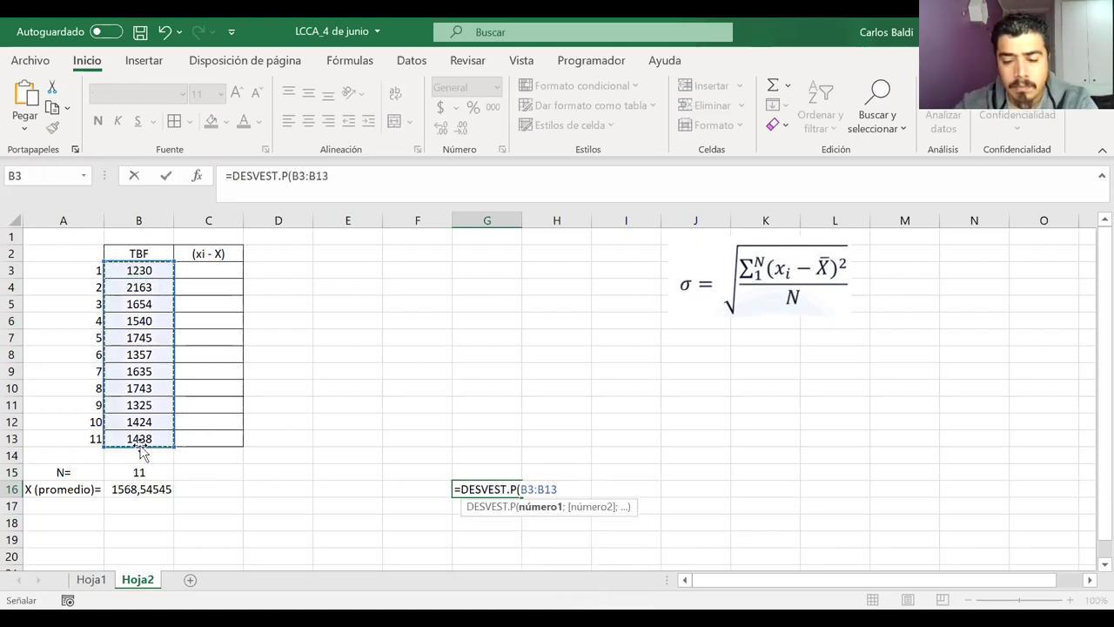
pyautogui.press('Return')
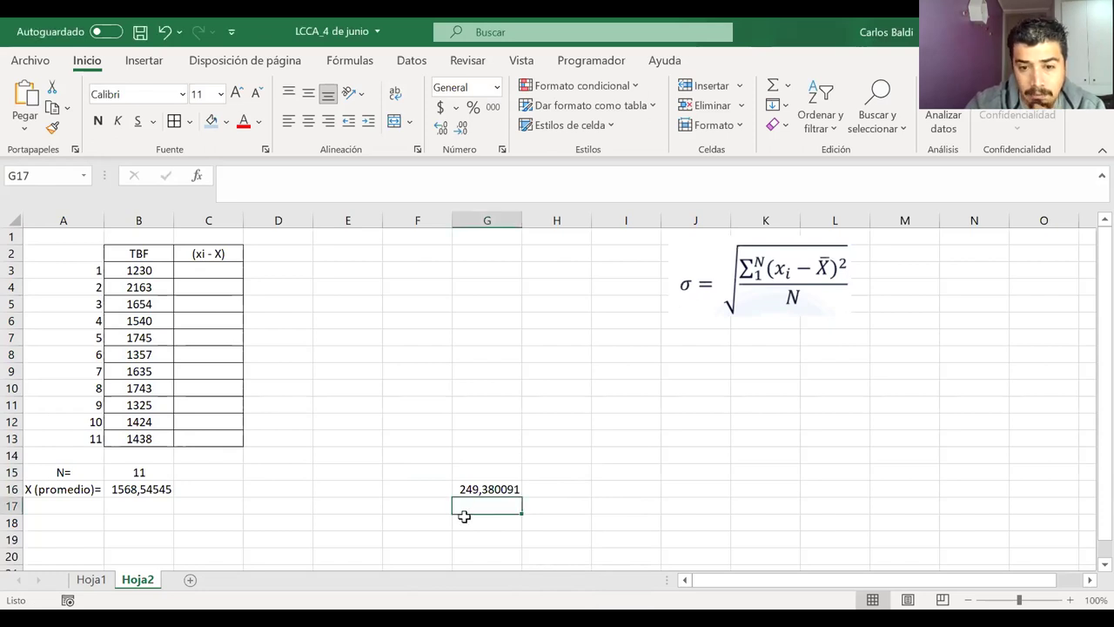
pyautogui.click(514, 489)
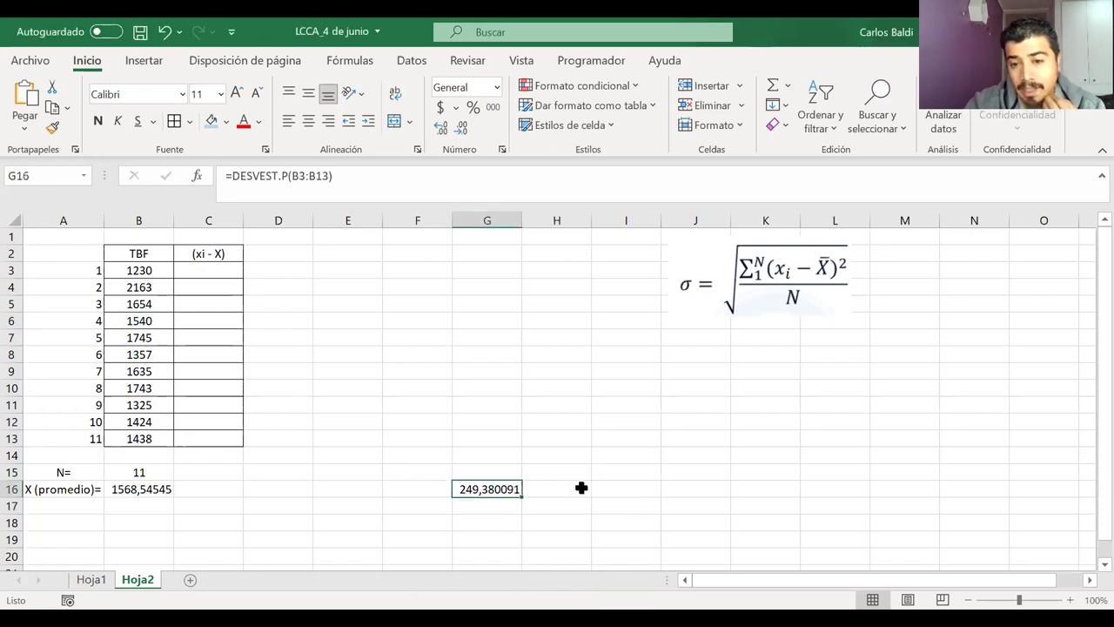
# Calculate the sample standard deviation of the TBF values in G17 with the formula =DESVEST.M(B3:B13)
pyautogui.click(466, 504)
pyautogui.write('=d')
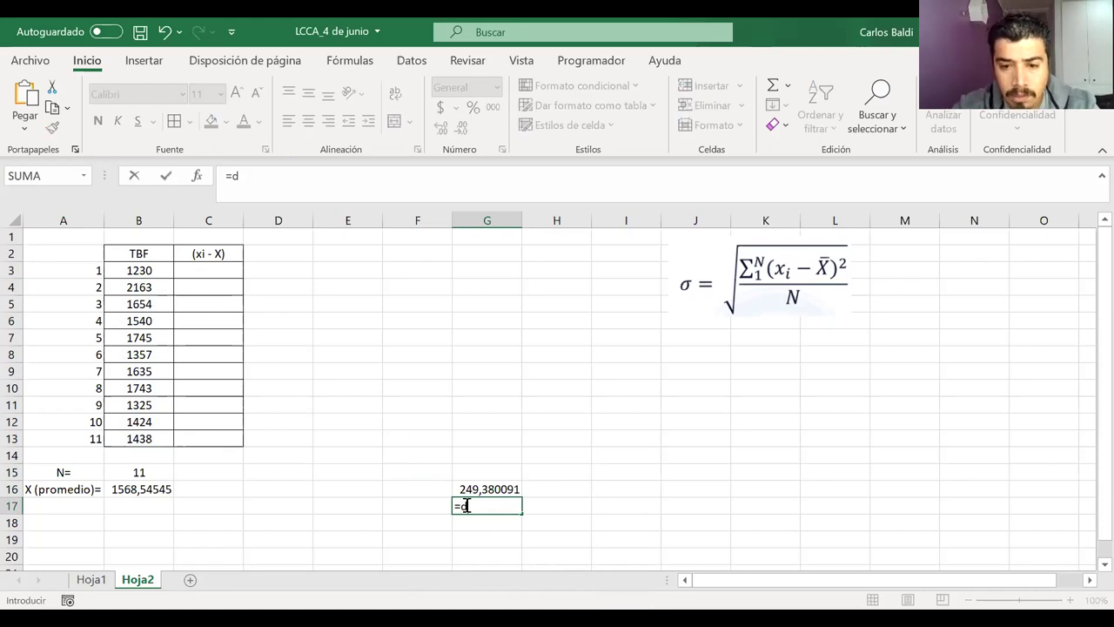
pyautogui.write('esc')
pyautogui.press('BackSpace')
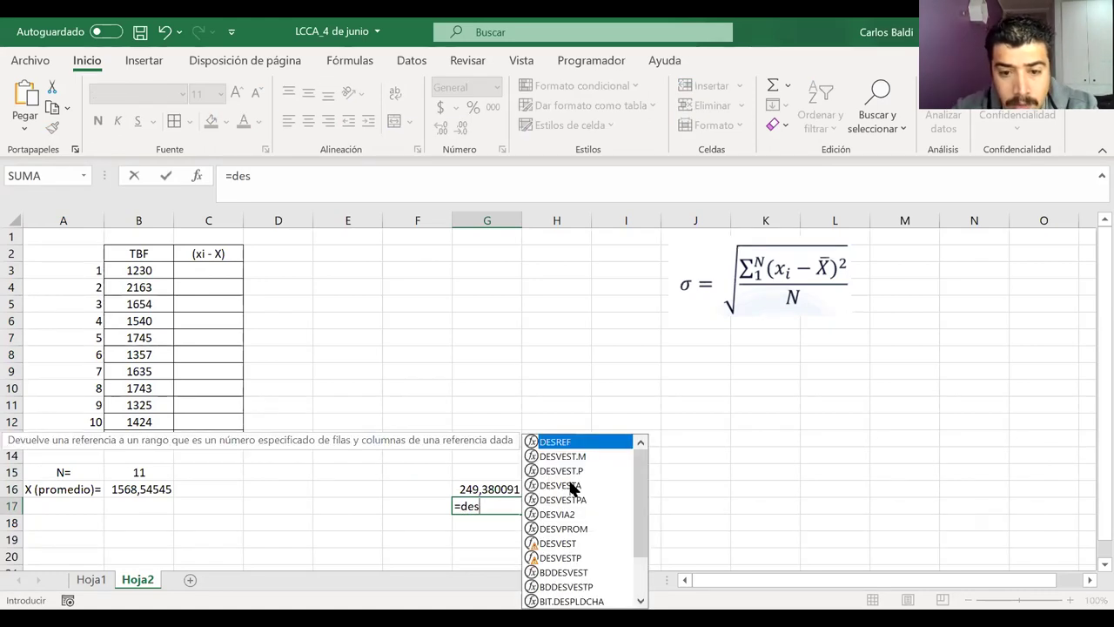
pyautogui.write('e')
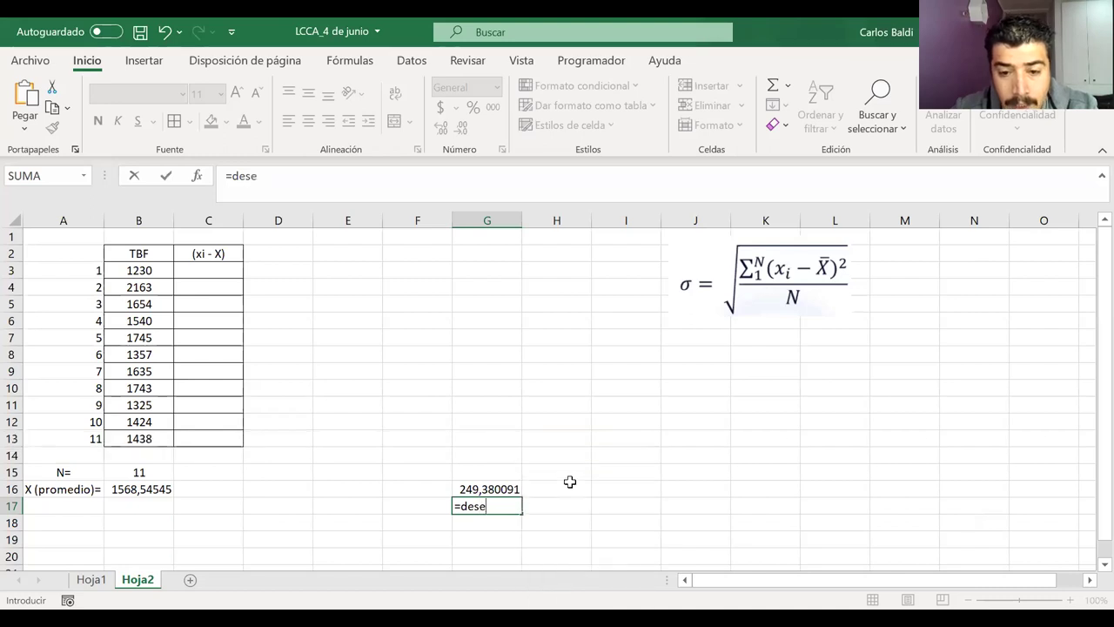
pyautogui.press('BackSpace')
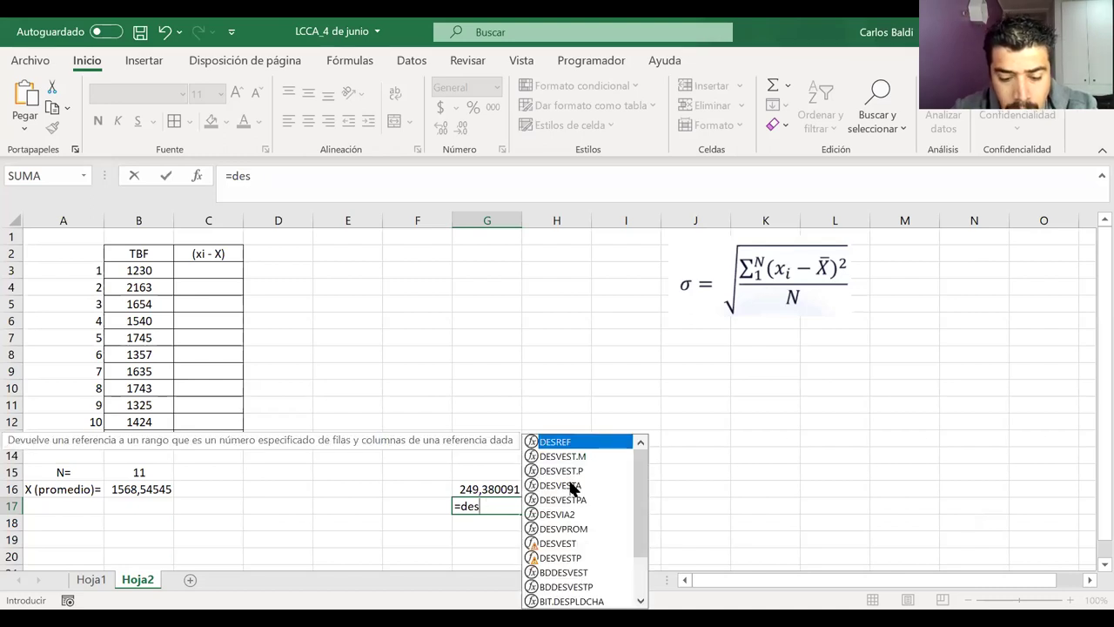
pyautogui.write('v')
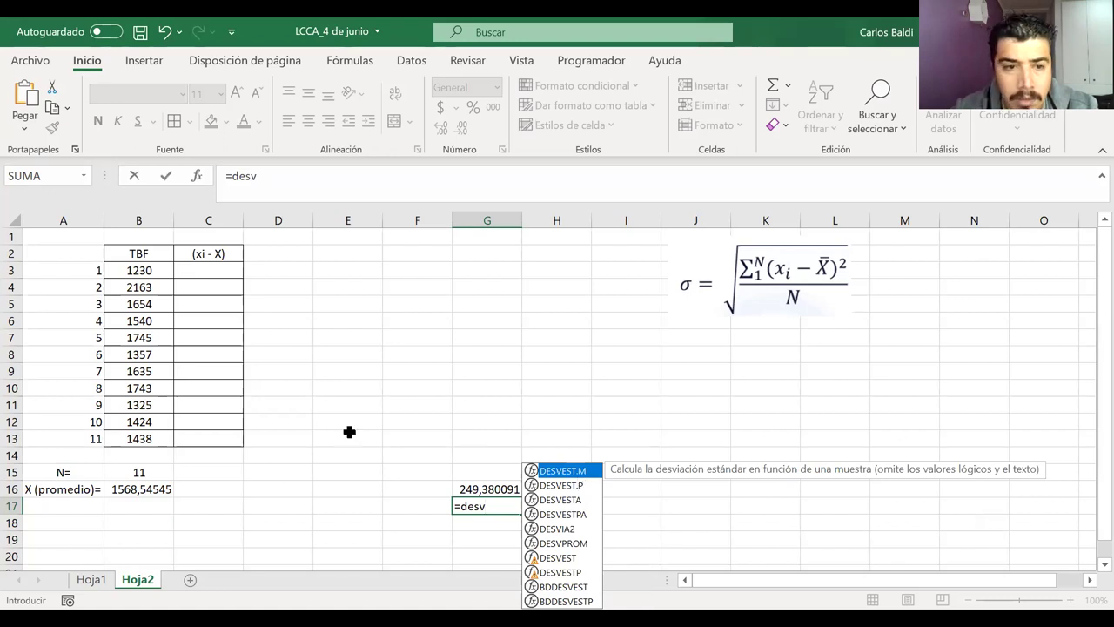
pyautogui.press('Tab')
pyautogui.click(142, 275)
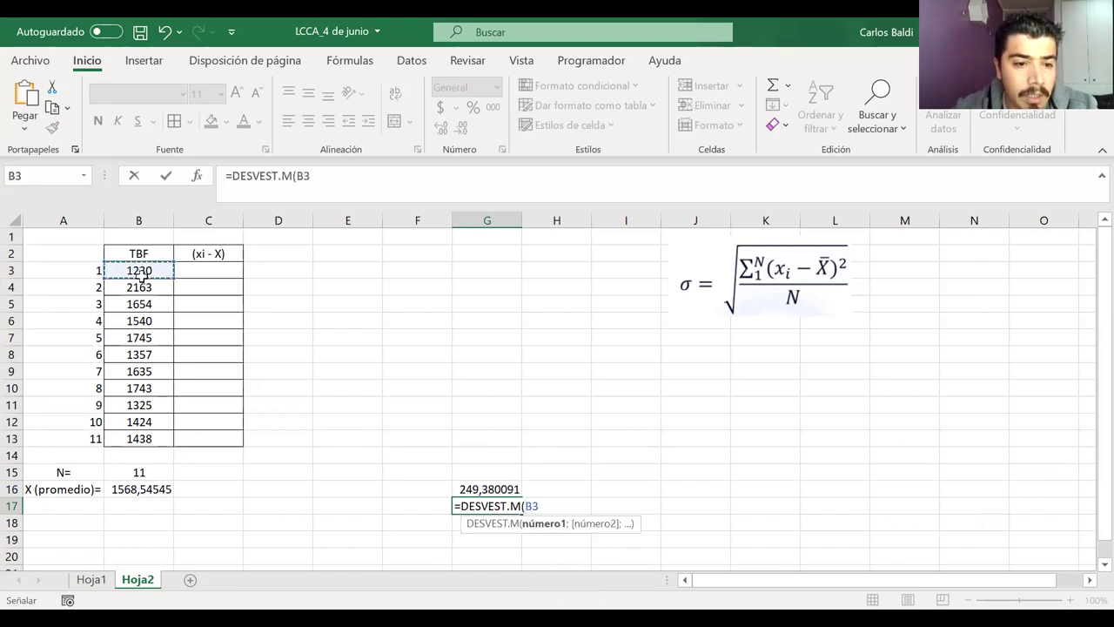
pyautogui.keyDown('shift'); pyautogui.click(131, 431); pyautogui.keyUp('shift')
pyautogui.press('Return')
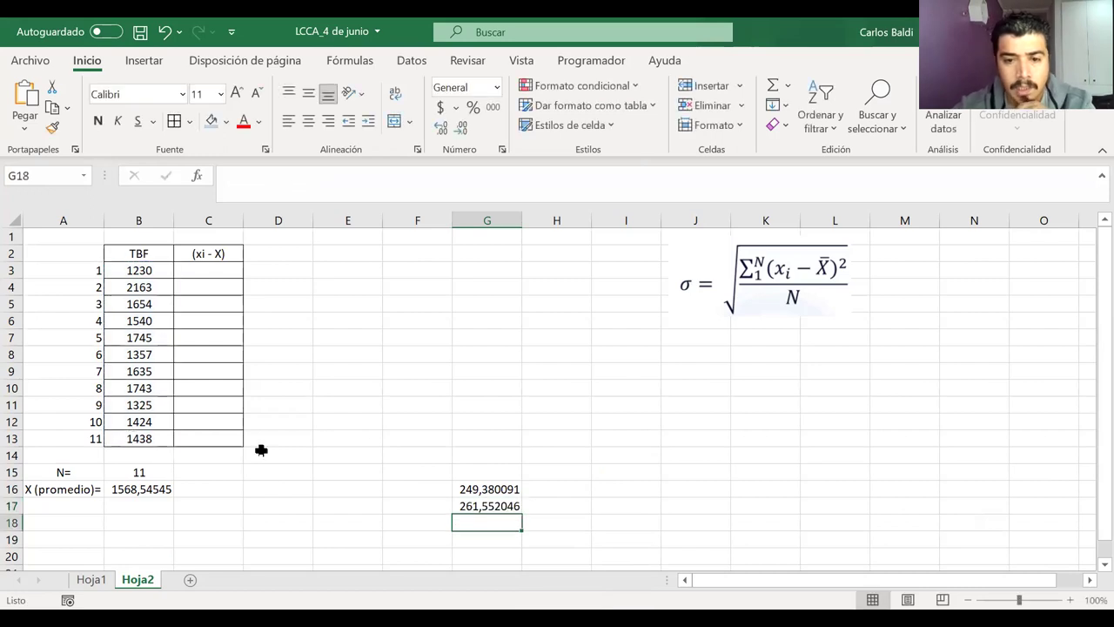
# Review the formulas in G17 and G16, including the function arguments and description of DESVEST.P
pyautogui.click(483, 503)
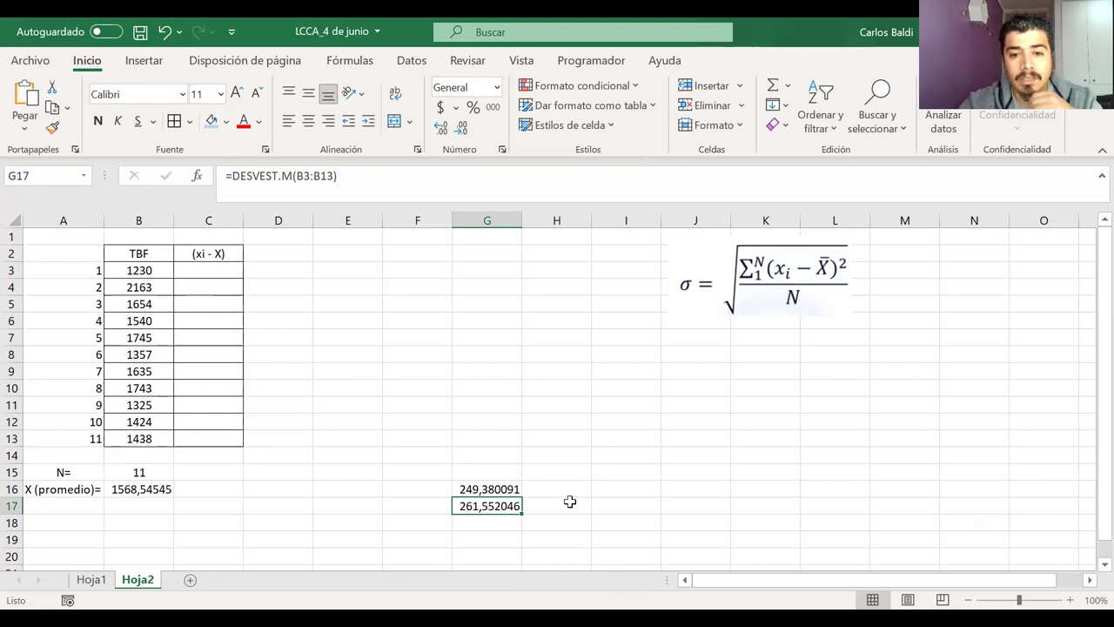
pyautogui.click(481, 490)
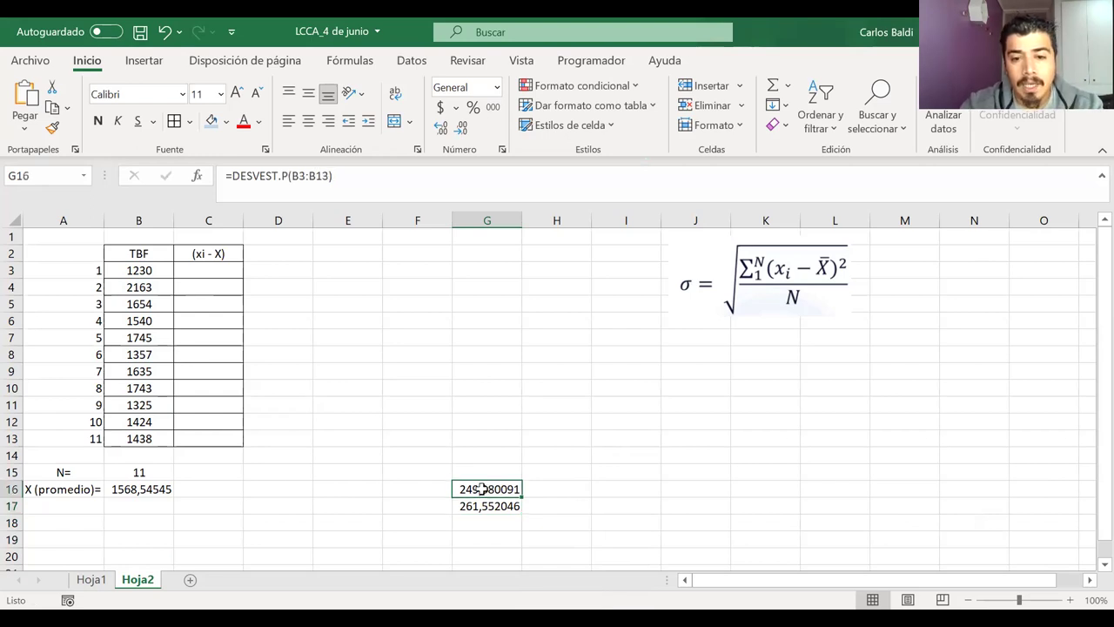
pyautogui.click(198, 175)
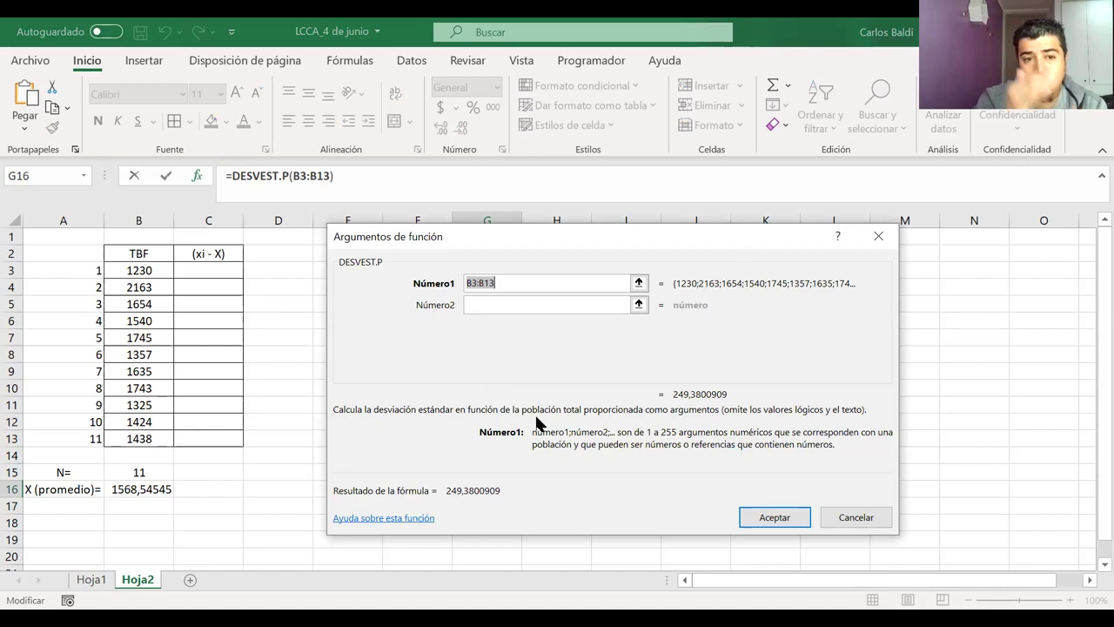
pyautogui.click(880, 240)
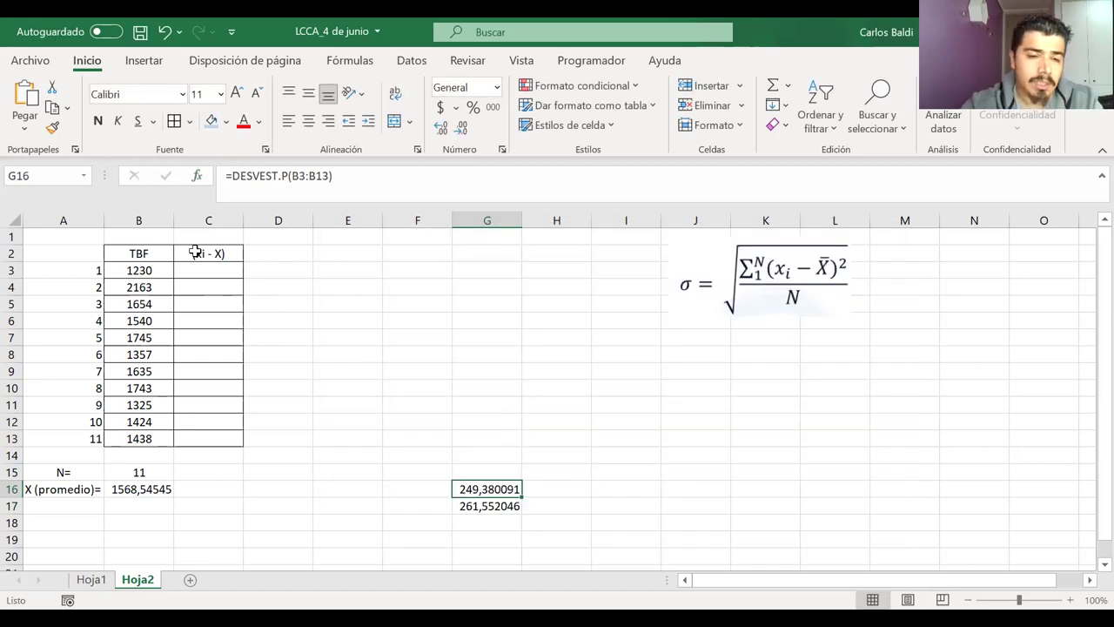
# Calculate the first deviation from the average in C3 with the formula =B3-B16
pyautogui.click(211, 275)
pyautogui.write('=')
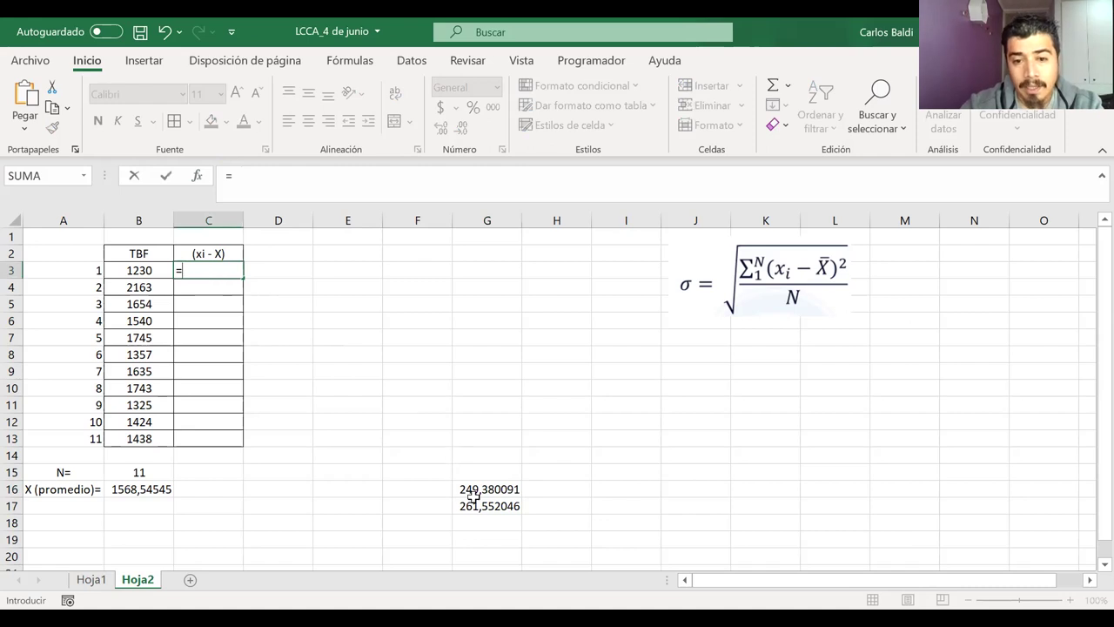
pyautogui.click(140, 271)
pyautogui.write('-')
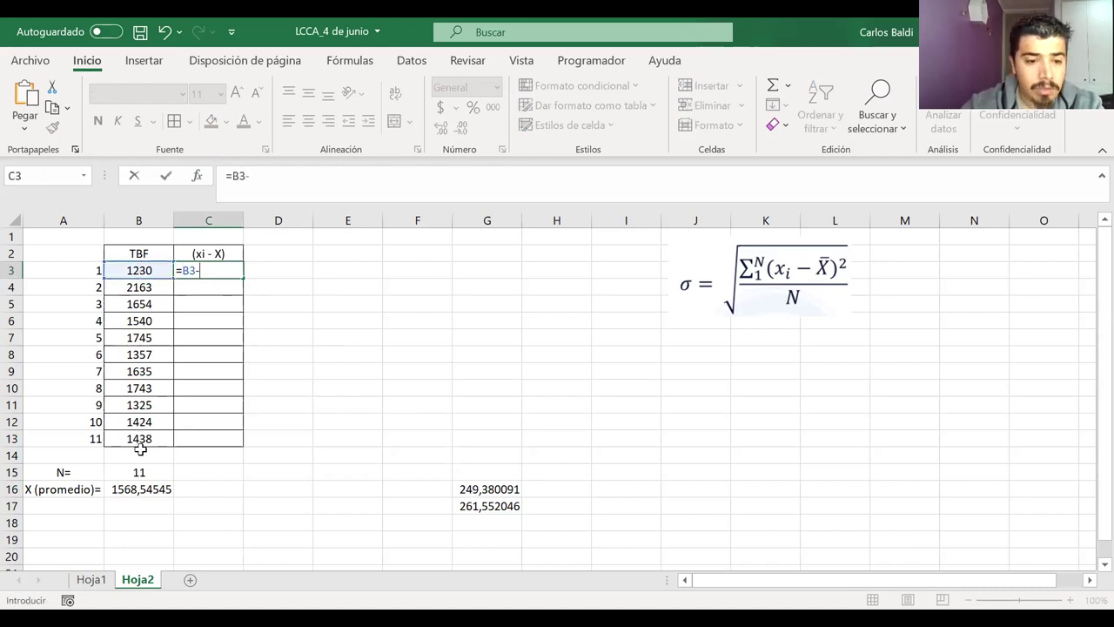
pyautogui.click(141, 490)
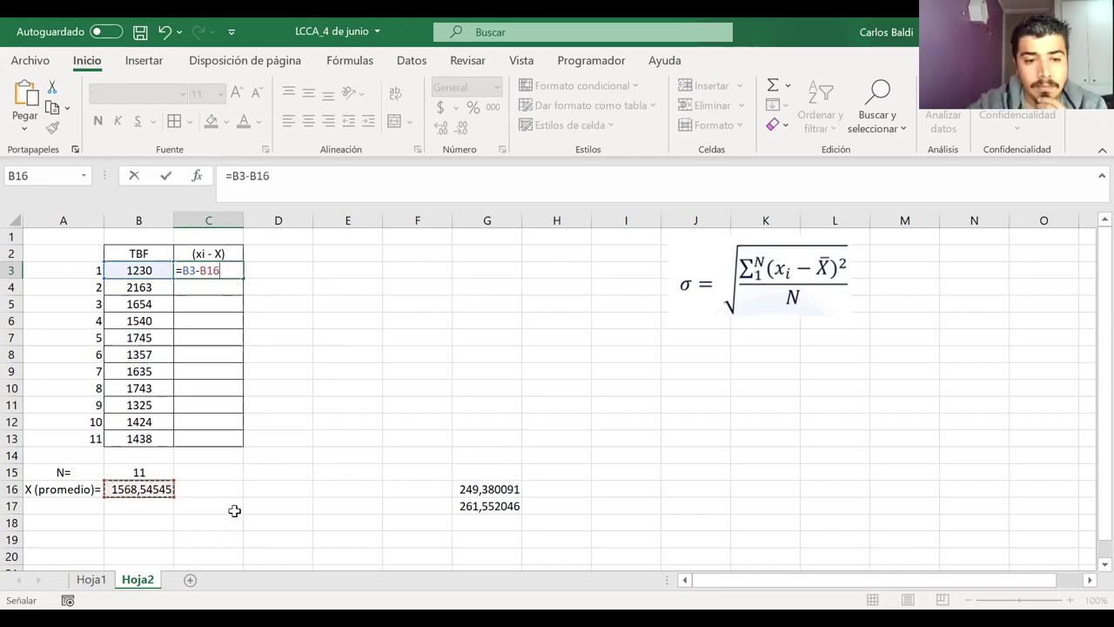
pyautogui.press('Return')
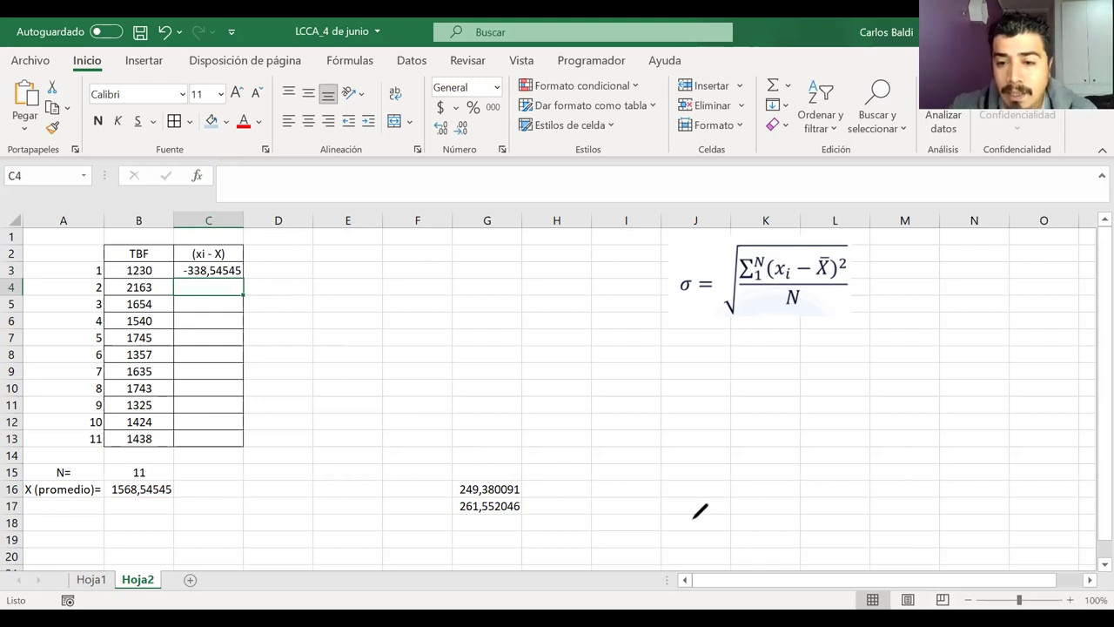
pyautogui.hotkey('ctrl', '2')
pyautogui.moveTo(746, 486)
pyautogui.mouseDown()
pyautogui.moveTo(770, 399)
pyautogui.moveTo(808, 461)
pyautogui.mouseUp()
pyautogui.moveTo(821, 499); pyautogui.dragTo(848, 529)
pyautogui.moveTo(674, 538); pyautogui.dragTo(920, 537)
pyautogui.moveTo(785, 369); pyautogui.dragTo(777, 478)
pyautogui.hotkey('ctrl', 'z')
pyautogui.hotkey('ctrl', 'z')
pyautogui.hotkey('ctrl', 'z')
pyautogui.hotkey('ctrl', 'z')
pyautogui.hotkey('ctrl', 'z')
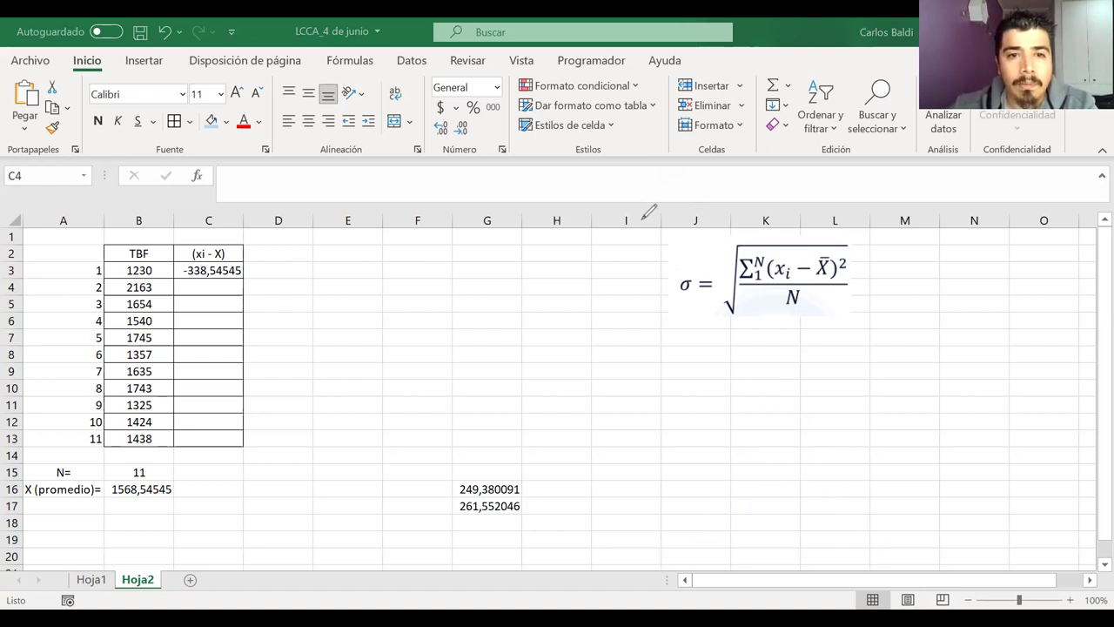
# Draw red axes below the sigma formula, with a blue bell curve and a brown vertical arrow through its peak
pyautogui.moveTo(718, 341)
pyautogui.mouseDown()
pyautogui.moveTo(721, 512)
pyautogui.moveTo(988, 516)
pyautogui.mouseUp()
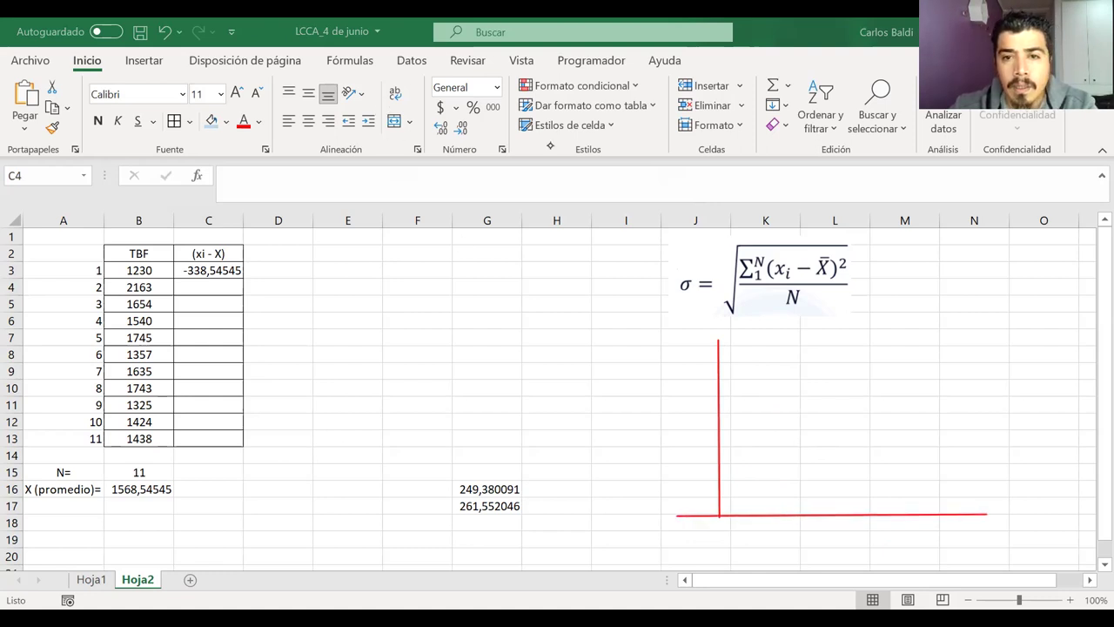
pyautogui.moveTo(731, 507)
pyautogui.mouseDown()
pyautogui.moveTo(788, 475)
pyautogui.moveTo(836, 362)
pyautogui.moveTo(876, 467)
pyautogui.moveTo(926, 506)
pyautogui.mouseUp()
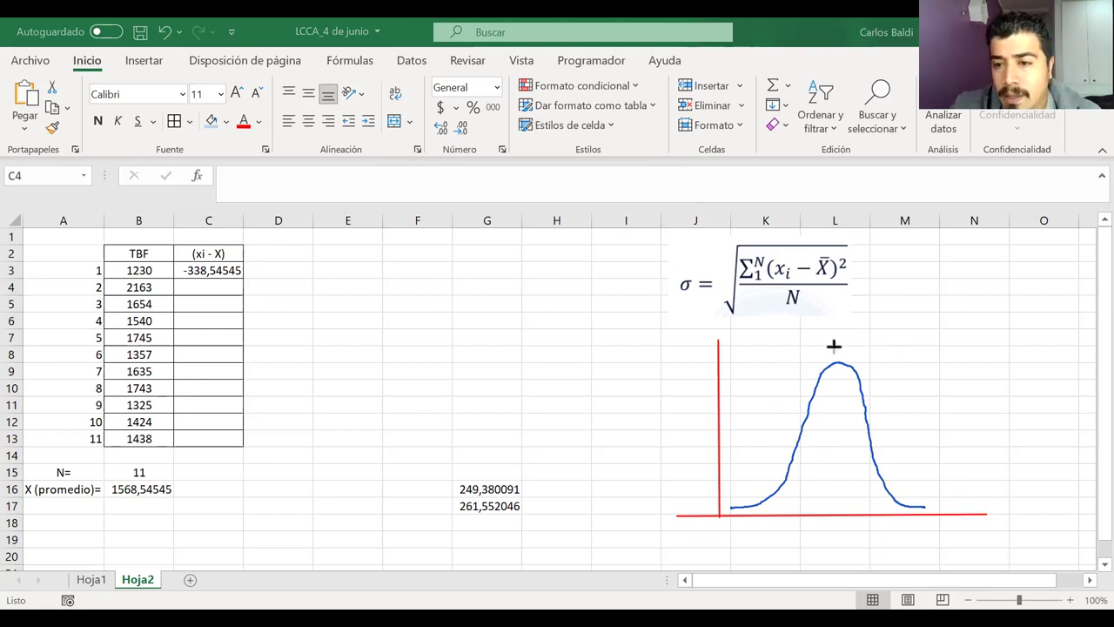
pyautogui.moveTo(839, 352); pyautogui.dragTo(842, 522)
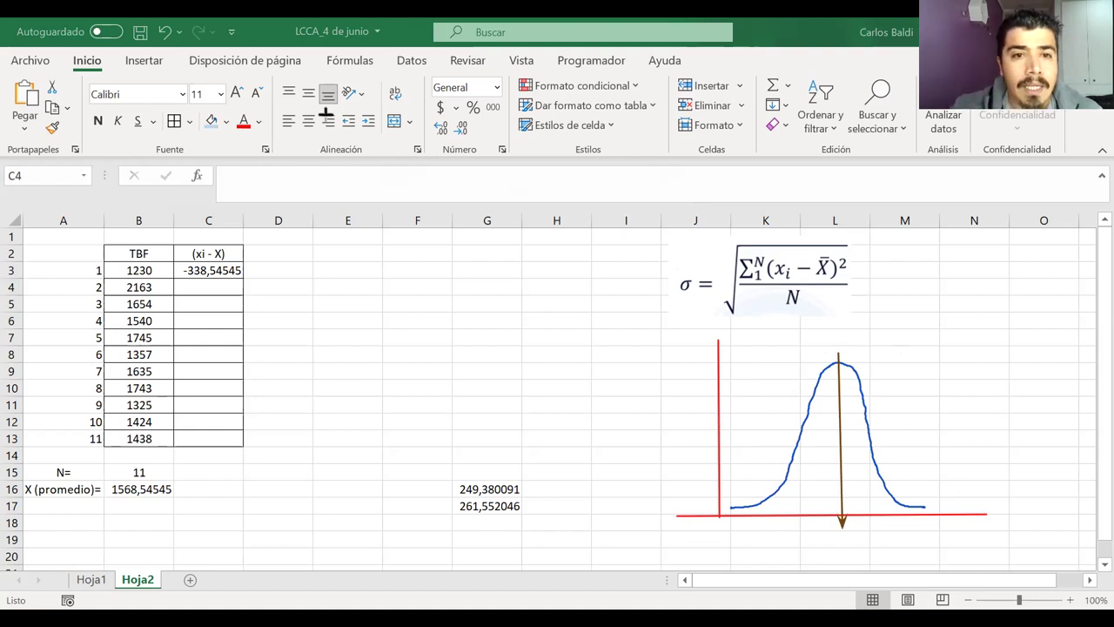
# Handwrite "Promedio" below the vertical arrow and "MTBF" above the curve in brown, and point a brown arrow at the average in B16
pyautogui.moveTo(818, 533)
pyautogui.mouseDown()
pyautogui.moveTo(829, 543)
pyautogui.moveTo(881, 538)
pyautogui.mouseUp()
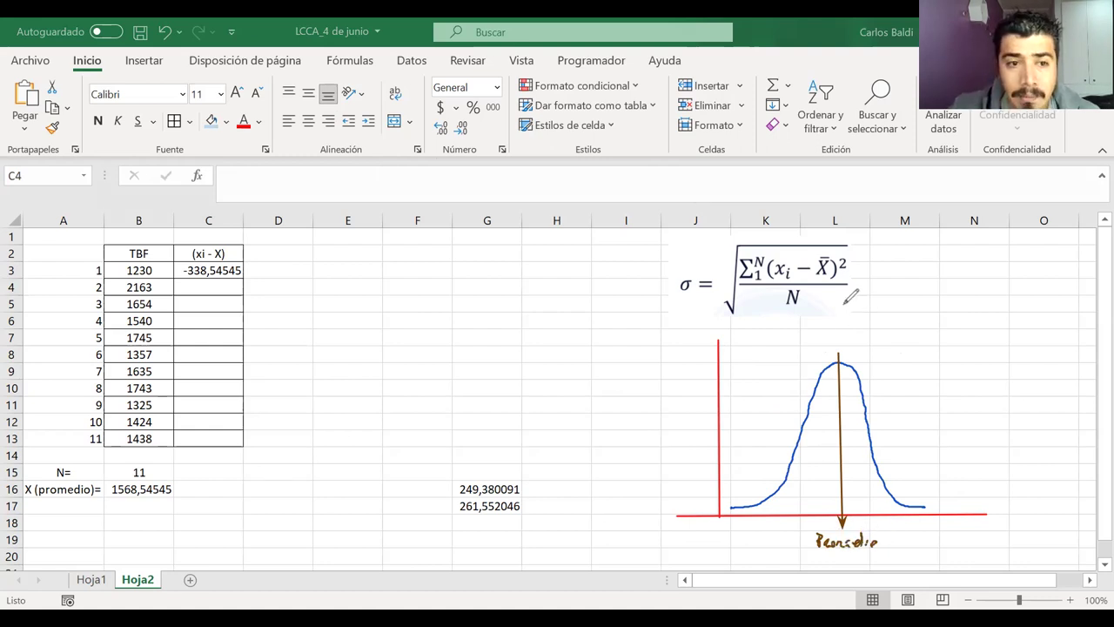
pyautogui.moveTo(820, 340)
pyautogui.mouseDown()
pyautogui.moveTo(846, 327)
pyautogui.moveTo(866, 343)
pyautogui.moveTo(855, 335)
pyautogui.moveTo(878, 331)
pyautogui.mouseUp()
pyautogui.hotkey('ctrl', 'z')
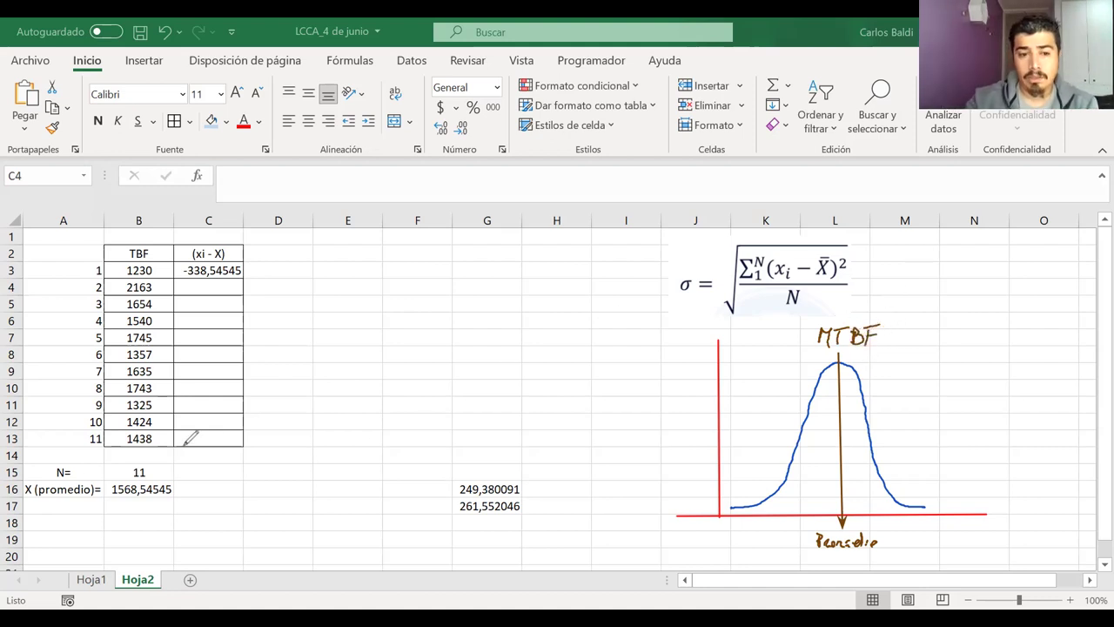
pyautogui.moveTo(185, 489); pyautogui.dragTo(195, 482)
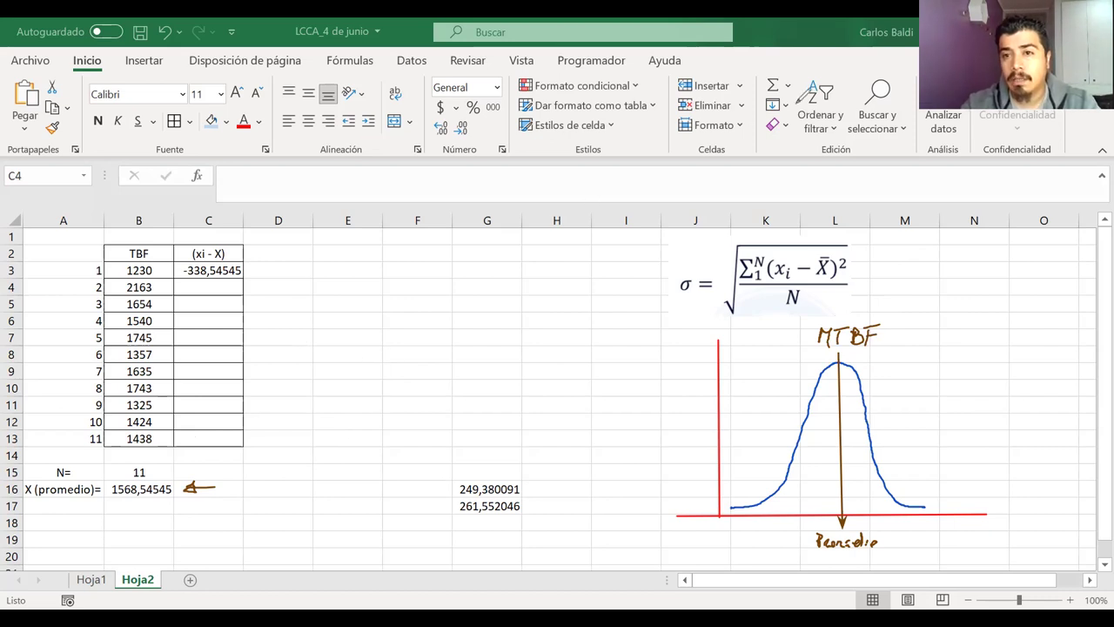
# Make the average reference absolute in C3 as =B3-$B$16 and fill the deviation formula down to C13
pyautogui.click(201, 269)
pyautogui.click(278, 182)
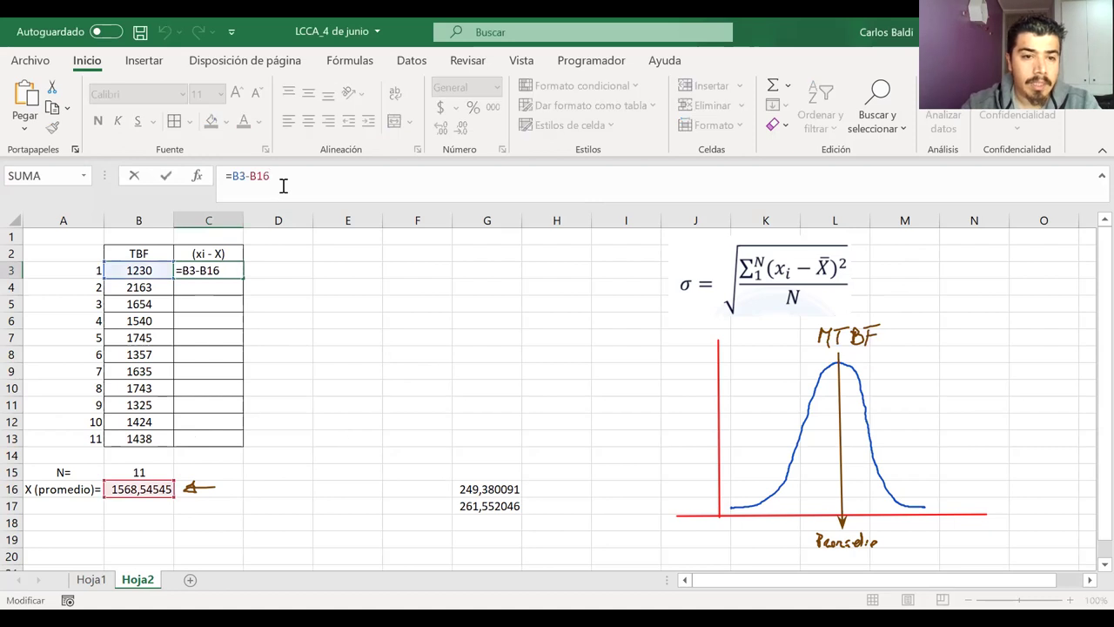
pyautogui.moveTo(278, 180); pyautogui.dragTo(252, 176)
pyautogui.press('F4')
pyautogui.press('Return')
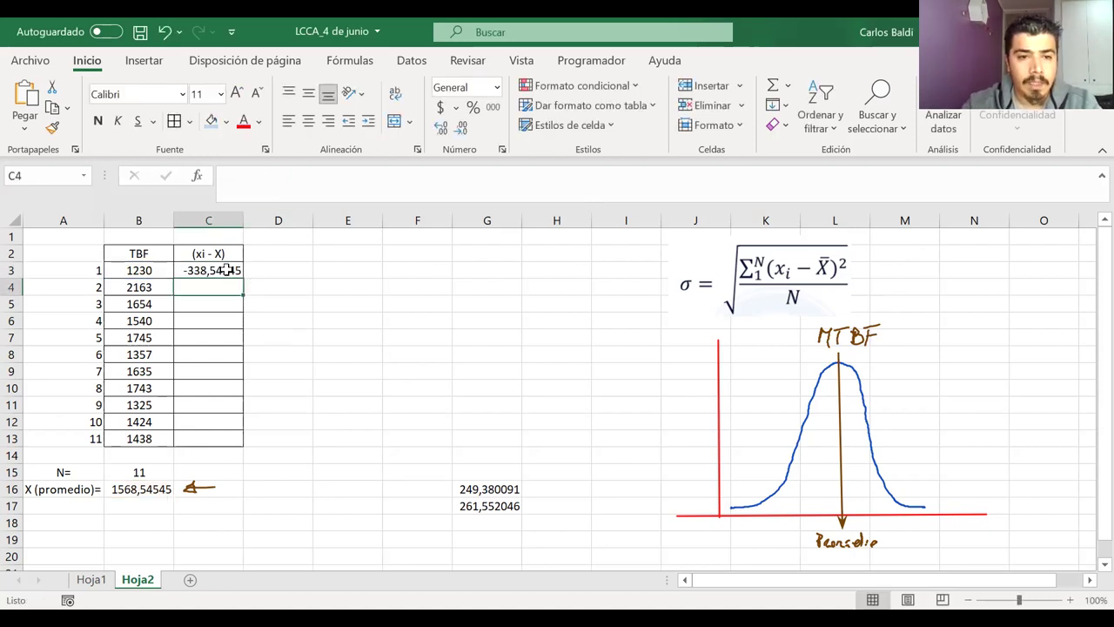
pyautogui.click(228, 272)
pyautogui.doubleClick(244, 278)
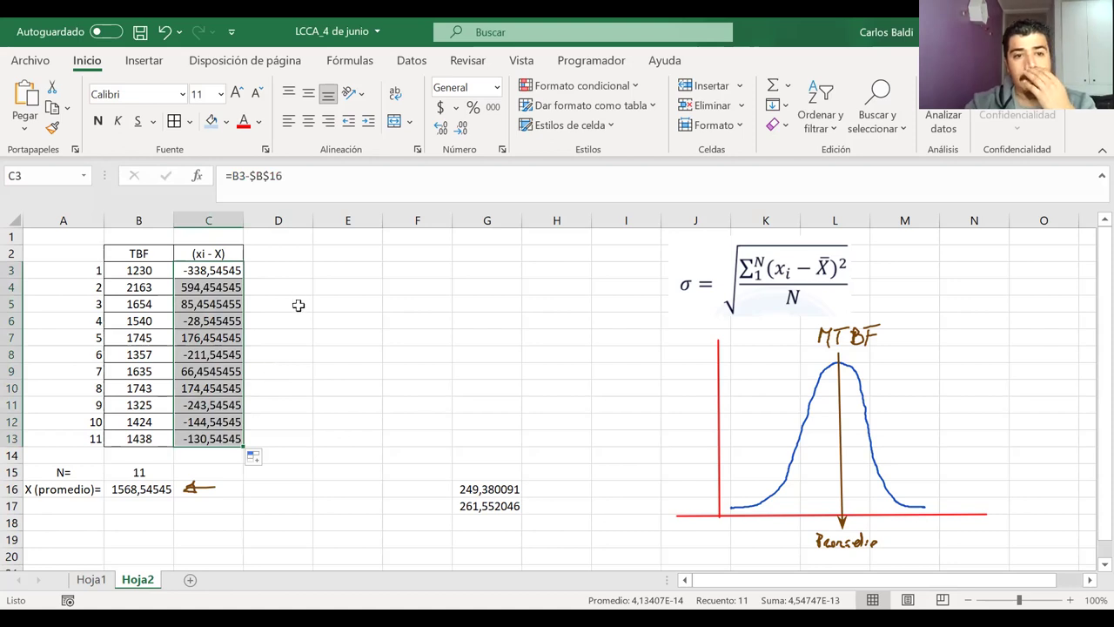
pyautogui.moveTo(158, 289); pyautogui.dragTo(190, 290)
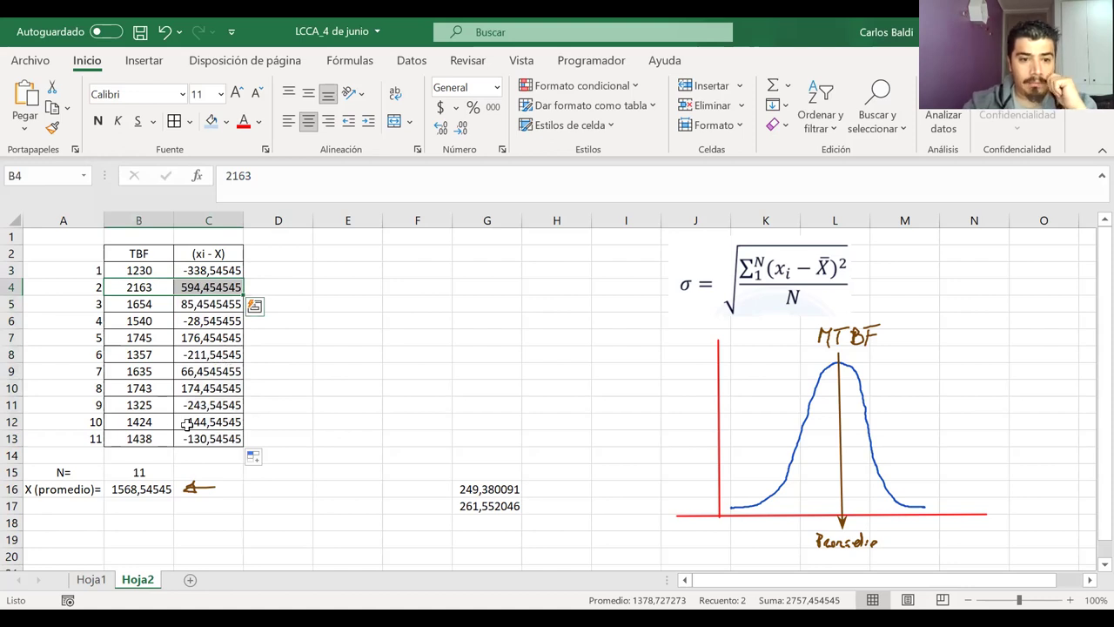
pyautogui.moveTo(218, 269); pyautogui.dragTo(161, 271)
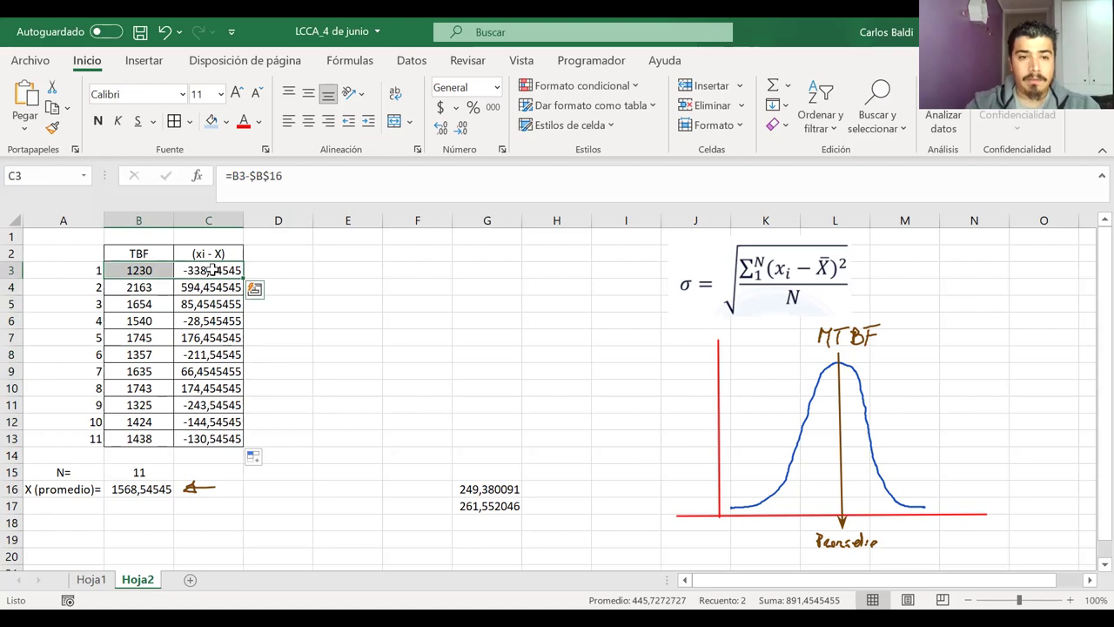
# Copy the header text of C2 into D2 and extend it to (xi - X)^2
pyautogui.doubleClick(223, 253)
pyautogui.moveTo(227, 253); pyautogui.dragTo(161, 253)
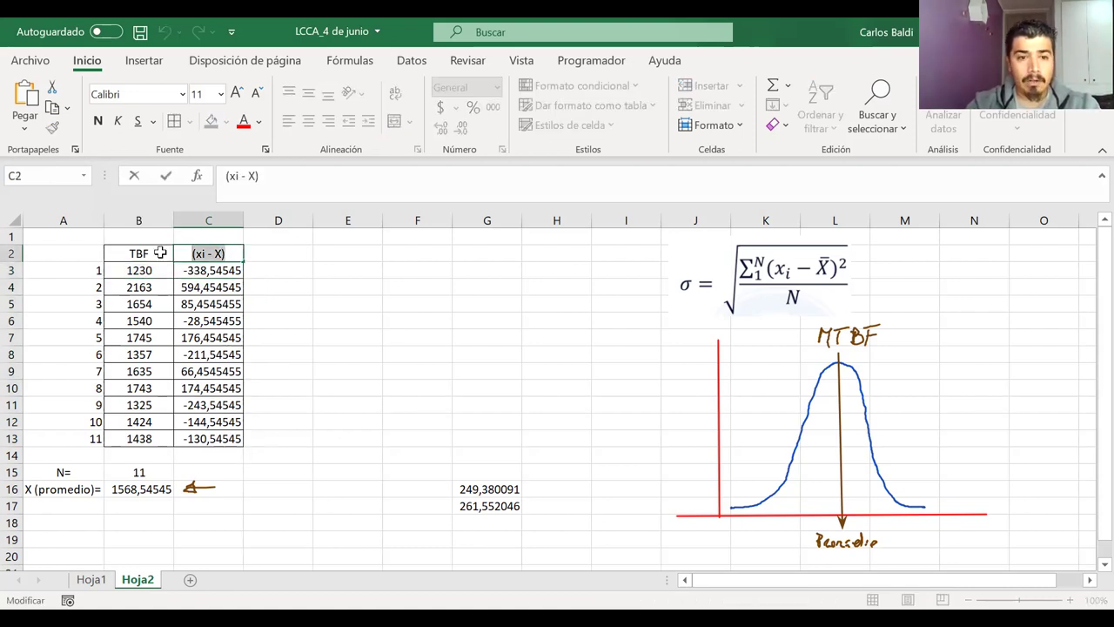
pyautogui.click(256, 253)
pyautogui.hotkey('ctrl', 'v')
pyautogui.doubleClick(299, 253)
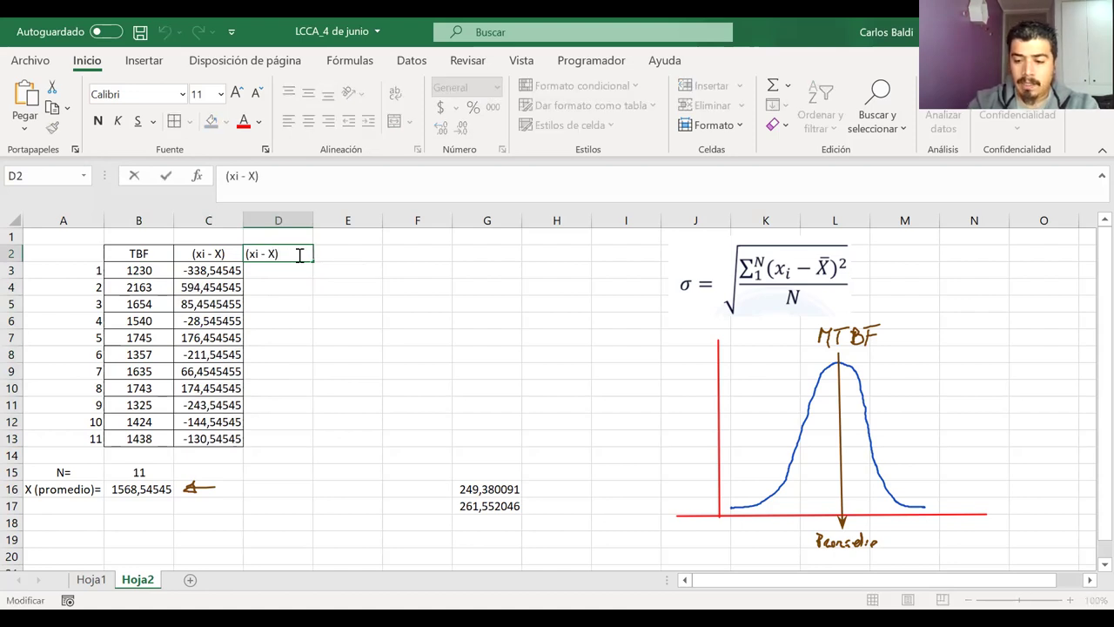
pyautogui.write('^2')
pyautogui.press('Return')
pyautogui.click(266, 251)
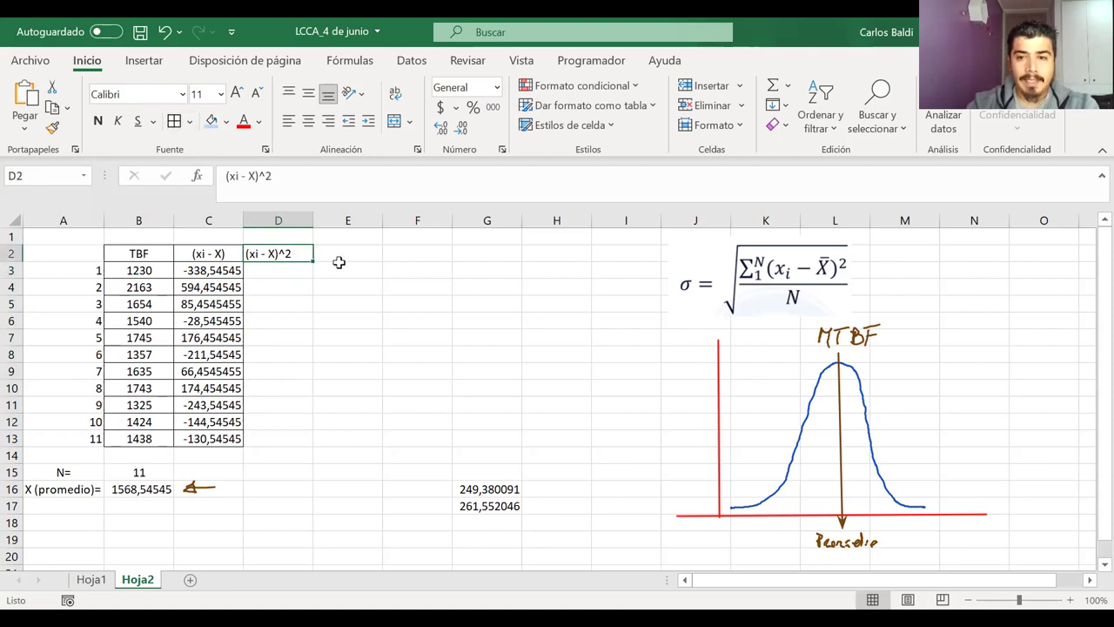
# Square the first deviation in D3 with =C3^2 and fill the formula down to D13
pyautogui.click(228, 272)
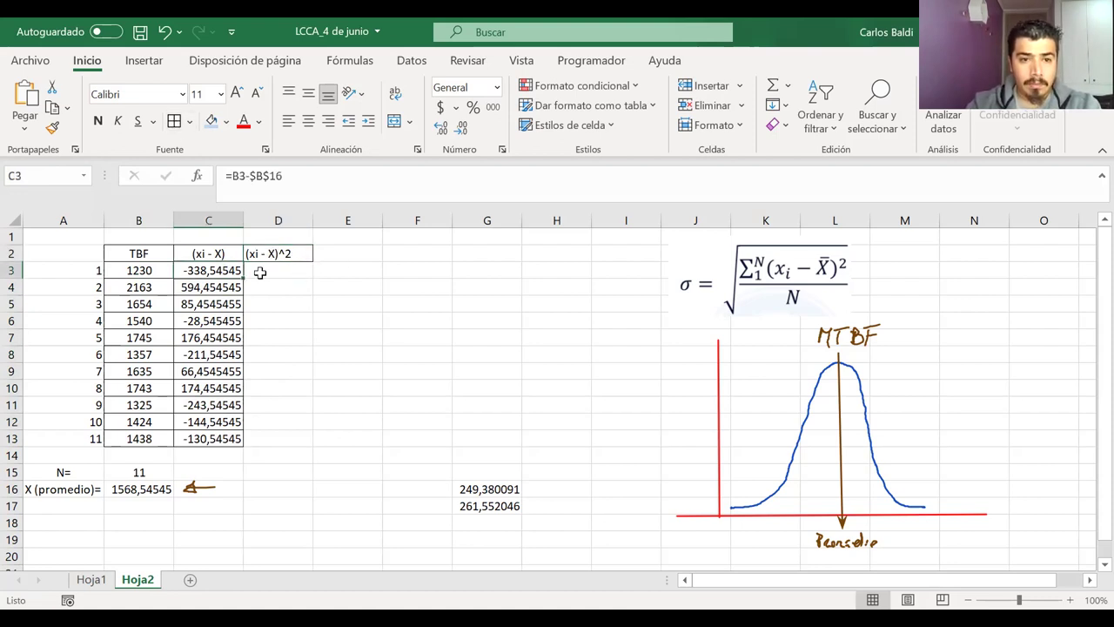
pyautogui.click(261, 272)
pyautogui.write('=')
pyautogui.click(217, 271)
pyautogui.write('^2')
pyautogui.press('Return')
pyautogui.click(300, 268)
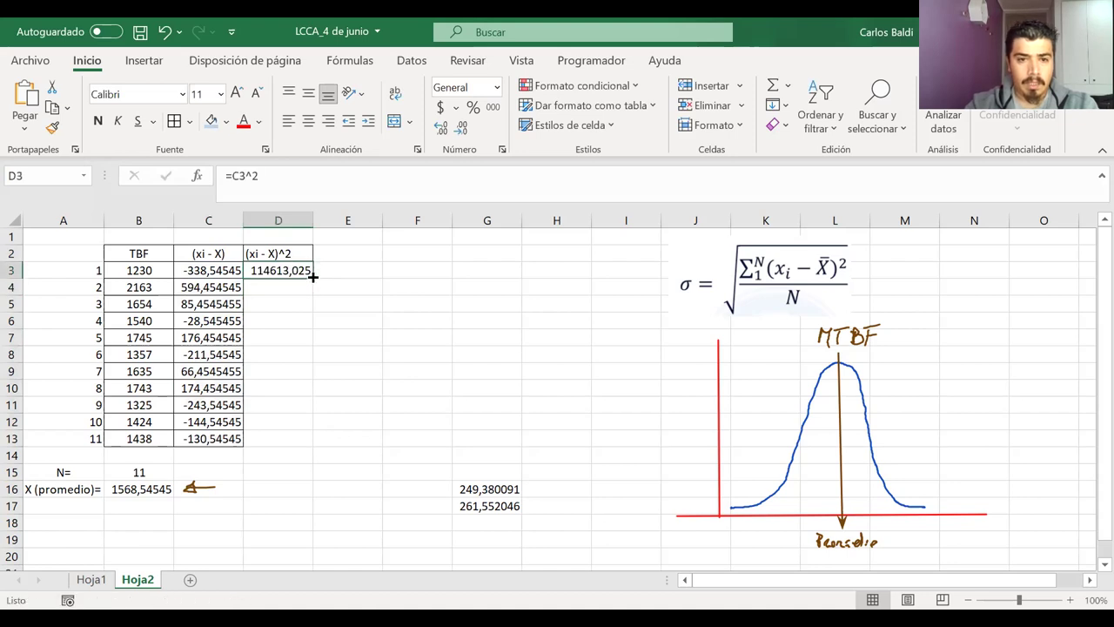
pyautogui.doubleClick(313, 279)
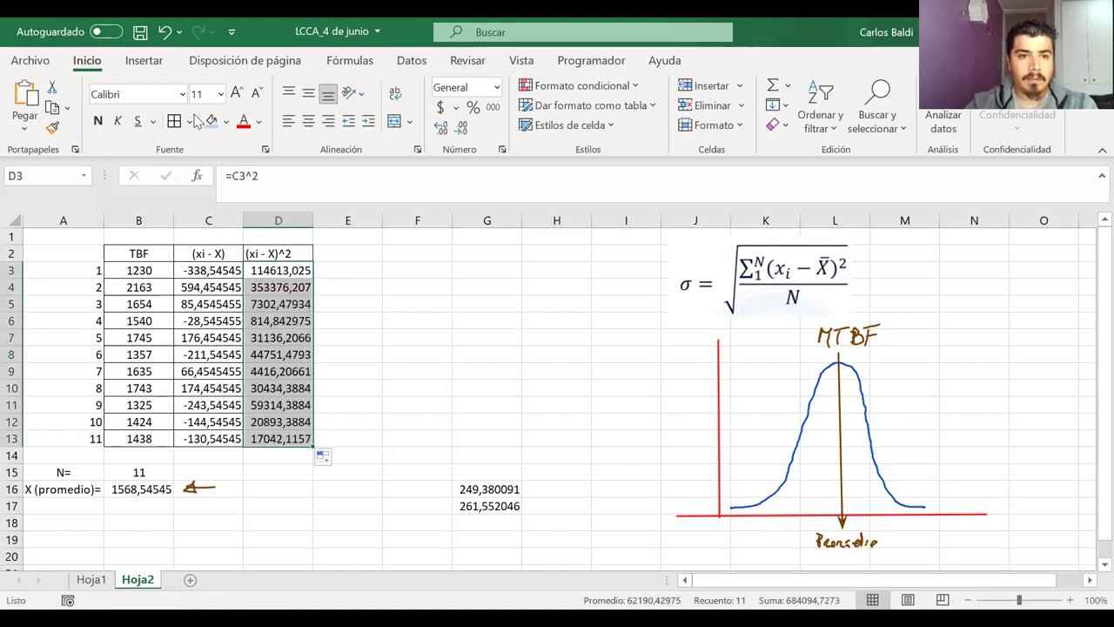
# Add cell borders to the squared deviations in D3:D13 and center the header in D2
pyautogui.click(173, 122)
pyautogui.click(283, 251)
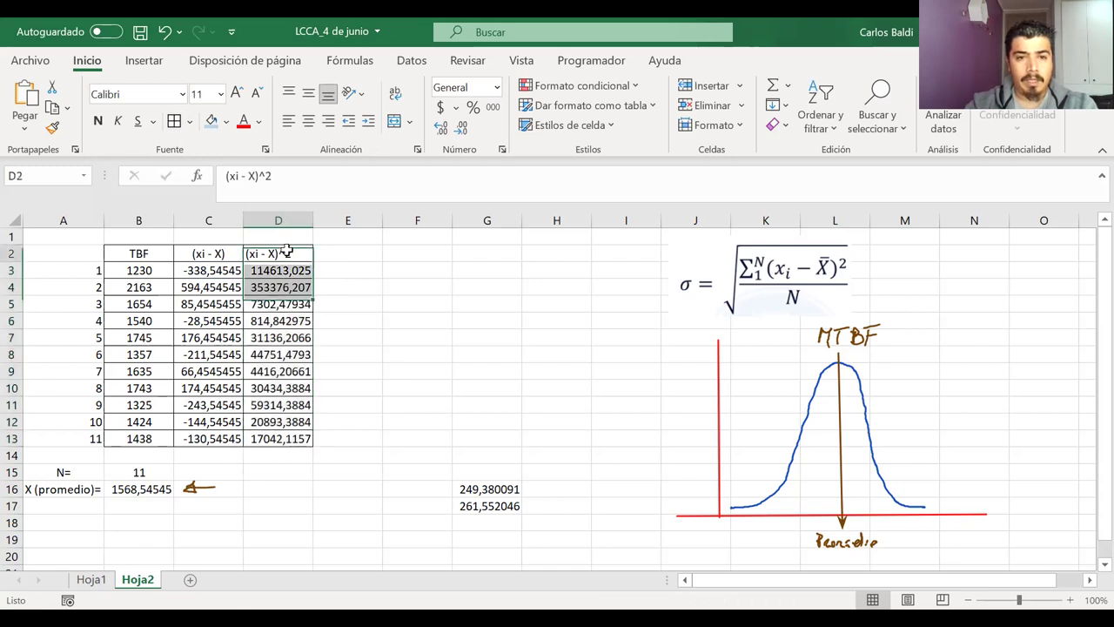
pyautogui.click(308, 121)
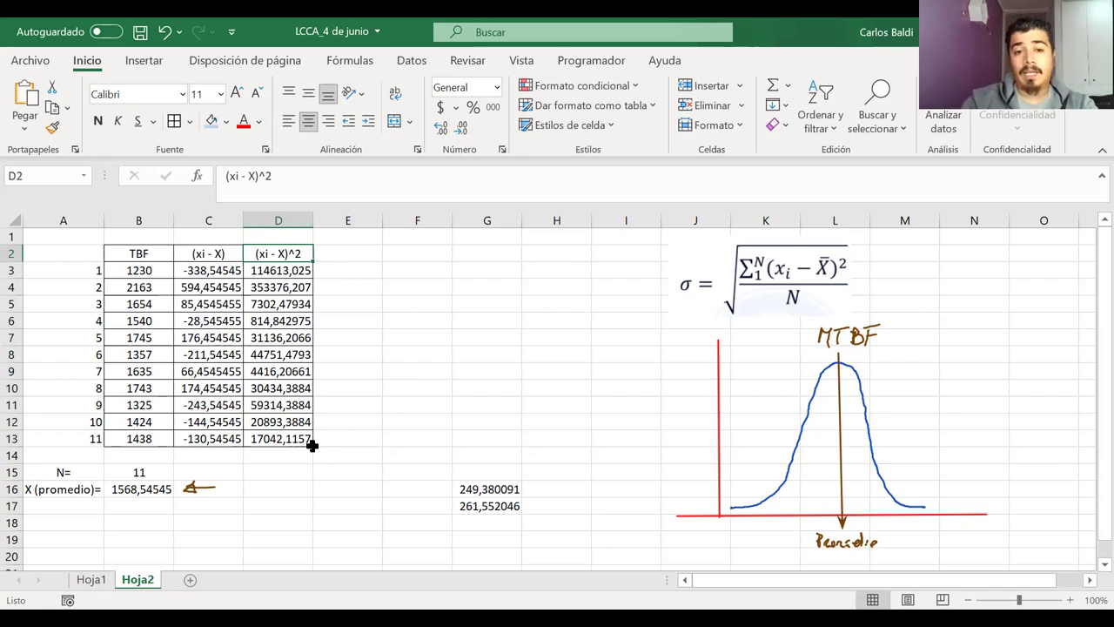
# Shift the N and average cells down to A16:B17 and sum the squared deviations in D14 with =SUMA(D3:D13)
pyautogui.click(259, 453)
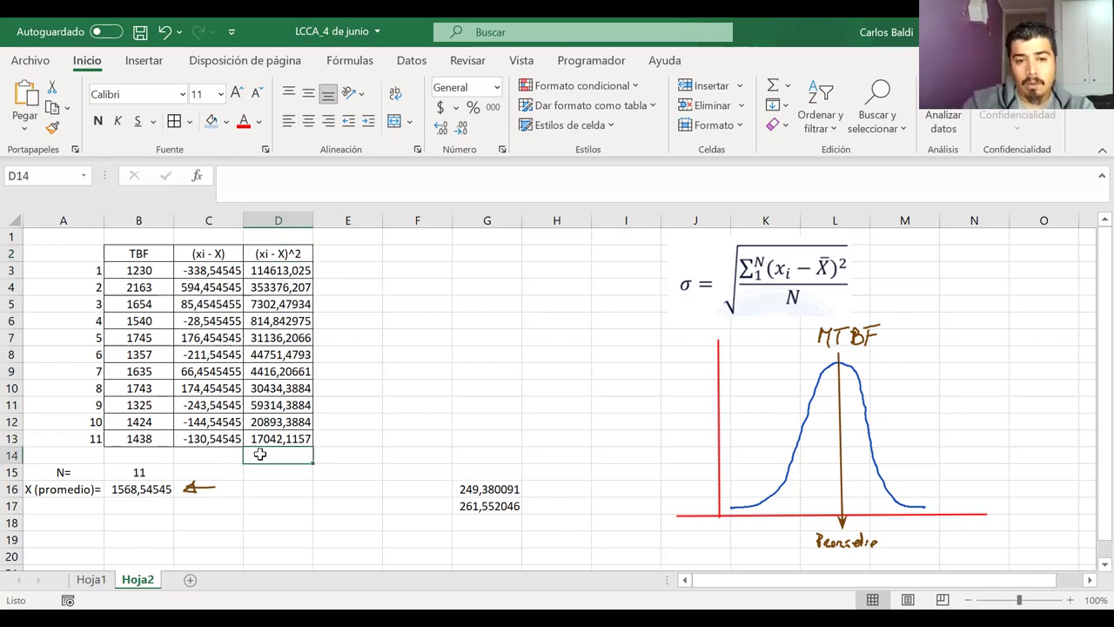
pyautogui.moveTo(84, 474); pyautogui.dragTo(181, 512)
pyautogui.click(277, 453)
pyautogui.write(')')
pyautogui.press('BackSpace')
pyautogui.write('=')
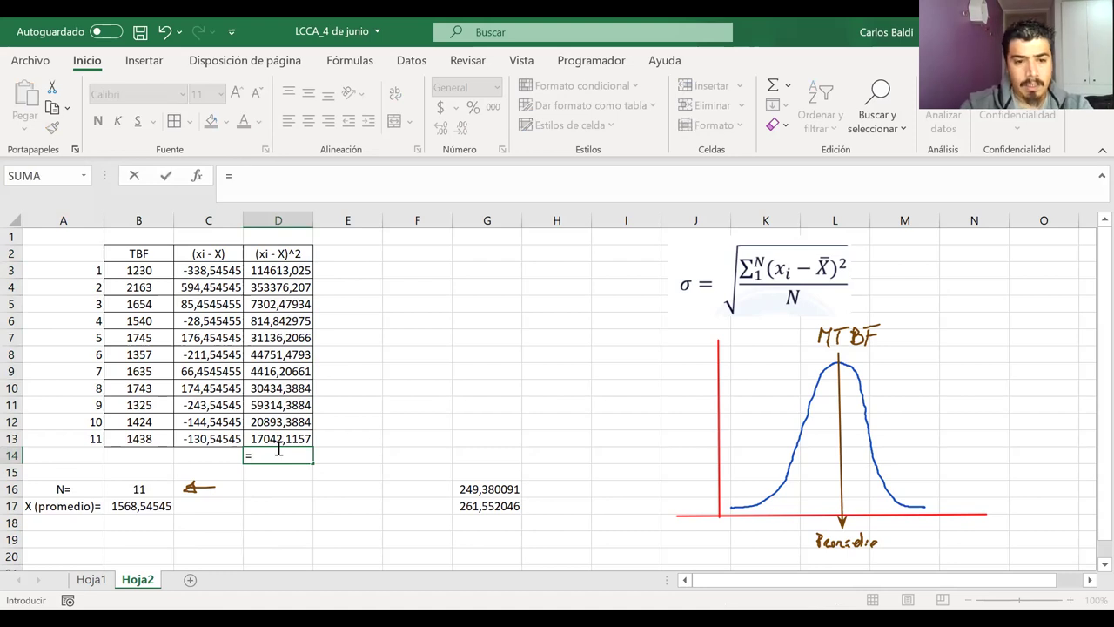
pyautogui.write('suma(')
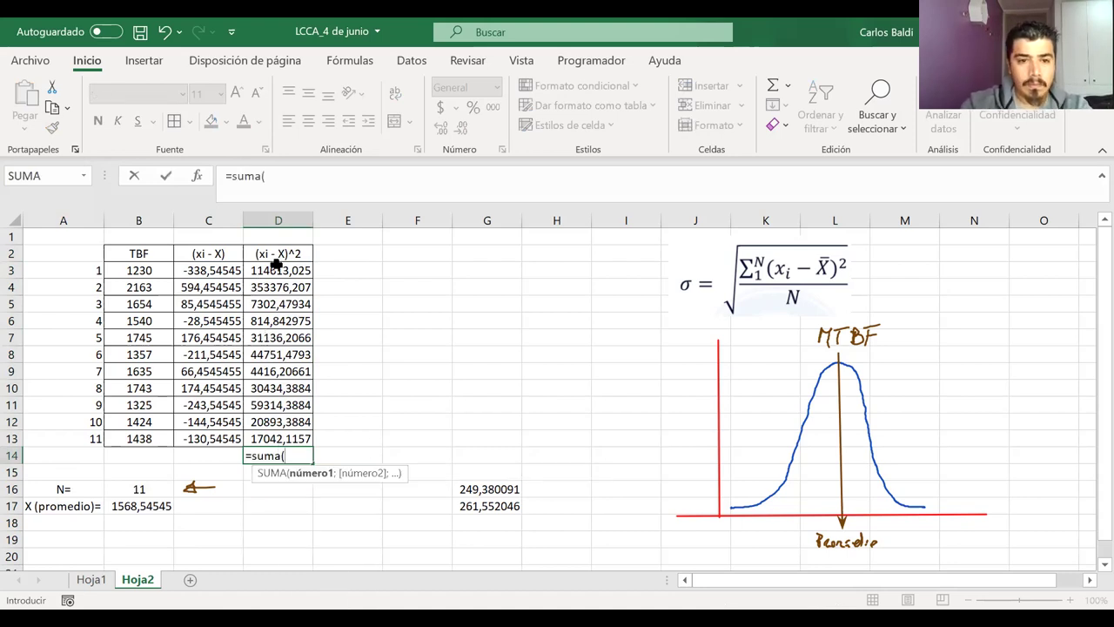
pyautogui.click(279, 273)
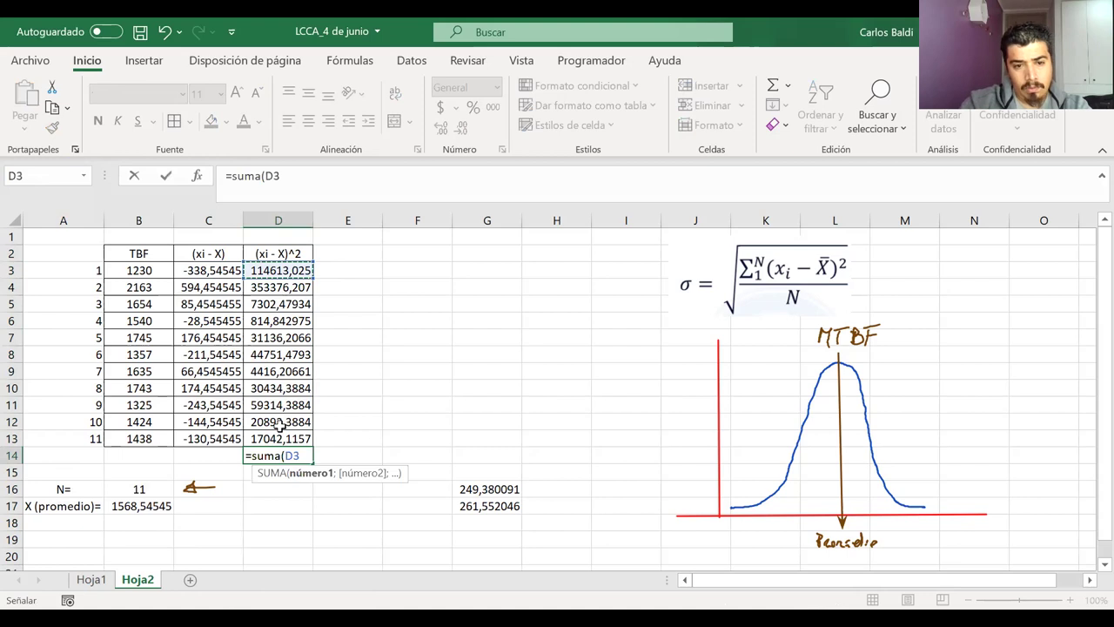
pyautogui.keyDown('shift'); pyautogui.click(277, 439); pyautogui.keyUp('shift')
pyautogui.press('Return')
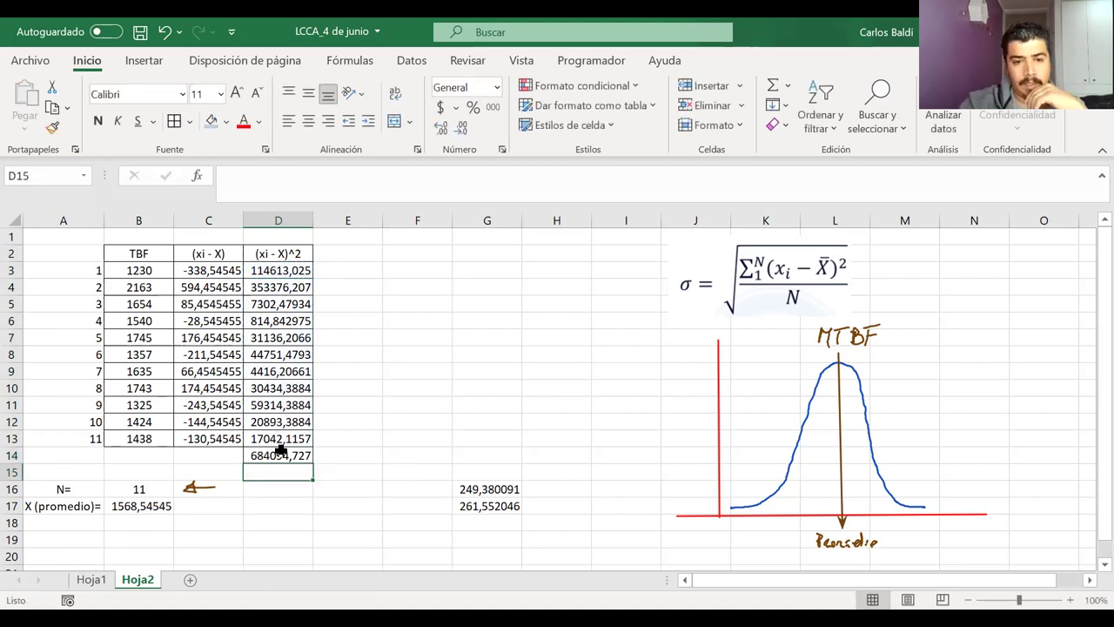
pyautogui.click(274, 457)
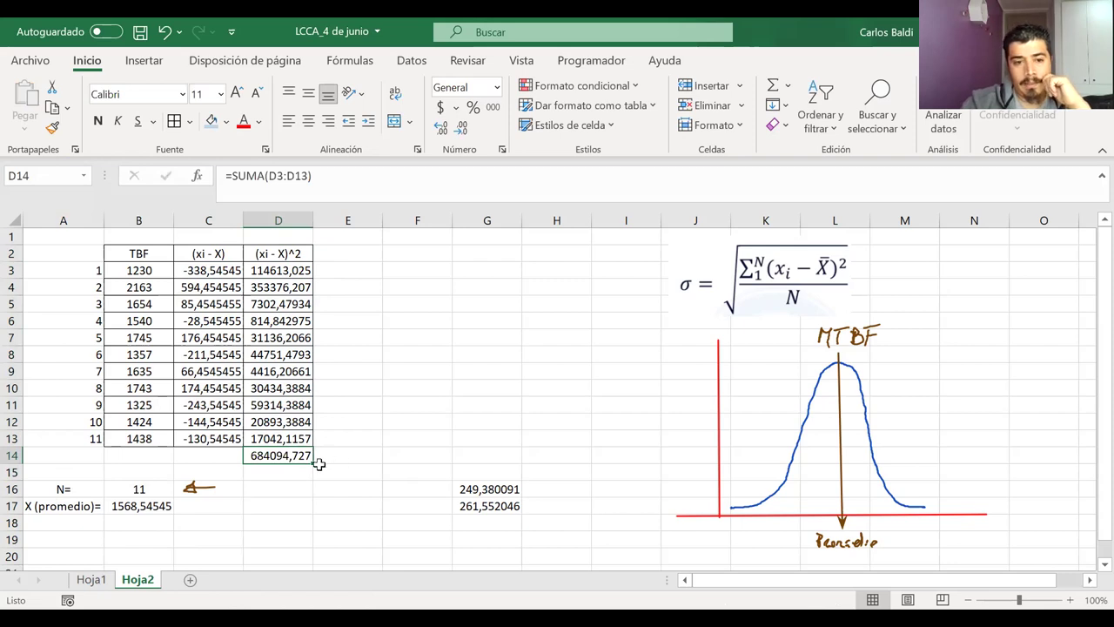
# Enter the label "Des.Estandar=" in A18 below the average label
pyautogui.click(41, 521)
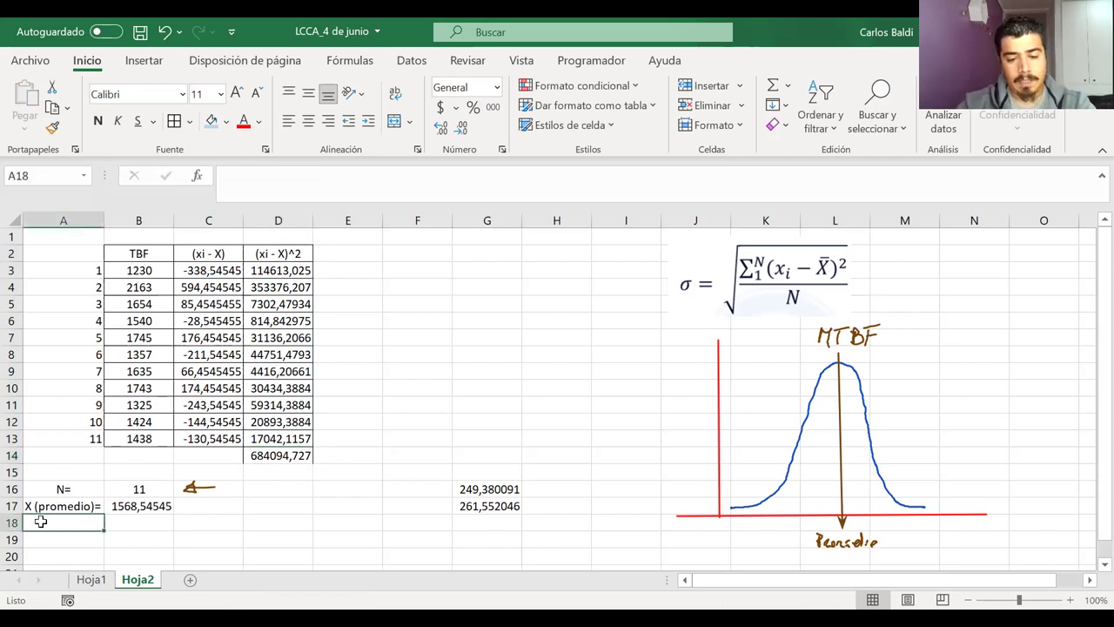
pyautogui.write('Des.')
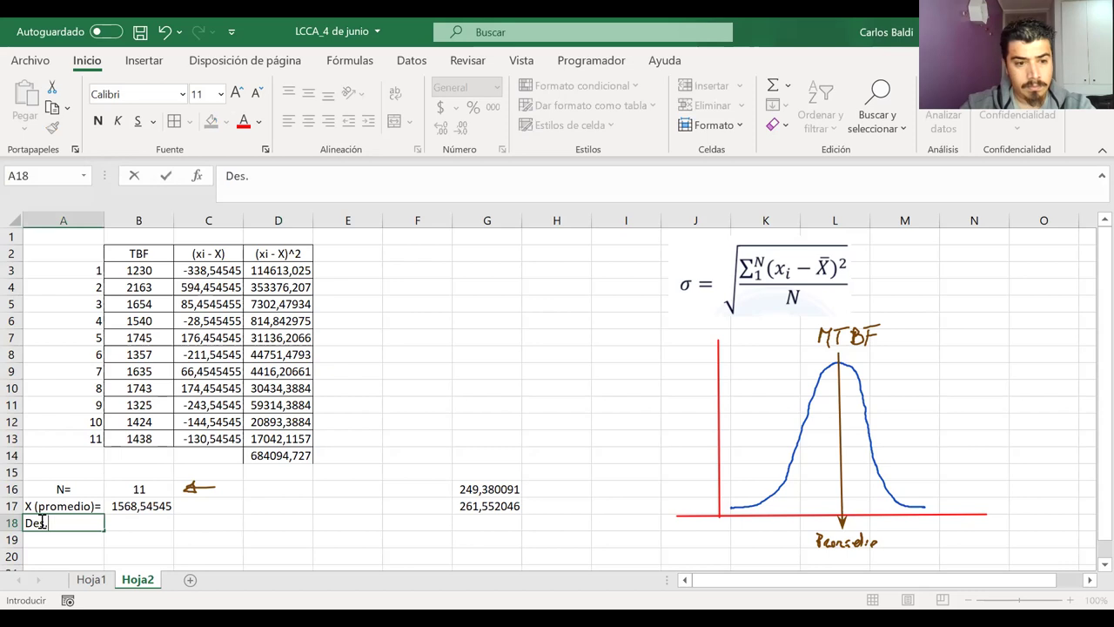
pyautogui.write('Estanda')
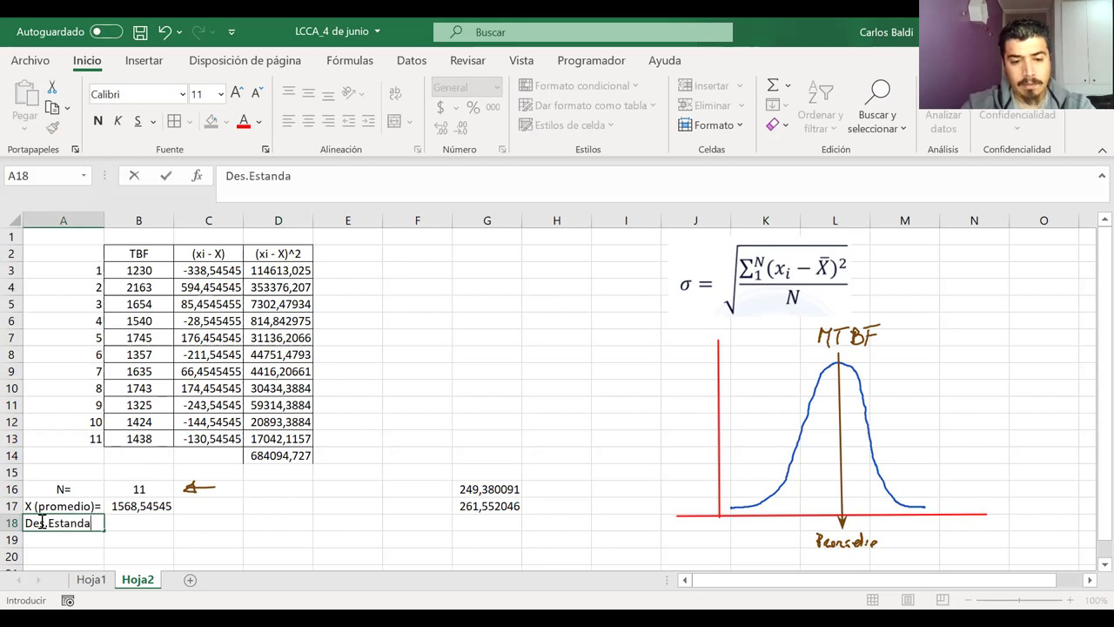
pyautogui.write('r=')
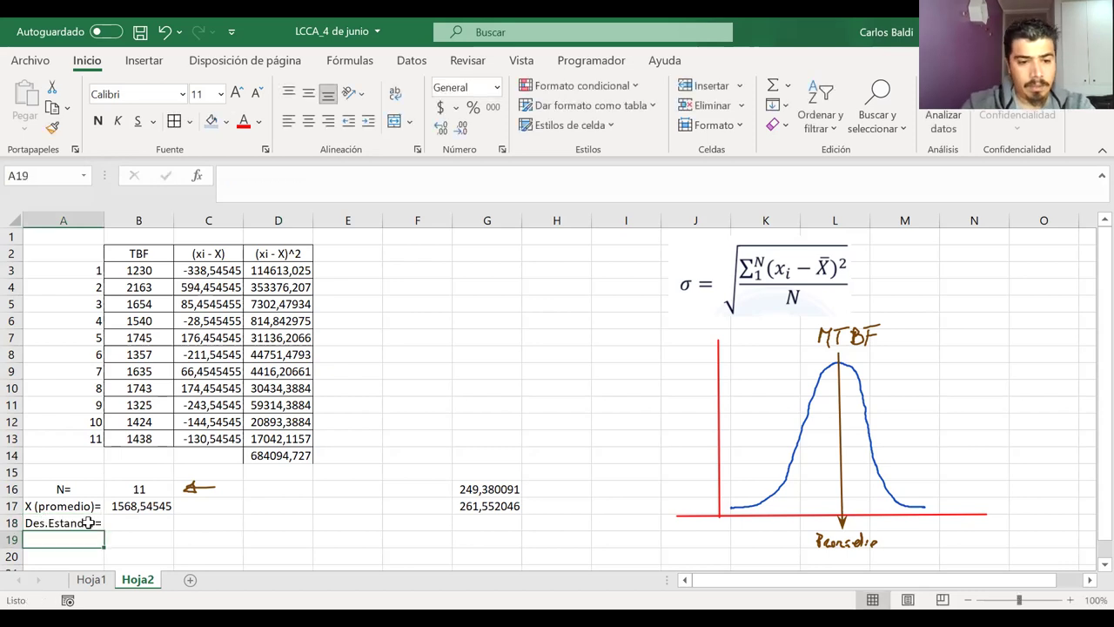
# Calculate the standard deviation in B18 with the formula =RAIZ(D14/B16)
pyautogui.click(124, 523)
pyautogui.write('=')
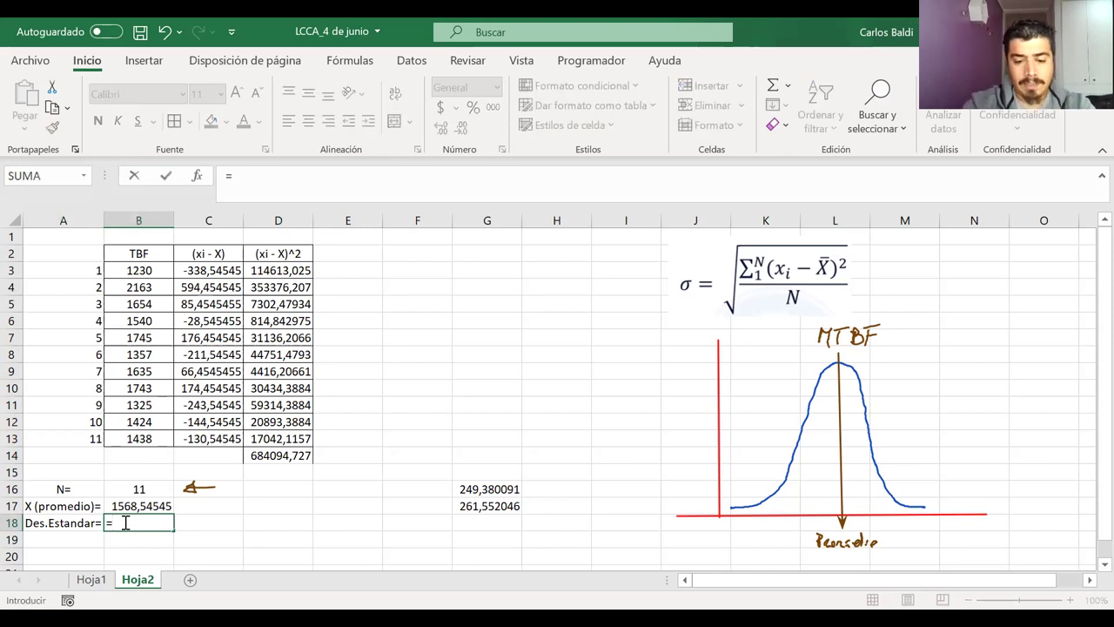
pyautogui.write('raiz(')
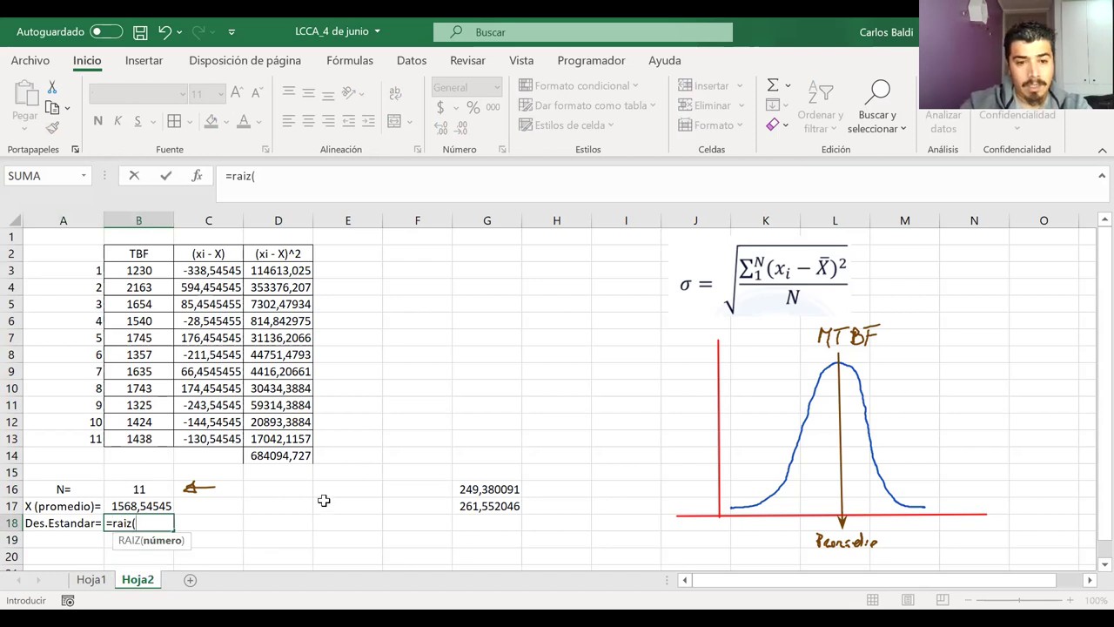
pyautogui.click(288, 459)
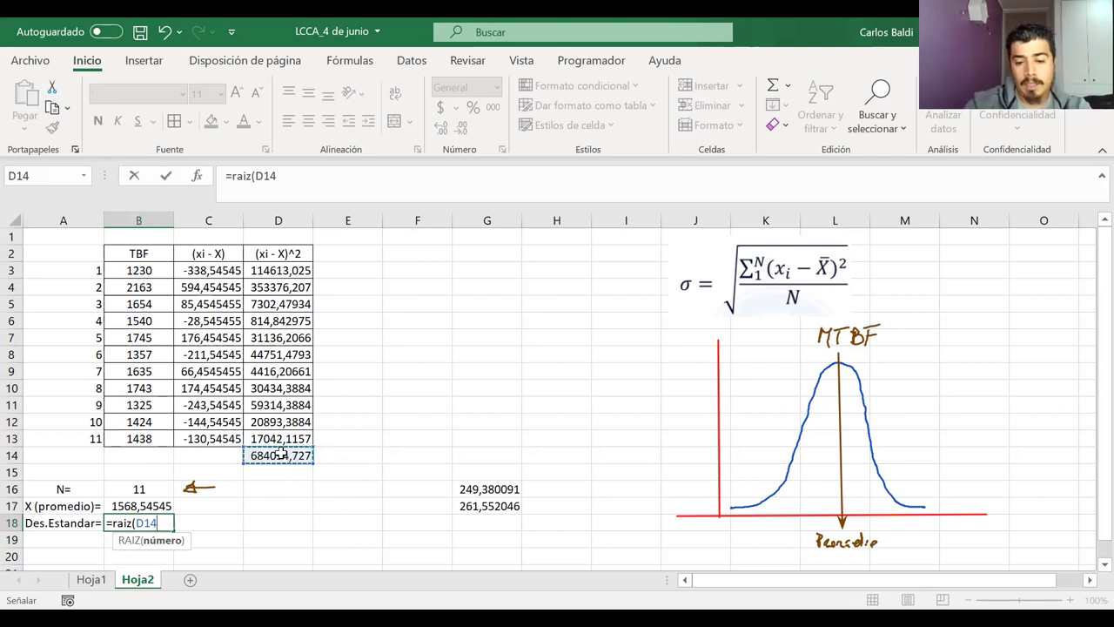
pyautogui.write('/')
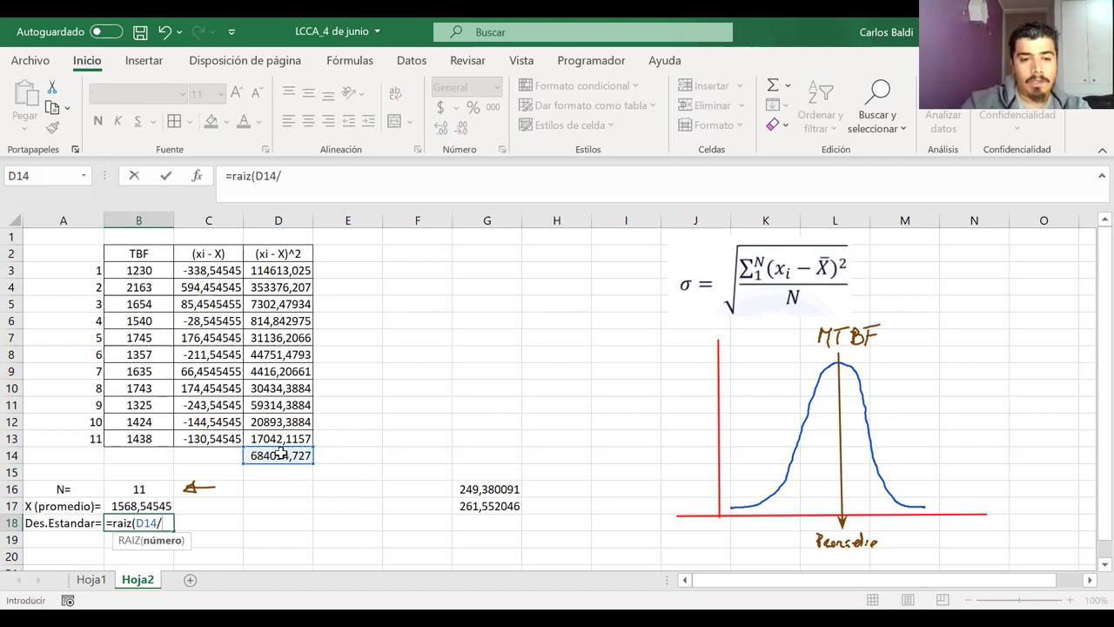
pyautogui.click(133, 491)
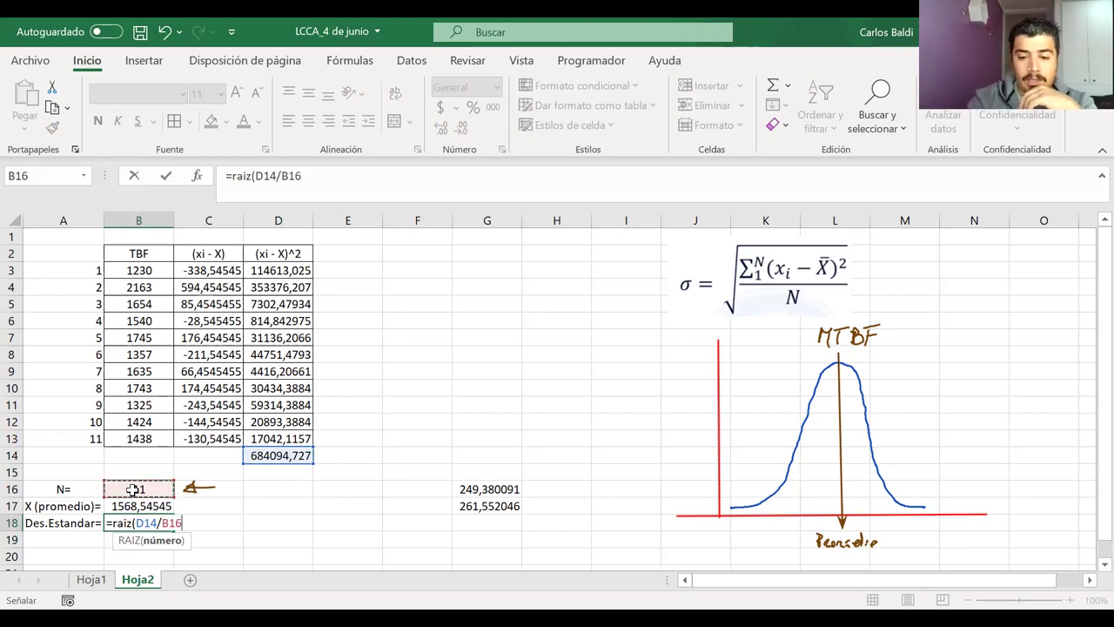
pyautogui.write(')')
pyautogui.press('Return')
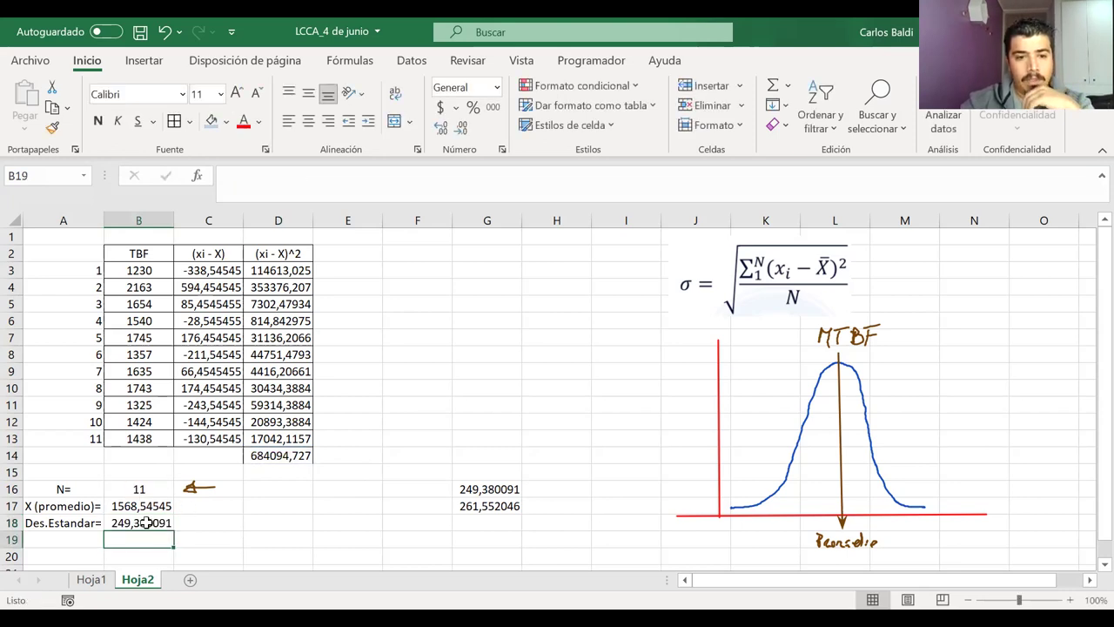
pyautogui.click(147, 522)
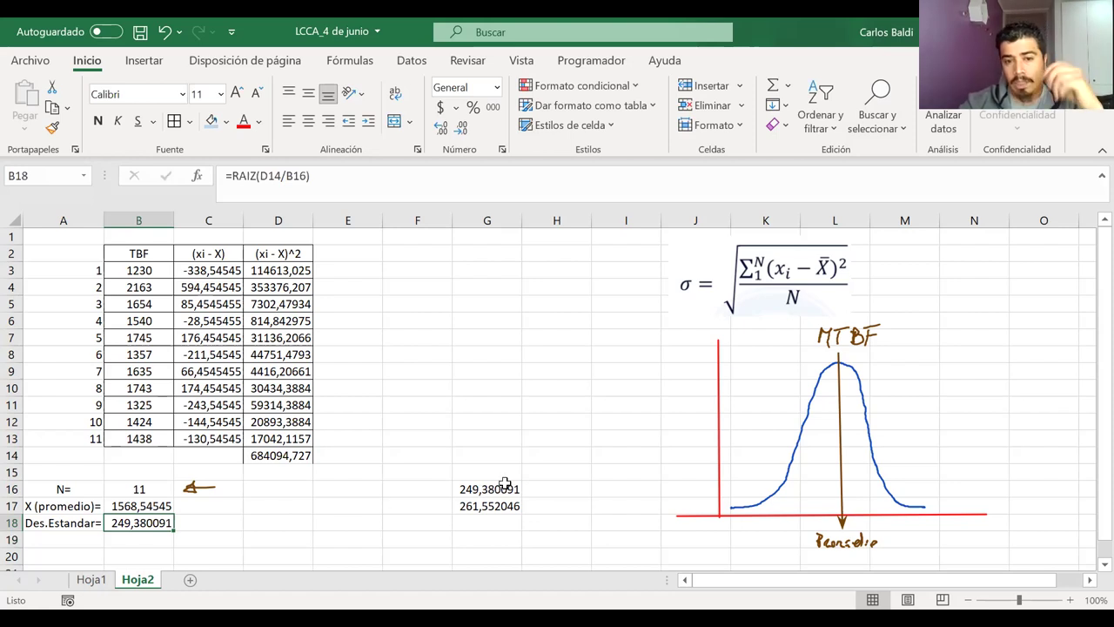
# Delete the DESVEST.M formula in G17 and compare the DESVEST.P formula in G16 with the manual one in B18
pyautogui.click(481, 504)
pyautogui.press('Delete')
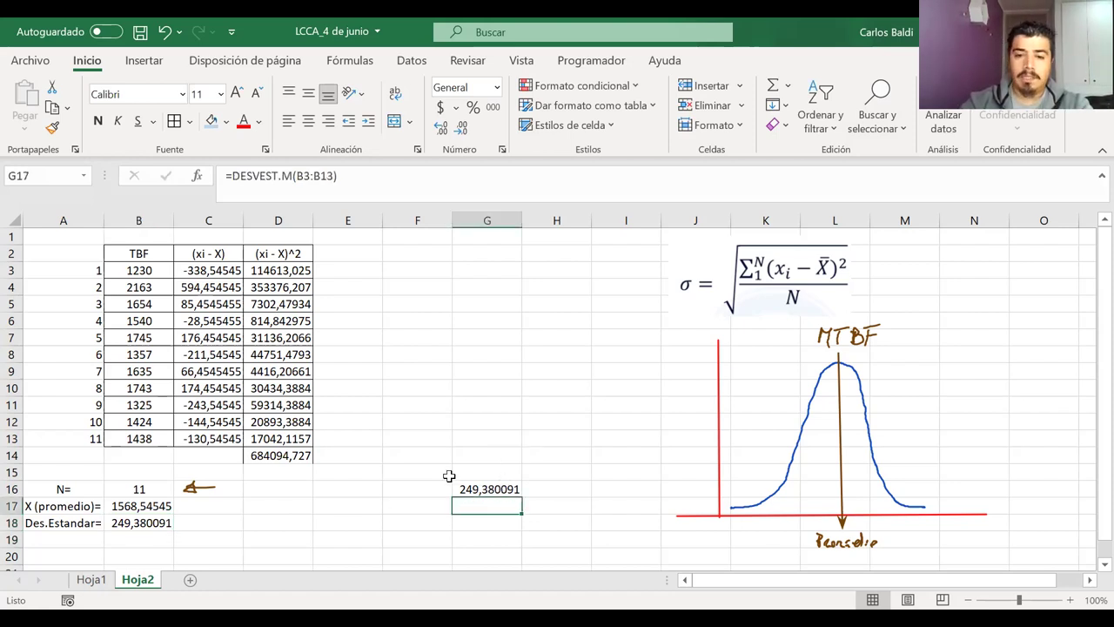
pyautogui.click(480, 489)
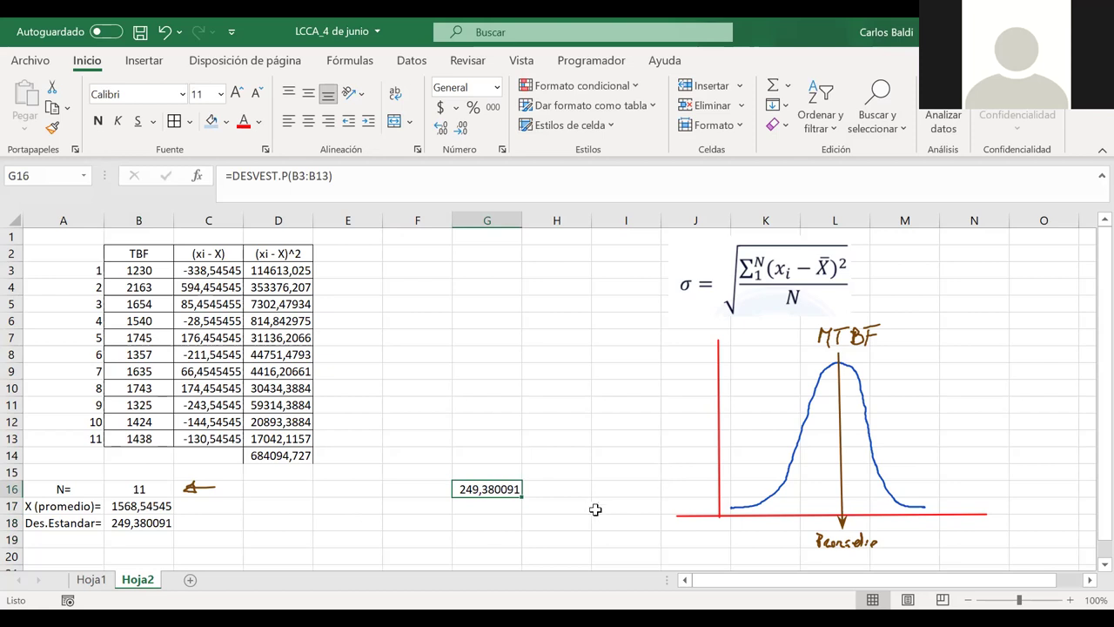
pyautogui.click(140, 523)
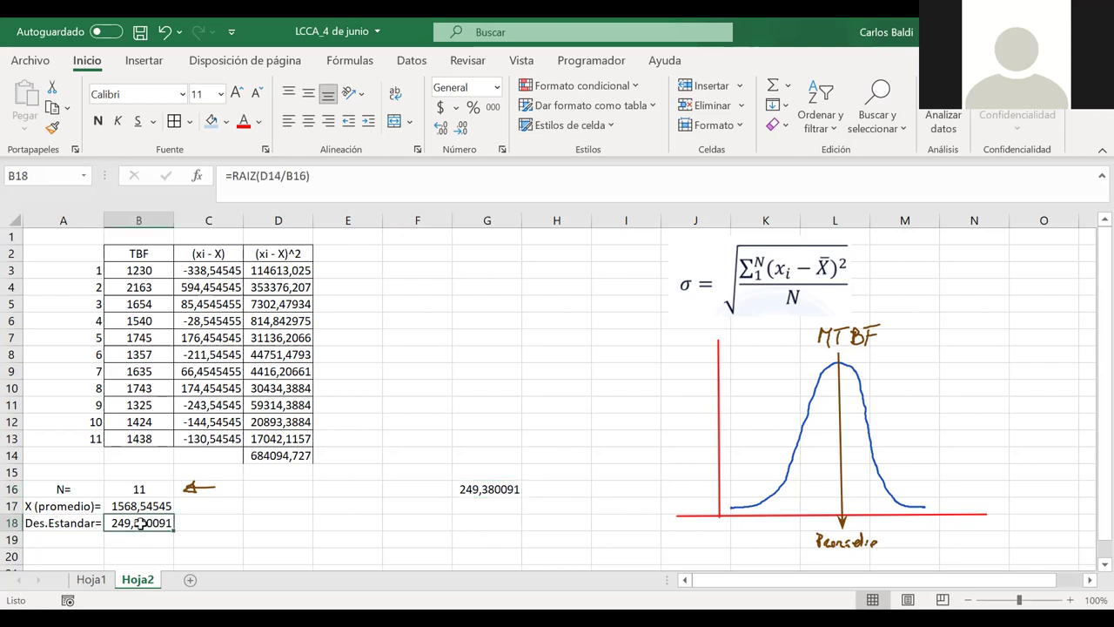
pyautogui.doubleClick(140, 523)
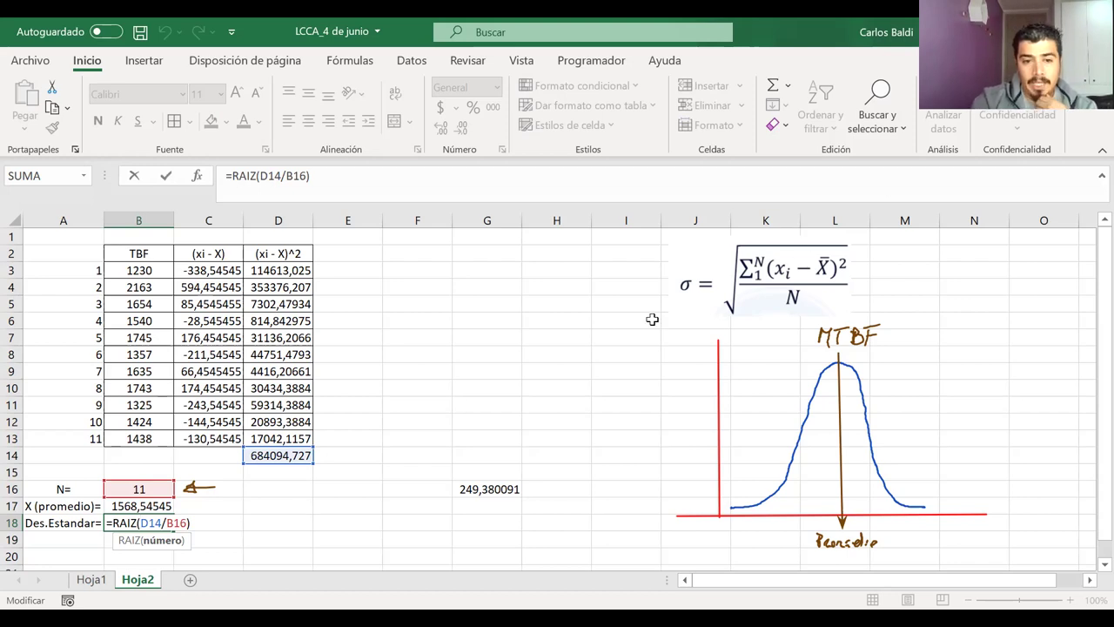
pyautogui.press('Return')
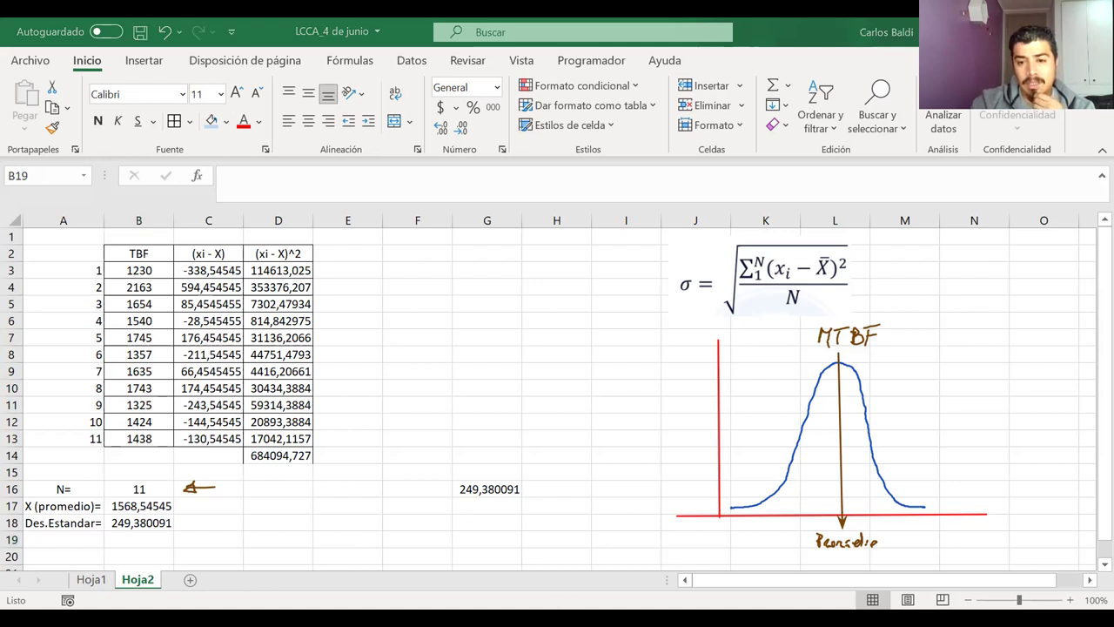
pyautogui.click(510, 562)
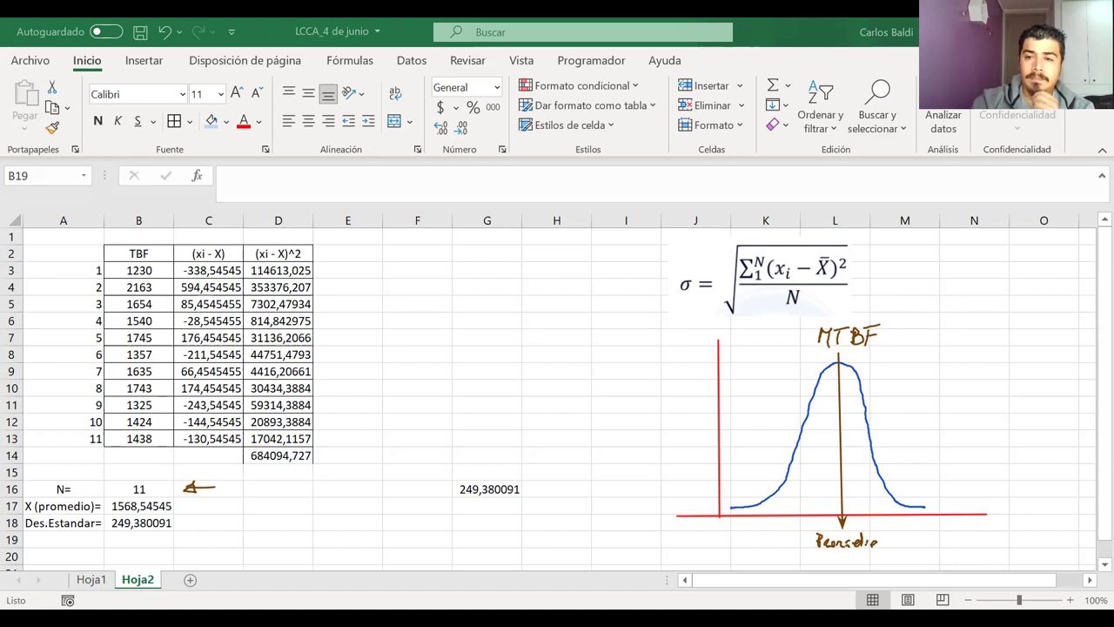
pyautogui.click(369, 426)
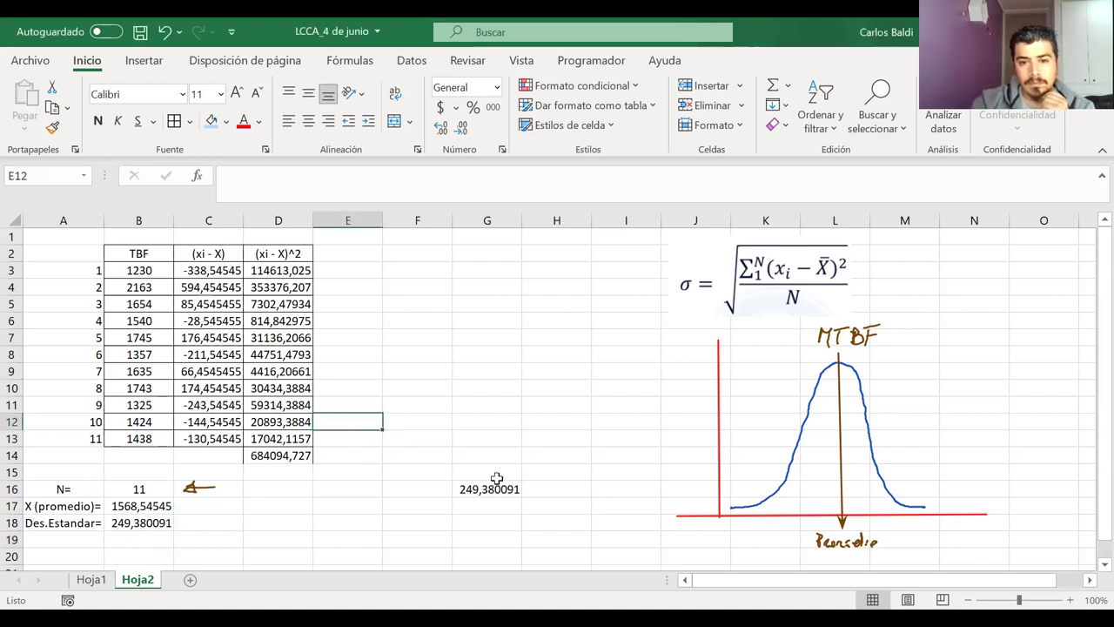
# Enter the label "Error=" in A19 below the standard deviation label and start a formula in B19
pyautogui.click(62, 541)
pyautogui.write('Erri')
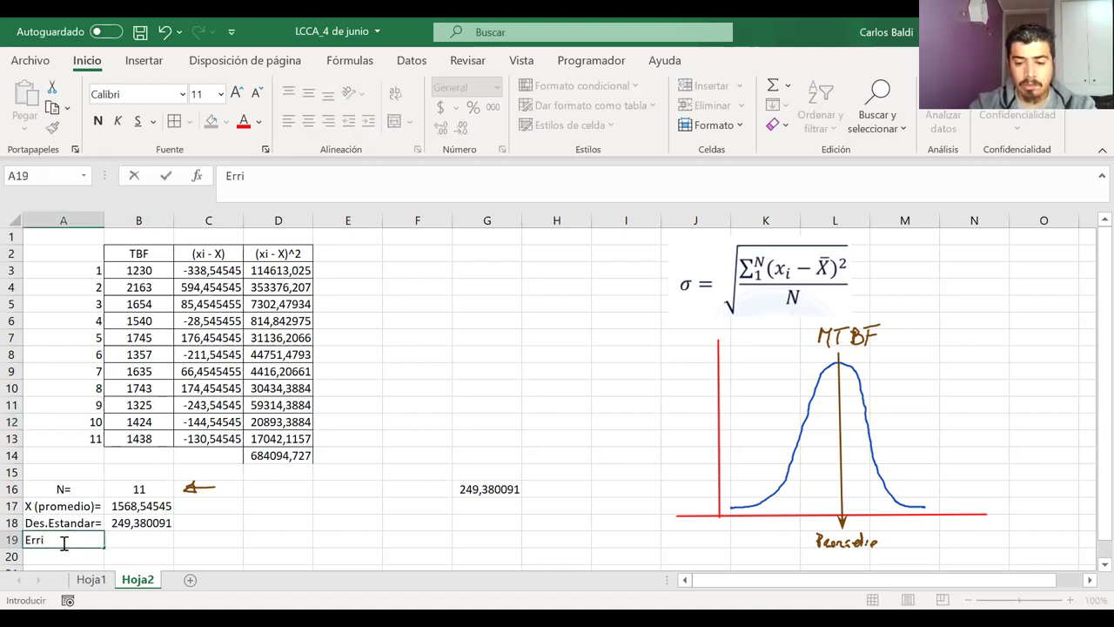
pyautogui.press('BackSpace')
pyautogui.write('or=')
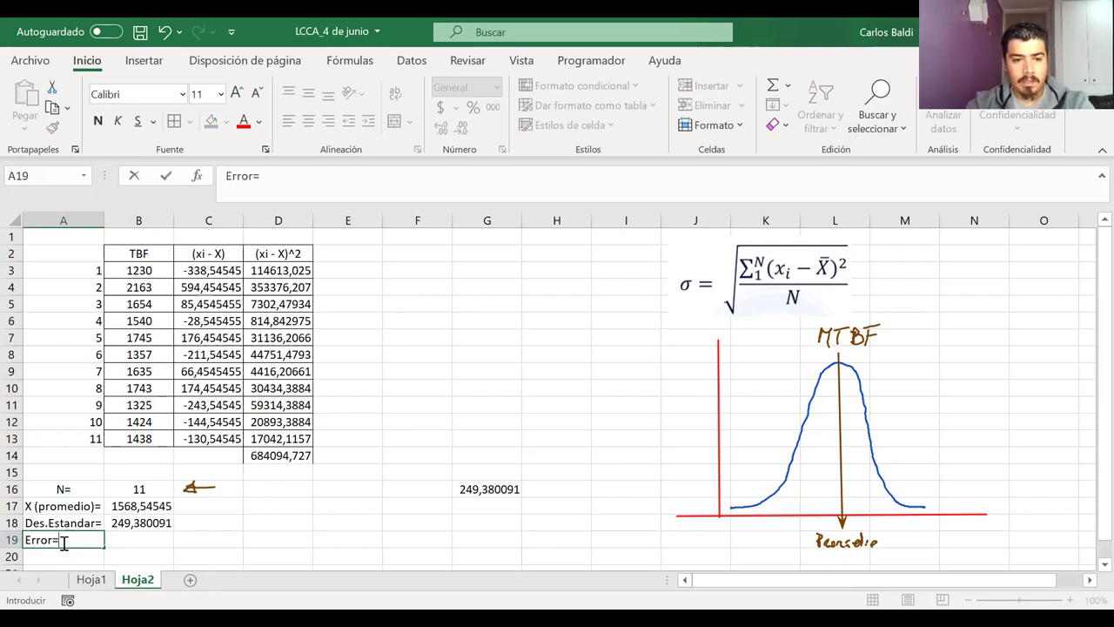
pyautogui.press('Tab')
pyautogui.write('=')
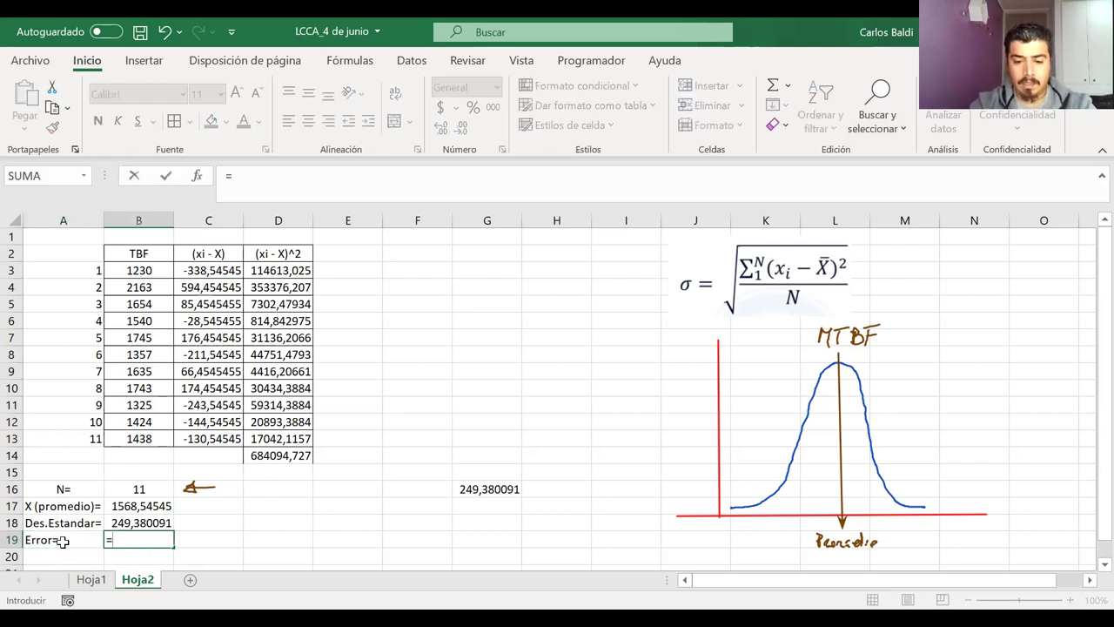
pyautogui.write('raiz')
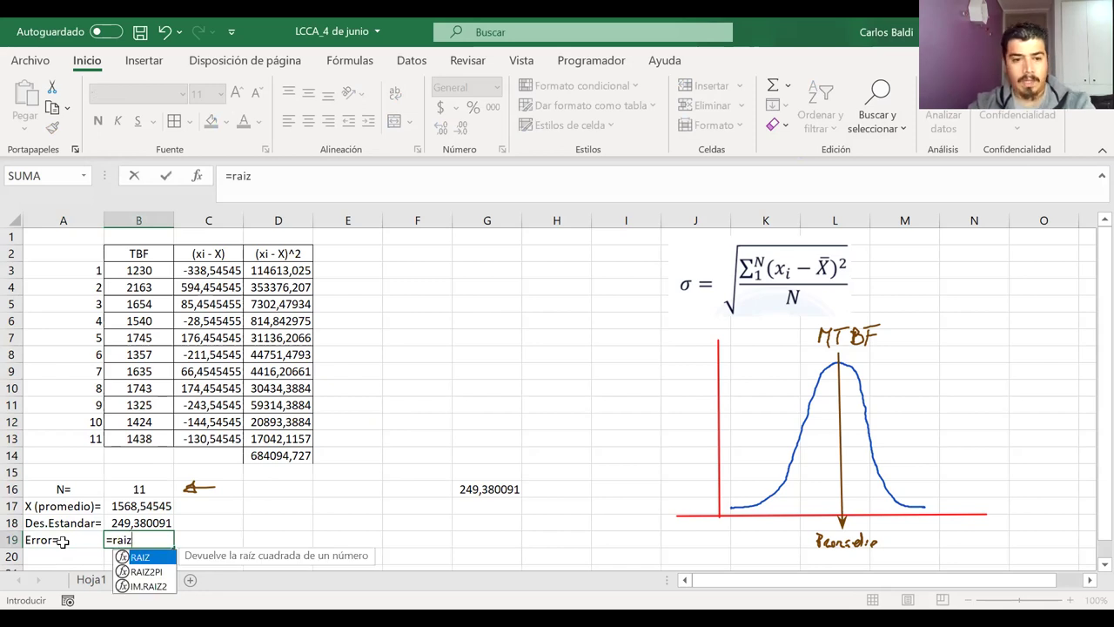
pyautogui.write('(1')
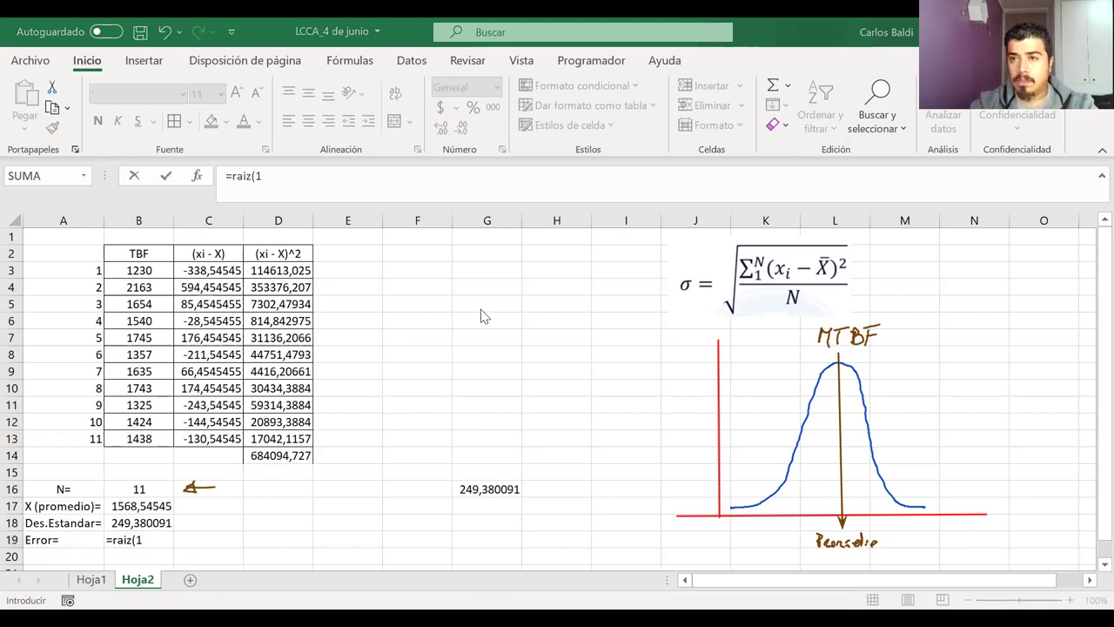
pyautogui.press('BackSpace')
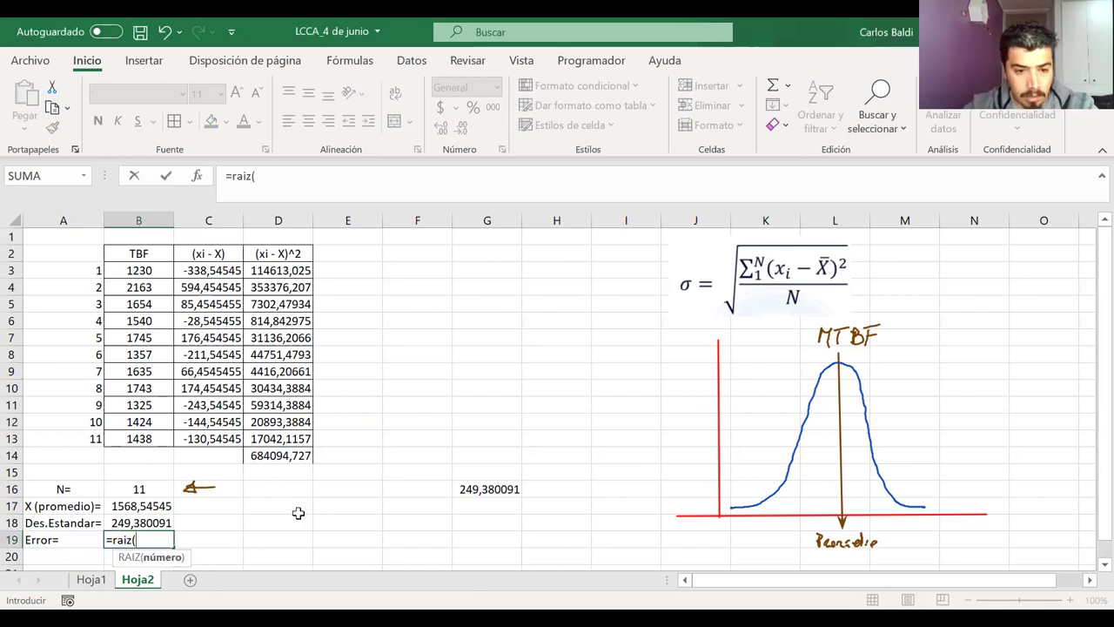
pyautogui.press('BackSpace')
pyautogui.press('BackSpace')
pyautogui.press('BackSpace')
pyautogui.press('BackSpace')
pyautogui.press('BackSpace')
# Calculate the error in B19 with the formula =1/RAIZ(B16)
pyautogui.write('1')
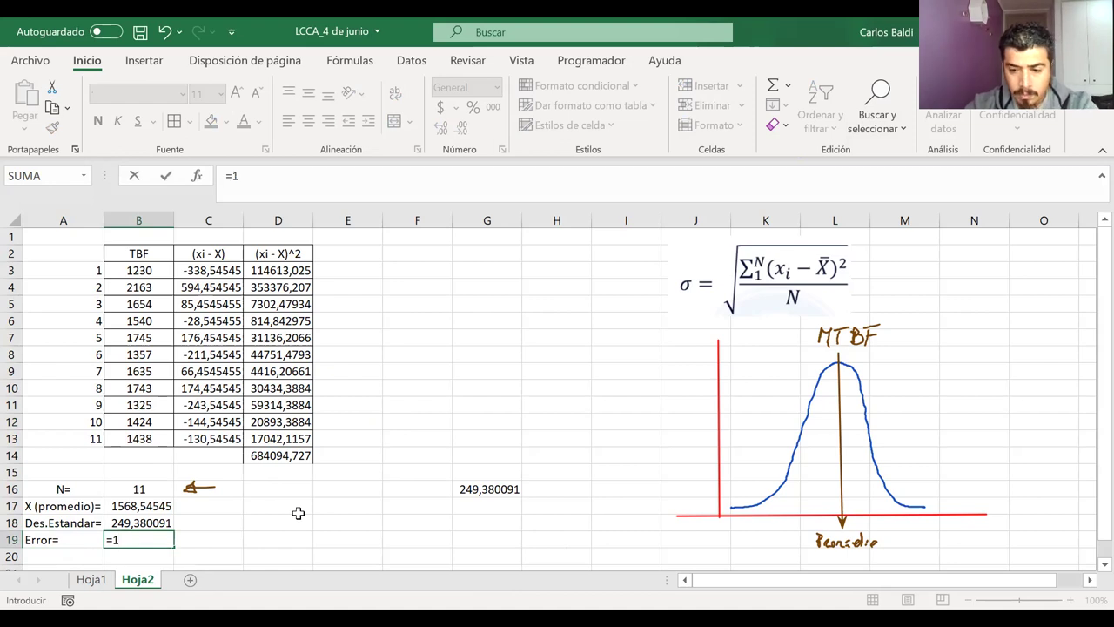
pyautogui.write('/')
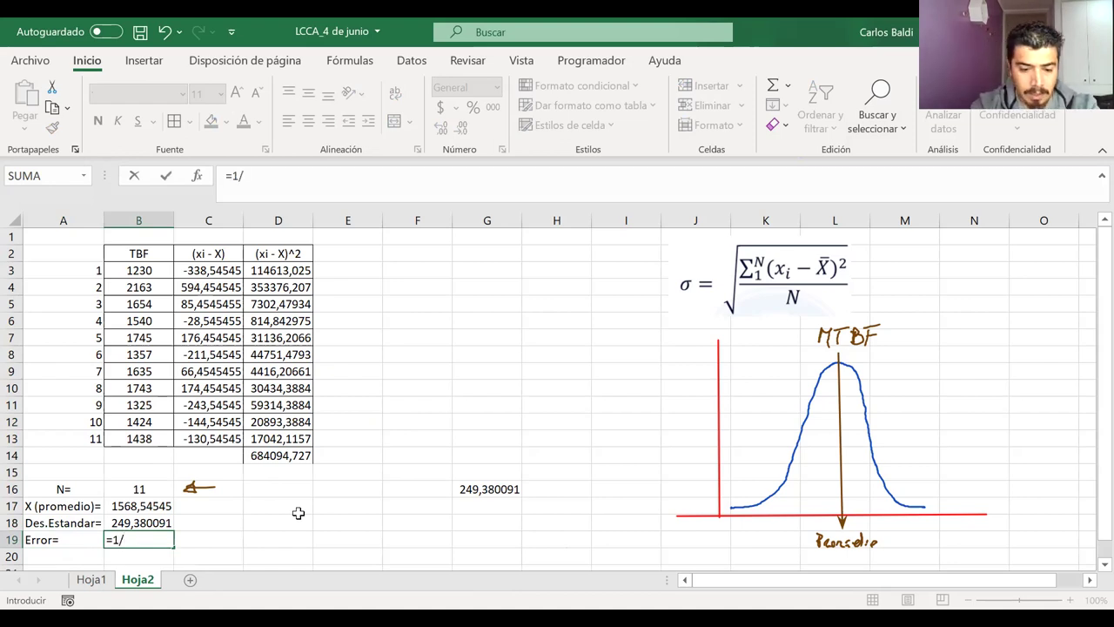
pyautogui.write('raiz')
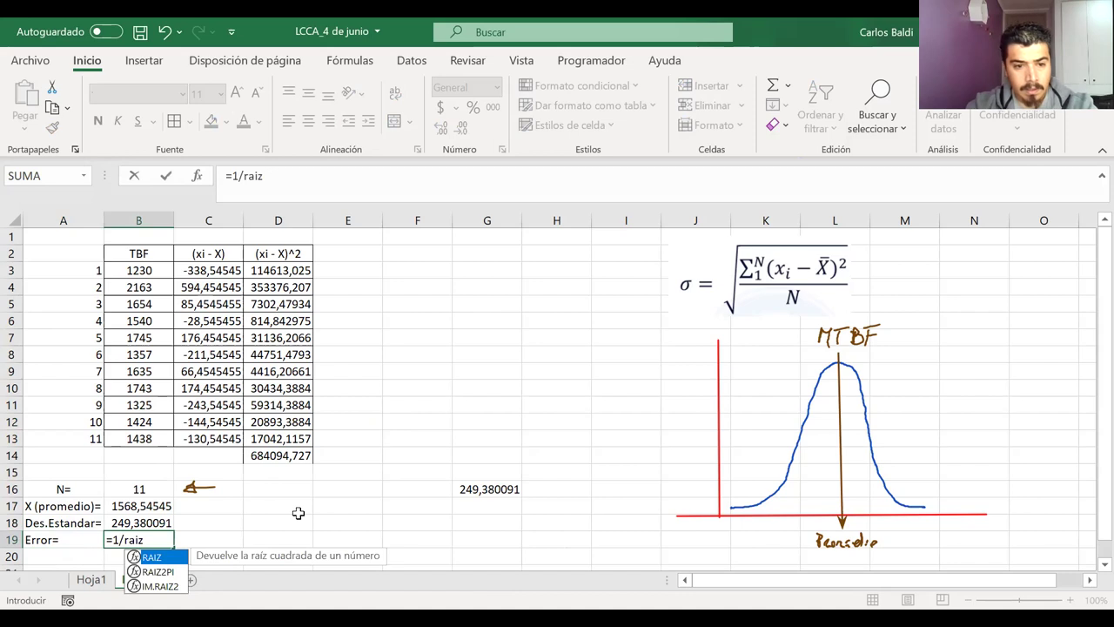
pyautogui.write('(')
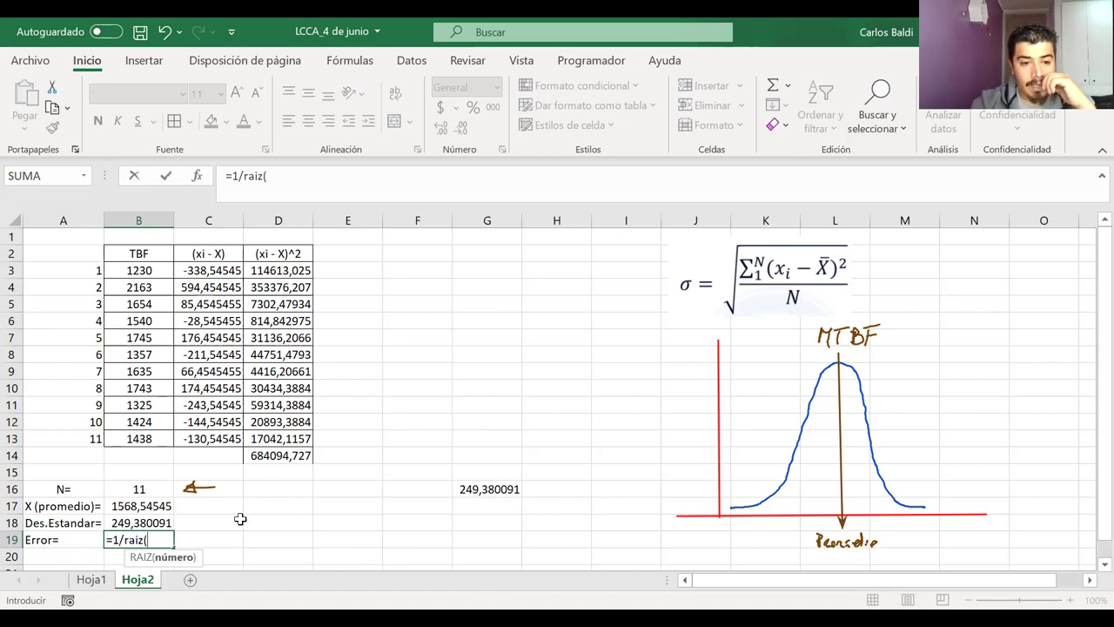
pyautogui.click(143, 491)
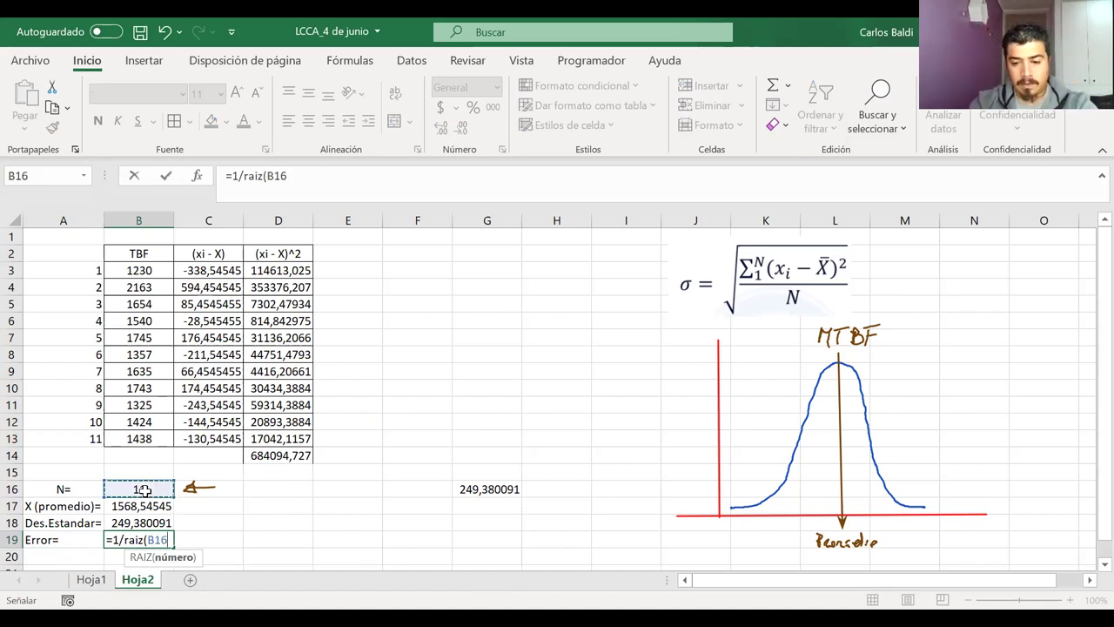
pyautogui.write(')')
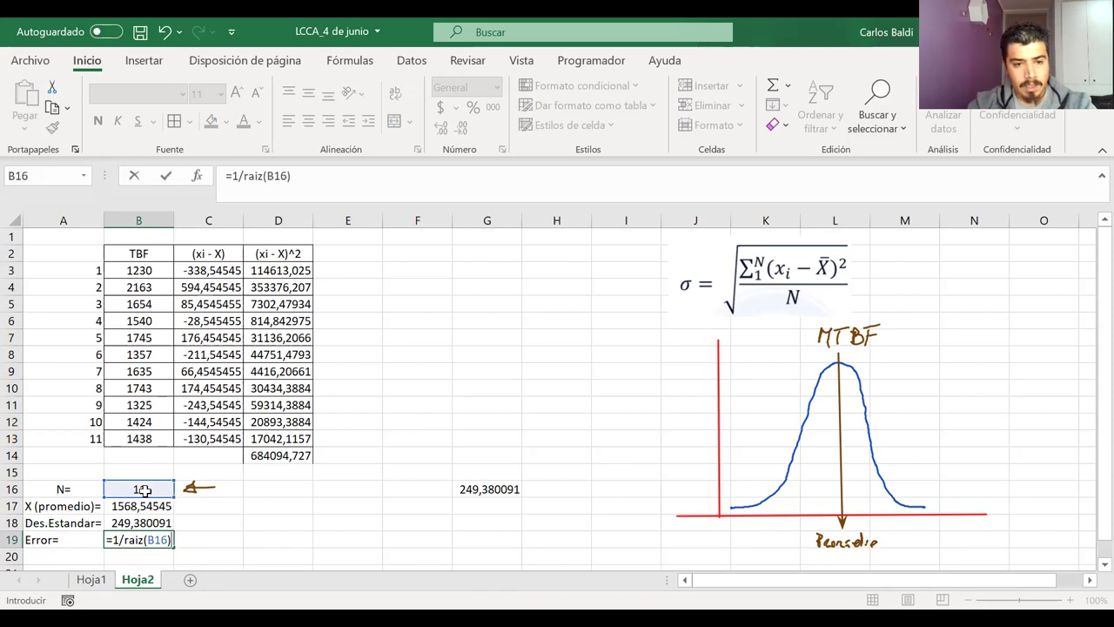
pyautogui.press('Return')
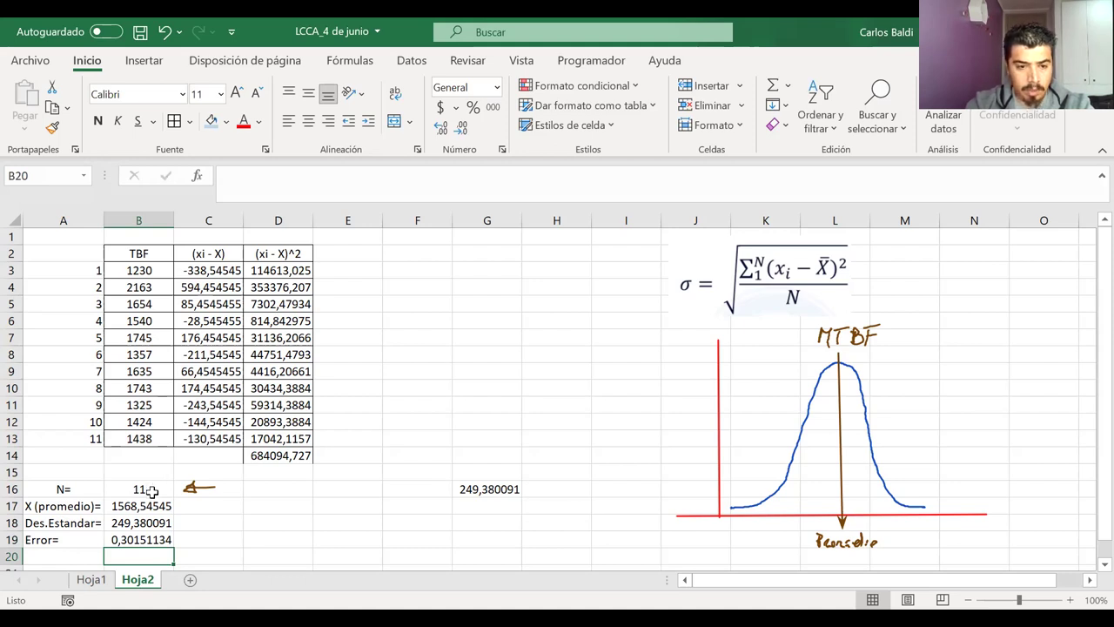
# Format the error value in B19 as a percentage with one decimal place
pyautogui.click(145, 538)
pyautogui.click(472, 108)
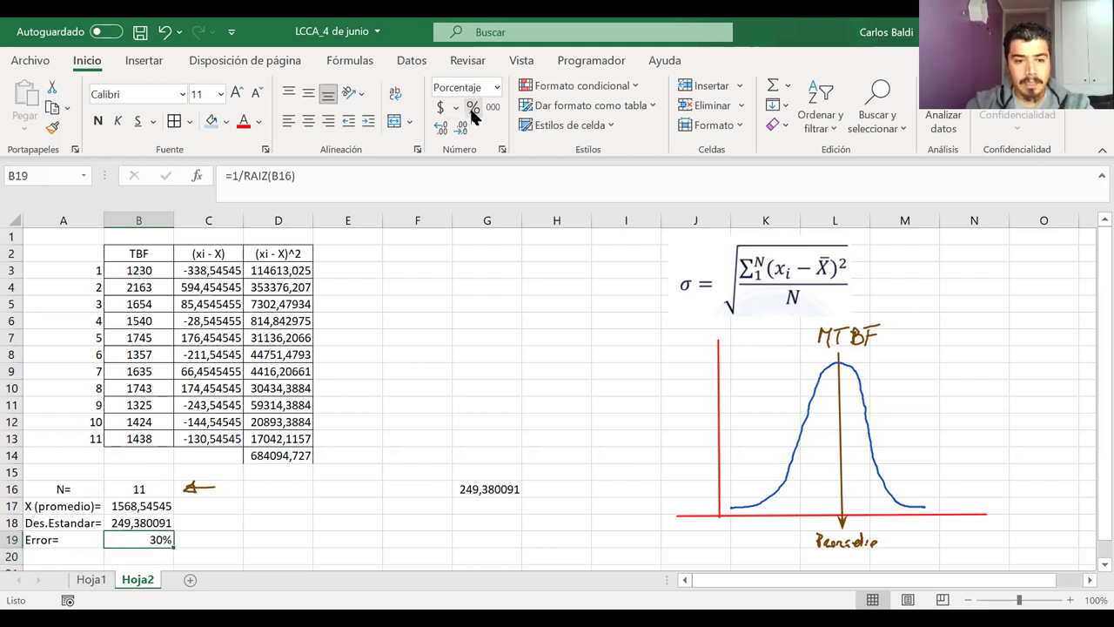
pyautogui.click(442, 129)
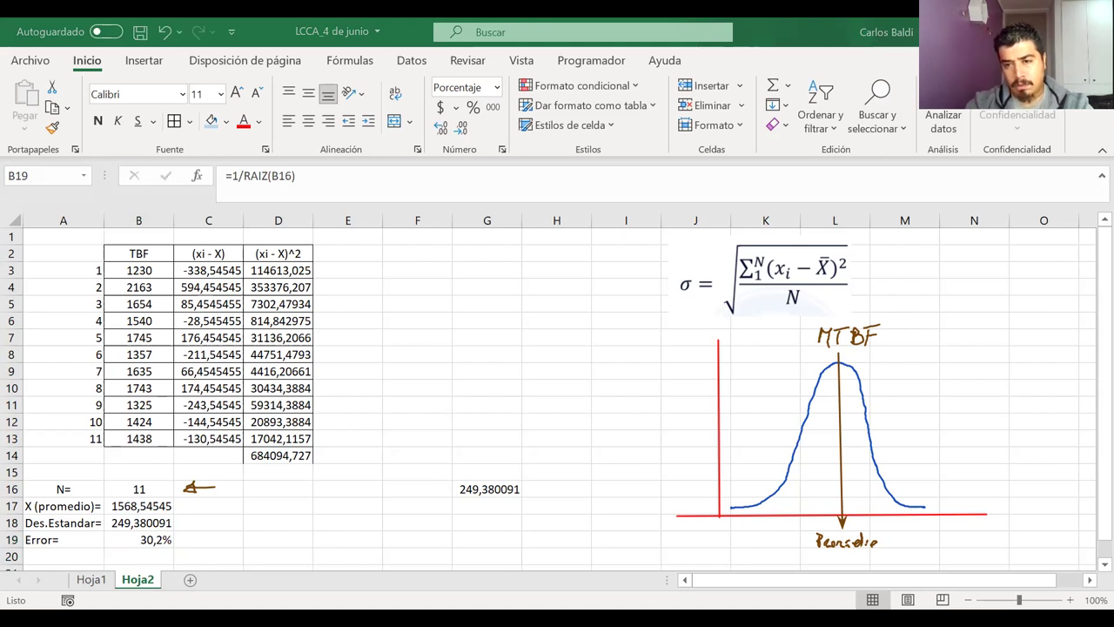
# Paste the copied picture of the formula Error = 1/√N and place it beside the standard deviation formula, over columns G to I
pyautogui.click(440, 539)
pyautogui.hotkey('ctrl', 'v')
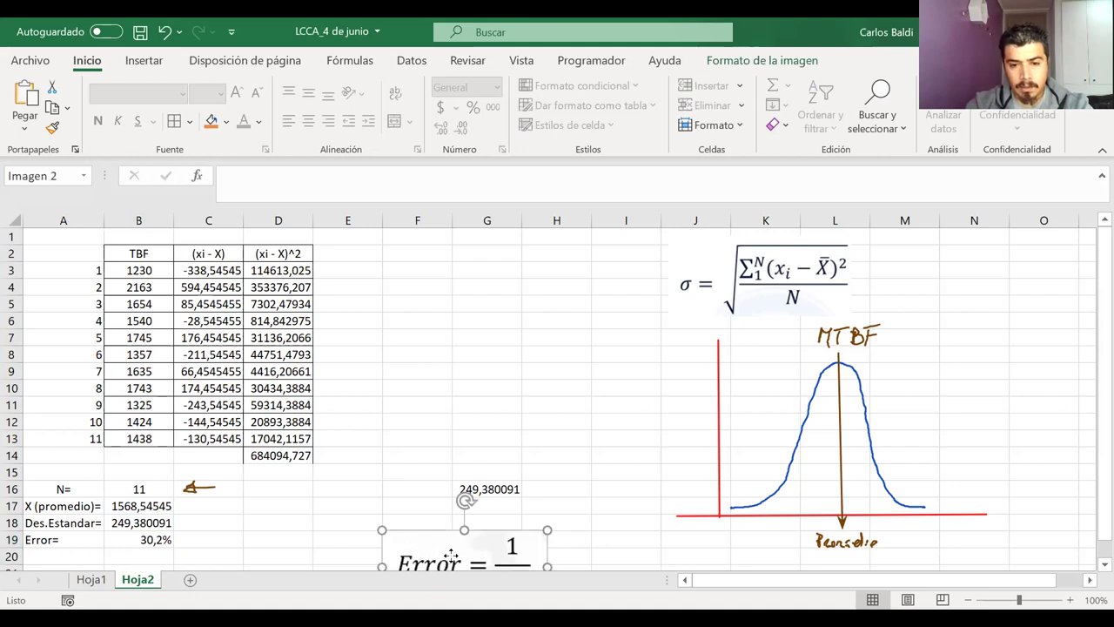
pyautogui.moveTo(451, 555); pyautogui.dragTo(552, 278)
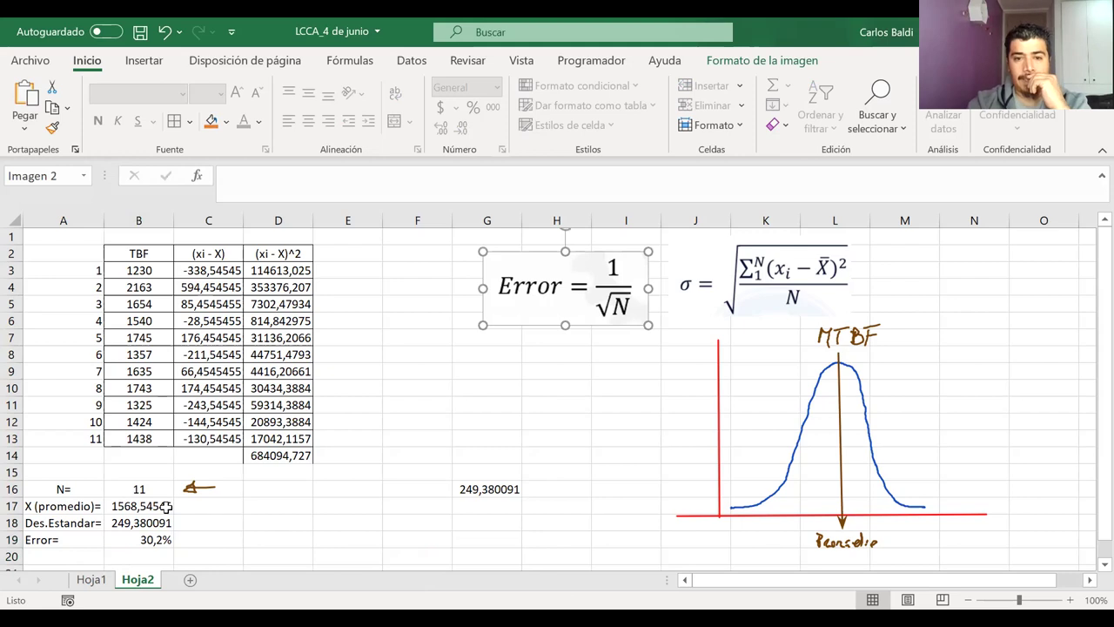
# Replace the CONTAR formula for N in B16 with the fixed value 11
pyautogui.click(135, 536)
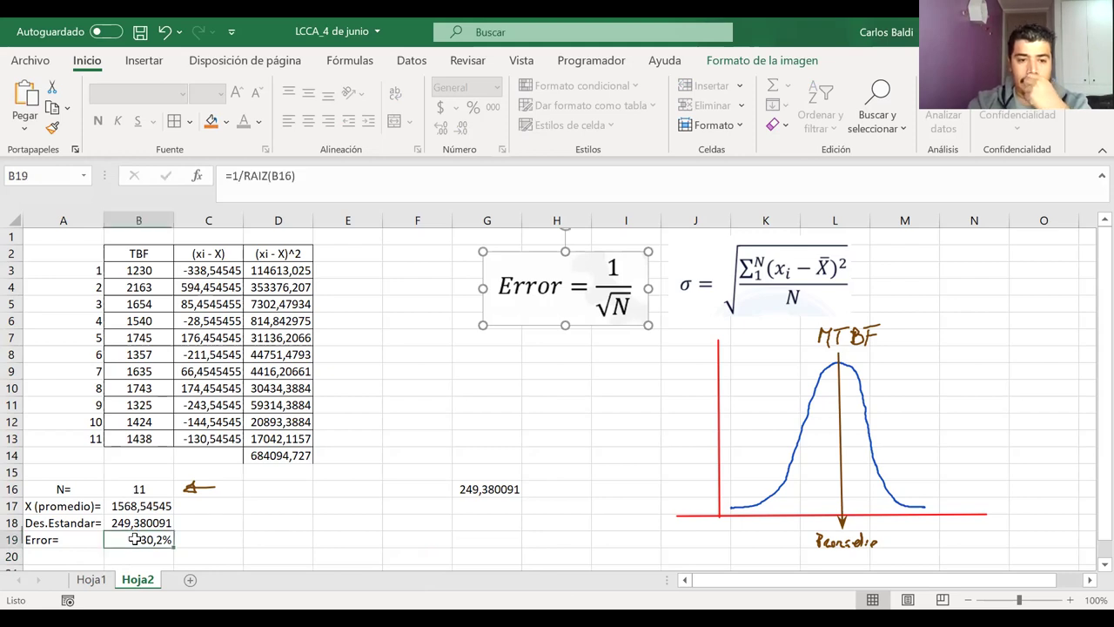
pyautogui.click(150, 482)
pyautogui.doubleClick(150, 488)
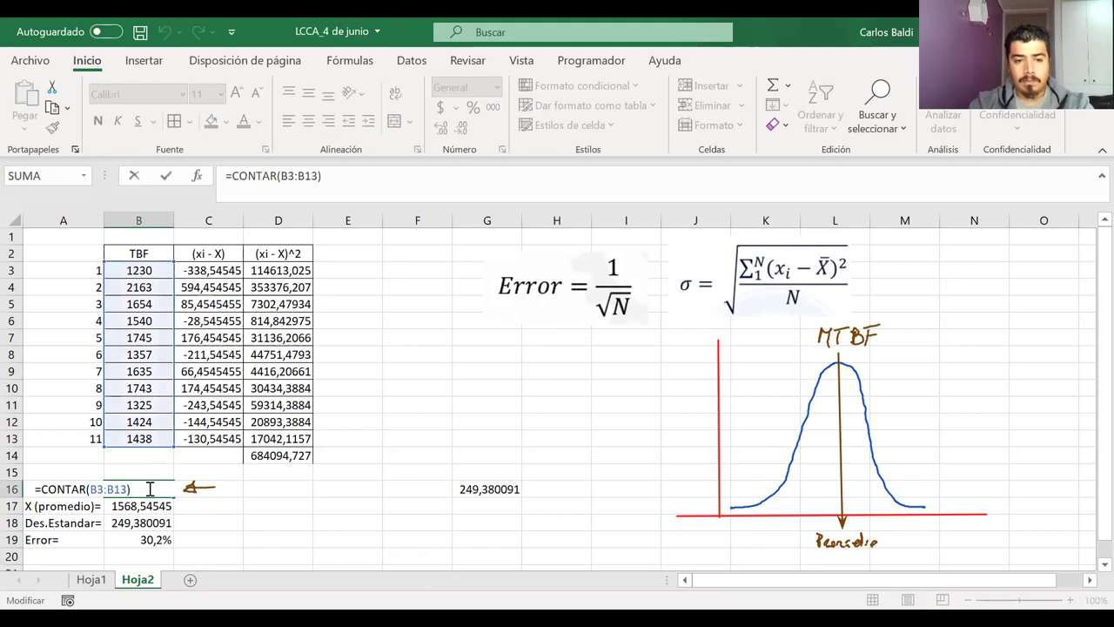
pyautogui.moveTo(149, 488); pyautogui.dragTo(12, 484)
pyautogui.press('BackSpace')
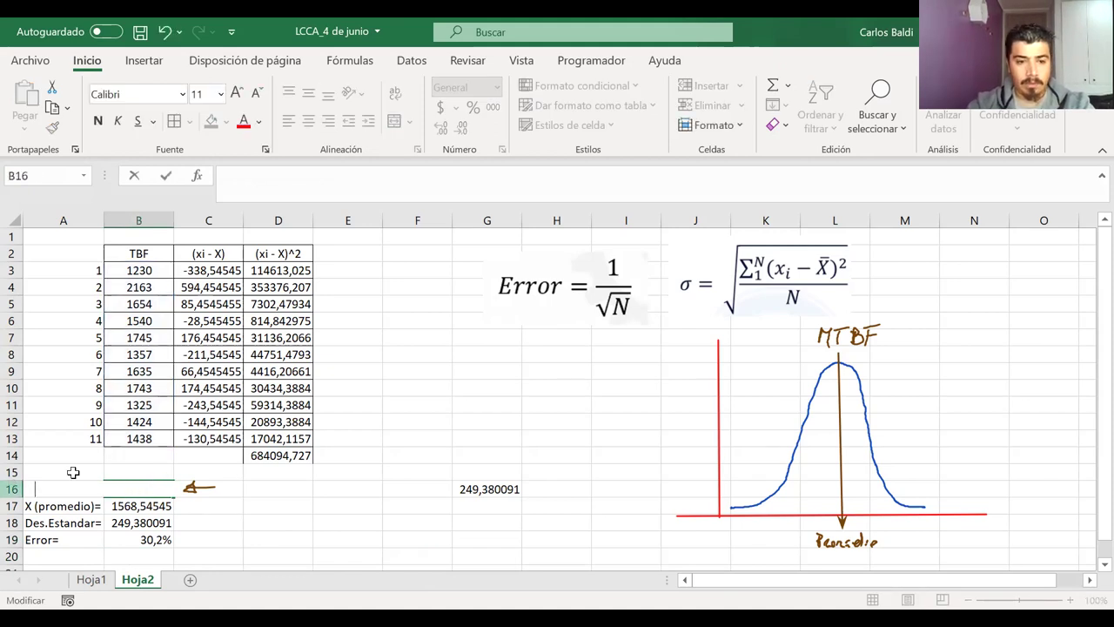
pyautogui.press('Return')
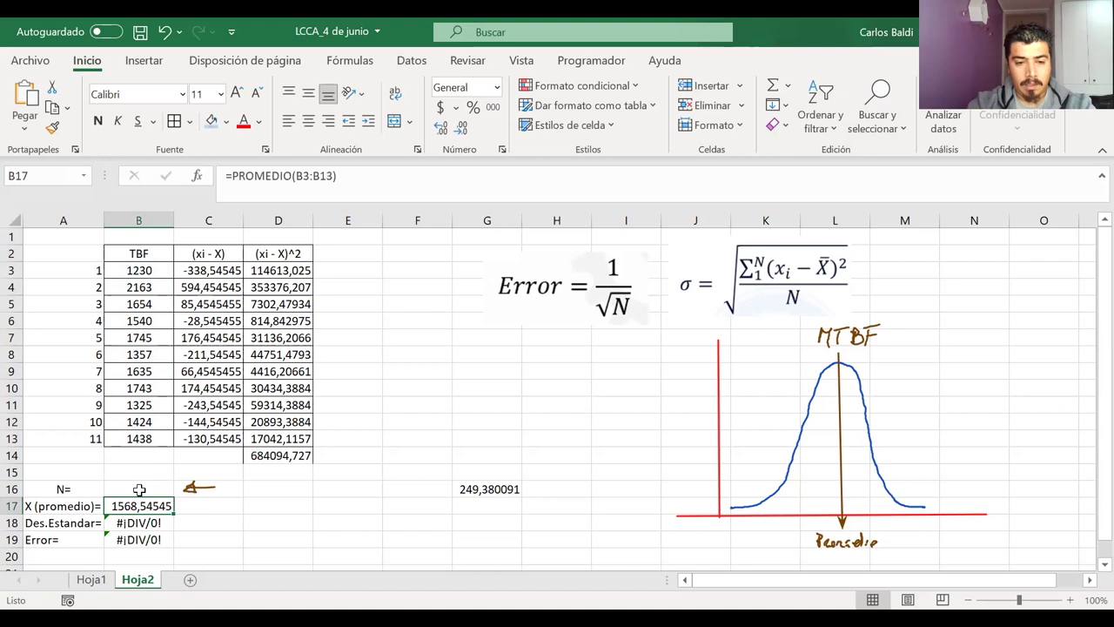
pyautogui.click(139, 490)
pyautogui.write('11')
pyautogui.press('Return')
# Try N values of 50 and 150 in B16 to compare their effect on the error in B19
pyautogui.click(140, 490)
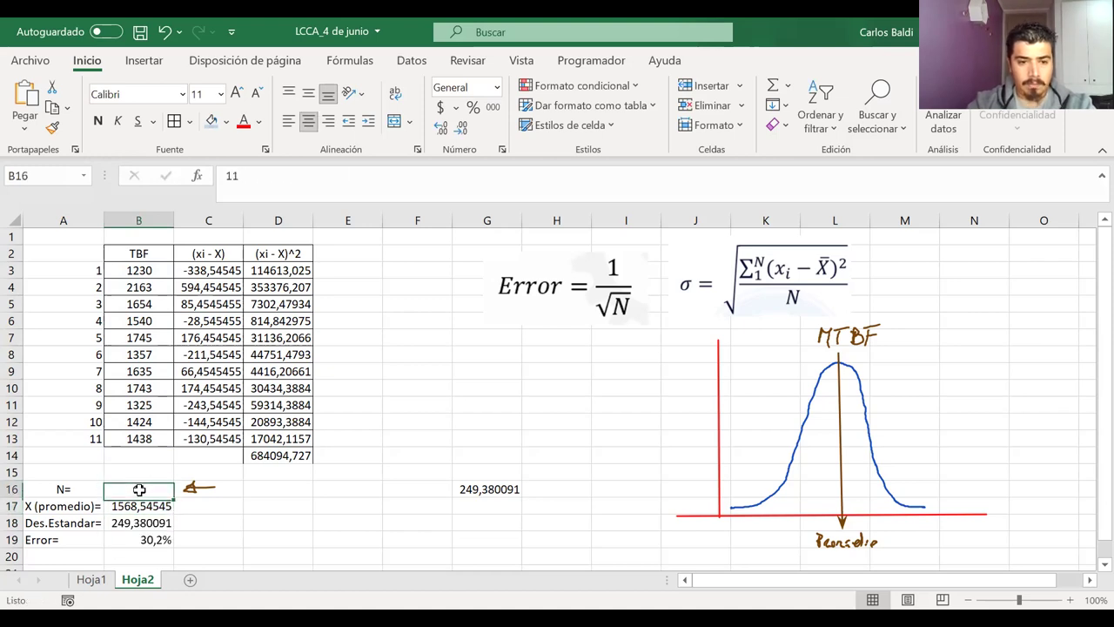
pyautogui.write('50')
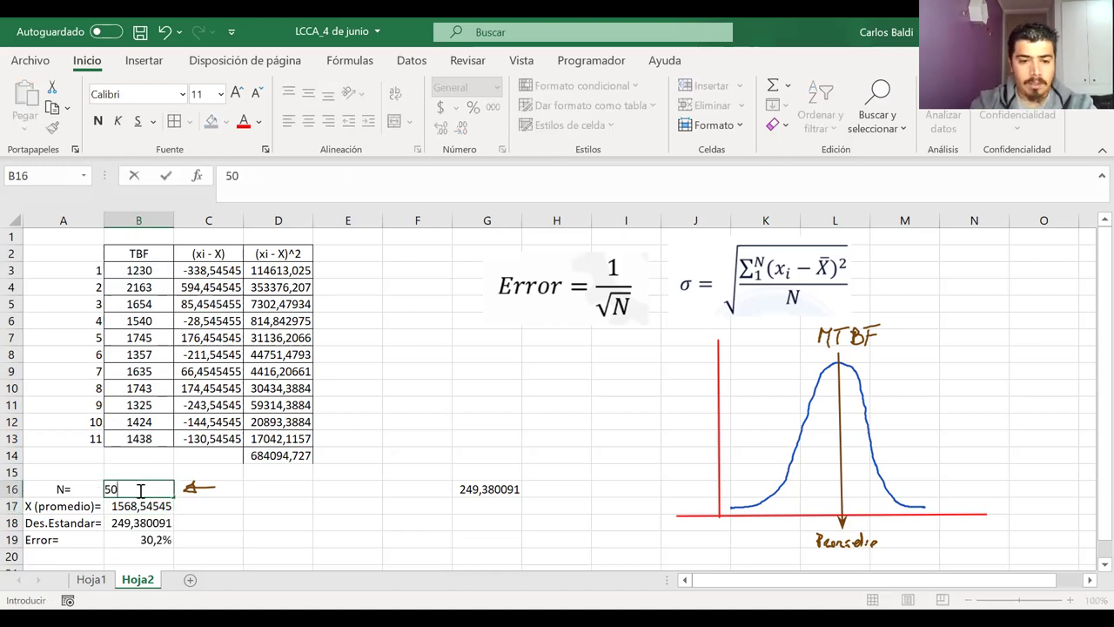
pyautogui.press('Return')
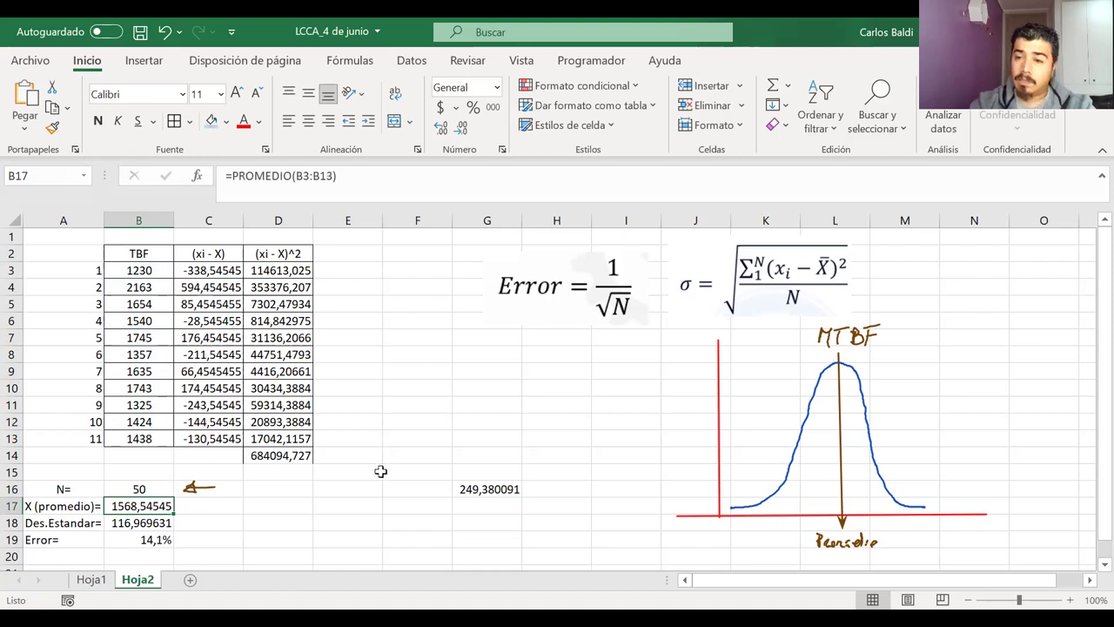
pyautogui.press('Up')
pyautogui.write('150')
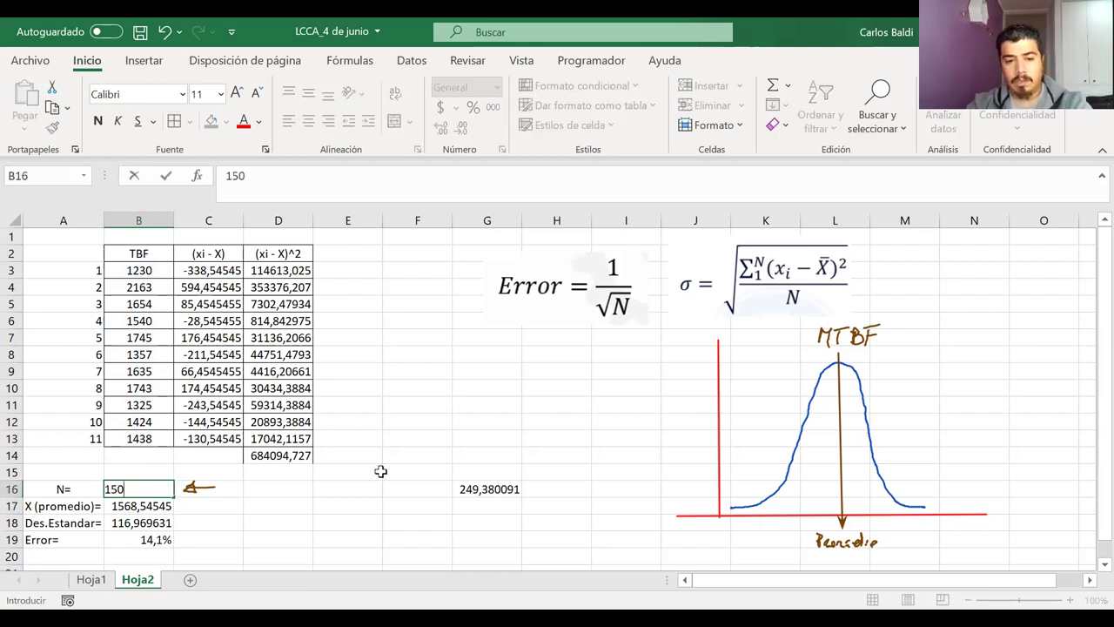
pyautogui.press('Return')
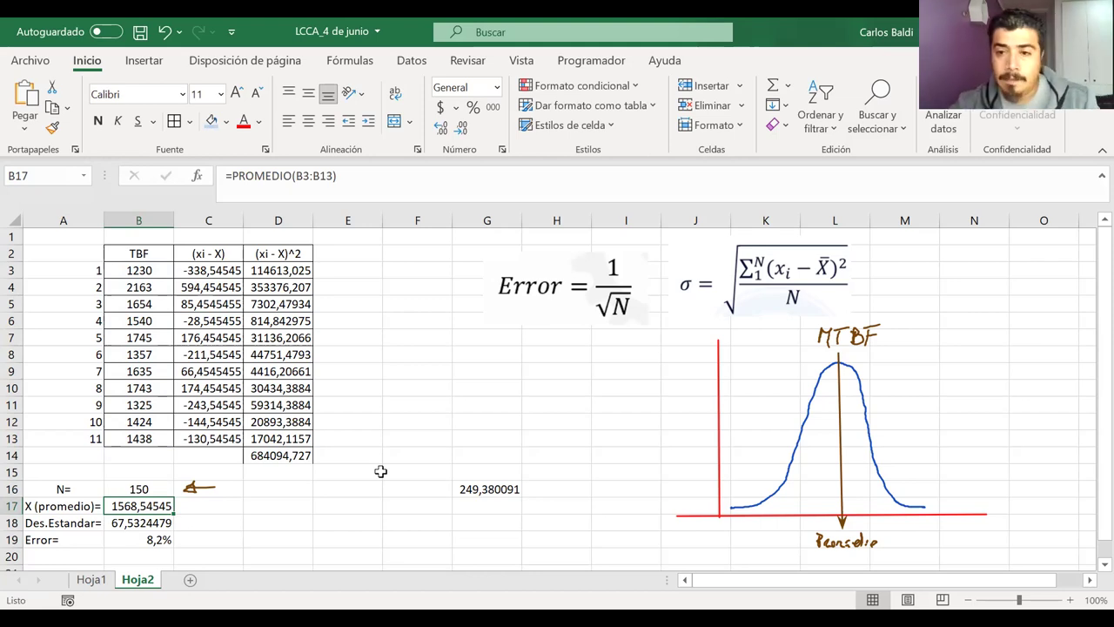
# Undo the trial values of N in B16 back to the original formula =CONTAR(B3:B13)
pyautogui.click(149, 490)
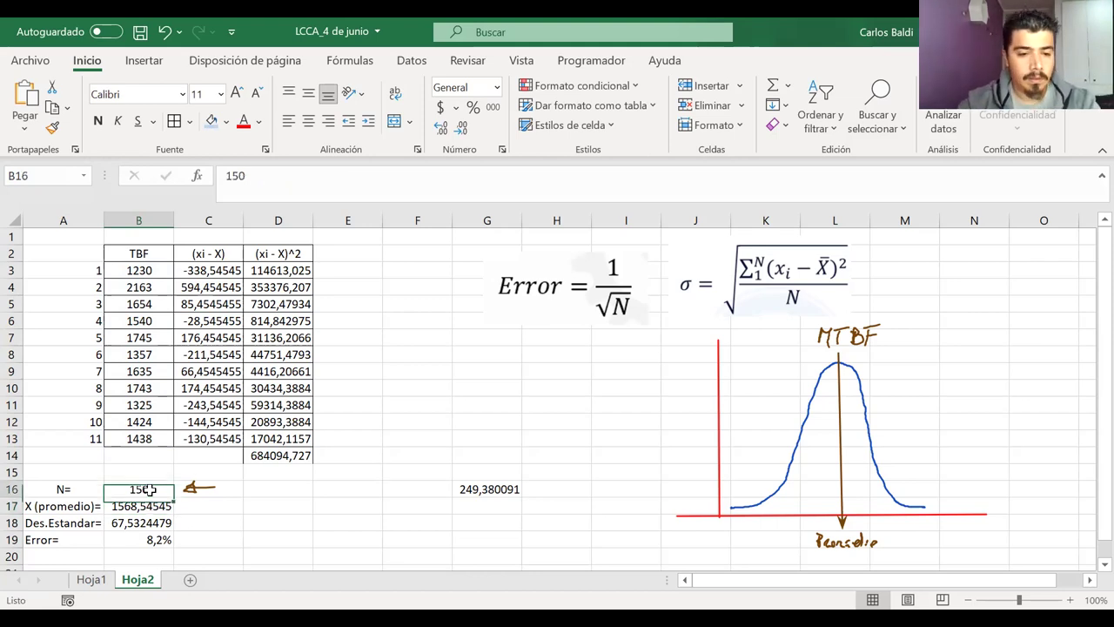
pyautogui.write('50')
pyautogui.hotkey('ctrl', 'Return')
pyautogui.write('11')
pyautogui.hotkey('ctrl', 'Return')
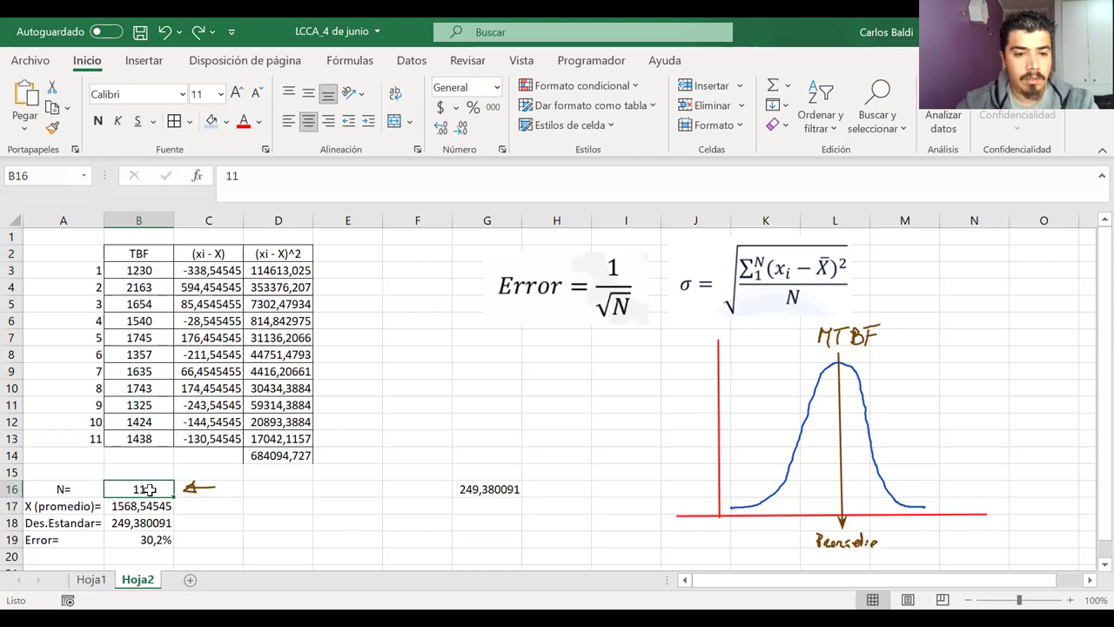
pyautogui.press('Delete')
pyautogui.hotkey('ctrl', 'z')
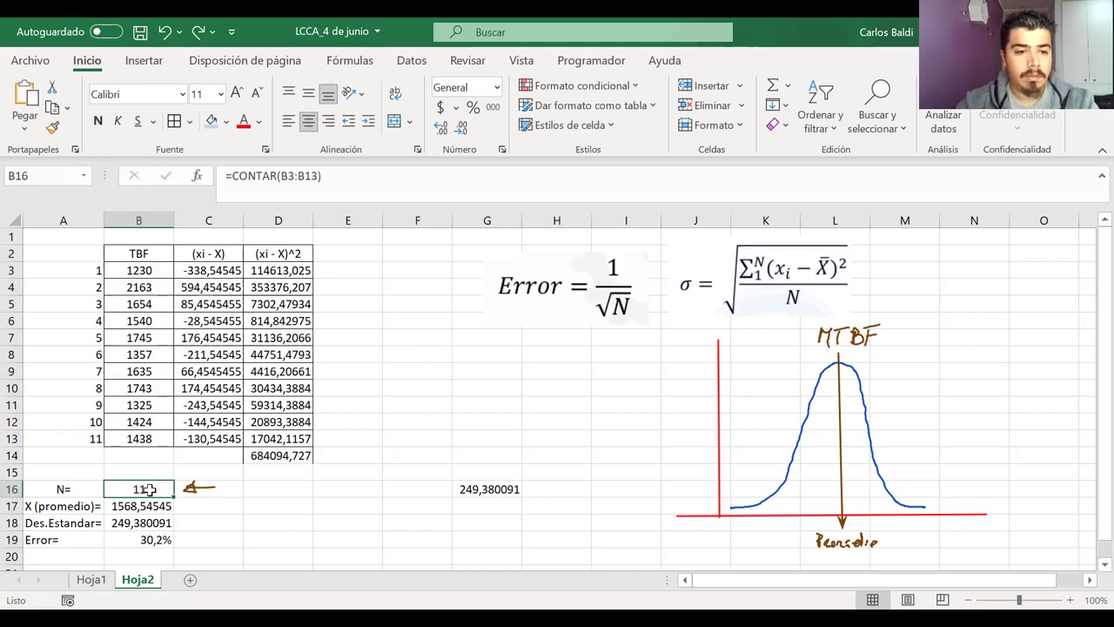
pyautogui.click(398, 506)
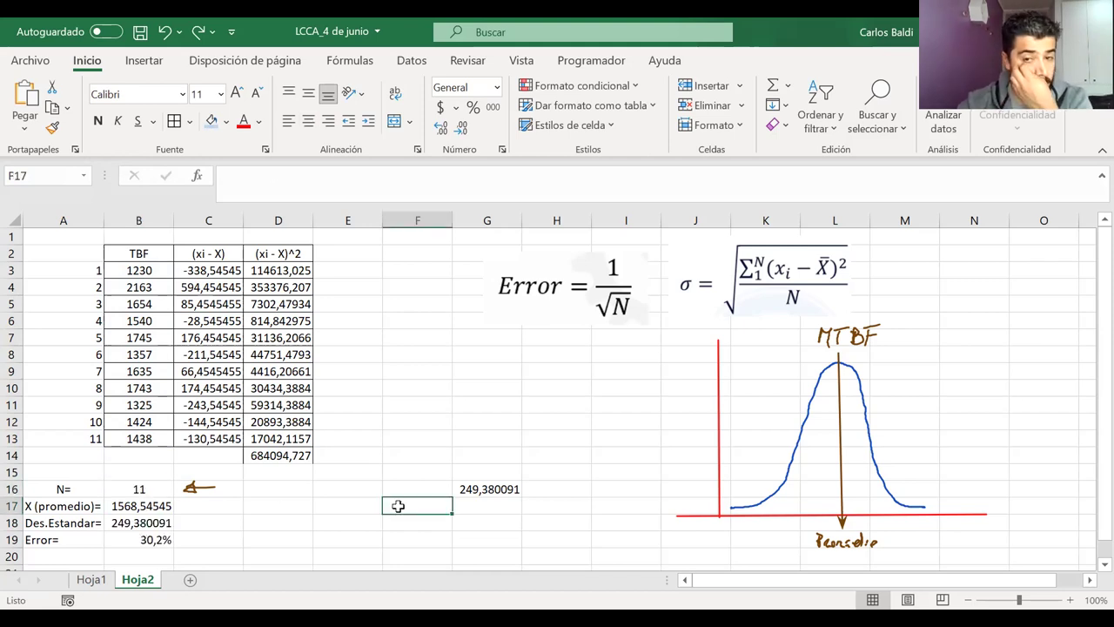
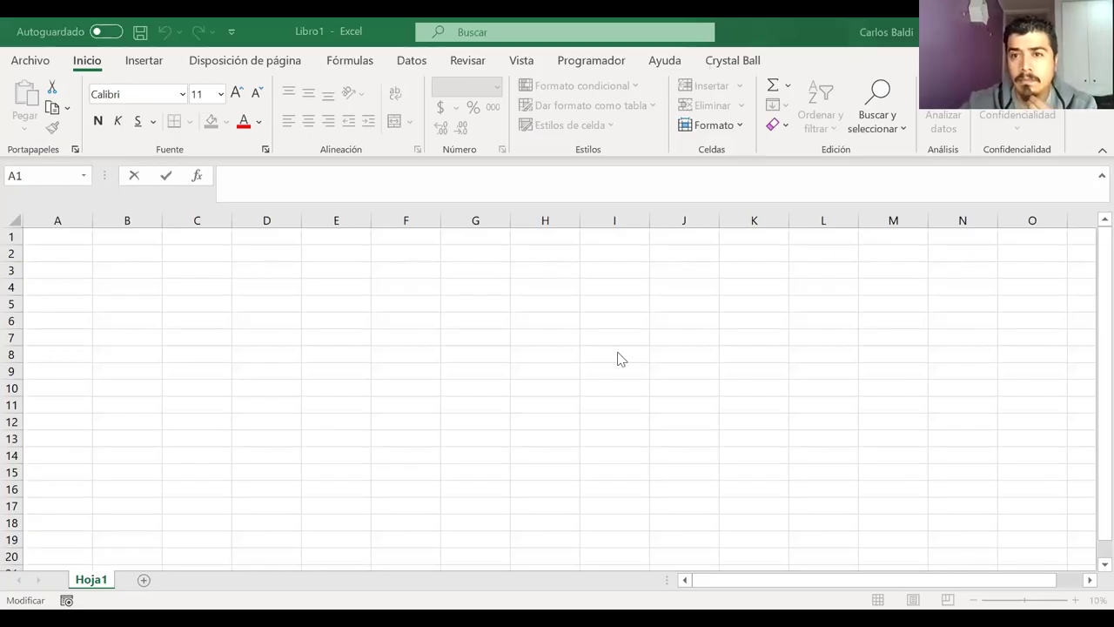
# In the Libro1 workbook, circle the Crystal Ball add-in name with the annotation pen and clear the drawing
pyautogui.moveTo(774, 37); pyautogui.dragTo(745, 80)
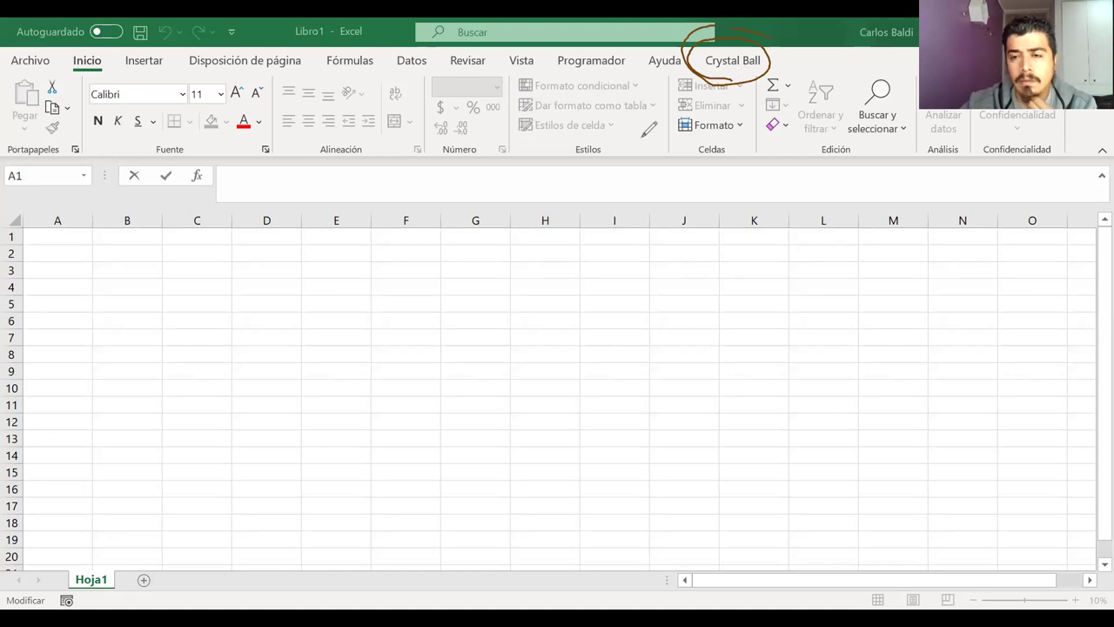
pyautogui.press('Escape')
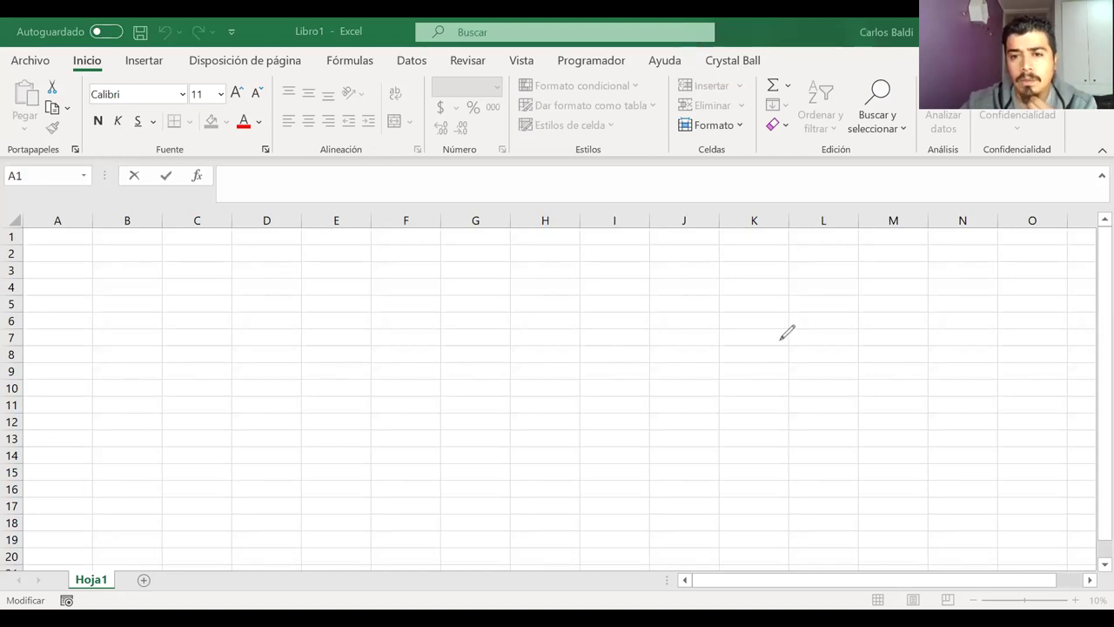
# Circle the Crystal Ball add-in name once more with the annotation pen, and erase the circle
pyautogui.moveTo(761, 49)
pyautogui.mouseDown()
pyautogui.moveTo(697, 50)
pyautogui.moveTo(762, 44)
pyautogui.moveTo(754, 73)
pyautogui.mouseUp()
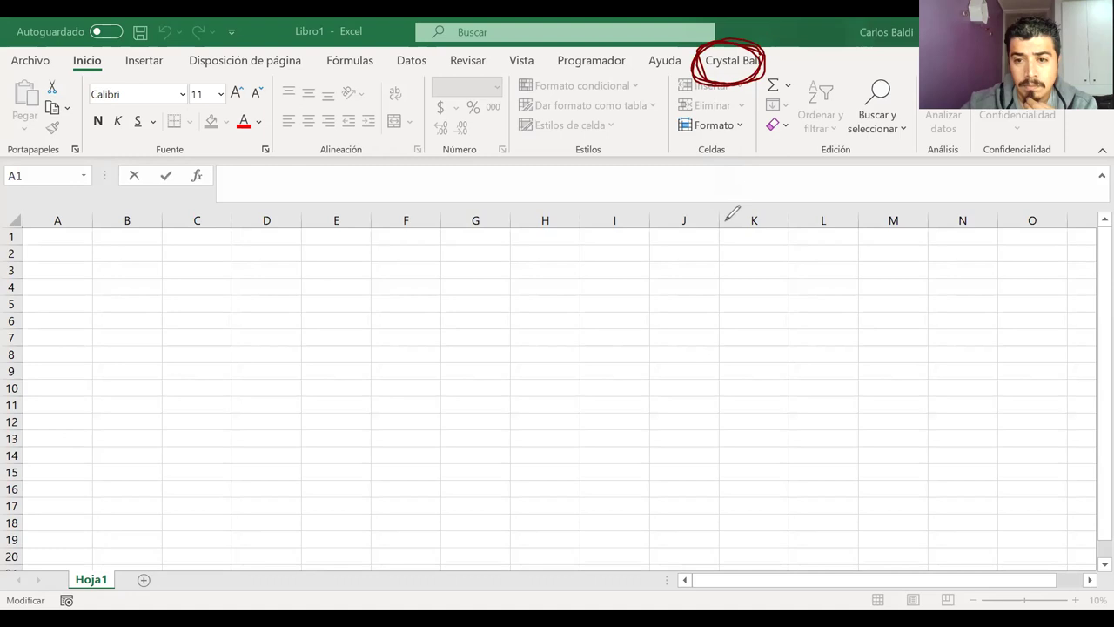
pyautogui.press('e')
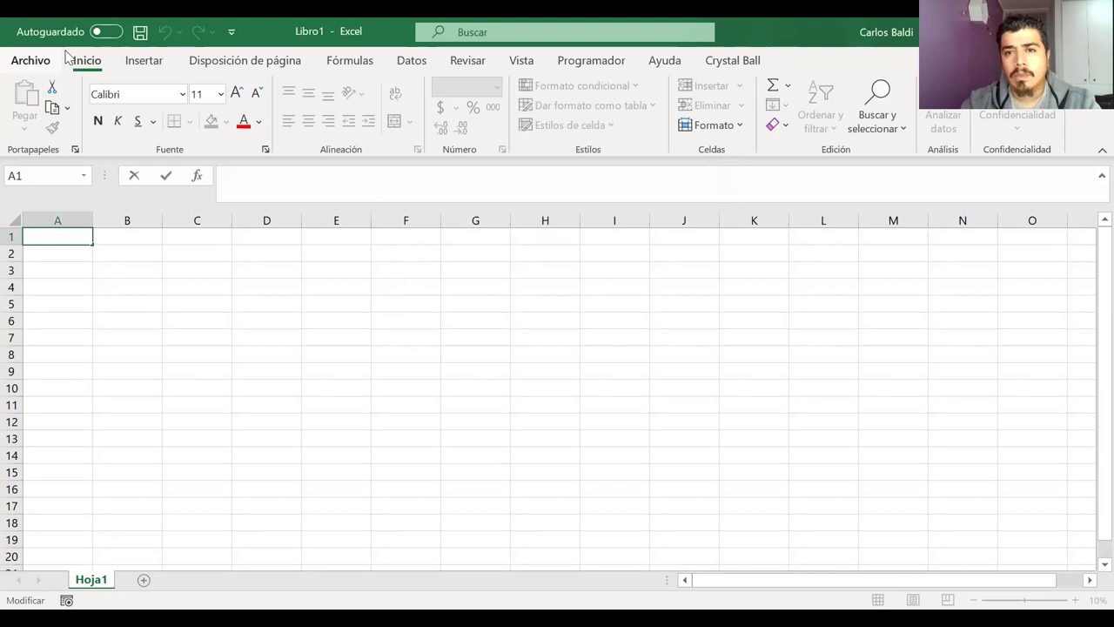
# Open the recent workbook LCCA_4 de junio and dismiss the prompt to save Libro1
pyautogui.click(38, 59)
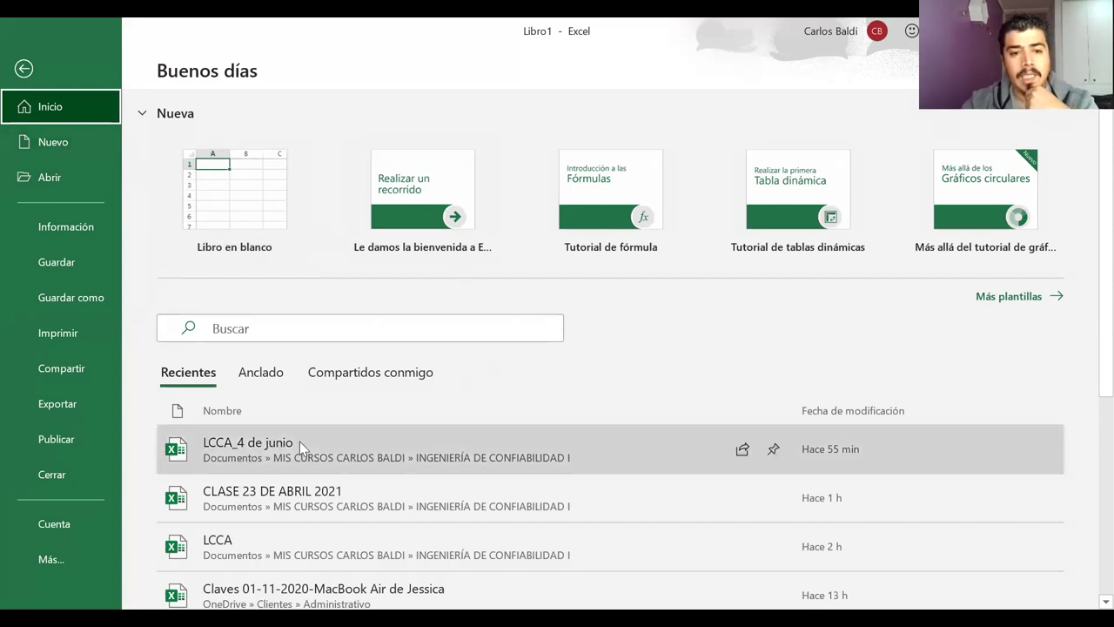
pyautogui.click(343, 442)
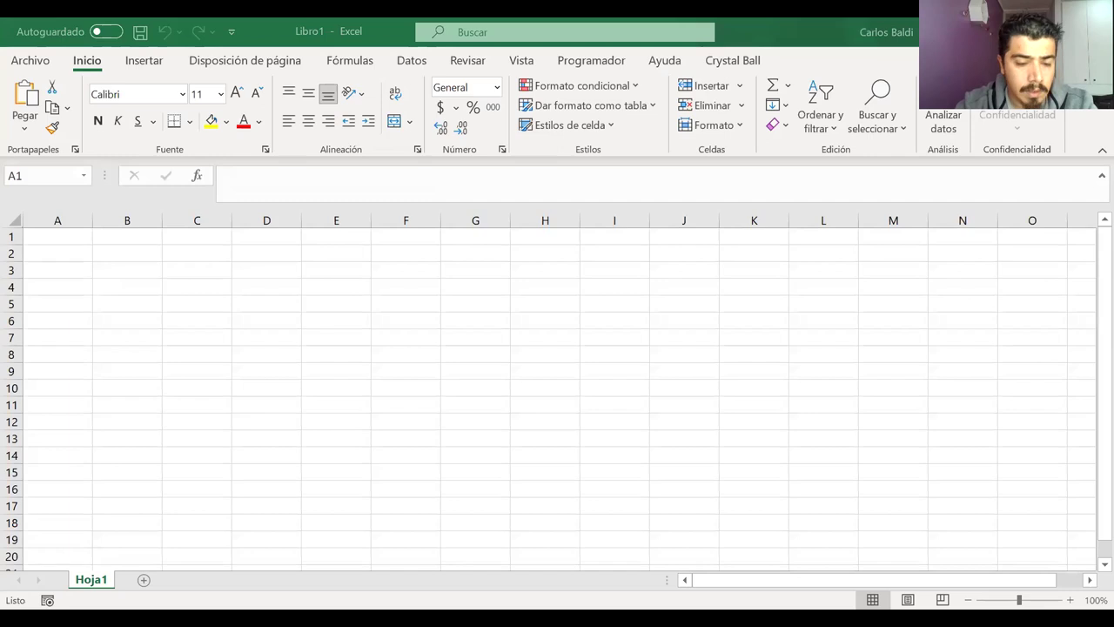
pyautogui.hotkey('ctrl', 'c')
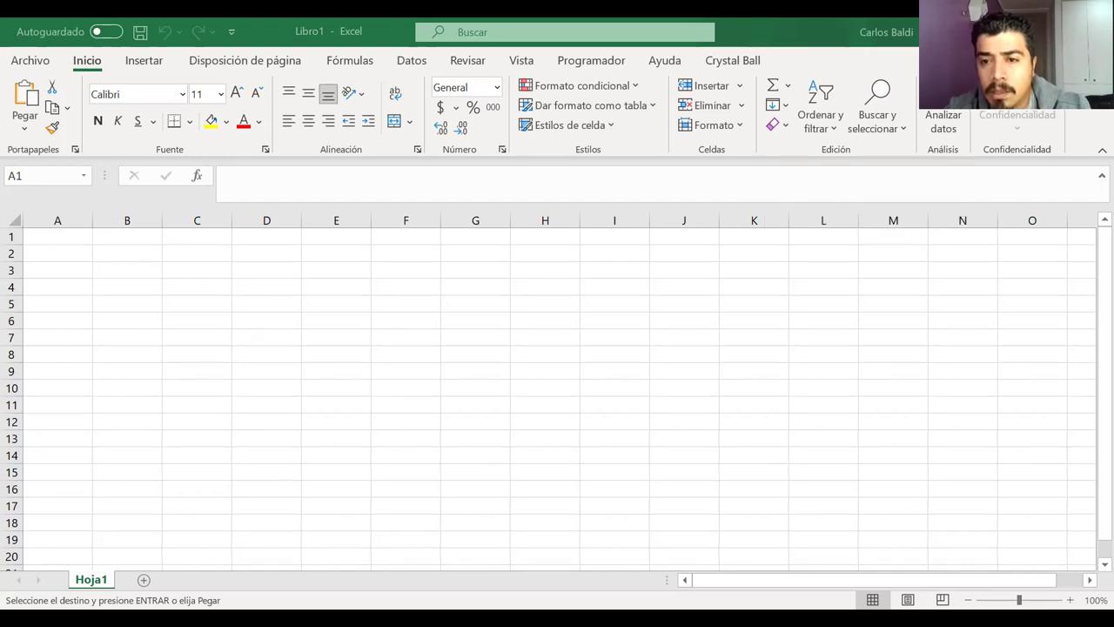
pyautogui.press('Escape')
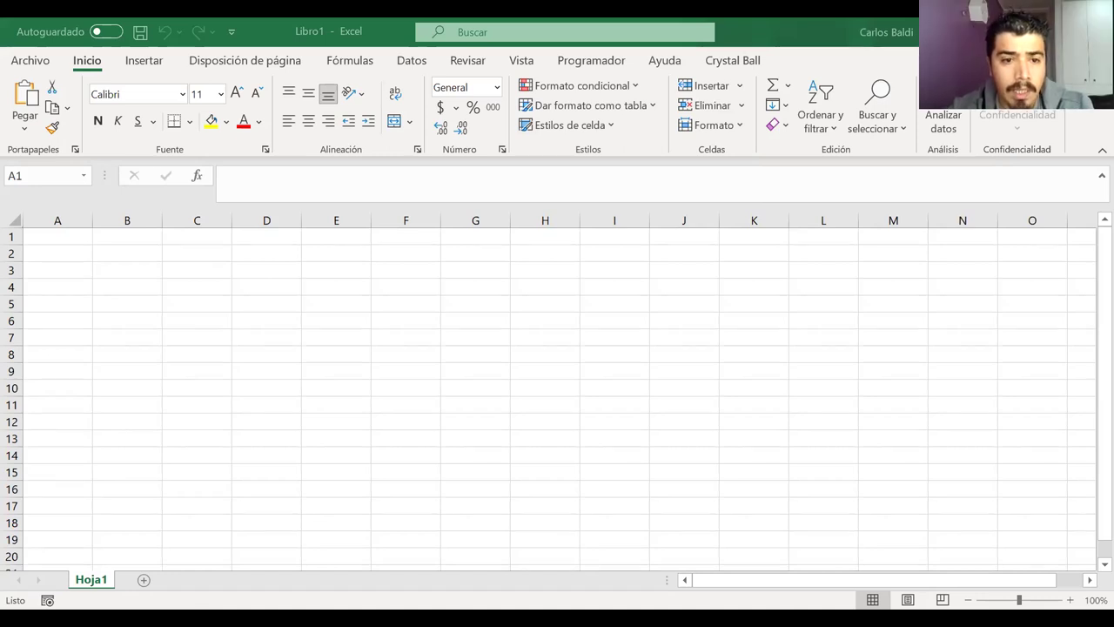
pyautogui.hotkey('alt', 'Tab')
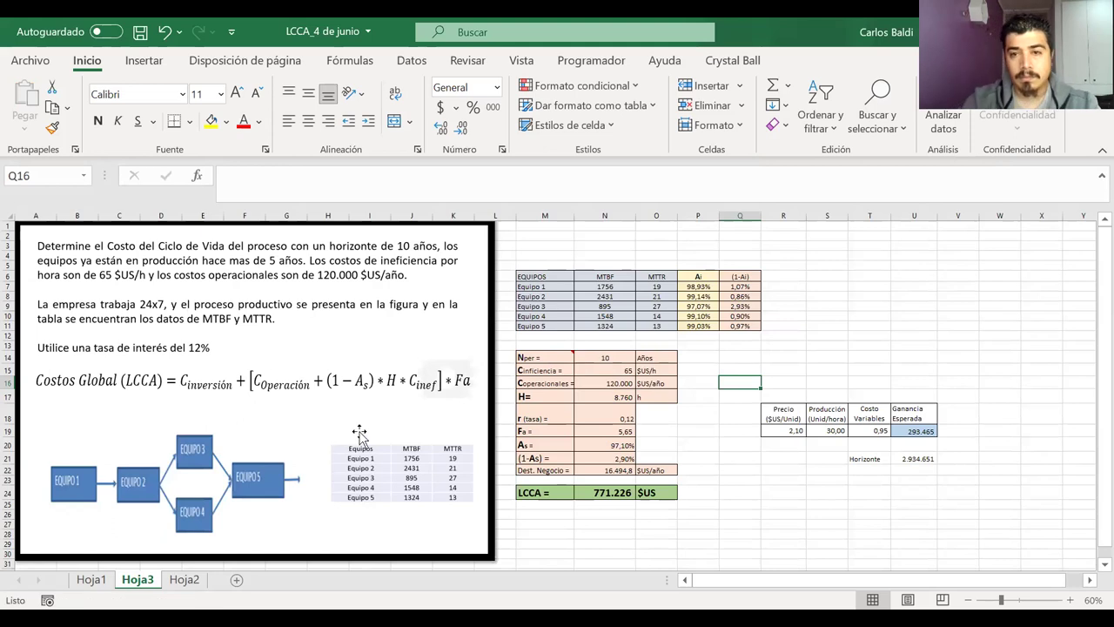
pyautogui.hotkey('alt', 'Tab')
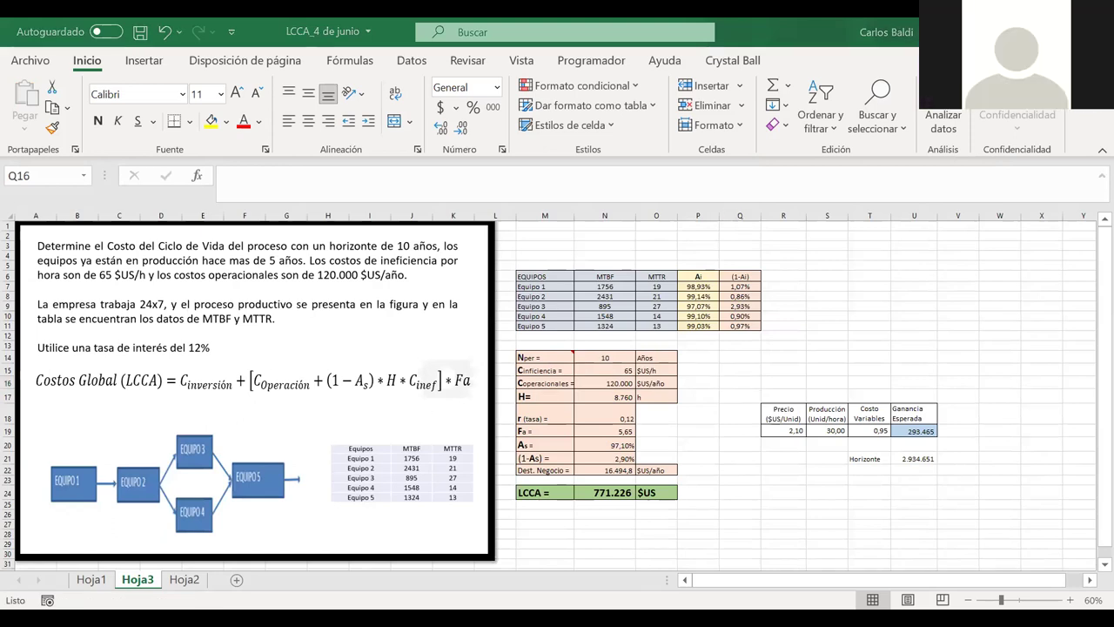
pyautogui.hotkey('alt', 'F4')
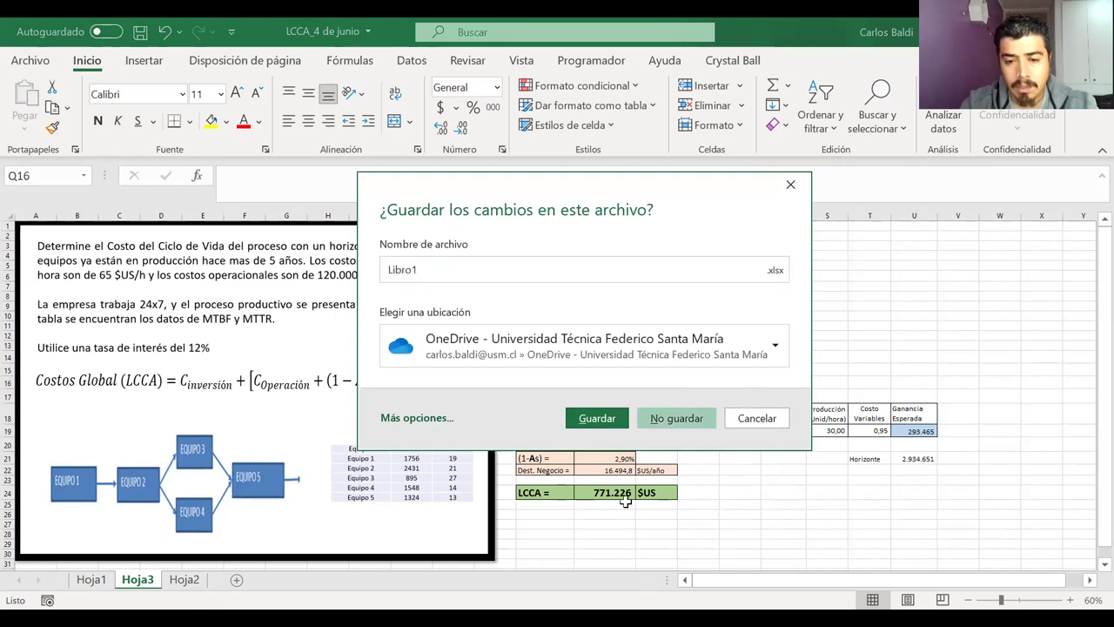
pyautogui.click(738, 426)
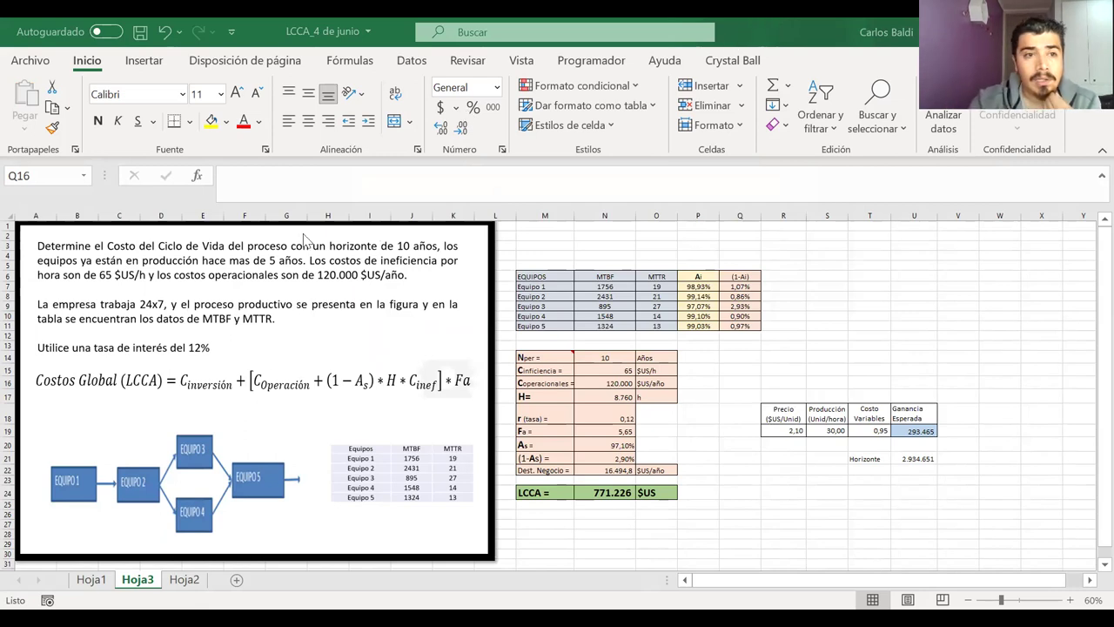
# Display the Crystal Ball tools available in the LCCA_4 de junio workbook
pyautogui.click(40, 68)
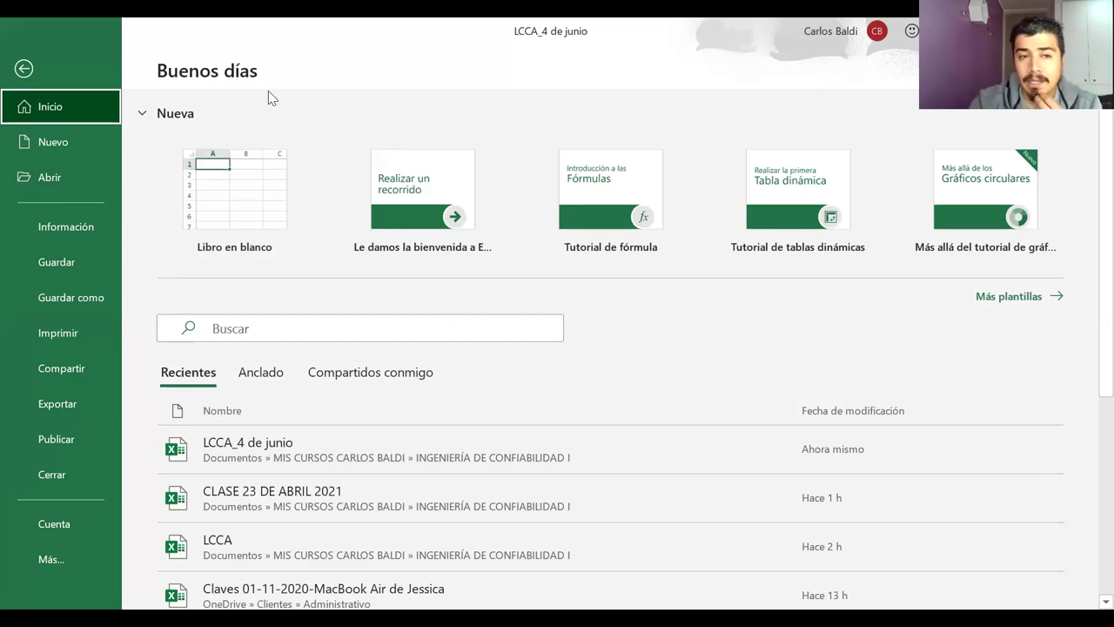
pyautogui.click(49, 65)
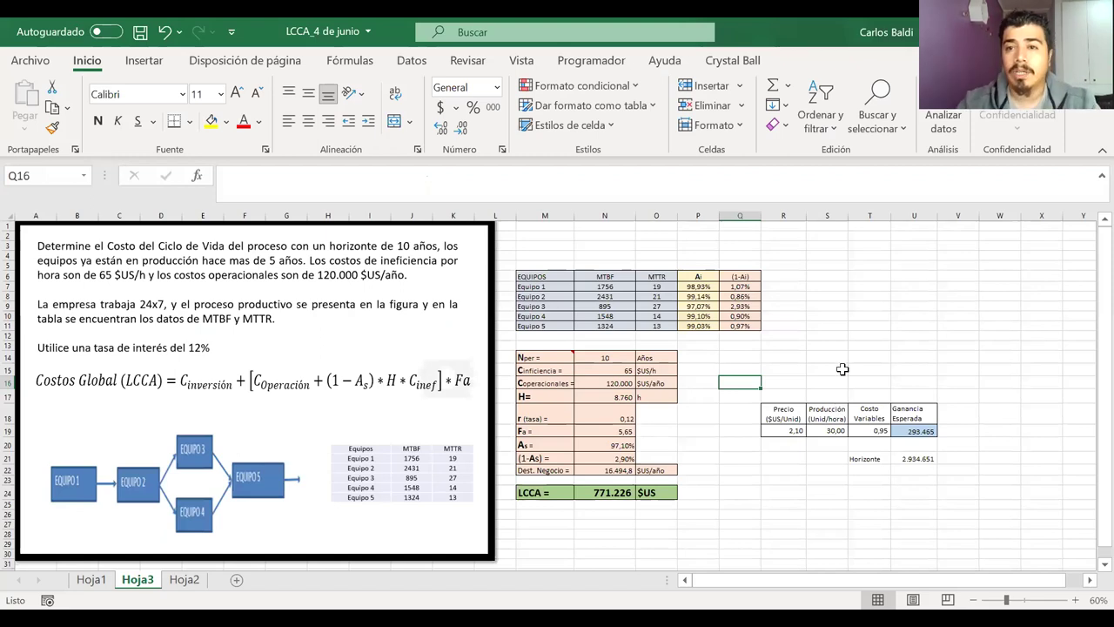
pyautogui.scroll(-4, 748, 72)
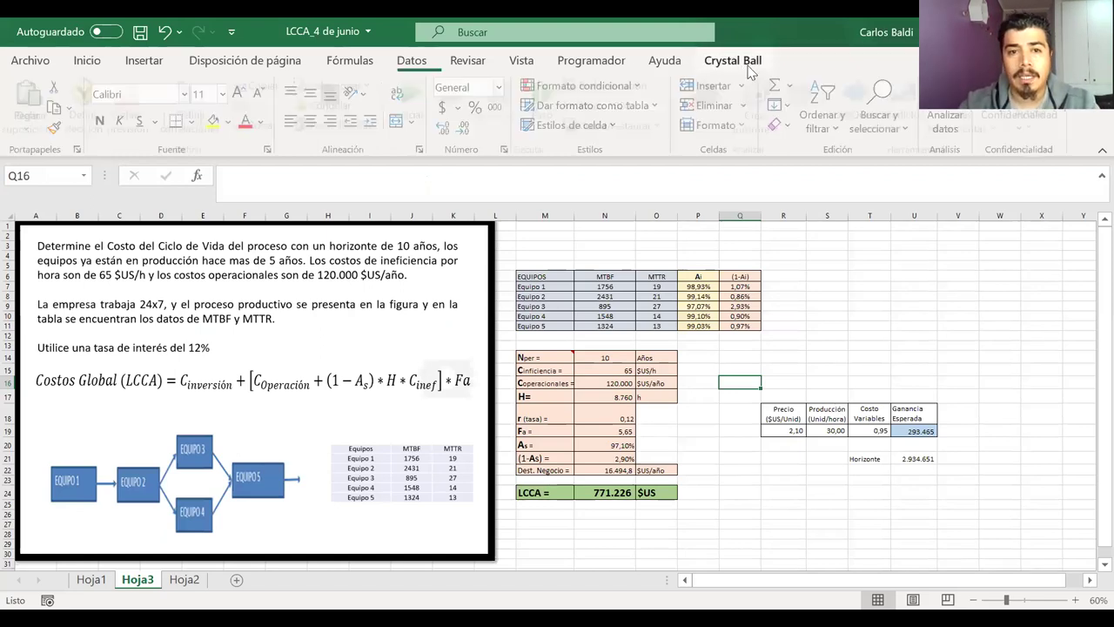
pyautogui.click(748, 68)
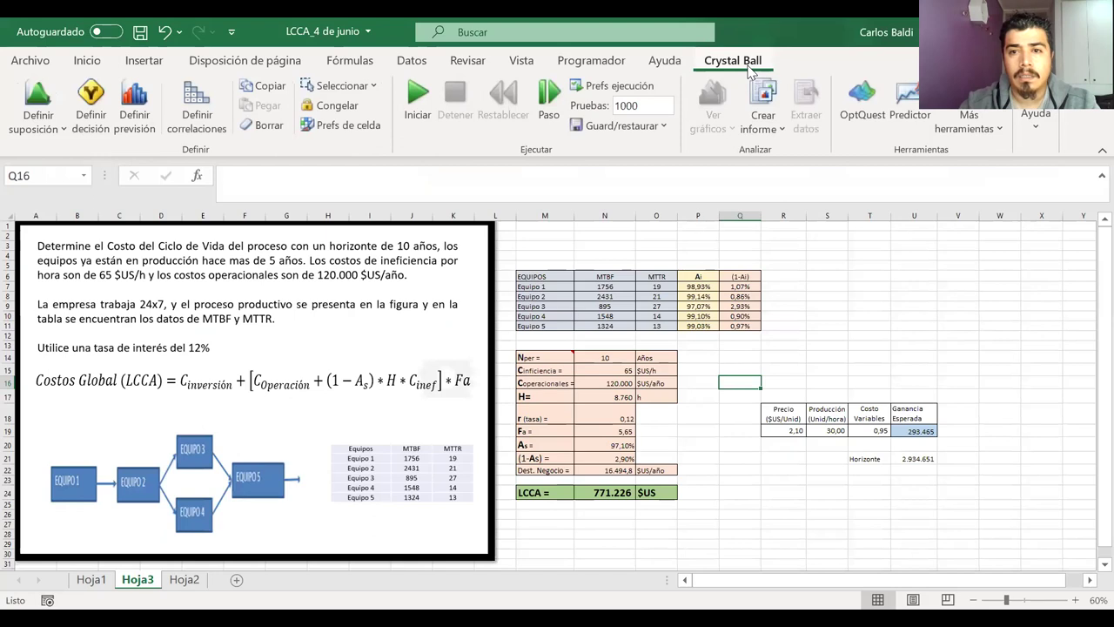
pyautogui.click(91, 64)
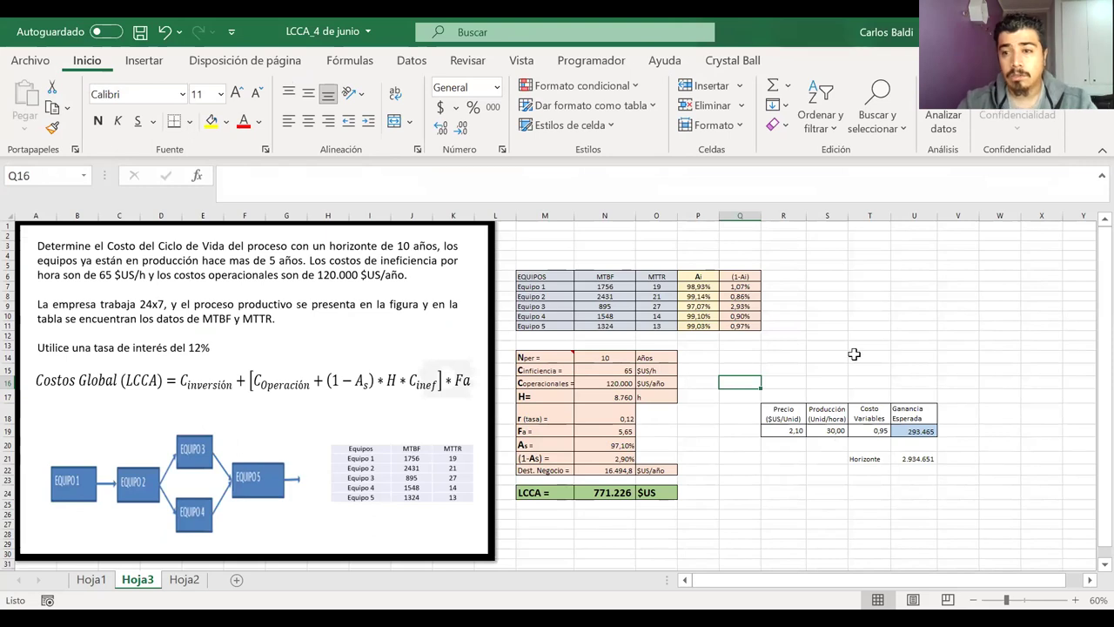
# Review the block availability and LCCA tables on Hoja1, and return to Hoja3
pyautogui.click(96, 586)
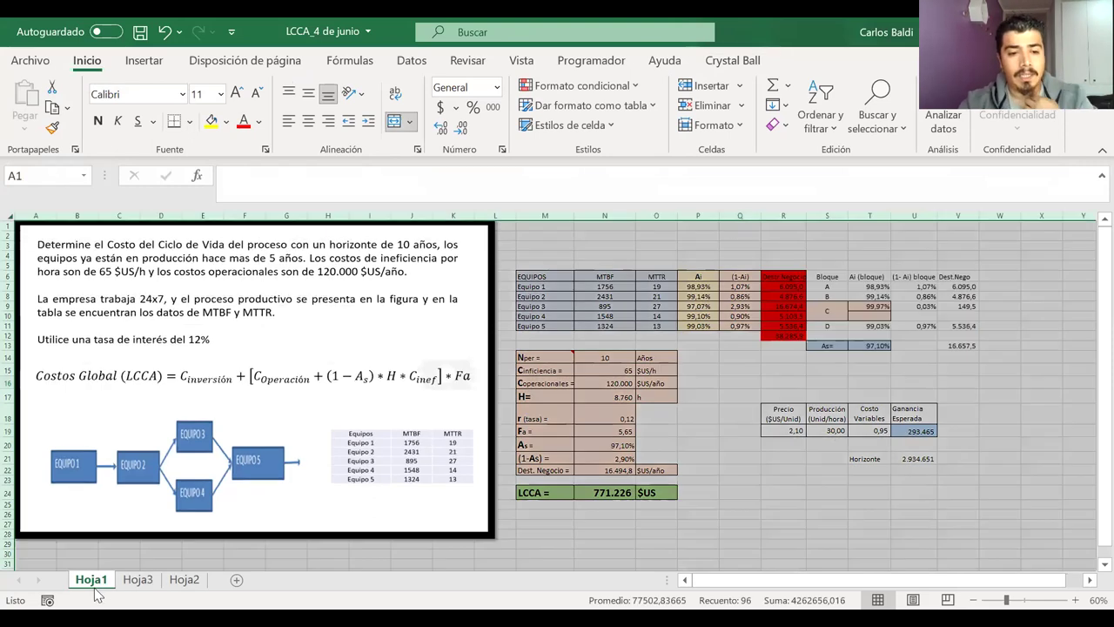
pyautogui.click(812, 459)
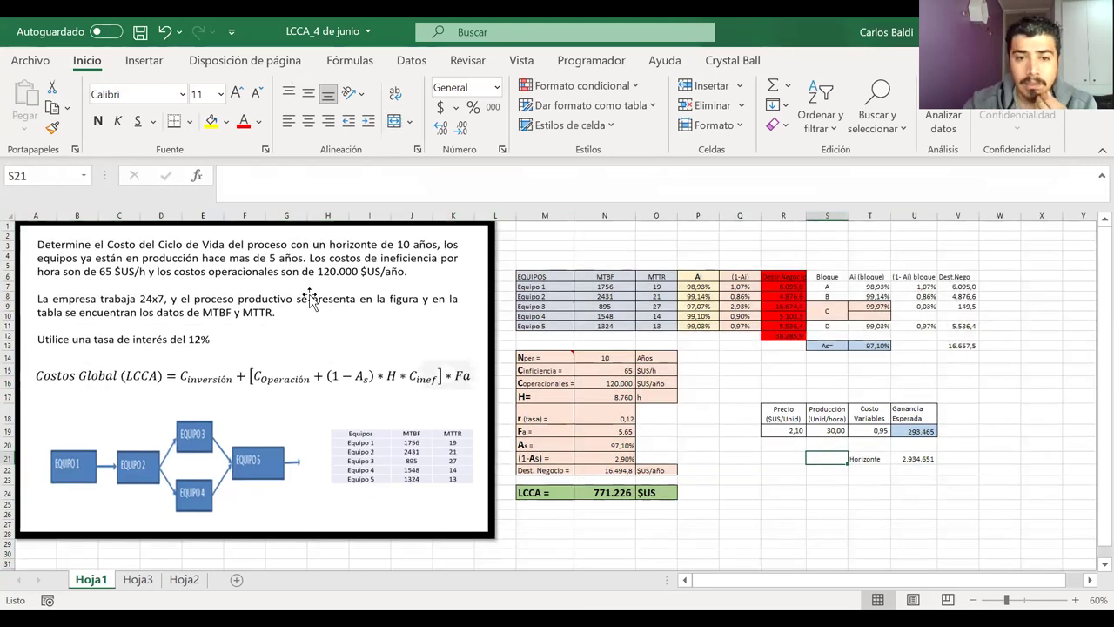
pyautogui.click(138, 579)
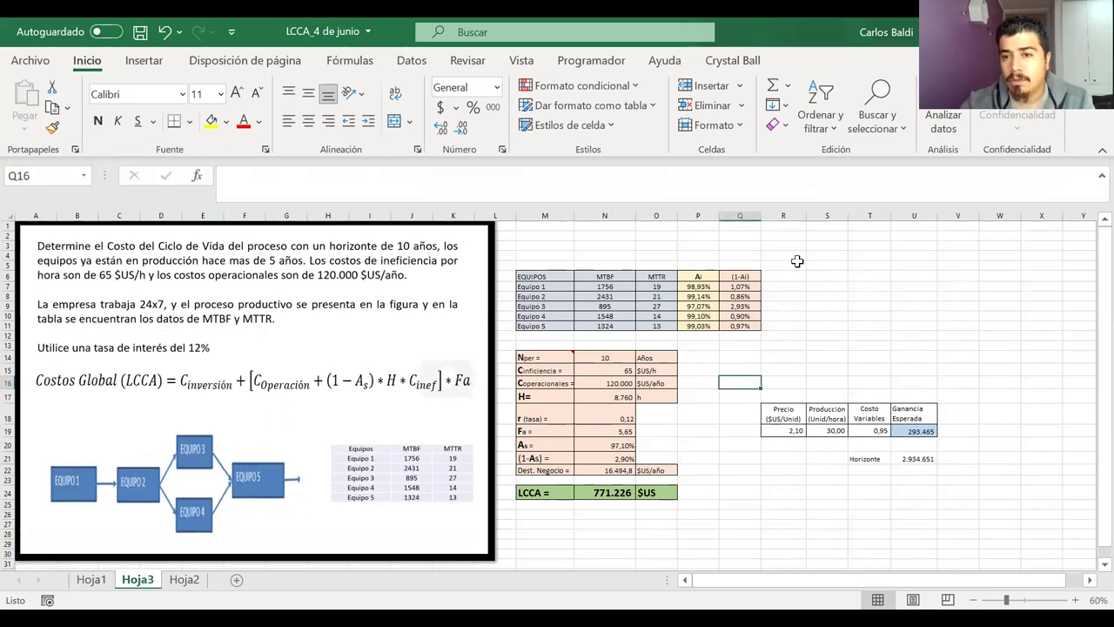
# Move the MTTR, Ai and (1-Ai) columns of the equipment table from O6:Q11 to P6:R11, leaving an empty column after MTBF
pyautogui.moveTo(795, 275); pyautogui.dragTo(967, 342)
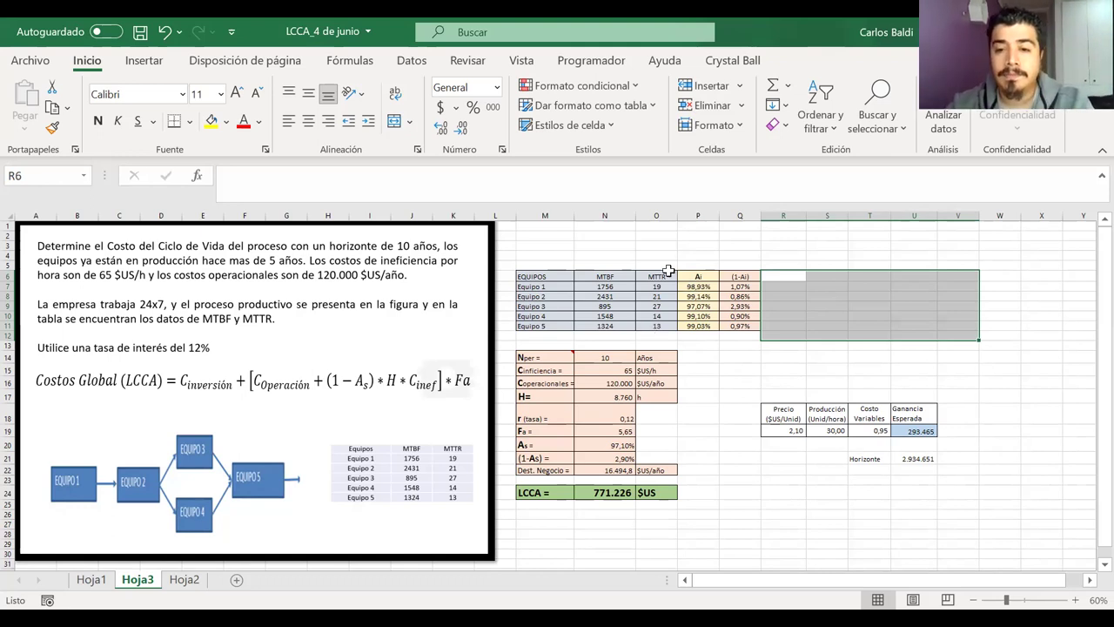
pyautogui.moveTo(653, 276); pyautogui.dragTo(736, 326)
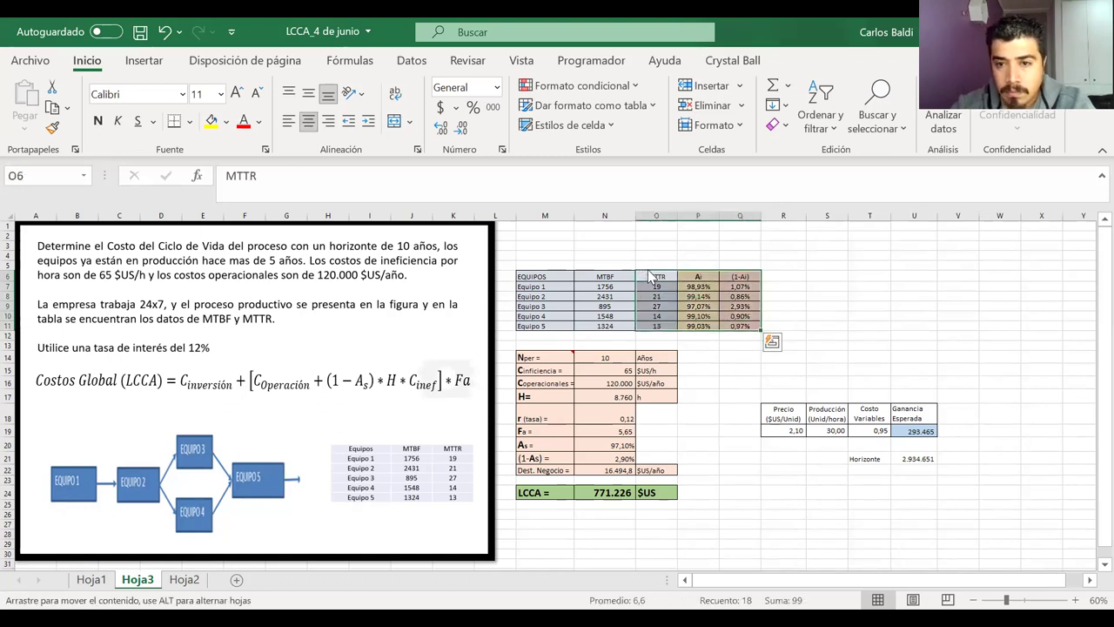
pyautogui.moveTo(686, 273); pyautogui.dragTo(728, 276)
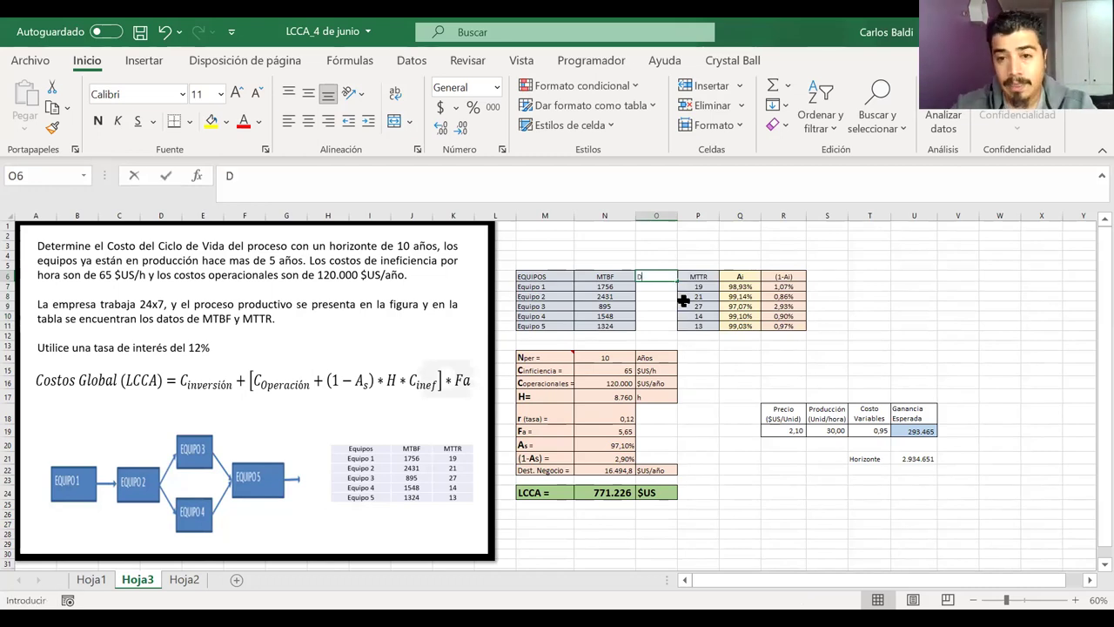
# Enter the header Desv.Estandar in O6 and autofit the width of column O to it
pyautogui.write('Desv')
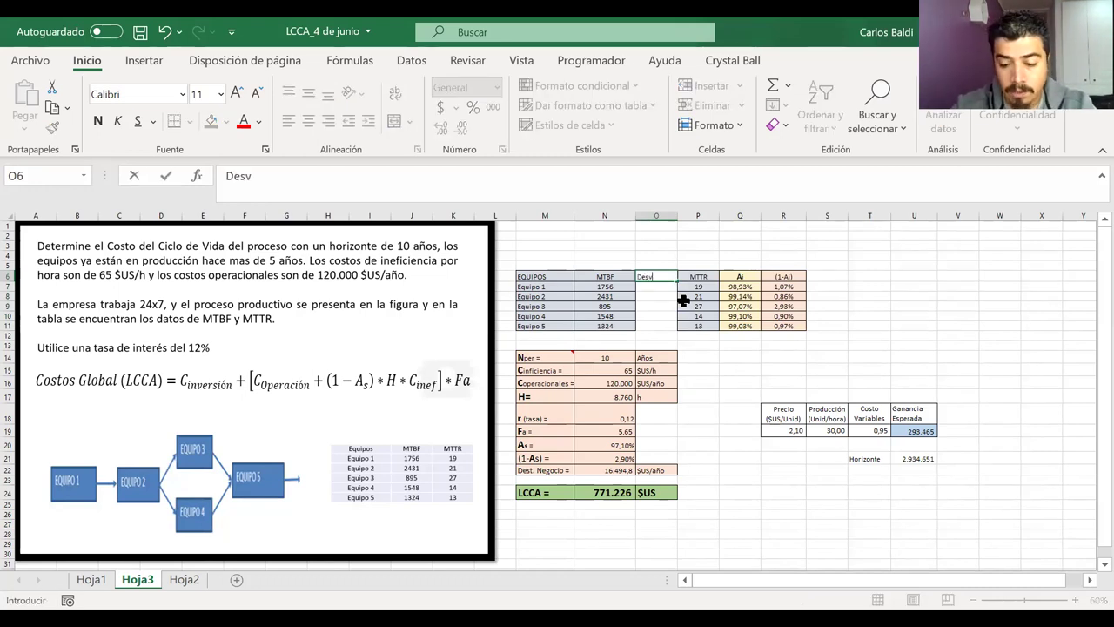
pyautogui.write('.Estandar')
pyautogui.press('Return')
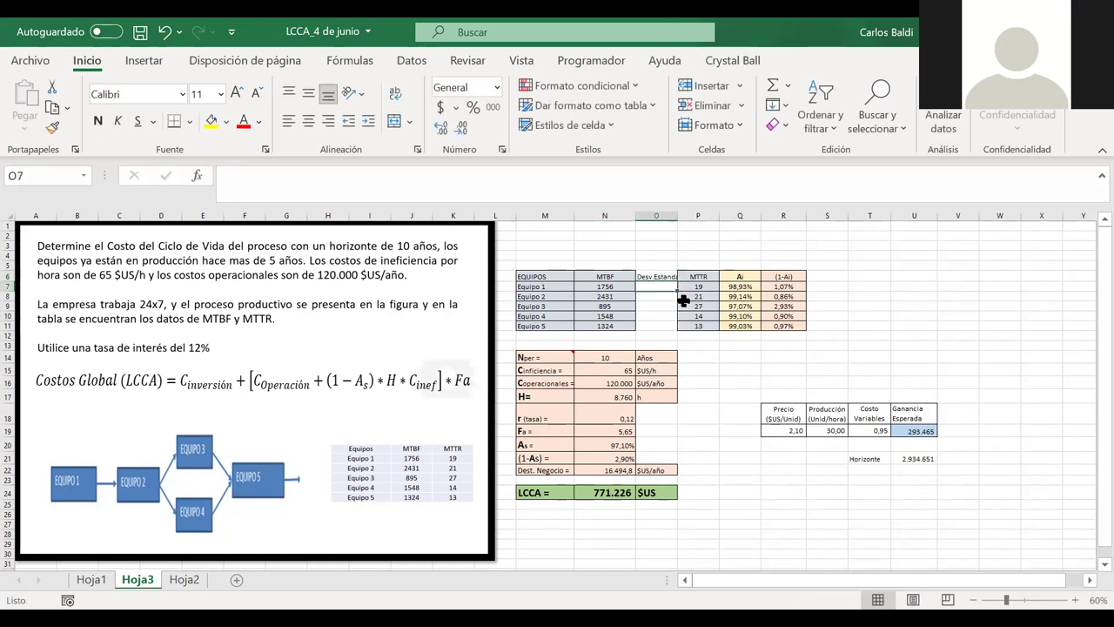
pyautogui.doubleClick(678, 216)
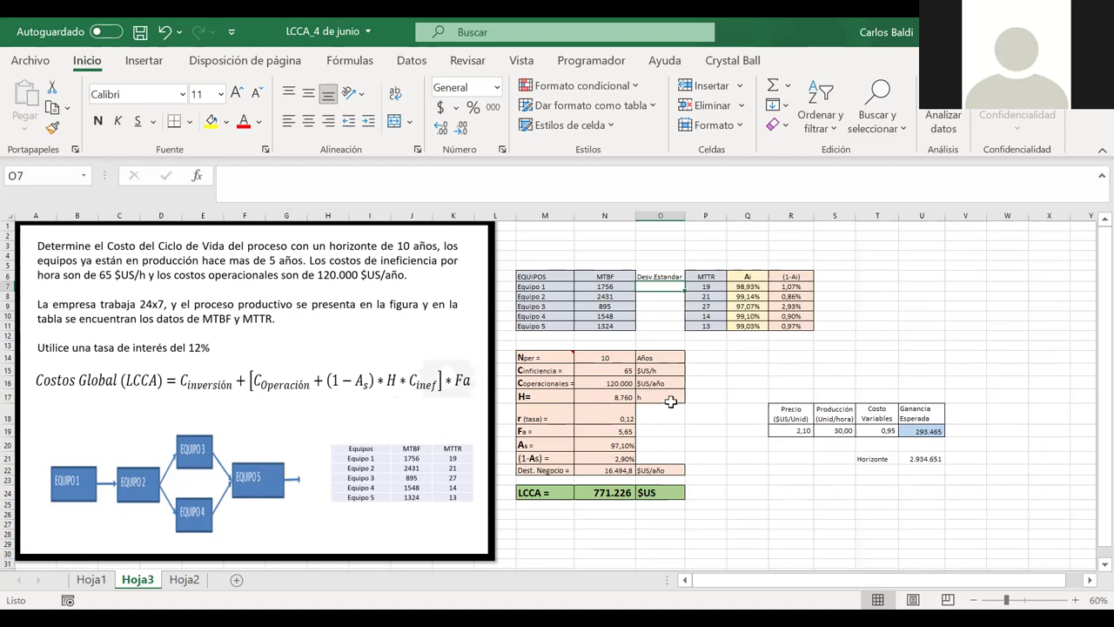
# Replace the problem statement picture on Hoja3 by deleting it and pasting the copied Crystal Ball version at A1
pyautogui.click(377, 437)
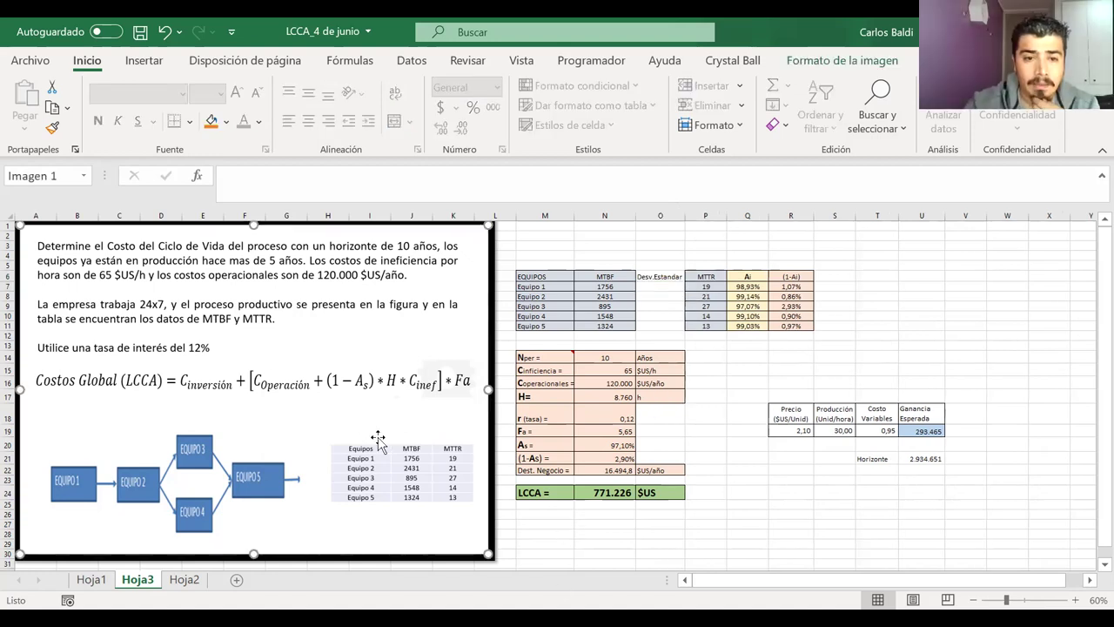
pyautogui.press('Delete')
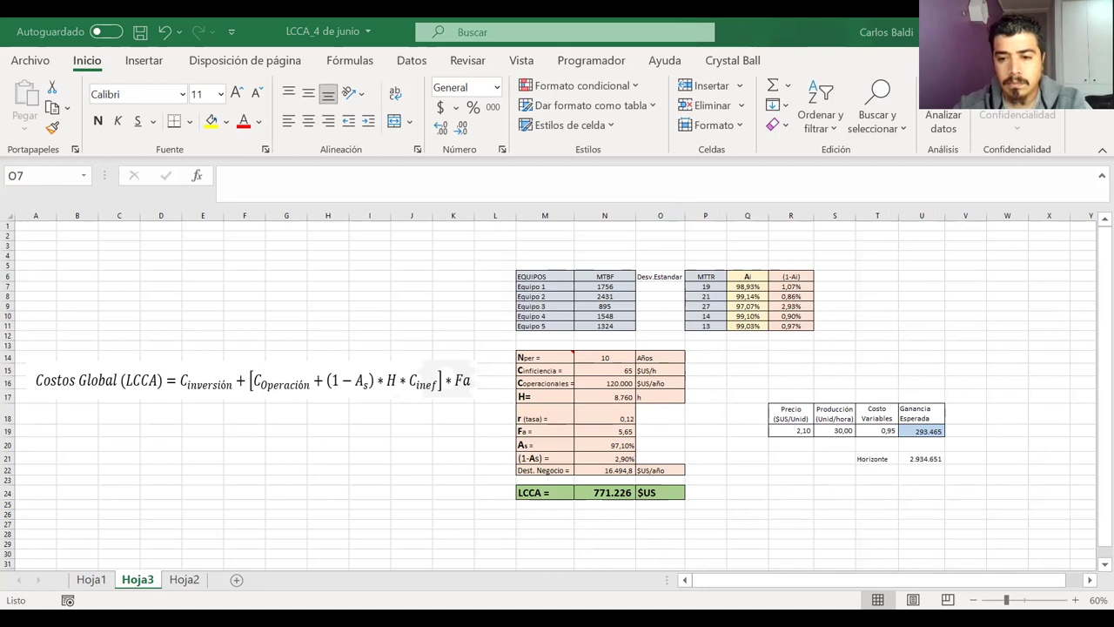
pyautogui.click(660, 287)
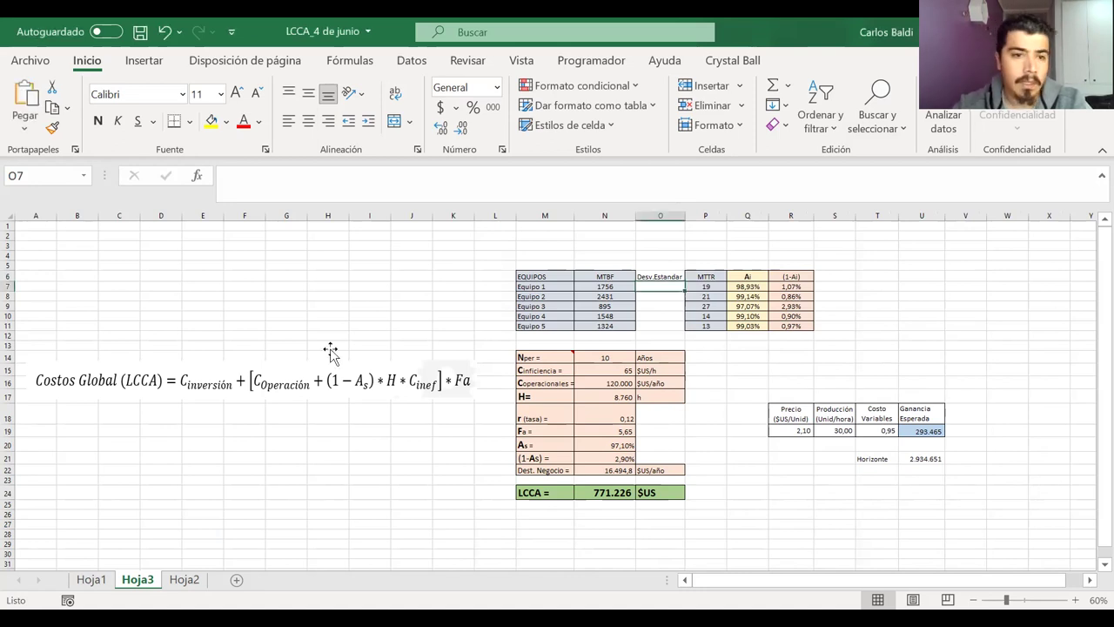
pyautogui.click(24, 227)
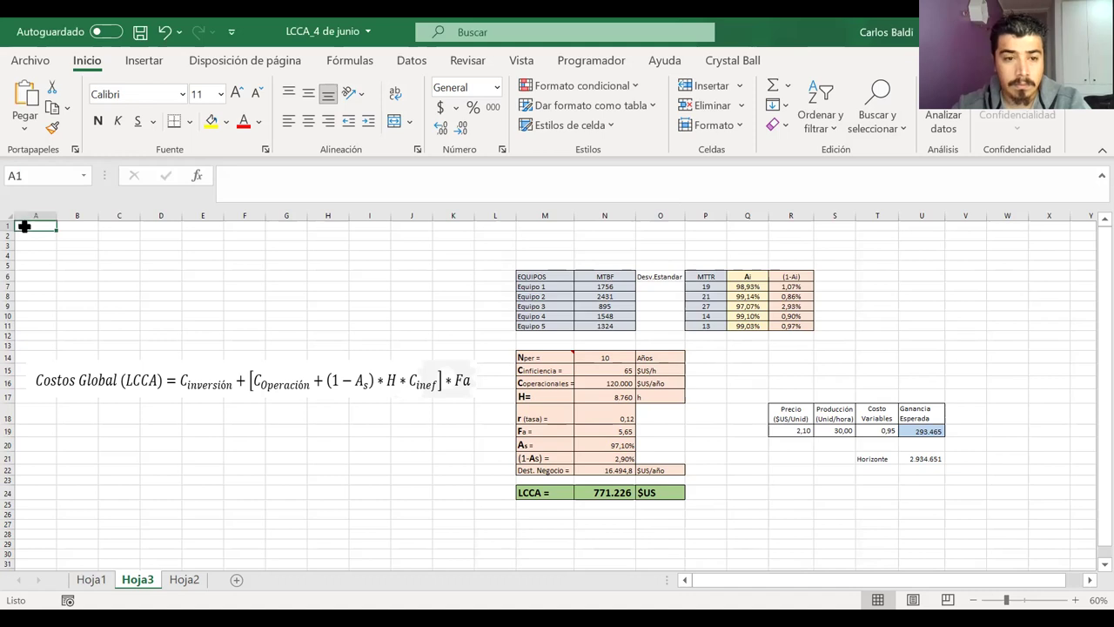
pyautogui.hotkey('ctrl', 'v')
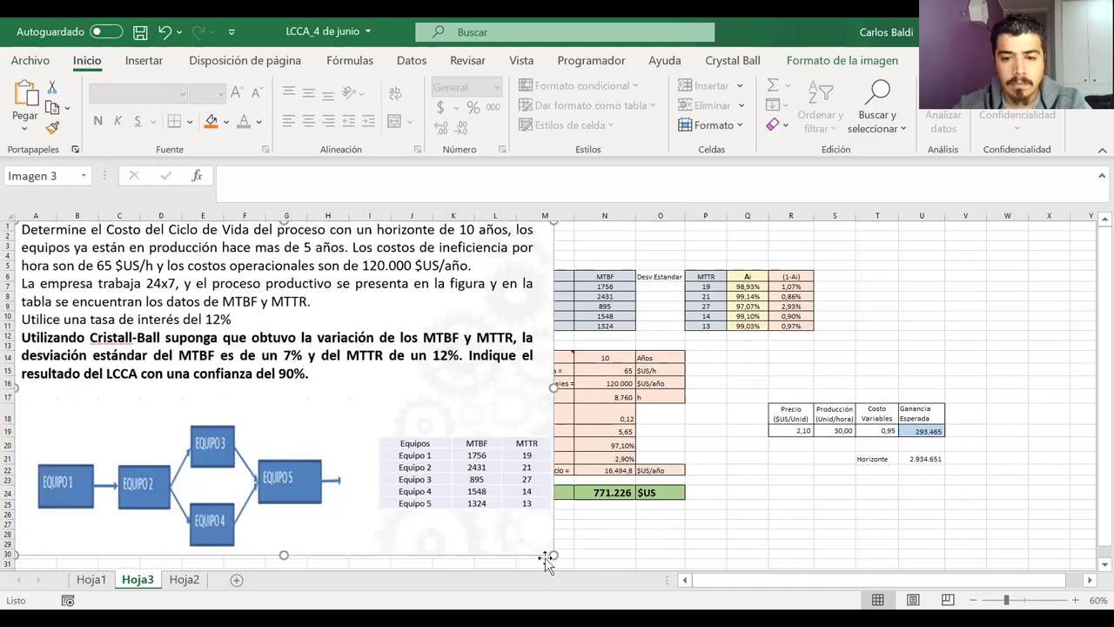
# Resize the pasted statement picture to fit beside the tables, and move the Costos Global (LCCA) formula image below it
pyautogui.moveTo(553, 554); pyautogui.dragTo(441, 493)
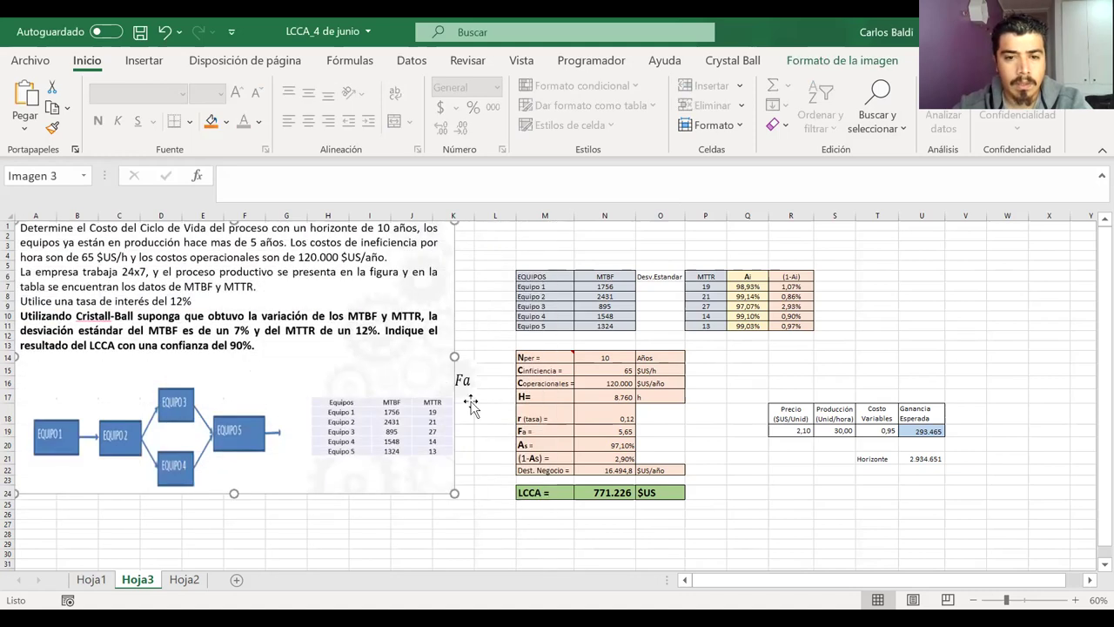
pyautogui.moveTo(462, 388); pyautogui.dragTo(451, 528)
pyautogui.click(437, 385)
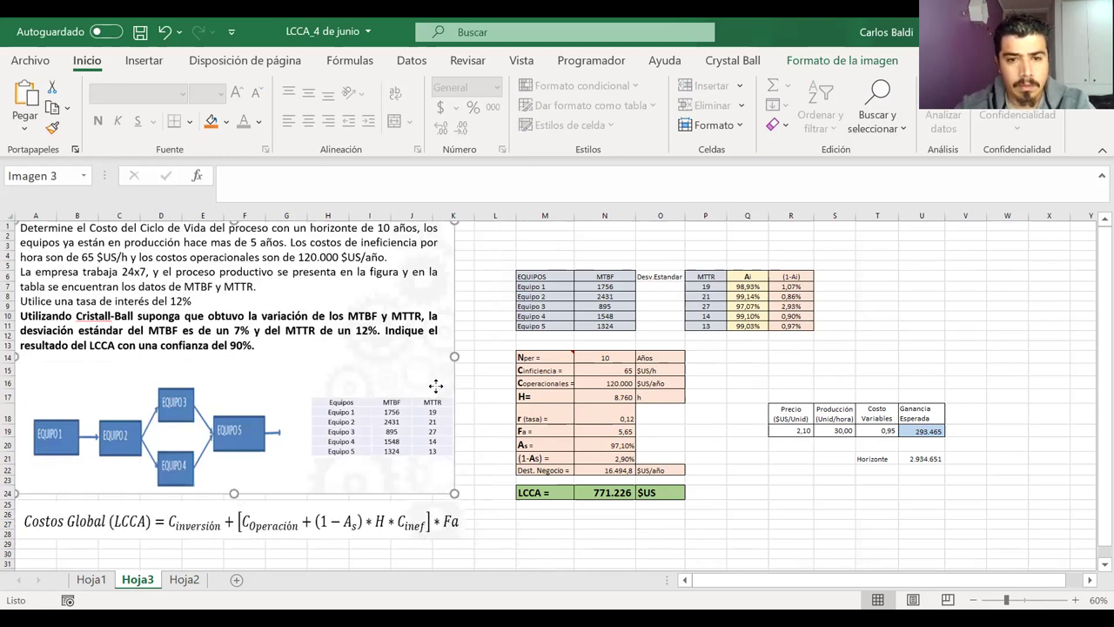
pyautogui.moveTo(454, 356); pyautogui.dragTo(467, 356)
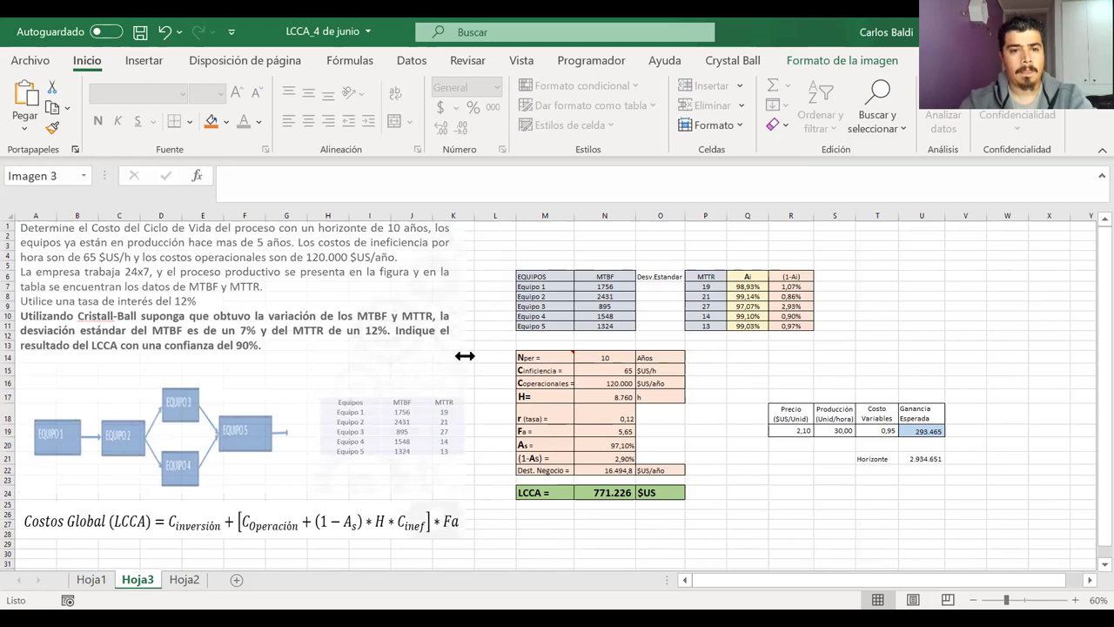
pyautogui.click(489, 352)
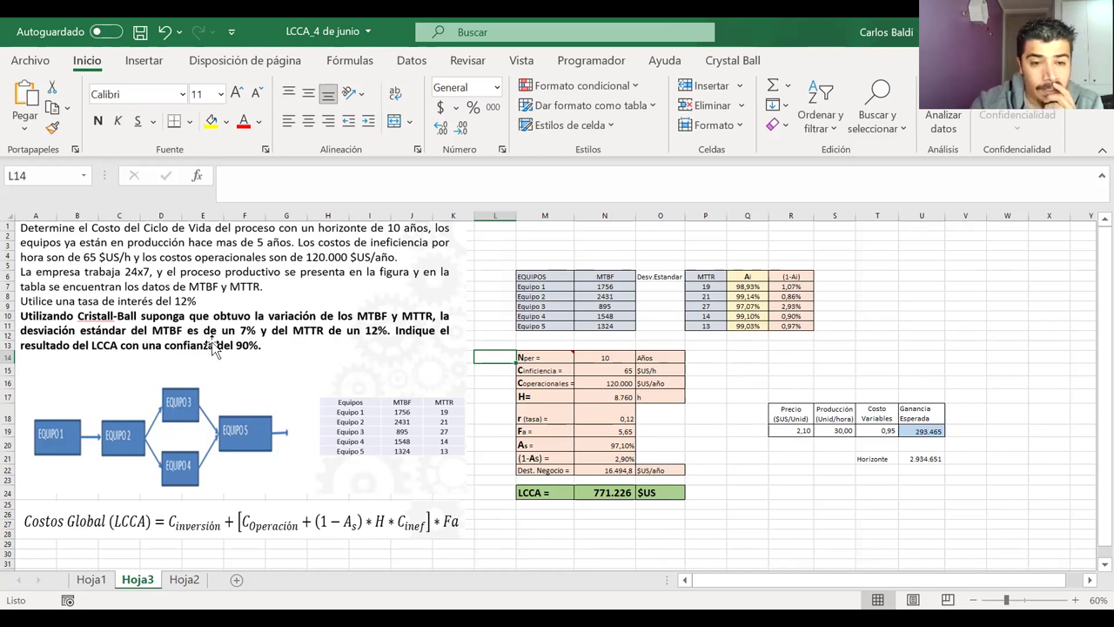
# Enter a standard deviation of 7% for the MTBF of each of the five equipment rows in O7:O11
pyautogui.click(651, 288)
pyautogui.write('7%')
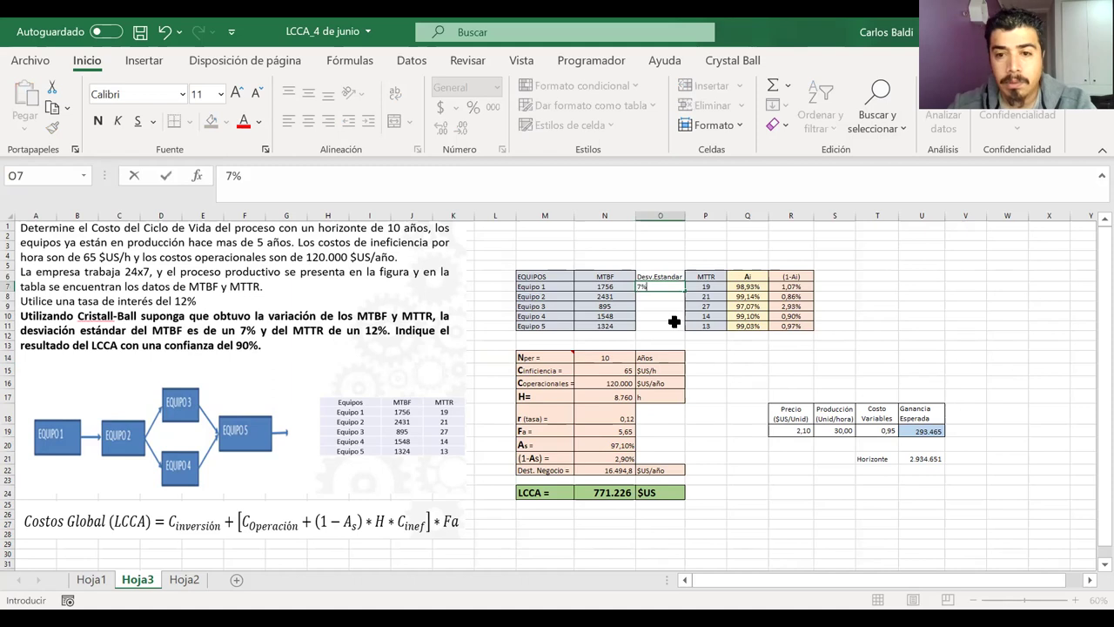
pyautogui.press('Return')
pyautogui.write('7%')
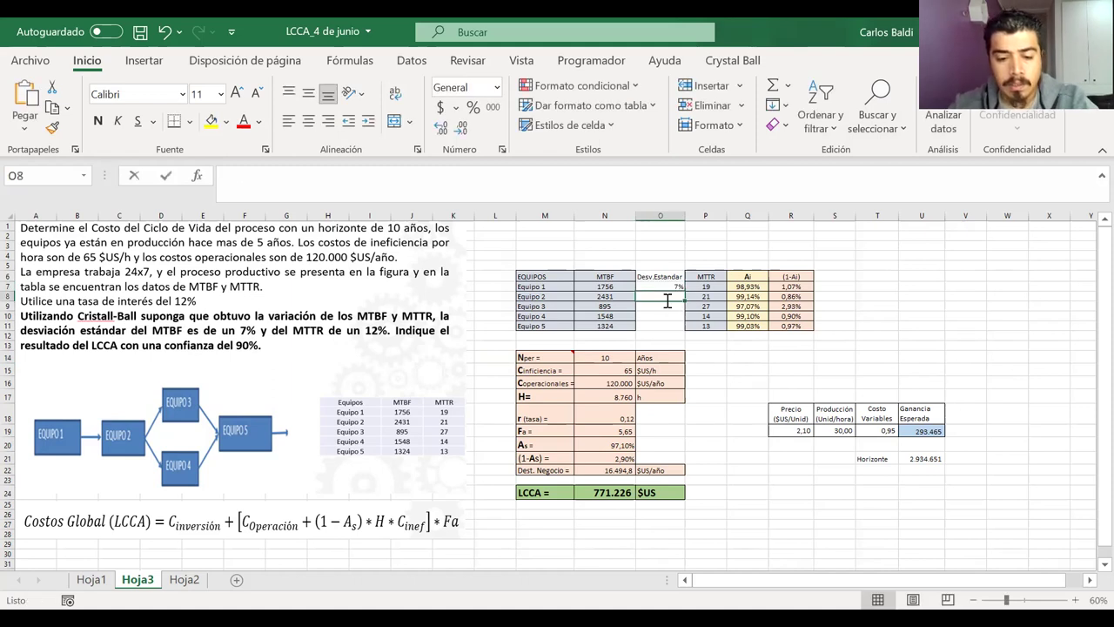
pyautogui.press('Return')
pyautogui.write('7%')
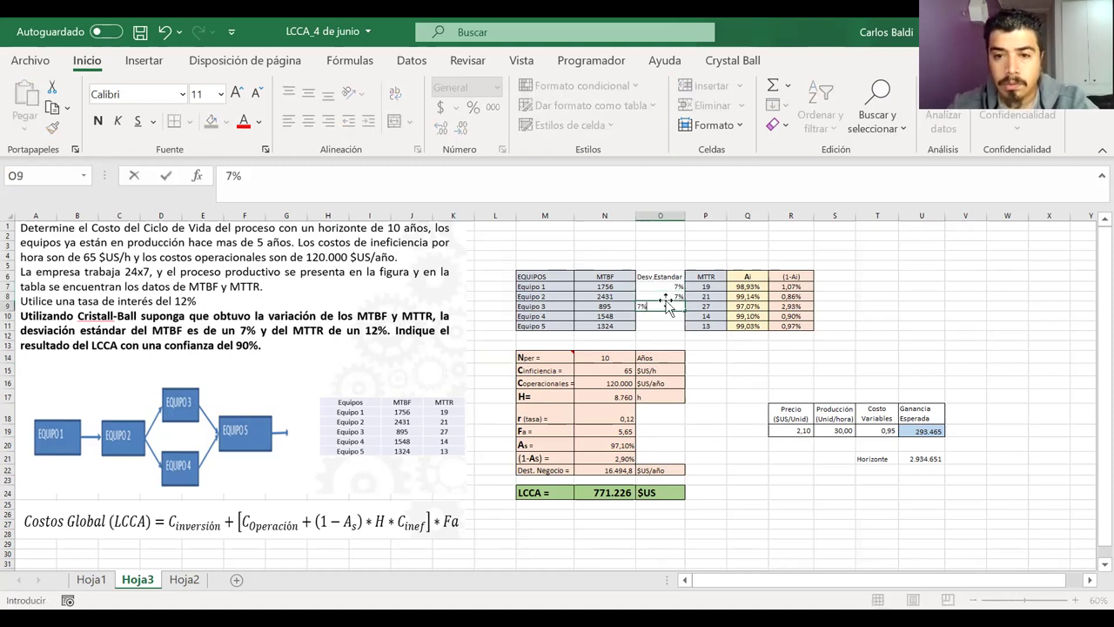
pyautogui.press('Return')
pyautogui.press('alt')
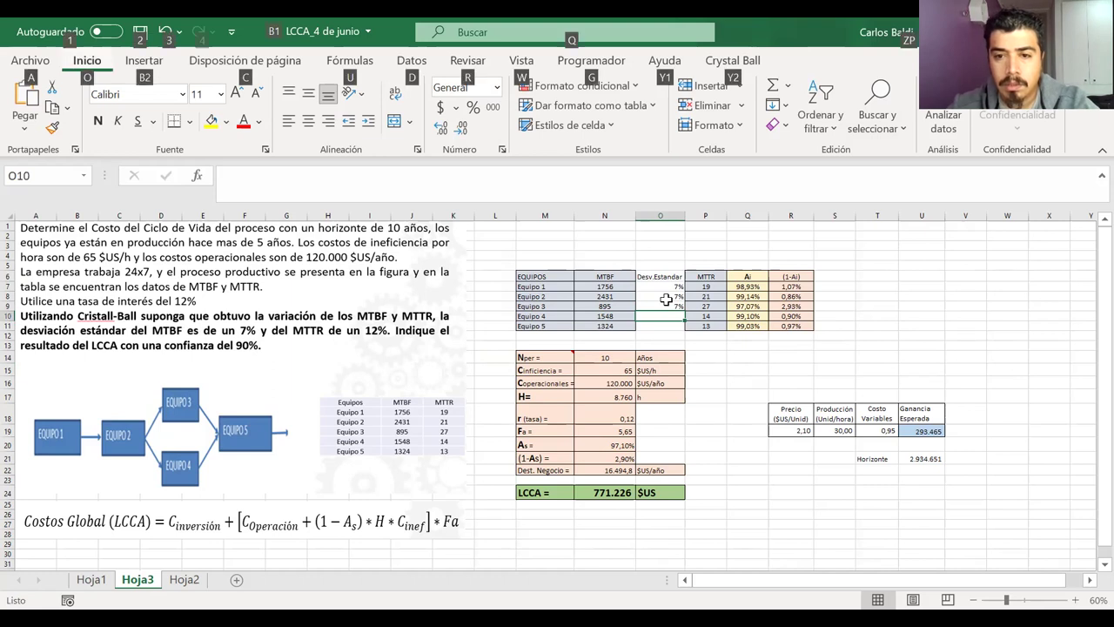
pyautogui.press('alt')
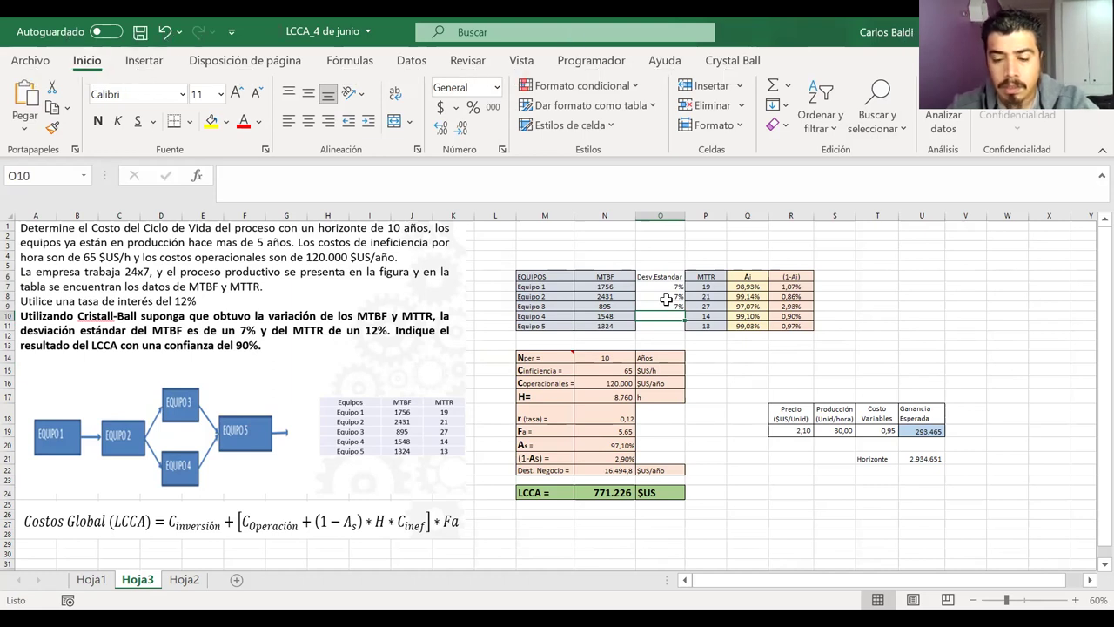
pyautogui.write('7%')
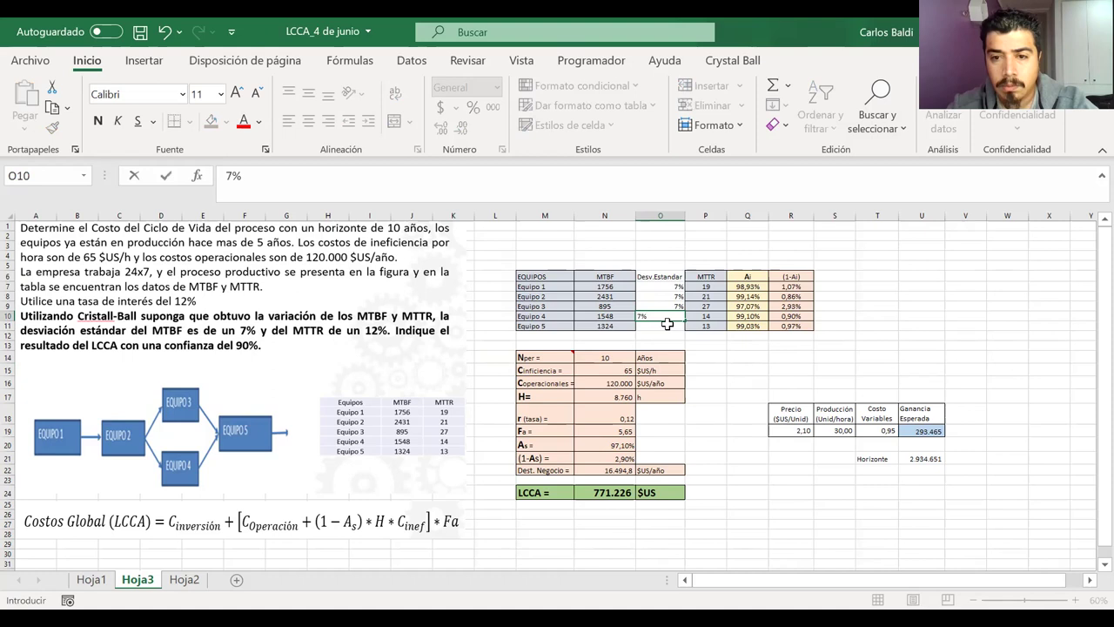
pyautogui.click(668, 324)
pyautogui.write('7%')
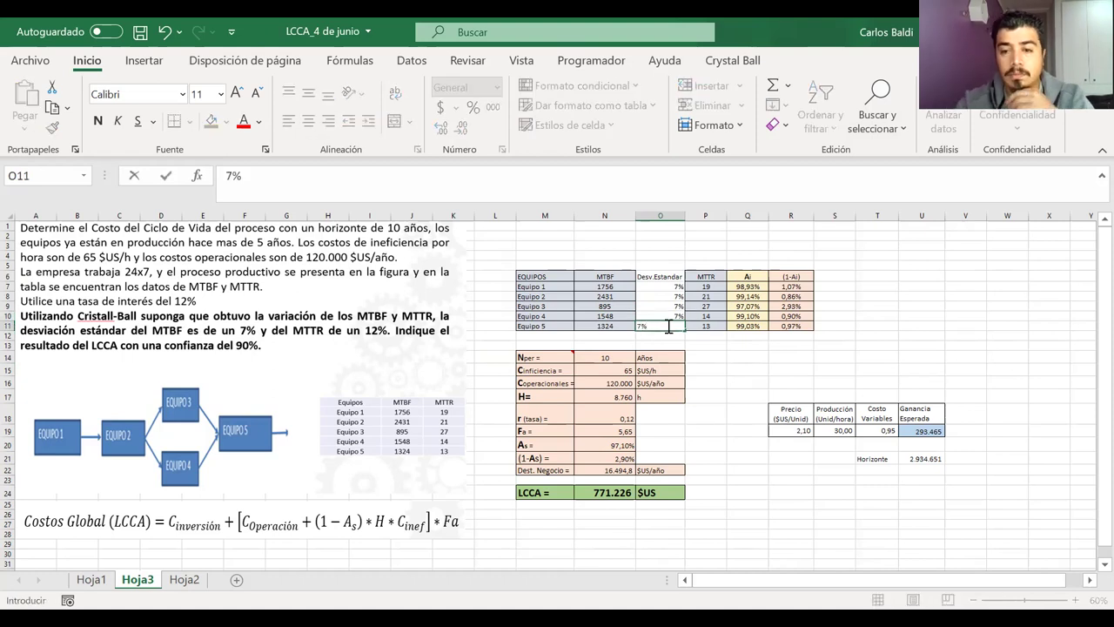
# Move the Ai and (1-Ai) columns of the equipment table from Q6:R11 to R6:S11, leaving an empty column after MTTR
pyautogui.click(751, 276)
pyautogui.moveTo(754, 296); pyautogui.dragTo(792, 325)
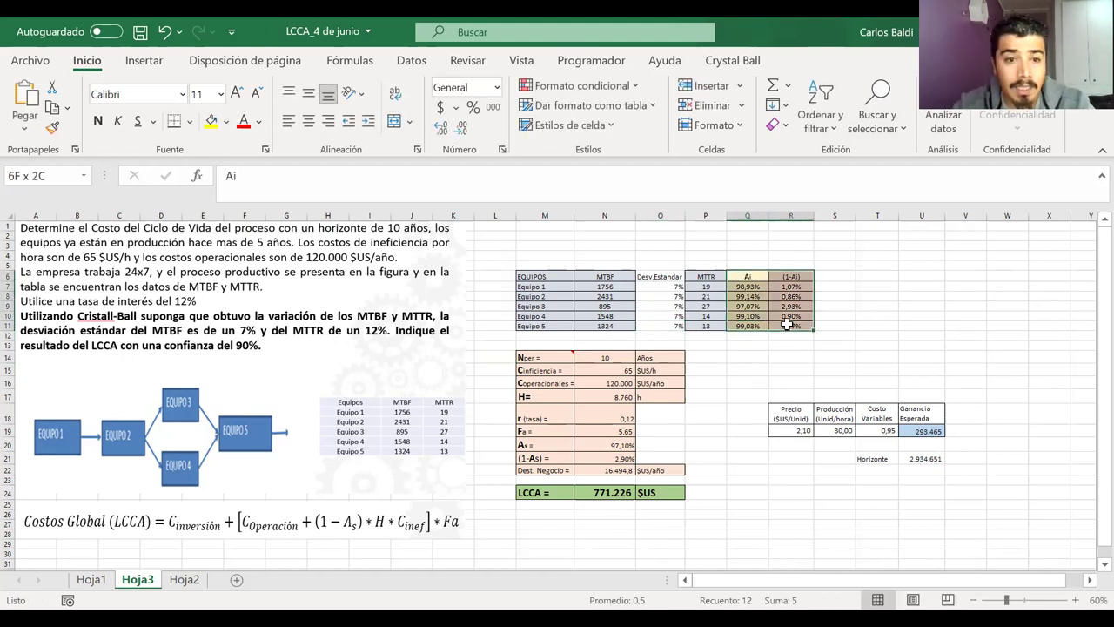
pyautogui.moveTo(746, 274); pyautogui.dragTo(793, 278)
pyautogui.click(749, 287)
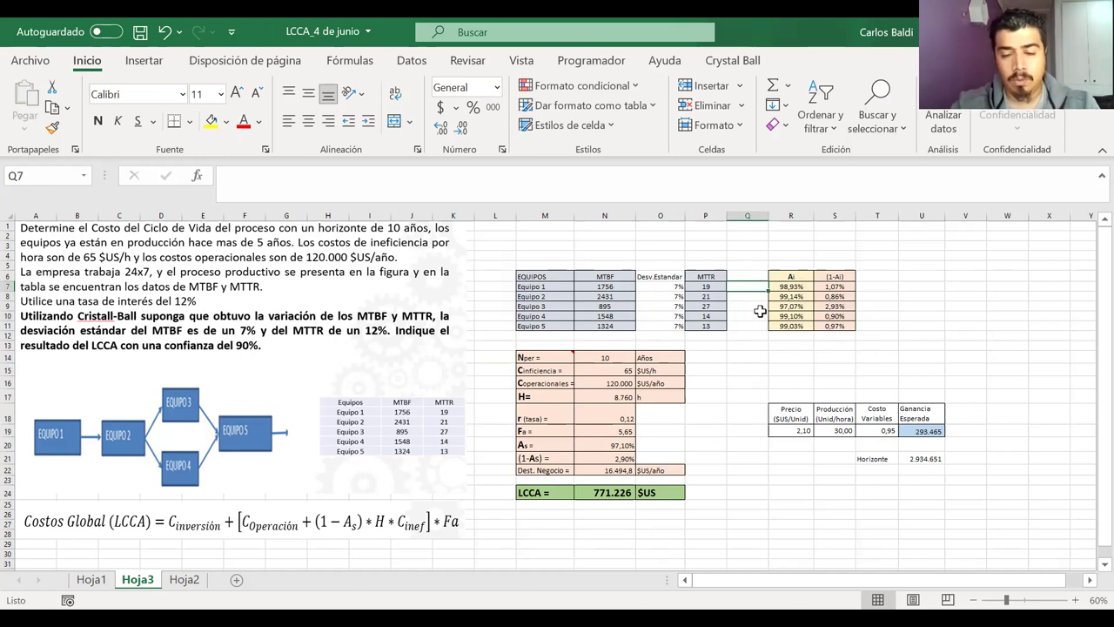
# Copy the Desv.Estandar header from O6 to Q6 and autofit the width of column Q
pyautogui.click(663, 276)
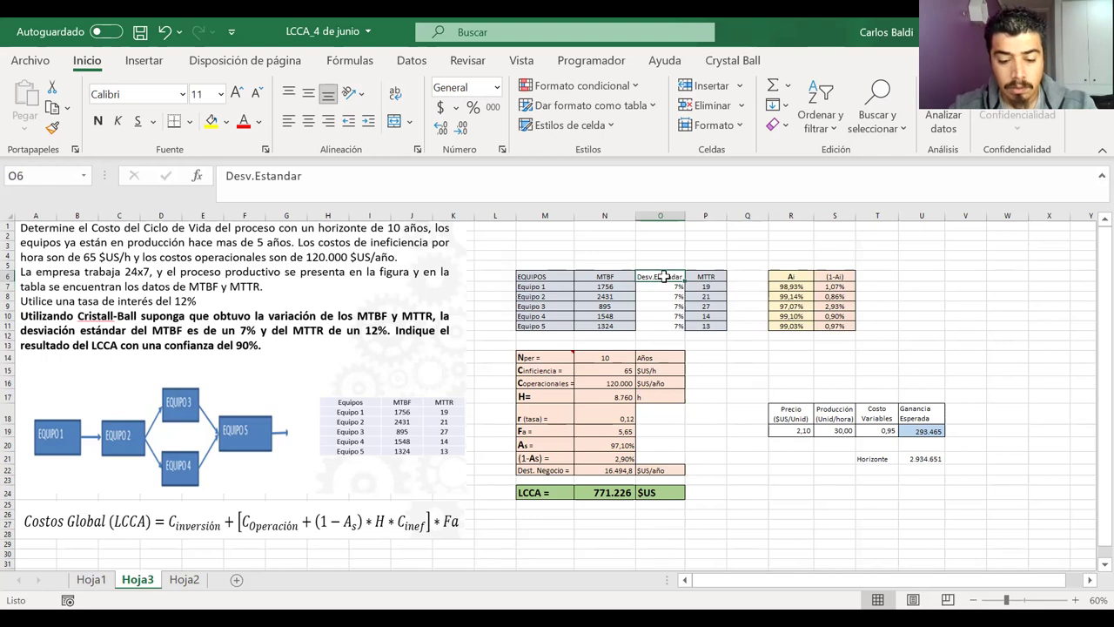
pyautogui.hotkey('ctrl', 'c')
pyautogui.click(737, 277)
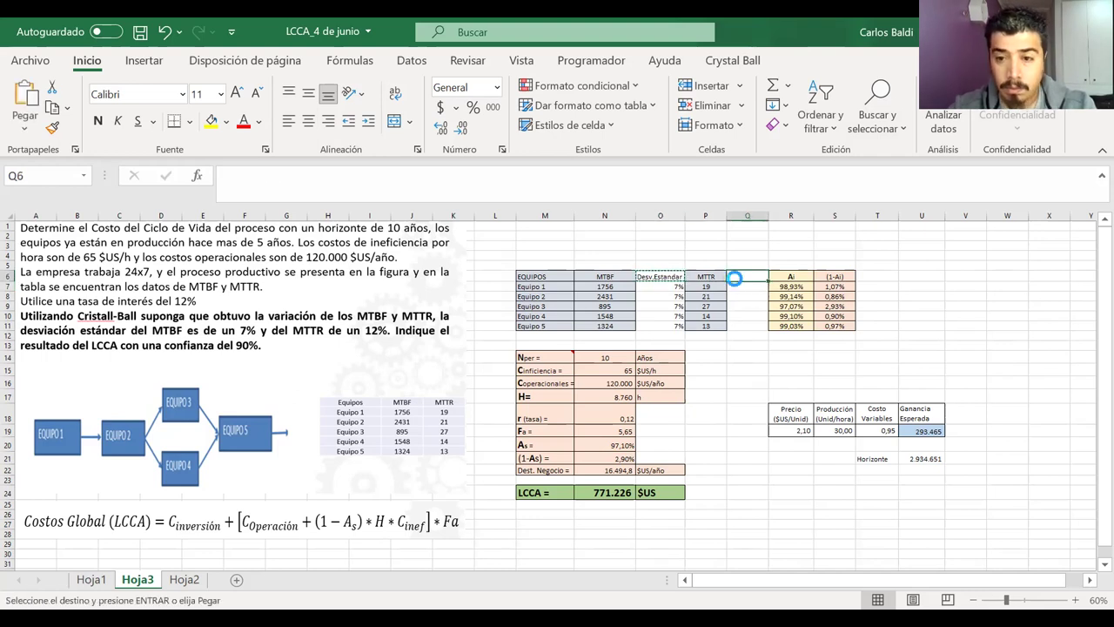
pyautogui.hotkey('ctrl', 'v')
pyautogui.doubleClick(768, 215)
# Format O6:O11 with a light gold fill, all borders and centred text, and copy that formatting to Q6:Q11
pyautogui.moveTo(660, 277); pyautogui.dragTo(659, 326)
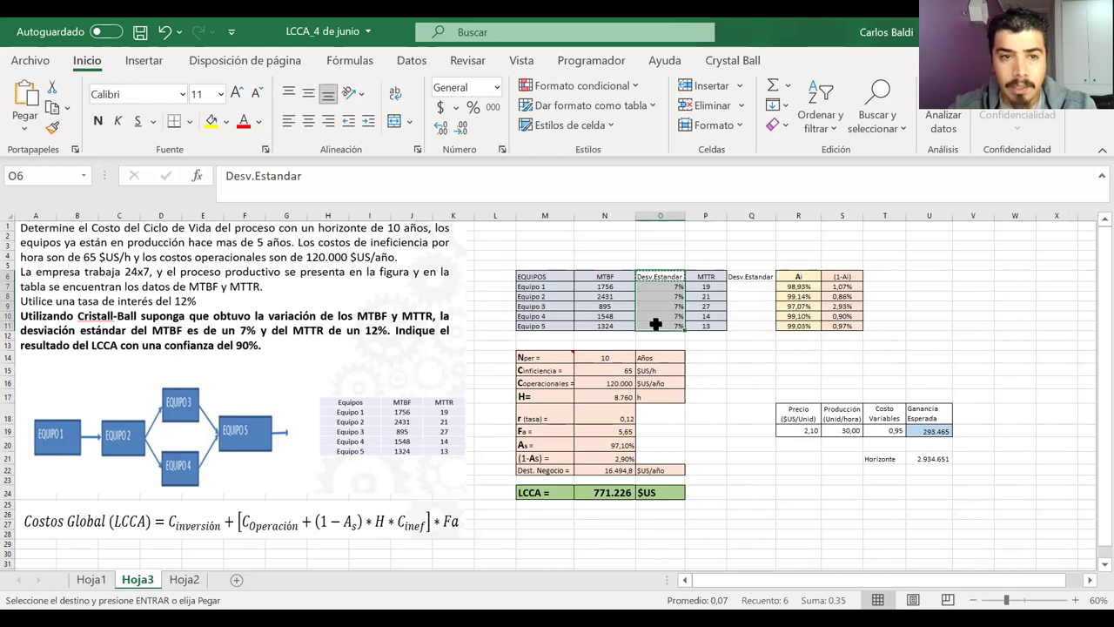
pyautogui.click(225, 129)
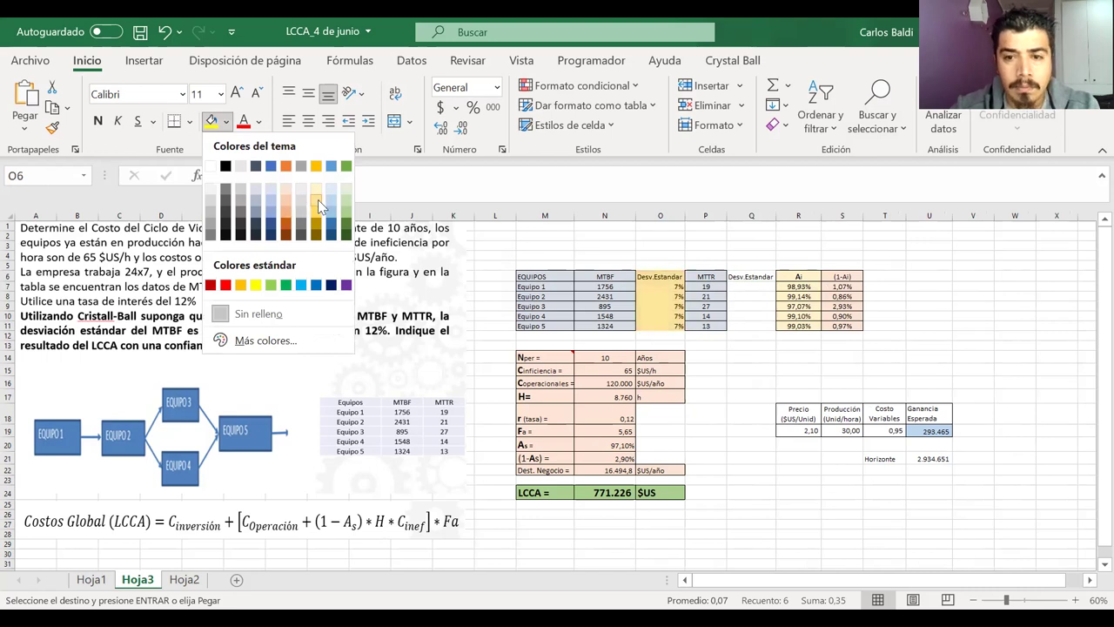
pyautogui.click(317, 199)
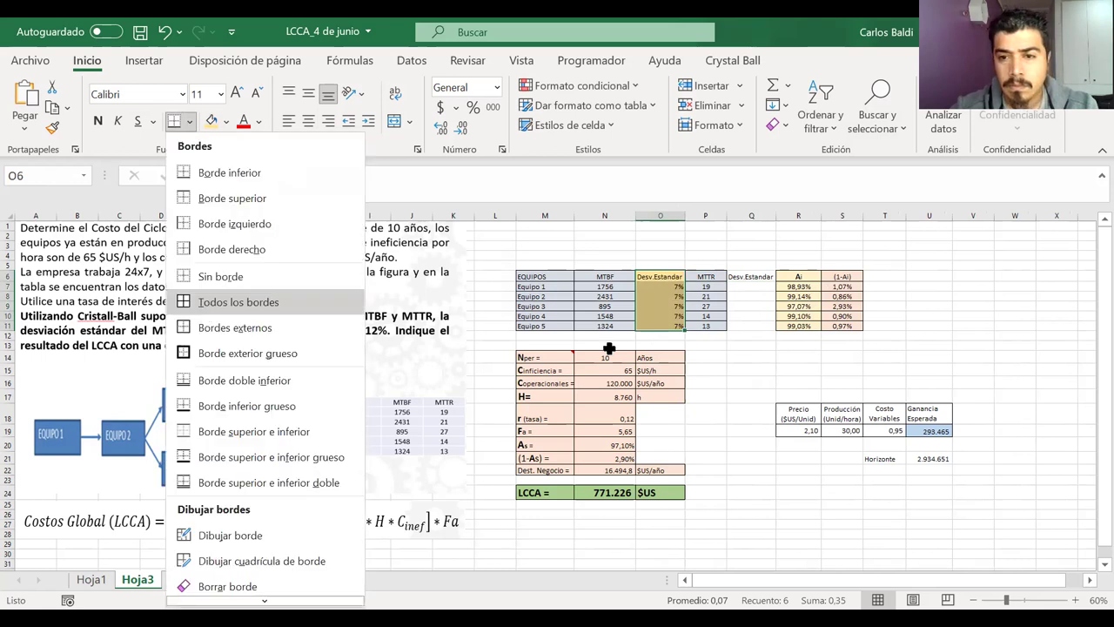
pyautogui.click(206, 298)
pyautogui.click(311, 126)
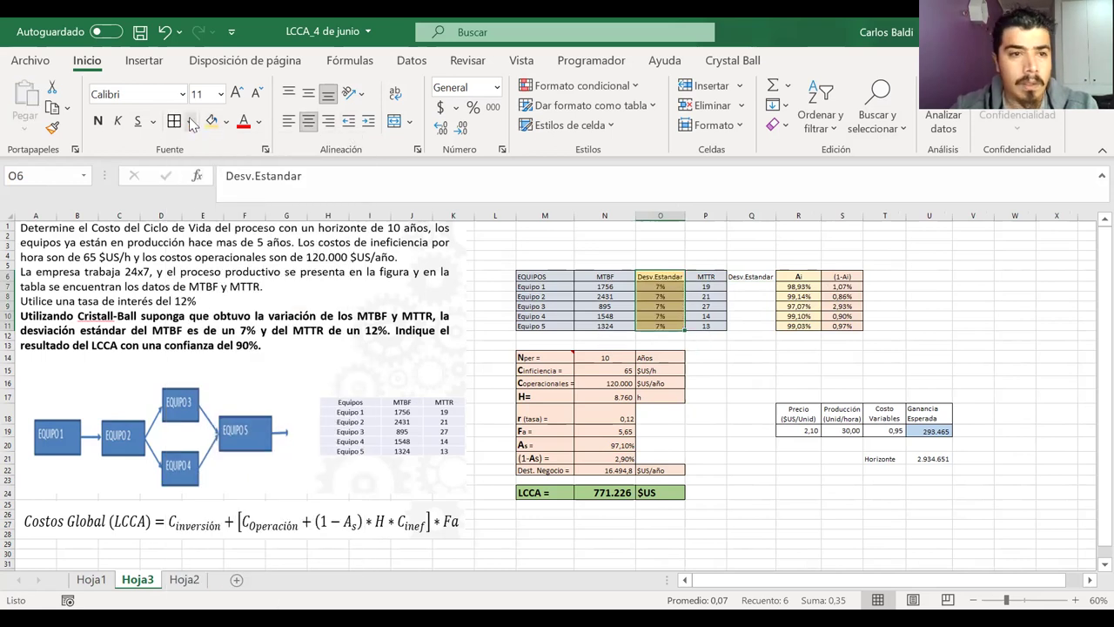
pyautogui.click(53, 128)
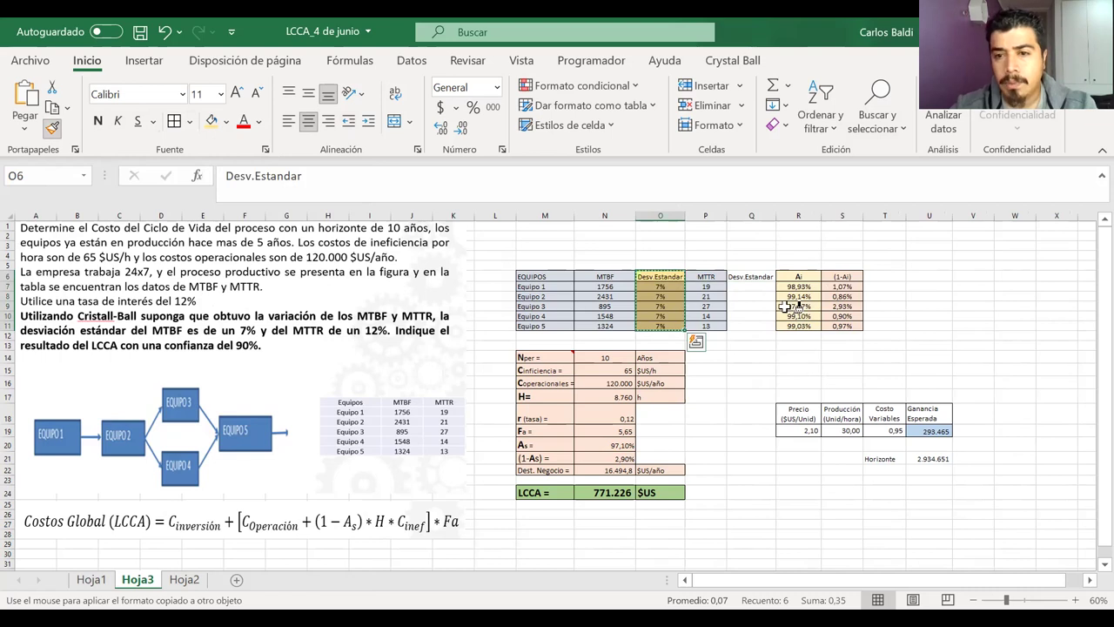
pyautogui.moveTo(757, 277); pyautogui.dragTo(759, 328)
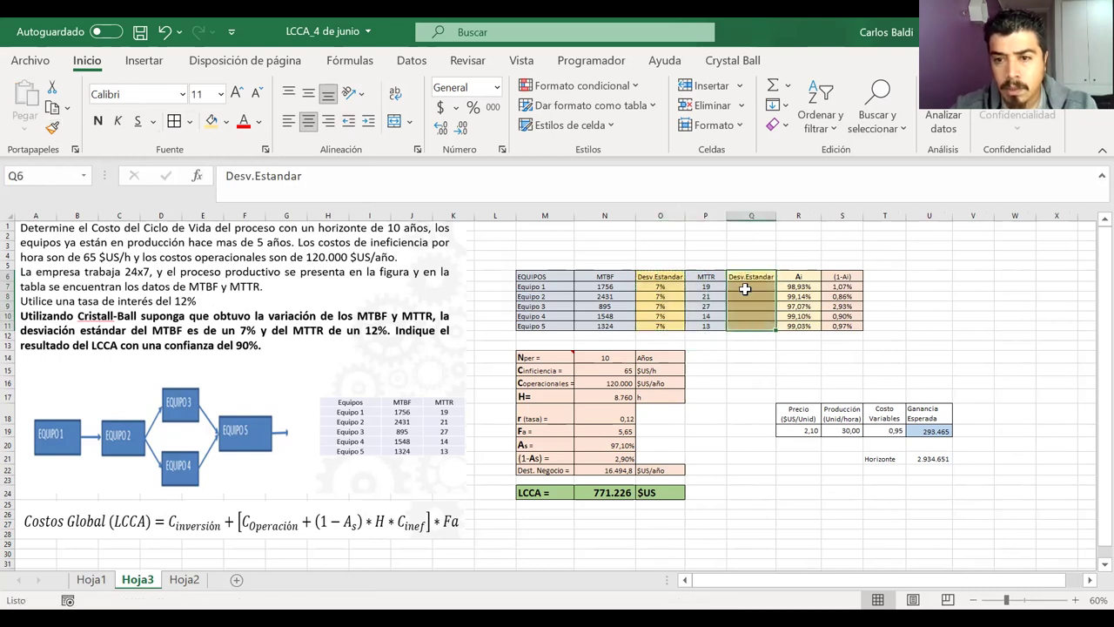
# Enter a standard deviation of 12% for the MTTR of each of the five equipment rows in Q7:Q11
pyautogui.click(744, 287)
pyautogui.write('12')
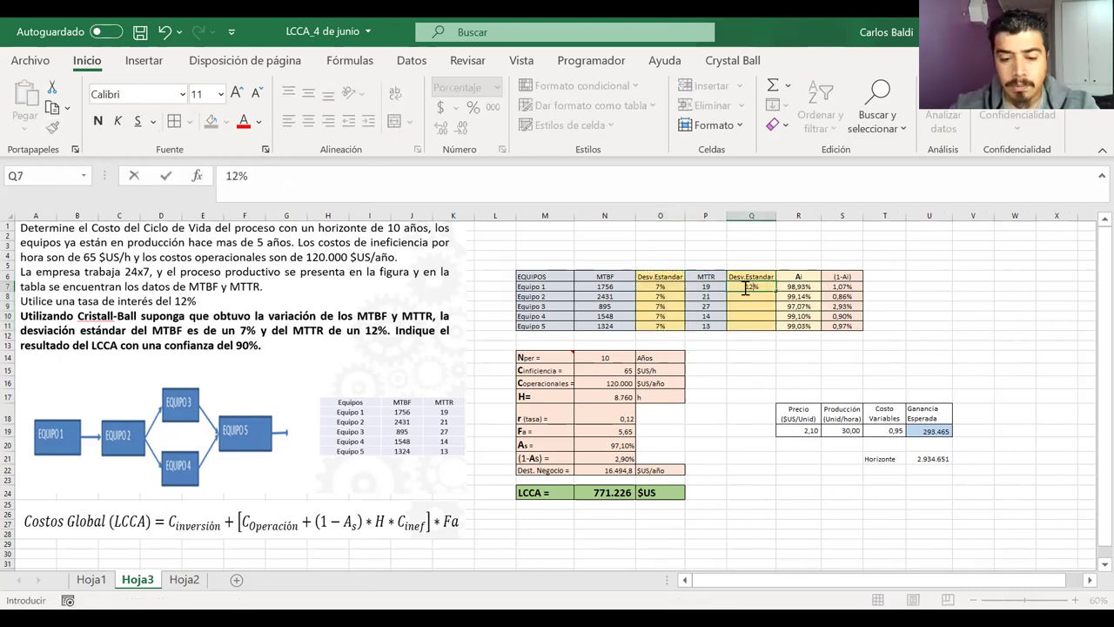
pyautogui.press('Return')
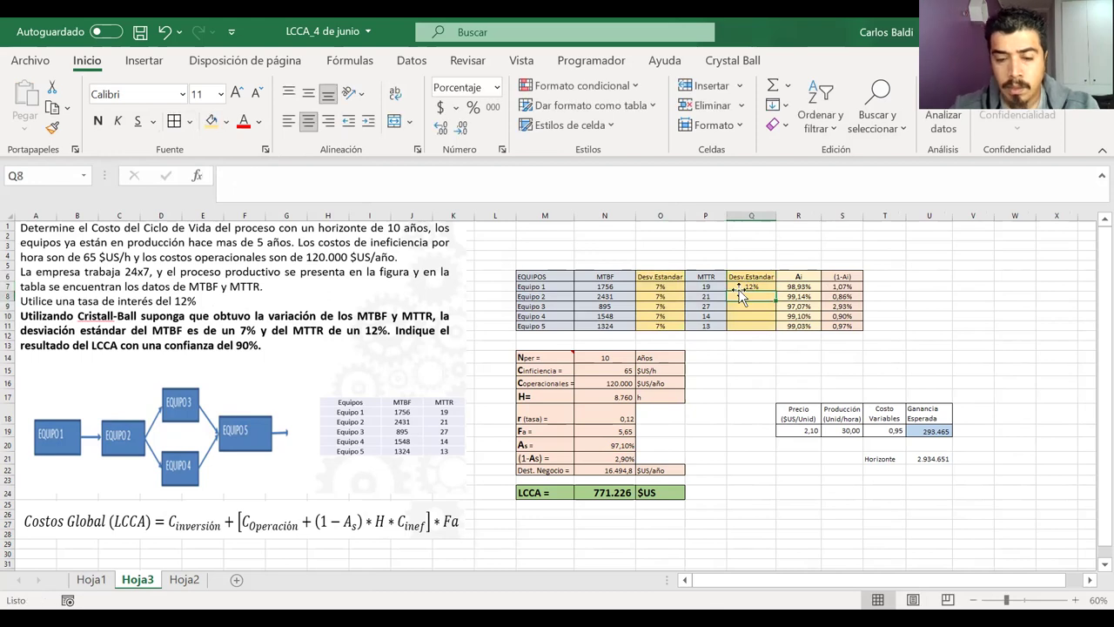
pyautogui.write('12')
pyautogui.press('Return')
pyautogui.write('12')
pyautogui.press('Return')
pyautogui.write('12')
pyautogui.press('Return')
pyautogui.write('12')
pyautogui.press('Return')
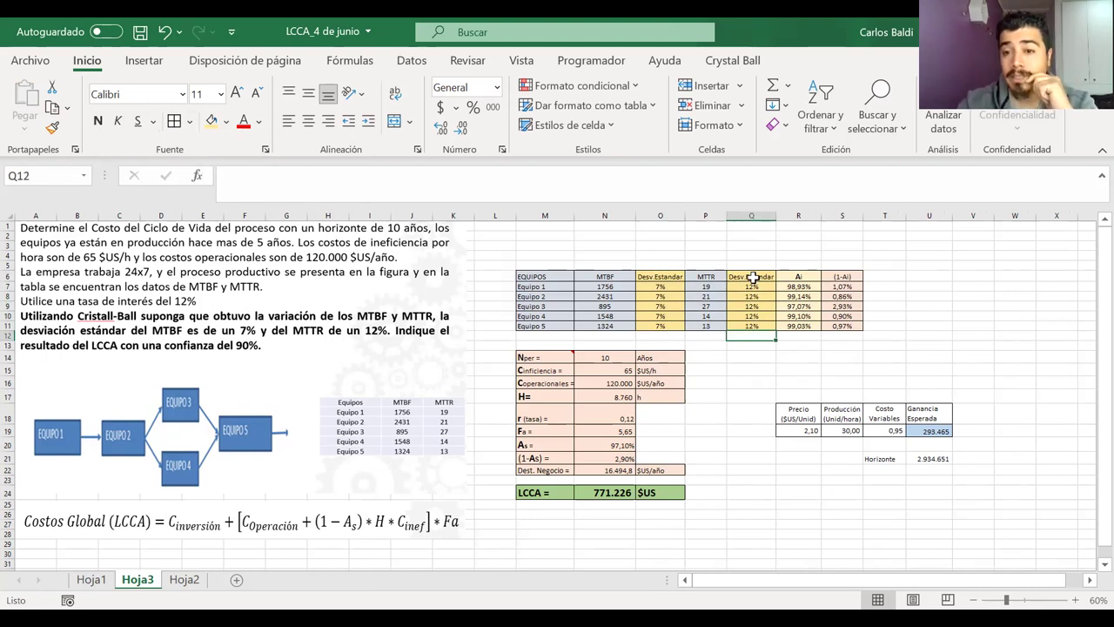
pyautogui.click(747, 286)
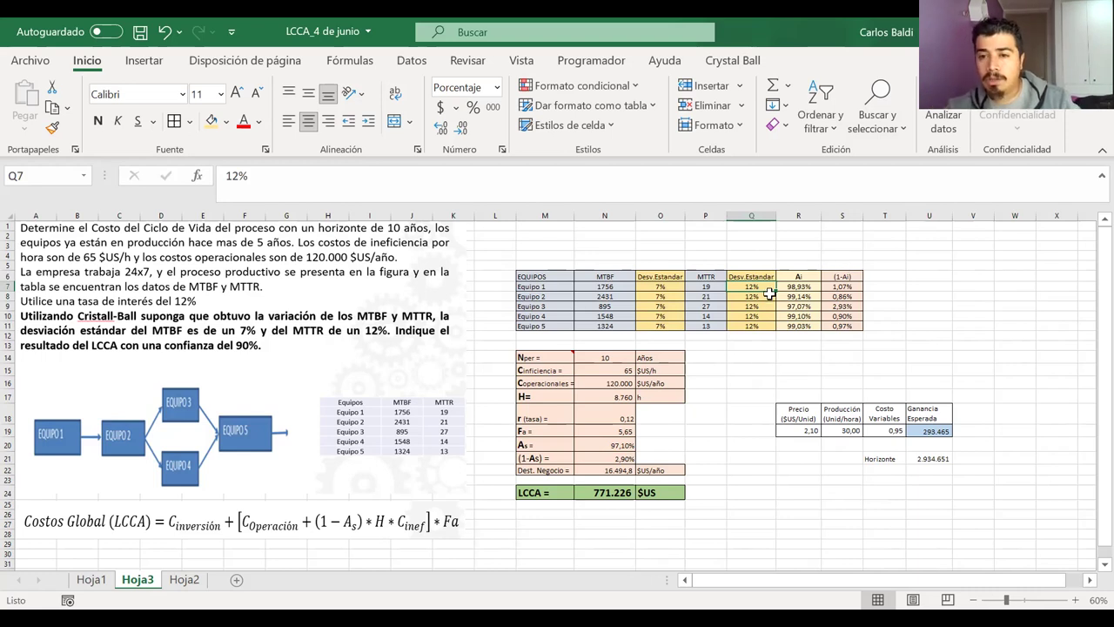
pyautogui.click(717, 305)
pyautogui.click(741, 306)
pyautogui.moveTo(660, 287); pyautogui.dragTo(617, 287)
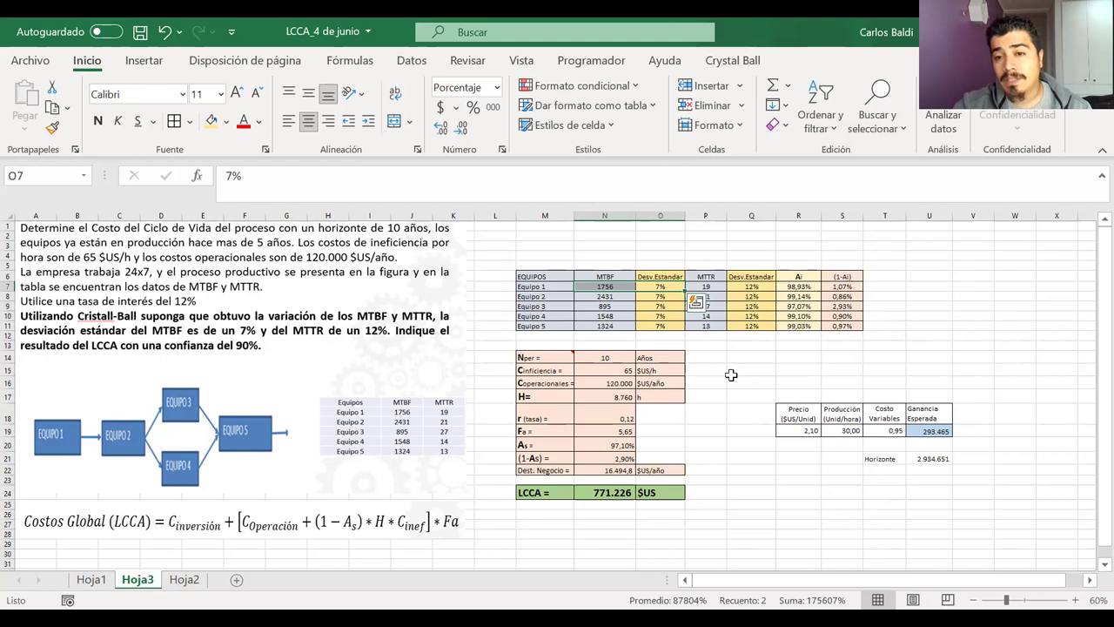
pyautogui.click(731, 373)
pyautogui.rightClick(731, 374)
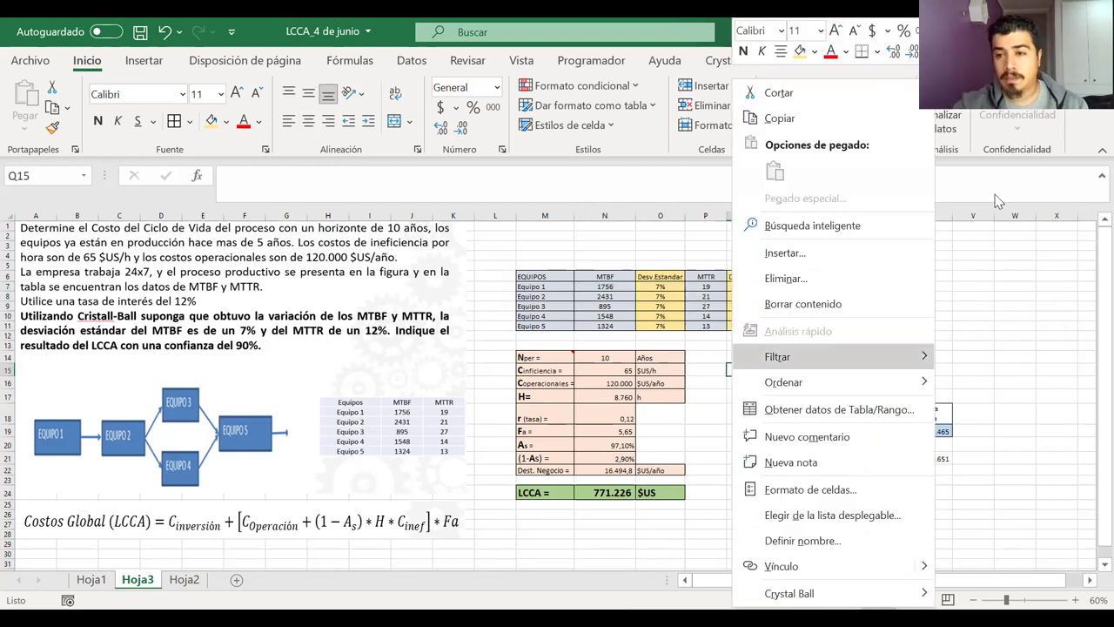
pyautogui.click(1014, 286)
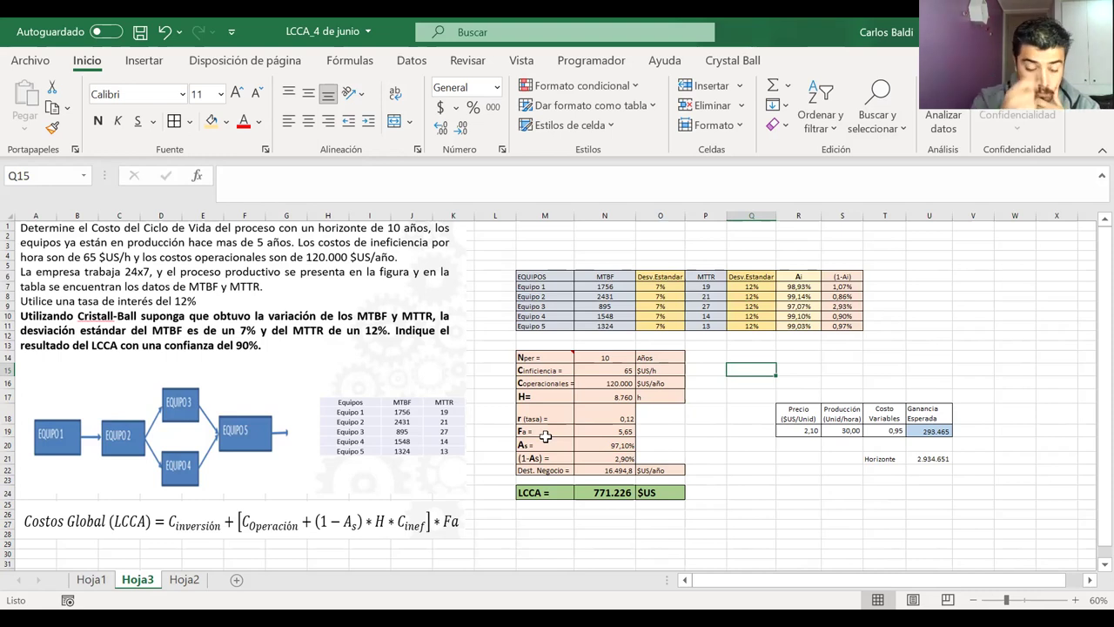
# On Hoja2, move the Error formula image directly below the standard deviation formula image
pyautogui.click(184, 580)
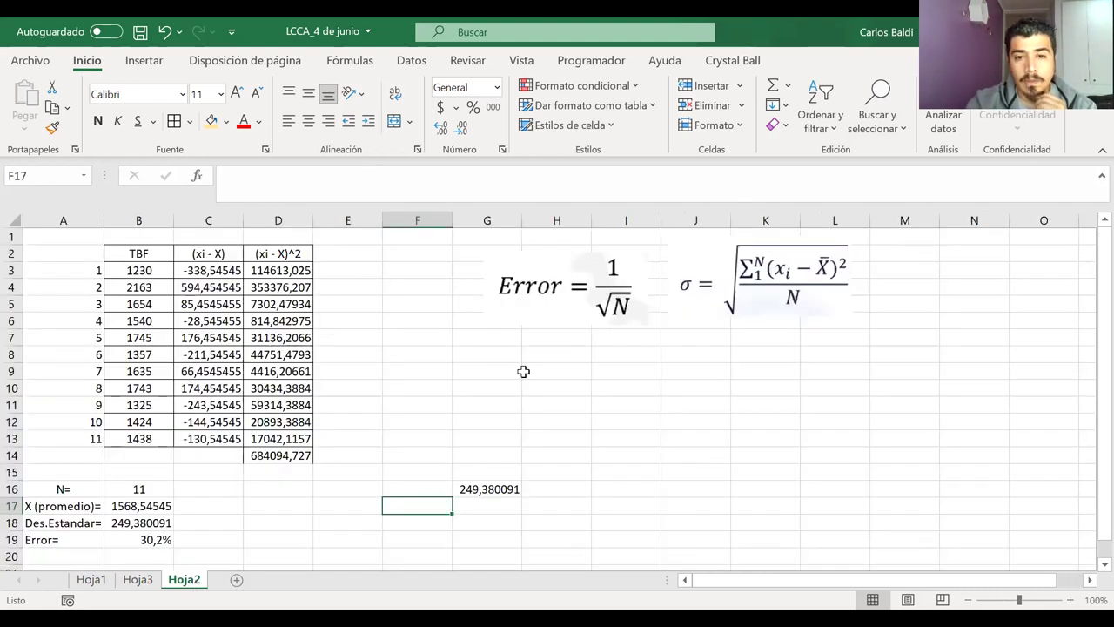
pyautogui.moveTo(597, 281); pyautogui.dragTo(795, 364)
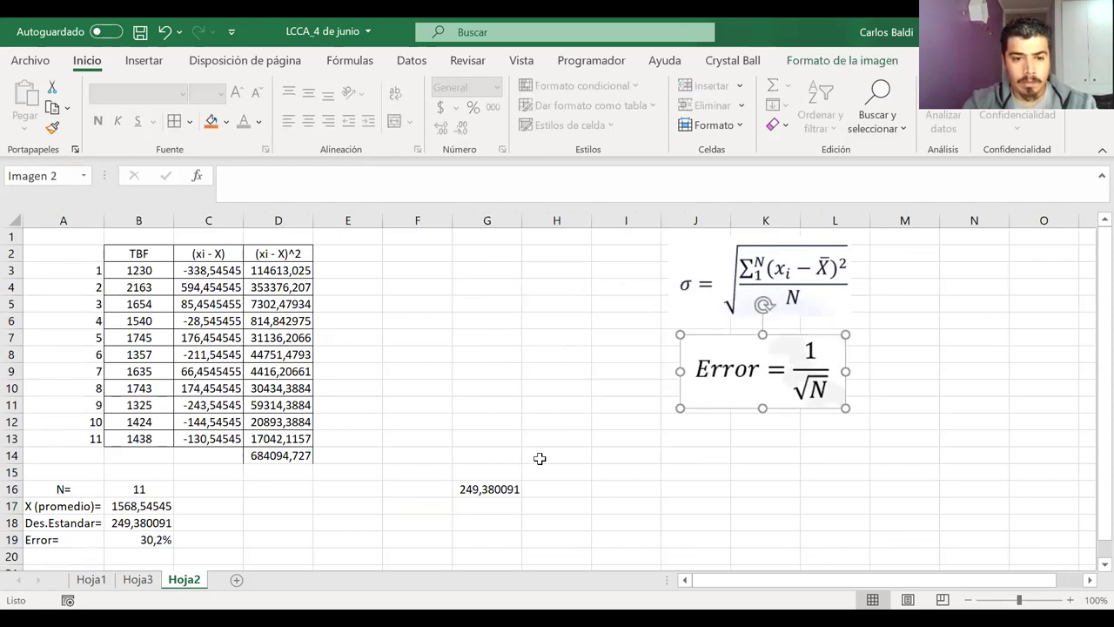
pyautogui.click(699, 472)
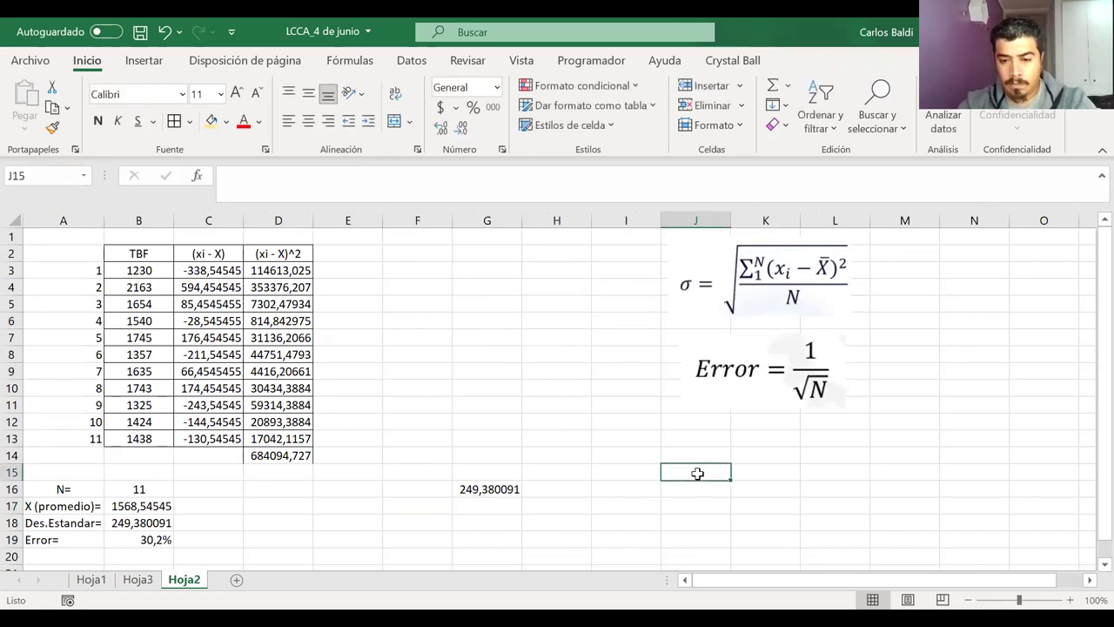
pyautogui.write('=')
pyautogui.click(482, 490)
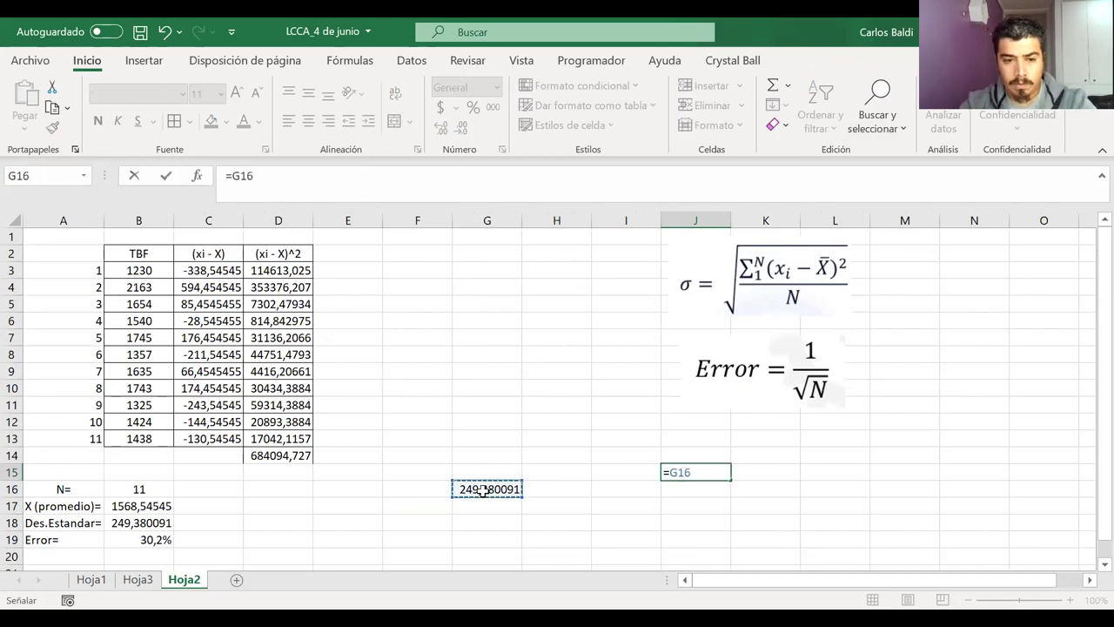
pyautogui.press('BackSpace')
pyautogui.press('Escape')
# Divide the standard deviation by the mean in J15 with =B18/B17 and format the result as a percentage with two decimals
pyautogui.write('=')
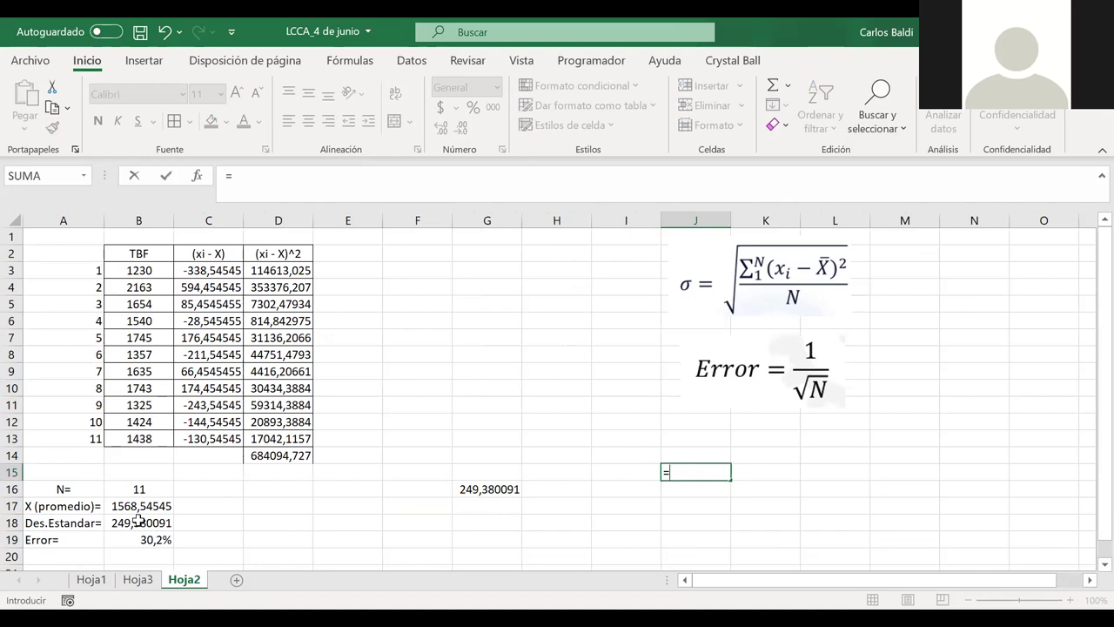
pyautogui.click(138, 522)
pyautogui.write('/')
pyautogui.click(131, 504)
pyautogui.press('Return')
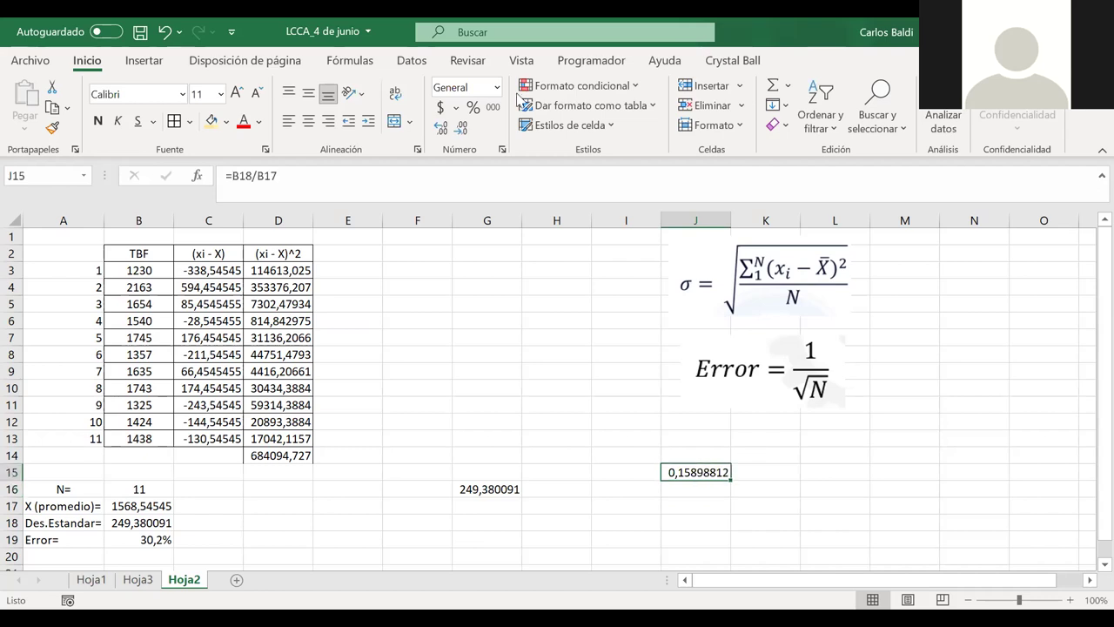
pyautogui.click(472, 108)
pyautogui.click(441, 128)
pyautogui.click(442, 128)
pyautogui.click(901, 352)
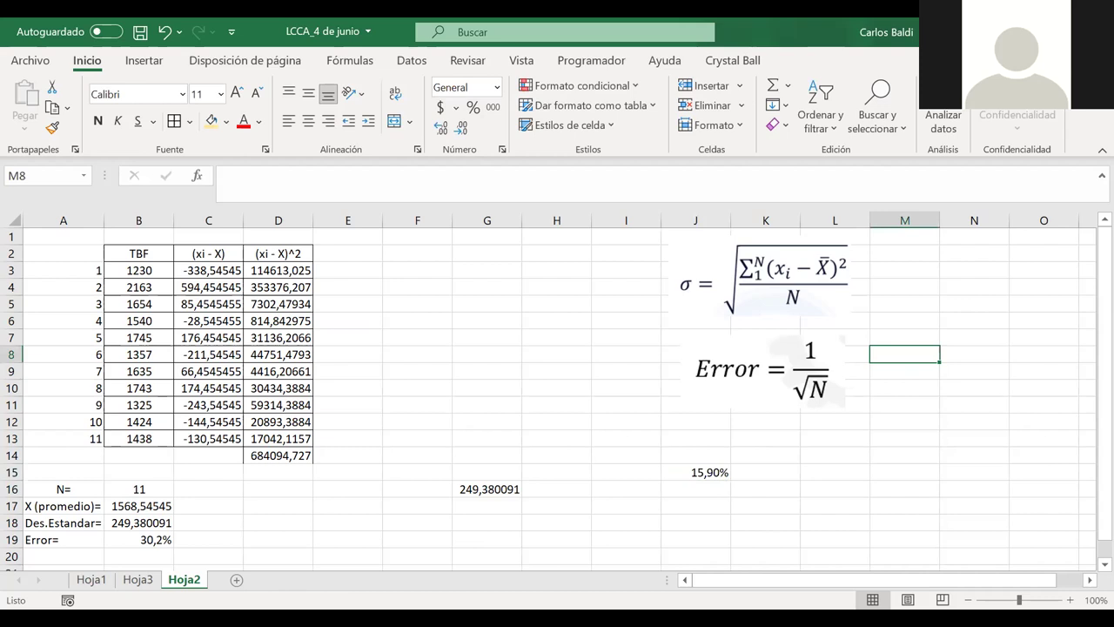
pyautogui.click(91, 580)
pyautogui.click(138, 580)
pyautogui.click(91, 580)
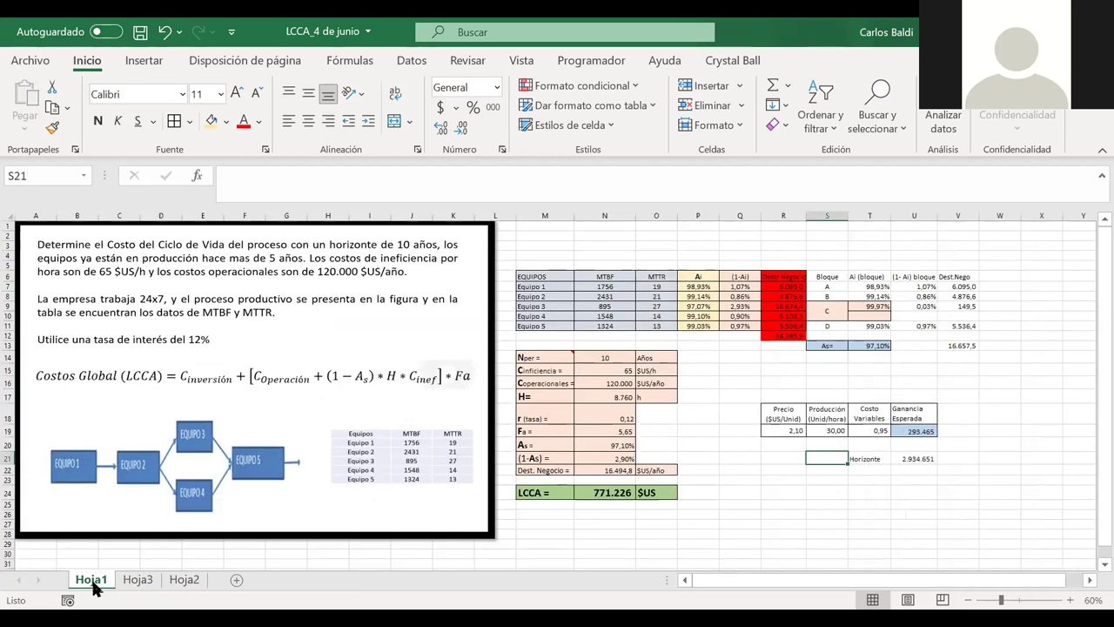
pyautogui.click(138, 580)
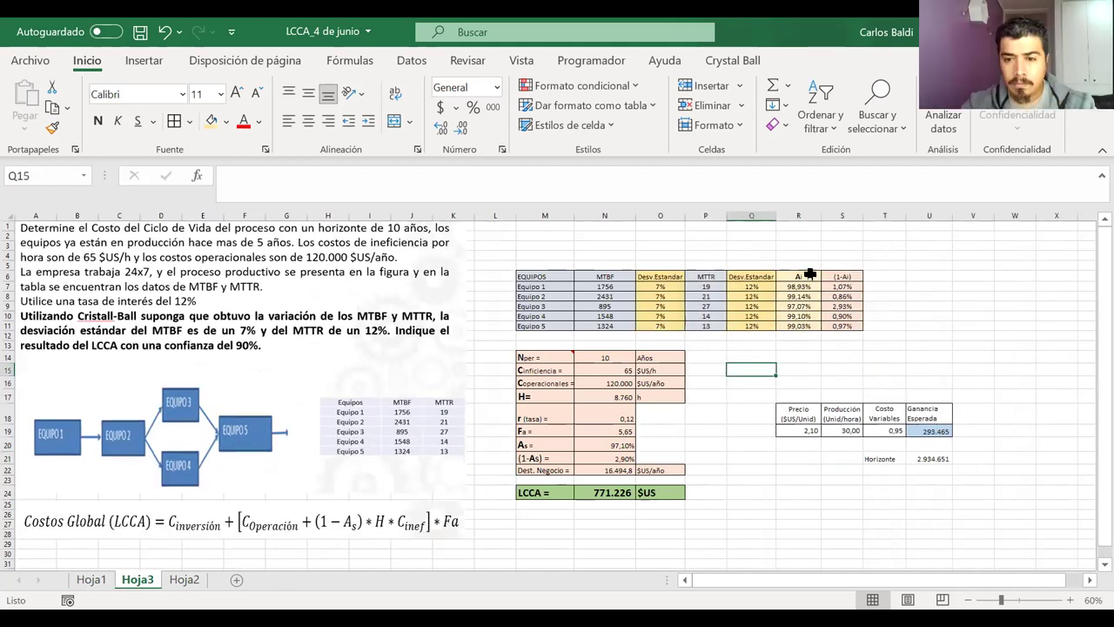
pyautogui.click(660, 287)
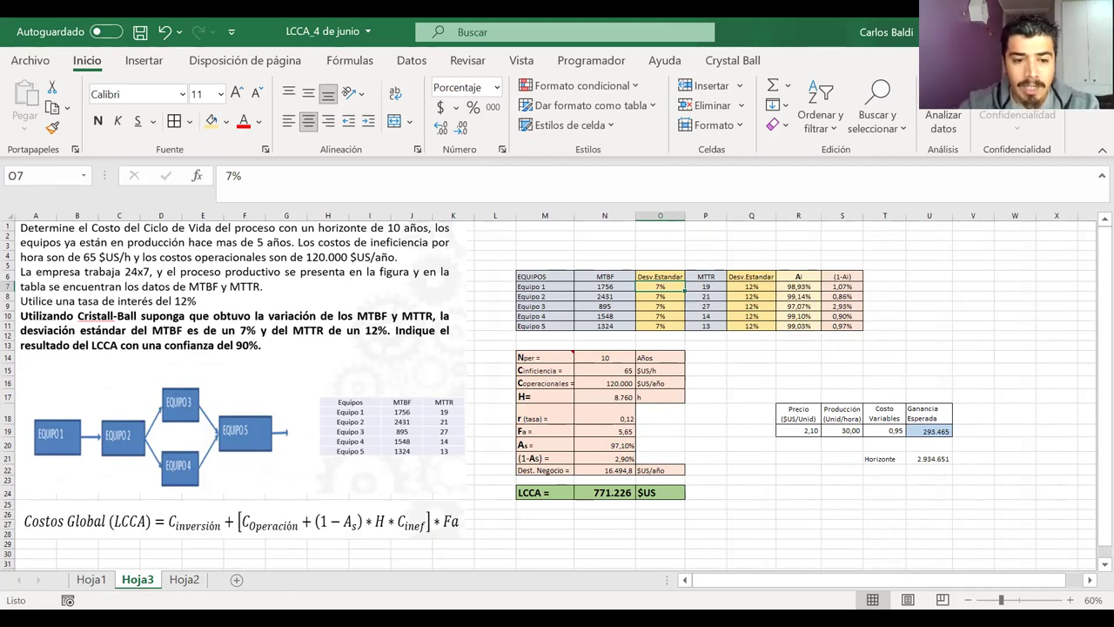
pyautogui.click(186, 582)
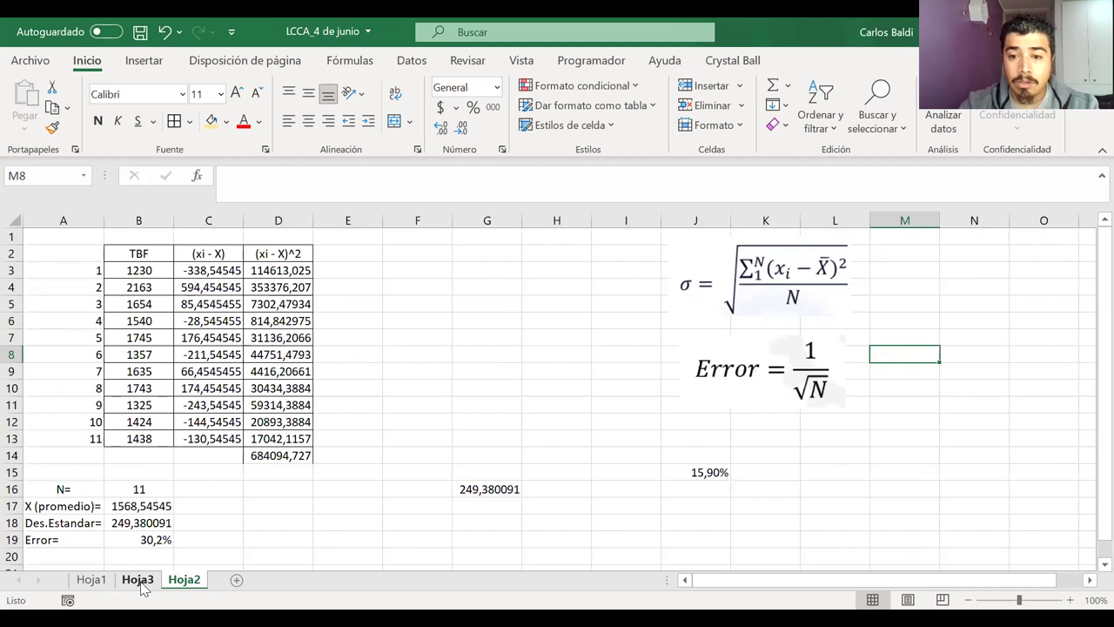
# On Hoja2, clear G16 and move the =B18/B17 ratio from J15 into that cell
pyautogui.click(138, 580)
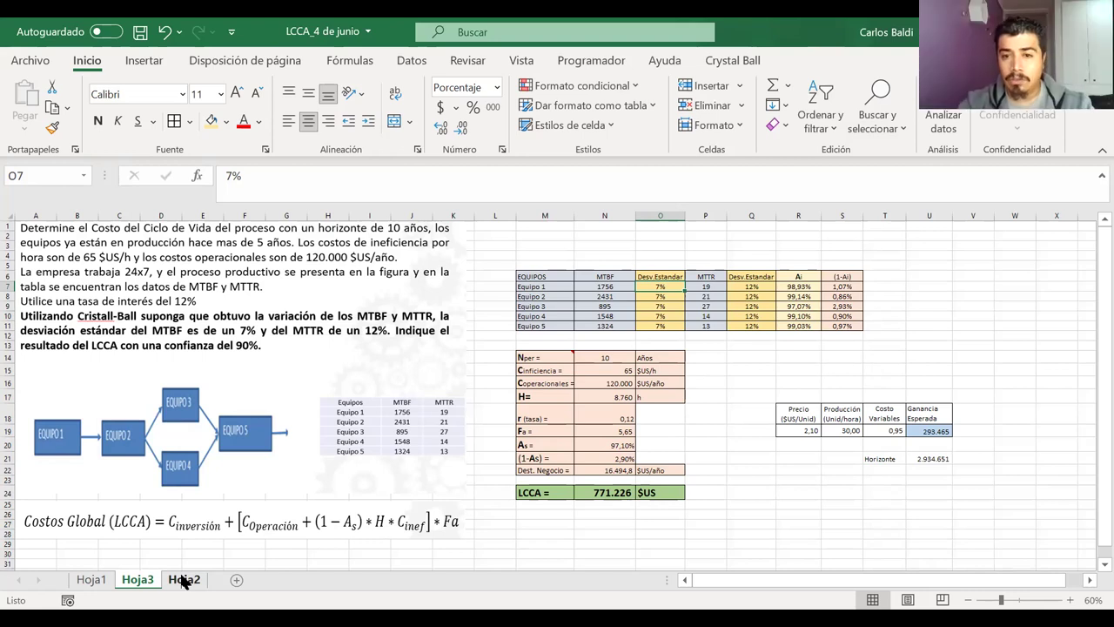
pyautogui.click(184, 579)
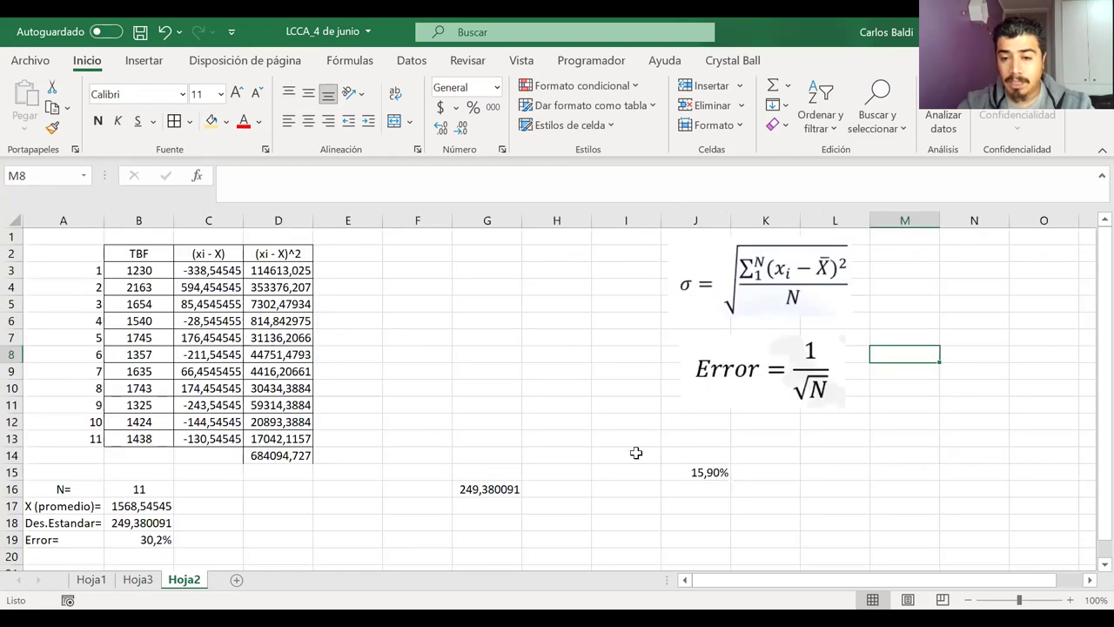
pyautogui.click(487, 488)
pyautogui.press('Delete')
pyautogui.click(680, 477)
pyautogui.moveTo(681, 484); pyautogui.dragTo(514, 498)
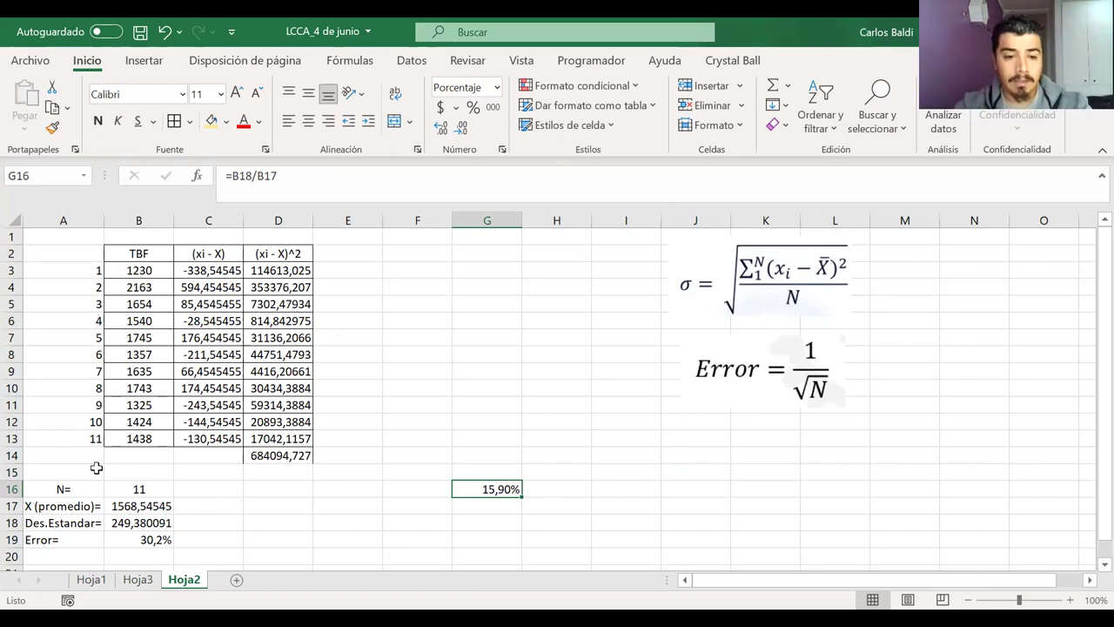
# Compare the standard deviation percentages in the Hoja3 equipment table with the deviation-to-mean ratio in G16 on Hoja2
pyautogui.click(139, 581)
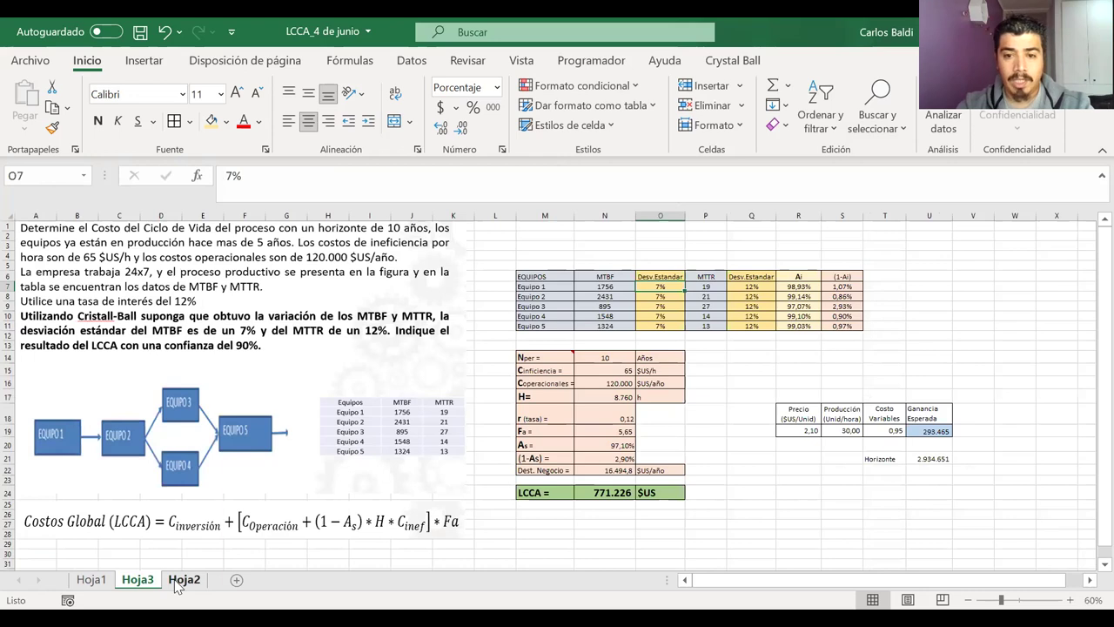
pyautogui.click(181, 581)
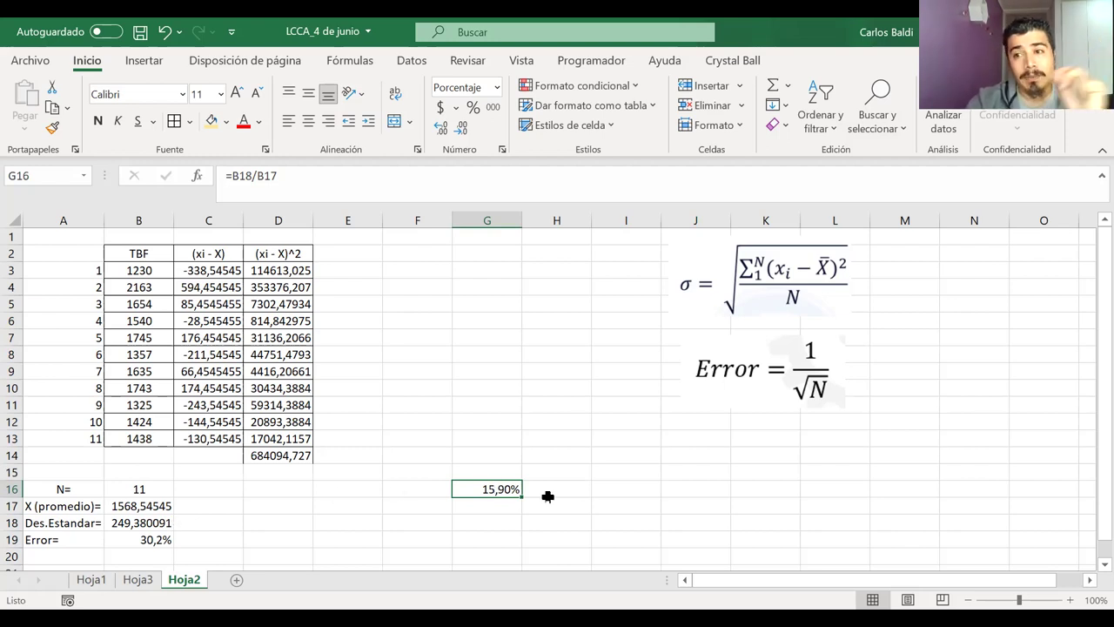
pyautogui.click(150, 583)
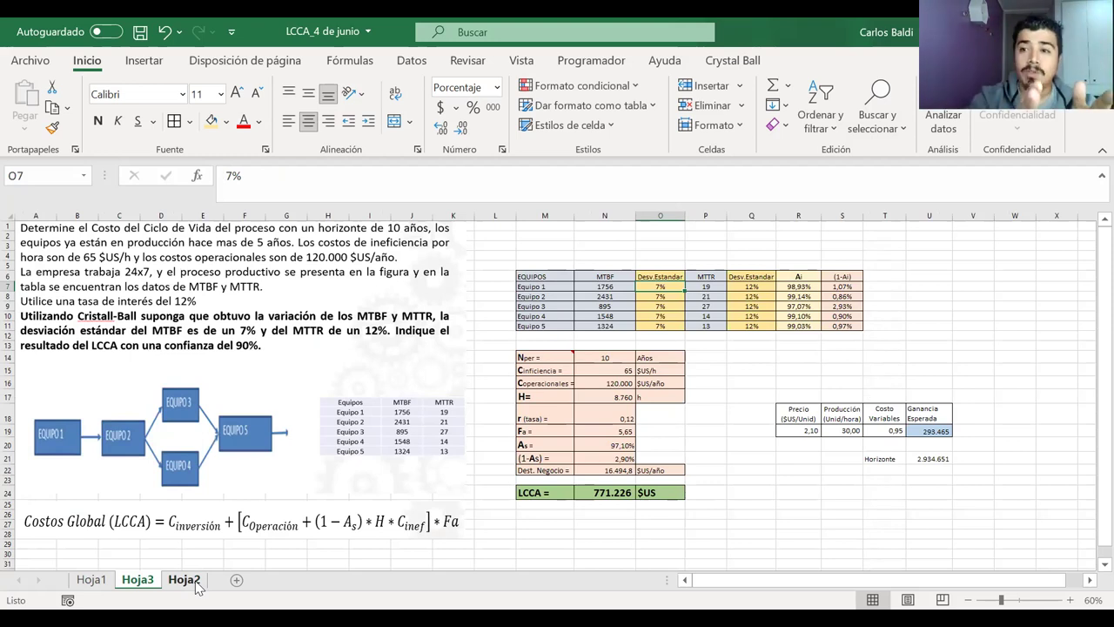
pyautogui.click(184, 580)
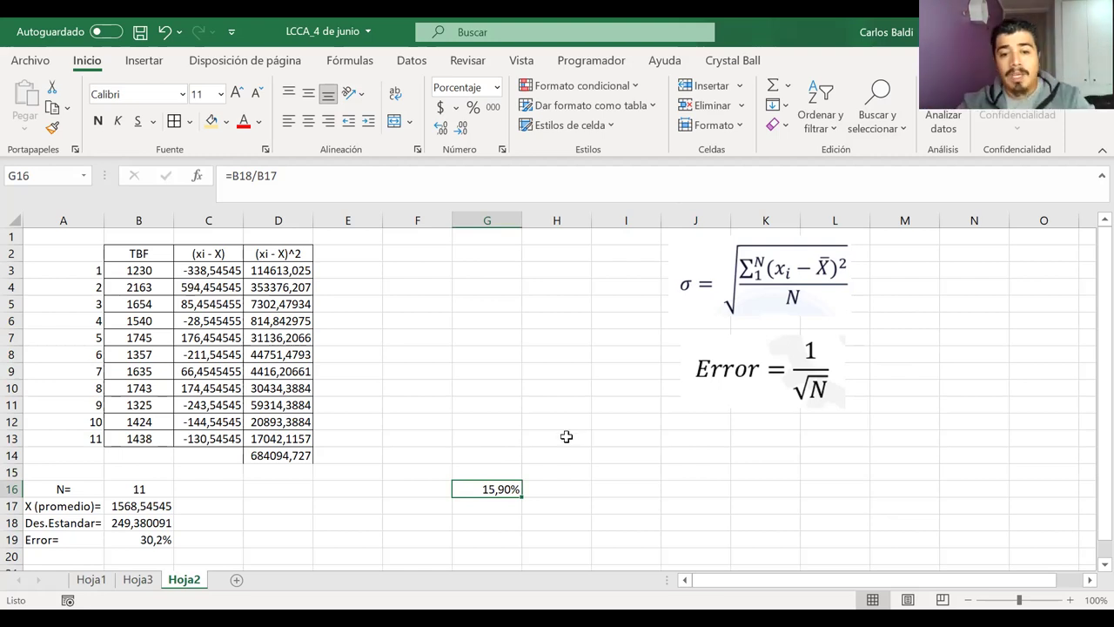
pyautogui.click(498, 501)
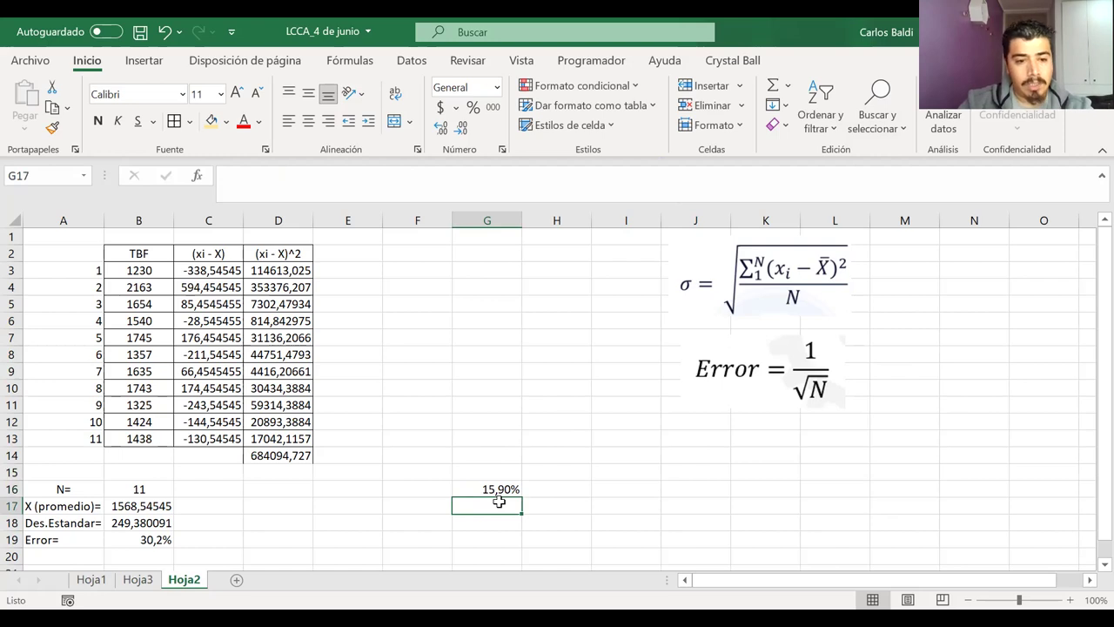
# Copy Equipo 1's MTBF of 1756 from Hoja3 into F19 on Hoja2 and enter 7% beside it in G19
pyautogui.click(144, 580)
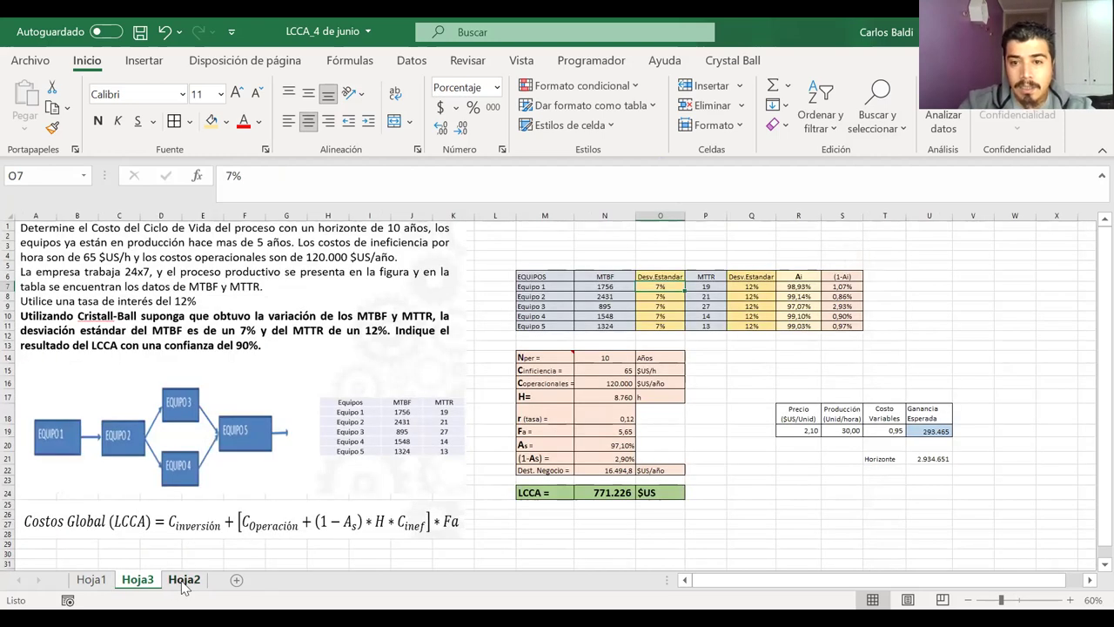
pyautogui.click(604, 287)
pyautogui.moveTo(261, 175); pyautogui.dragTo(171, 173)
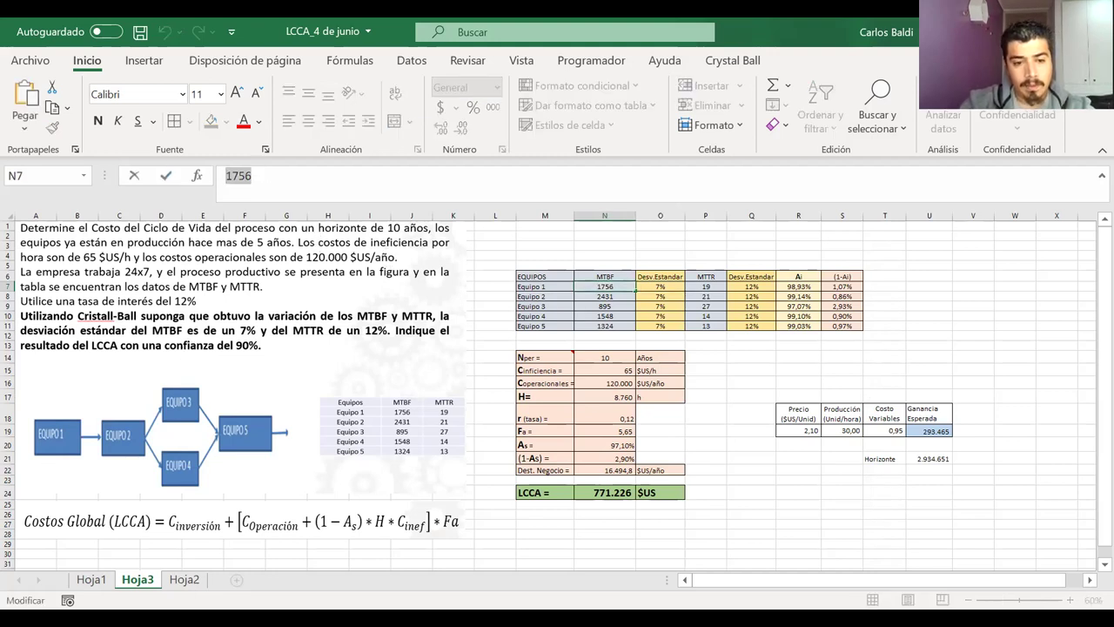
pyautogui.click(184, 581)
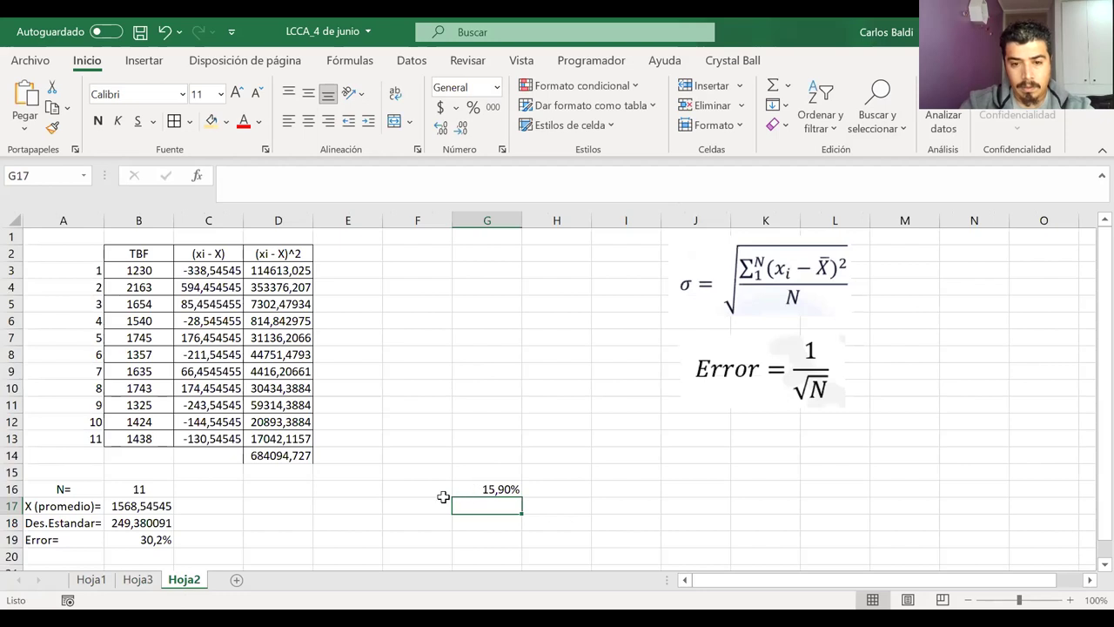
pyautogui.click(410, 540)
pyautogui.write('=1756')
pyautogui.click(505, 544)
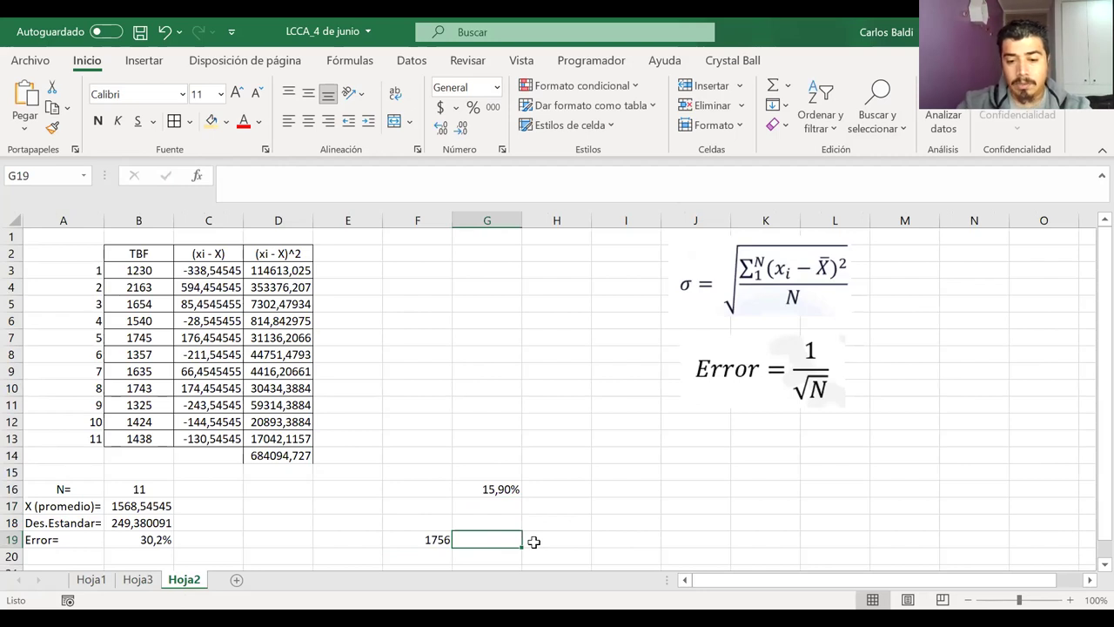
pyautogui.write('7%')
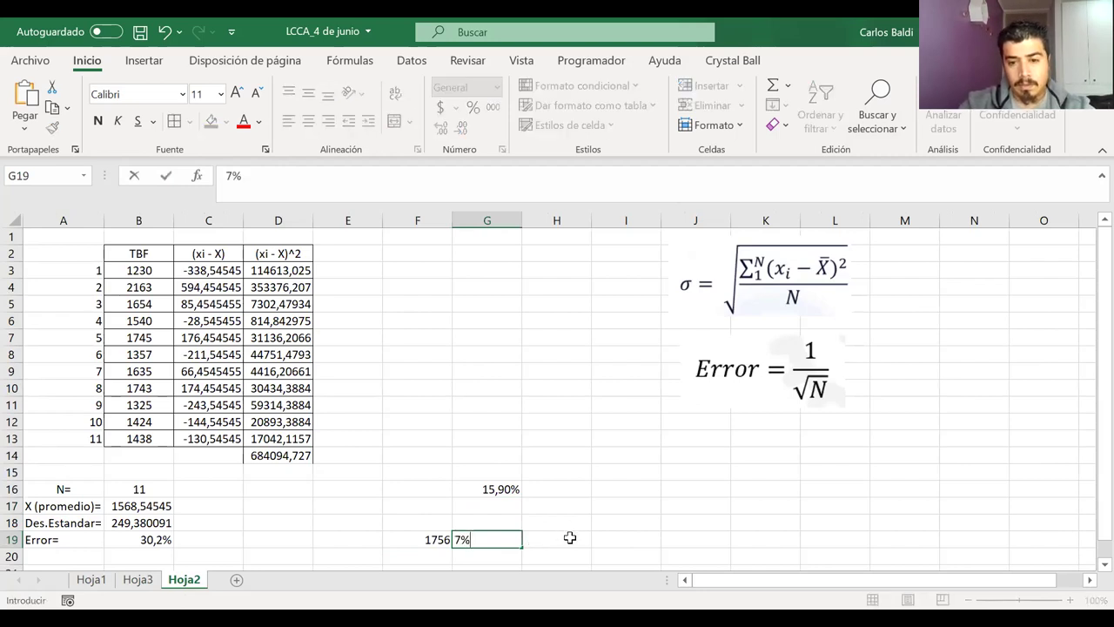
# Calculate the MTBF standard deviation in H19 with the formula =F19*G19
pyautogui.click(571, 538)
pyautogui.write('=')
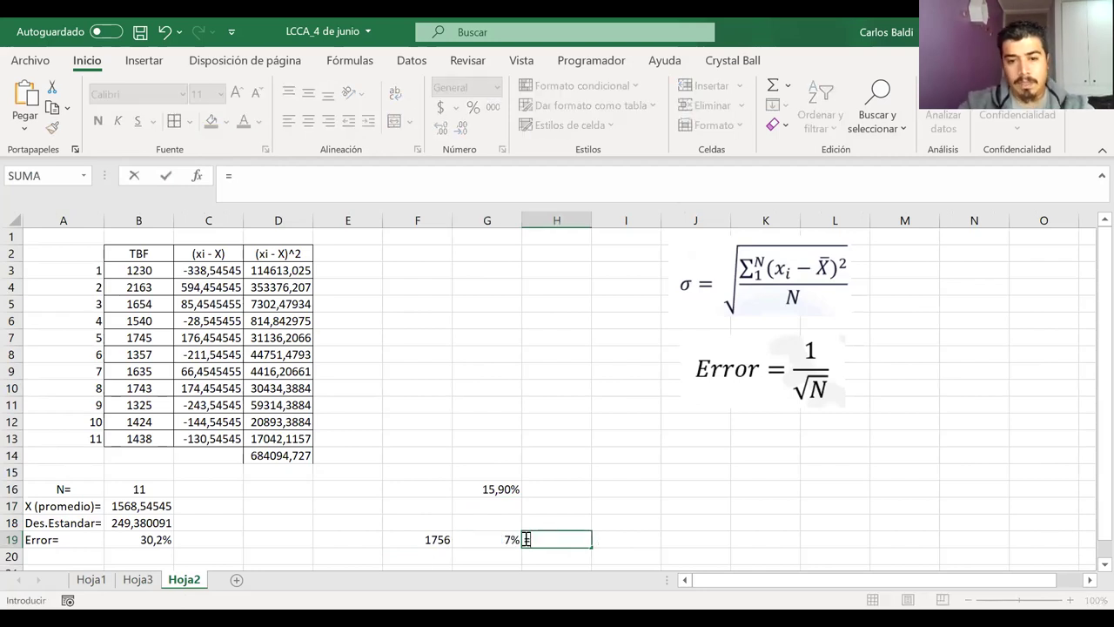
pyautogui.click(415, 544)
pyautogui.write('*')
pyautogui.click(474, 539)
pyautogui.press('Return')
pyautogui.click(574, 541)
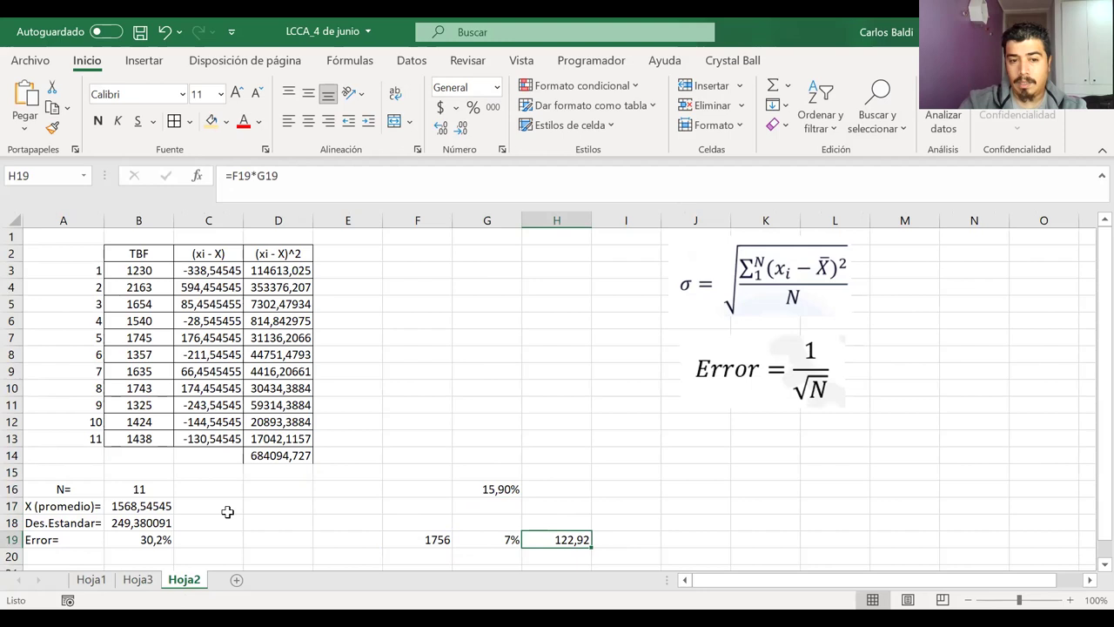
# Add the unit "hora" in C17 and C18 beside the mean and the standard deviation
pyautogui.click(201, 505)
pyautogui.write('h')
pyautogui.press('Return')
pyautogui.write('h')
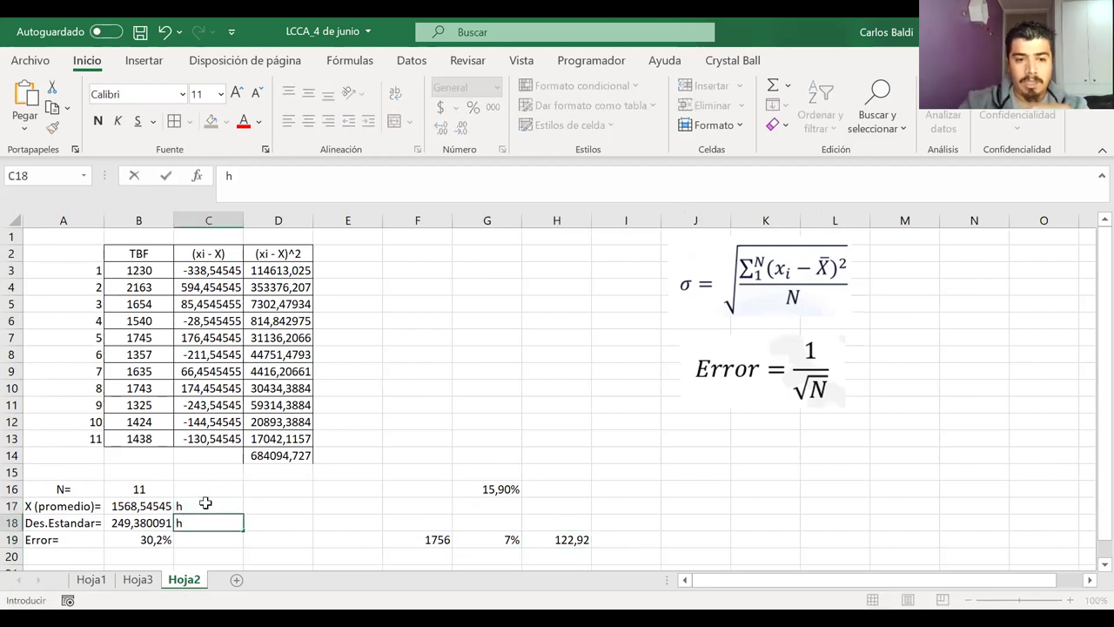
pyautogui.write('ora')
pyautogui.click(205, 504)
pyautogui.doubleClick(205, 504)
pyautogui.write('ora')
pyautogui.press('Return')
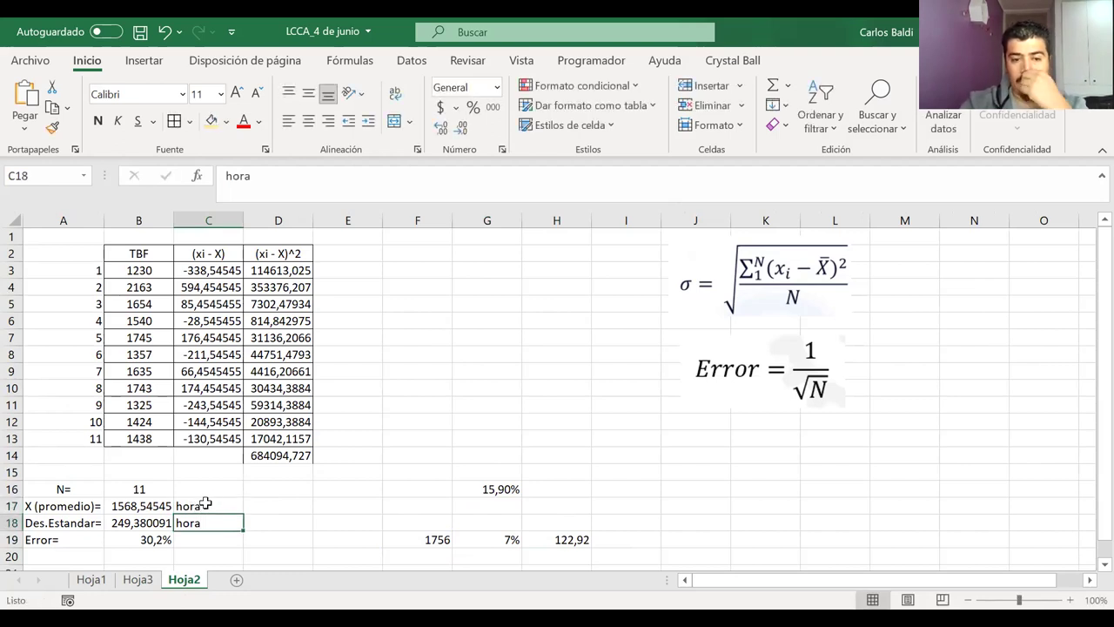
# Review the mean, percentage and product cells F19, G19 and H19 of the example calculation
pyautogui.click(429, 539)
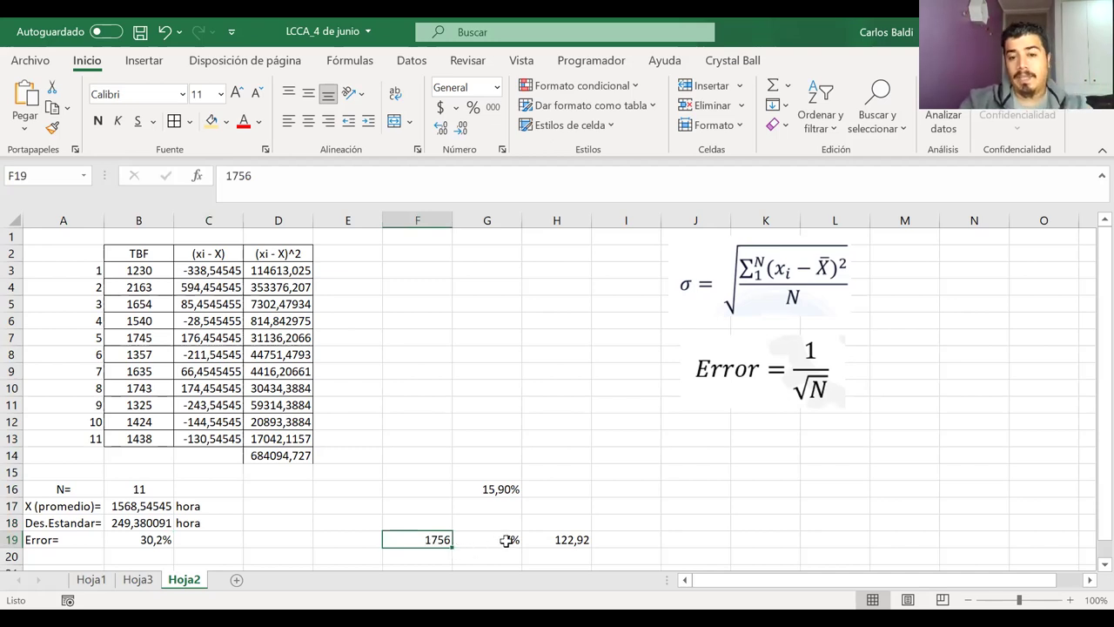
pyautogui.moveTo(507, 540); pyautogui.dragTo(435, 540)
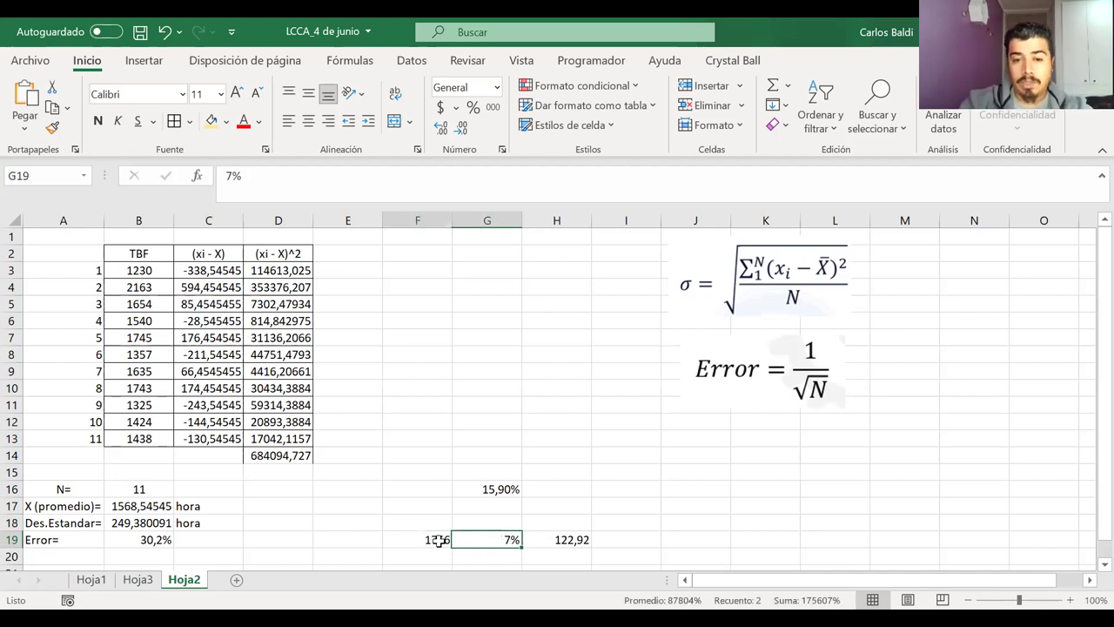
pyautogui.click(573, 540)
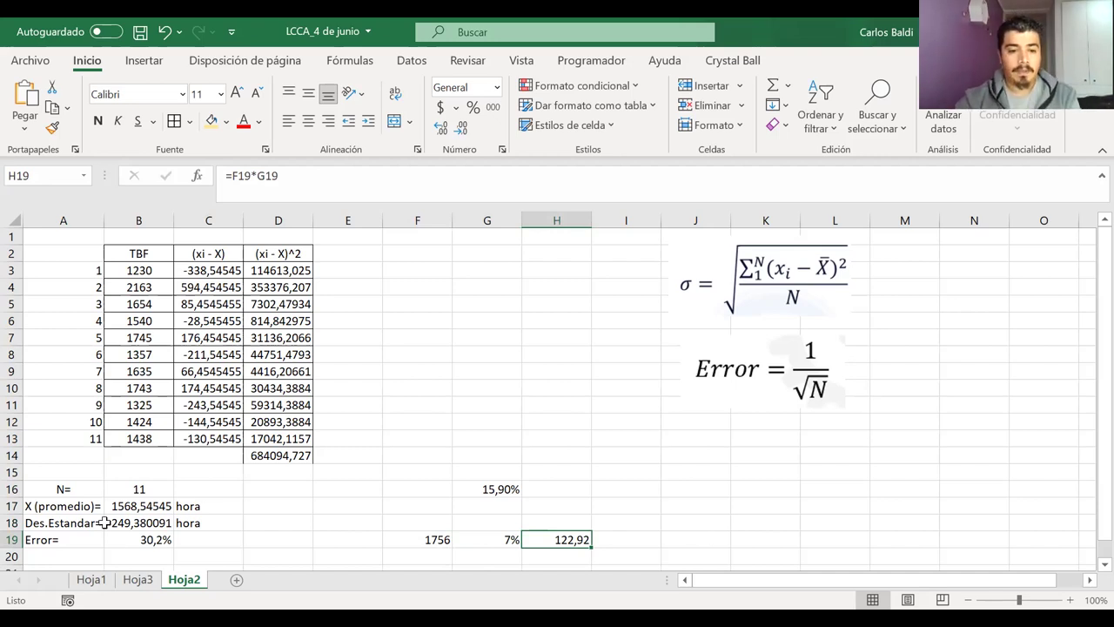
# On Hoja3, try to multiply Equipo 1's MTTR by its standard deviation in P2, and clear the faulty formula
pyautogui.click(136, 580)
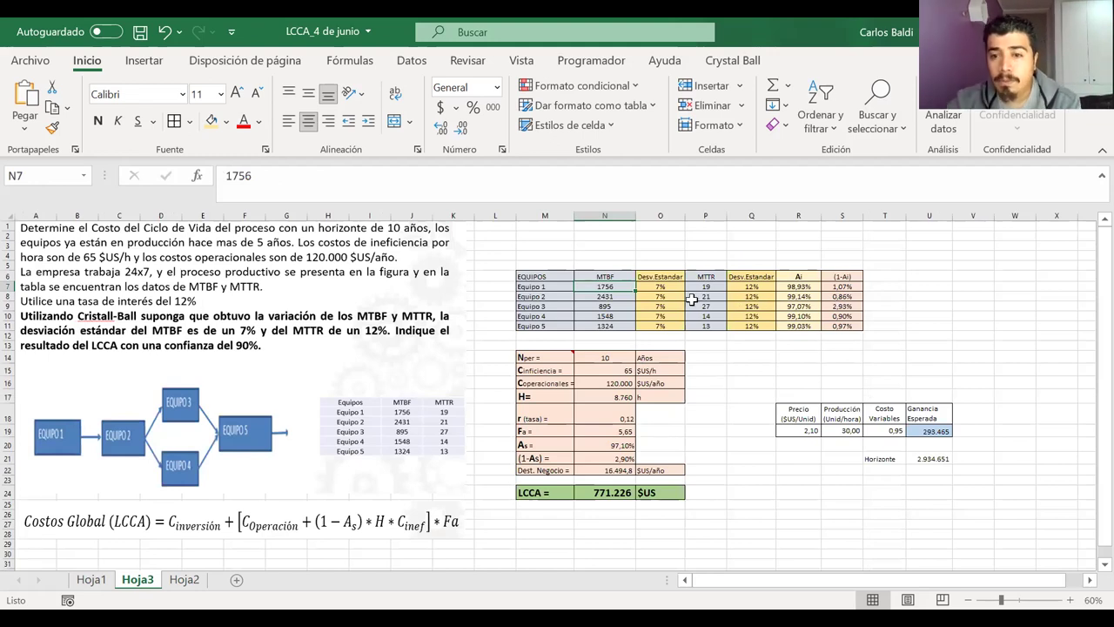
pyautogui.click(723, 236)
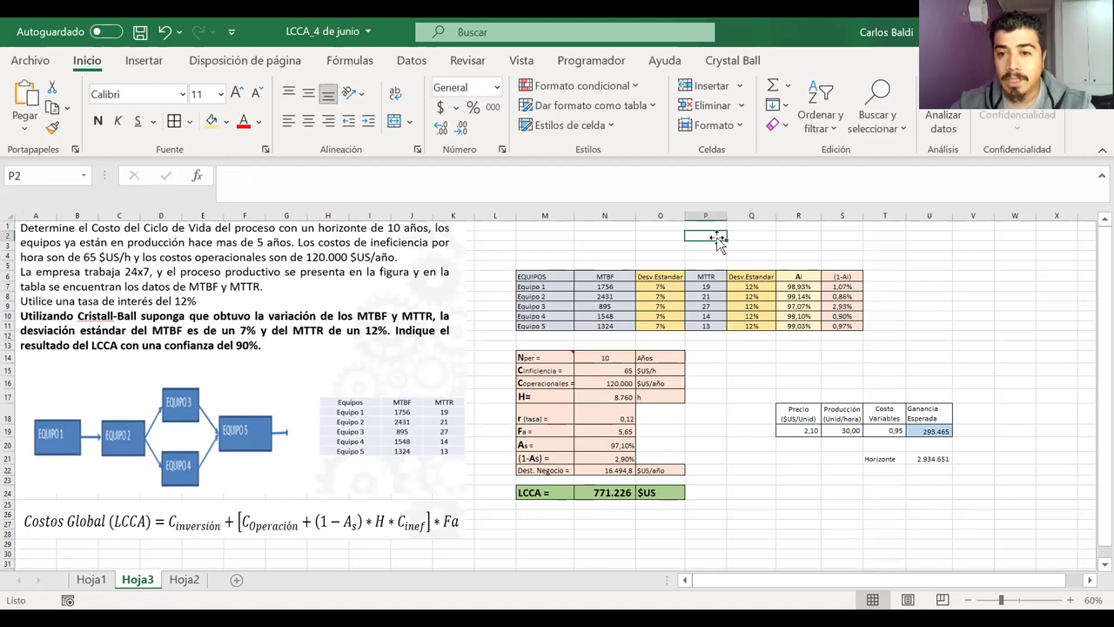
pyautogui.write('=')
pyautogui.click(712, 286)
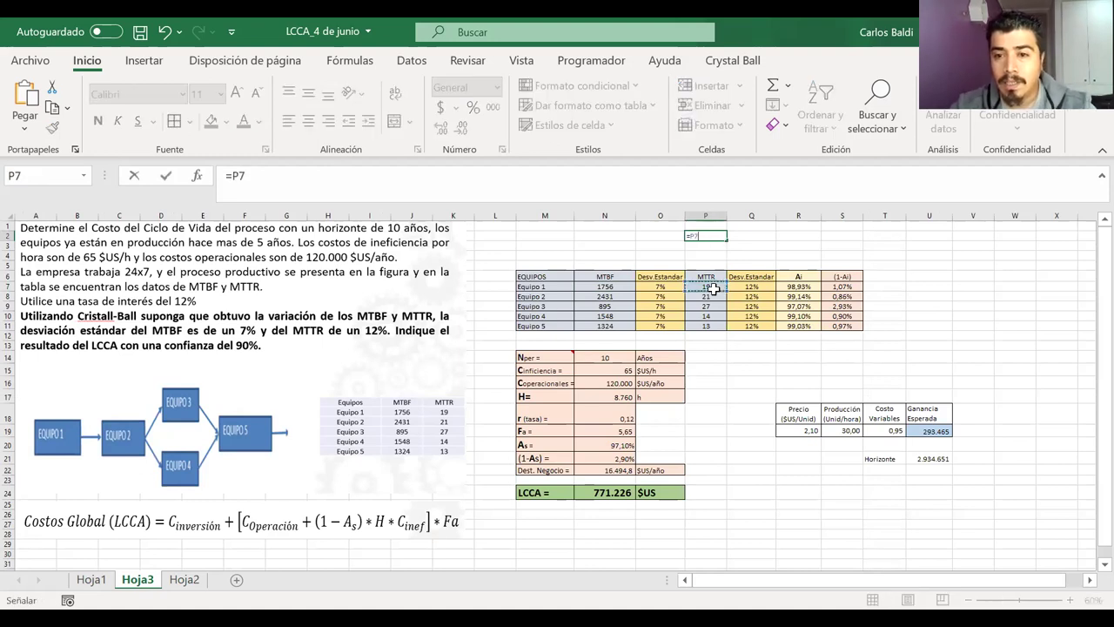
pyautogui.press('Up')
pyautogui.write('*')
pyautogui.click(713, 286)
pyautogui.press('BackSpace')
pyautogui.click(703, 286)
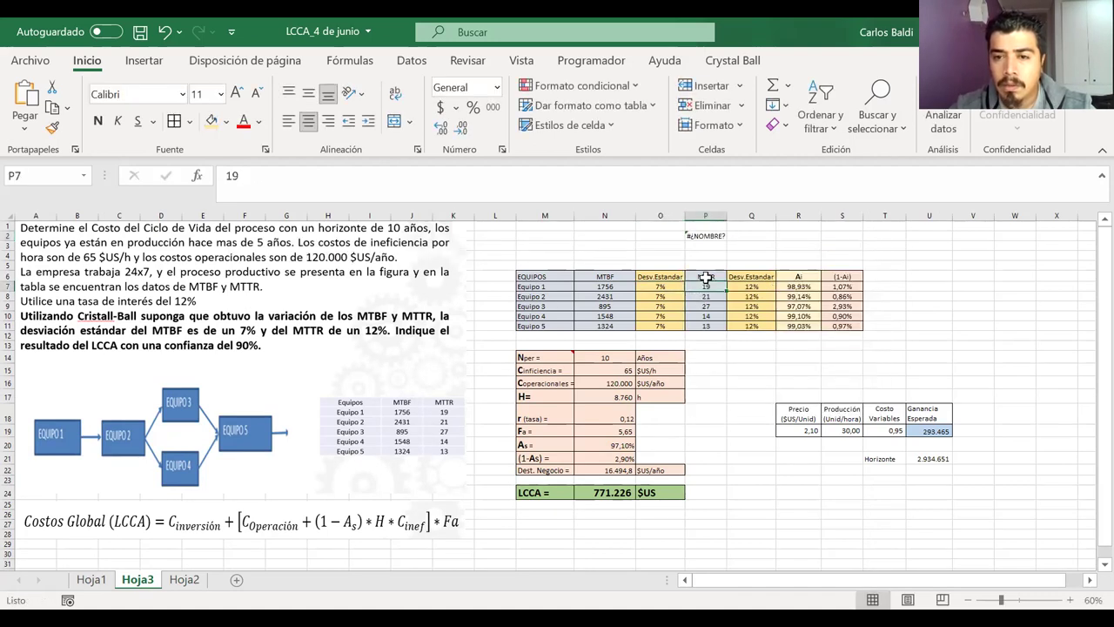
pyautogui.click(712, 245)
pyautogui.click(712, 237)
pyautogui.press('Delete')
# Calculate Equipo 1's MTTR deviation in P2 with =P7*Q7, and clear the cell after checking it
pyautogui.write('=')
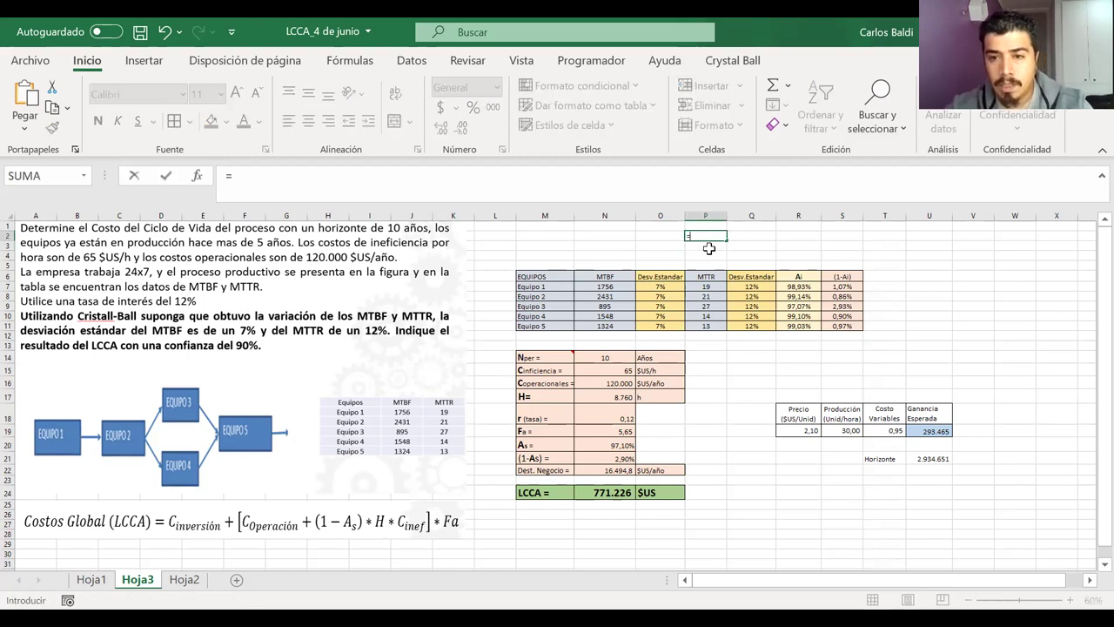
pyautogui.click(707, 285)
pyautogui.write('*')
pyautogui.click(749, 286)
pyautogui.press('Return')
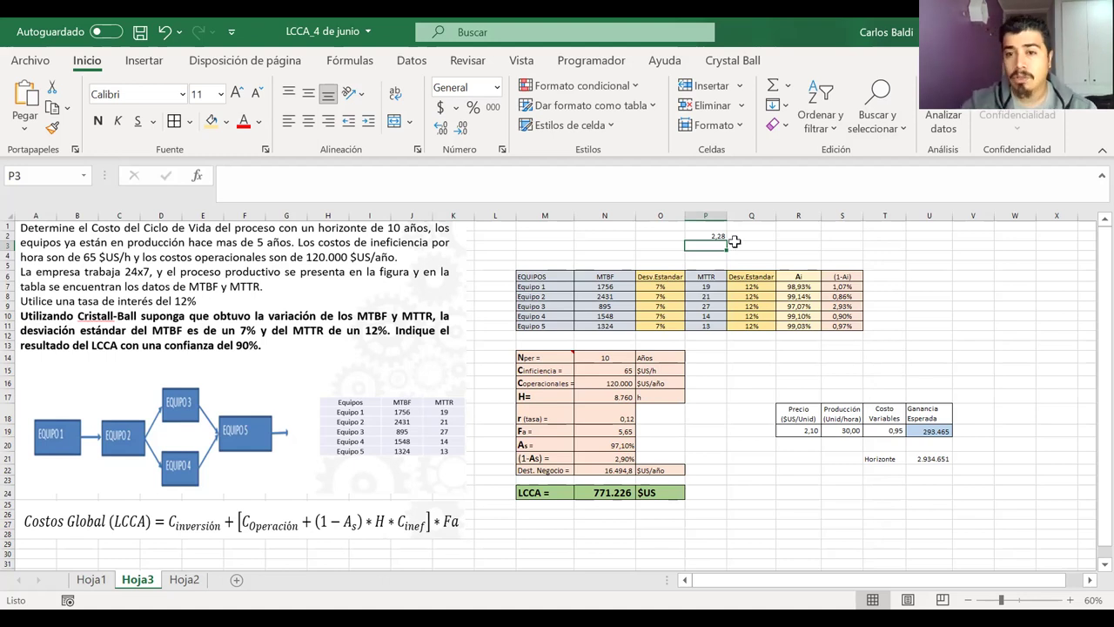
pyautogui.click(714, 233)
pyautogui.press('Delete')
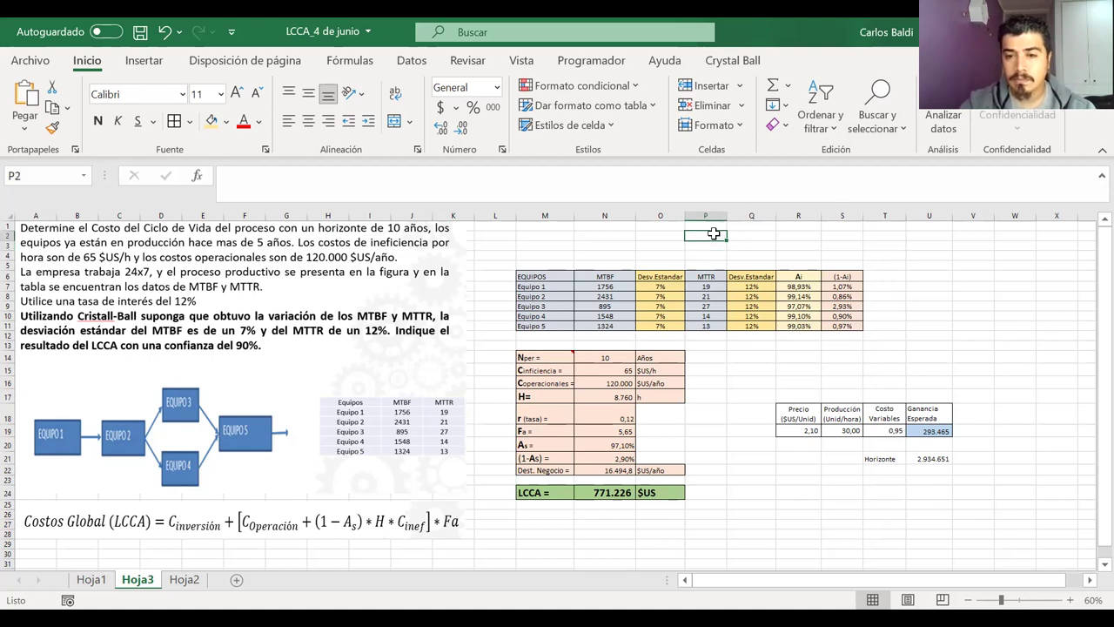
# Examine the Crystal Ball distribution gallery for the empty cell P20 and close it without defining an assumption
pyautogui.click(719, 440)
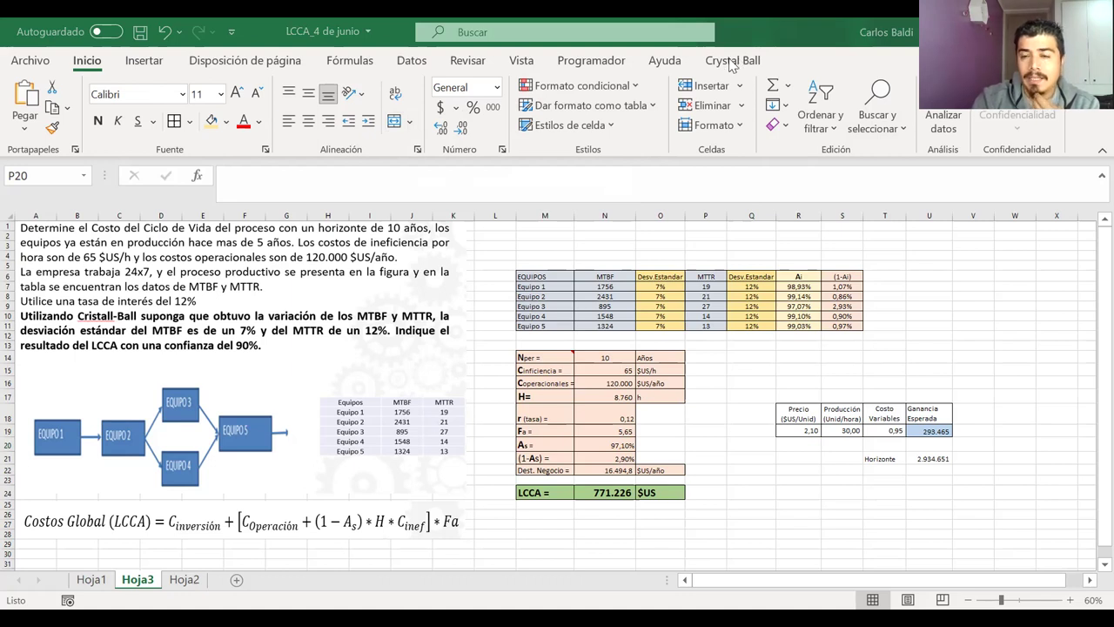
pyautogui.click(597, 61)
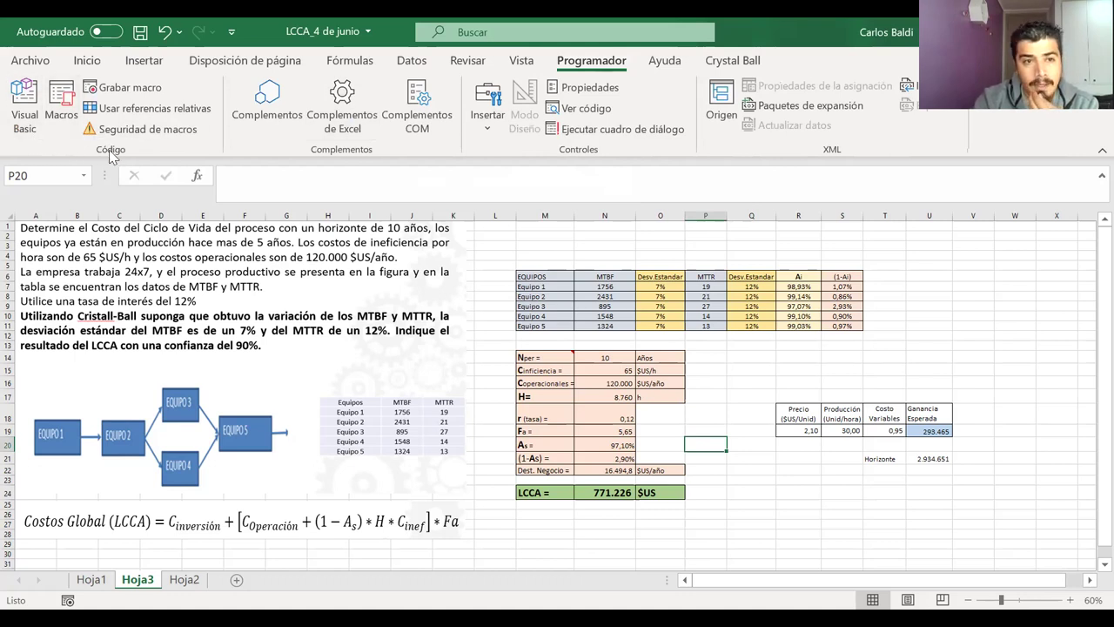
pyautogui.click(728, 63)
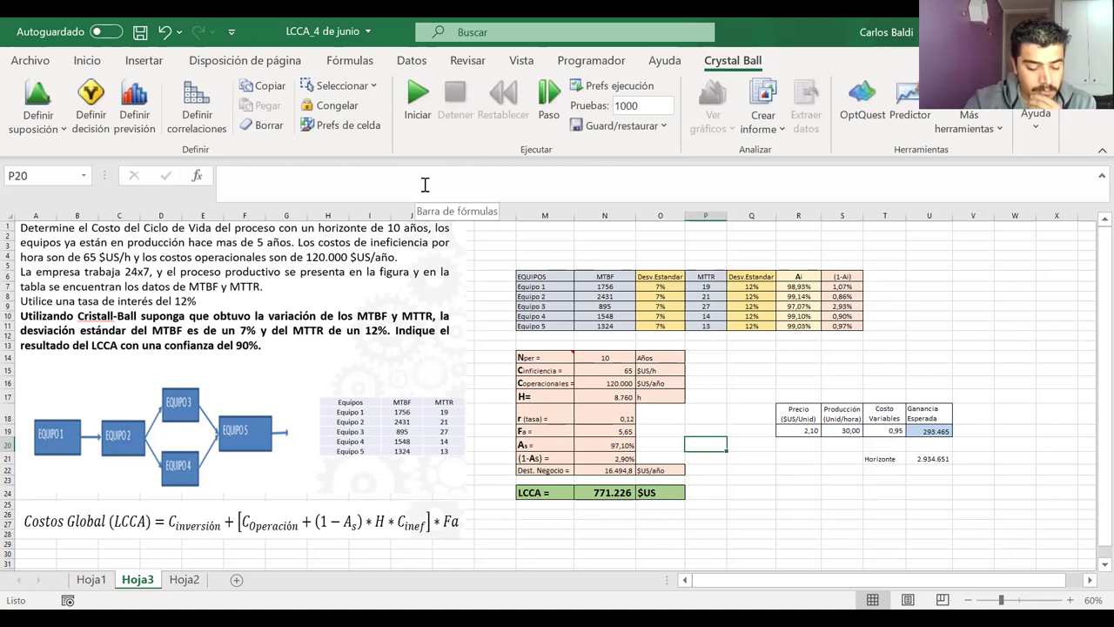
pyautogui.click(47, 99)
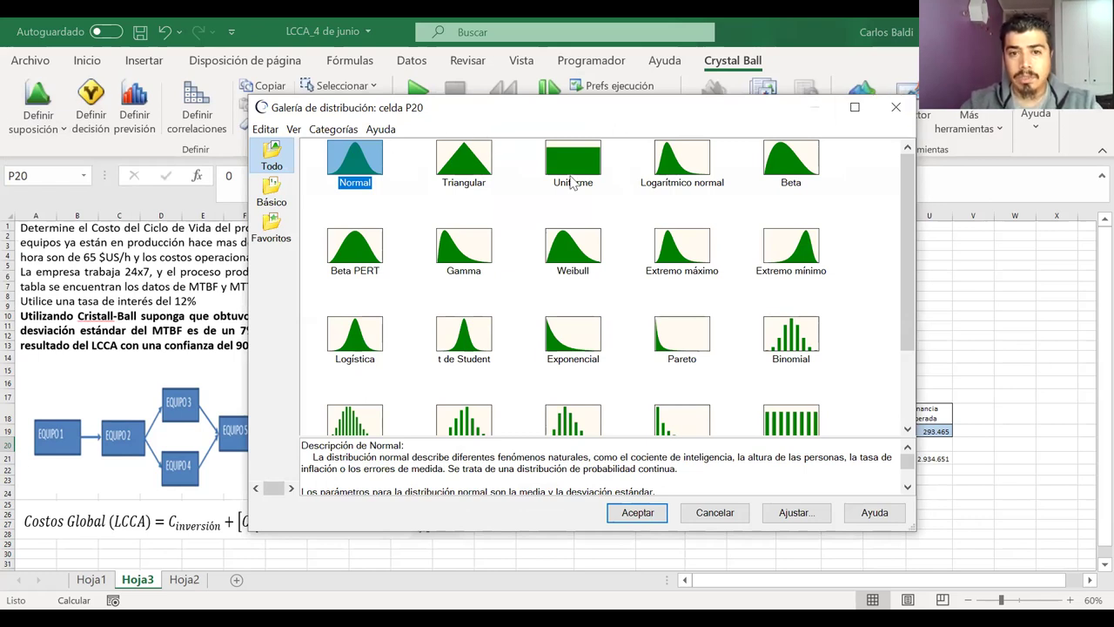
pyautogui.click(897, 114)
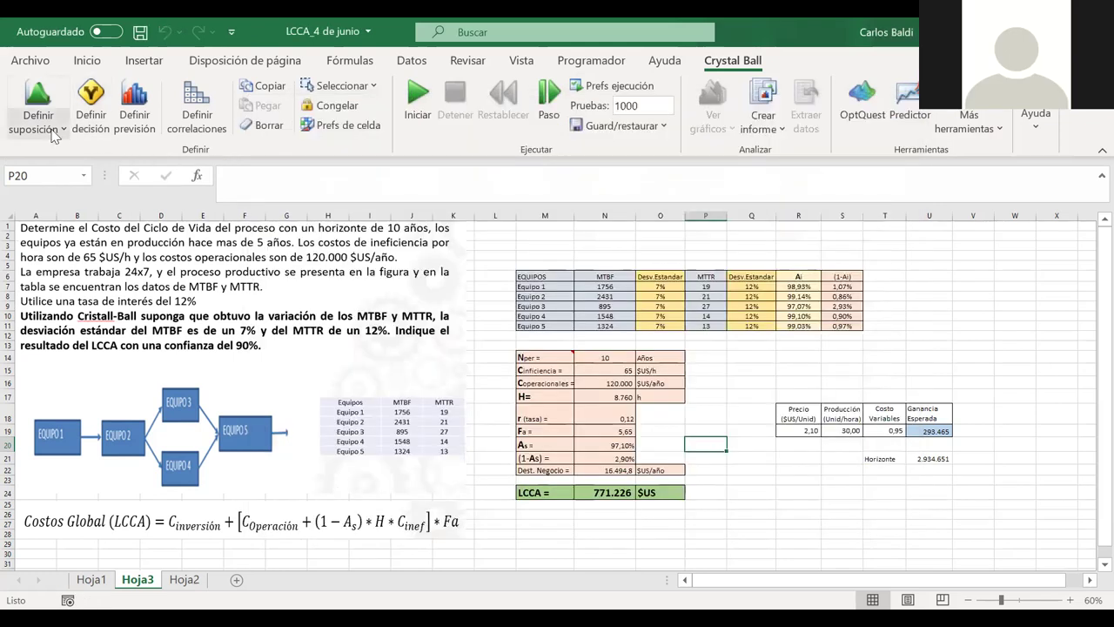
# Look through the list of assumption distributions, reopen the gallery for P20 and view the Triangular distribution's description
pyautogui.click(62, 129)
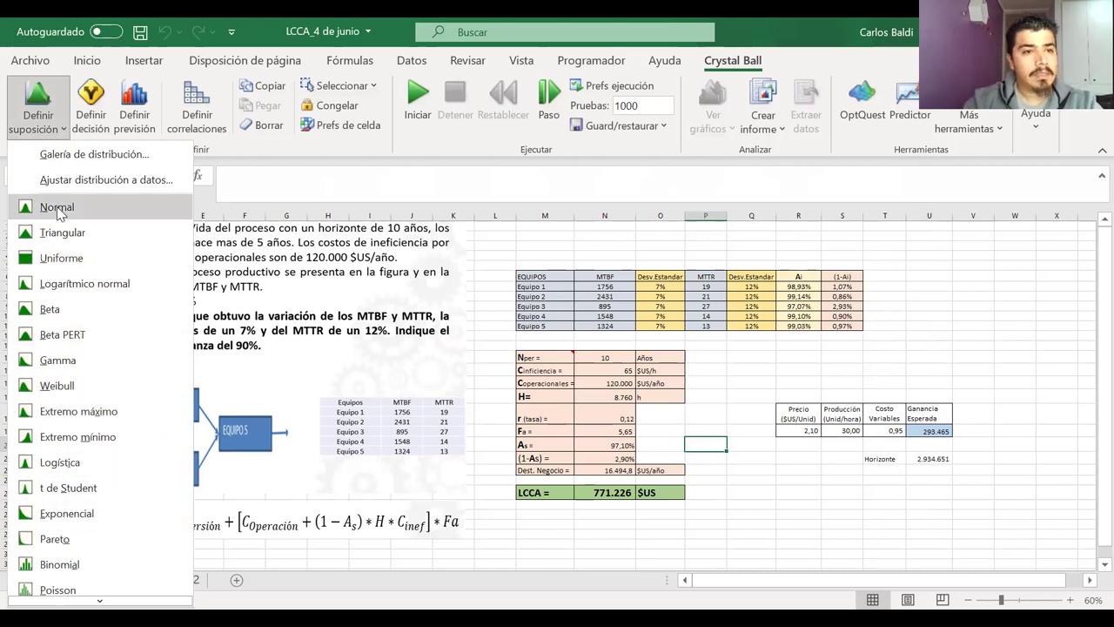
pyautogui.click(47, 102)
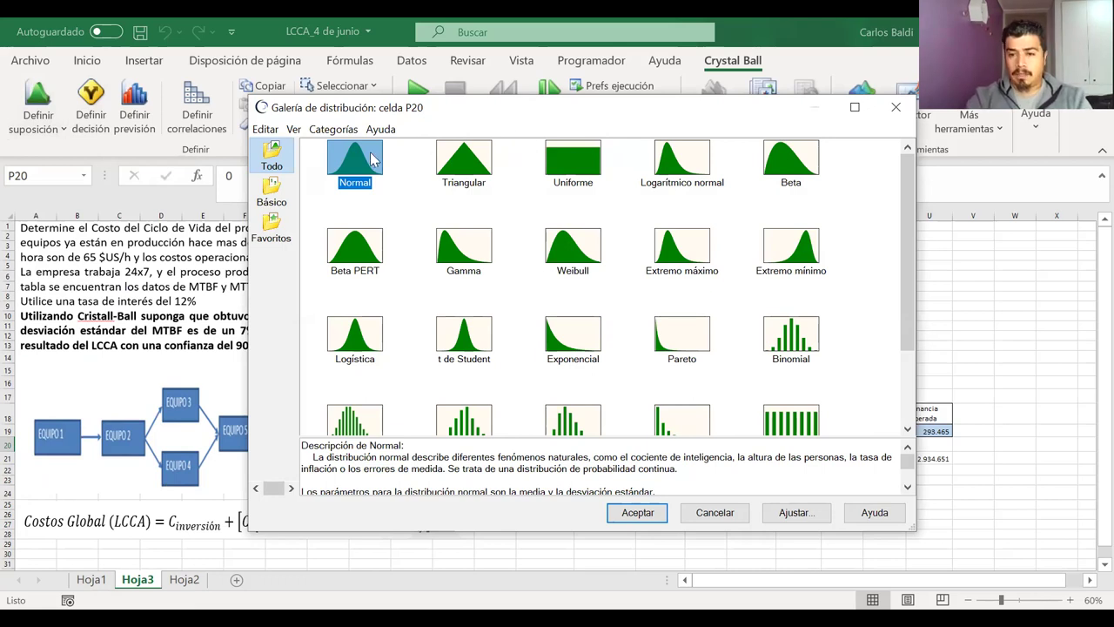
pyautogui.click(466, 171)
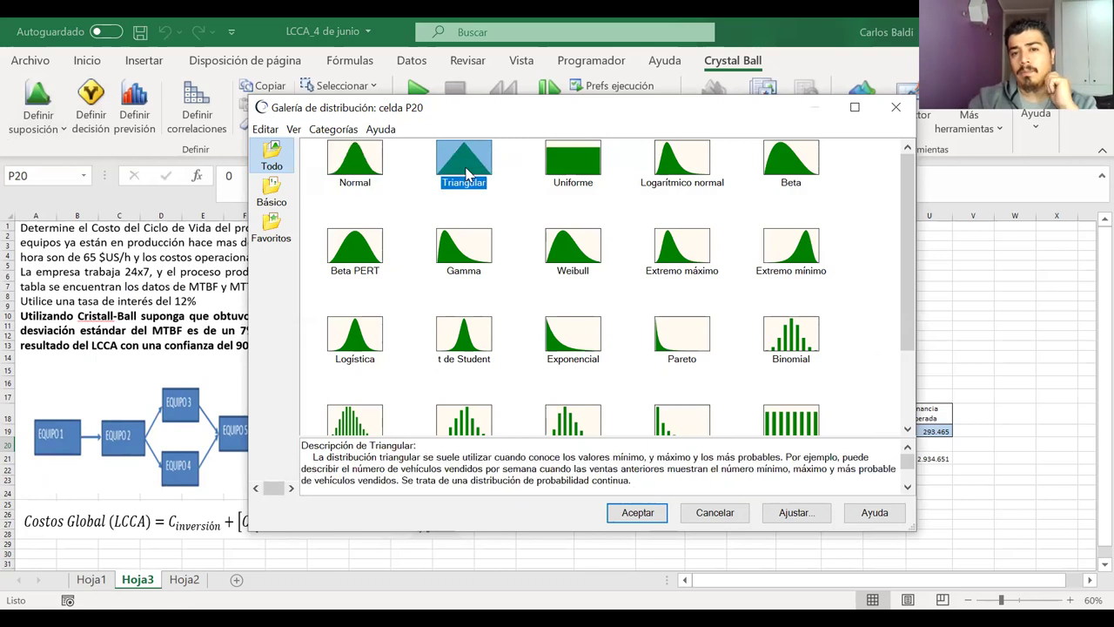
# Examine the Uniforme, Exponencial and Normal distribution descriptions, open the Normal definition for P20 and close it without defining an assumption
pyautogui.click(573, 175)
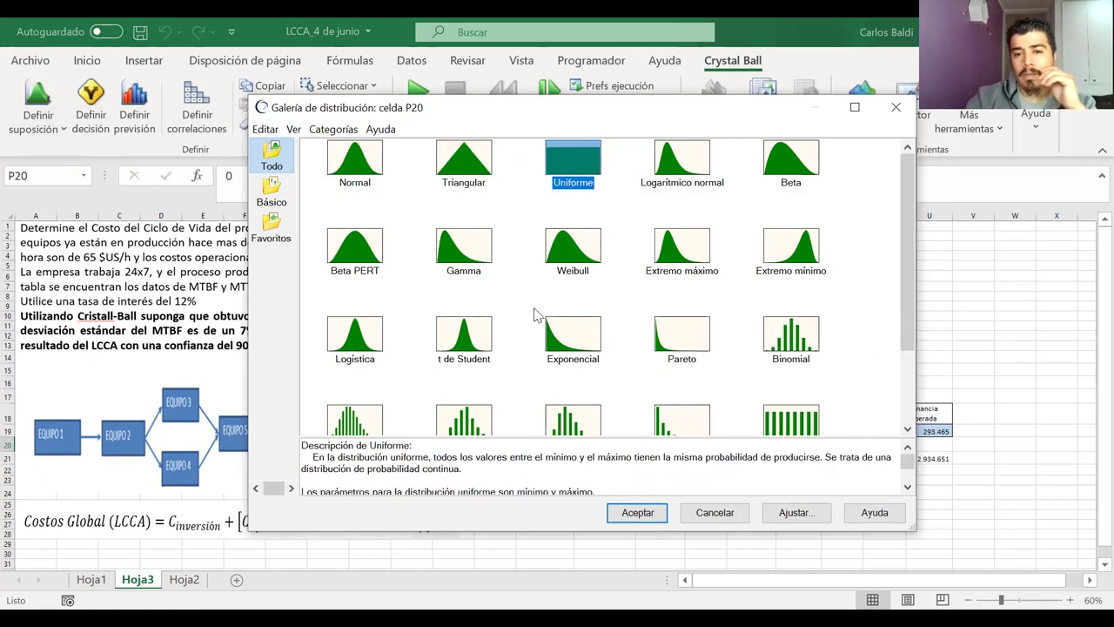
pyautogui.click(562, 335)
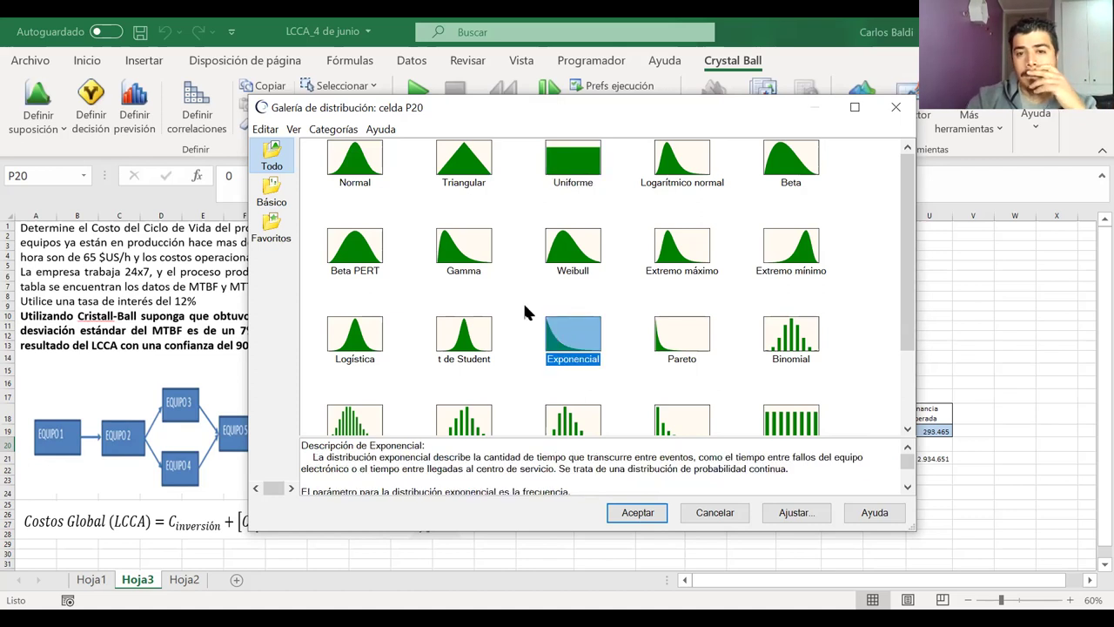
pyautogui.click(365, 172)
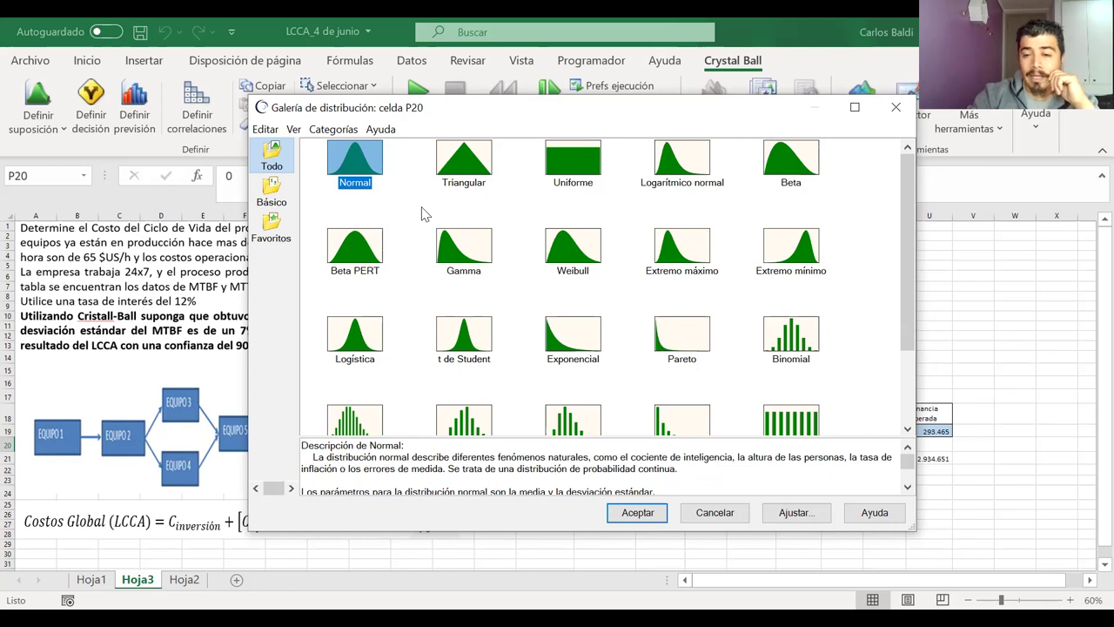
pyautogui.click(624, 515)
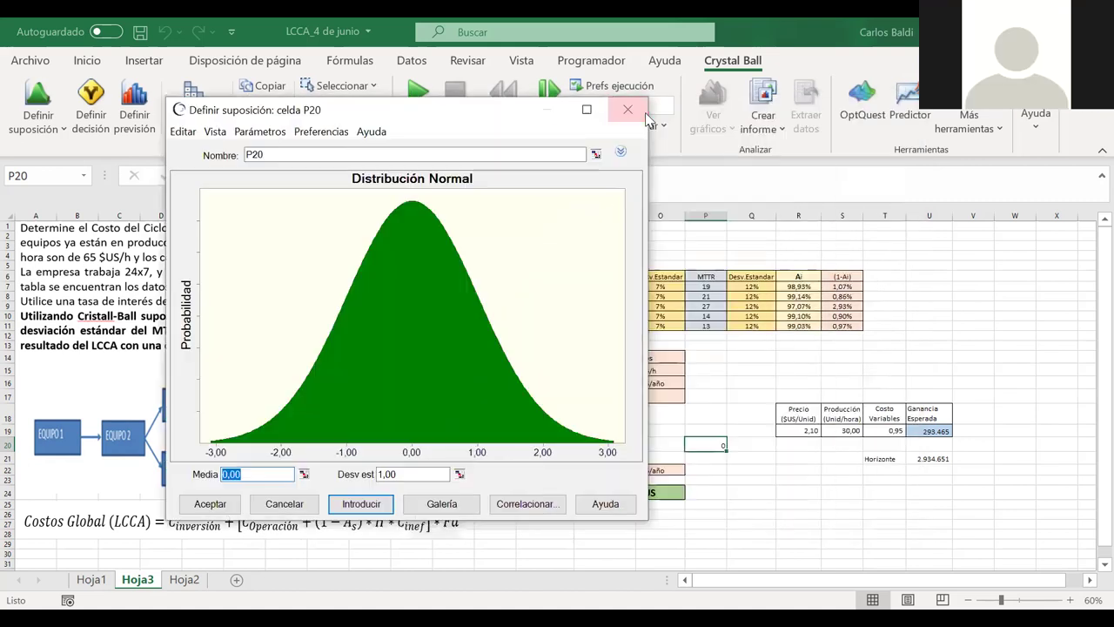
pyautogui.click(634, 114)
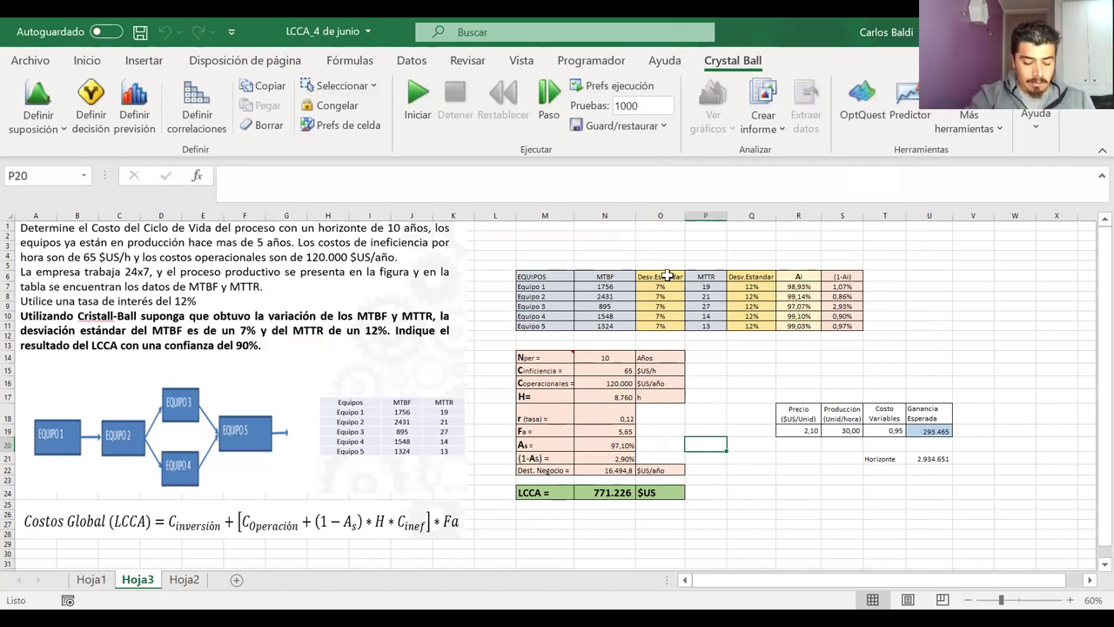
# Review Equipo 1's MTBF and MTTR cells and the system availability formula in N20
pyautogui.click(616, 286)
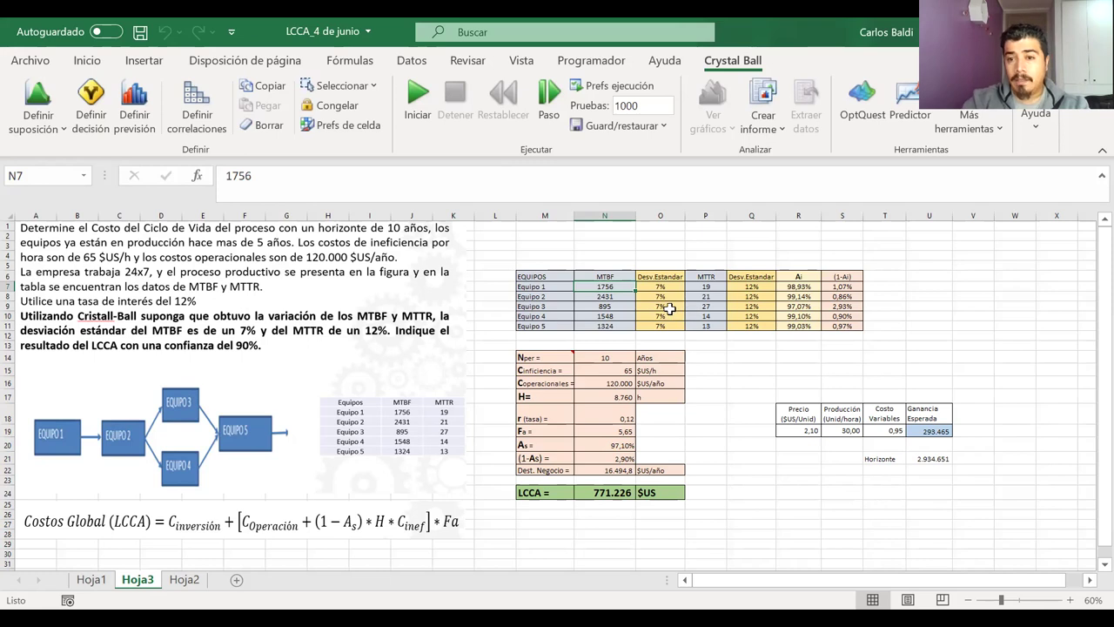
pyautogui.click(613, 445)
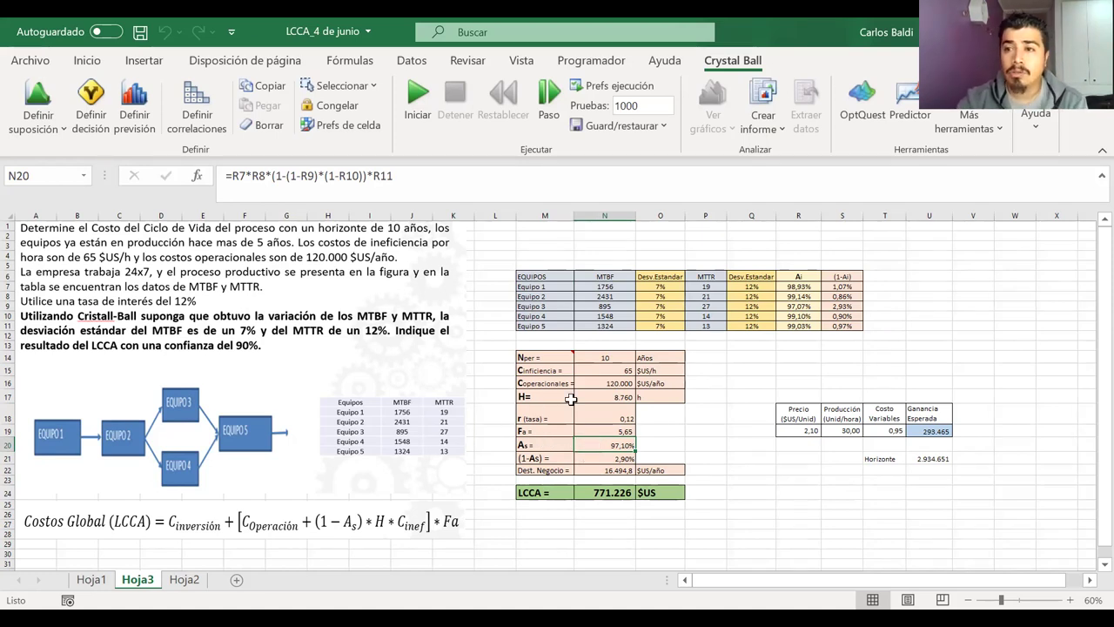
pyautogui.click(605, 288)
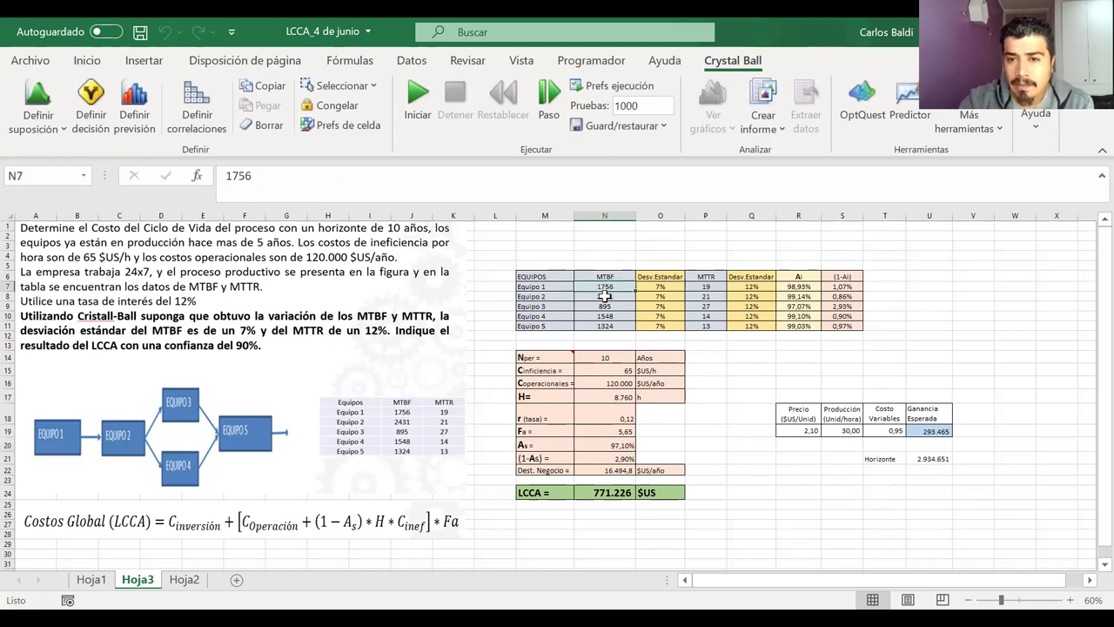
pyautogui.click(710, 290)
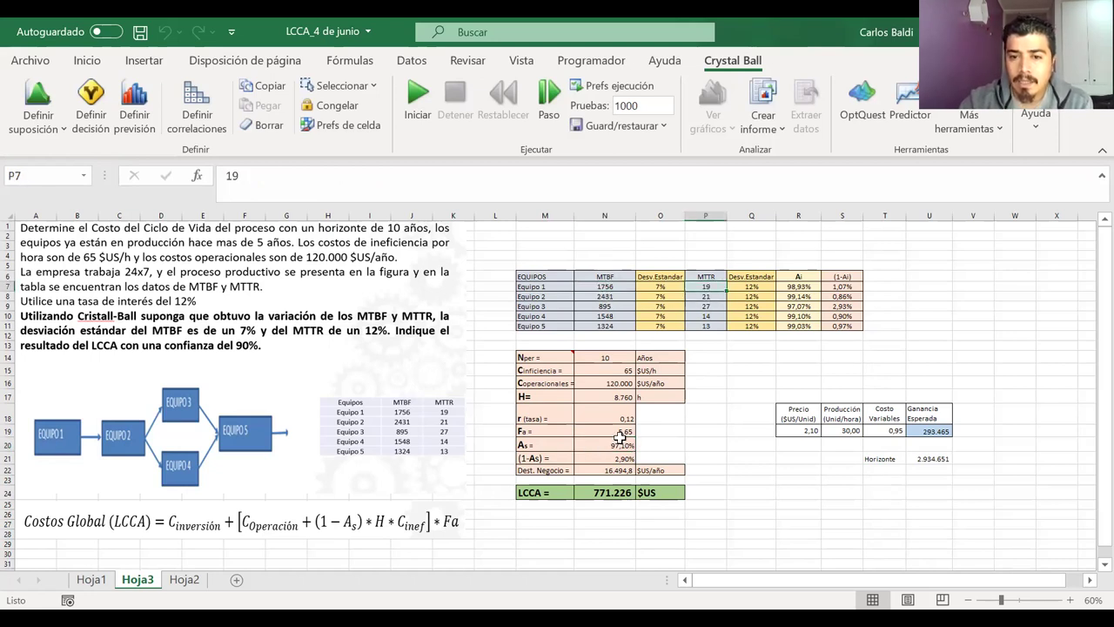
# Start a Crystal Ball assumption with a Normal distribution for Equipo 1's MTBF in N7, keeping the equipment table in view
pyautogui.click(601, 287)
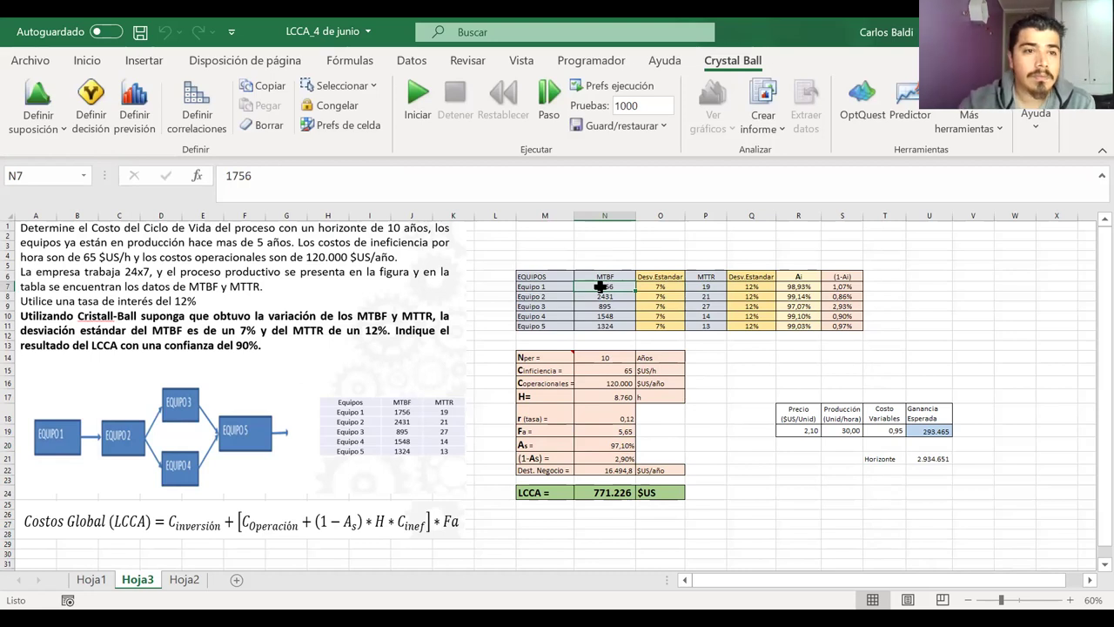
pyautogui.click(37, 97)
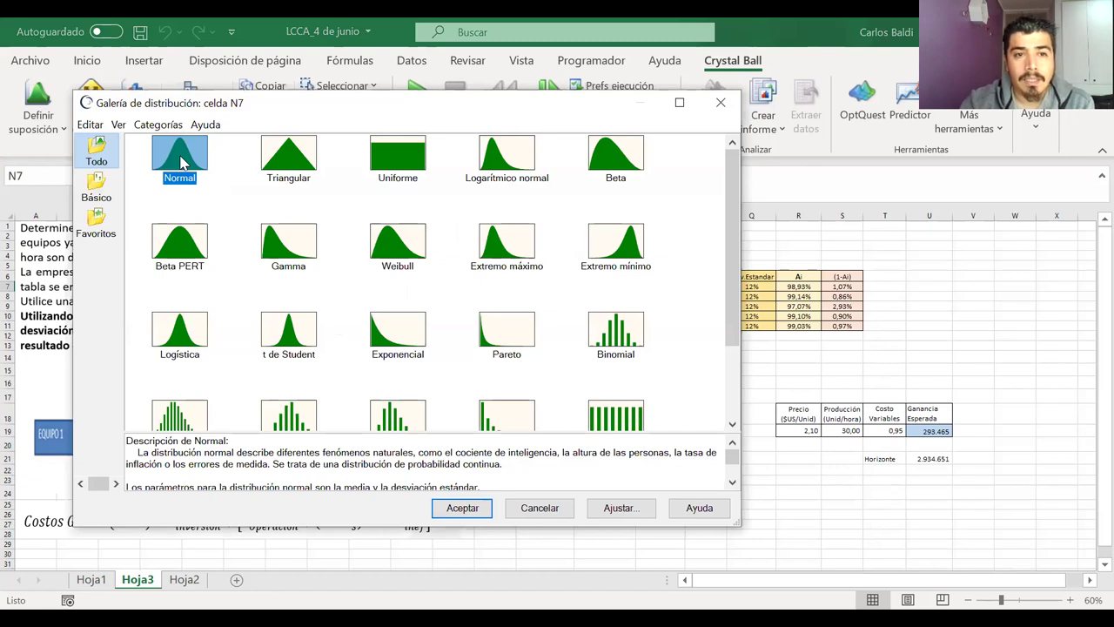
pyautogui.doubleClick(180, 159)
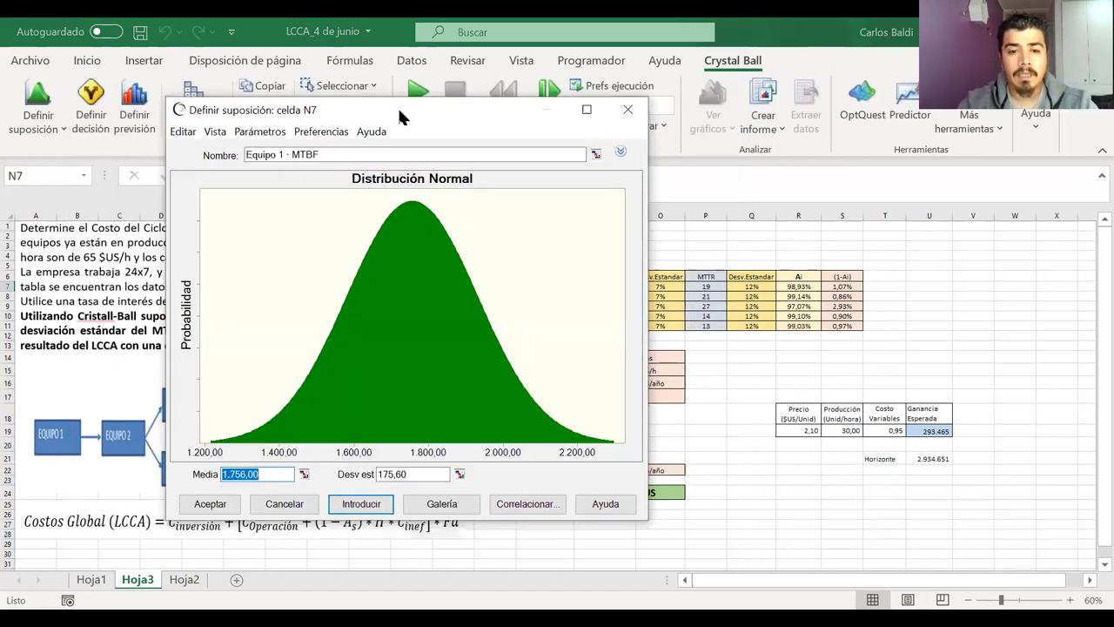
pyautogui.moveTo(400, 111); pyautogui.dragTo(286, 92)
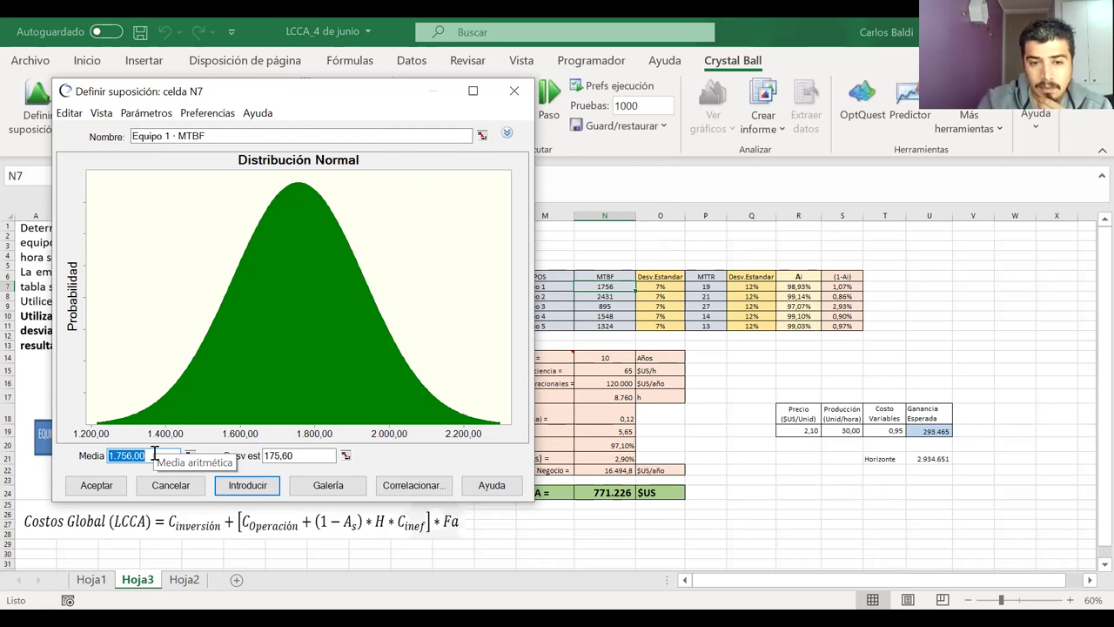
# Link the standard deviation of Equipo 1's MTBF assumption to cell O7 with =O7 and accept the assumption
pyautogui.click(304, 455)
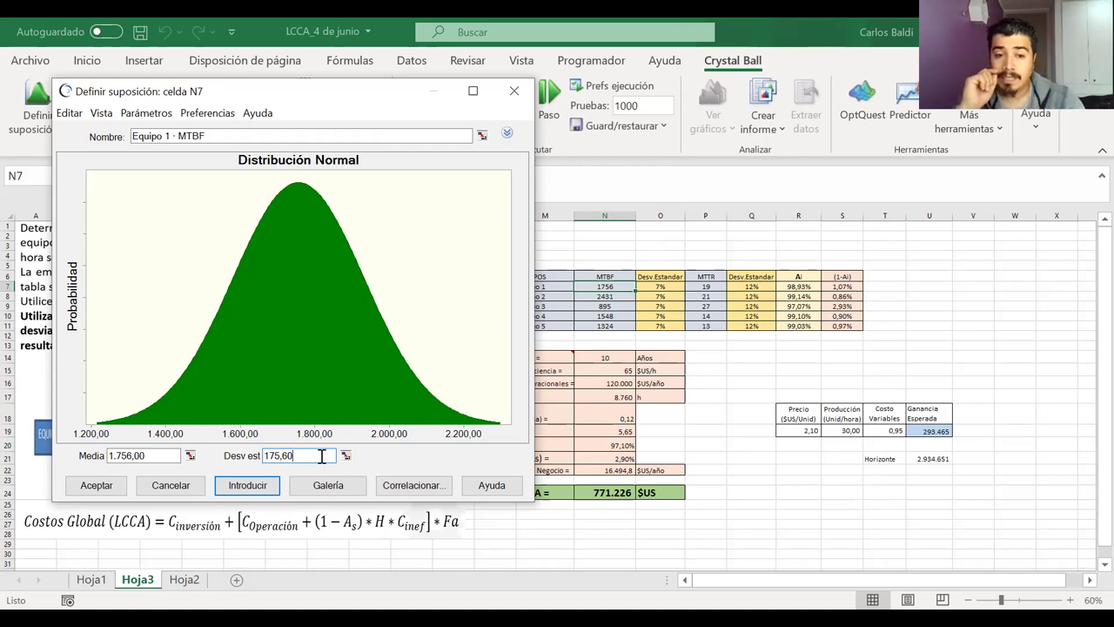
pyautogui.press('BackSpace')
pyautogui.press('BackSpace')
pyautogui.press('BackSpace')
pyautogui.press('BackSpace')
pyautogui.press('BackSpace')
pyautogui.press('BackSpace')
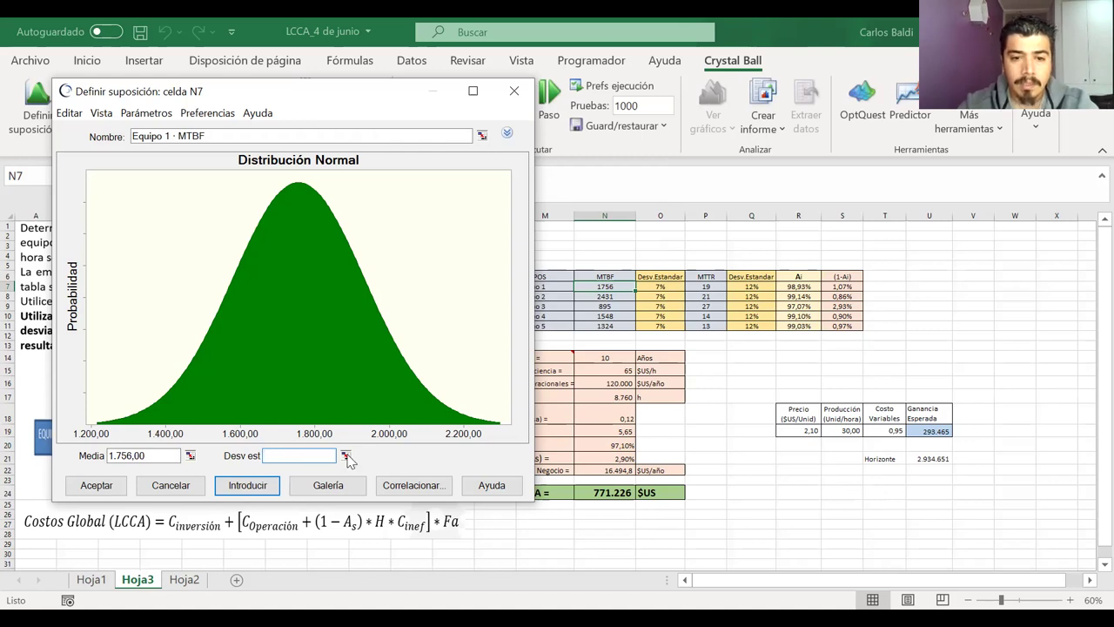
pyautogui.click(346, 456)
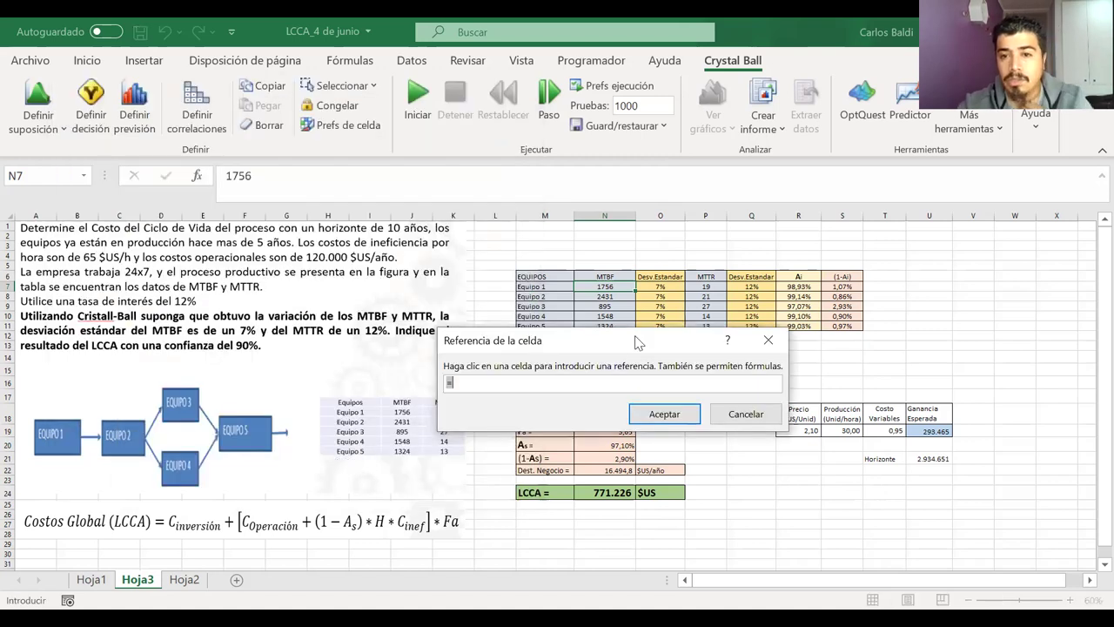
pyautogui.click(670, 284)
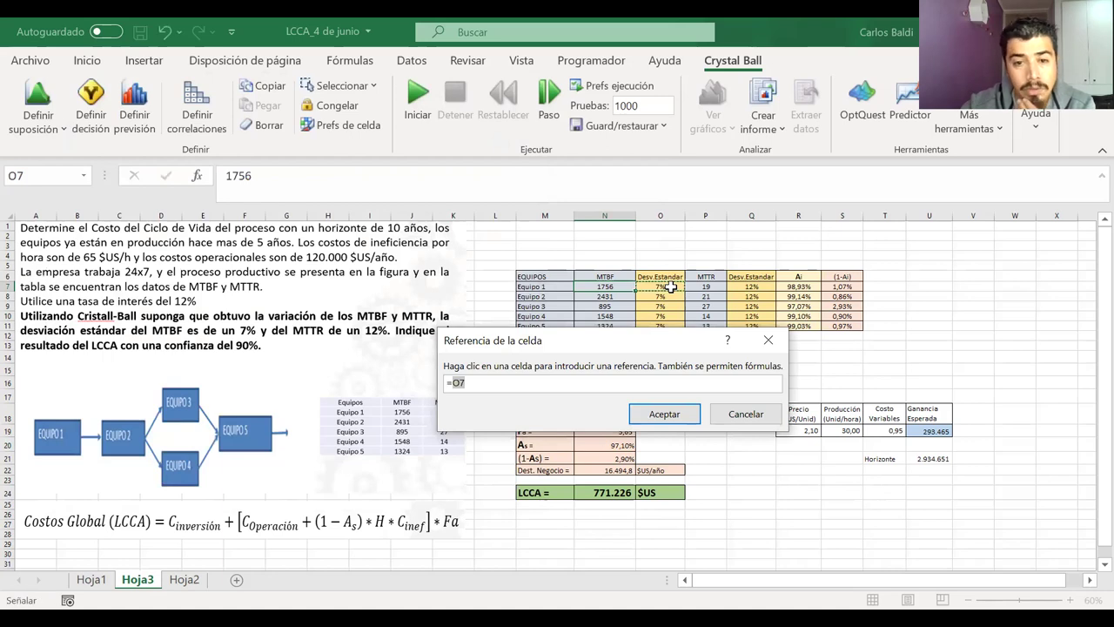
pyautogui.click(662, 417)
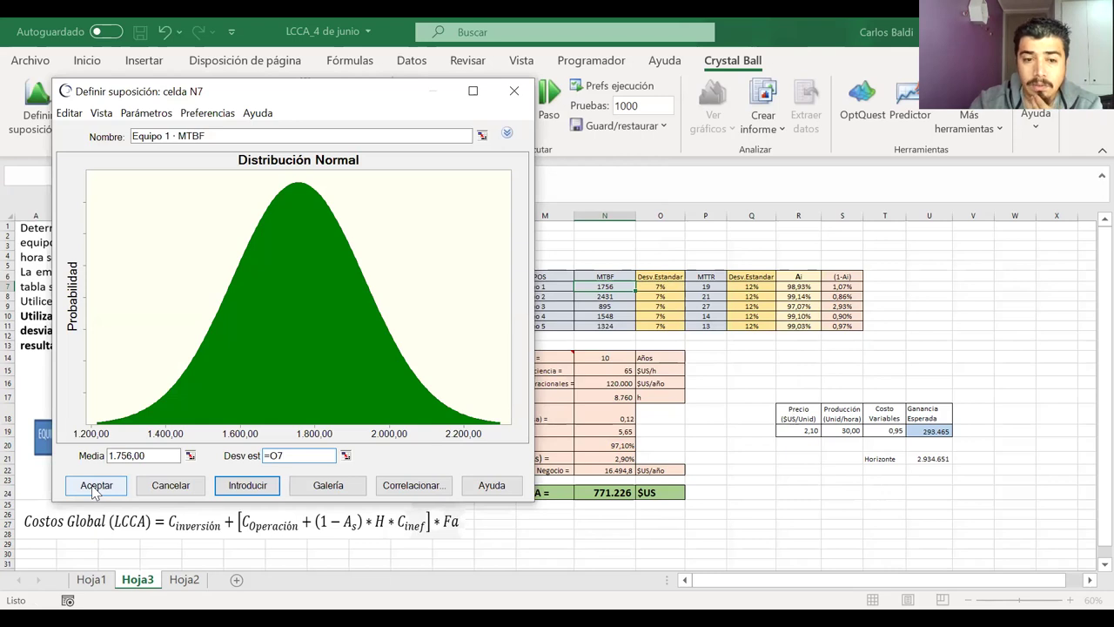
pyautogui.click(248, 485)
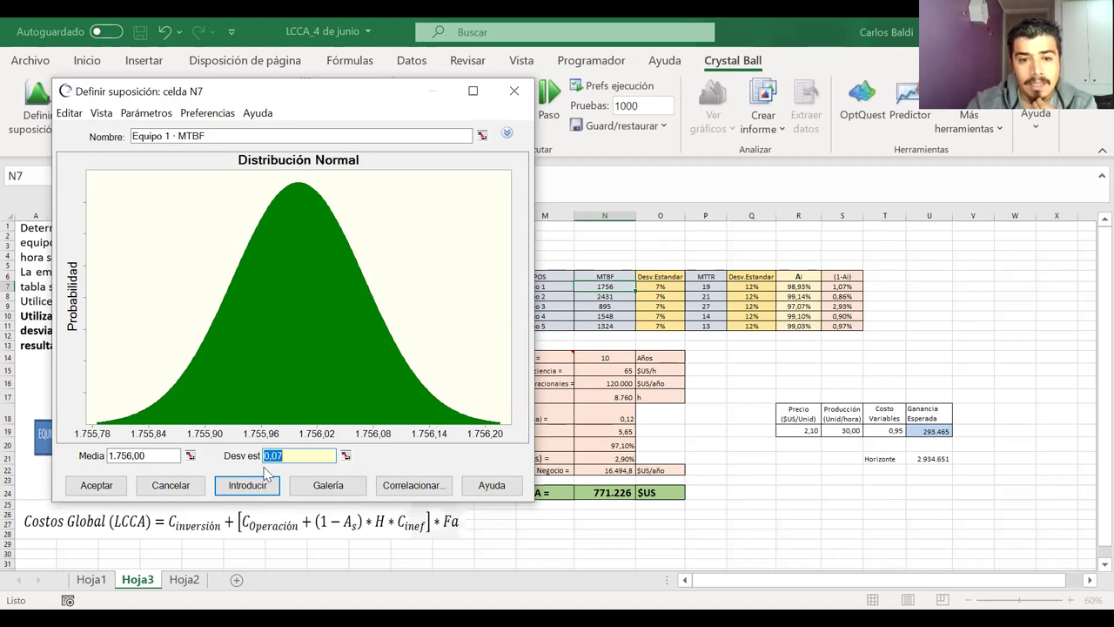
pyautogui.click(80, 490)
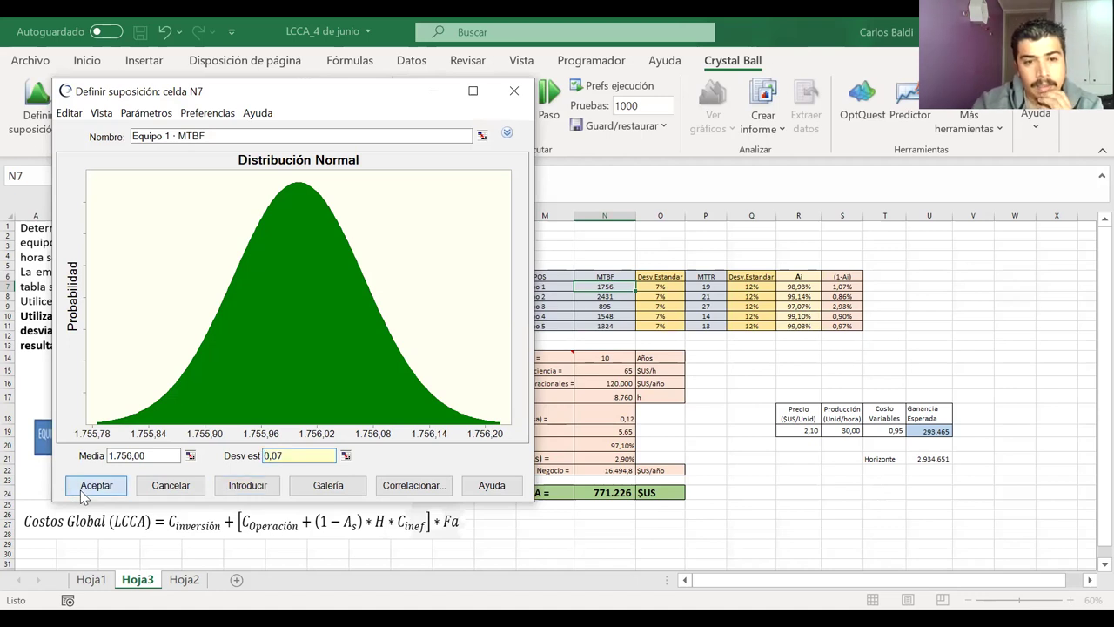
pyautogui.click(599, 286)
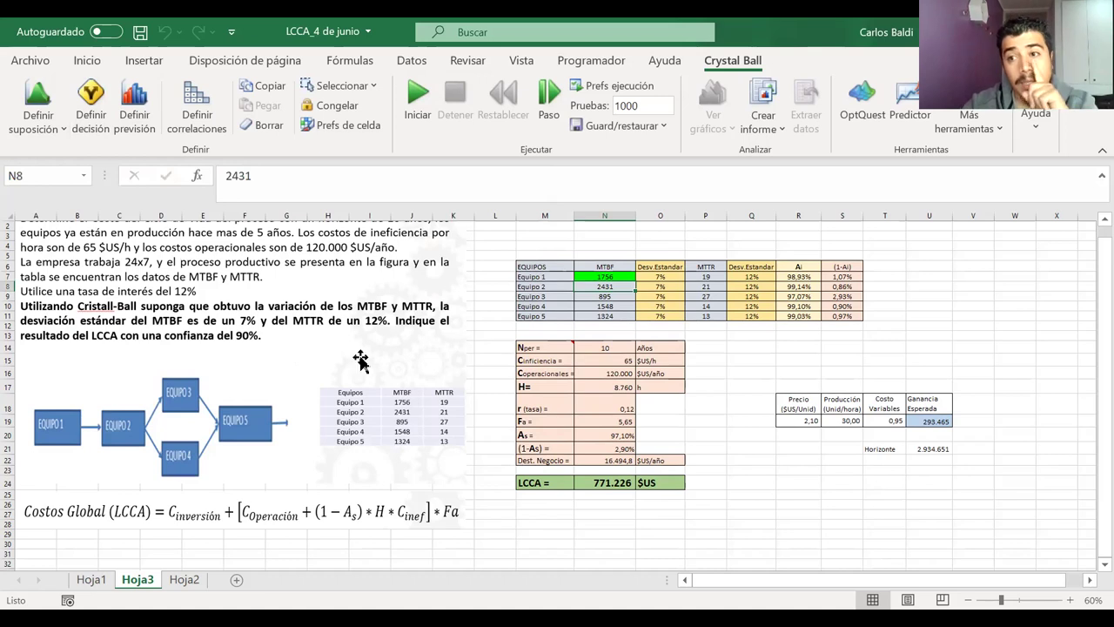
# Define a normal distribution assumption for Equipo 2's MTBF in N8, with its standard deviation referenced to cell O8
pyautogui.click(35, 94)
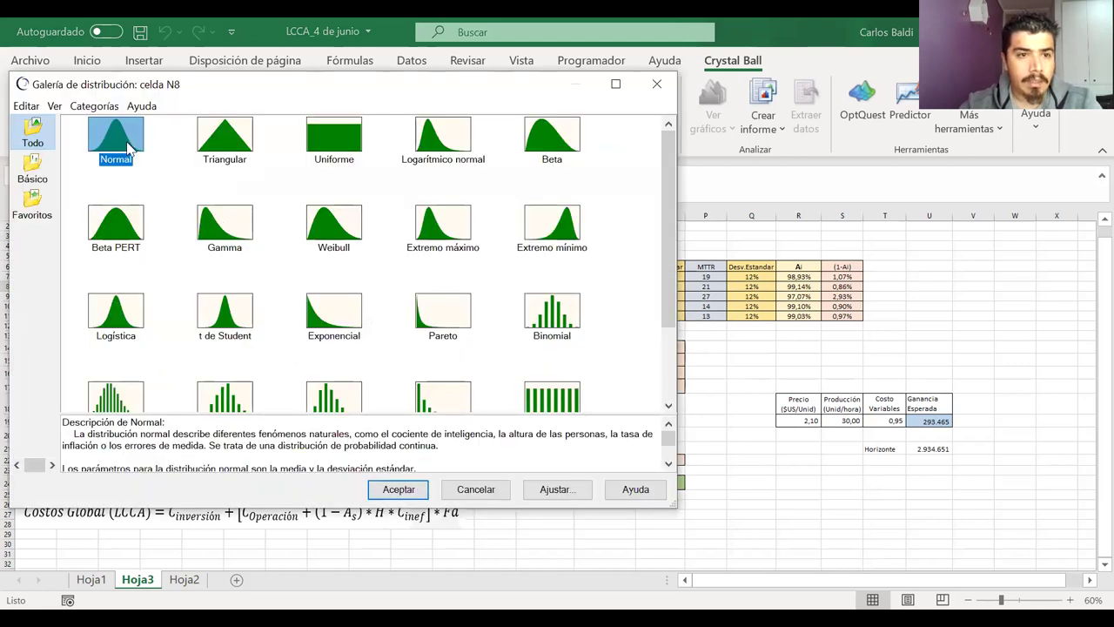
pyautogui.doubleClick(128, 148)
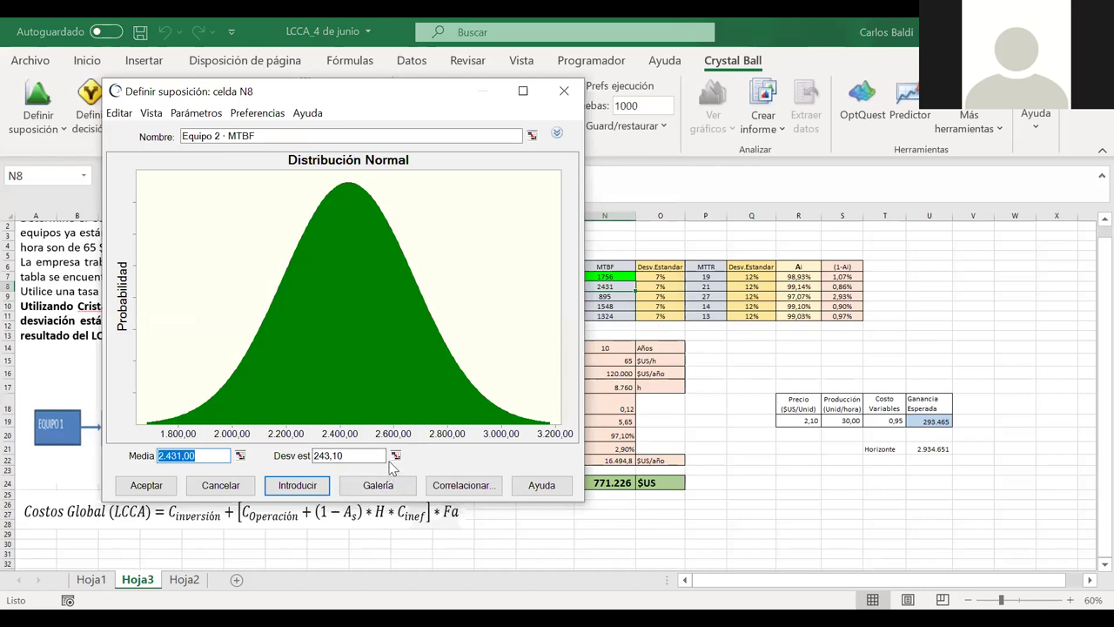
pyautogui.press('Tab')
pyautogui.press('BackSpace')
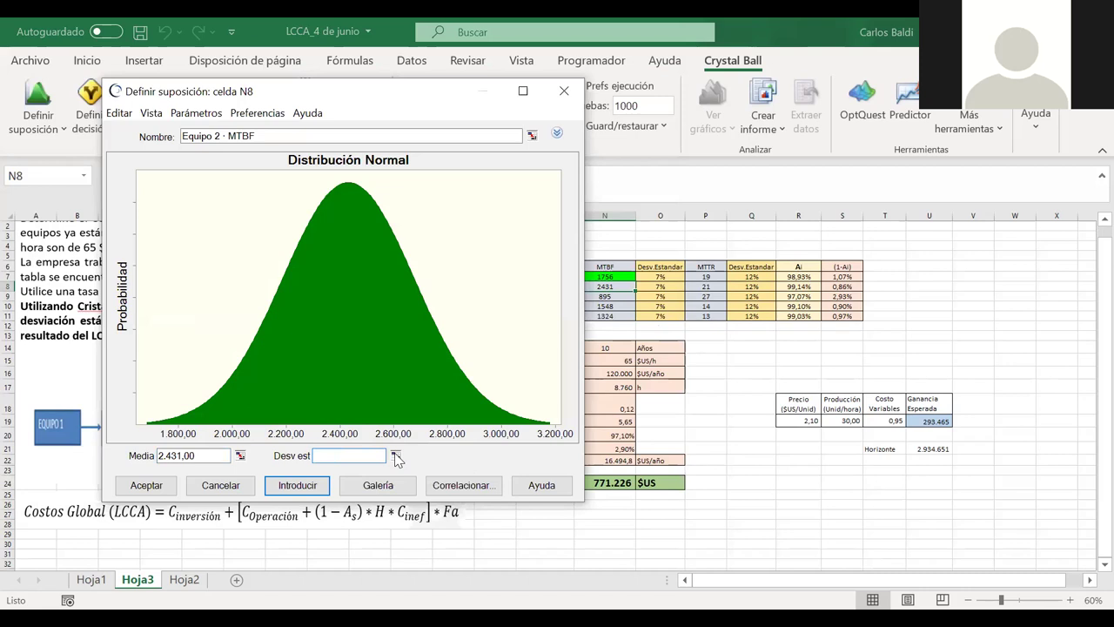
pyautogui.click(649, 291)
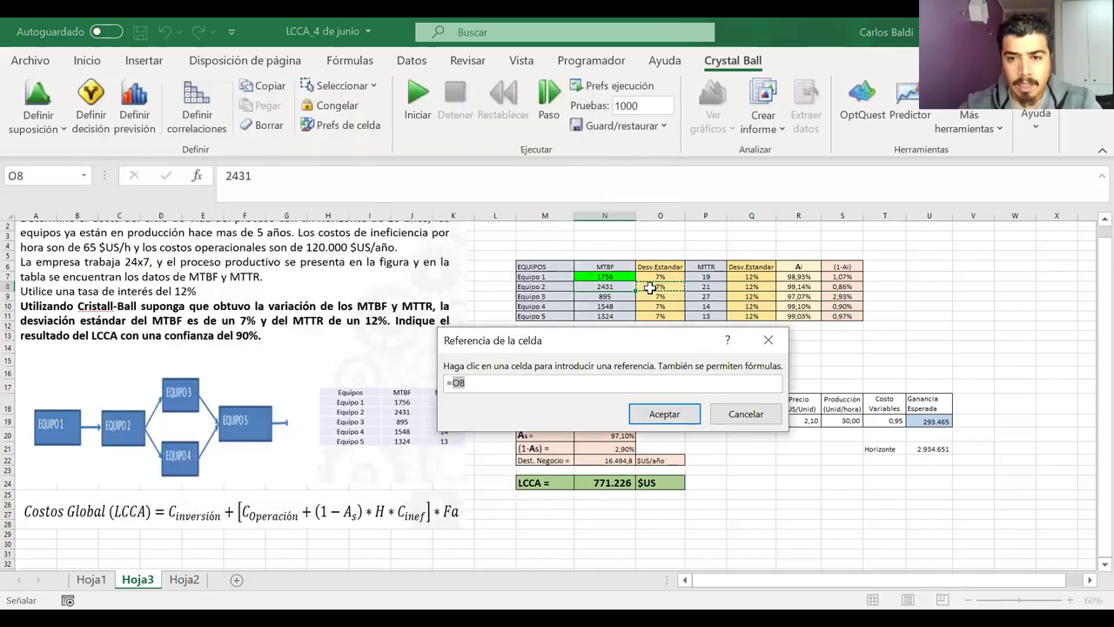
pyautogui.click(663, 415)
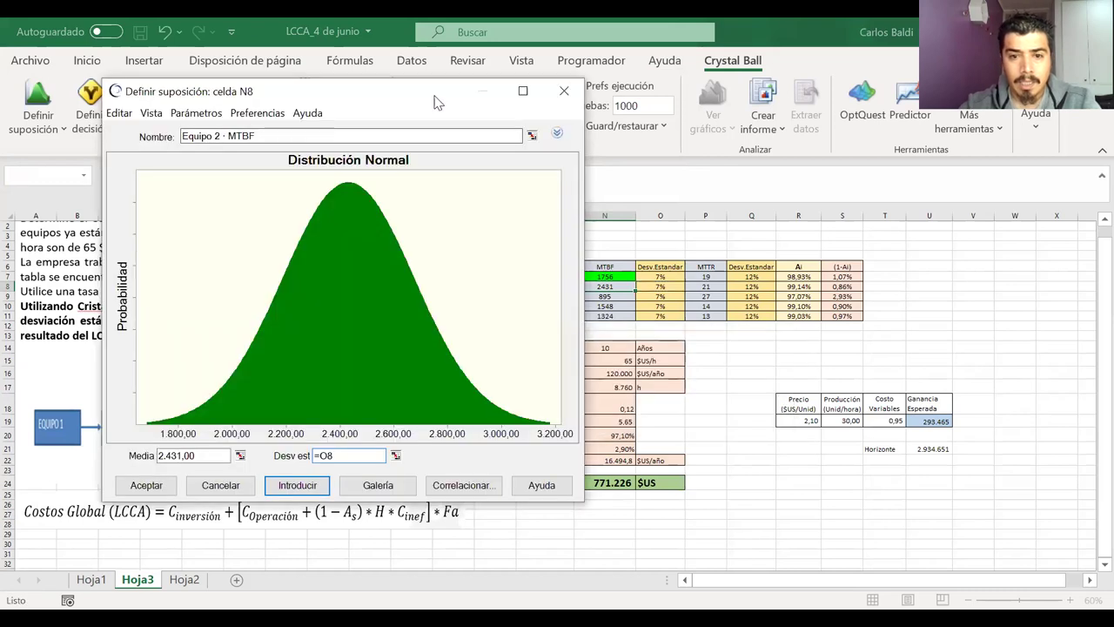
pyautogui.moveTo(437, 101); pyautogui.dragTo(385, 92)
pyautogui.click(243, 481)
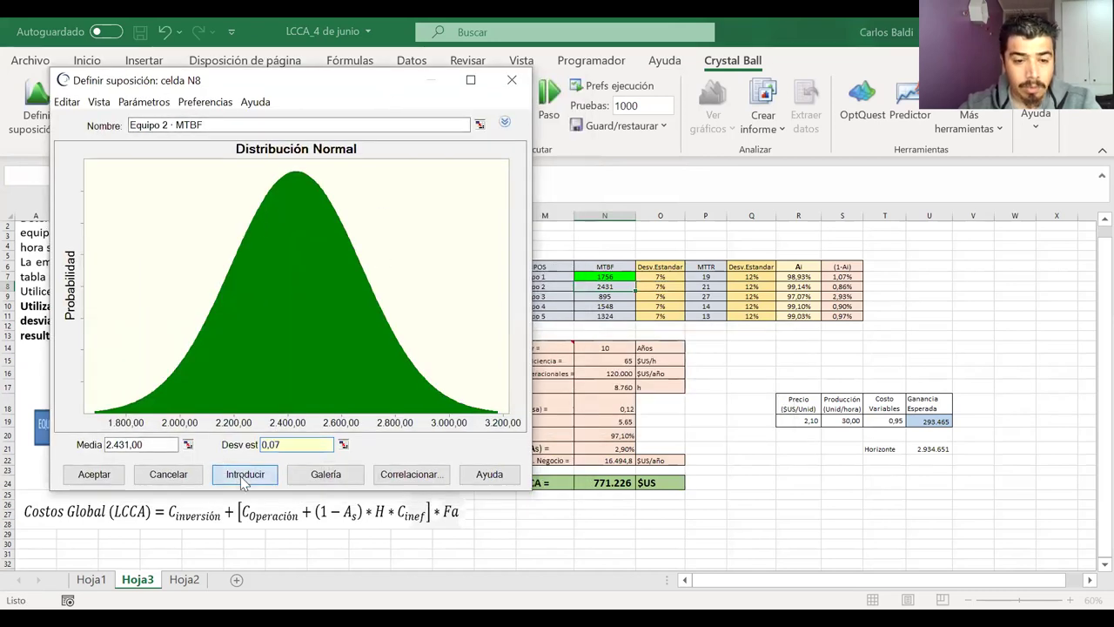
pyautogui.click(109, 480)
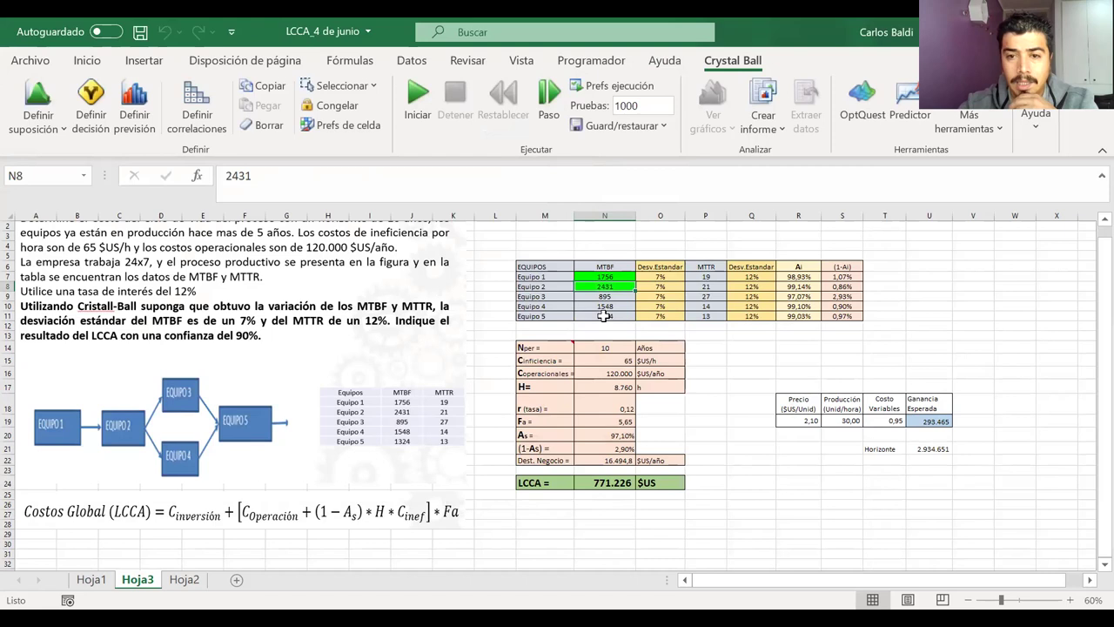
# Try a 12% standard deviation for Equipo 1's MTBF in O7, and undo the change
pyautogui.click(605, 278)
pyautogui.moveTo(605, 280); pyautogui.dragTo(605, 288)
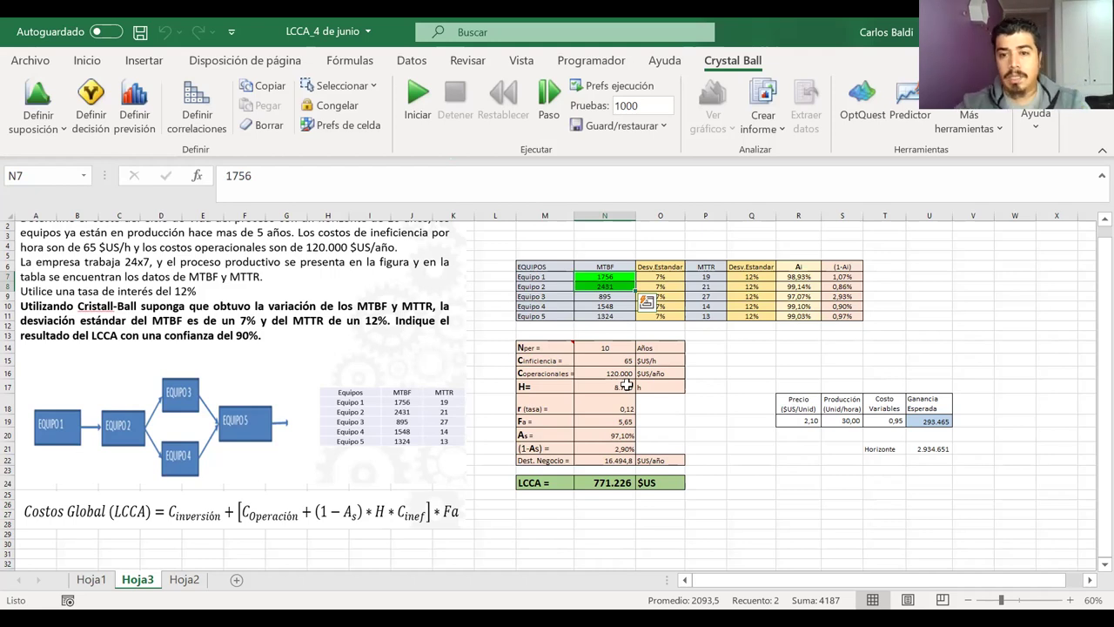
pyautogui.click(660, 276)
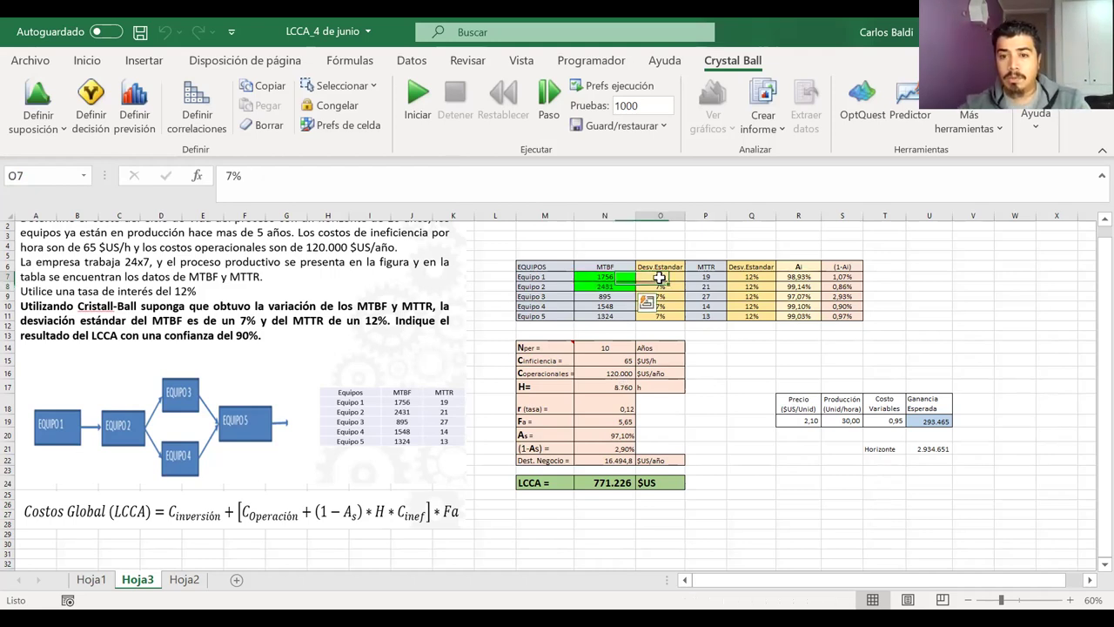
pyautogui.write('12')
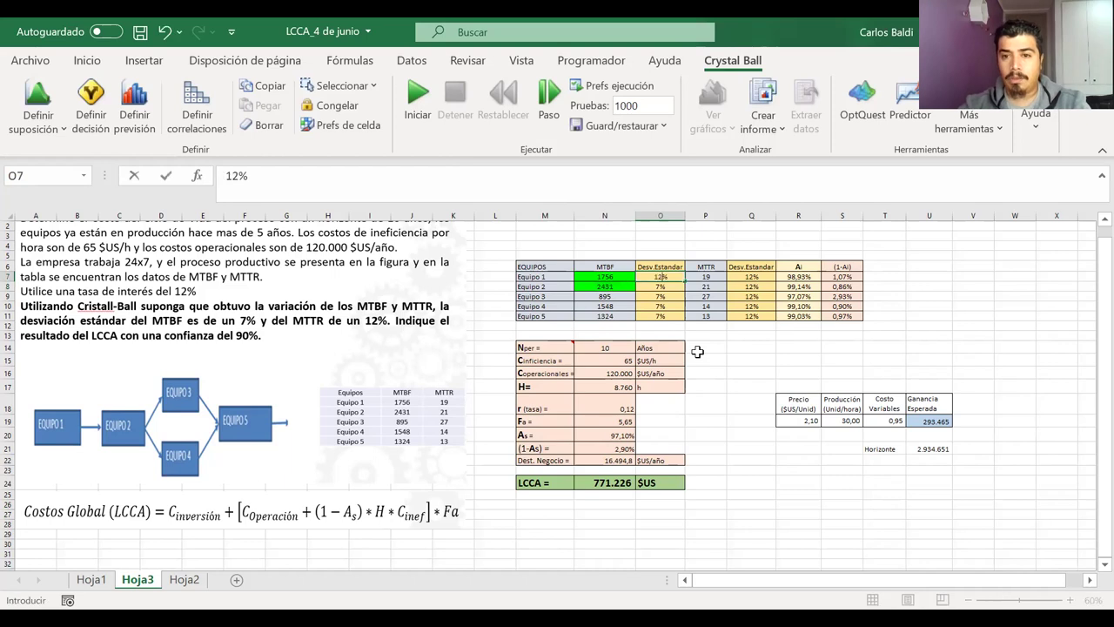
pyautogui.press('Return')
pyautogui.press('Up')
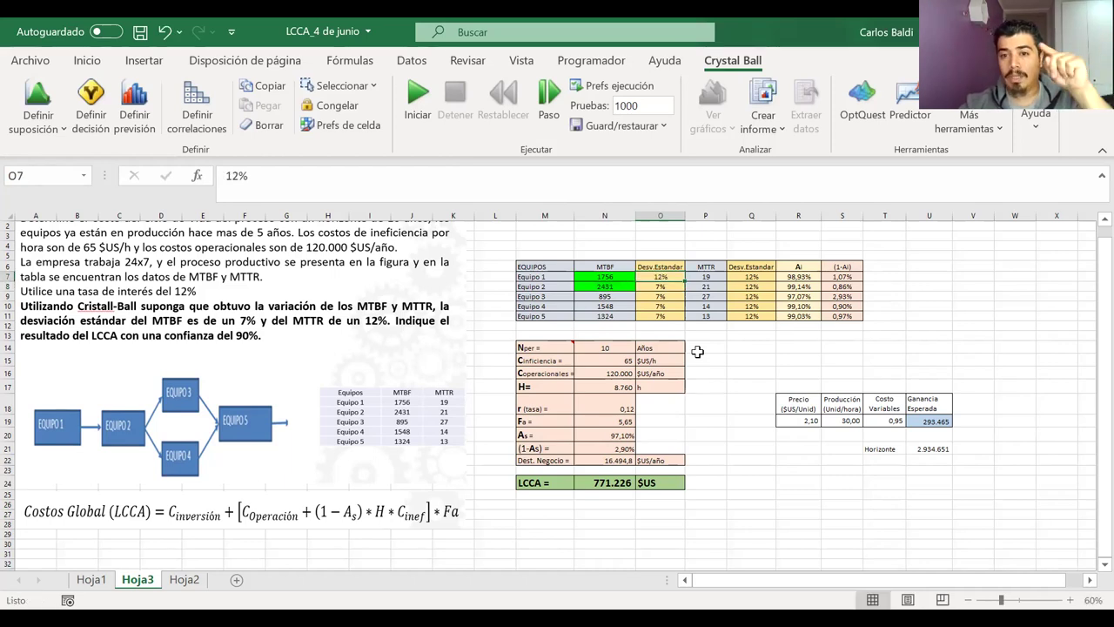
pyautogui.hotkey('ctrl', 'z')
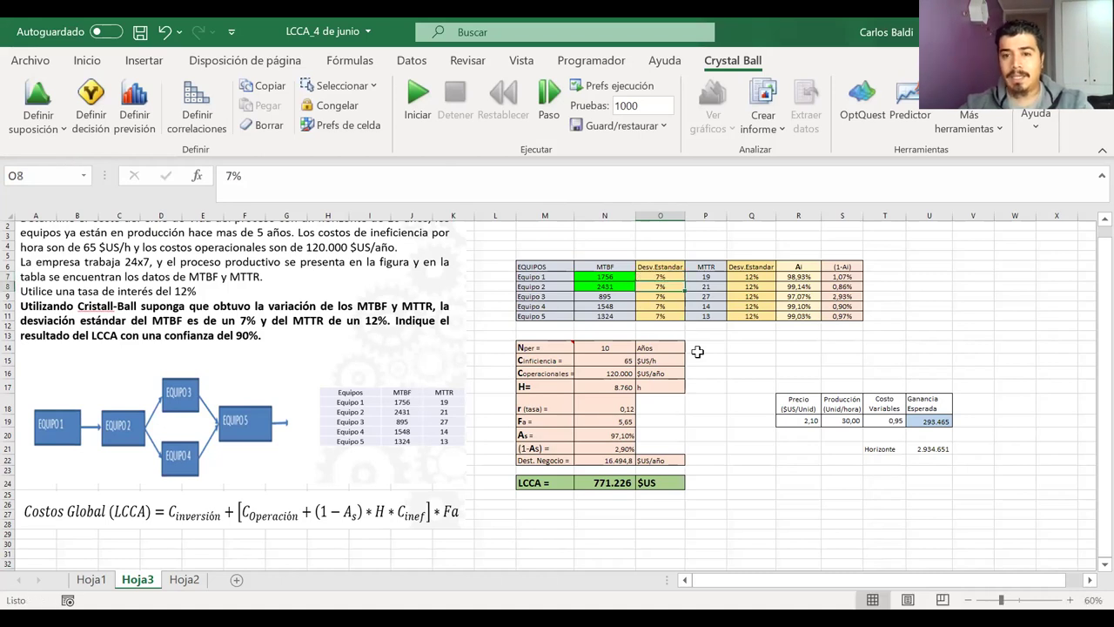
pyautogui.press('Down')
pyautogui.press('Down')
pyautogui.press('Up')
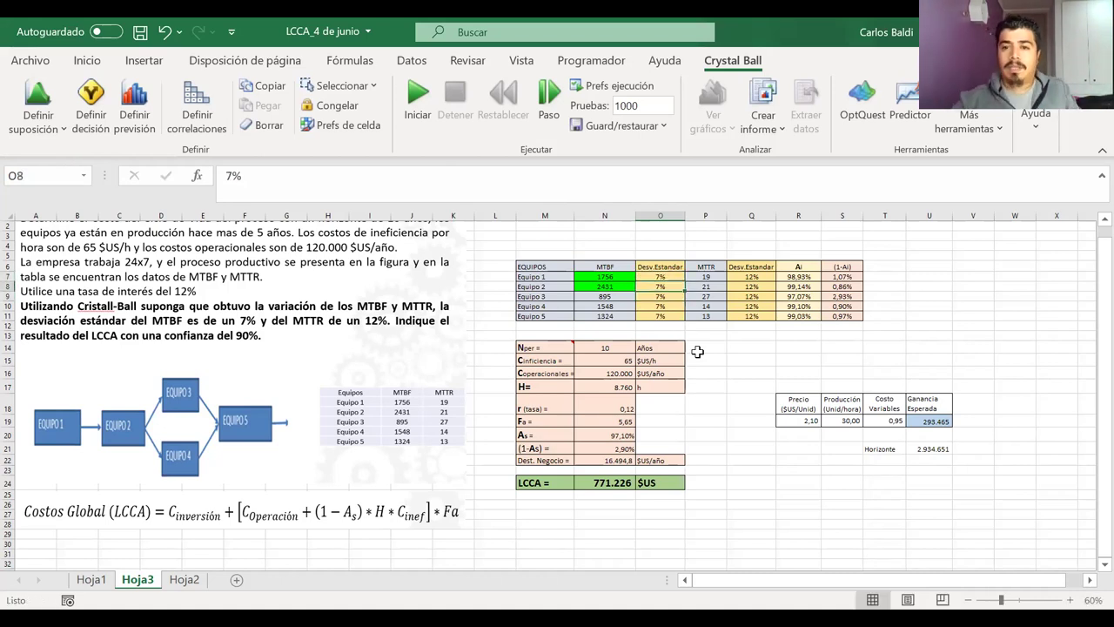
pyautogui.press('Up')
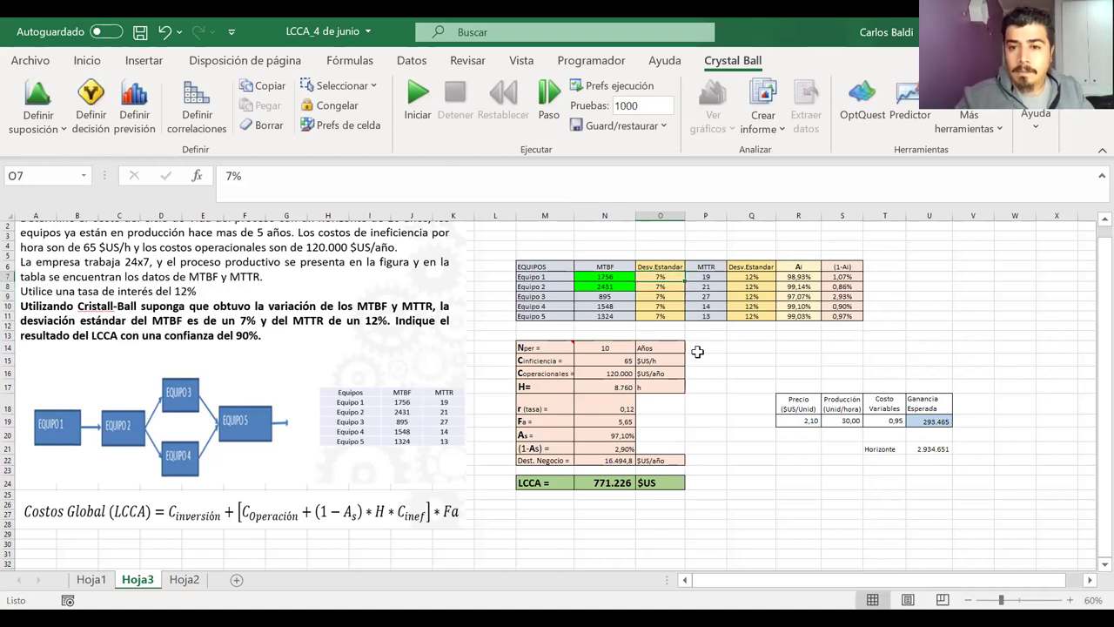
# Define a normal assumption for Equipo 3's MTBF in N9 with its standard deviation referenced to O9, and copy that assumption
pyautogui.click(613, 297)
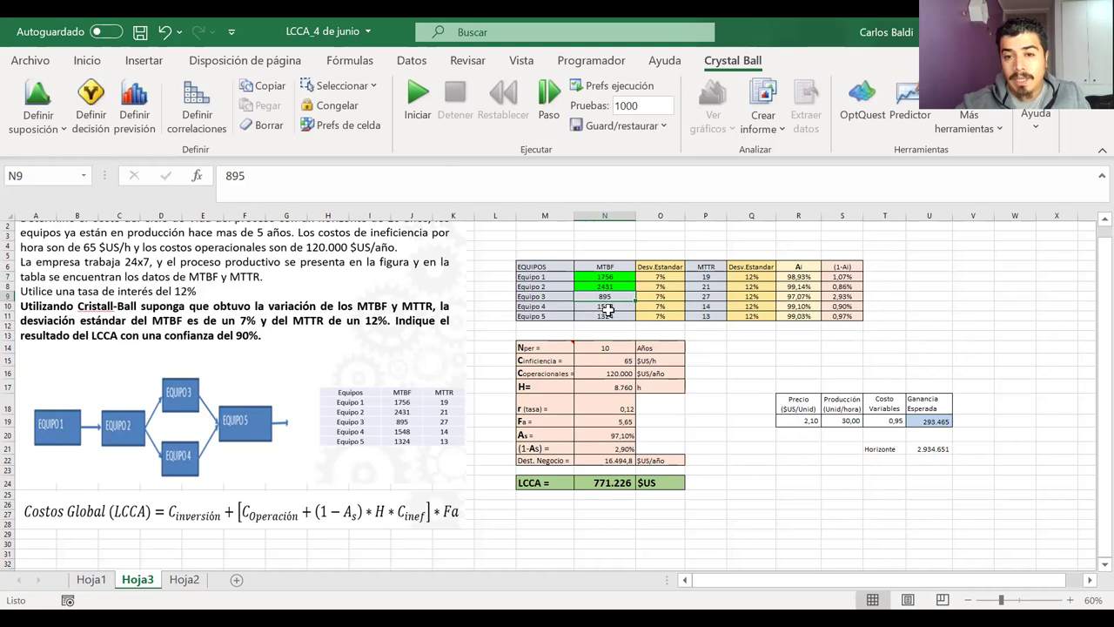
pyautogui.moveTo(605, 306); pyautogui.dragTo(603, 326)
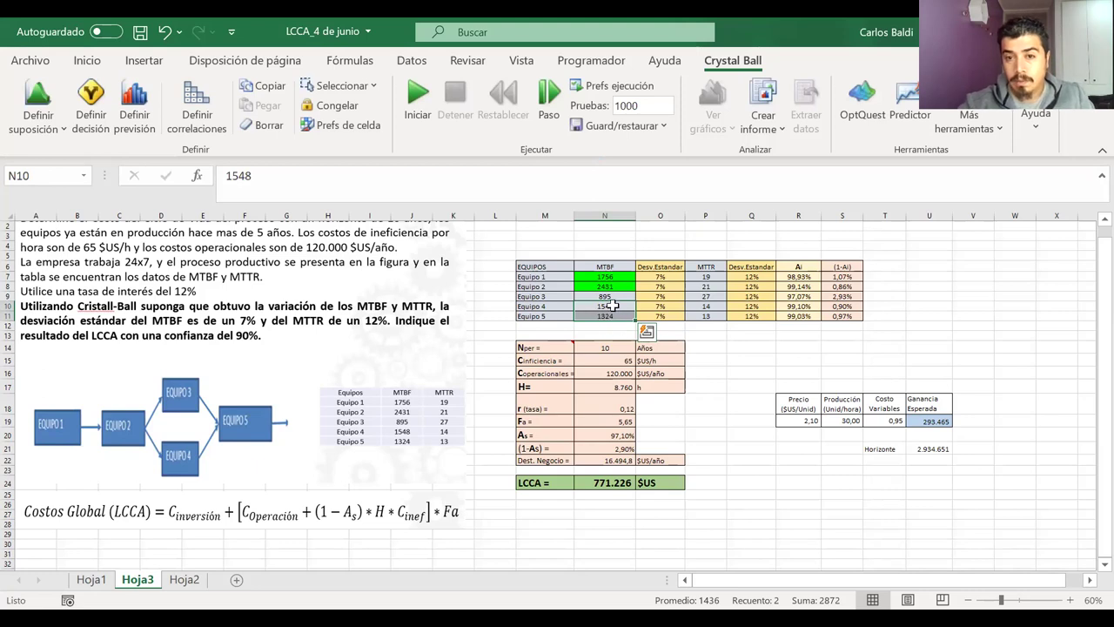
pyautogui.click(604, 296)
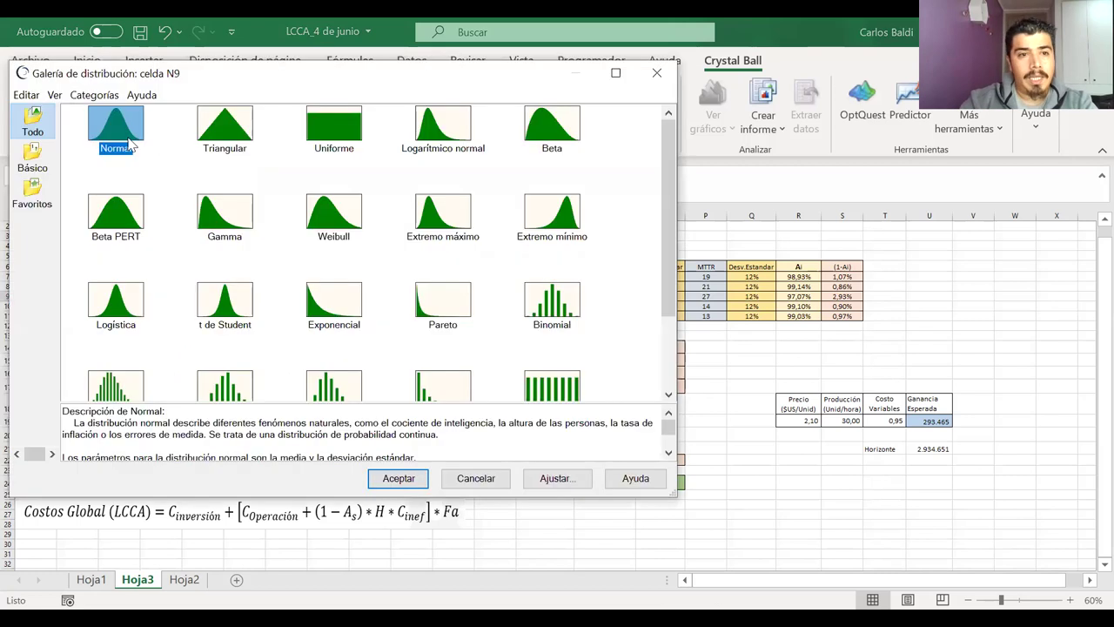
pyautogui.click(399, 478)
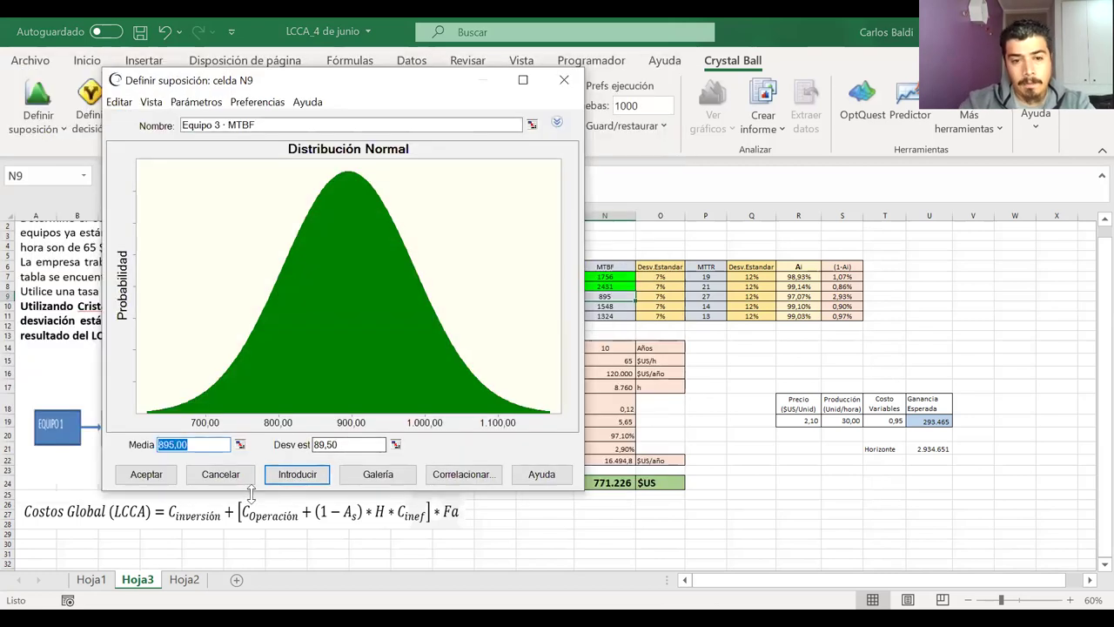
pyautogui.click(396, 445)
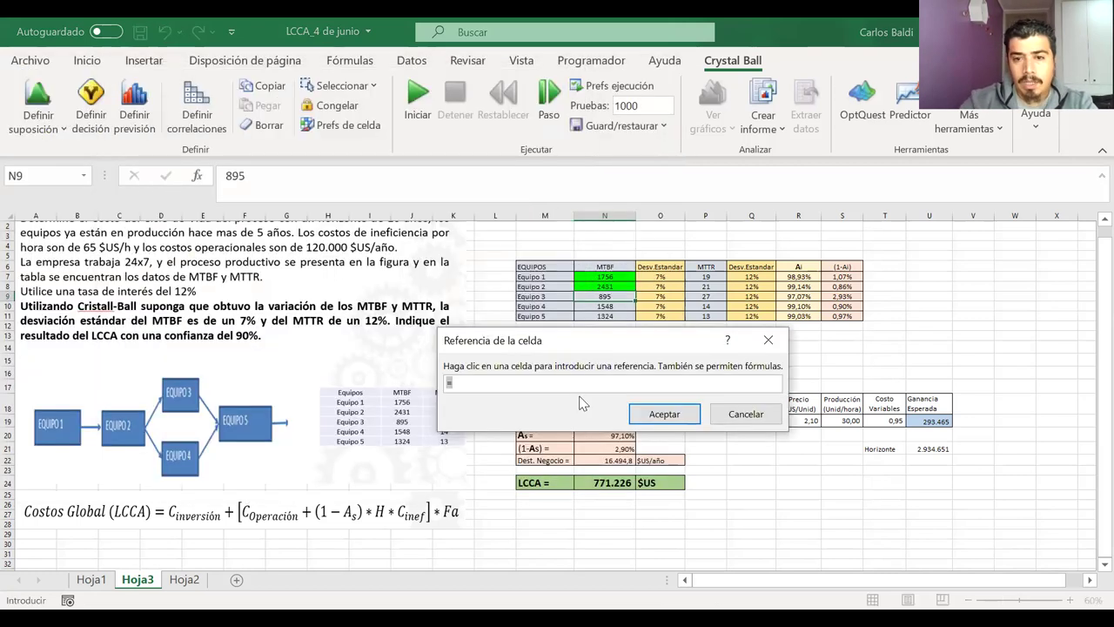
pyautogui.click(665, 297)
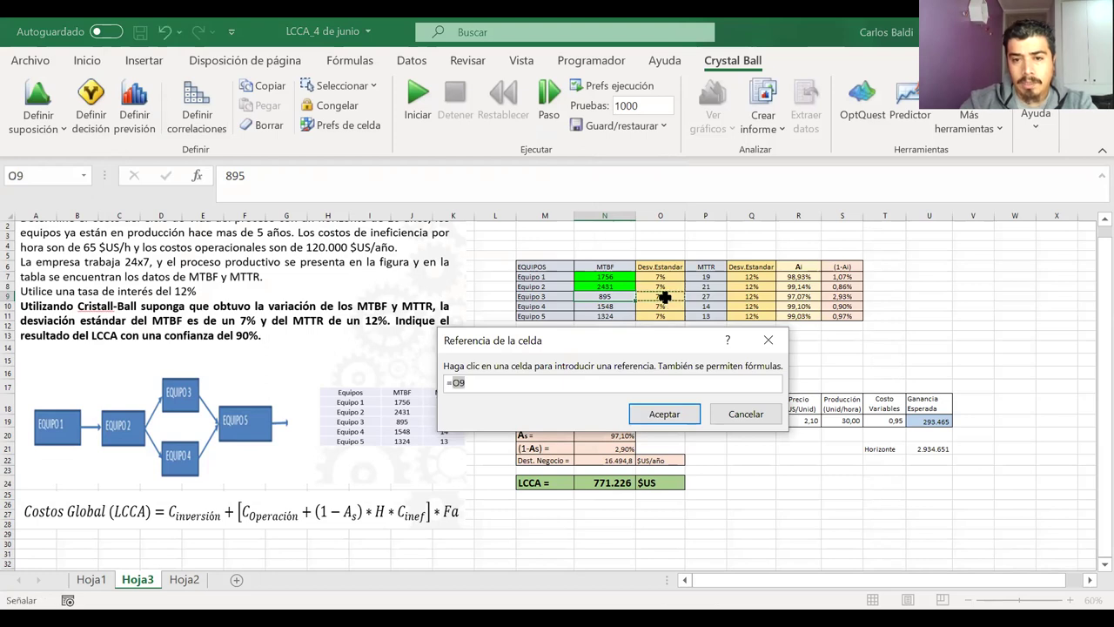
pyautogui.click(664, 414)
pyautogui.click(296, 475)
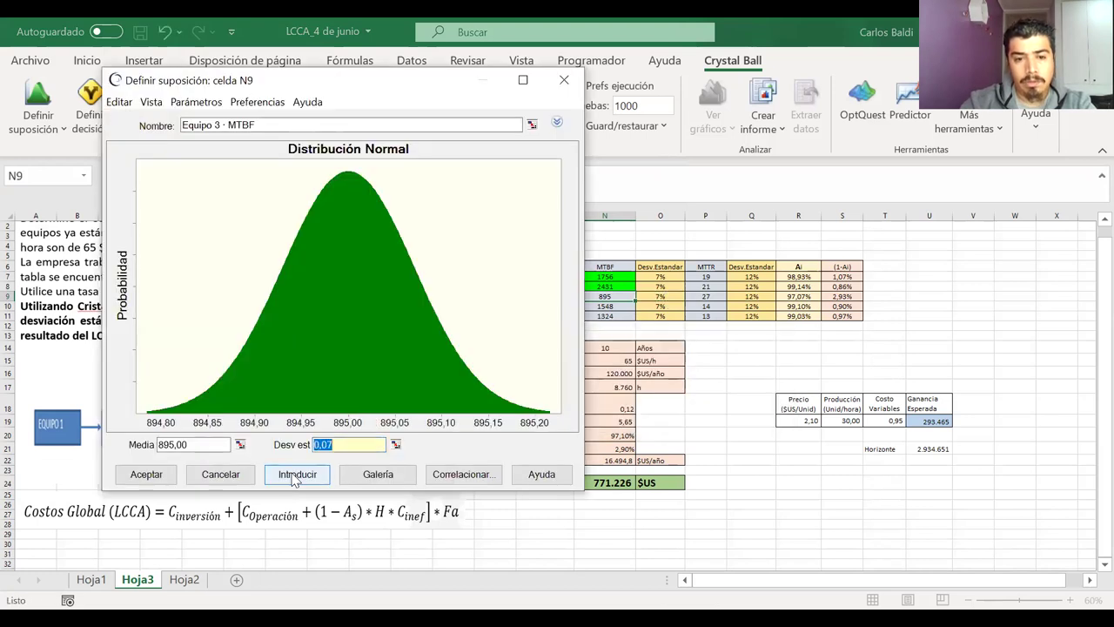
pyautogui.click(144, 474)
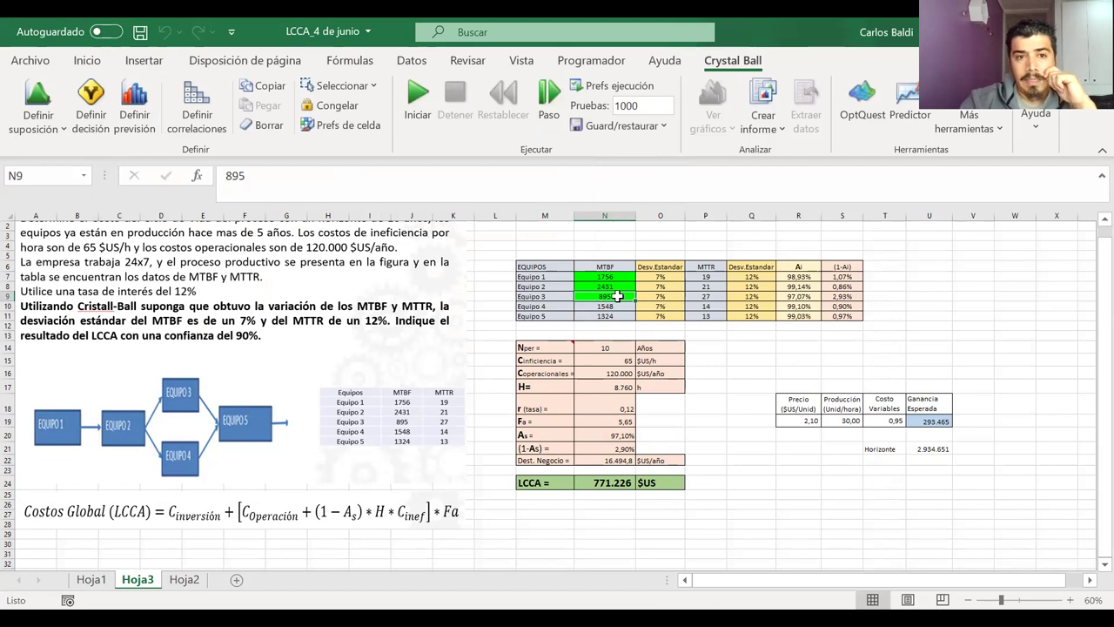
pyautogui.click(251, 91)
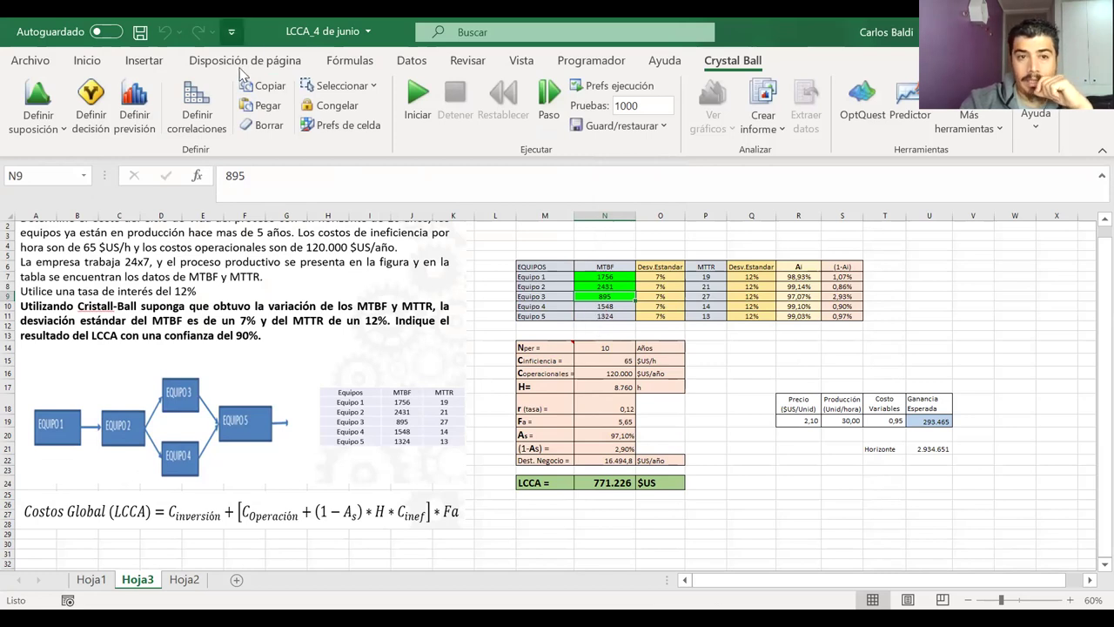
# Define a normal distribution assumption for Equipo 4's MTBF in N10, replacing the default standard deviation with a reference to O10
pyautogui.click(604, 307)
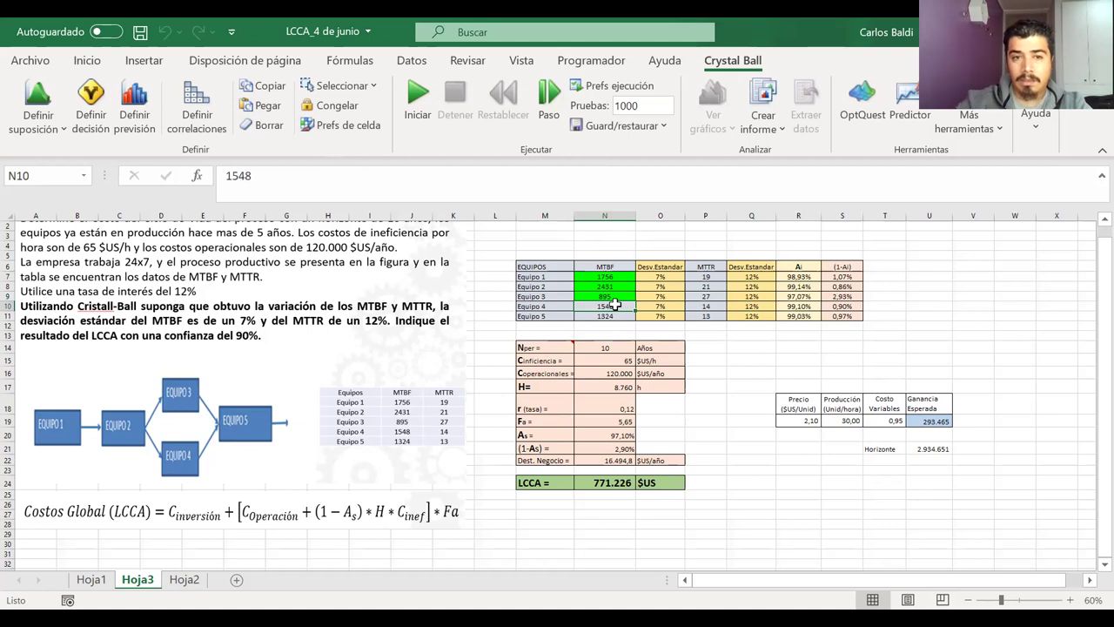
pyautogui.click(37, 96)
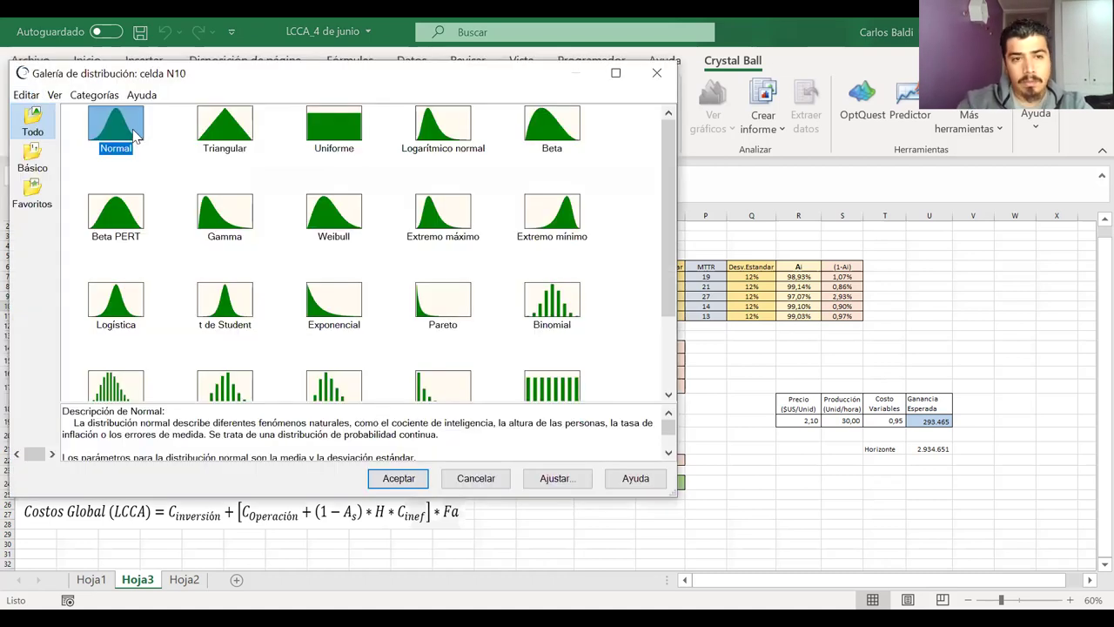
pyautogui.press('Return')
pyautogui.click(357, 444)
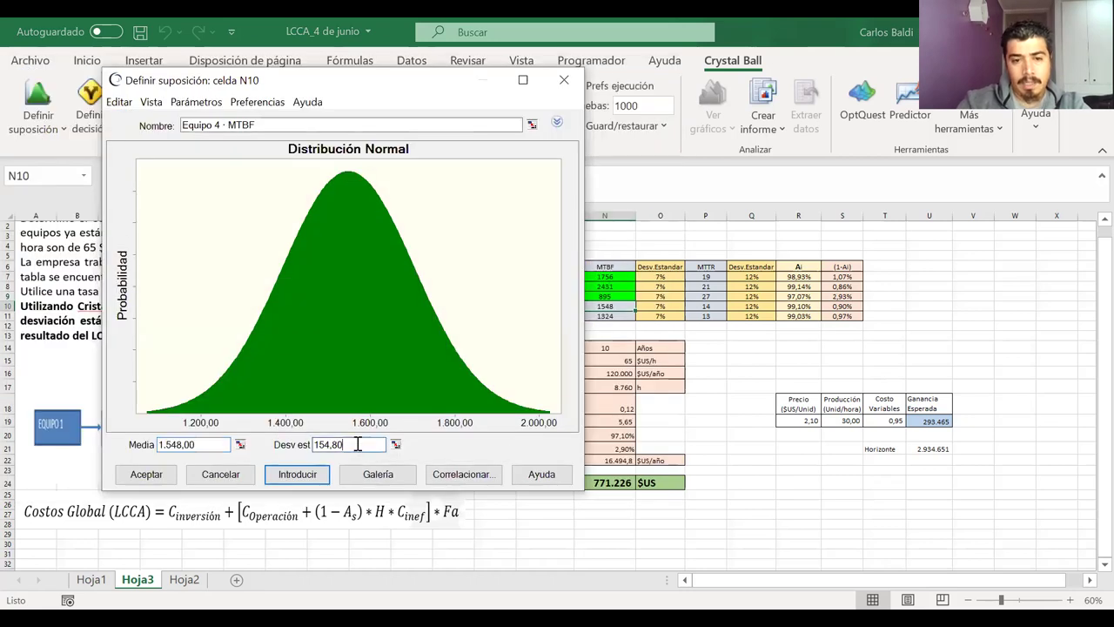
pyautogui.moveTo(357, 444); pyautogui.dragTo(311, 444)
pyautogui.press('BackSpace')
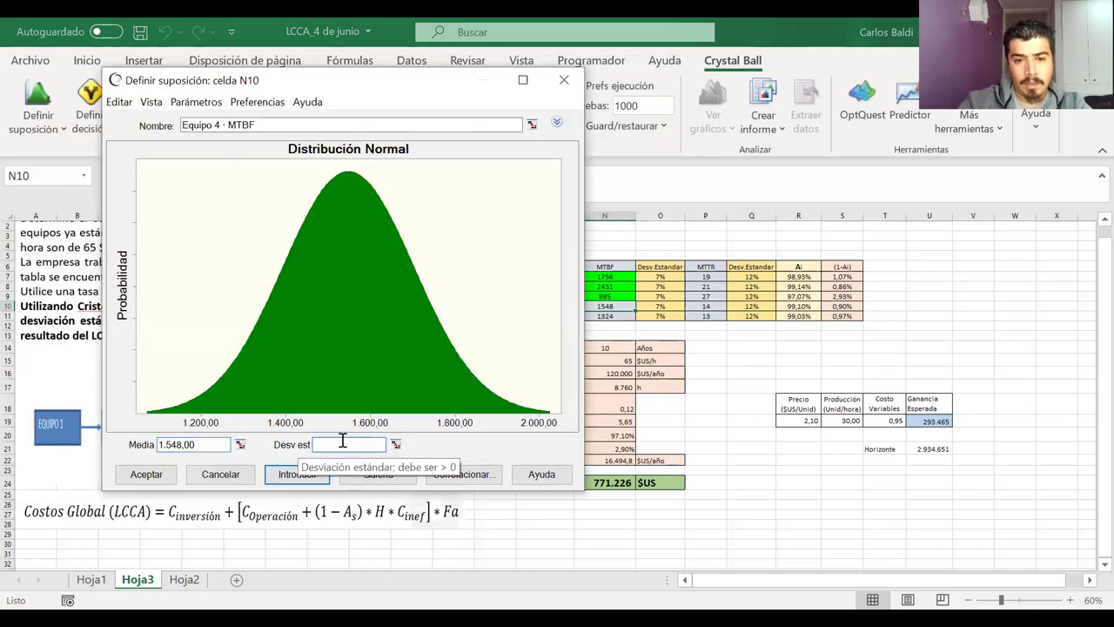
pyautogui.click(396, 445)
pyautogui.click(659, 307)
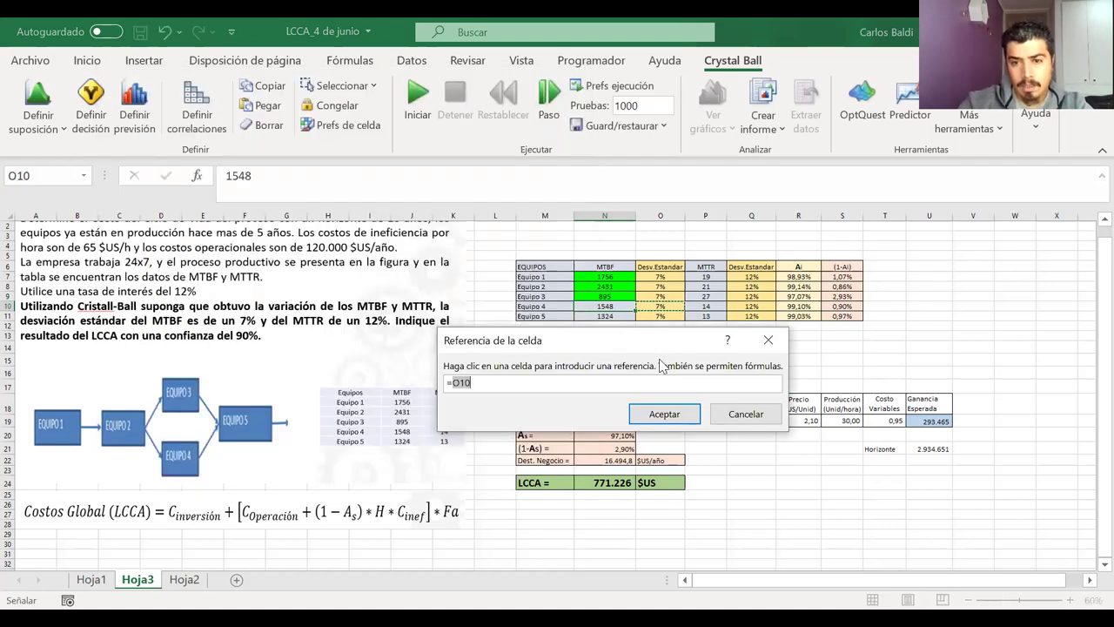
pyautogui.click(648, 411)
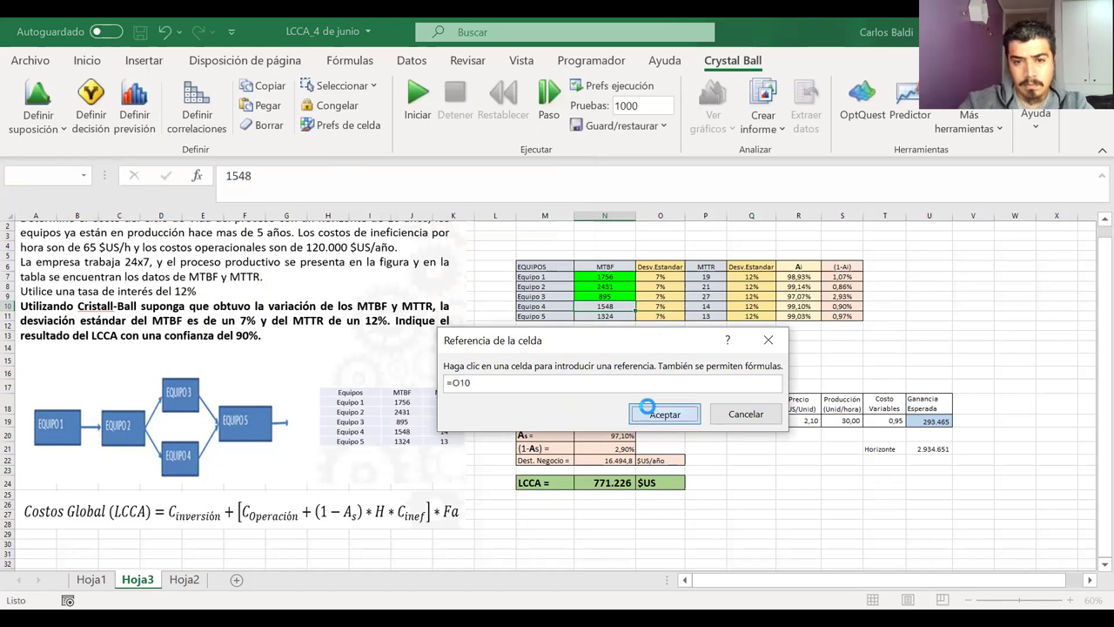
pyautogui.click(278, 471)
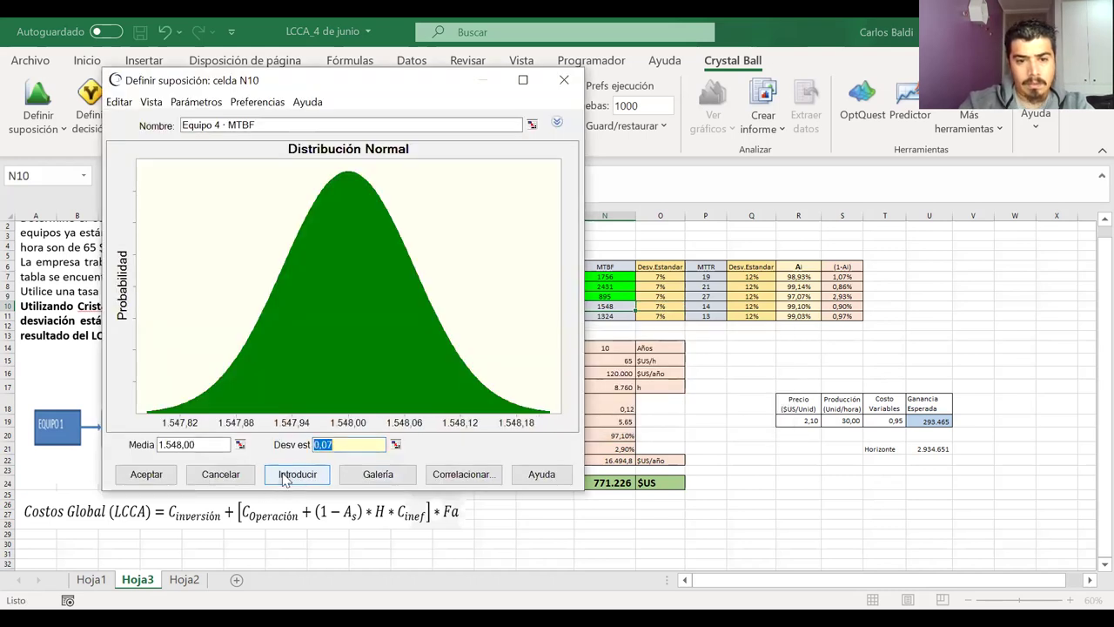
pyautogui.click(136, 479)
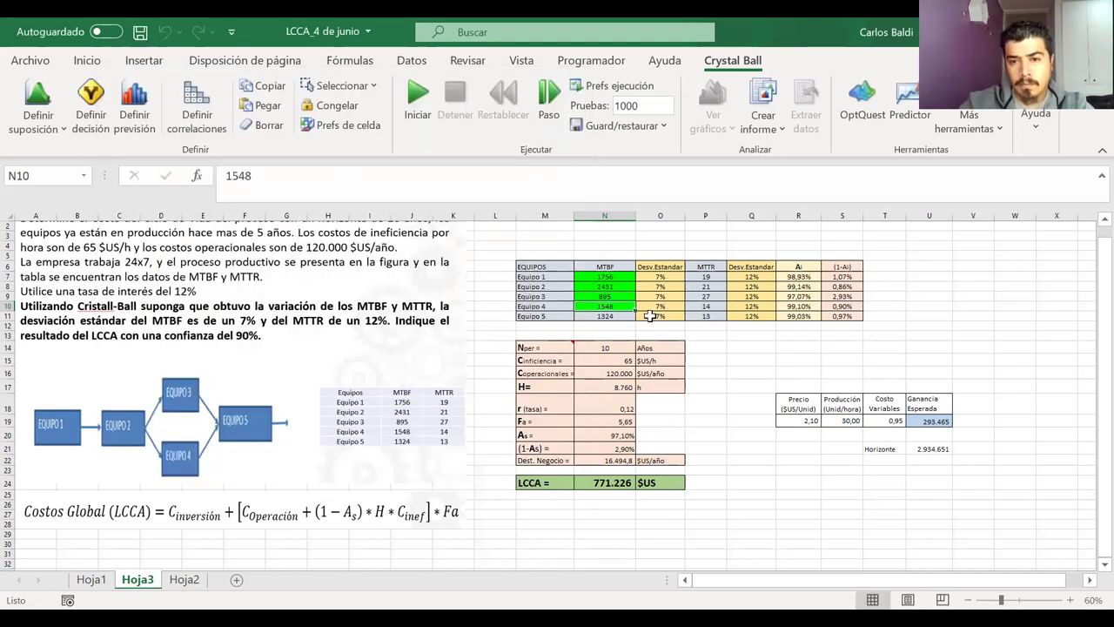
# Define a normal distribution assumption for Equipo 5's MTBF in N11, with its standard deviation referenced to cell O11
pyautogui.click(650, 316)
pyautogui.click(611, 316)
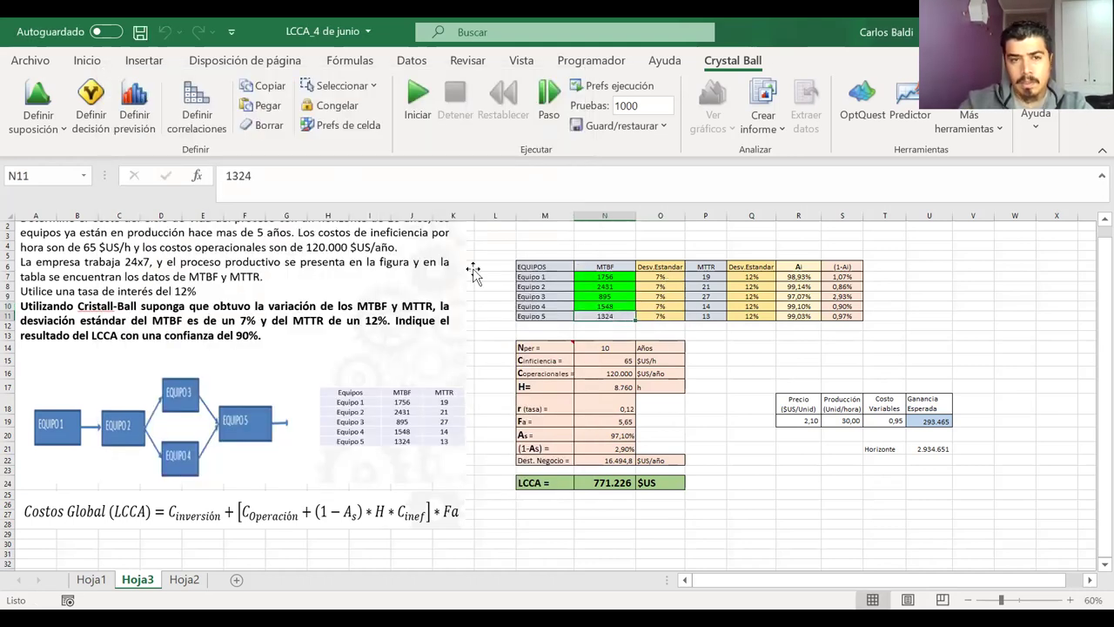
pyautogui.click(57, 112)
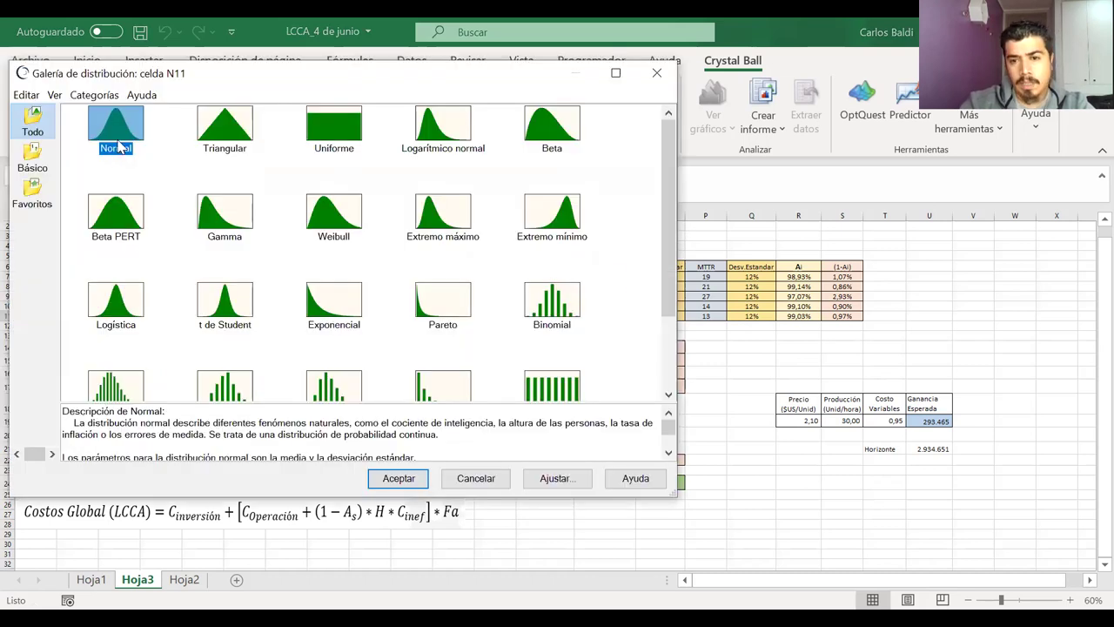
pyautogui.doubleClick(118, 148)
pyautogui.click(396, 445)
pyautogui.click(649, 315)
pyautogui.click(682, 413)
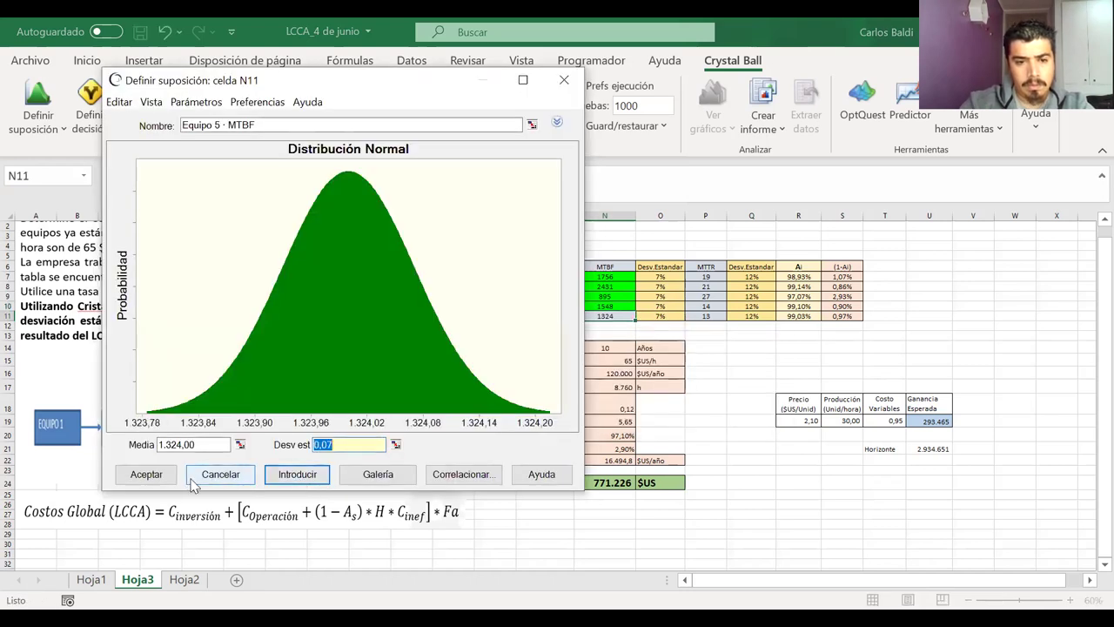
pyautogui.click(147, 474)
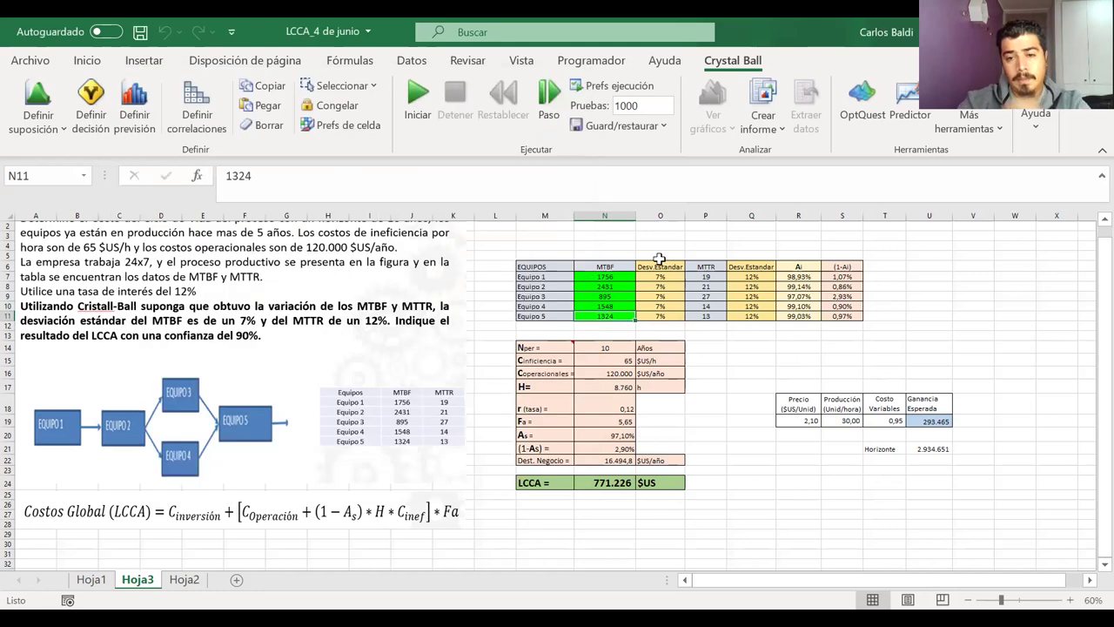
# Try MTBF standard deviations of 40% for Equipo 1 in O7 and 30% for Equipo 4 in O10, and undo both changes
pyautogui.click(660, 277)
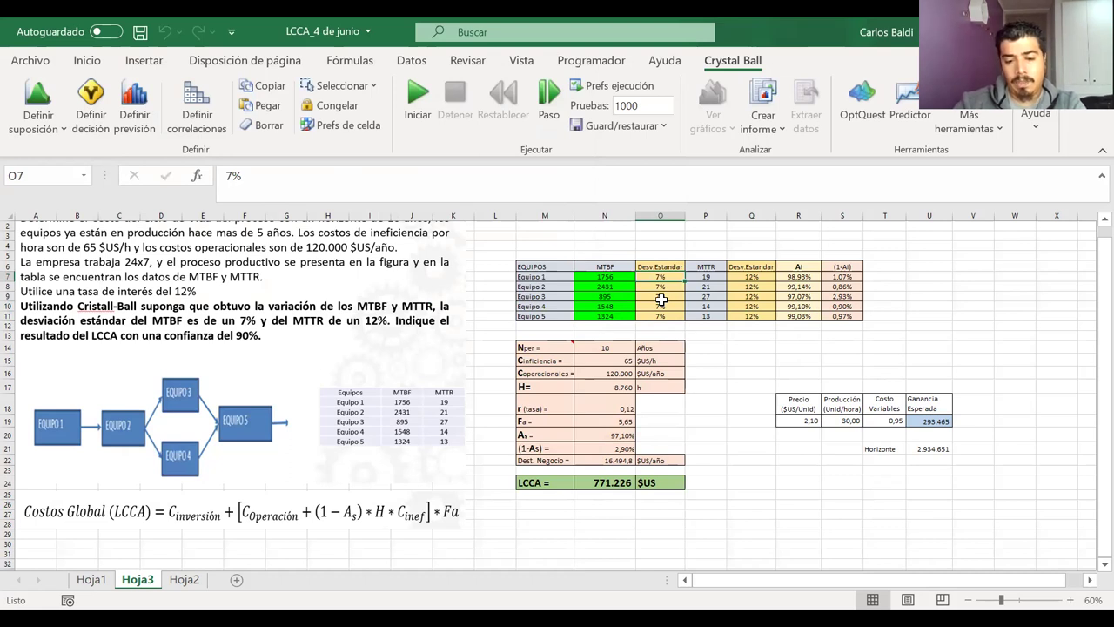
pyautogui.write('40')
pyautogui.press('Return')
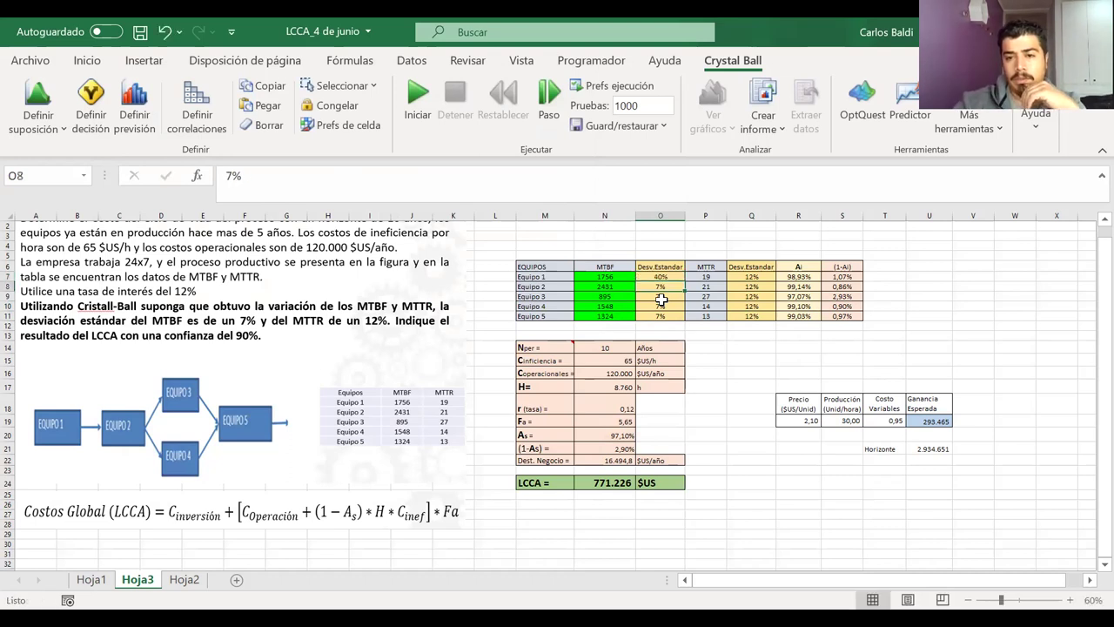
pyautogui.click(661, 299)
pyautogui.click(664, 305)
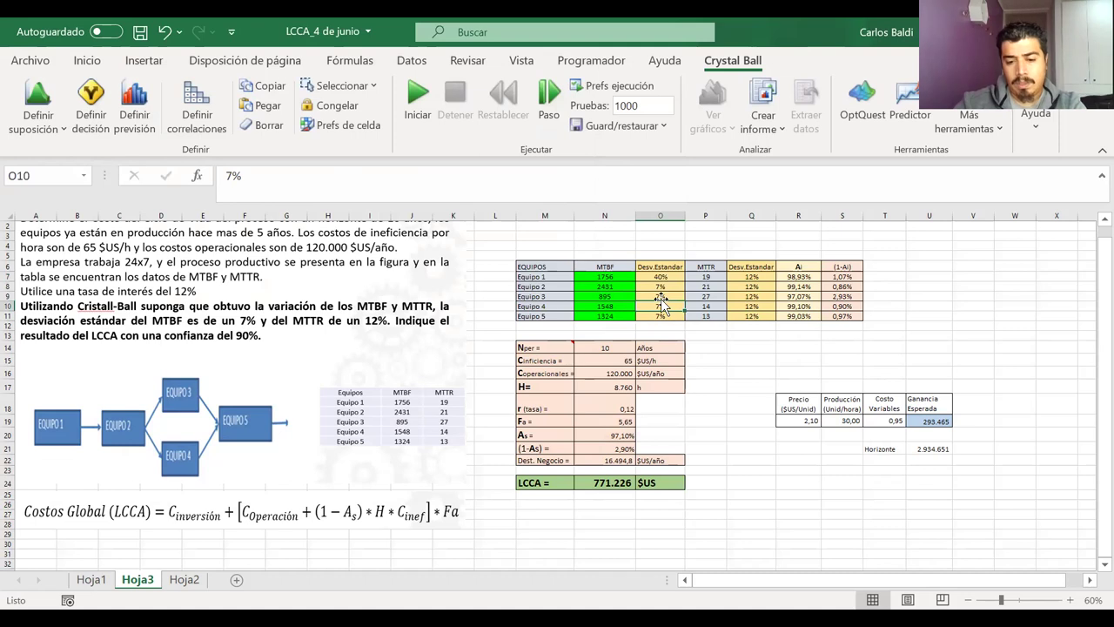
pyautogui.write('30')
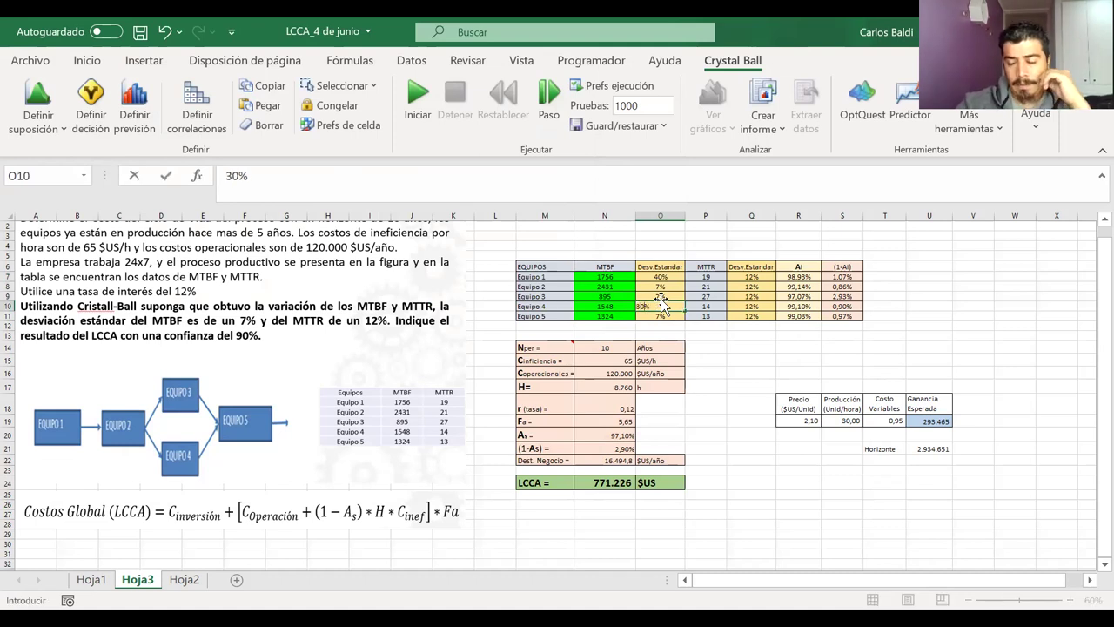
pyautogui.press('Return')
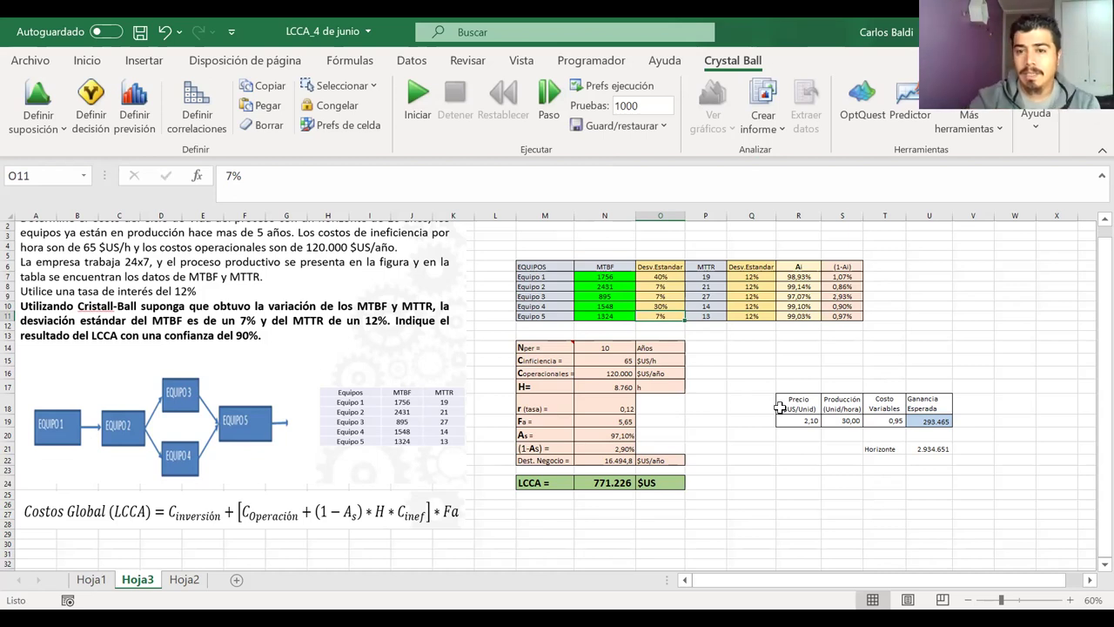
pyautogui.hotkey('ctrl', 'z')
pyautogui.hotkey('ctrl', 'z')
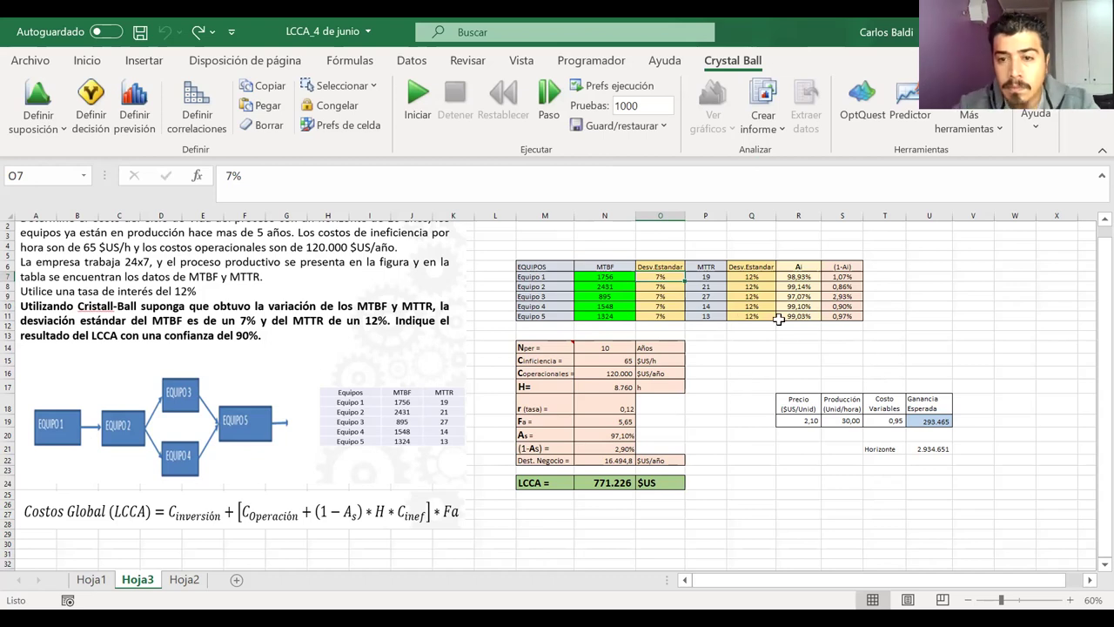
# Define a normal distribution assumption for Equipo 1's MTTR in P7, with its standard deviation referenced to cell Q7
pyautogui.click(736, 276)
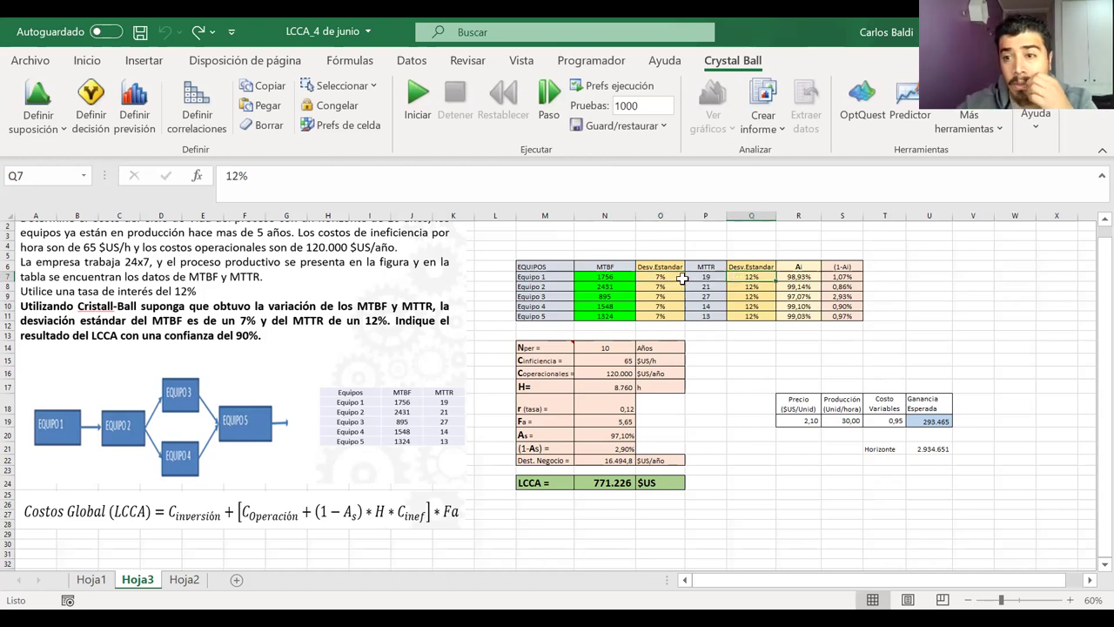
pyautogui.click(705, 266)
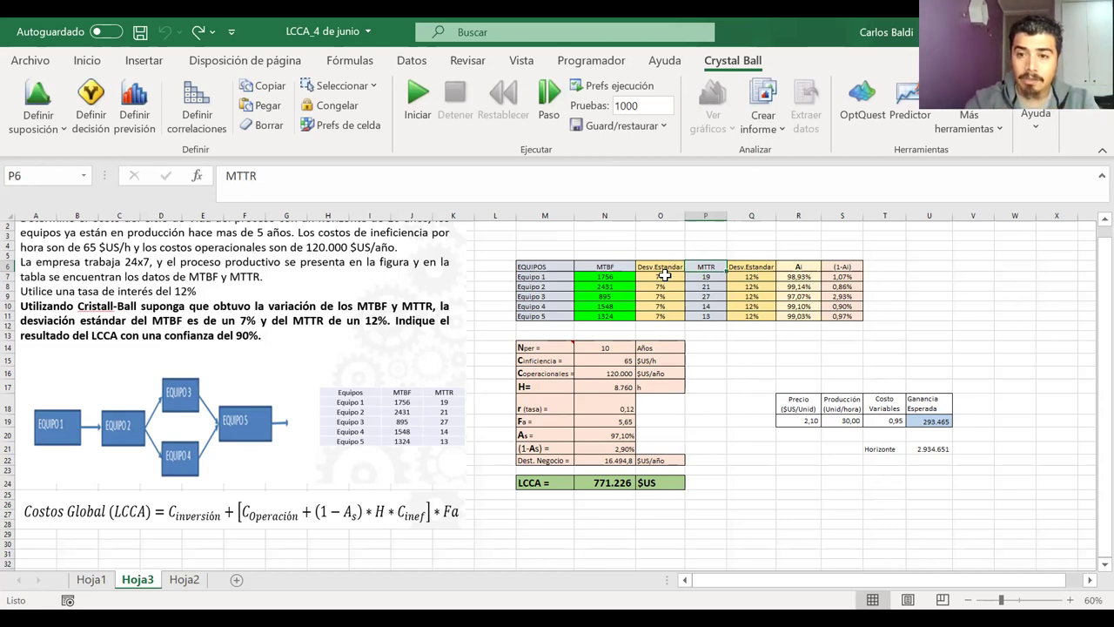
pyautogui.click(745, 277)
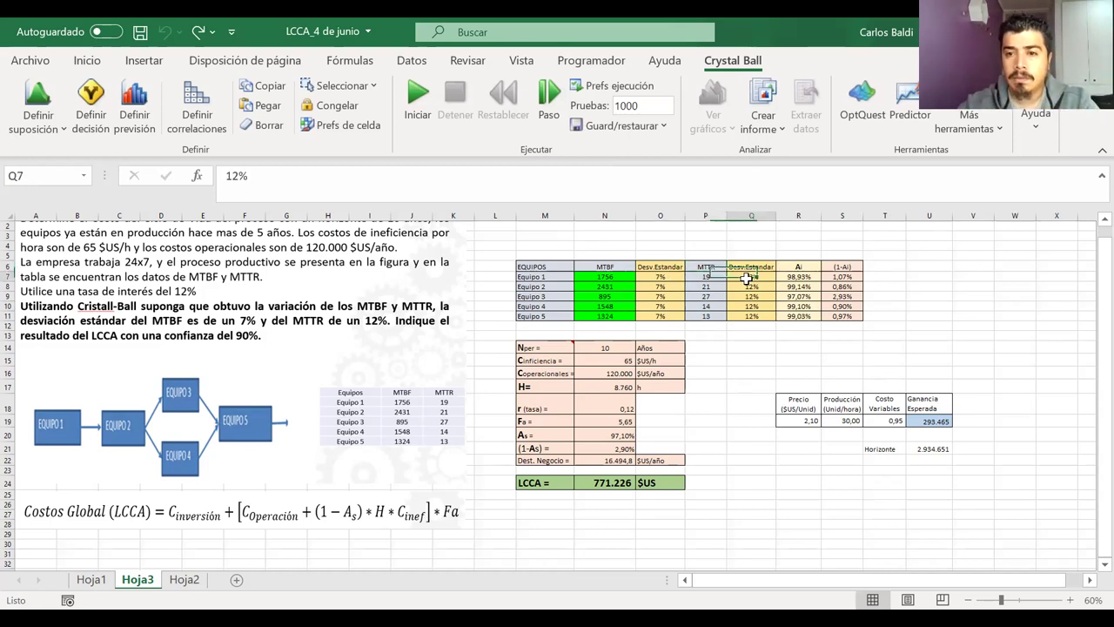
pyautogui.click(710, 276)
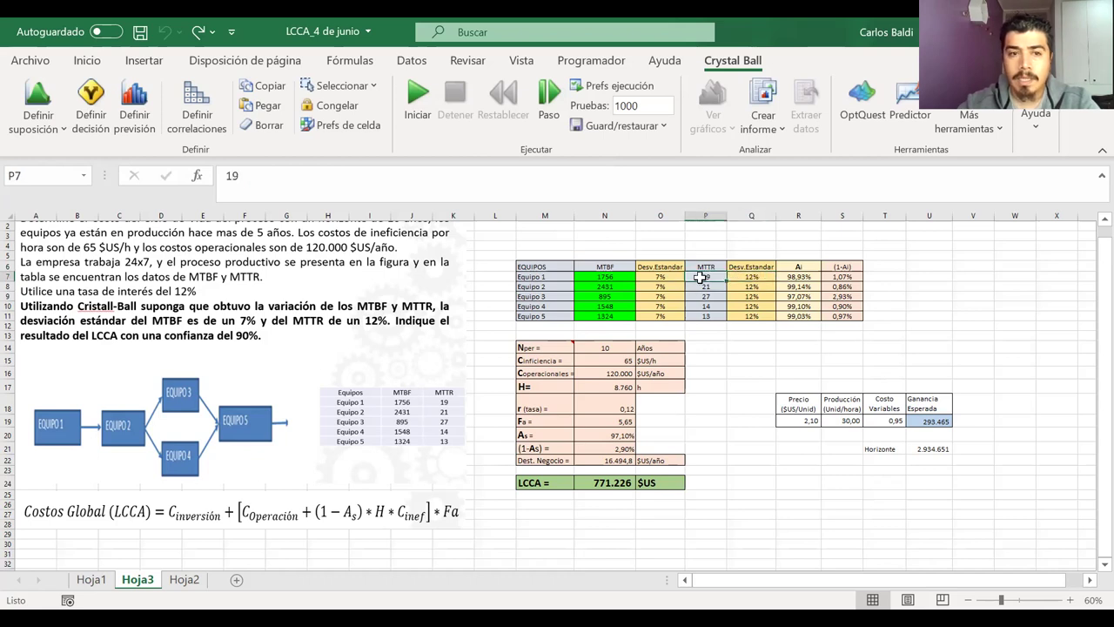
pyautogui.click(35, 90)
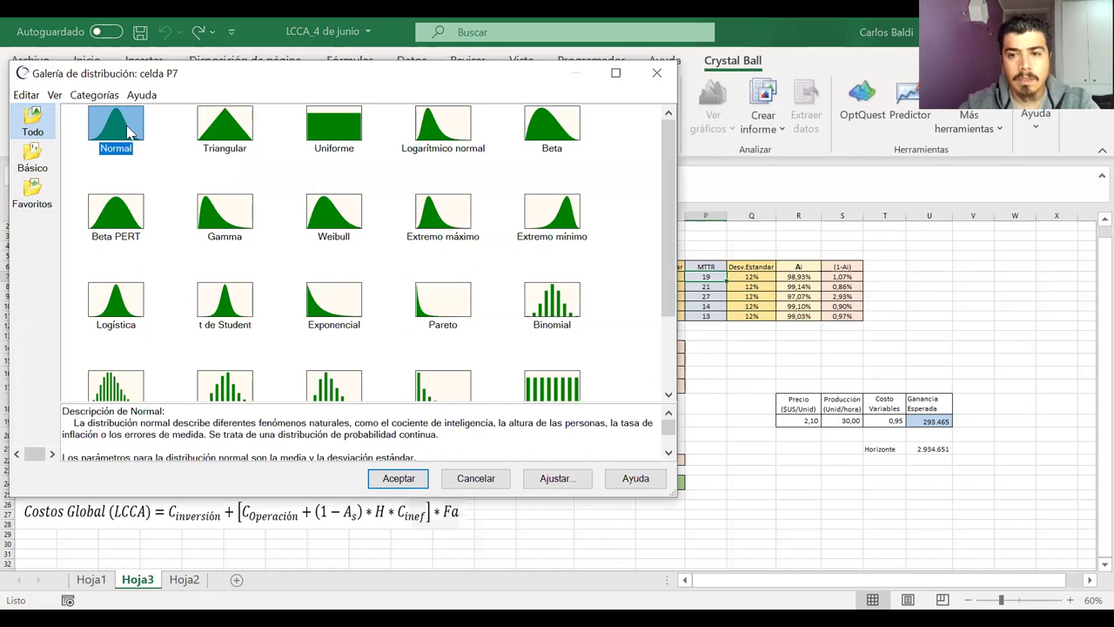
pyautogui.doubleClick(129, 134)
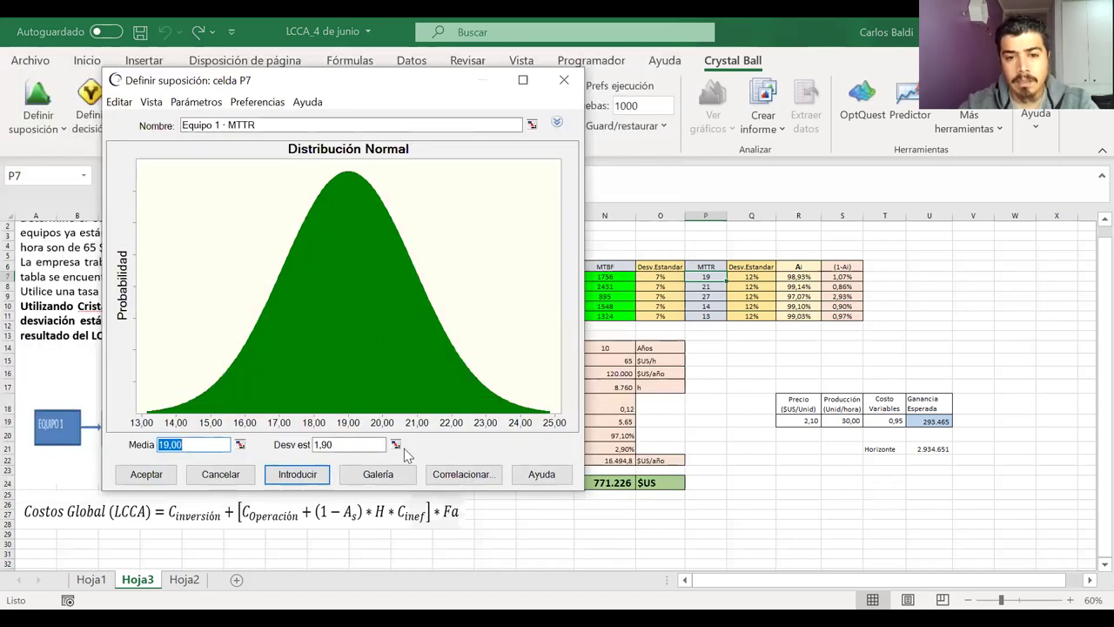
pyautogui.click(396, 445)
pyautogui.click(738, 276)
pyautogui.click(665, 413)
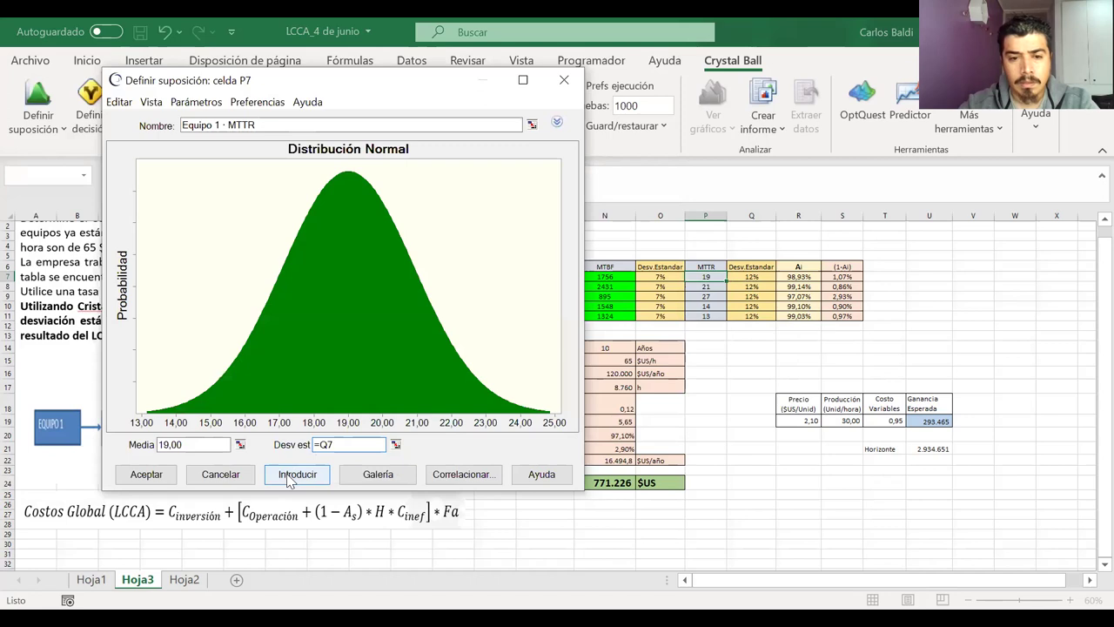
pyautogui.click(289, 475)
pyautogui.click(139, 477)
# Define a normal distribution assumption for Equipo 2's MTTR in P8, with its standard deviation referenced to cell Q8
pyautogui.click(707, 287)
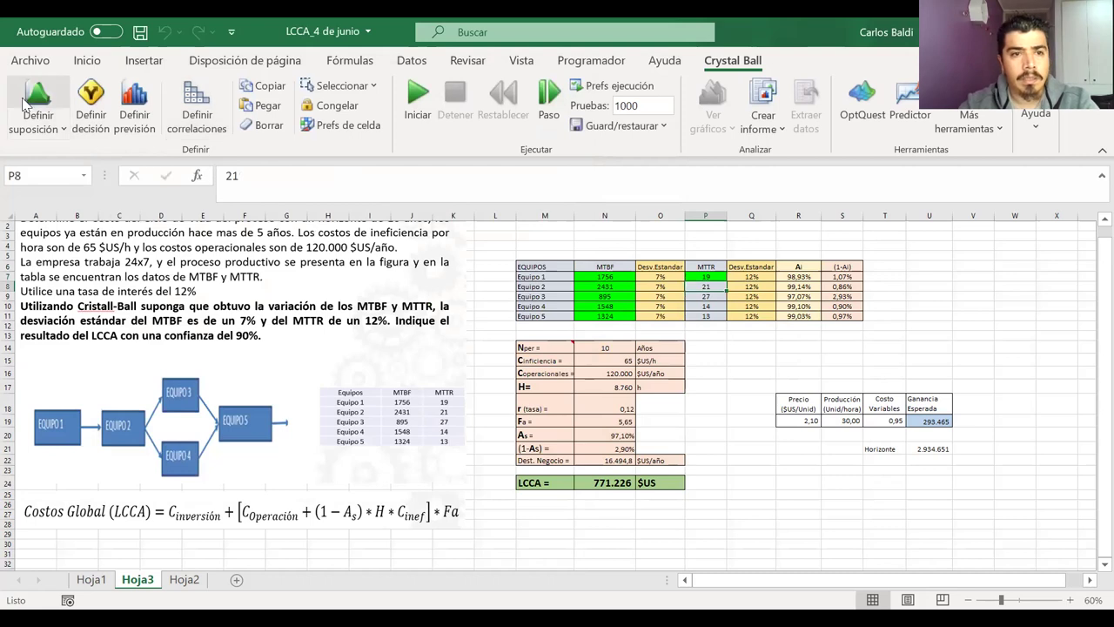
pyautogui.click(27, 103)
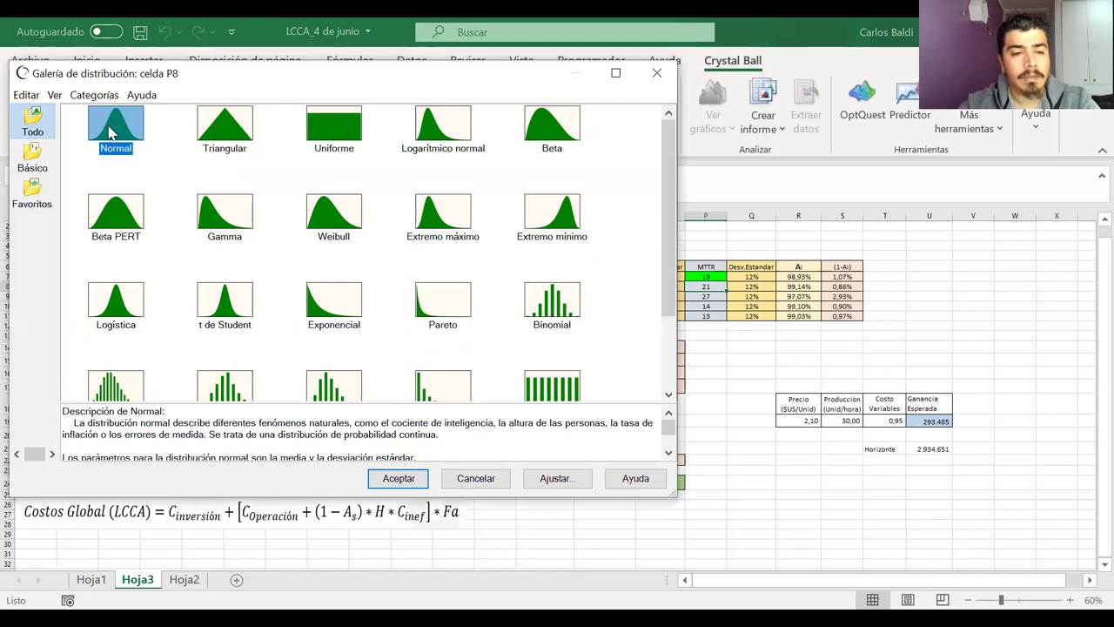
pyautogui.doubleClick(113, 130)
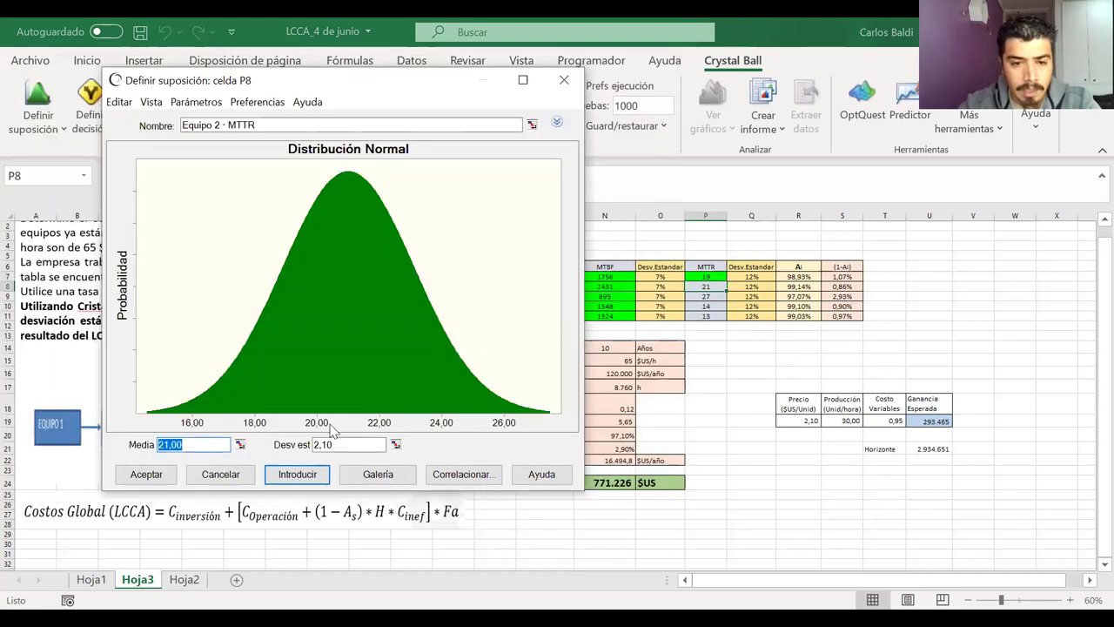
pyautogui.click(396, 446)
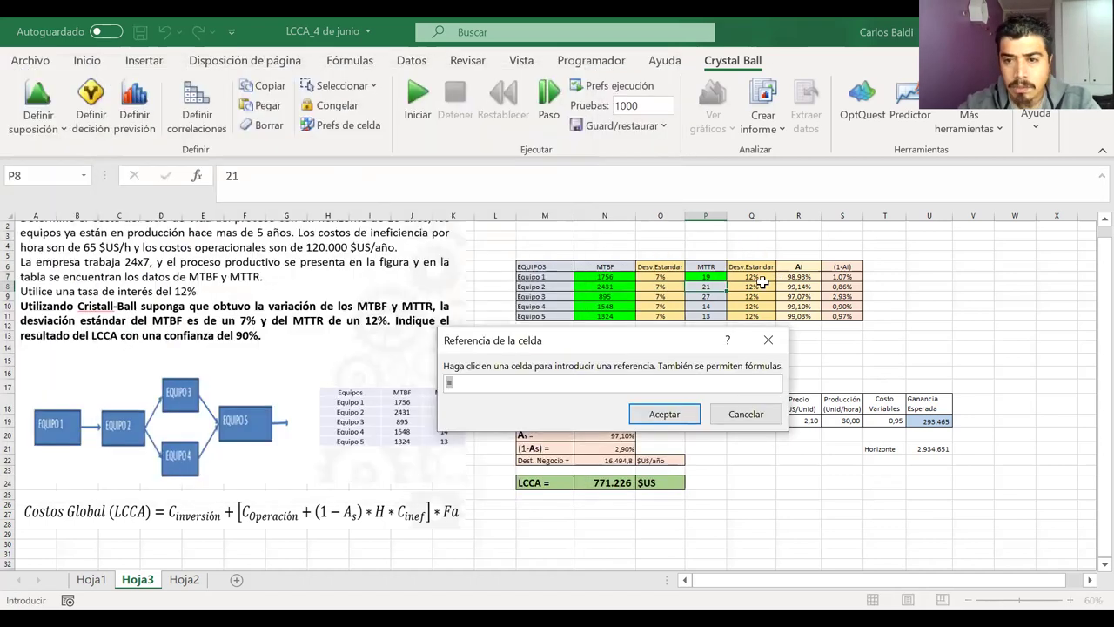
pyautogui.click(752, 287)
pyautogui.click(666, 417)
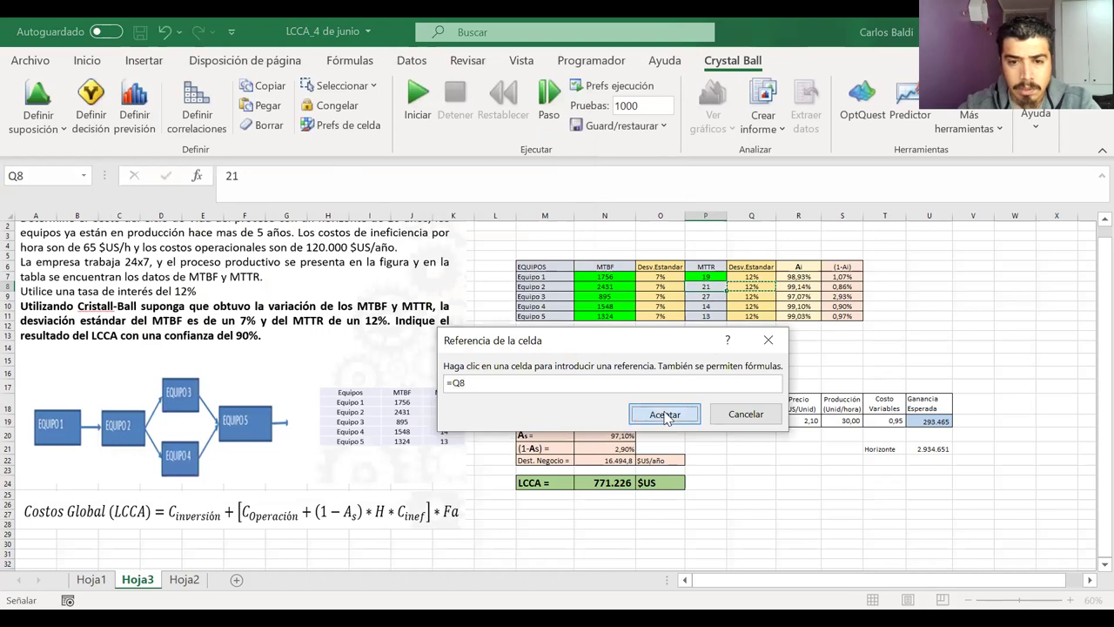
pyautogui.press('Return')
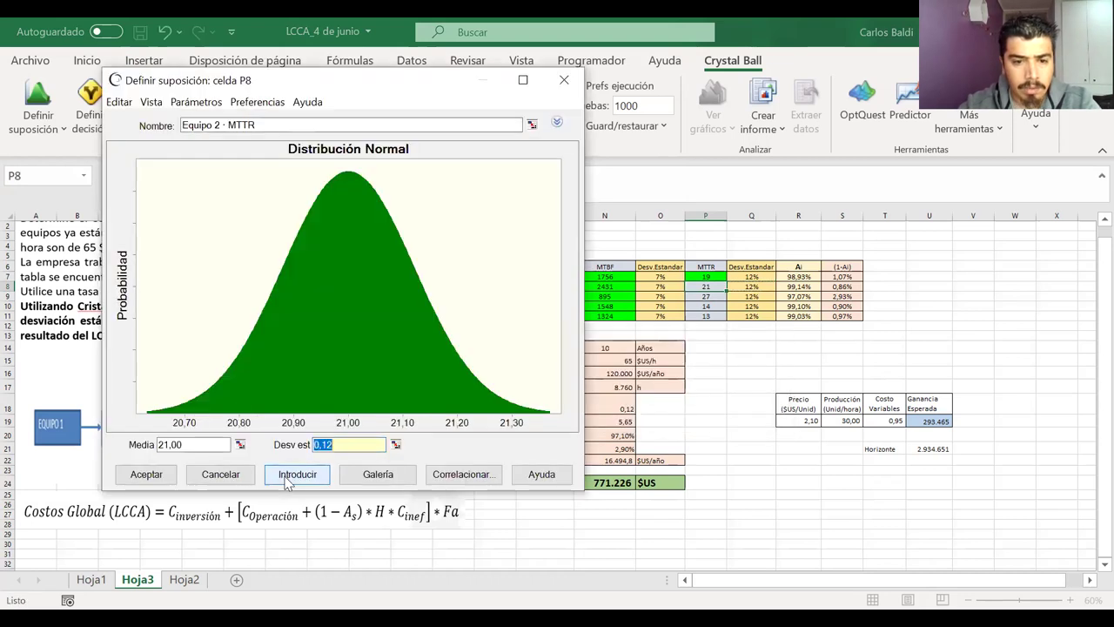
pyautogui.click(146, 475)
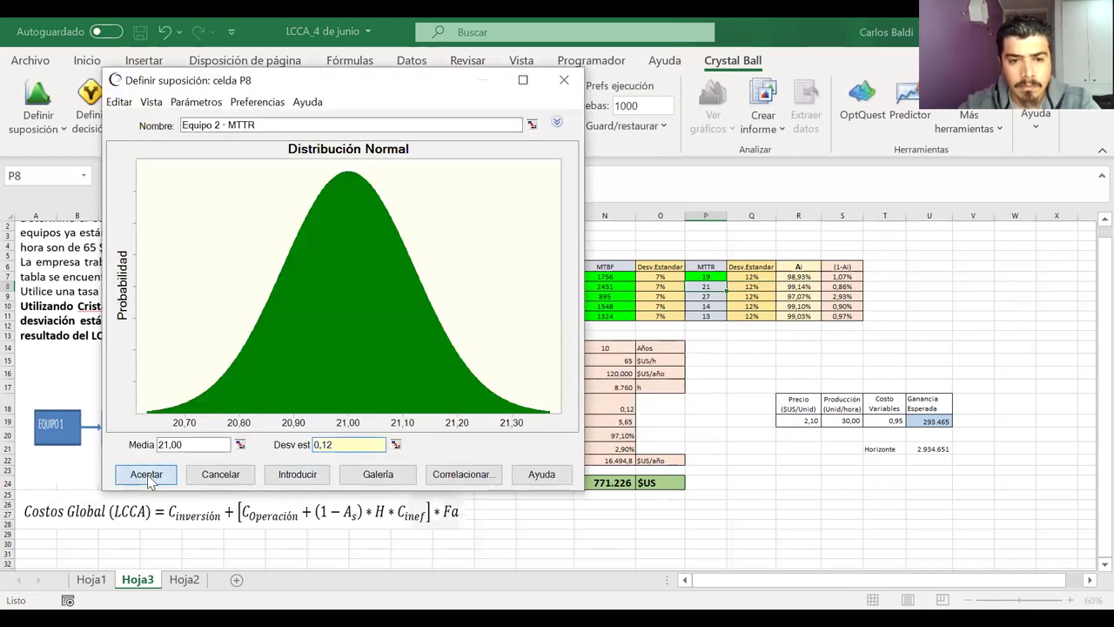
# Define a normal distribution assumption for Equipo 3's MTTR in P9, with its standard deviation referenced to cell Q9
pyautogui.click(706, 296)
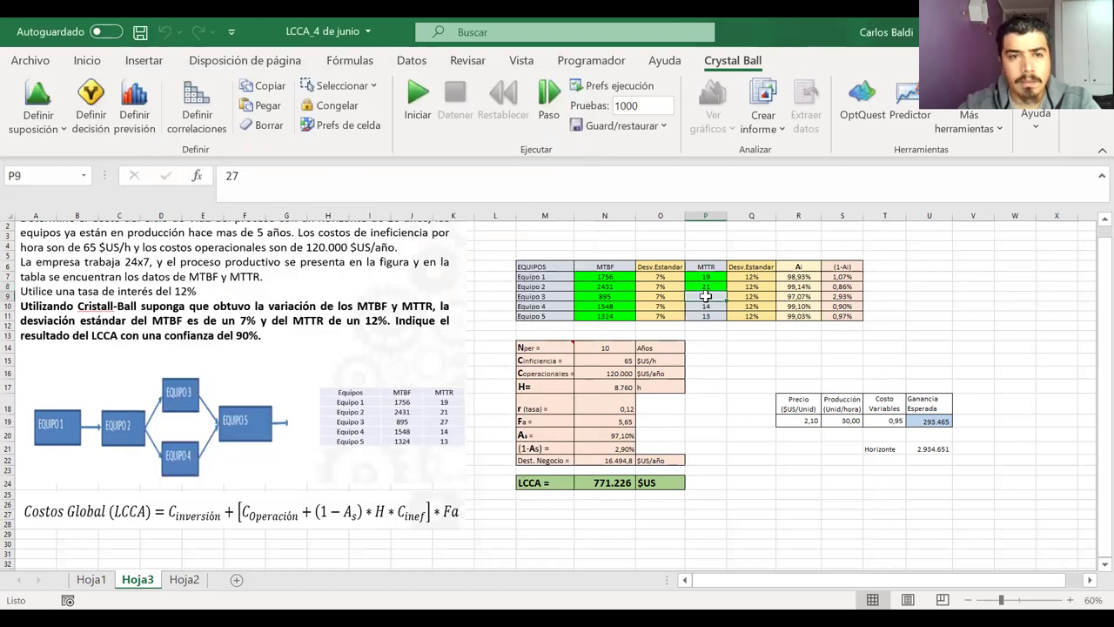
pyautogui.click(37, 101)
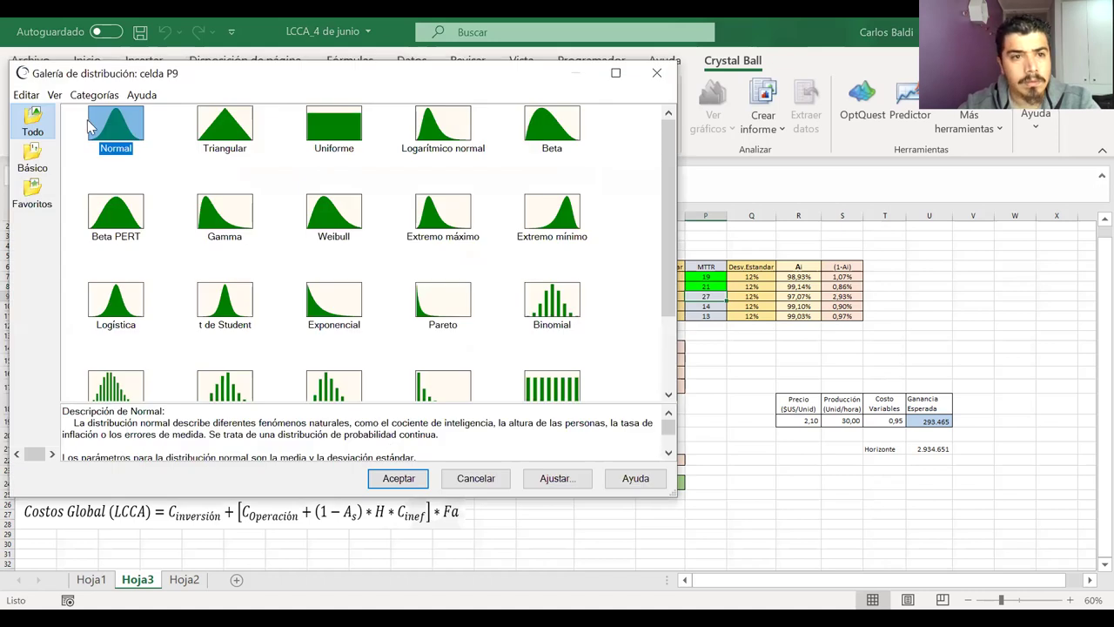
pyautogui.doubleClick(117, 129)
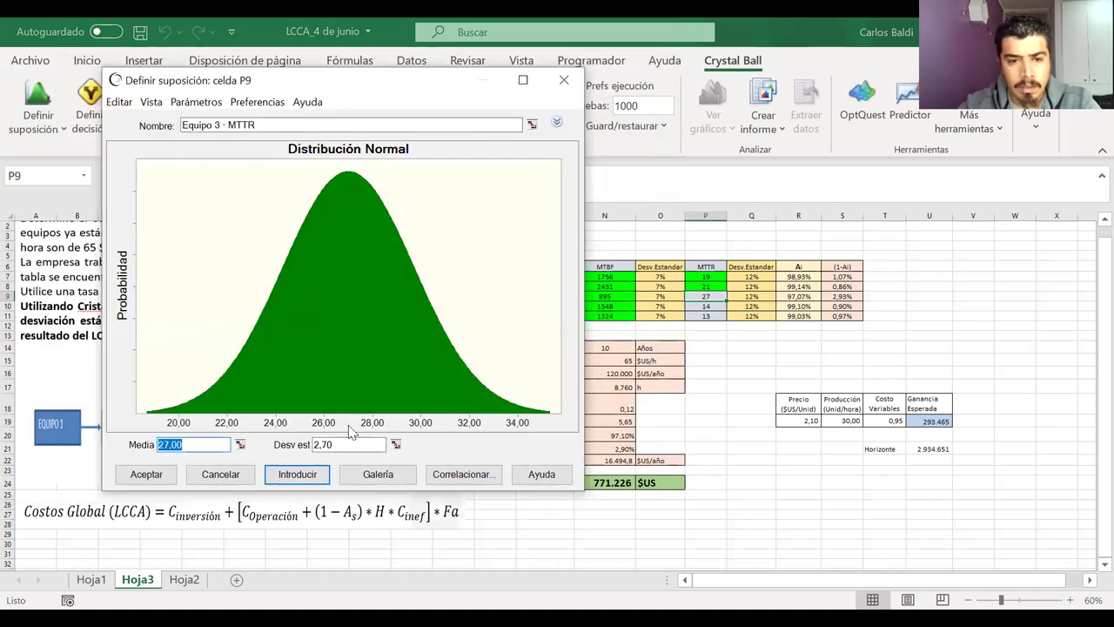
pyautogui.click(397, 443)
pyautogui.click(740, 297)
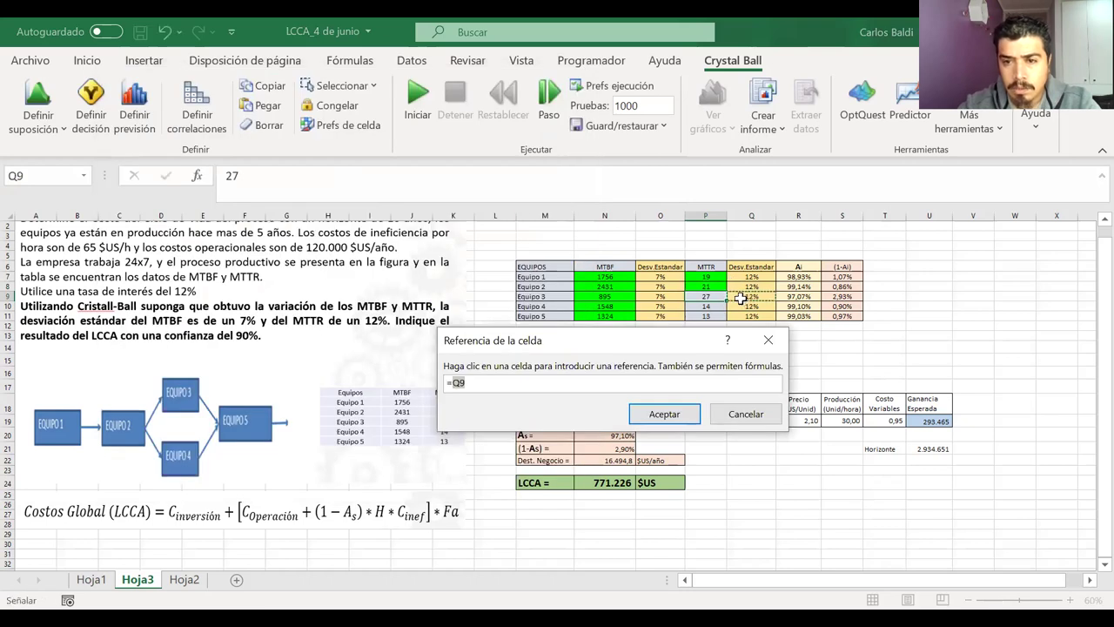
pyautogui.click(649, 410)
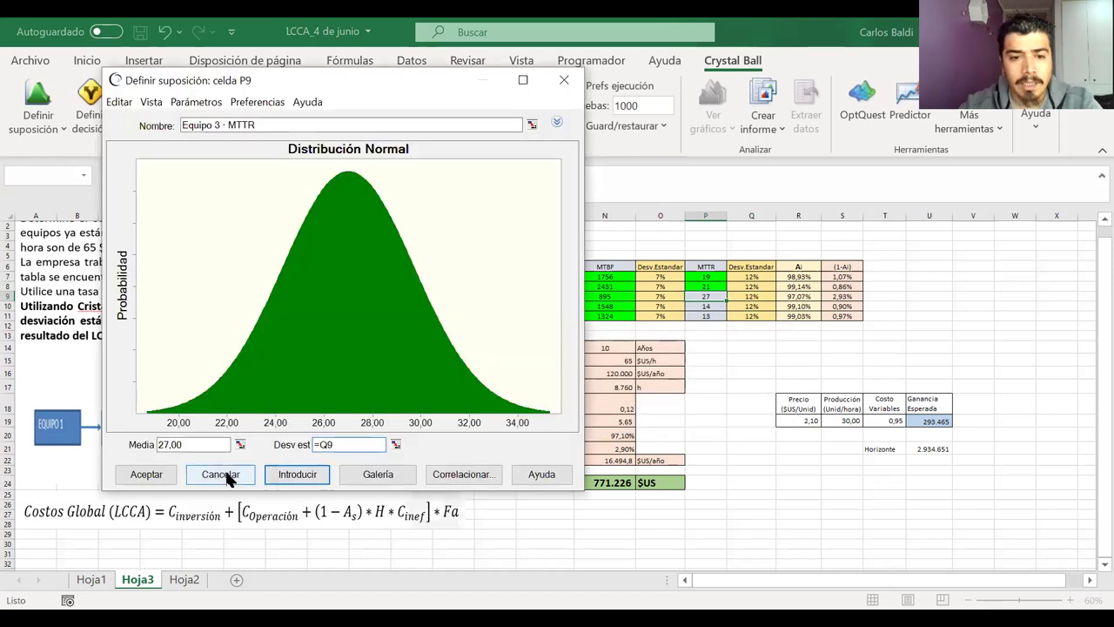
pyautogui.click(288, 474)
pyautogui.click(148, 475)
# Define a normal distribution assumption for Equipo 4's MTTR in P10, with its standard deviation referenced to cell Q10
pyautogui.press('Down')
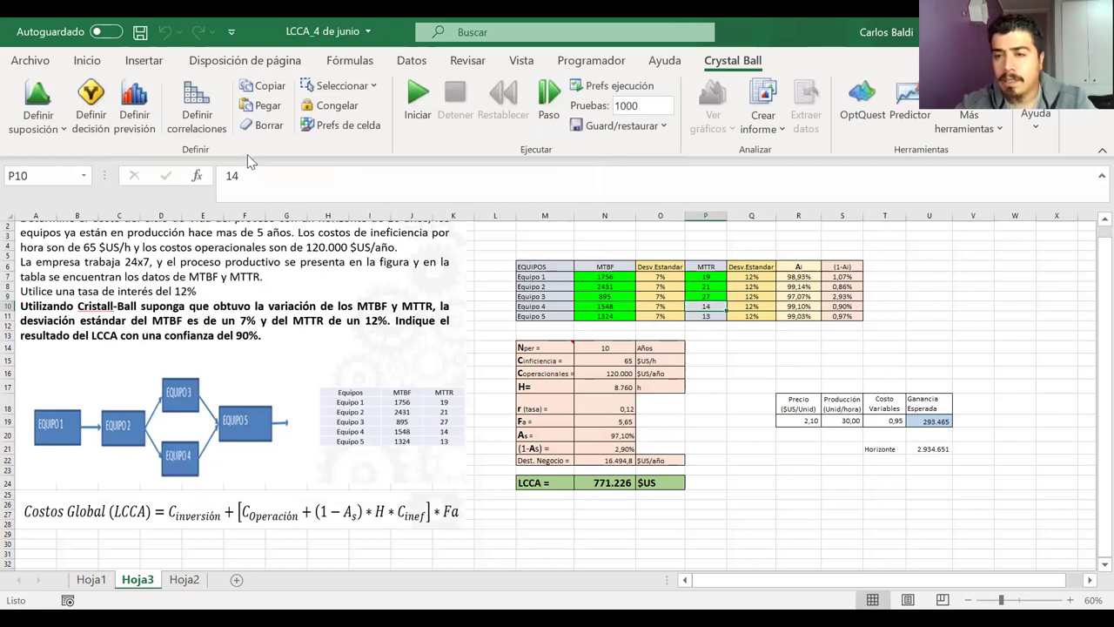
pyautogui.click(39, 98)
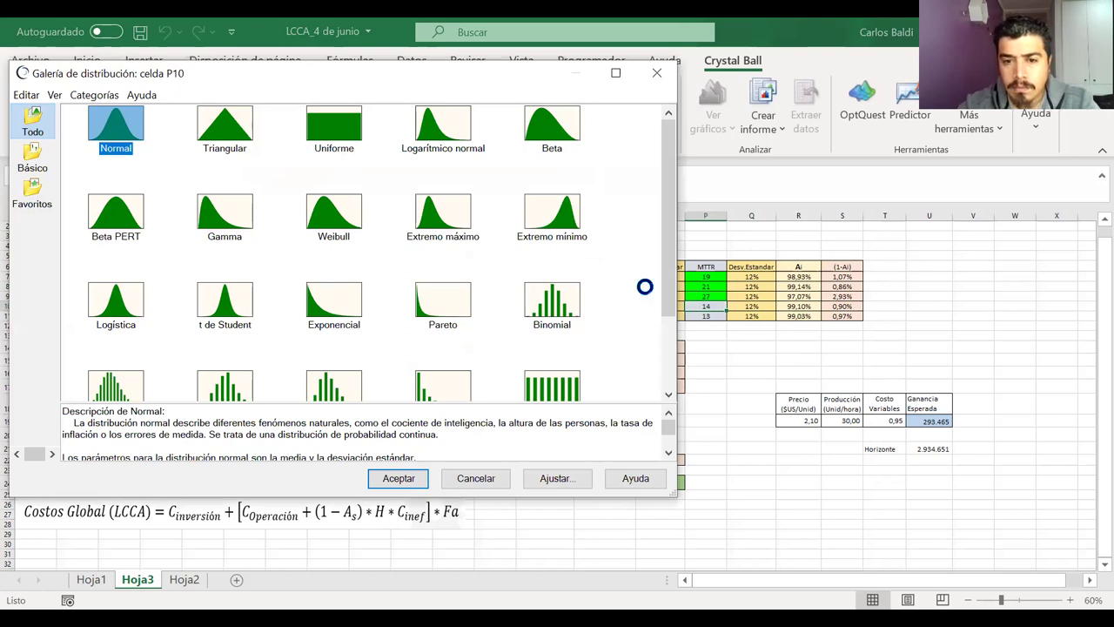
pyautogui.press('Return')
pyautogui.click(397, 446)
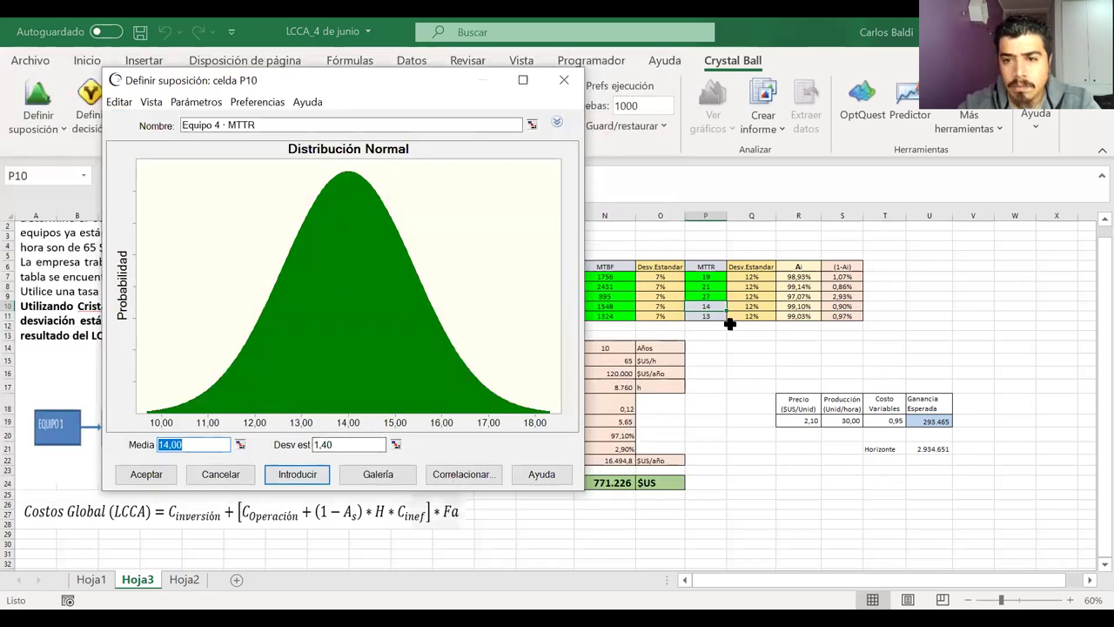
pyautogui.click(751, 306)
pyautogui.click(664, 414)
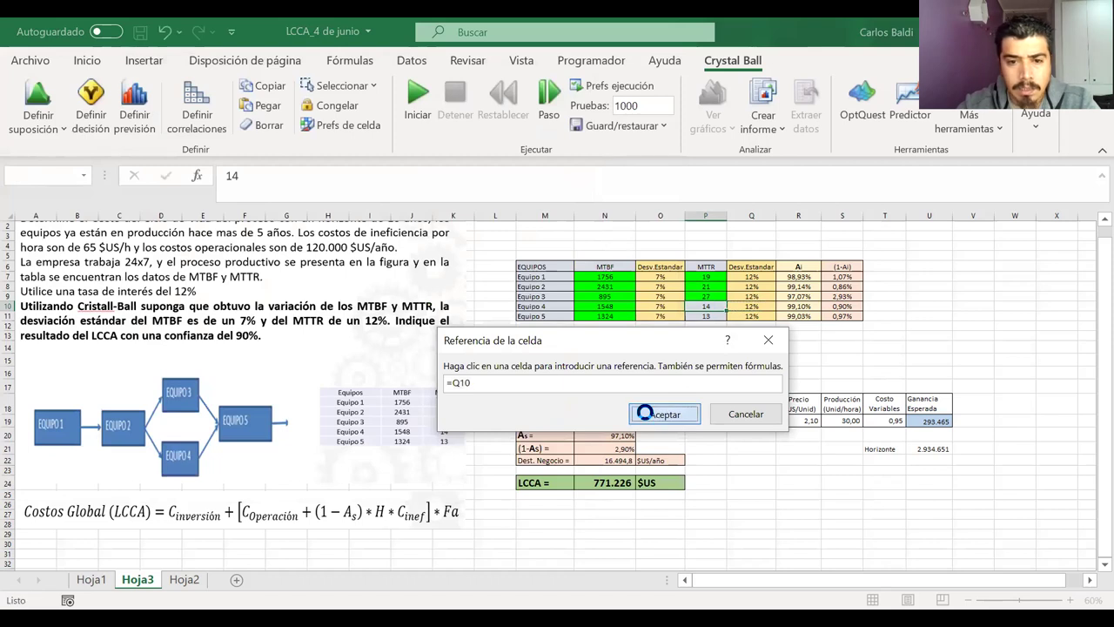
pyautogui.click(144, 472)
# Define a normal distribution assumption for Equipo 5's MTTR in P11, with its standard deviation referenced to cell Q11
pyautogui.click(705, 316)
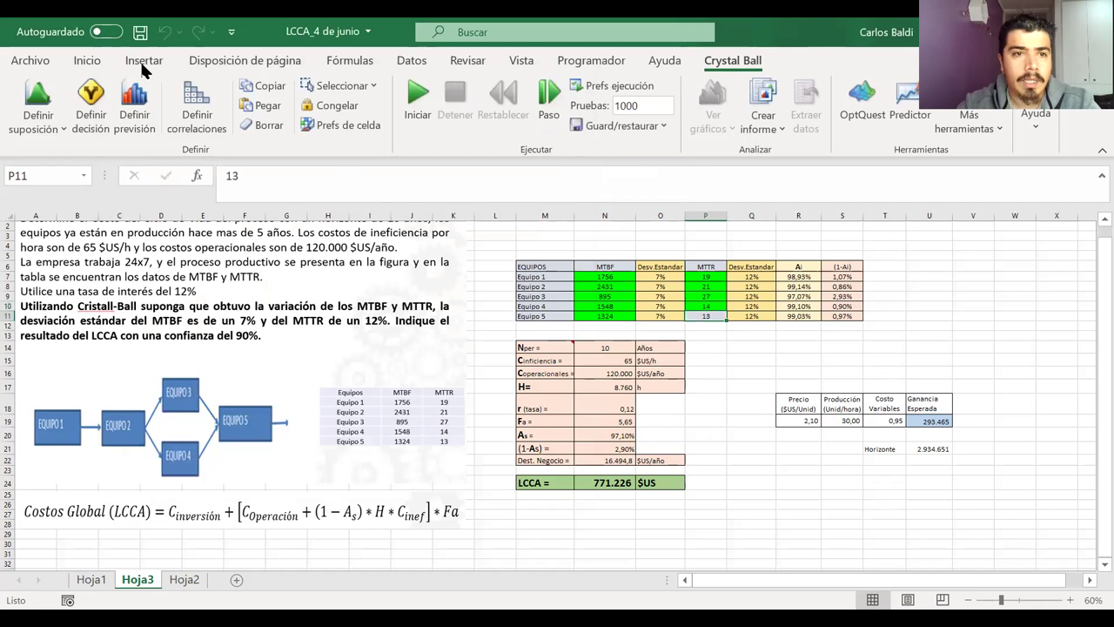
pyautogui.click(50, 93)
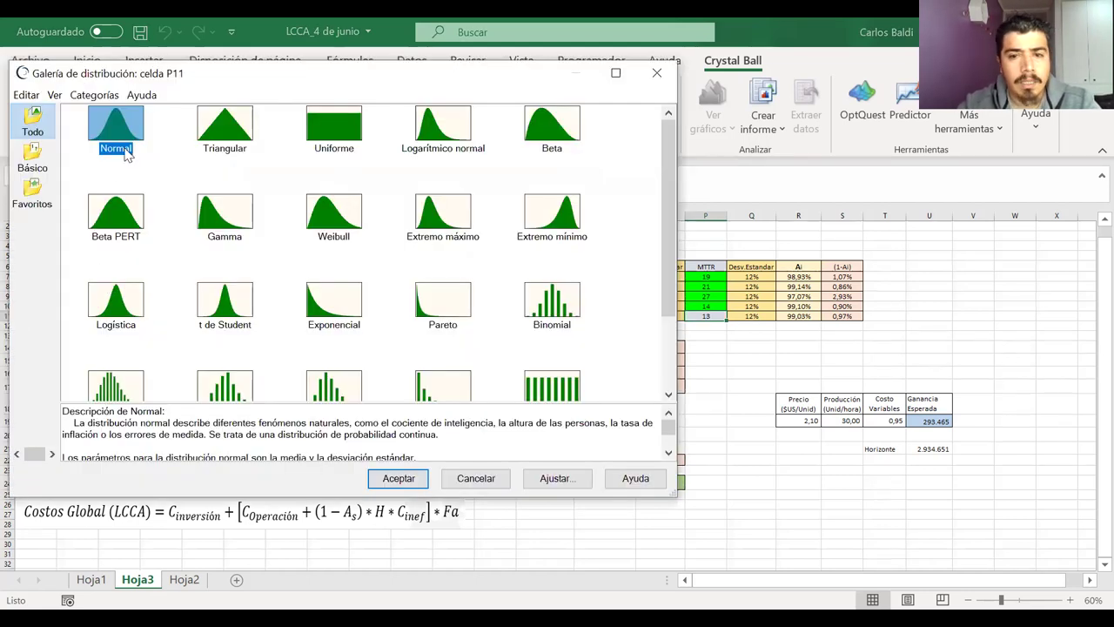
pyautogui.doubleClick(125, 153)
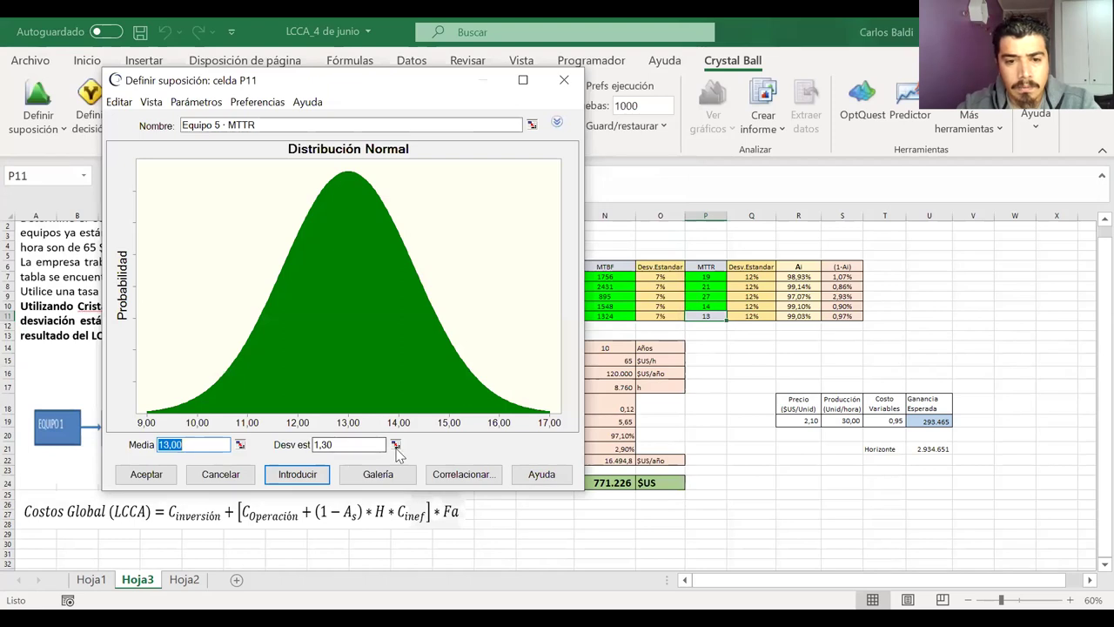
pyautogui.click(395, 445)
pyautogui.click(740, 315)
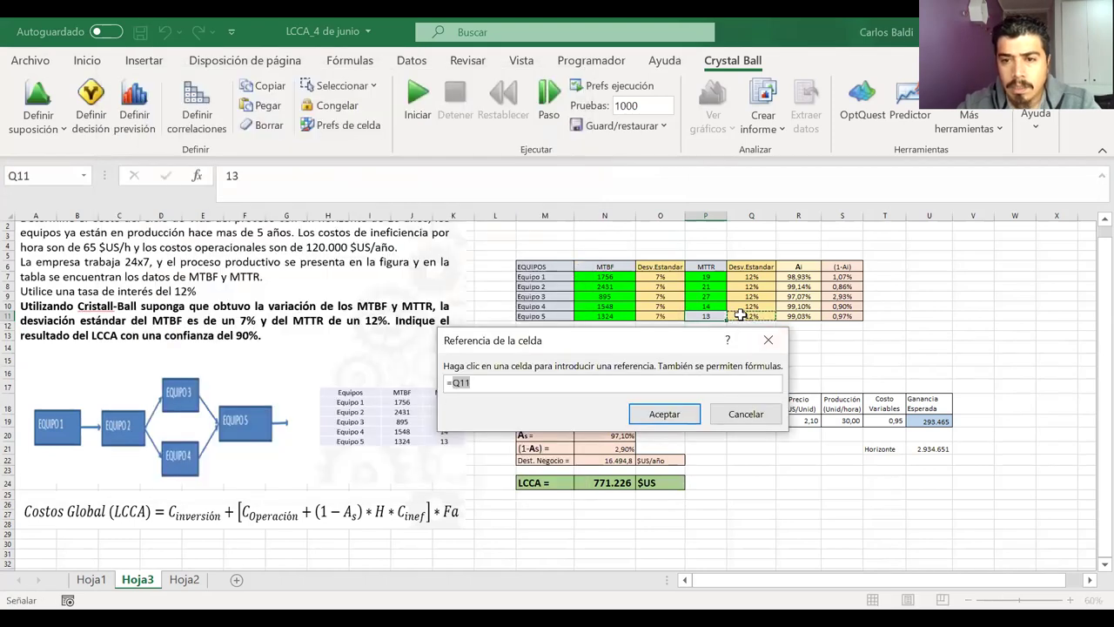
pyautogui.click(664, 414)
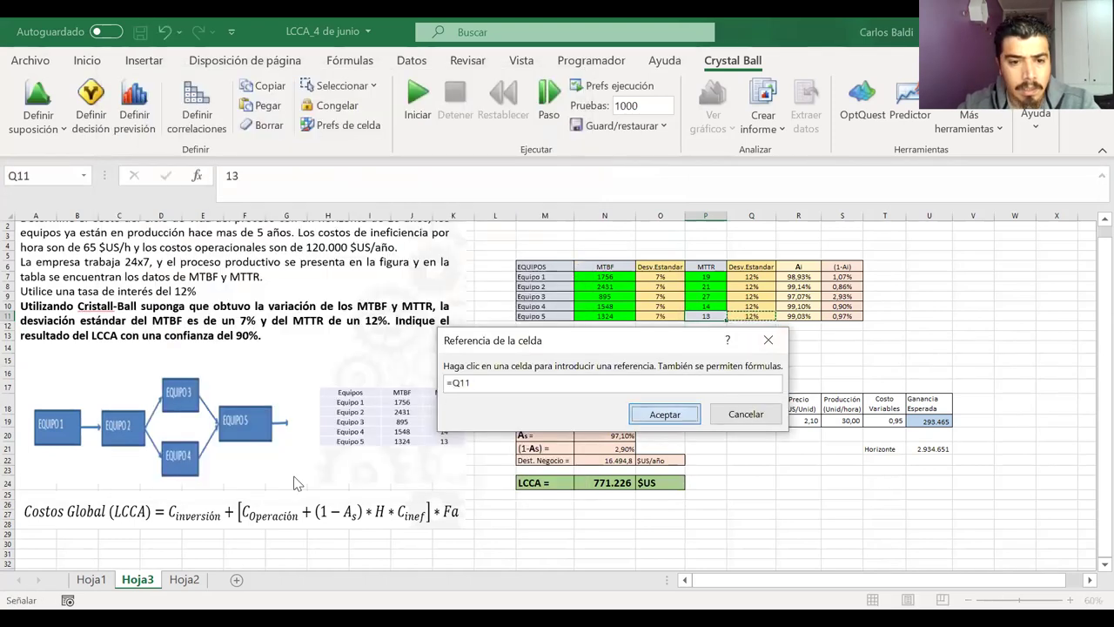
pyautogui.click(145, 475)
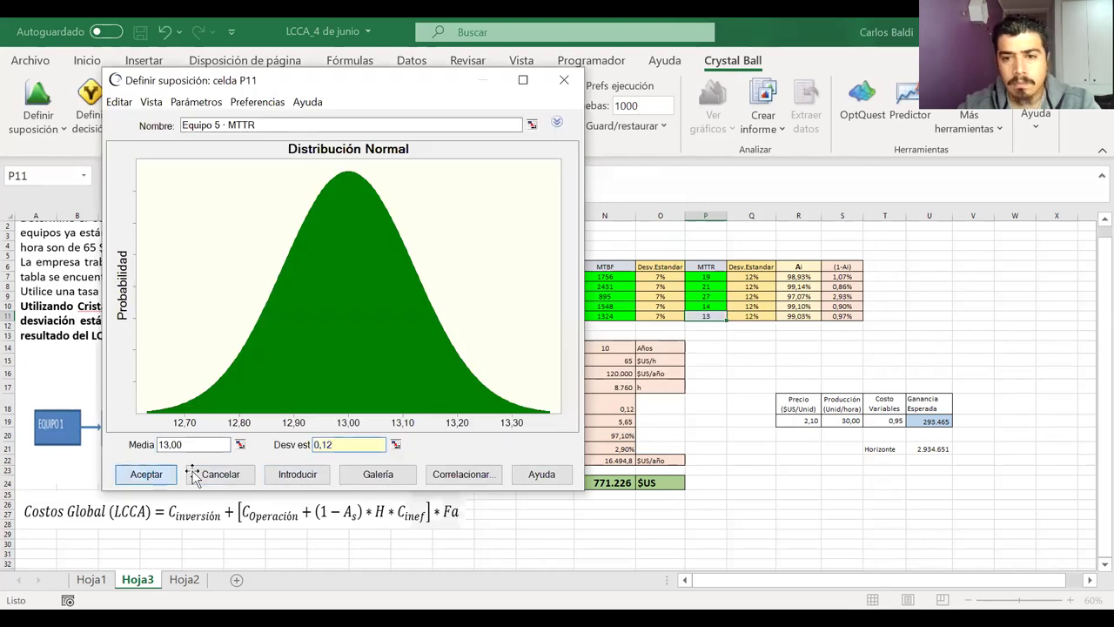
pyautogui.moveTo(701, 266); pyautogui.dragTo(841, 315)
pyautogui.moveTo(744, 264); pyautogui.dragTo(523, 315)
pyautogui.click(698, 359)
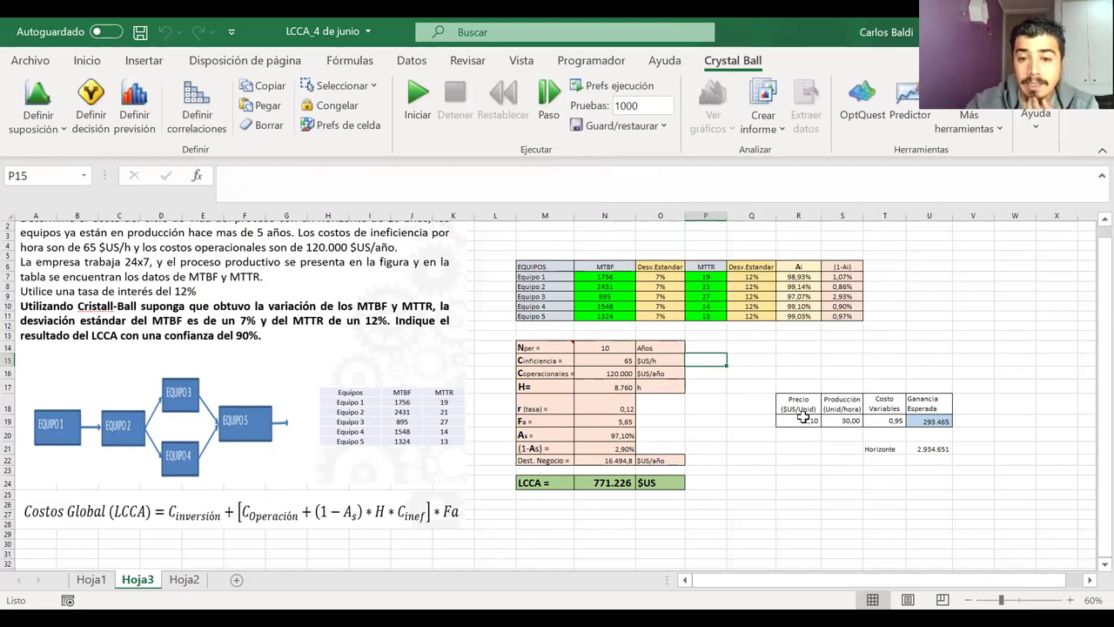
pyautogui.click(601, 482)
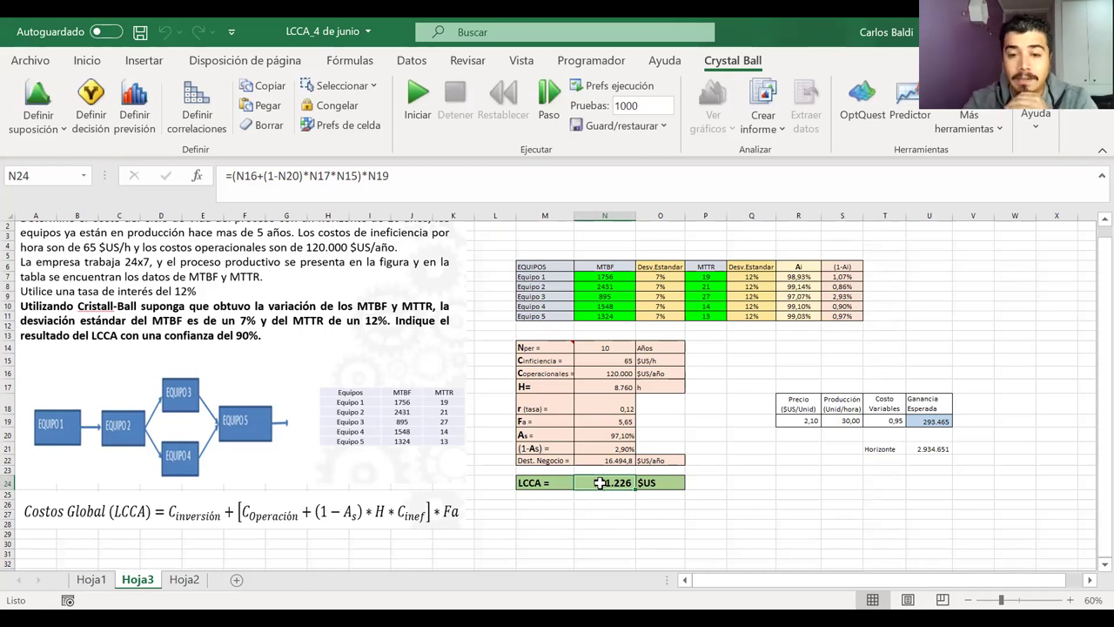
pyautogui.click(139, 101)
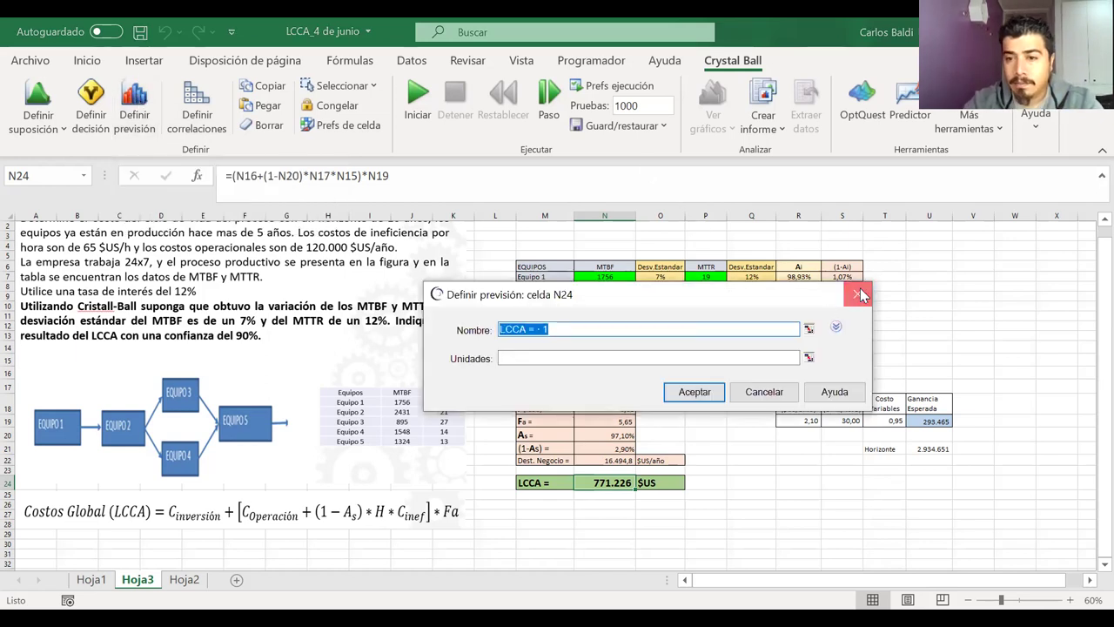
pyautogui.press('Escape')
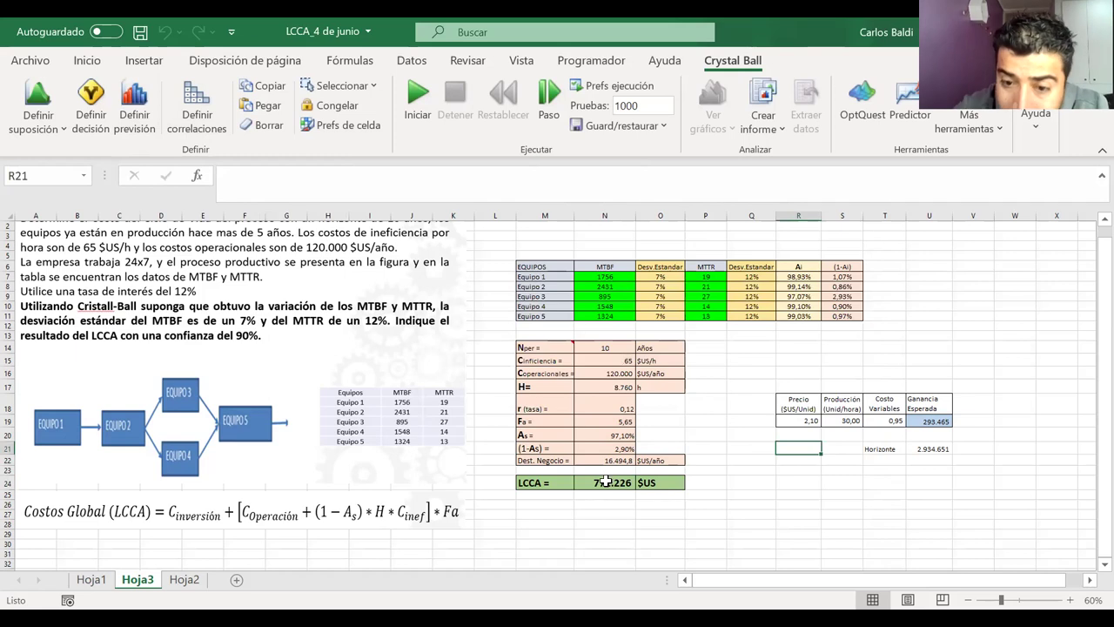
# Examine the formulas behind the LCCA in N24, the system availability in N20 and Equipo 1's availability in R7
pyautogui.doubleClick(600, 484)
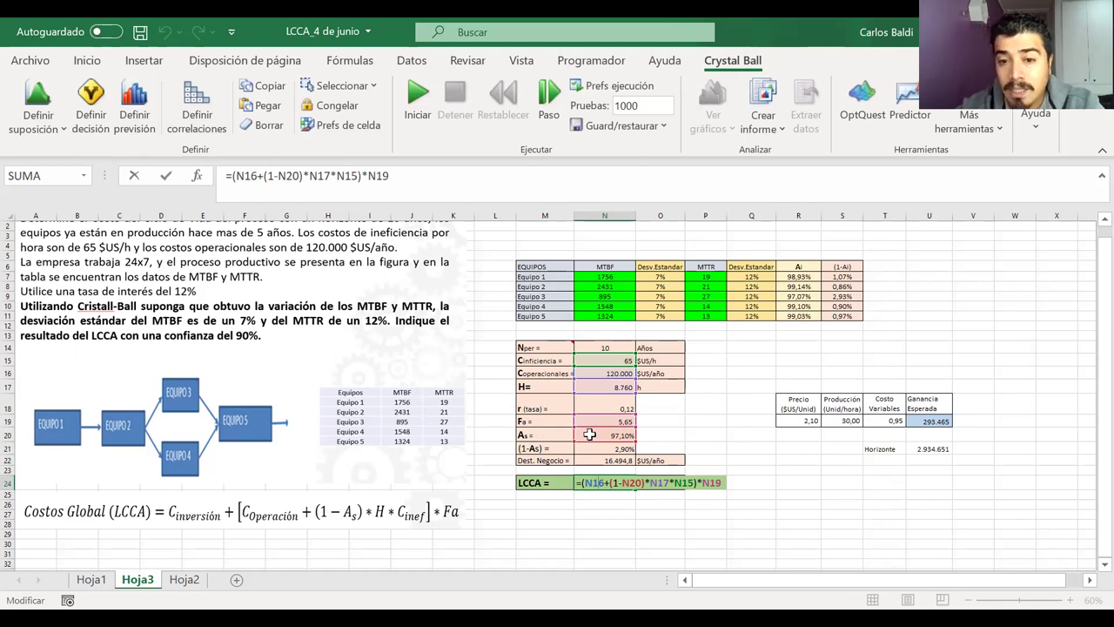
pyautogui.press('Return')
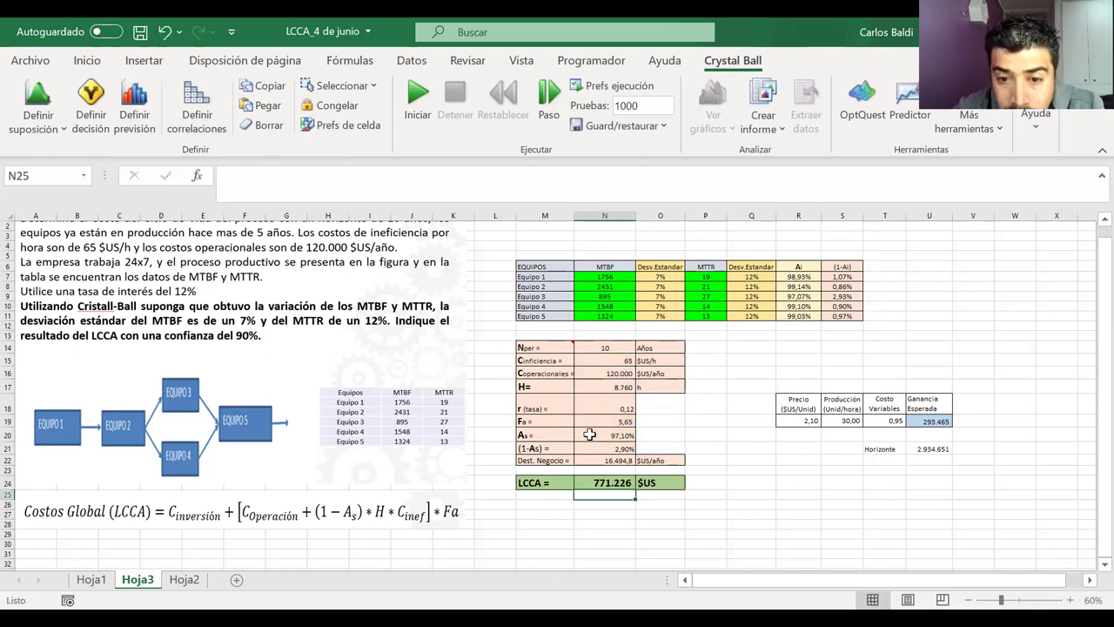
pyautogui.click(589, 435)
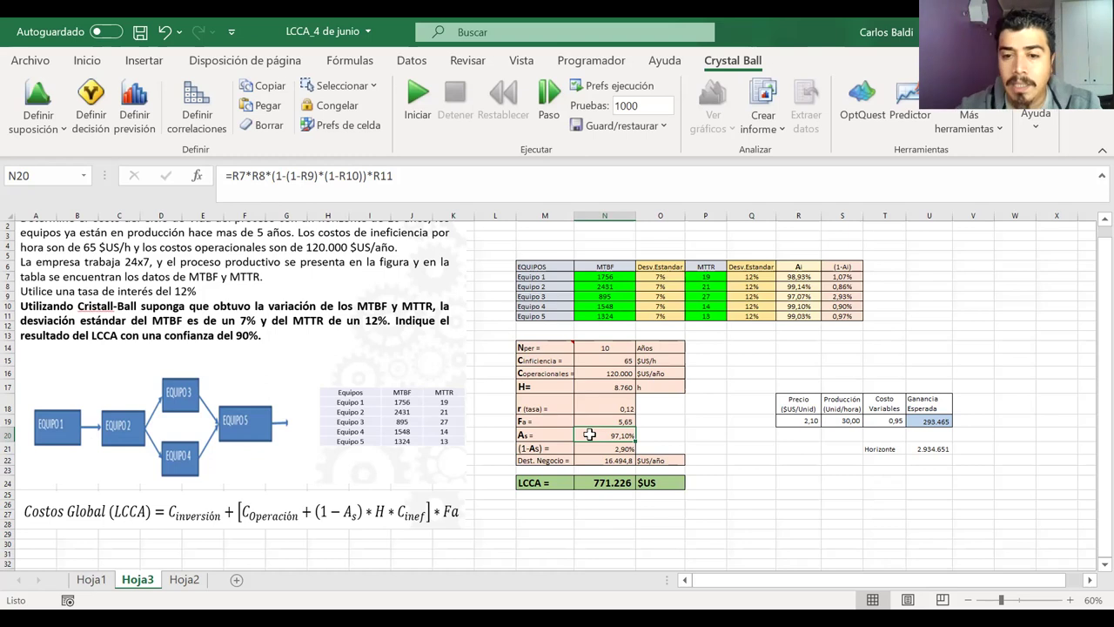
pyautogui.doubleClick(589, 434)
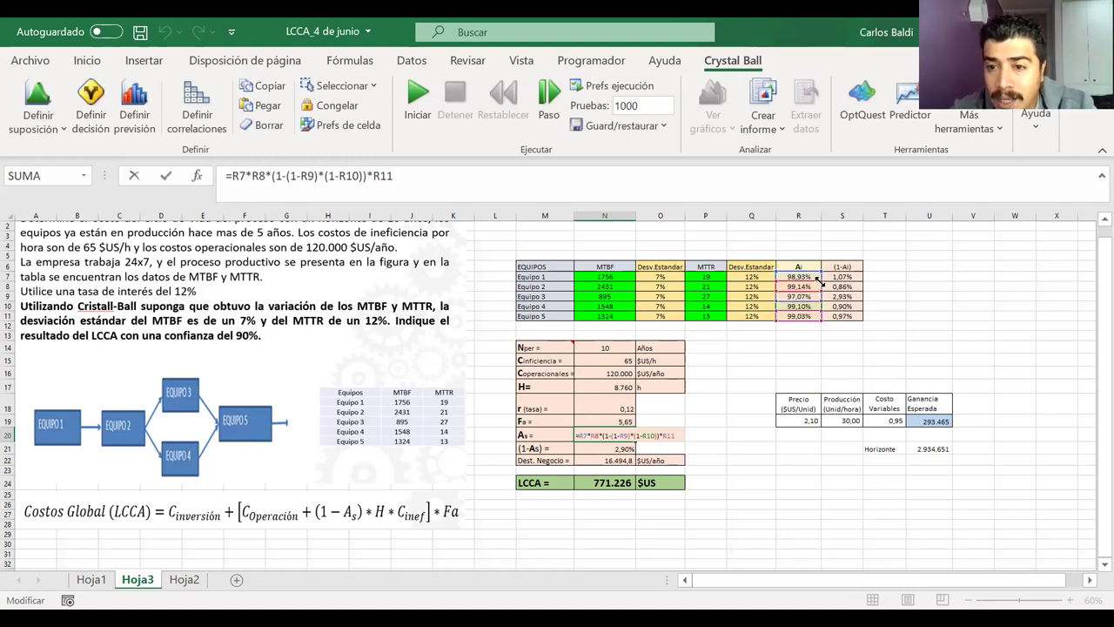
pyautogui.press('Return')
pyautogui.click(799, 267)
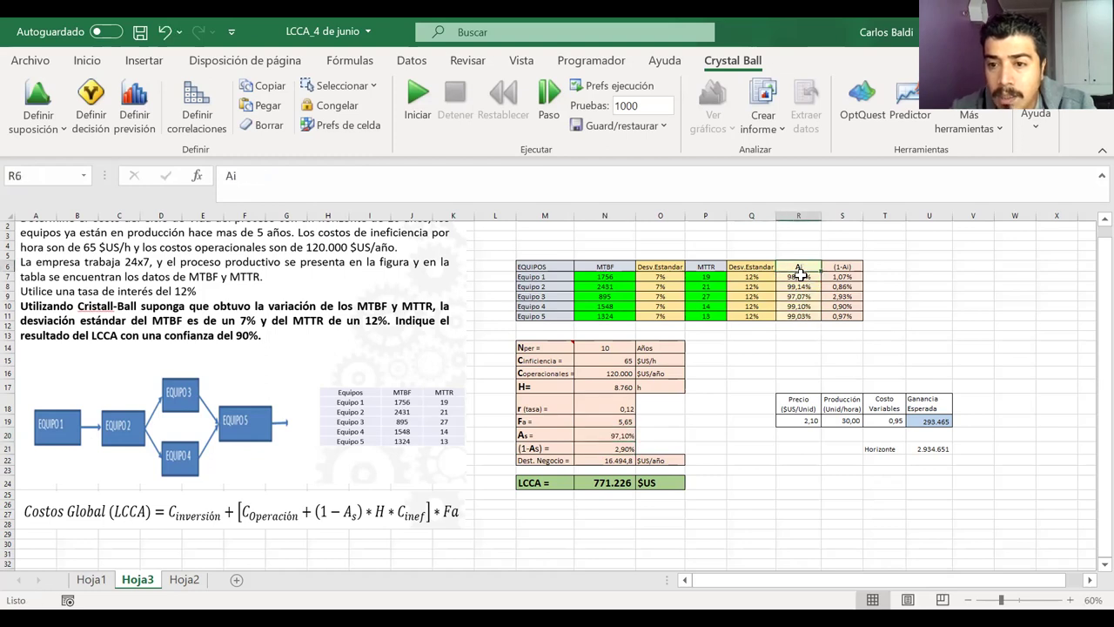
pyautogui.doubleClick(605, 434)
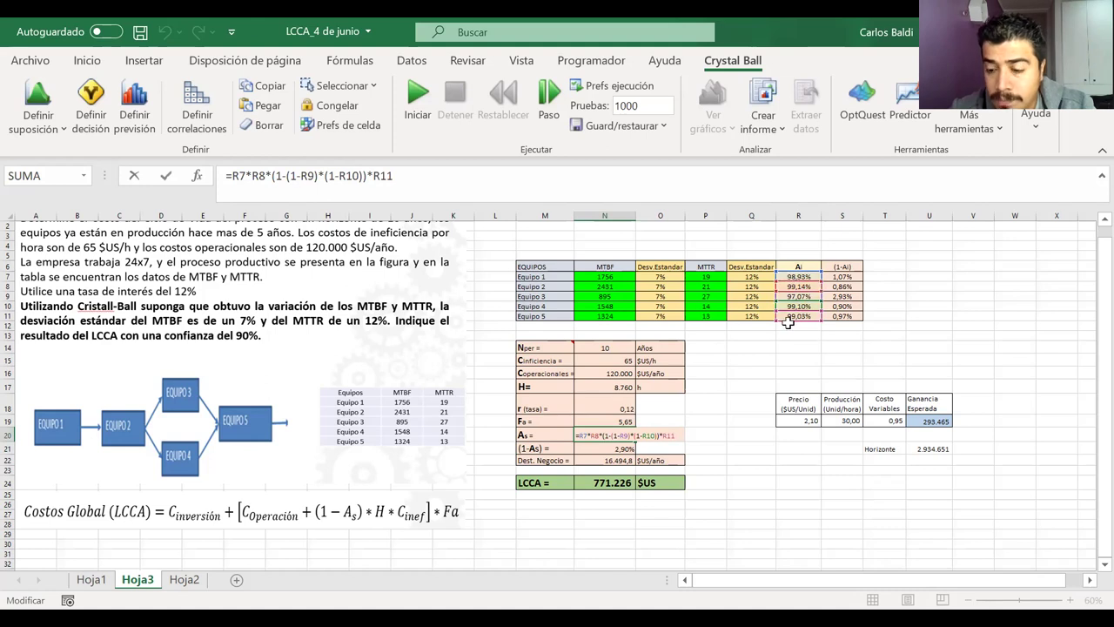
pyautogui.press('Return')
pyautogui.doubleClick(793, 275)
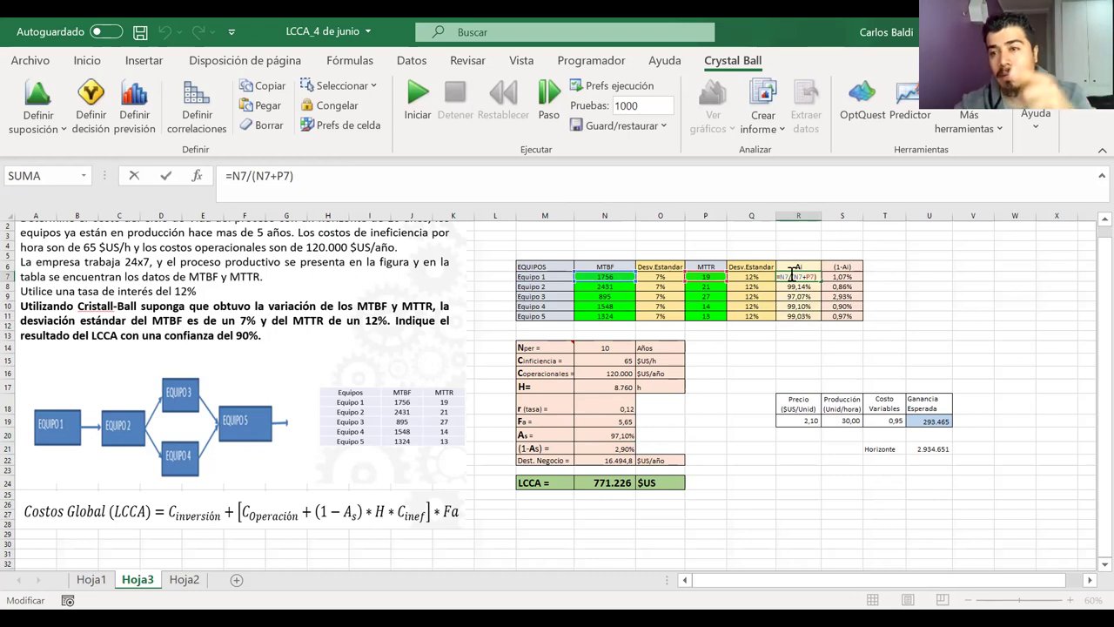
pyautogui.press('Return')
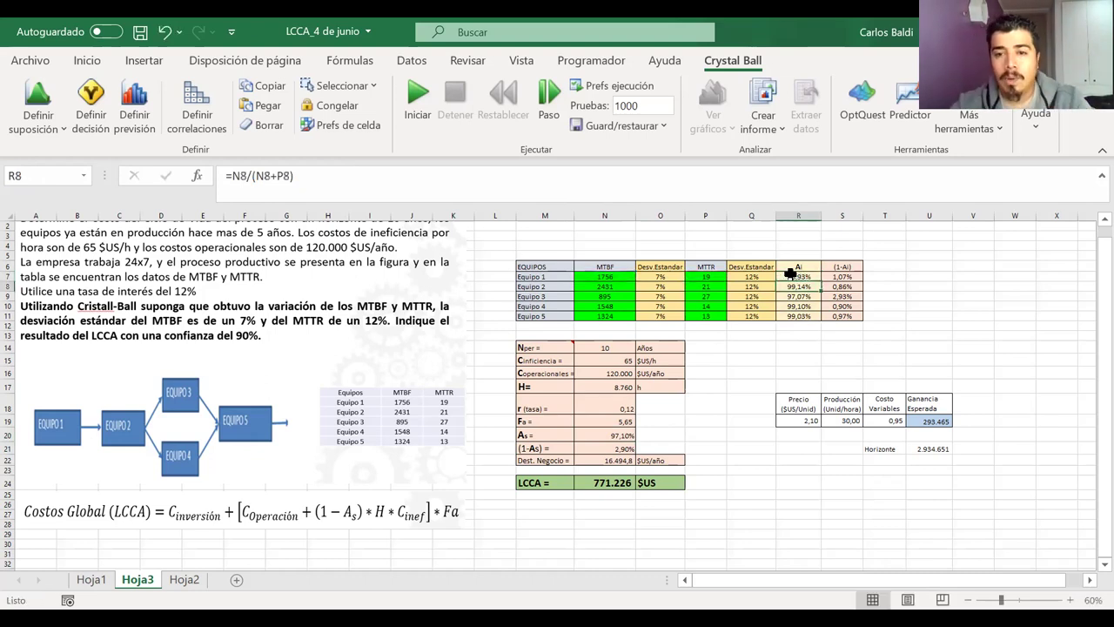
# Try Equipo 1's MTBF in N7 at 175 to see its effect on the LCCA, and undo the change
pyautogui.doubleClick(622, 276)
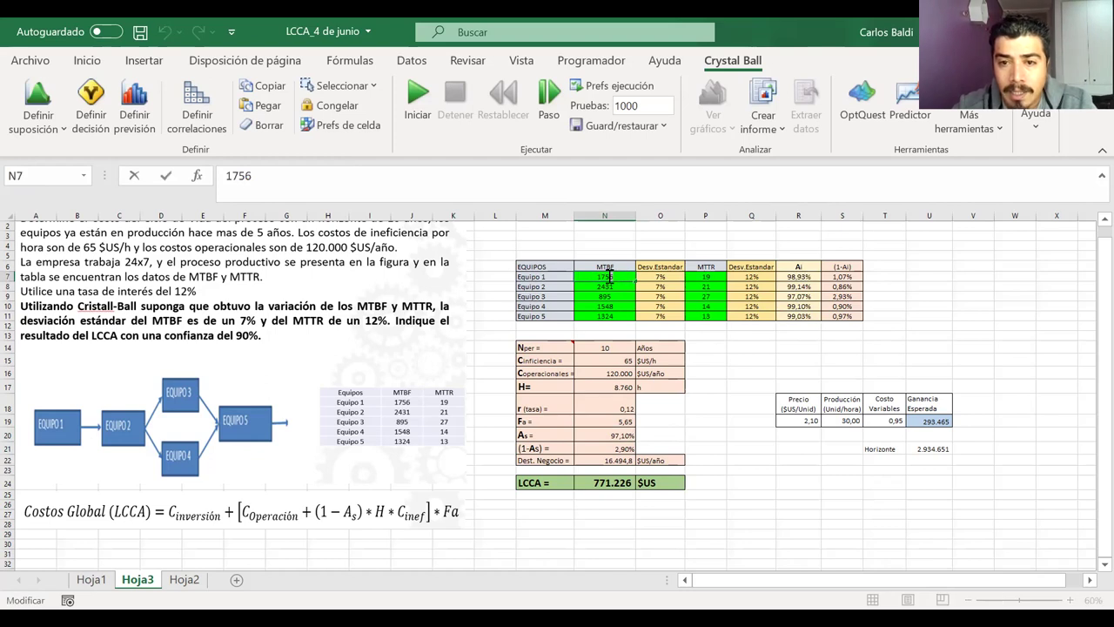
pyautogui.press('BackSpace')
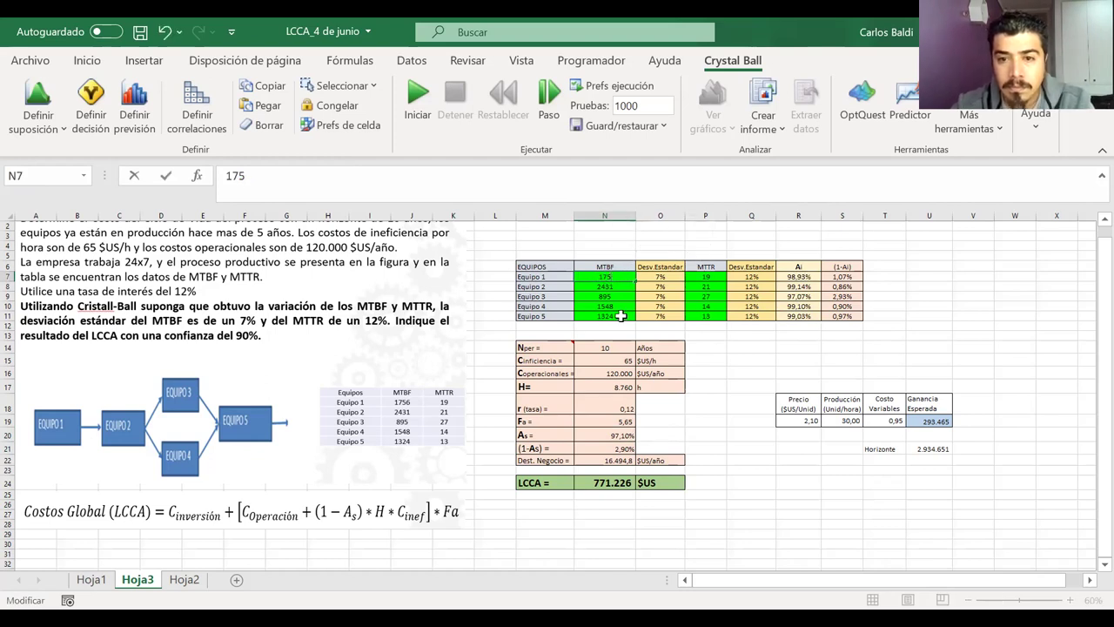
pyautogui.press('Return')
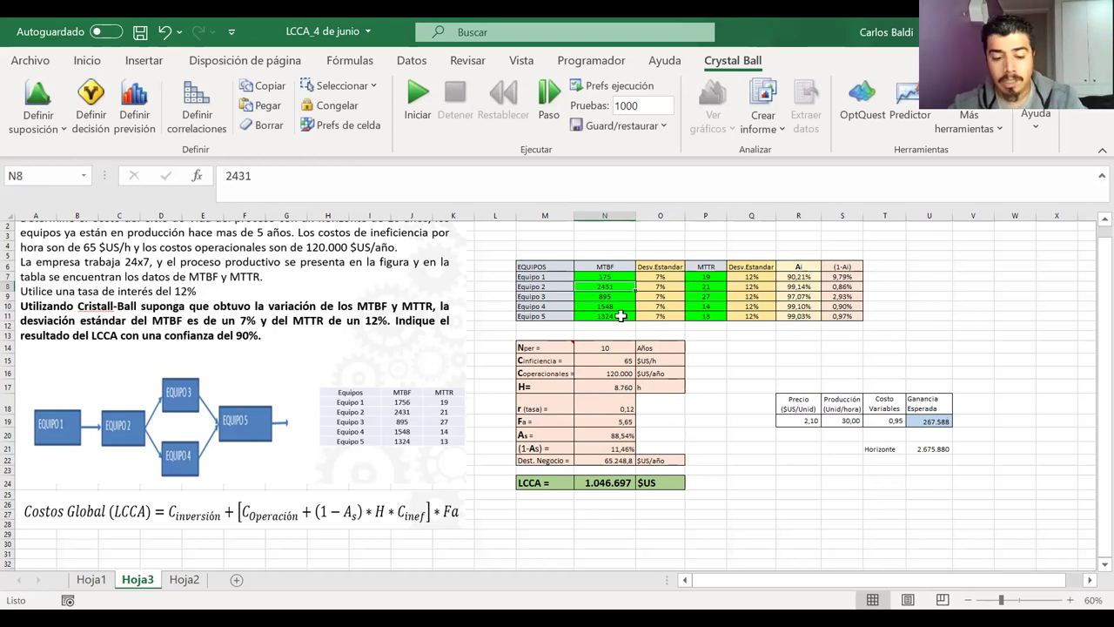
pyautogui.click(621, 316)
pyautogui.hotkey('ctrl', 'z')
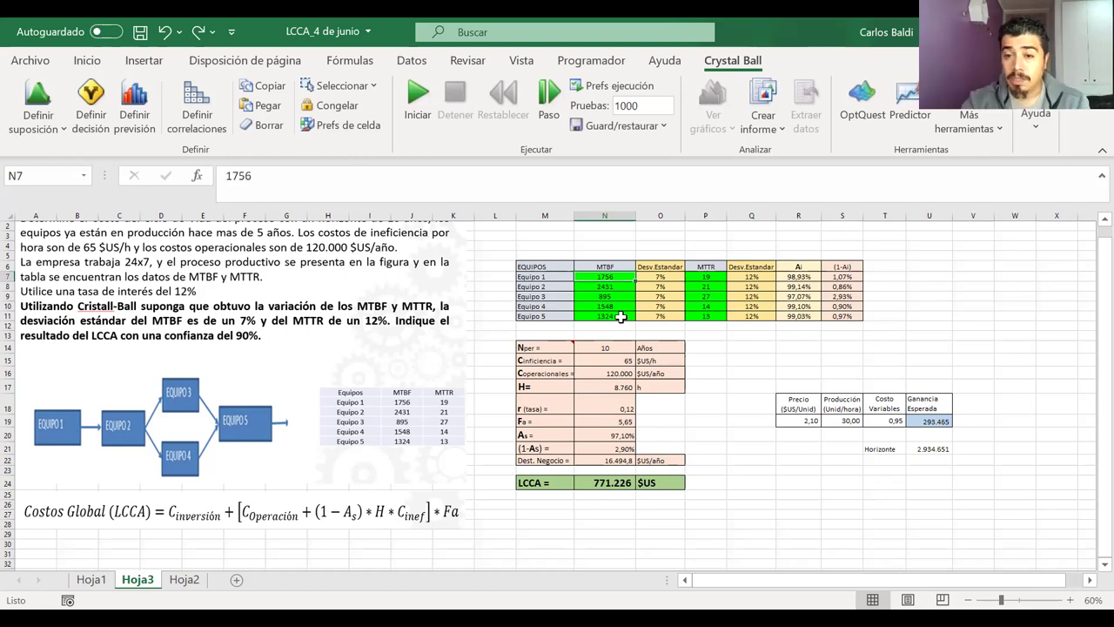
# Define a Crystal Ball forecast for the LCCA result in N24, named LCCA, with its units referenced to cell O24
pyautogui.click(592, 486)
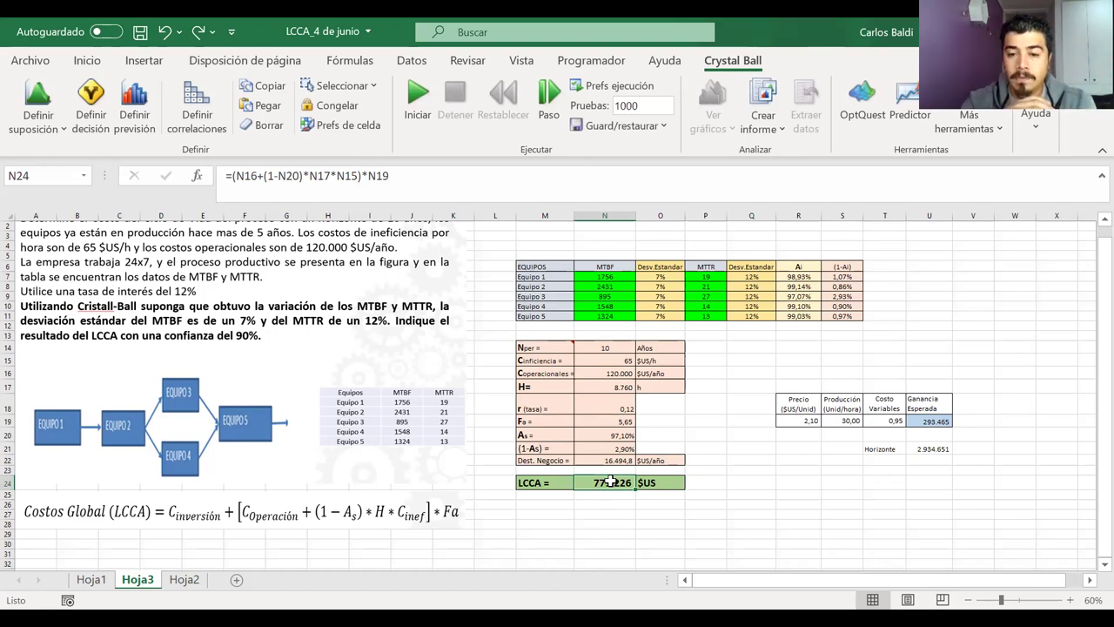
pyautogui.click(135, 103)
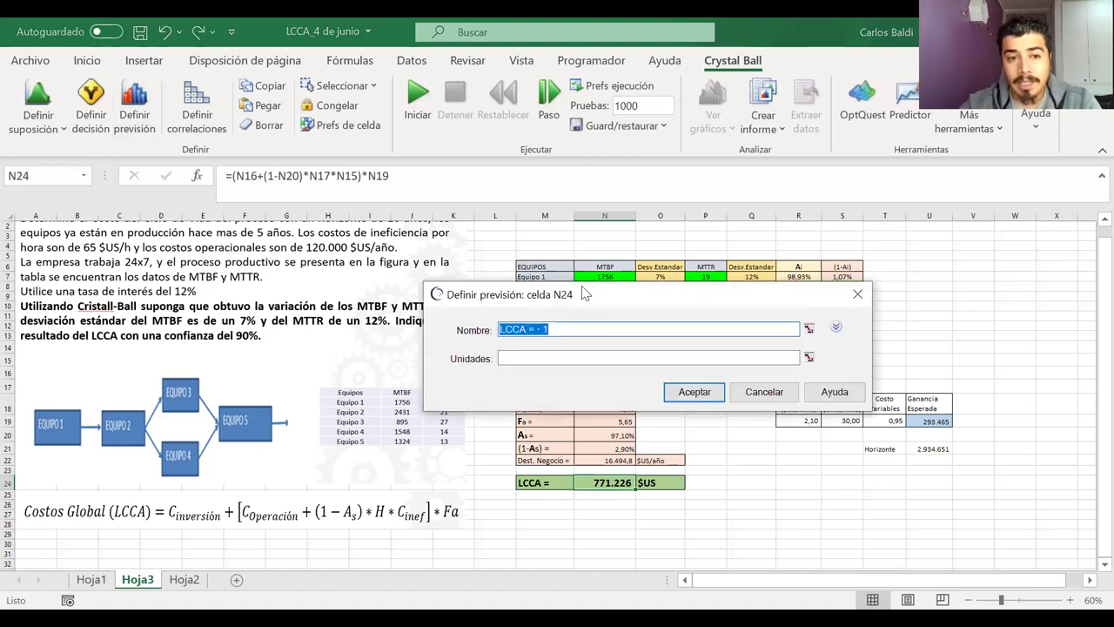
pyautogui.moveTo(585, 295); pyautogui.dragTo(206, 293)
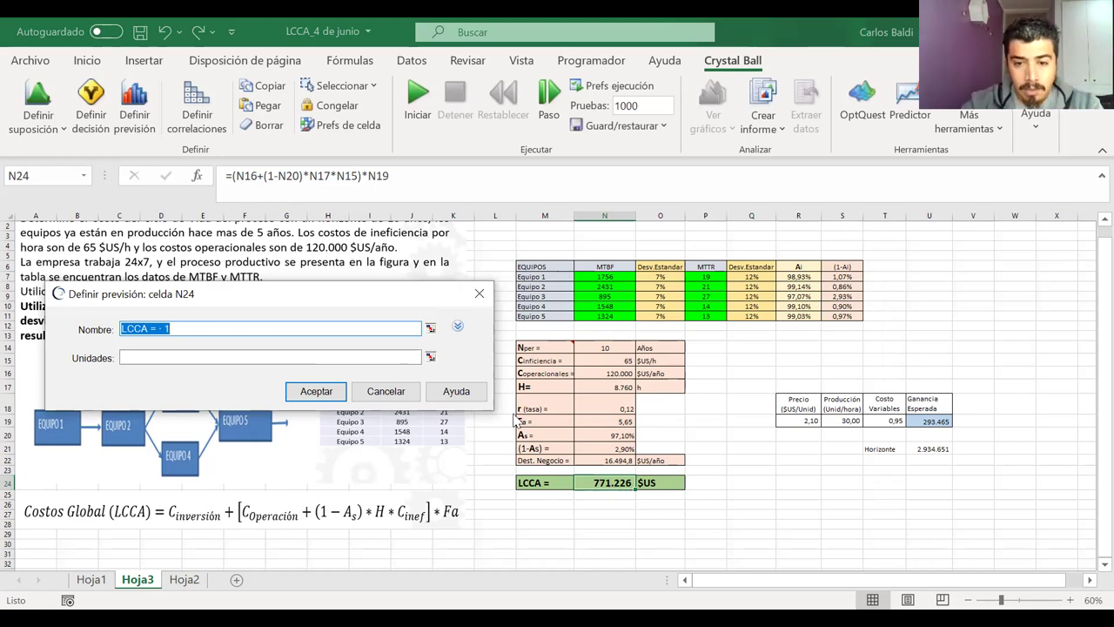
pyautogui.click(189, 330)
pyautogui.moveTo(190, 329); pyautogui.dragTo(152, 328)
pyautogui.press('BackSpace')
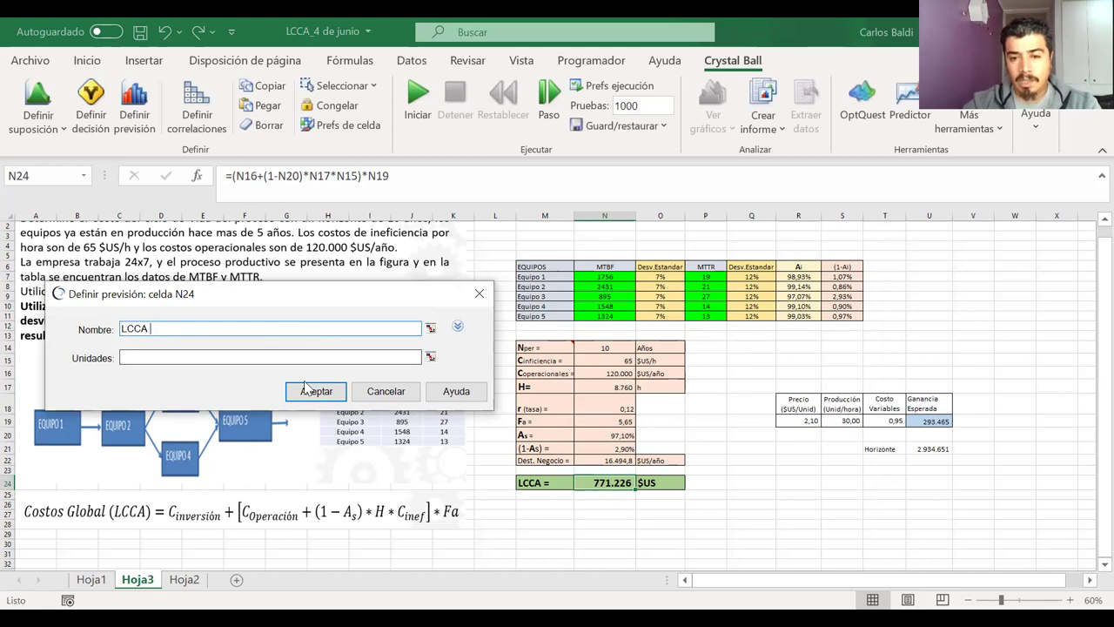
pyautogui.click(430, 359)
pyautogui.click(659, 483)
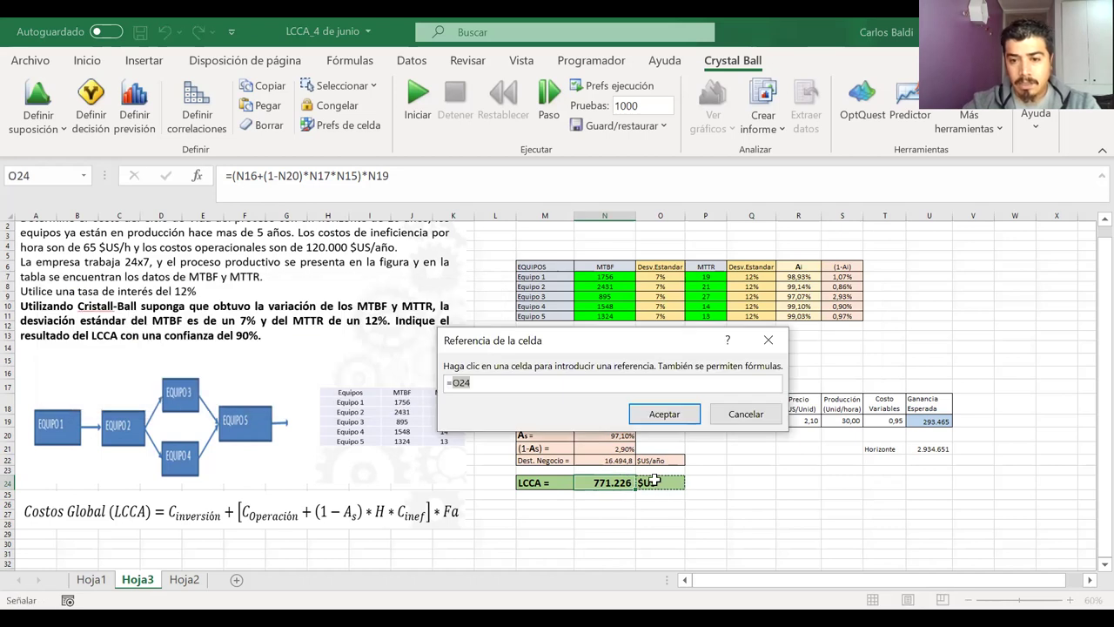
pyautogui.click(659, 419)
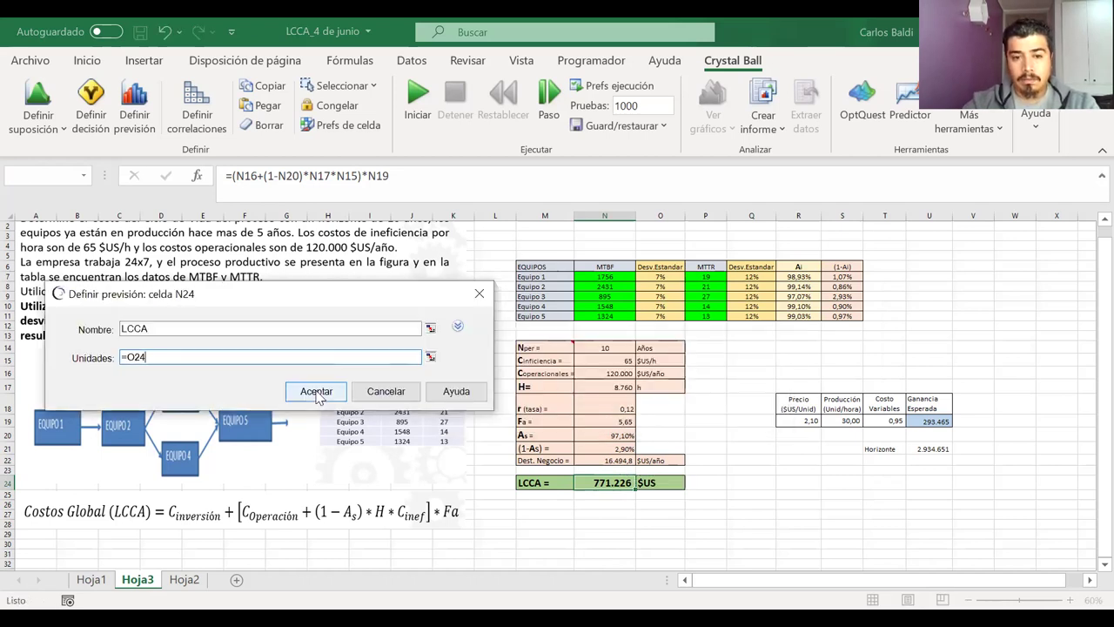
pyautogui.click(316, 391)
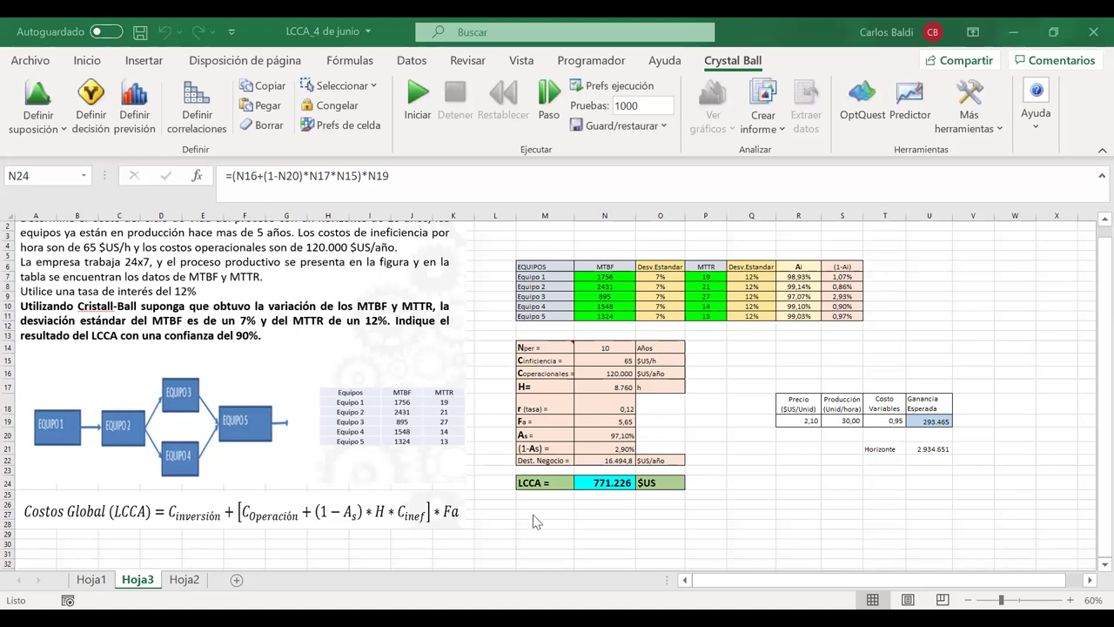
# Reopen the forecast definition of cell N24 to check its name and units
pyautogui.click(588, 483)
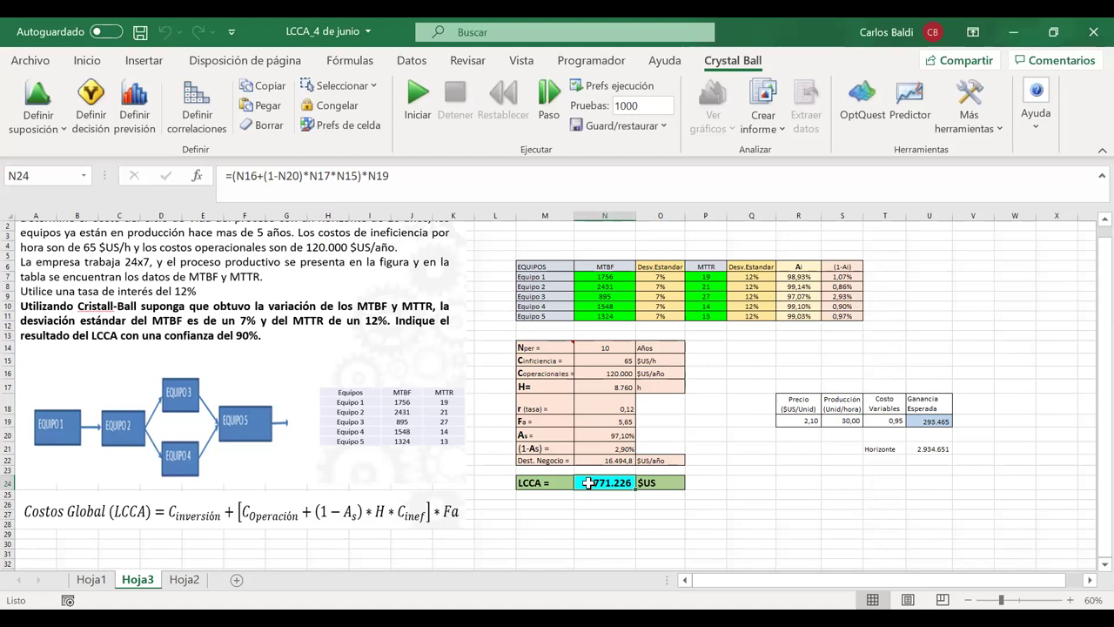
pyautogui.click(132, 103)
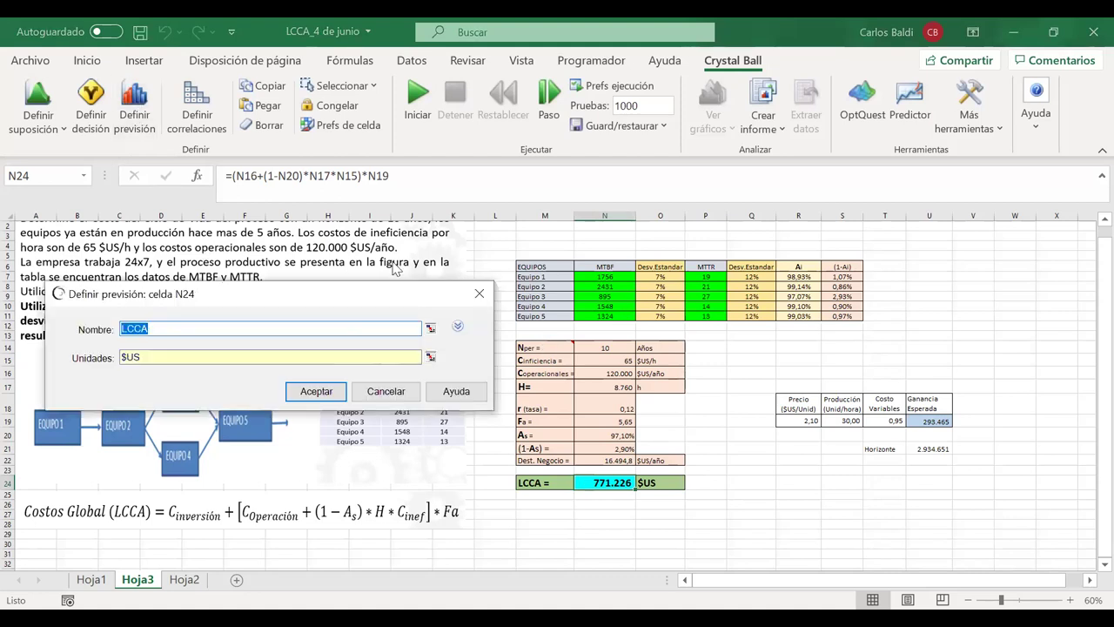
pyautogui.click(329, 391)
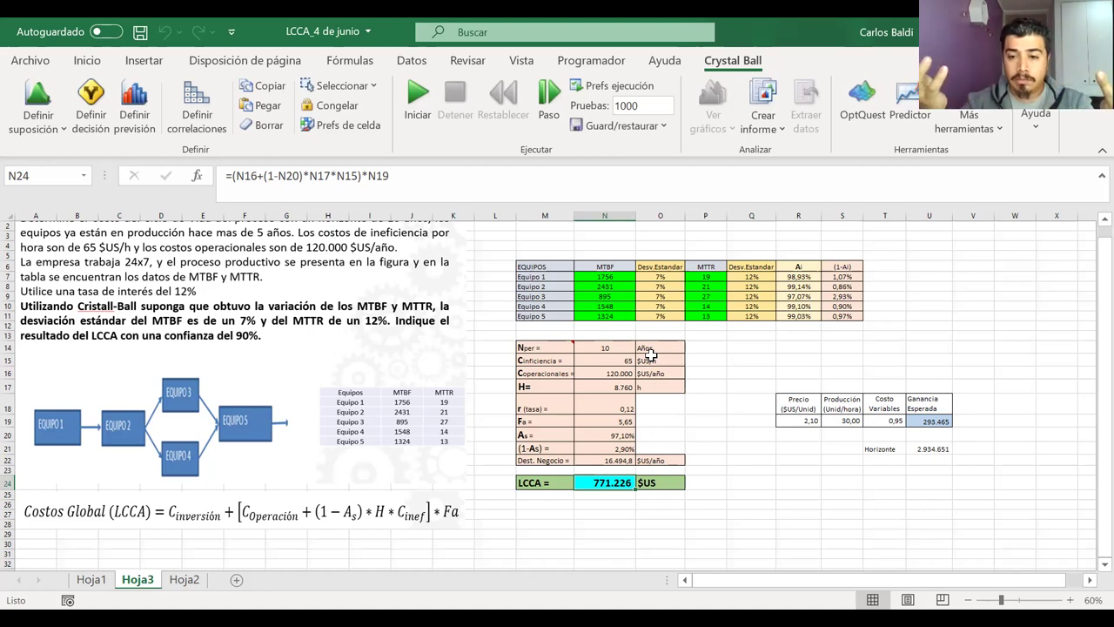
# Set the number of simulation trials to 10 and run the simulation
pyautogui.doubleClick(644, 105)
pyautogui.write('10')
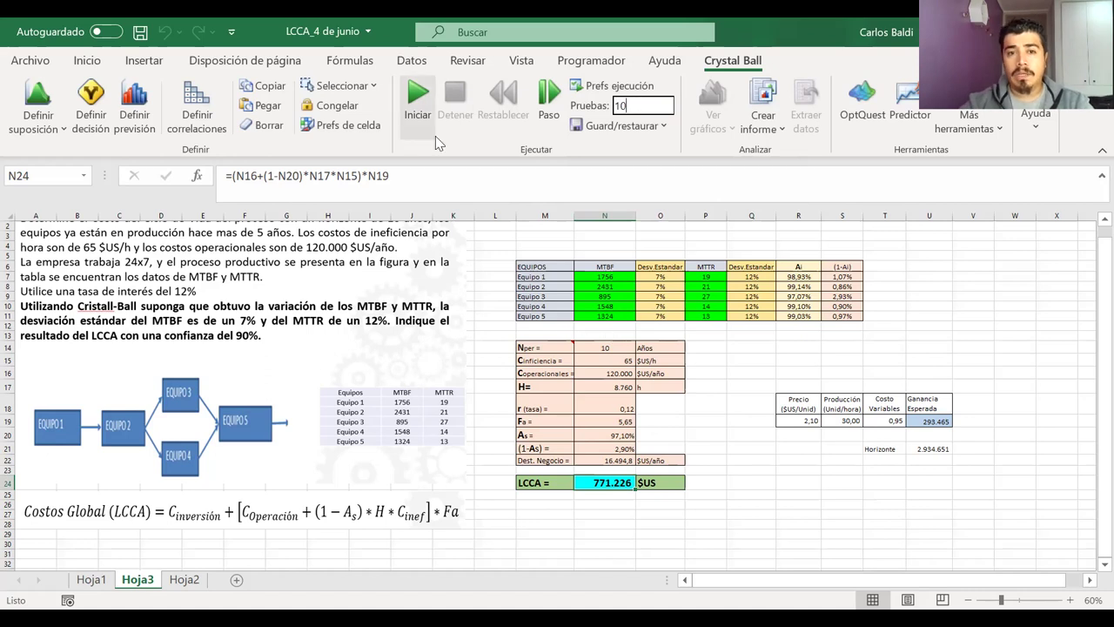
pyautogui.click(416, 101)
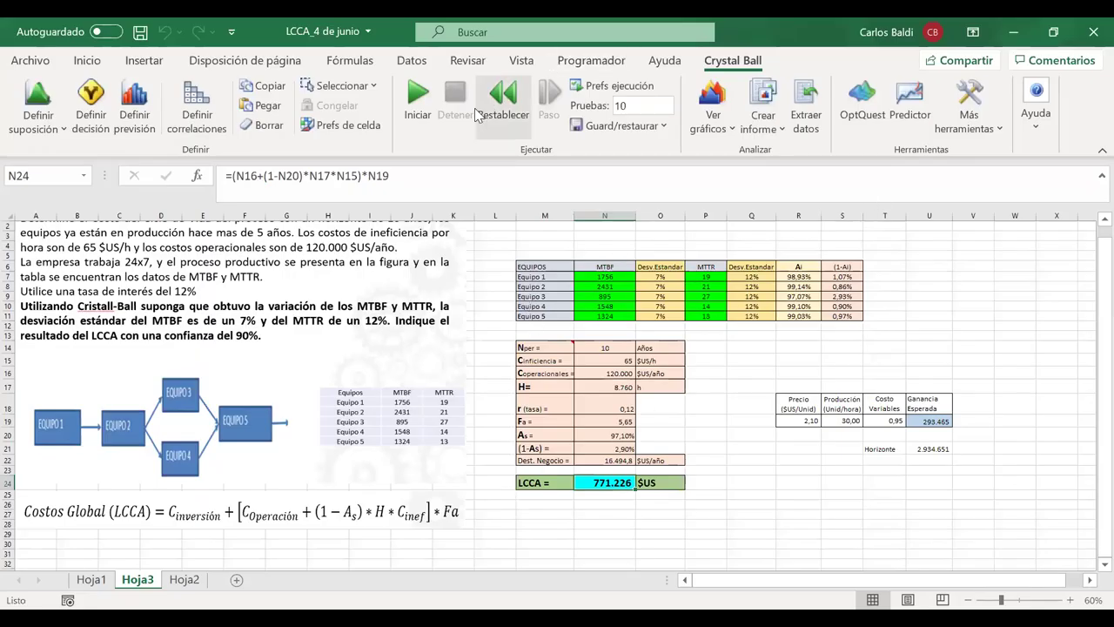
# Set the number of simulation trials to 1000 and run the simulation again
pyautogui.click(650, 107)
pyautogui.click(649, 106)
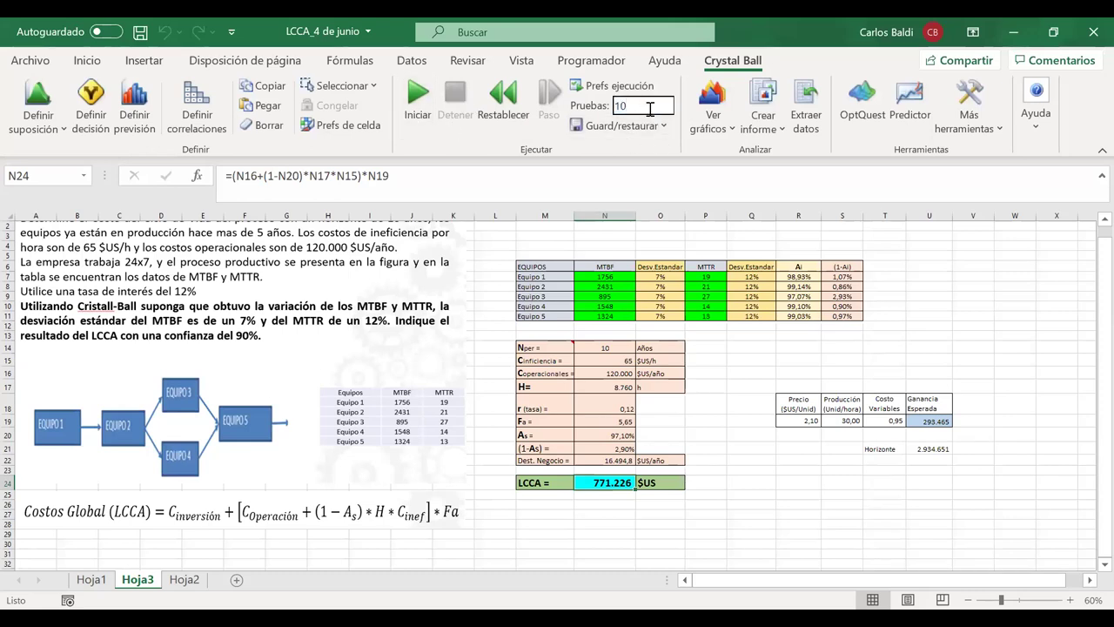
pyautogui.write('00')
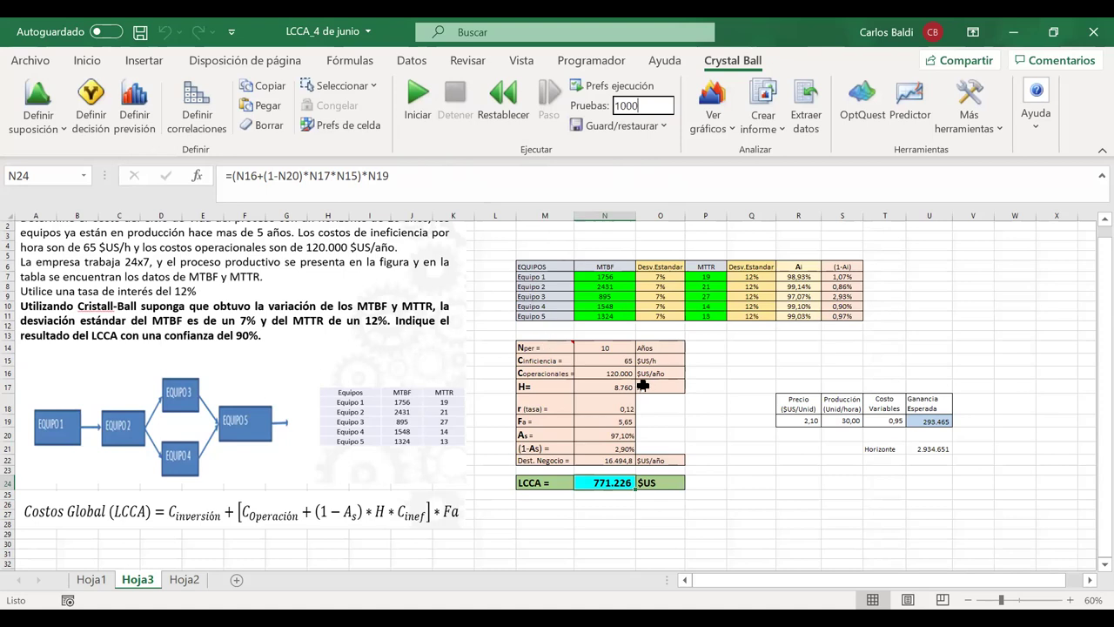
pyautogui.click(416, 98)
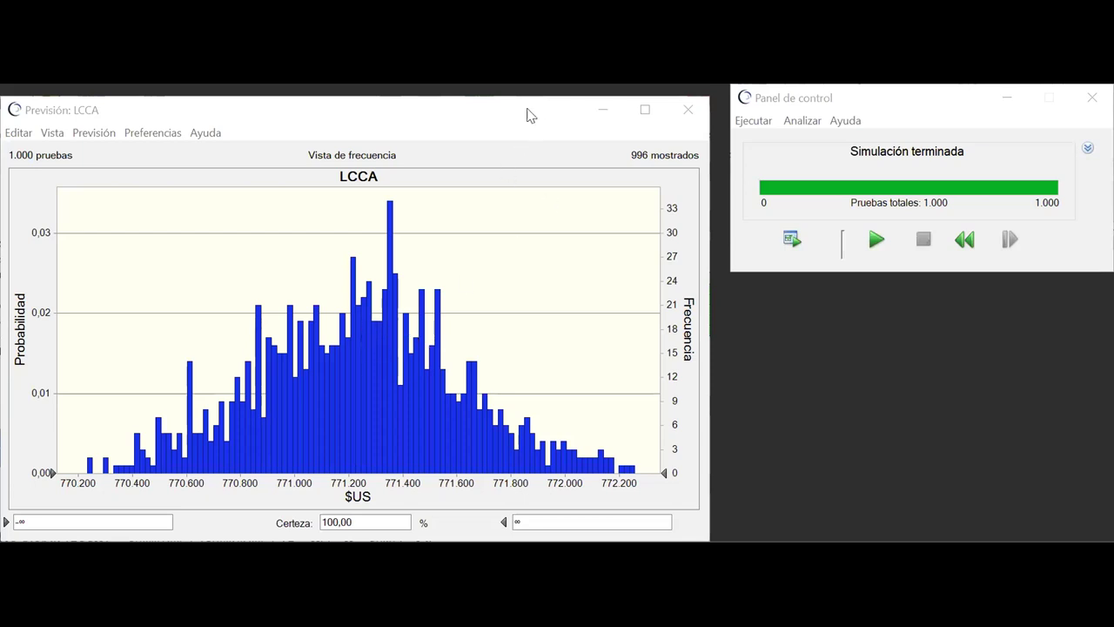
# Close the LCCA forecast chart and the simulation control panel
pyautogui.click(387, 101)
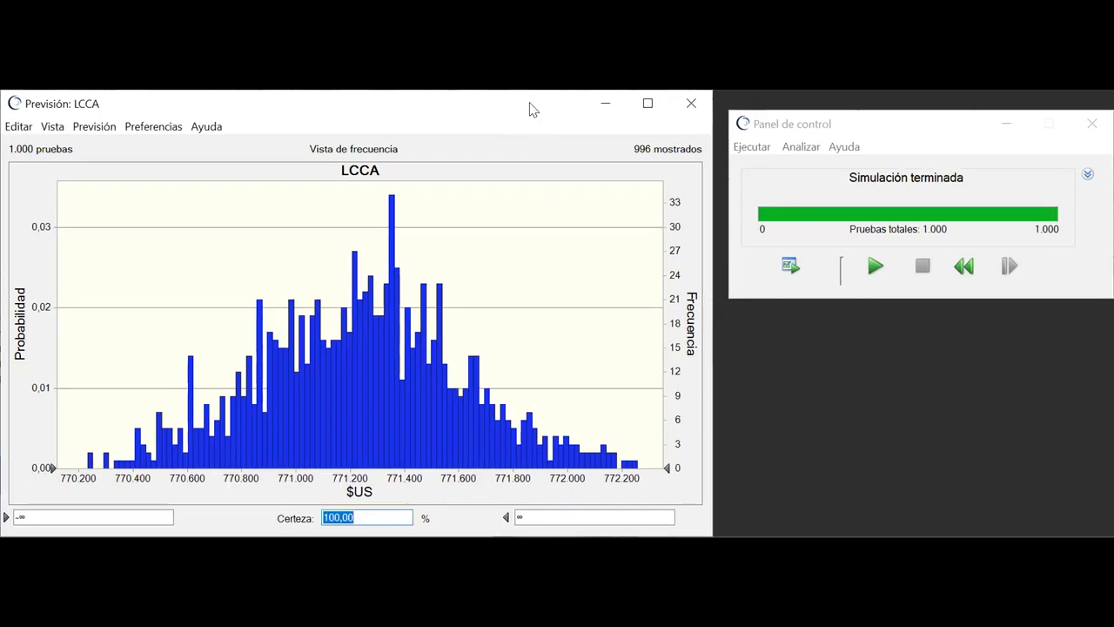
pyautogui.click(690, 107)
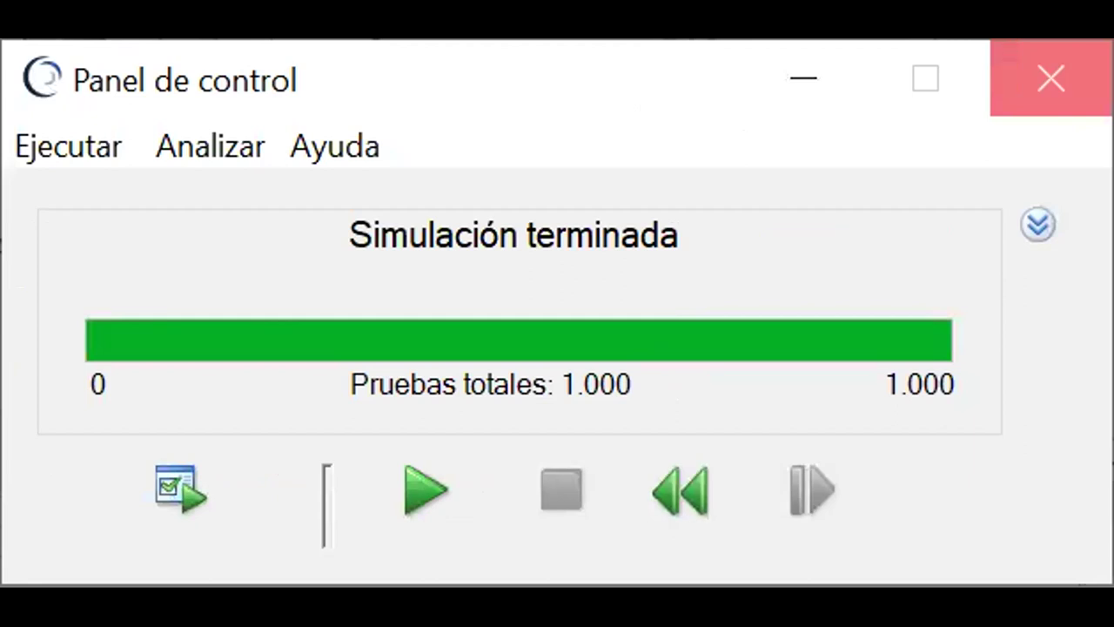
pyautogui.click(1051, 79)
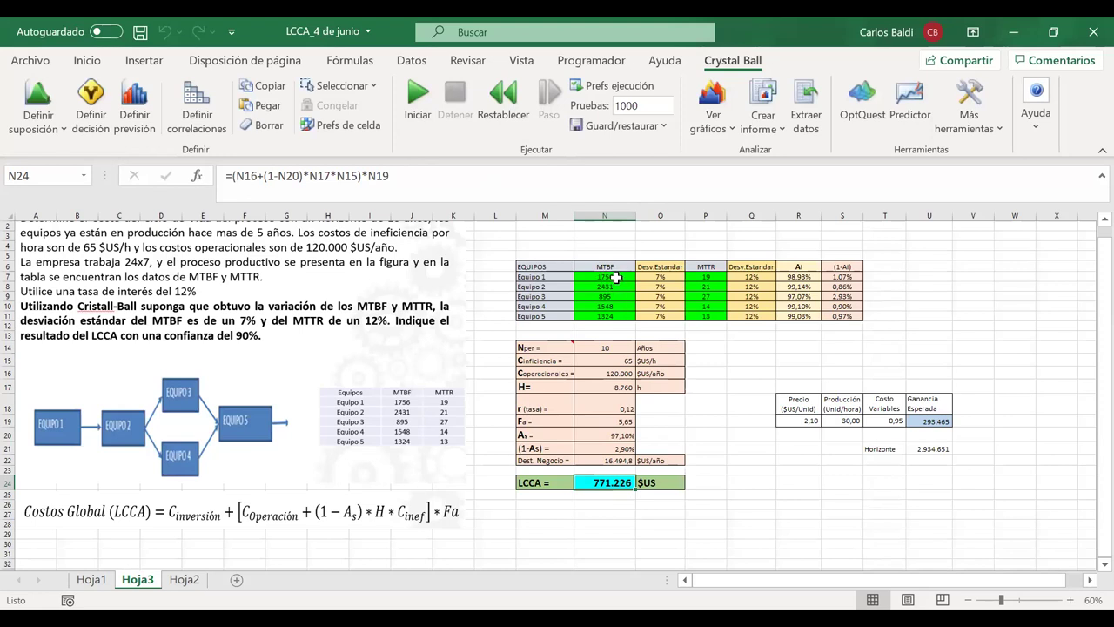
# Rerun the 1000-trial simulation, narrow the LCCA certainty range to 770.194–772.315, and close the results
pyautogui.click(417, 97)
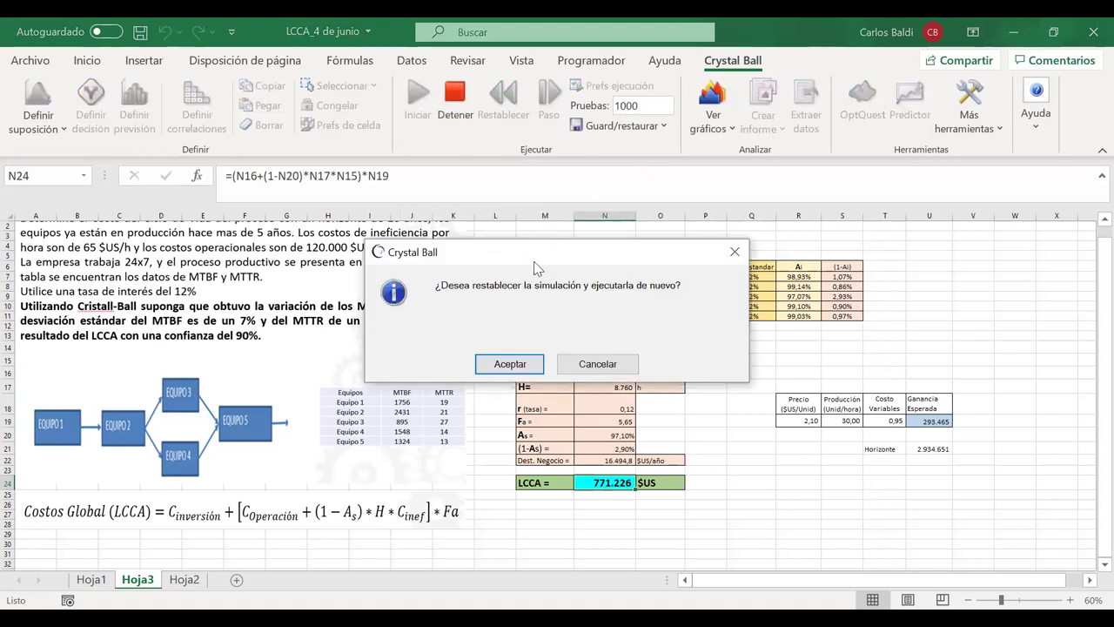
pyautogui.click(510, 365)
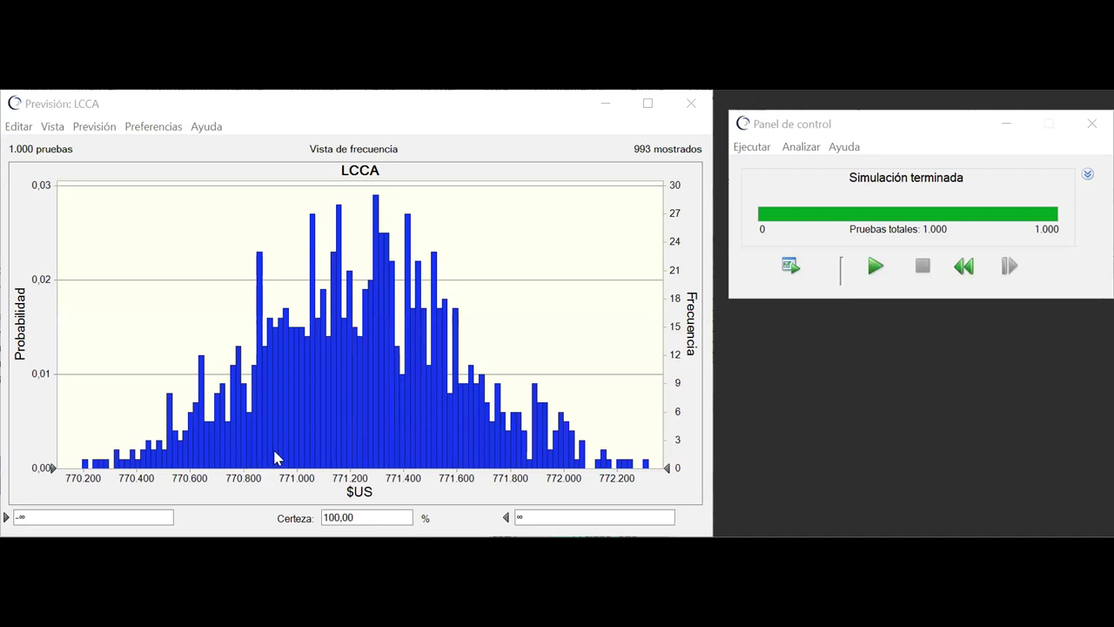
pyautogui.moveTo(67, 468); pyautogui.dragTo(78, 467)
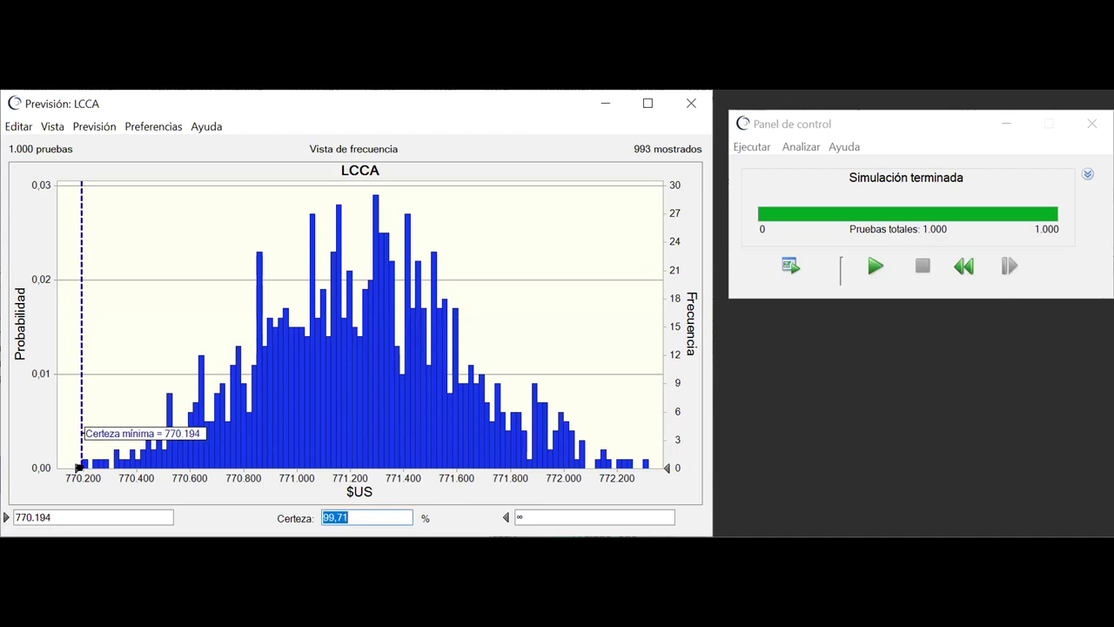
pyautogui.moveTo(667, 468); pyautogui.dragTo(650, 468)
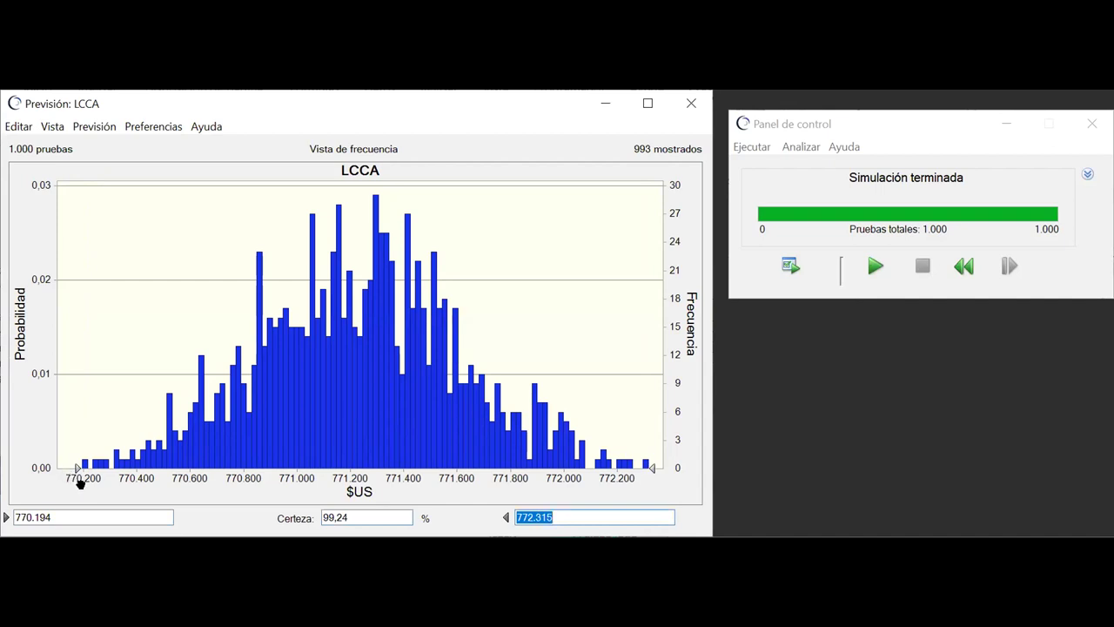
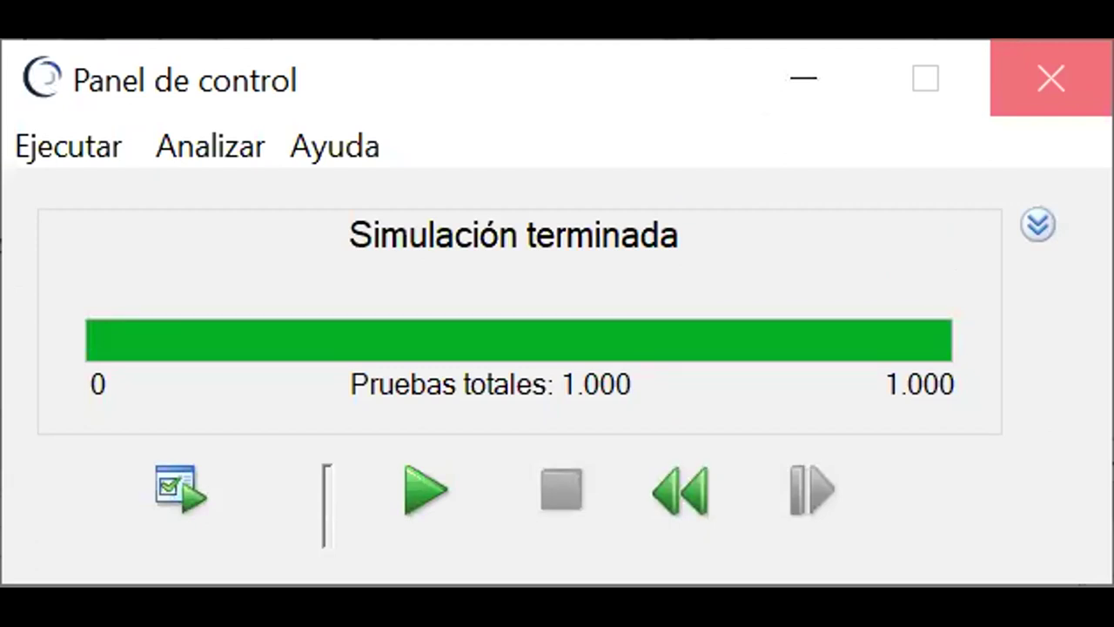
pyautogui.click(1051, 78)
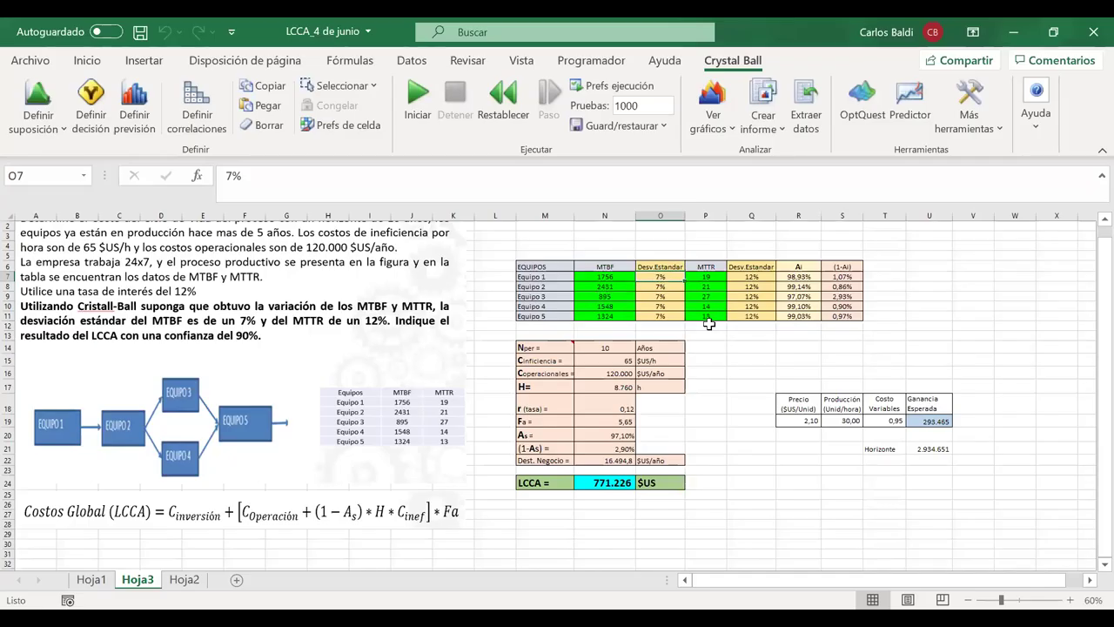
# Enter 1 in cell O7 and format the MTBF standard deviations in O7:O11 as thousands-separated numbers with two decimals
pyautogui.write('1')
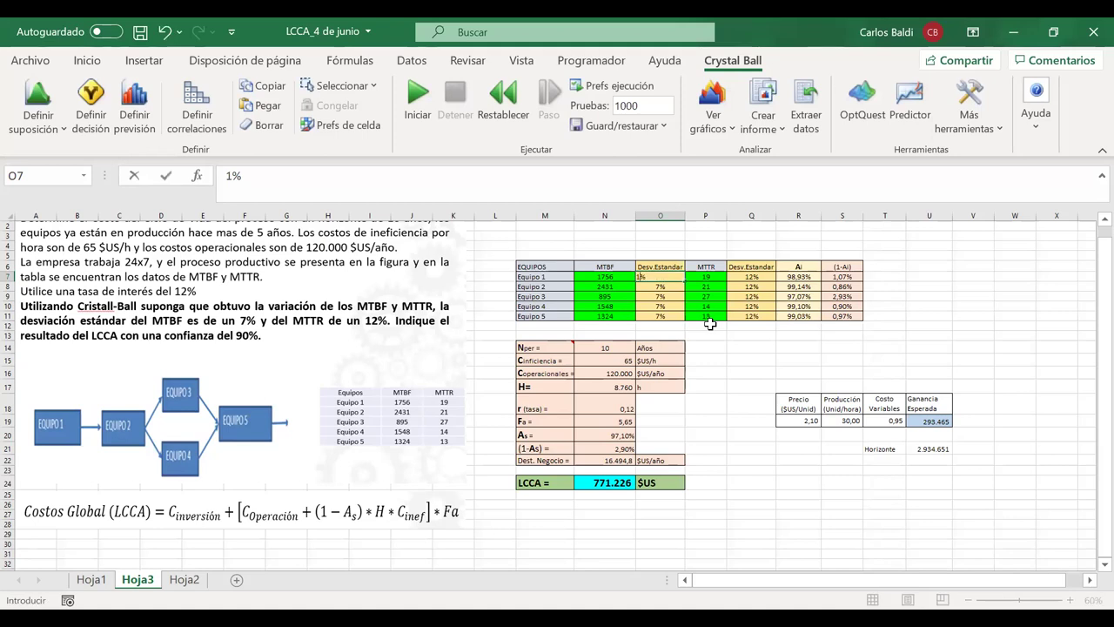
pyautogui.press('Return')
pyautogui.moveTo(668, 296)
pyautogui.mouseDown()
pyautogui.moveTo(669, 306)
pyautogui.moveTo(660, 292)
pyautogui.moveTo(660, 317)
pyautogui.mouseUp()
pyautogui.click(87, 60)
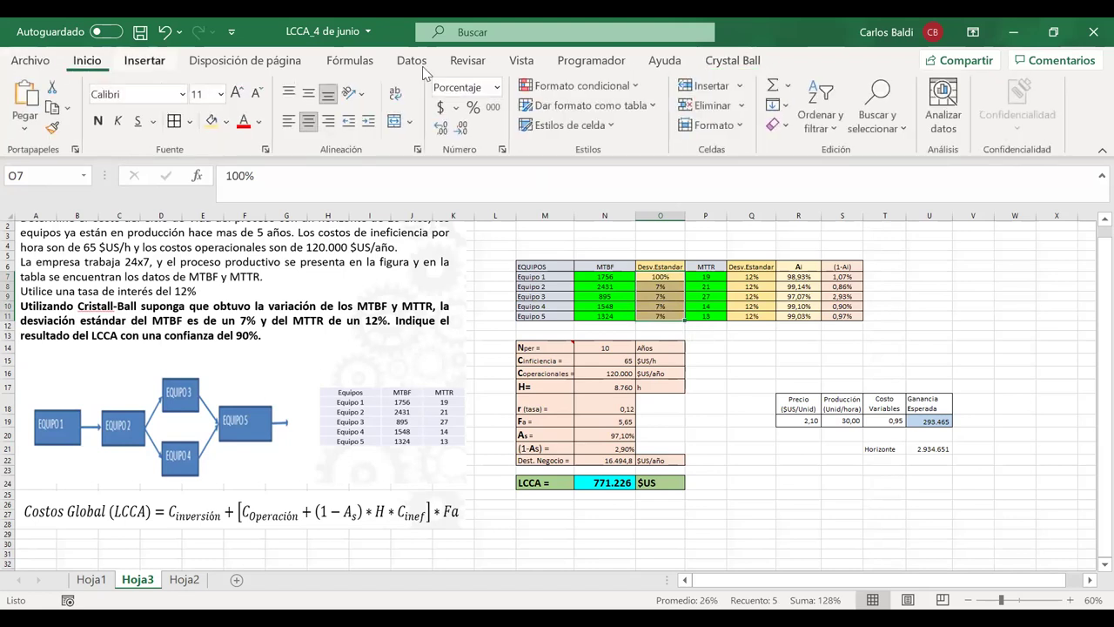
pyautogui.click(494, 108)
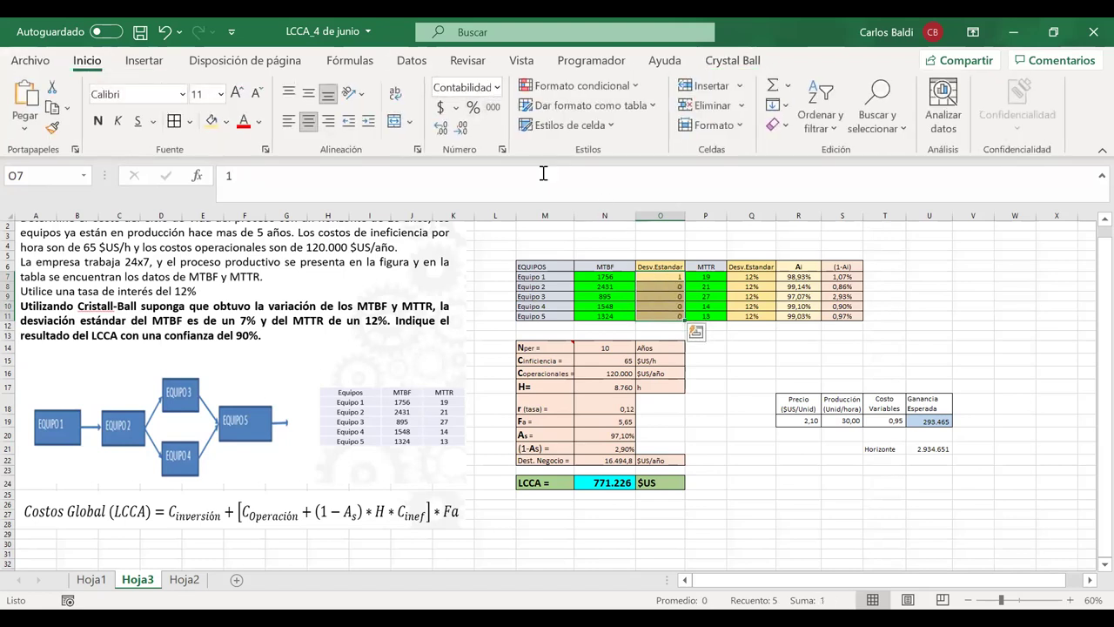
pyautogui.click(439, 129)
pyautogui.click(439, 128)
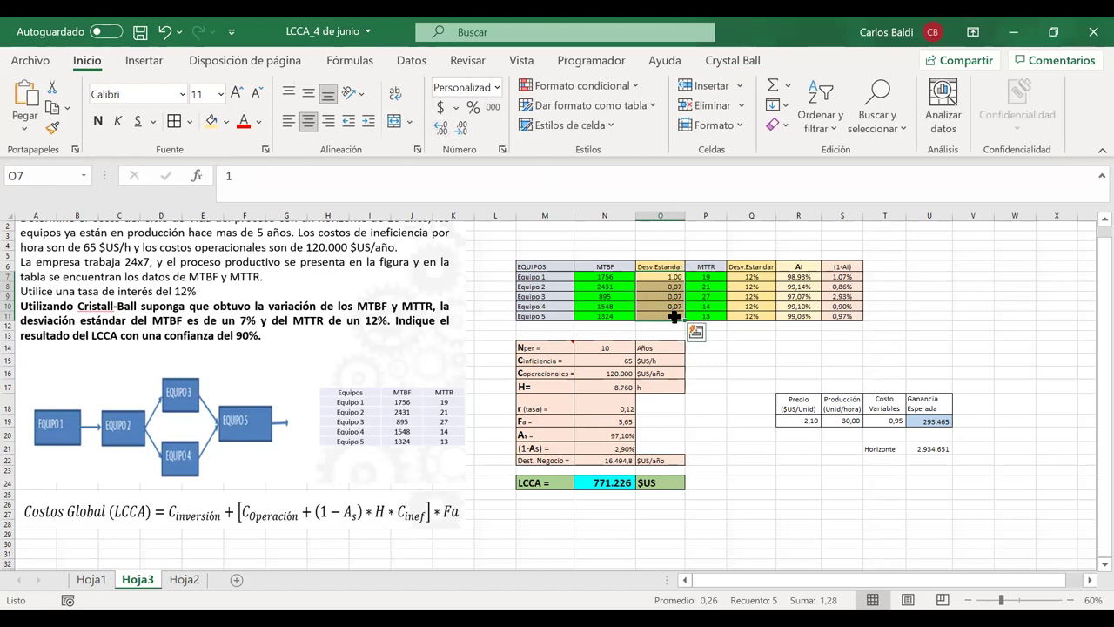
# Enter the MTBF standard deviations for Equipo 1 to 5 in O7:O11 as 100, 250, 75, 300 and 50
pyautogui.click(661, 277)
pyautogui.write('100')
pyautogui.press('Return')
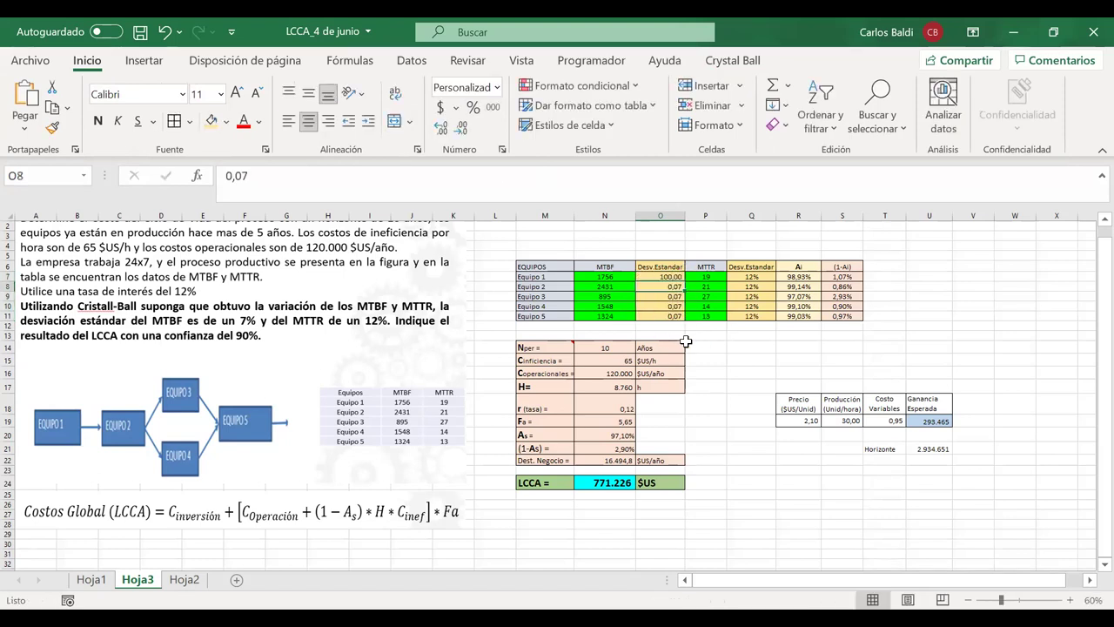
pyautogui.write('15')
pyautogui.press('BackSpace')
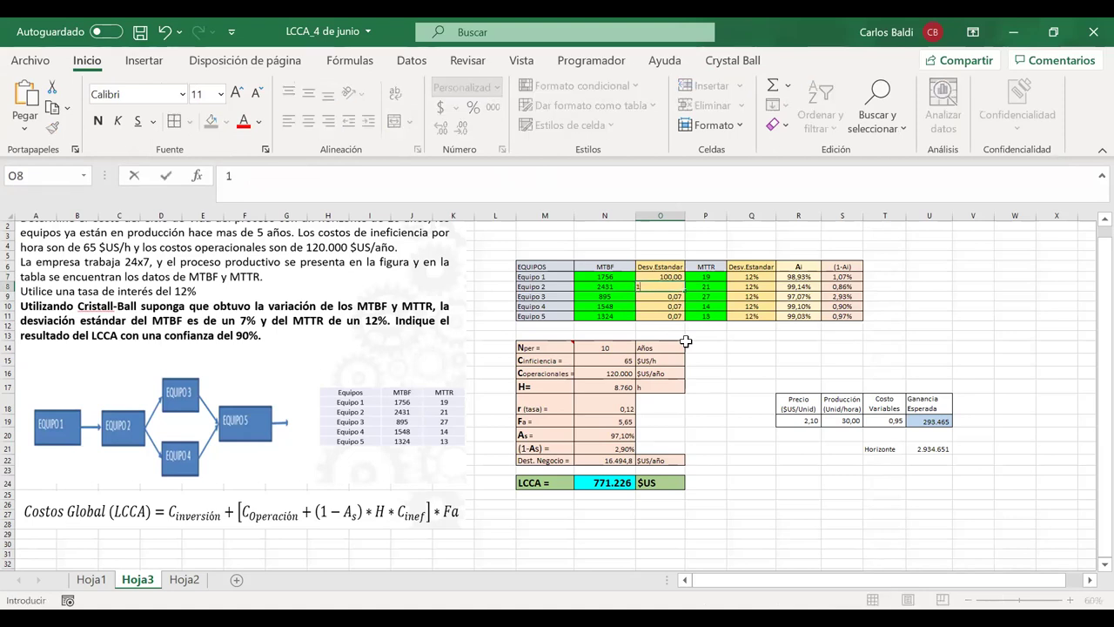
pyautogui.write('50')
pyautogui.press('Return')
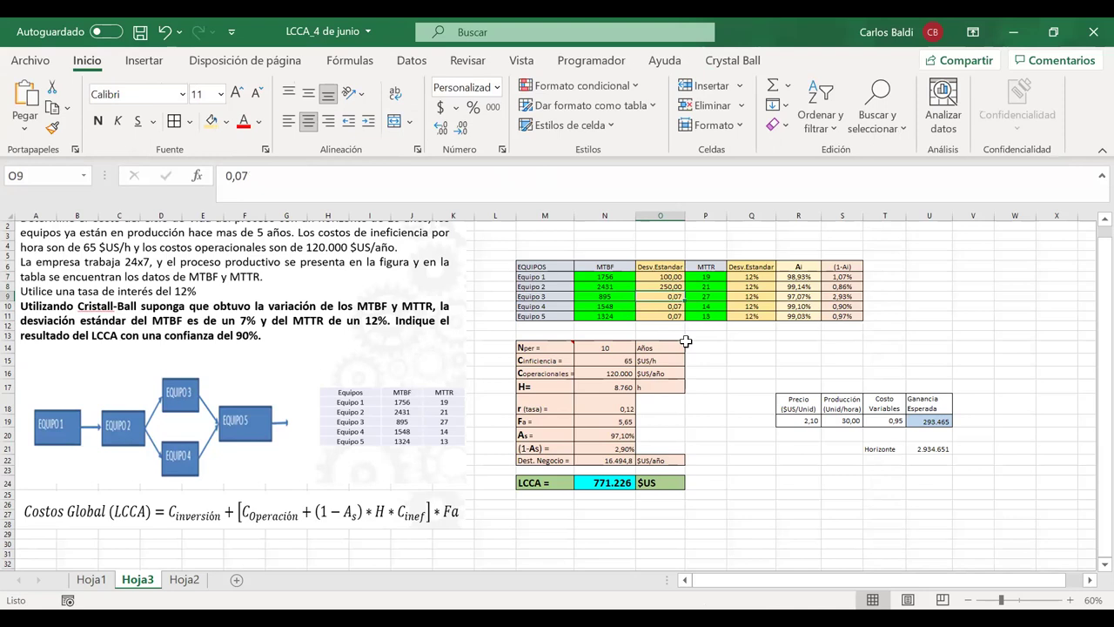
pyautogui.write('76')
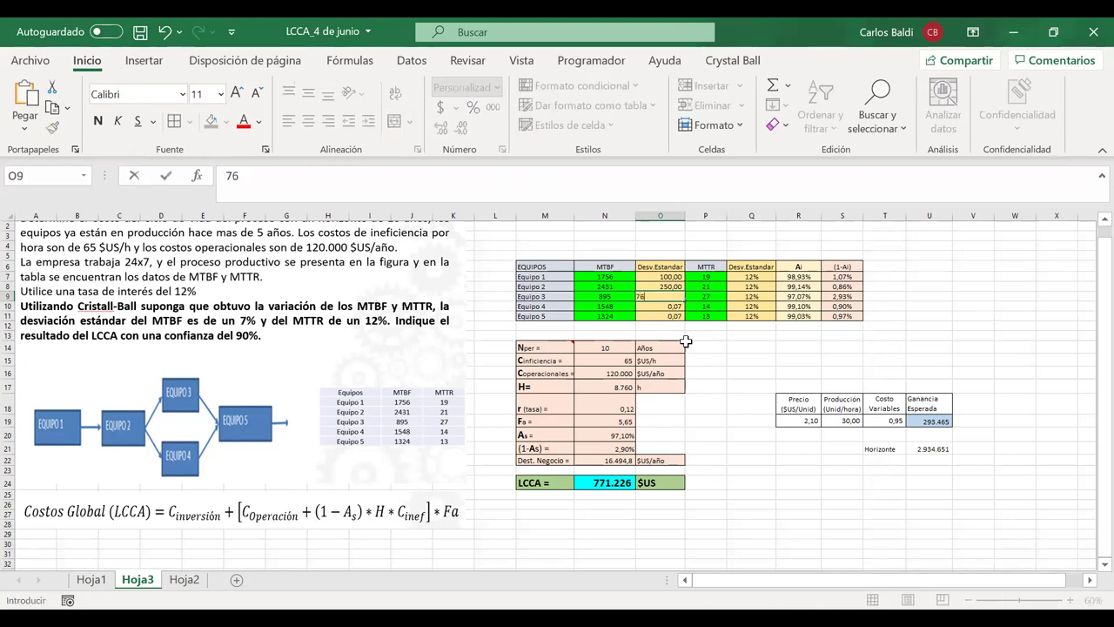
pyautogui.press('Return')
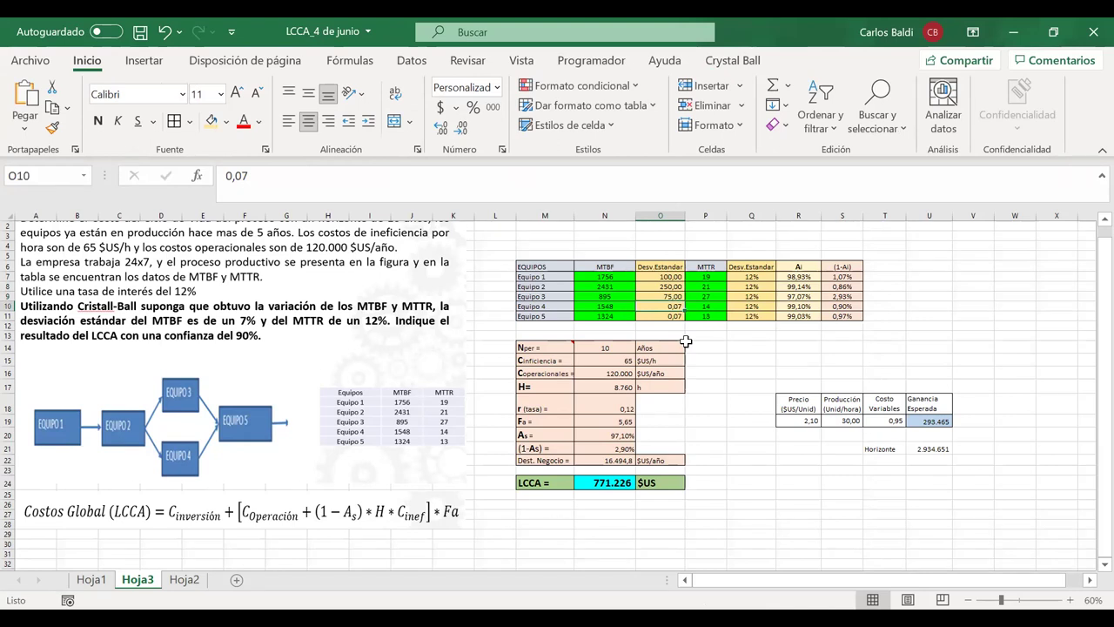
pyautogui.write('300')
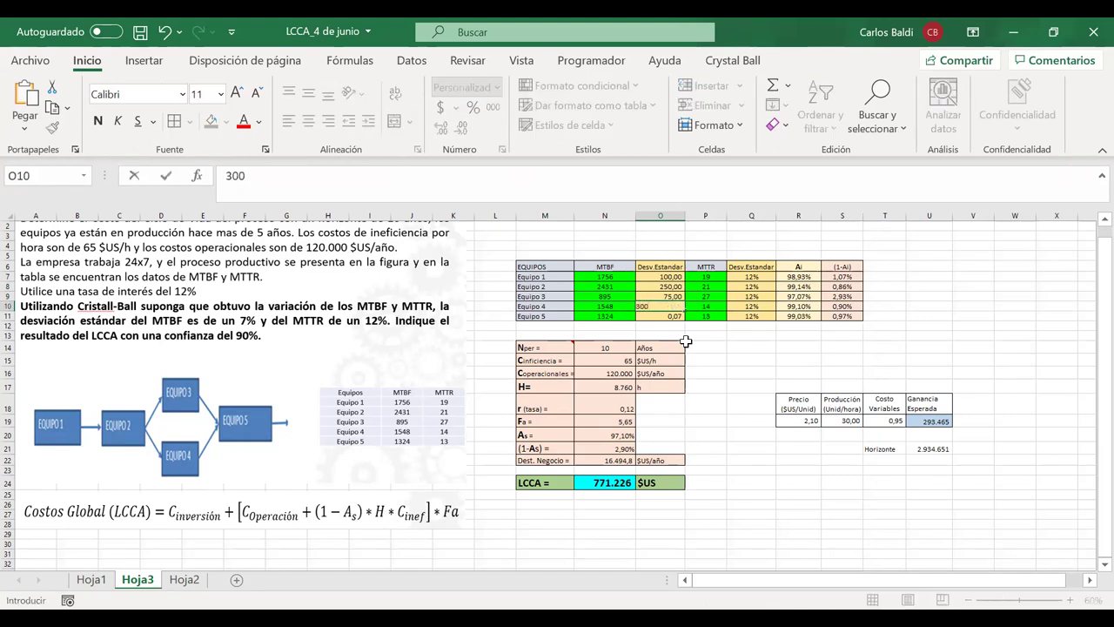
pyautogui.press('Return')
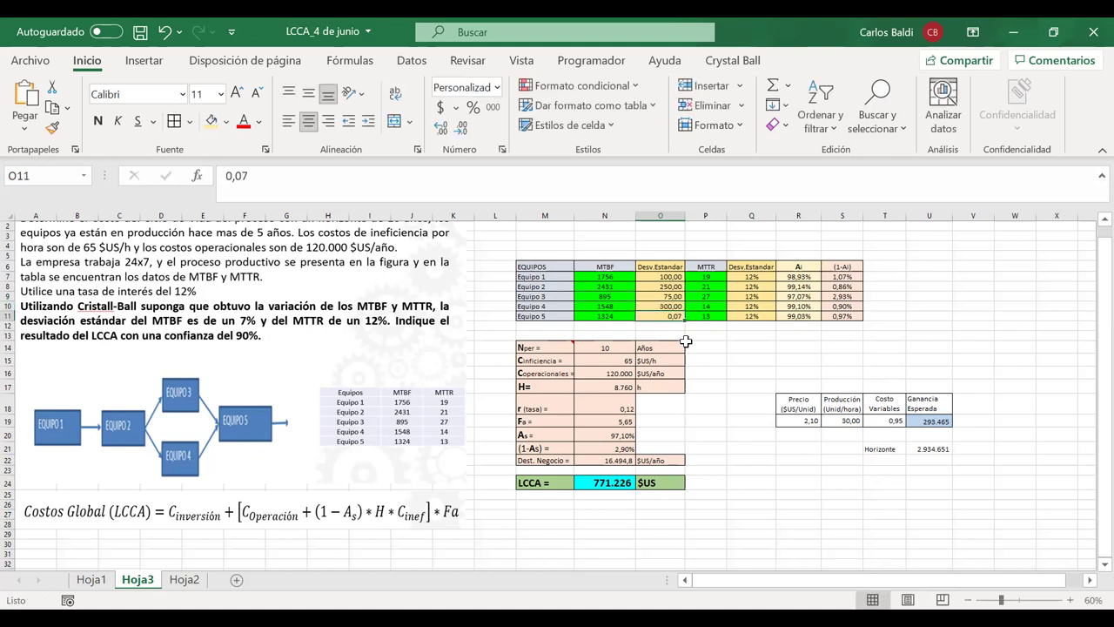
pyautogui.write('50')
pyautogui.press('Return')
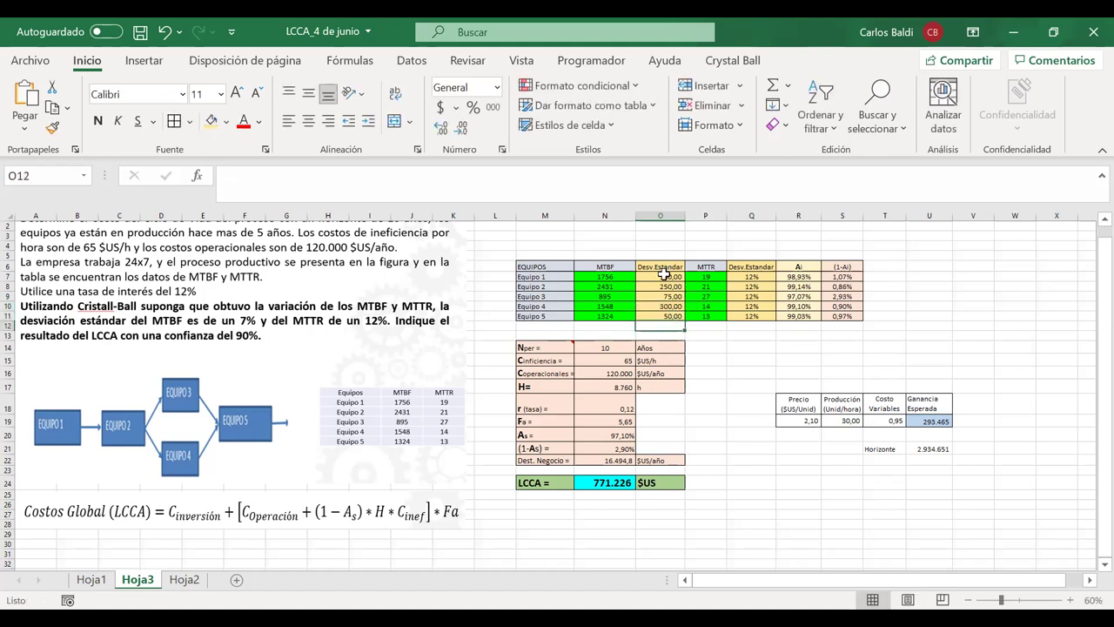
# Reset the simulation and reapply the normal MTBF assumption of Equipo 1 in N7 with a standard deviation of 100
pyautogui.click(614, 275)
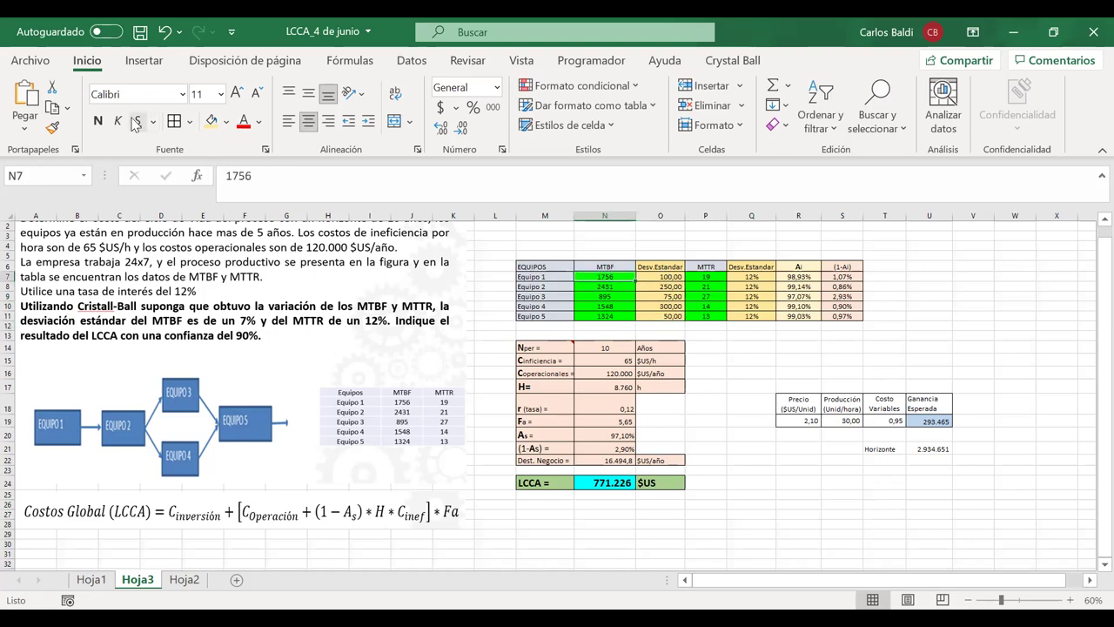
pyautogui.click(733, 61)
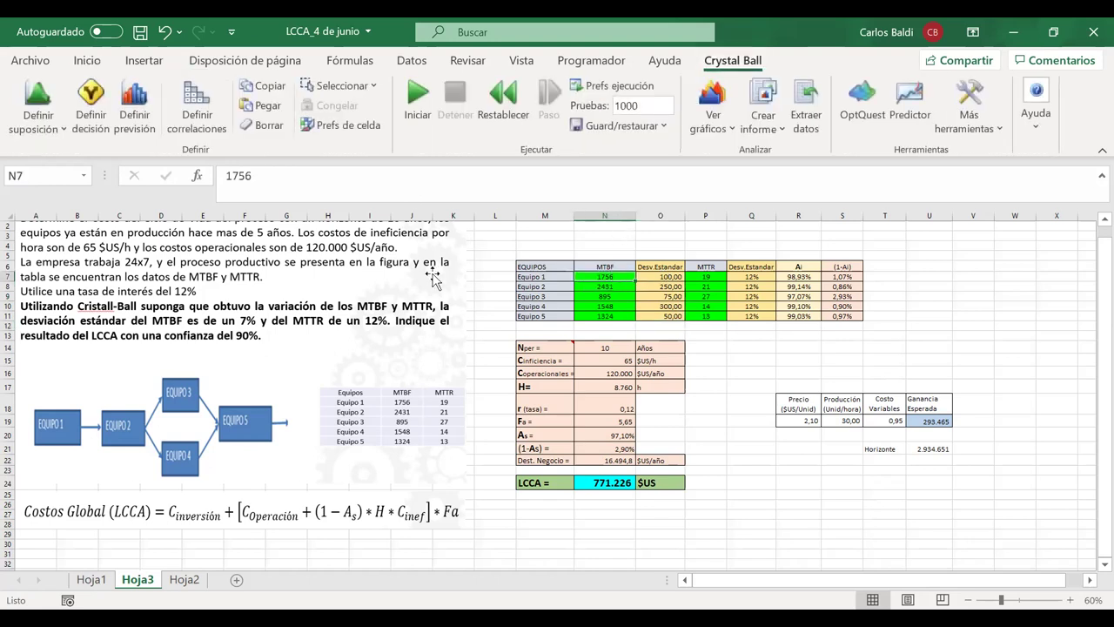
pyautogui.click(27, 97)
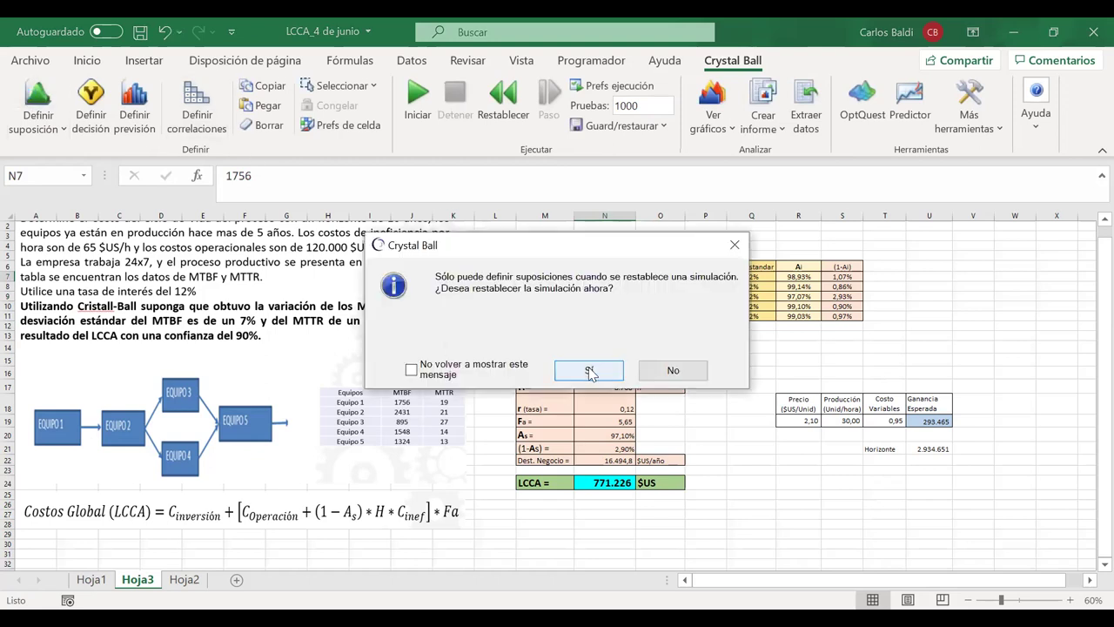
pyautogui.click(602, 367)
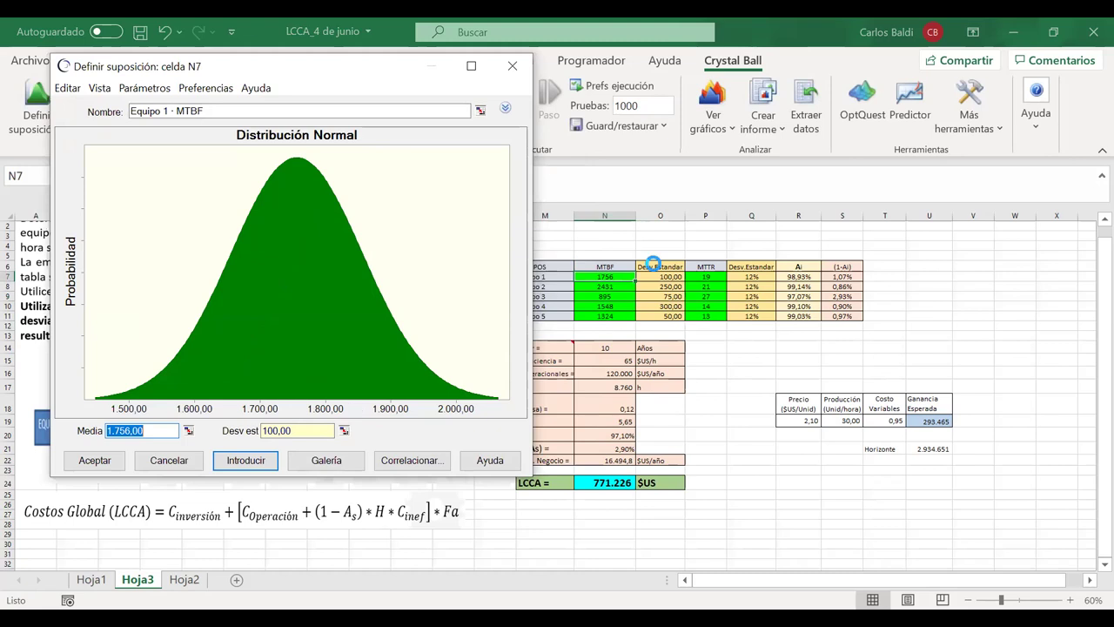
pyautogui.click(261, 466)
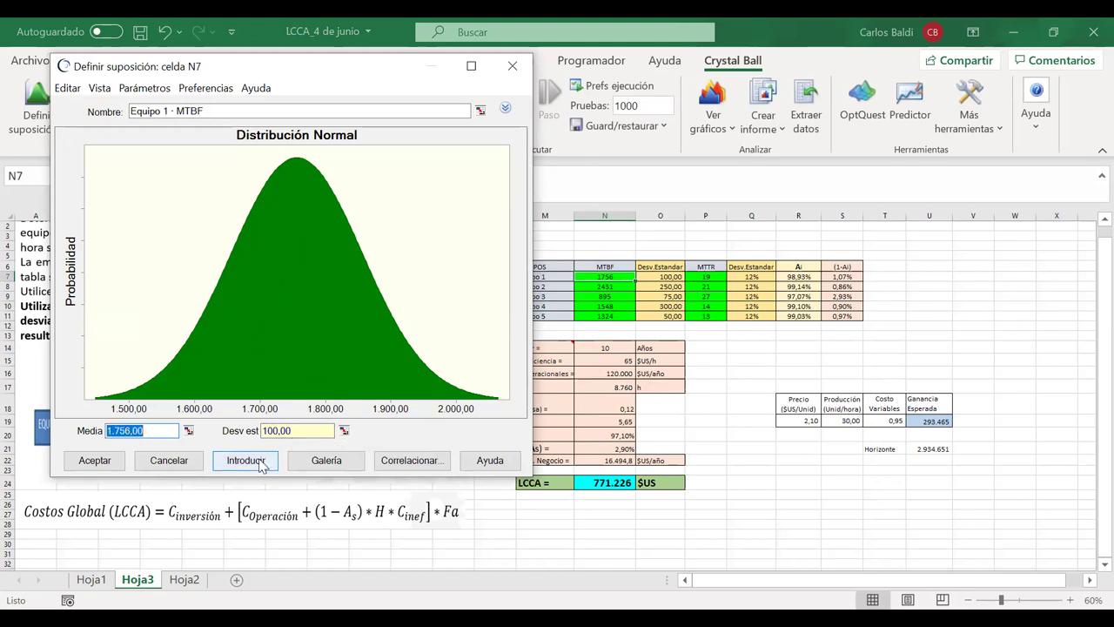
pyautogui.click(102, 467)
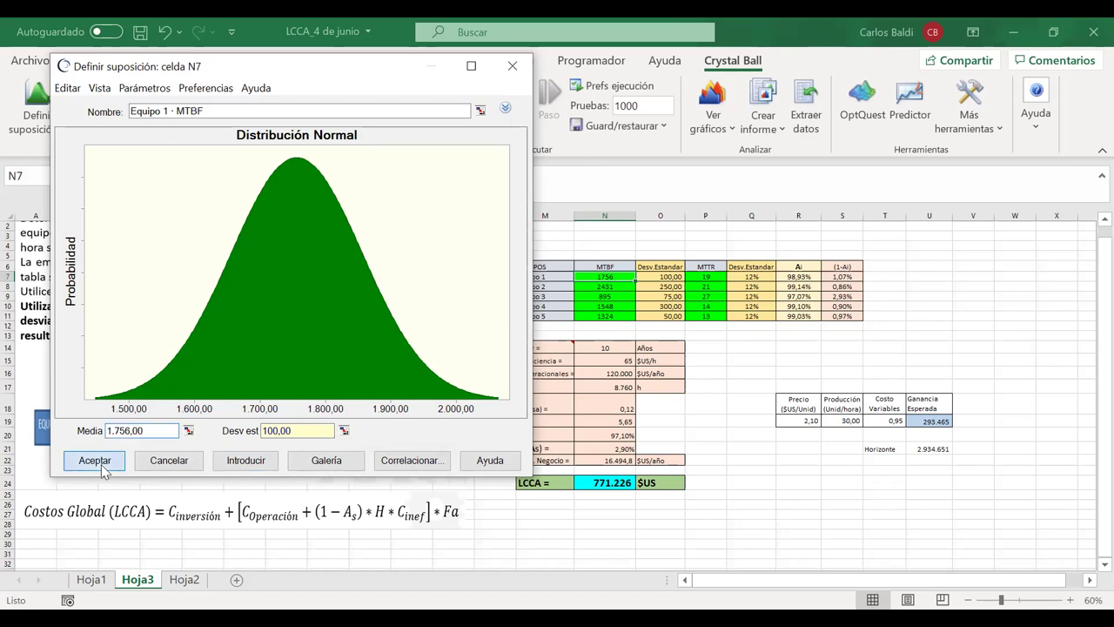
# Reapply the normal MTBF assumption of Equipo 2 in N8 with a standard deviation of 250
pyautogui.click(601, 287)
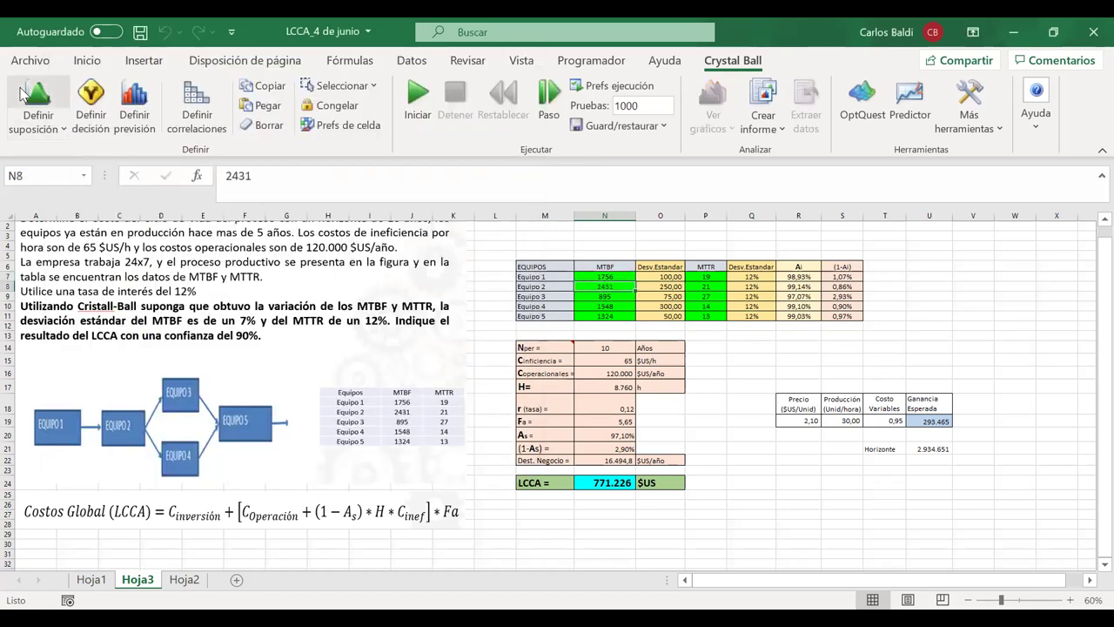
pyautogui.click(22, 95)
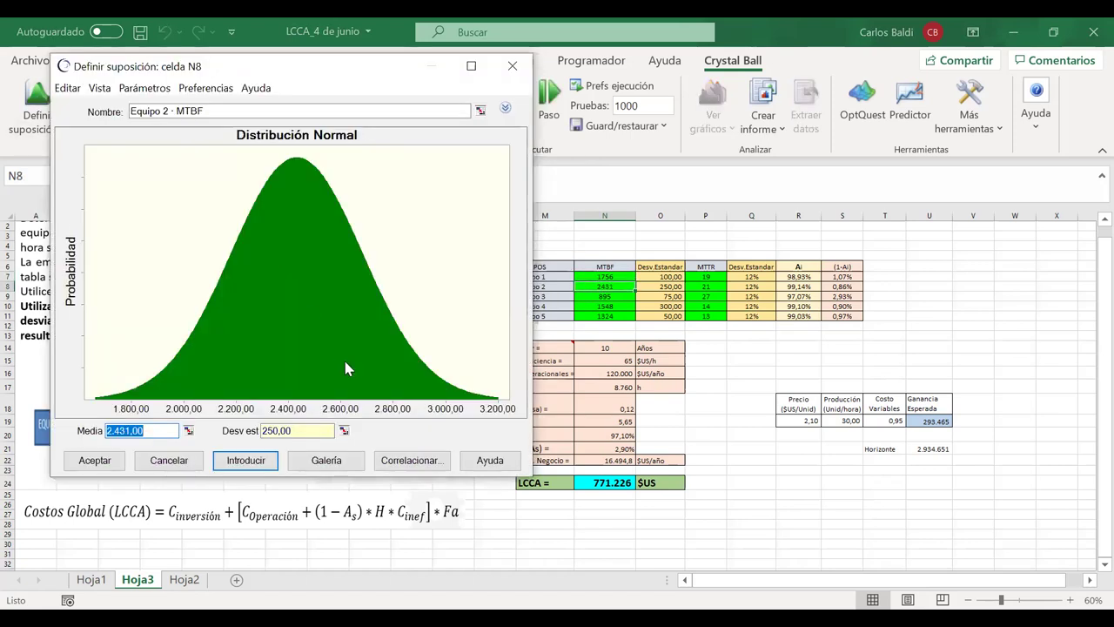
pyautogui.click(247, 461)
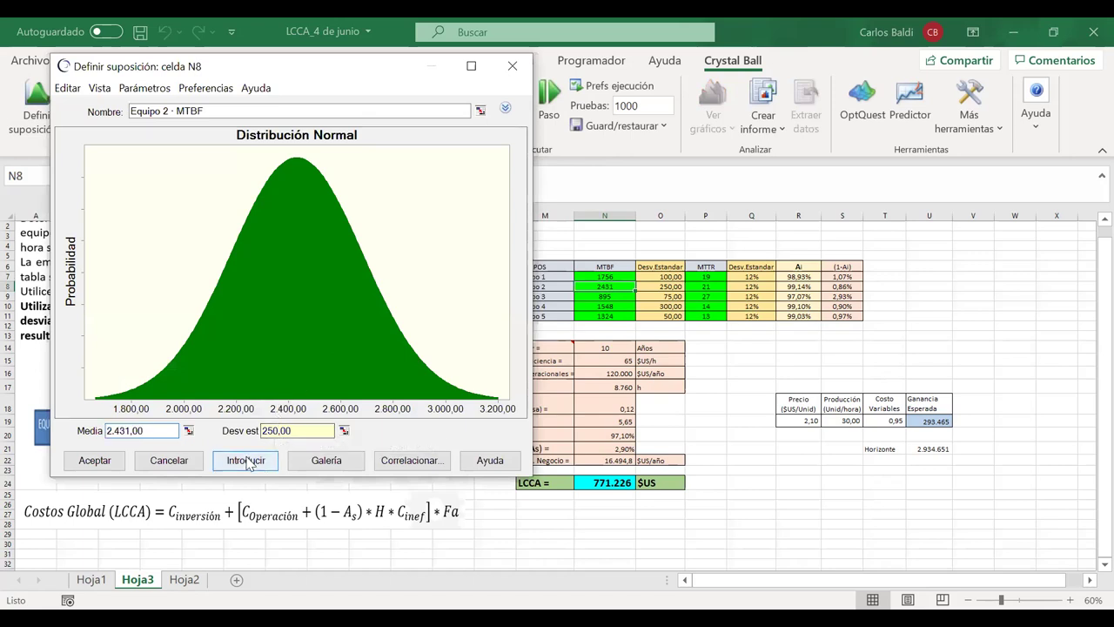
pyautogui.click(98, 469)
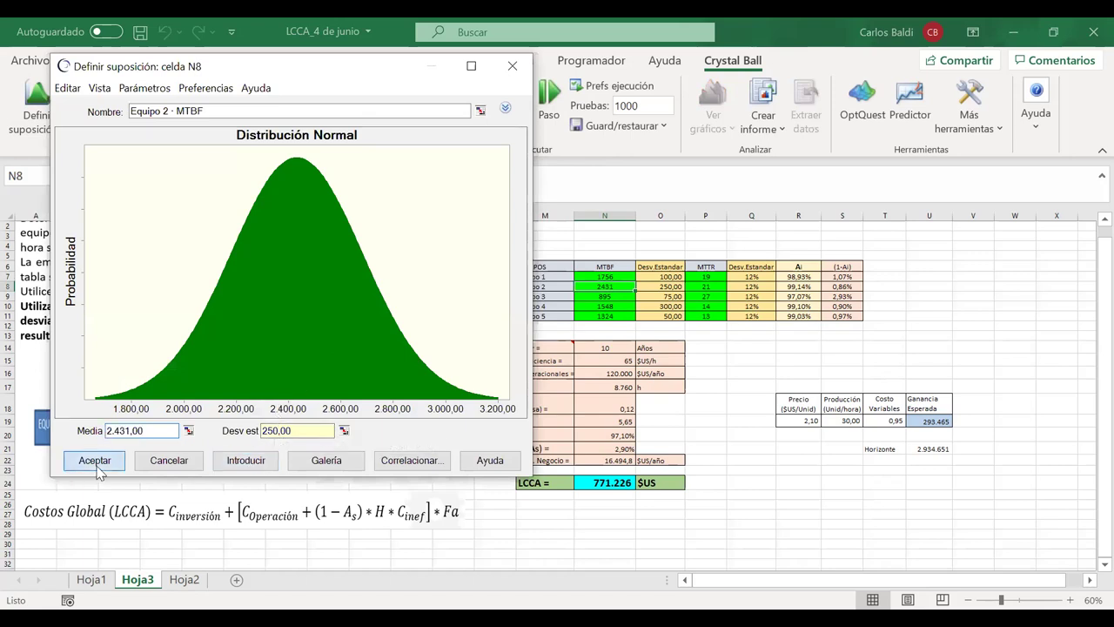
# Reapply the normal MTBF assumption of Equipo 3 in N9 with a standard deviation of 75
pyautogui.click(613, 296)
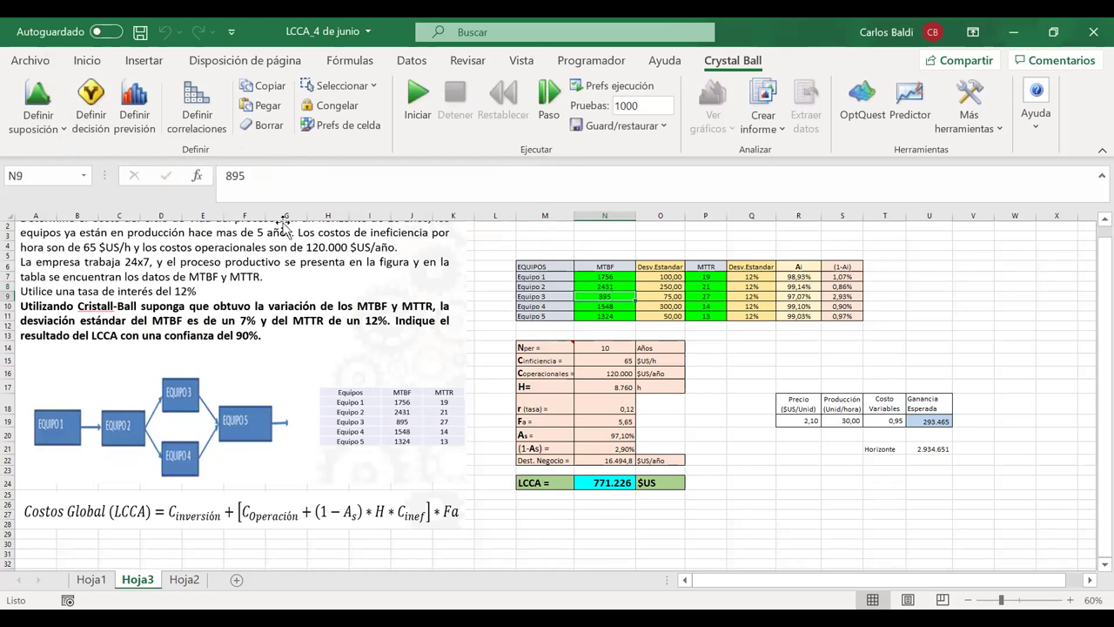
pyautogui.click(37, 100)
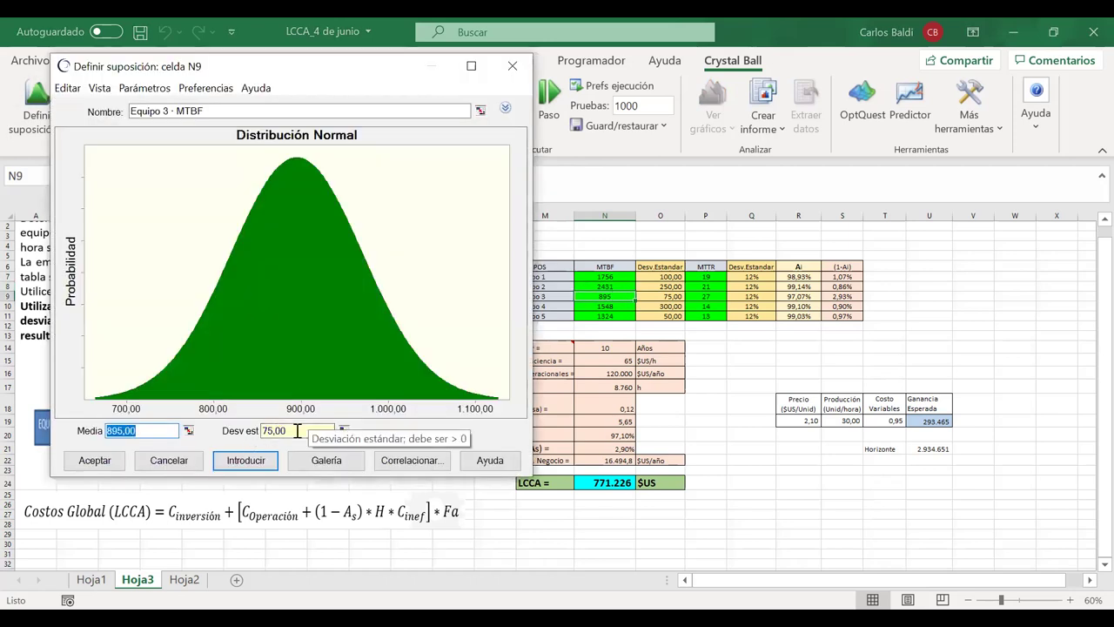
pyautogui.click(88, 460)
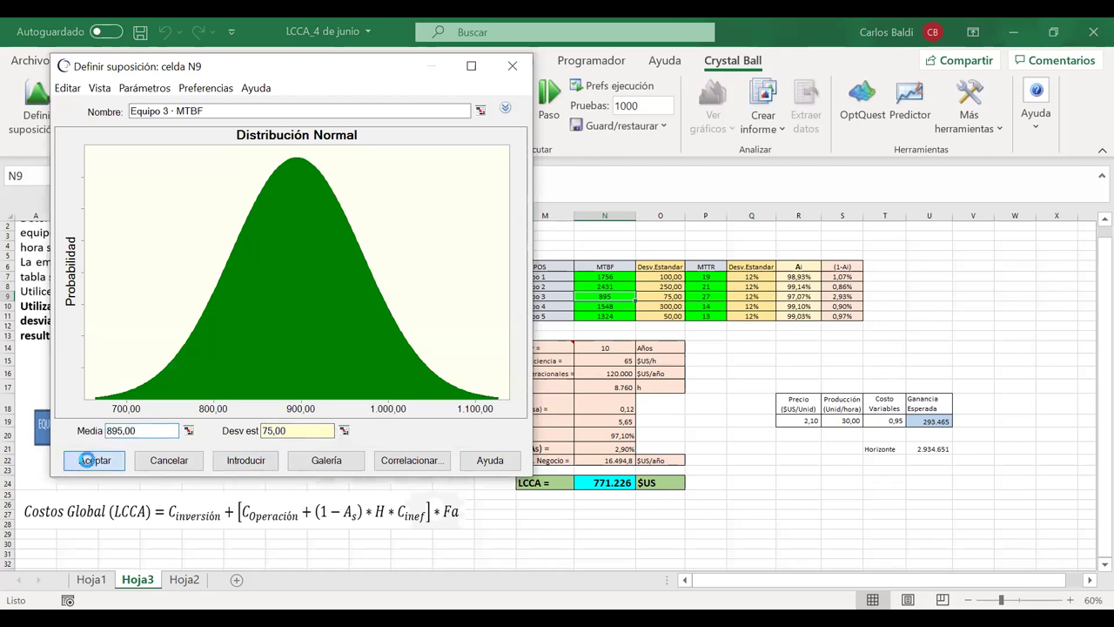
# Reapply the normal MTBF assumption of Equipo 4 in N10 with a standard deviation of 300
pyautogui.click(610, 306)
pyautogui.click(36, 100)
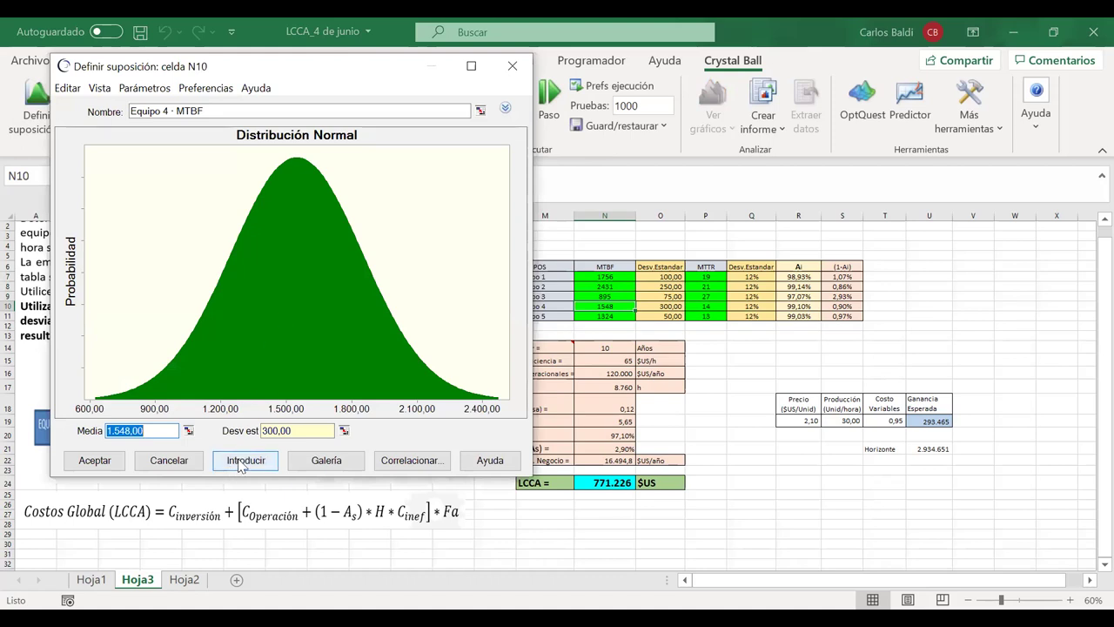
pyautogui.click(102, 461)
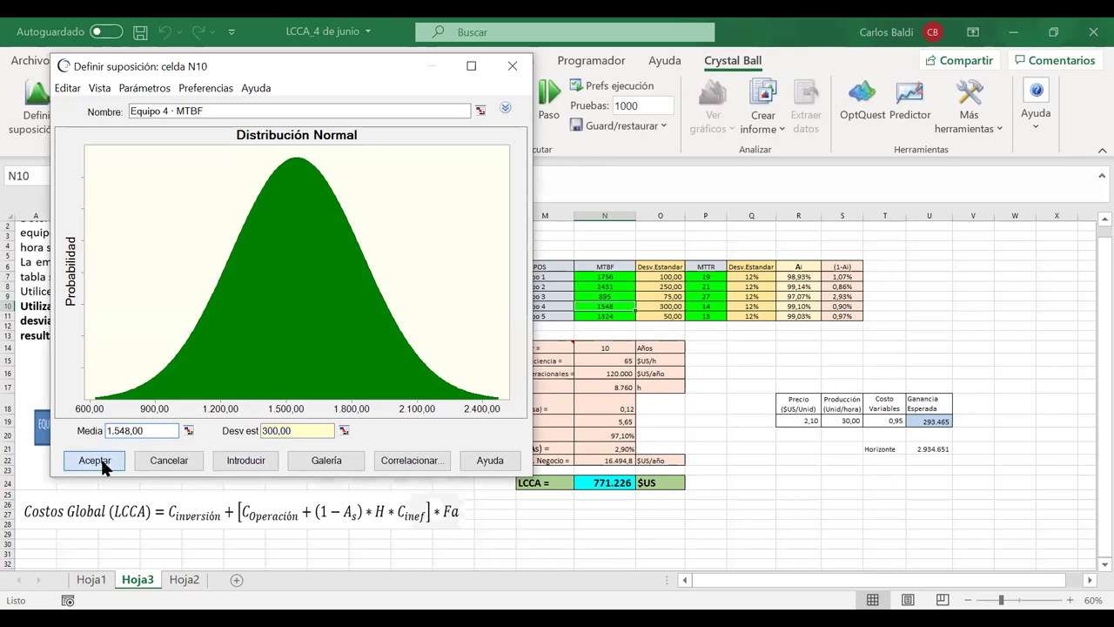
pyautogui.press('Down')
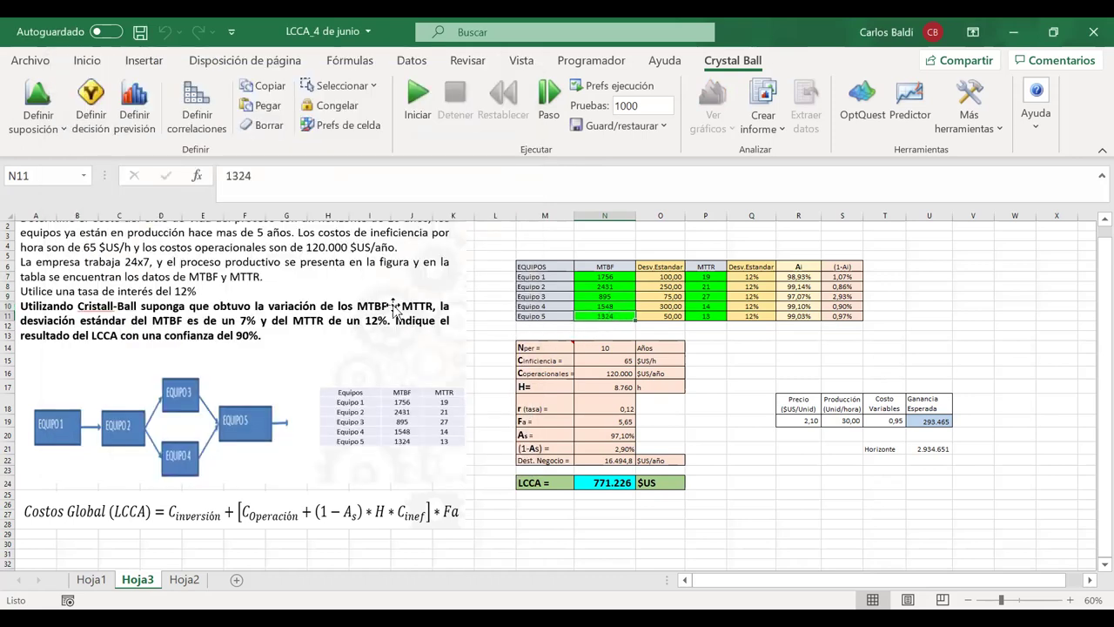
# Set the axis scale of the Equipo 4 MTBF assumption chart in N10 to Fijo with a maximum of 2100
pyautogui.click(620, 306)
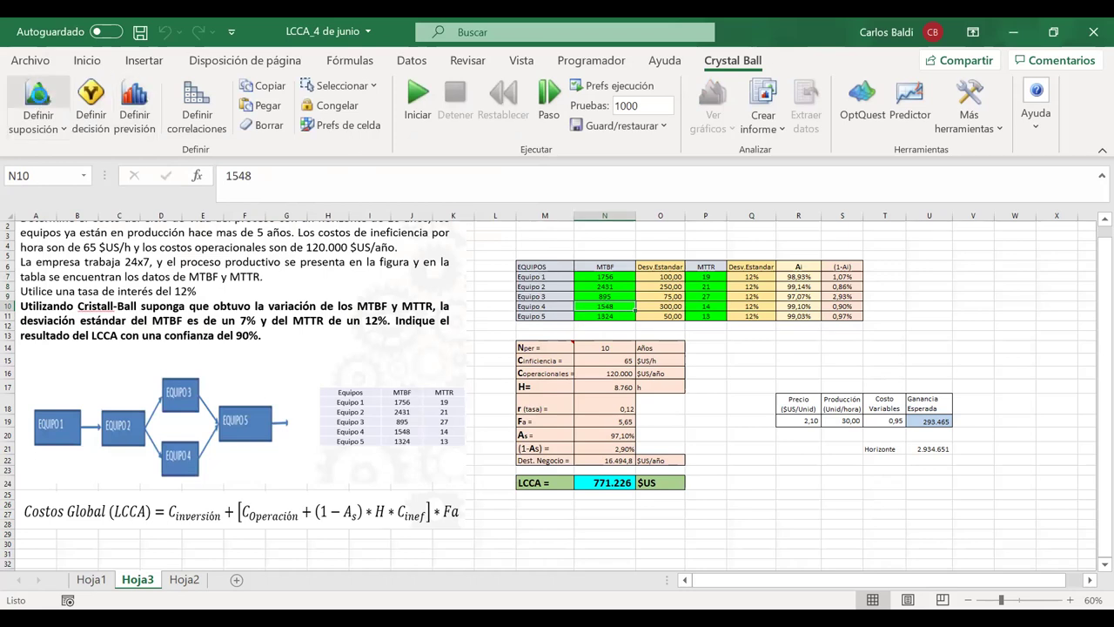
pyautogui.click(37, 97)
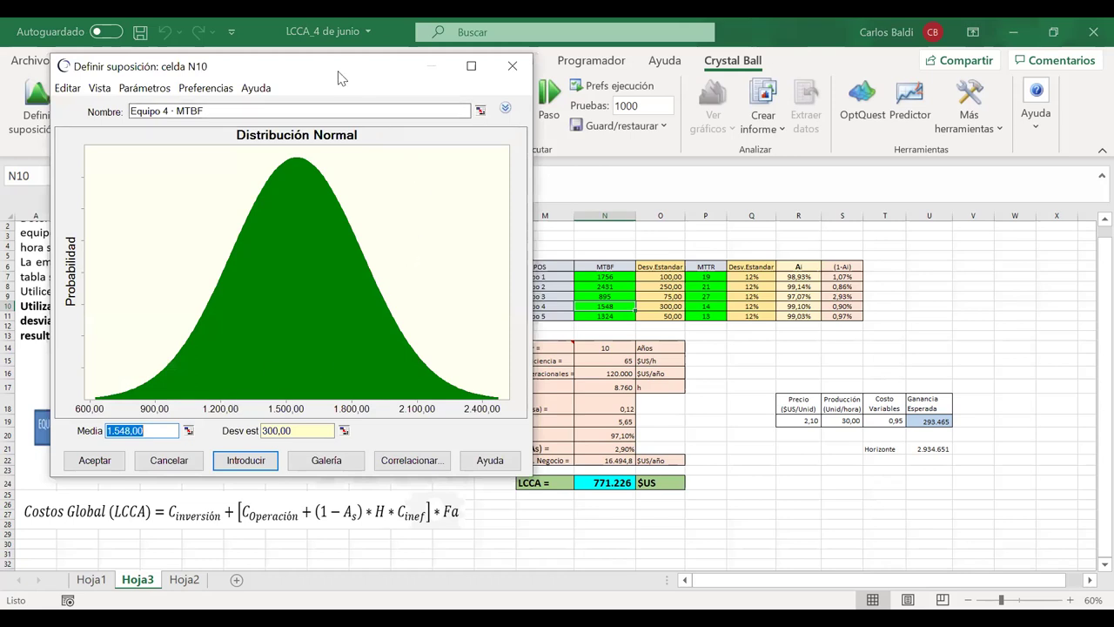
pyautogui.moveTo(336, 74); pyautogui.dragTo(313, 78)
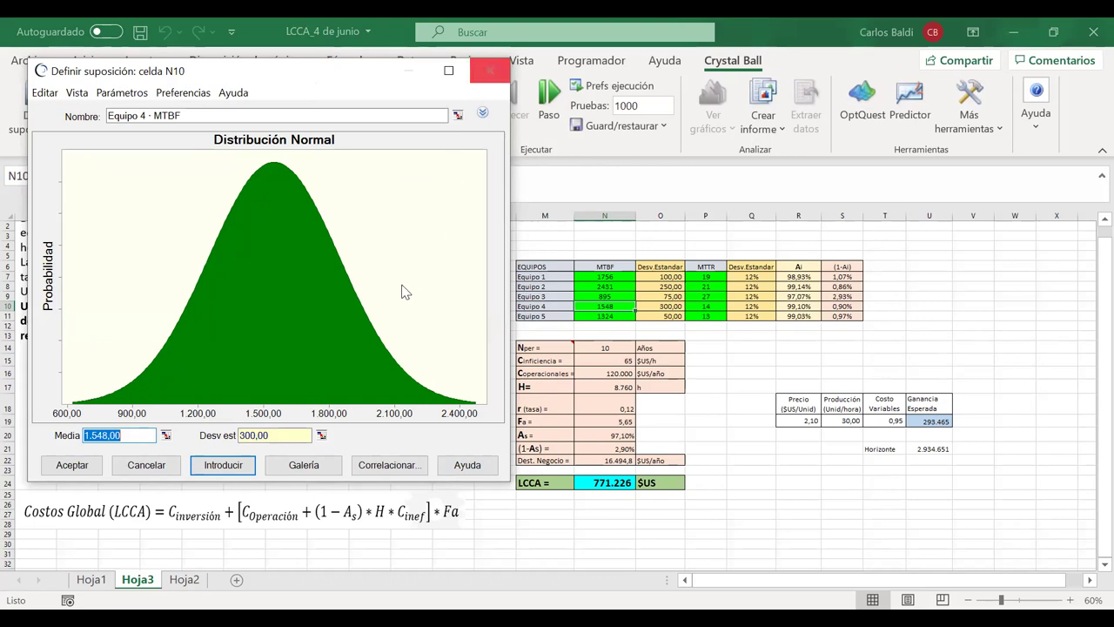
pyautogui.doubleClick(401, 411)
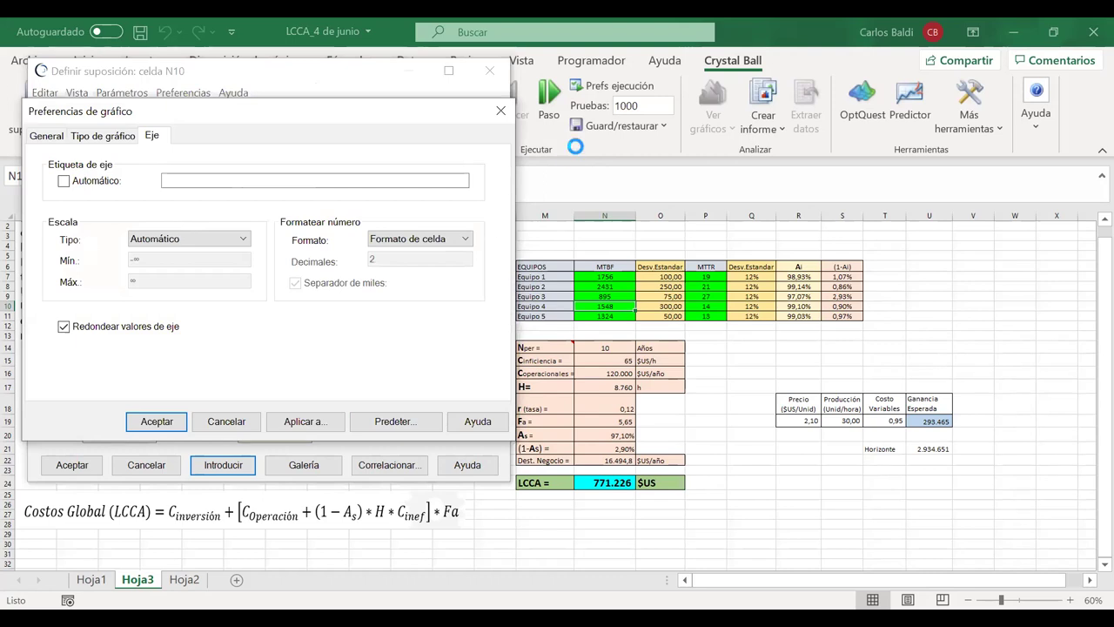
pyautogui.click(502, 112)
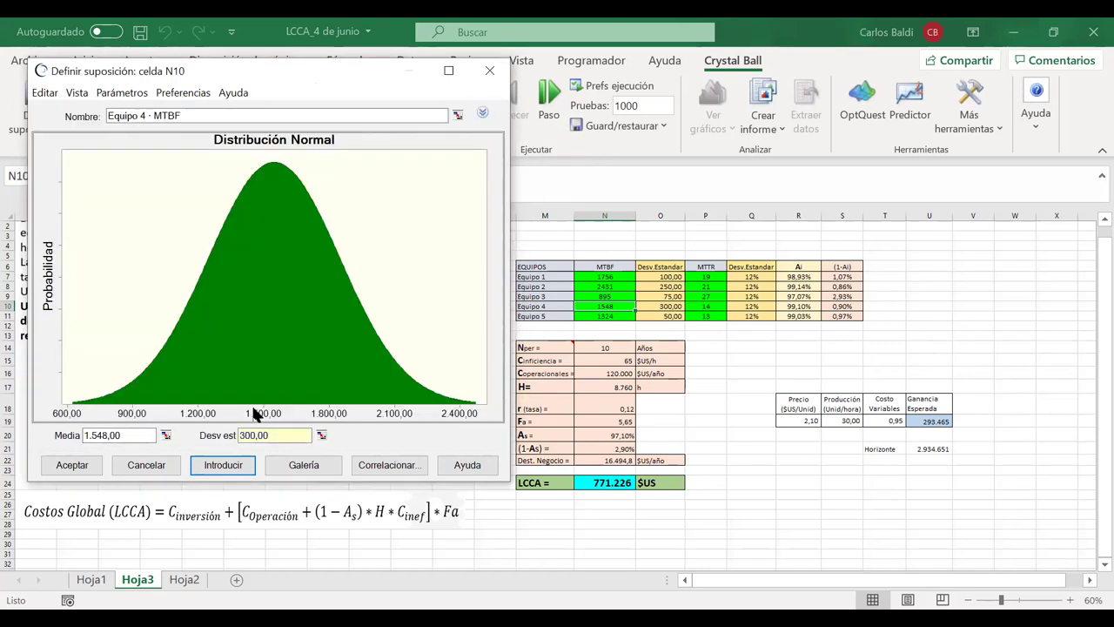
pyautogui.doubleClick(339, 418)
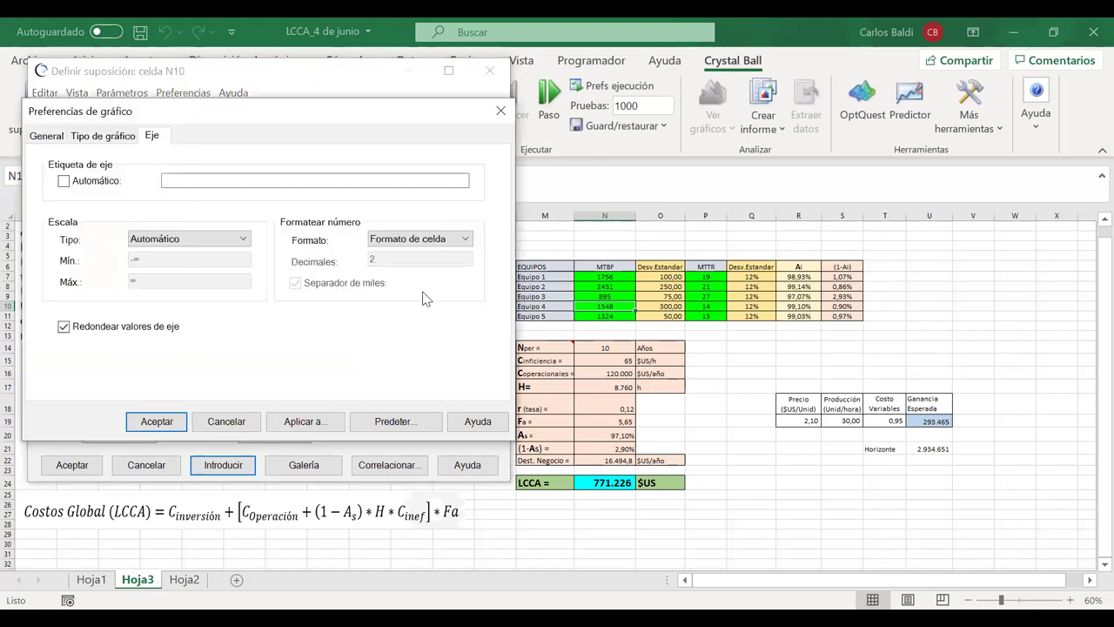
pyautogui.click(181, 241)
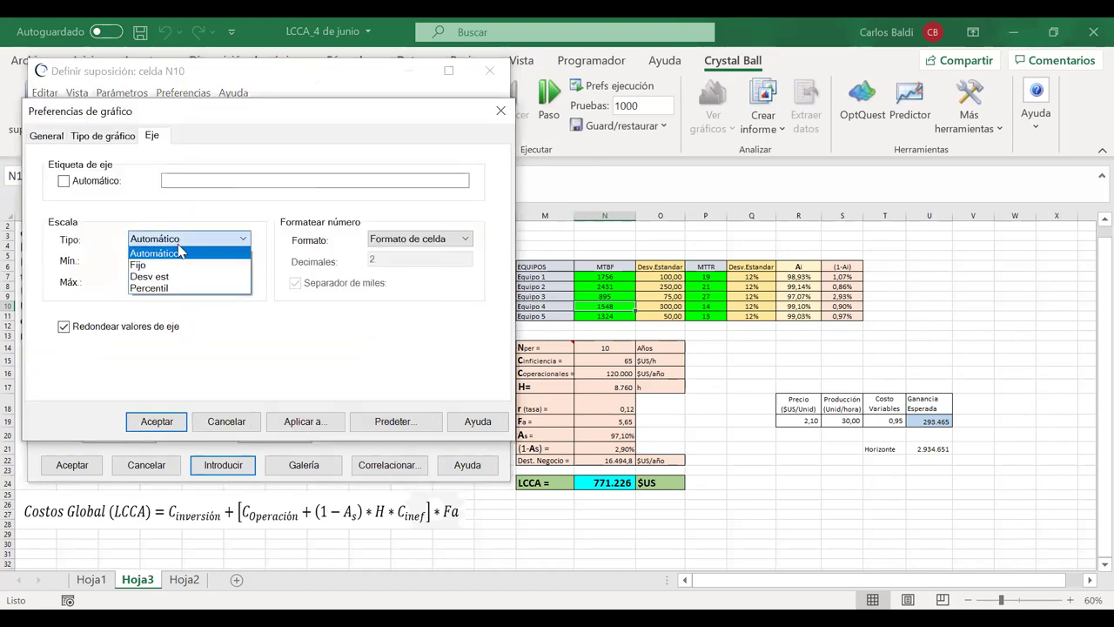
pyautogui.click(139, 265)
pyautogui.click(178, 278)
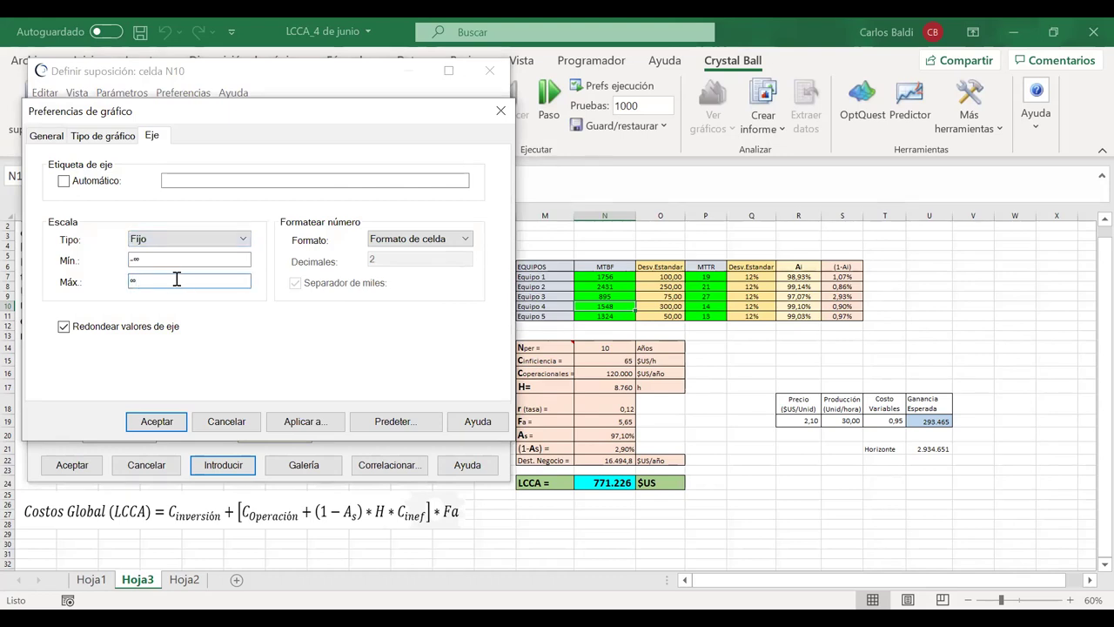
pyautogui.moveTo(171, 279); pyautogui.dragTo(129, 279)
pyautogui.write('2100')
pyautogui.click(151, 424)
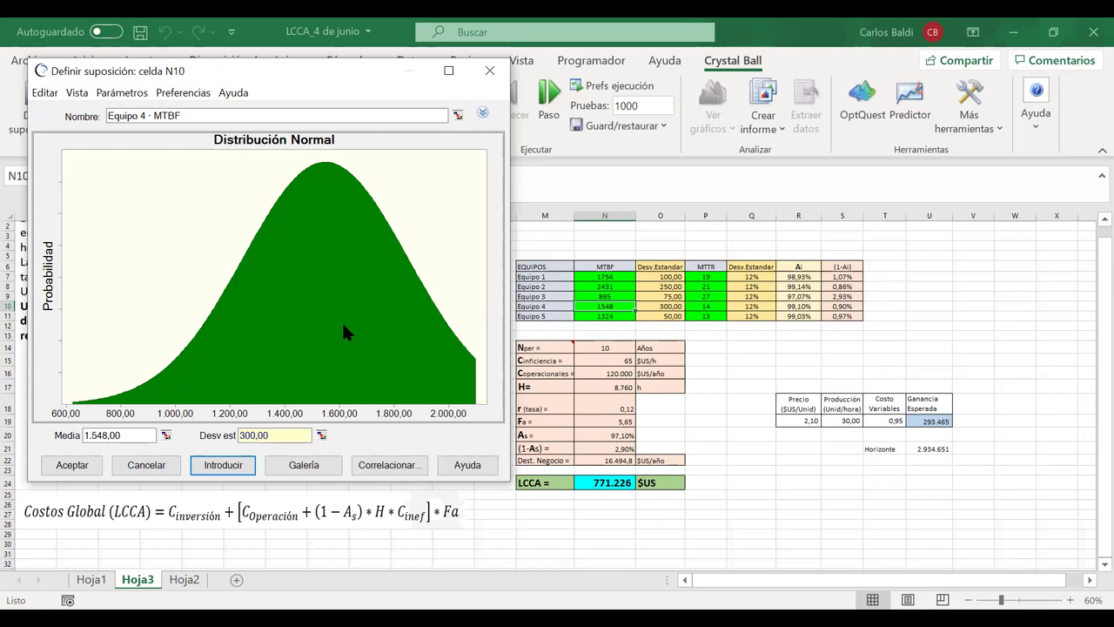
pyautogui.click(221, 466)
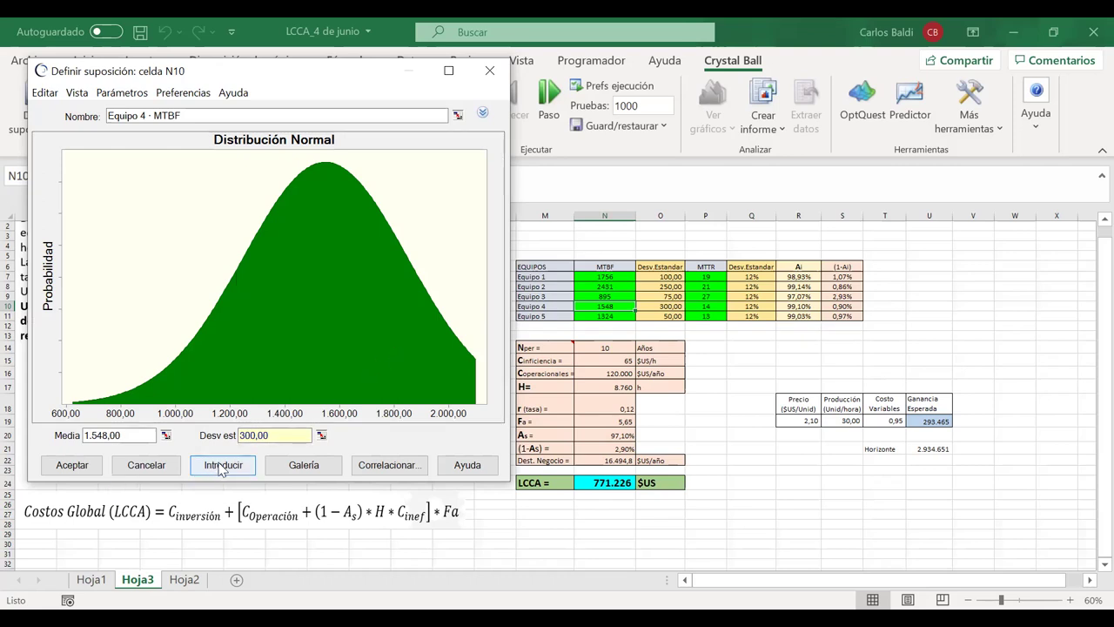
pyautogui.click(74, 464)
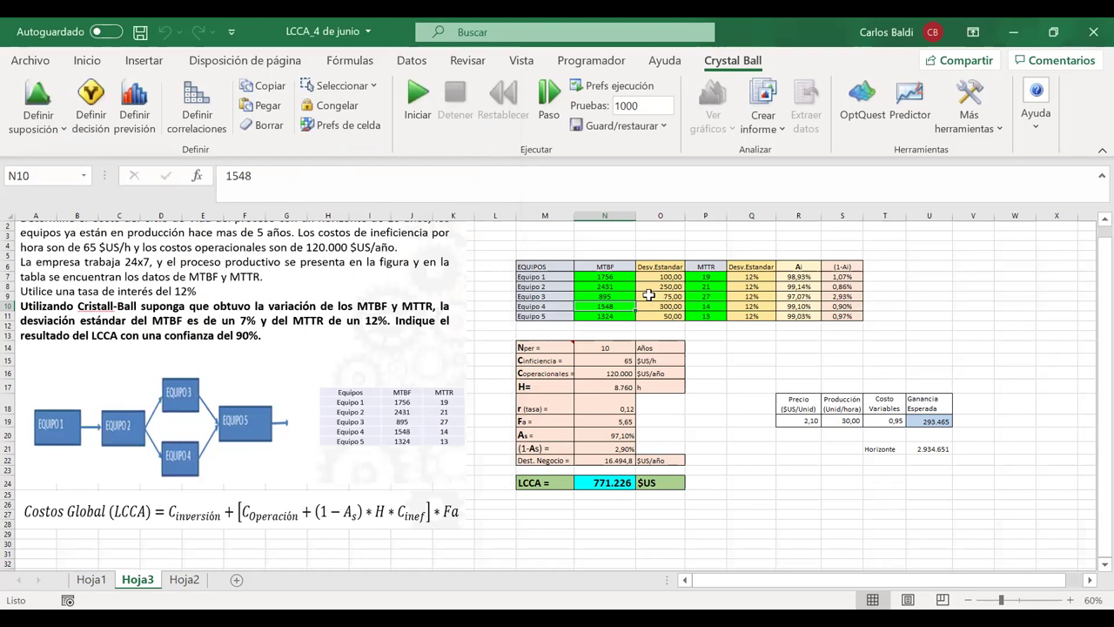
pyautogui.doubleClick(615, 306)
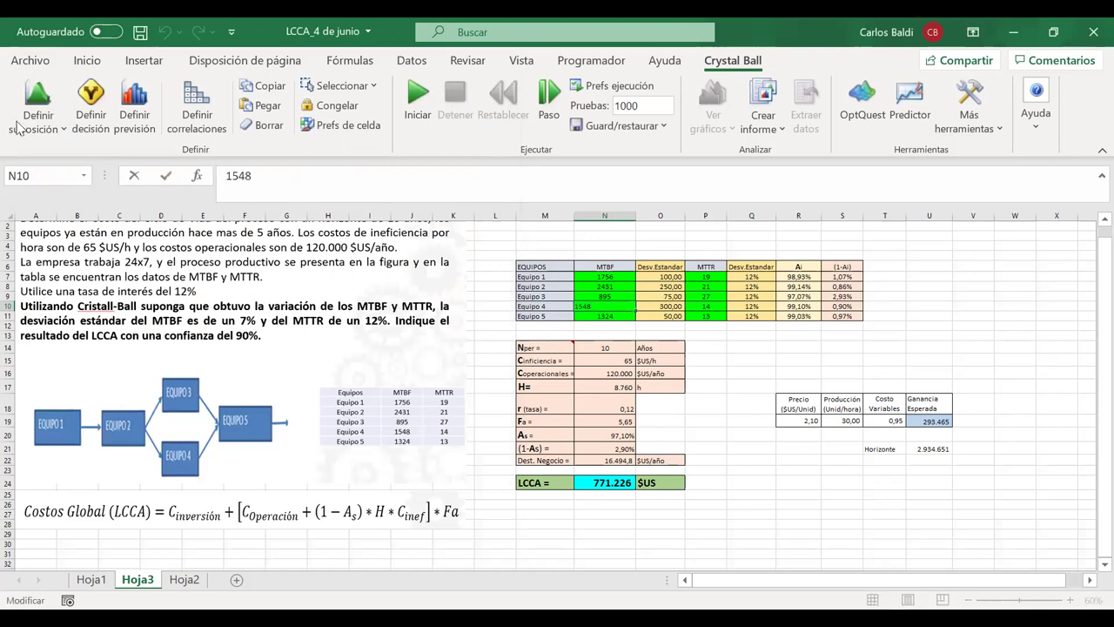
pyautogui.click(30, 104)
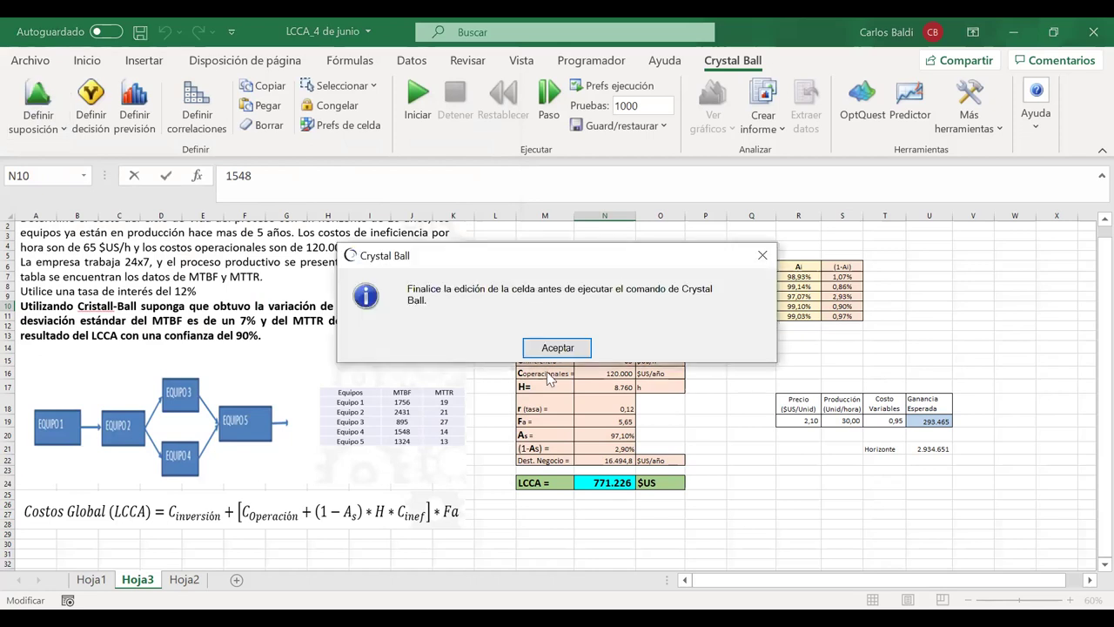
pyautogui.click(574, 356)
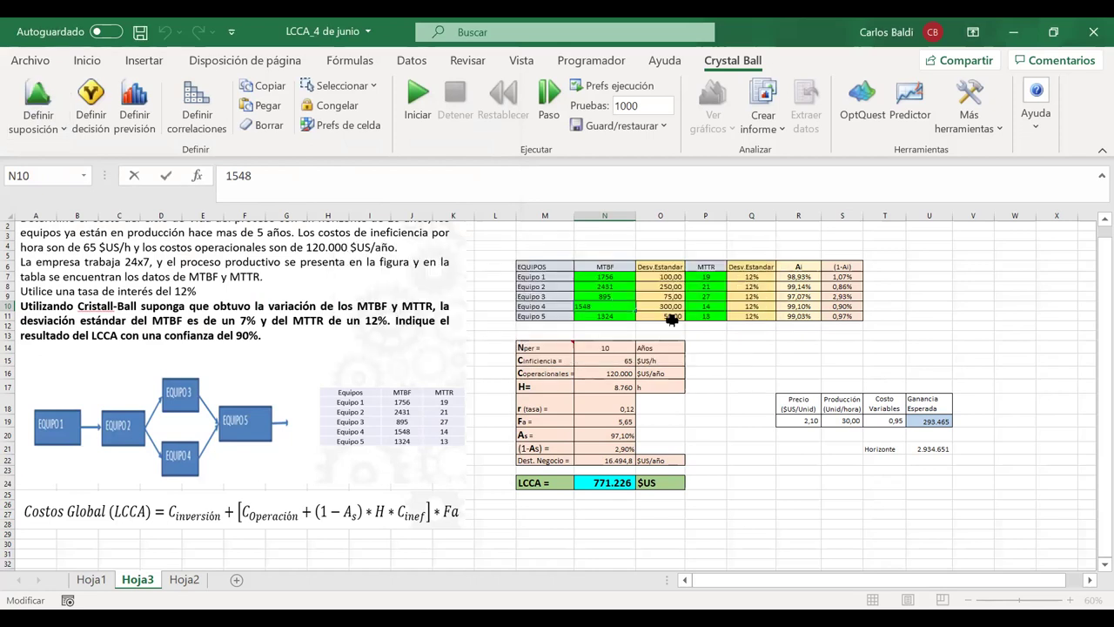
pyautogui.click(672, 319)
# Return the axis scale of the Equipo 4 MTBF assumption chart in N10 to Automático and accept the assumption
pyautogui.click(619, 307)
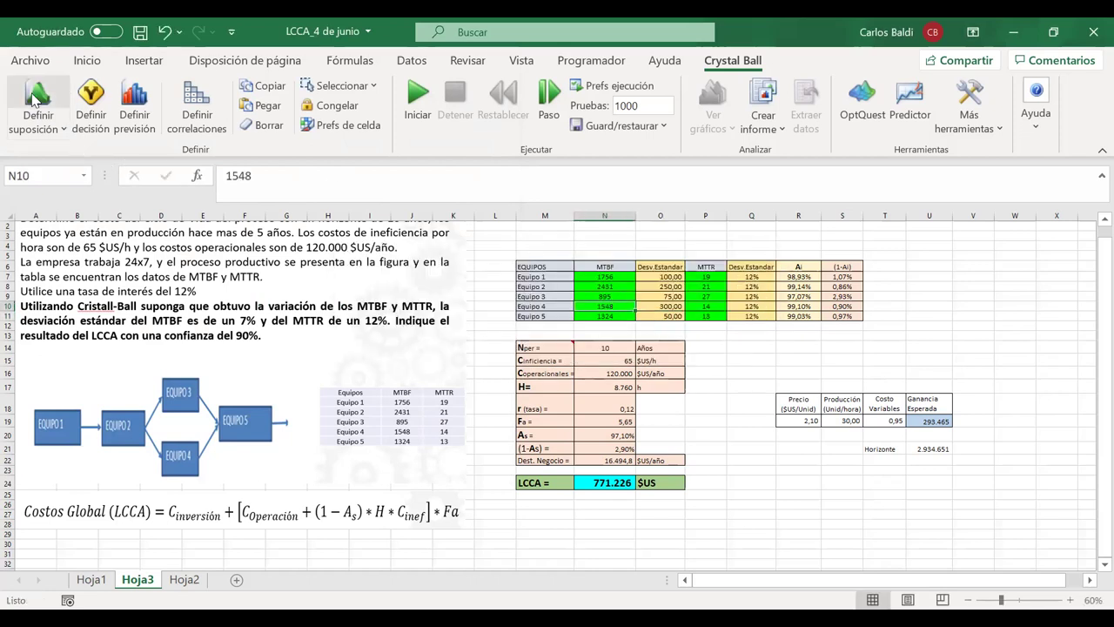
pyautogui.click(36, 100)
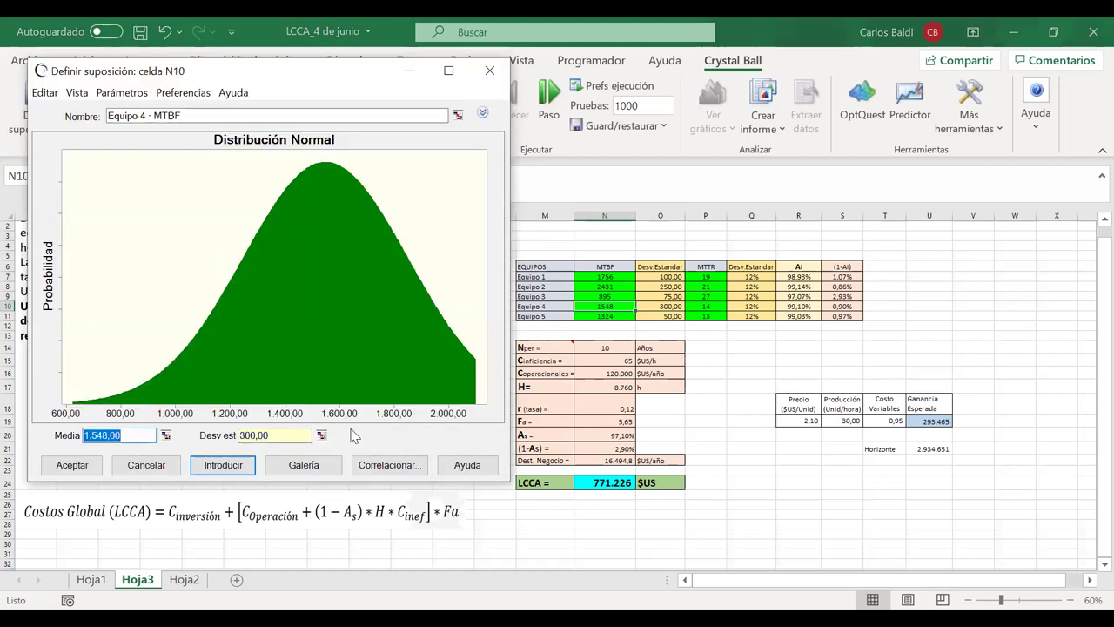
pyautogui.click(353, 413)
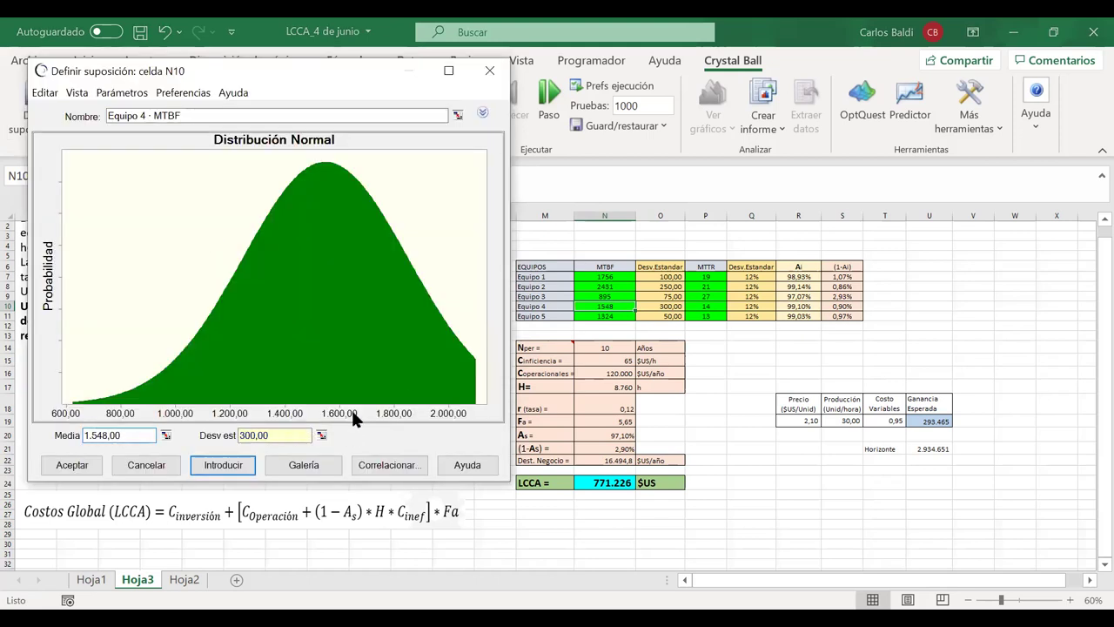
pyautogui.doubleClick(352, 413)
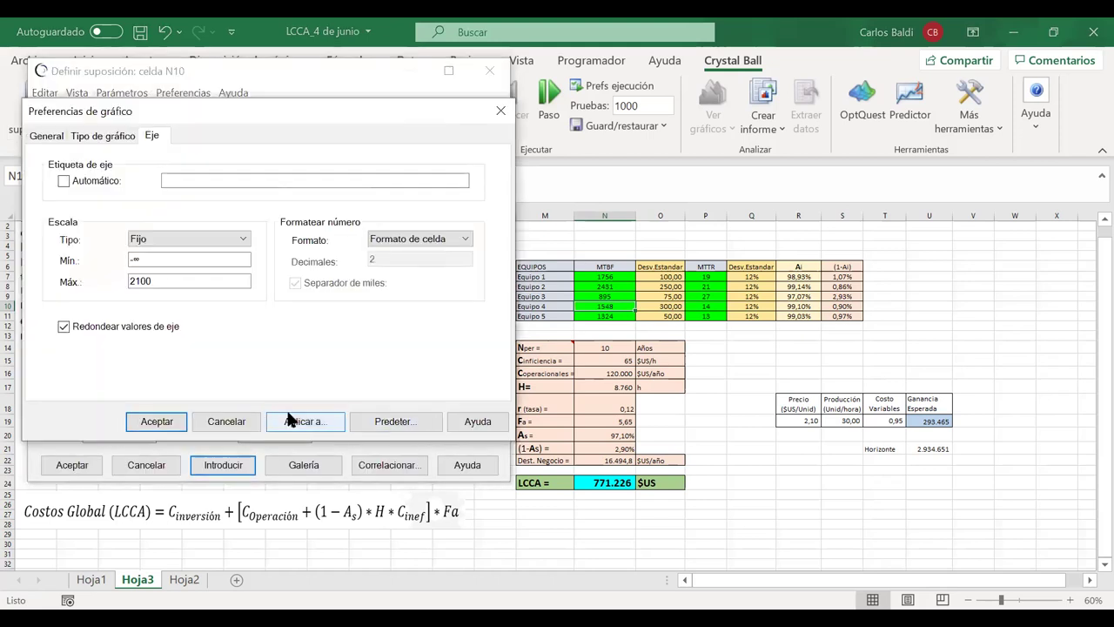
pyautogui.click(200, 247)
pyautogui.click(197, 251)
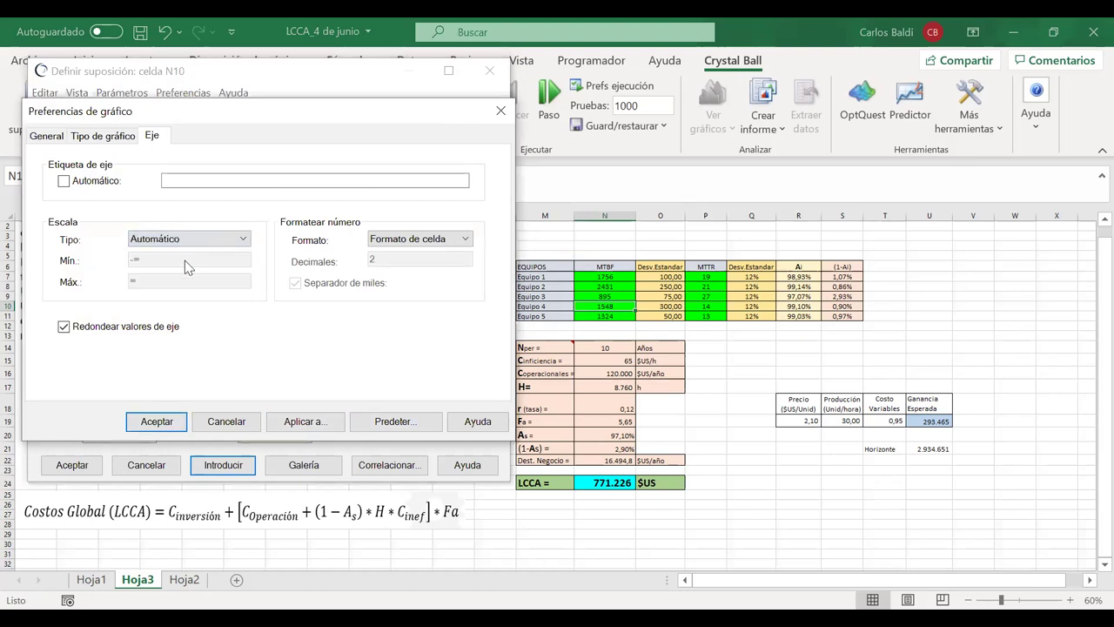
pyautogui.click(156, 422)
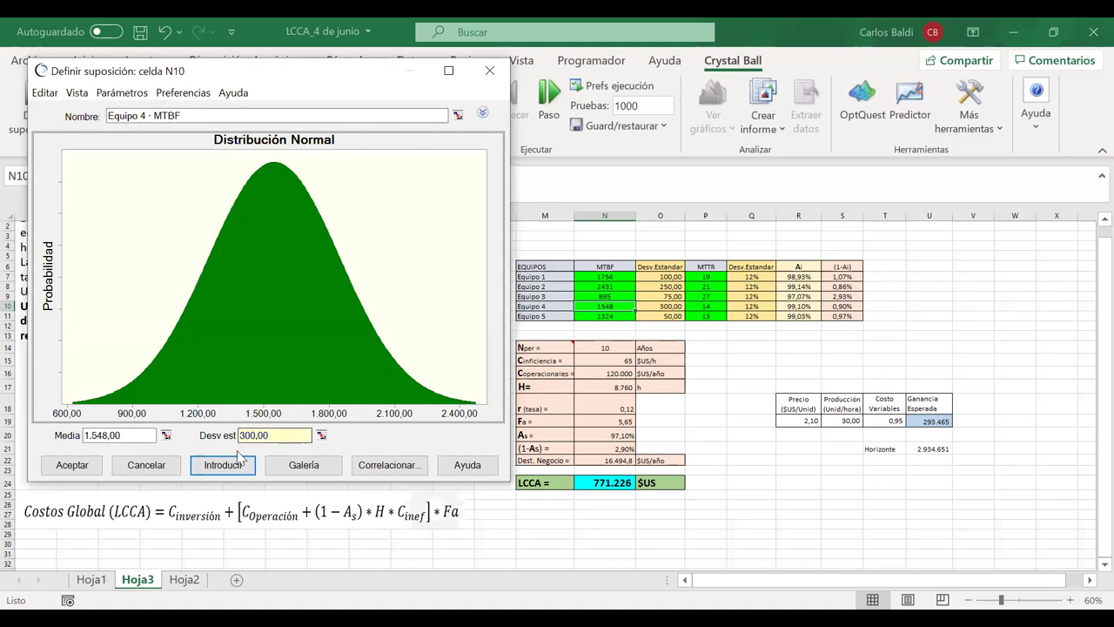
pyautogui.click(73, 465)
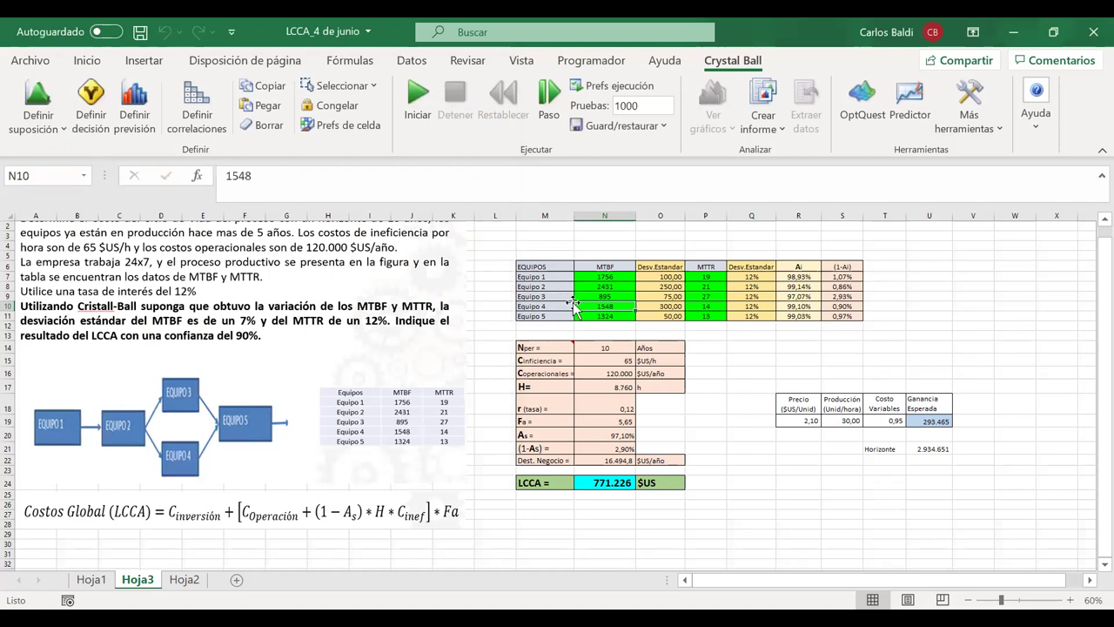
# Reapply the normal MTBF assumption of Equipo 5 in N11 with a standard deviation of 50
pyautogui.click(592, 315)
pyautogui.click(37, 98)
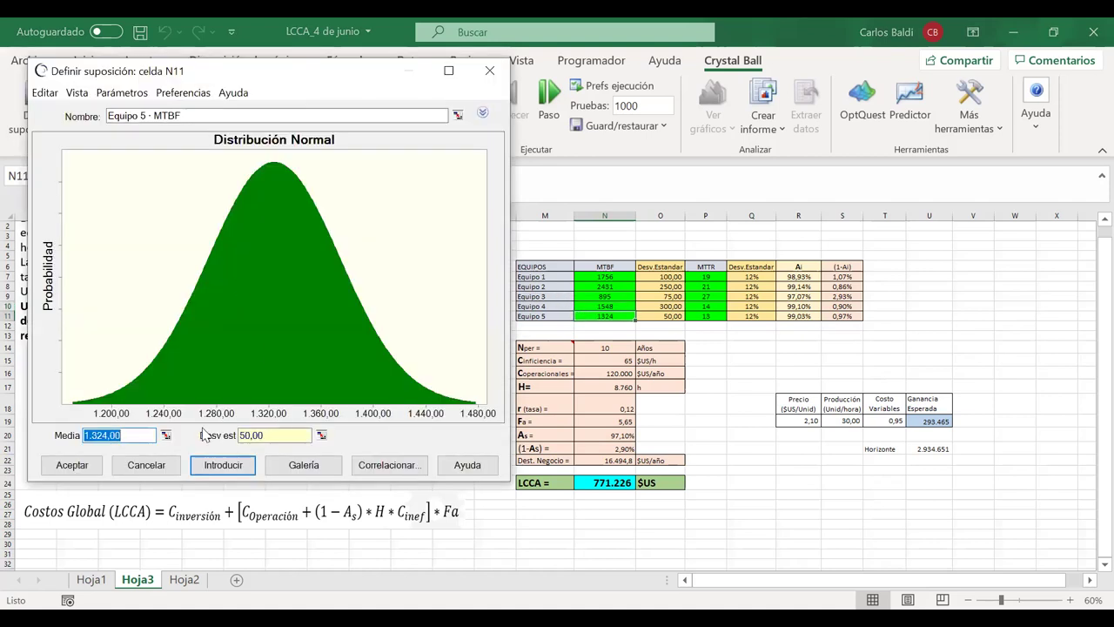
pyautogui.click(223, 465)
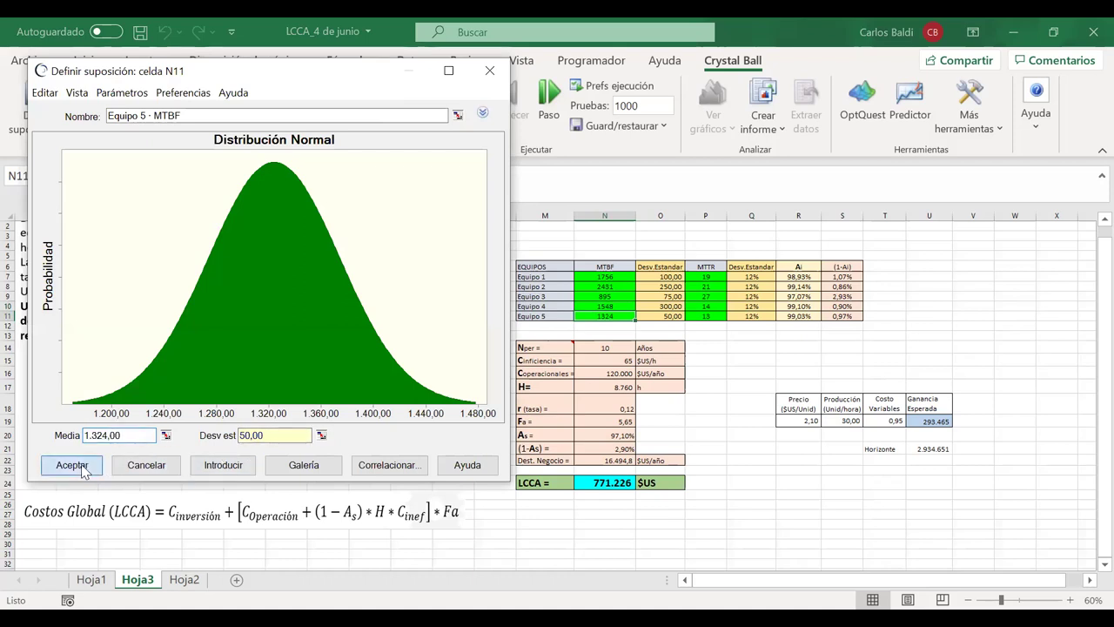
pyautogui.click(73, 465)
# Set the MTTR standard deviation of Equipo 1 in Q7 to 2%
pyautogui.click(759, 274)
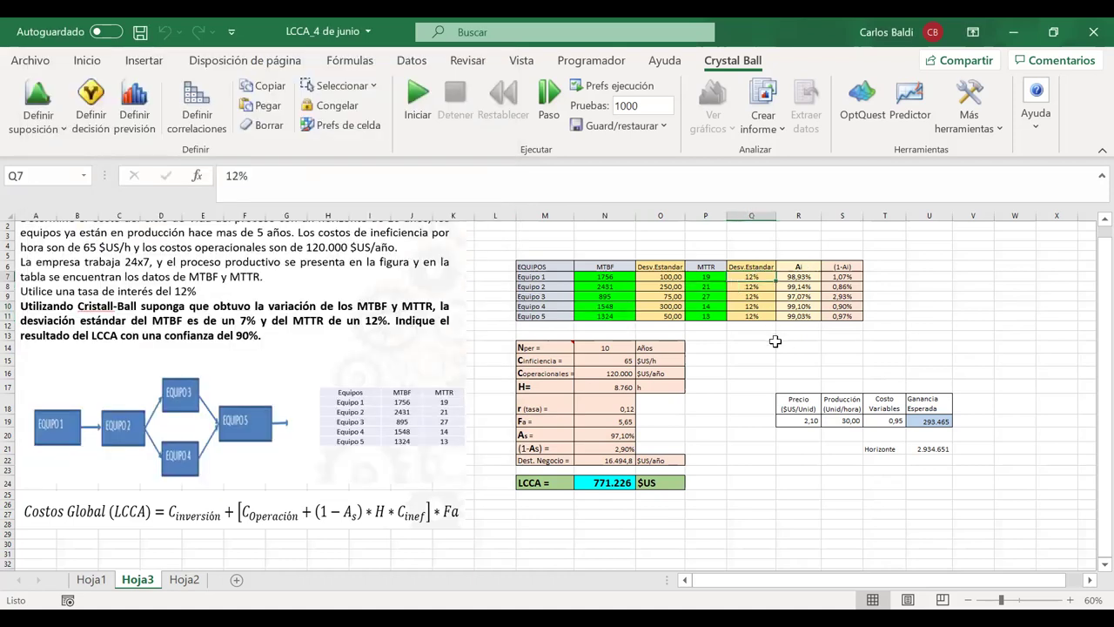
pyautogui.write('2')
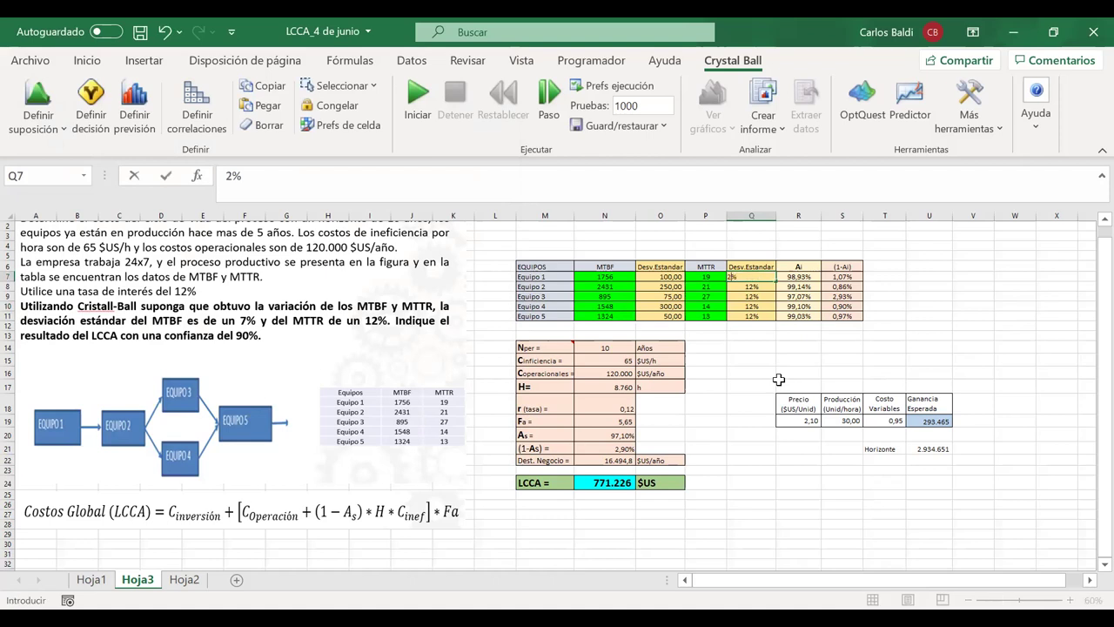
pyautogui.press('Return')
# Format the MTTR standard deviations in Q7:Q11 as plain numbers with a thousands separator and two decimals instead of percentages
pyautogui.moveTo(757, 276); pyautogui.dragTo(757, 312)
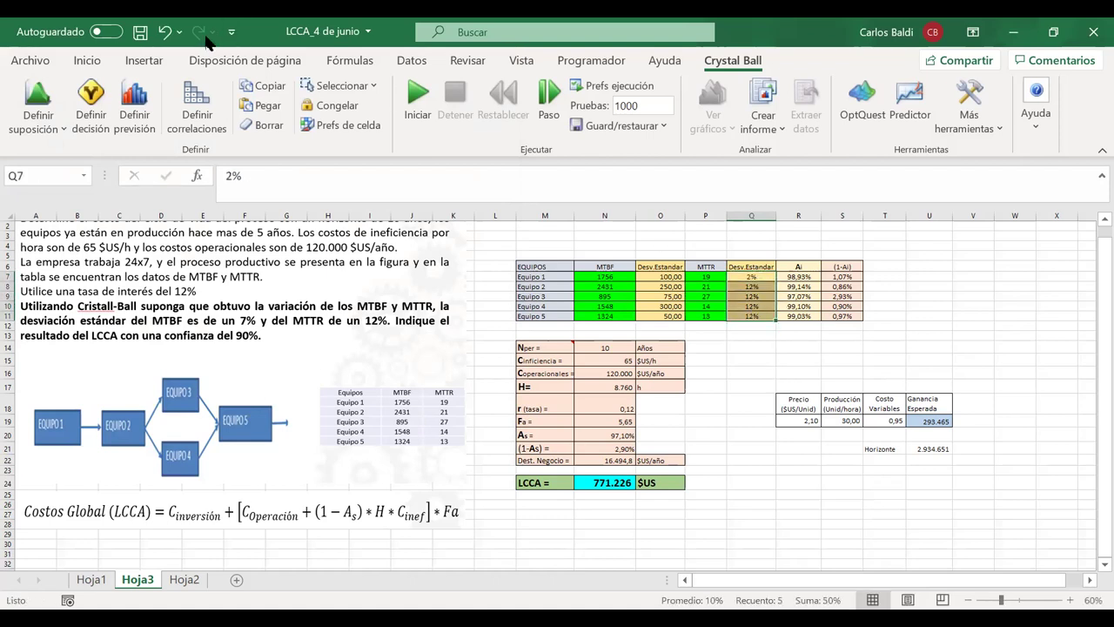
pyautogui.click(87, 61)
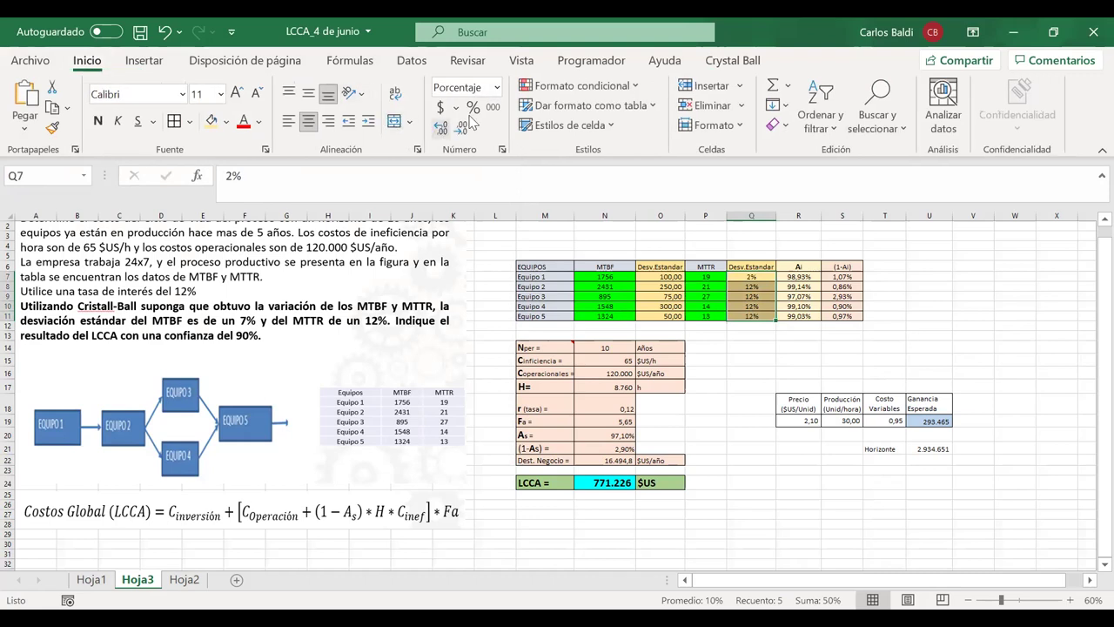
pyautogui.click(493, 106)
pyautogui.click(444, 126)
pyautogui.click(444, 126)
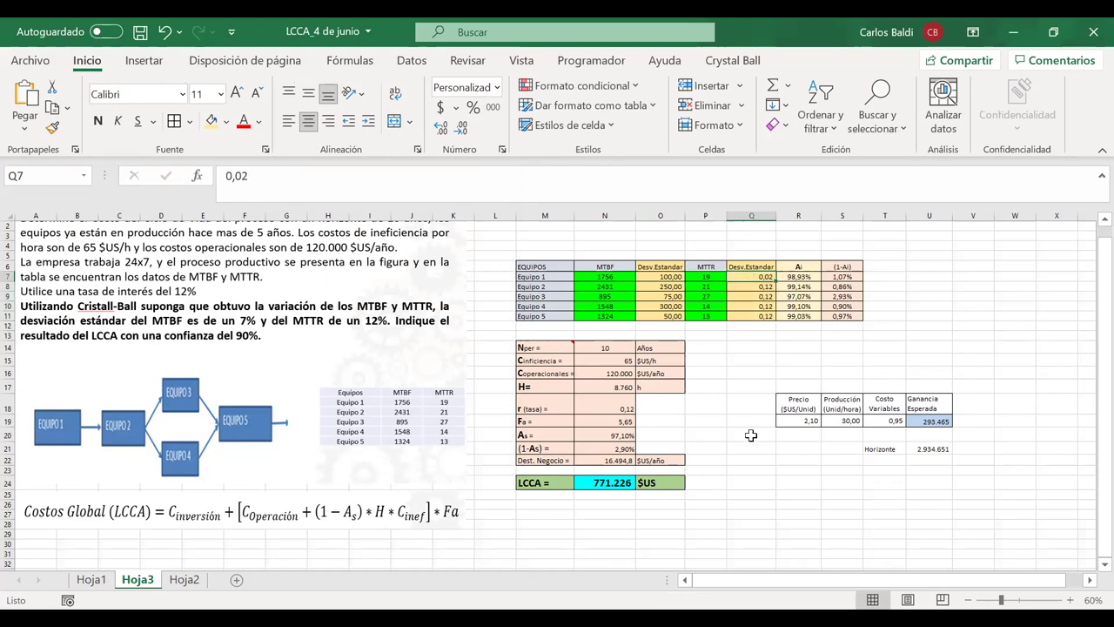
# Enter MTTR standard deviations of 1,5, 3, 5, 3 and 1 for Equipo 1 to Equipo 5 in Q7:Q11
pyautogui.write('1,5')
pyautogui.press('Return')
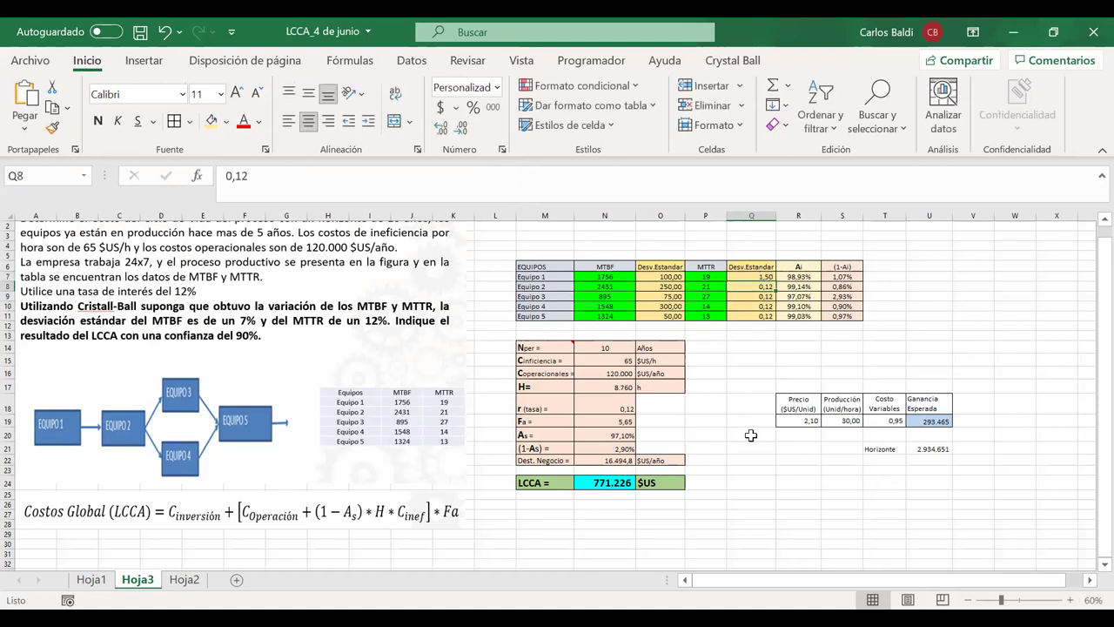
pyautogui.write('3')
pyautogui.press('Return')
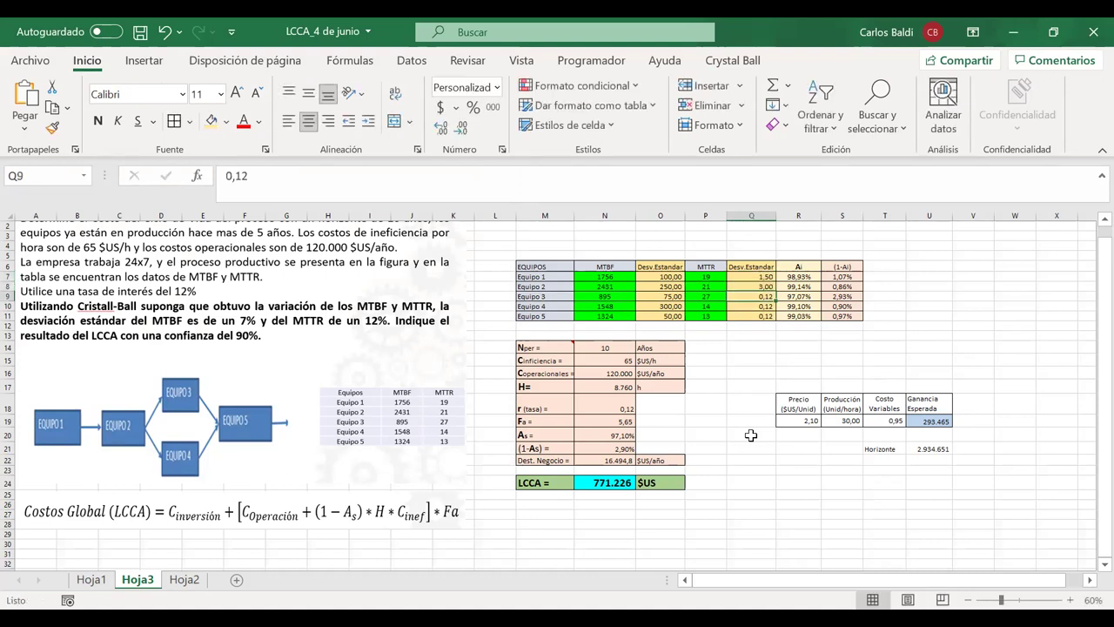
pyautogui.write('5')
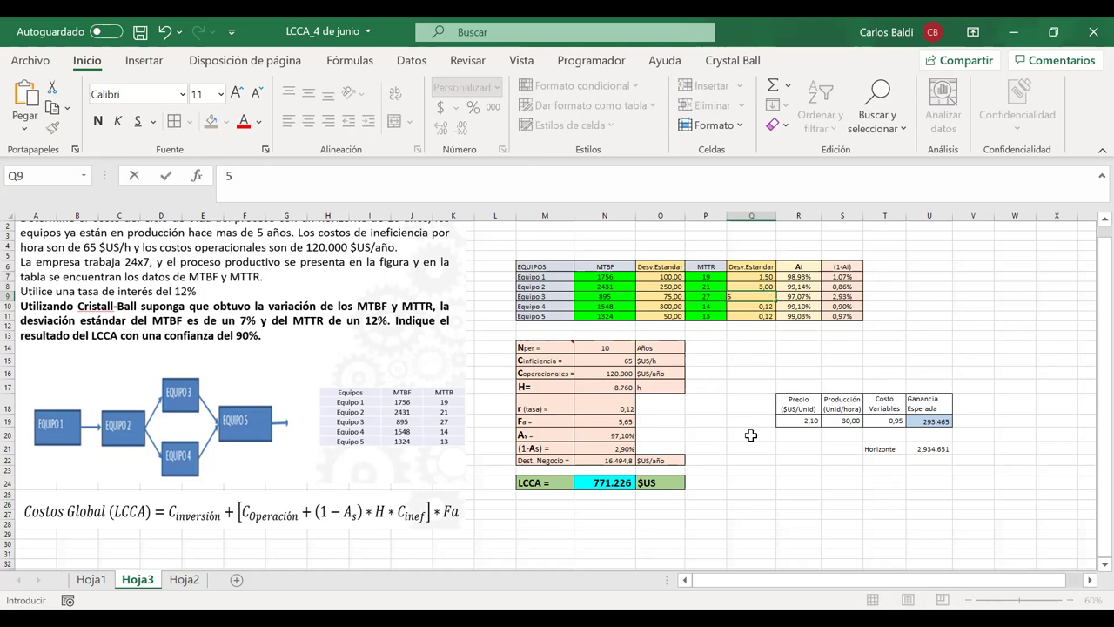
pyautogui.press('Return')
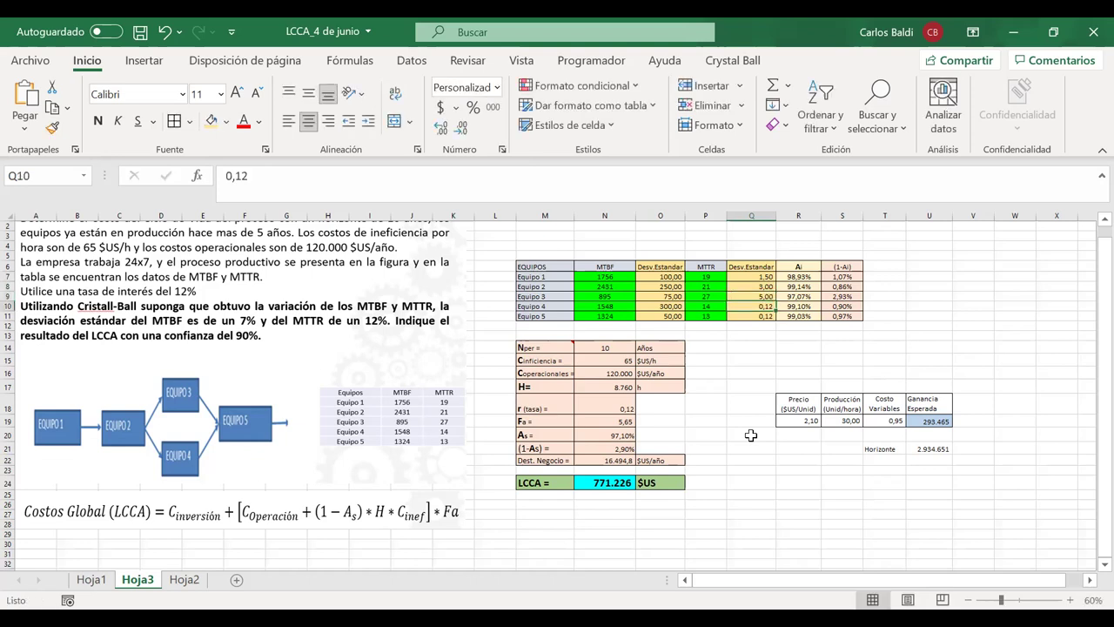
pyautogui.write('3')
pyautogui.press('Return')
pyautogui.click(107, 31)
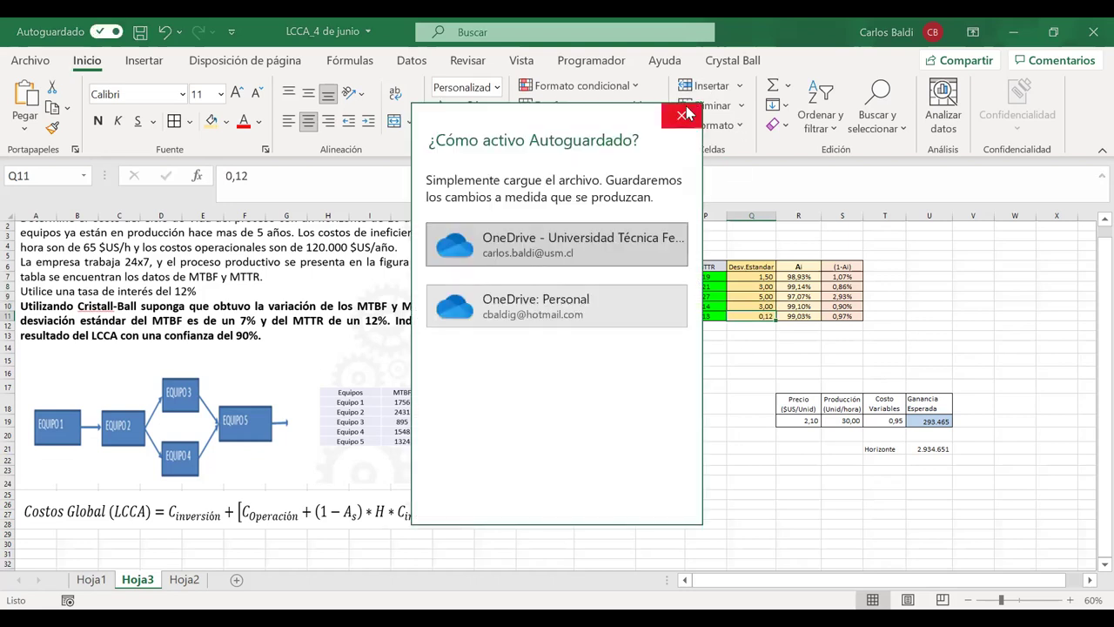
pyautogui.click(683, 115)
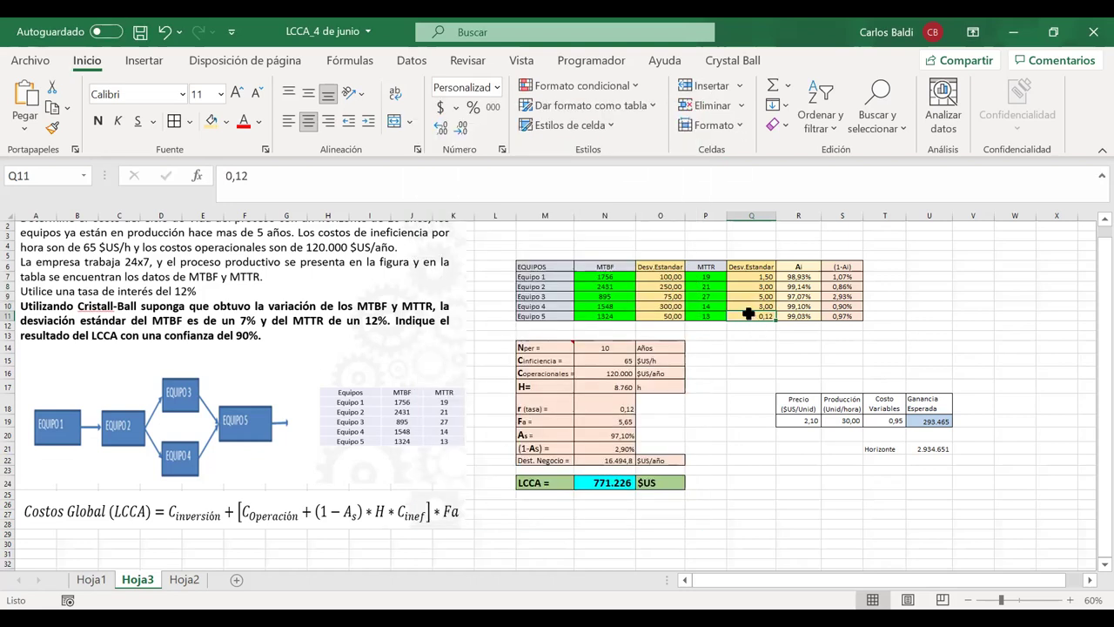
pyautogui.write('1')
pyautogui.press('Return')
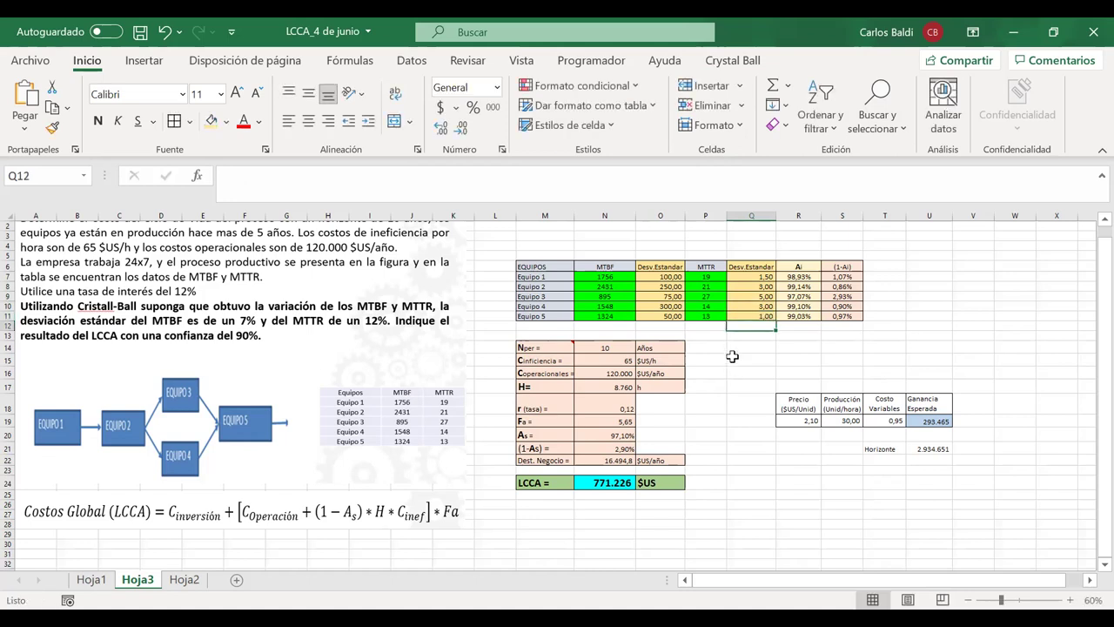
# Define the system availability As in N20 as a Crystal Ball forecast with the name "As ="
pyautogui.click(599, 480)
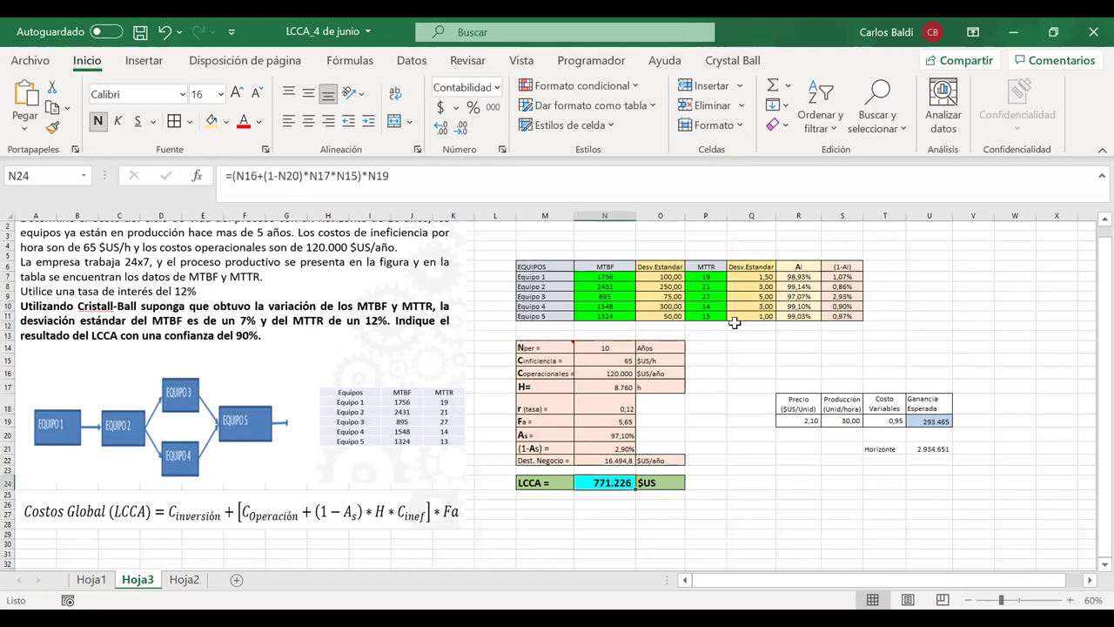
pyautogui.click(733, 60)
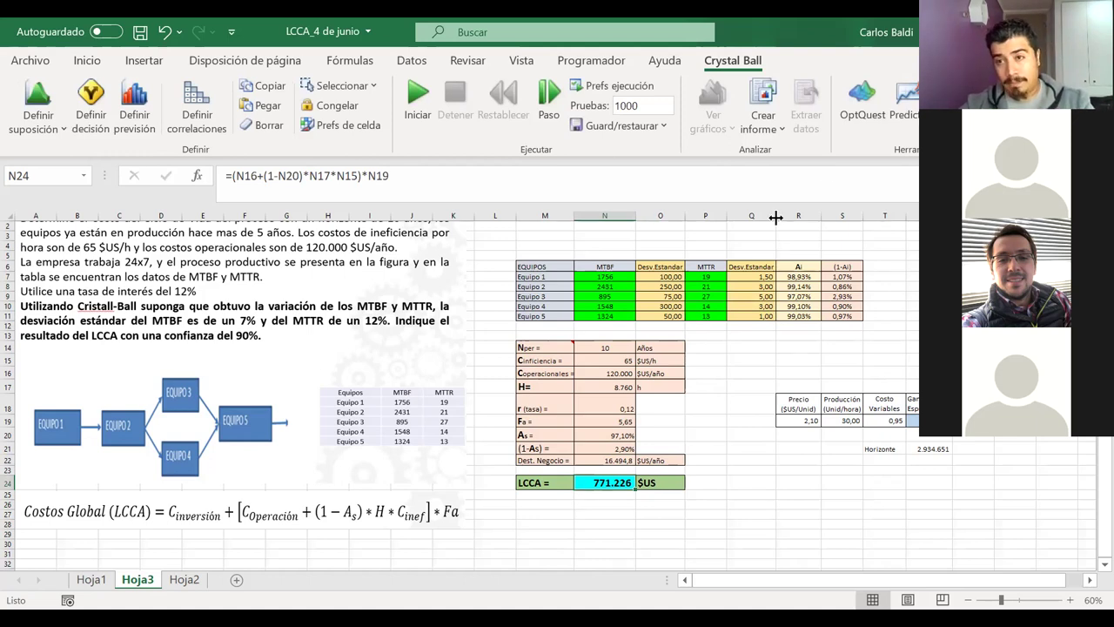
pyautogui.click(584, 431)
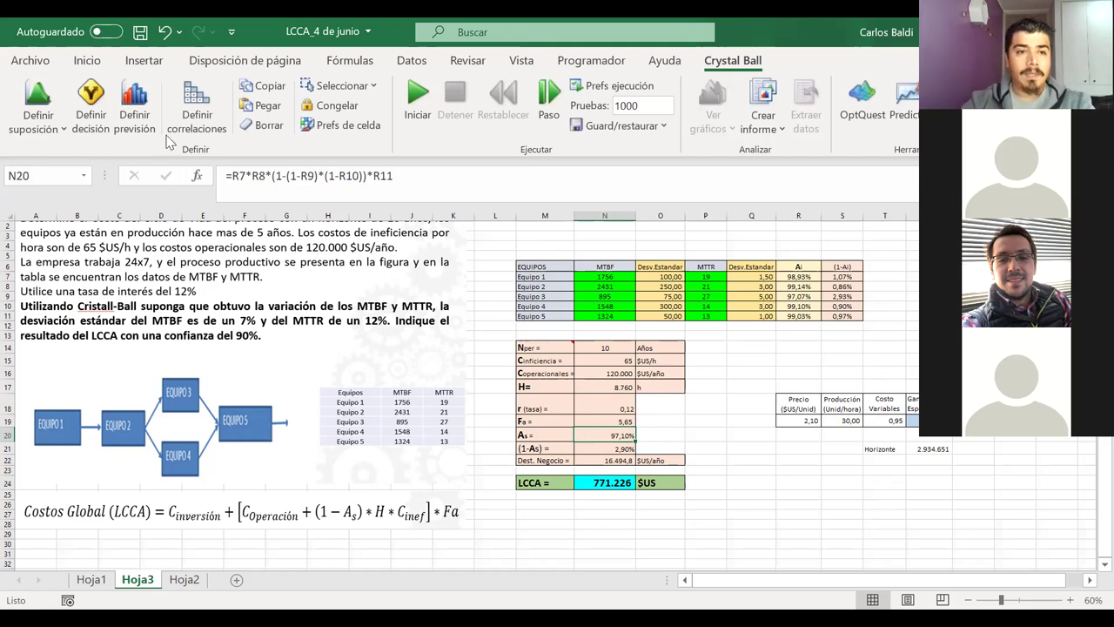
pyautogui.click(139, 99)
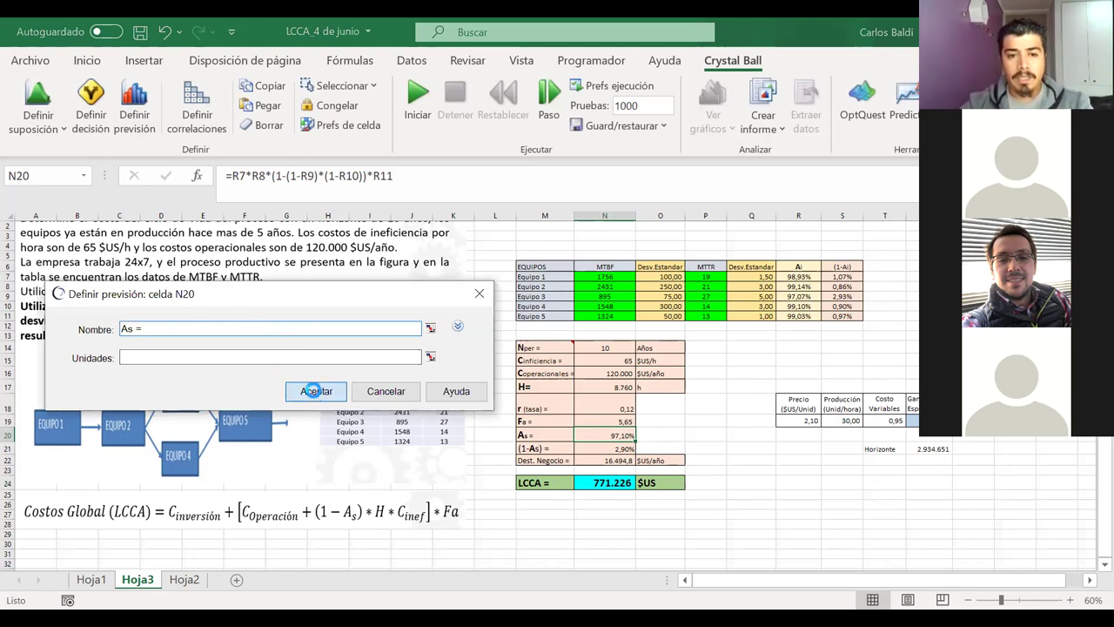
pyautogui.click(314, 391)
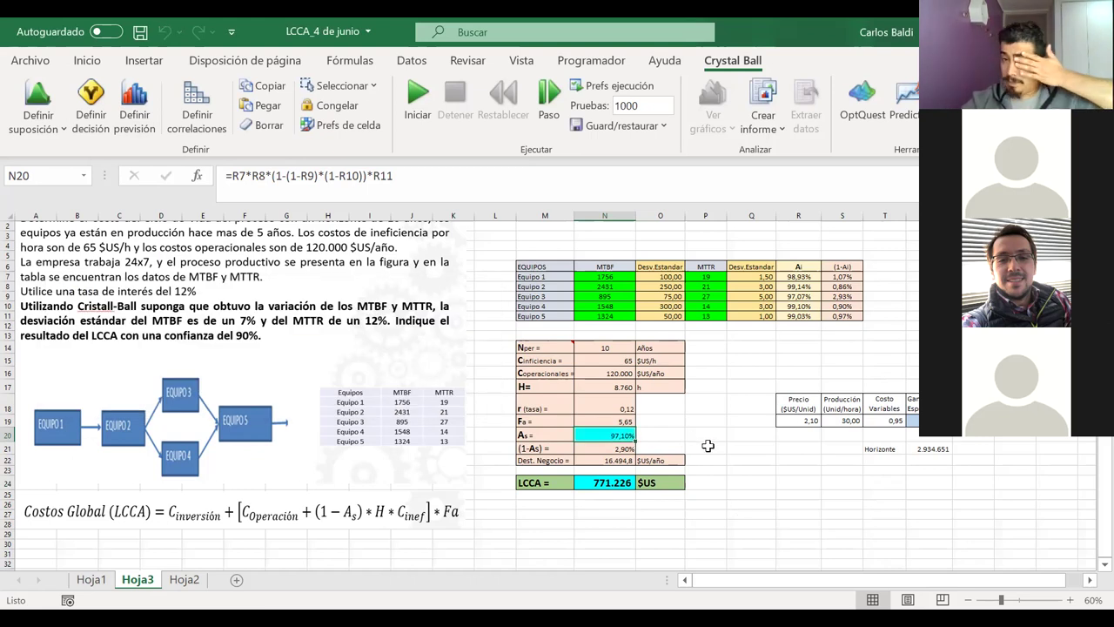
# Set the number of simulation trials to 4000 and run the Crystal Ball simulation
pyautogui.doubleClick(625, 105)
pyautogui.click(624, 105)
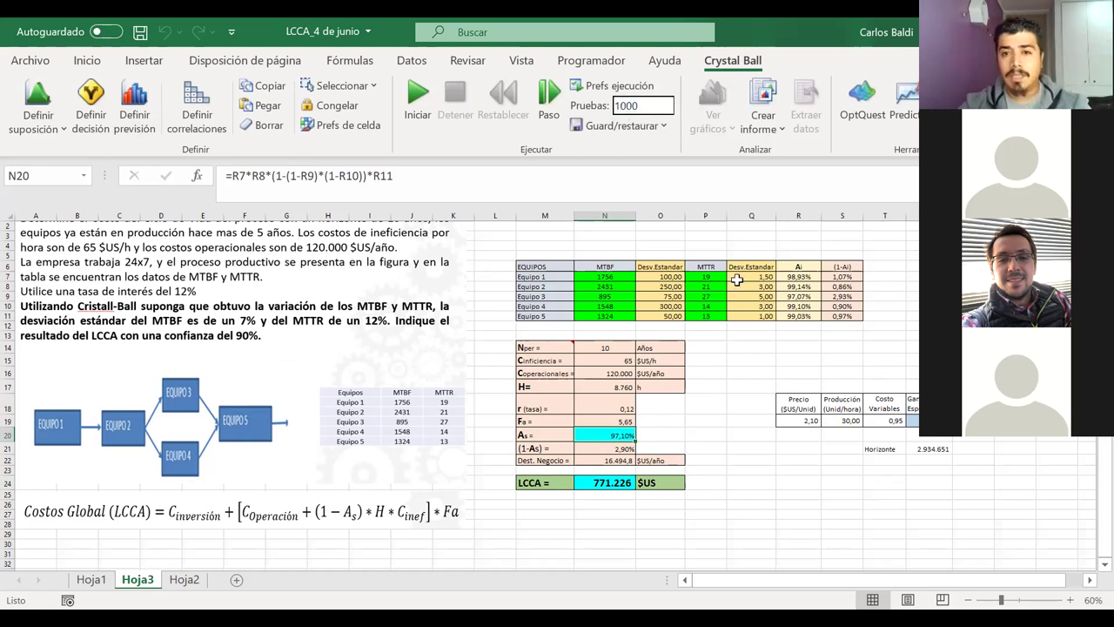
pyautogui.press('BackSpace')
pyautogui.write('4')
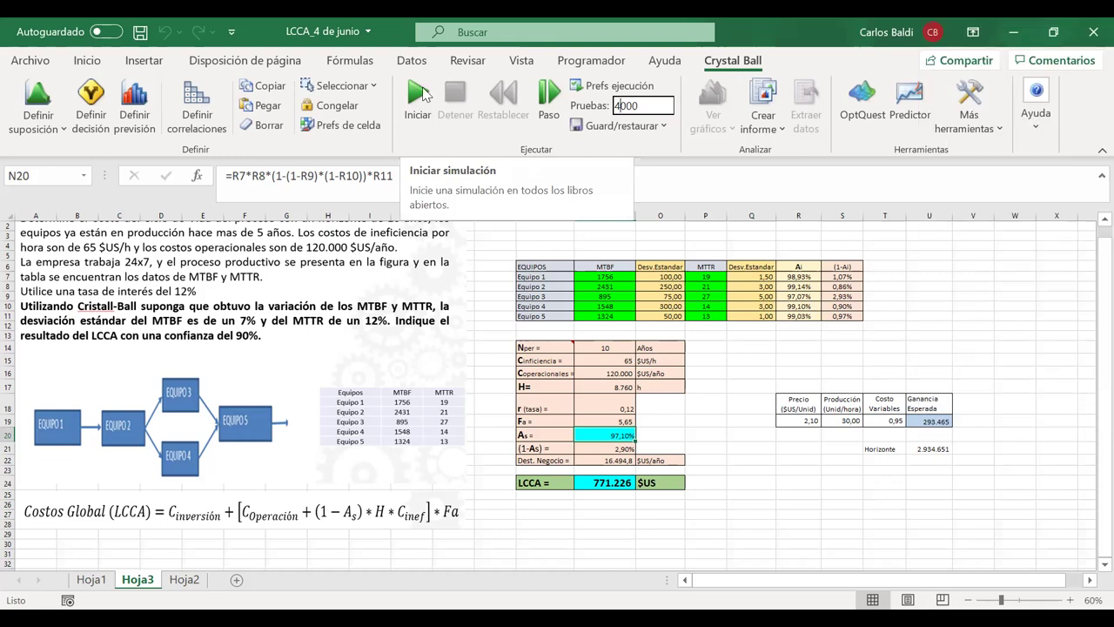
pyautogui.click(421, 96)
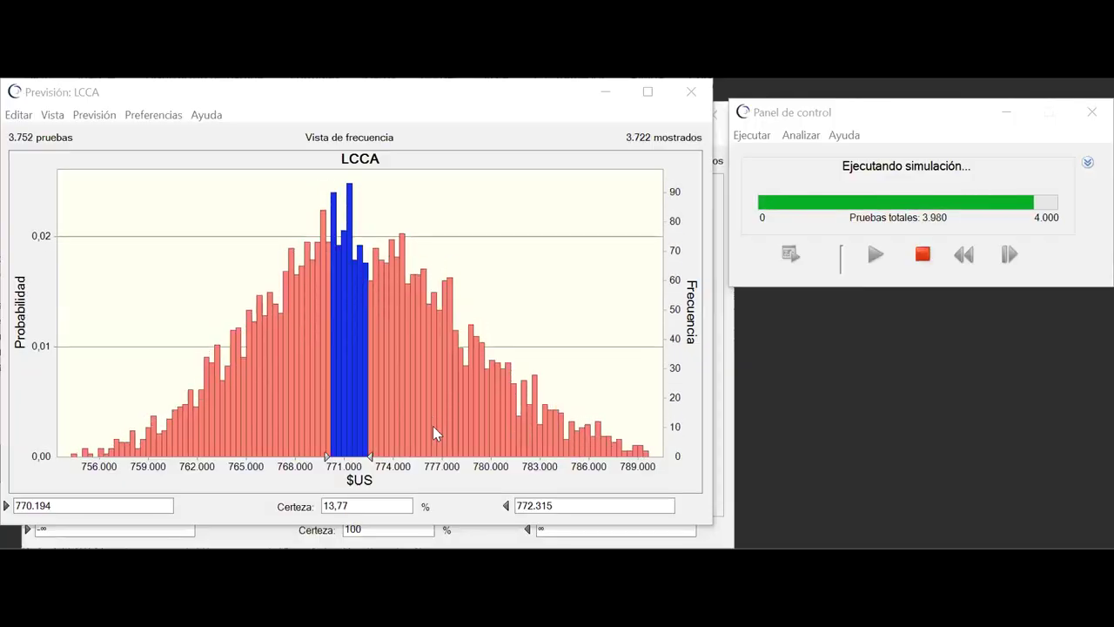
# Widen the certainty range of the LCCA forecast chart to about 757.893 to 787.275 $US and close the chart
pyautogui.moveTo(366, 457); pyautogui.dragTo(649, 457)
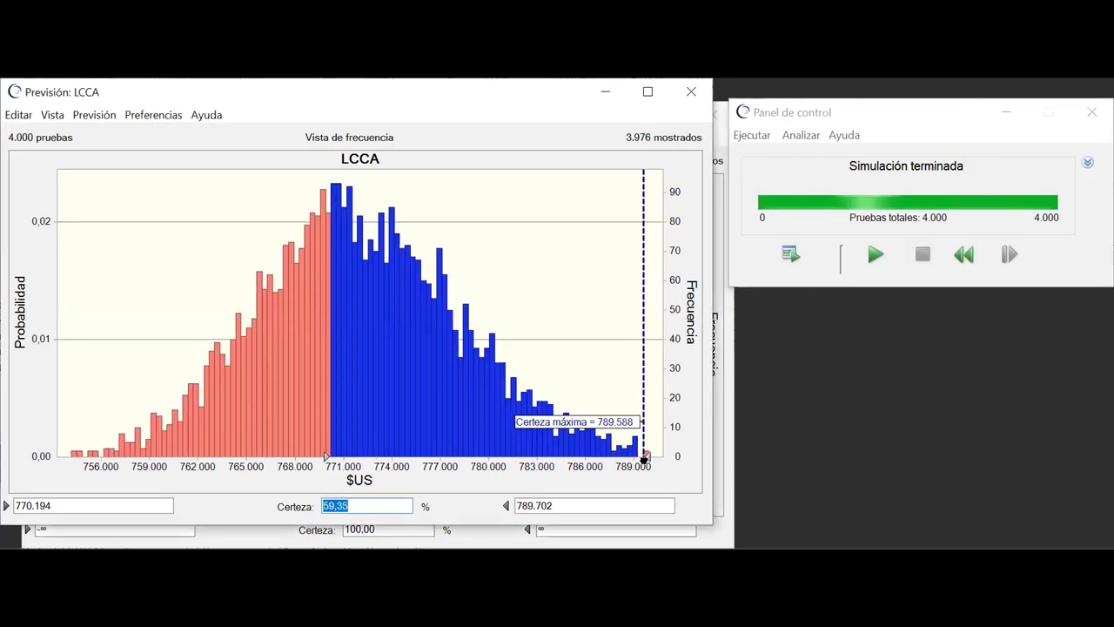
pyautogui.moveTo(324, 454)
pyautogui.mouseDown()
pyautogui.moveTo(114, 452)
pyautogui.moveTo(128, 454)
pyautogui.mouseUp()
pyautogui.moveTo(651, 454); pyautogui.dragTo(611, 455)
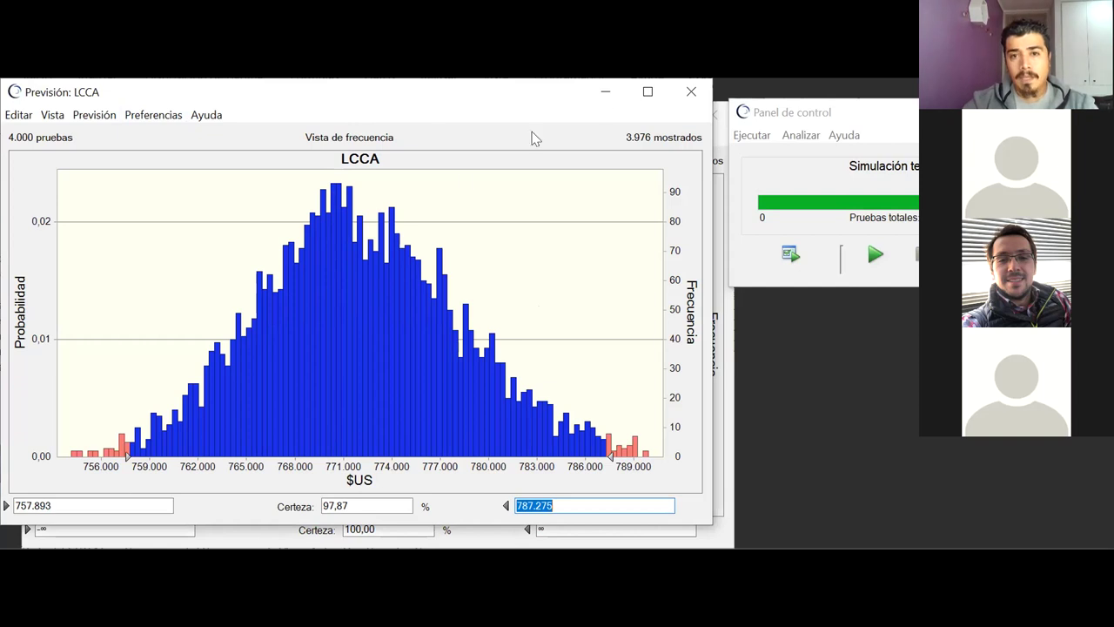
pyautogui.click(691, 92)
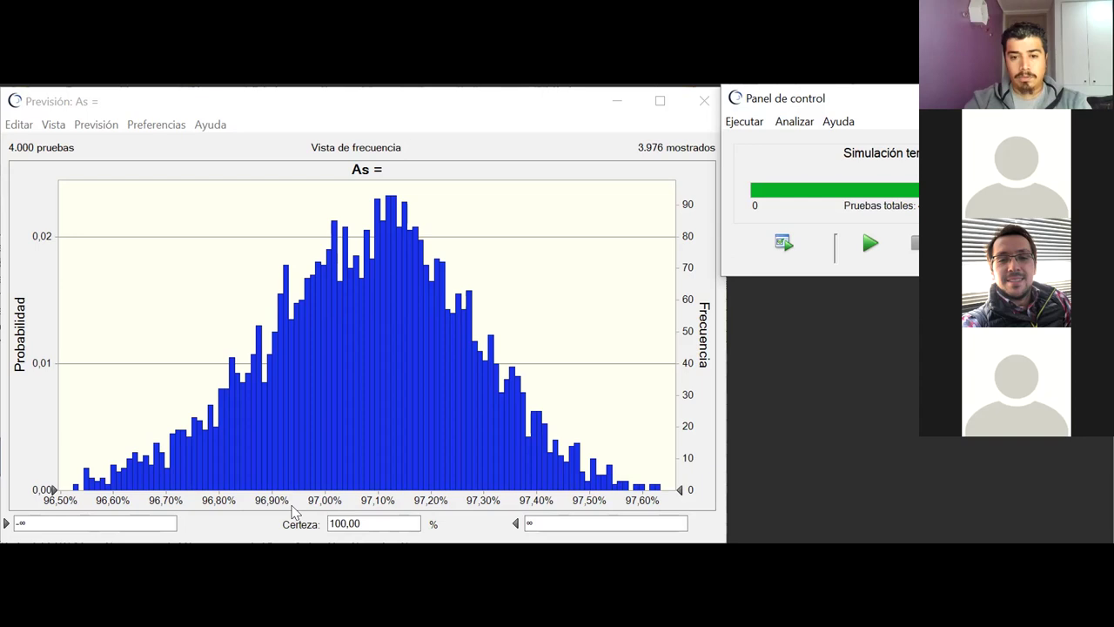
# Set the certainty of the As forecast chart to 90% to check the availability range
pyautogui.click(378, 522)
pyautogui.write('90')
pyautogui.press('Return')
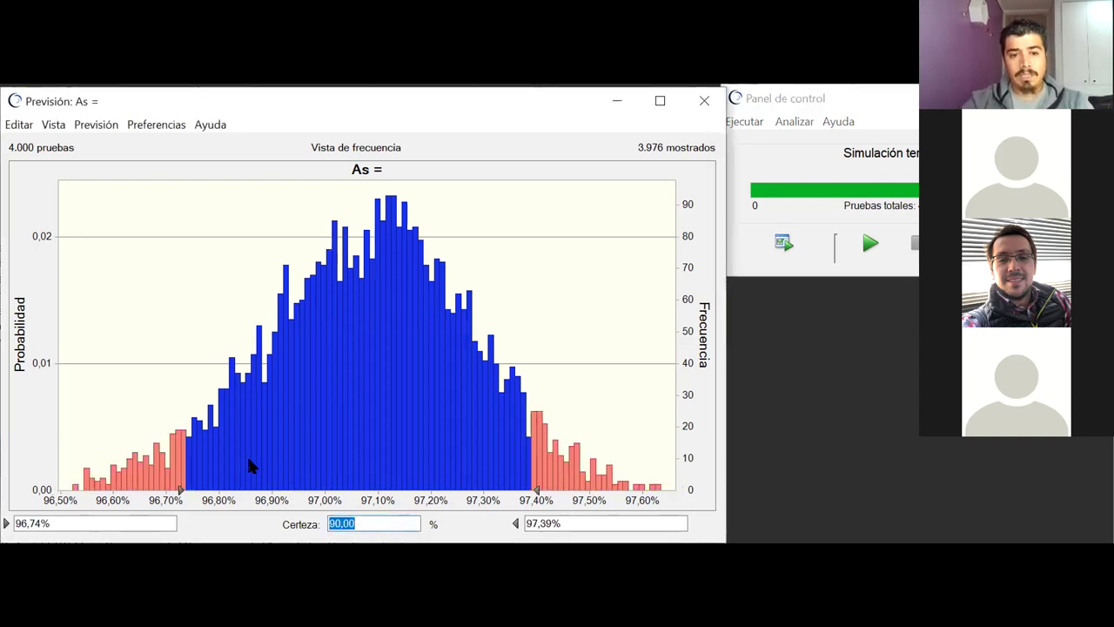
# Set the certainty of the As forecast chart to 50% and close the chart
pyautogui.moveTo(371, 523); pyautogui.dragTo(327, 523)
pyautogui.write('50')
pyautogui.press('Return')
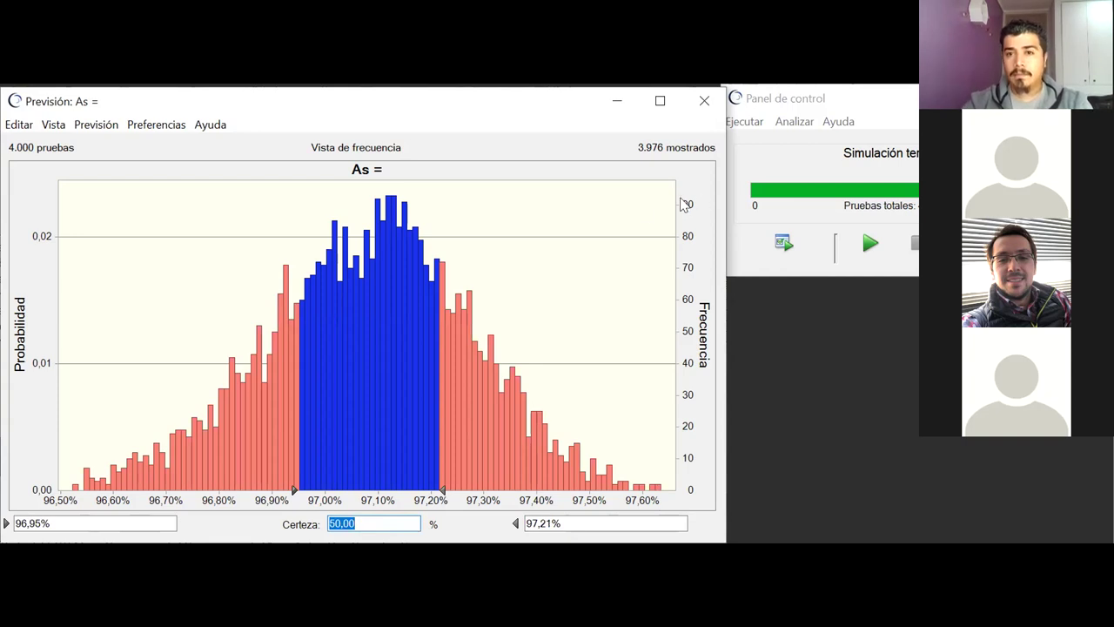
pyautogui.click(709, 102)
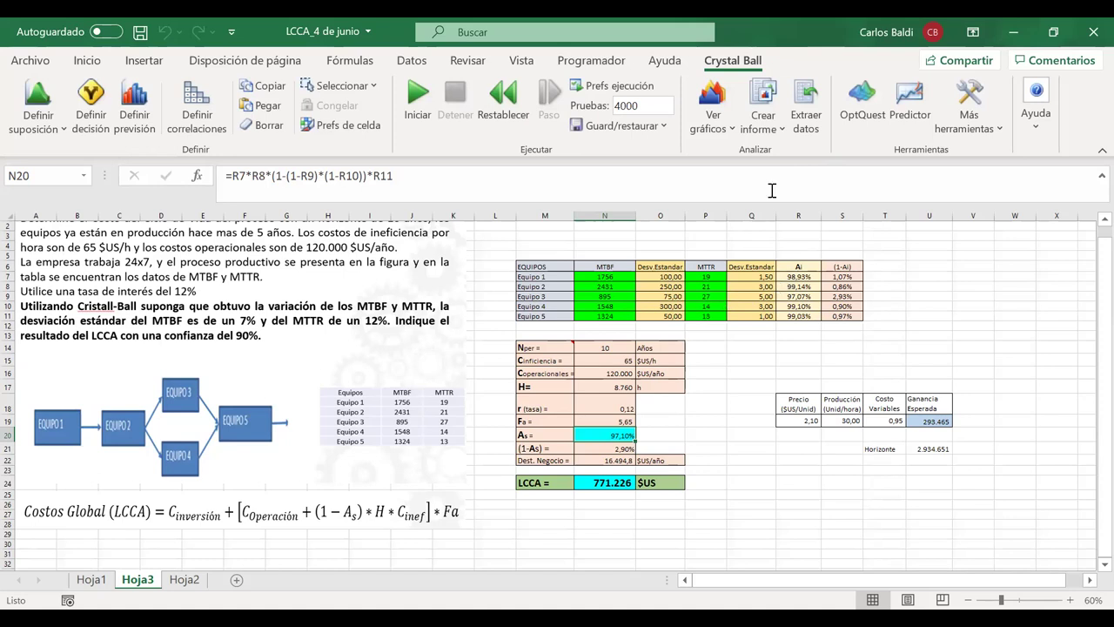
# Create the full Crystal Ball report (Informe completo) of the simulation
pyautogui.click(734, 129)
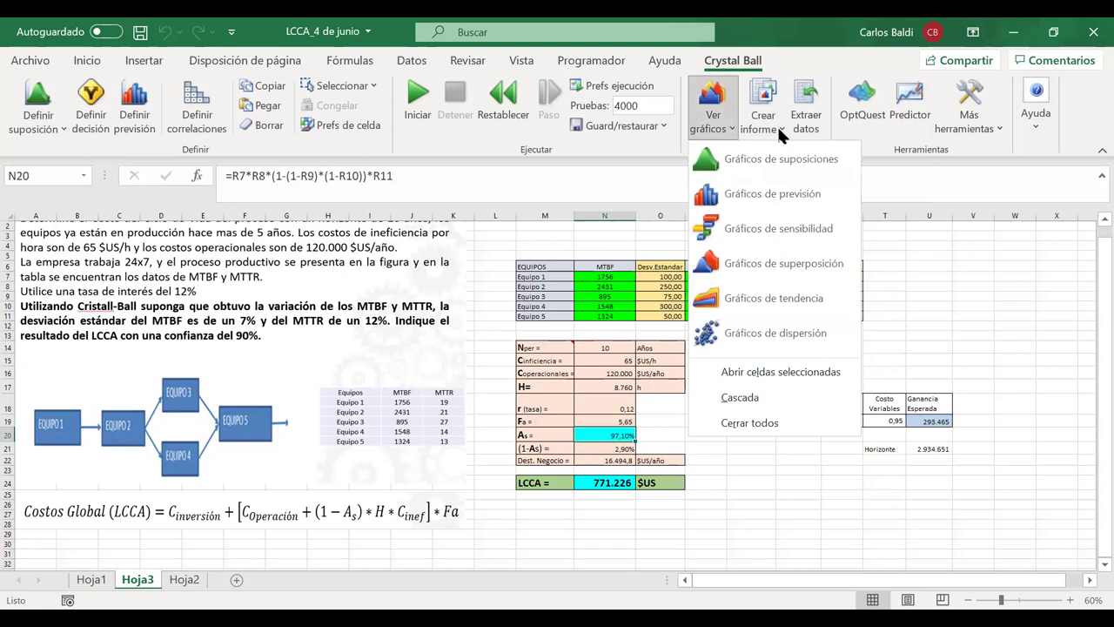
pyautogui.click(777, 124)
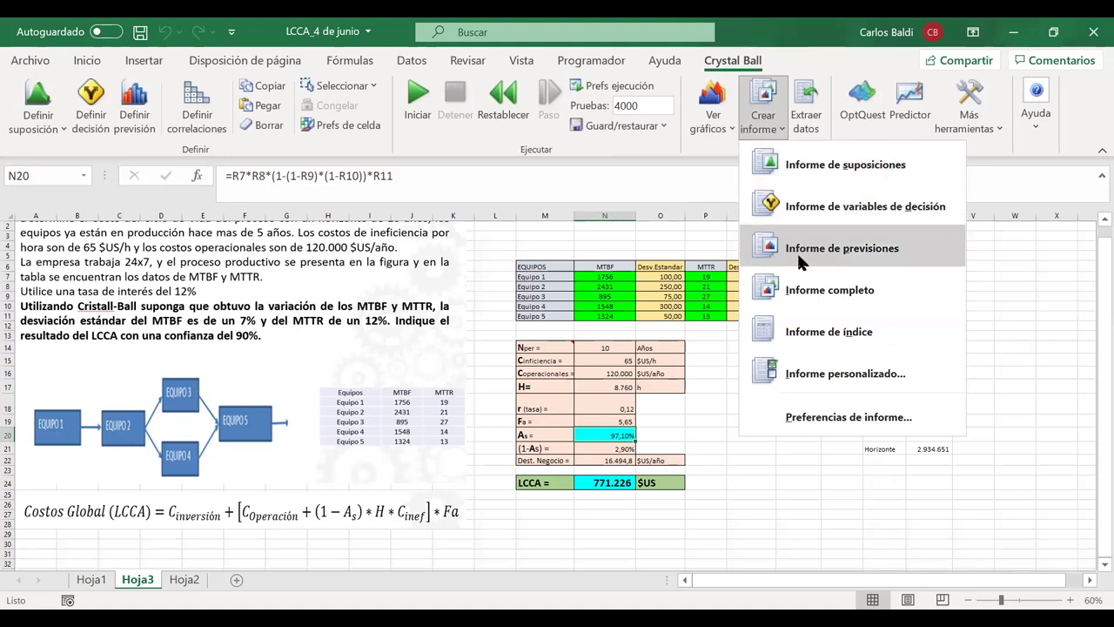
pyautogui.click(817, 296)
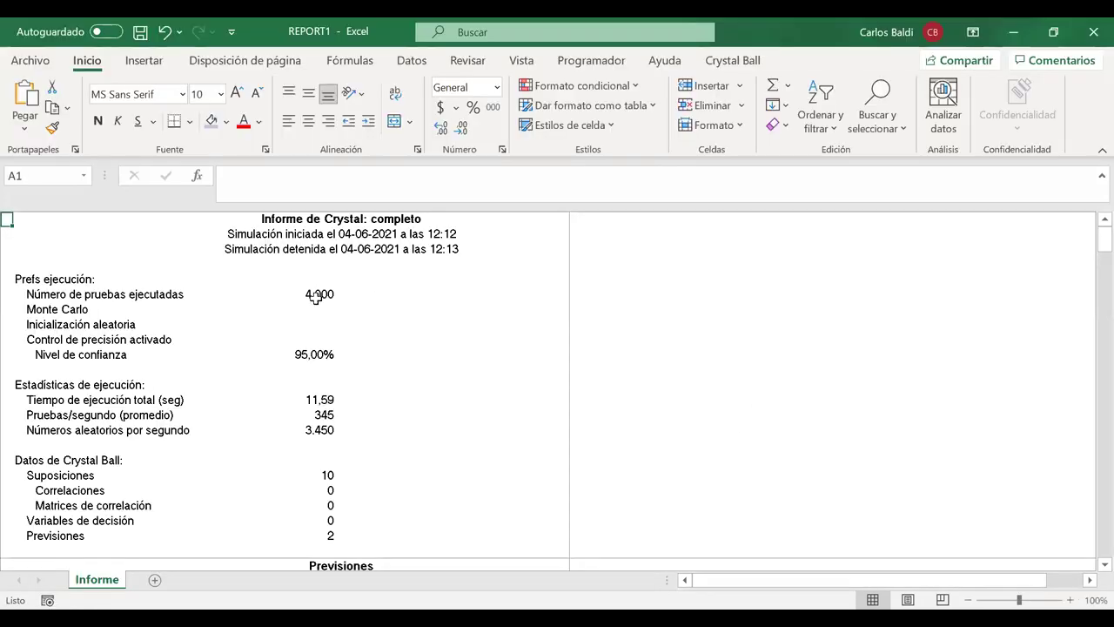
# Examine the report's simulation times, run preferences, confidence level and execution statistics
pyautogui.click(311, 223)
pyautogui.click(160, 232)
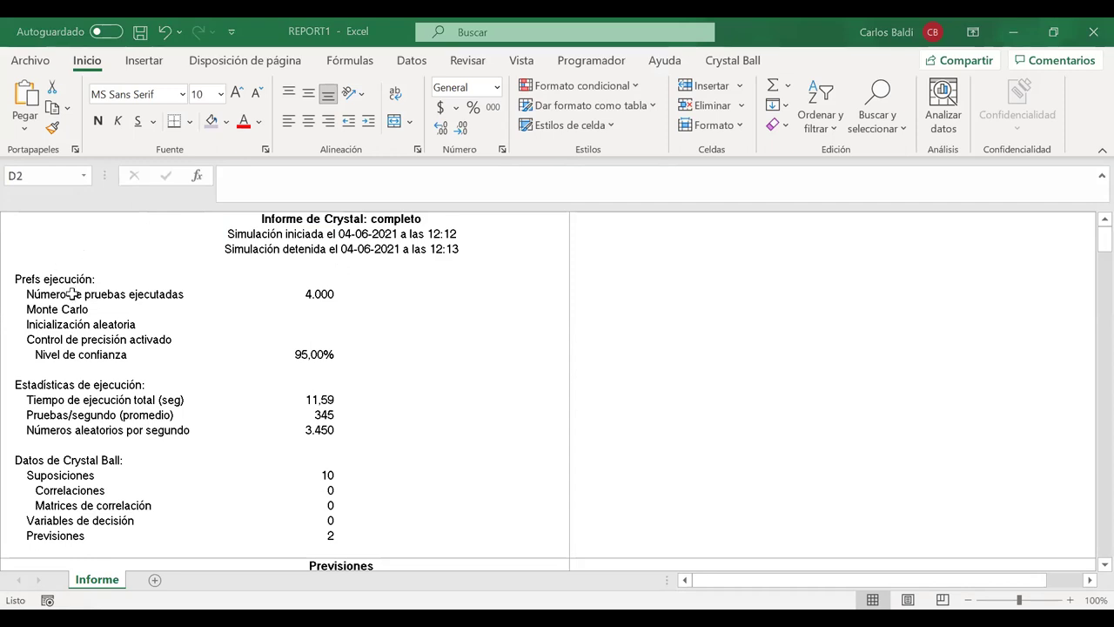
pyautogui.moveTo(275, 229); pyautogui.dragTo(436, 234)
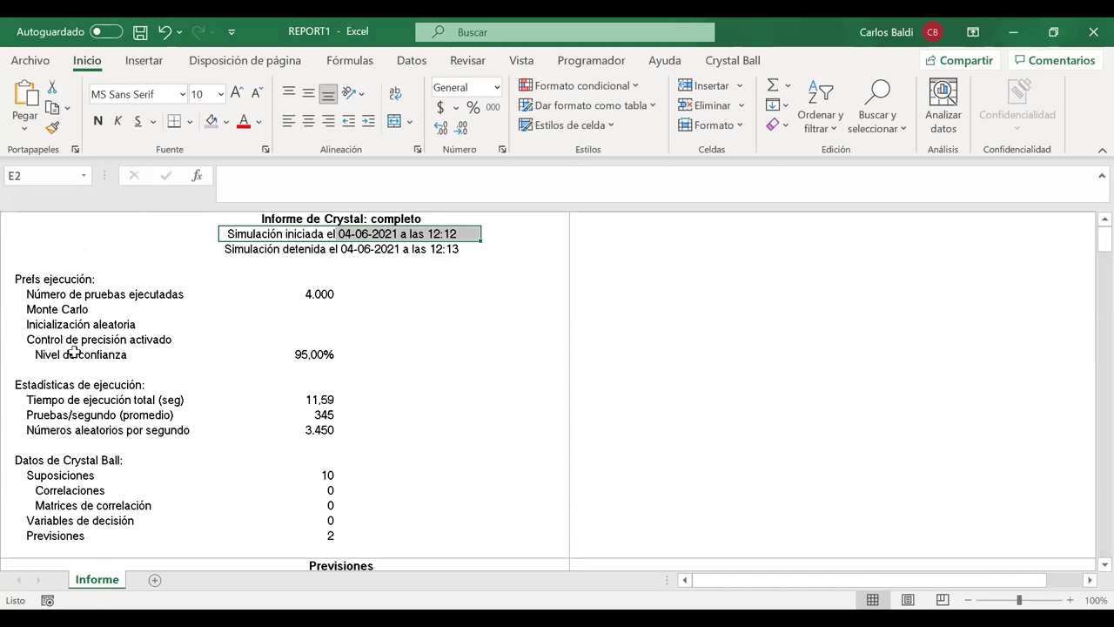
pyautogui.click(69, 294)
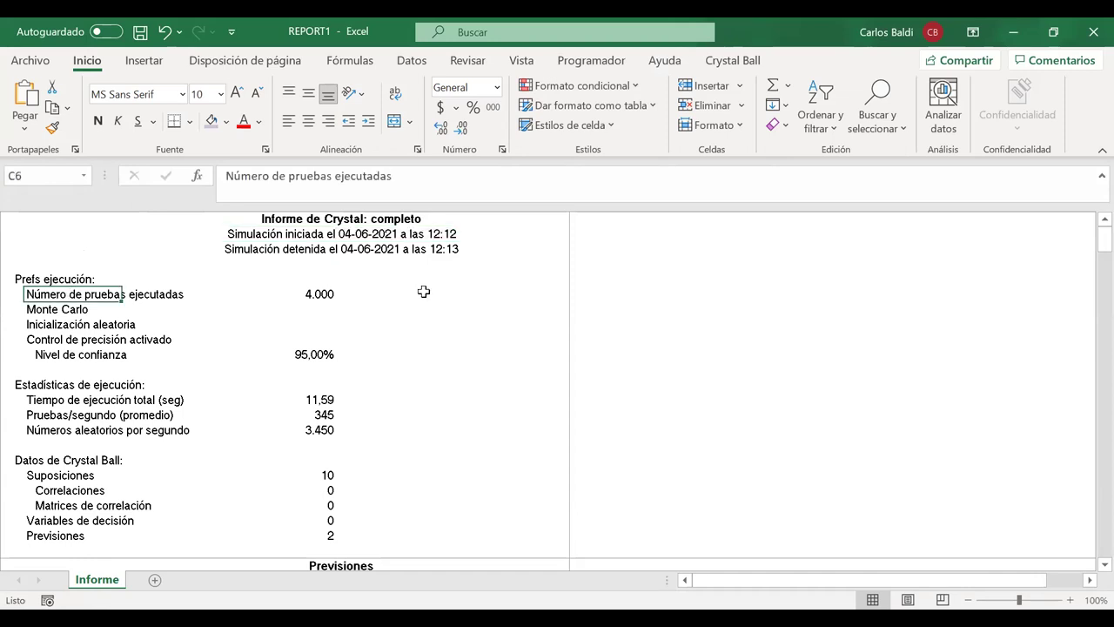
pyautogui.click(298, 351)
pyautogui.press('Down')
pyautogui.press('Down')
pyautogui.press('Down')
pyautogui.press('Down')
pyautogui.press('Up')
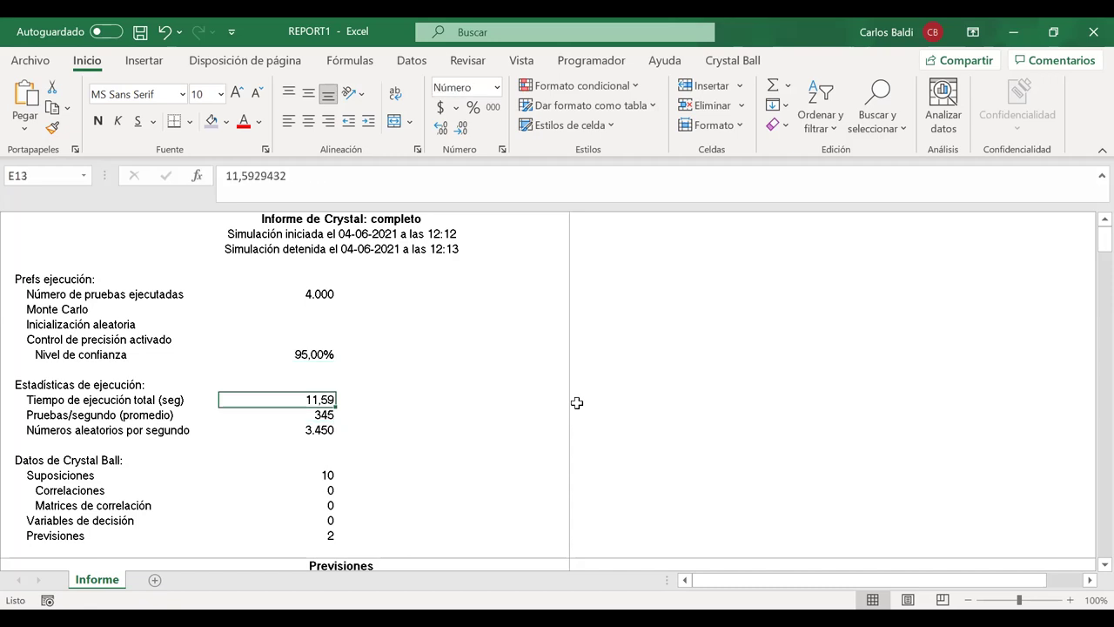
pyautogui.press('Down')
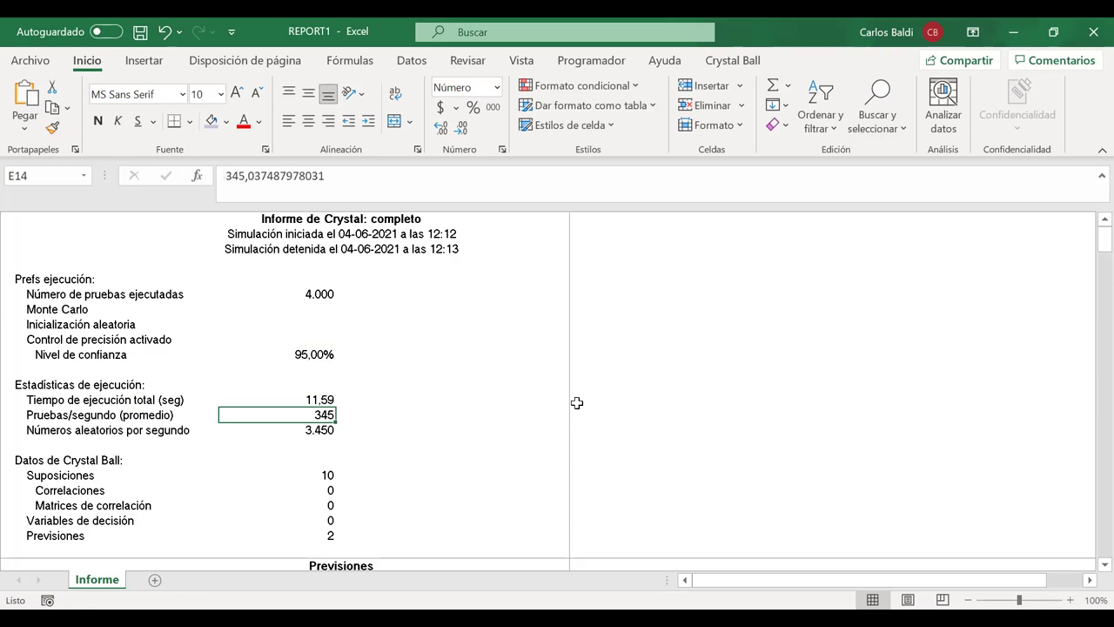
pyautogui.press('Down')
pyautogui.press('Up')
# Examine the Crystal Ball data section of the report, covering assumptions, correlations, decision variables and forecasts
pyautogui.press('Down')
pyautogui.press('Down')
pyautogui.press('Down')
pyautogui.press('Down')
pyautogui.press('Down')
pyautogui.press('Up')
pyautogui.press('Down')
pyautogui.press('Up')
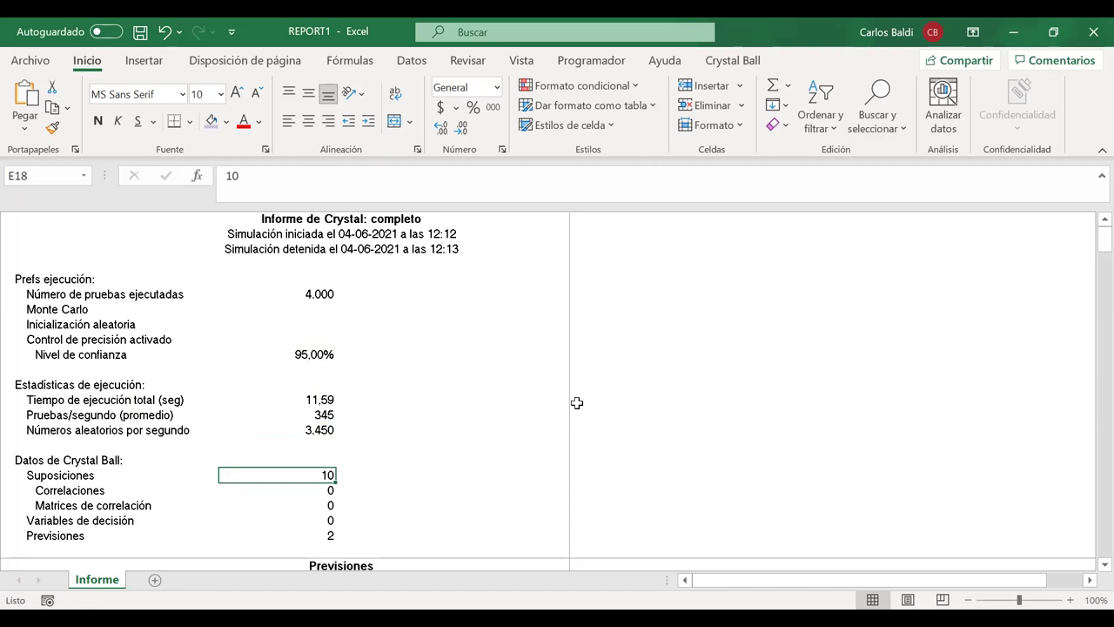
pyautogui.press('Left')
pyautogui.press('Down')
pyautogui.press('Down')
pyautogui.press('Down')
pyautogui.press('Down')
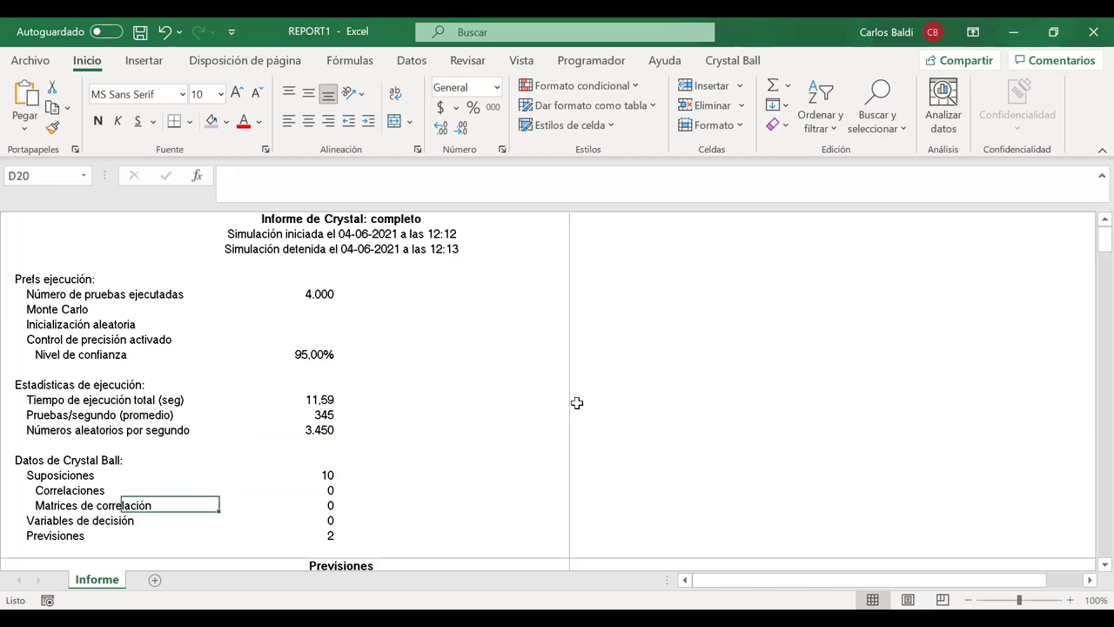
pyautogui.press('Left')
pyautogui.press('Right')
pyautogui.press('Right')
pyautogui.press('Right')
pyautogui.press('Left')
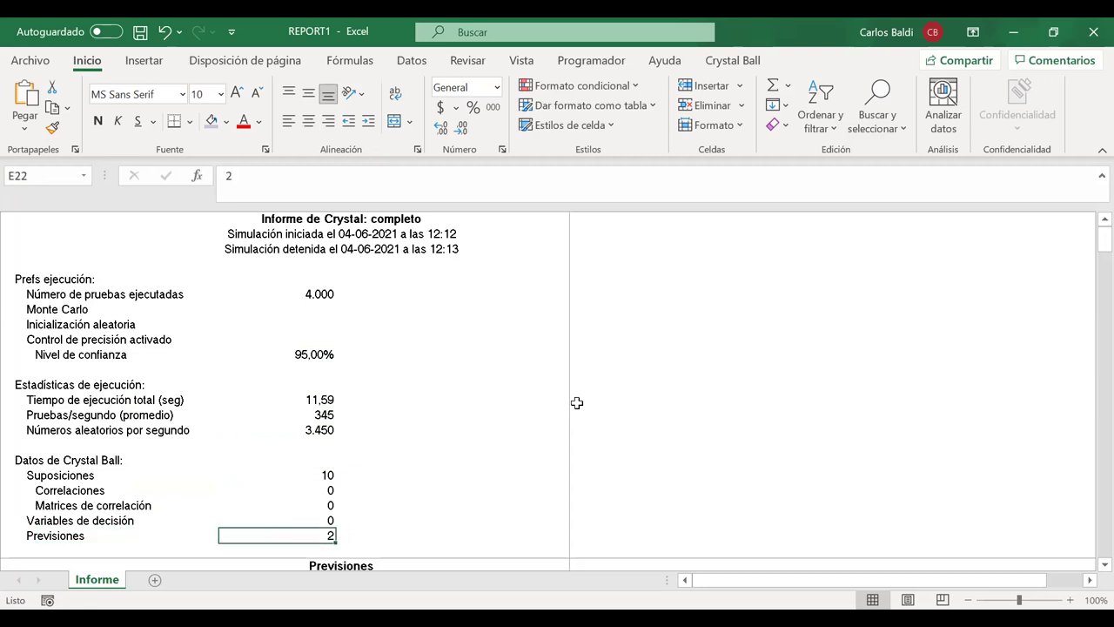
# Examine the summary of the As forecast, covering certainty level, certainty range, full range, base case and standard error of the mean
pyautogui.press('Right')
pyautogui.press('Down')
pyautogui.press('Down')
pyautogui.press('Down')
pyautogui.press('Down')
pyautogui.press('Down')
pyautogui.press('Down')
pyautogui.press('Down')
pyautogui.press('Down')
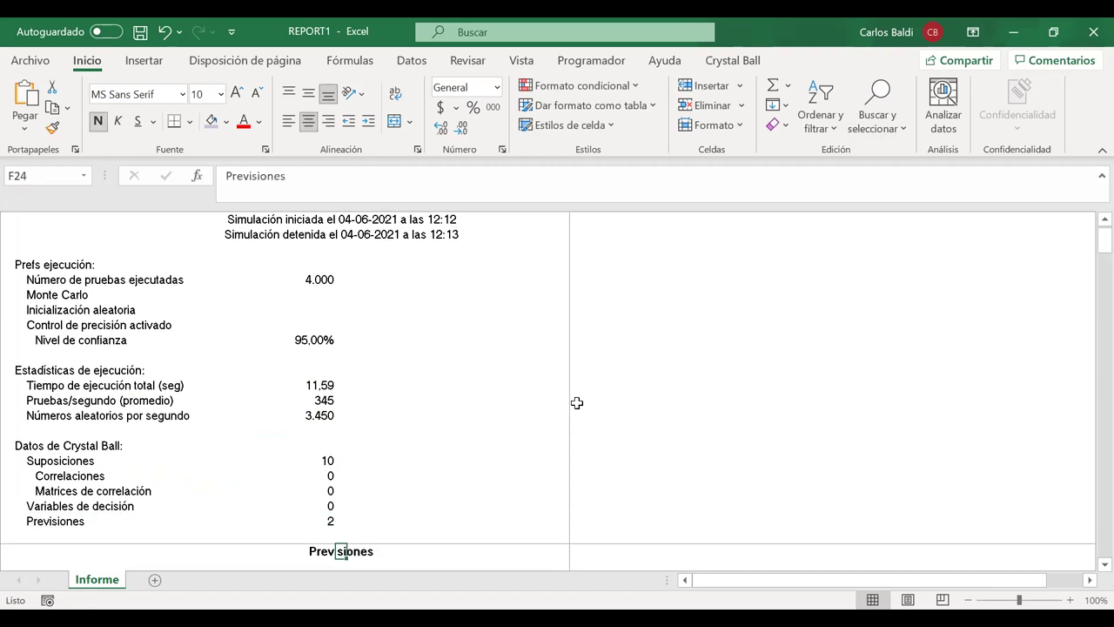
pyautogui.press('Down')
pyautogui.press('Down')
pyautogui.press('Down')
pyautogui.press('Down')
pyautogui.press('Down')
pyautogui.press('Down')
pyautogui.press('Down')
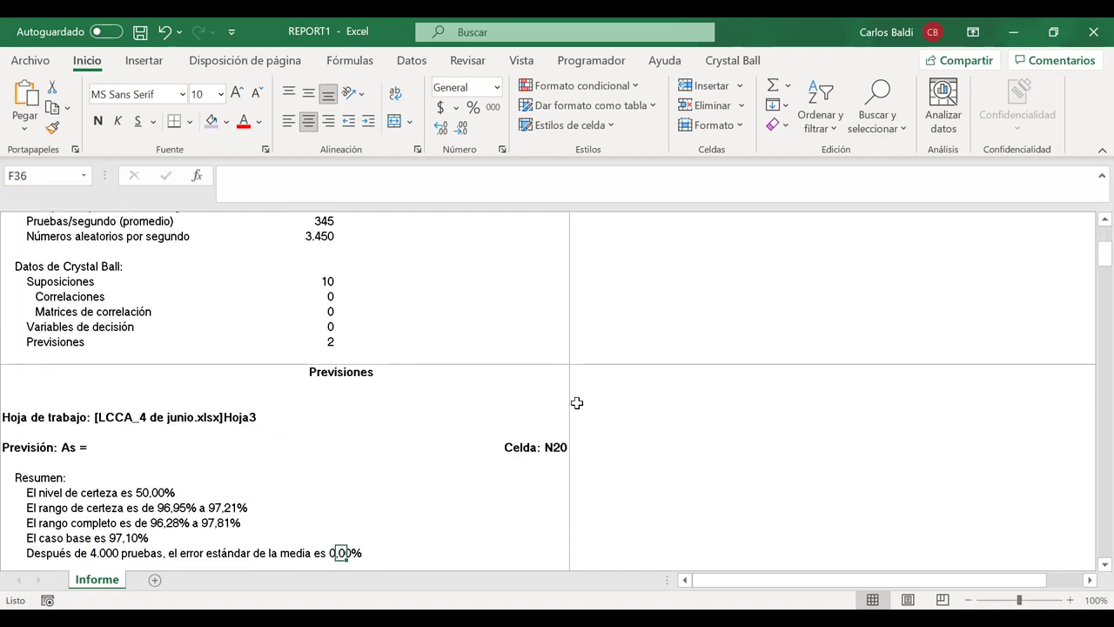
pyautogui.press('Up')
pyautogui.press('Up')
pyautogui.press('Up')
pyautogui.press('Up')
pyautogui.press('Left')
pyautogui.press('Left')
pyautogui.press('Left')
pyautogui.press('Up')
pyautogui.press('Up')
pyautogui.press('Right')
pyautogui.press('Down')
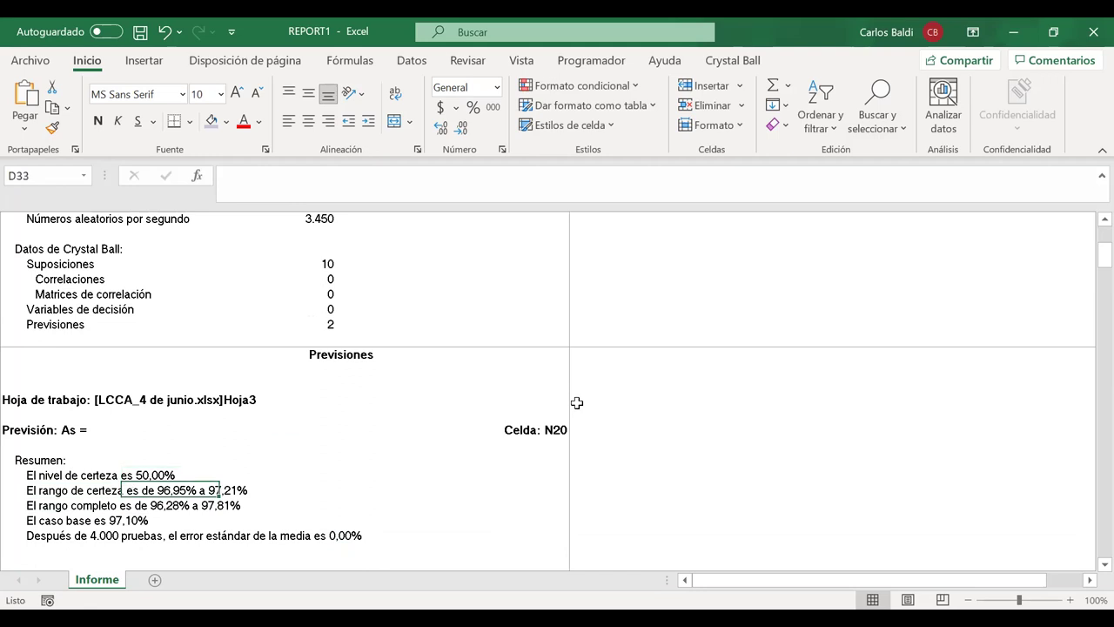
pyautogui.press('Down')
pyautogui.press('Left')
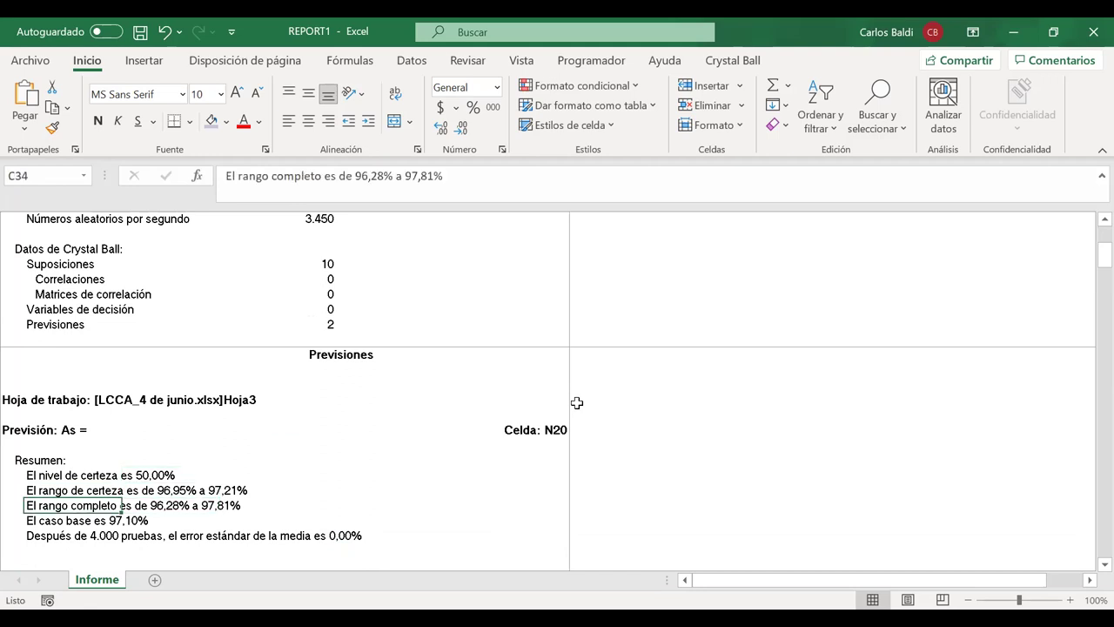
pyautogui.press('Down')
pyautogui.press('Down')
pyautogui.press('Right')
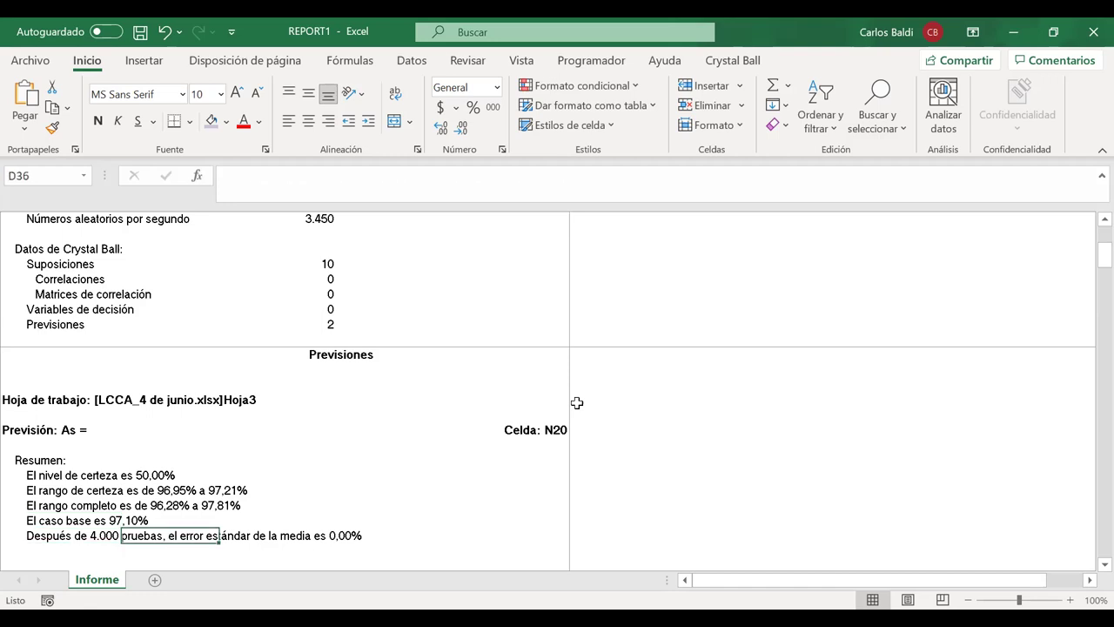
# Examine the As forecast's probability and frequency chart with its minimum and maximum certainty limits
pyautogui.press('Down')
pyautogui.press('Down')
pyautogui.press('Down')
pyautogui.press('Down')
pyautogui.press('Down')
pyautogui.press('Down')
pyautogui.press('Down')
pyautogui.press('Down')
pyautogui.press('Down')
pyautogui.press('Down')
pyautogui.press('Down')
pyautogui.press('Down')
pyautogui.press('Down')
pyautogui.press('Down')
pyautogui.press('Down')
pyautogui.press('Down')
pyautogui.press('Down')
pyautogui.press('Down')
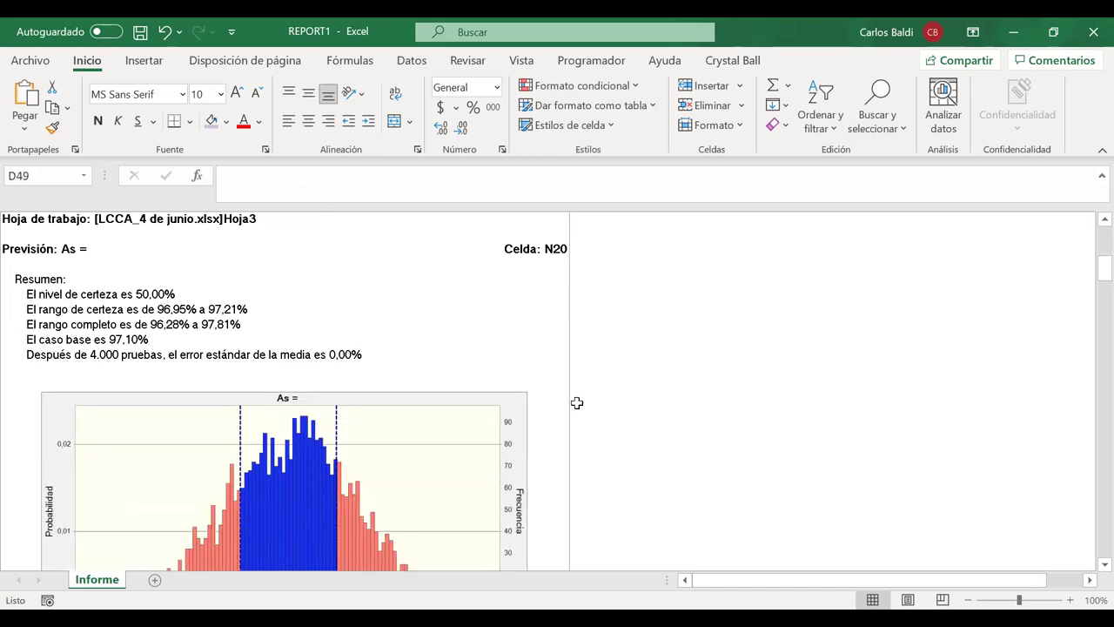
pyautogui.press('Down')
pyautogui.press('Down')
pyautogui.press('Down')
pyautogui.press('Up')
pyautogui.press('Down')
pyautogui.press('Down')
pyautogui.press('Down')
pyautogui.press('Down')
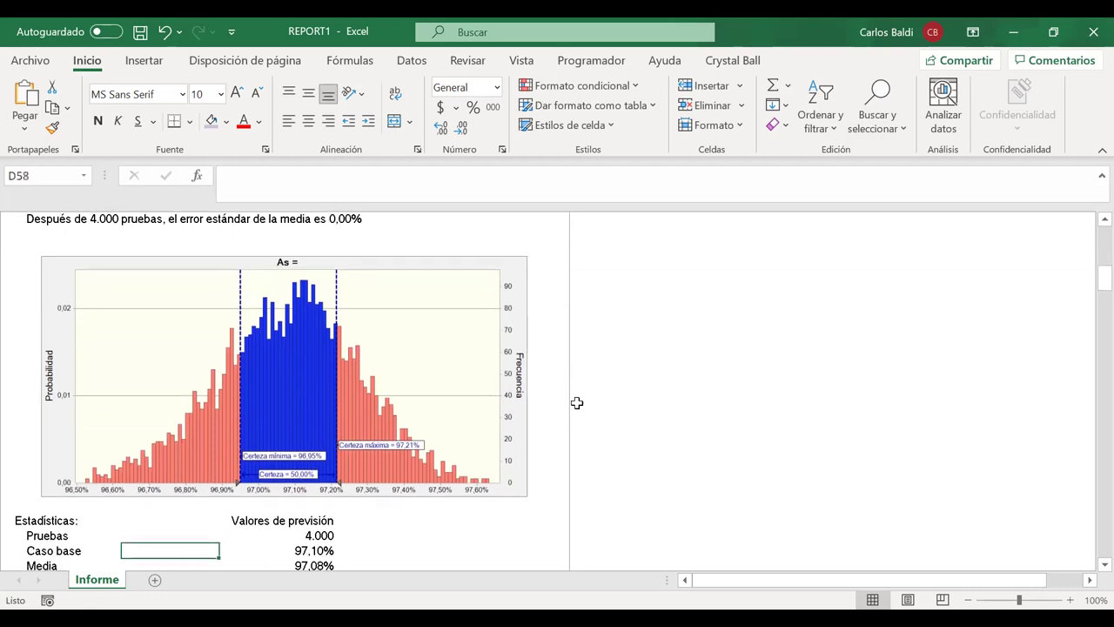
# Examine the base case, mean, median, mode and standard deviation in the As forecast statistics
pyautogui.press('Up')
pyautogui.press('Up')
pyautogui.press('Left')
pyautogui.press('Right')
pyautogui.press('Right')
pyautogui.press('Down')
pyautogui.press('Up')
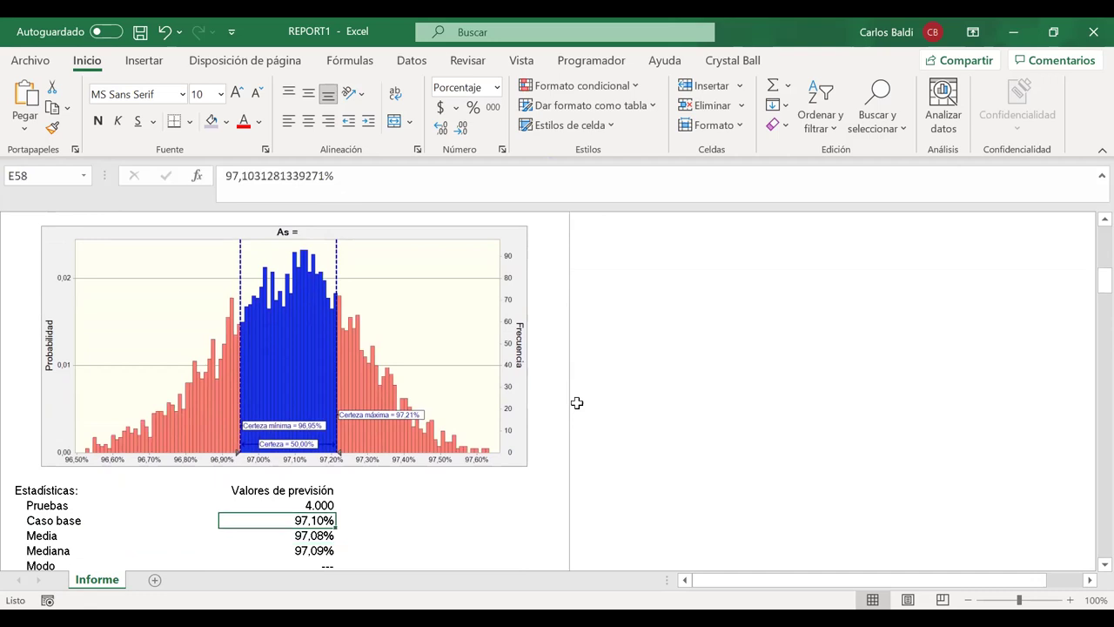
pyautogui.press('Left')
pyautogui.press('Left')
pyautogui.press('Right')
pyautogui.press('Right')
pyautogui.press('Left')
pyautogui.press('Left')
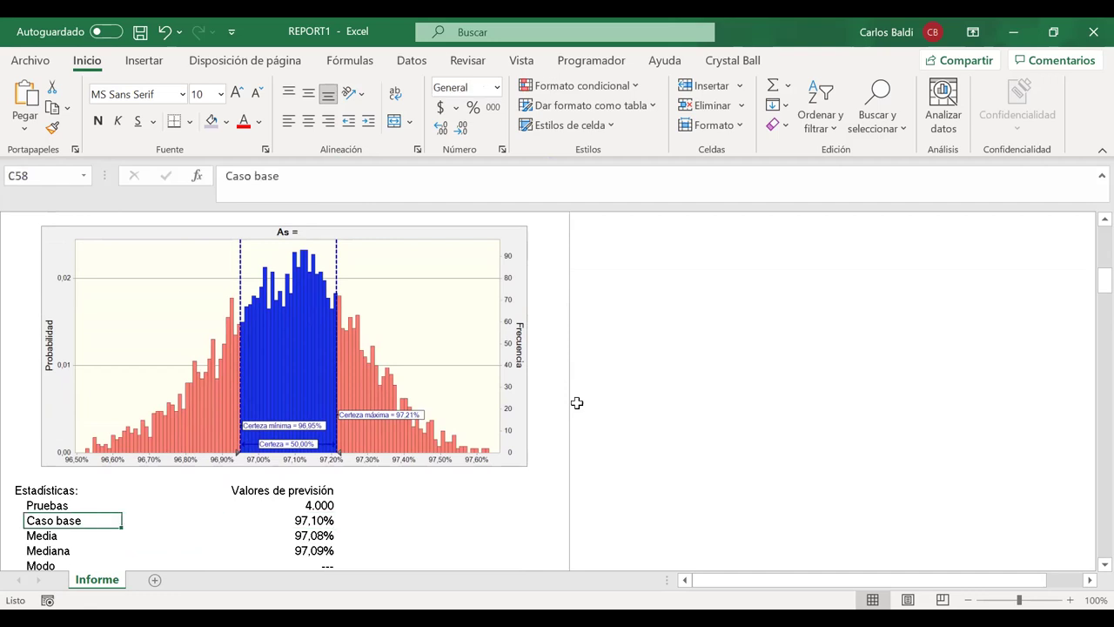
pyautogui.press('Down')
pyautogui.press('Right')
pyautogui.press('Right')
pyautogui.press('Right')
pyautogui.press('Left')
pyautogui.press('Down')
pyautogui.press('Down')
pyautogui.press('Down')
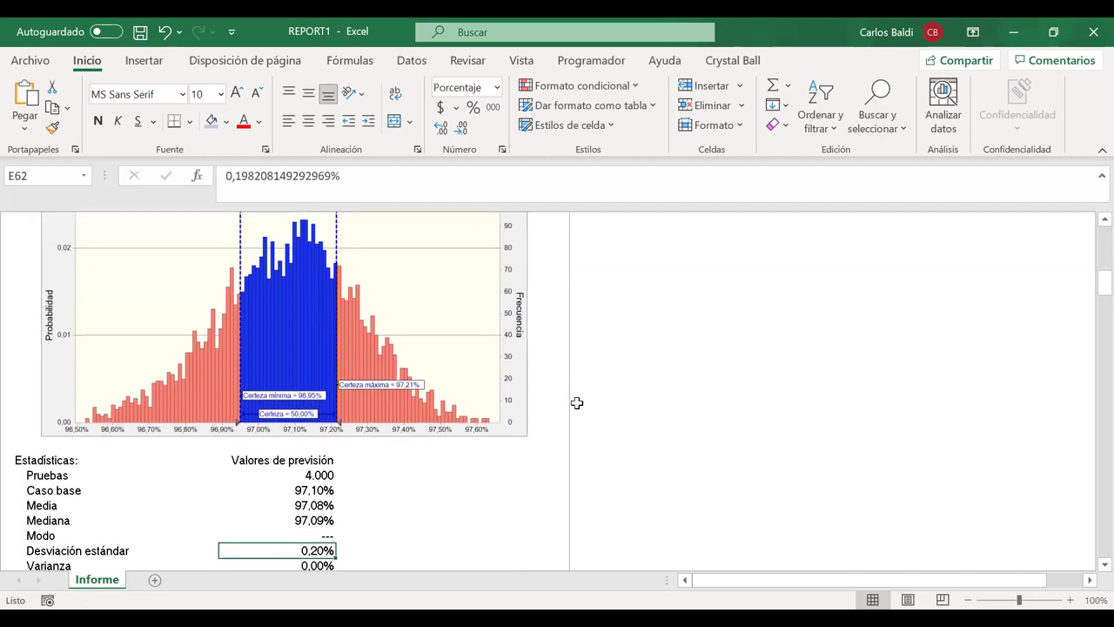
# Examine the variance, skewness, kurtosis, coefficient of variation, minimum and maximum in the As forecast statistics
pyautogui.press('Down')
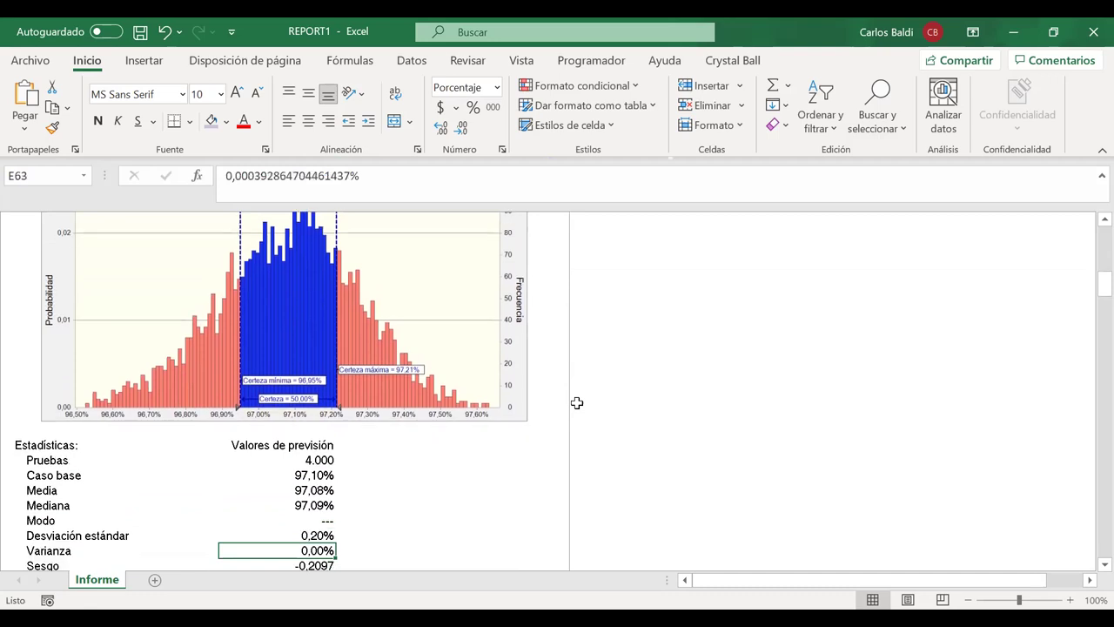
pyautogui.press('Up')
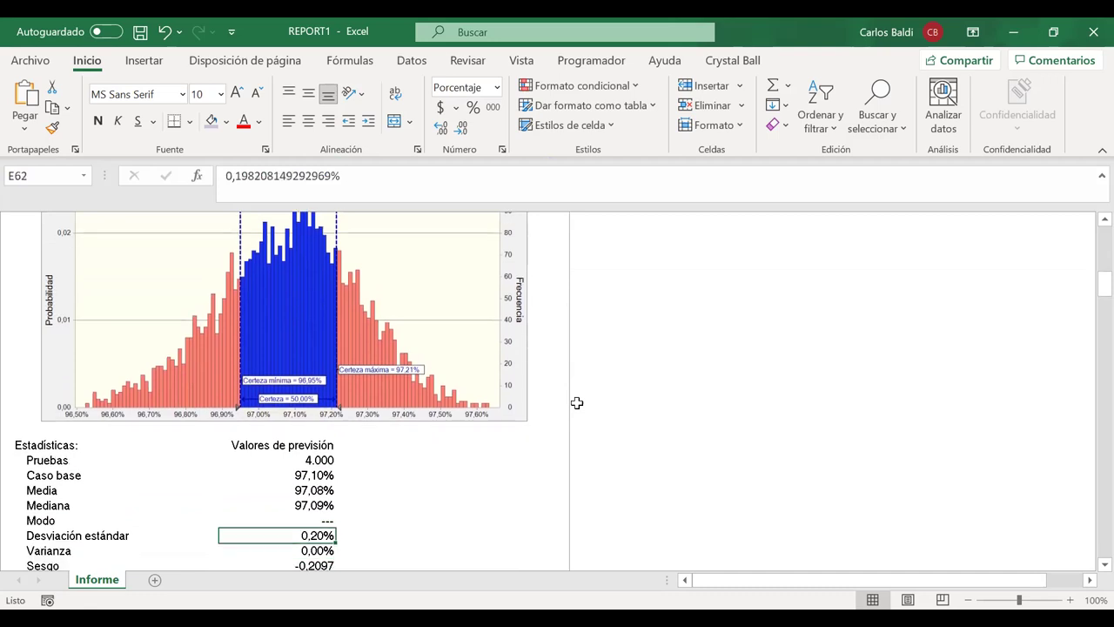
pyautogui.press('Down')
pyautogui.press('Down')
pyautogui.press('Down')
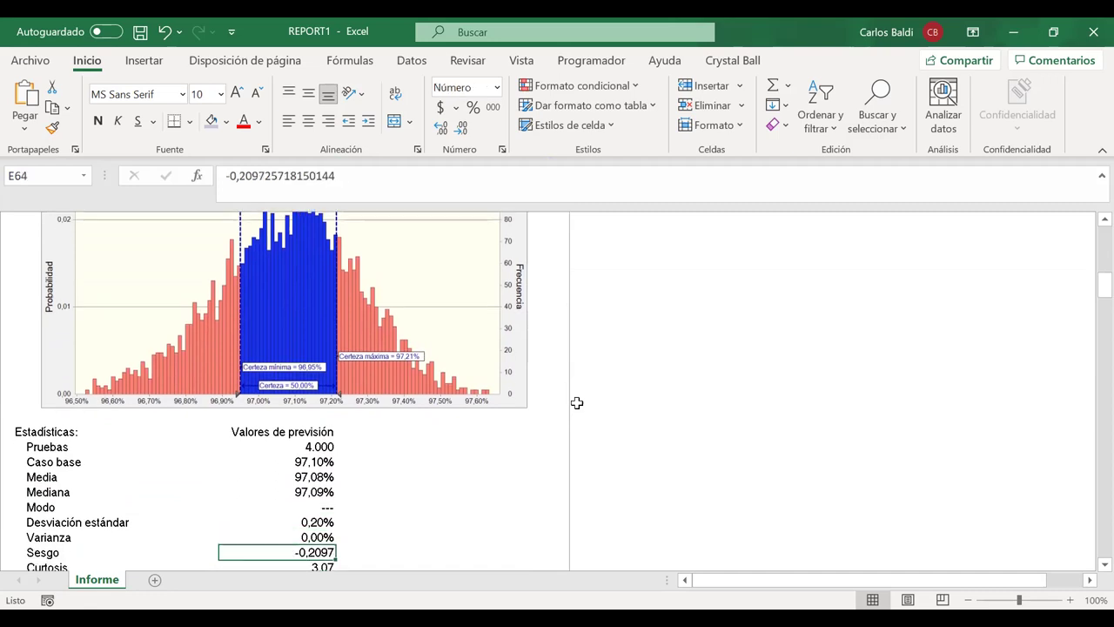
pyautogui.press('Down')
pyautogui.press('Down')
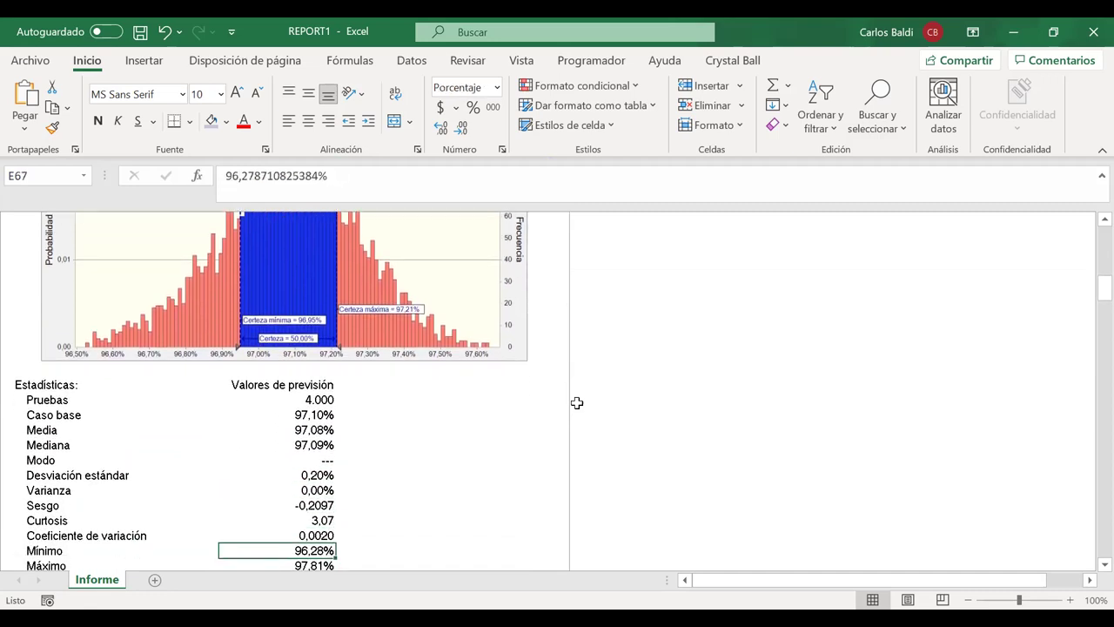
pyautogui.press('Down')
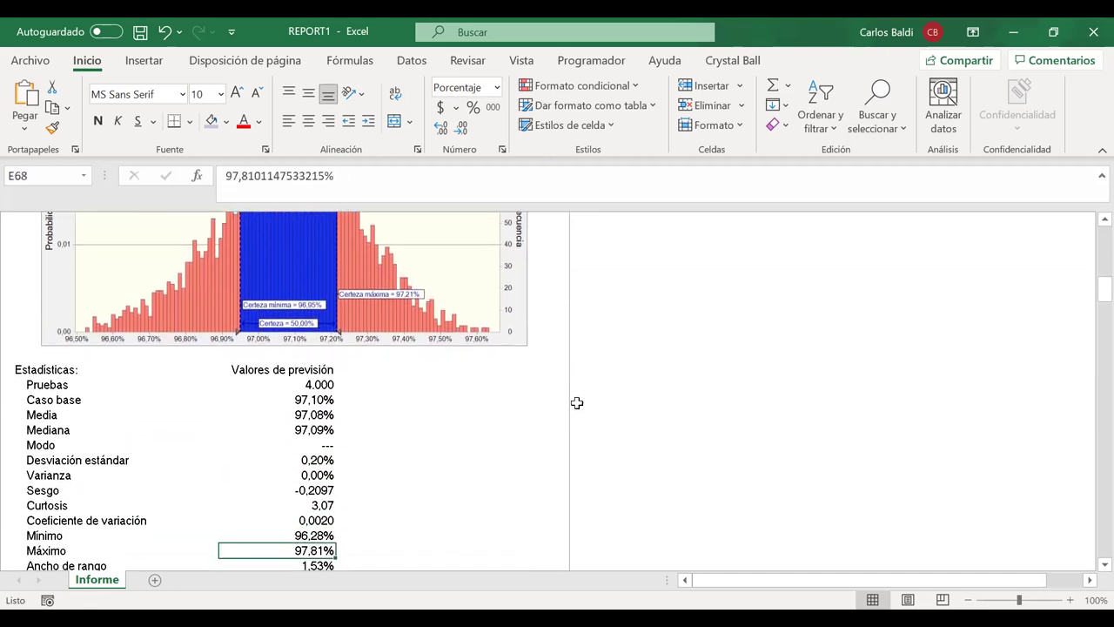
# Examine the As forecast's percentile table from 0% to 100%
pyautogui.press('Down')
pyautogui.press('Down')
pyautogui.press('Down')
pyautogui.press('Down')
pyautogui.press('Down')
pyautogui.press('Down')
pyautogui.press('Down')
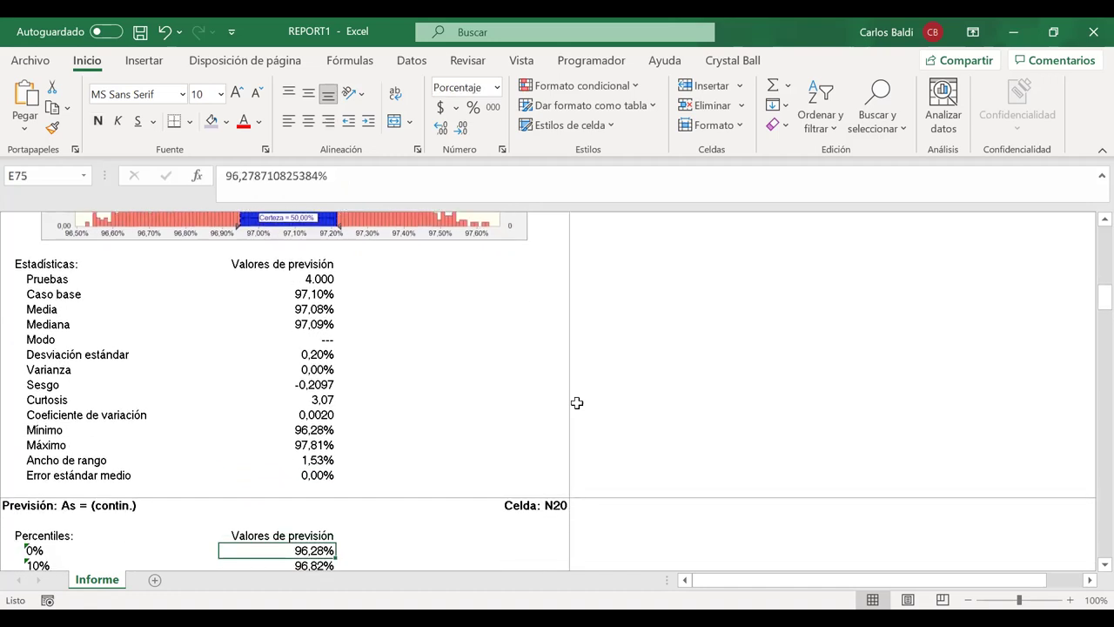
pyautogui.press('Down')
pyautogui.press('Down')
pyautogui.press('Down')
pyautogui.press('Down')
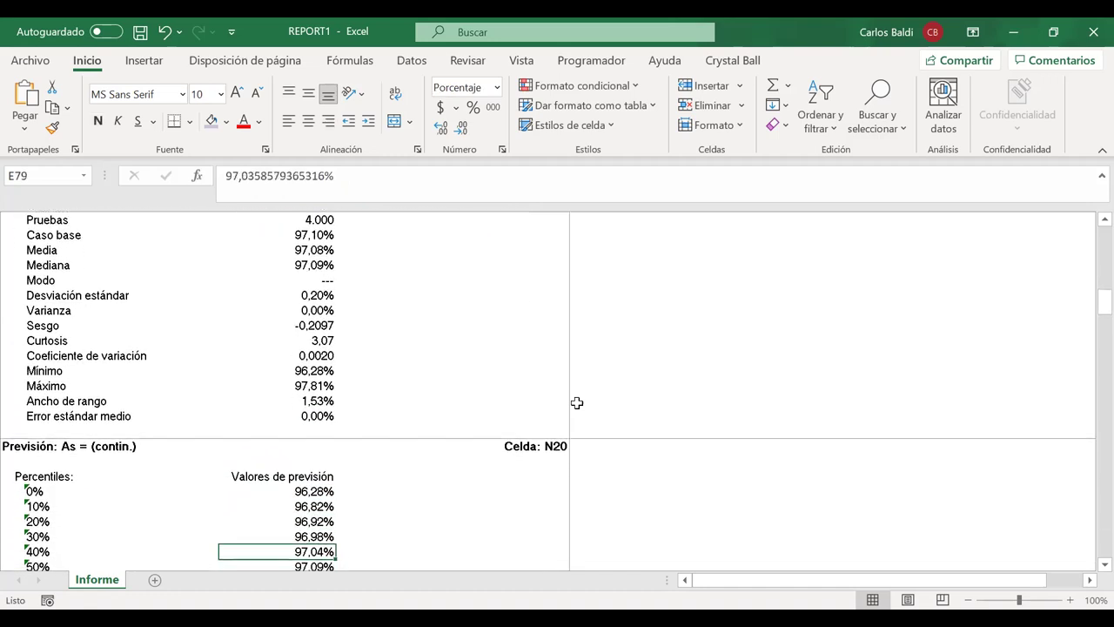
pyautogui.press('Down')
pyautogui.press('Down')
pyautogui.press('Down')
pyautogui.press('Down')
pyautogui.press('Down')
pyautogui.press('Down')
# Examine the summary of the LCCA forecast, covering its certainty level, ranges, base case and standard error
pyautogui.press('Down')
pyautogui.press('Down')
pyautogui.press('Down')
pyautogui.press('Down')
pyautogui.press('Down')
pyautogui.press('Down')
pyautogui.press('Down')
pyautogui.press('Down')
pyautogui.press('Down')
pyautogui.press('Down')
pyautogui.press('Down')
pyautogui.press('Up')
pyautogui.press('Up')
pyautogui.press('Up')
pyautogui.press('Up')
pyautogui.press('Up')
pyautogui.press('Up')
pyautogui.press('Down')
pyautogui.press('Down')
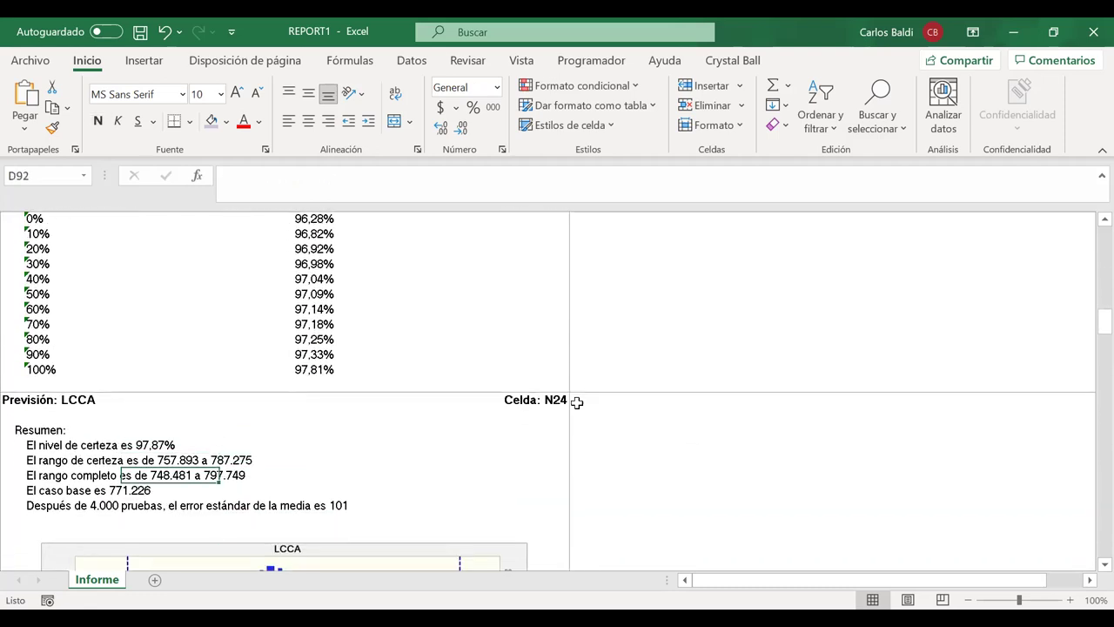
pyautogui.press('Left')
pyautogui.press('Down')
pyautogui.press('Down')
pyautogui.press('Down')
# Examine the LCCA forecast's probability and frequency chart and its certainty limits
pyautogui.press('Down')
pyautogui.press('Down')
pyautogui.press('Down')
pyautogui.press('Down')
pyautogui.press('Down')
pyautogui.press('Down')
pyautogui.press('Down')
pyautogui.press('Down')
pyautogui.press('Down')
pyautogui.press('Down')
pyautogui.press('Down')
pyautogui.press('Down')
pyautogui.press('Down')
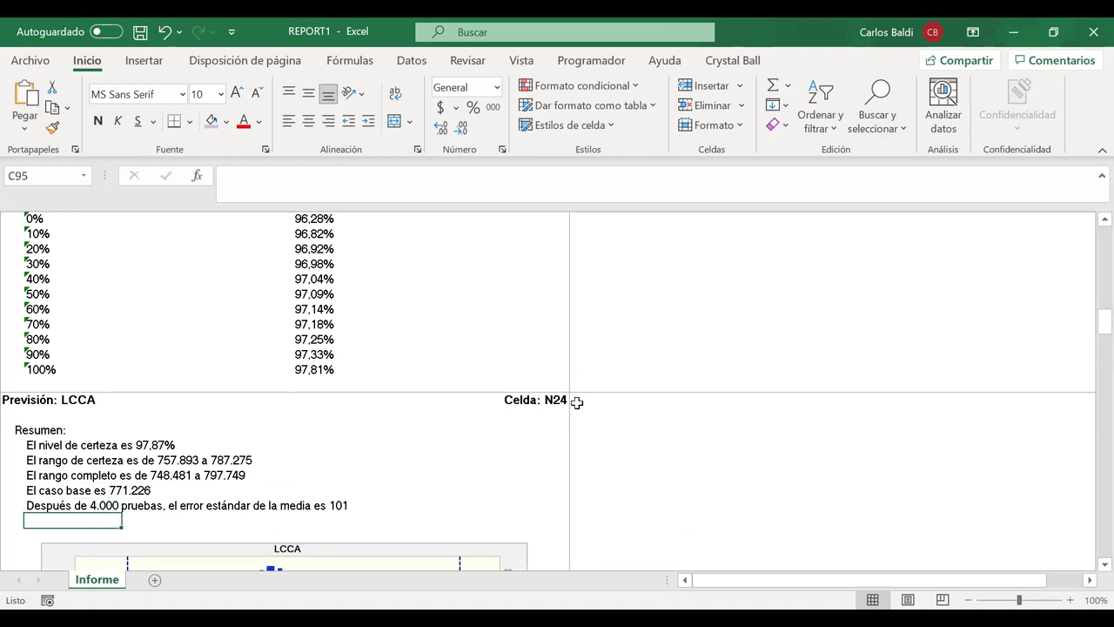
pyautogui.press('Down')
pyautogui.press('Down')
pyautogui.press('Down')
pyautogui.press('Down')
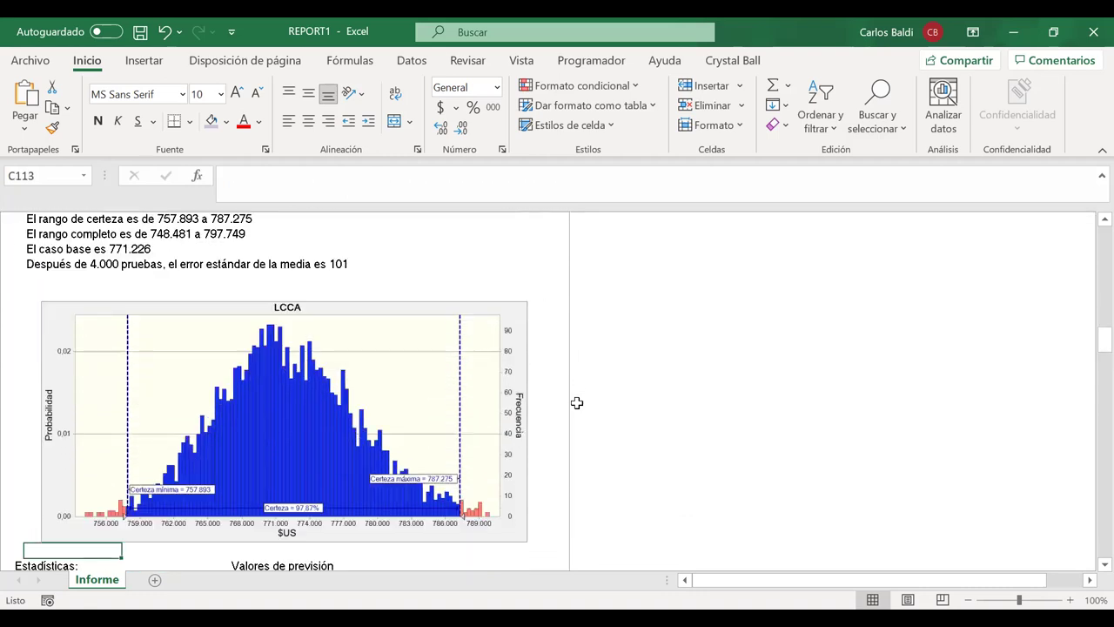
pyautogui.press('Down')
pyautogui.press('Down')
pyautogui.press('Down')
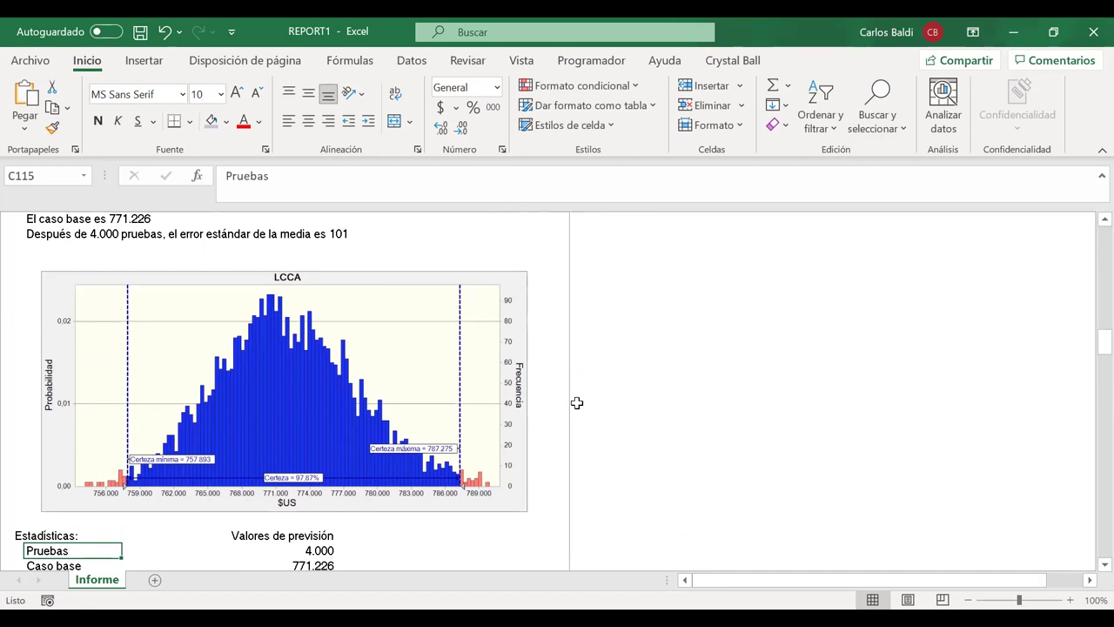
# Examine the base case, mean, median and standard deviation in the LCCA forecast statistics
pyautogui.press('Right')
pyautogui.press('Right')
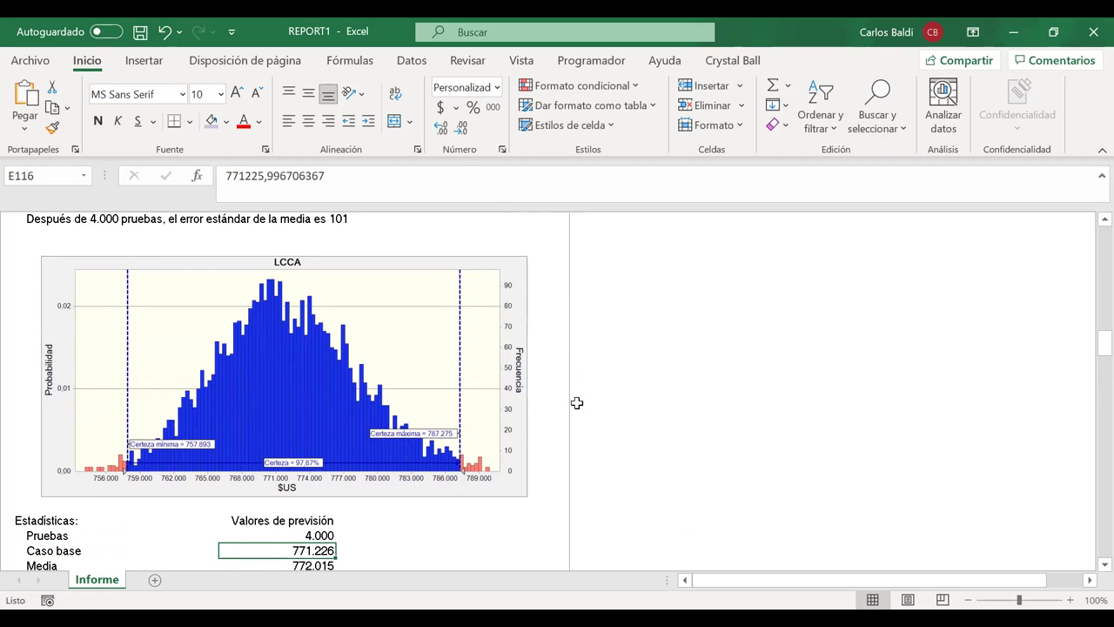
pyautogui.press('Down')
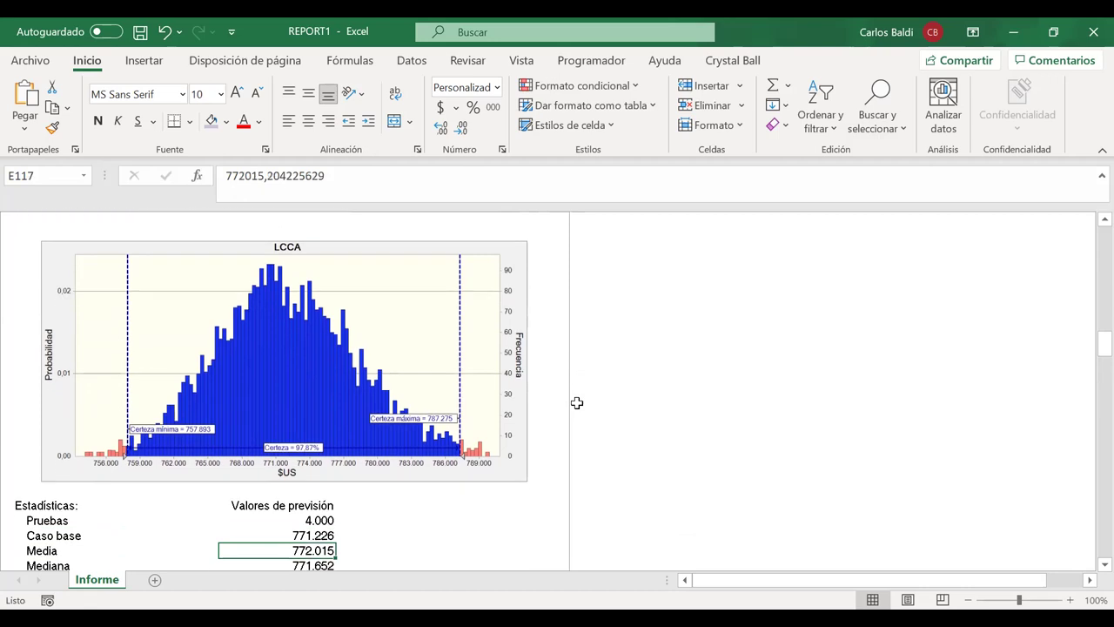
pyautogui.press('Down')
pyautogui.press('Up')
pyautogui.press('Down')
pyautogui.press('Up')
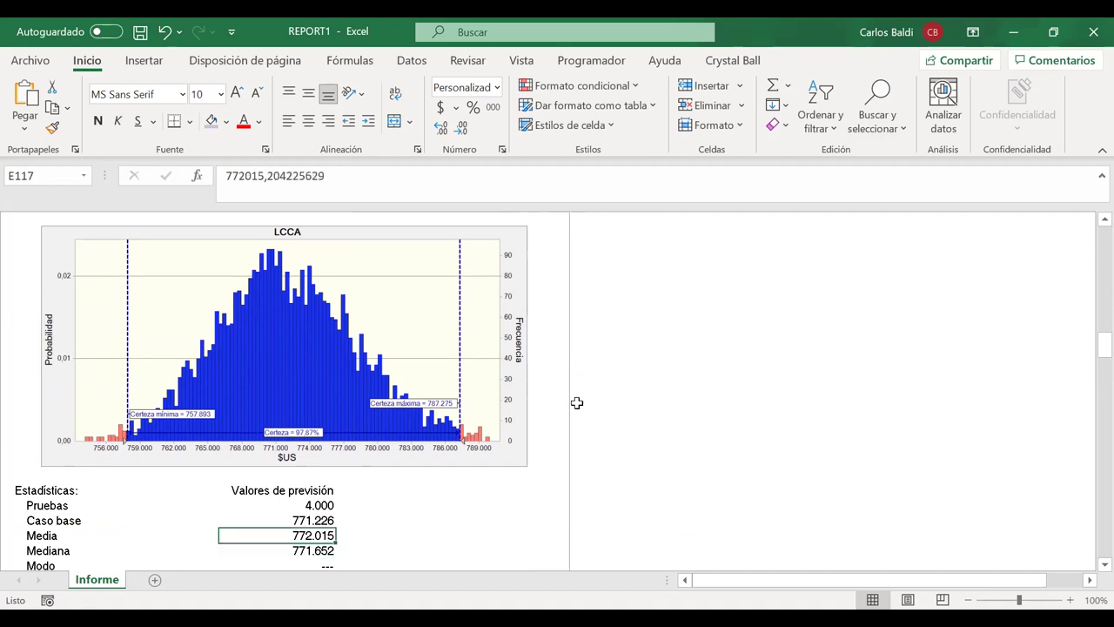
pyautogui.press('Down')
pyautogui.press('Down')
pyautogui.press('Down')
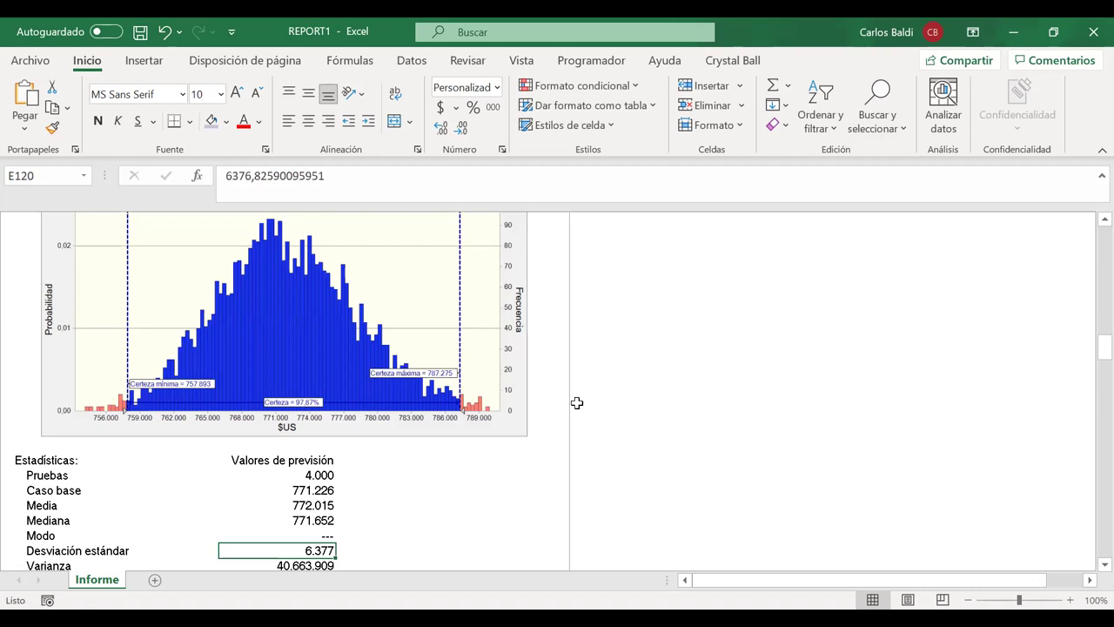
# Examine the variance, skewness, kurtosis and coefficient of variation in the LCCA forecast statistics
pyautogui.press('Down')
pyautogui.press('Down')
pyautogui.press('Up')
pyautogui.press('Down')
pyautogui.press('Down')
pyautogui.press('Down')
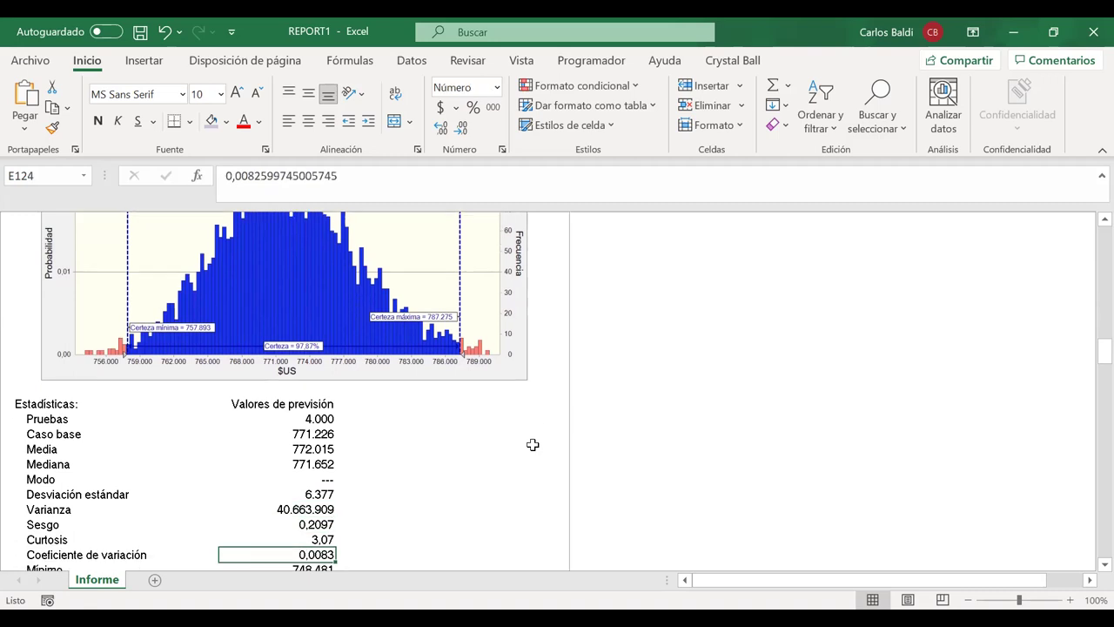
# Examine the minimum, maximum, range width and mean standard error in the LCCA forecast statistics
pyautogui.press('Down')
pyautogui.press('Down')
pyautogui.press('Down')
pyautogui.press('Up')
pyautogui.press('Down')
pyautogui.press('Down')
pyautogui.press('Down')
pyautogui.press('Up')
pyautogui.press('Up')
pyautogui.press('Up')
pyautogui.press('Up')
pyautogui.press('Down')
pyautogui.press('Down')
pyautogui.press('Down')
pyautogui.press('Down')
pyautogui.press('Down')
pyautogui.press('Down')
pyautogui.press('Down')
pyautogui.press('Down')
pyautogui.press('Down')
pyautogui.press('Down')
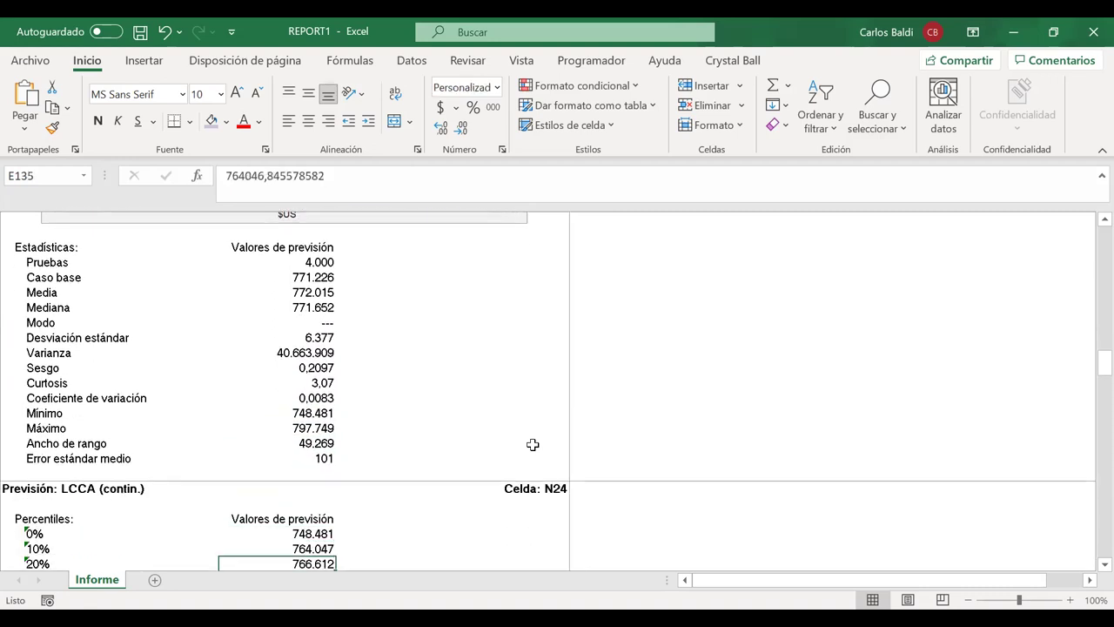
# Examine the LCCA forecast's percentile table from 0% to 100%
pyautogui.press('Down')
pyautogui.press('Down')
pyautogui.press('Down')
pyautogui.press('Down')
pyautogui.press('Down')
pyautogui.press('Down')
pyautogui.press('Down')
pyautogui.press('Down')
pyautogui.press('Down')
pyautogui.press('Down')
pyautogui.press('Down')
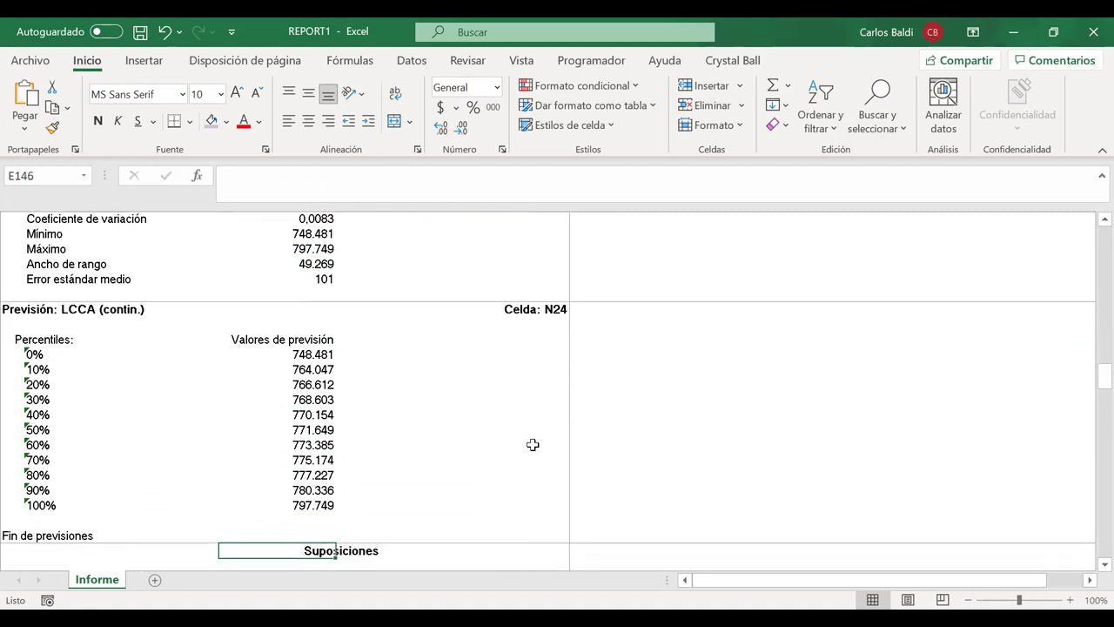
# Examine the normal distribution parameters and charts of the Equipo 1 MTBF and MTTR assumptions
pyautogui.press('Down')
pyautogui.press('Down')
pyautogui.press('Down')
pyautogui.press('Down')
pyautogui.press('Down')
pyautogui.press('Down')
pyautogui.press('Down')
pyautogui.press('Down')
pyautogui.press('Down')
pyautogui.press('Down')
pyautogui.press('Down')
pyautogui.press('Down')
pyautogui.press('Down')
pyautogui.press('Down')
pyautogui.press('Down')
pyautogui.press('Down')
pyautogui.press('Down')
pyautogui.press('Down')
pyautogui.press('Down')
pyautogui.press('Down')
pyautogui.press('Down')
pyautogui.press('Down')
pyautogui.press('Down')
pyautogui.press('Down')
pyautogui.press('Down')
pyautogui.press('Down')
pyautogui.press('Down')
pyautogui.press('Down')
pyautogui.press('Down')
pyautogui.press('Down')
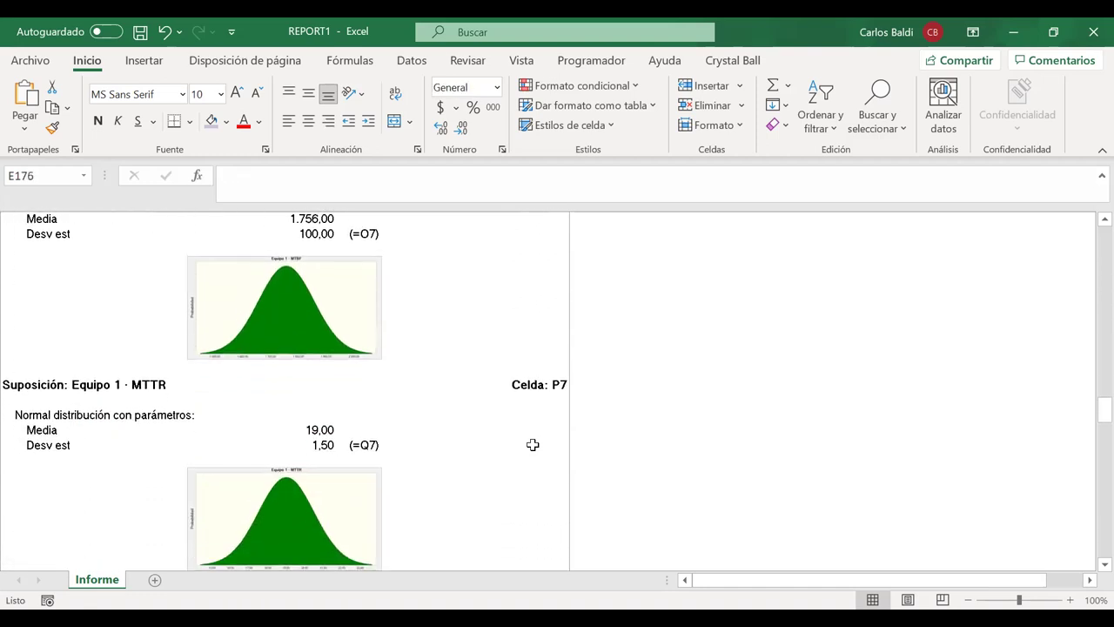
# Examine the report's remaining assumptions for the other equipment's MTBF and MTTR distributions
pyautogui.press('Down')
pyautogui.press('Down')
pyautogui.press('Down')
pyautogui.press('Down')
pyautogui.press('Down')
pyautogui.press('Down')
pyautogui.press('Down')
pyautogui.press('Down')
pyautogui.press('Down')
pyautogui.press('Down')
pyautogui.press('Down')
pyautogui.press('Down')
pyautogui.press('Down')
pyautogui.press('Down')
pyautogui.press('Down')
pyautogui.press('Down')
pyautogui.press('Down')
pyautogui.press('Down')
pyautogui.press('Down')
pyautogui.press('Down')
pyautogui.press('Down')
pyautogui.press('Down')
pyautogui.press('Down')
pyautogui.press('Down')
pyautogui.press('Down')
pyautogui.press('Down')
pyautogui.press('Down')
pyautogui.press('Down')
pyautogui.press('Down')
pyautogui.press('Down')
pyautogui.press('Down')
pyautogui.press('Down')
pyautogui.press('Down')
pyautogui.press('Down')
pyautogui.press('Down')
pyautogui.press('Down')
pyautogui.press('Down')
pyautogui.press('Down')
pyautogui.press('Down')
pyautogui.press('Down')
pyautogui.press('Down')
pyautogui.press('Down')
pyautogui.press('Down')
pyautogui.press('Down')
pyautogui.press('Down')
pyautogui.press('Down')
pyautogui.press('Down')
pyautogui.press('Down')
pyautogui.press('Down')
pyautogui.press('Down')
pyautogui.press('Down')
pyautogui.press('Down')
pyautogui.press('Down')
pyautogui.press('Down')
pyautogui.press('Down')
pyautogui.press('Down')
pyautogui.press('Down')
pyautogui.press('Down')
# Return to the start of the full report and examine its run preferences, run statistics and Crystal Ball data
pyautogui.press('Up')
pyautogui.press('Up')
pyautogui.press('Up')
pyautogui.press('Up')
pyautogui.press('Up')
pyautogui.press('Up')
pyautogui.press('Up')
pyautogui.press('Up')
pyautogui.press('Up')
pyautogui.press('Up')
pyautogui.press('Up')
pyautogui.press('Up')
pyautogui.press('Up')
pyautogui.press('Up')
pyautogui.press('Up')
pyautogui.press('Up')
pyautogui.press('Up')
pyautogui.press('Up')
pyautogui.press('Up')
pyautogui.press('Up')
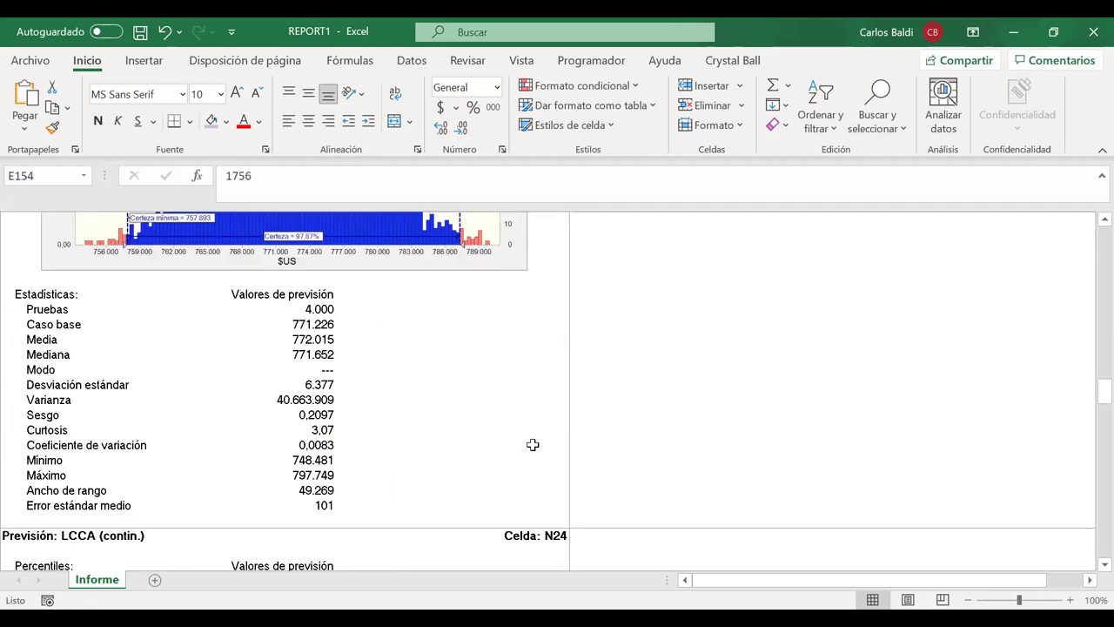
pyautogui.press('pageup')
pyautogui.press('pageup')
pyautogui.press('pageup')
pyautogui.press('pageup')
pyautogui.press('pageup')
pyautogui.press('pageup')
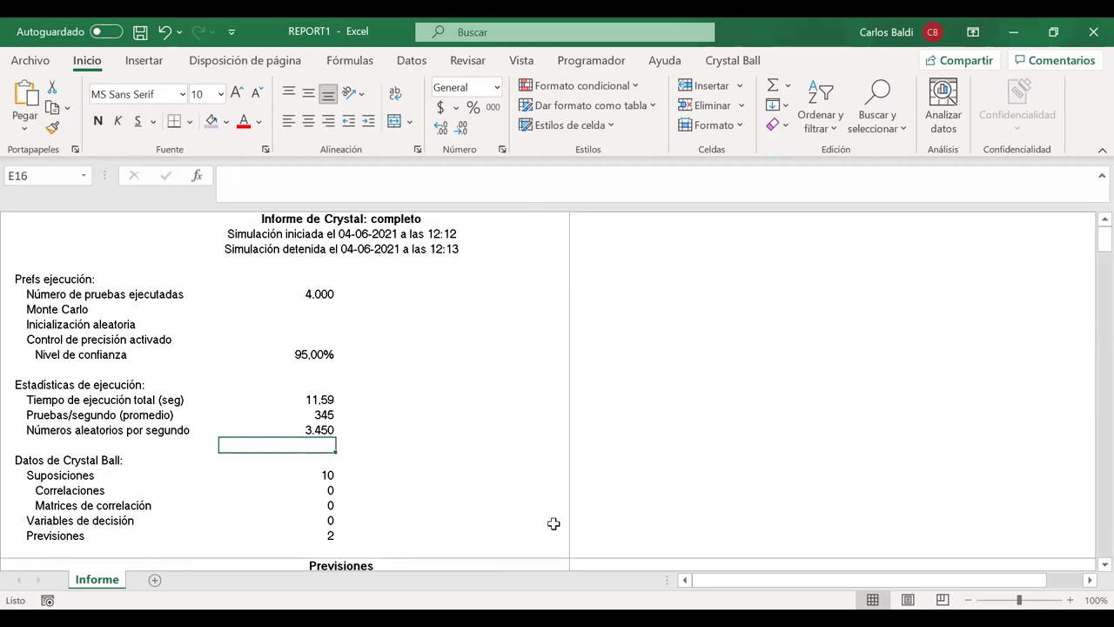
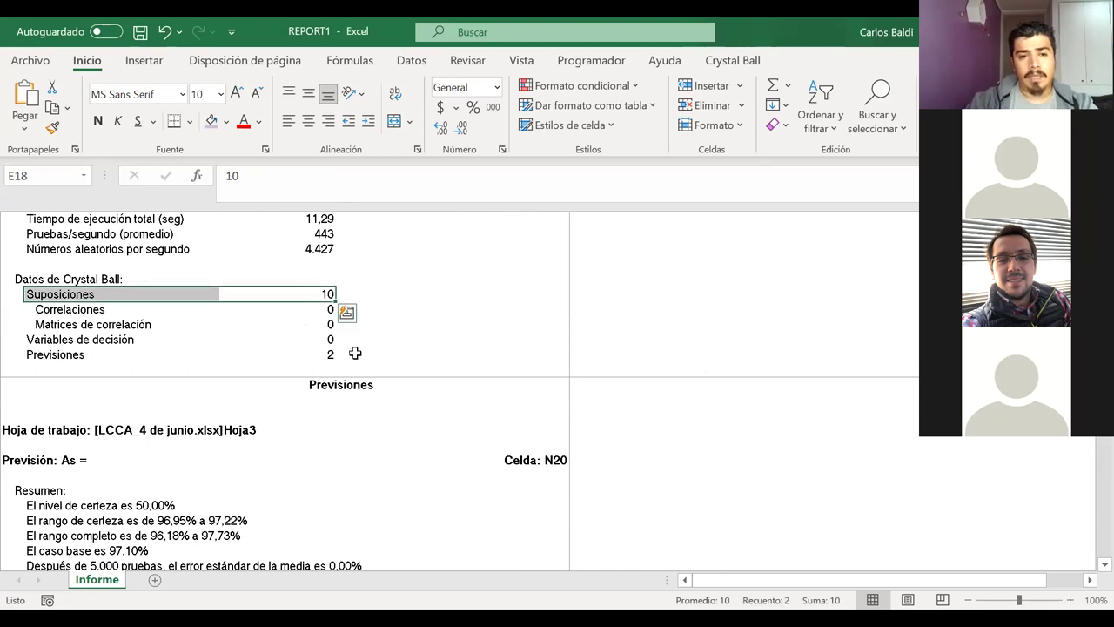
# Examine the As forecast's summary and probability chart with its certainty limits in the 5.000-trial report
pyautogui.scroll(-1, 344, 356)
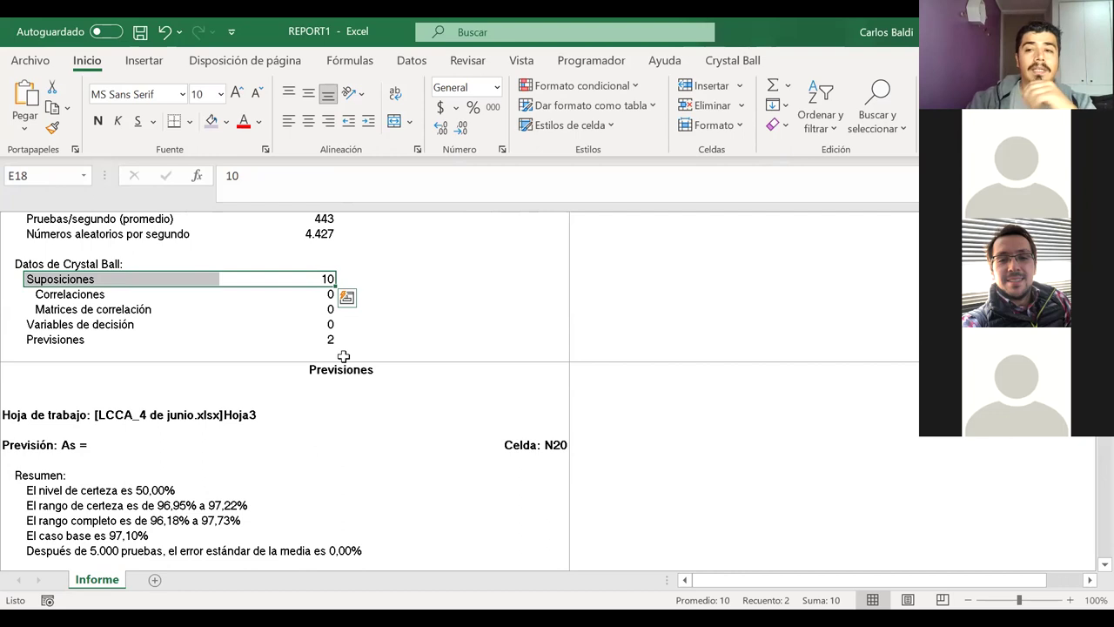
pyautogui.scroll(-2, 344, 356)
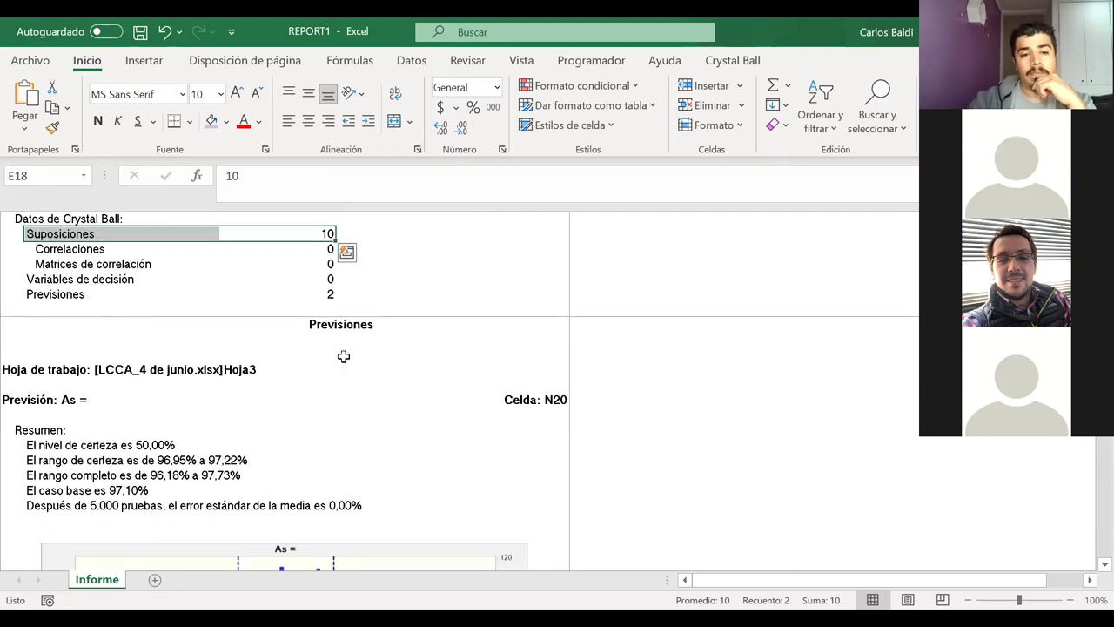
pyautogui.scroll(-3, 344, 356)
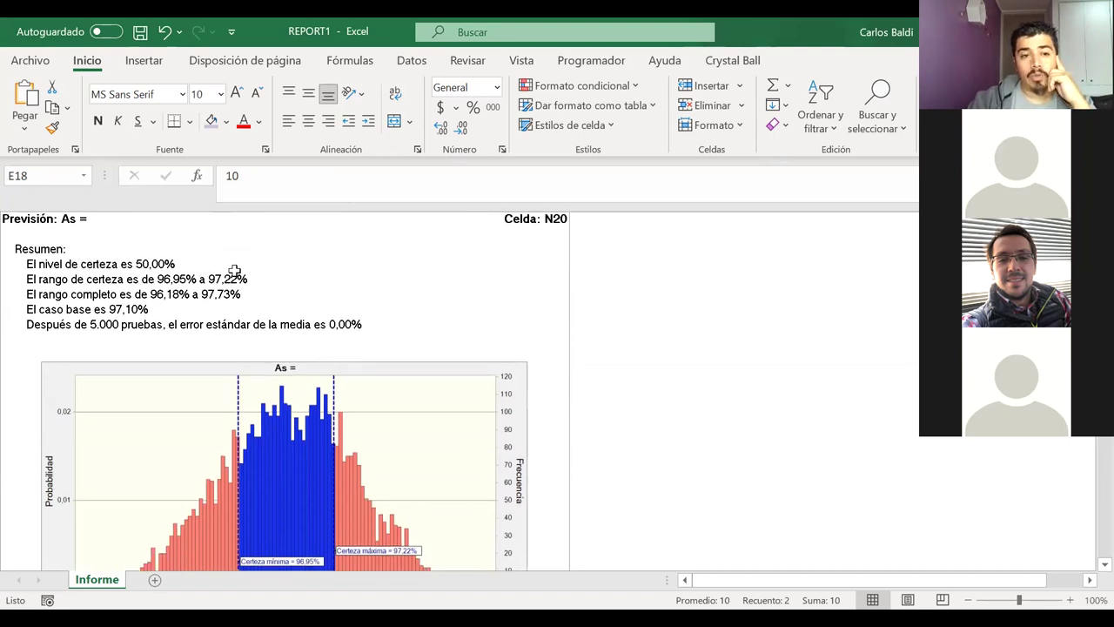
pyautogui.scroll(-1, 185, 499)
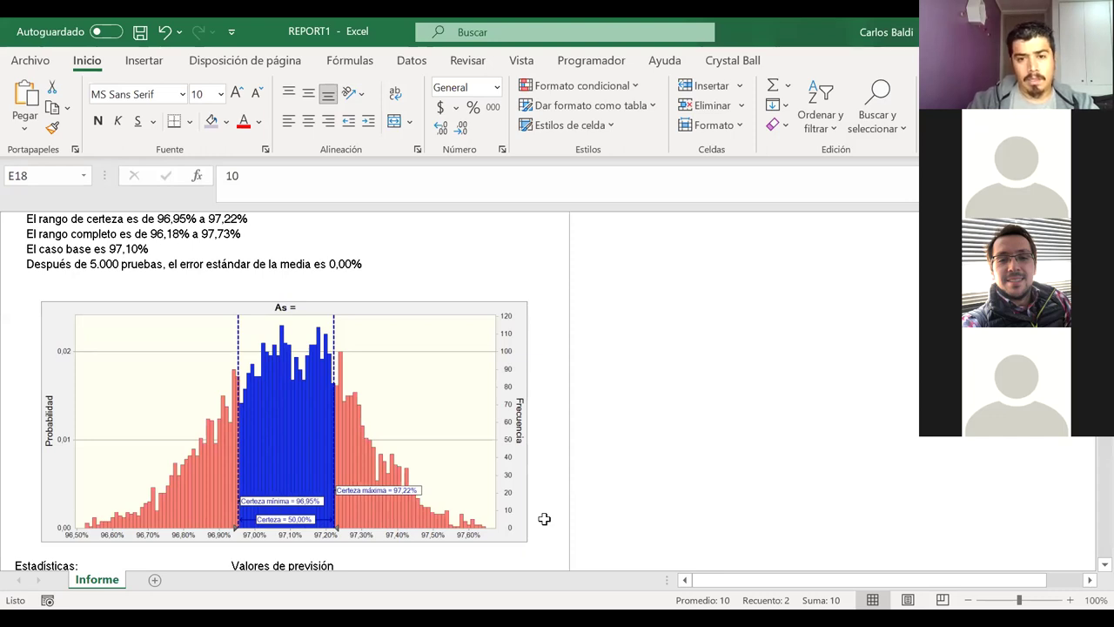
# Switch to the LCCA_4 de junio workbook, reset the simulation and check the forecast definition of As in cell N20
pyautogui.hotkey('alt', 'Tab')
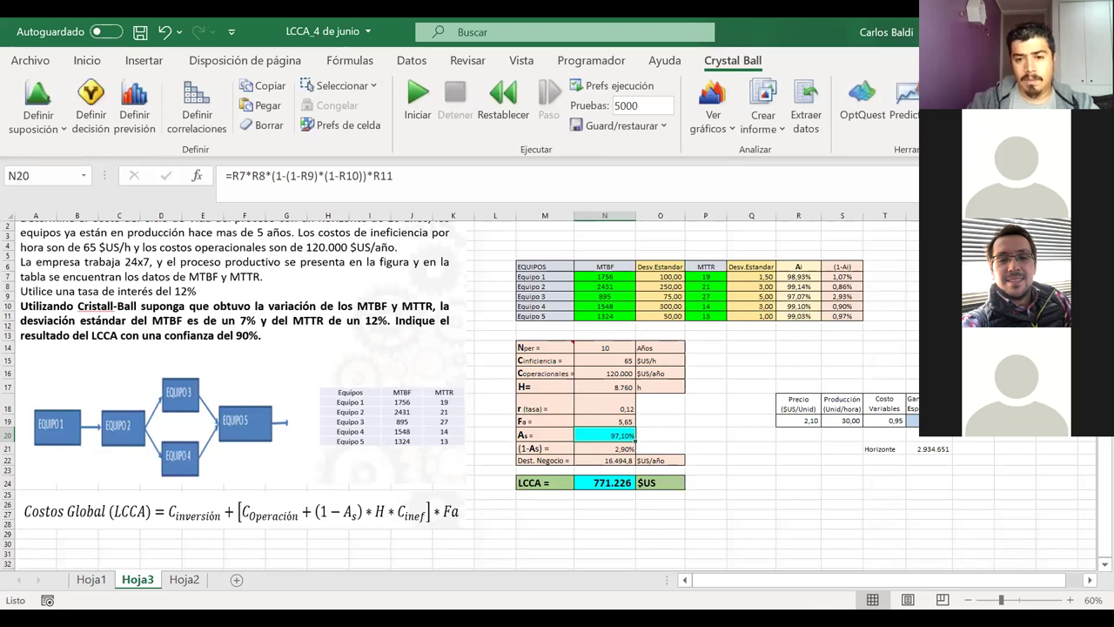
pyautogui.click(131, 105)
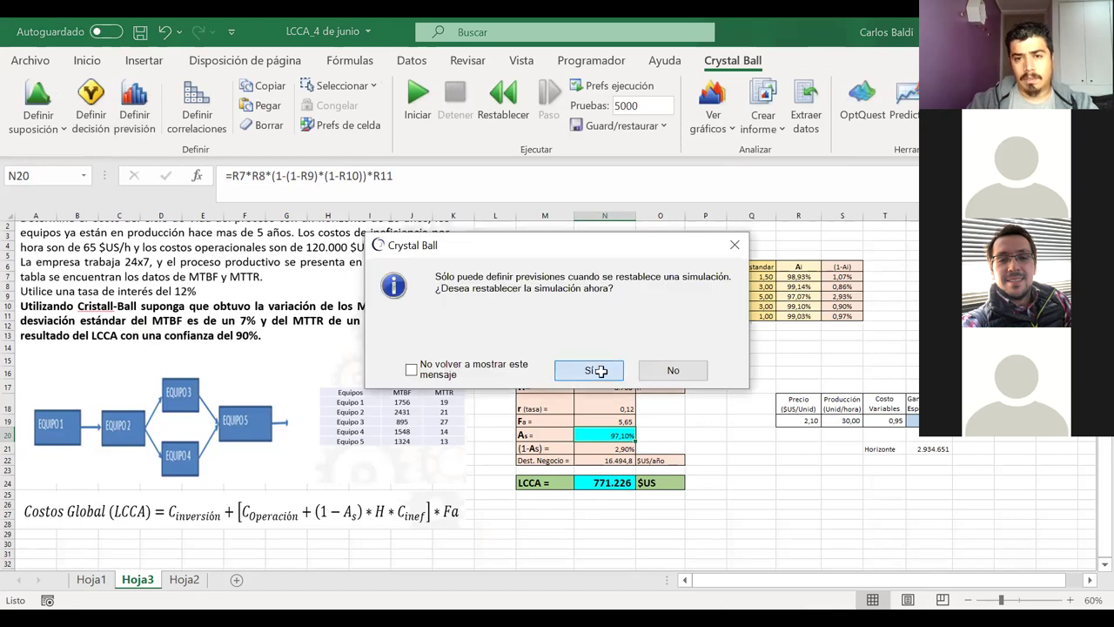
pyautogui.click(601, 371)
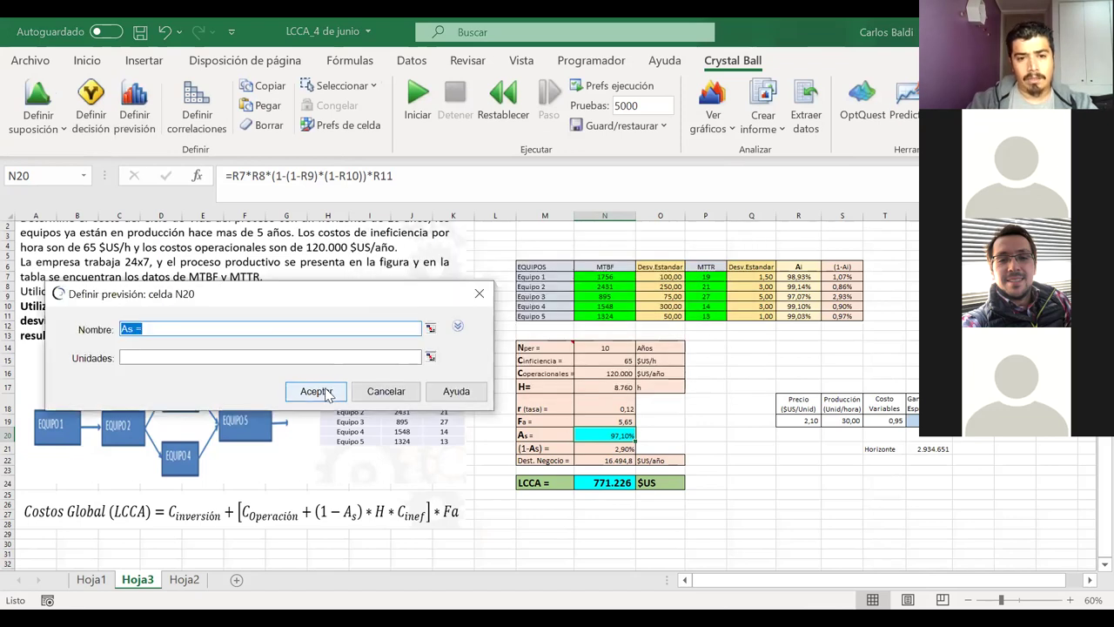
pyautogui.click(389, 392)
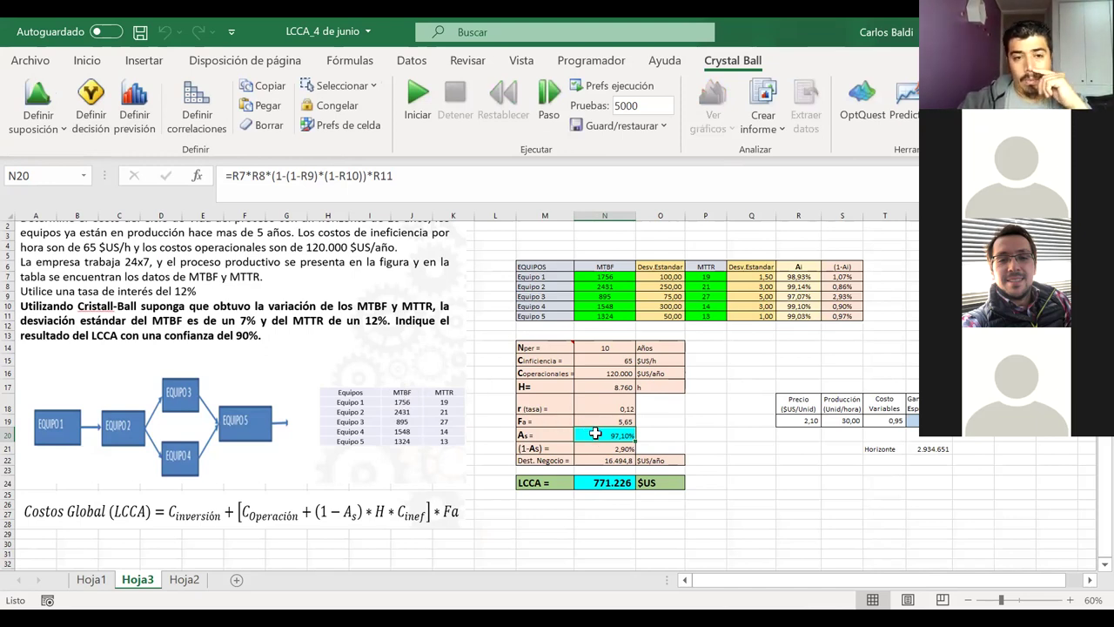
# Run the 5.000-trial simulation and try to set the LCCA forecast's certainty to 100 %
pyautogui.click(418, 95)
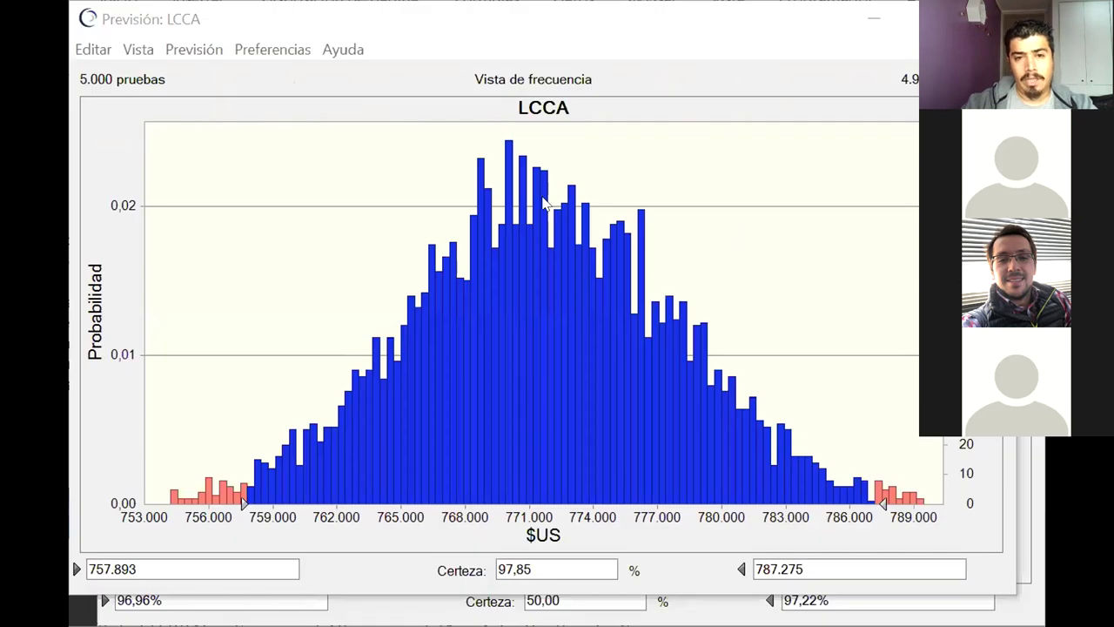
pyautogui.click(520, 568)
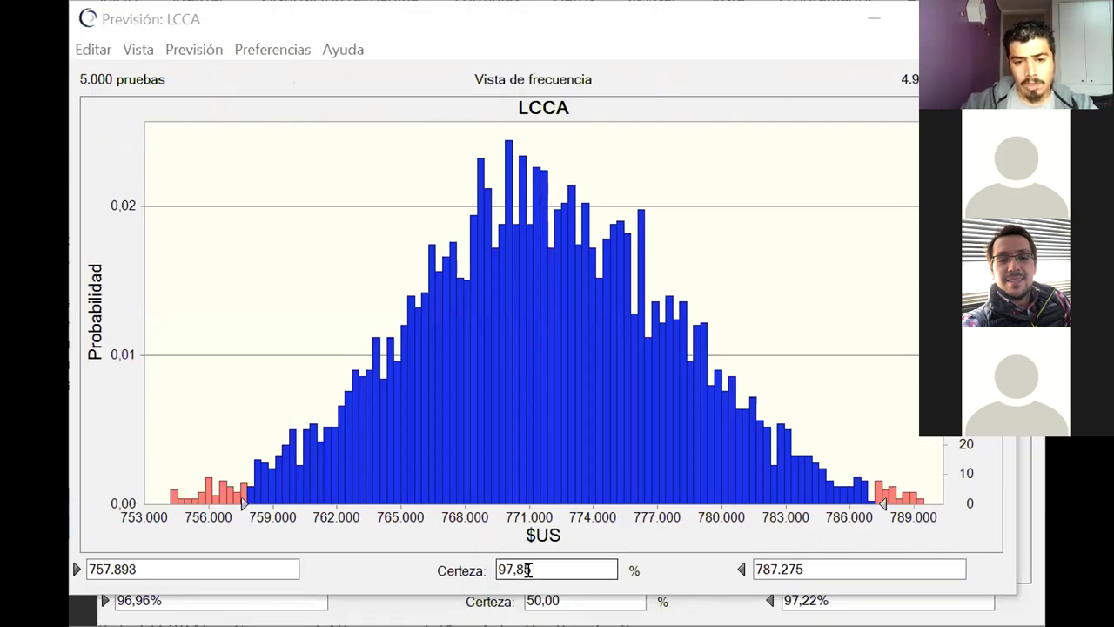
pyautogui.press('Delete')
pyautogui.press('Delete')
pyautogui.press('Delete')
pyautogui.press('Delete')
pyautogui.press('Delete')
pyautogui.write('100')
pyautogui.press('Return')
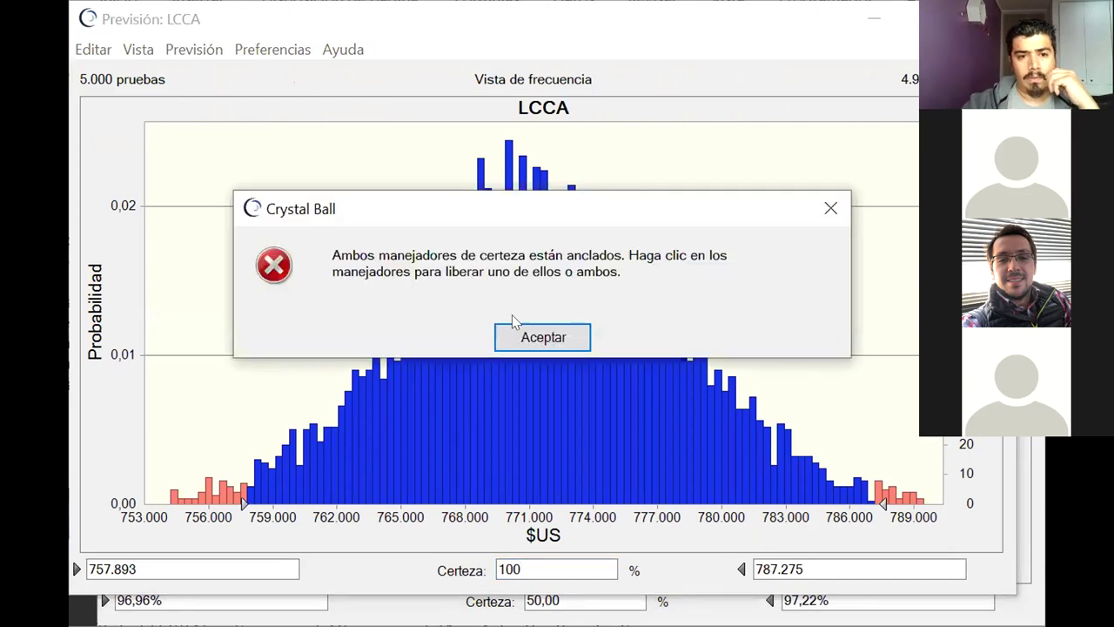
pyautogui.click(526, 346)
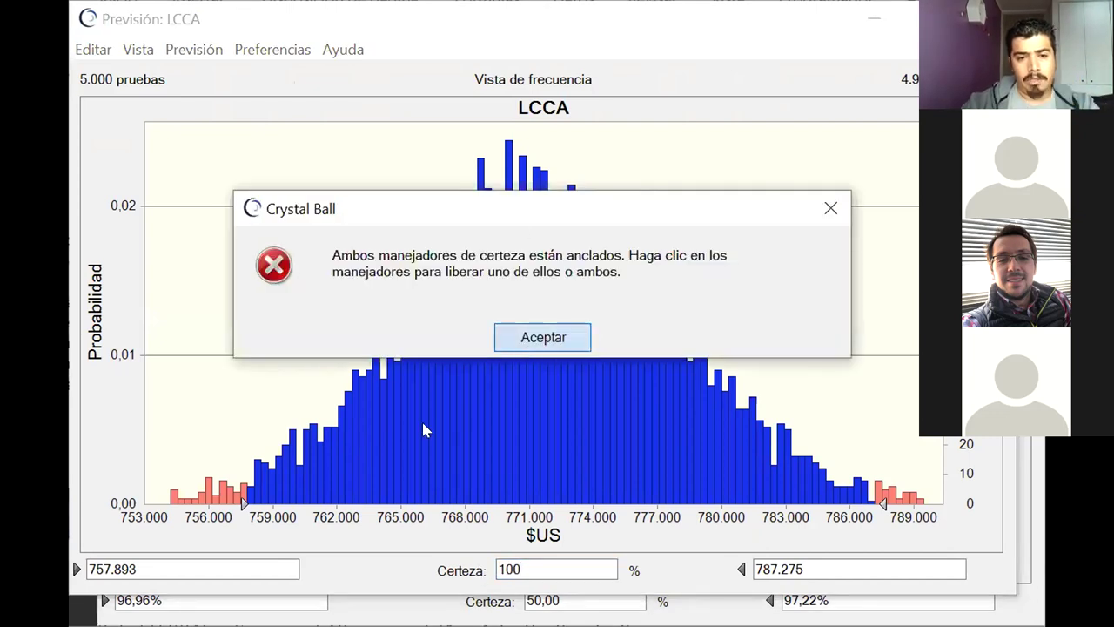
# Move the LCCA forecast's lower and upper certainty limits outward to -∞ and ∞ to include the whole distribution
pyautogui.moveTo(238, 502); pyautogui.dragTo(156, 503)
pyautogui.moveTo(882, 502); pyautogui.dragTo(948, 504)
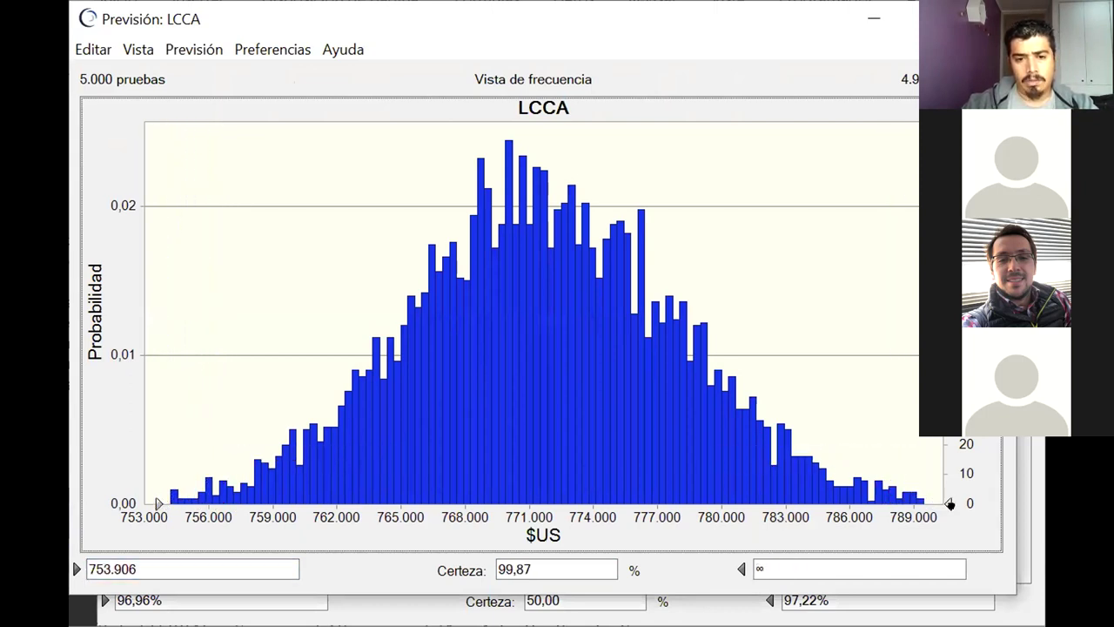
pyautogui.moveTo(146, 503); pyautogui.dragTo(162, 503)
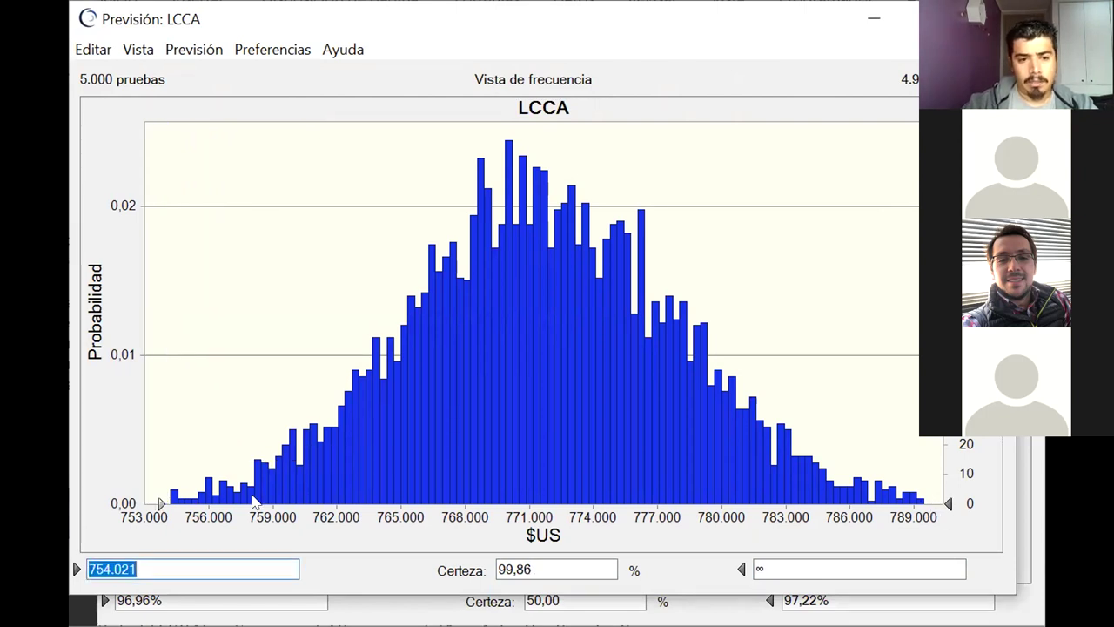
pyautogui.moveTo(160, 503); pyautogui.dragTo(137, 503)
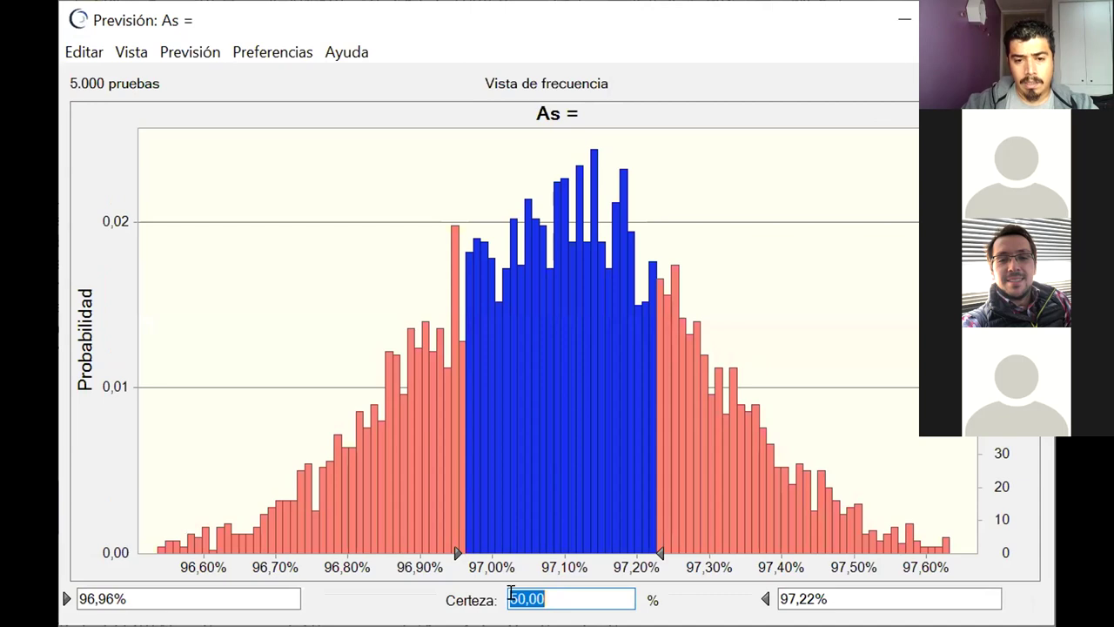
# Set the As forecast's certainty to 80 % and raise it to 90 %
pyautogui.moveTo(514, 596); pyautogui.dragTo(497, 597)
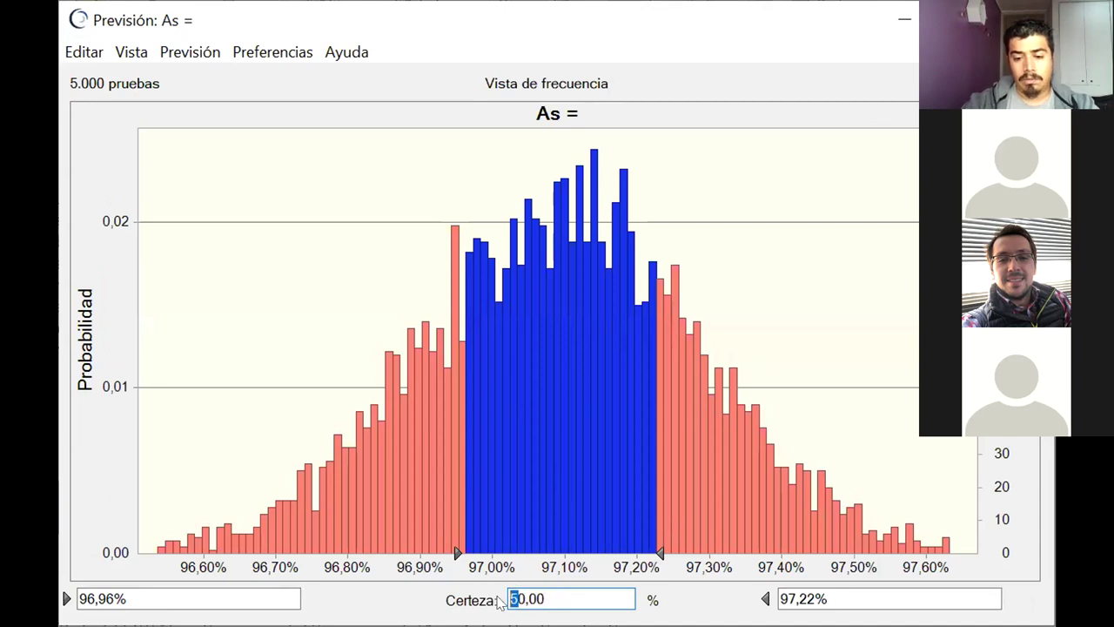
pyautogui.write('8')
pyautogui.press('Return')
pyautogui.moveTo(516, 596); pyautogui.dragTo(509, 595)
pyautogui.write('9')
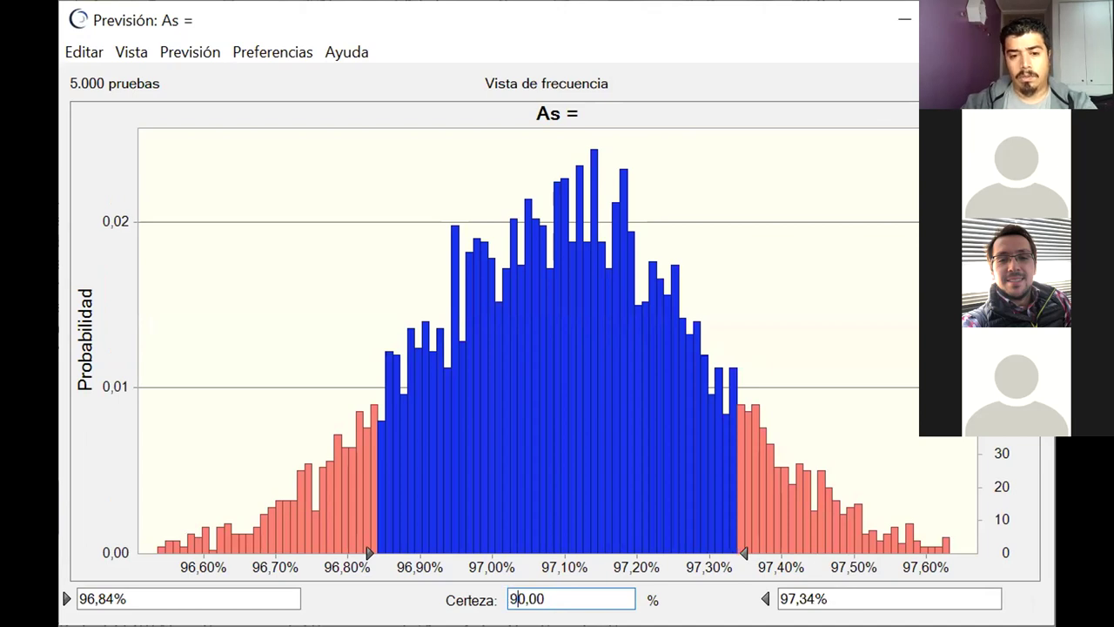
pyautogui.press('Return')
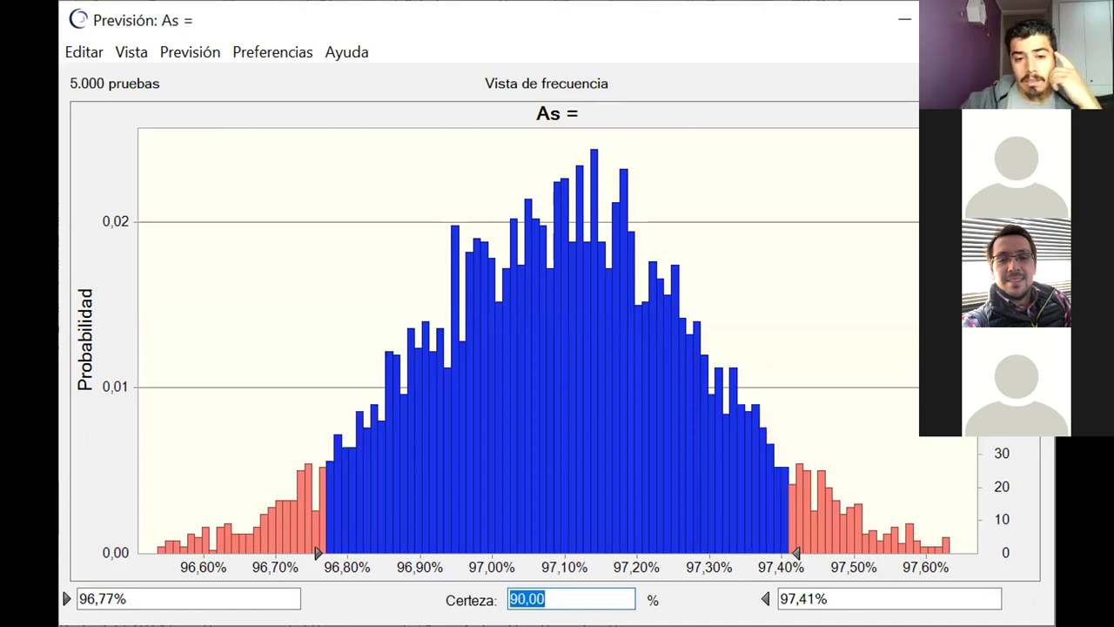
# Set the As forecast's certainty to 95 %
pyautogui.click(563, 598)
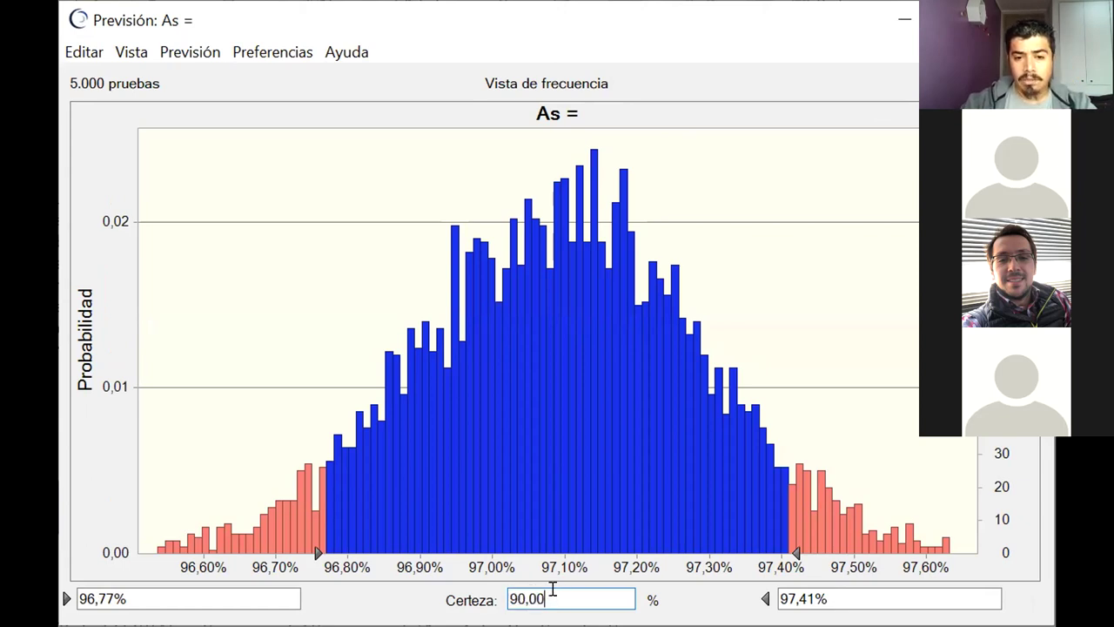
pyautogui.moveTo(551, 591); pyautogui.dragTo(361, 544)
pyautogui.click(521, 590)
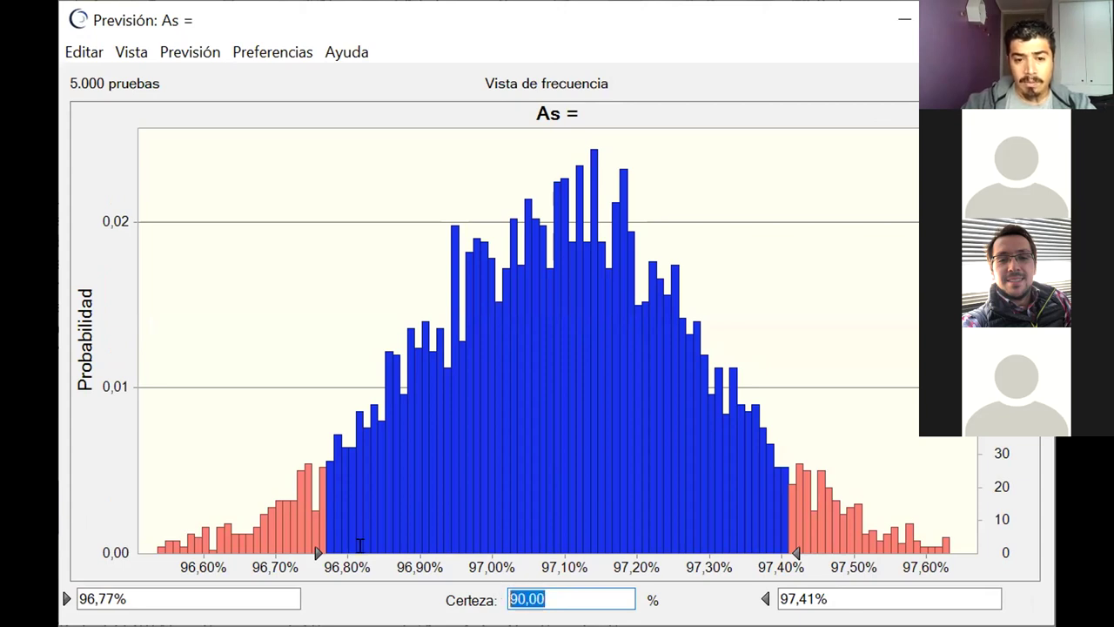
pyautogui.write('95')
pyautogui.press('Return')
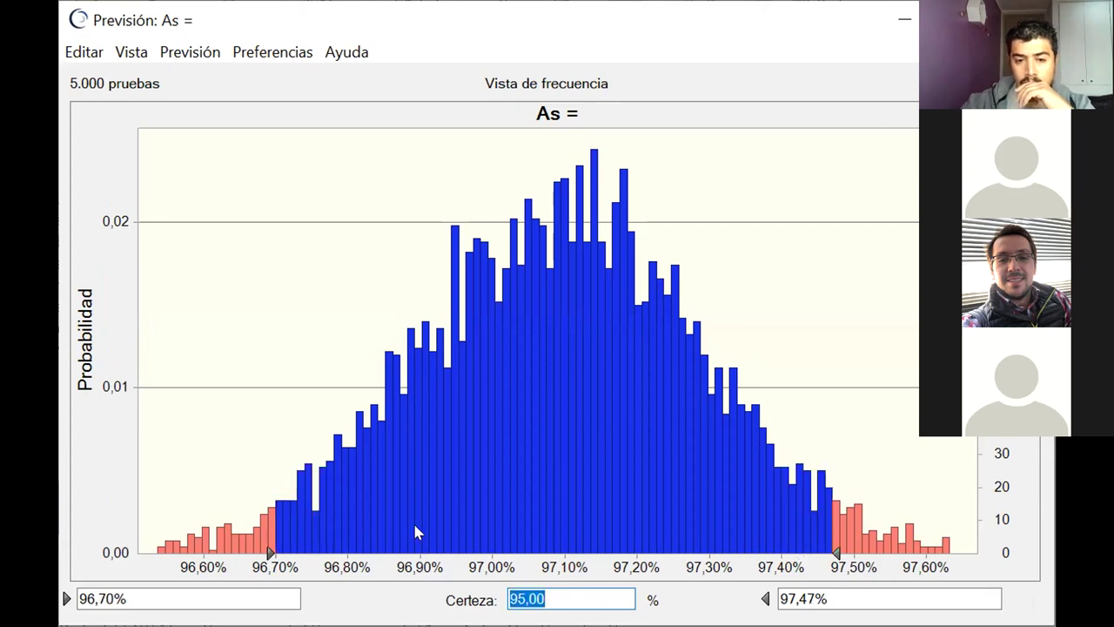
# Set the As forecast's certainty to 60 % to compare a narrower range
pyautogui.click(561, 599)
pyautogui.press('BackSpace')
pyautogui.press('BackSpace')
pyautogui.press('BackSpace')
pyautogui.press('BackSpace')
pyautogui.press('BackSpace')
pyautogui.write('60')
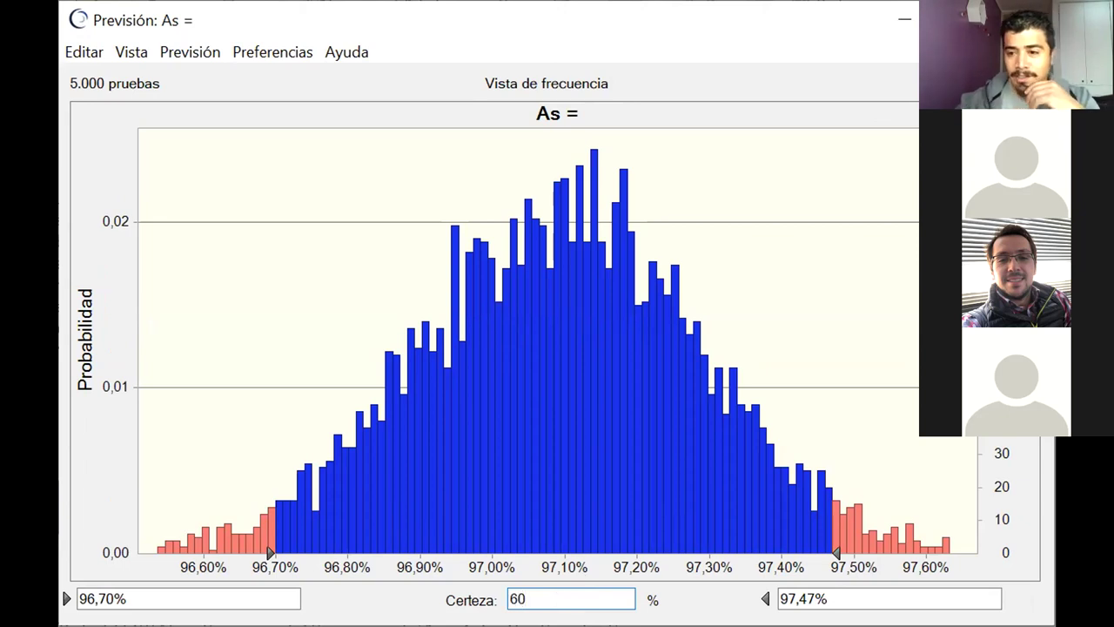
pyautogui.press('Return')
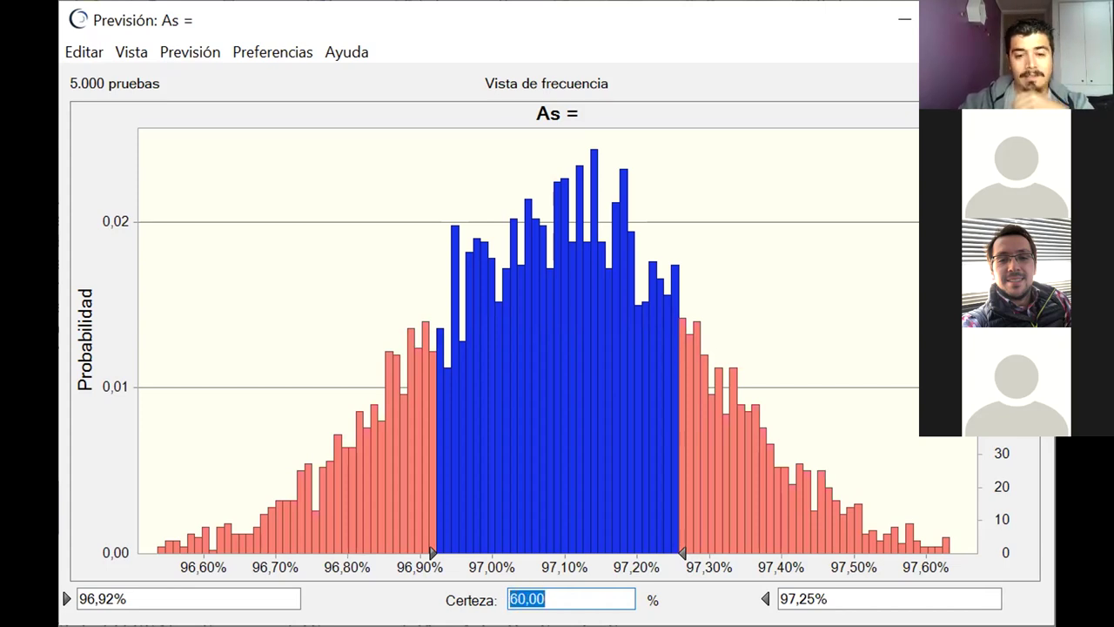
# Try certainty levels of 95 % and 10 % for the As forecast, finishing with 90 %
pyautogui.write('95')
pyautogui.press('Return')
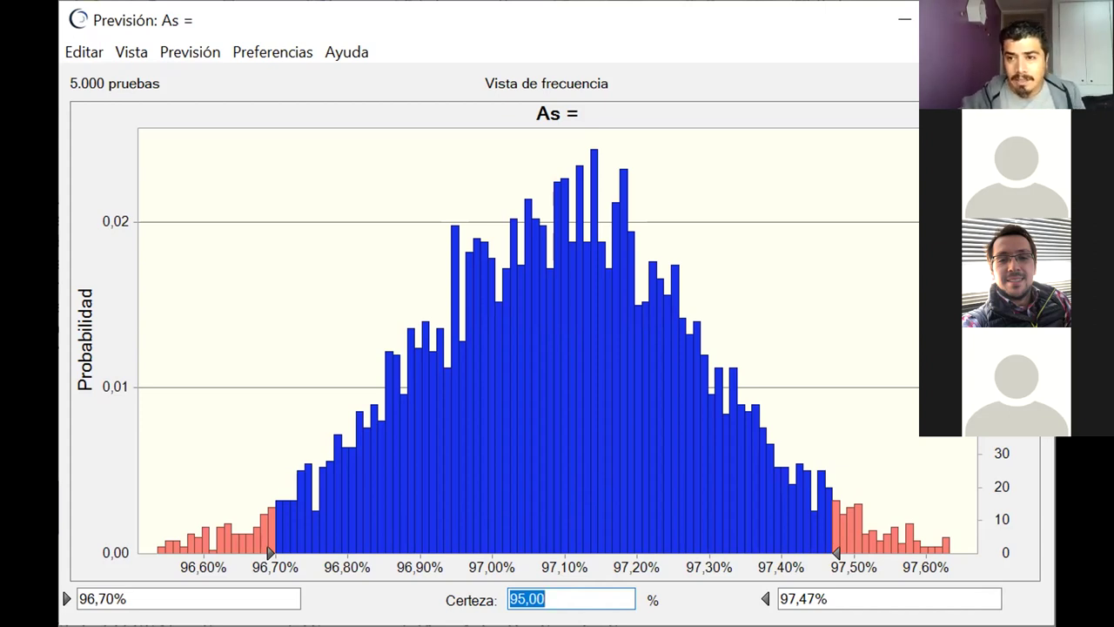
pyautogui.write('10')
pyautogui.press('Return')
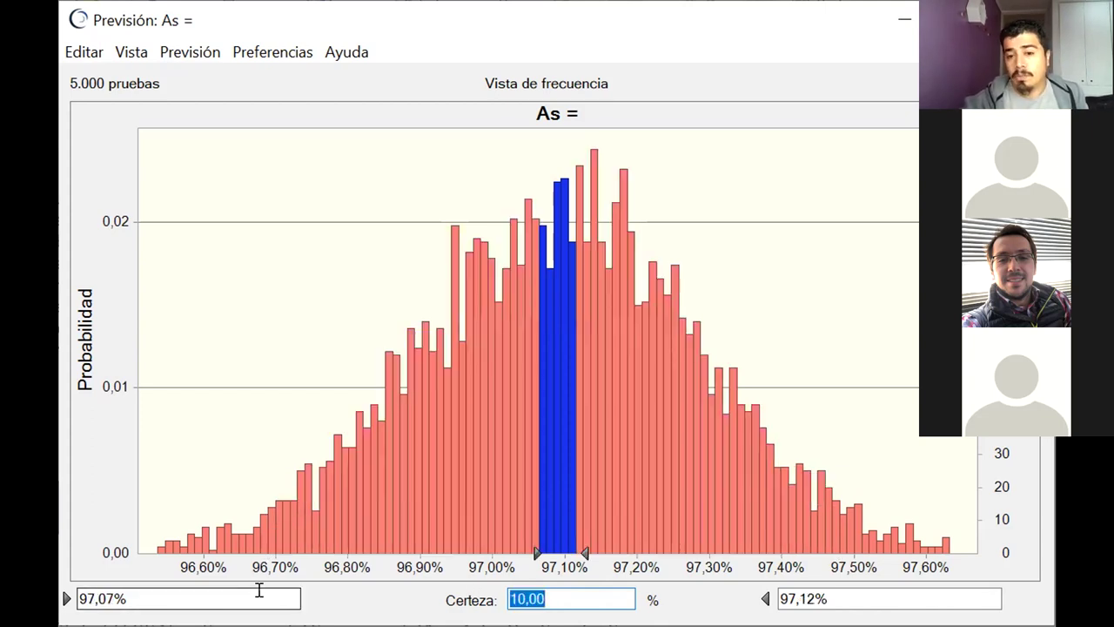
pyautogui.write('90')
pyautogui.press('Return')
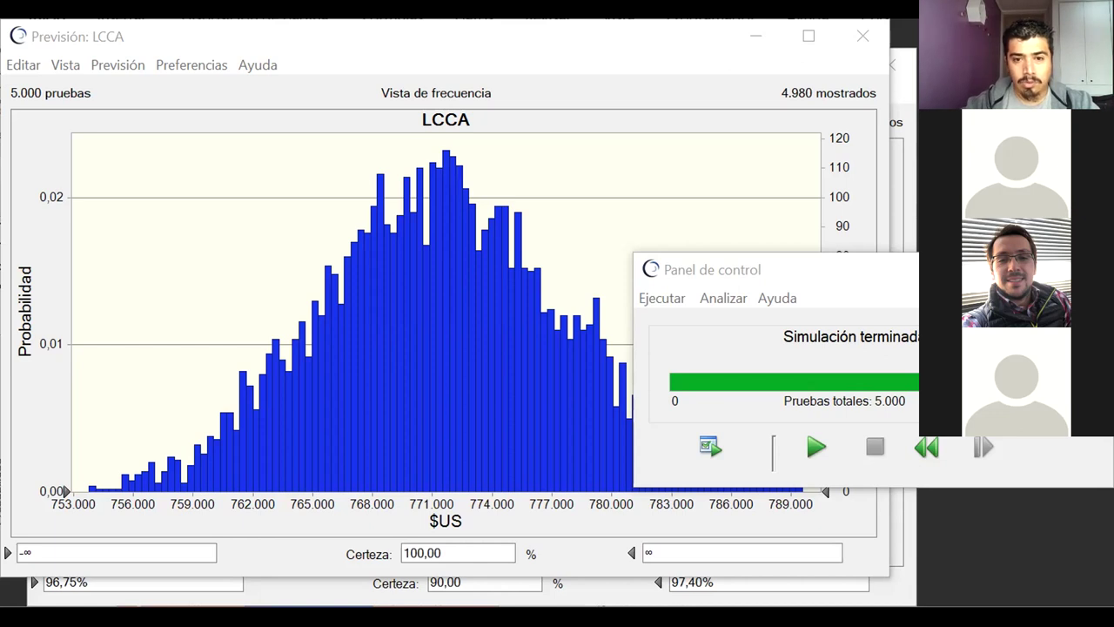
# In the LCCA_4 de junio workbook, try an MTBF of 1885 for Equipo 1 in N7 and undo the change
pyautogui.hotkey('alt', 'Tab')
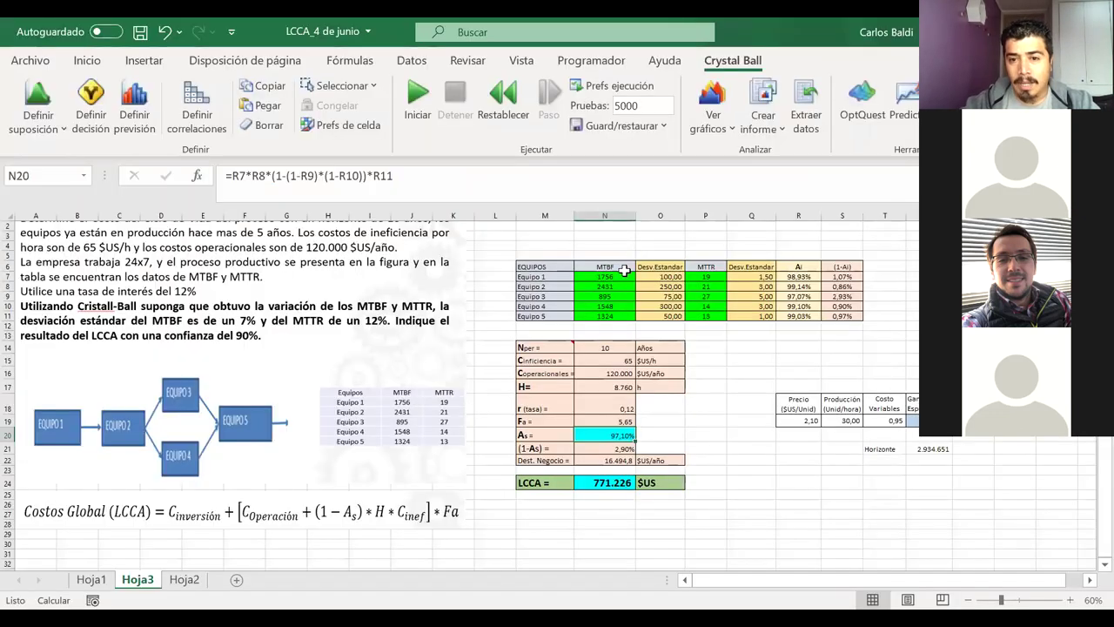
pyautogui.click(619, 278)
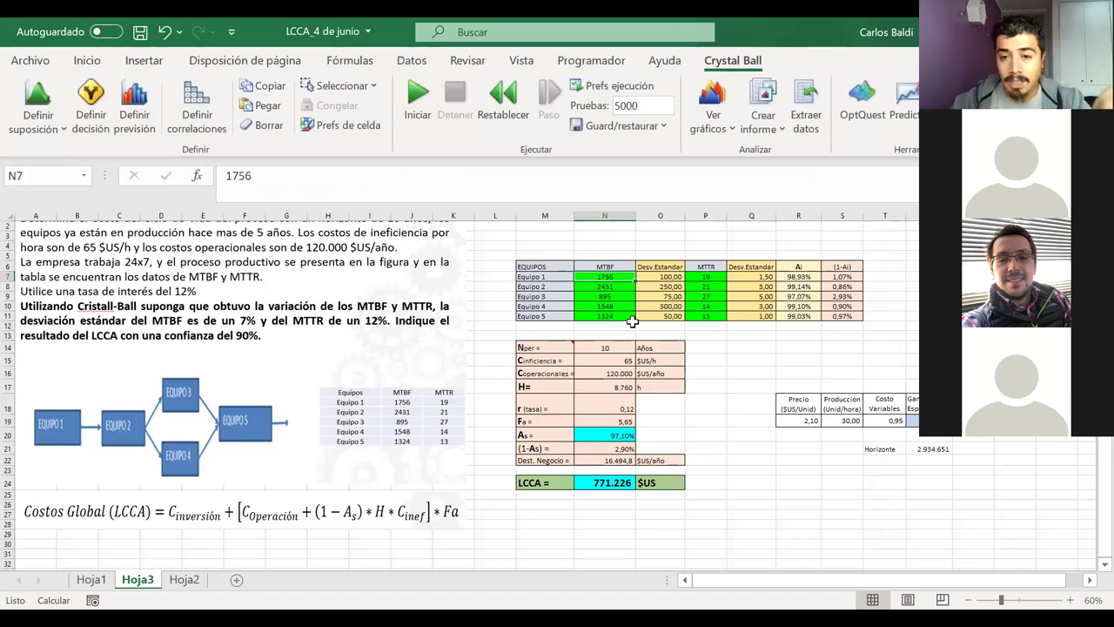
pyautogui.write('1')
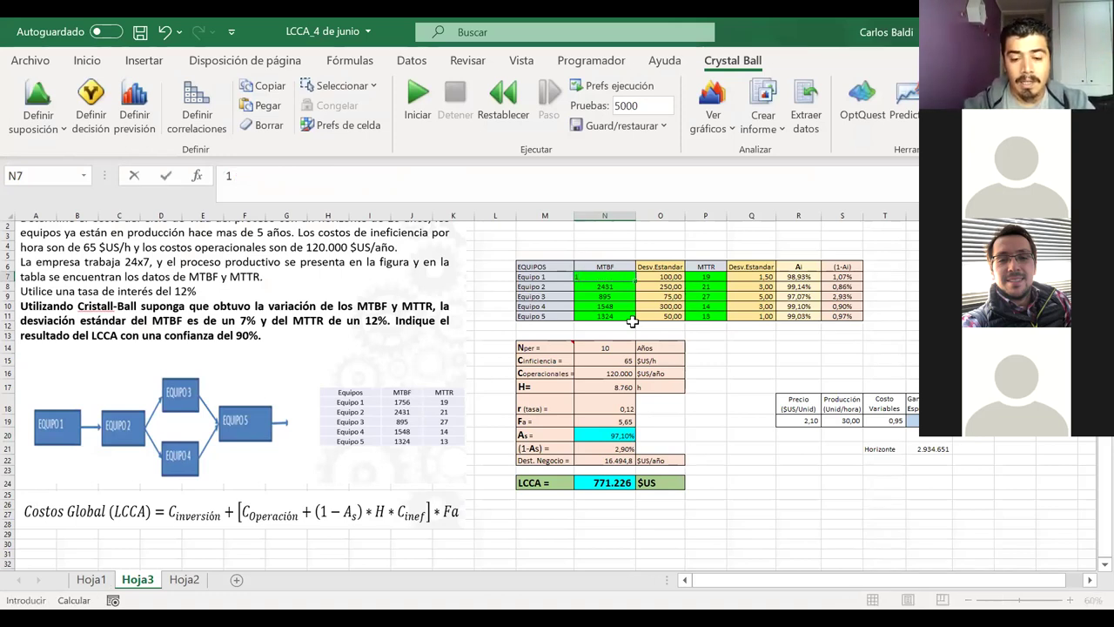
pyautogui.write('8')
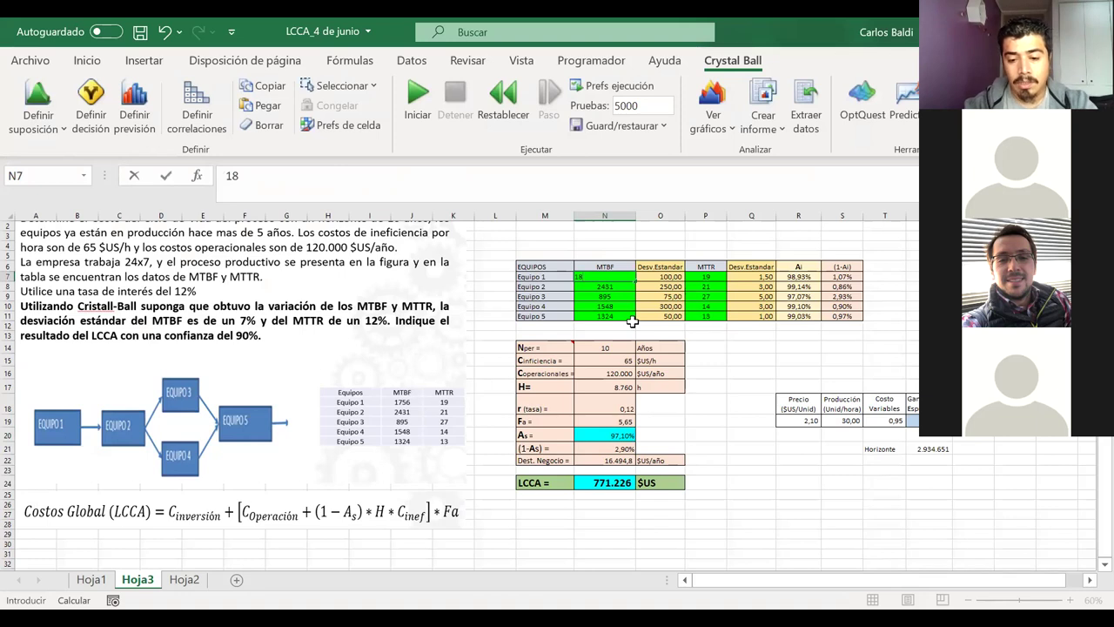
pyautogui.write('85')
pyautogui.press('Return')
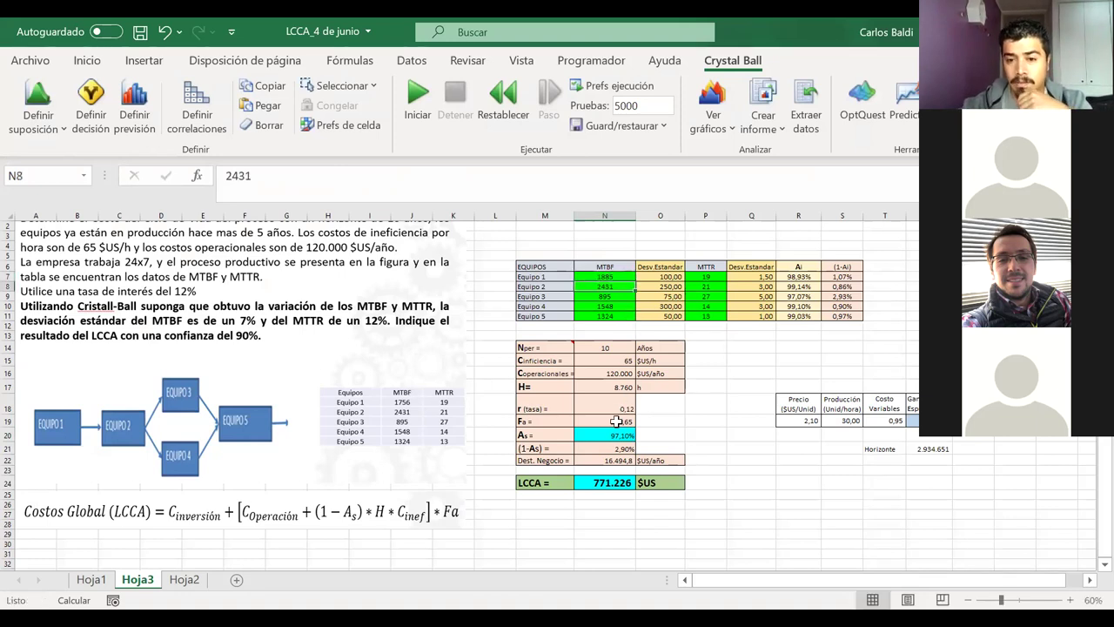
pyautogui.hotkey('ctrl', 'z')
pyautogui.click(670, 403)
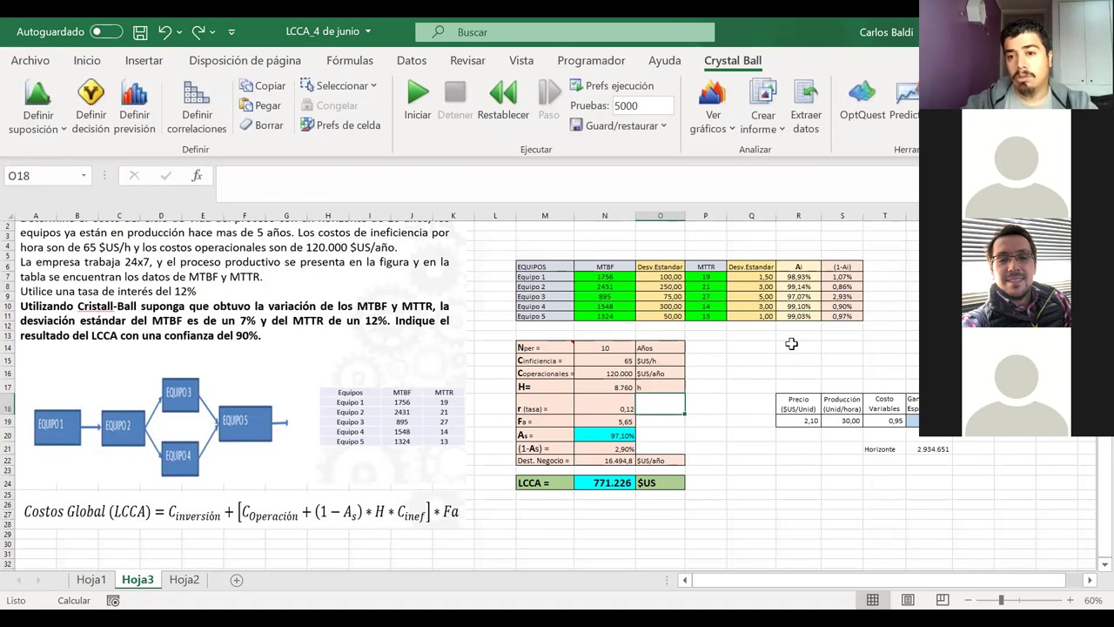
pyautogui.click(786, 276)
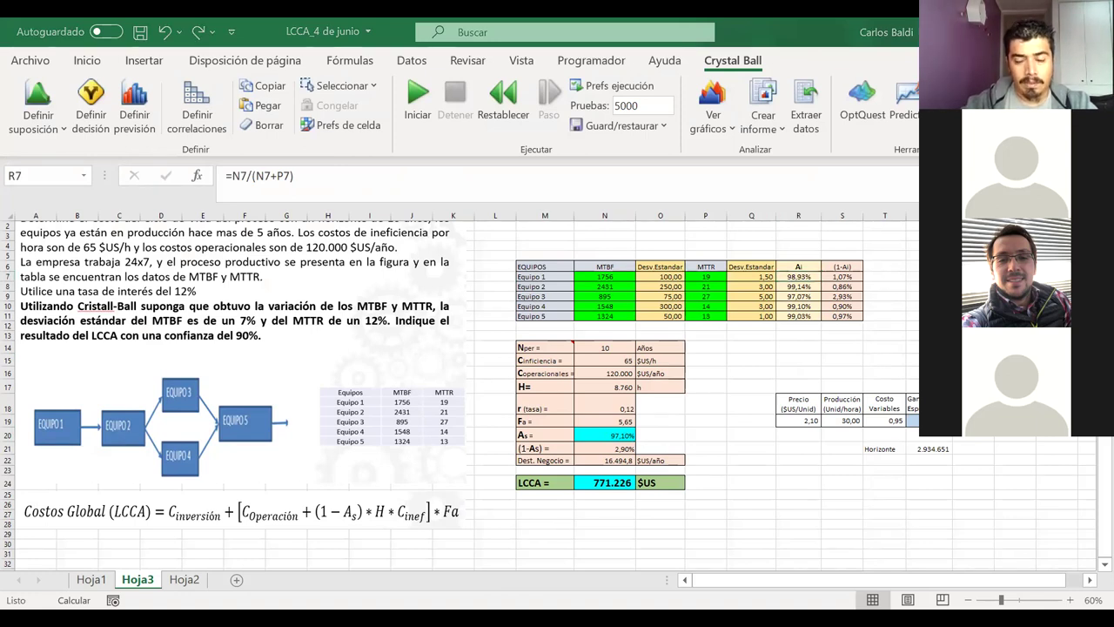
# Switch to the REPORT2 workbook and examine the As forecast's statistics, selecting the base case and the Mínimo and Máximo rows
pyautogui.hotkey('alt', 'Tab')
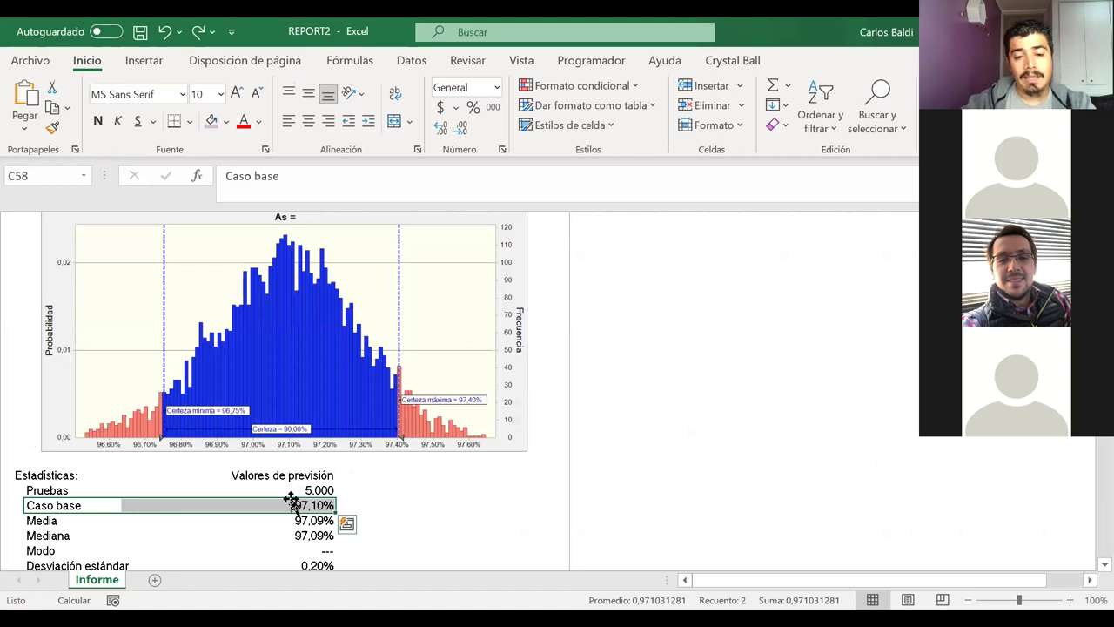
pyautogui.click(293, 505)
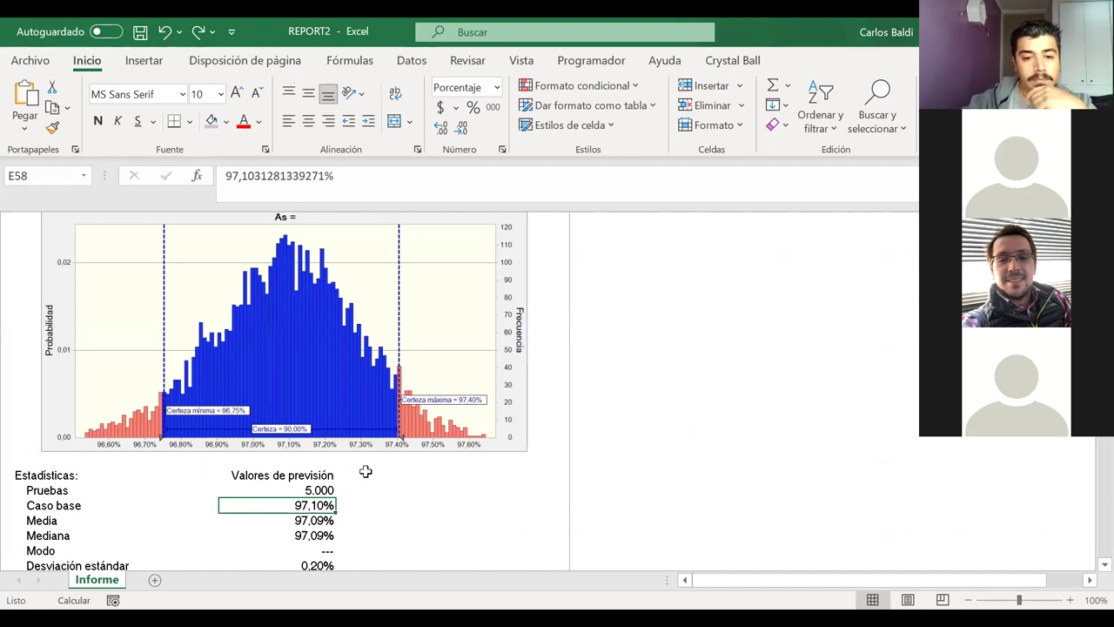
pyautogui.scroll(-1, 366, 471)
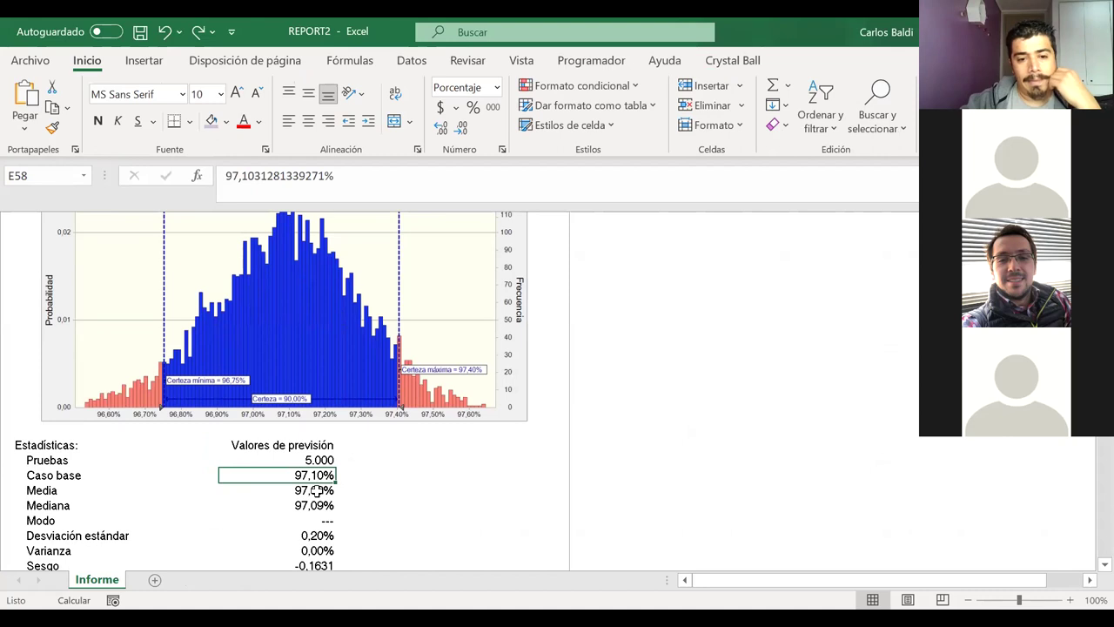
pyautogui.scroll(-3, 317, 490)
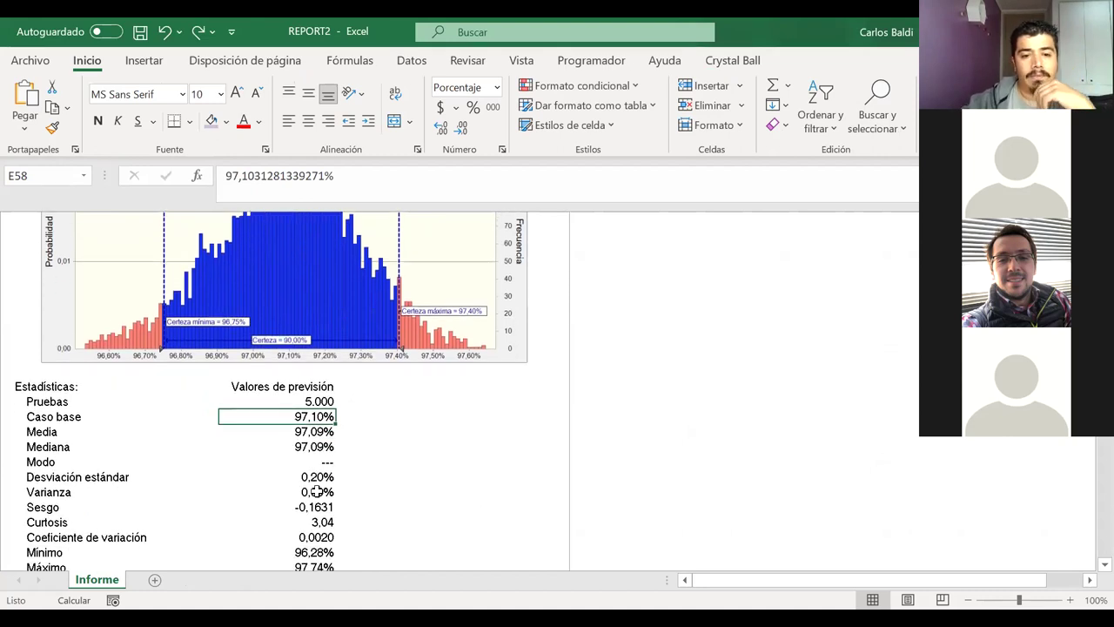
pyautogui.scroll(-2, 317, 490)
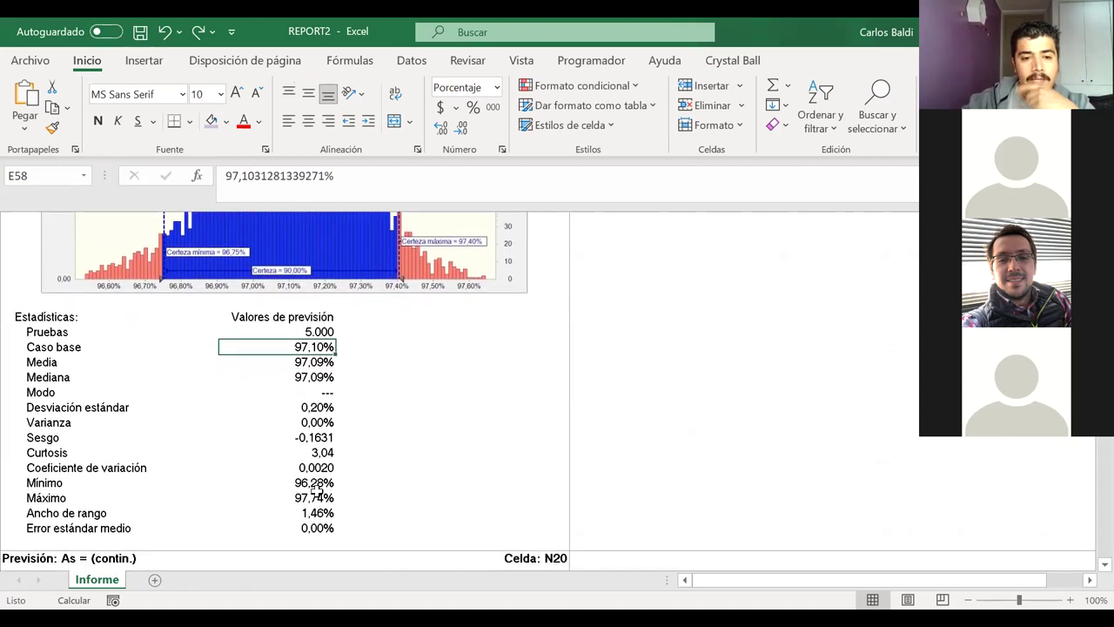
pyautogui.click(297, 476)
pyautogui.moveTo(297, 476); pyautogui.dragTo(83, 493)
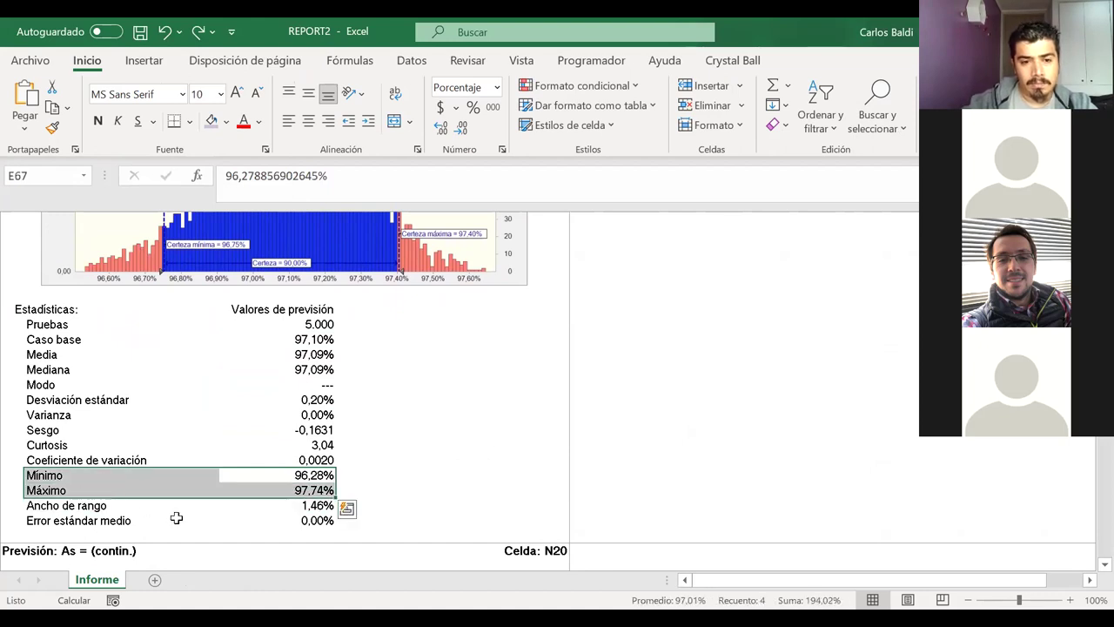
# Examine the As forecast's percentiles from 0% to 100% and return to its chart and statistics
pyautogui.scroll(-1, 176, 518)
pyautogui.scroll(-3, 176, 518)
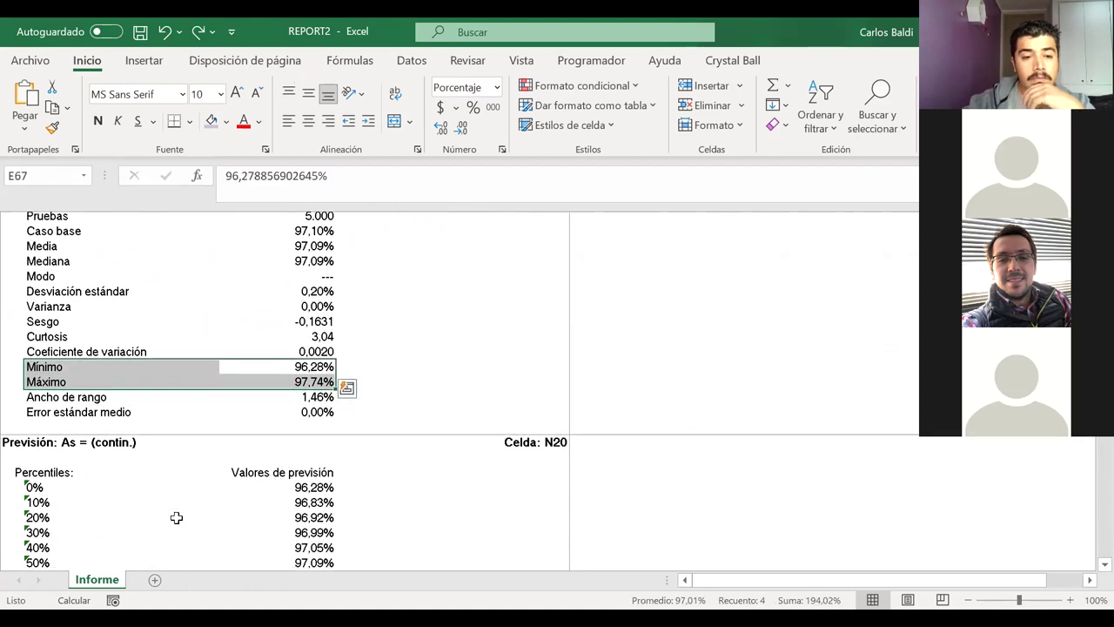
pyautogui.scroll(-1, 176, 518)
pyautogui.scroll(-1, 176, 518)
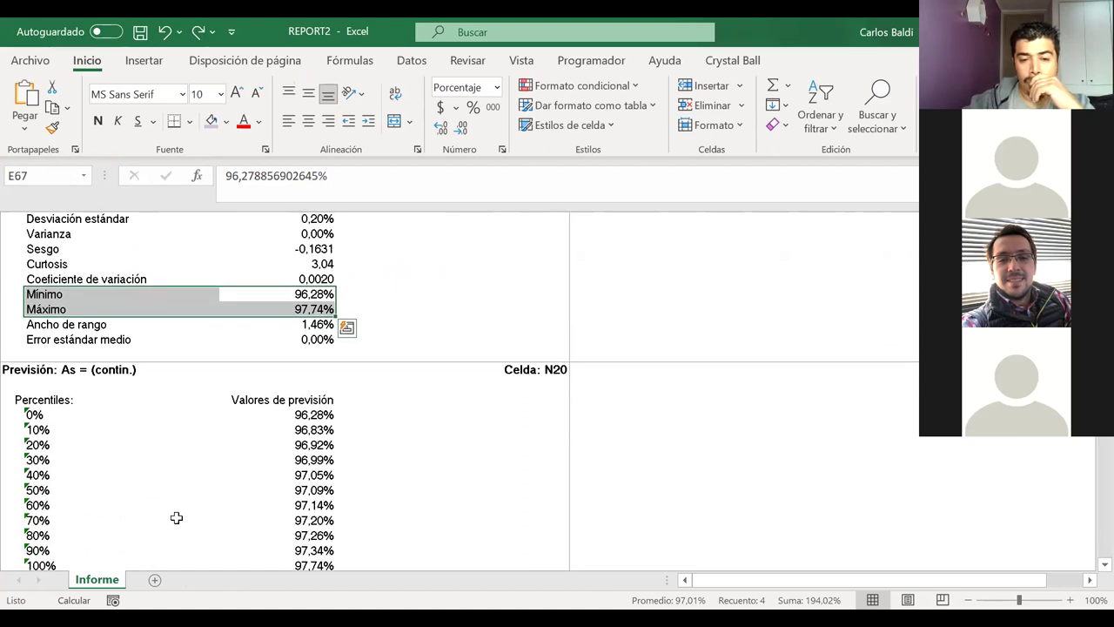
pyautogui.scroll(-1, 176, 518)
pyautogui.scroll(-1, 176, 518)
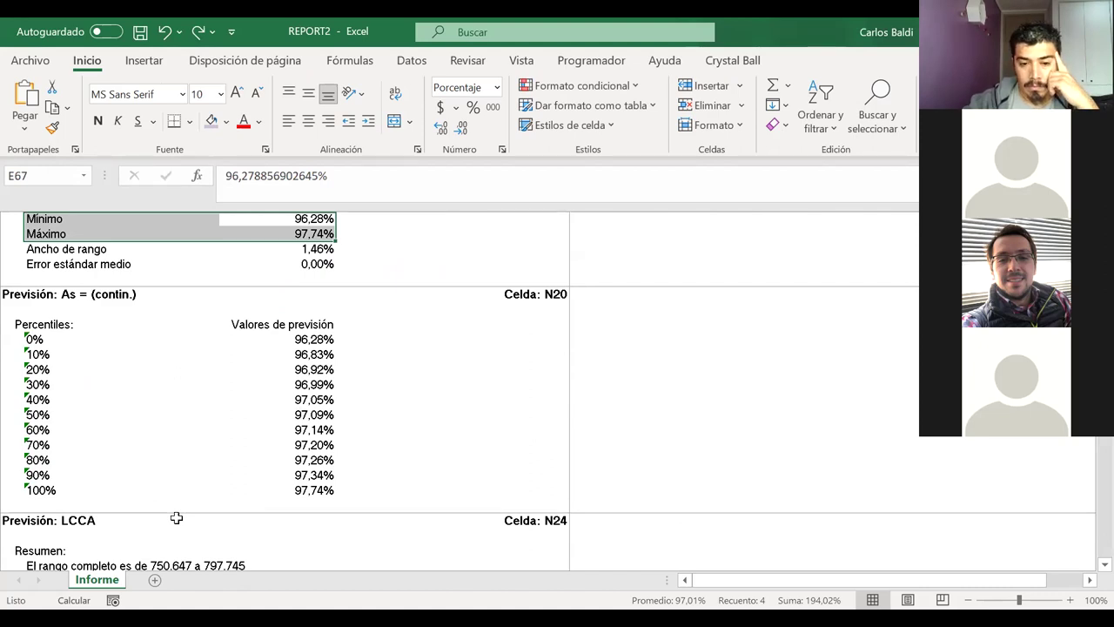
pyautogui.scroll(-1, 176, 518)
pyautogui.scroll(8, 176, 518)
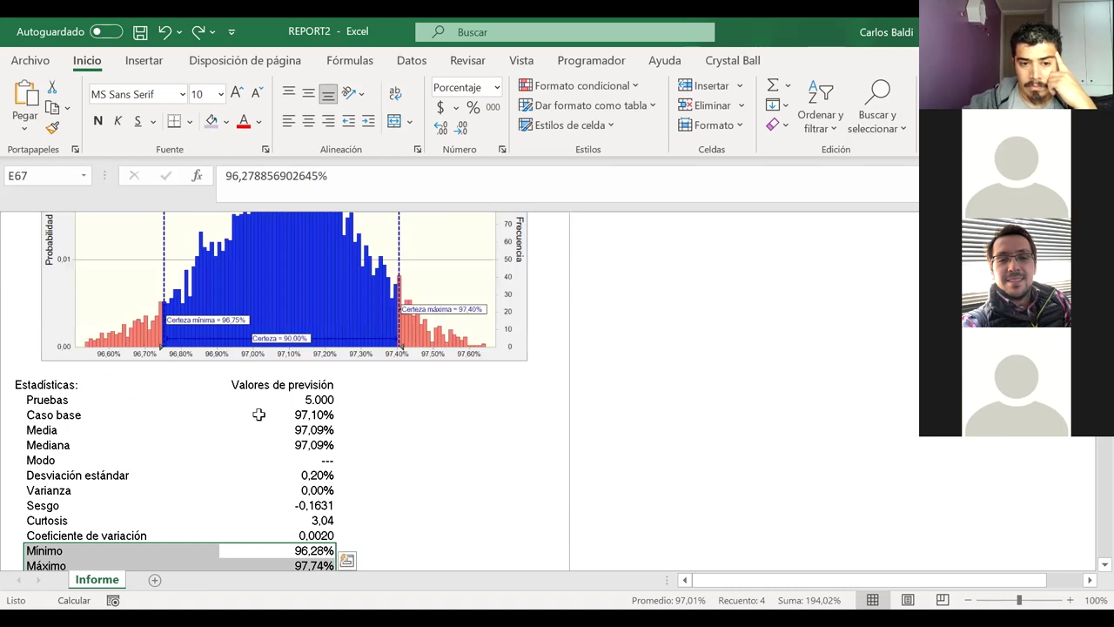
# Review the As forecast's chart once more, along with its statistics and percentiles
pyautogui.scroll(2, 258, 414)
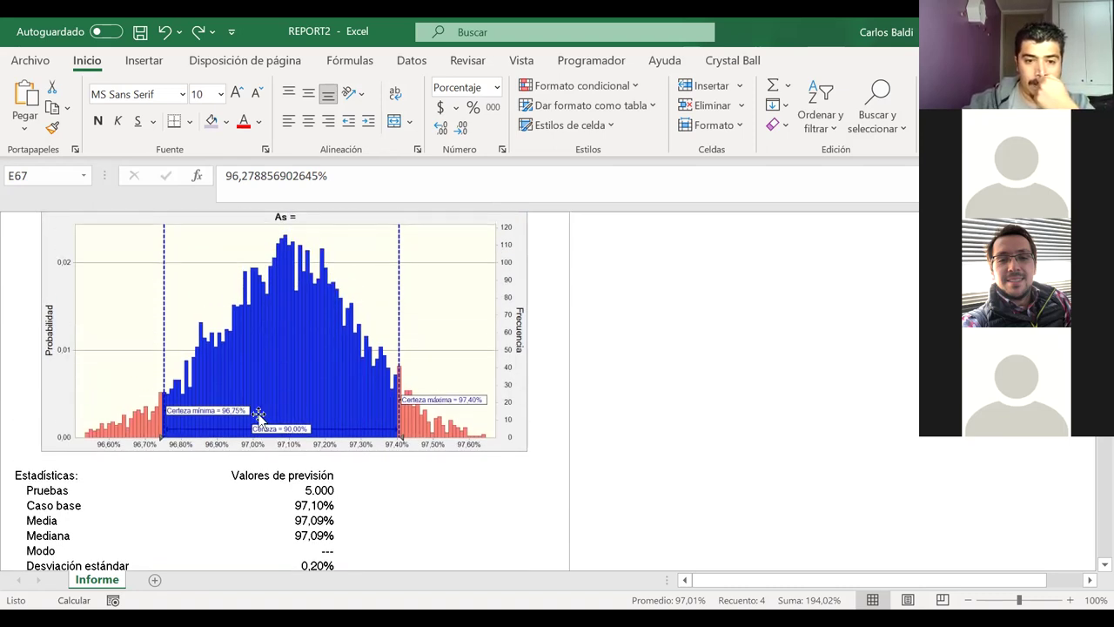
pyautogui.scroll(1, 259, 414)
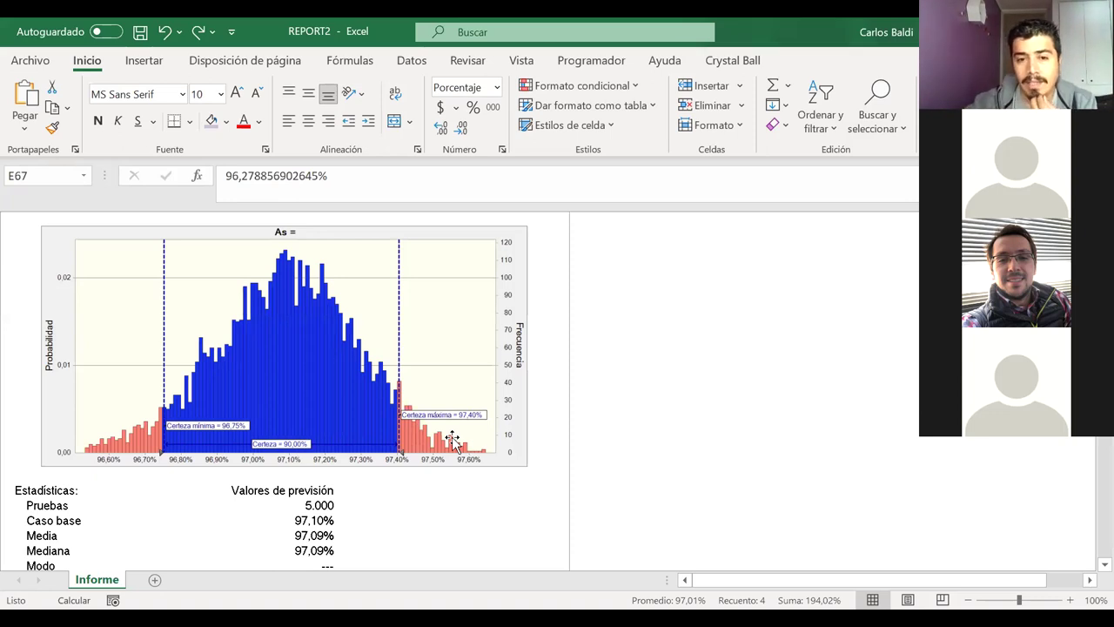
pyautogui.scroll(-3, 453, 438)
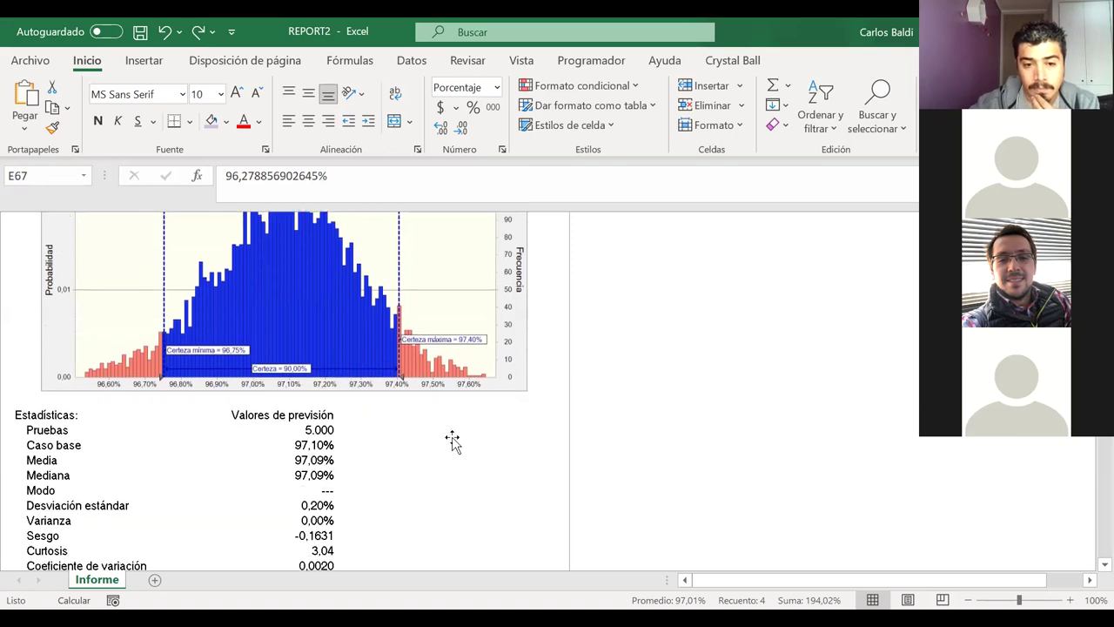
pyautogui.scroll(-2, 453, 438)
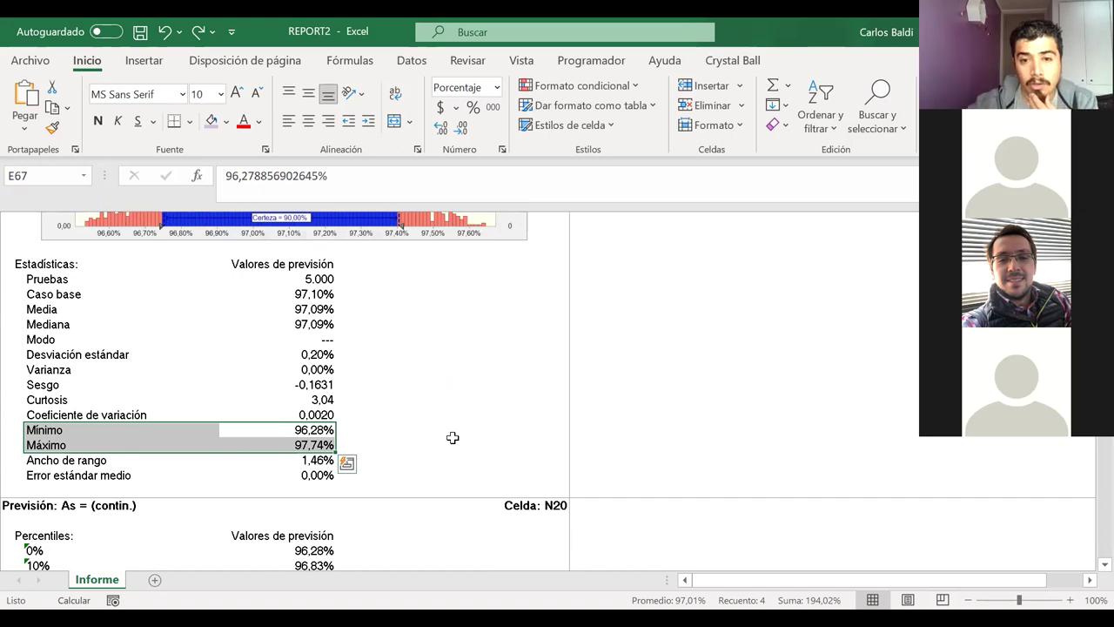
pyautogui.scroll(-3, 311, 416)
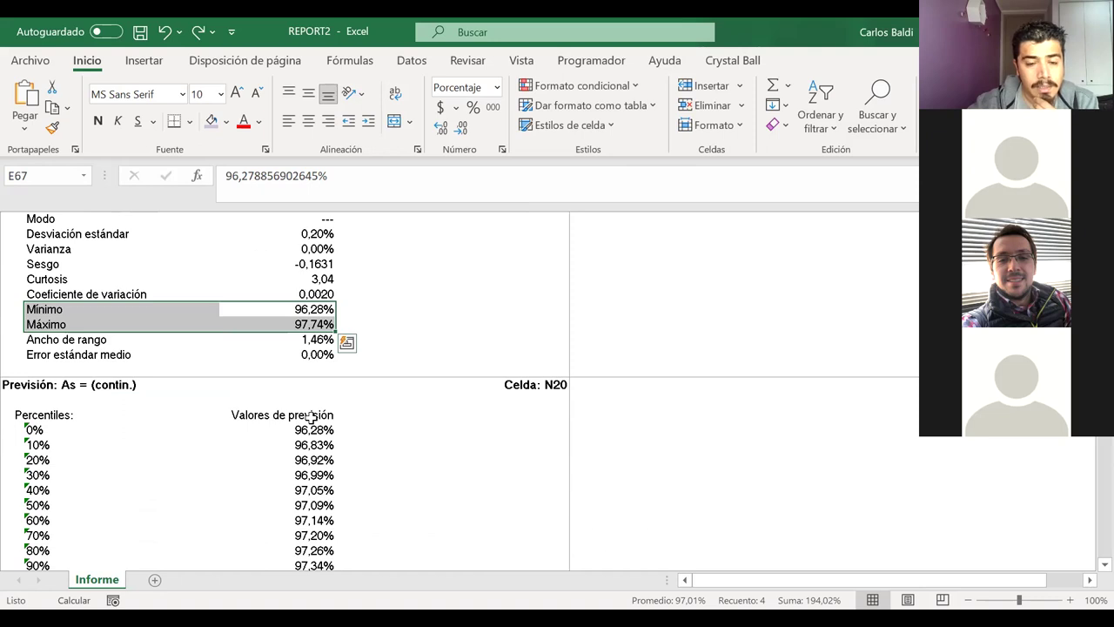
pyautogui.scroll(-3, 312, 416)
pyautogui.scroll(-3, 312, 416)
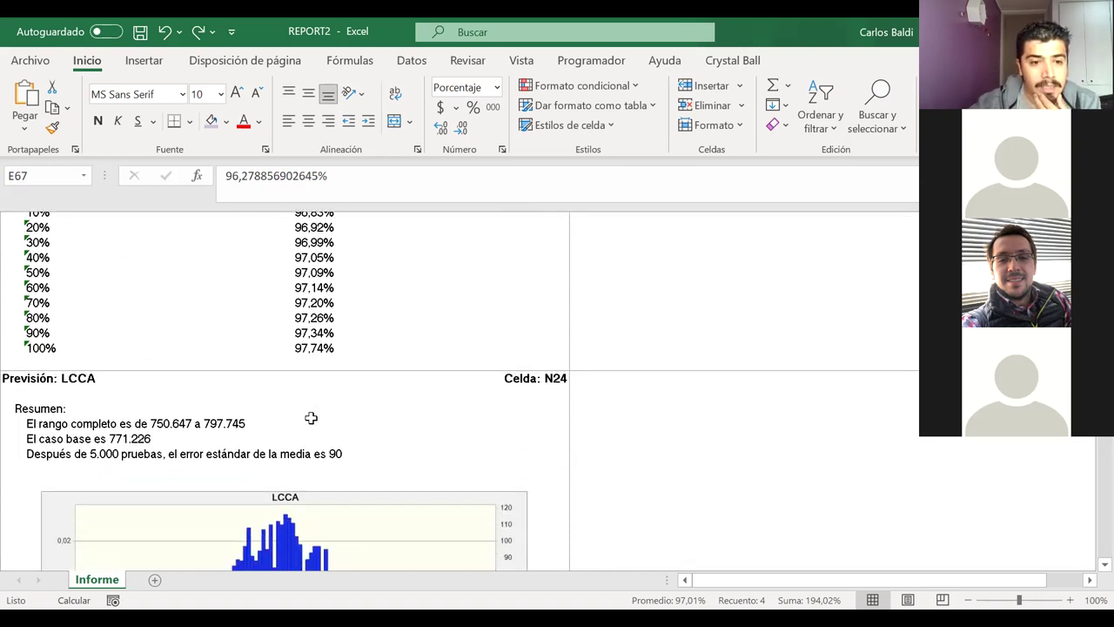
# Examine the LCCA forecast's summary and its frequency chart in the report
pyautogui.scroll(-1, 312, 418)
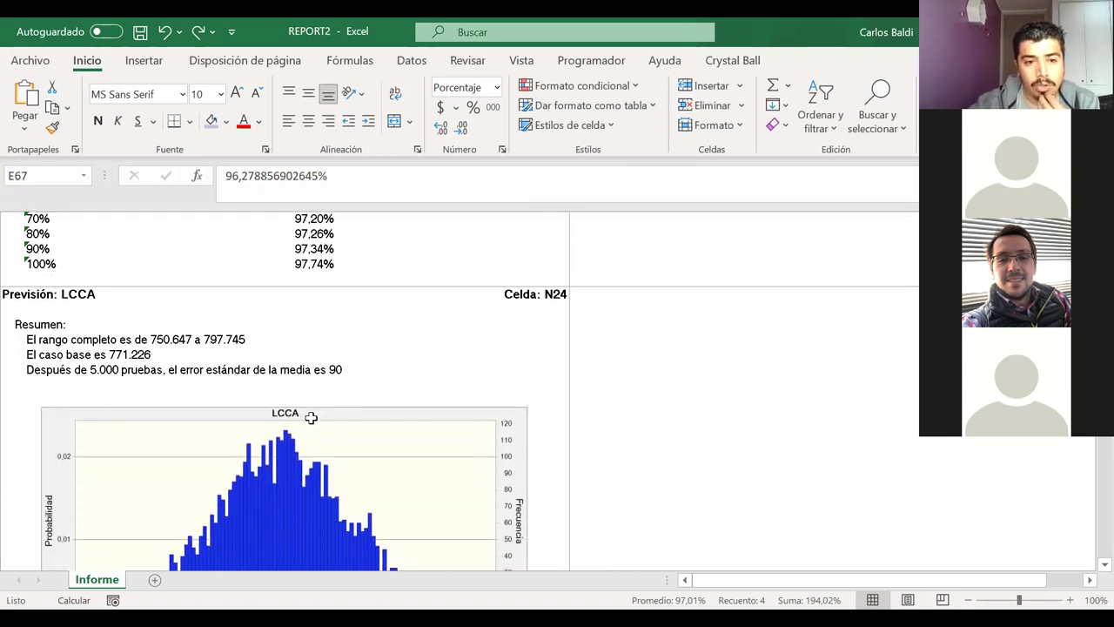
pyautogui.click(139, 338)
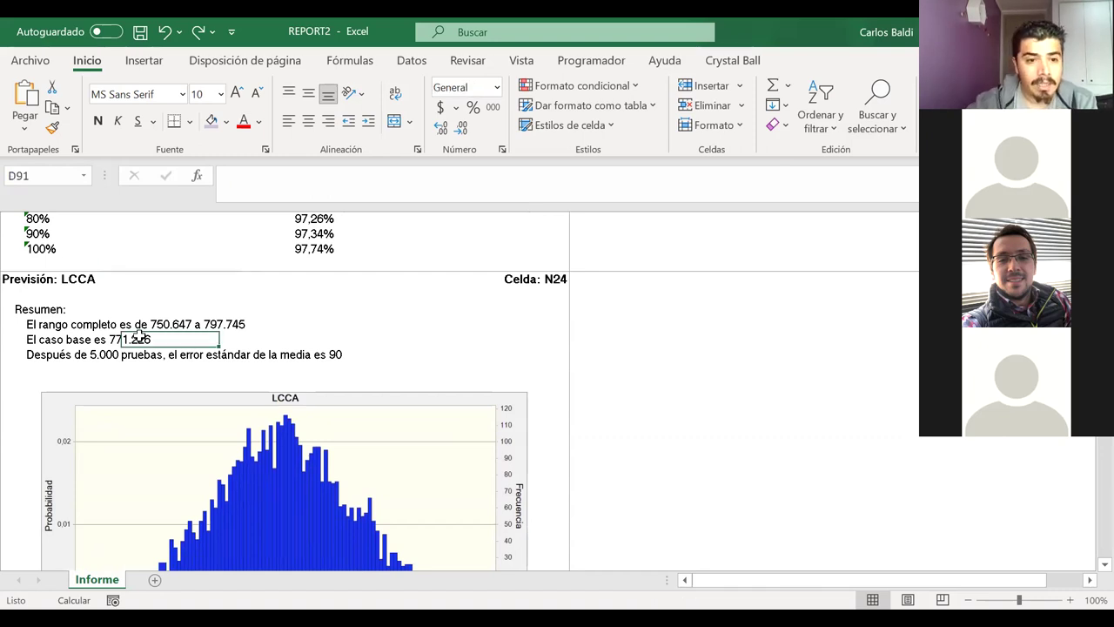
pyautogui.click(418, 334)
pyautogui.scroll(-1, 418, 335)
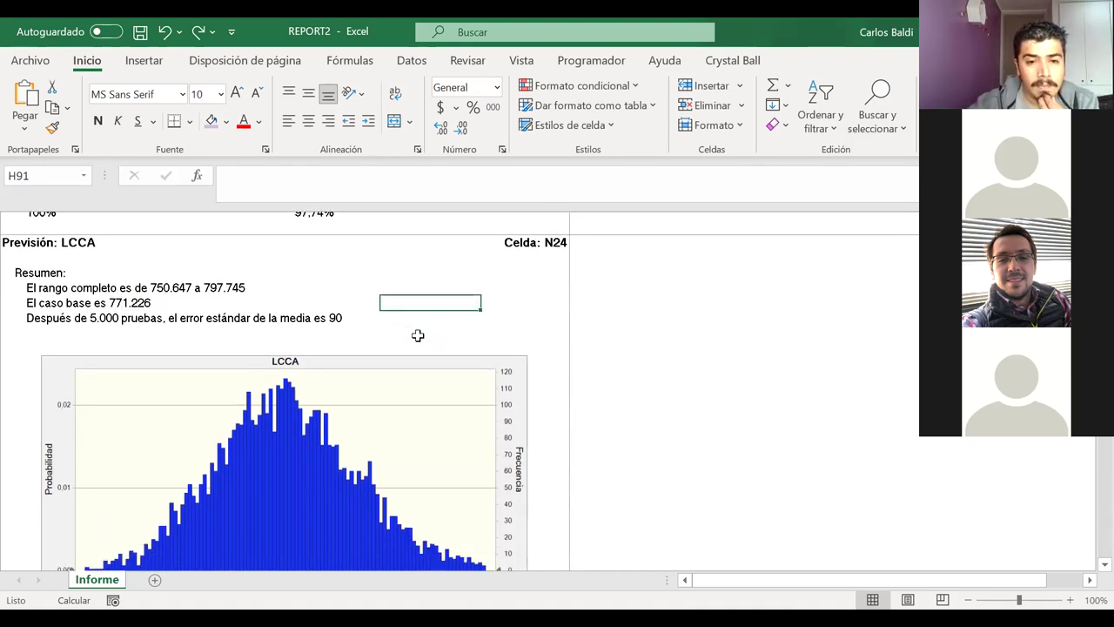
pyautogui.scroll(-3, 417, 335)
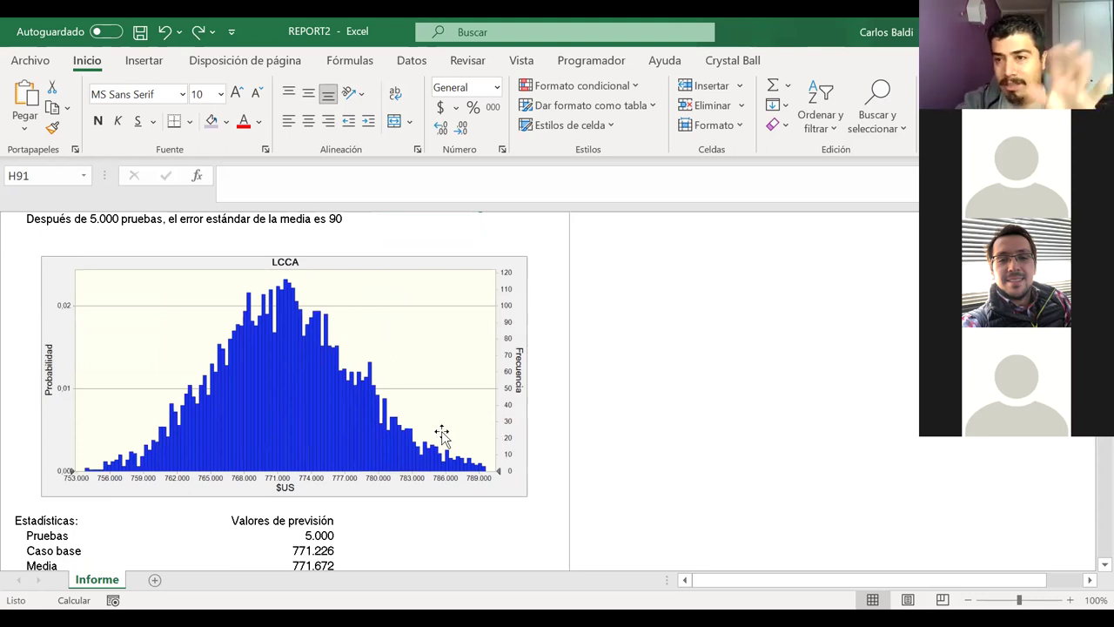
pyautogui.scroll(-1, 396, 392)
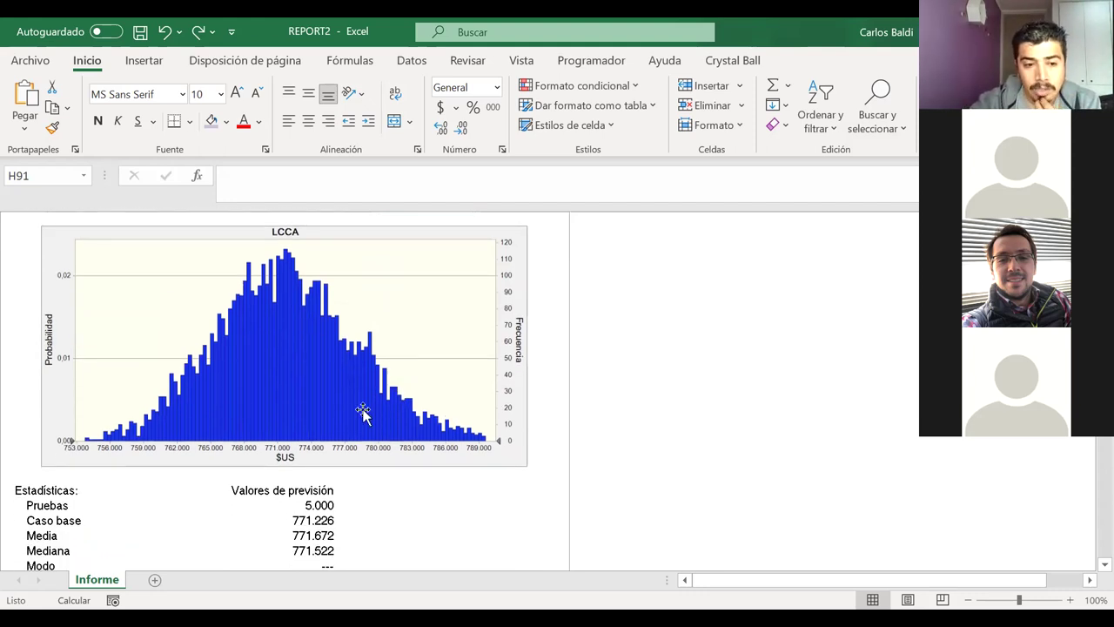
# Select the Caso base, Media and Mediana rows in the LCCA statistics, and move on to the Desviación estándar value
pyautogui.moveTo(319, 521); pyautogui.dragTo(69, 546)
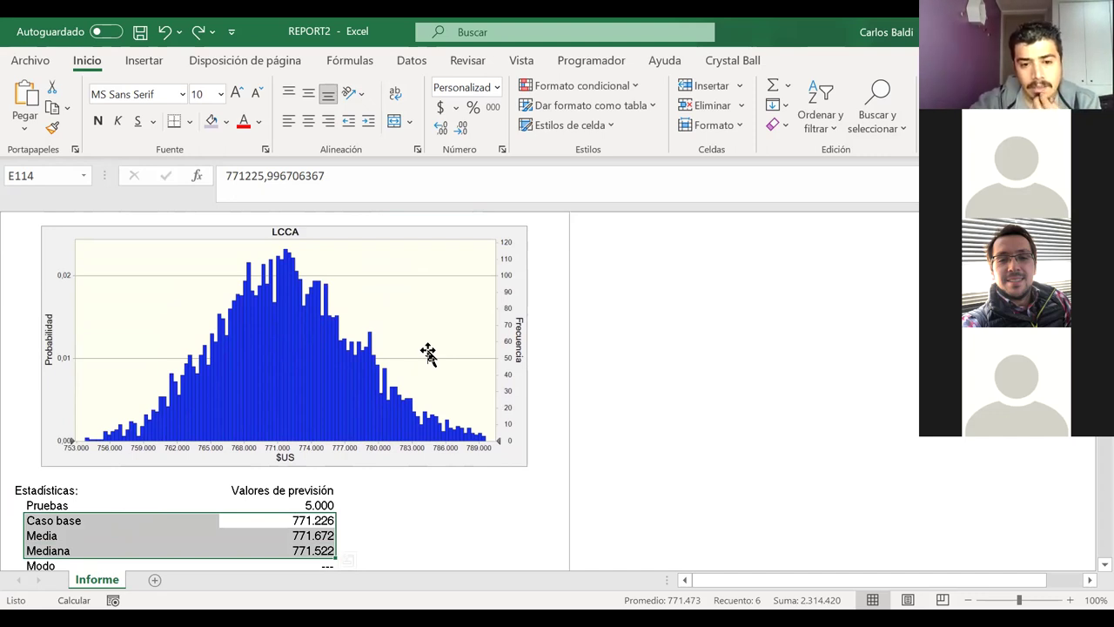
pyautogui.scroll(-1, 428, 352)
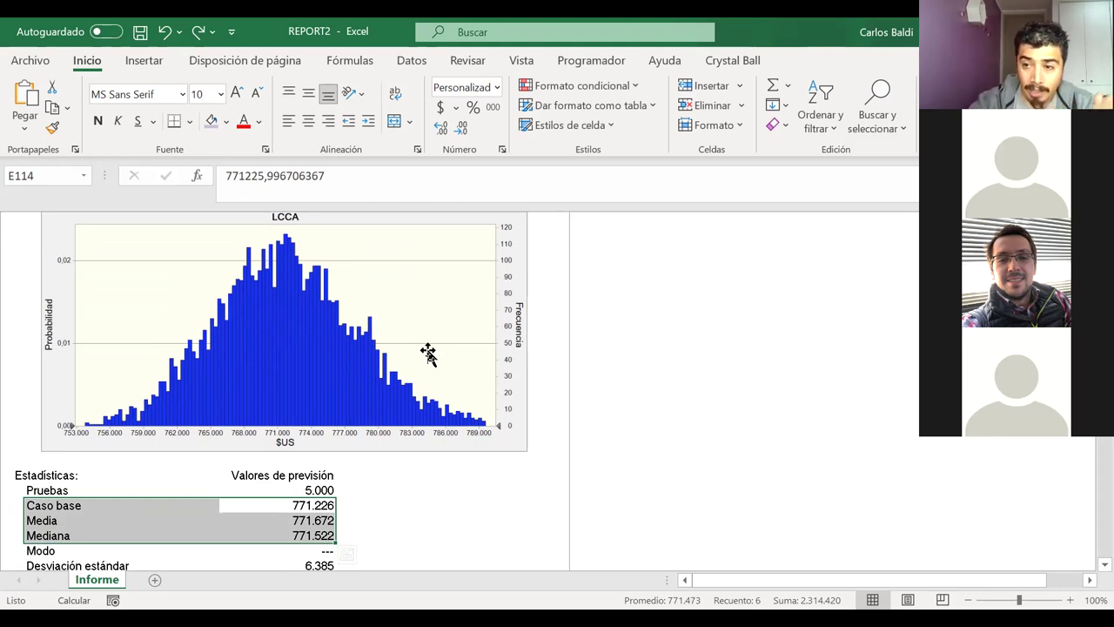
pyautogui.scroll(-1, 427, 352)
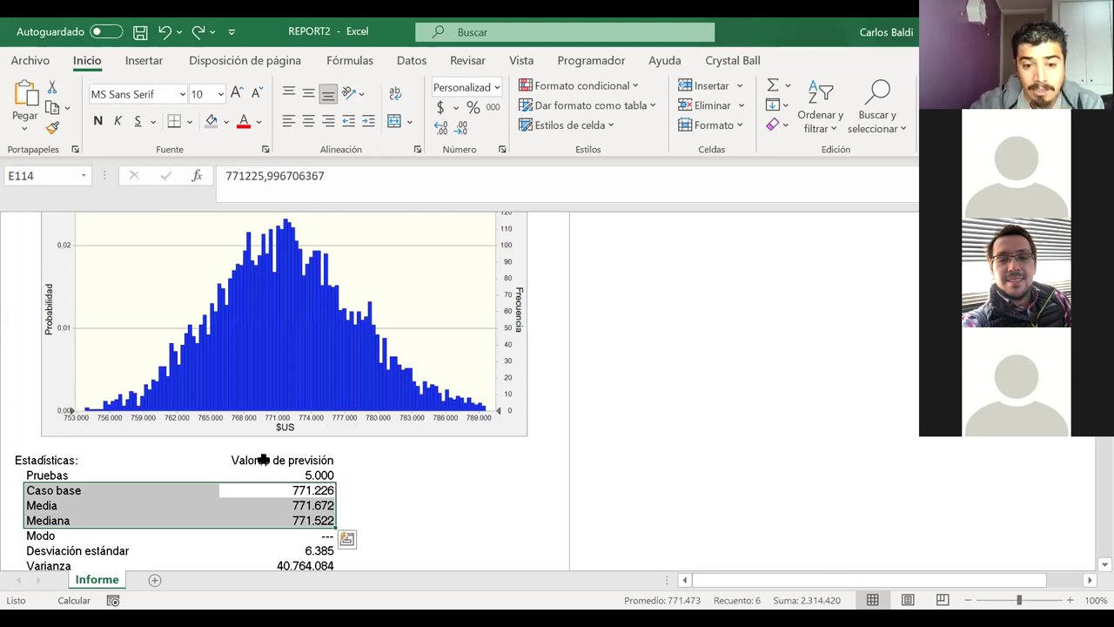
pyautogui.press('Down')
pyautogui.press('Down')
pyautogui.press('Down')
pyautogui.press('Down')
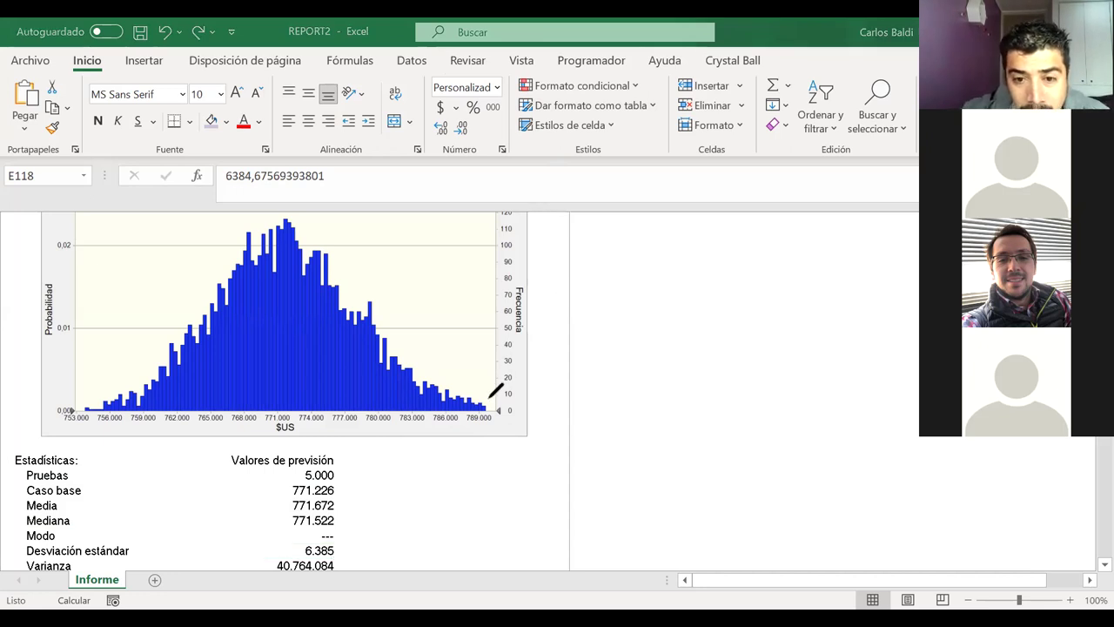
# Annotate the LCCA chart by circling the last bar near 789.000 and the Probabilidad axis, adding an arrow and a box at that bar
pyautogui.moveTo(491, 403); pyautogui.dragTo(493, 399)
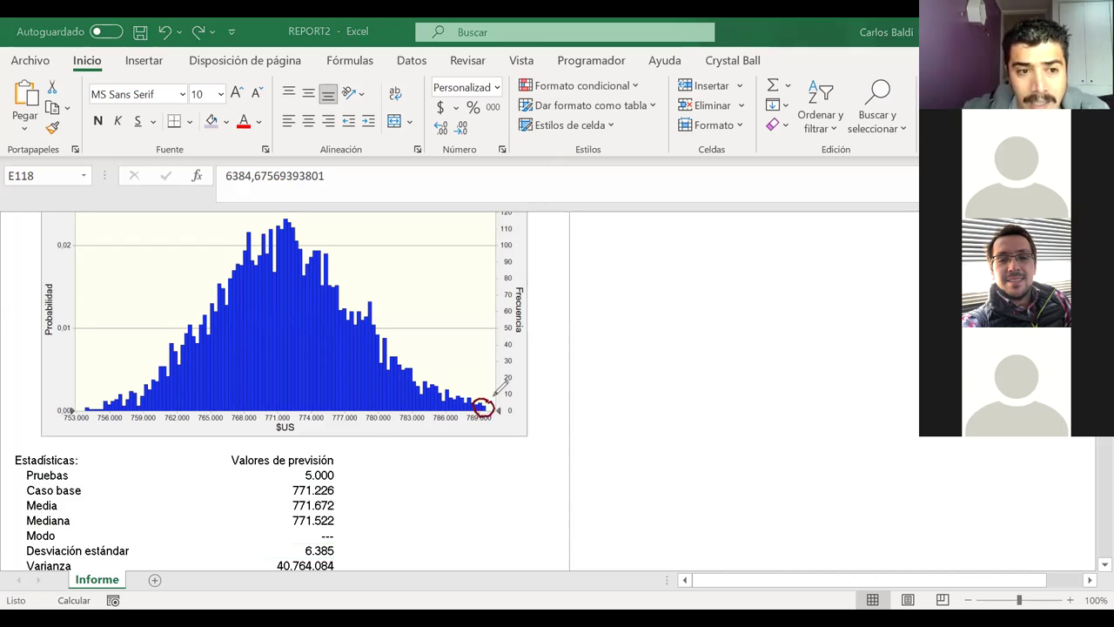
pyautogui.moveTo(50, 273)
pyautogui.mouseDown()
pyautogui.moveTo(39, 357)
pyautogui.moveTo(62, 287)
pyautogui.mouseUp()
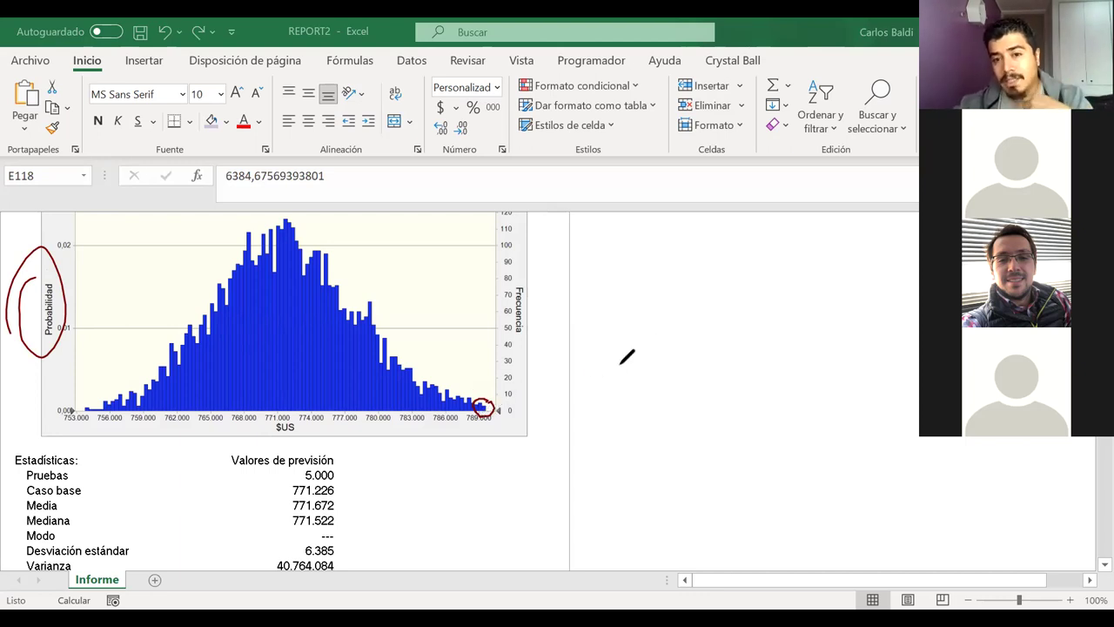
pyautogui.moveTo(560, 377)
pyautogui.mouseDown()
pyautogui.moveTo(514, 394)
pyautogui.moveTo(527, 398)
pyautogui.mouseUp()
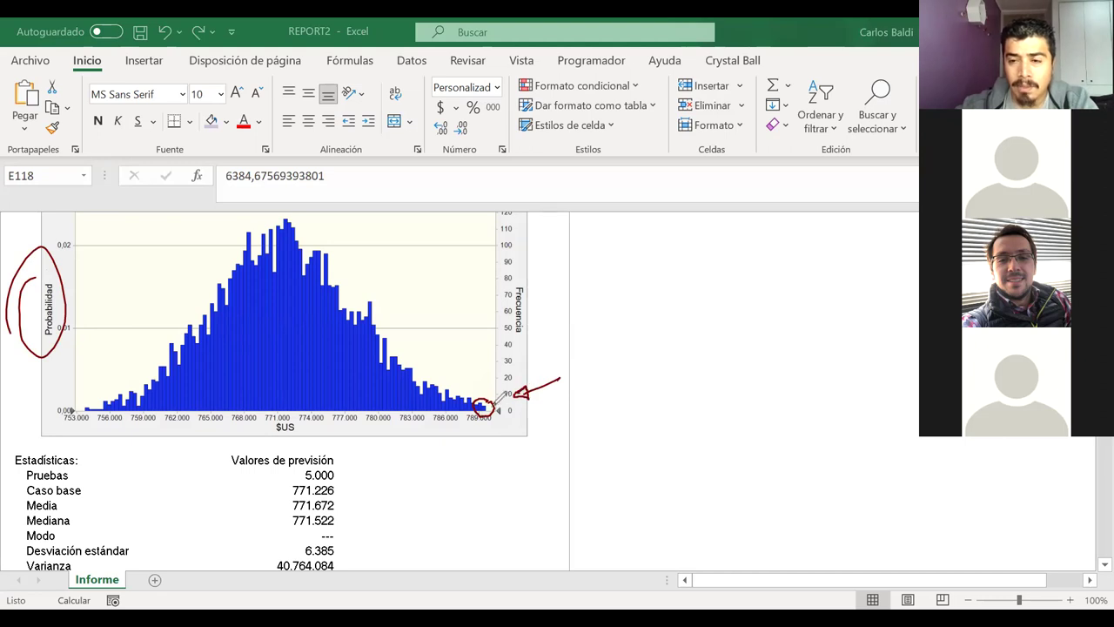
pyautogui.moveTo(471, 403)
pyautogui.mouseDown()
pyautogui.moveTo(495, 421)
pyautogui.moveTo(494, 399)
pyautogui.mouseUp()
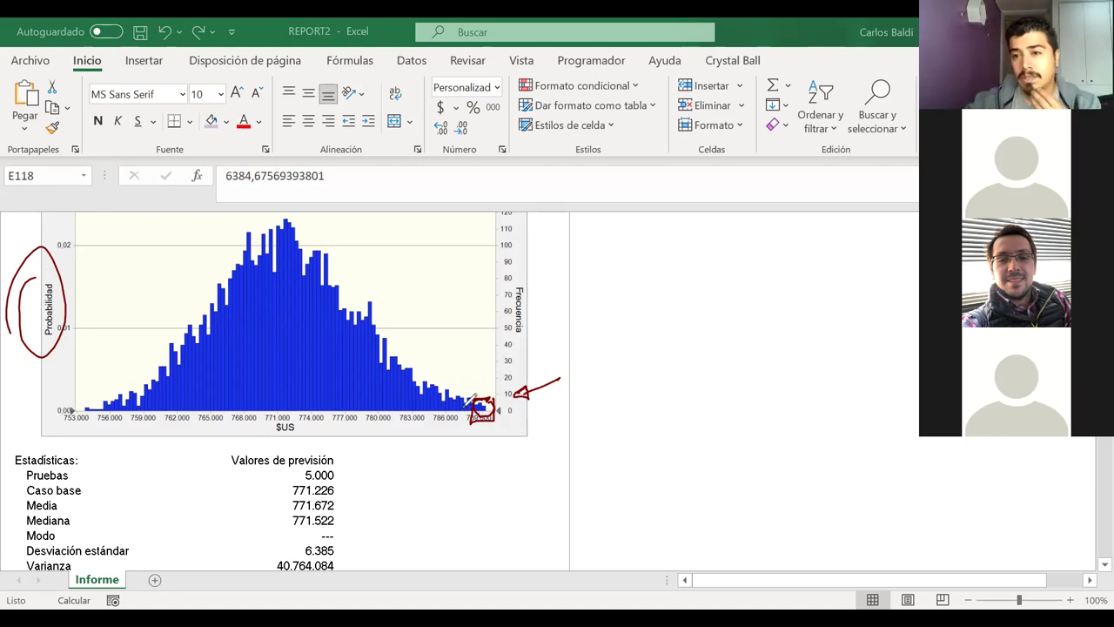
# Mark the centre of the LCCA distribution and circle the axis areas around 771.000, 762.000 and 780.000
pyautogui.moveTo(254, 323); pyautogui.dragTo(333, 259)
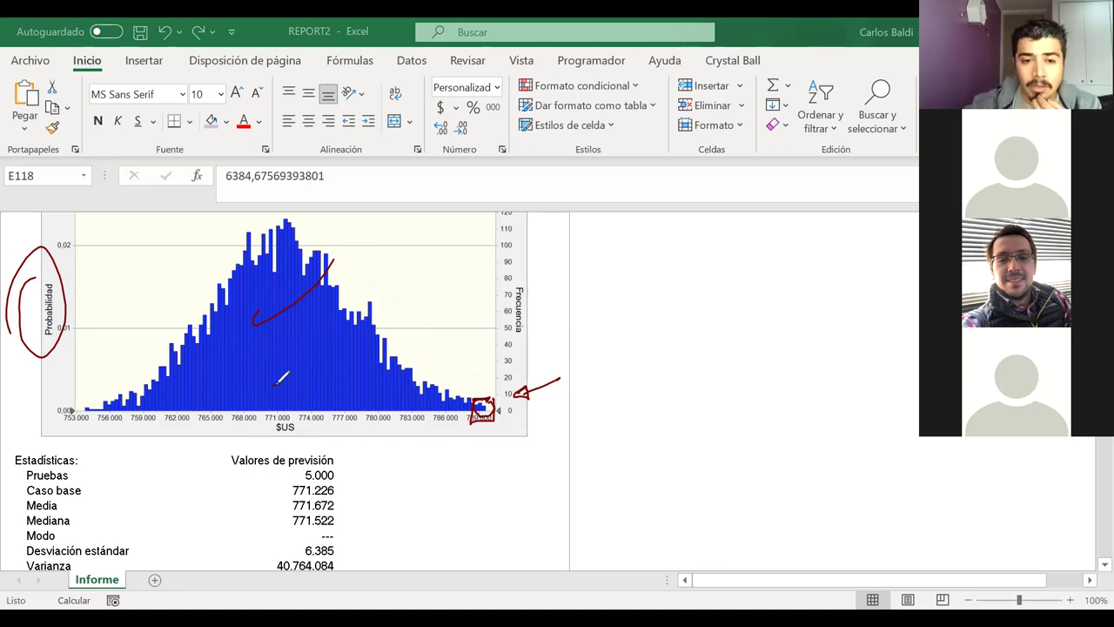
pyautogui.moveTo(273, 388); pyautogui.dragTo(317, 410)
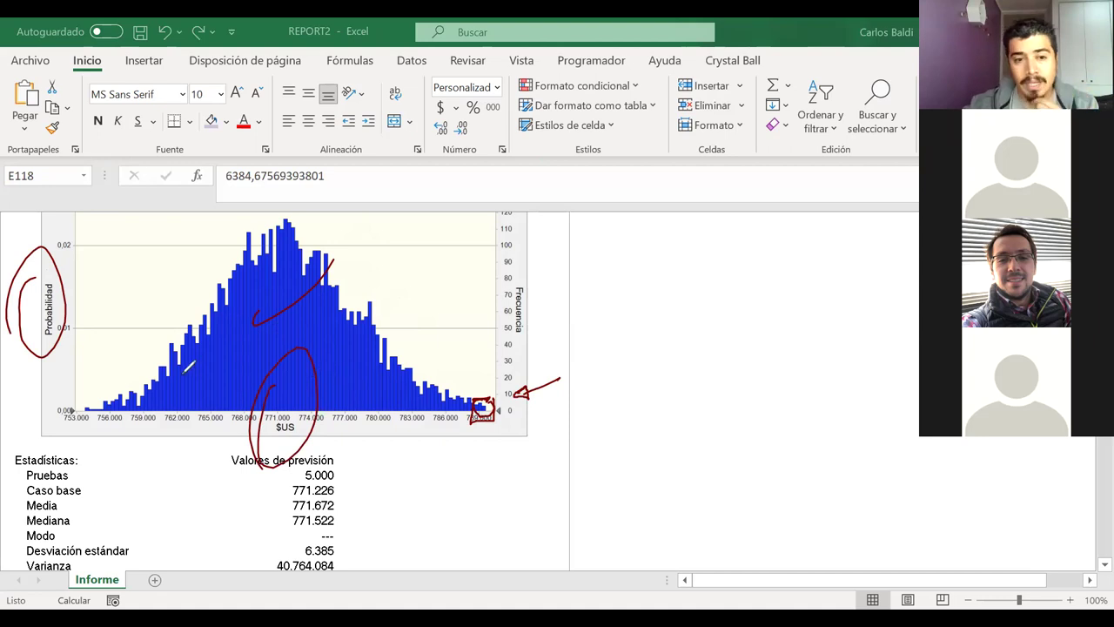
pyautogui.moveTo(185, 394); pyautogui.dragTo(147, 439)
pyautogui.moveTo(416, 402); pyautogui.dragTo(357, 436)
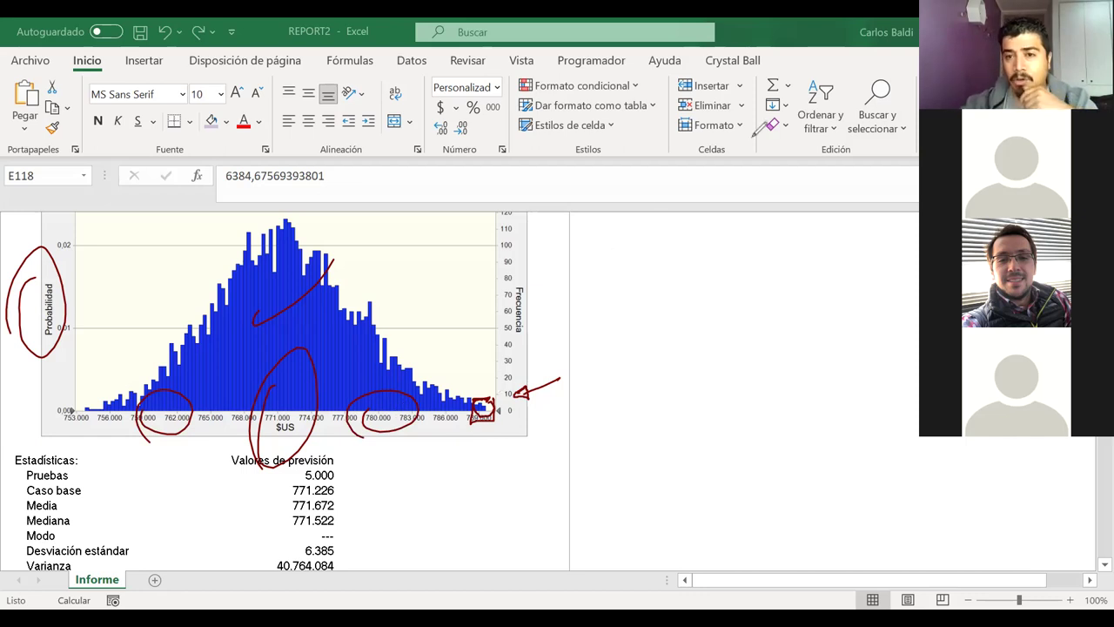
# Erase all drawn annotations and underline the 789.000 value on the LCCA chart's cost axis
pyautogui.press('e')
pyautogui.moveTo(470, 426); pyautogui.dragTo(497, 427)
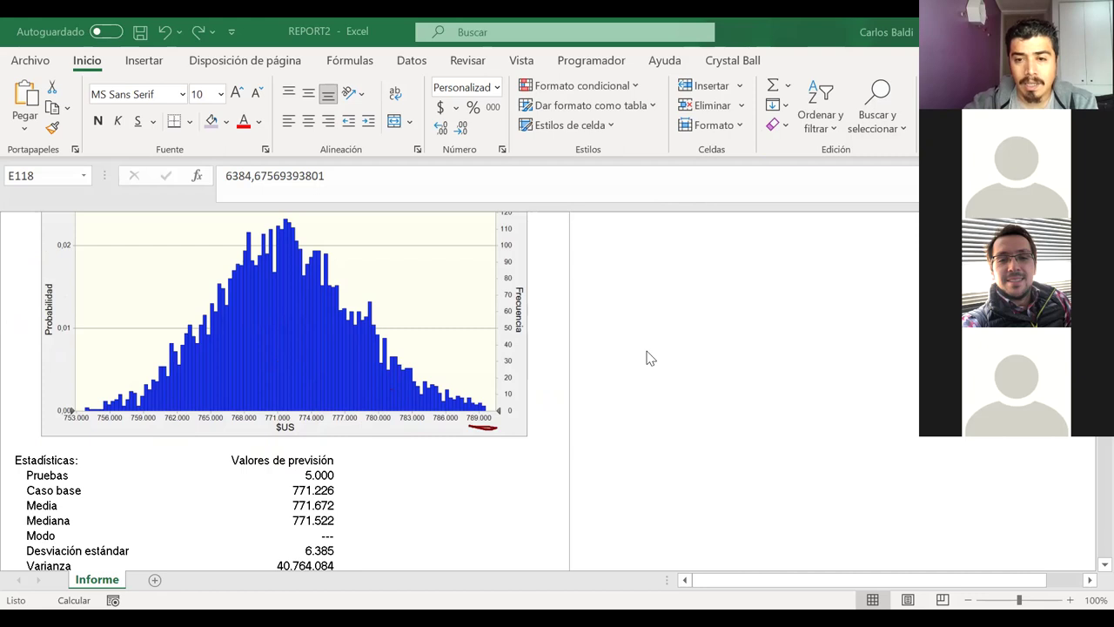
# Go back to the As forecast and examine its summary, 90 % certainty chart and statistics
pyautogui.scroll(1, 647, 352)
pyautogui.scroll(-10, 647, 351)
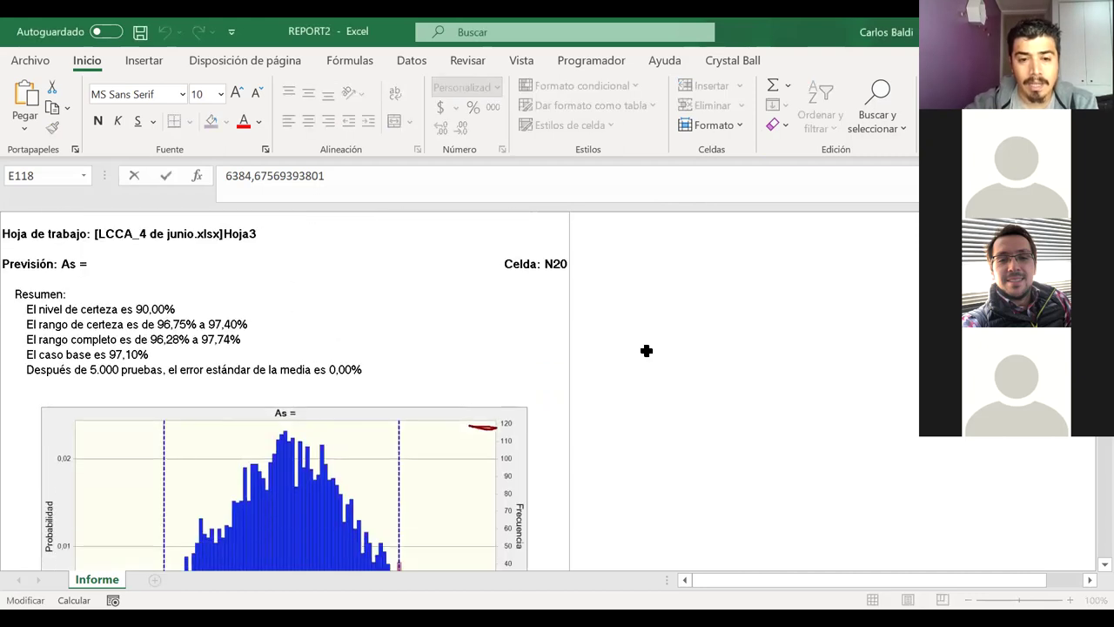
pyautogui.scroll(-2, 647, 351)
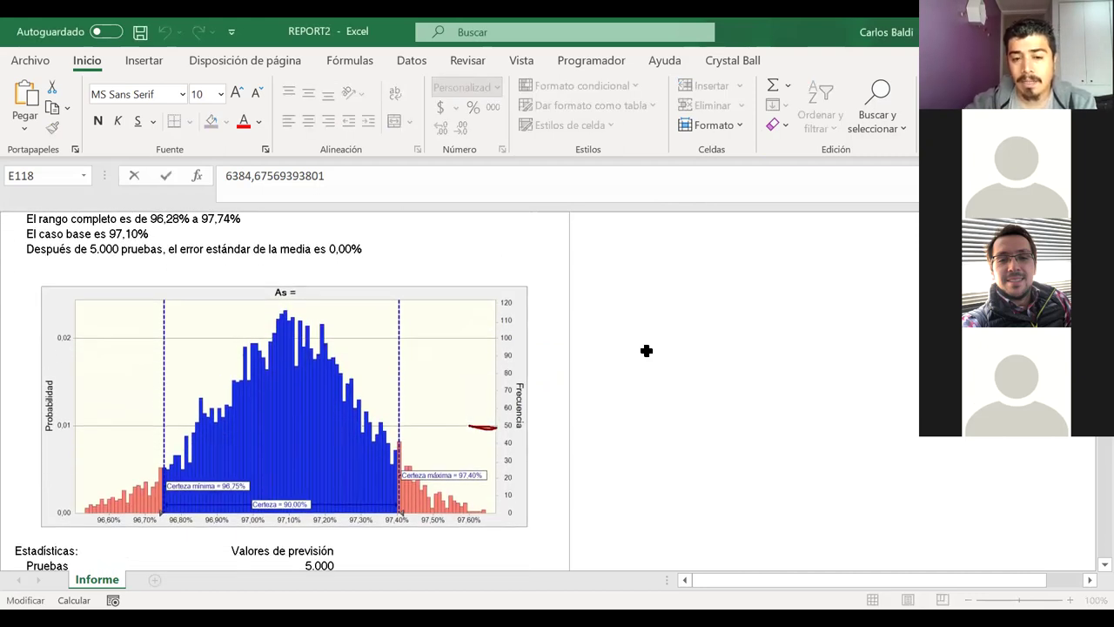
pyautogui.scroll(-2, 647, 351)
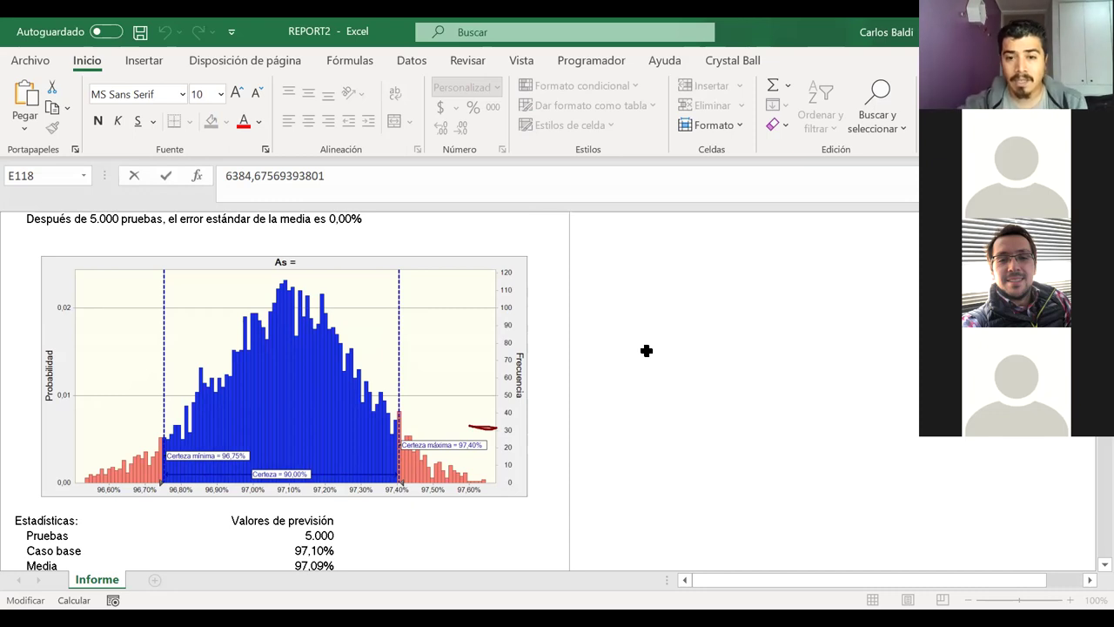
pyautogui.scroll(-1, 527, 373)
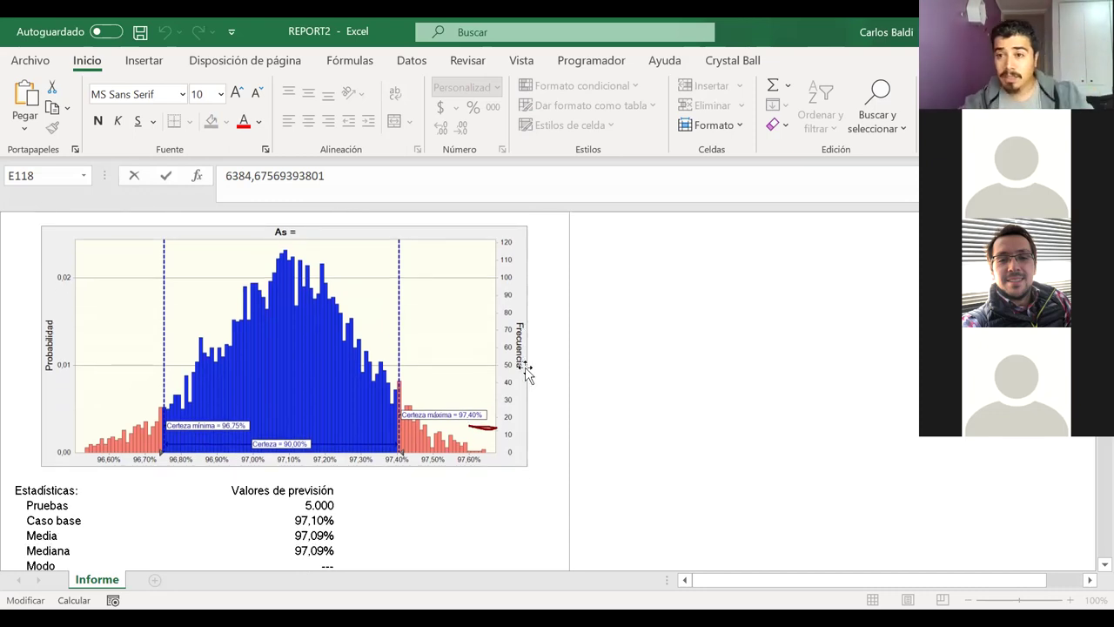
pyautogui.scroll(-3, 527, 373)
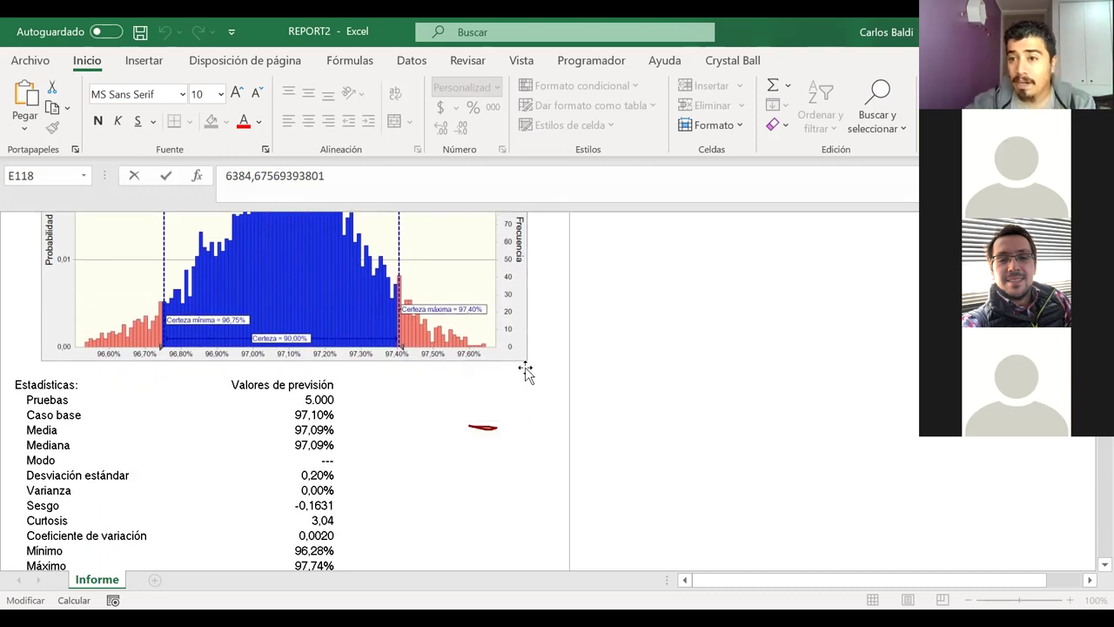
pyautogui.scroll(-1, 526, 373)
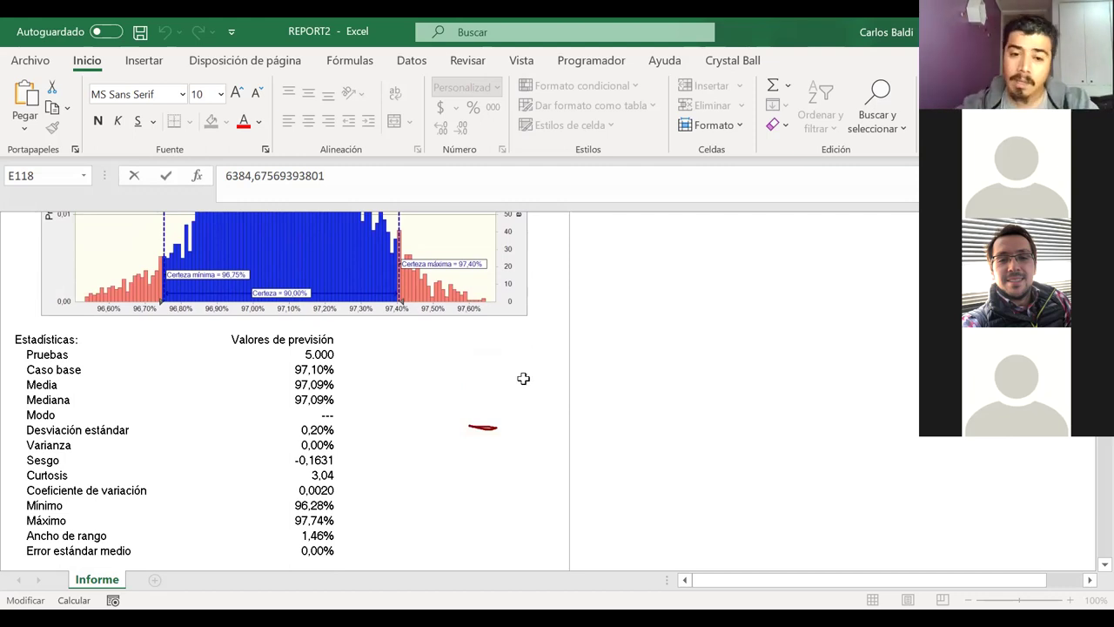
# Return to the LCCA forecast's statistics, leave the Desviación estándar cell's edit mode and select the Mínimo and Máximo rows
pyautogui.scroll(-15, 523, 378)
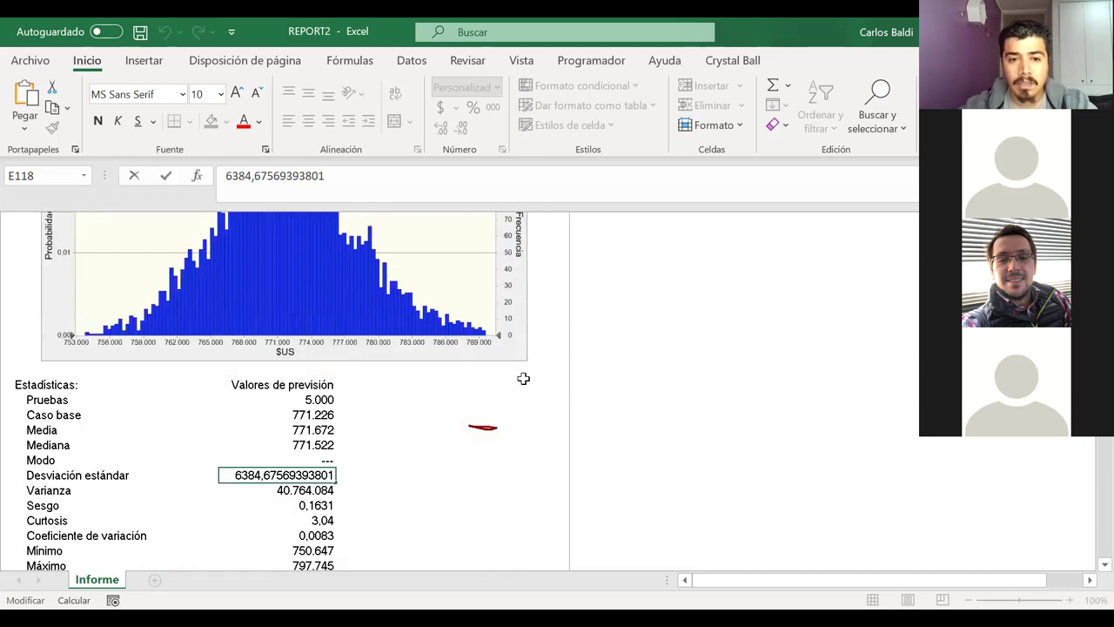
pyautogui.scroll(-2, 523, 378)
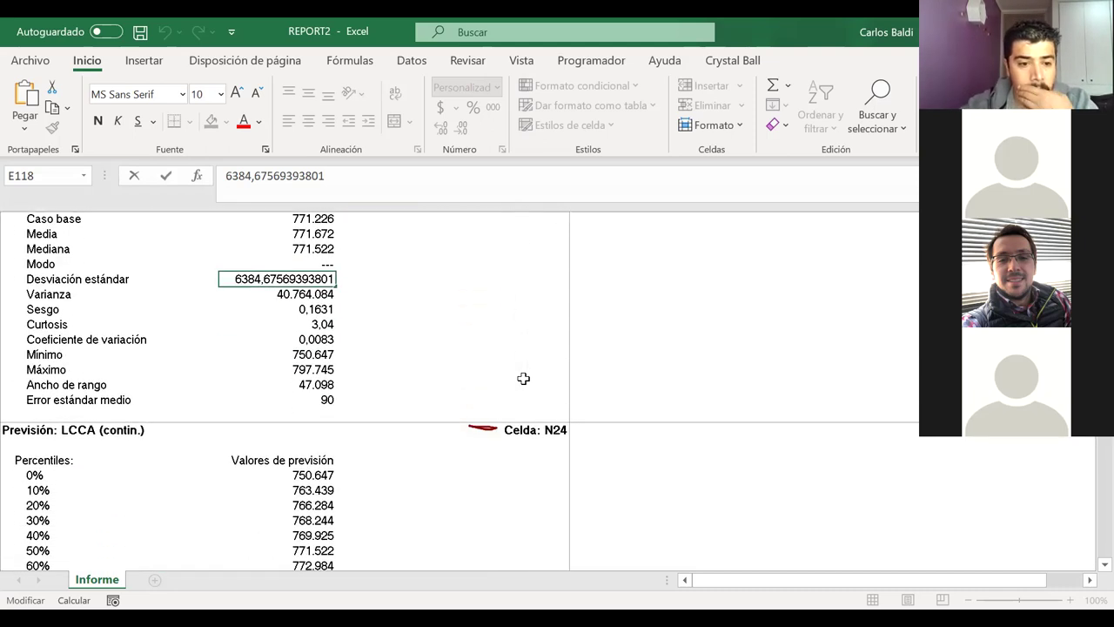
pyautogui.scroll(1, 524, 378)
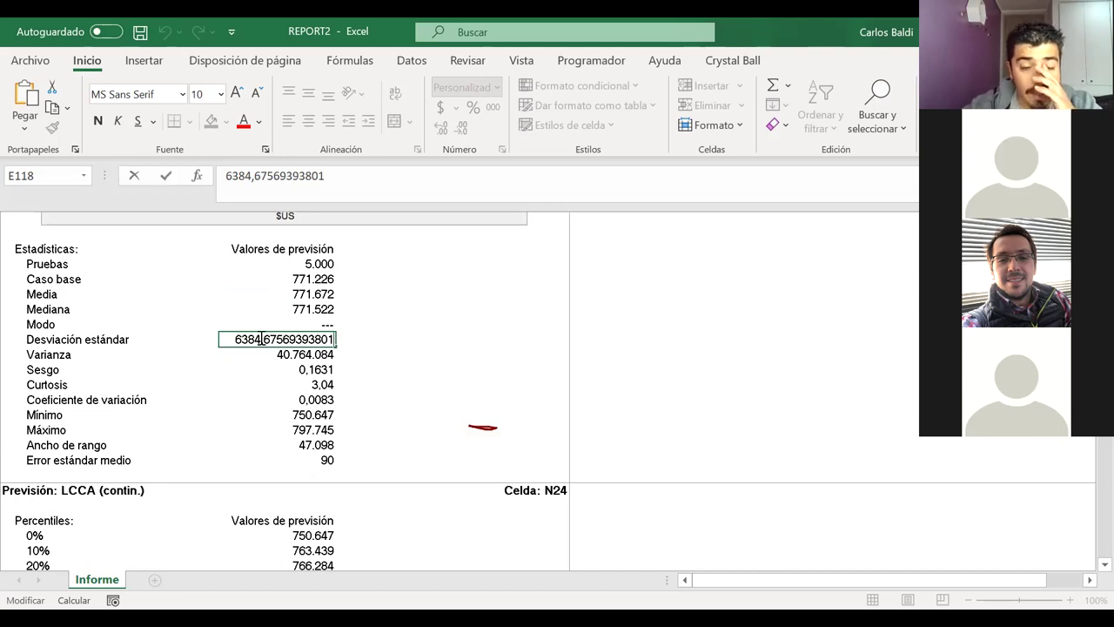
pyautogui.scroll(3, 255, 352)
pyautogui.scroll(-3, 255, 352)
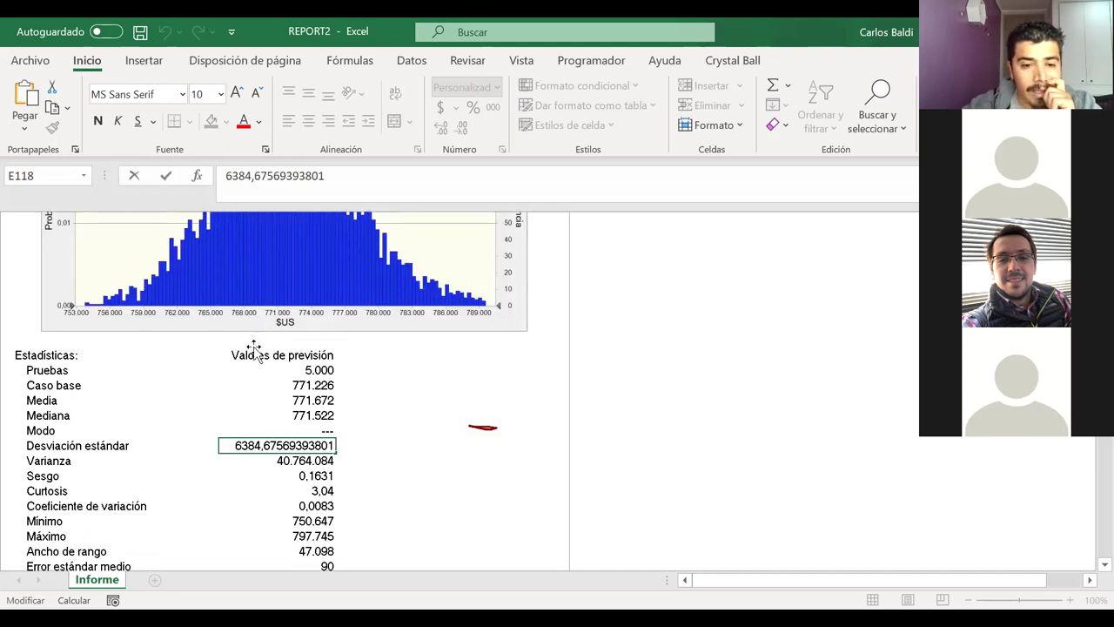
pyautogui.press('Right')
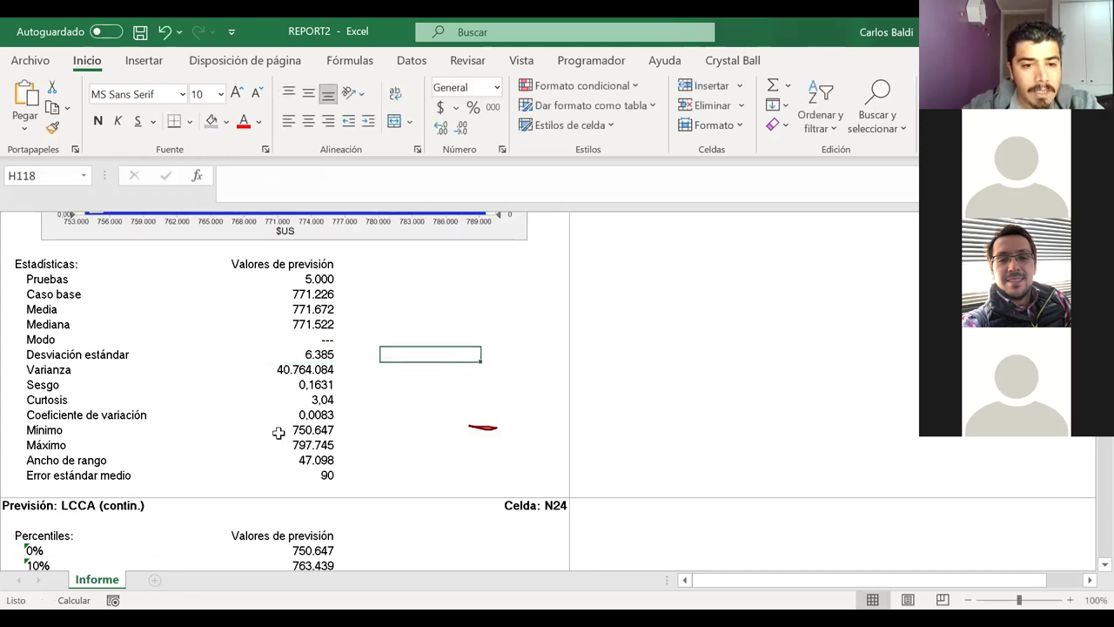
pyautogui.moveTo(304, 432); pyautogui.dragTo(40, 444)
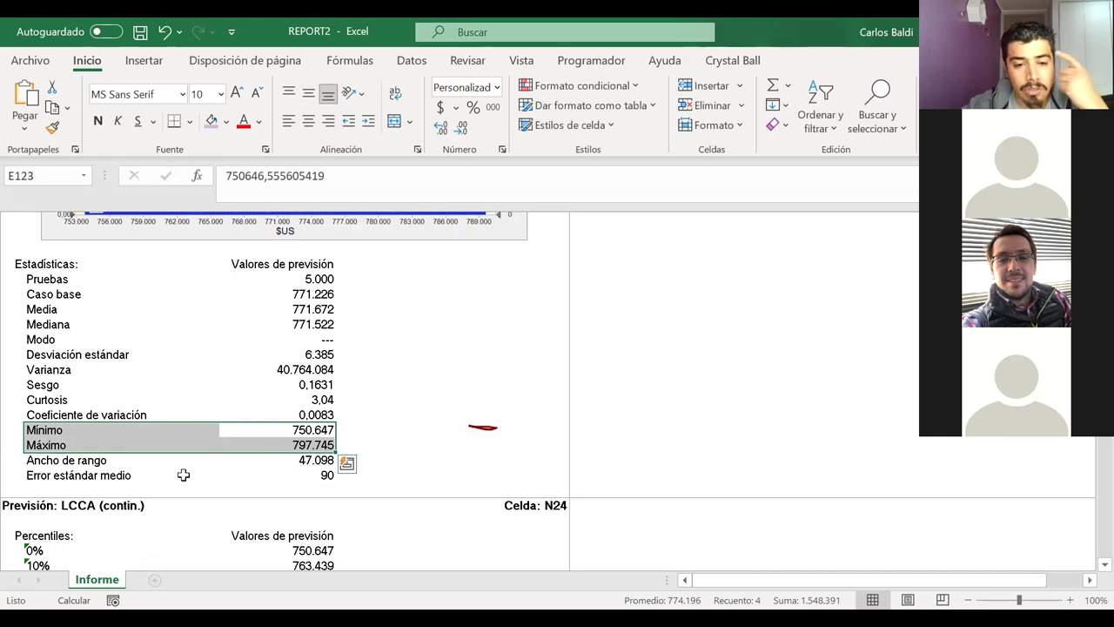
# Go past the LCCA percentiles to the Suposiciones section and examine Equipo 1's MTBF and MTTR distributions, selecting the MTBF standard deviation
pyautogui.scroll(-7, 183, 475)
pyautogui.scroll(-4, 183, 475)
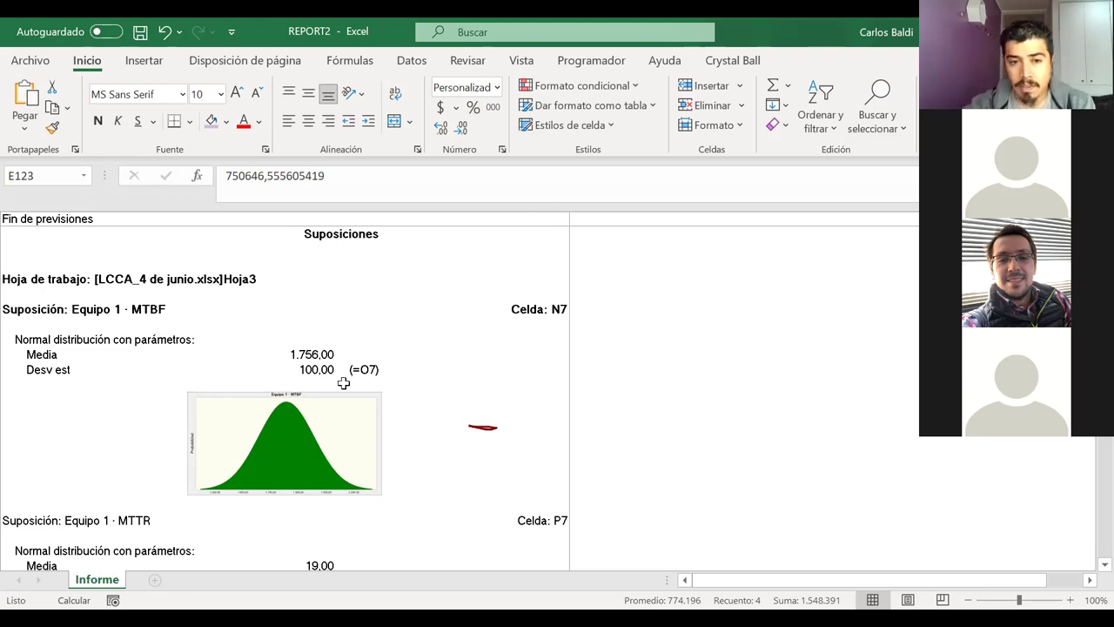
pyautogui.scroll(-1, 344, 383)
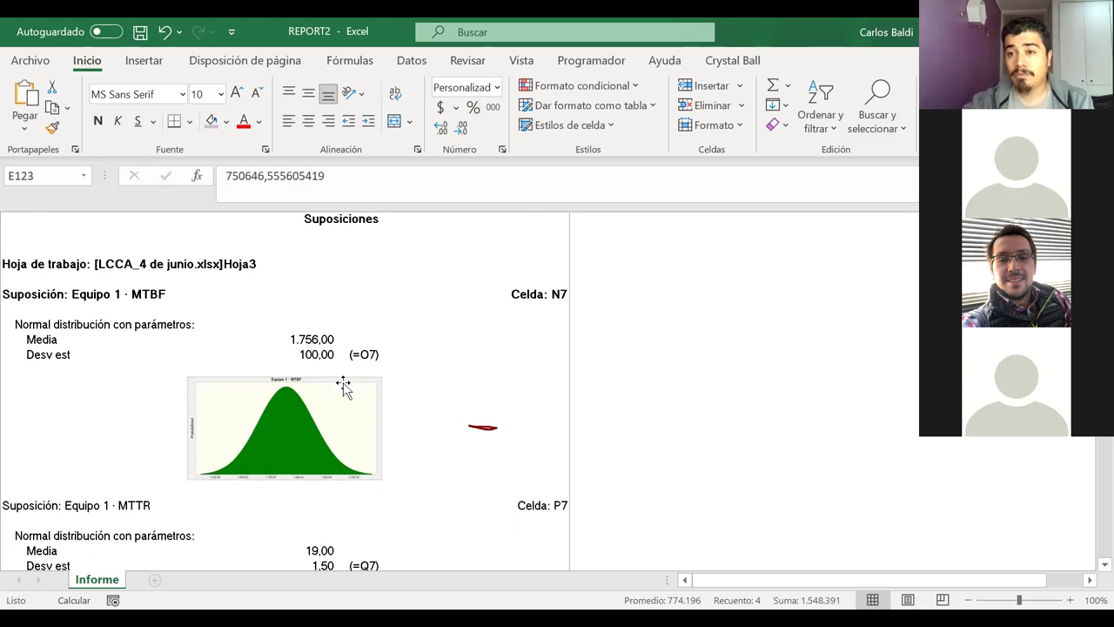
pyautogui.click(313, 355)
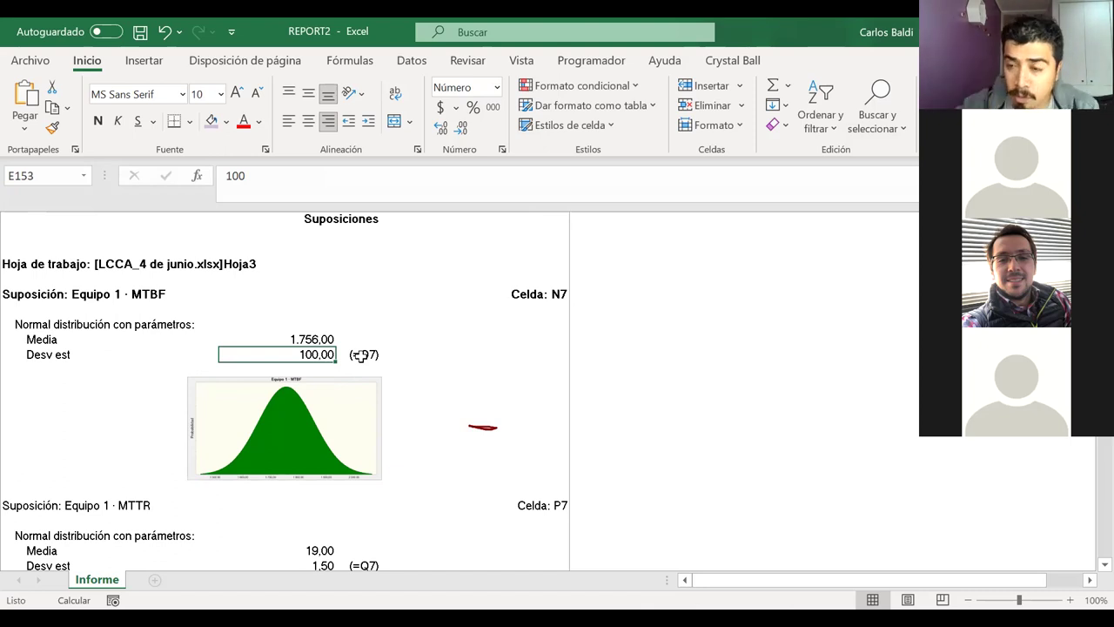
pyautogui.scroll(-5, 361, 355)
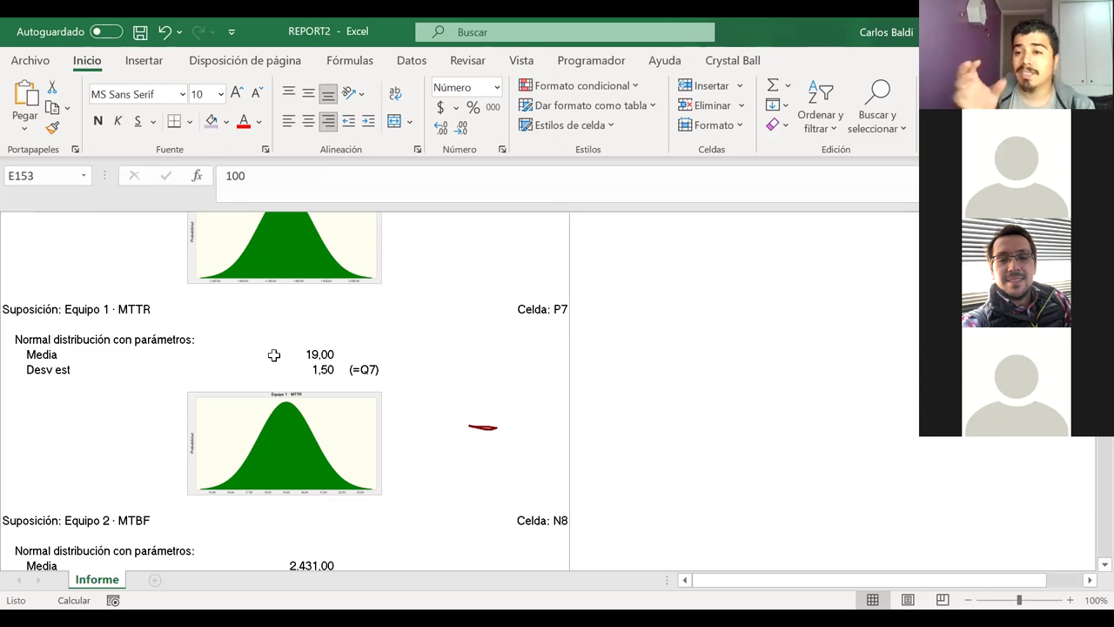
pyautogui.scroll(-2, 274, 355)
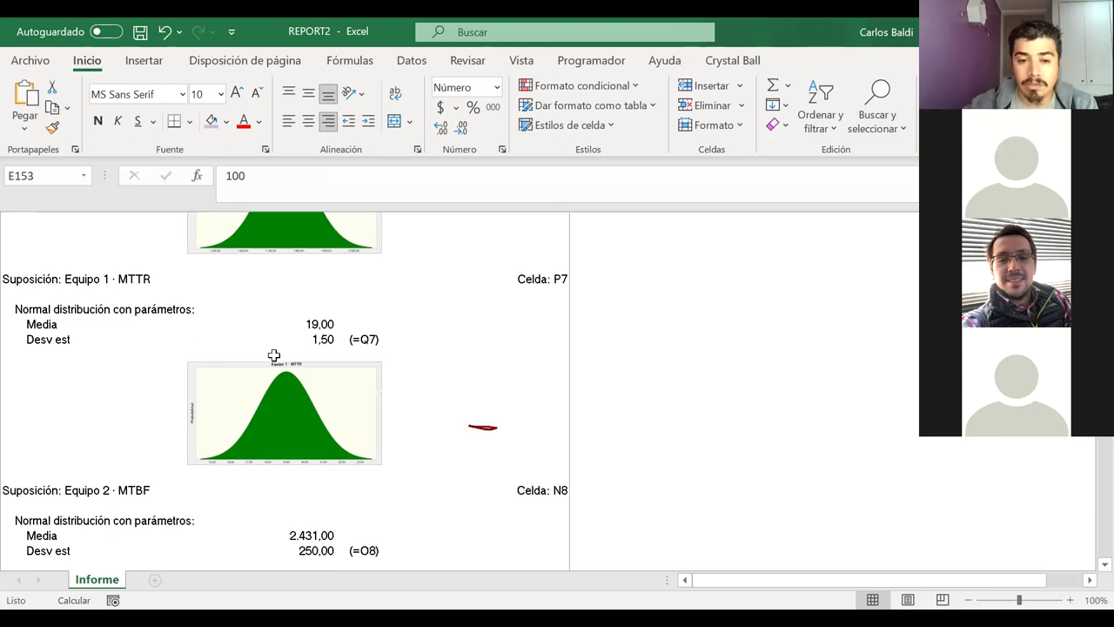
# Examine the MTBF and MTTR assumptions of Equipo 2 and Equipo 3, select the Equipo 3 MTTR parameters, and continue to Equipo 4's MTBF
pyautogui.scroll(-3, 330, 425)
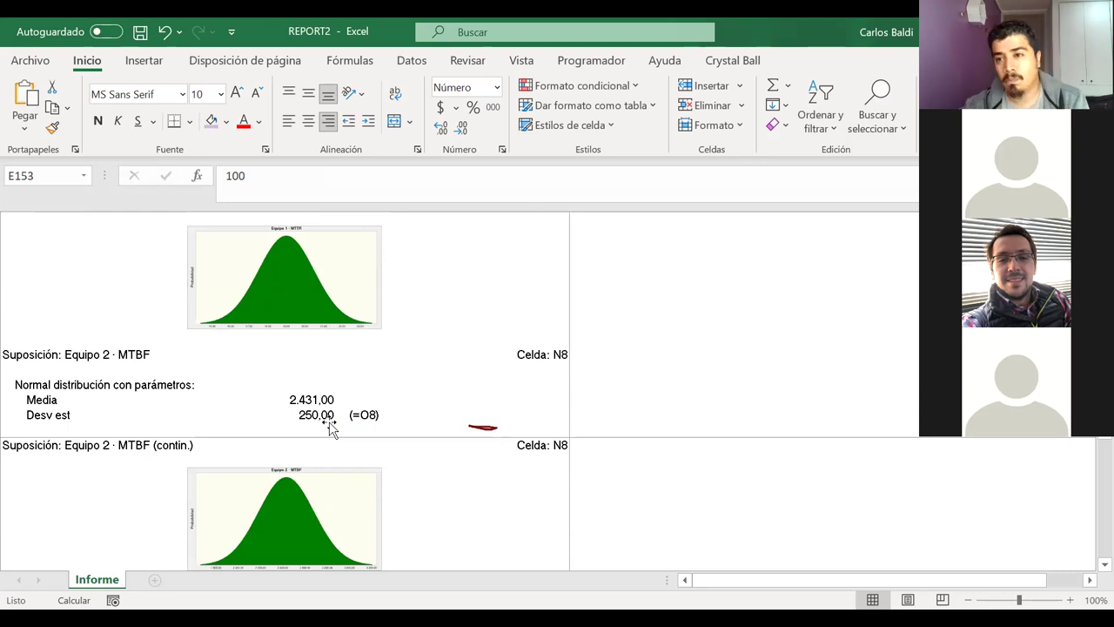
pyautogui.scroll(-5, 329, 424)
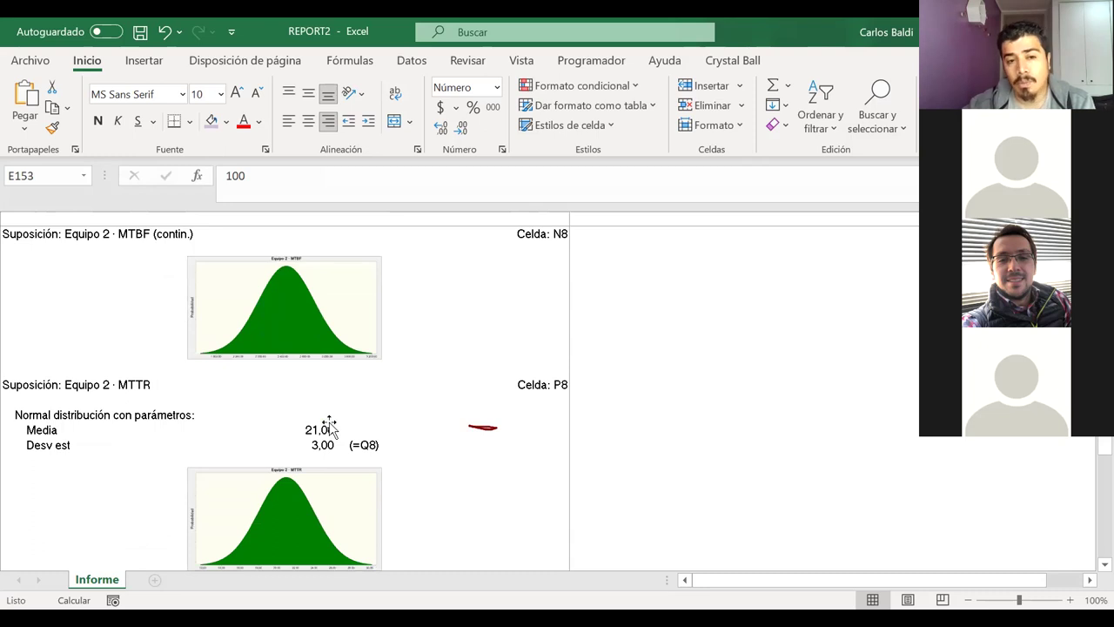
pyautogui.scroll(1, 329, 425)
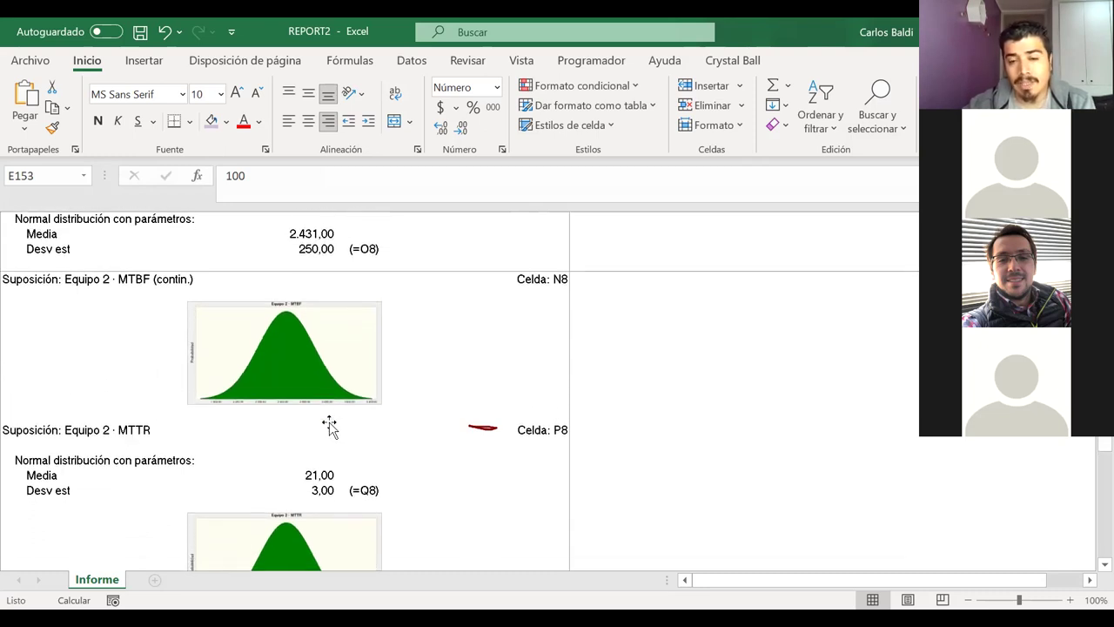
pyautogui.scroll(-4, 329, 425)
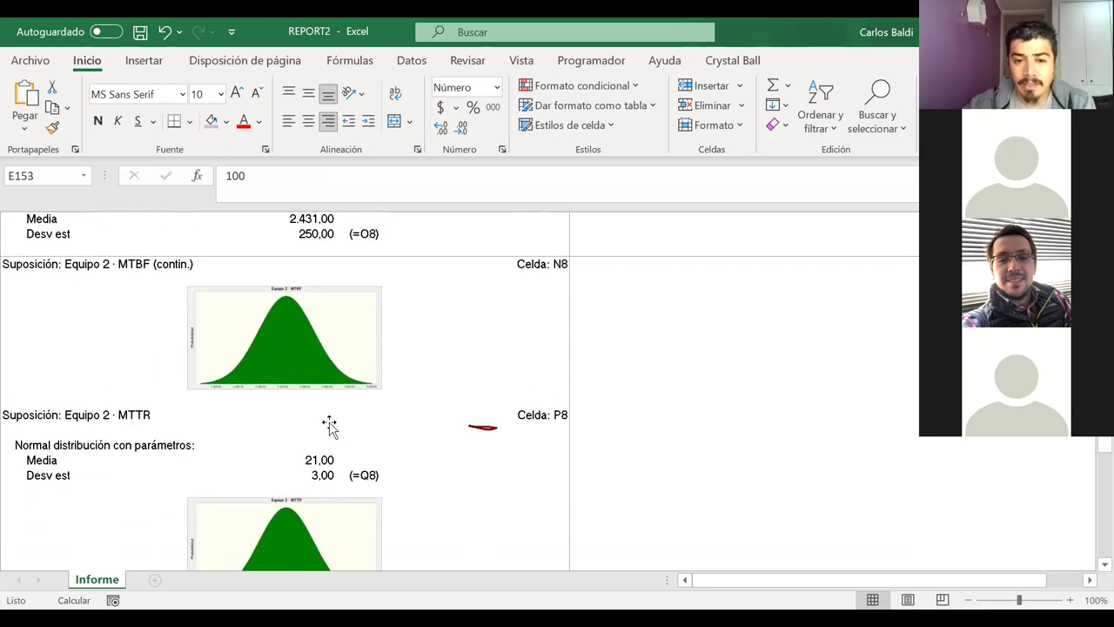
pyautogui.scroll(-1, 329, 425)
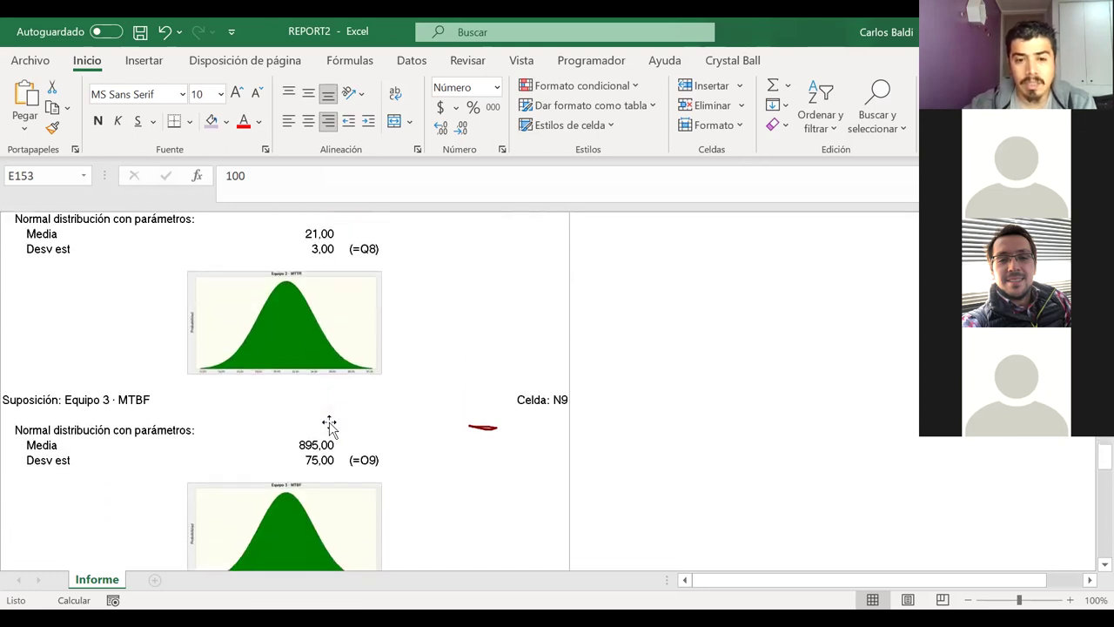
pyautogui.scroll(-4, 329, 431)
pyautogui.scroll(-2, 329, 431)
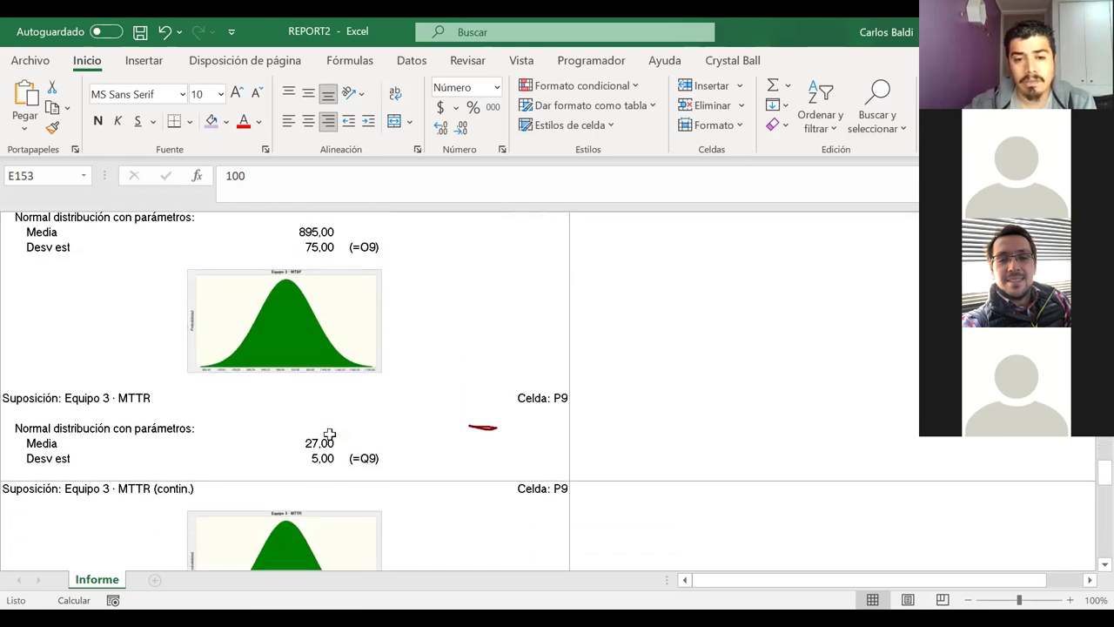
pyautogui.moveTo(326, 429); pyautogui.dragTo(7, 366)
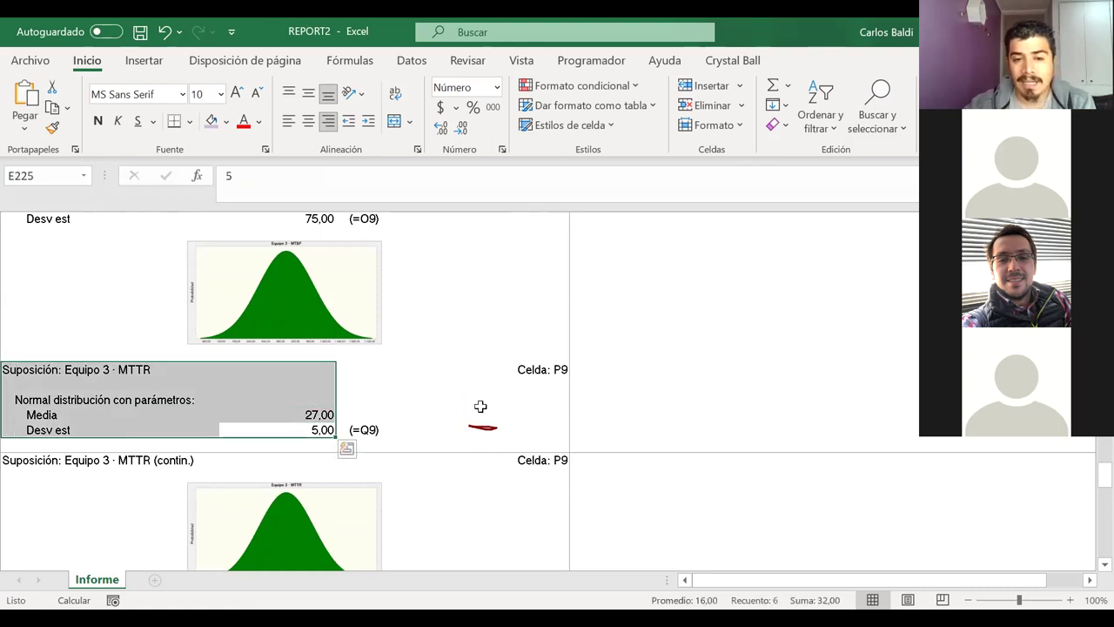
pyautogui.scroll(-9, 432, 394)
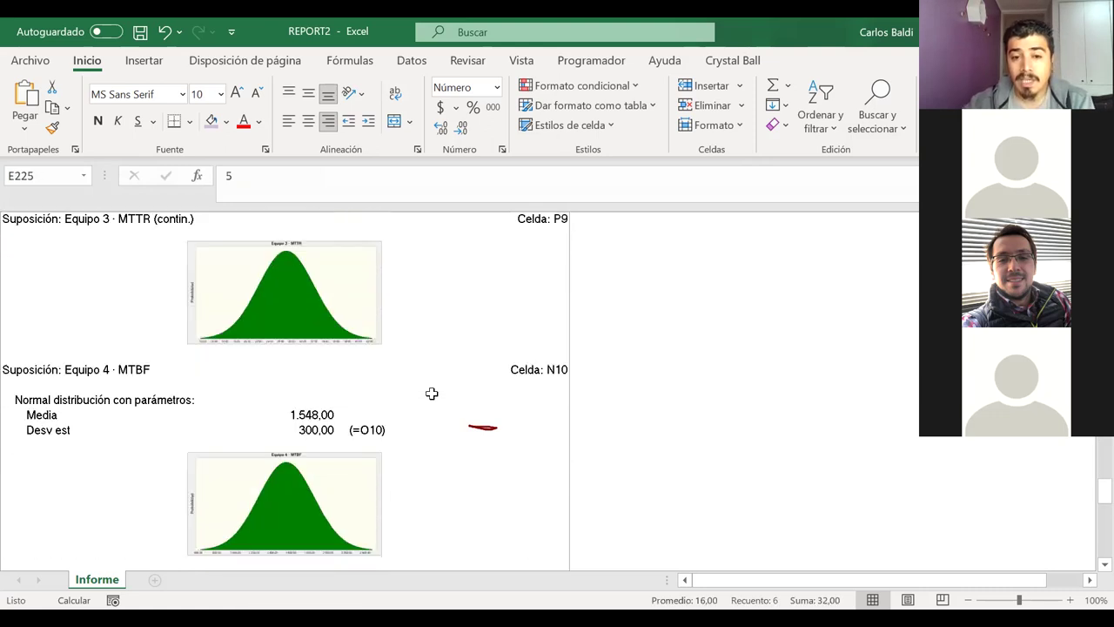
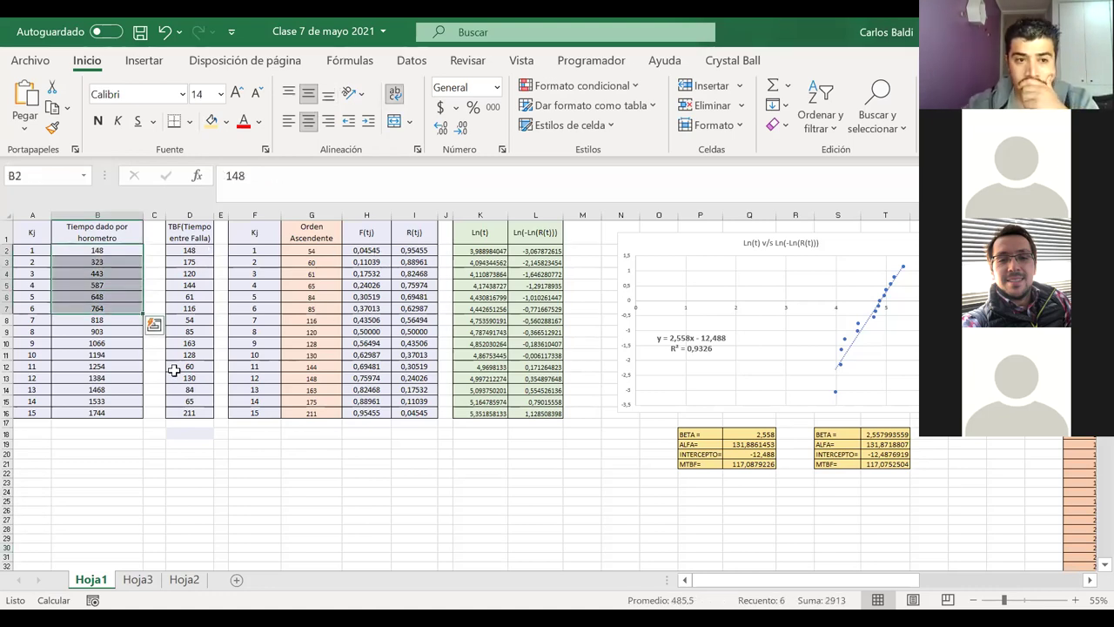
# Copy the BETA, ALFA, INTERCEPTO and MTBF block in S18:T21 of Hoja1 to cell A1 of a new sheet and fit column A's width
pyautogui.click(323, 499)
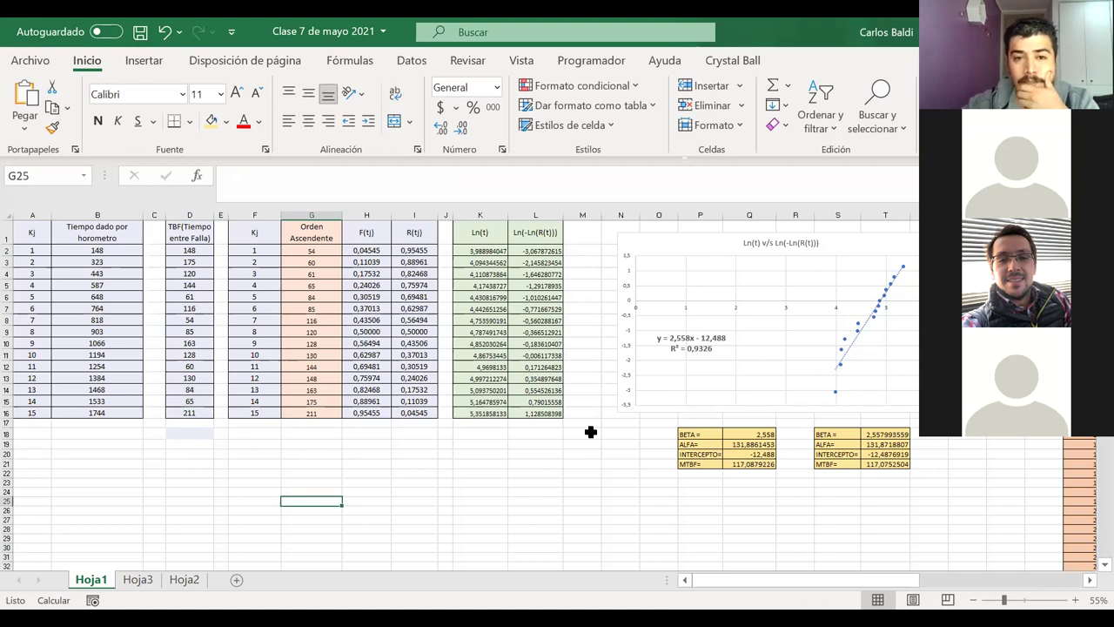
pyautogui.hscroll(3, 591, 431)
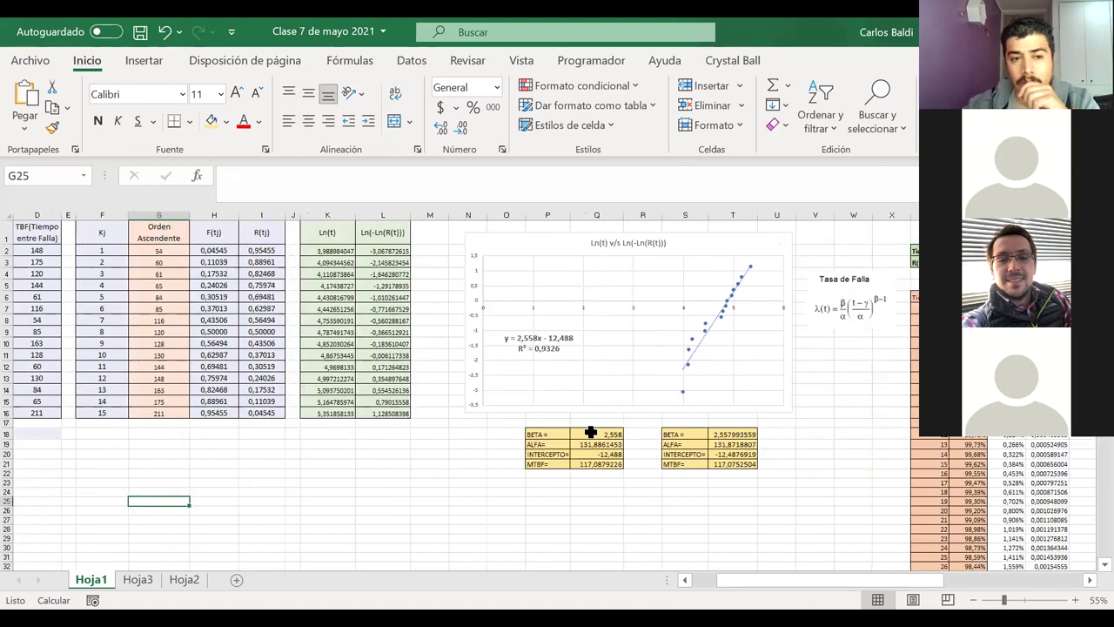
pyautogui.hscroll(2, 591, 432)
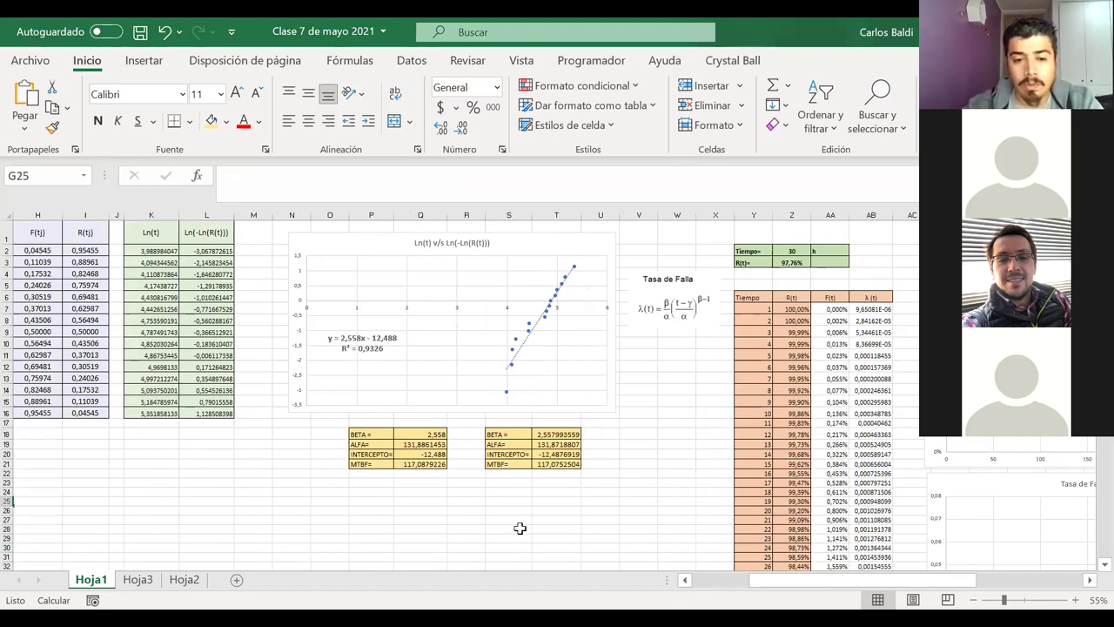
pyautogui.moveTo(514, 432); pyautogui.dragTo(546, 464)
pyautogui.hotkey('ctrl', 'c')
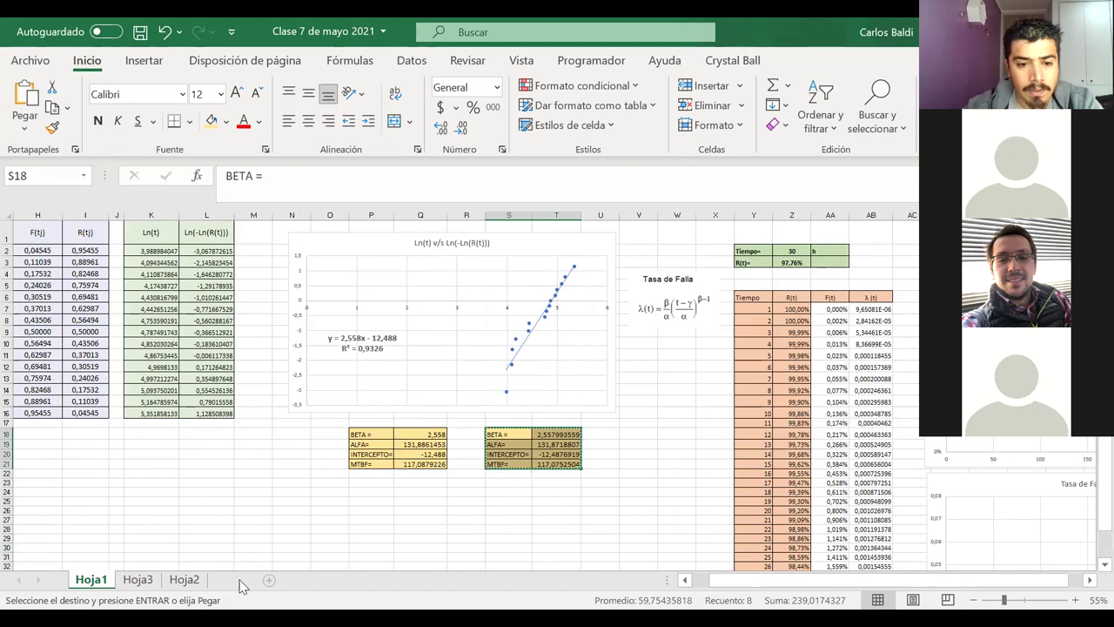
pyautogui.click(238, 580)
pyautogui.hotkey('ctrl', 'v')
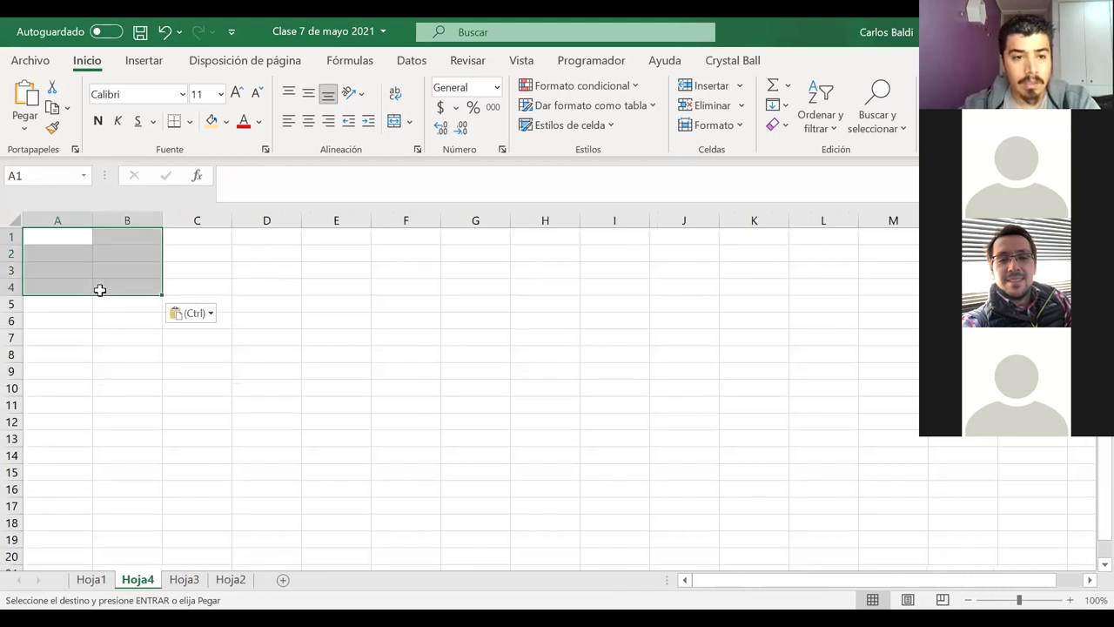
pyautogui.doubleClick(93, 223)
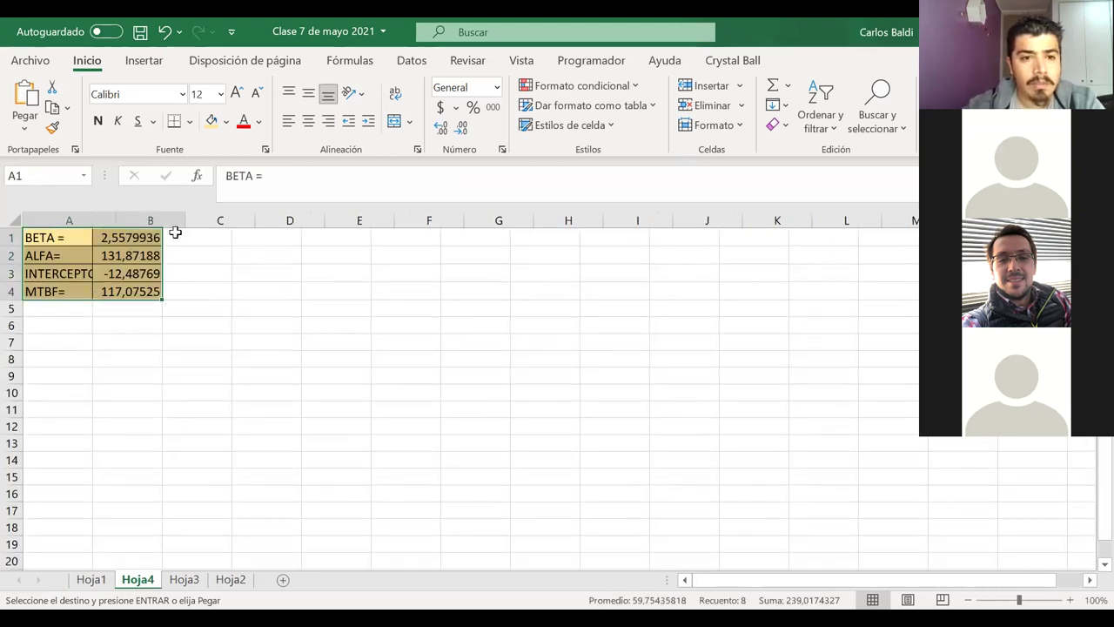
# Select the BETA, ALFA, INTERCEPTO and MTBF values in B1:B4 of the new sheet
pyautogui.click(168, 238)
pyautogui.moveTo(168, 238); pyautogui.dragTo(182, 291)
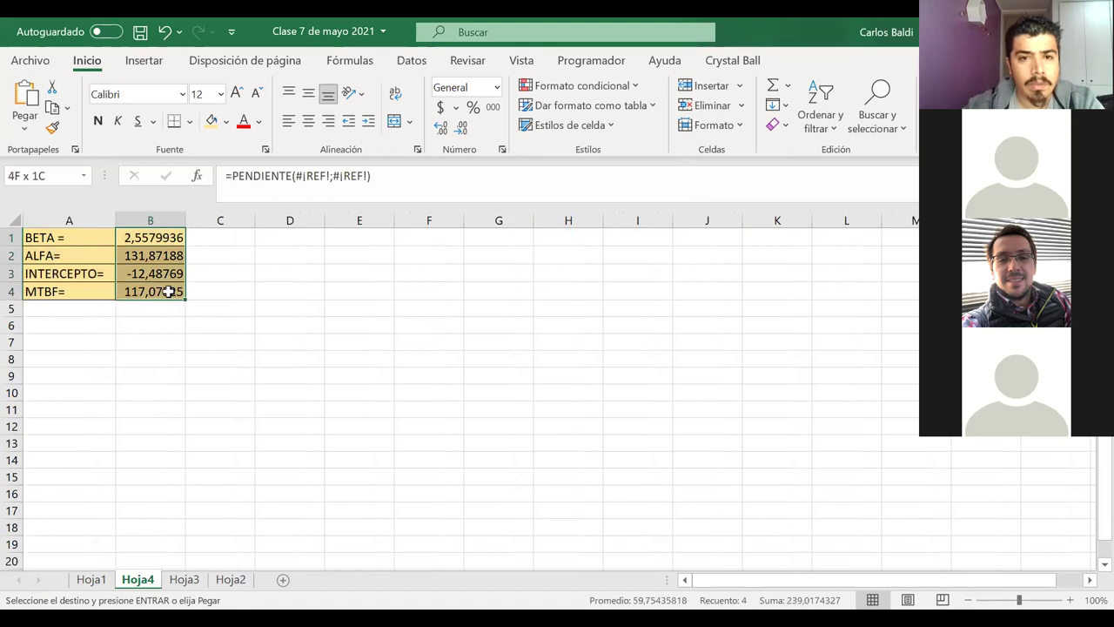
pyautogui.hotkey('ctrl', 'c')
pyautogui.hotkey('ctrl', 'v')
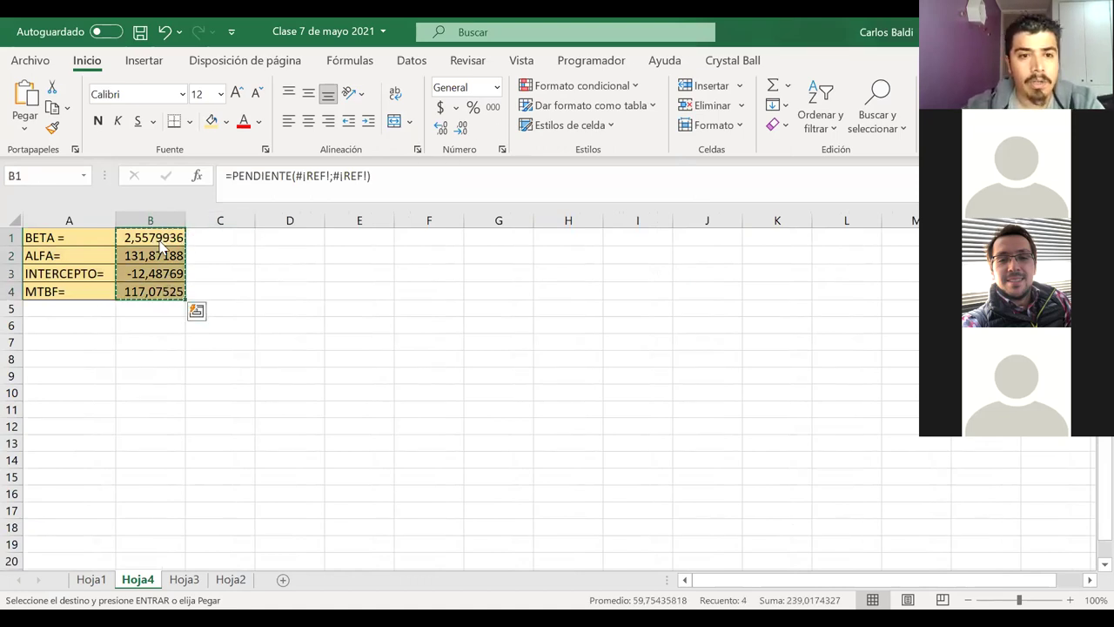
pyautogui.rightClick(161, 251)
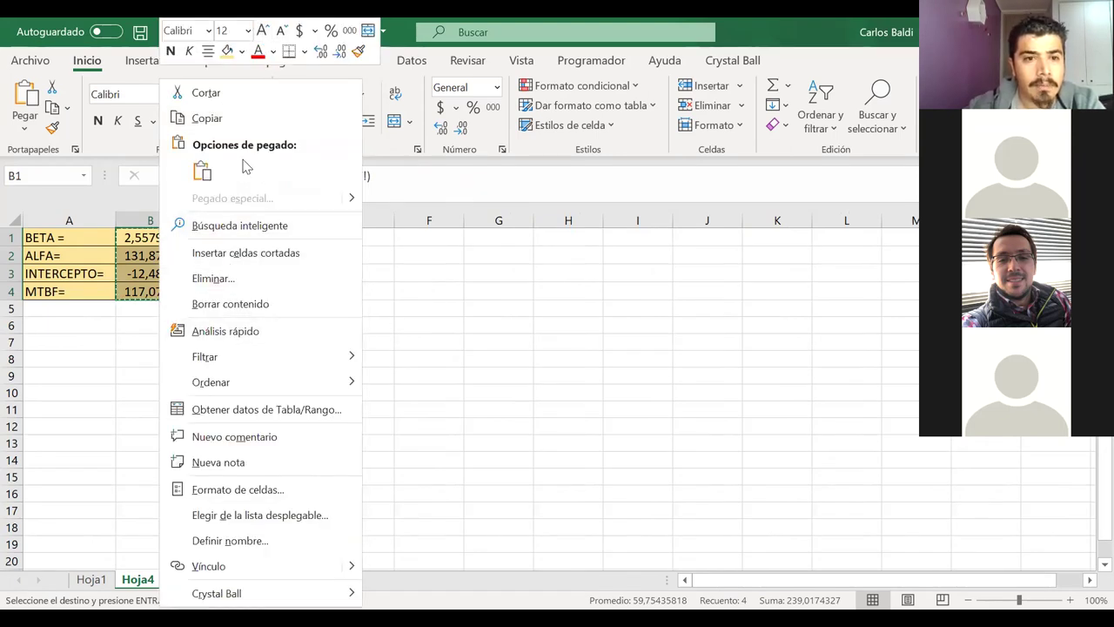
pyautogui.rightClick(137, 248)
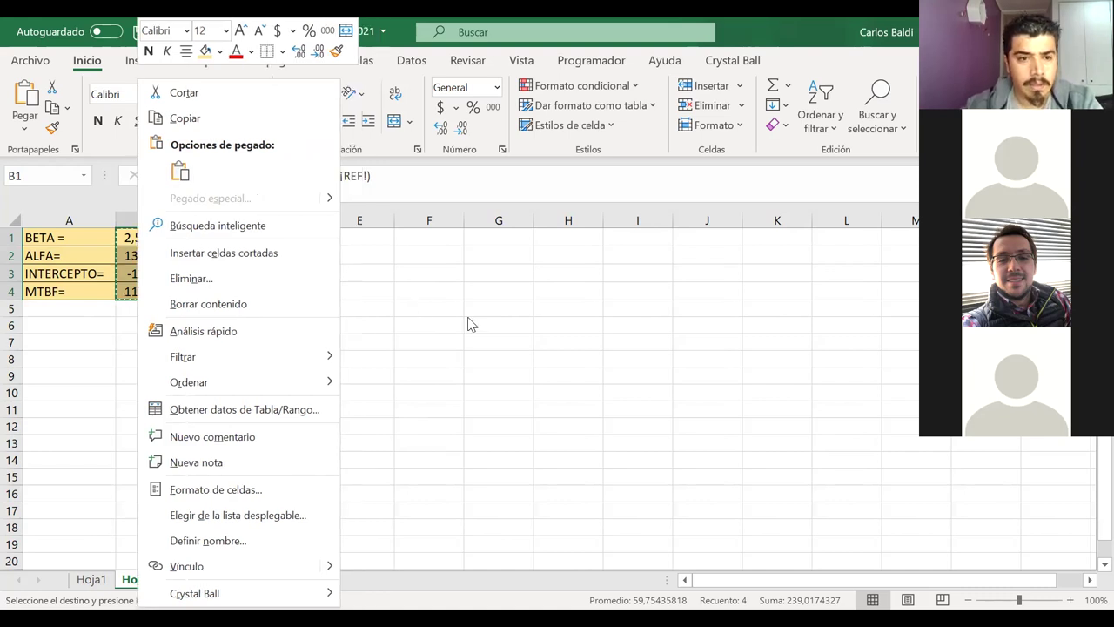
pyautogui.click(431, 292)
# Copy the BETA, ALFA, INTERCEPTO and MTBF results in B1:B4 and paste them as values only starting at C1
pyautogui.moveTo(135, 237); pyautogui.dragTo(136, 287)
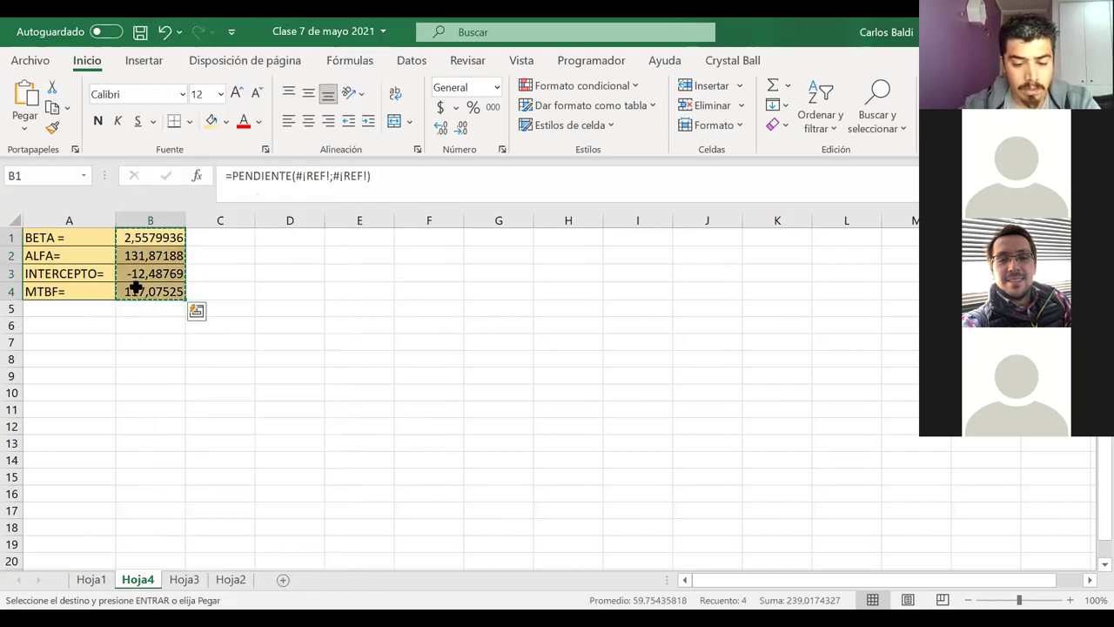
pyautogui.click(204, 240)
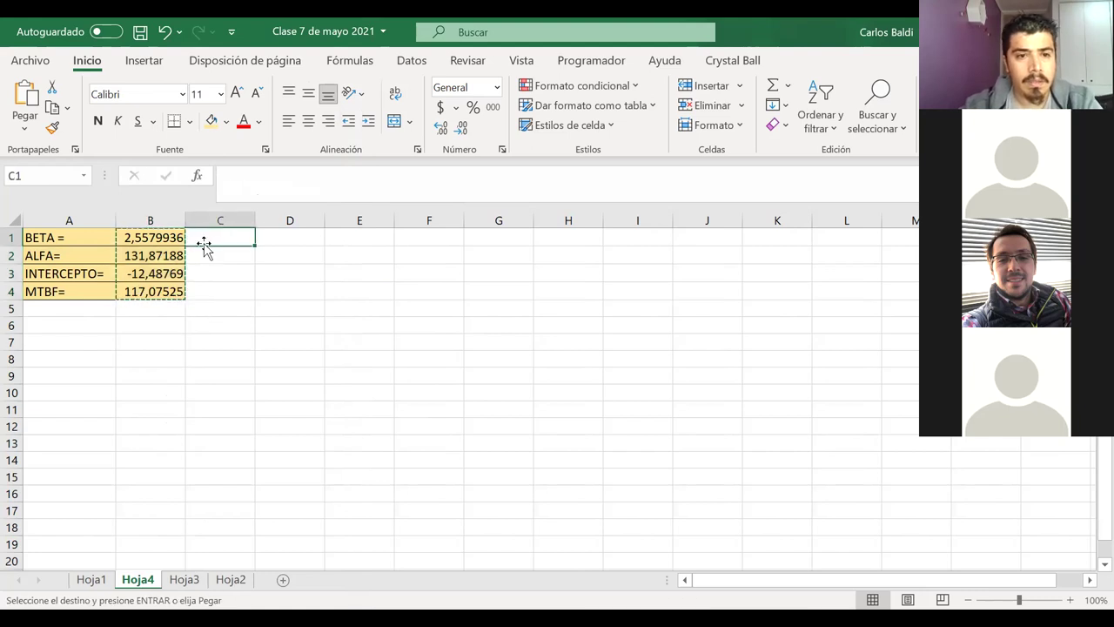
pyautogui.rightClick(207, 246)
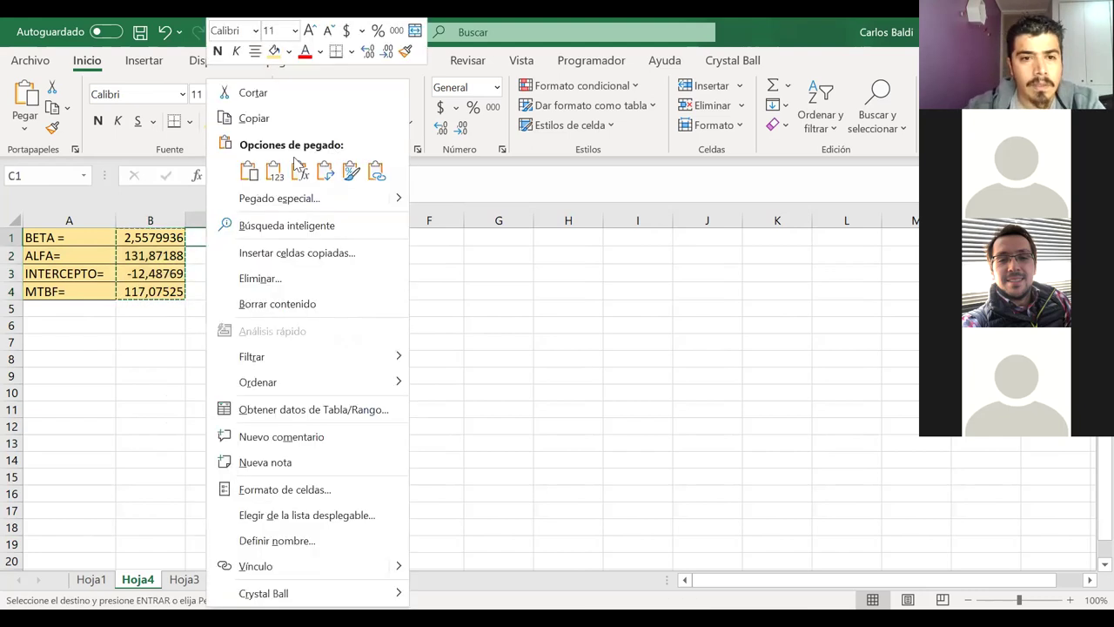
pyautogui.click(277, 171)
# Move the pasted values from C1:C4 onto B1:B4, replacing the existing formulas
pyautogui.moveTo(212, 241); pyautogui.dragTo(165, 291)
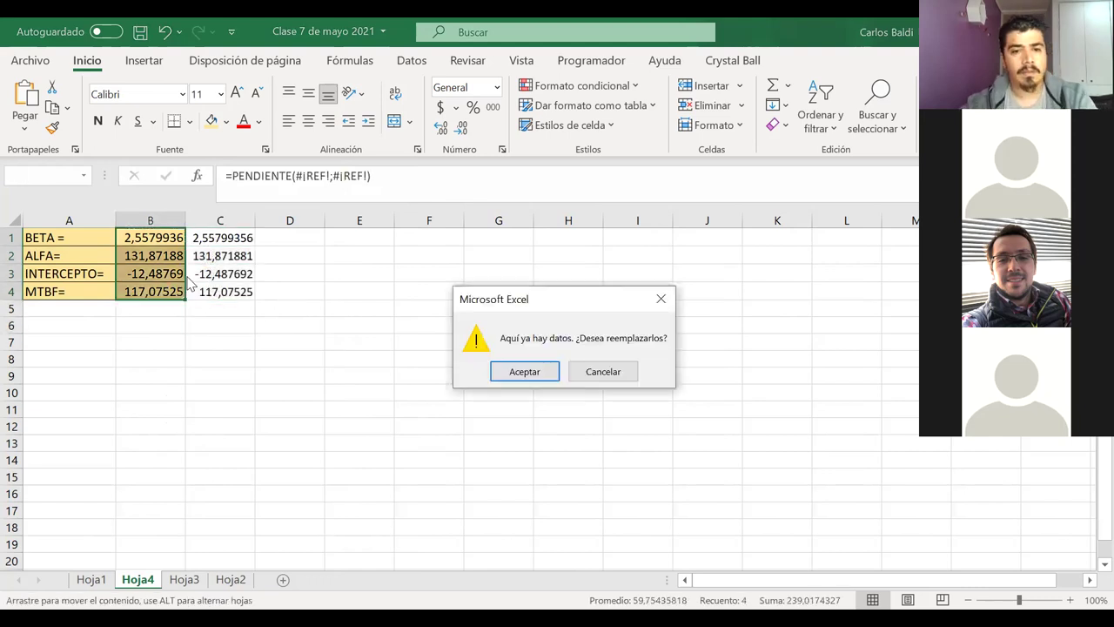
pyautogui.click(516, 370)
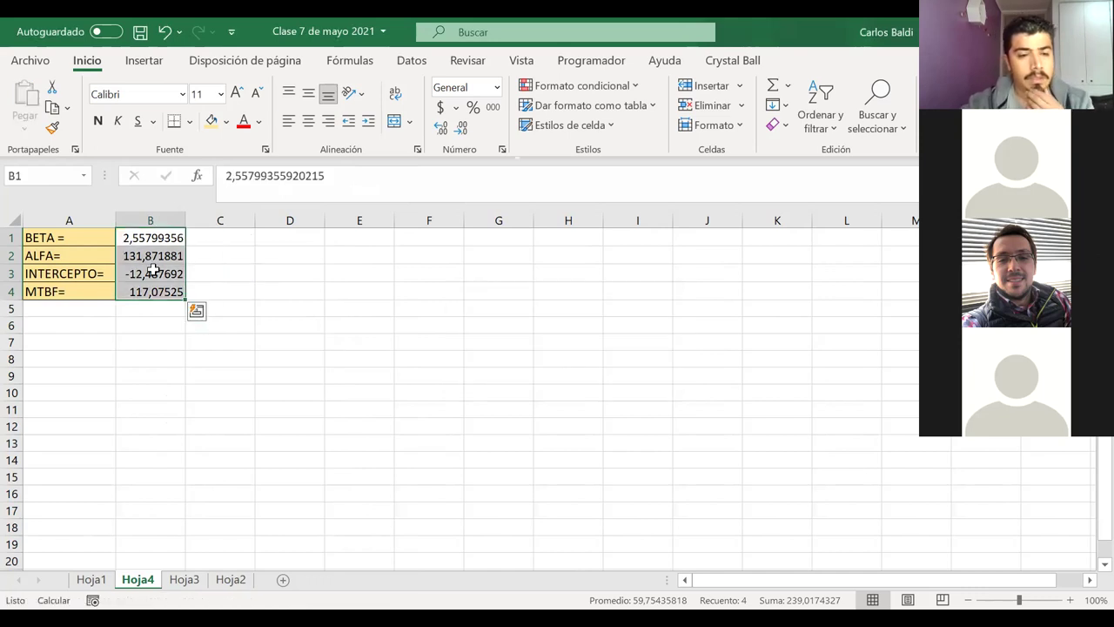
pyautogui.moveTo(142, 275); pyautogui.dragTo(94, 274)
pyautogui.click(285, 363)
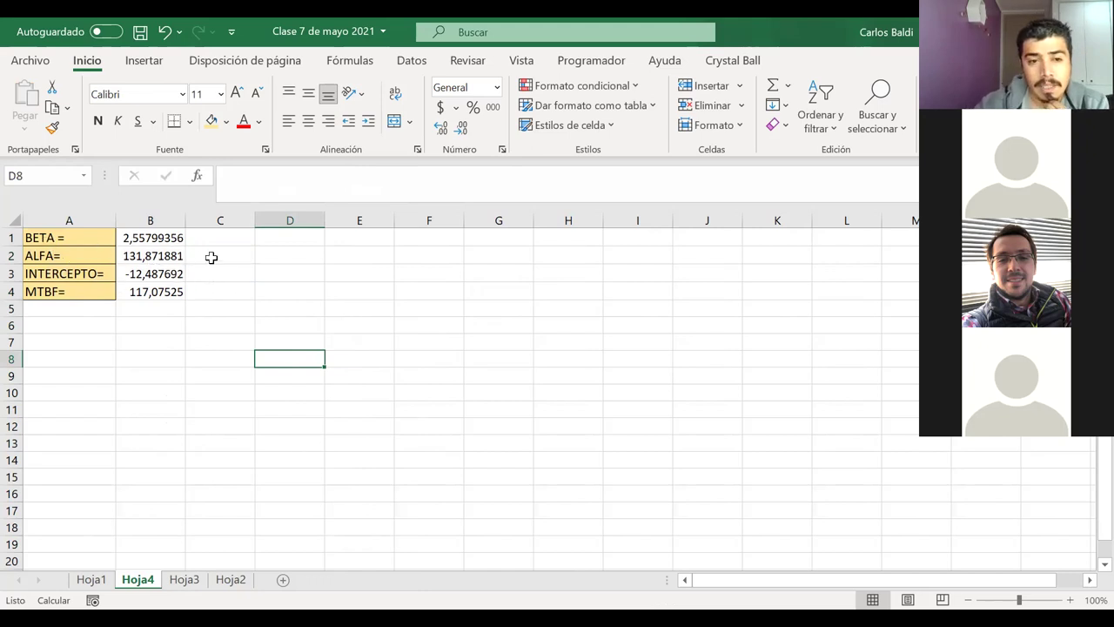
pyautogui.click(213, 256)
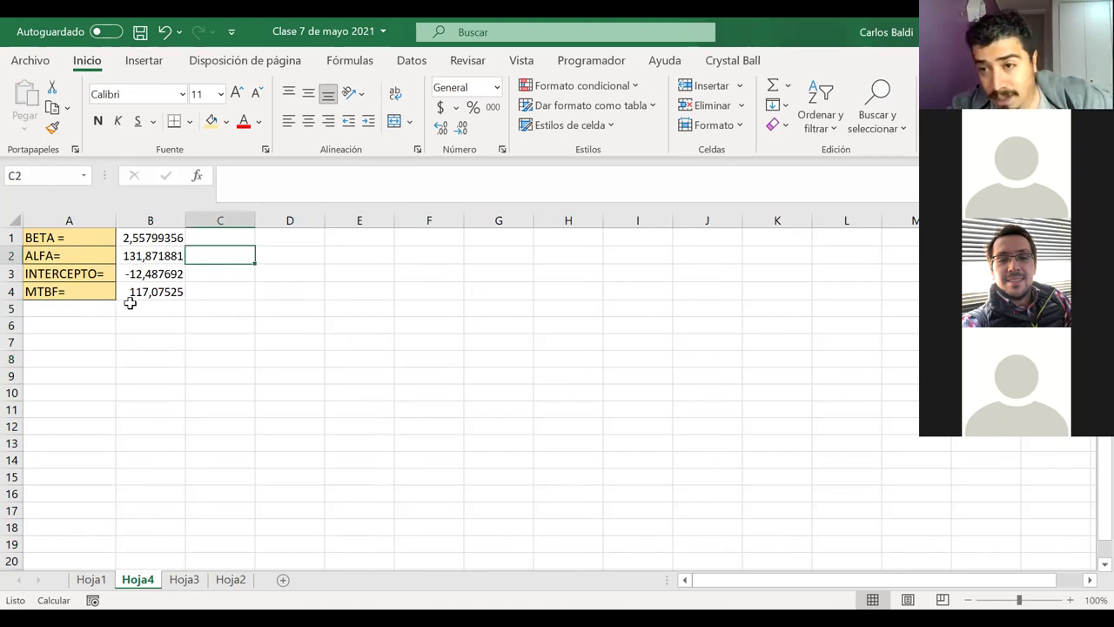
pyautogui.click(91, 579)
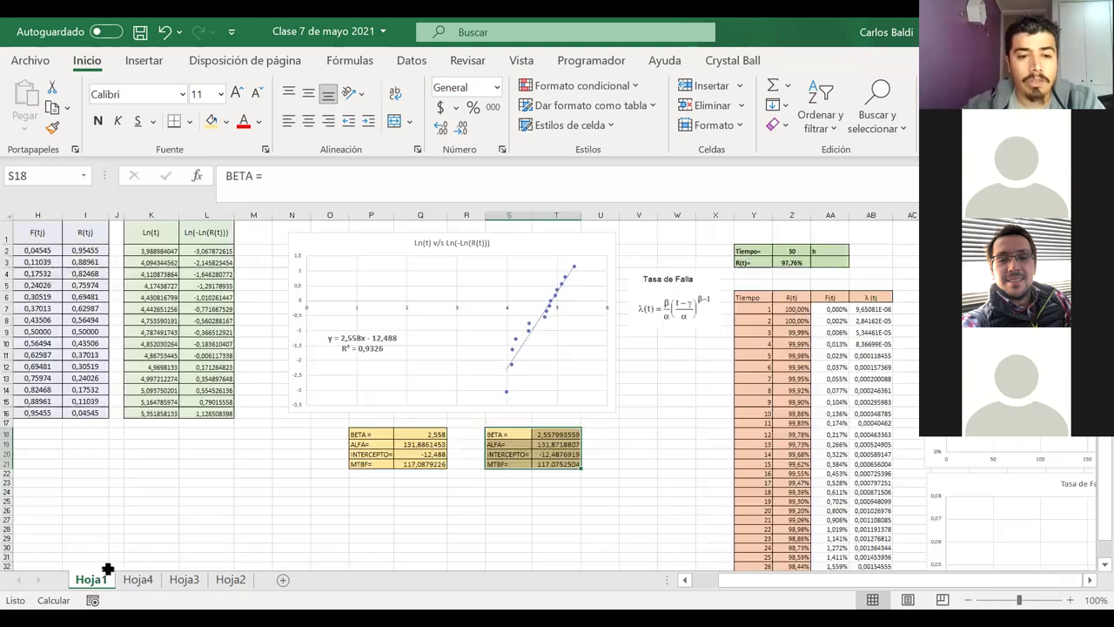
pyautogui.hscroll(-3, 111, 324)
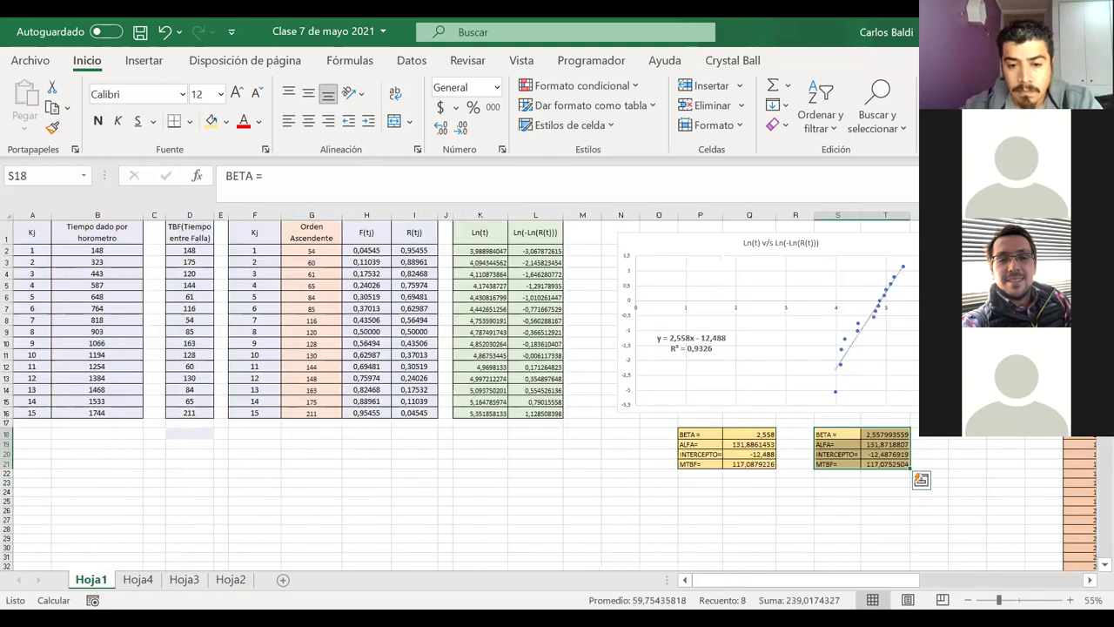
pyautogui.click(138, 579)
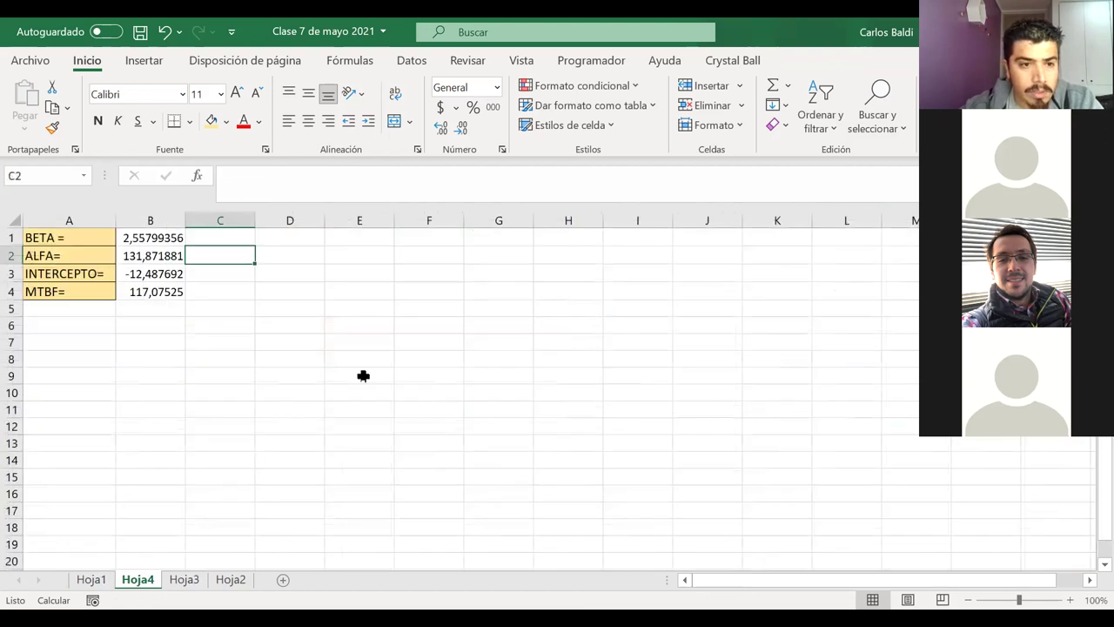
pyautogui.click(363, 376)
pyautogui.click(204, 252)
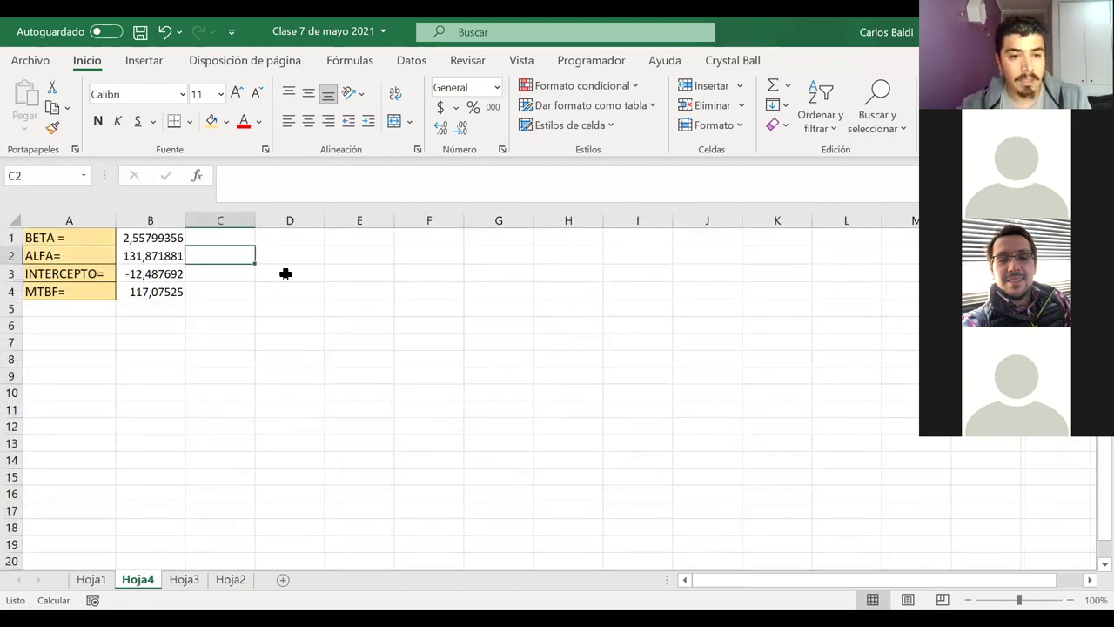
# Enter the label "CONFIABILIDAD=" in D6, widen column D to fit the text and narrow column C
pyautogui.click(275, 324)
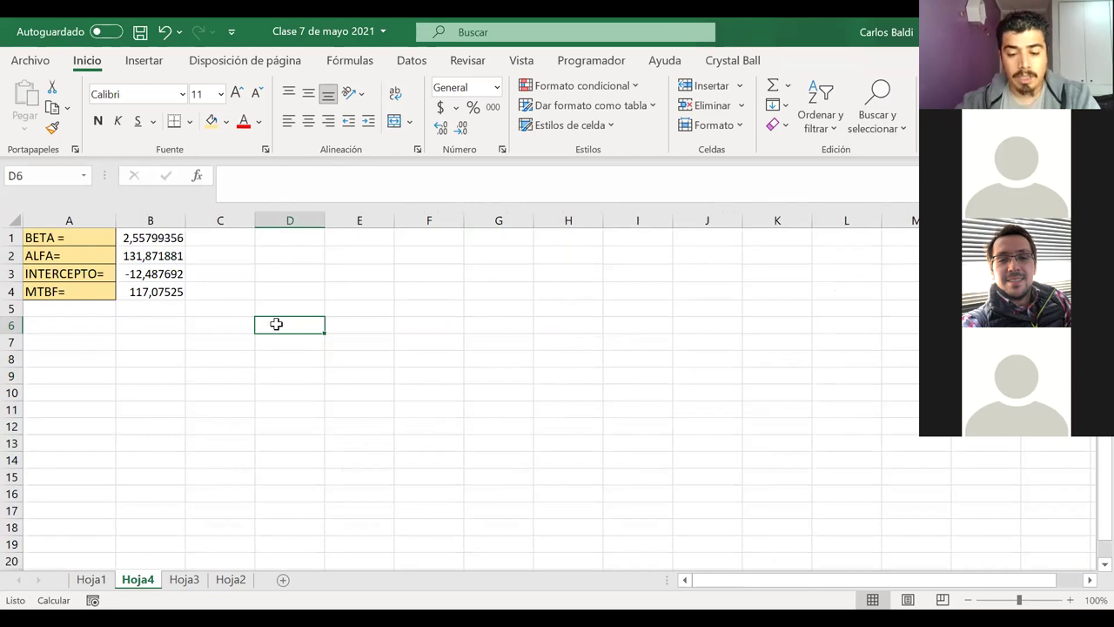
pyautogui.write('T')
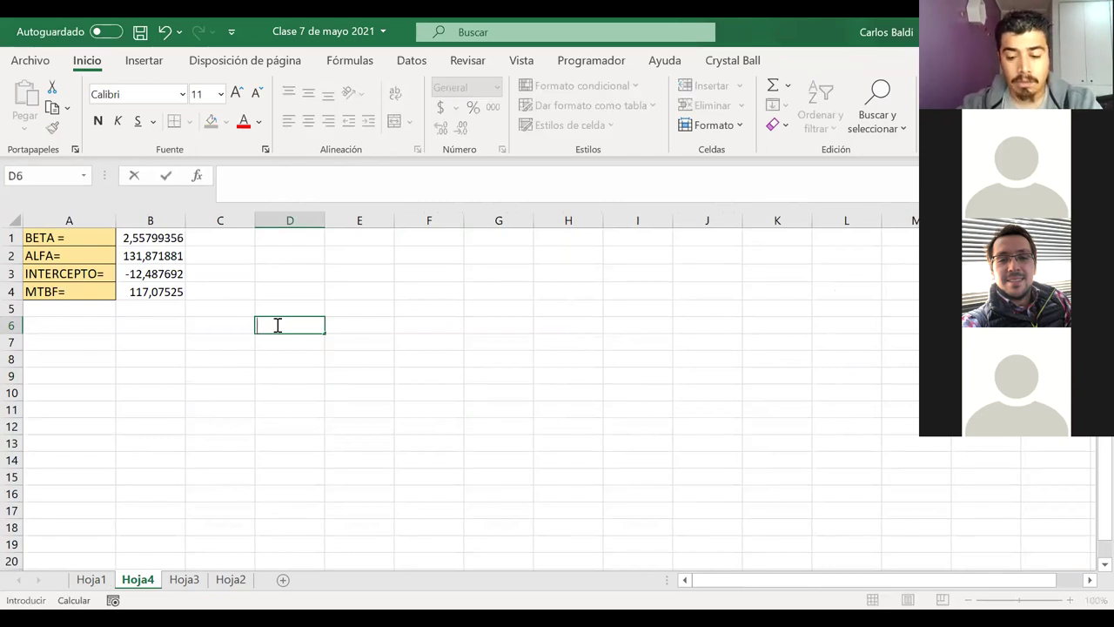
pyautogui.write('CONFIABILID')
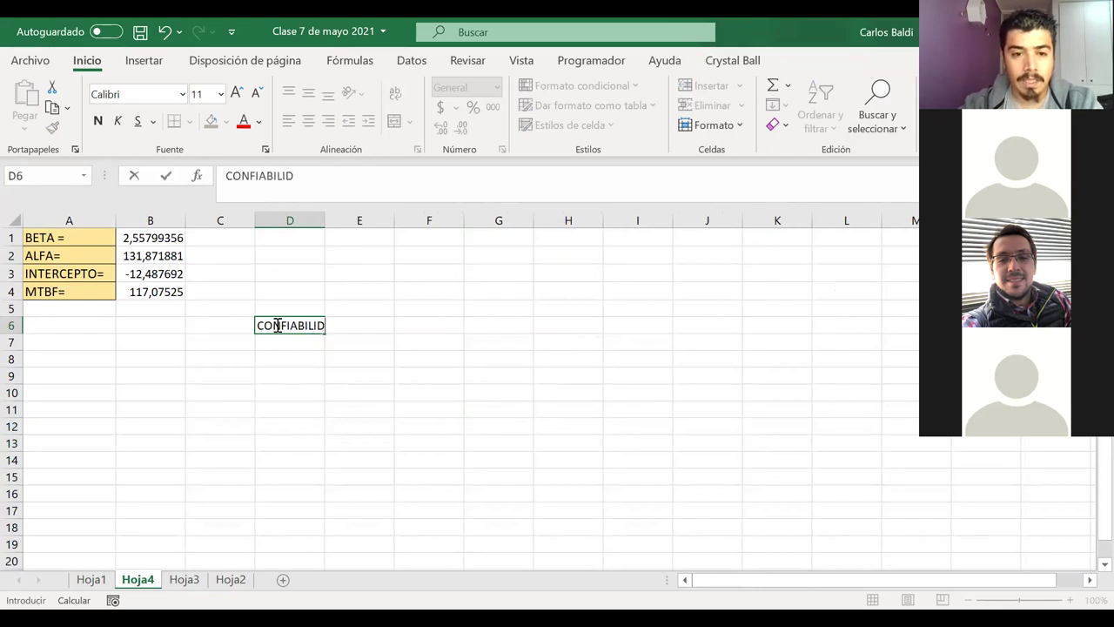
pyautogui.write('AD=')
pyautogui.press('Return')
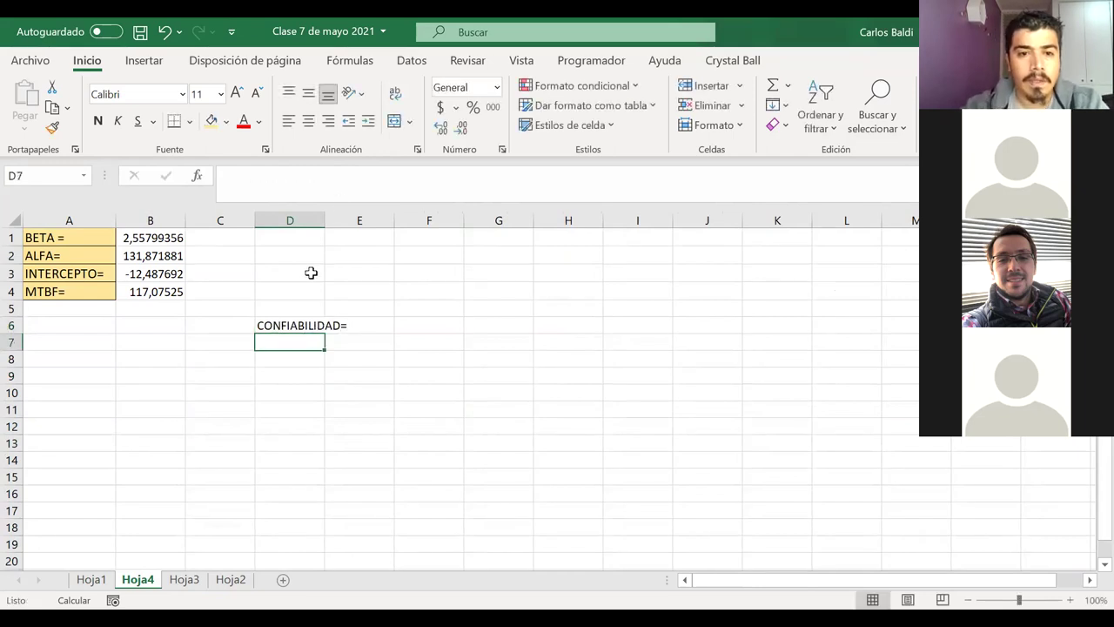
pyautogui.doubleClick(323, 223)
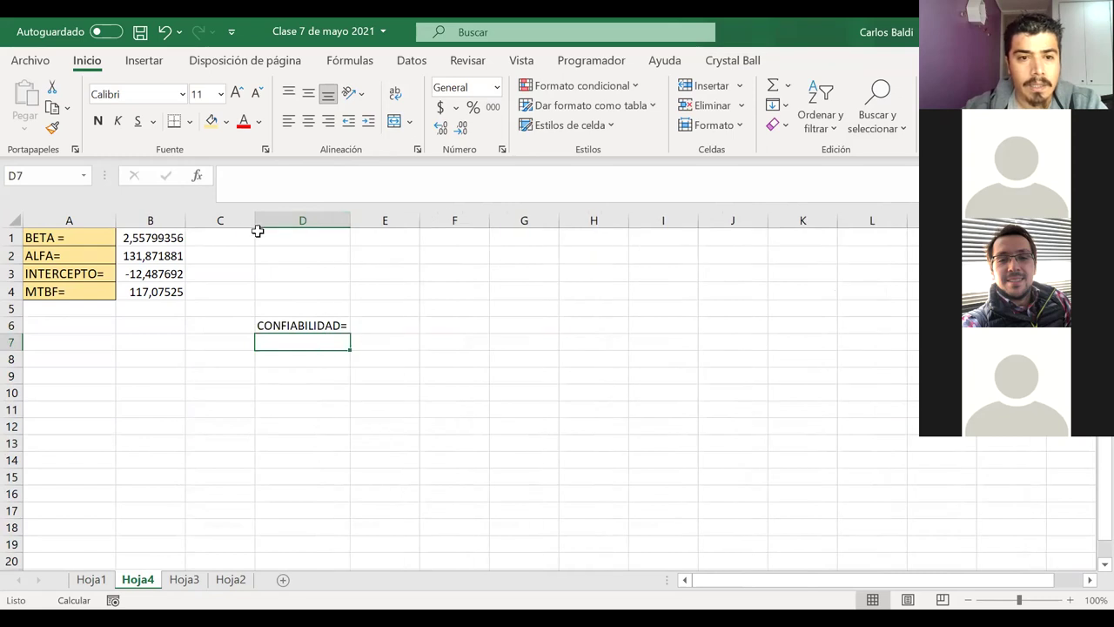
pyautogui.doubleClick(256, 221)
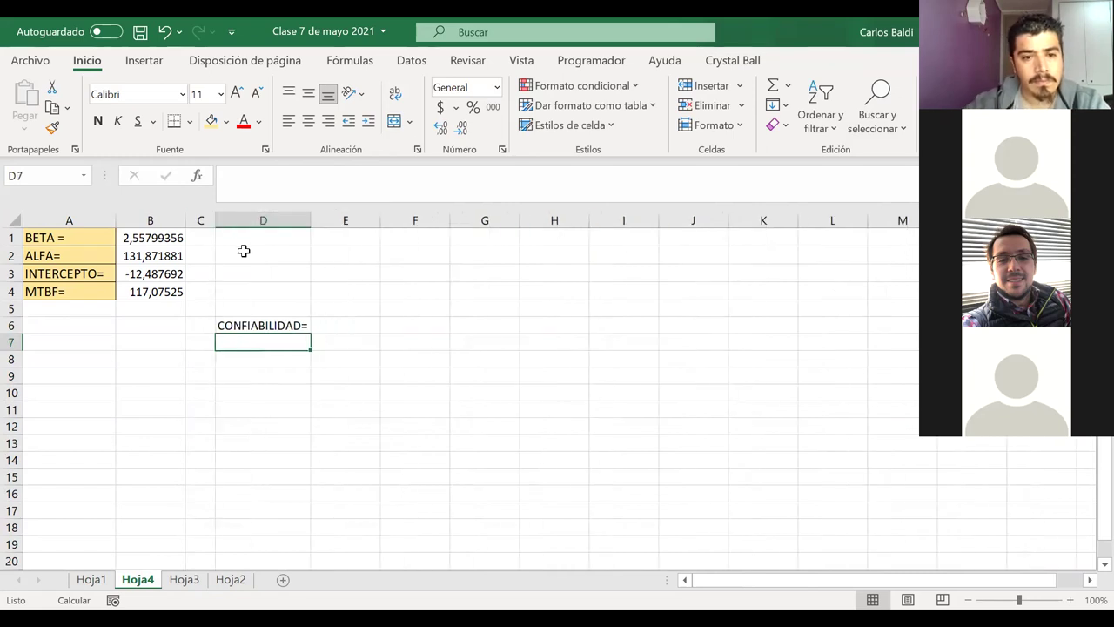
# Look through sheets Hoja1, Hoja3 and Hoja2 for a formula image that can be reused for reliability
pyautogui.click(331, 322)
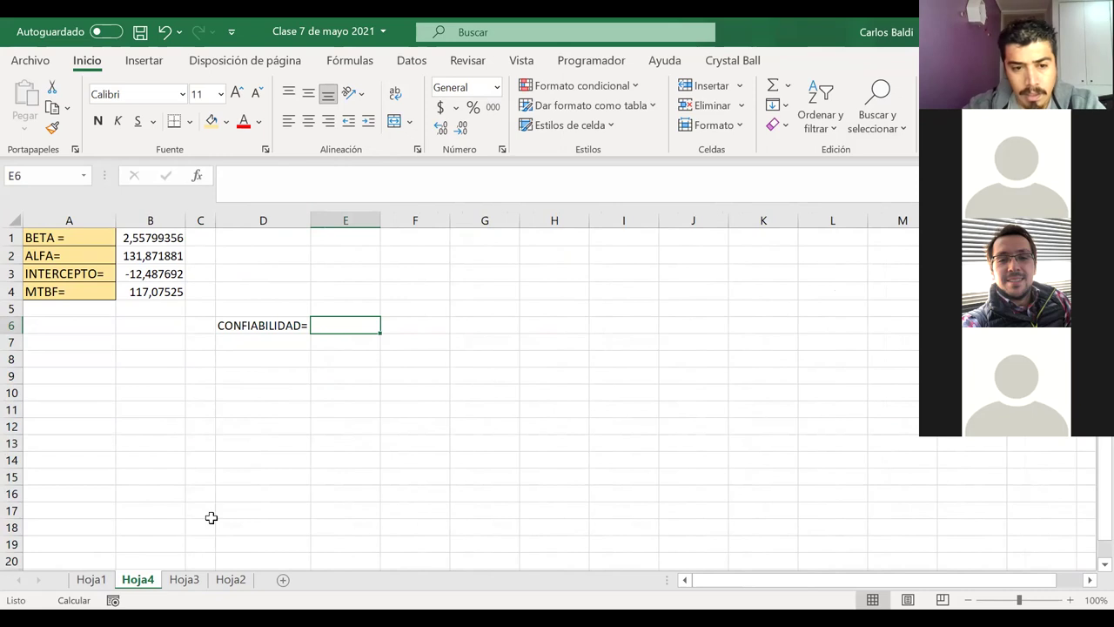
pyautogui.click(91, 580)
pyautogui.hscroll(3, 688, 319)
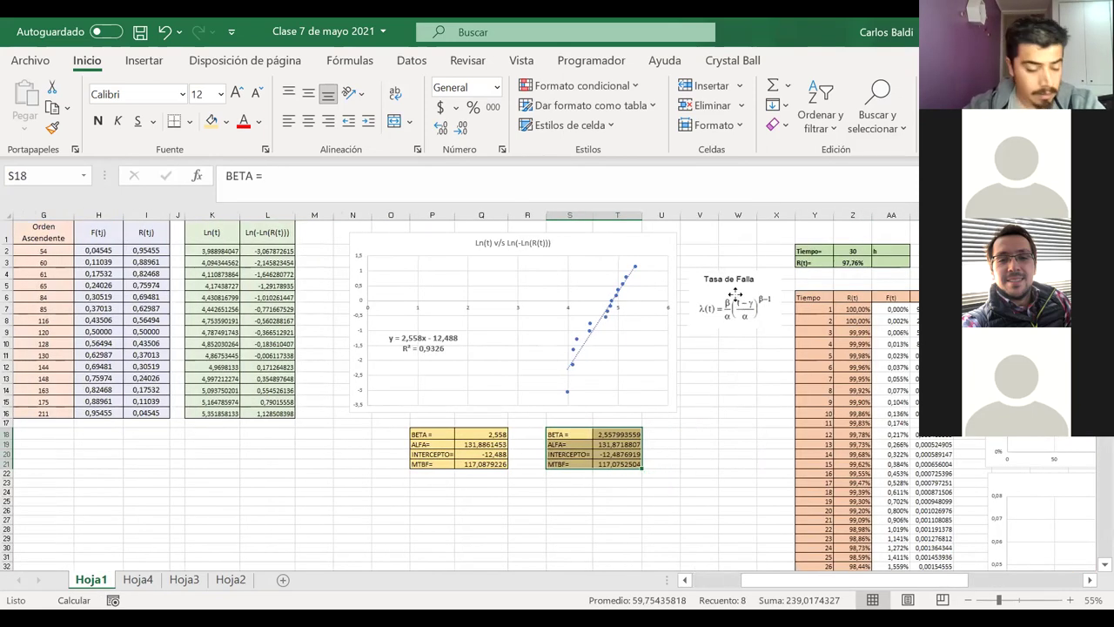
pyautogui.click(736, 296)
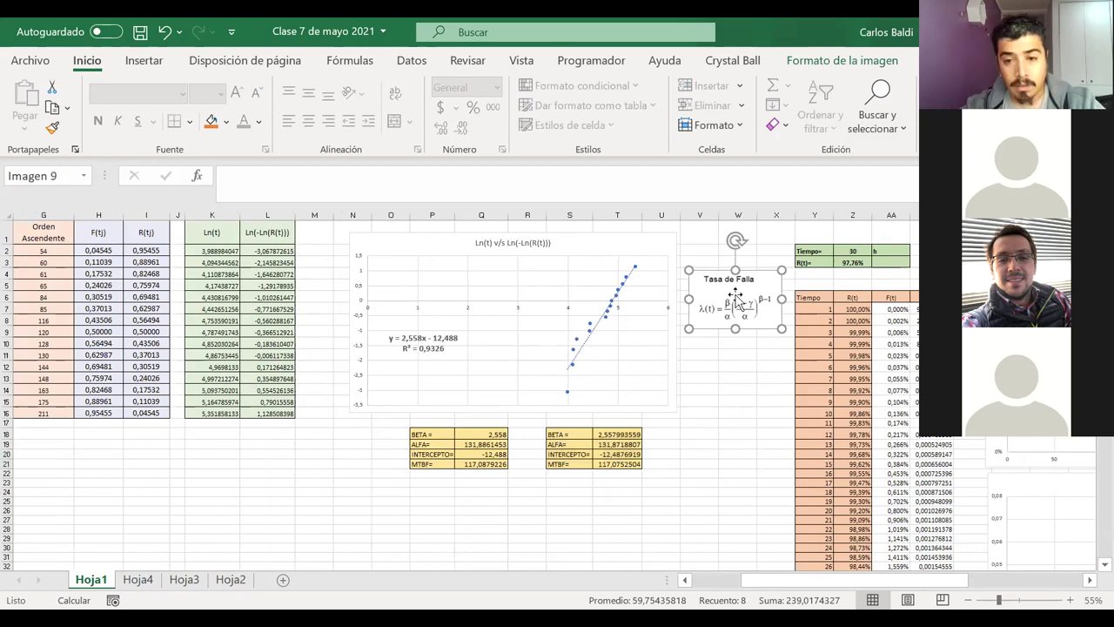
pyautogui.hscroll(3, 736, 300)
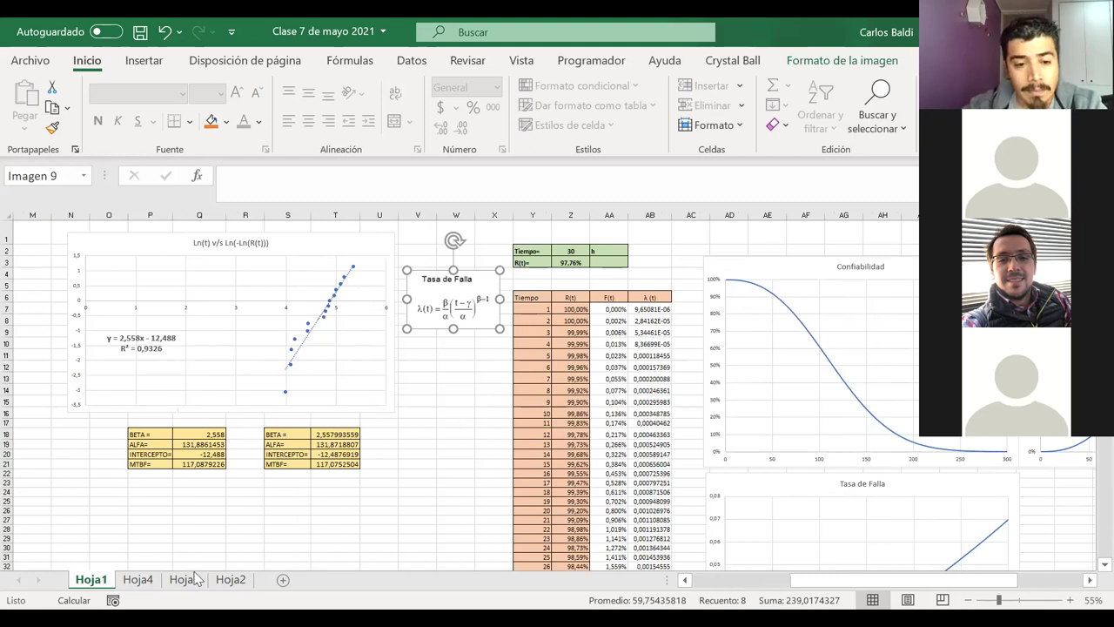
pyautogui.click(147, 581)
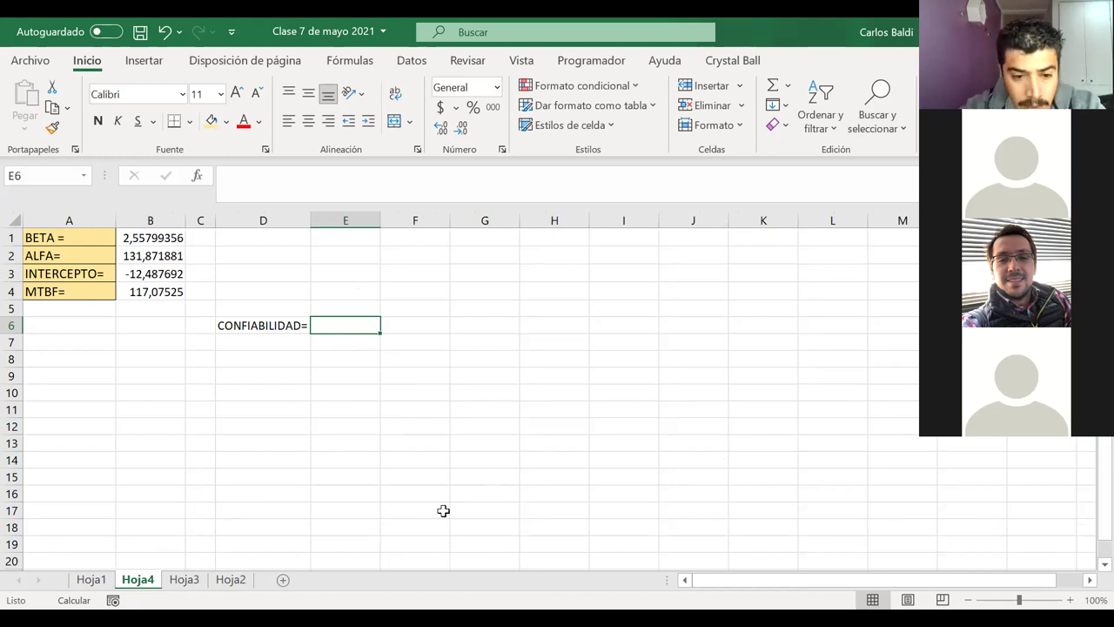
pyautogui.click(183, 579)
pyautogui.hscroll(5, 540, 470)
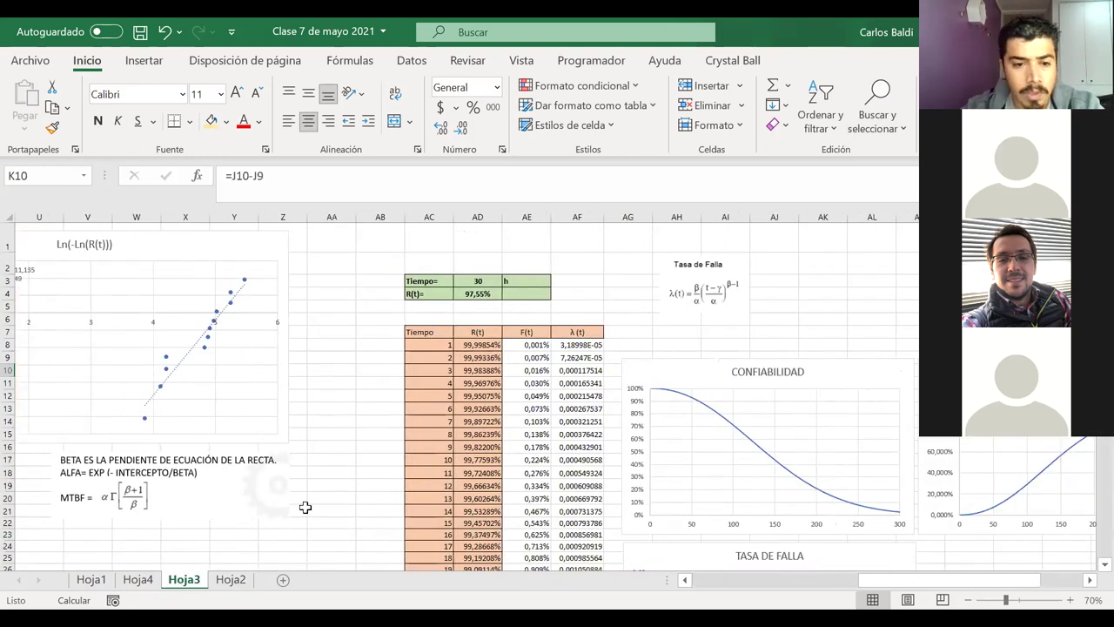
pyautogui.hscroll(-6, 302, 505)
pyautogui.click(226, 586)
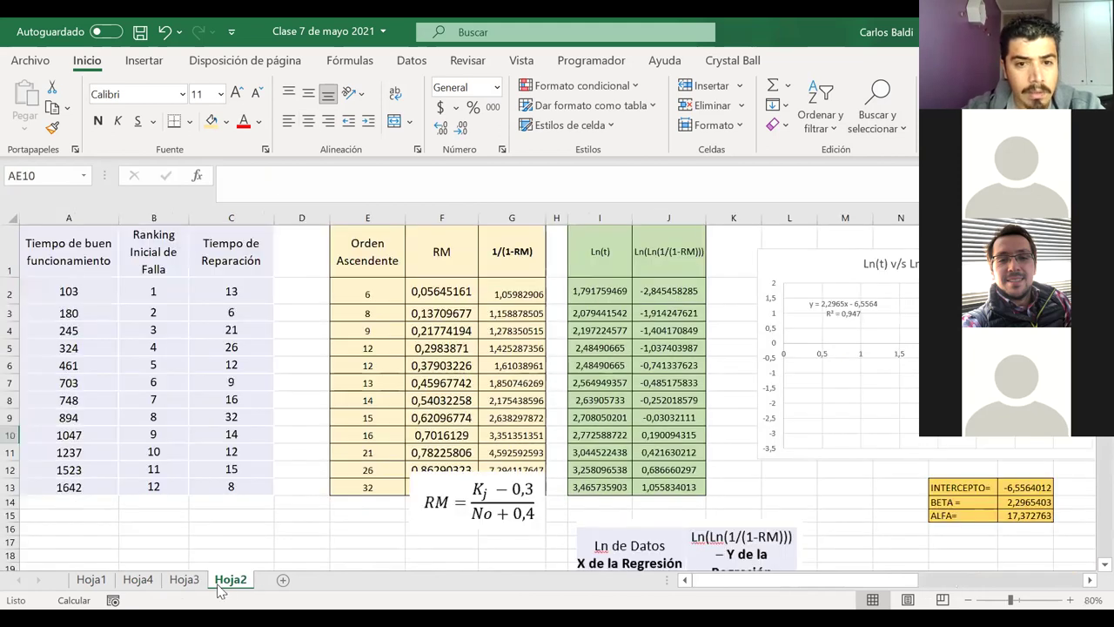
pyautogui.hscroll(2, 504, 547)
pyautogui.click(504, 547)
pyautogui.hscroll(8, 504, 546)
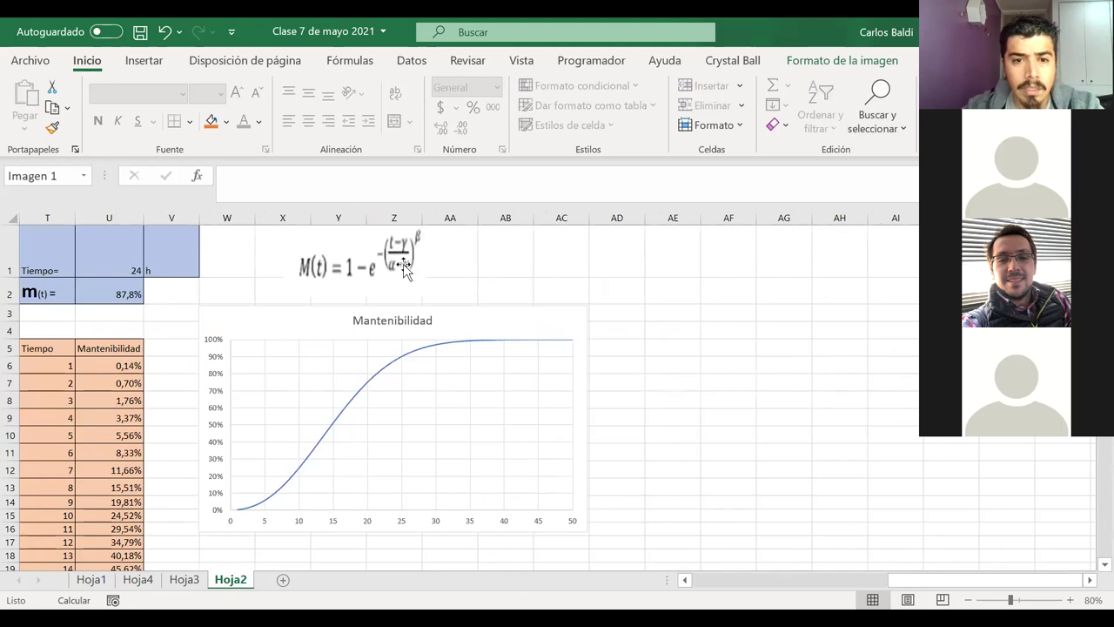
# Copy the M(t) maintainability formula image from Hoja2 and paste it into Hoja4 at cell I16
pyautogui.click(404, 267)
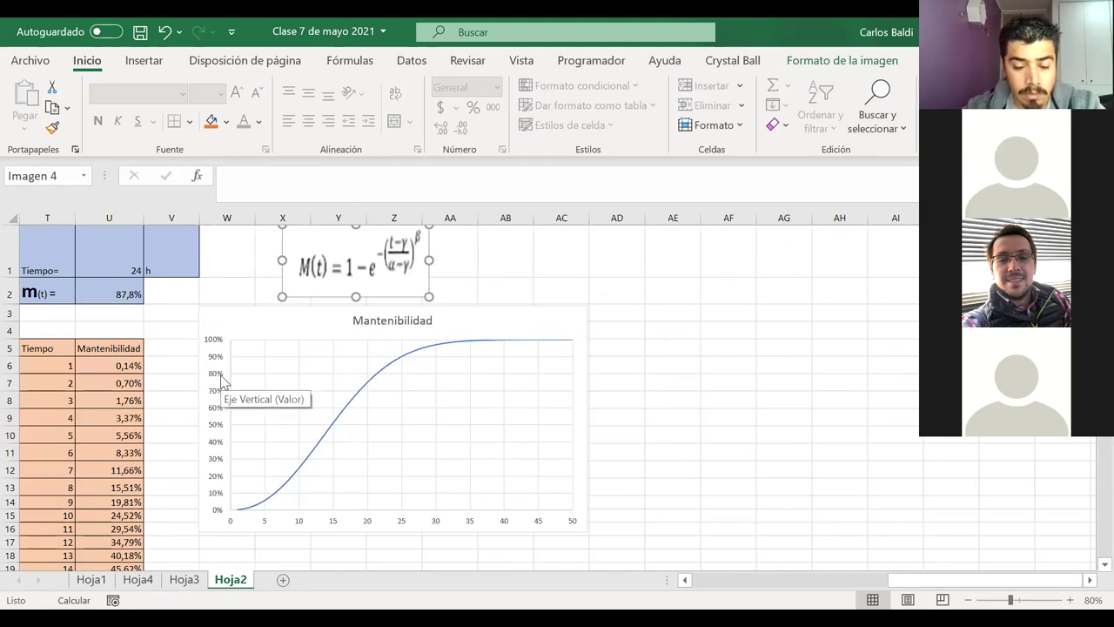
pyautogui.click(91, 580)
pyautogui.hscroll(-6, 416, 466)
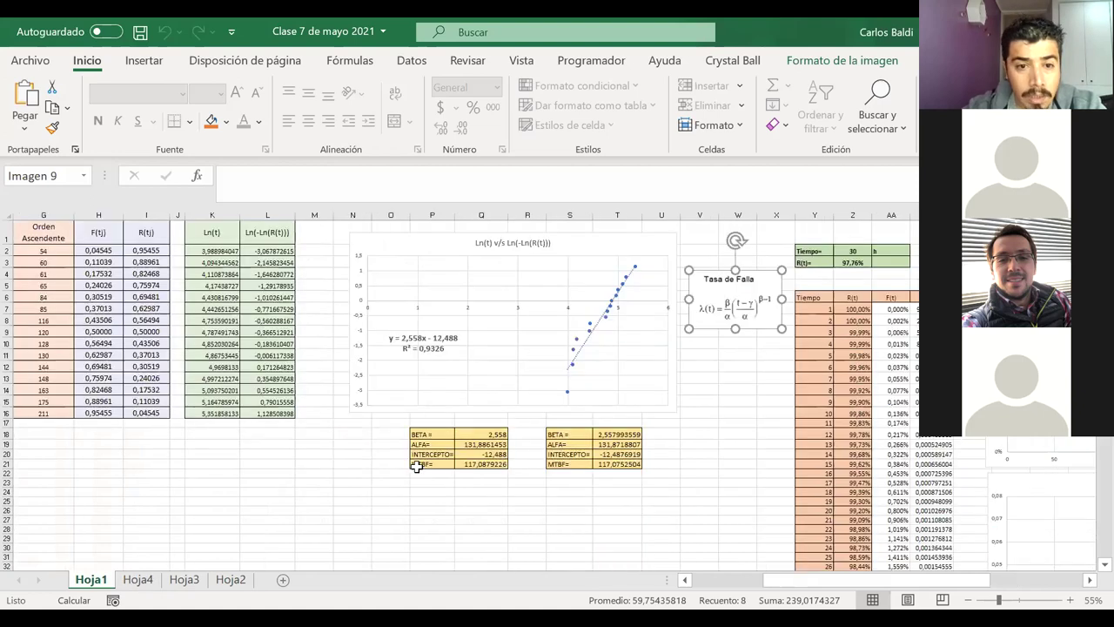
pyautogui.hscroll(5, 417, 466)
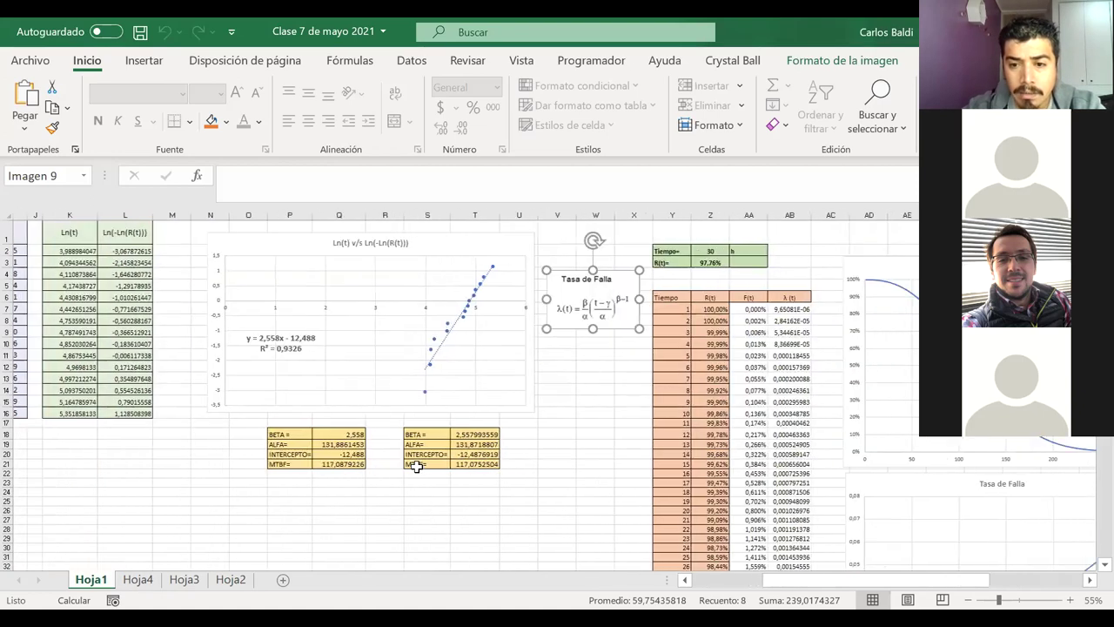
pyautogui.click(138, 580)
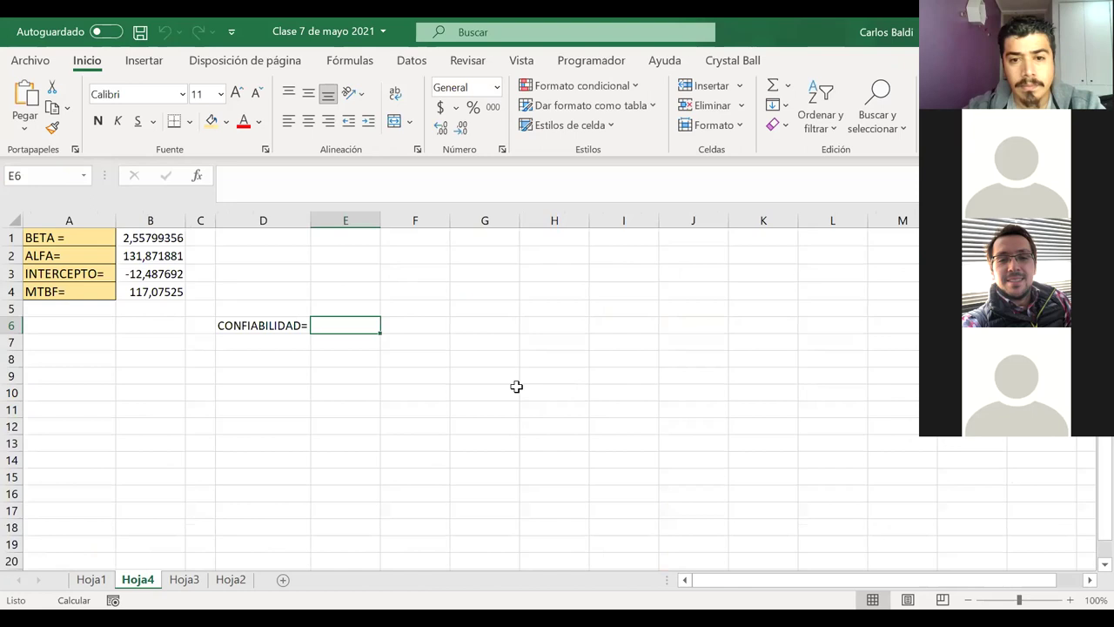
pyautogui.click(615, 487)
pyautogui.hotkey('ctrl', 'v')
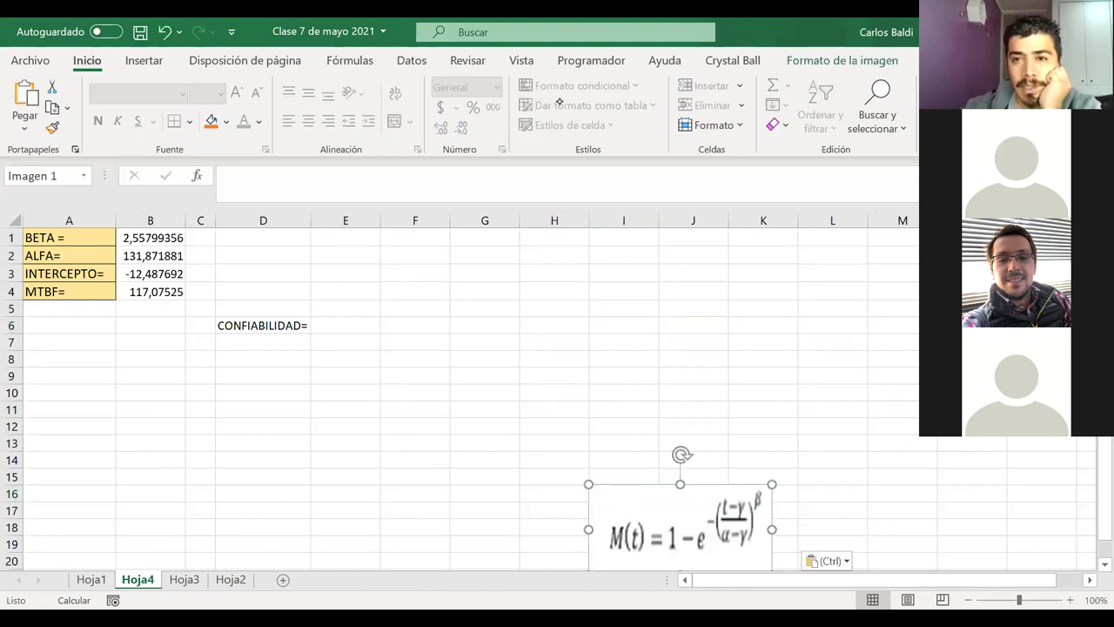
# Handwrite the reliability formula R(t) = e^-(t/α)^β over columns I to M and delete the pasted M(t) formula image
pyautogui.click(606, 272)
pyautogui.moveTo(590, 272)
pyautogui.mouseDown()
pyautogui.moveTo(590, 332)
pyautogui.moveTo(651, 333)
pyautogui.mouseUp()
pyautogui.moveTo(634, 314)
pyautogui.mouseDown()
pyautogui.moveTo(658, 310)
pyautogui.moveTo(671, 338)
pyautogui.moveTo(708, 308)
pyautogui.moveTo(708, 319)
pyautogui.mouseUp()
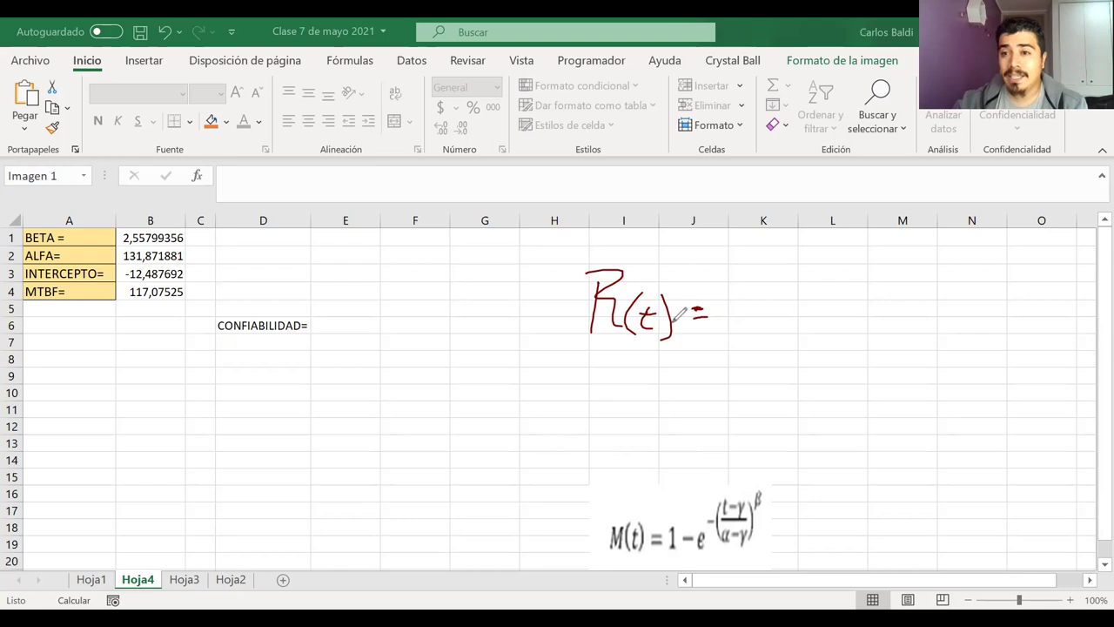
pyautogui.moveTo(761, 307); pyautogui.dragTo(800, 334)
pyautogui.moveTo(792, 273); pyautogui.dragTo(817, 280)
pyautogui.moveTo(844, 242); pyautogui.dragTo(857, 259)
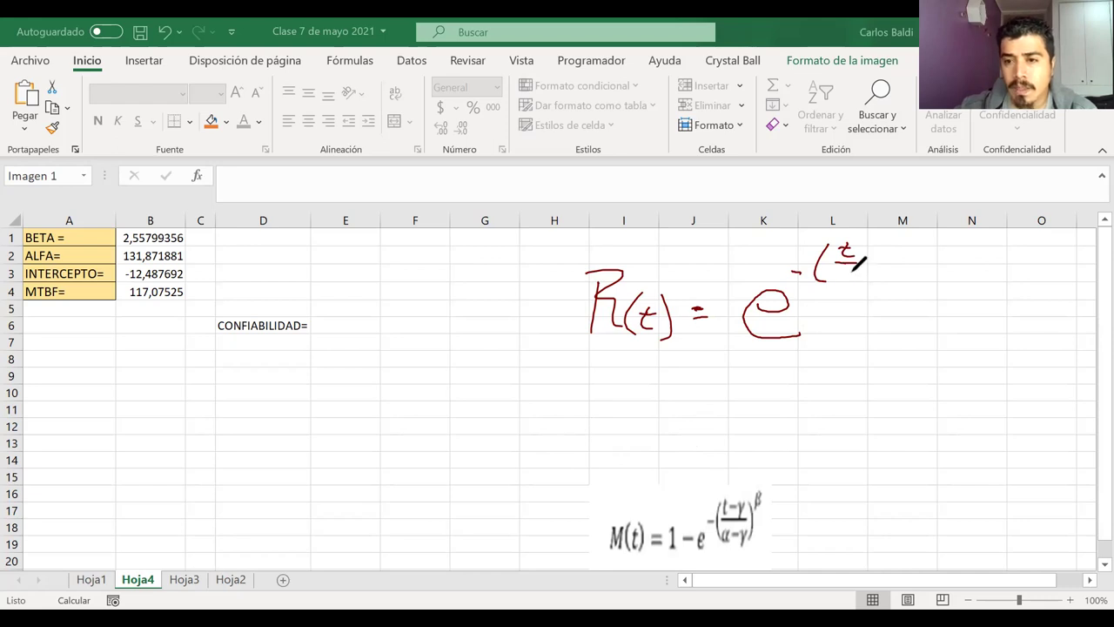
pyautogui.moveTo(852, 277); pyautogui.dragTo(868, 283)
pyautogui.moveTo(881, 245); pyautogui.dragTo(891, 249)
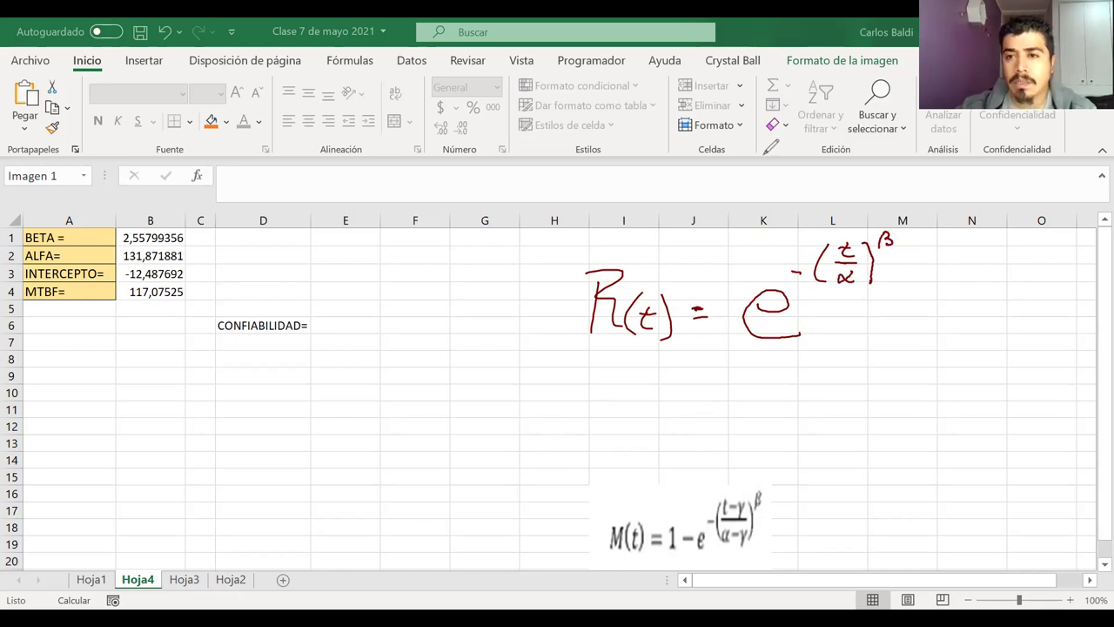
pyautogui.click(662, 486)
pyautogui.press('Delete')
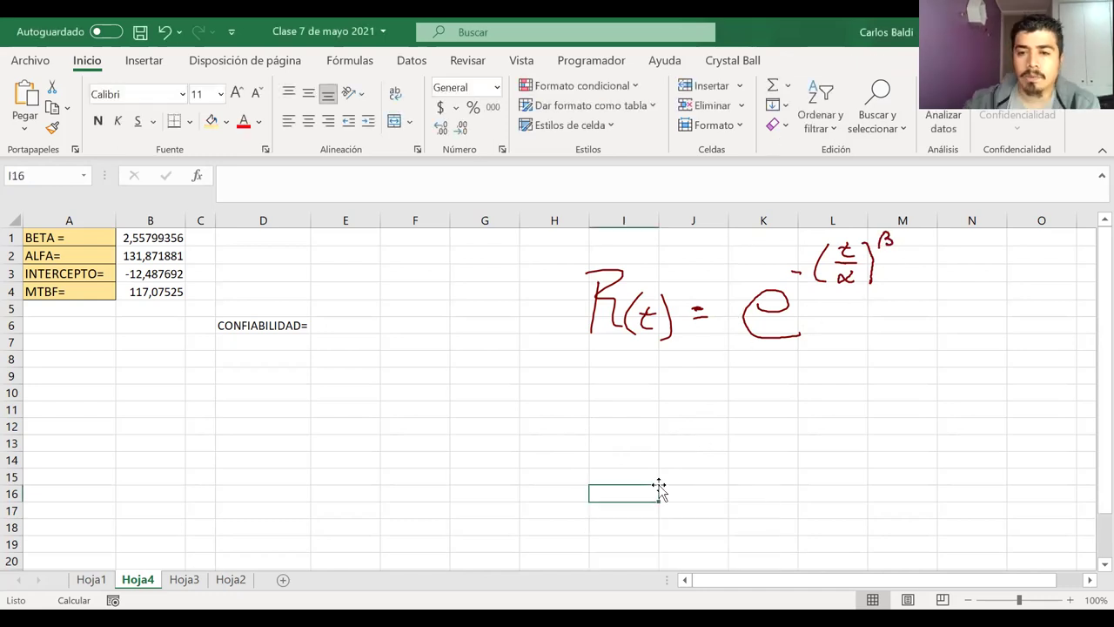
# Start the reliability formula in E6 with the exponential of the negative time-to-alpha ratio, =EXP((-(B6/B2))
pyautogui.click(354, 324)
pyautogui.write('=')
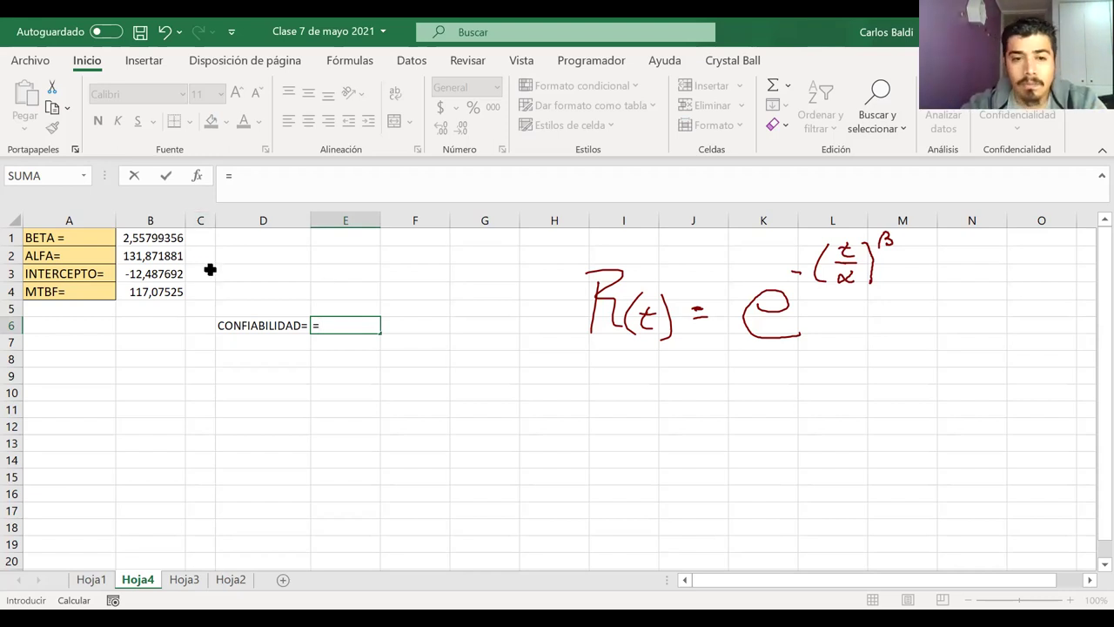
pyautogui.write('EX')
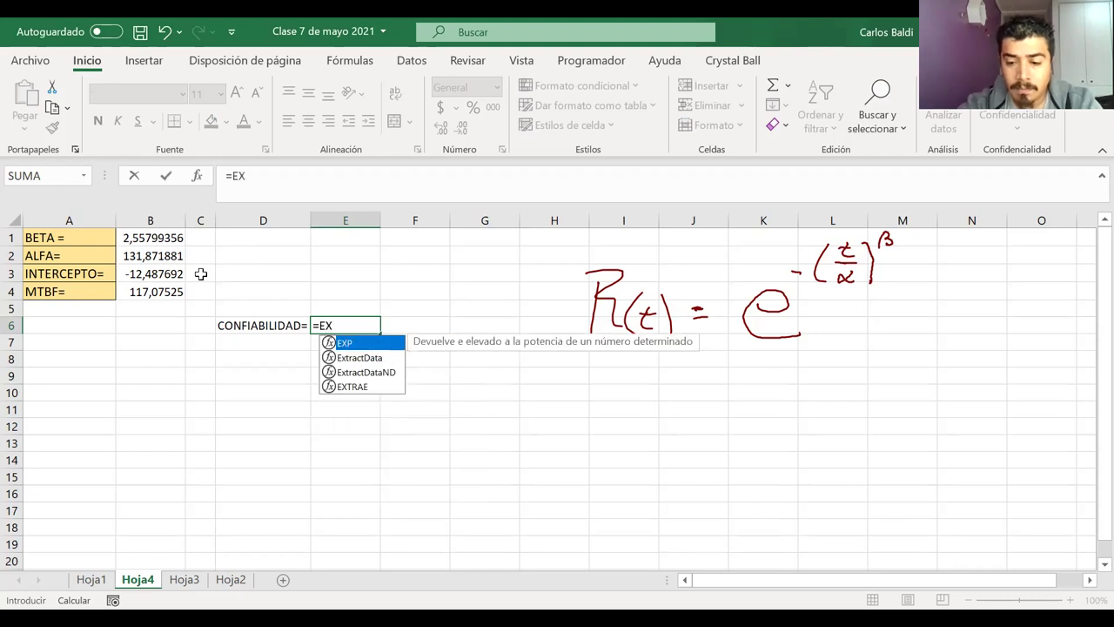
pyautogui.write('P')
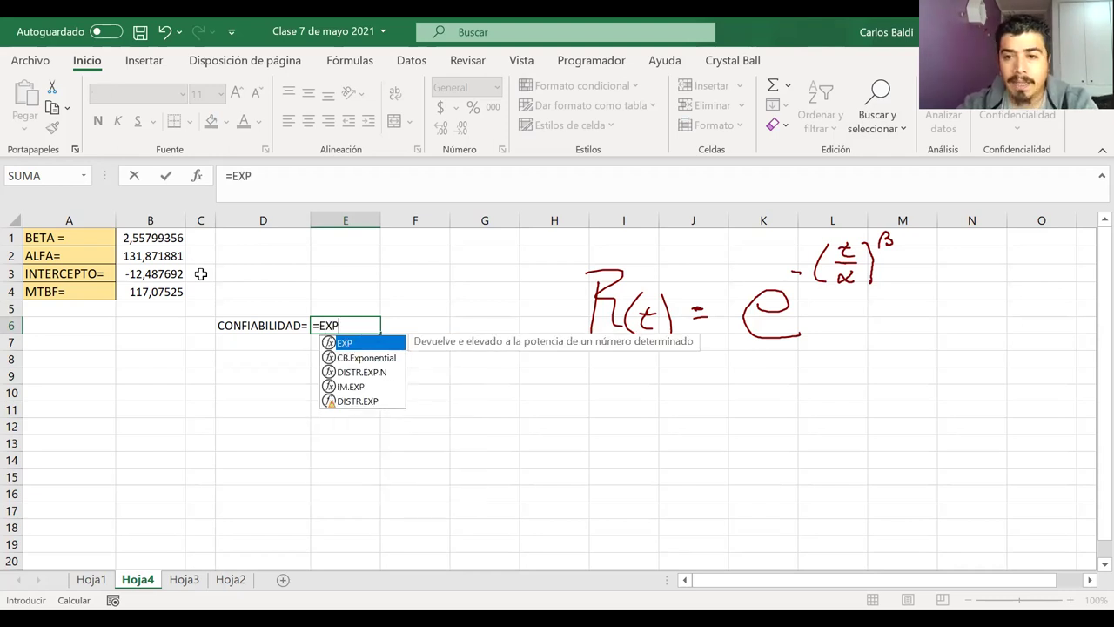
pyautogui.write('((-(')
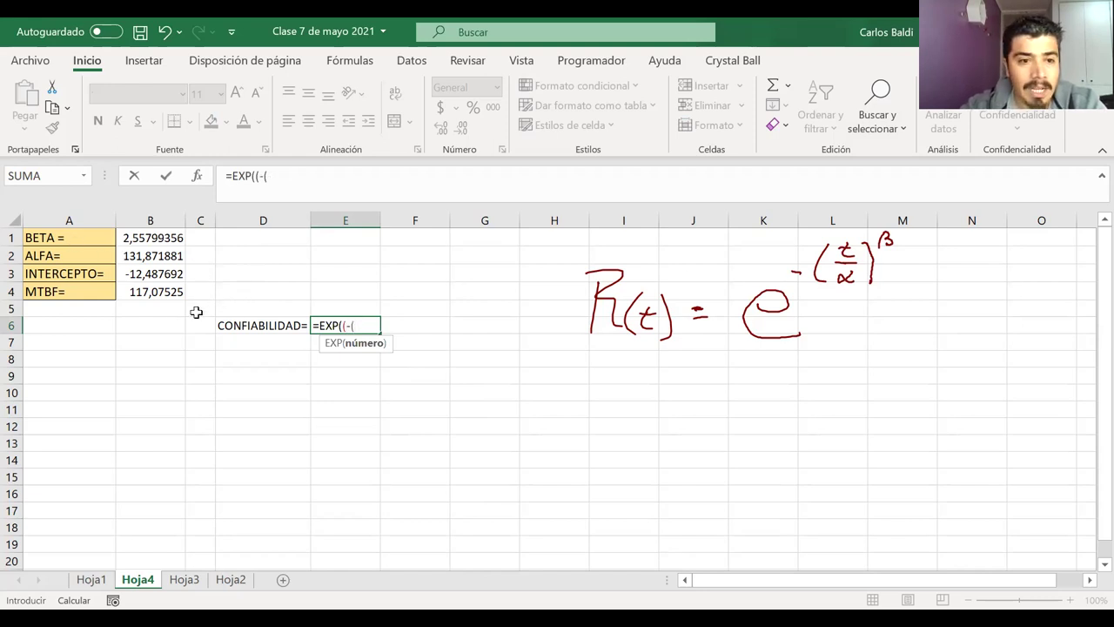
pyautogui.click(127, 325)
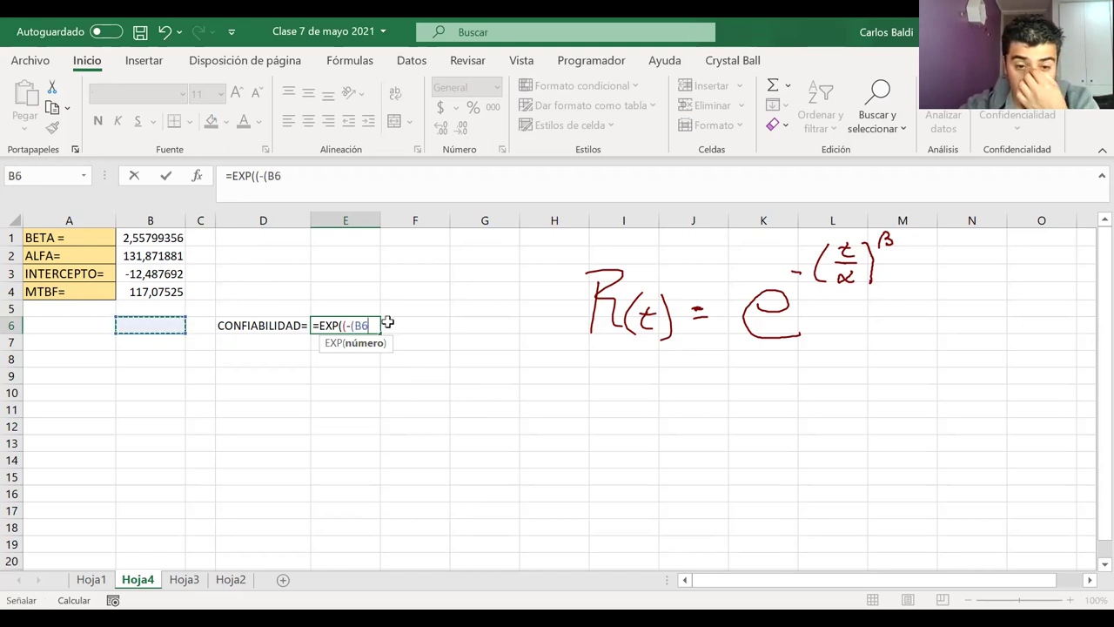
pyautogui.write('/')
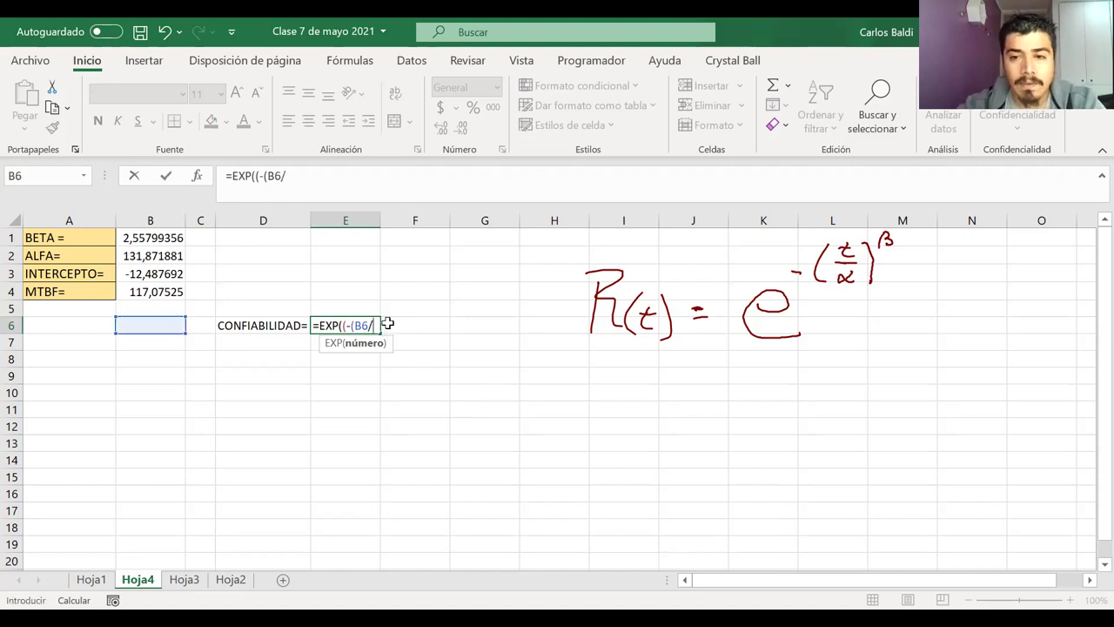
pyautogui.click(165, 258)
pyautogui.write(')')
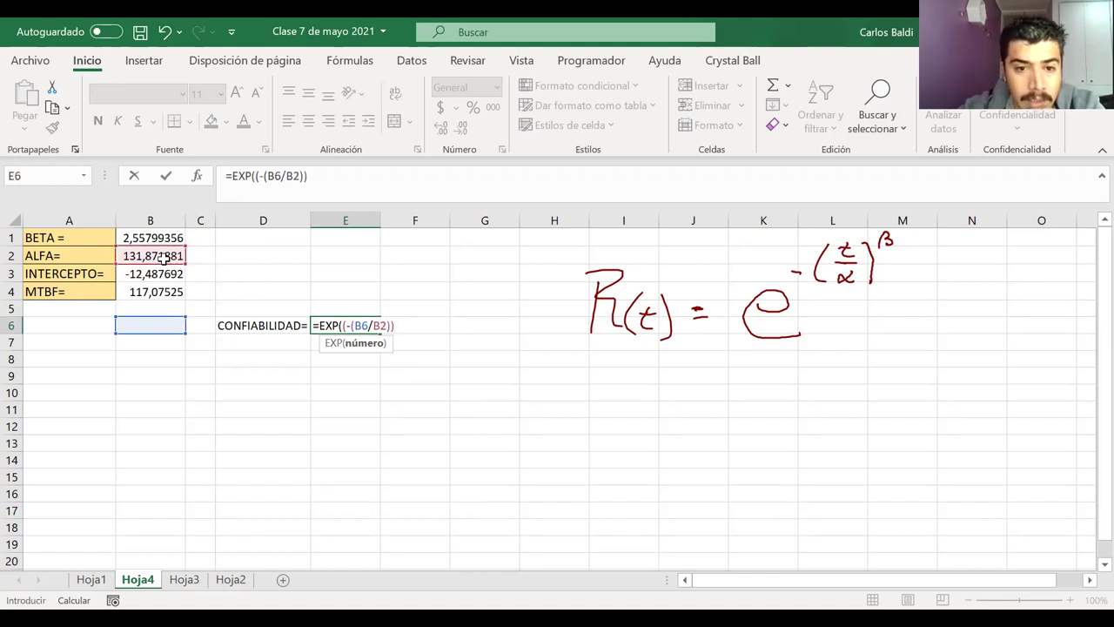
# Correct the sign and parentheses in the E6 formula and raise the ratio to beta, giving =EXP(-((B6/B2)^B1))
pyautogui.click(392, 325)
pyautogui.press('BackSpace')
pyautogui.press('Left')
pyautogui.write('-')
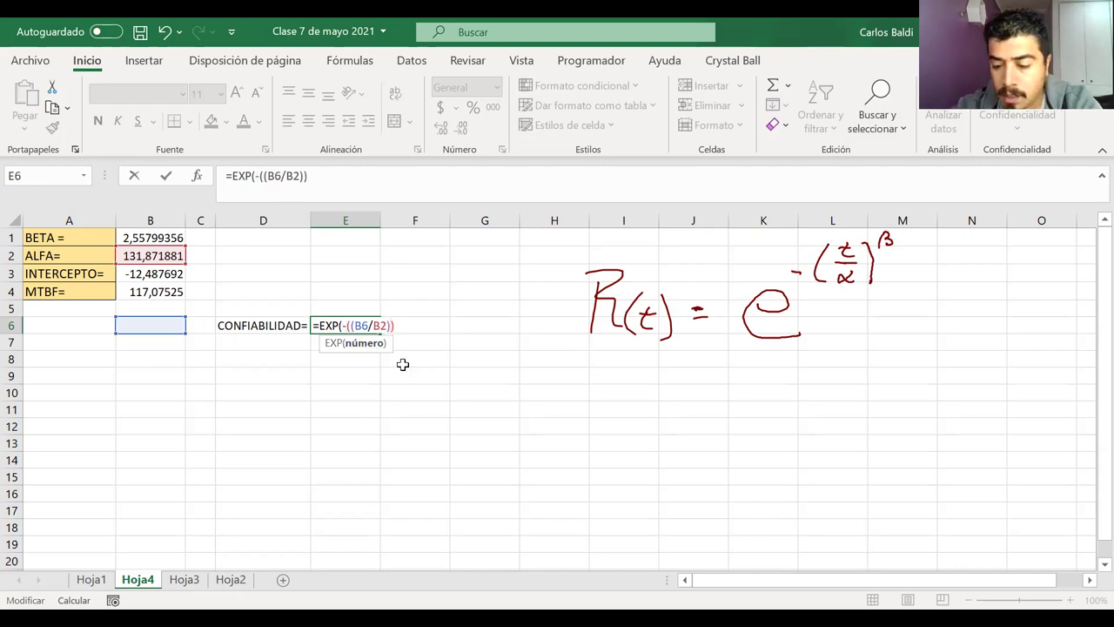
pyautogui.write('^')
pyautogui.click(154, 254)
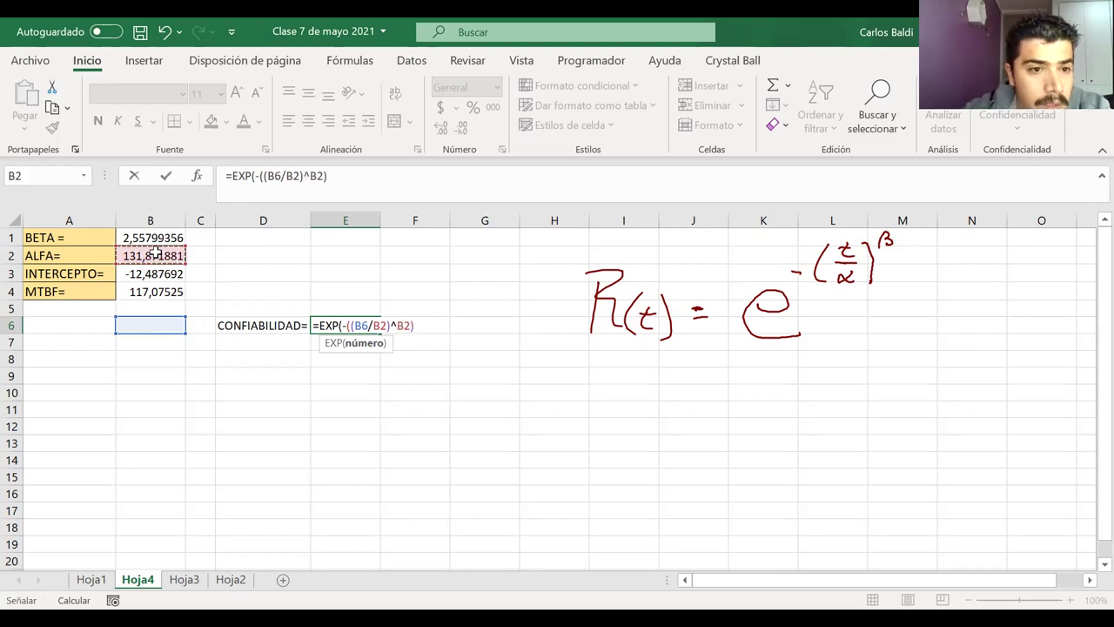
pyautogui.click(161, 239)
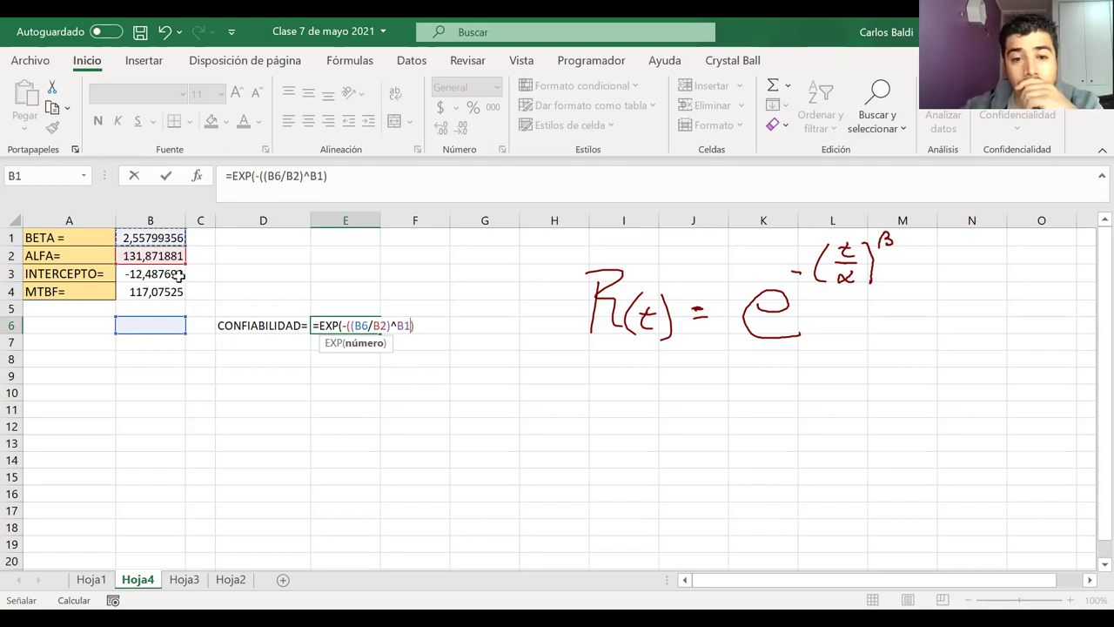
pyautogui.press('Return')
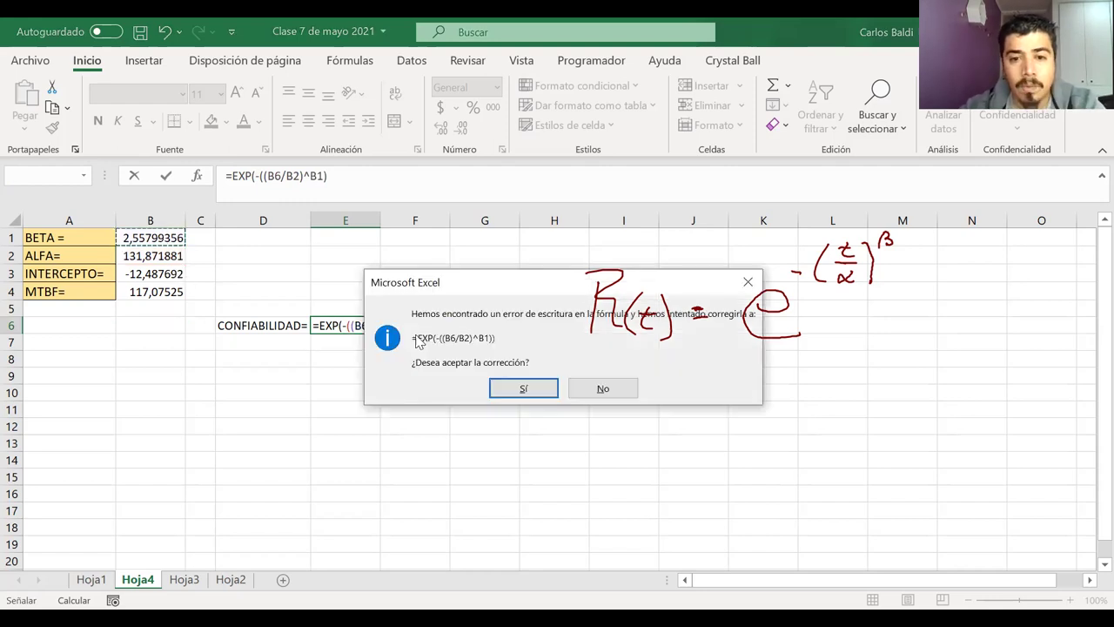
pyautogui.click(517, 389)
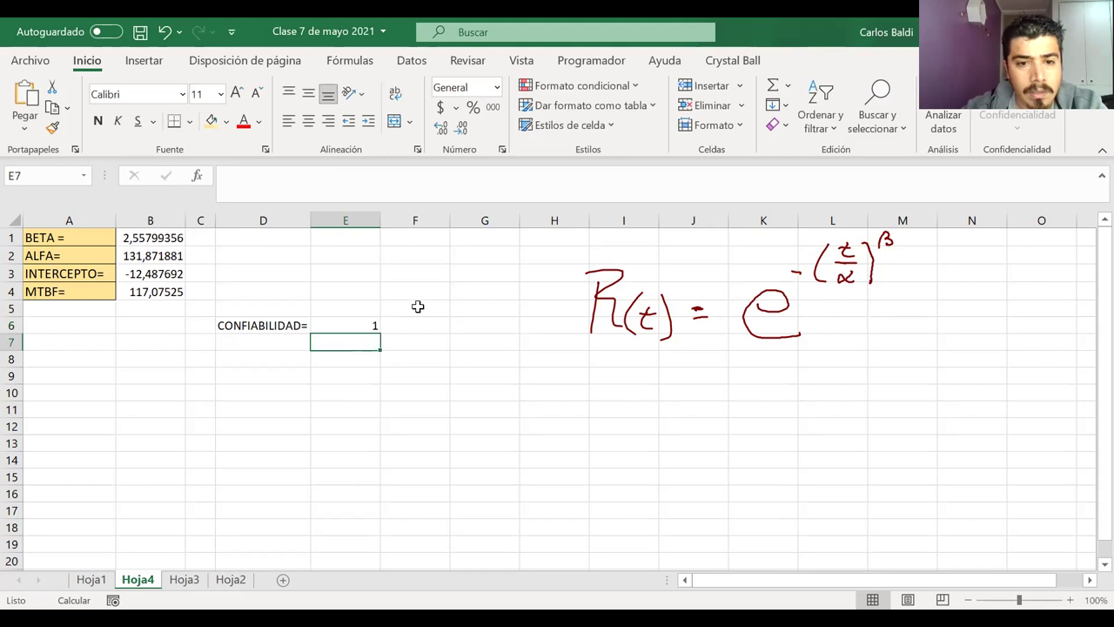
# Format the reliability result in E6 as a percentage with two decimals
pyautogui.click(475, 106)
pyautogui.click(441, 127)
pyautogui.click(442, 127)
# Enter the label "TIEMPO" in A6
pyautogui.click(93, 326)
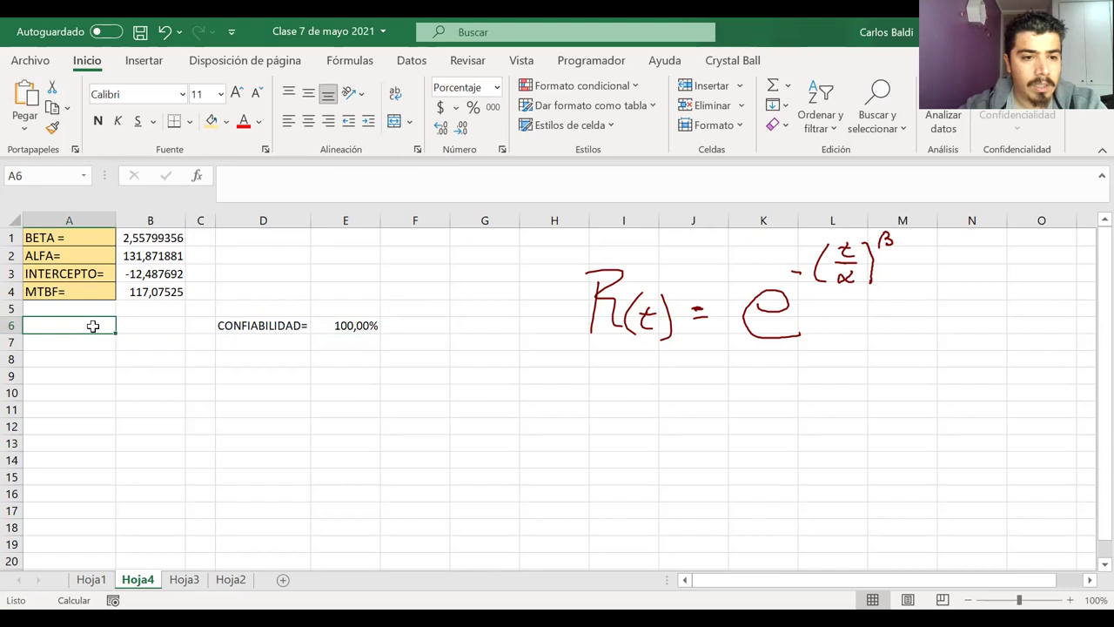
pyautogui.write('tIEMÑPO')
pyautogui.press('BackSpace')
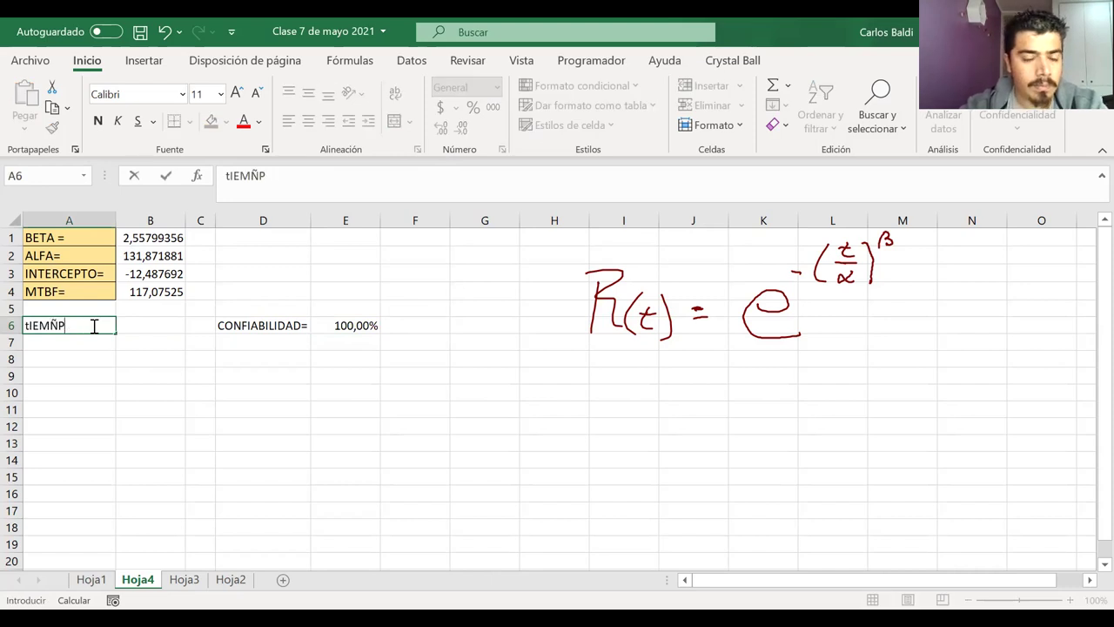
pyautogui.press('BackSpace')
pyautogui.press('BackSpace')
pyautogui.press('BackSpace')
pyautogui.press('BackSpace')
pyautogui.press('BackSpace')
pyautogui.press('BackSpace')
pyautogui.write('tIEM')
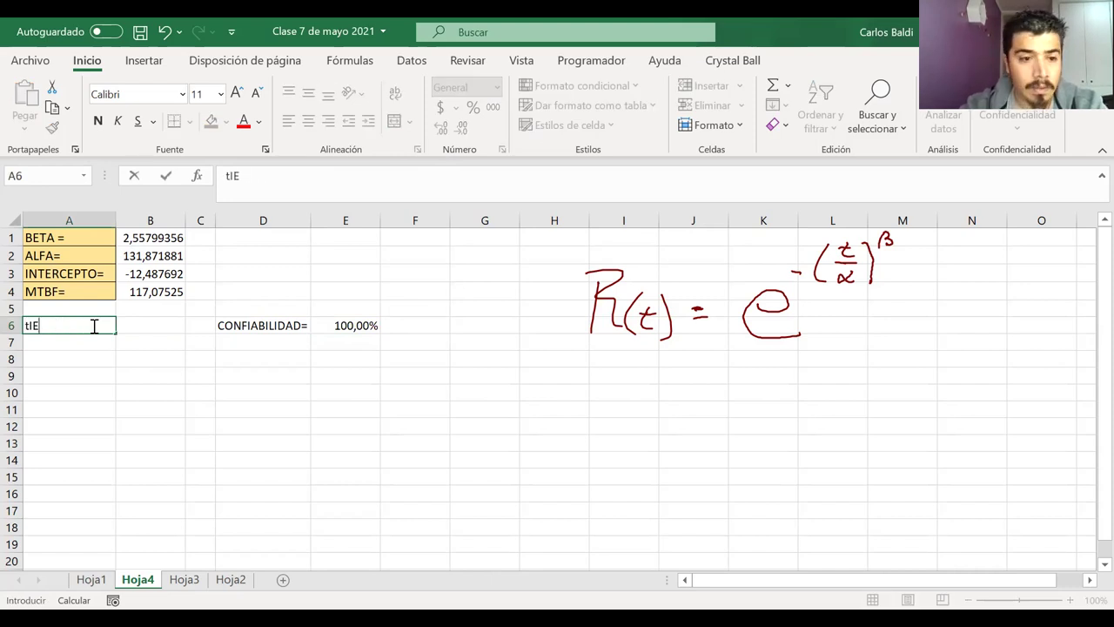
pyautogui.press('BackSpace')
pyautogui.press('BackSpace')
pyautogui.press('BackSpace')
pyautogui.write('I')
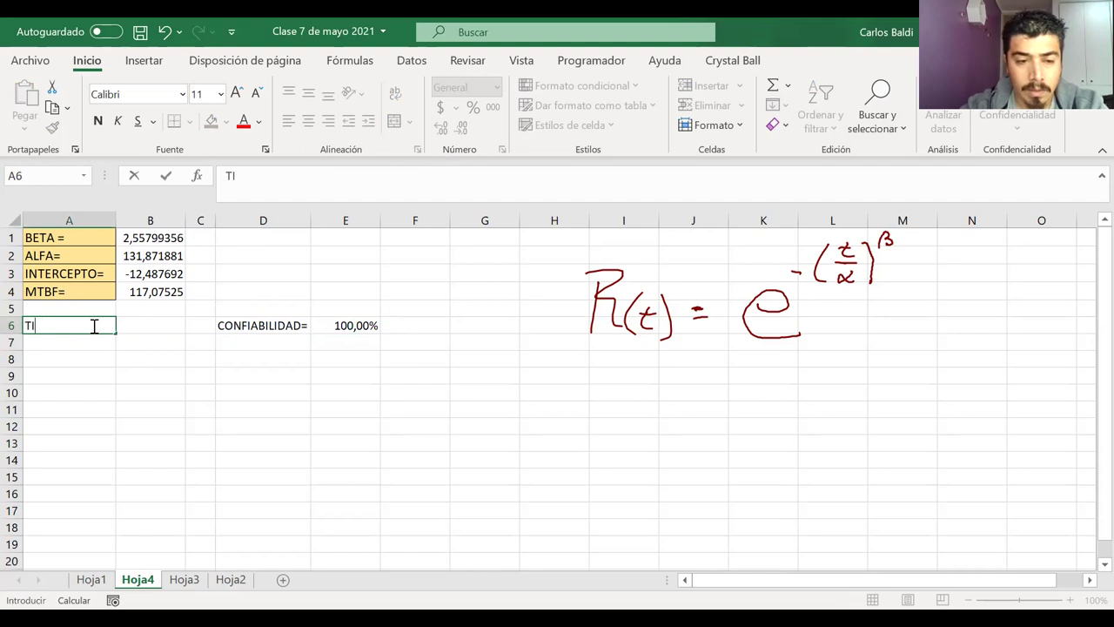
pyautogui.write('EMÑO')
pyautogui.press('BackSpace')
pyautogui.press('BackSpace')
pyautogui.write('PO')
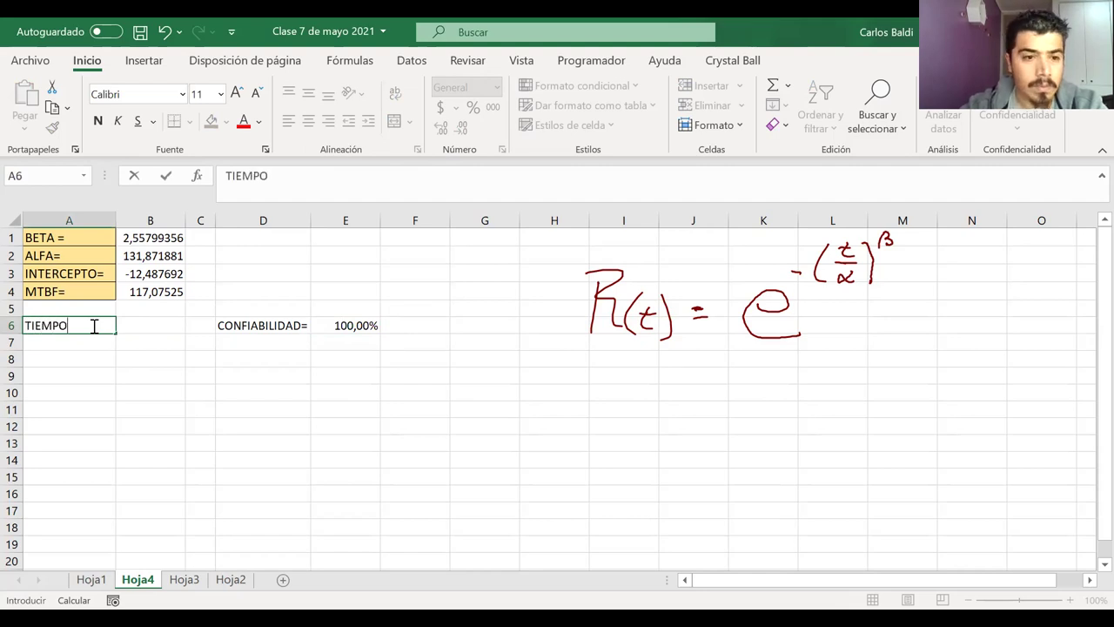
# Enter 100 as the time in B6 and re-enter the E6 formula to recalculate the reliability
pyautogui.click(162, 324)
pyautogui.write('100')
pyautogui.press('Return')
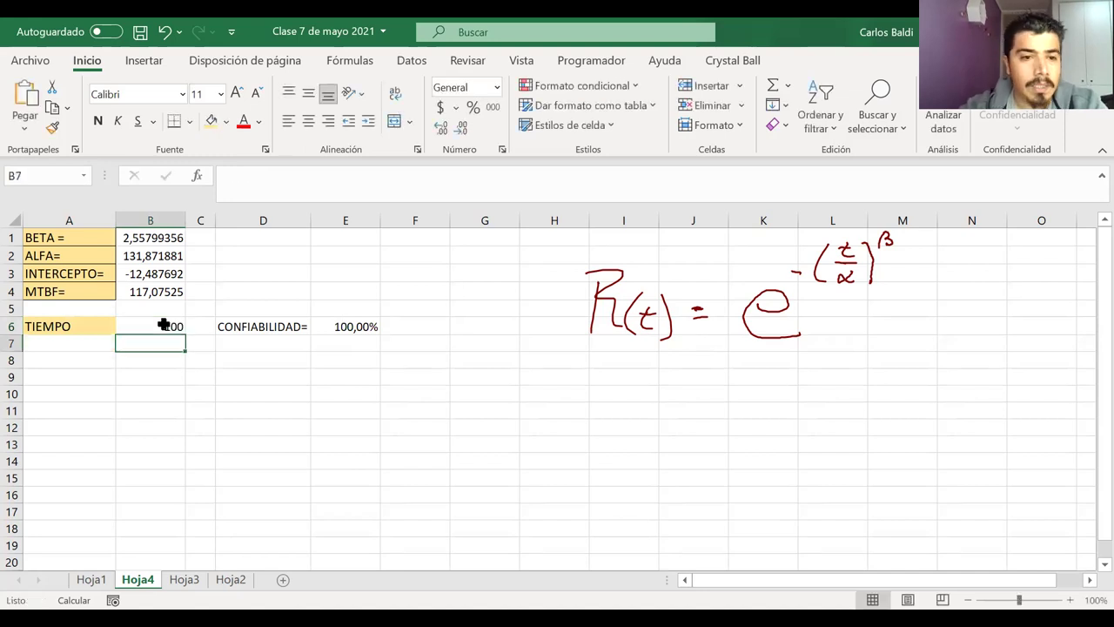
pyautogui.moveTo(151, 327); pyautogui.dragTo(104, 327)
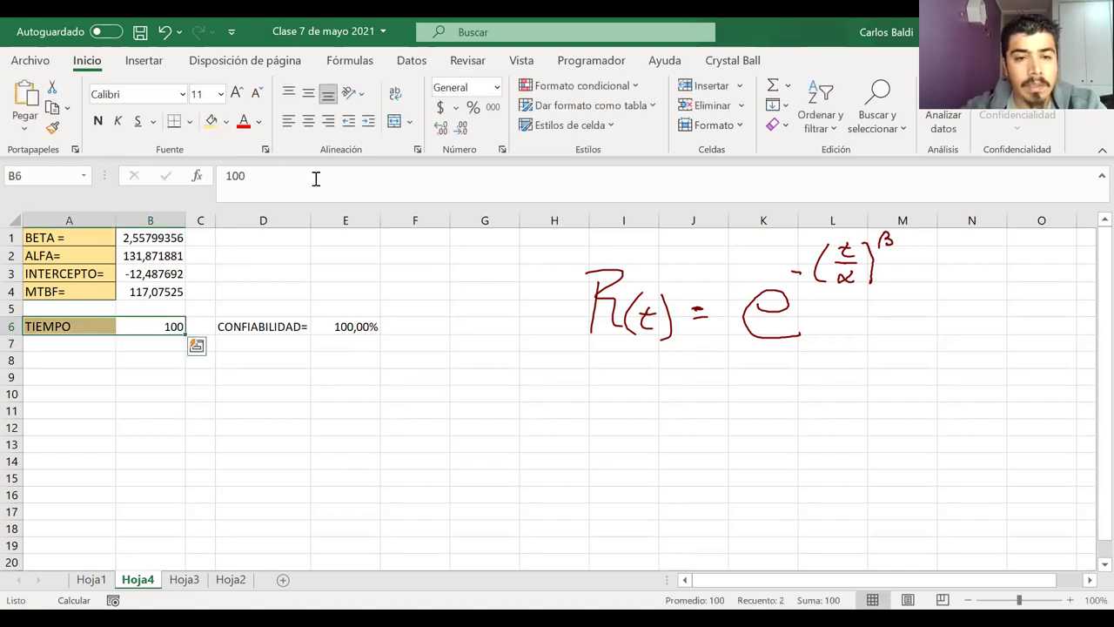
pyautogui.click(364, 326)
pyautogui.doubleClick(365, 326)
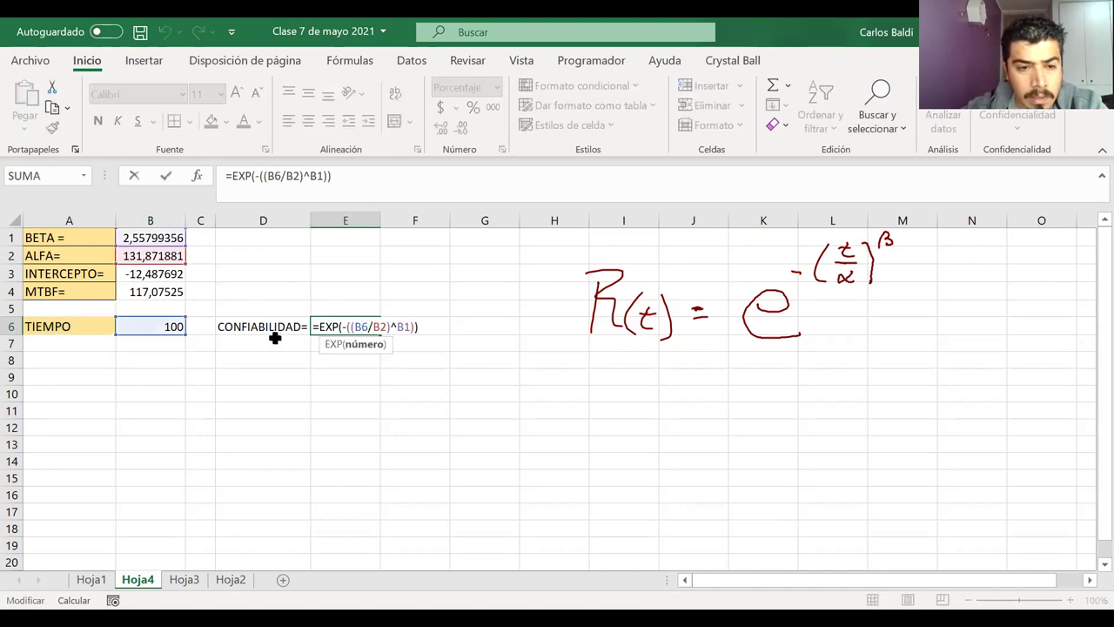
pyautogui.press('Return')
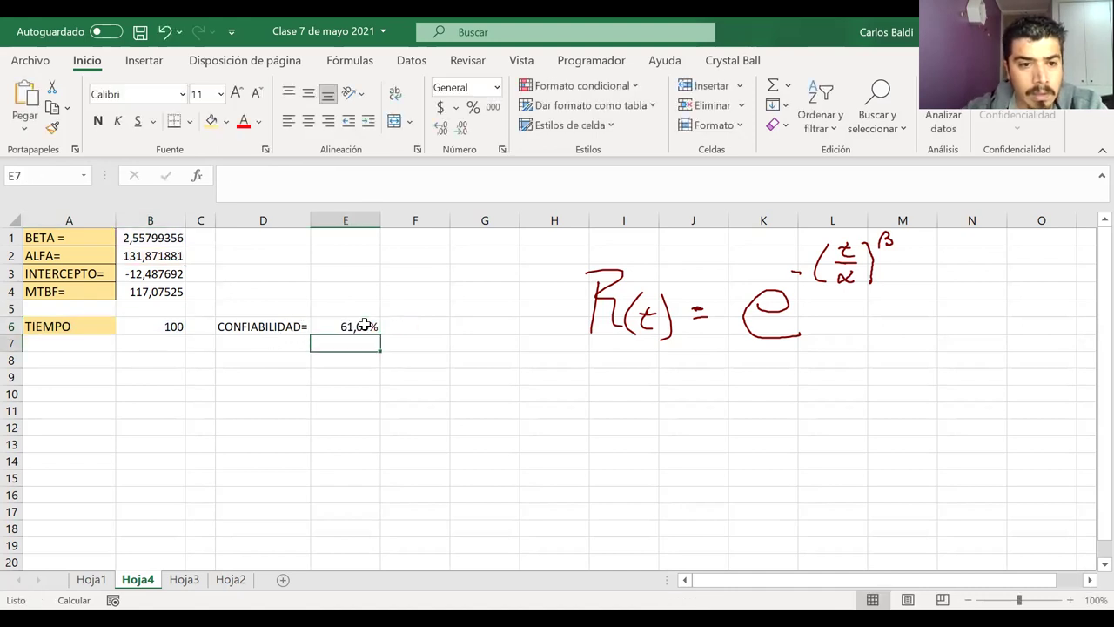
# Move the CONFIABILIDAD label and its result from D6:E6 to A9:B9 and autofit column B
pyautogui.click(326, 327)
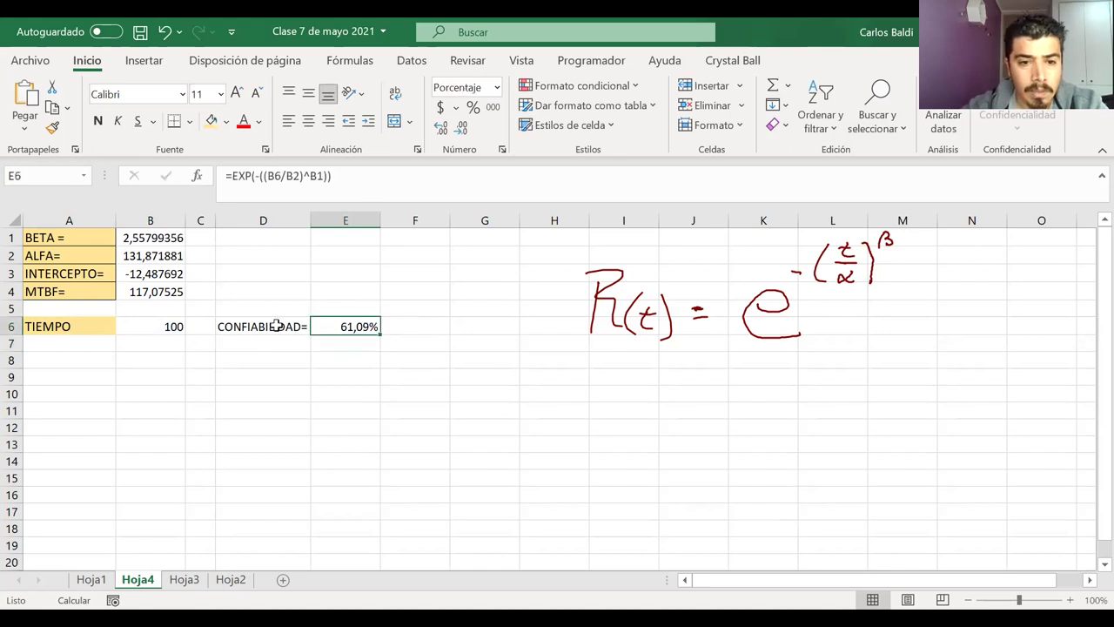
pyautogui.keyDown('shift'); pyautogui.click(283, 328); pyautogui.keyUp('shift')
pyautogui.moveTo(289, 340); pyautogui.dragTo(84, 378)
pyautogui.doubleClick(187, 224)
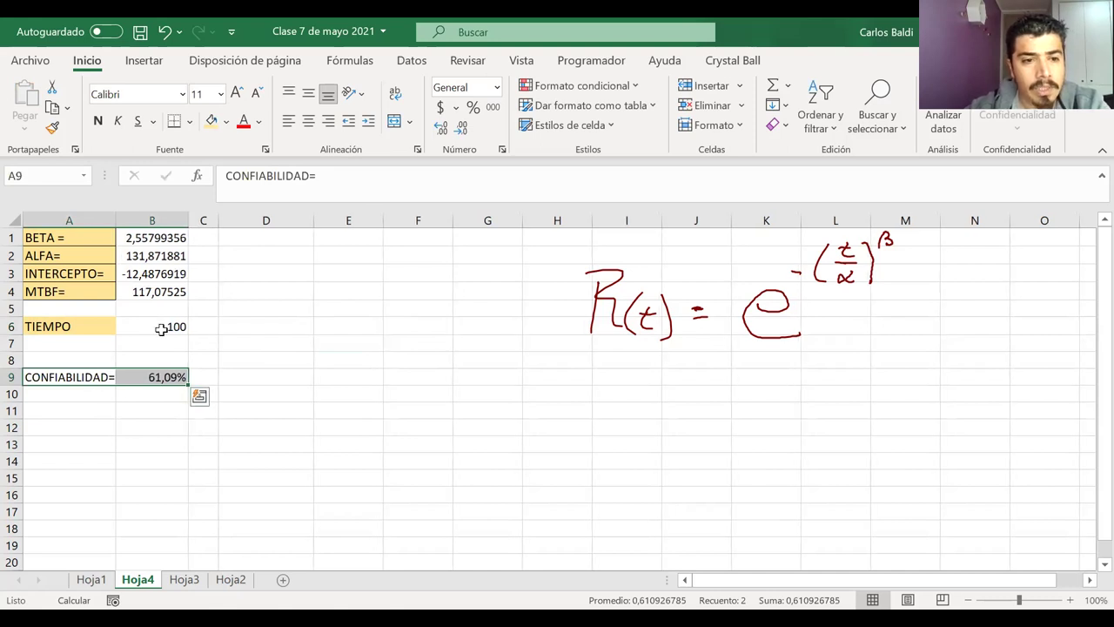
# Remove the INTERCEPTO entry, move MTBF up to row 3, and move the CONFIABILIDAD cells up to row 8
pyautogui.moveTo(155, 272)
pyautogui.mouseDown()
pyautogui.moveTo(77, 275)
pyautogui.moveTo(92, 287)
pyautogui.moveTo(148, 286)
pyautogui.mouseUp()
pyautogui.press('Delete')
pyautogui.moveTo(52, 283); pyautogui.dragTo(53, 273)
pyautogui.moveTo(63, 369); pyautogui.dragTo(98, 362)
pyautogui.click(159, 406)
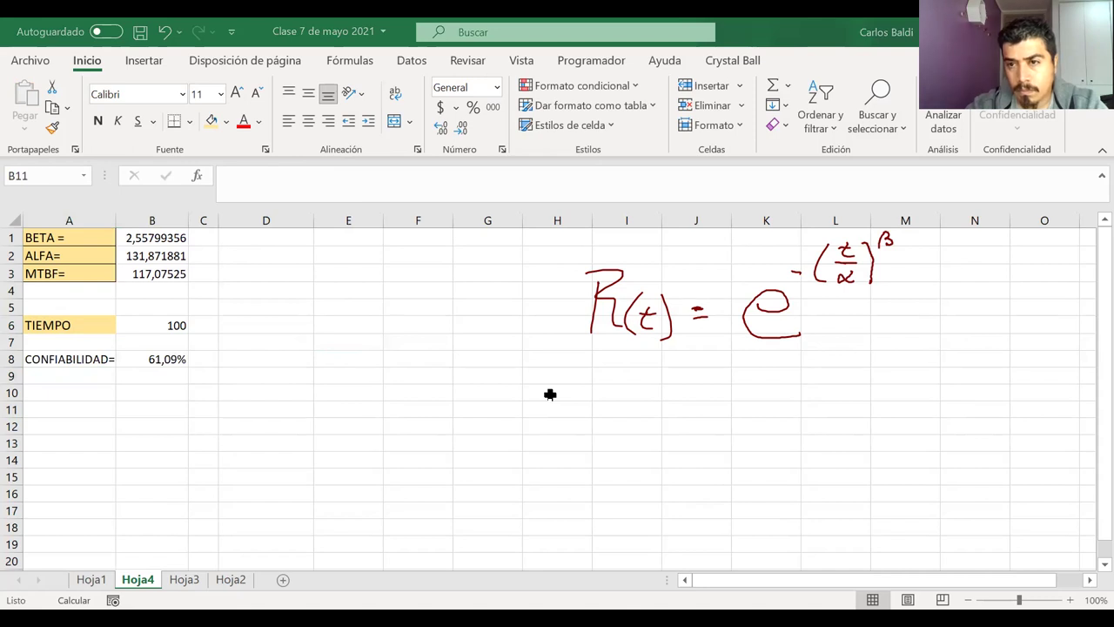
# Clear the handwritten formula from the sheet and widen column C
pyautogui.press('Escape')
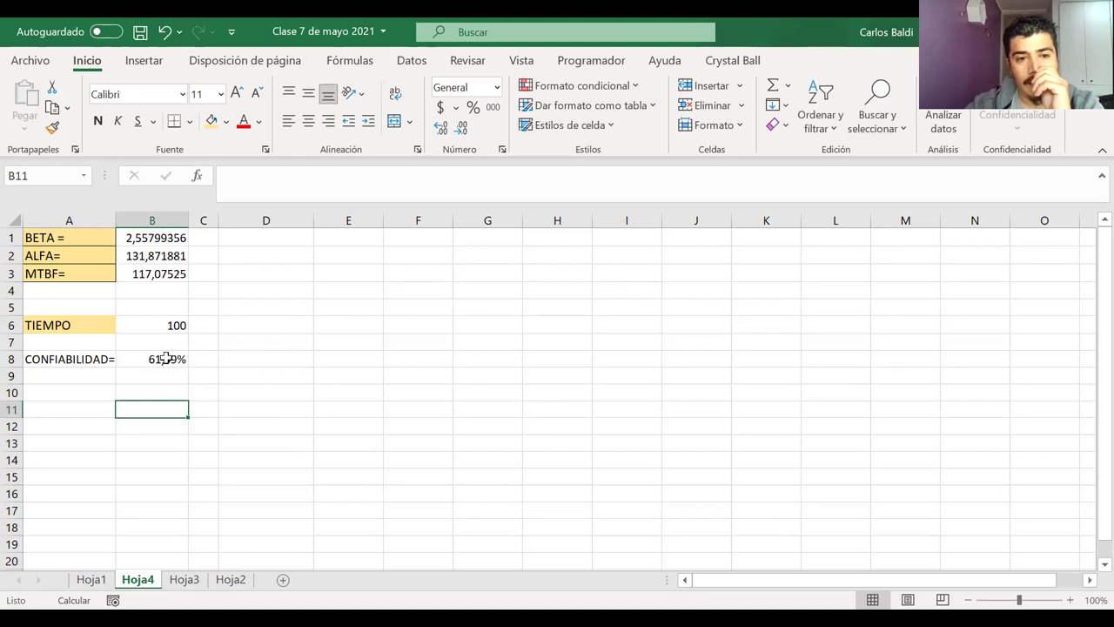
pyautogui.click(166, 359)
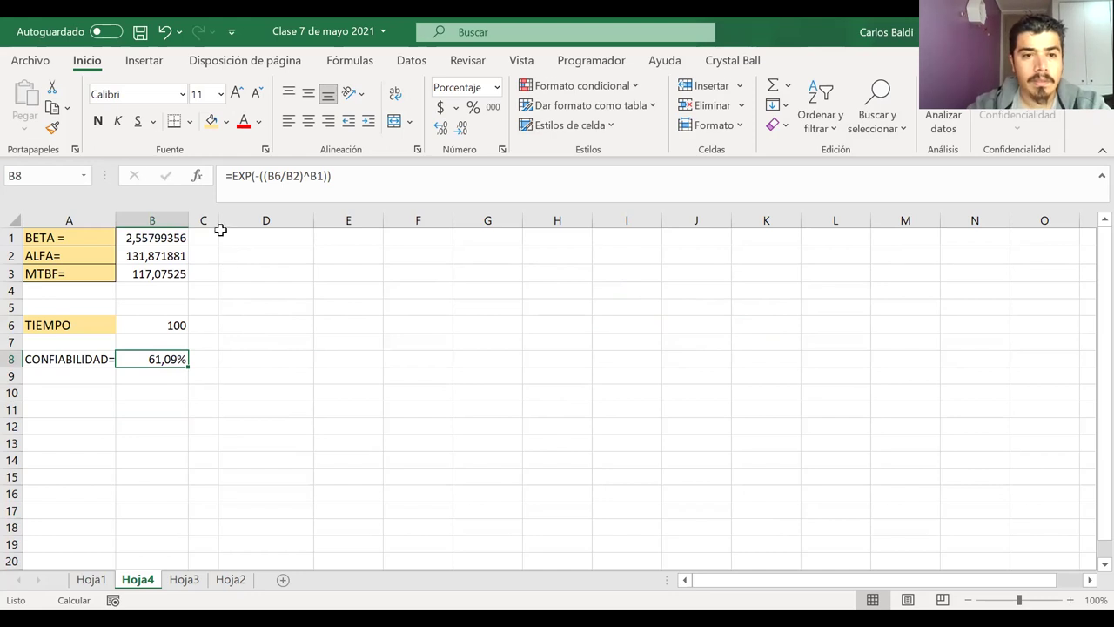
pyautogui.moveTo(217, 216); pyautogui.dragTo(242, 217)
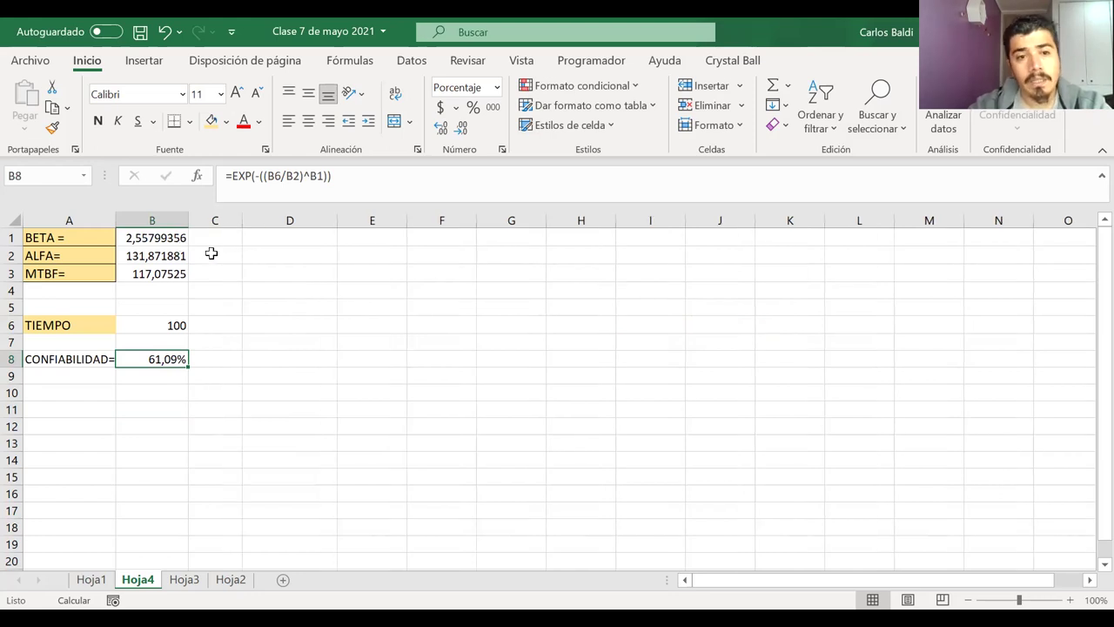
# Move the BETA, ALFA and MTBF block down one row to A2:B4
pyautogui.click(216, 240)
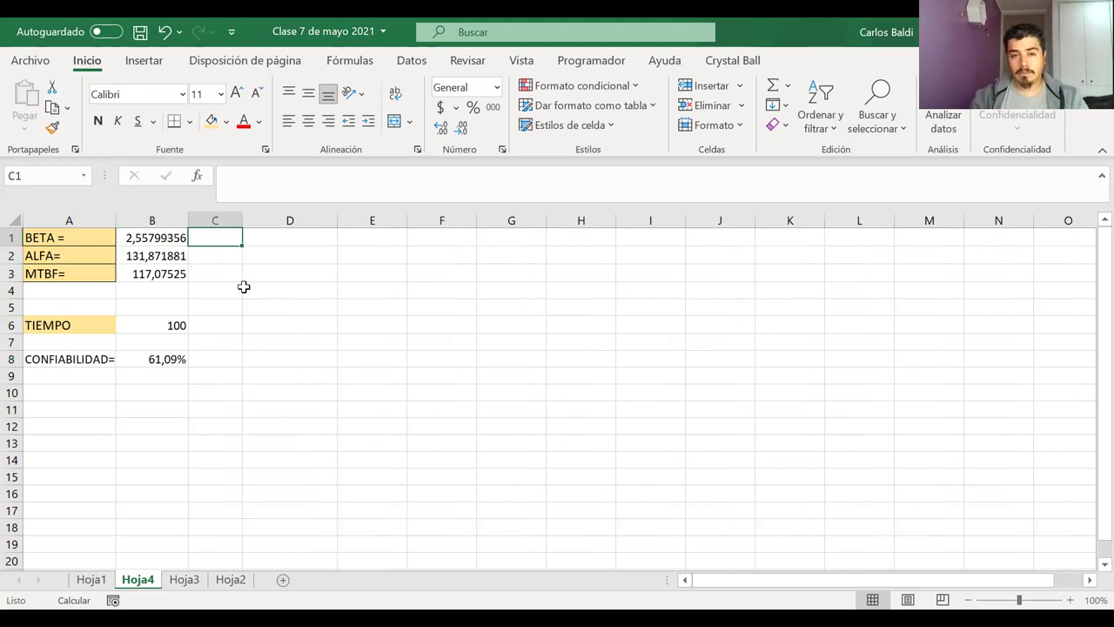
pyautogui.moveTo(112, 238); pyautogui.dragTo(165, 358)
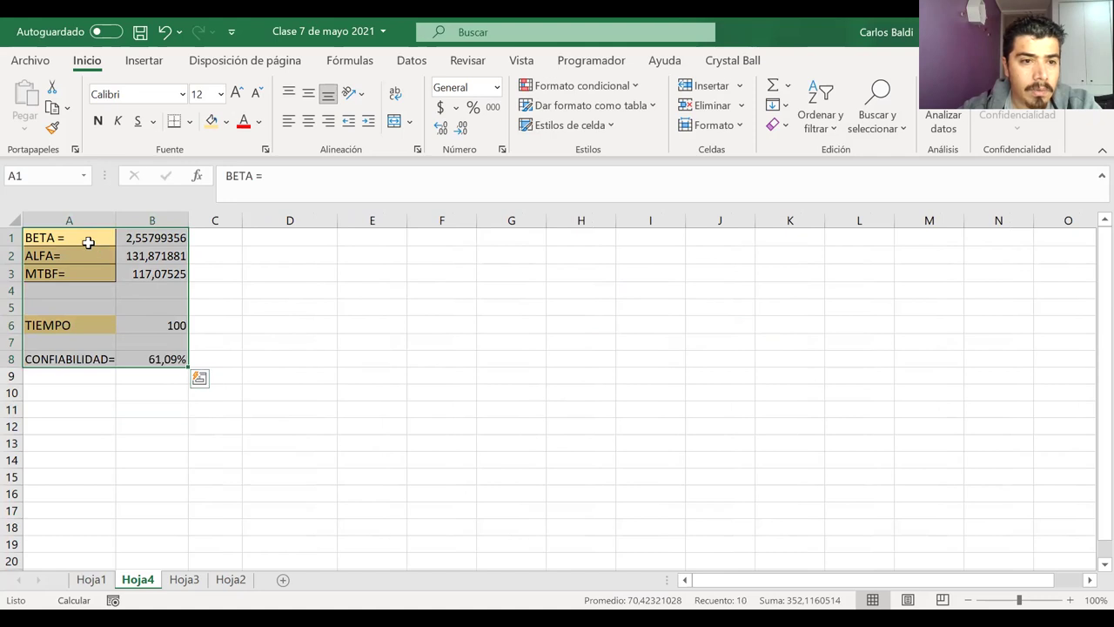
pyautogui.moveTo(92, 241); pyautogui.dragTo(129, 300)
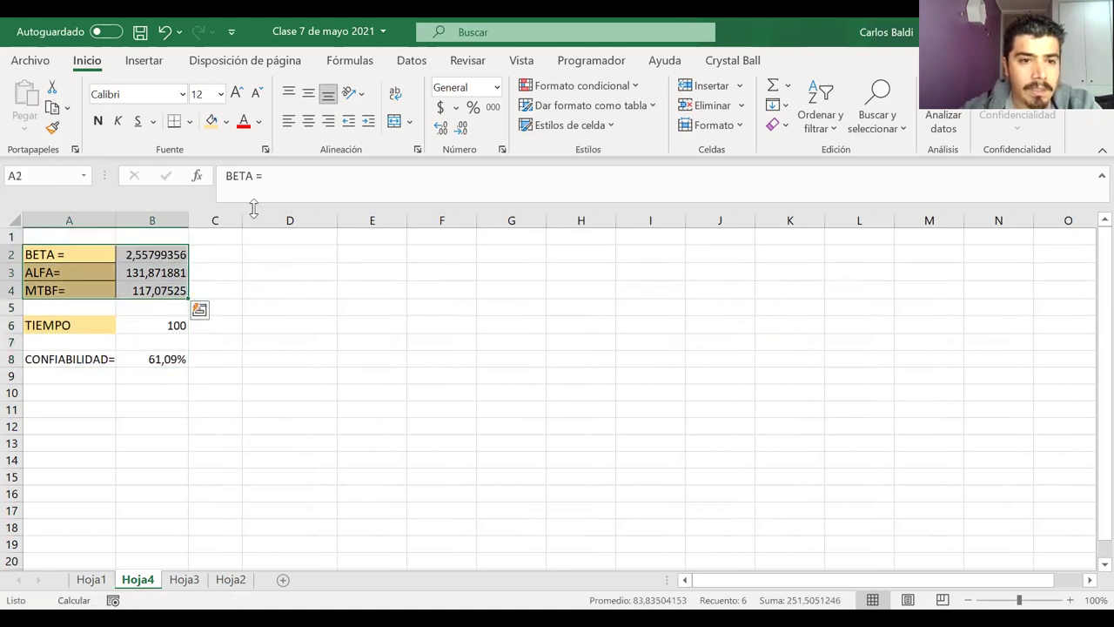
# Enter the column heading DES.EST in cell C1
pyautogui.click(217, 236)
pyautogui.write('dES')
pyautogui.press('BackSpace')
pyautogui.press('BackSpace')
pyautogui.press('BackSpace')
pyautogui.write('DE')
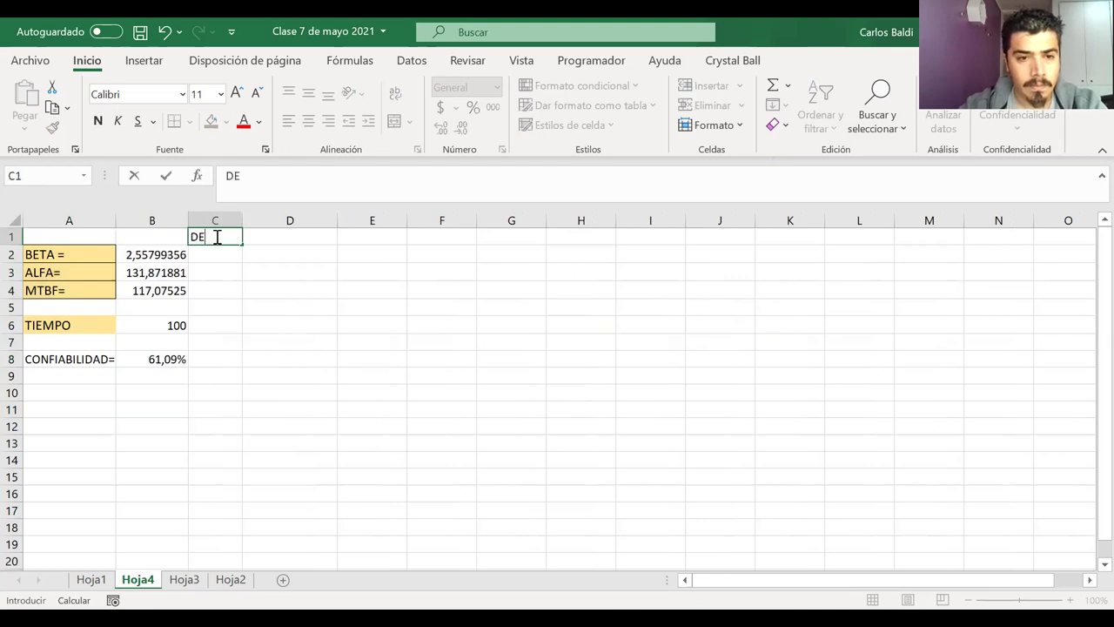
pyautogui.press('BackSpace')
pyautogui.write('ES')
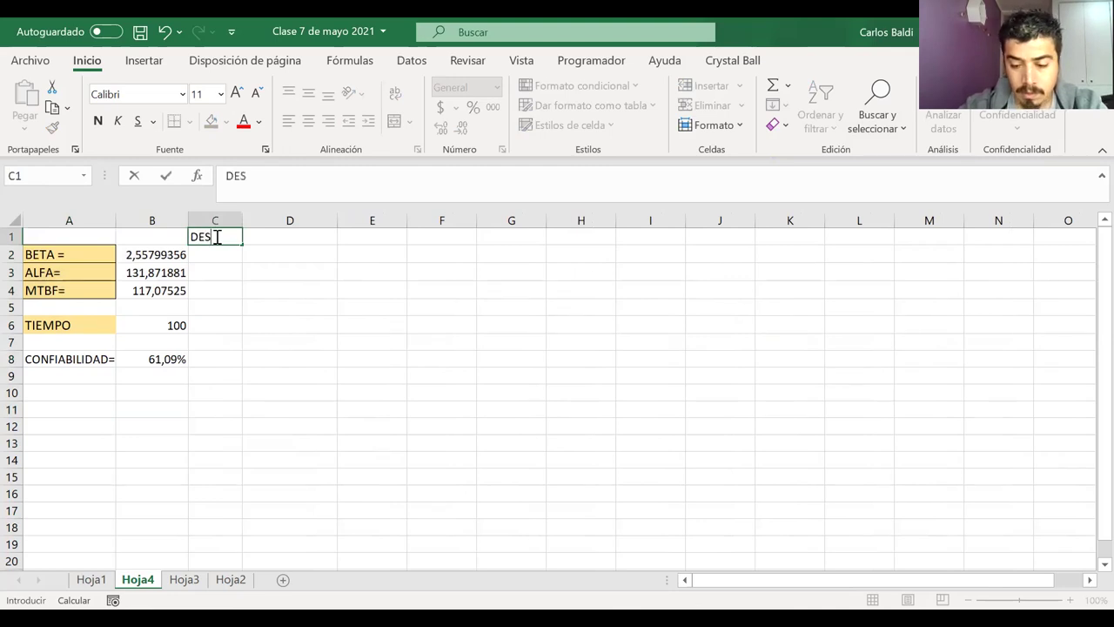
pyautogui.write('.eST')
pyautogui.press('BackSpace')
pyautogui.press('BackSpace')
pyautogui.press('BackSpace')
pyautogui.write('EST')
pyautogui.press('Return')
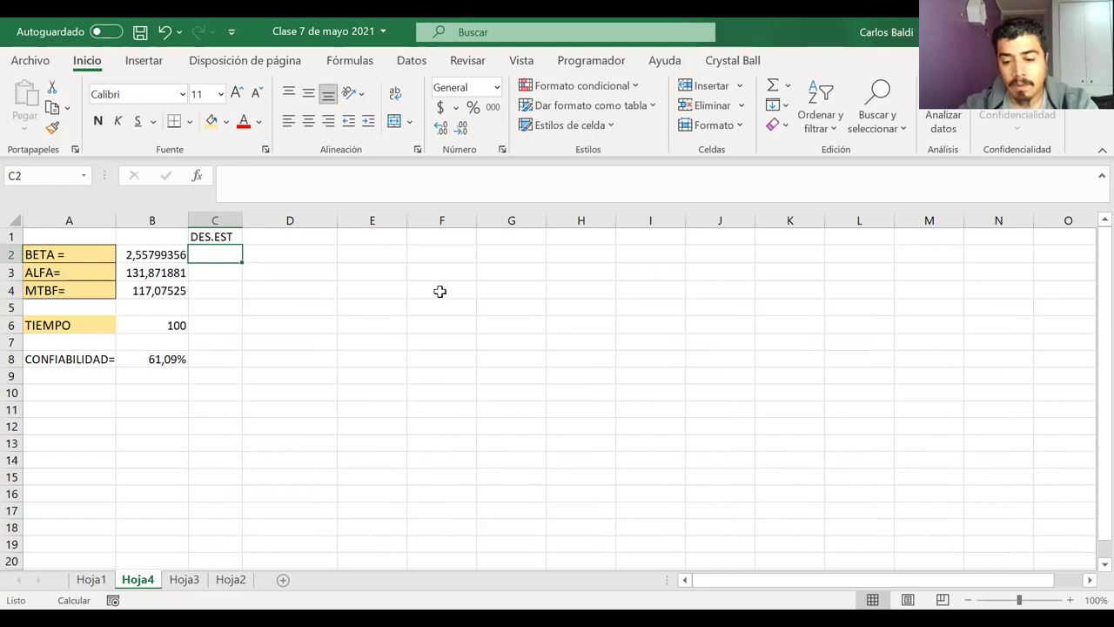
# Enter standard deviations of 0,2 for BETA and 30 for ALFA beneath the DES.EST heading
pyautogui.write('0,2')
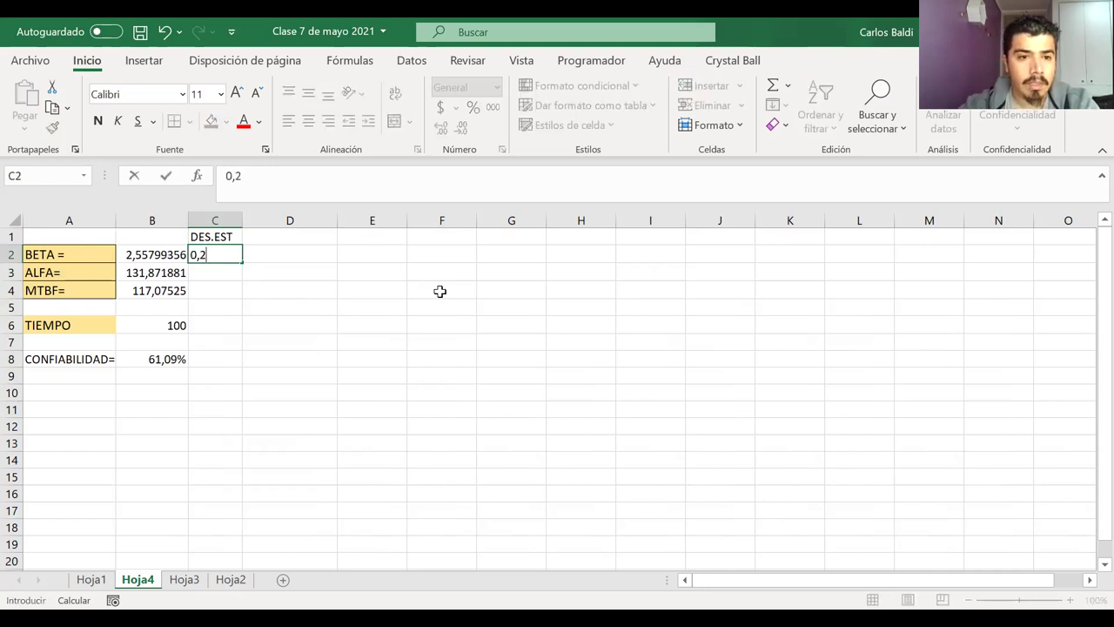
pyautogui.press('Return')
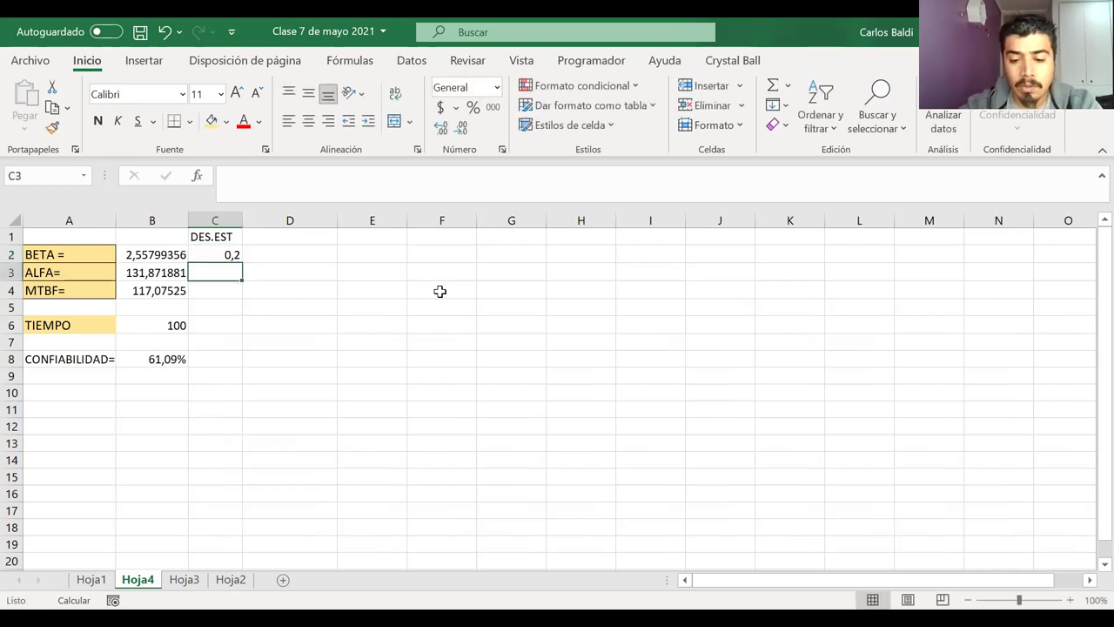
pyautogui.write('60')
pyautogui.press('Return')
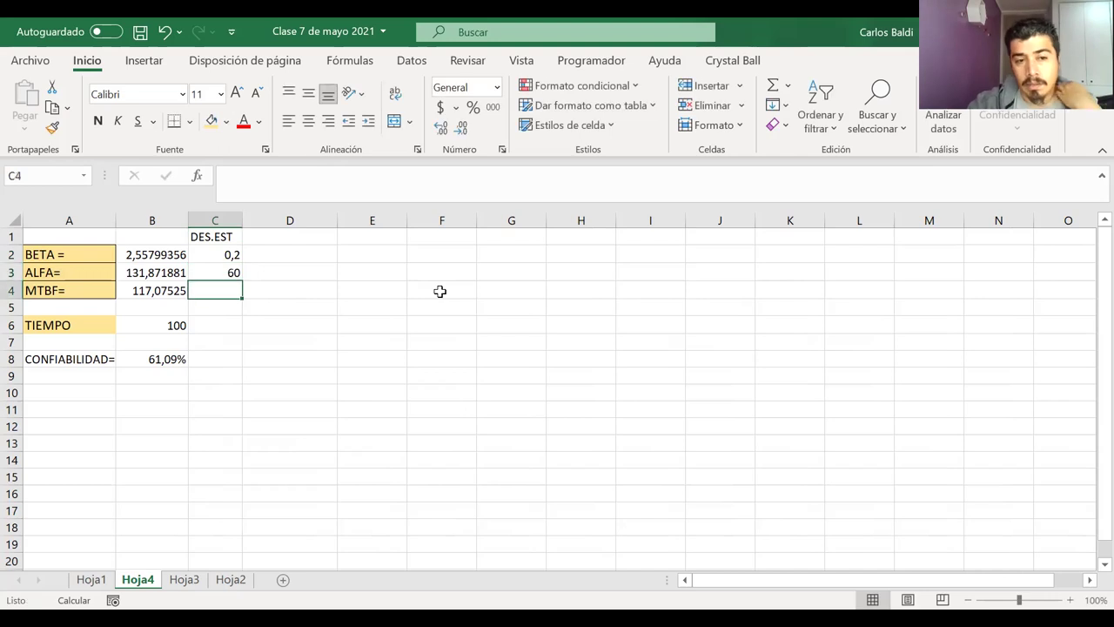
pyautogui.click(233, 274)
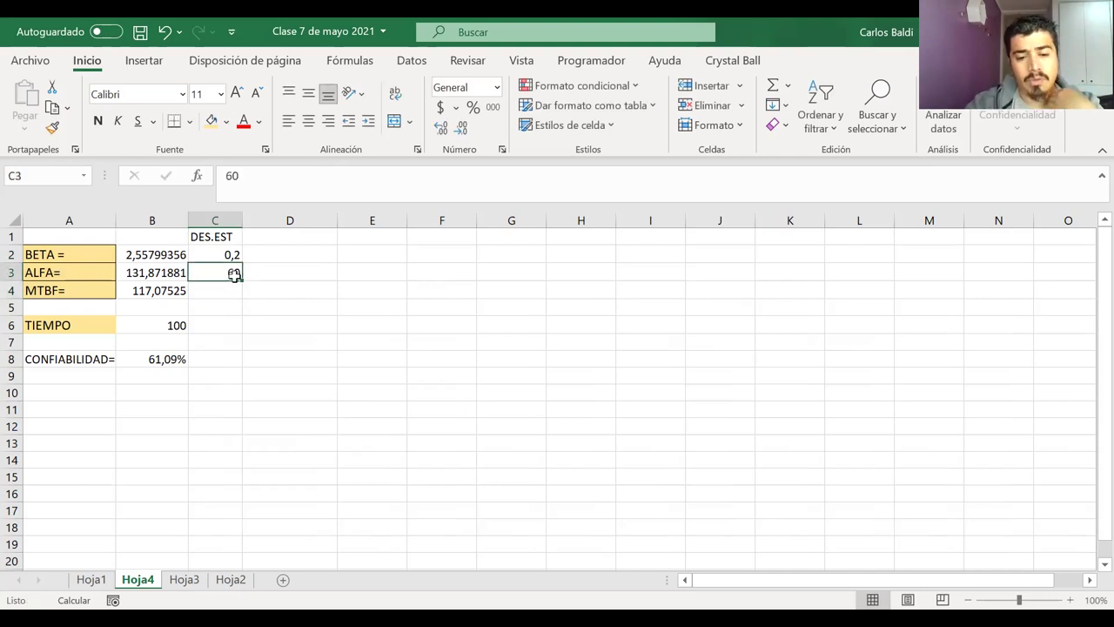
pyautogui.write('30')
pyautogui.press('Return')
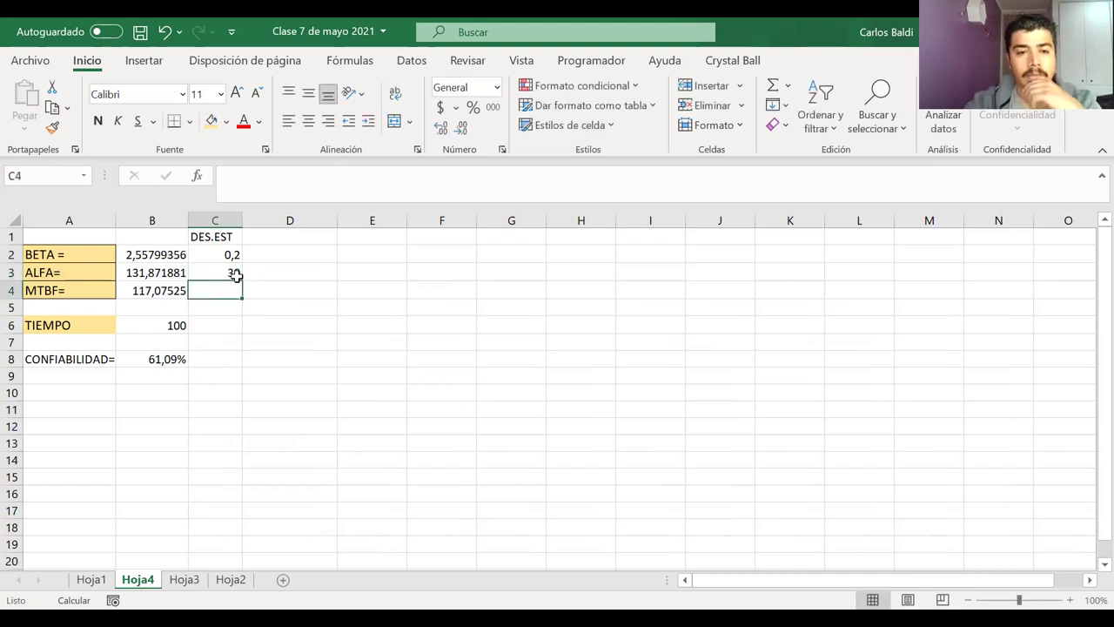
# Examine the CONFIABILIDAD formula in B8 and the TIEMPO, BETA and ALFA cells it depends on
pyautogui.click(176, 325)
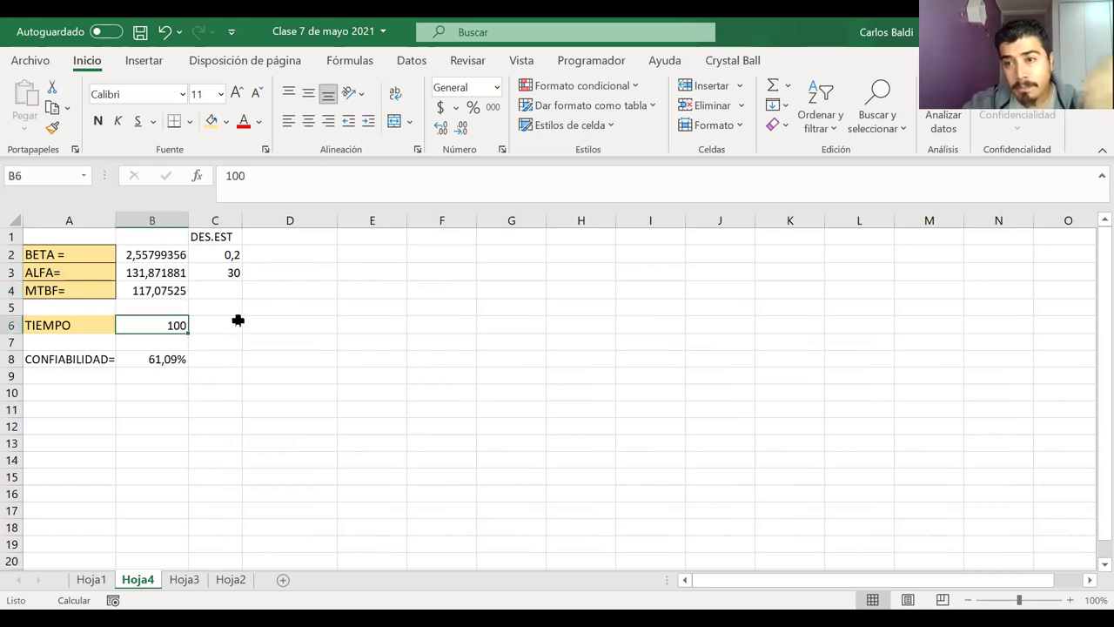
pyautogui.click(156, 369)
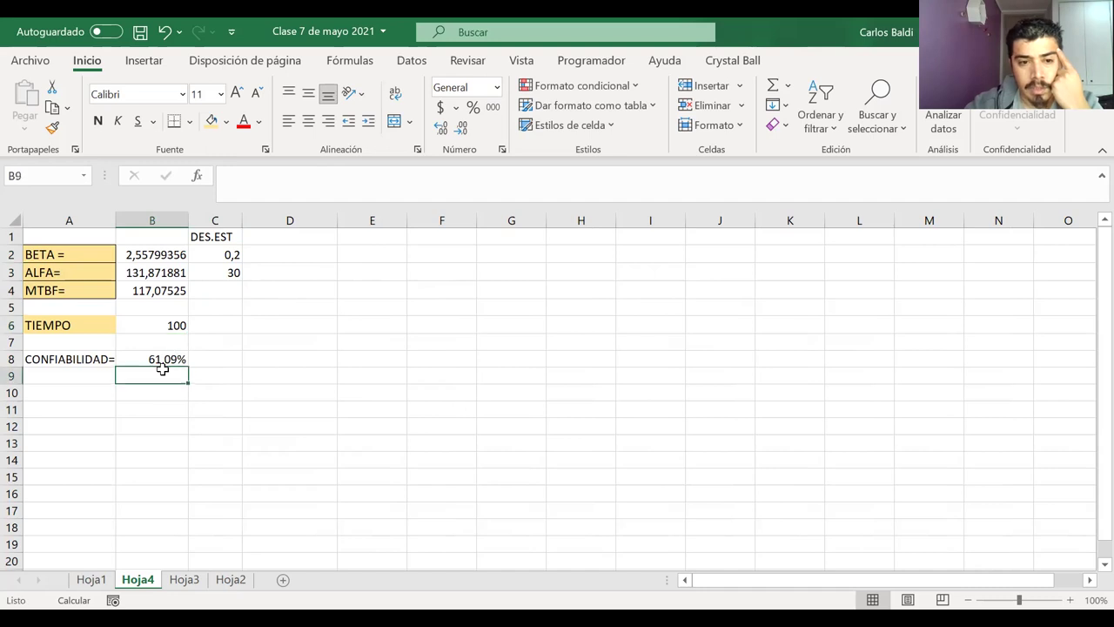
pyautogui.click(155, 358)
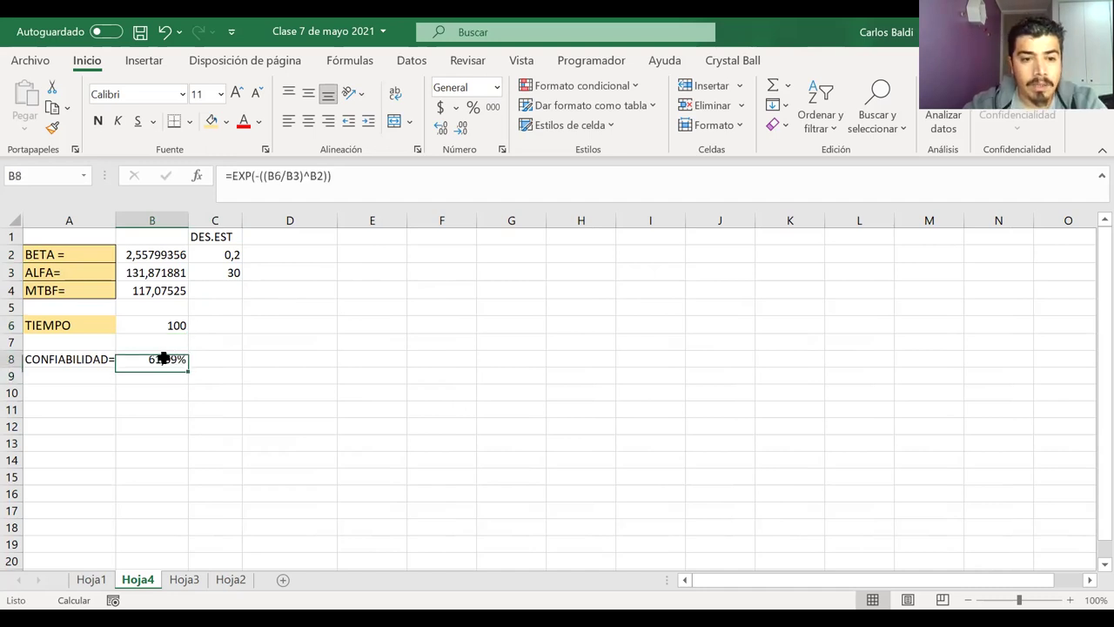
pyautogui.doubleClick(155, 358)
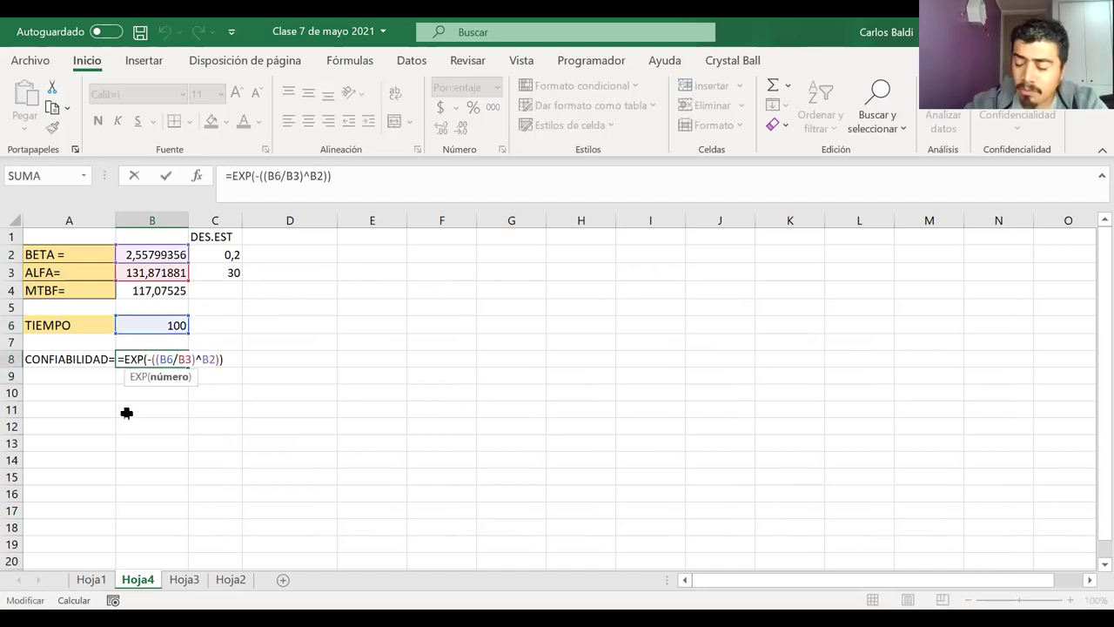
pyautogui.press('Return')
pyautogui.moveTo(204, 256); pyautogui.dragTo(161, 273)
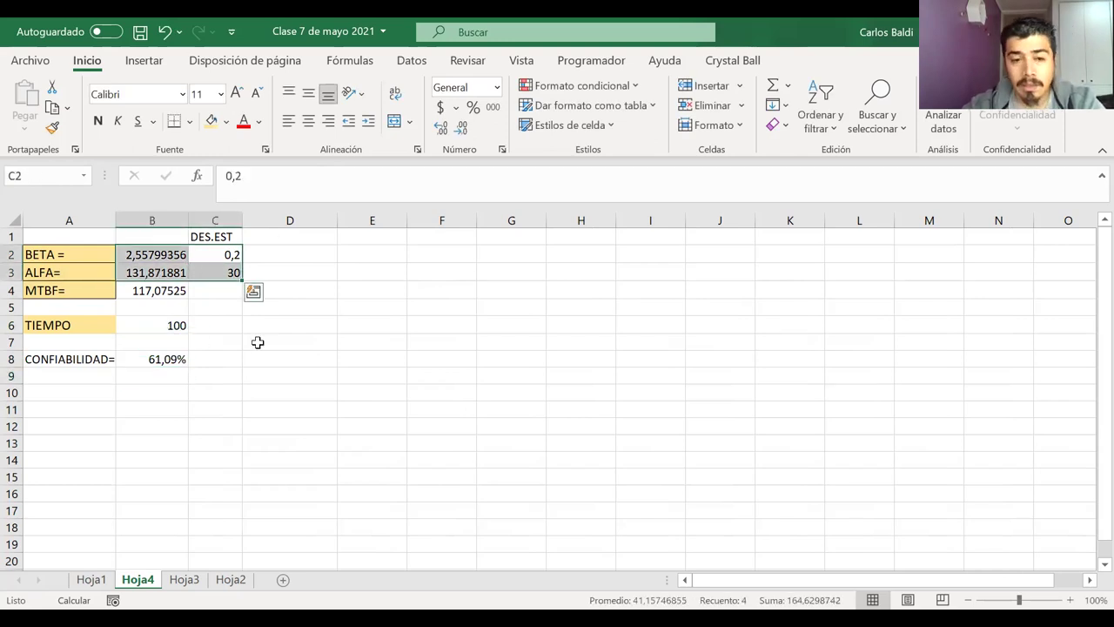
pyautogui.click(143, 362)
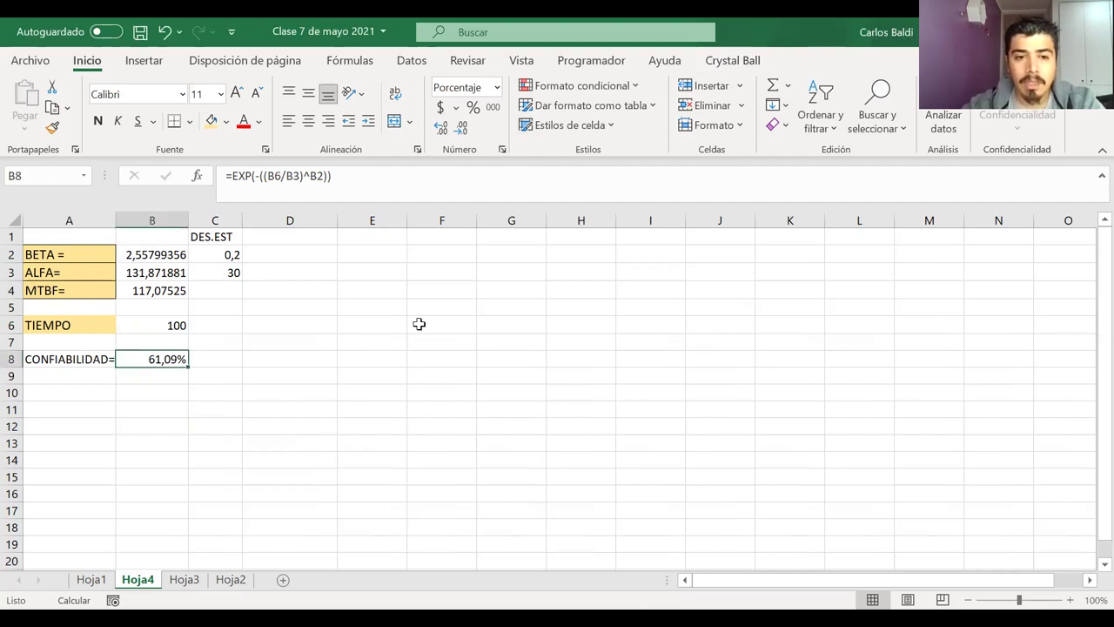
# Start a Crystal Ball assumption for BETA in B2, resetting the simulation and choosing the Normal distribution
pyautogui.click(734, 57)
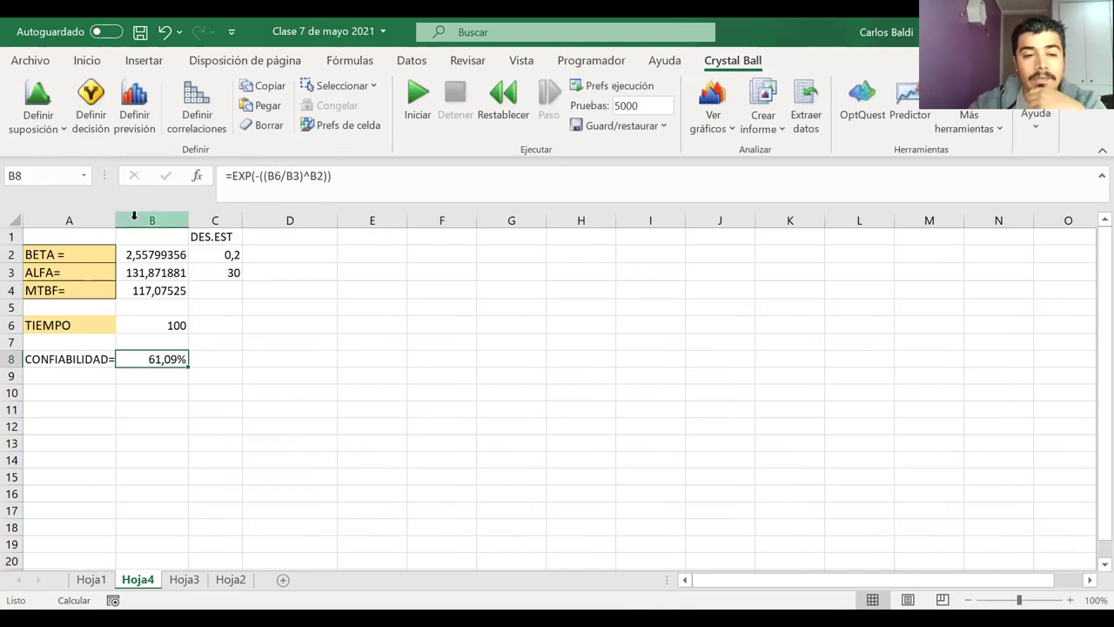
pyautogui.click(129, 256)
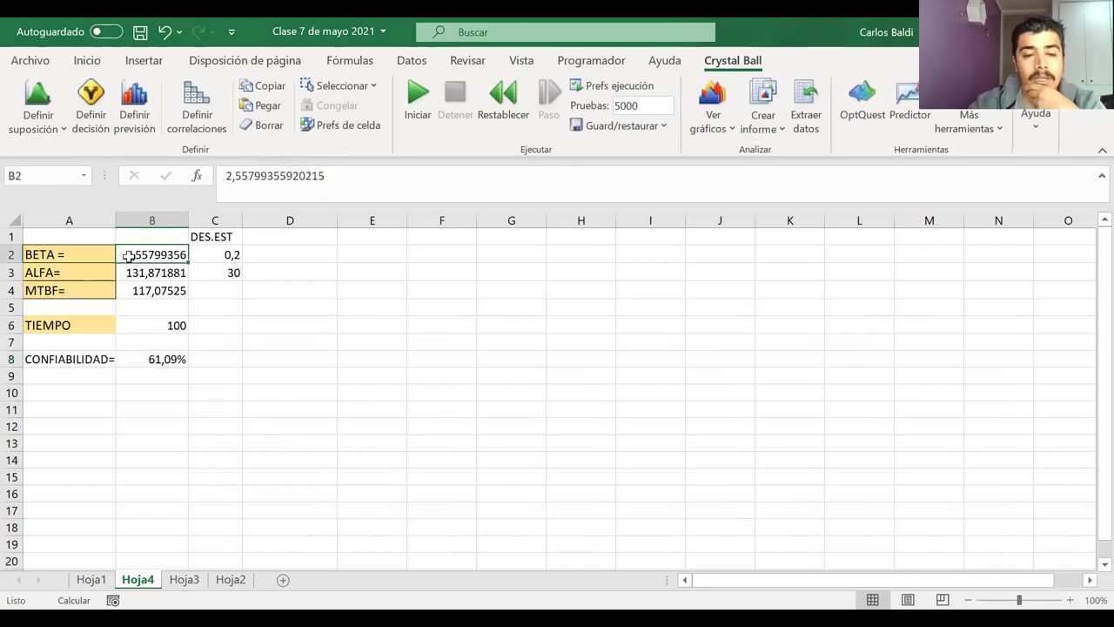
pyautogui.click(41, 96)
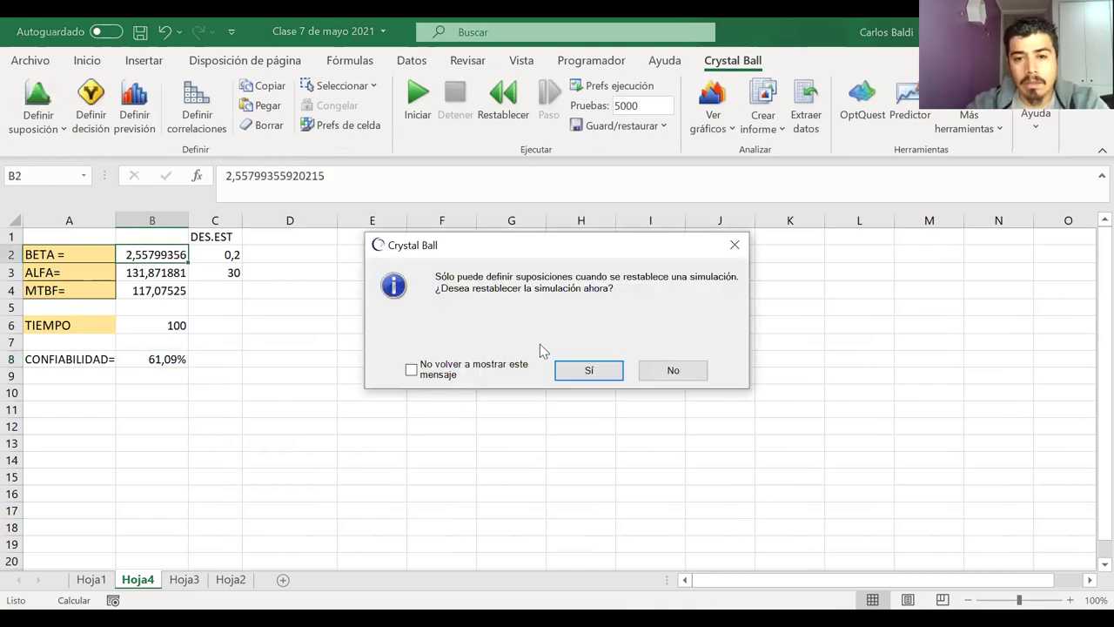
pyautogui.click(588, 372)
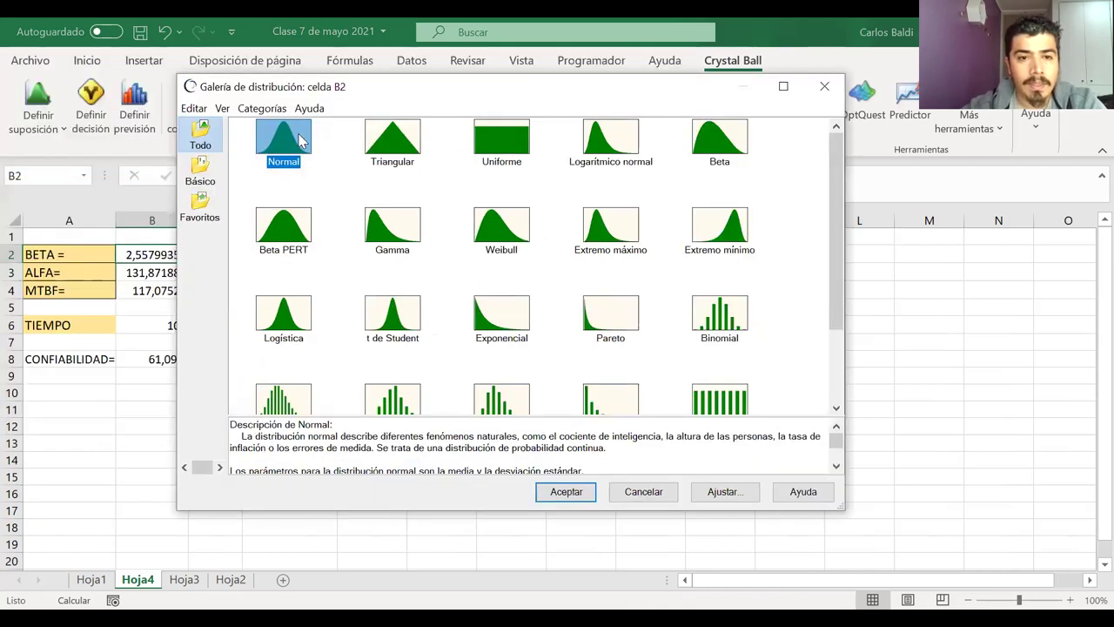
pyautogui.doubleClick(298, 133)
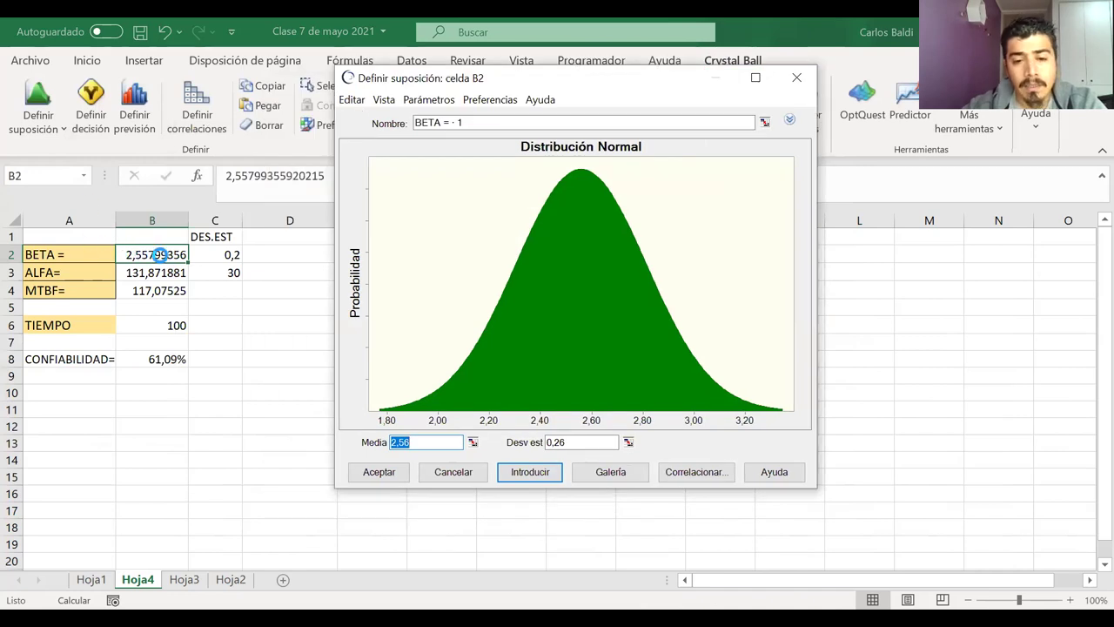
# Link the standard deviation of BETA's normal assumption to cell C2 and accept the assumption
pyautogui.click(586, 442)
pyautogui.moveTo(586, 442); pyautogui.dragTo(547, 446)
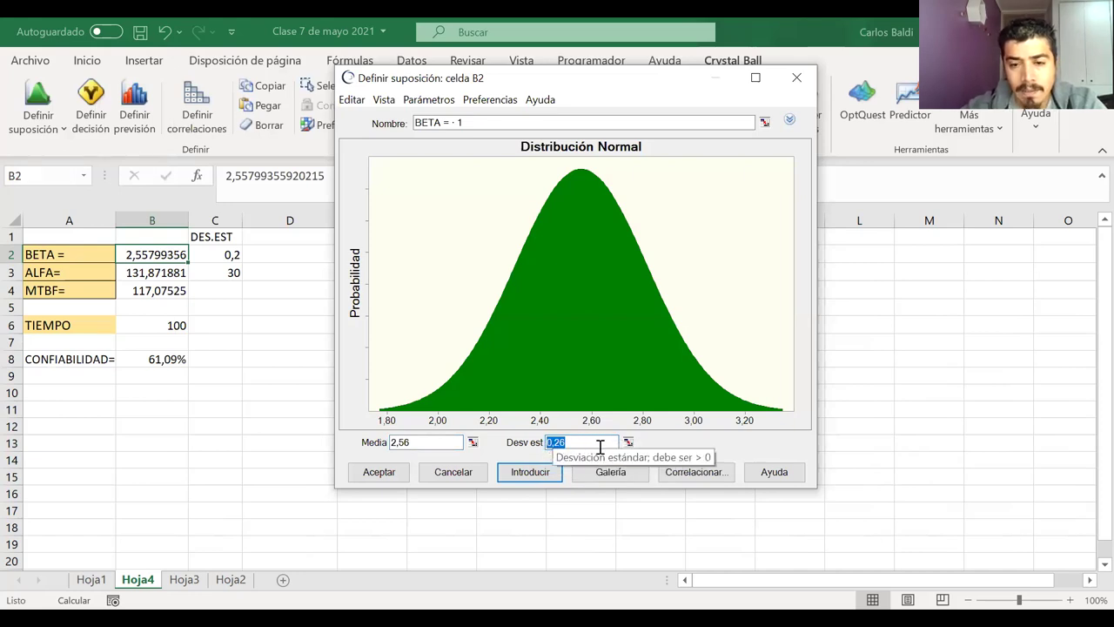
pyautogui.click(626, 442)
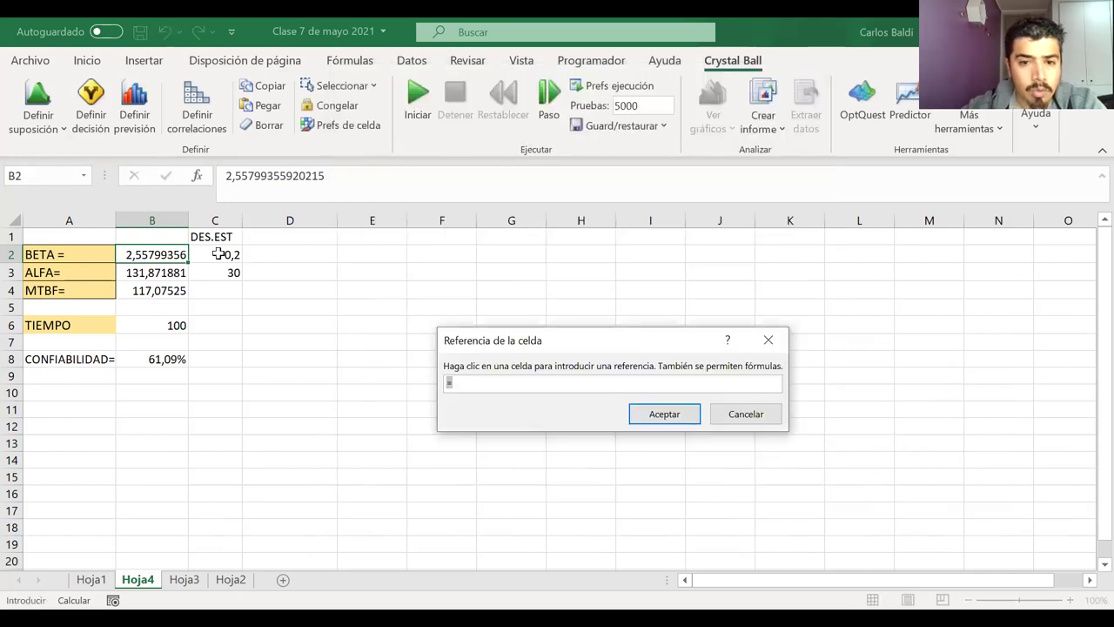
pyautogui.click(217, 254)
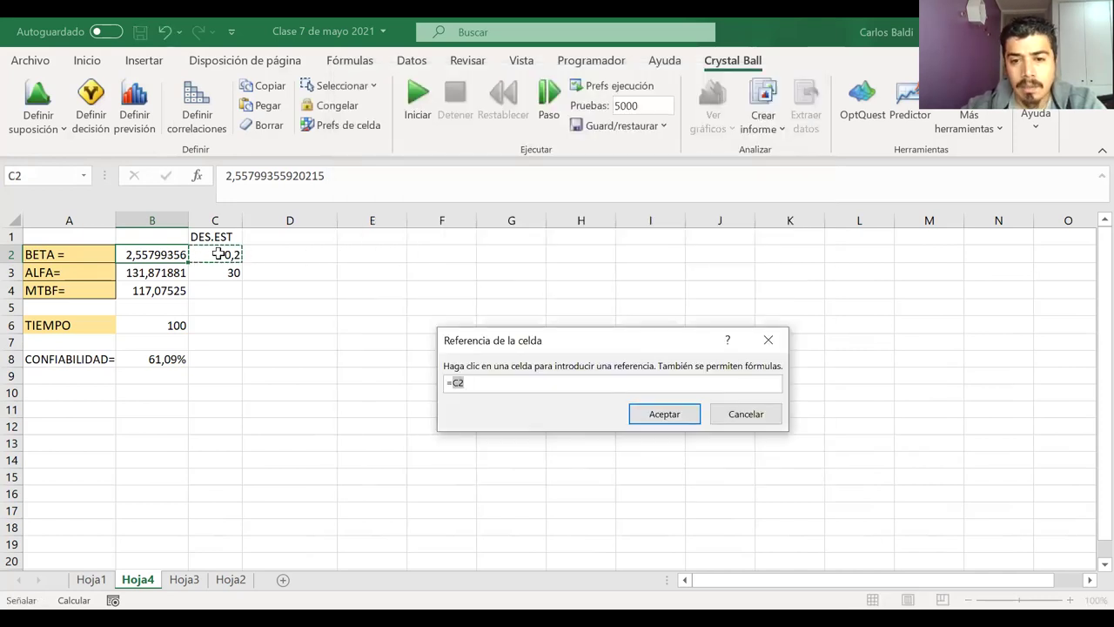
pyautogui.press('Return')
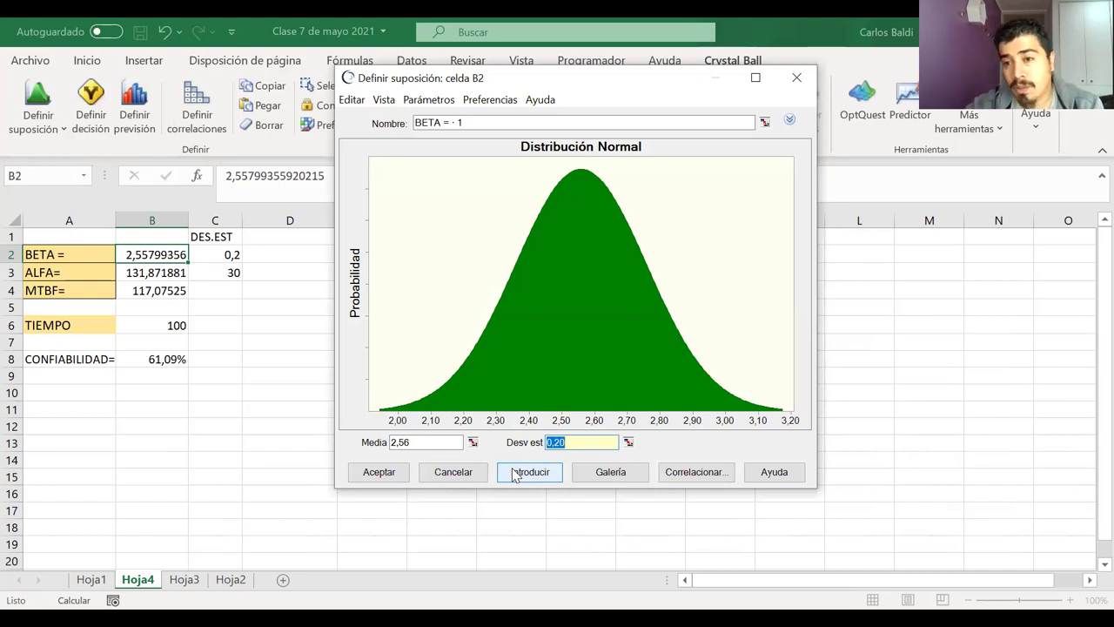
pyautogui.click(515, 476)
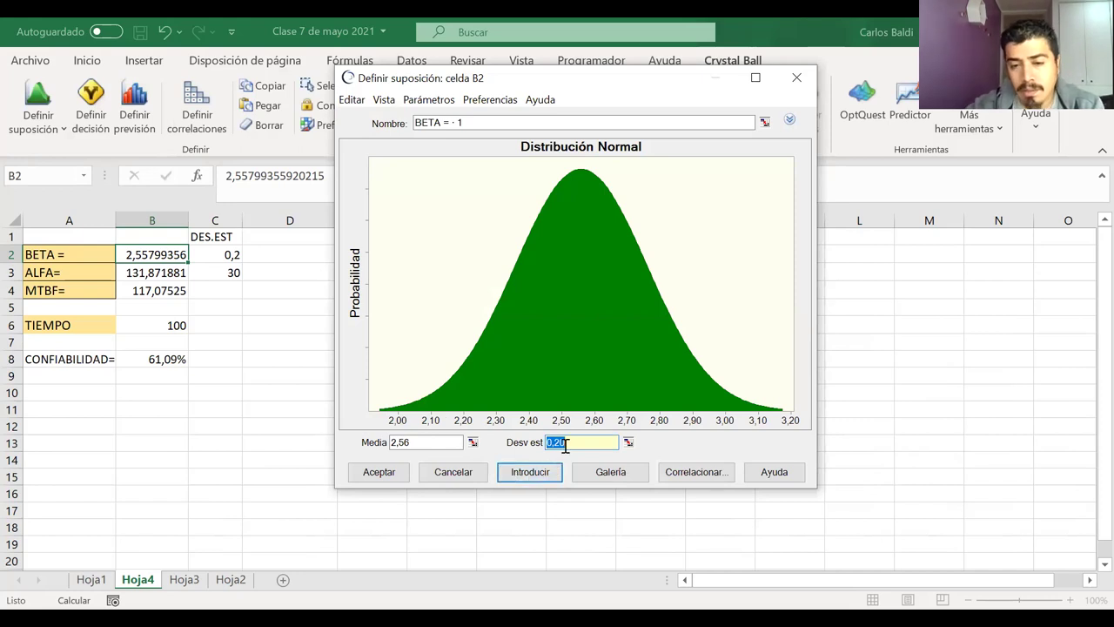
pyautogui.click(379, 475)
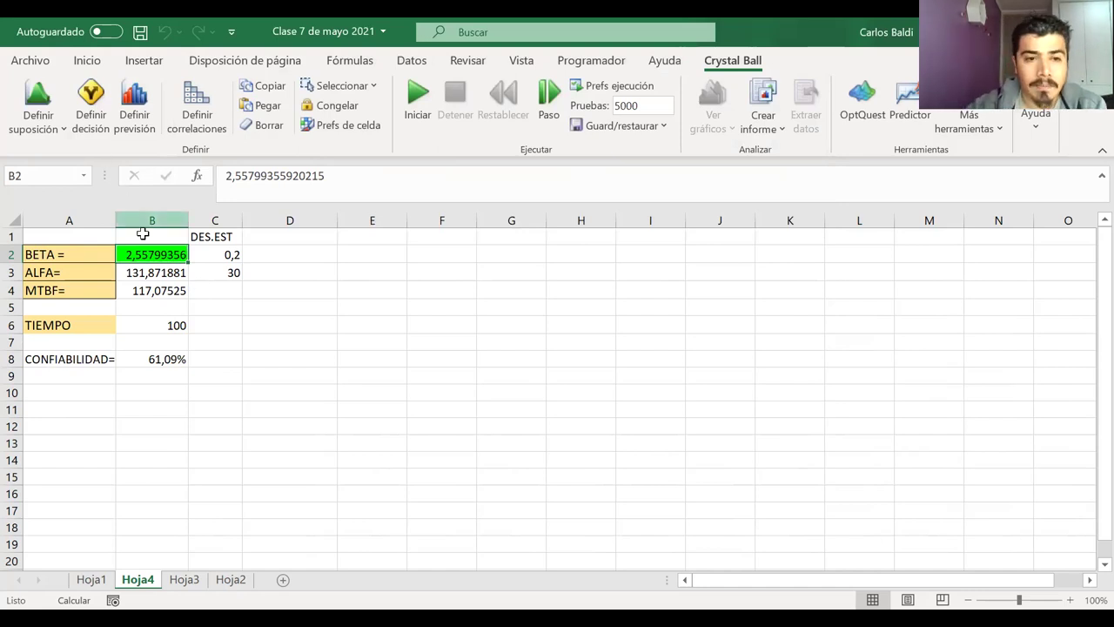
# Define a Normal distribution assumption for ALFA in B3 with its standard deviation linked to cell C3
pyautogui.click(129, 271)
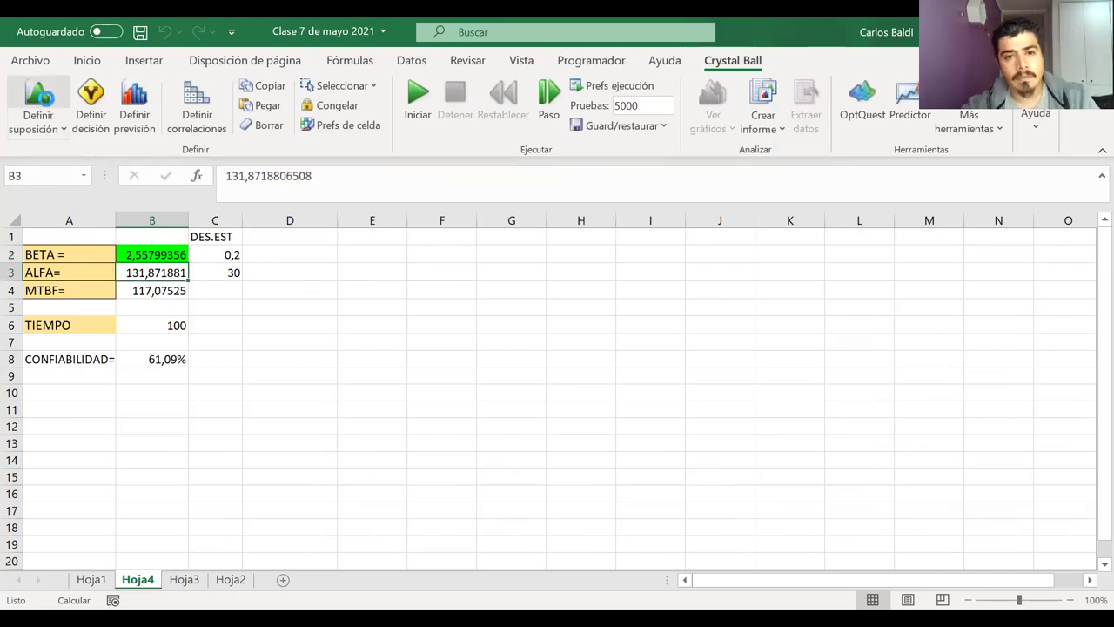
pyautogui.click(38, 100)
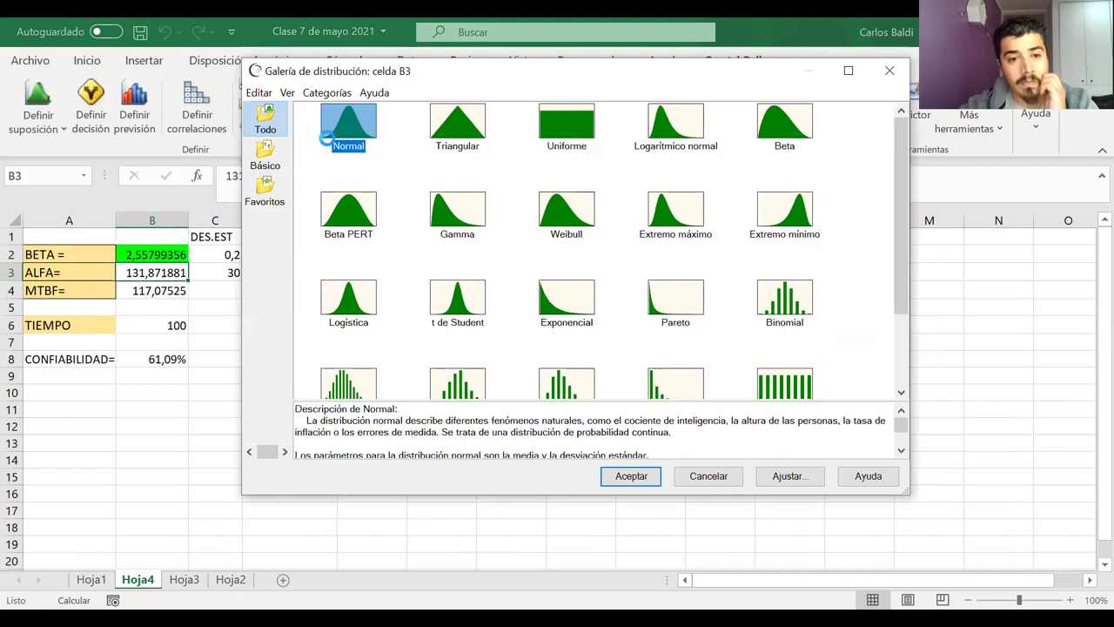
pyautogui.doubleClick(333, 145)
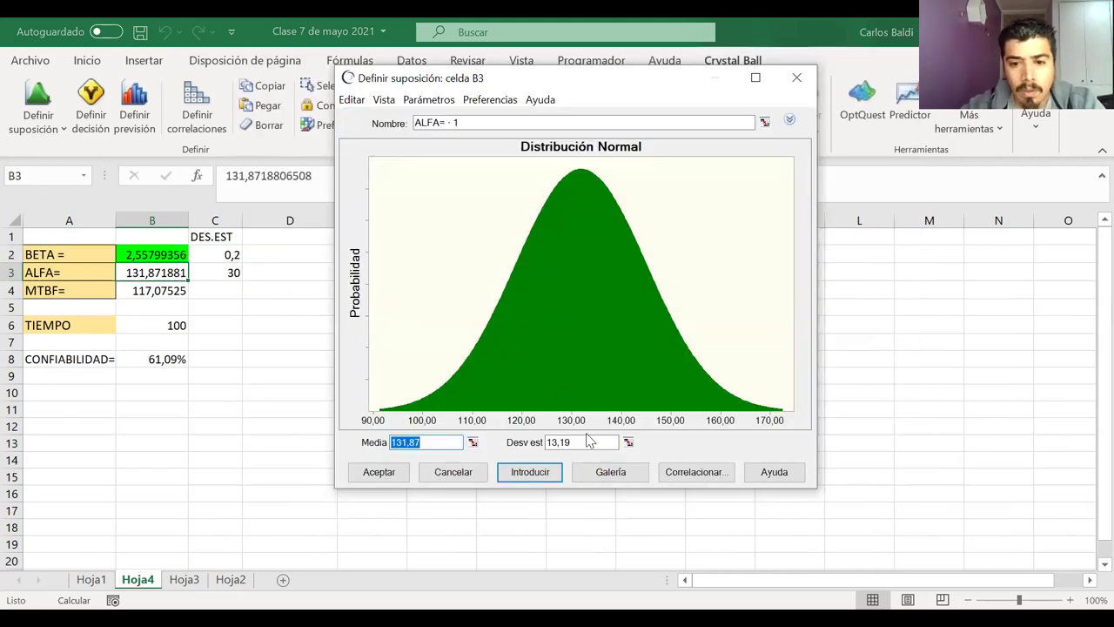
pyautogui.doubleClick(553, 442)
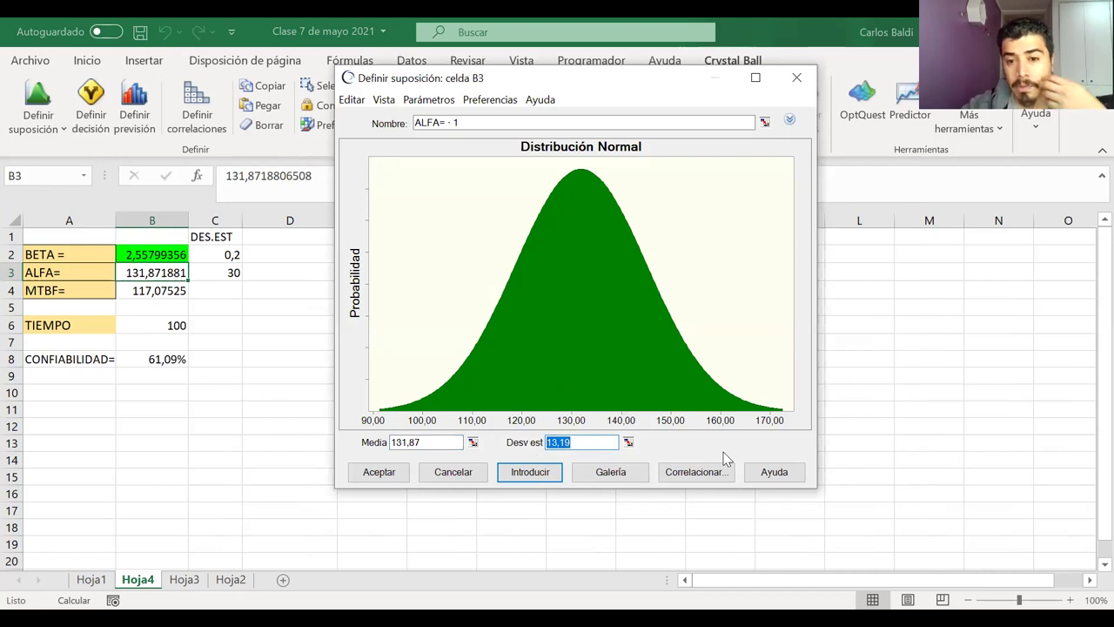
pyautogui.click(627, 442)
pyautogui.click(225, 273)
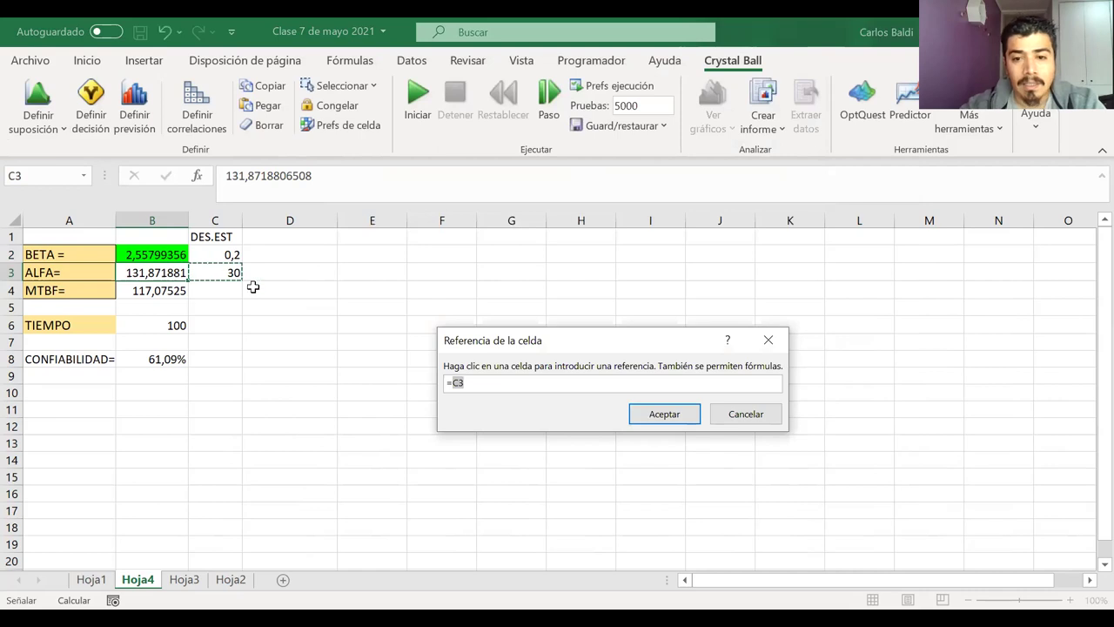
pyautogui.click(643, 416)
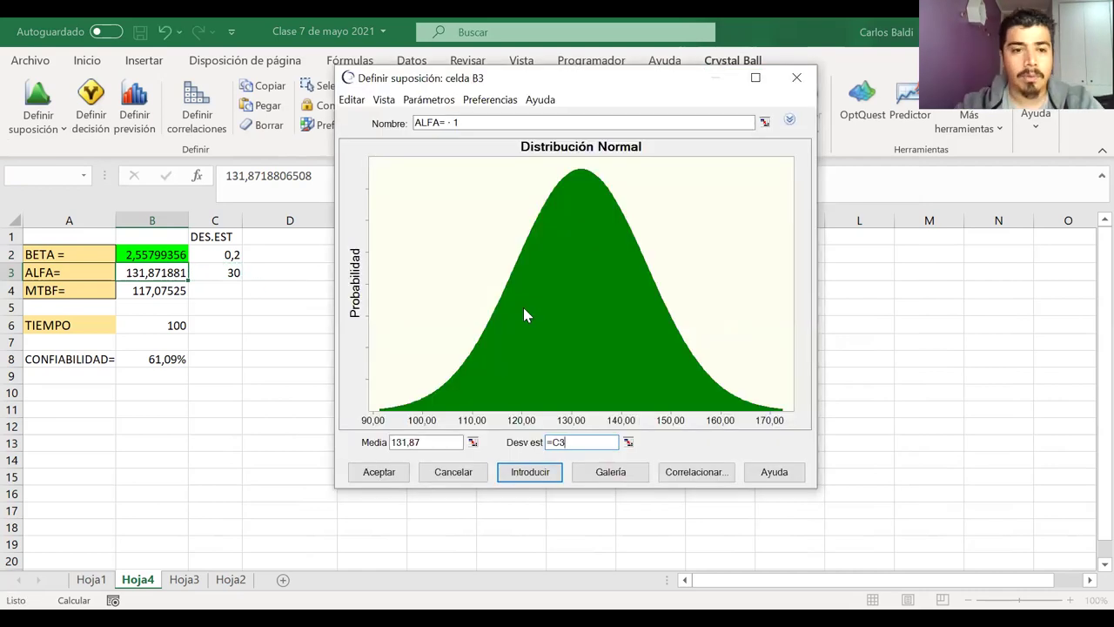
pyautogui.click(538, 472)
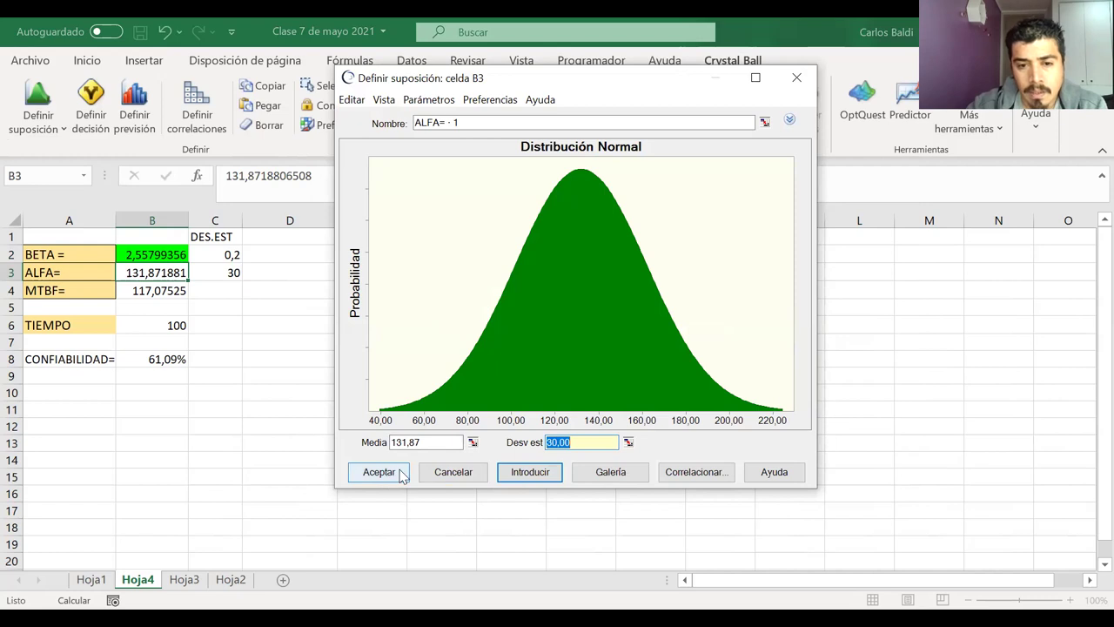
pyautogui.click(533, 476)
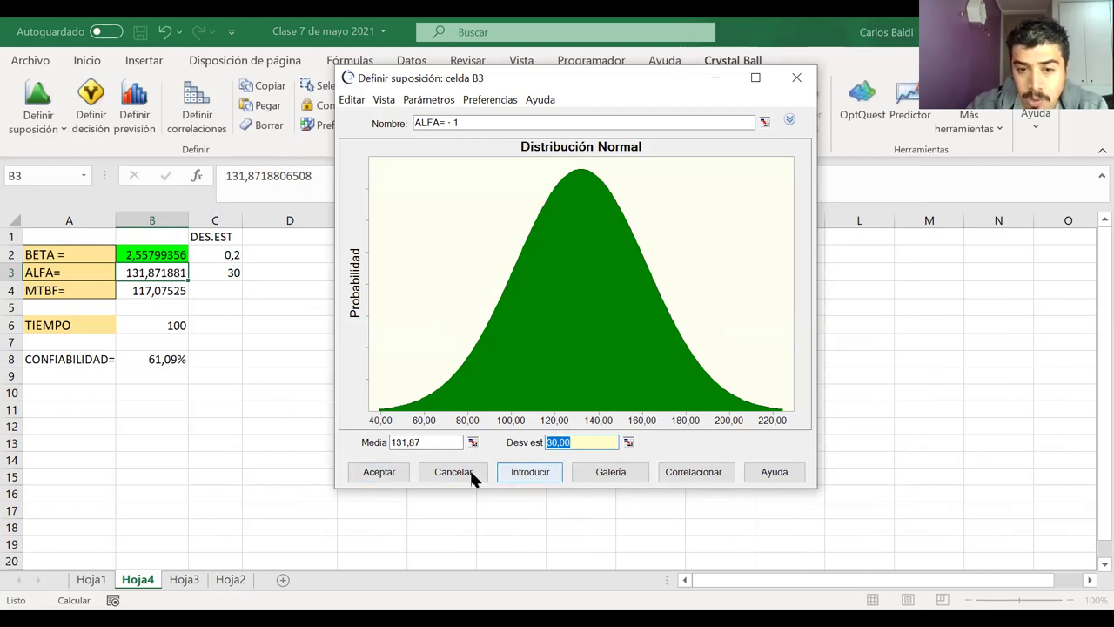
pyautogui.click(369, 475)
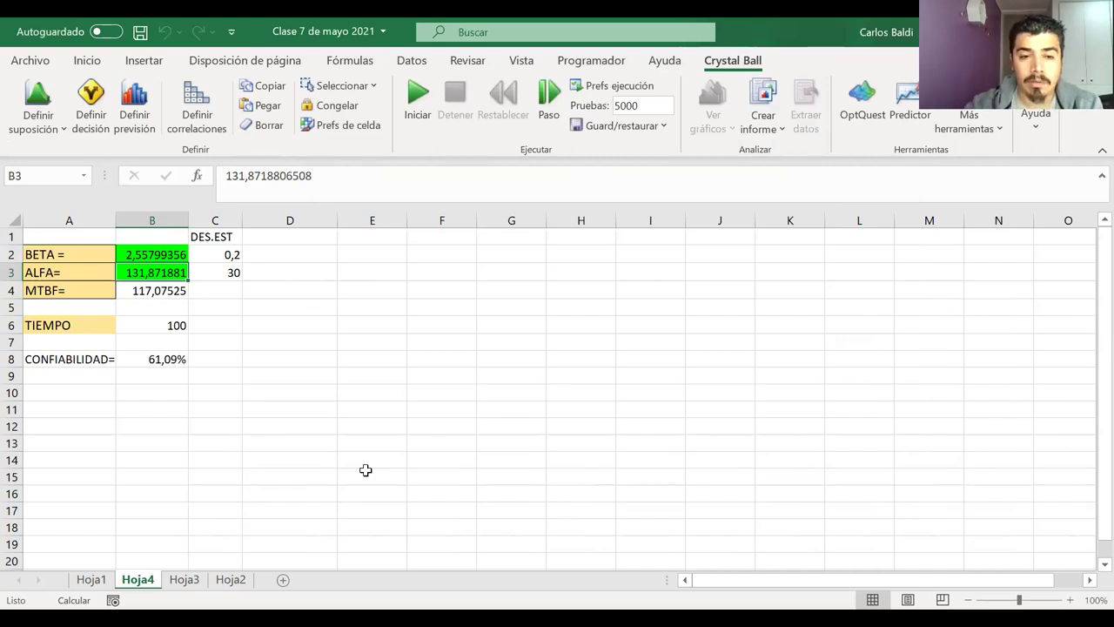
pyautogui.click(366, 470)
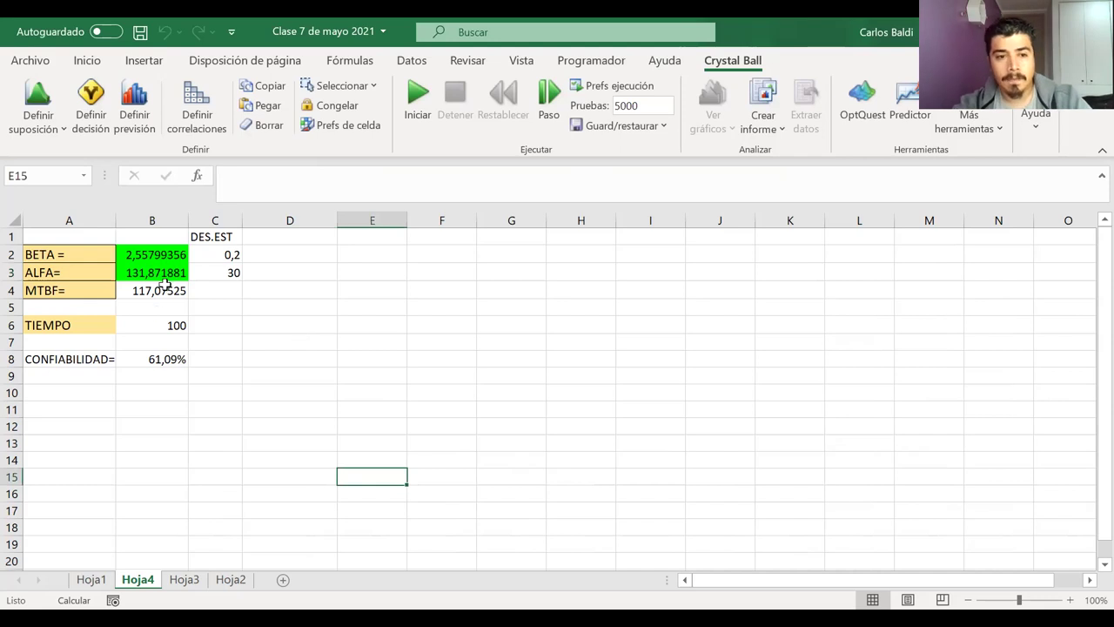
# Fill the TIEMPO label and its value in A6:B6 with the same light orange colour
pyautogui.moveTo(145, 323); pyautogui.dragTo(101, 323)
pyautogui.click(104, 334)
pyautogui.click(84, 62)
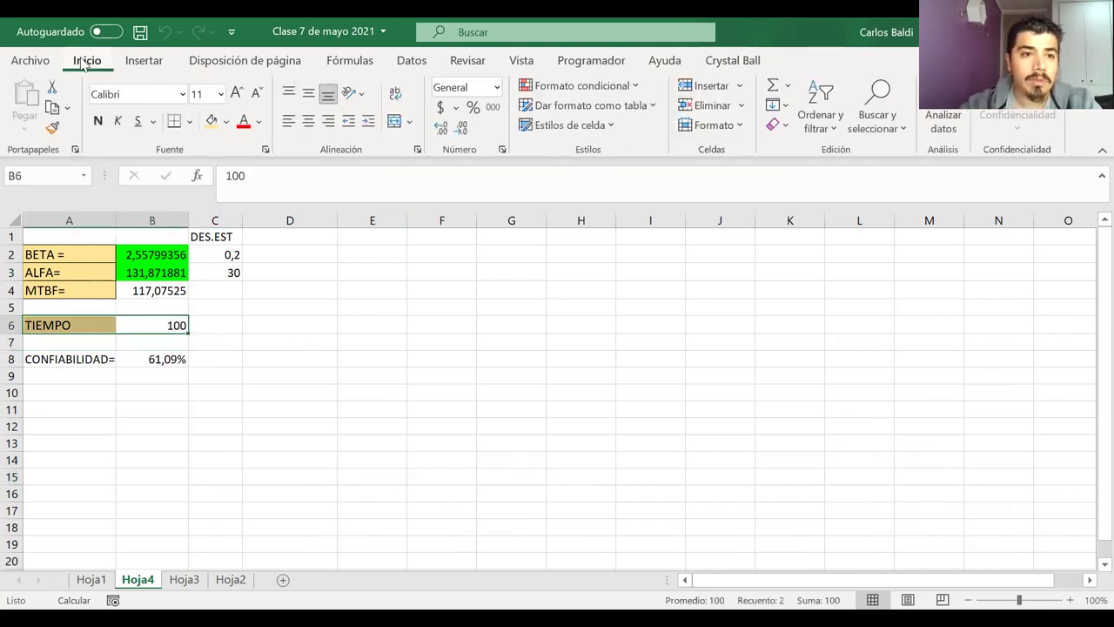
pyautogui.click(211, 120)
pyautogui.click(366, 357)
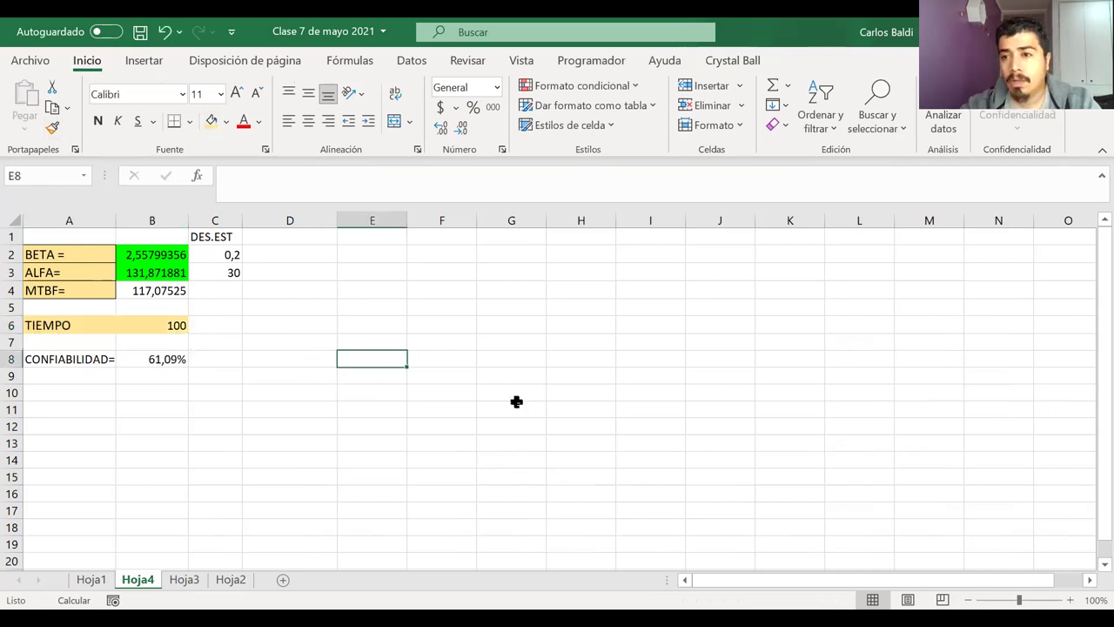
pyautogui.click(364, 392)
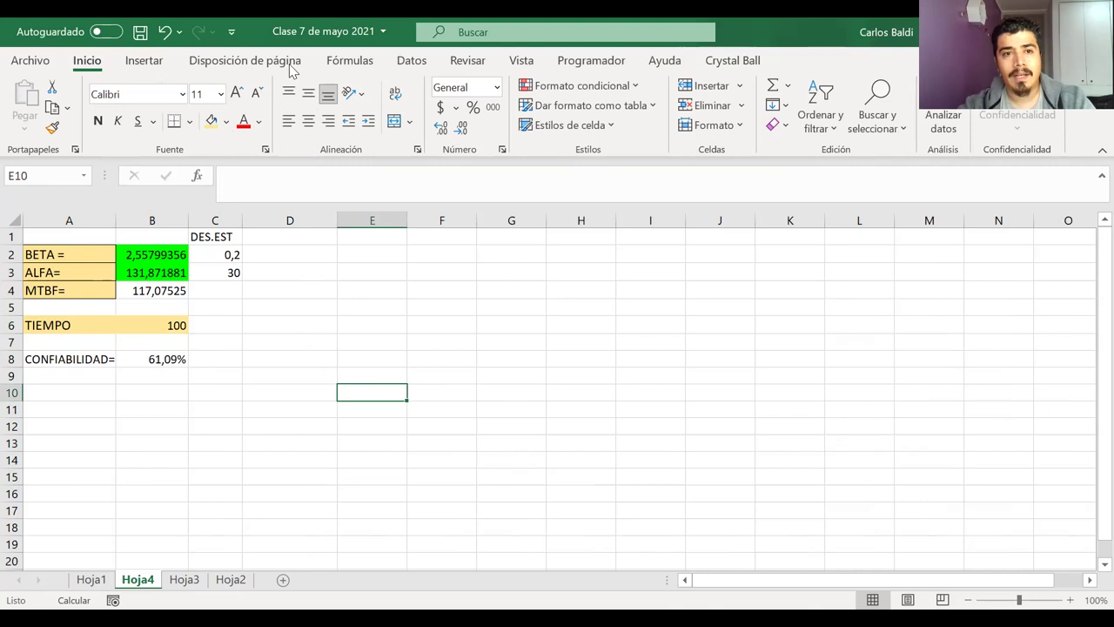
# Define the reliability cell B8 as a Crystal Ball forecast with the name CONFIABILIDAD=
pyautogui.click(746, 70)
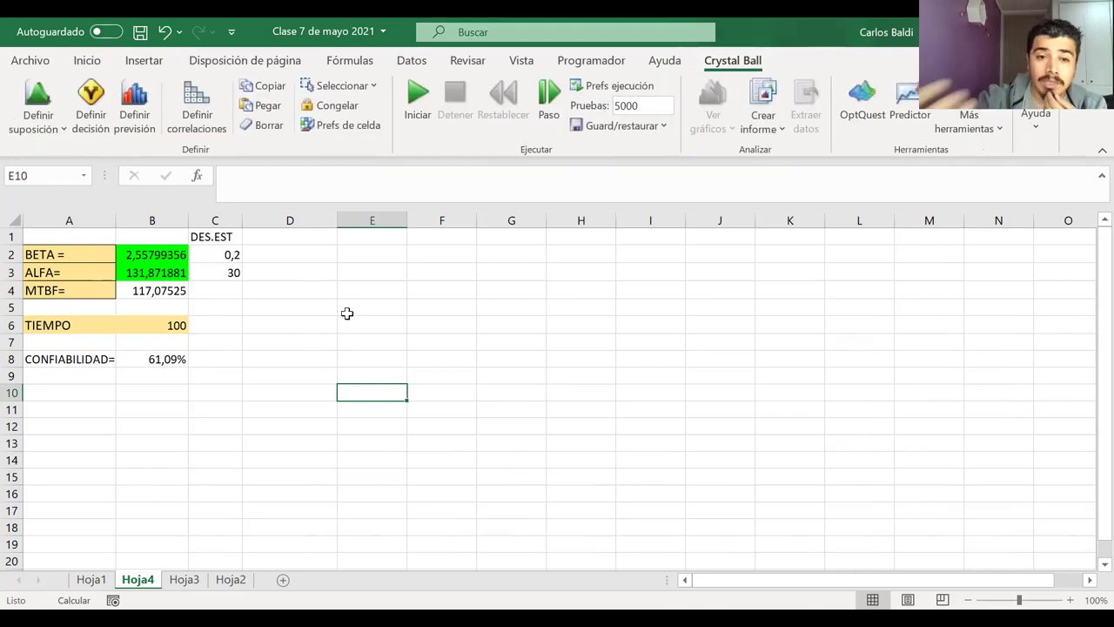
pyautogui.click(169, 357)
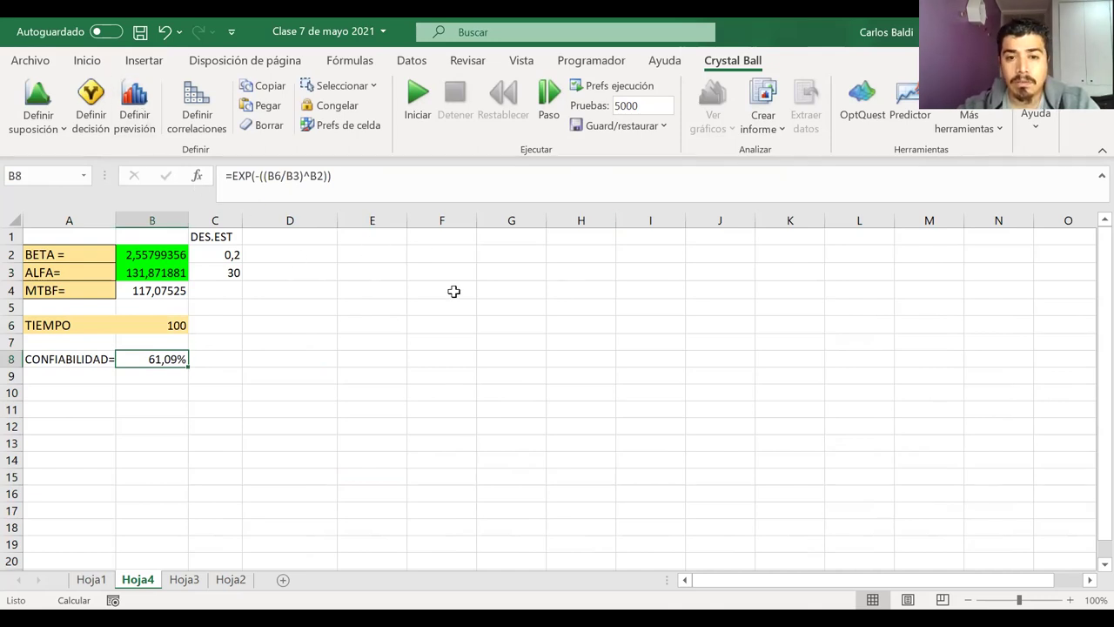
pyautogui.moveTo(333, 293); pyautogui.dragTo(633, 288)
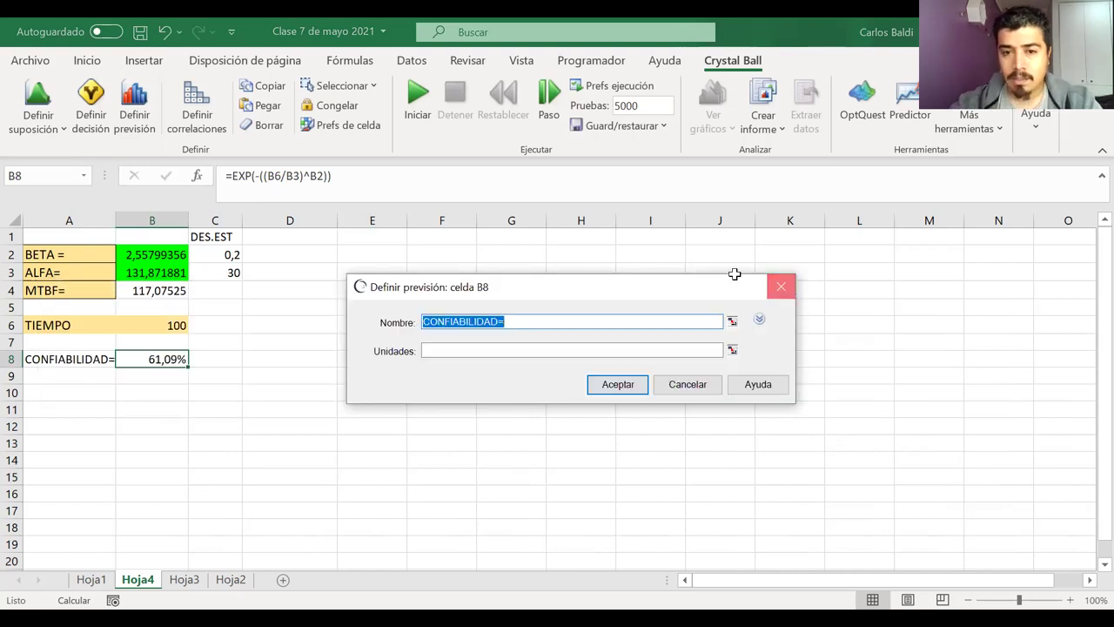
pyautogui.click(296, 356)
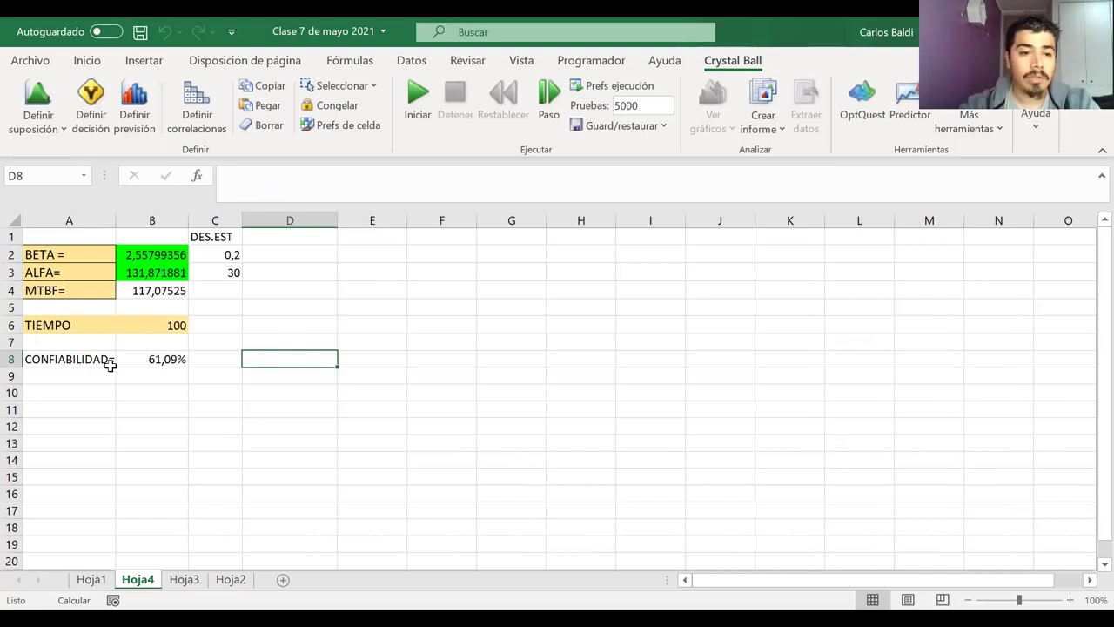
pyautogui.click(151, 359)
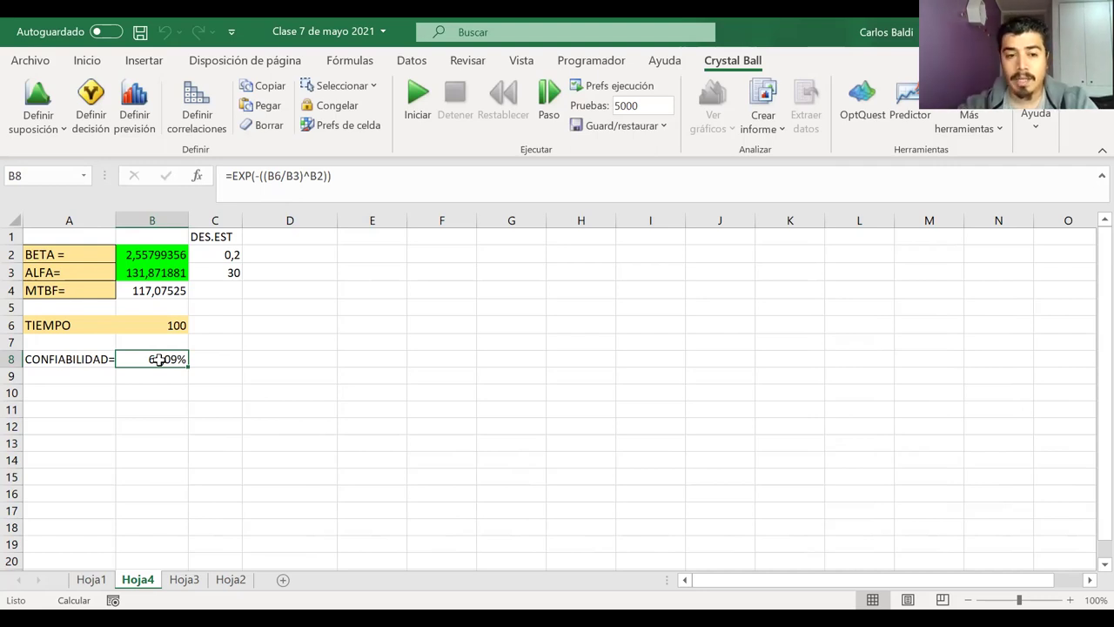
pyautogui.click(133, 103)
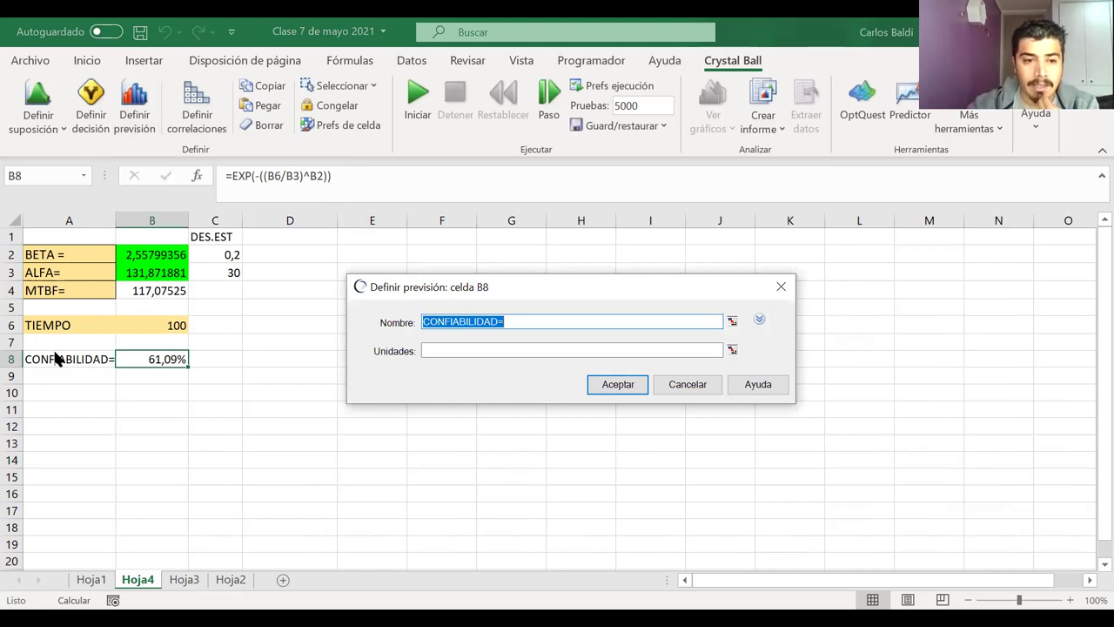
pyautogui.click(611, 385)
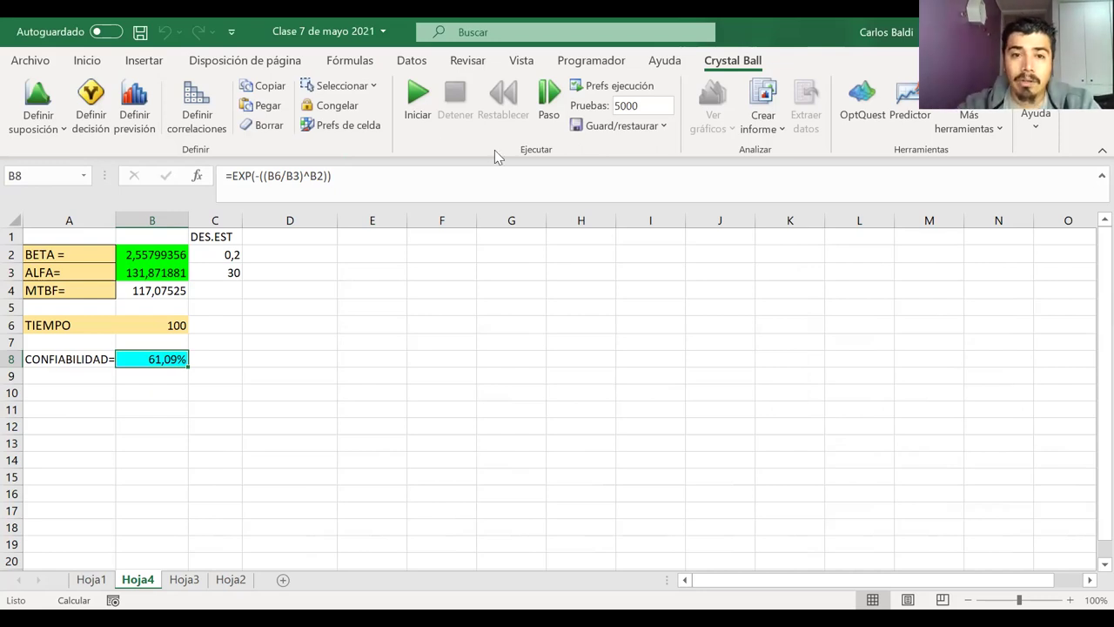
# Run the 5000-trial simulation and check the CONFIABILIDAD forecast at certainties of 90 % and 80 %
pyautogui.click(414, 110)
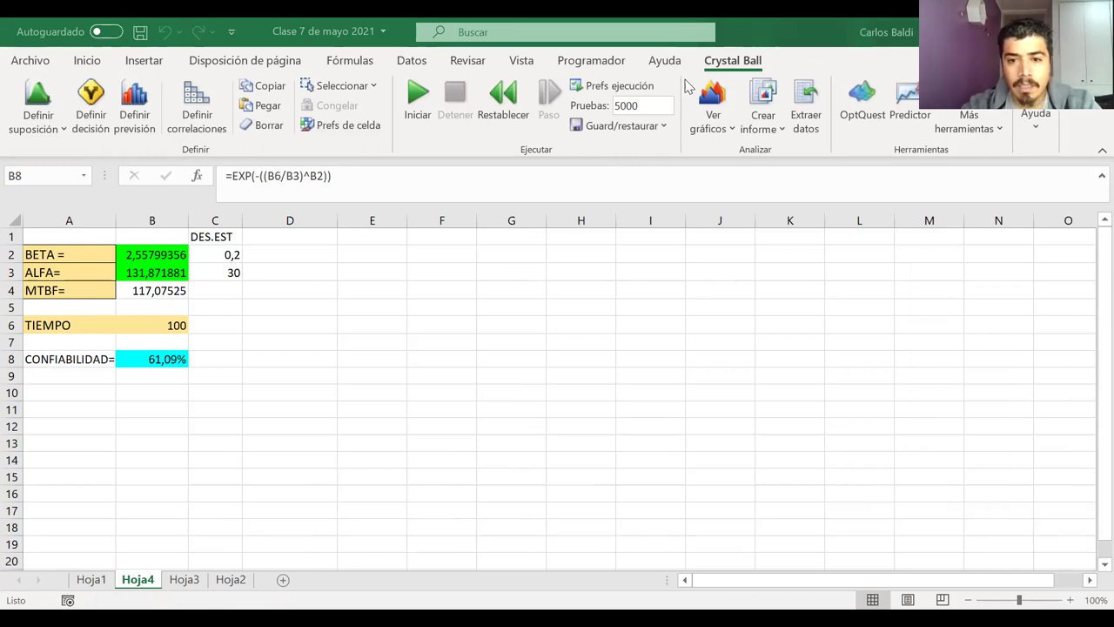
pyautogui.hotkey('alt', 'Tab')
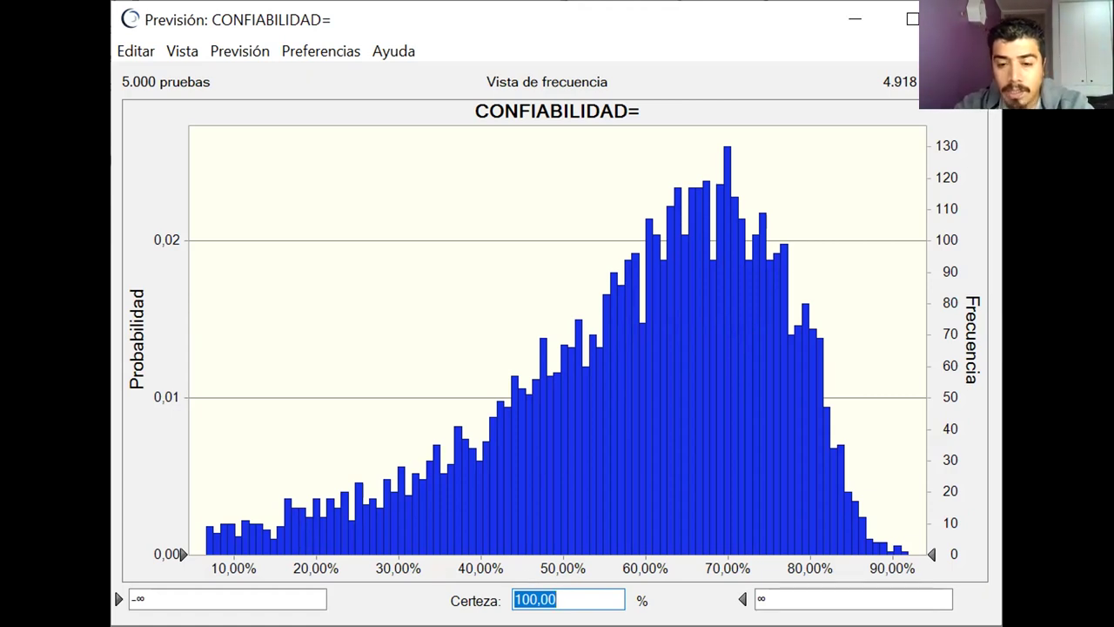
pyautogui.write('90')
pyautogui.press('Return')
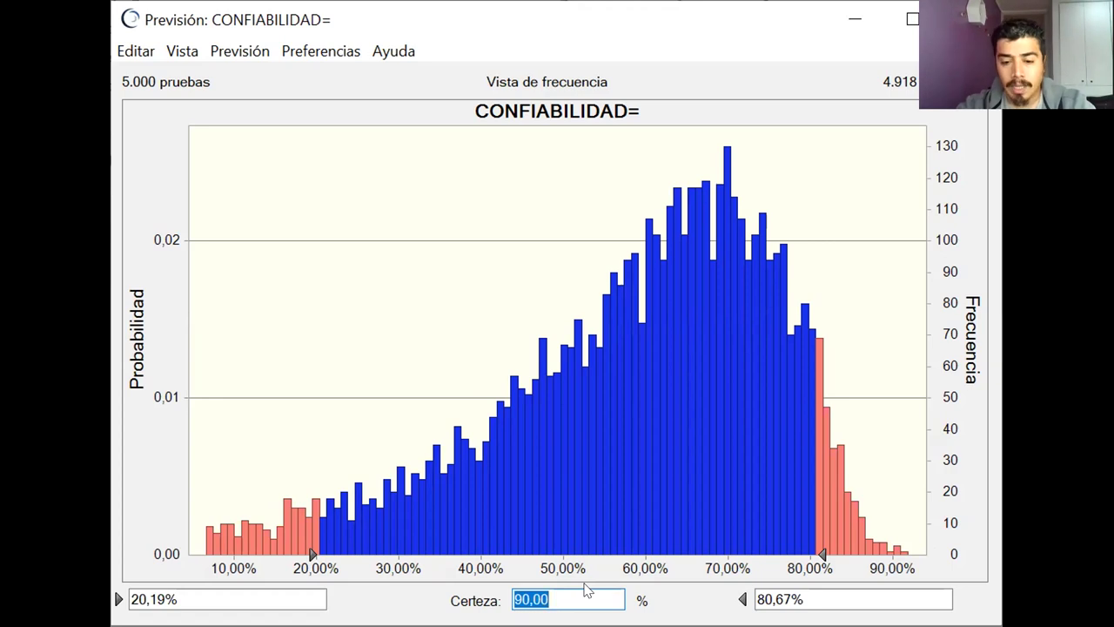
pyautogui.write('80')
pyautogui.press('Return')
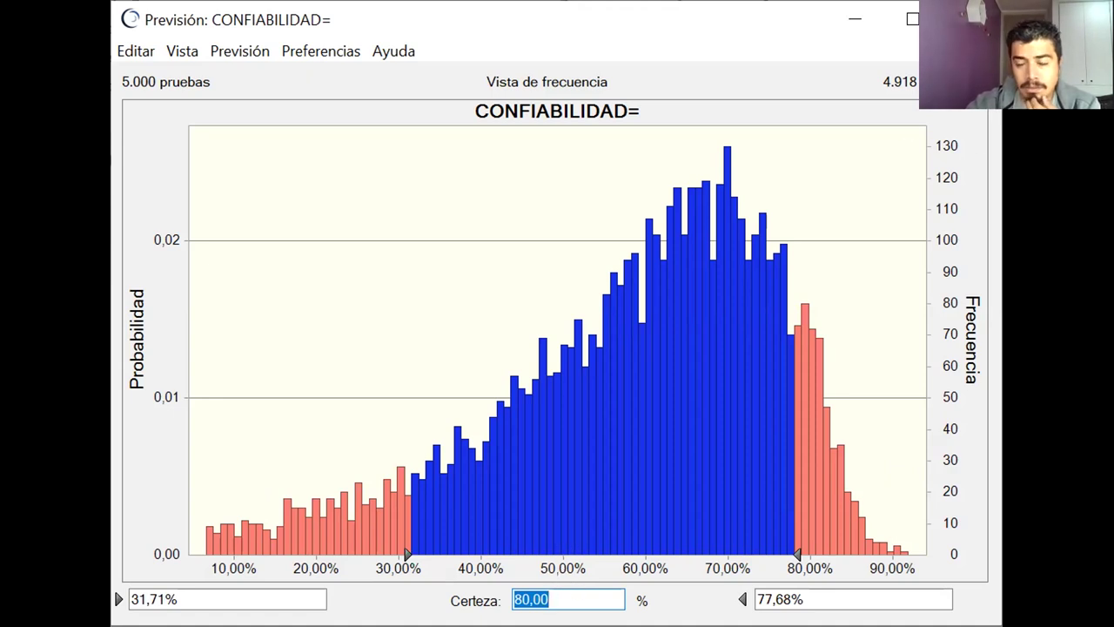
# Look through the assumptions in a newly generated full Crystal Ball report and discard the report without saving
pyautogui.press('Return')
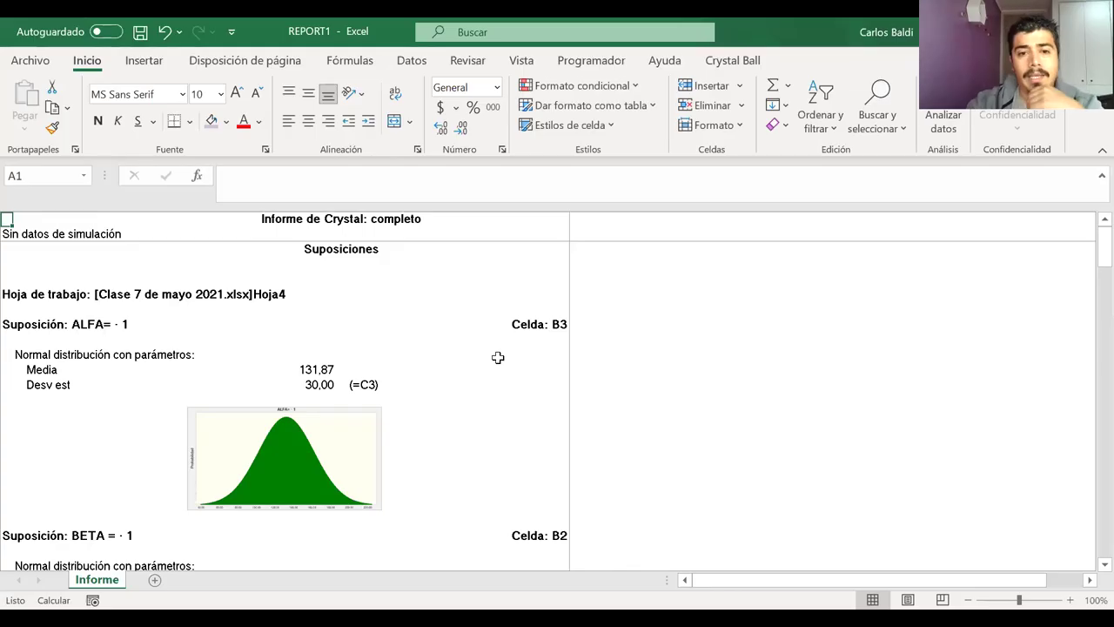
pyautogui.click(498, 357)
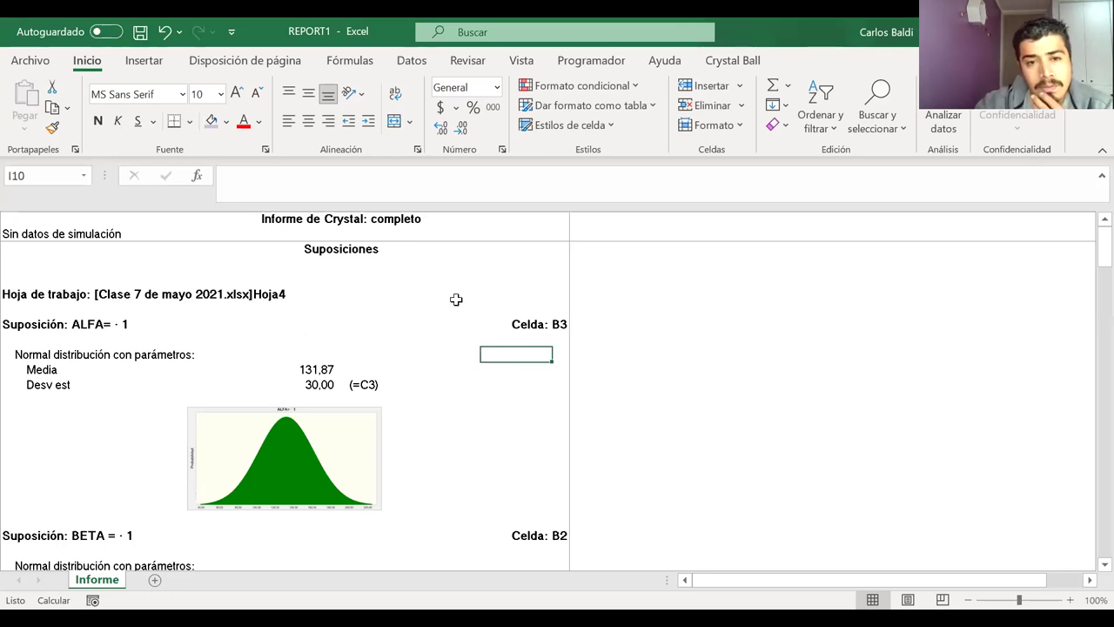
pyautogui.scroll(-1, 456, 300)
pyautogui.scroll(1, 456, 300)
pyautogui.scroll(-1, 457, 299)
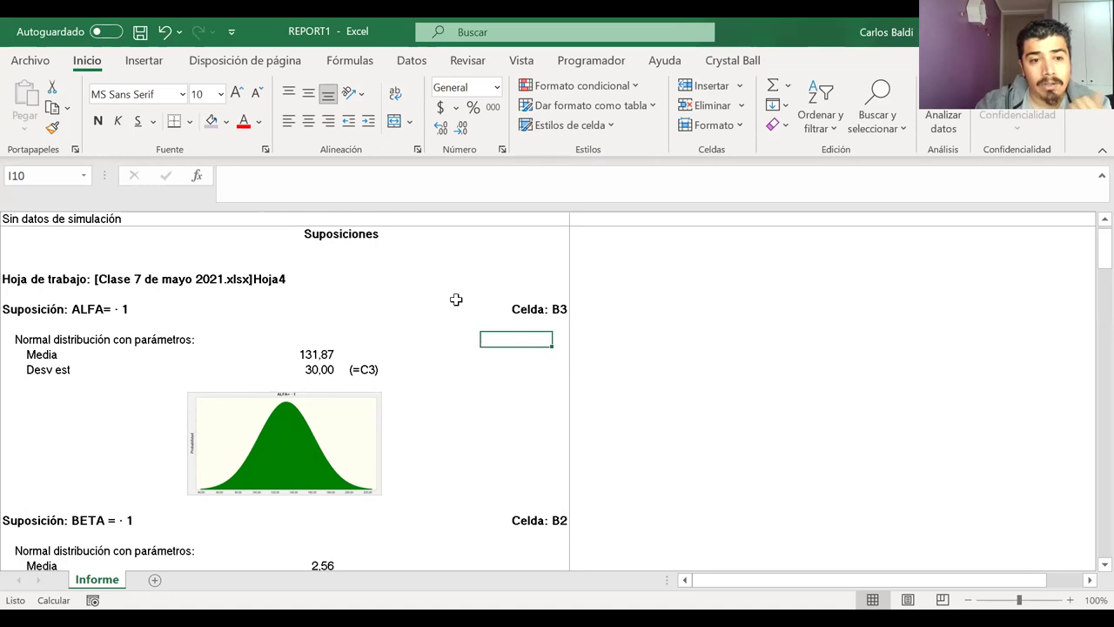
pyautogui.scroll(-3, 457, 299)
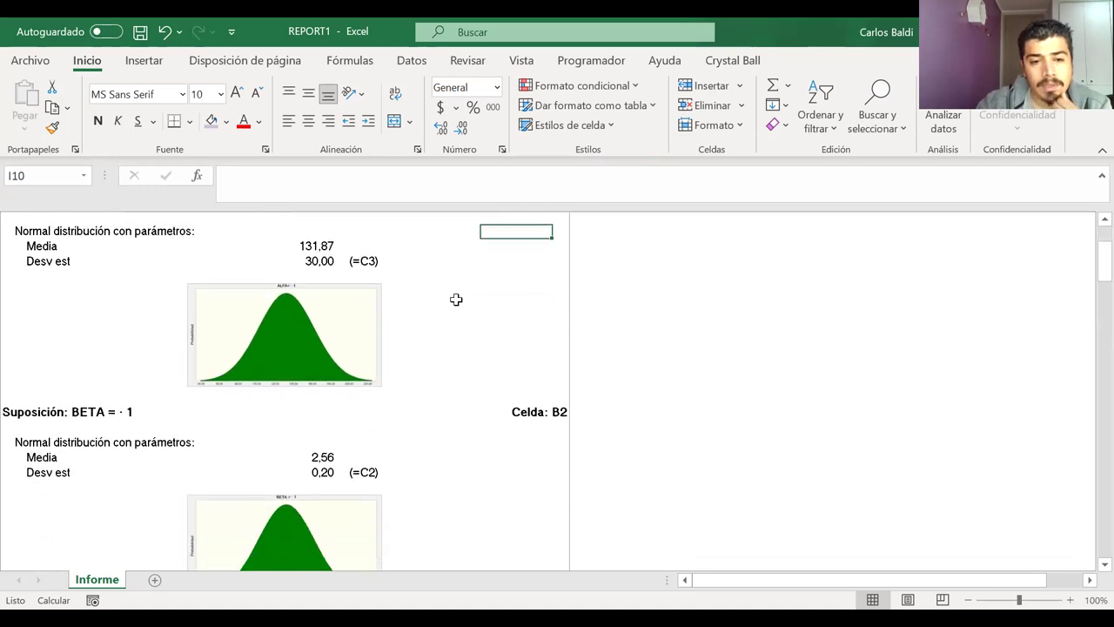
pyautogui.scroll(-2, 456, 300)
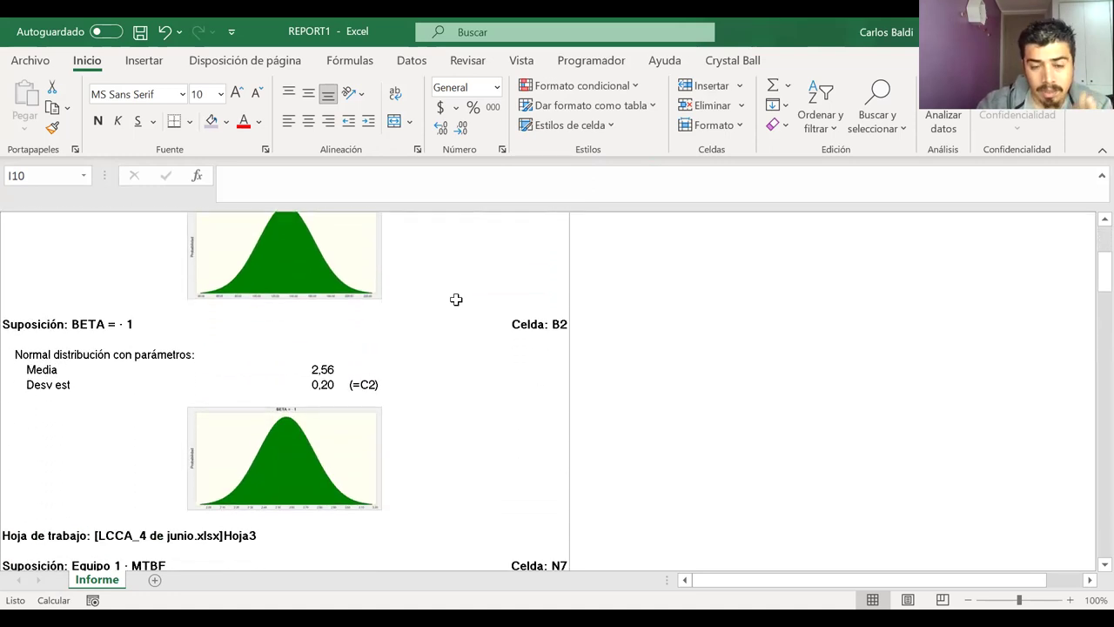
pyautogui.scroll(-3, 456, 300)
pyautogui.scroll(-2, 457, 299)
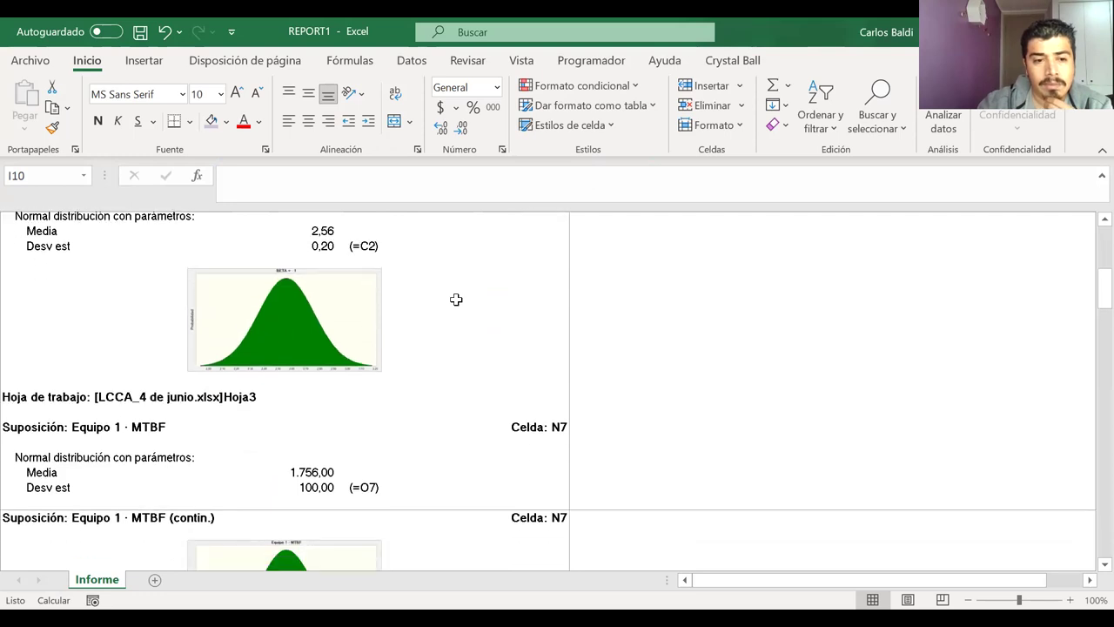
pyautogui.scroll(-20, 457, 300)
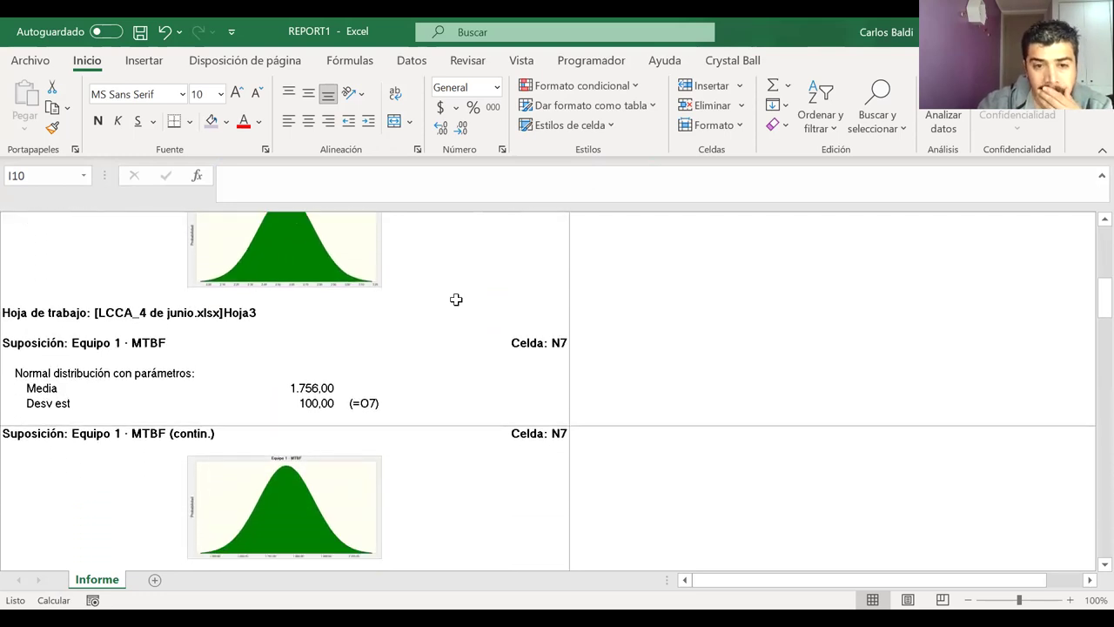
pyautogui.scroll(-15, 456, 300)
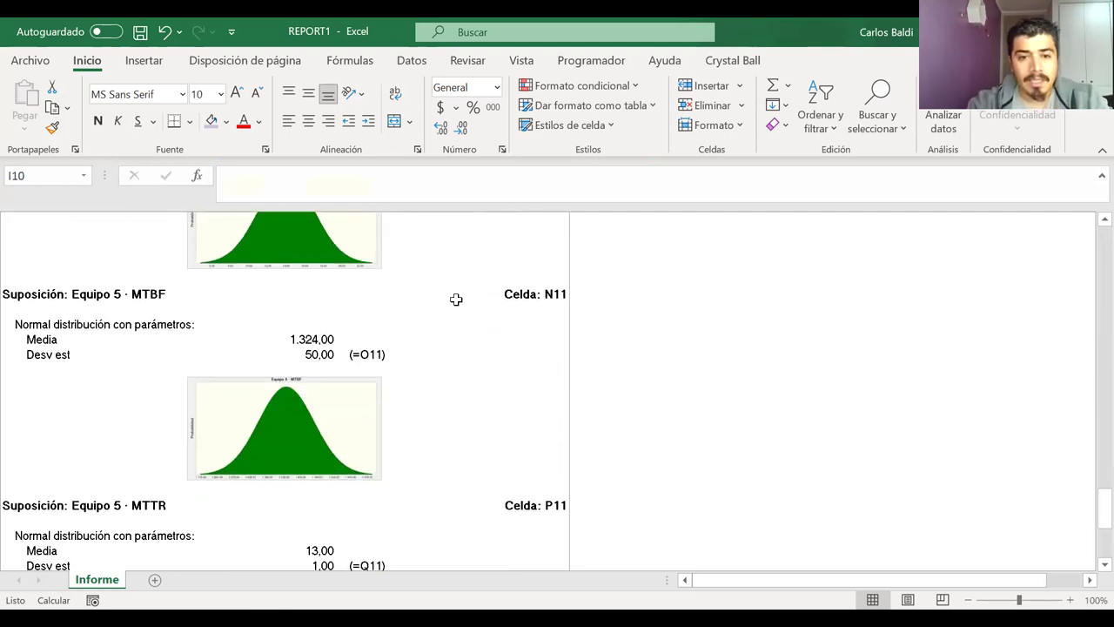
pyautogui.scroll(20, 456, 300)
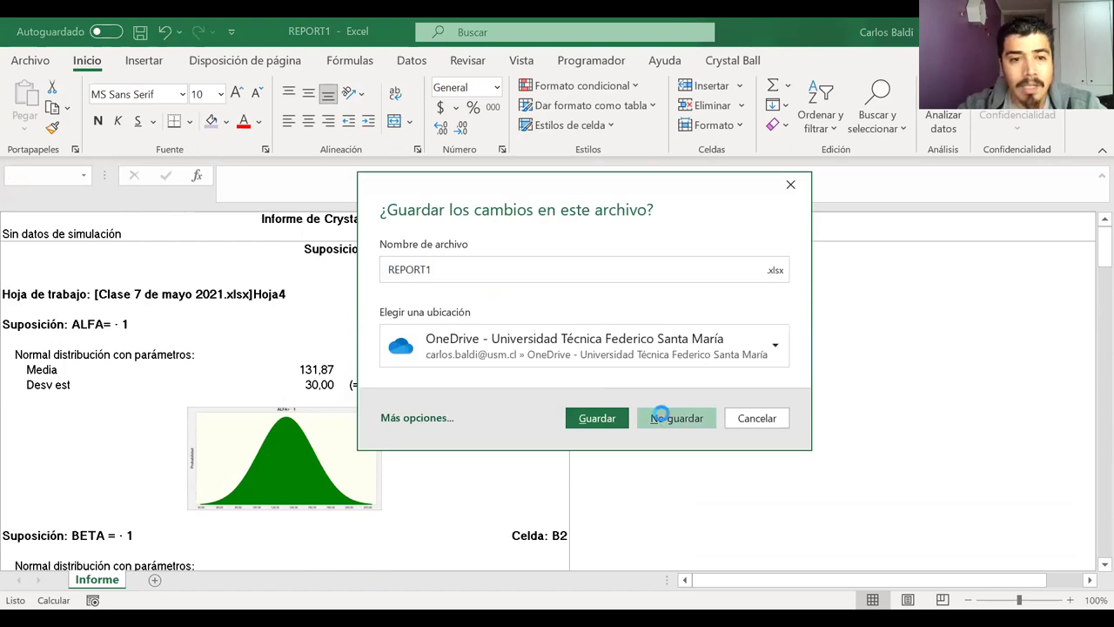
pyautogui.click(663, 419)
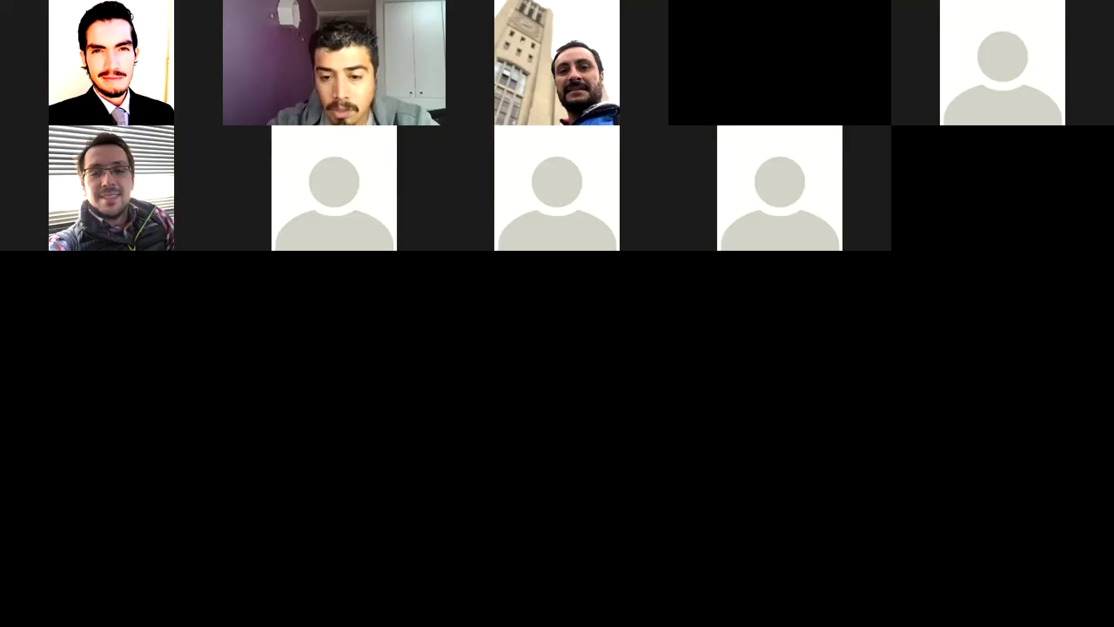
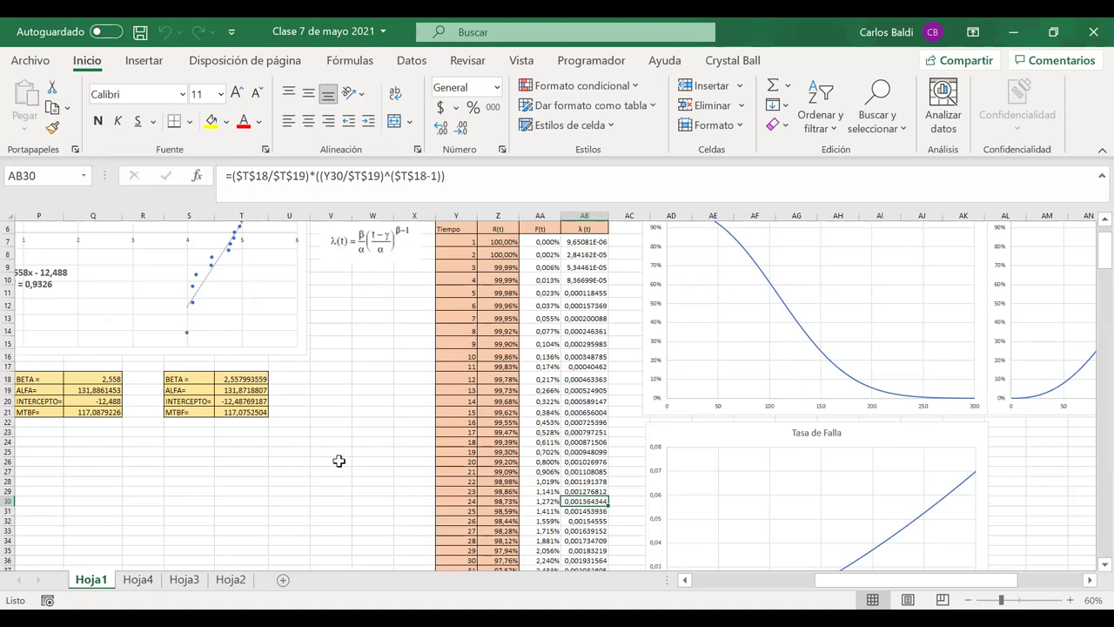
# Copy the BETA and ALFA labels and values from S18:T19 on Hoja1 into Hoja4 starting at A1
pyautogui.moveTo(193, 379); pyautogui.dragTo(235, 383)
pyautogui.hotkey('ctrl', 'c')
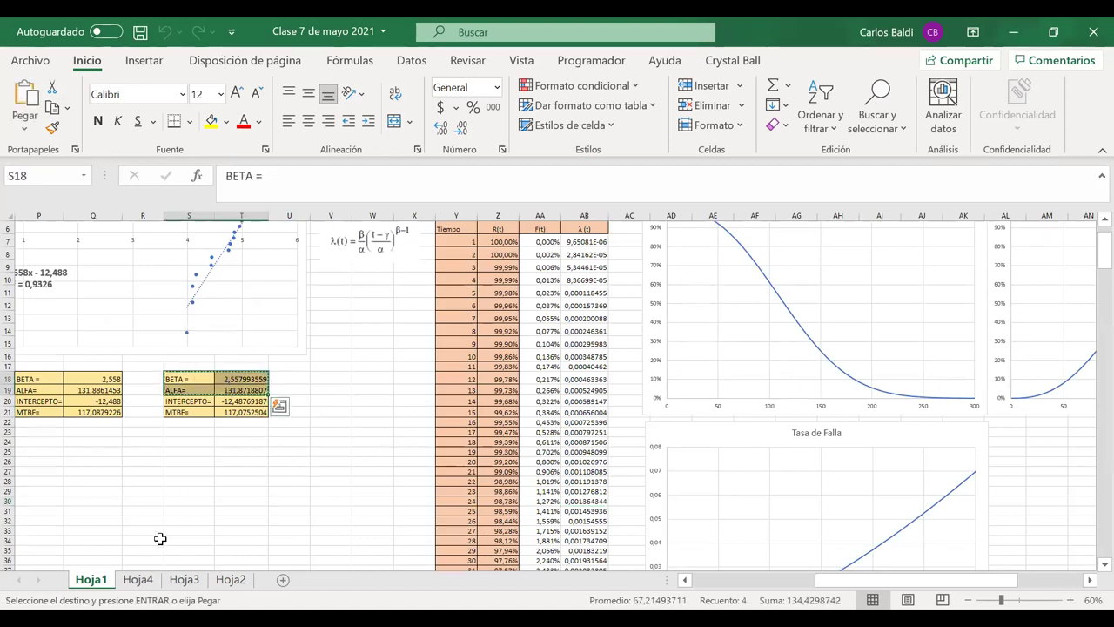
pyautogui.click(138, 579)
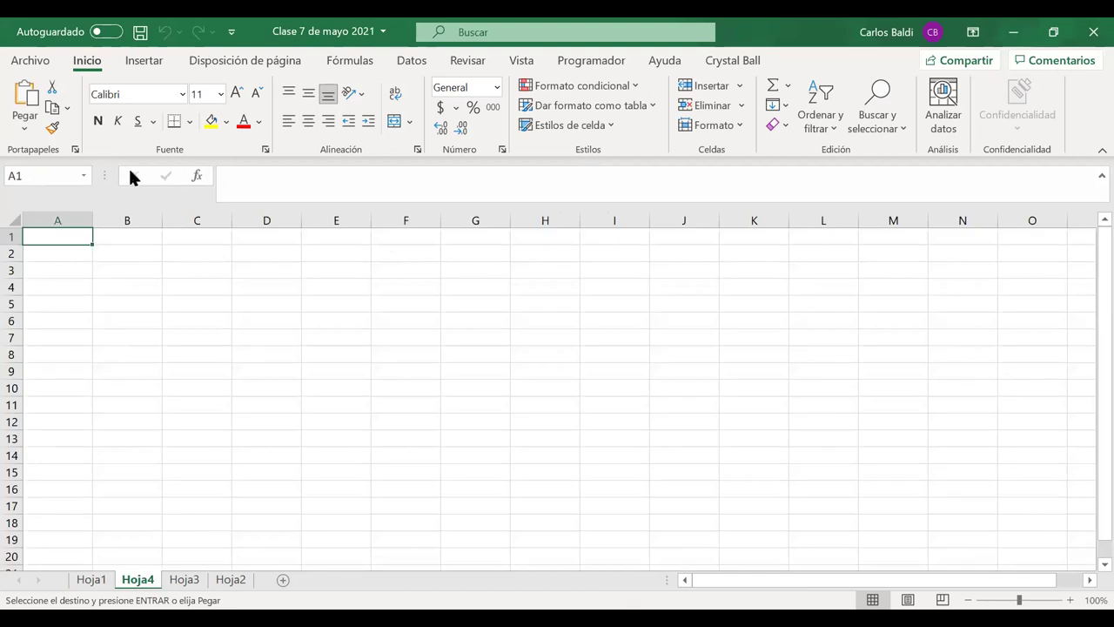
pyautogui.hotkey('ctrl', 'v')
# Enter the standard deviations 0,2 for BETA in C1 and 30 for ALFA in C2
pyautogui.click(184, 236)
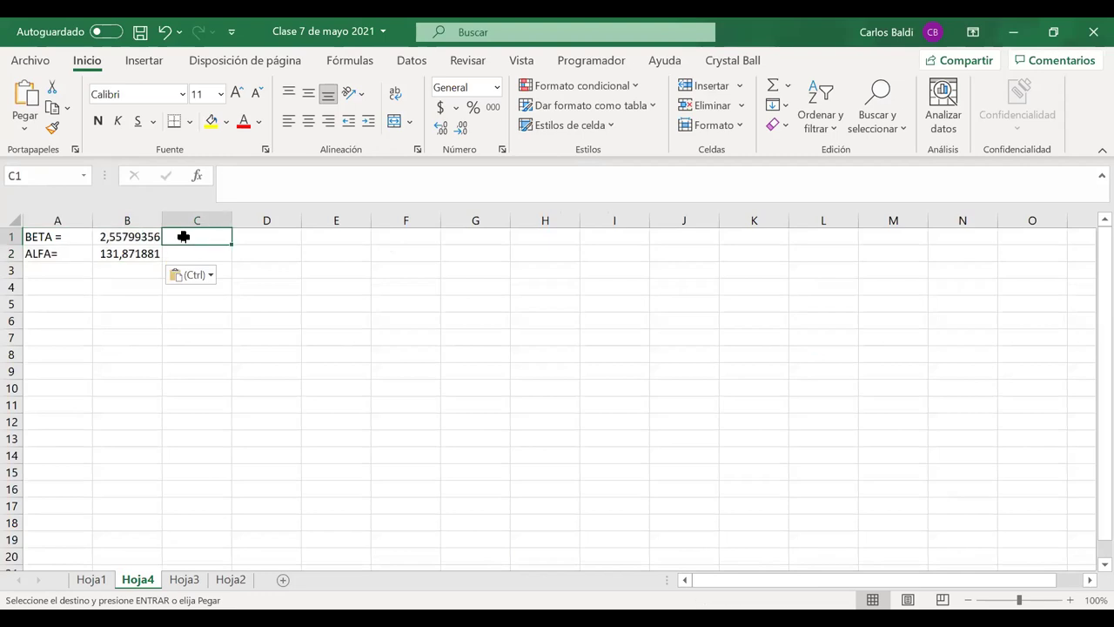
pyautogui.write('2,2')
pyautogui.press('BackSpace')
pyautogui.press('BackSpace')
pyautogui.press('BackSpace')
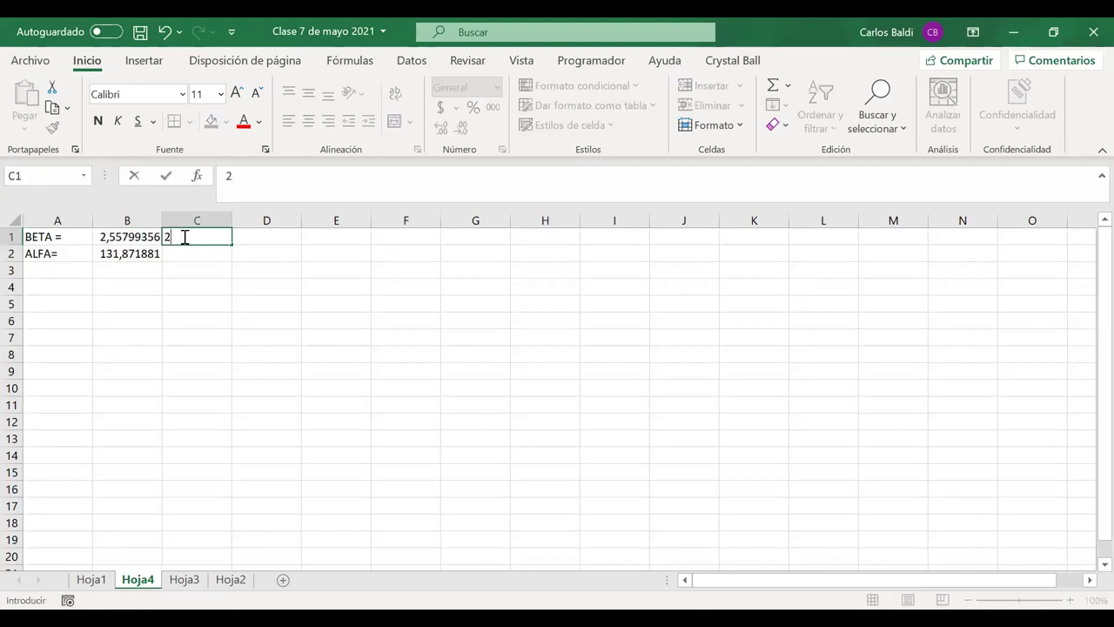
pyautogui.write('0,2')
pyautogui.press('Return')
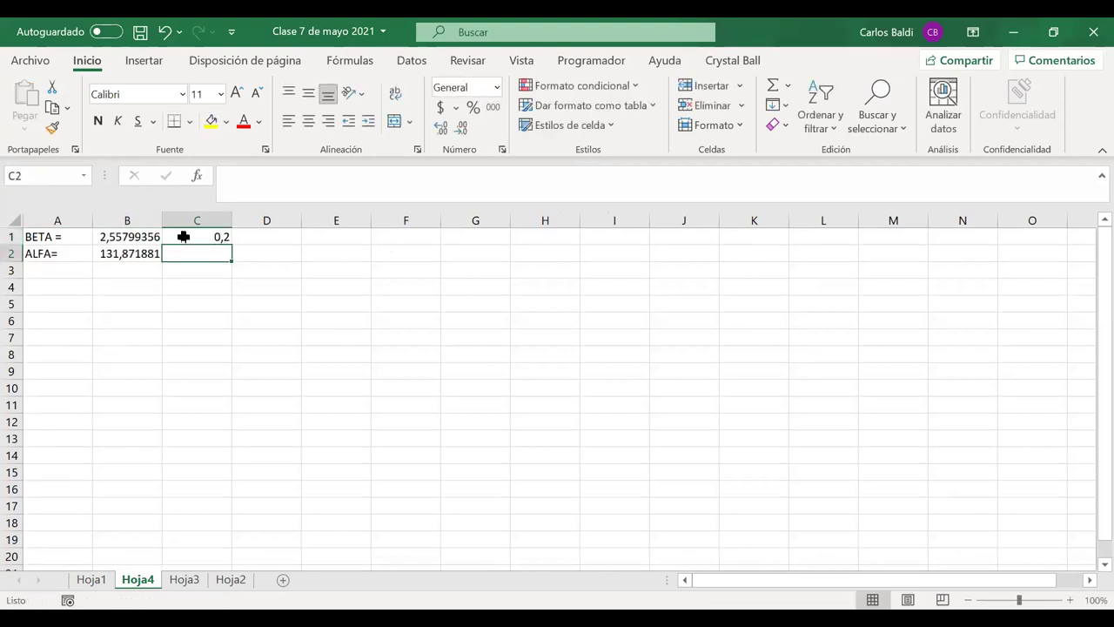
pyautogui.write('30')
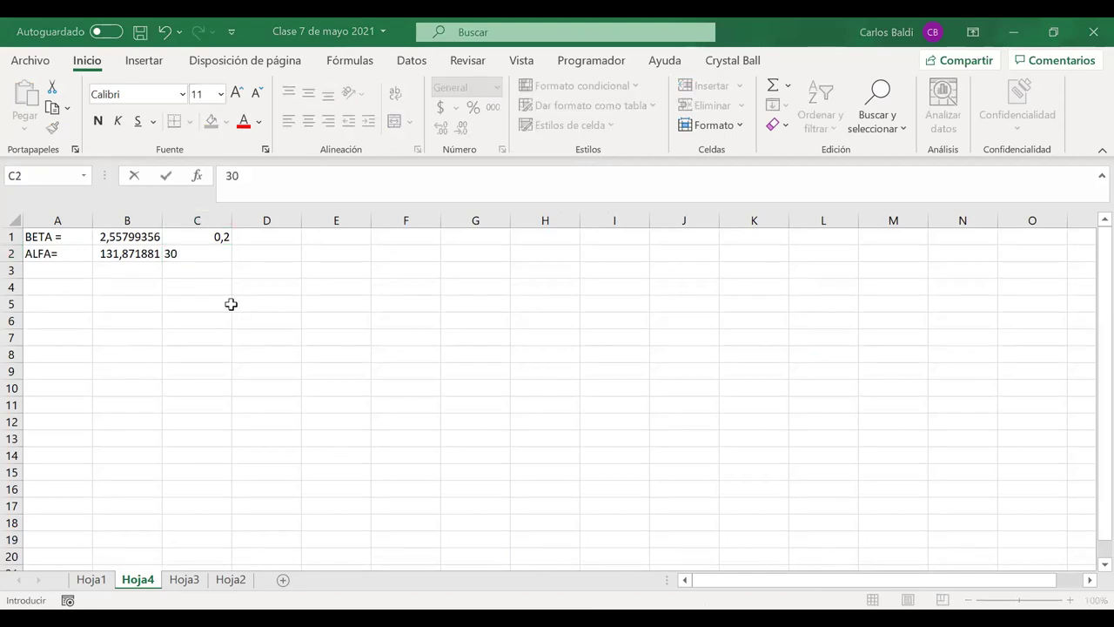
pyautogui.press('Return')
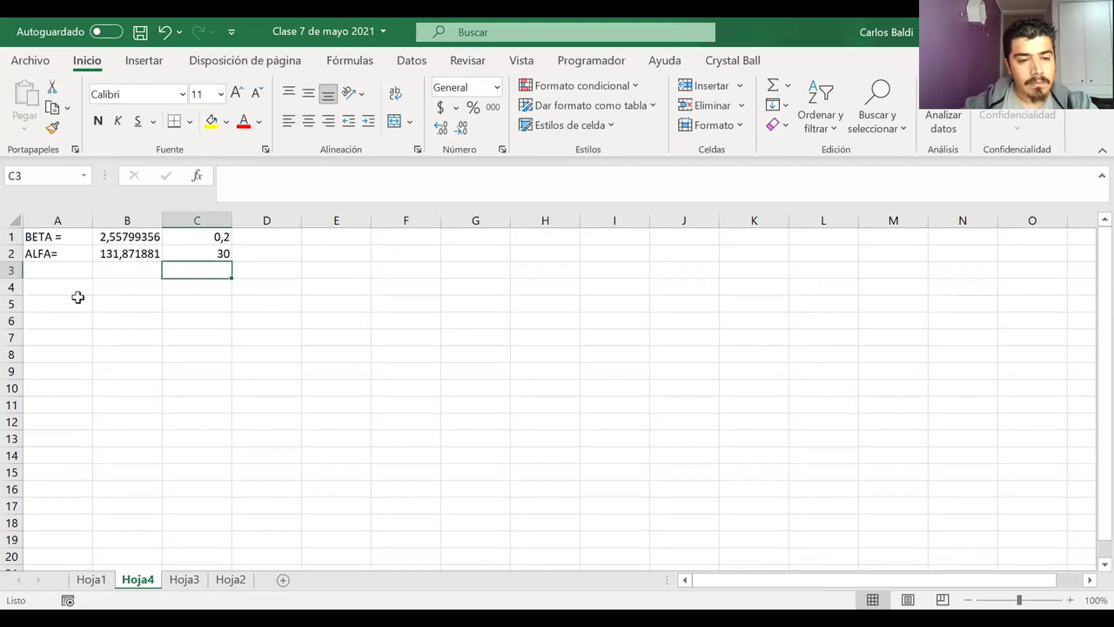
# Add the label TIEMPO in A4 with the value 100 in B4
pyautogui.click(76, 301)
pyautogui.click(74, 288)
pyautogui.write('=EWMPO')
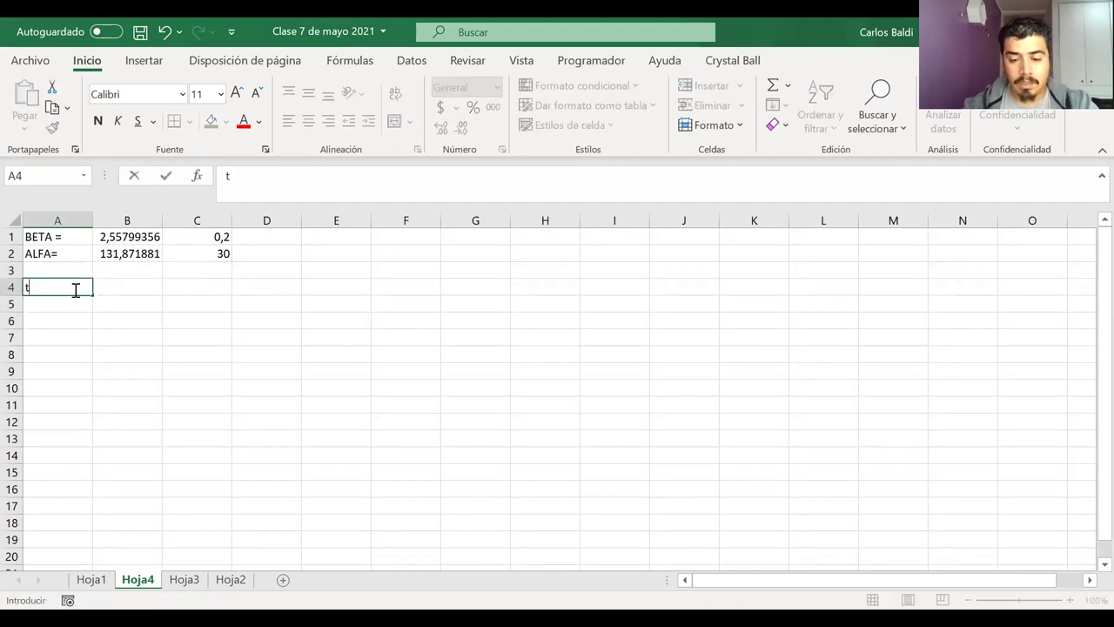
pyautogui.press('BackSpace')
pyautogui.press('BackSpace')
pyautogui.press('BackSpace')
pyautogui.press('BackSpace')
pyautogui.press('BackSpace')
pyautogui.press('BackSpace')
pyautogui.write('TIEMPO')
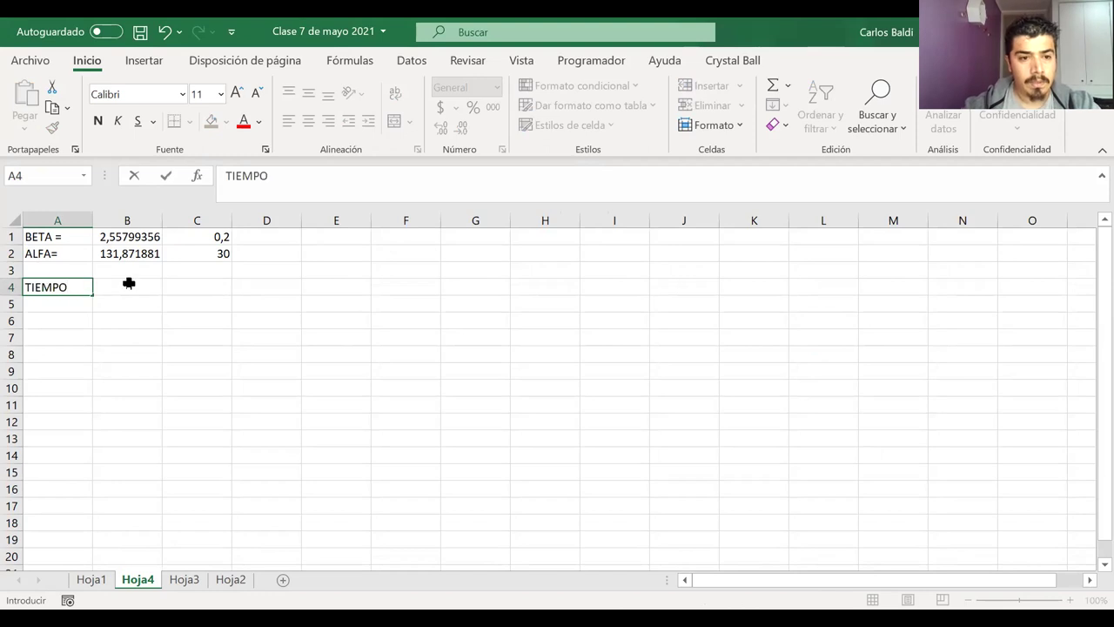
pyautogui.click(129, 283)
pyautogui.write('100')
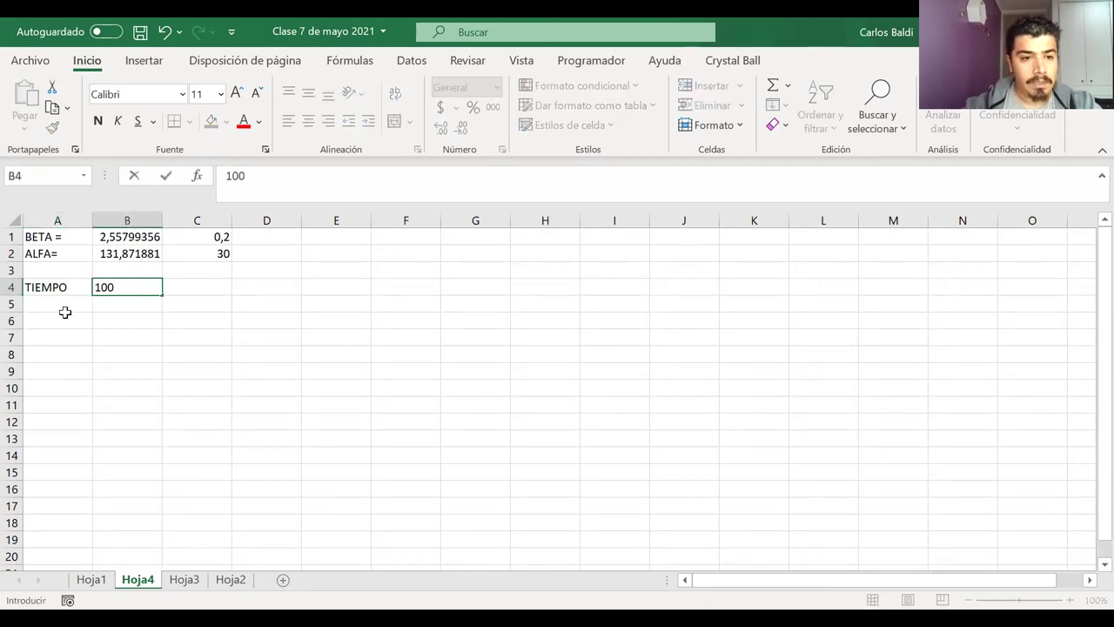
# Enter the label R(t) below TIEMPO and move it down to A6, leaving row 5 empty
pyautogui.click(59, 305)
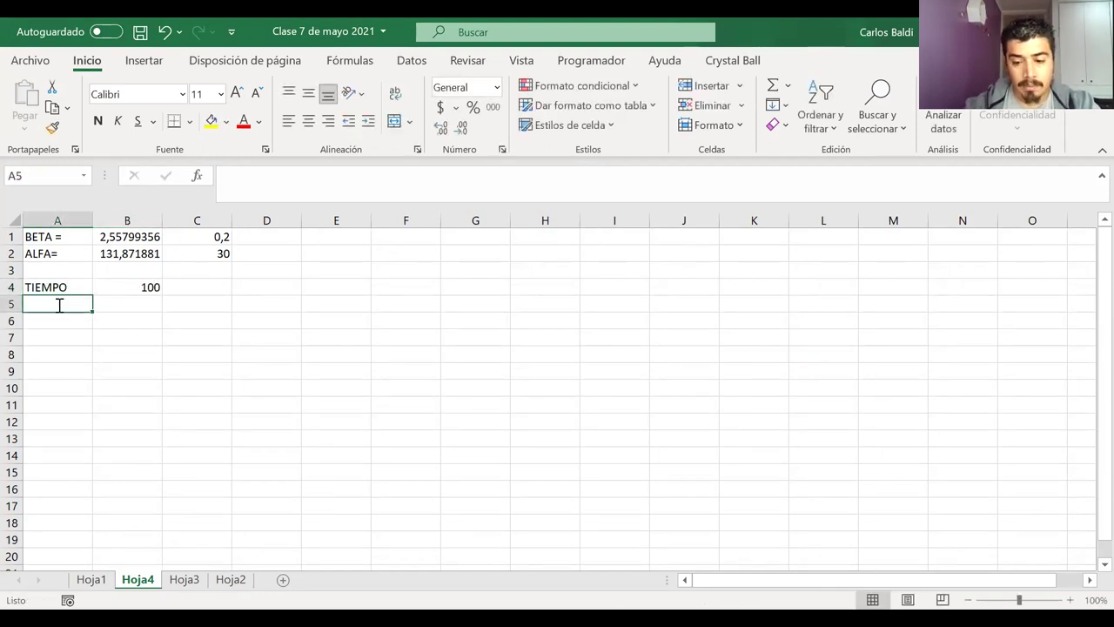
pyautogui.press('BackSpace')
pyautogui.write('R')
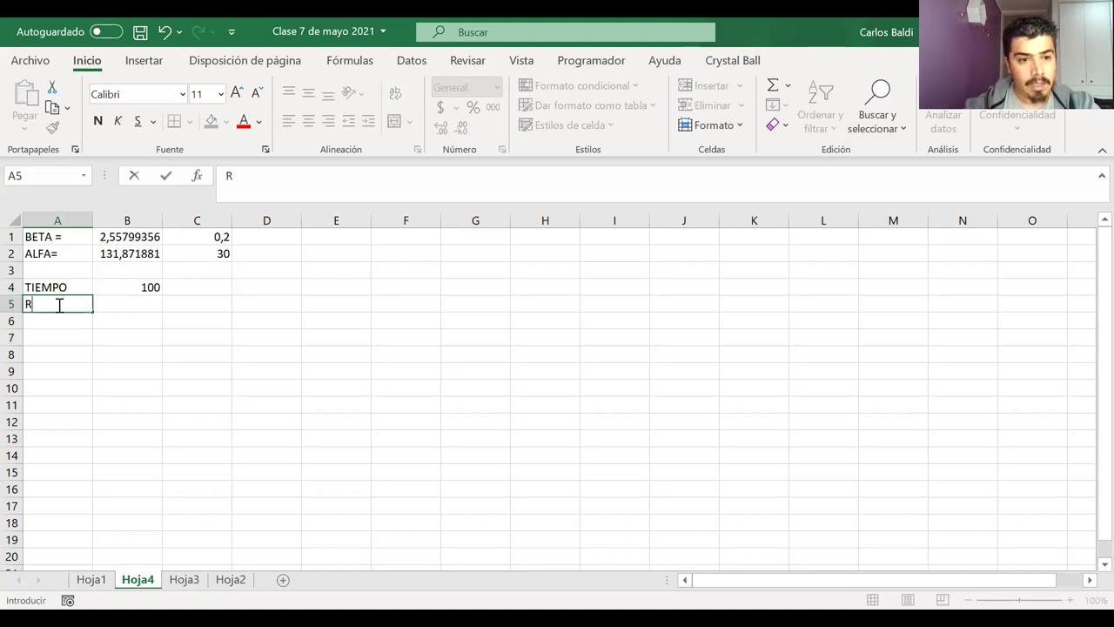
pyautogui.write('(T')
pyautogui.press('BackSpace')
pyautogui.write('t')
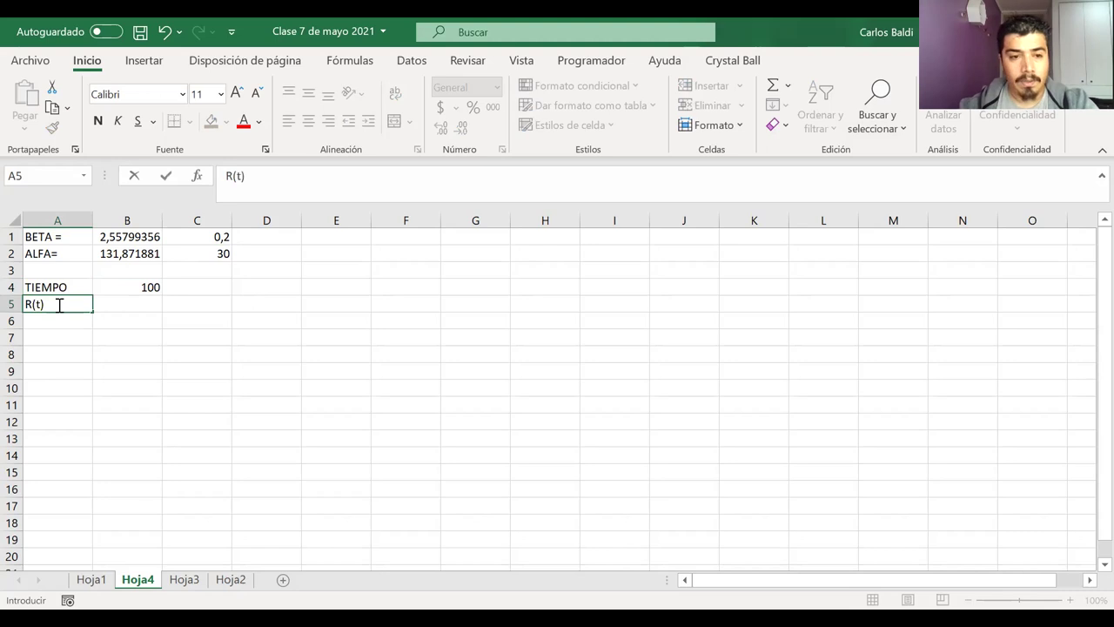
pyautogui.click(113, 301)
pyautogui.click(76, 303)
pyautogui.moveTo(72, 311); pyautogui.dragTo(73, 318)
# Enter the formula =EXP(-((B4/B2))) in B6, accepting the parenthesis correction
pyautogui.click(116, 320)
pyautogui.write('=')
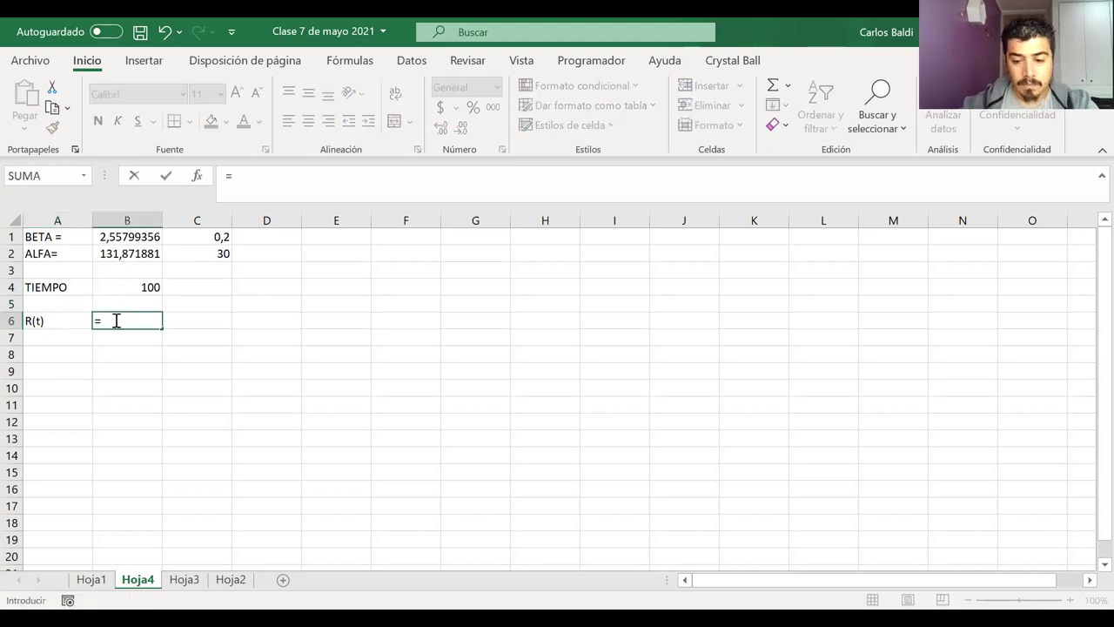
pyautogui.write('E')
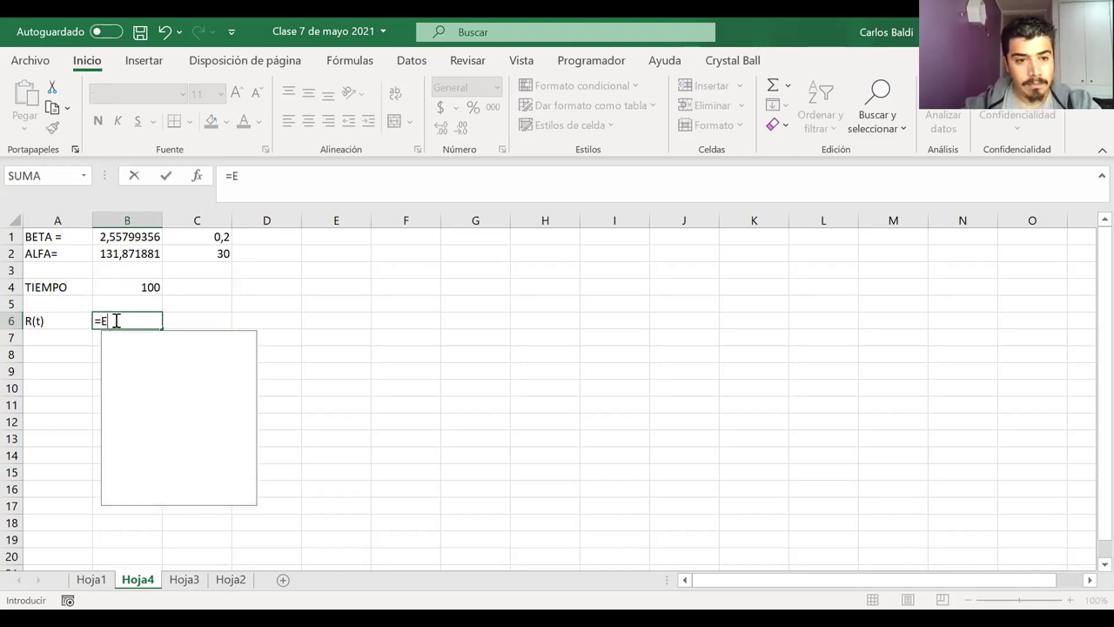
pyautogui.write('XP(')
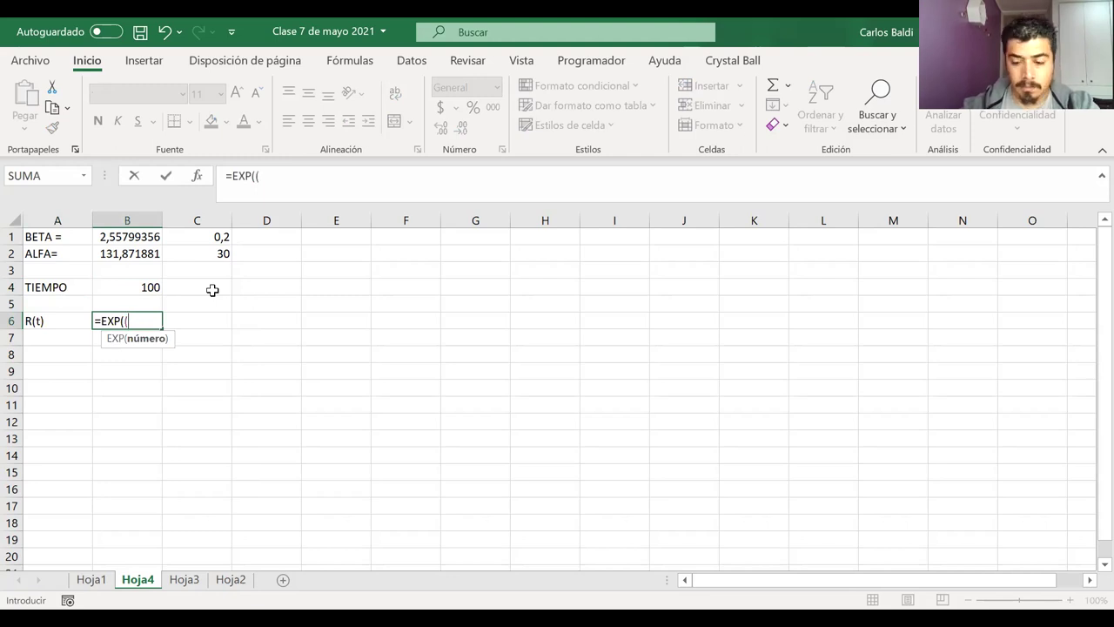
pyautogui.write('(-(')
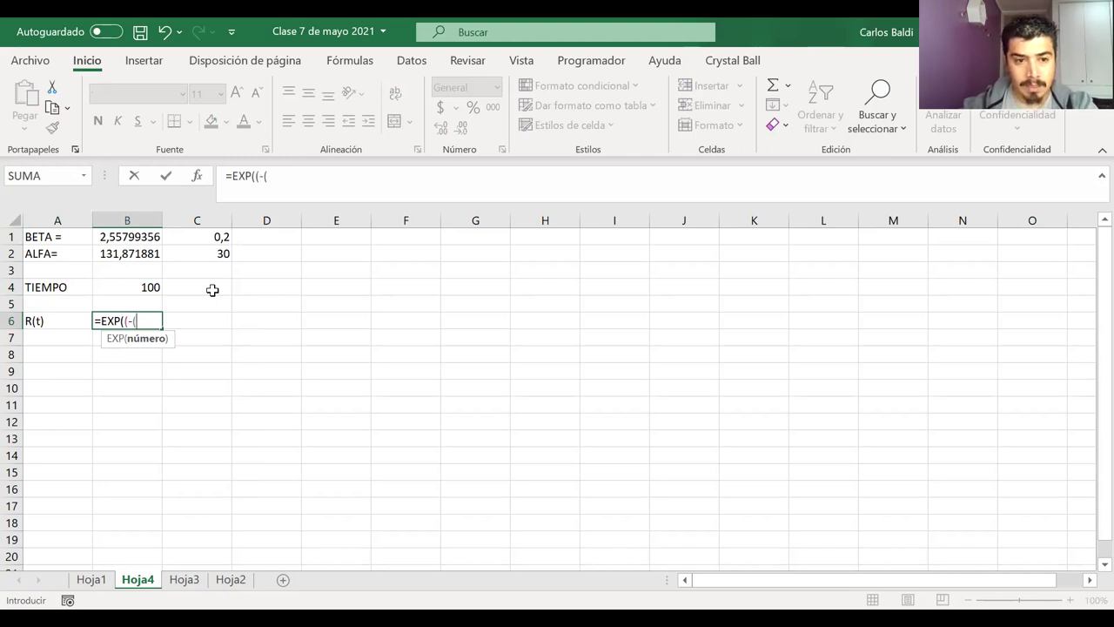
pyautogui.press('BackSpace')
pyautogui.press('BackSpace')
pyautogui.press('BackSpace')
pyautogui.write('-(')
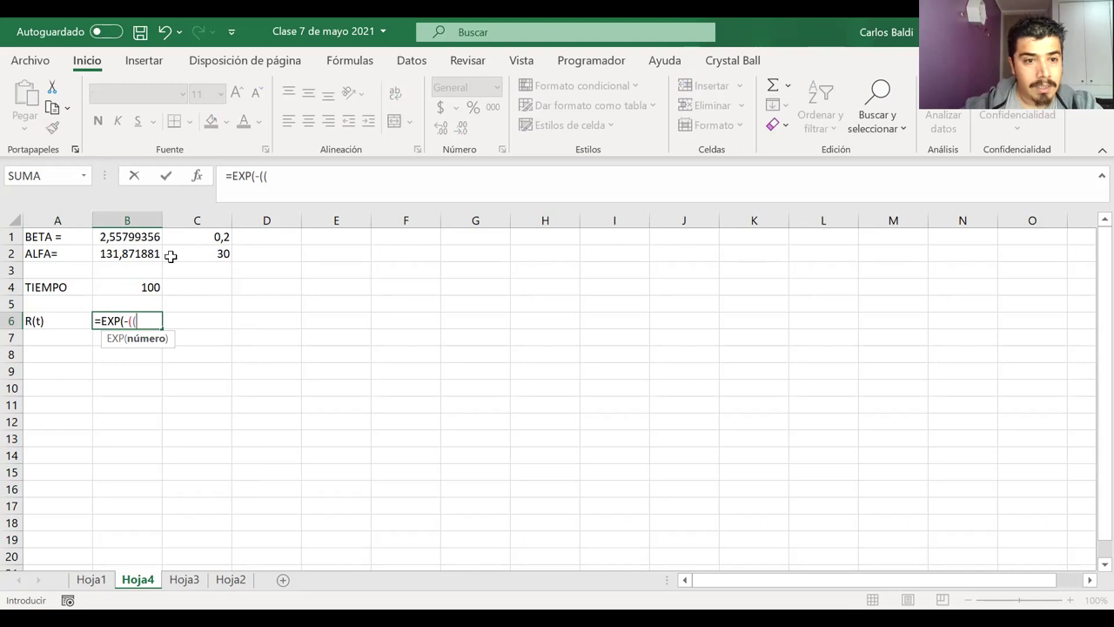
pyautogui.write('(')
pyautogui.click(140, 277)
pyautogui.write('/')
pyautogui.click(128, 253)
pyautogui.write(')')
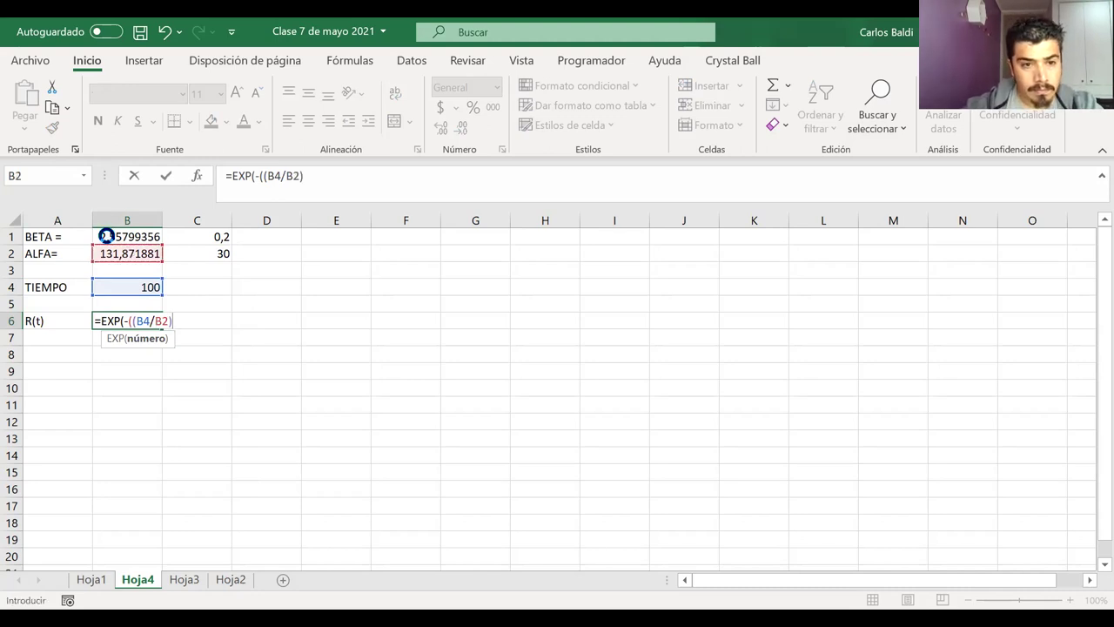
pyautogui.press('Return')
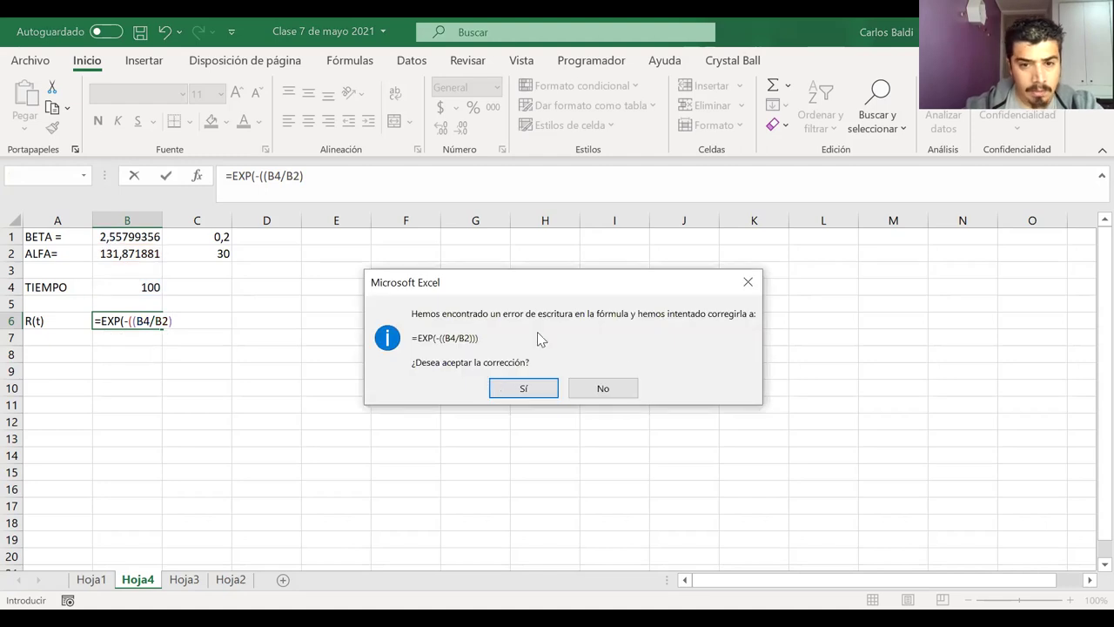
pyautogui.click(524, 389)
# Raise the time-to-ALFA ratio in B6 to the BETA power, making the formula =EXP(-((B4/B2)^B1))
pyautogui.click(144, 320)
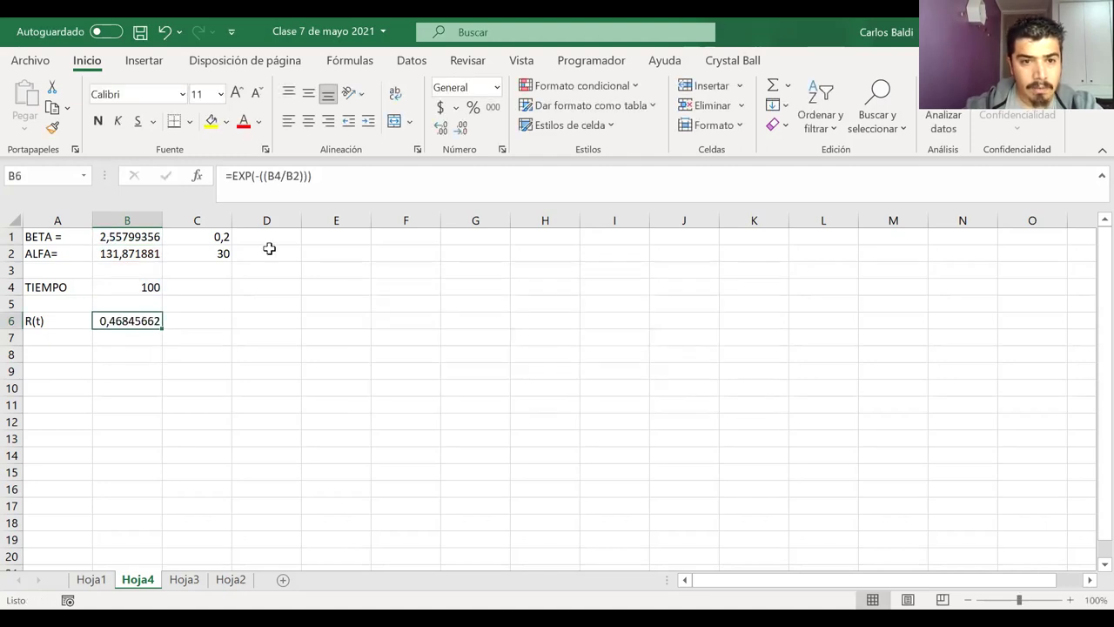
pyautogui.click(305, 176)
pyautogui.write('^^')
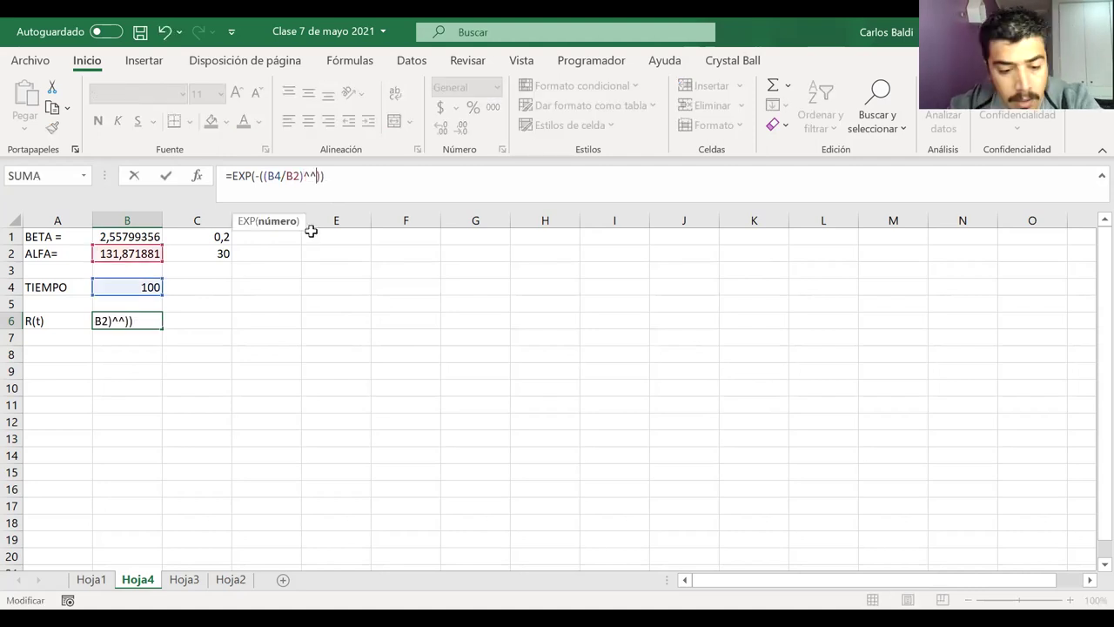
pyautogui.press('BackSpace')
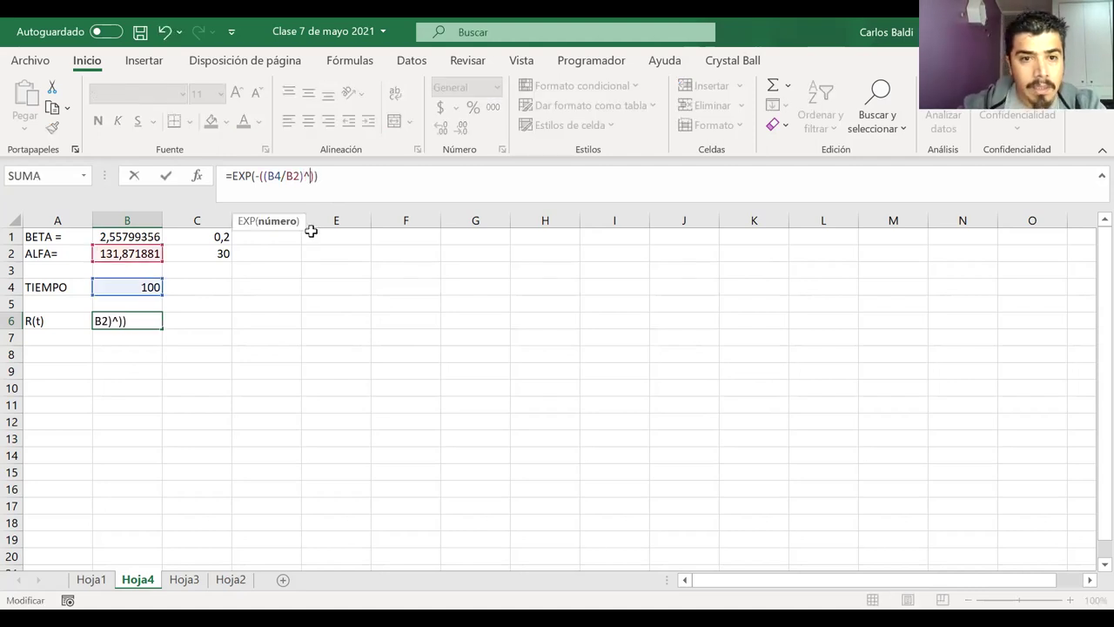
pyautogui.click(119, 237)
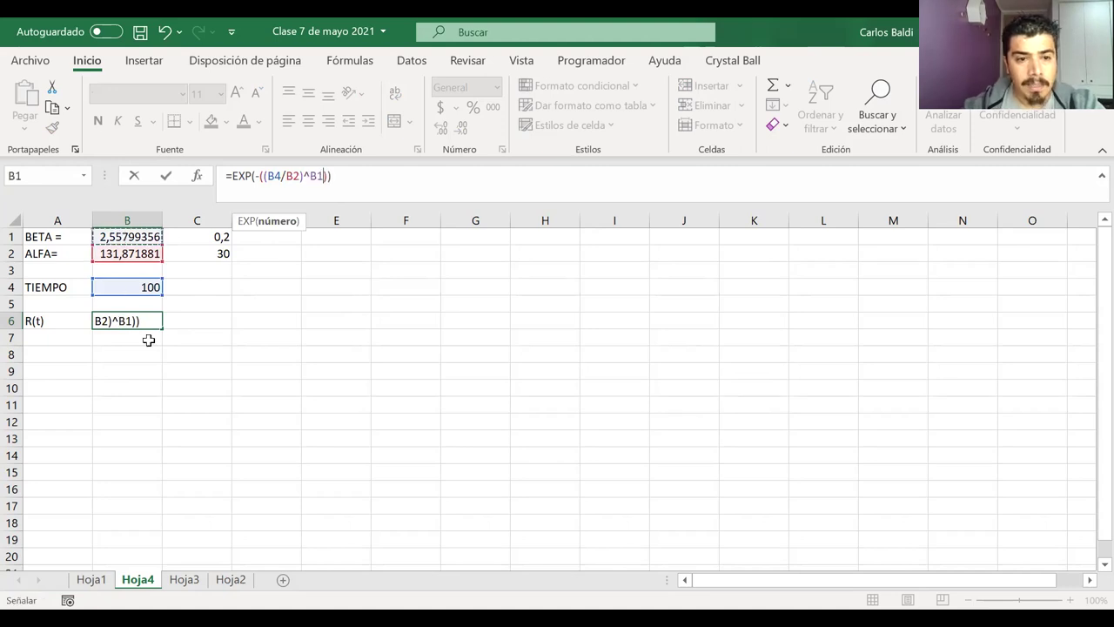
pyautogui.press('Return')
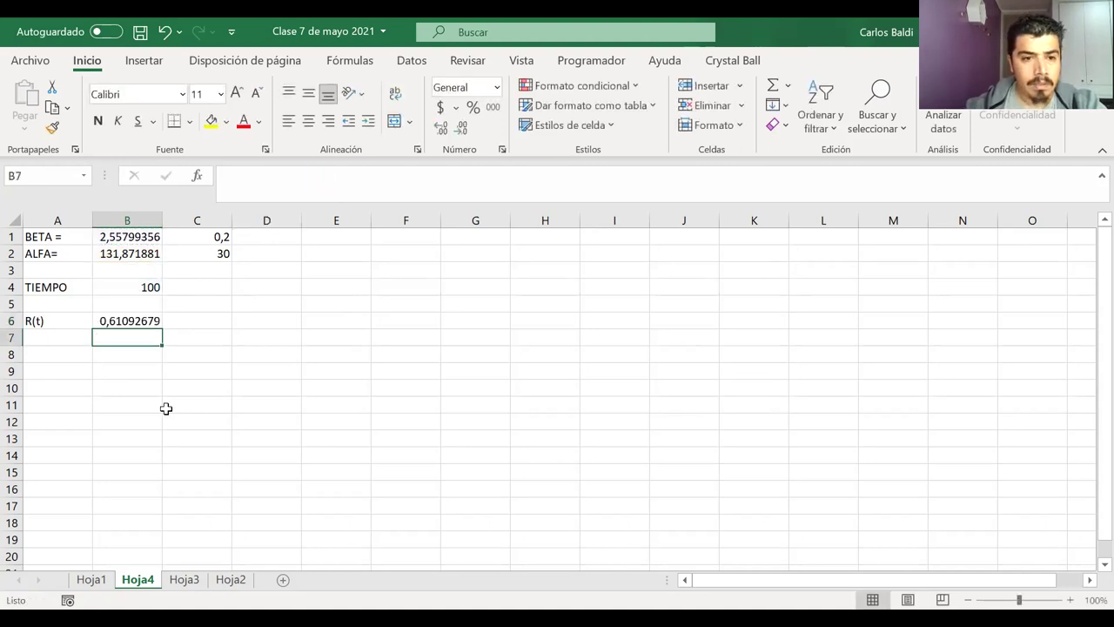
# Format the R(t) result in B6 as a percentage with two decimals
pyautogui.click(124, 320)
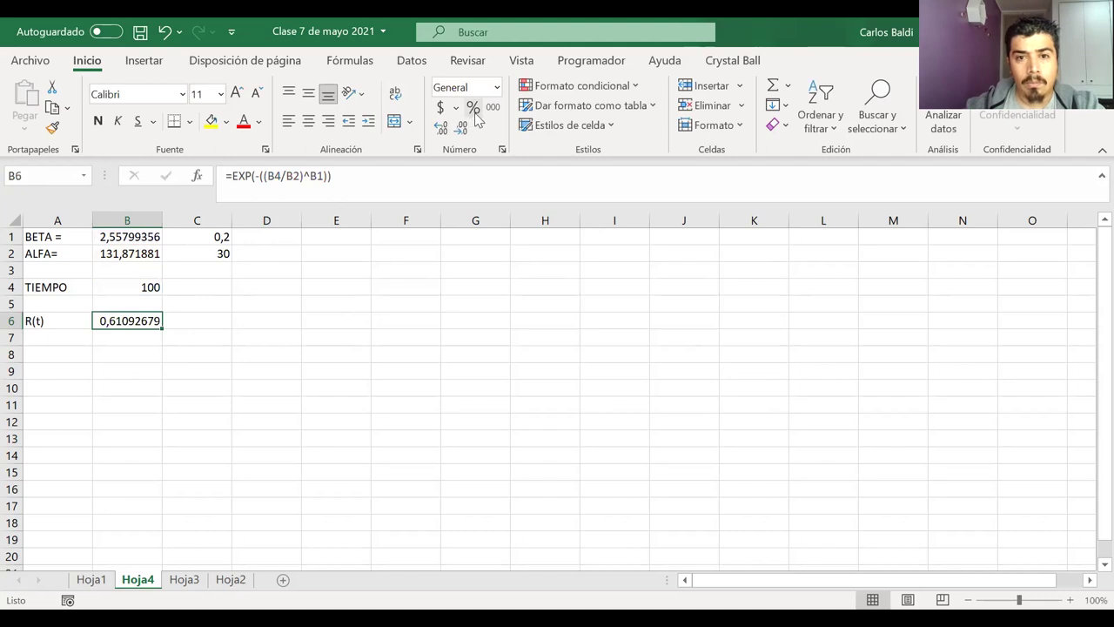
pyautogui.click(472, 106)
pyautogui.click(438, 128)
pyautogui.click(439, 128)
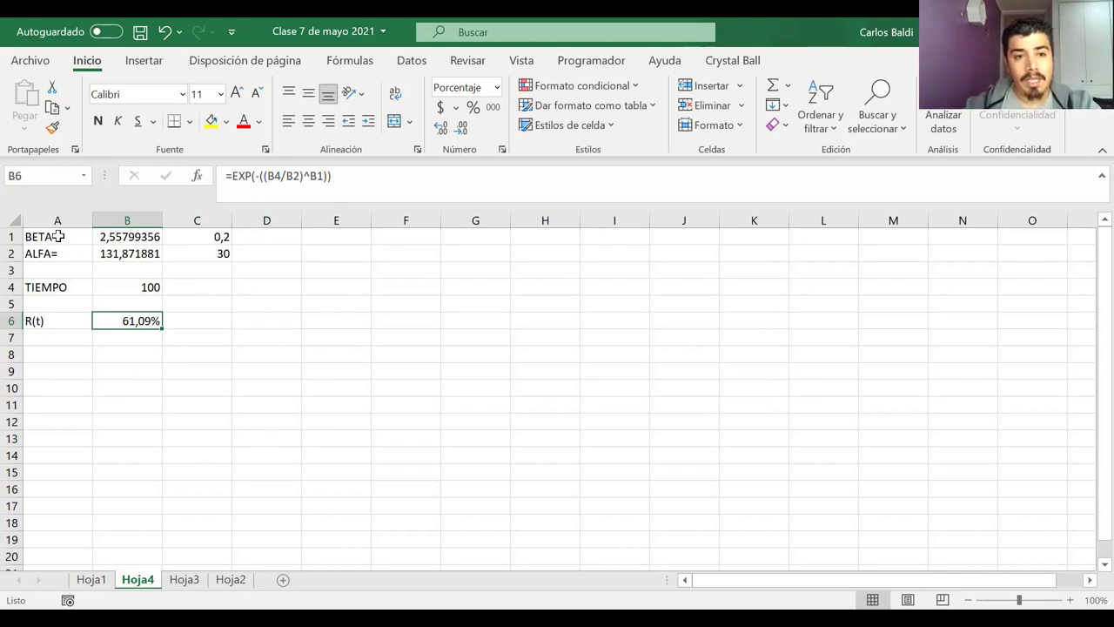
# Start a Crystal Ball assumption for BETA in B1 with a Normal distribution and link its standard deviation to C1
pyautogui.moveTo(58, 233); pyautogui.dragTo(202, 253)
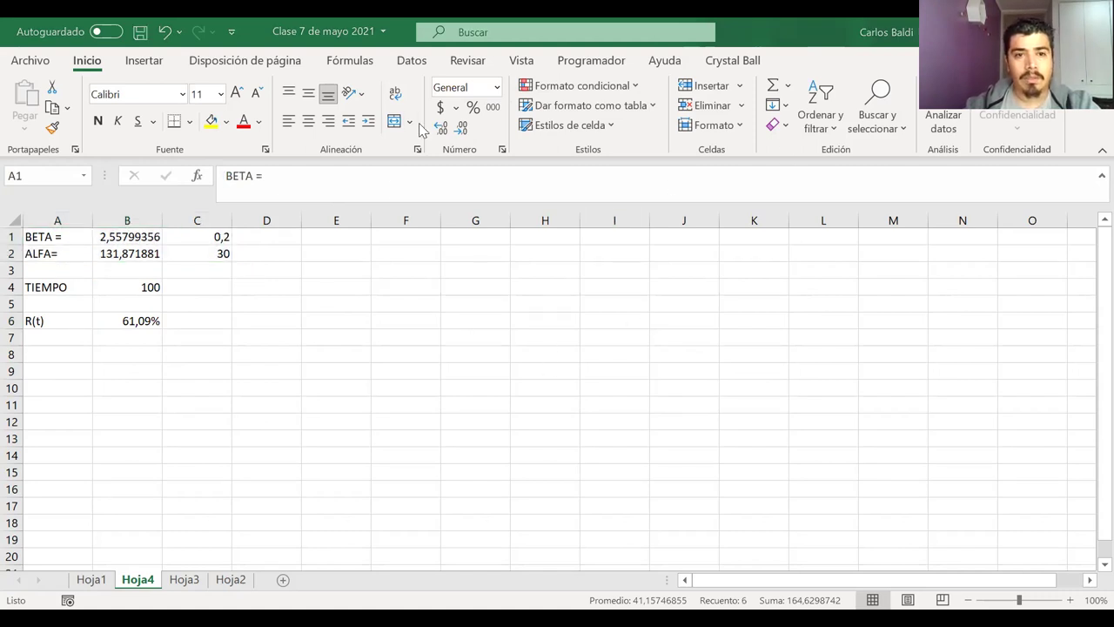
pyautogui.click(721, 60)
pyautogui.click(39, 103)
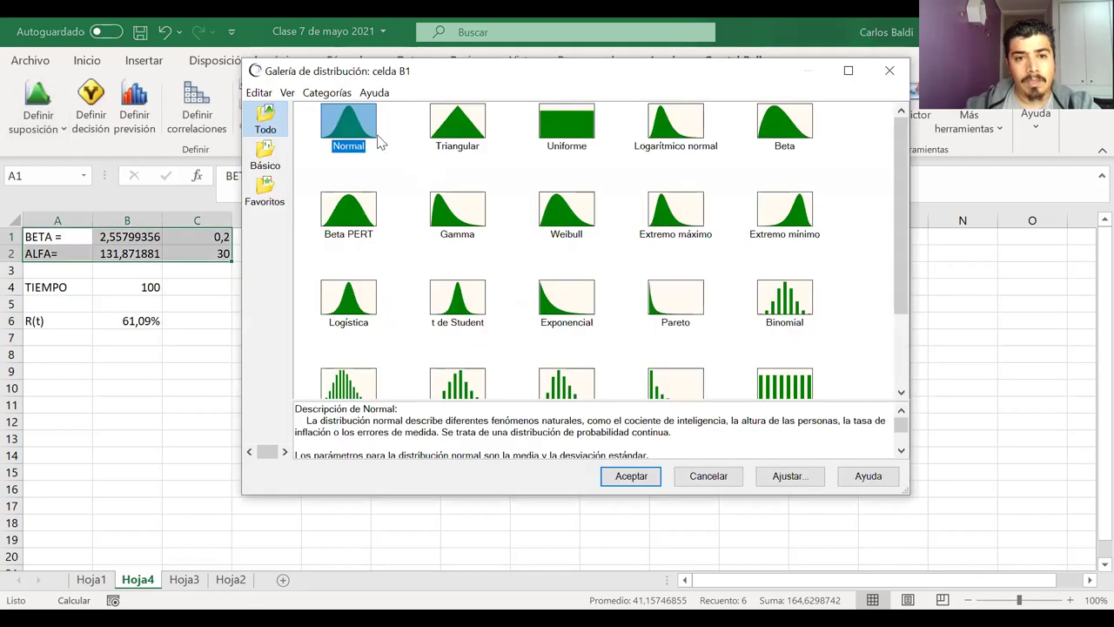
pyautogui.doubleClick(346, 127)
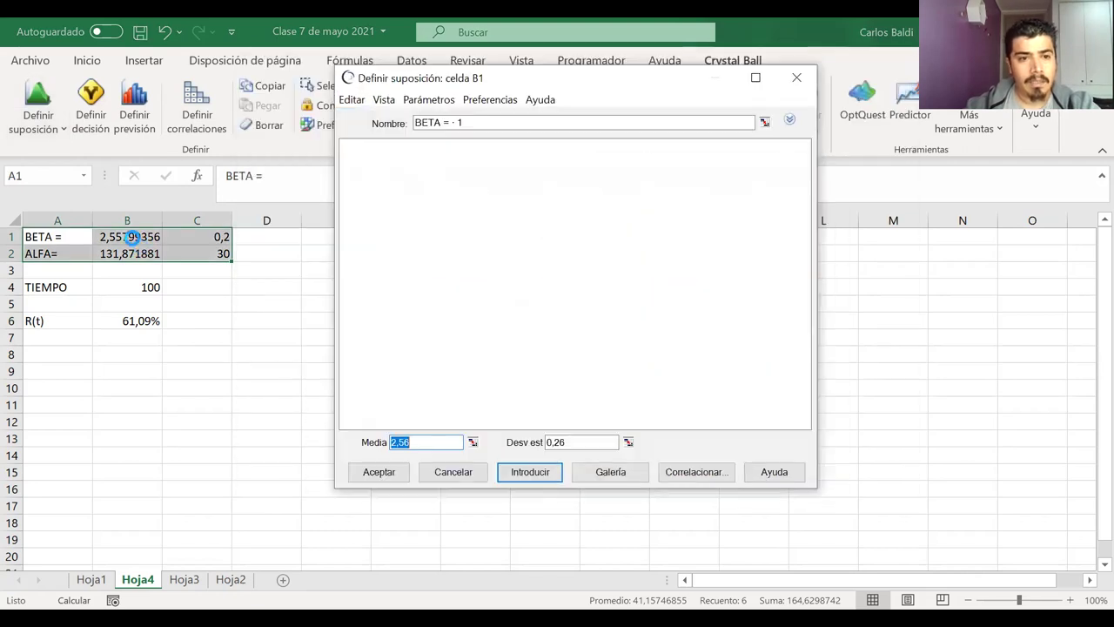
pyautogui.click(572, 442)
pyautogui.moveTo(572, 442); pyautogui.dragTo(560, 442)
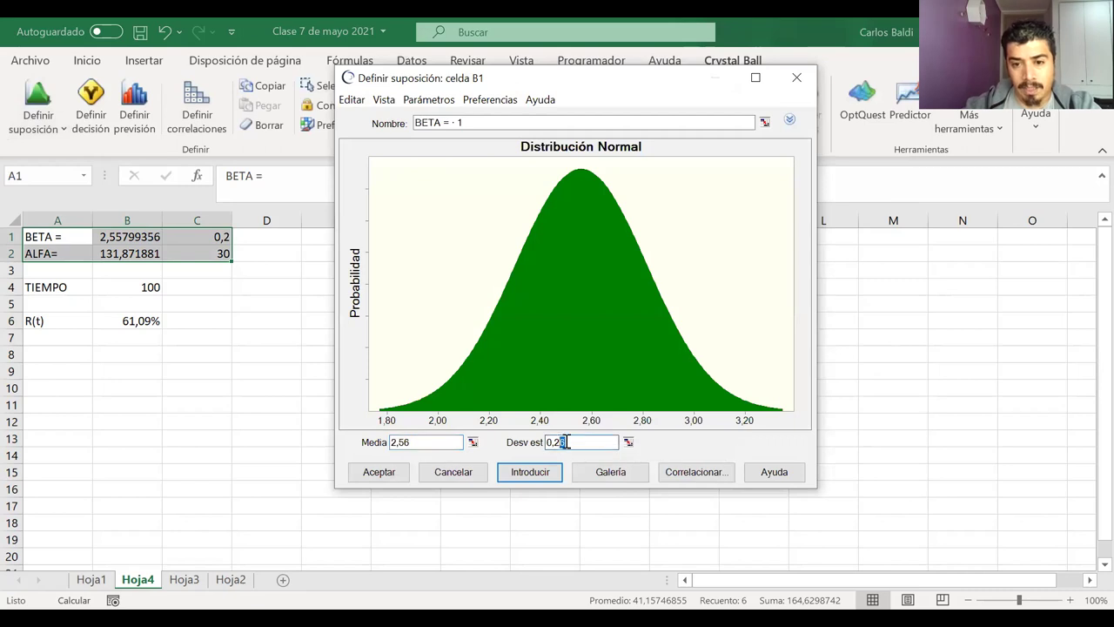
pyautogui.click(627, 442)
pyautogui.click(202, 237)
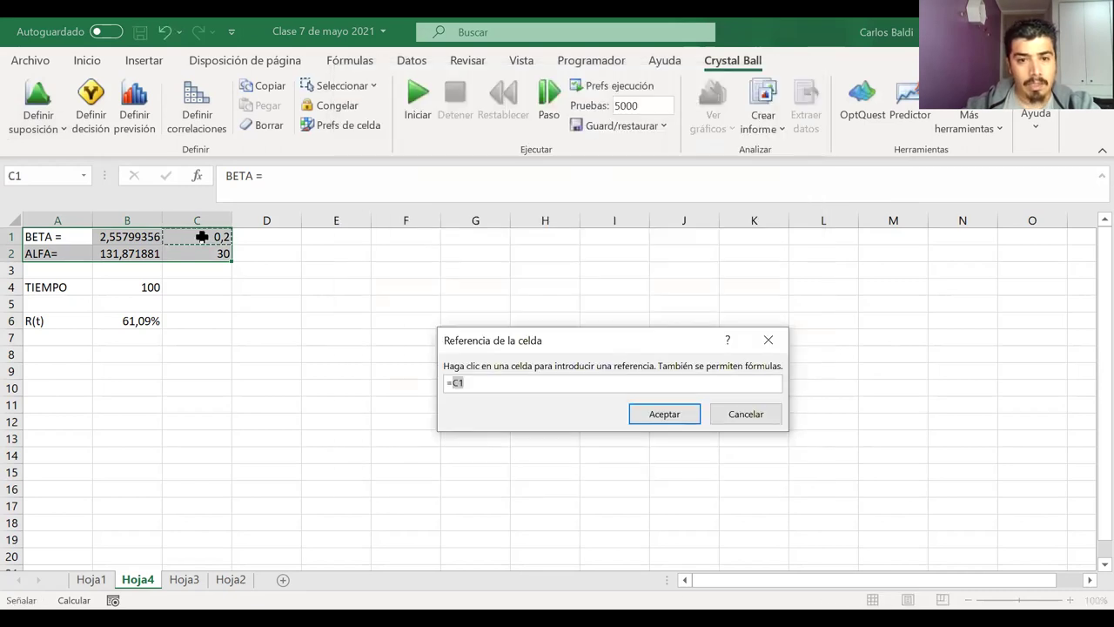
pyautogui.click(667, 415)
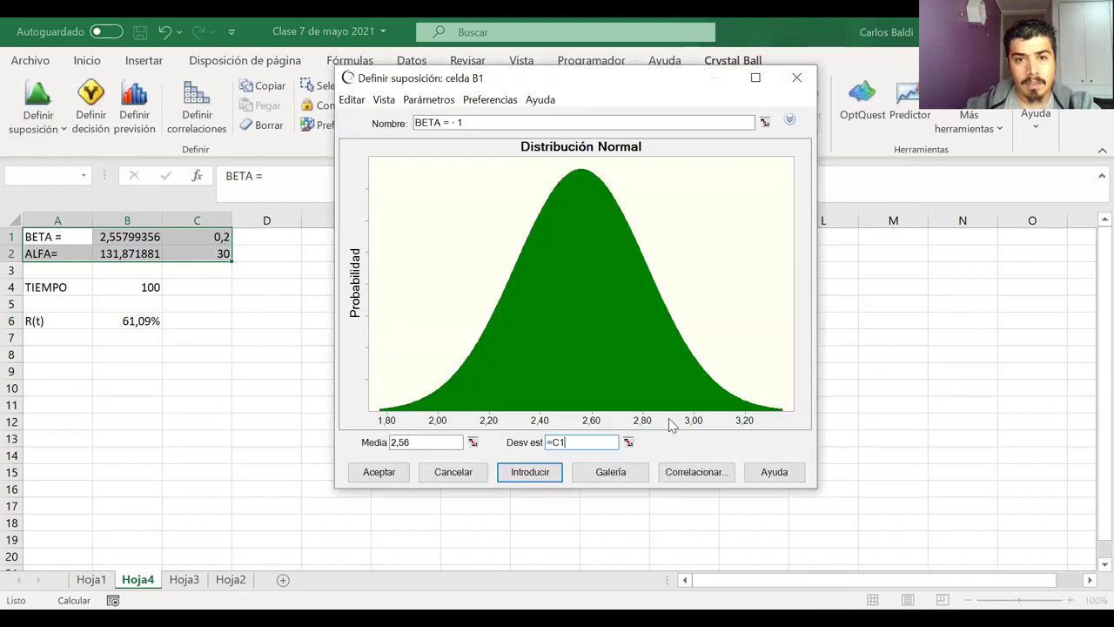
# Shorten the B1 assumption's name to "BETA =" and accept the assumption
pyautogui.click(448, 123)
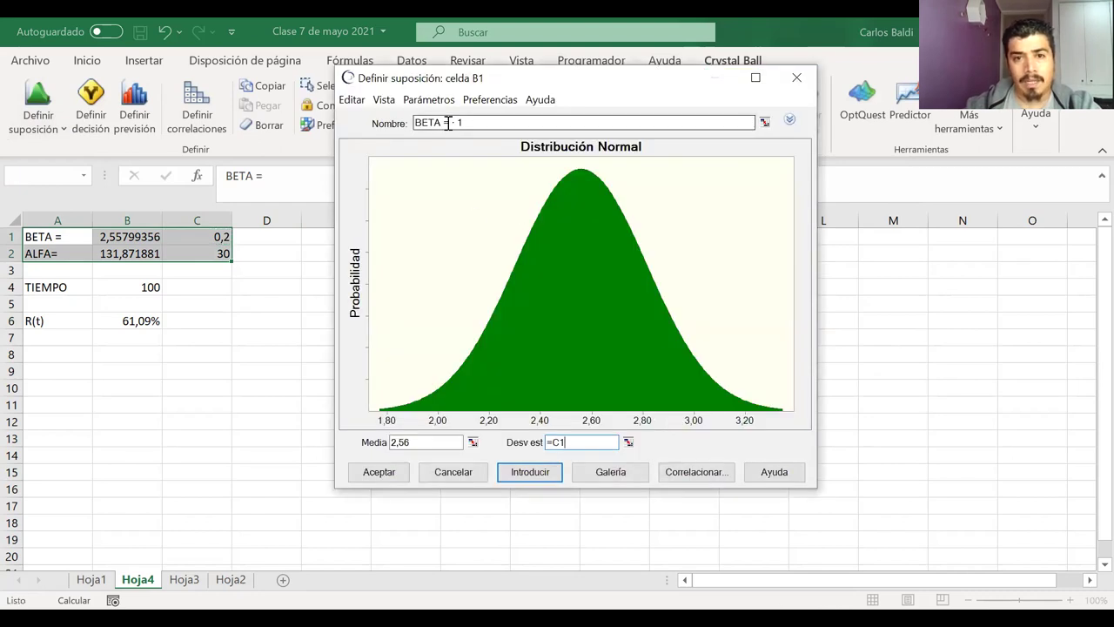
pyautogui.moveTo(449, 123); pyautogui.dragTo(488, 125)
pyautogui.press('BackSpace')
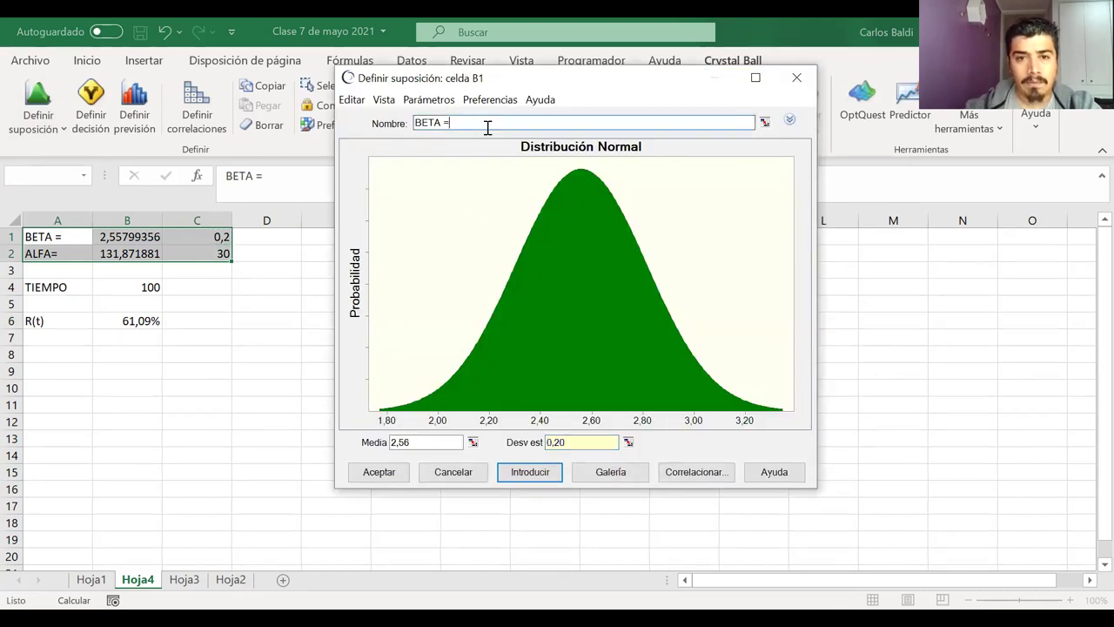
pyautogui.click(520, 476)
pyautogui.click(369, 472)
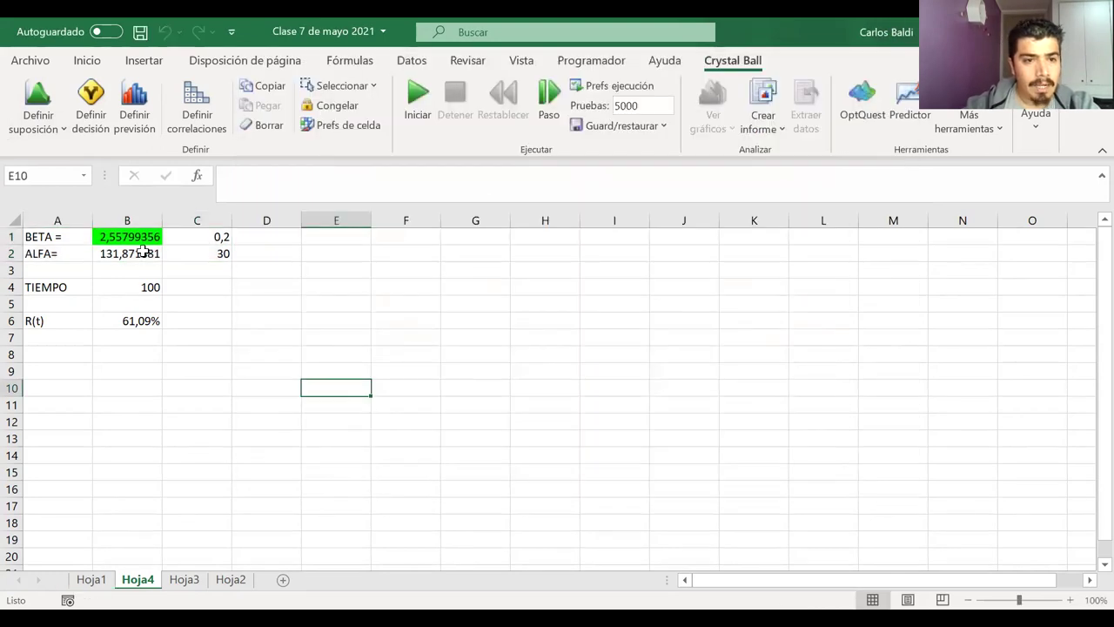
# Define a Normal assumption for ALFA in B2 with its standard deviation linked to C2
pyautogui.click(139, 252)
pyautogui.click(37, 109)
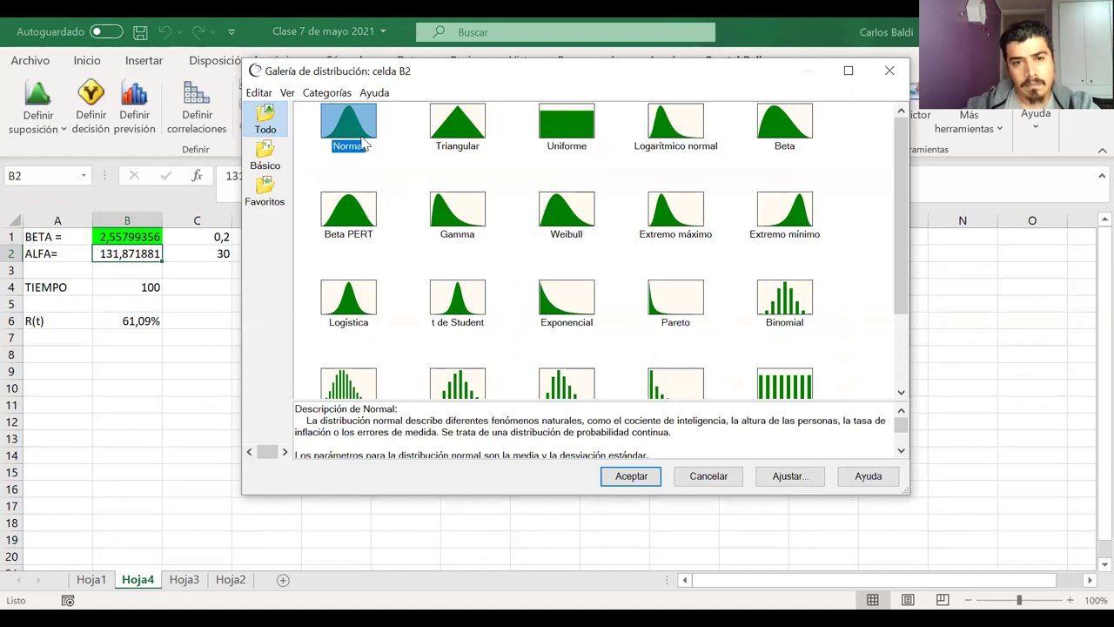
pyautogui.press('Return')
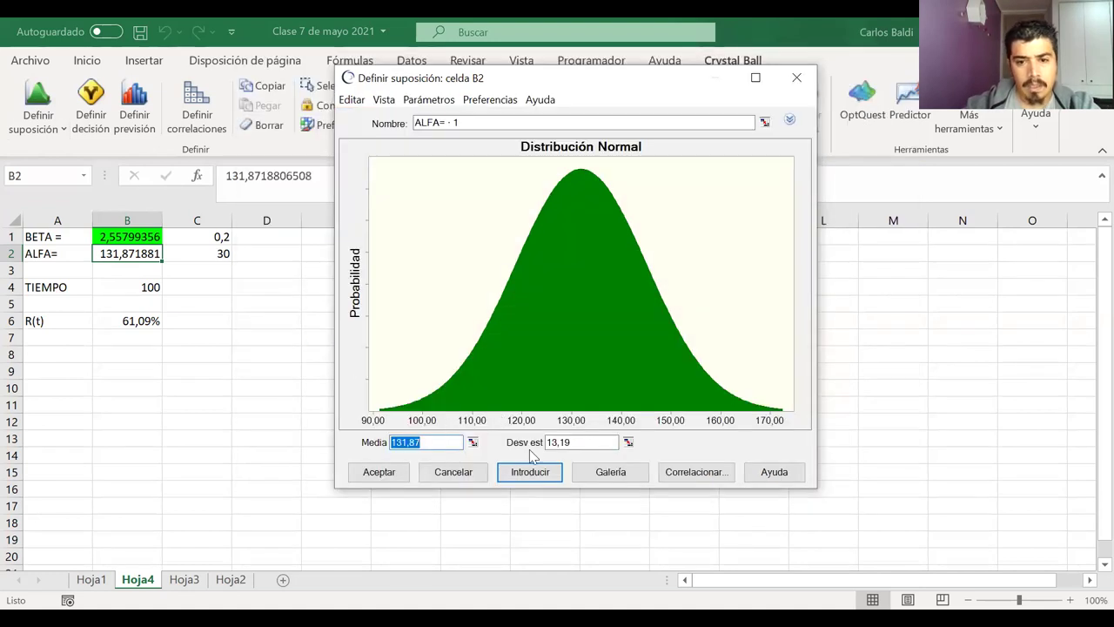
pyautogui.click(632, 444)
pyautogui.click(221, 254)
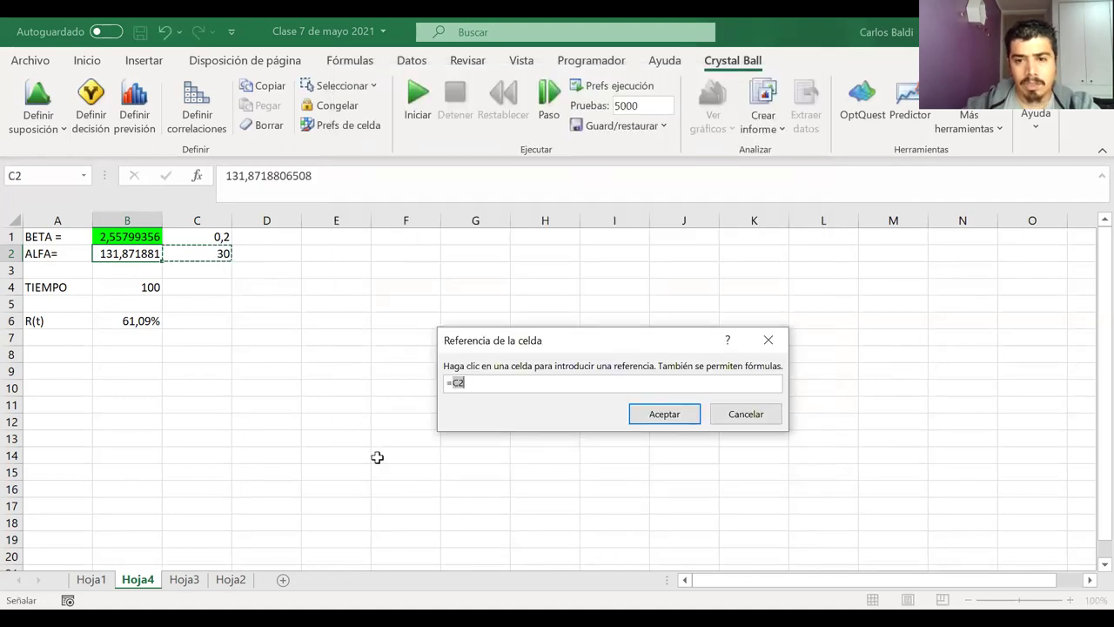
pyautogui.press('Return')
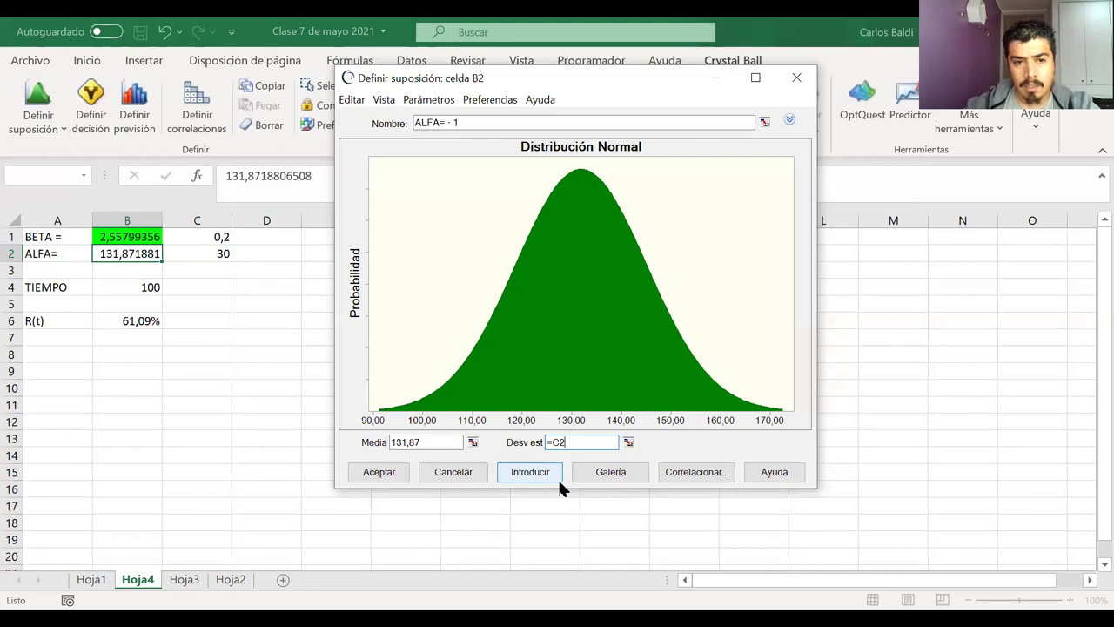
pyautogui.click(547, 478)
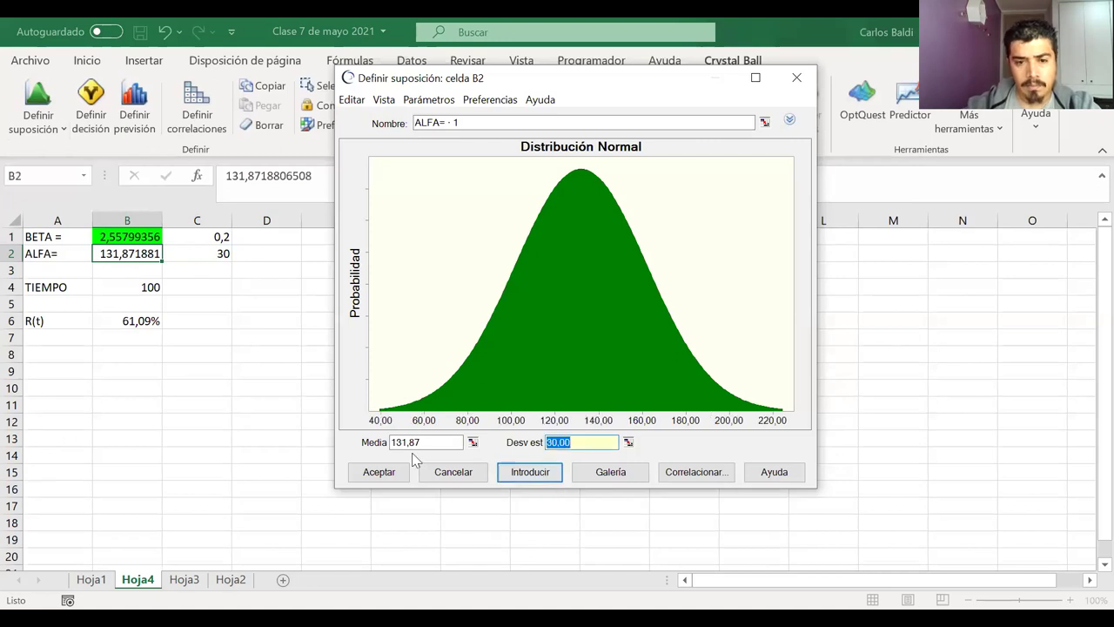
pyautogui.click(388, 476)
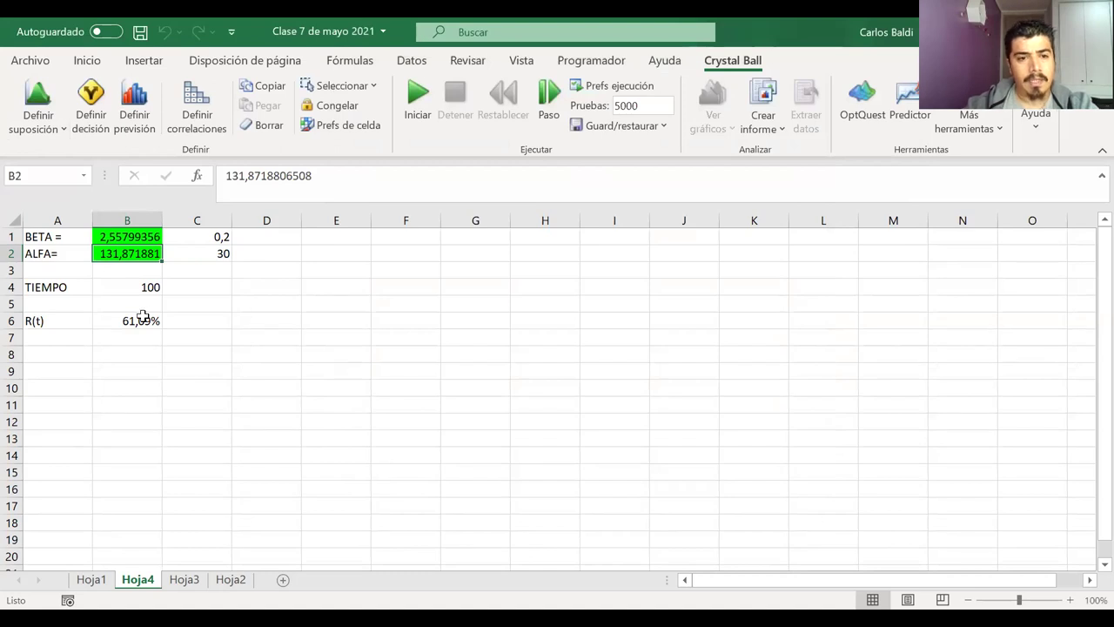
# Define B6 as a Crystal Ball forecast named R(t)
pyautogui.click(143, 317)
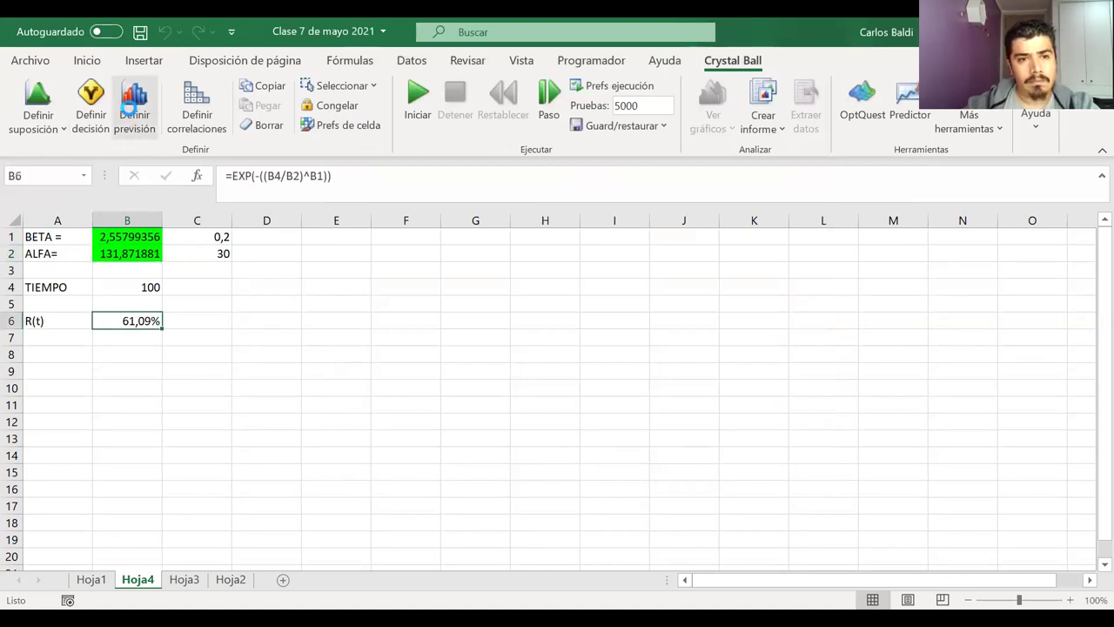
pyautogui.click(131, 115)
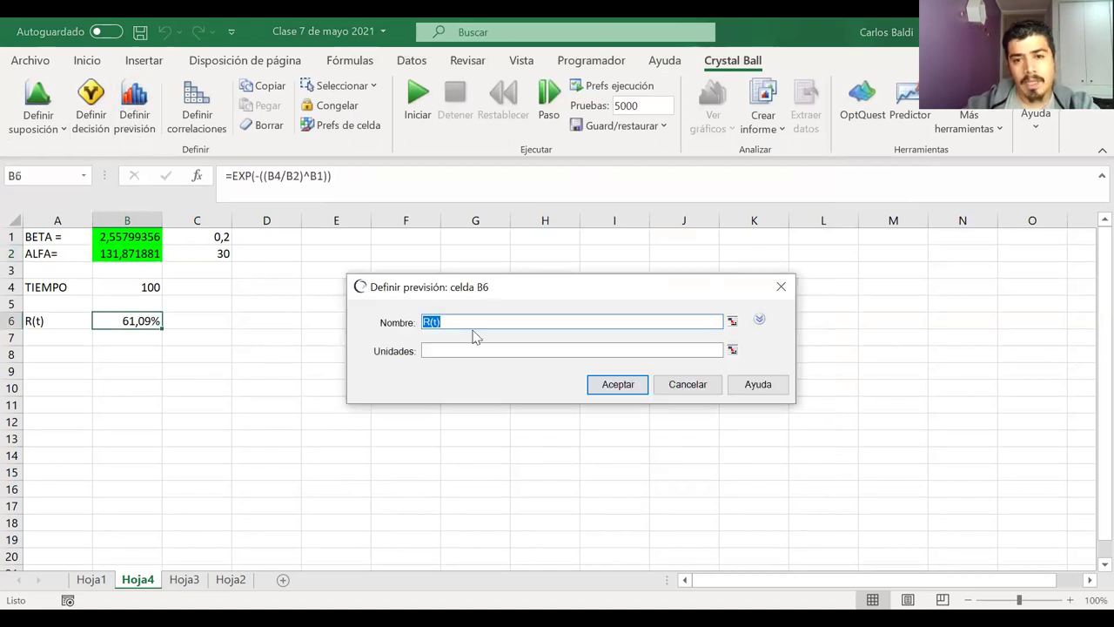
pyautogui.click(627, 384)
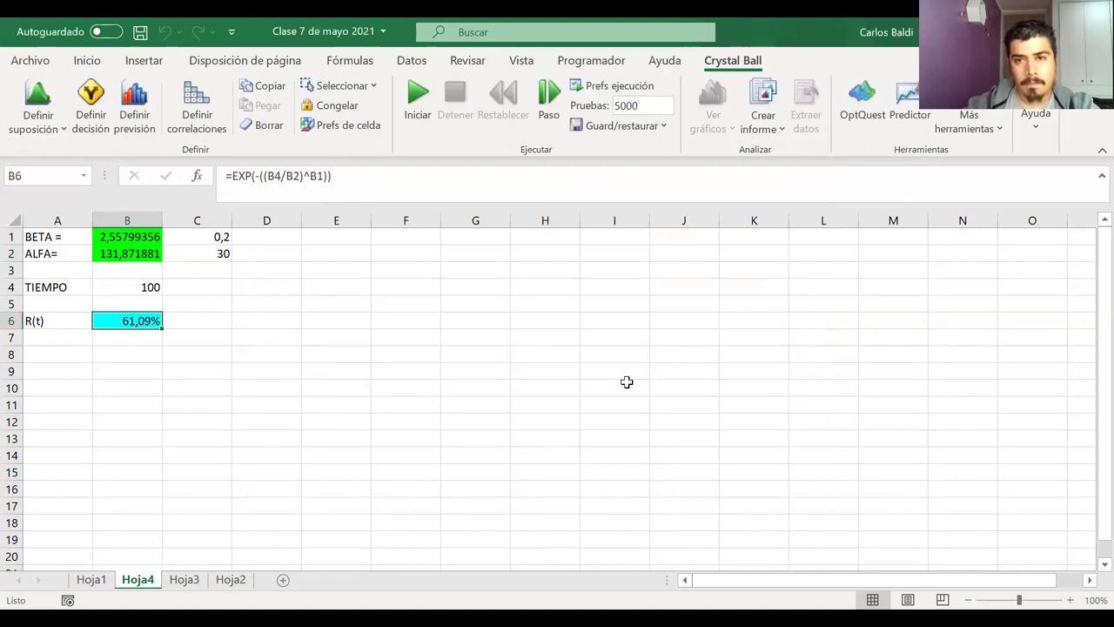
# Run the Crystal Ball simulation with 5000 trials
pyautogui.click(418, 94)
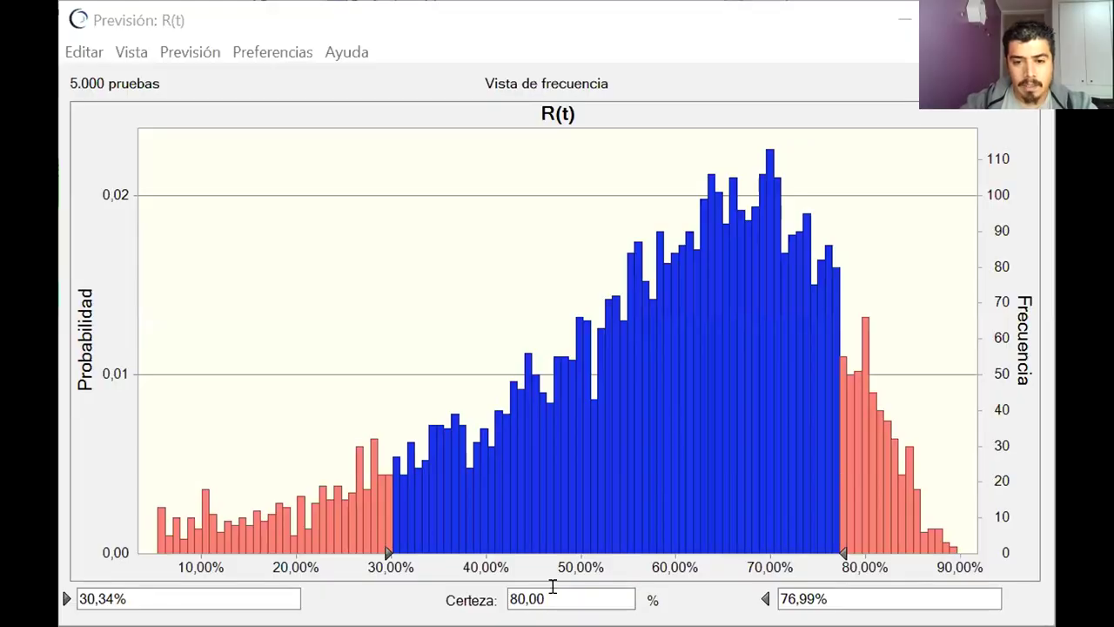
# Try a certainty of 100% on the R(t) forecast chart and restore it to 80%
pyautogui.doubleClick(552, 598)
pyautogui.write('100')
pyautogui.press('Return')
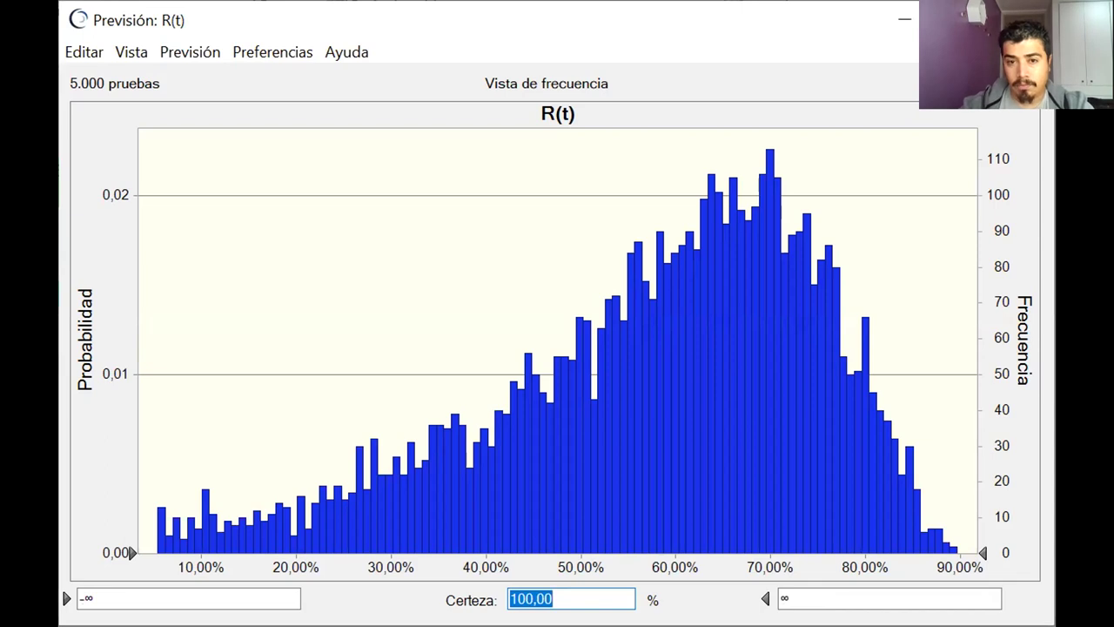
pyautogui.write('80')
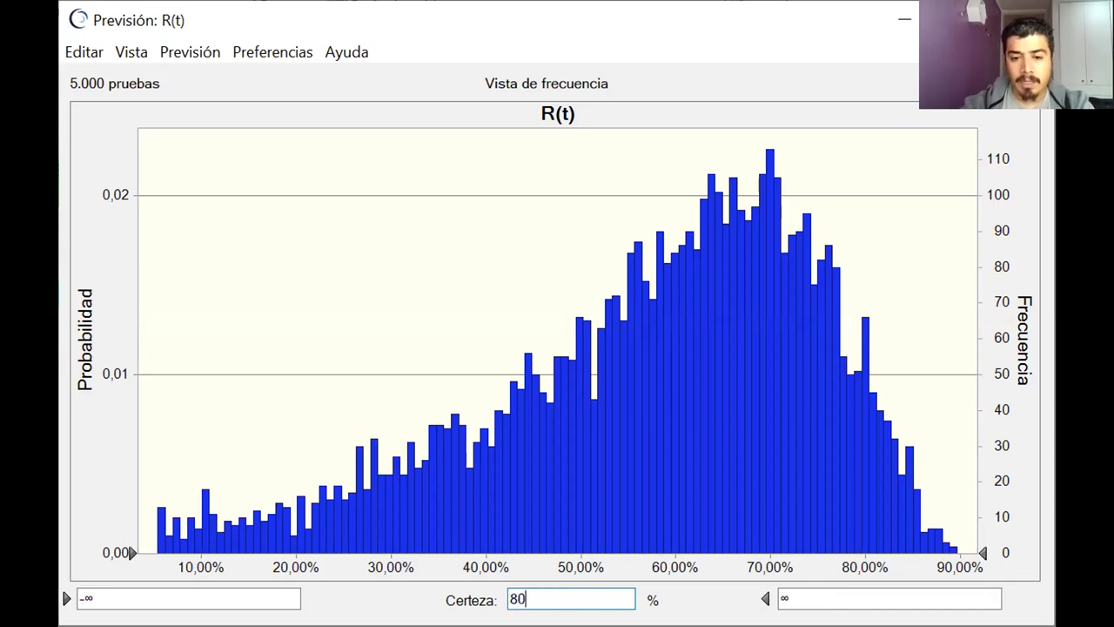
pyautogui.press('Return')
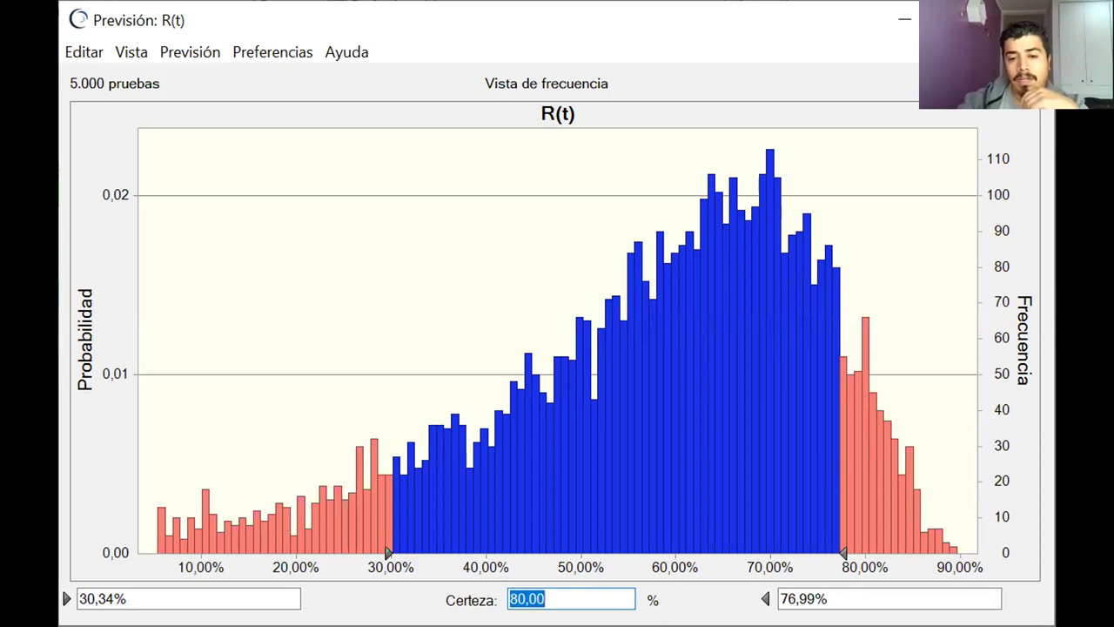
pyautogui.click(551, 591)
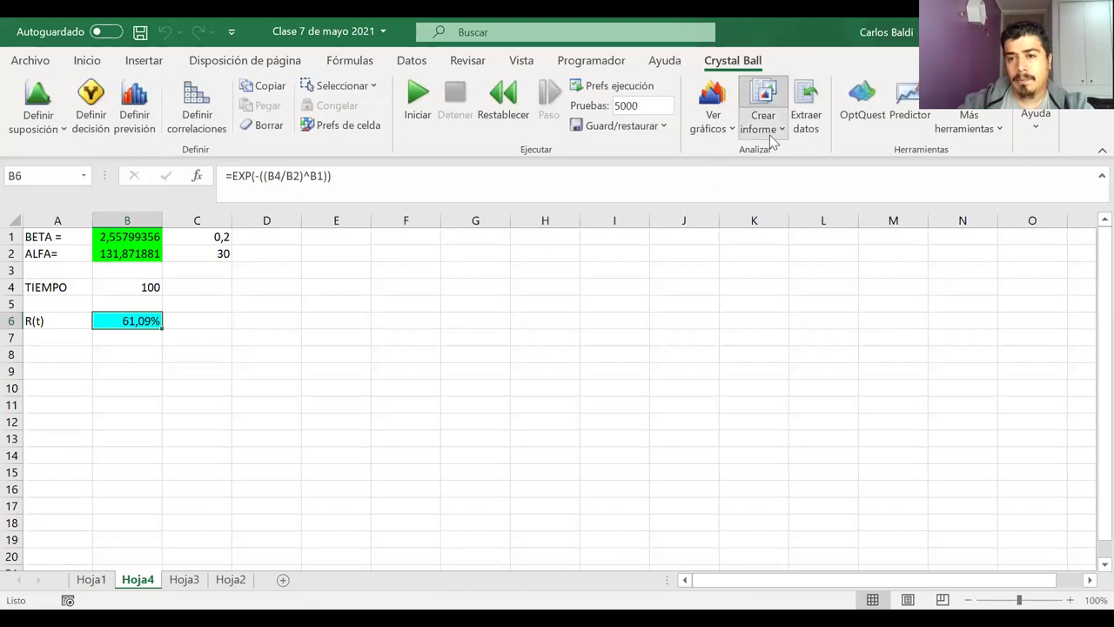
# Create a full Crystal Ball report of the simulation
pyautogui.click(772, 139)
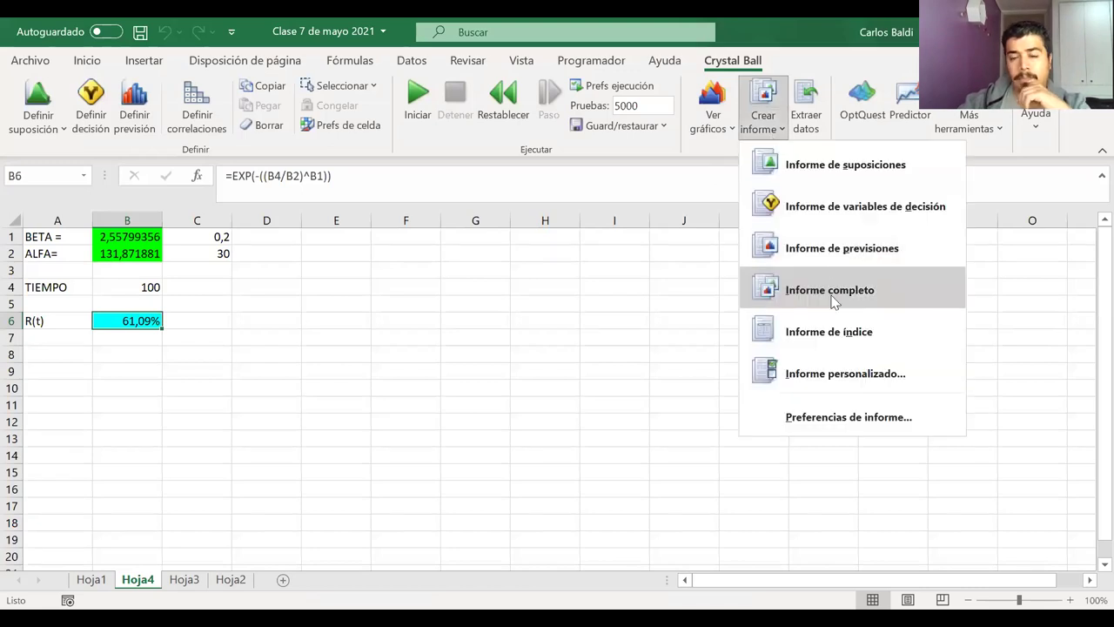
pyautogui.click(832, 294)
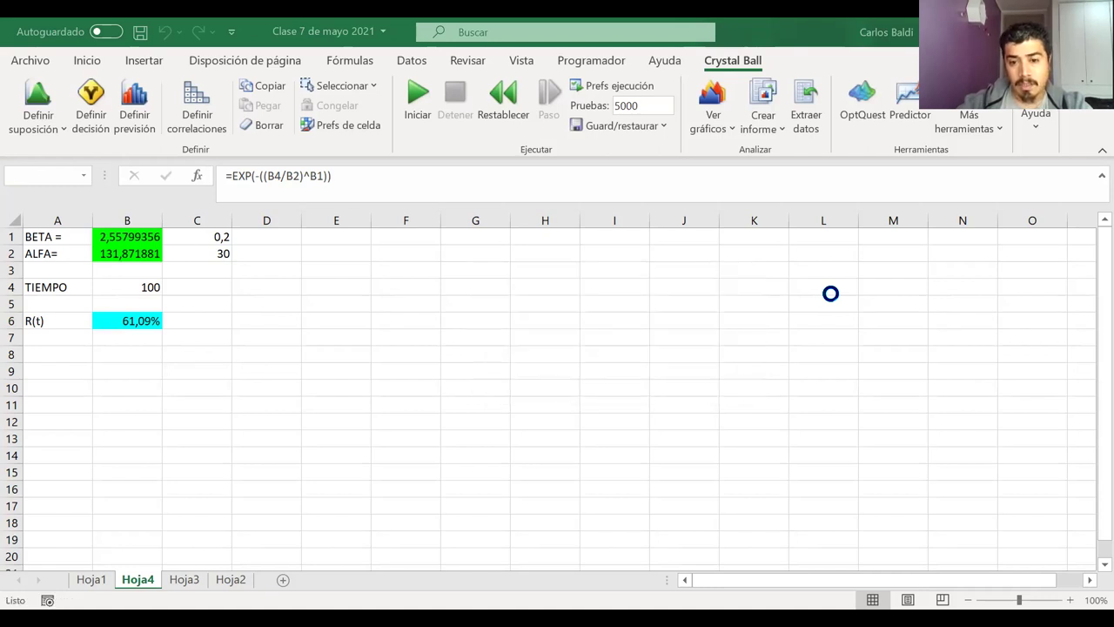
# Examine the report's run preferences, confidence level, run statistics and Crystal Ball data section
pyautogui.click(323, 290)
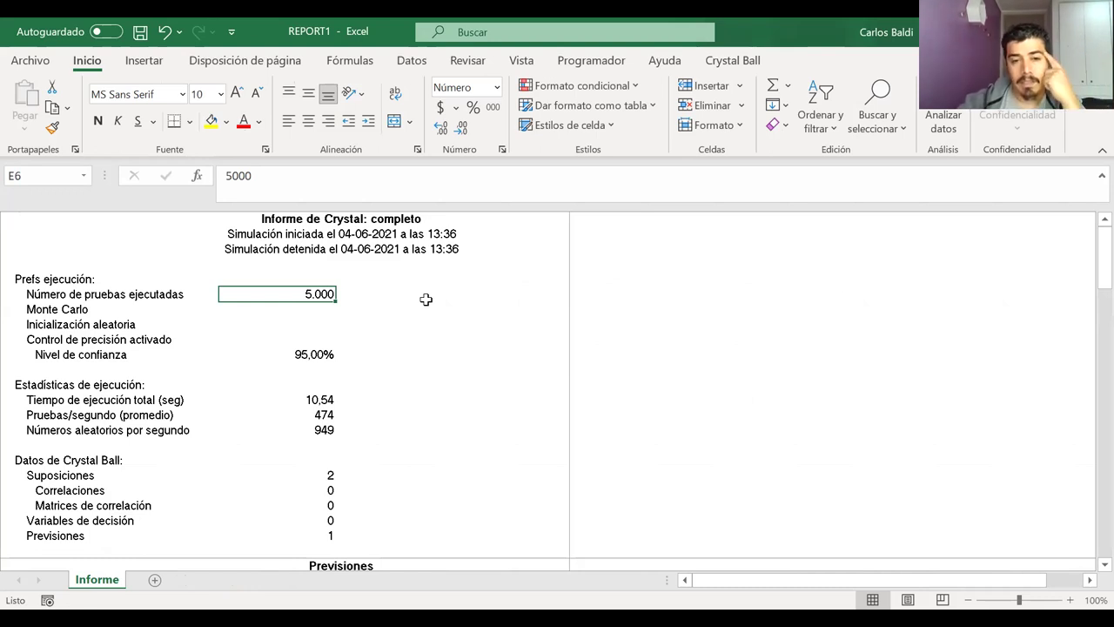
pyautogui.click(287, 369)
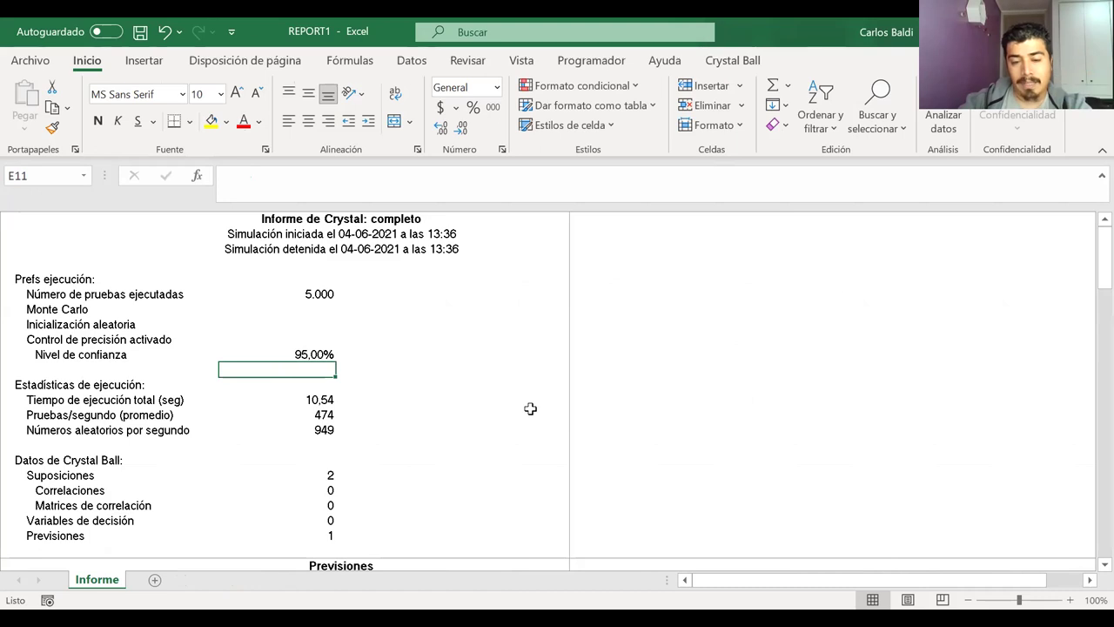
pyautogui.click(245, 352)
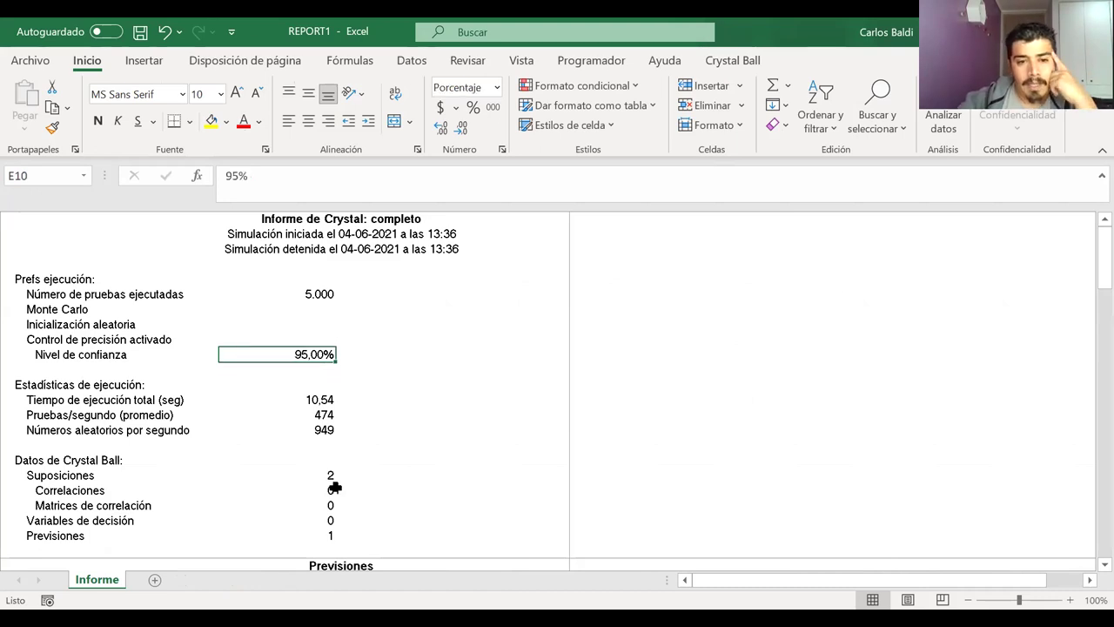
pyautogui.press('Down')
pyautogui.press('Down')
pyautogui.press('Down')
pyautogui.press('Down')
pyautogui.click(334, 493)
pyautogui.press('Down')
pyautogui.press('Up')
pyautogui.press('Up')
pyautogui.press('Up')
pyautogui.press('Down')
pyautogui.press('Up')
pyautogui.press('Down')
pyautogui.press('Down')
pyautogui.press('Down')
pyautogui.press('Down')
pyautogui.press('Down')
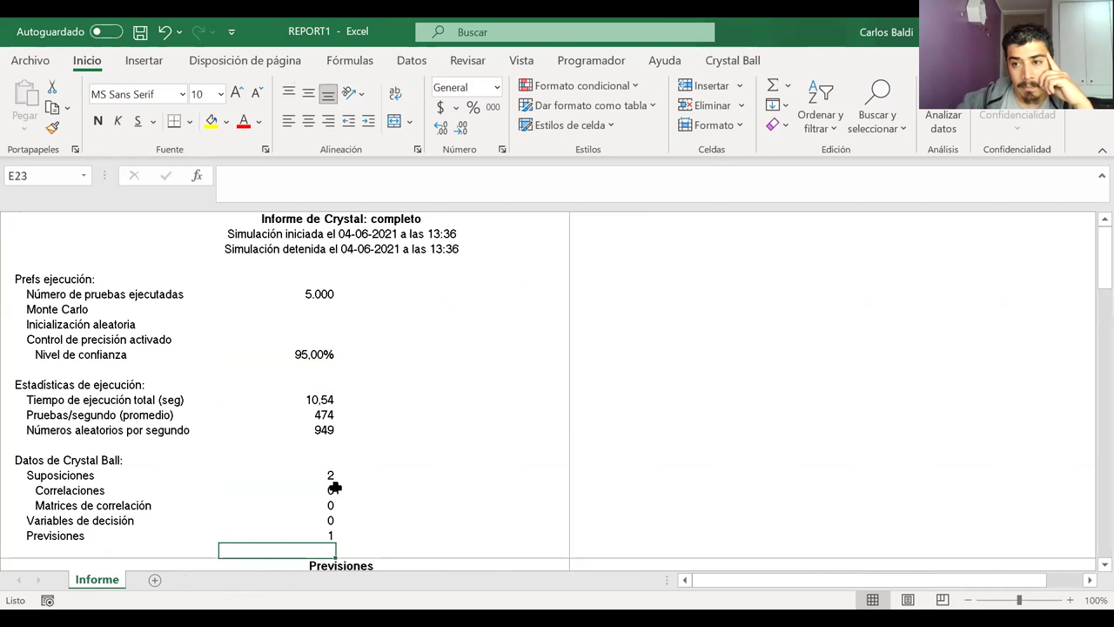
# Examine the R(t) forecast summary in the report, including its certainty range and frequency chart
pyautogui.press('Down')
pyautogui.press('Down')
pyautogui.press('Down')
pyautogui.press('Down')
pyautogui.press('Down')
pyautogui.press('Down')
pyautogui.press('Down')
pyautogui.press('Down')
pyautogui.press('Down')
pyautogui.press('Down')
pyautogui.press('Down')
pyautogui.press('Down')
pyautogui.press('Down')
pyautogui.press('Down')
pyautogui.press('Down')
pyautogui.press('Down')
pyautogui.press('Down')
pyautogui.press('Down')
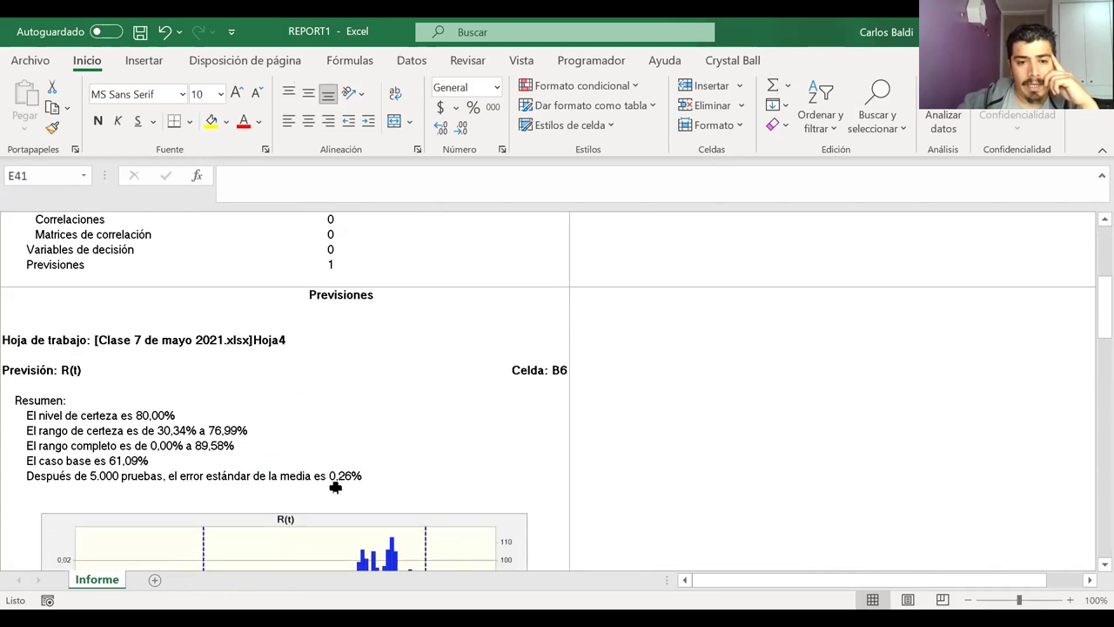
pyautogui.press('Down')
pyautogui.press('Down')
pyautogui.press('Down')
pyautogui.press('Down')
pyautogui.press('Down')
pyautogui.press('Down')
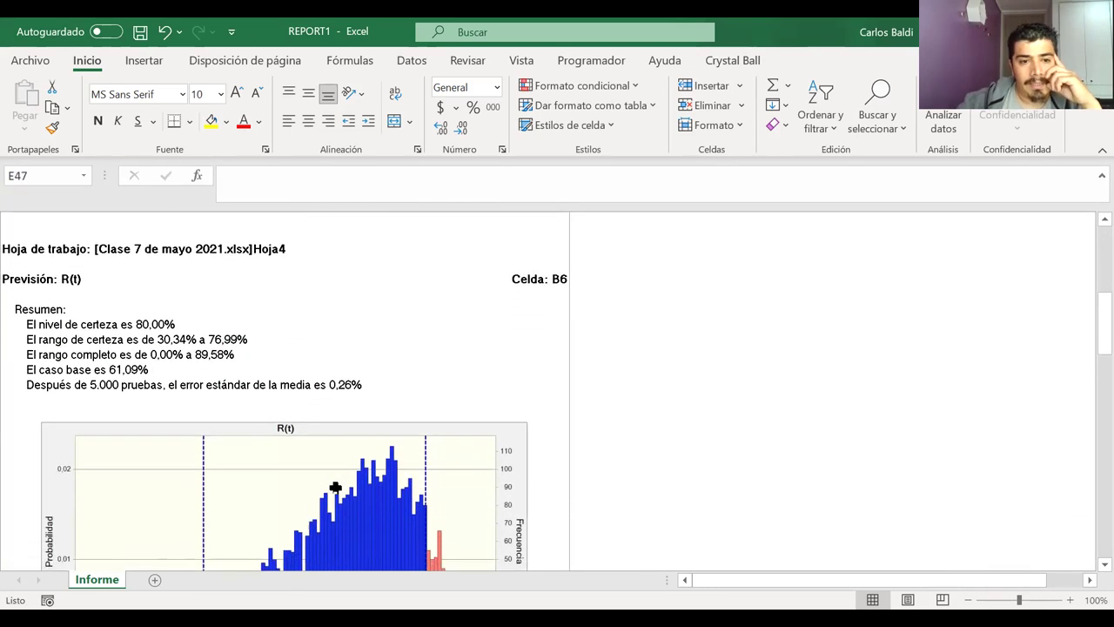
pyautogui.press('Down')
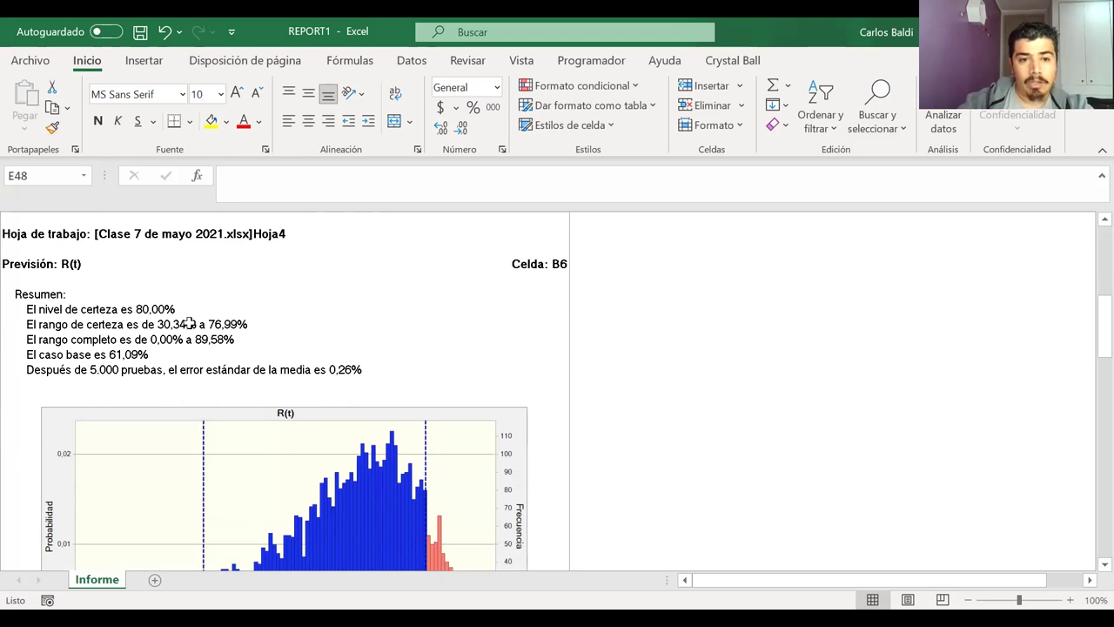
pyautogui.click(87, 324)
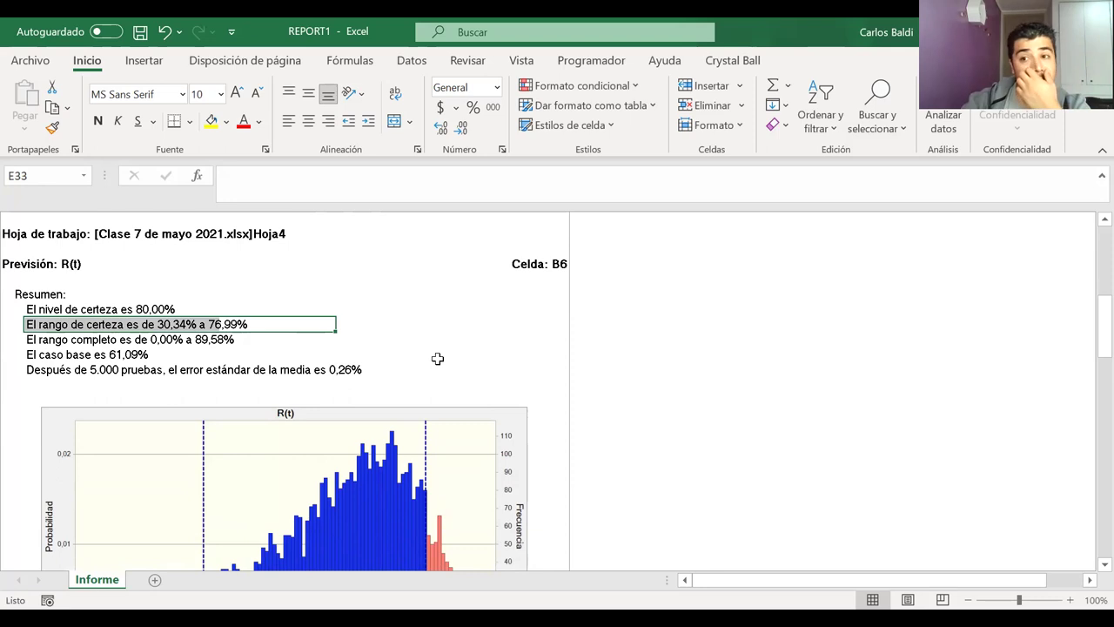
pyautogui.scroll(-1, 437, 359)
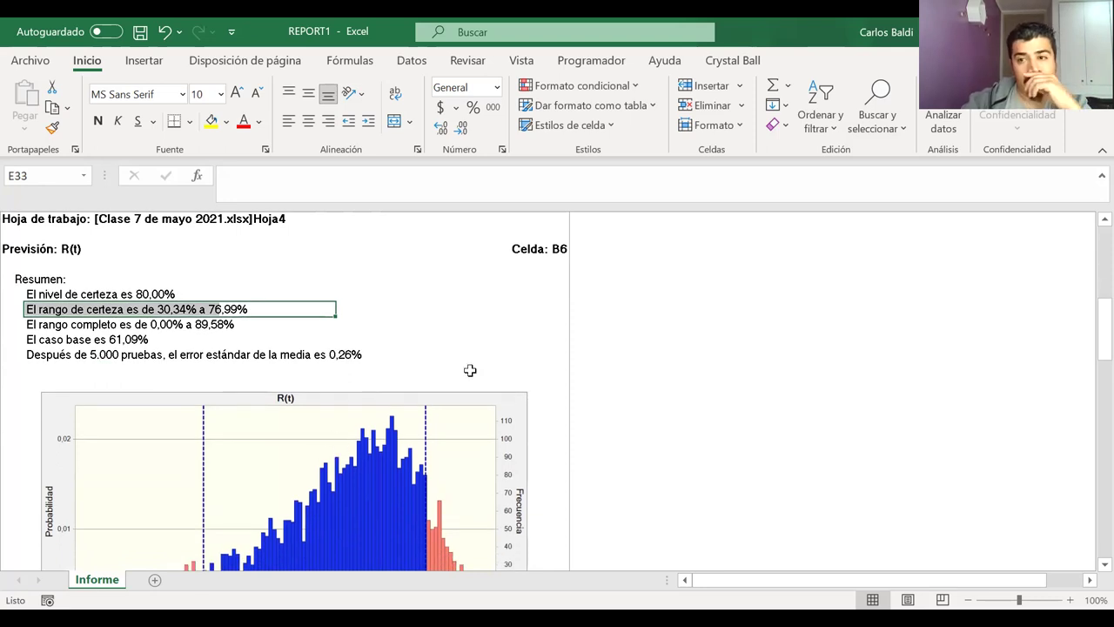
pyautogui.scroll(-2, 471, 371)
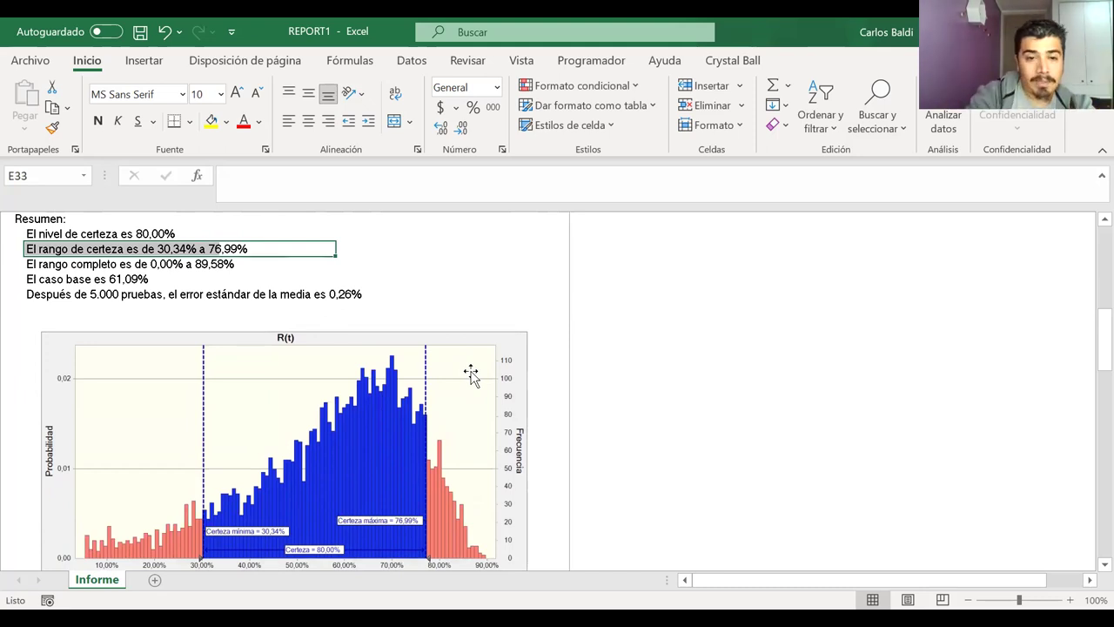
pyautogui.scroll(-1, 470, 373)
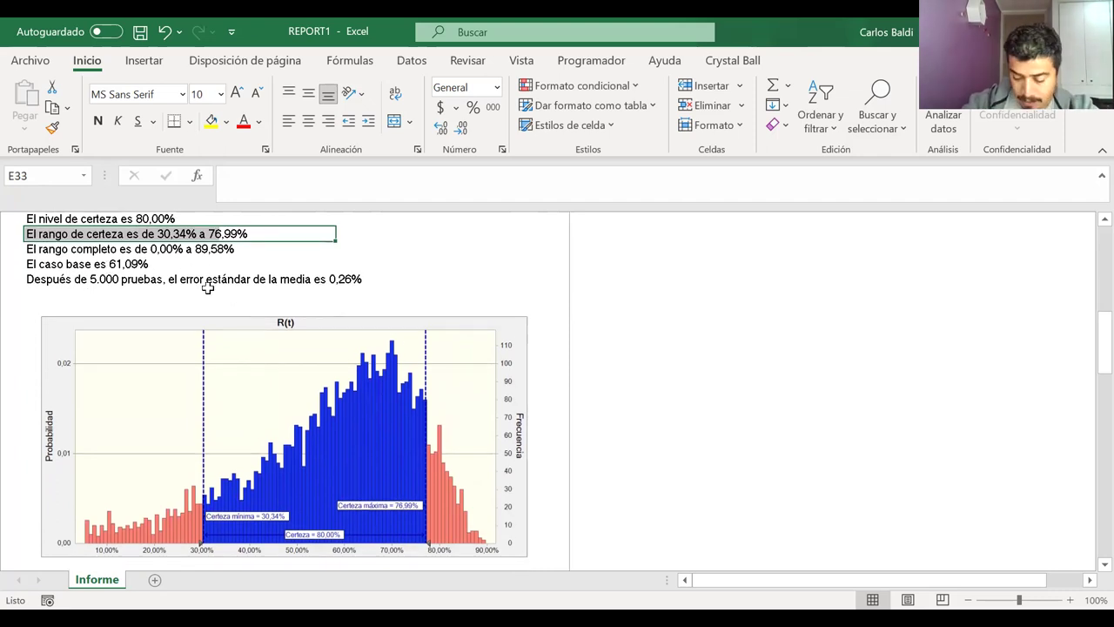
pyautogui.scroll(-2, 431, 394)
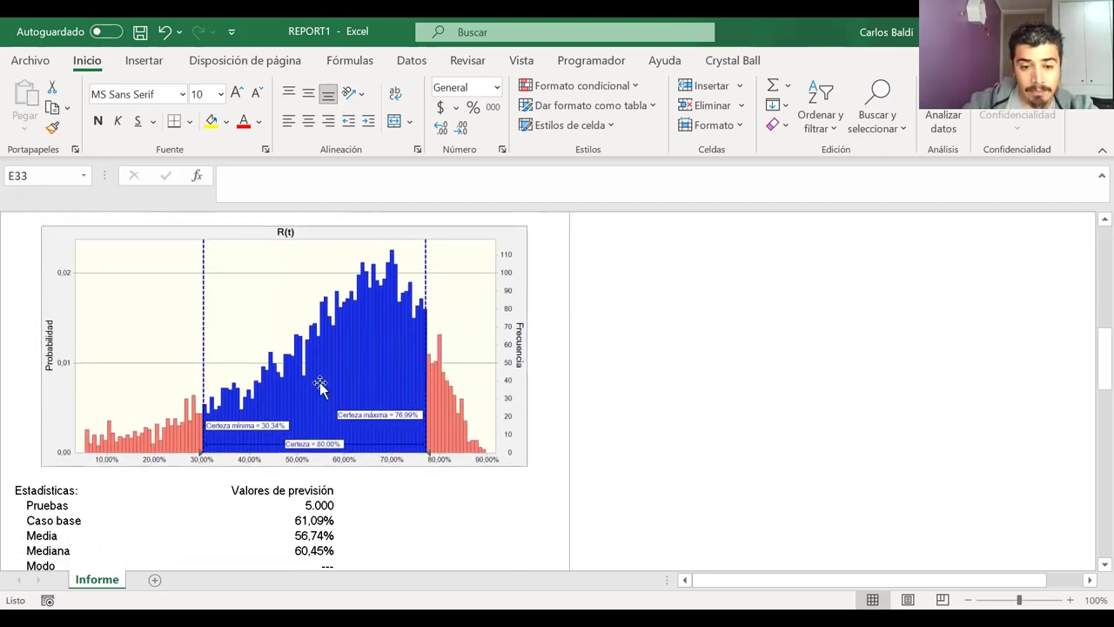
# Examine the R(t) forecast statistics, checking base case, standard deviation, minimum and maximum against the frequency chart
pyautogui.click(34, 520)
pyautogui.moveTo(306, 519); pyautogui.dragTo(69, 520)
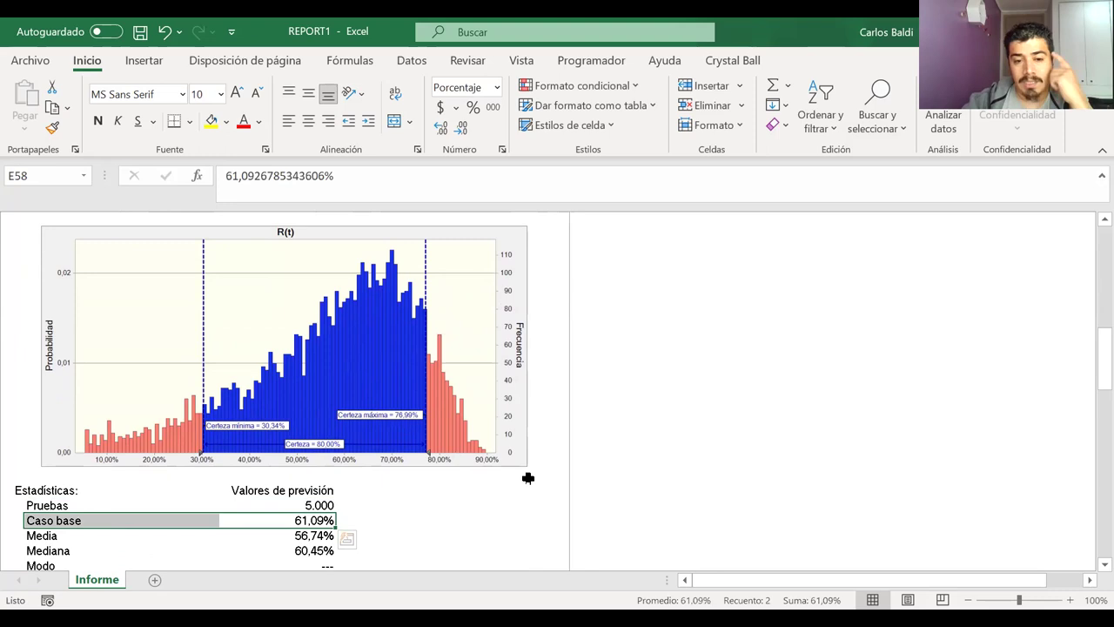
pyautogui.scroll(-1, 527, 477)
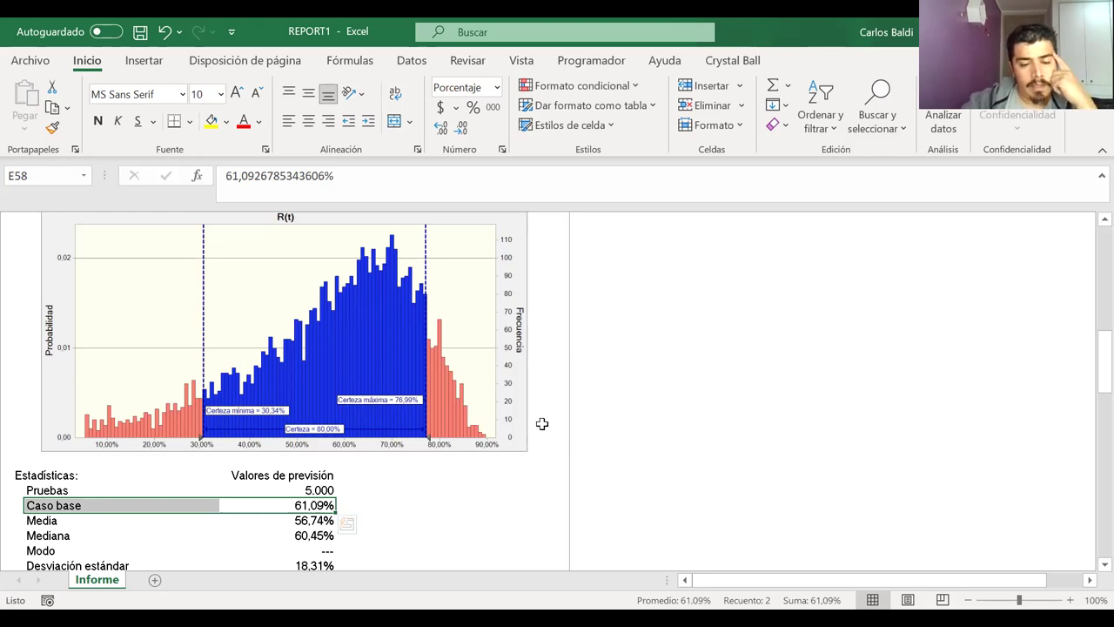
pyautogui.scroll(-1, 541, 424)
pyautogui.scroll(-1, 541, 424)
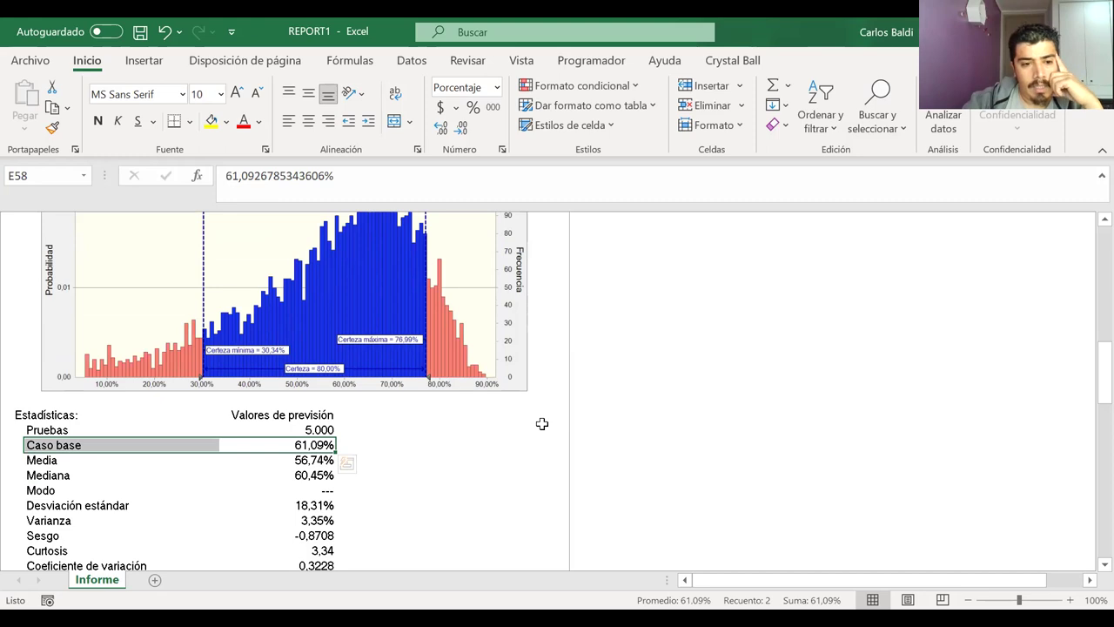
pyautogui.click(318, 505)
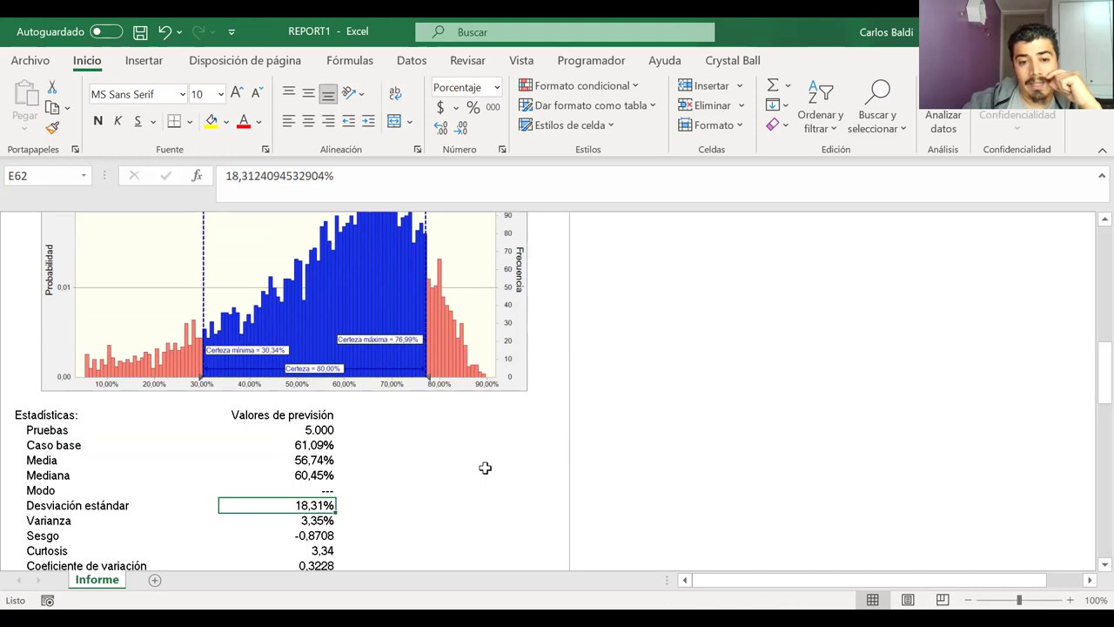
pyautogui.scroll(1, 485, 468)
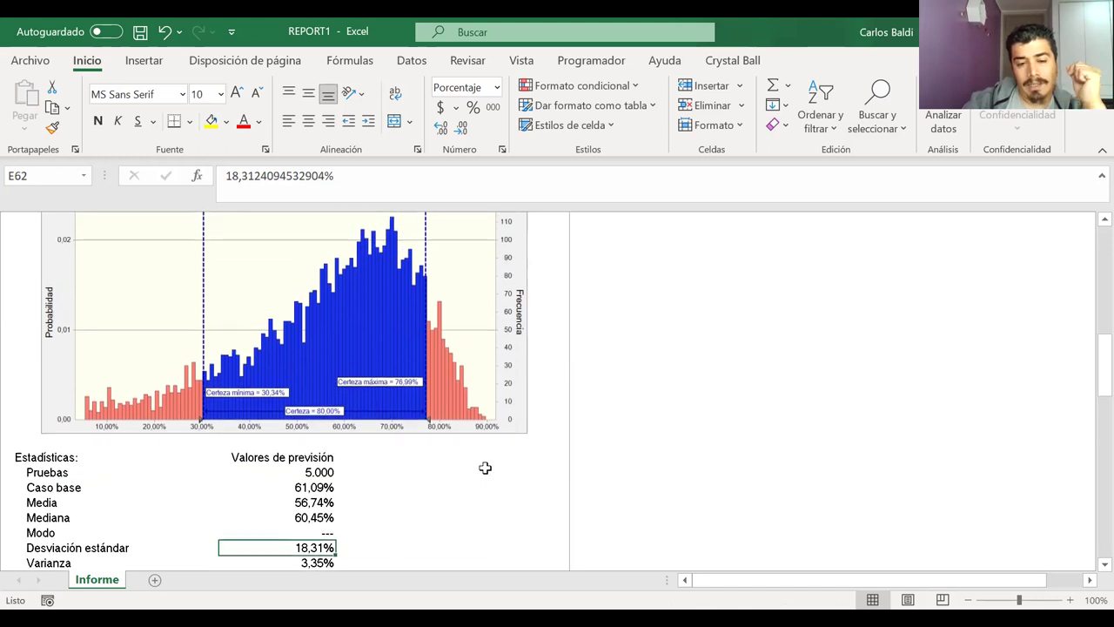
pyautogui.scroll(-1, 485, 467)
pyautogui.scroll(1, 485, 468)
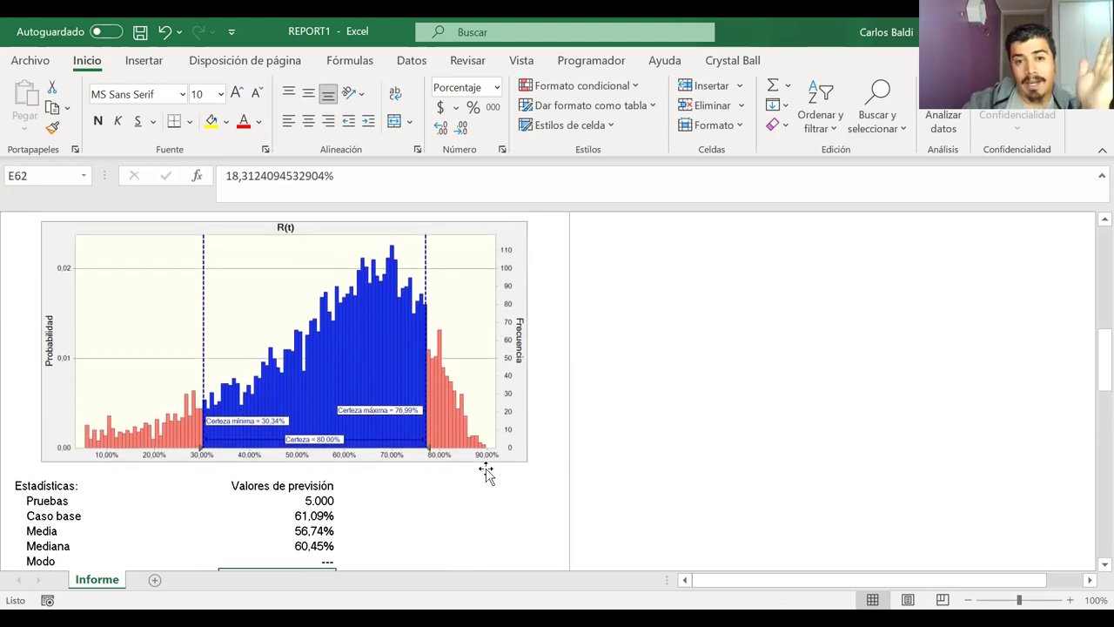
pyautogui.scroll(-1, 486, 471)
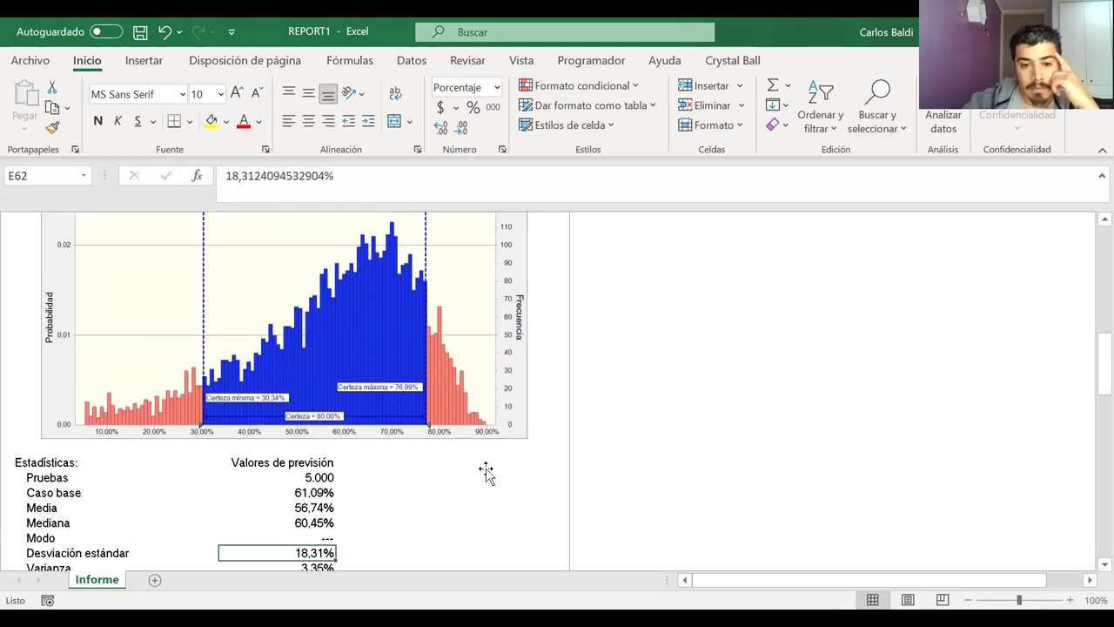
pyautogui.scroll(-1, 486, 471)
pyautogui.scroll(-2, 485, 471)
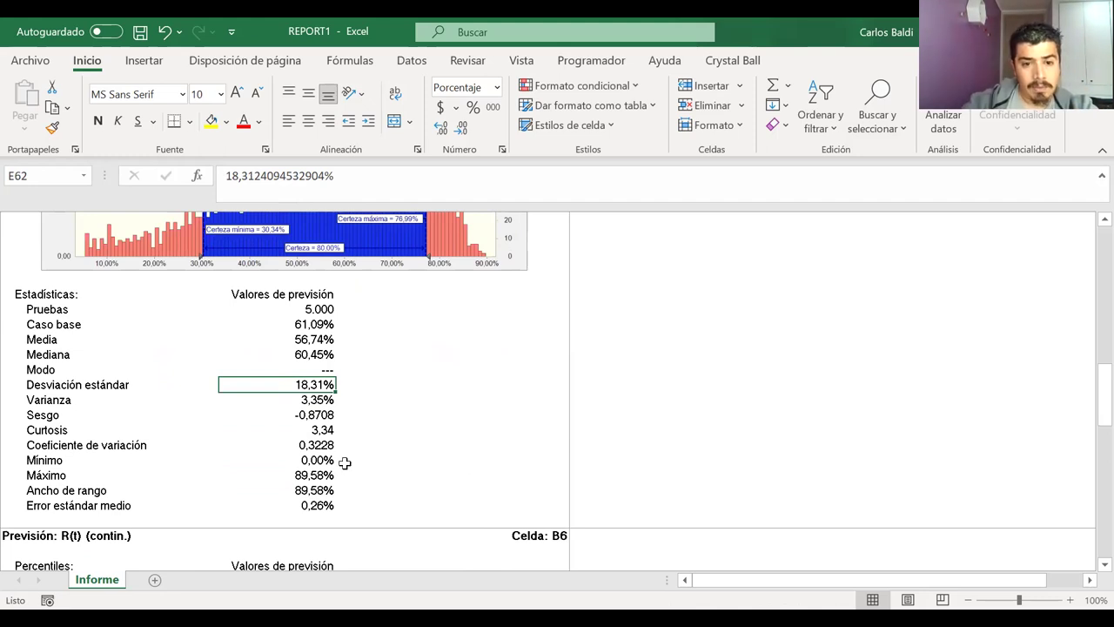
pyautogui.moveTo(318, 460); pyautogui.dragTo(45, 475)
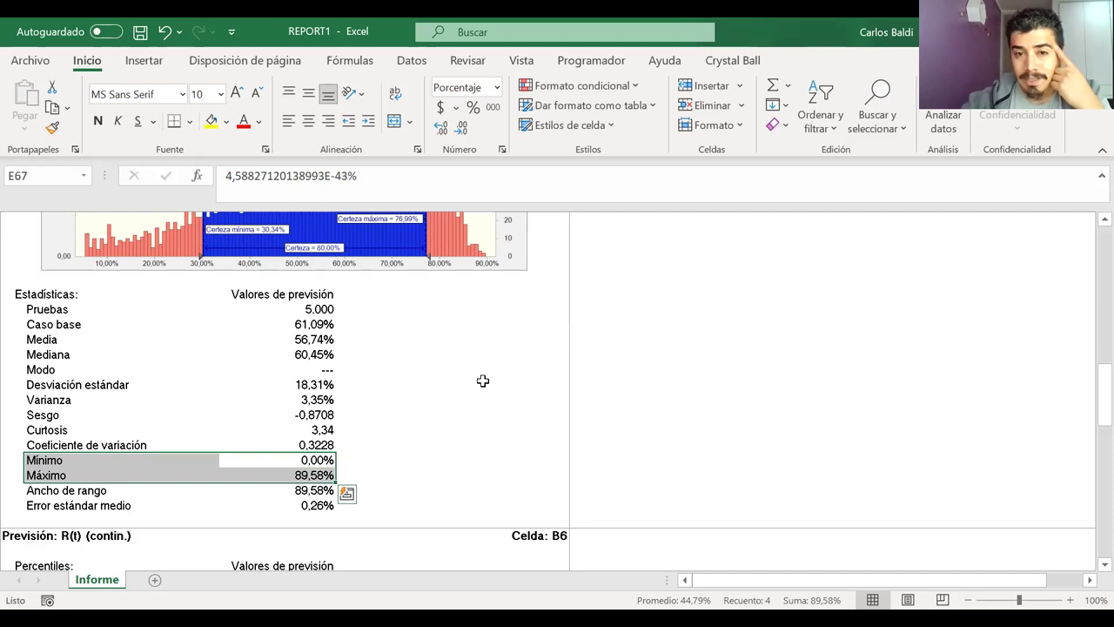
pyautogui.scroll(5, 483, 381)
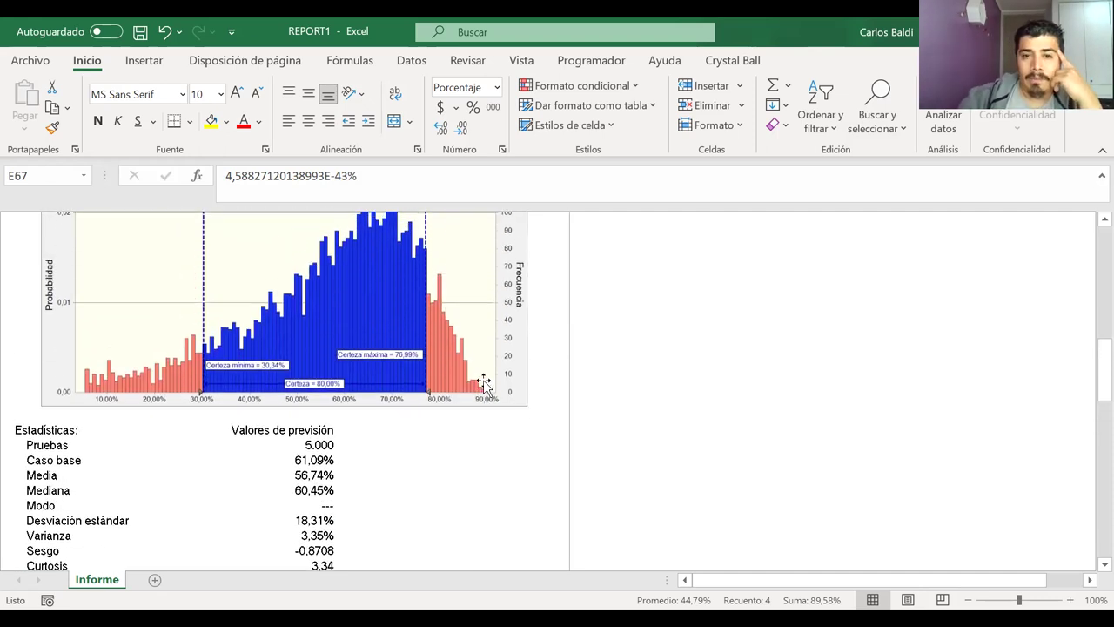
pyautogui.scroll(1, 483, 383)
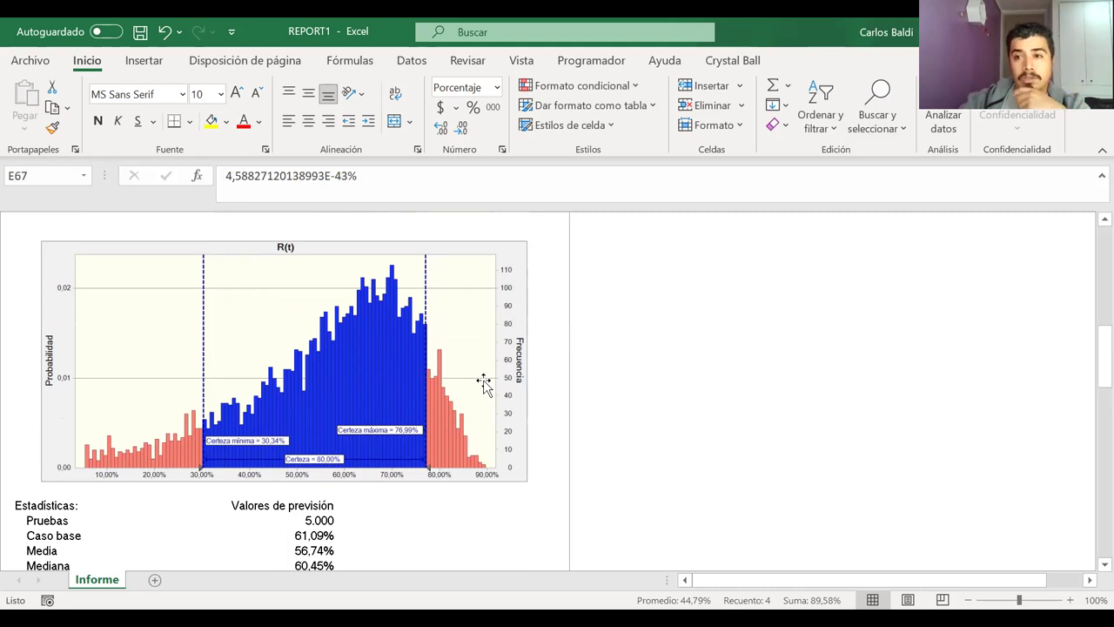
pyautogui.scroll(-2, 485, 383)
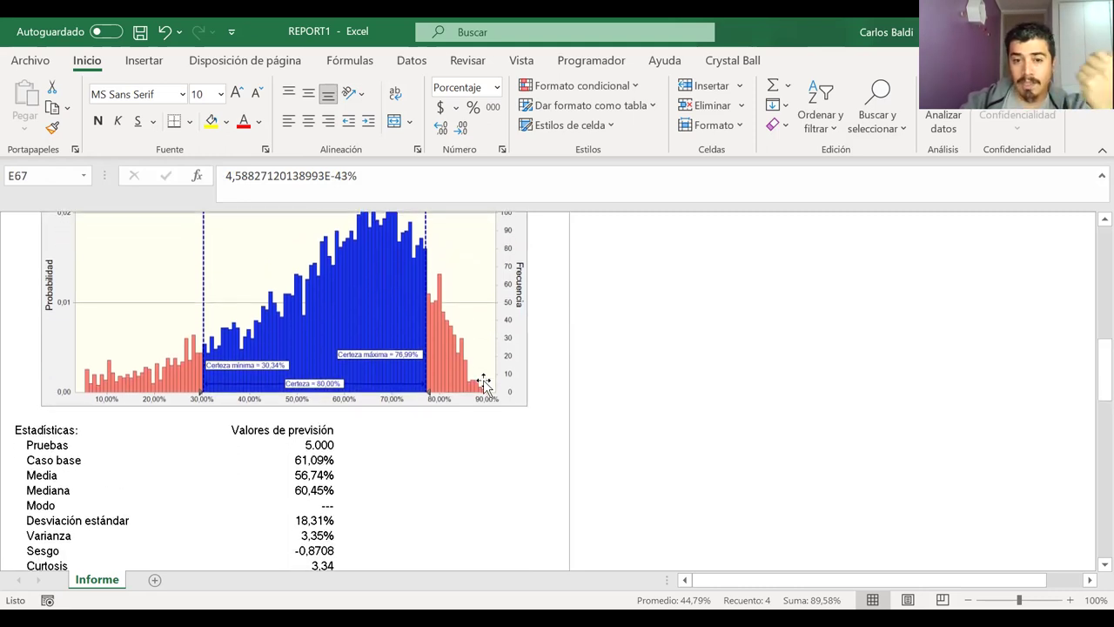
pyautogui.scroll(-2, 484, 383)
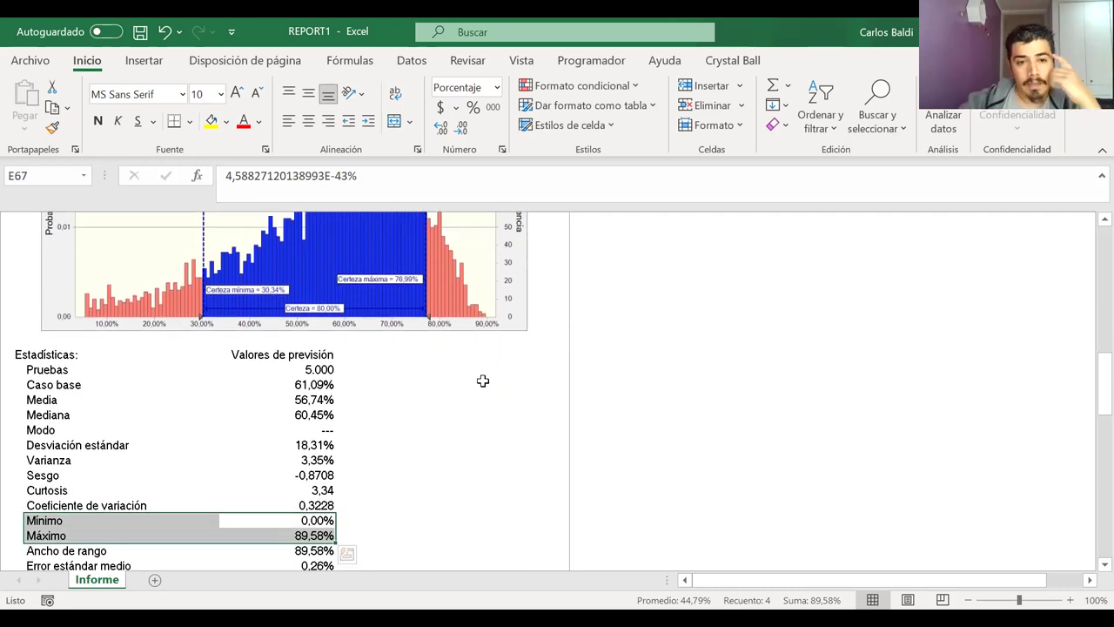
# Review the R(t) forecast percentiles and the ALFA and BETA assumptions through the end of the report
pyautogui.scroll(-6, 483, 380)
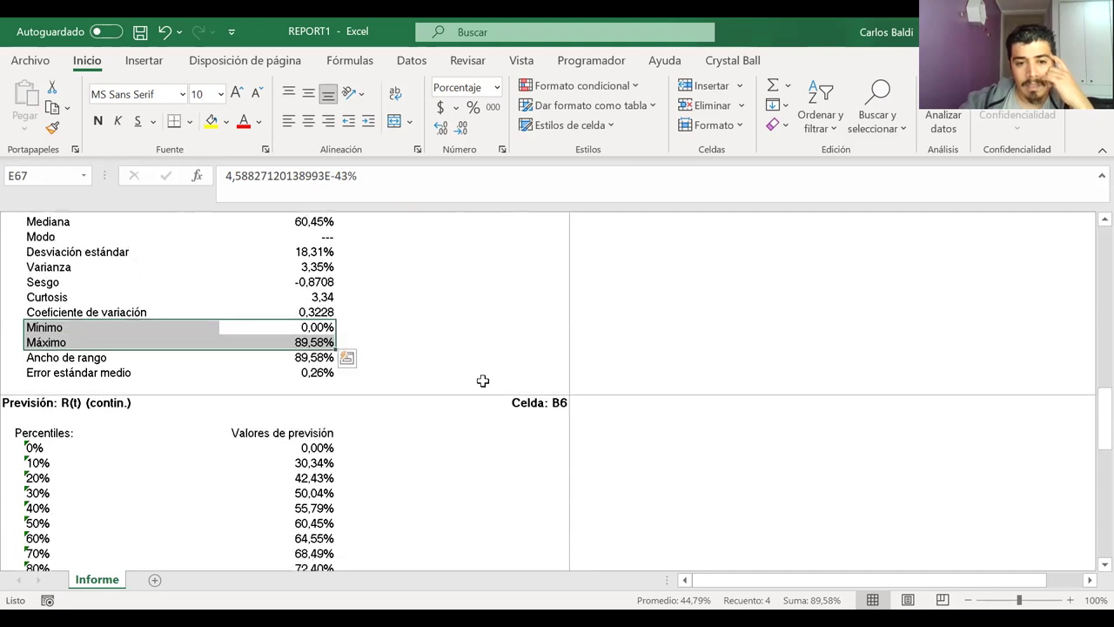
pyautogui.scroll(-9, 483, 380)
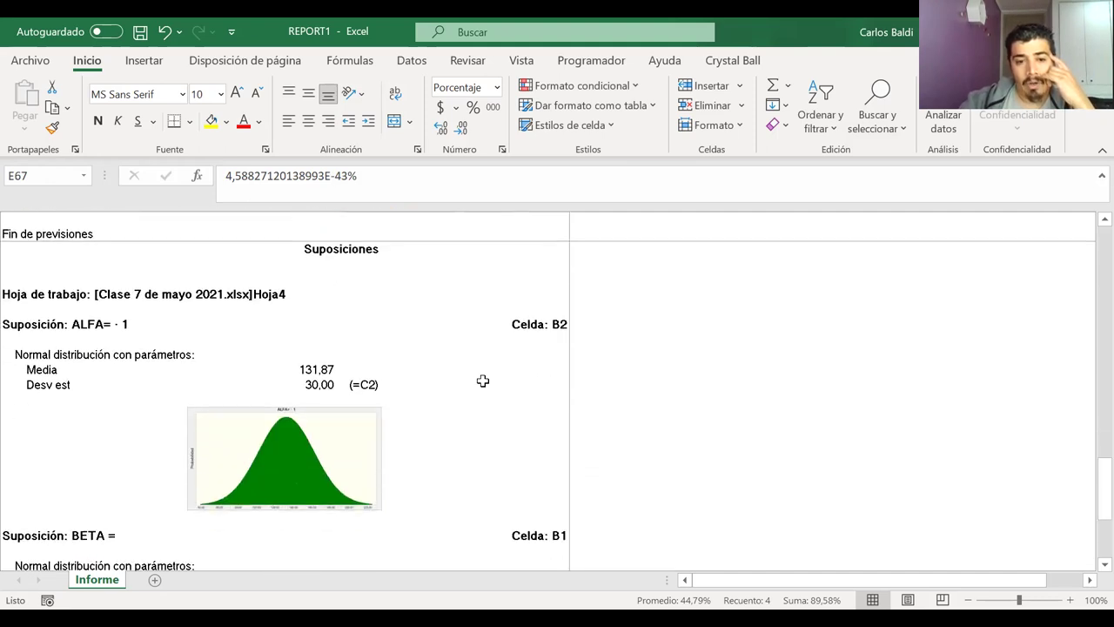
pyautogui.scroll(-5, 483, 380)
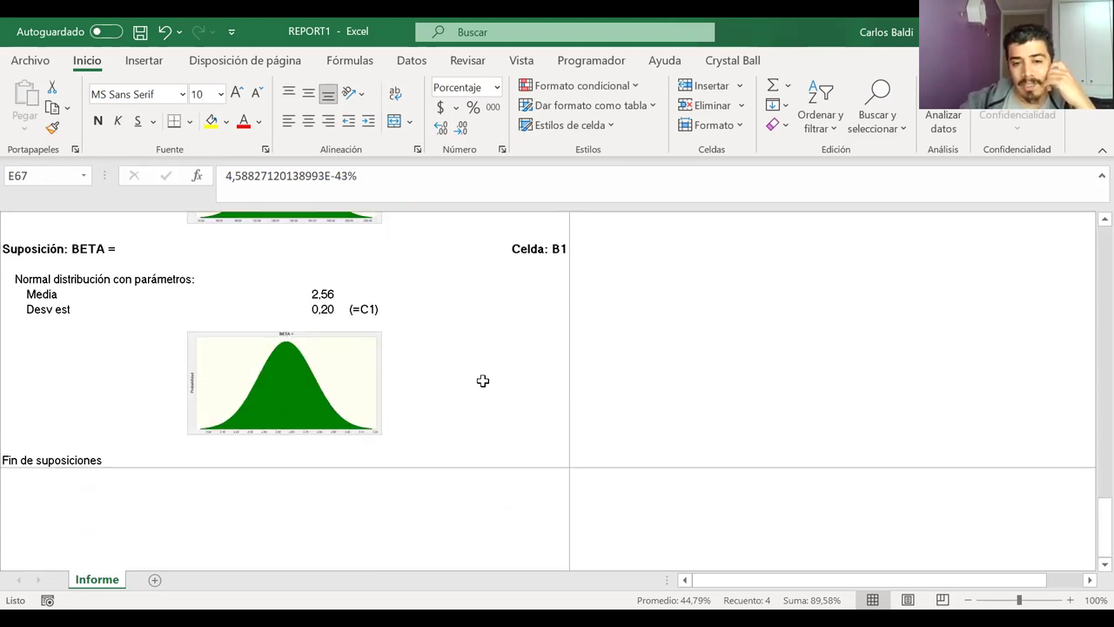
# Close the REPORT1 workbook and highlight the BETA and ALFA labels and values on Hoja4
pyautogui.scroll(20, 483, 380)
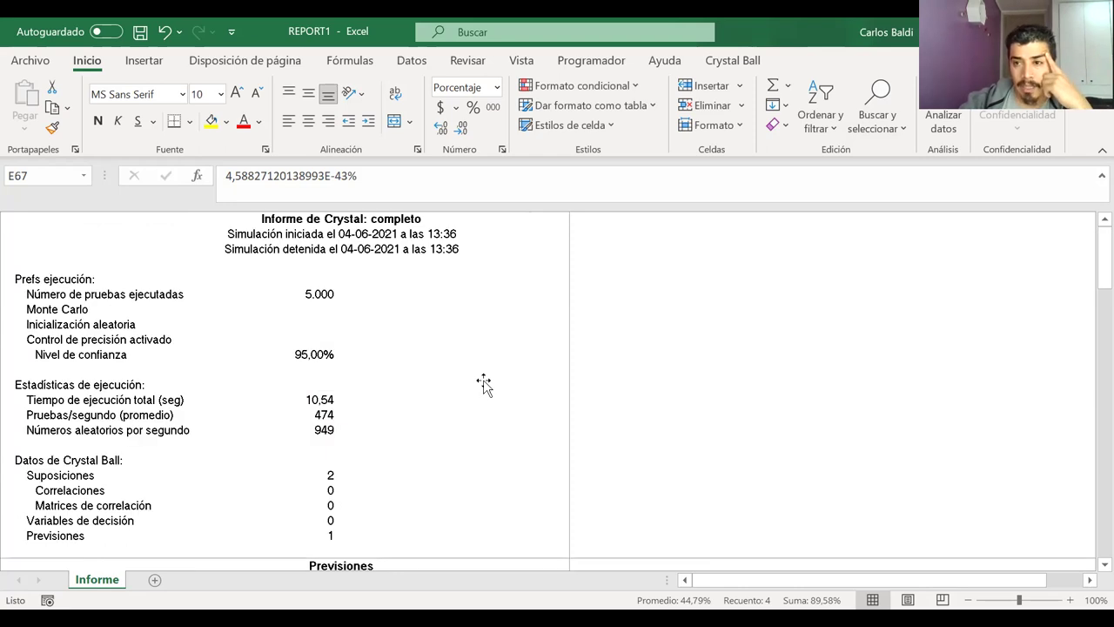
pyautogui.scroll(-1, 484, 384)
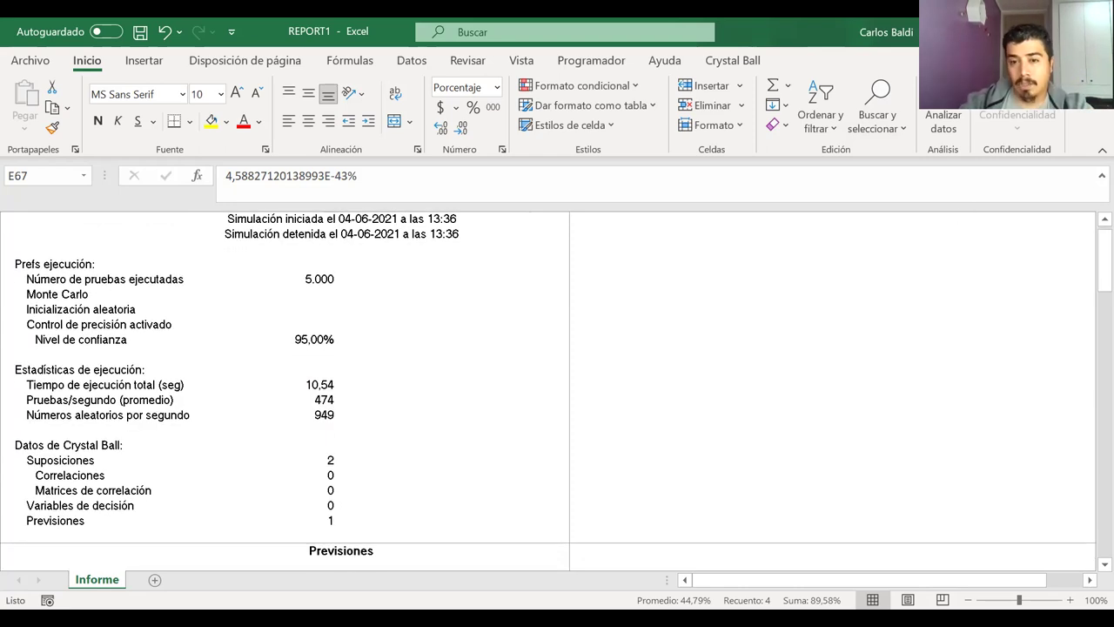
pyautogui.hotkey('ctrl', 'w')
pyautogui.click(676, 418)
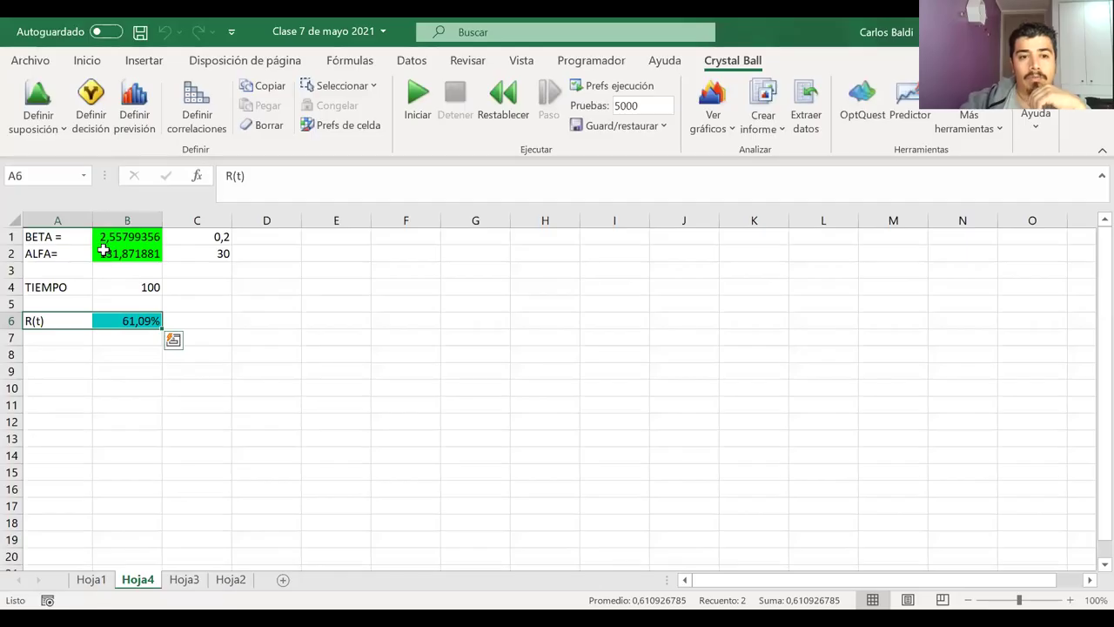
pyautogui.moveTo(127, 253); pyautogui.dragTo(61, 213)
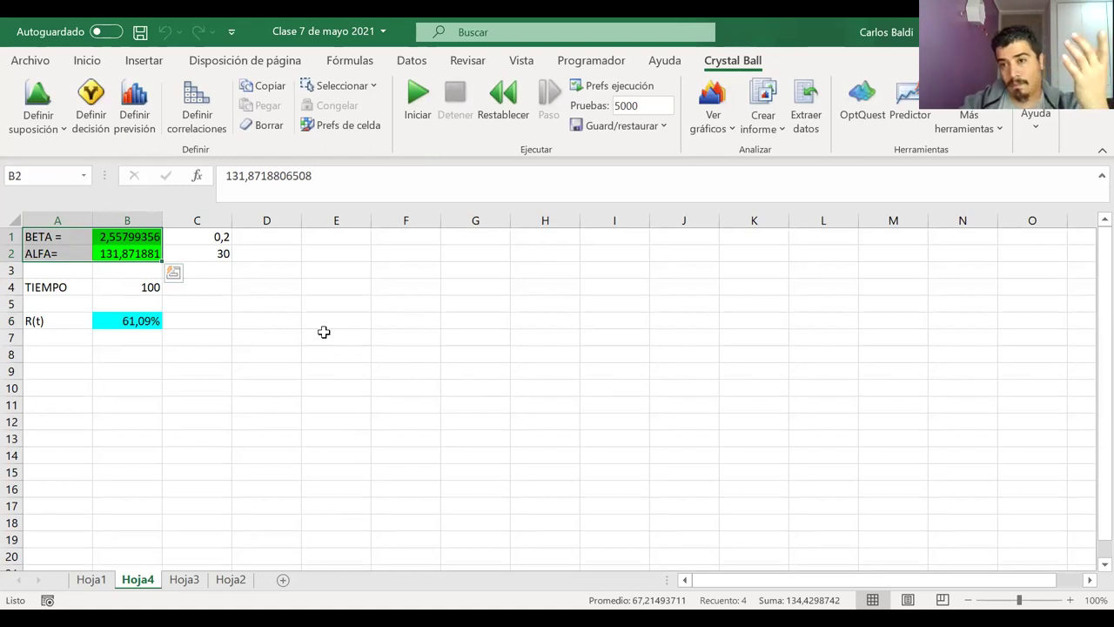
pyautogui.click(444, 322)
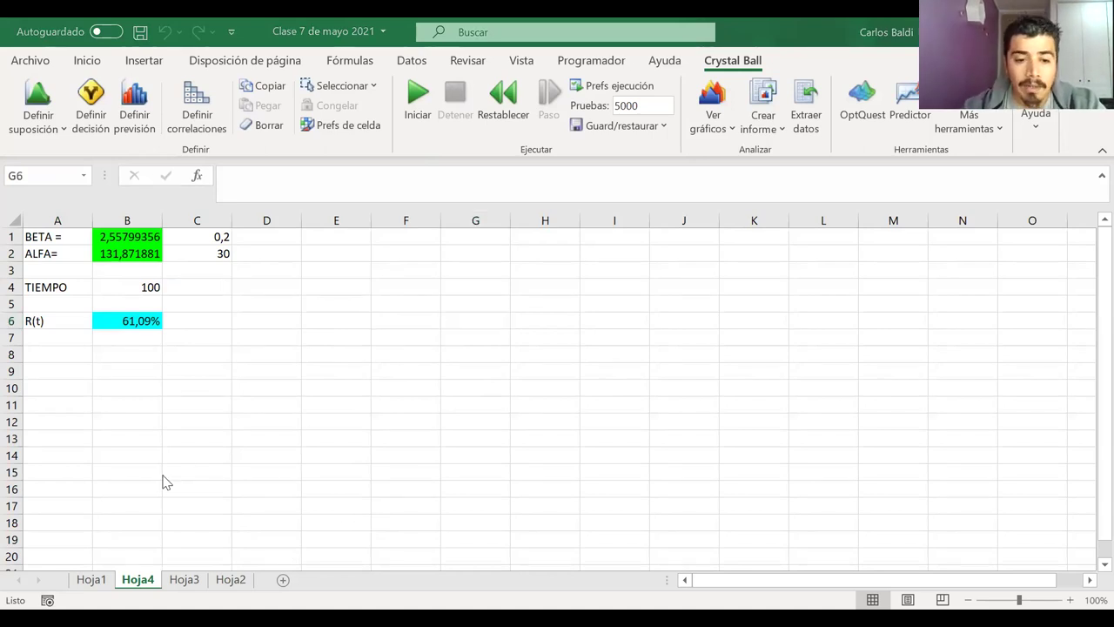
# Add a blank worksheet after Hoja4 and close the Clase 7 de mayo 2021 workbook without saving its changes
pyautogui.click(283, 581)
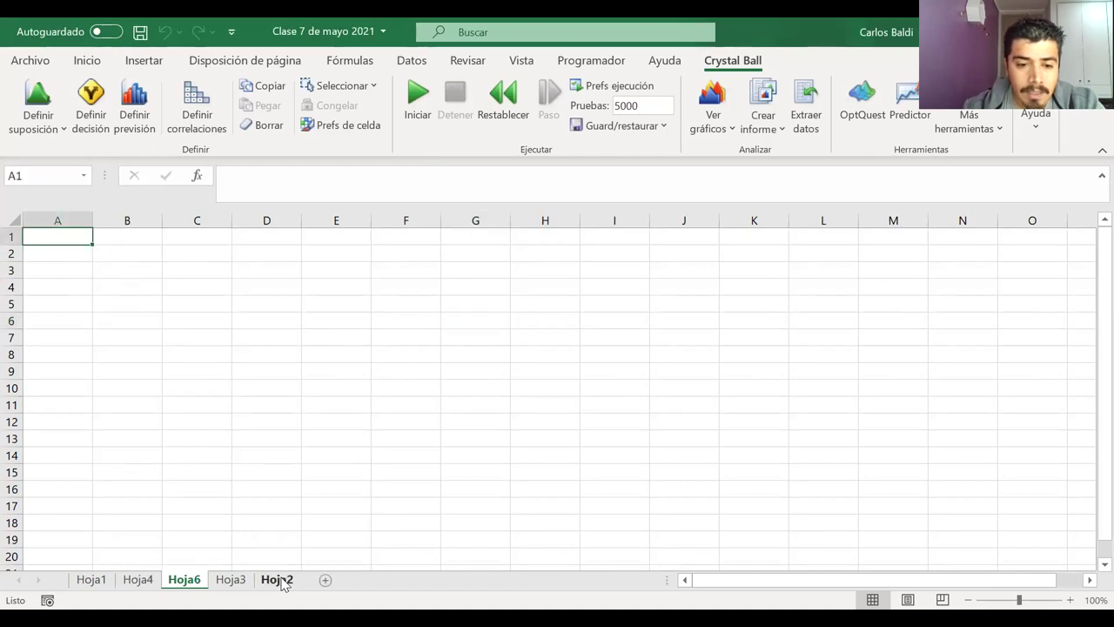
pyautogui.click(118, 250)
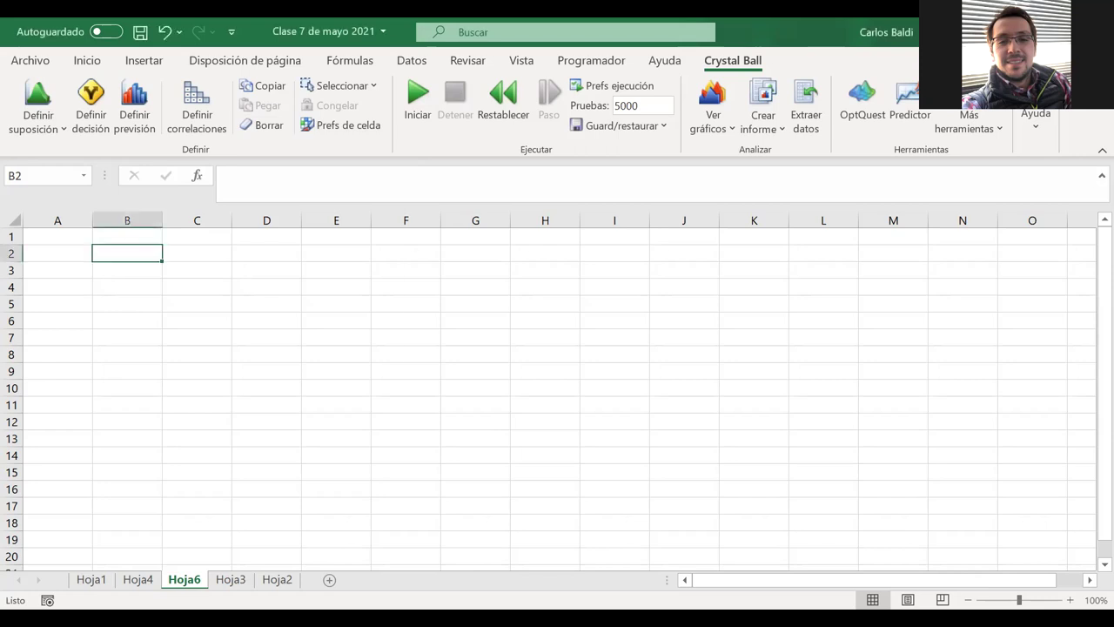
pyautogui.hotkey('alt', 'F4')
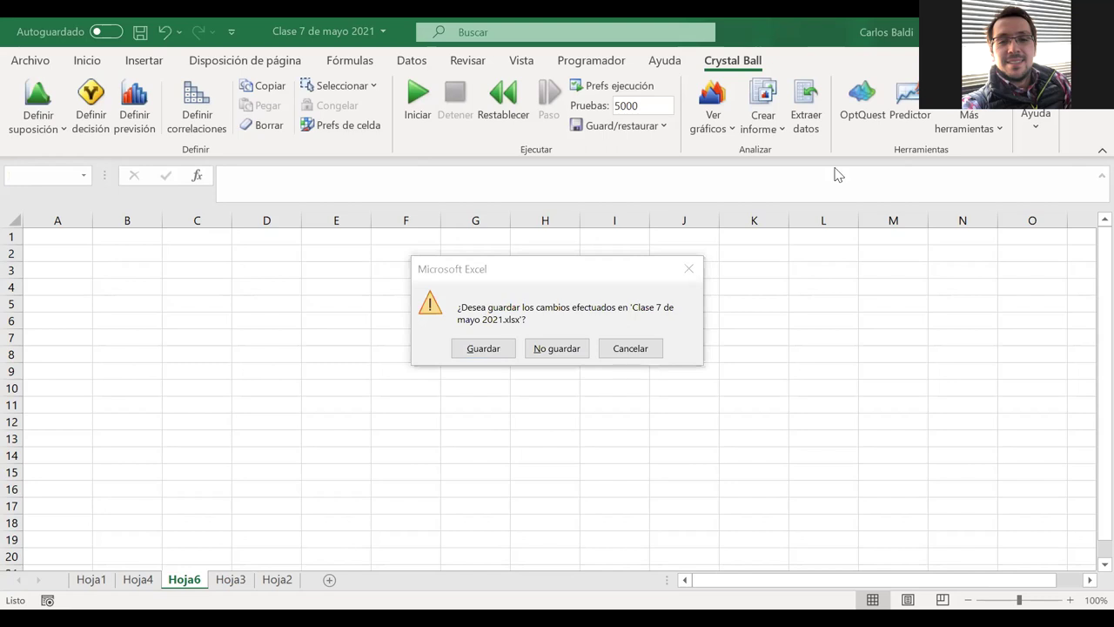
pyautogui.click(550, 348)
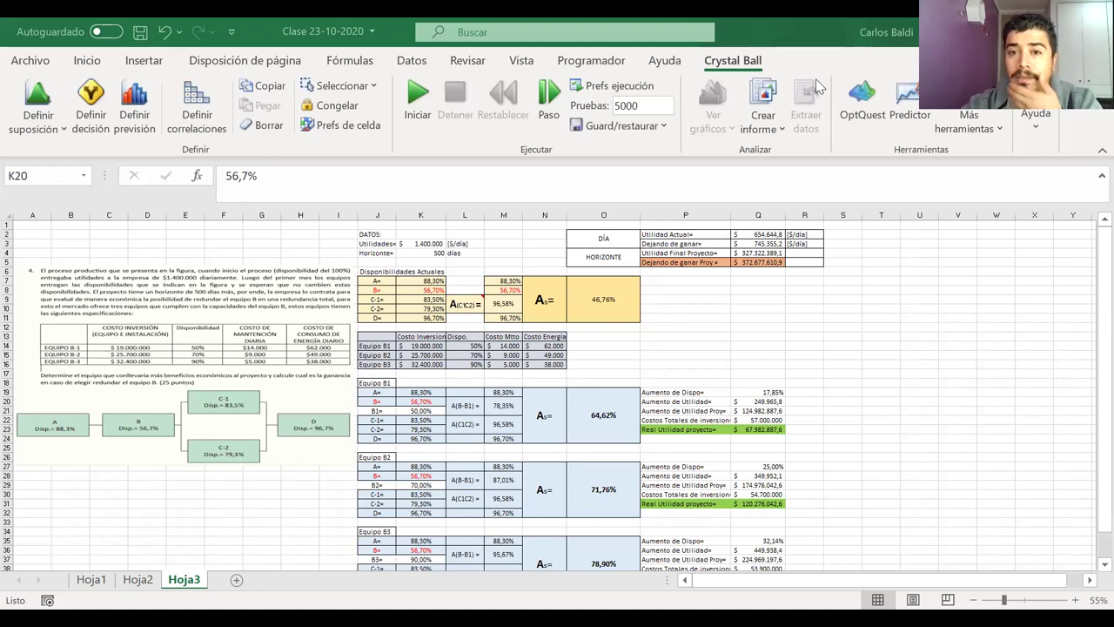
# View Crystal Ball's dialogs for restoring saved results and freezing elements, closing each without choosing anything
pyautogui.click(666, 125)
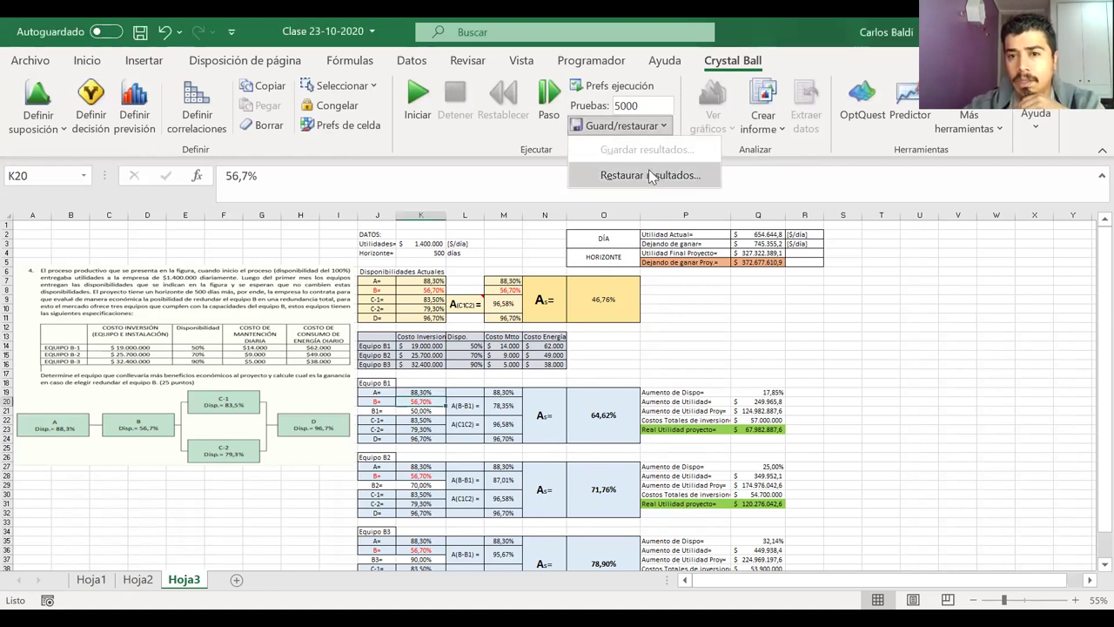
pyautogui.click(649, 175)
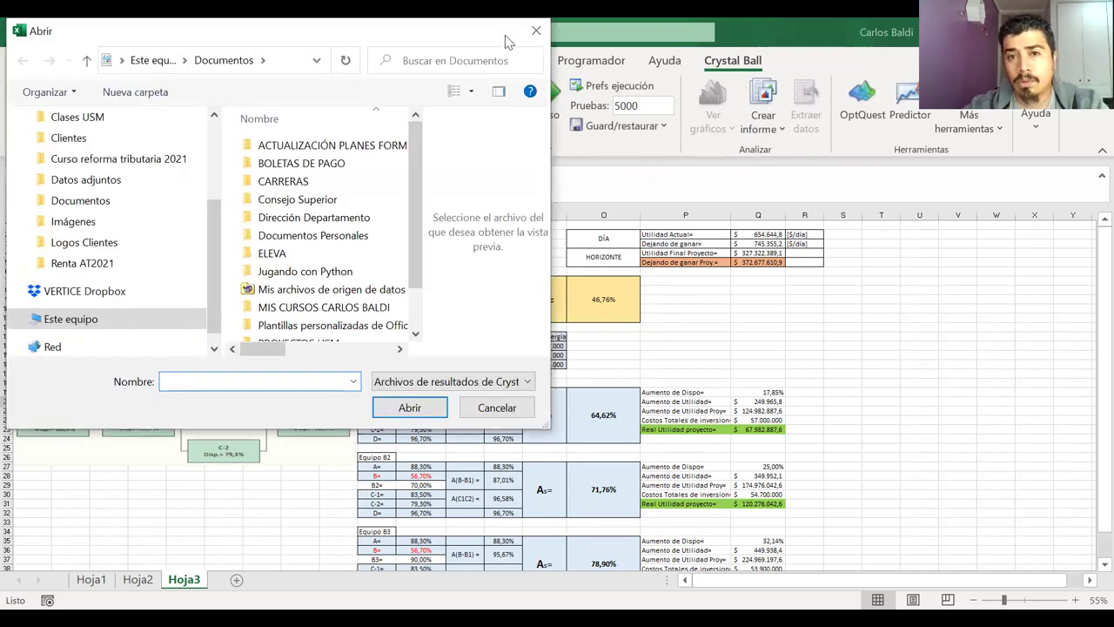
pyautogui.click(535, 31)
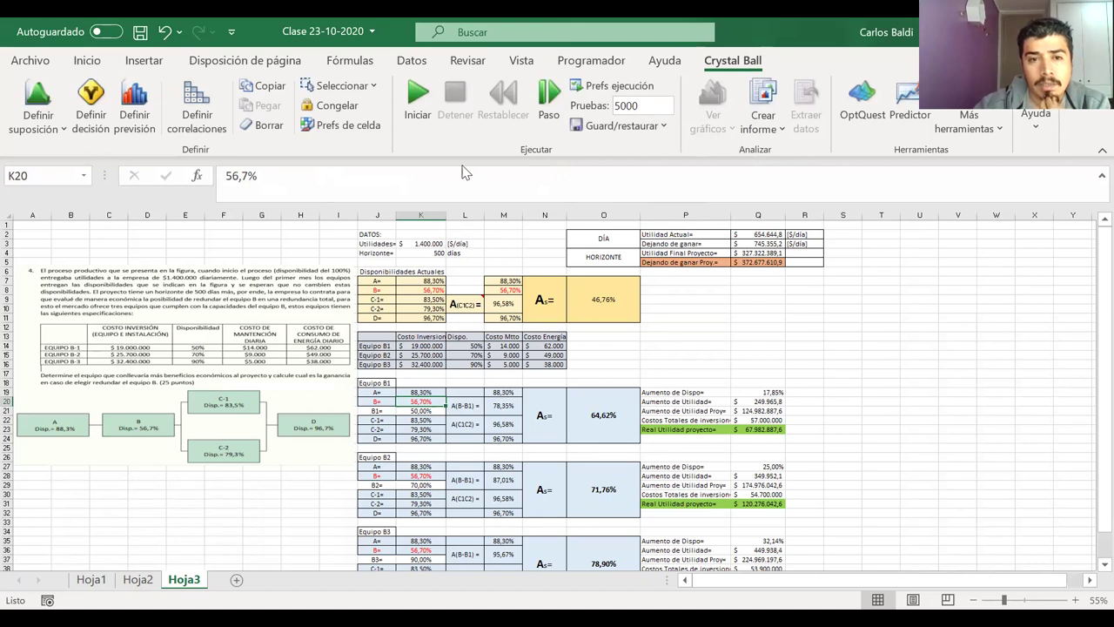
pyautogui.click(334, 105)
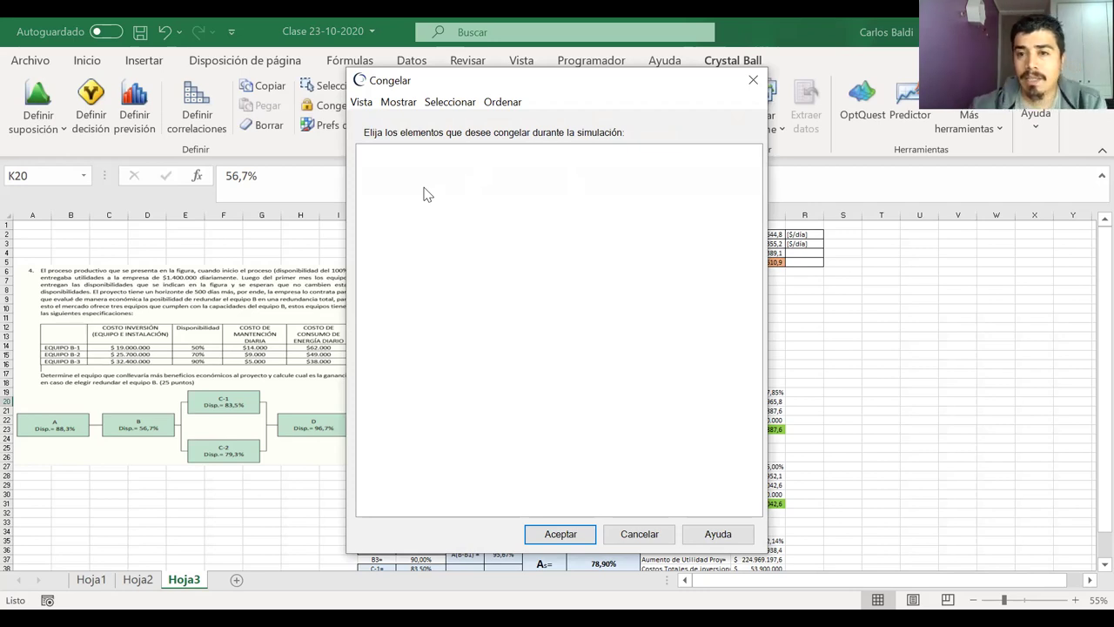
pyautogui.click(753, 82)
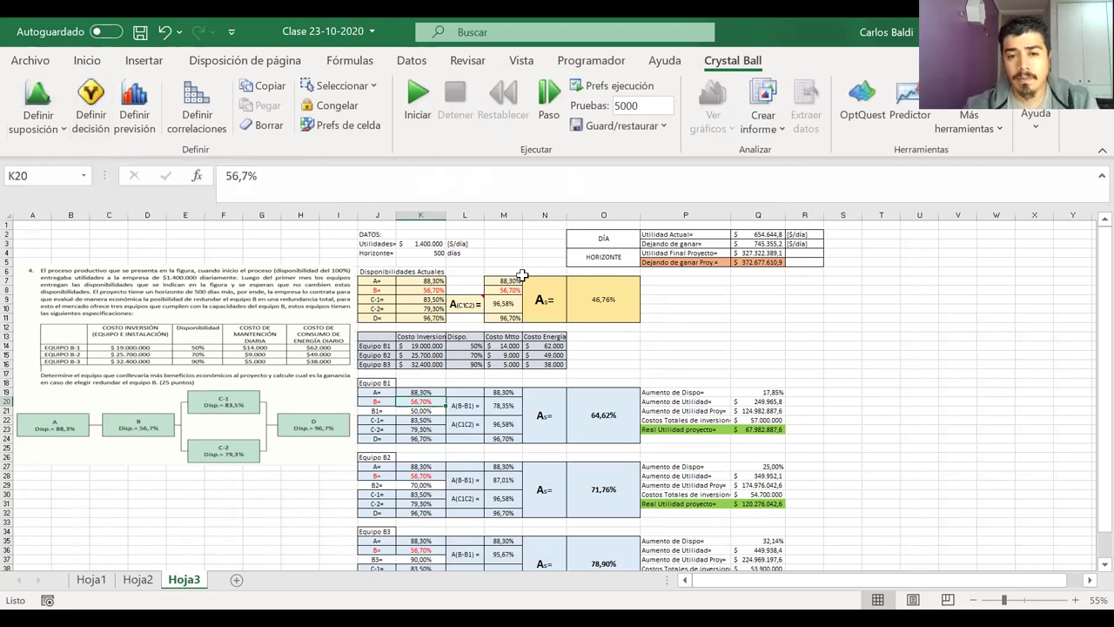
# Examine Hoja3's current availabilities and the availability and project profit calculations for Equipo B1, B2 and B3
pyautogui.rightClick(734, 272)
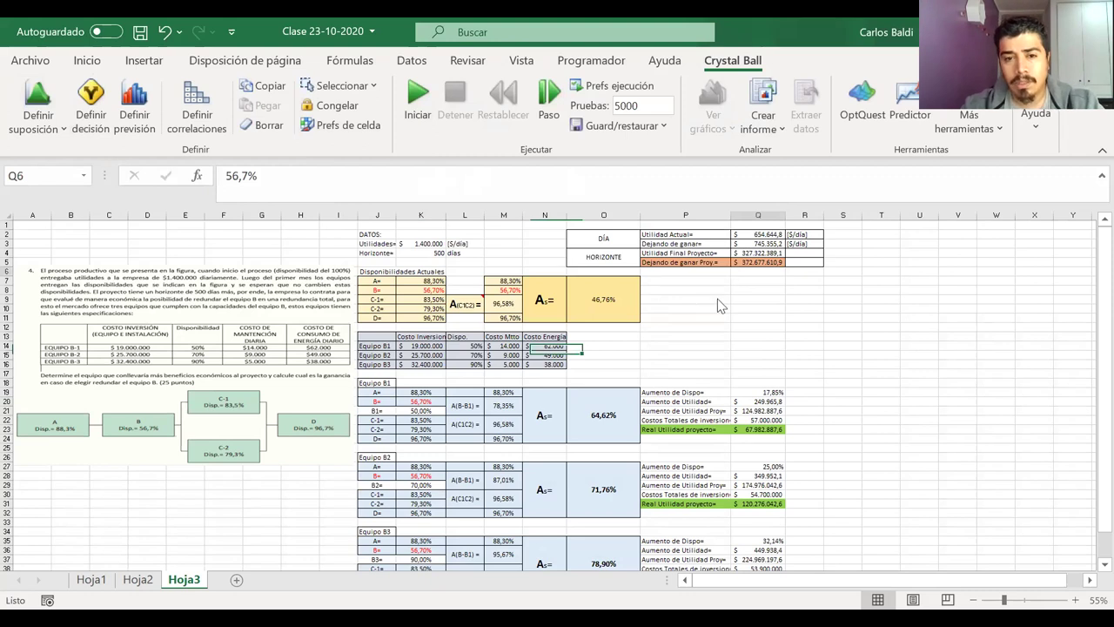
pyautogui.press('Escape')
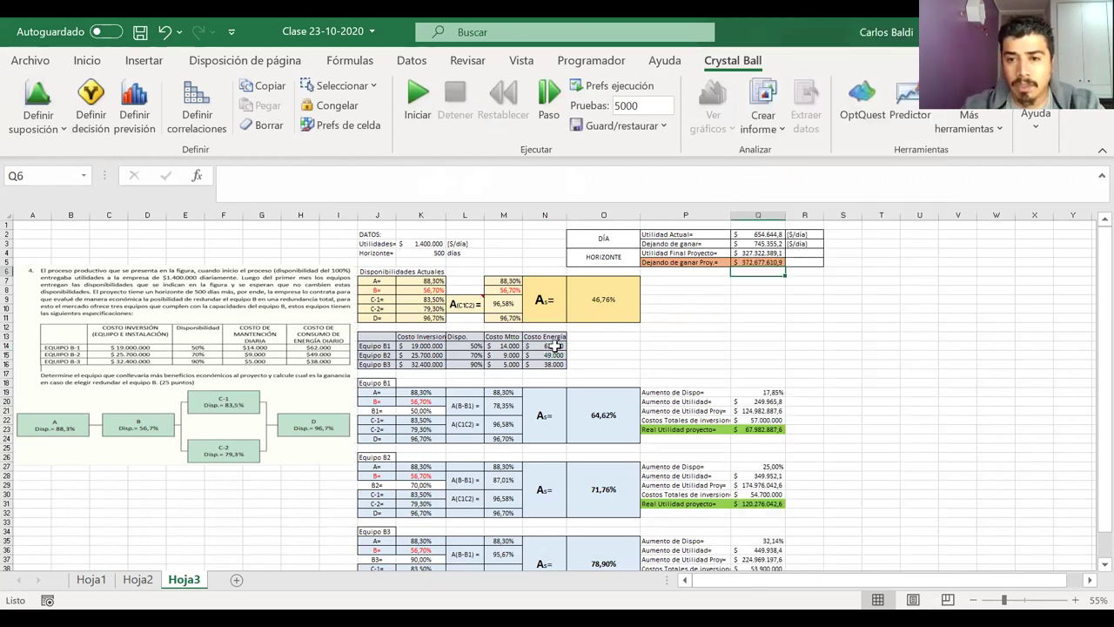
pyautogui.moveTo(465, 284); pyautogui.dragTo(627, 321)
pyautogui.scroll(-1, 851, 375)
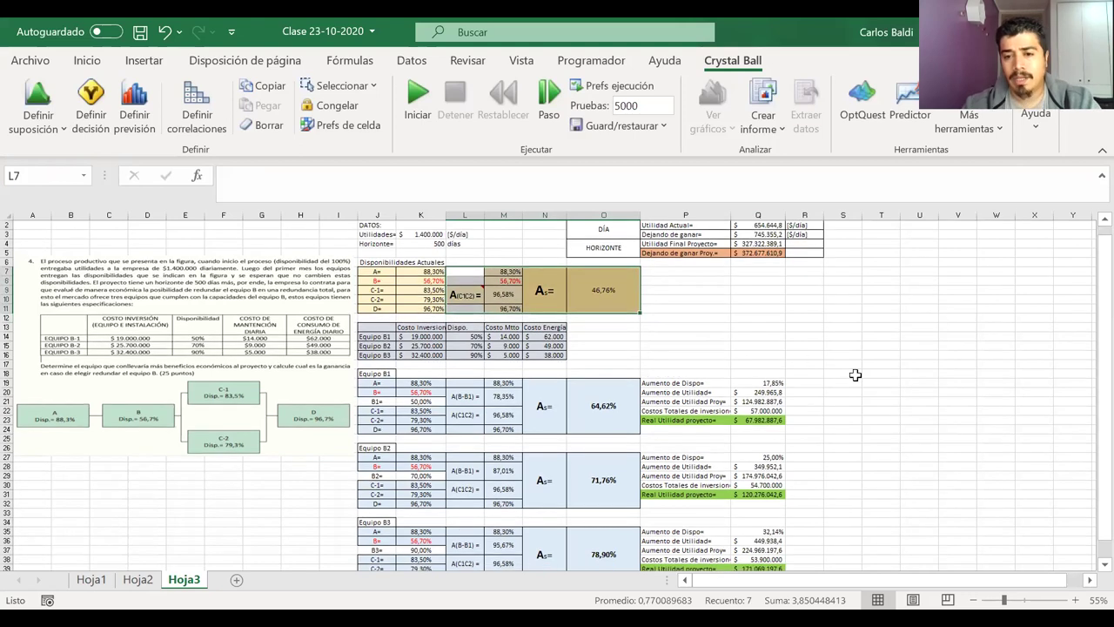
pyautogui.scroll(-1, 855, 375)
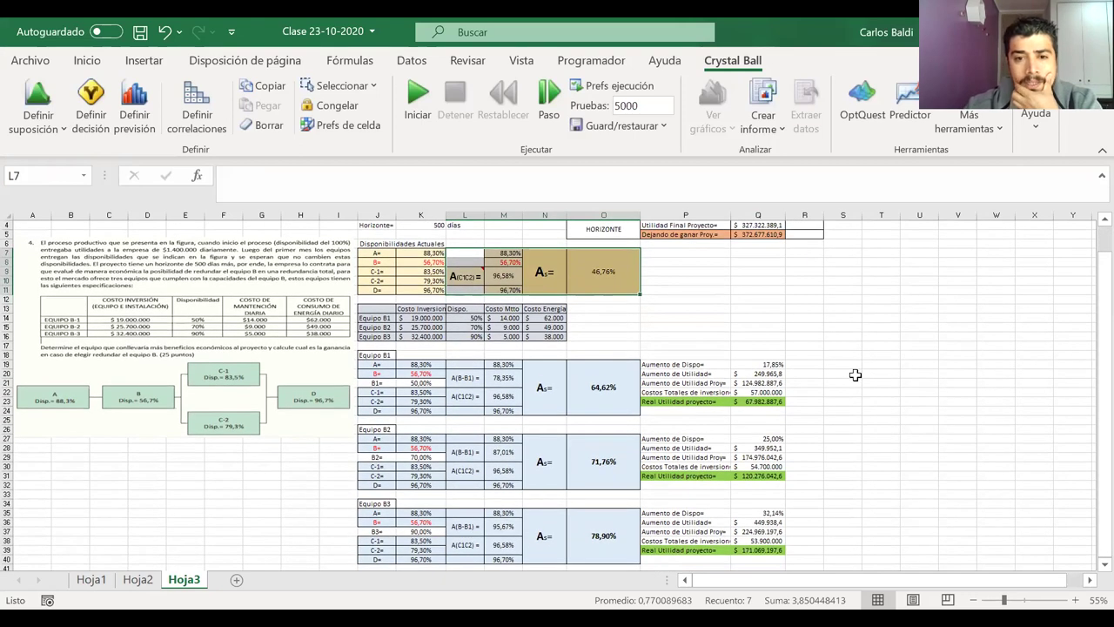
pyautogui.scroll(-1, 855, 374)
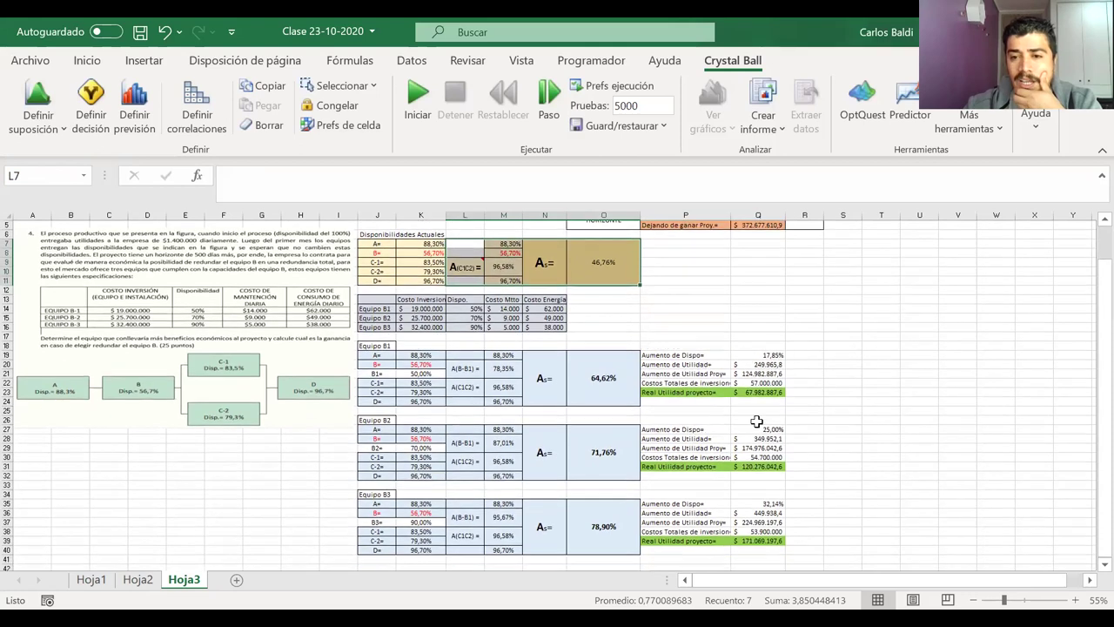
pyautogui.scroll(-3, 932, 368)
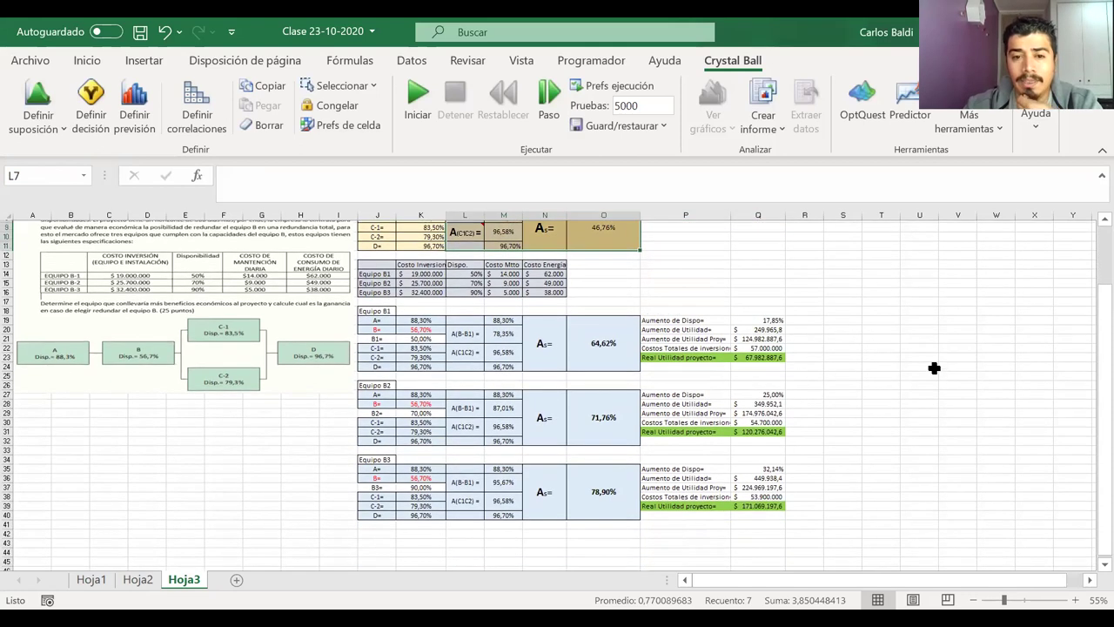
pyautogui.scroll(2, 934, 368)
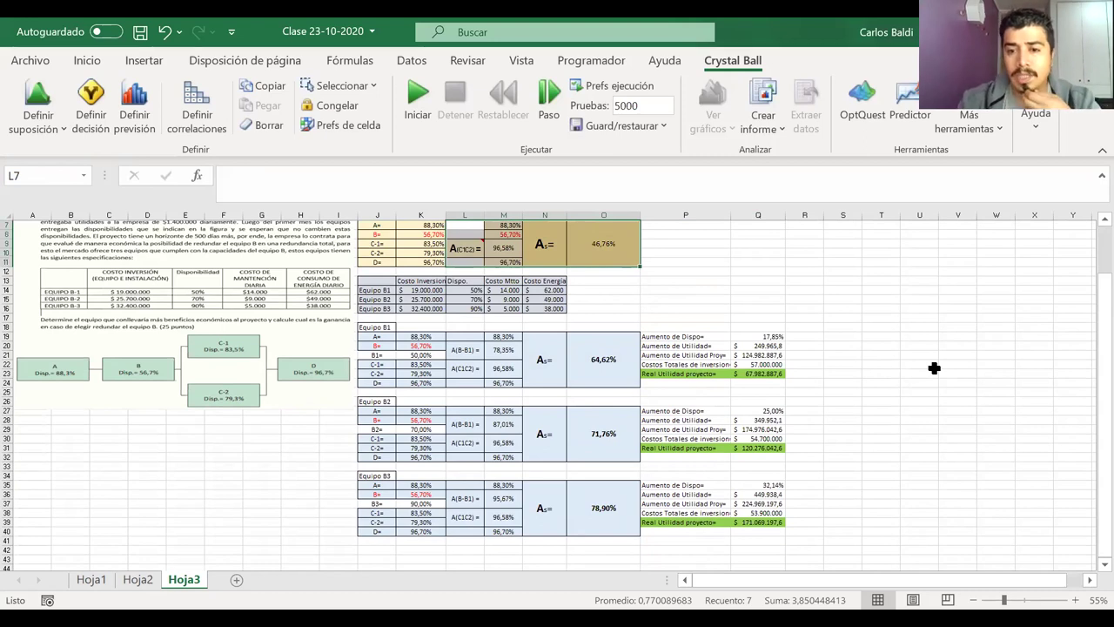
pyautogui.scroll(2, 774, 357)
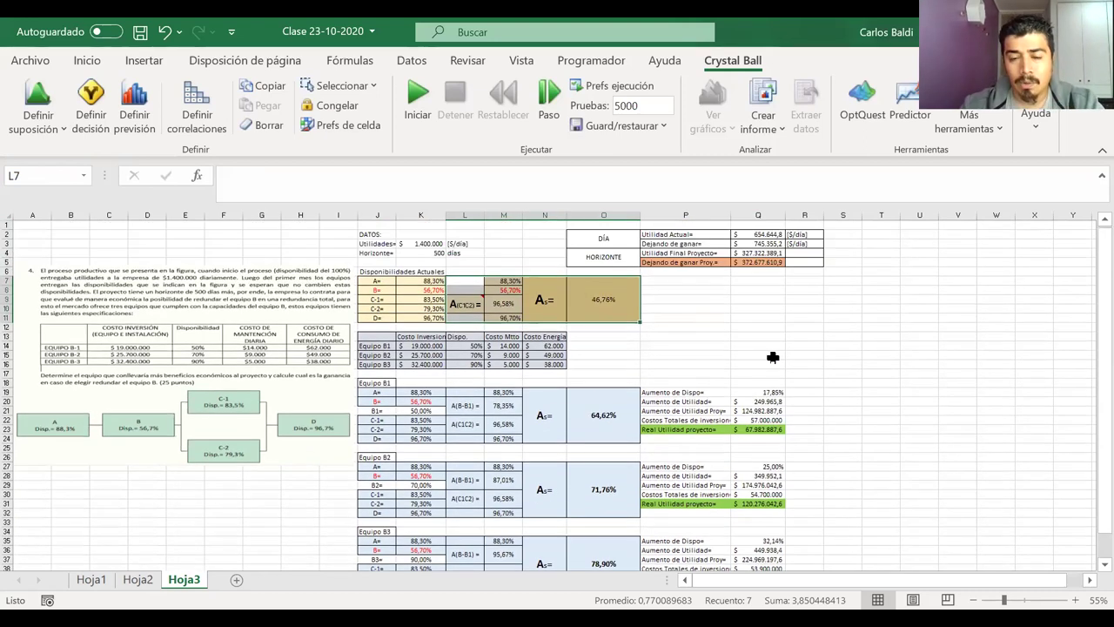
# Inspect the Equipo B1 component availabilities, its system availability formula in O19 and the current availability of component A
pyautogui.click(467, 280)
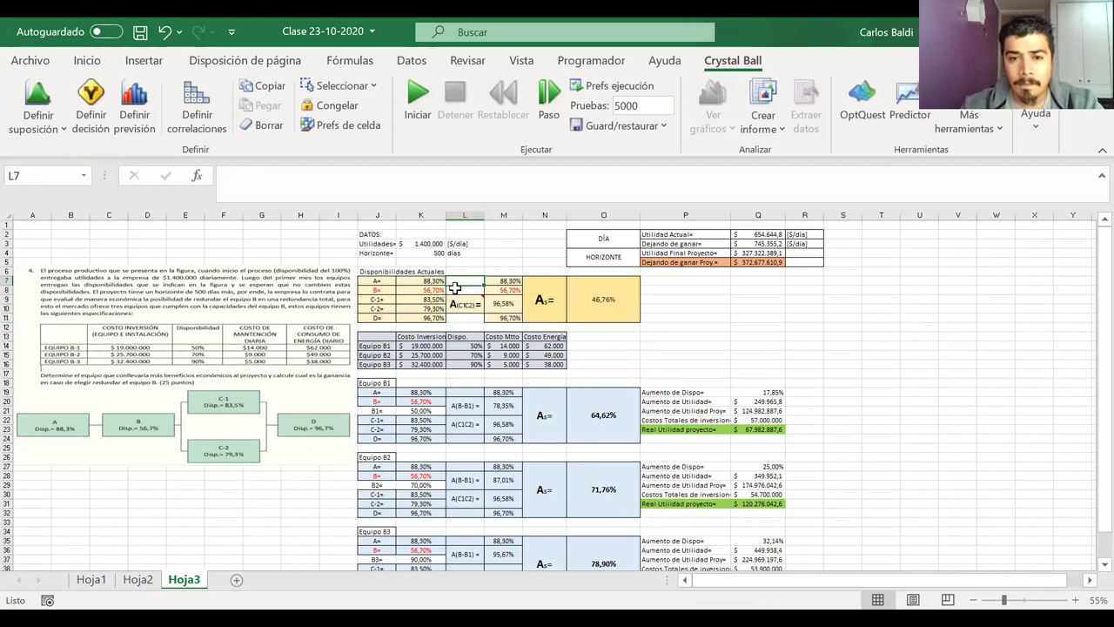
pyautogui.click(401, 392)
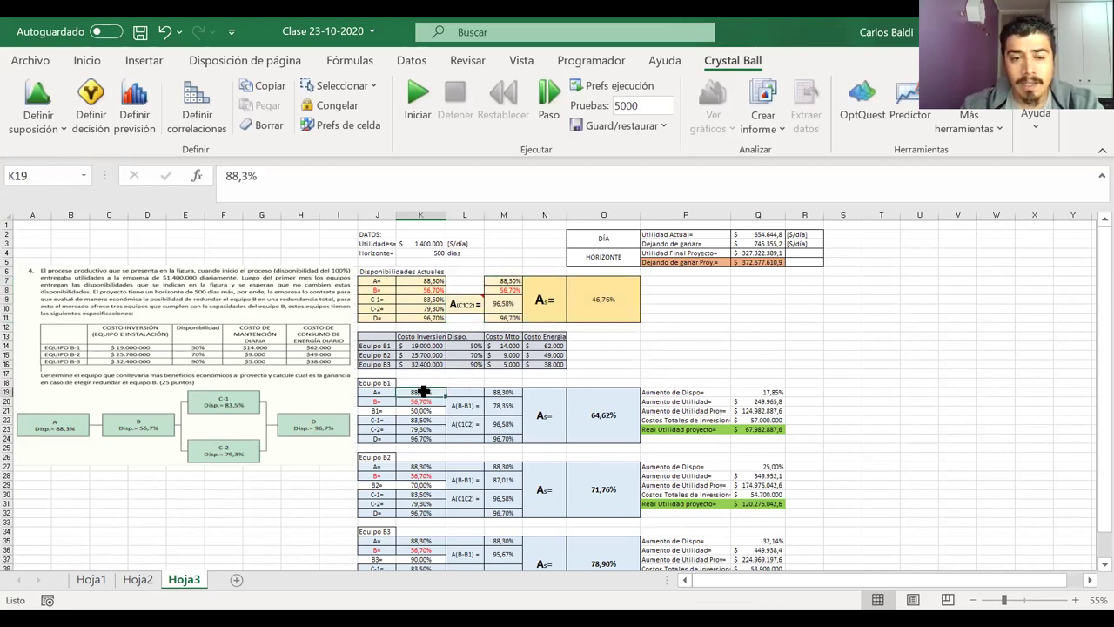
pyautogui.click(409, 402)
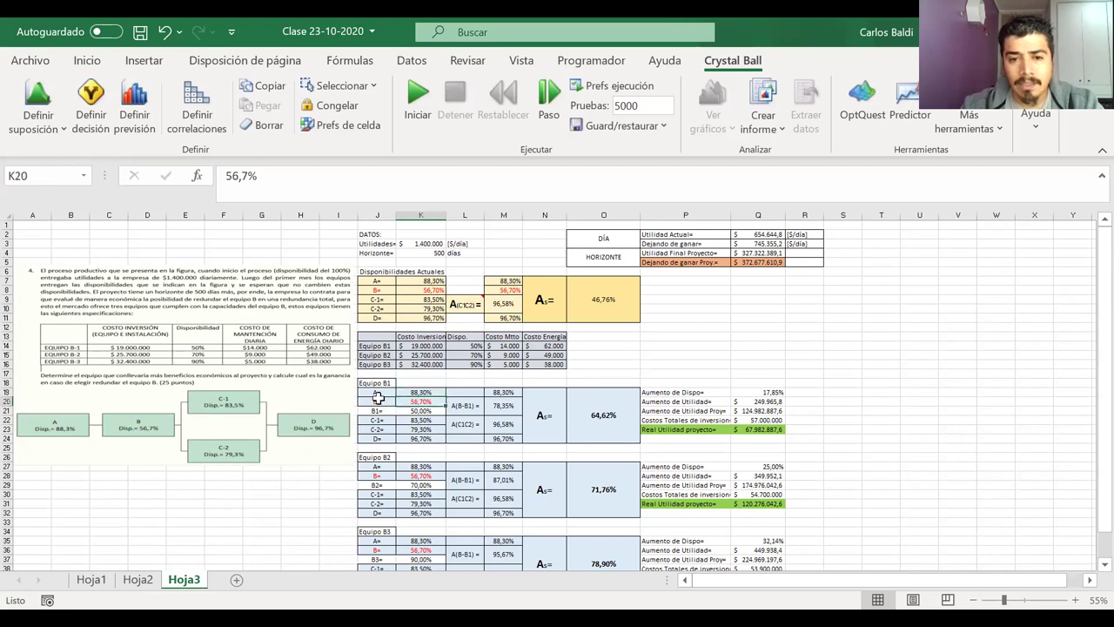
pyautogui.click(379, 401)
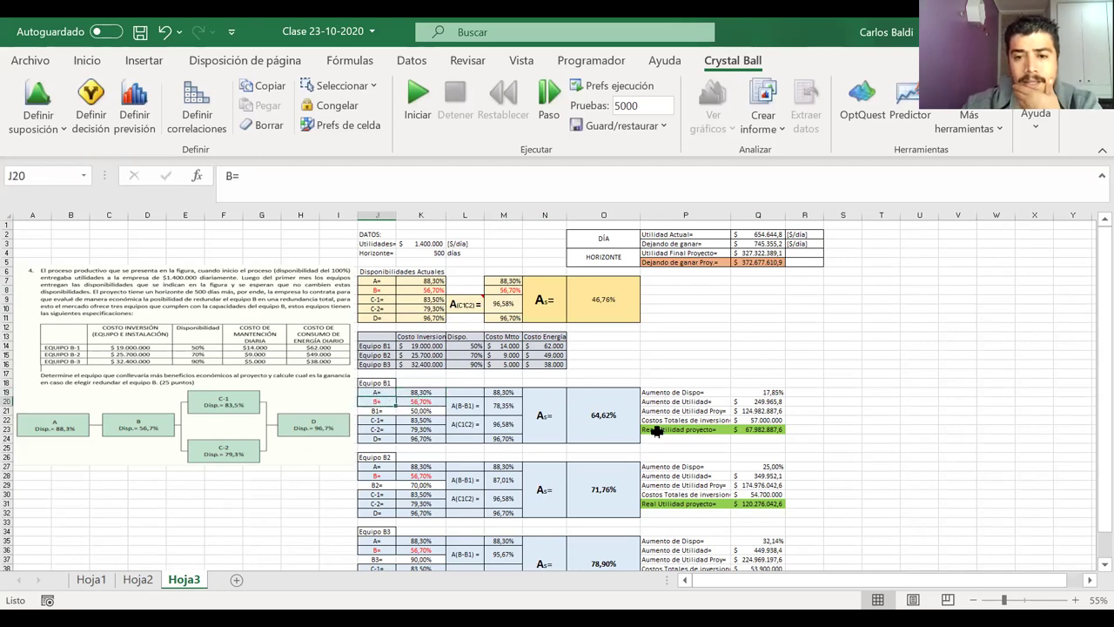
pyautogui.click(603, 426)
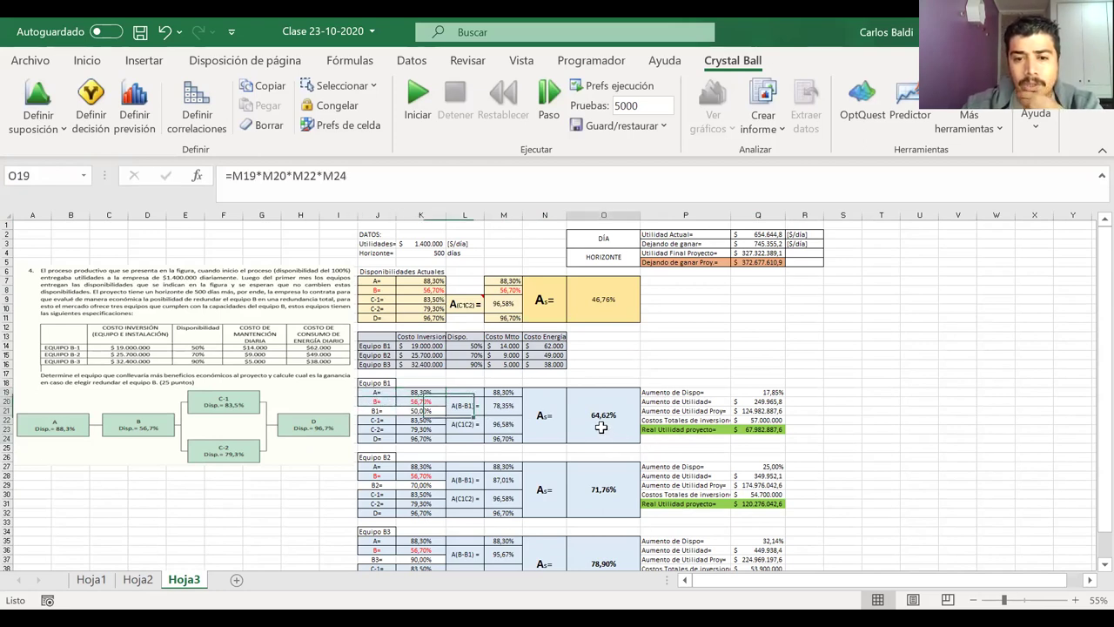
pyautogui.click(405, 283)
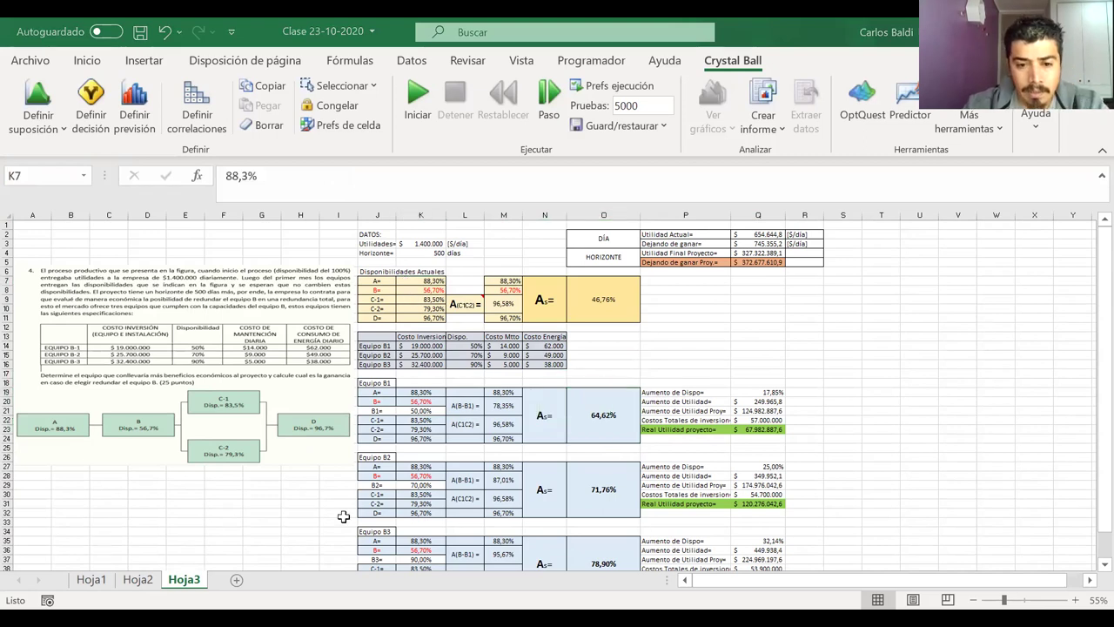
# Review the block diagram availability exercises Caso 2 on Hoja2 and Caso 1 on Hoja1, and return to Hoja2
pyautogui.click(136, 581)
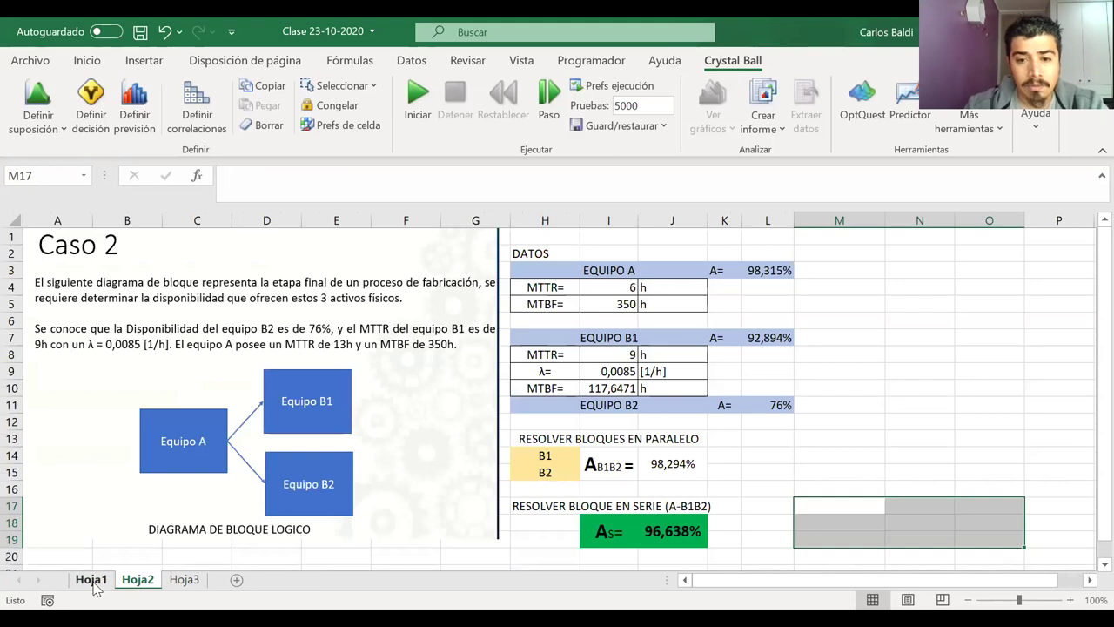
pyautogui.click(93, 580)
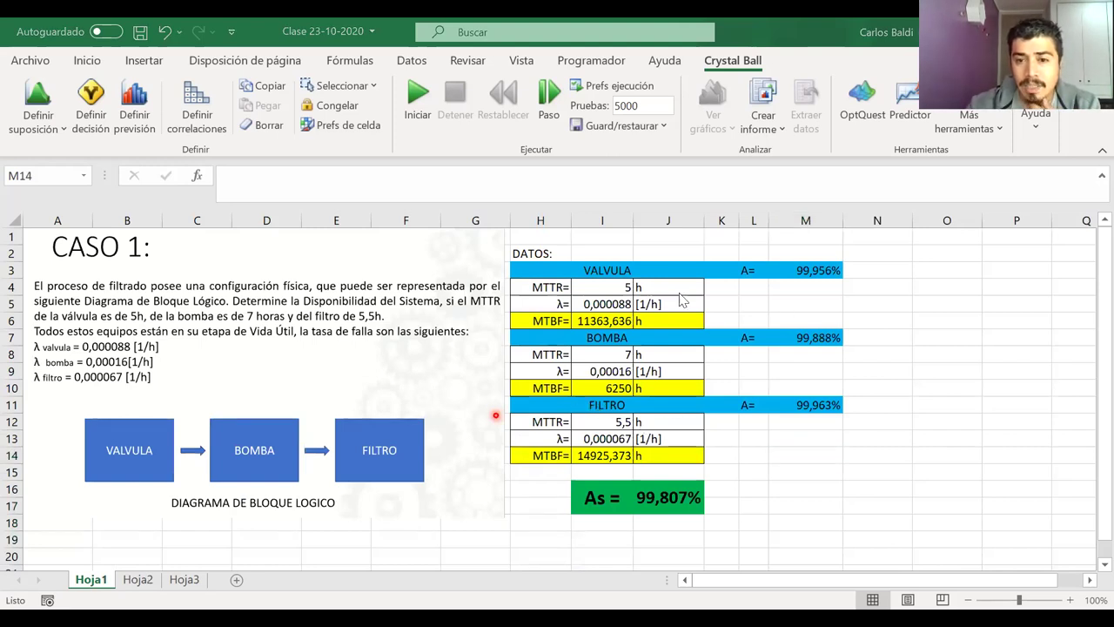
pyautogui.click(142, 585)
pyautogui.click(139, 581)
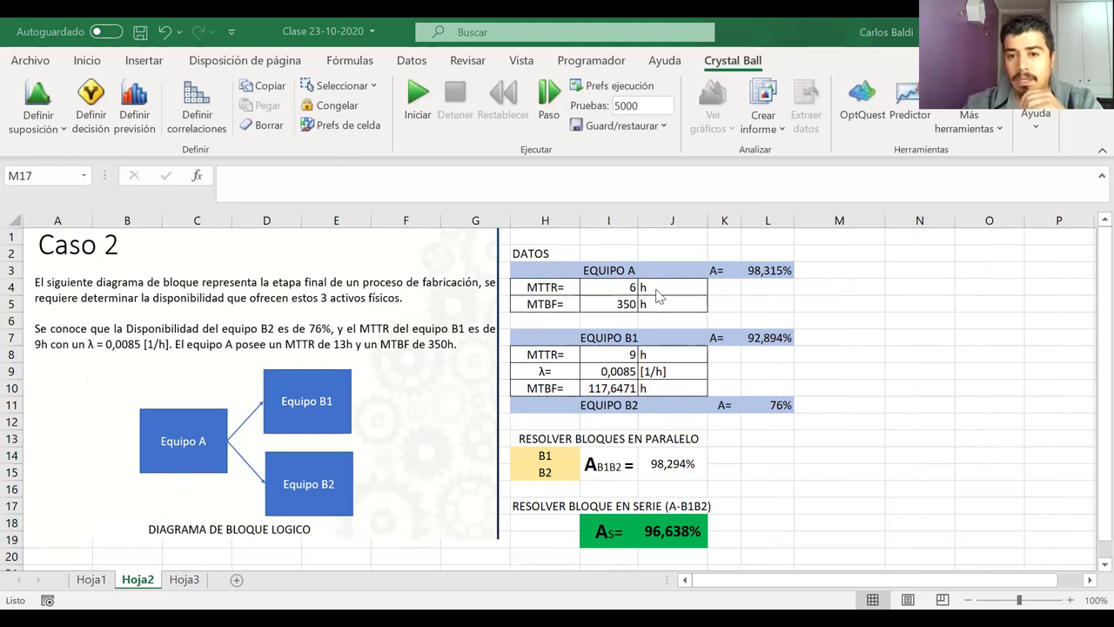
# Inspect the MTTR inputs of Equipo A and Equipo B1 and the series system availability formula in Caso 2
pyautogui.click(558, 288)
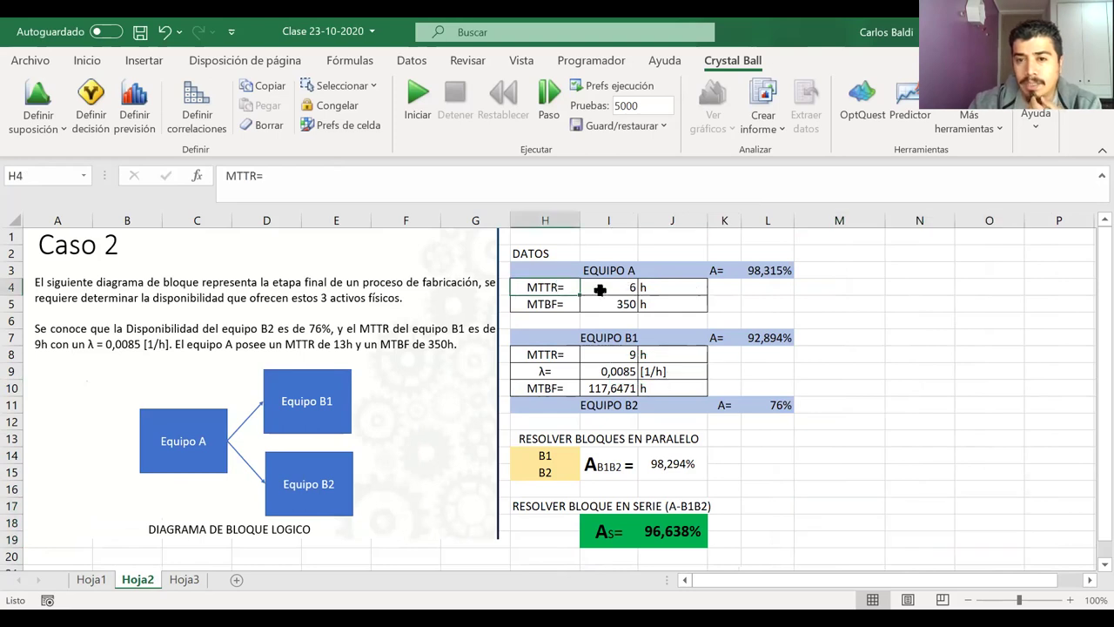
pyautogui.click(599, 290)
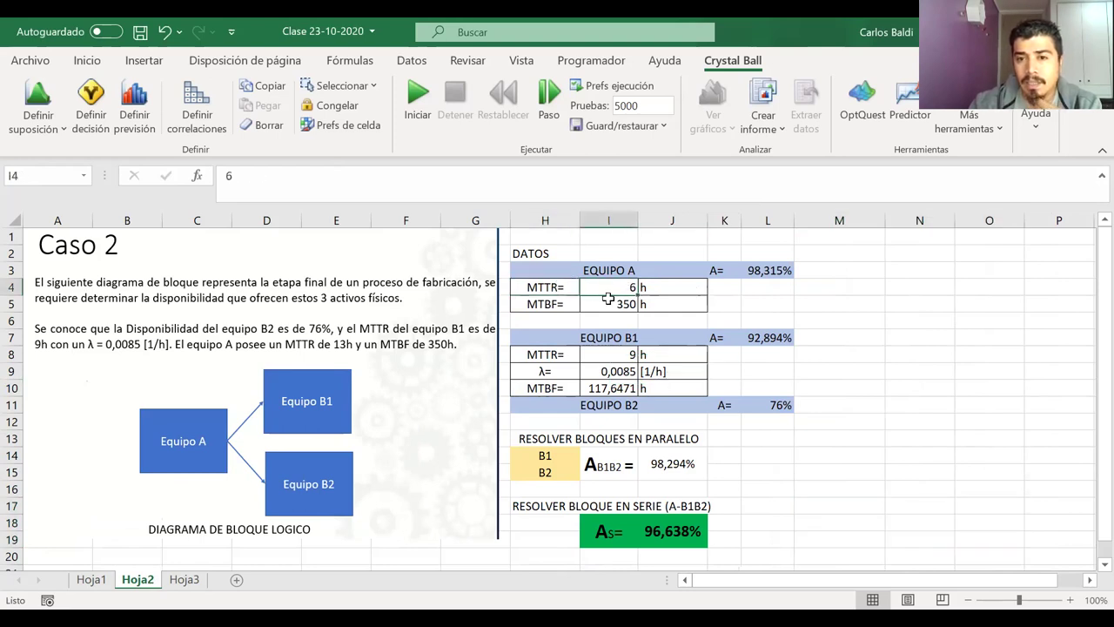
pyautogui.click(688, 525)
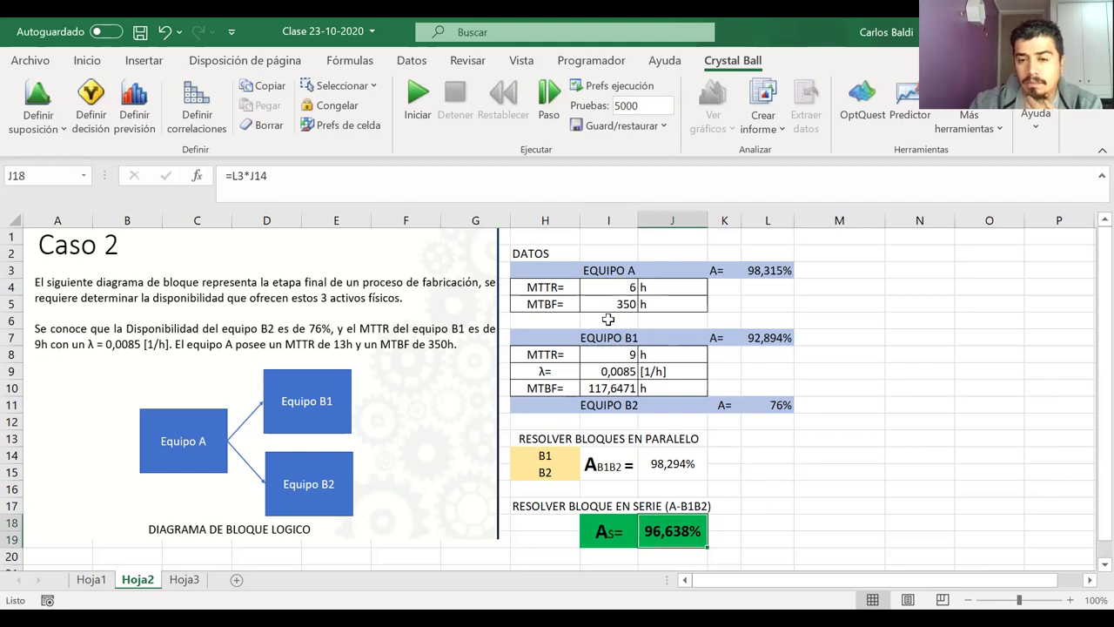
pyautogui.click(609, 352)
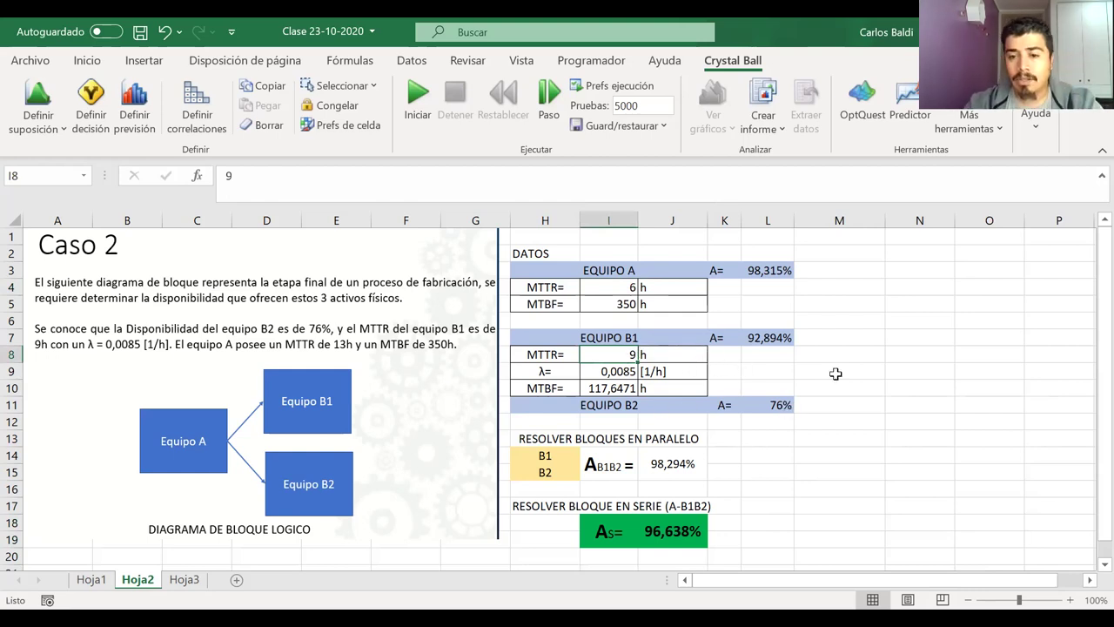
# Set the availability of Equipo B2 in Caso 2 to 96%
pyautogui.click(752, 406)
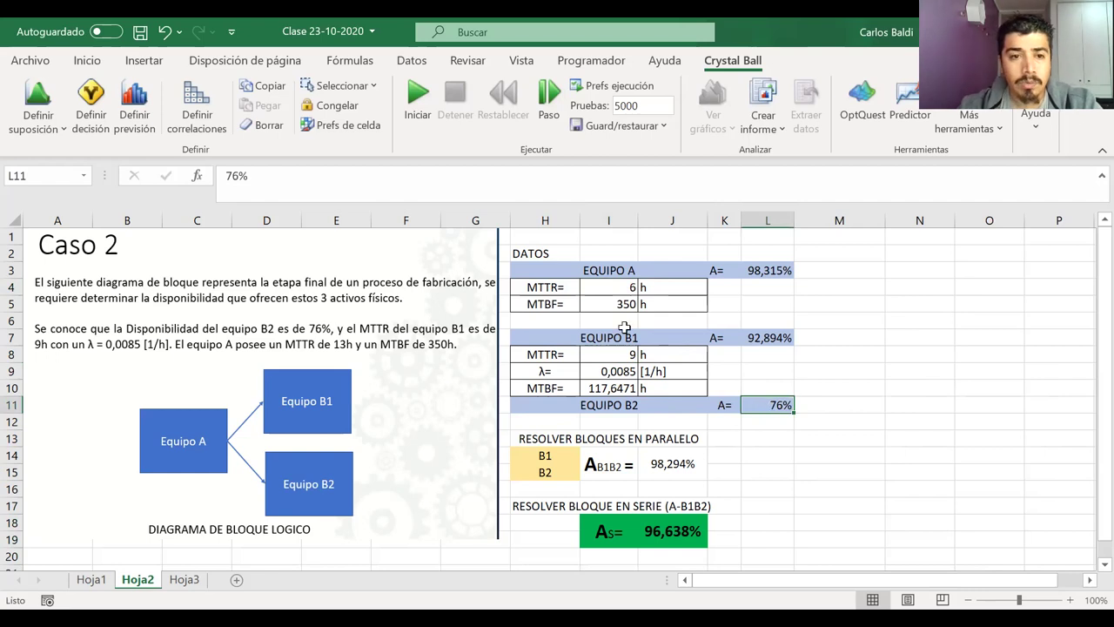
pyautogui.moveTo(234, 176); pyautogui.dragTo(225, 175)
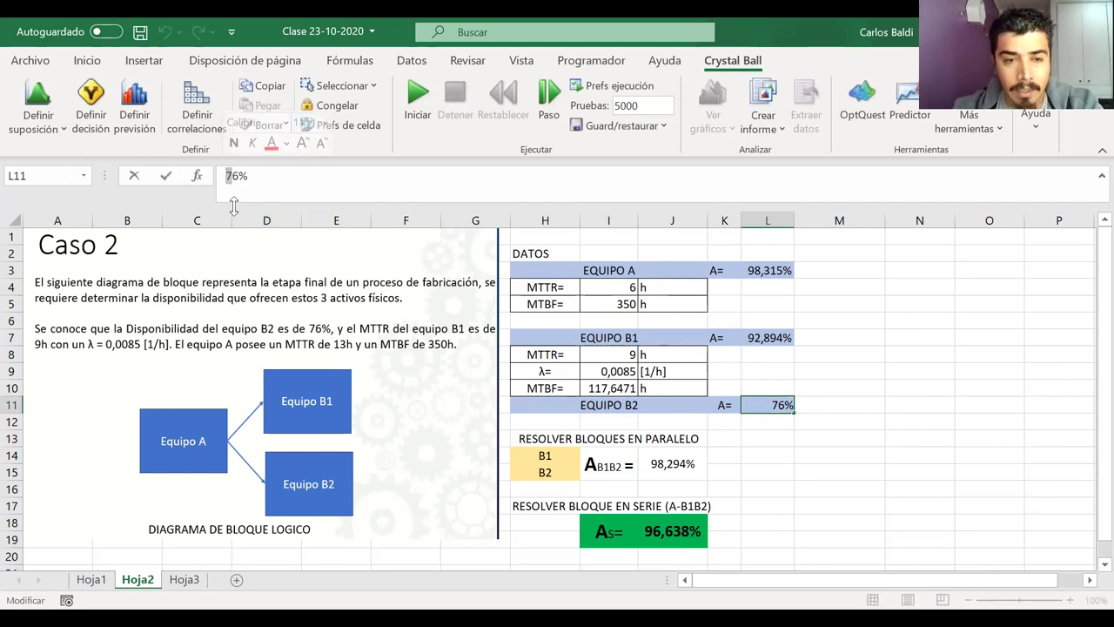
pyautogui.write('9')
pyautogui.press('Return')
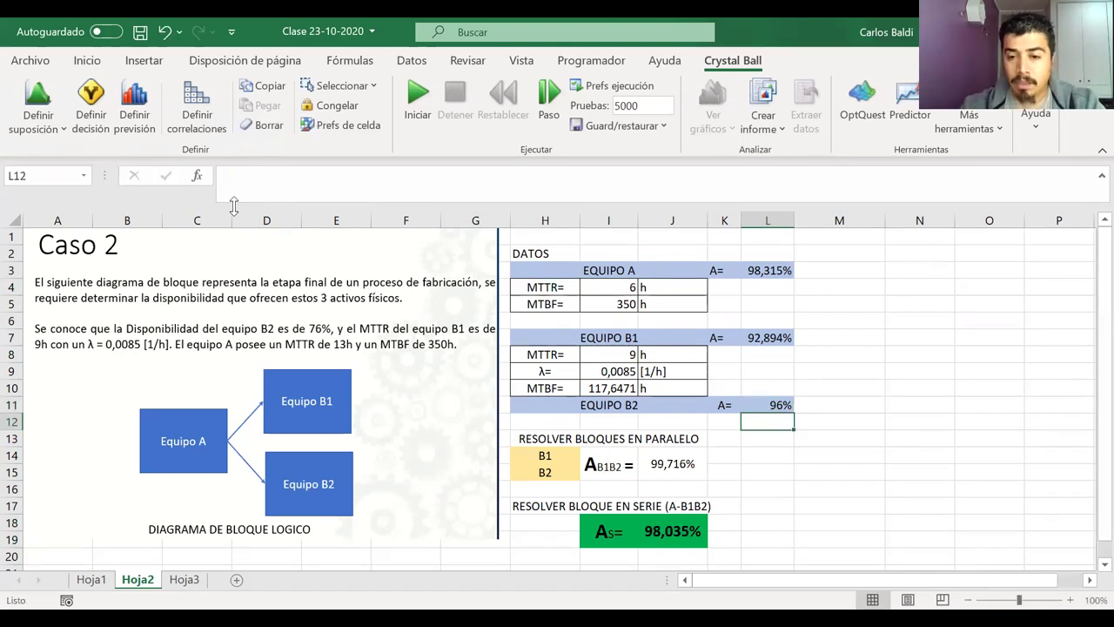
# Set the MTTR of Equipo A to 19 h
pyautogui.click(618, 287)
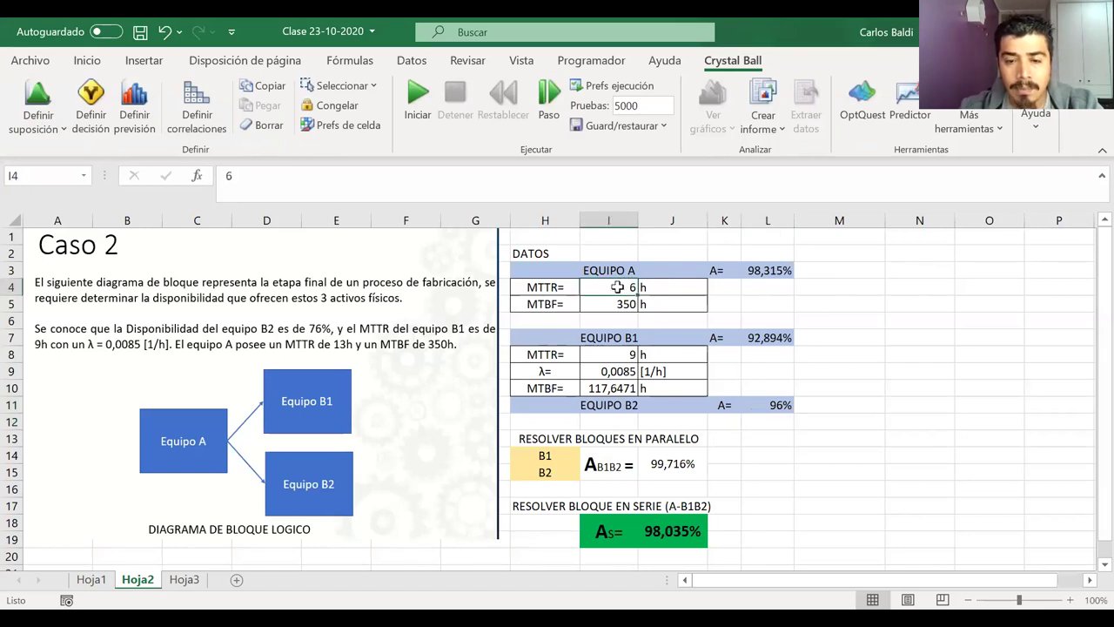
pyautogui.write('19')
pyautogui.press('Return')
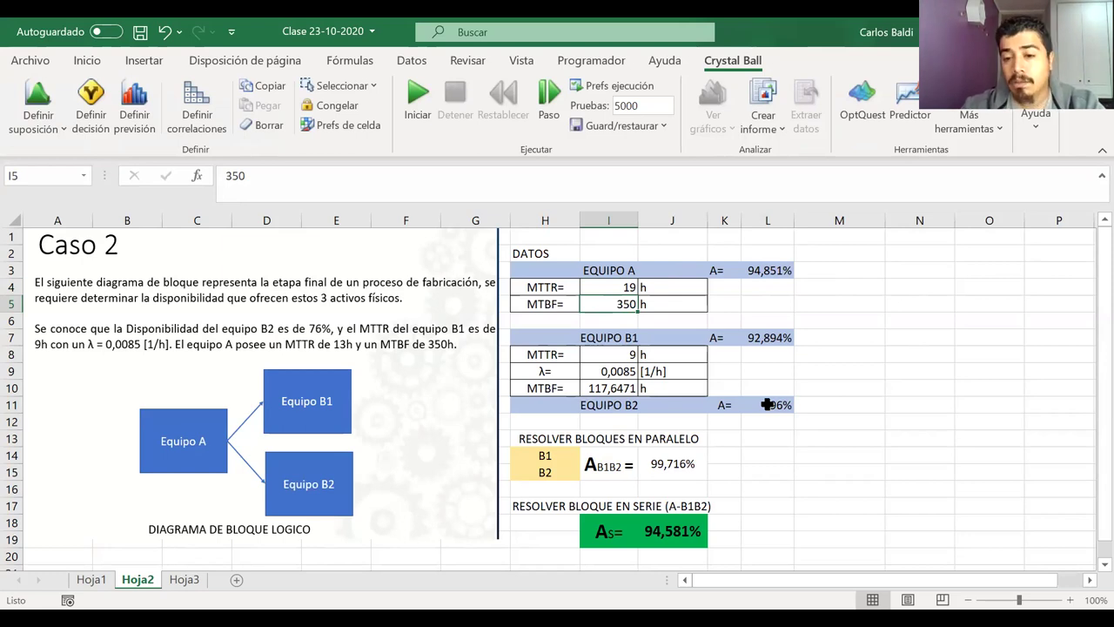
# Try to define a Crystal Ball assumption on the series system availability result in J18
pyautogui.click(679, 527)
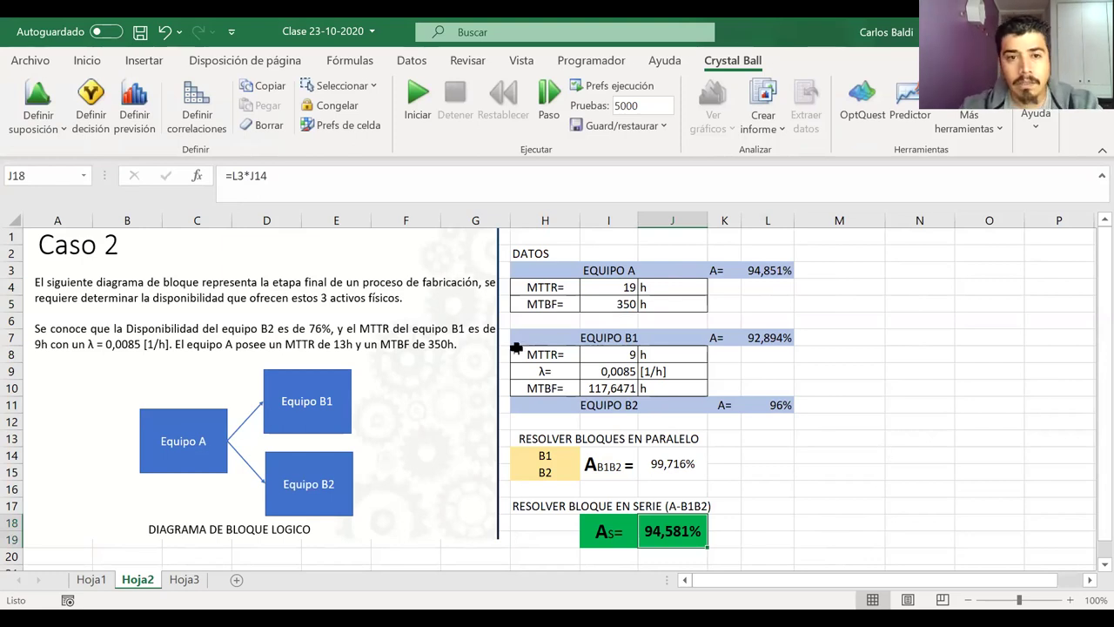
pyautogui.click(38, 97)
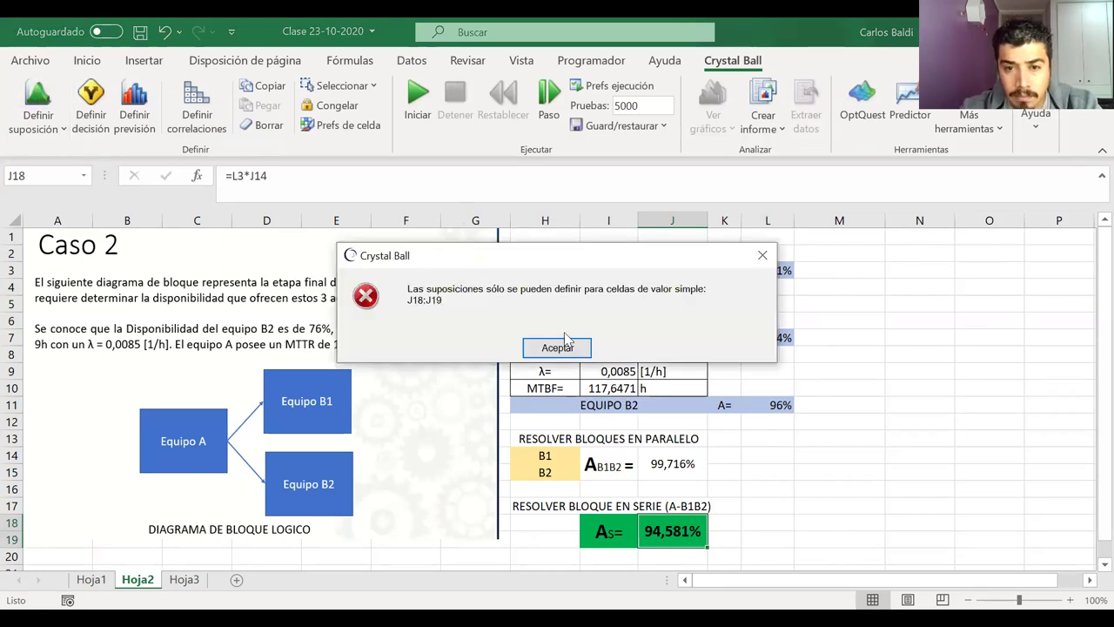
pyautogui.click(561, 347)
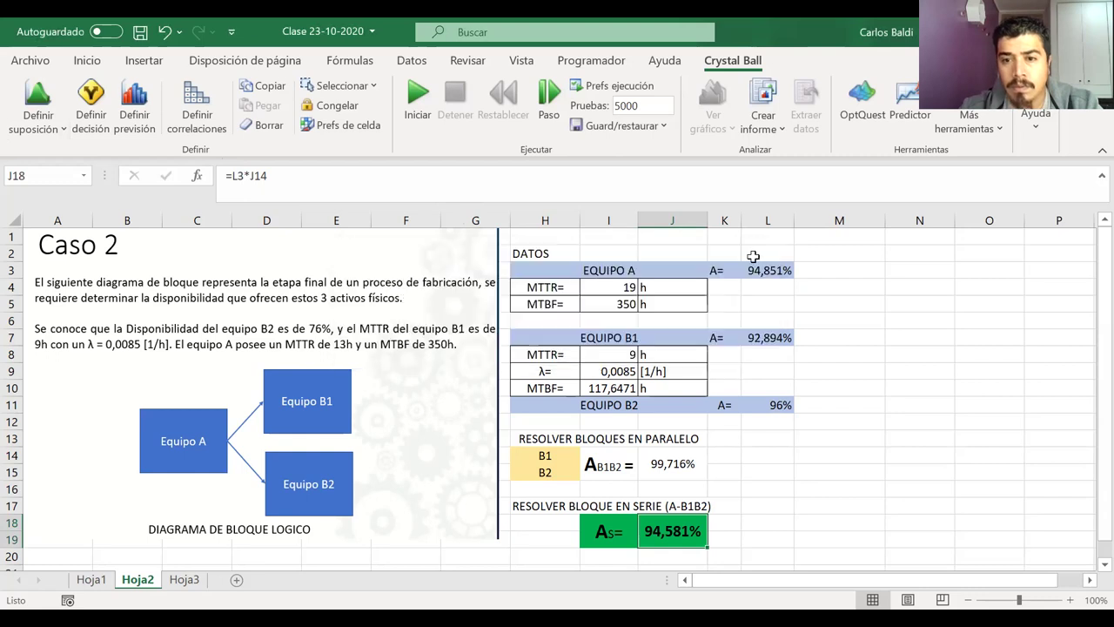
# Define a Normal distribution assumption for Equipo A's MTTR with mean 19 and standard deviation 1,90
pyautogui.click(611, 286)
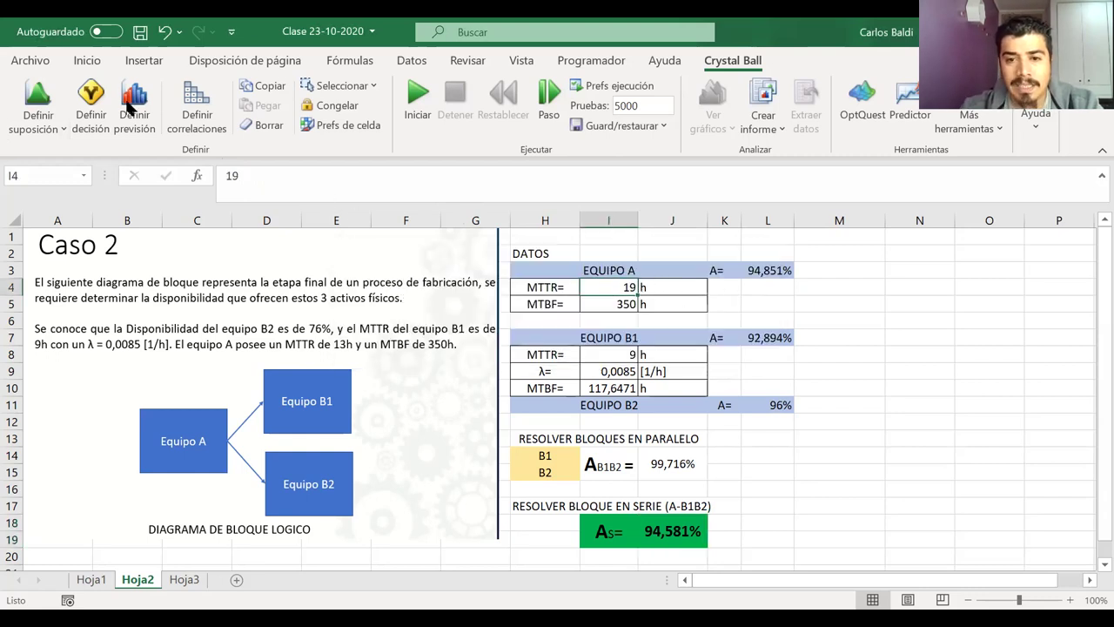
pyautogui.click(39, 99)
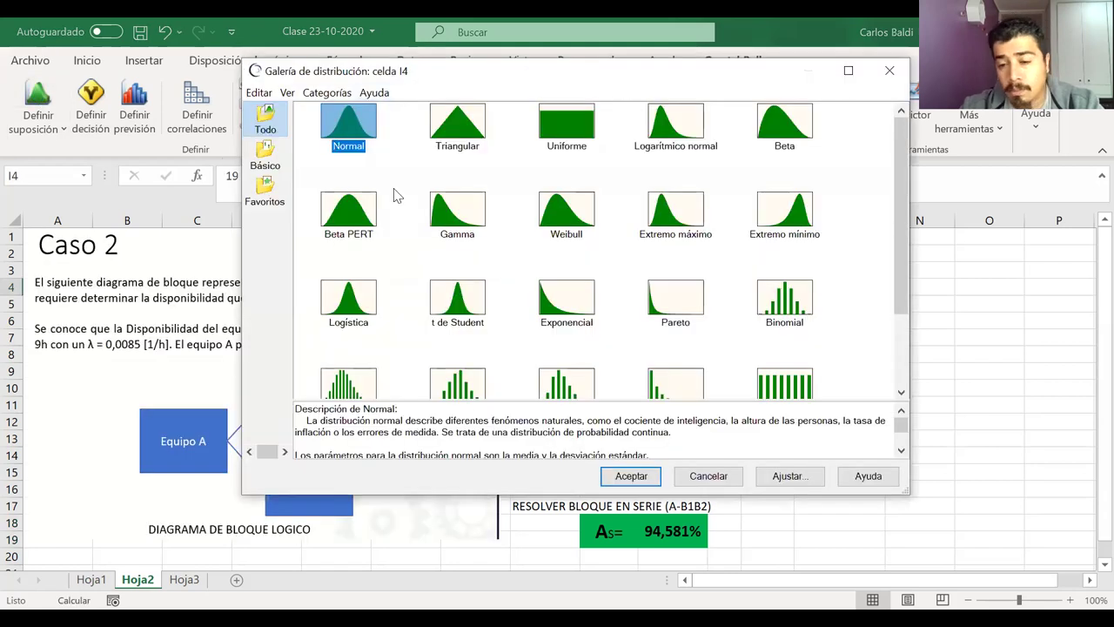
pyautogui.click(630, 477)
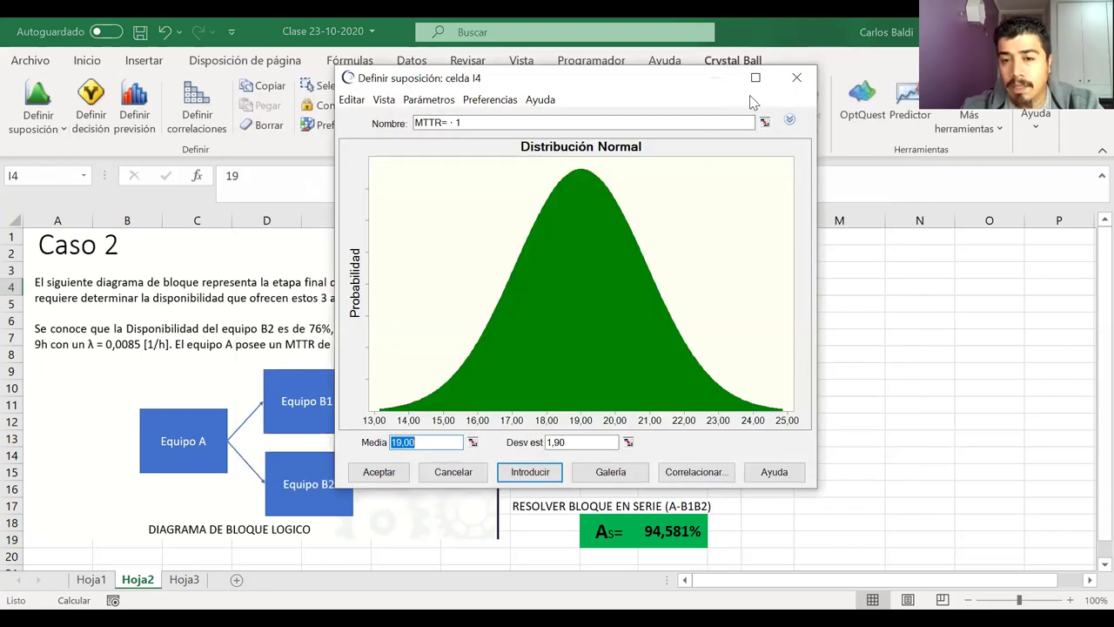
pyautogui.moveTo(749, 95); pyautogui.dragTo(466, 136)
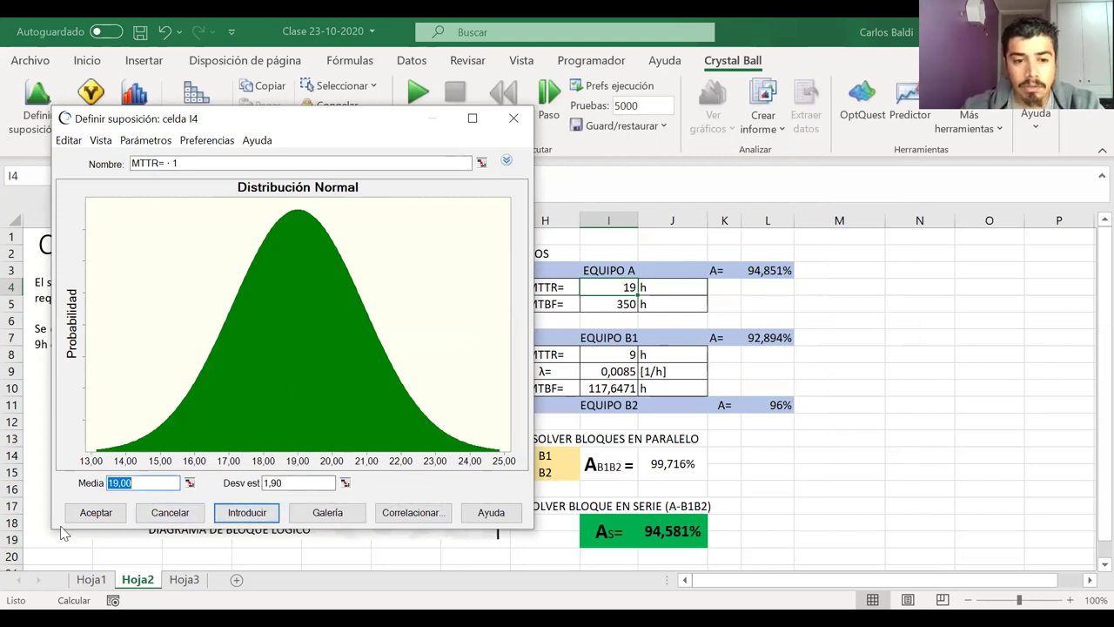
pyautogui.click(97, 513)
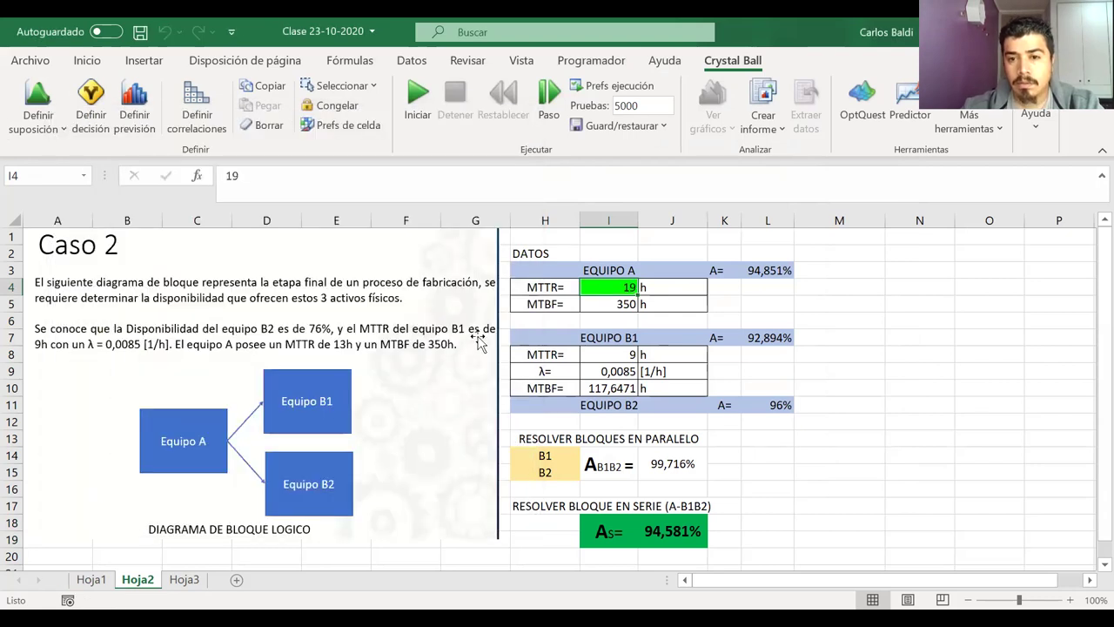
# Start an assumption for Equipo A's MTBF using the Triangular distribution
pyautogui.click(590, 303)
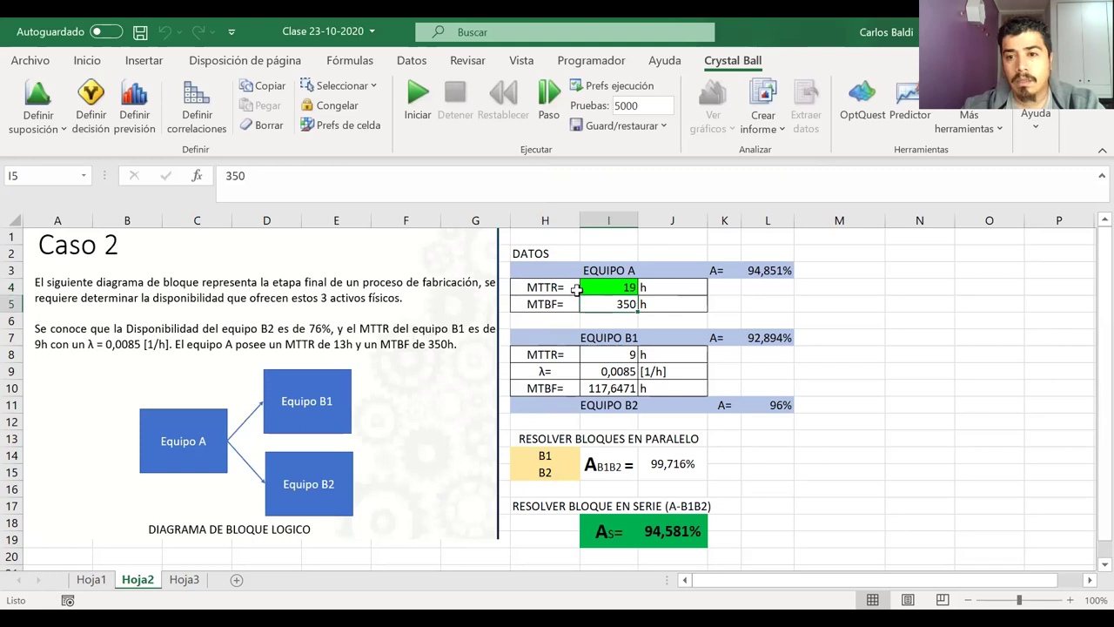
pyautogui.click(46, 100)
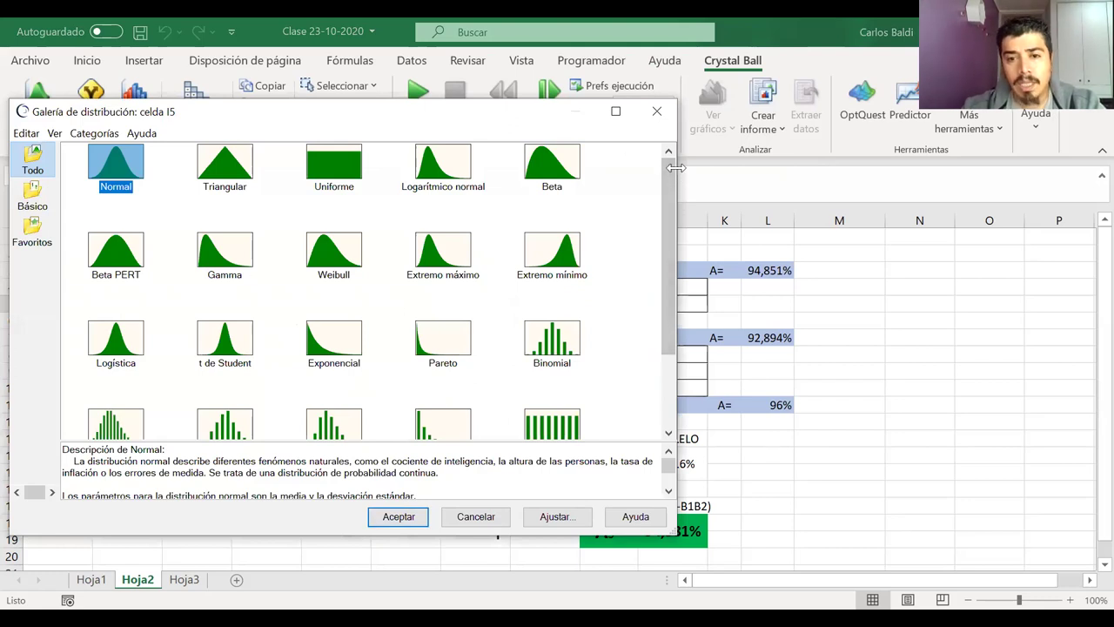
pyautogui.moveTo(676, 167); pyautogui.dragTo(514, 168)
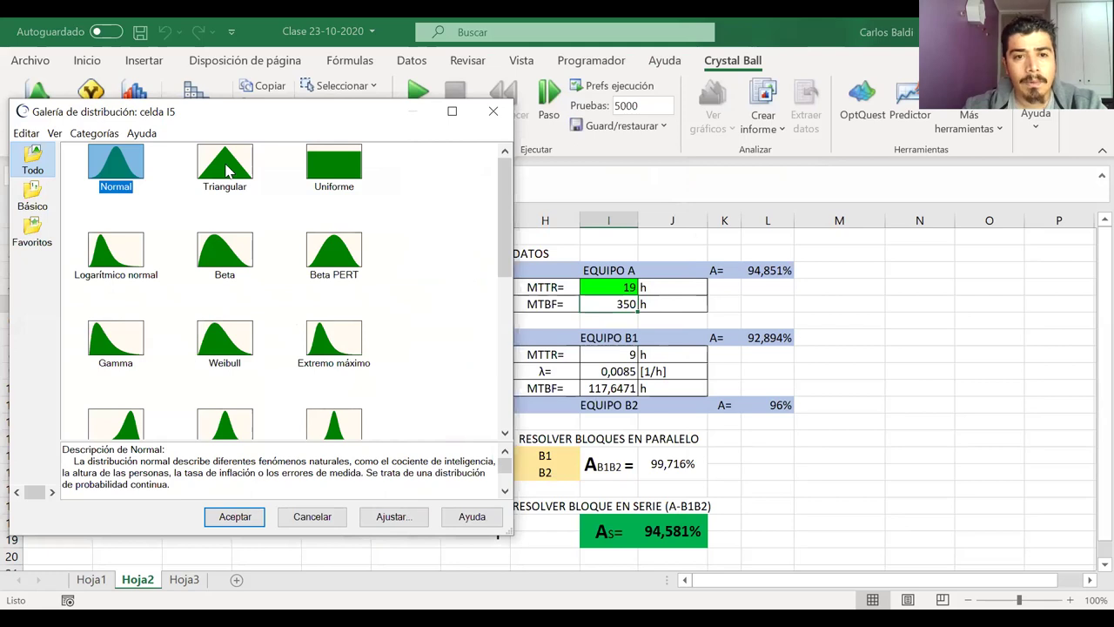
pyautogui.click(228, 170)
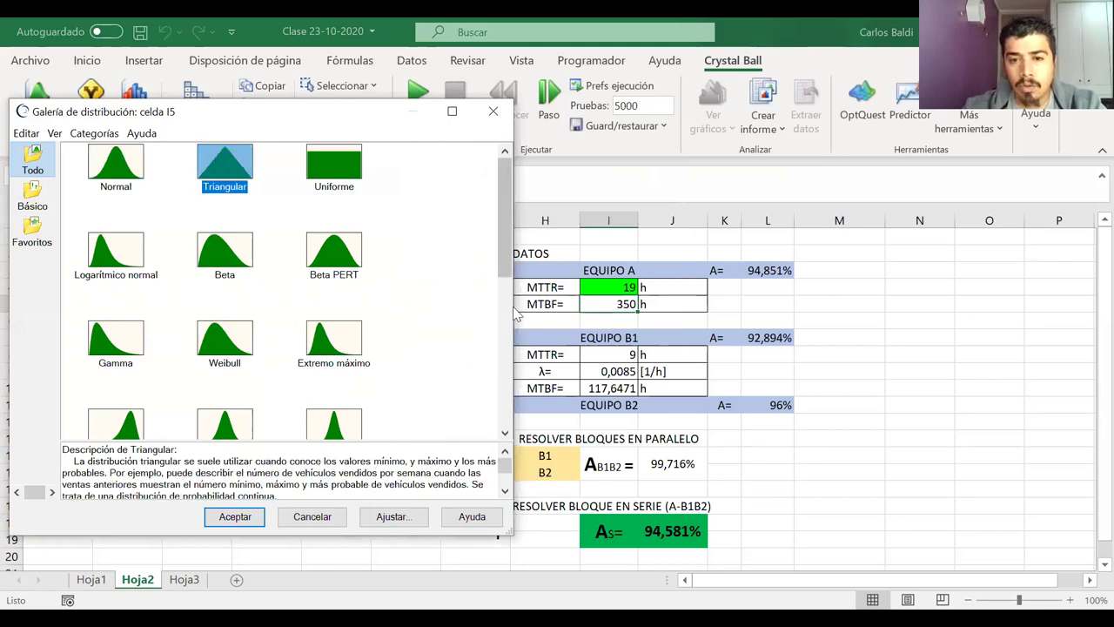
pyautogui.moveTo(513, 306); pyautogui.dragTo(785, 314)
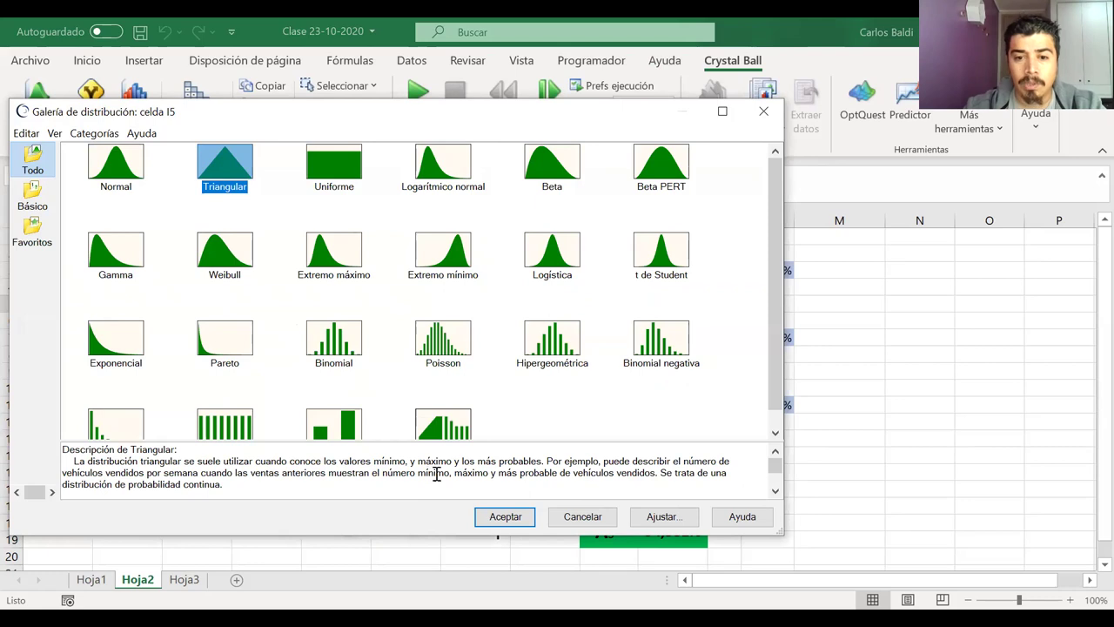
pyautogui.click(507, 521)
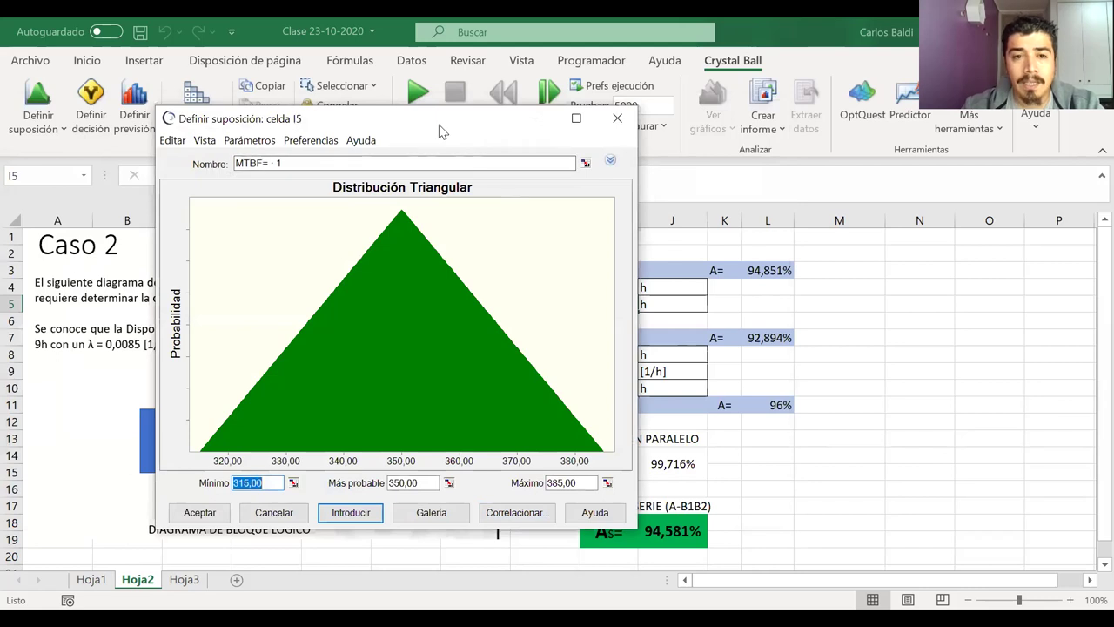
# Set the triangular MTBF assumption to minimum 330 and maximum 400, keeping 350 as most likely, and accept it
pyautogui.moveTo(440, 130); pyautogui.dragTo(309, 122)
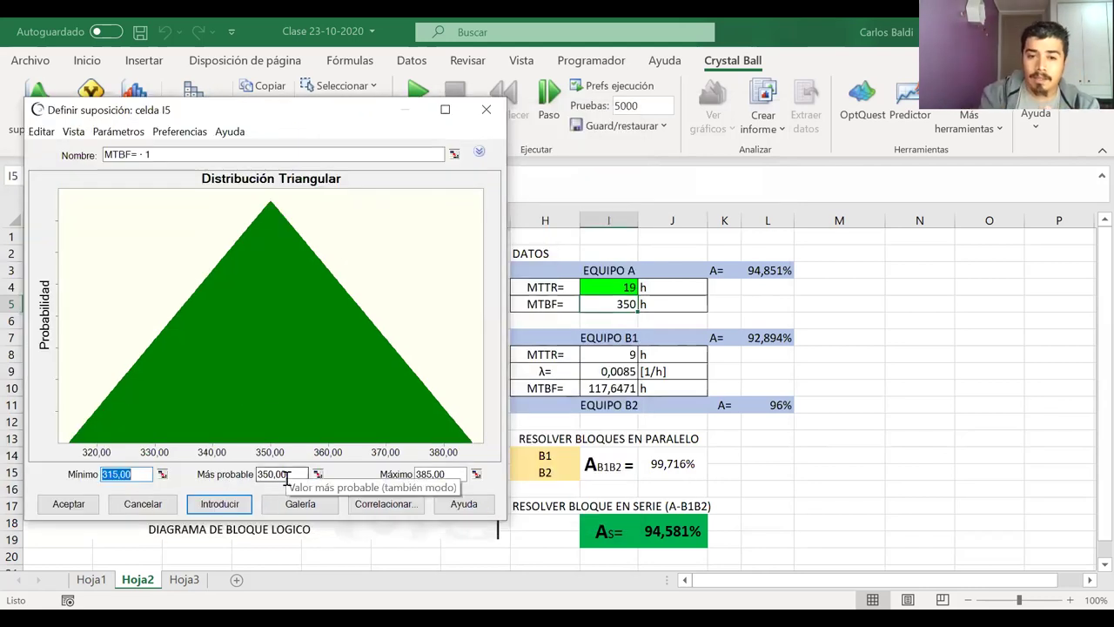
pyautogui.click(448, 475)
pyautogui.doubleClick(440, 475)
pyautogui.write('4')
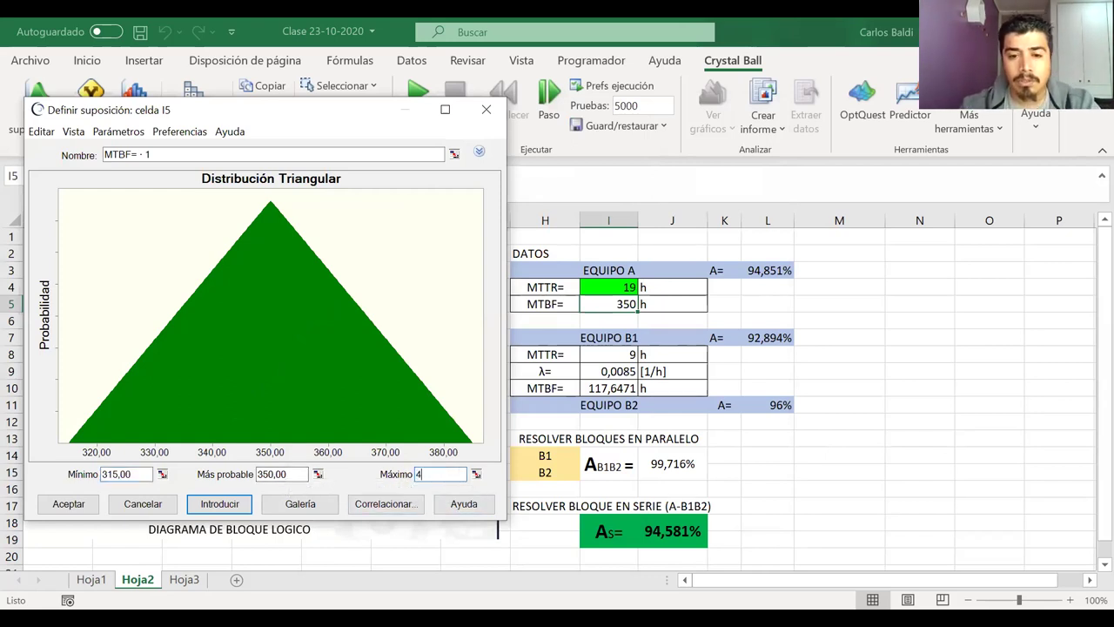
pyautogui.doubleClick(105, 475)
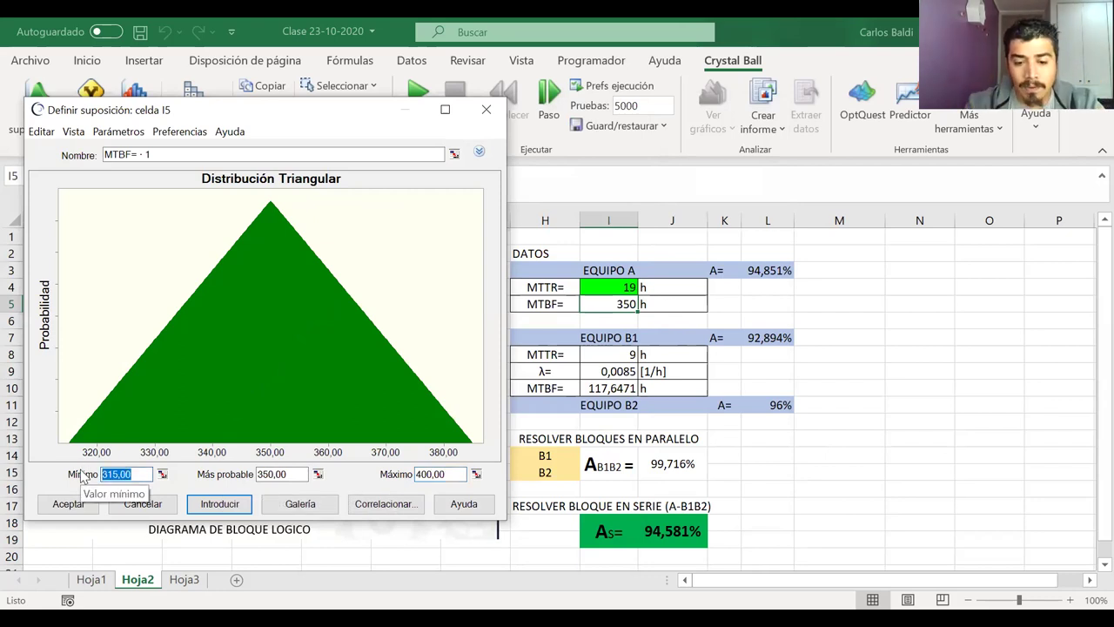
pyautogui.write('330')
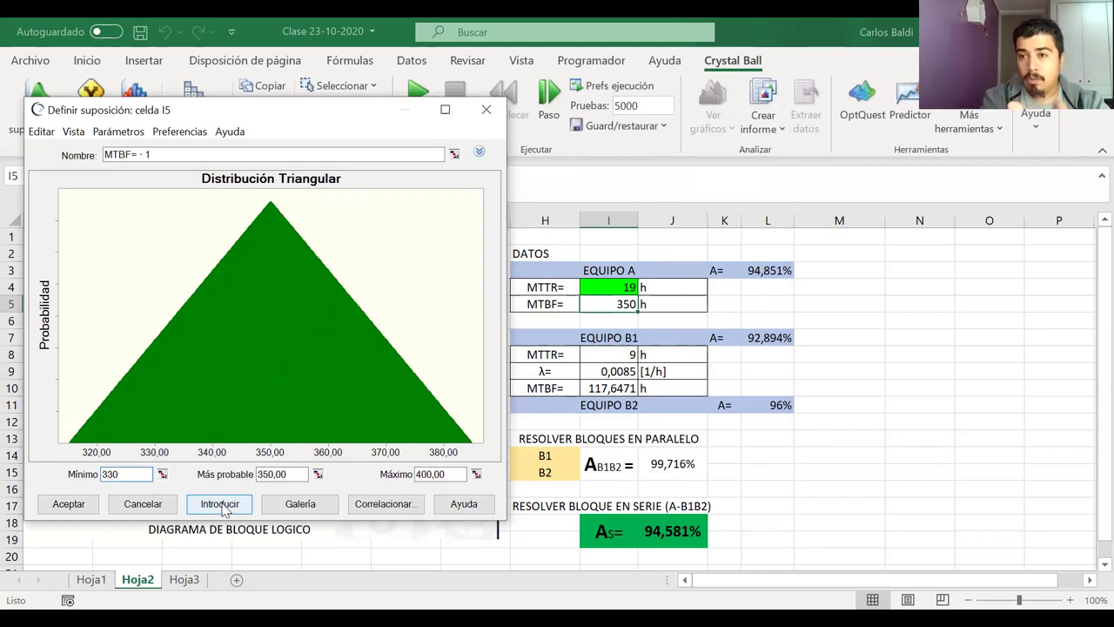
pyautogui.click(220, 504)
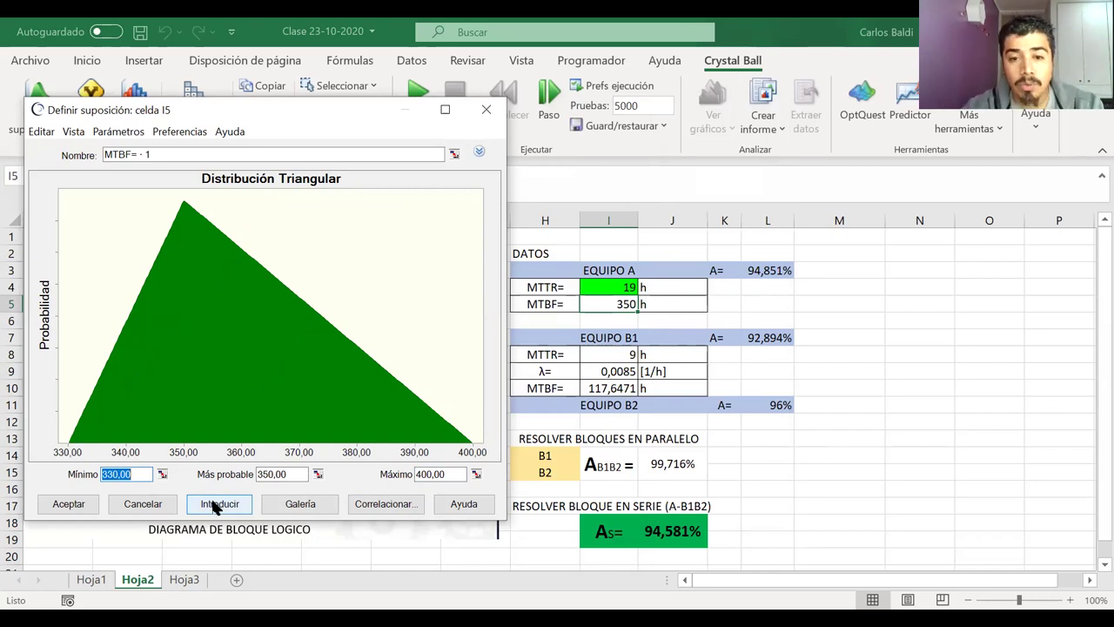
pyautogui.click(78, 508)
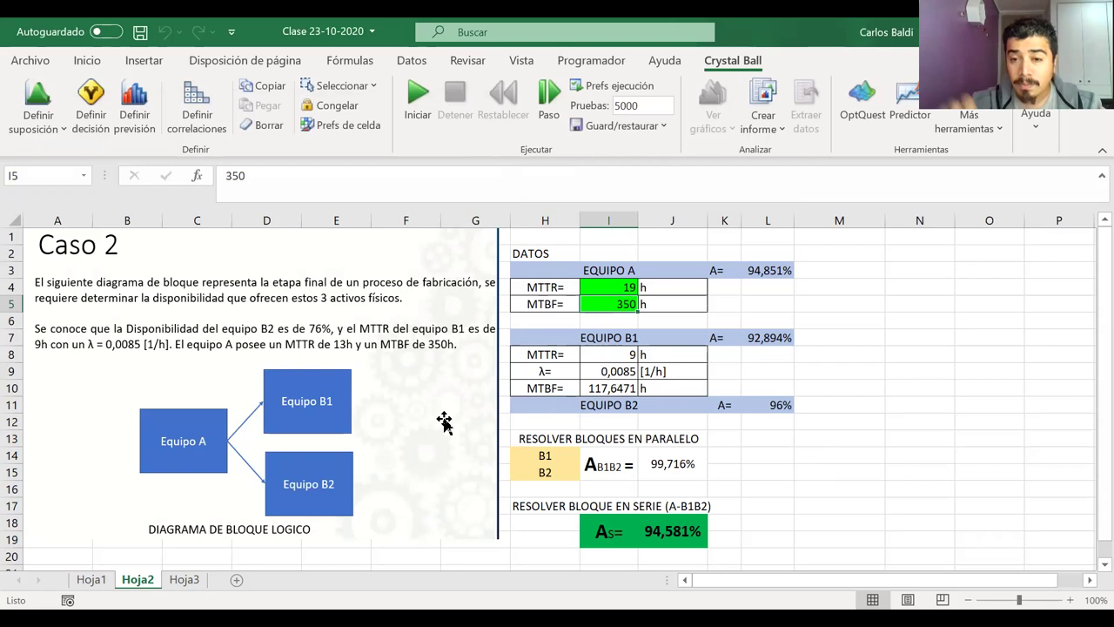
# Define a Normal distribution assumption for Equipo B1's MTTR with mean 9 and standard deviation 0,90
pyautogui.click(615, 352)
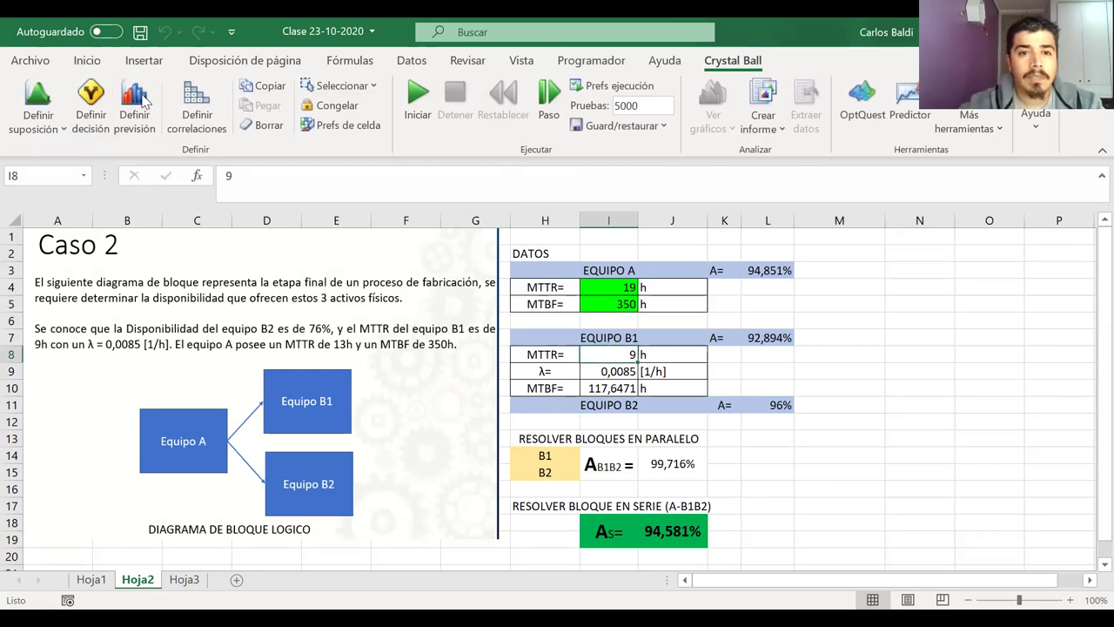
pyautogui.click(49, 111)
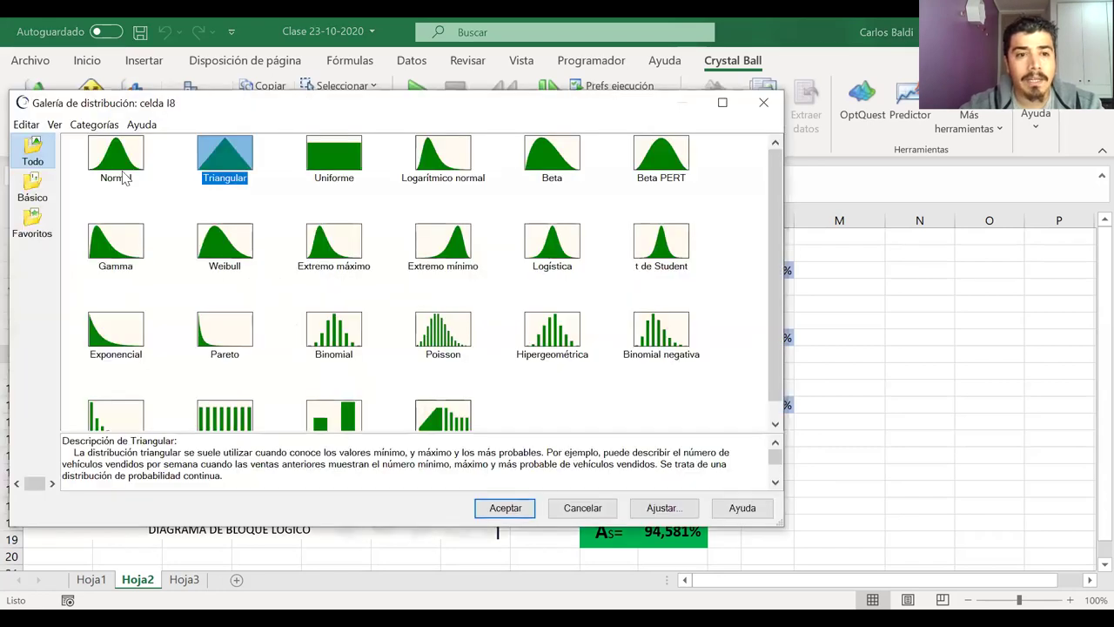
pyautogui.click(122, 174)
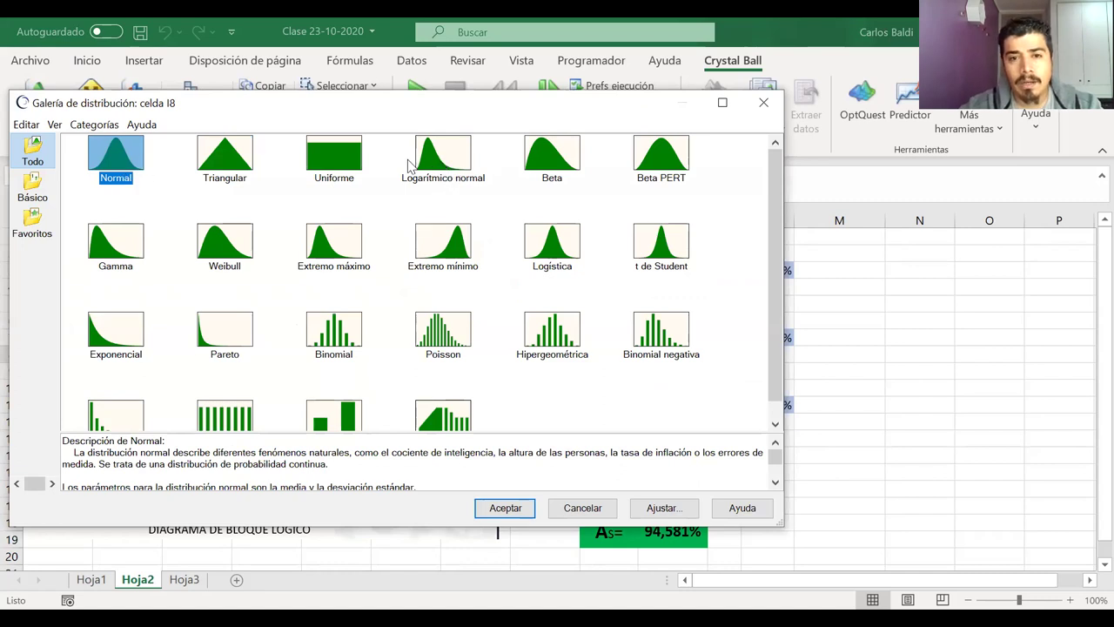
pyautogui.doubleClick(127, 175)
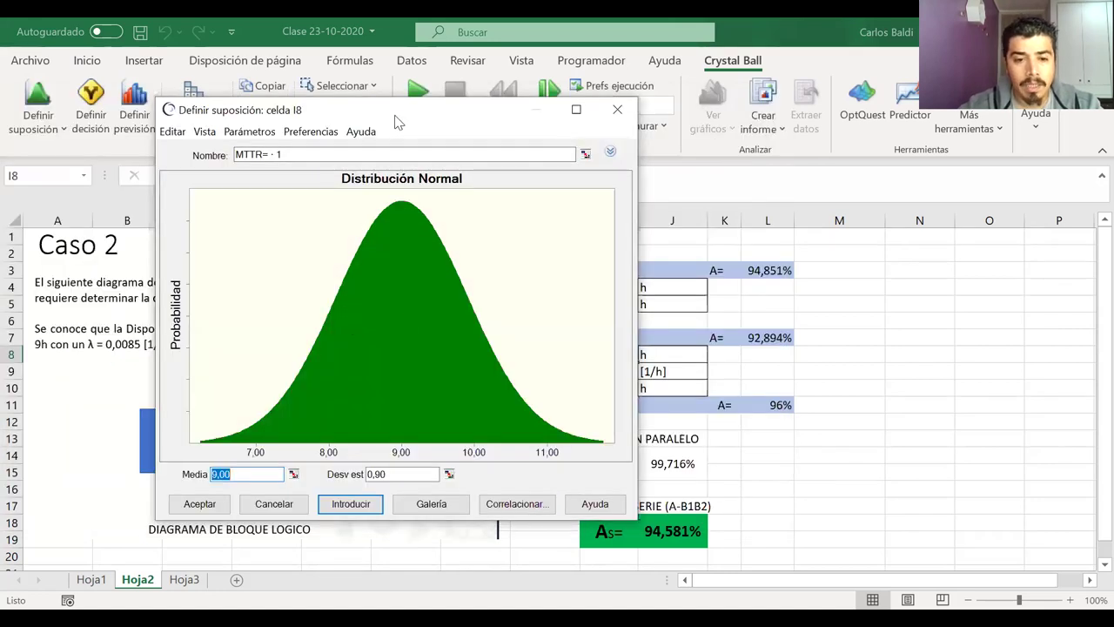
pyautogui.moveTo(396, 122); pyautogui.dragTo(276, 117)
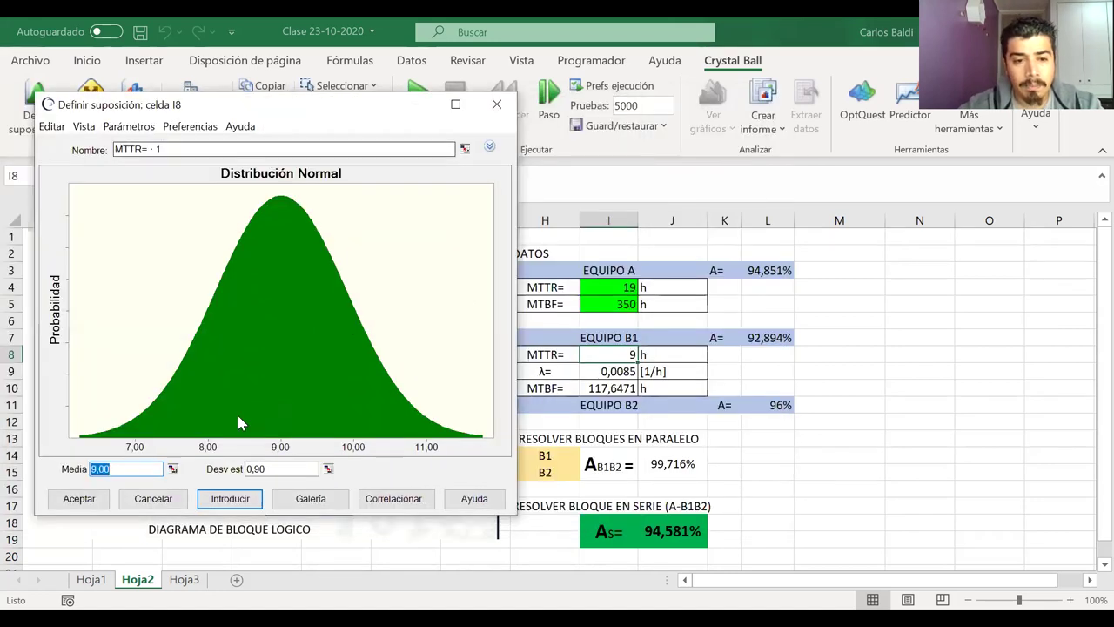
pyautogui.click(79, 499)
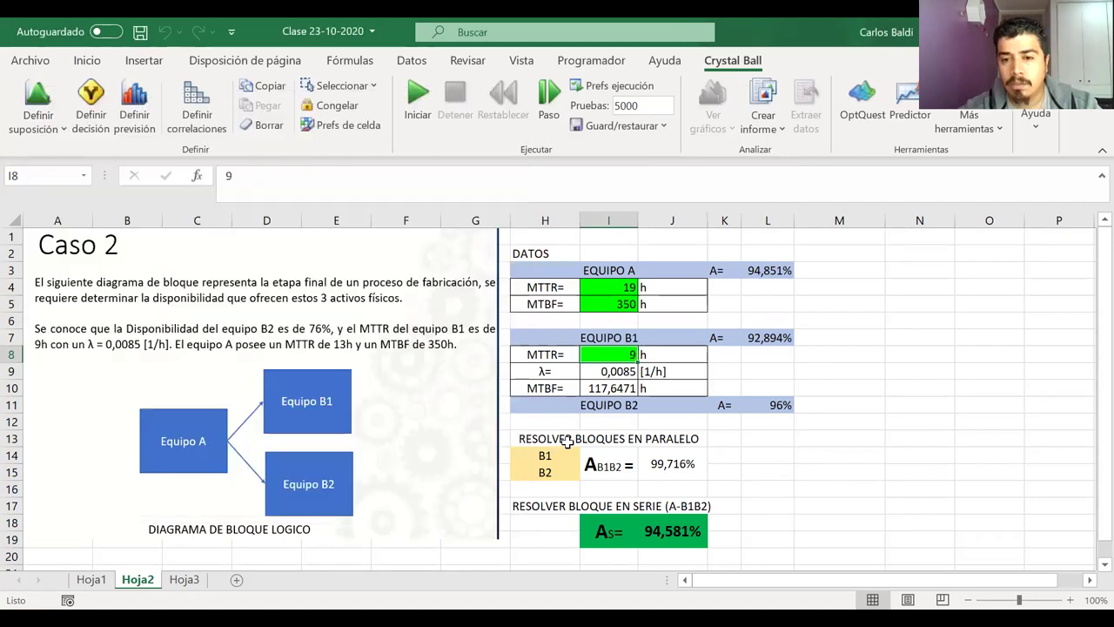
# Define a Normal distribution assumption for Equipo B1's failure rate λ, accepting the proposed mean and standard deviation
pyautogui.click(618, 387)
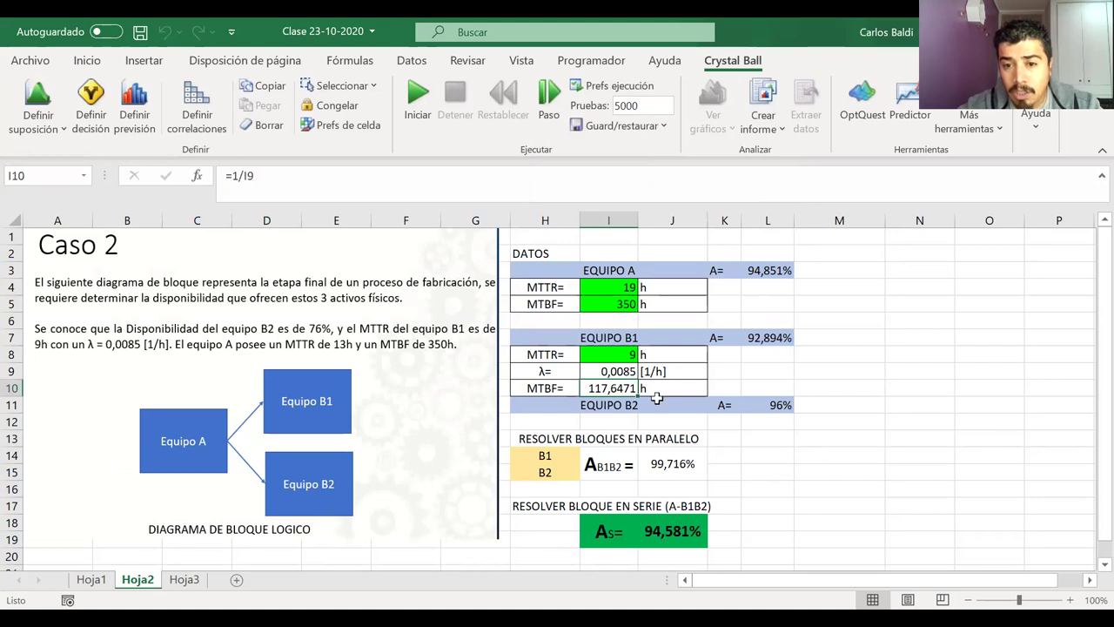
pyautogui.click(604, 372)
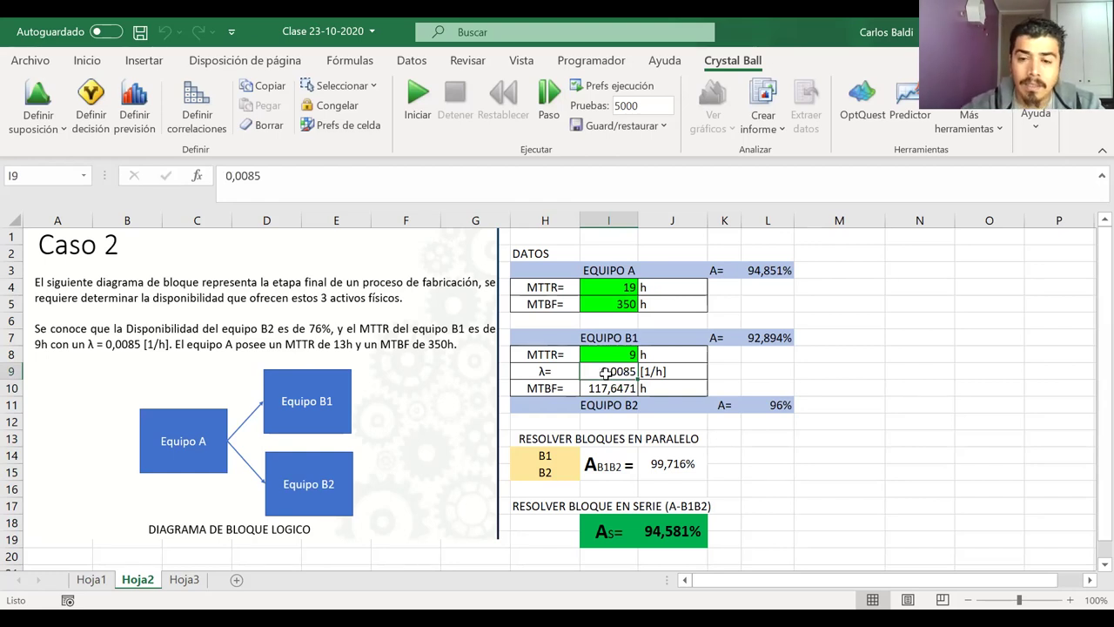
pyautogui.click(615, 388)
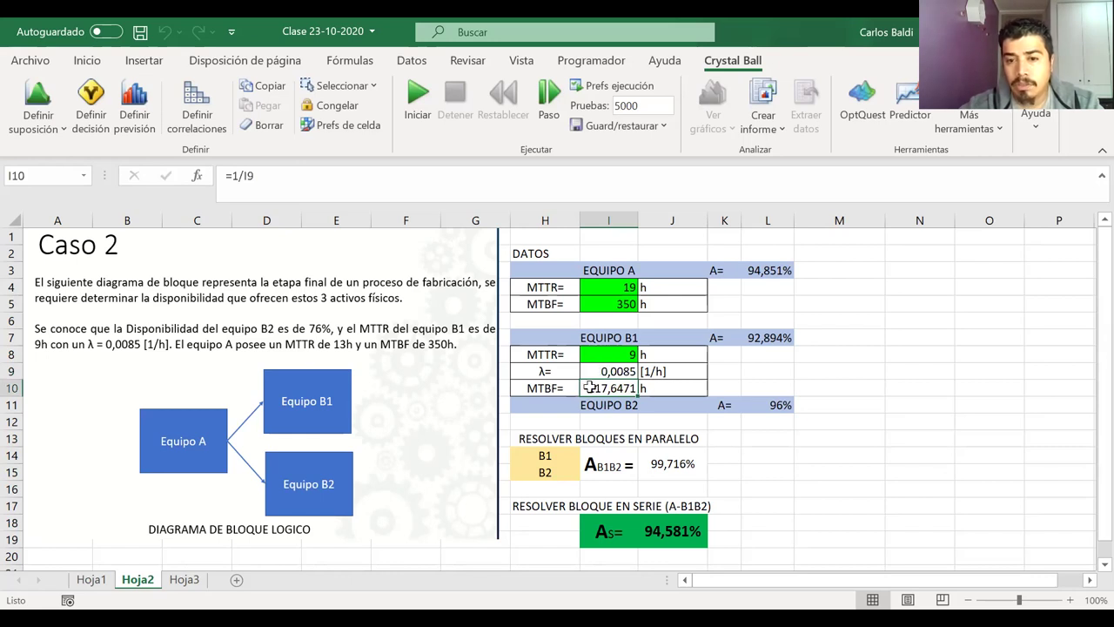
pyautogui.click(615, 370)
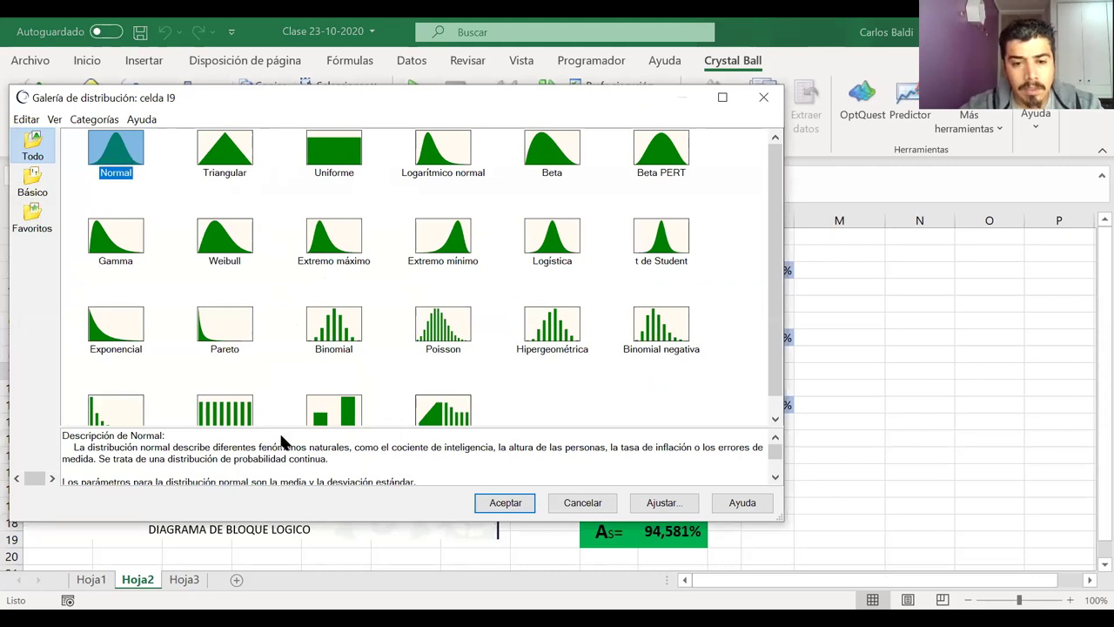
pyautogui.press('Return')
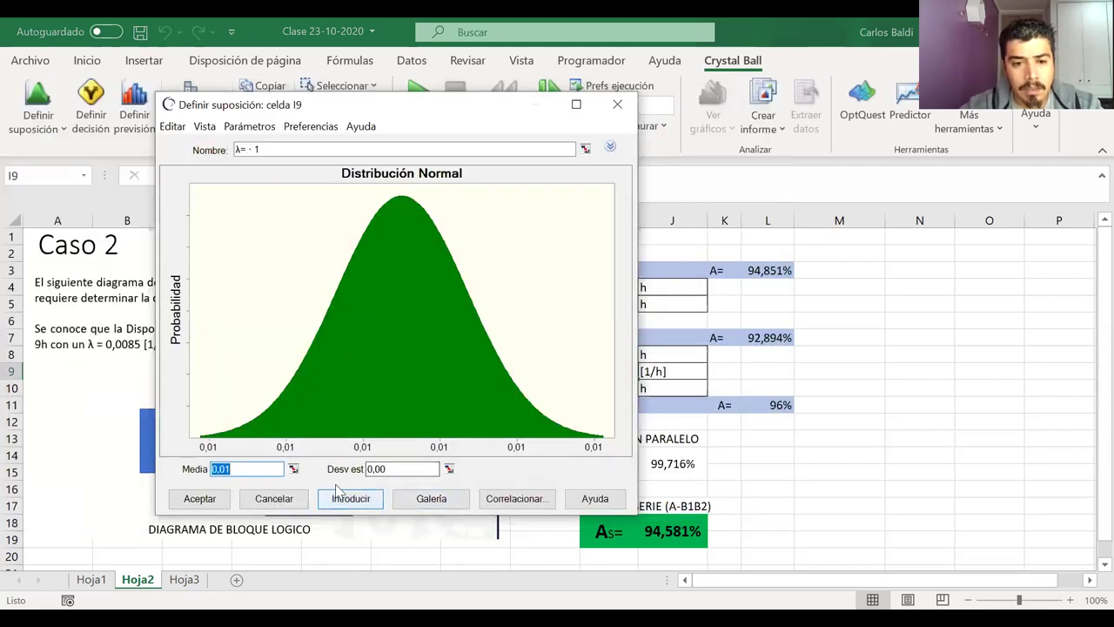
pyautogui.click(200, 499)
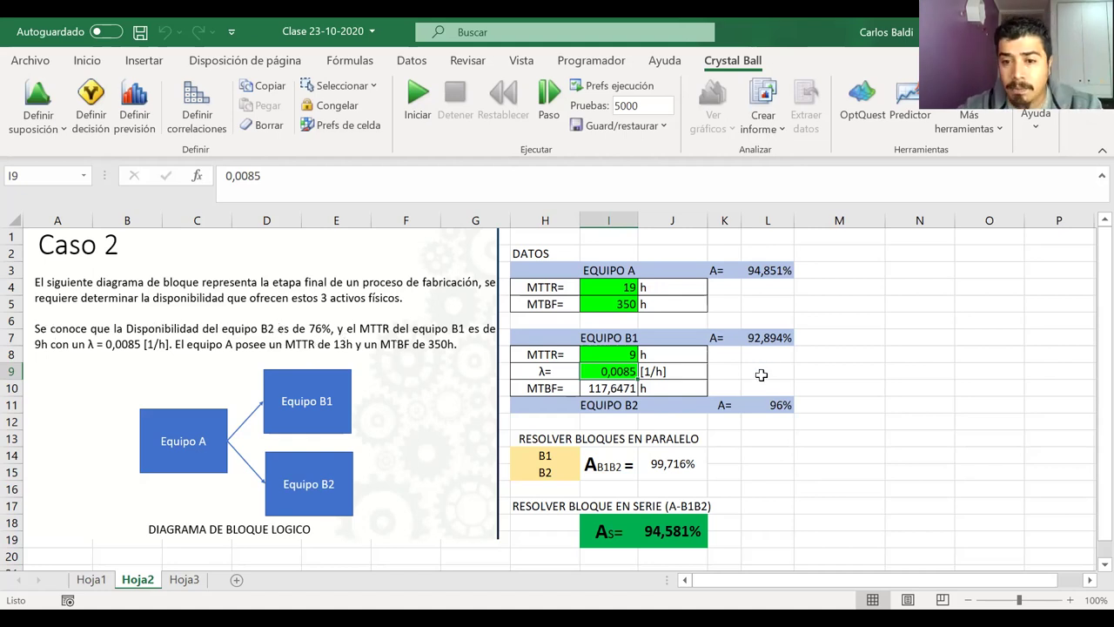
# Start a Normal distribution assumption for Equipo B2's availability, keeping the mean of 96% and standard deviation of 10%
pyautogui.click(773, 404)
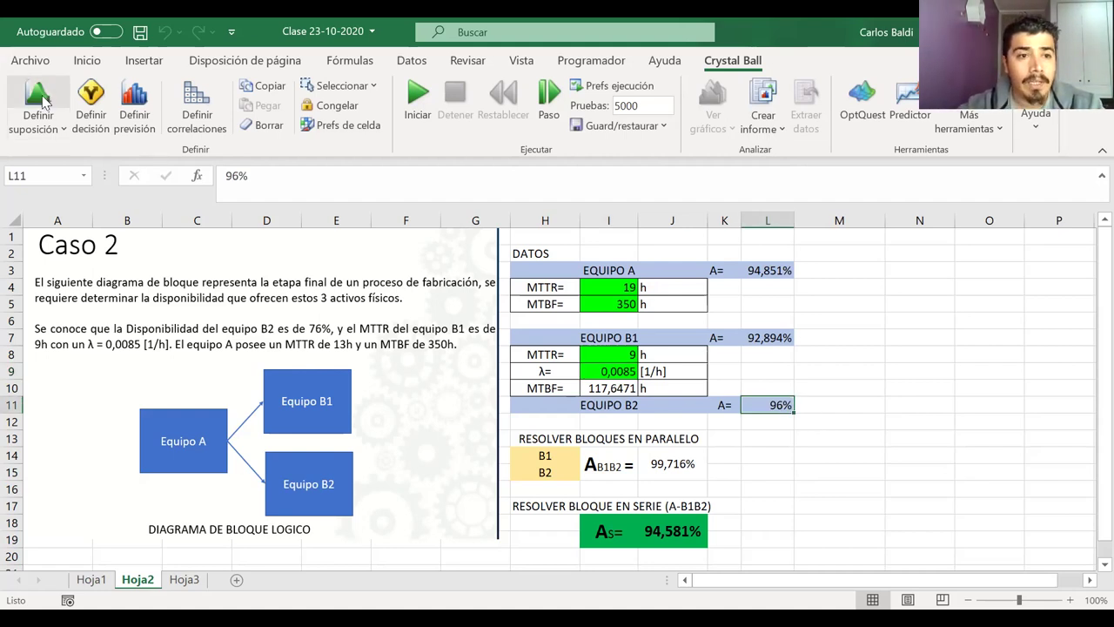
pyautogui.click(39, 96)
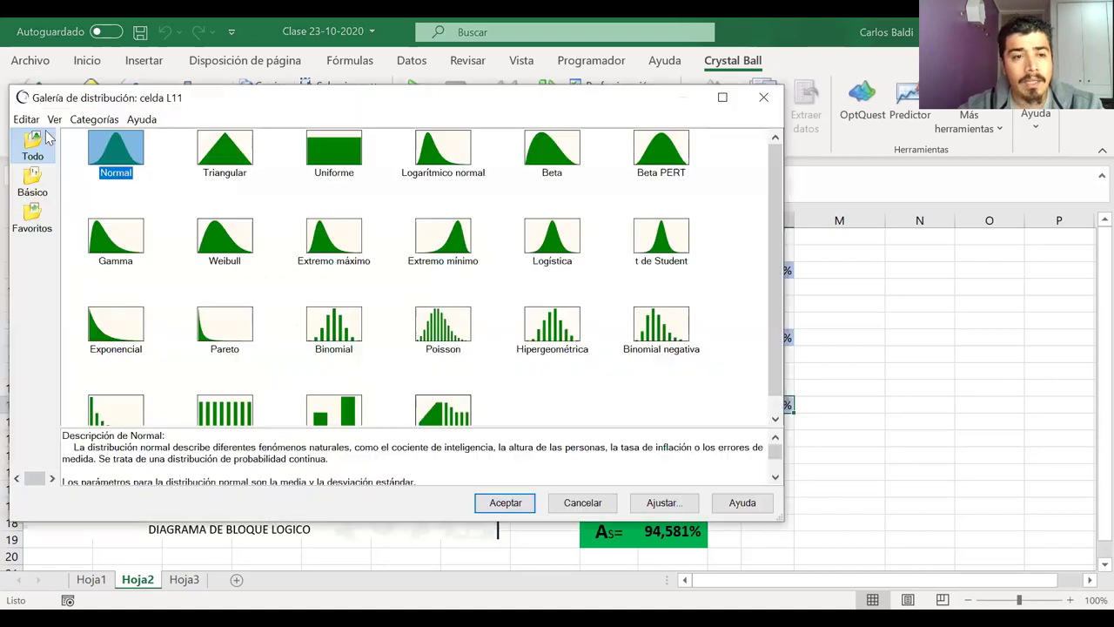
pyautogui.doubleClick(117, 153)
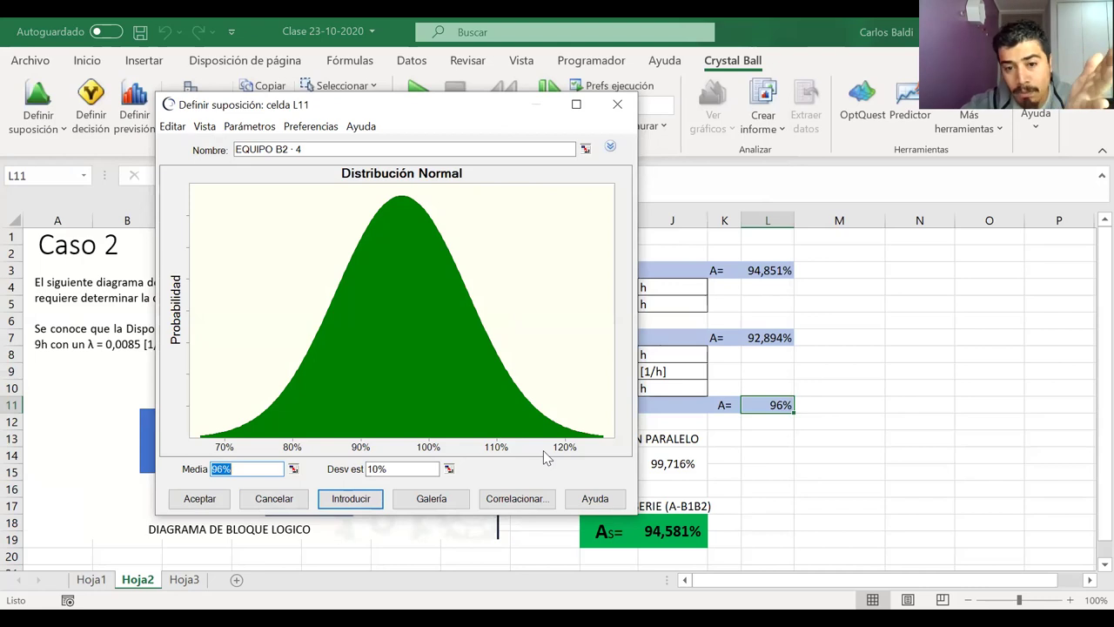
pyautogui.doubleClick(497, 450)
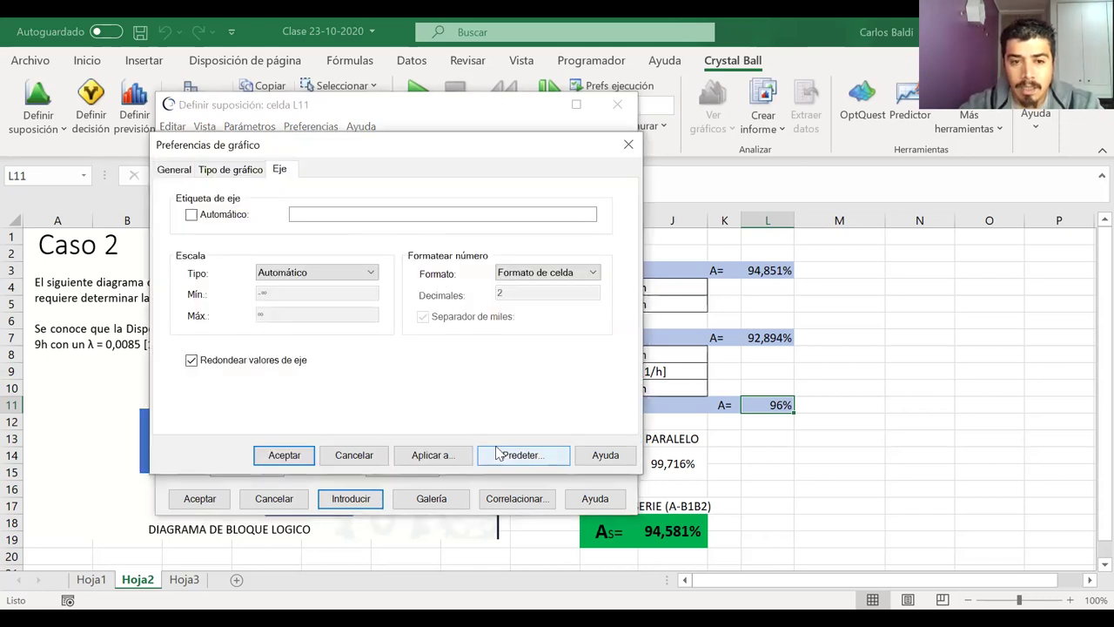
pyautogui.click(630, 143)
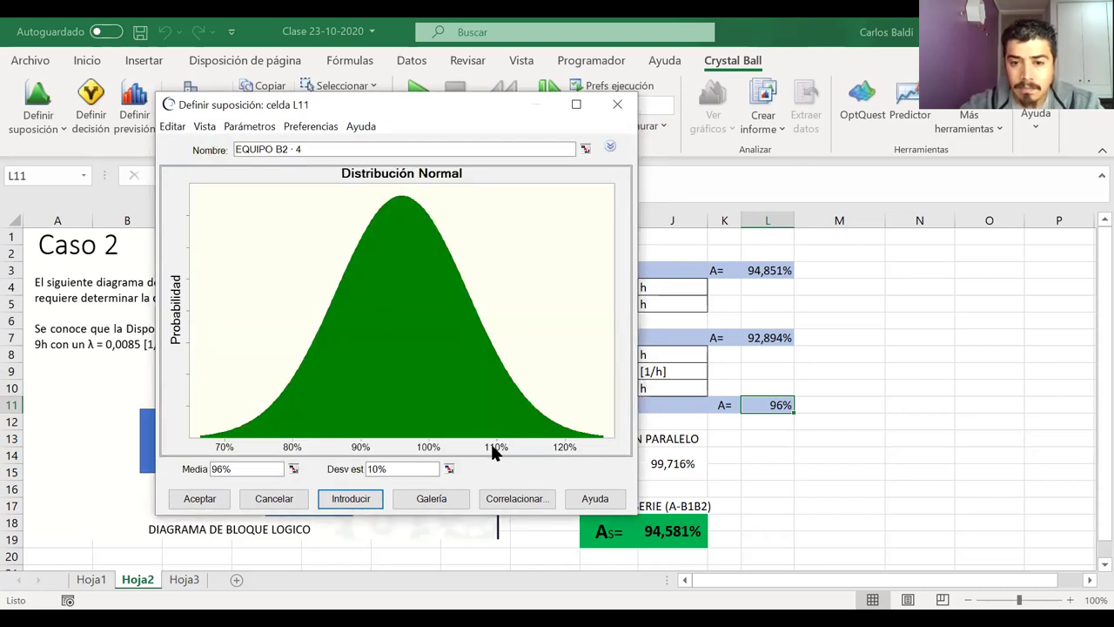
# Change the assumption chart's axis scale to the fixed type (Fijo) with a maximum of 1
pyautogui.doubleClick(490, 441)
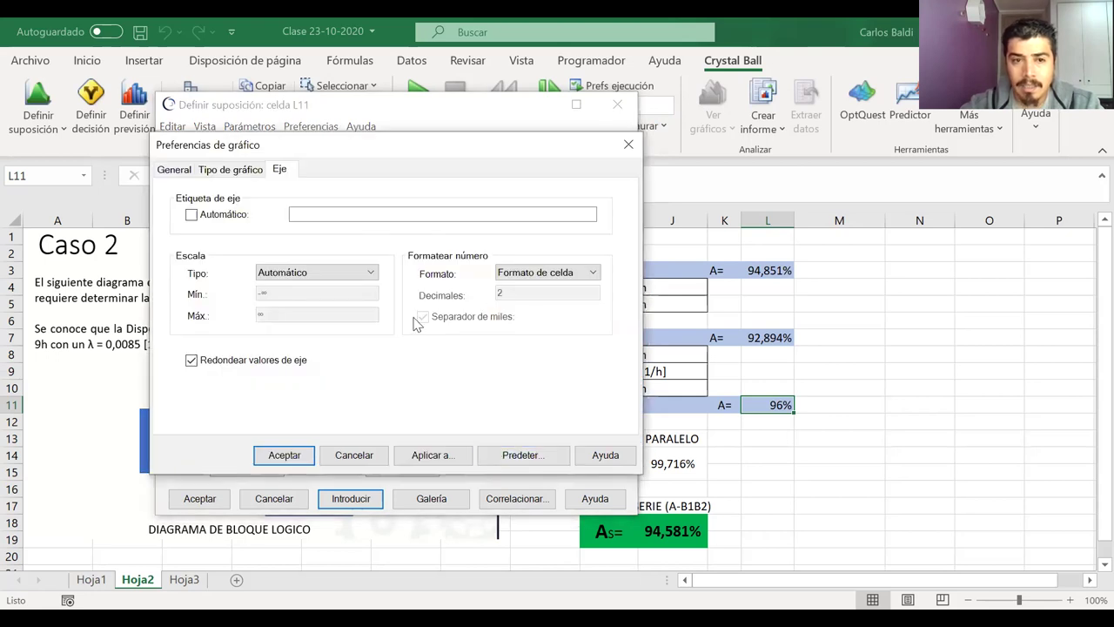
pyautogui.click(277, 274)
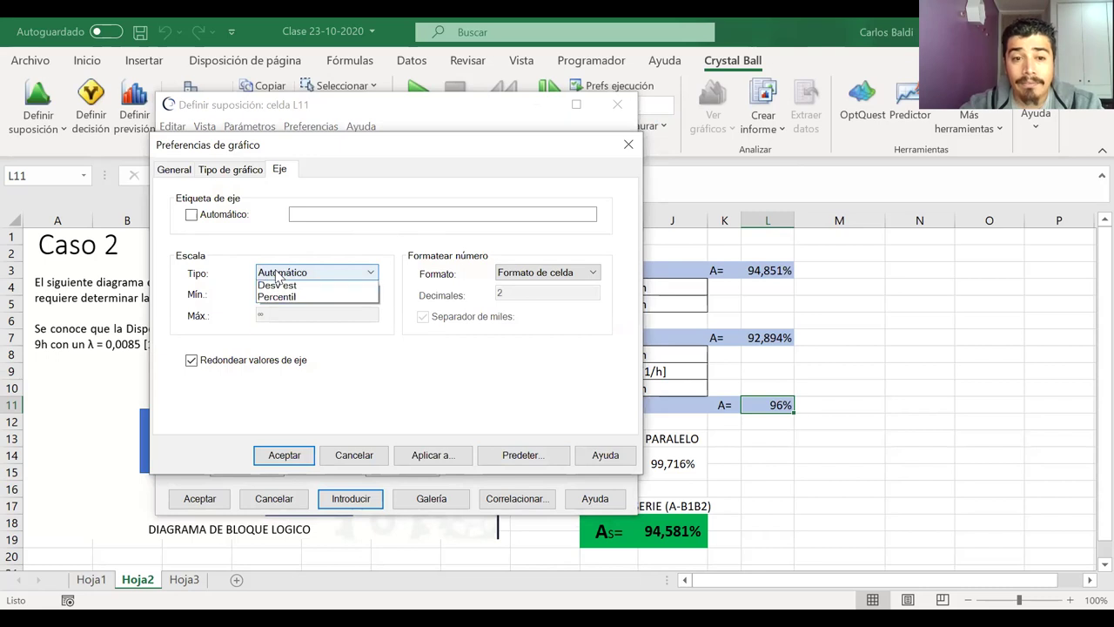
pyautogui.click(275, 299)
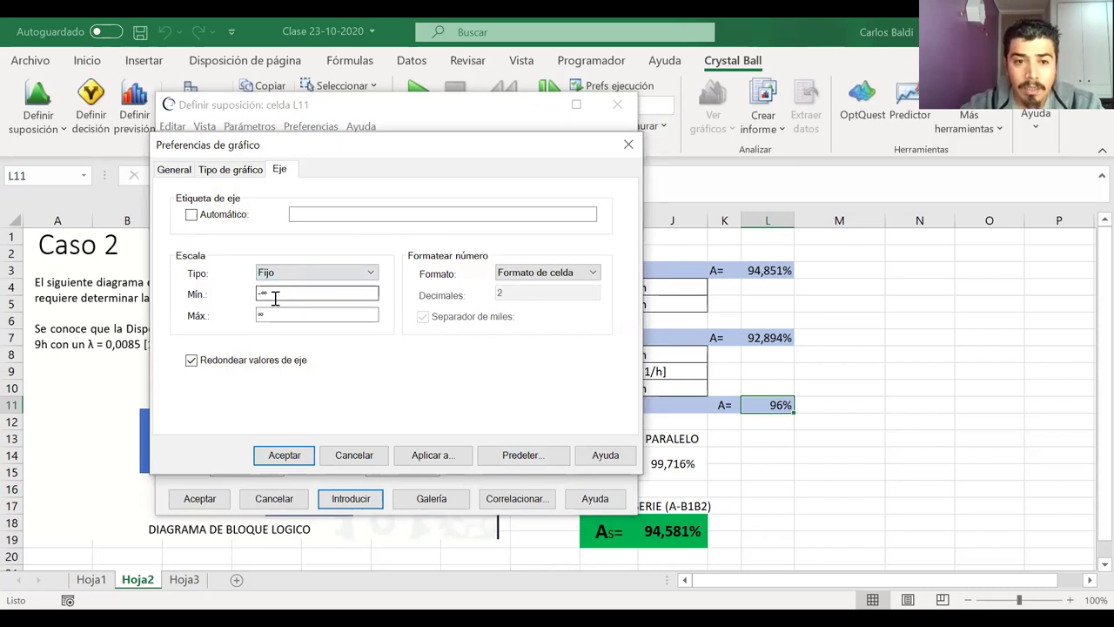
pyautogui.click(282, 315)
pyautogui.moveTo(284, 317); pyautogui.dragTo(231, 315)
pyautogui.write('1')
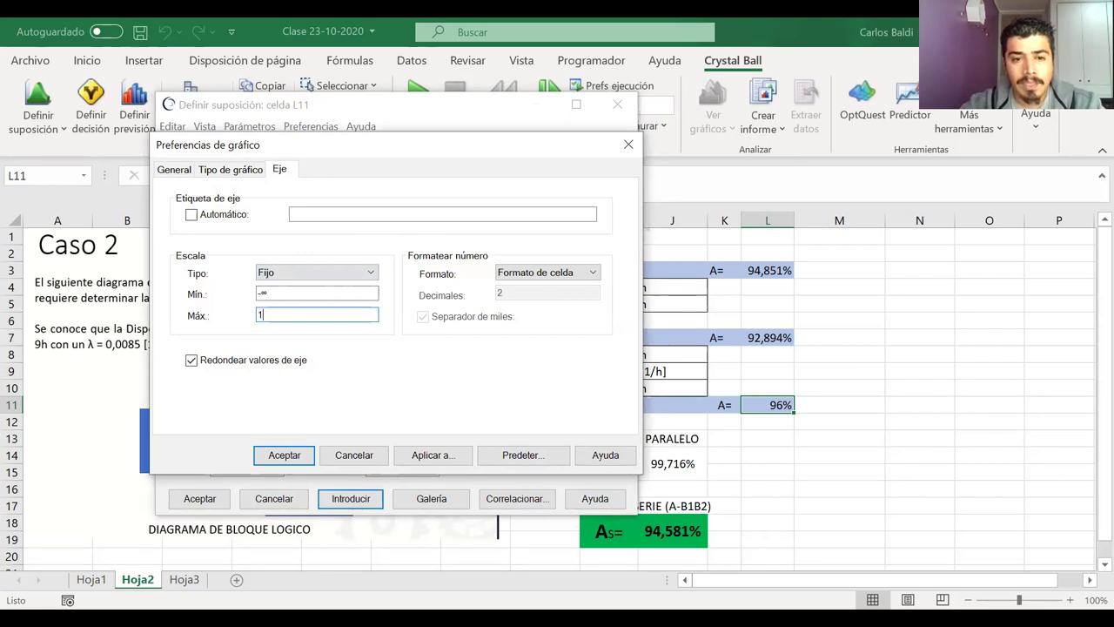
pyautogui.click(282, 455)
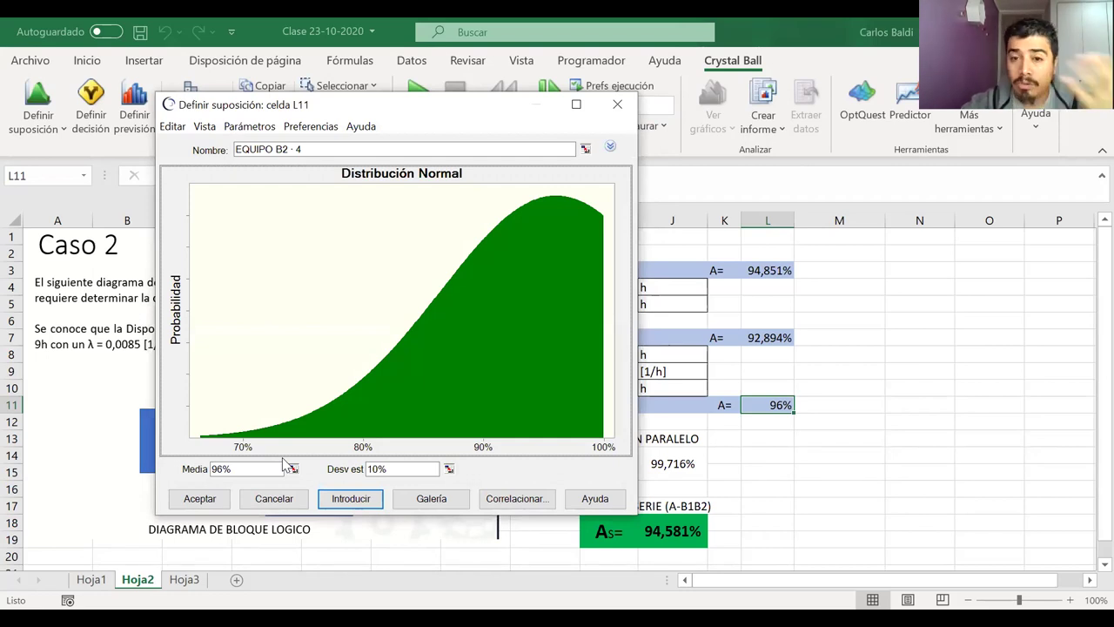
# Try entering 100% as the chart axis maximum, and return it to 1
pyautogui.doubleClick(488, 448)
pyautogui.click(317, 314)
pyautogui.write('1')
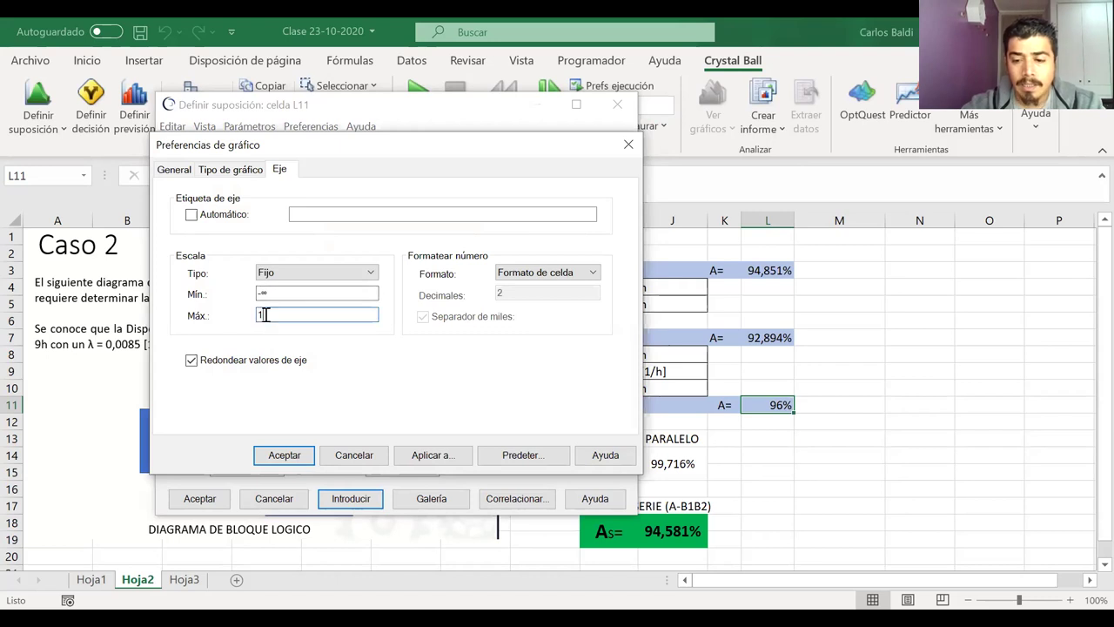
pyautogui.write('00%')
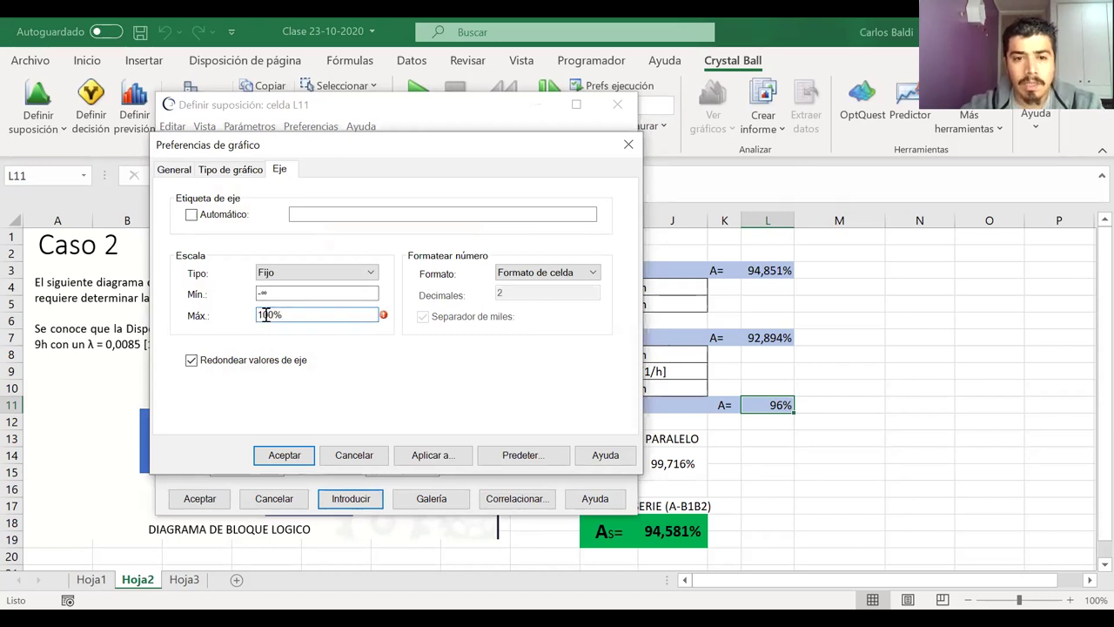
pyautogui.moveTo(385, 317)
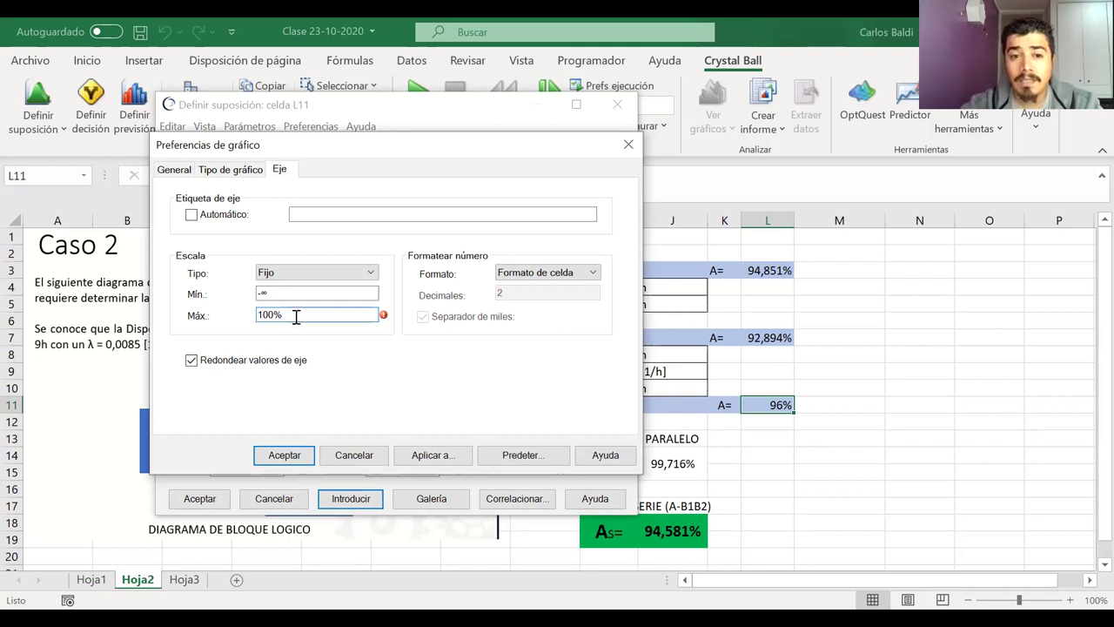
pyautogui.press('BackSpace')
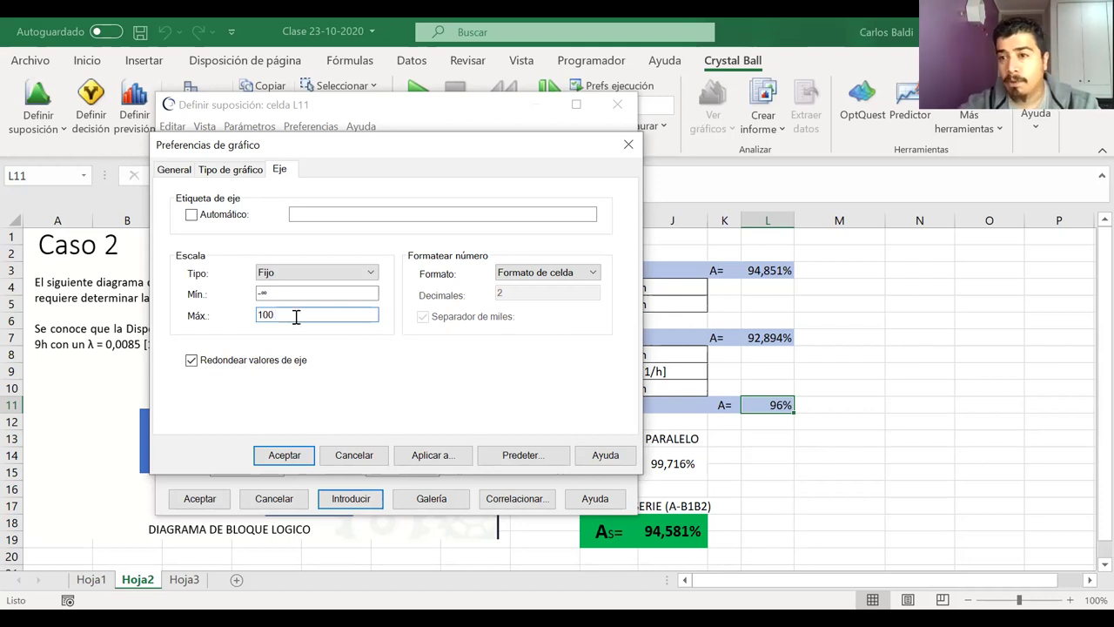
pyautogui.press('BackSpace')
pyautogui.press('BackSpace')
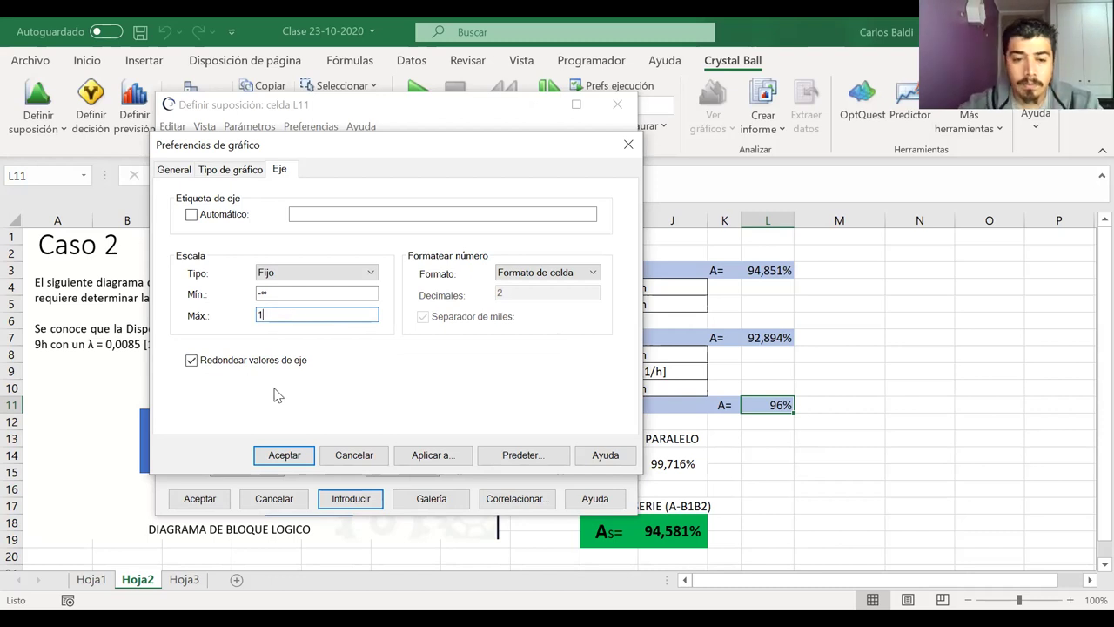
pyautogui.click(280, 455)
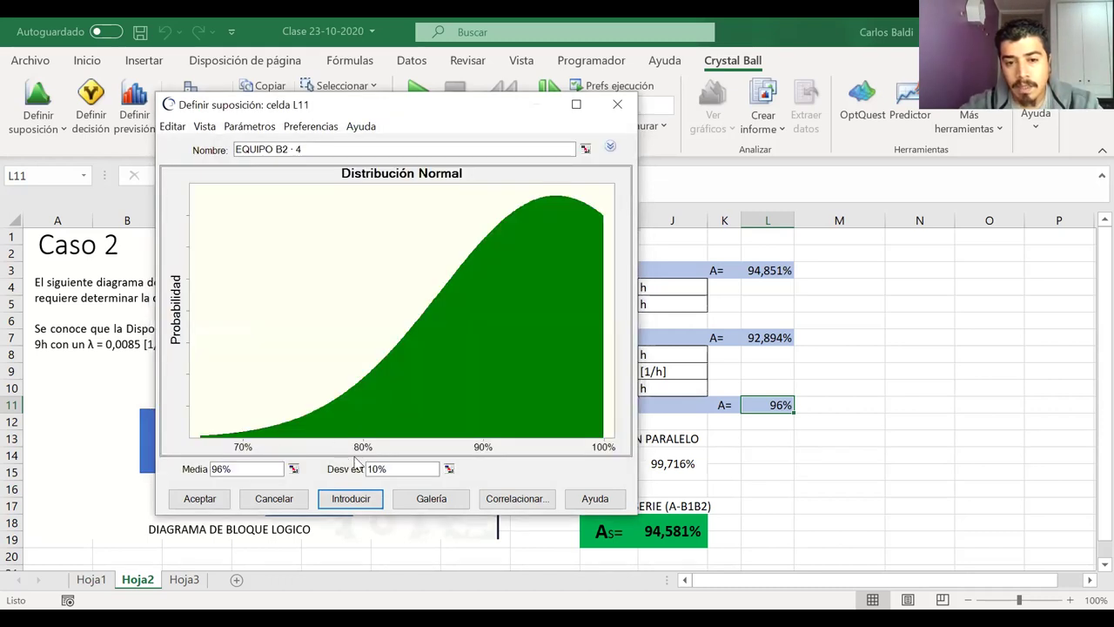
# Set the chart axis maximum to 0,995 and accept Equipo B2's availability assumption
pyautogui.doubleClick(484, 449)
pyautogui.click(259, 315)
pyautogui.press('BackSpace')
pyautogui.write('0,995')
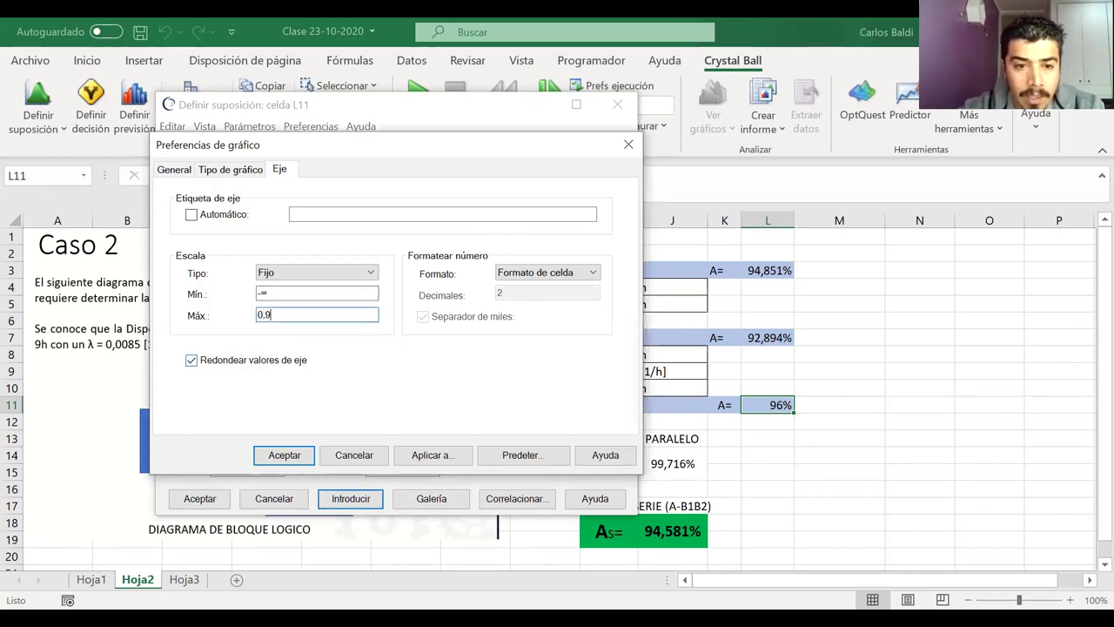
pyautogui.click(284, 455)
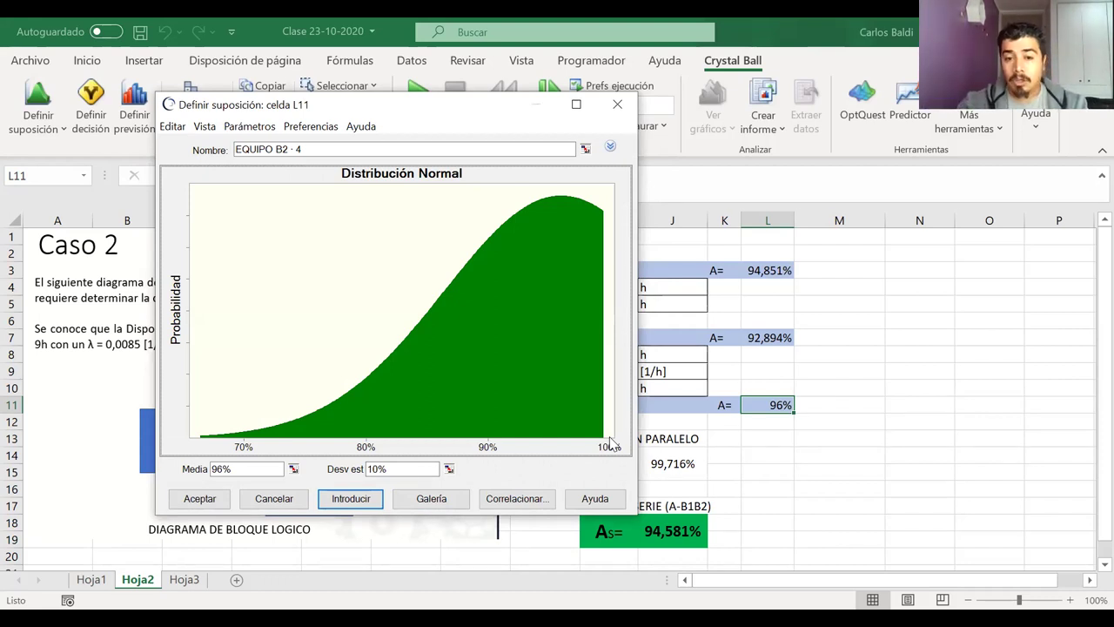
pyautogui.click(351, 498)
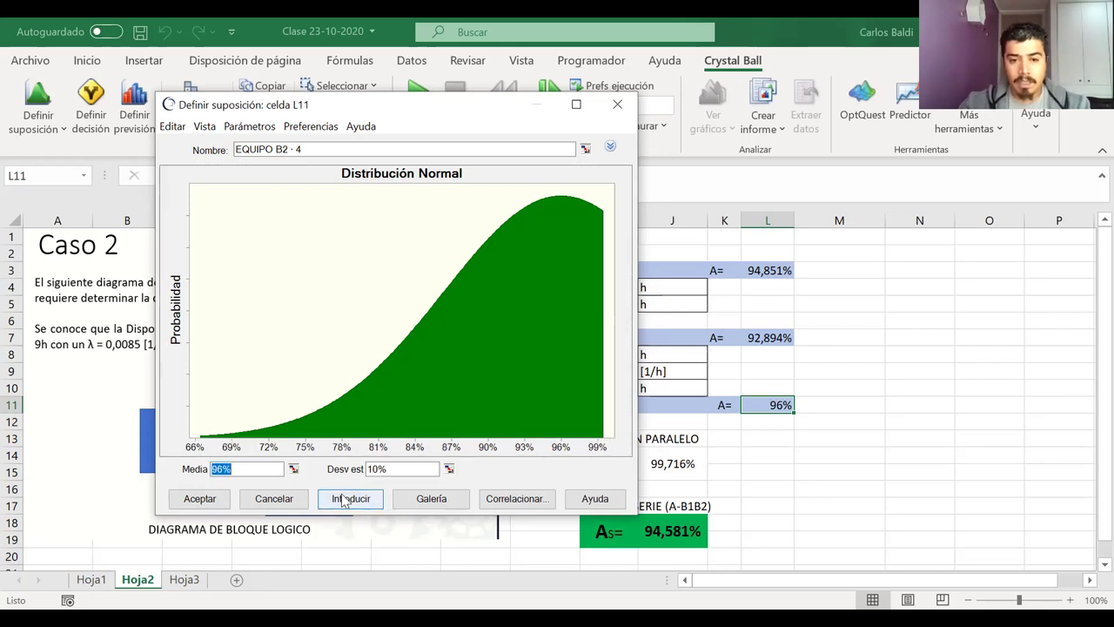
pyautogui.click(199, 498)
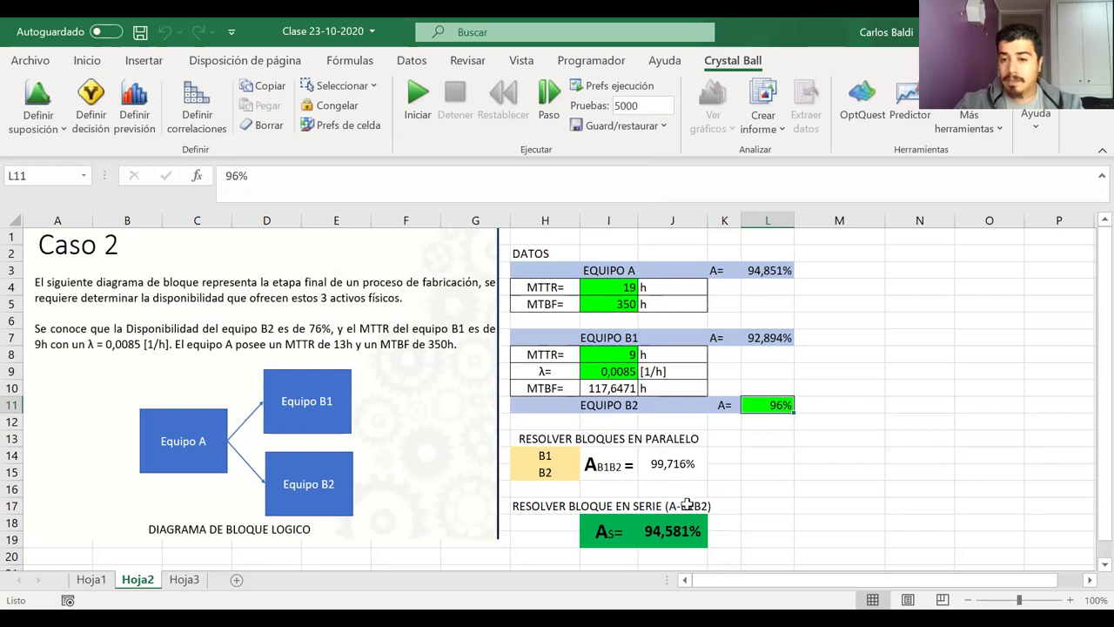
# Try to define a forecast for the series system availability in J18, taking its name from cell I18
pyautogui.click(672, 531)
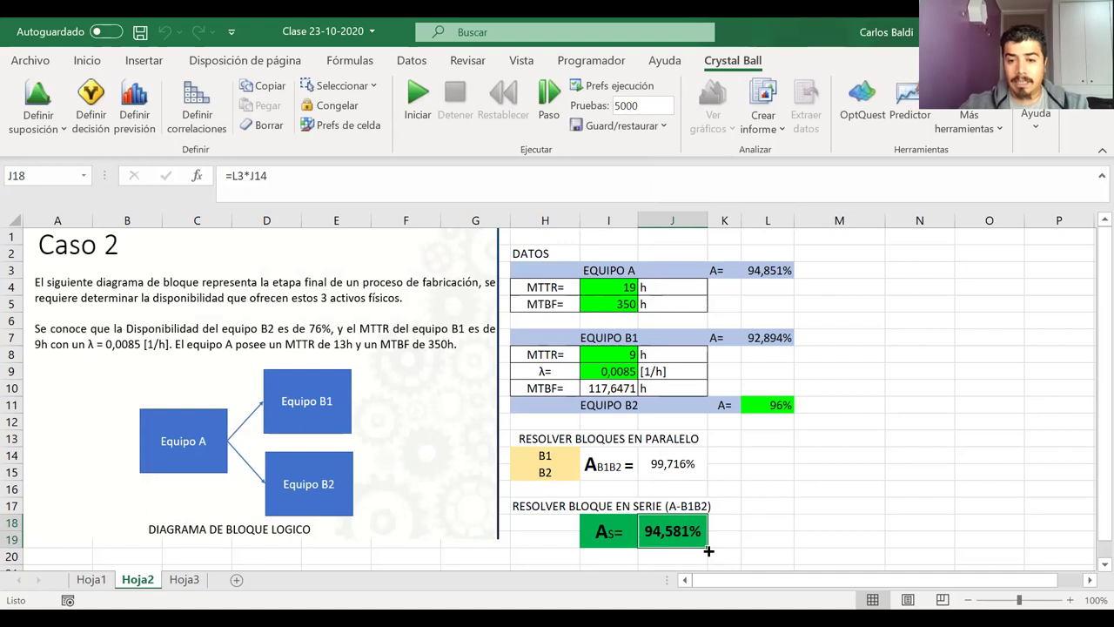
pyautogui.click(137, 101)
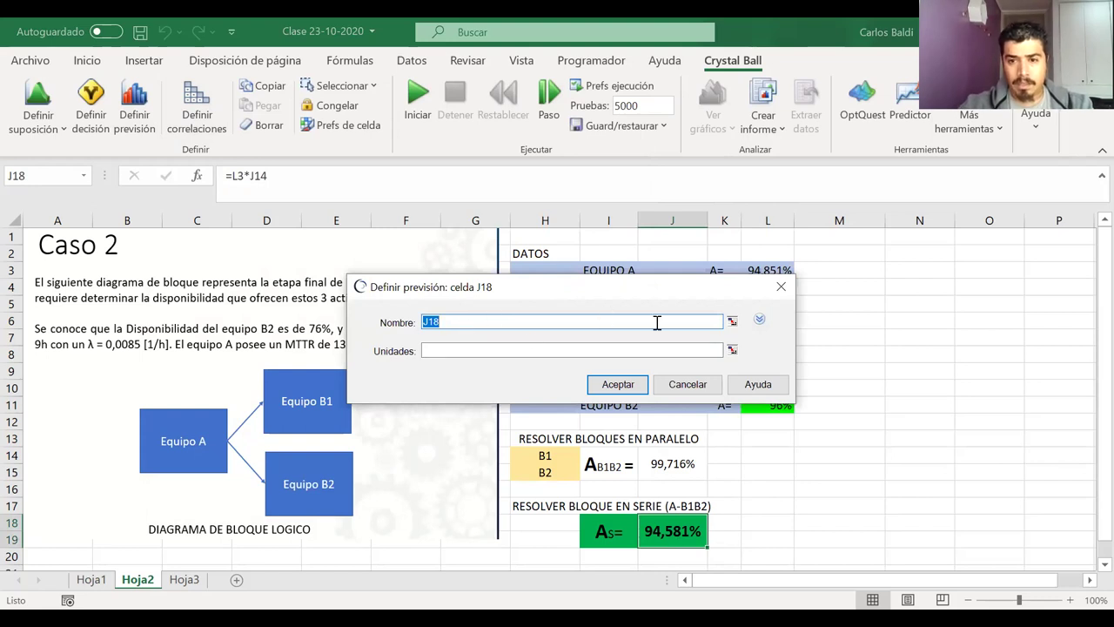
pyautogui.click(732, 322)
pyautogui.click(614, 529)
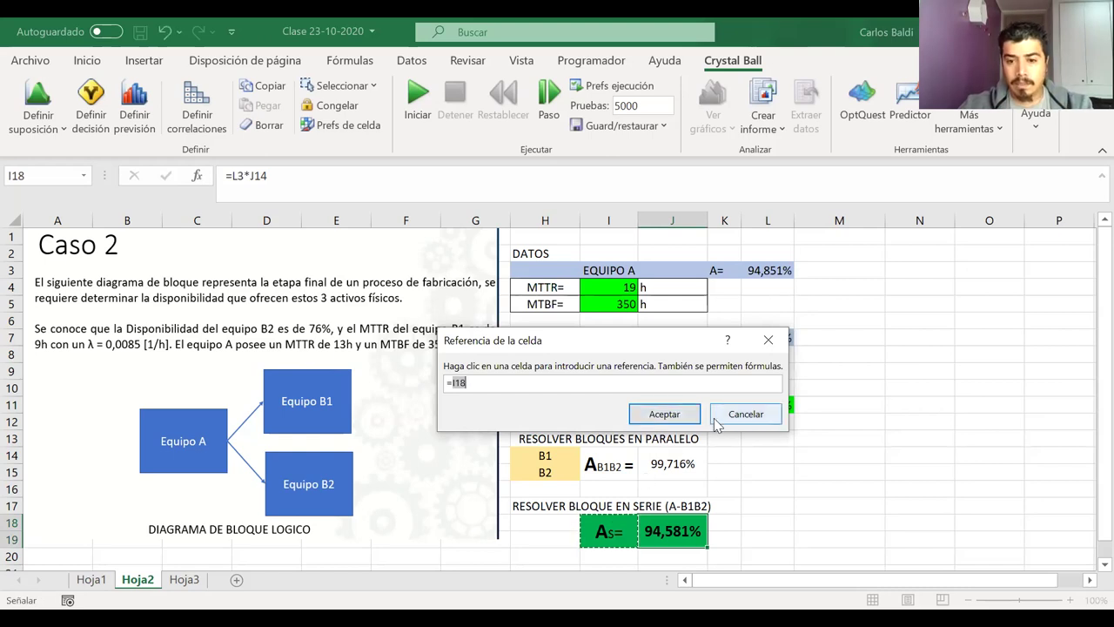
pyautogui.click(746, 417)
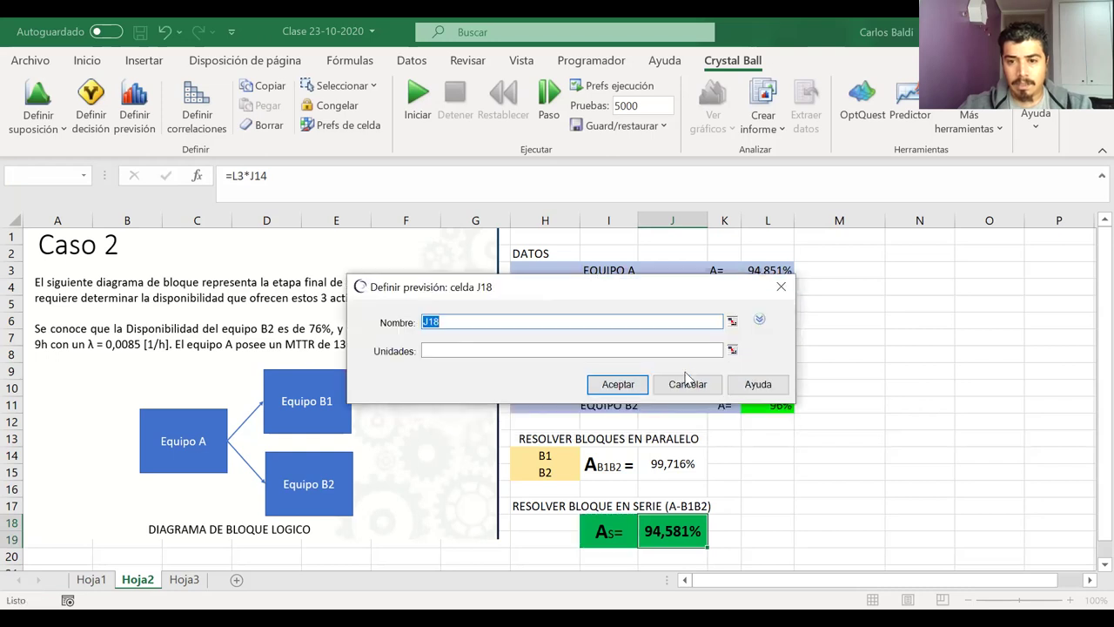
pyautogui.click(689, 383)
pyautogui.click(615, 531)
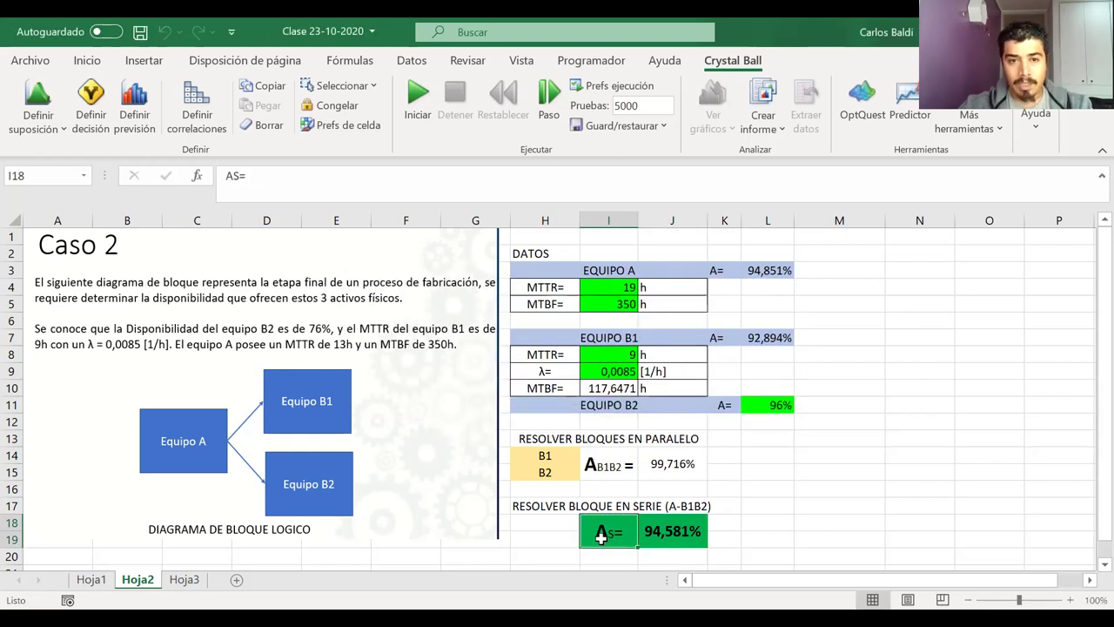
pyautogui.doubleClick(600, 538)
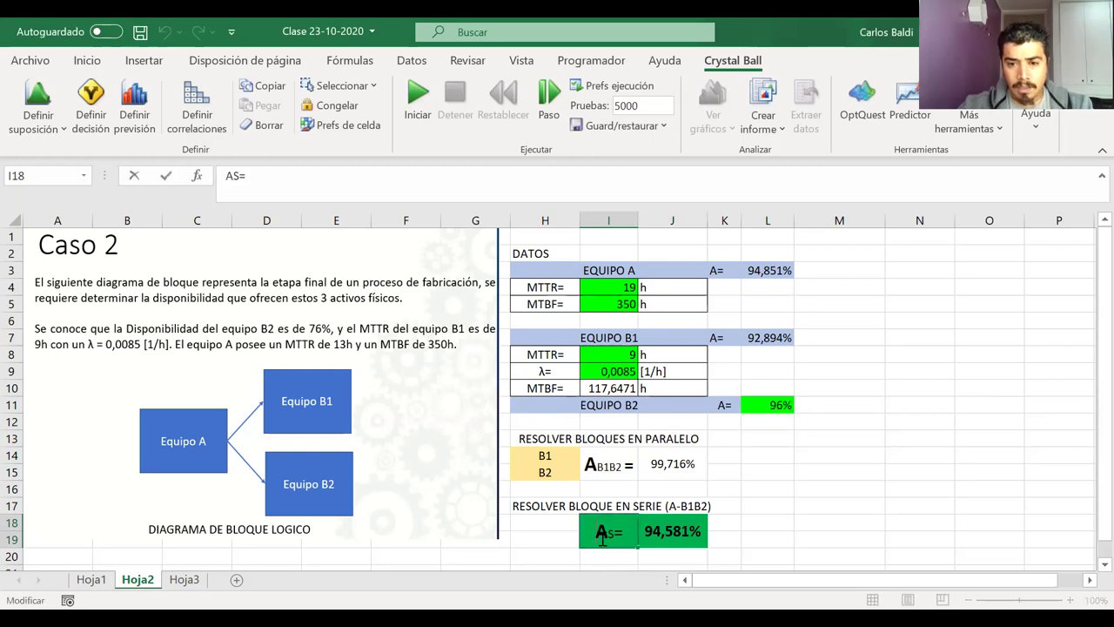
pyautogui.press('Escape')
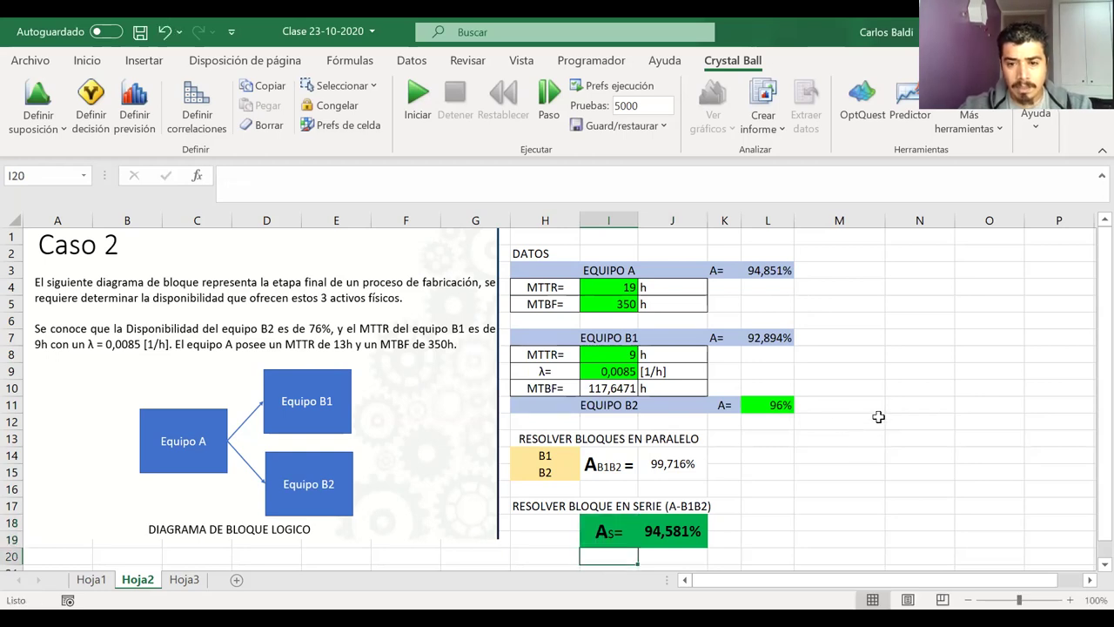
pyautogui.doubleClick(625, 534)
pyautogui.moveTo(625, 534); pyautogui.dragTo(594, 532)
pyautogui.click(525, 530)
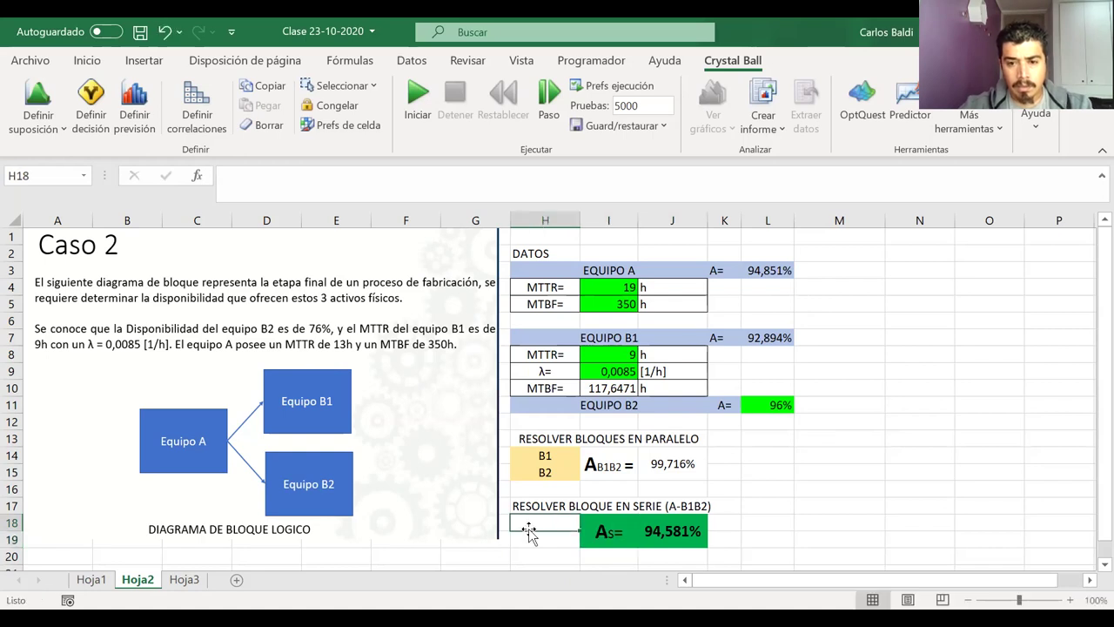
pyautogui.click(697, 531)
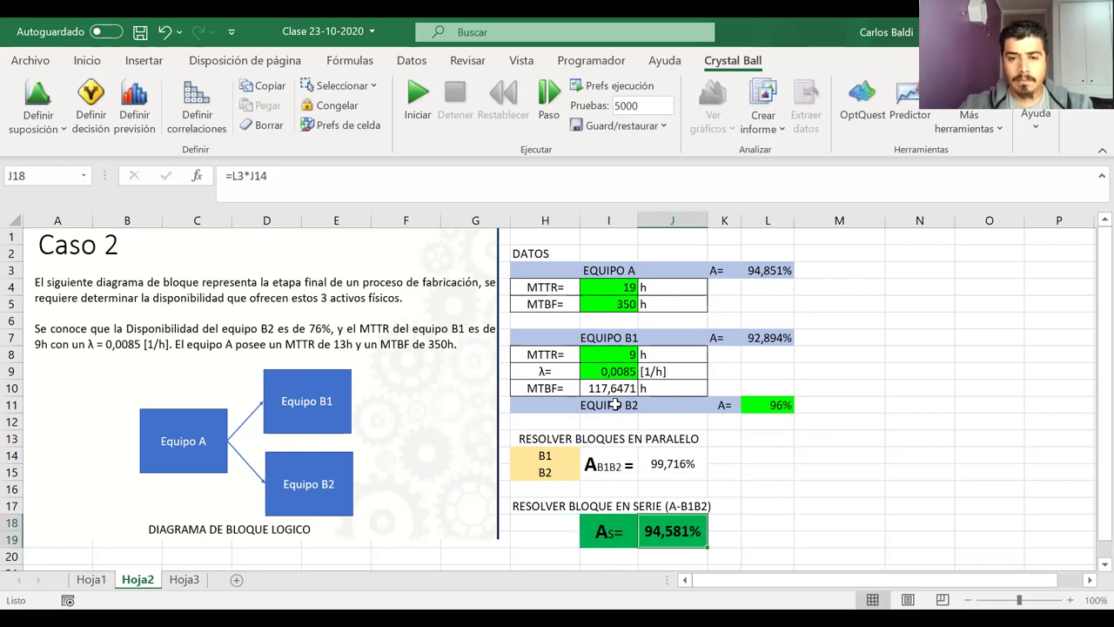
# Define a forecast named As for the series system availability in J18 and accept it
pyautogui.click(134, 98)
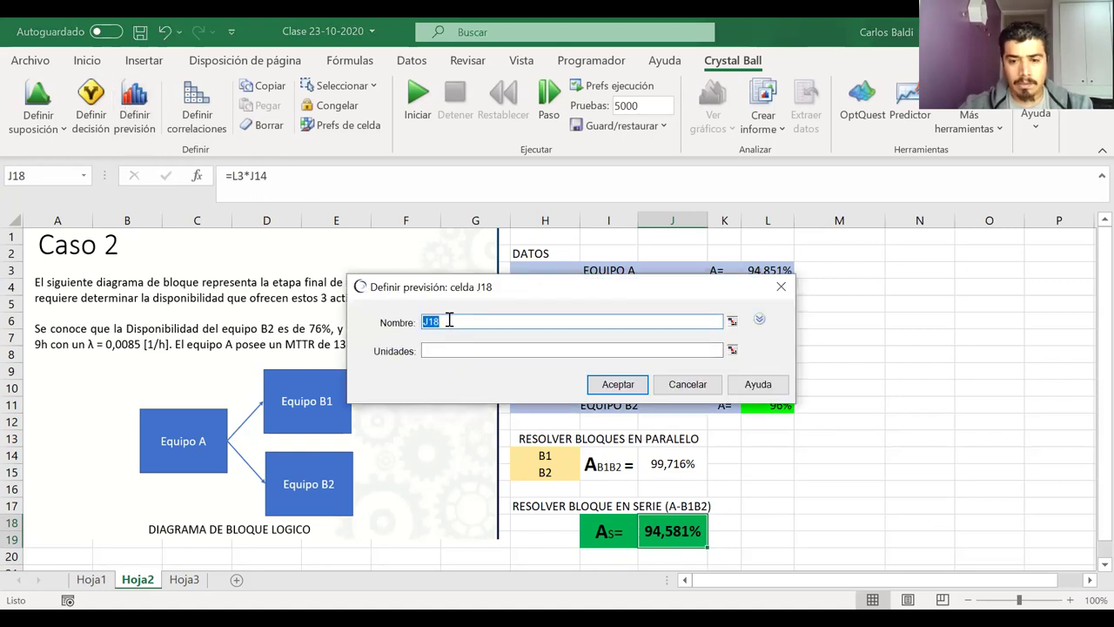
pyautogui.write('AB')
pyautogui.press('BackSpace')
pyautogui.press('BackSpace')
pyautogui.write('As')
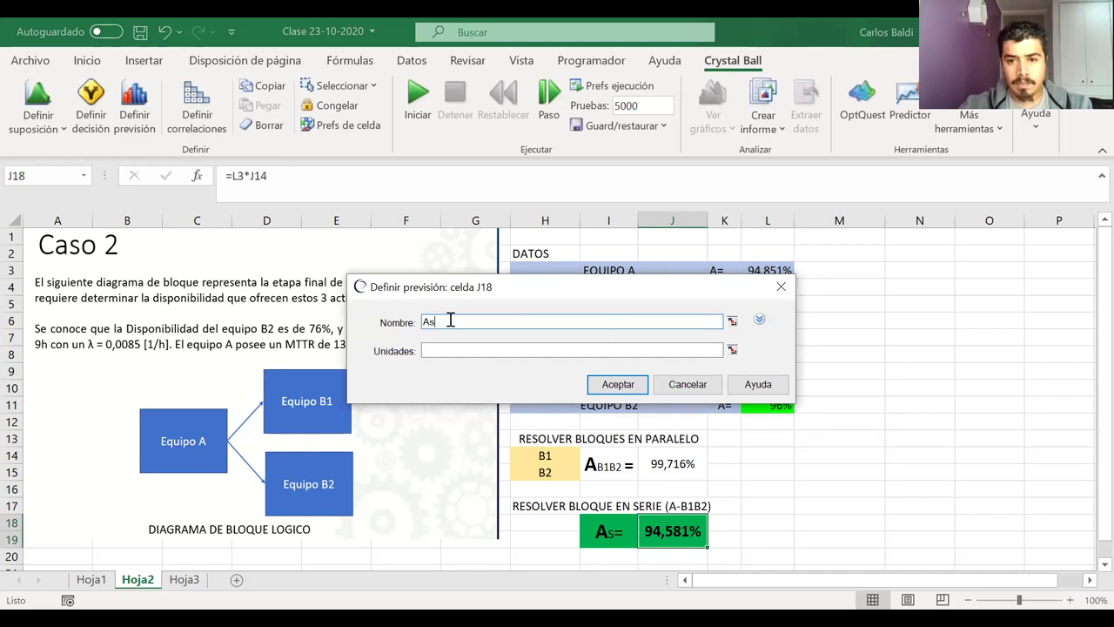
pyautogui.click(616, 387)
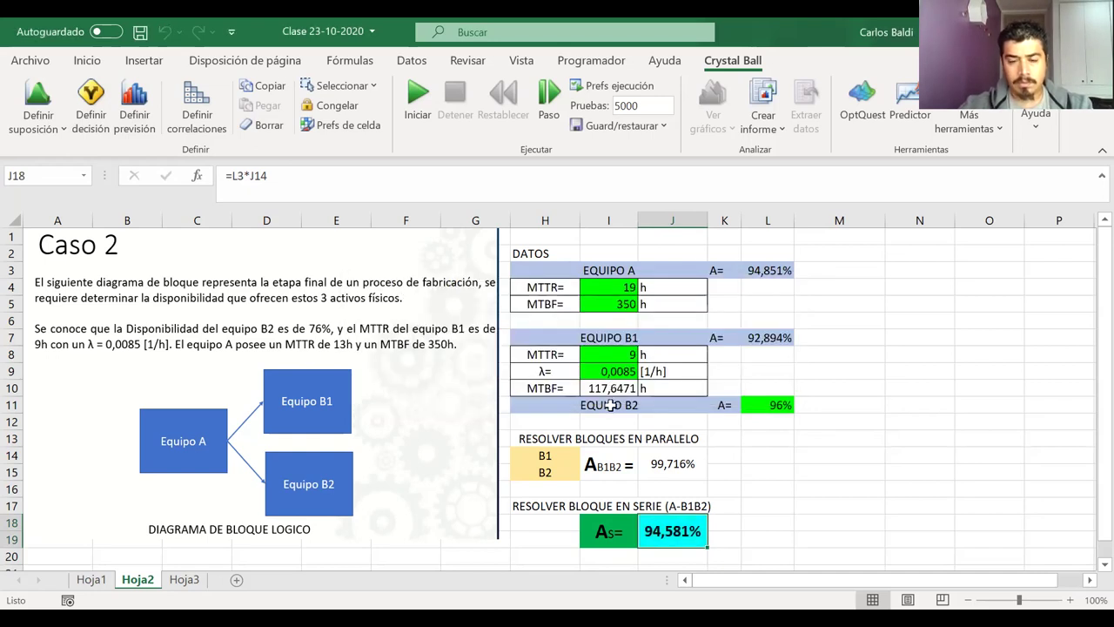
# Inspect the formulas behind the series availability in J18 and the parallel block availability in J14
pyautogui.doubleClick(663, 531)
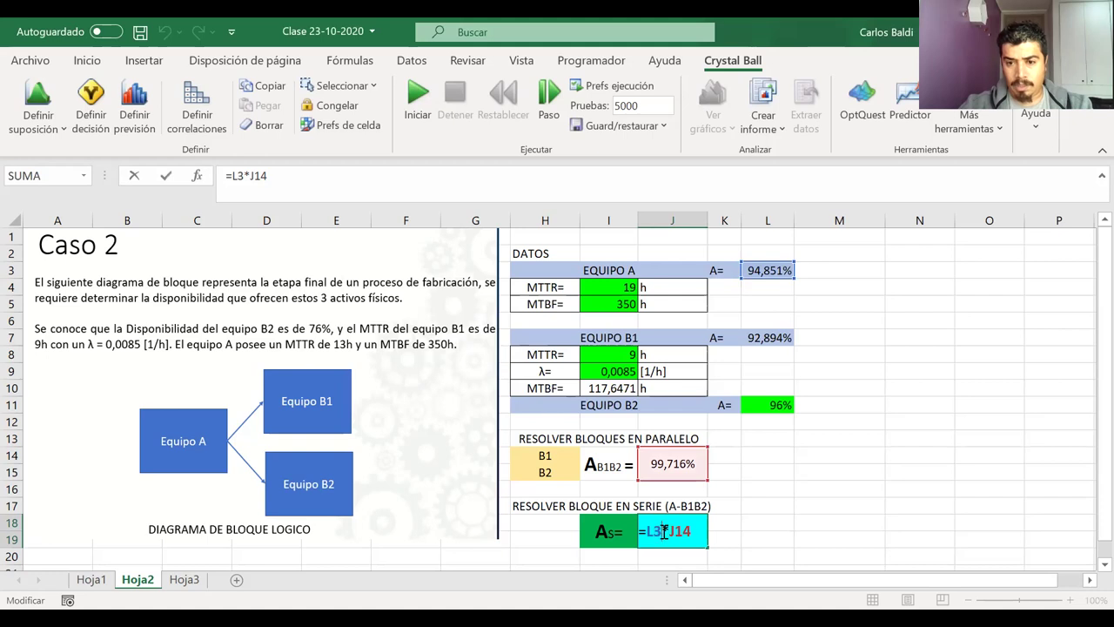
pyautogui.press('Return')
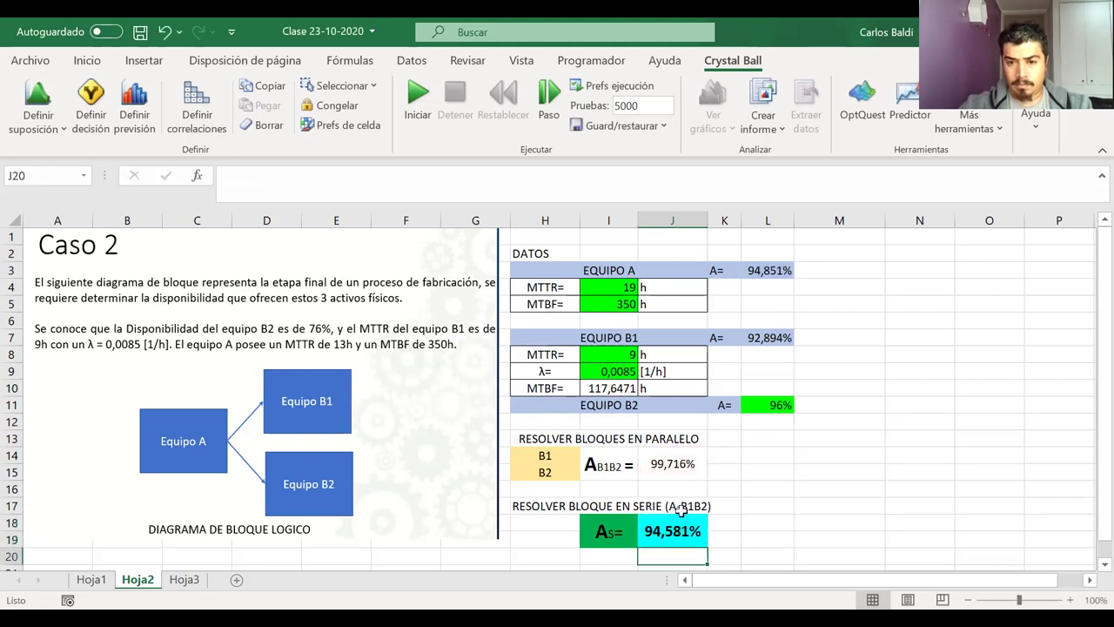
pyautogui.doubleClick(666, 459)
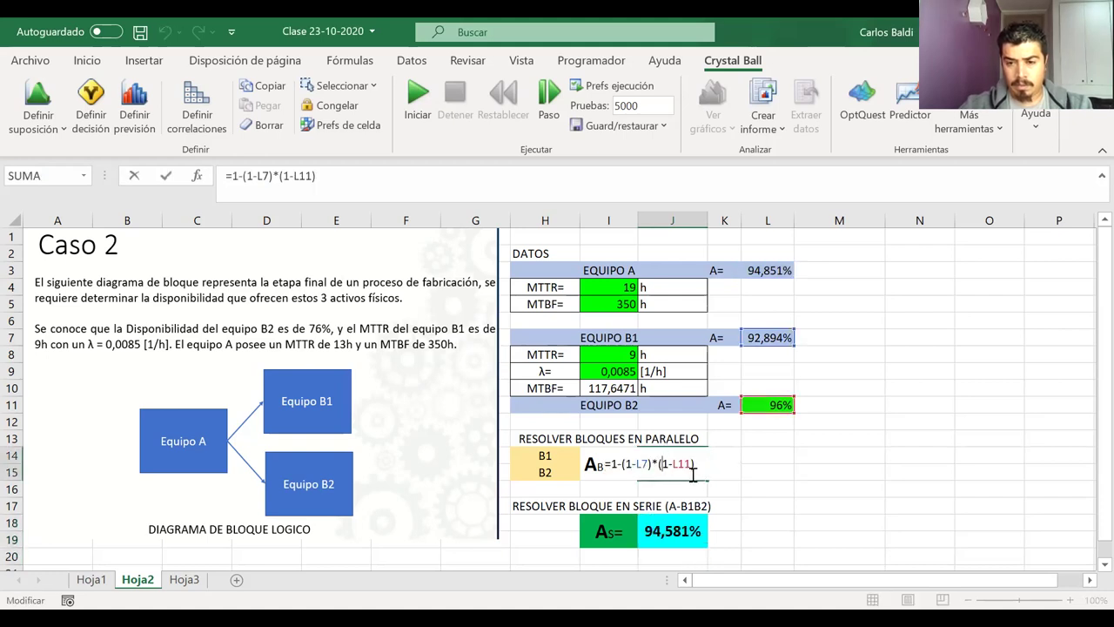
pyautogui.press('Return')
pyautogui.doubleClick(671, 535)
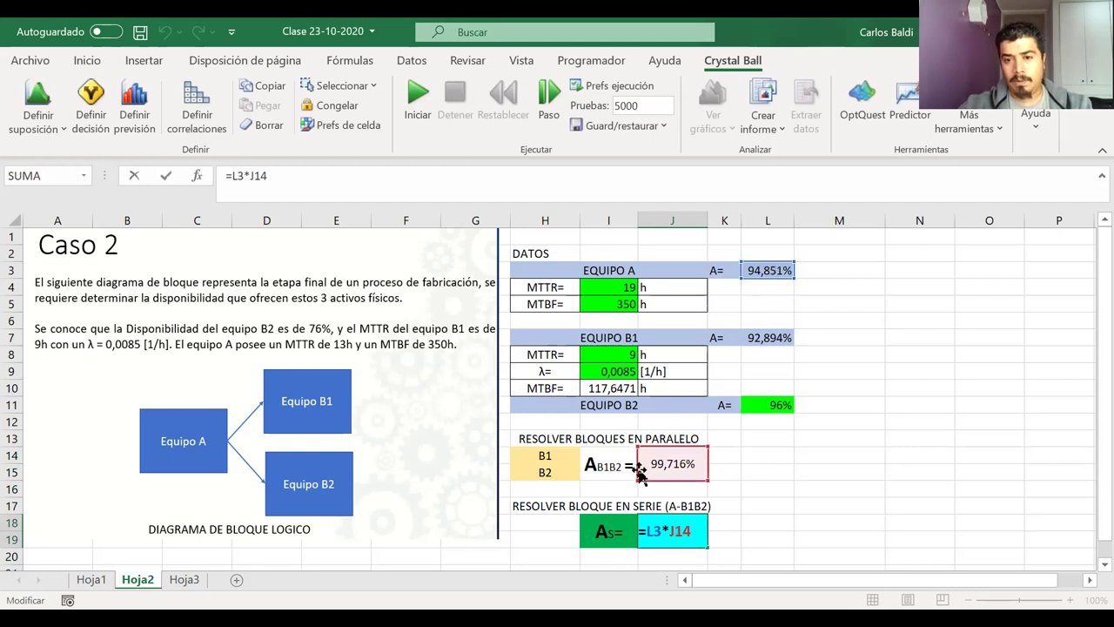
pyautogui.press('Return')
pyautogui.click(676, 462)
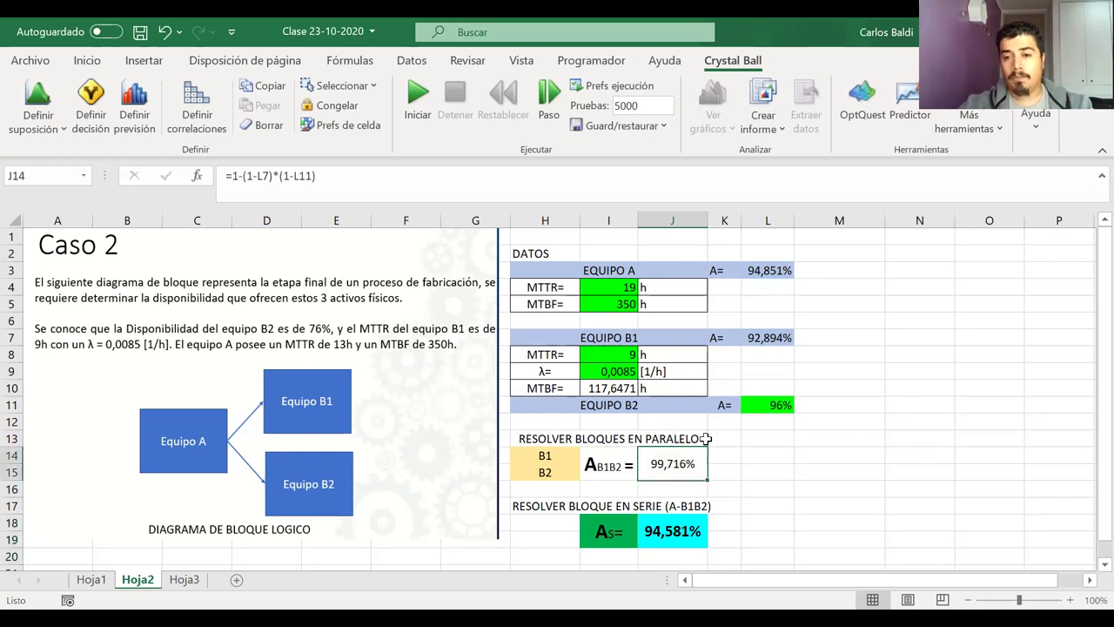
# Run the Crystal Ball simulation with 5000 trials for the As forecast
pyautogui.click(680, 527)
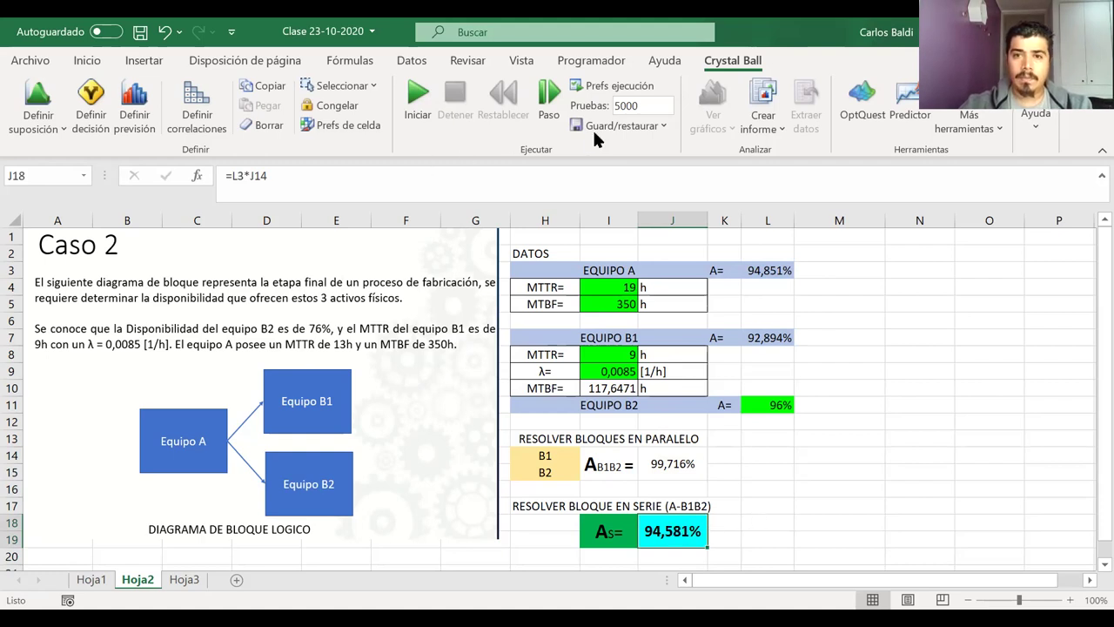
pyautogui.click(623, 109)
pyautogui.doubleClick(653, 107)
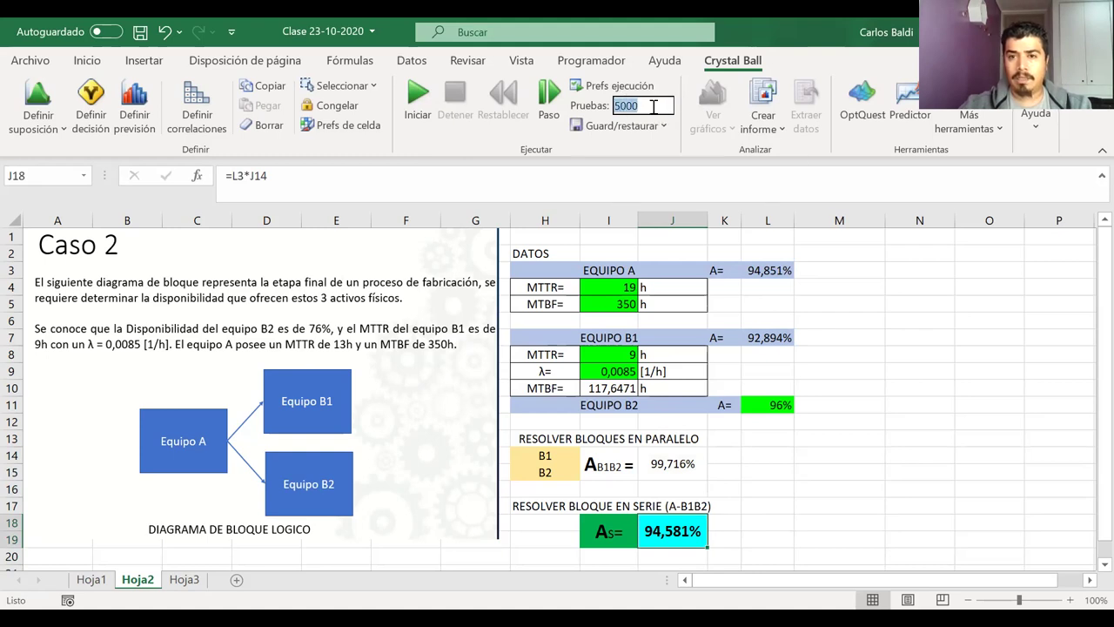
pyautogui.click(417, 118)
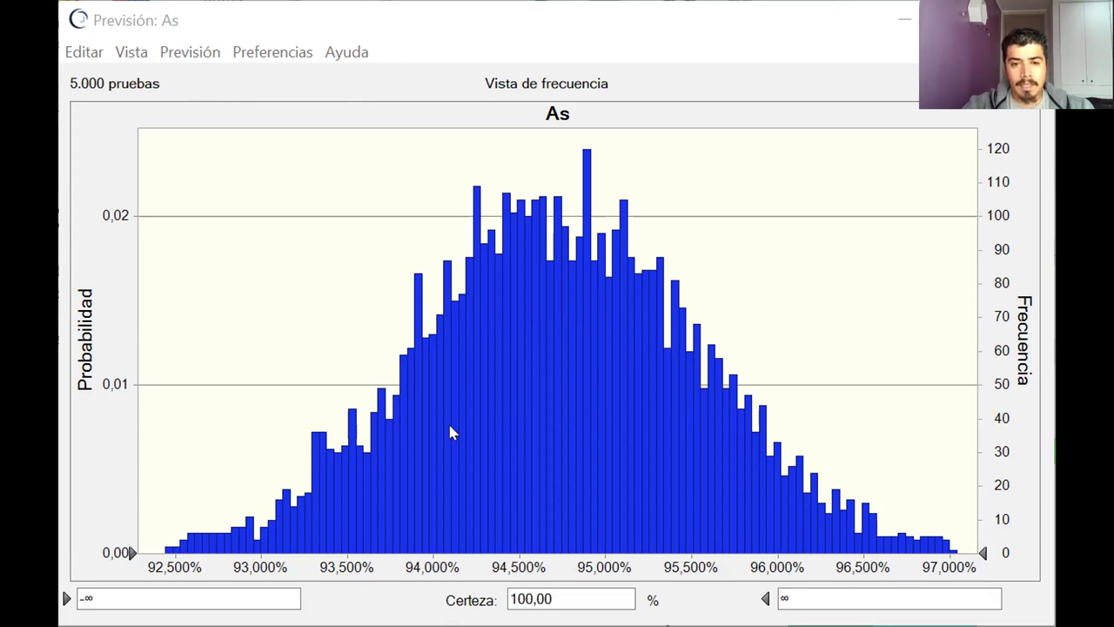
# Set the As forecast's certainty to 90% and shift its upper limit to about 96,157%
pyautogui.doubleClick(561, 591)
pyautogui.write('90')
pyautogui.press('Return')
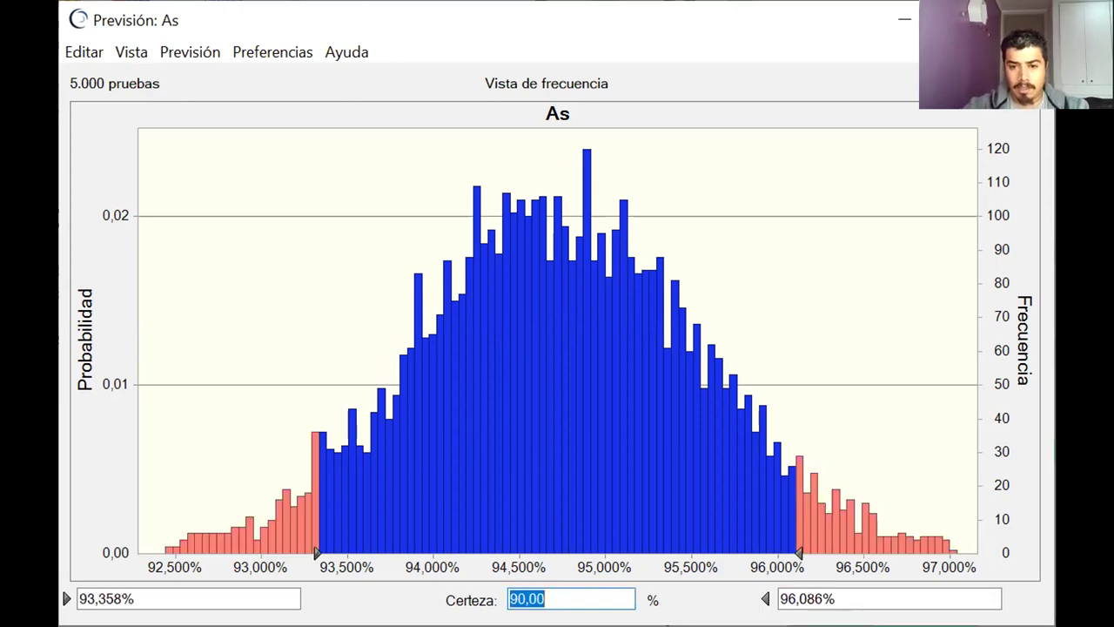
pyautogui.moveTo(798, 549)
pyautogui.mouseDown()
pyautogui.moveTo(674, 533)
pyautogui.moveTo(801, 530)
pyautogui.mouseUp()
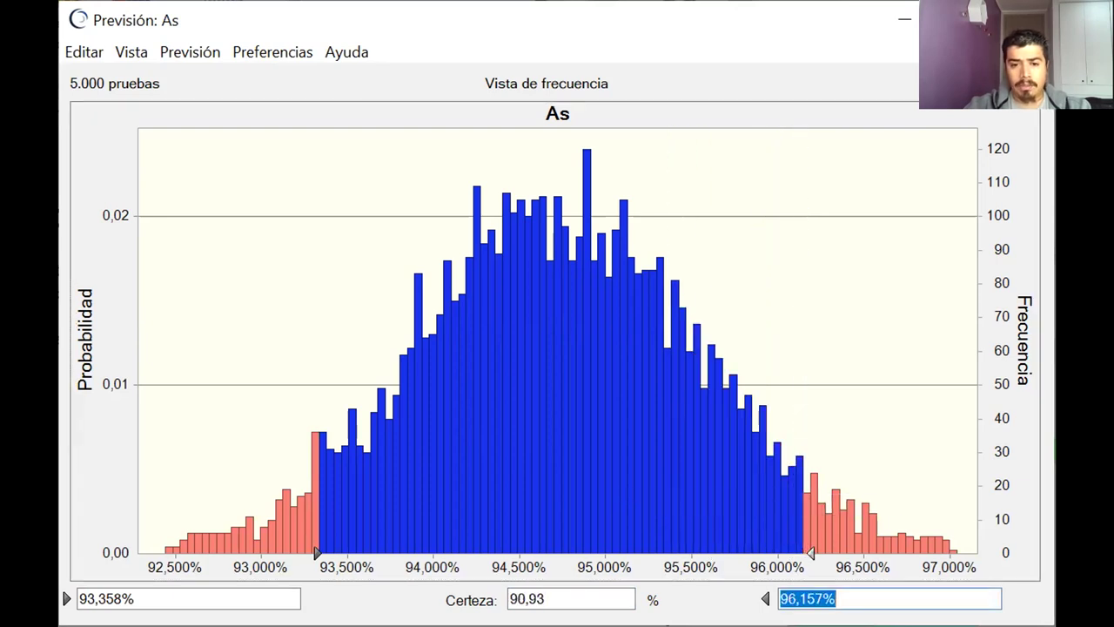
# Set the As forecast's certainty to 80% and close the simulation control panel
pyautogui.click(568, 598)
pyautogui.moveTo(568, 597); pyautogui.dragTo(489, 601)
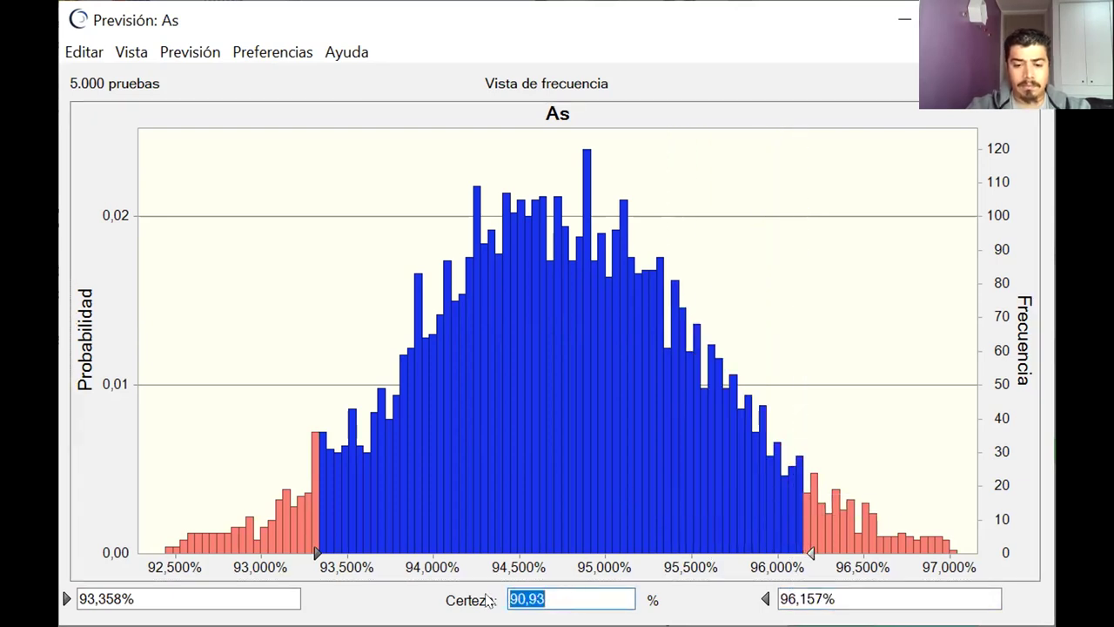
pyautogui.write('80')
pyautogui.press('Return')
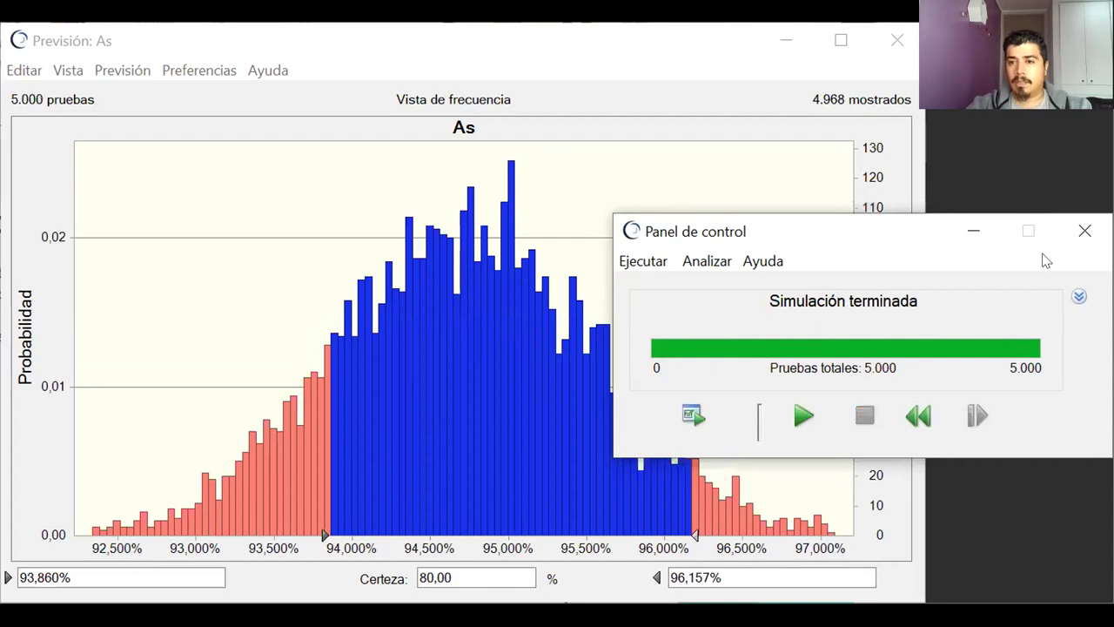
pyautogui.click(1084, 231)
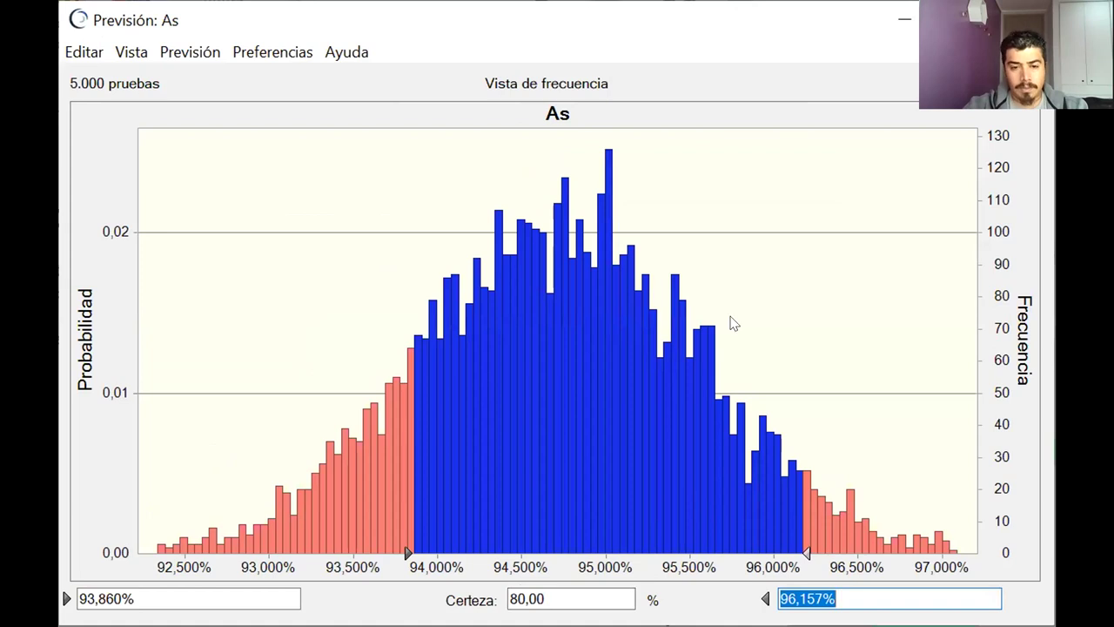
# Reset both range limits of the As forecast to infinity and apply a centred certainty of 80%
pyautogui.moveTo(402, 550); pyautogui.dragTo(69, 550)
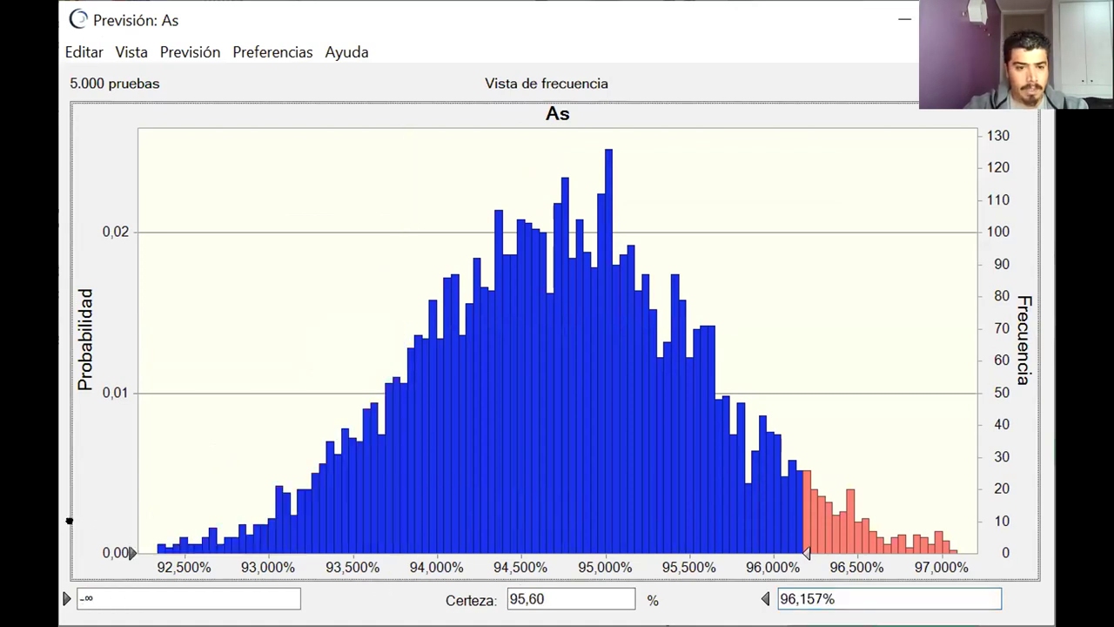
pyautogui.moveTo(805, 552); pyautogui.dragTo(982, 552)
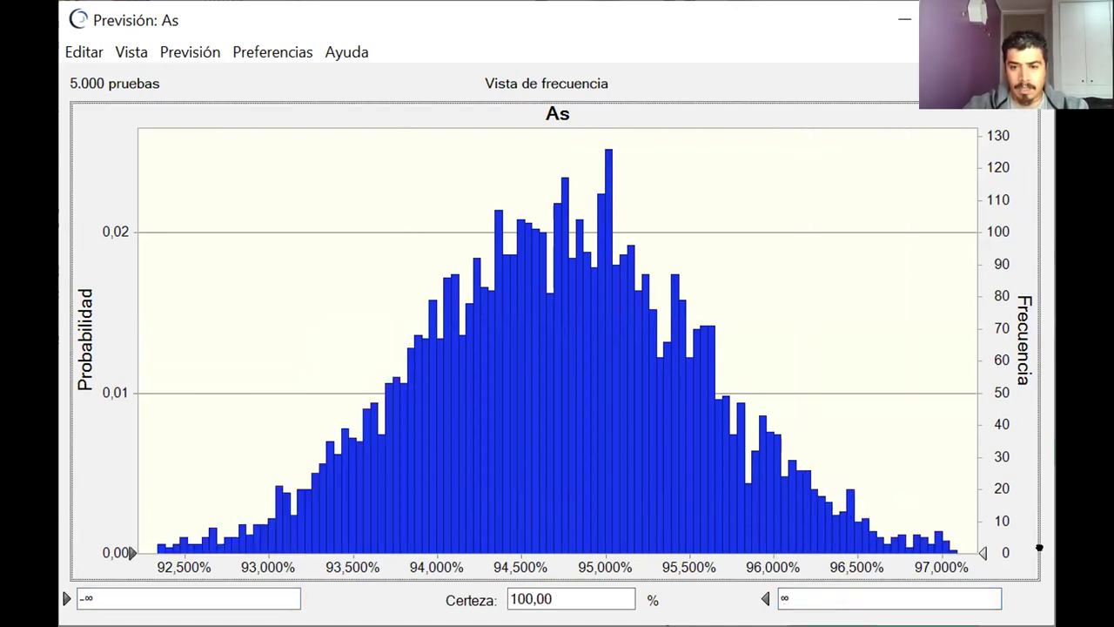
pyautogui.moveTo(578, 599); pyautogui.dragTo(480, 594)
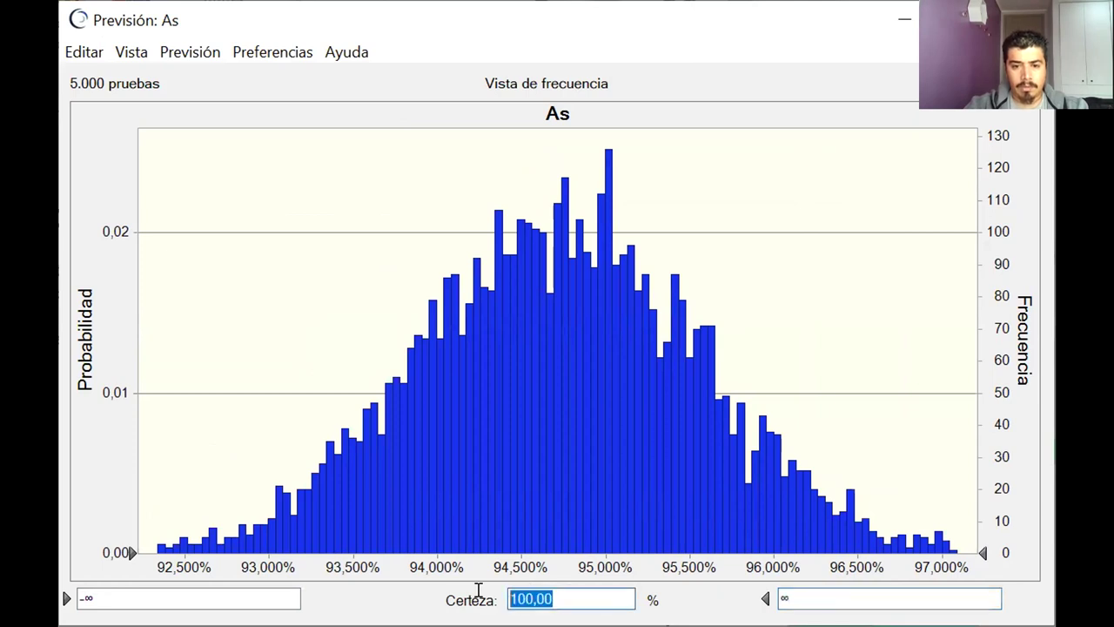
pyautogui.write('80')
pyautogui.press('Return')
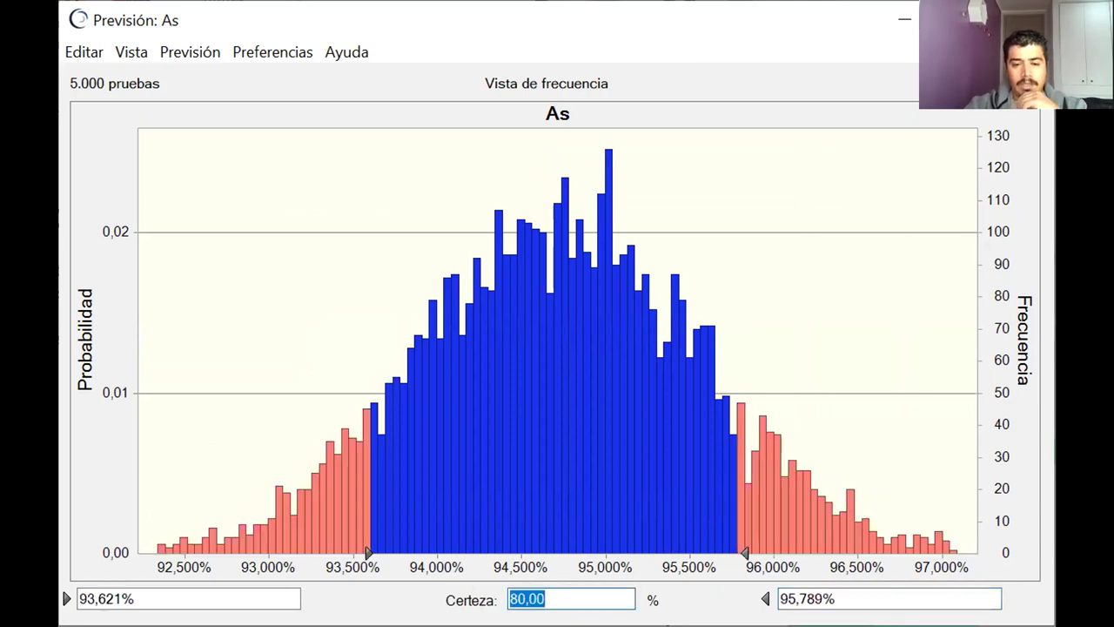